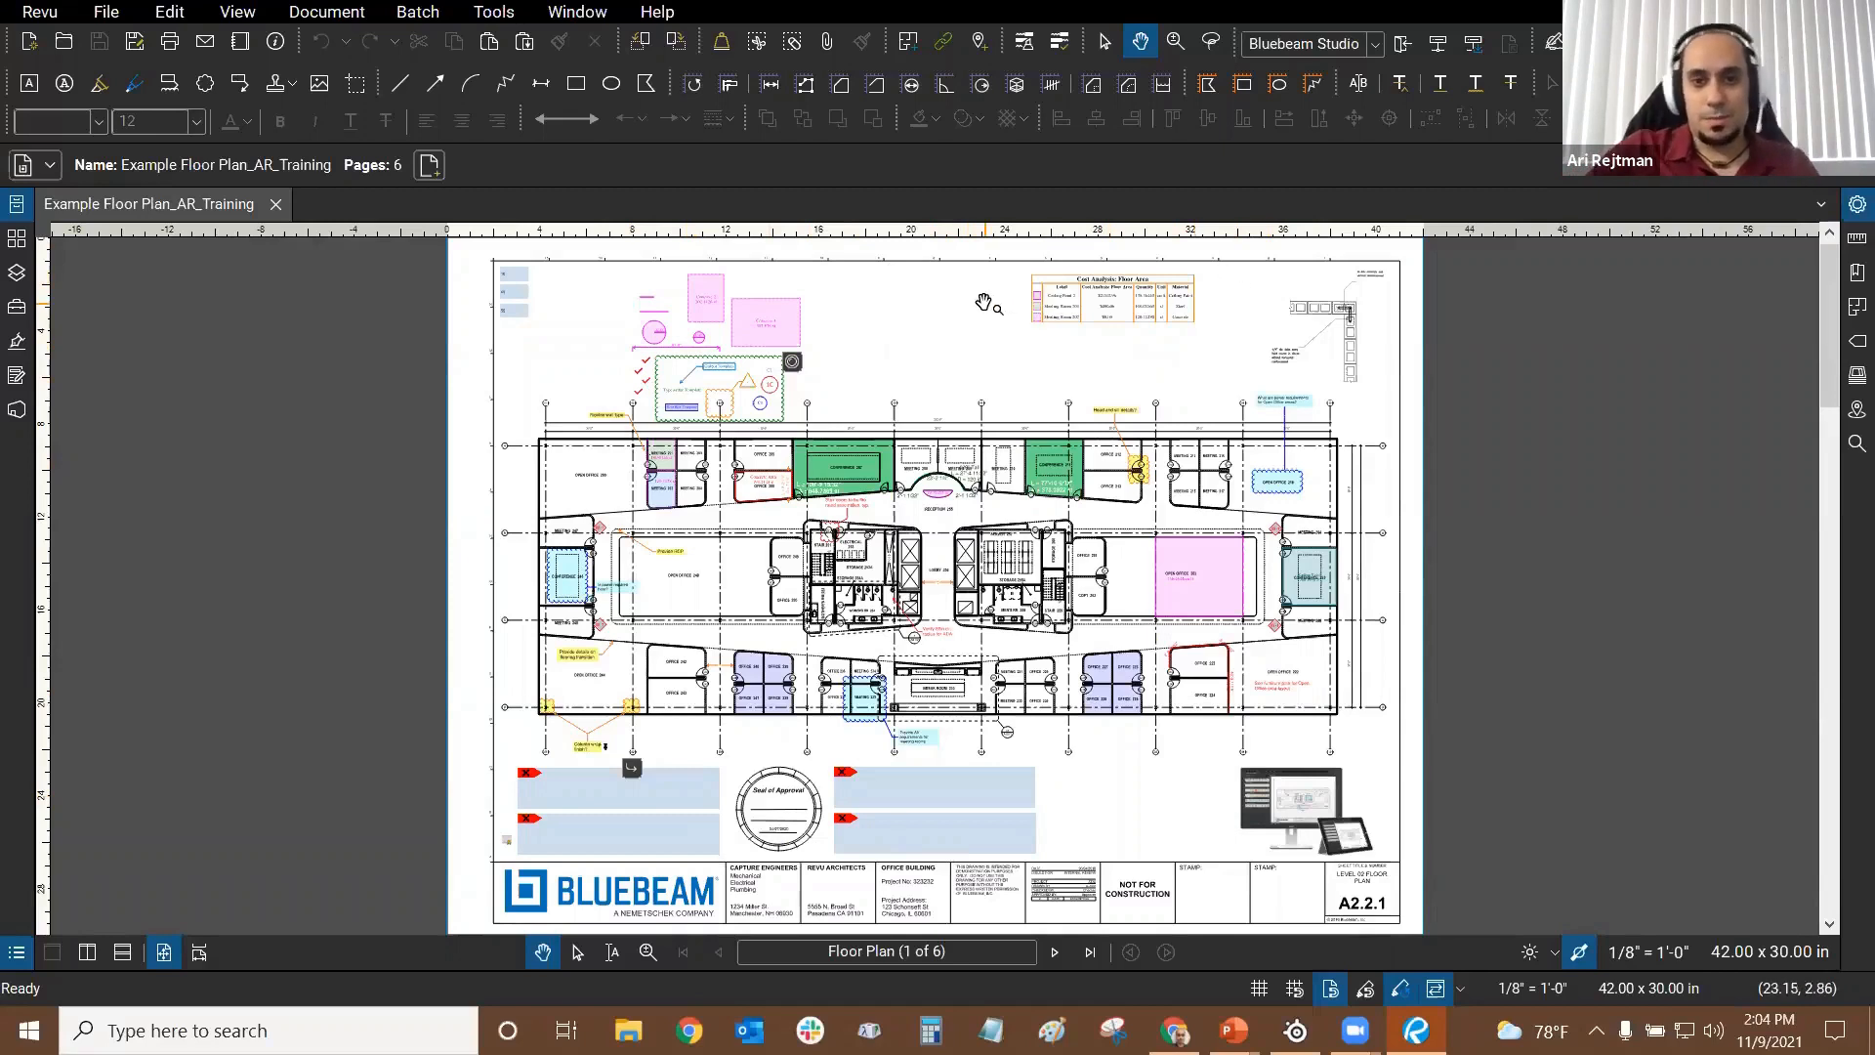
drag(936, 322, 965, 278)
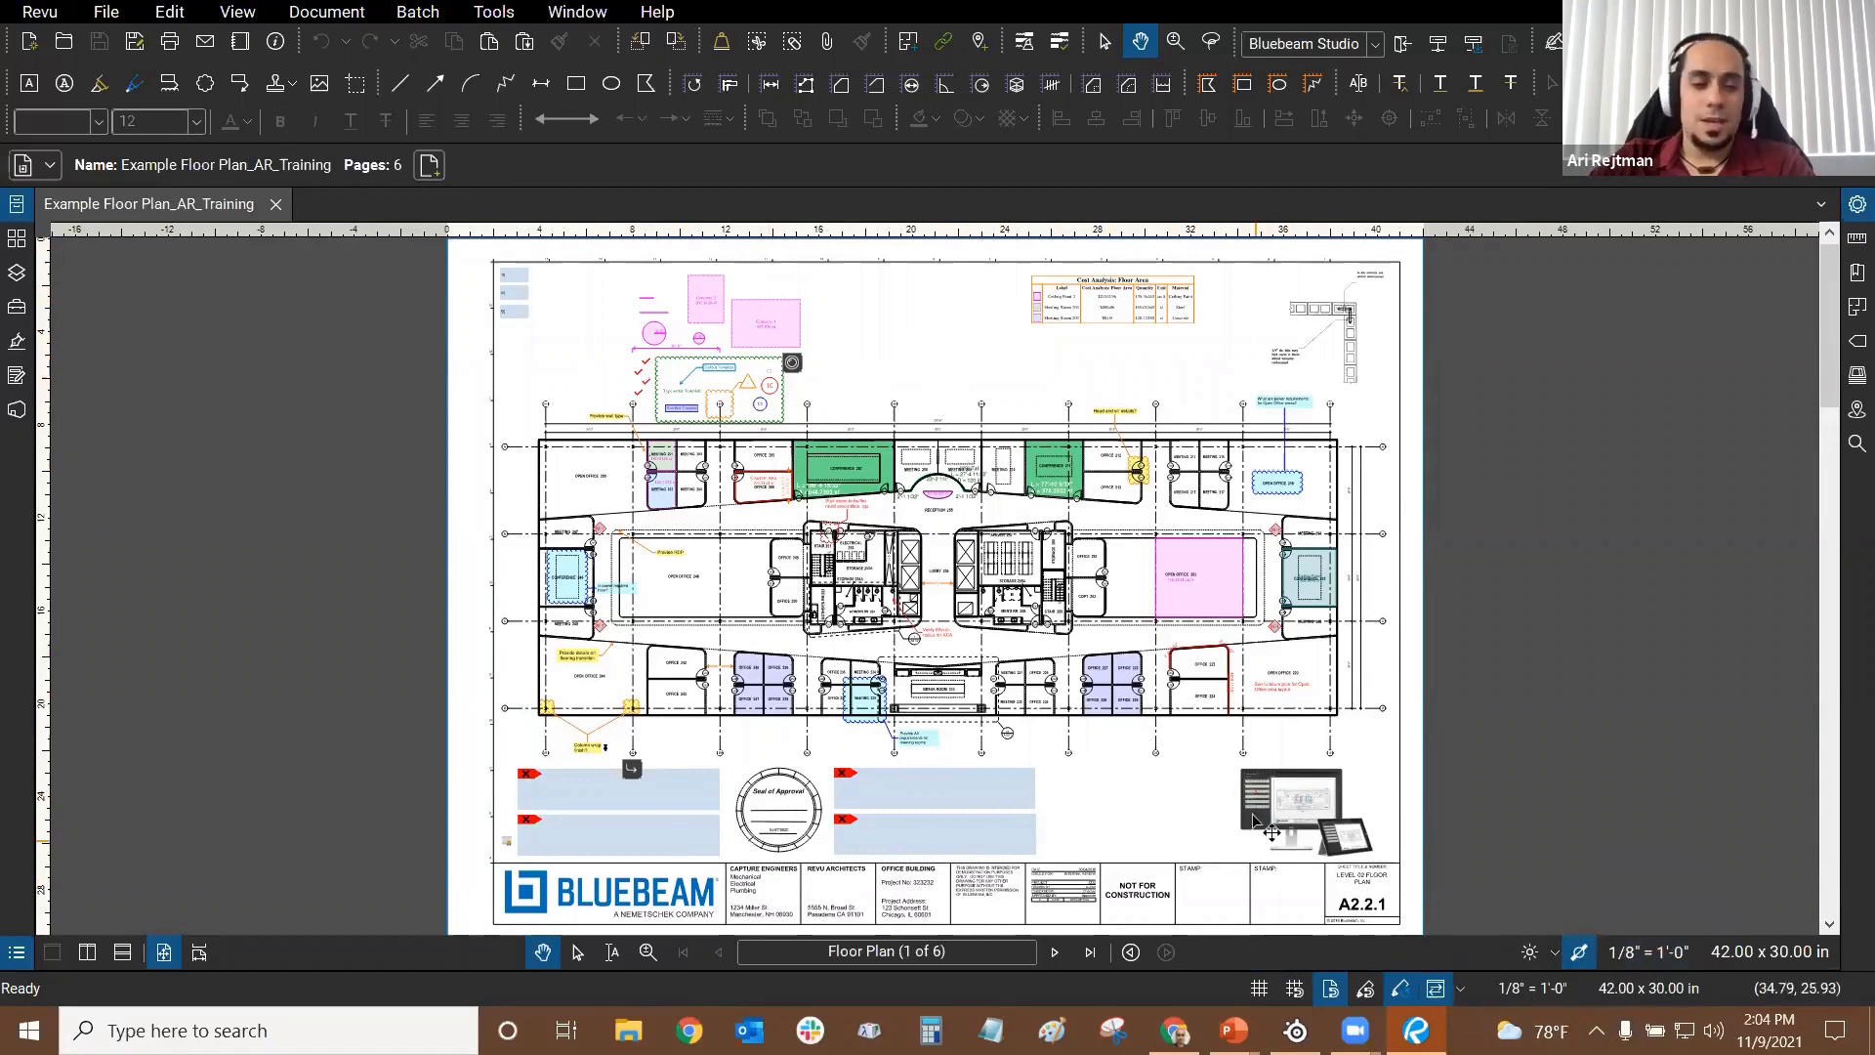
click(494, 11)
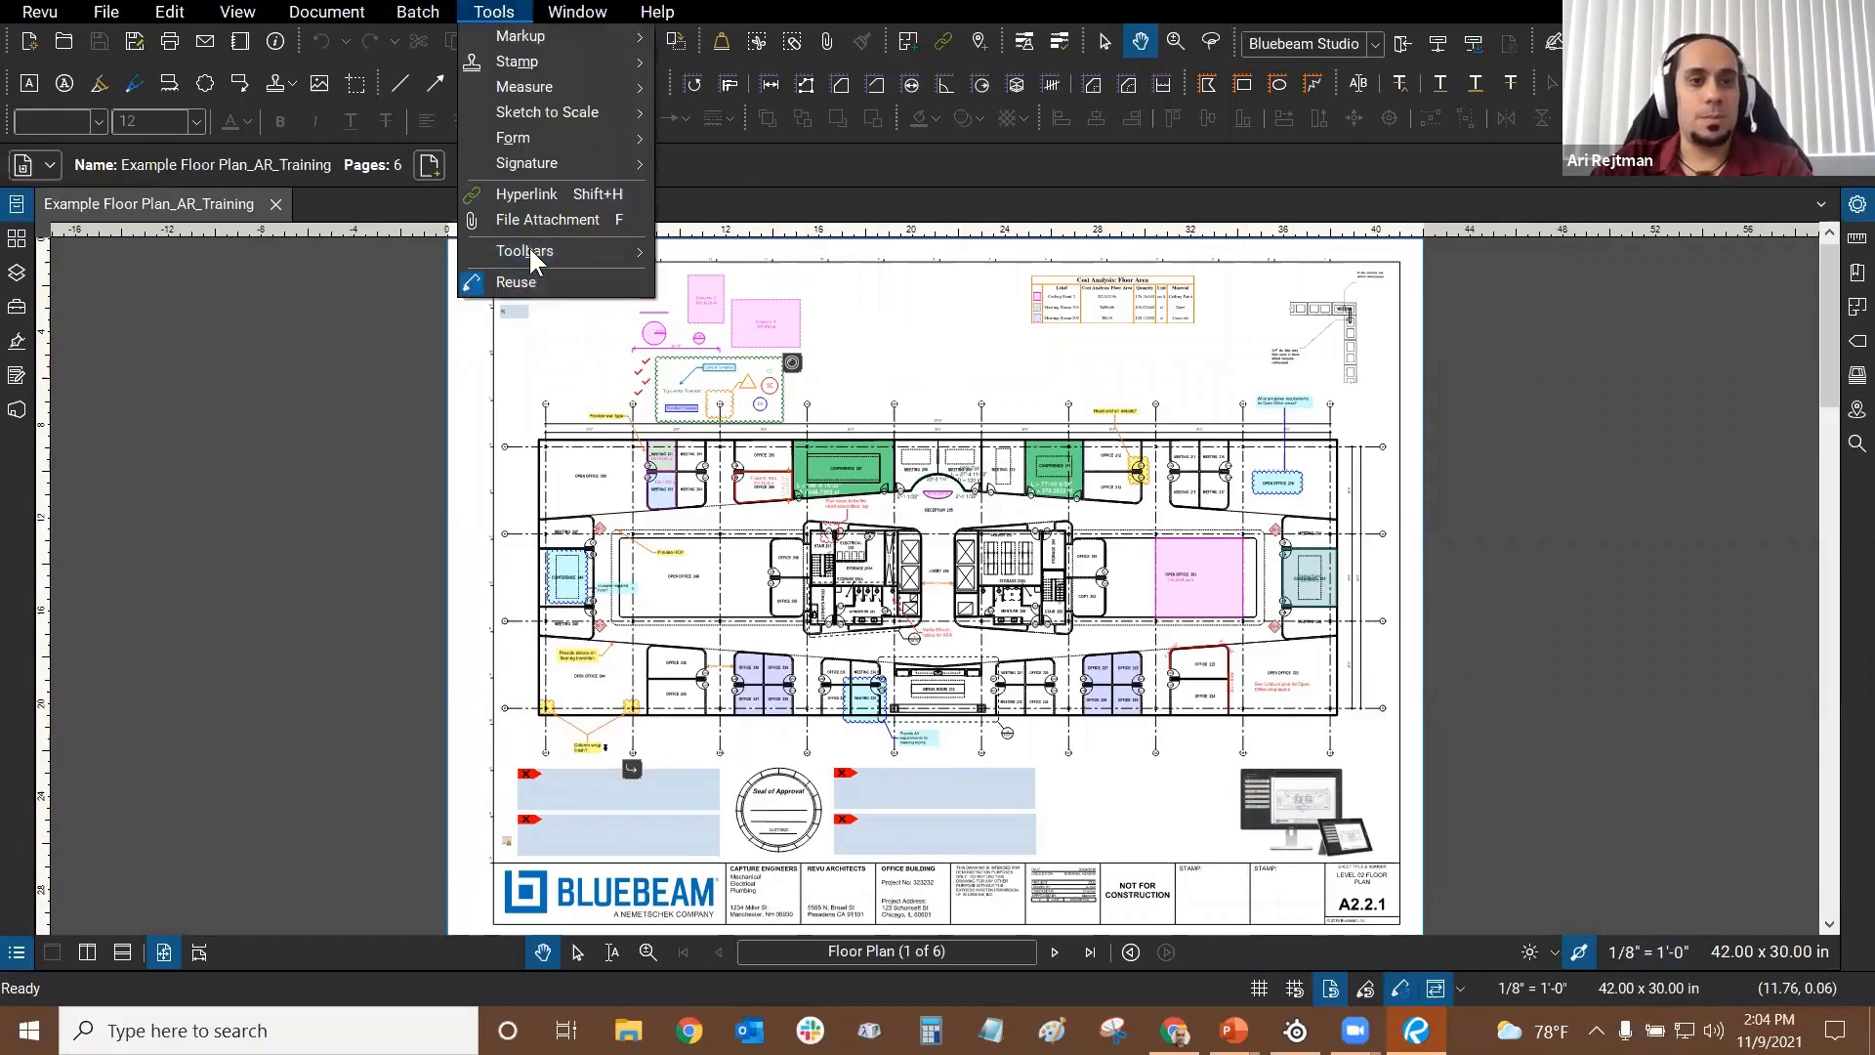
mouse_move(530, 248)
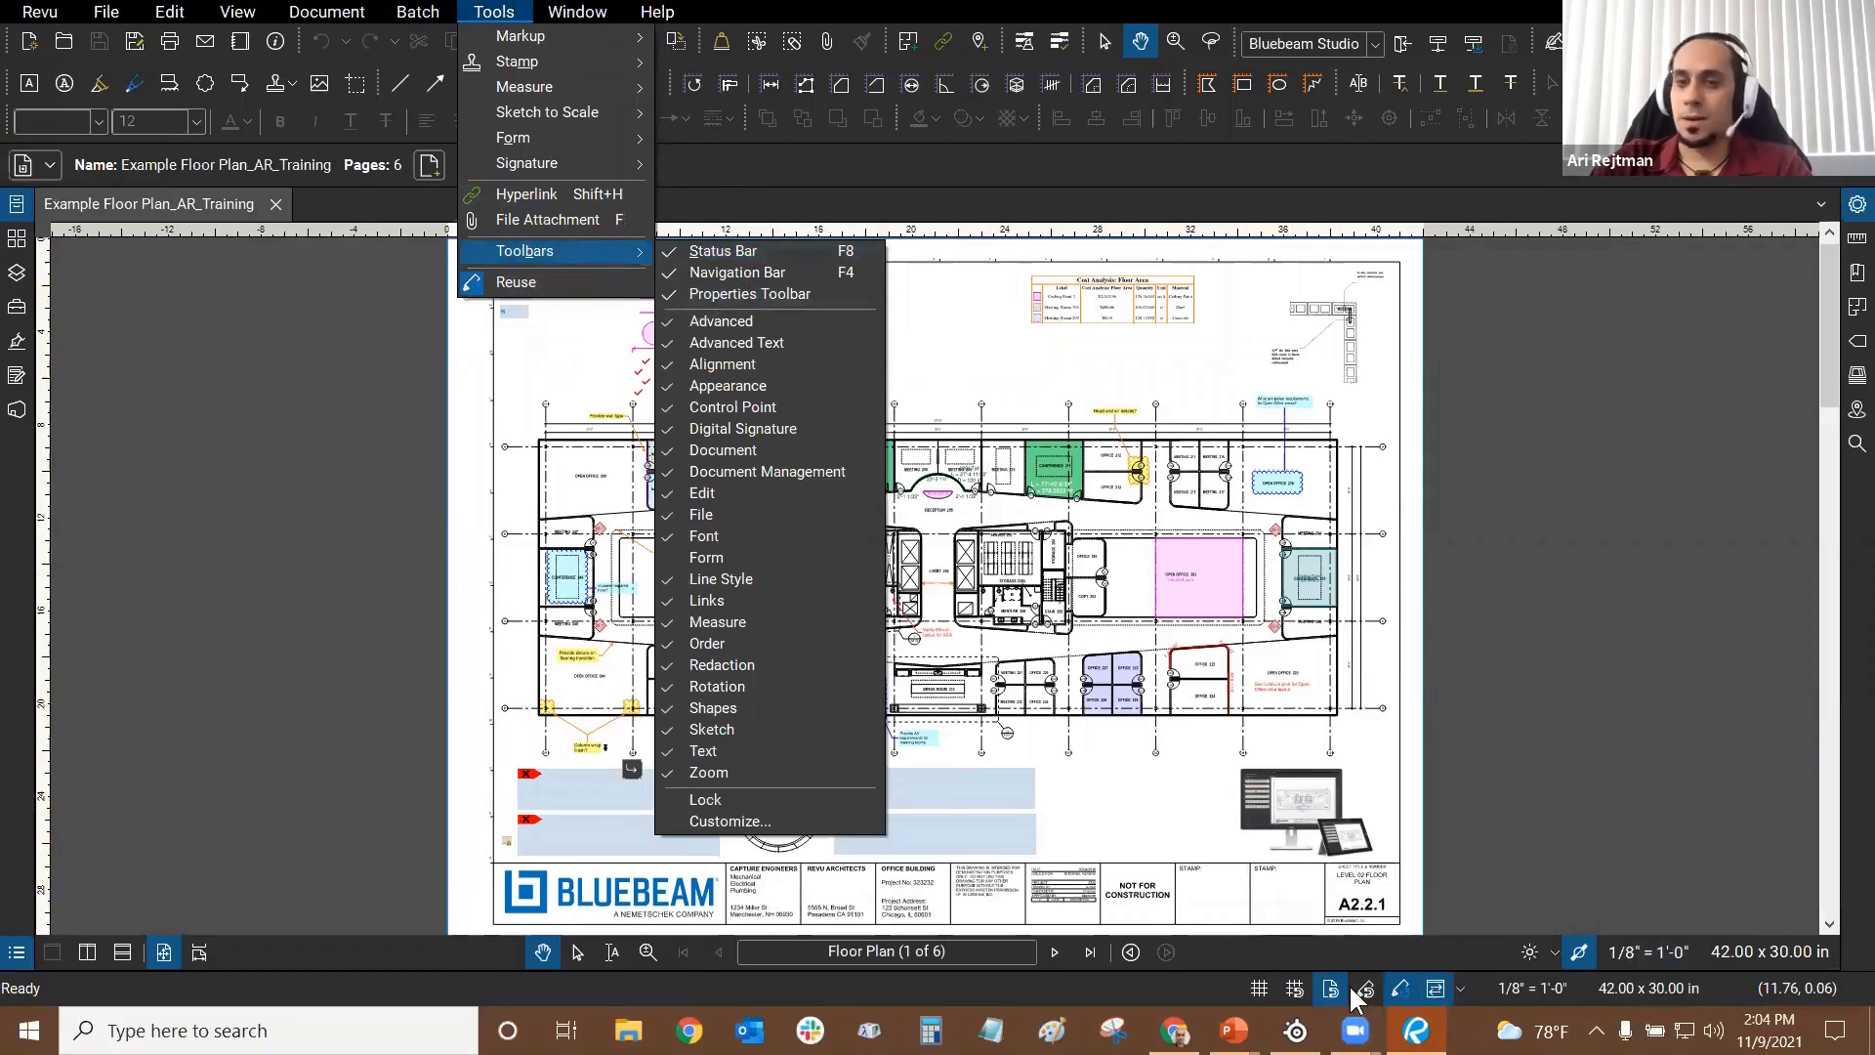
click(968, 269)
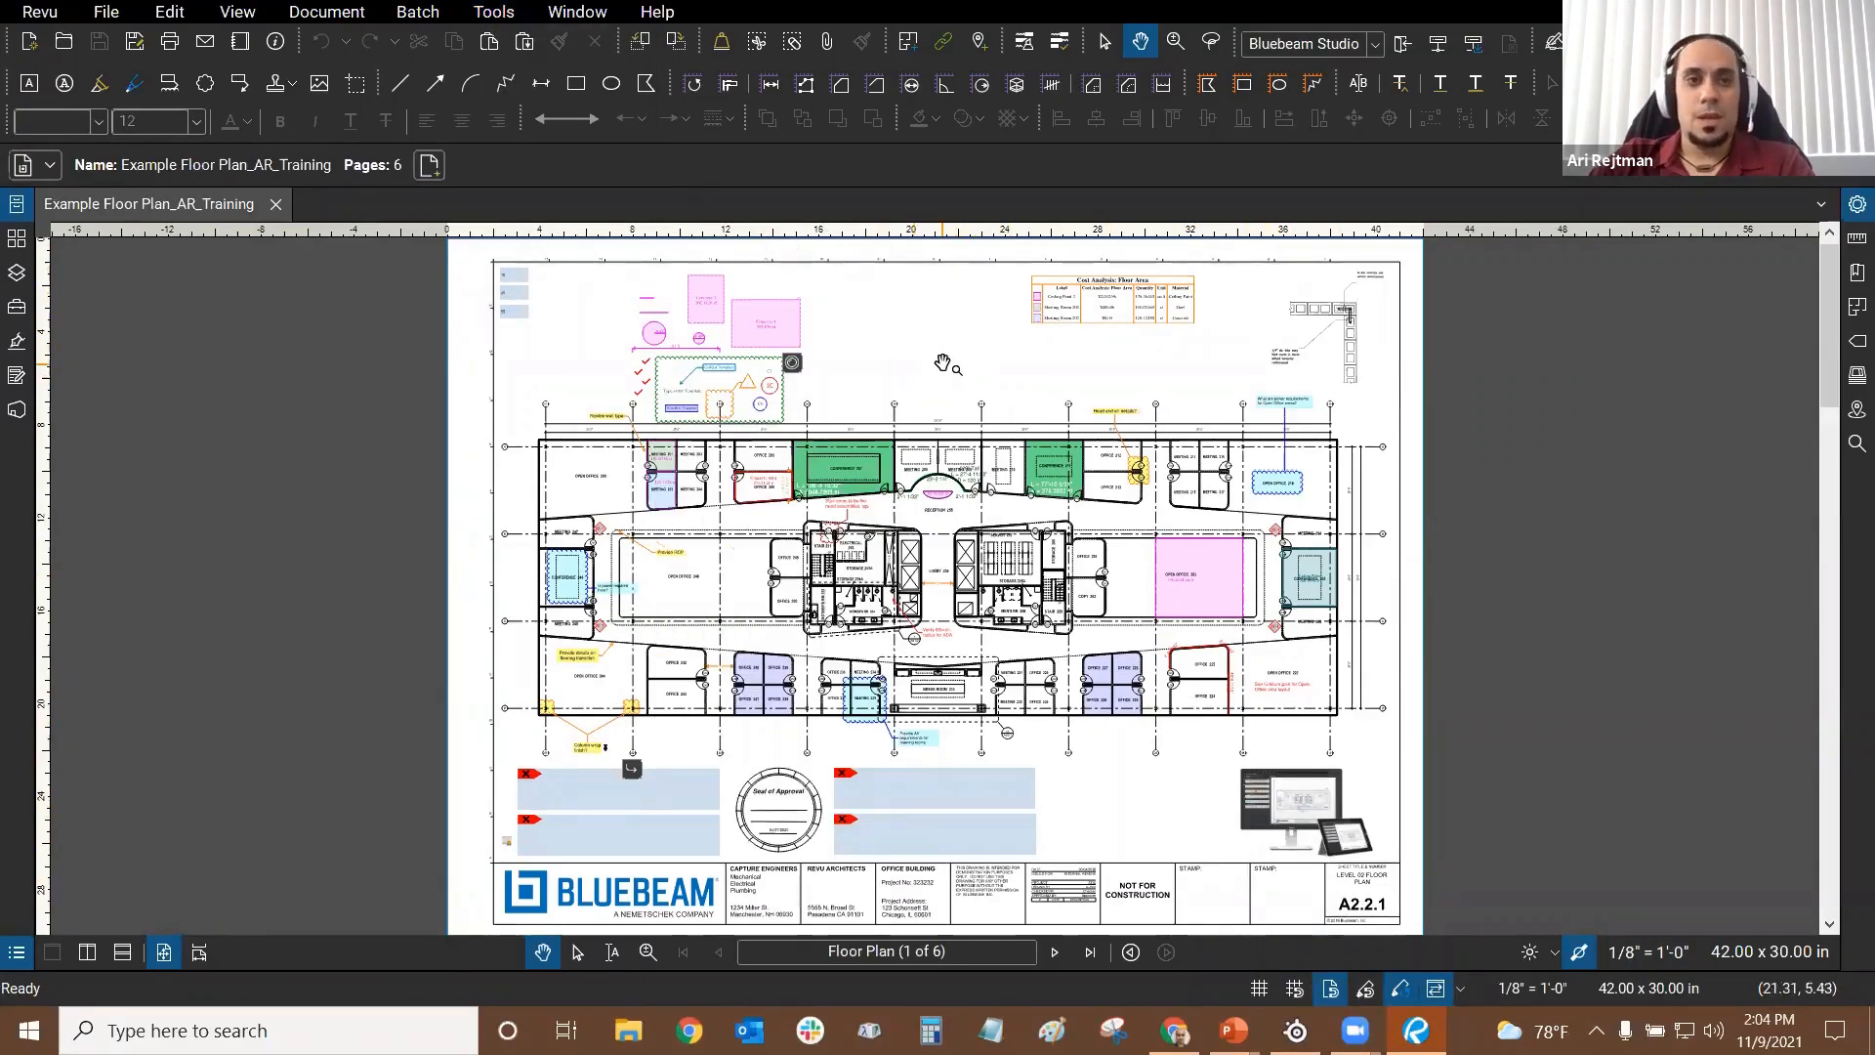
Step: Bring up the measurement settings for the floor plan and look through the preset page scales
click(1854, 242)
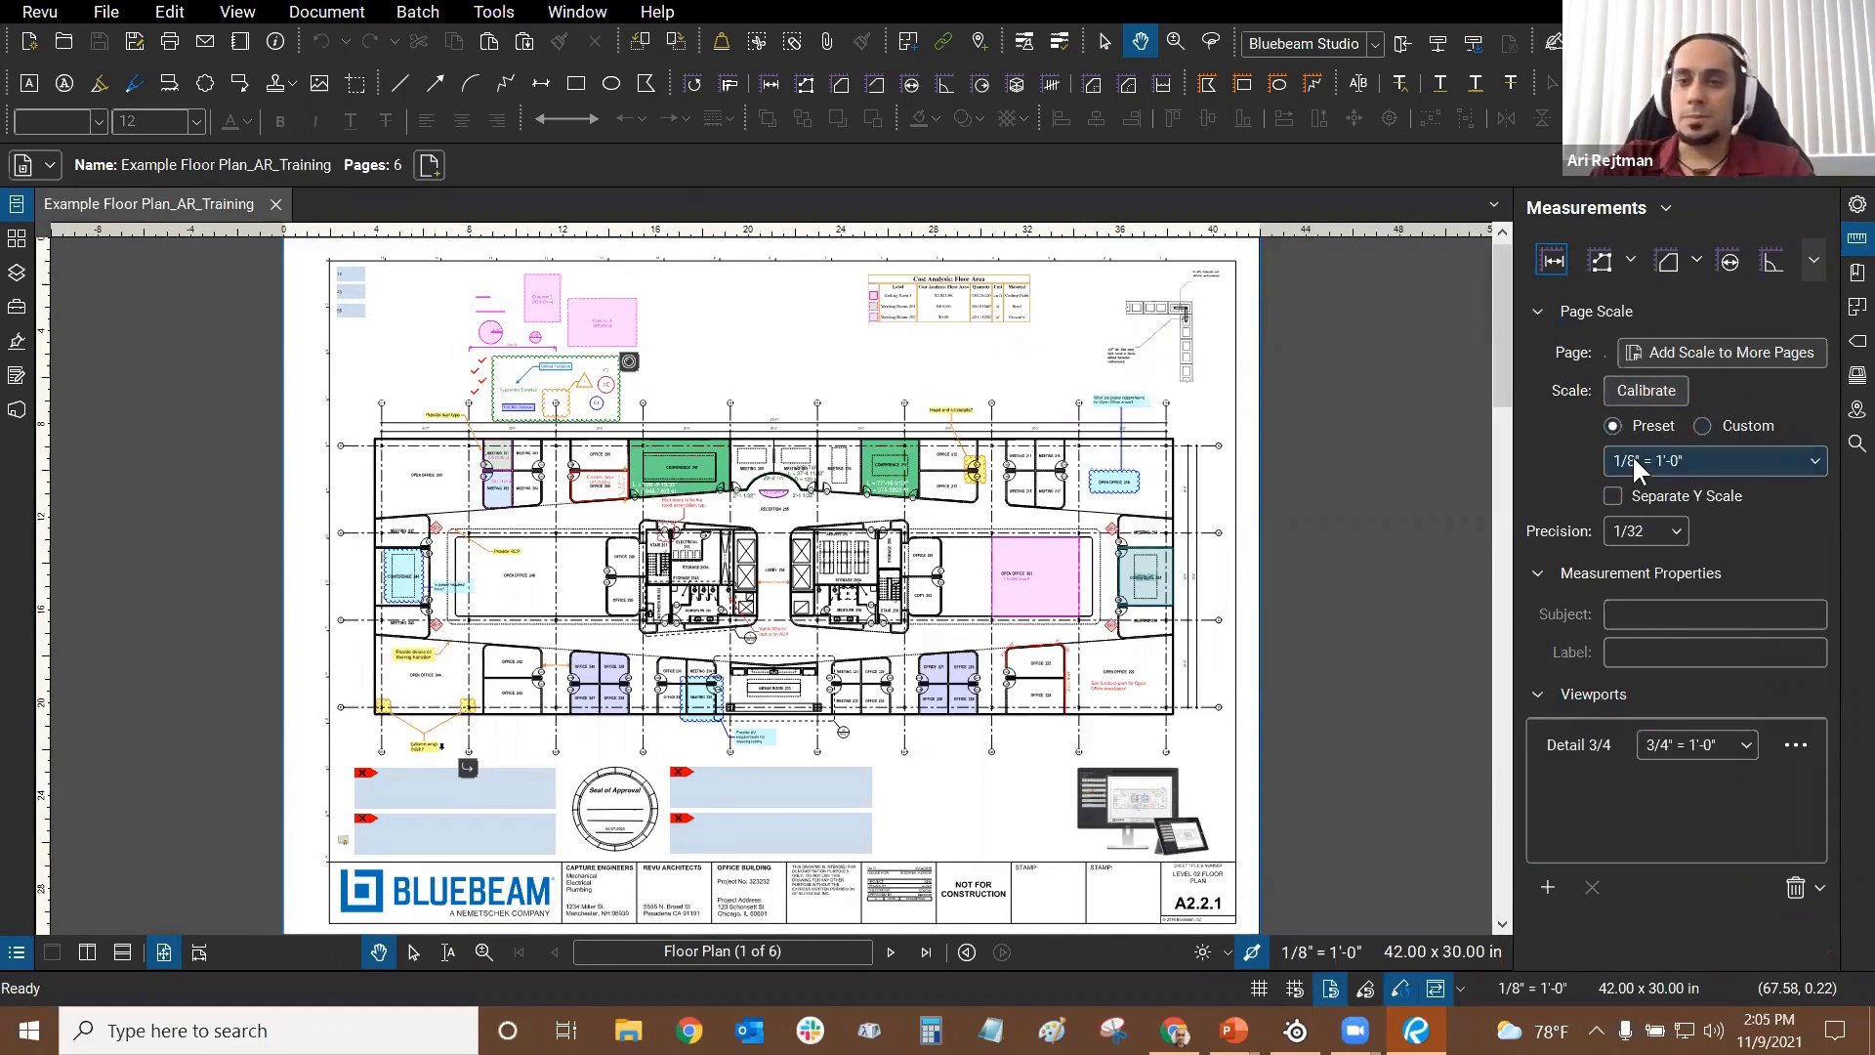
click(1660, 465)
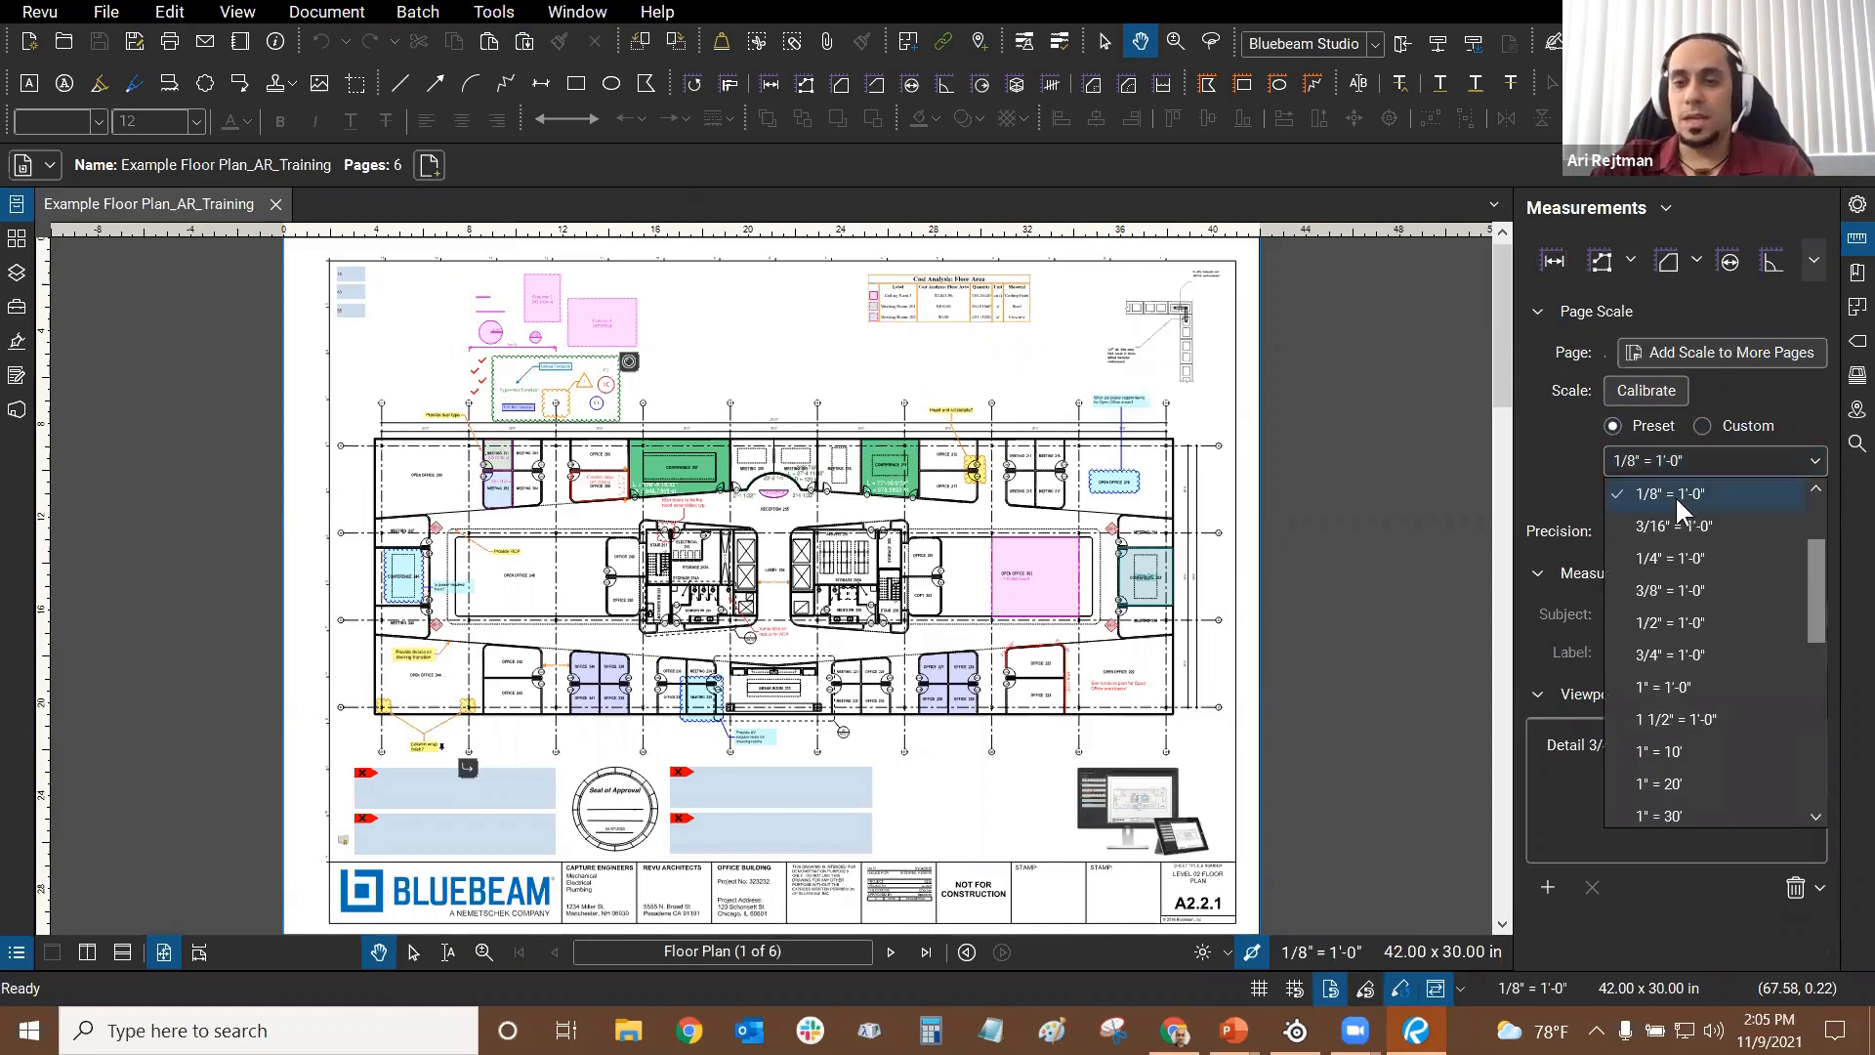
scroll(1667, 506, down, 1)
scroll(1670, 562, down, 4)
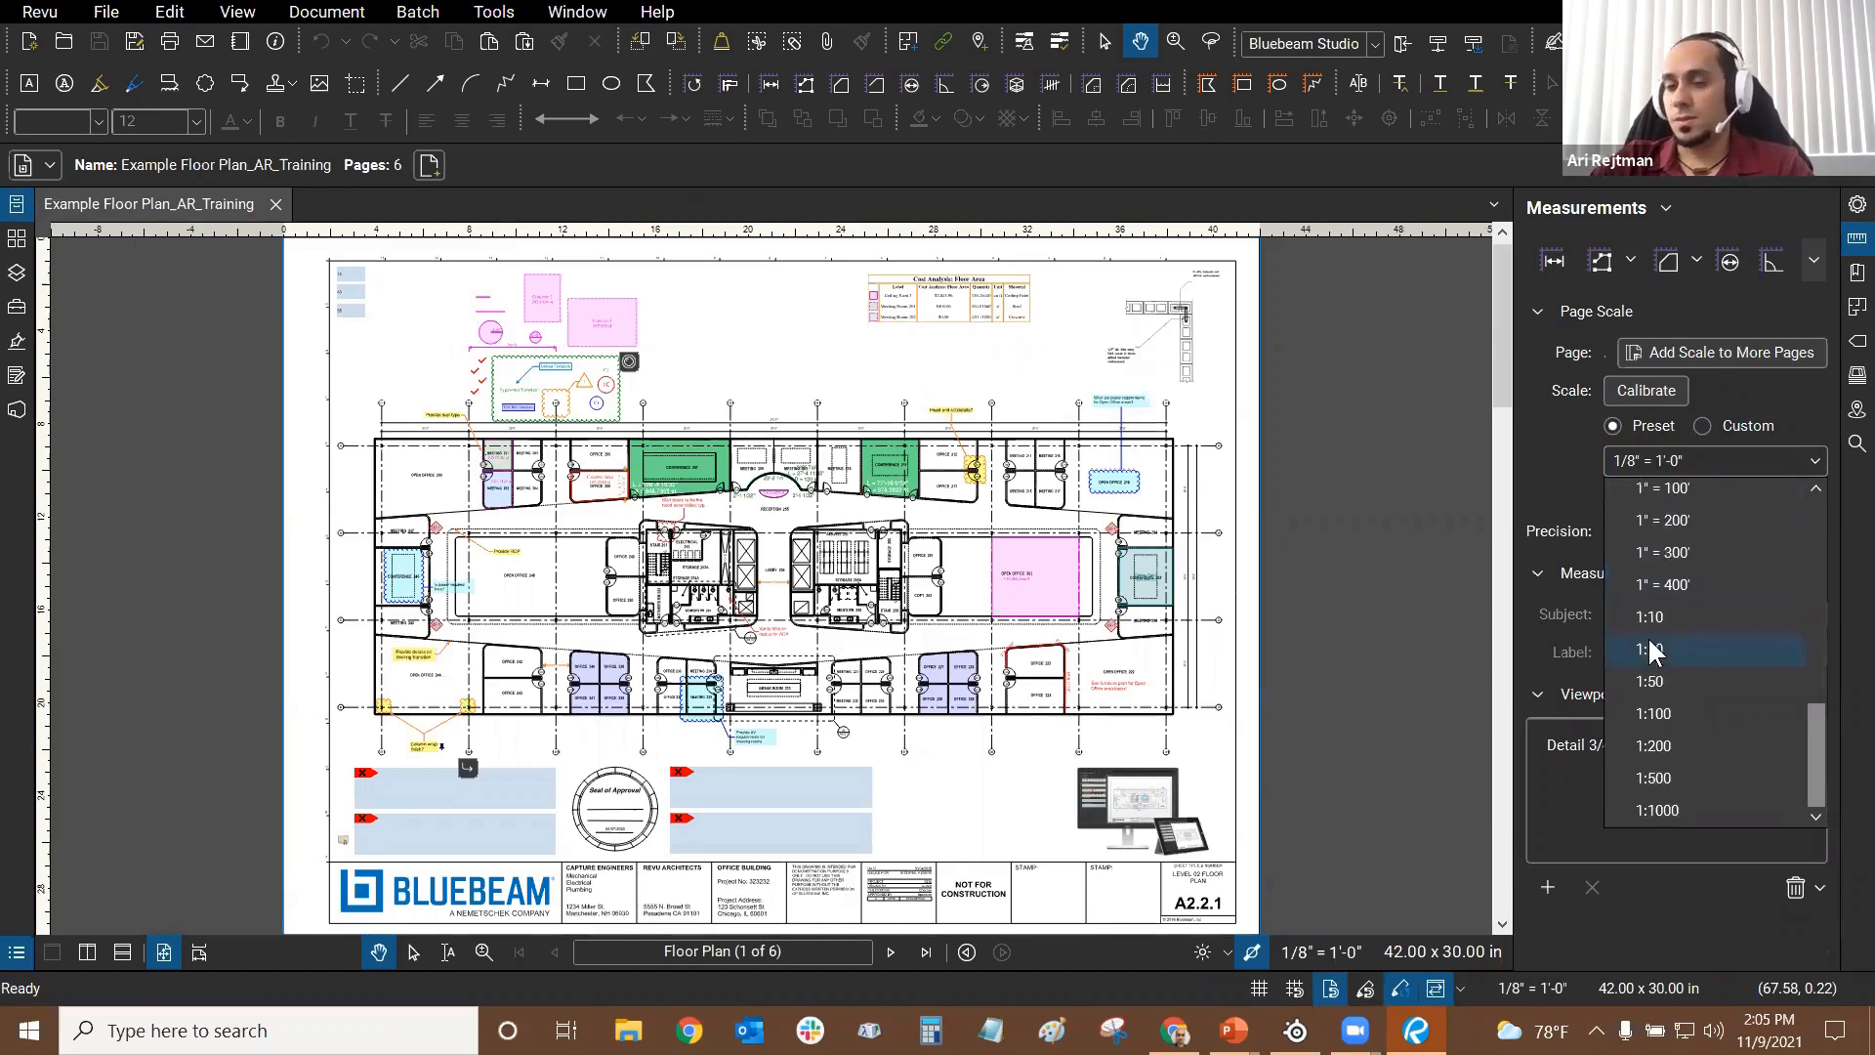
scroll(1648, 636, up, 6)
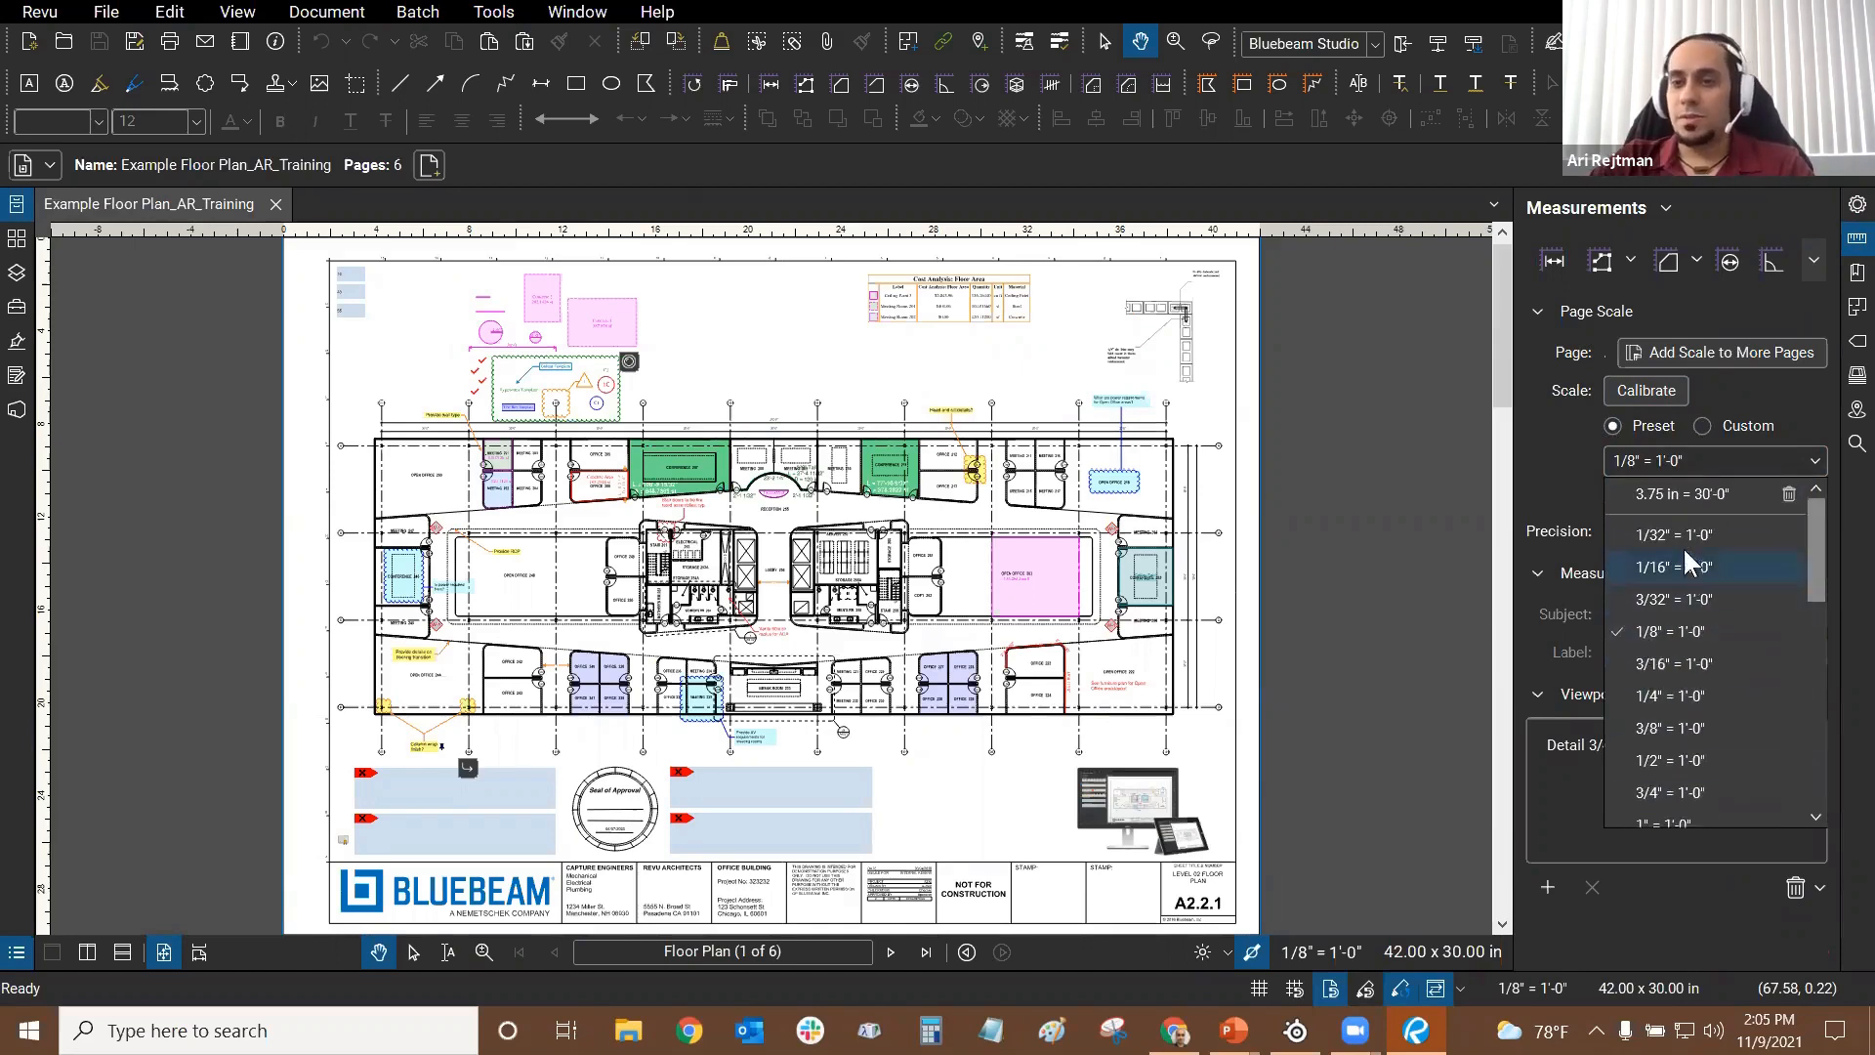
click(1561, 431)
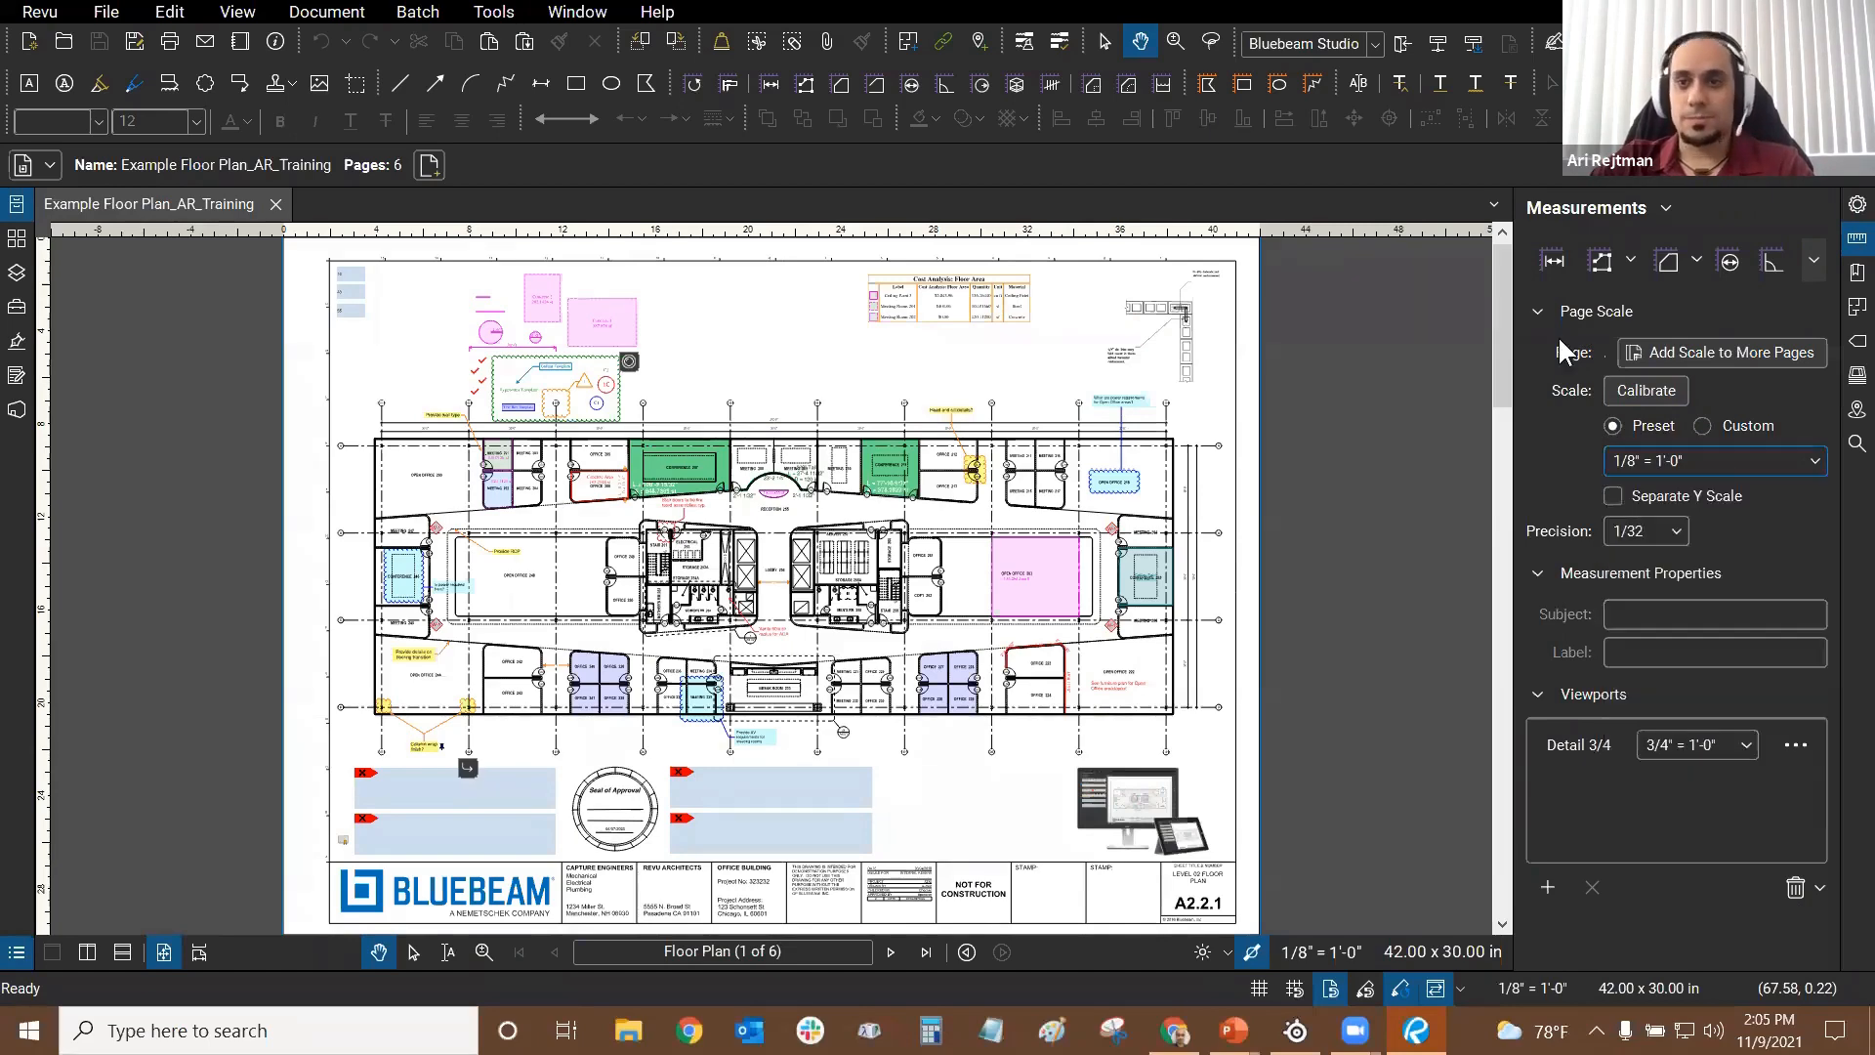
click(482, 9)
mouse_move(500, 88)
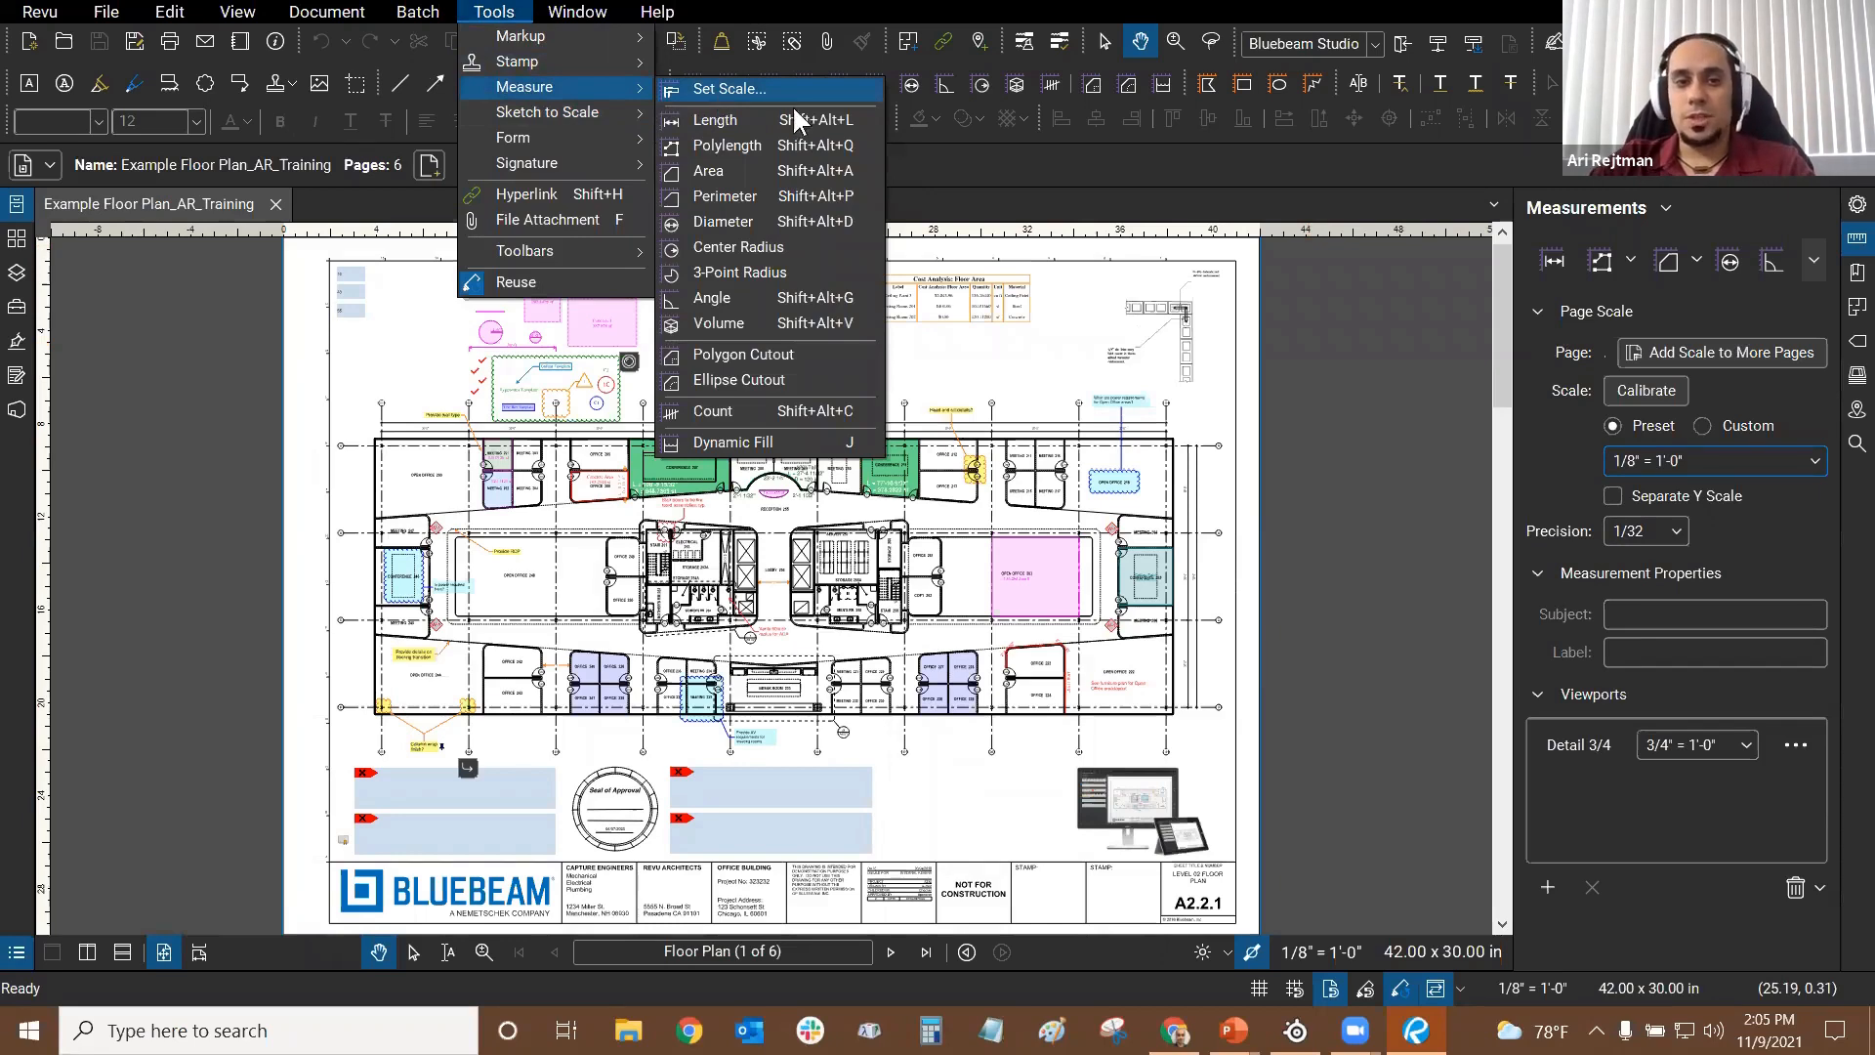
click(1534, 408)
Step: Start calibrating the page scale and pick the 30'-0" dimension's tick at grid line 04 as the first point
click(1649, 389)
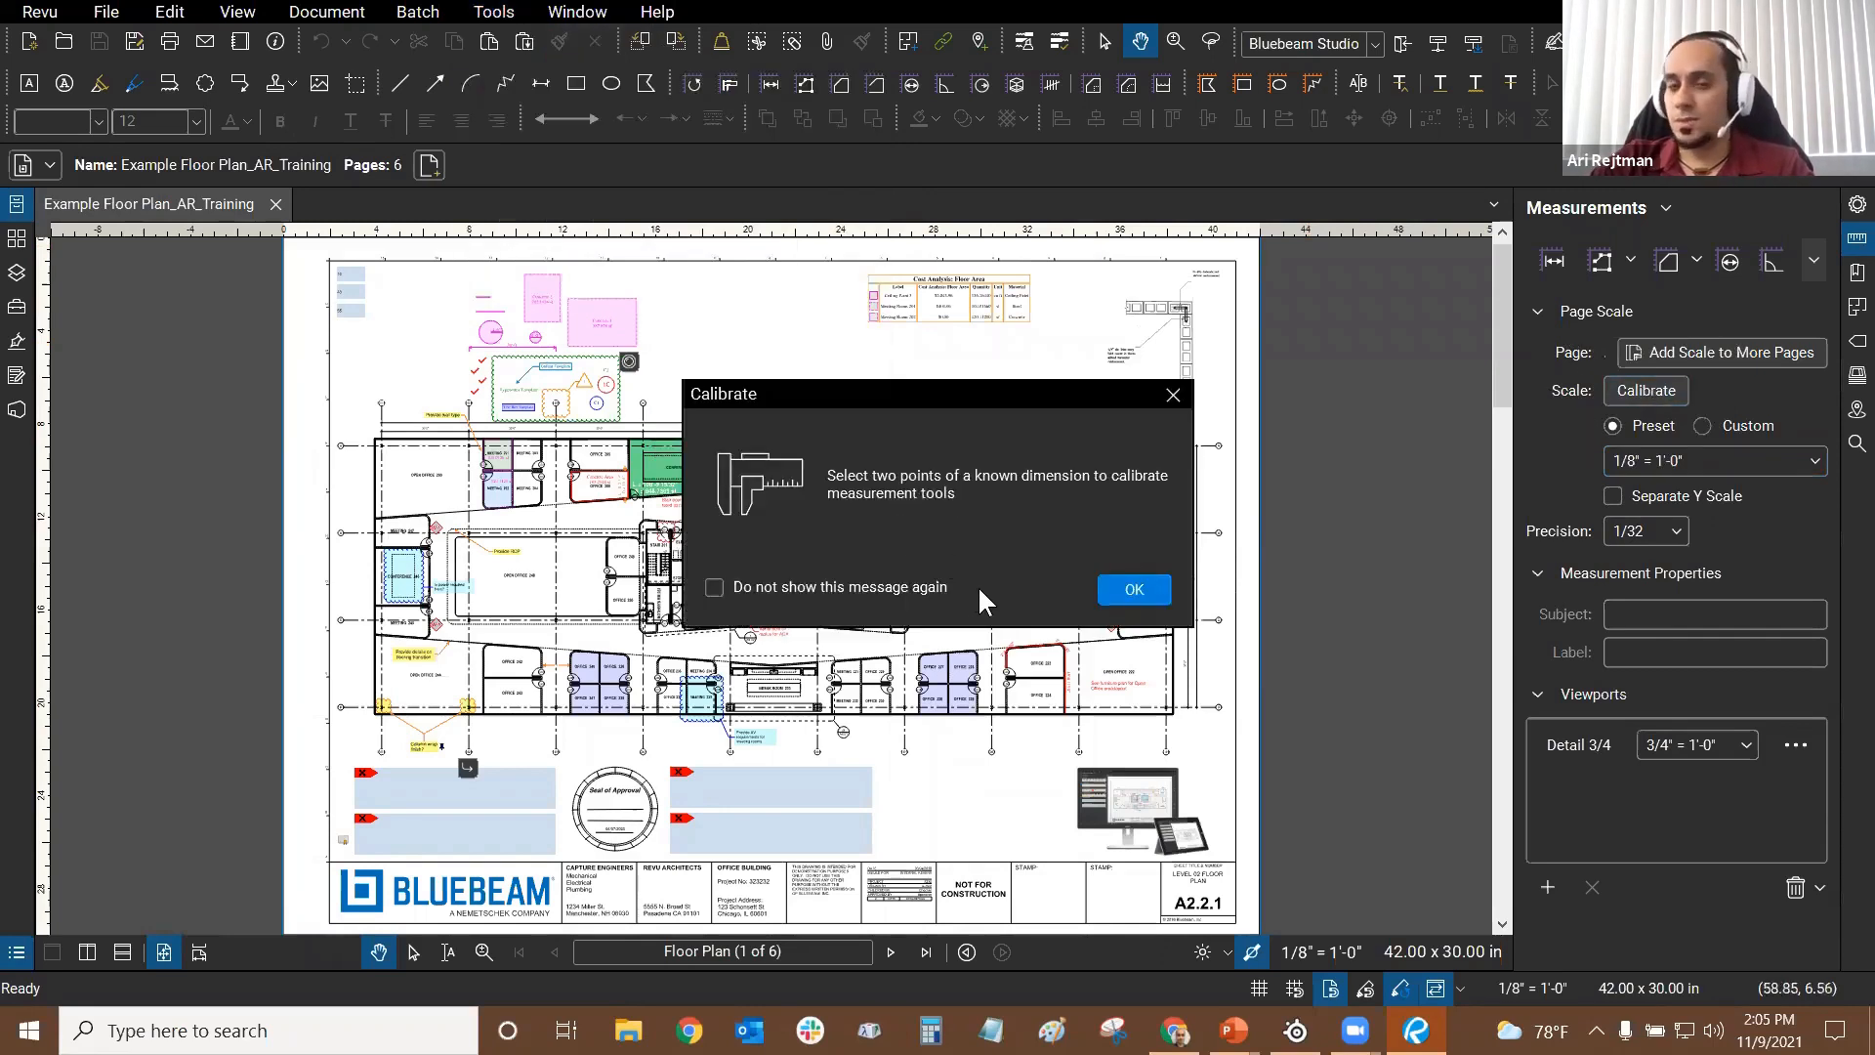
click(1133, 589)
scroll(738, 448, up, 3)
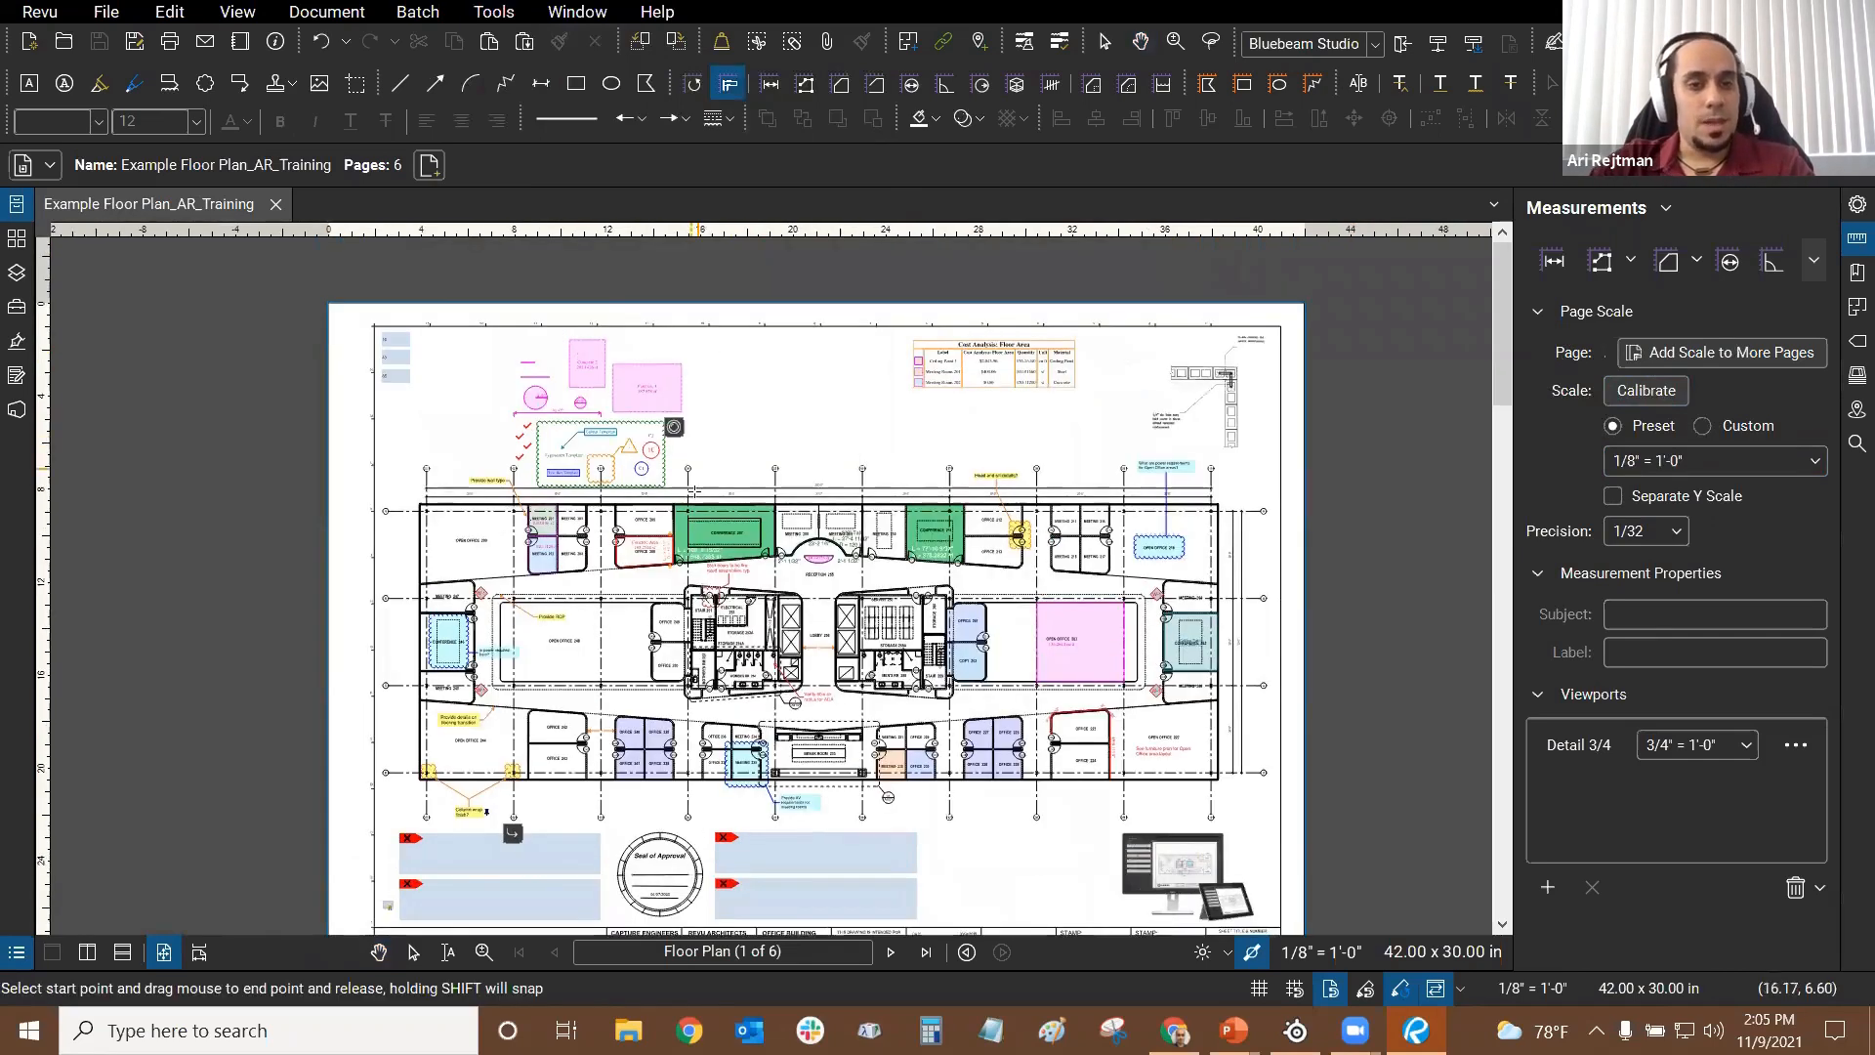
scroll(738, 449, up, 7)
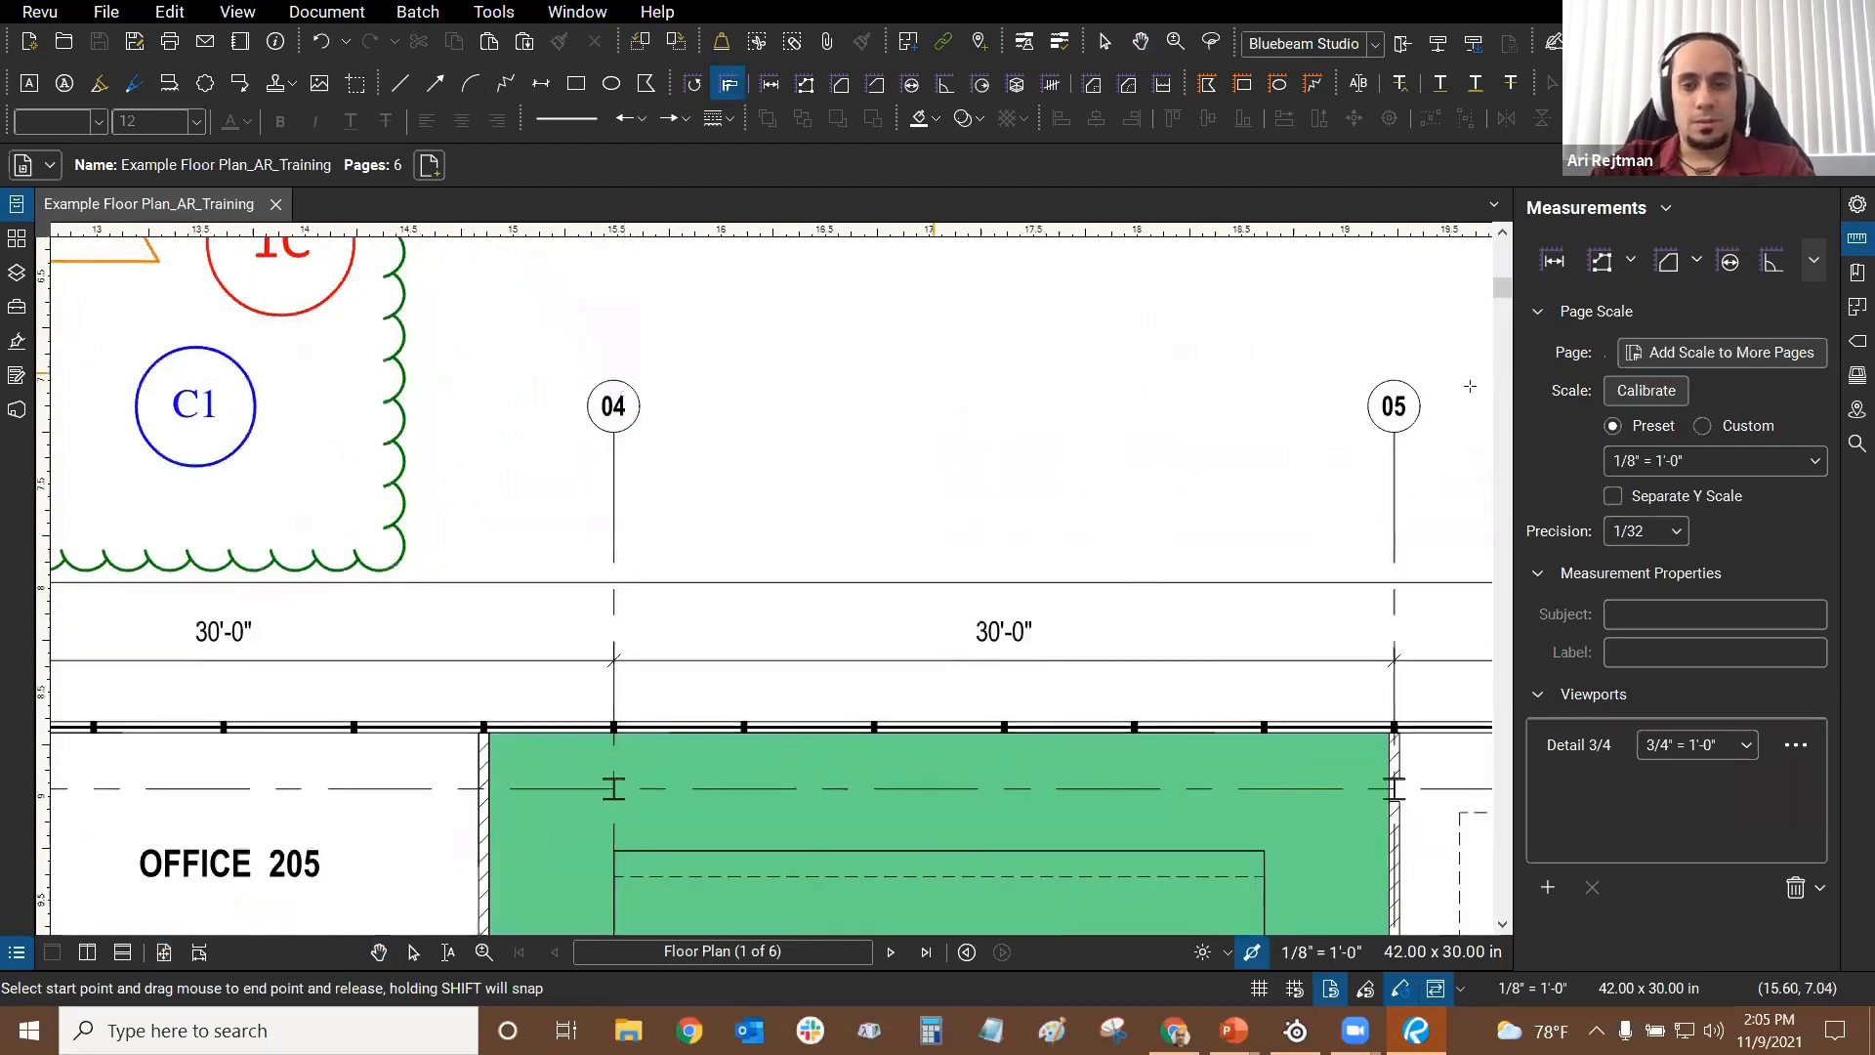
drag(521, 643, 1124, 634)
scroll(494, 638, up, 6)
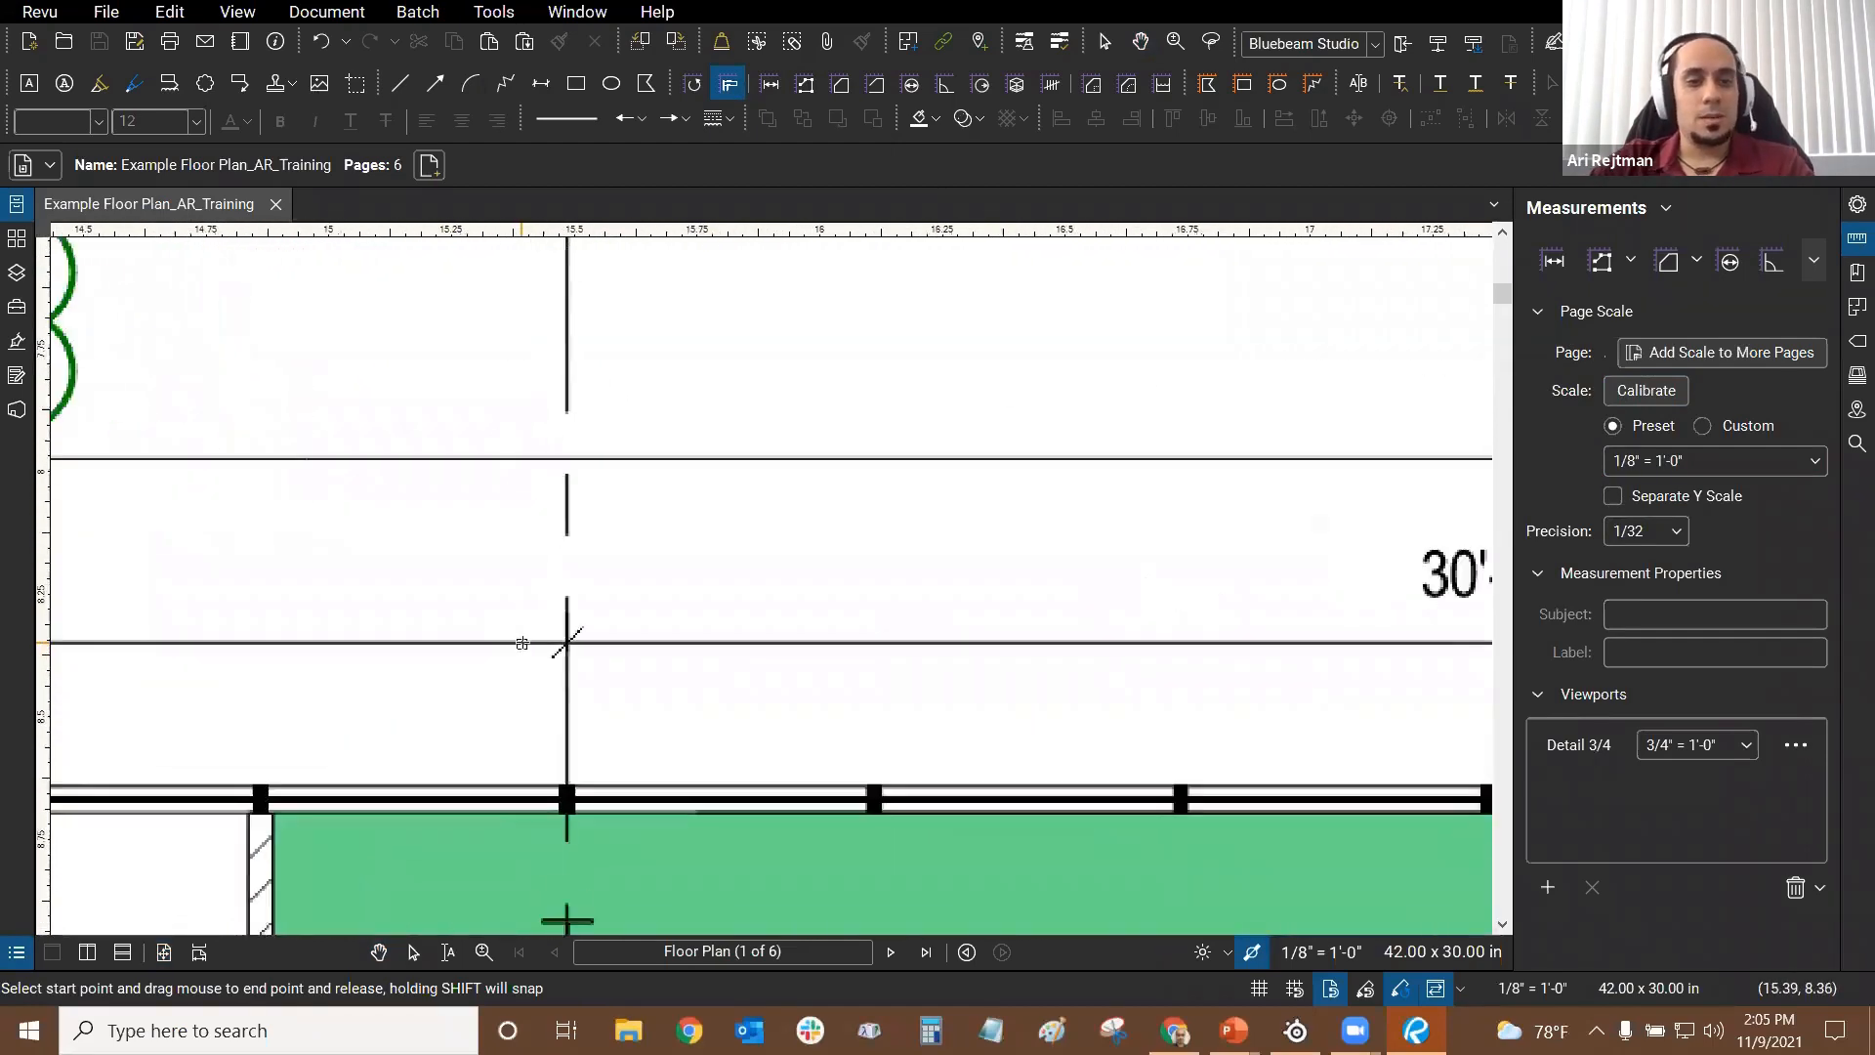
scroll(550, 641, up, 3)
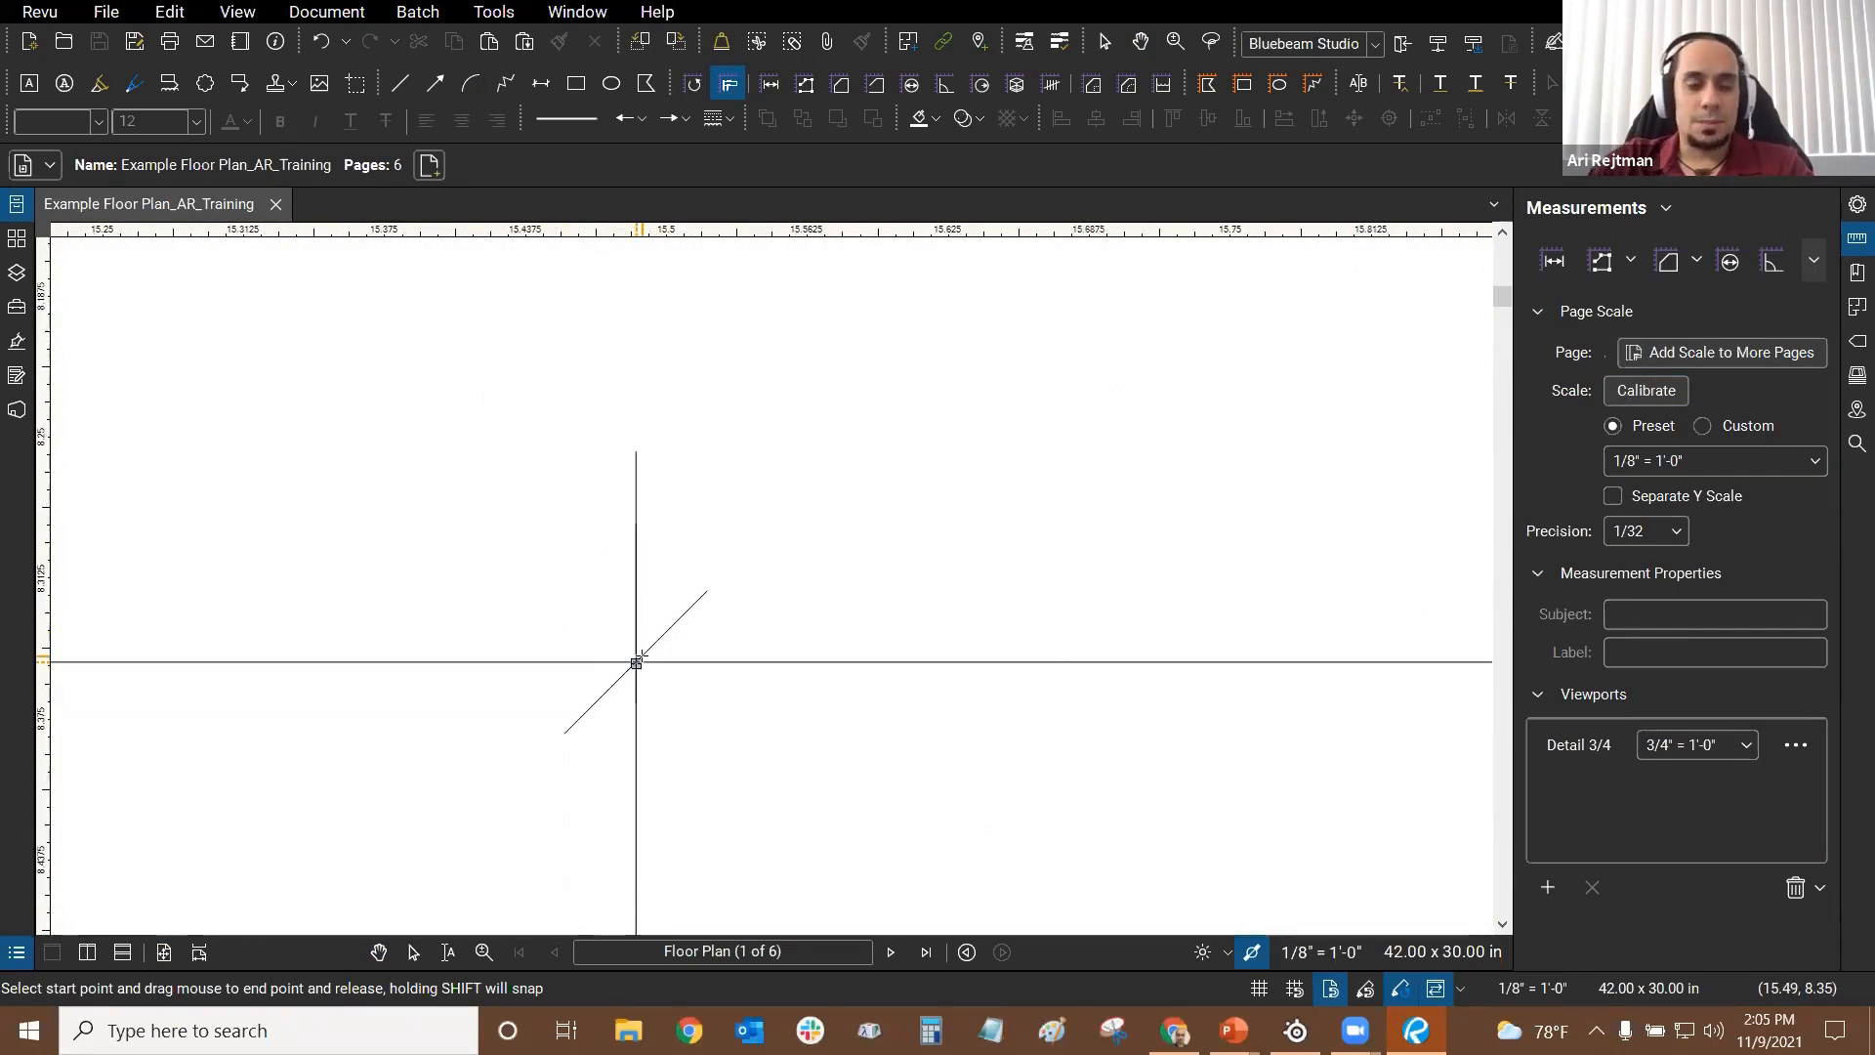
scroll(636, 663, down, 8)
click(636, 662)
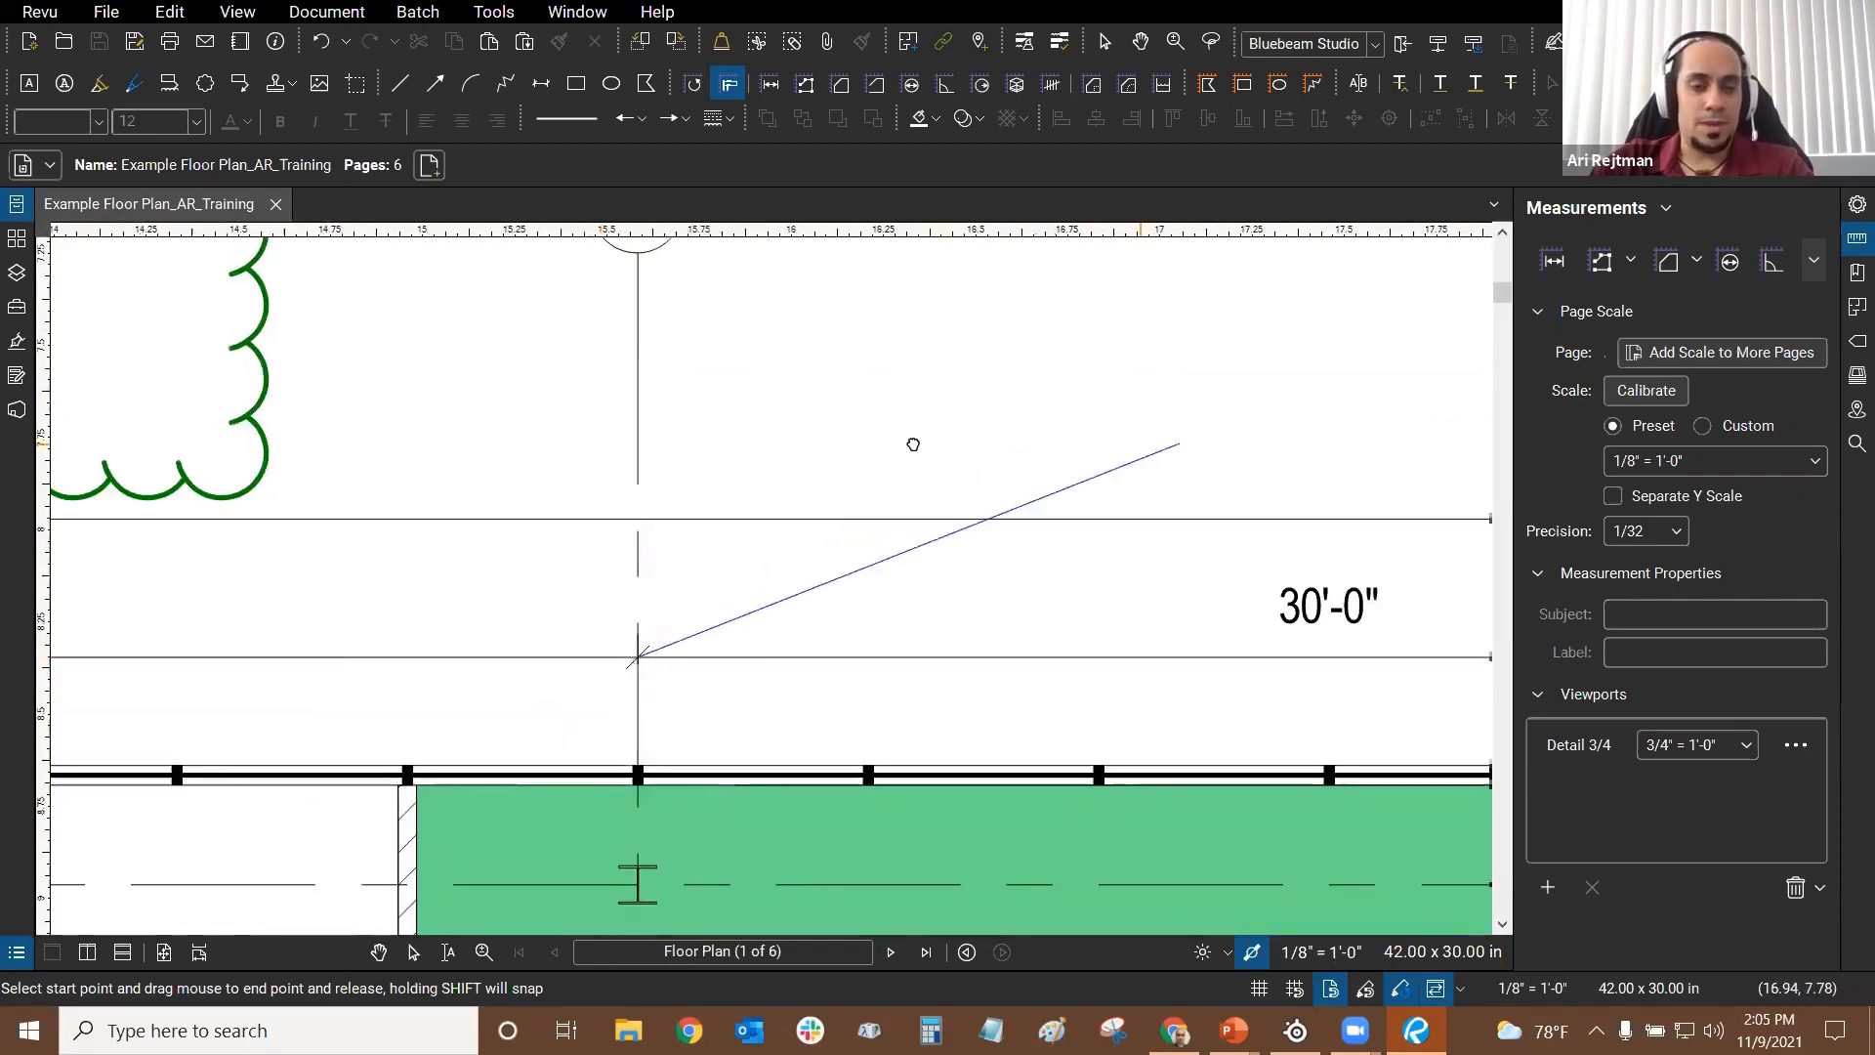
Step: Pick the same dimension's tick at grid line 05 as the second calibration point
scroll(913, 445, right, 3)
scroll(670, 460, down, 3)
scroll(1121, 544, up, 4)
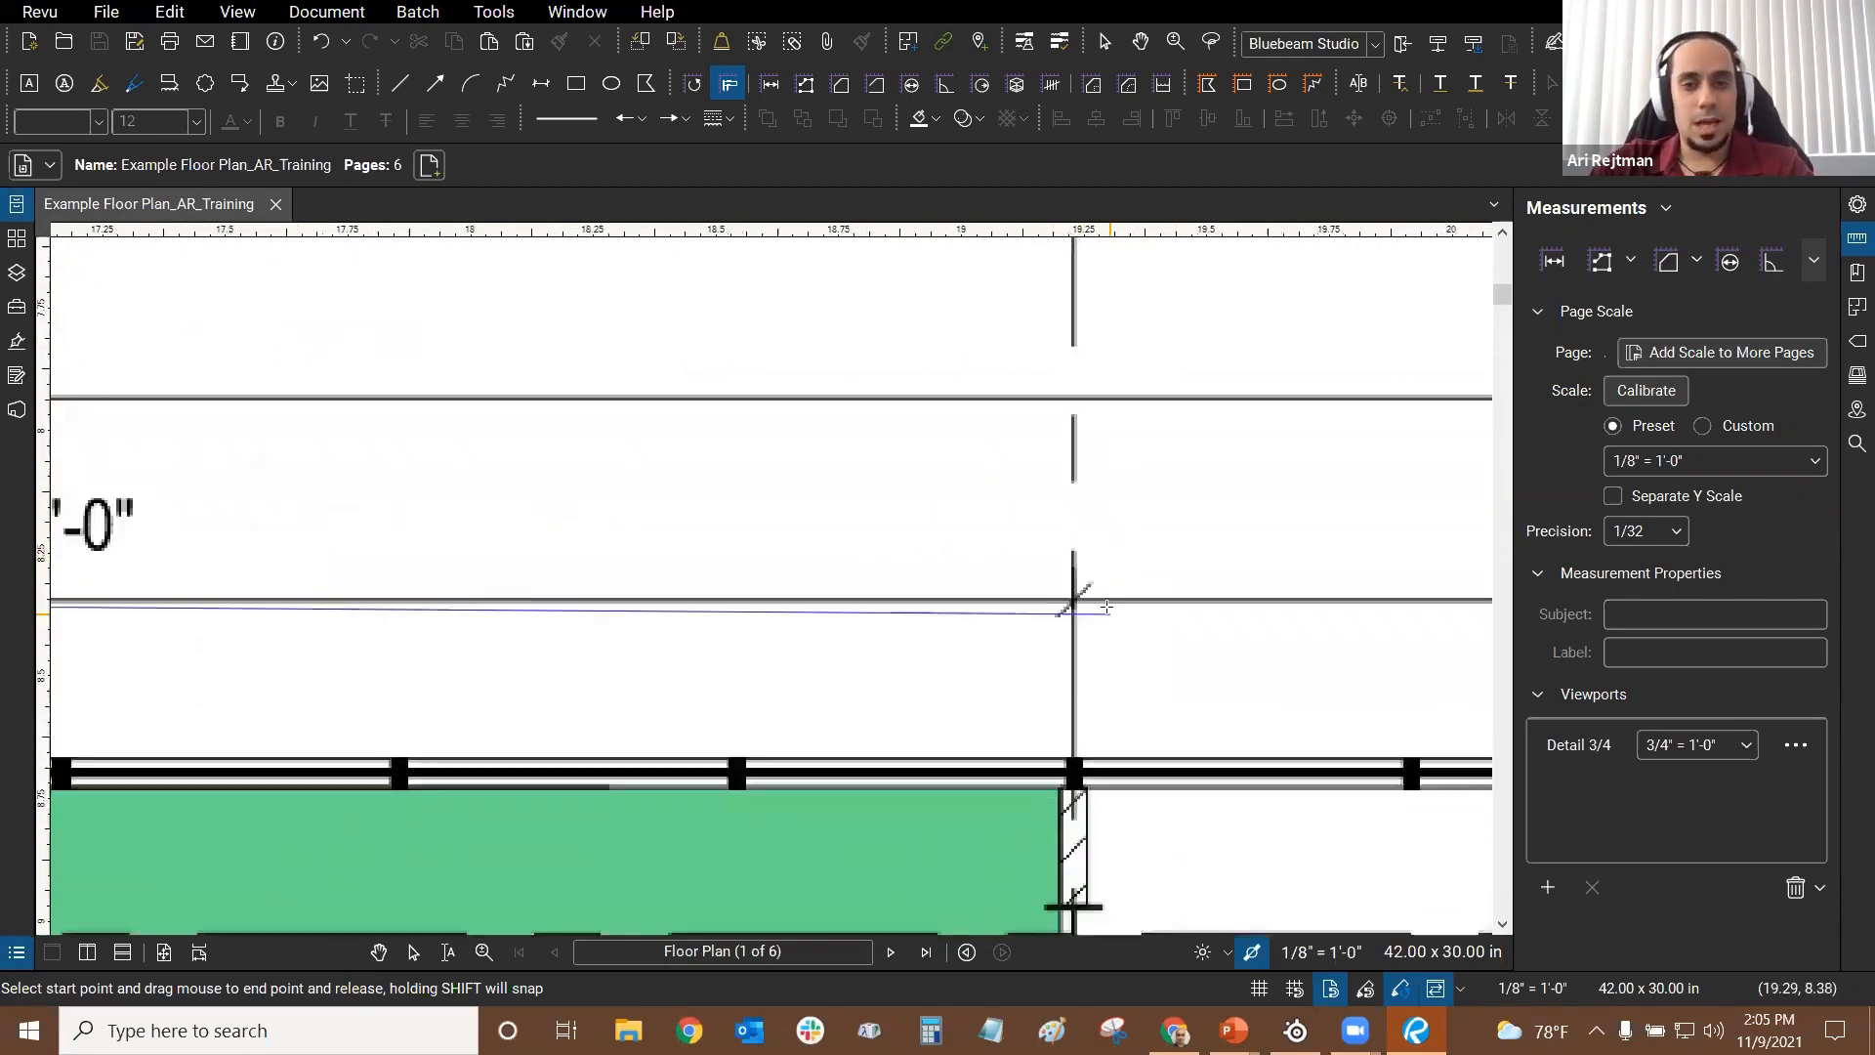
scroll(1106, 606, up, 4)
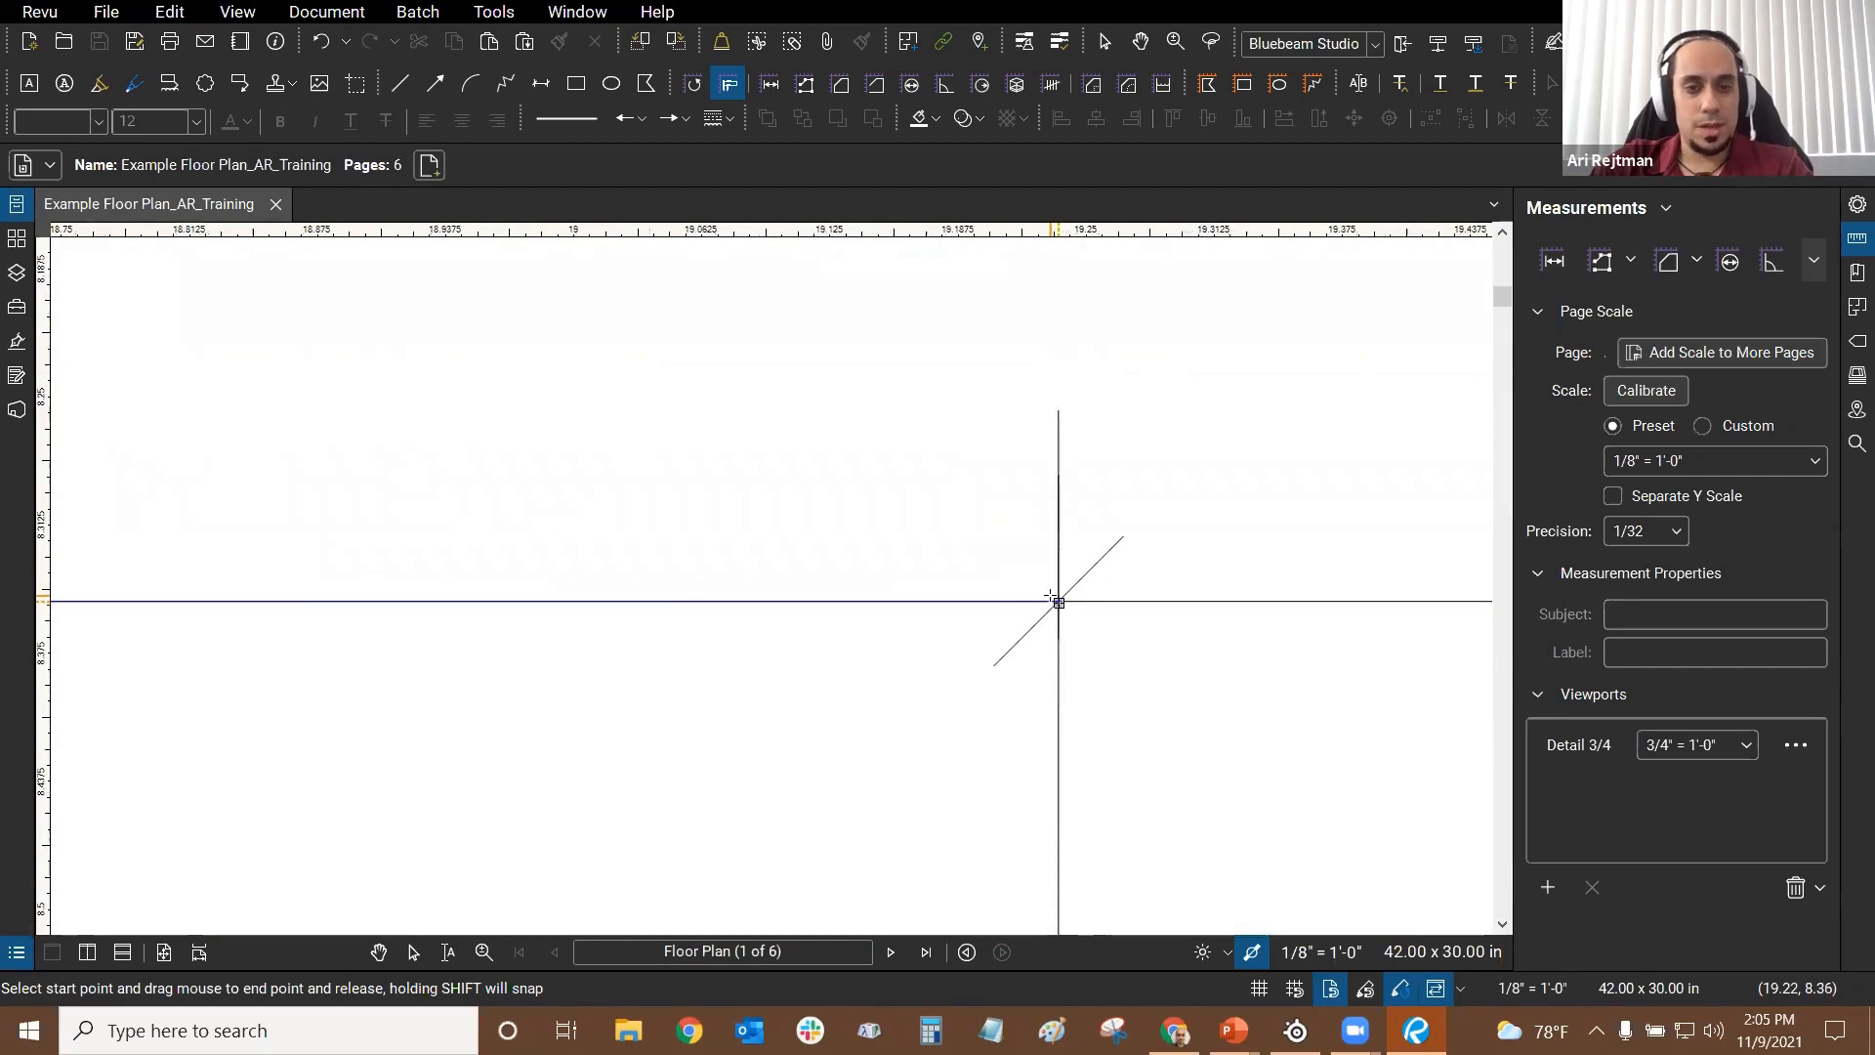
click(1057, 602)
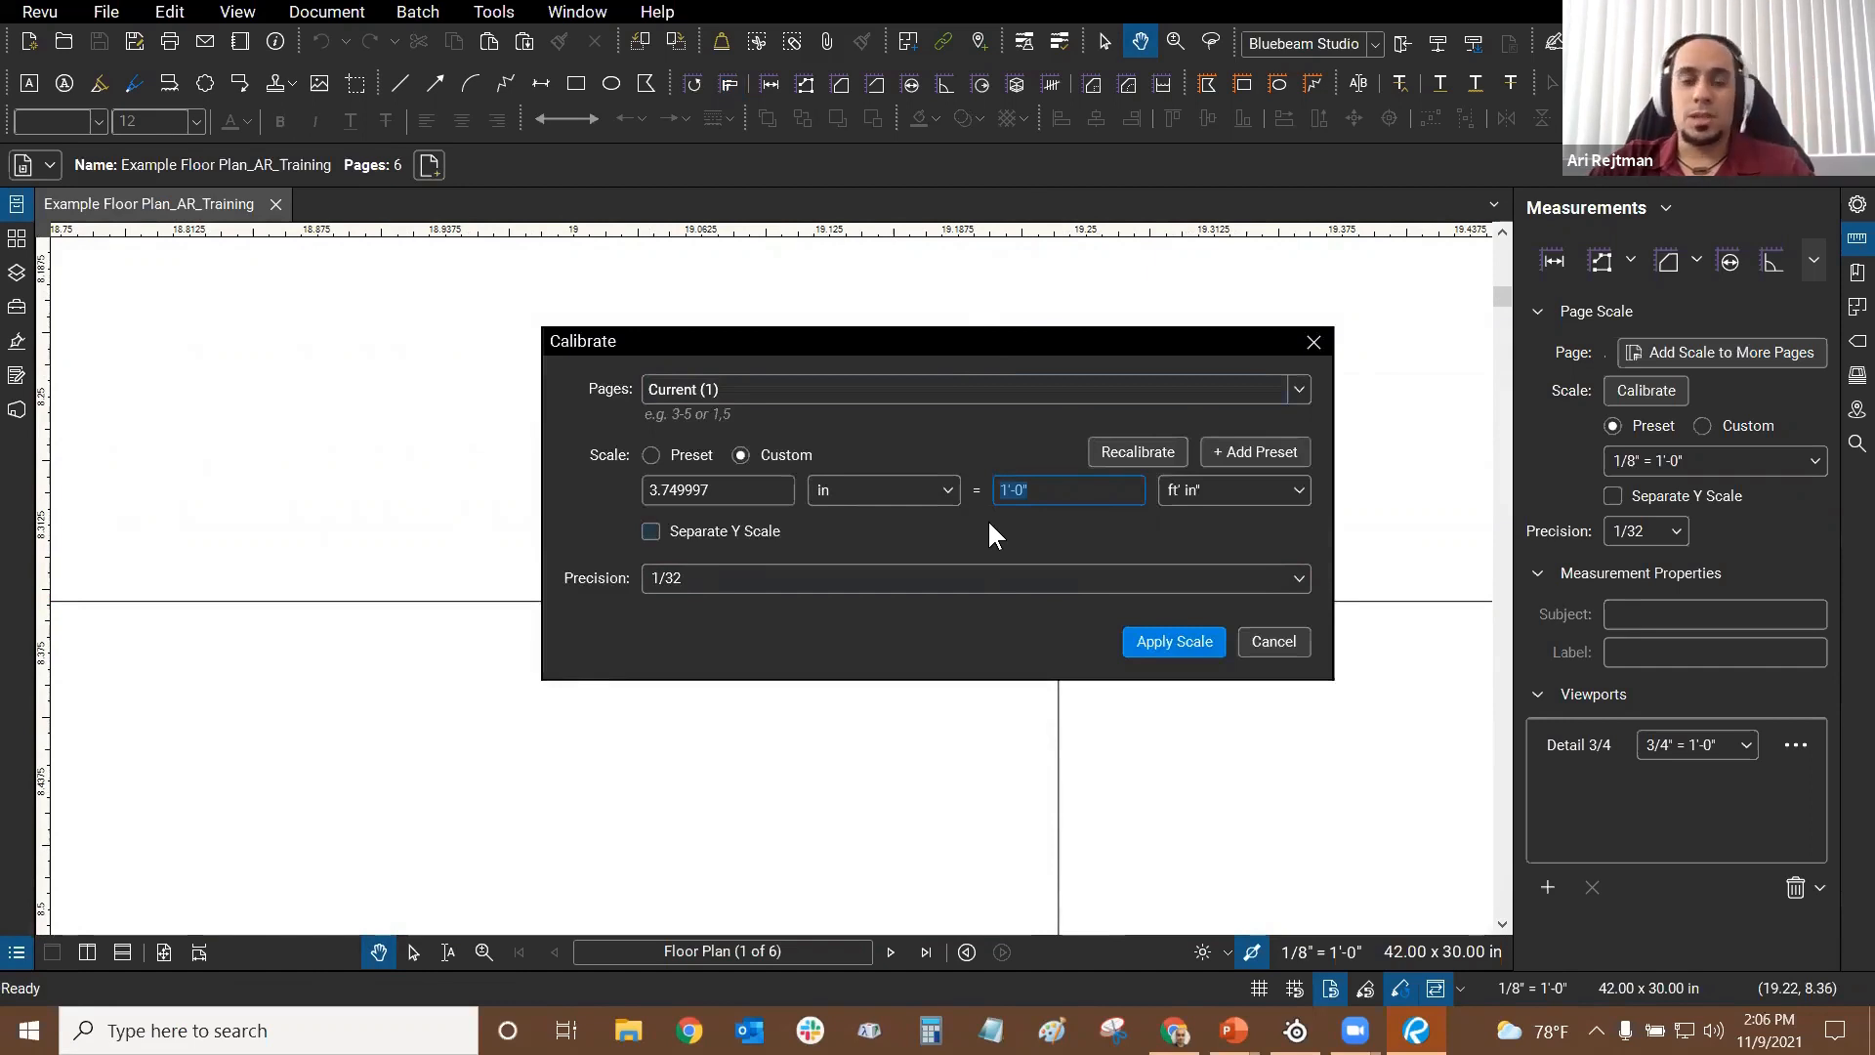
Step: Set the real-world distance of the custom calibration scale to 30'
click(1033, 494)
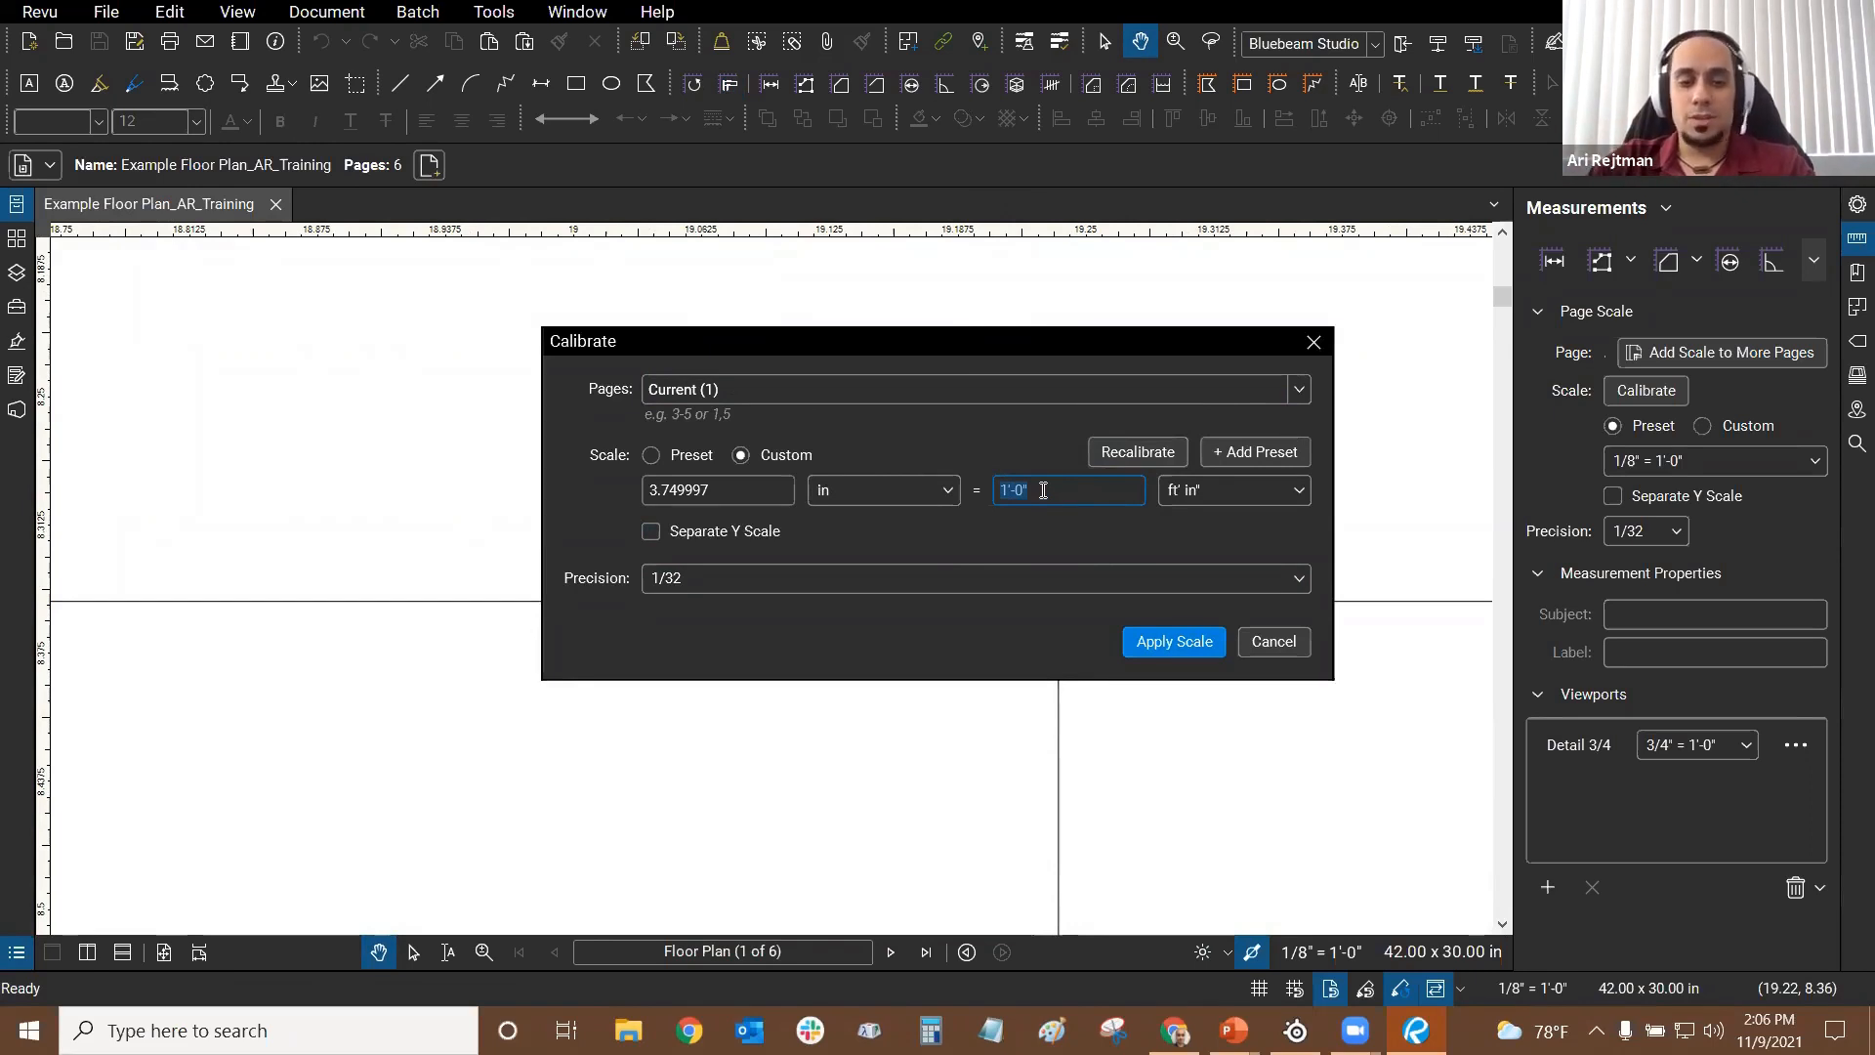
text(30)
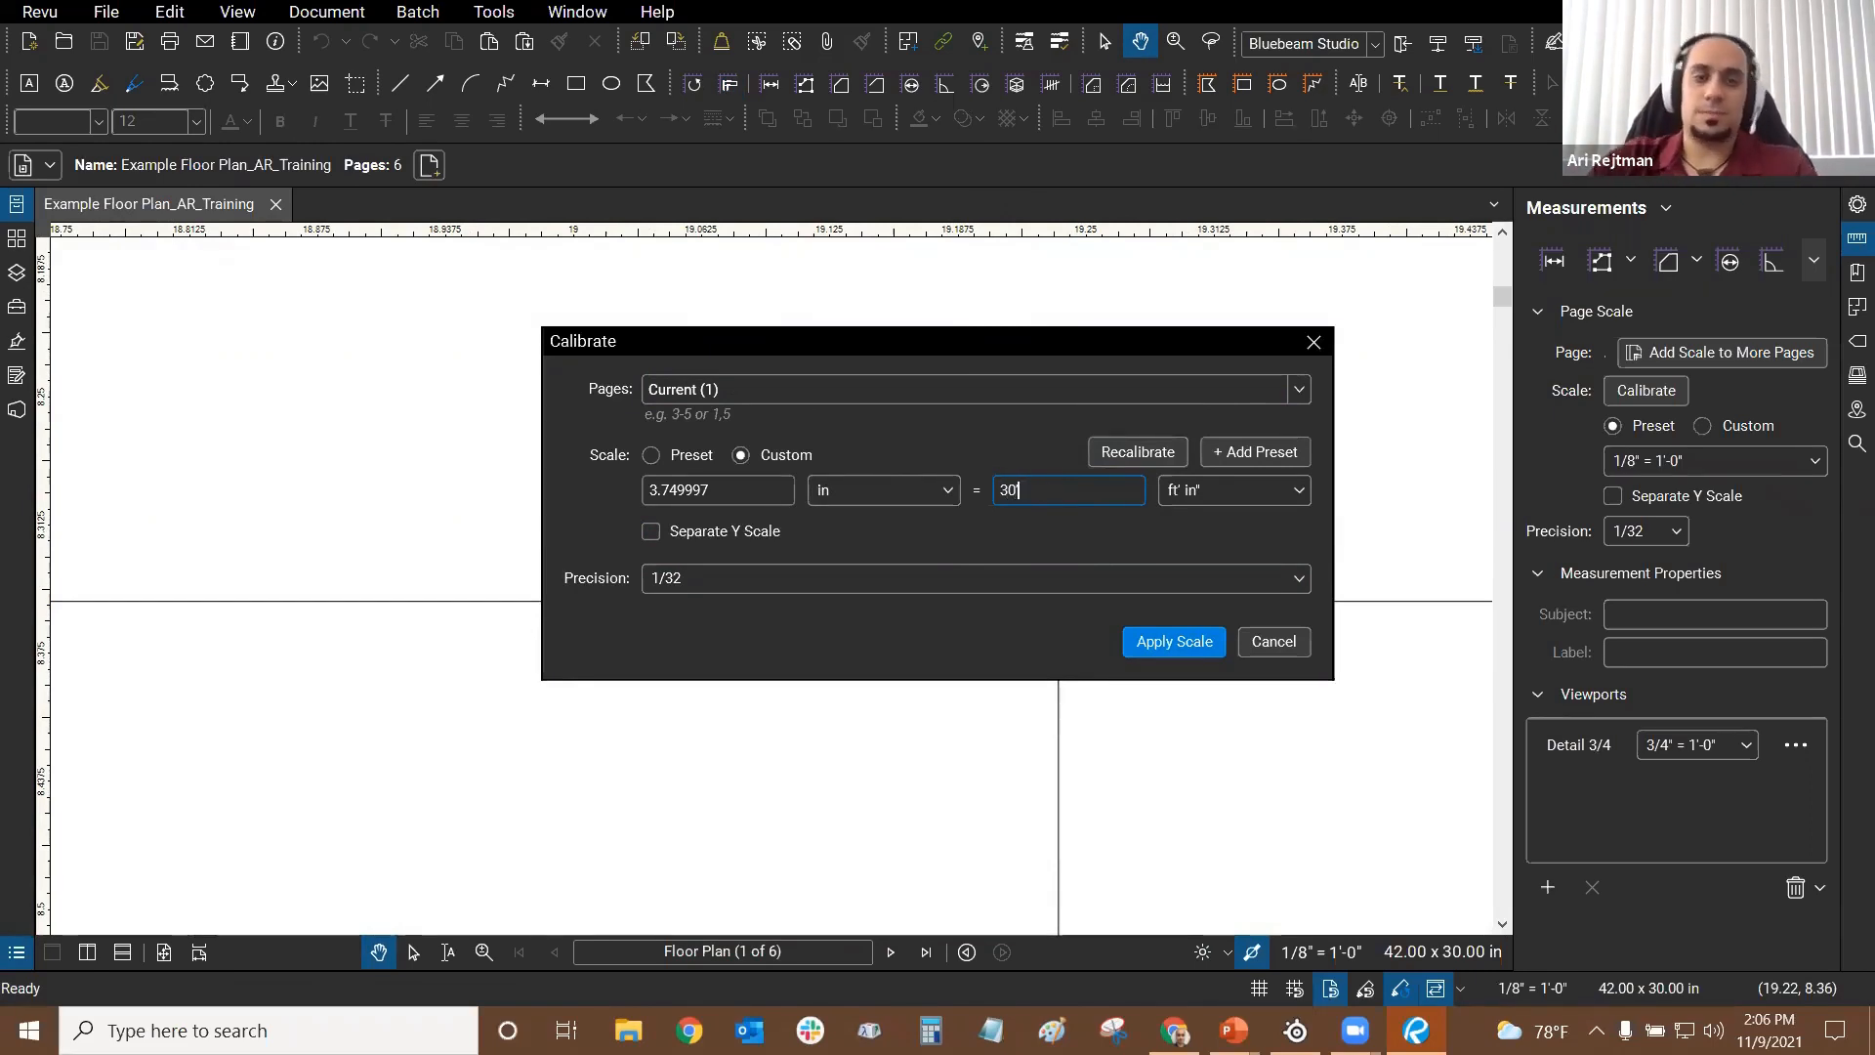
text(')
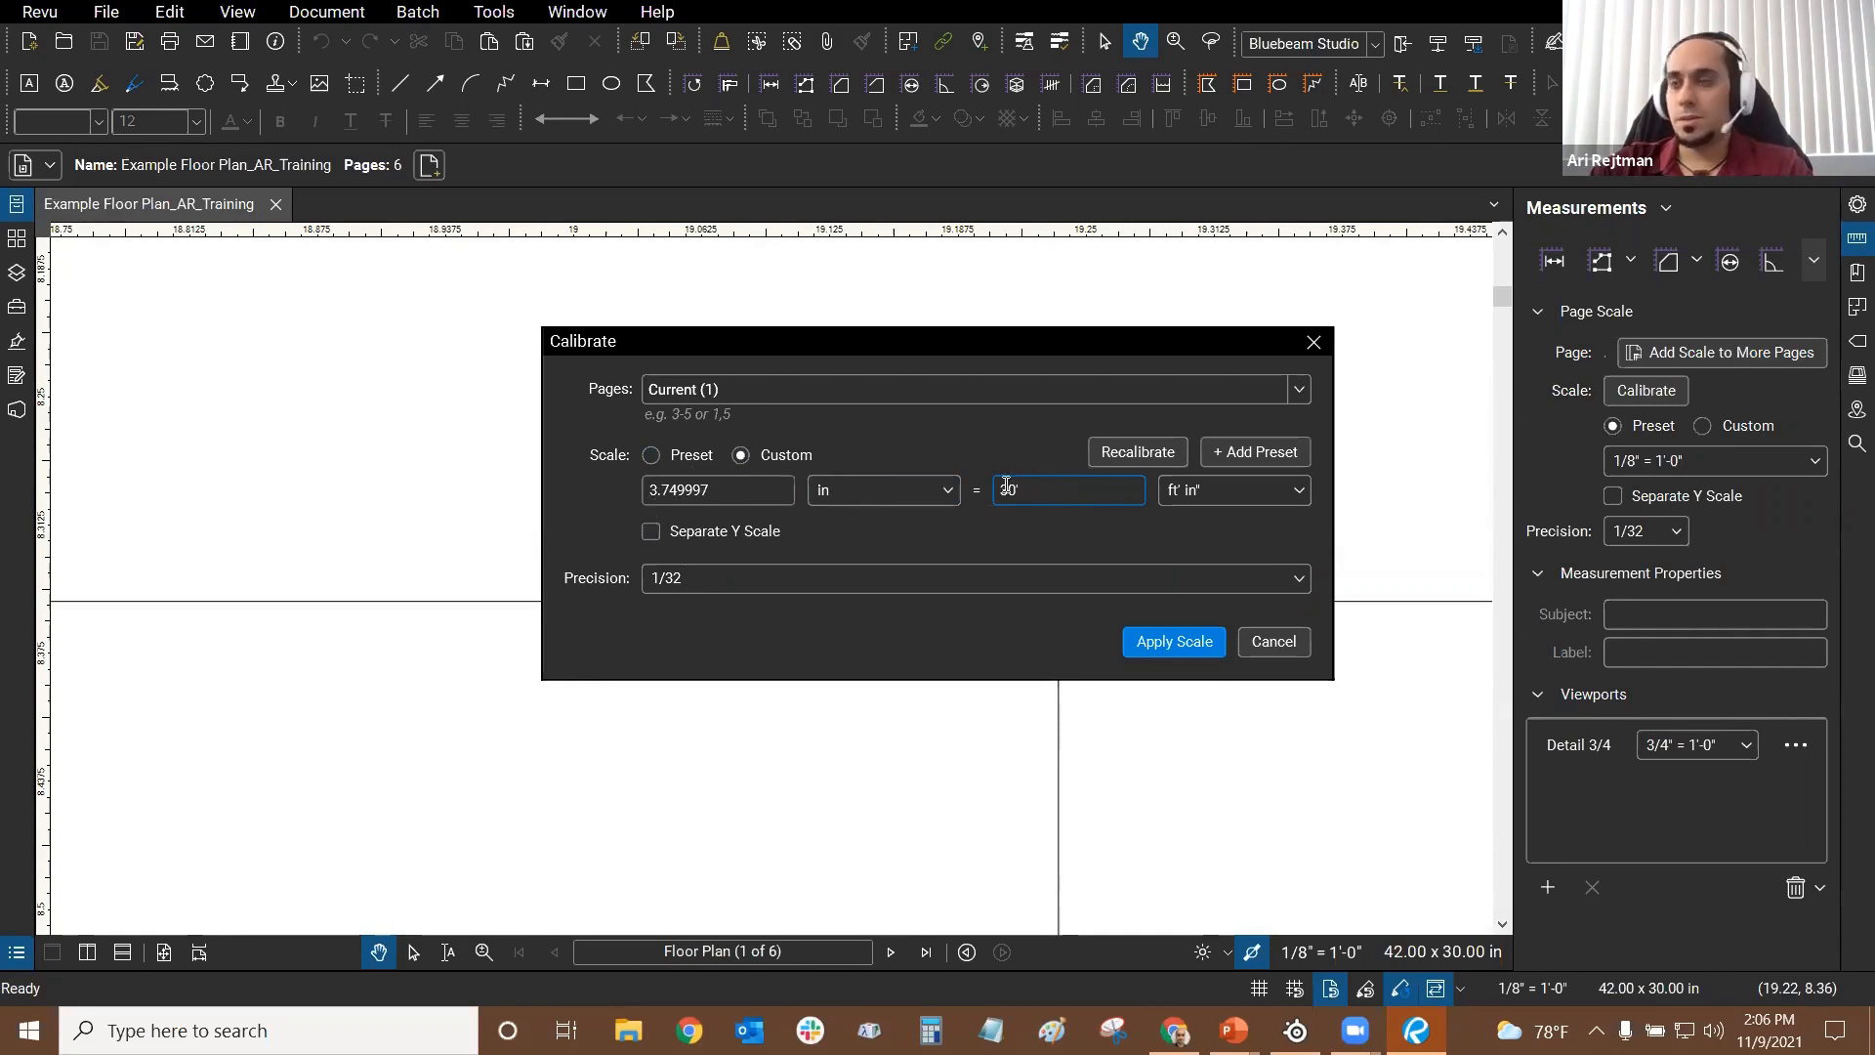
text(')
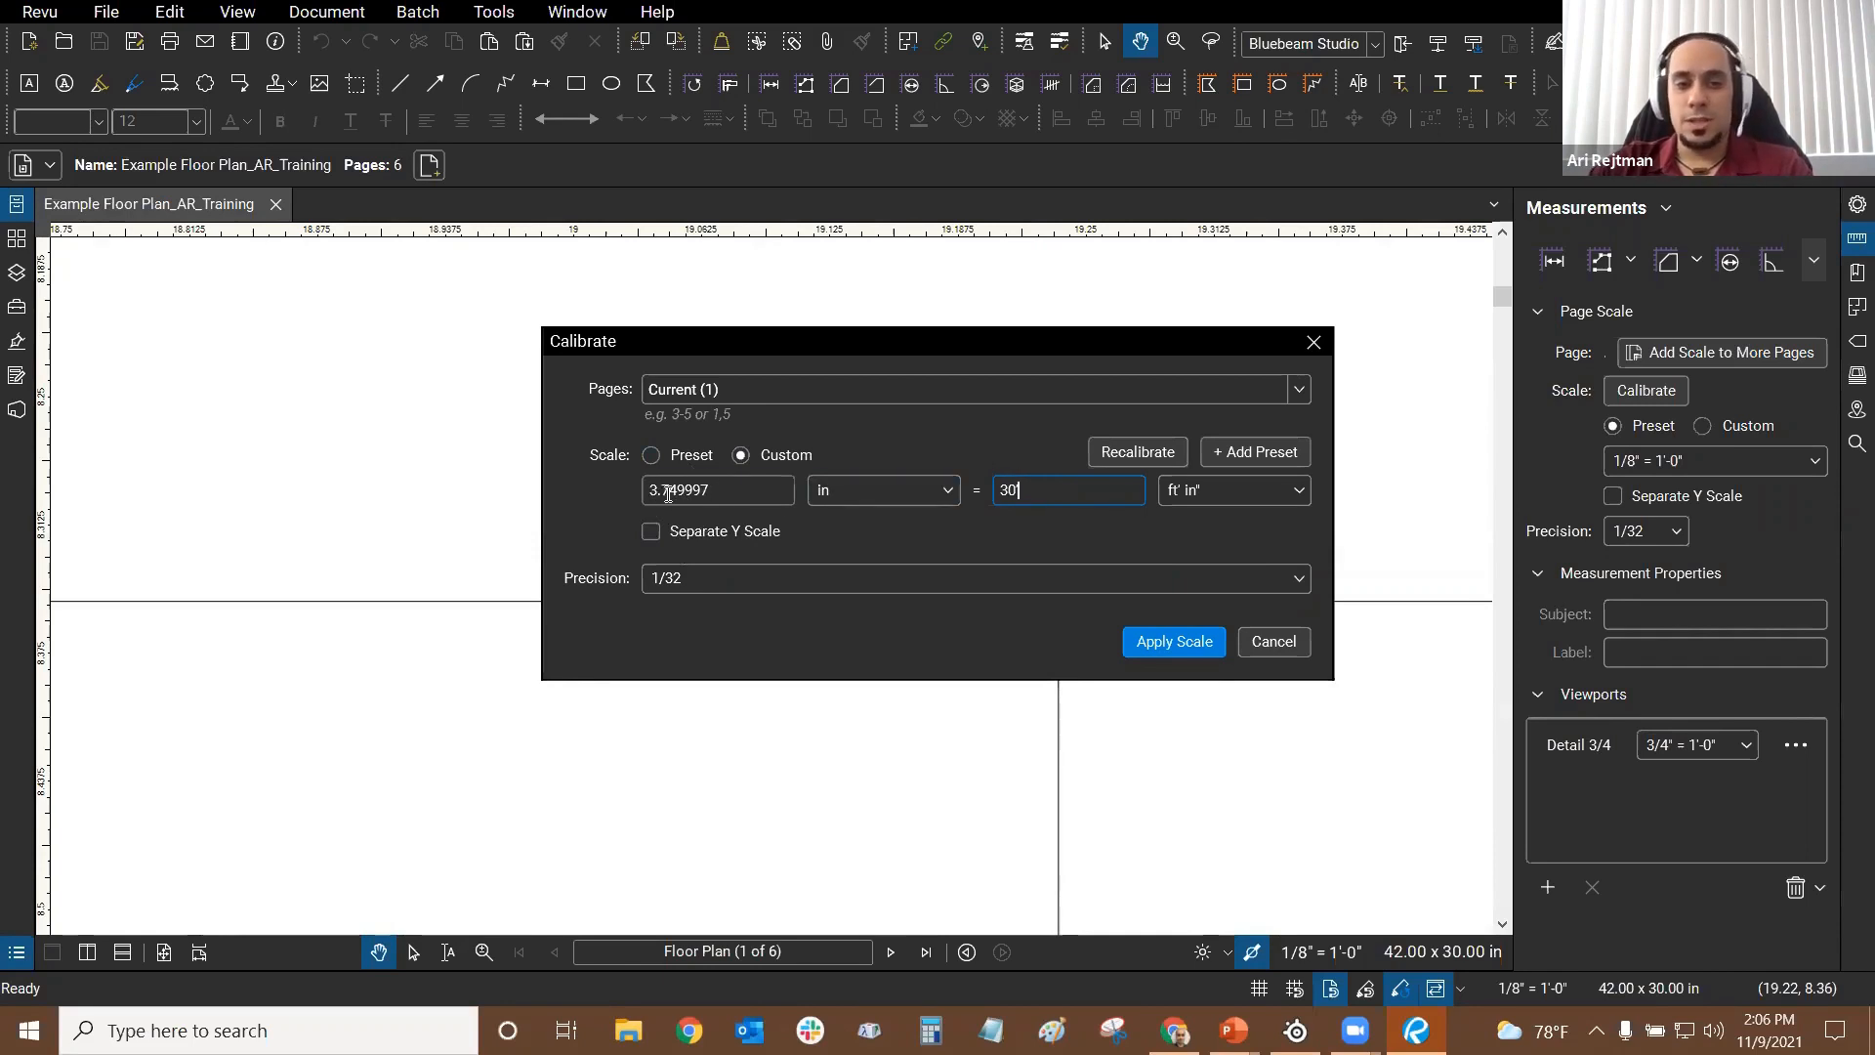
key(BackSpace)
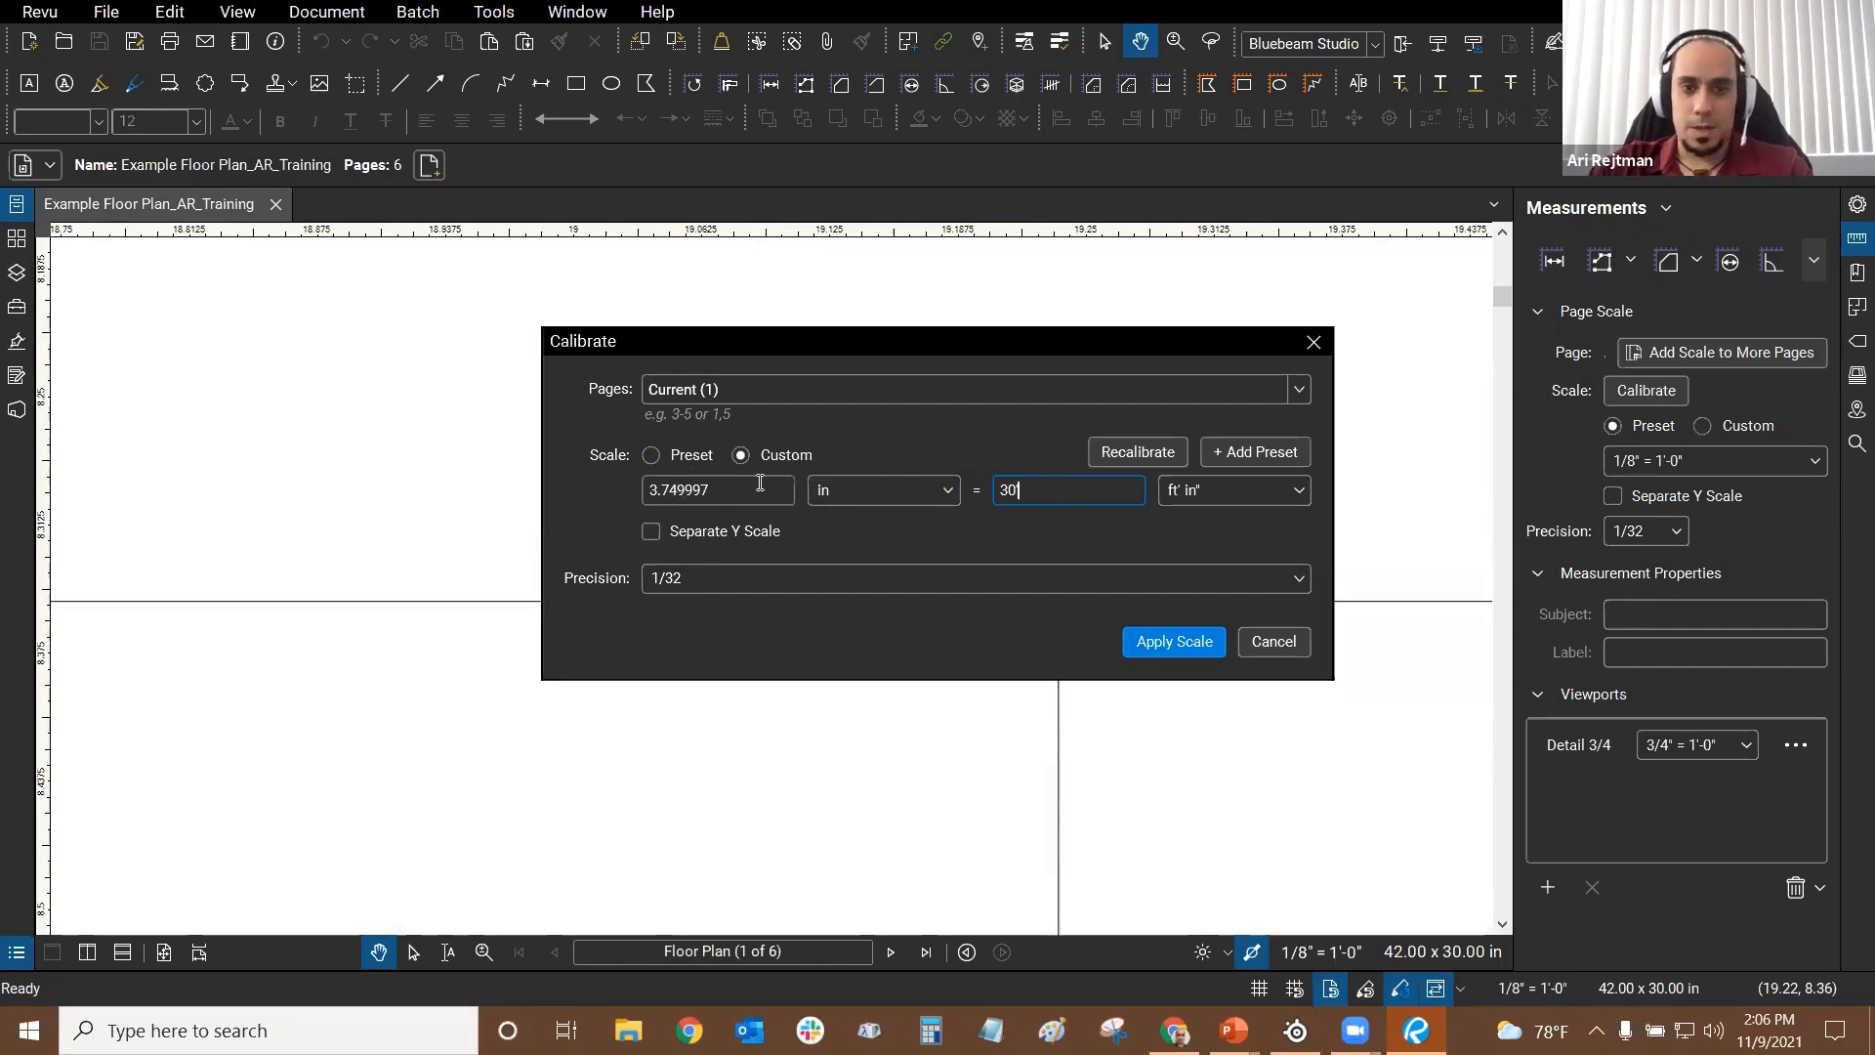
text(')
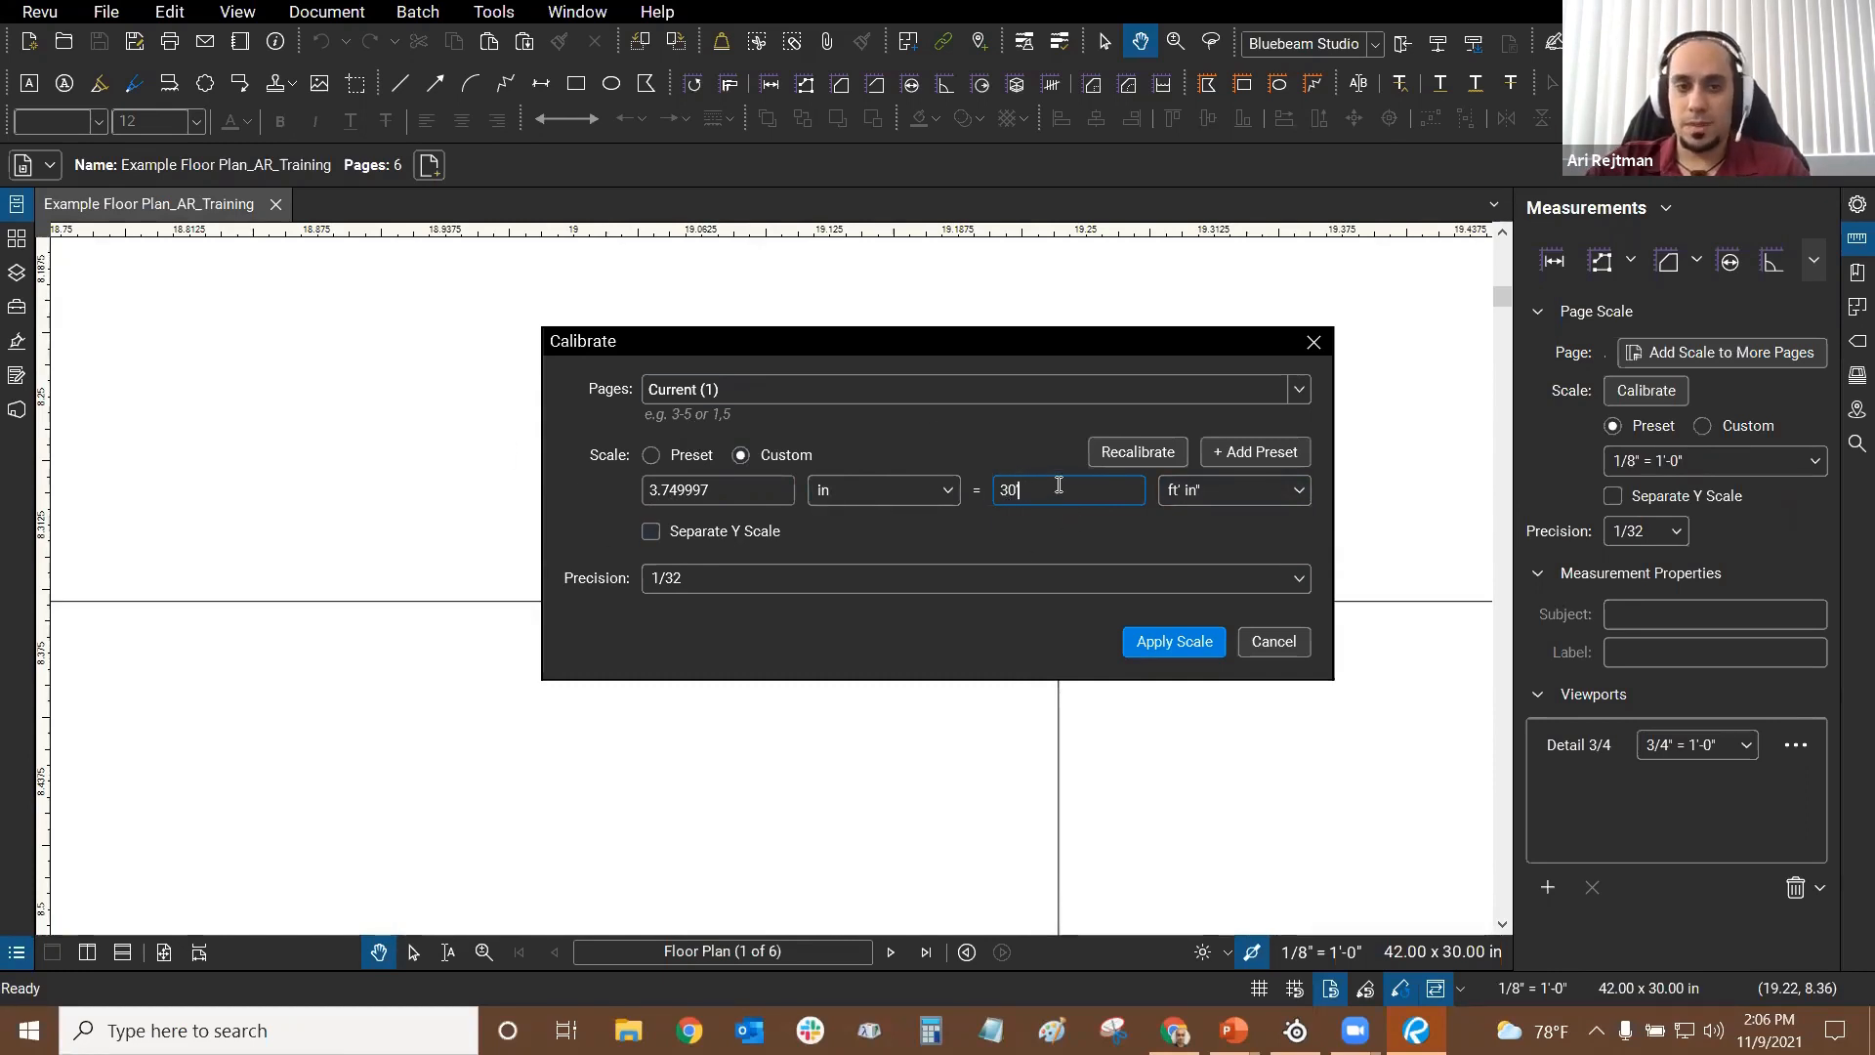
Step: Try the preset scale 1/8" = 1'-0" for the calibration
click(653, 451)
click(757, 491)
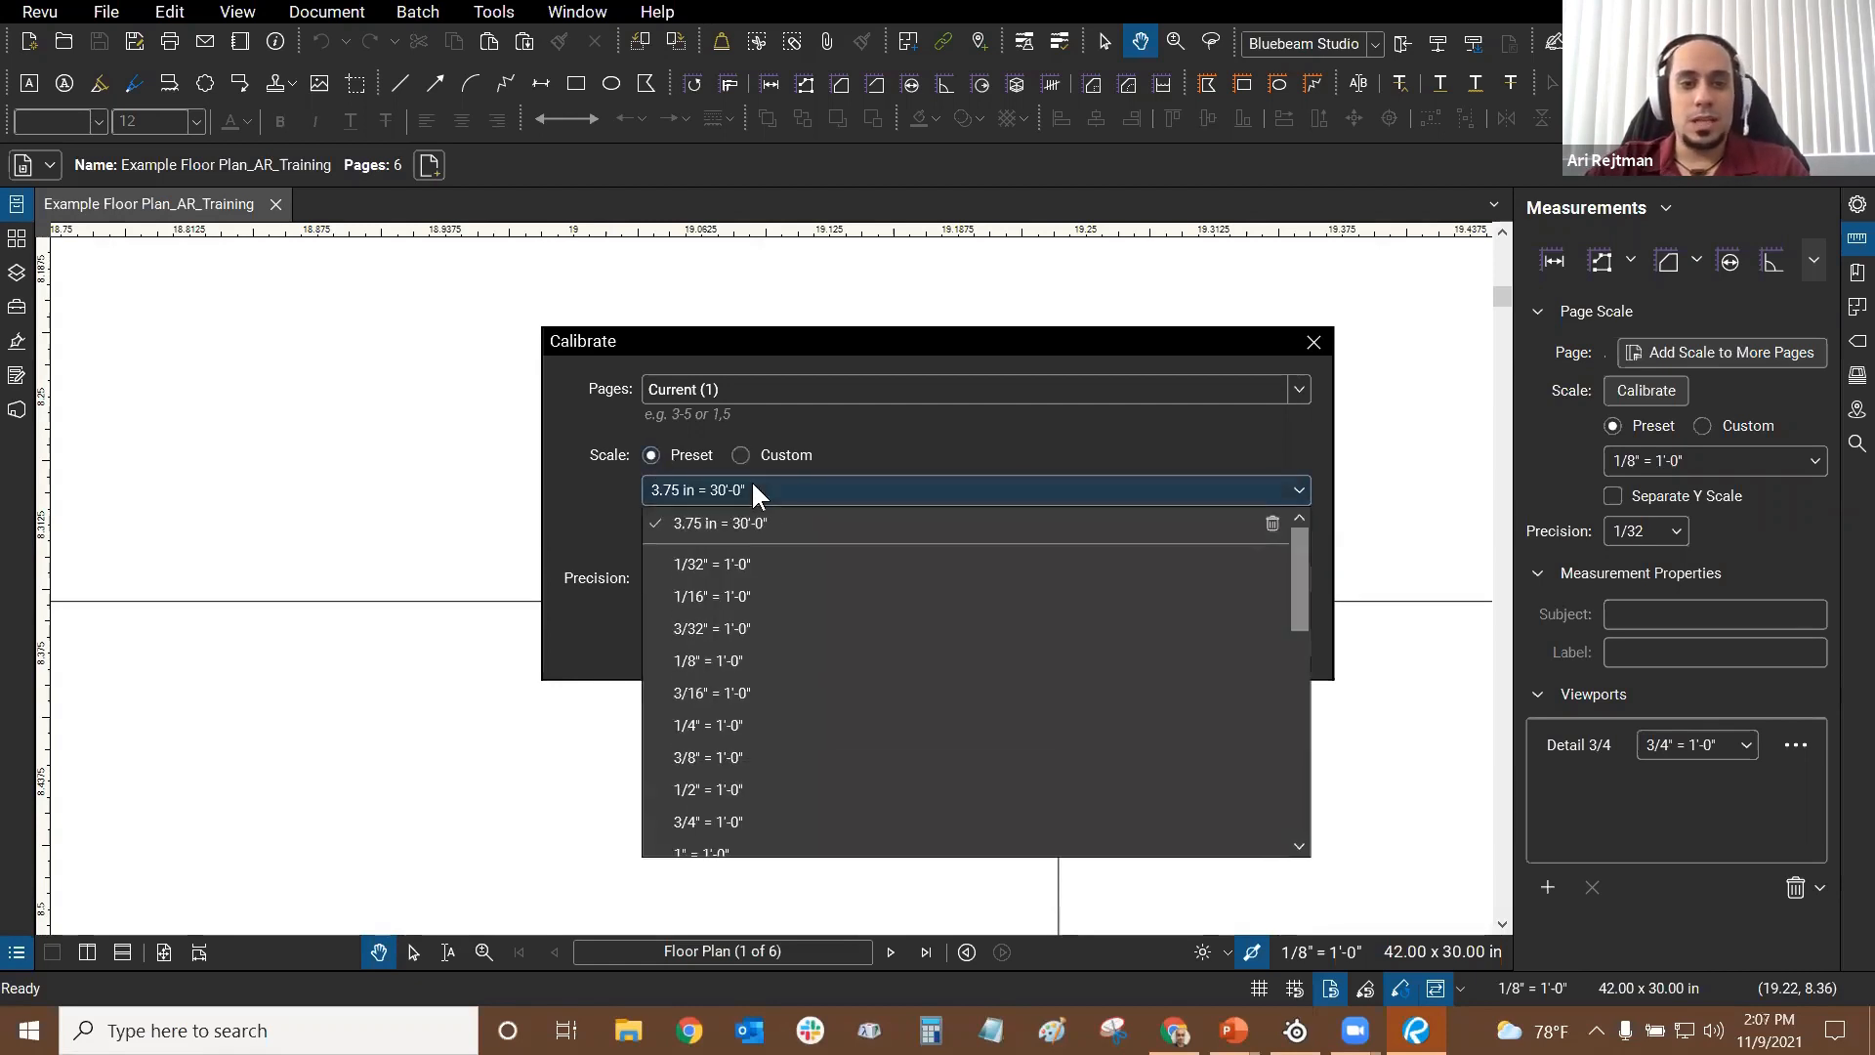
click(724, 660)
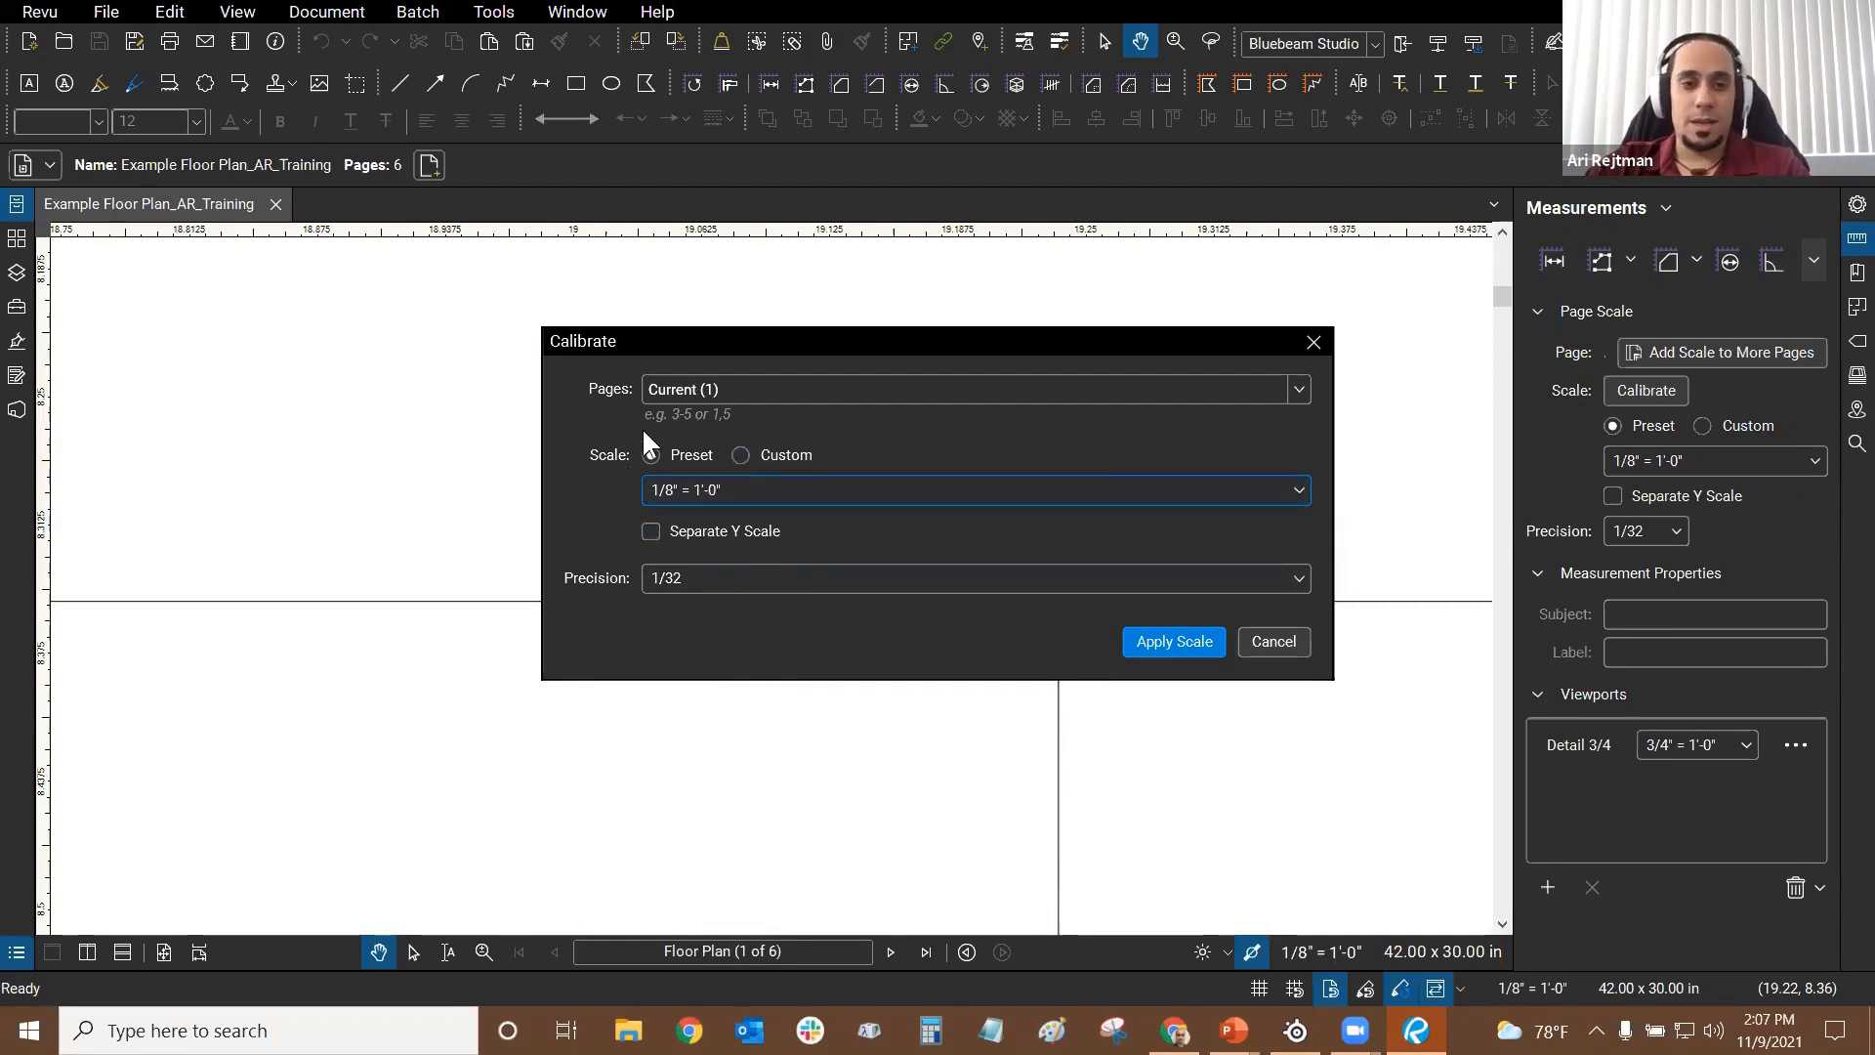
click(707, 485)
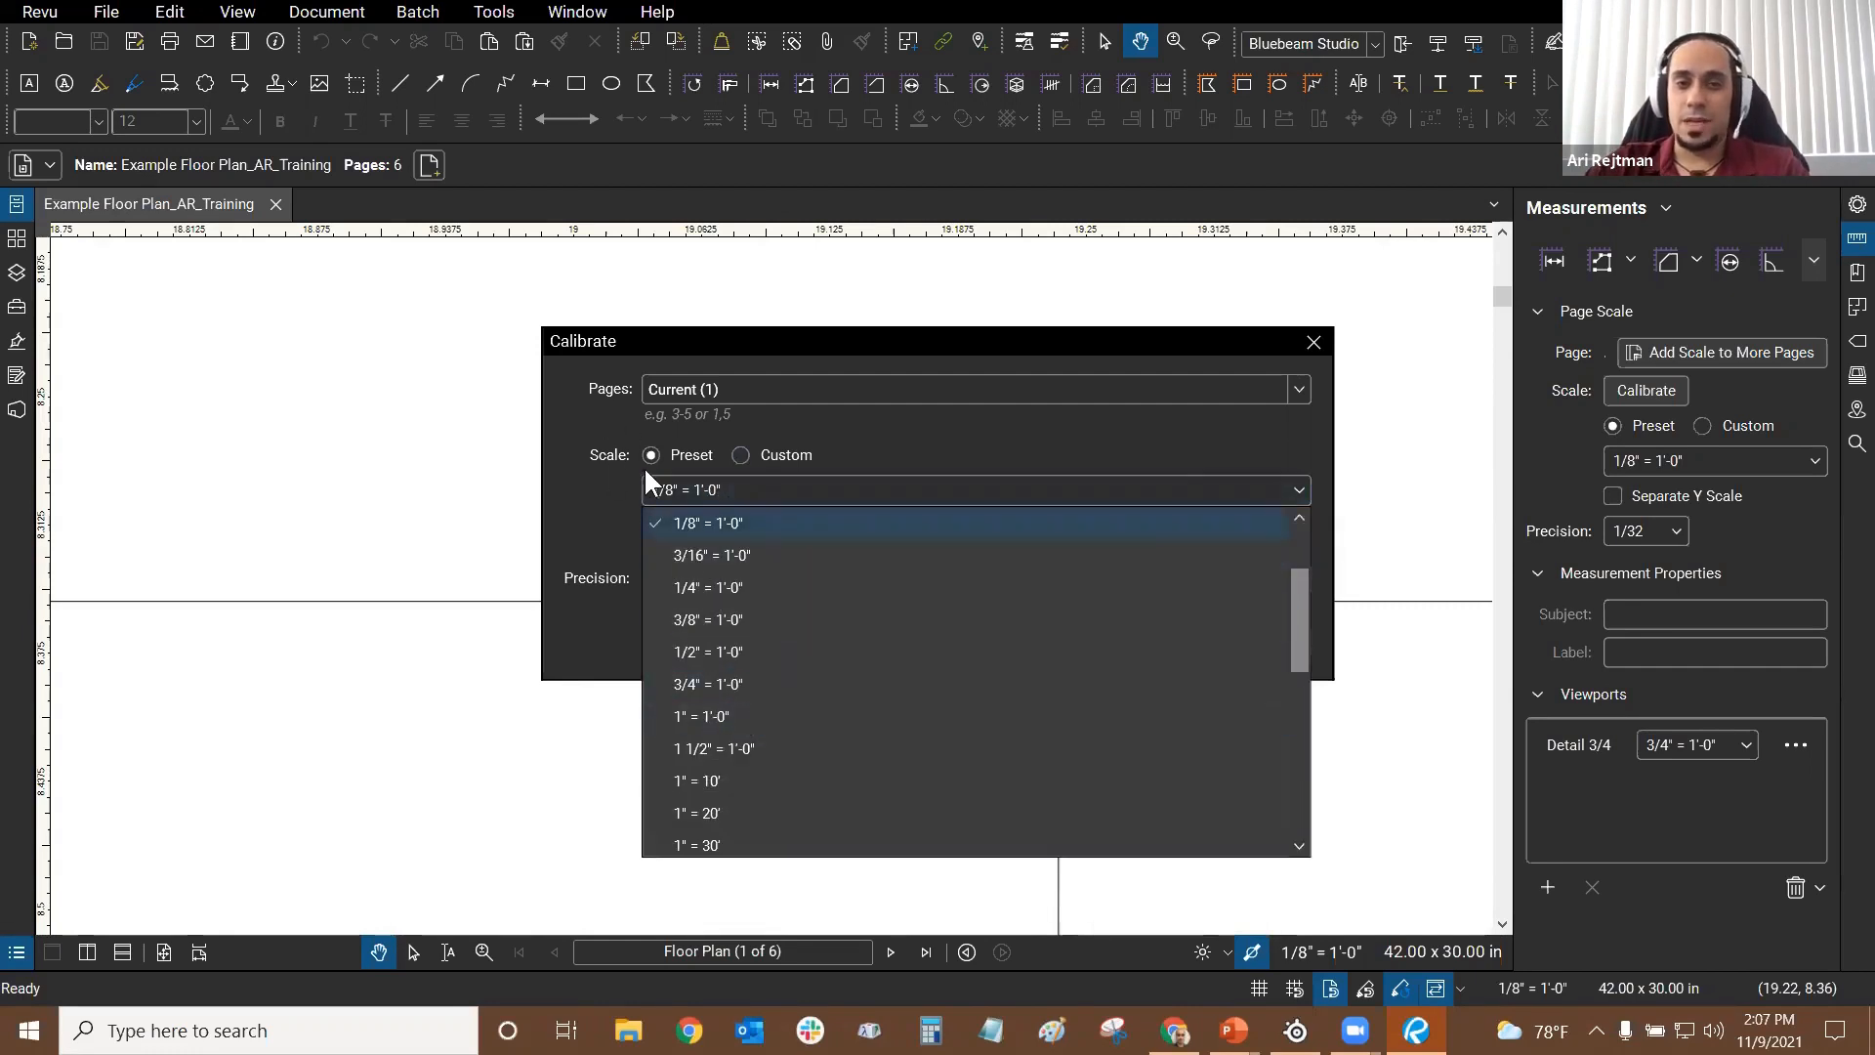
click(684, 481)
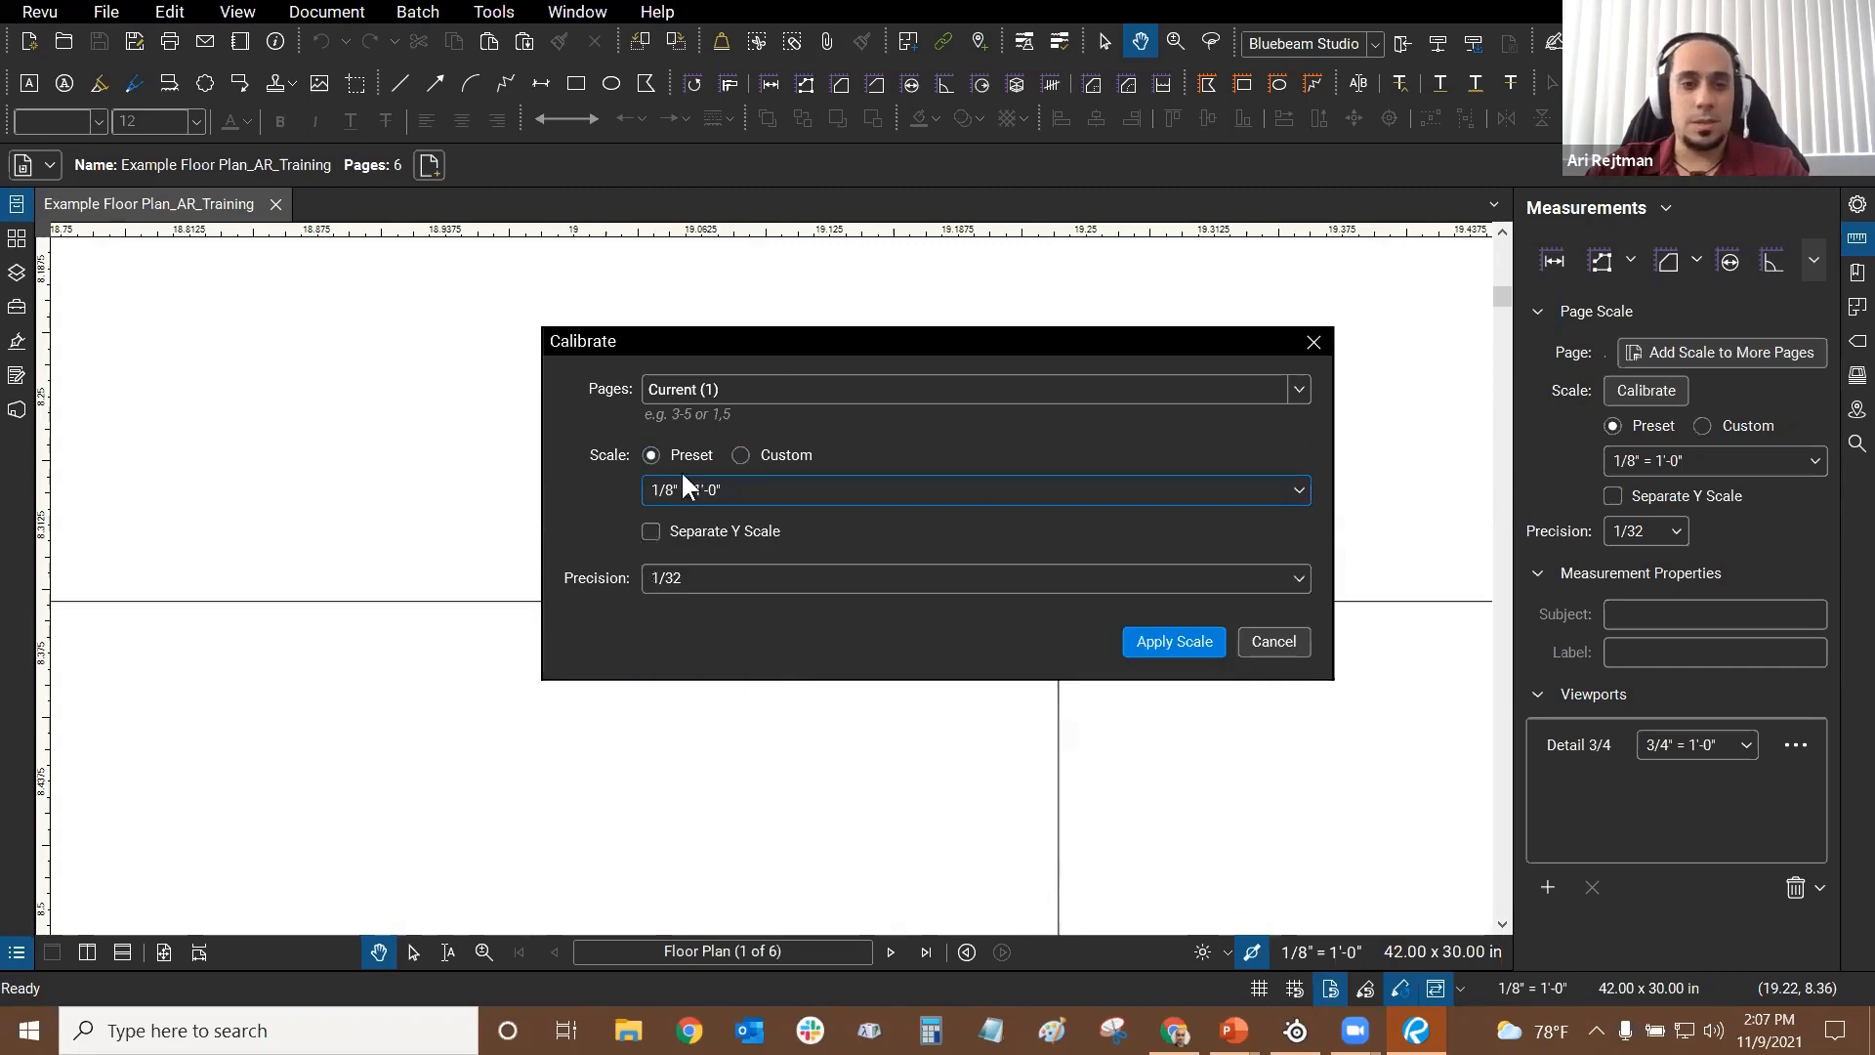
Step: Switch the calibration back to a custom scale to review its values and precision options, and cancel the calibration
click(741, 452)
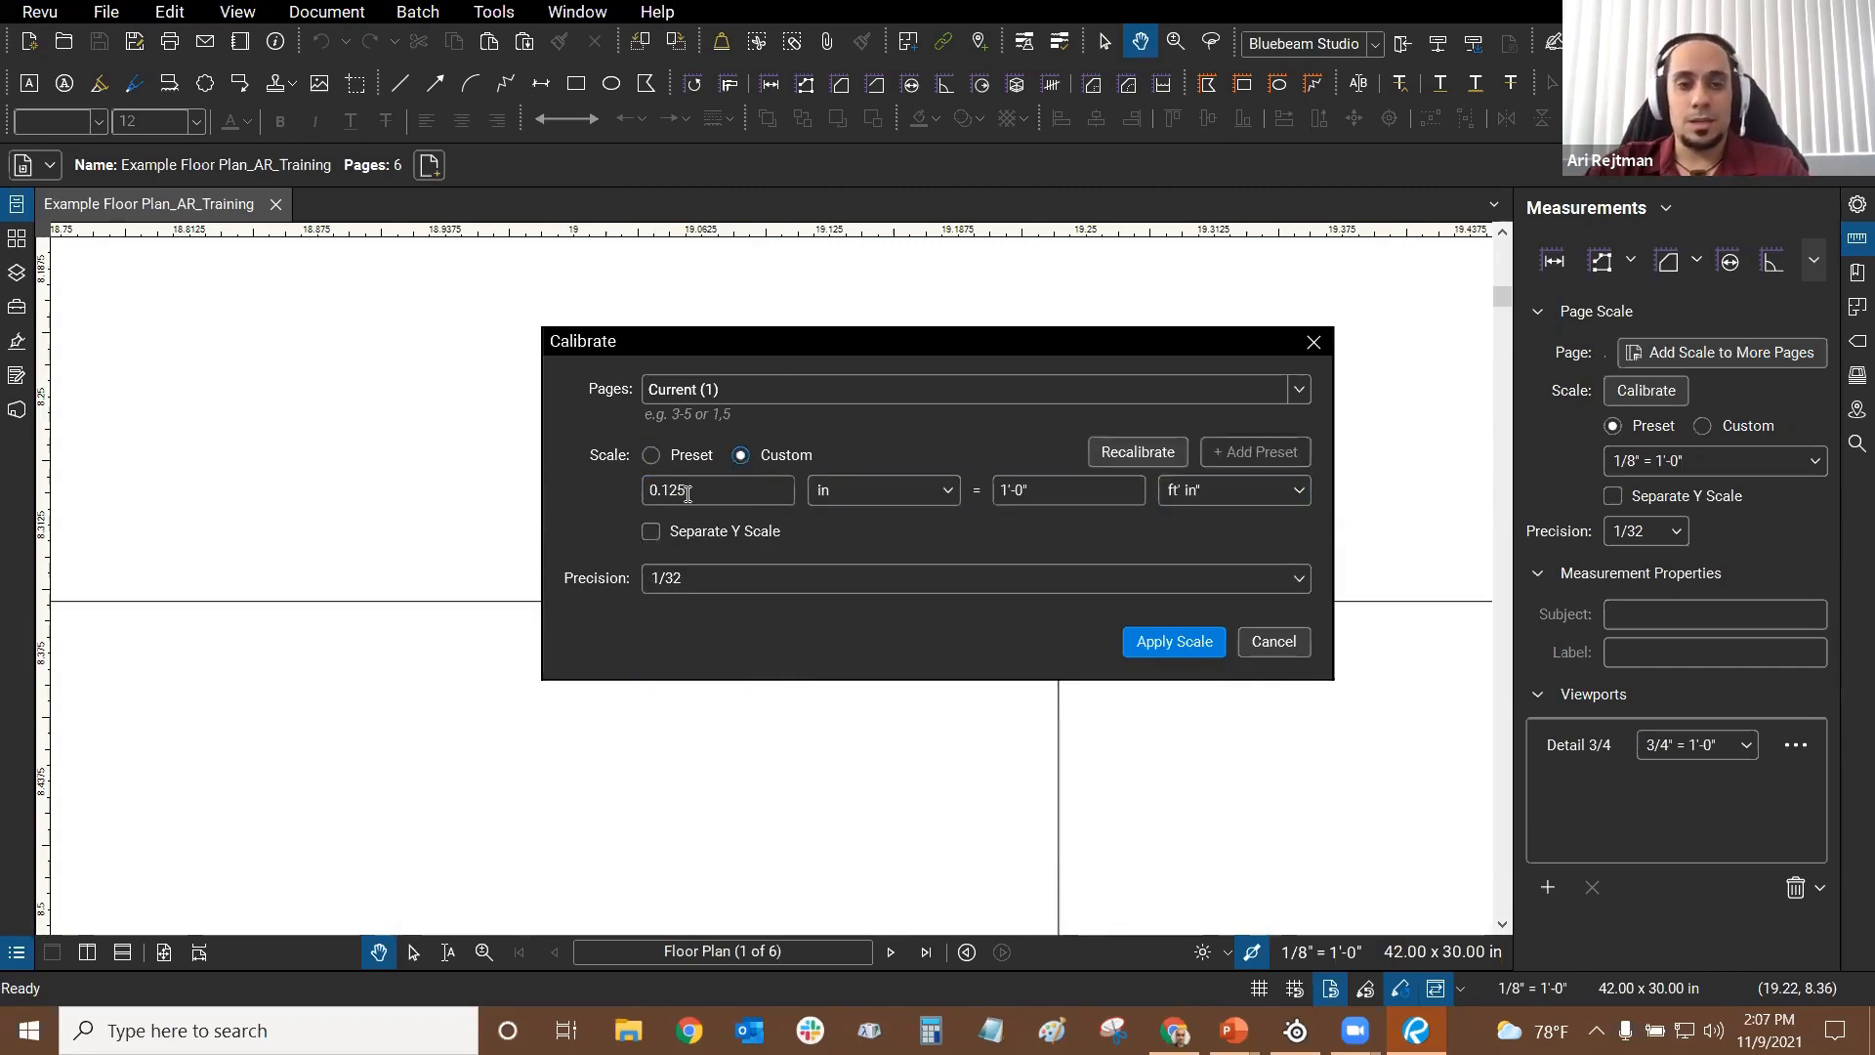
click(1039, 498)
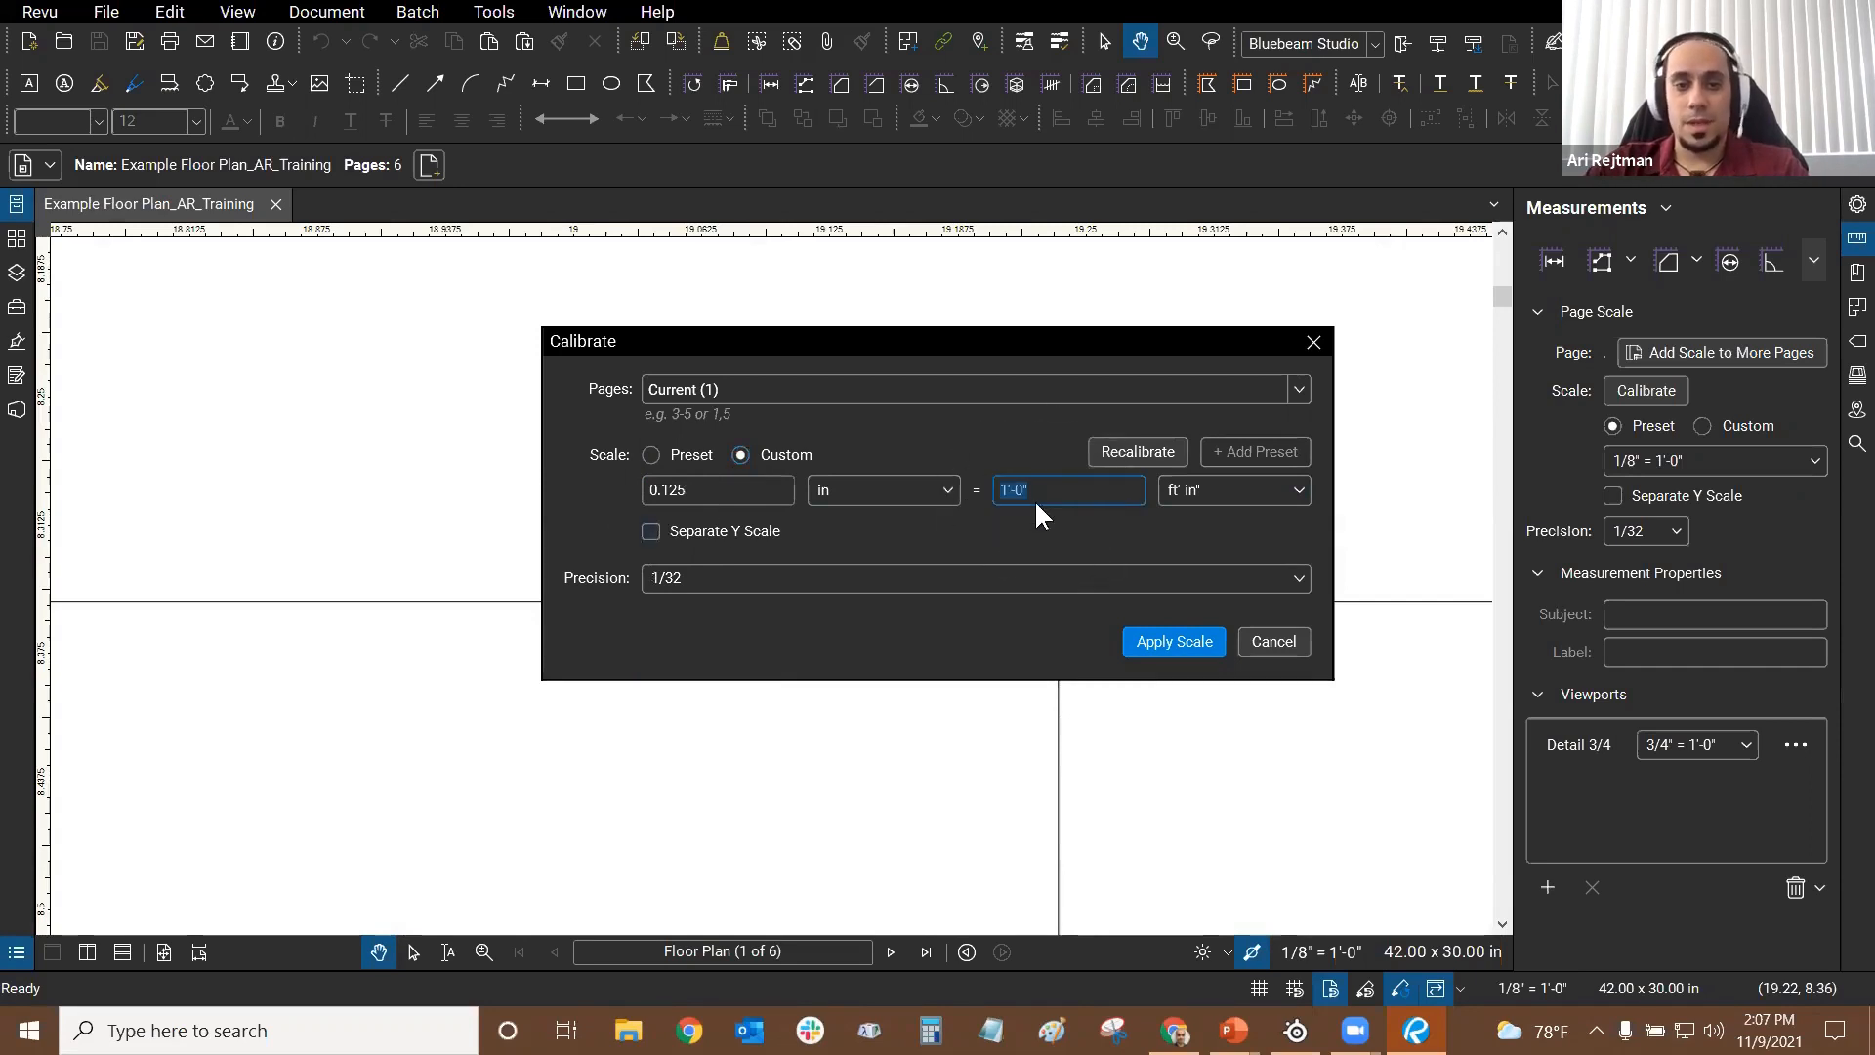
click(721, 584)
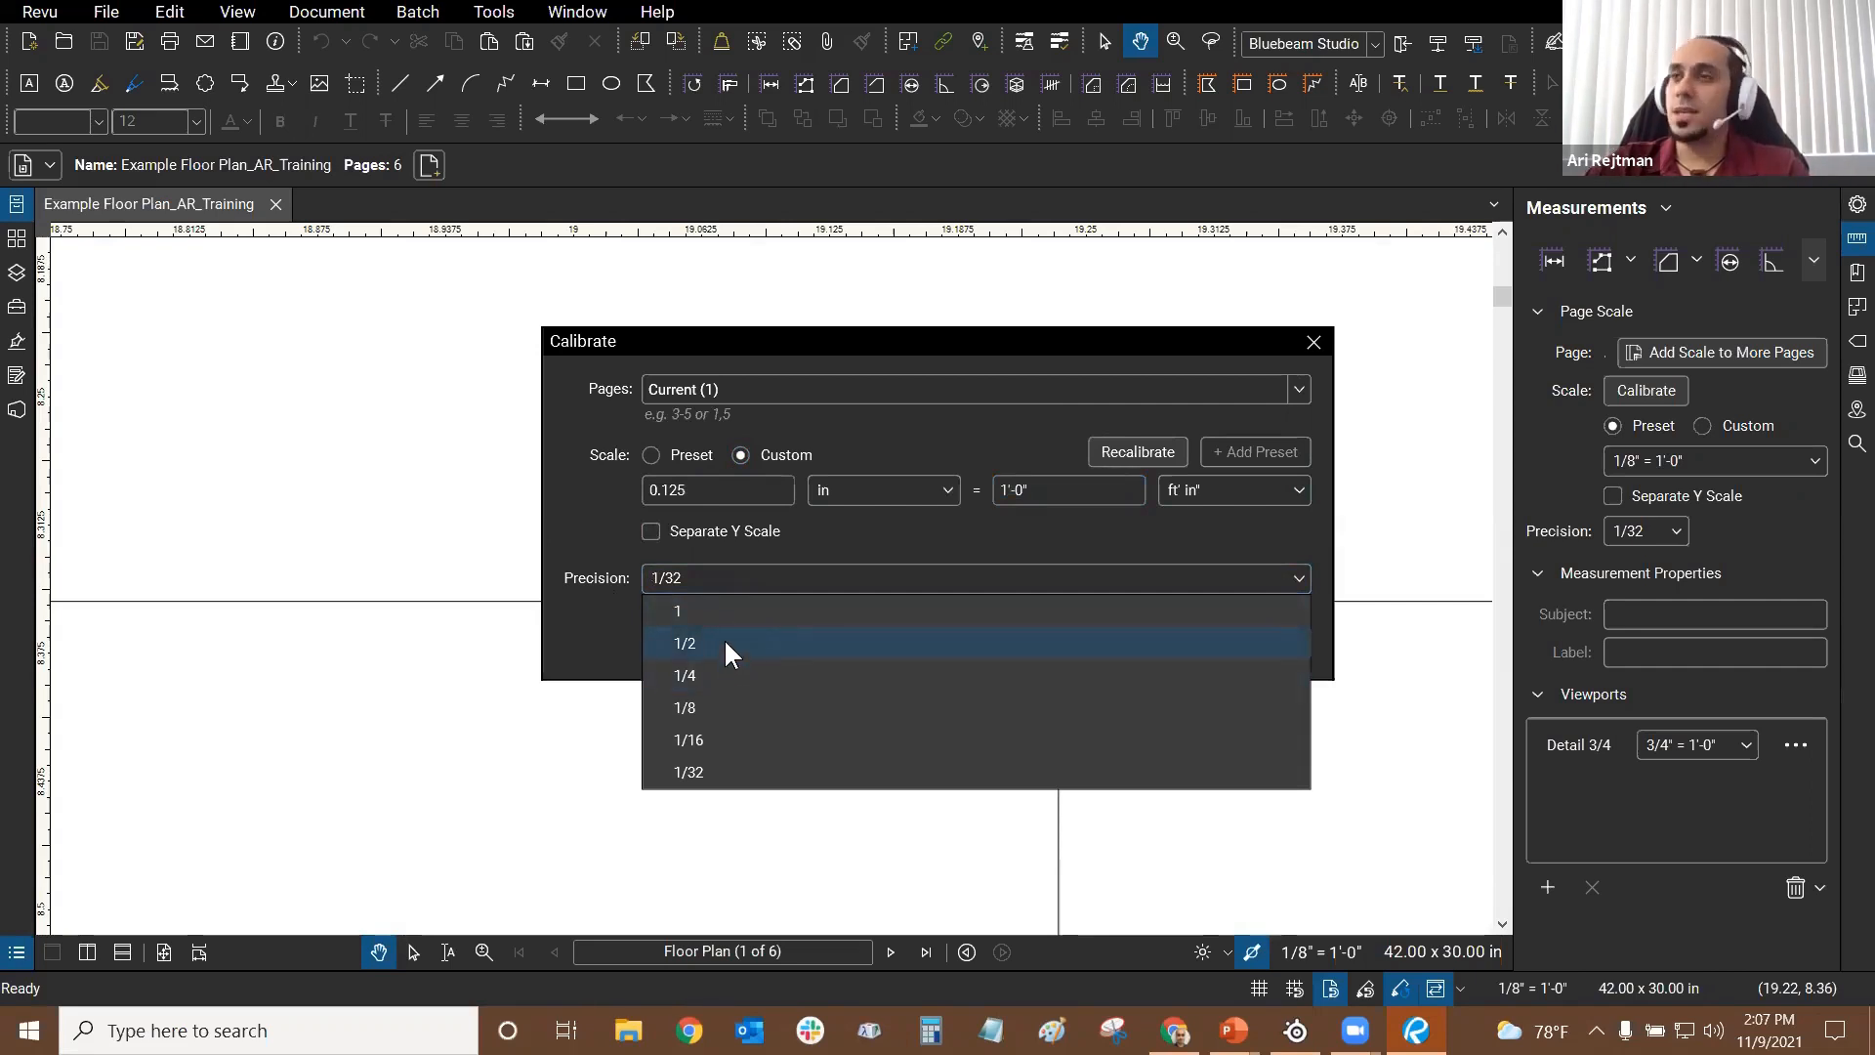
click(1315, 343)
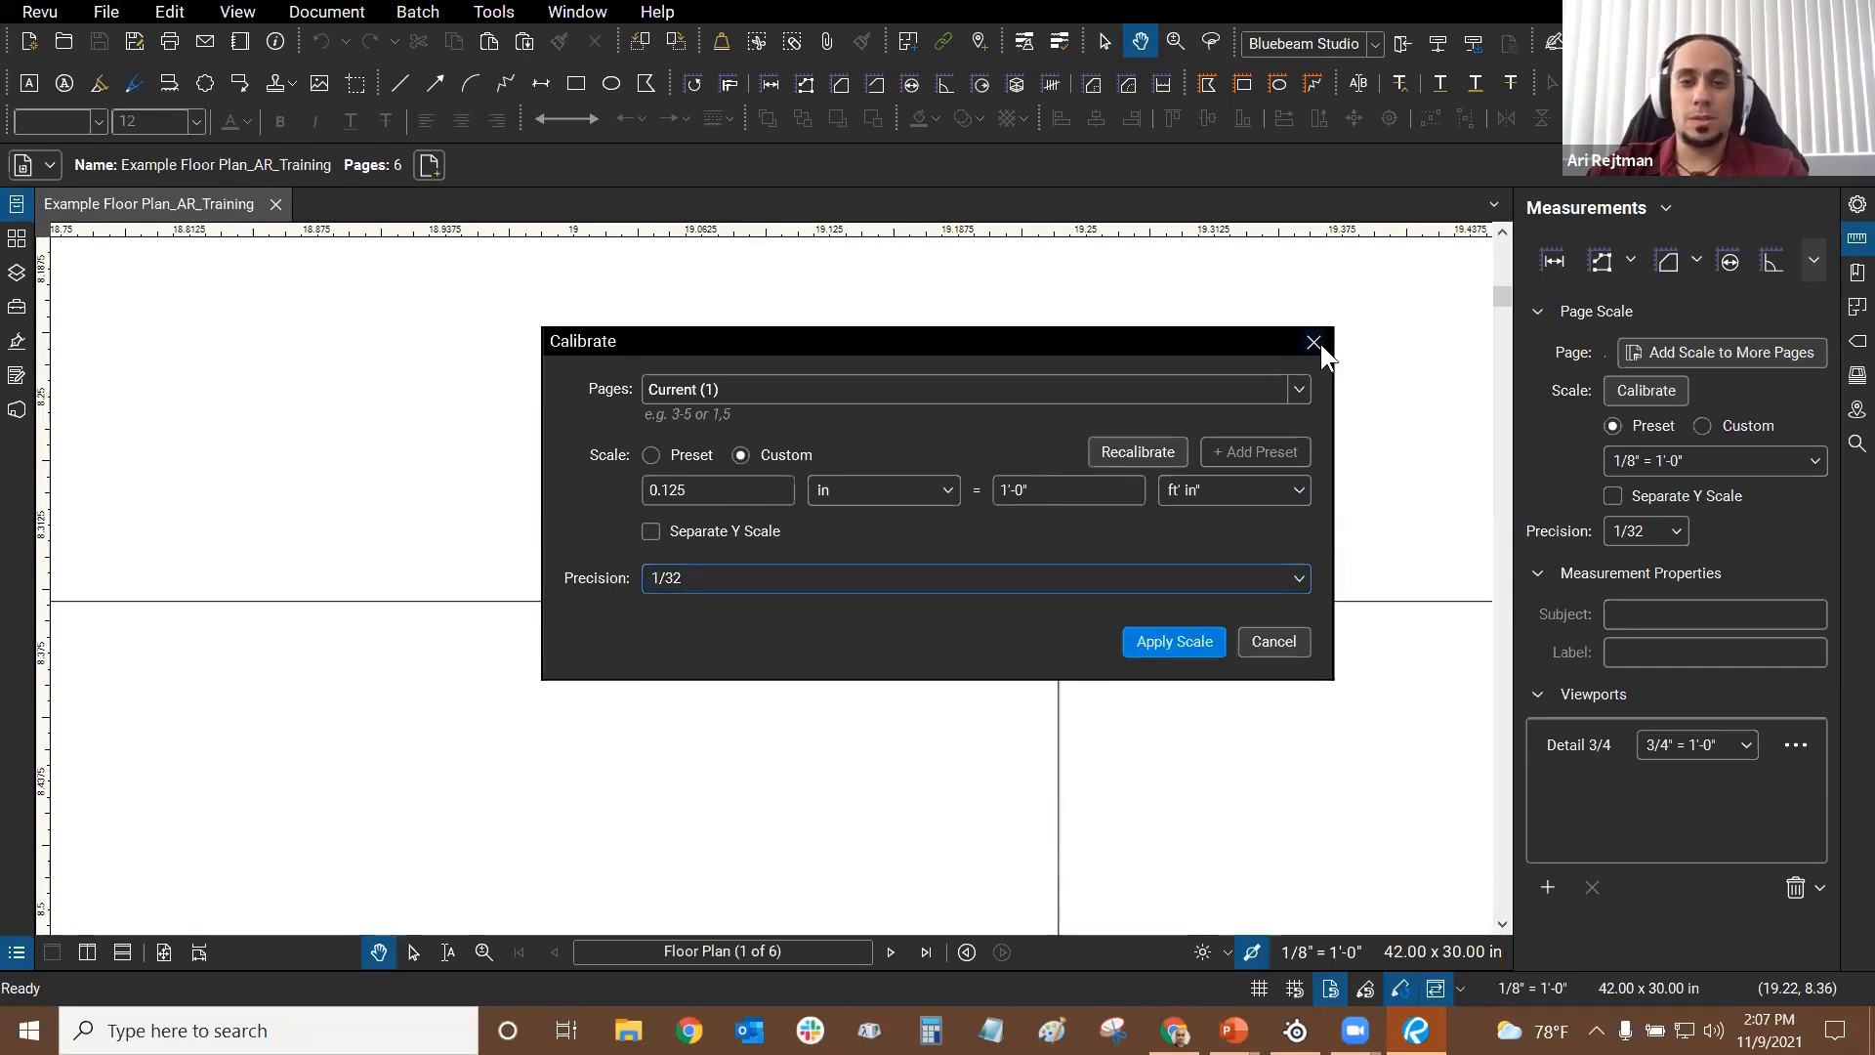
click(1270, 645)
scroll(951, 512, down, 4)
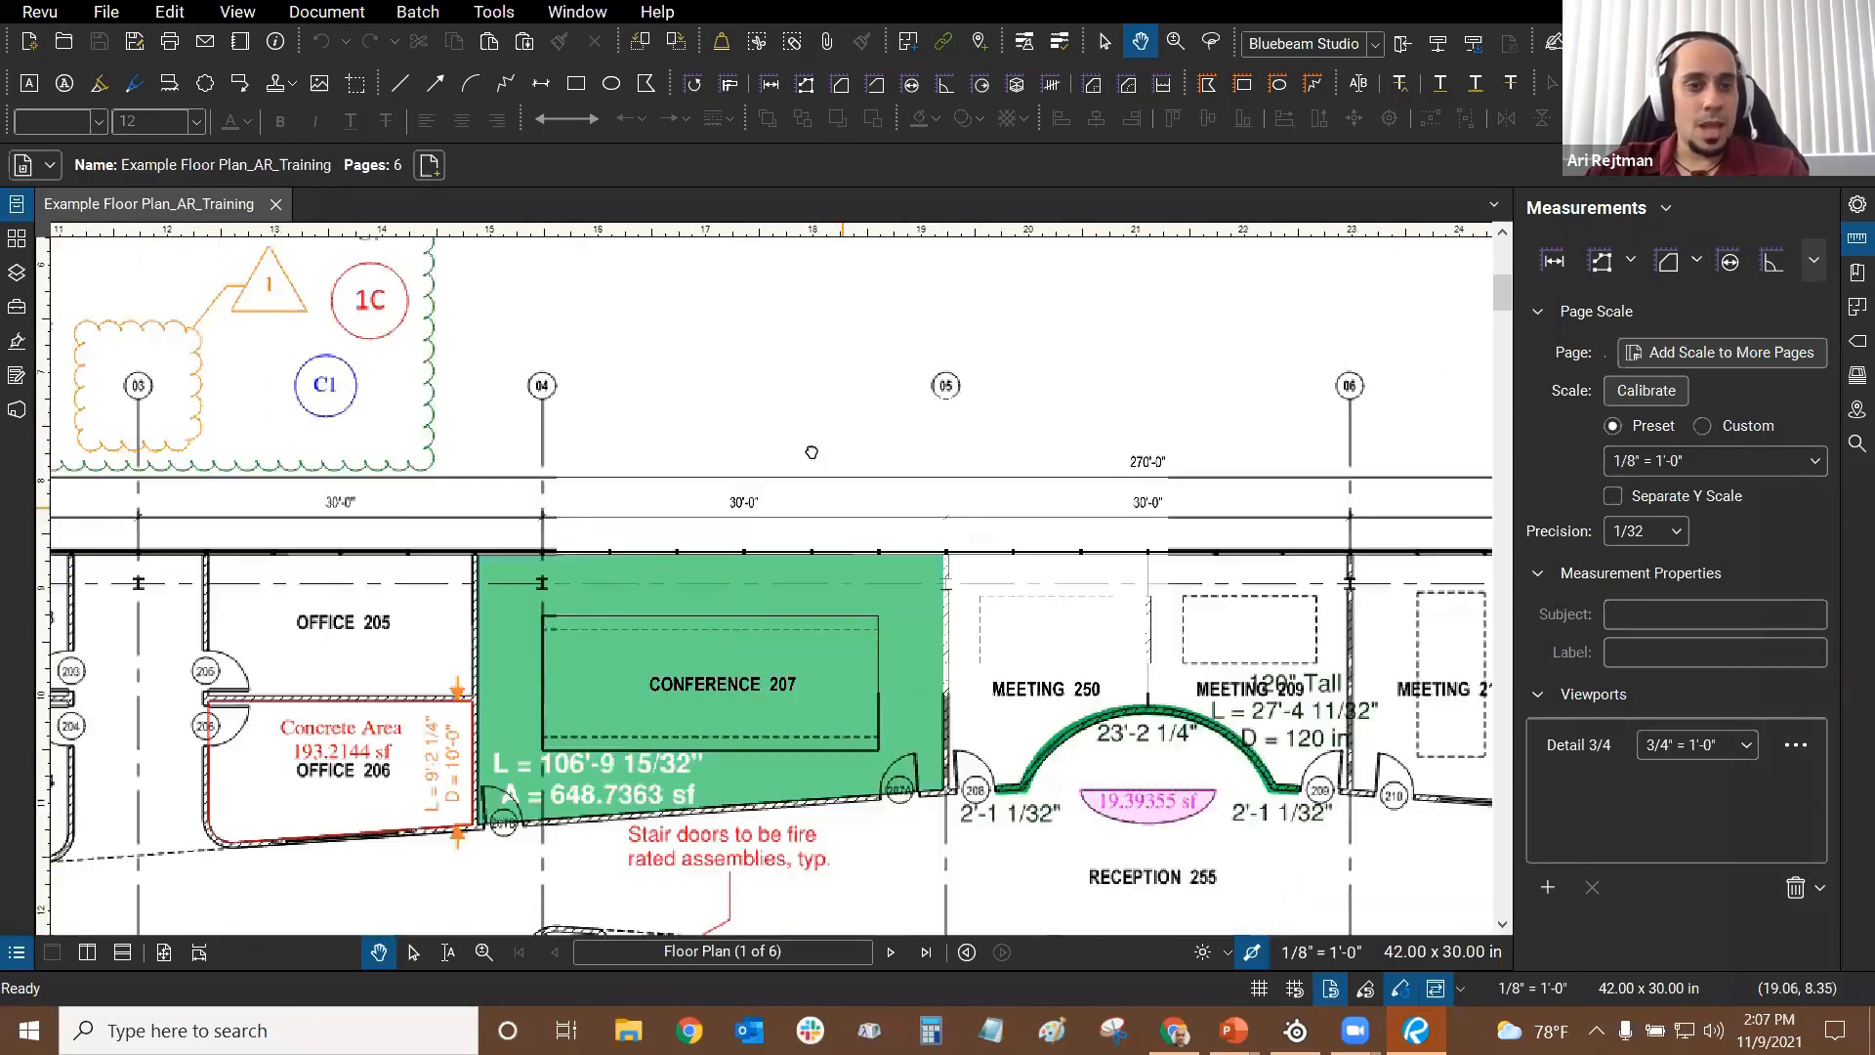
scroll(873, 536, down, 3)
drag(802, 500, 109, 374)
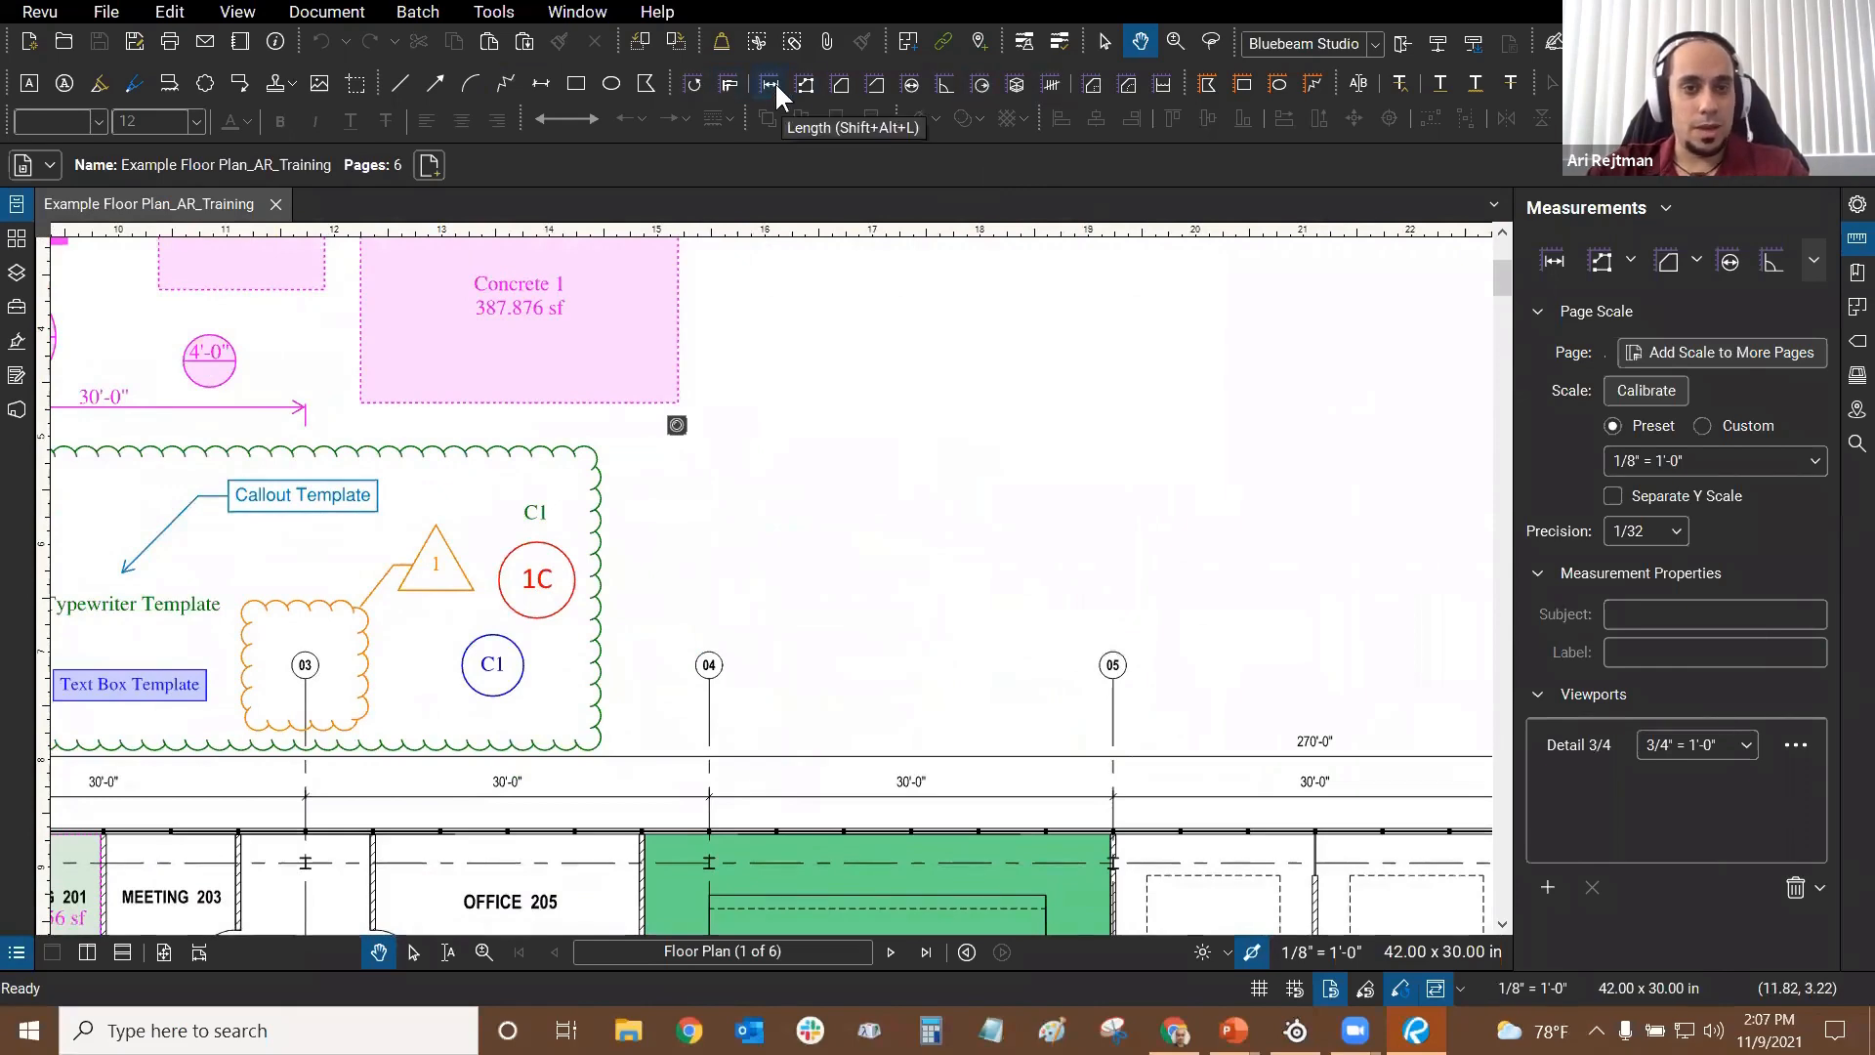
Step: Draw a slanted length measurement about 28'-4" long in the blank area above grid lines 04 and 05
drag(149, 379, 344, 352)
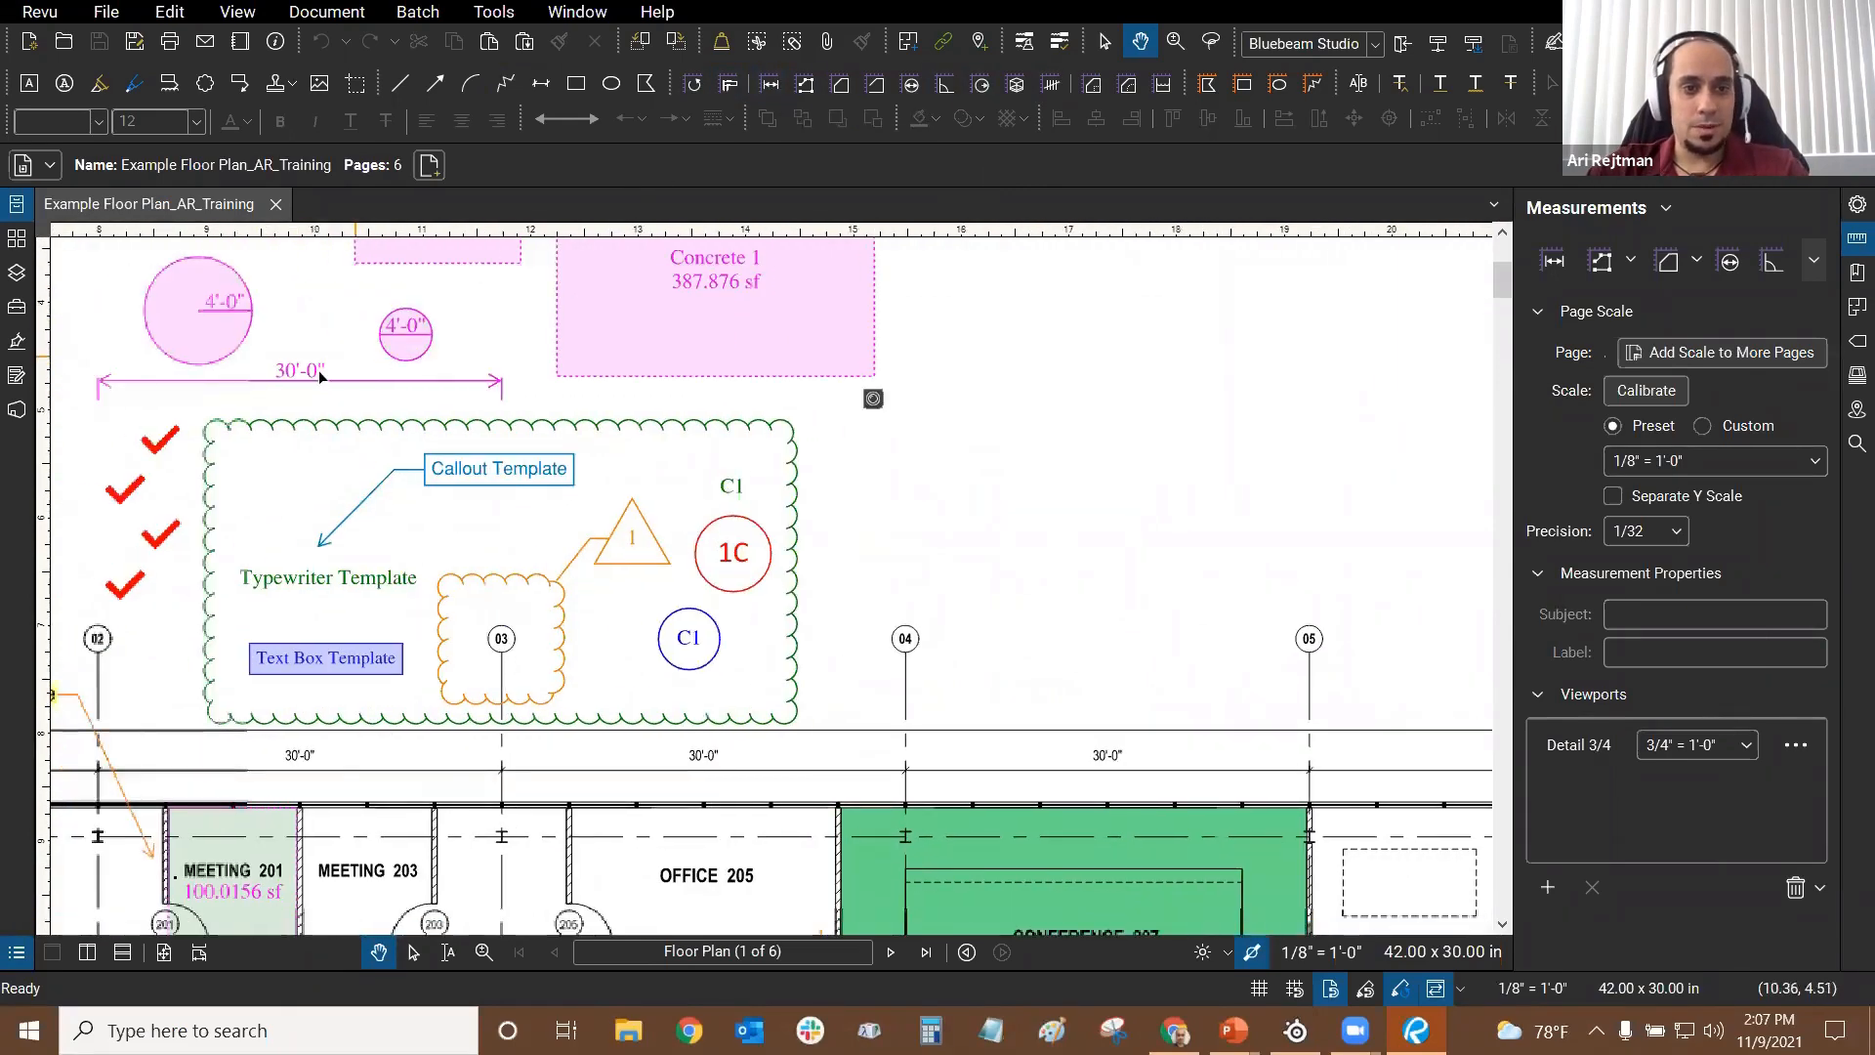
click(769, 83)
drag(1025, 532, 1075, 444)
drag(1083, 511, 1083, 511)
scroll(952, 537, up, 4)
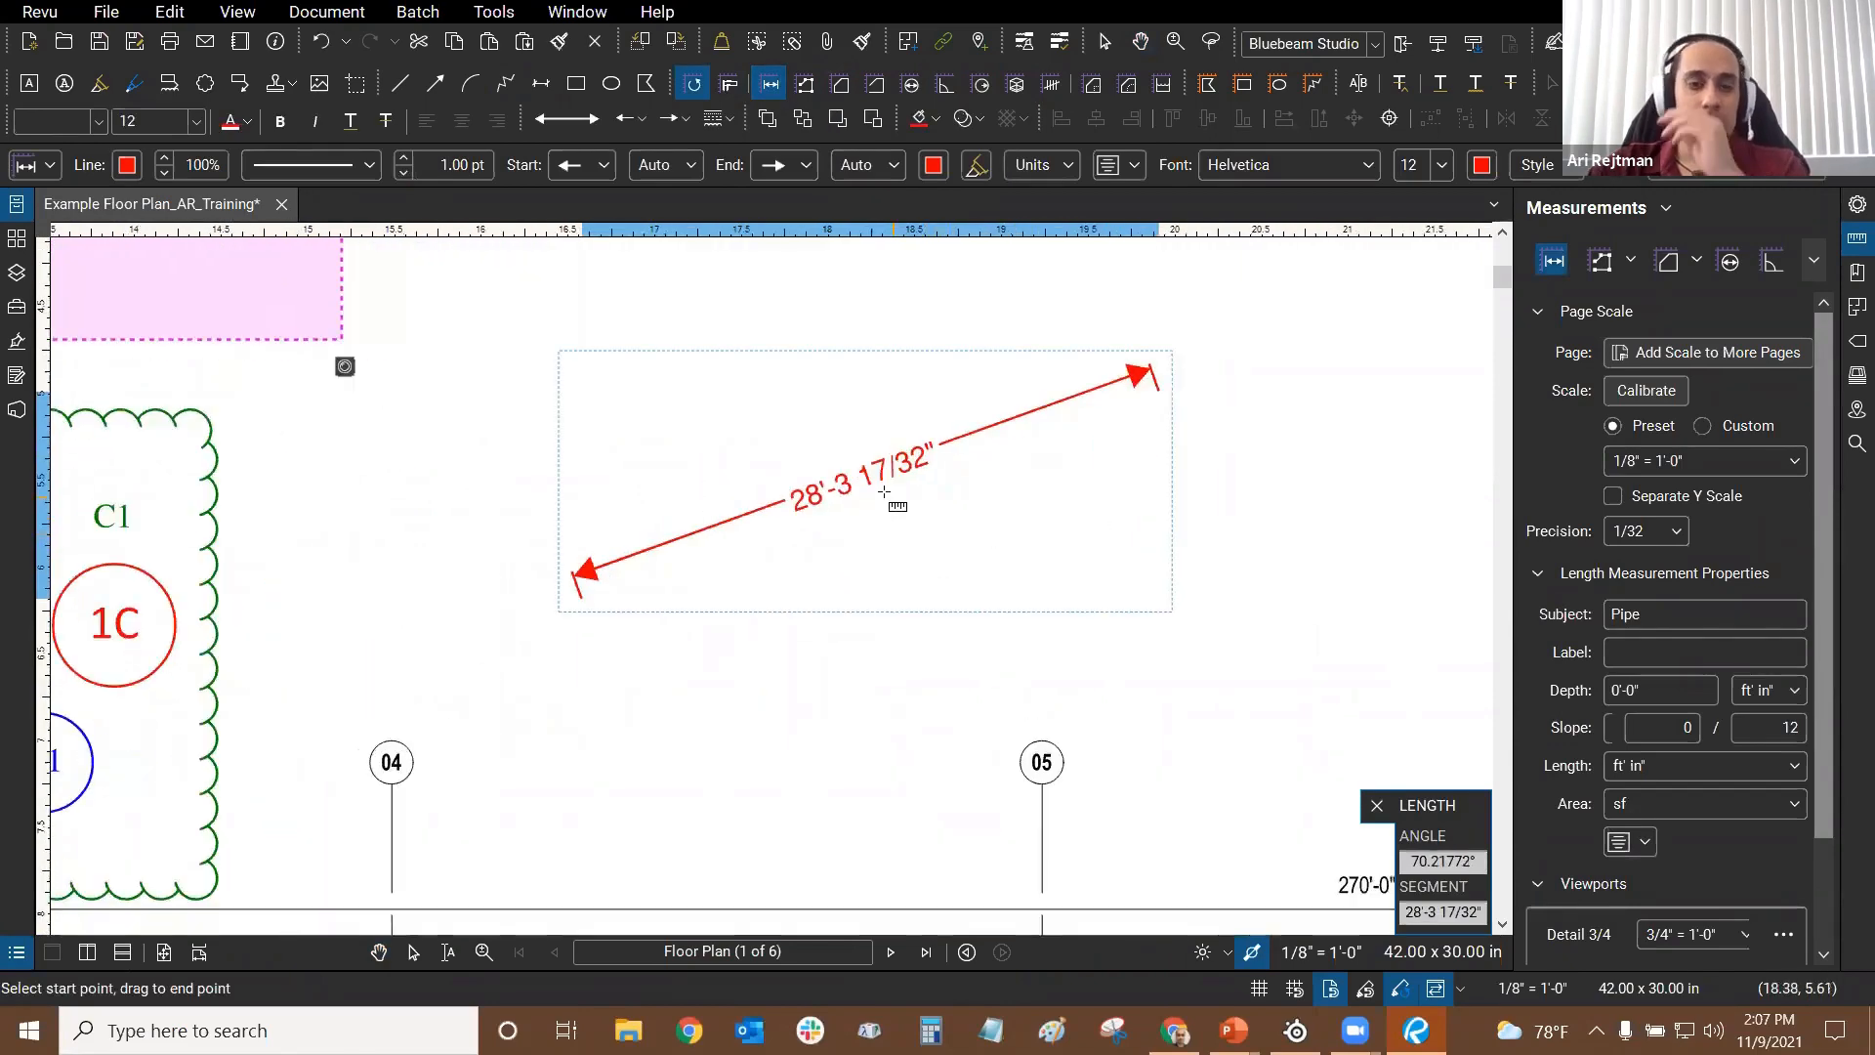
key(Escape)
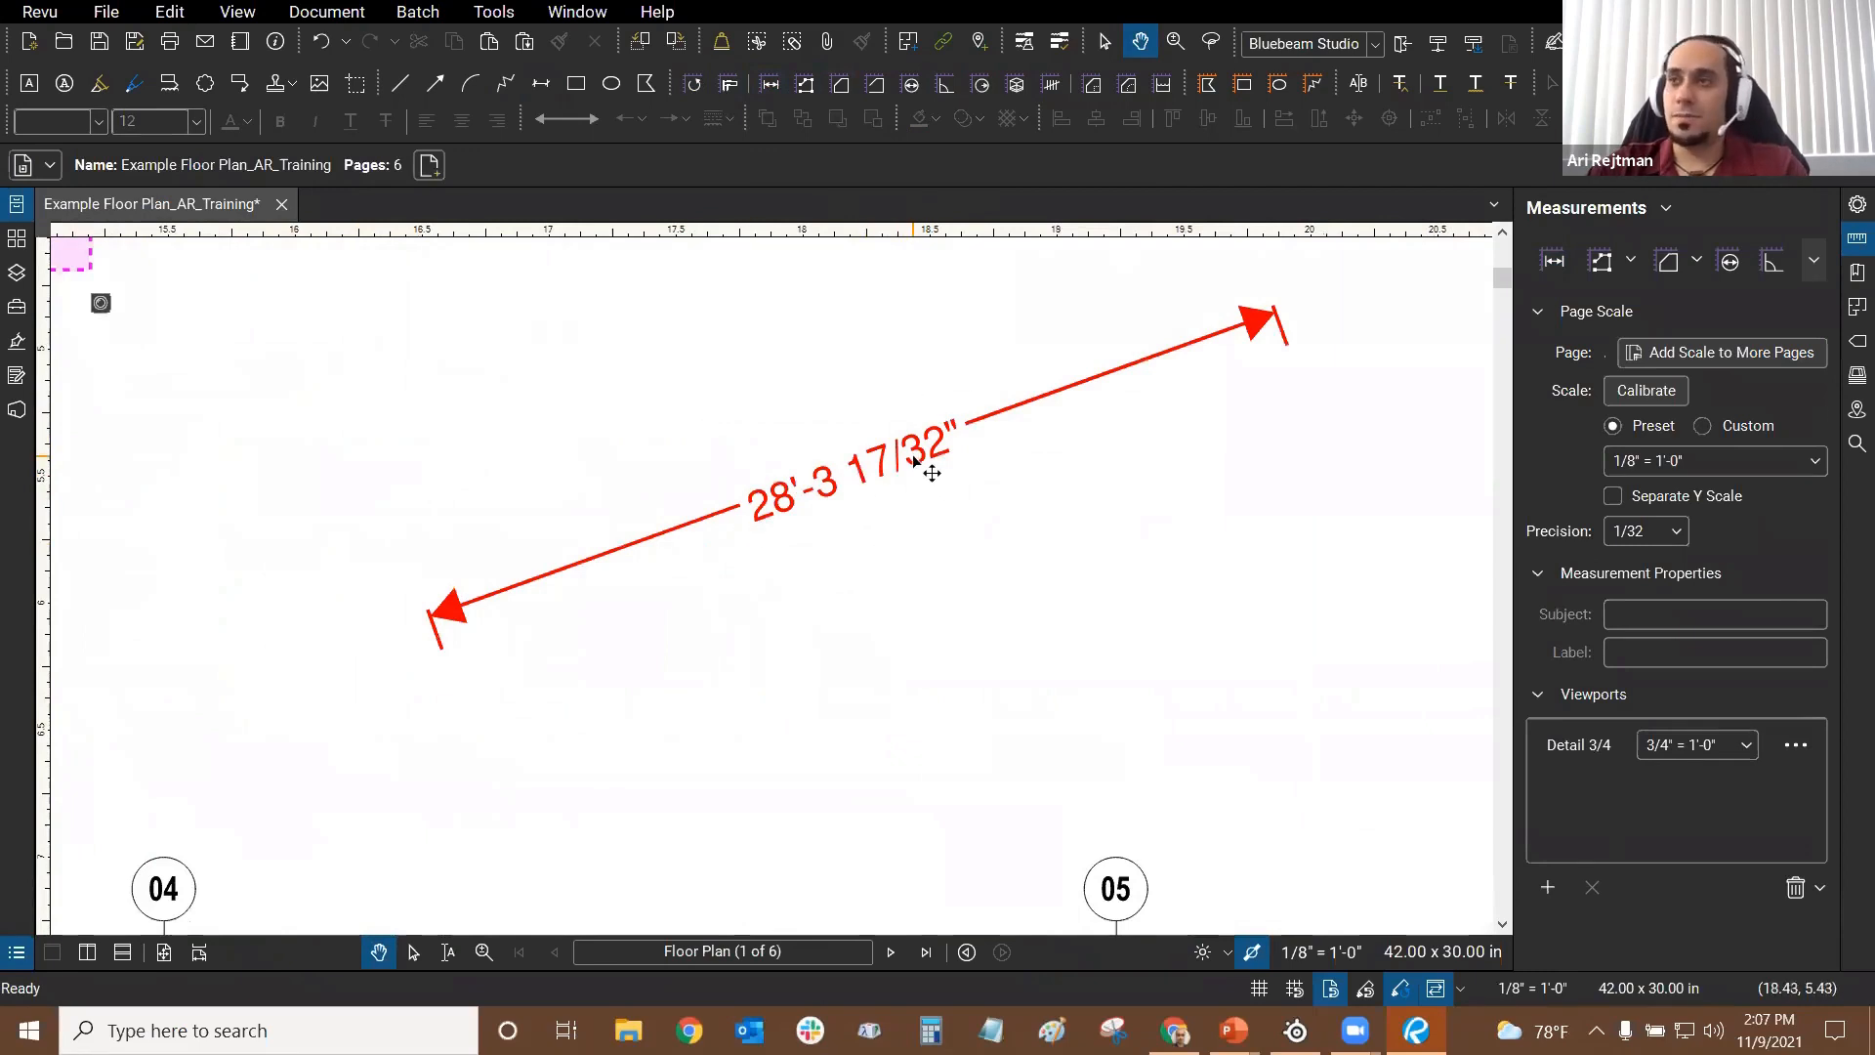
Step: Select the slanted length measurement, try page precisions of 1/4, 1/8 and 1/16, and restore 1/32
click(915, 456)
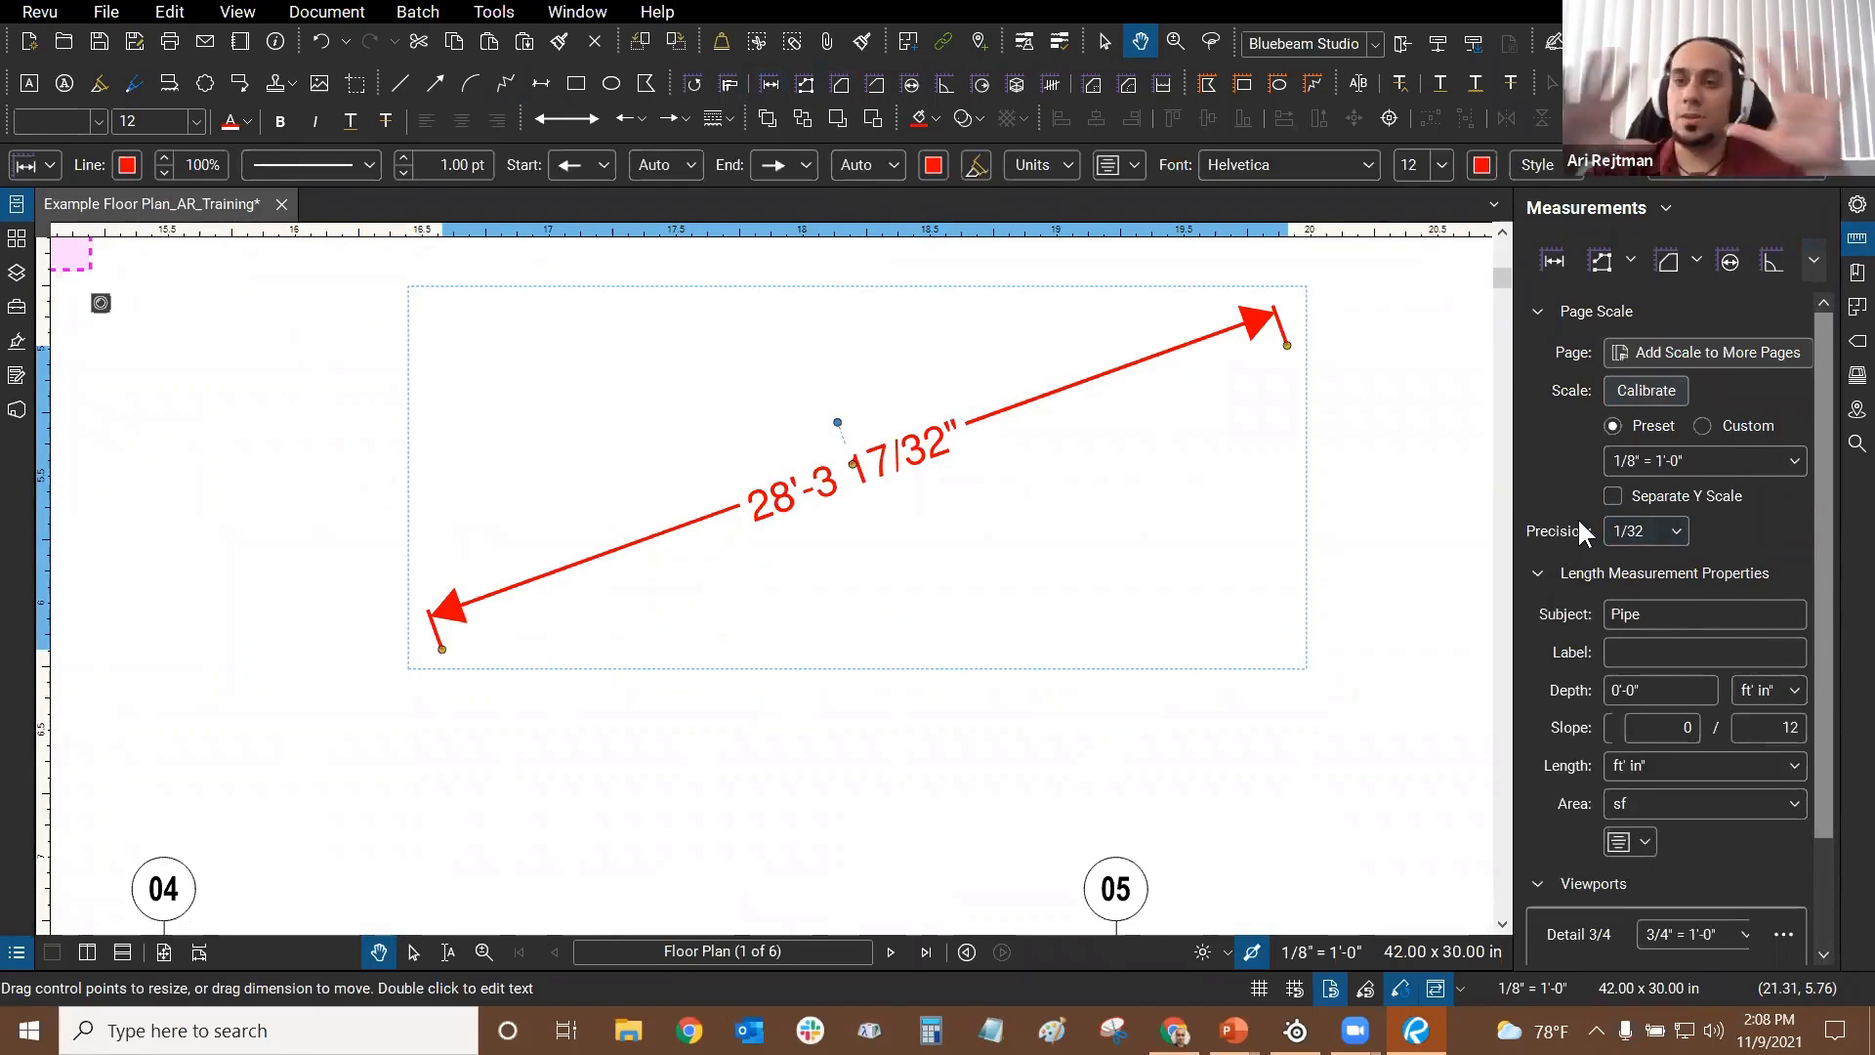
click(1649, 538)
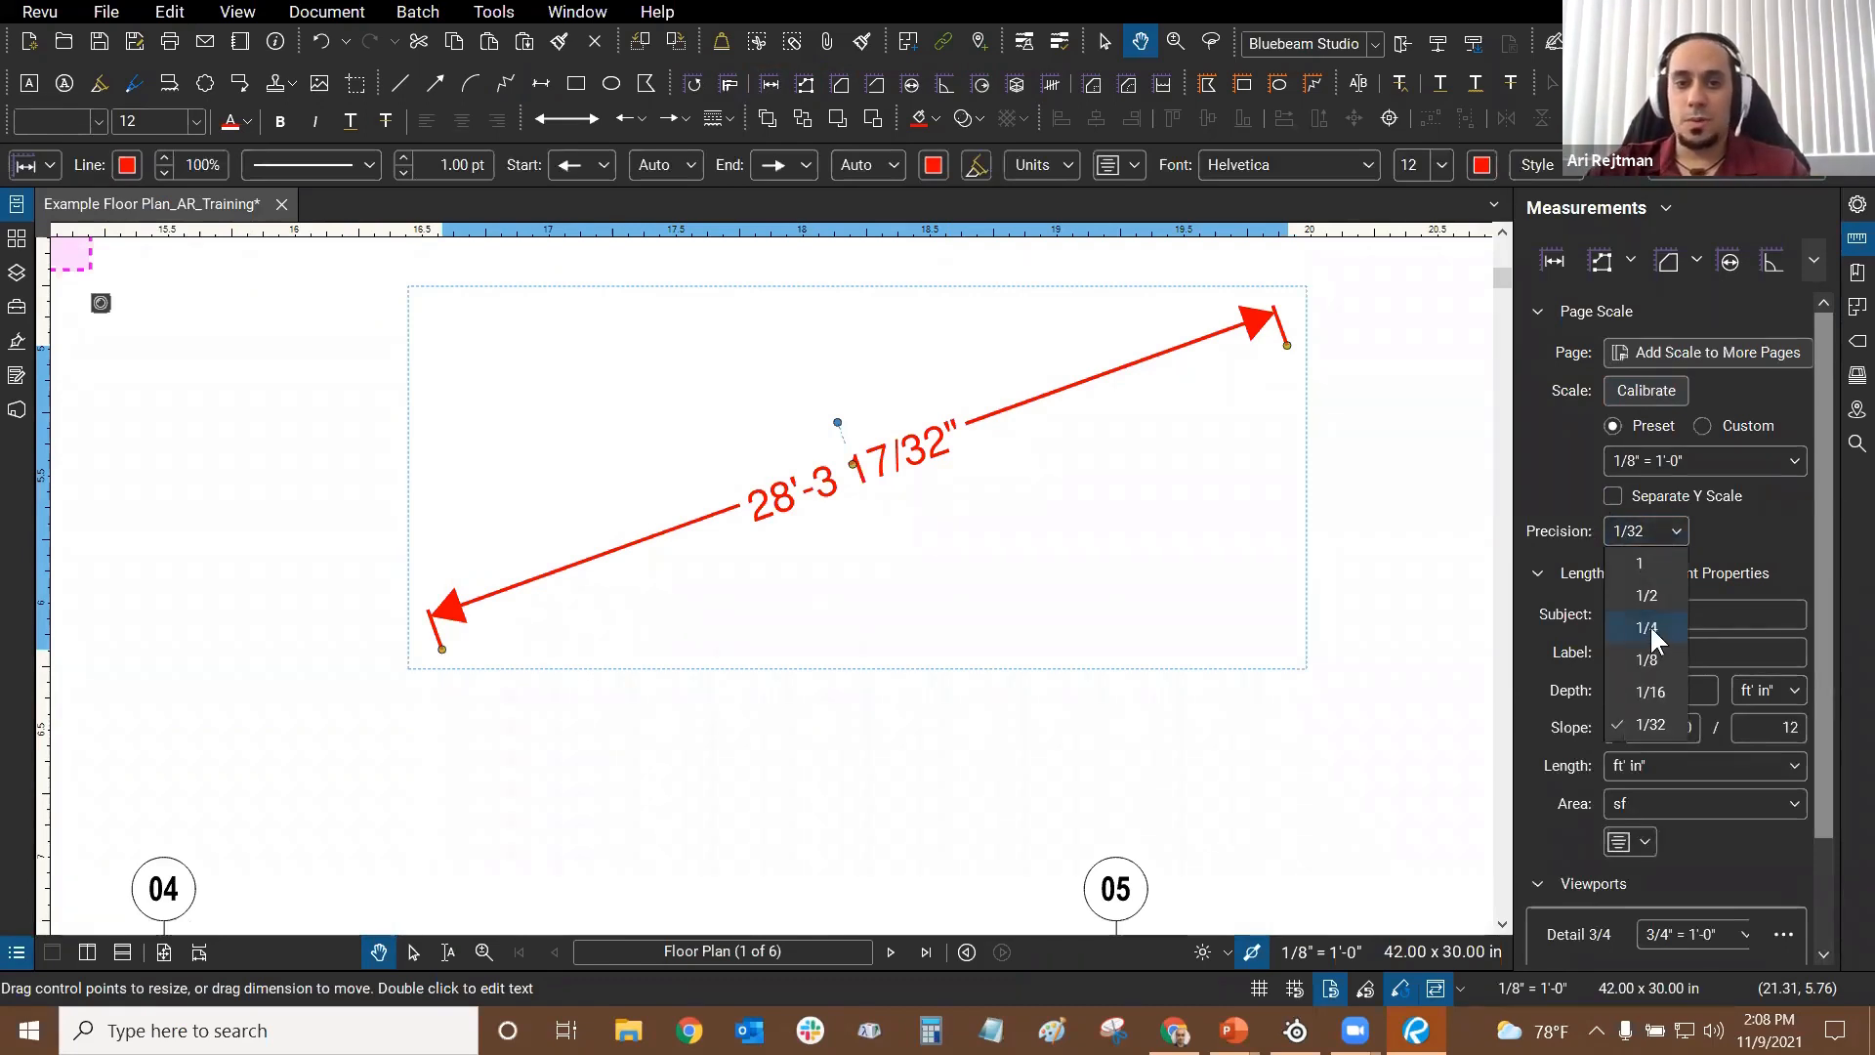
click(1650, 628)
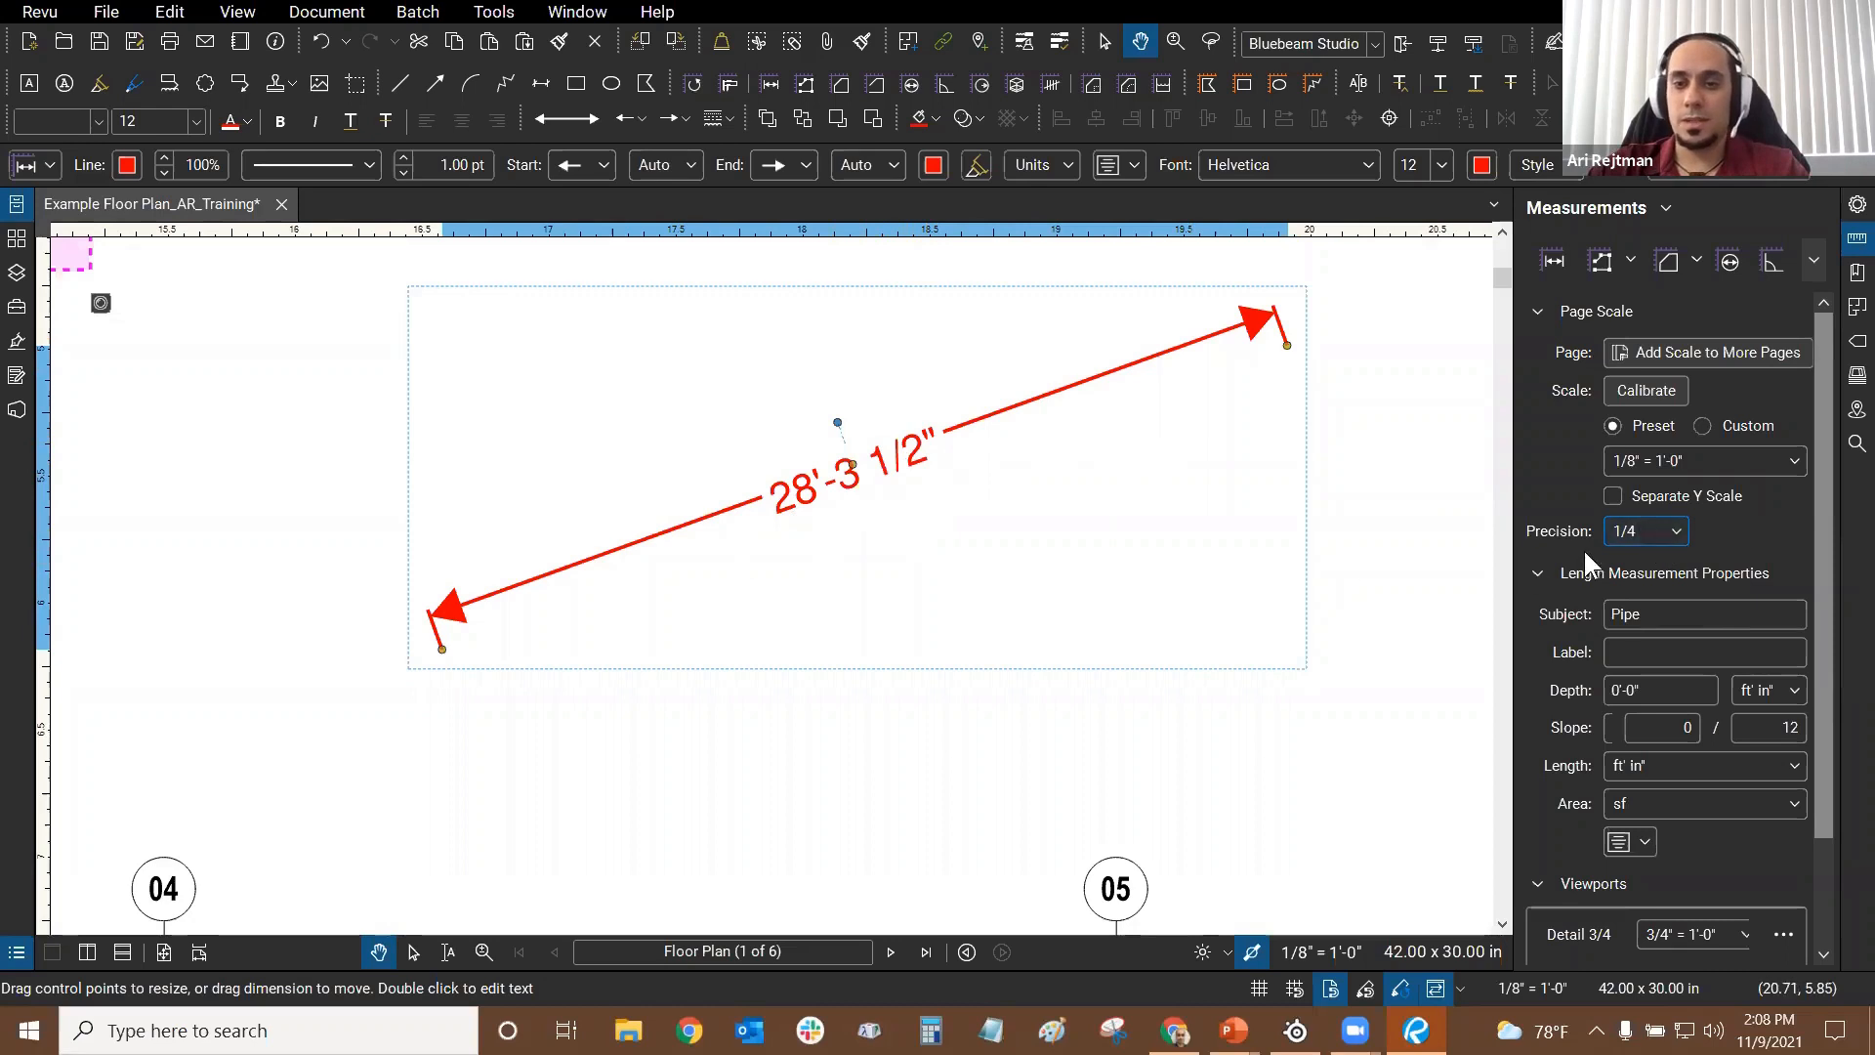
click(1649, 540)
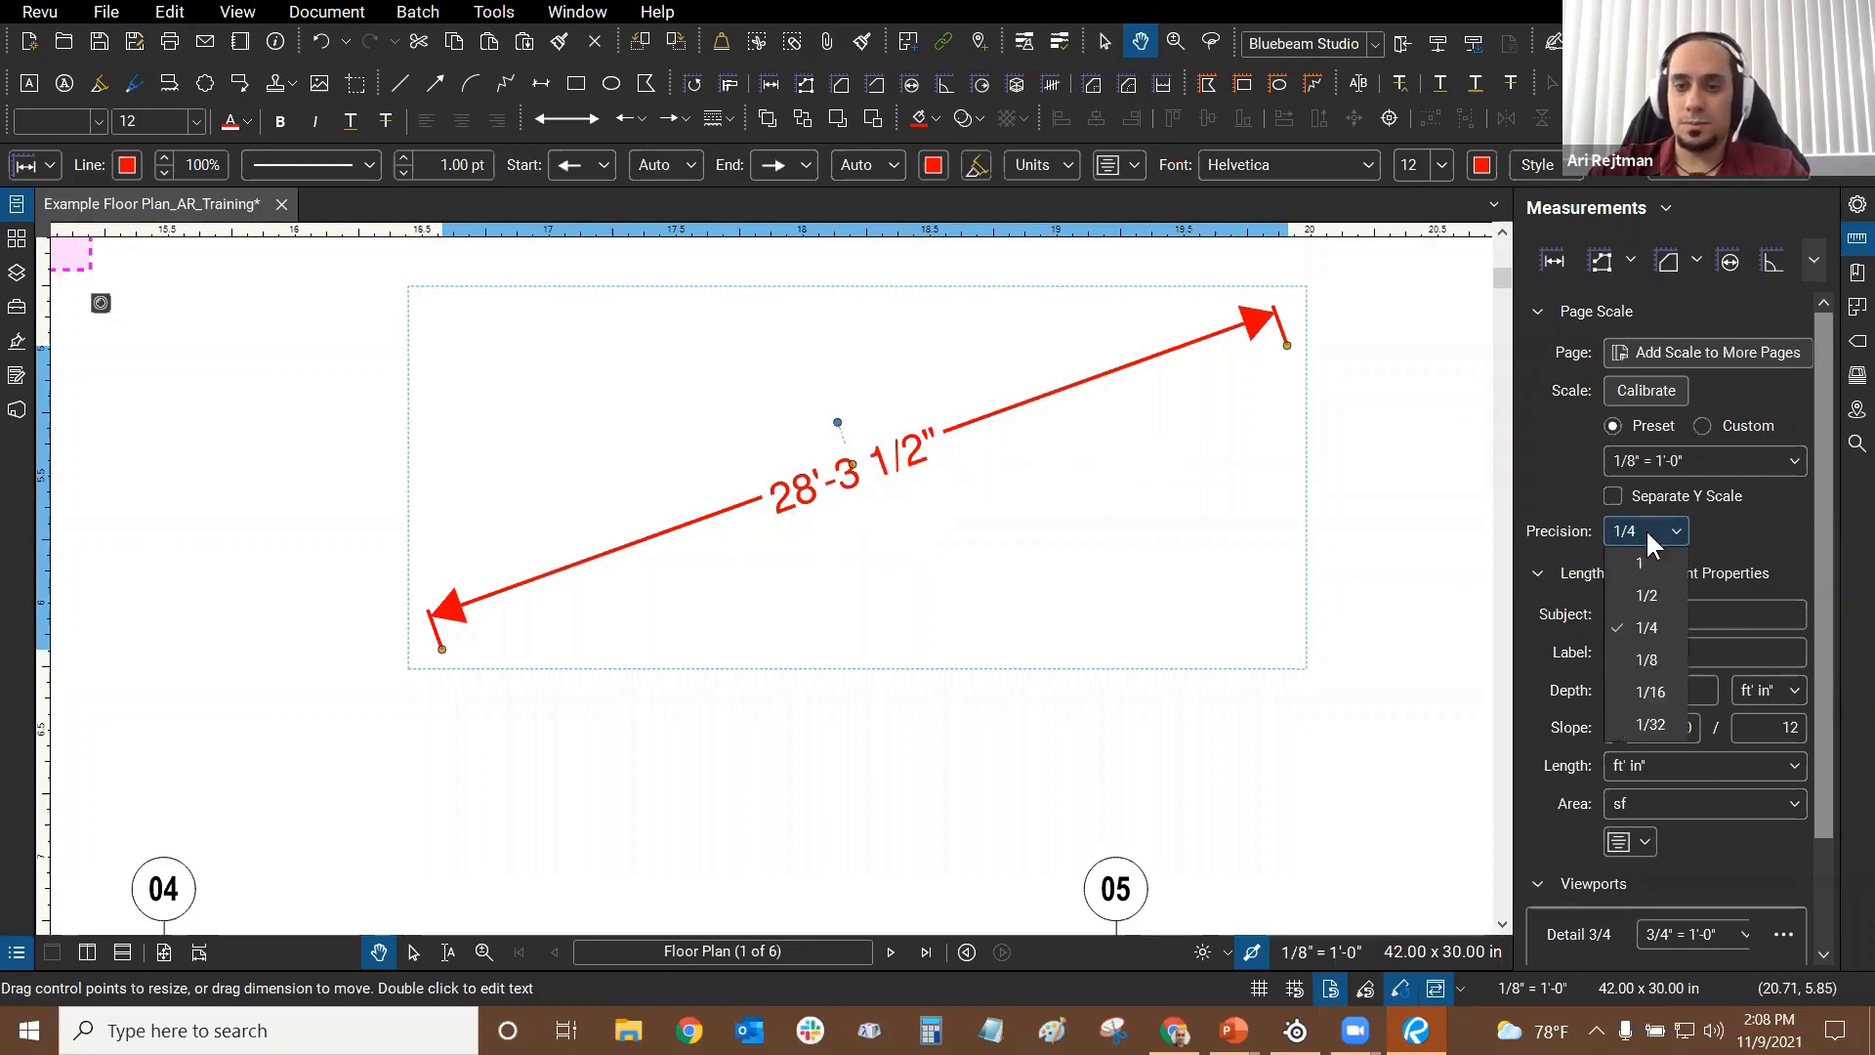
click(1646, 661)
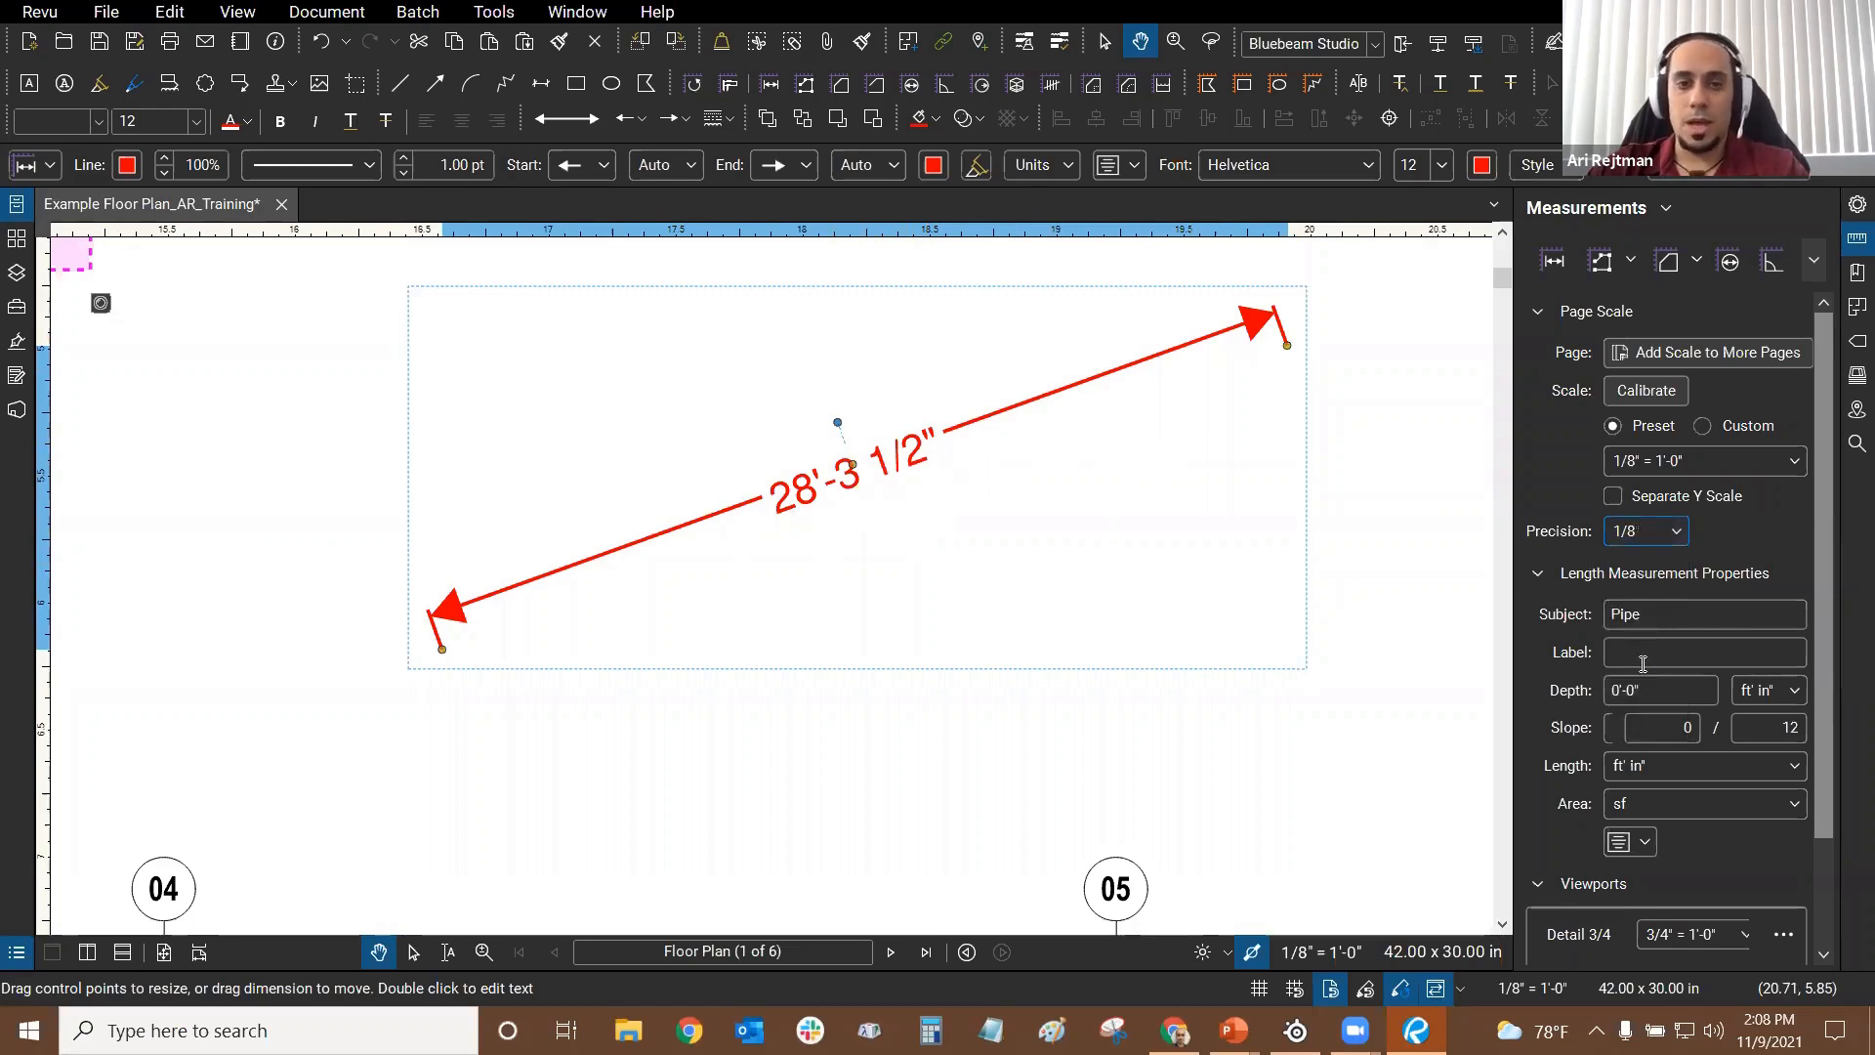
click(1670, 534)
click(1650, 693)
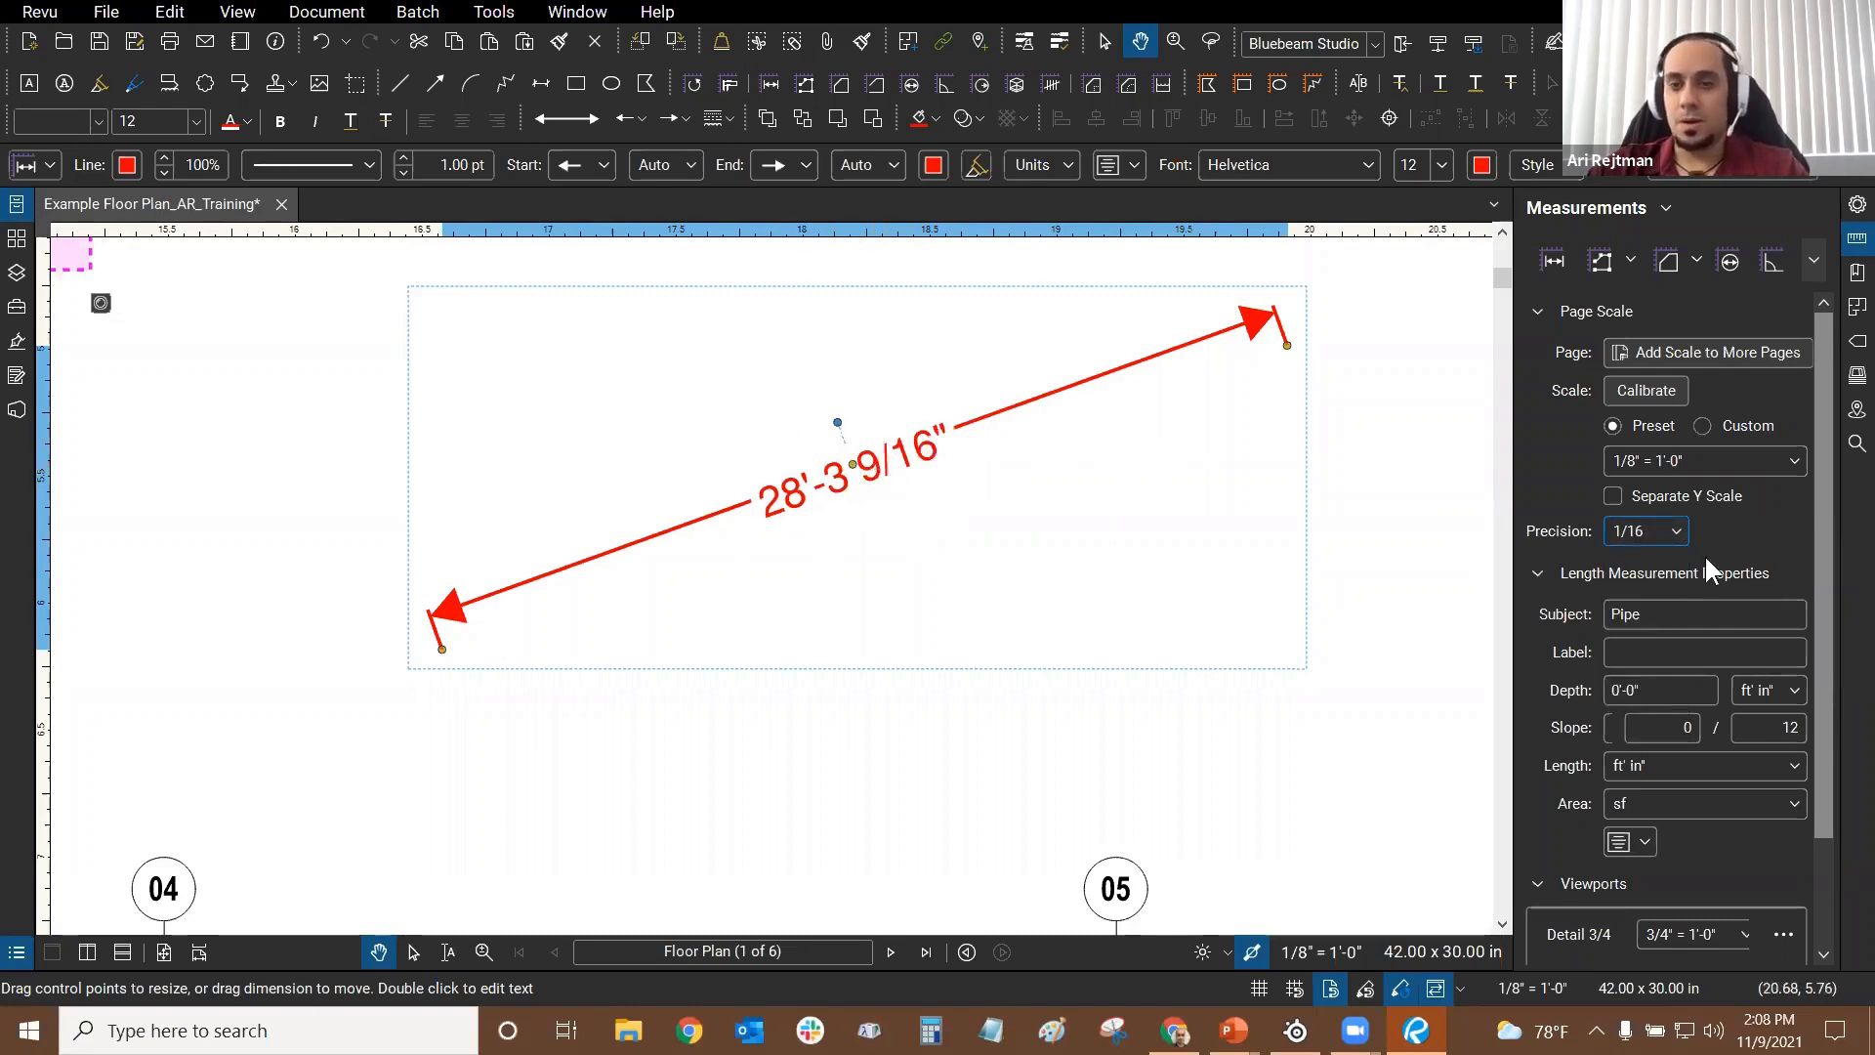
click(1666, 534)
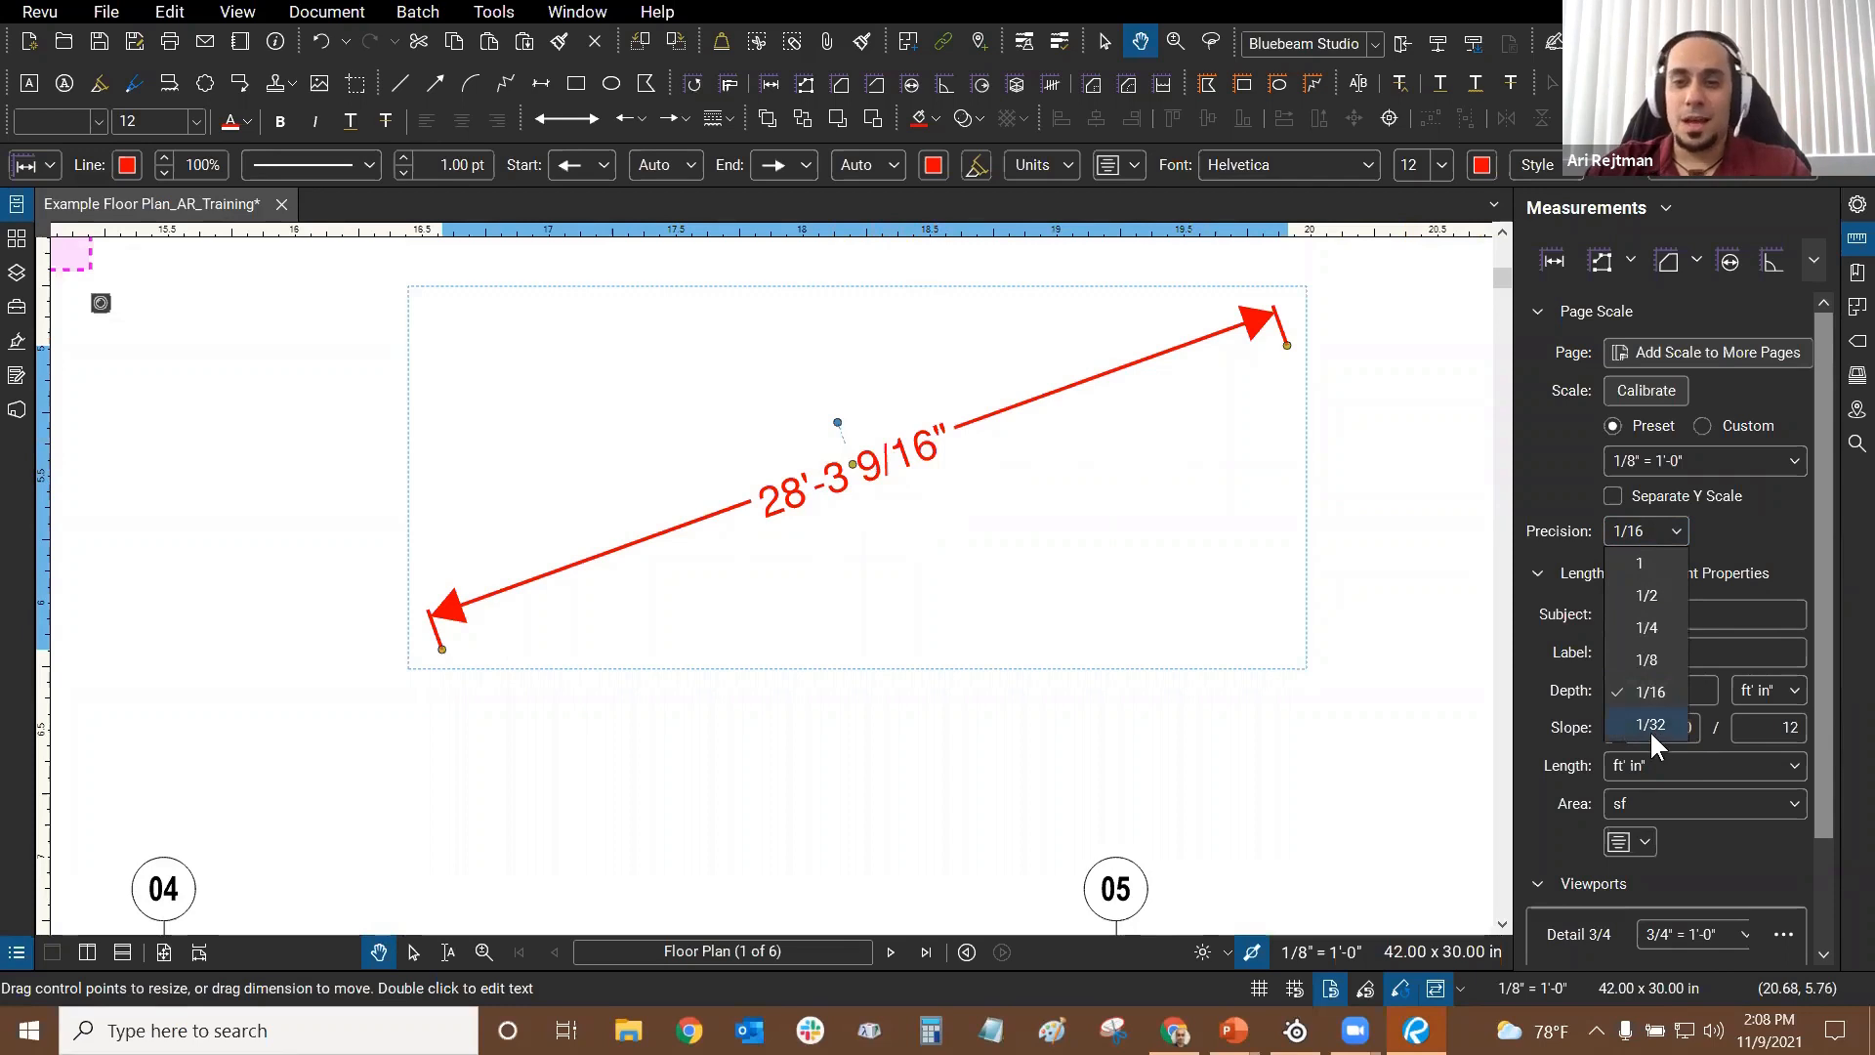
click(1649, 725)
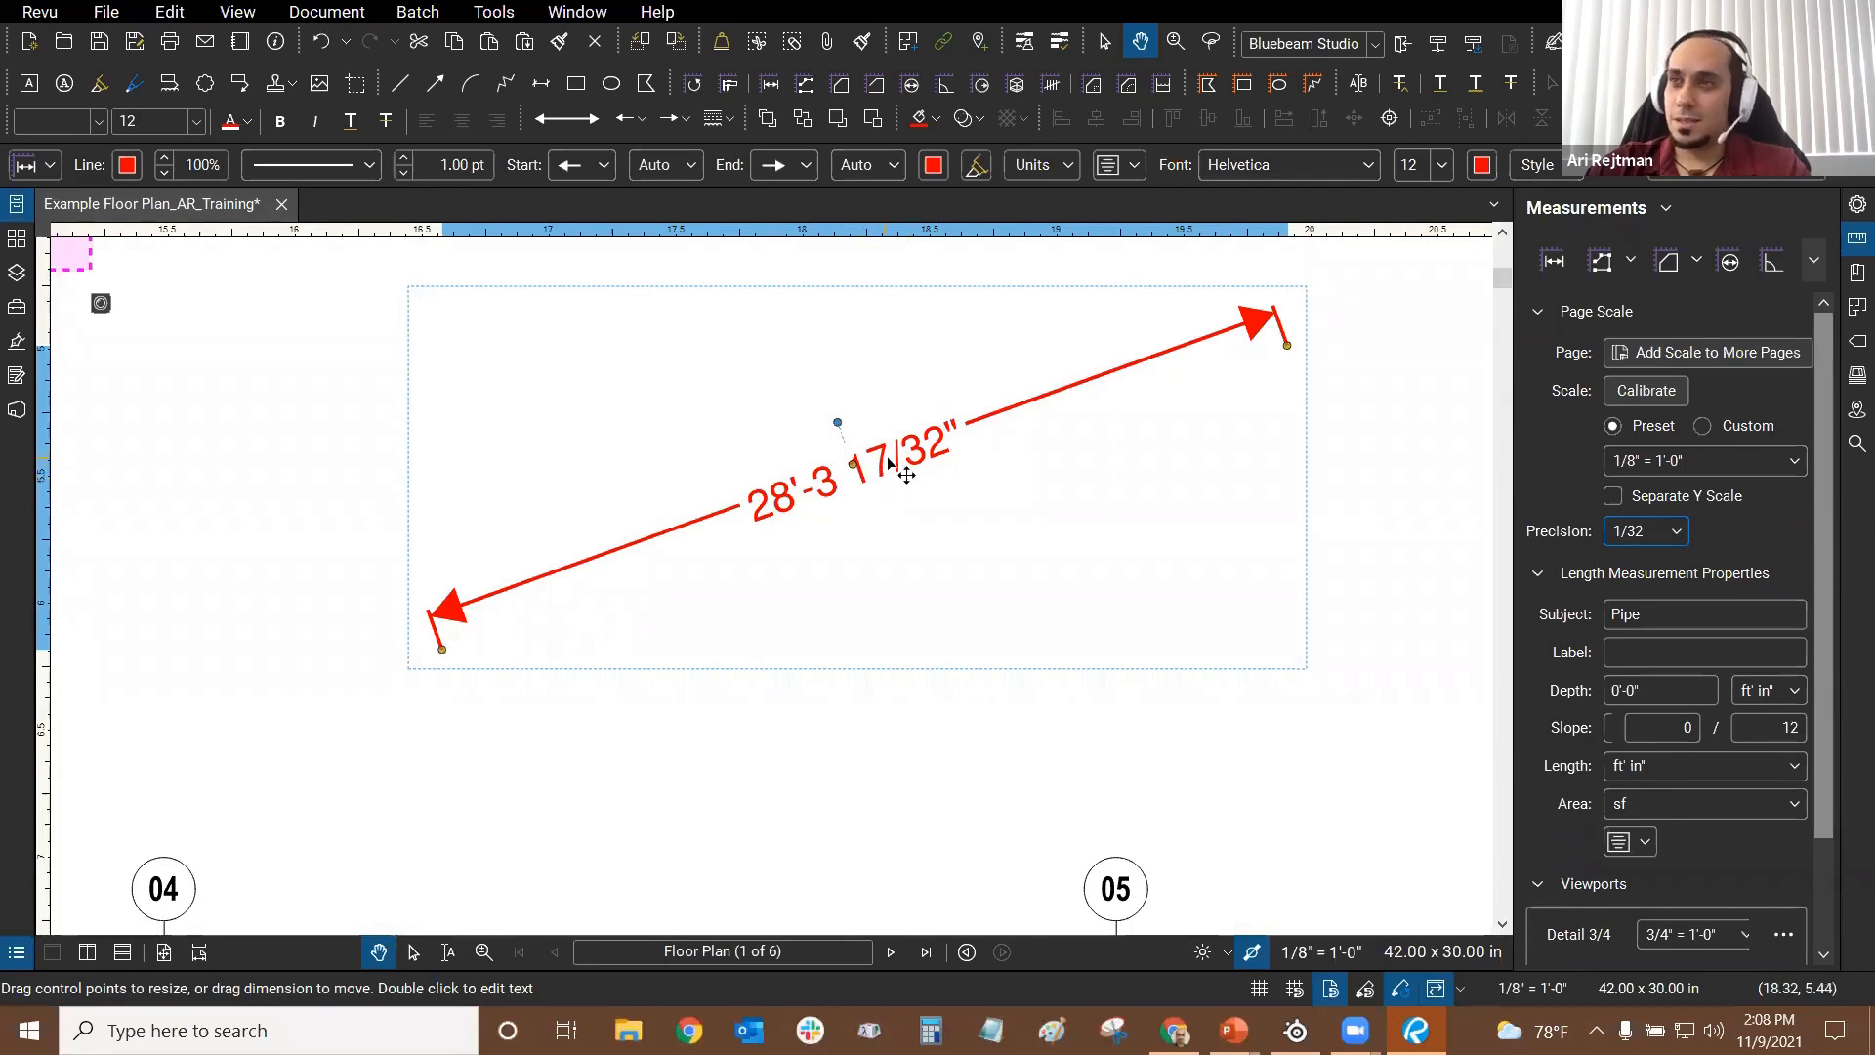
Step: Try the coarser page precisions 1/2, 1/4 and 1 on the selected length measurement, and restore 1/32
click(1674, 543)
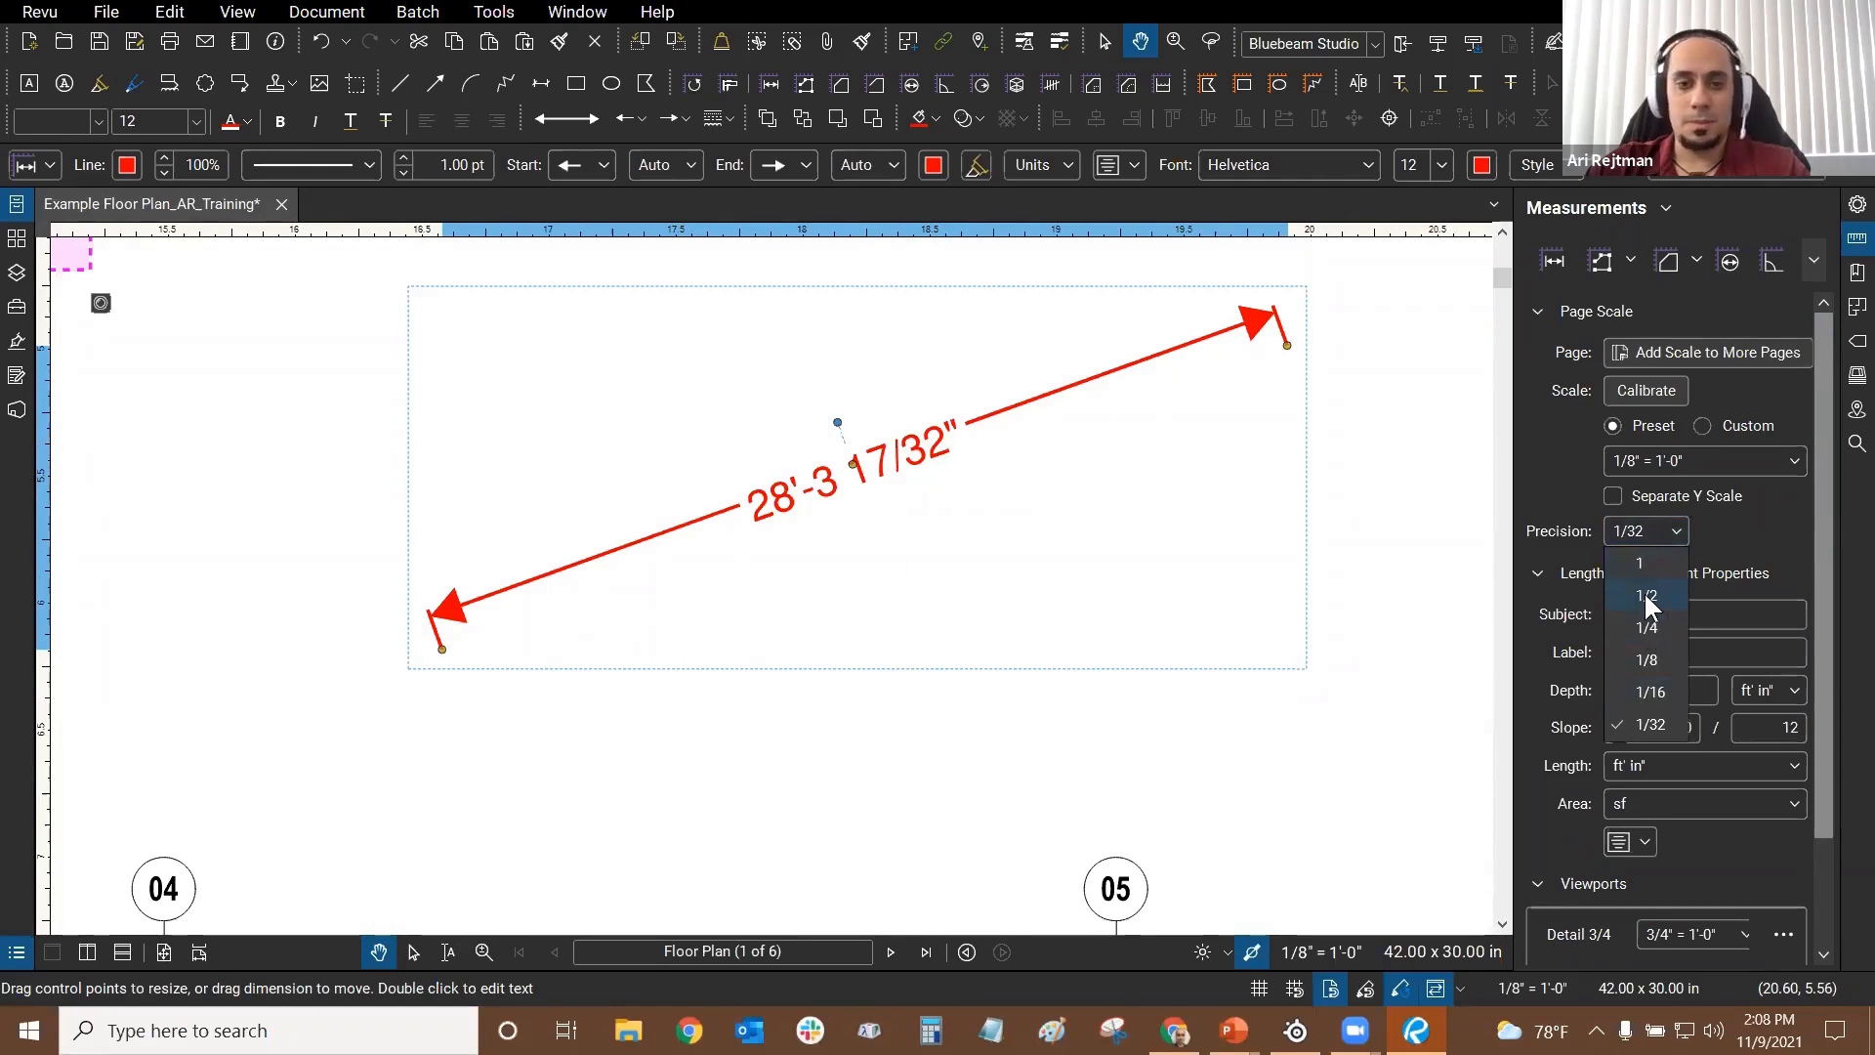
click(1646, 597)
click(1660, 531)
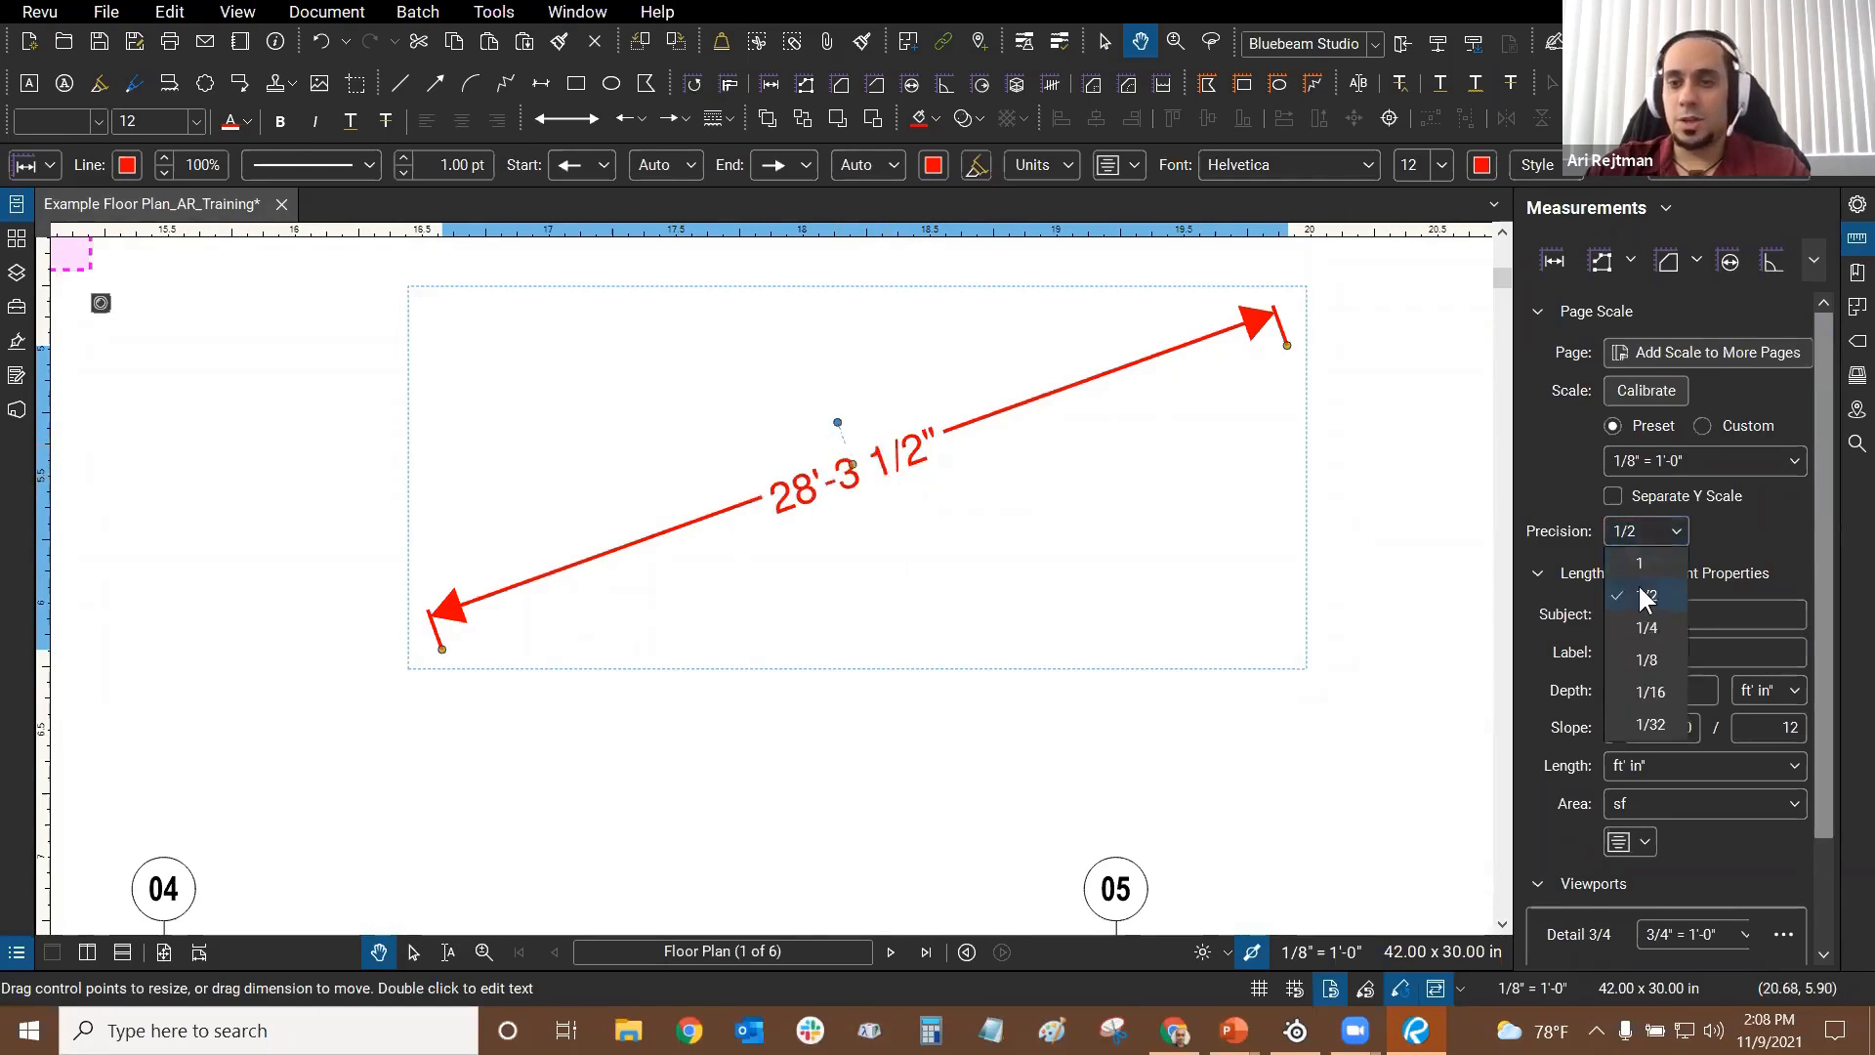
click(1639, 628)
click(1647, 532)
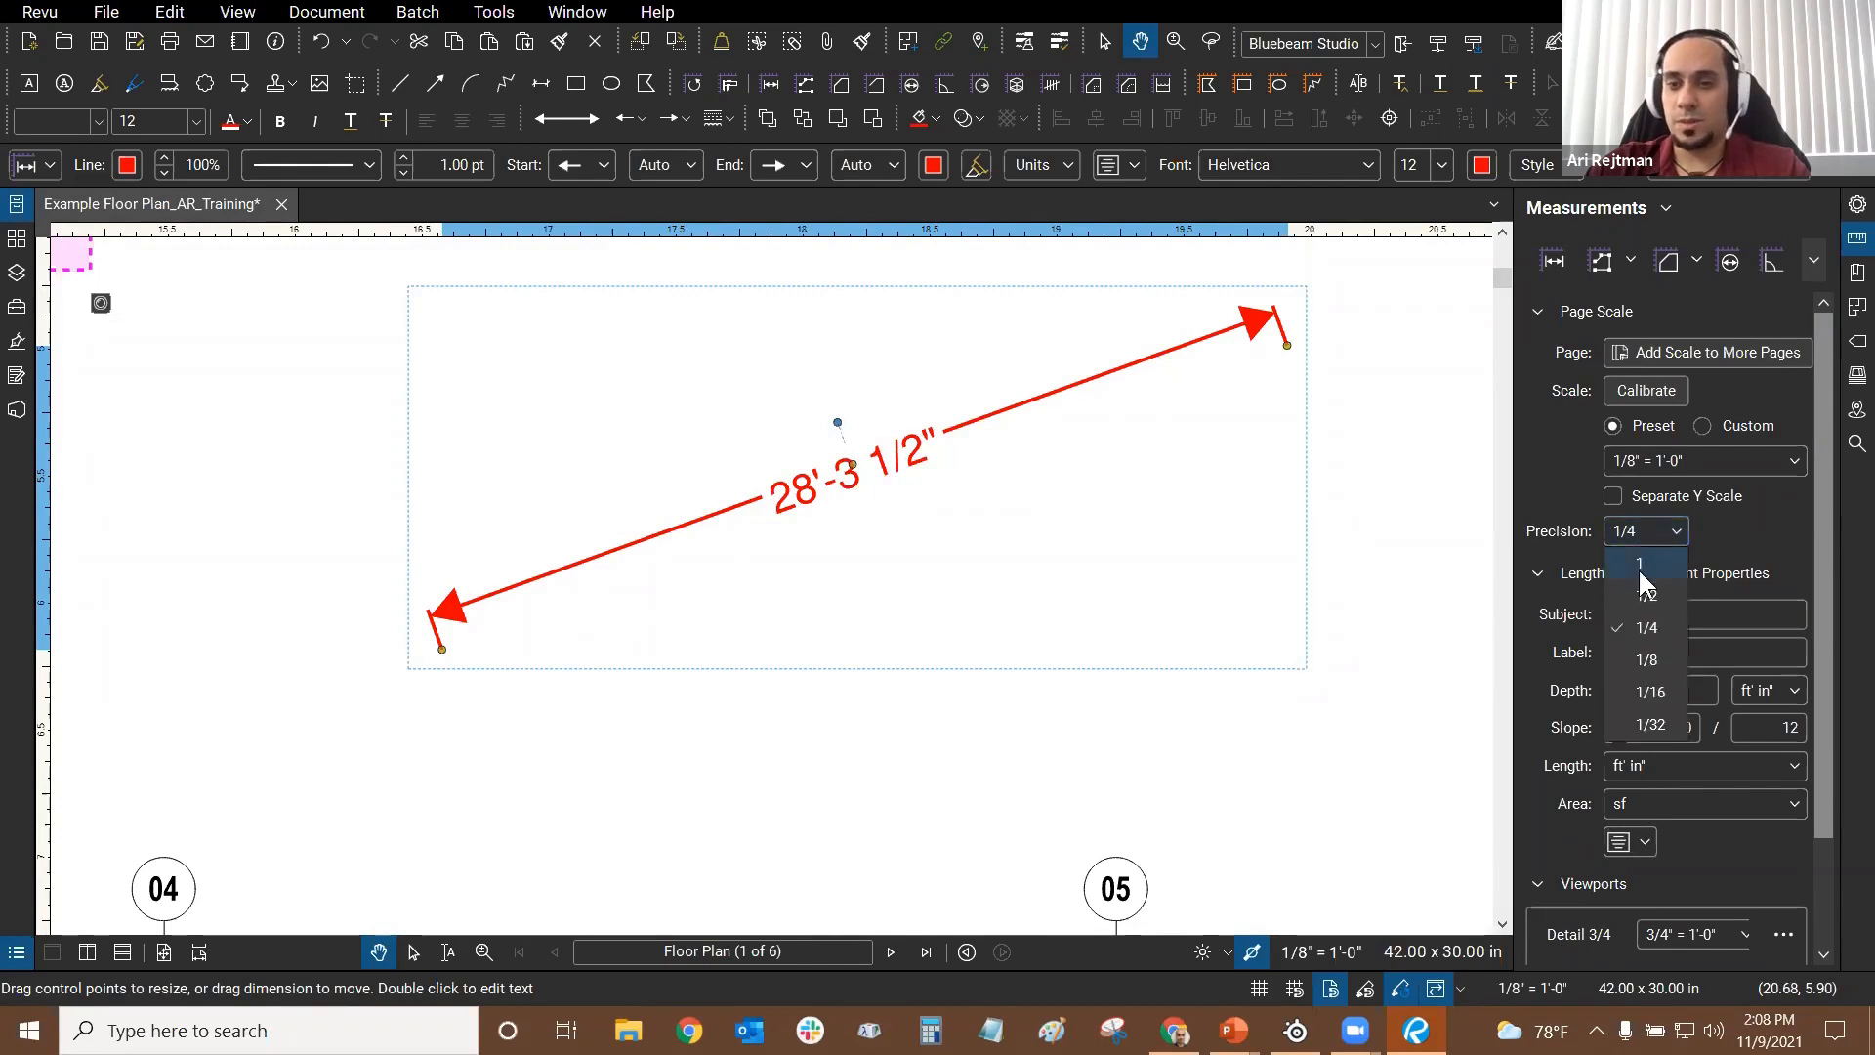
click(1641, 566)
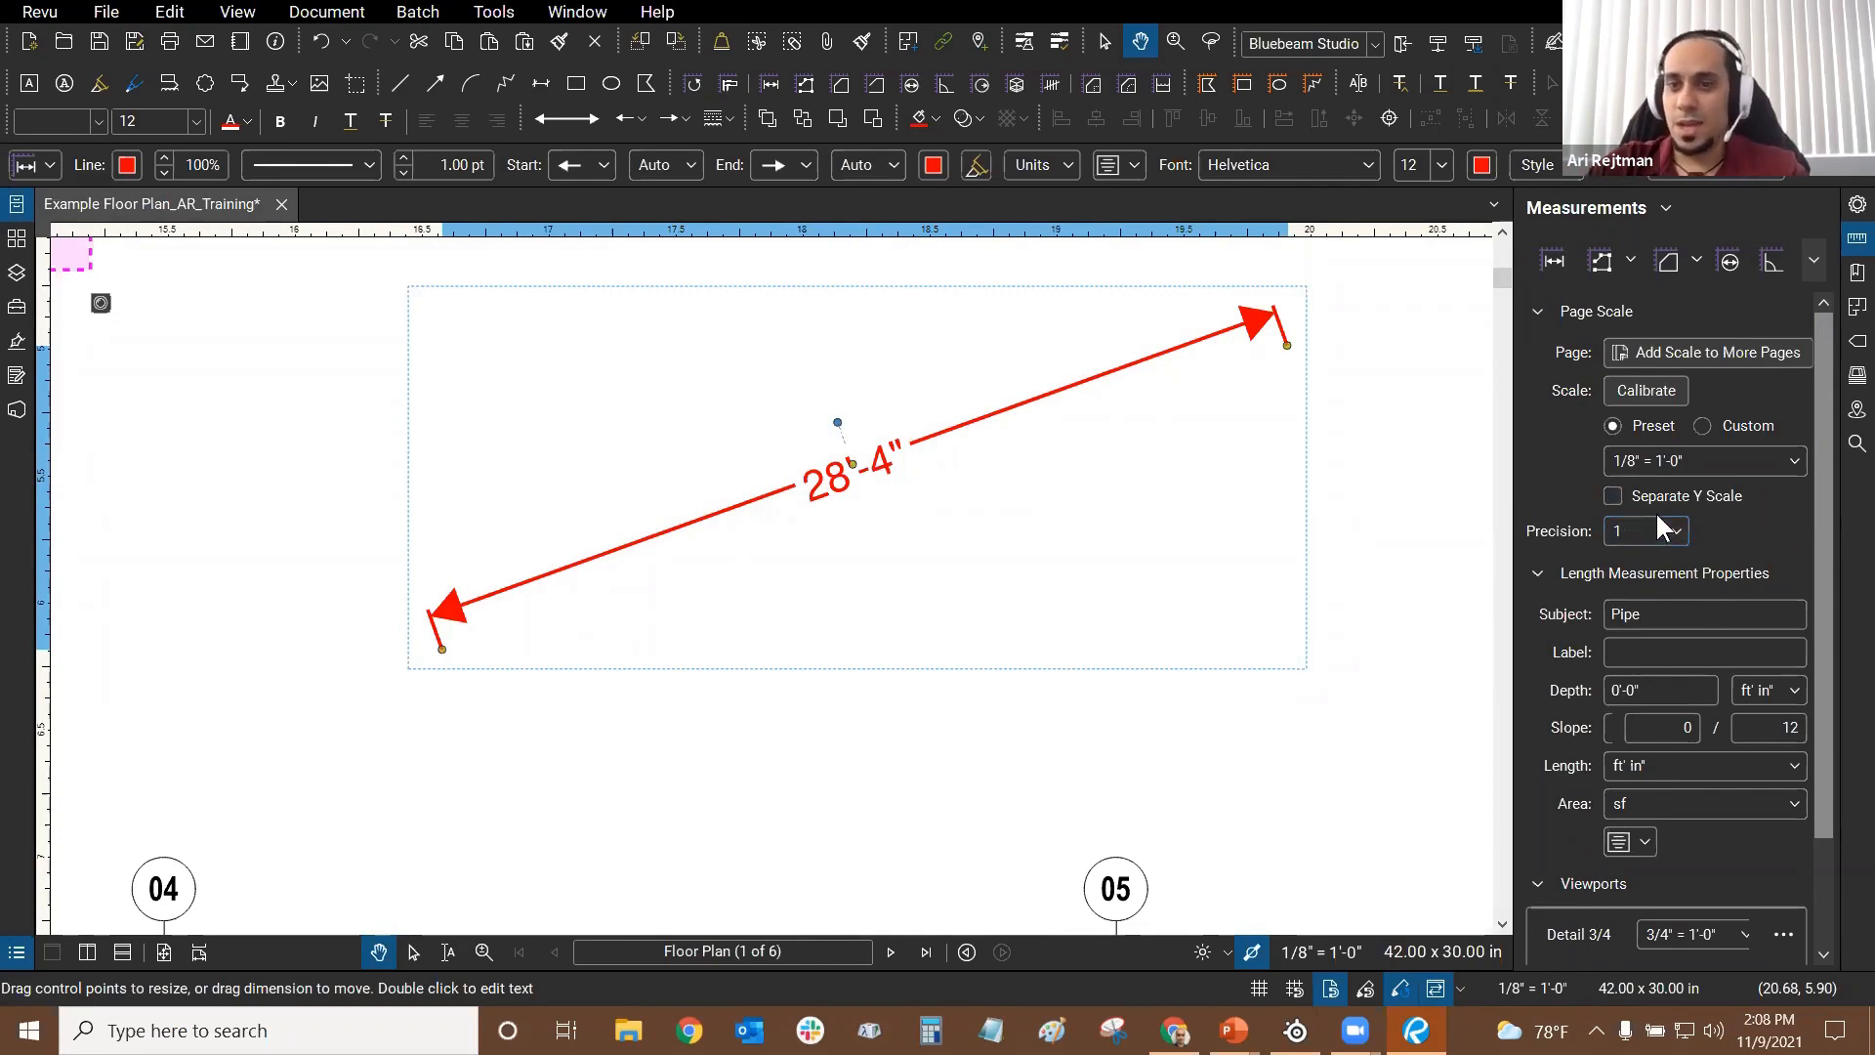
click(1650, 532)
click(1663, 724)
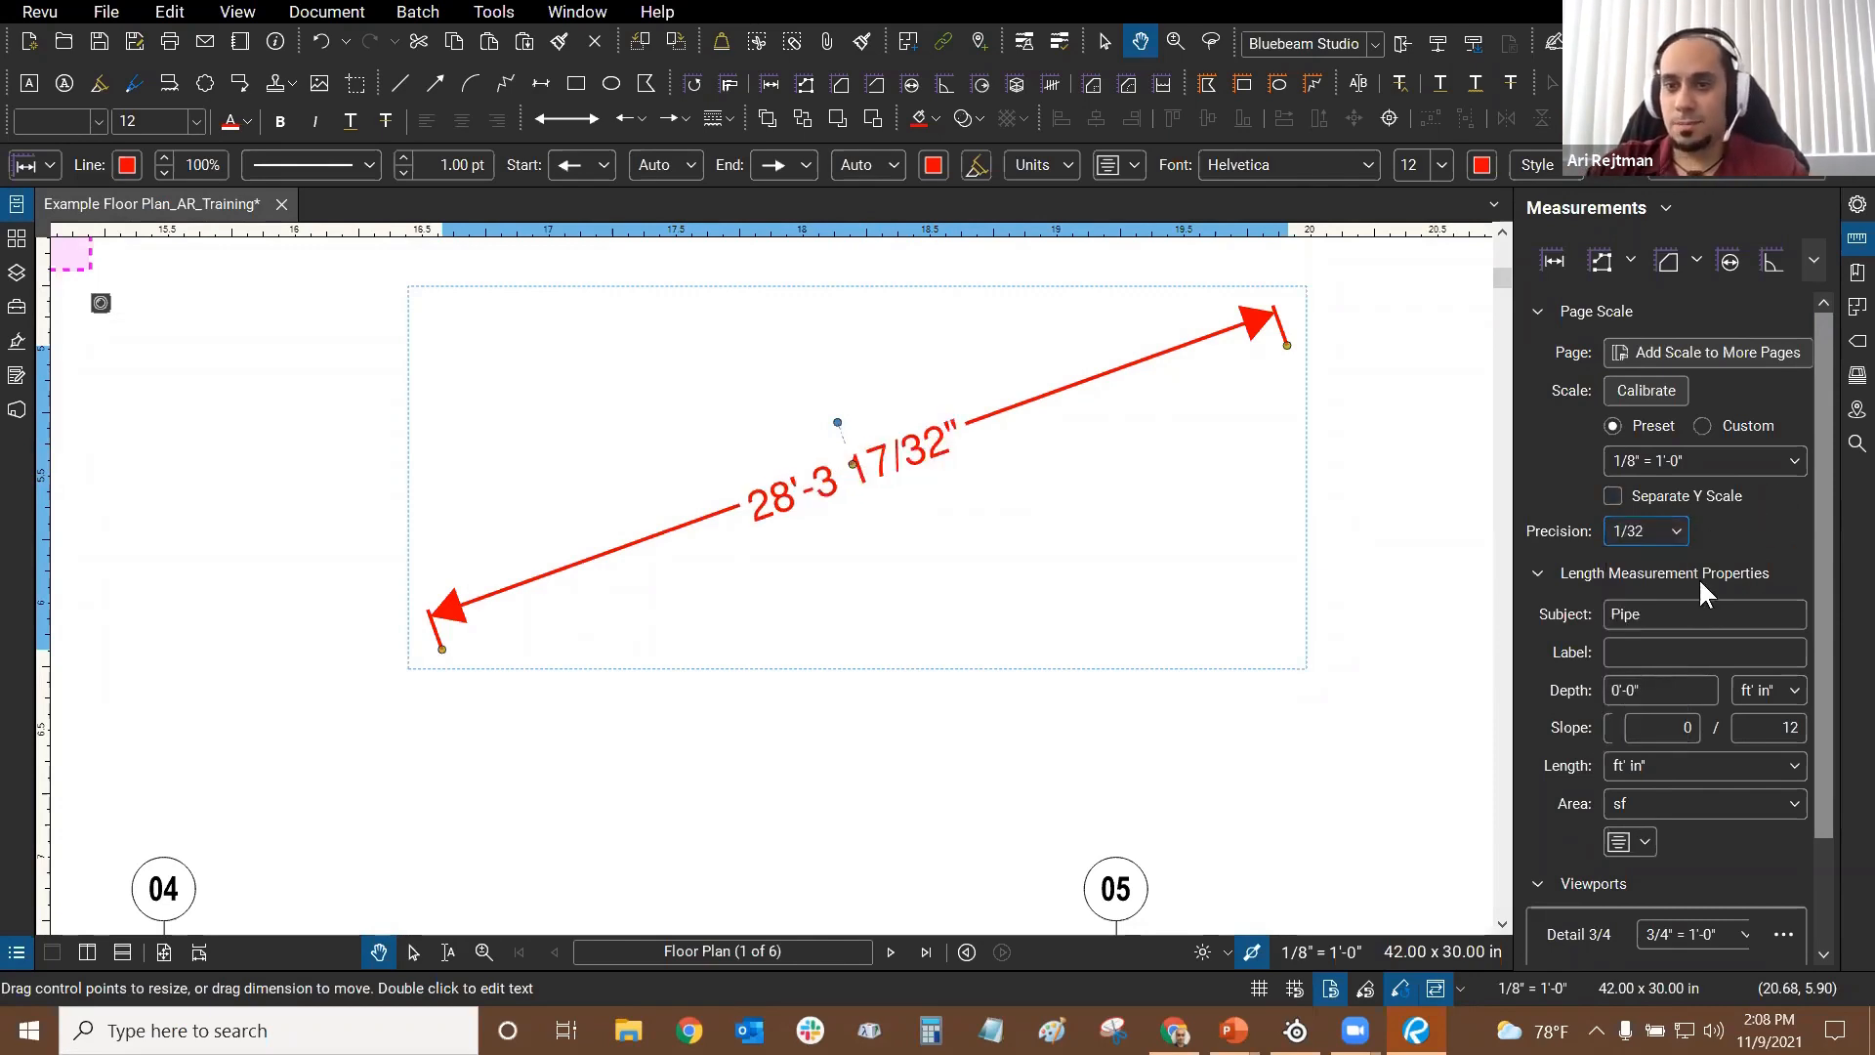
Step: Try page precisions of 1/4 and 1/2 on the Office 206 Concrete Area measurement, and restore 1/32
scroll(936, 474, down, 5)
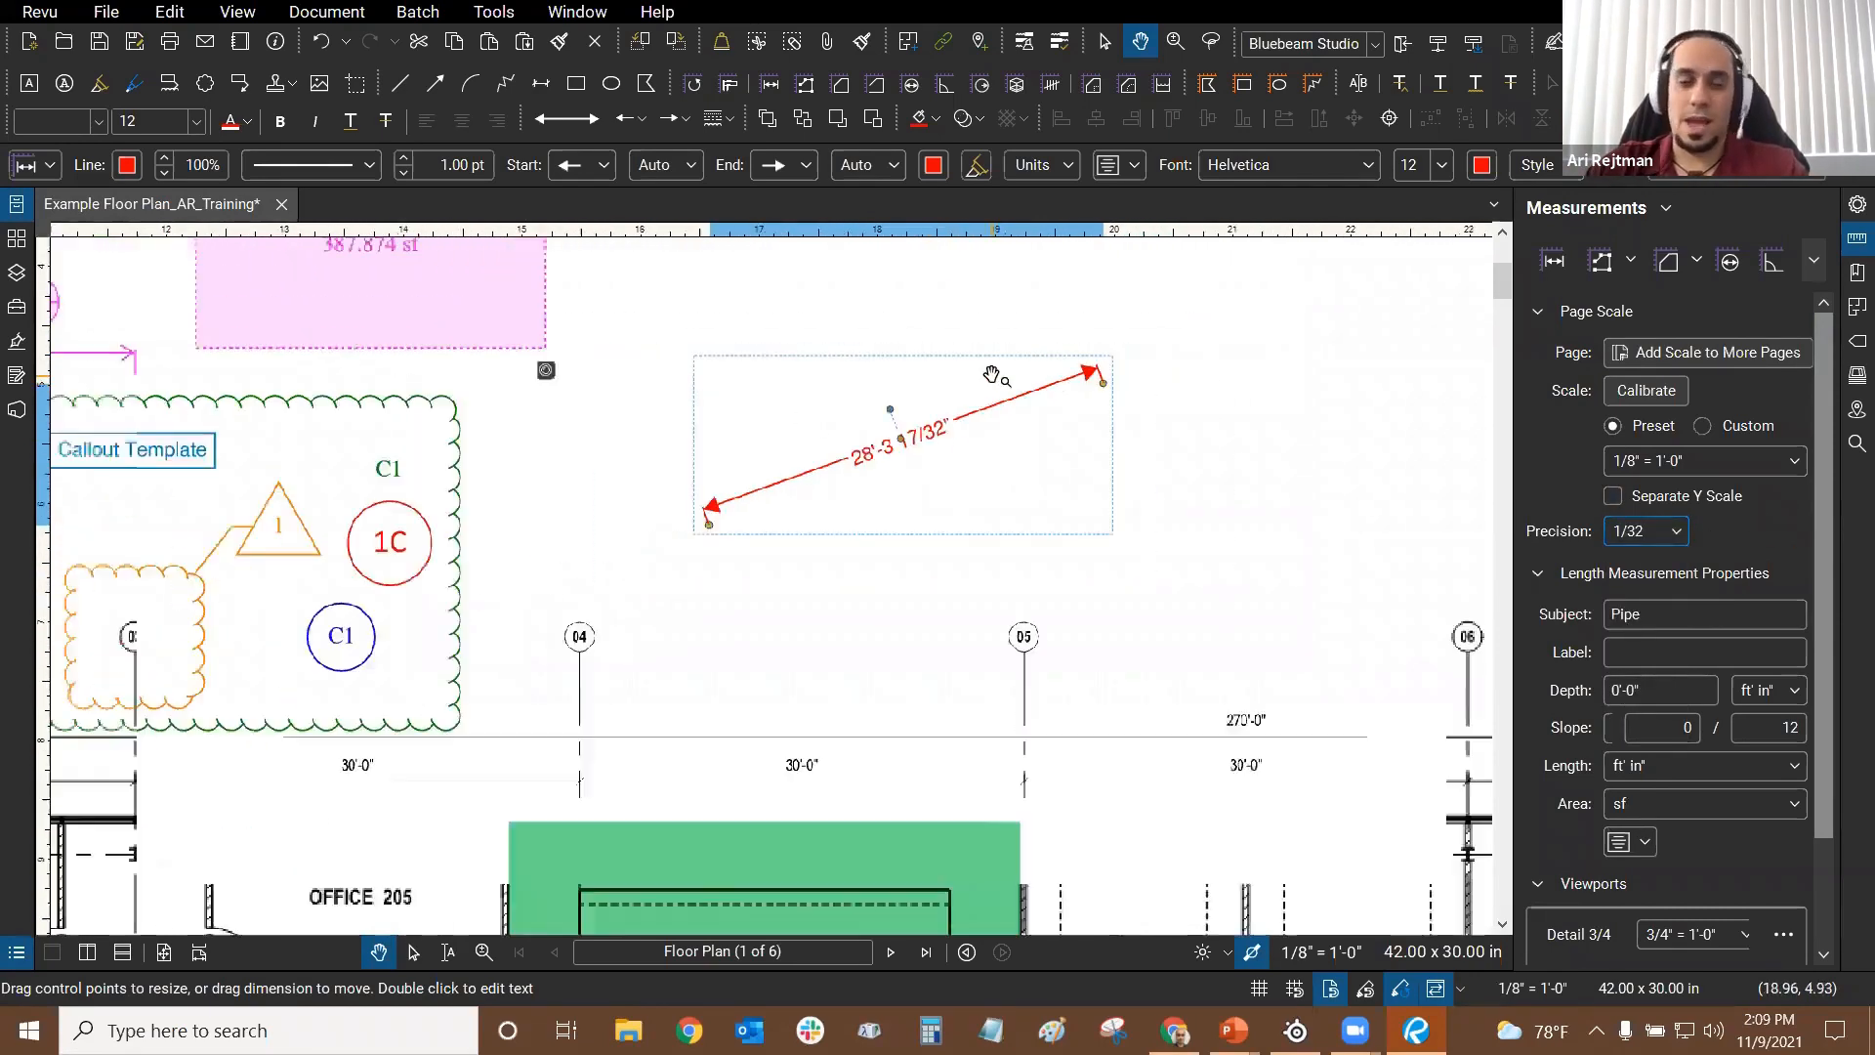
click(1043, 669)
drag(1043, 669, 1074, 361)
drag(852, 425, 1233, 242)
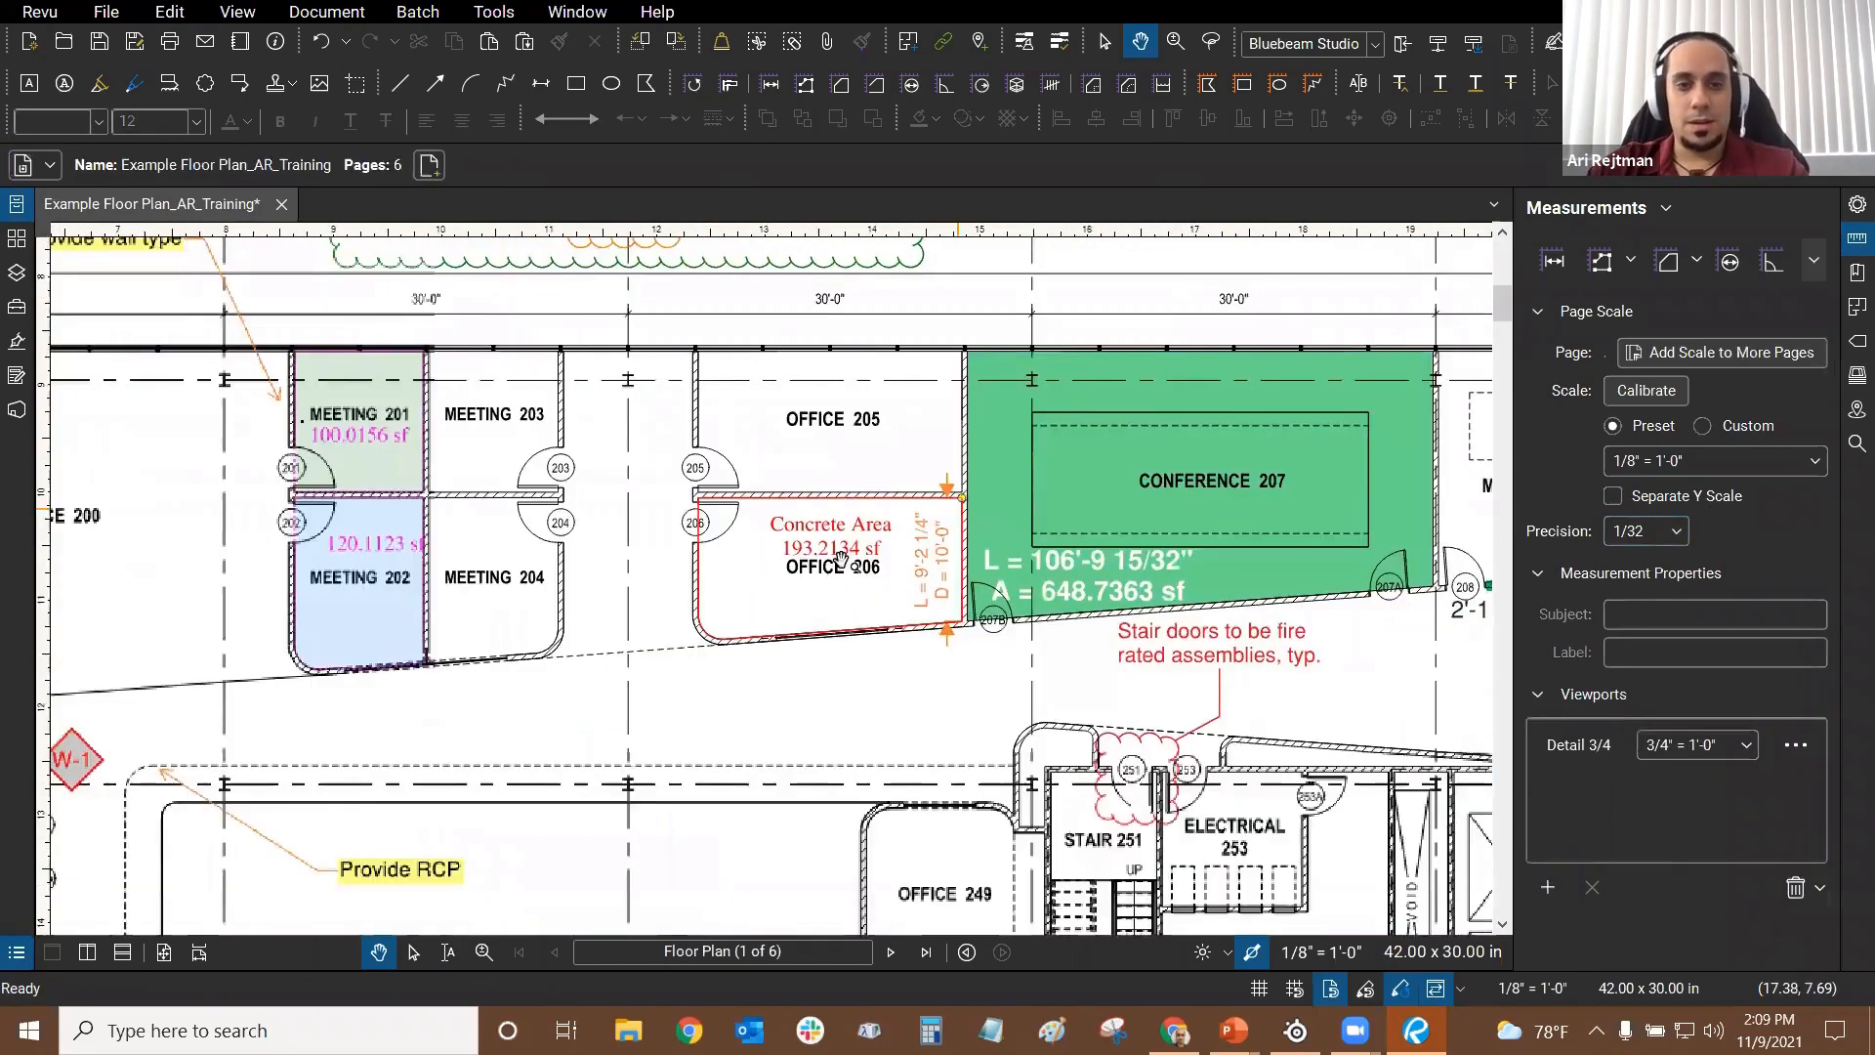
scroll(830, 557, up, 6)
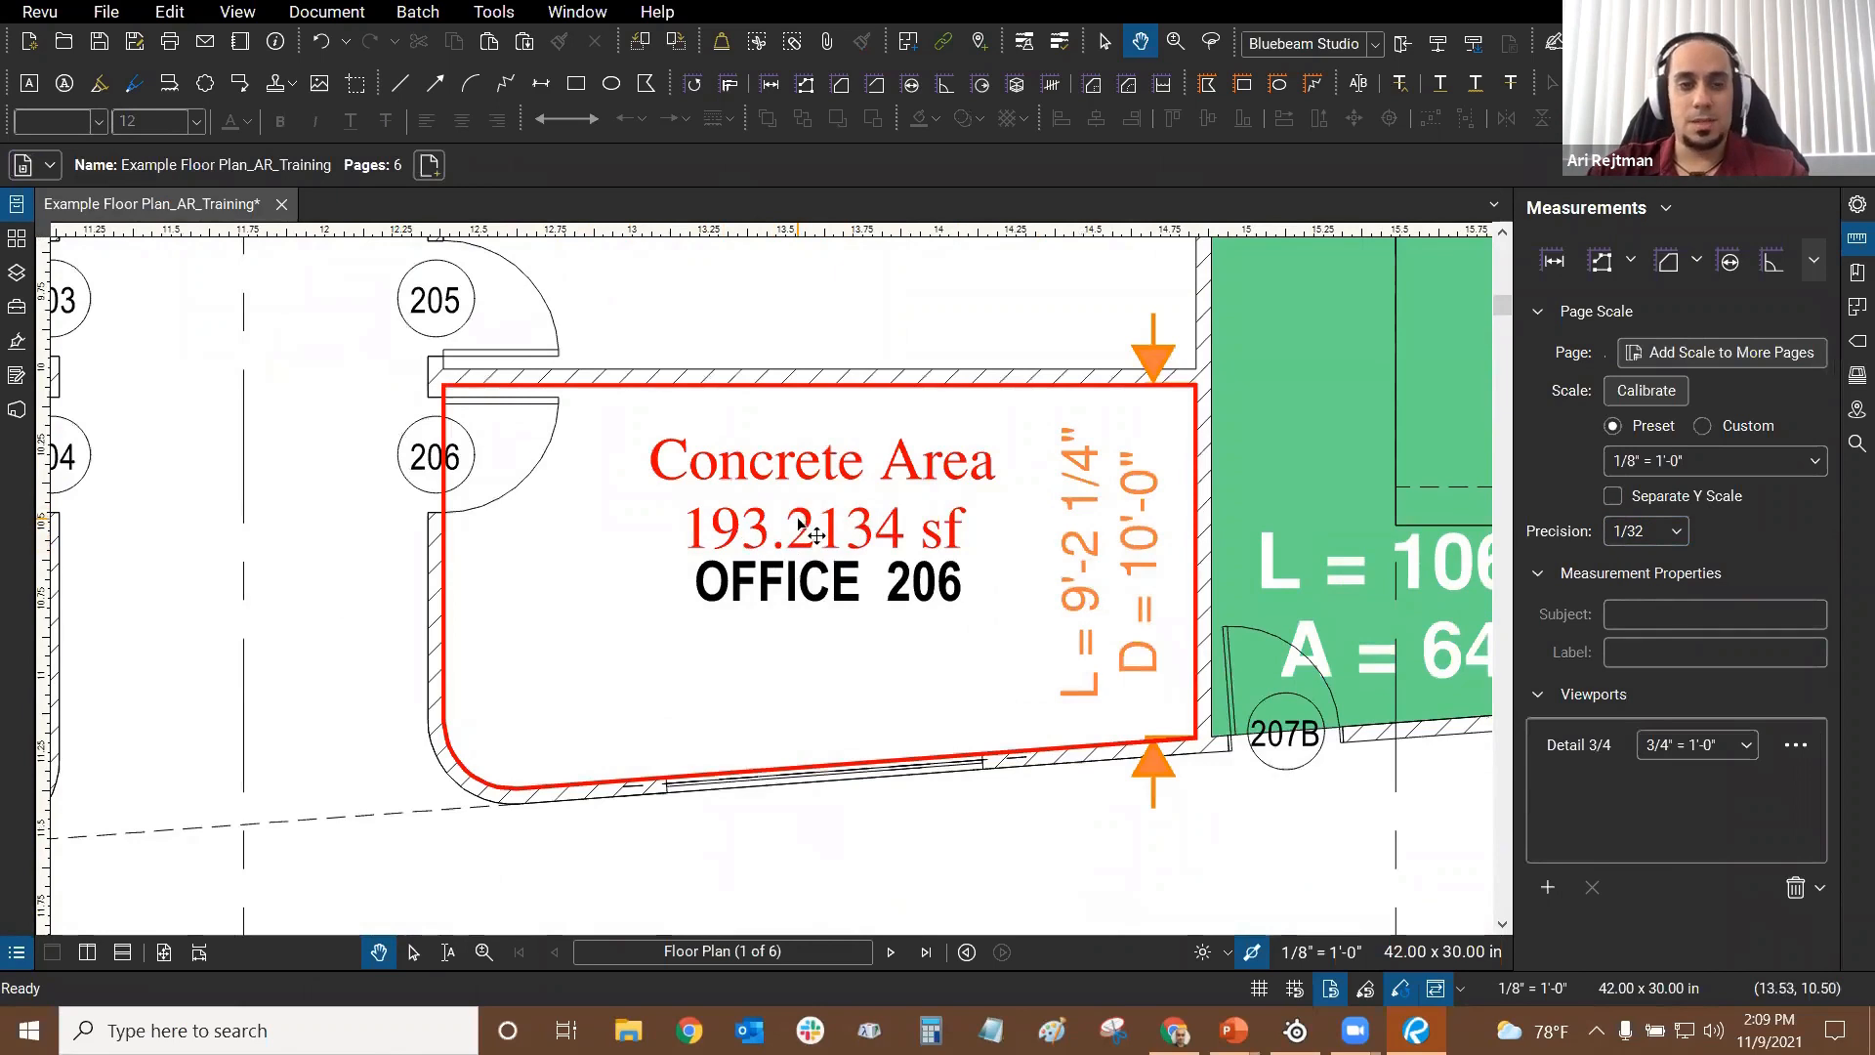
click(1664, 535)
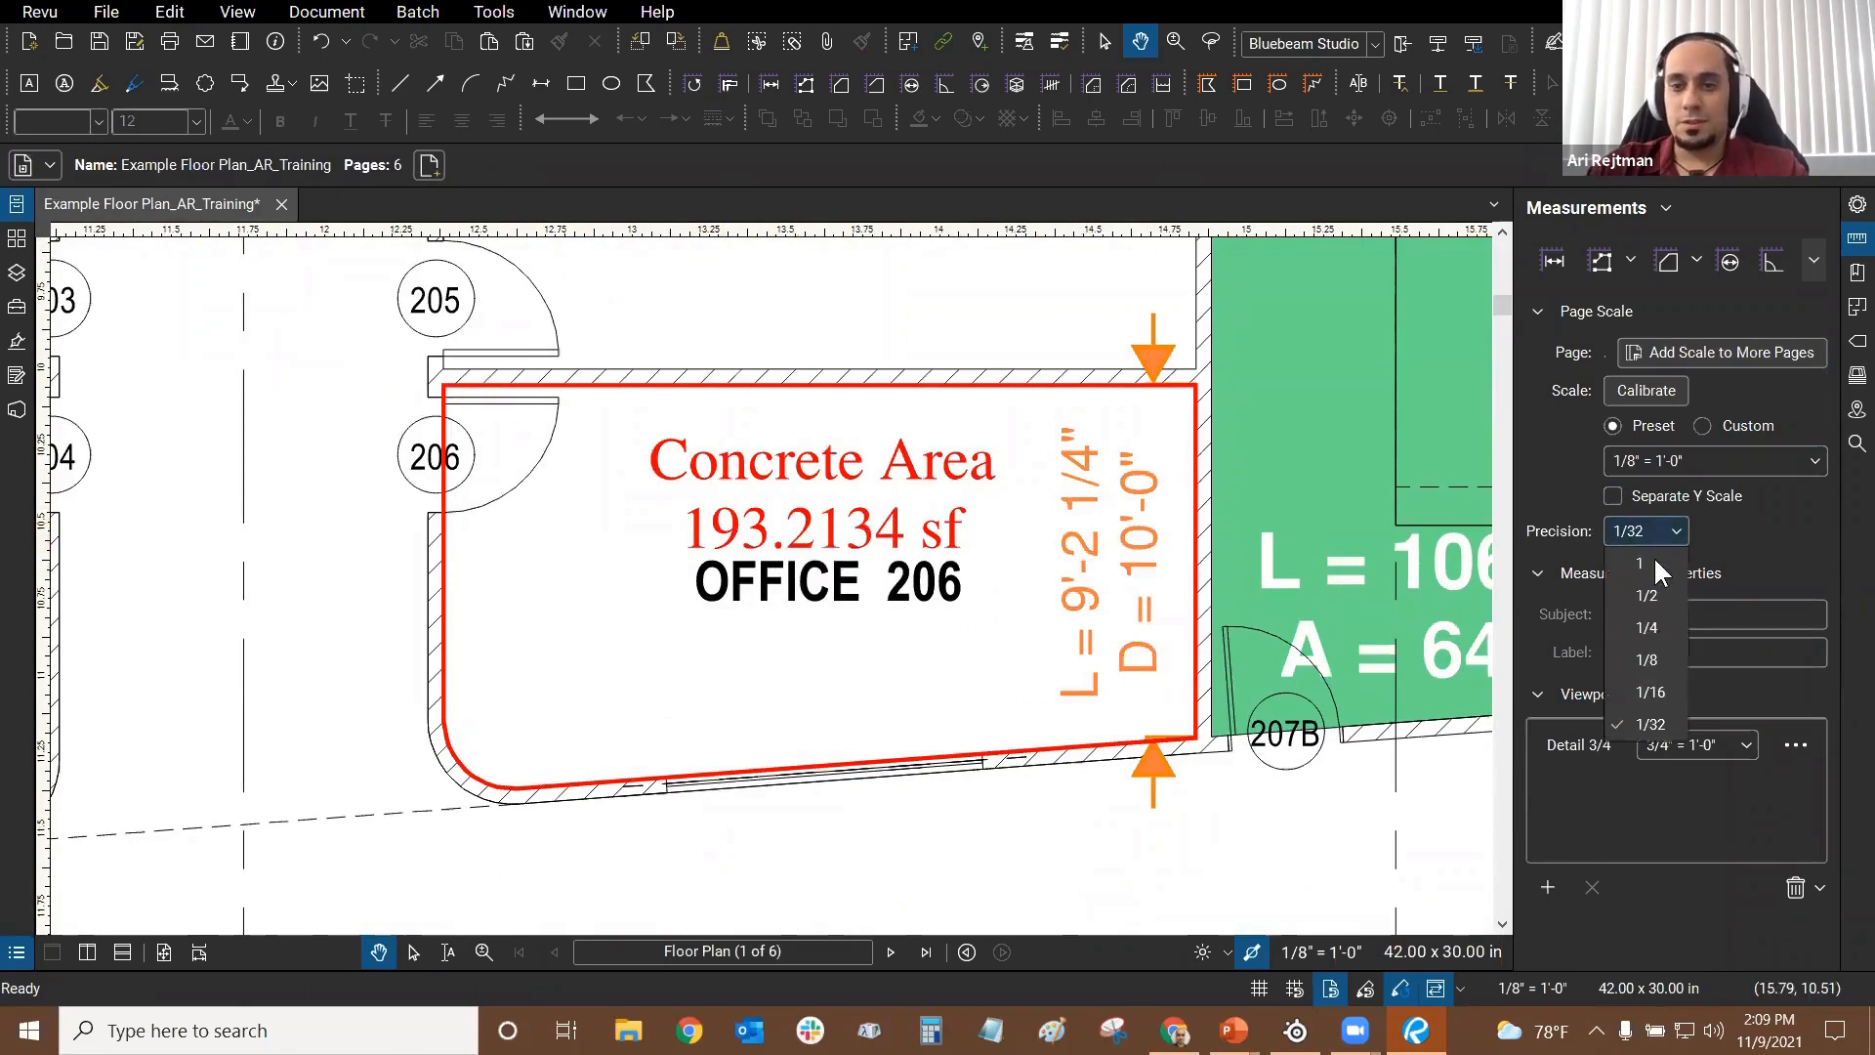
click(1647, 628)
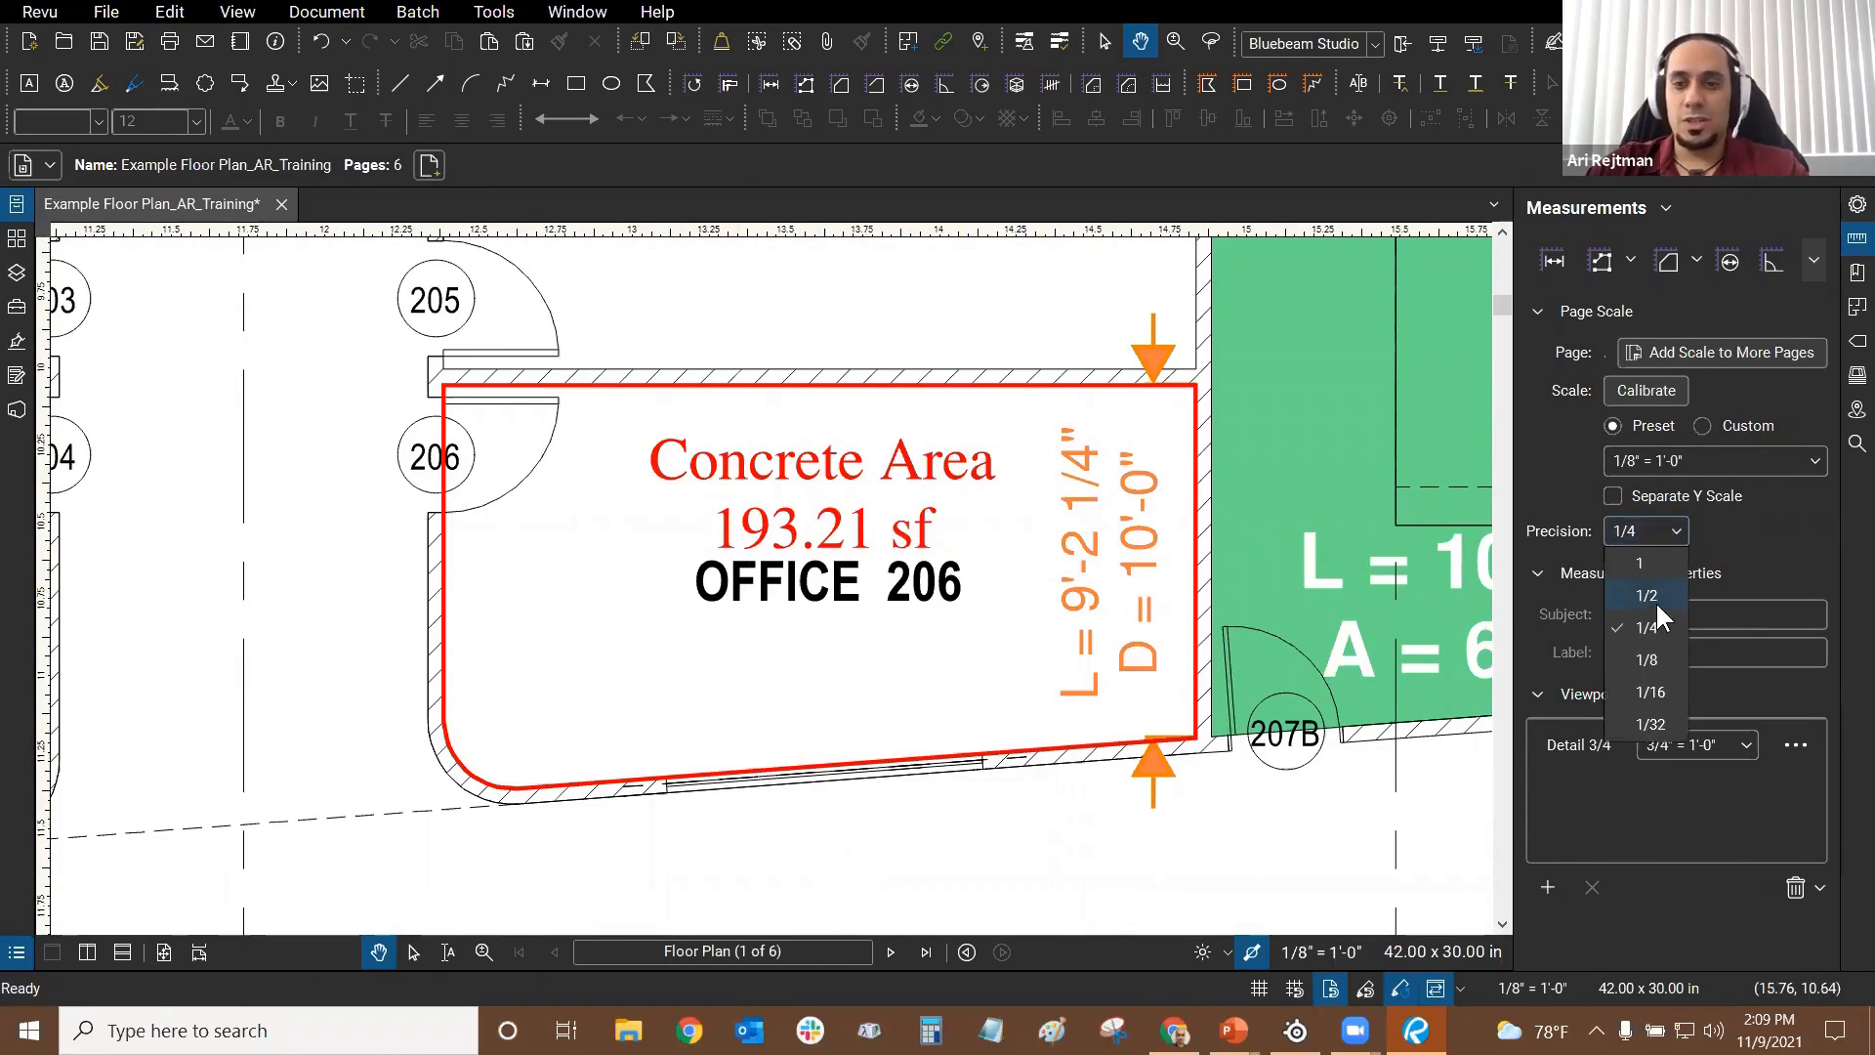
click(1651, 596)
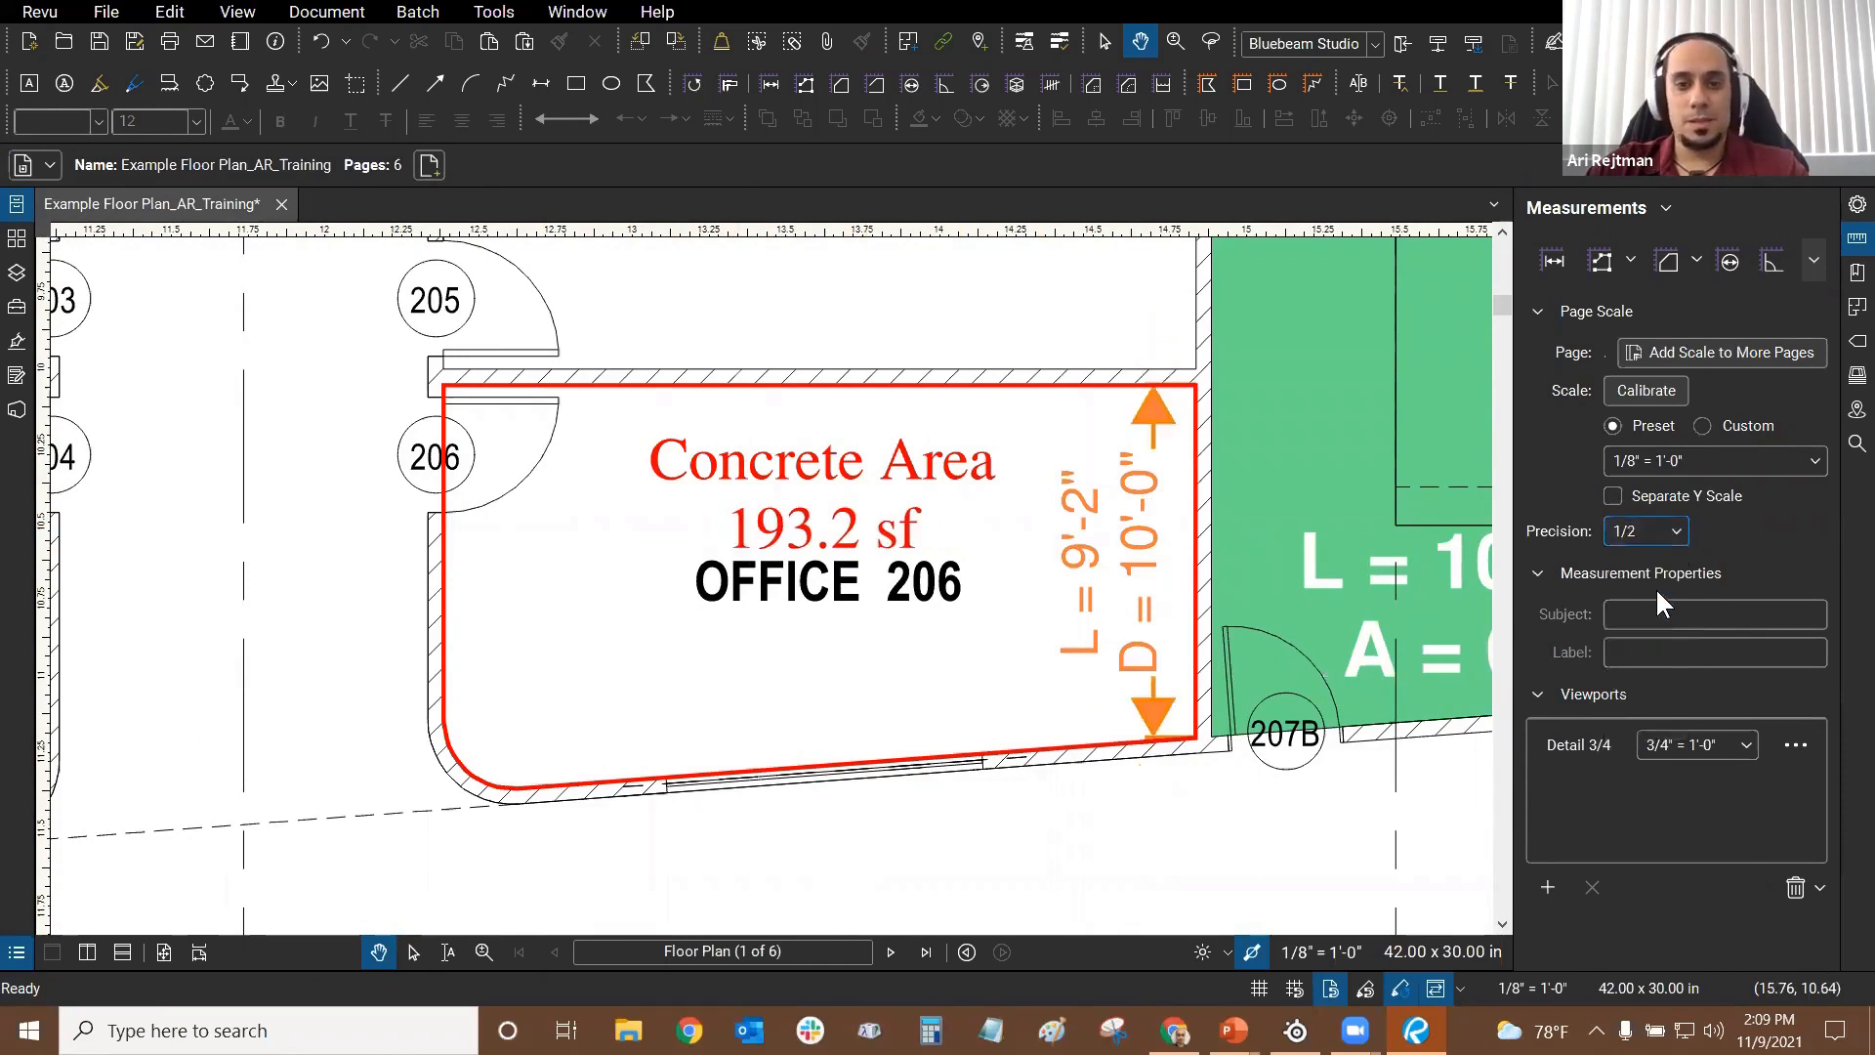
click(1623, 535)
click(1660, 724)
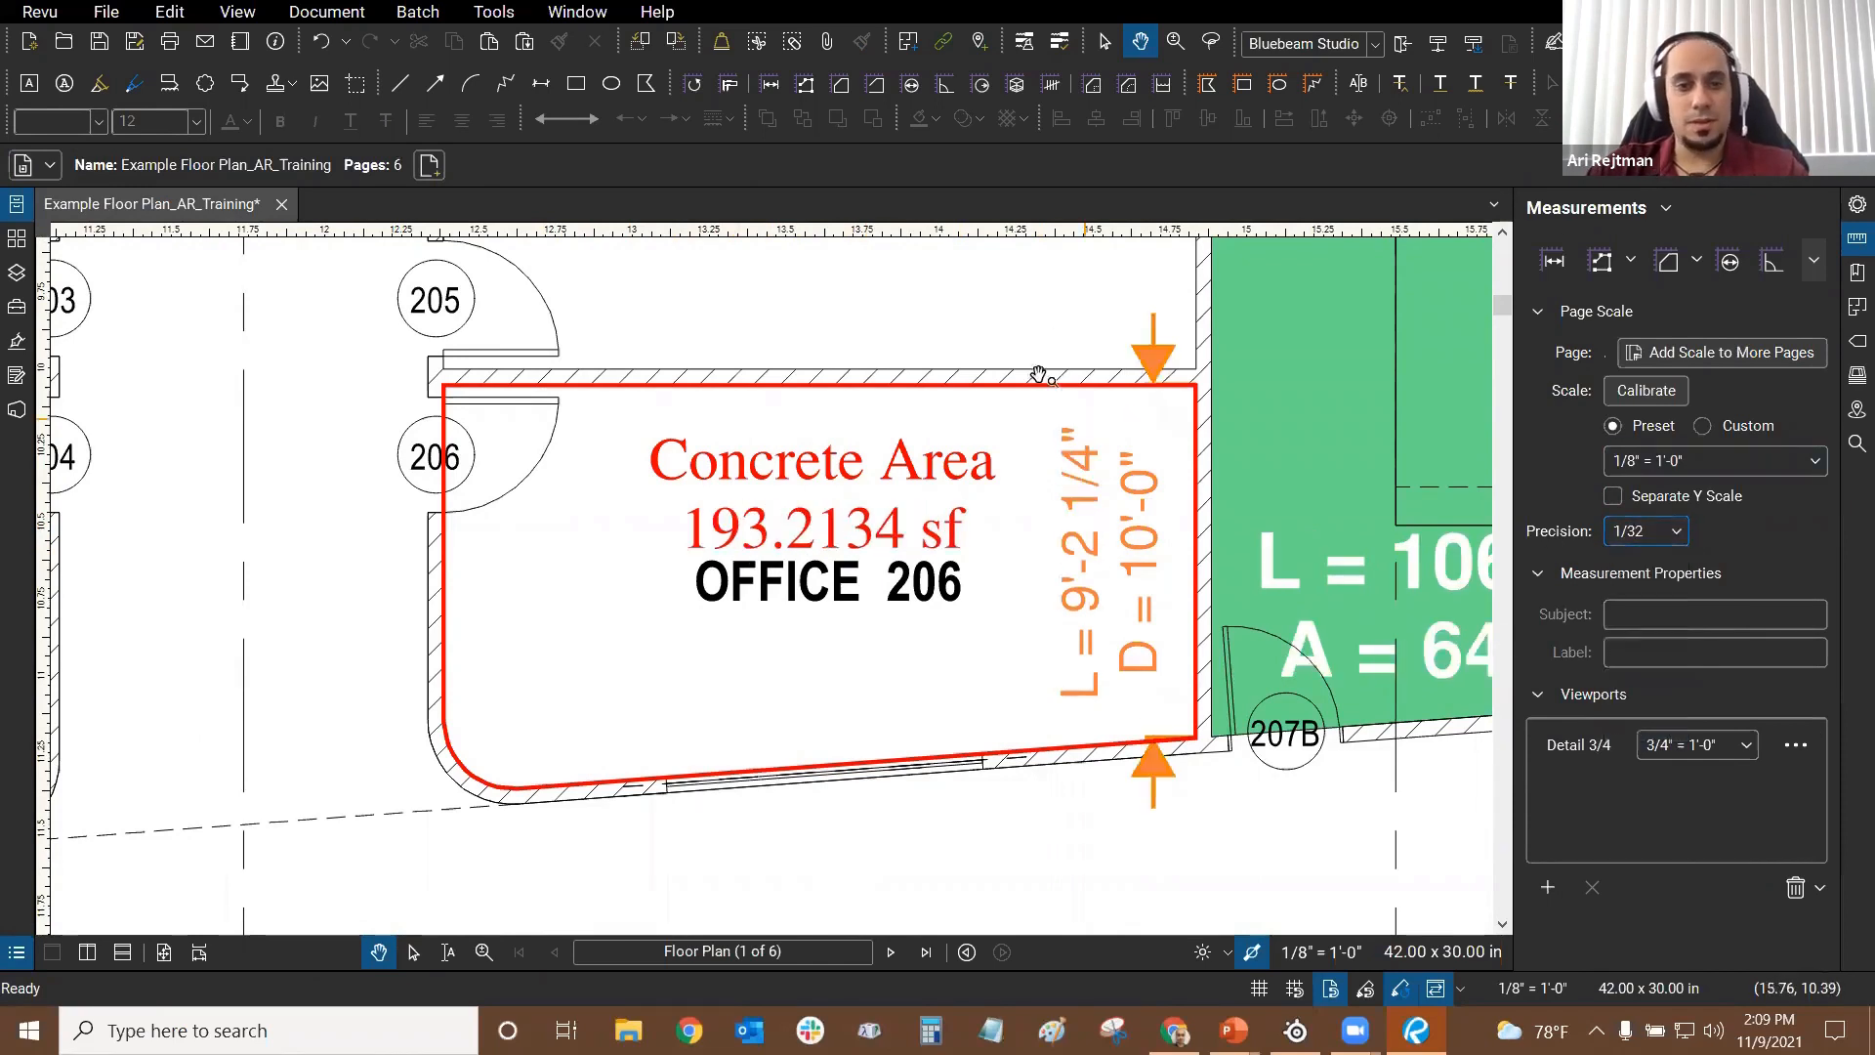
Step: Delete the slanted length measurement above grid lines 04 and 05
scroll(1035, 367, down, 5)
scroll(954, 325, down, 1)
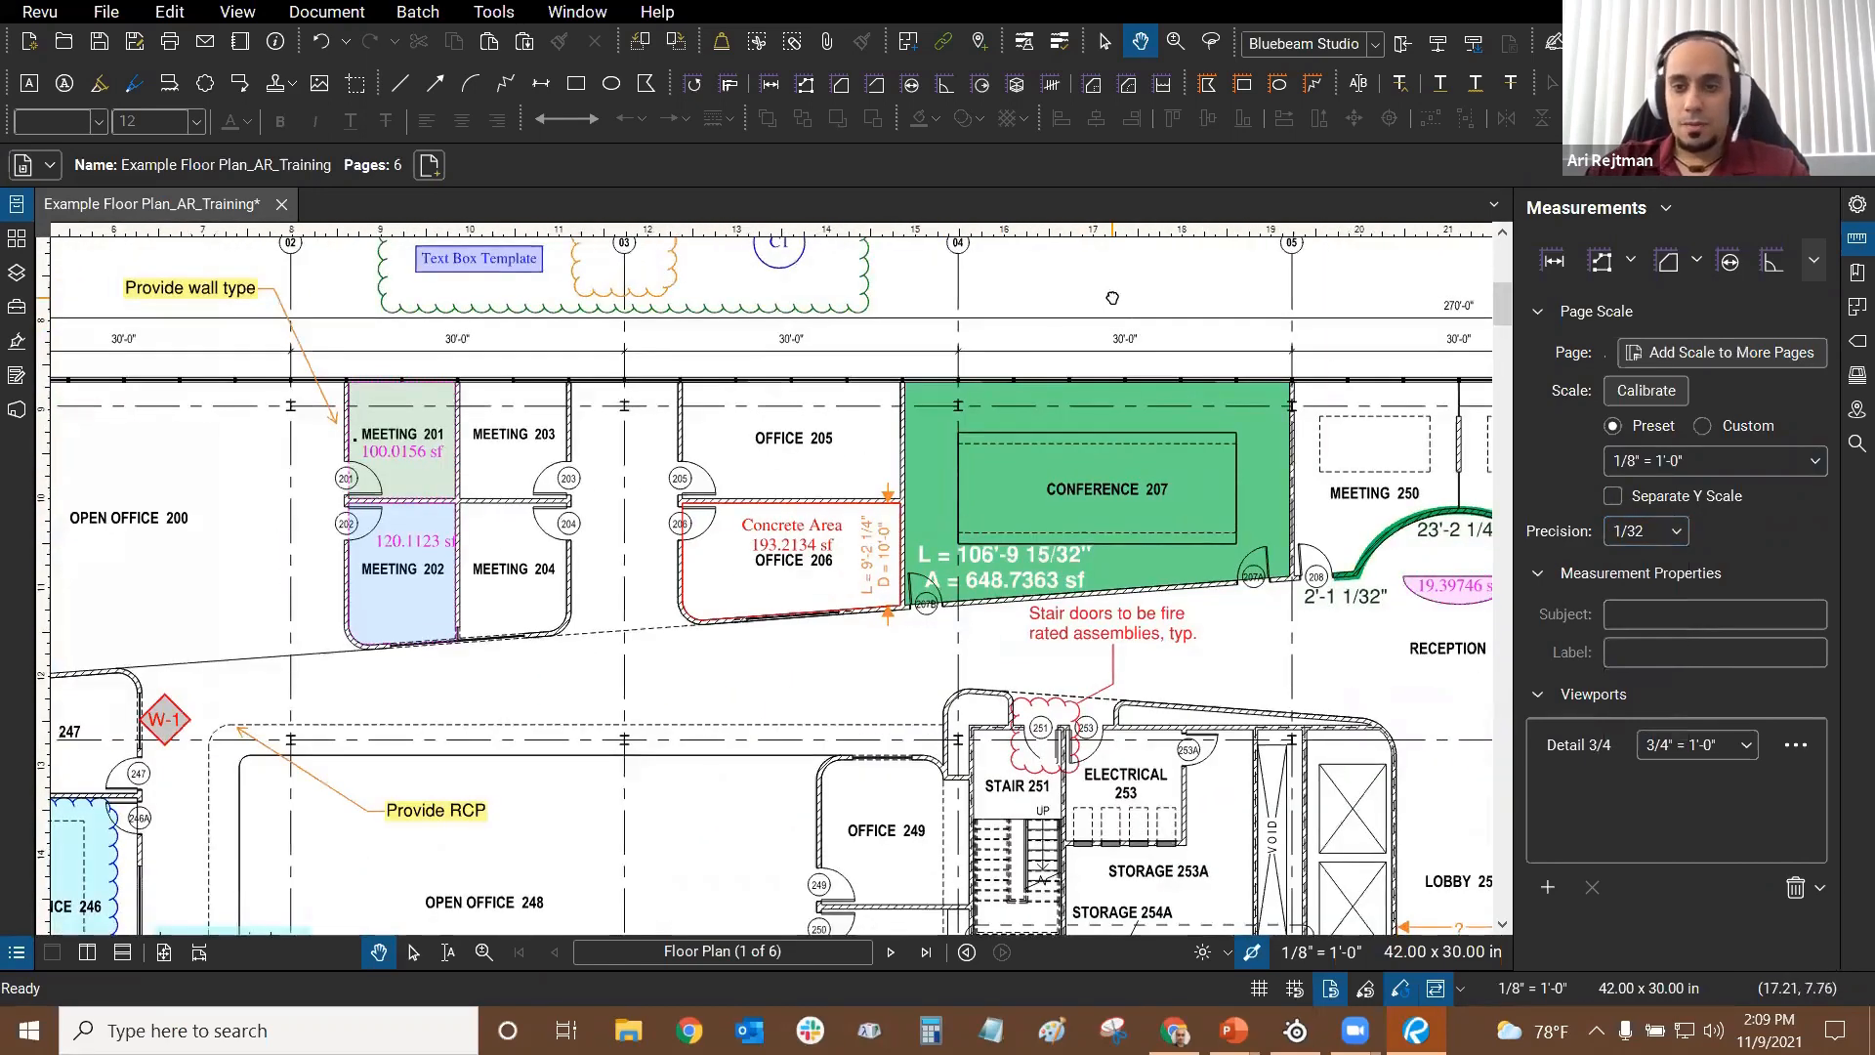
drag(1110, 297, 744, 574)
scroll(860, 506, down, 2)
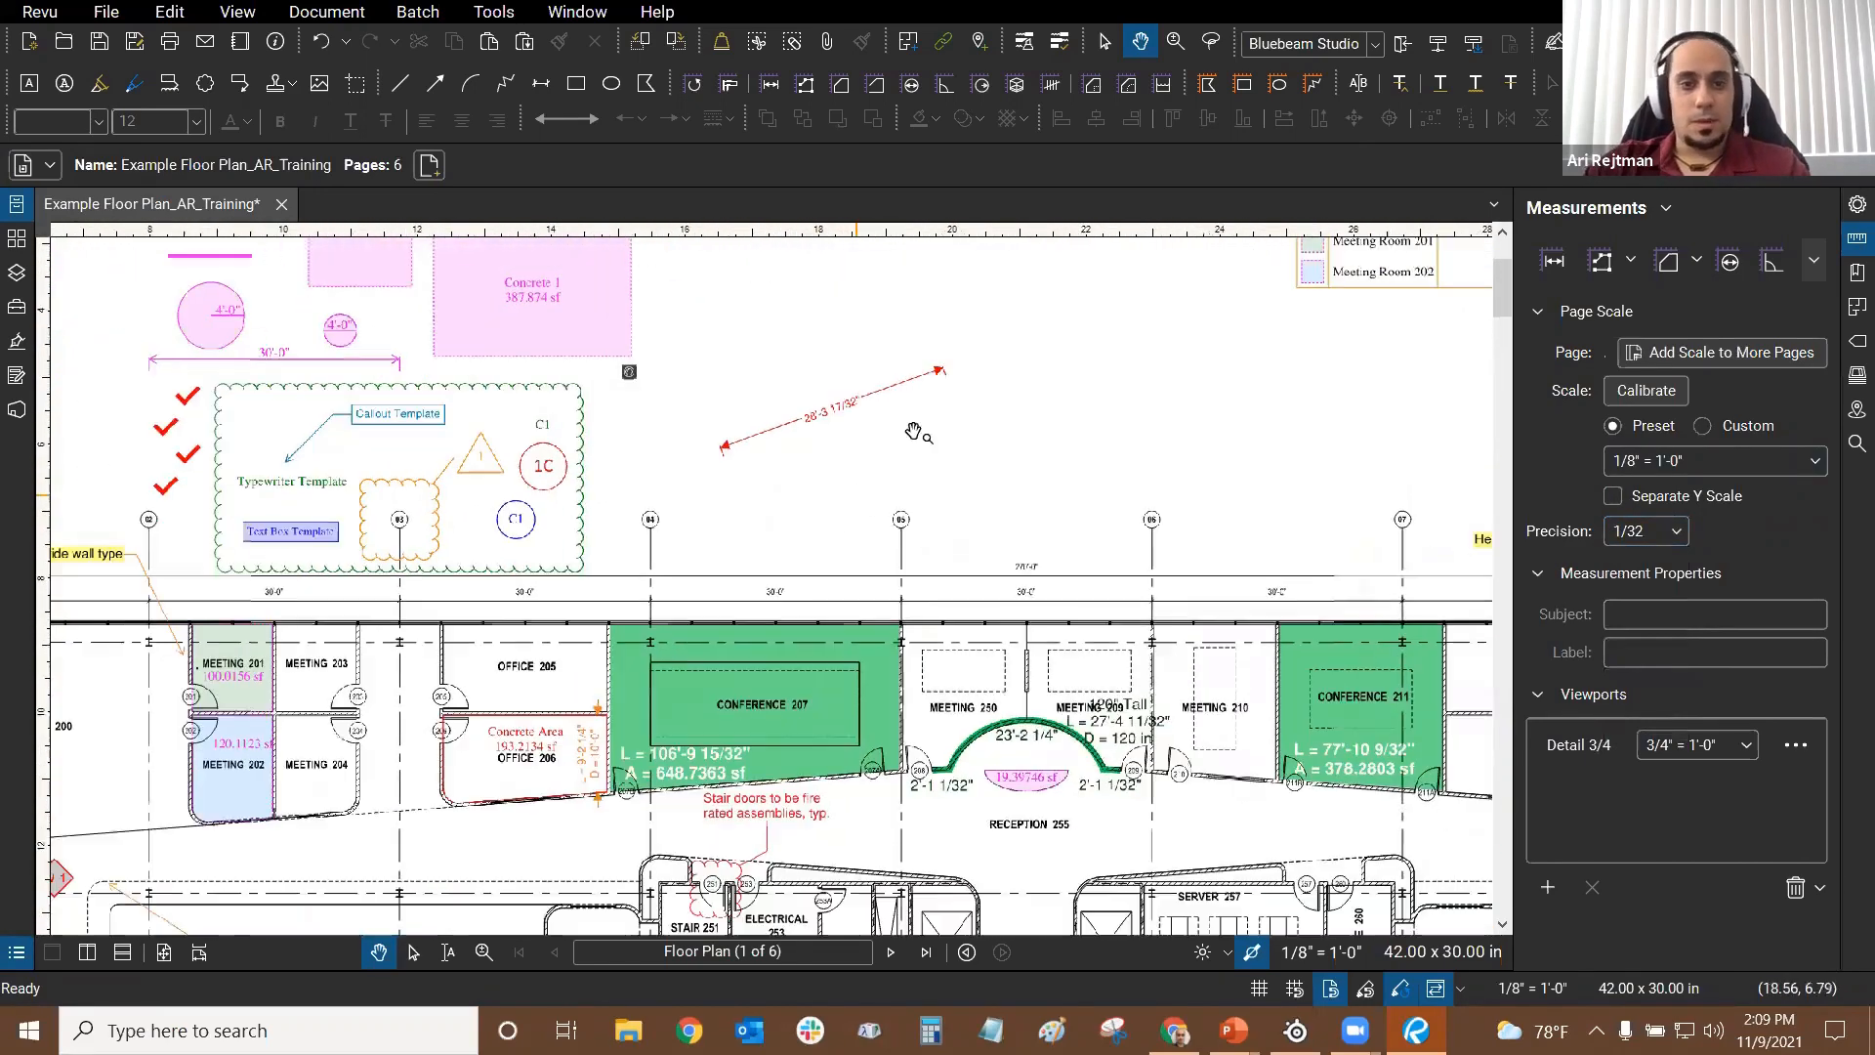
click(826, 410)
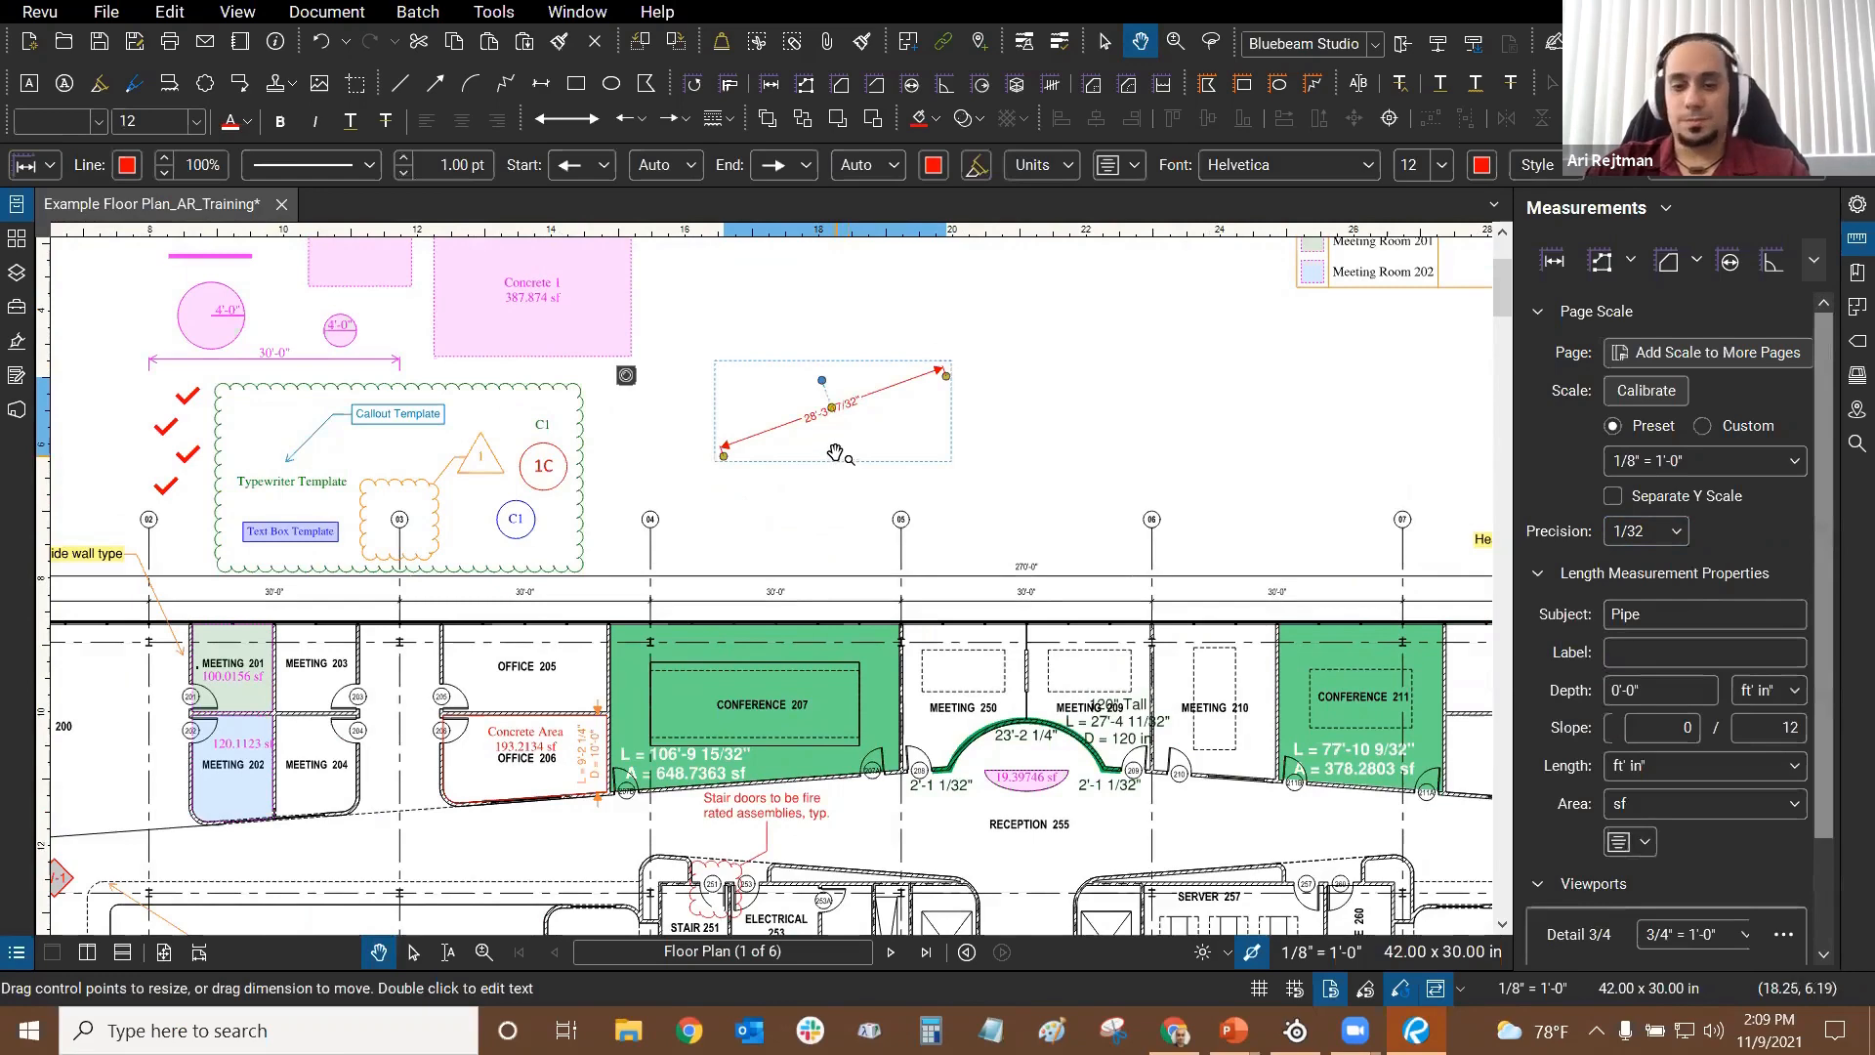
Step: Switch to the PowerPoint slide show to review the webinar overview slide, and return to the floor plan in Bluebeam Revu
key(Tab)
key(alt+Tab)
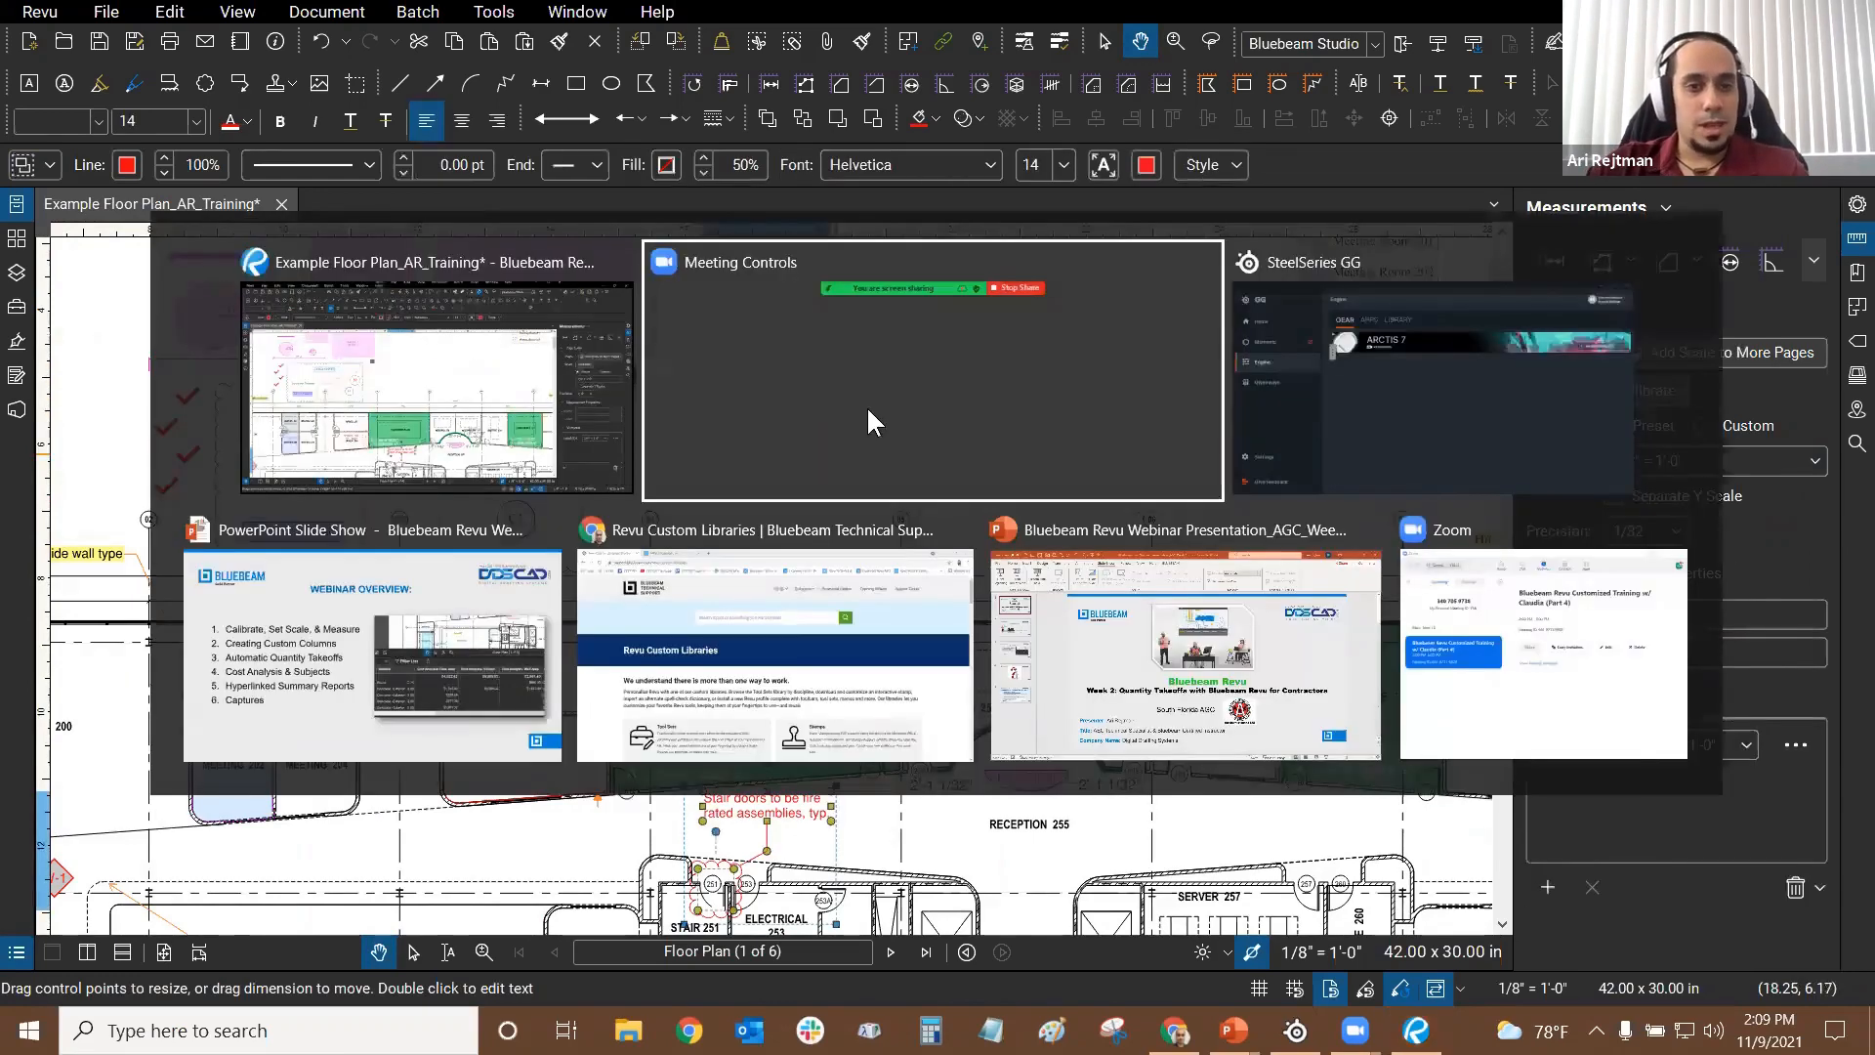
key(Tab)
key(Tab)
key(Tab)
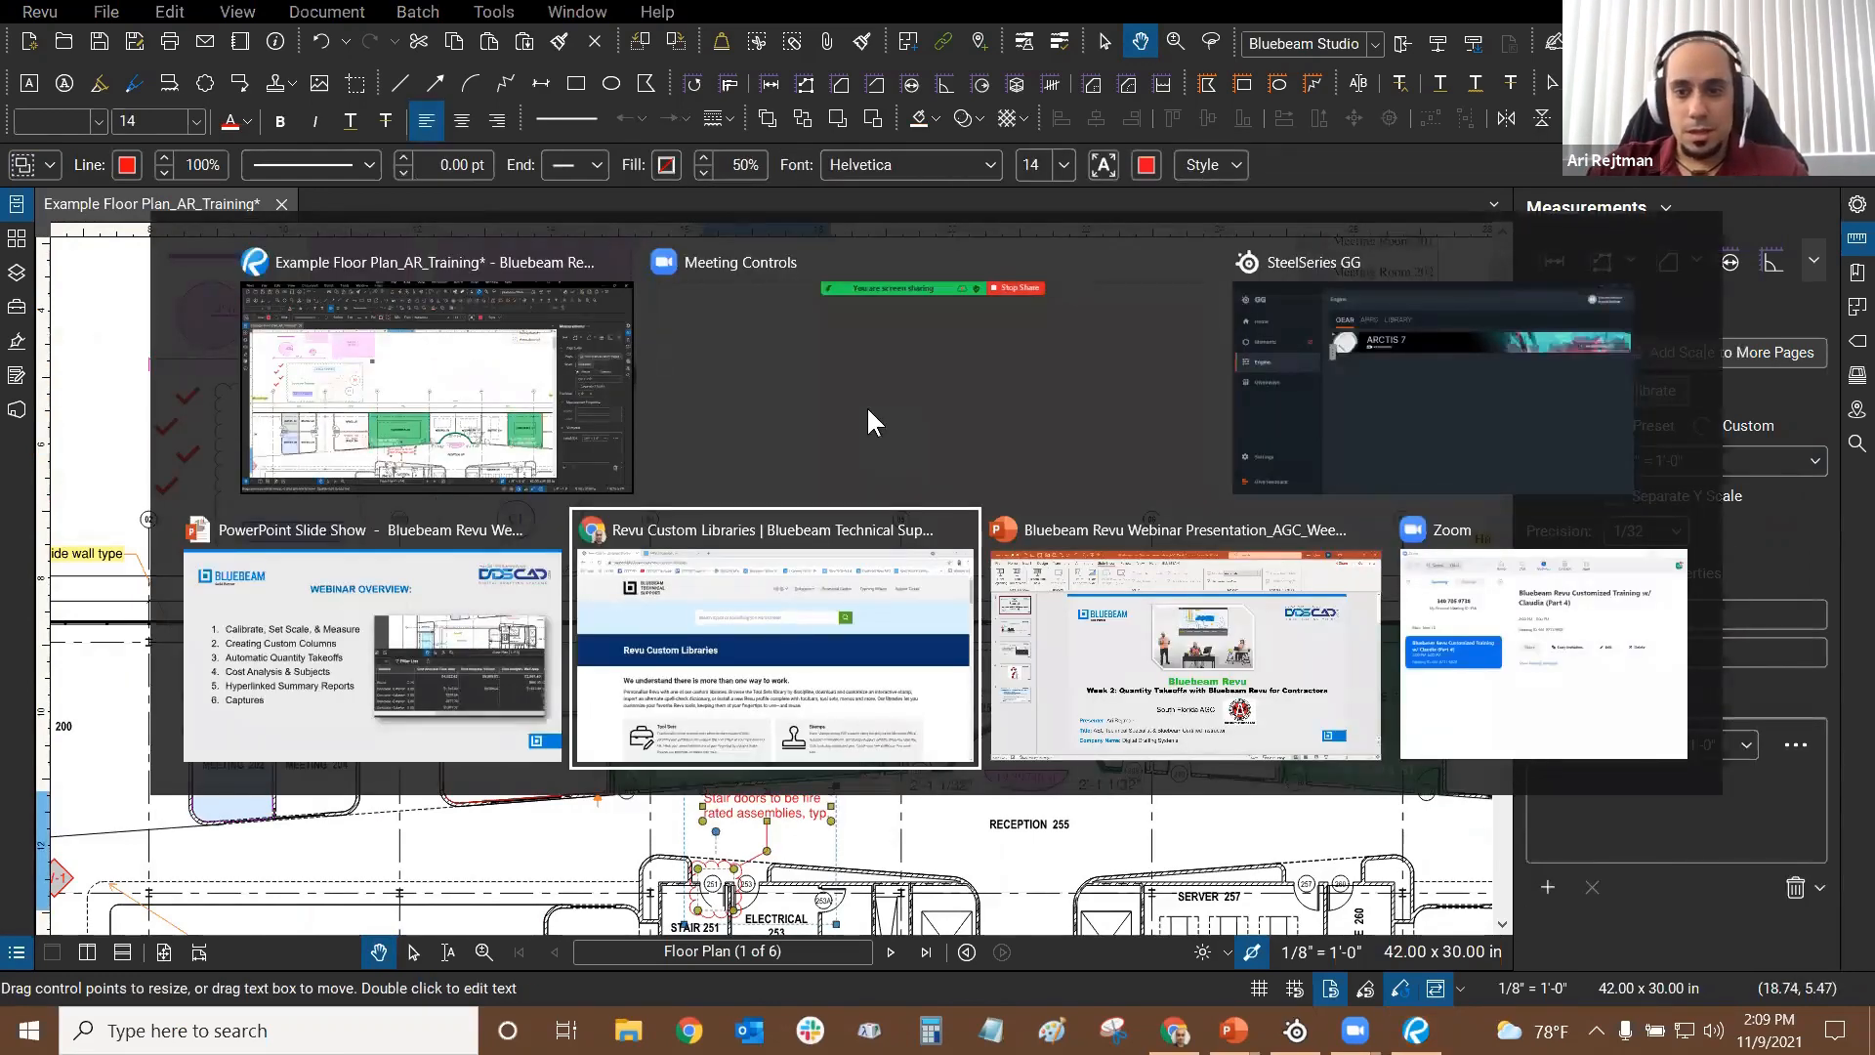
key(Tab)
key(Tab)
key(Tab)
key(Tab)
key(Tab)
key(Tab)
key(Tab)
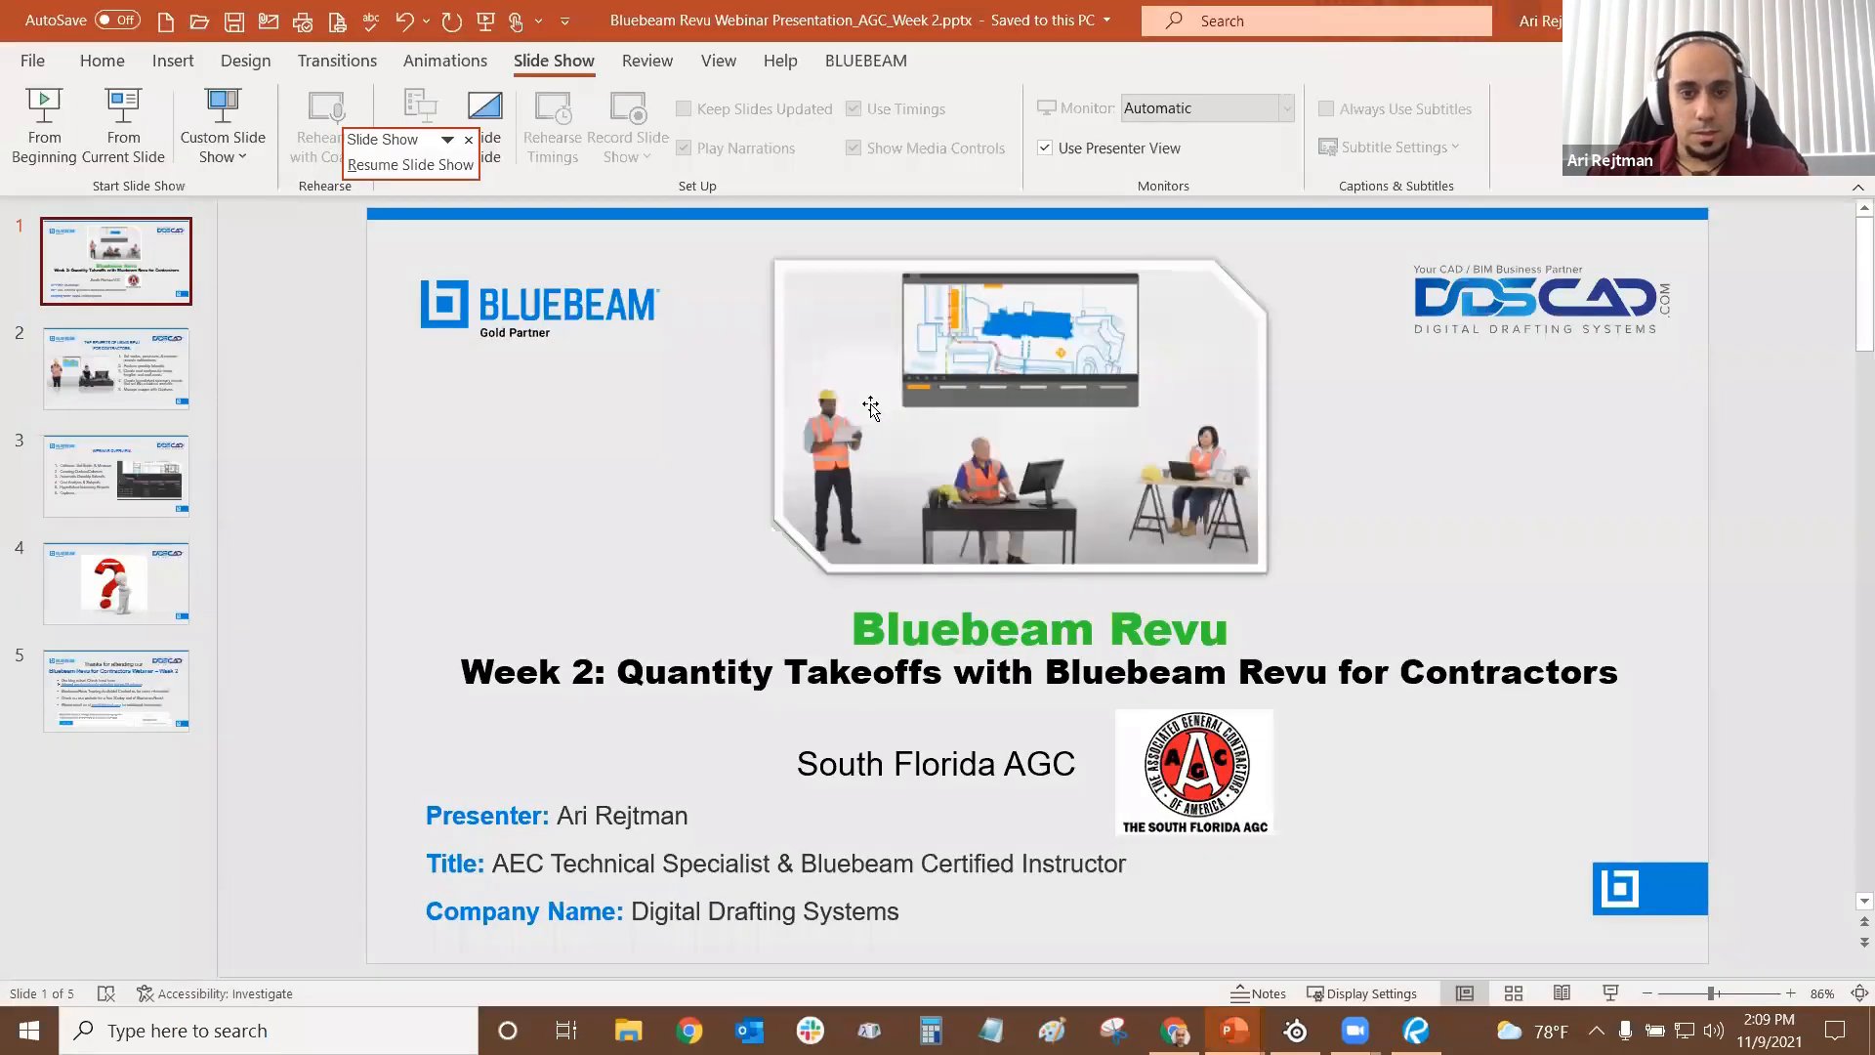
mouse_move(1233, 1030)
click(1343, 890)
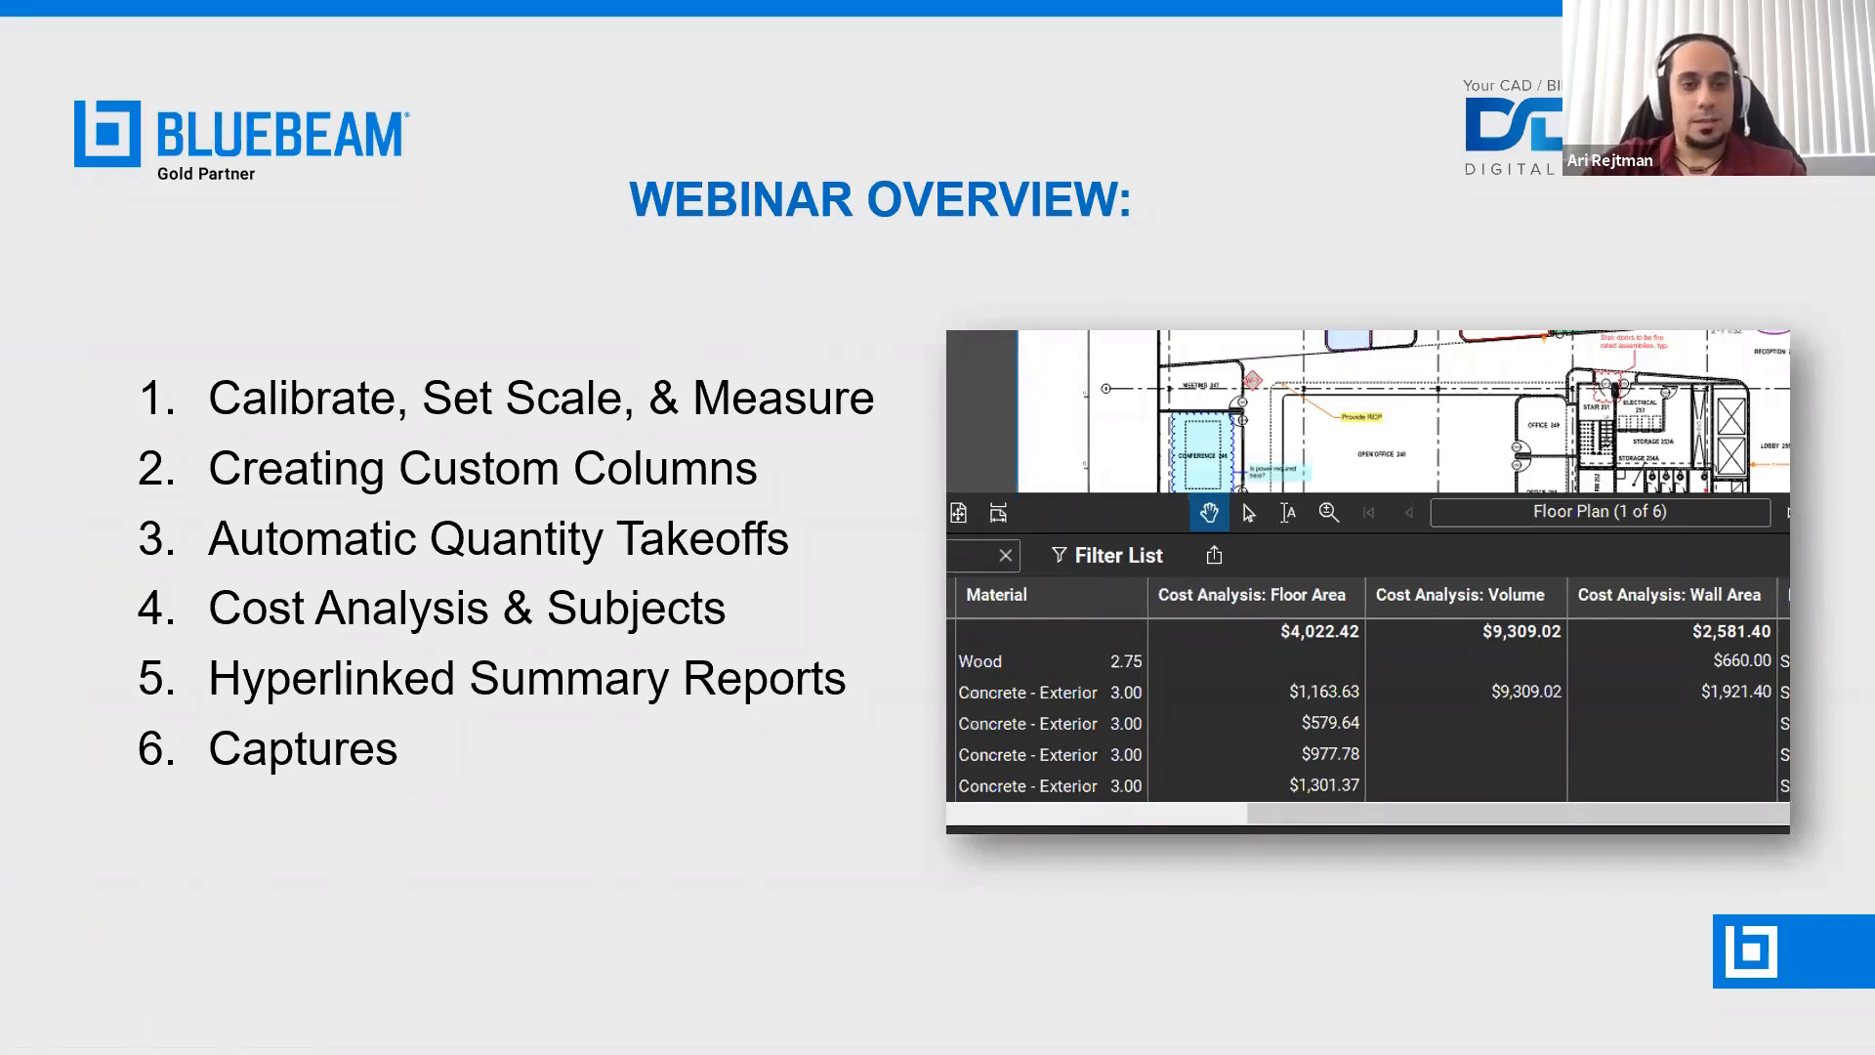
key(alt+Tab)
key(alt+Tab)
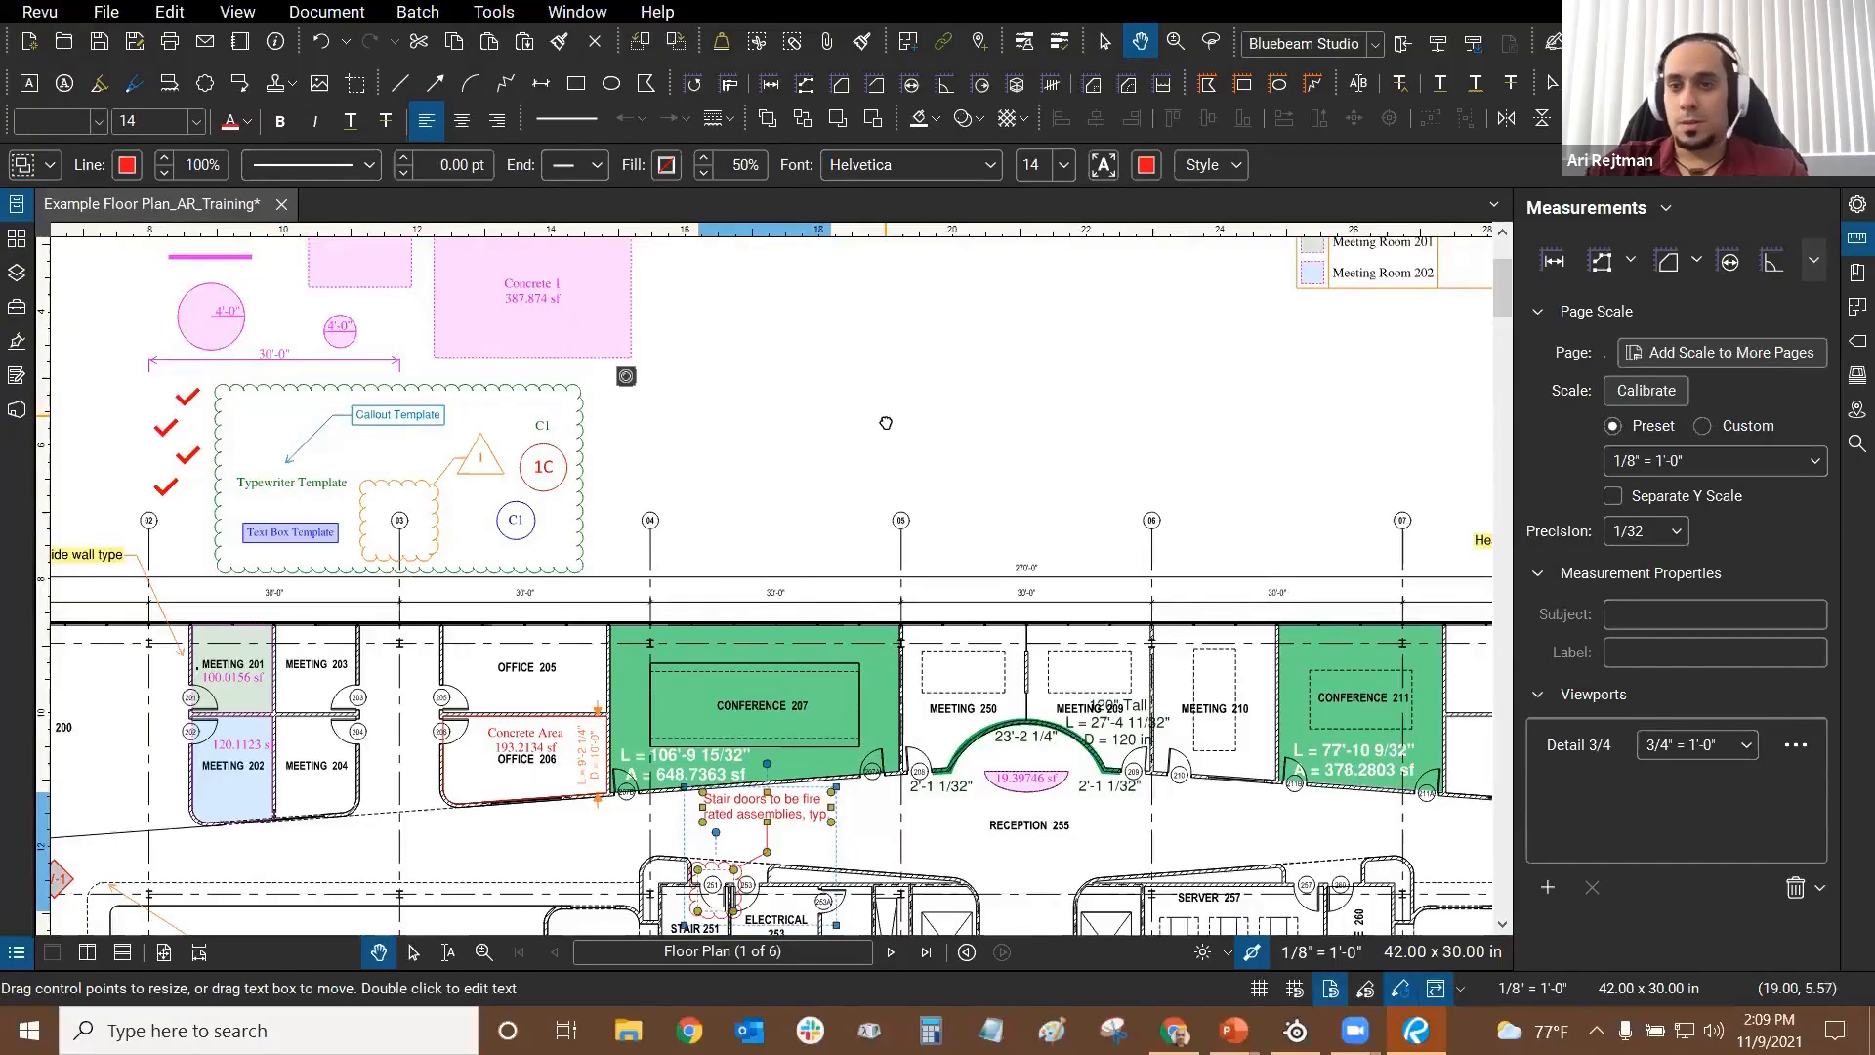
Step: Measure the length between the tops of grid bubbles 04 and 05
drag(886, 423, 889, 445)
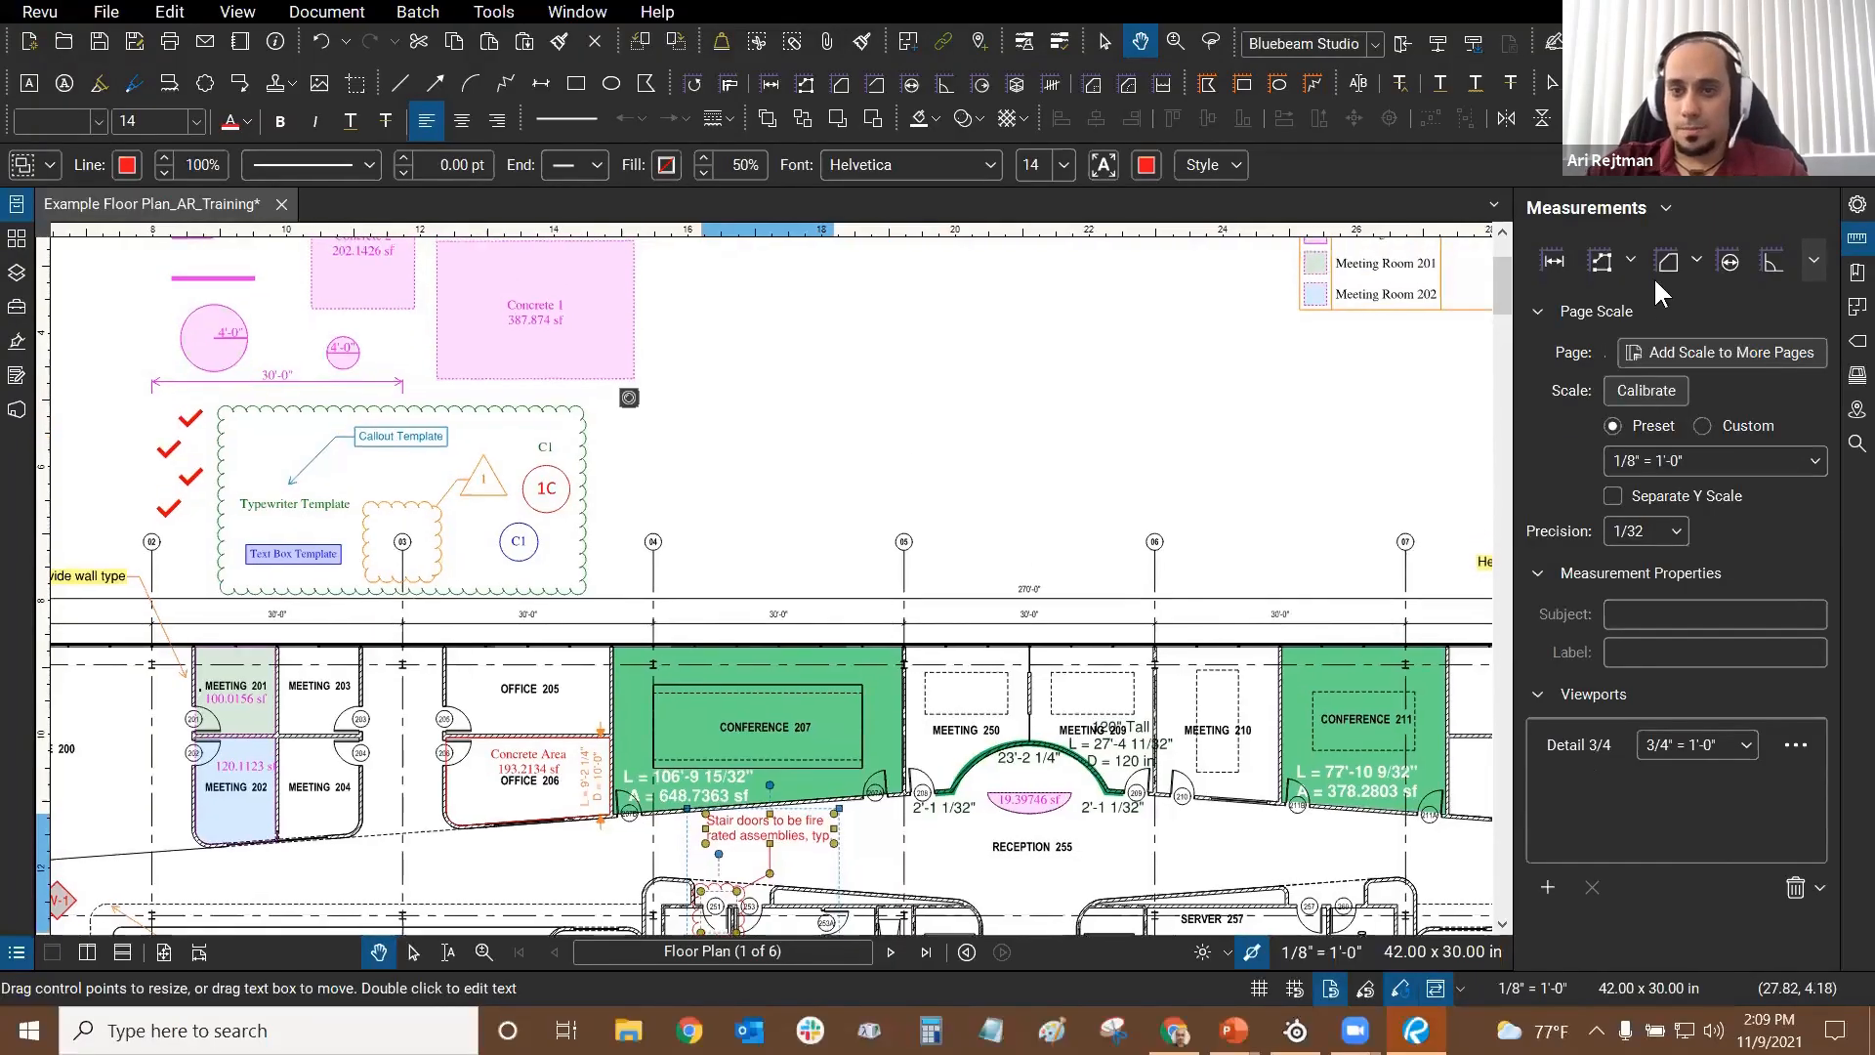
click(1553, 262)
scroll(635, 585, up, 4)
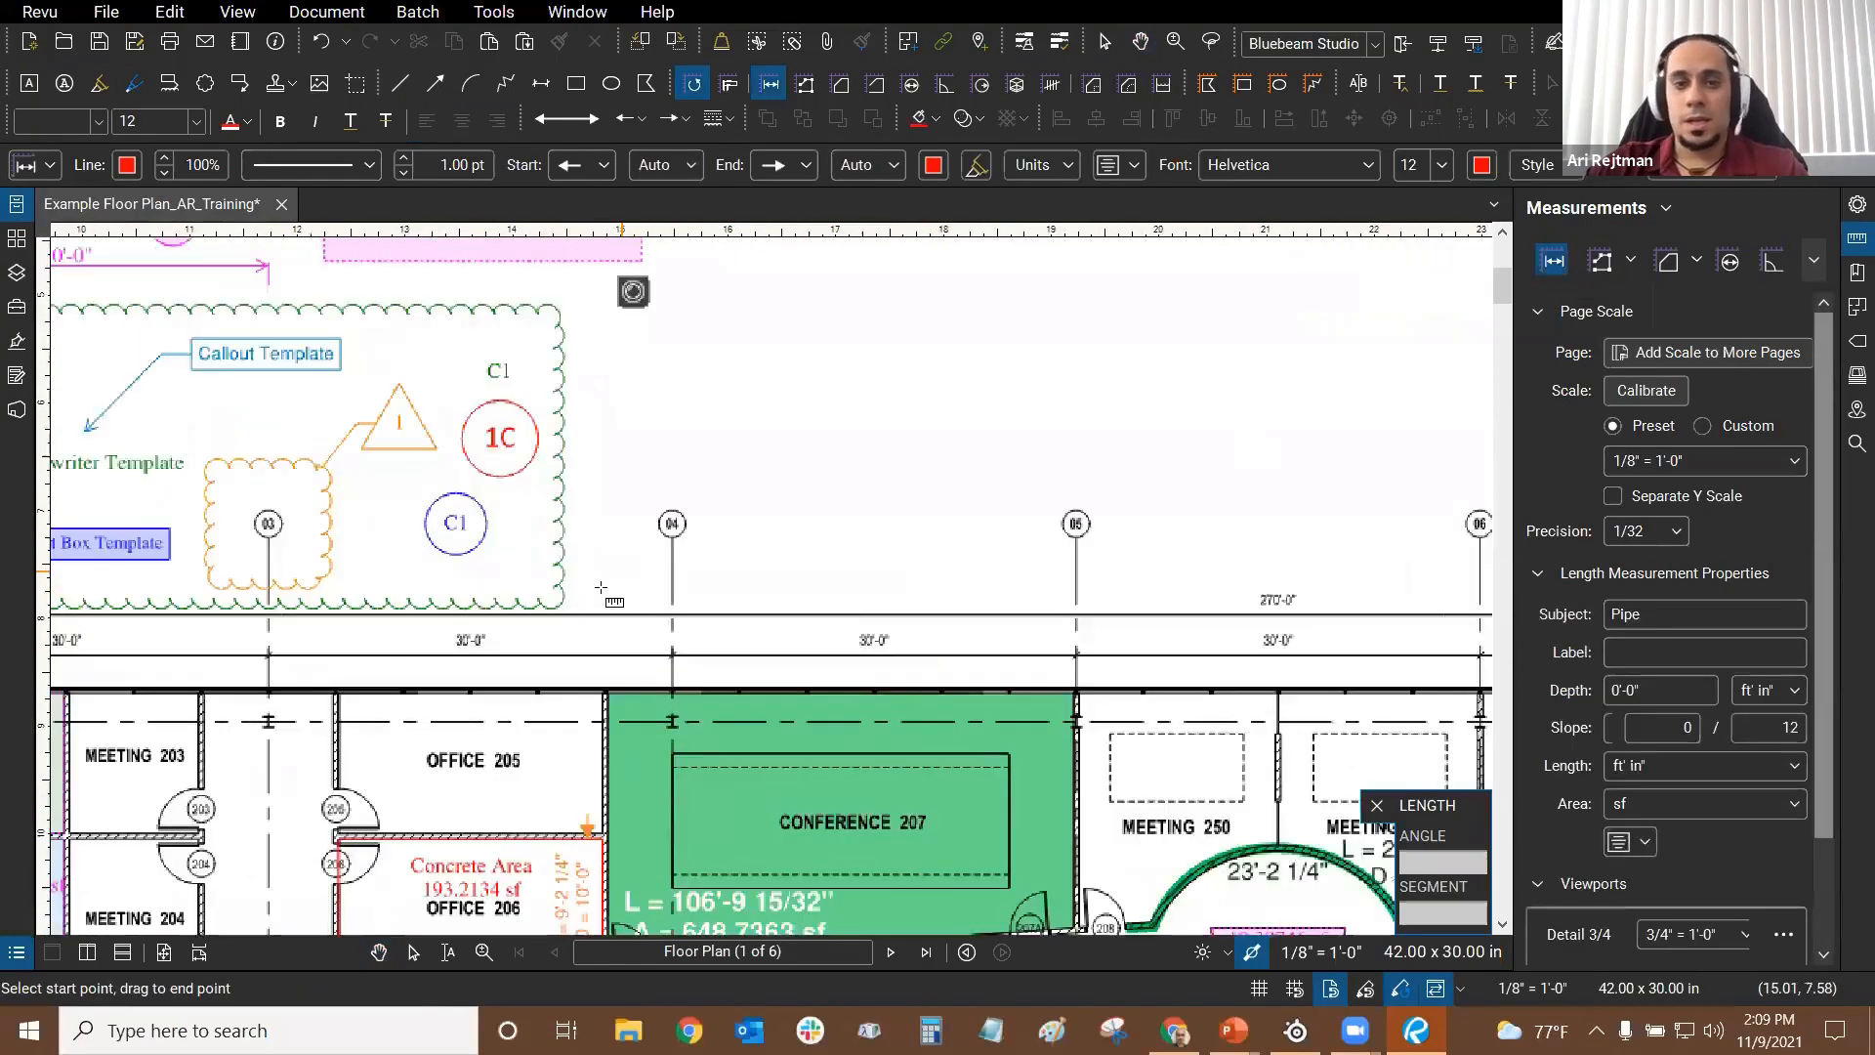
scroll(729, 586, up, 2)
drag(730, 586, 539, 625)
scroll(537, 569, down, 3)
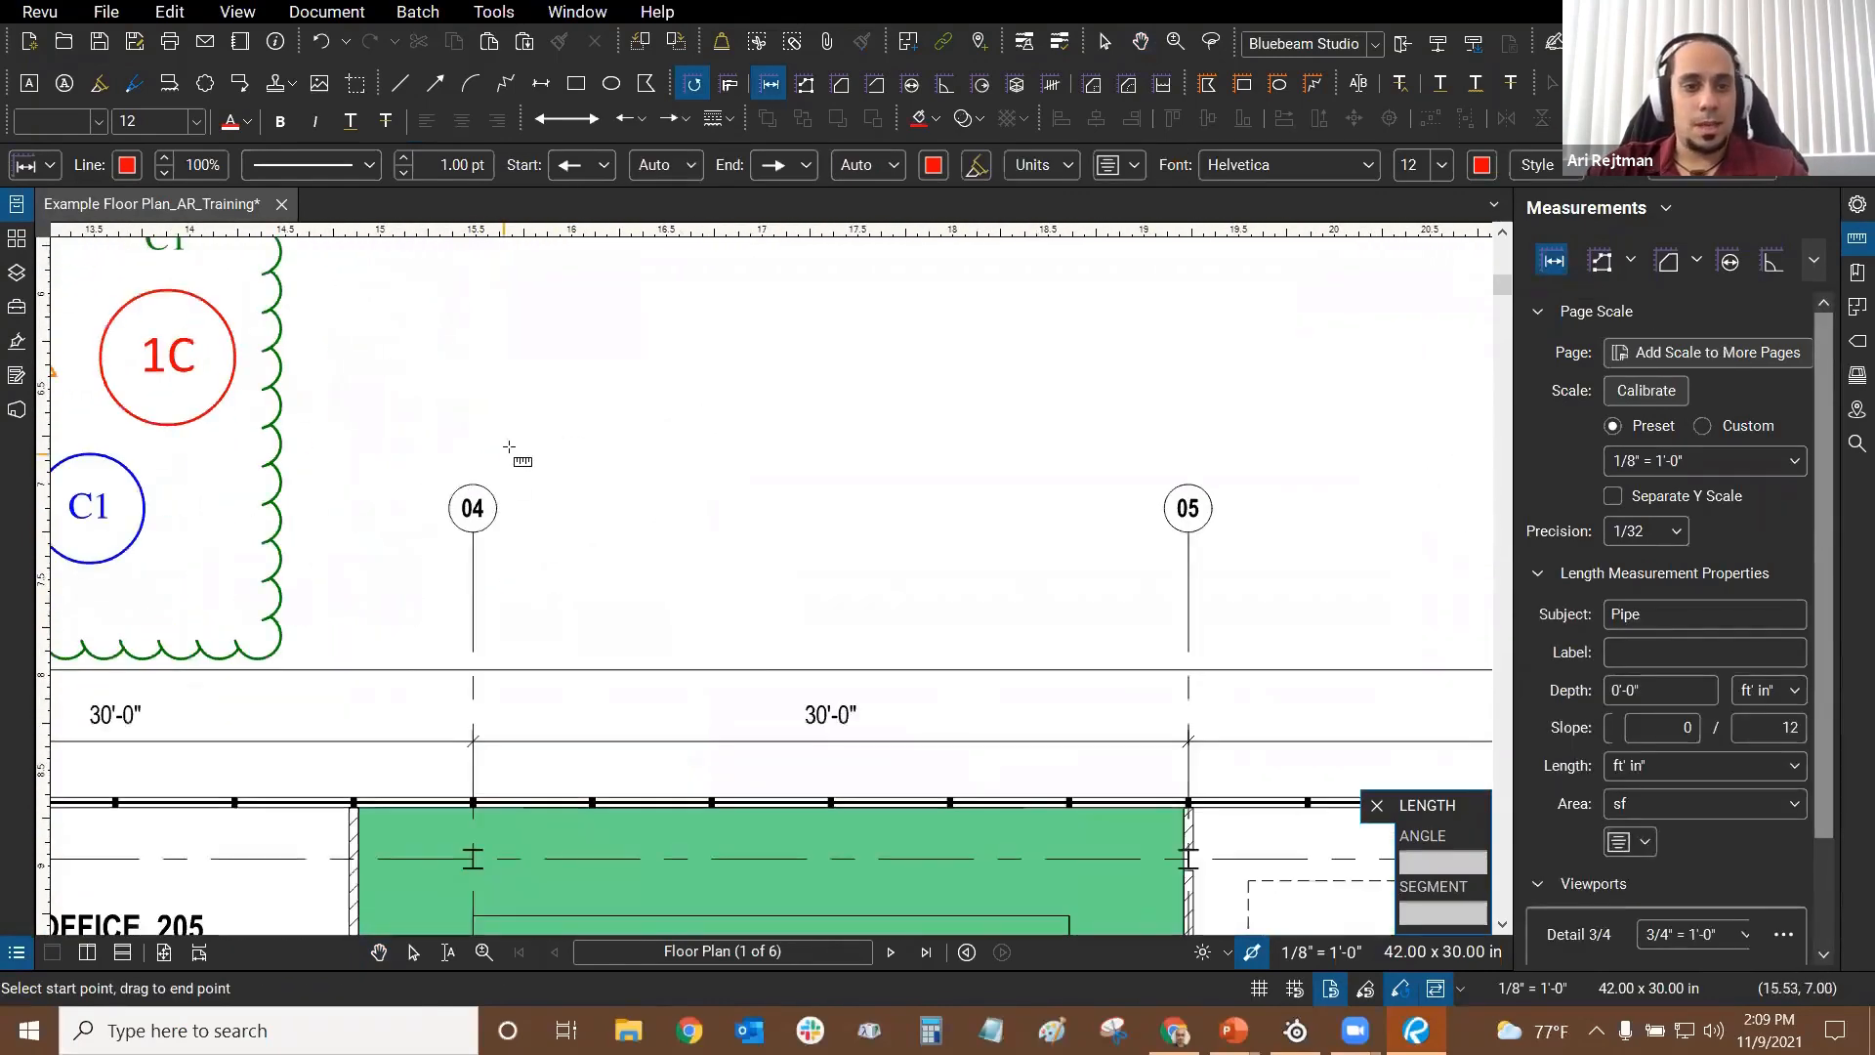
click(473, 485)
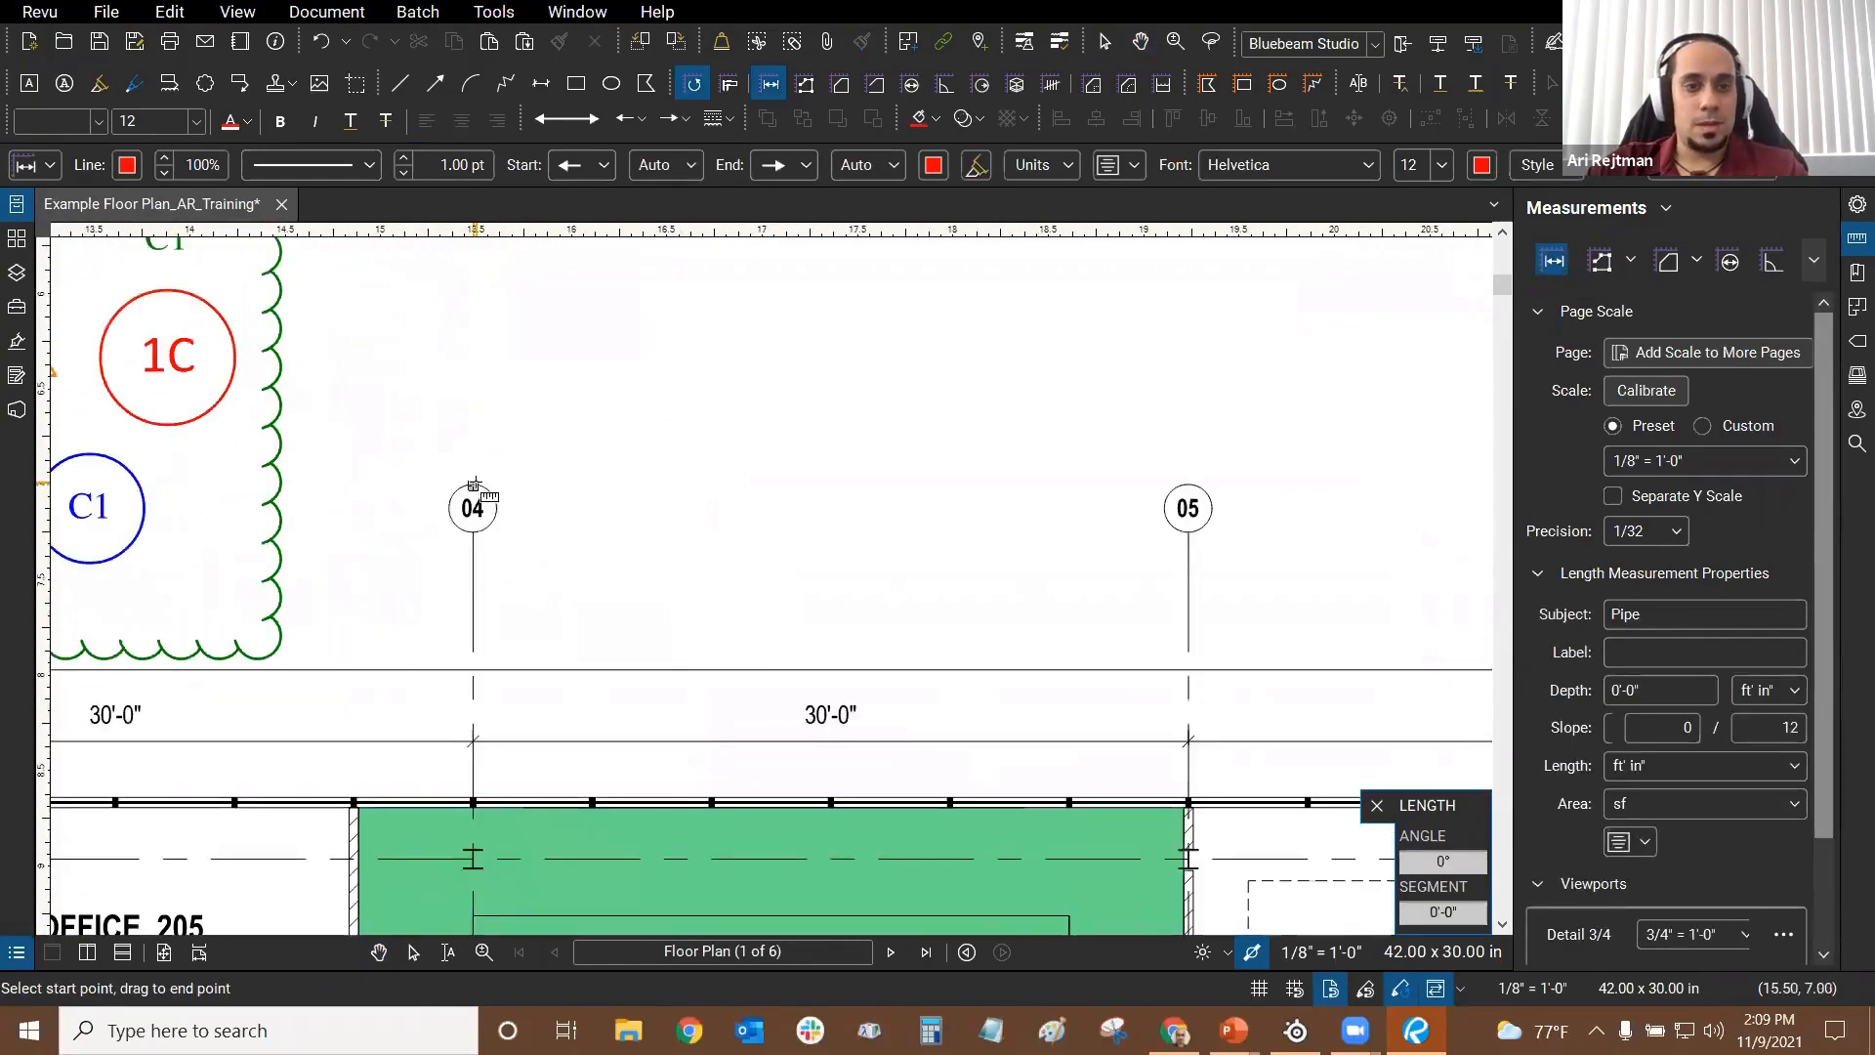
click(1188, 478)
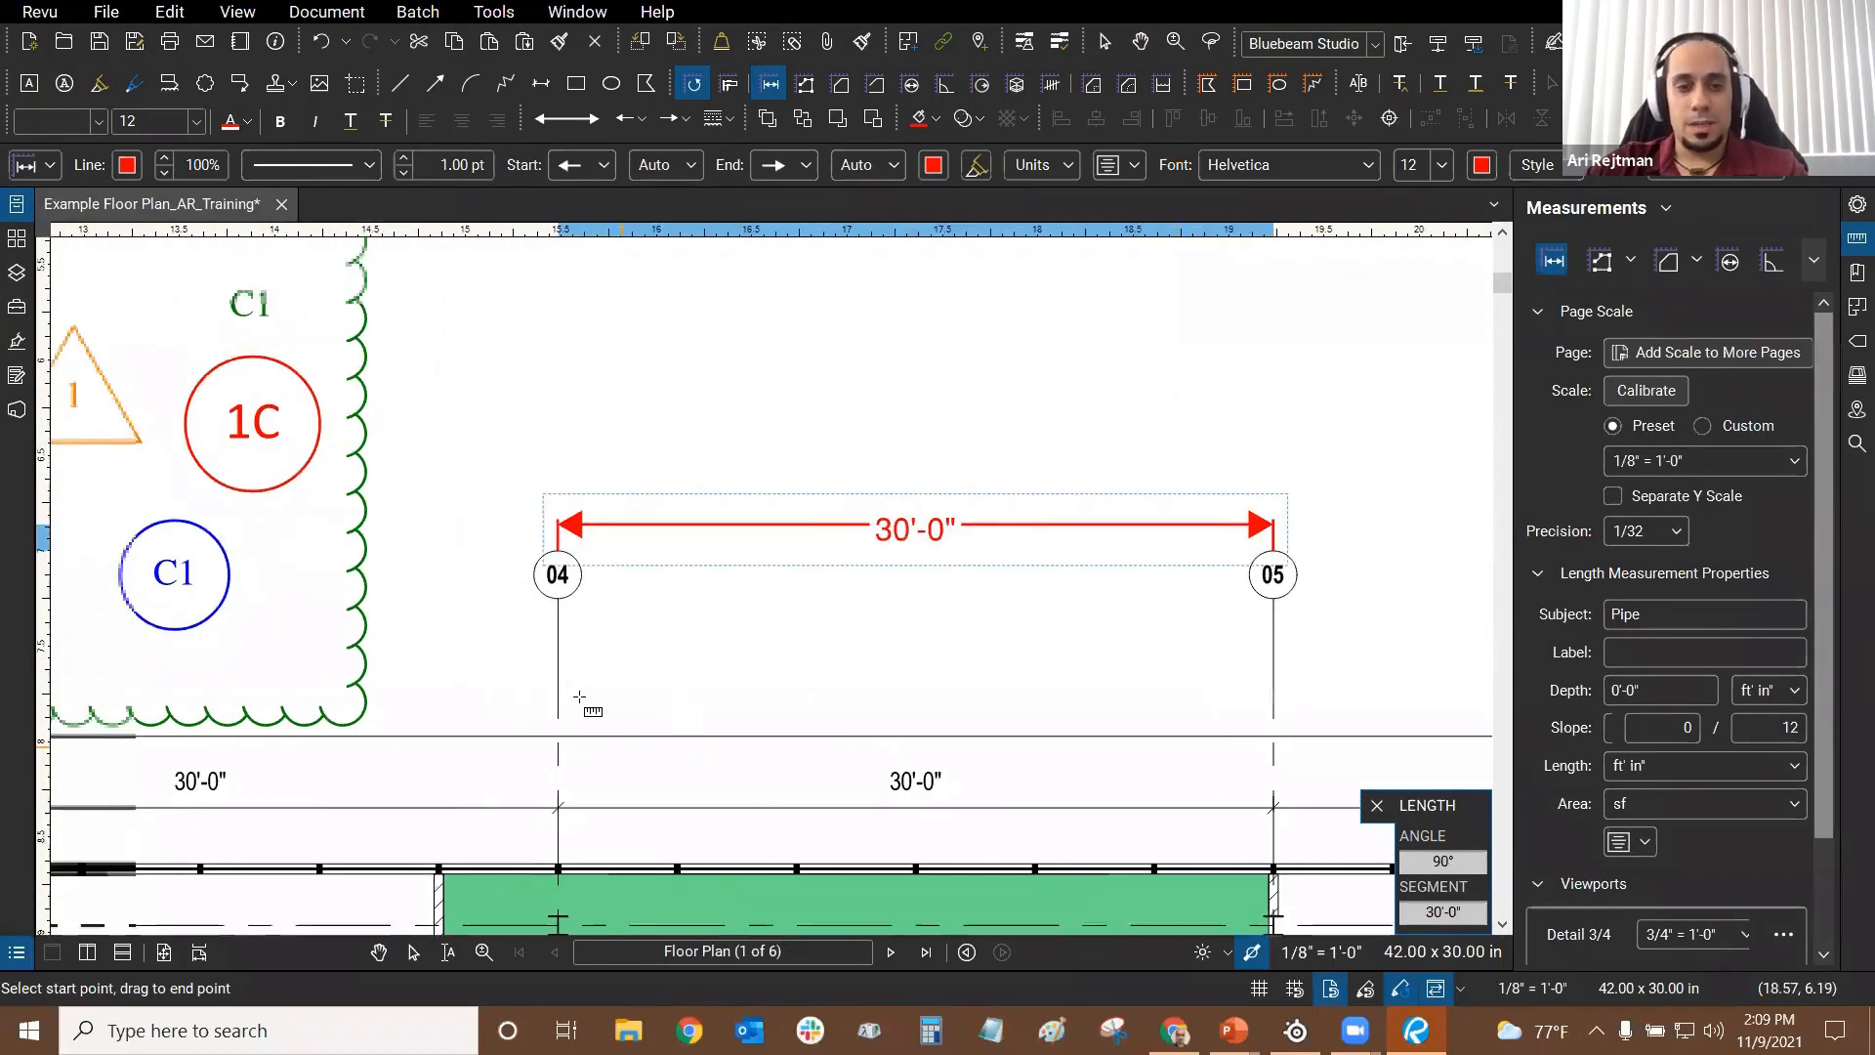
key(Escape)
Step: Change the start and end line caps of the measurement between grids 04 and 05 to open arrowheads
scroll(695, 648, down, 2)
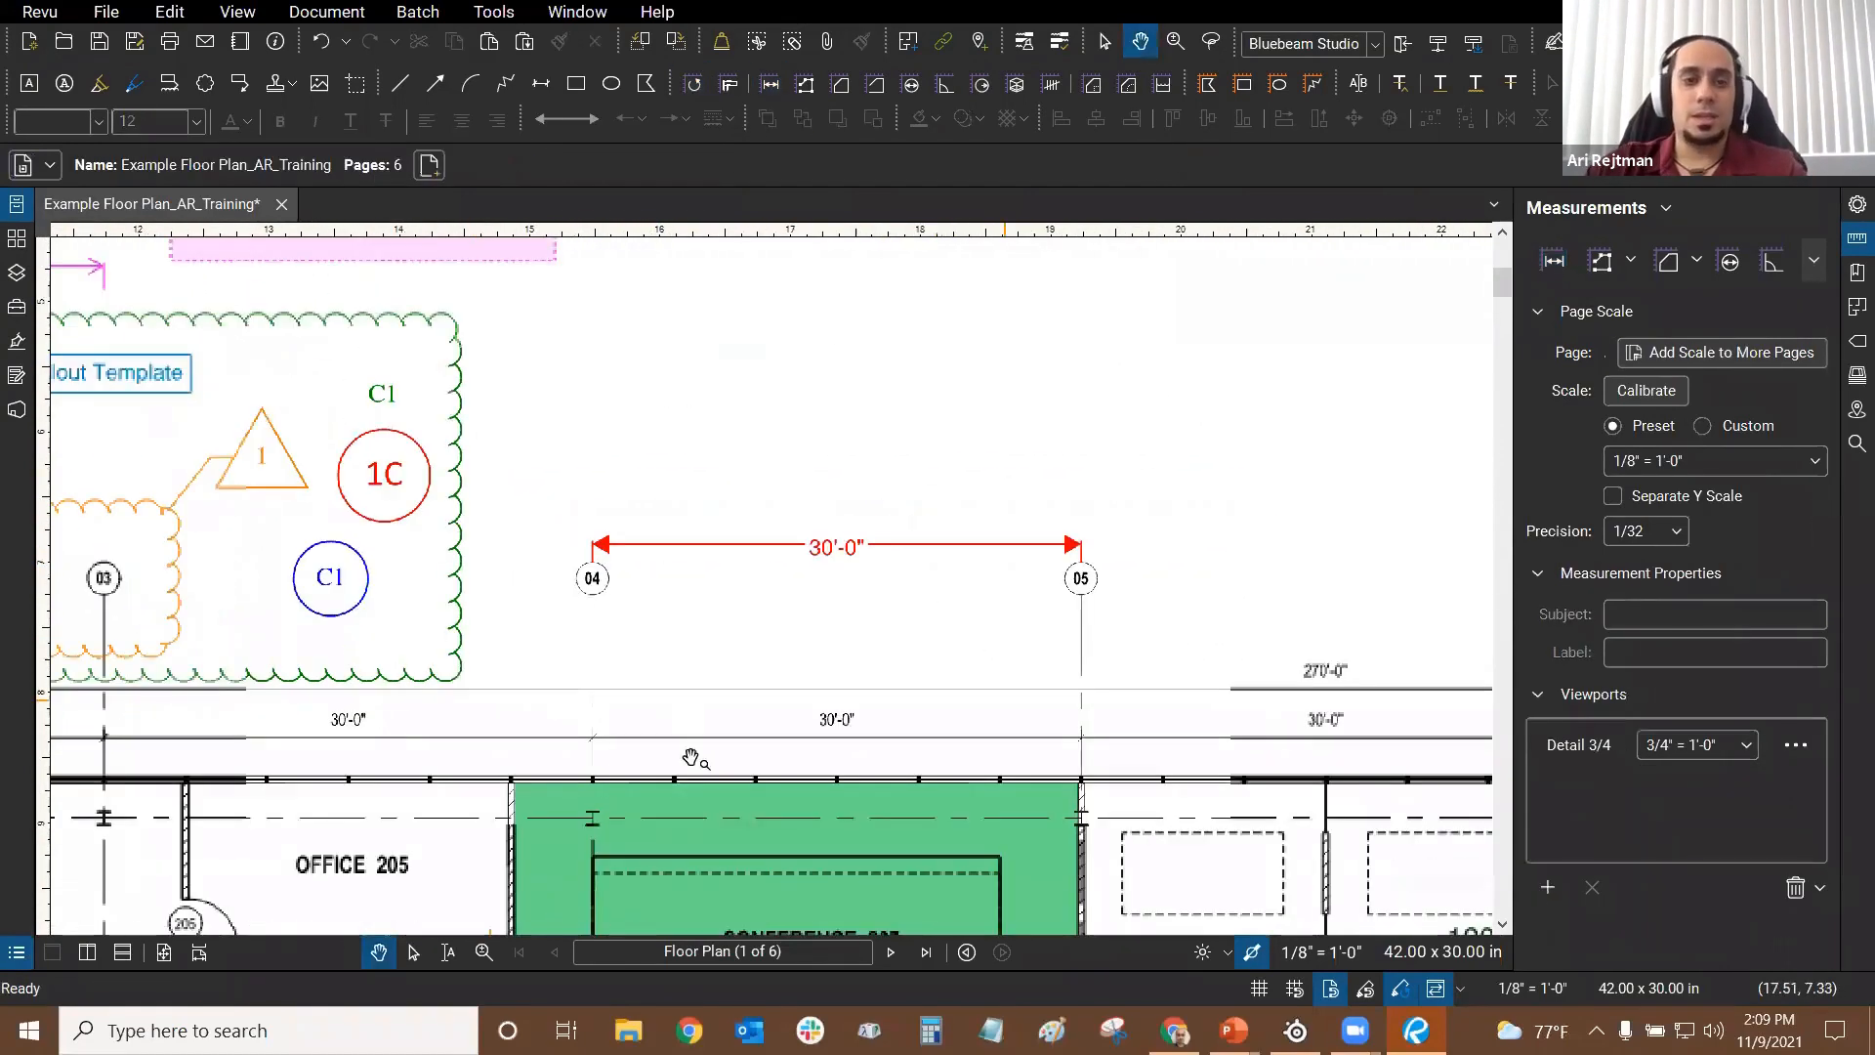
scroll(753, 644, up, 1)
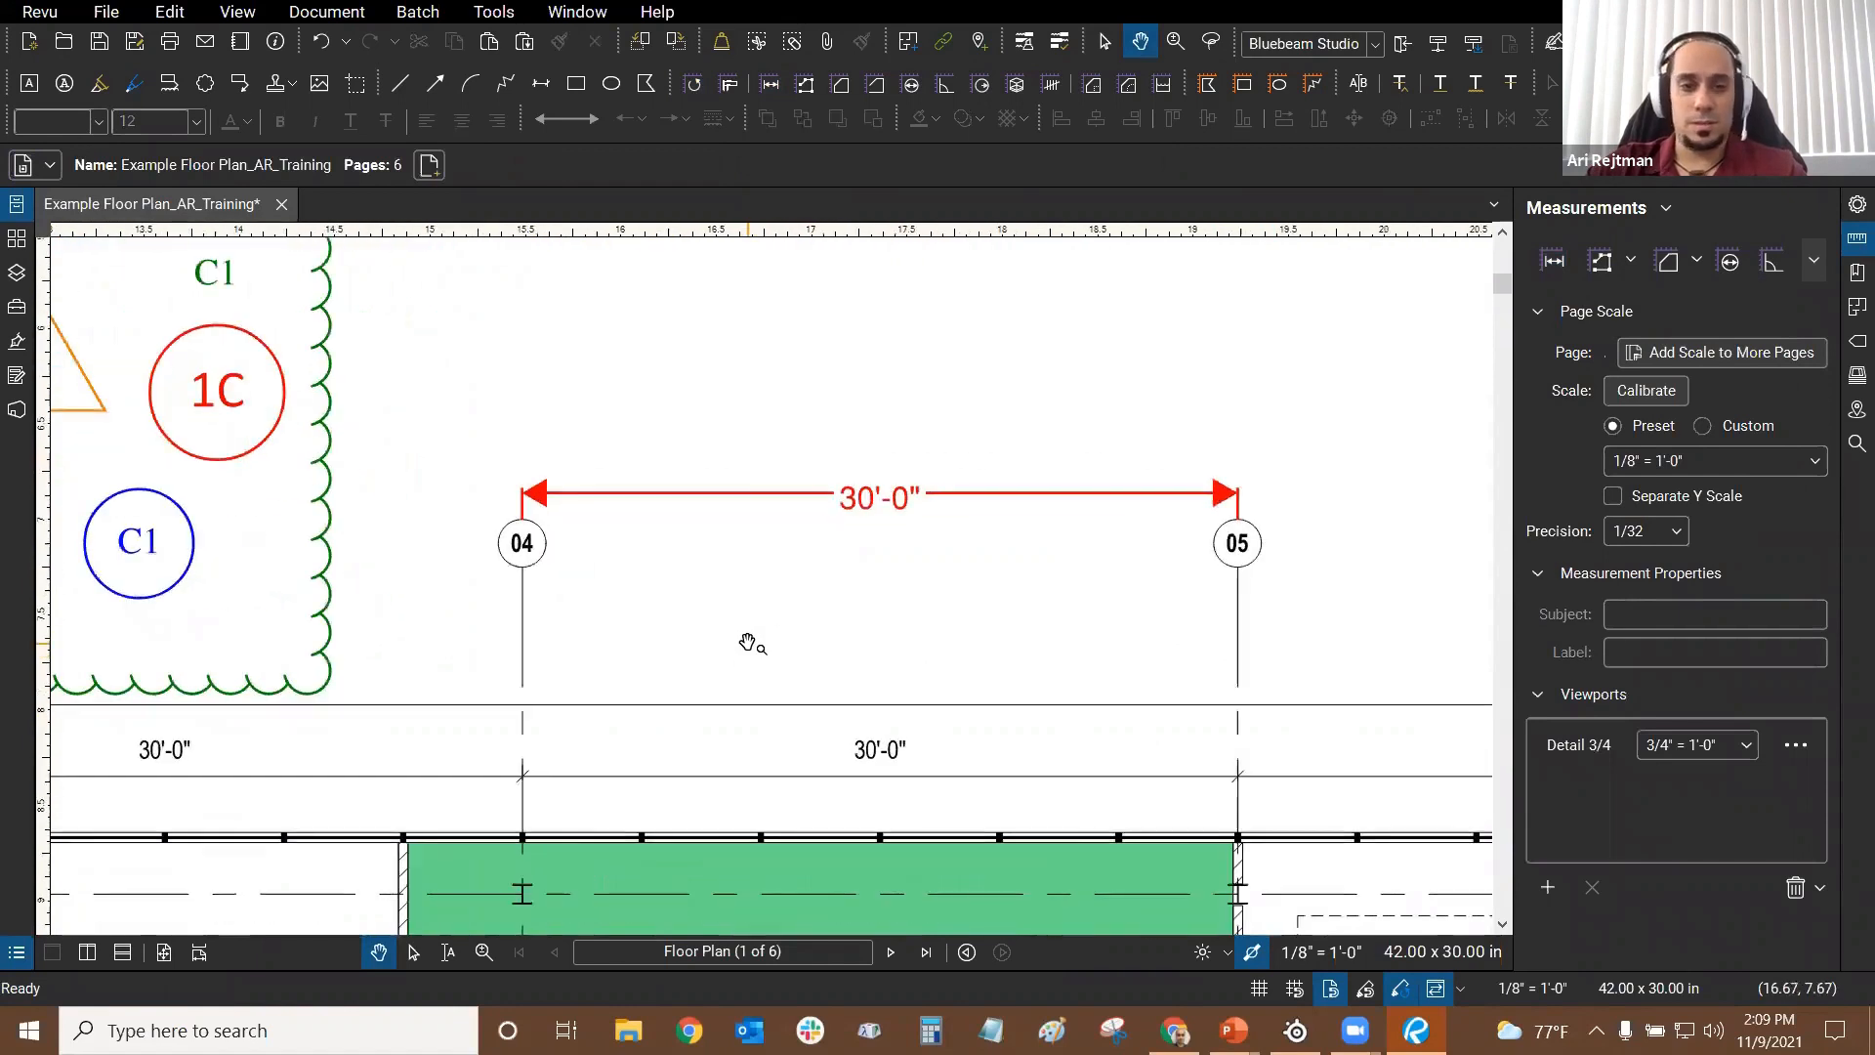
drag(870, 382, 867, 417)
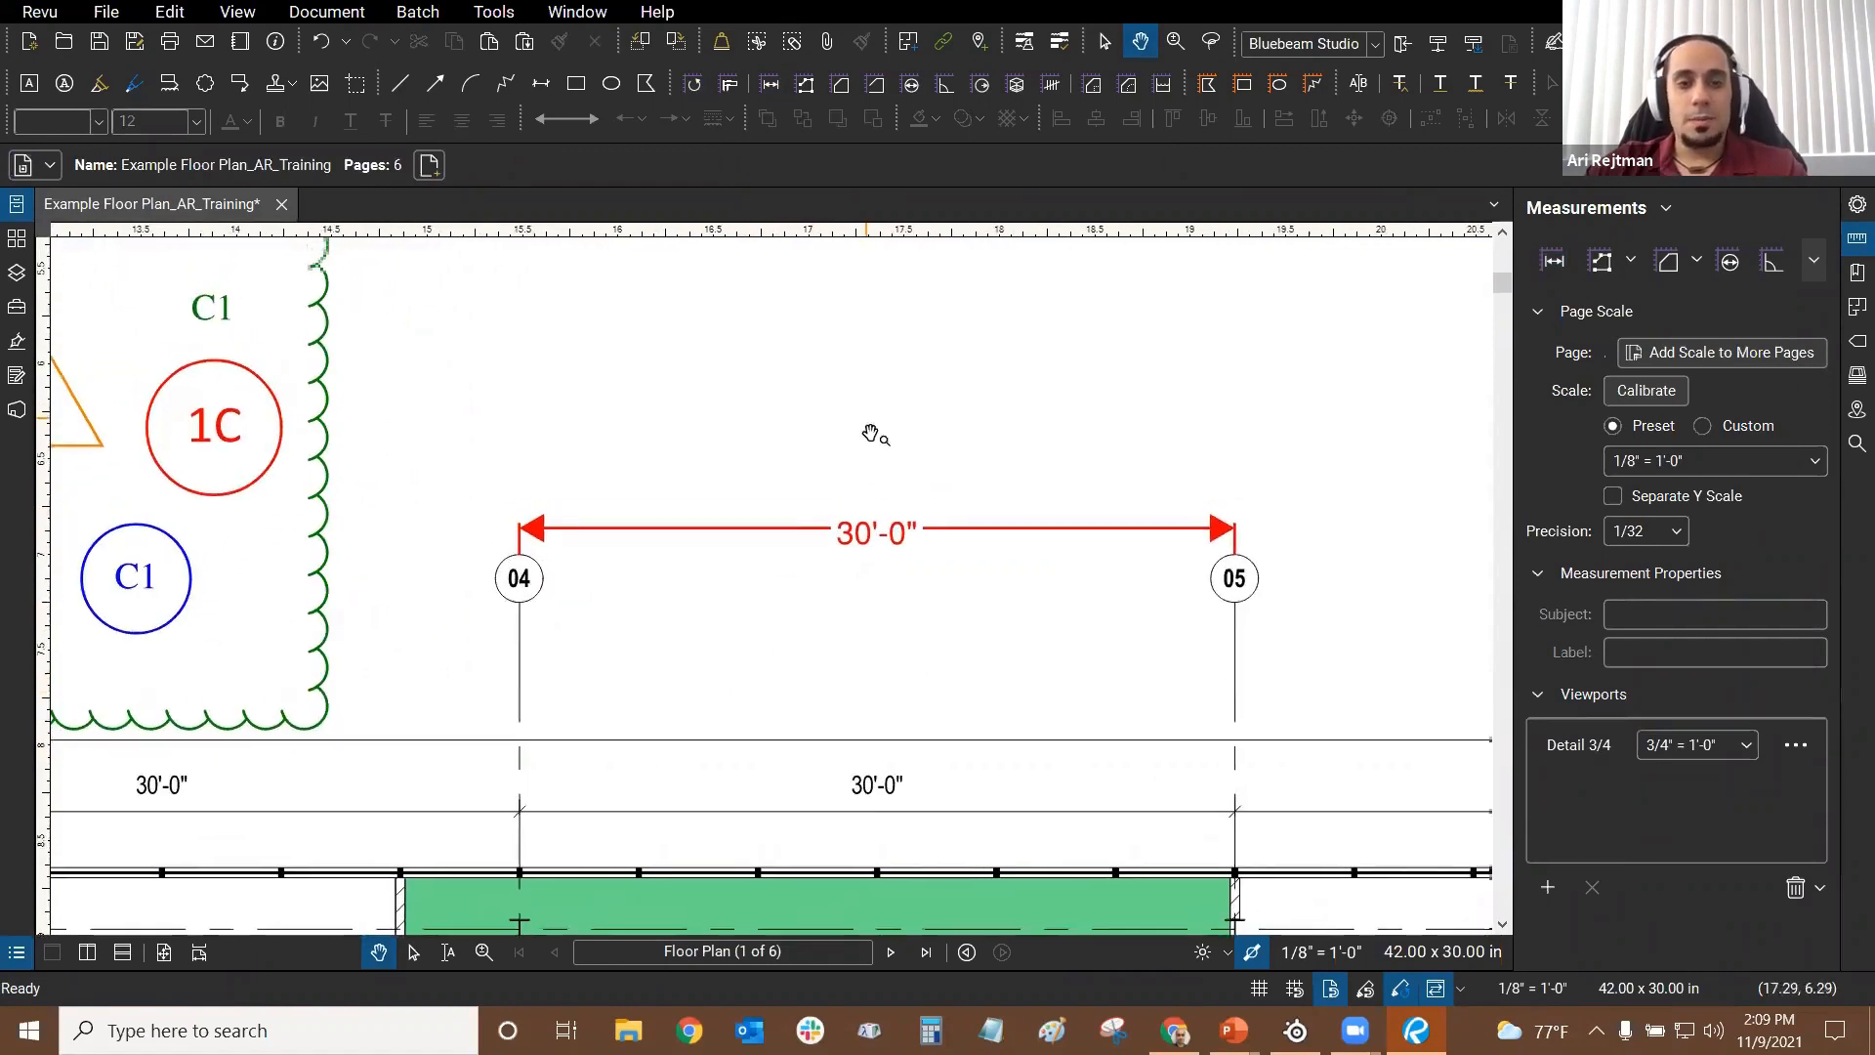
click(791, 539)
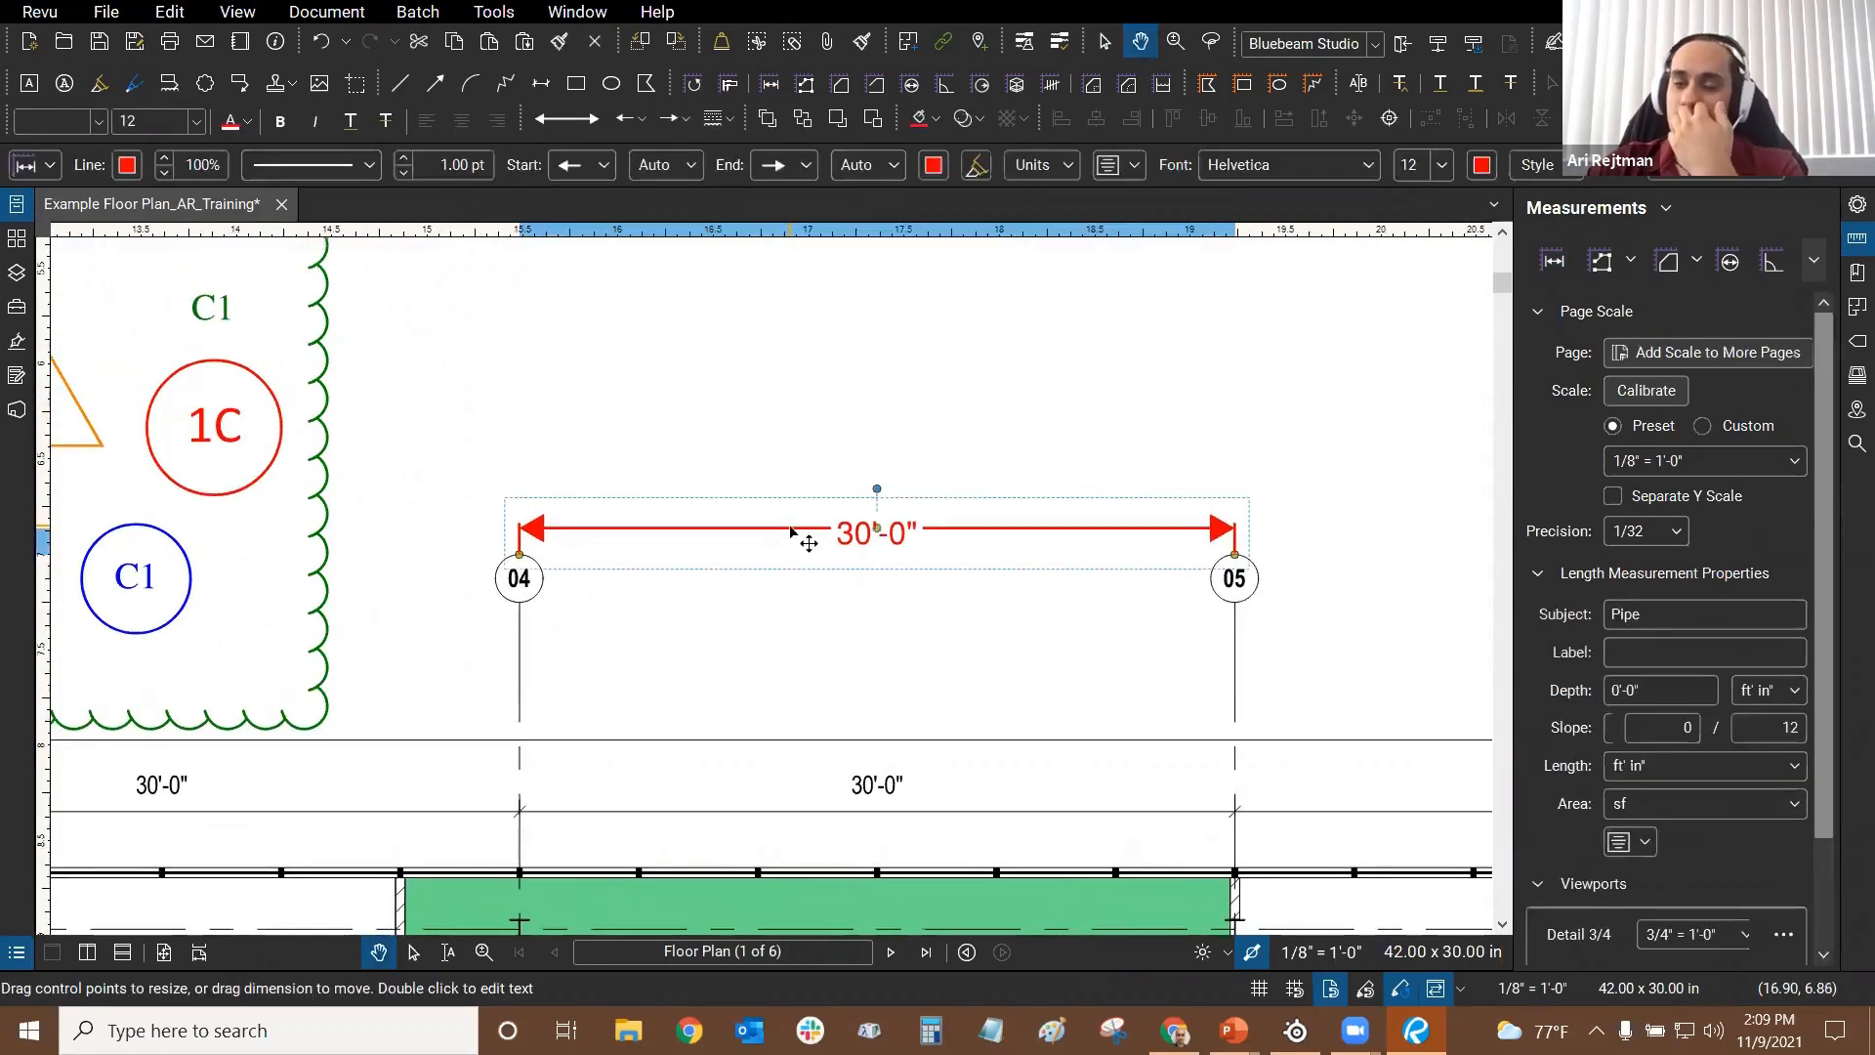
click(1856, 205)
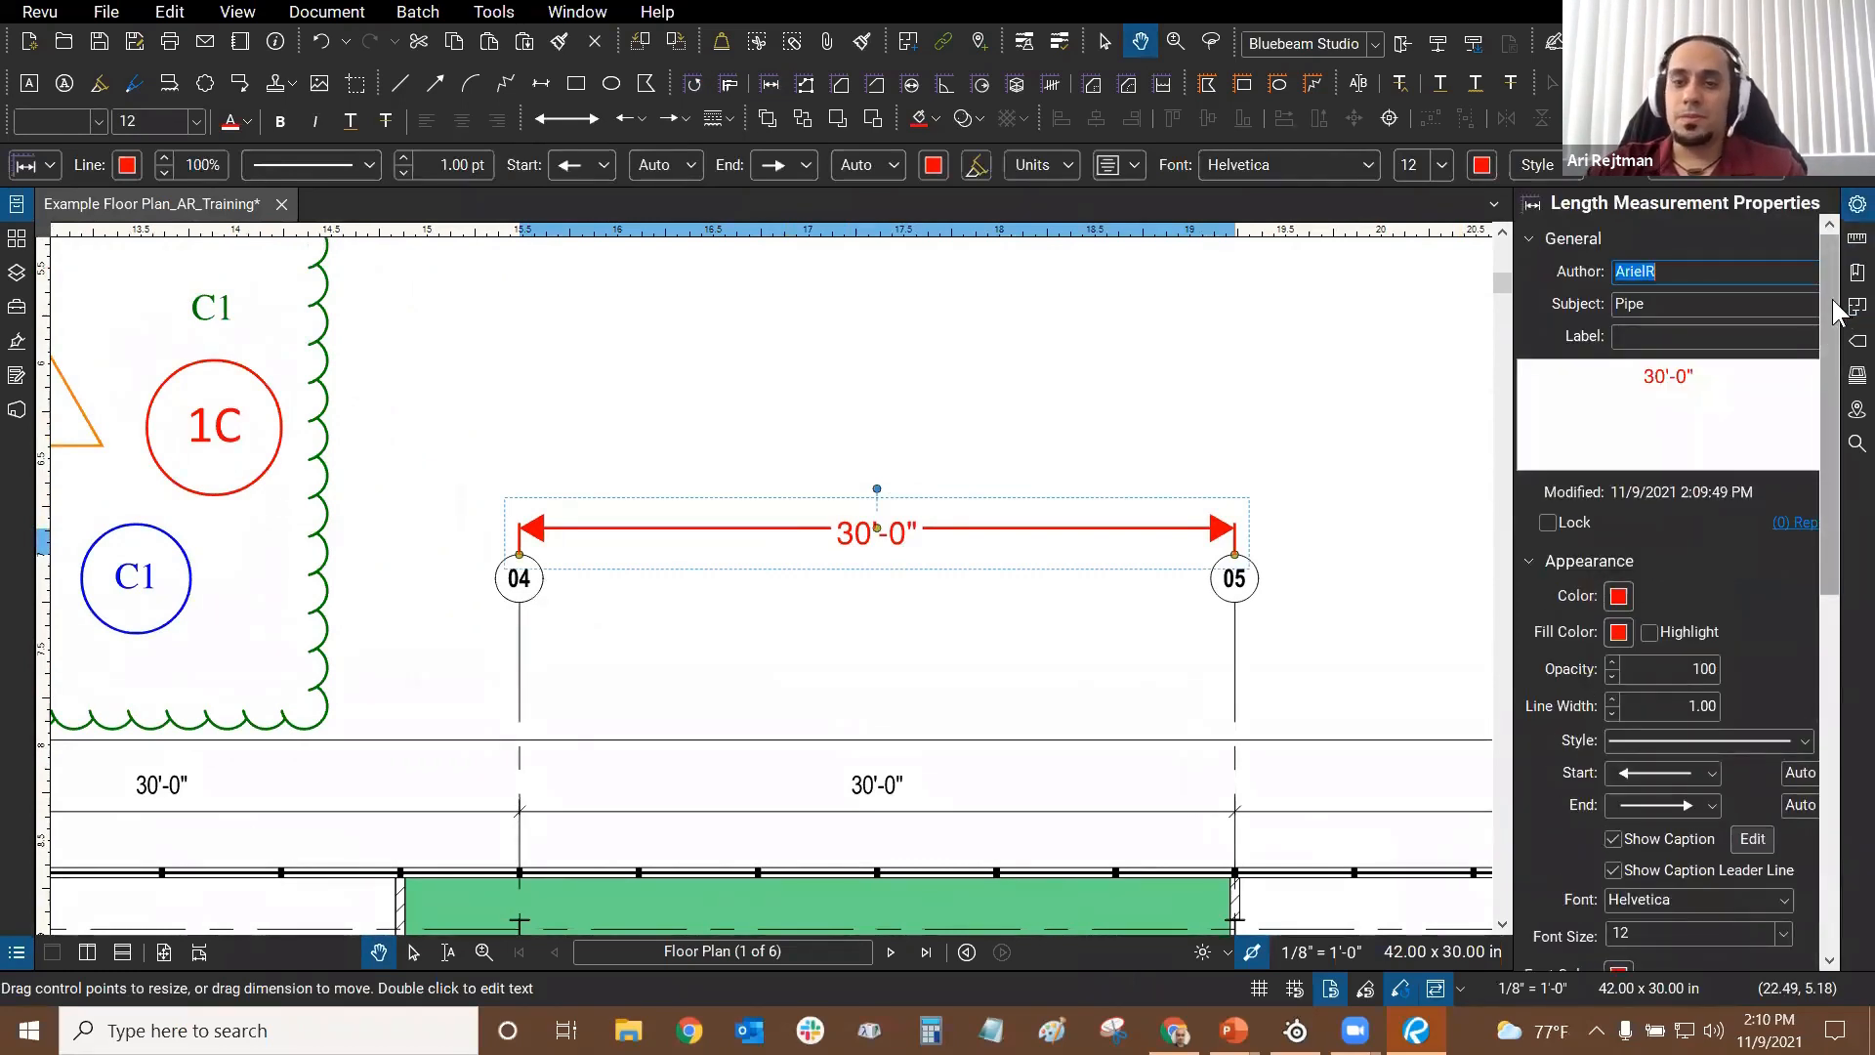
drag(1832, 315, 1832, 467)
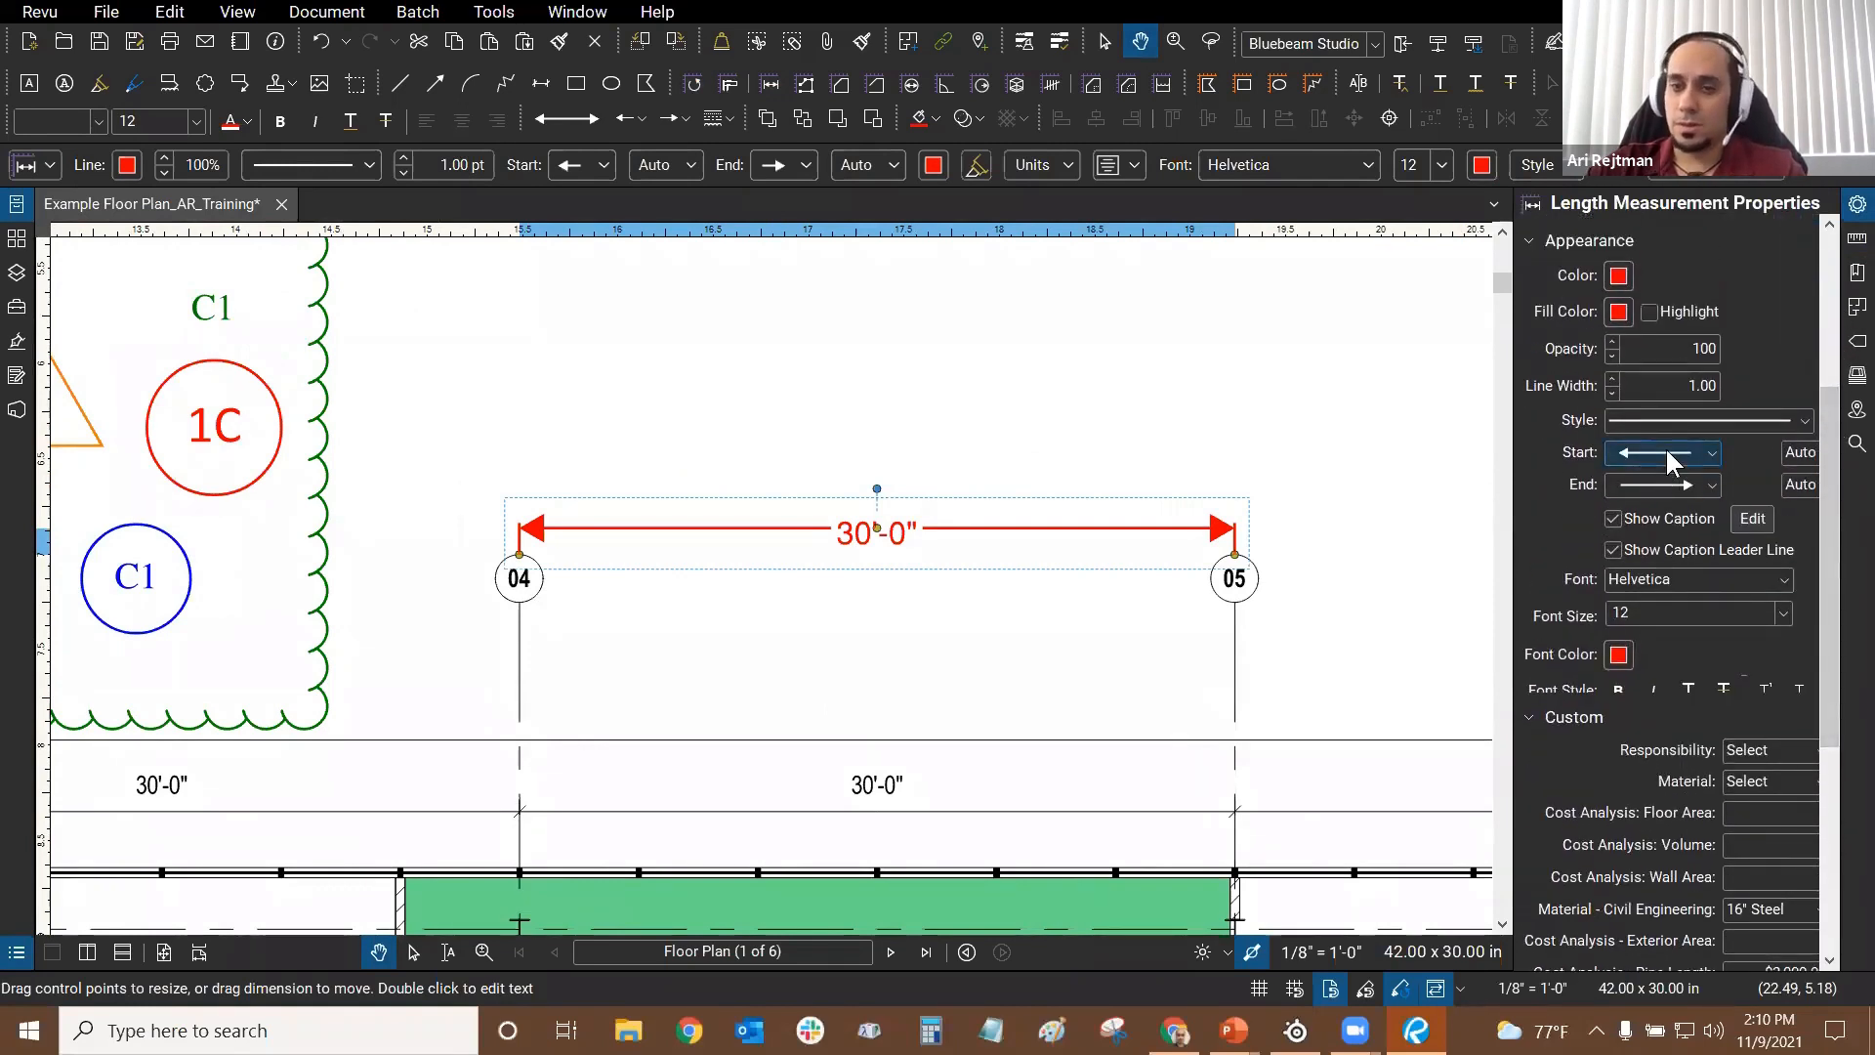
click(1666, 452)
click(1658, 499)
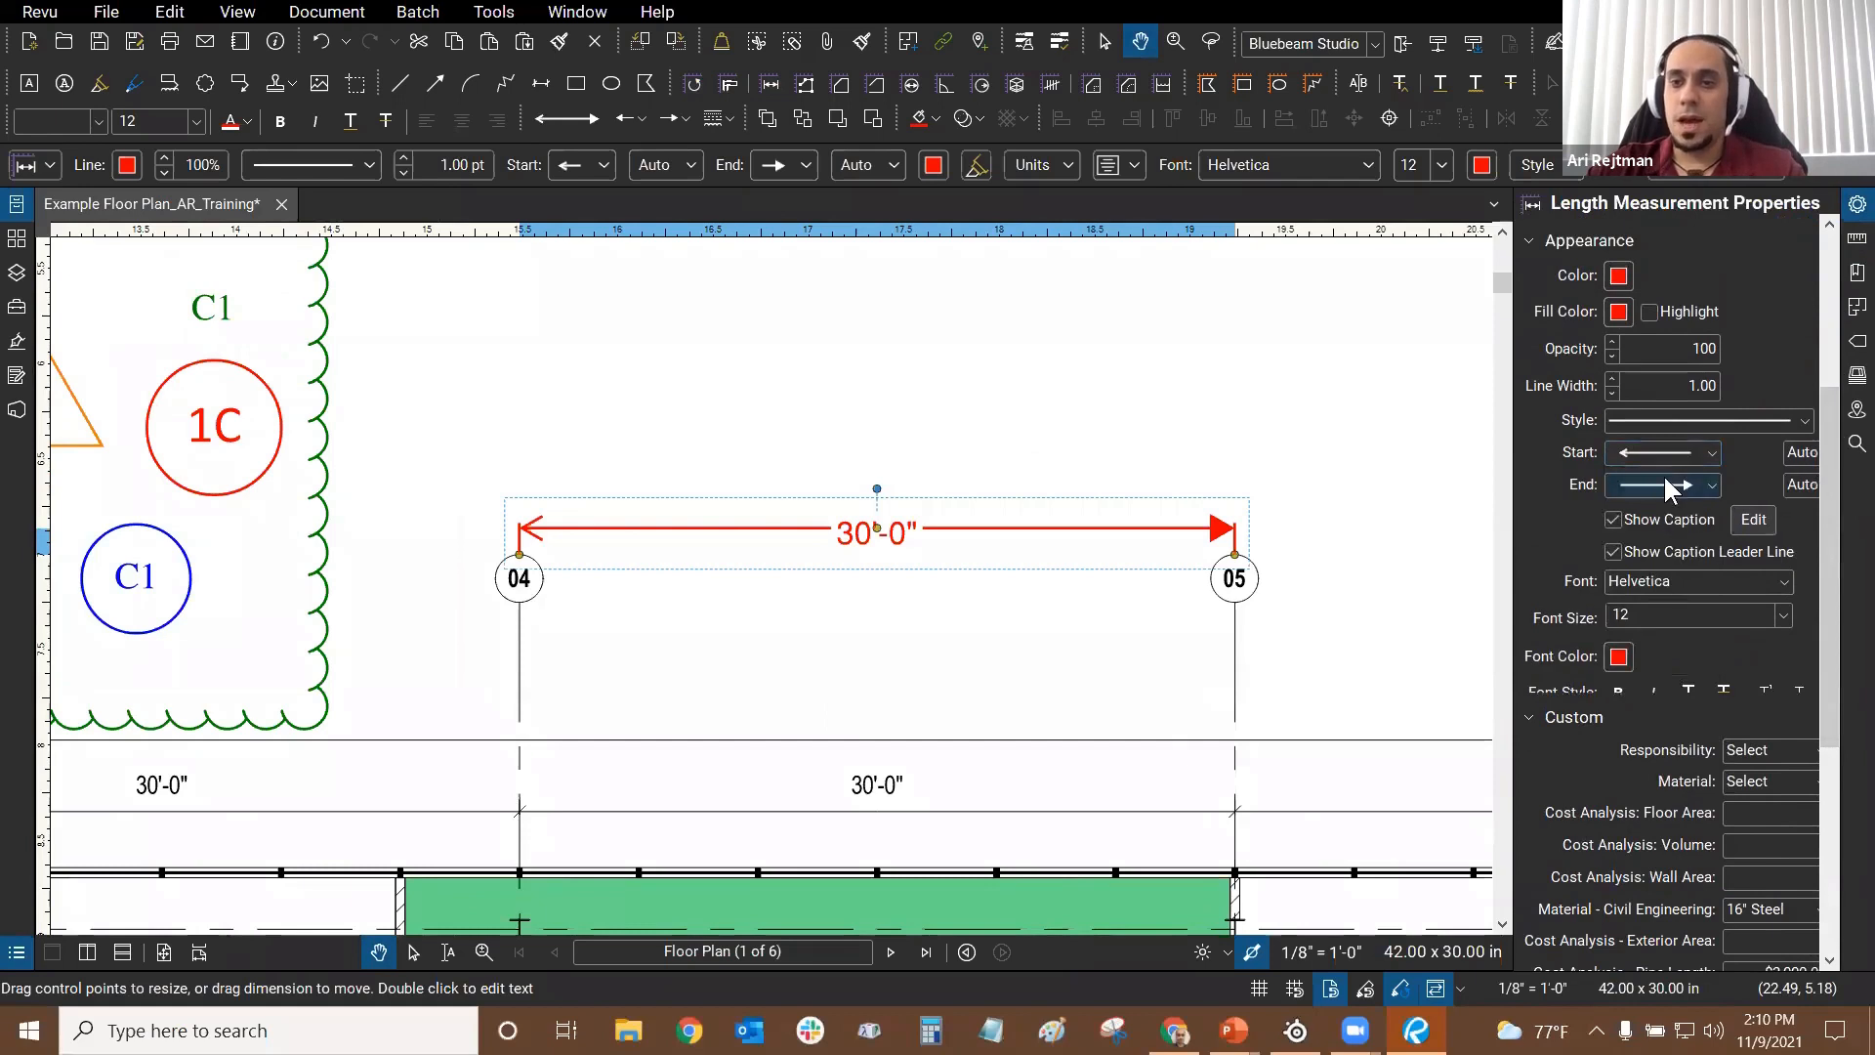
click(1674, 484)
click(1662, 536)
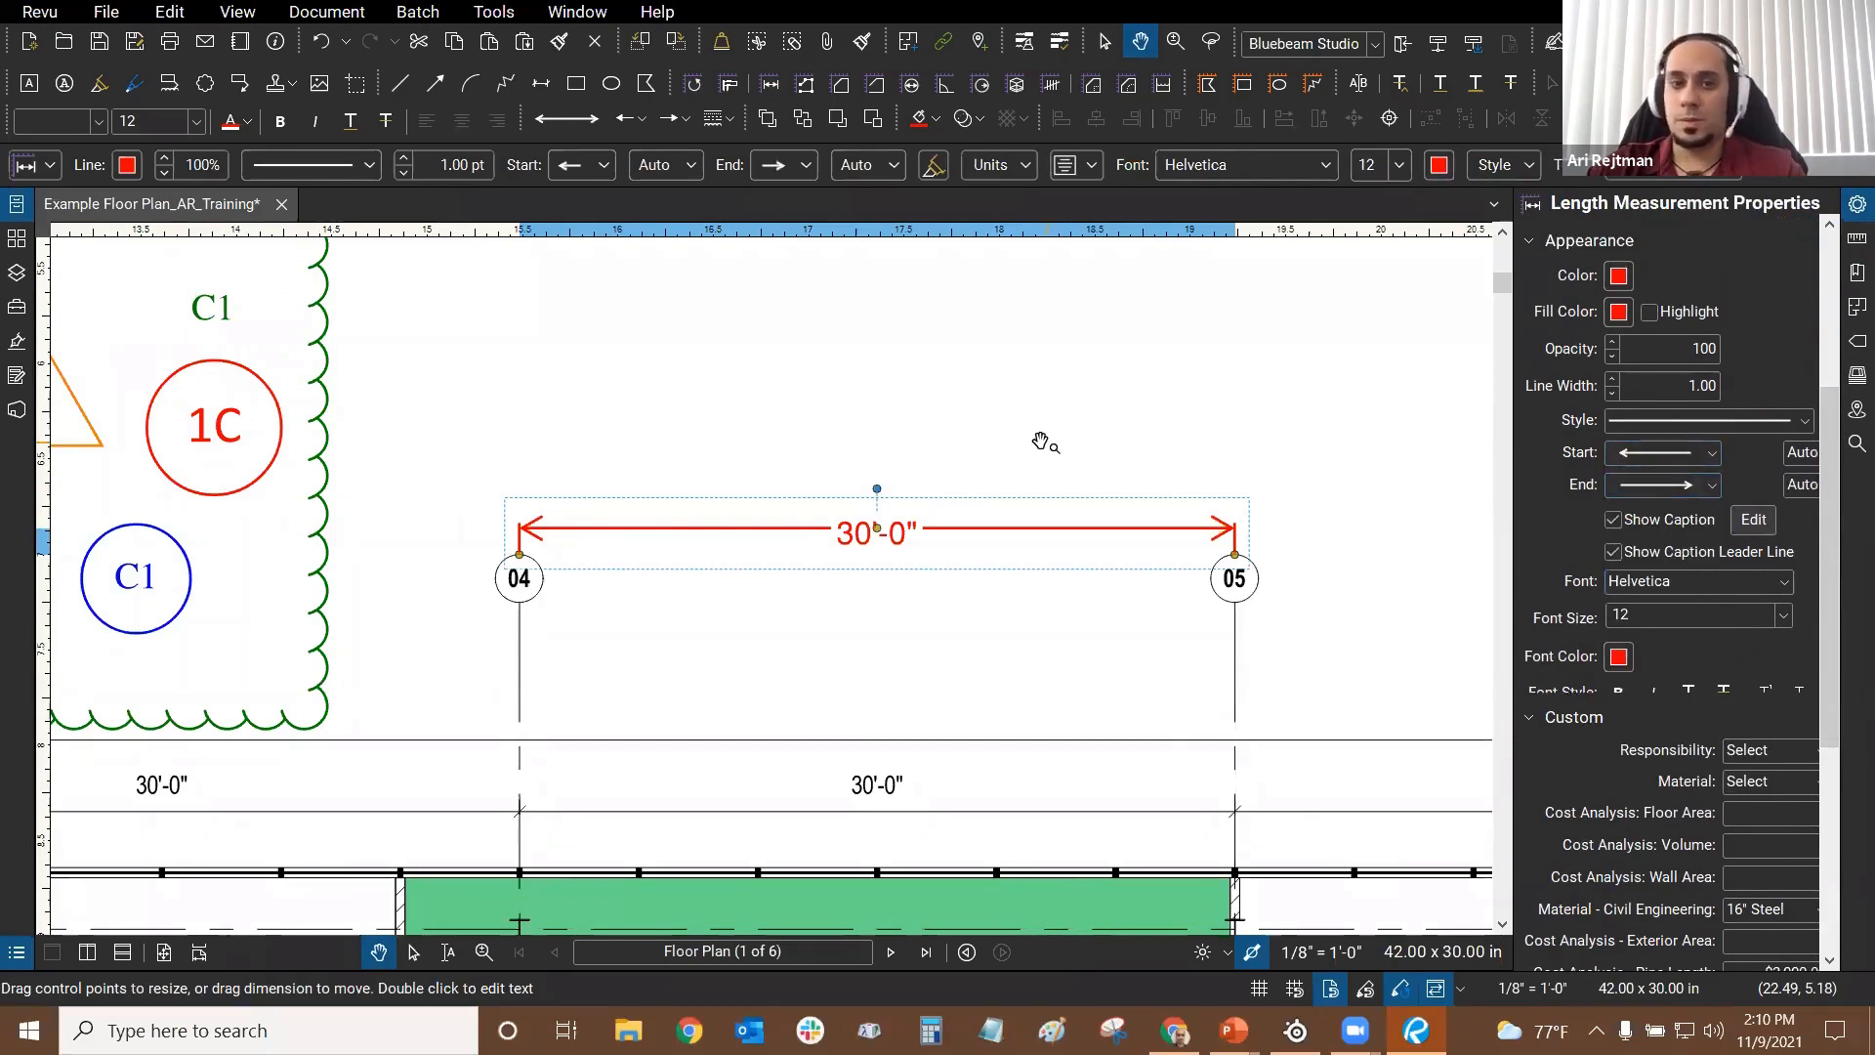
Step: Move the measurement's caption just above its dimension line
scroll(566, 540, up, 2)
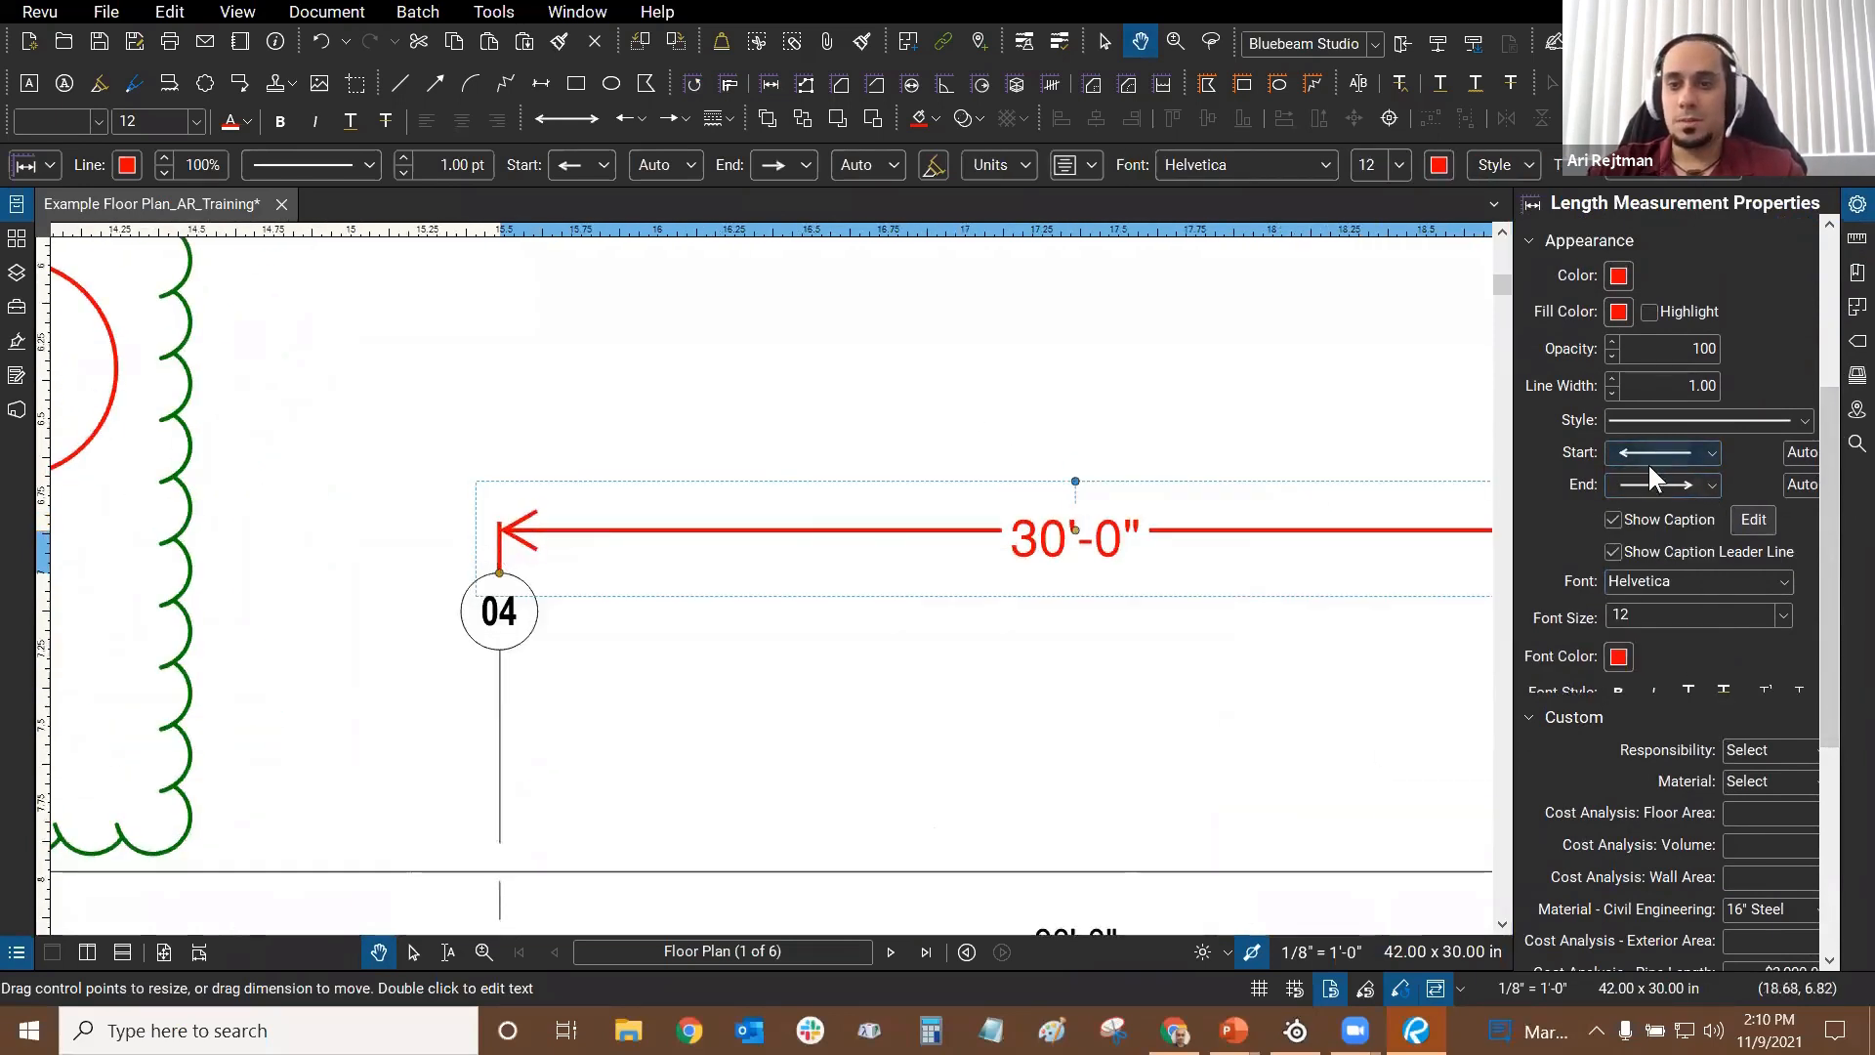
scroll(1079, 440, down, 1)
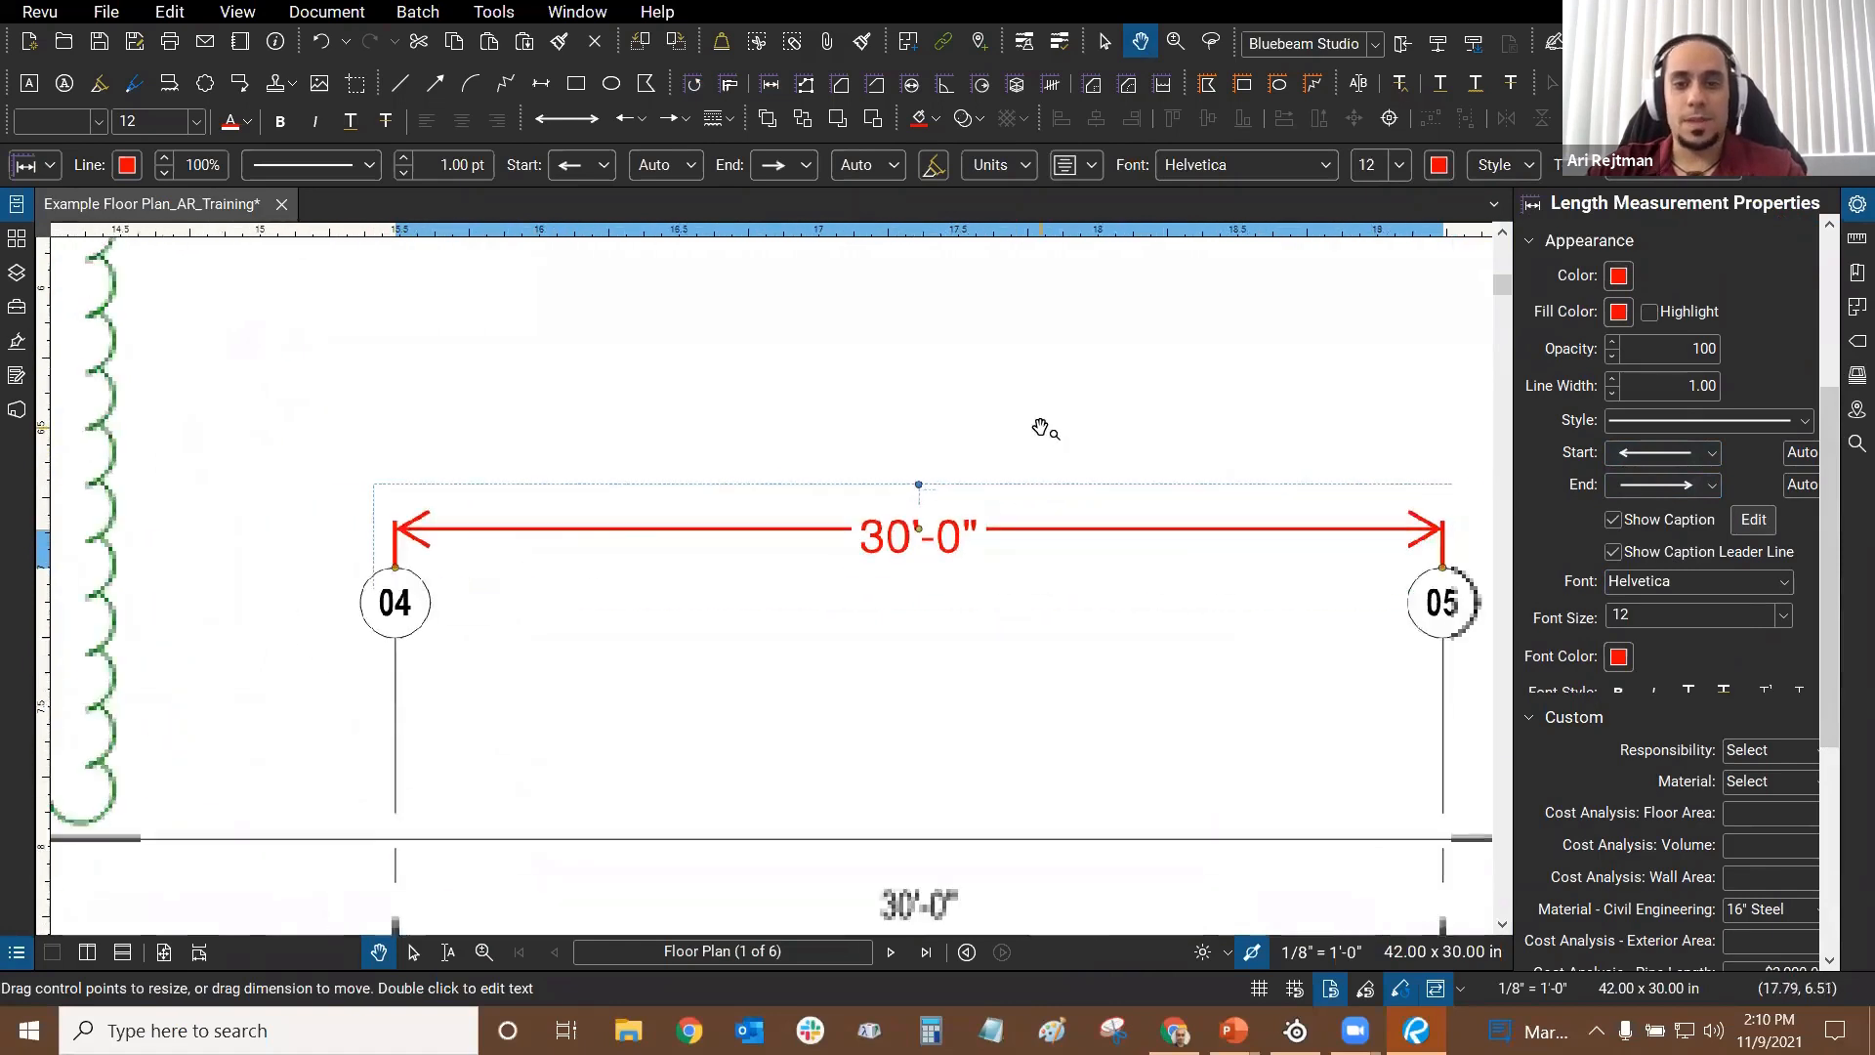
drag(1040, 428, 974, 443)
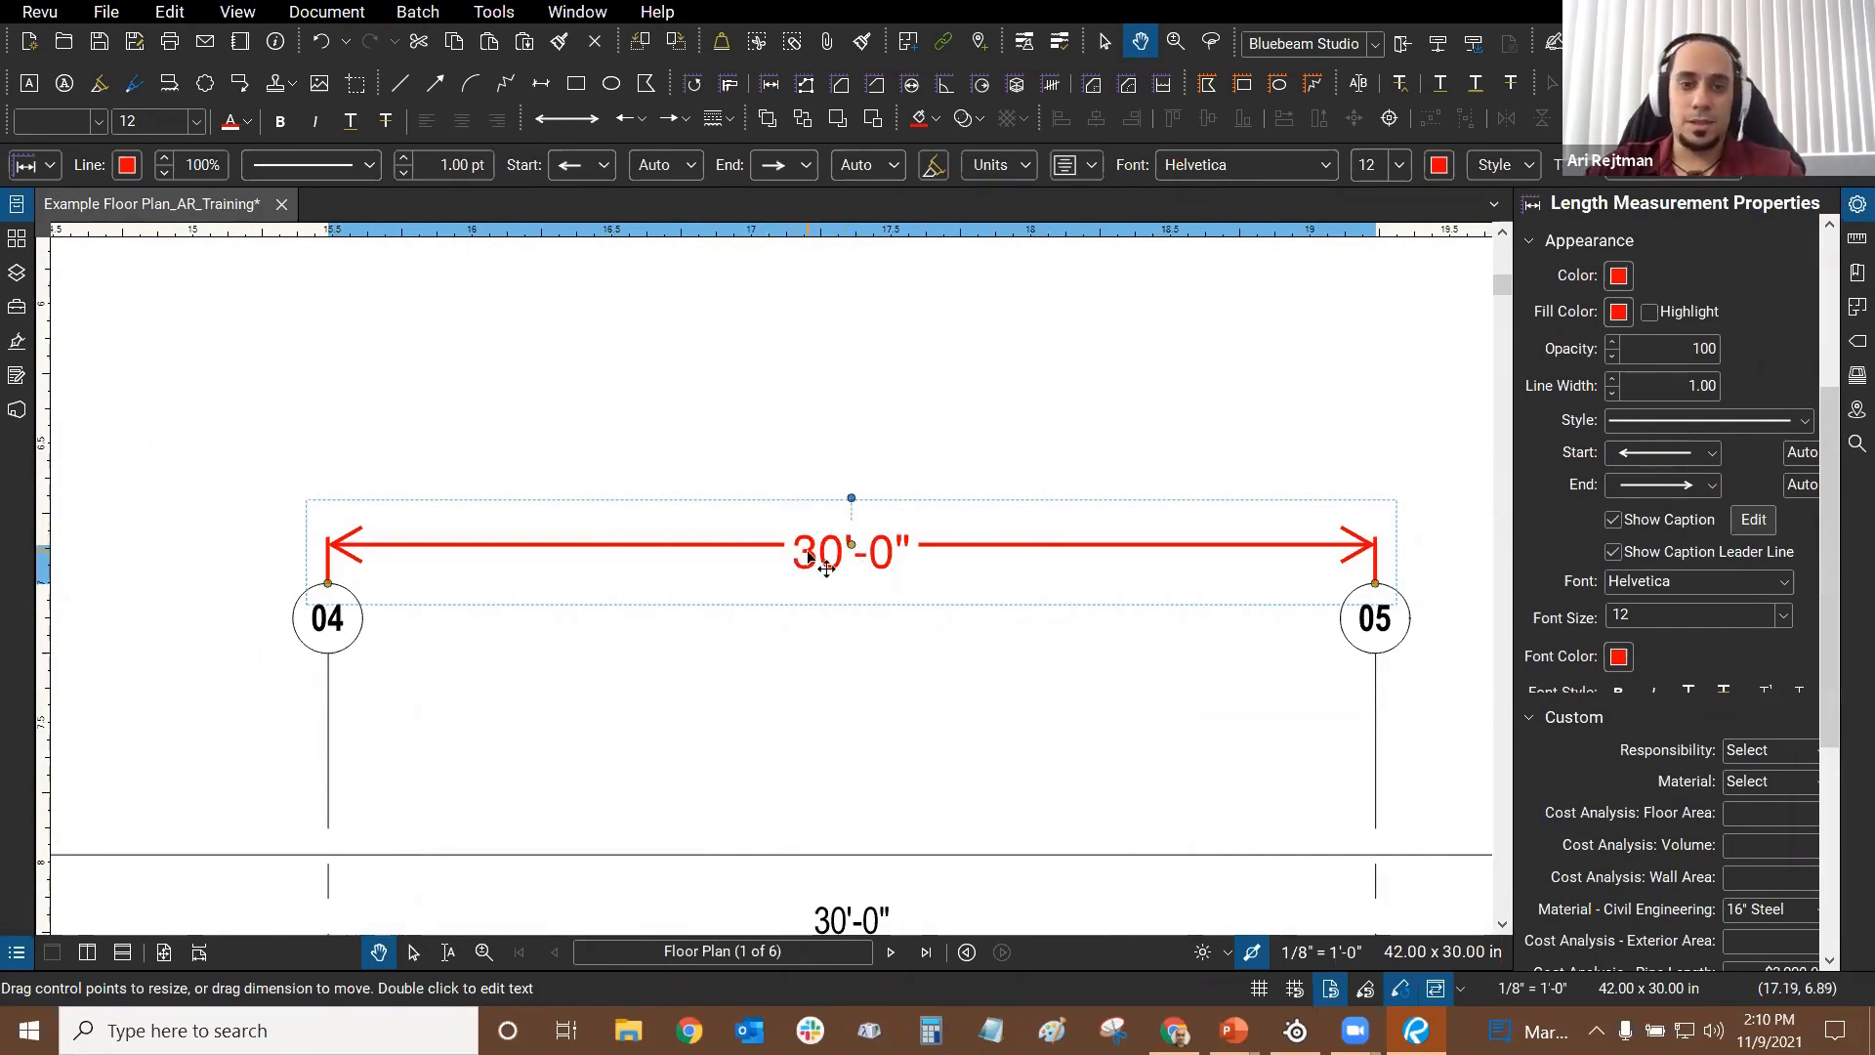
drag(810, 556, 812, 518)
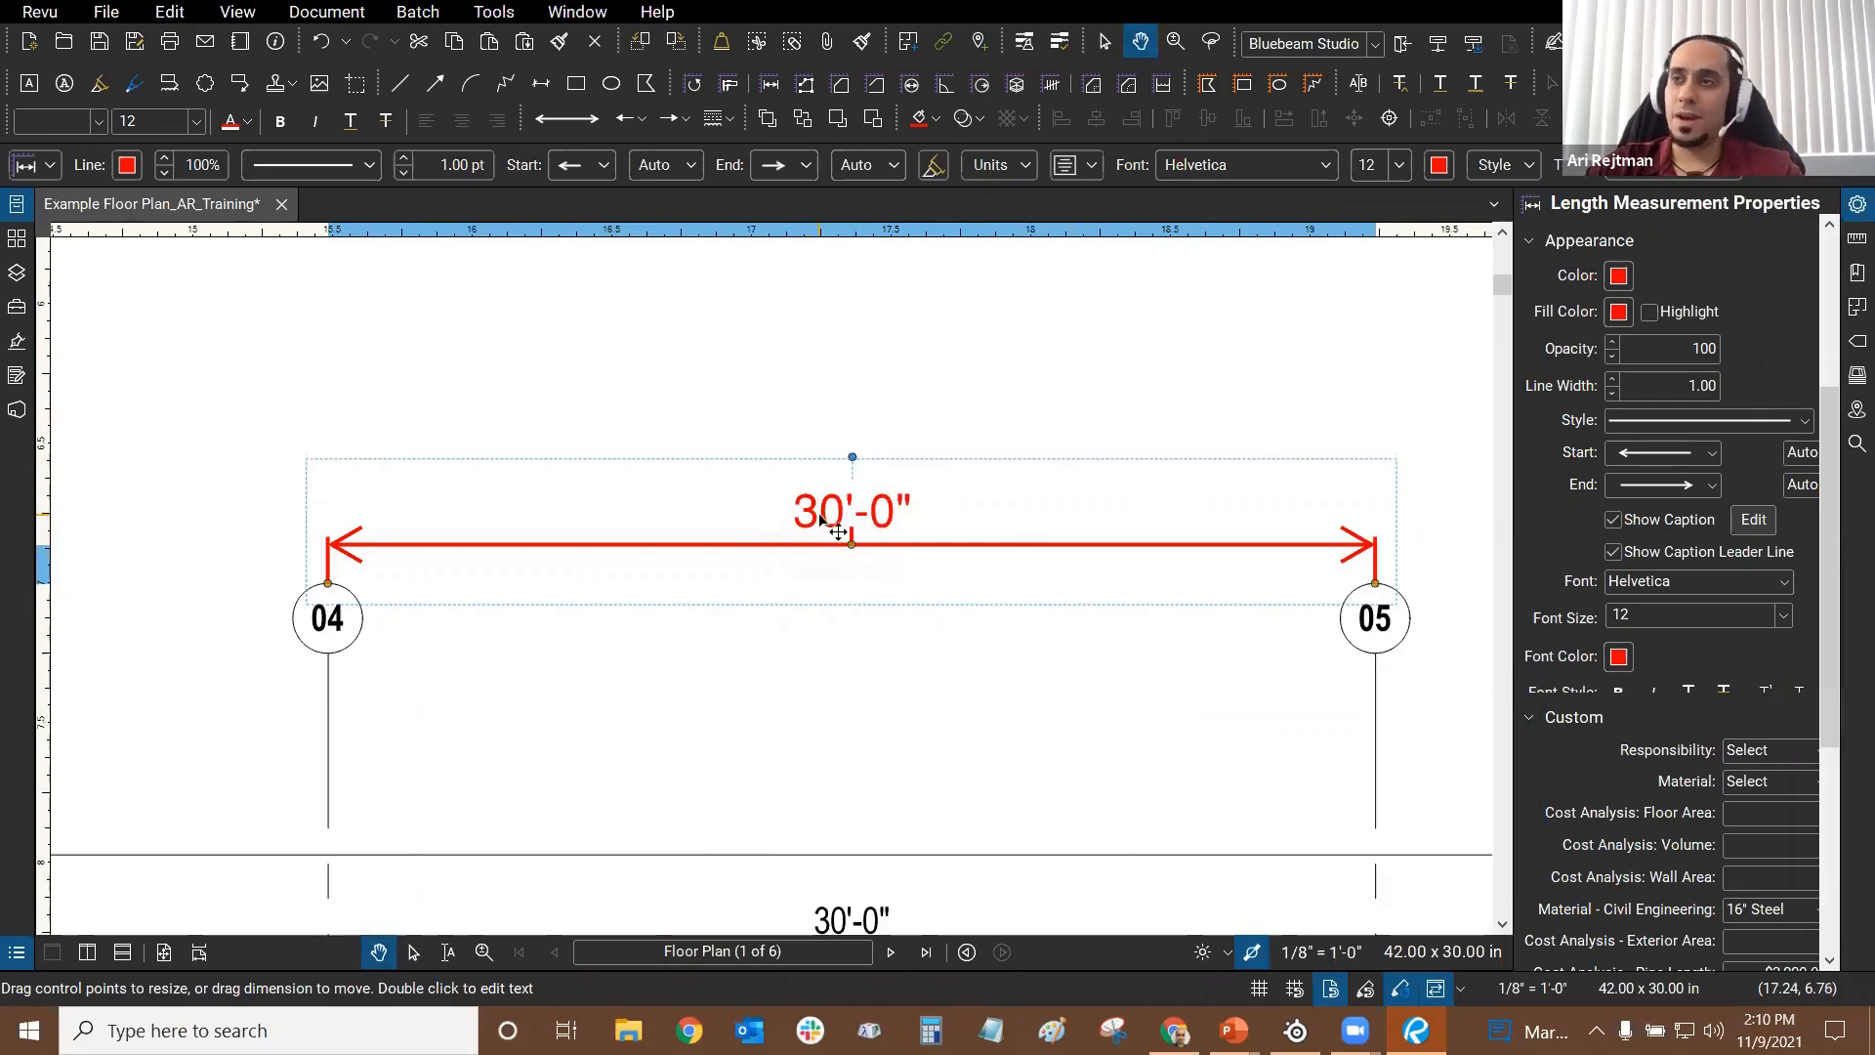
Step: Try moving the whole measurement up and away from the grid bubbles, and undo the move
drag(826, 523, 682, 371)
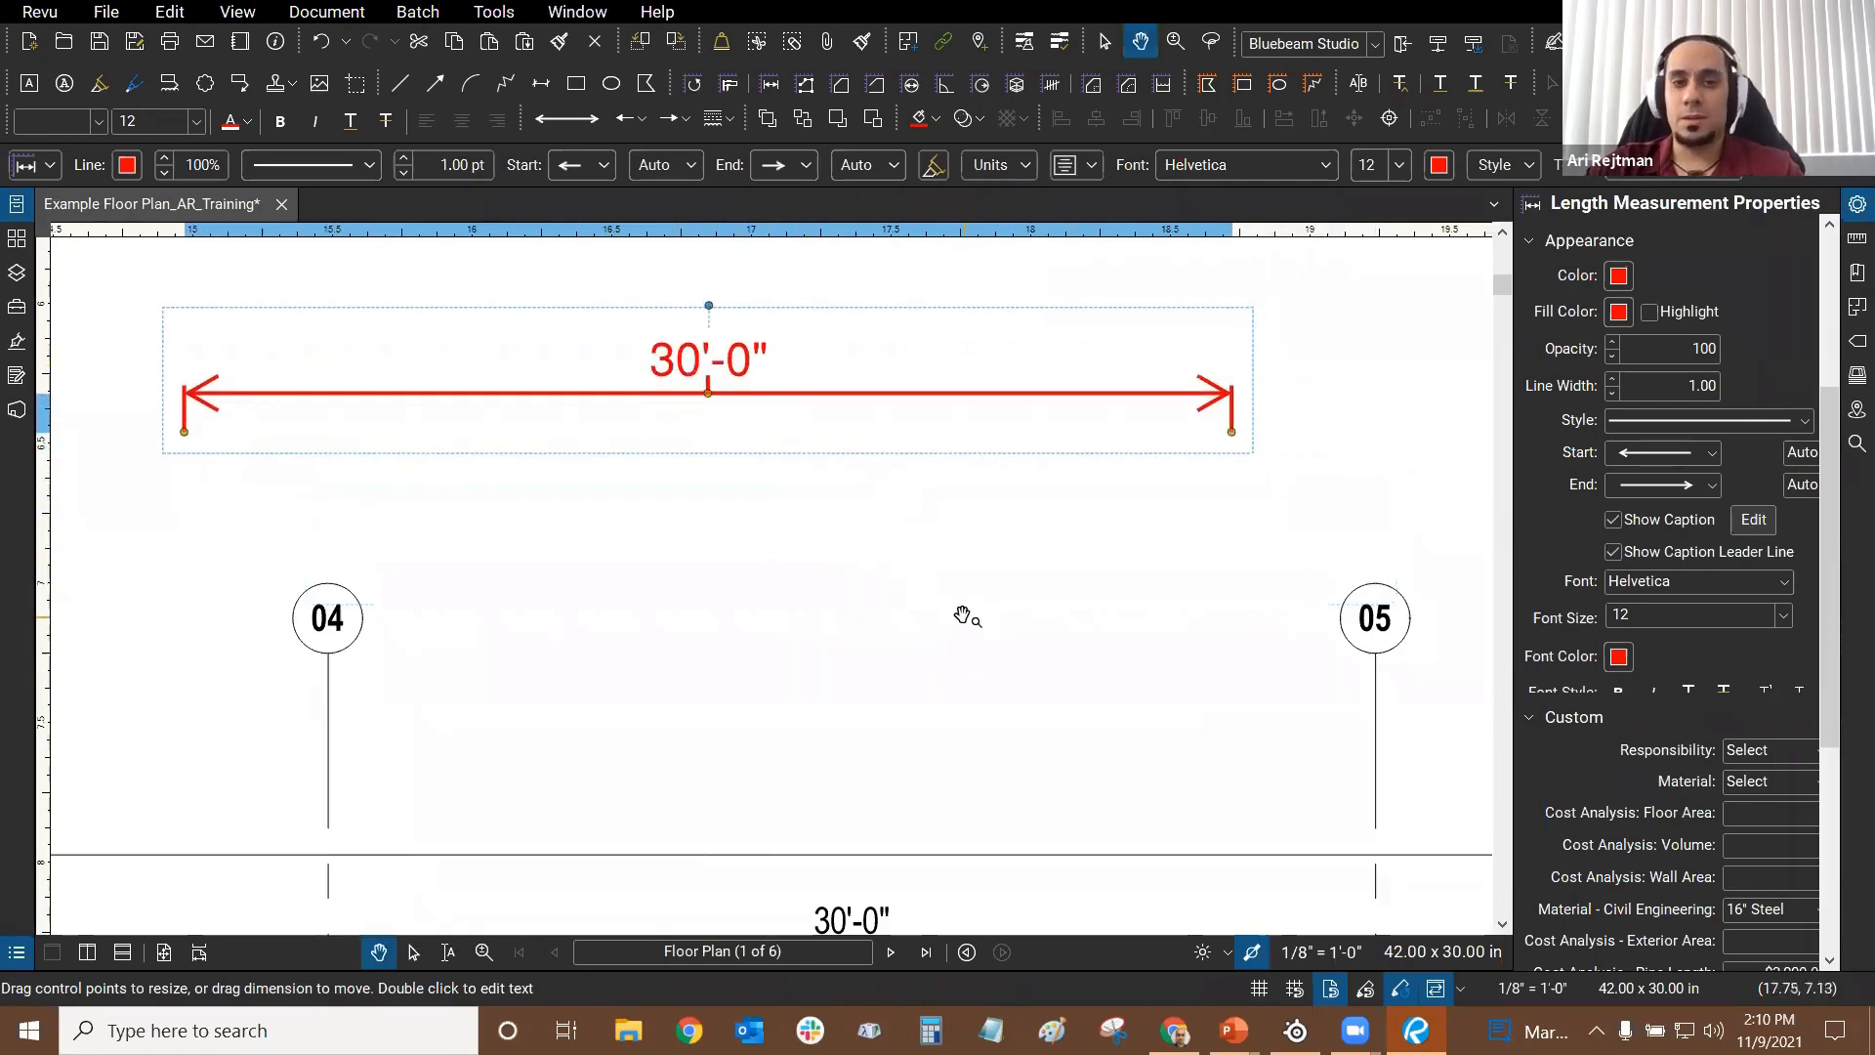
click(314, 41)
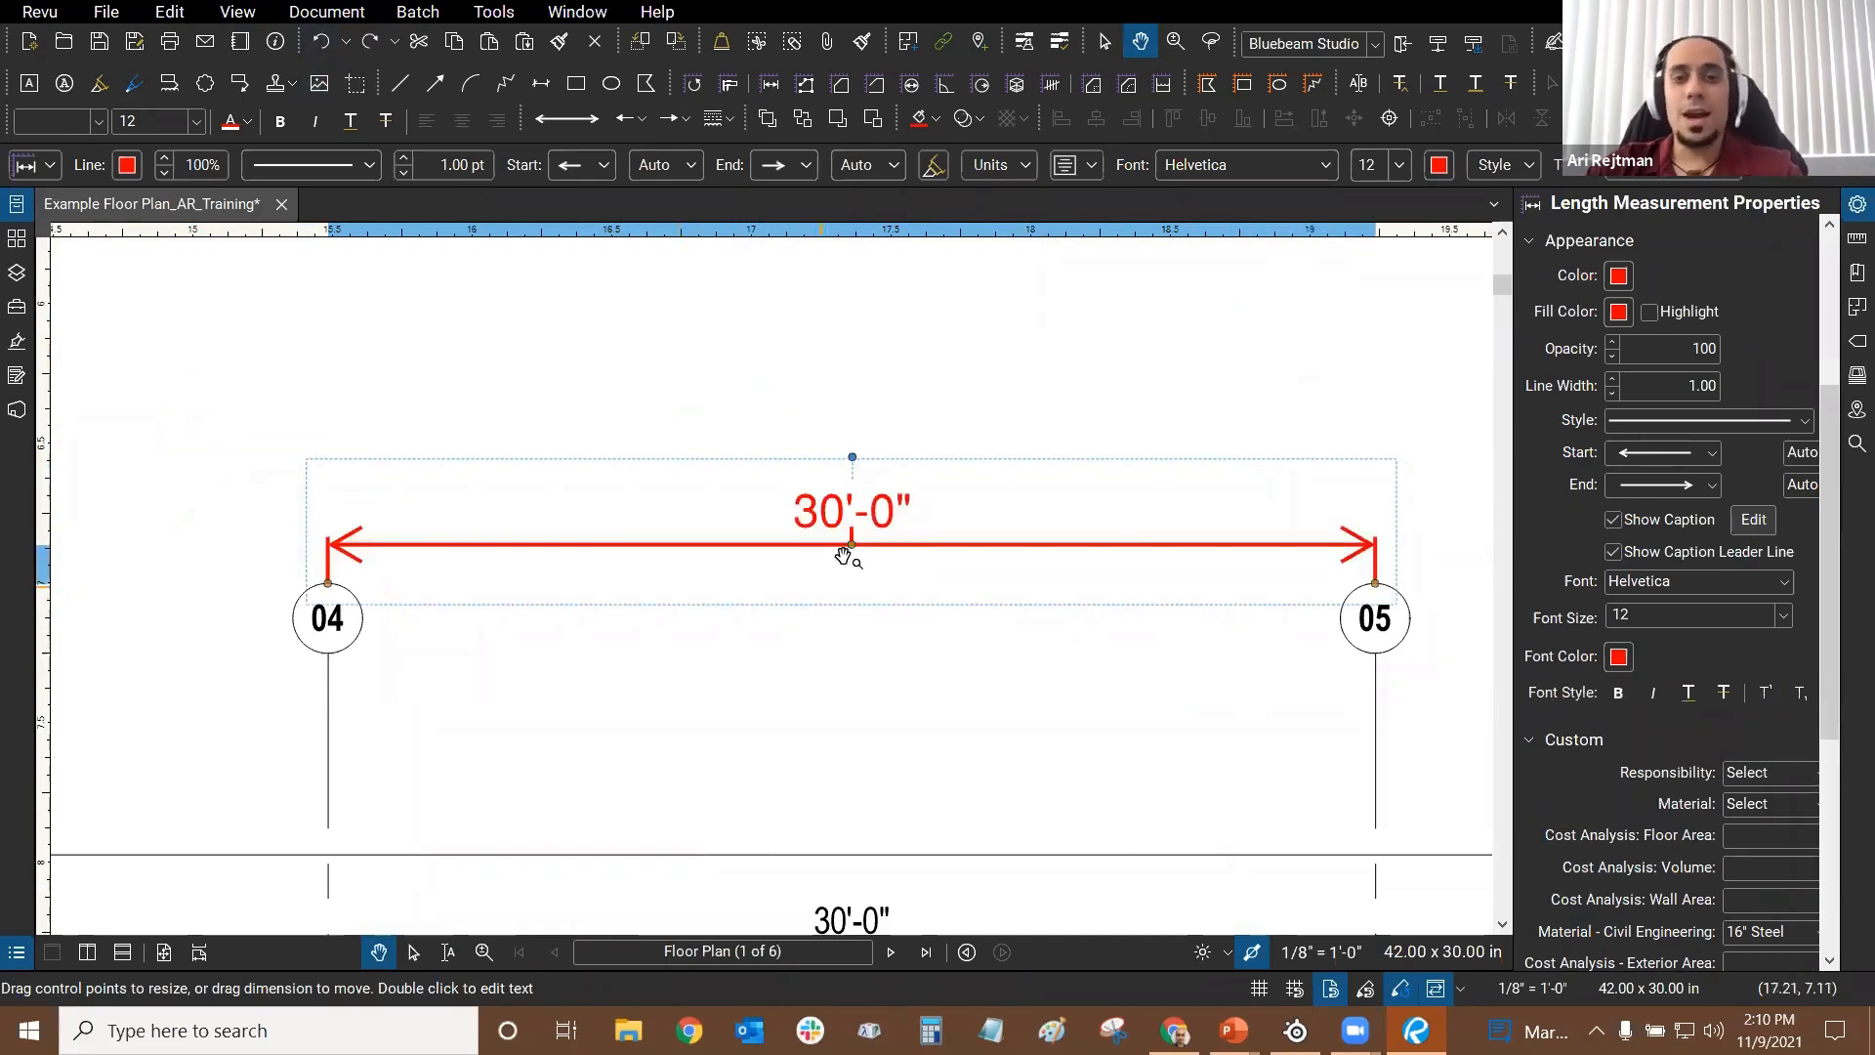
Step: Turn off the caption leader line for the measurement between grids 04 and 05, and nudge its caption closer to the line
scroll(855, 547, up, 1)
scroll(835, 559, down, 3)
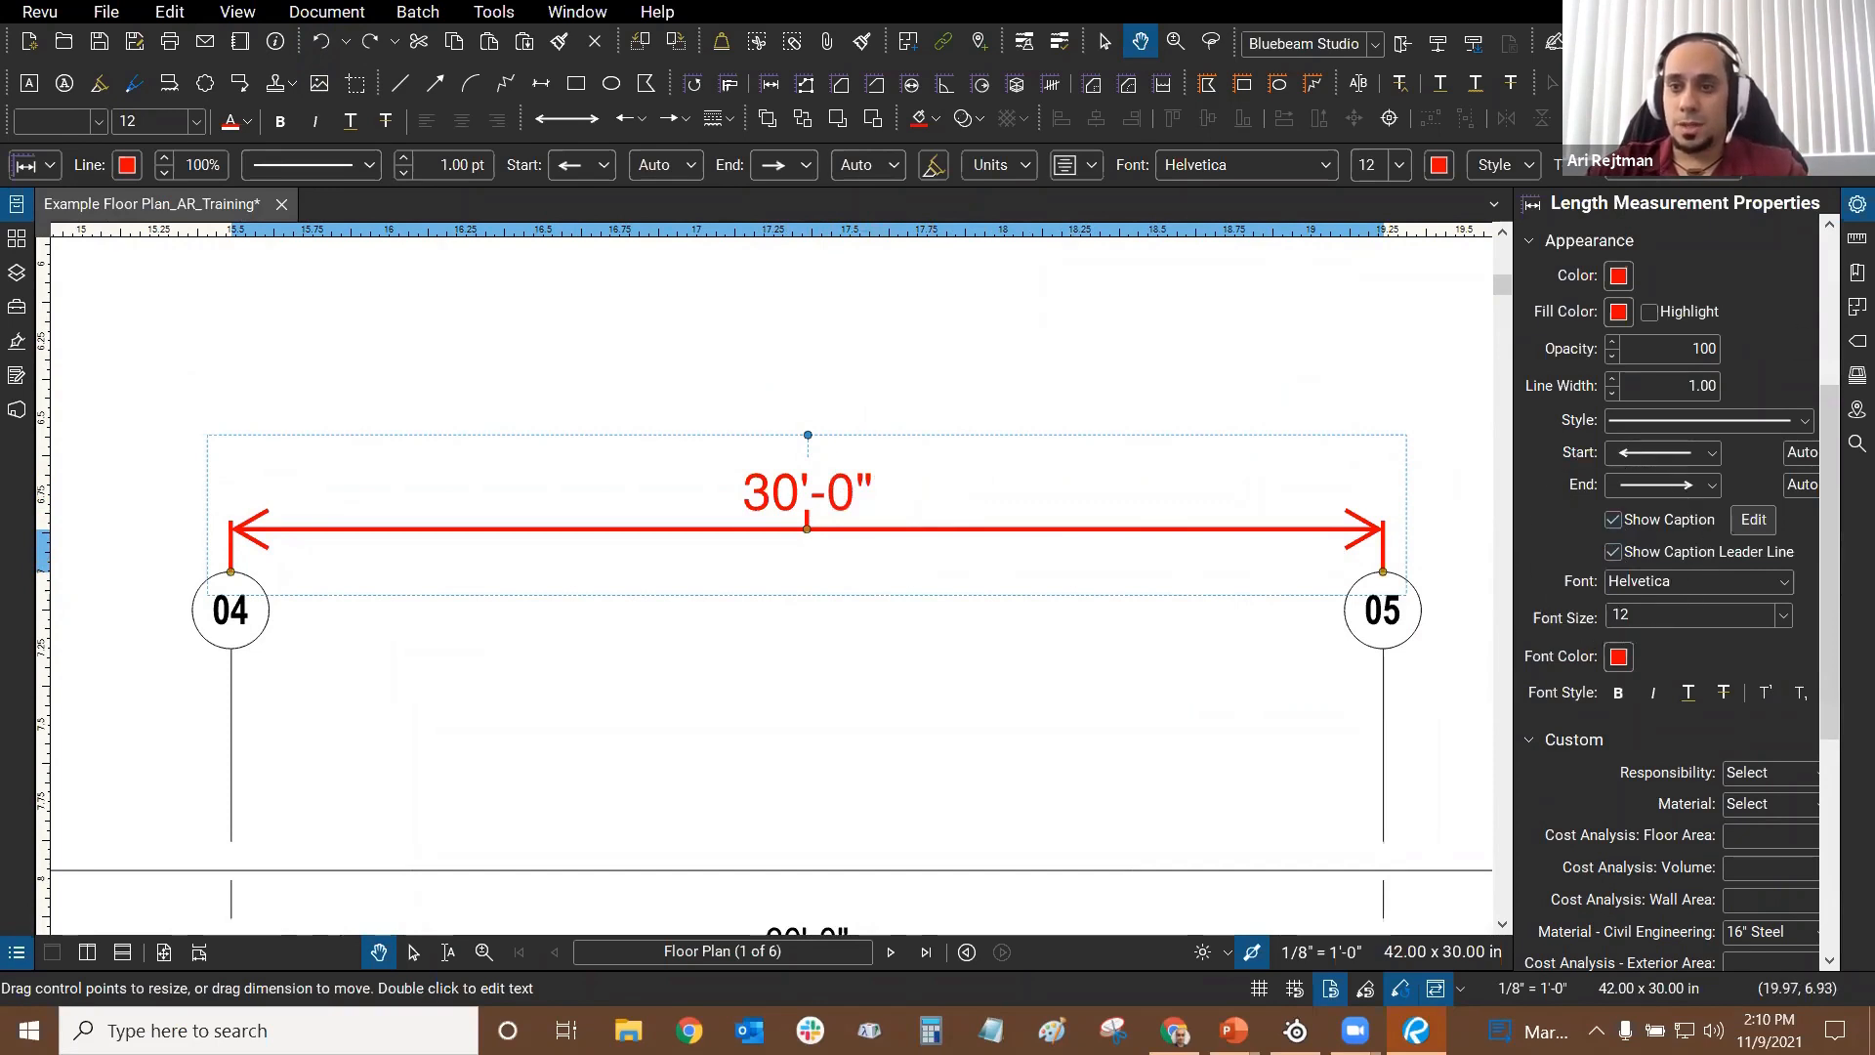
click(1616, 552)
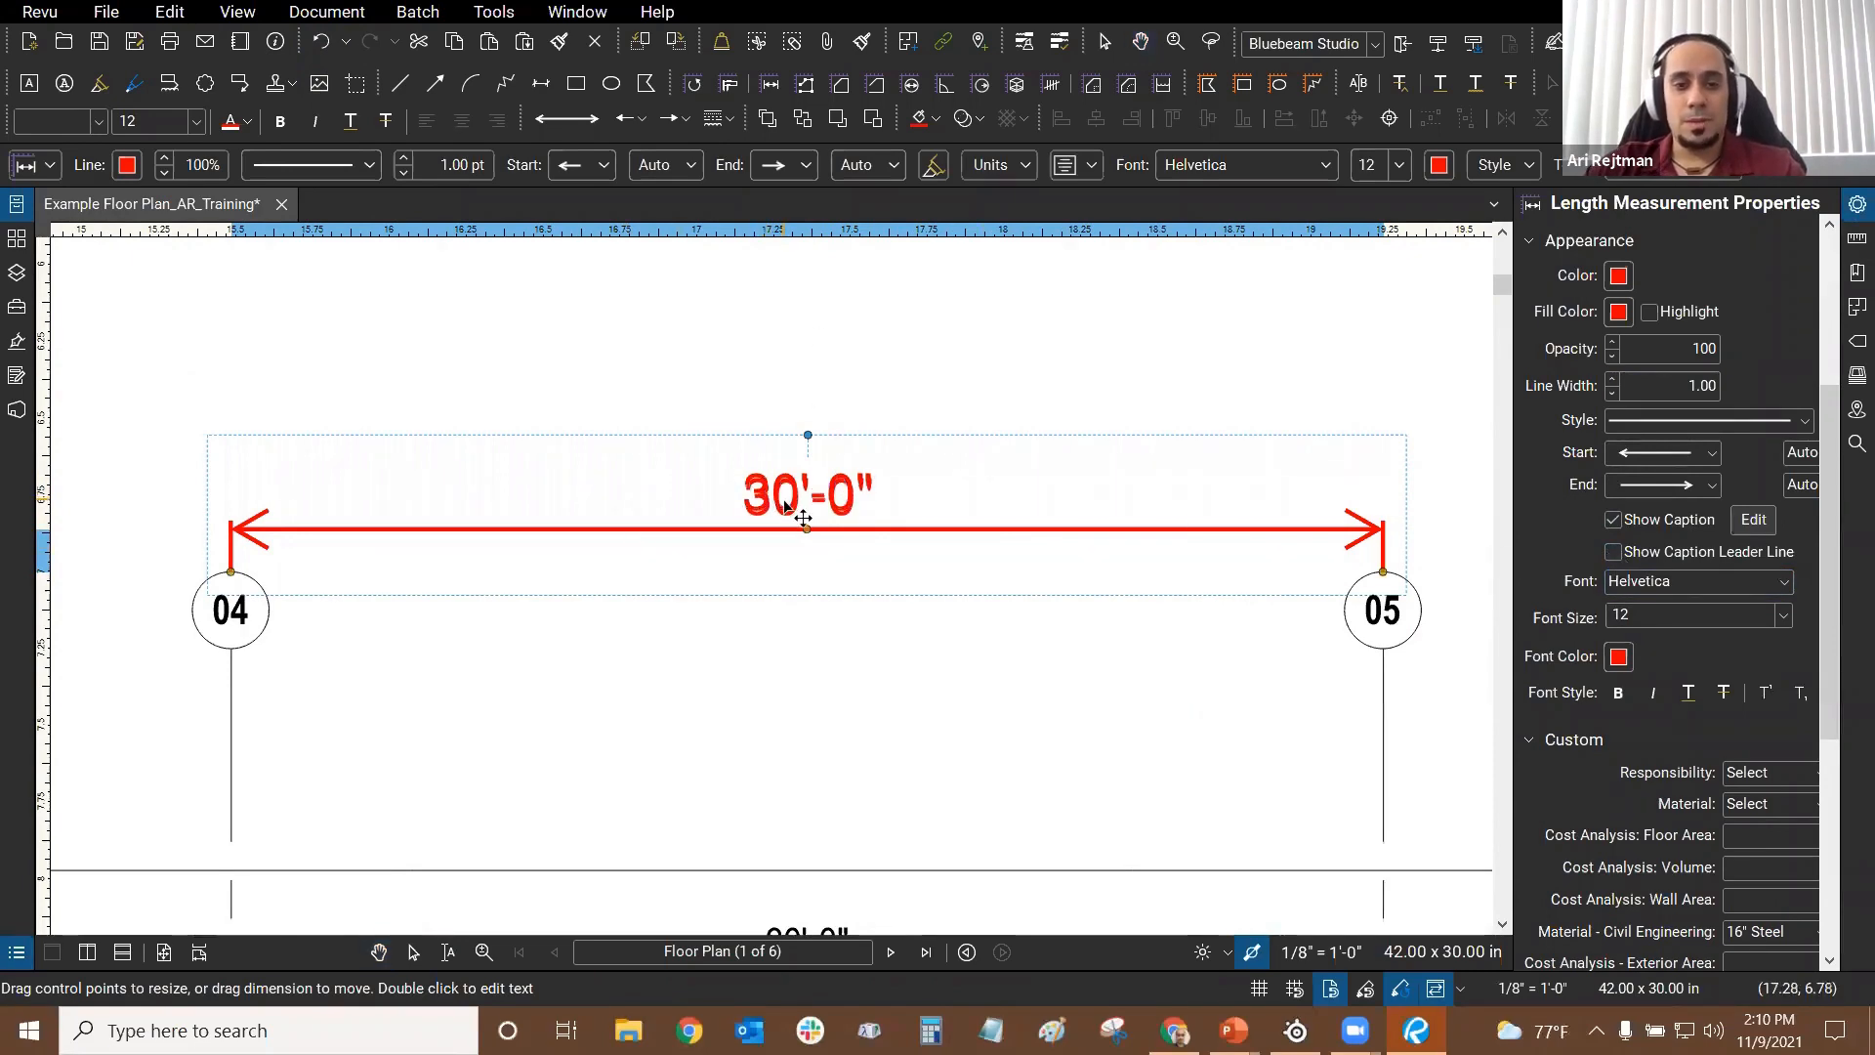
drag(809, 495, 809, 501)
scroll(850, 379, down, 1)
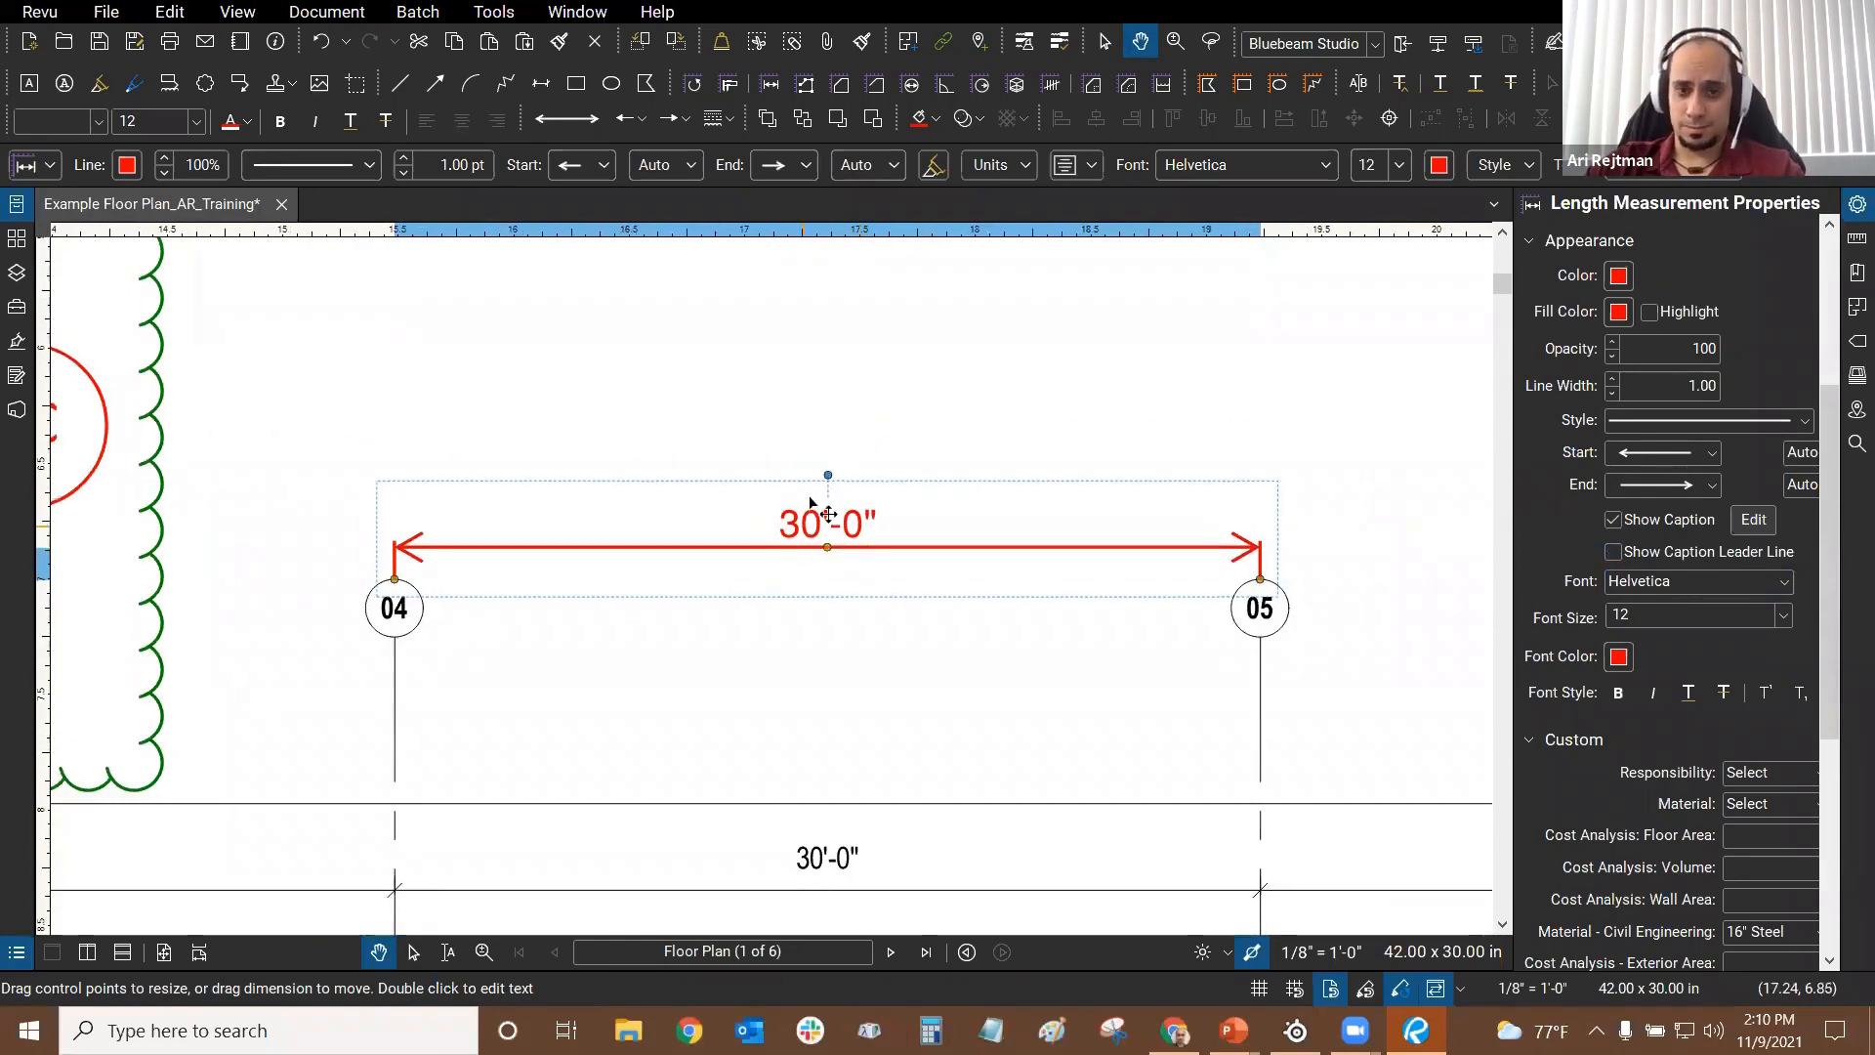
Step: Add the customized length measurement to the AR Tools set in the Tool Chest
click(18, 308)
drag(1121, 354, 941, 360)
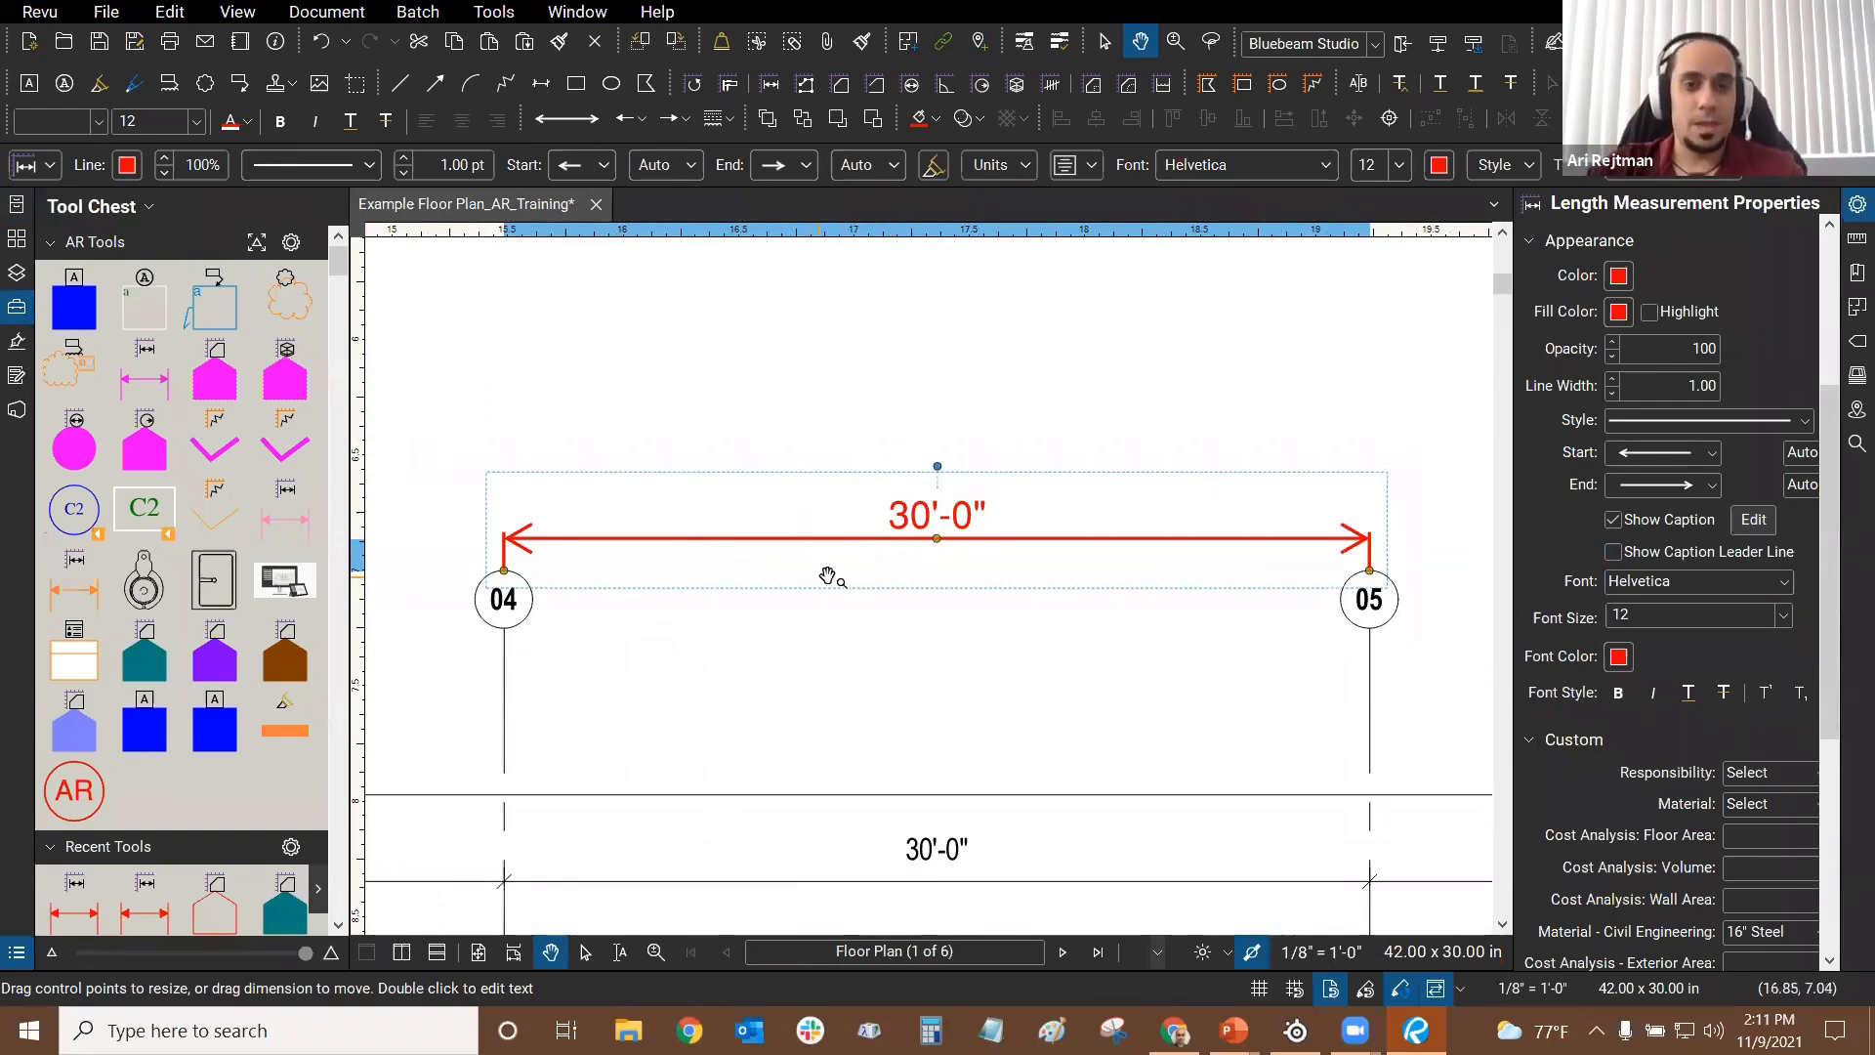
right_click(881, 546)
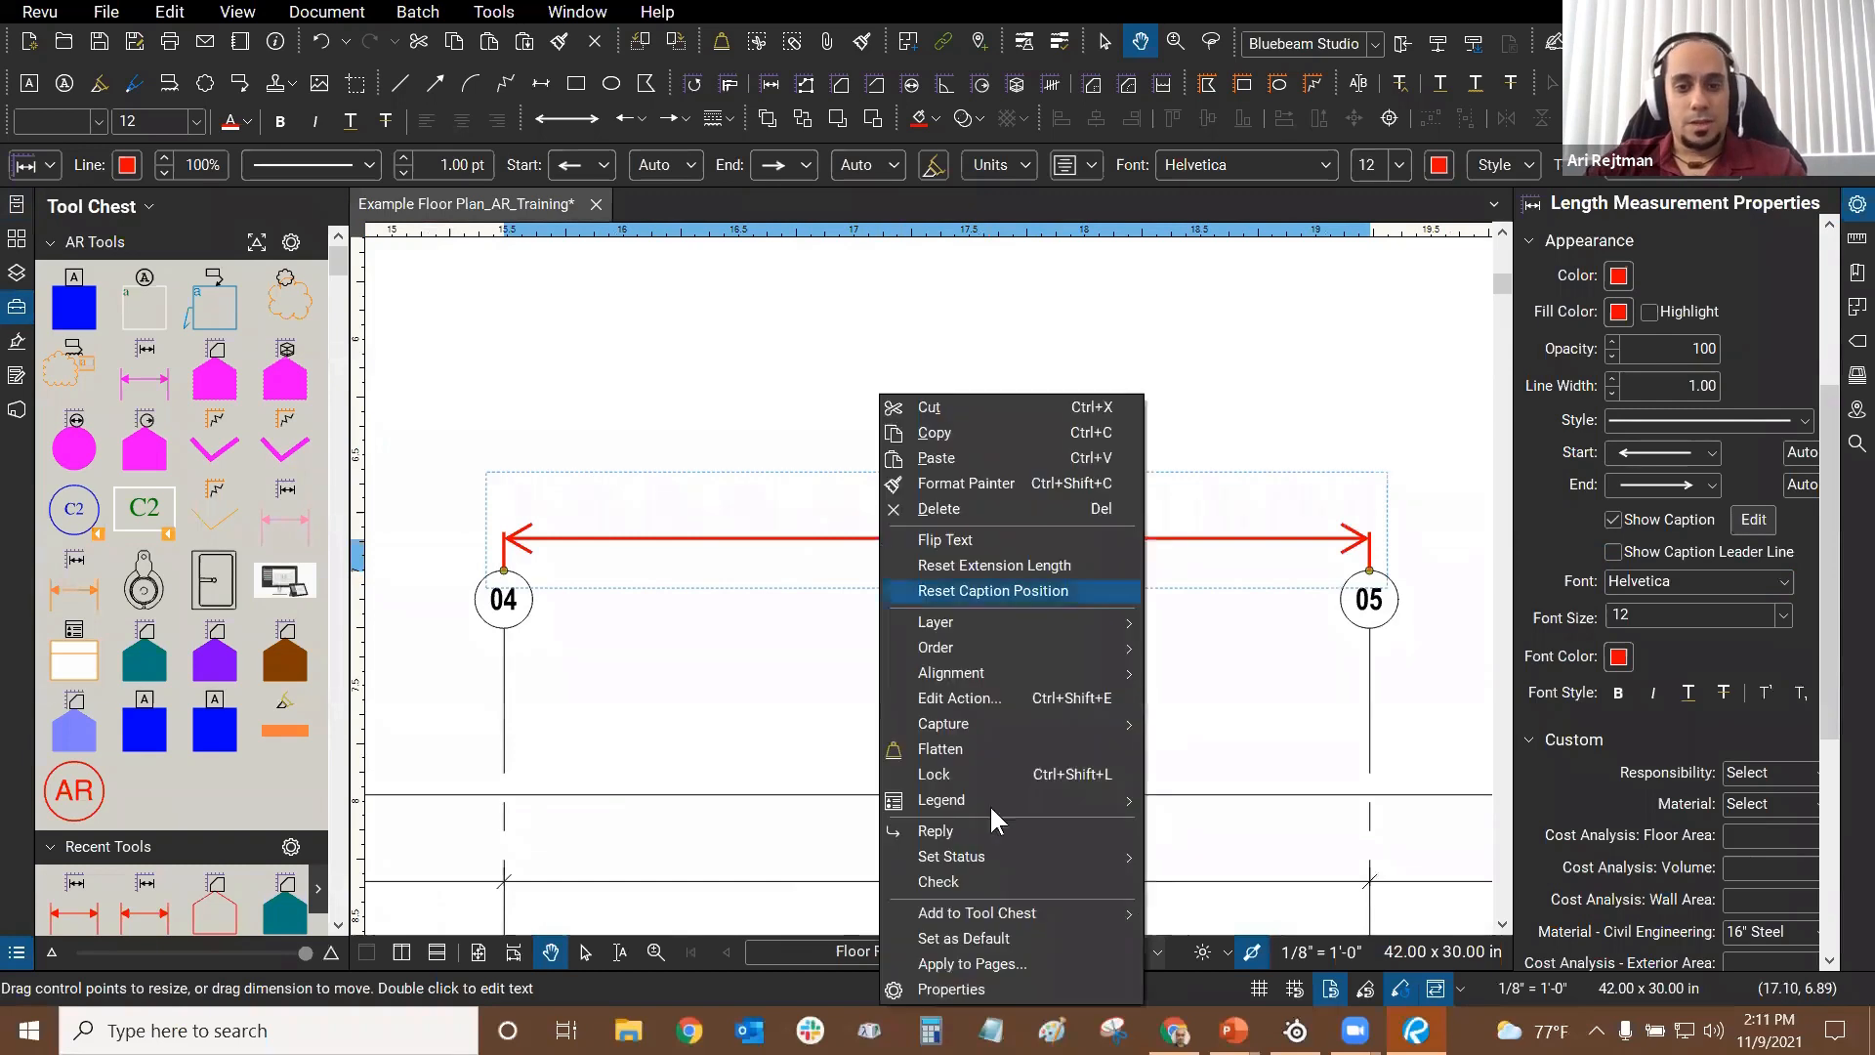
mouse_move(996, 908)
click(1248, 368)
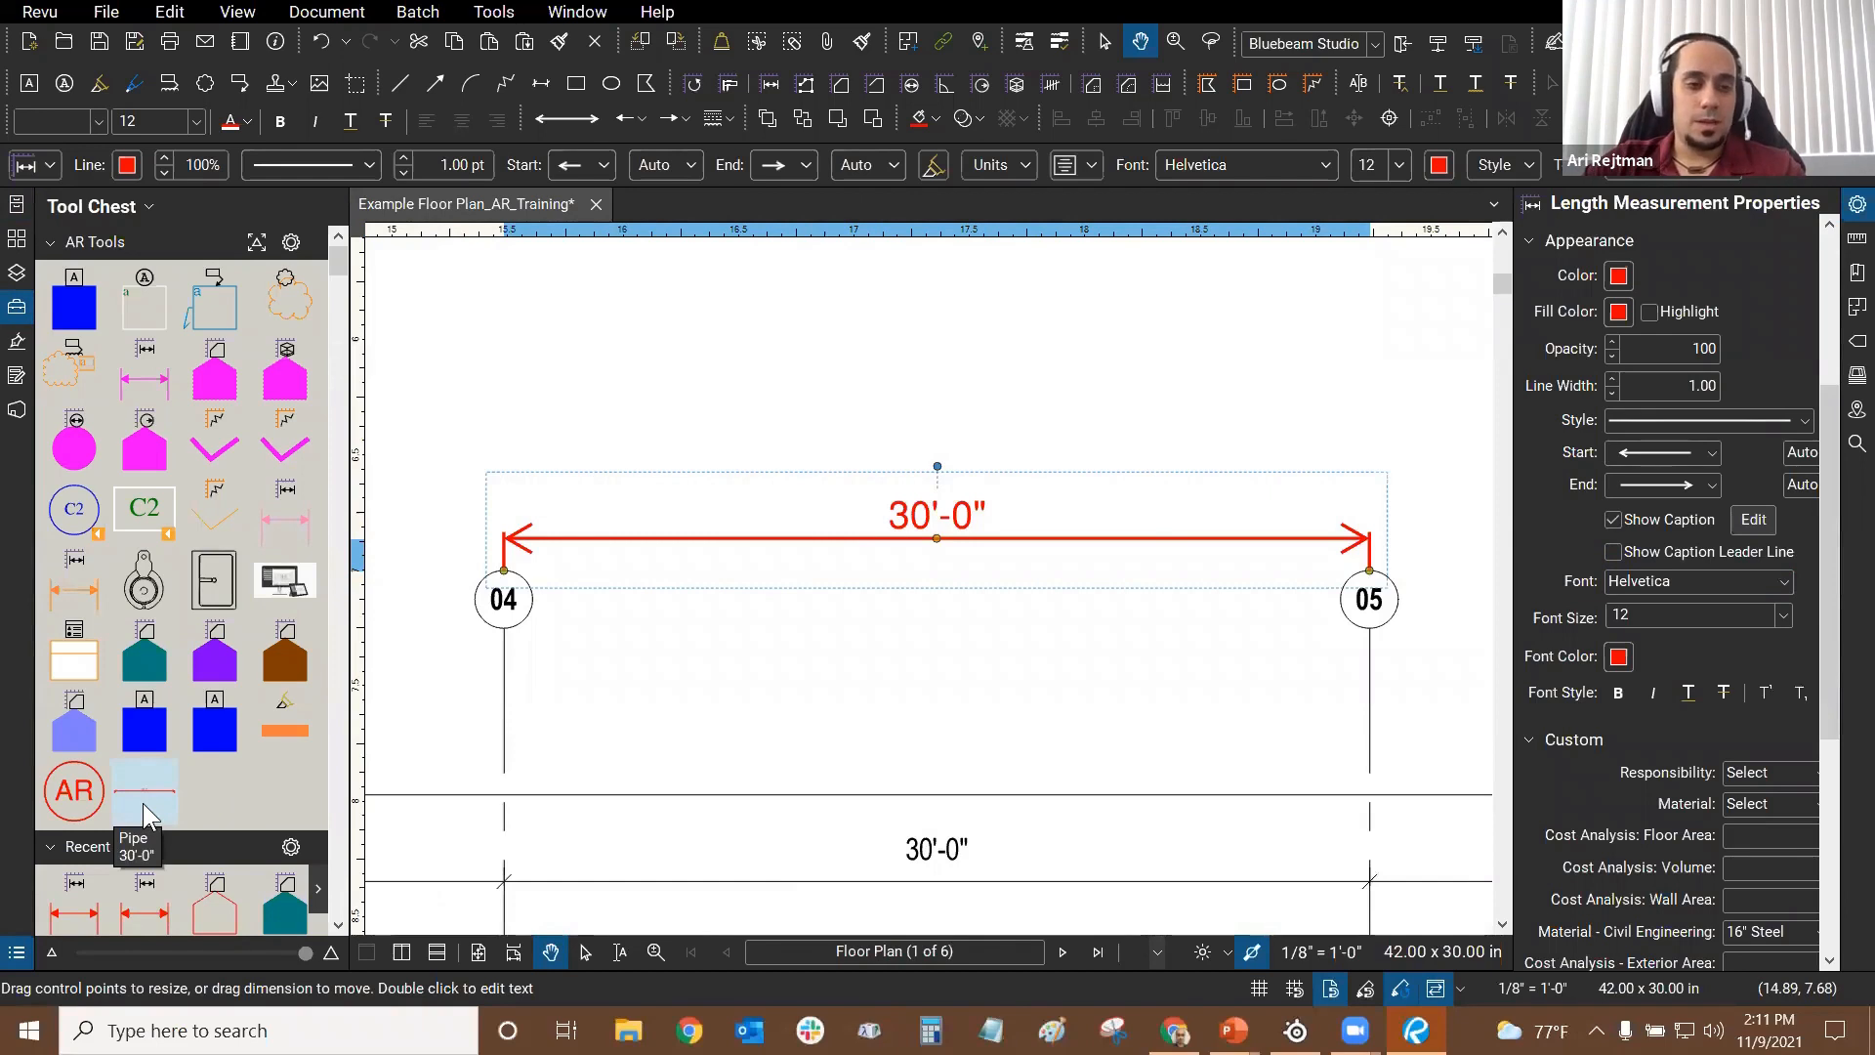
Step: Place a copy of the saved length measurement above the one between grids 04 and 05
click(142, 803)
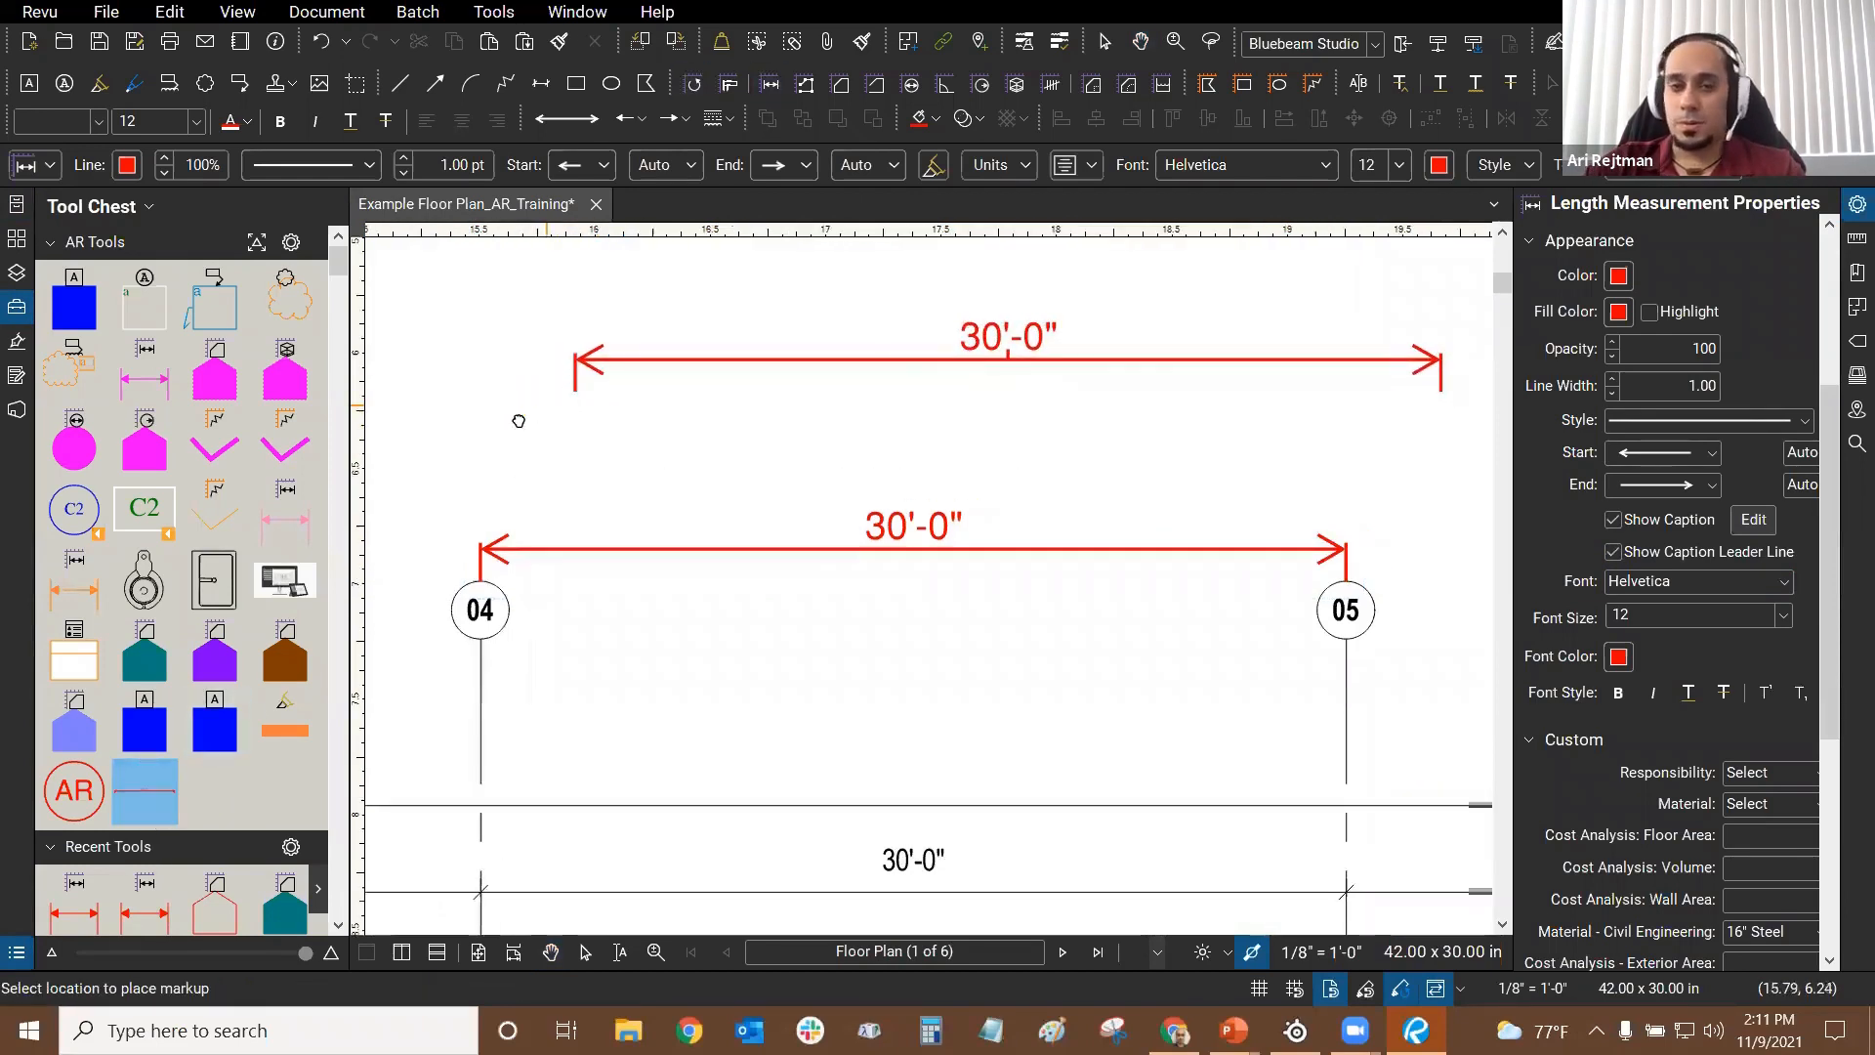
scroll(487, 441, down, 2)
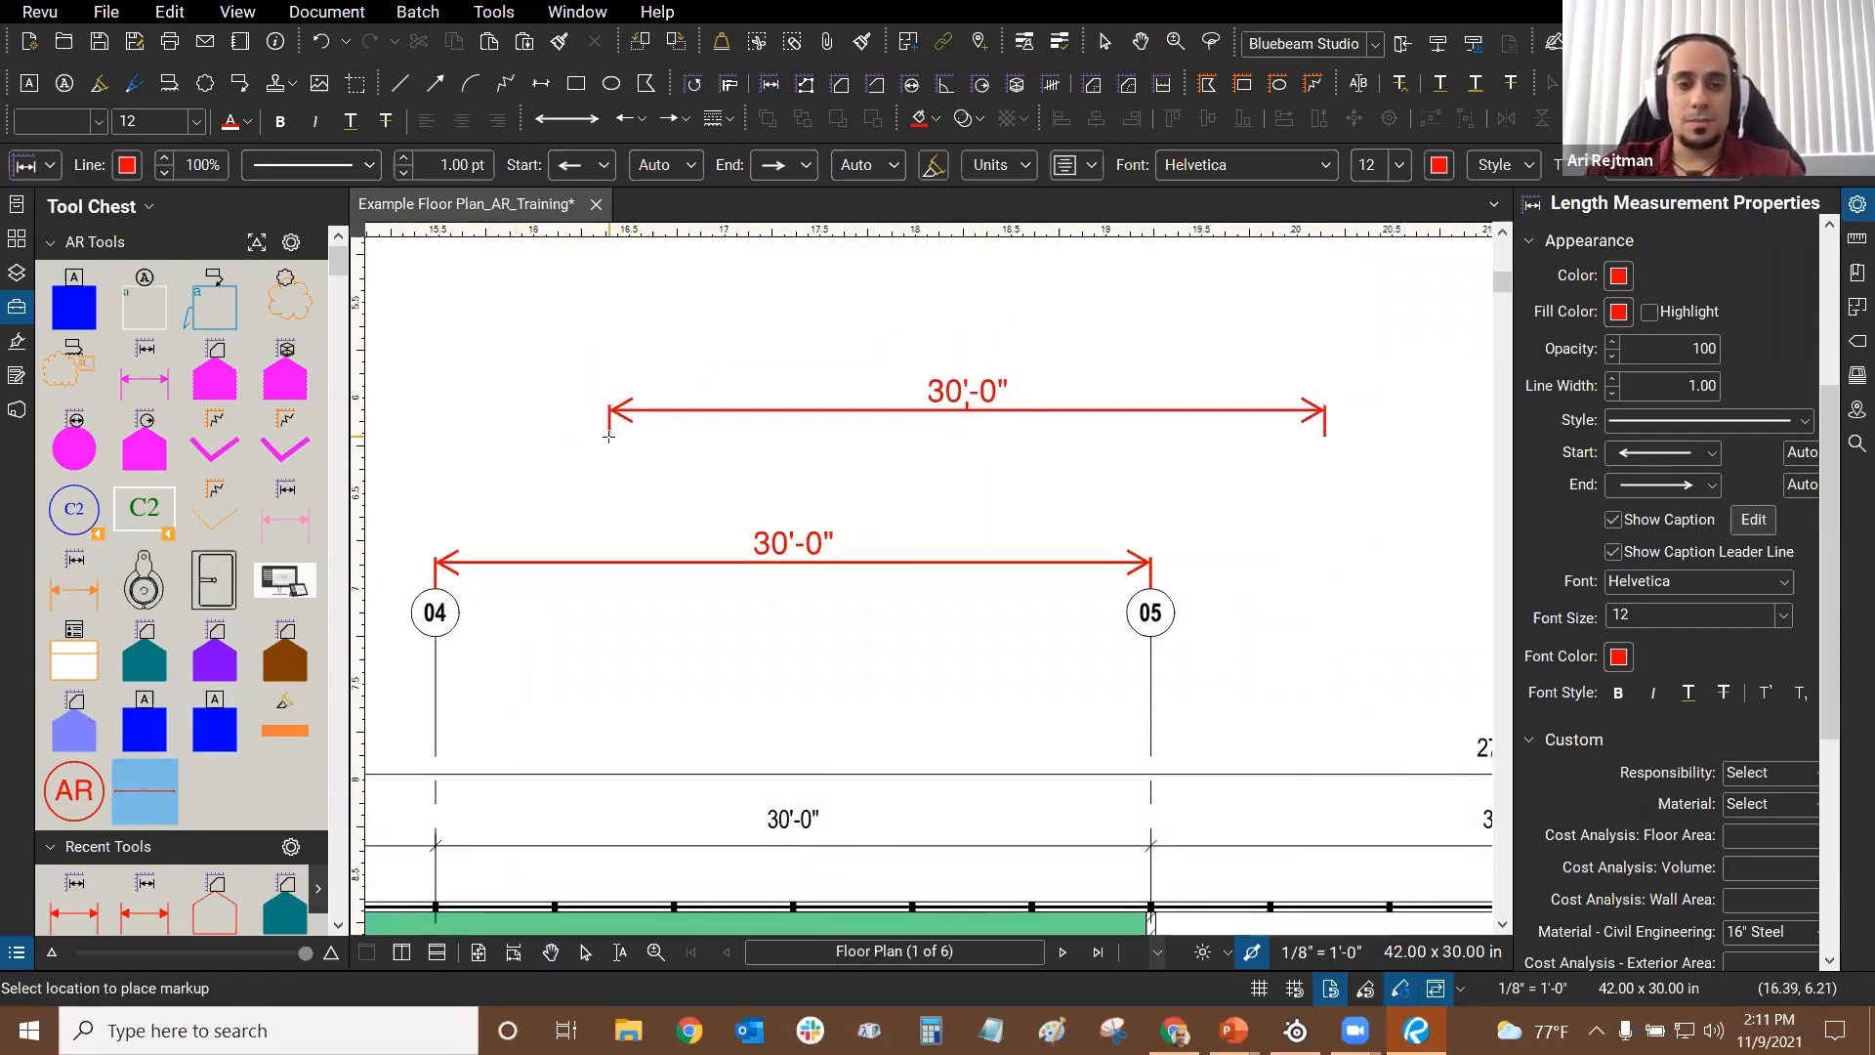
click(880, 378)
key(Escape)
scroll(983, 430, up, 2)
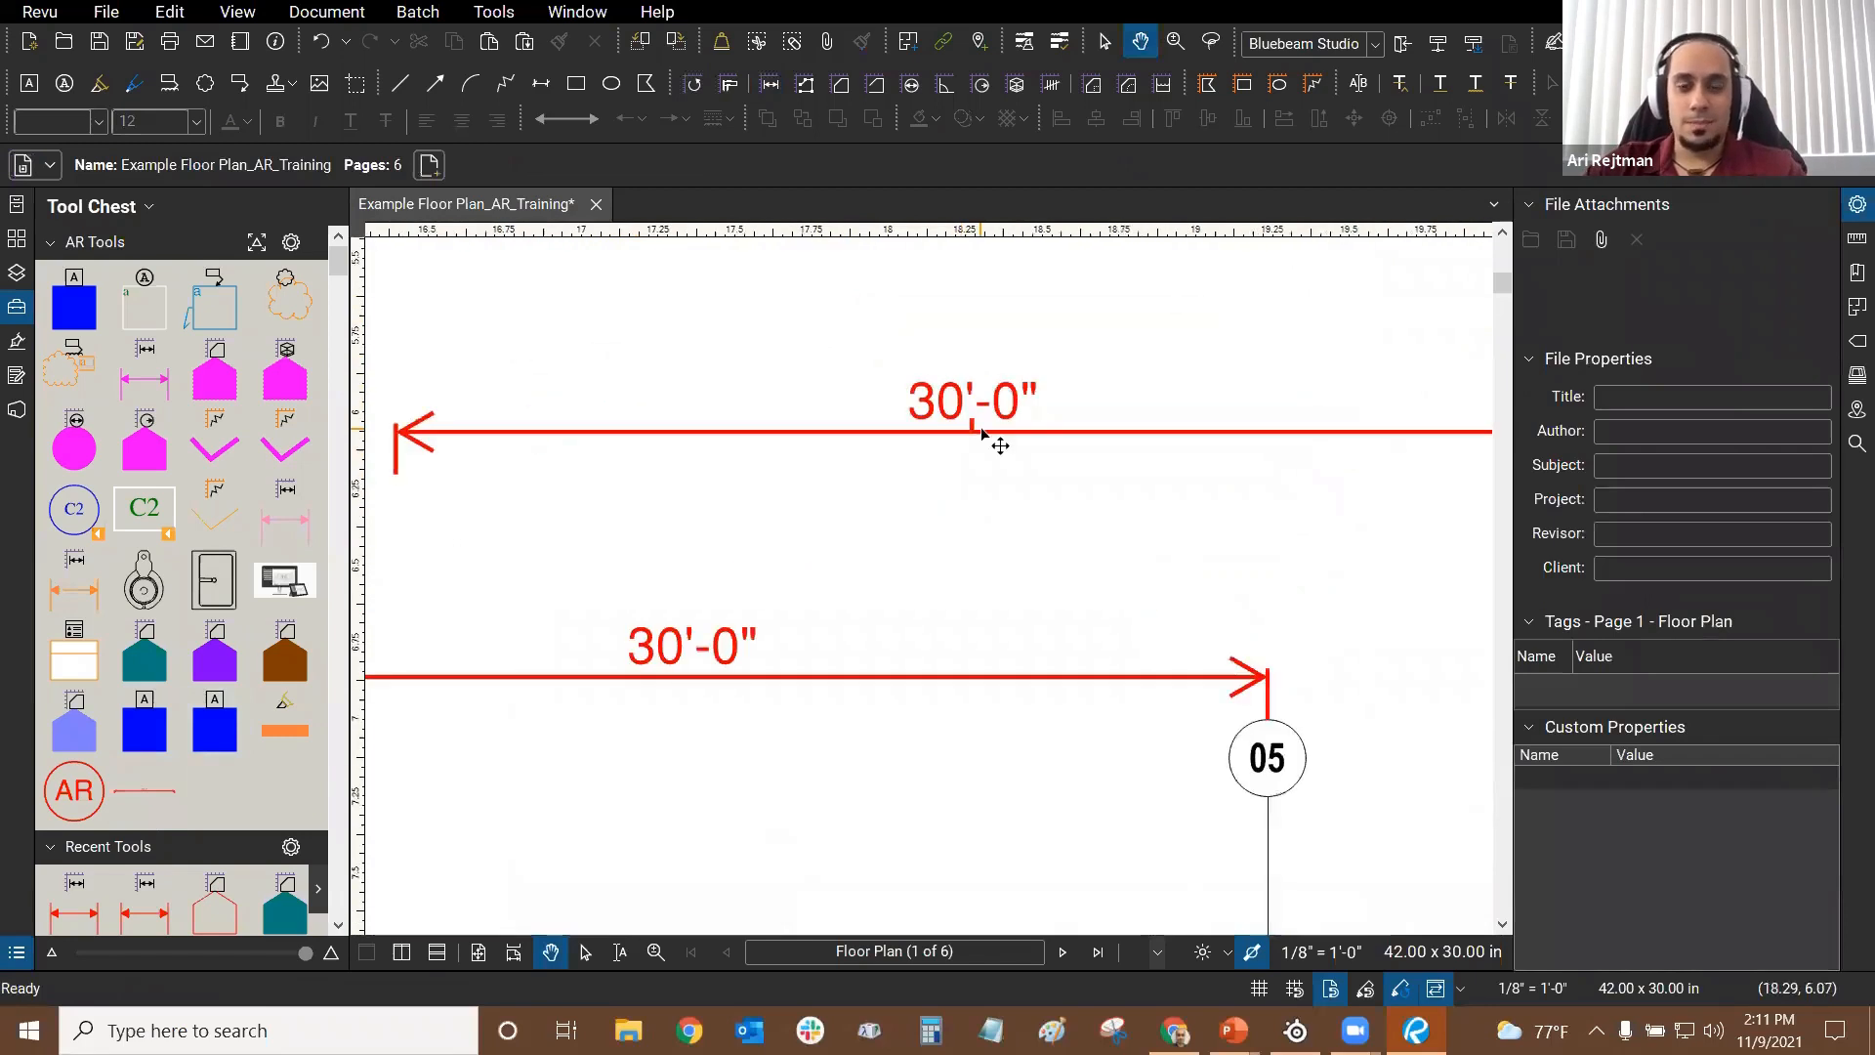
Step: Turn off the caption leader line on the placed copy of the measurement
click(992, 433)
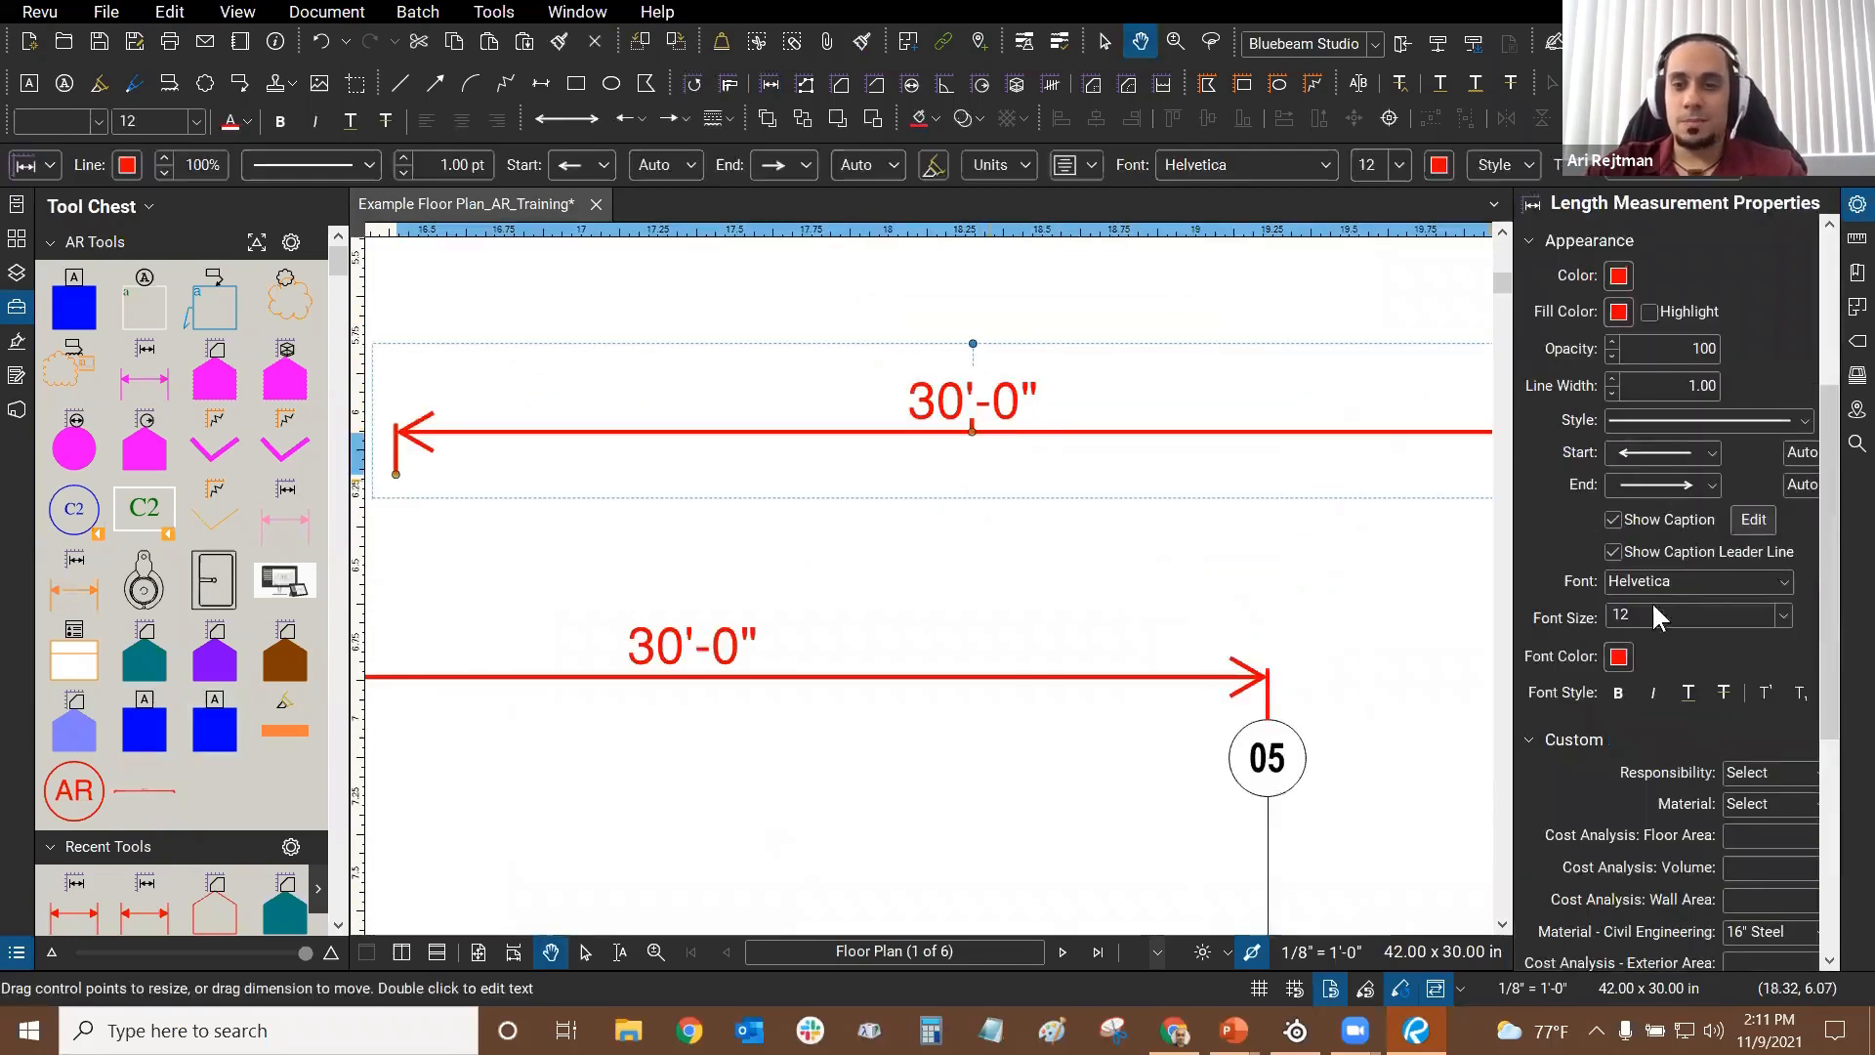
click(1612, 552)
click(1025, 572)
drag(1069, 315, 997, 337)
scroll(998, 337, down, 2)
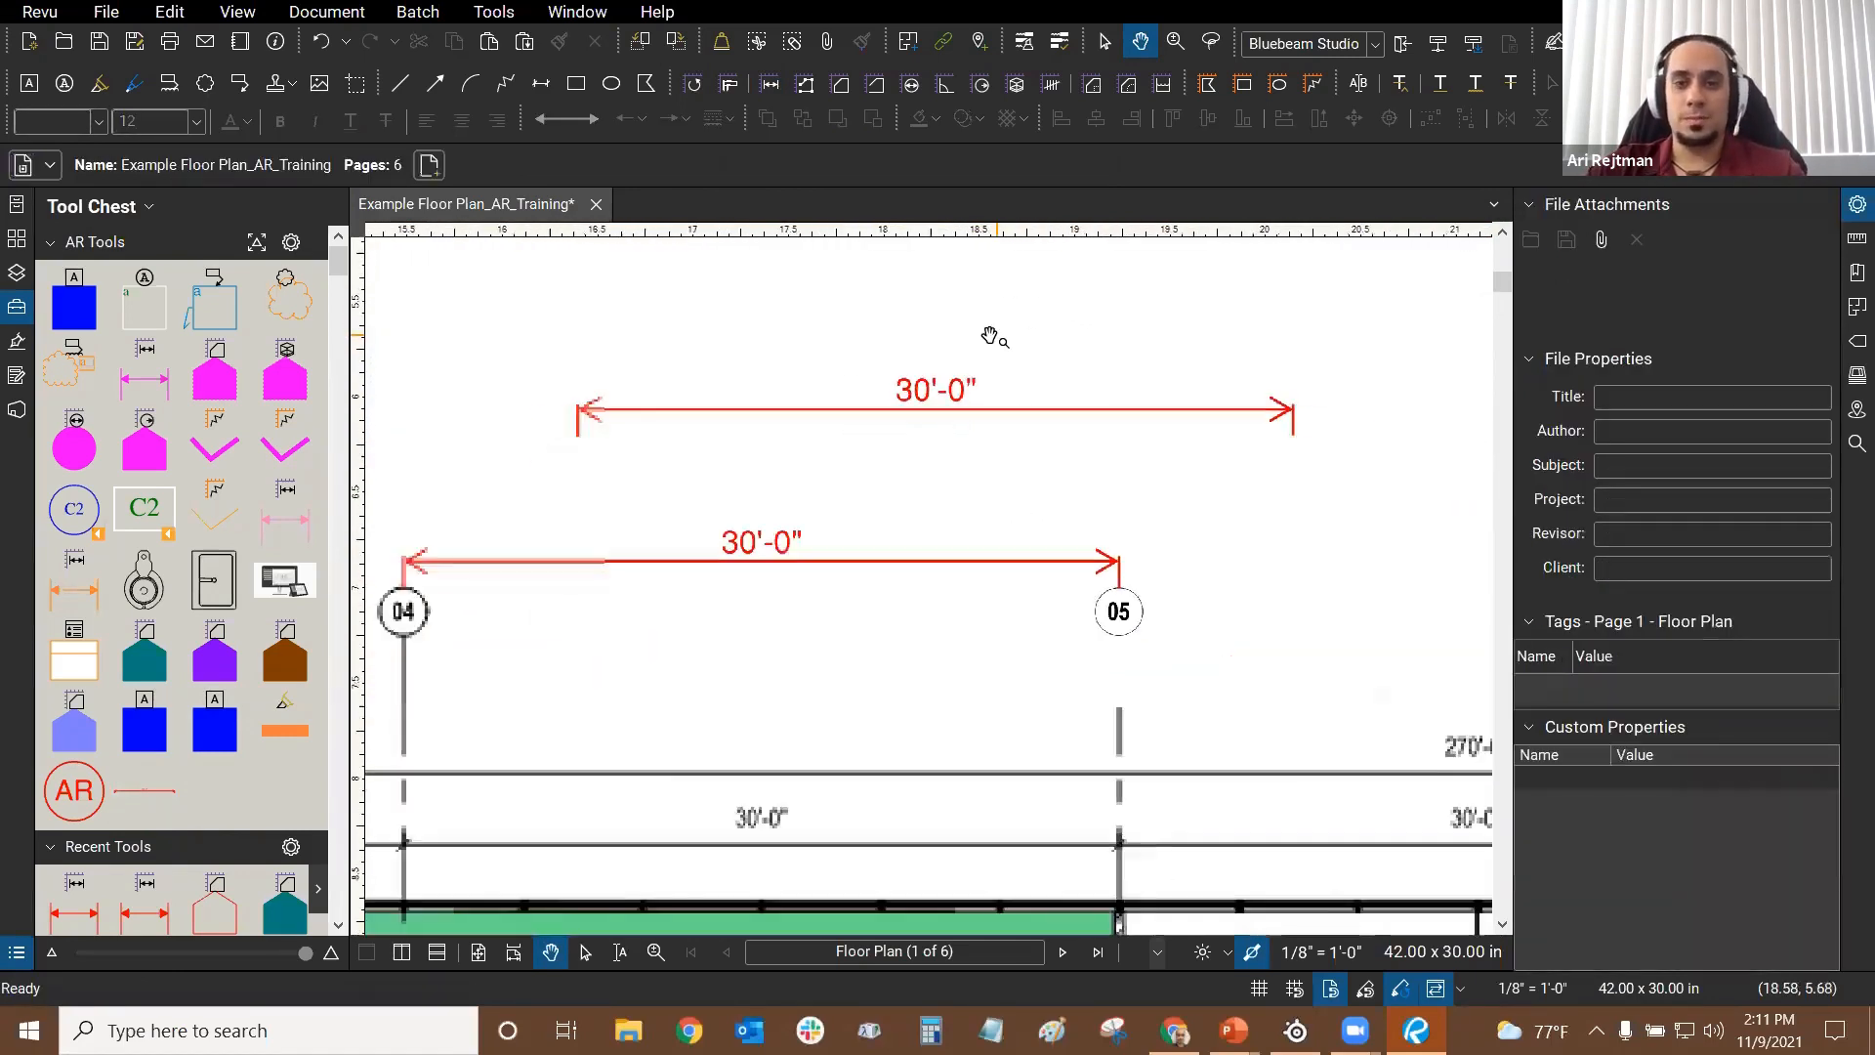
Step: Draw a slanted length measurement about 19'-4" long above the others with the saved AR Tools length tool in properties mode, and select it
click(122, 793)
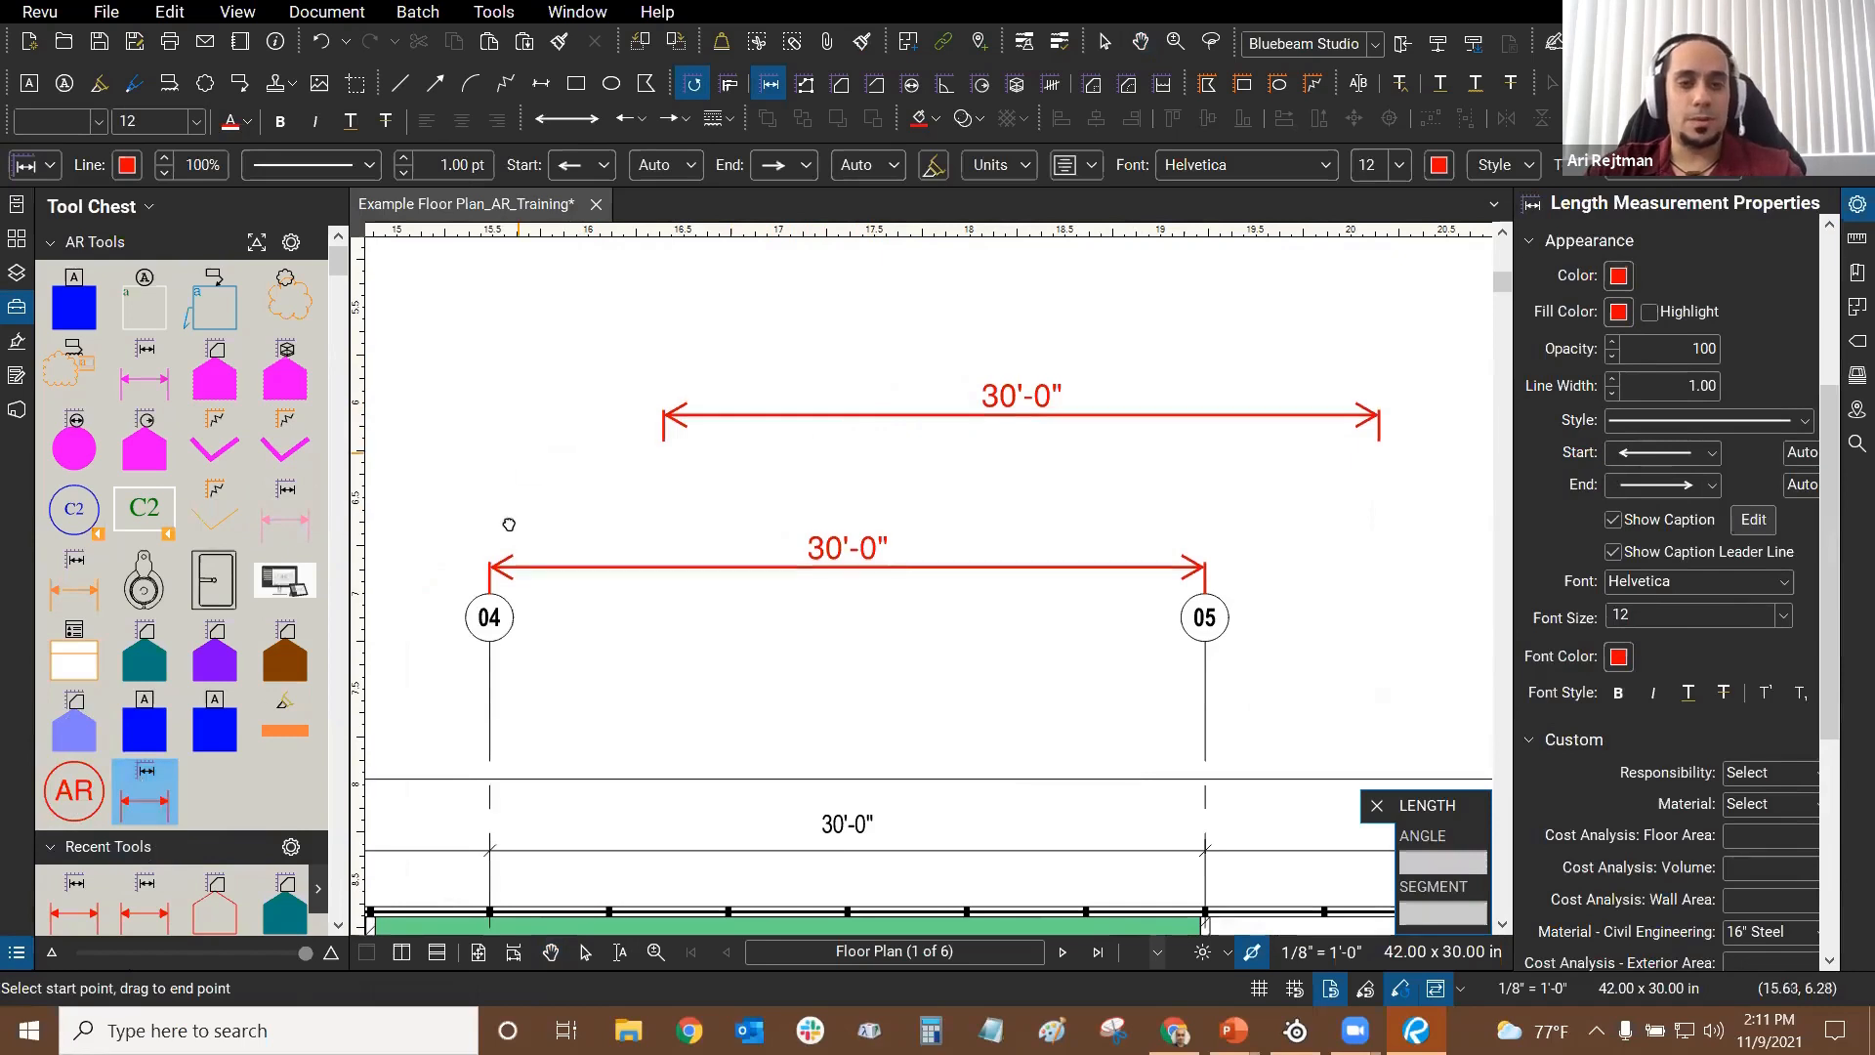
scroll(506, 542, down, 2)
click(502, 547)
click(791, 422)
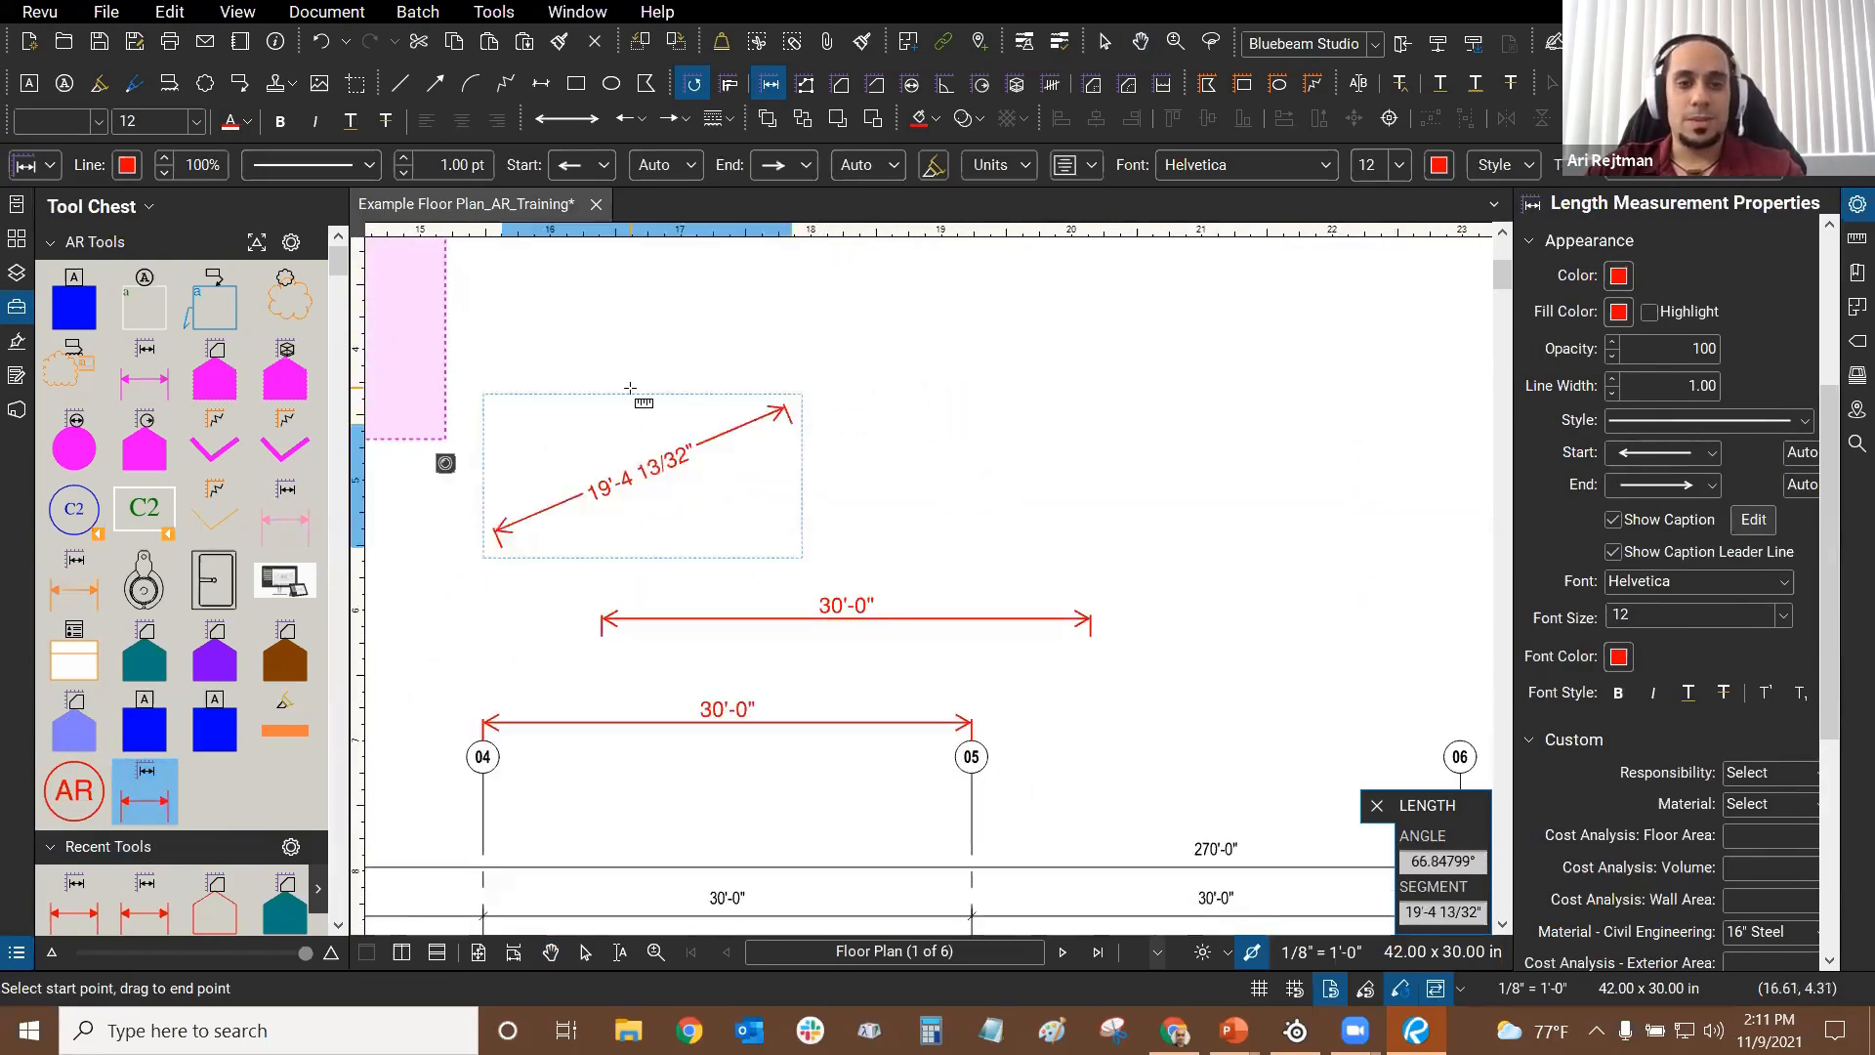
scroll(688, 406, up, 3)
key(Escape)
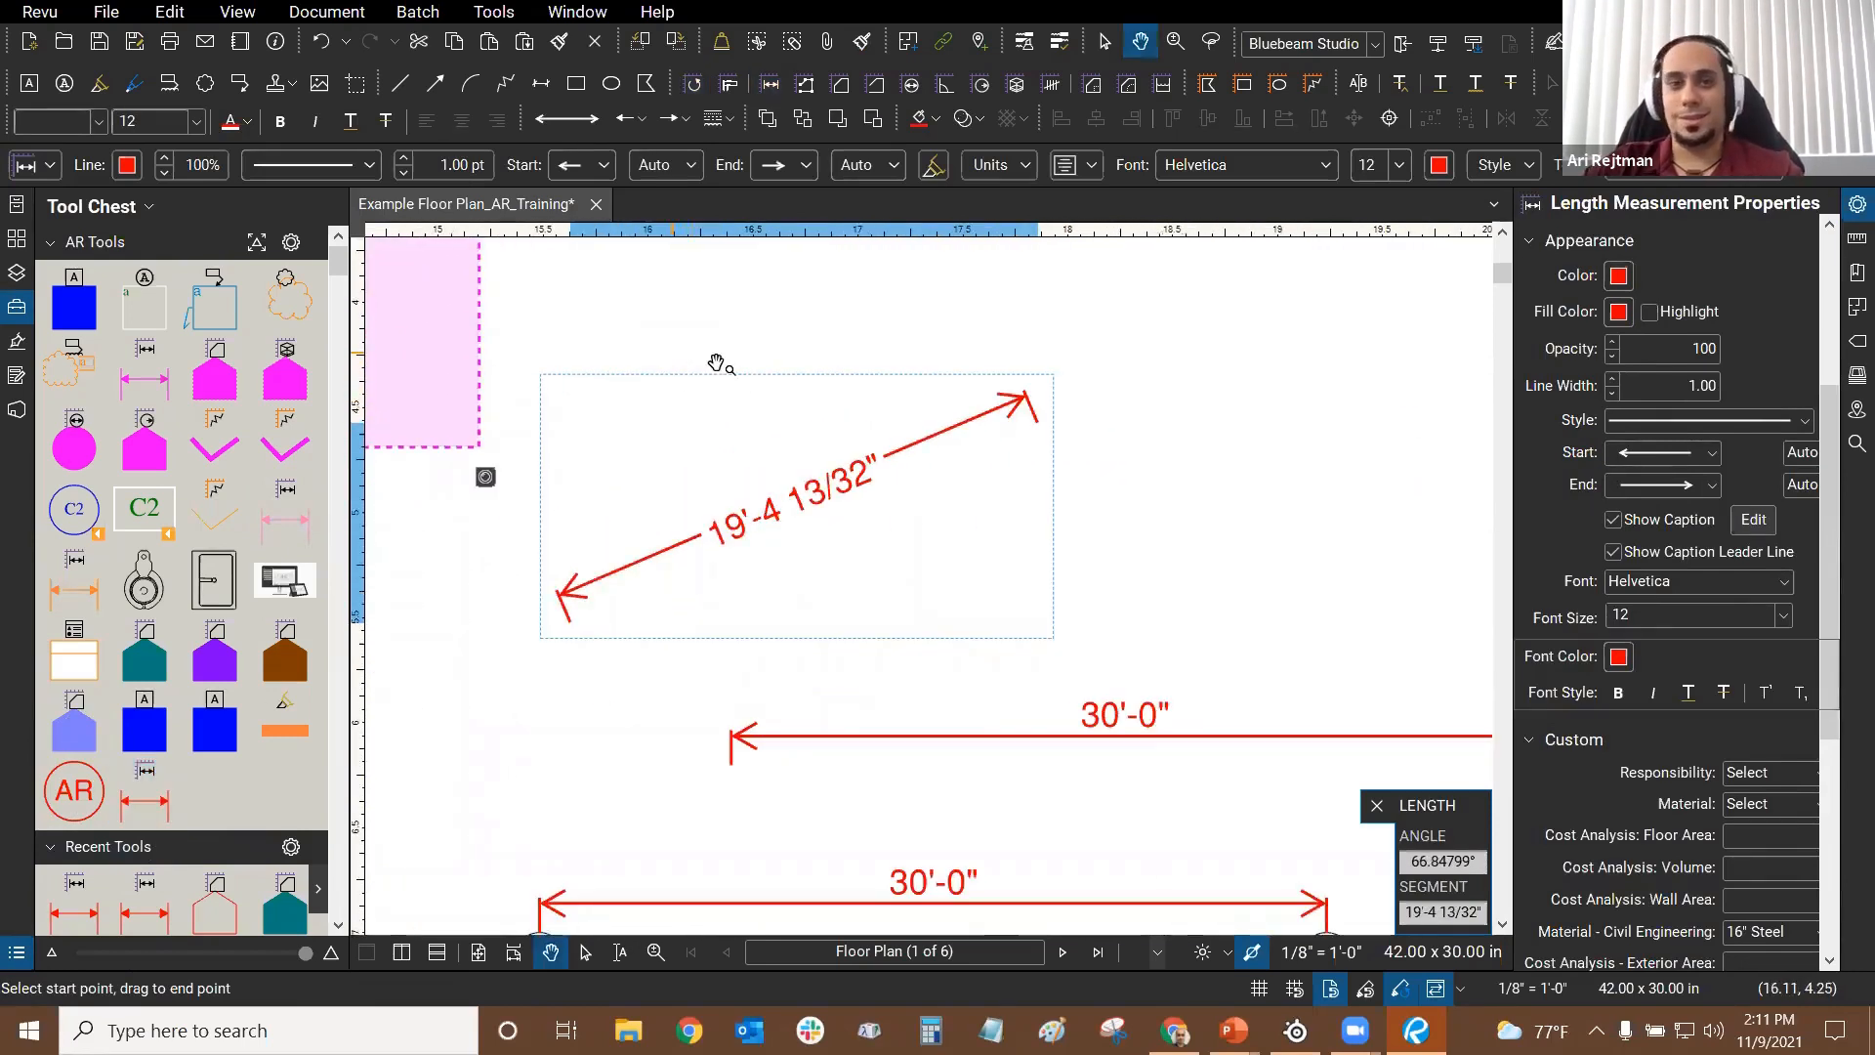
scroll(803, 537, down, 3)
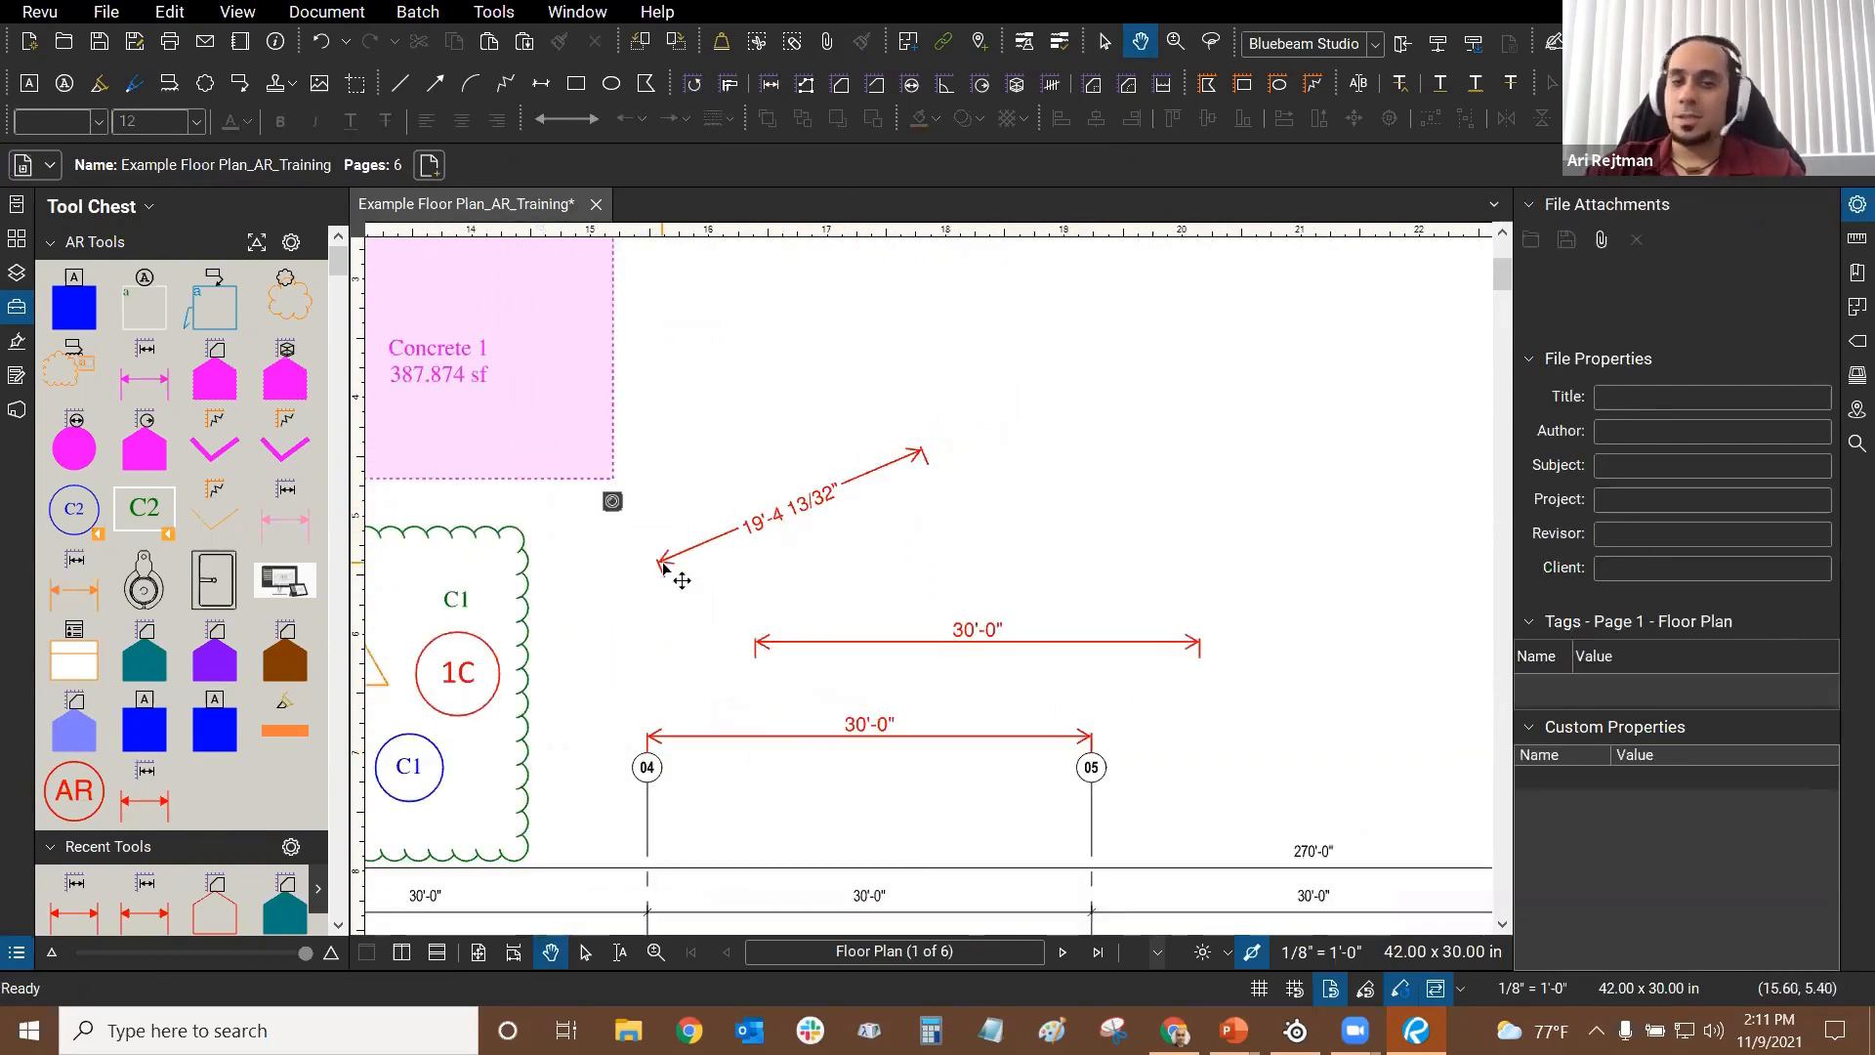
click(897, 488)
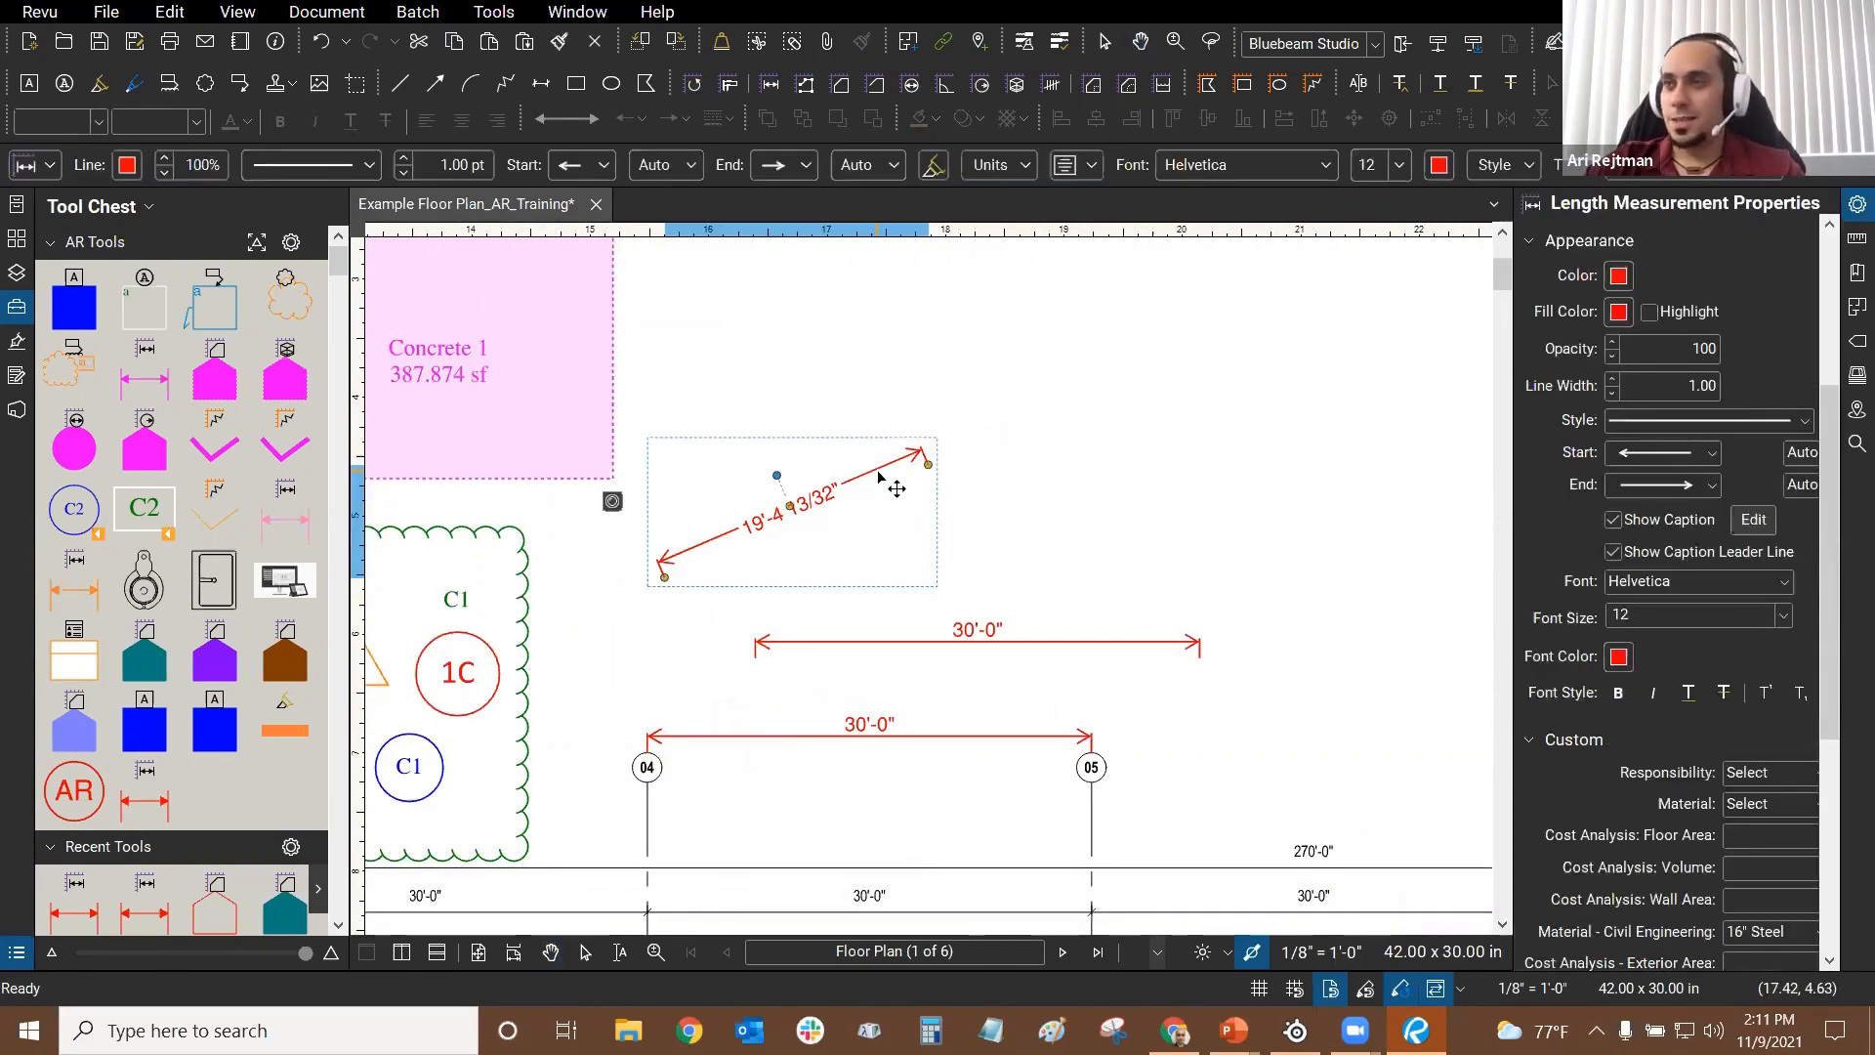
Step: Delete the slanted length measurement and the two horizontal ones above grids 04 and 05
key(Delete)
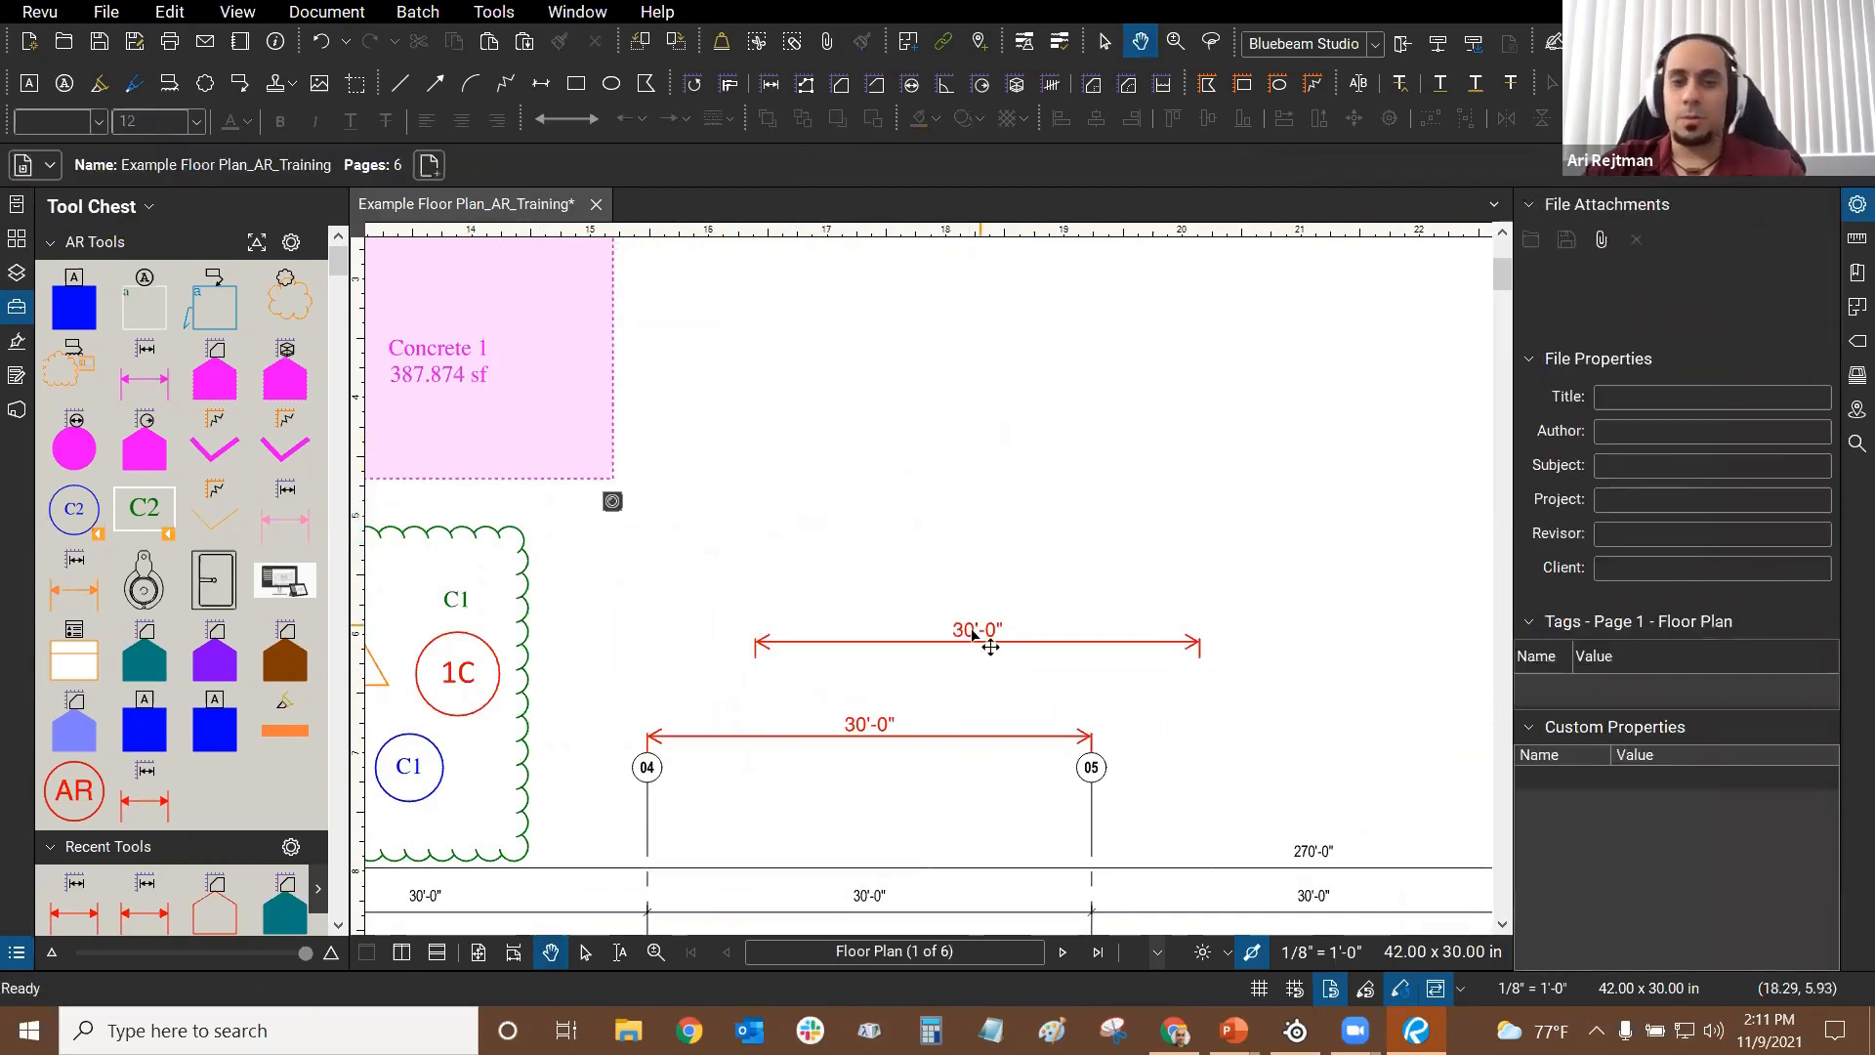
click(987, 636)
key(Delete)
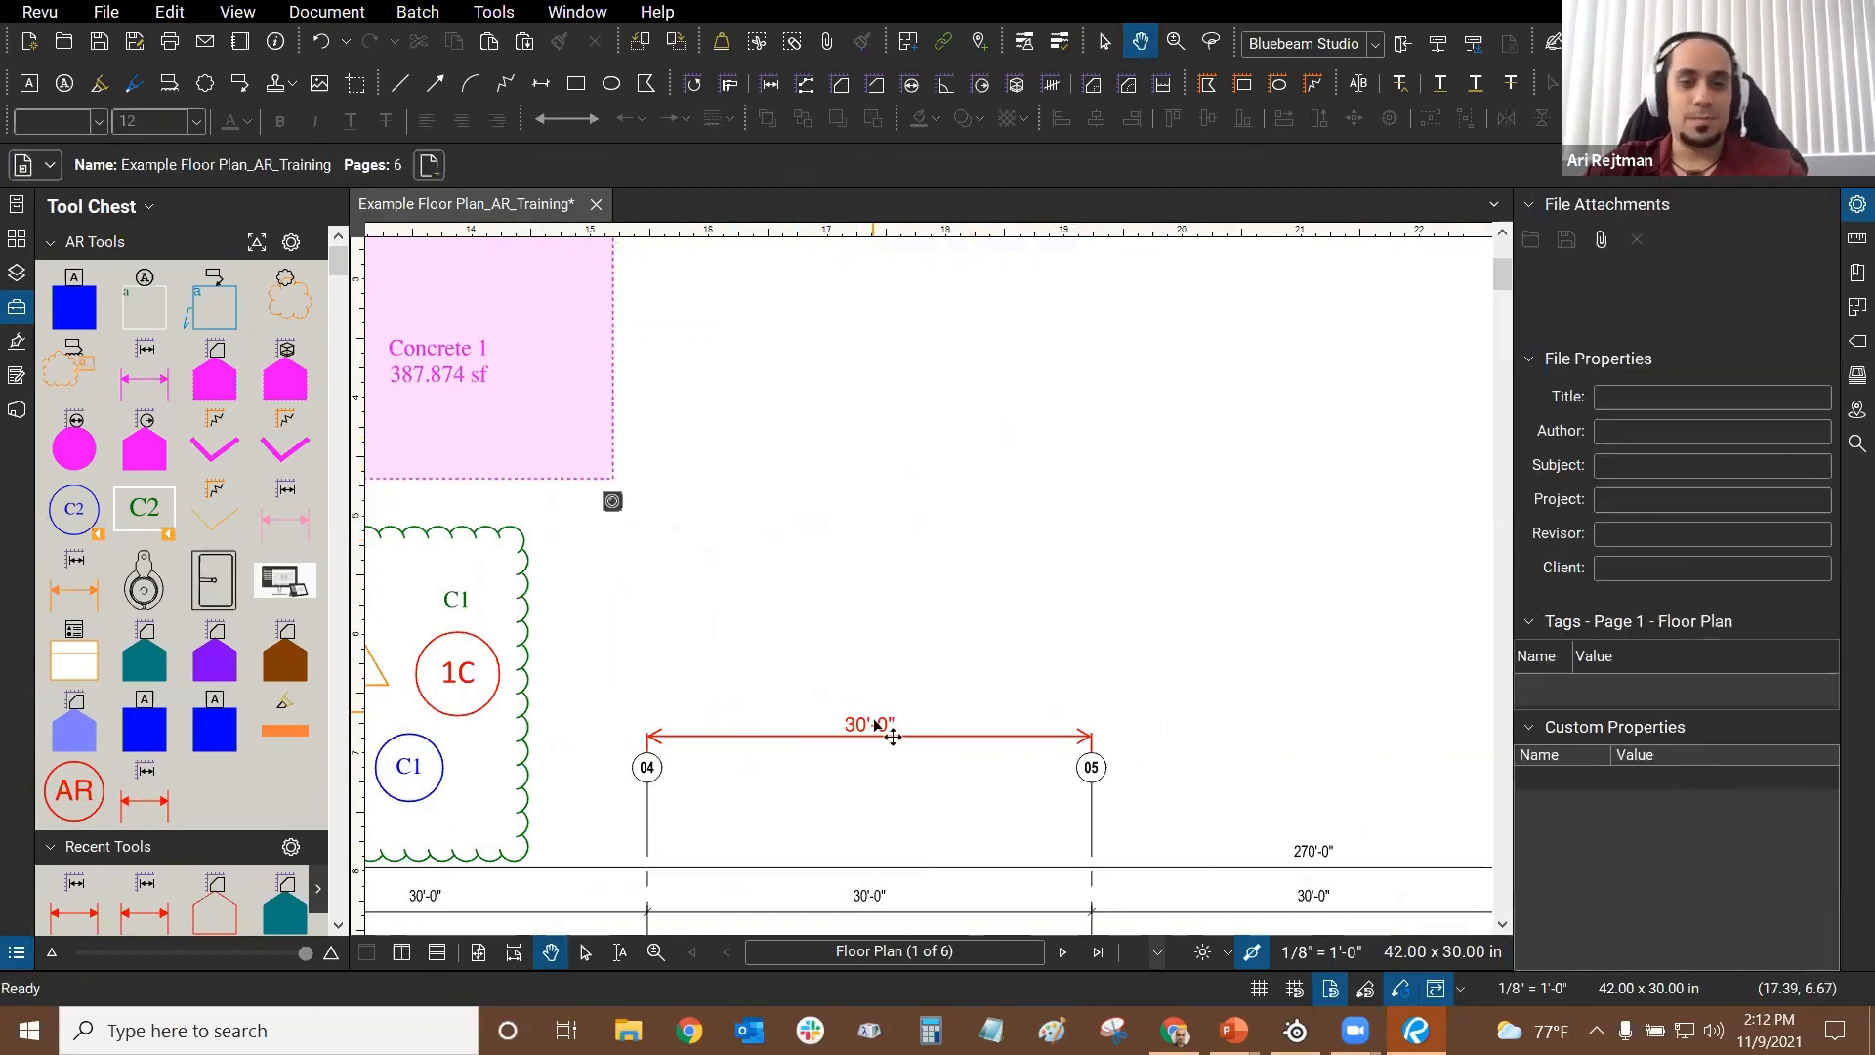
click(874, 728)
key(Delete)
click(872, 540)
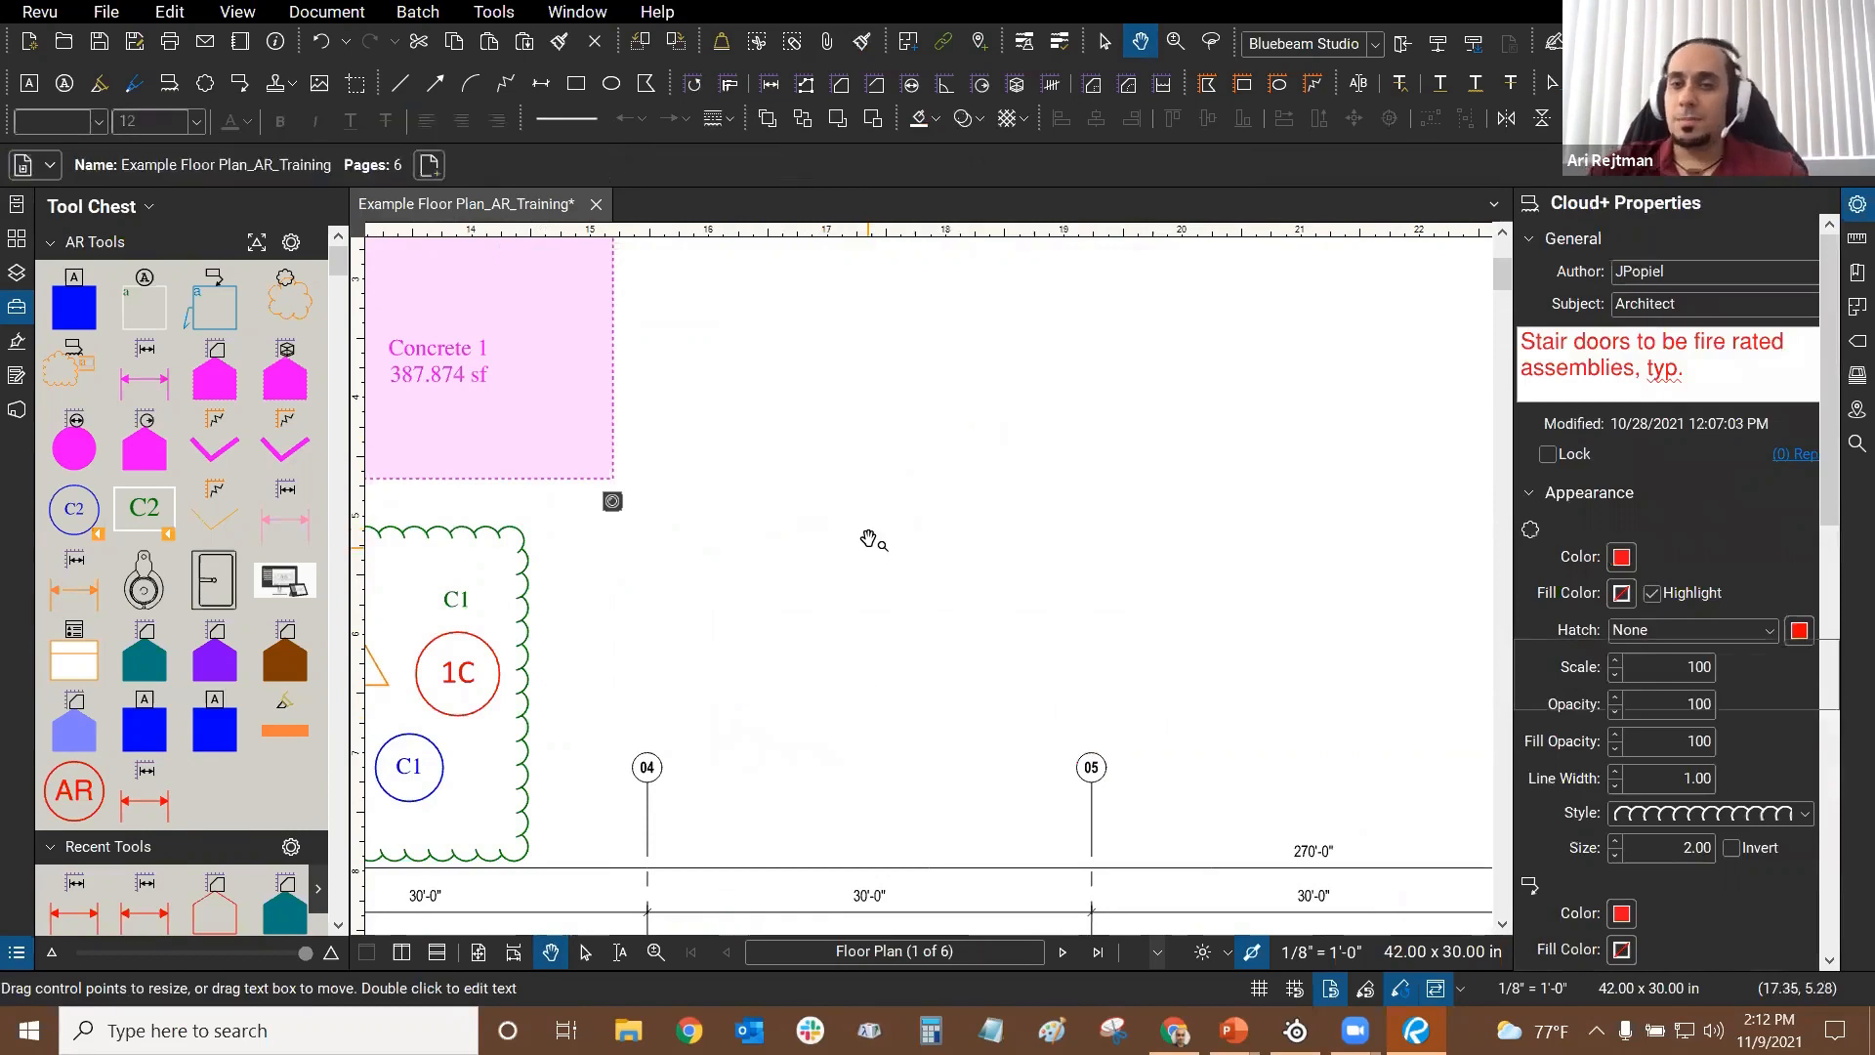
Step: Draw an irregular six-point area measurement of about 963 sf above grids 04 to 06 with the Area tool
click(839, 84)
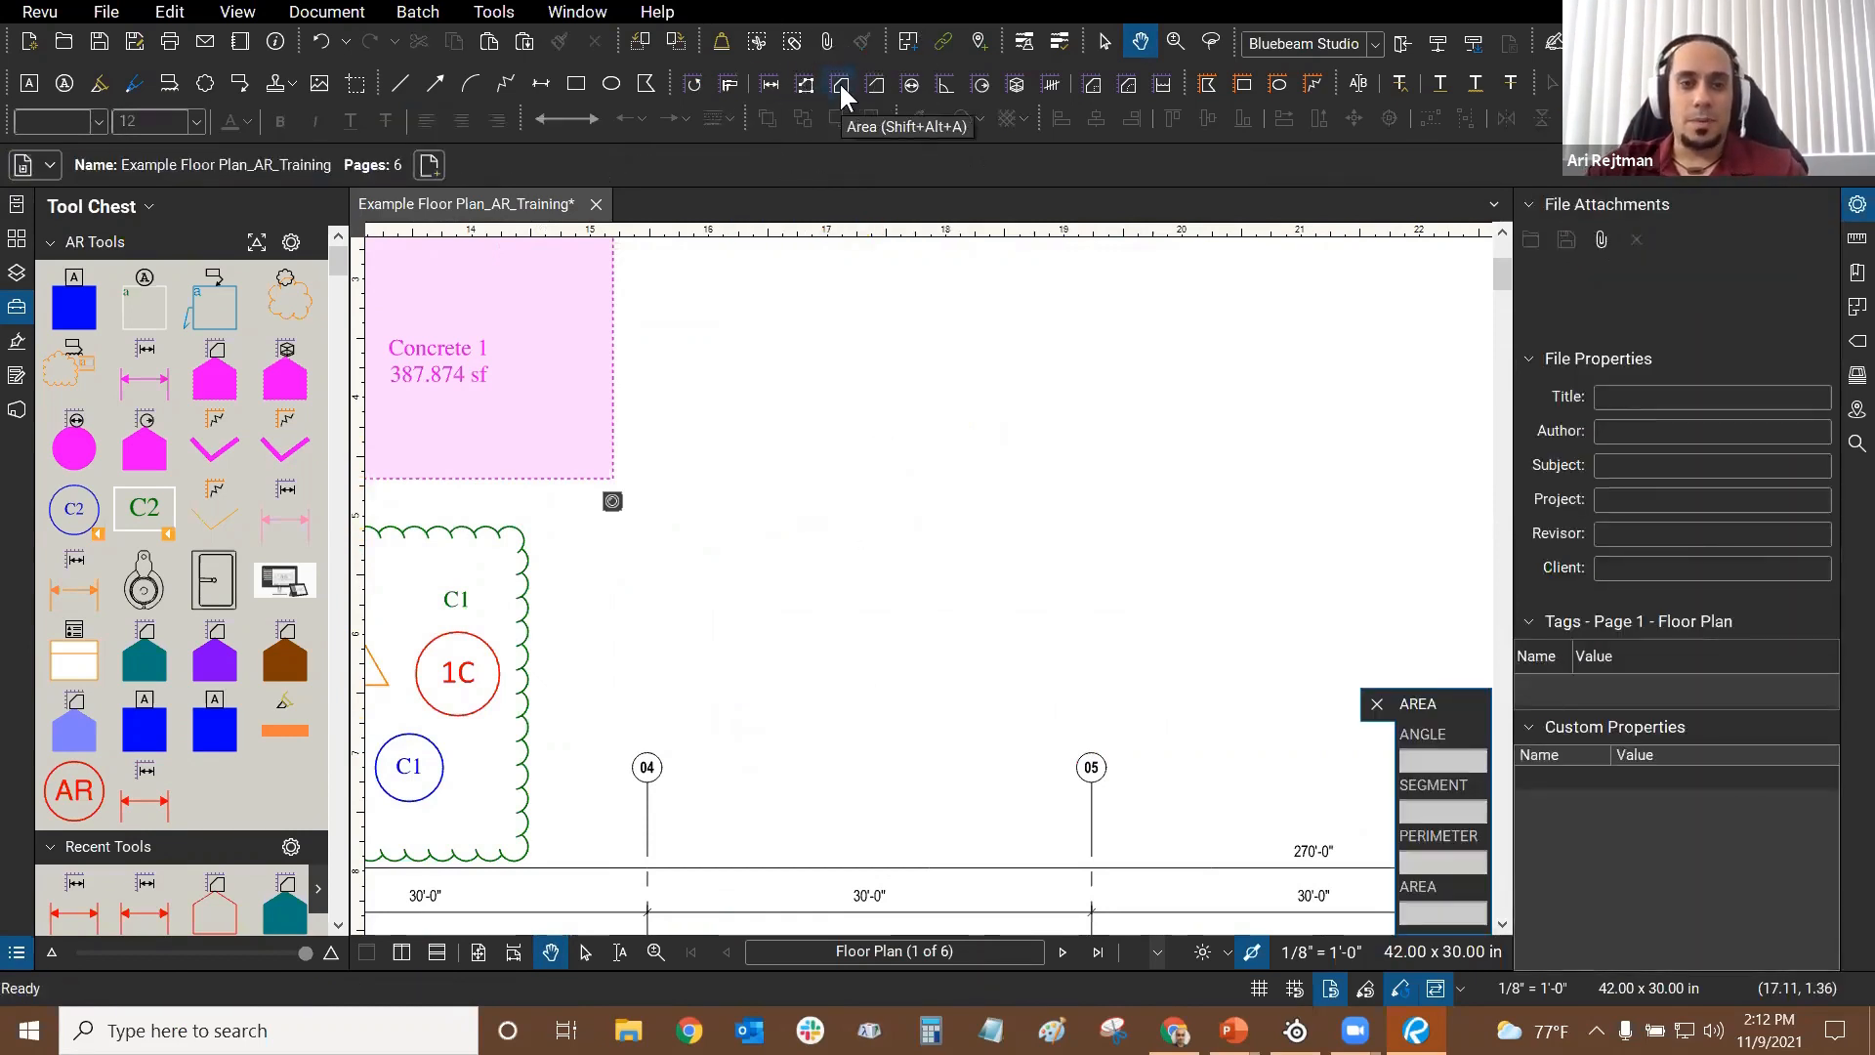
scroll(833, 381, down, 3)
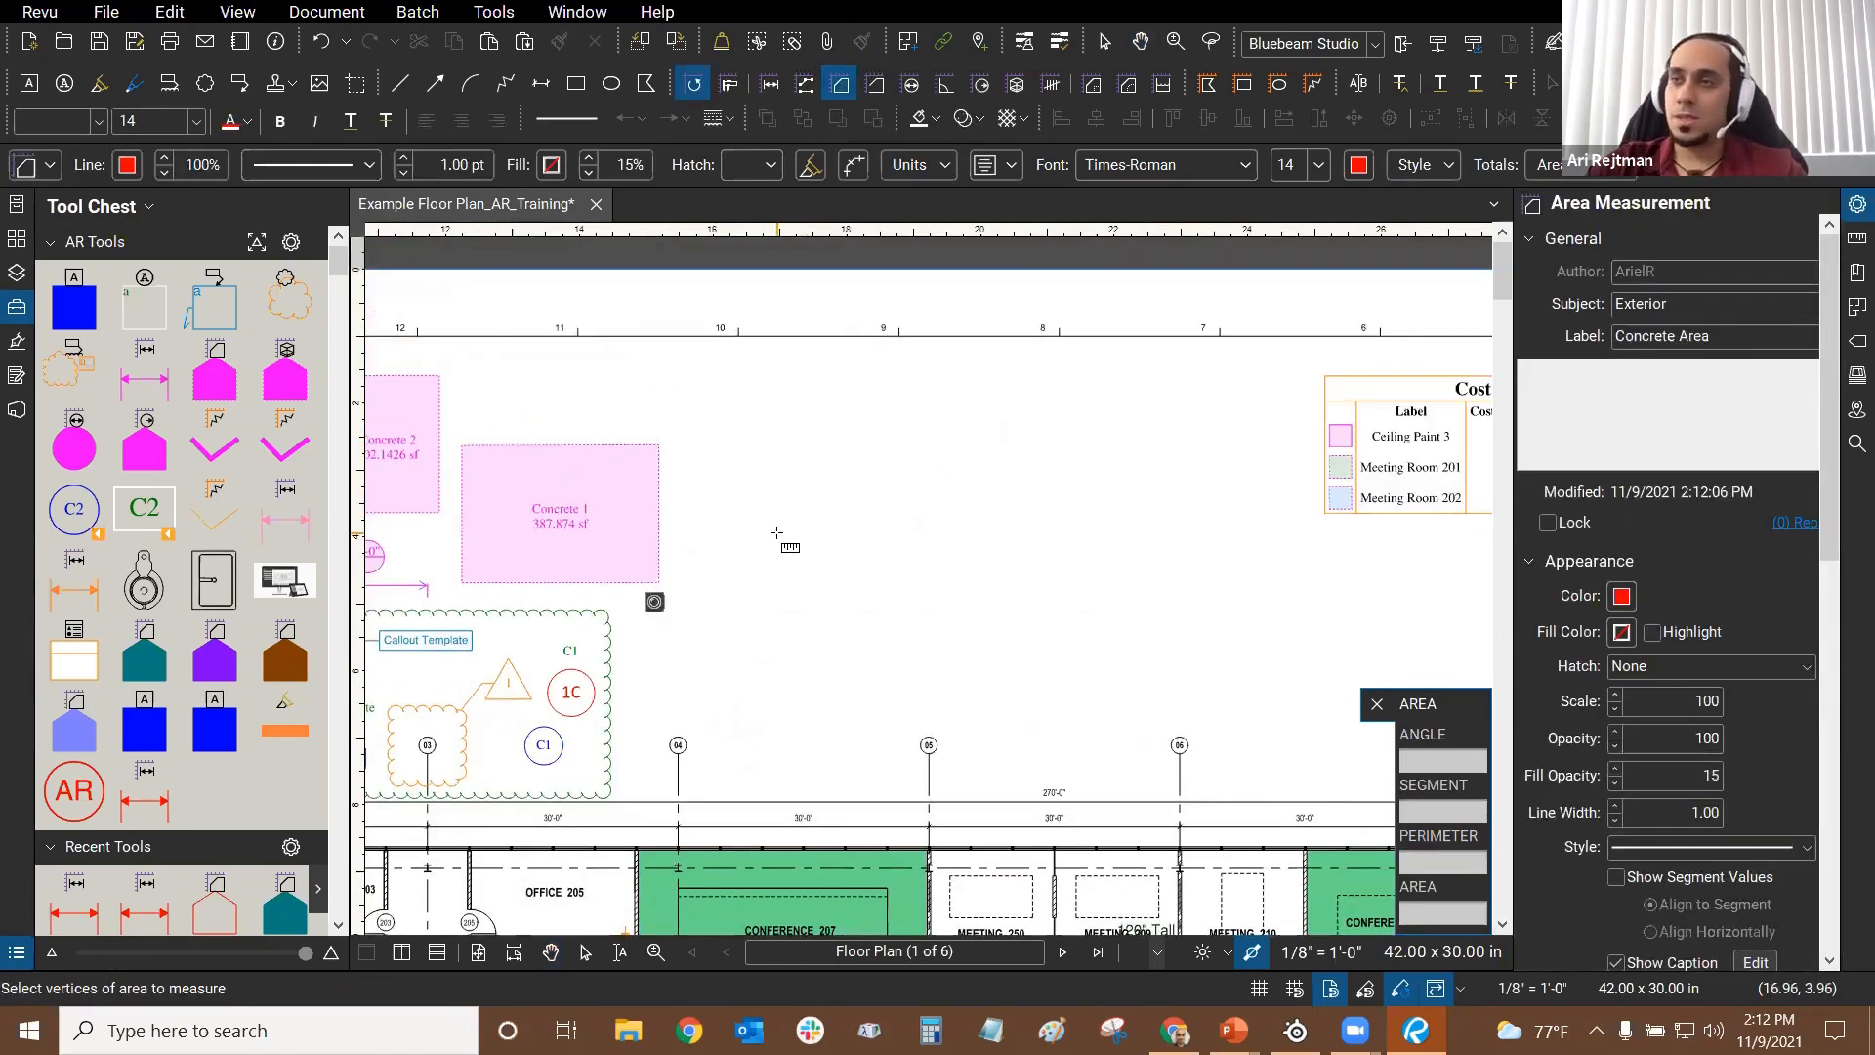
click(776, 533)
click(712, 389)
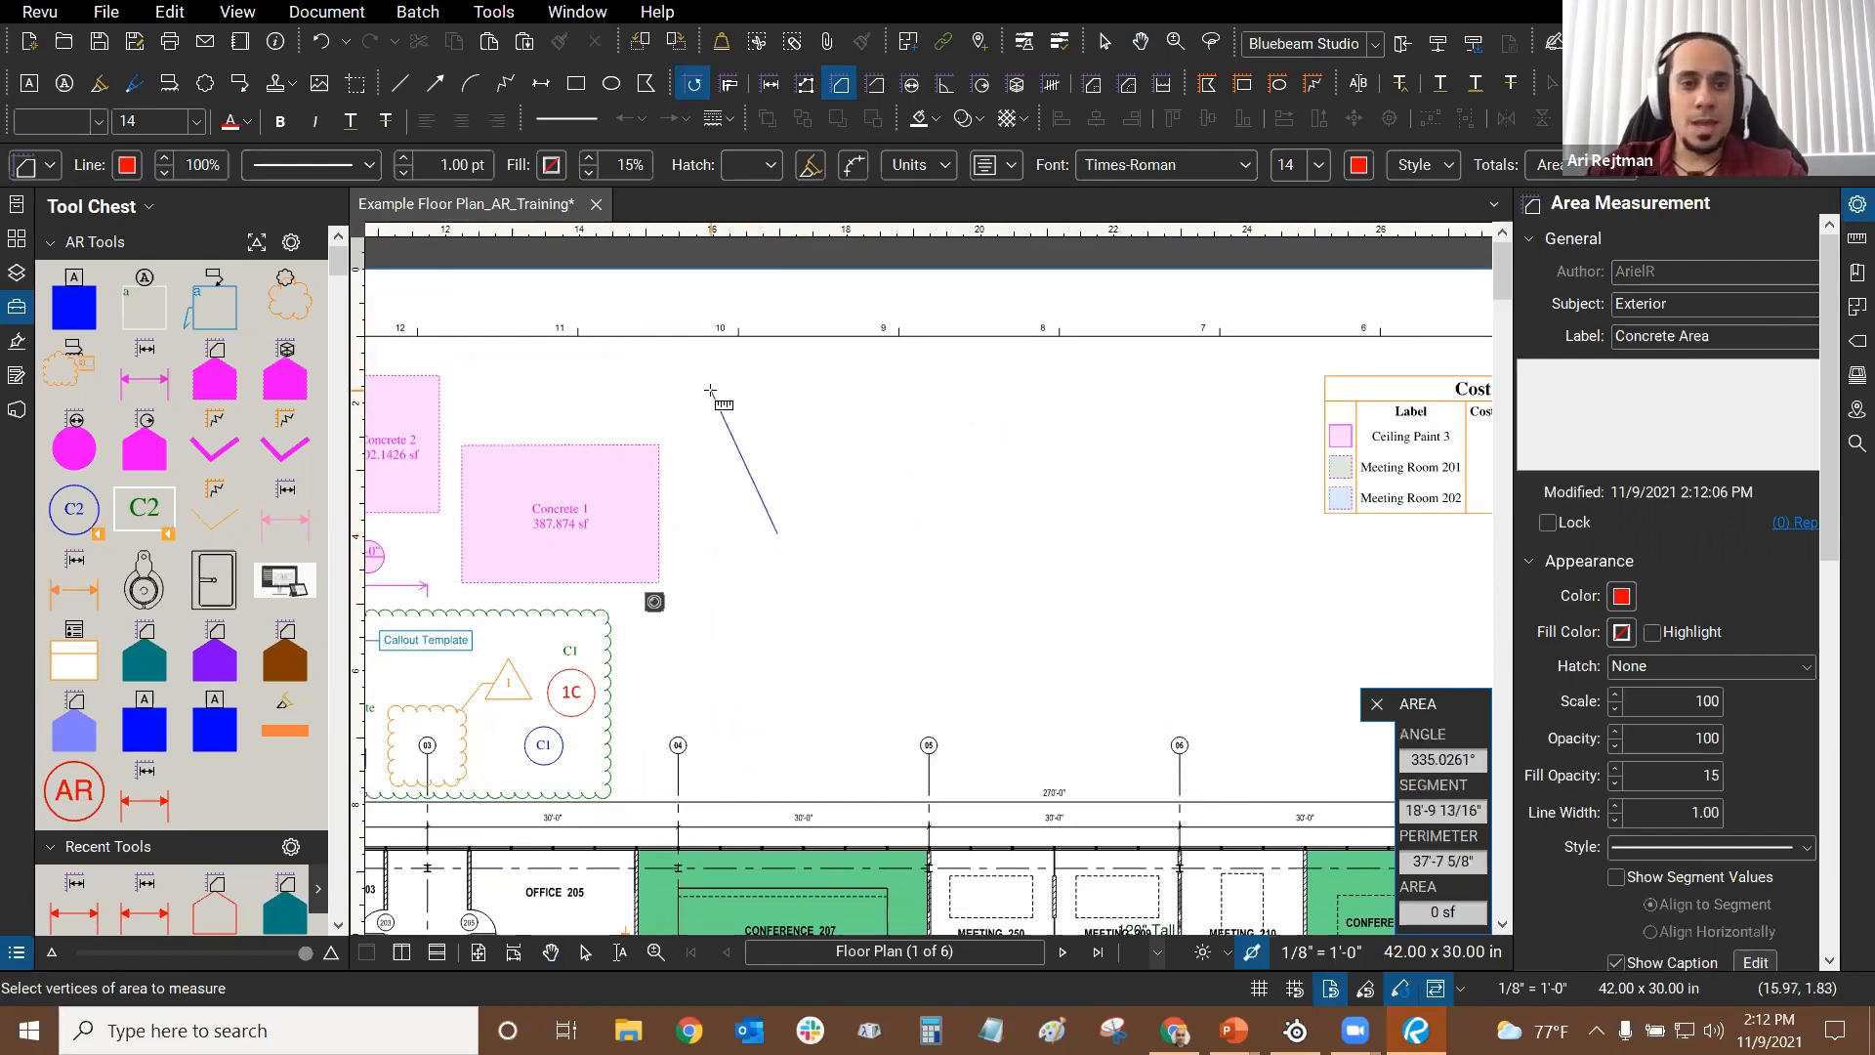
click(918, 354)
click(1197, 475)
click(1038, 661)
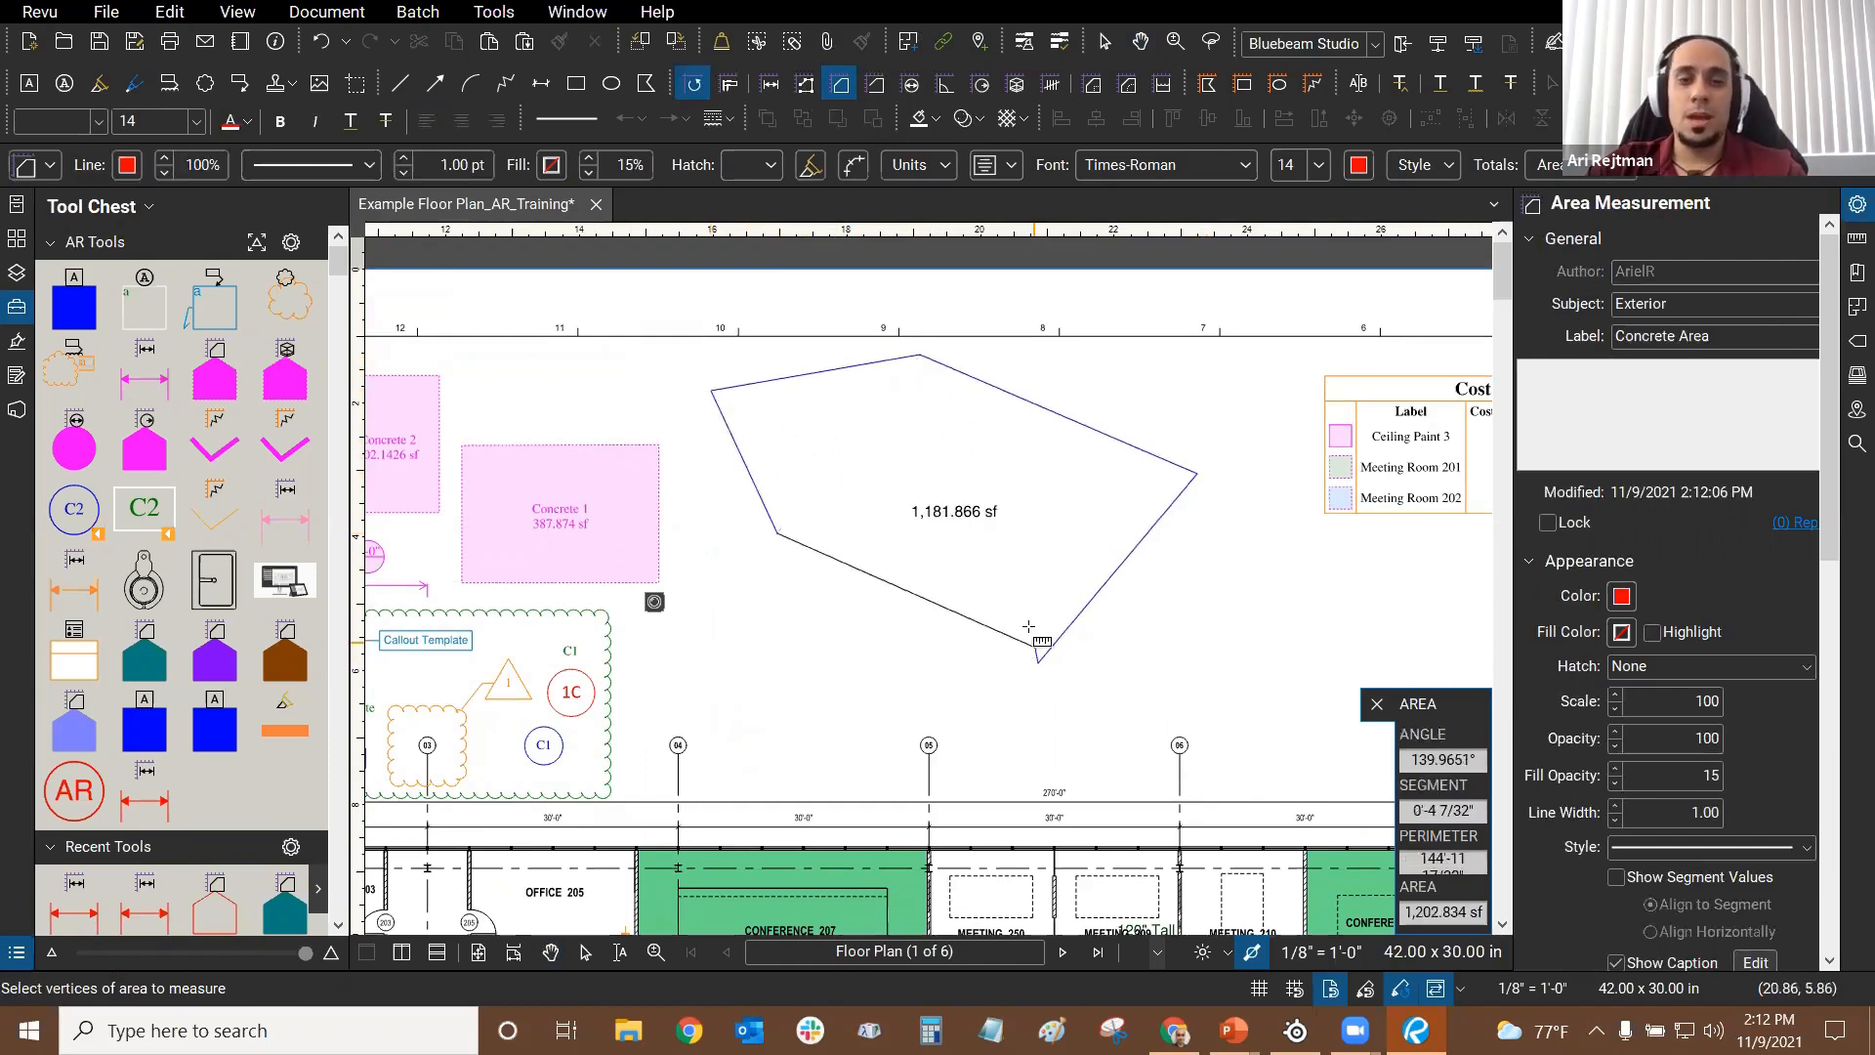
click(954, 490)
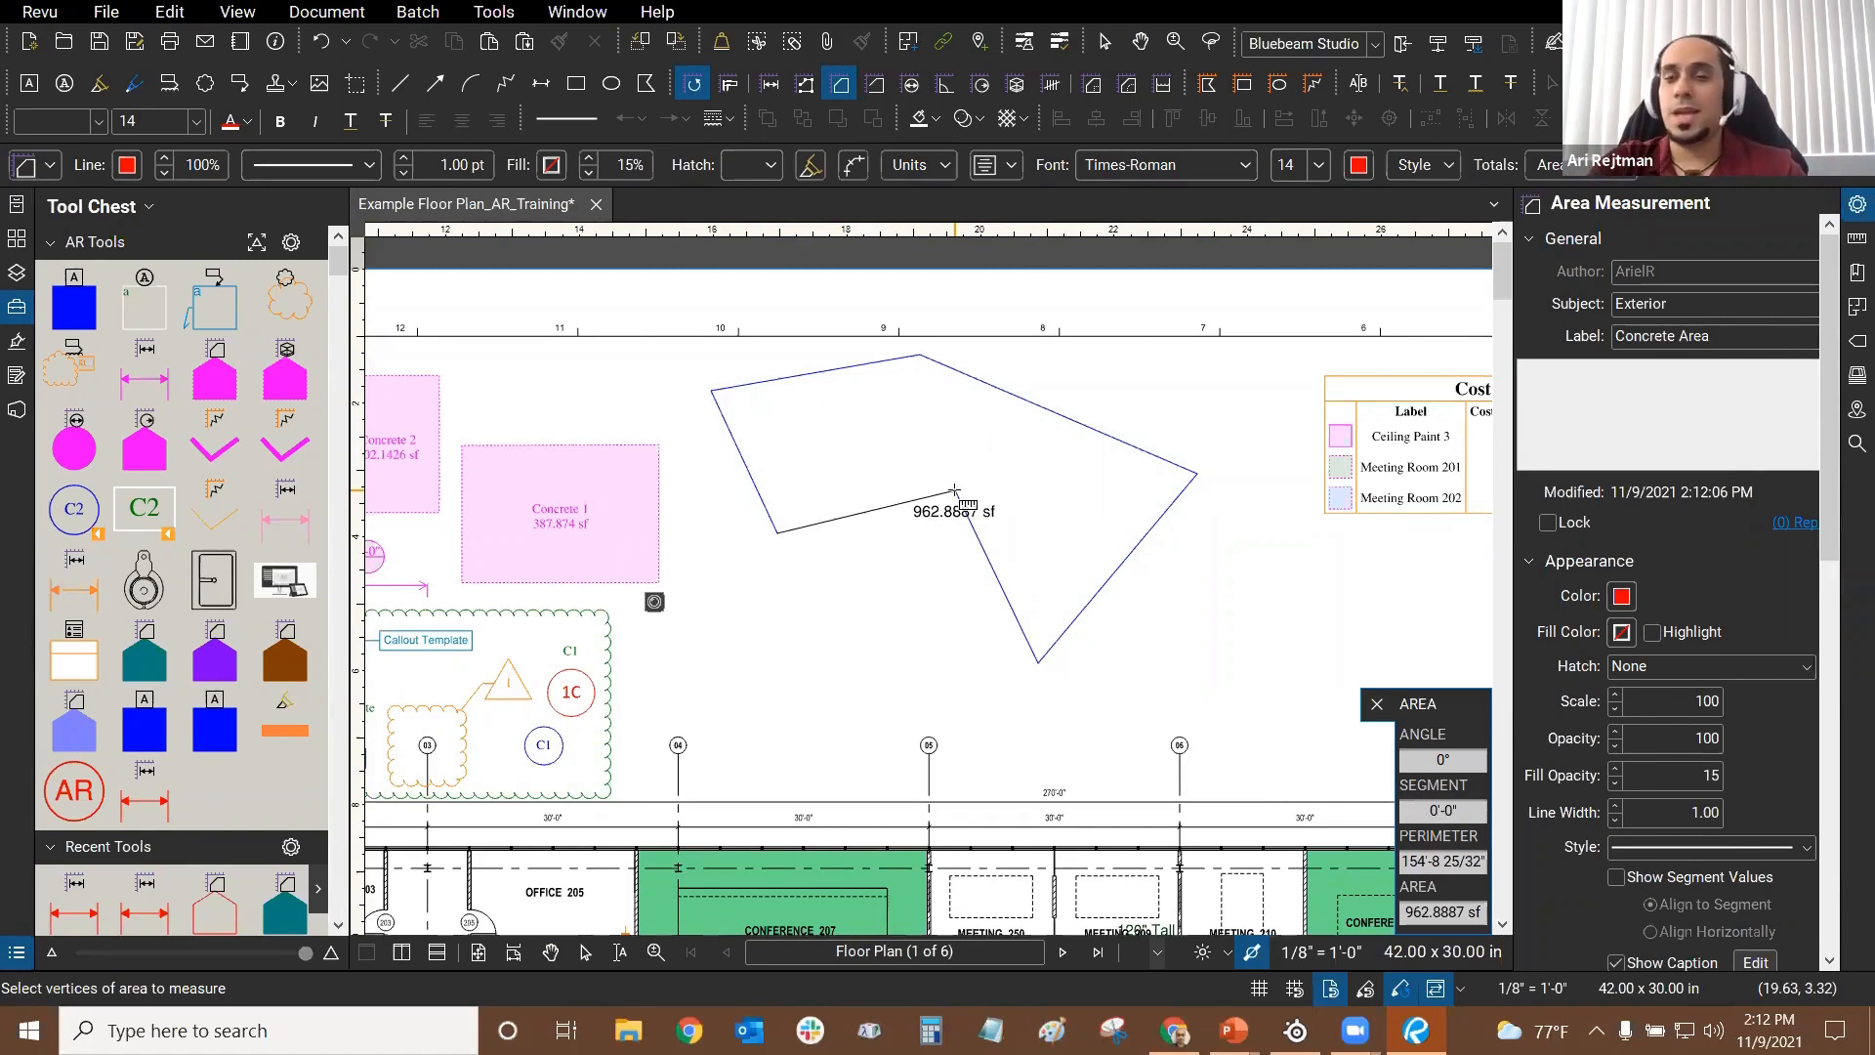
double_click(954, 490)
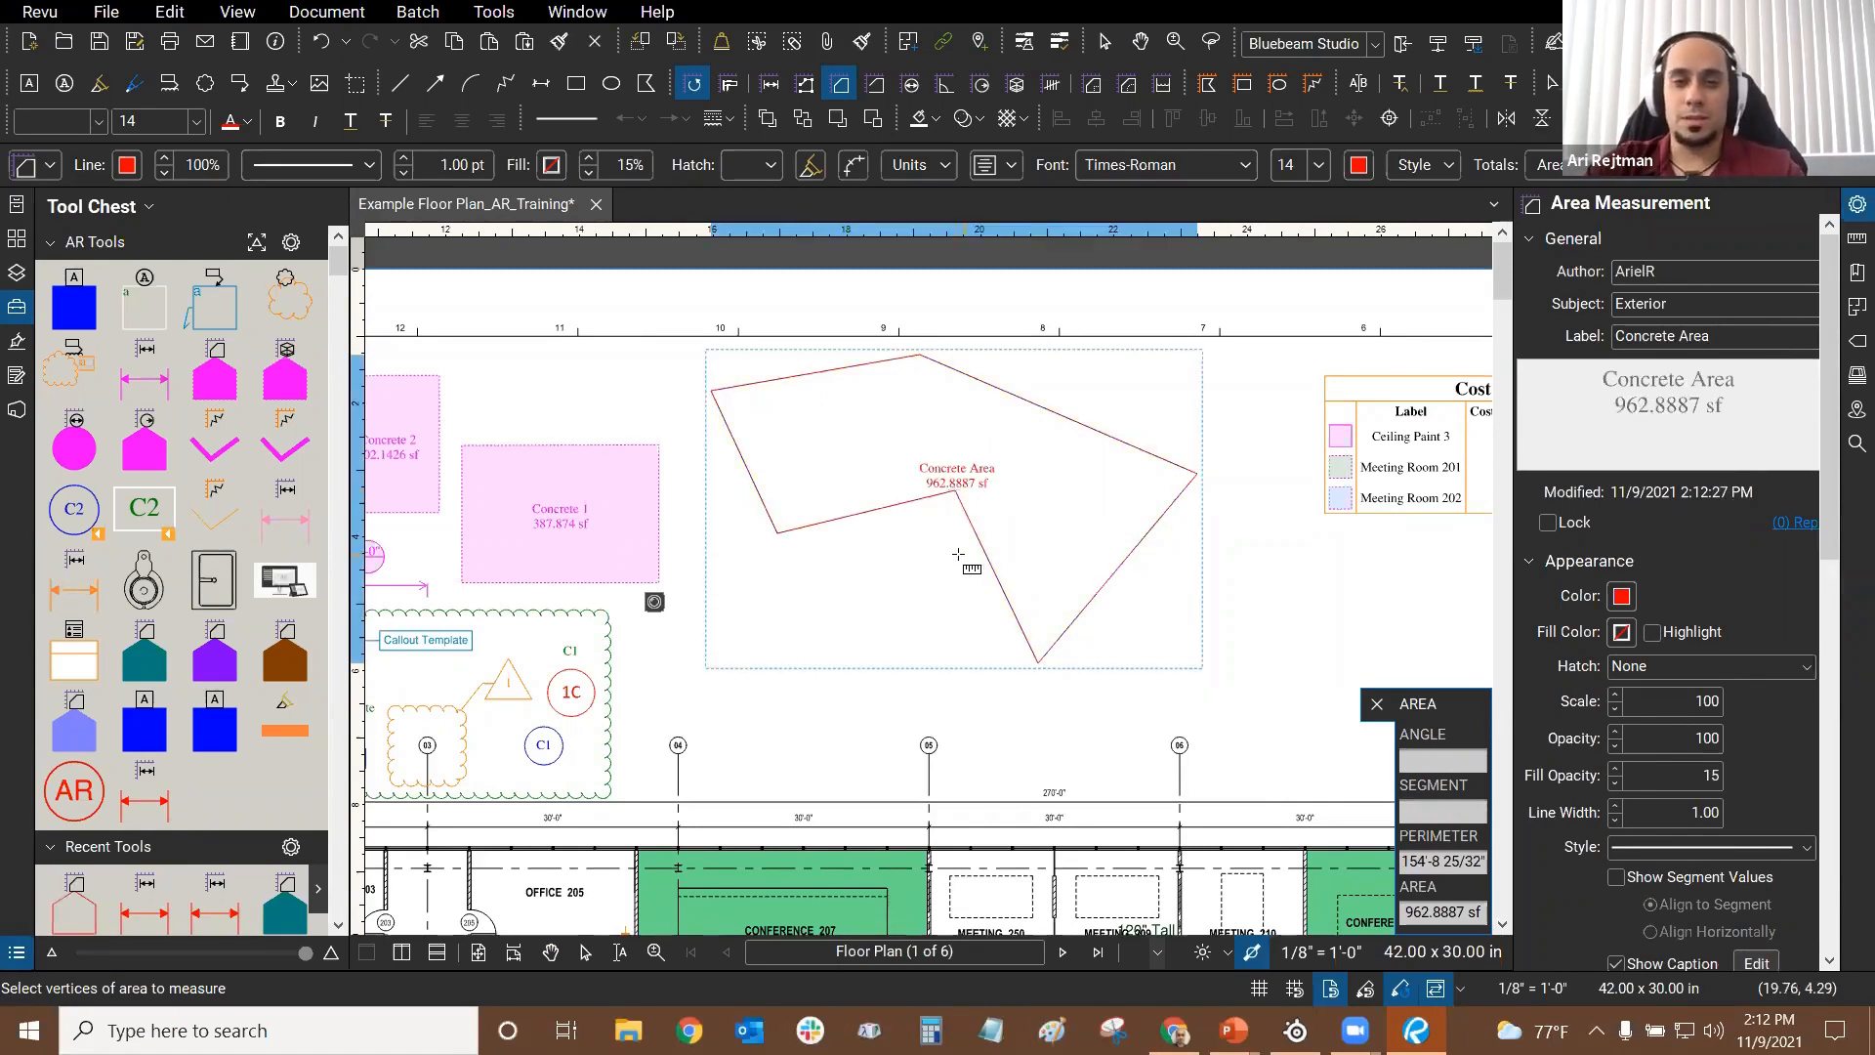
scroll(961, 544, up, 1)
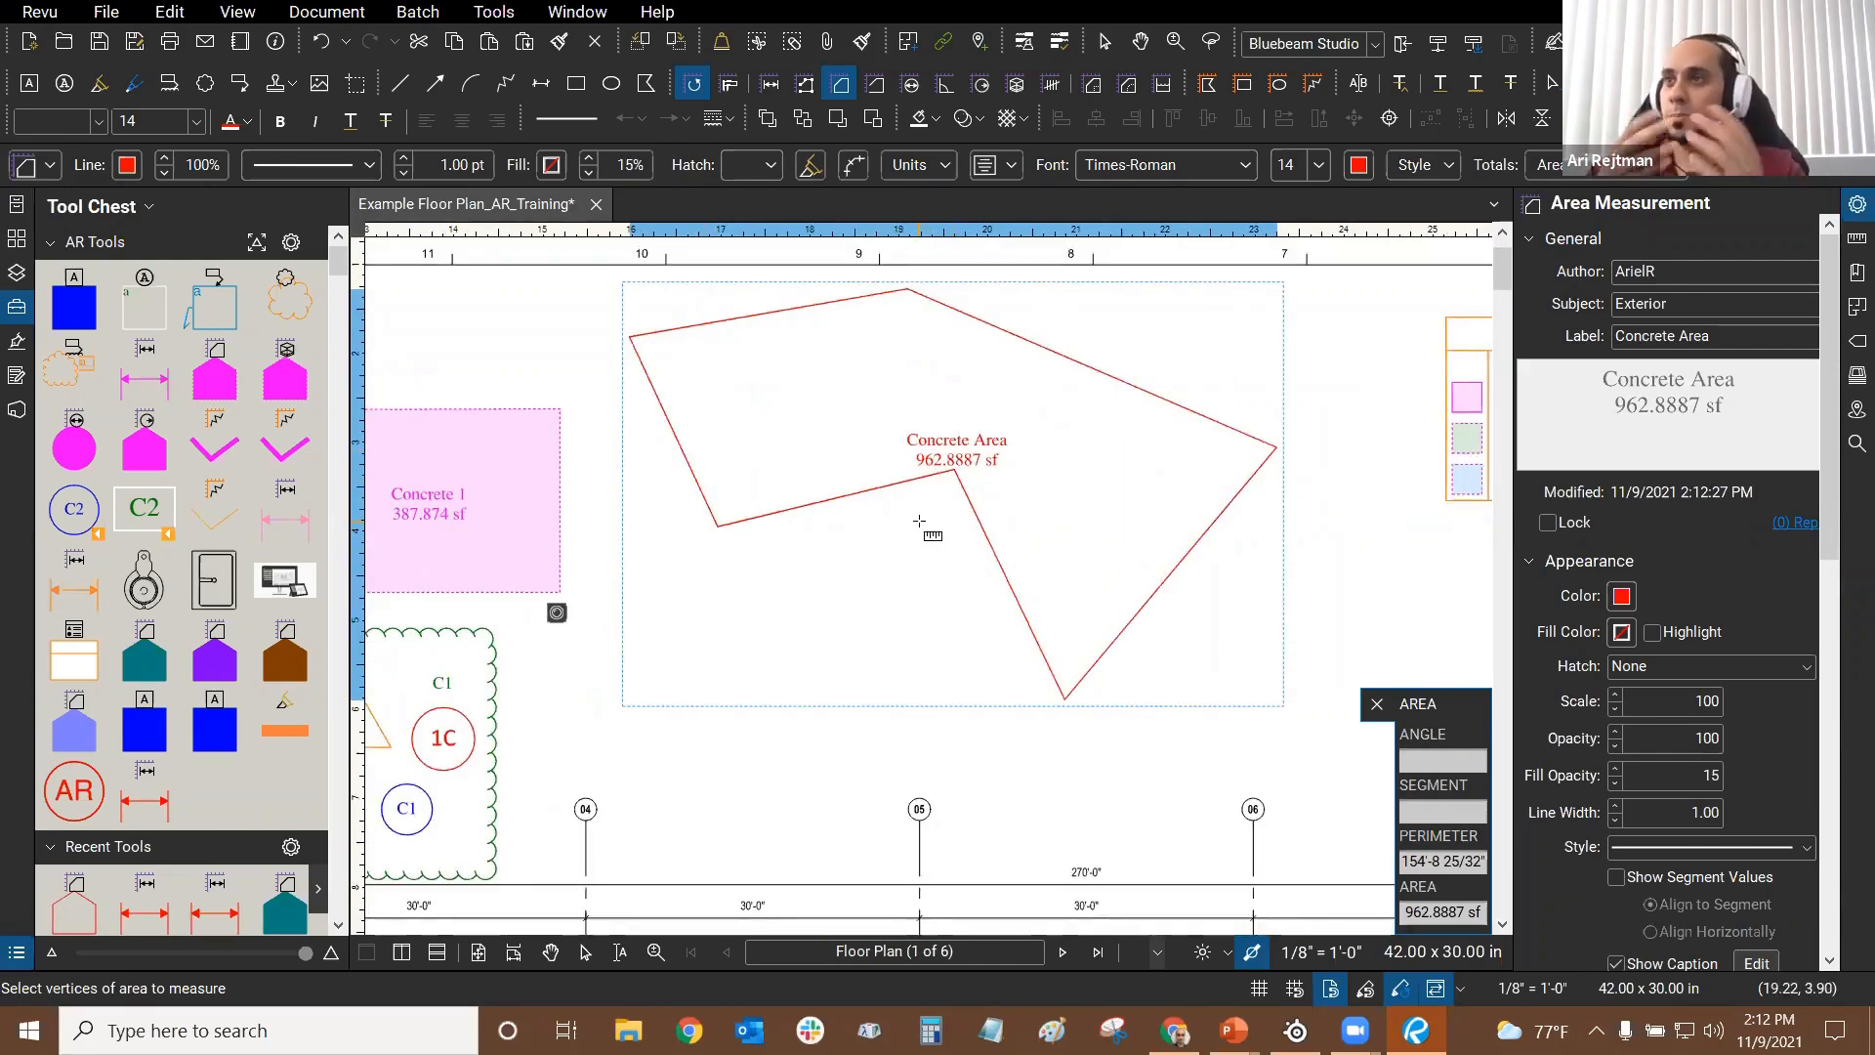
scroll(945, 564, down, 1)
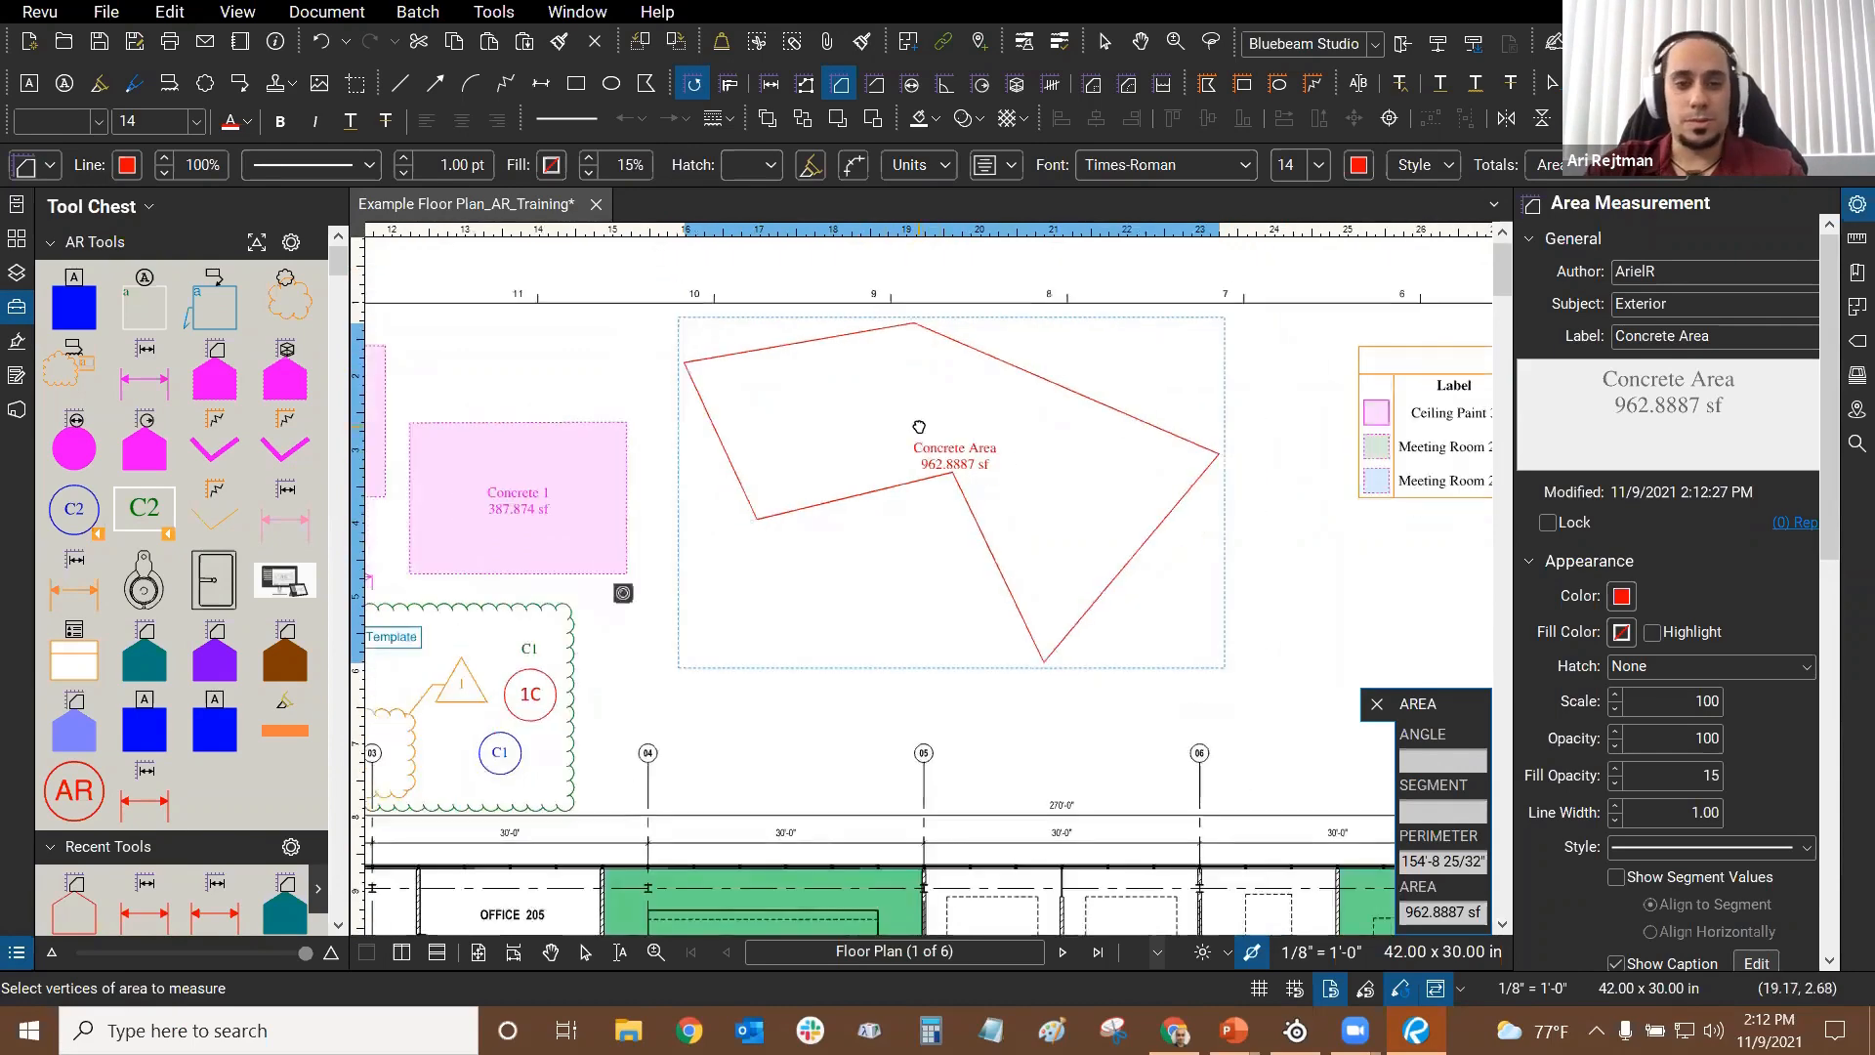
scroll(944, 564, up, 1)
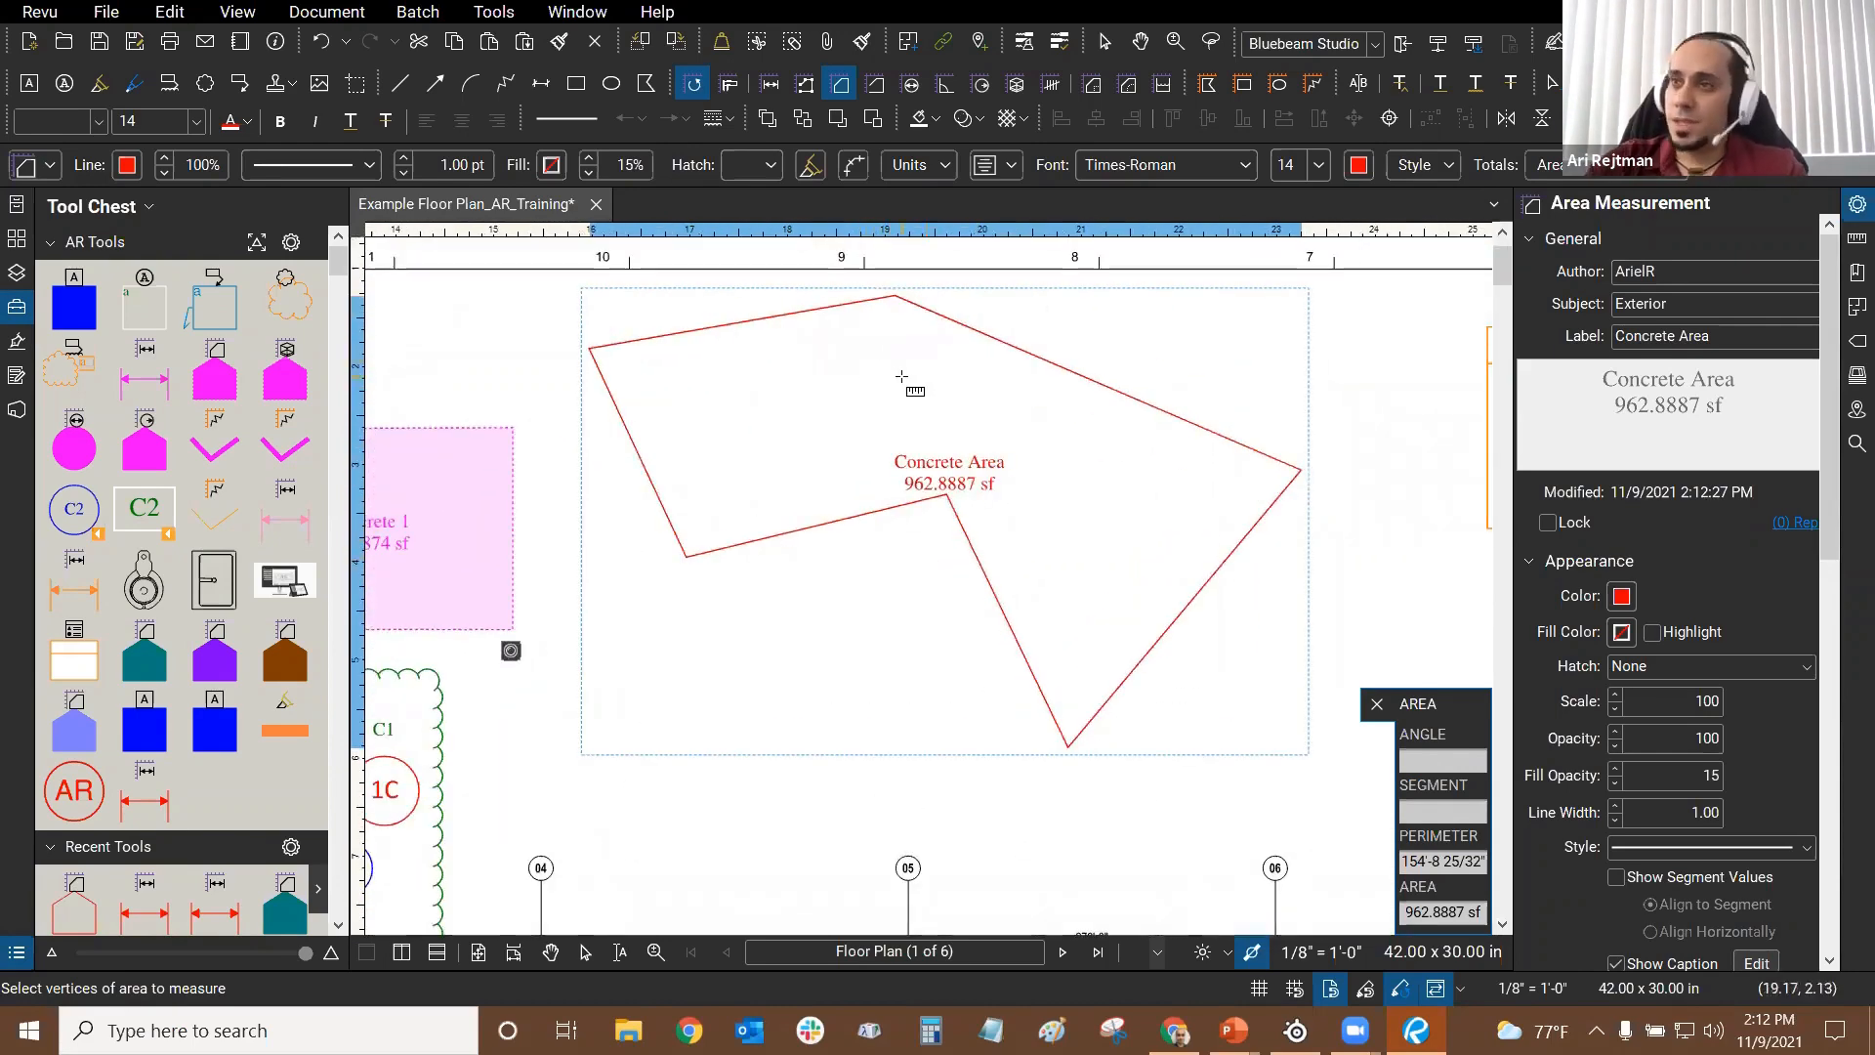
key(Escape)
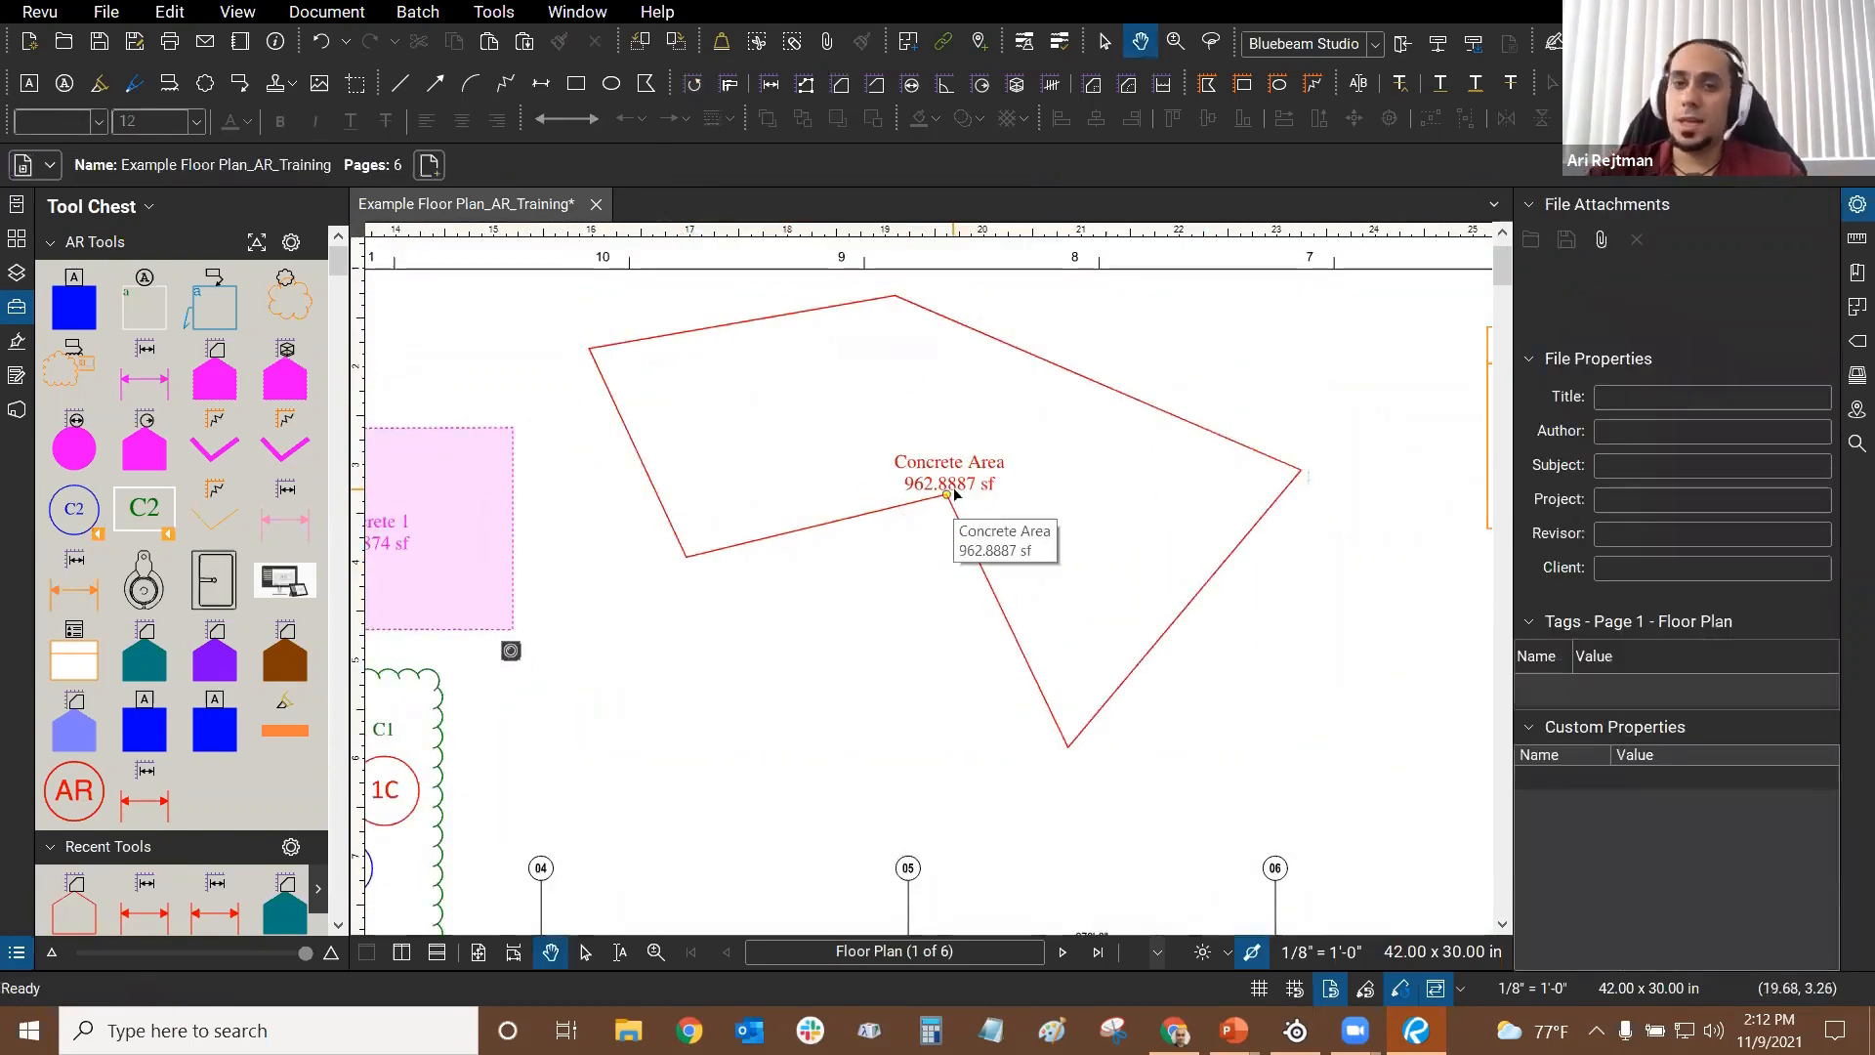
Step: Select the irregular Concrete Area measurement and delete it
click(946, 491)
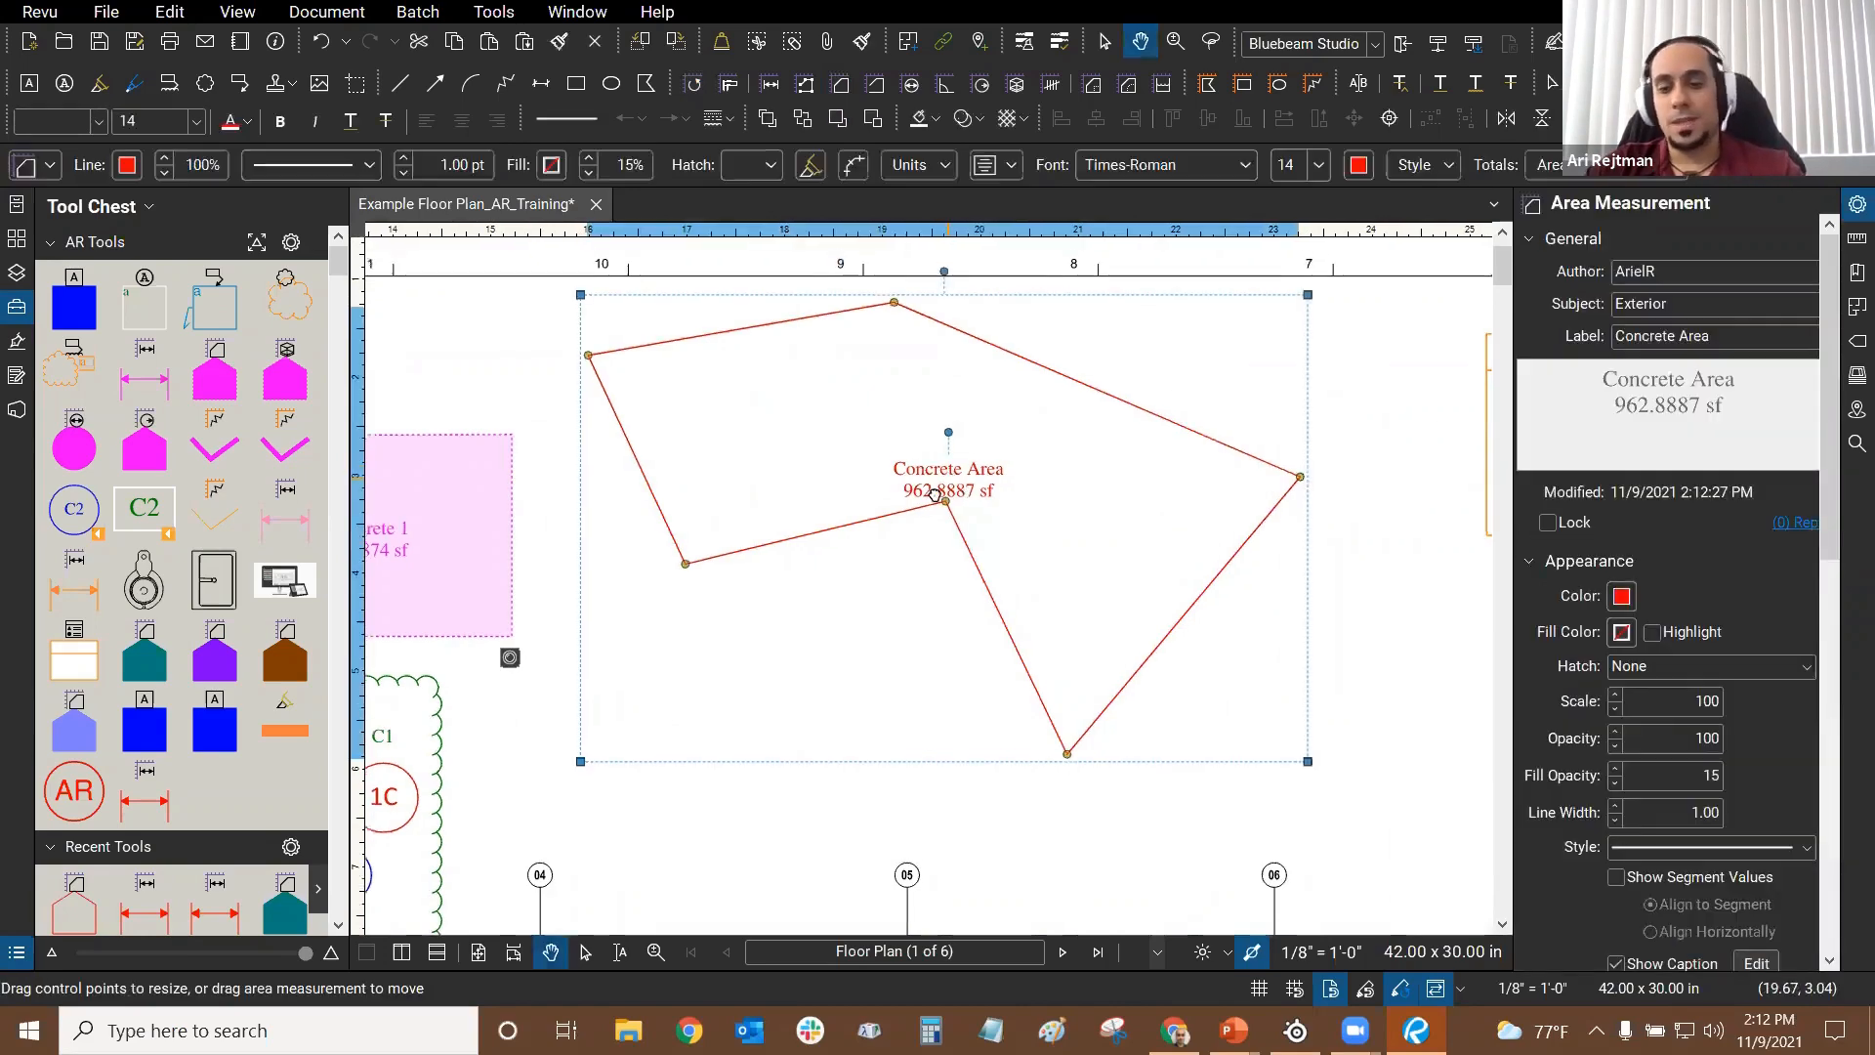
scroll(934, 484, down, 1)
scroll(891, 365, up, 1)
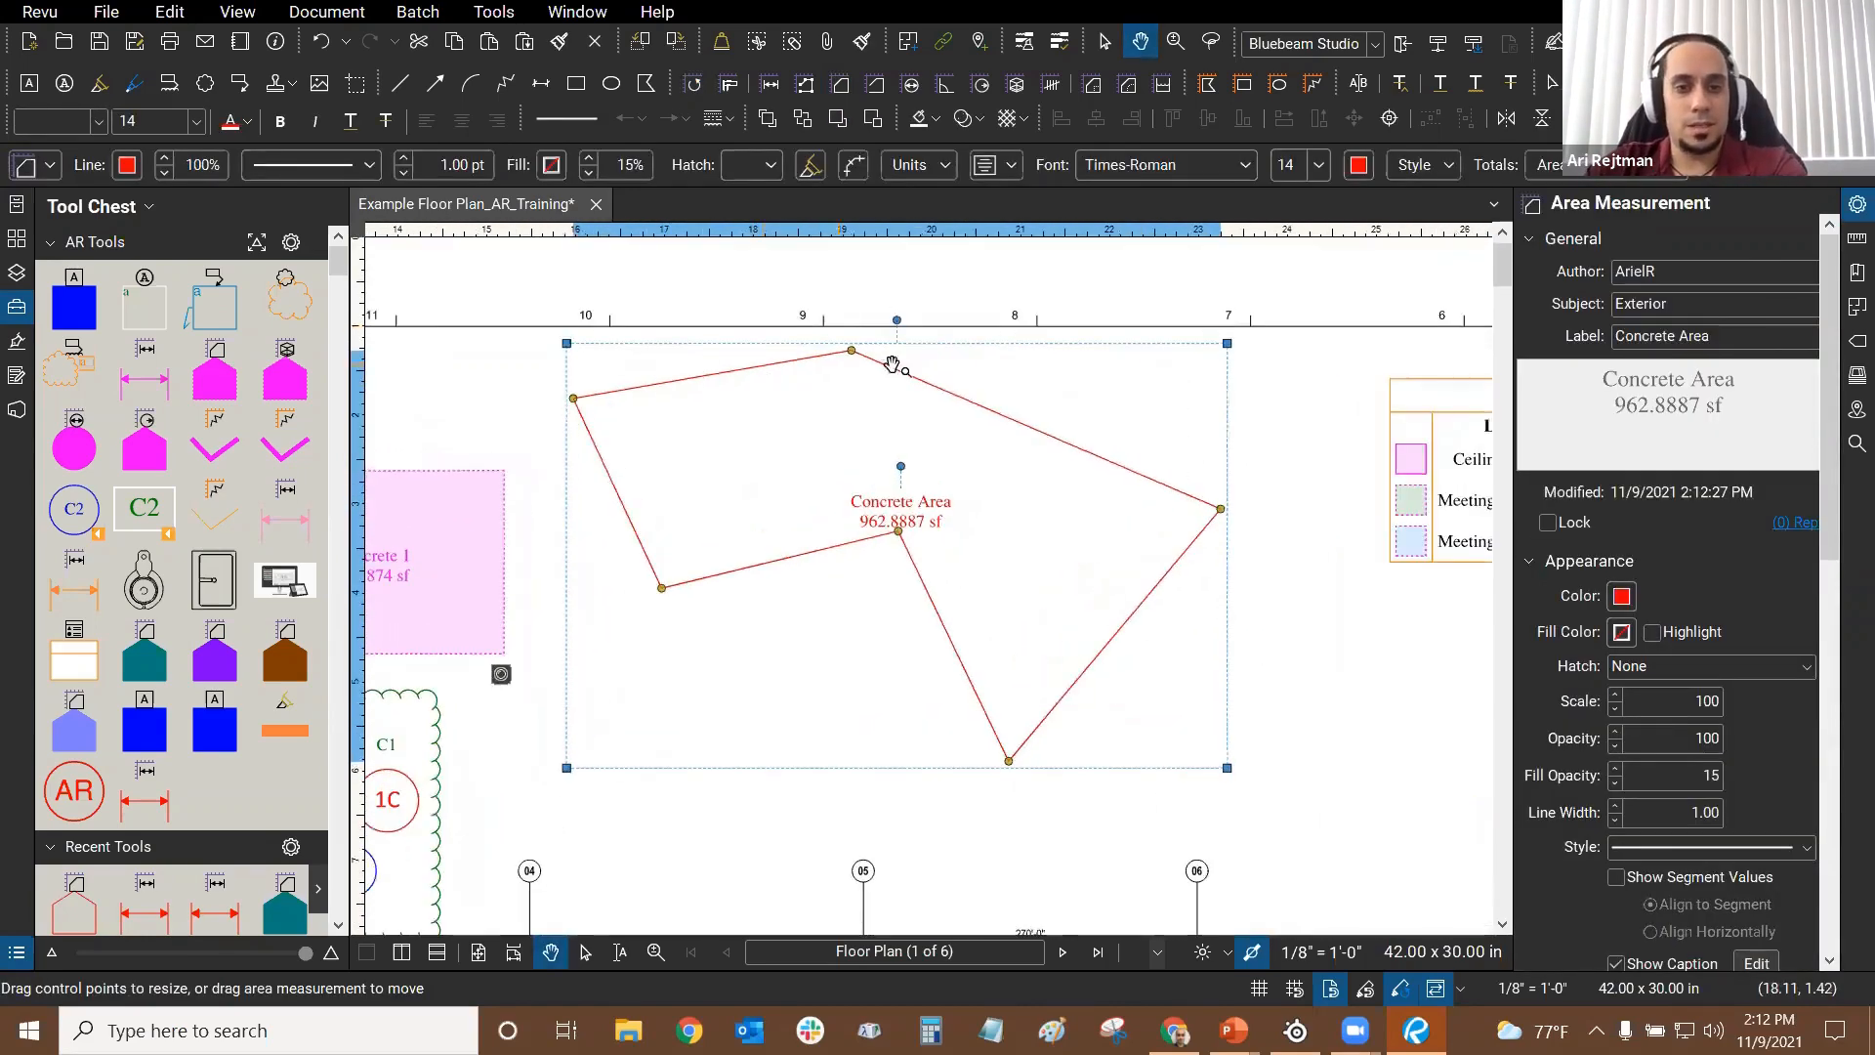
drag(1311, 435, 1362, 429)
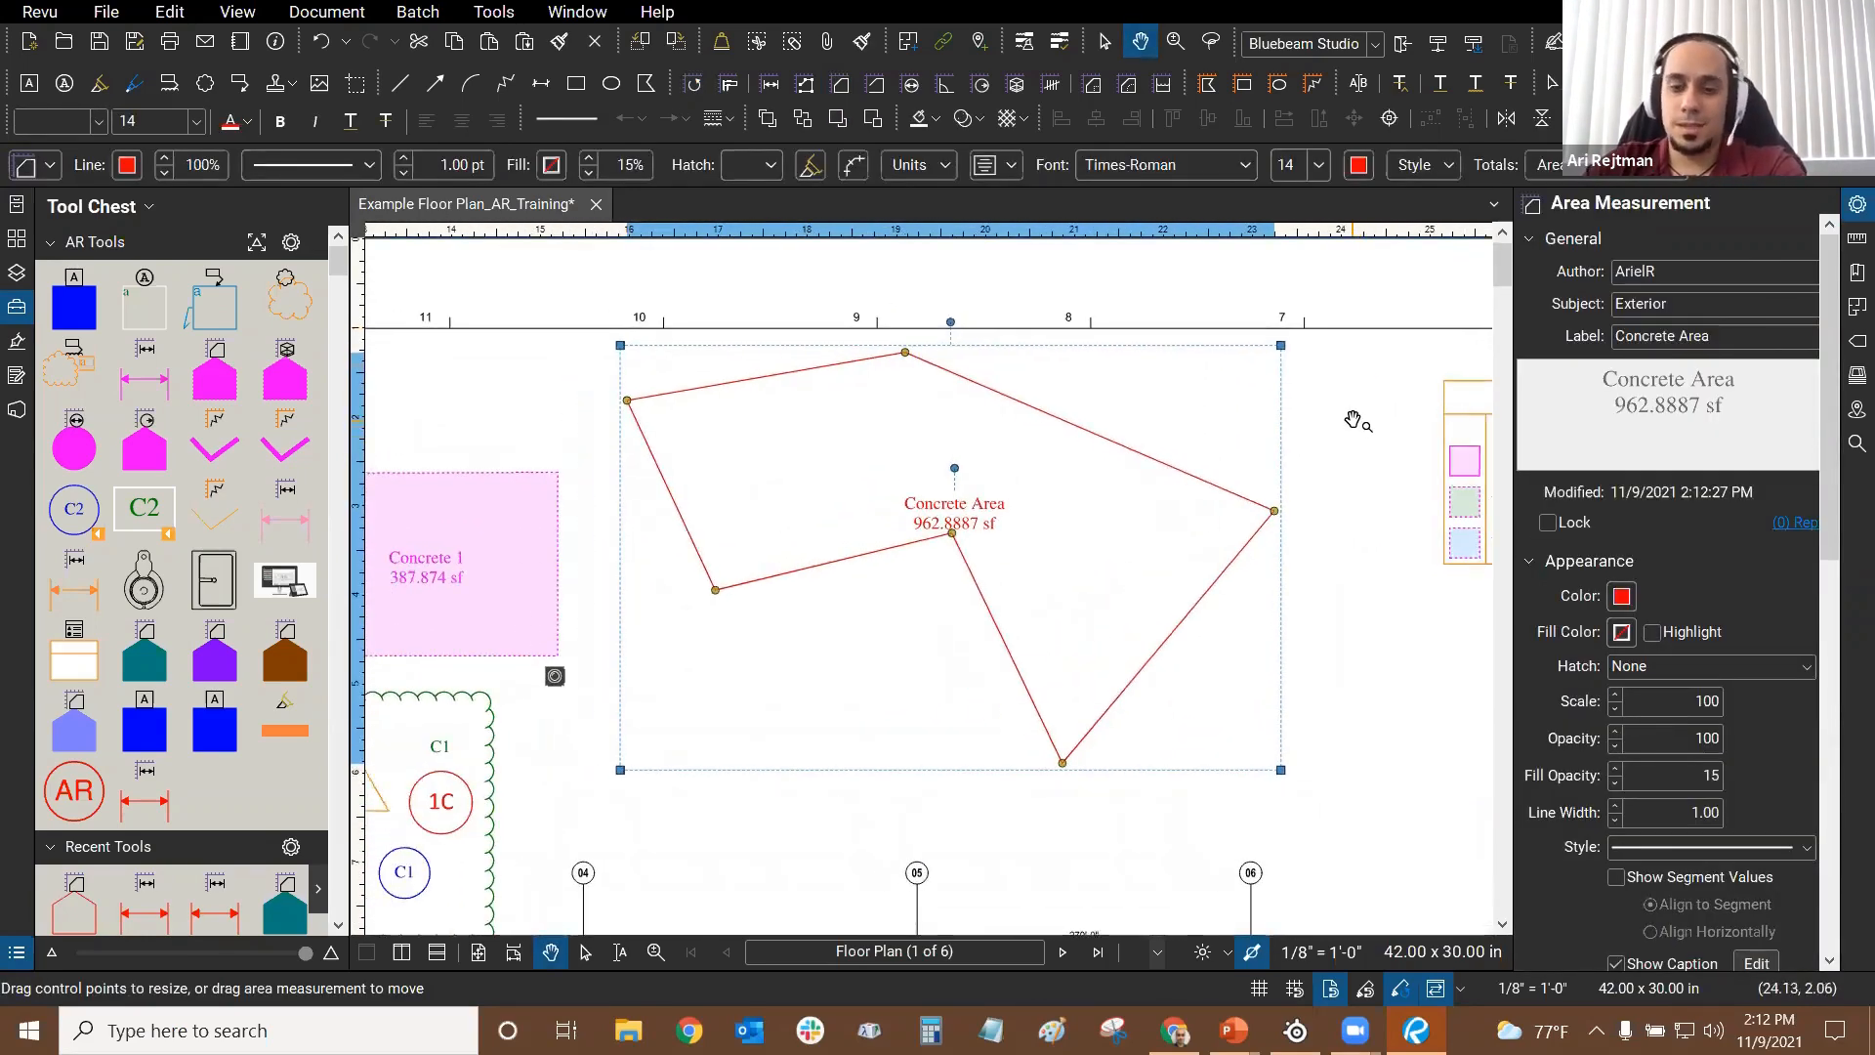
key(Delete)
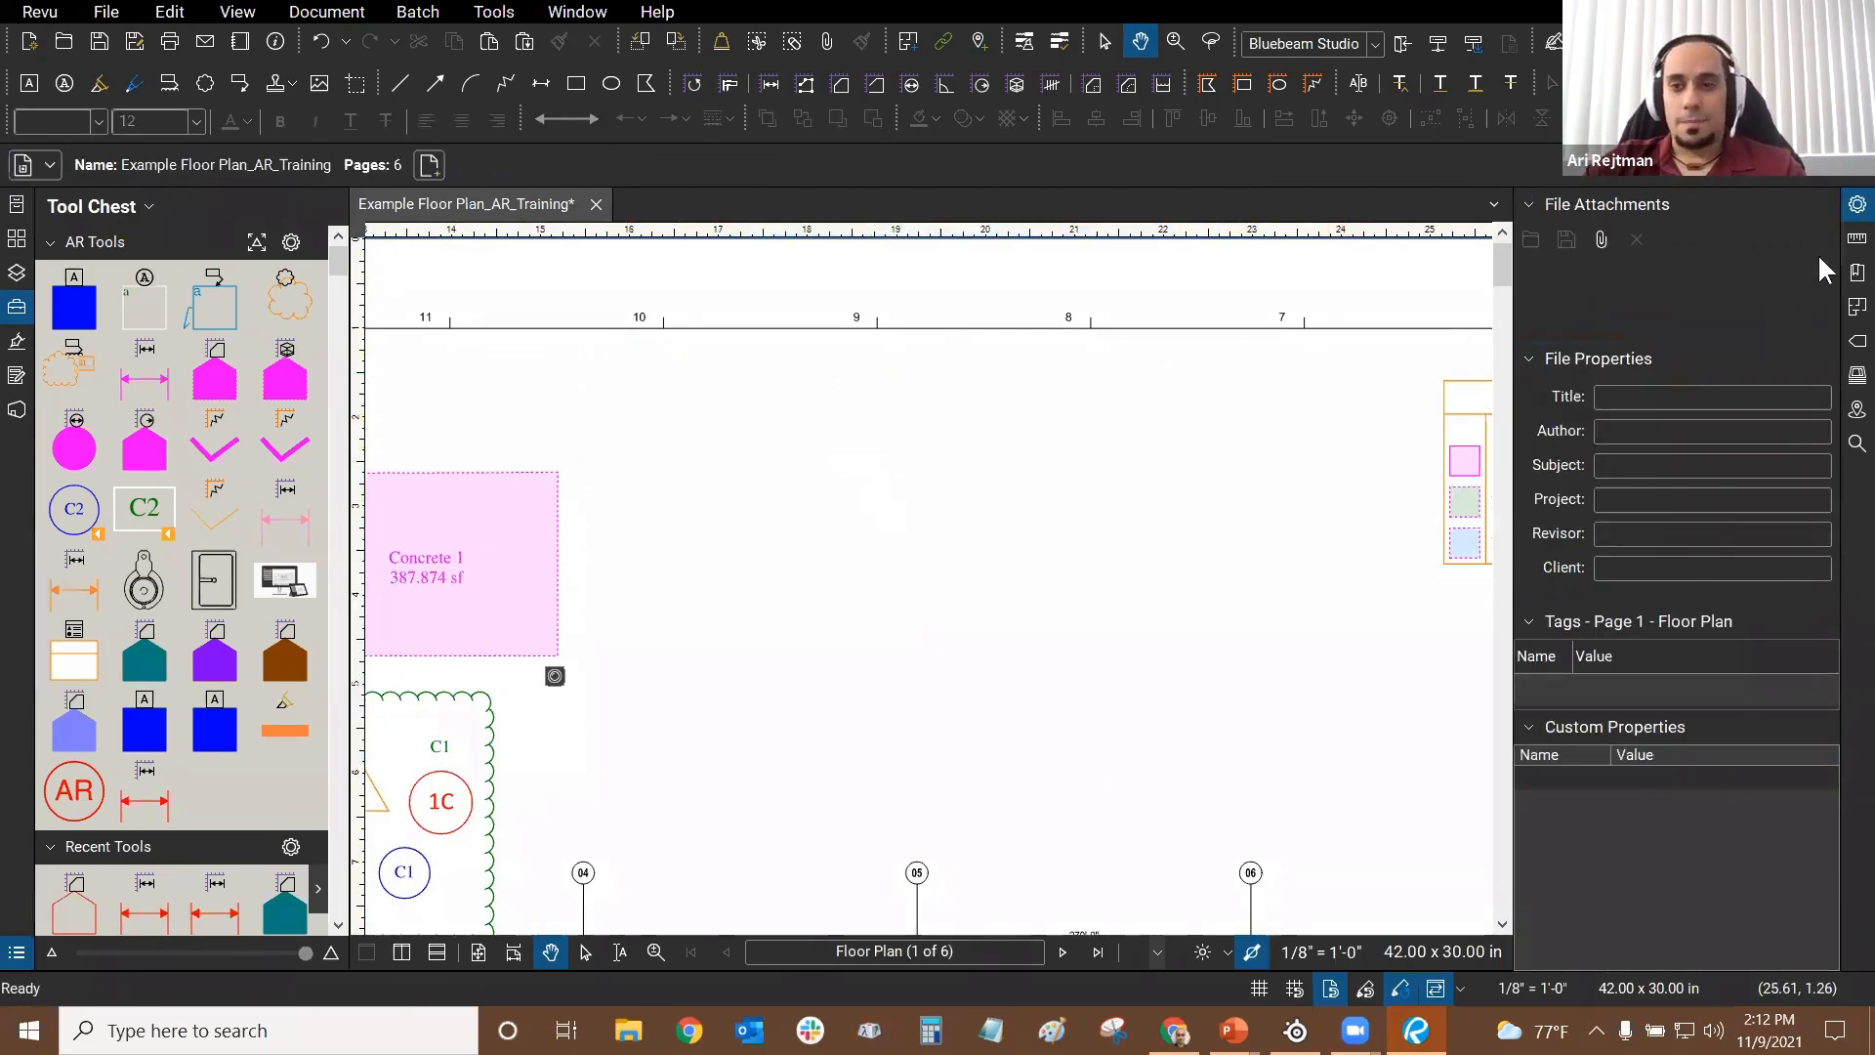
click(1854, 245)
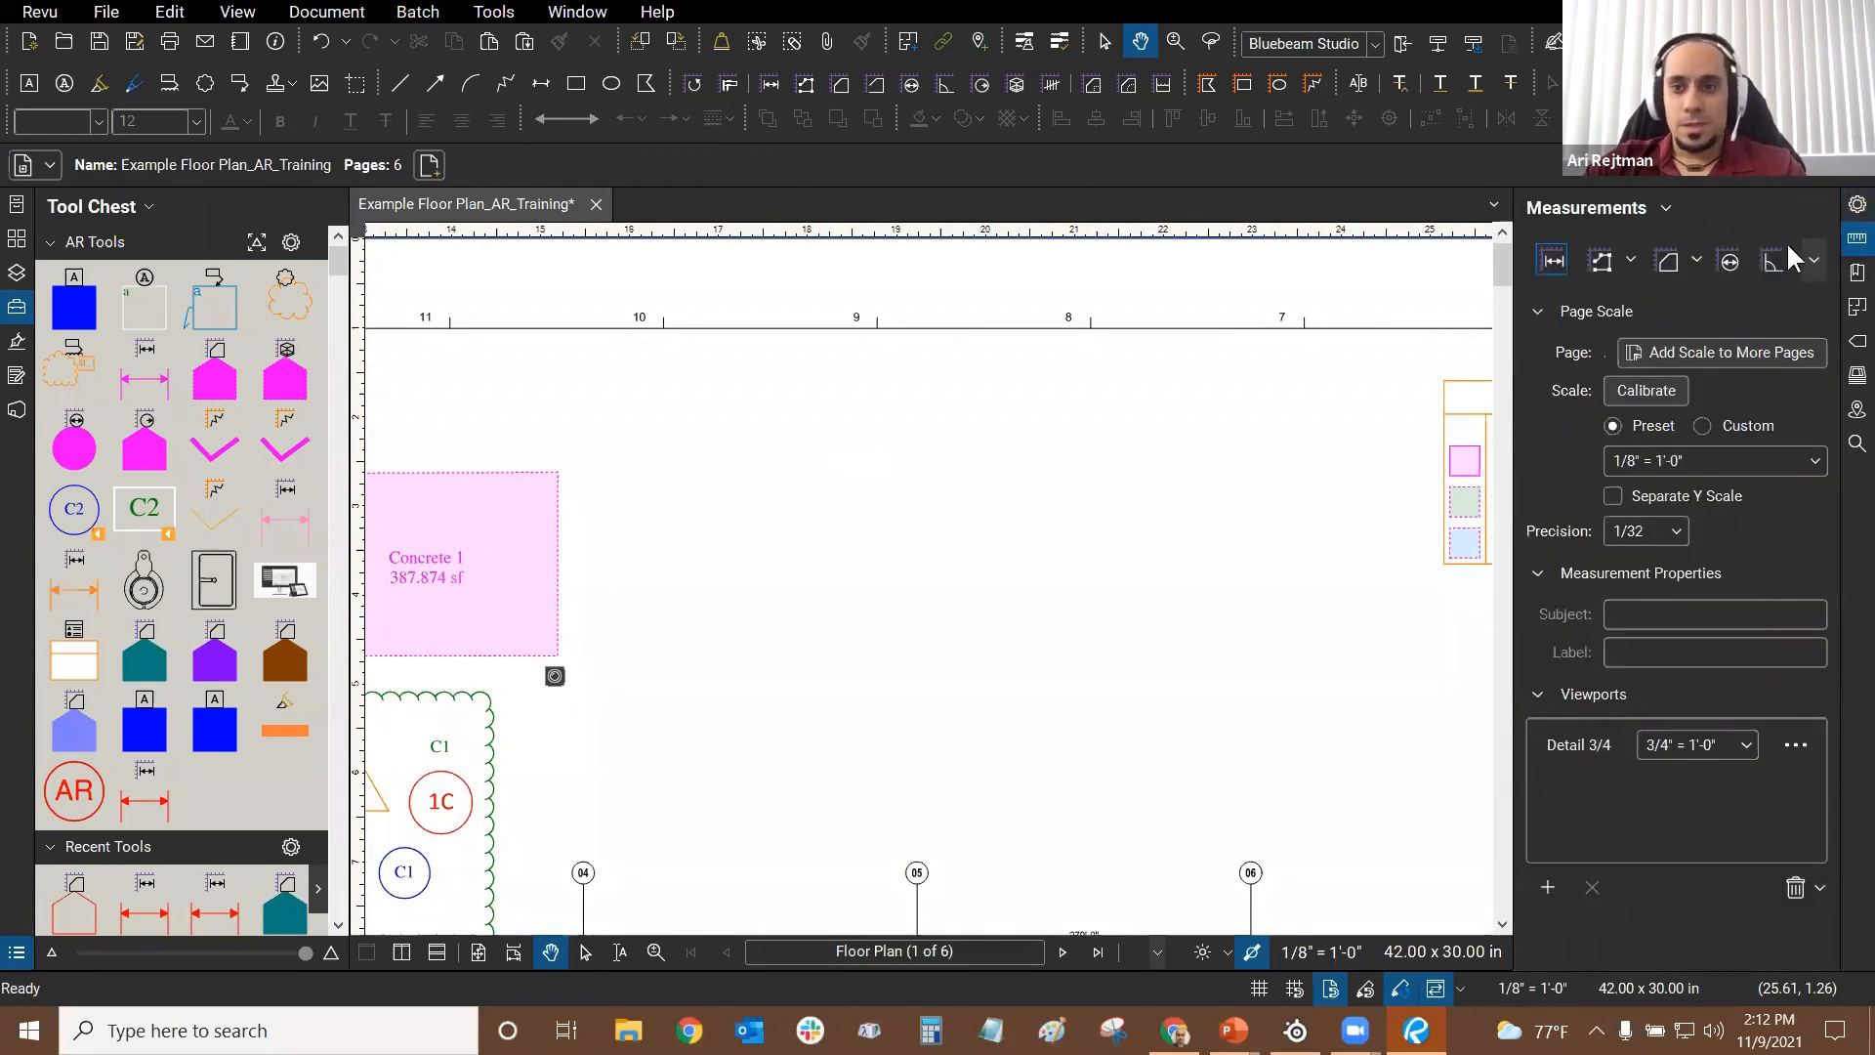
click(1670, 271)
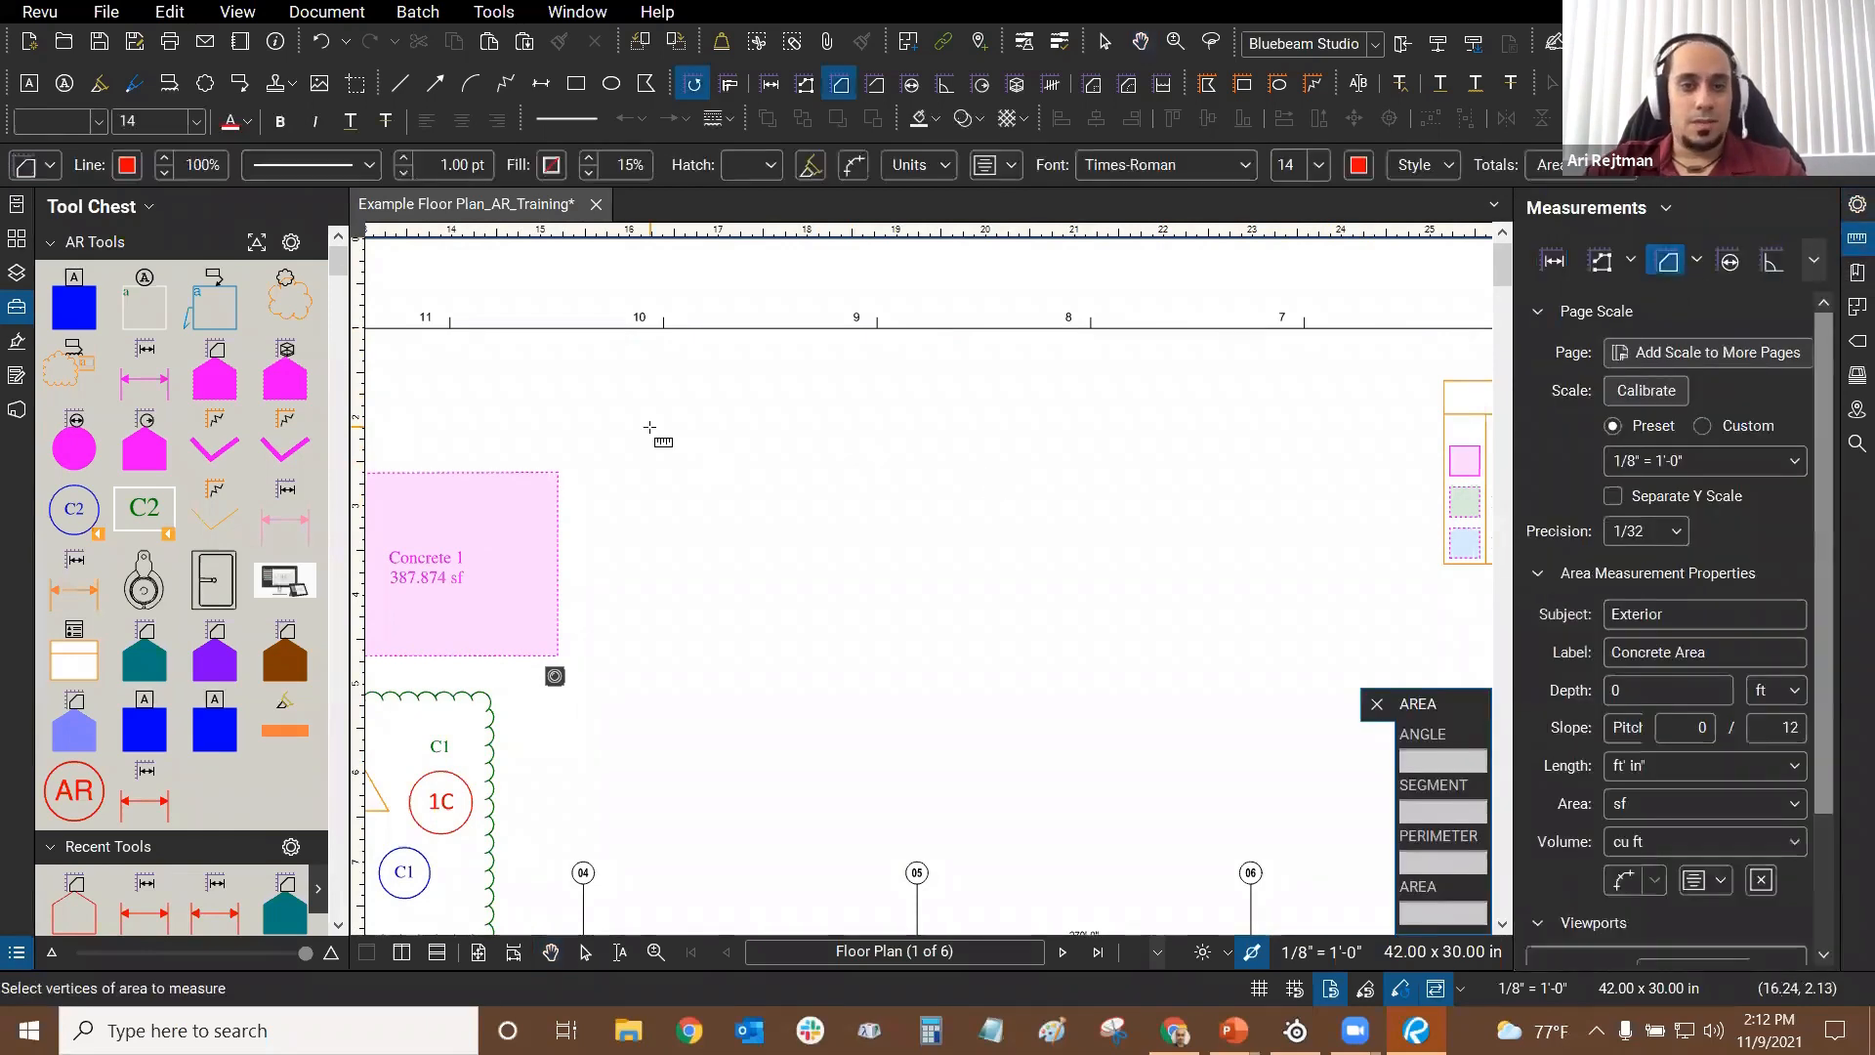
drag(650, 429, 1226, 525)
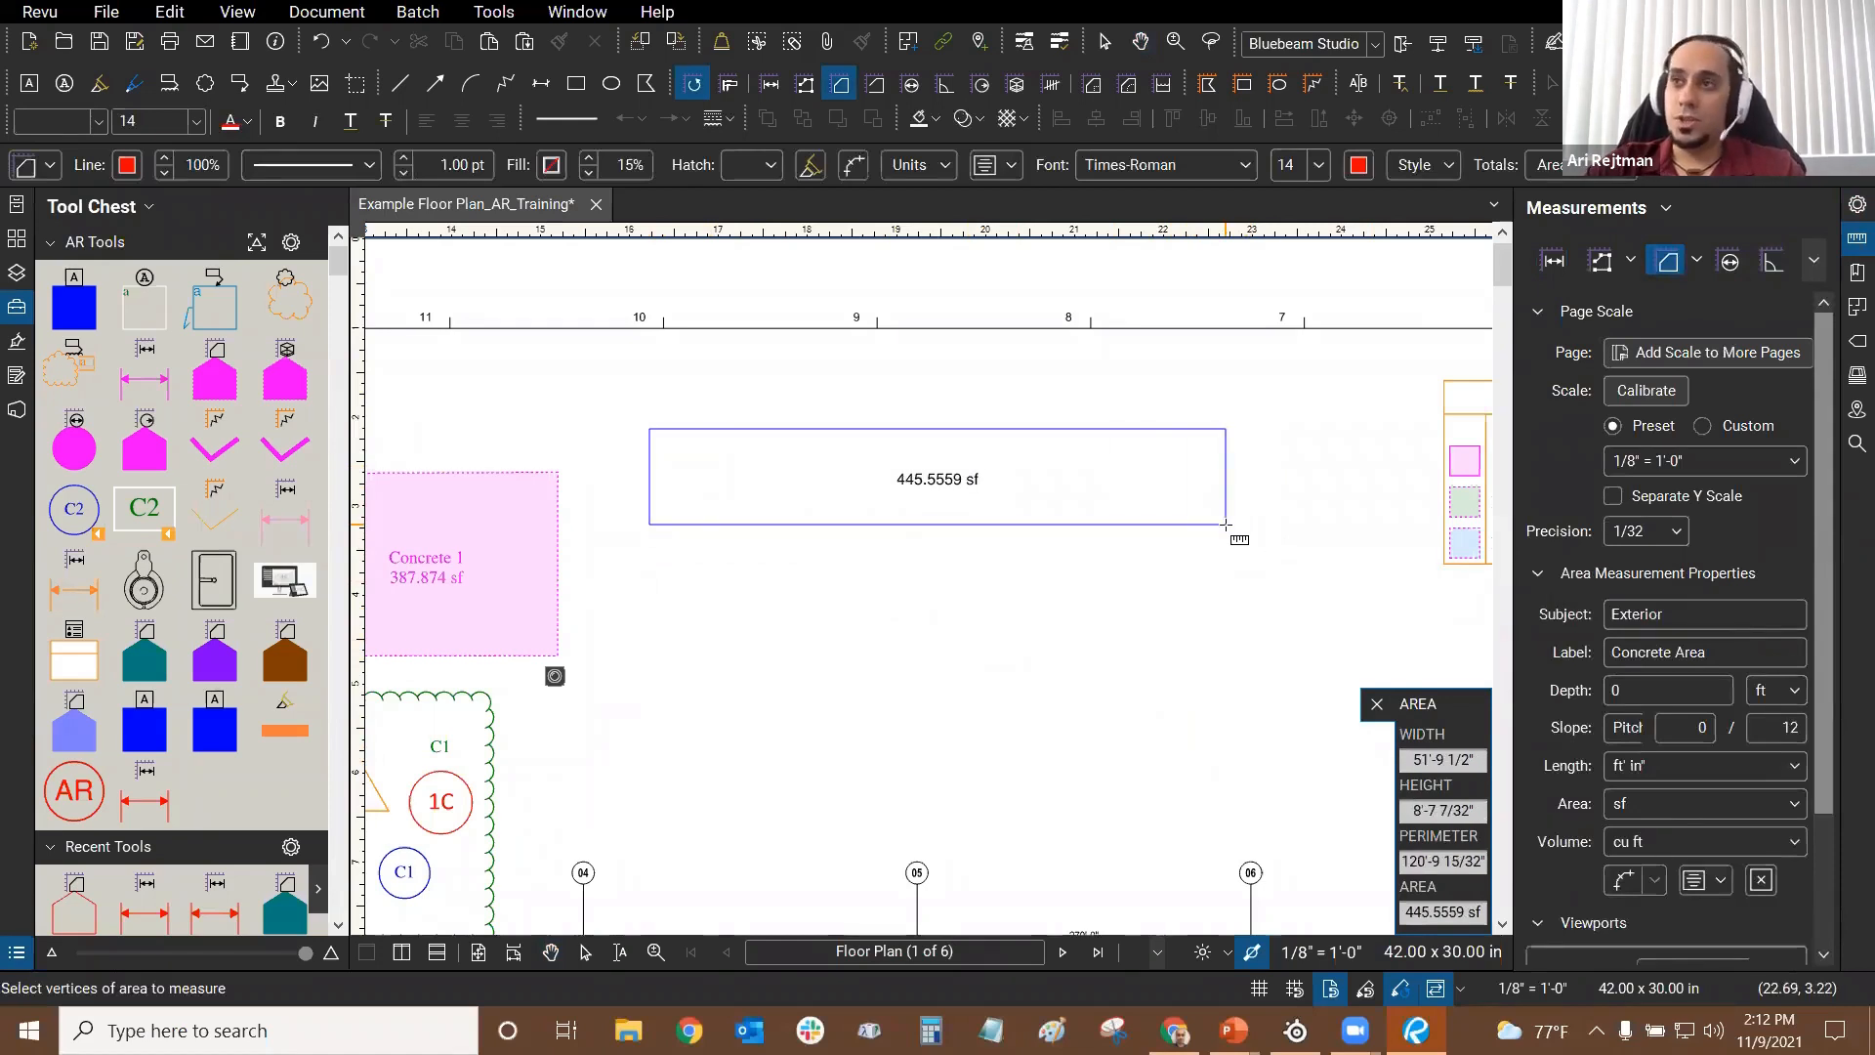
drag(1024, 533, 1130, 511)
key(Escape)
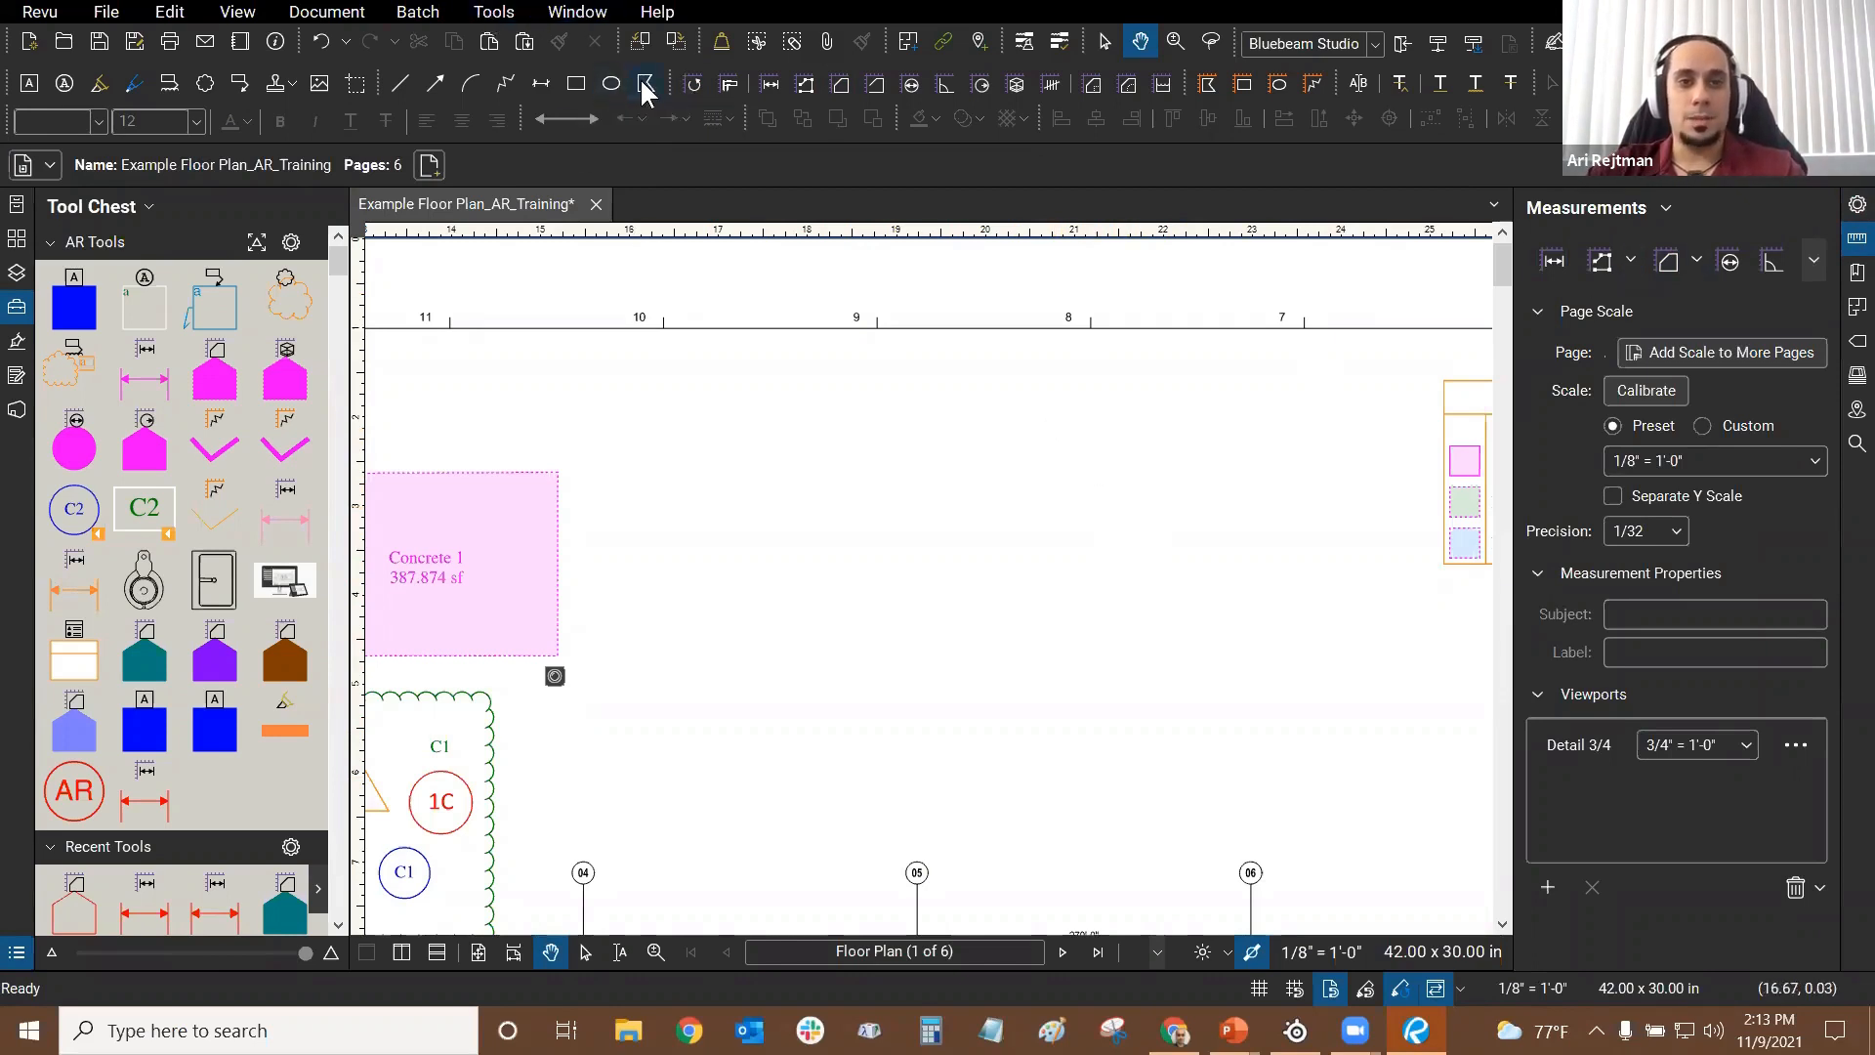
Step: Draw a rectangular area measurement about 31'-2" wide by 16'-10" high, about 525 sf, above grid 05
click(494, 11)
mouse_move(519, 95)
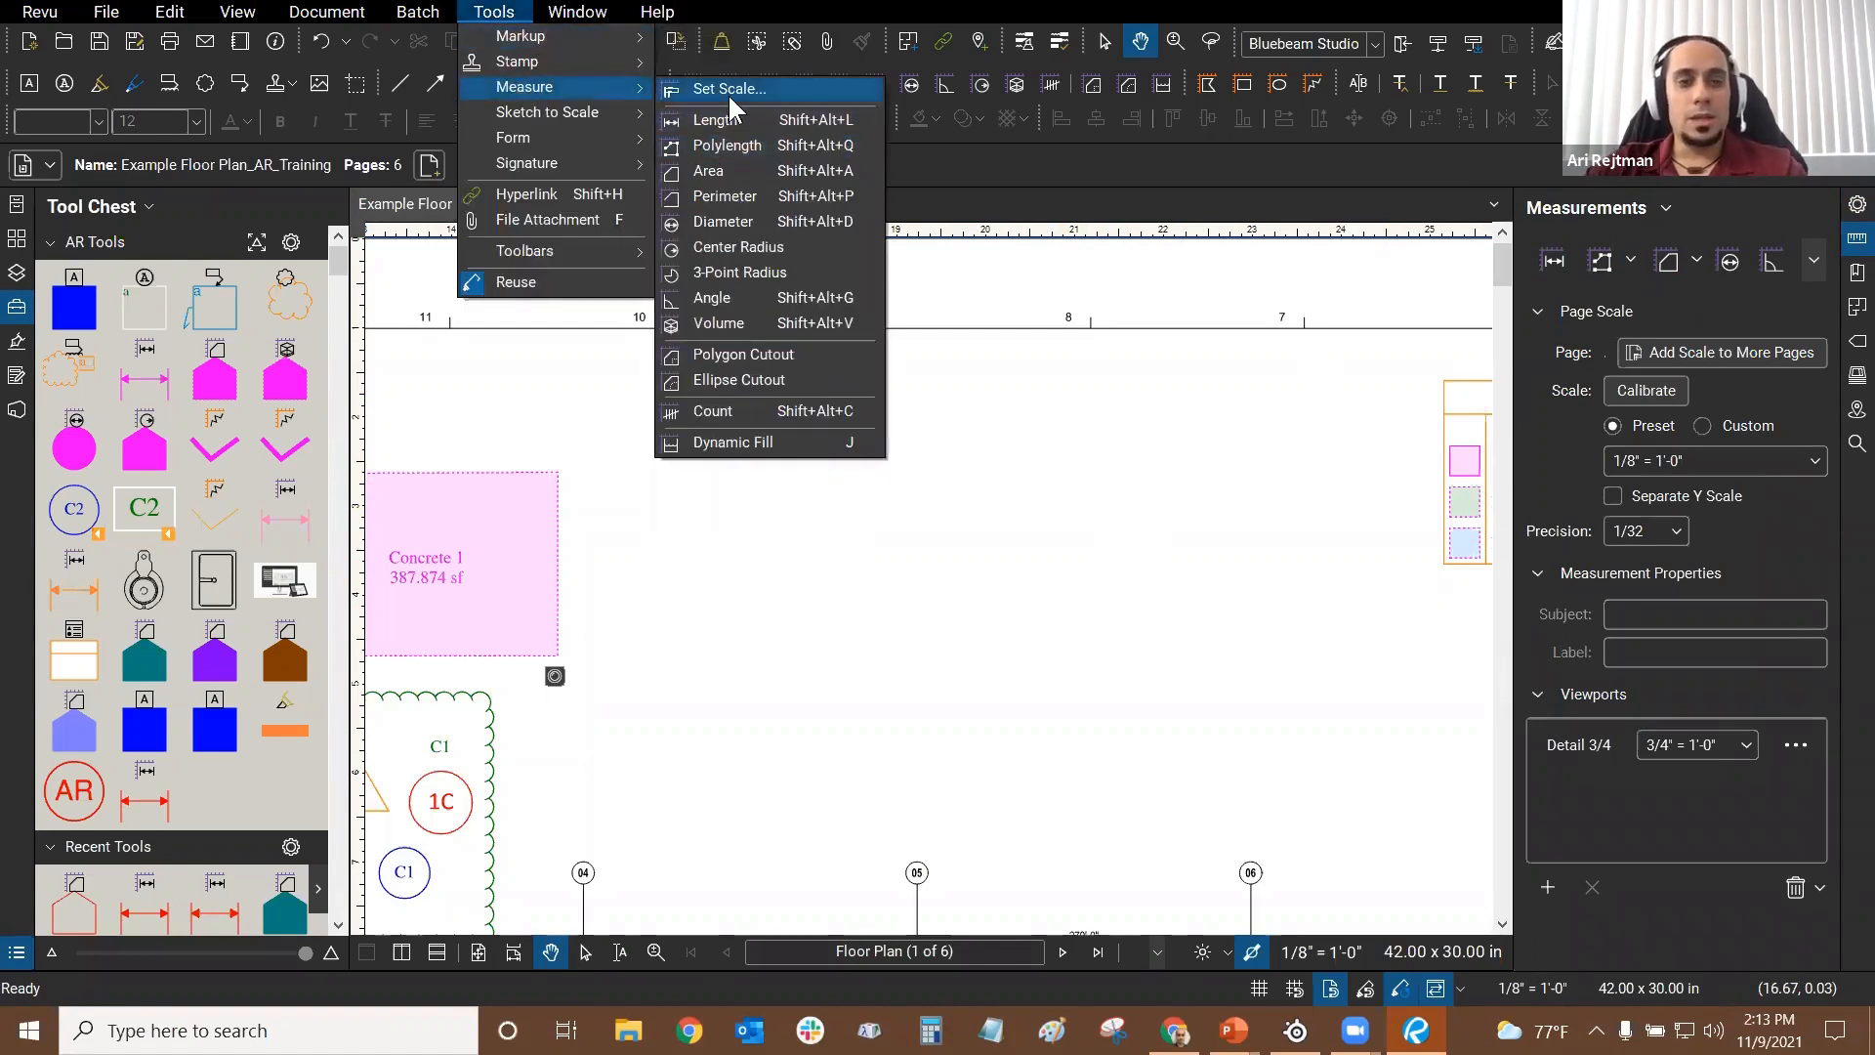
click(721, 174)
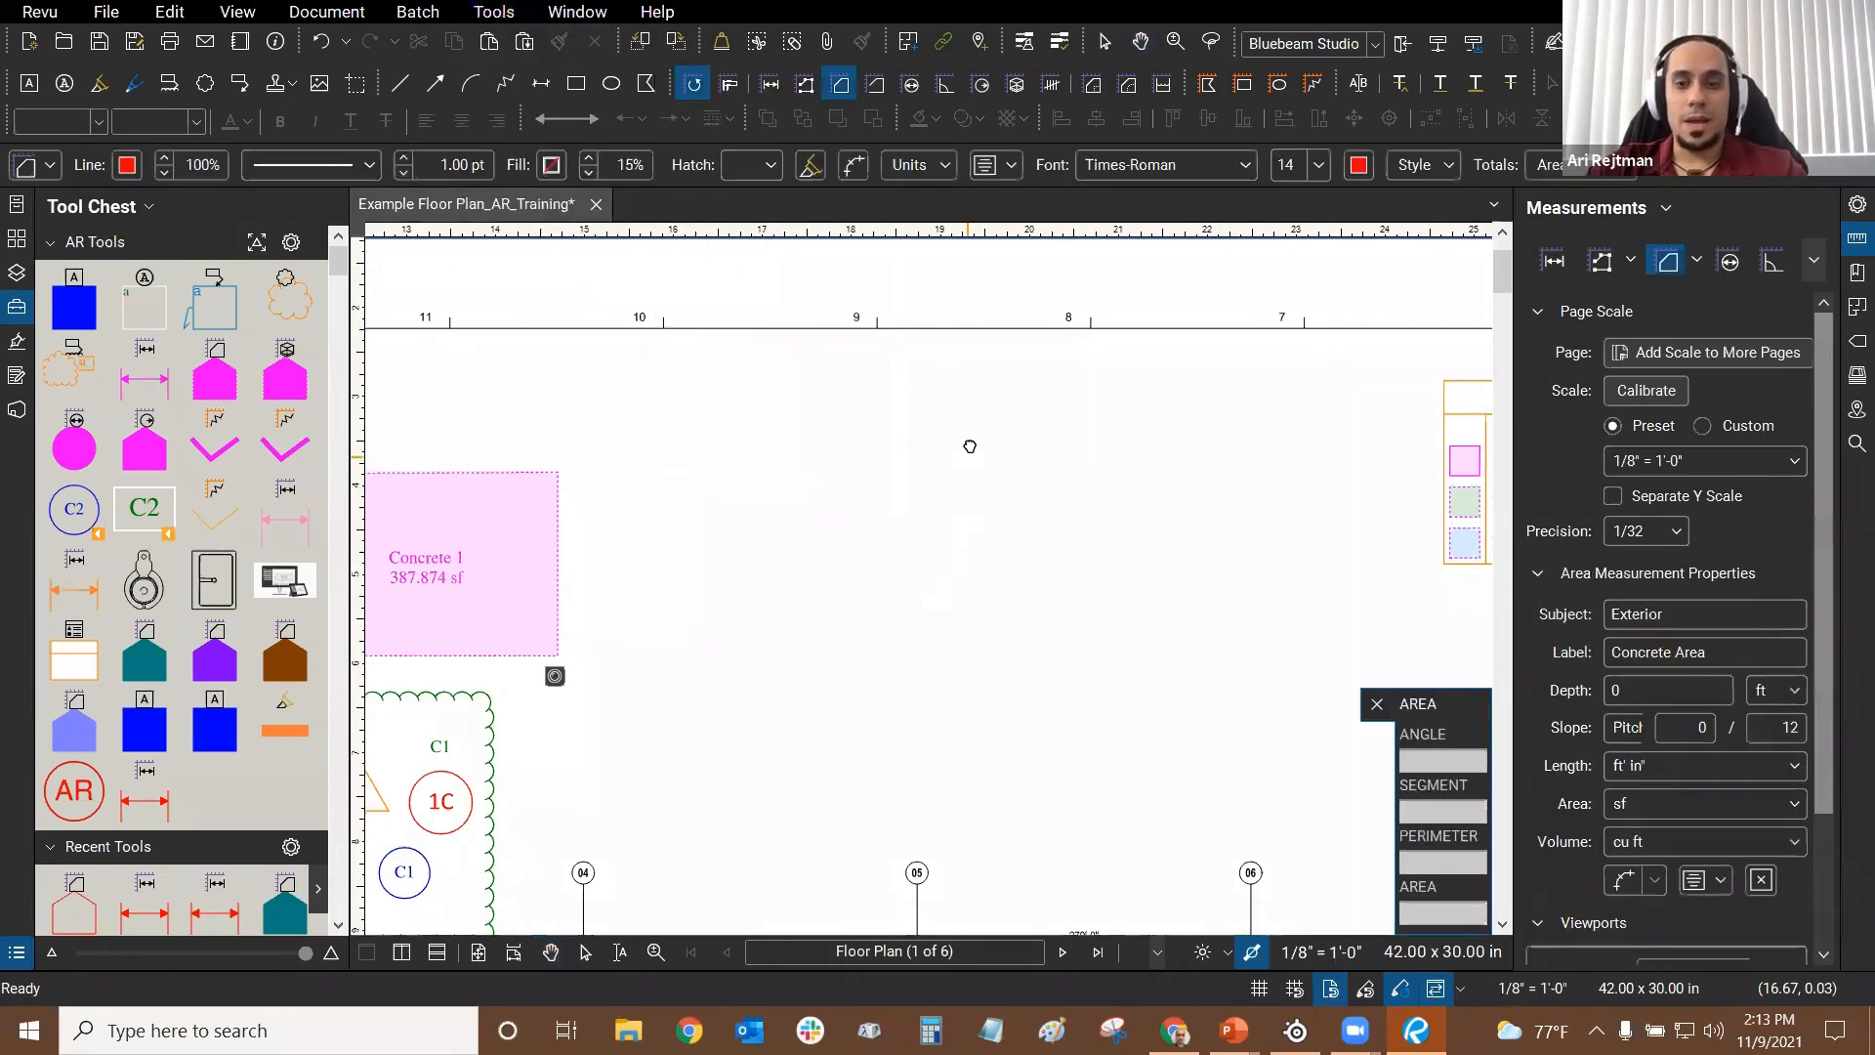
scroll(999, 465, down, 1)
drag(750, 431, 1097, 619)
key(Escape)
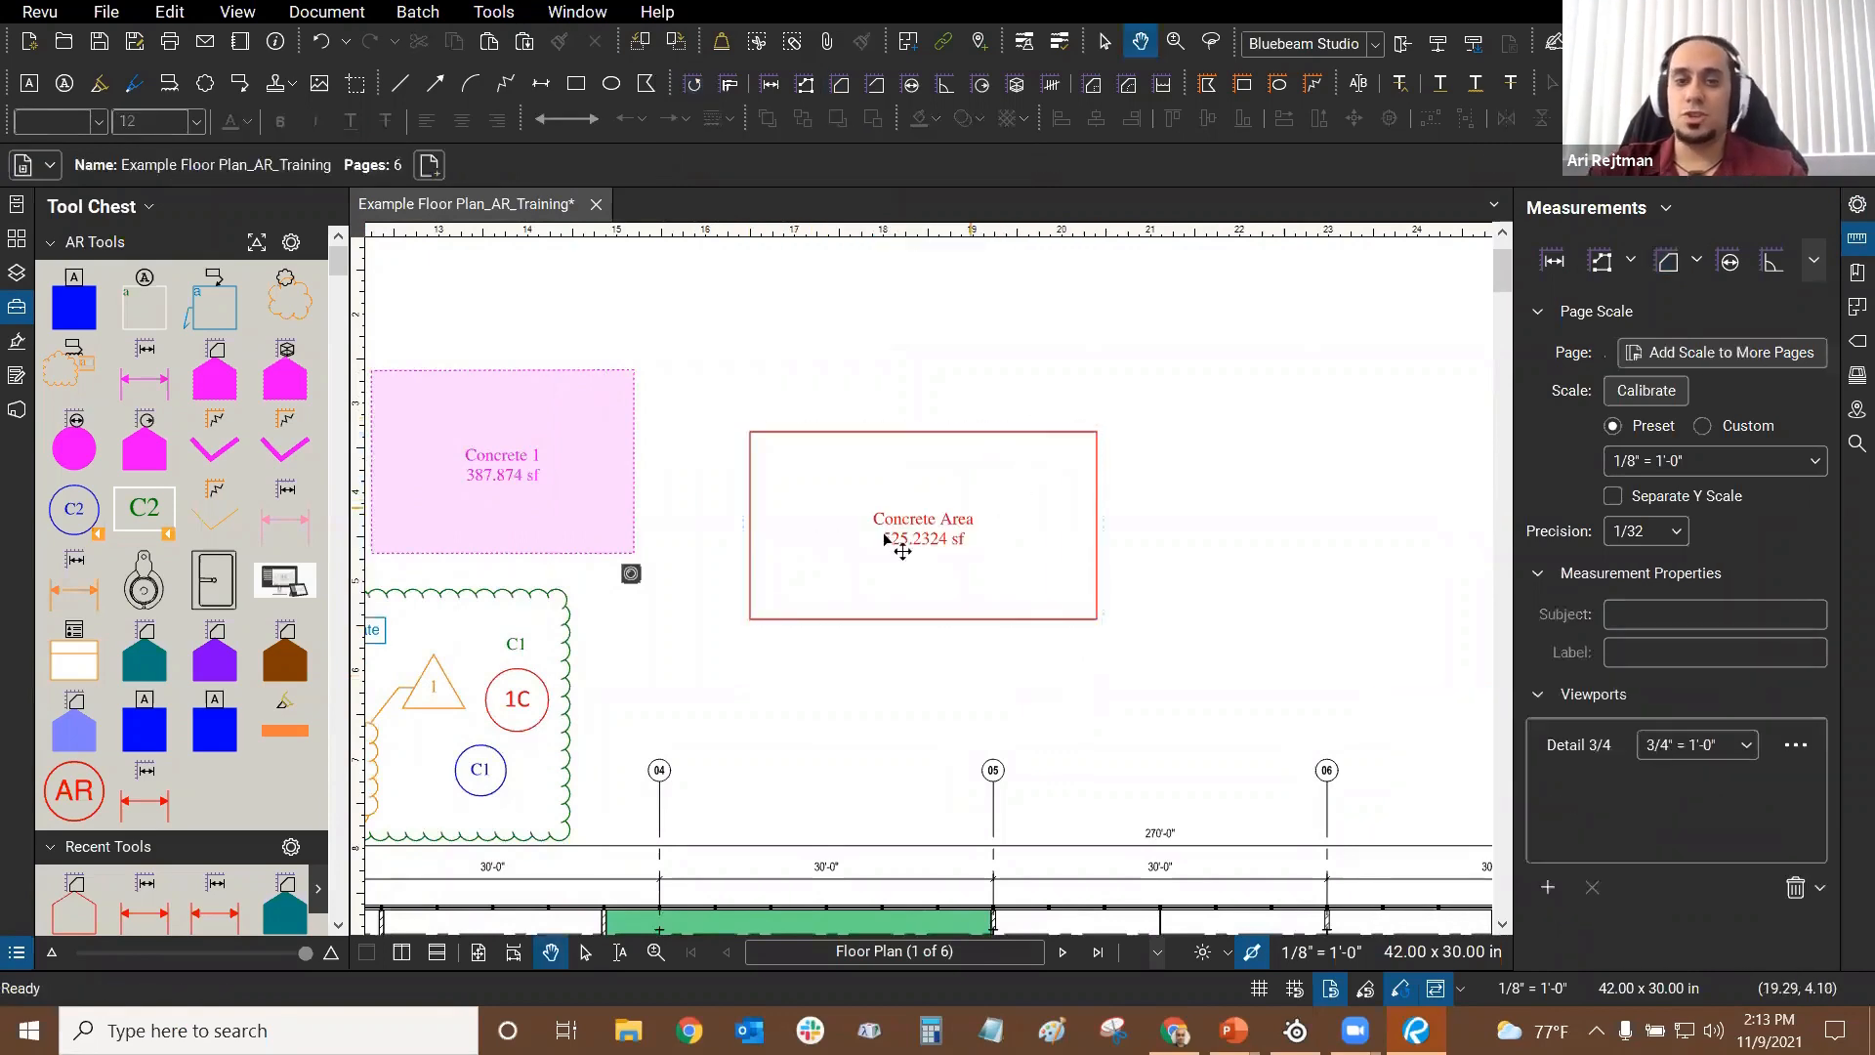
Step: Add Length and Volume to the caption of the rectangular Concrete Area measurement
click(907, 530)
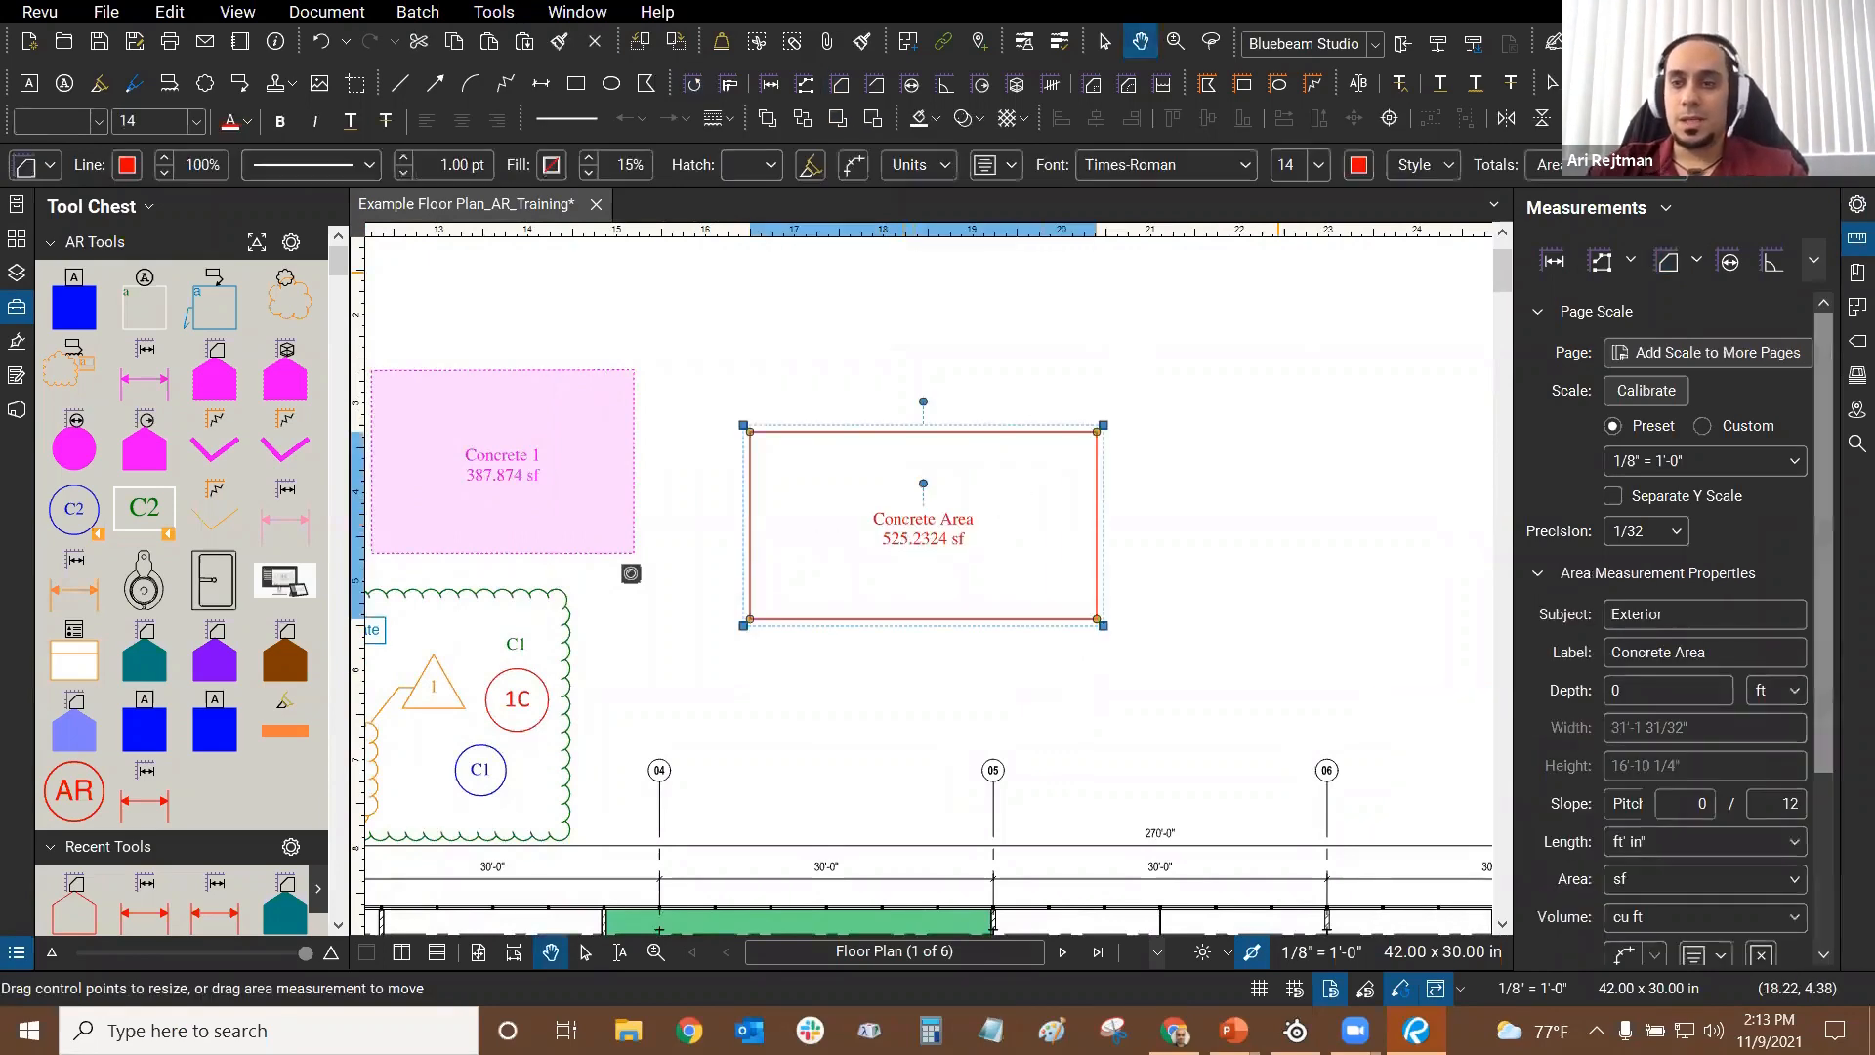
click(1848, 207)
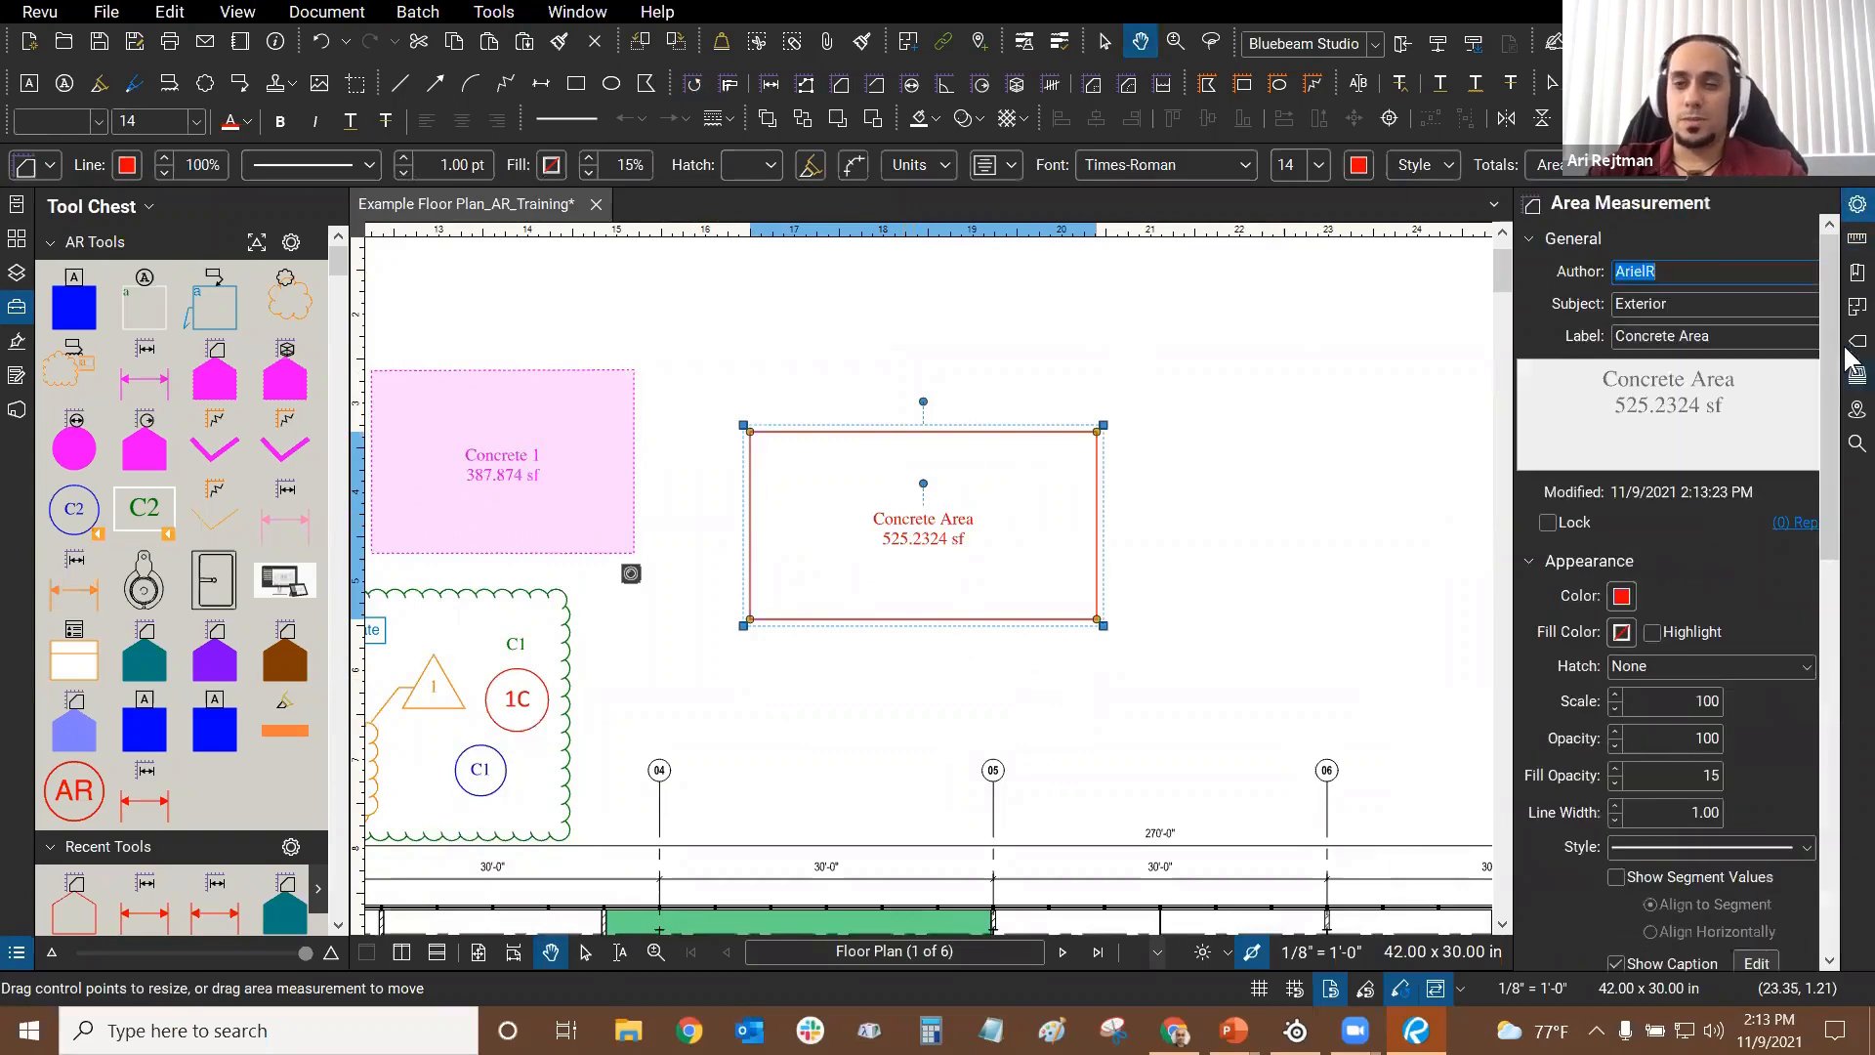
scroll(1832, 317, down, 5)
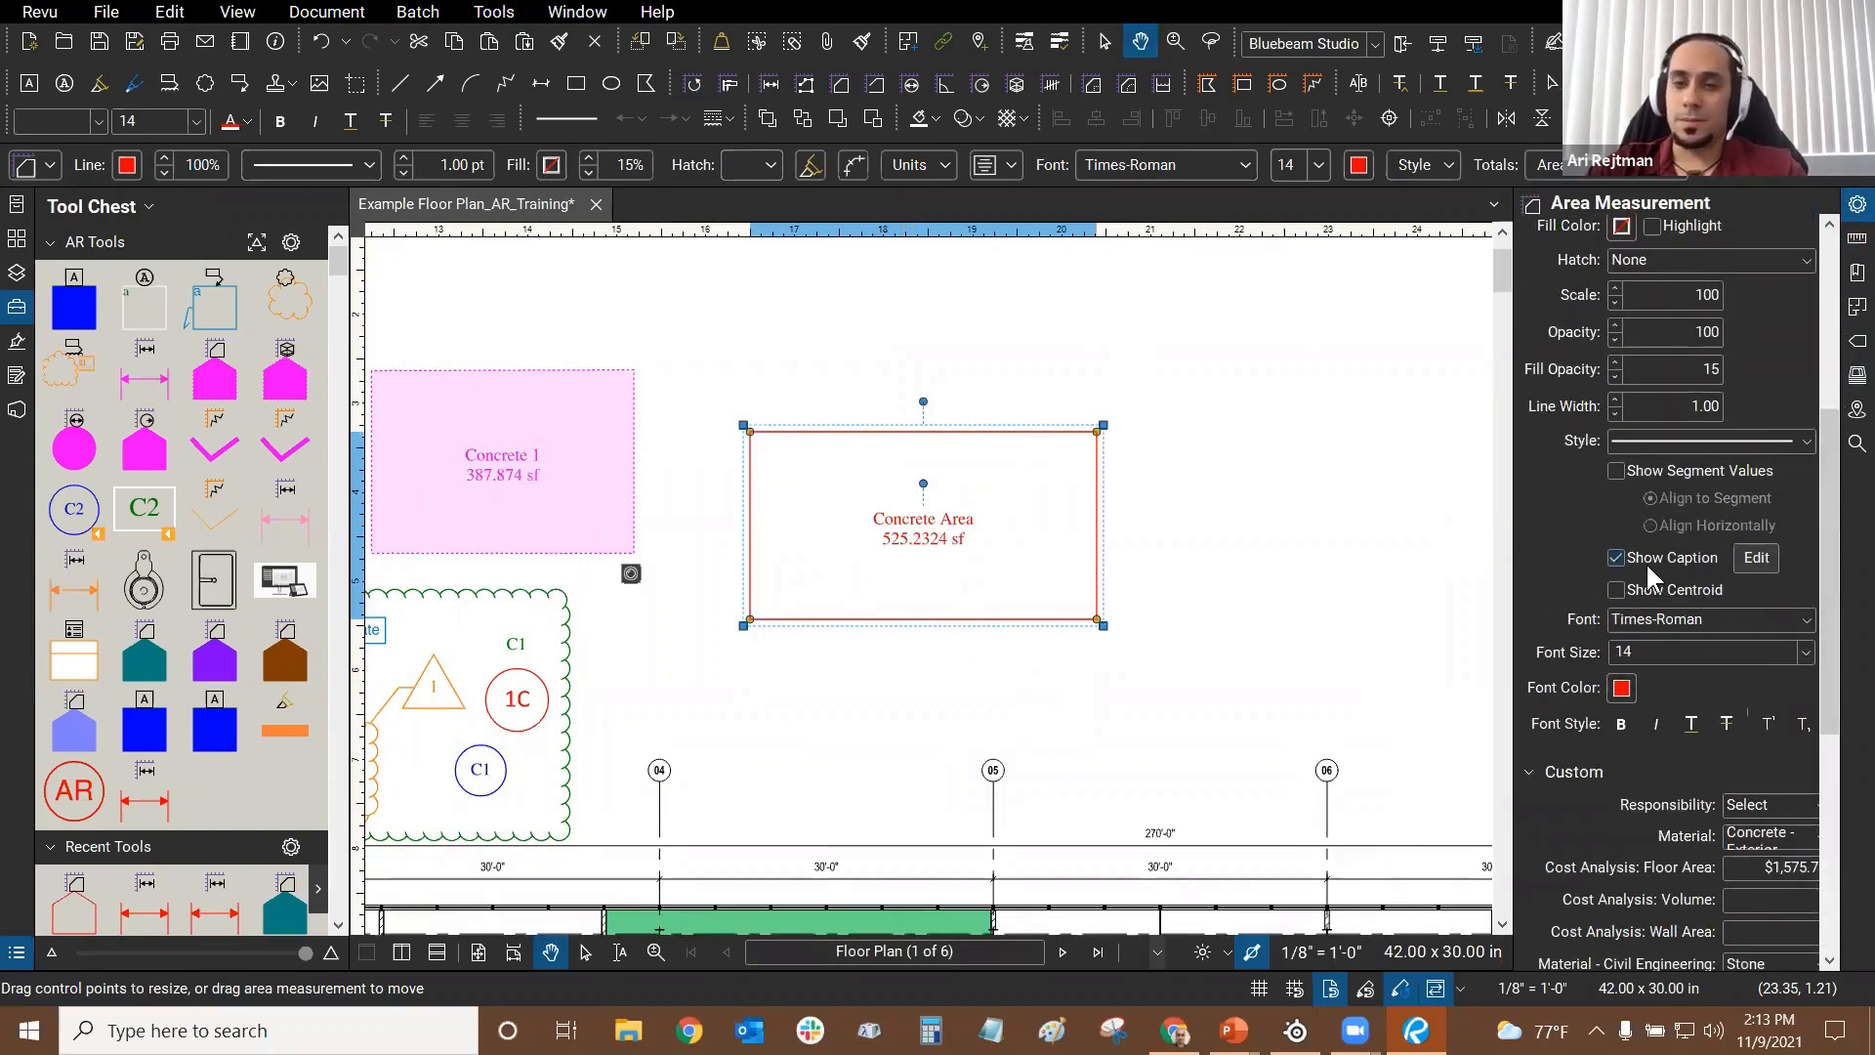
click(1766, 567)
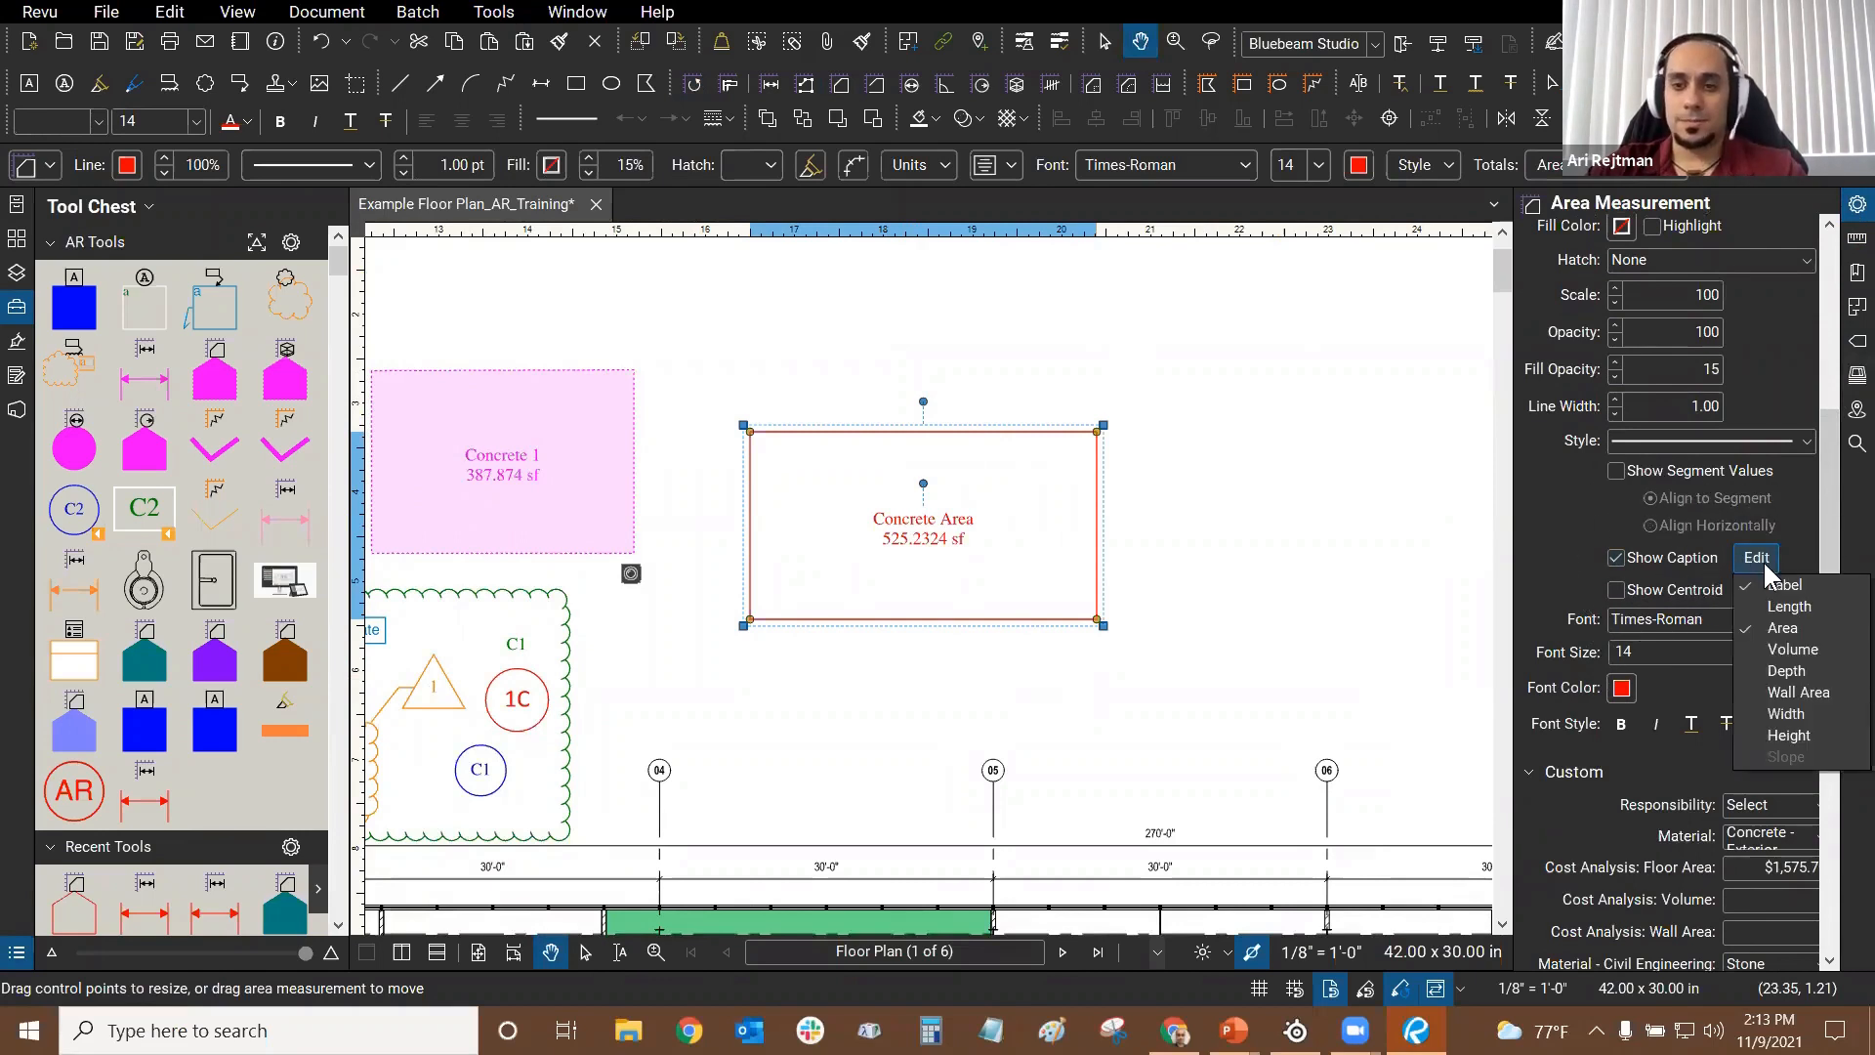
click(1815, 613)
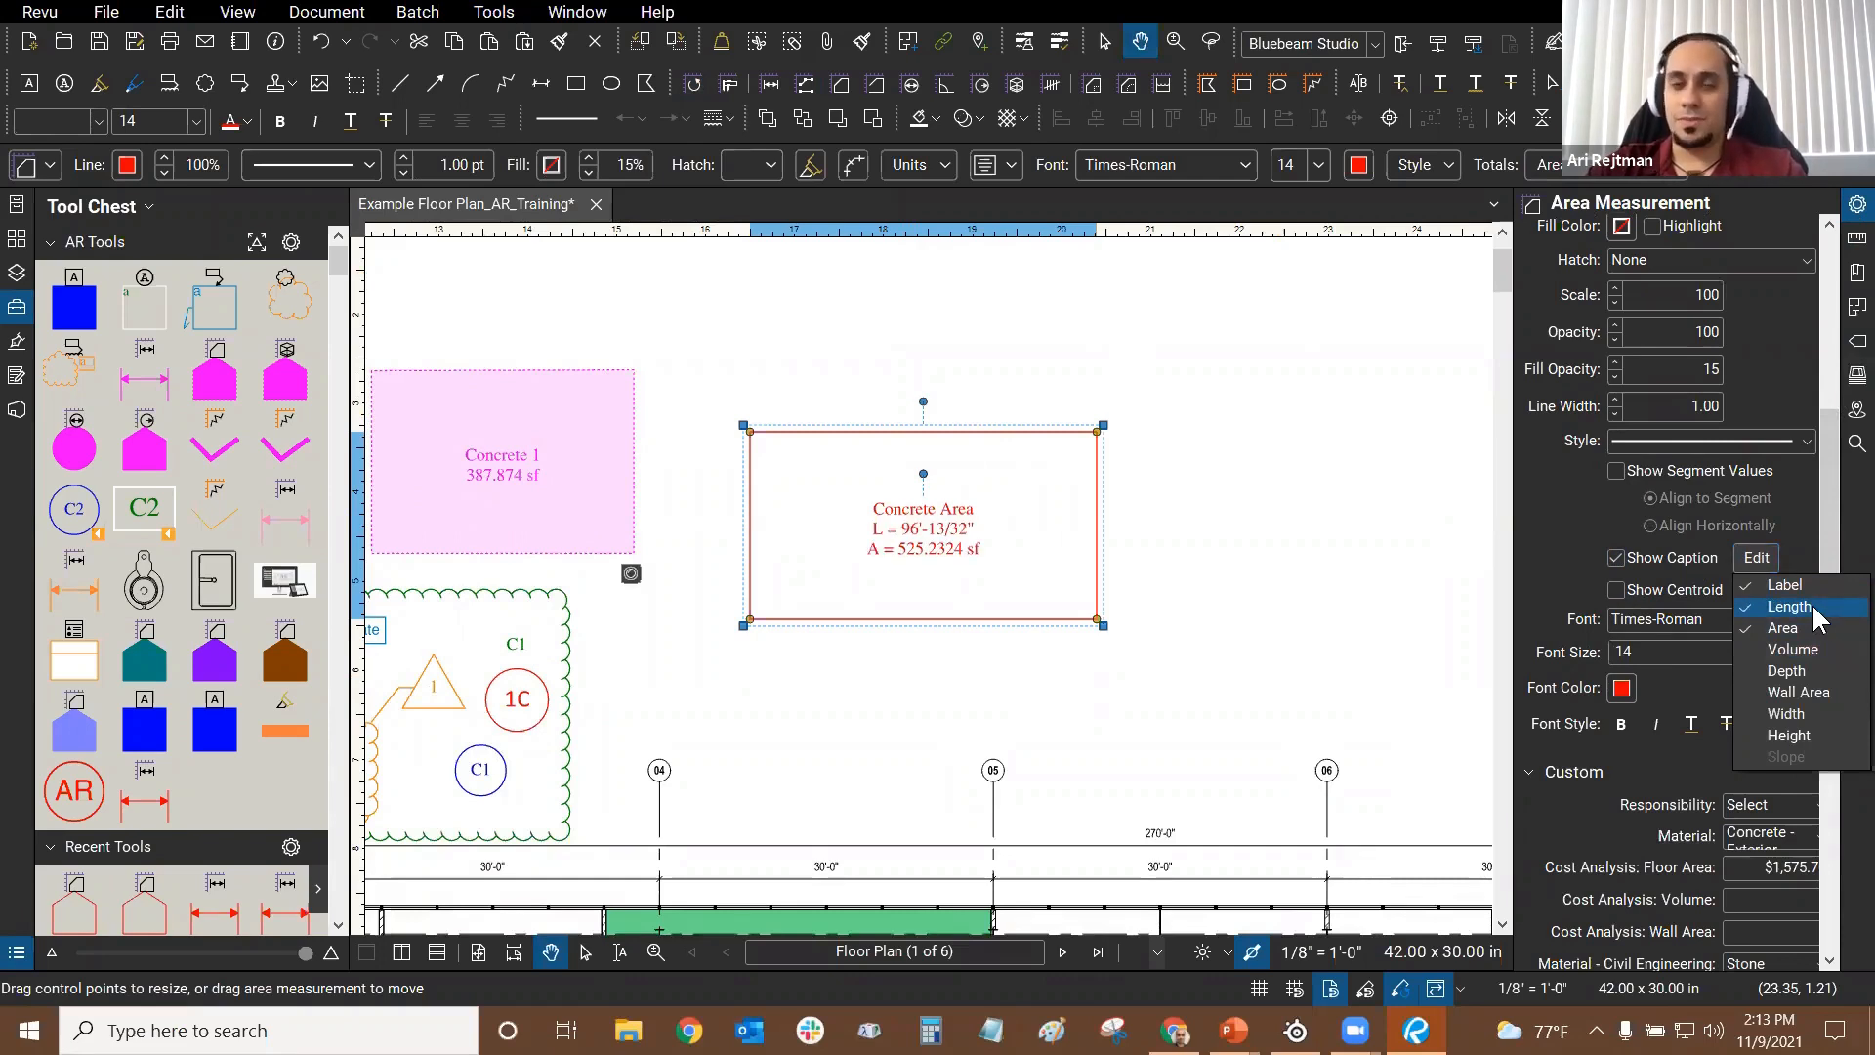
scroll(934, 439, up, 2)
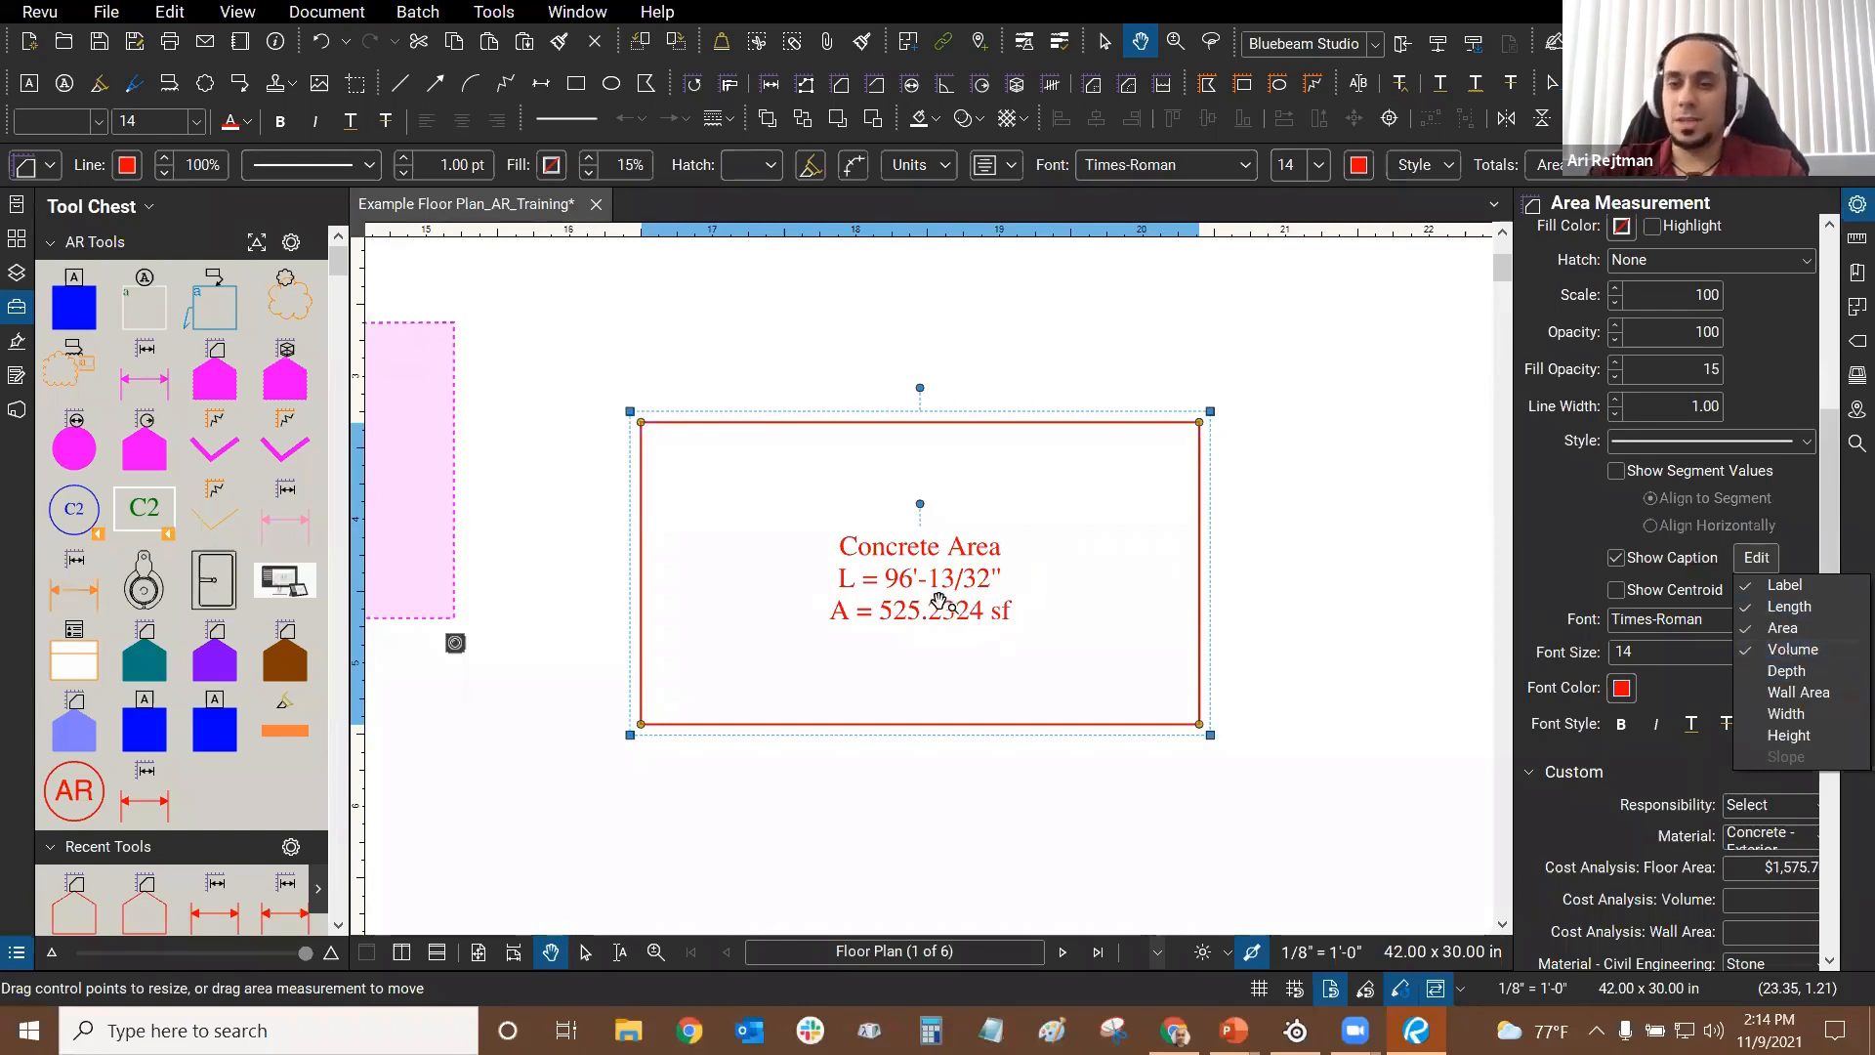
click(1790, 190)
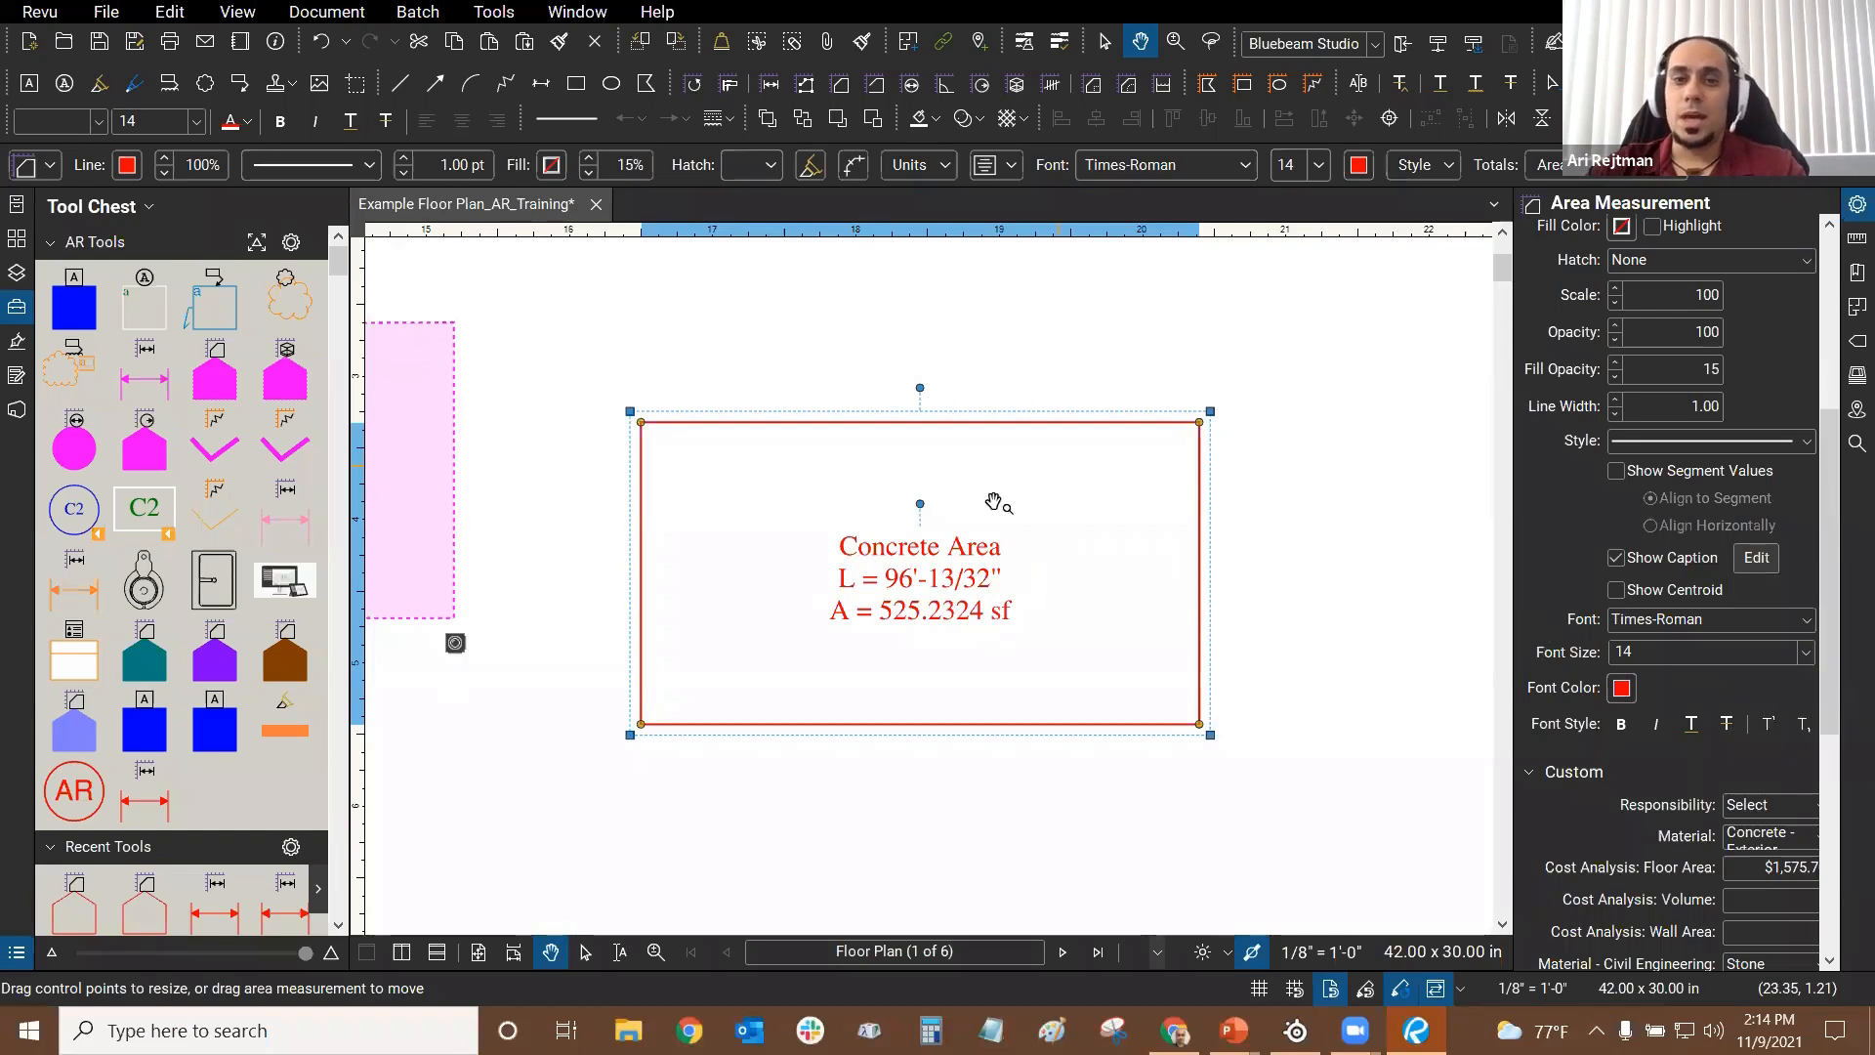
Step: Examine the measurement properties of the rectangular Concrete Area markup, including its depth, width, height and available slope types
click(1853, 241)
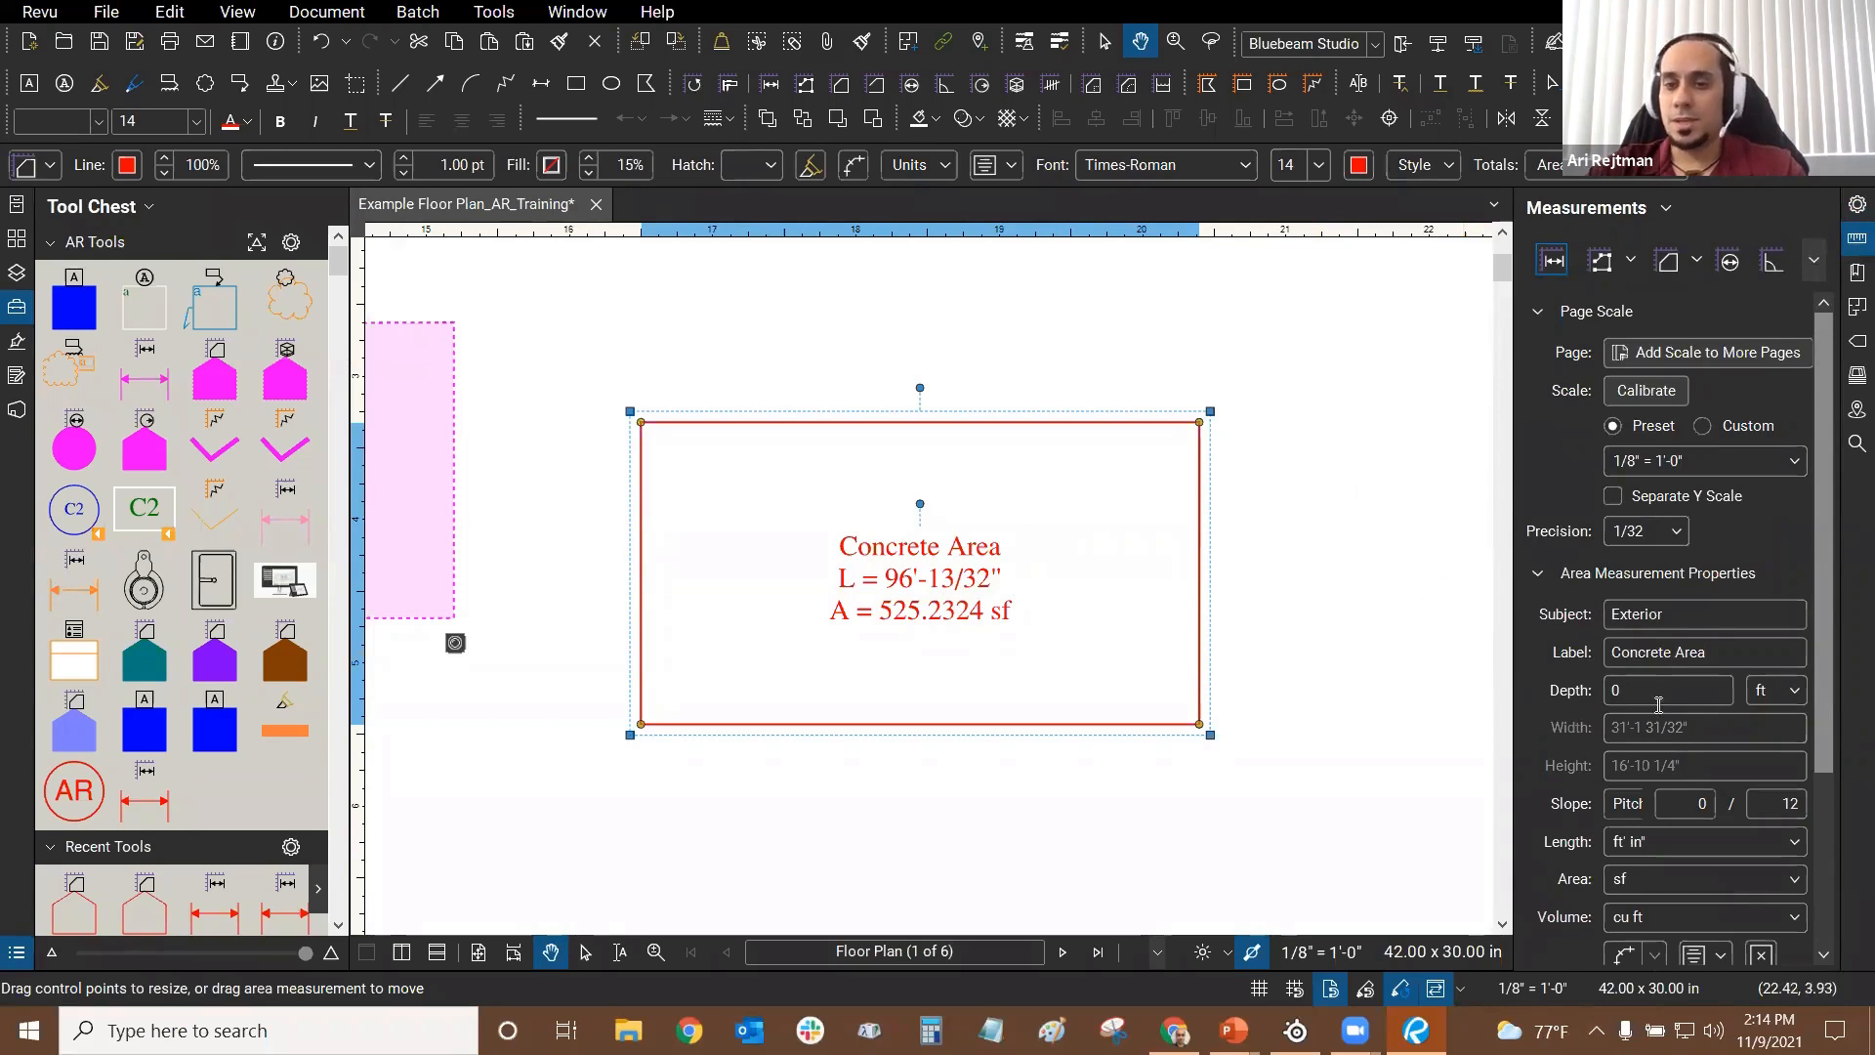
click(1283, 491)
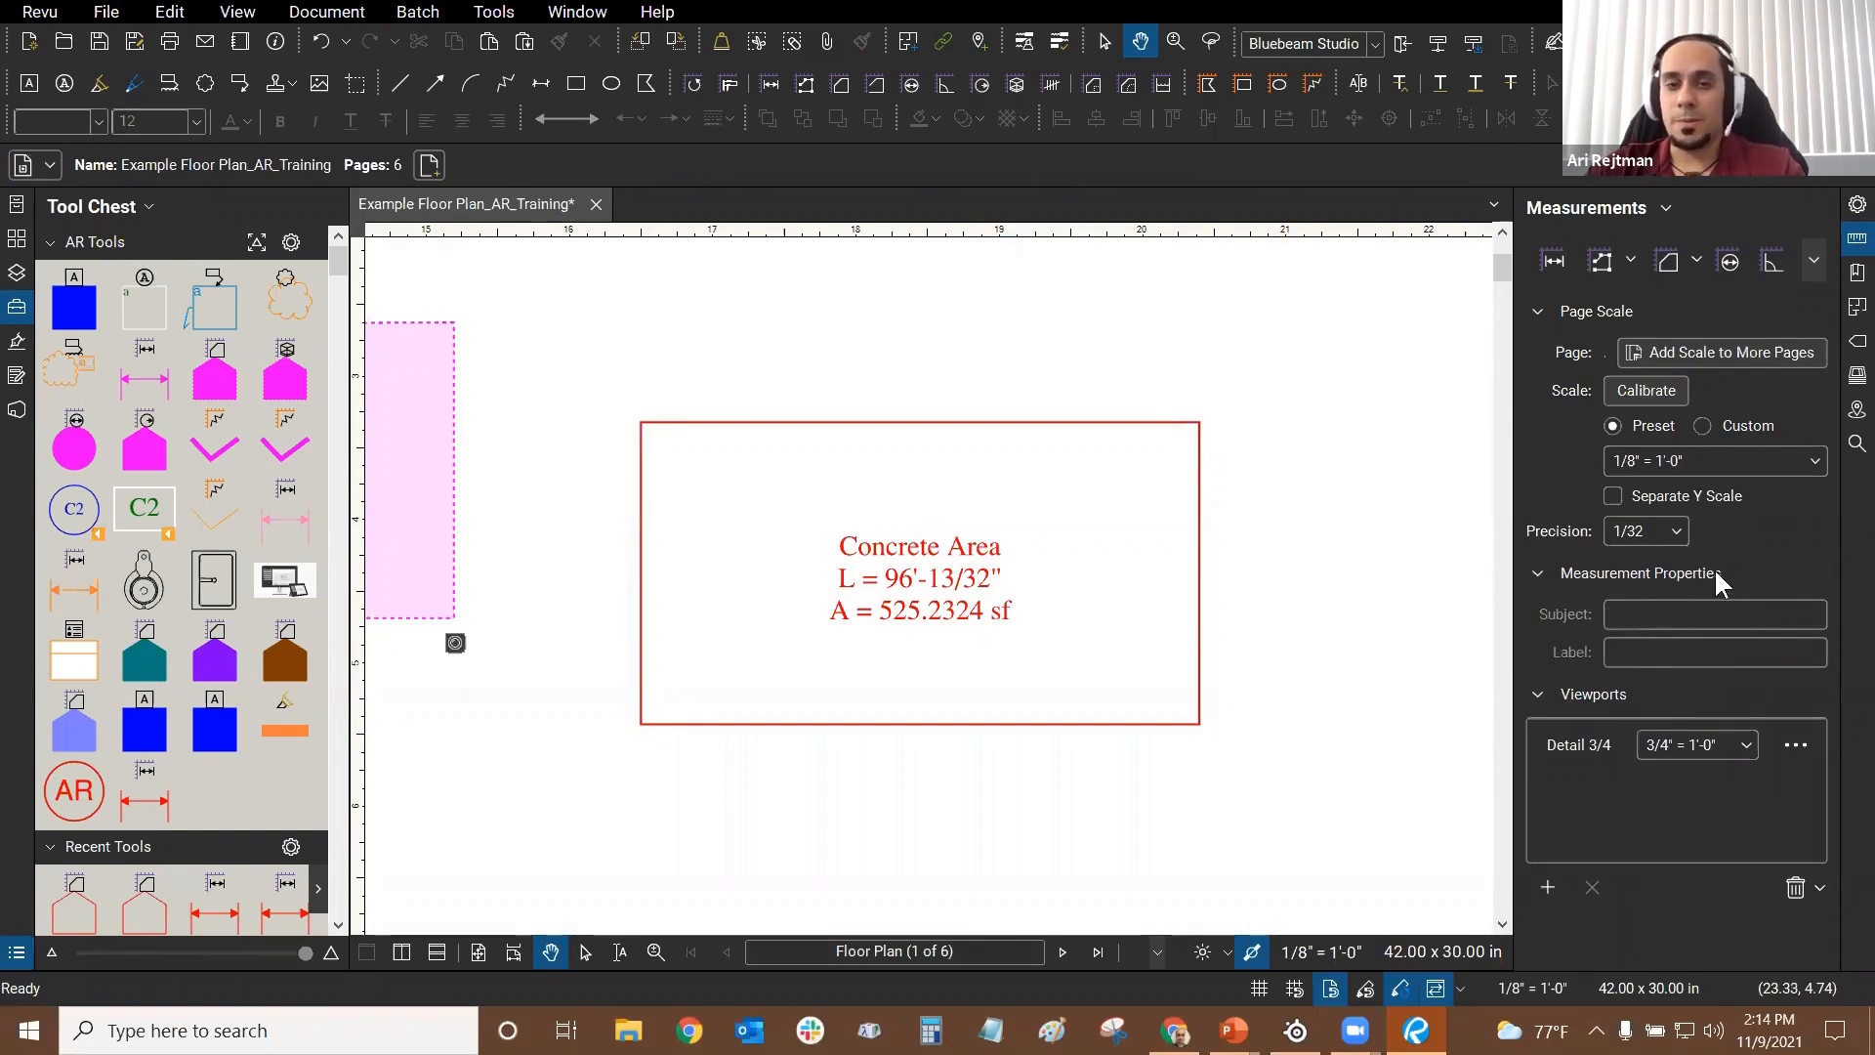
click(940, 605)
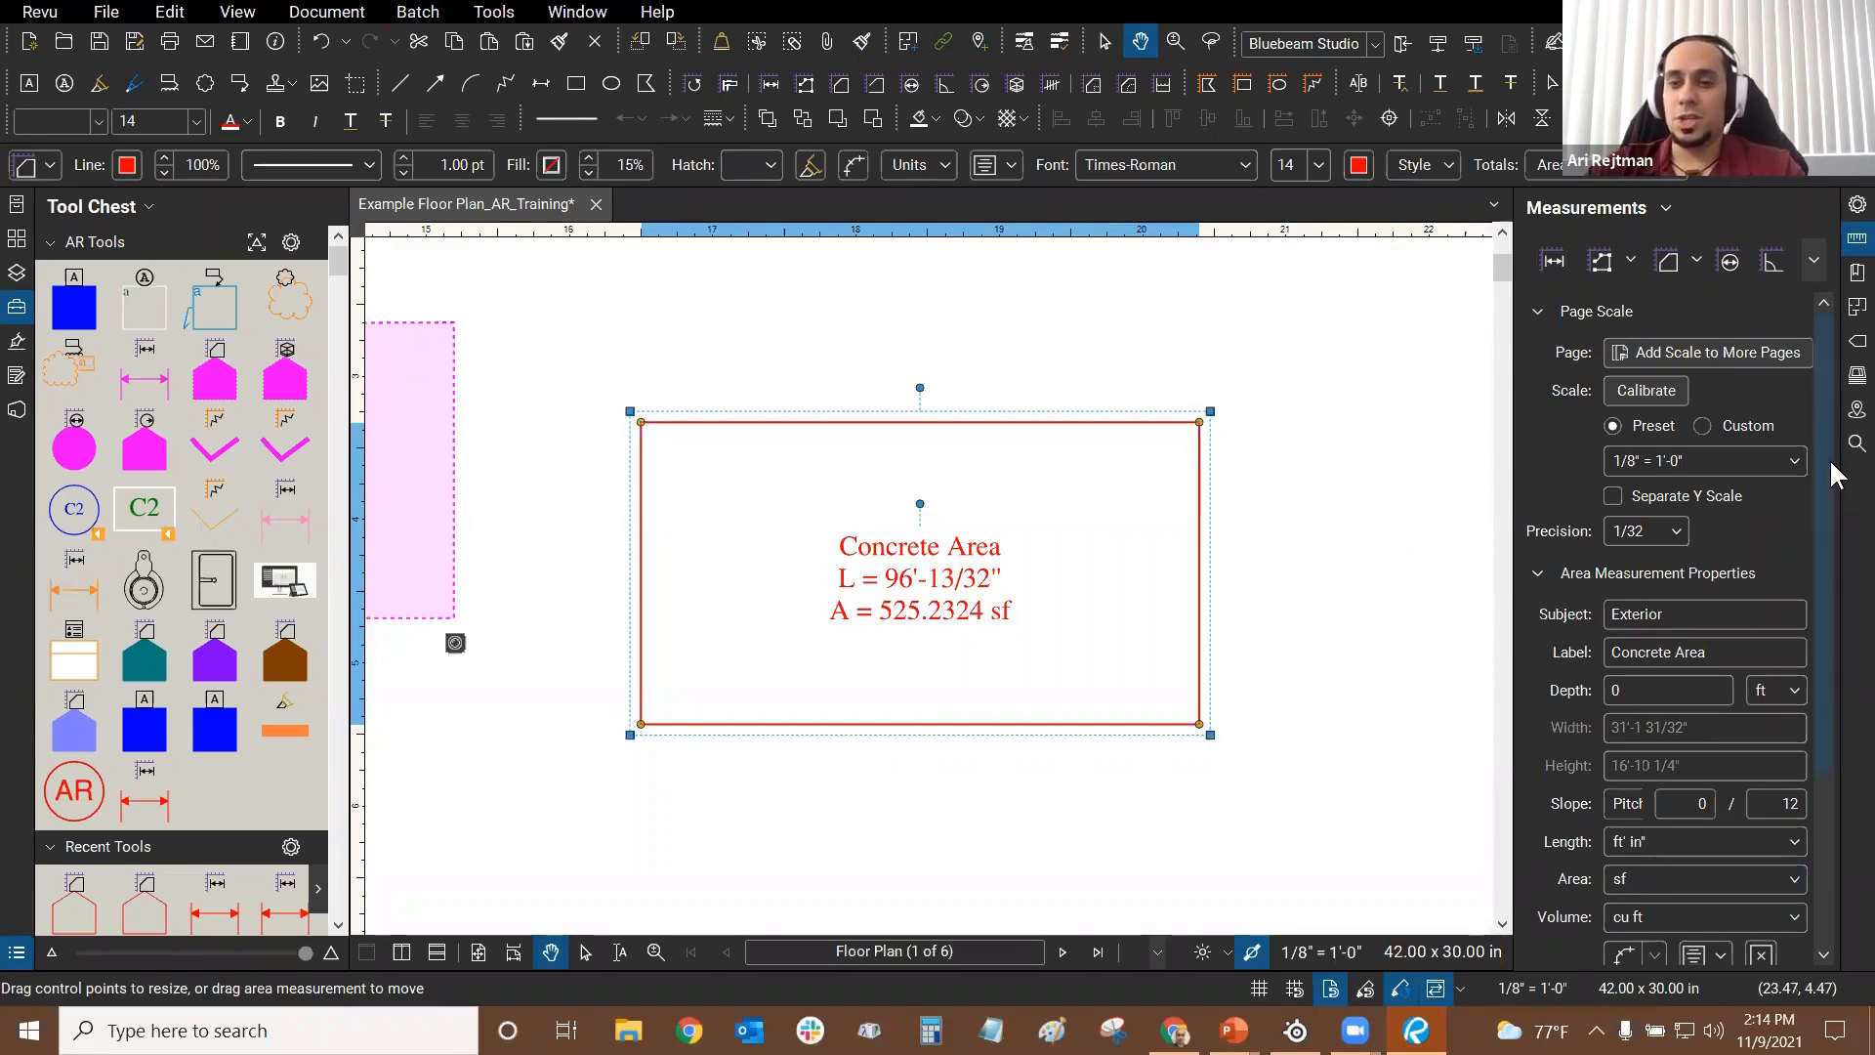
drag(1832, 481, 1834, 542)
scroll(1719, 664, up, 1)
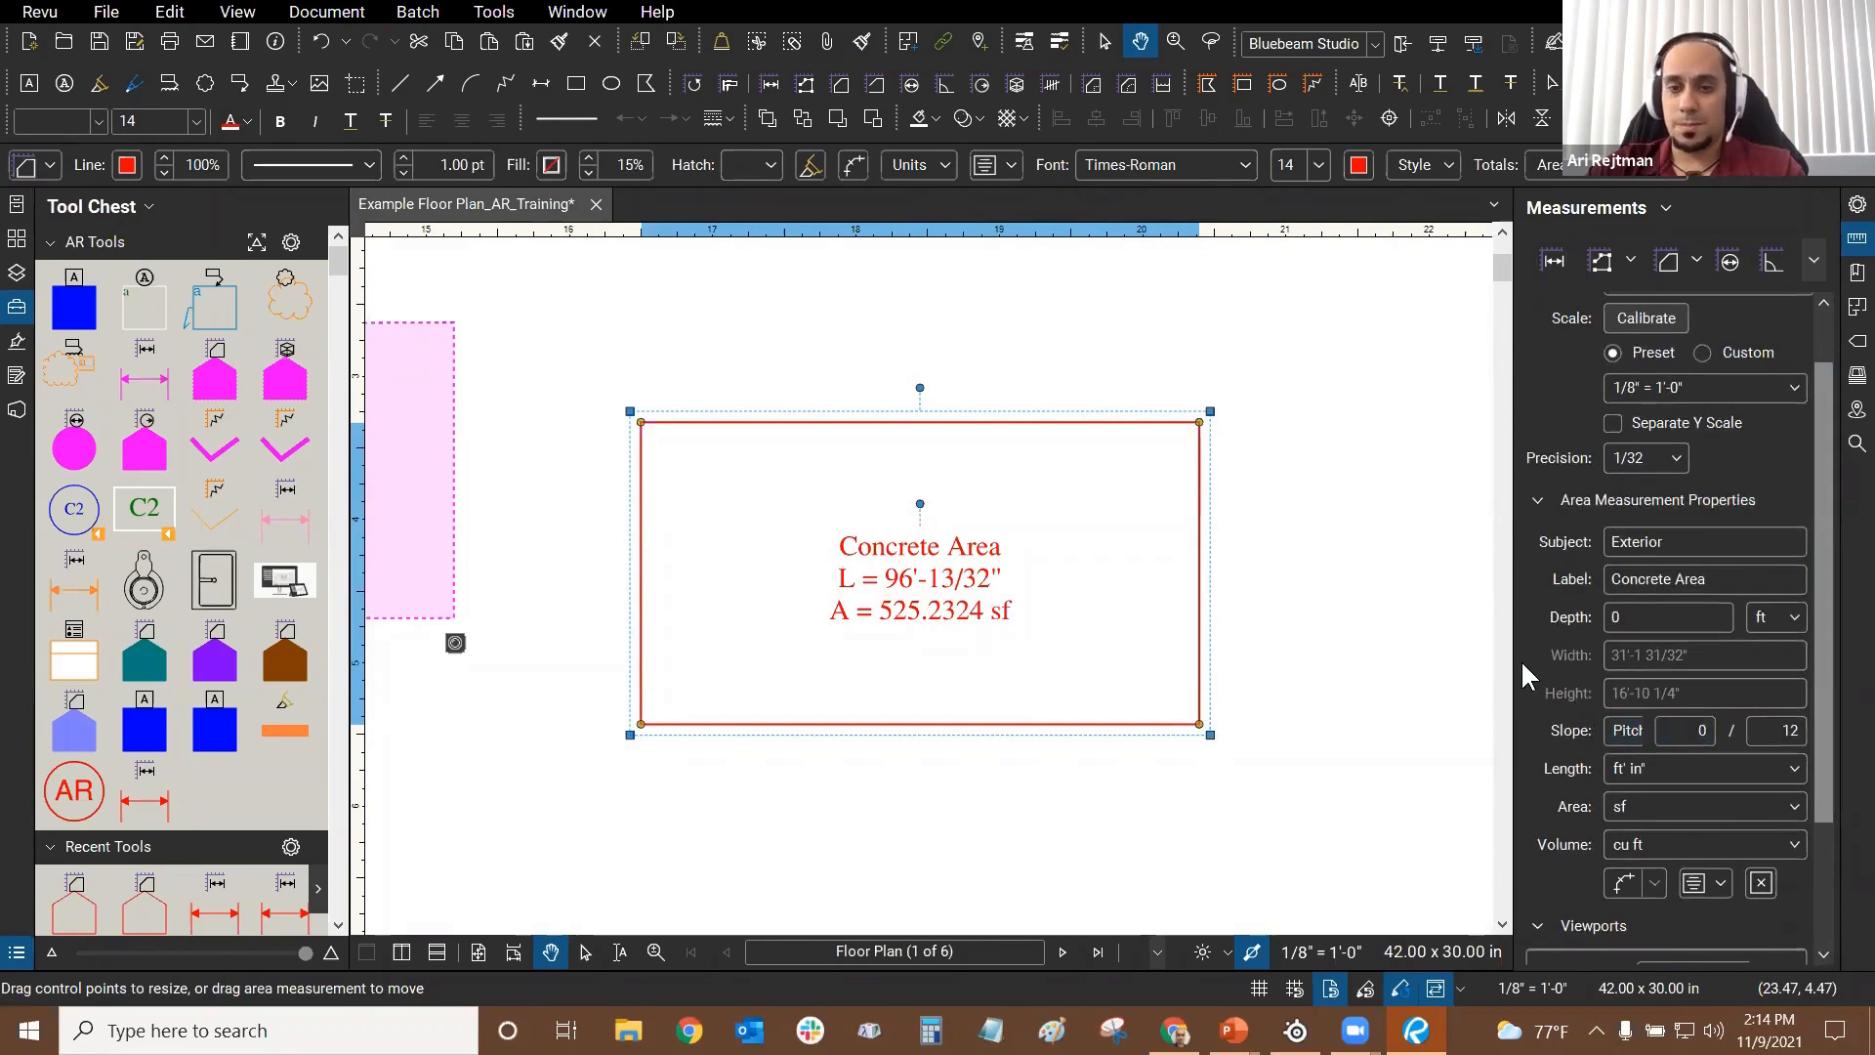
drag(1519, 653, 1442, 631)
click(1602, 735)
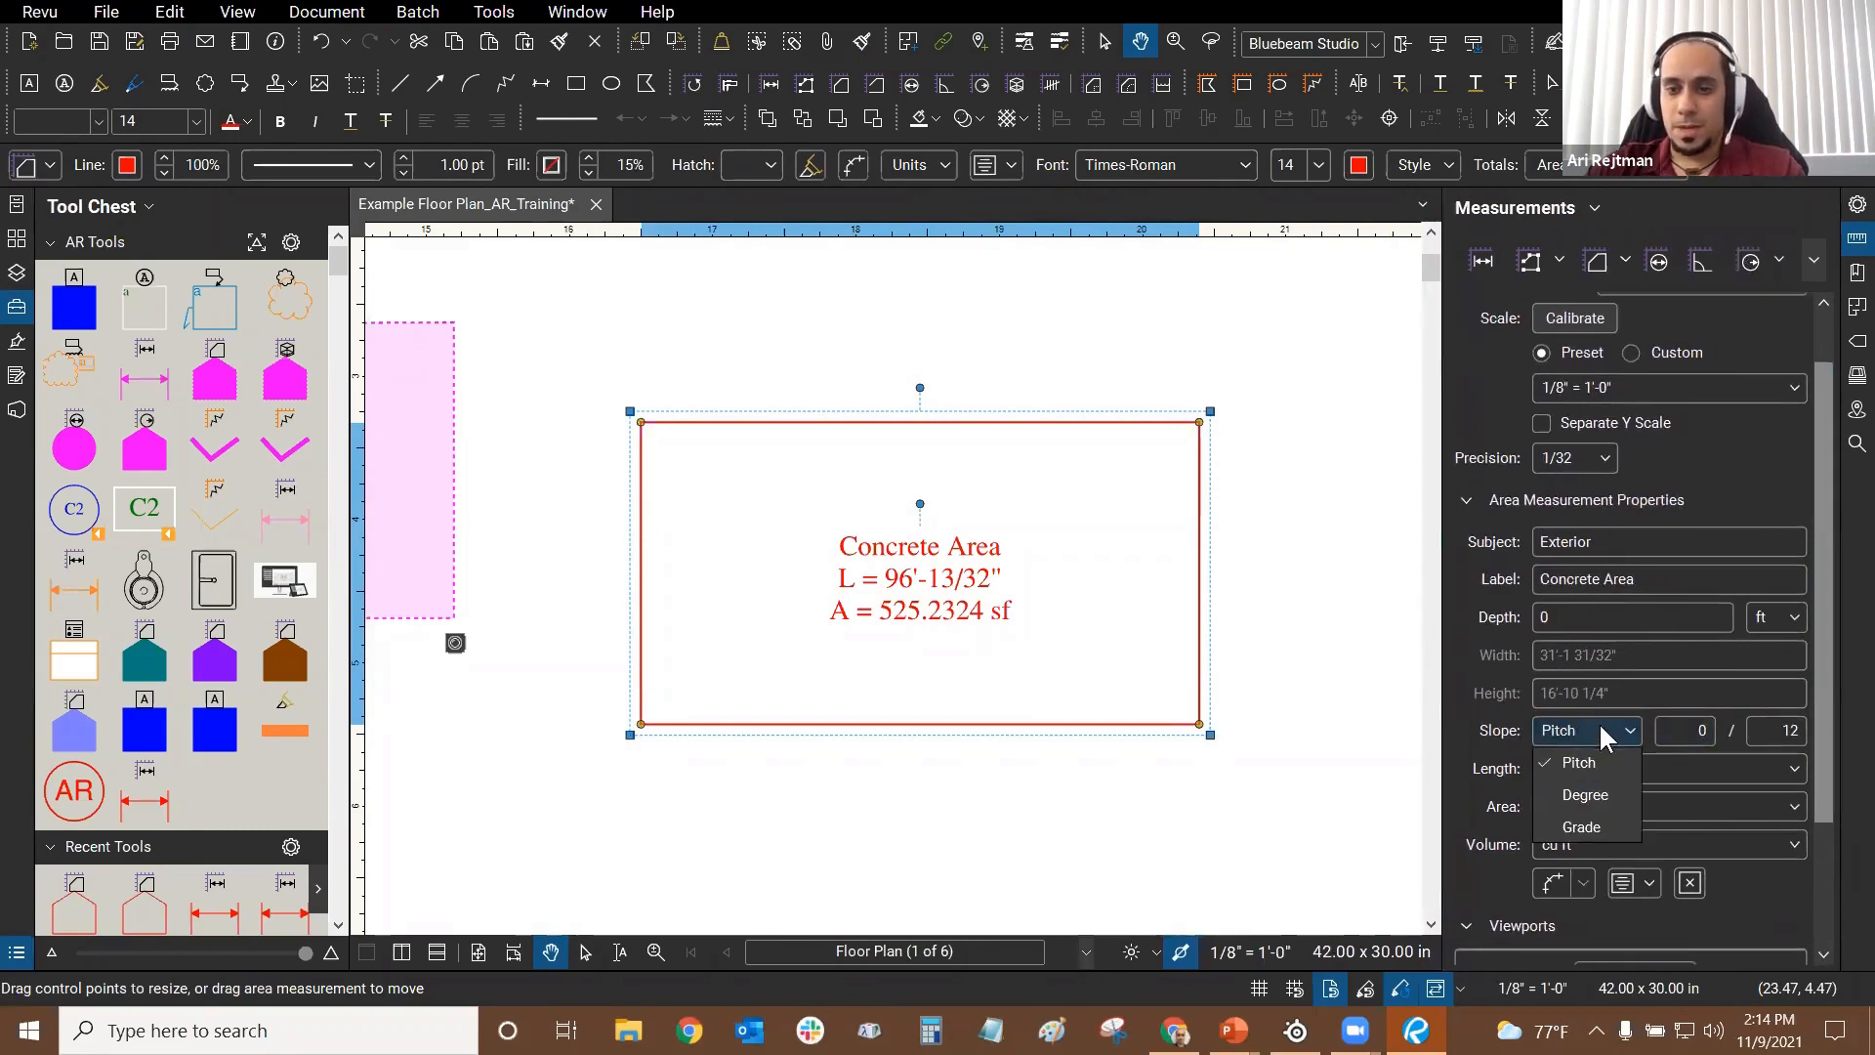
click(1474, 705)
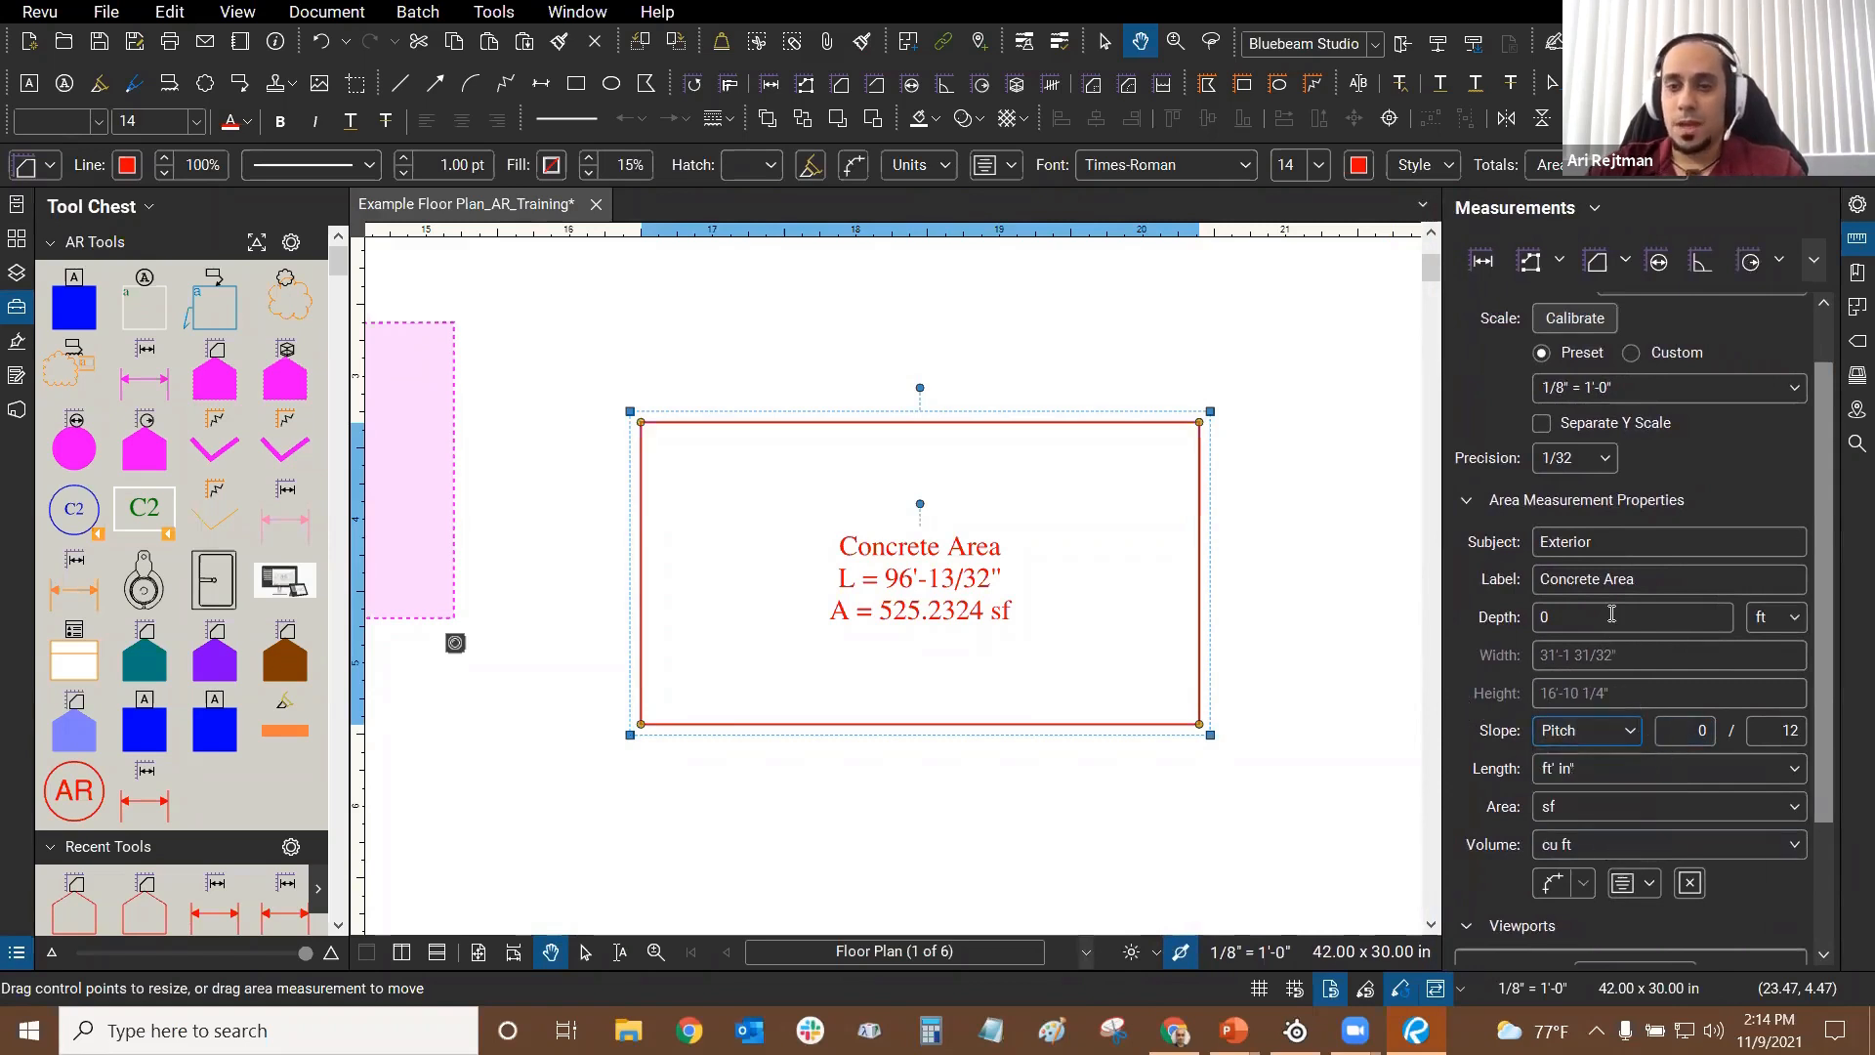
Step: Set the depth of the rectangular Concrete Area measurement to 6 in
click(1612, 616)
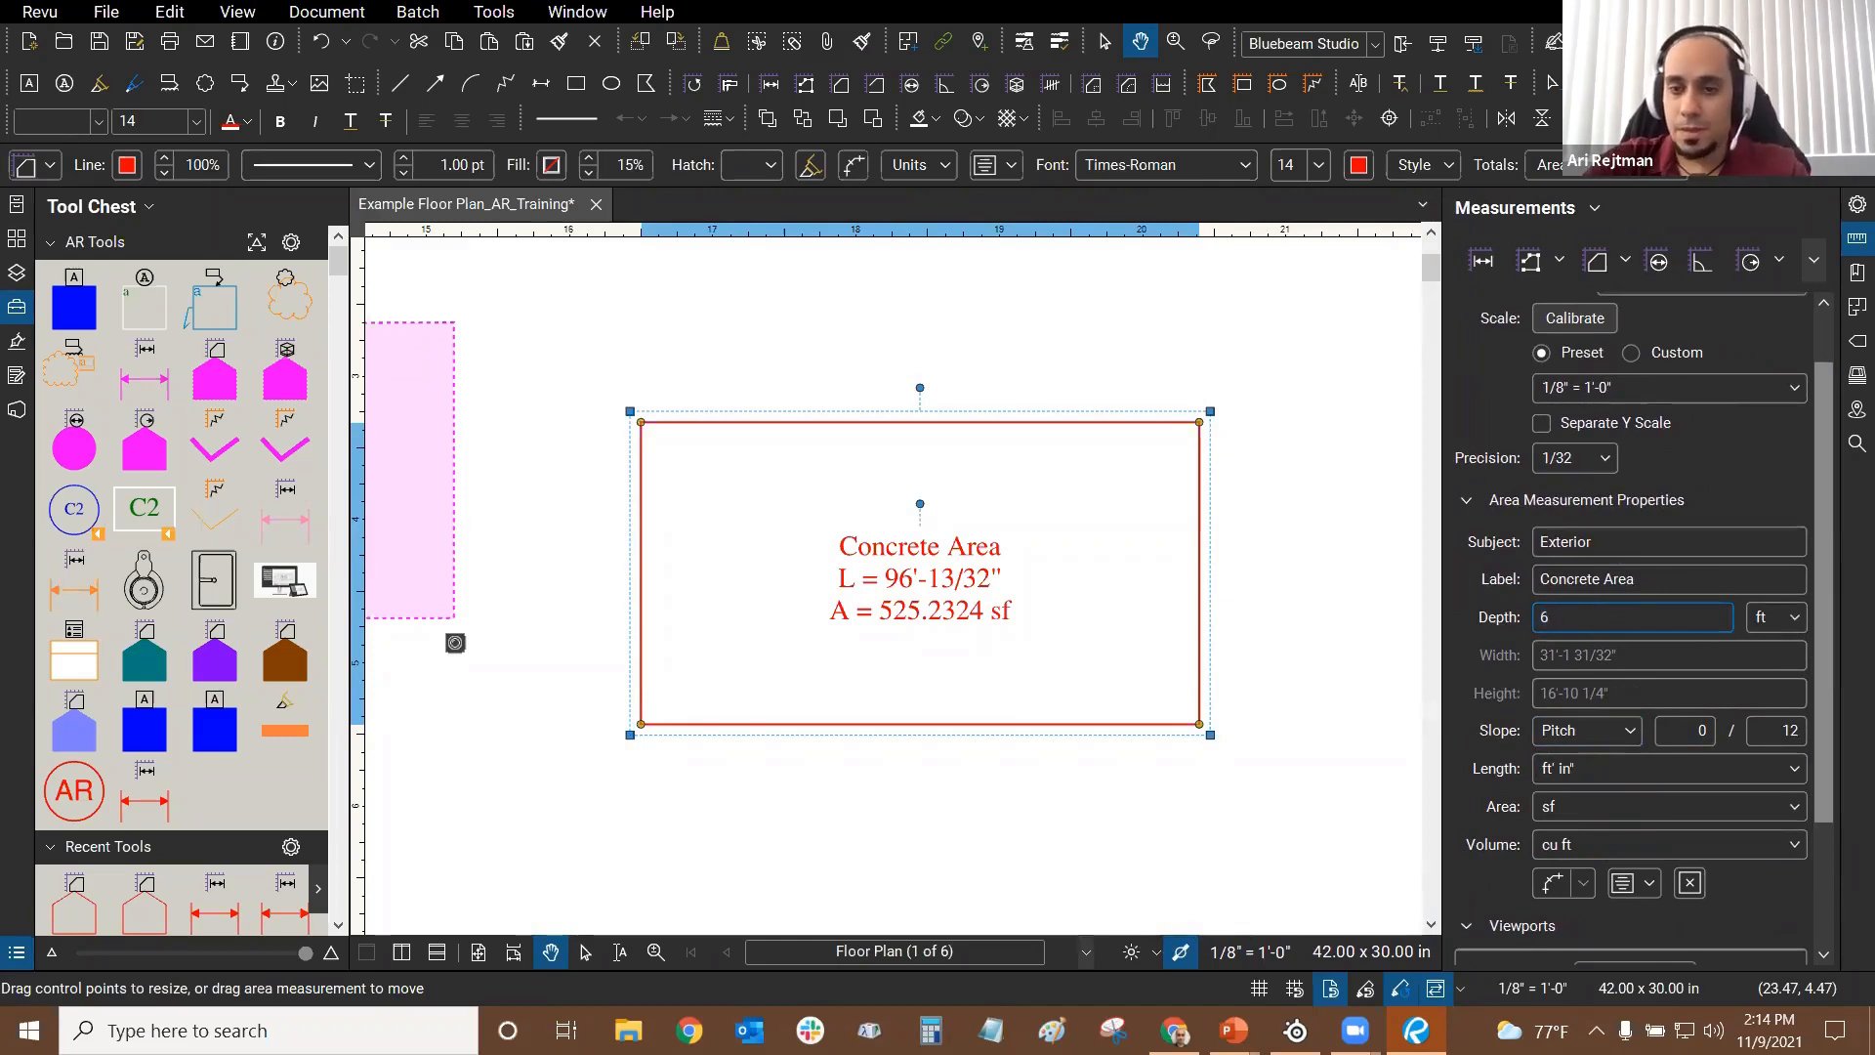
click(1781, 619)
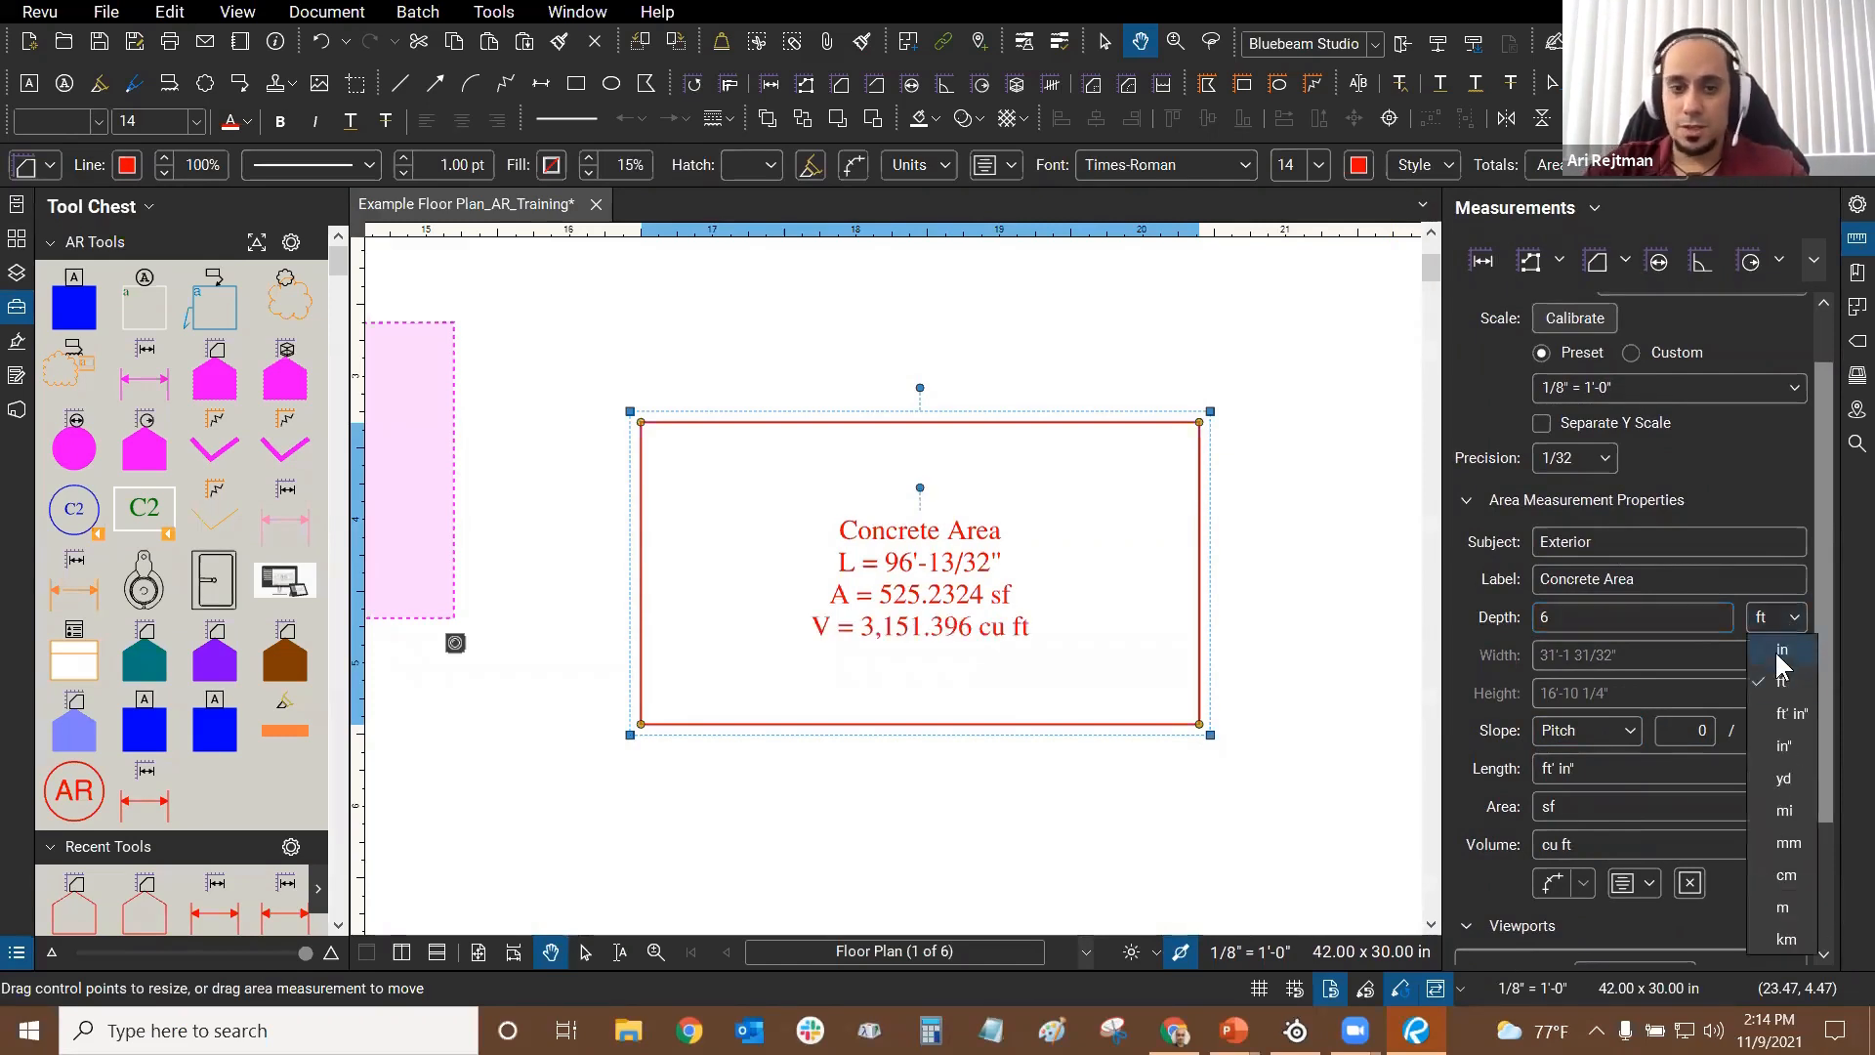
click(1781, 653)
key(Escape)
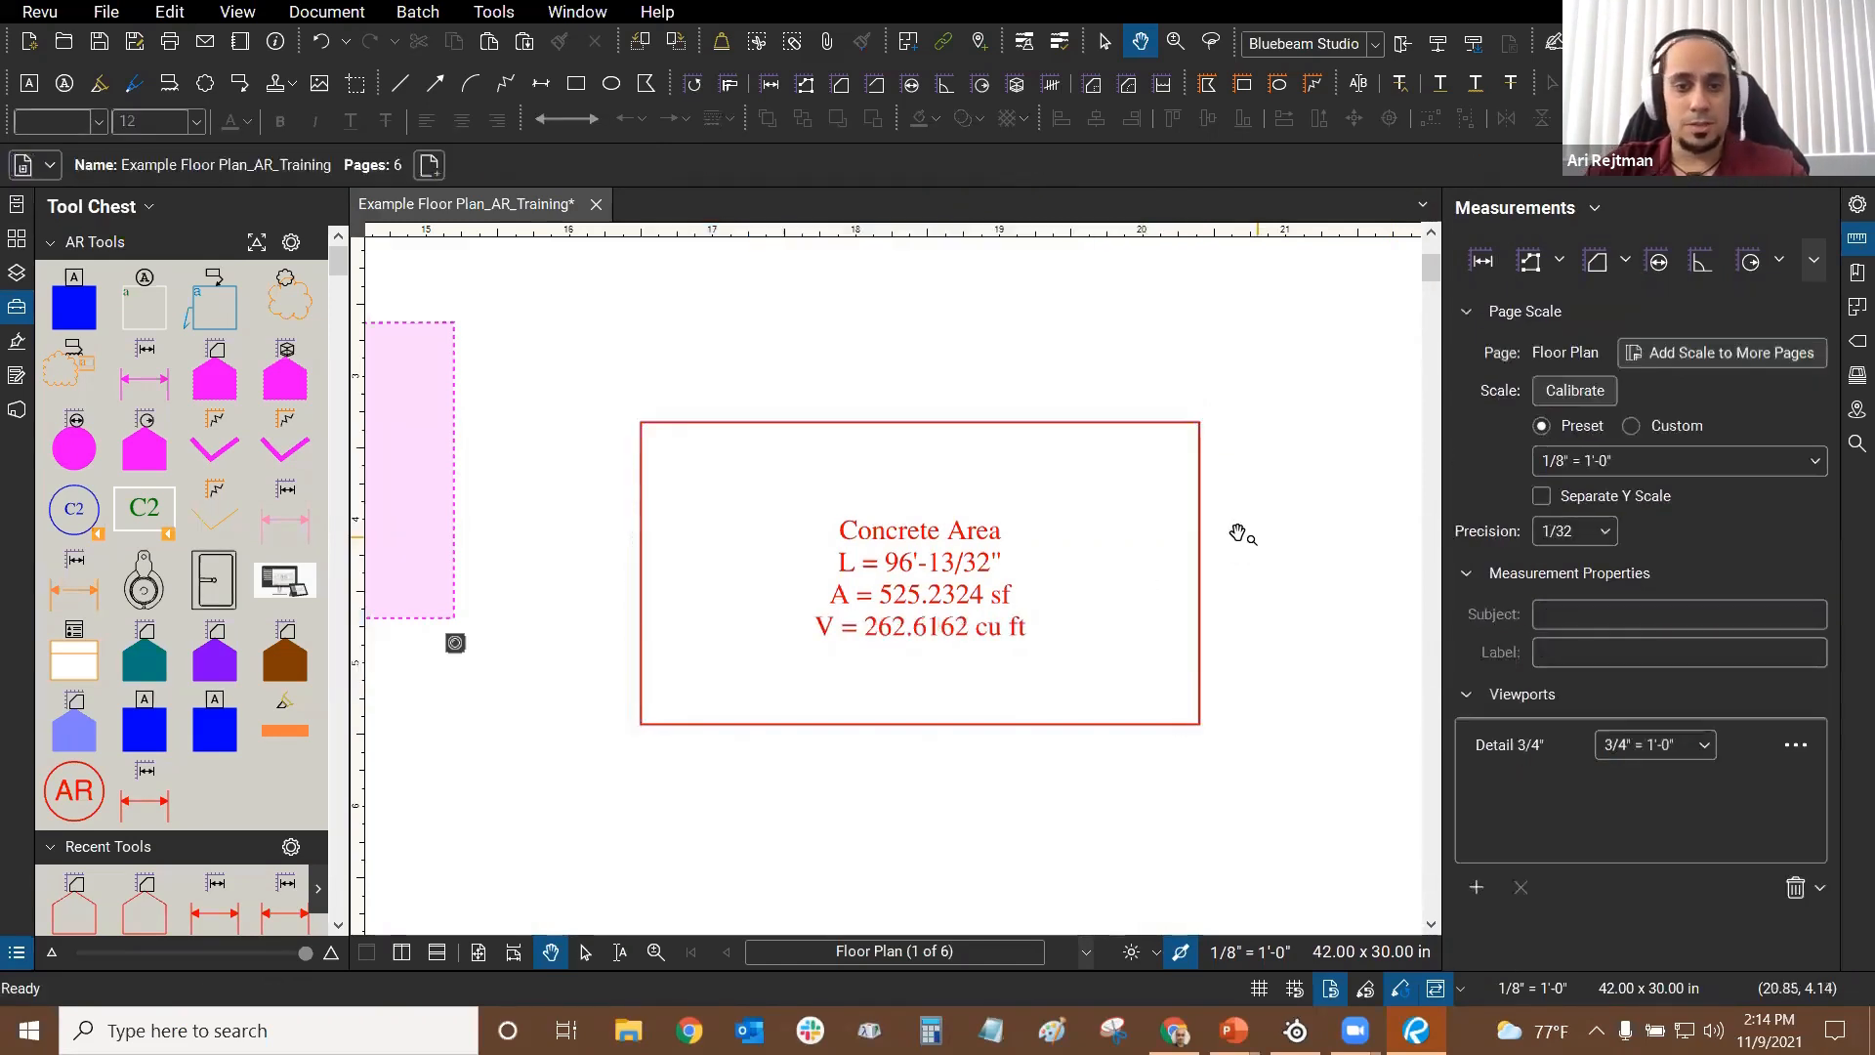
Step: Add Depth and Wall Area to the caption of the rectangular Concrete Area measurement
click(846, 637)
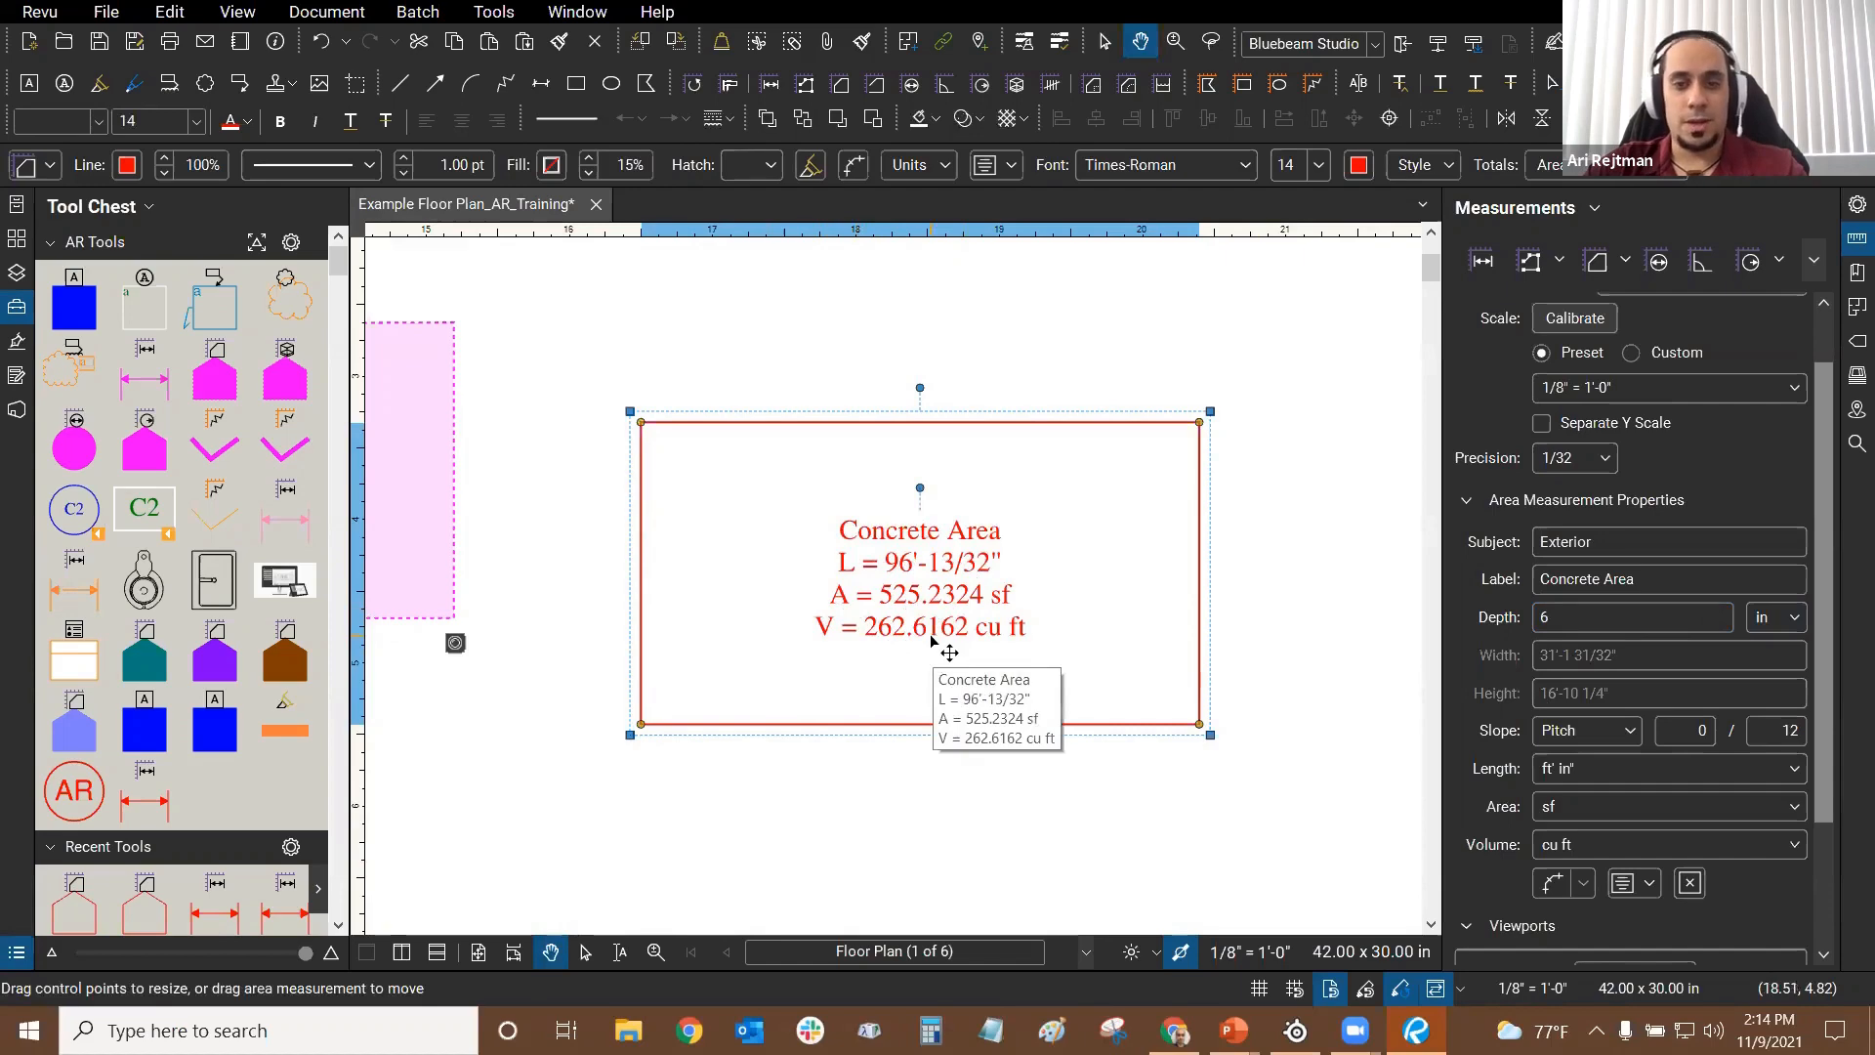
click(1854, 206)
scroll(1842, 436, down, 4)
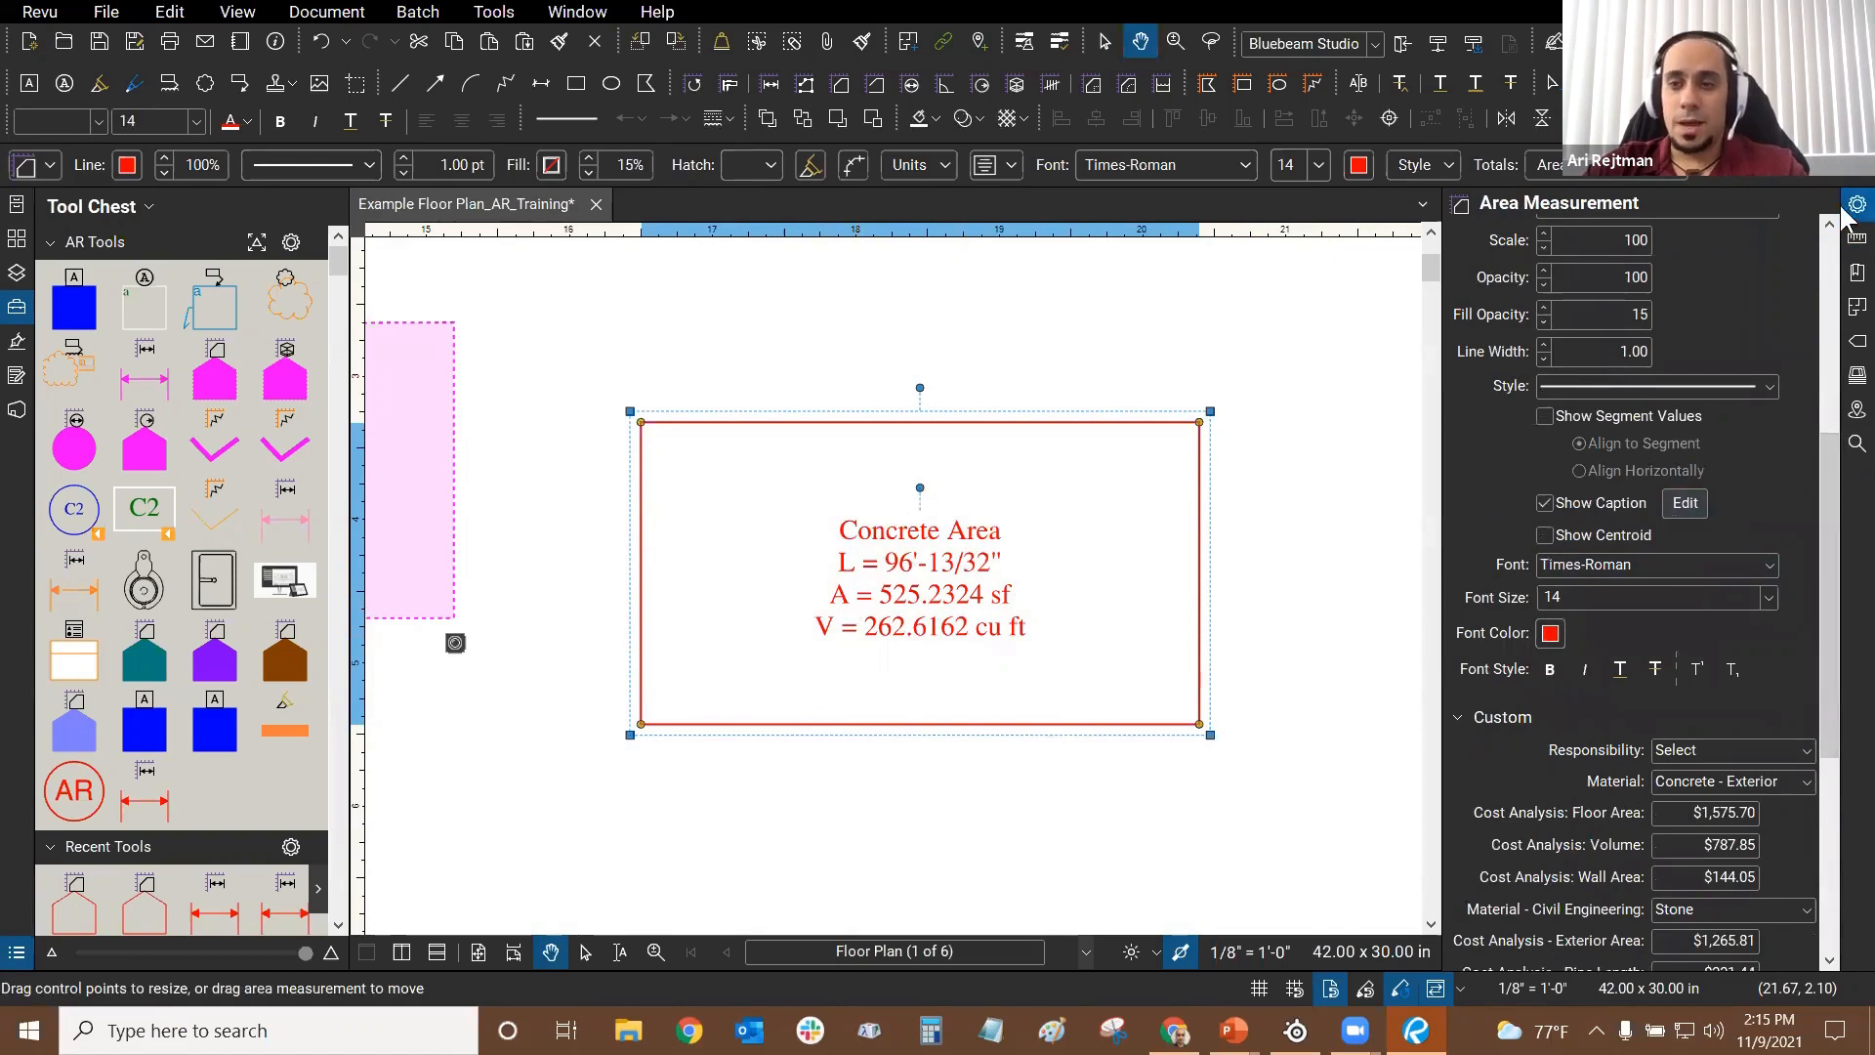
click(1687, 504)
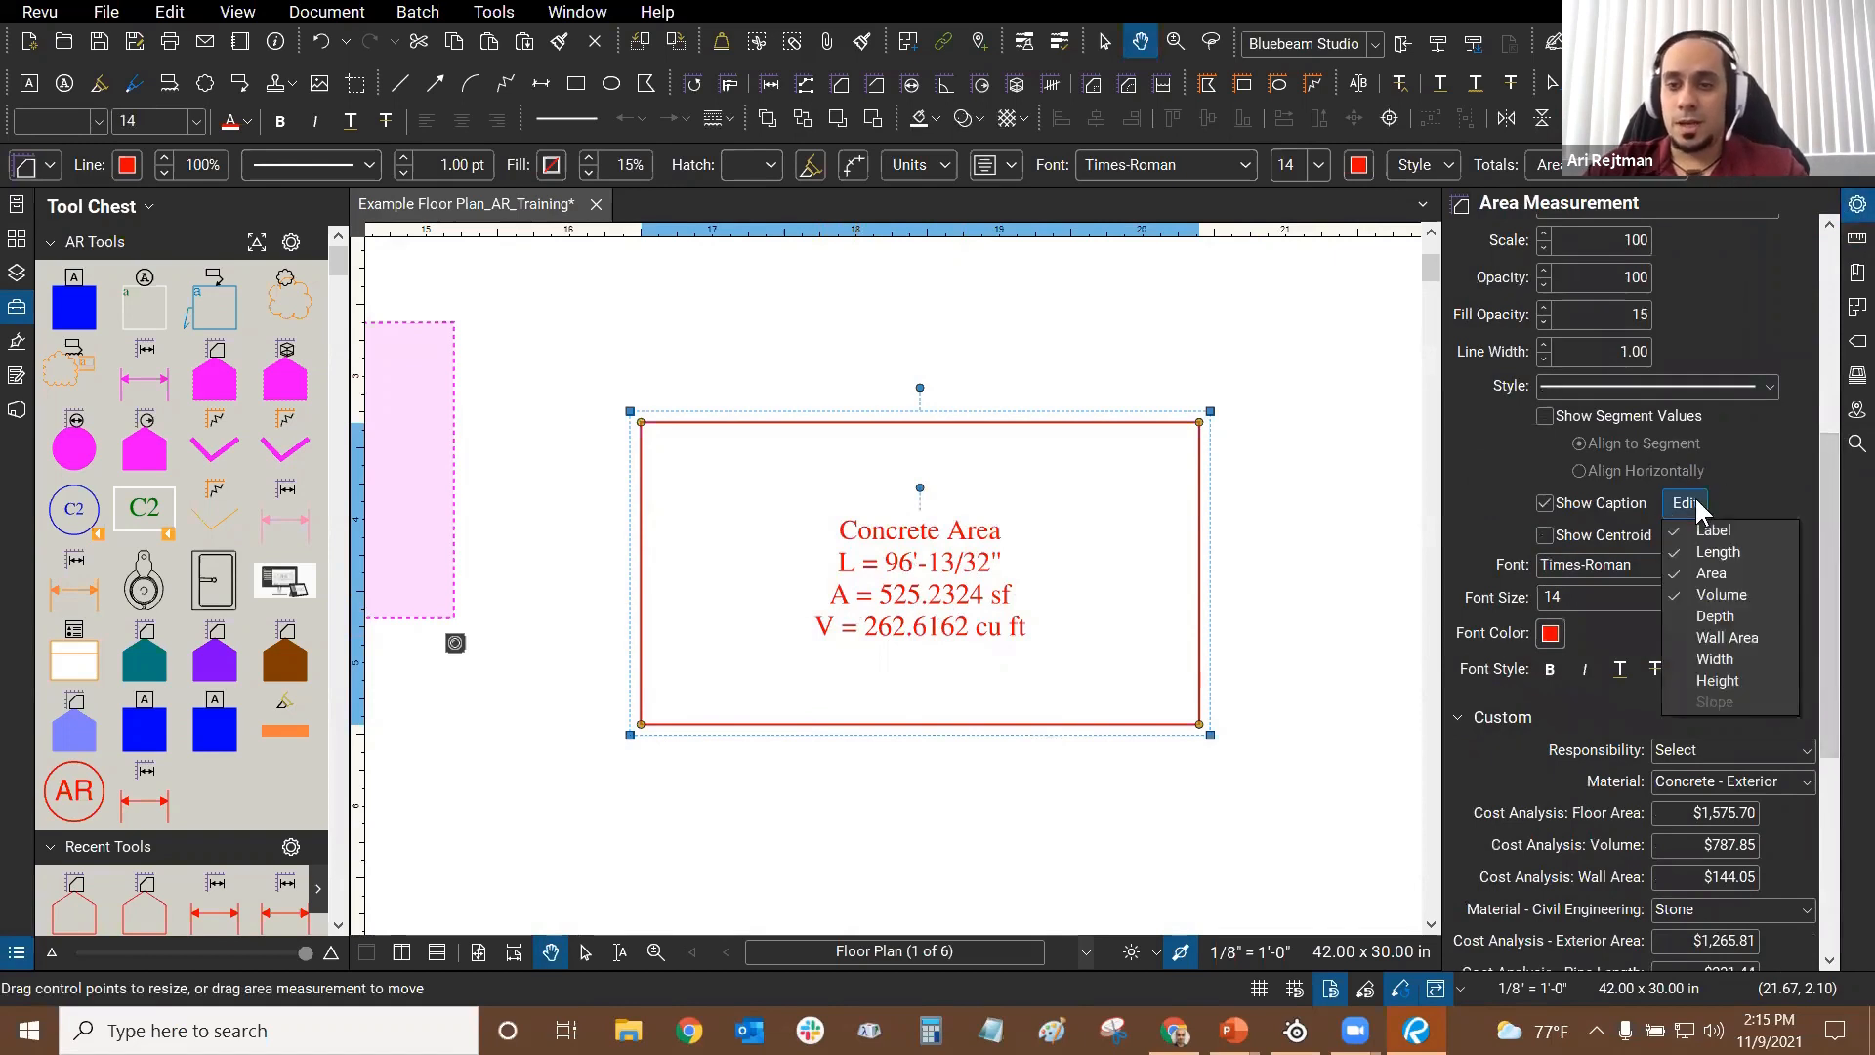
click(1716, 618)
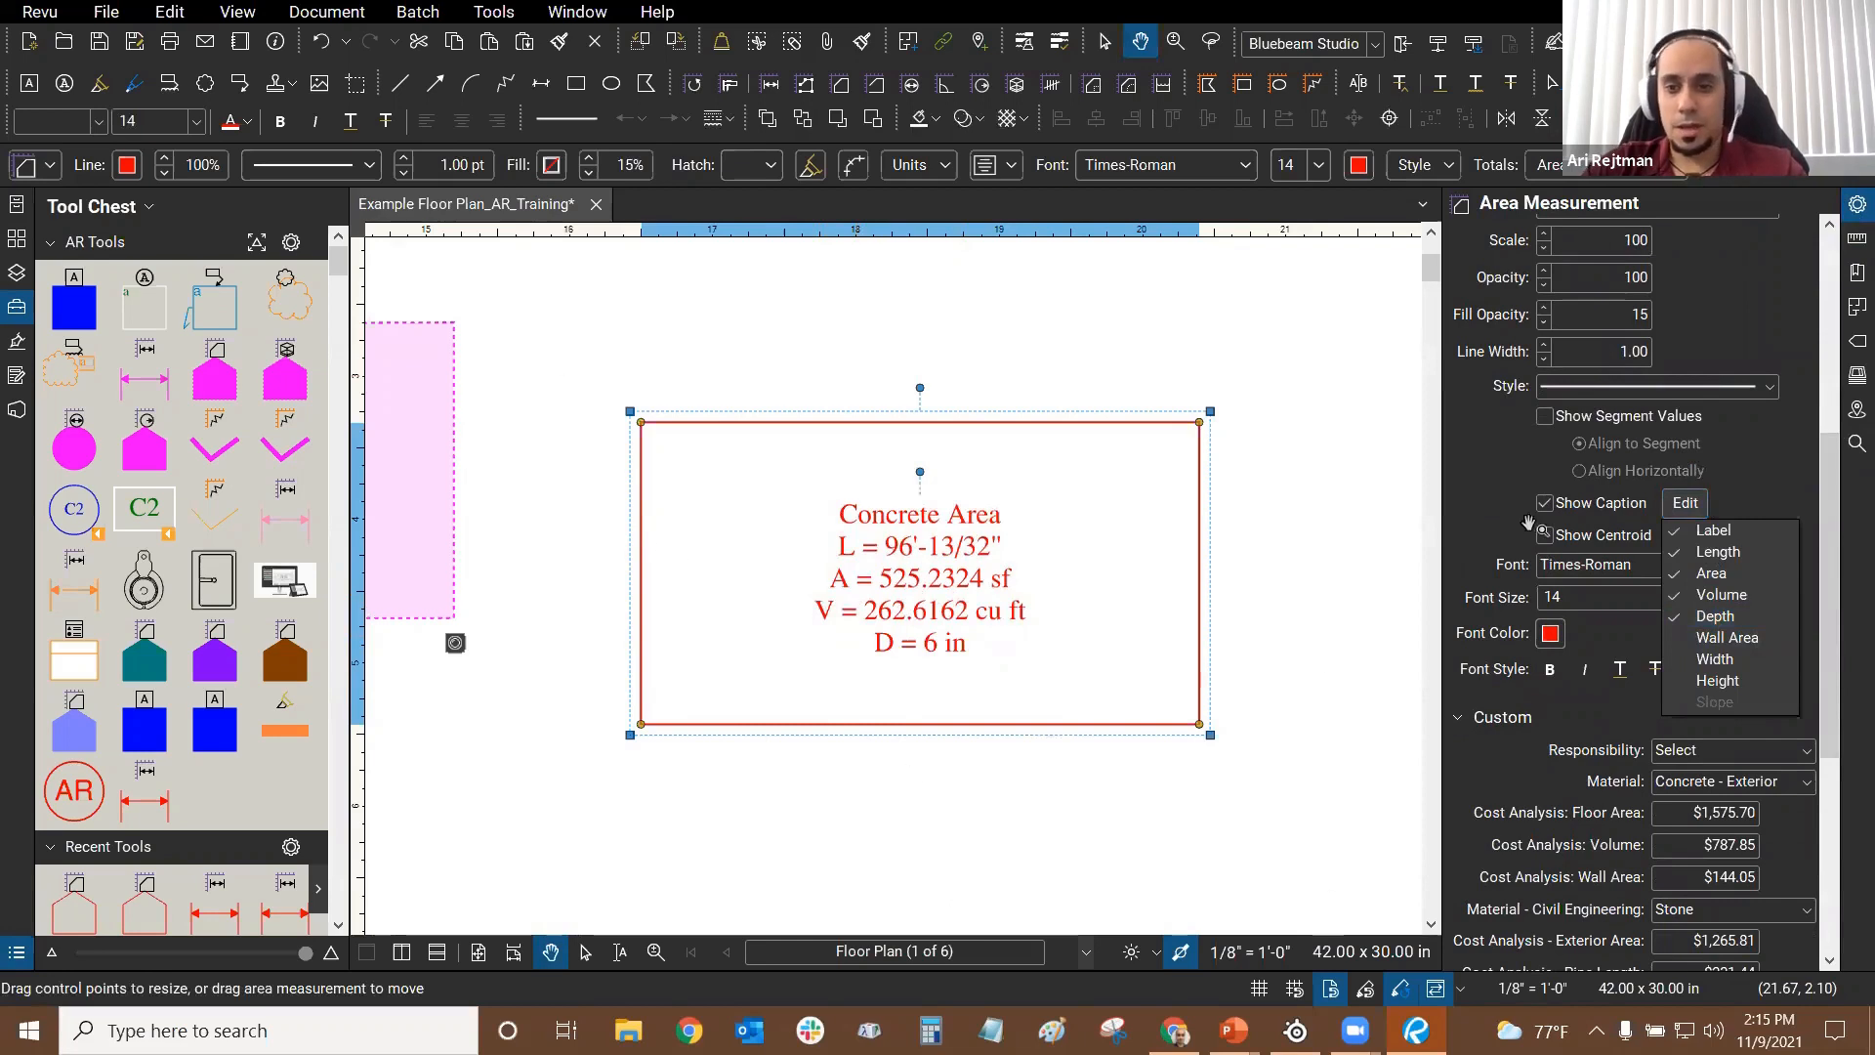
click(1728, 640)
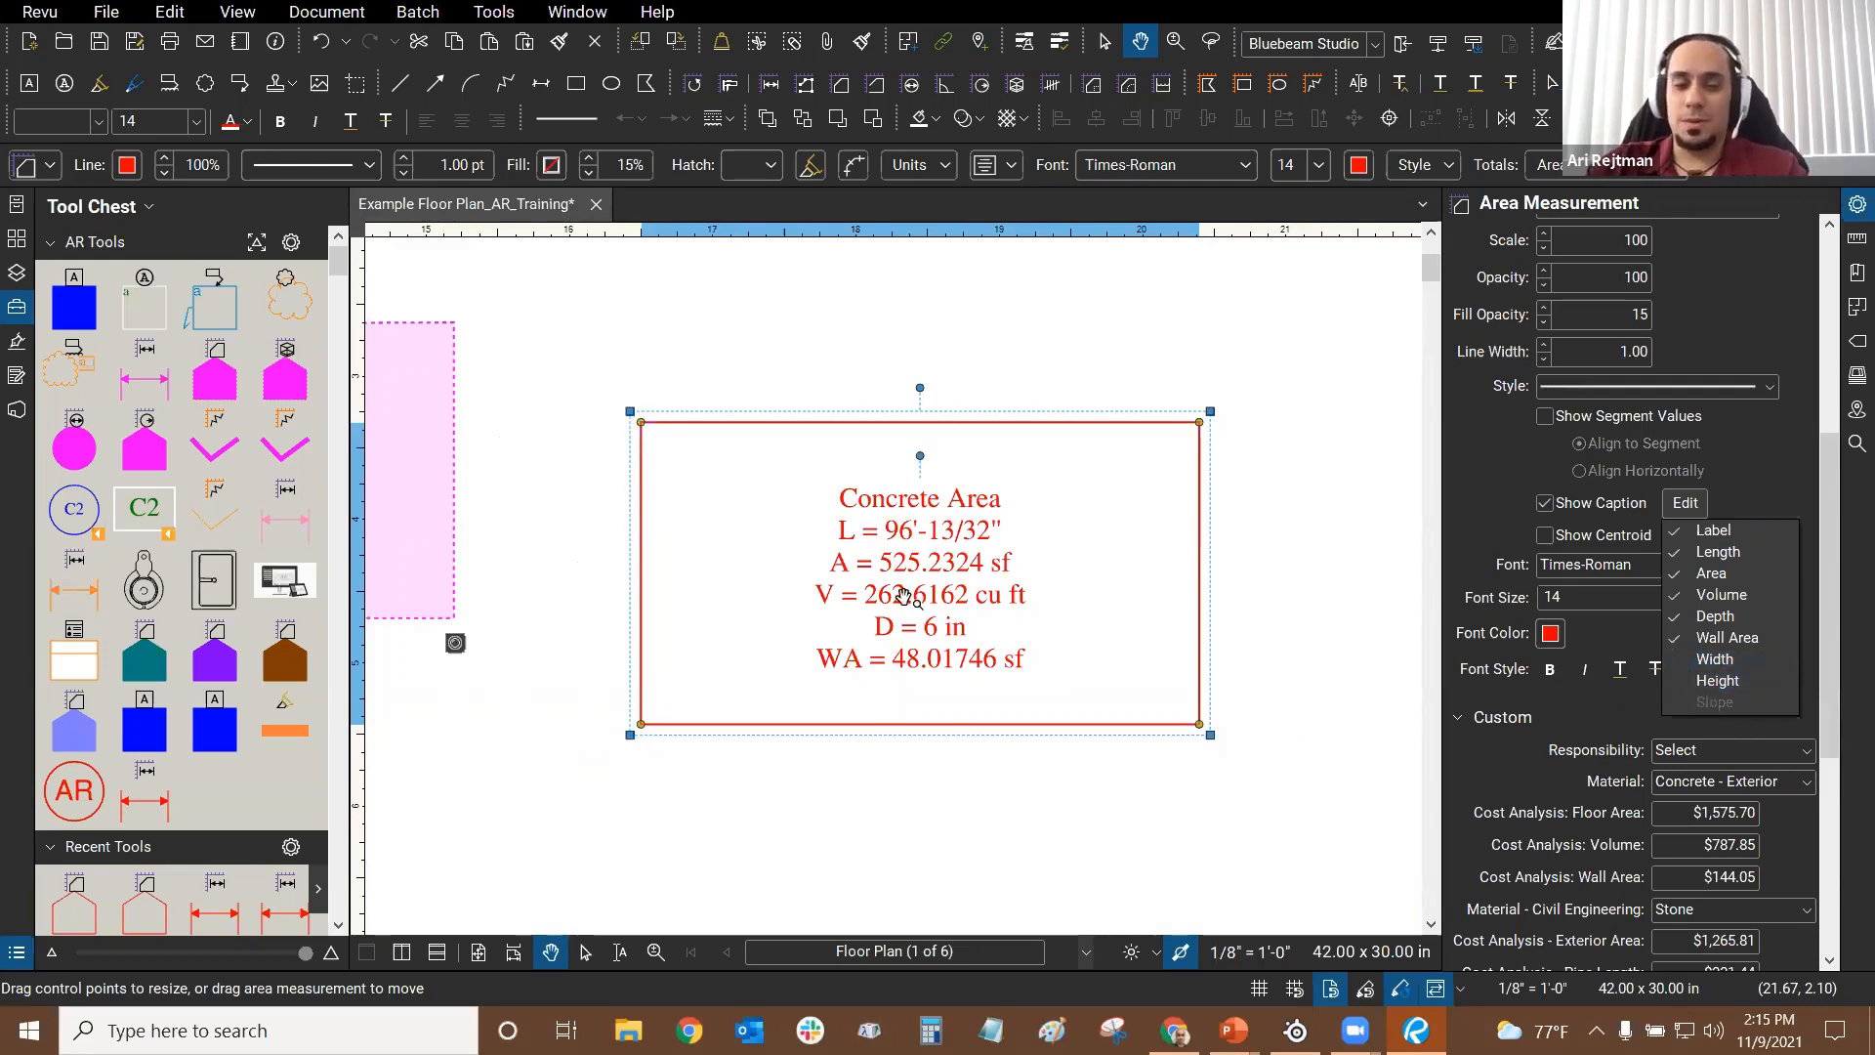
mouse_move(1309, 453)
mouse_down()
mouse_move(1276, 456)
mouse_move(1317, 432)
mouse_up()
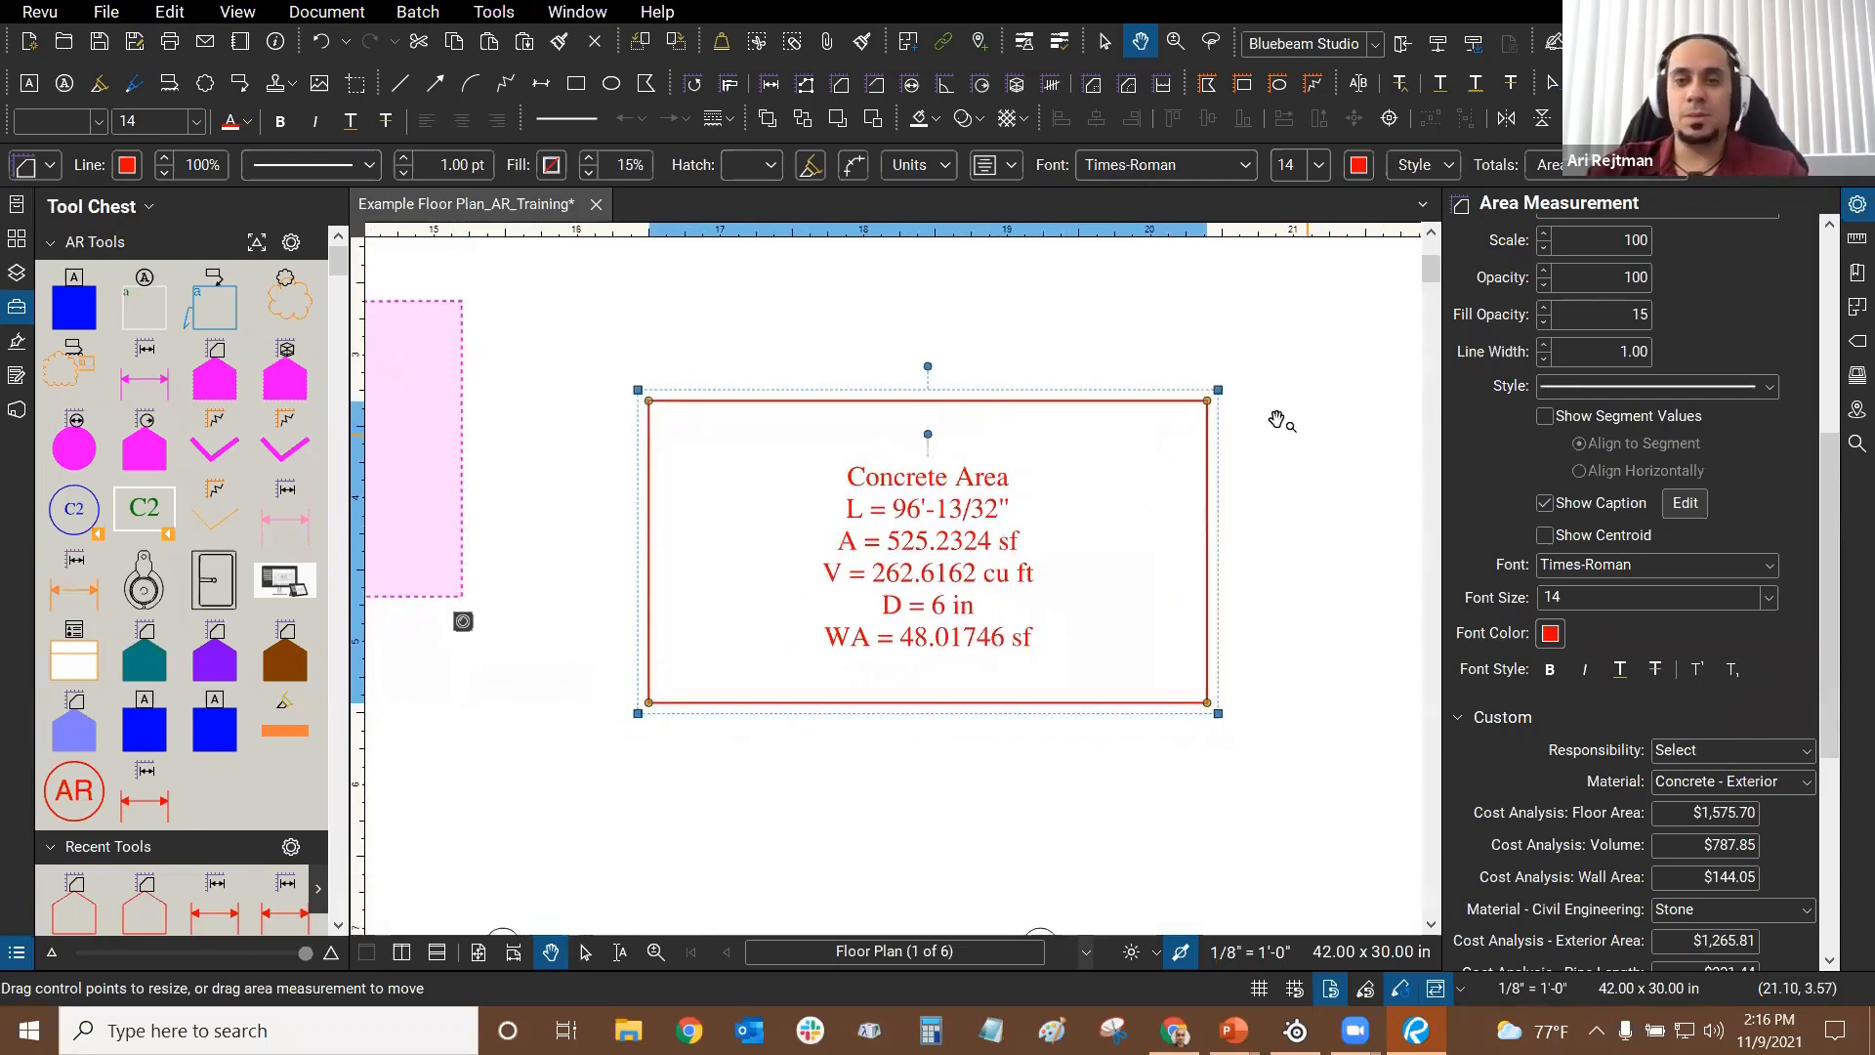
Step: Examine the caption options and displayed caption lines of the rectangular Concrete Area measurement up close and in the surrounding plan
click(1686, 506)
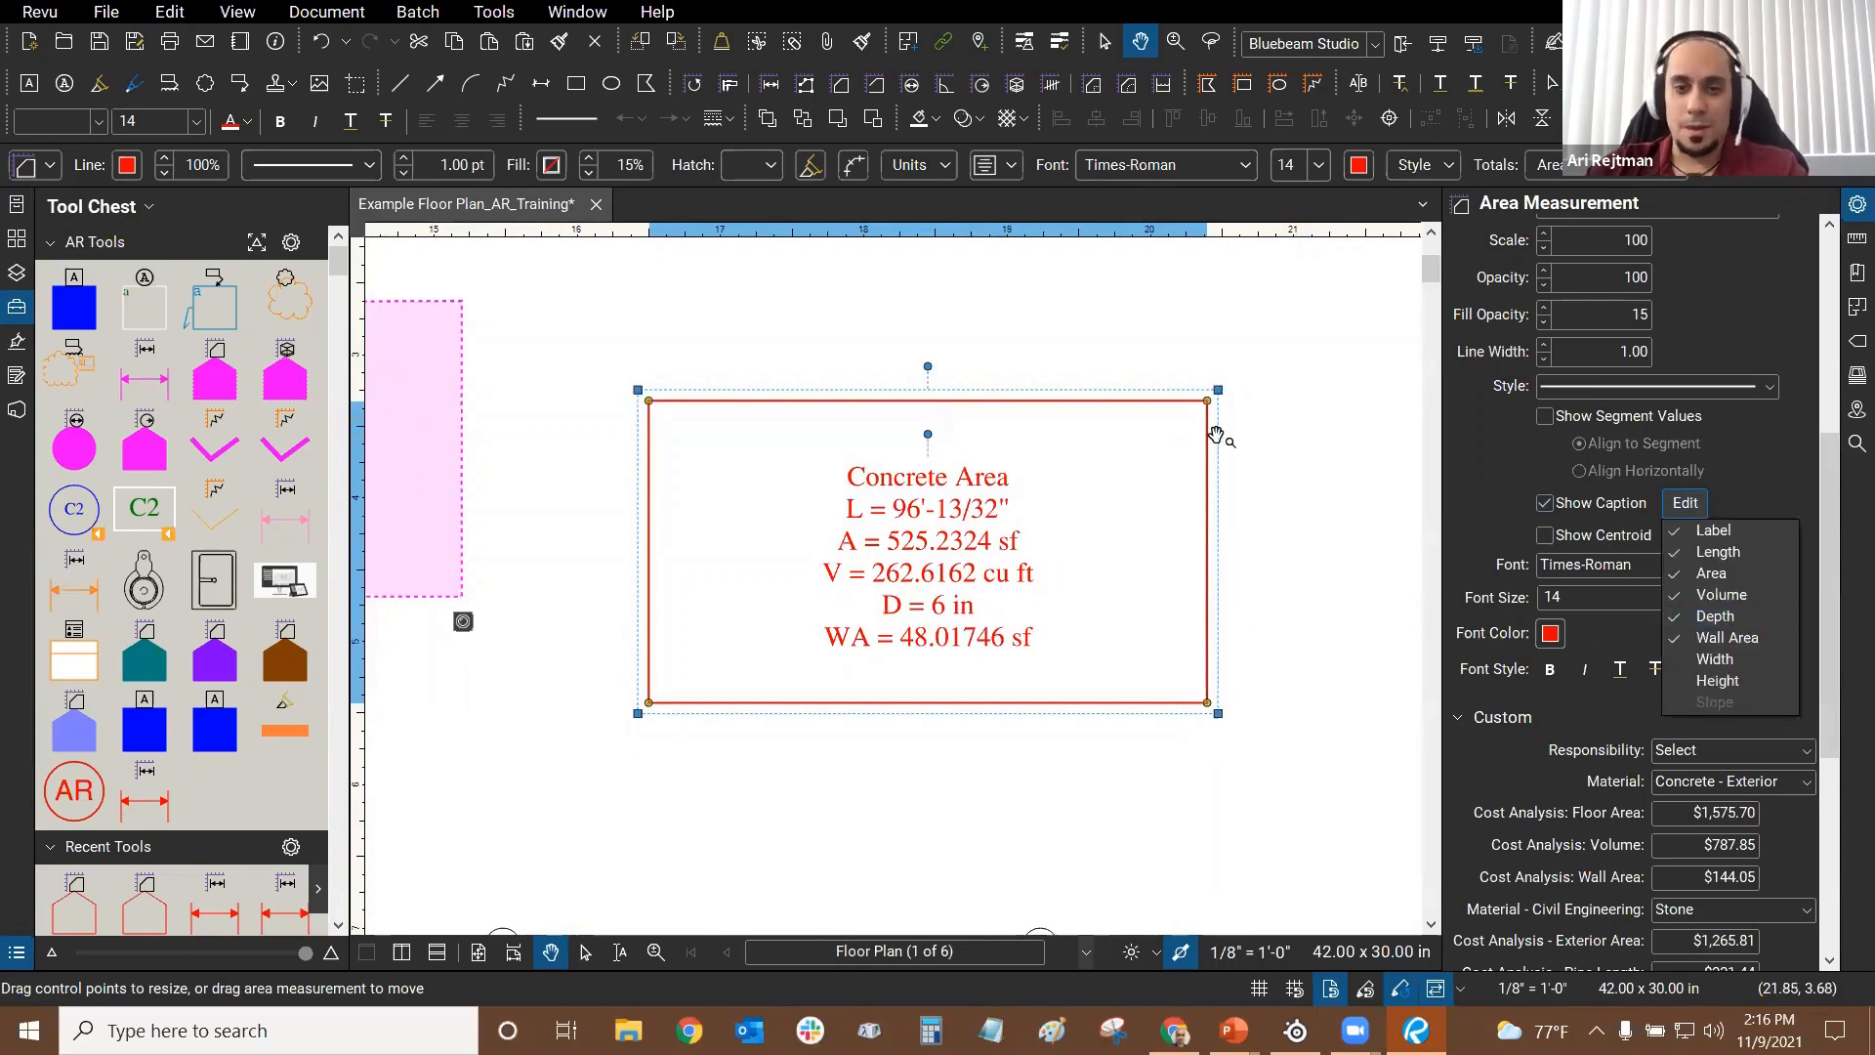
scroll(996, 527, up, 2)
scroll(1001, 461, up, 1)
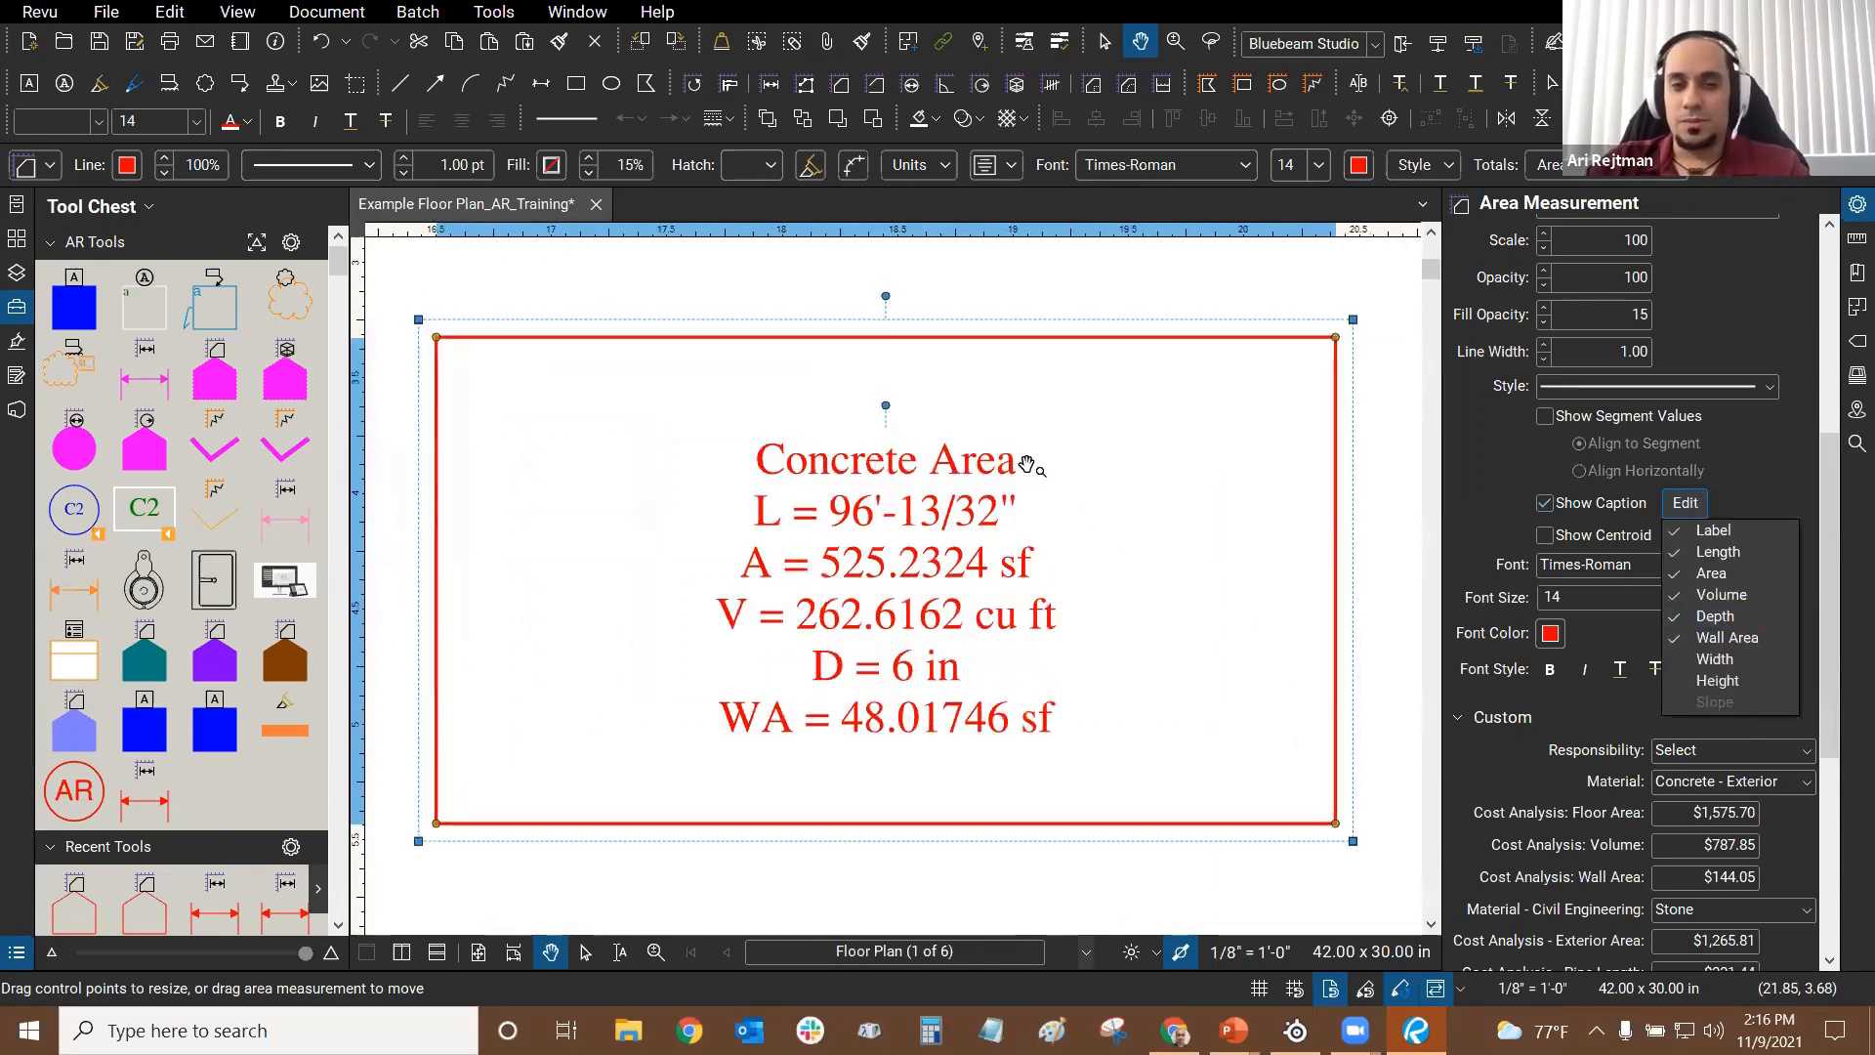
scroll(1016, 445, down, 1)
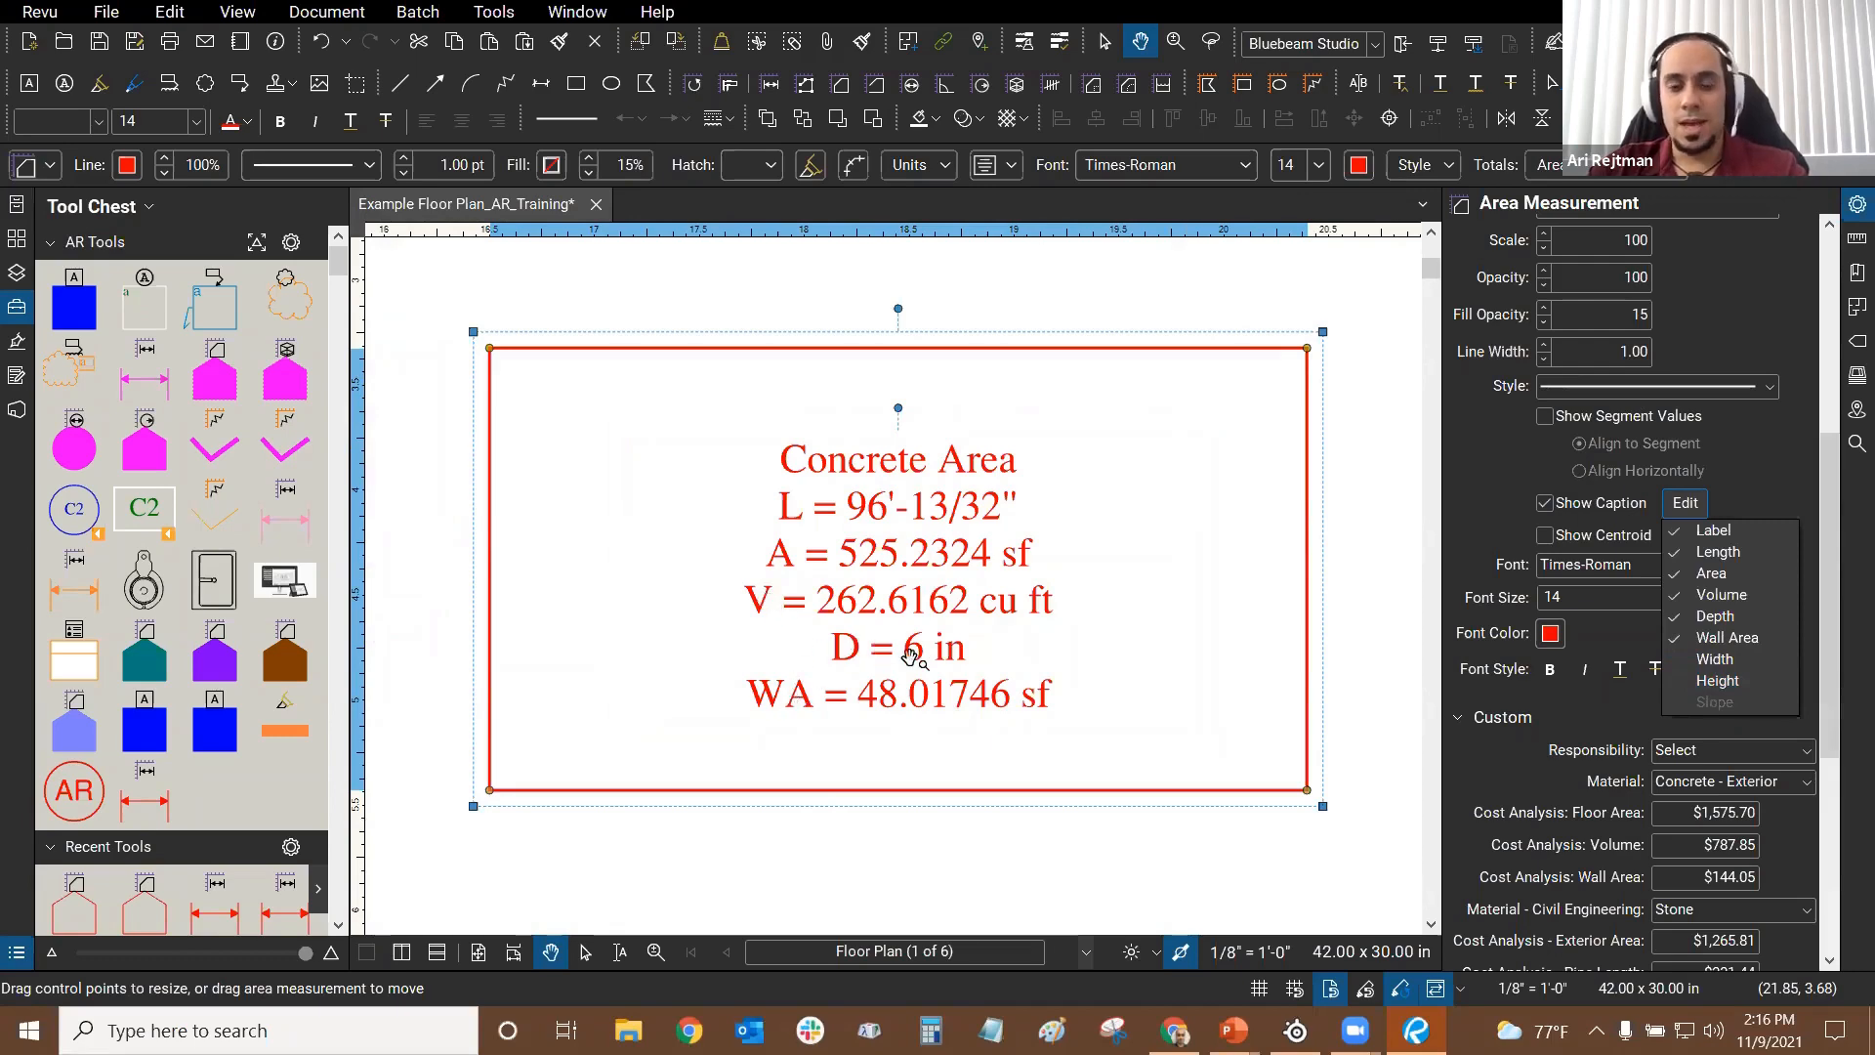
scroll(865, 385, down, 3)
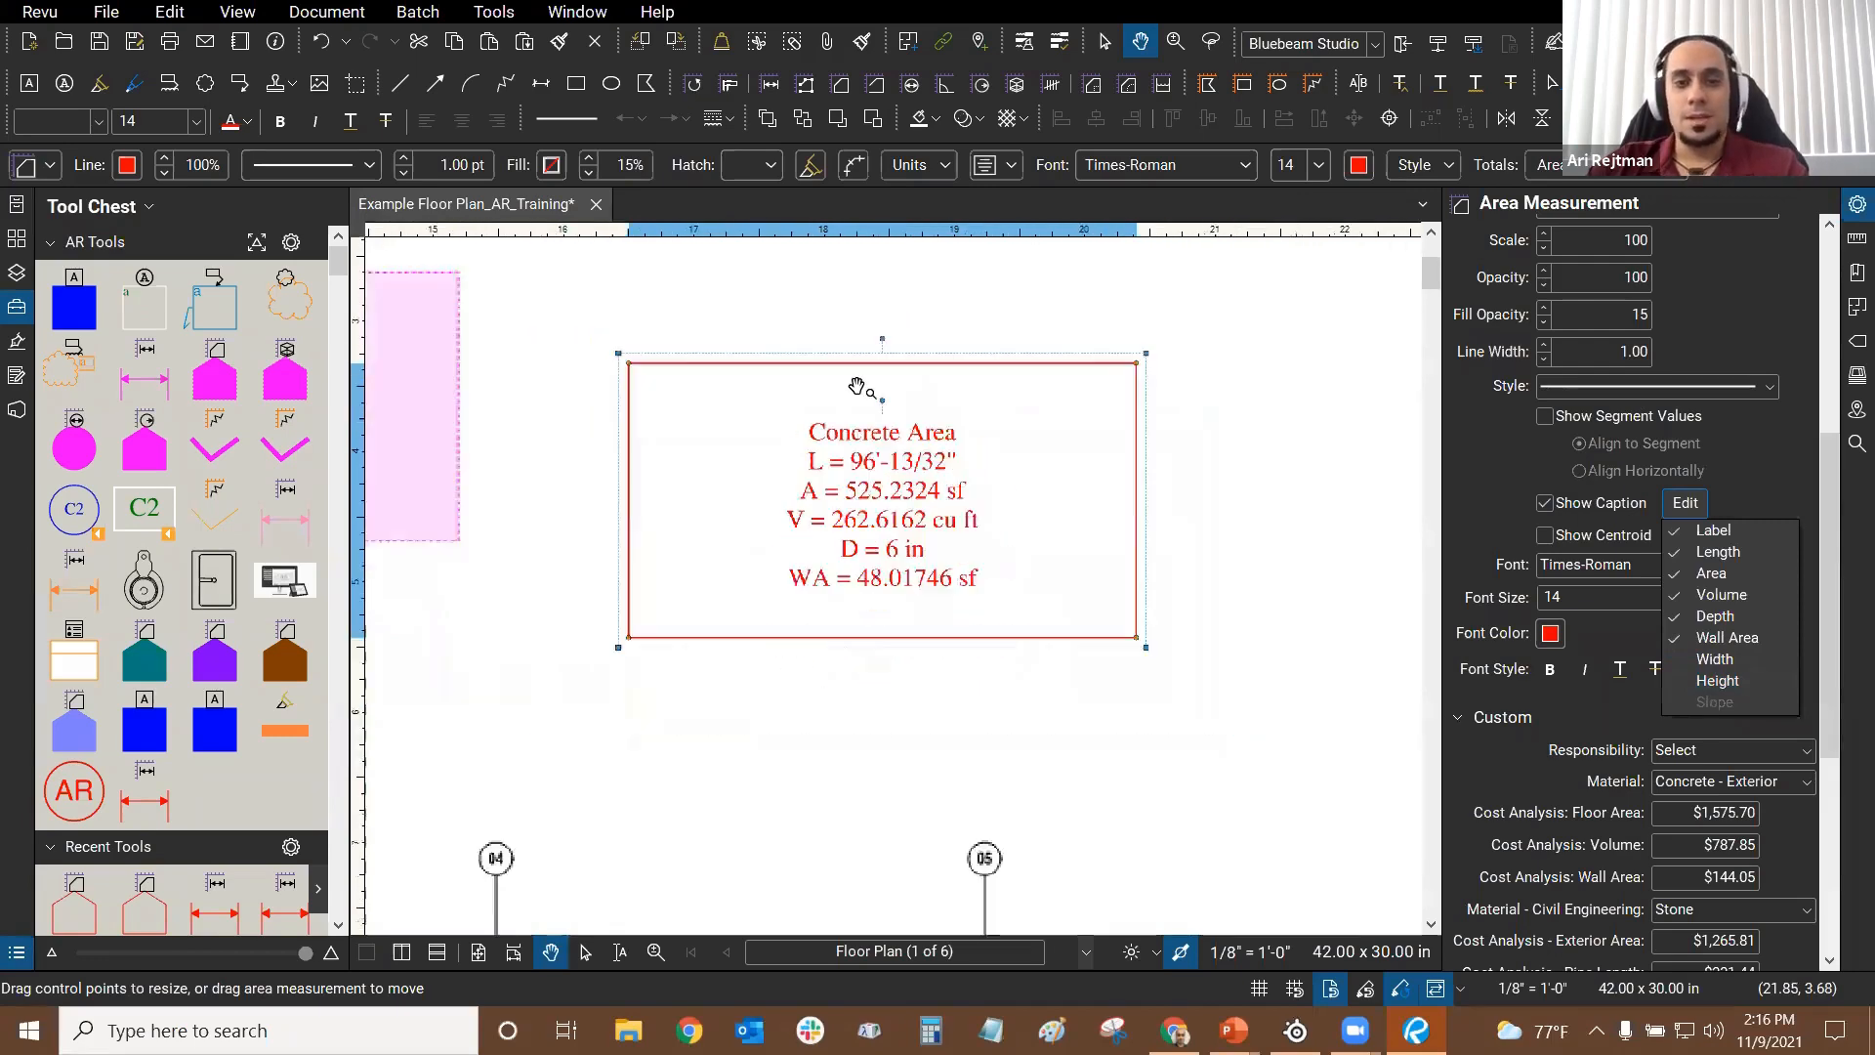
scroll(927, 396, down, 3)
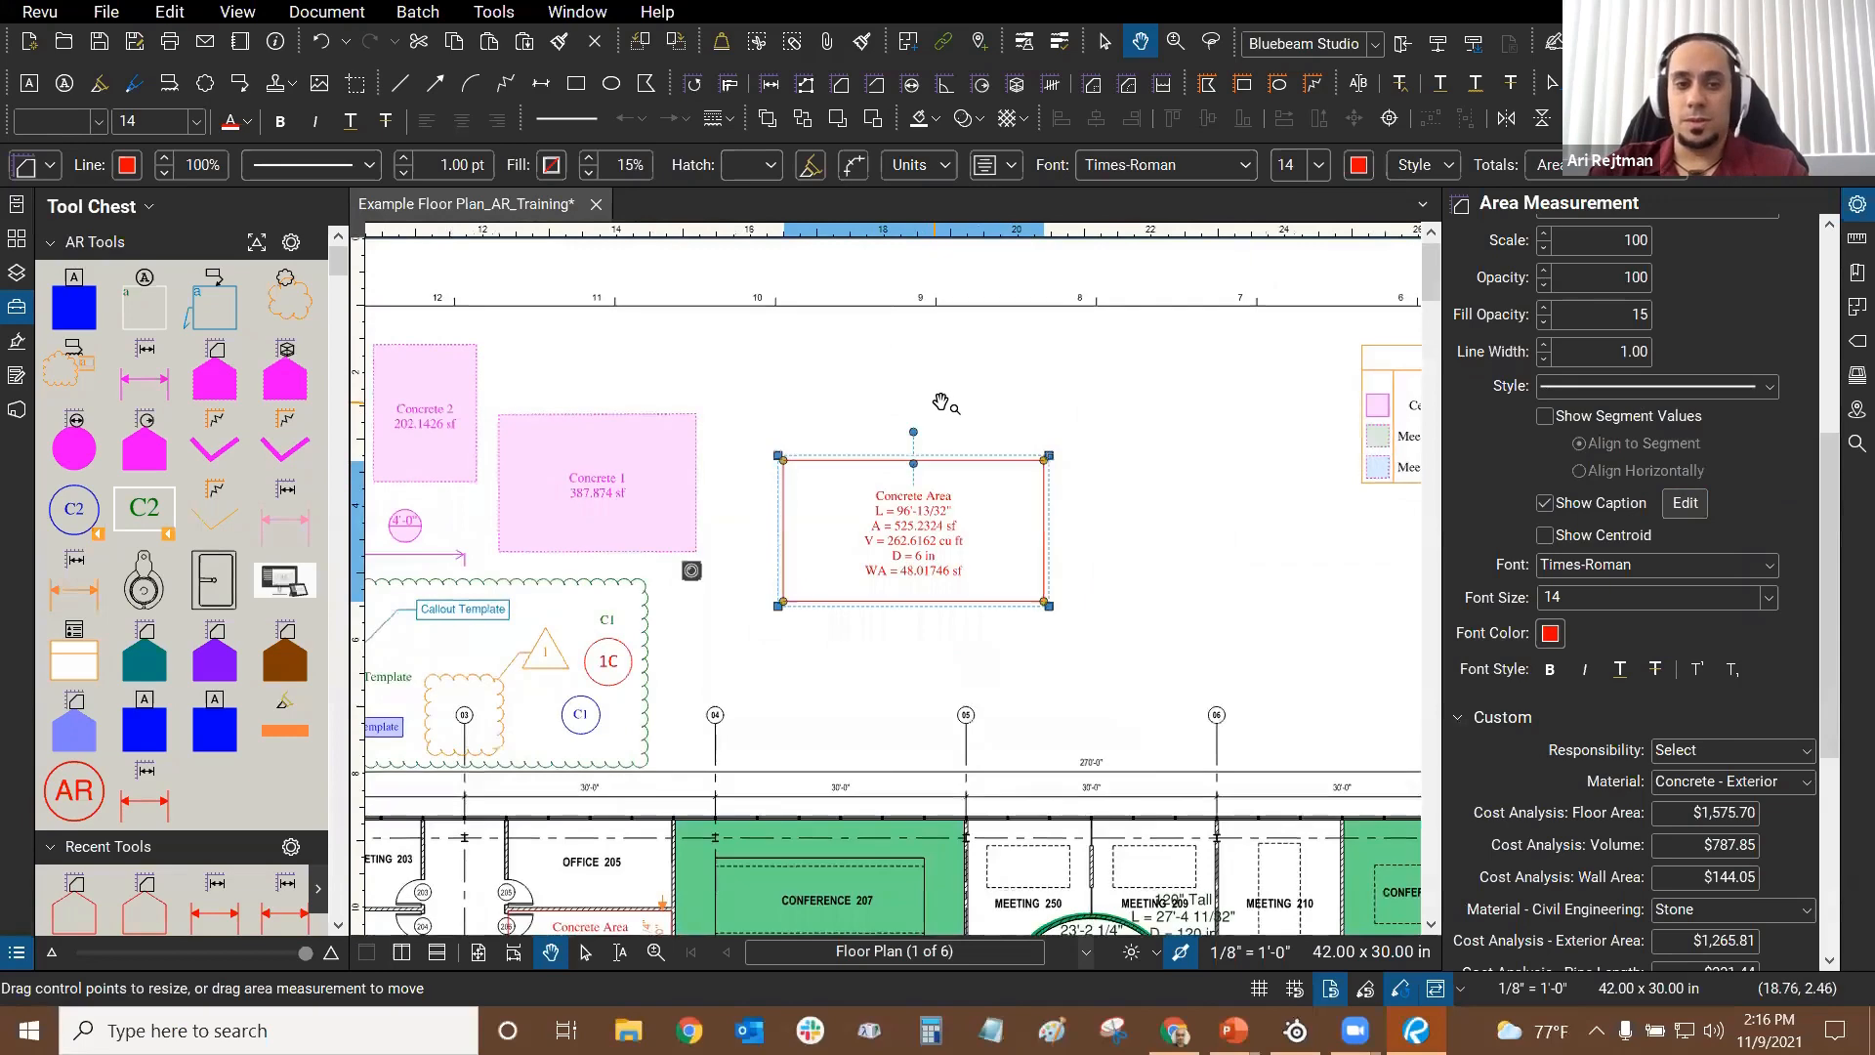
scroll(947, 402, up, 4)
scroll(958, 459, up, 3)
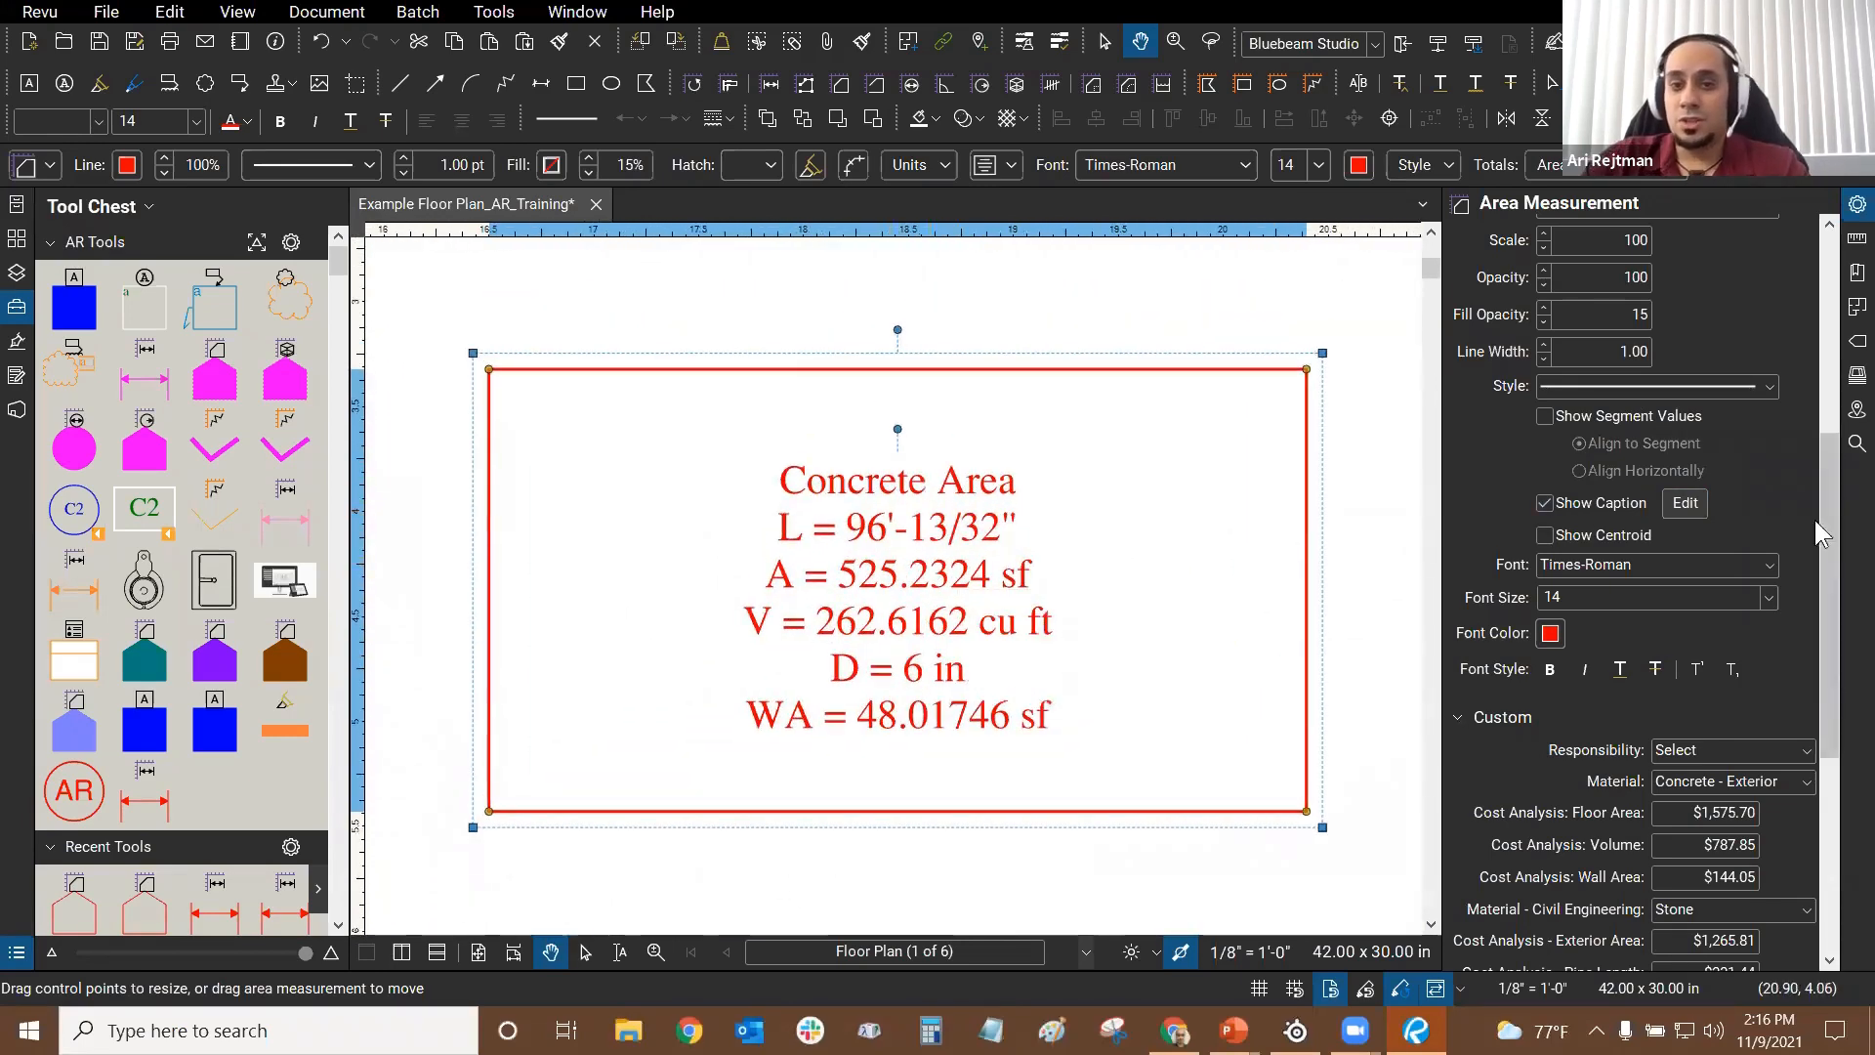
Step: Remove Area from the rectangular Concrete Area measurement's caption and add it back
click(1686, 502)
click(1711, 573)
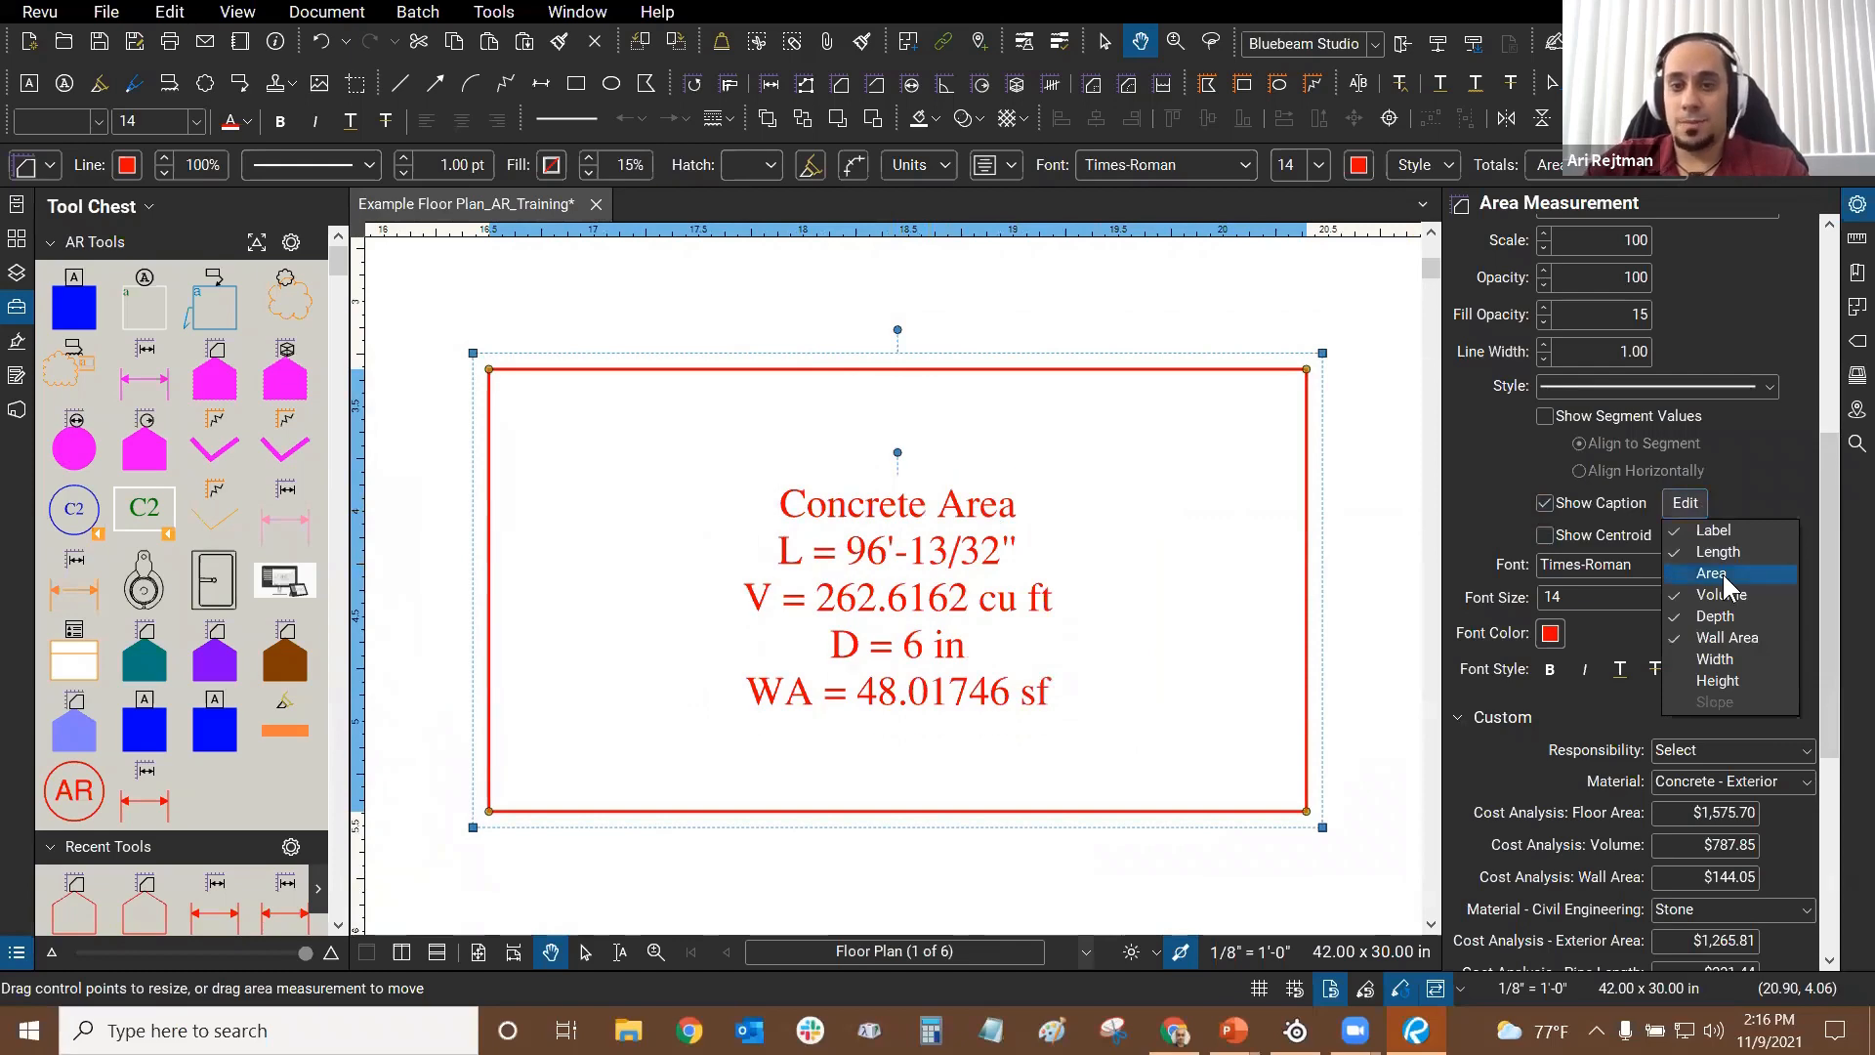
click(1714, 573)
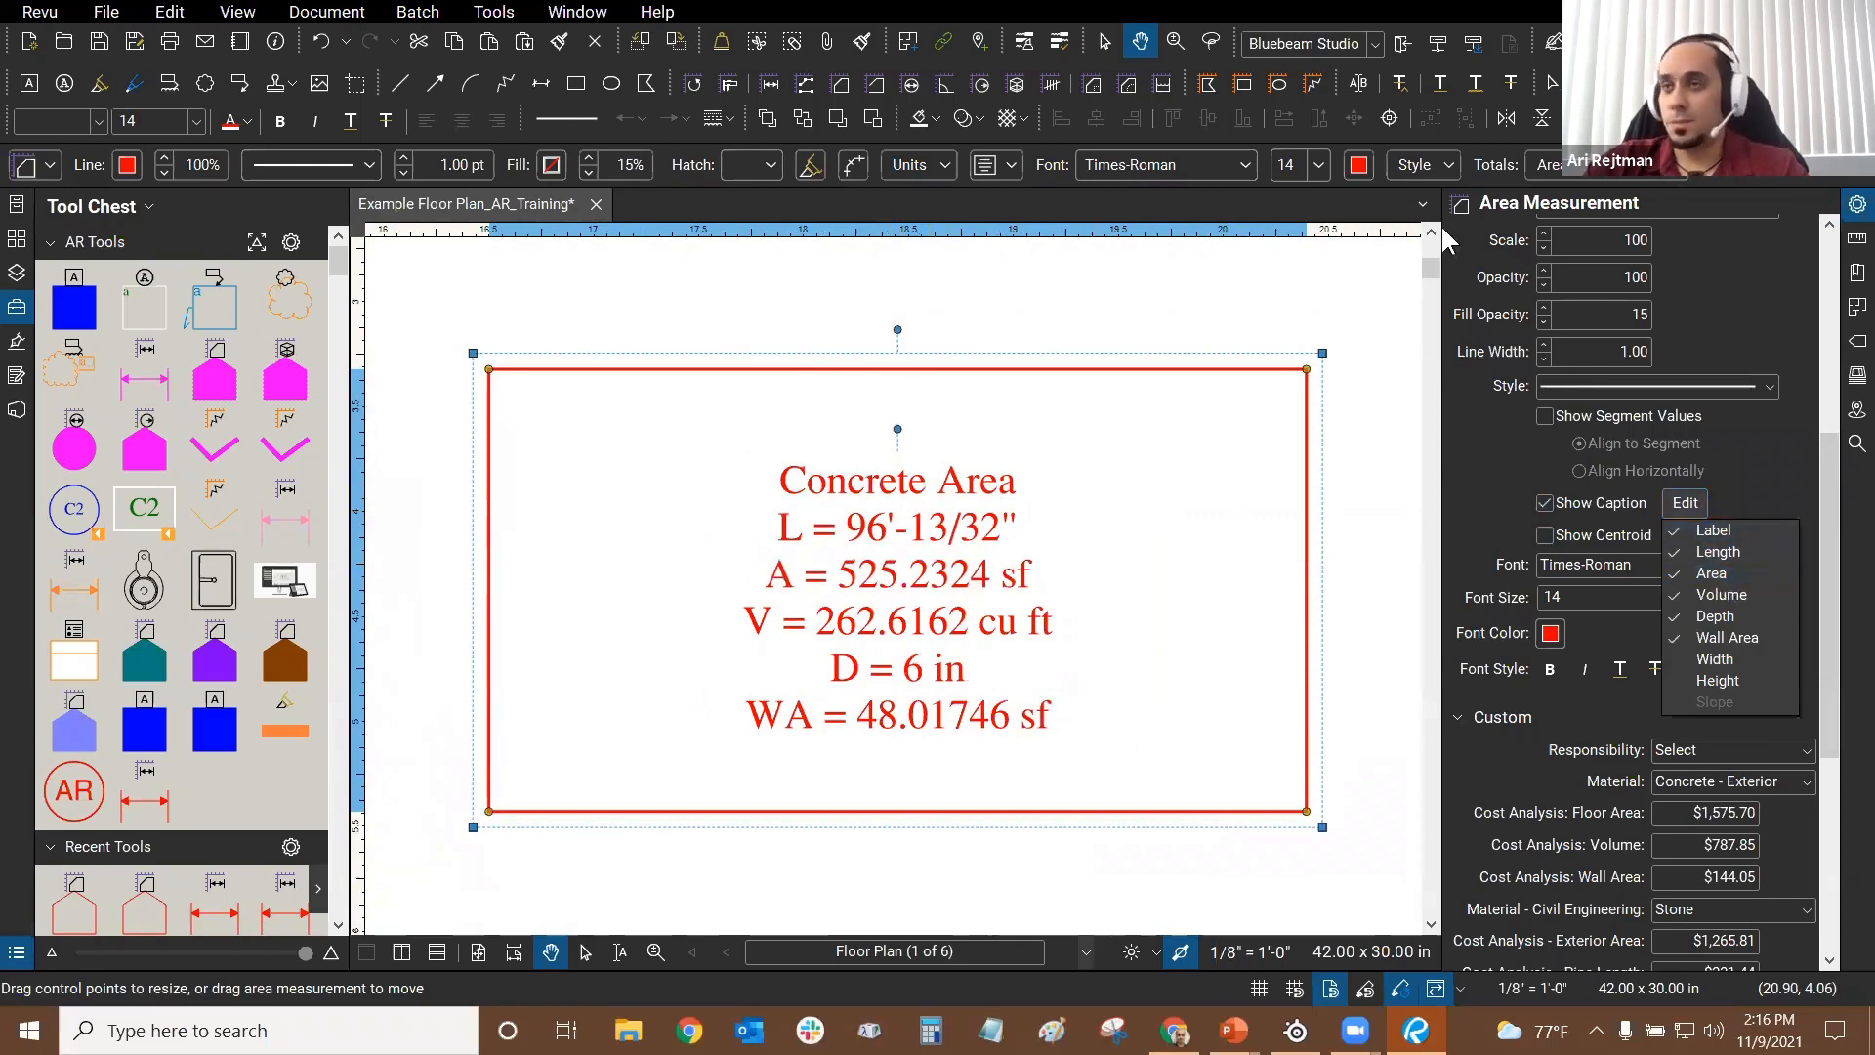
scroll(1388, 502, down, 2)
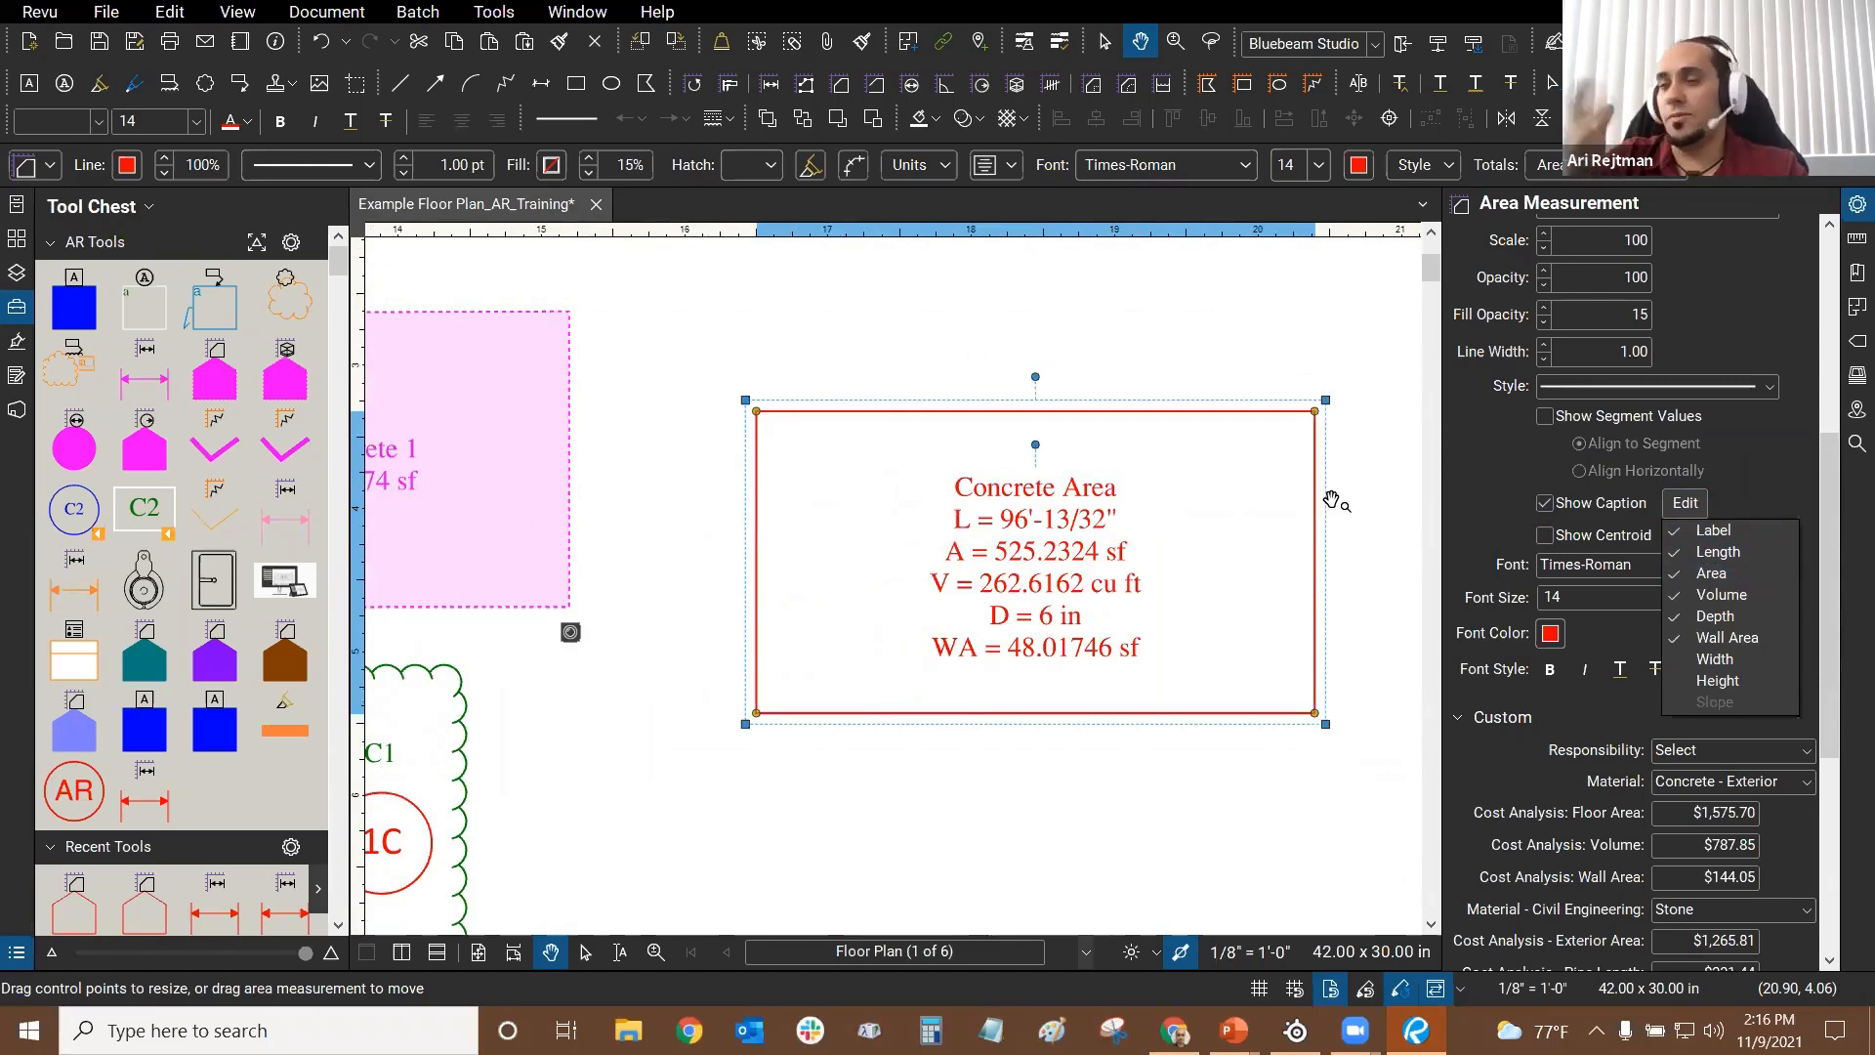
click(955, 293)
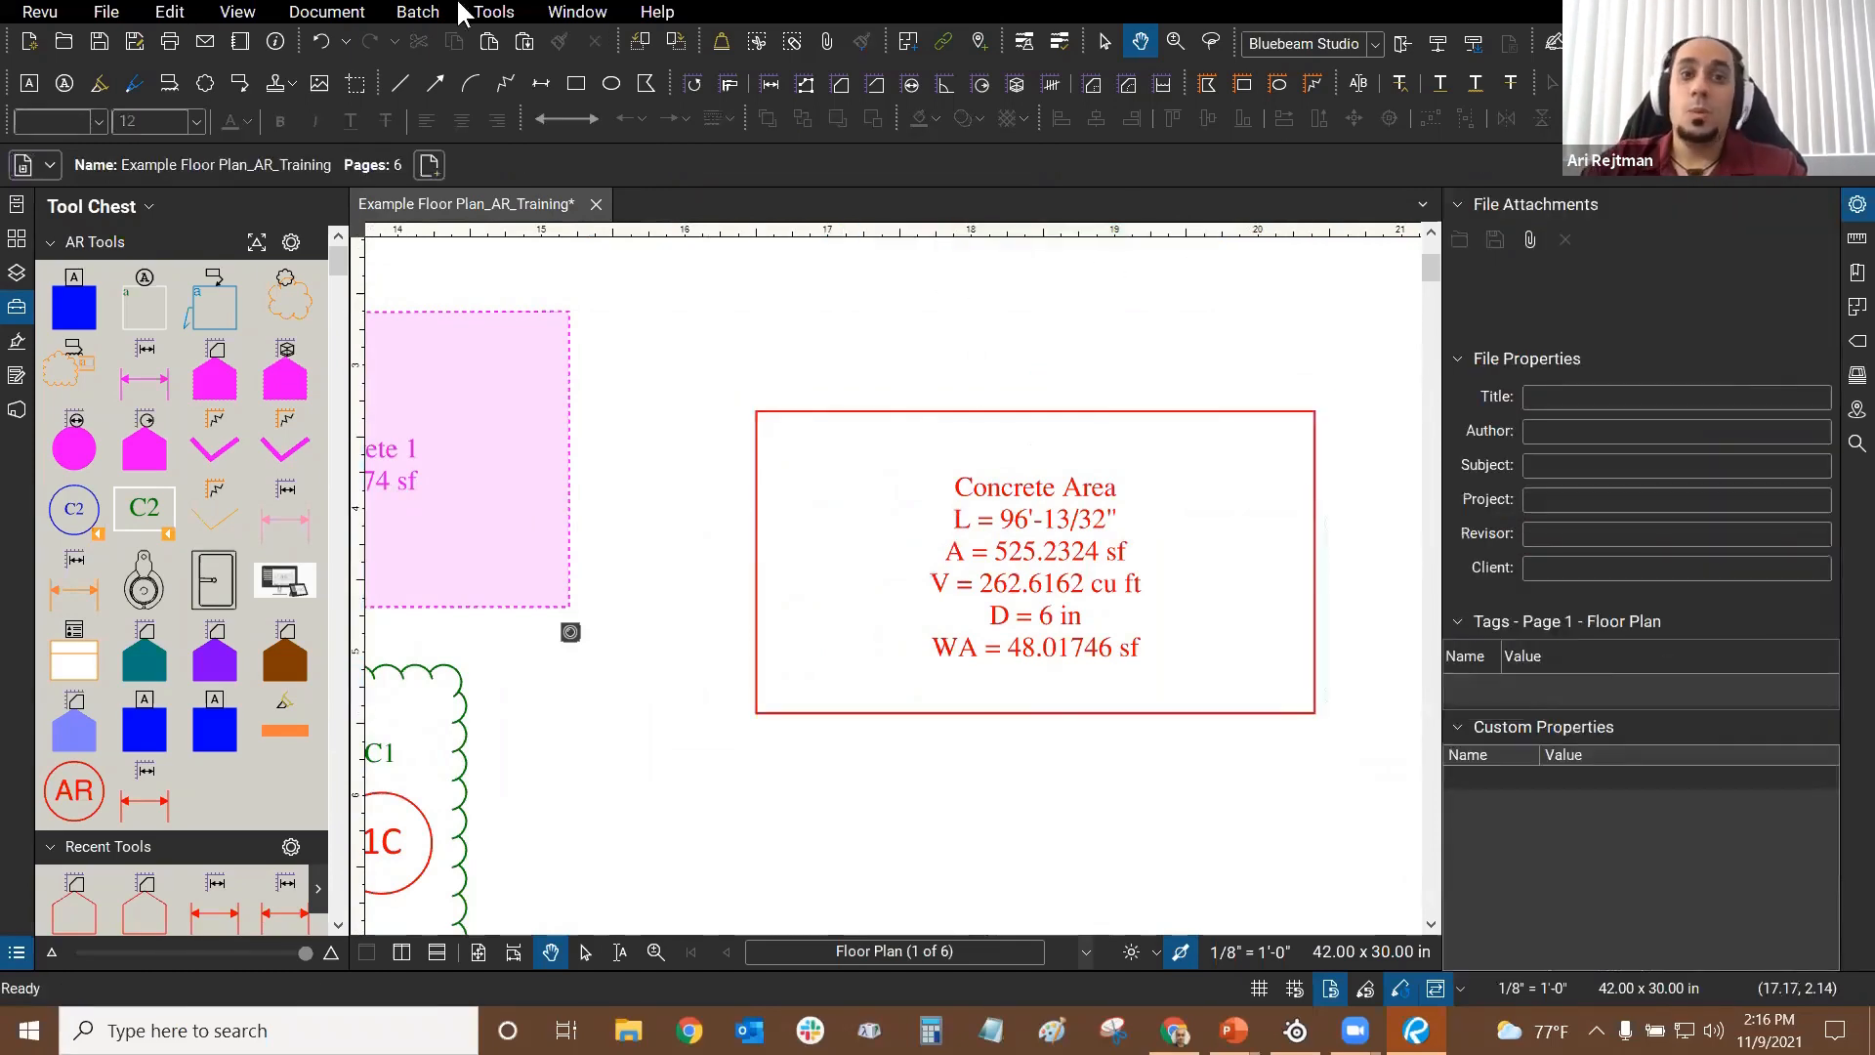
Step: Draw a two-segment Polylength measurement, about 12'-11" rising and 16'-8" falling, in the blank area between Concrete Area and the legend
click(486, 15)
mouse_move(532, 90)
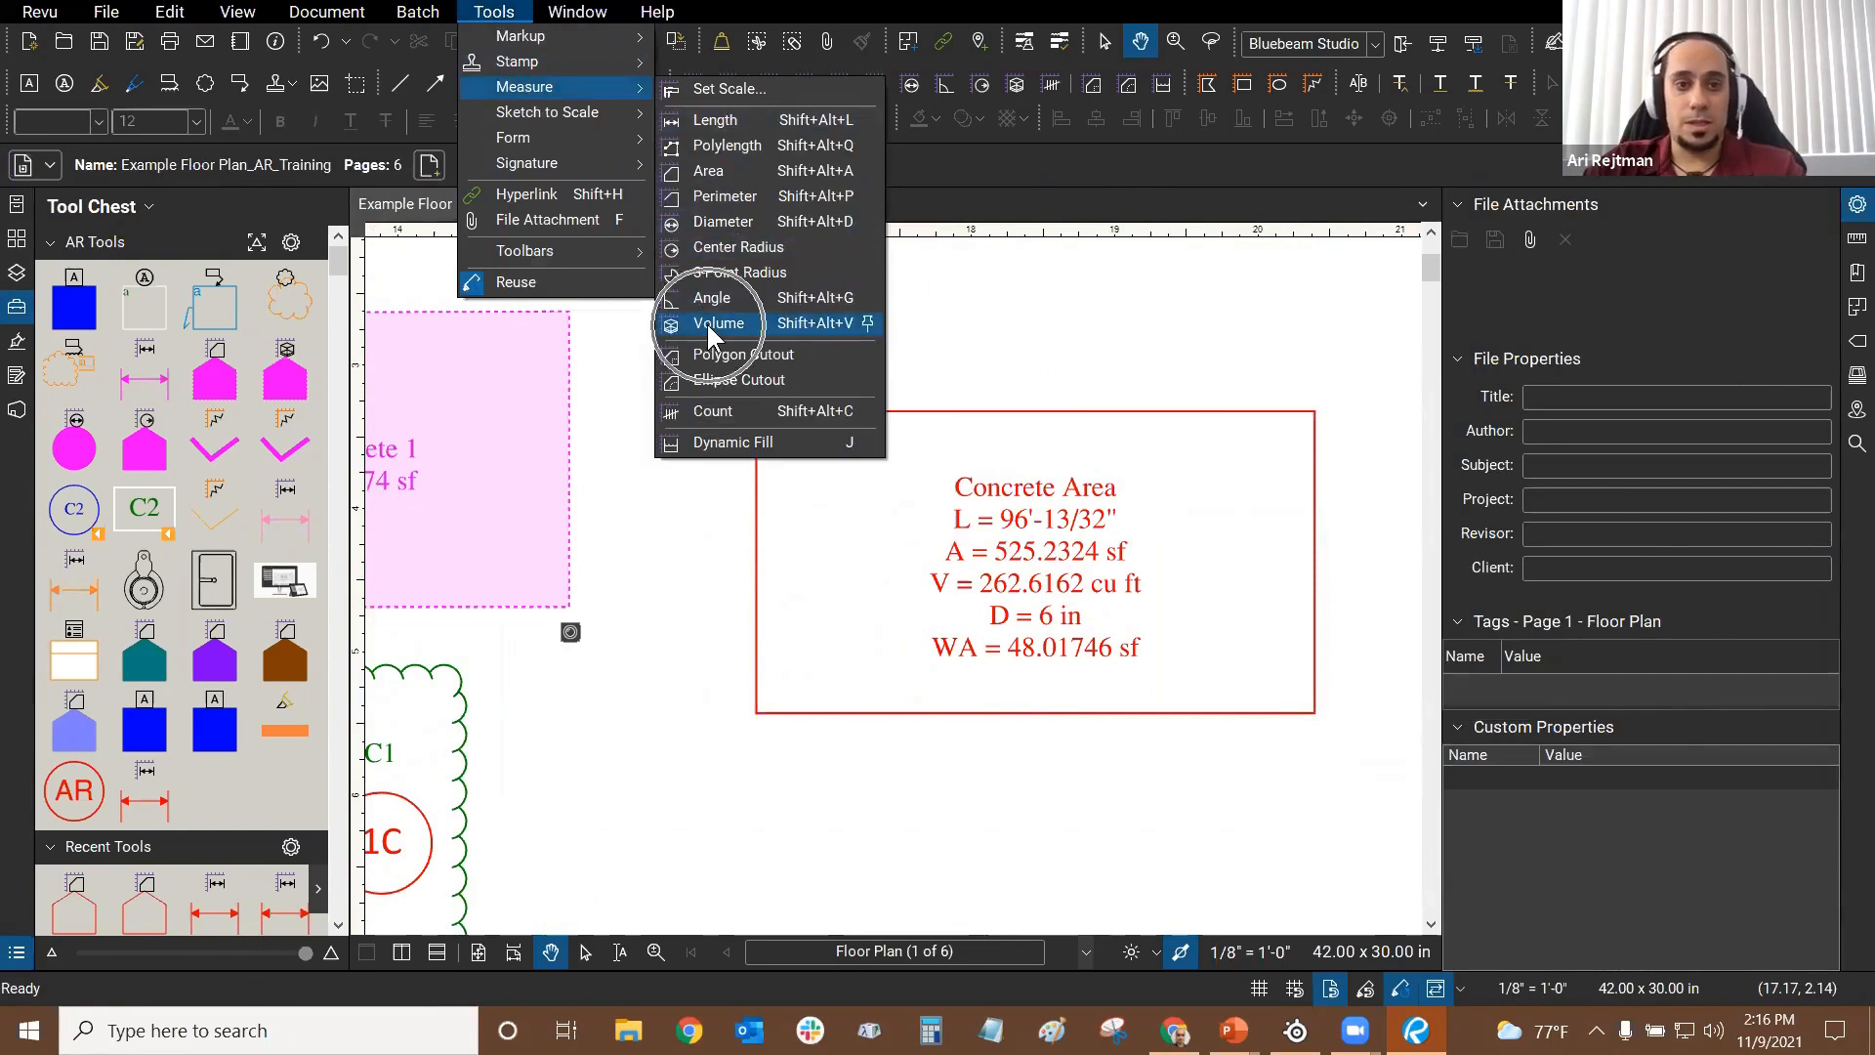
click(708, 146)
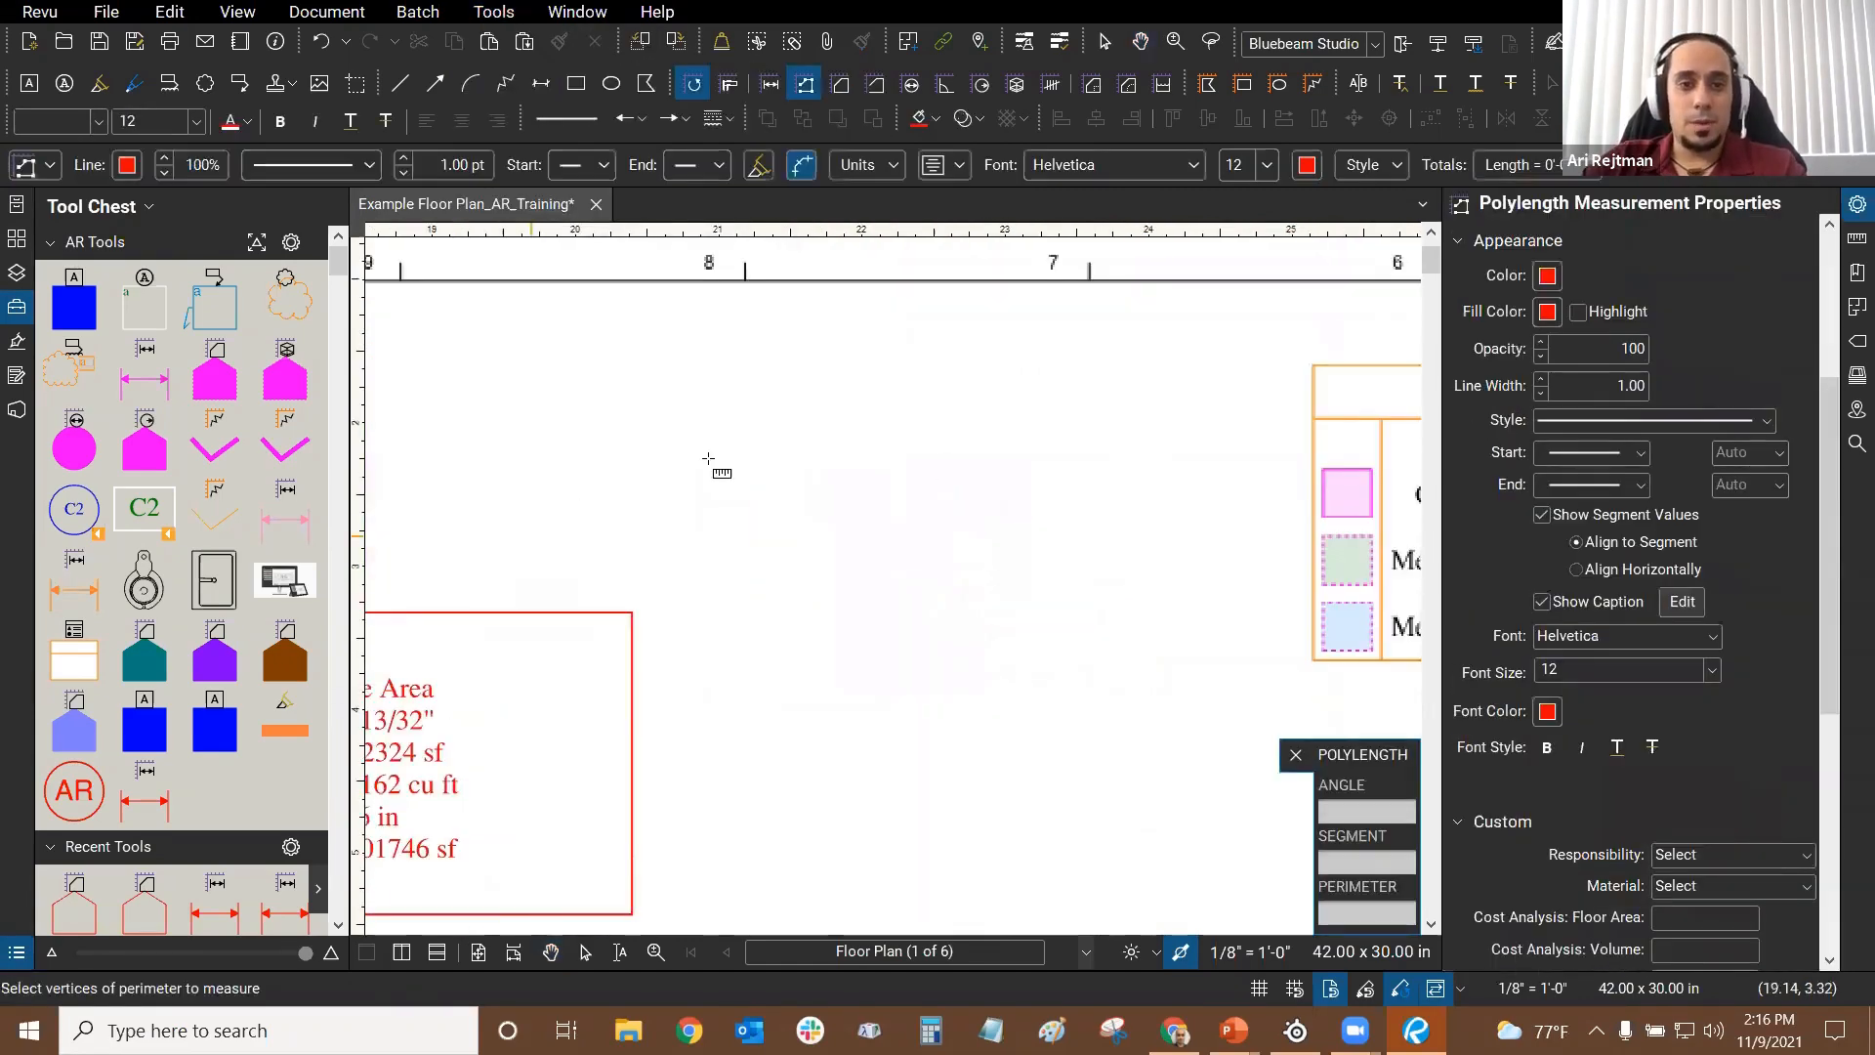
click(667, 481)
click(867, 371)
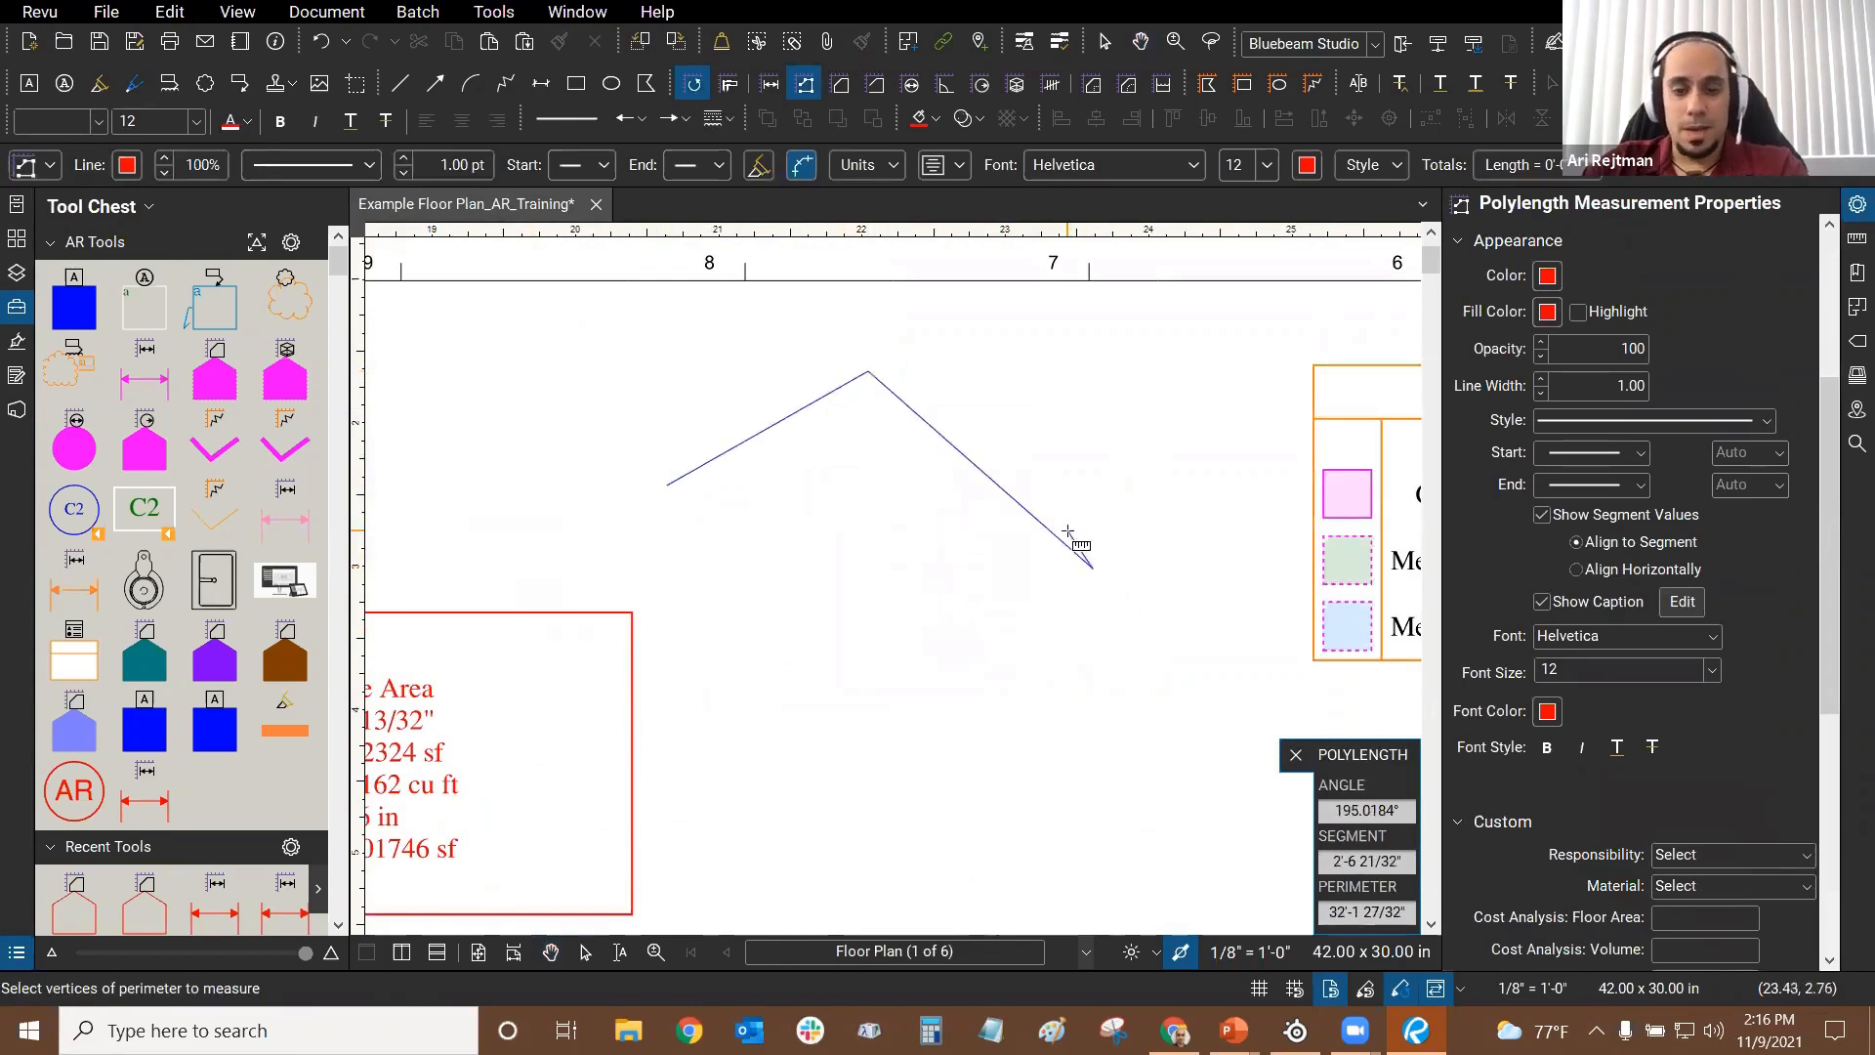
double_click(1092, 566)
key(Escape)
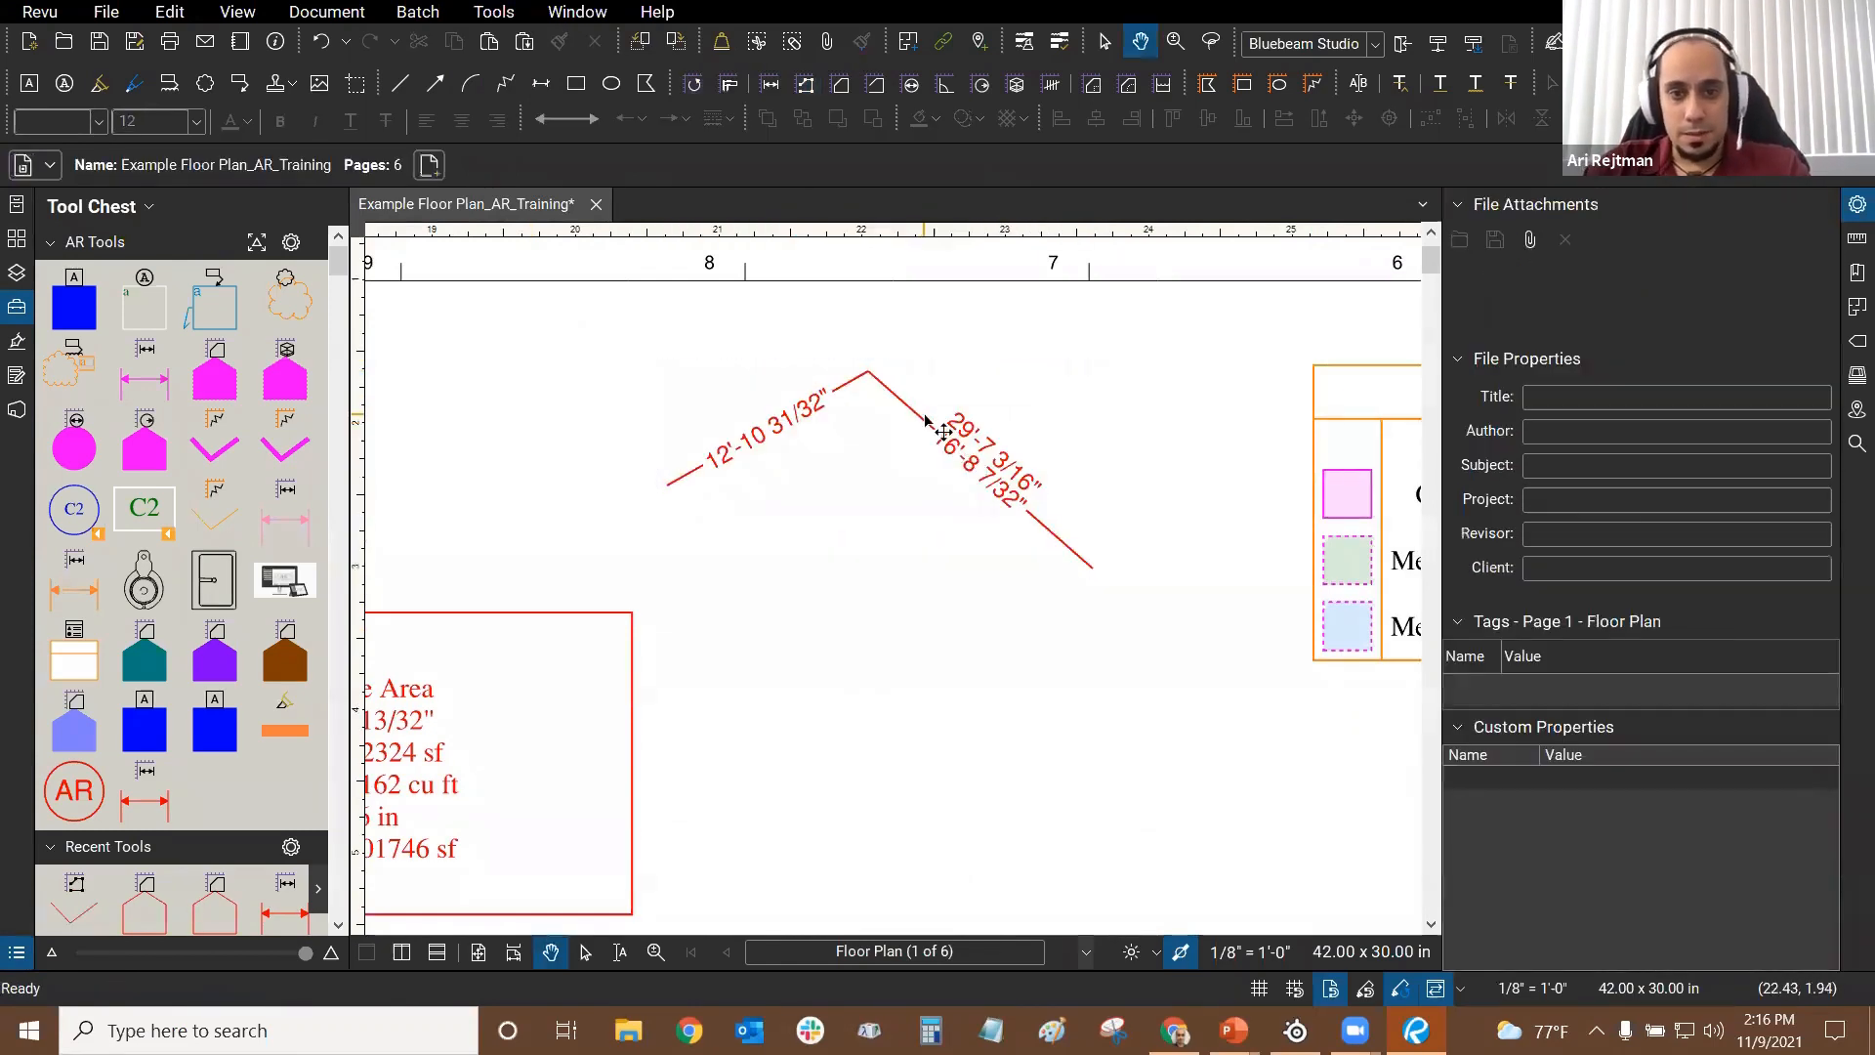
Step: Examine the new polylength measurement's caption options, measurement properties and appearance settings
click(996, 437)
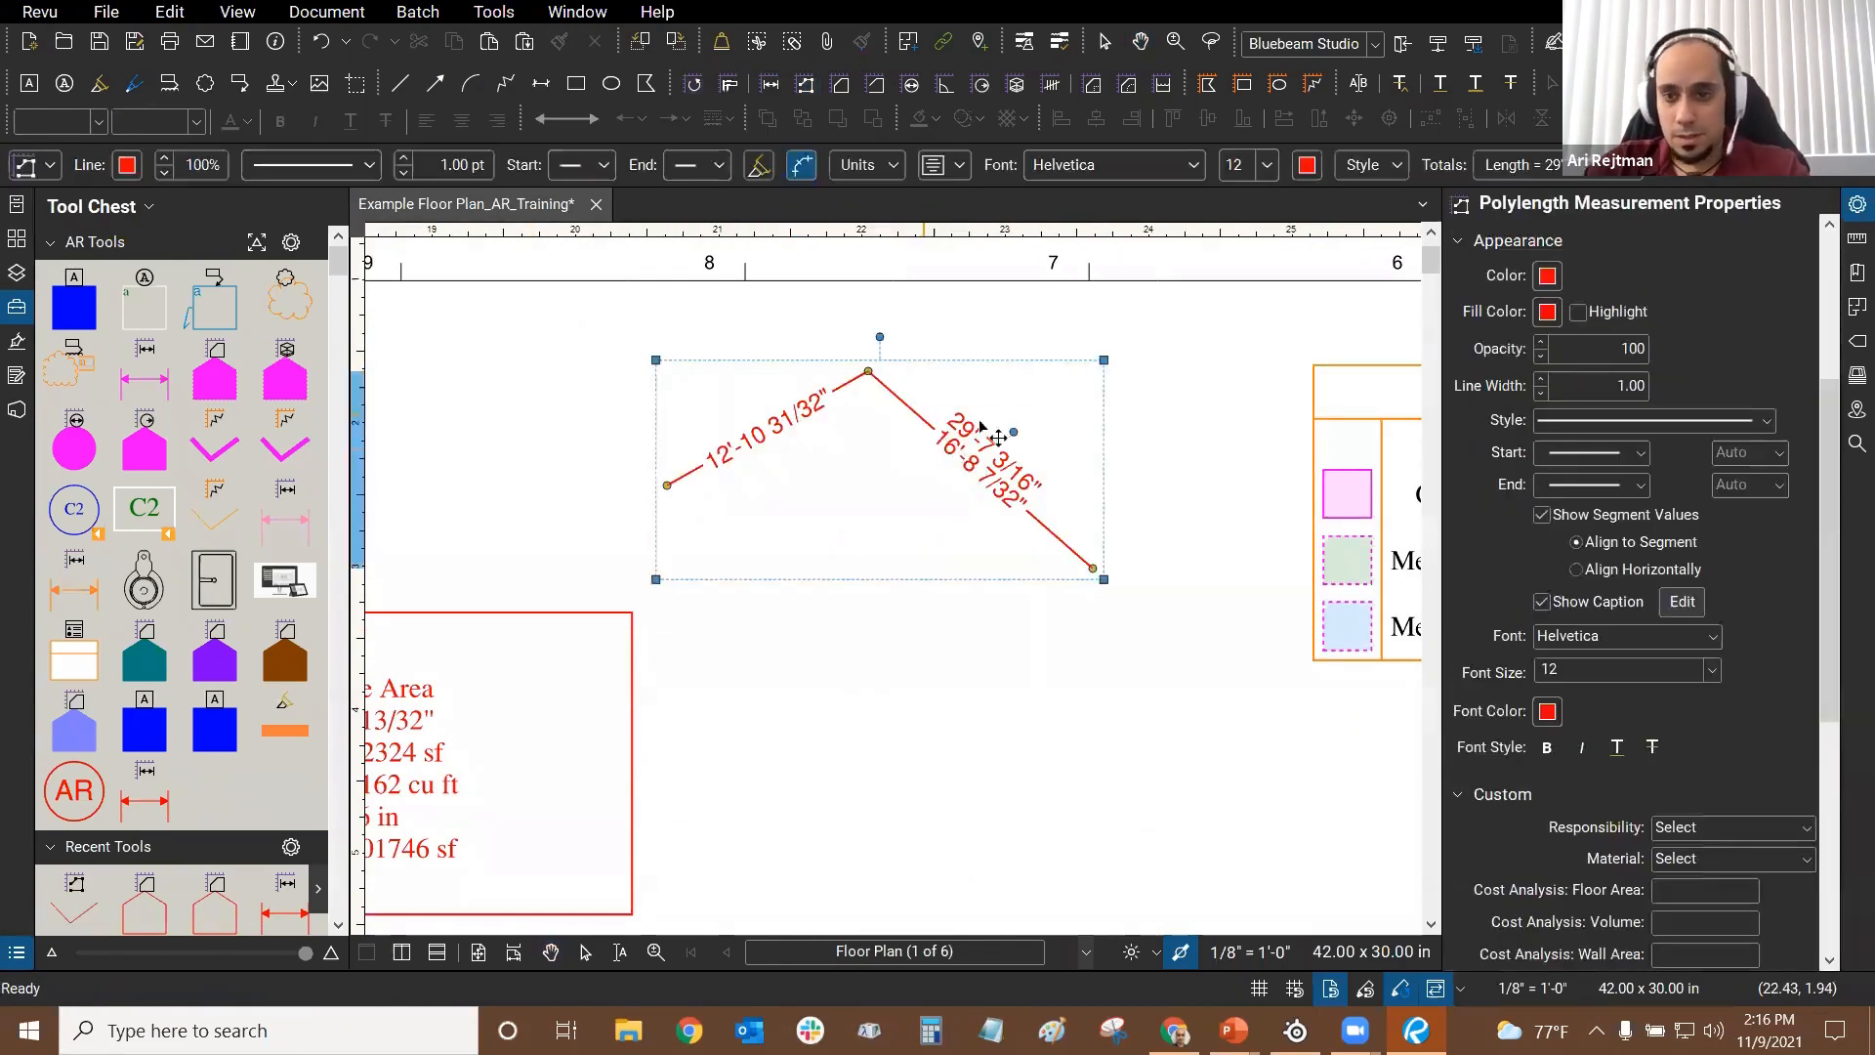
click(1686, 596)
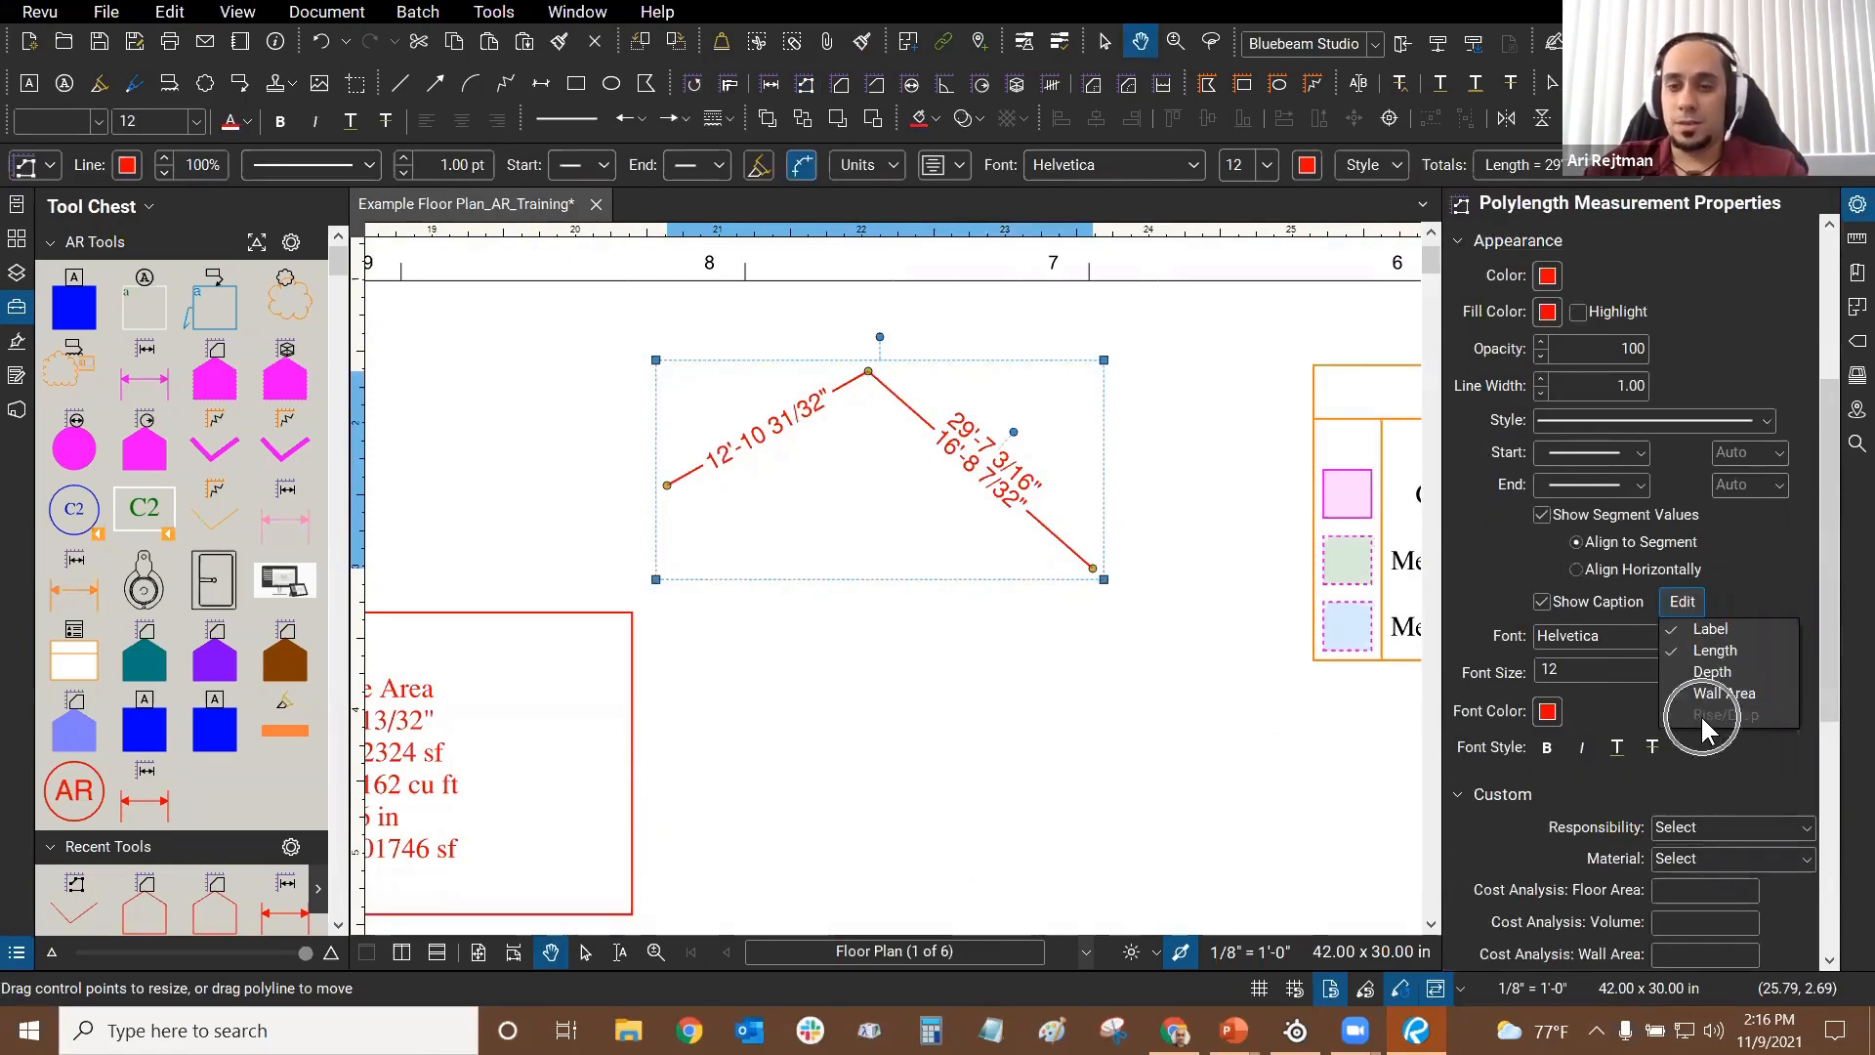
click(1857, 238)
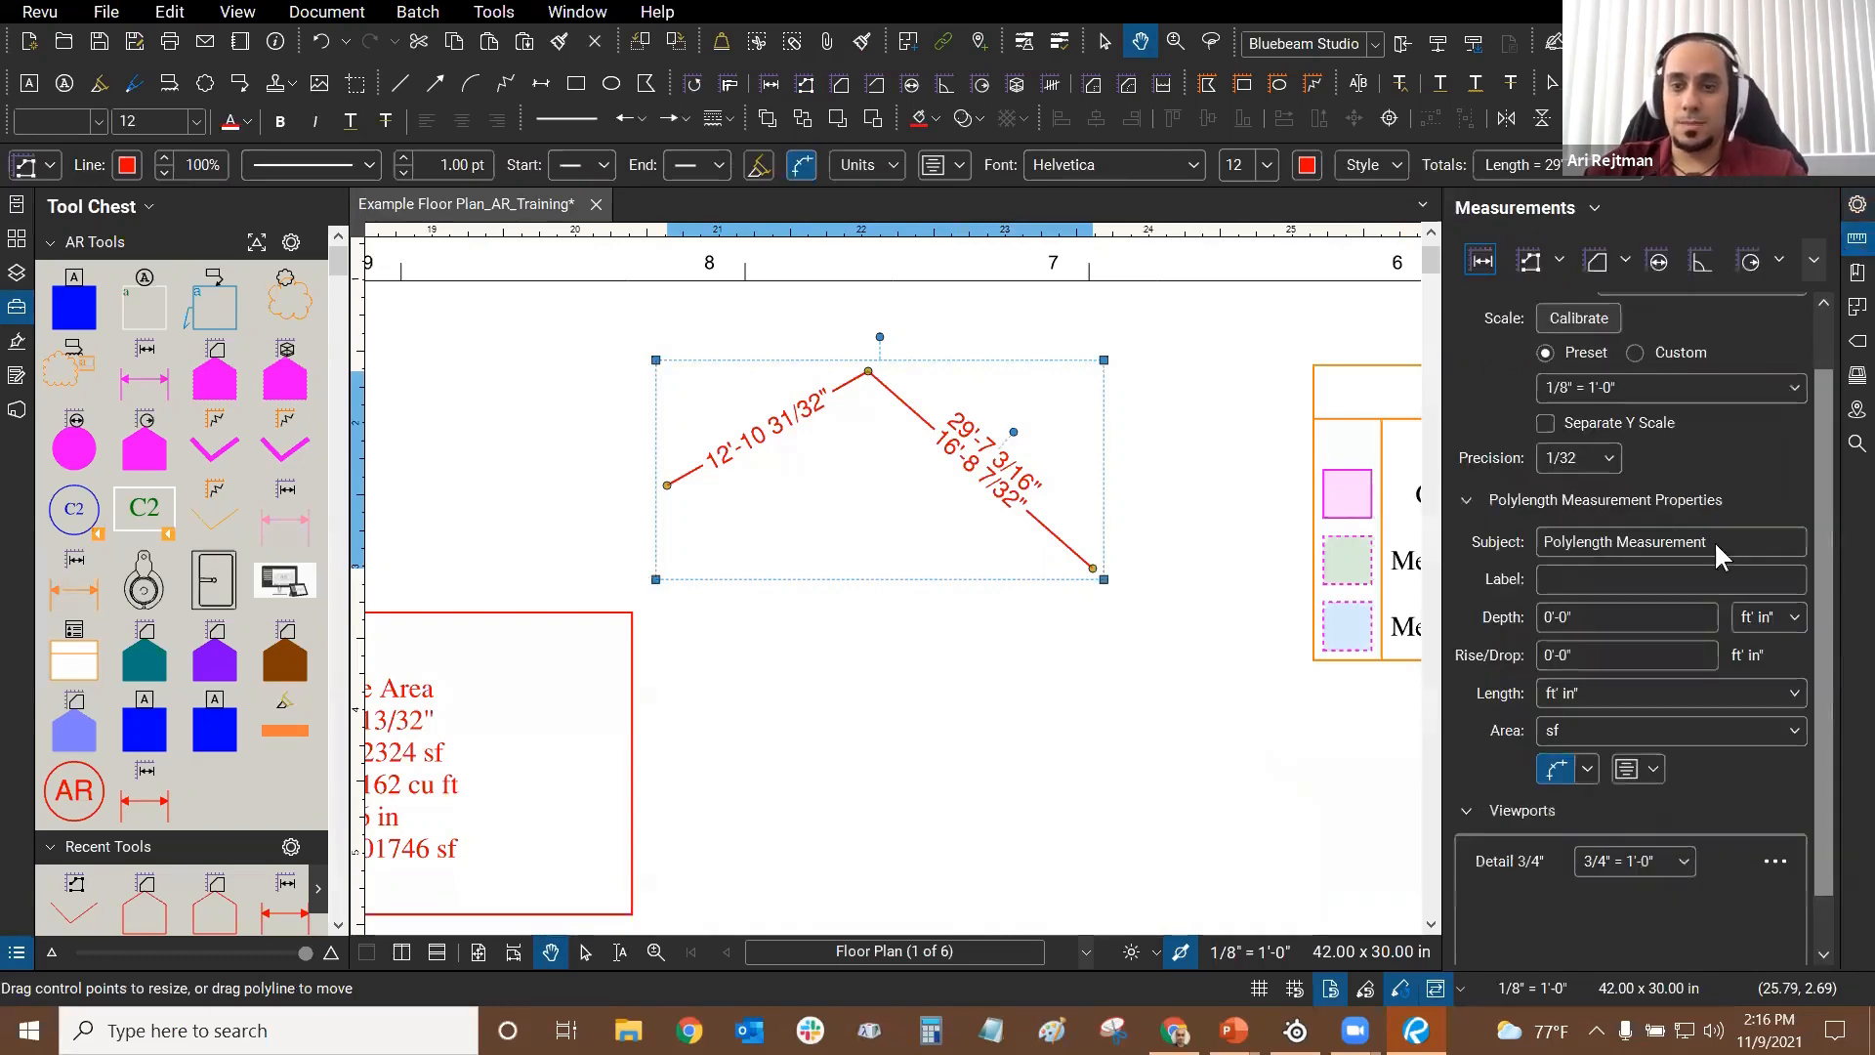
click(1855, 205)
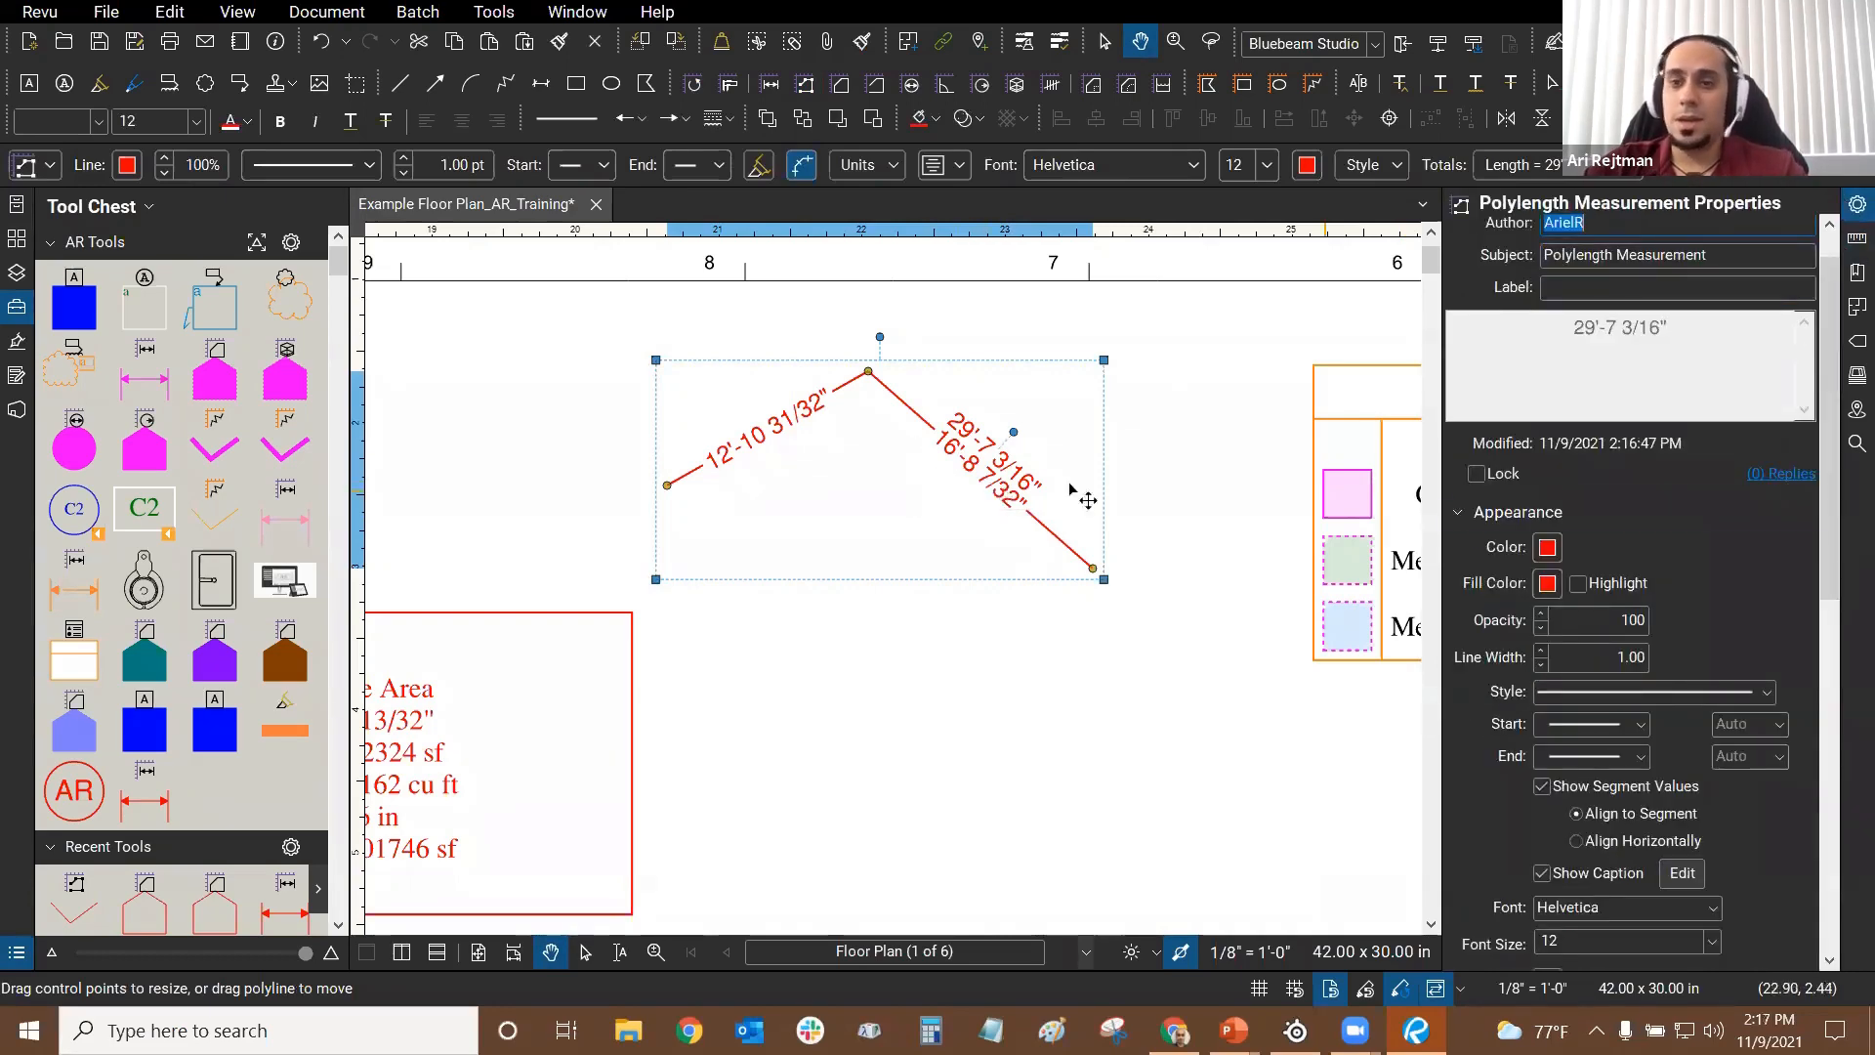
drag(1832, 558, 1833, 698)
drag(744, 453, 882, 427)
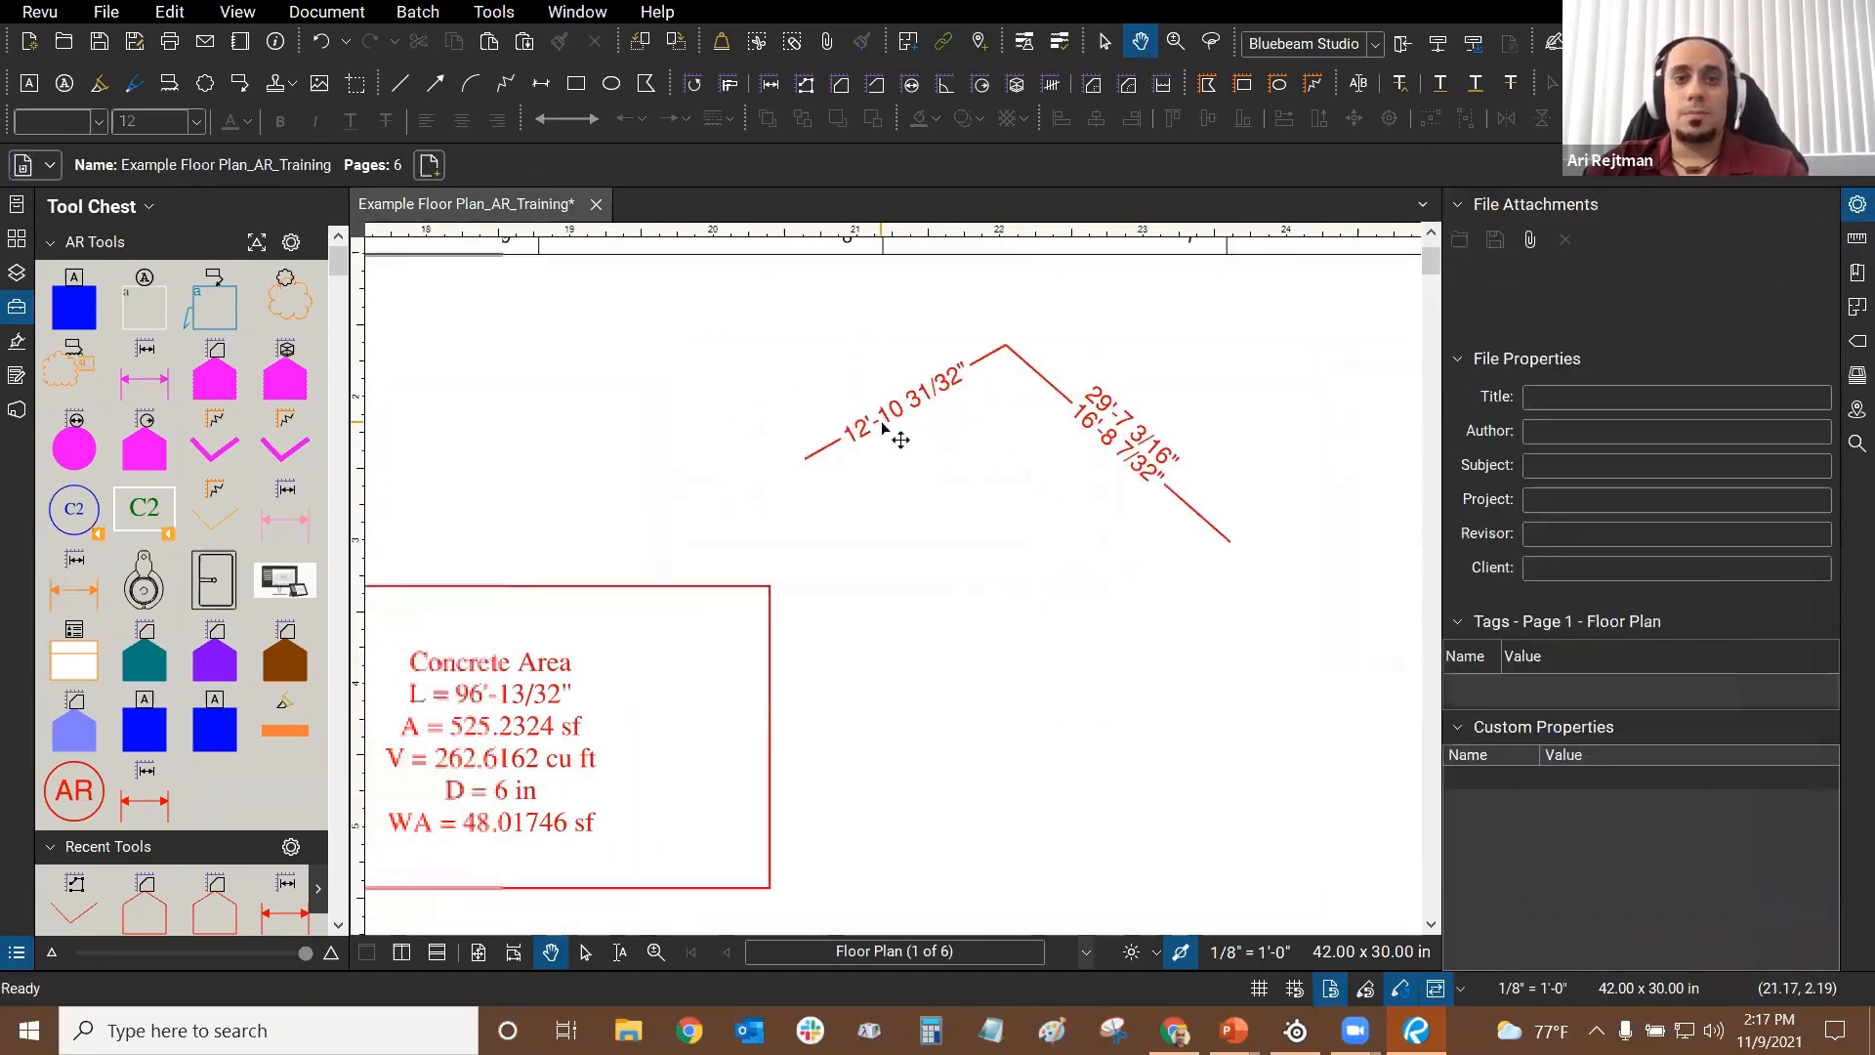
click(900, 440)
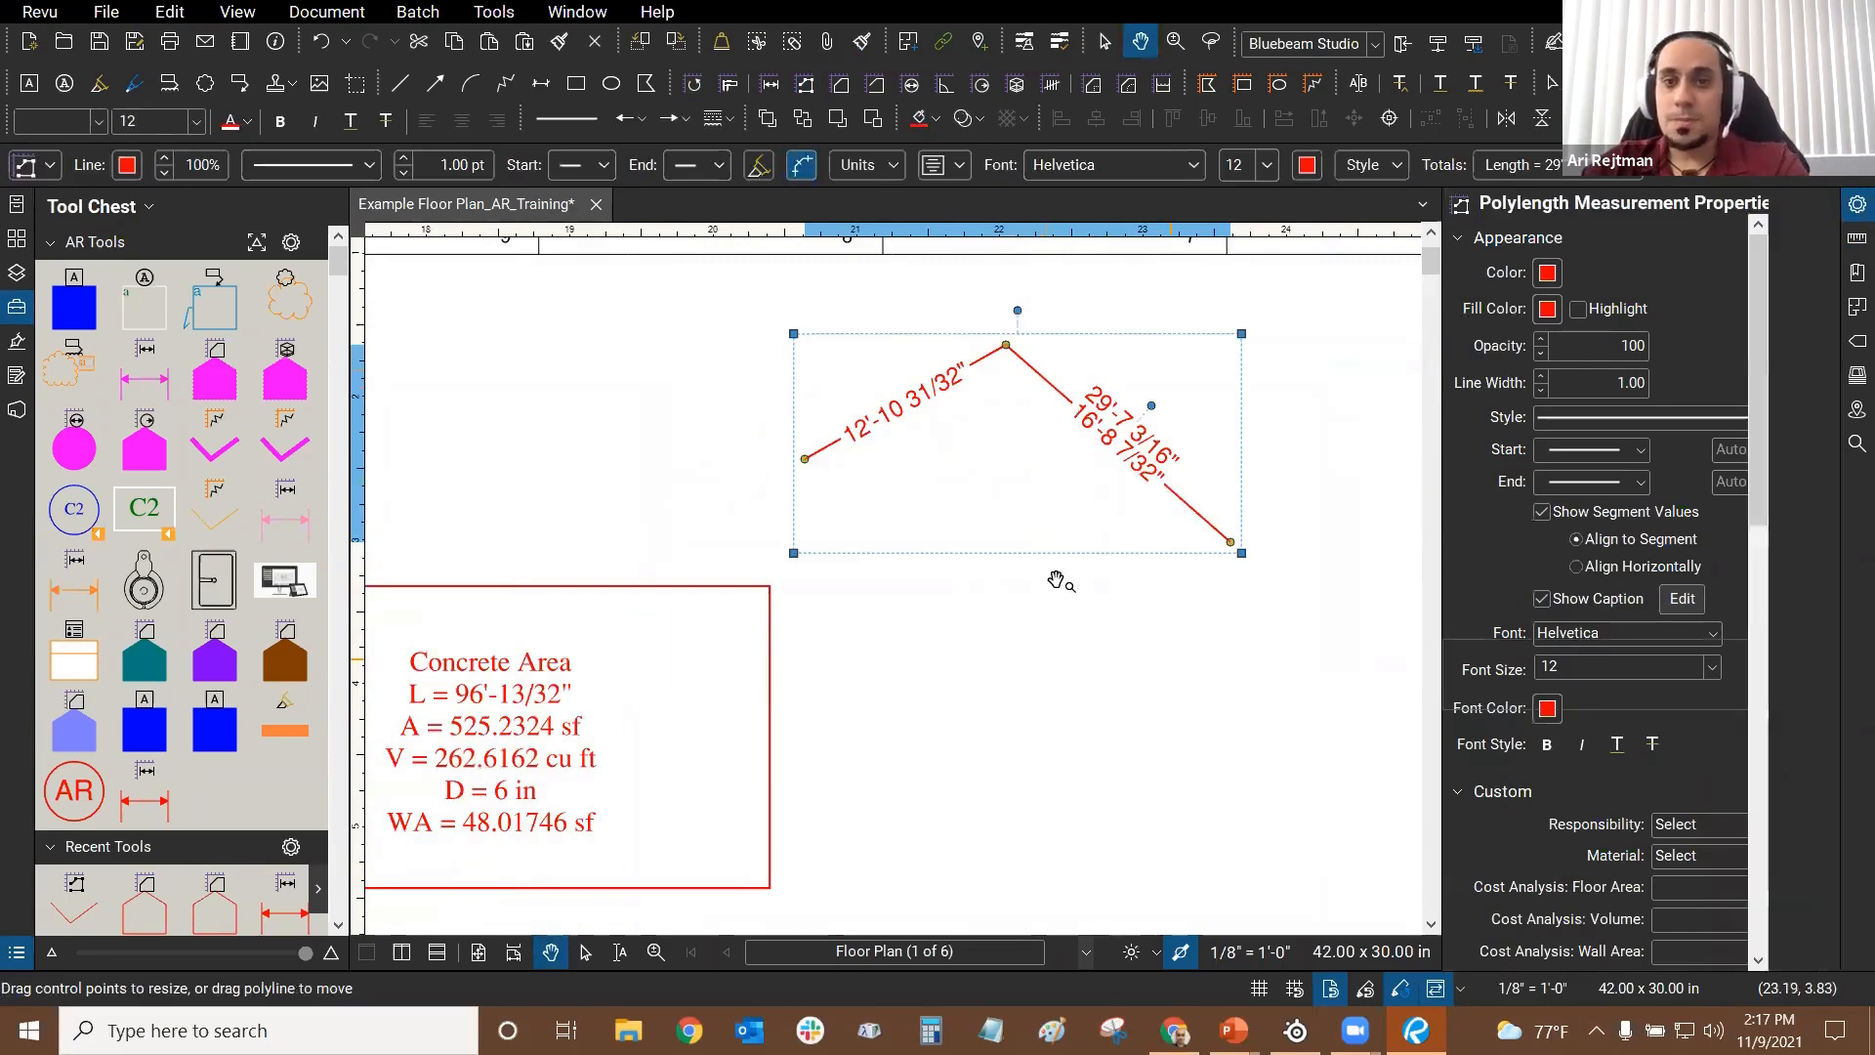
Step: Delete the polylength measurement and draw an open three-segment Perimeter measurement, about 57'-8" long, between Concrete Area and the legend
key(Delete)
click(488, 12)
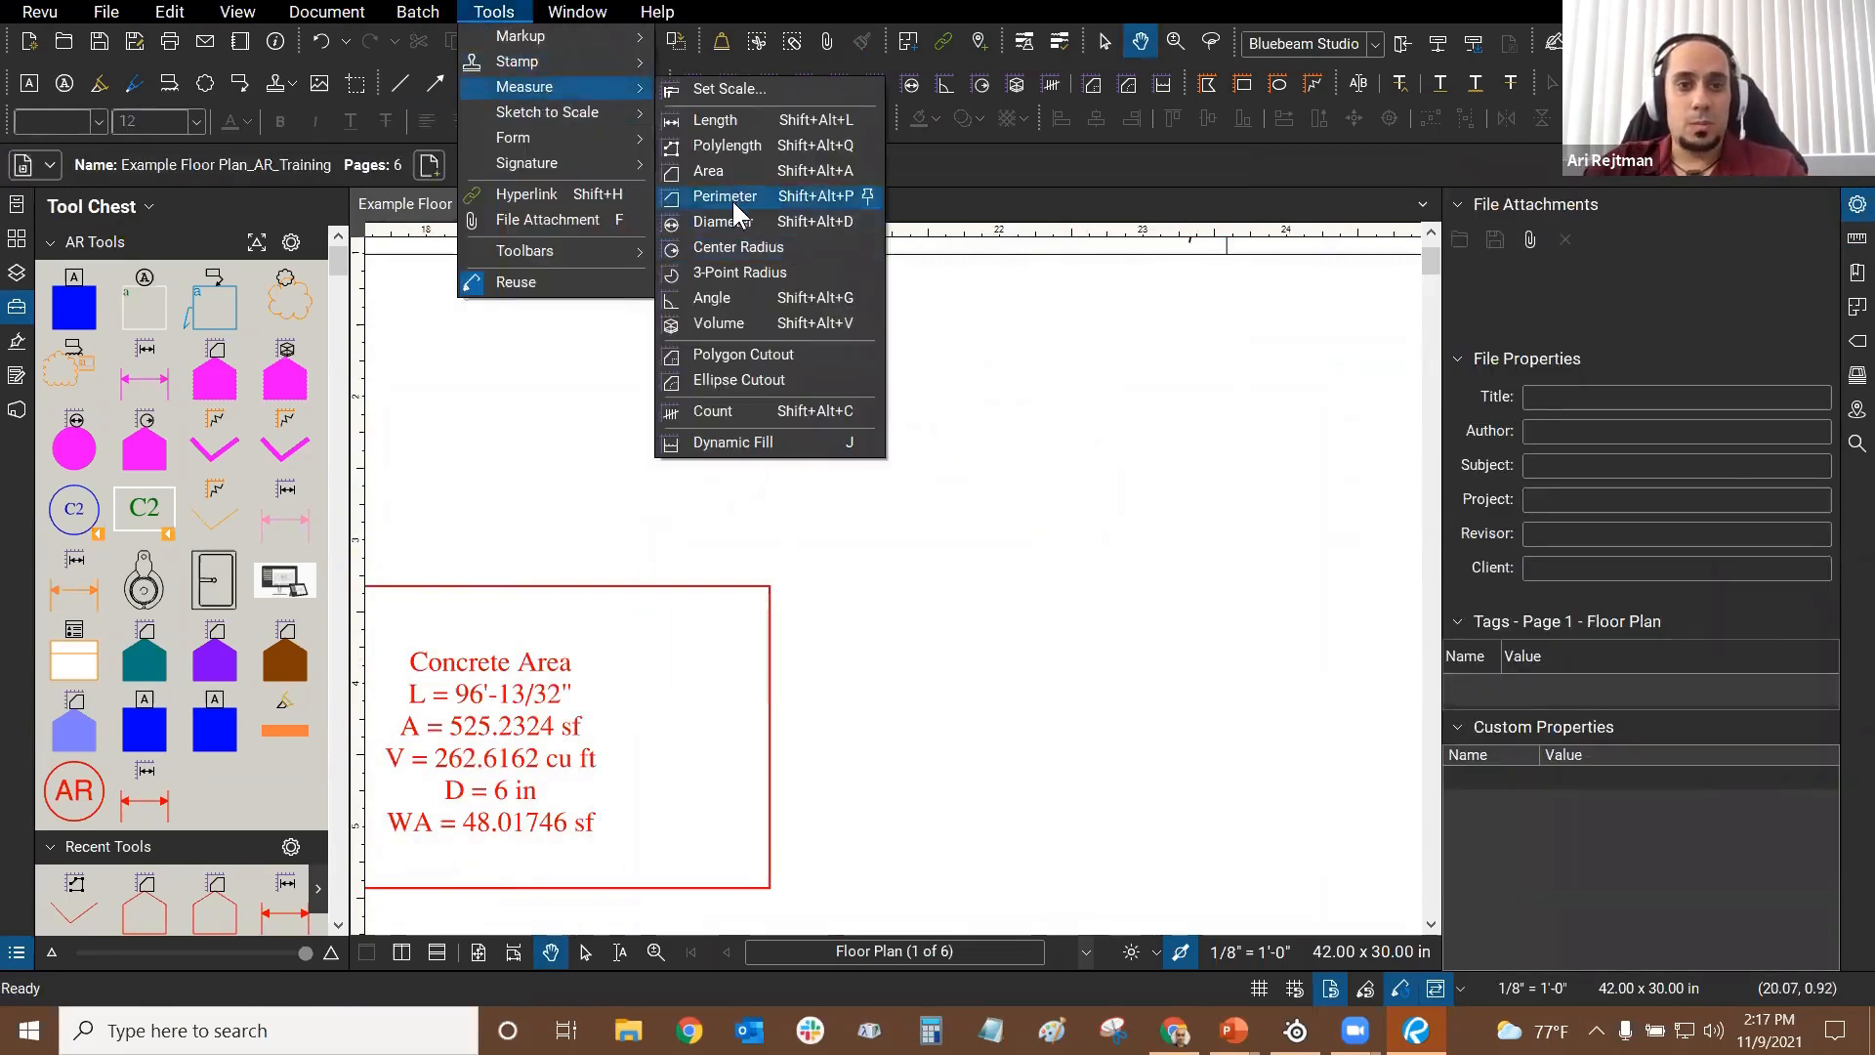
click(731, 198)
click(879, 513)
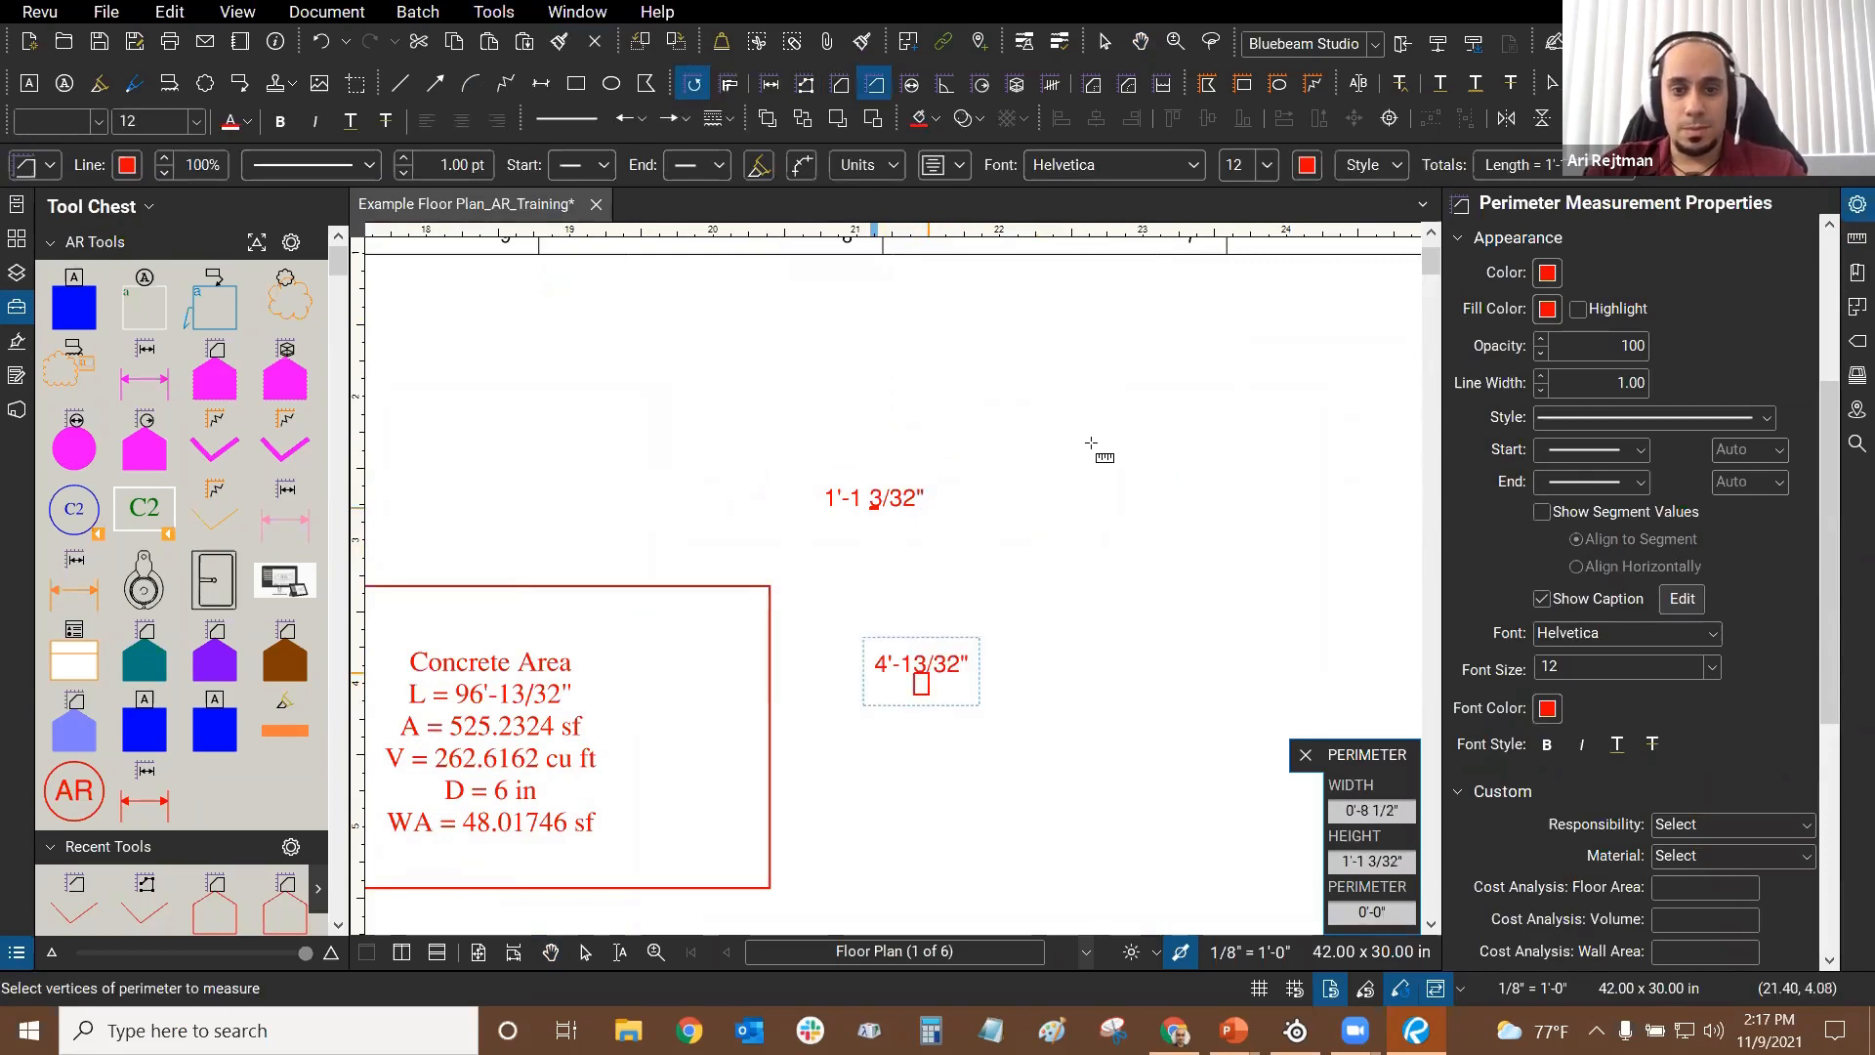
scroll(937, 513, down, 2)
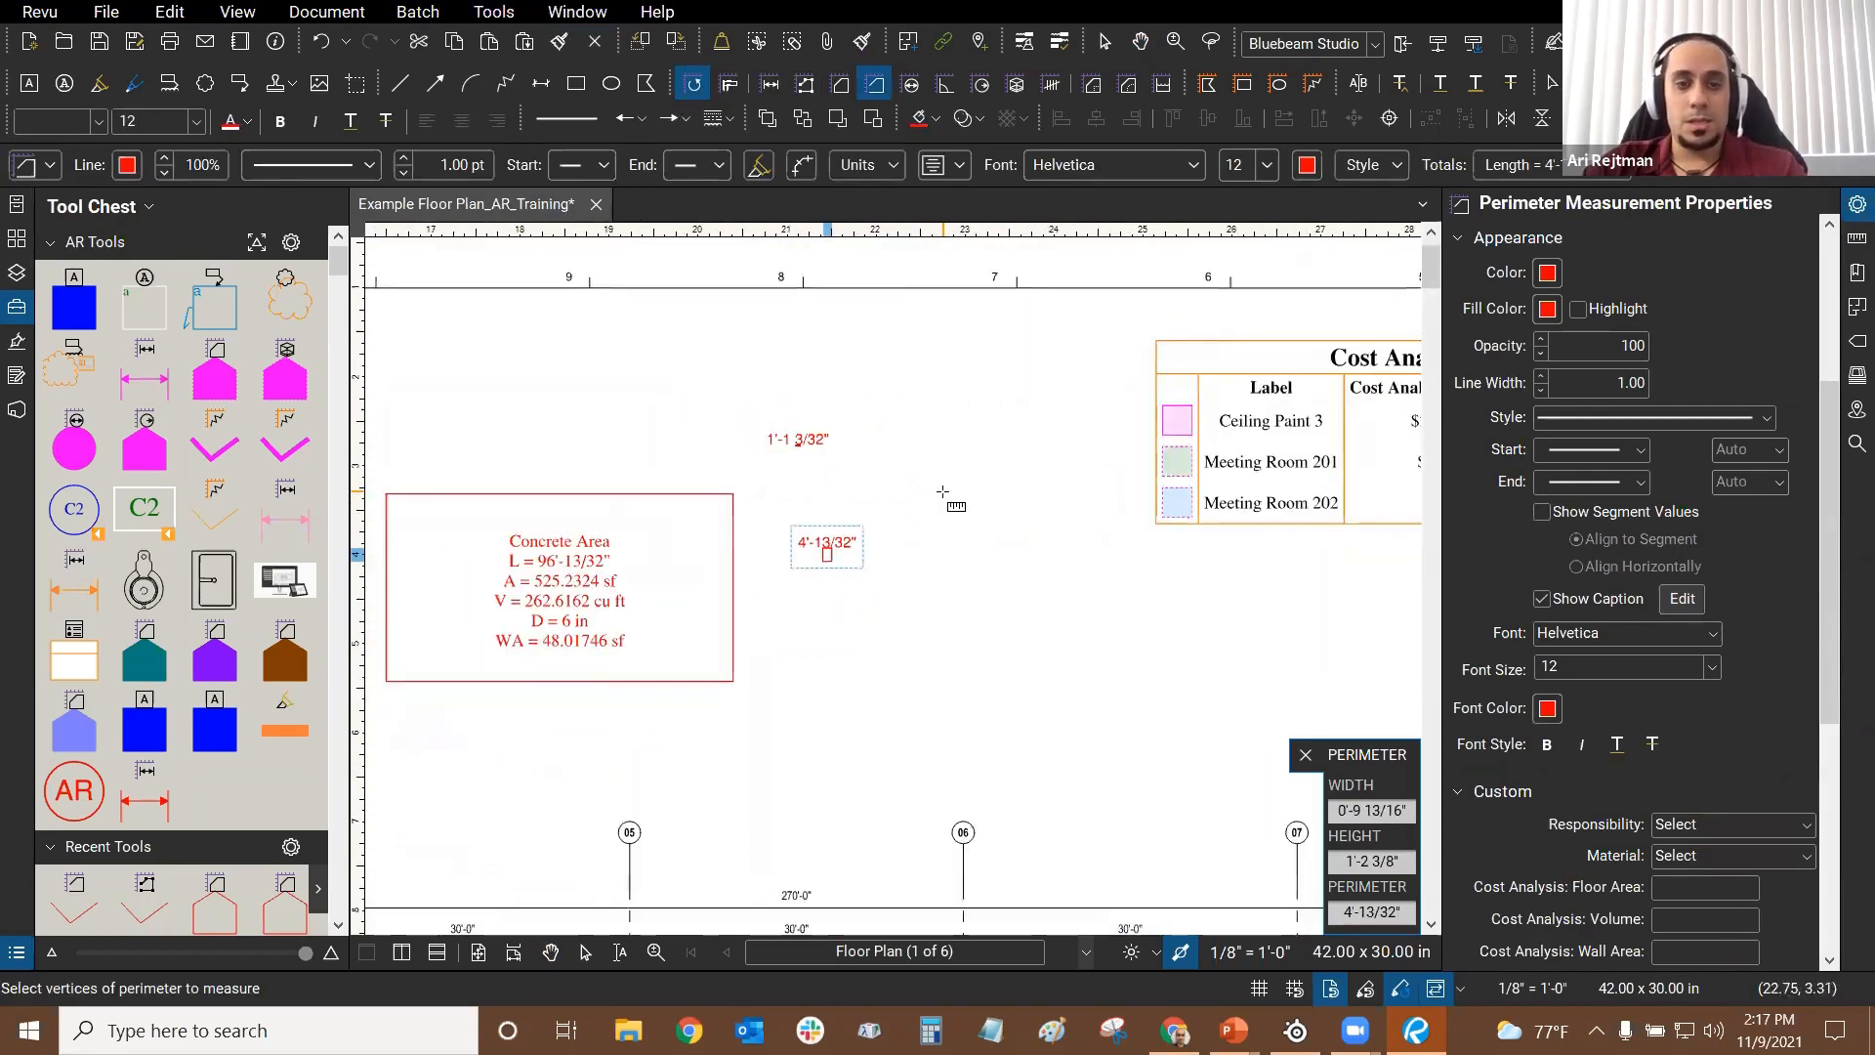
click(905, 644)
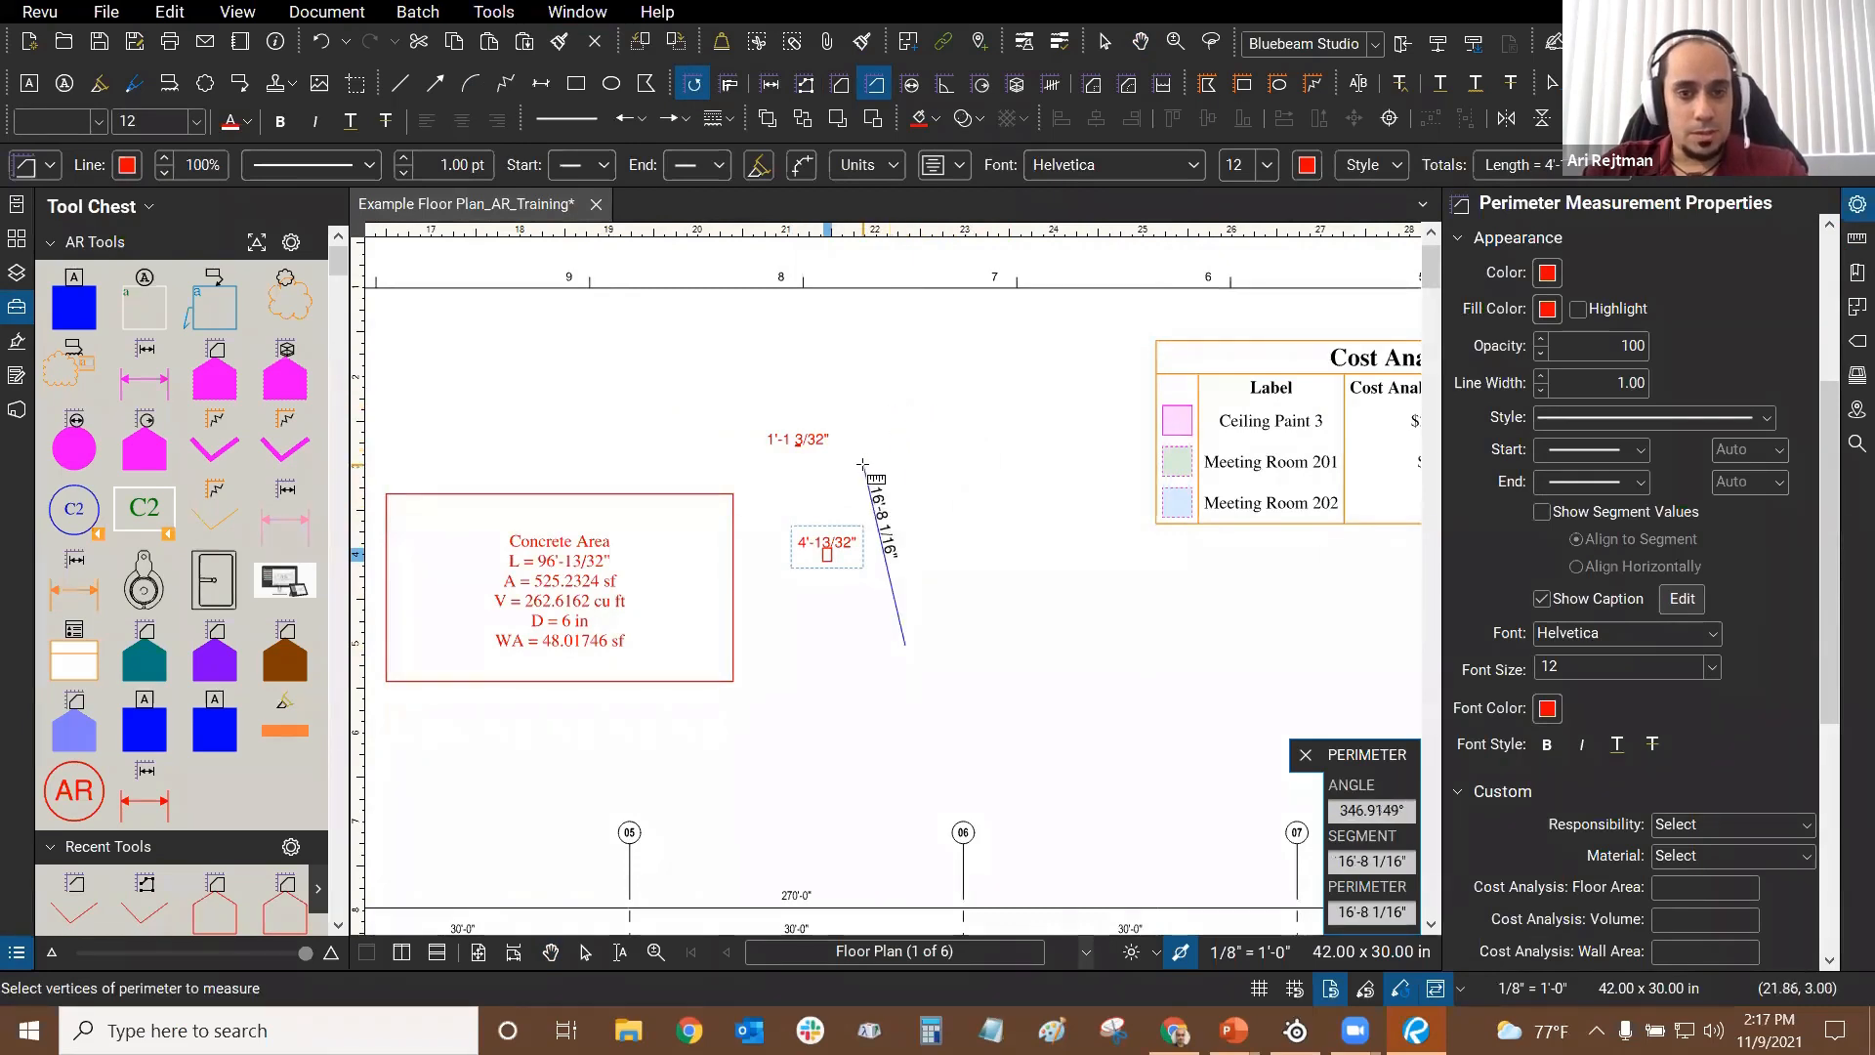
click(895, 469)
click(1102, 416)
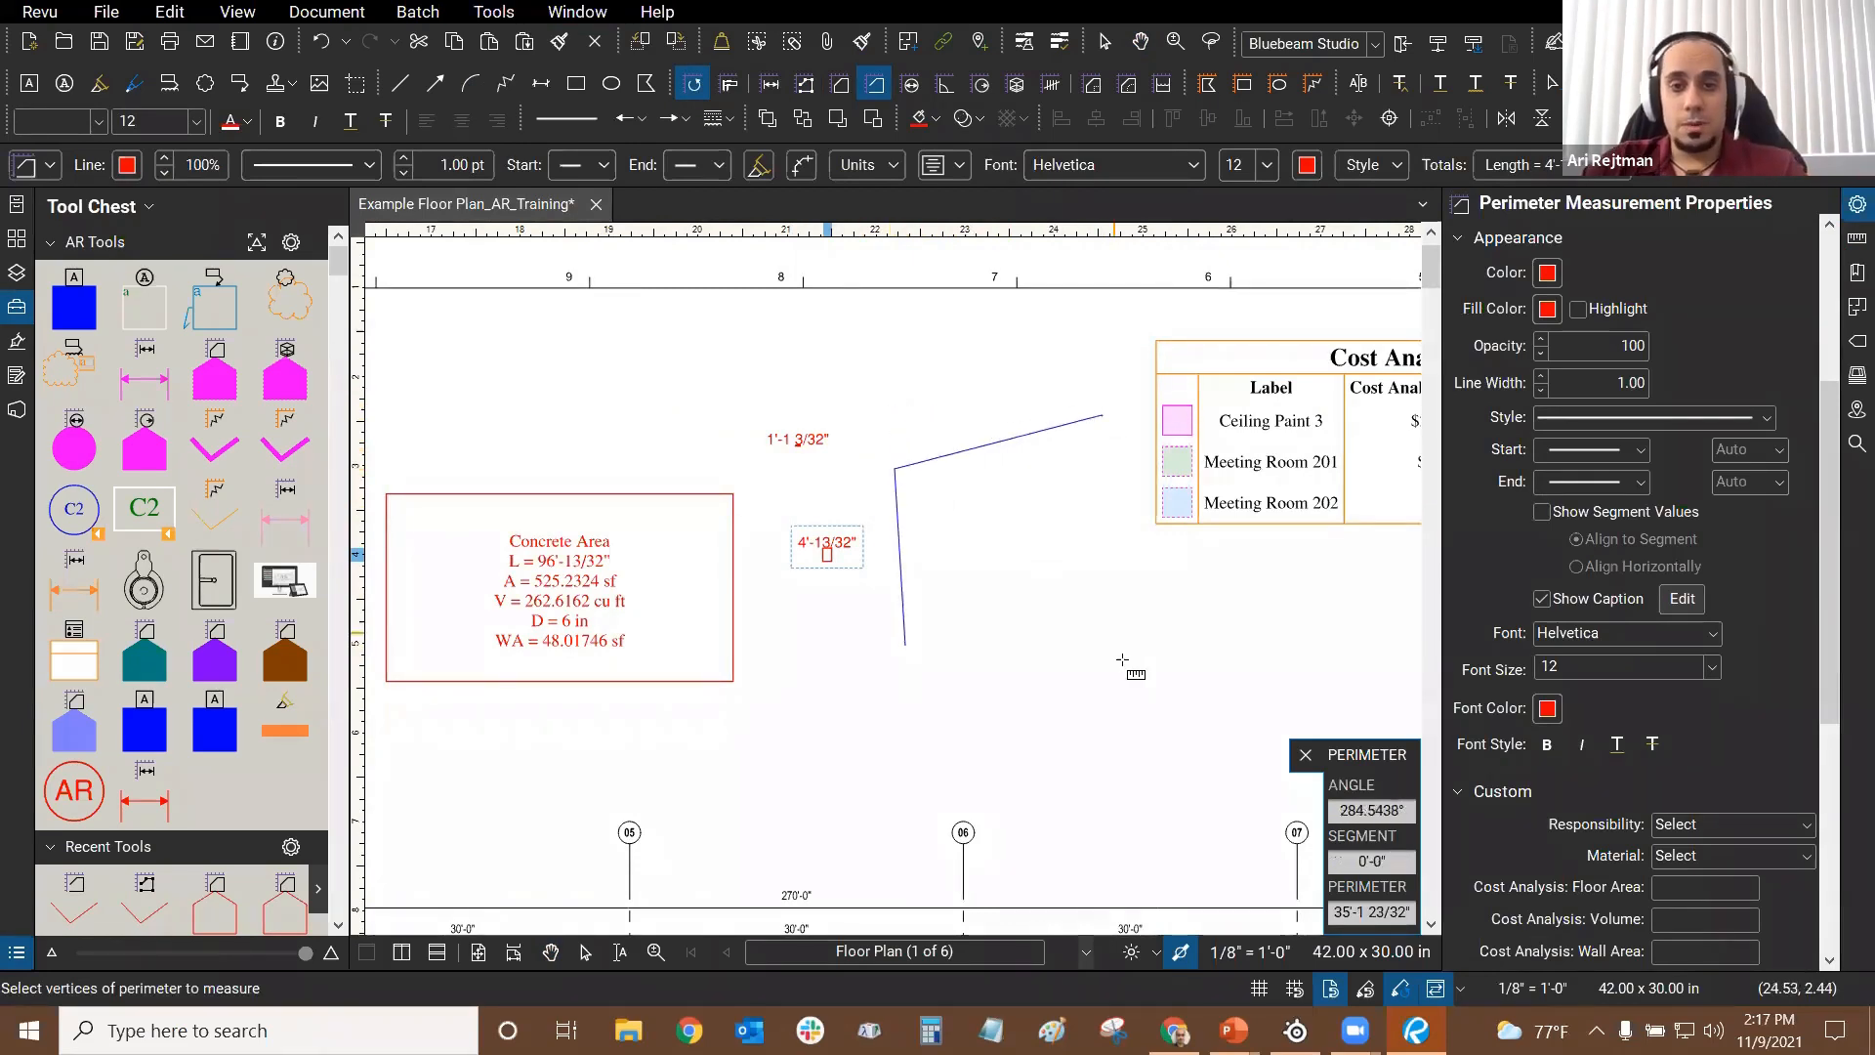
click(1123, 664)
key(Return)
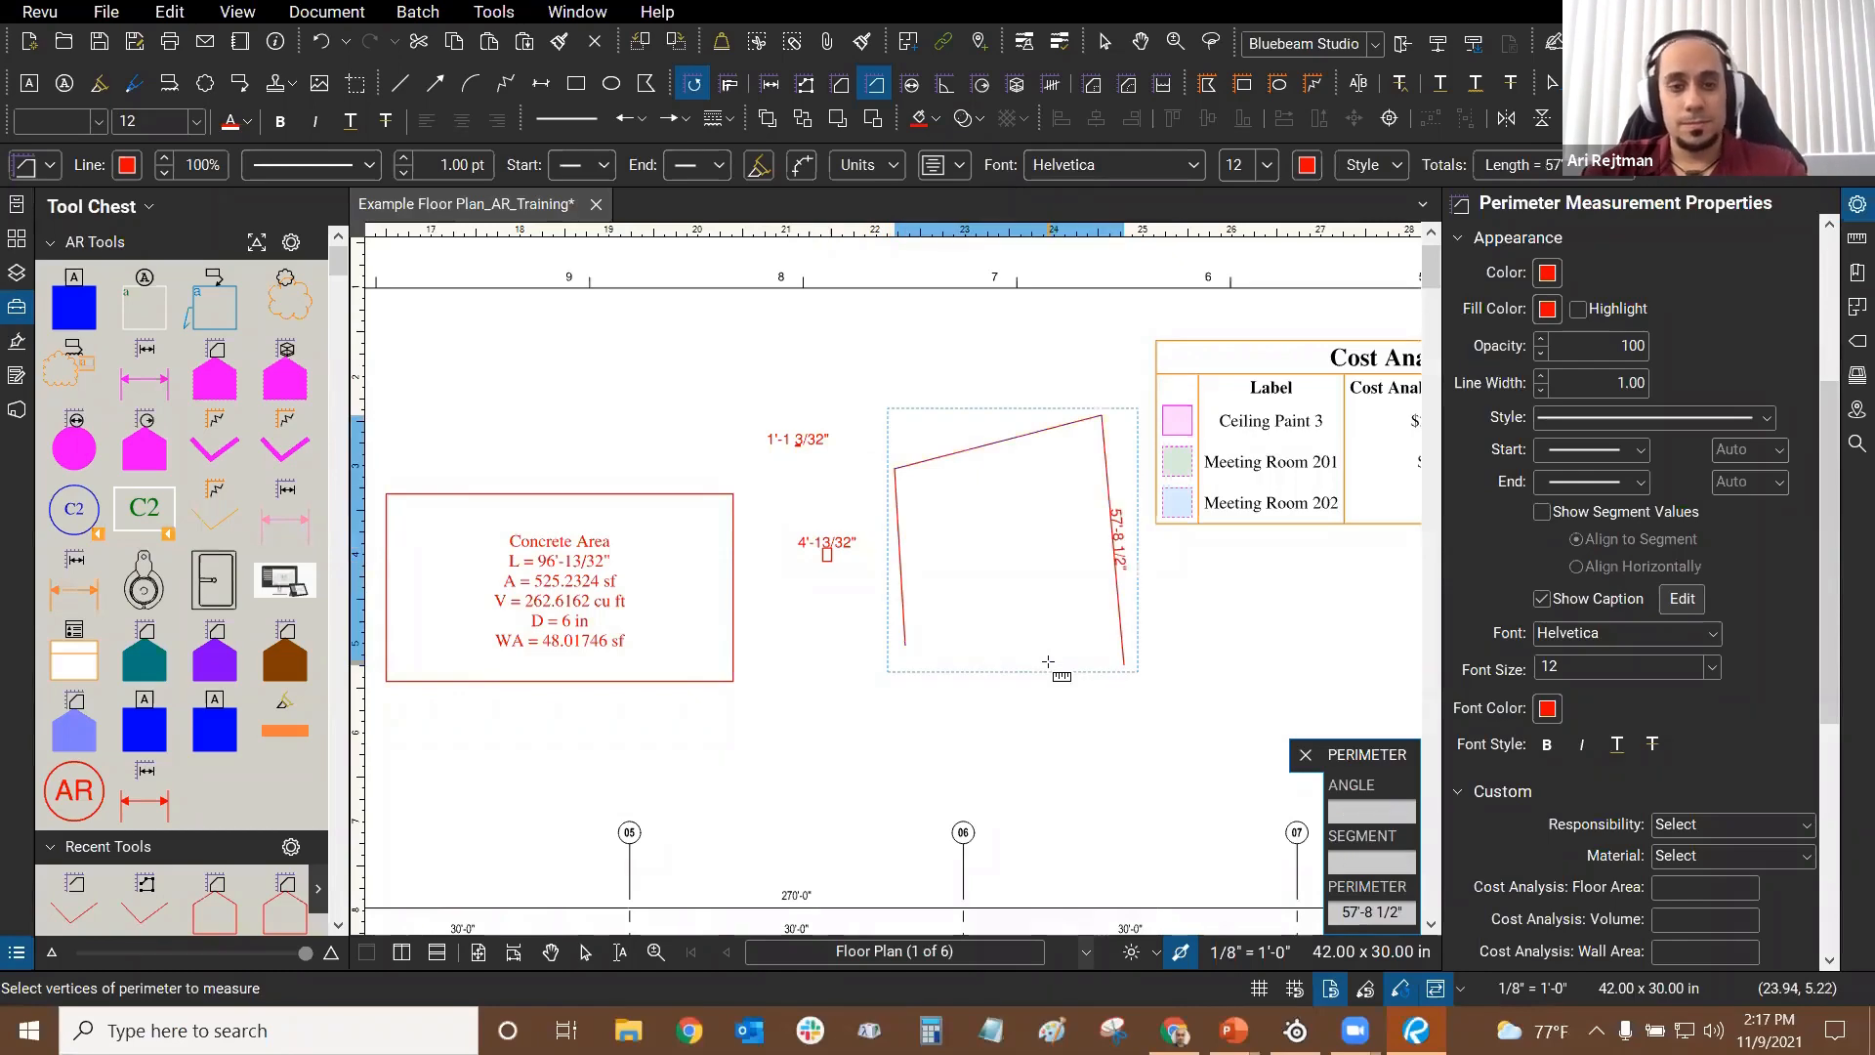
Step: Show the segment values on the three-segment perimeter measurement
scroll(1089, 635, up, 2)
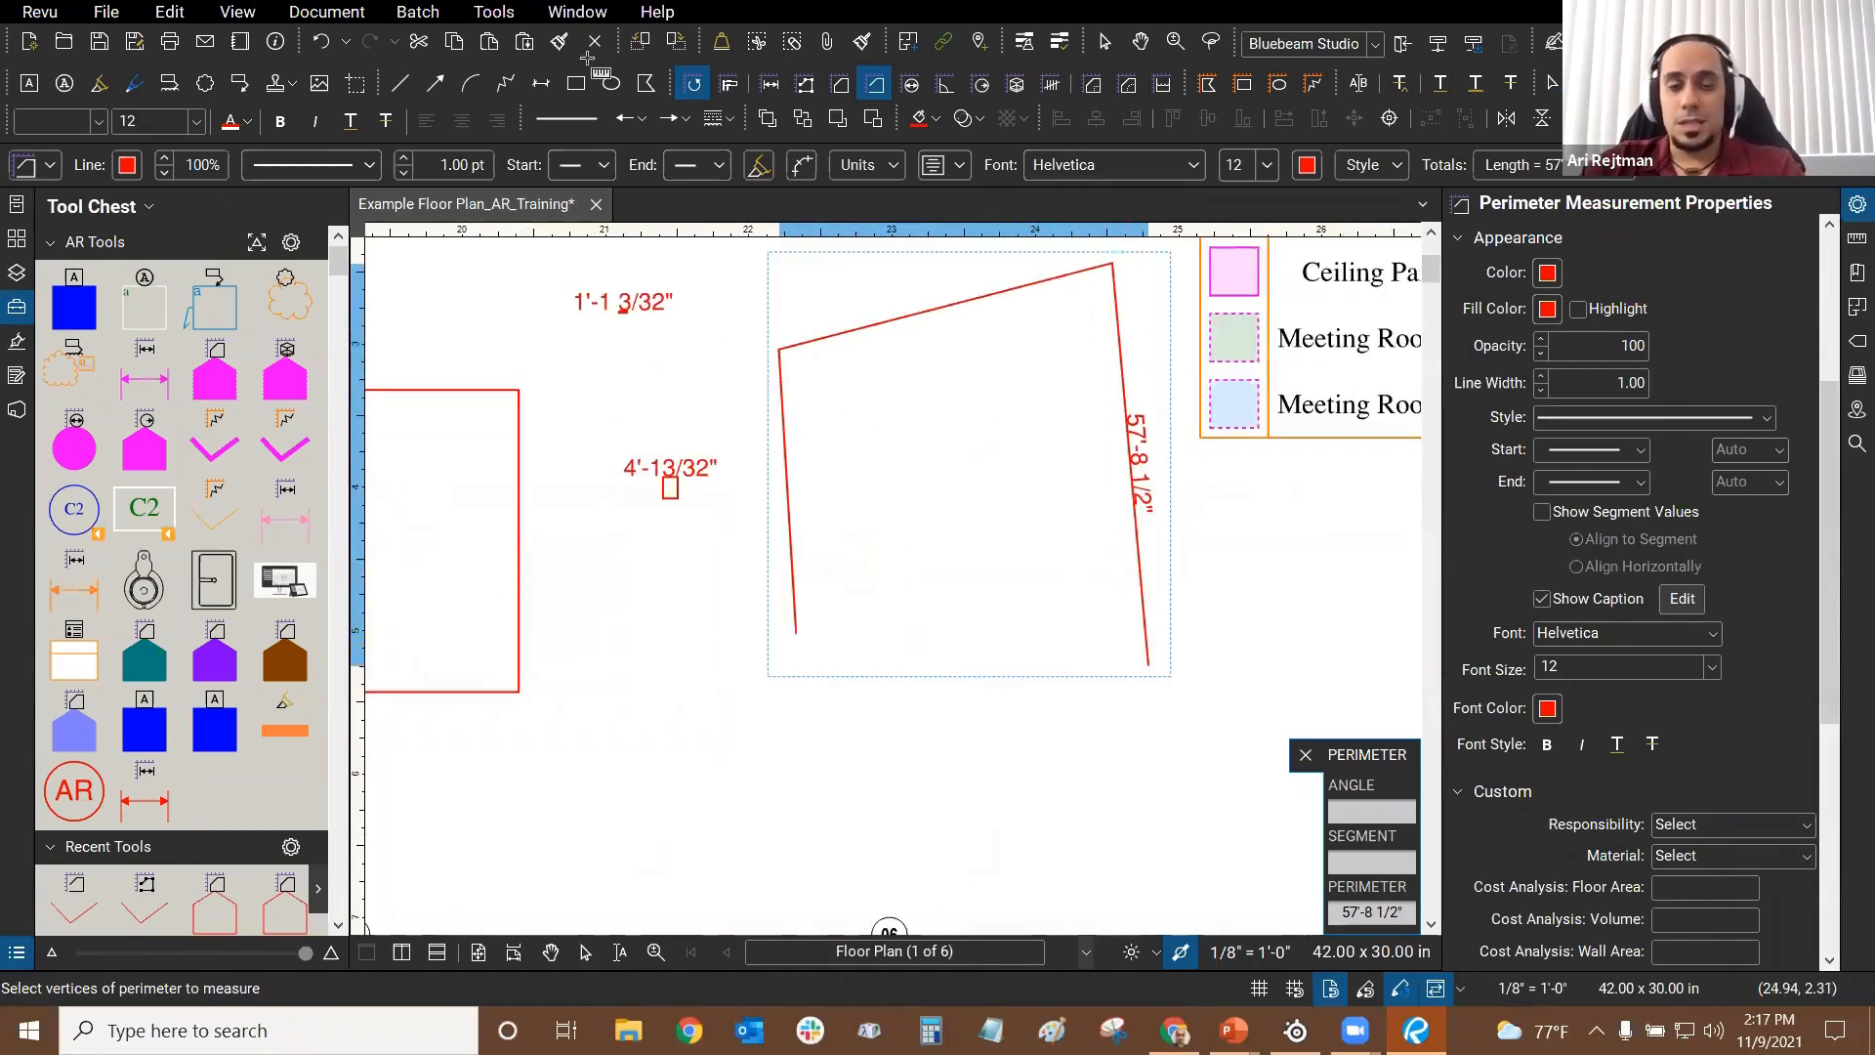
key(Escape)
drag(940, 379, 1009, 485)
scroll(1009, 485, down, 2)
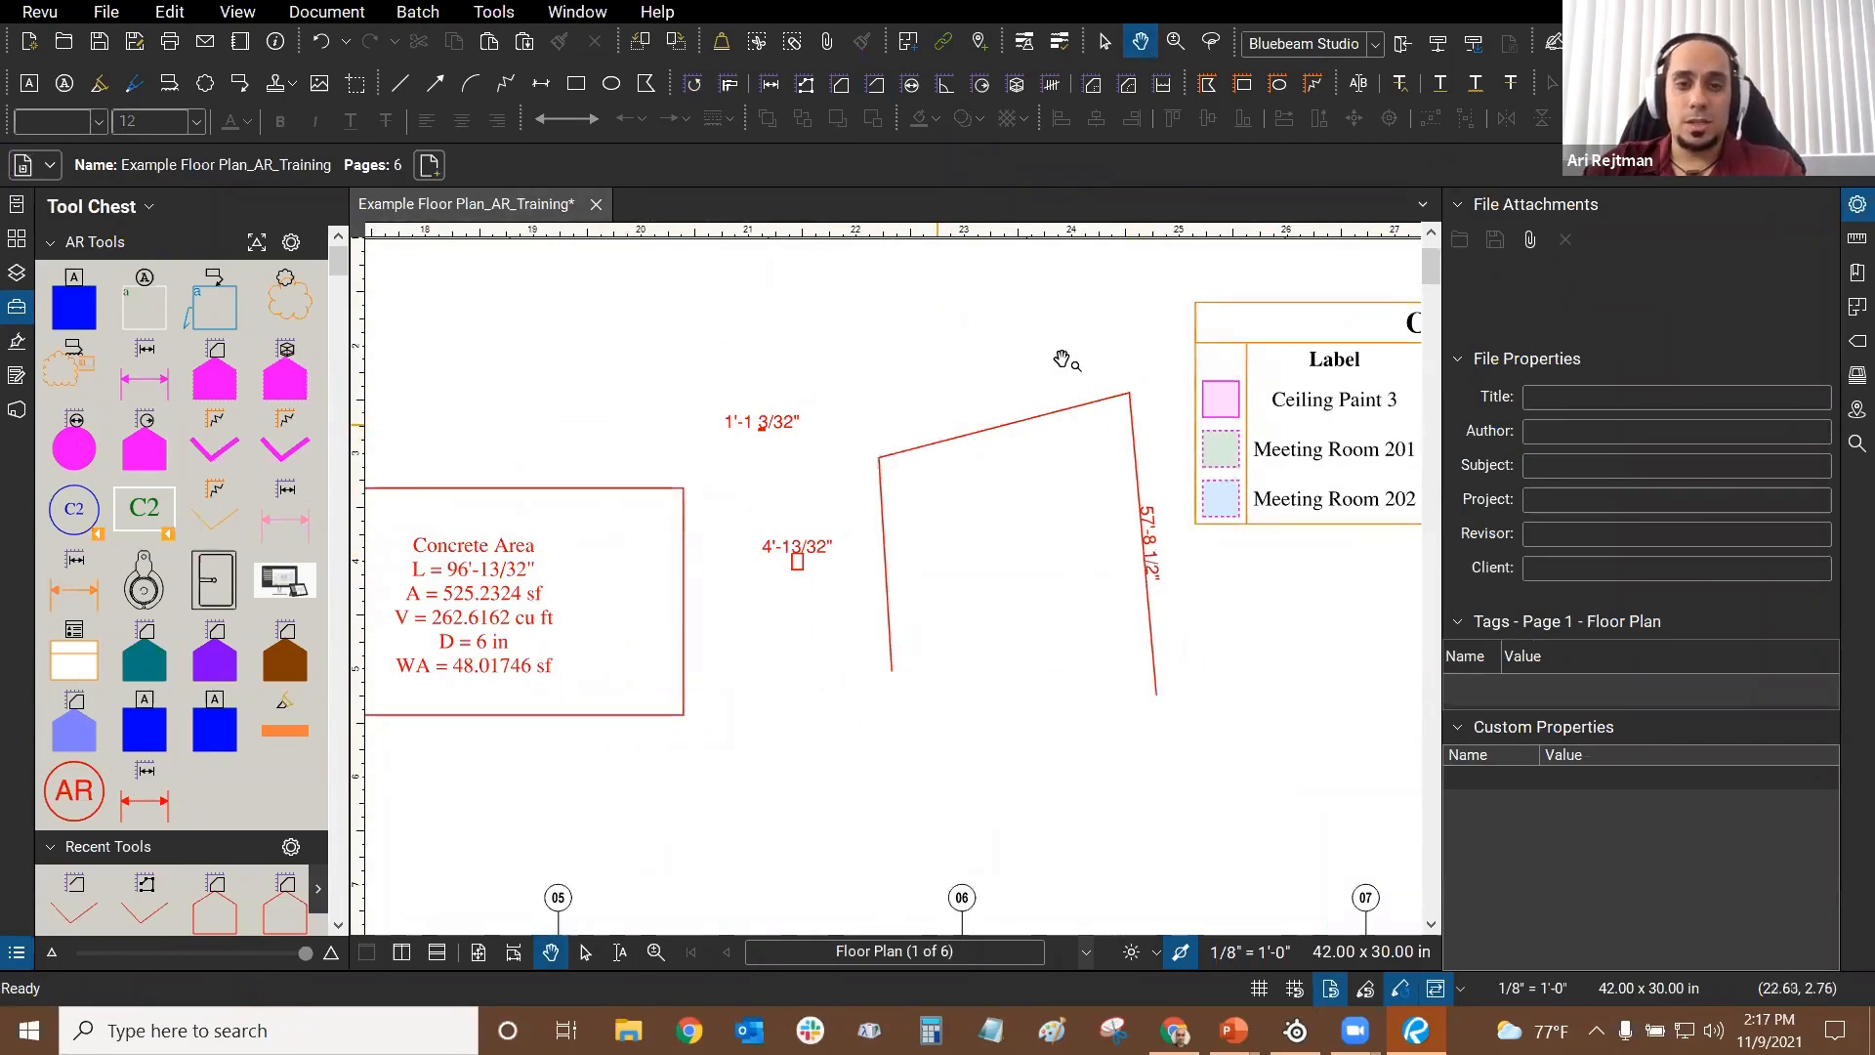
click(1151, 552)
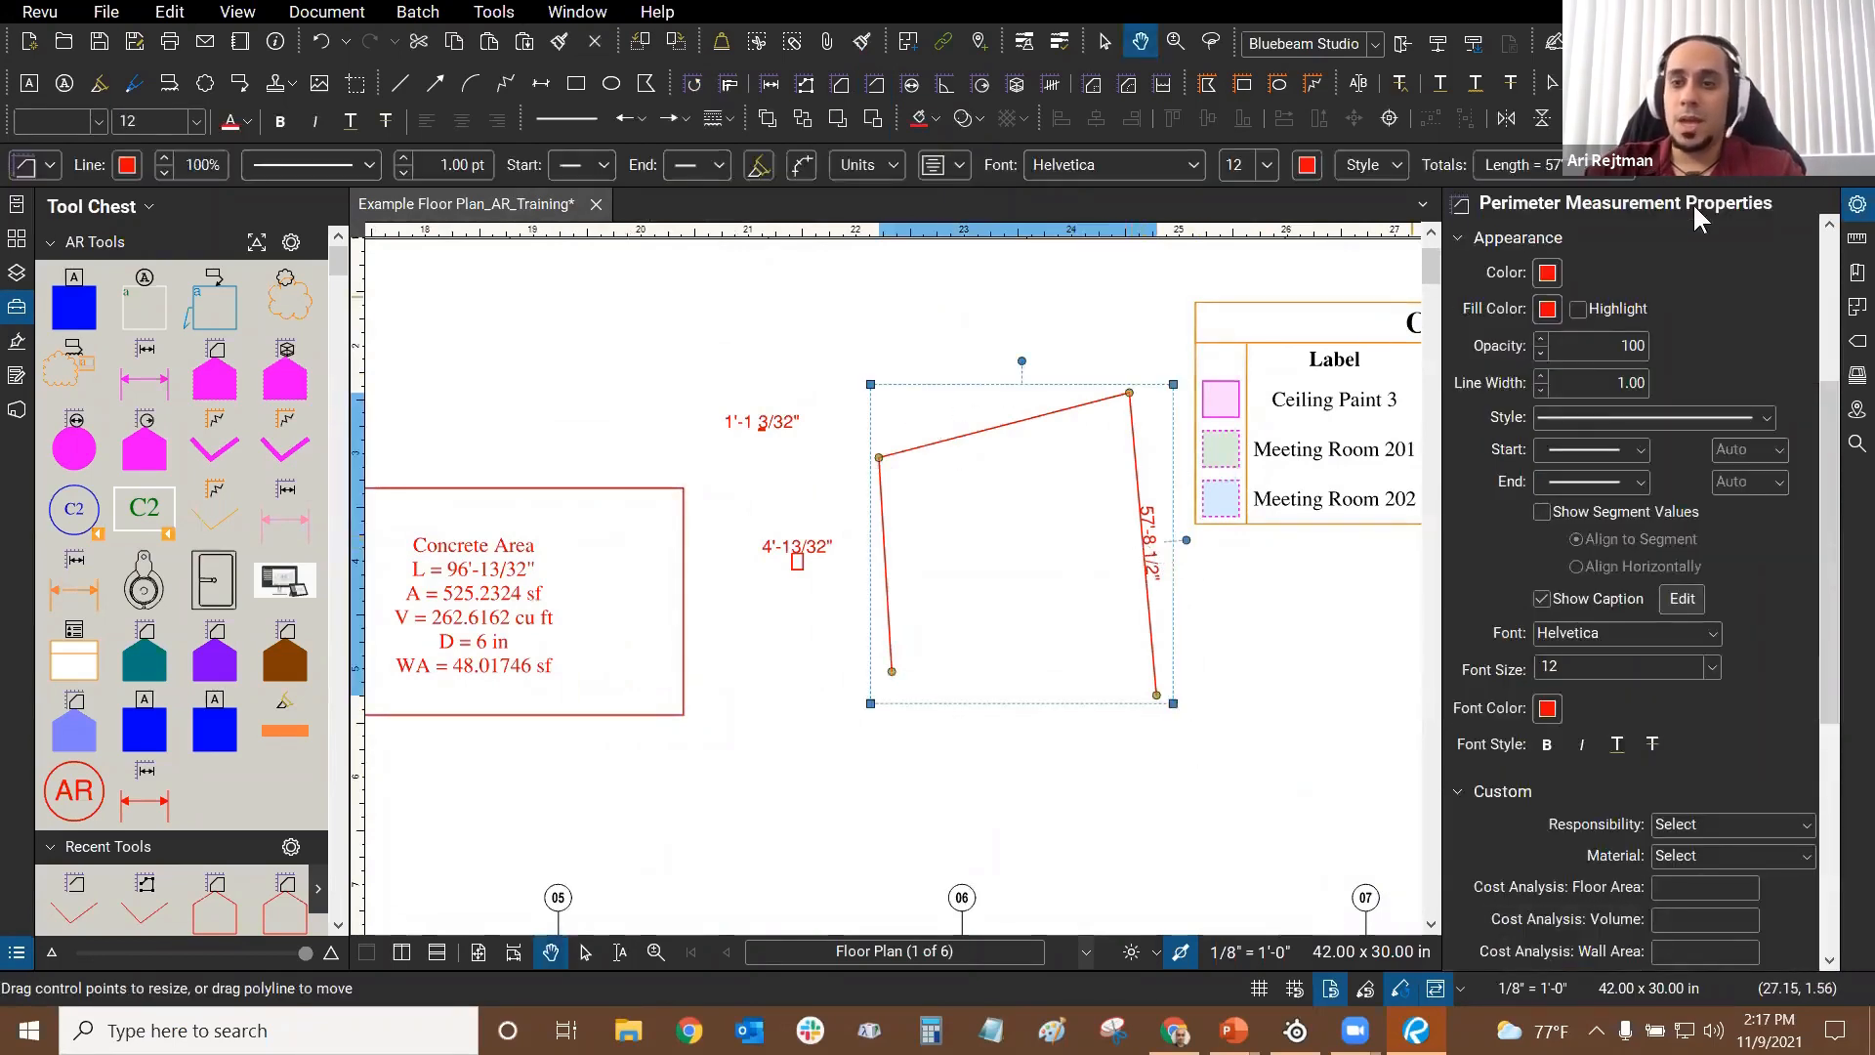
click(1543, 511)
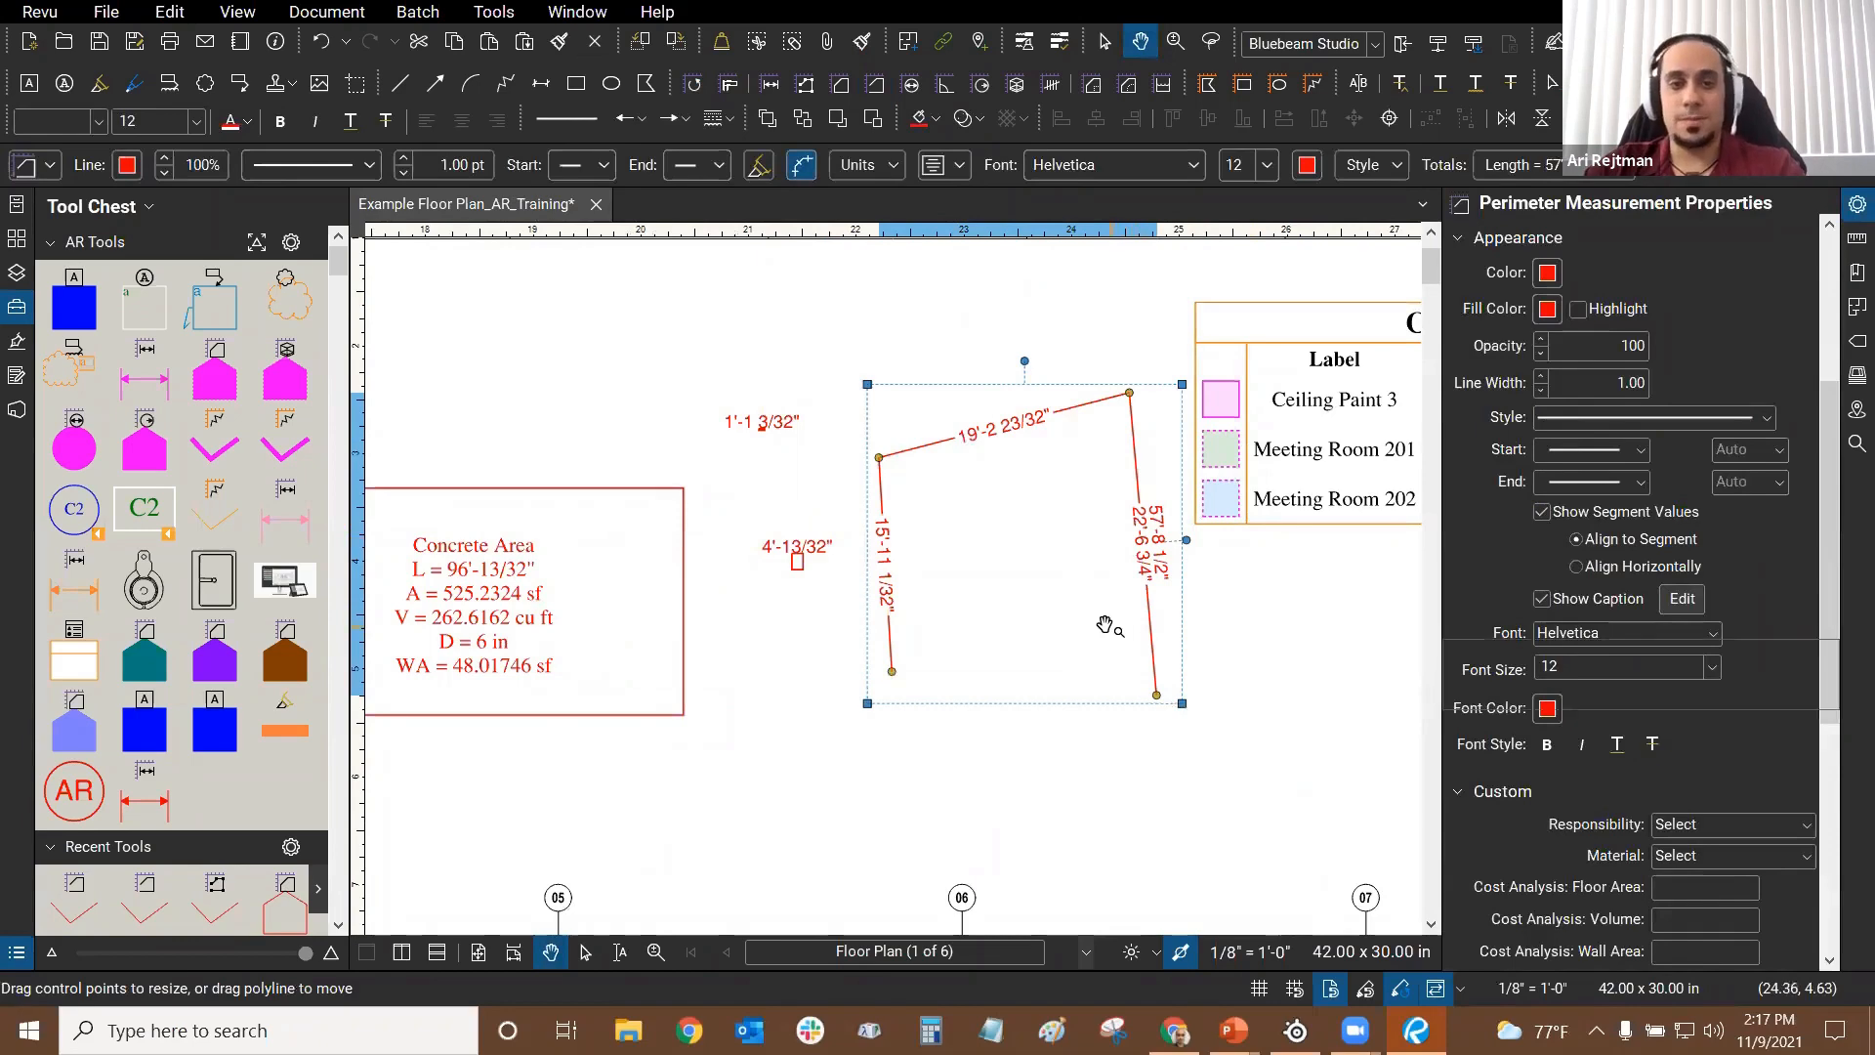
click(1026, 326)
Step: Delete the three-segment perimeter measurement together with the two tiny stray perimeter measurements beside it
click(586, 952)
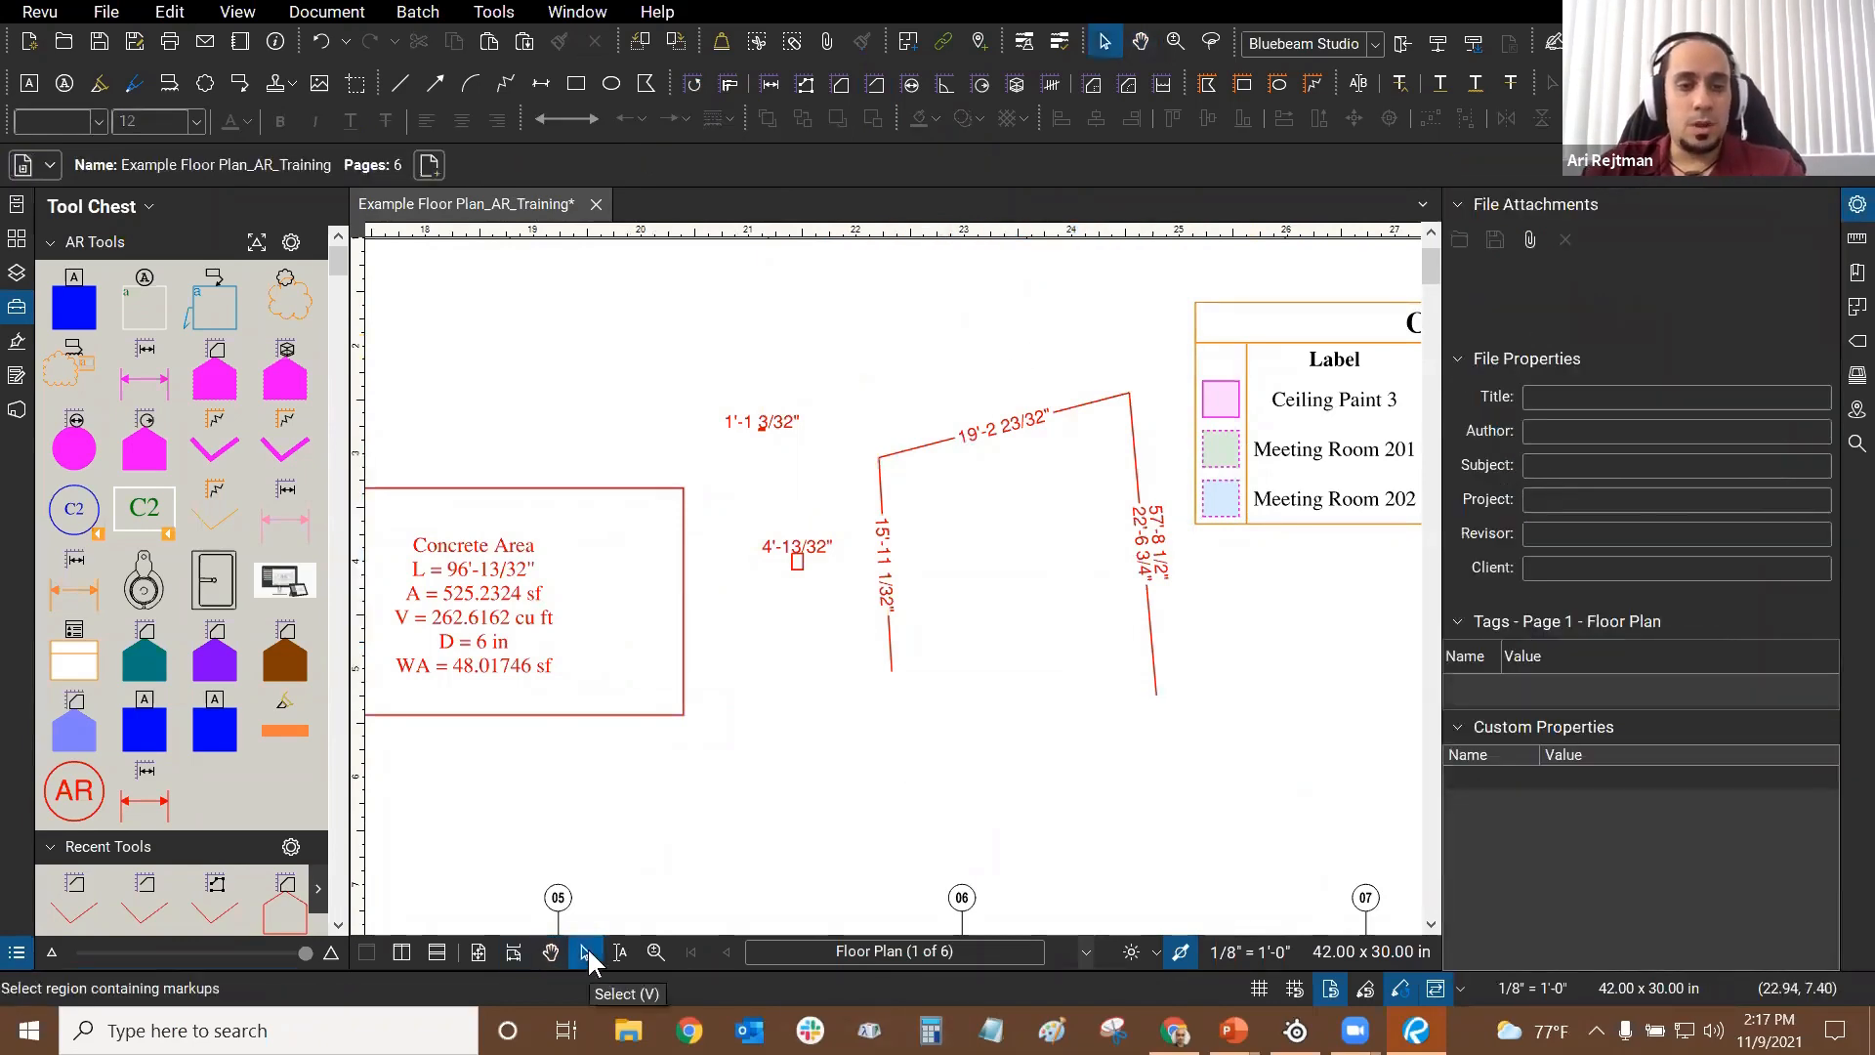
drag(988, 311, 748, 643)
key(Delete)
Step: Start Dynamic Fill and delete the existing Concrete Area measurement covering Office 206
click(509, 15)
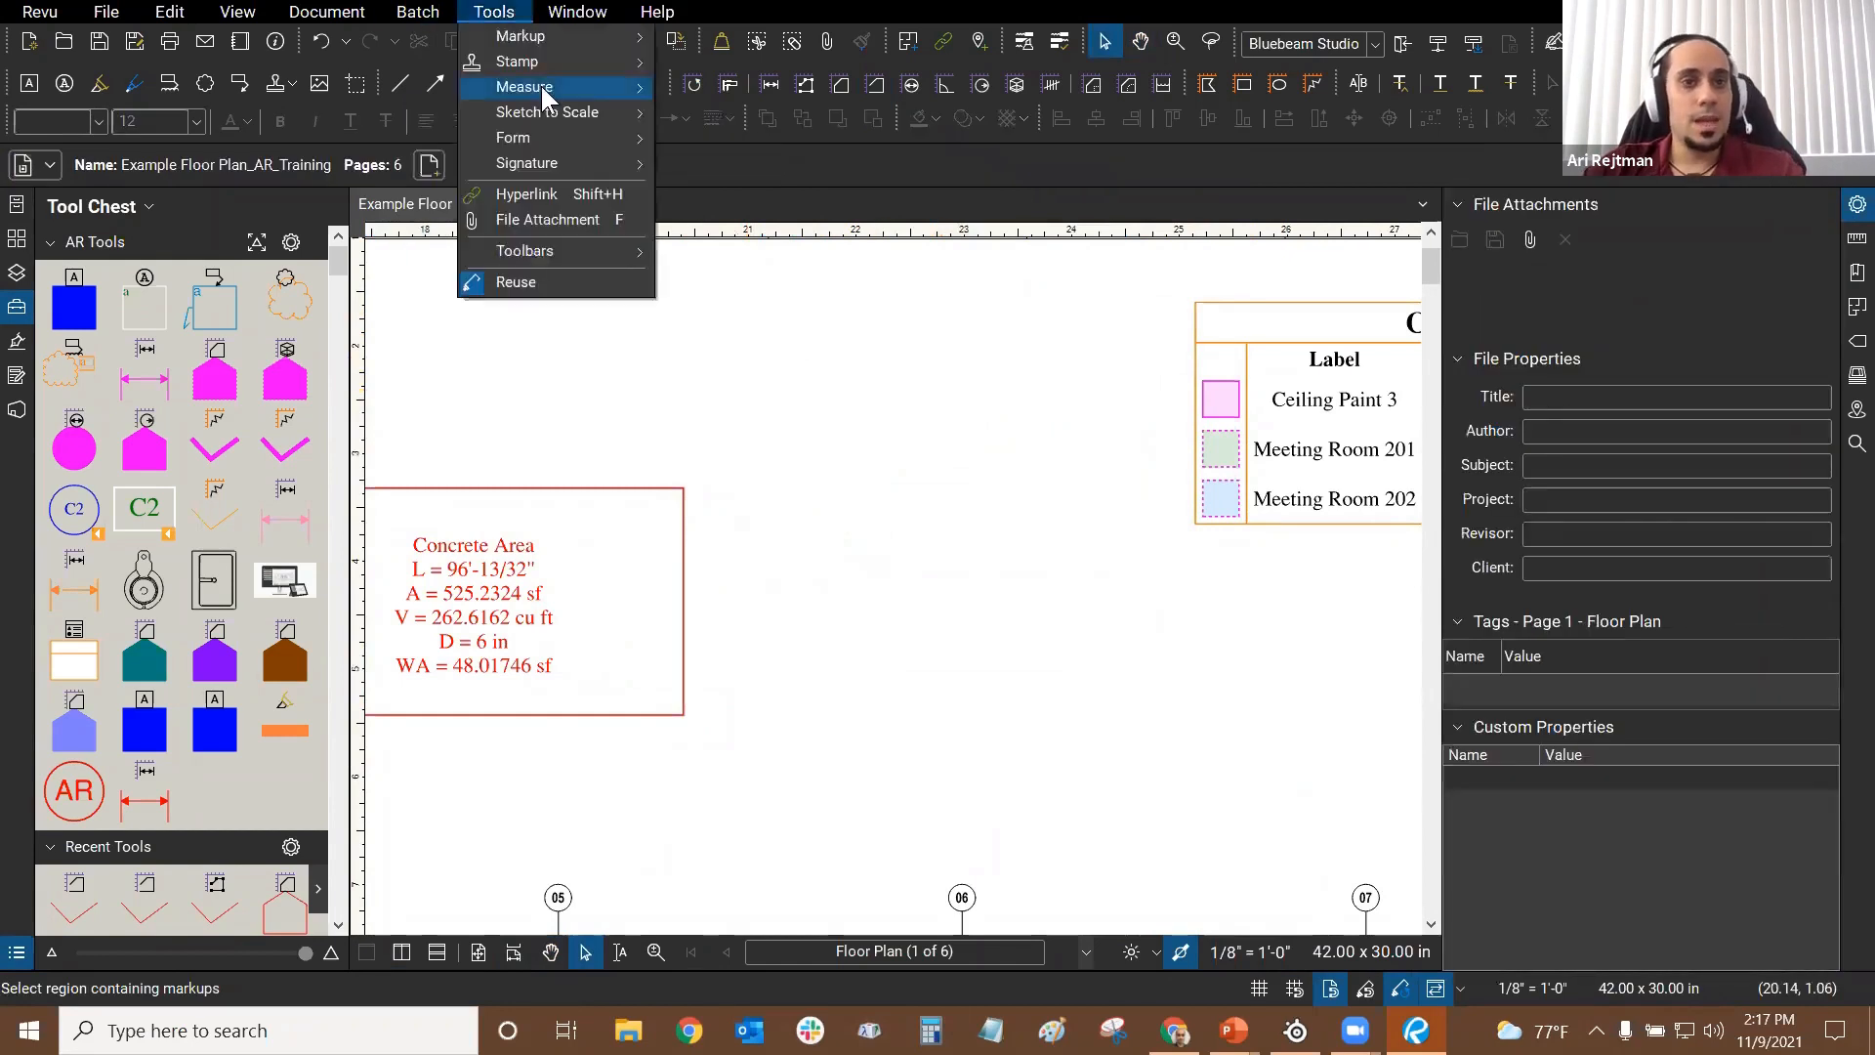
mouse_move(541, 86)
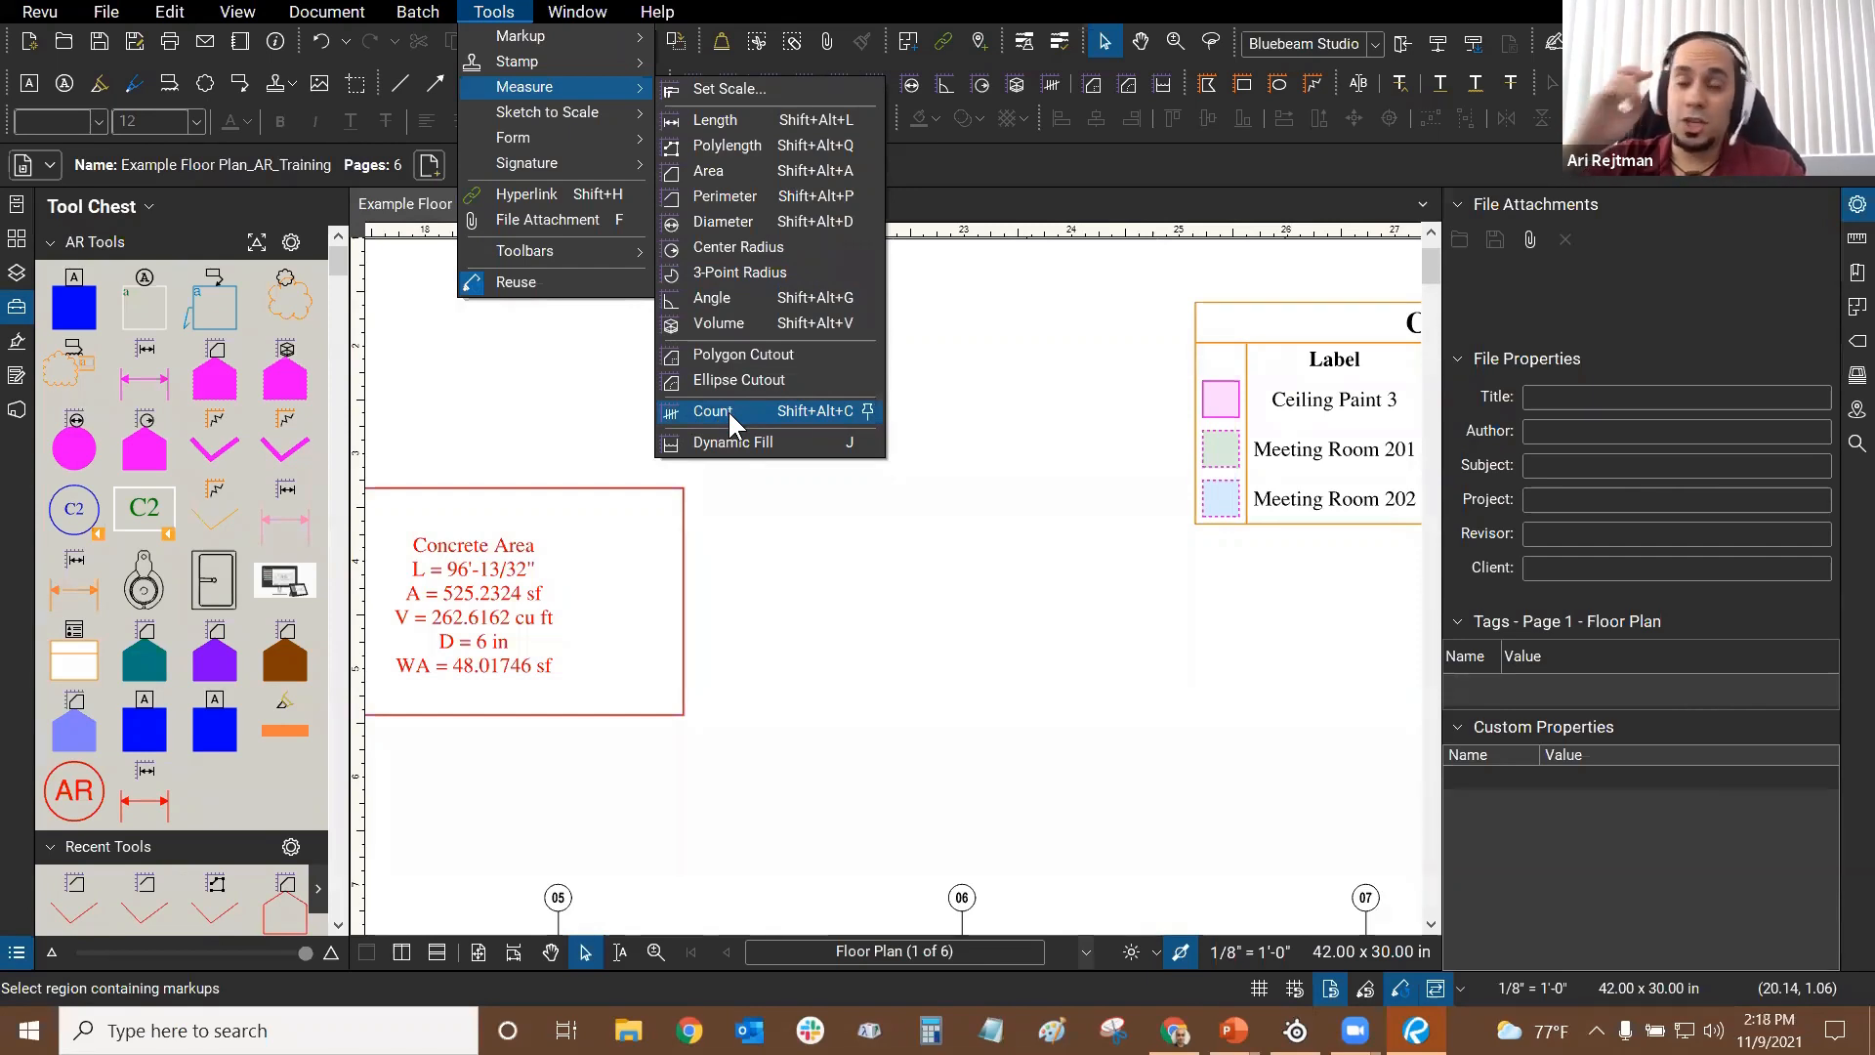
key(ctrl)
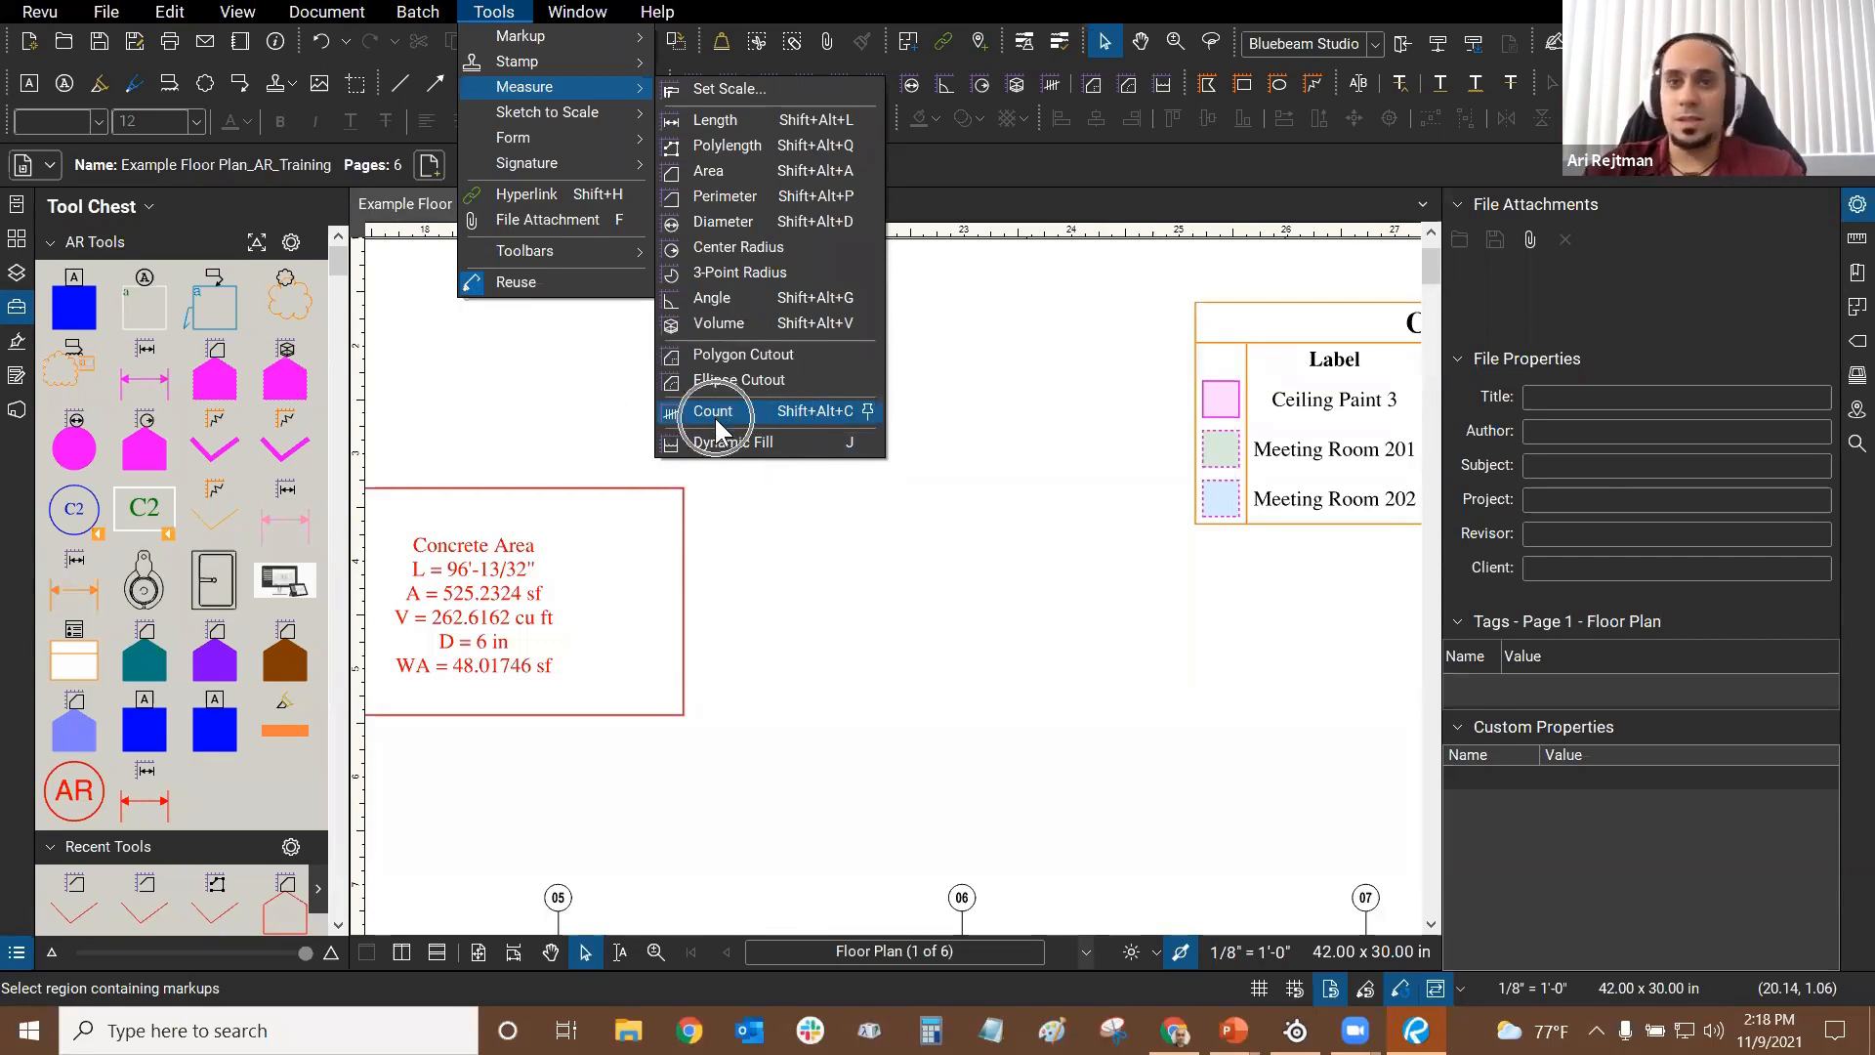
key(ctrl)
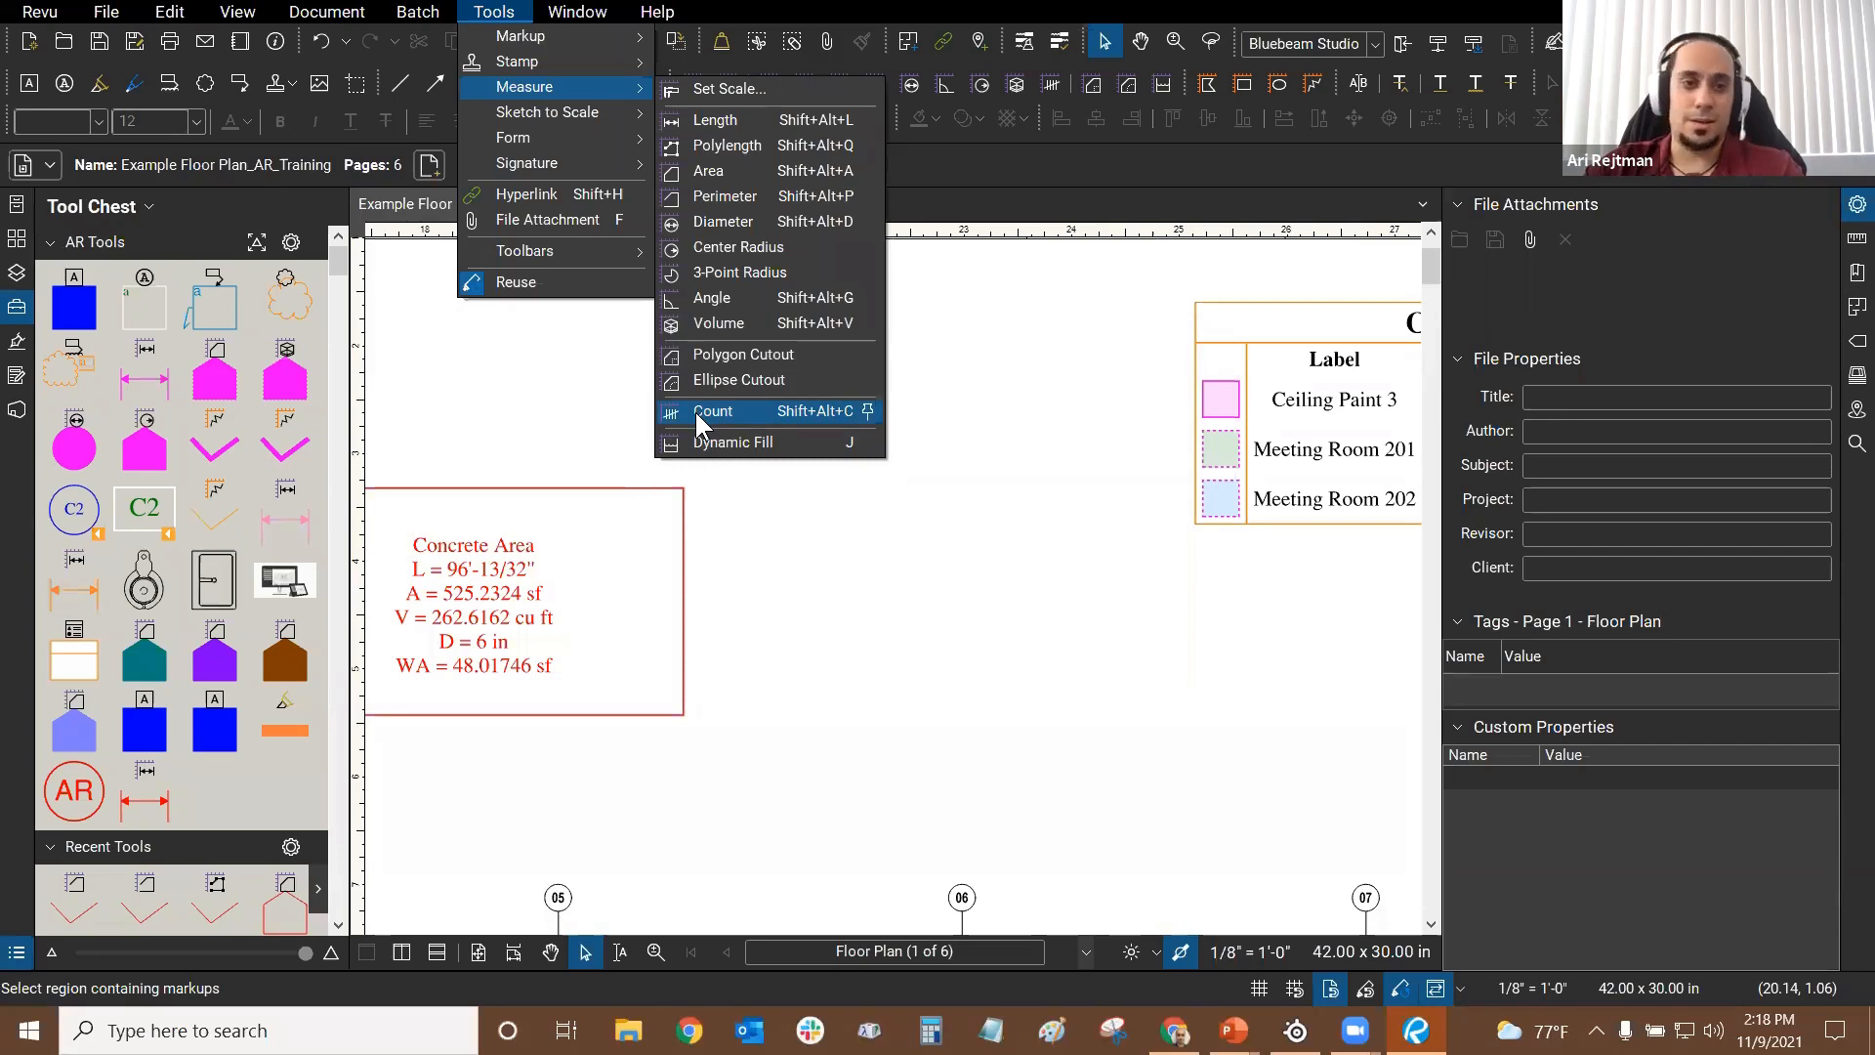
key(ctrl)
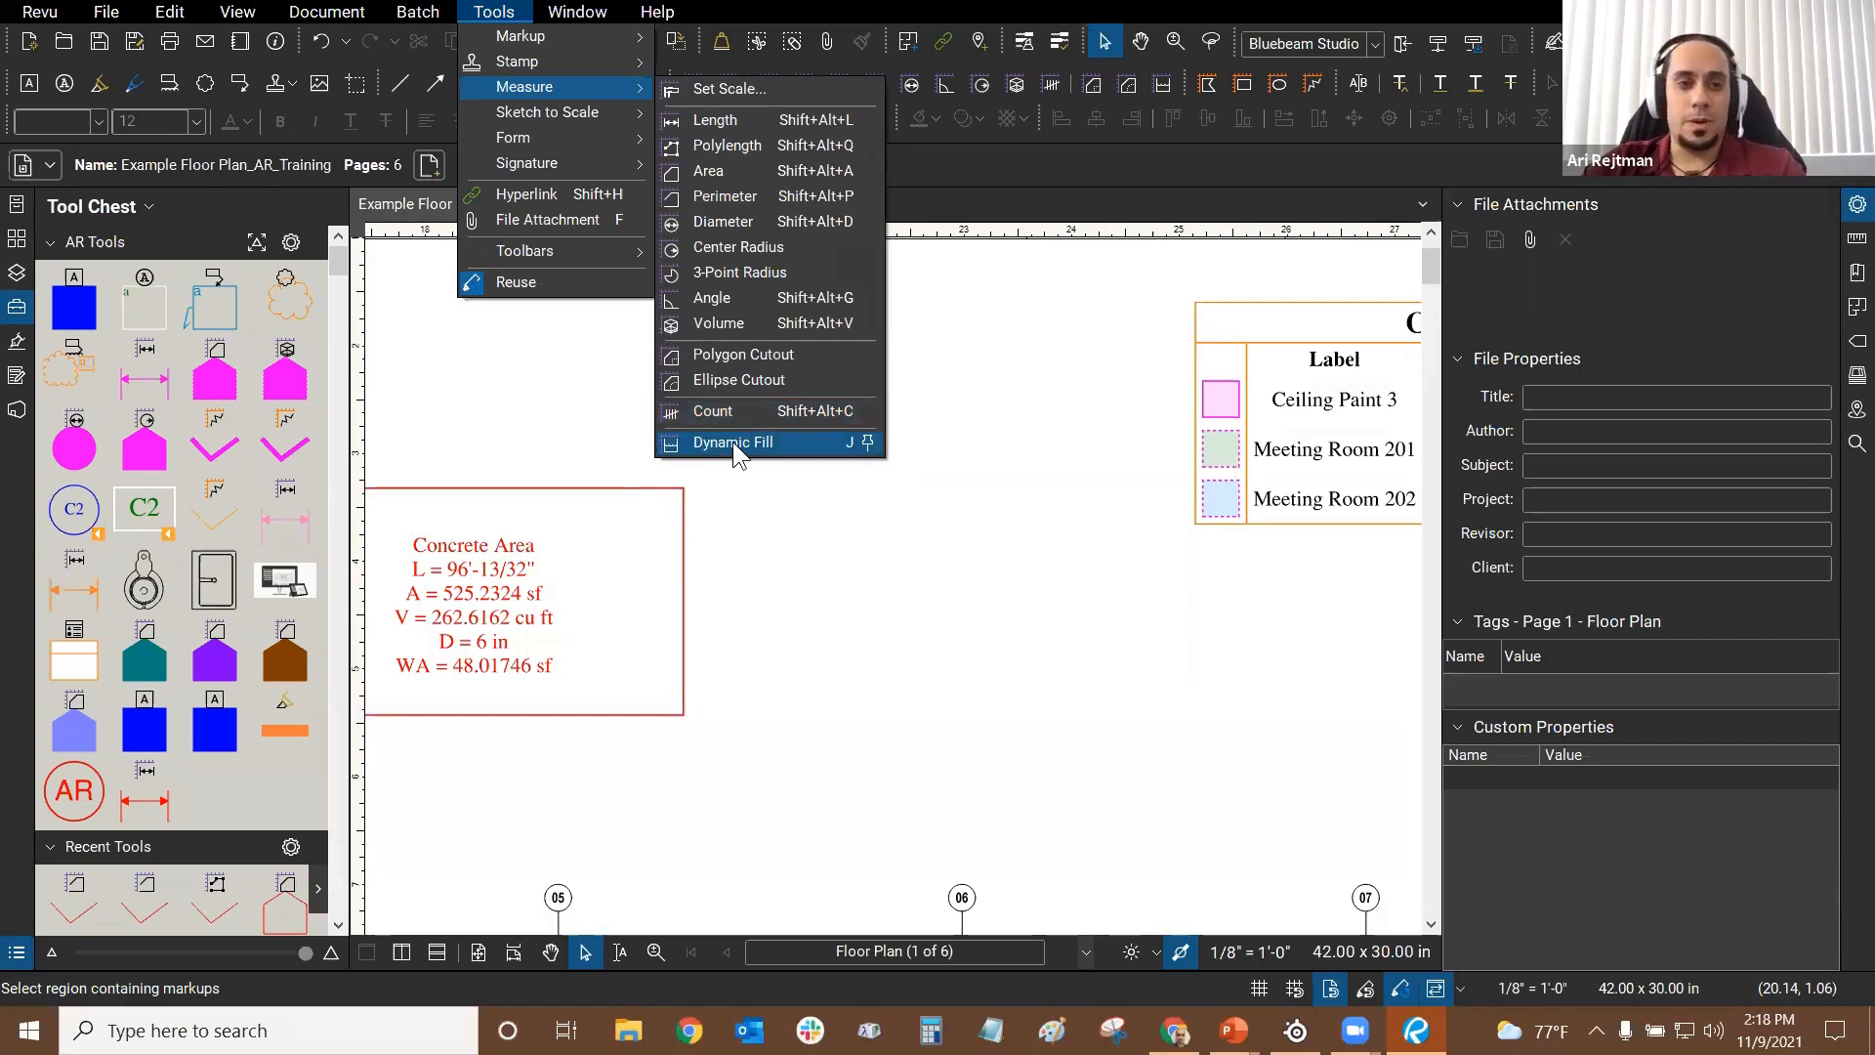
click(733, 441)
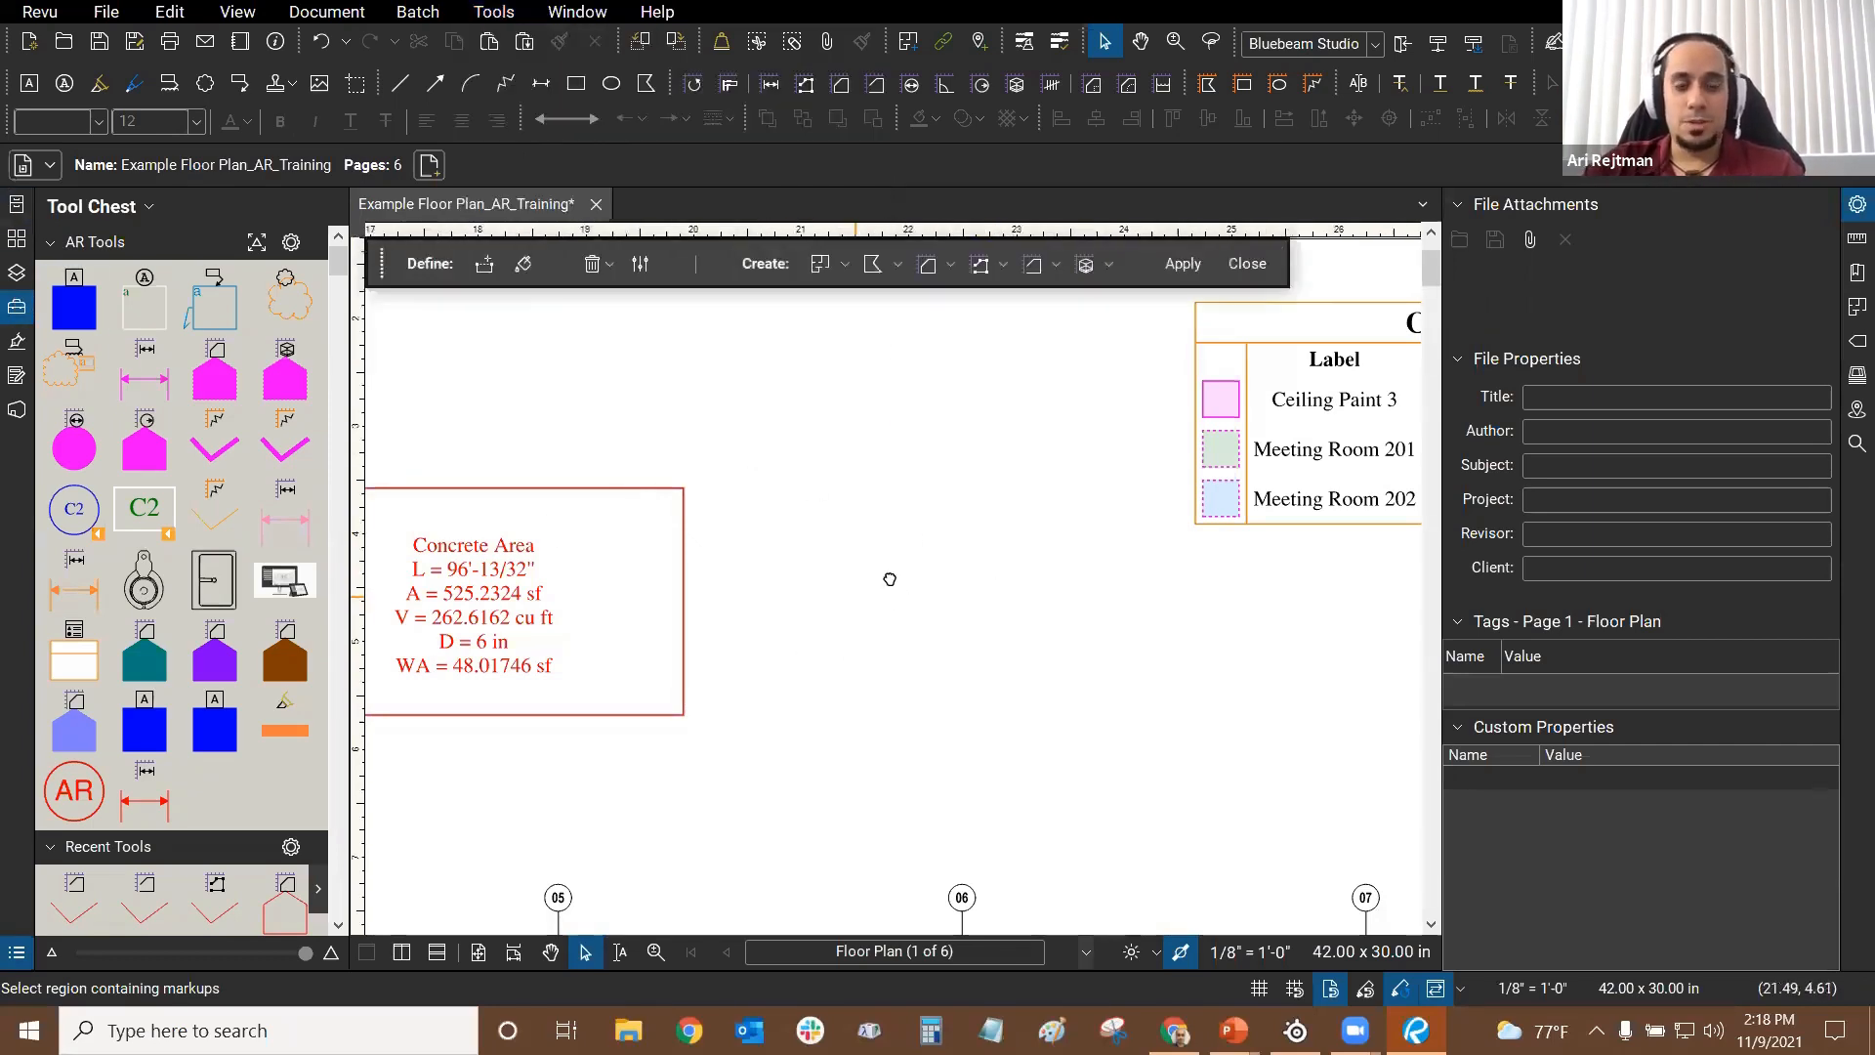
scroll(887, 577, down, 5)
scroll(910, 582, up, 5)
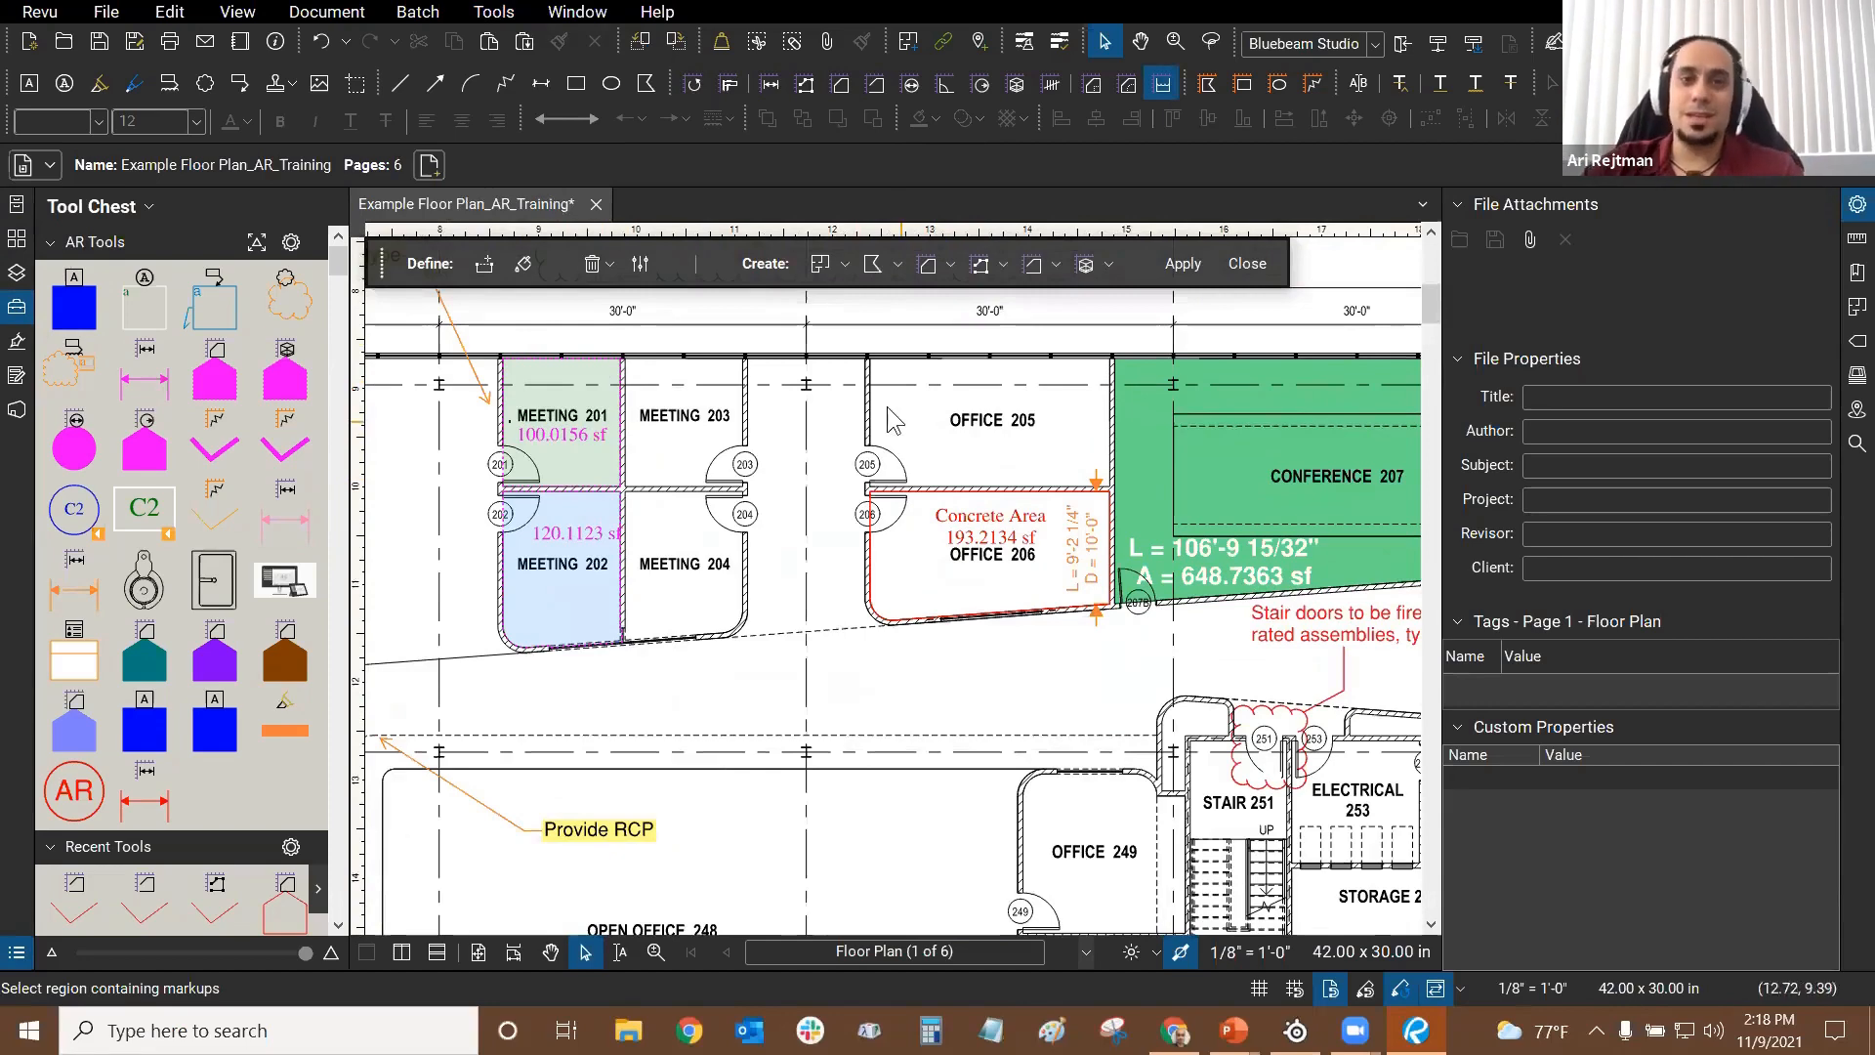
scroll(930, 420, down, 2)
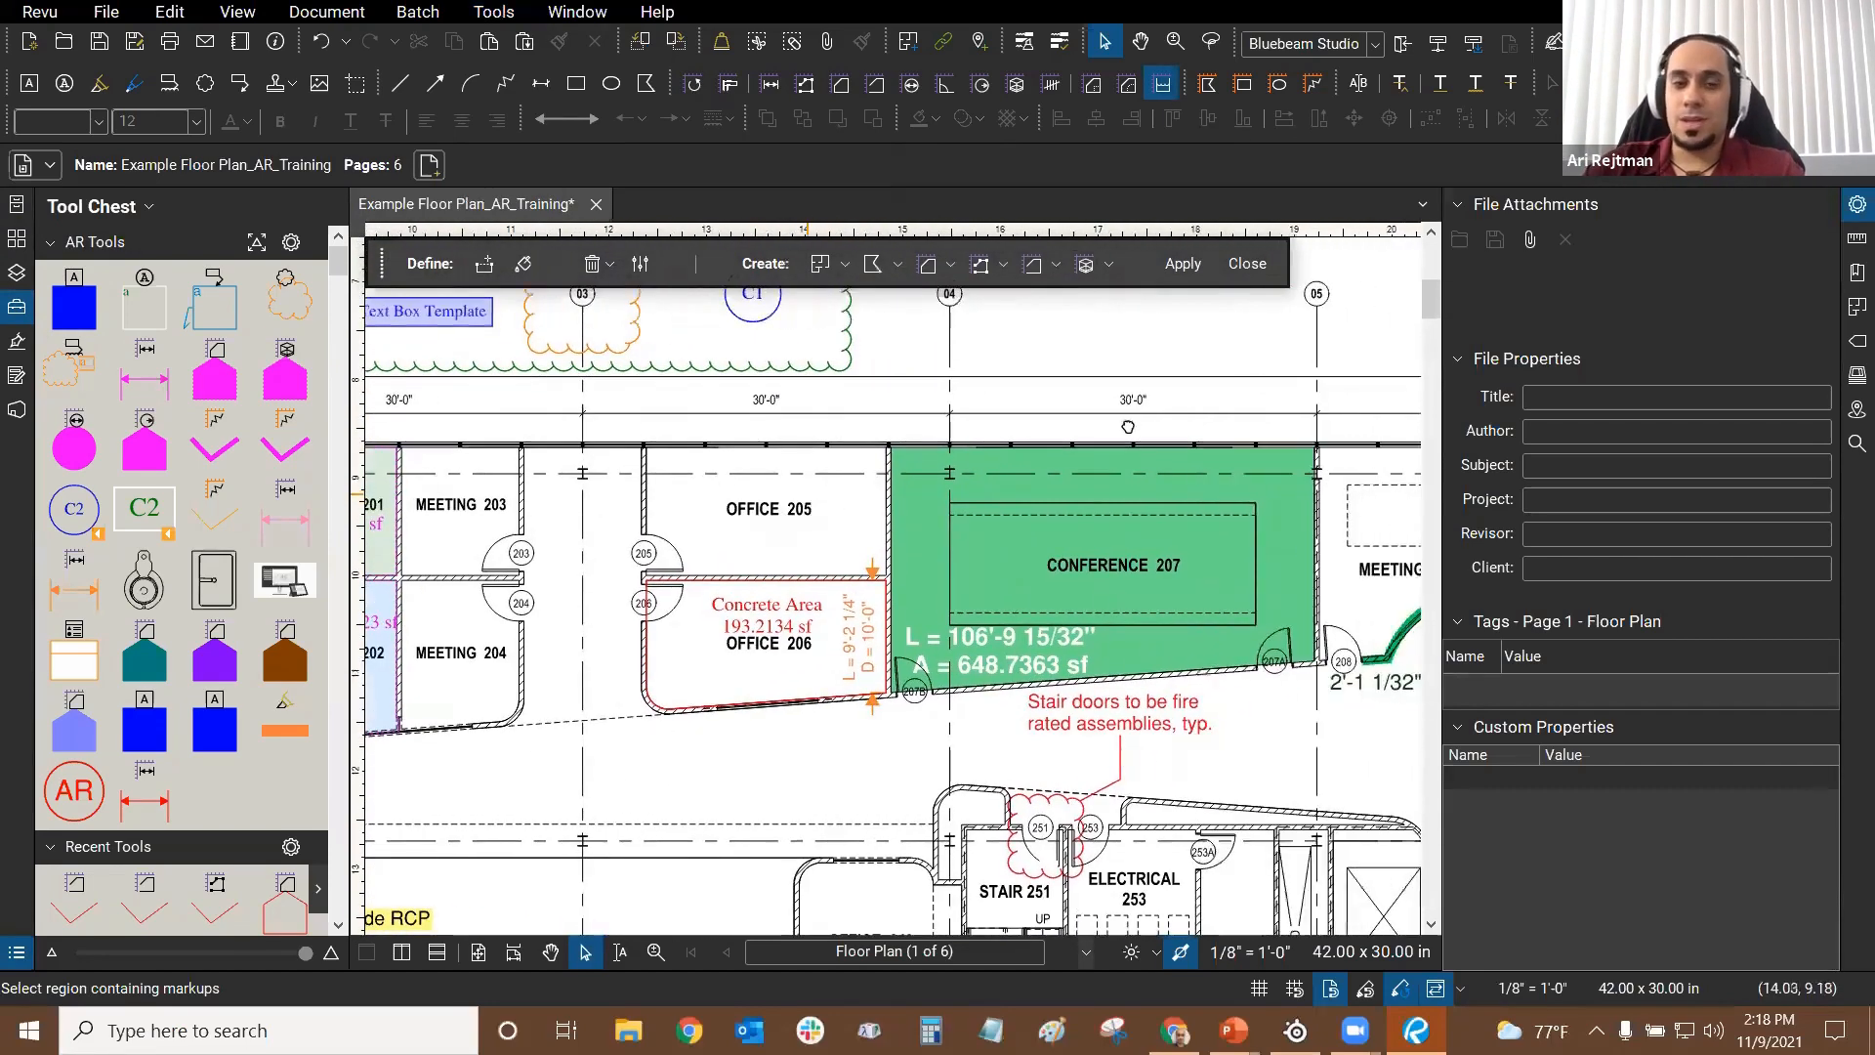
scroll(1114, 448, up, 2)
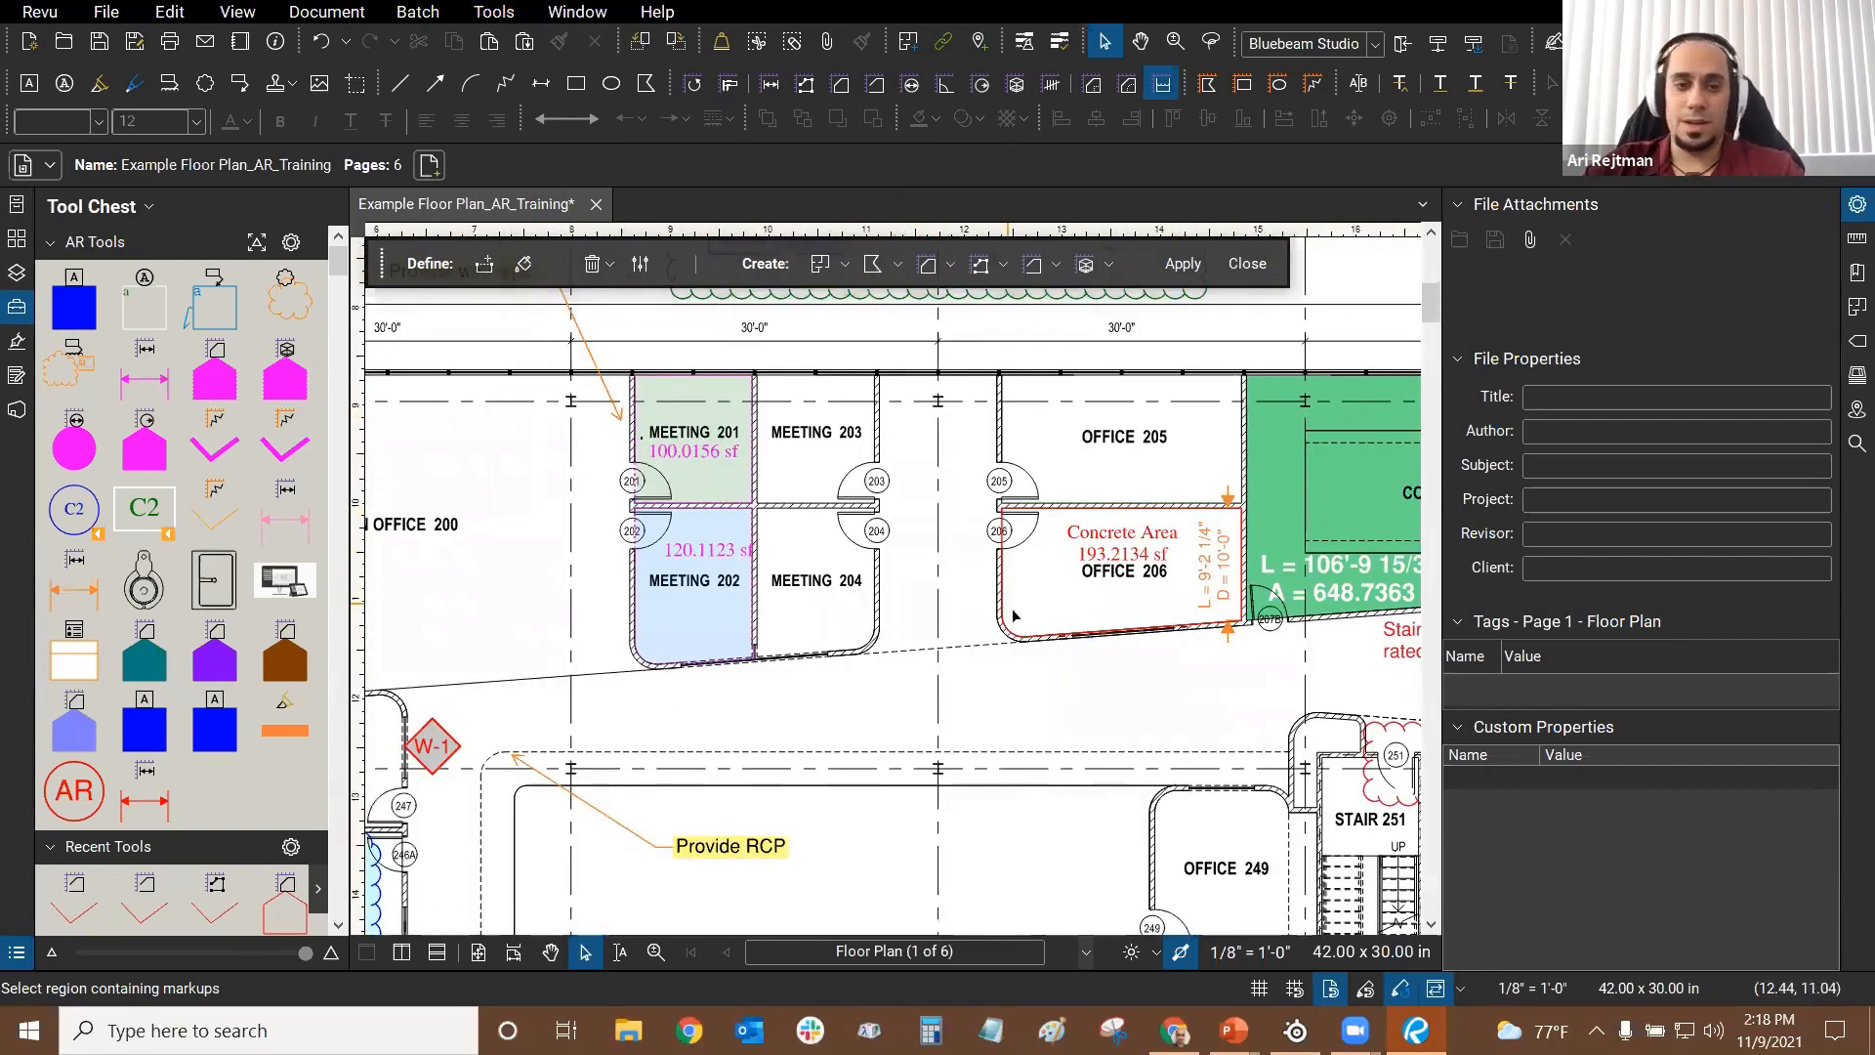
scroll(1123, 542, up, 3)
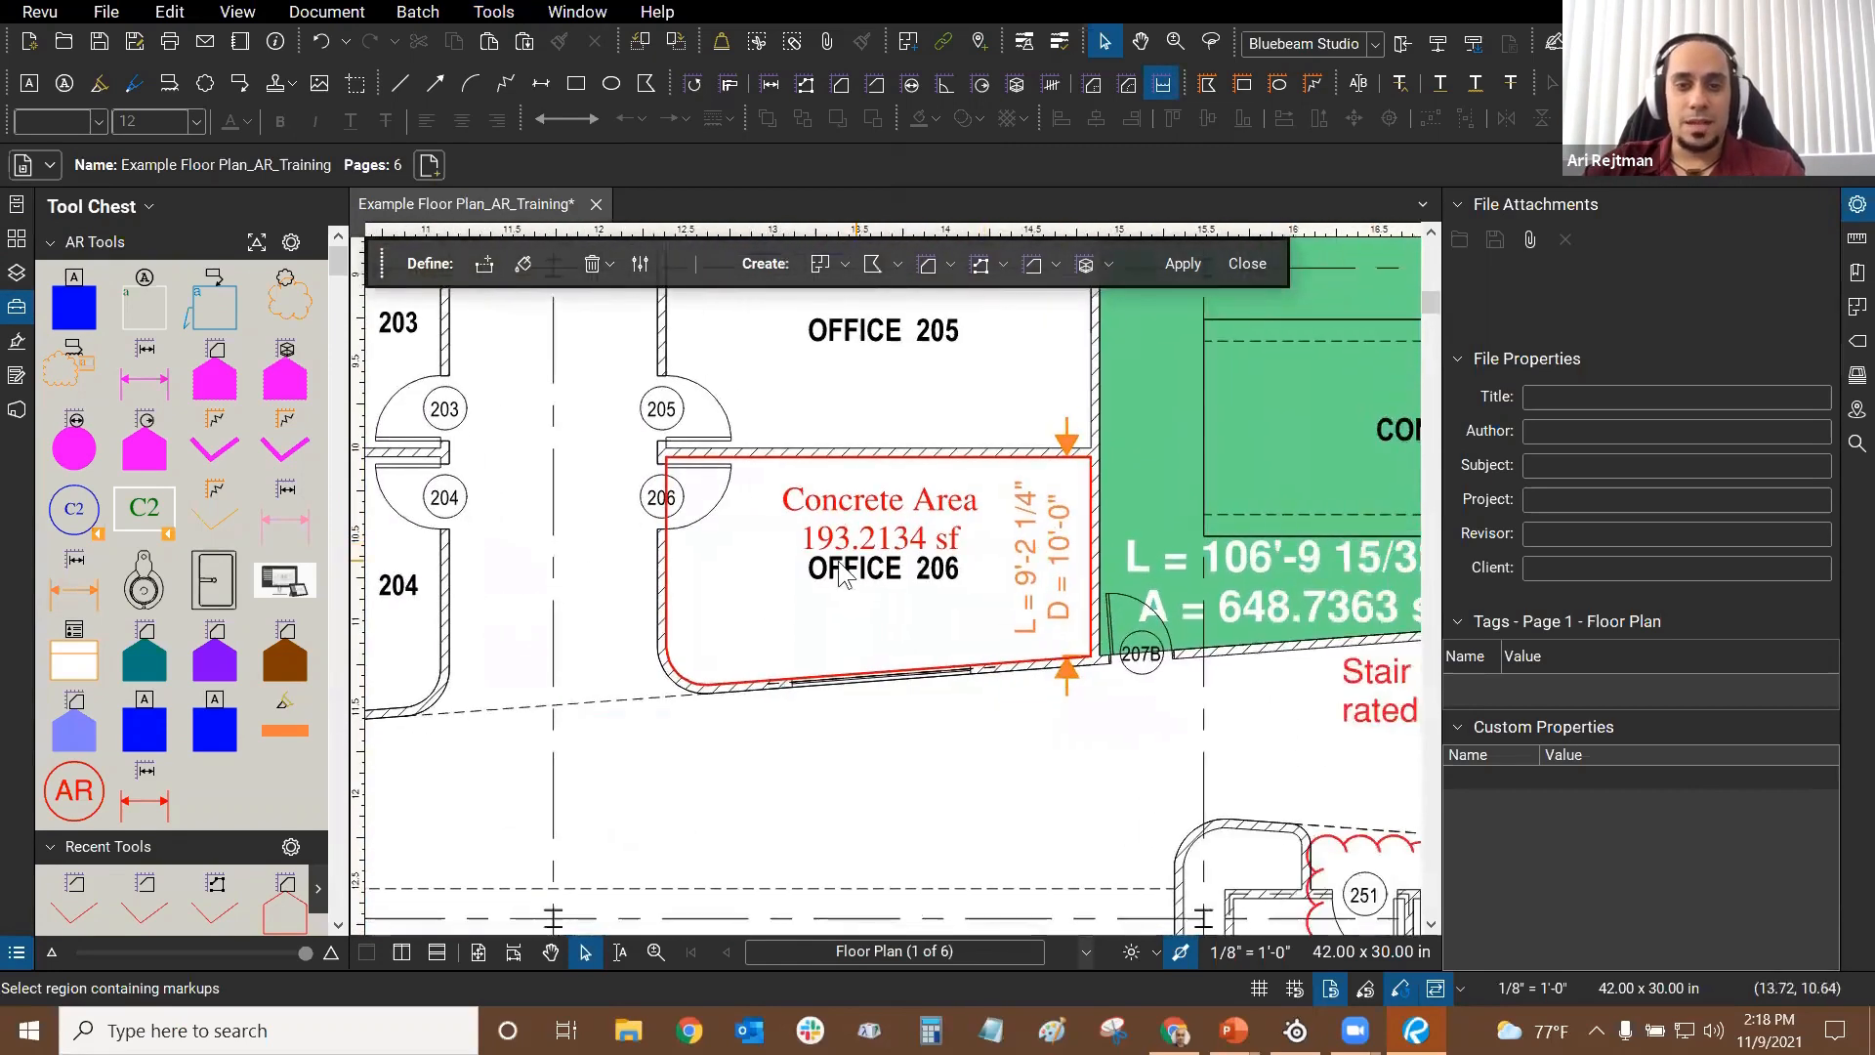
click(958, 481)
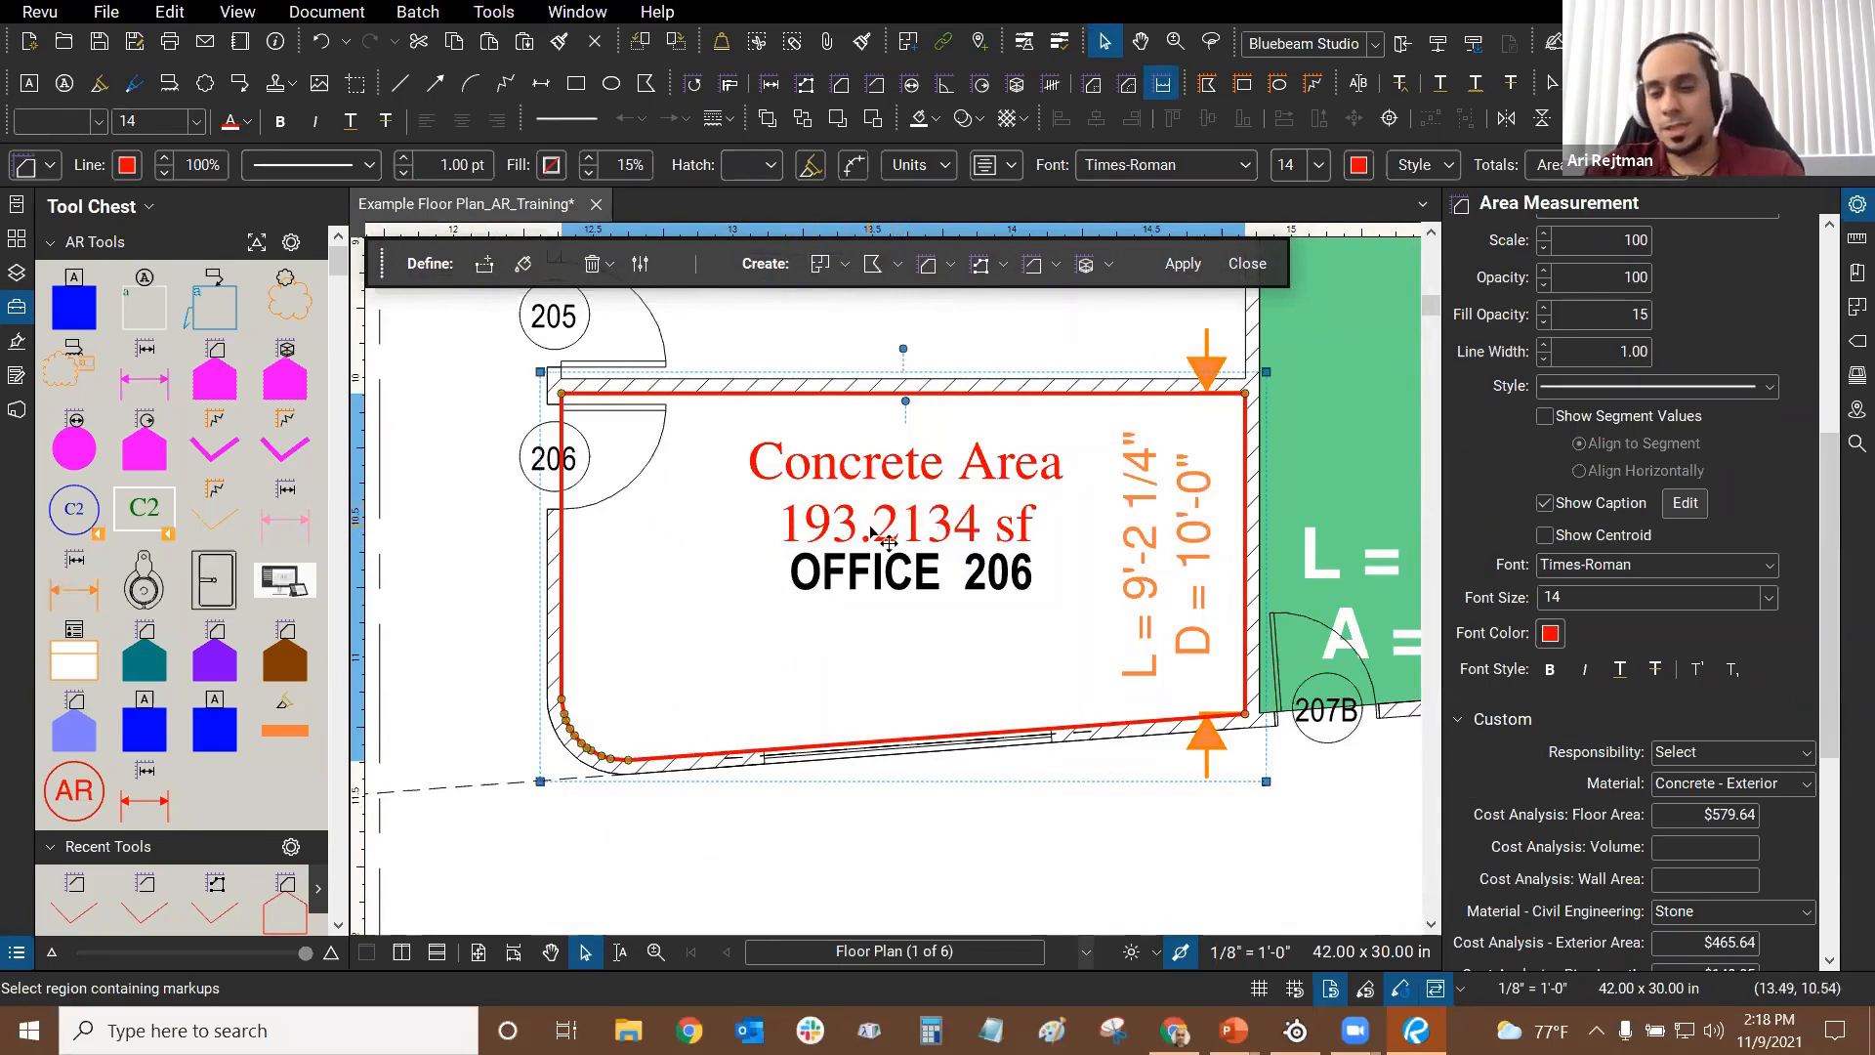
key(Delete)
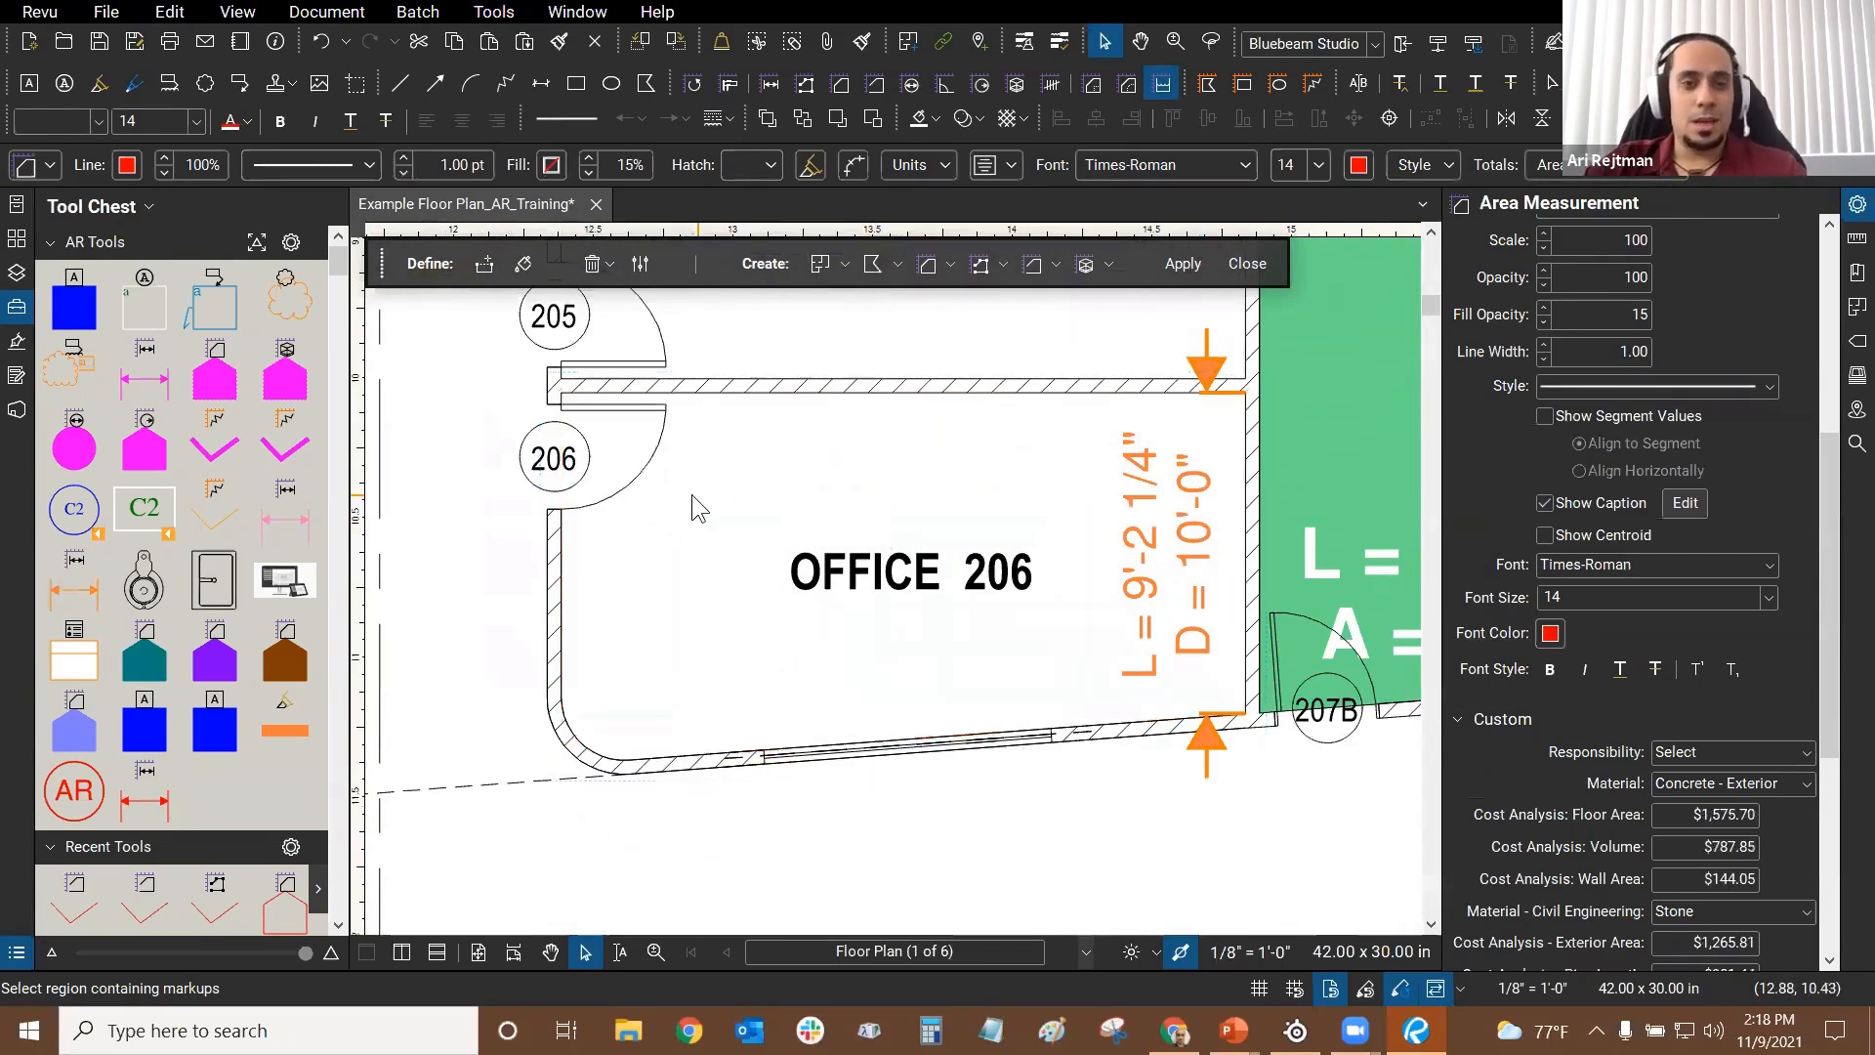
Step: Fill the Office 206 floor up to its walls and door swing with Dynamic Fill
click(528, 268)
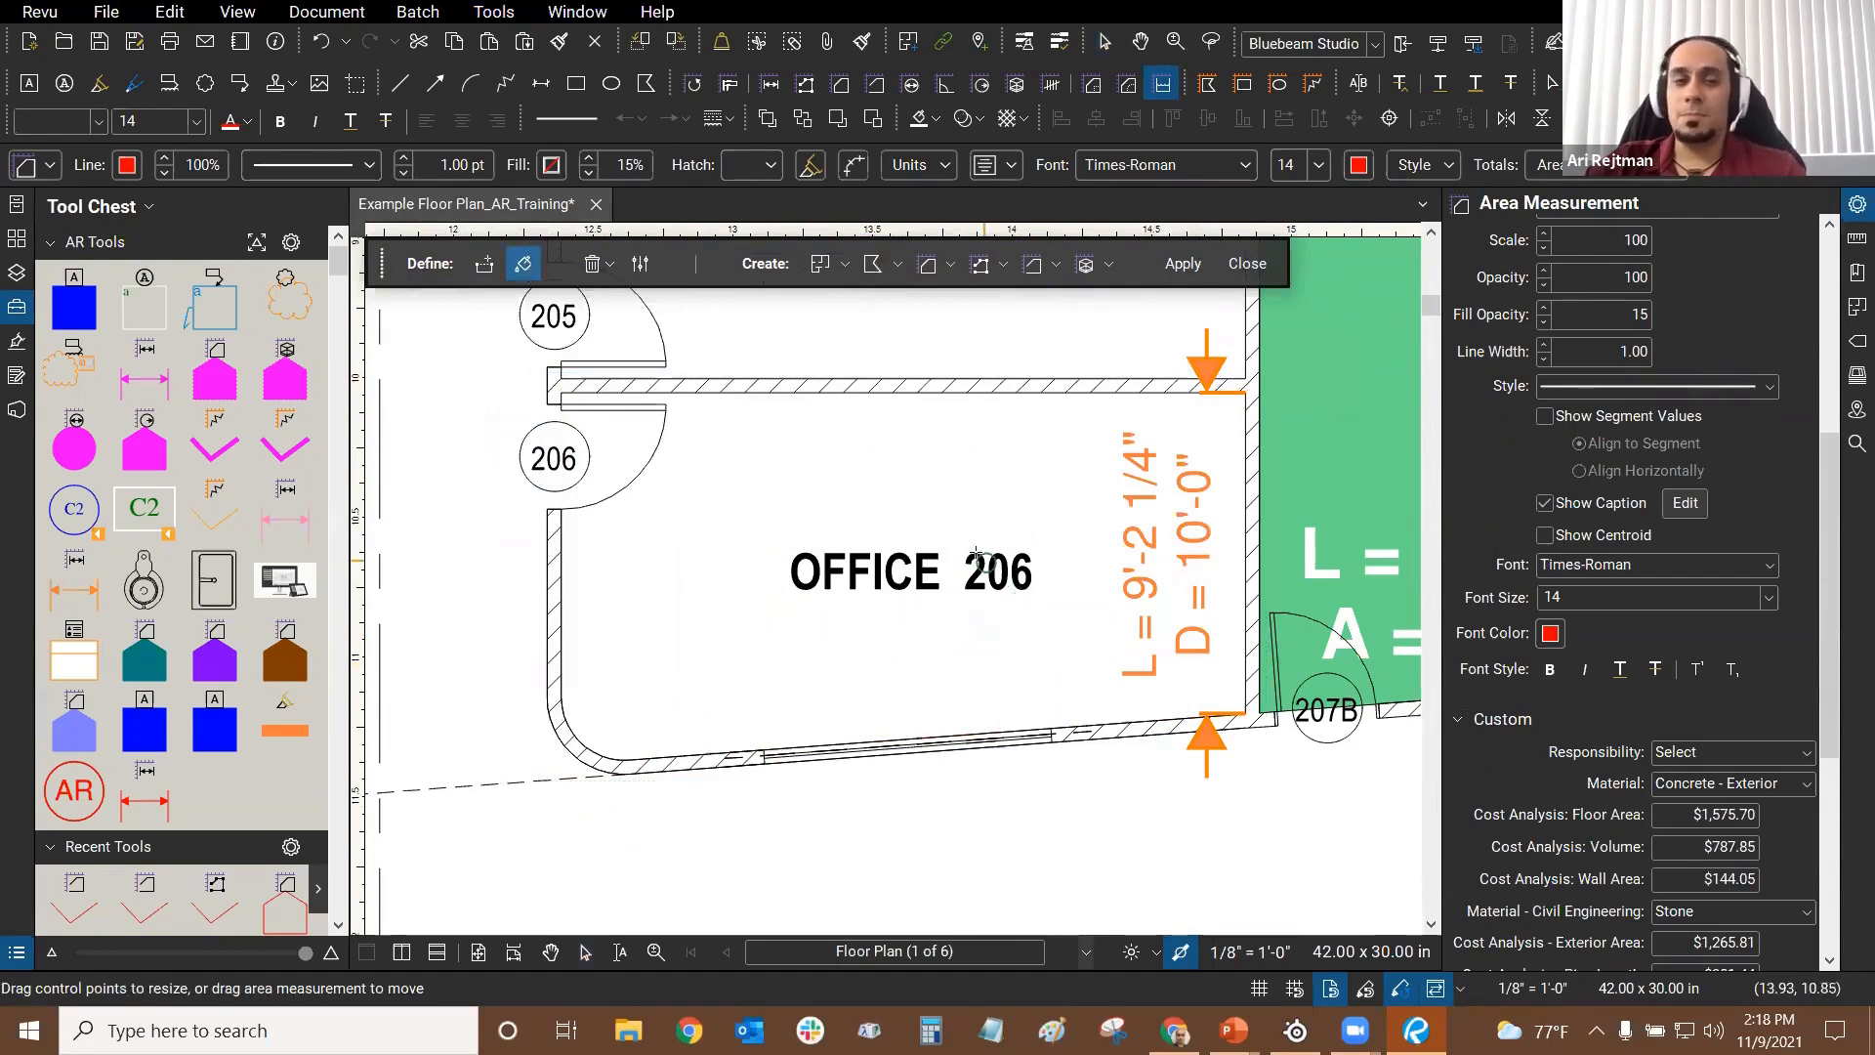
scroll(977, 557, left, 2)
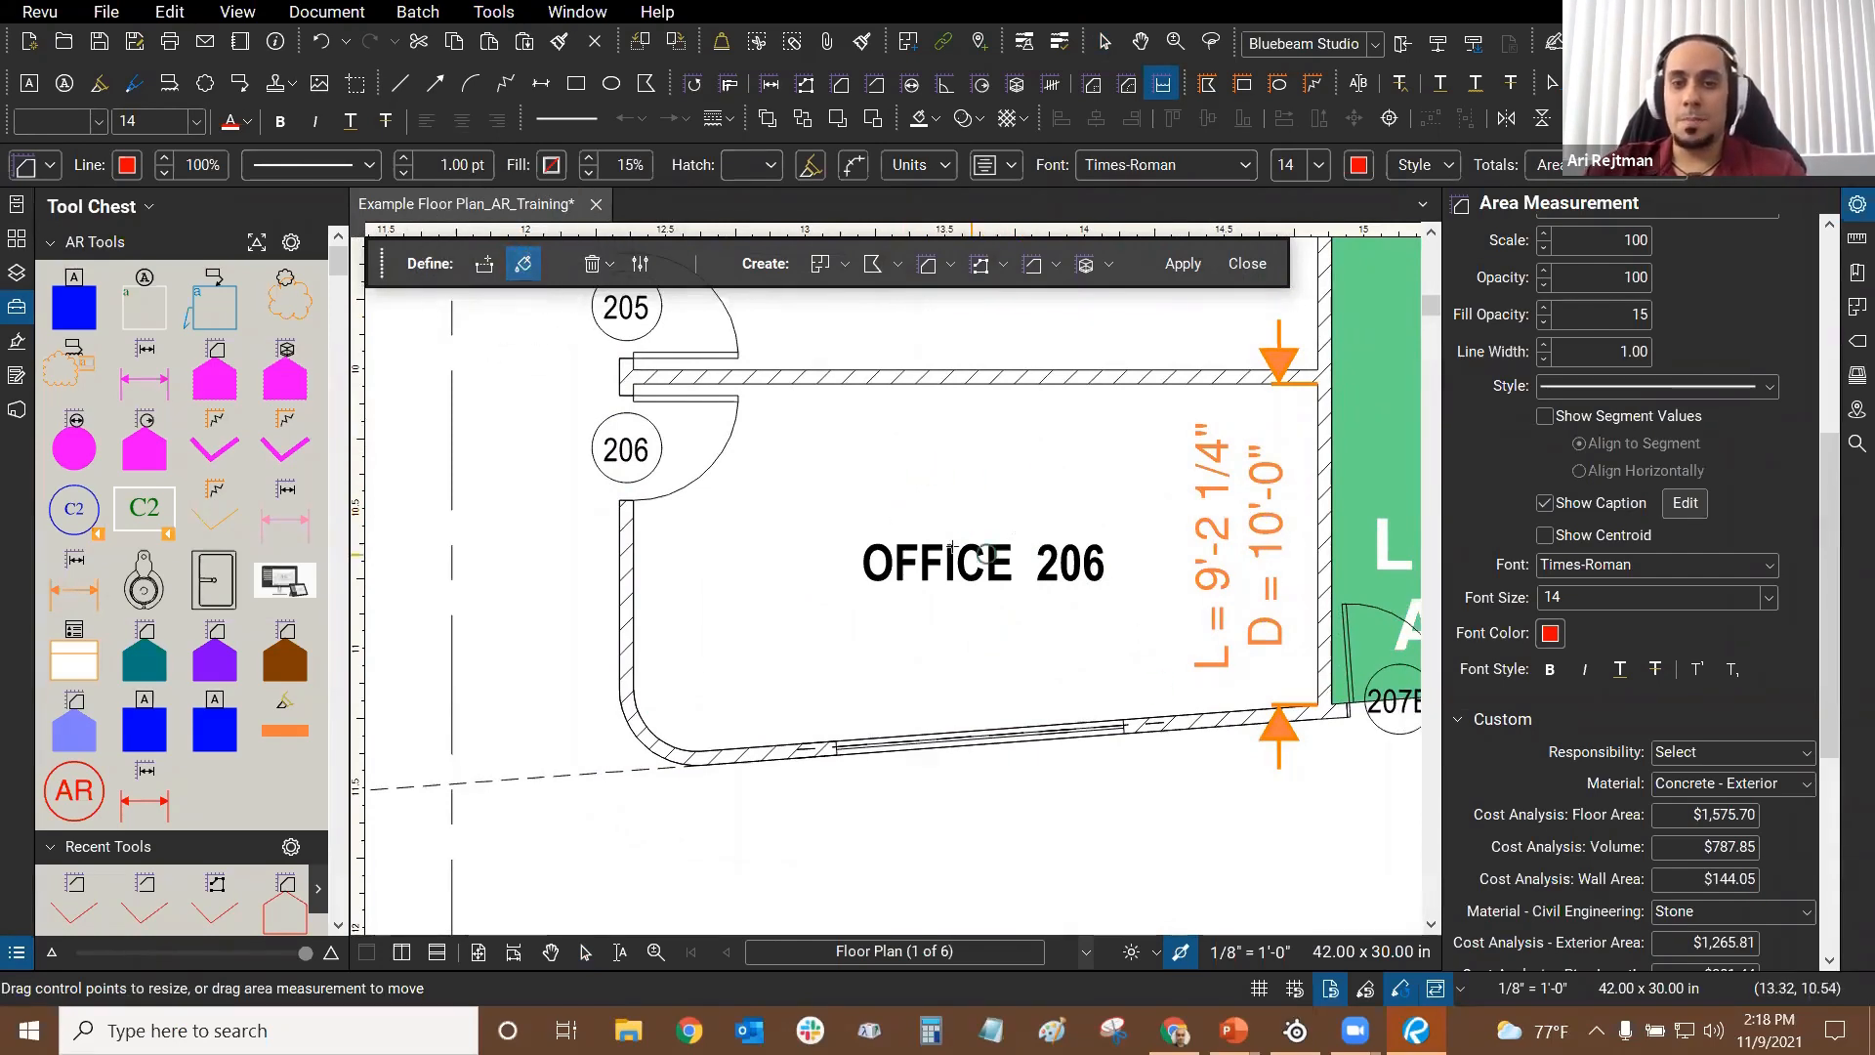
drag(978, 509, 979, 513)
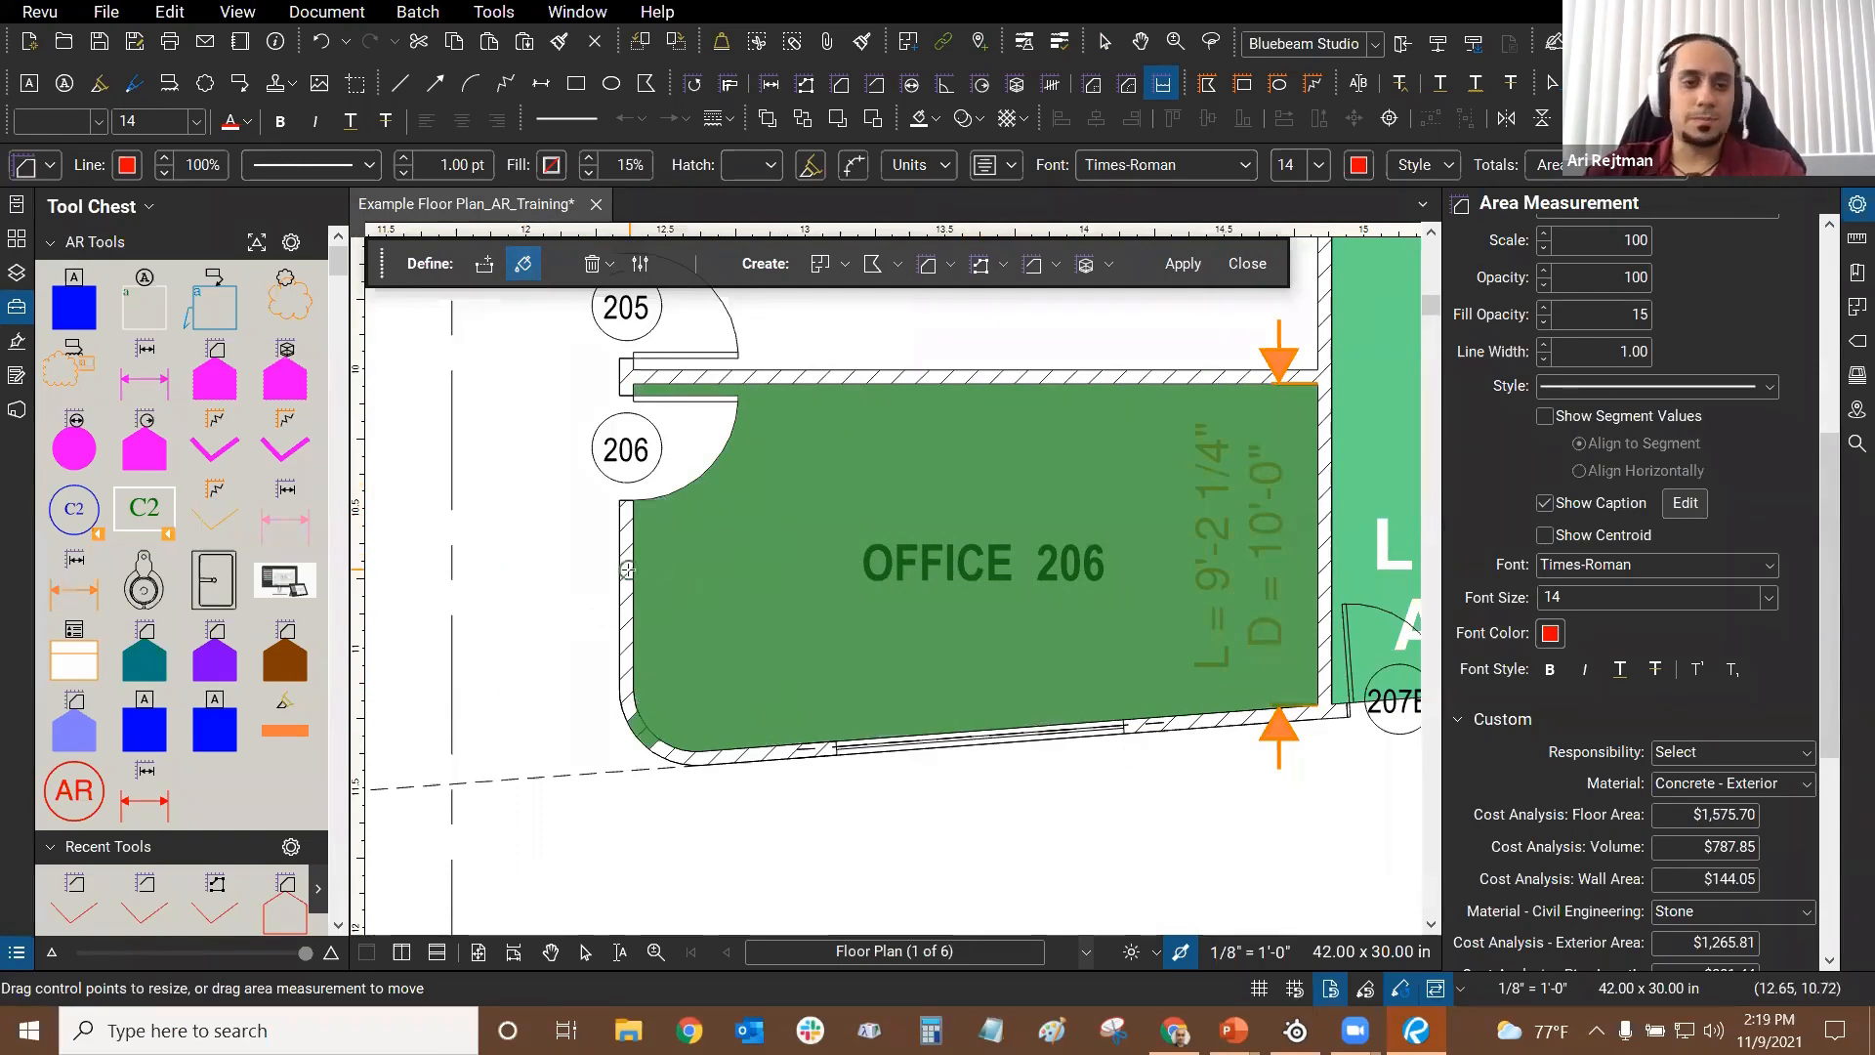
Step: Examine the fill's edges up close along the Office 206 walls and around the swing of door 206
scroll(628, 570, up, 1)
scroll(549, 357, up, 2)
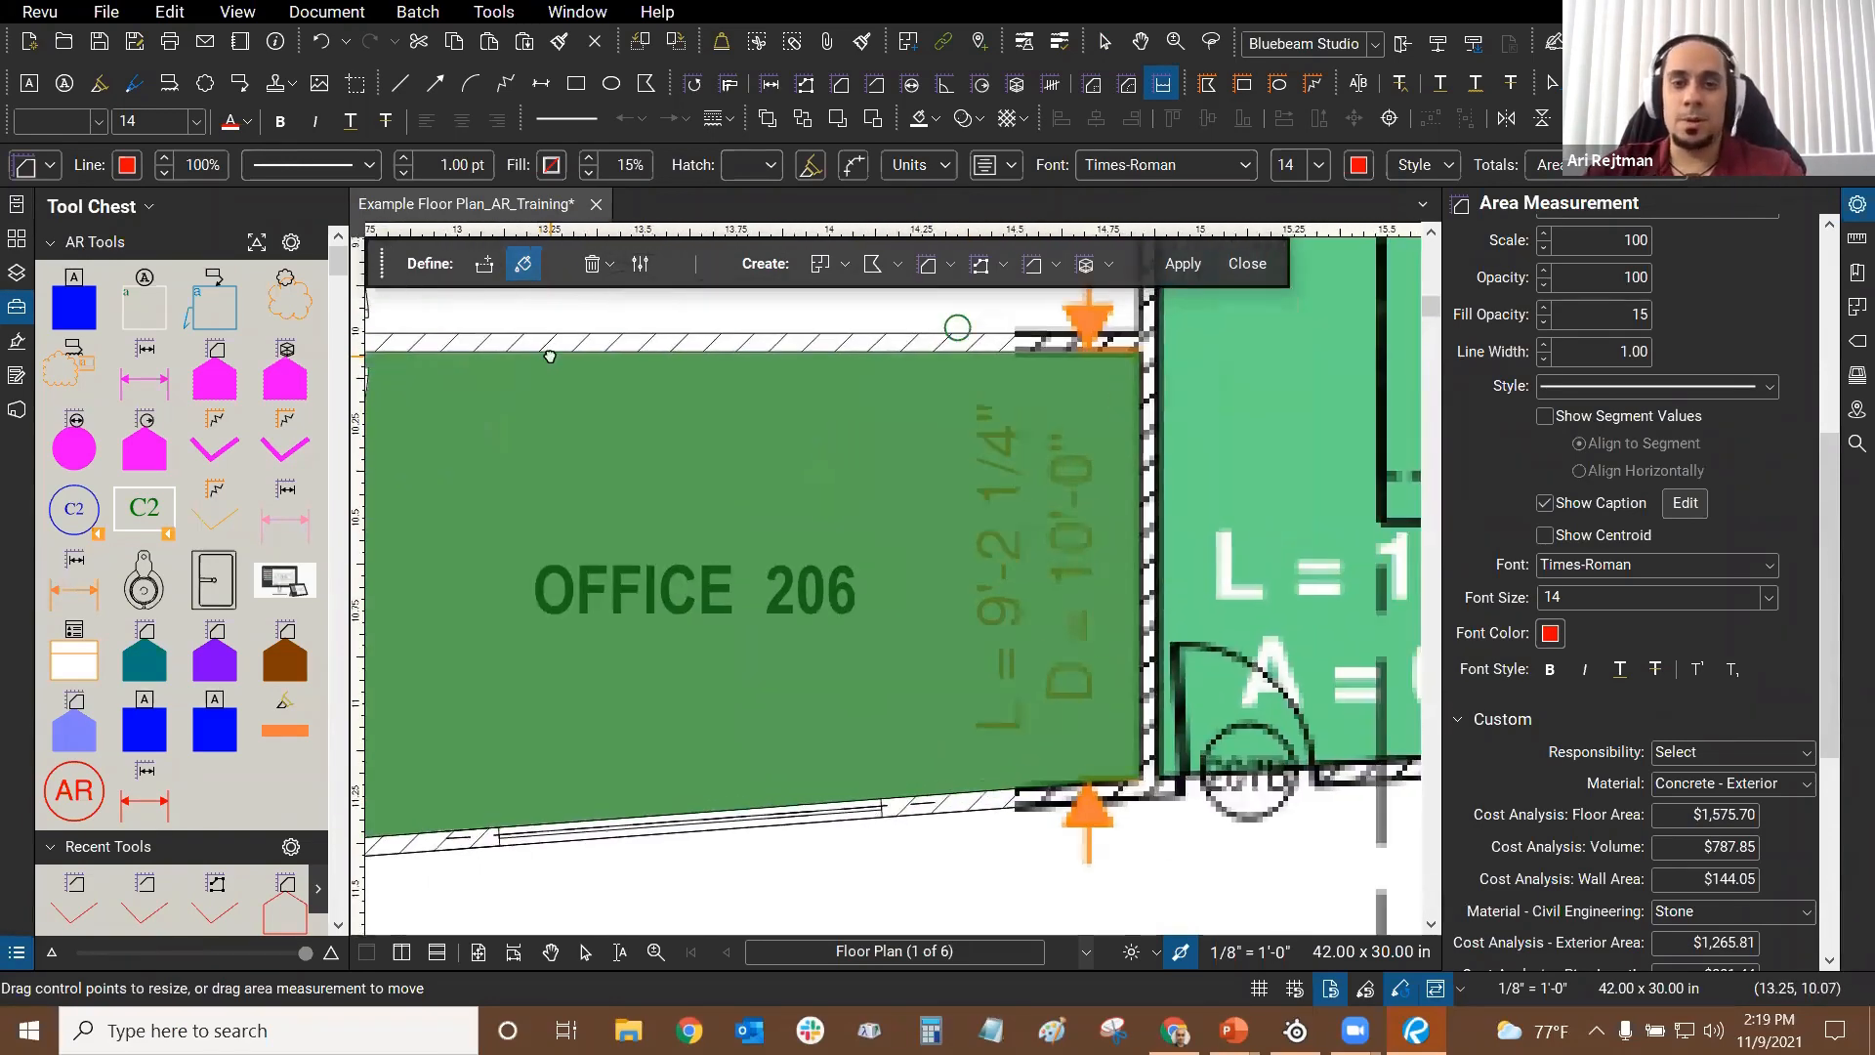
drag(550, 357, 919, 353)
scroll(580, 348, up, 4)
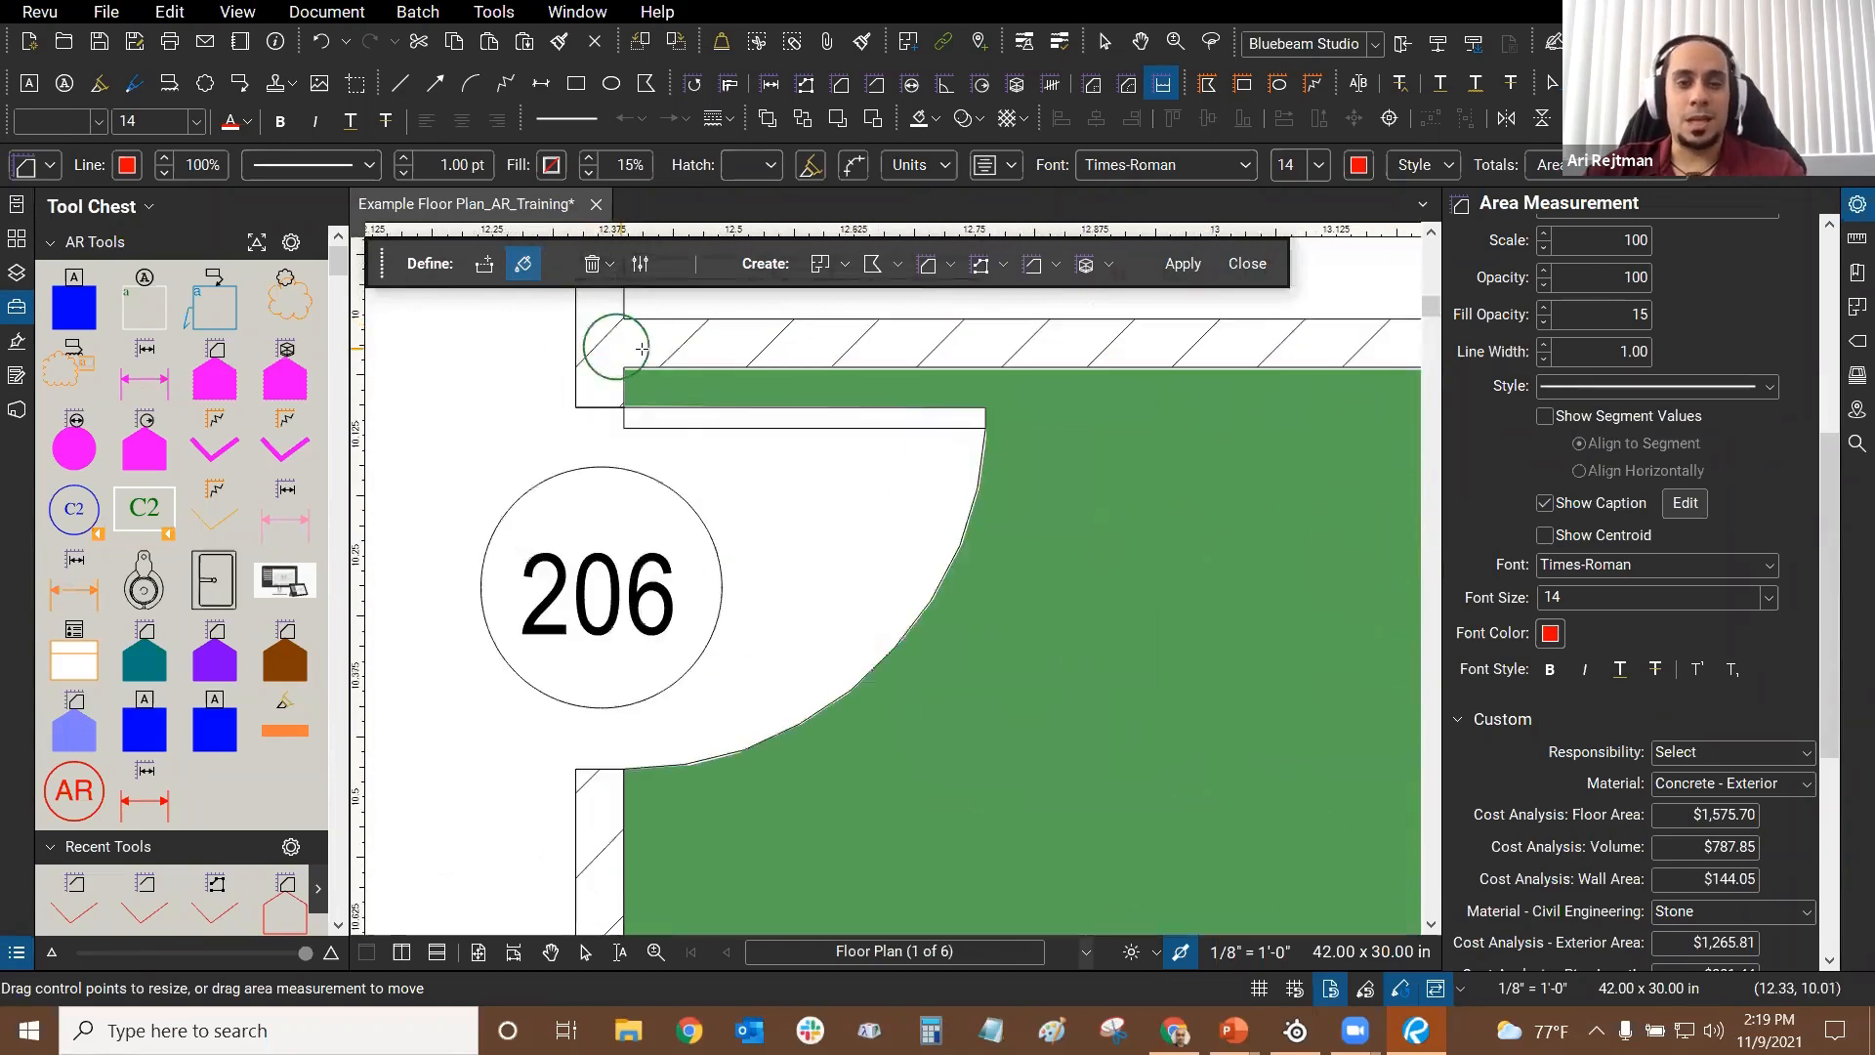
scroll(598, 346, up, 4)
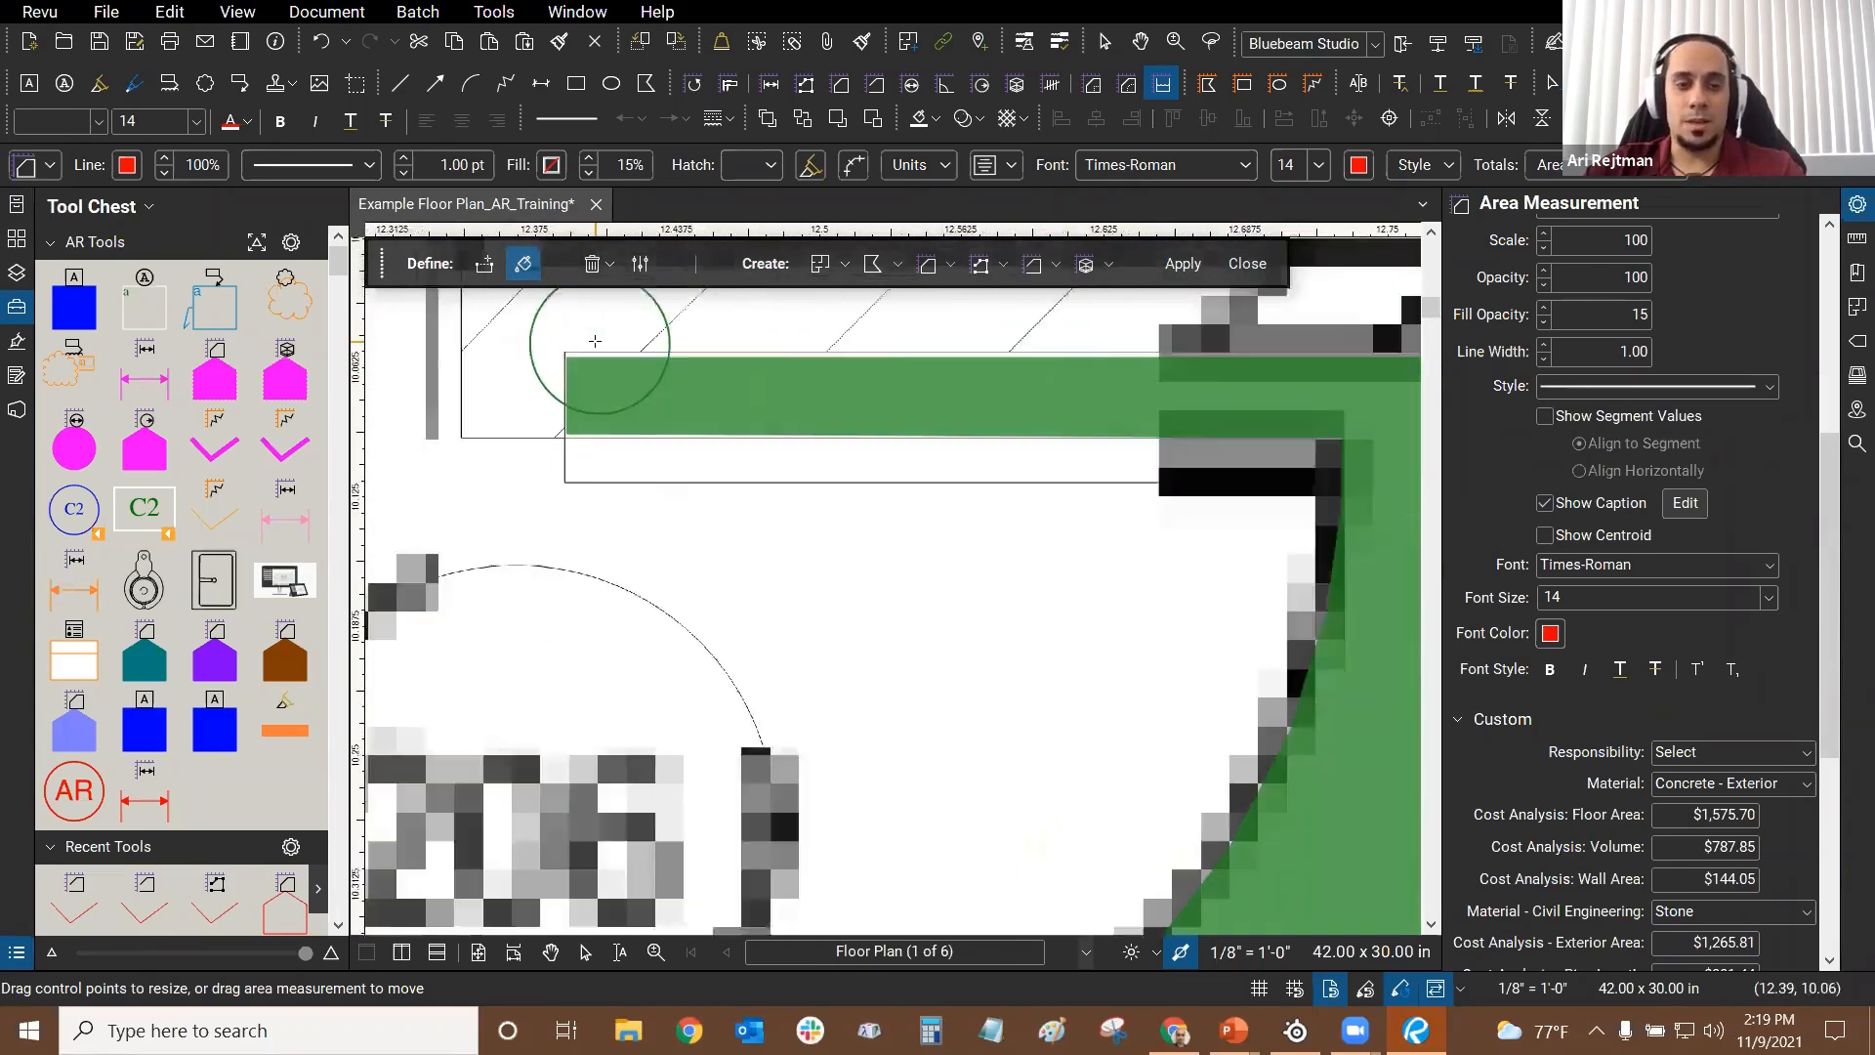
scroll(594, 341, down, 6)
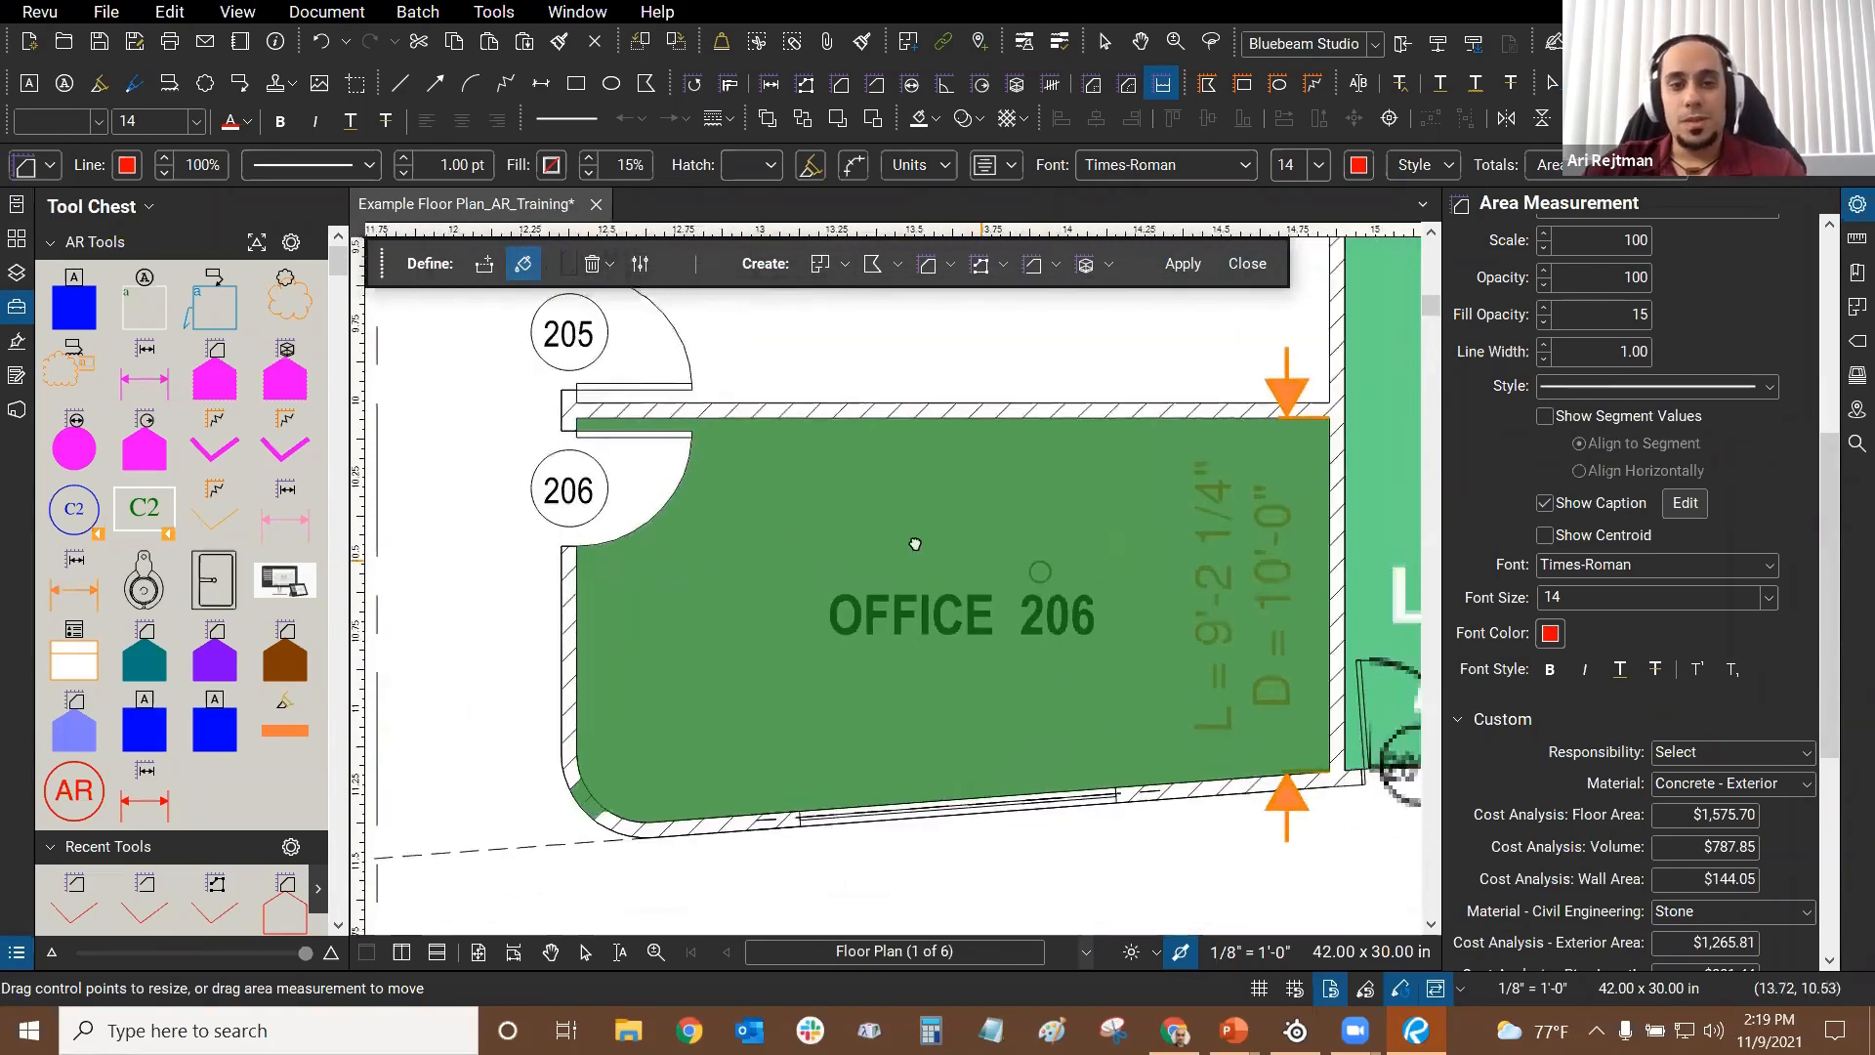
drag(915, 544, 1022, 507)
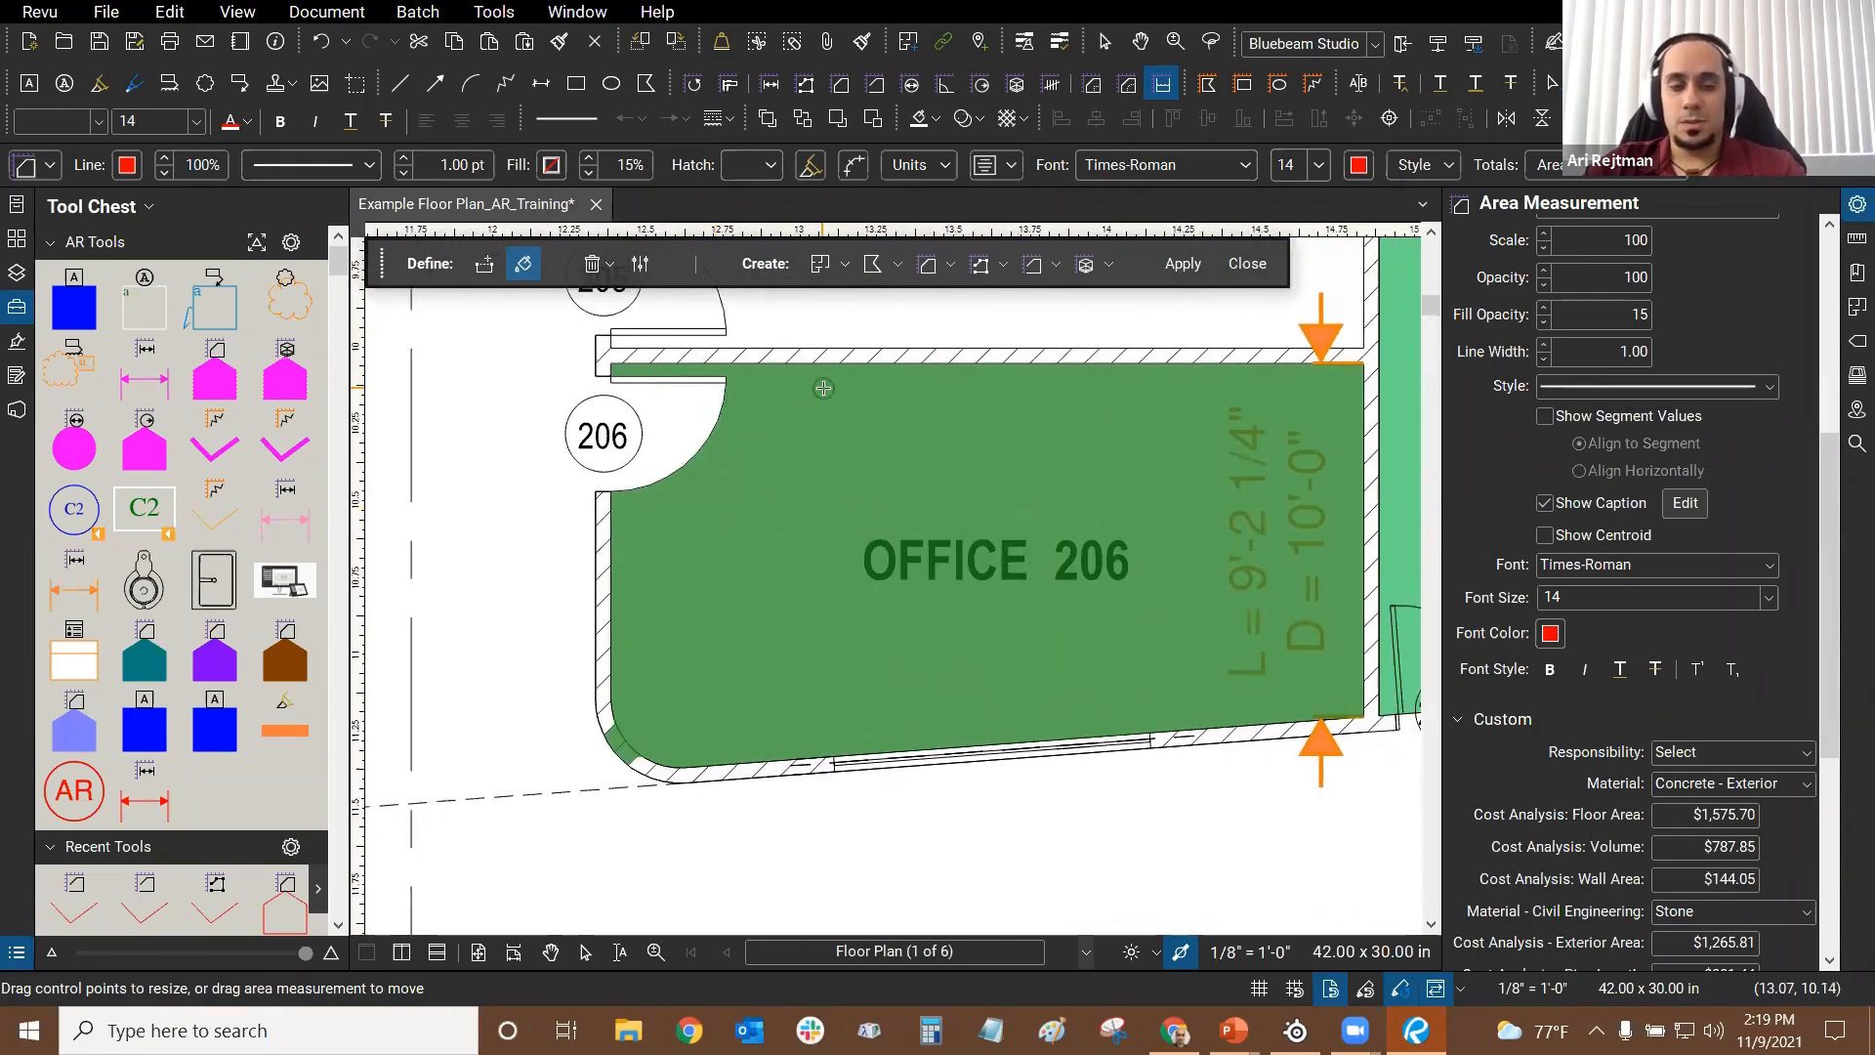
Step: Extend the Office 206 fill across the door 206 swing and out through the doorway, and clear all fills and boundaries
drag(824, 388, 649, 436)
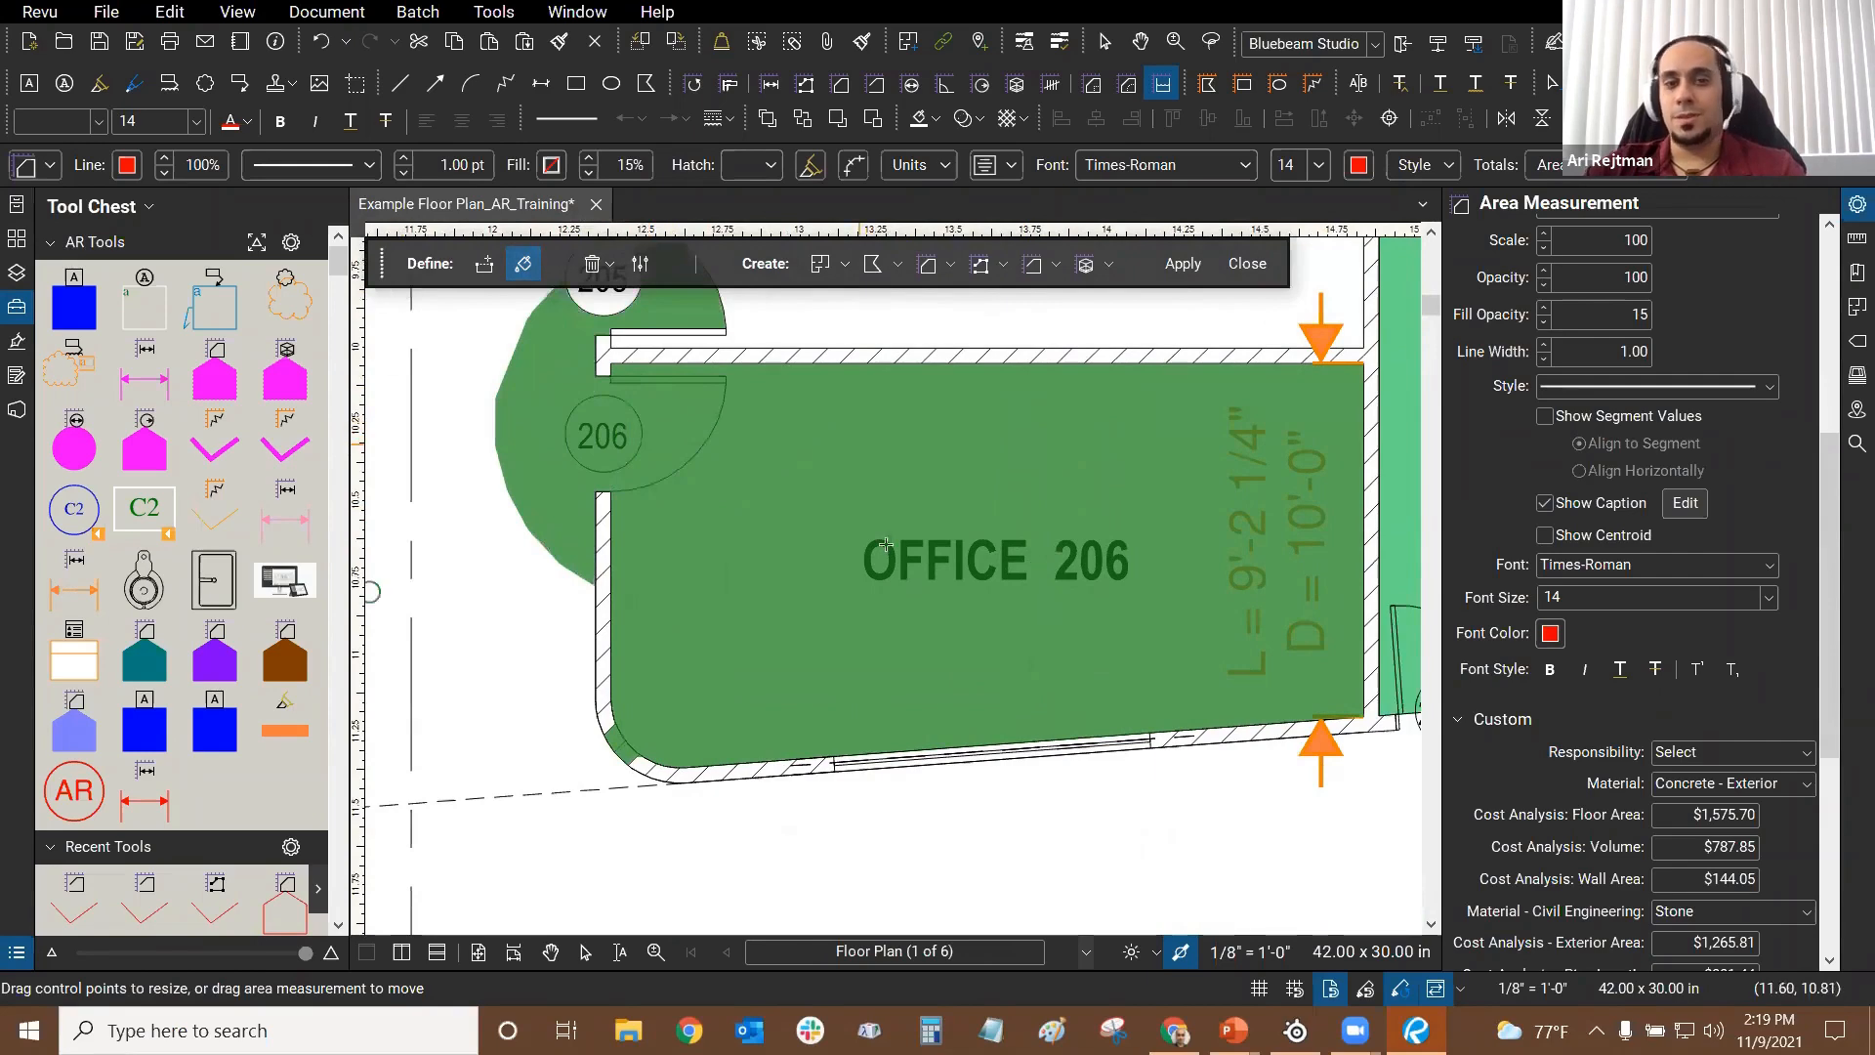
scroll(902, 447, down, 2)
drag(908, 435, 894, 493)
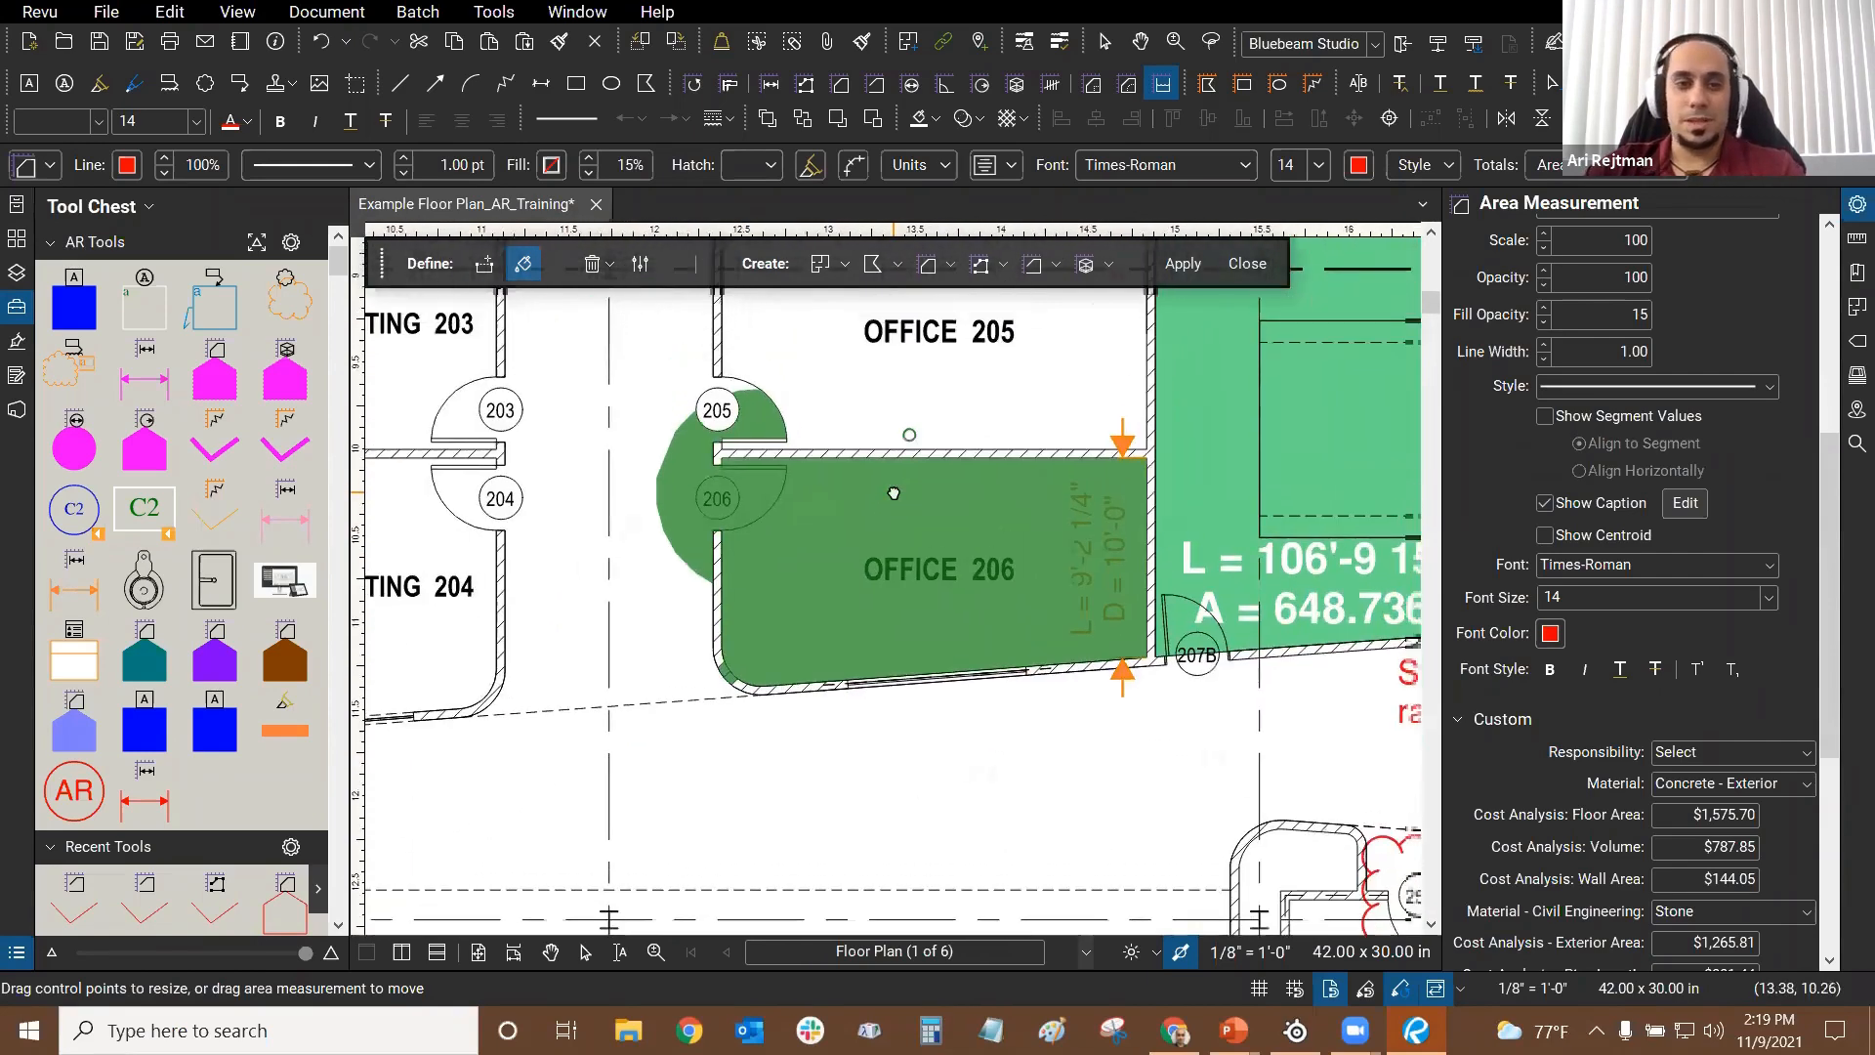
click(601, 270)
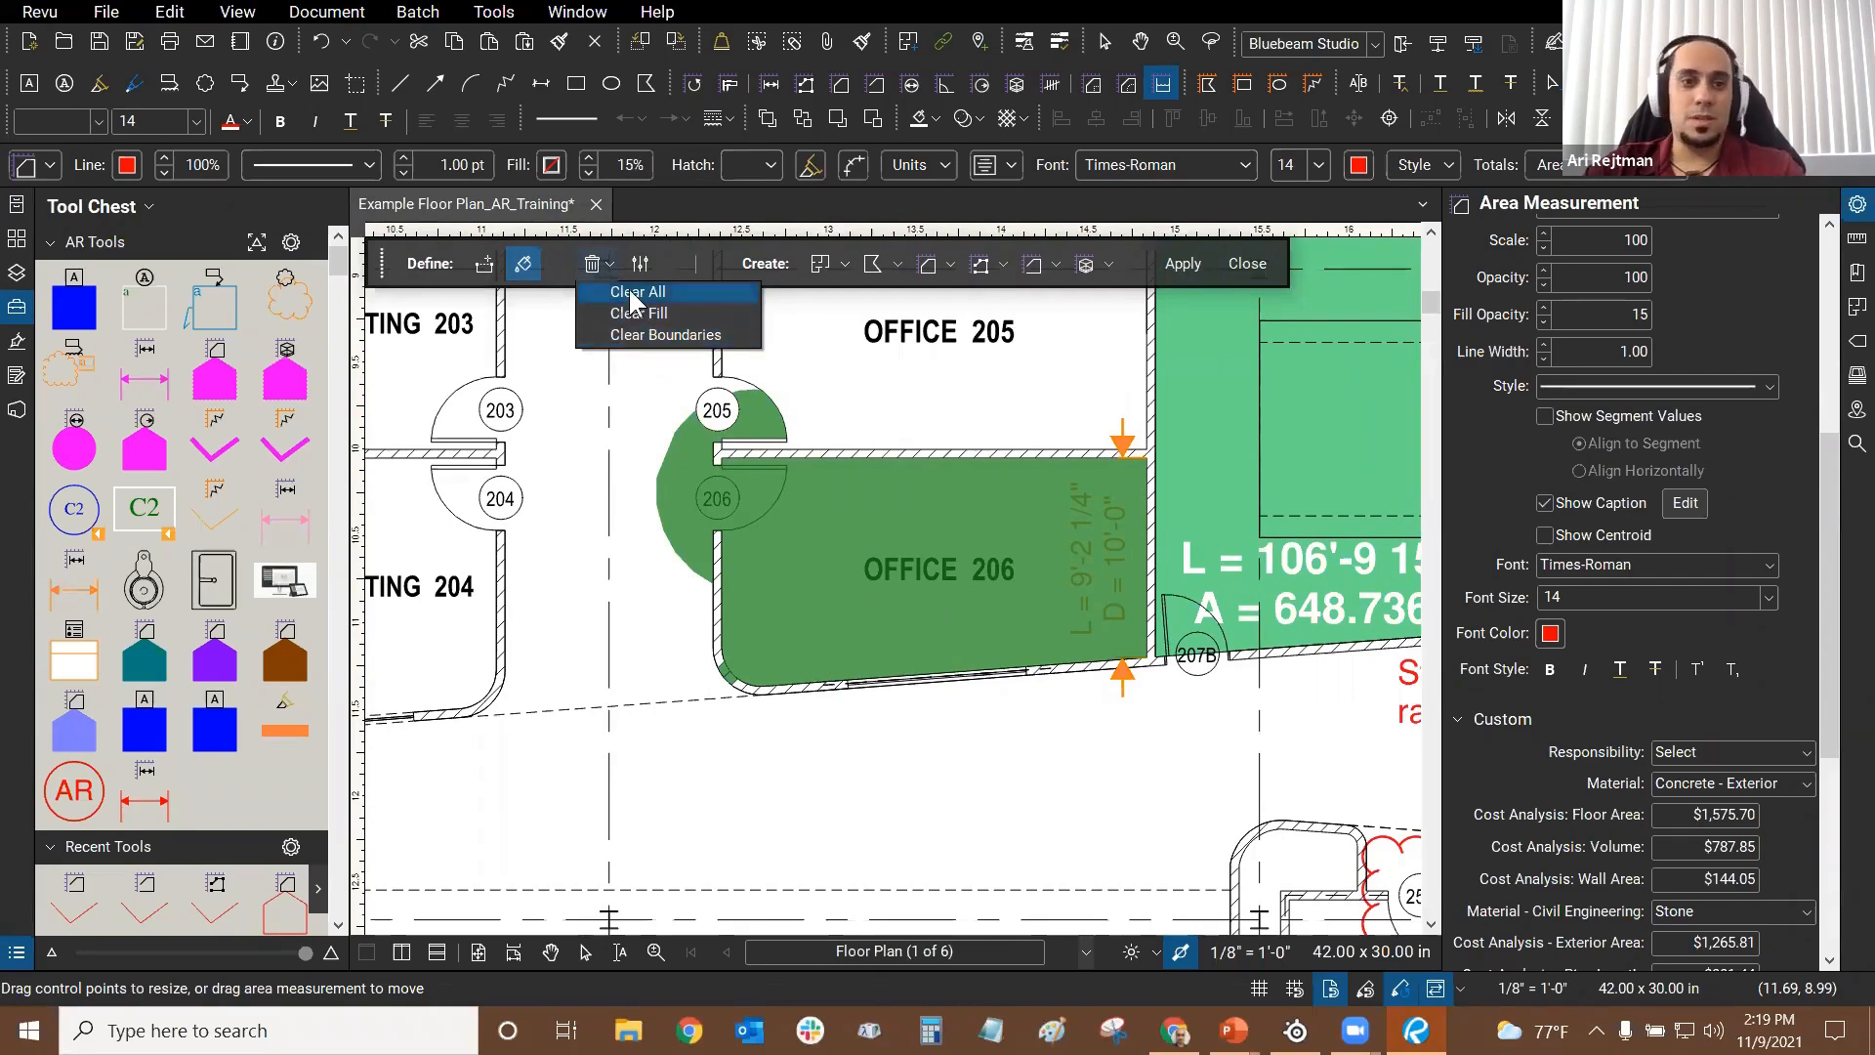
click(633, 295)
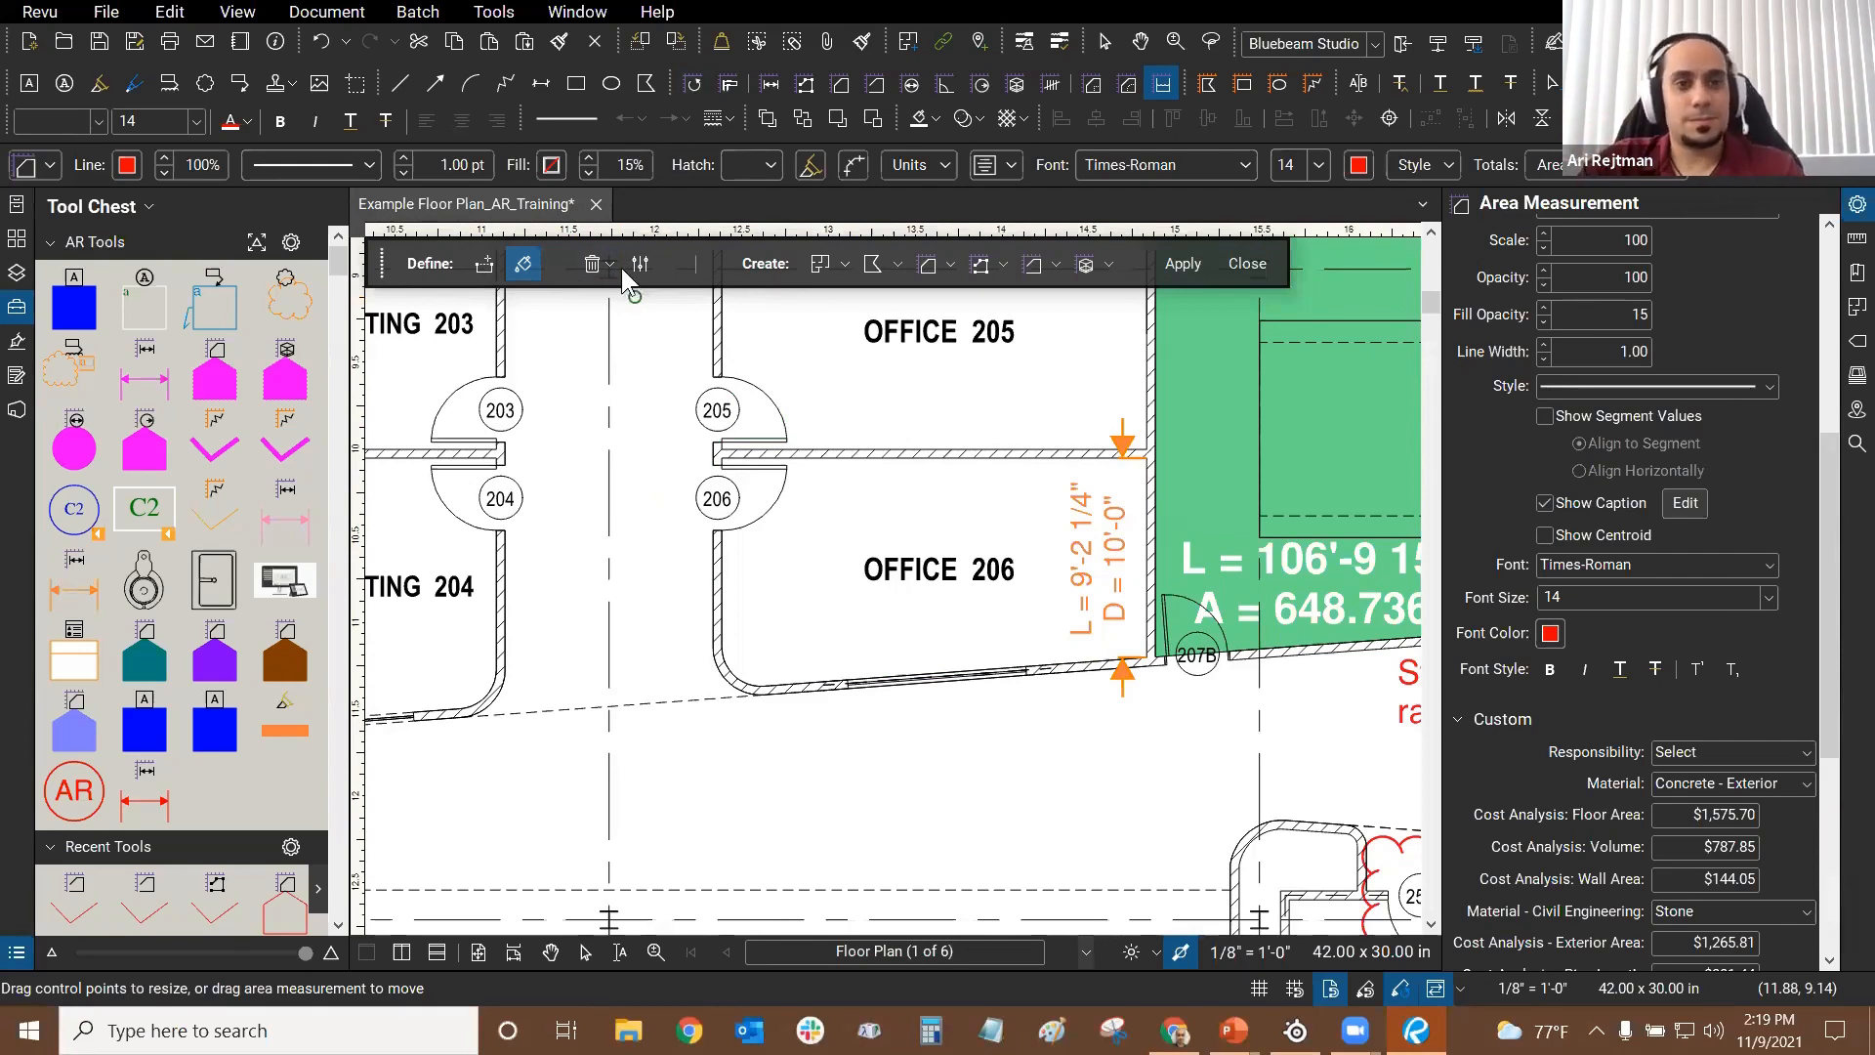
Step: Draw a straight Dynamic Fill boundary across the door 206 opening, from inside the upper wall end to inside the lower wall end
click(487, 269)
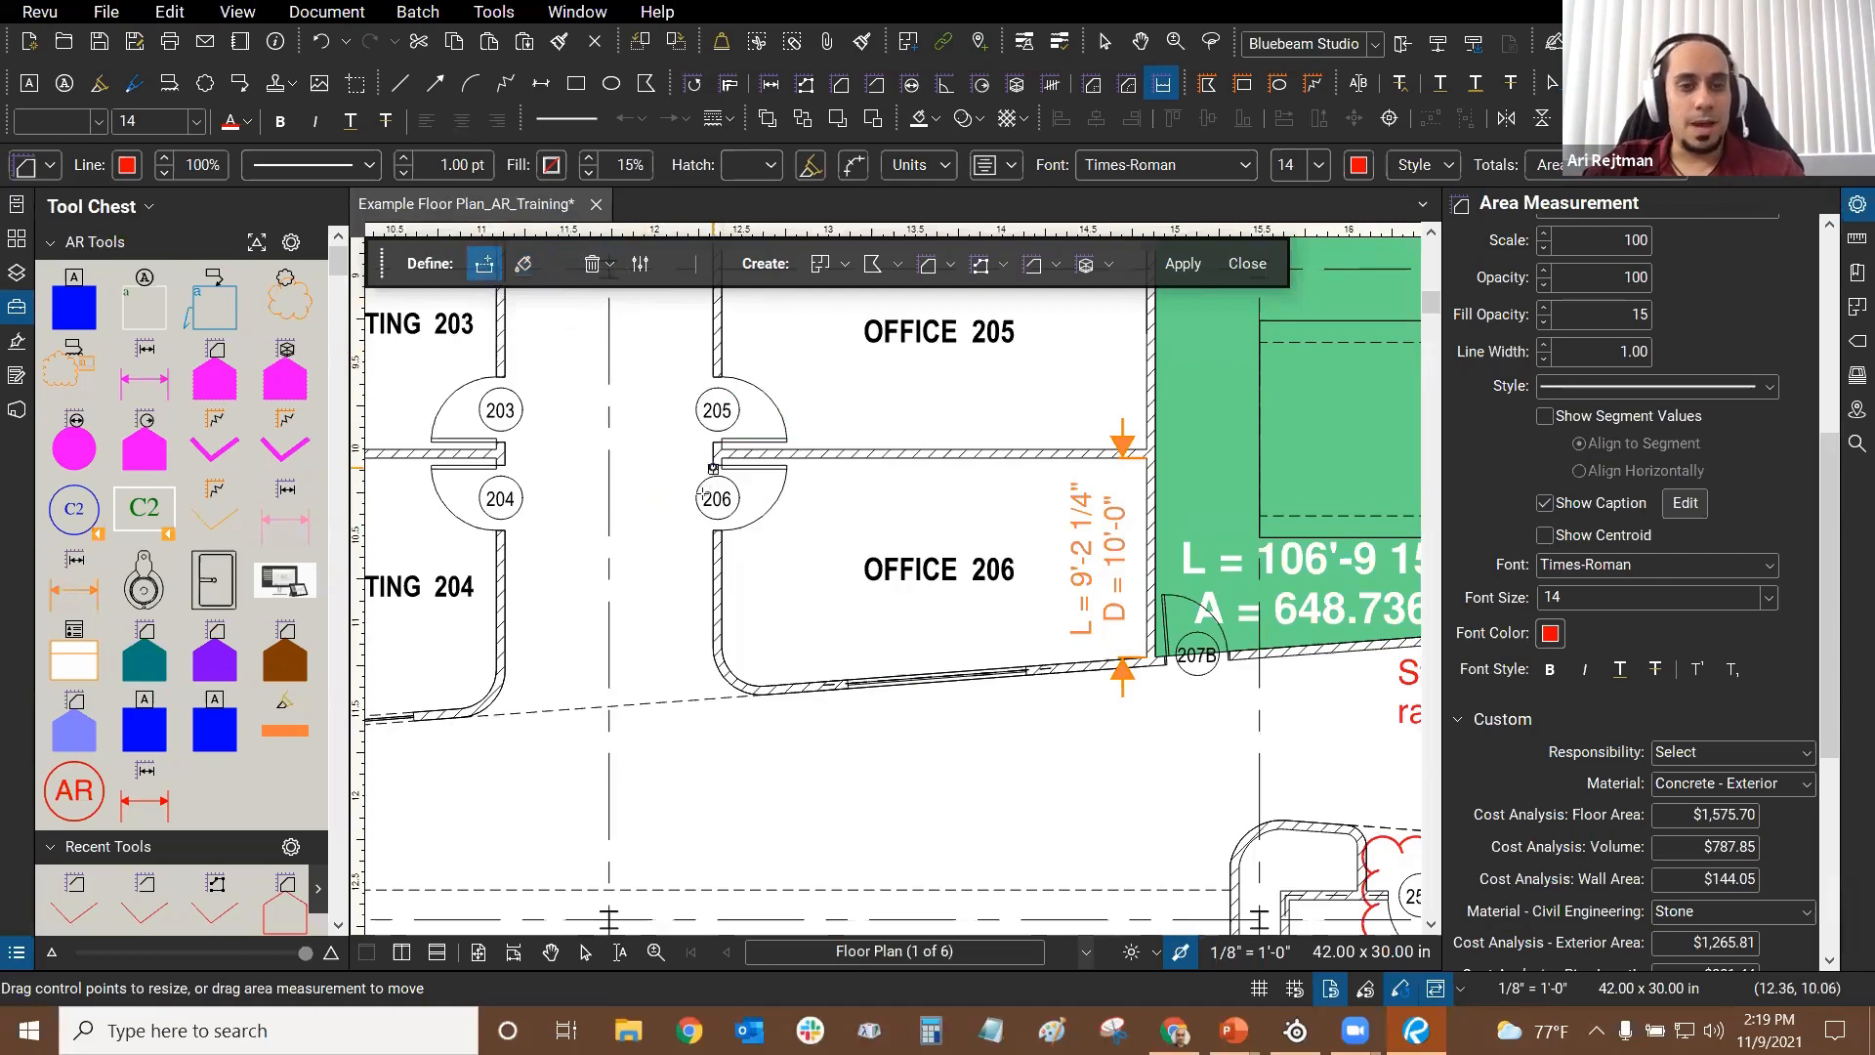
scroll(714, 469, up, 5)
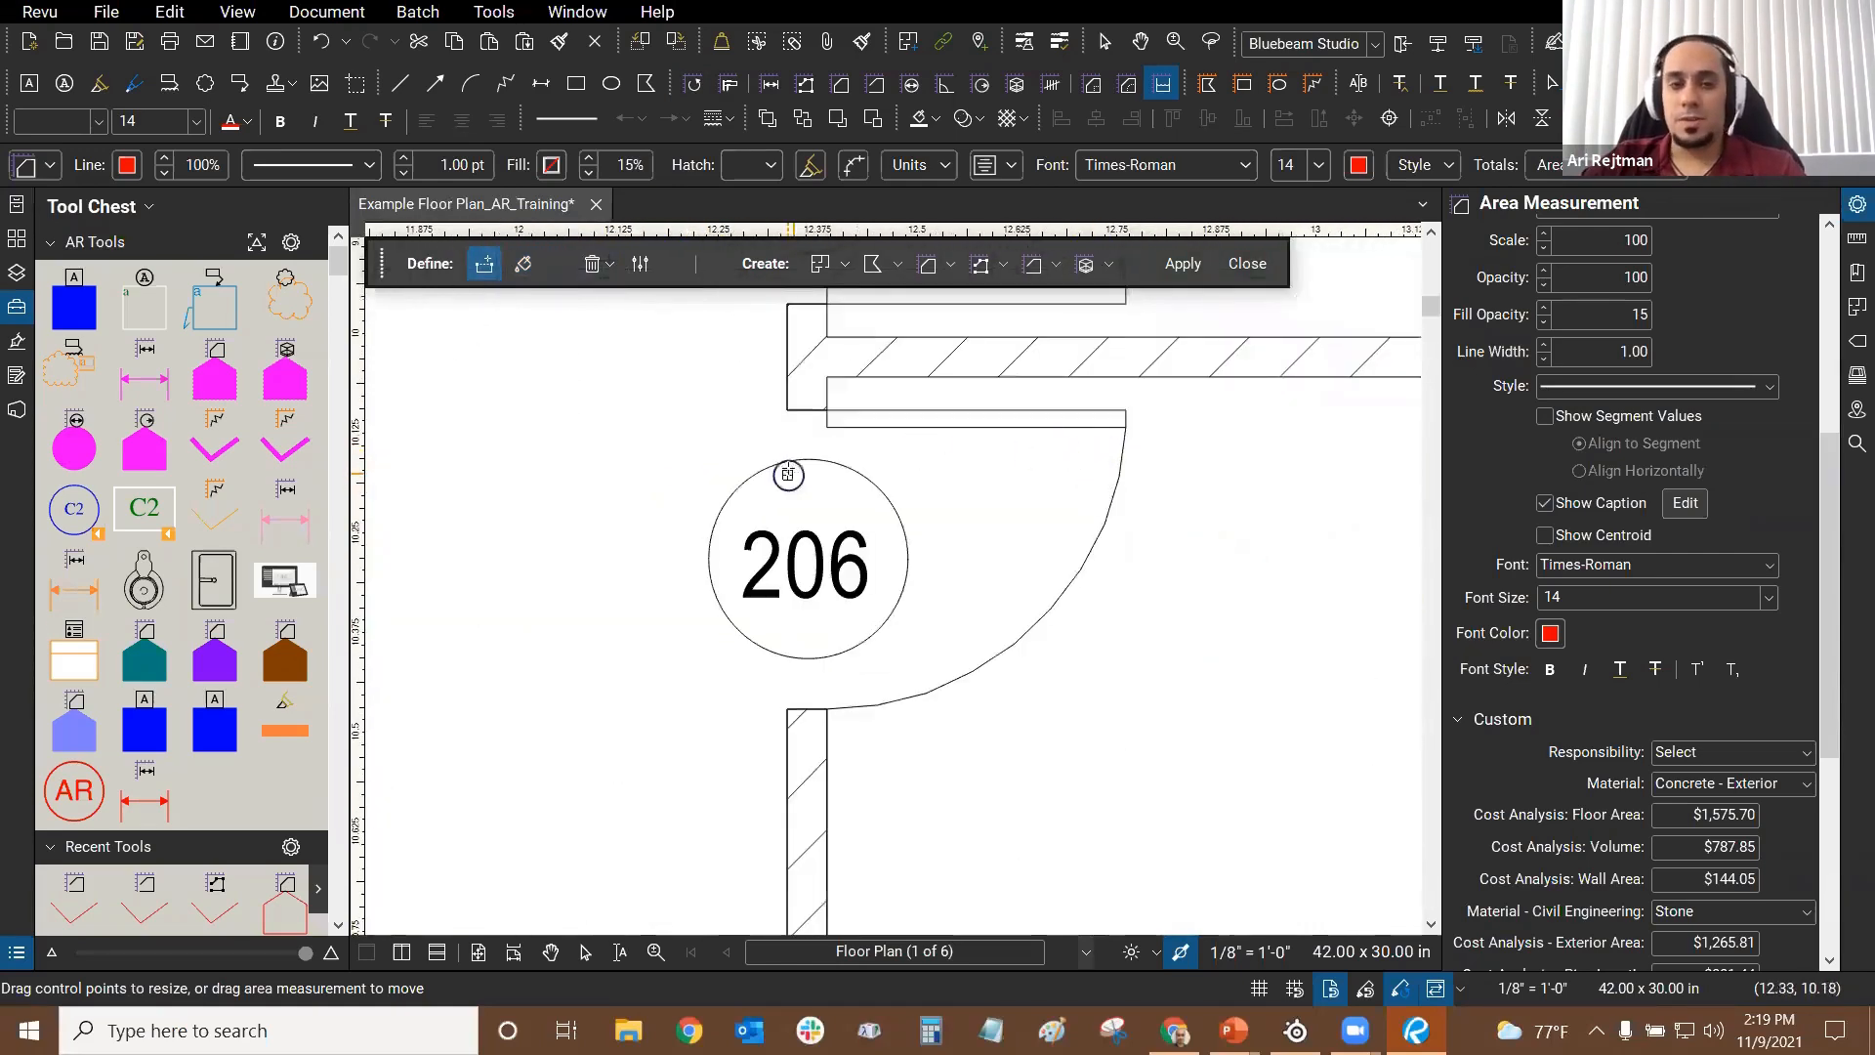
scroll(788, 474, up, 1)
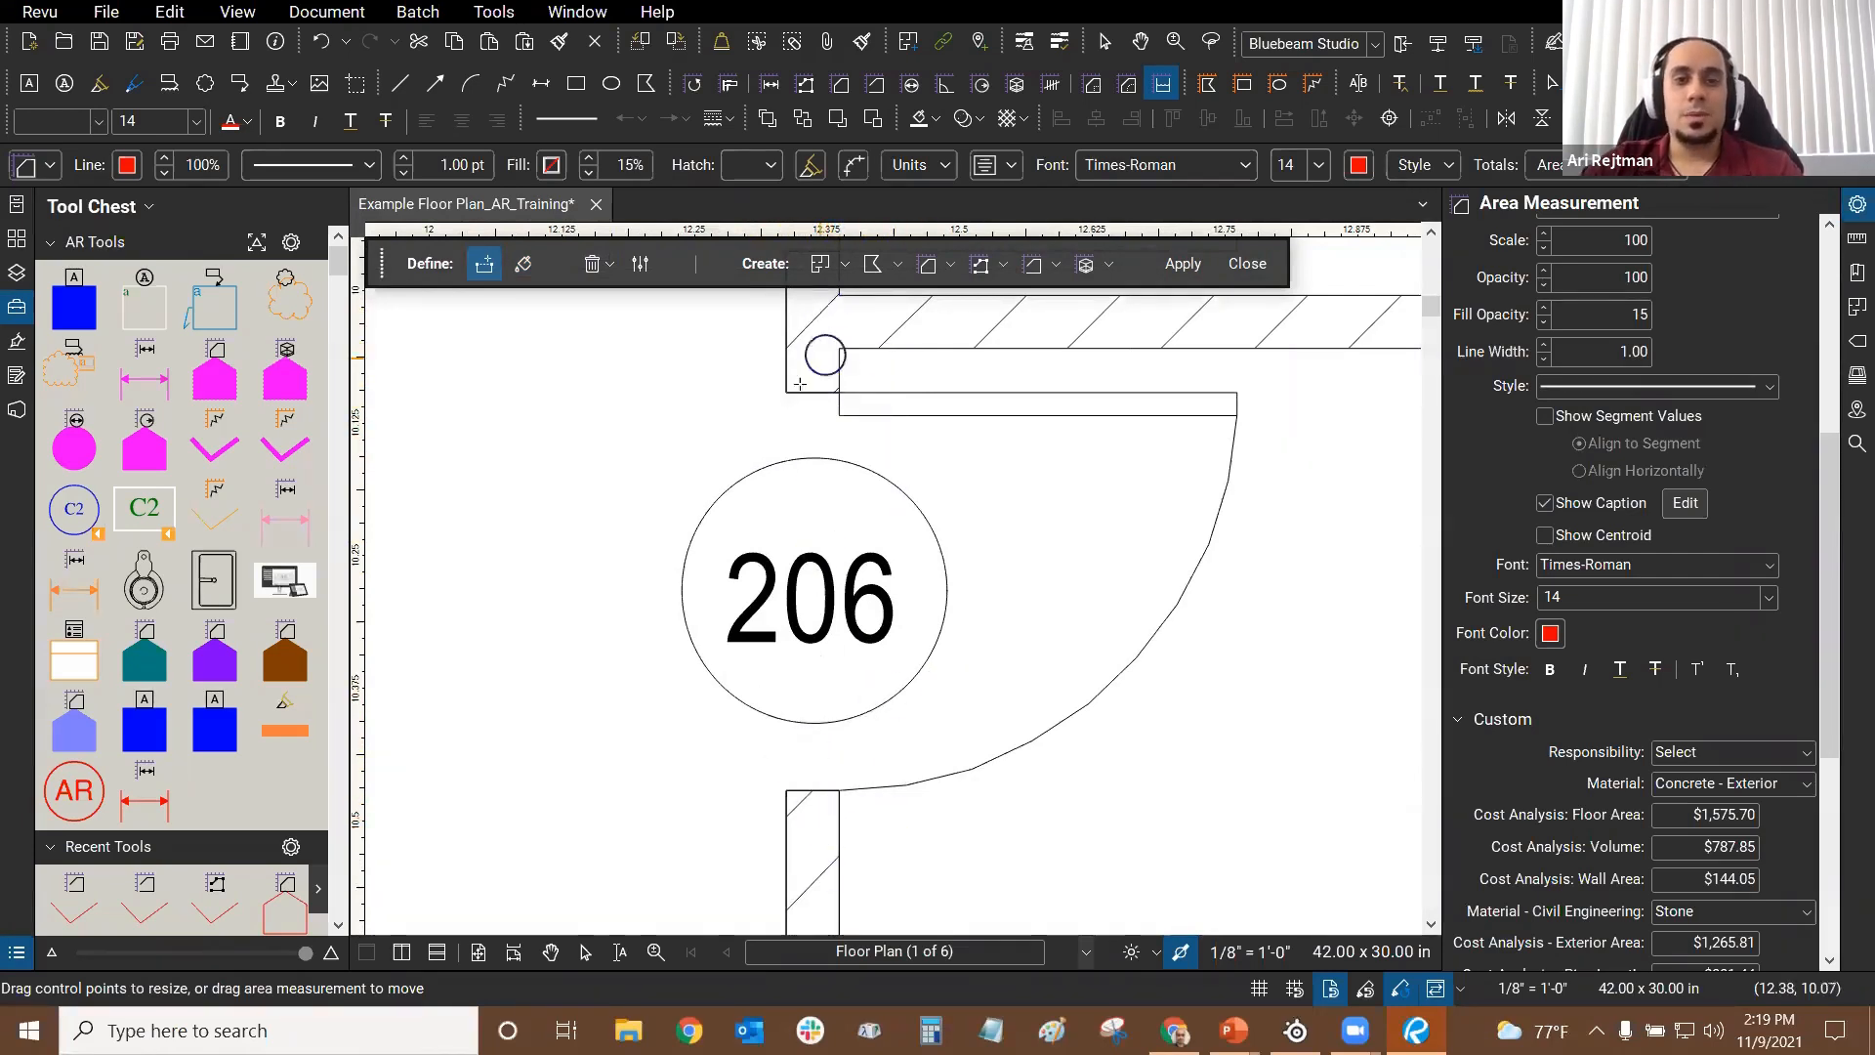
scroll(817, 364, up, 4)
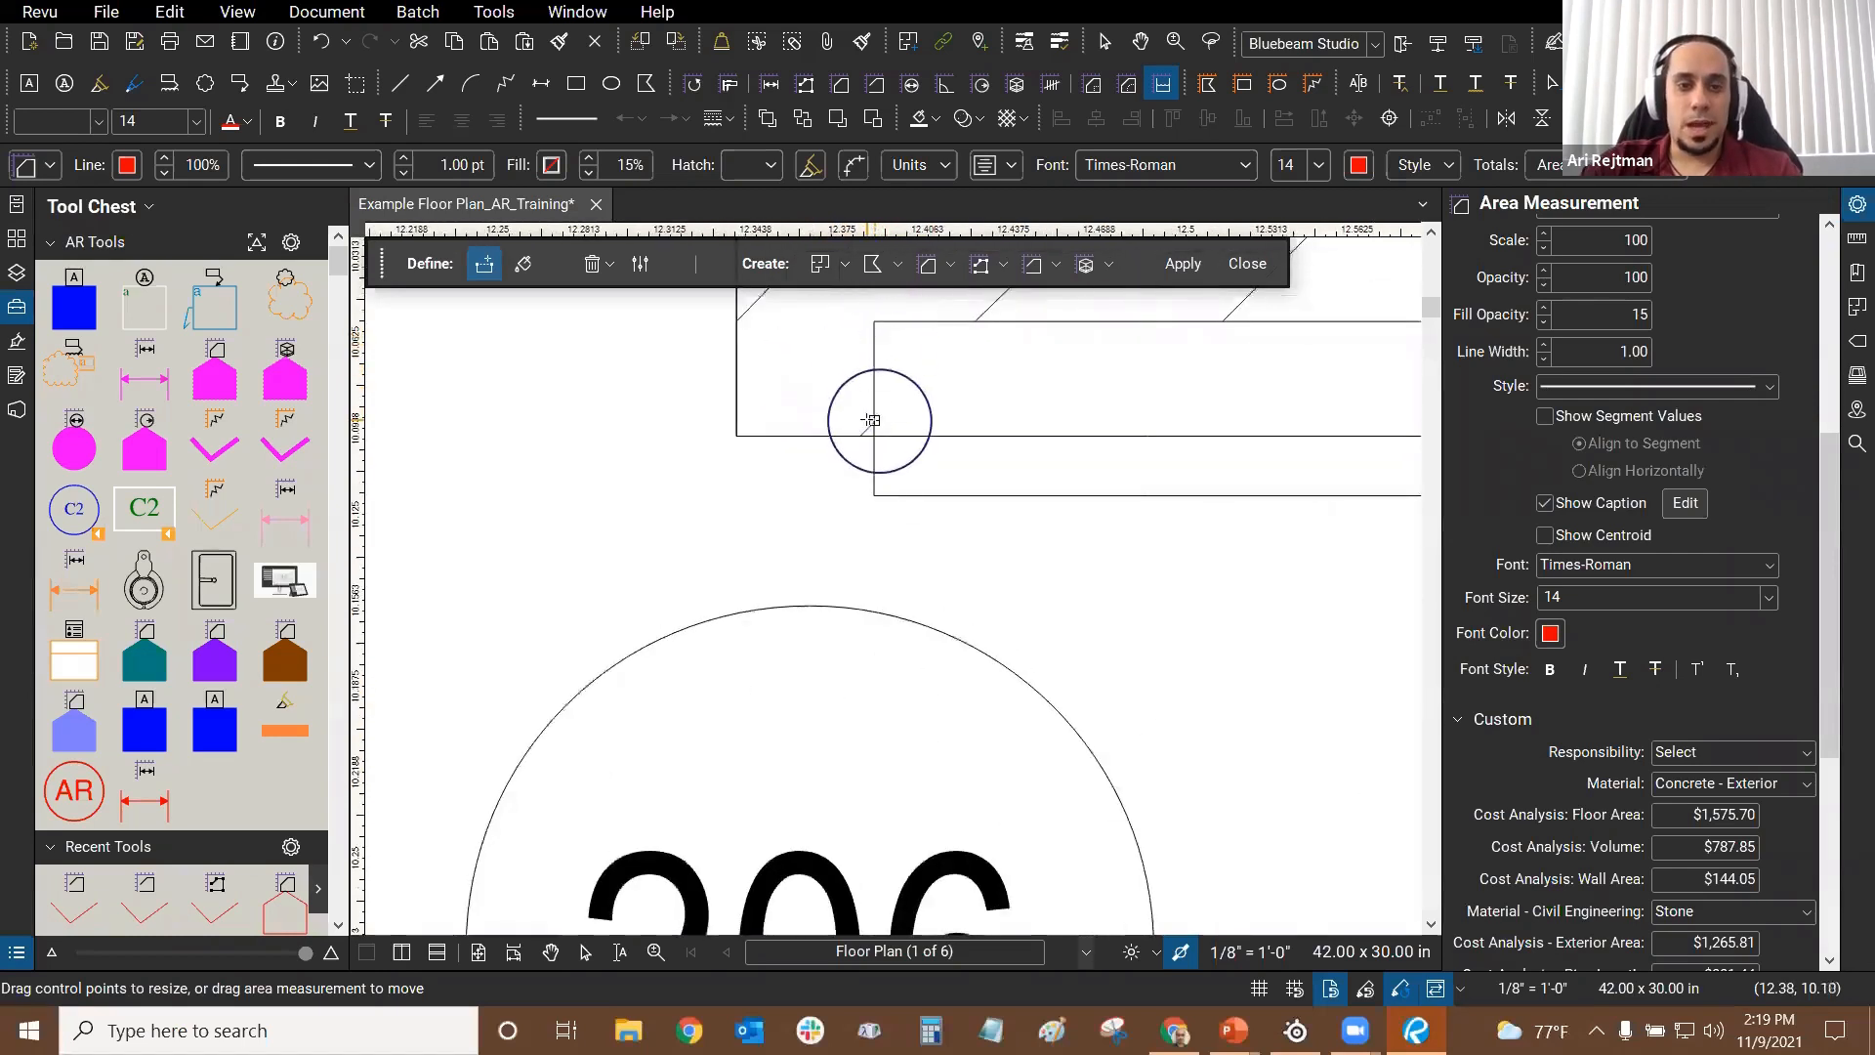
click(817, 373)
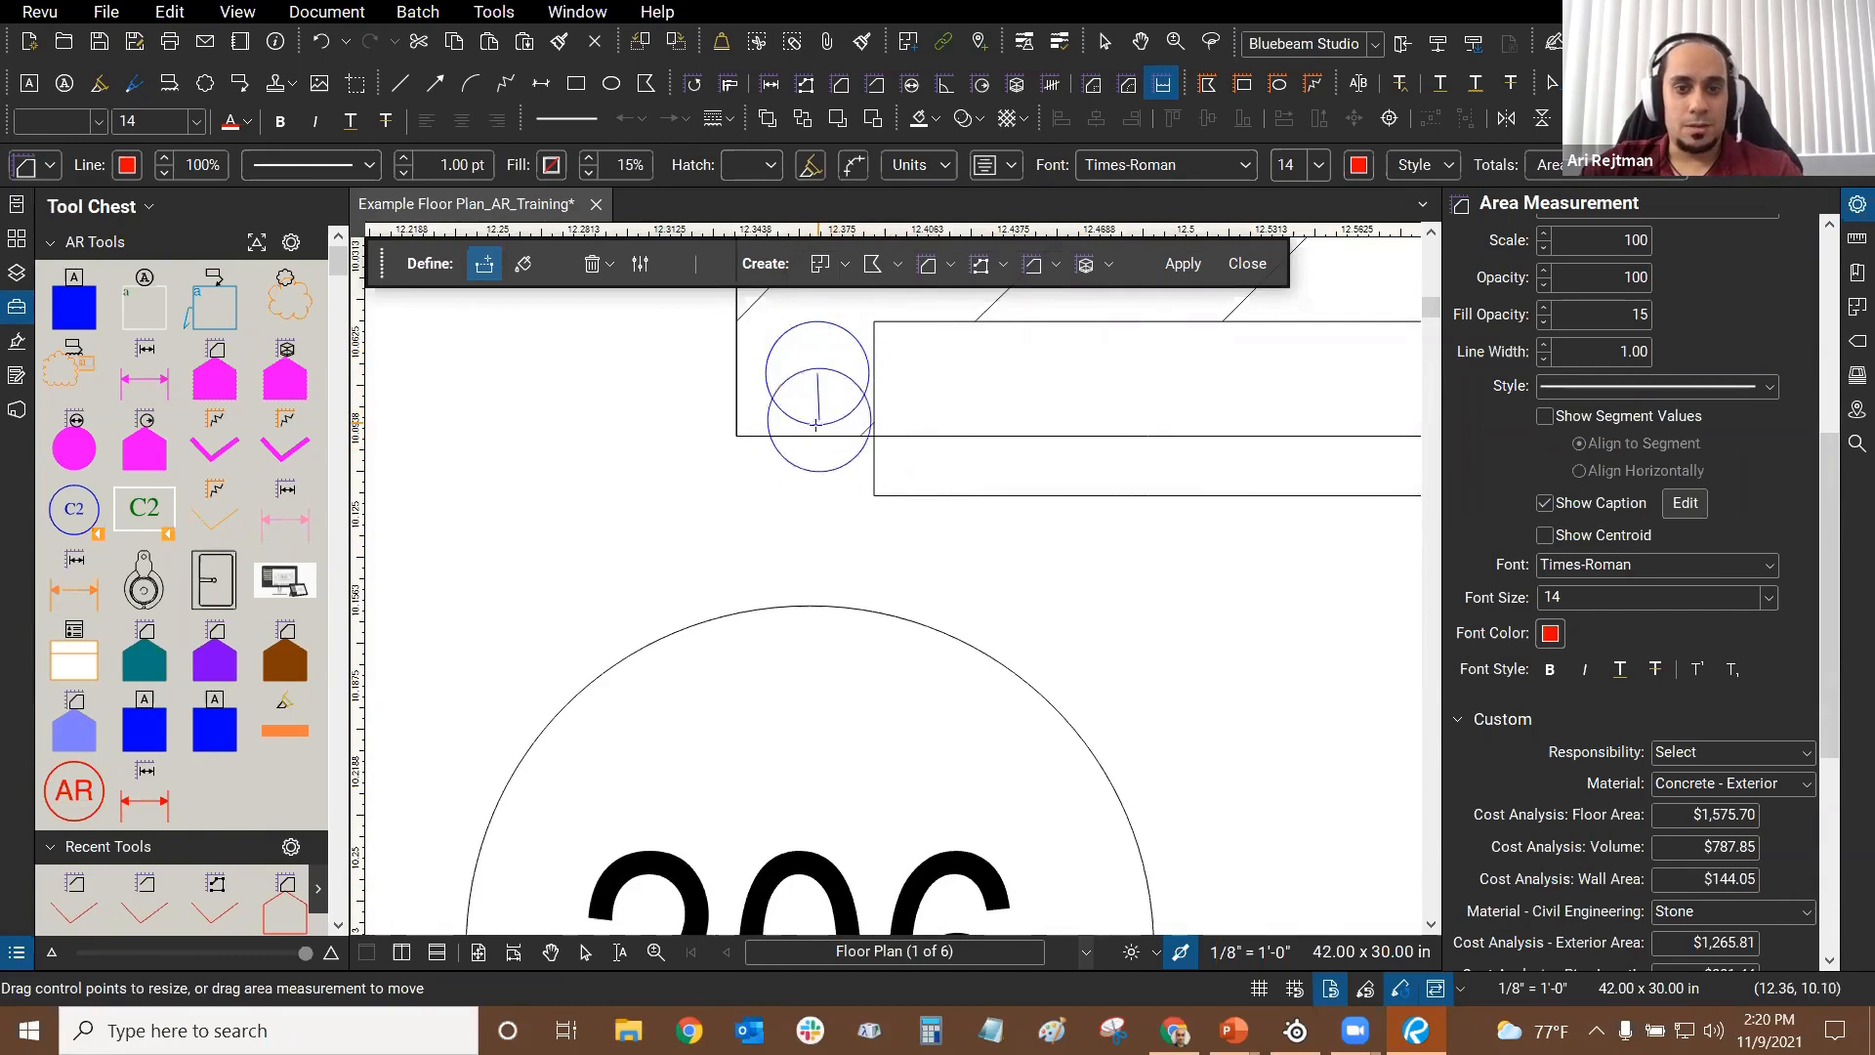
scroll(819, 364, down, 4)
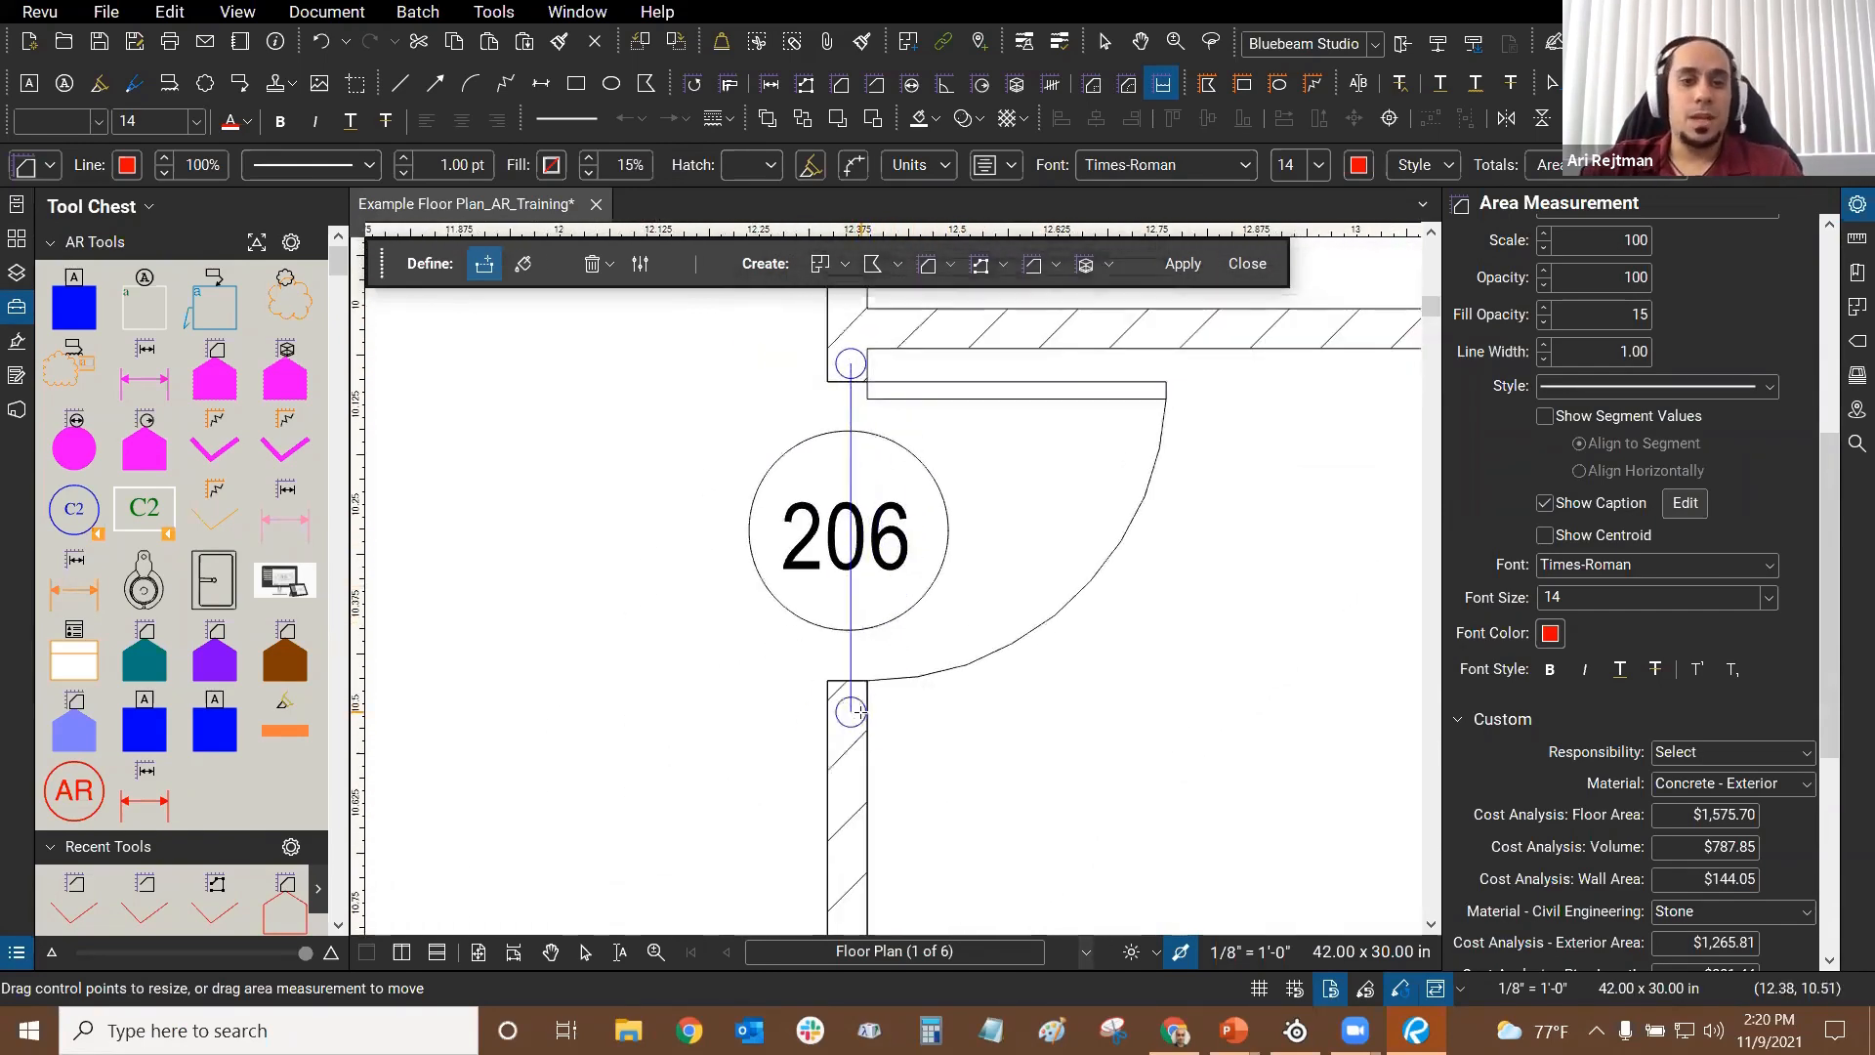
scroll(839, 694, up, 5)
scroll(854, 704, up, 1)
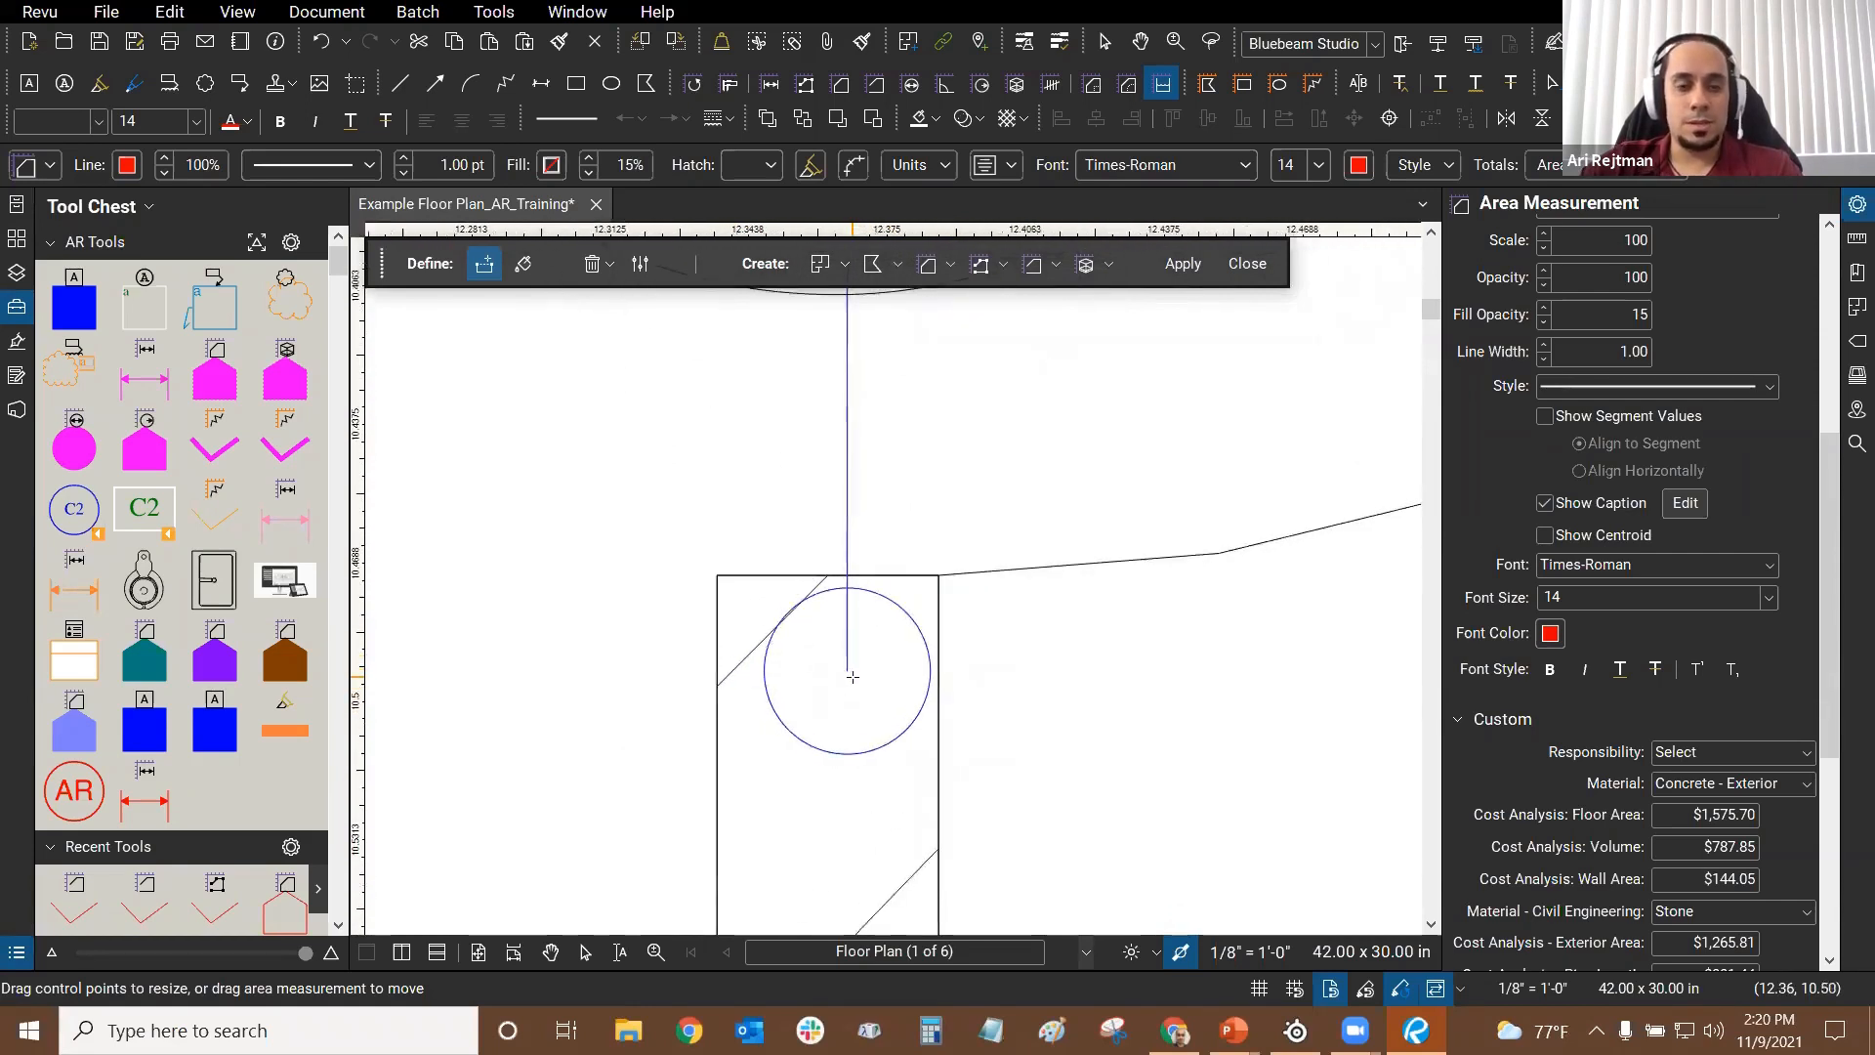
click(852, 675)
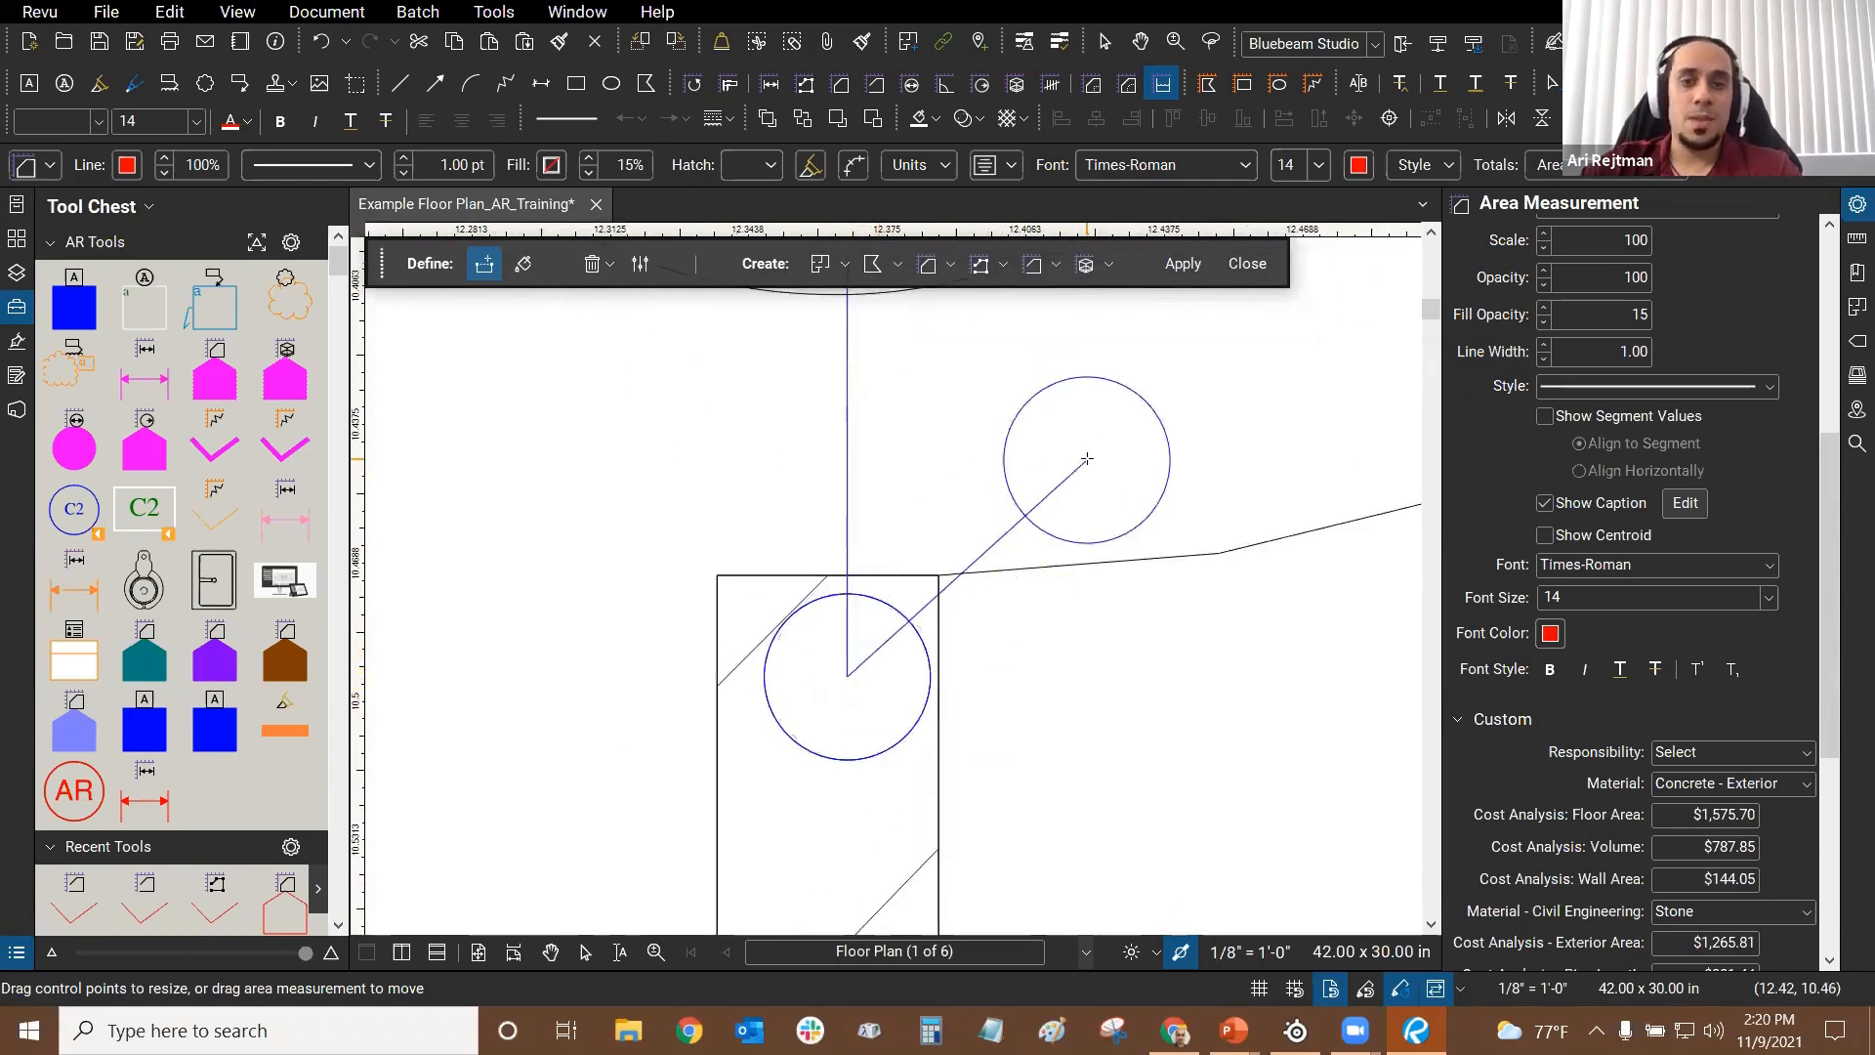
scroll(1084, 450, down, 2)
drag(1087, 460, 885, 758)
scroll(884, 764, down, 2)
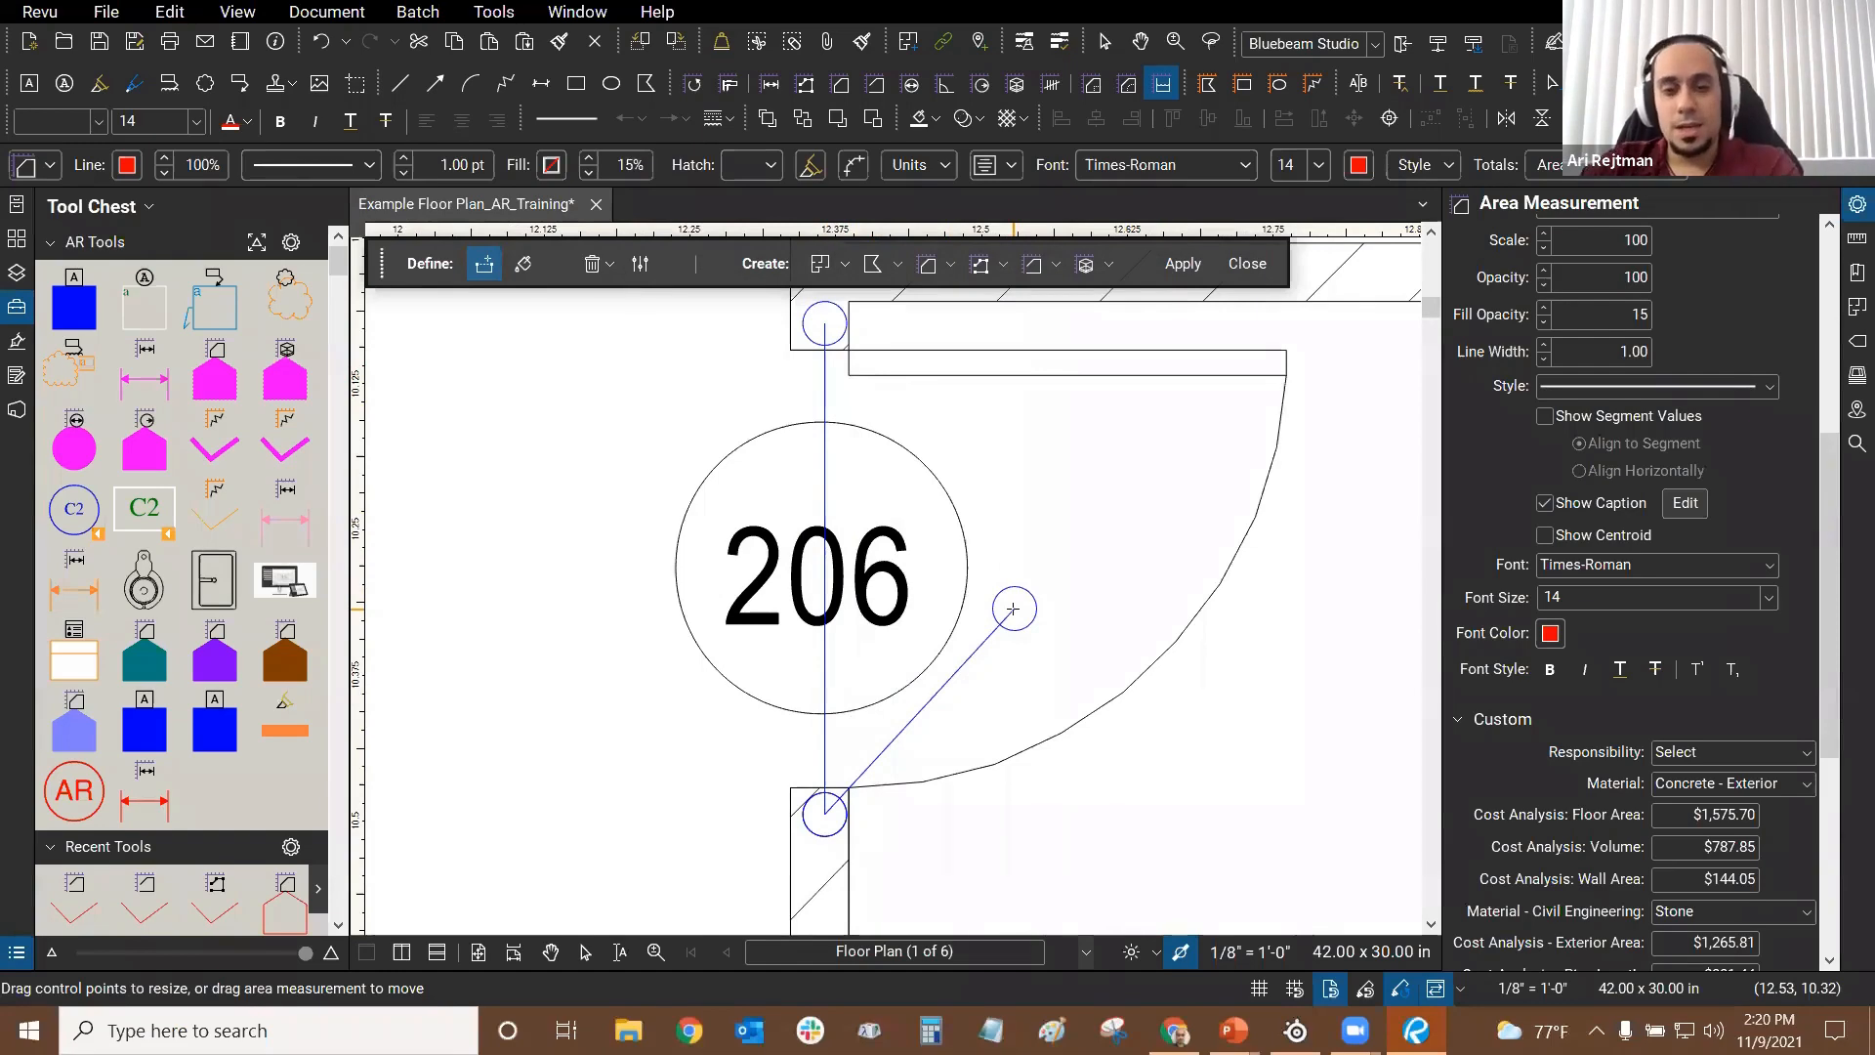
key(Escape)
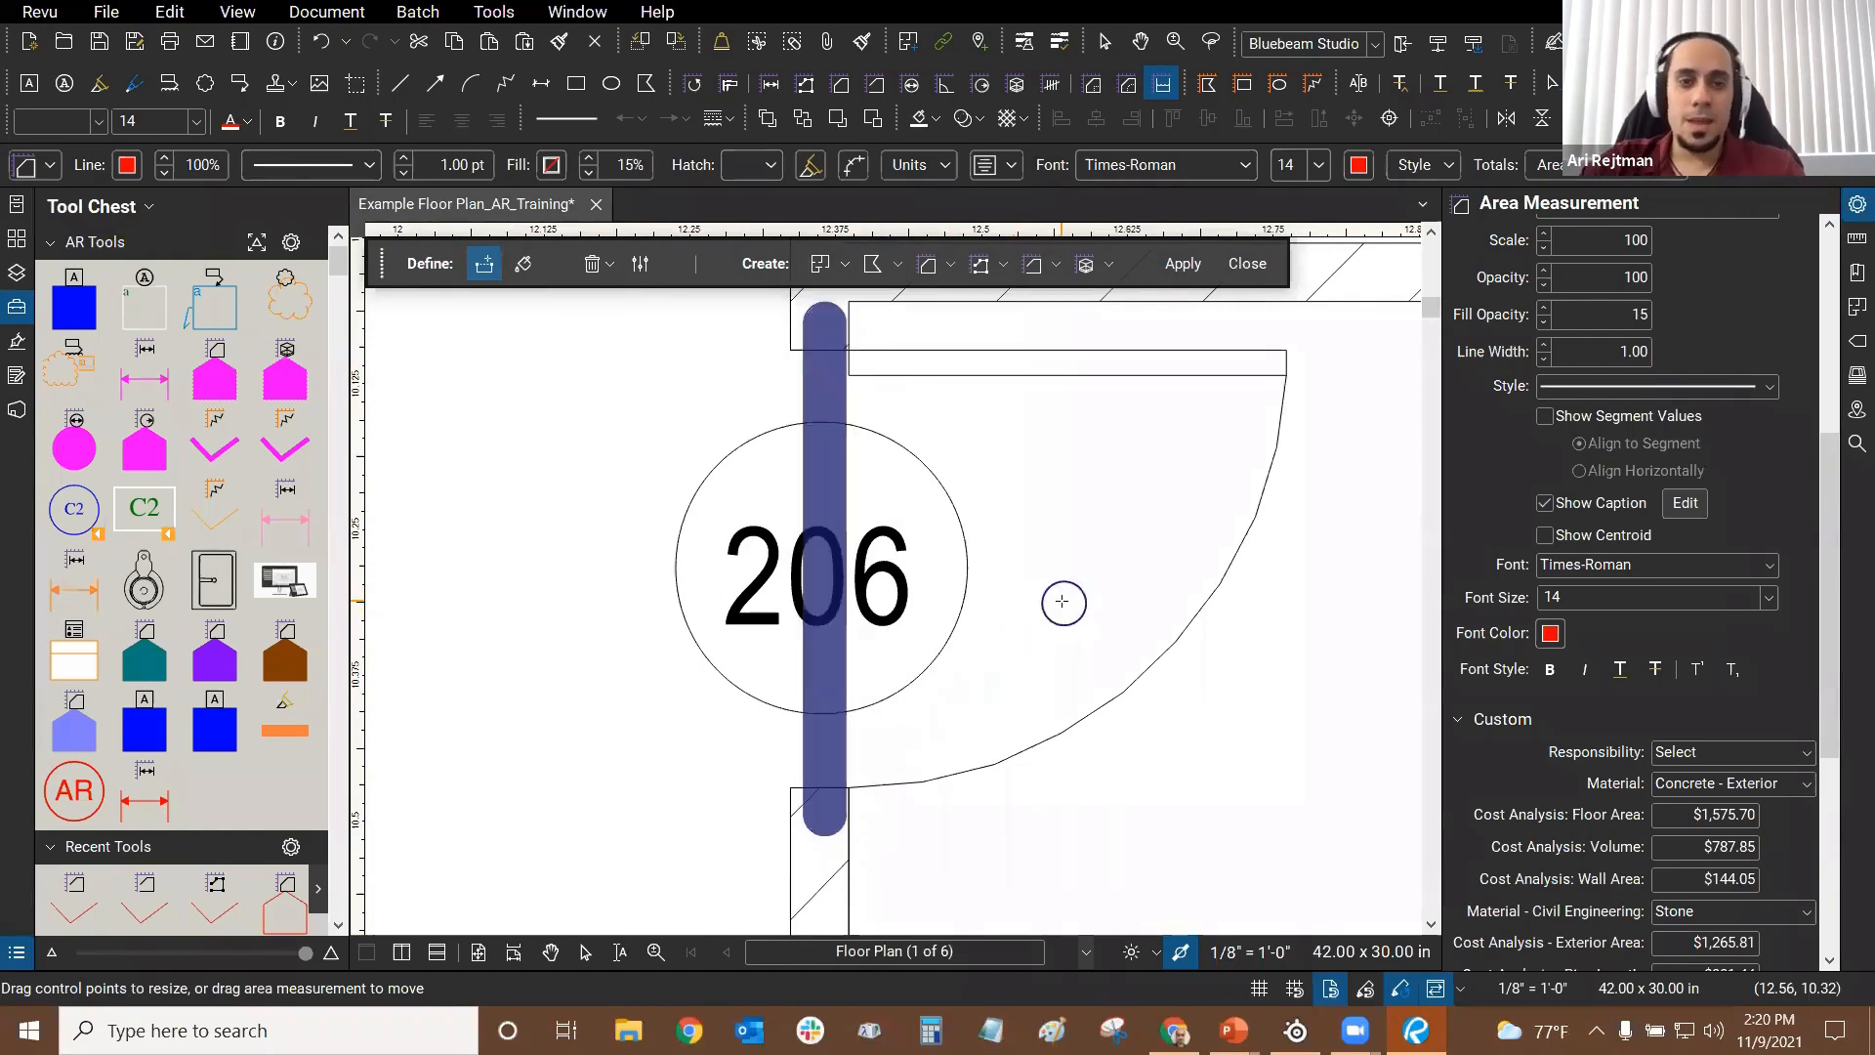
Step: Examine up close how the boundary across the door 206 opening sits against the wall end and door frame
scroll(871, 340, up, 4)
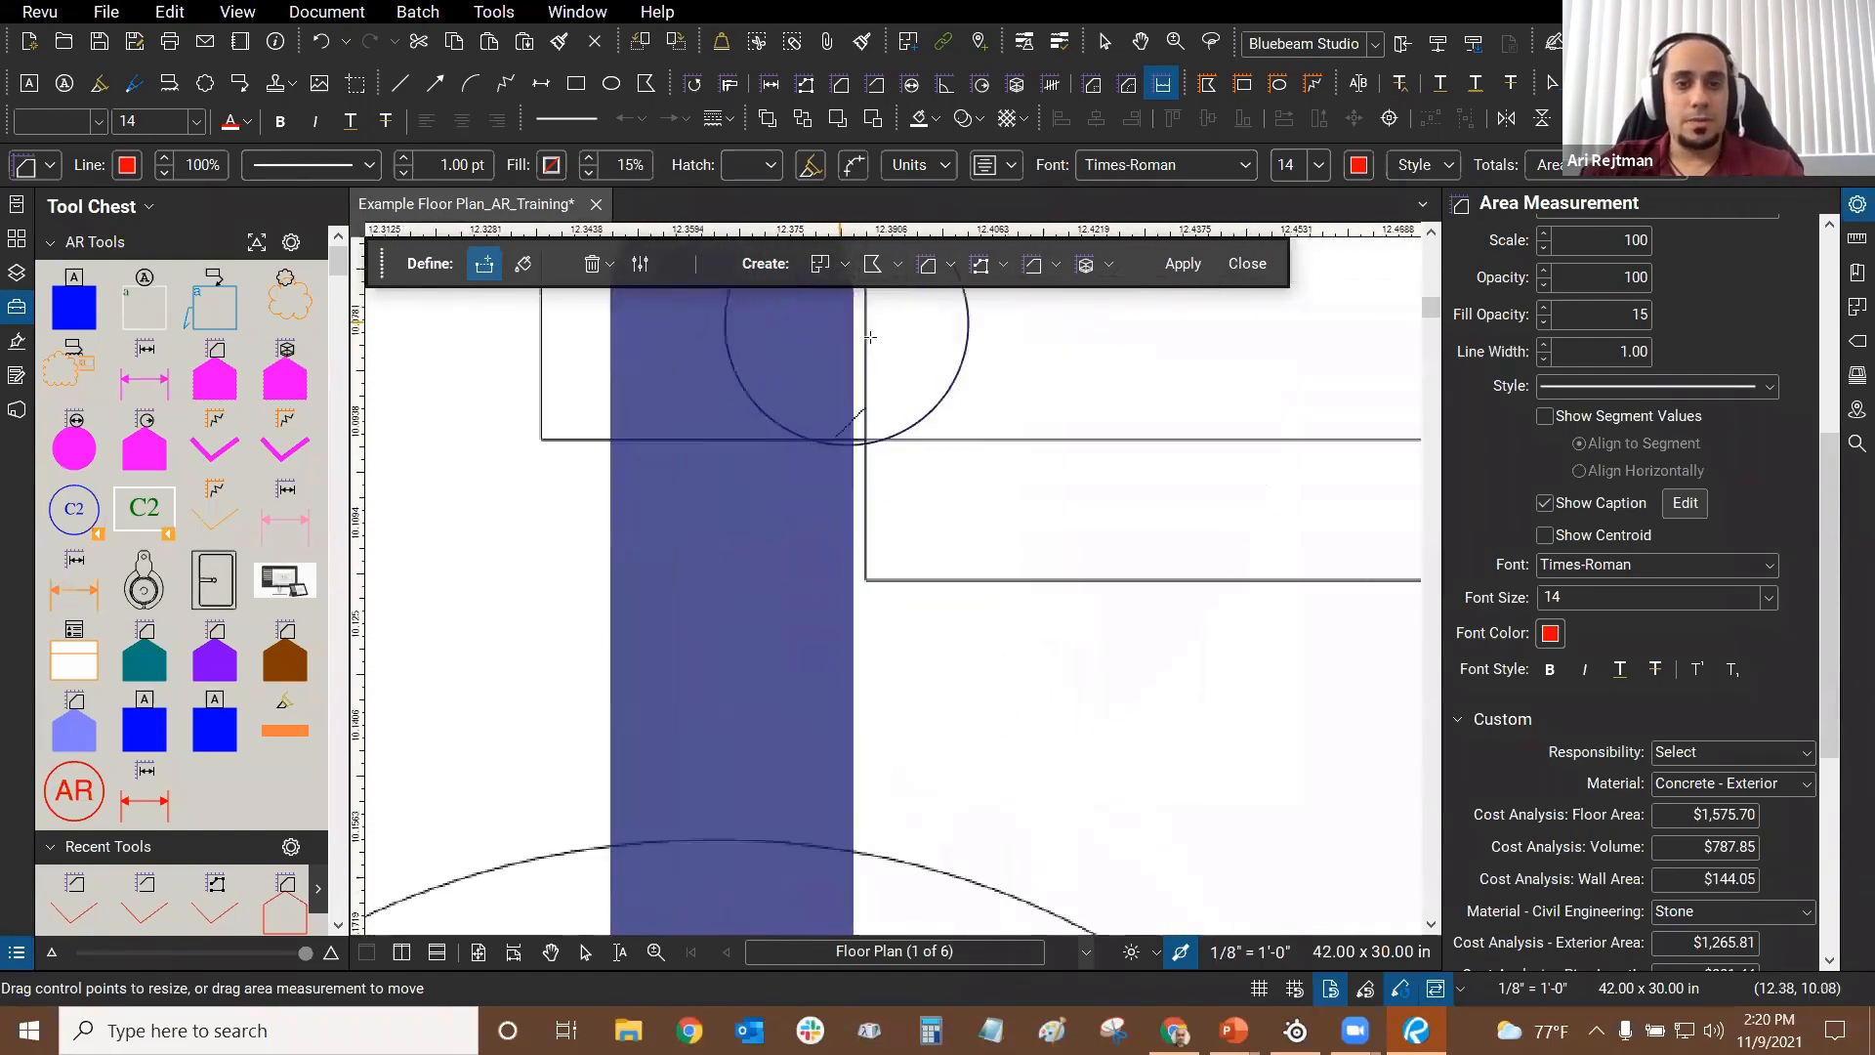
scroll(870, 337, down, 1)
scroll(703, 488, up, 1)
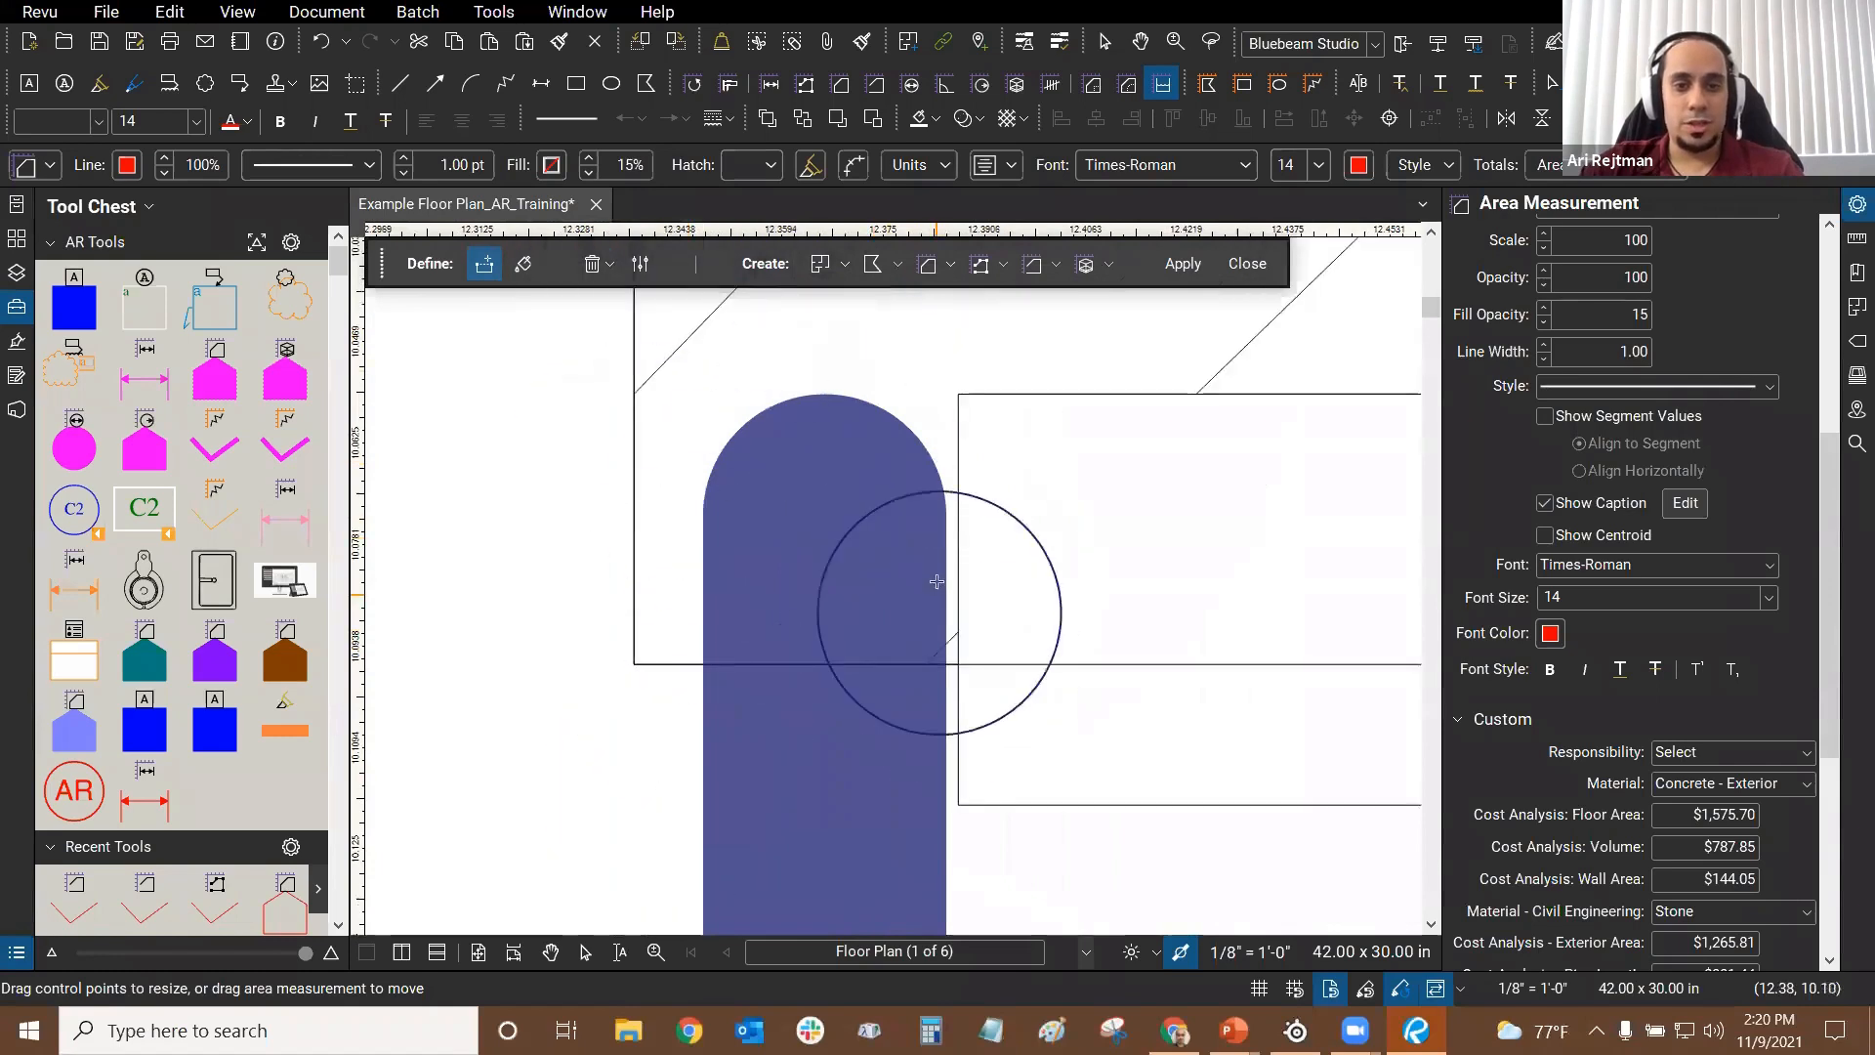
scroll(938, 625, down, 1)
scroll(996, 544, up, 1)
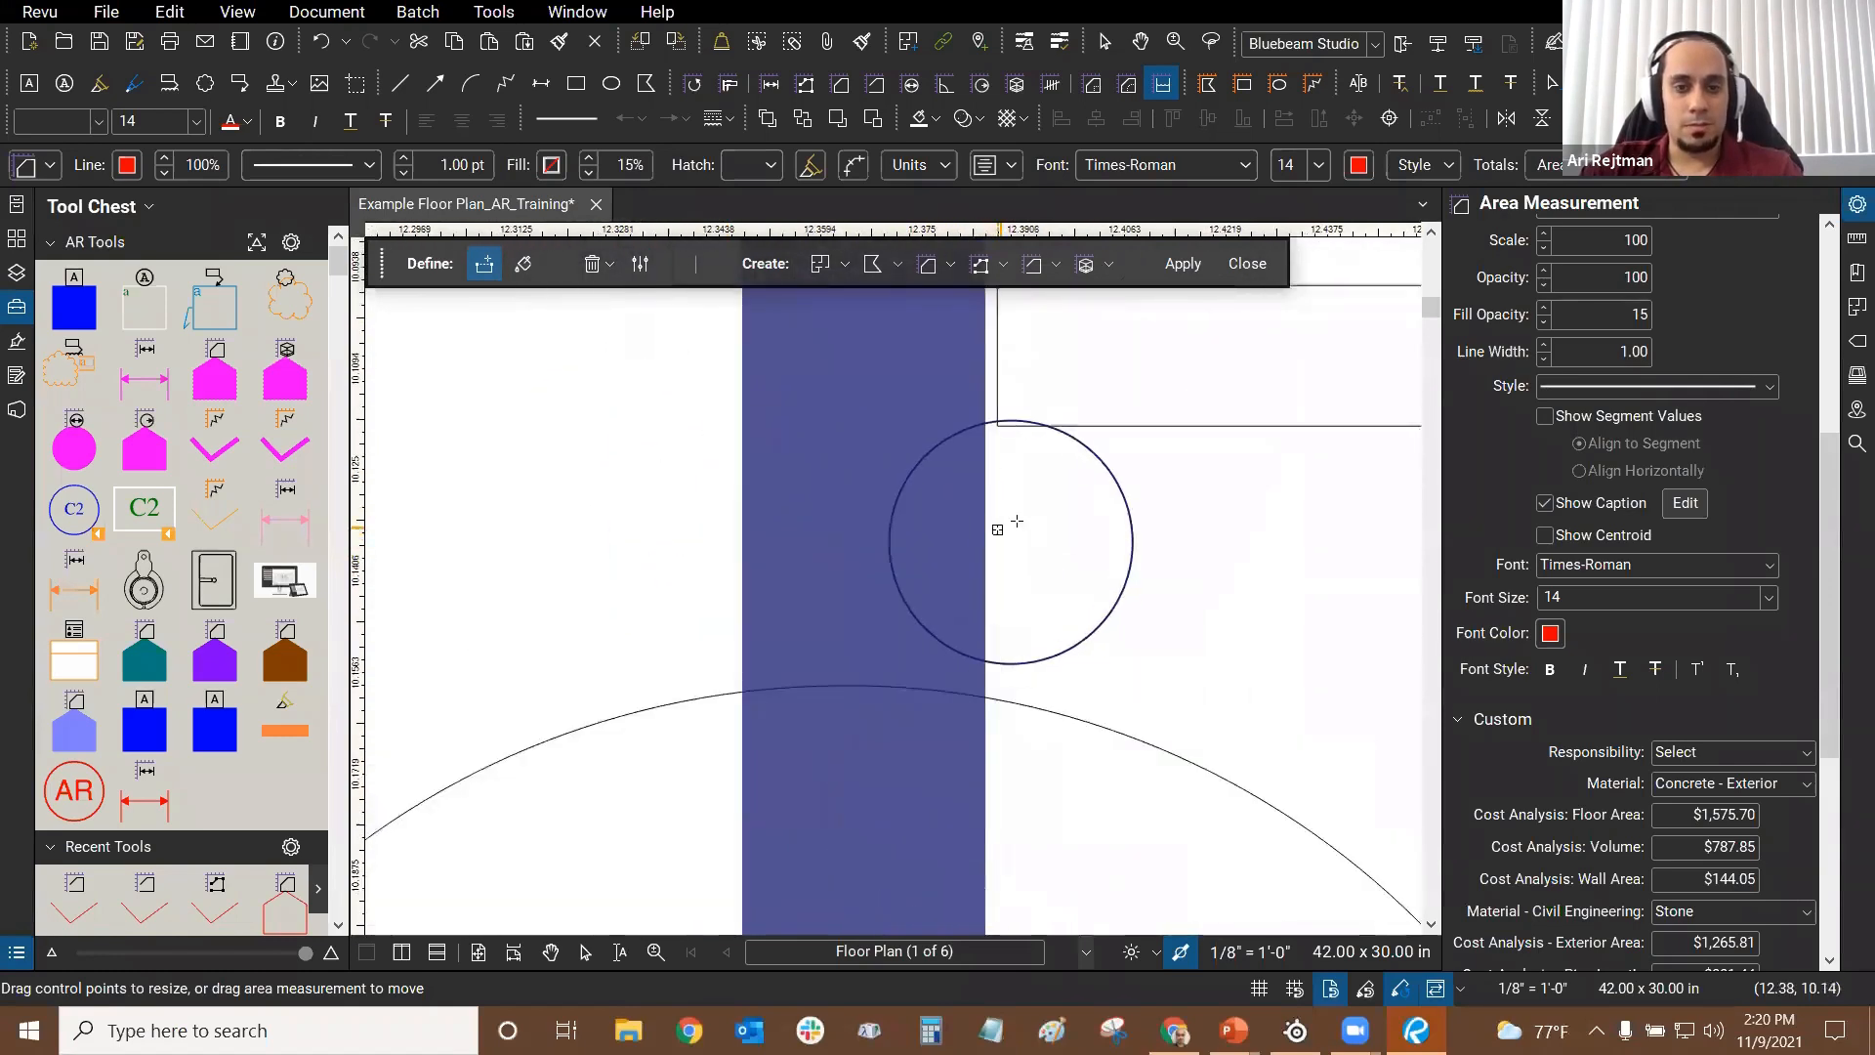
drag(1014, 422, 940, 797)
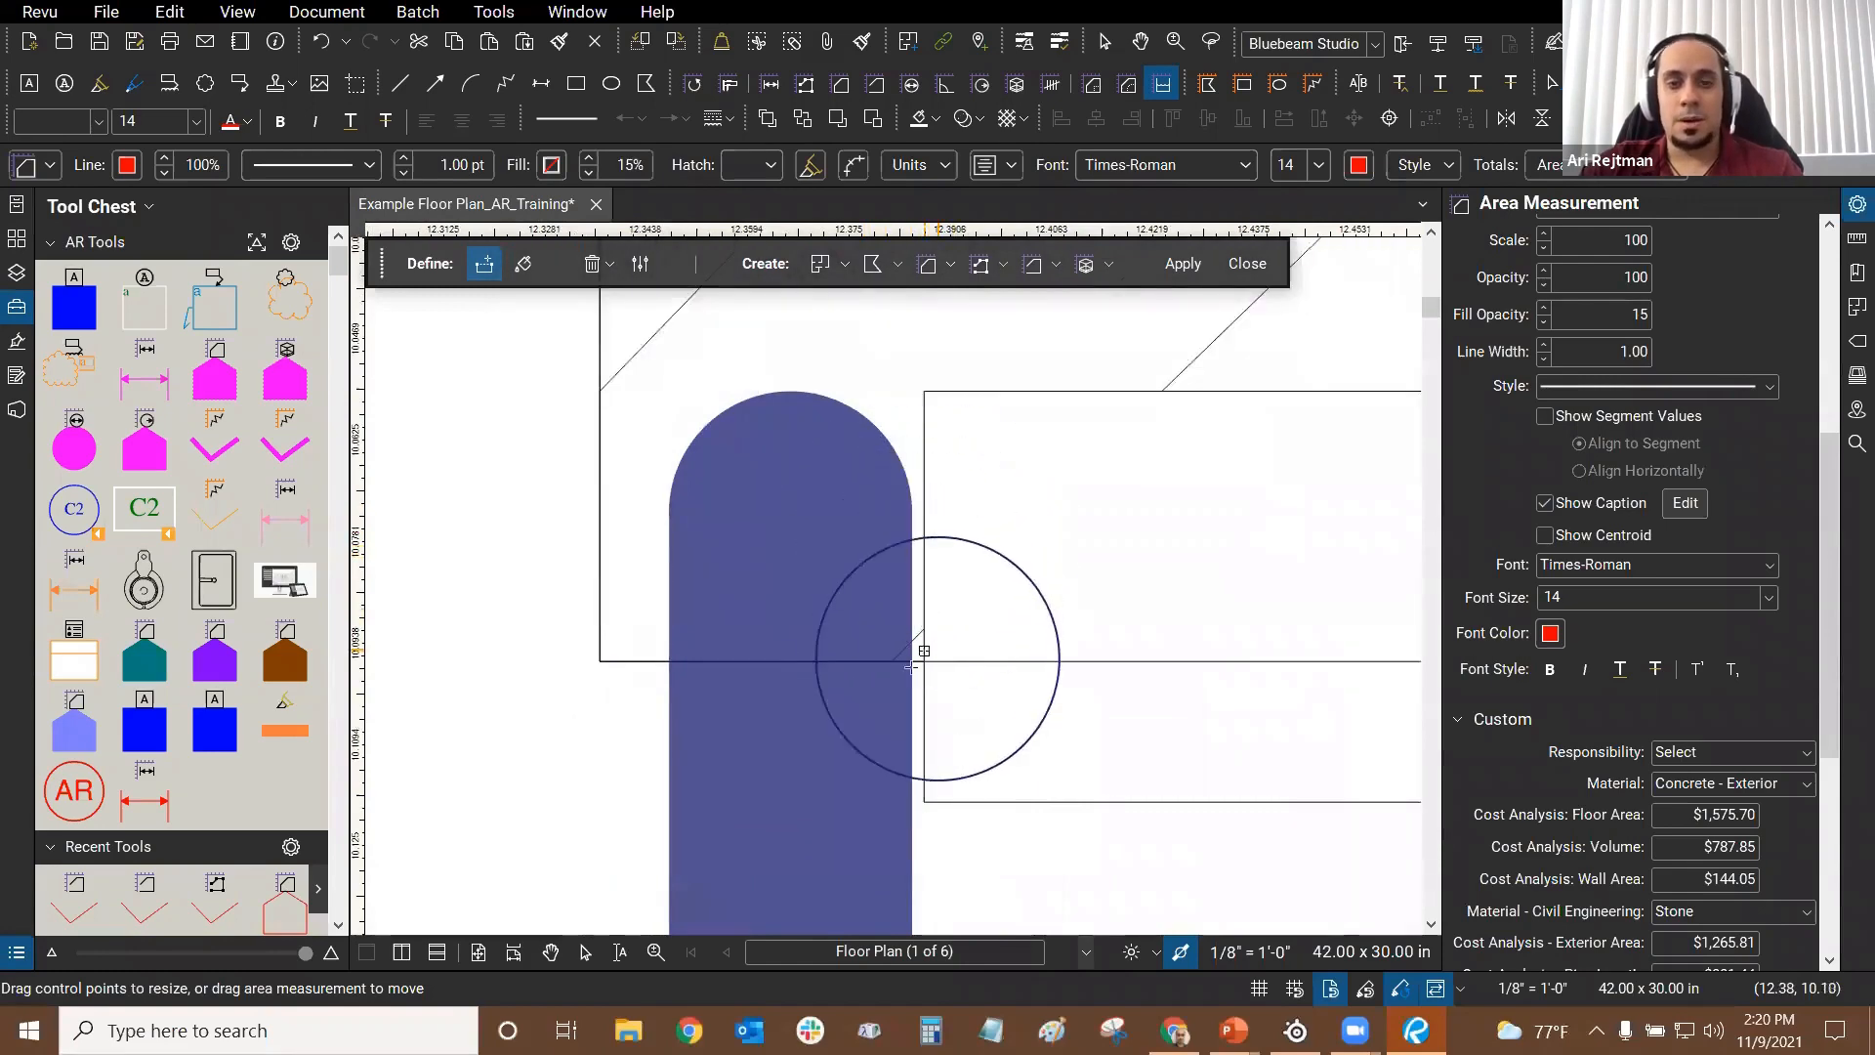
scroll(910, 667, down, 2)
scroll(928, 585, down, 1)
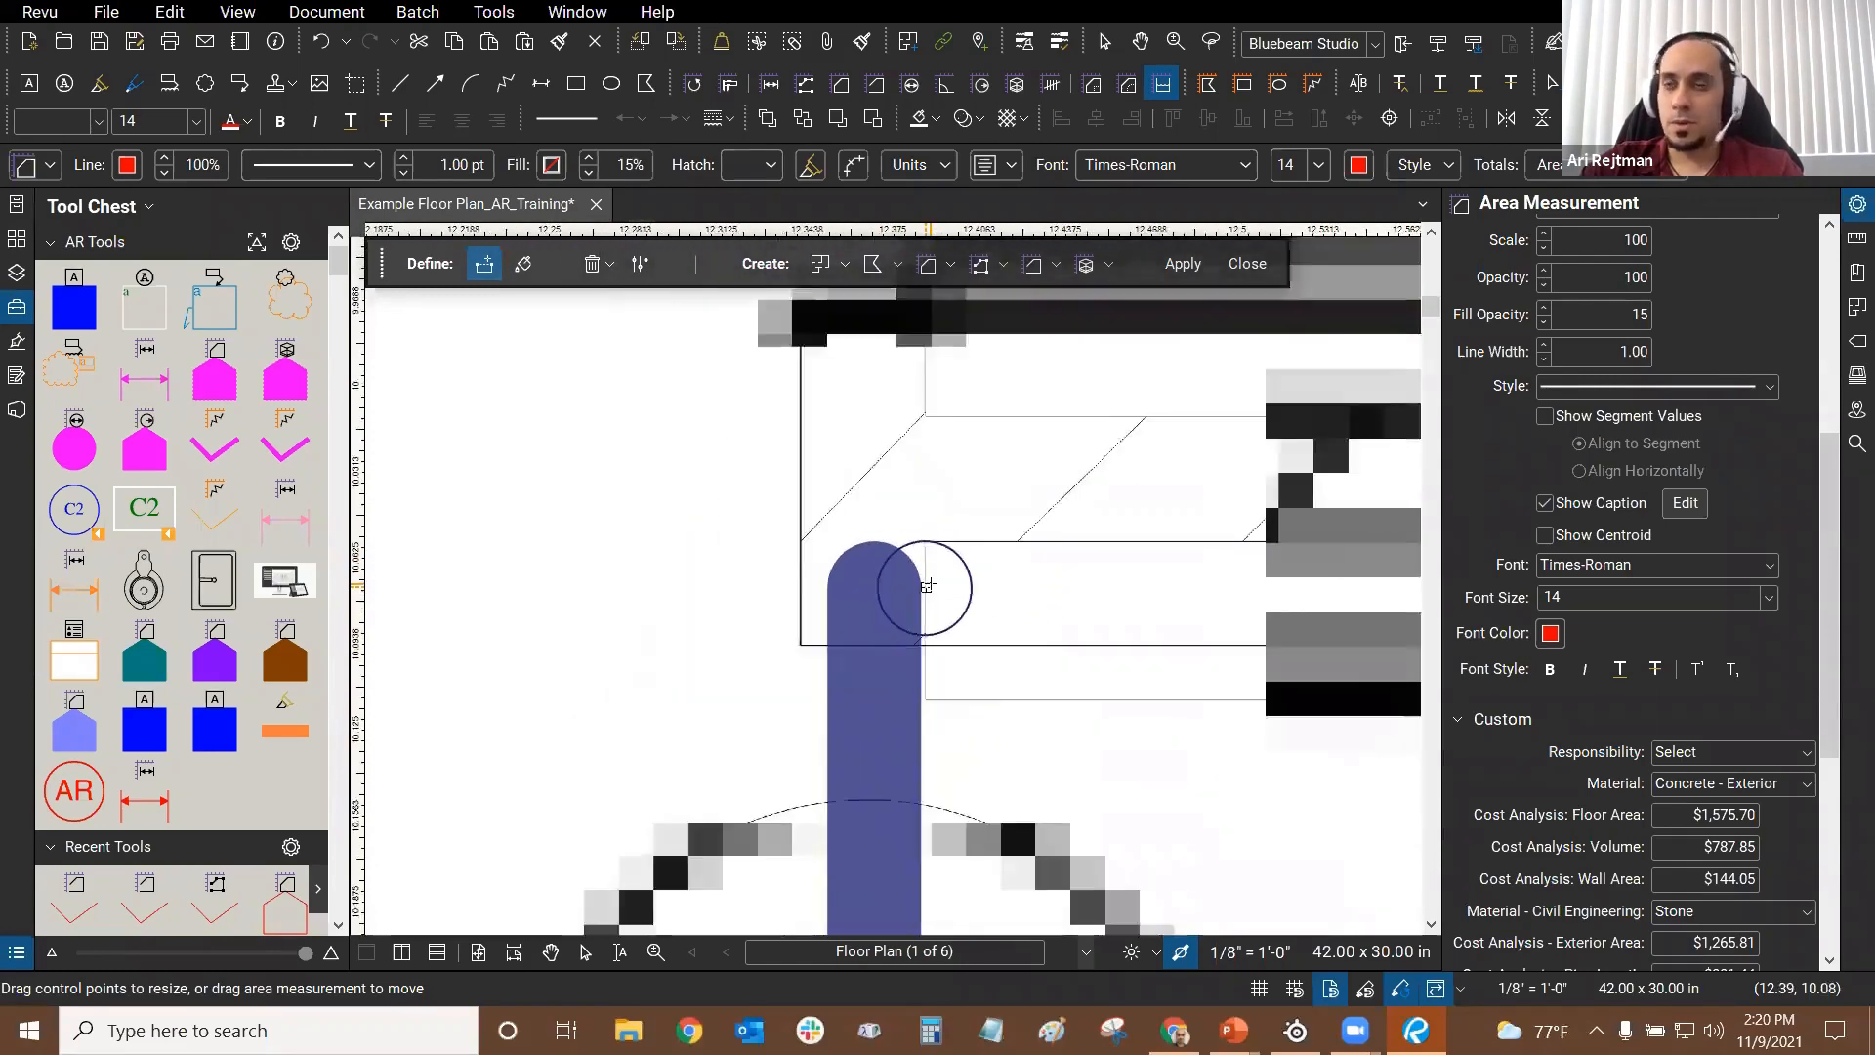
scroll(928, 586, down, 1)
drag(1059, 678, 1021, 467)
scroll(1019, 462, down, 3)
drag(1117, 579, 935, 513)
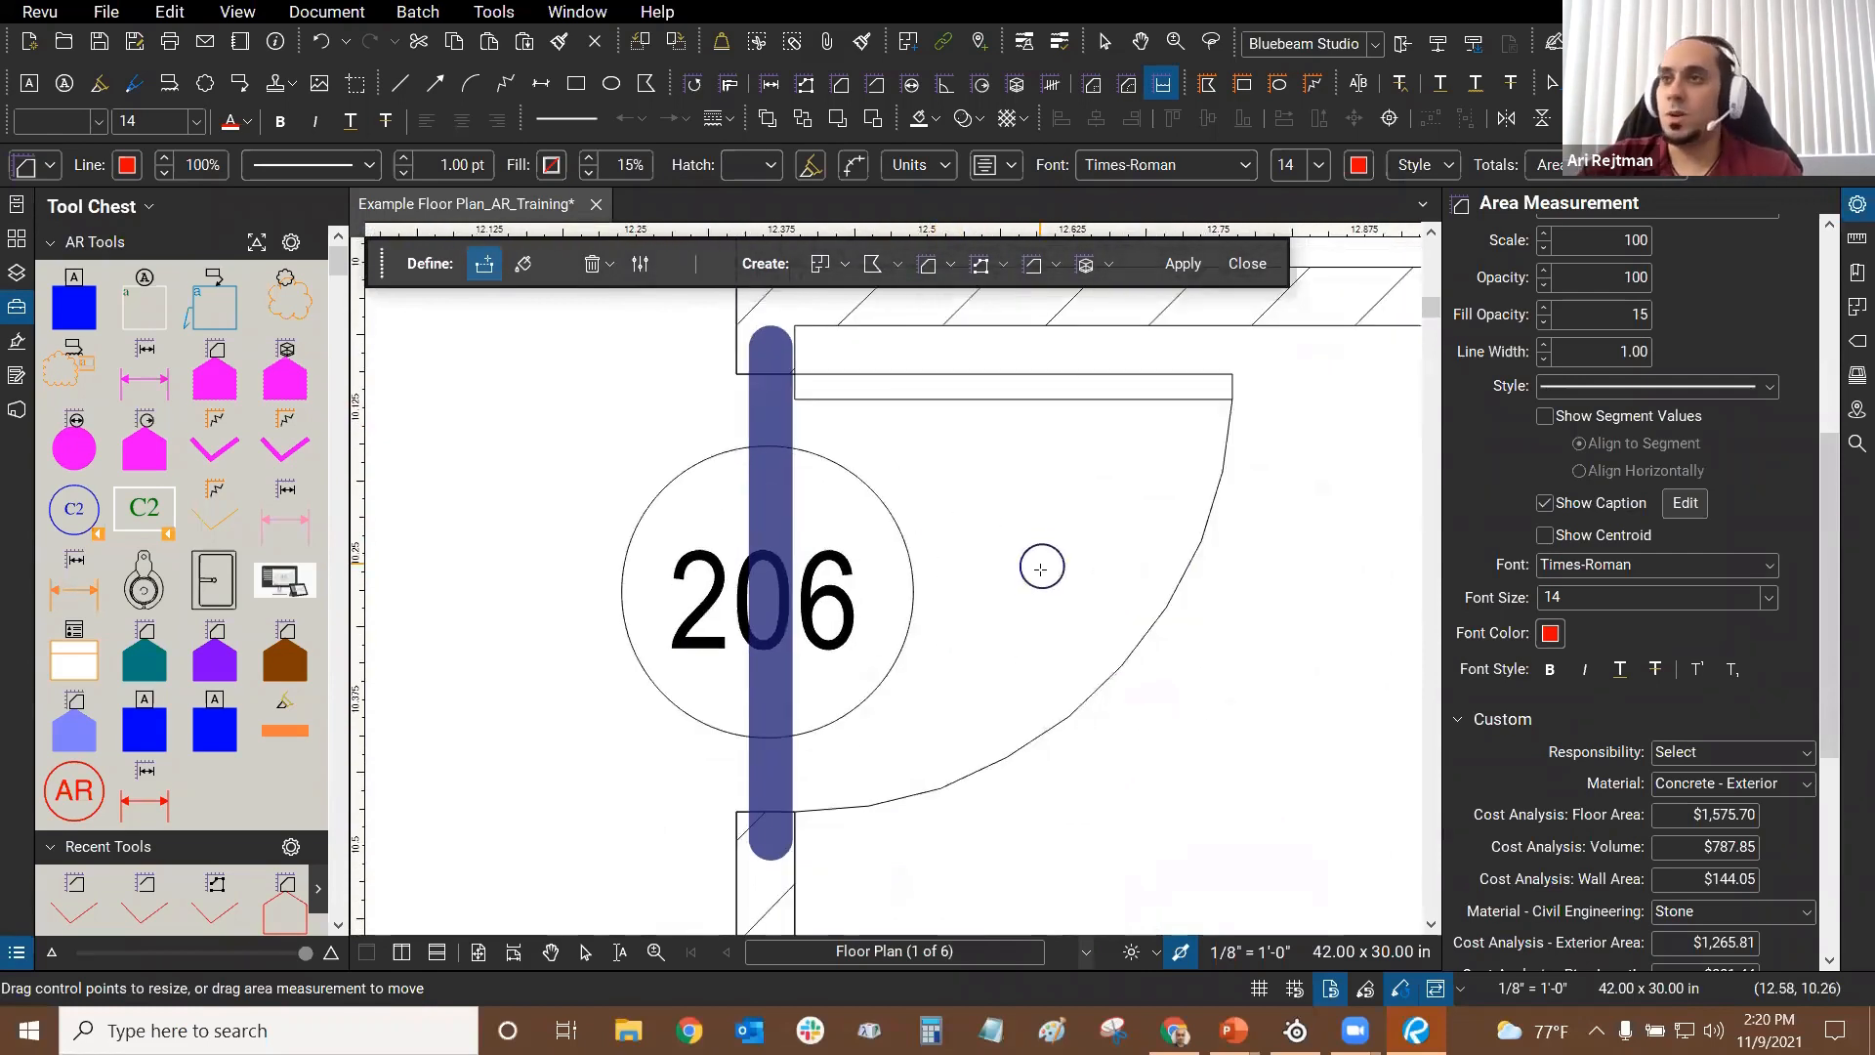
Step: Fill the Office 206 floor with Dynamic Fill up to its walls and the boundary across doorway 206
click(522, 263)
scroll(1075, 582, down, 3)
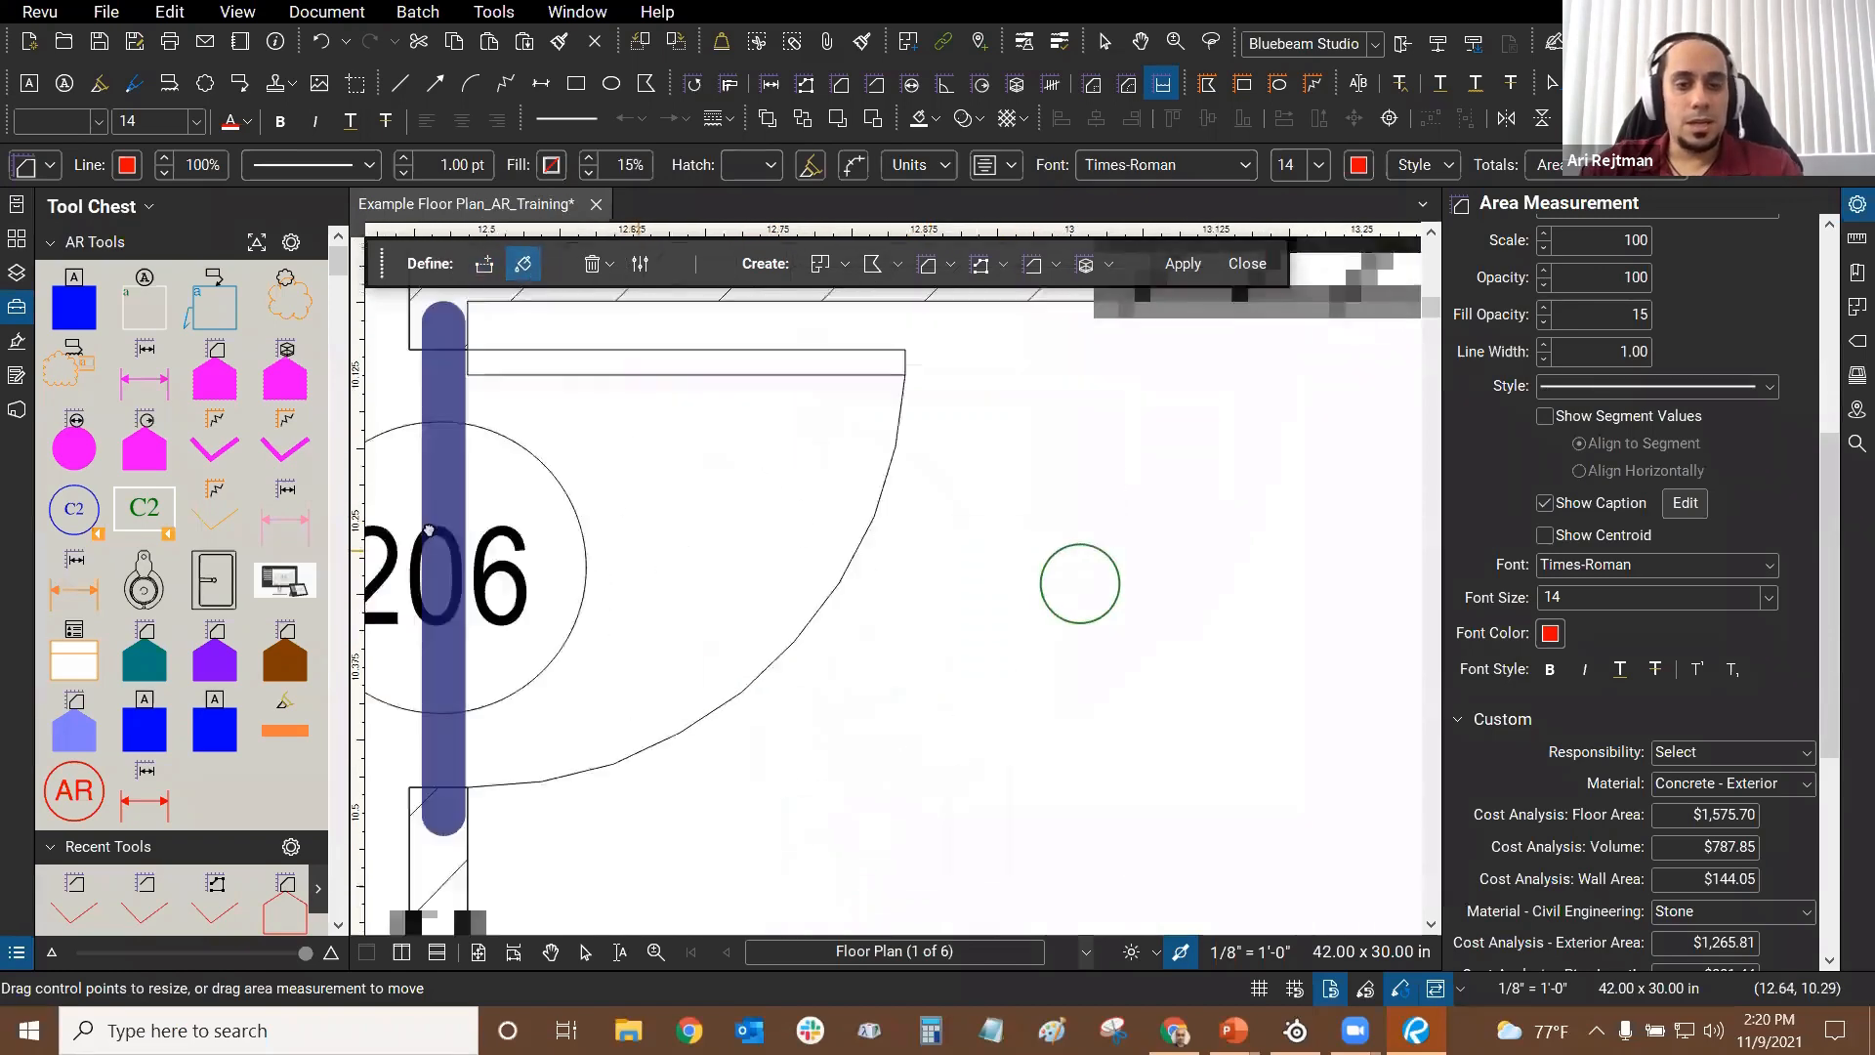
scroll(859, 505, down, 3)
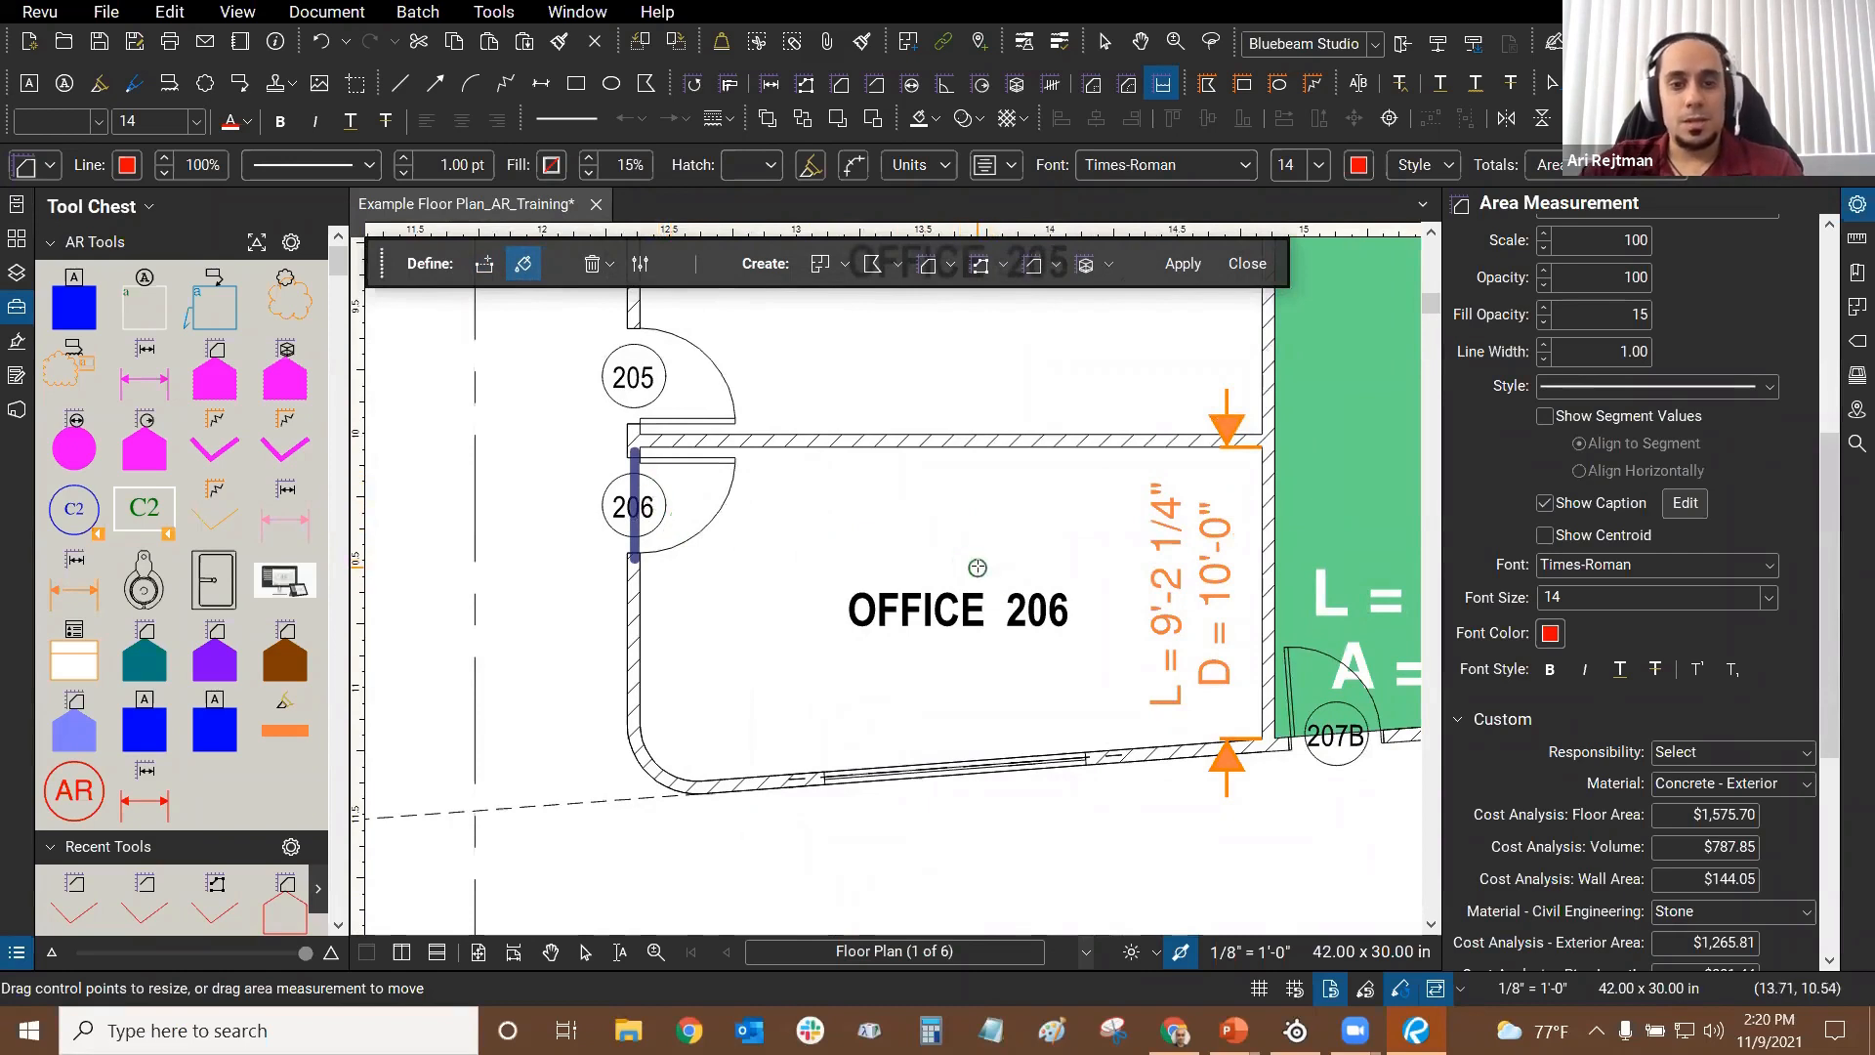
mouse_move(977, 565)
mouse_down()
mouse_move(1027, 561)
mouse_move(981, 571)
mouse_up()
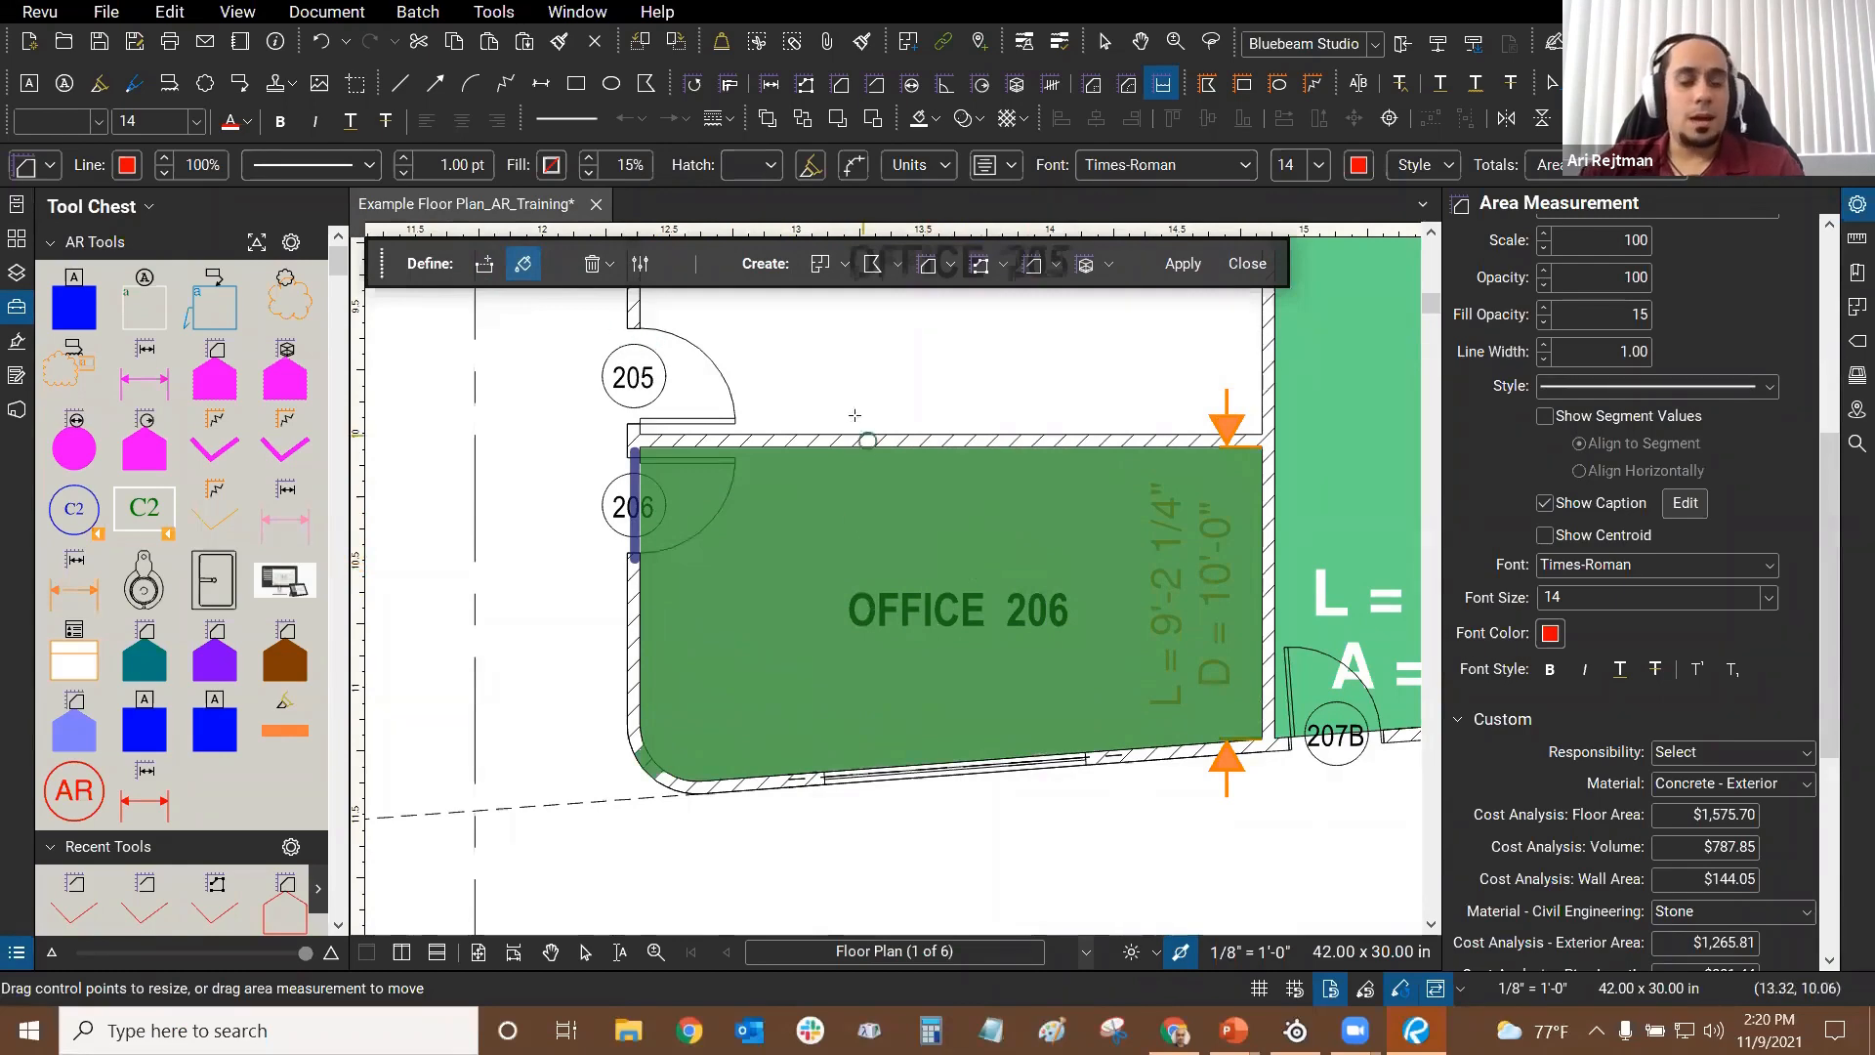
Step: Examine the Office 206 fill's edges up close at doorway 206 and around the room's rounded lower-left wall corner
scroll(566, 465, up, 3)
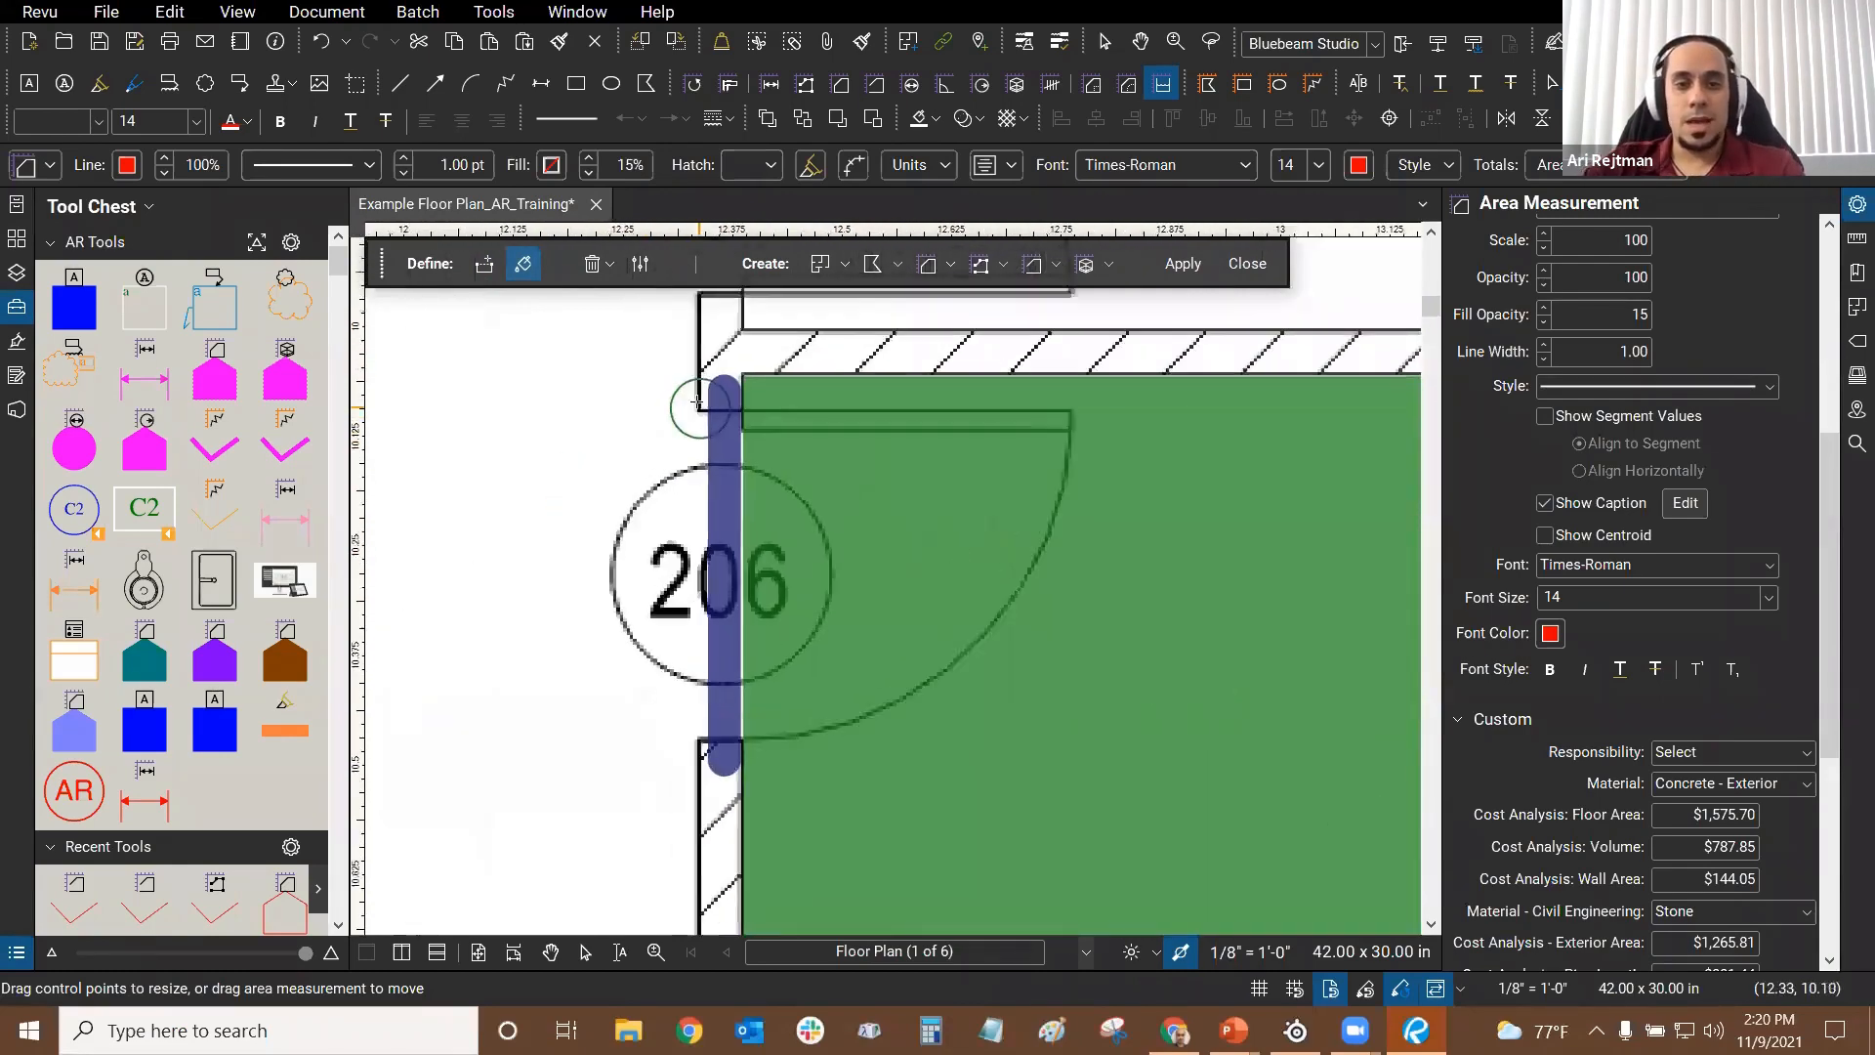
scroll(960, 529, down, 2)
scroll(959, 529, down, 1)
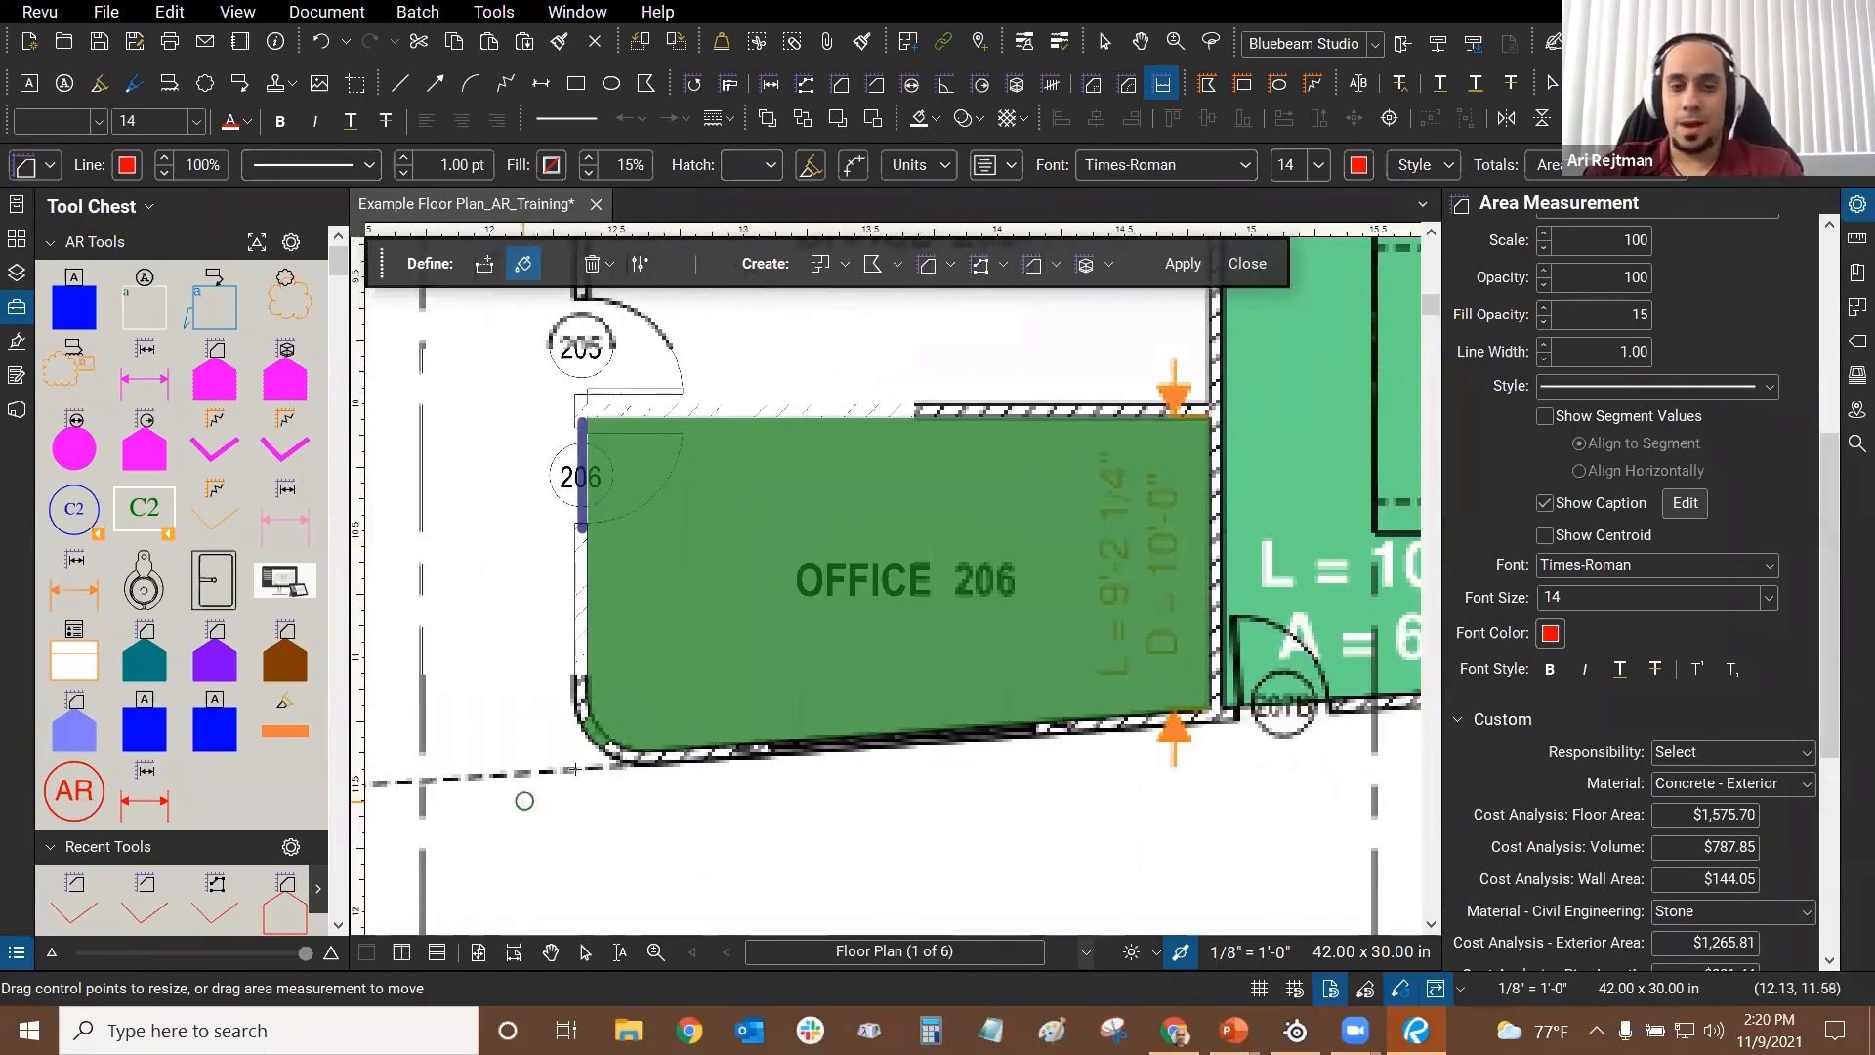
scroll(564, 754, up, 2)
drag(727, 624, 756, 643)
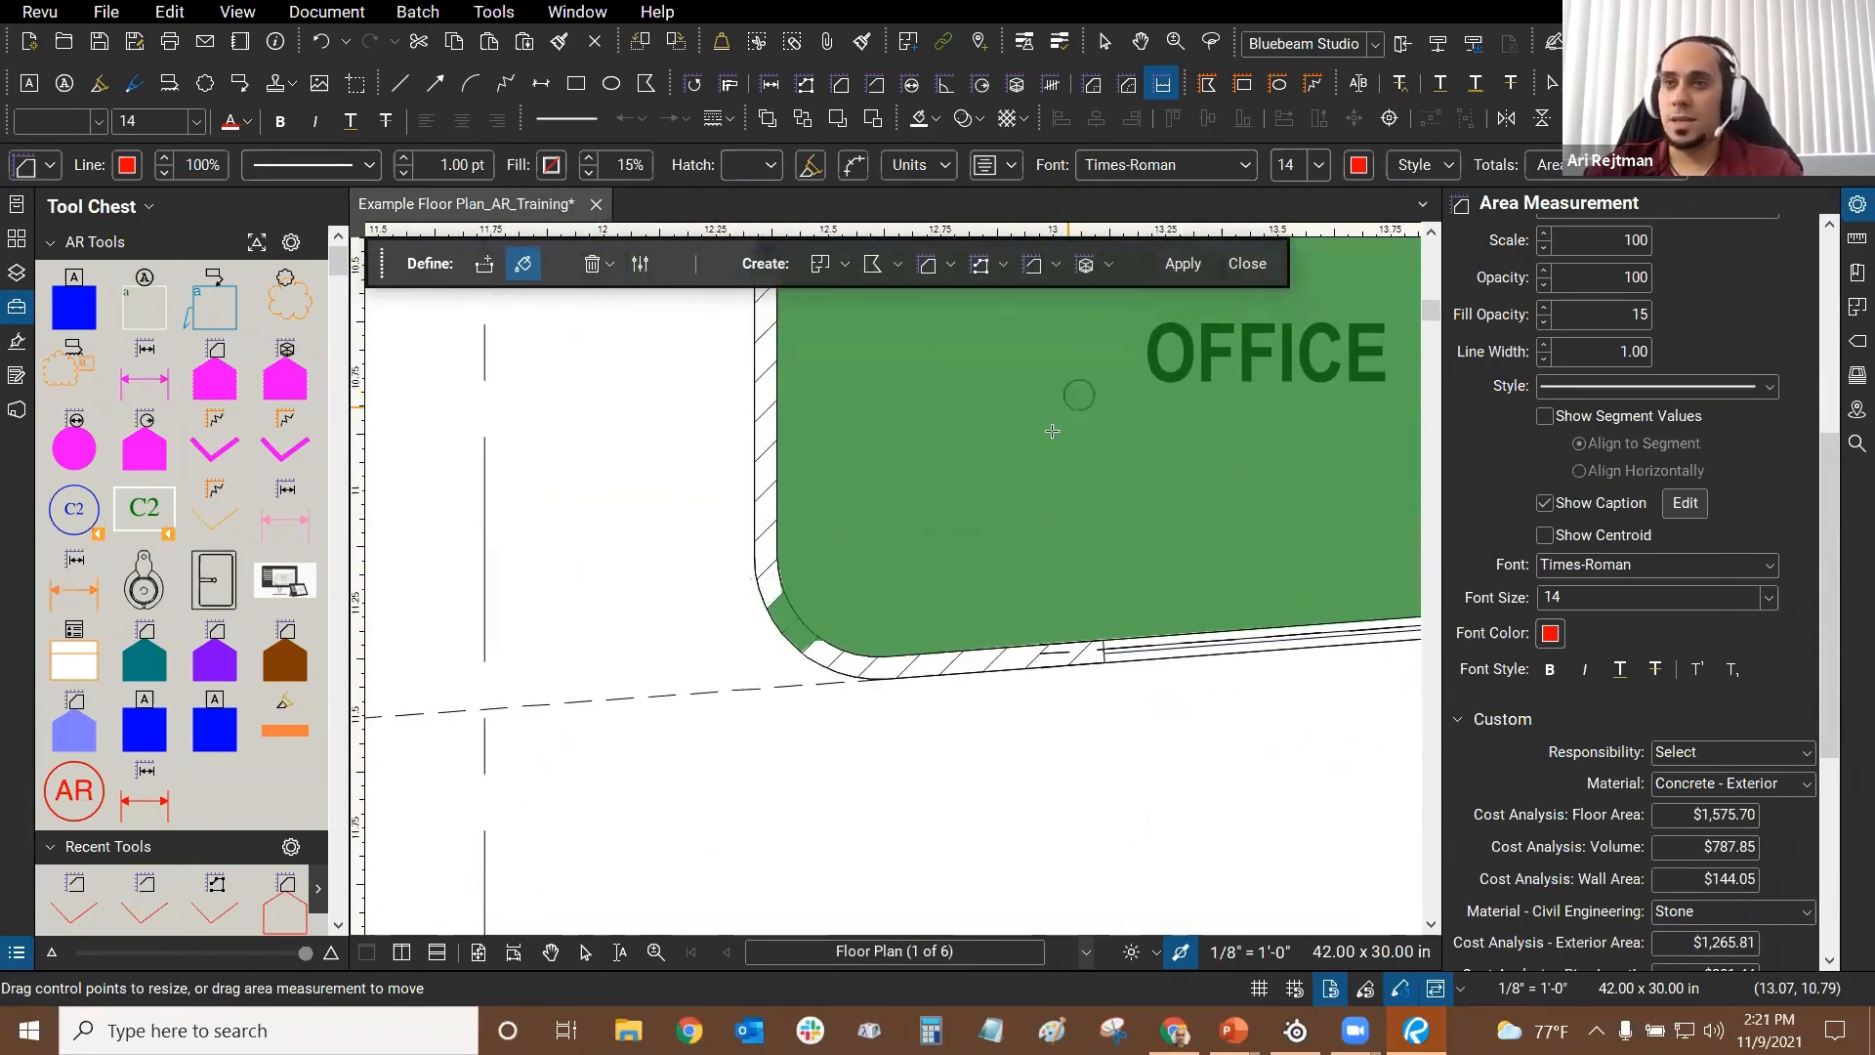
scroll(830, 611, up, 5)
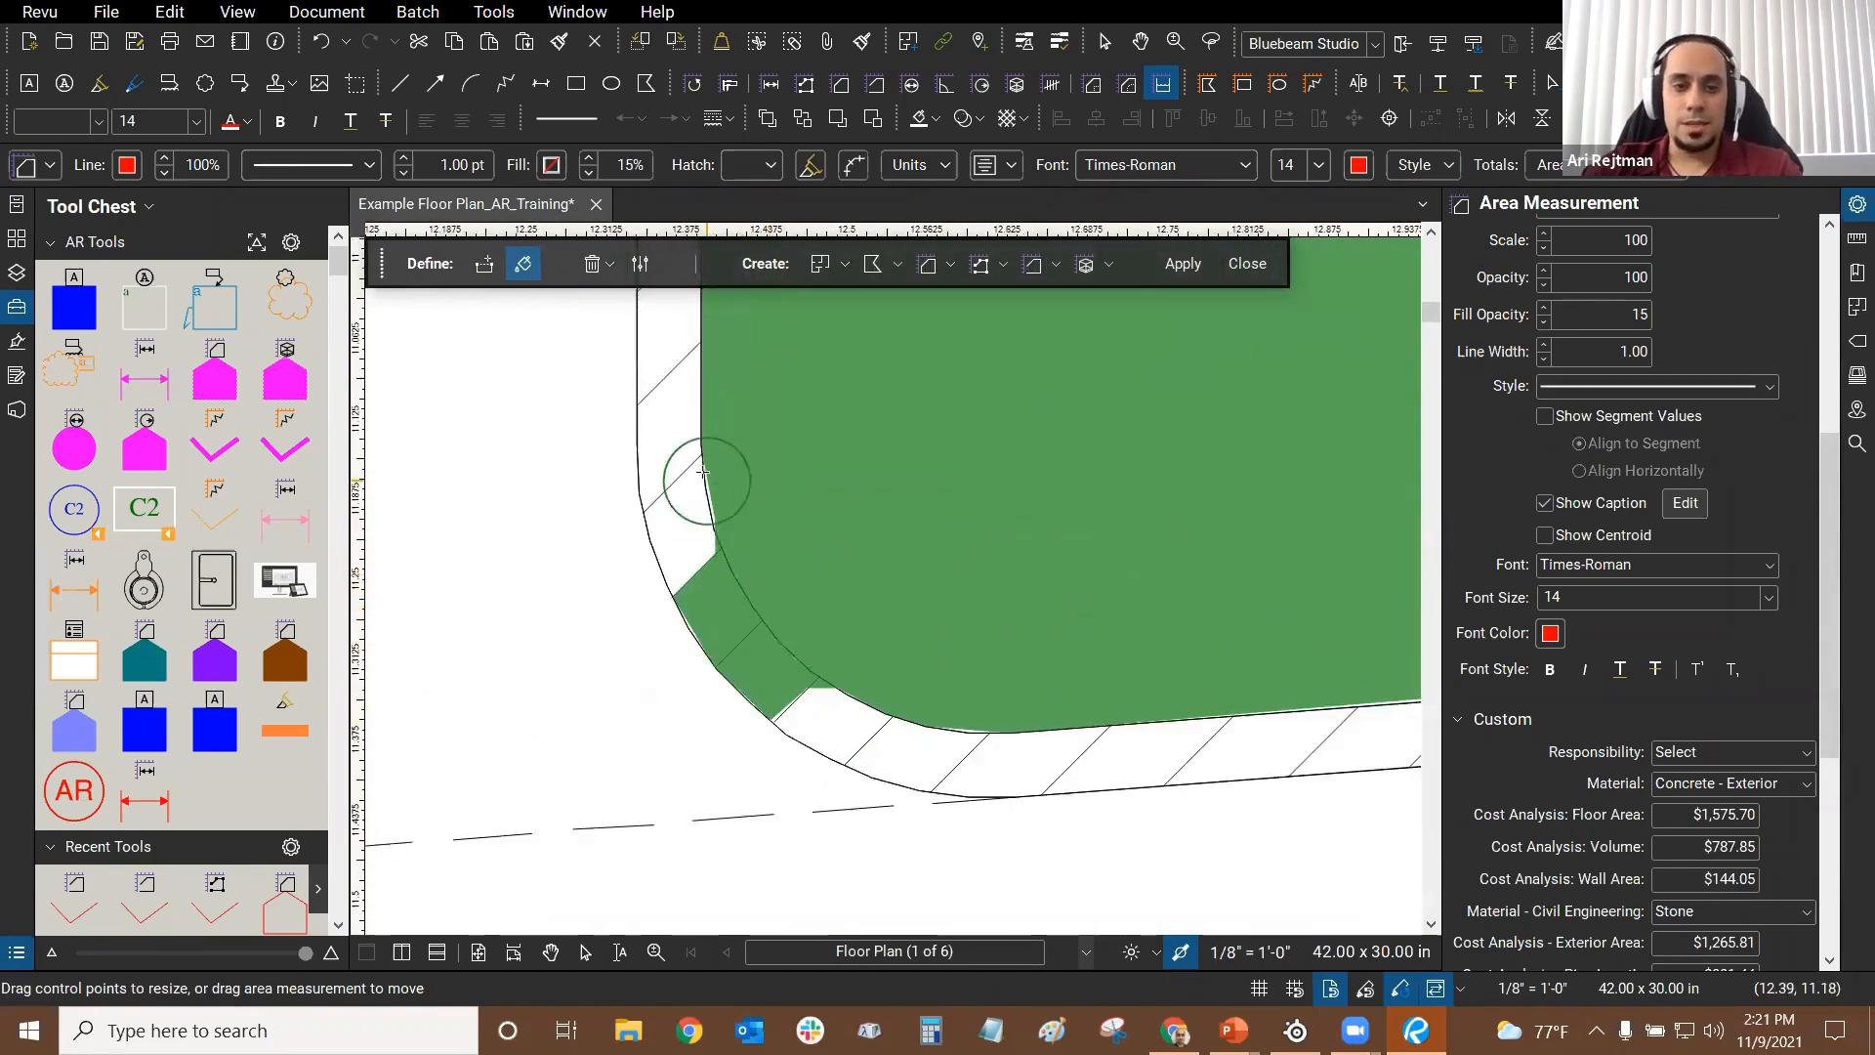
scroll(703, 523, up, 2)
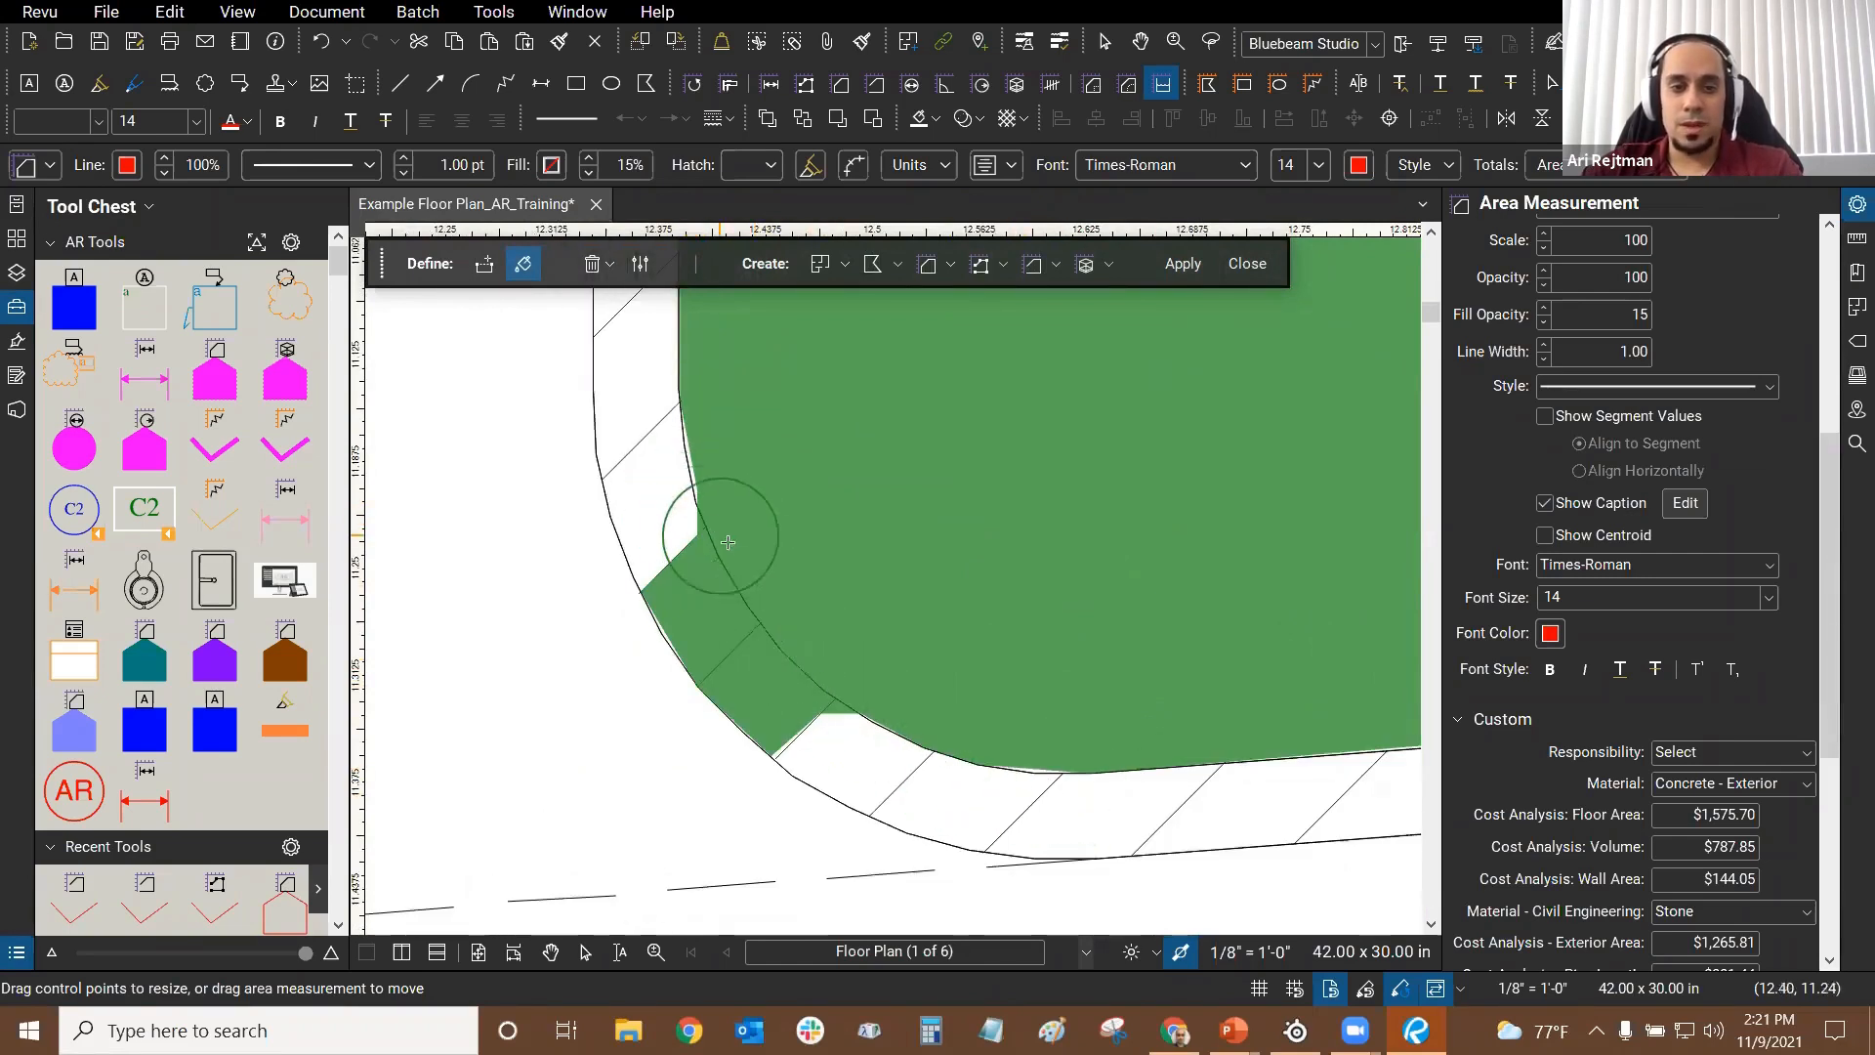
scroll(822, 725, up, 5)
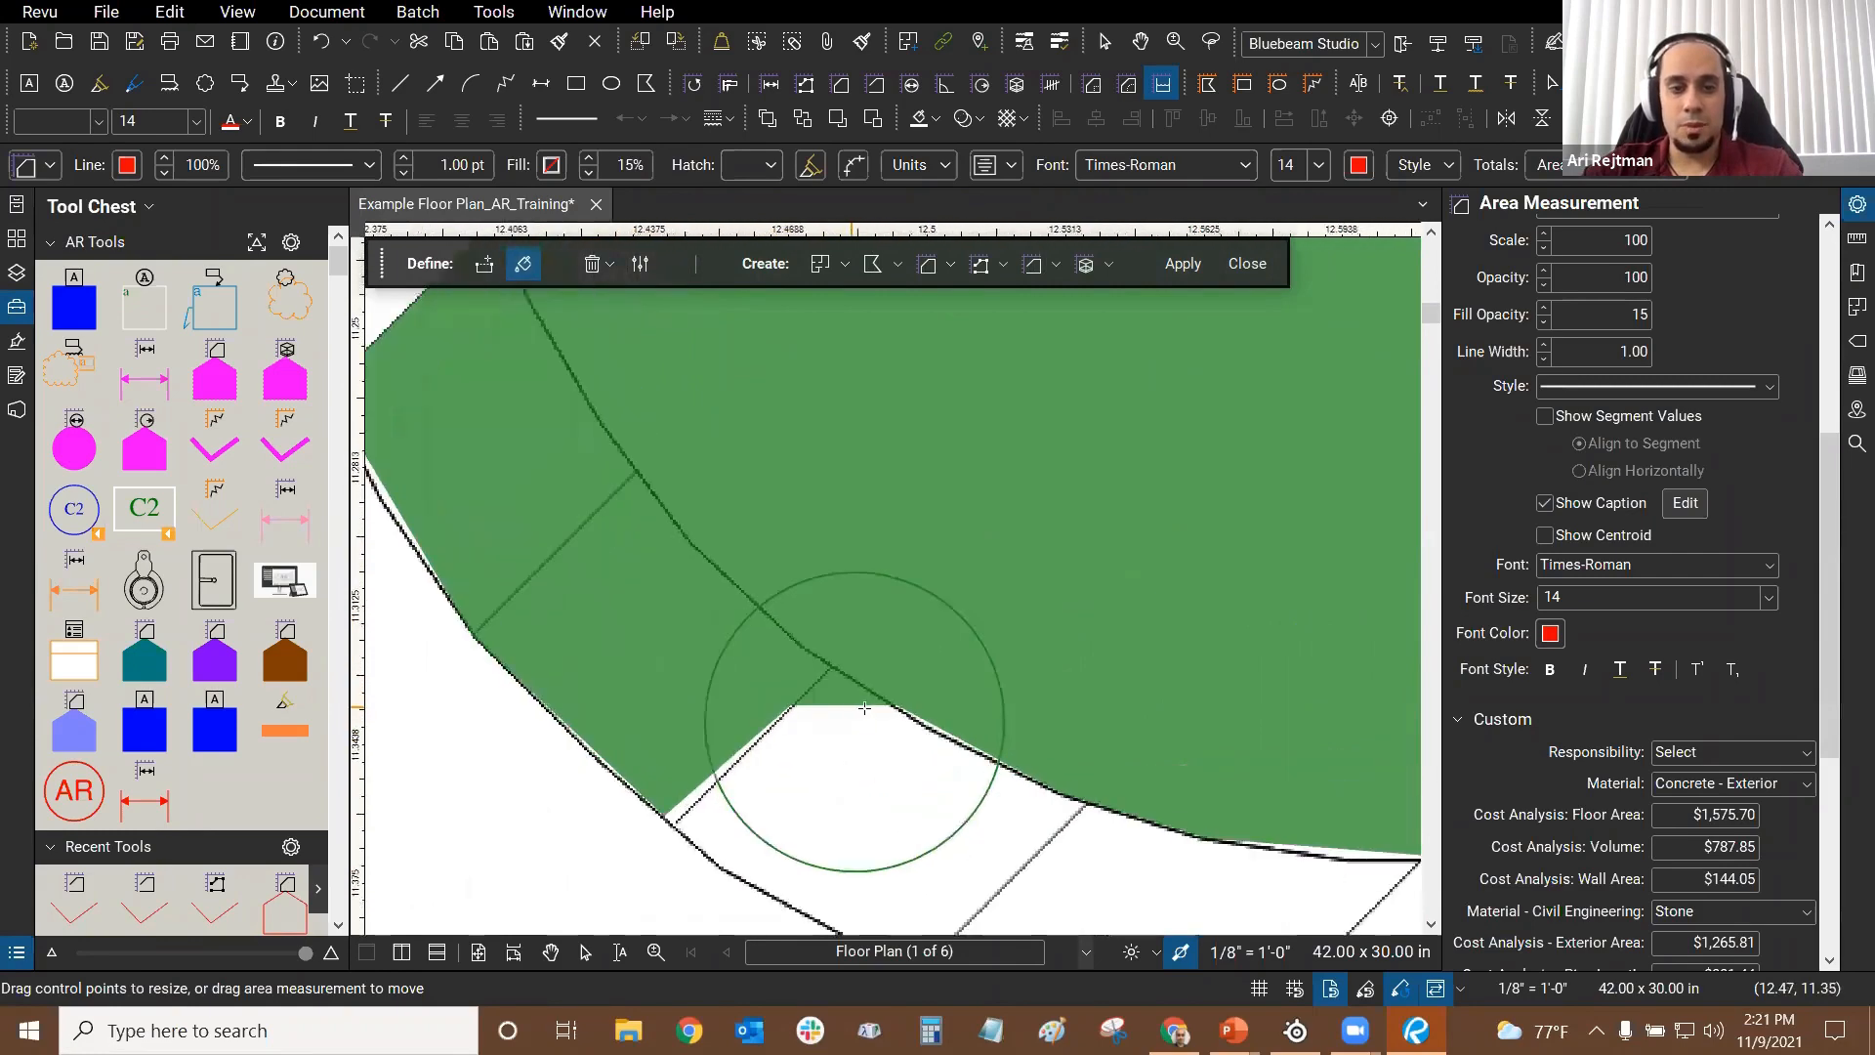
scroll(874, 774, down, 10)
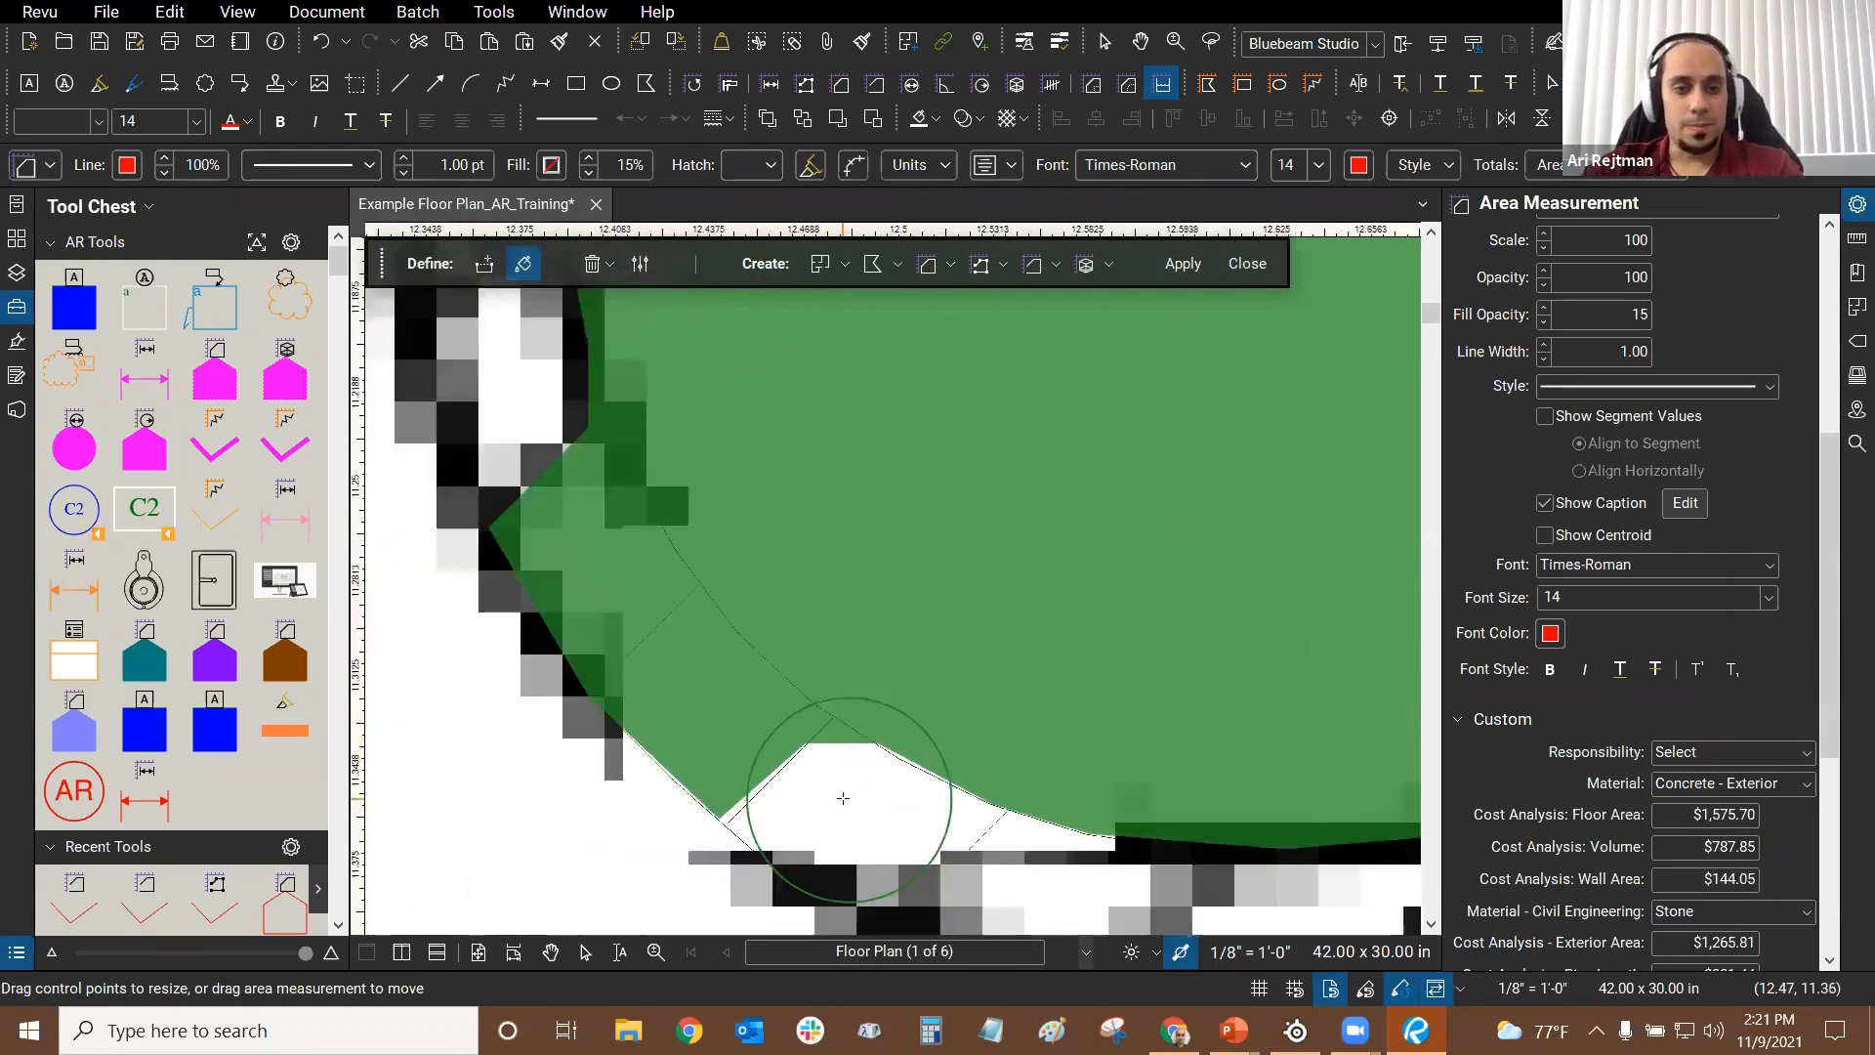
scroll(690, 489, up, 3)
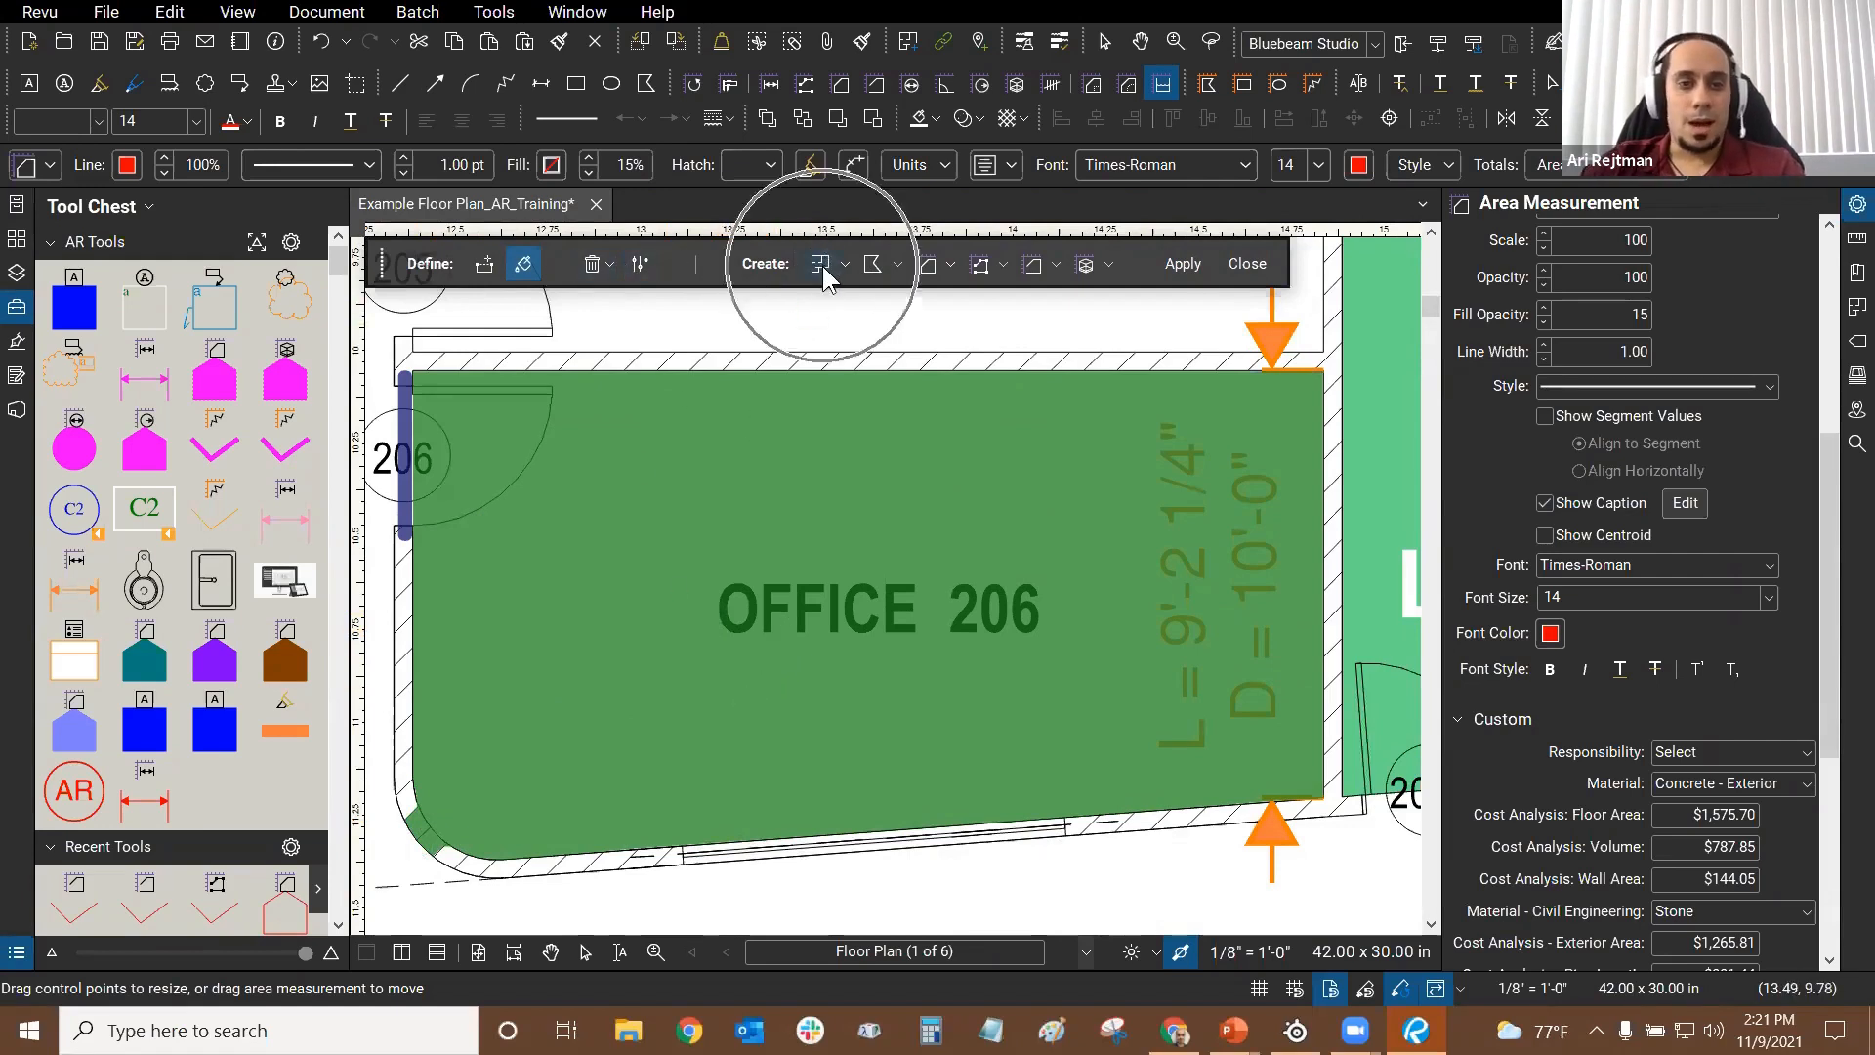
Step: Set the Boundary Size to 25% in the Dynamic Fill settings and close them
click(879, 271)
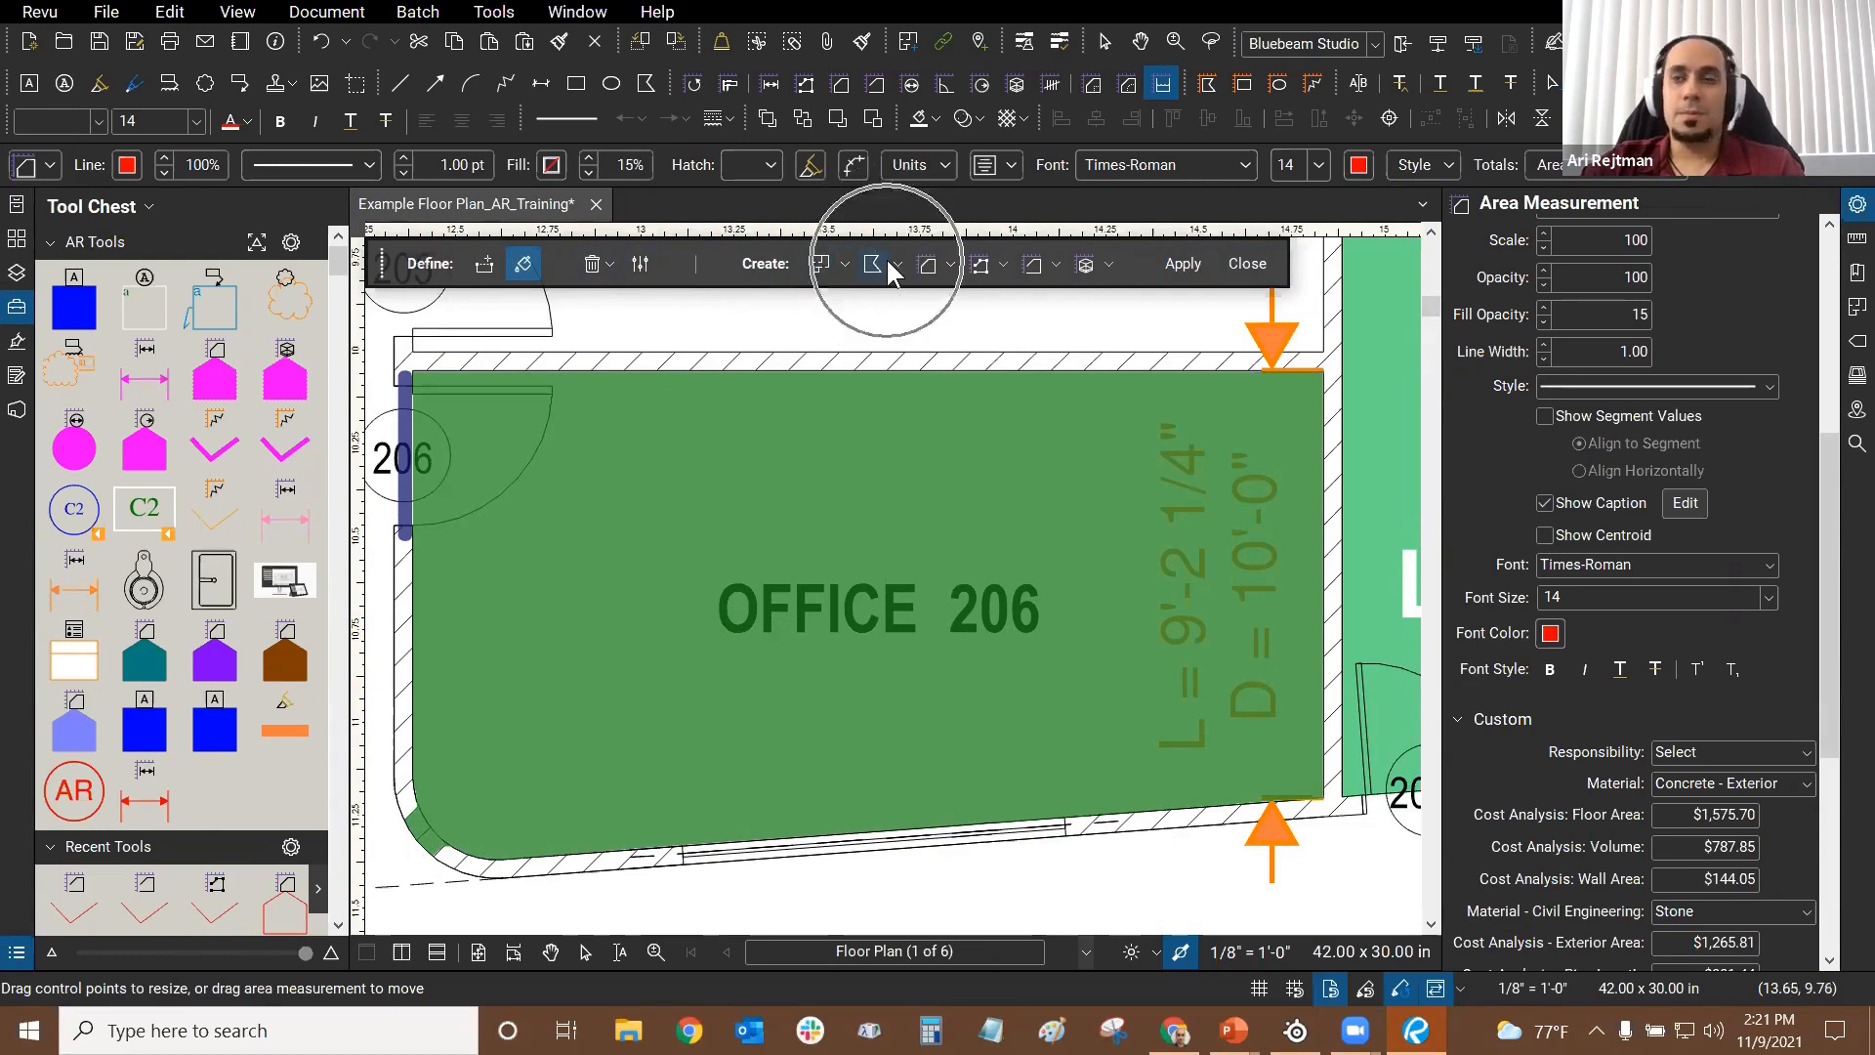
click(640, 271)
click(640, 266)
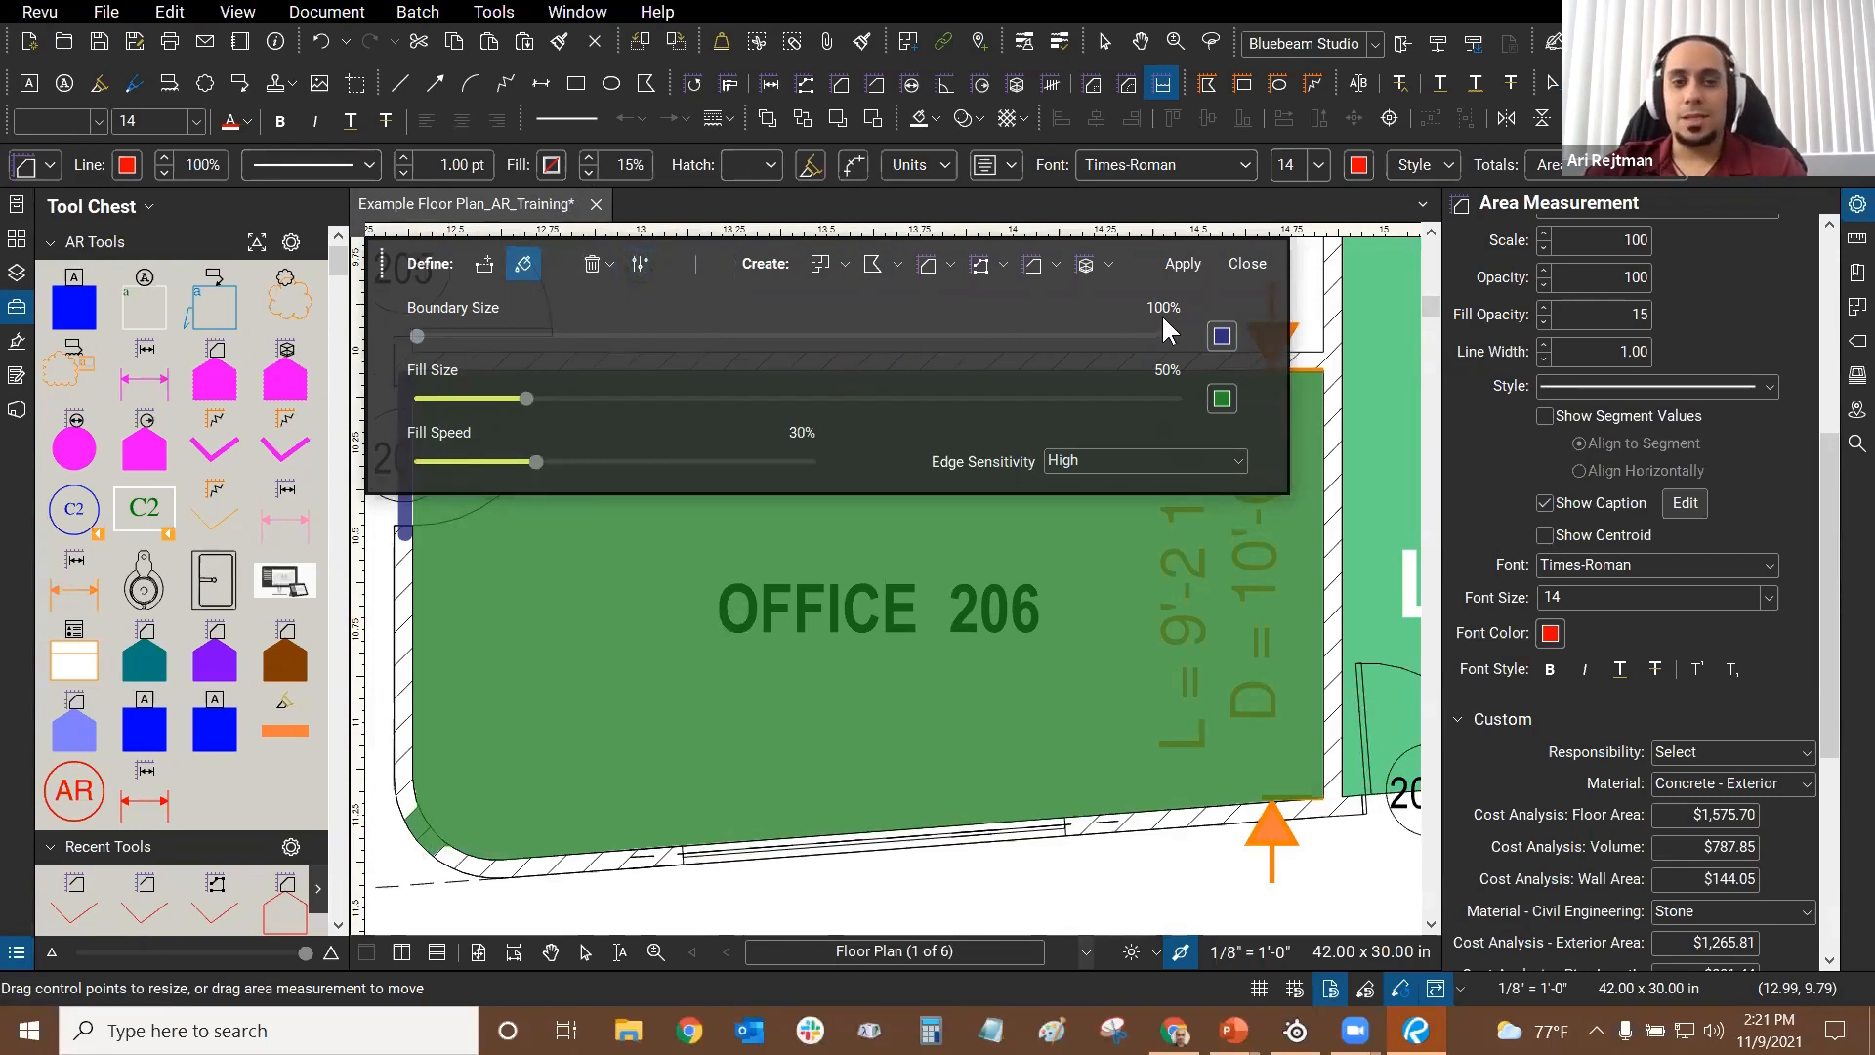
click(418, 334)
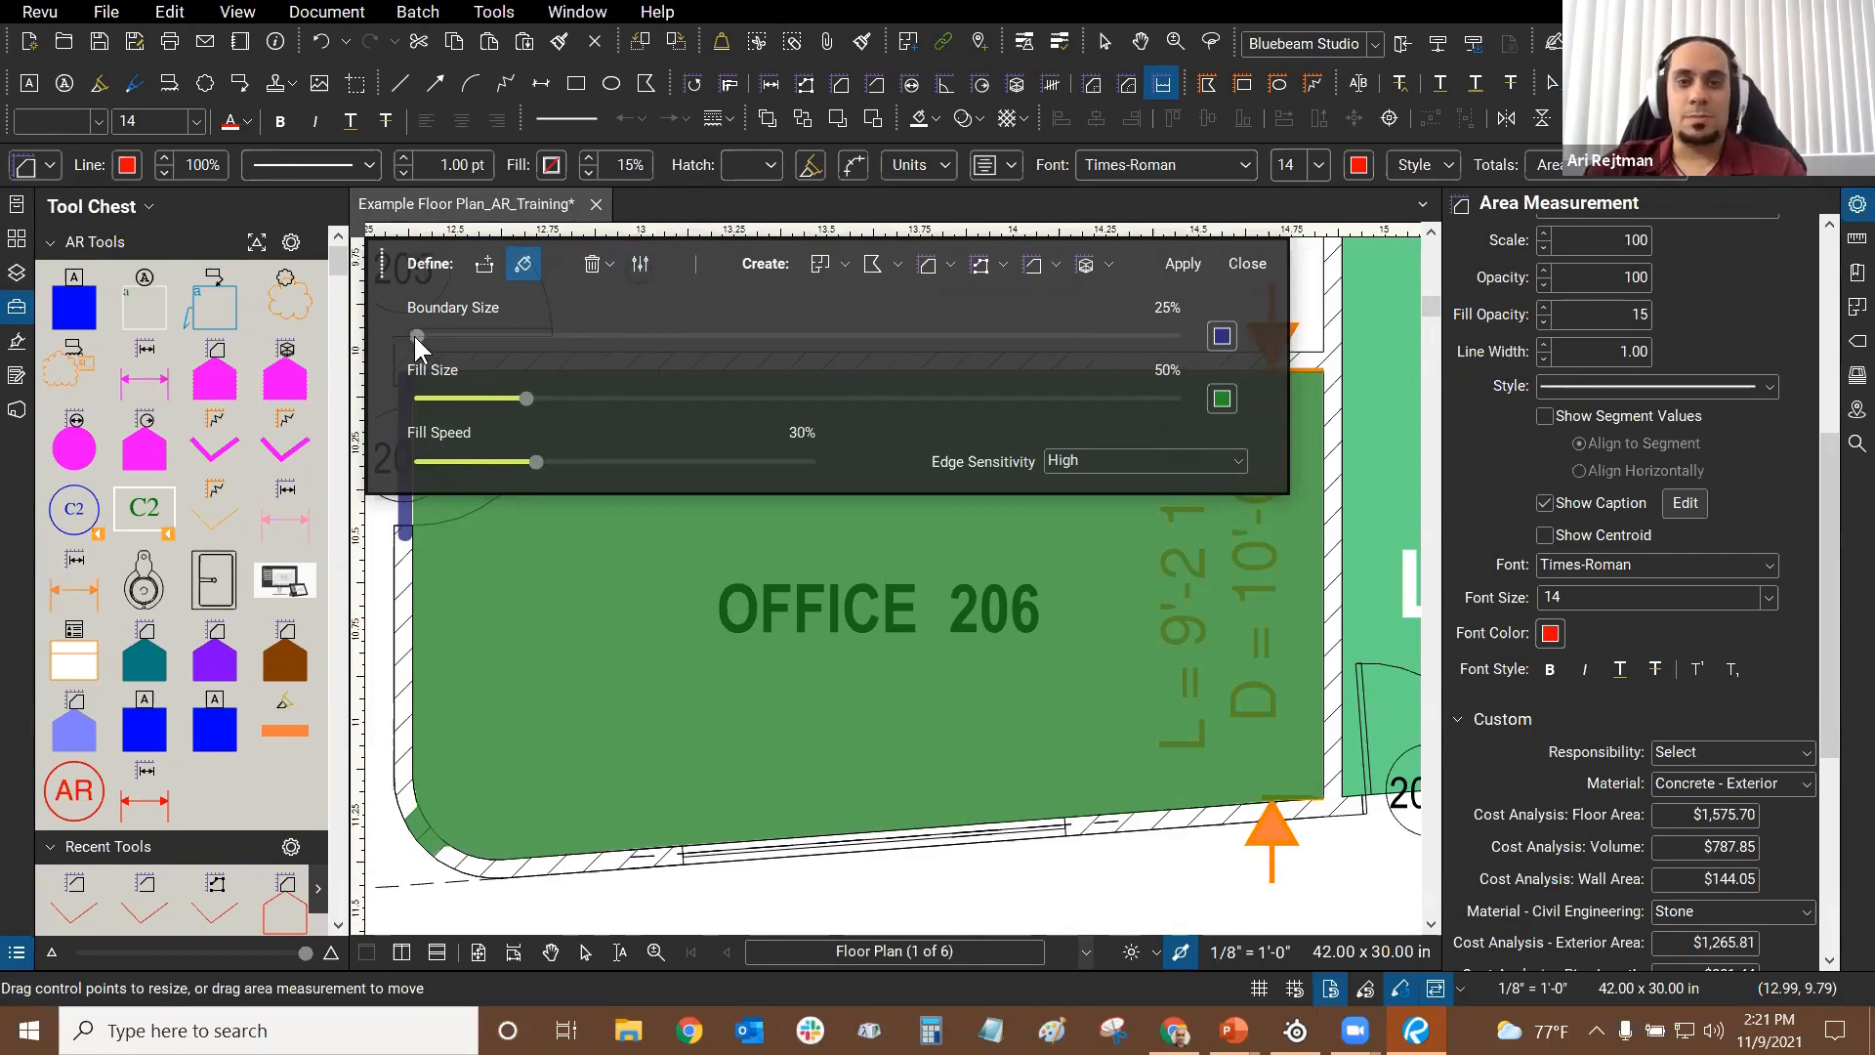
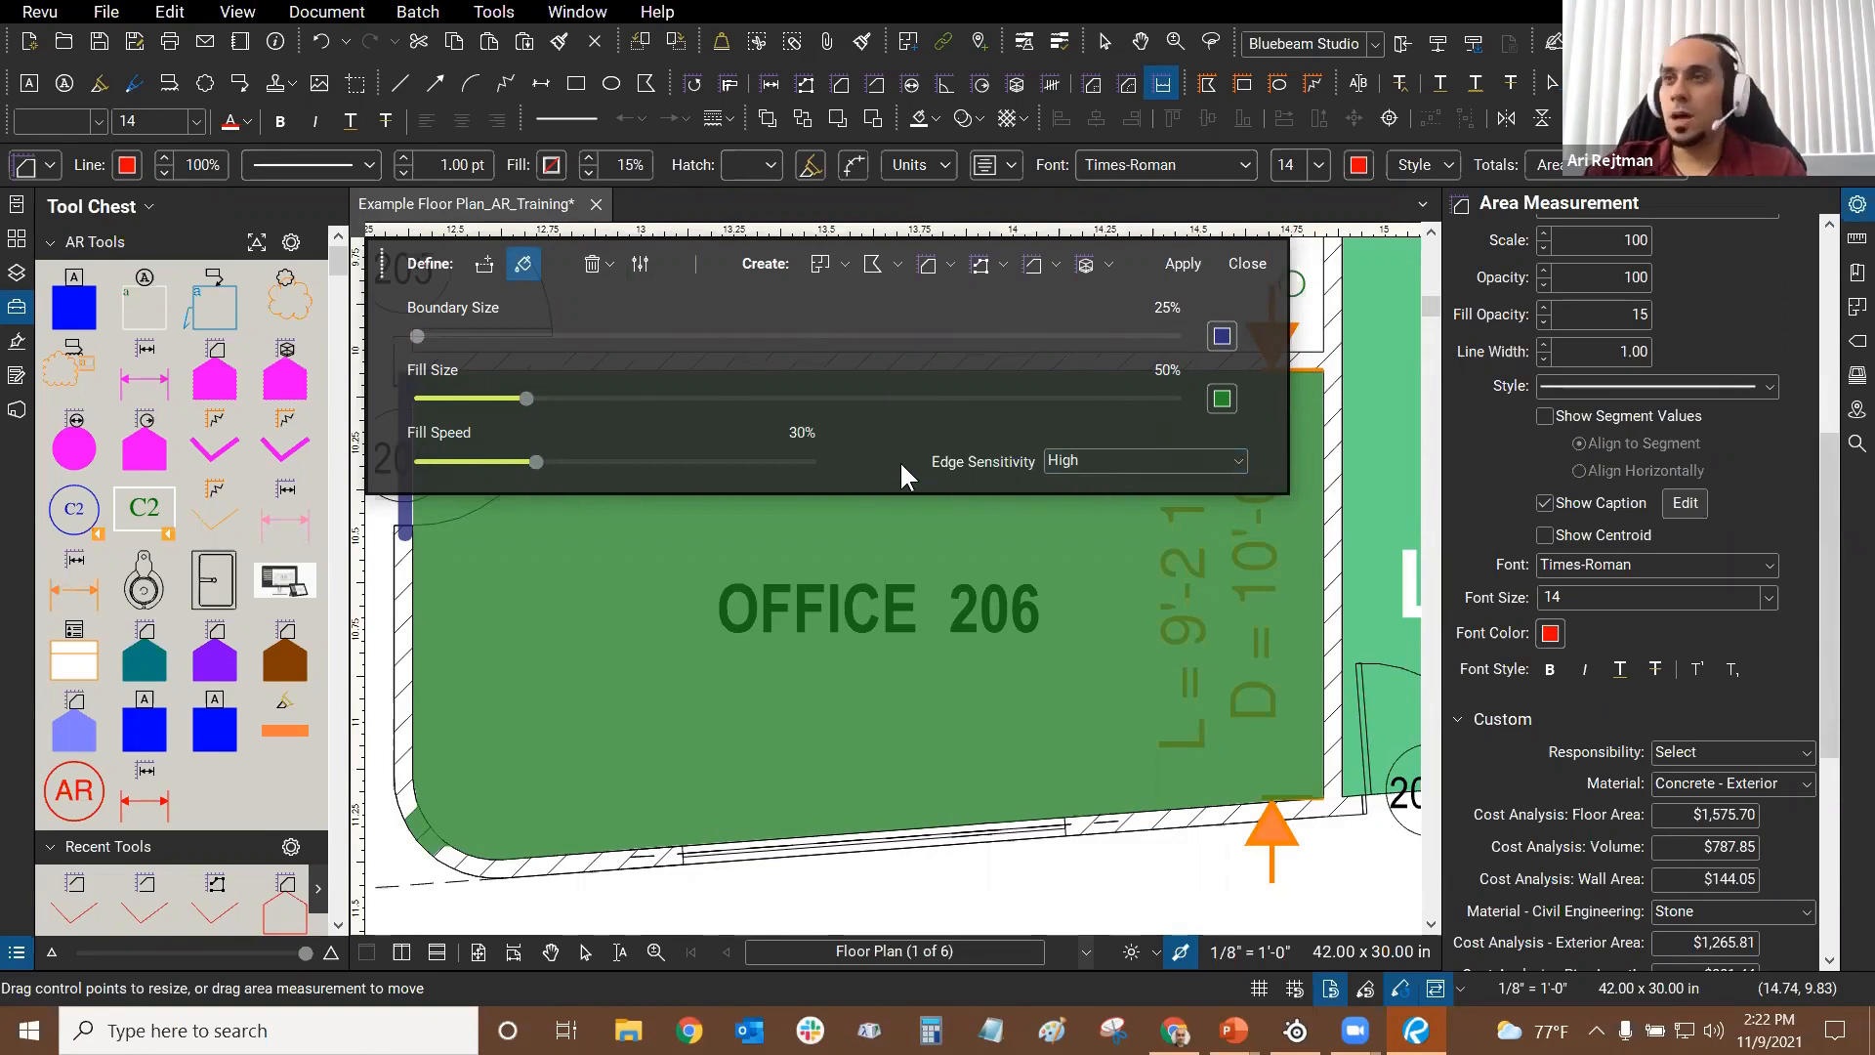
click(640, 265)
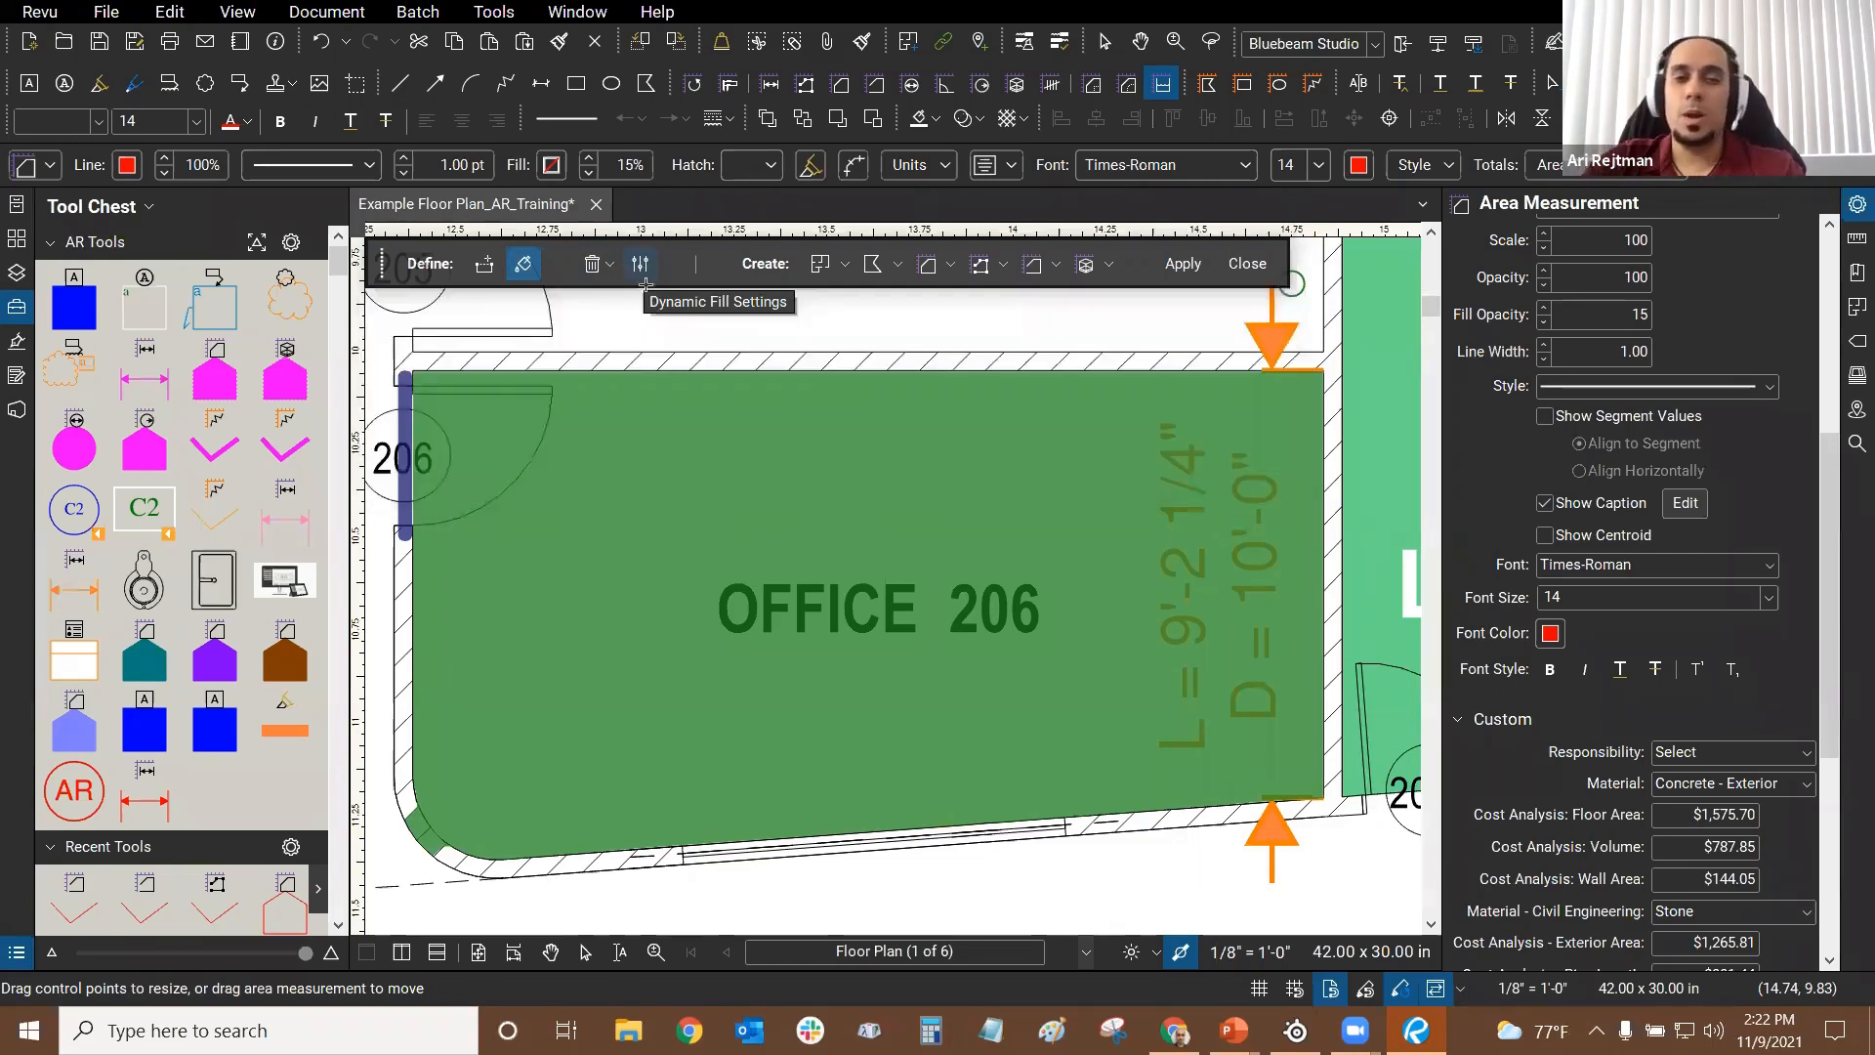
mouse_move(660, 318)
mouse_down()
mouse_move(772, 332)
mouse_move(702, 319)
mouse_up()
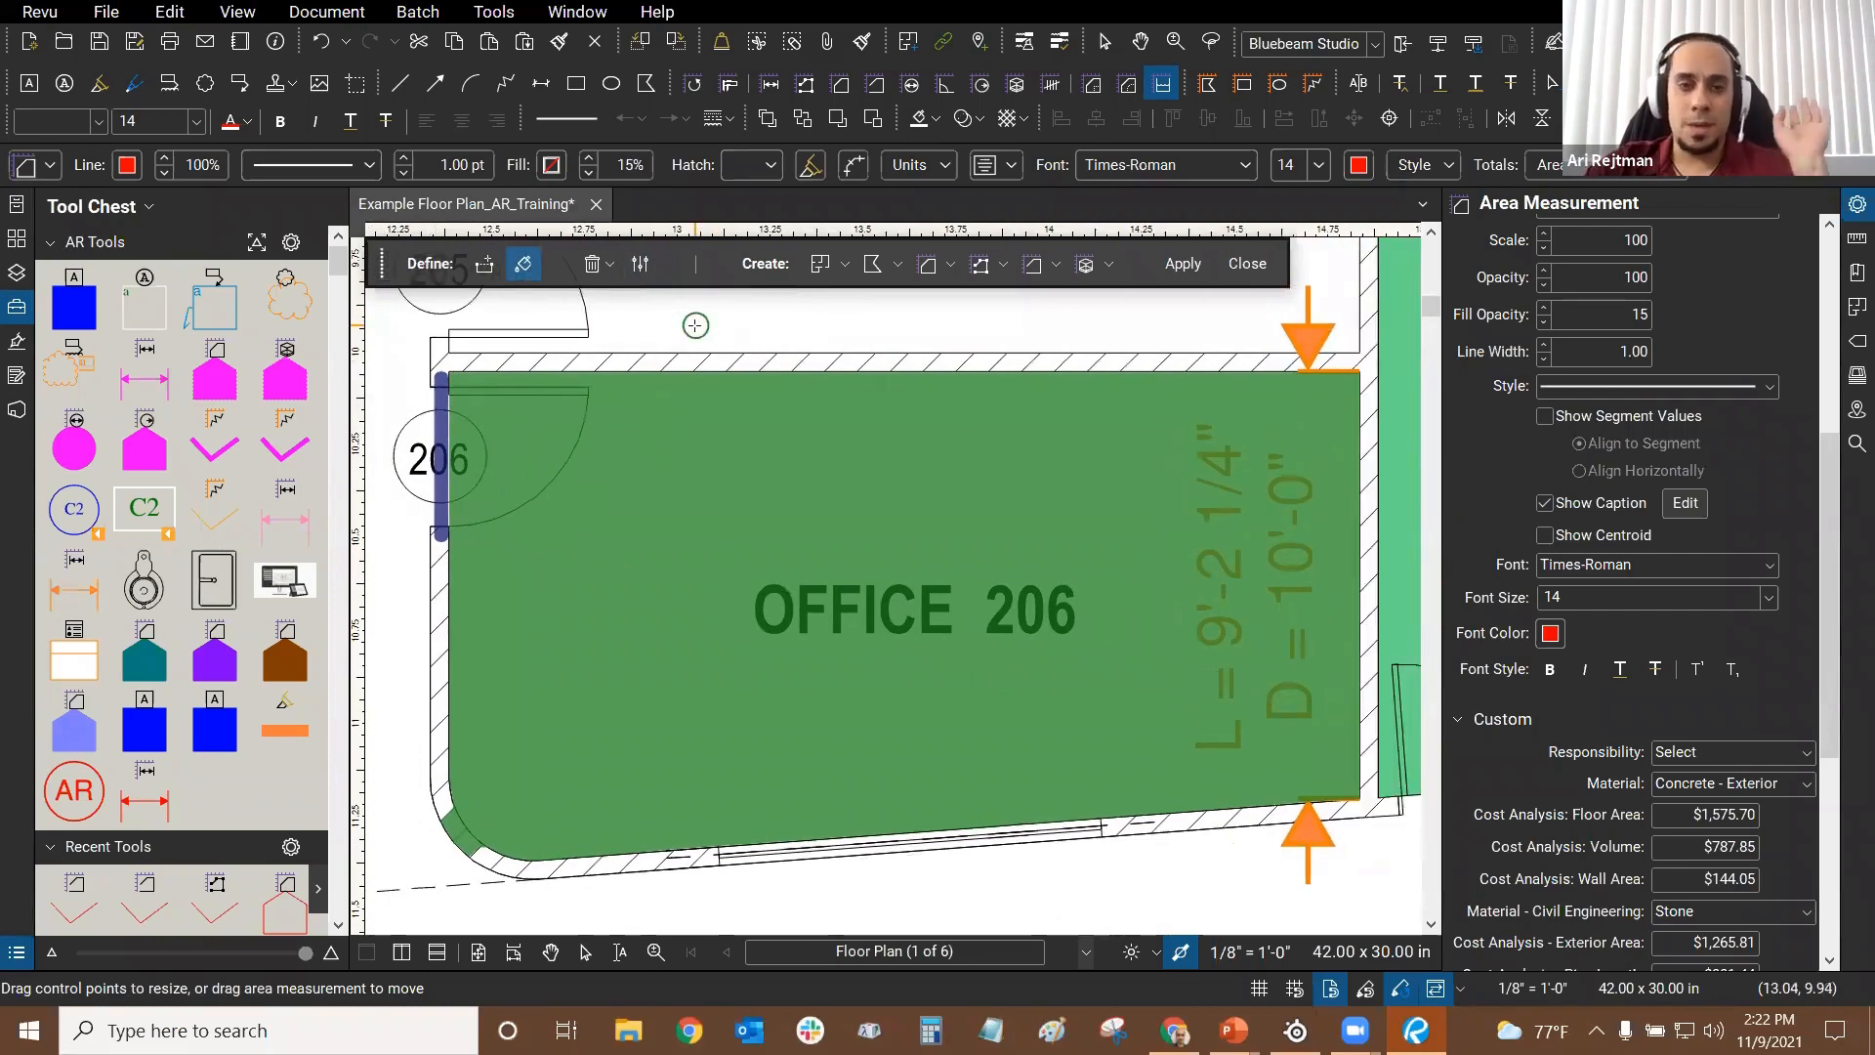
Step: Review the Dynamic Fill options in the measurement preferences, including the available input resolutions, and cancel the preferences
click(39, 10)
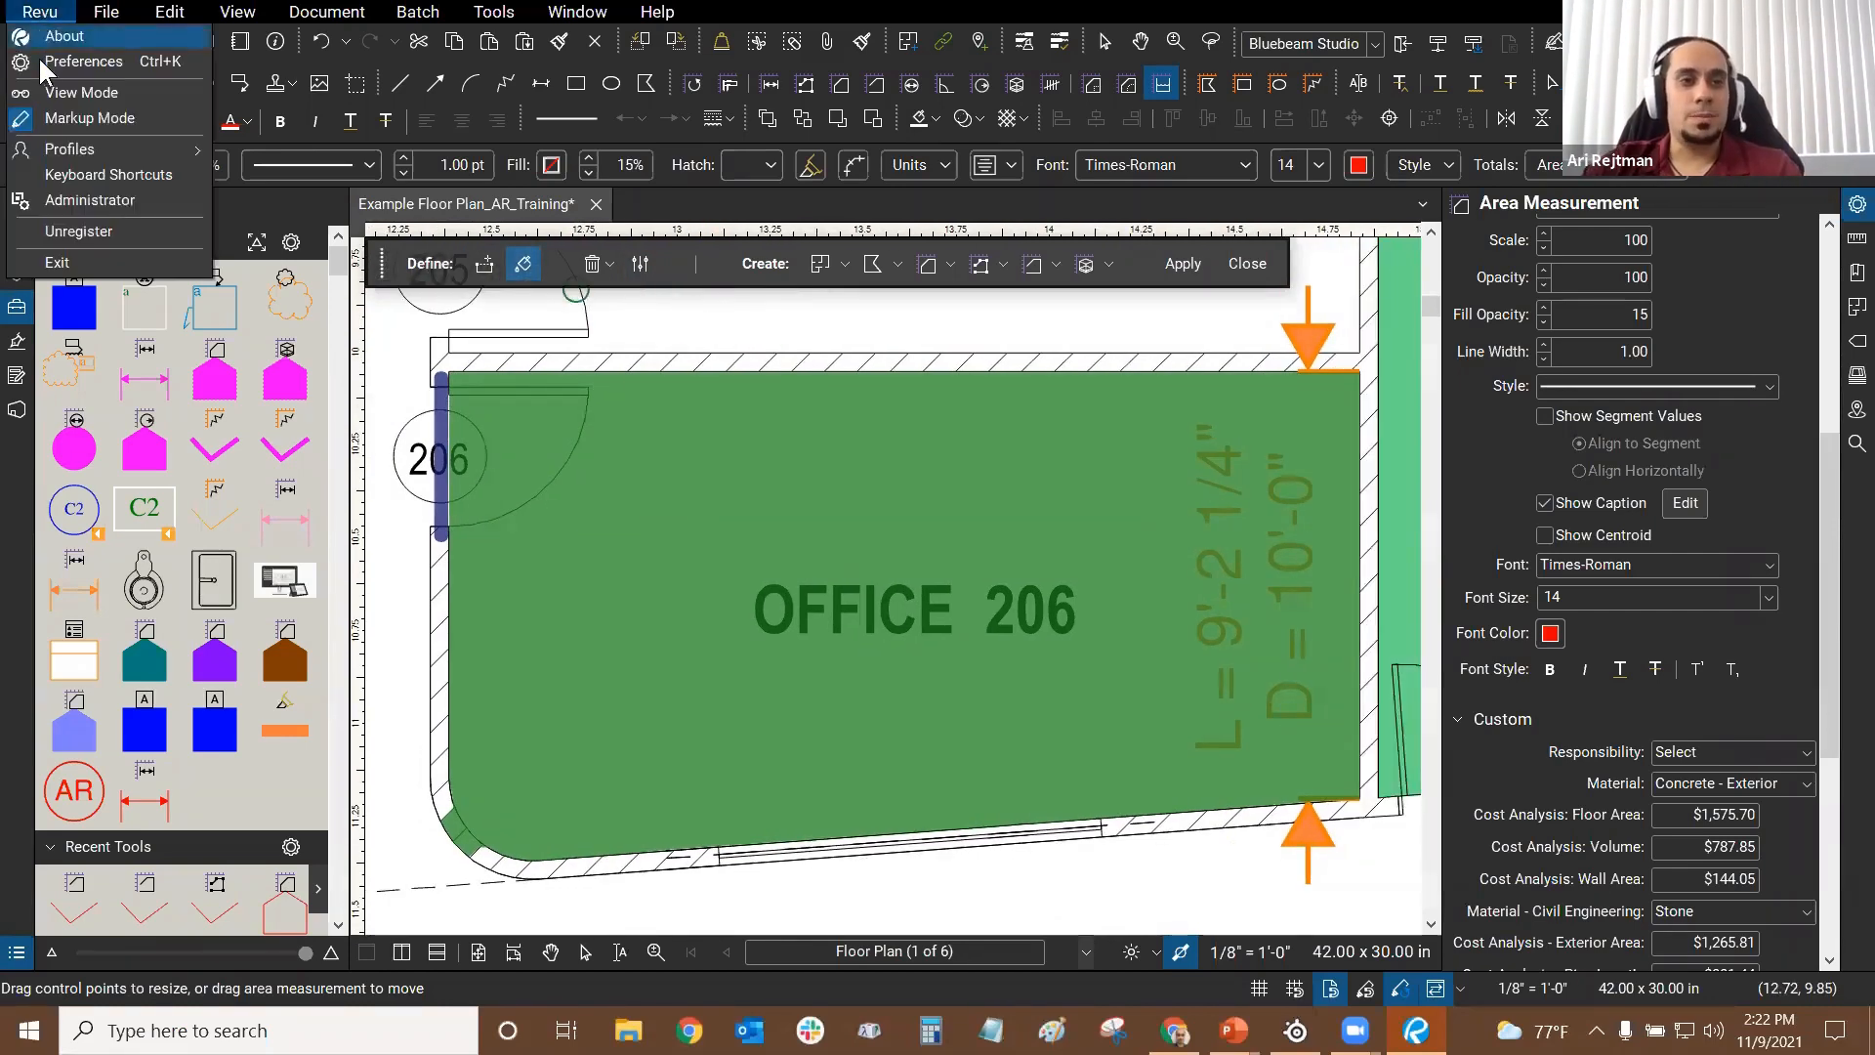
click(39, 62)
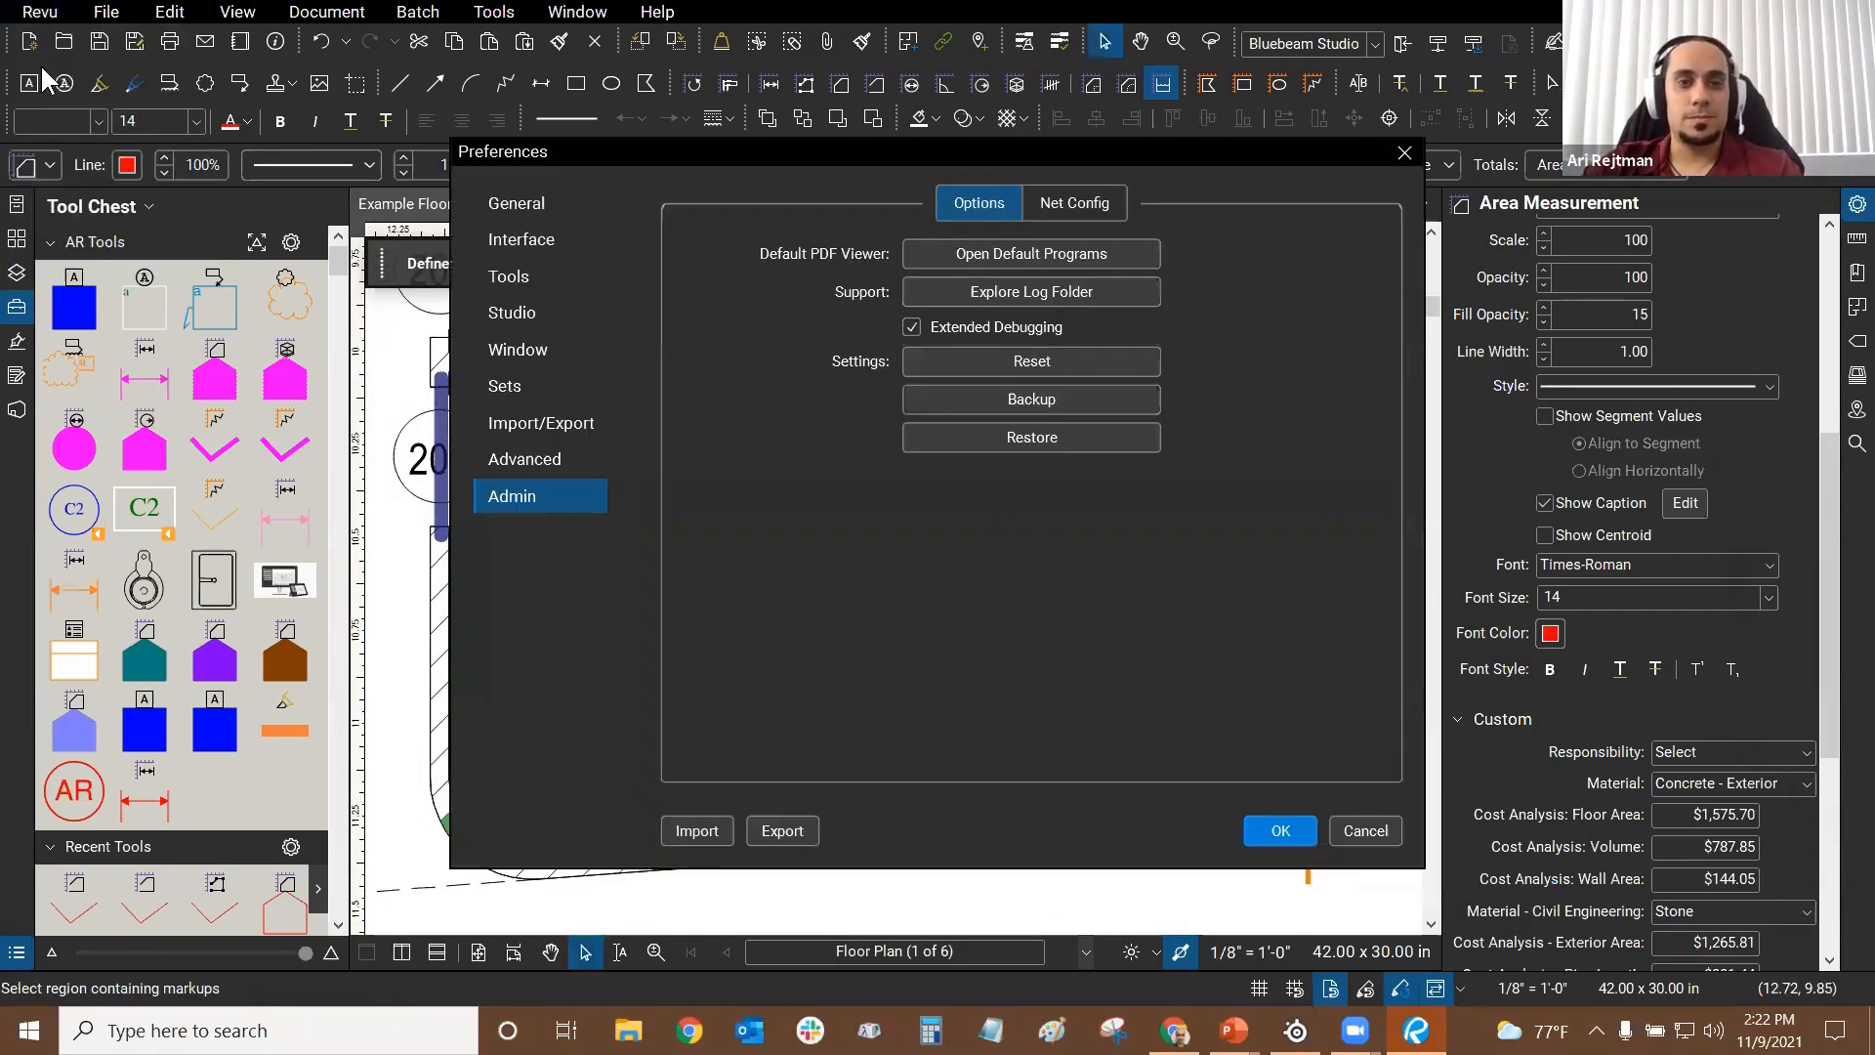
click(532, 269)
click(952, 200)
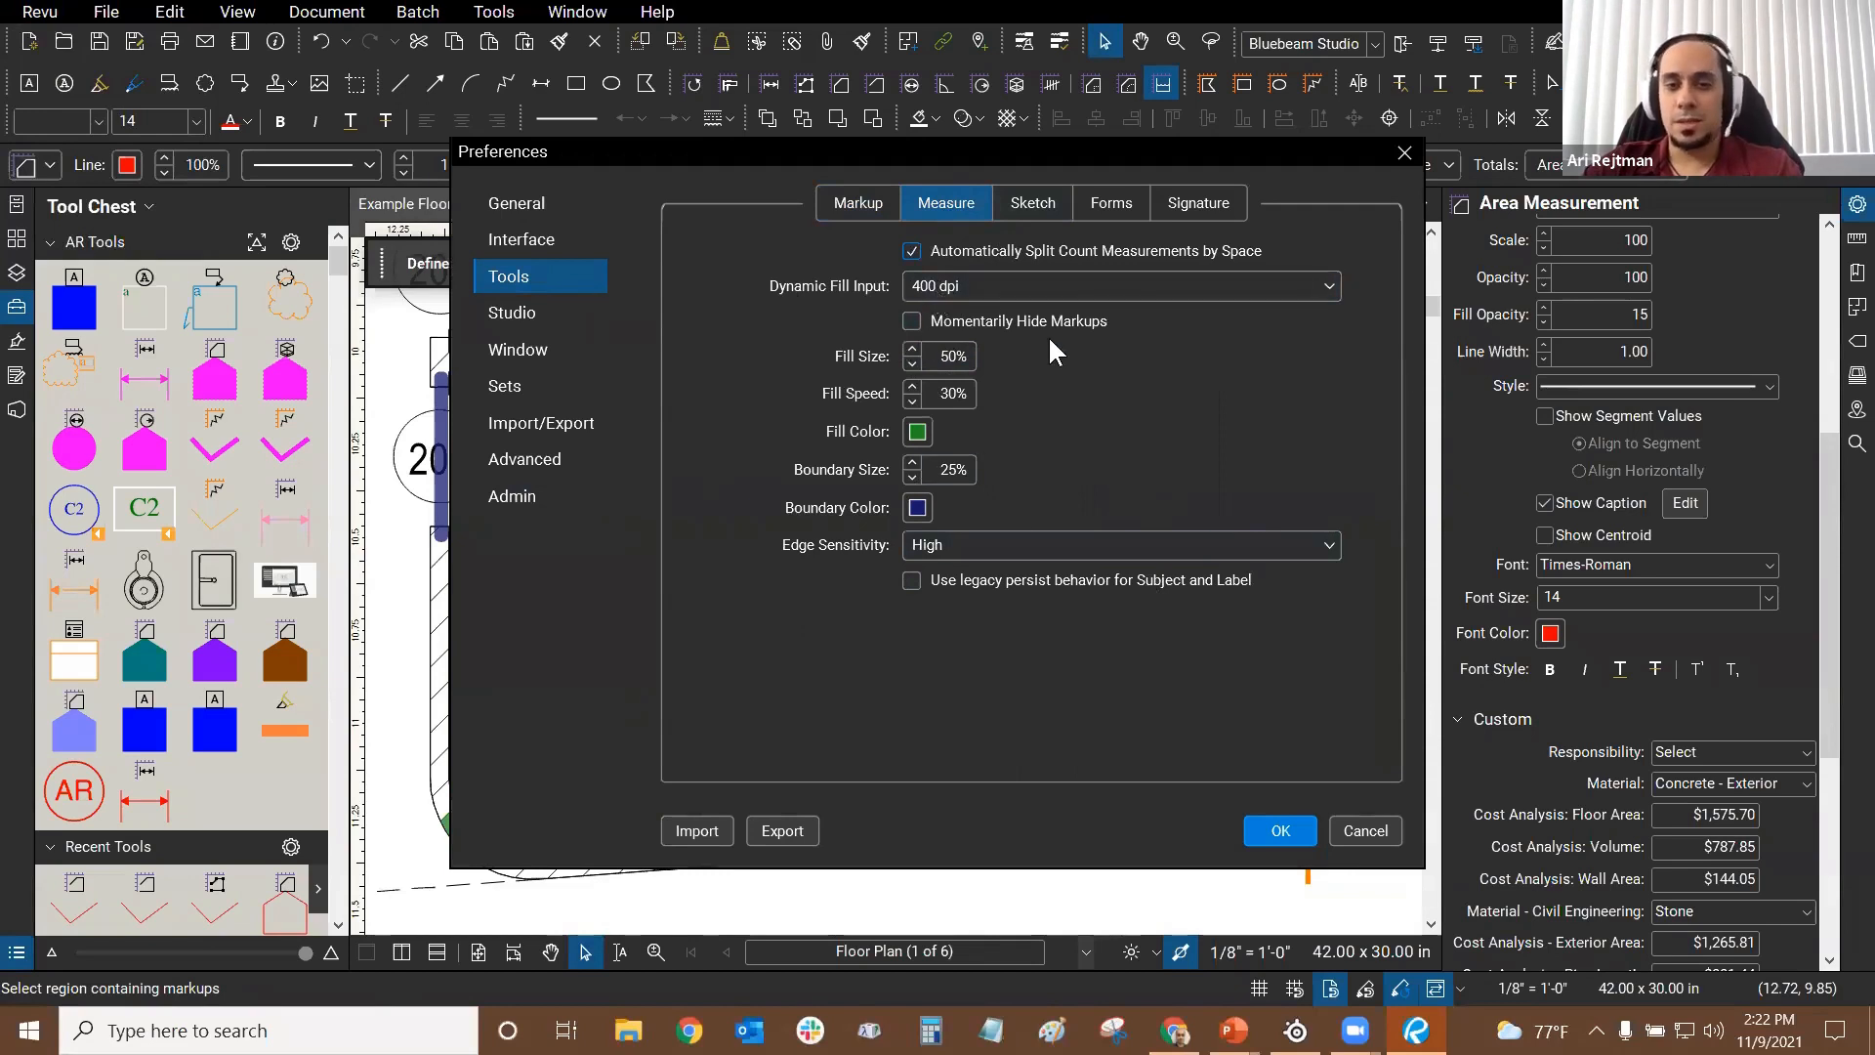
click(975, 284)
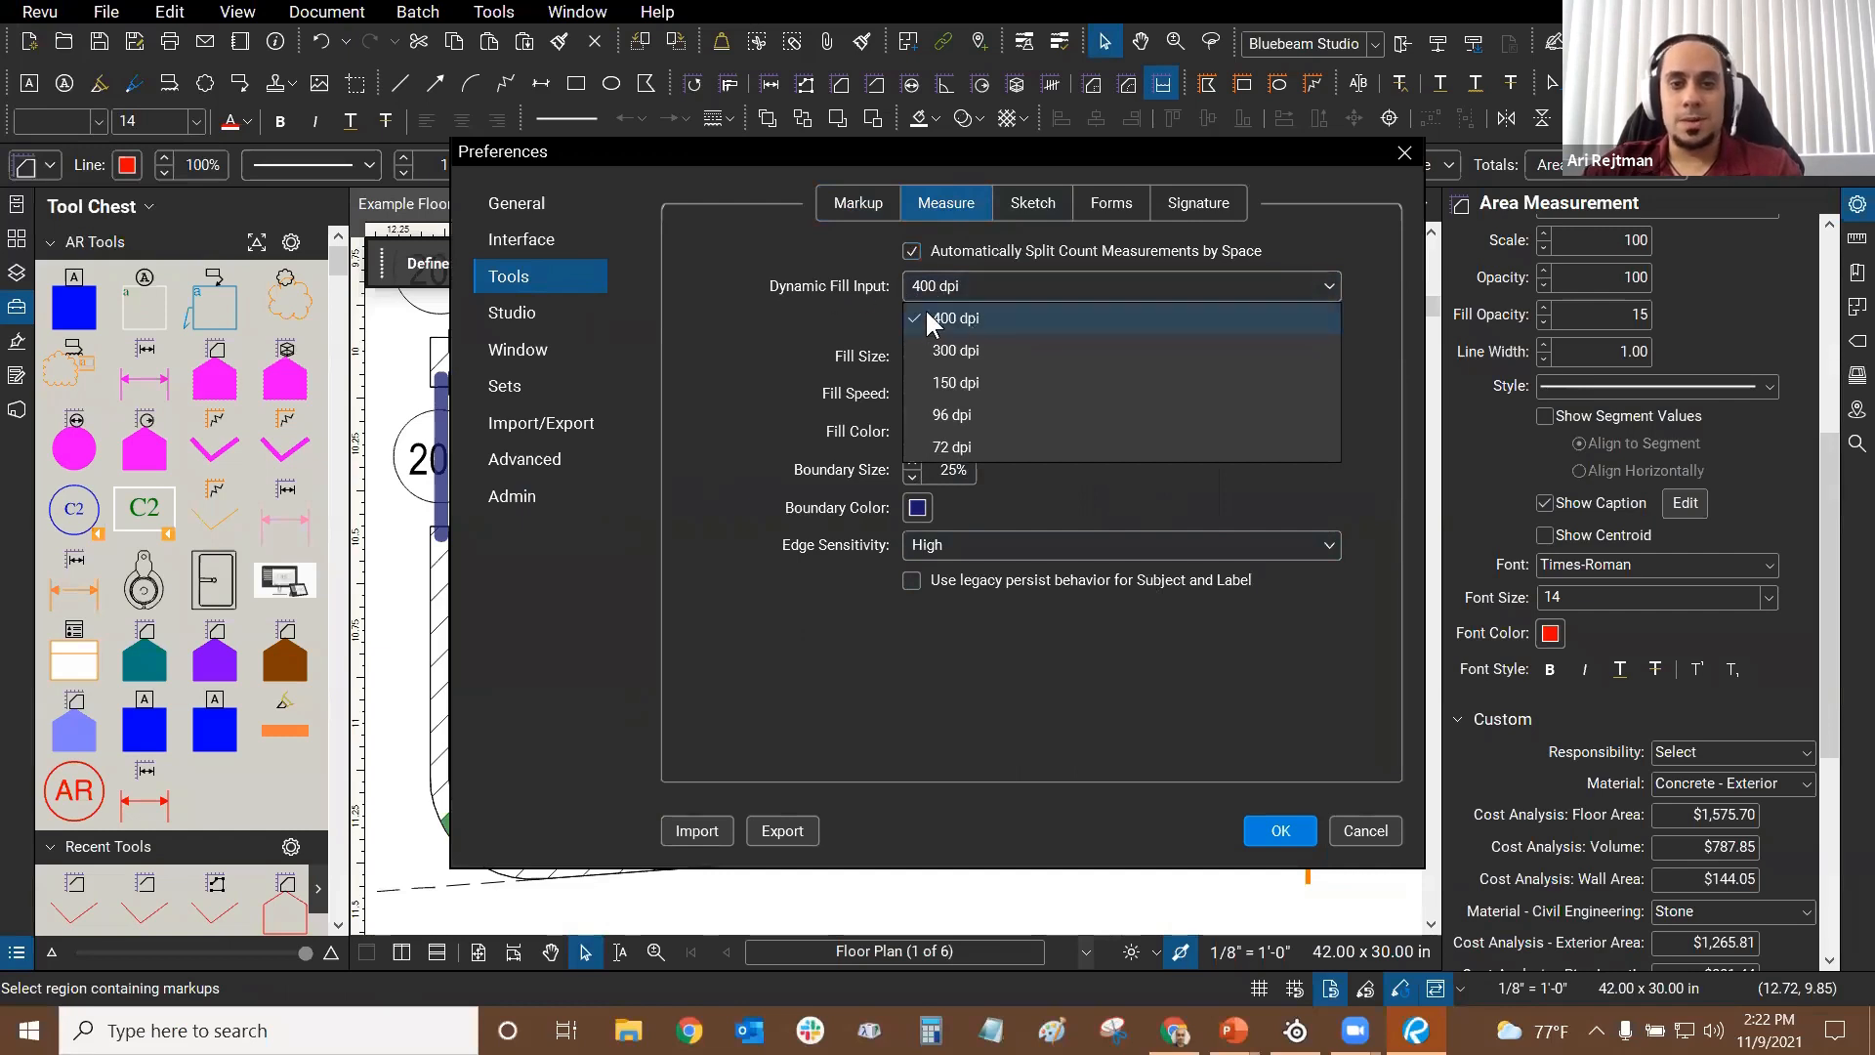
click(765, 350)
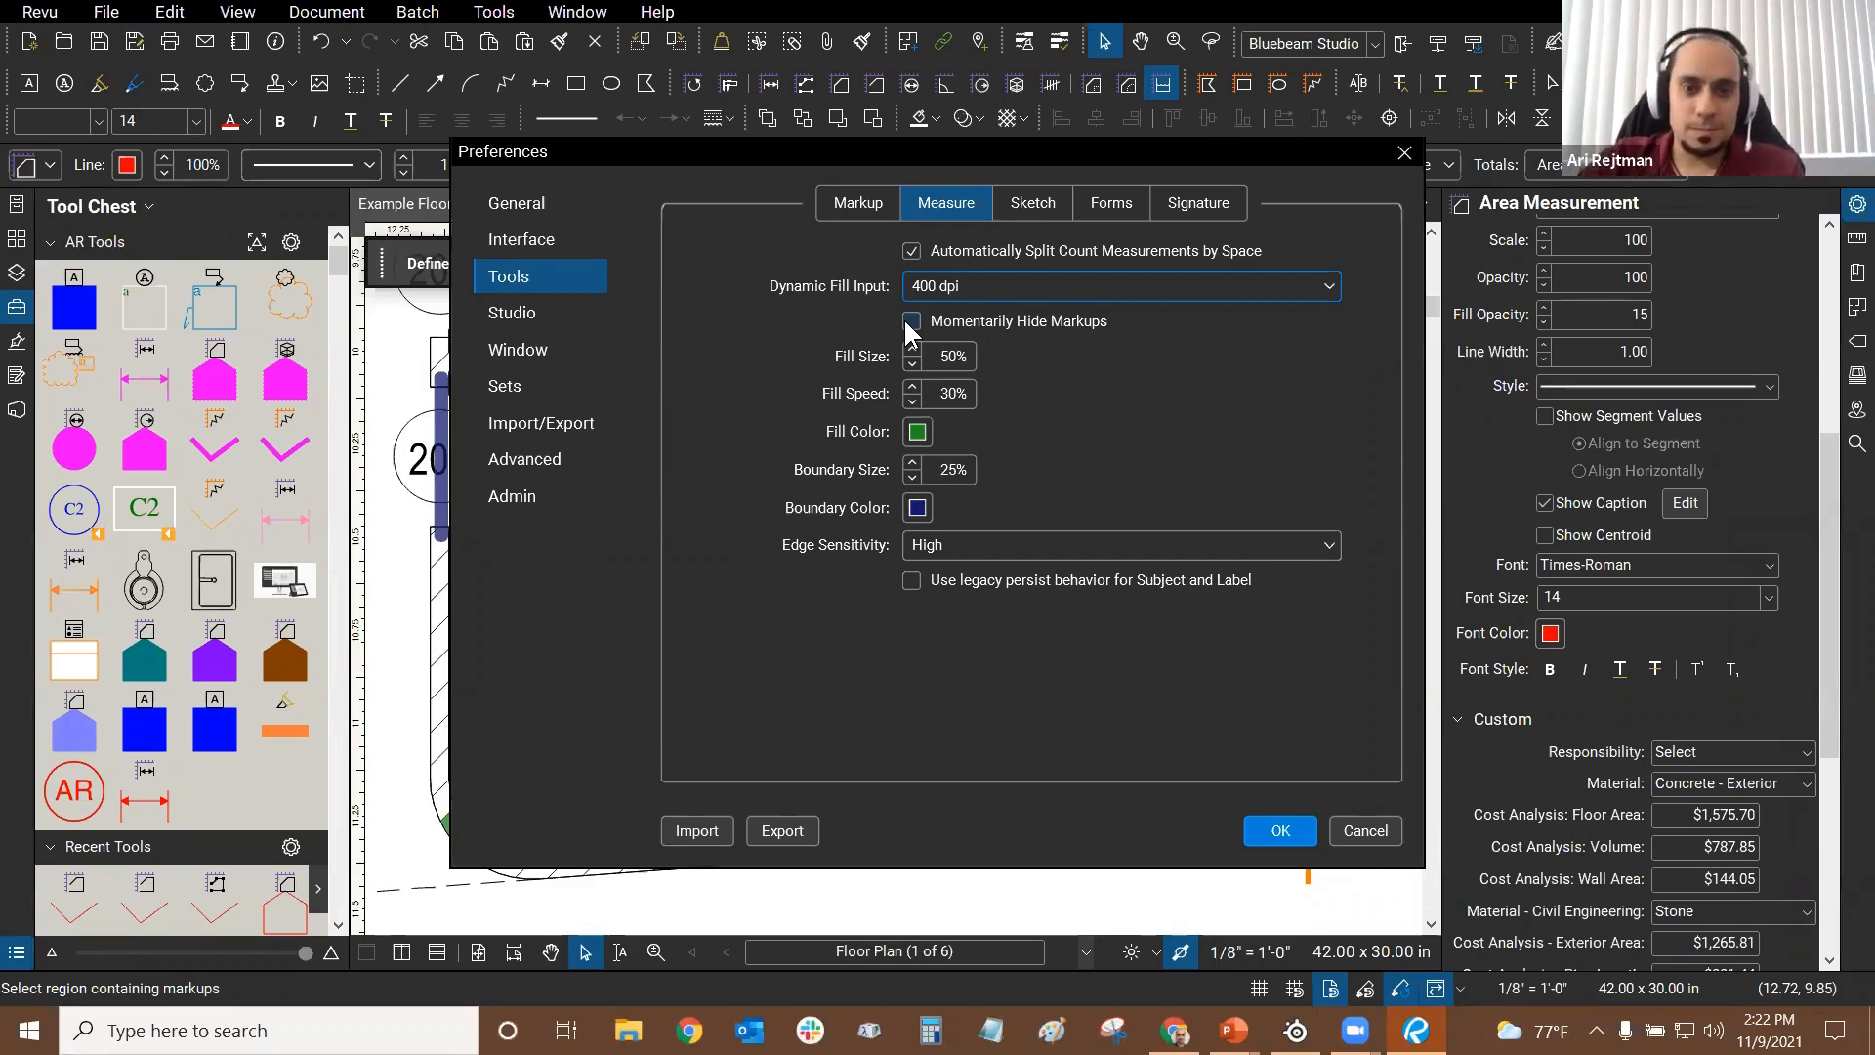
click(1369, 831)
Step: Browse the saved Tool Chest tools offered for the Dynamic Fill's Area Measurement output
scroll(918, 445, down, 1)
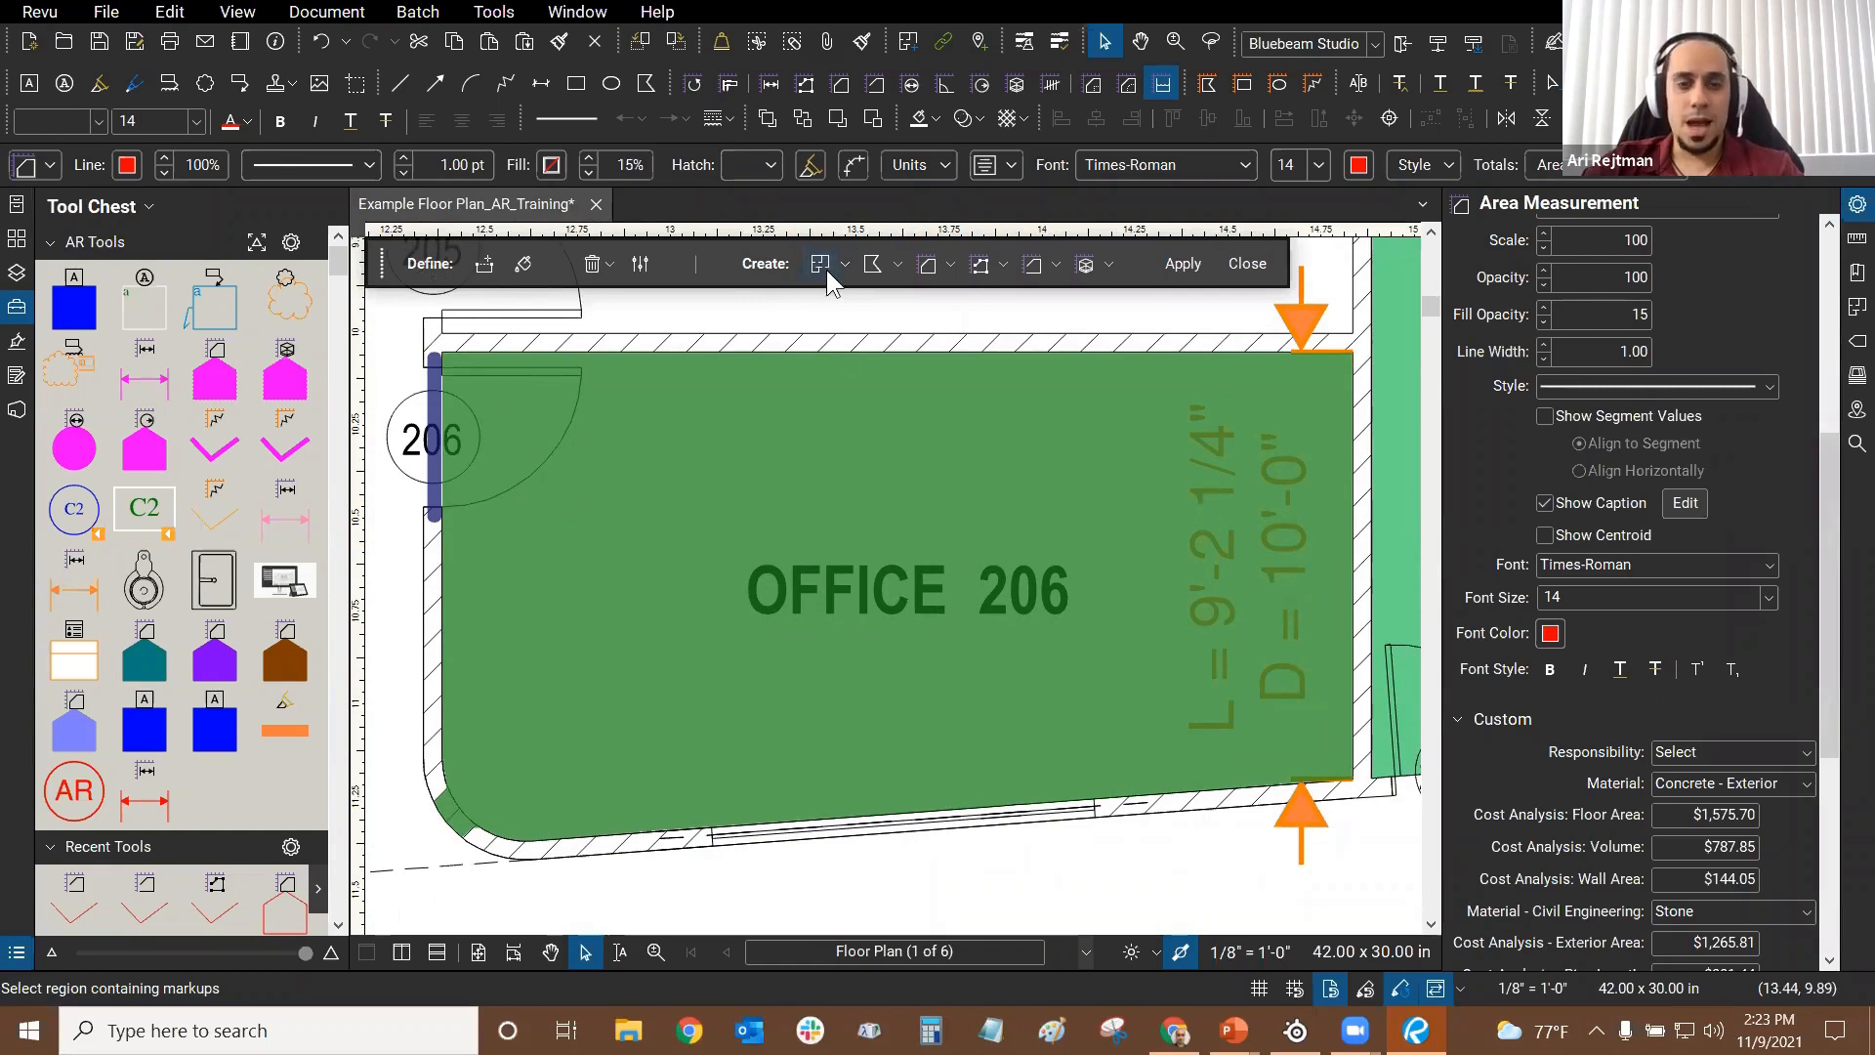
click(949, 265)
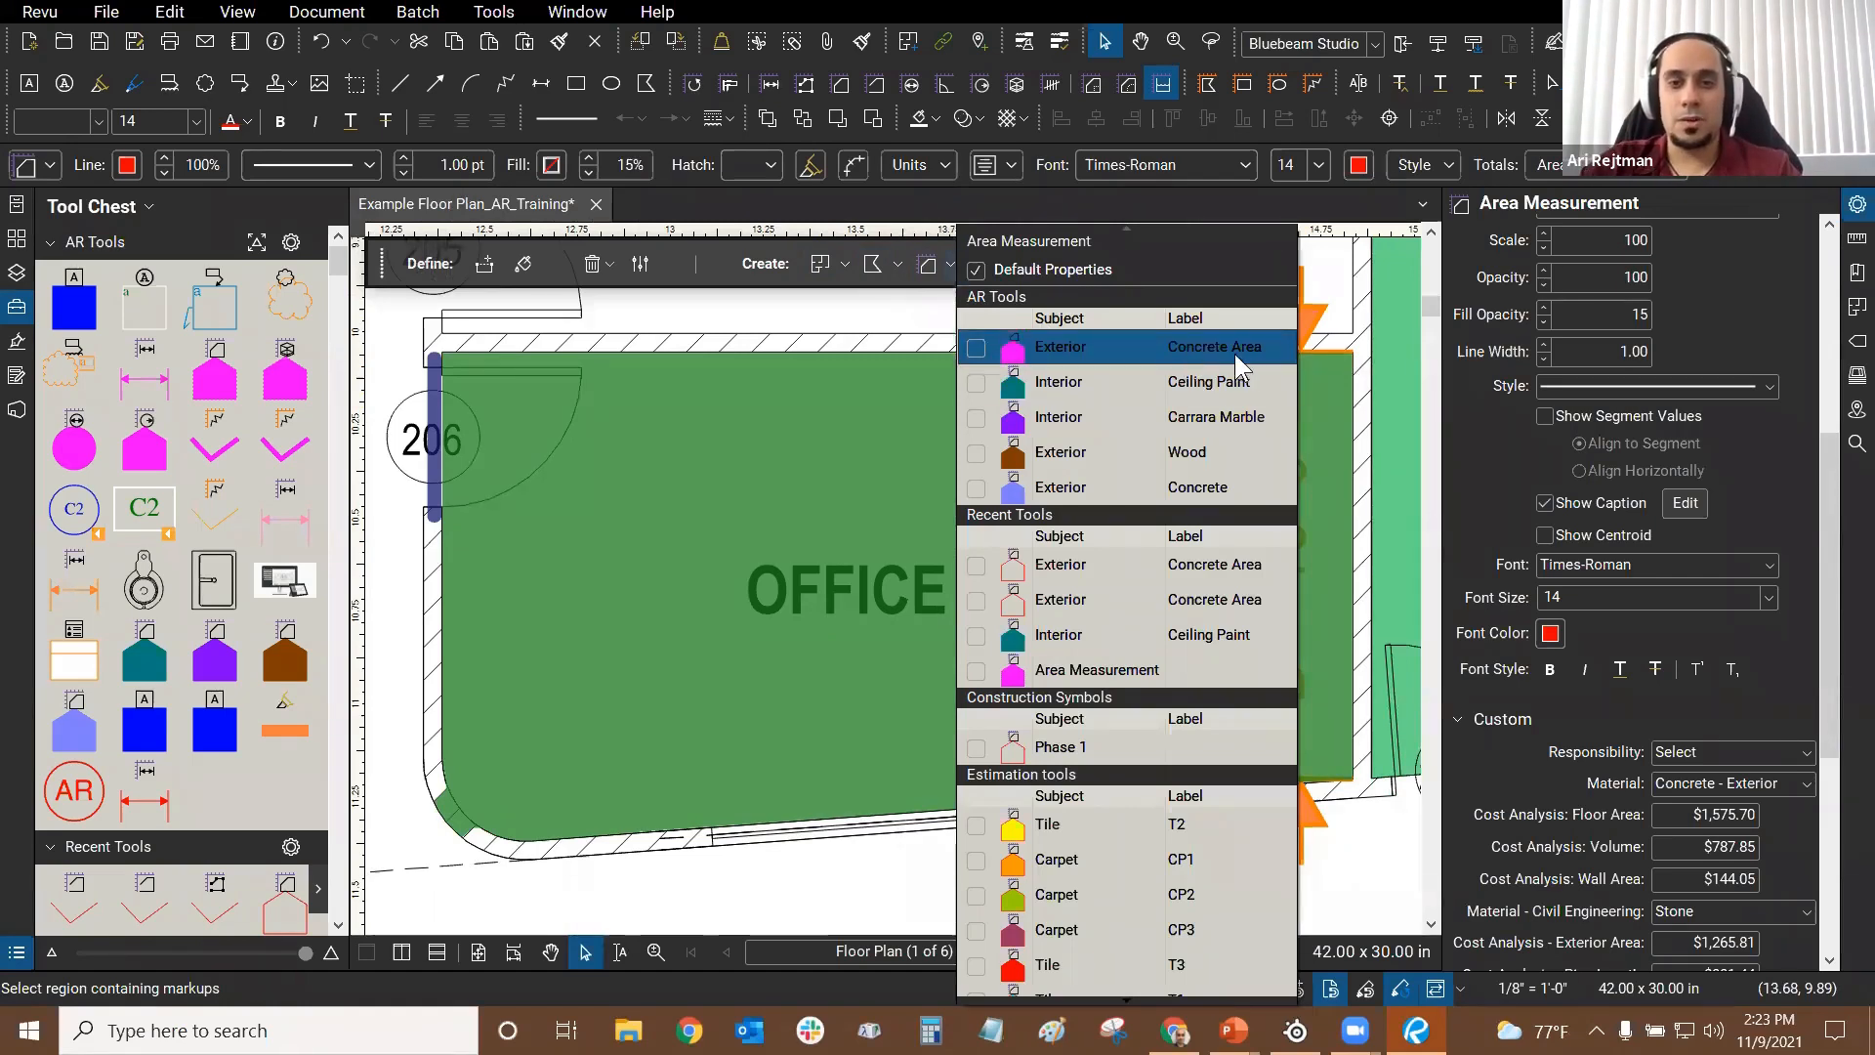
click(1090, 347)
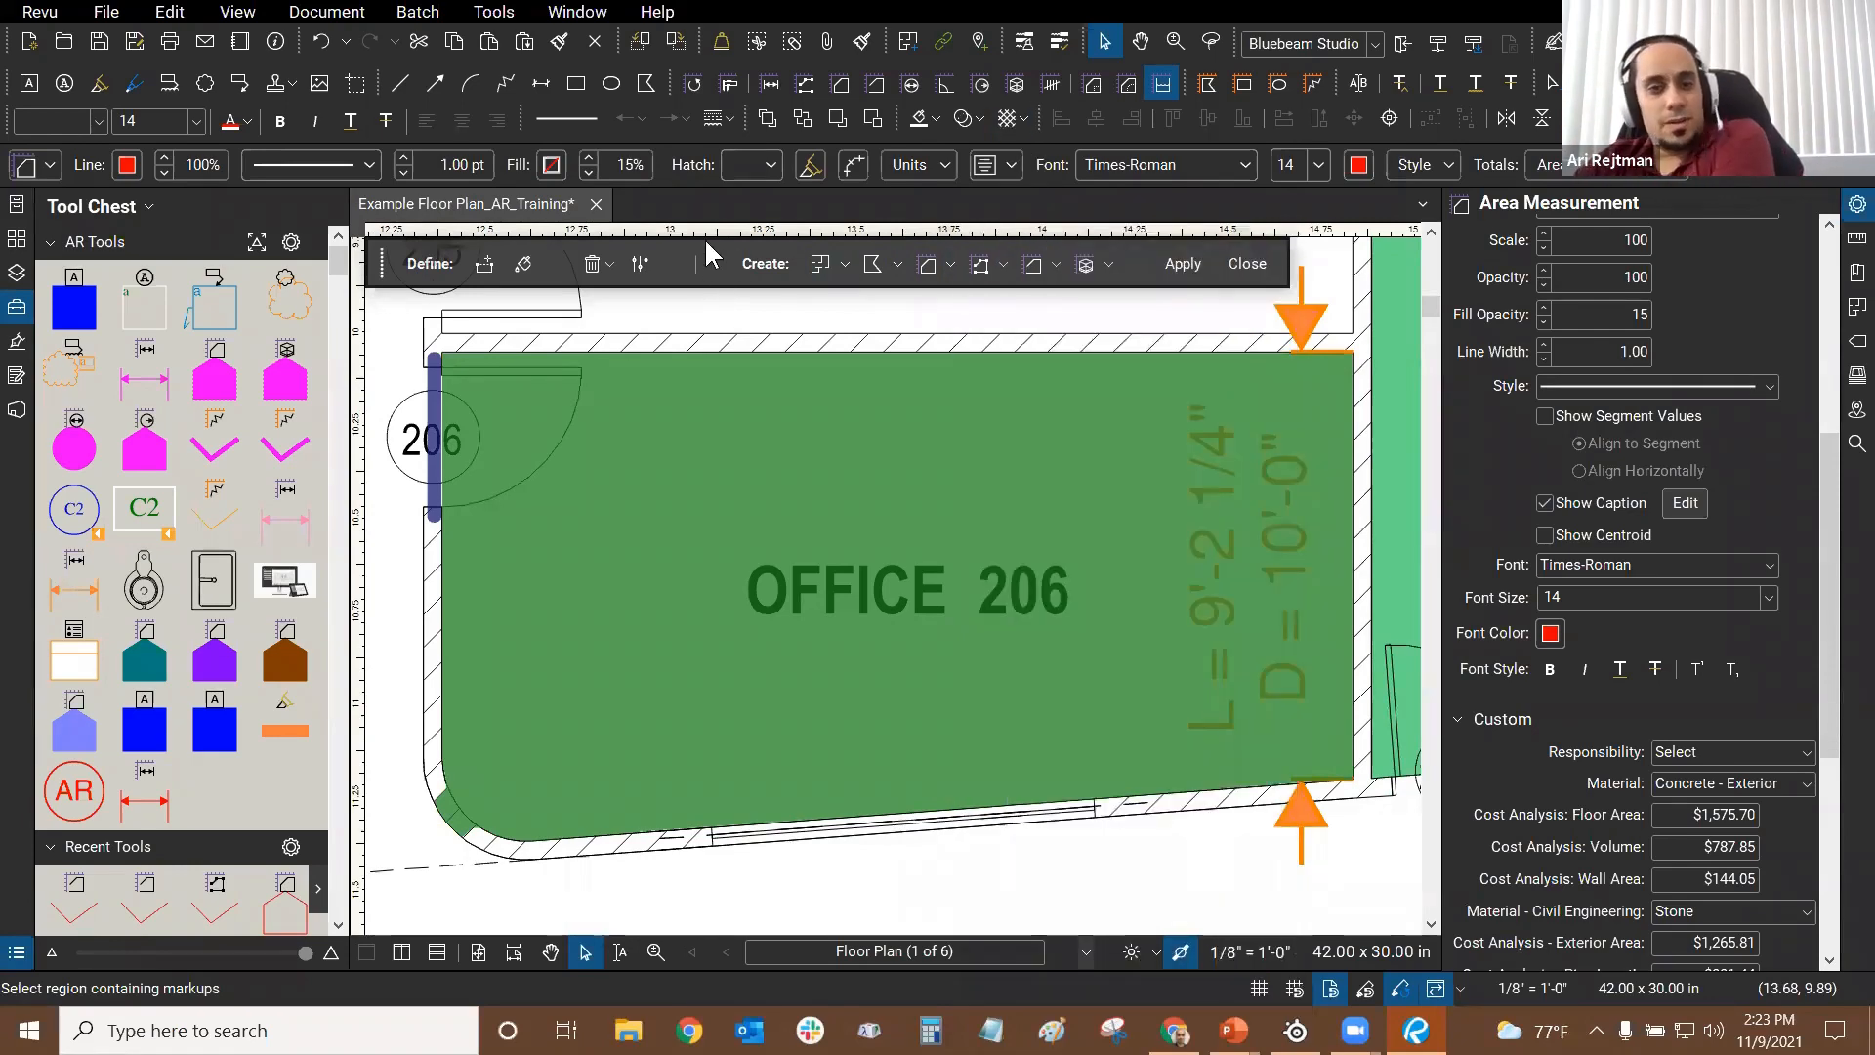
Step: Keep only Area Measurement selected as the output and create it from the Office 206 fill
click(928, 267)
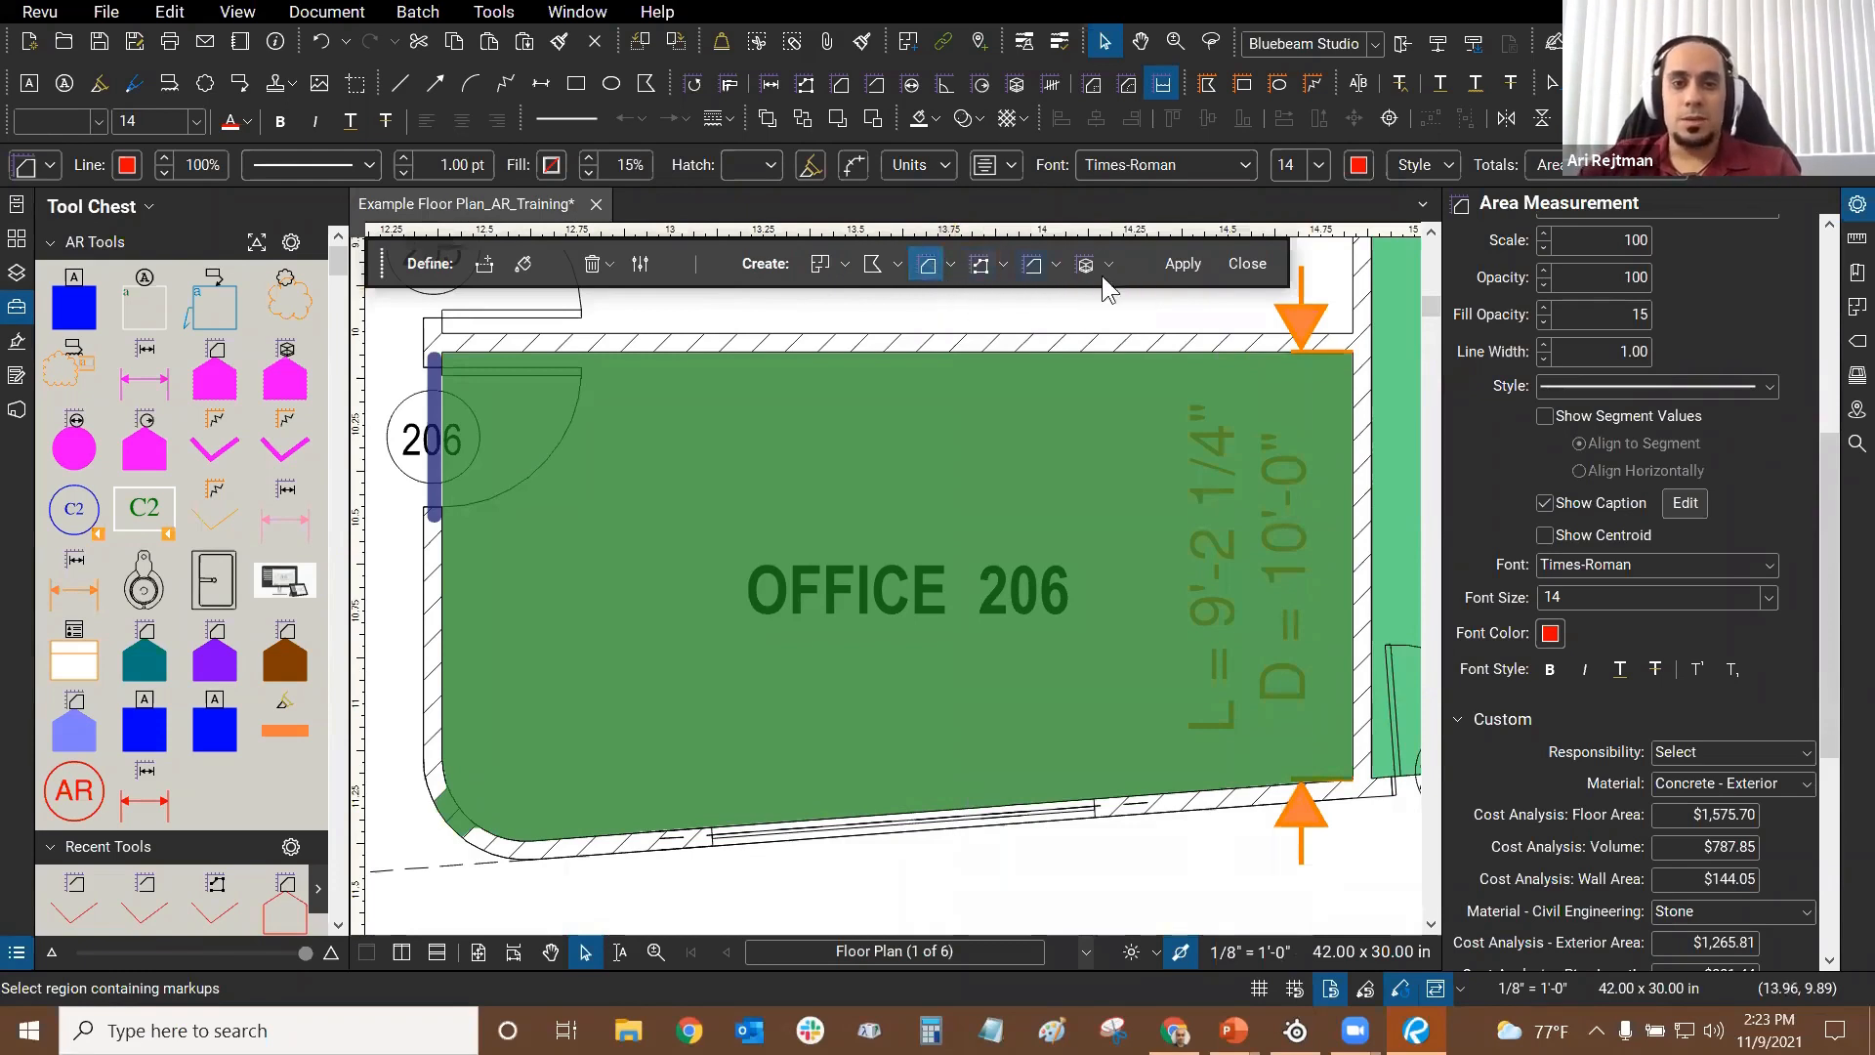
click(982, 267)
click(1030, 270)
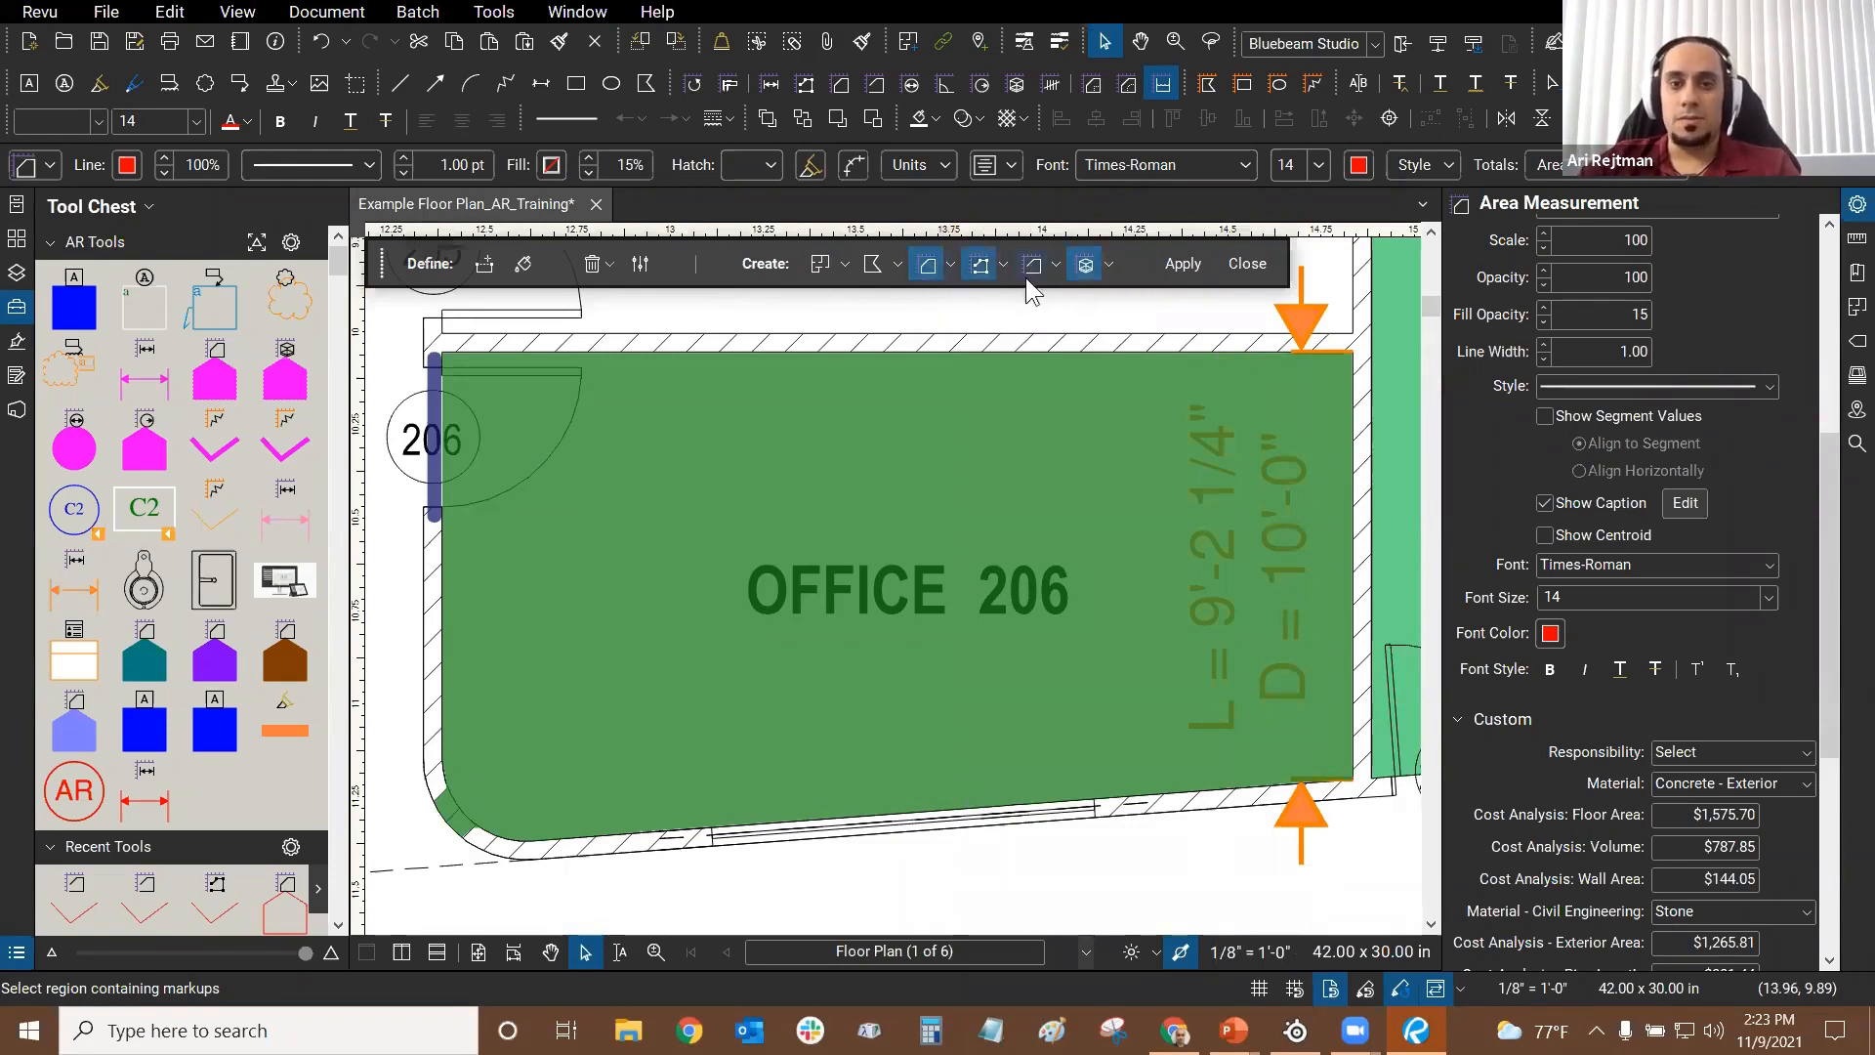
click(980, 265)
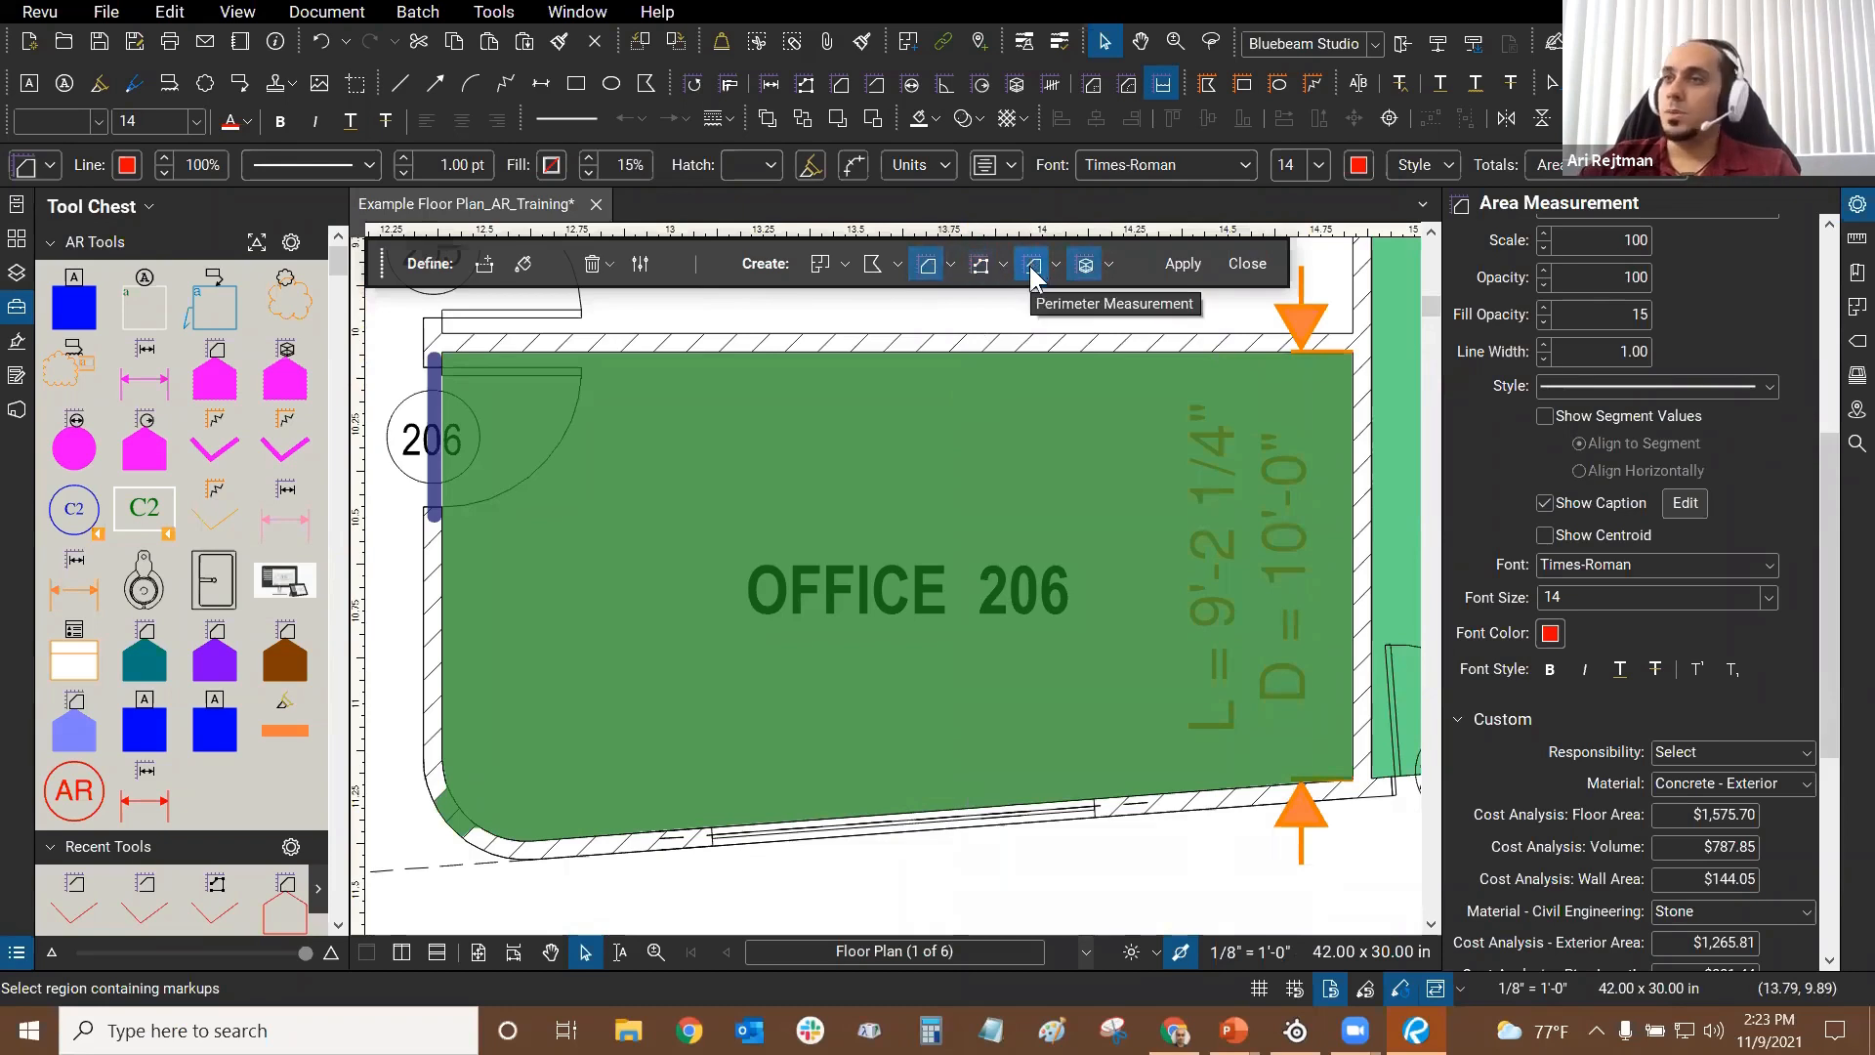
click(1031, 265)
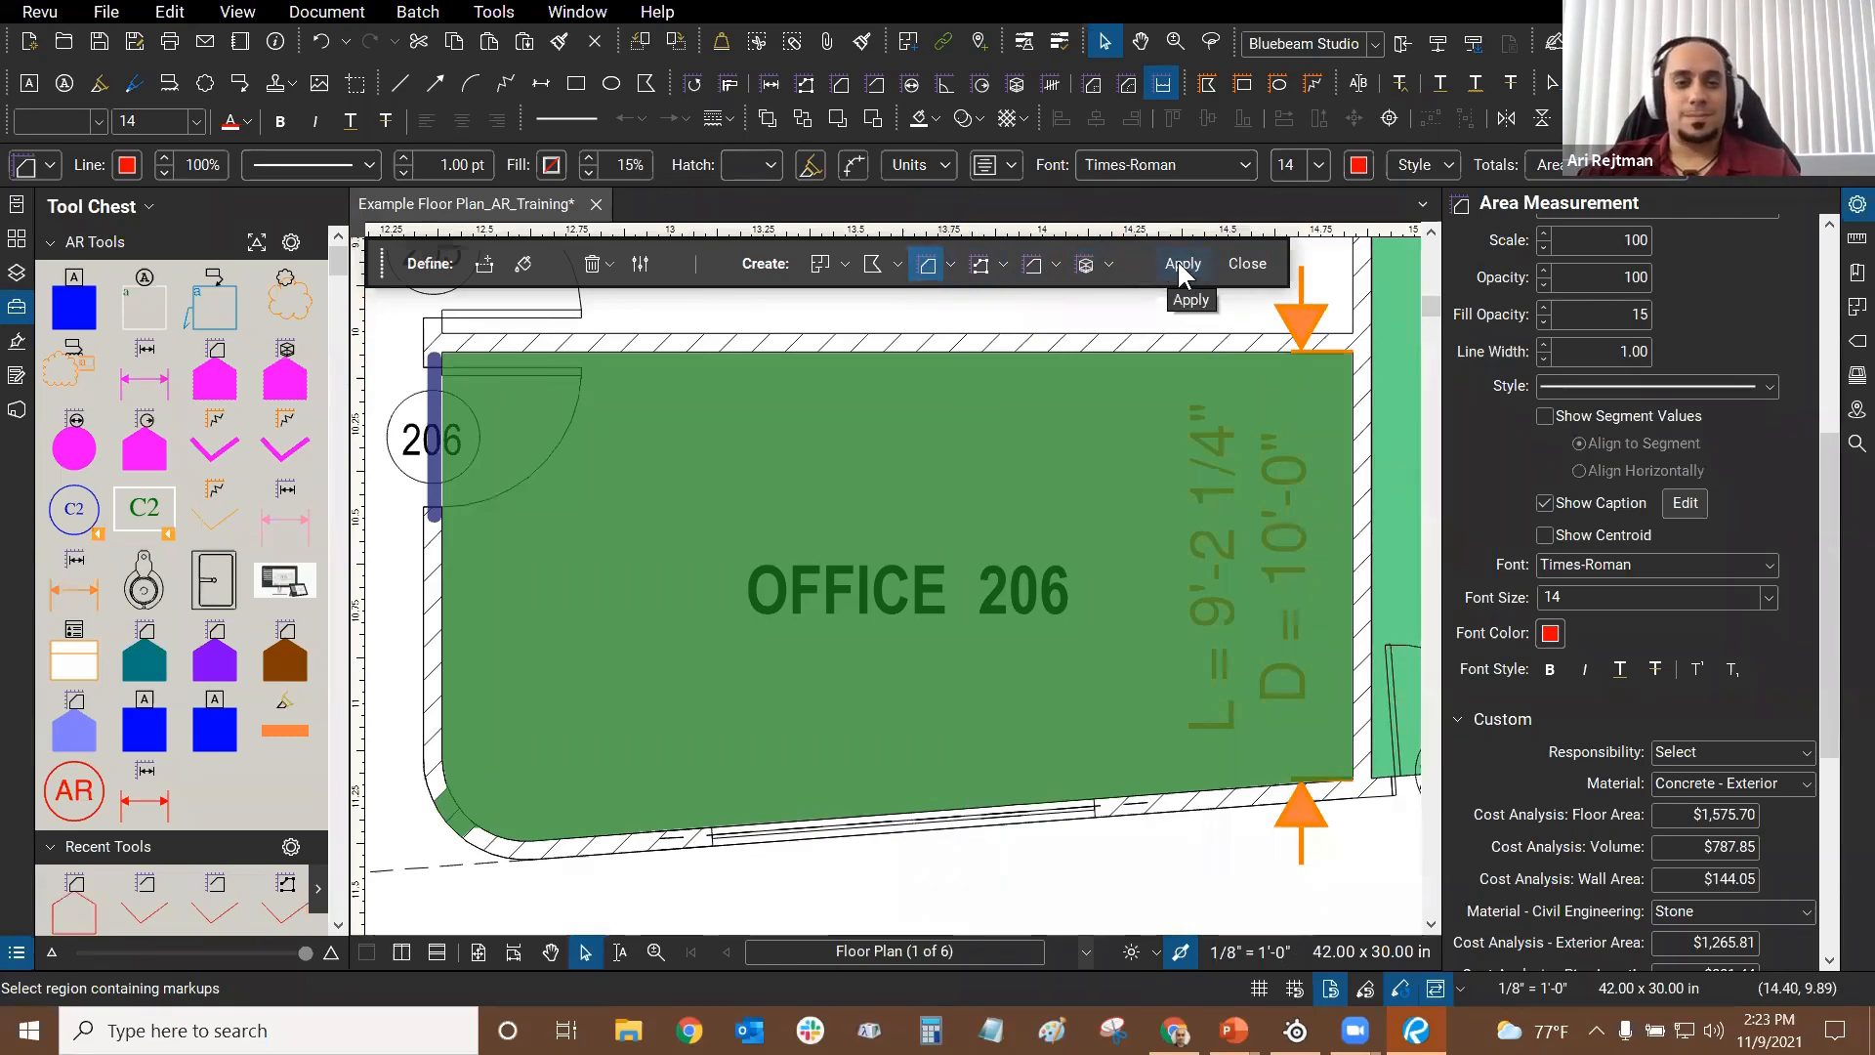
click(1181, 265)
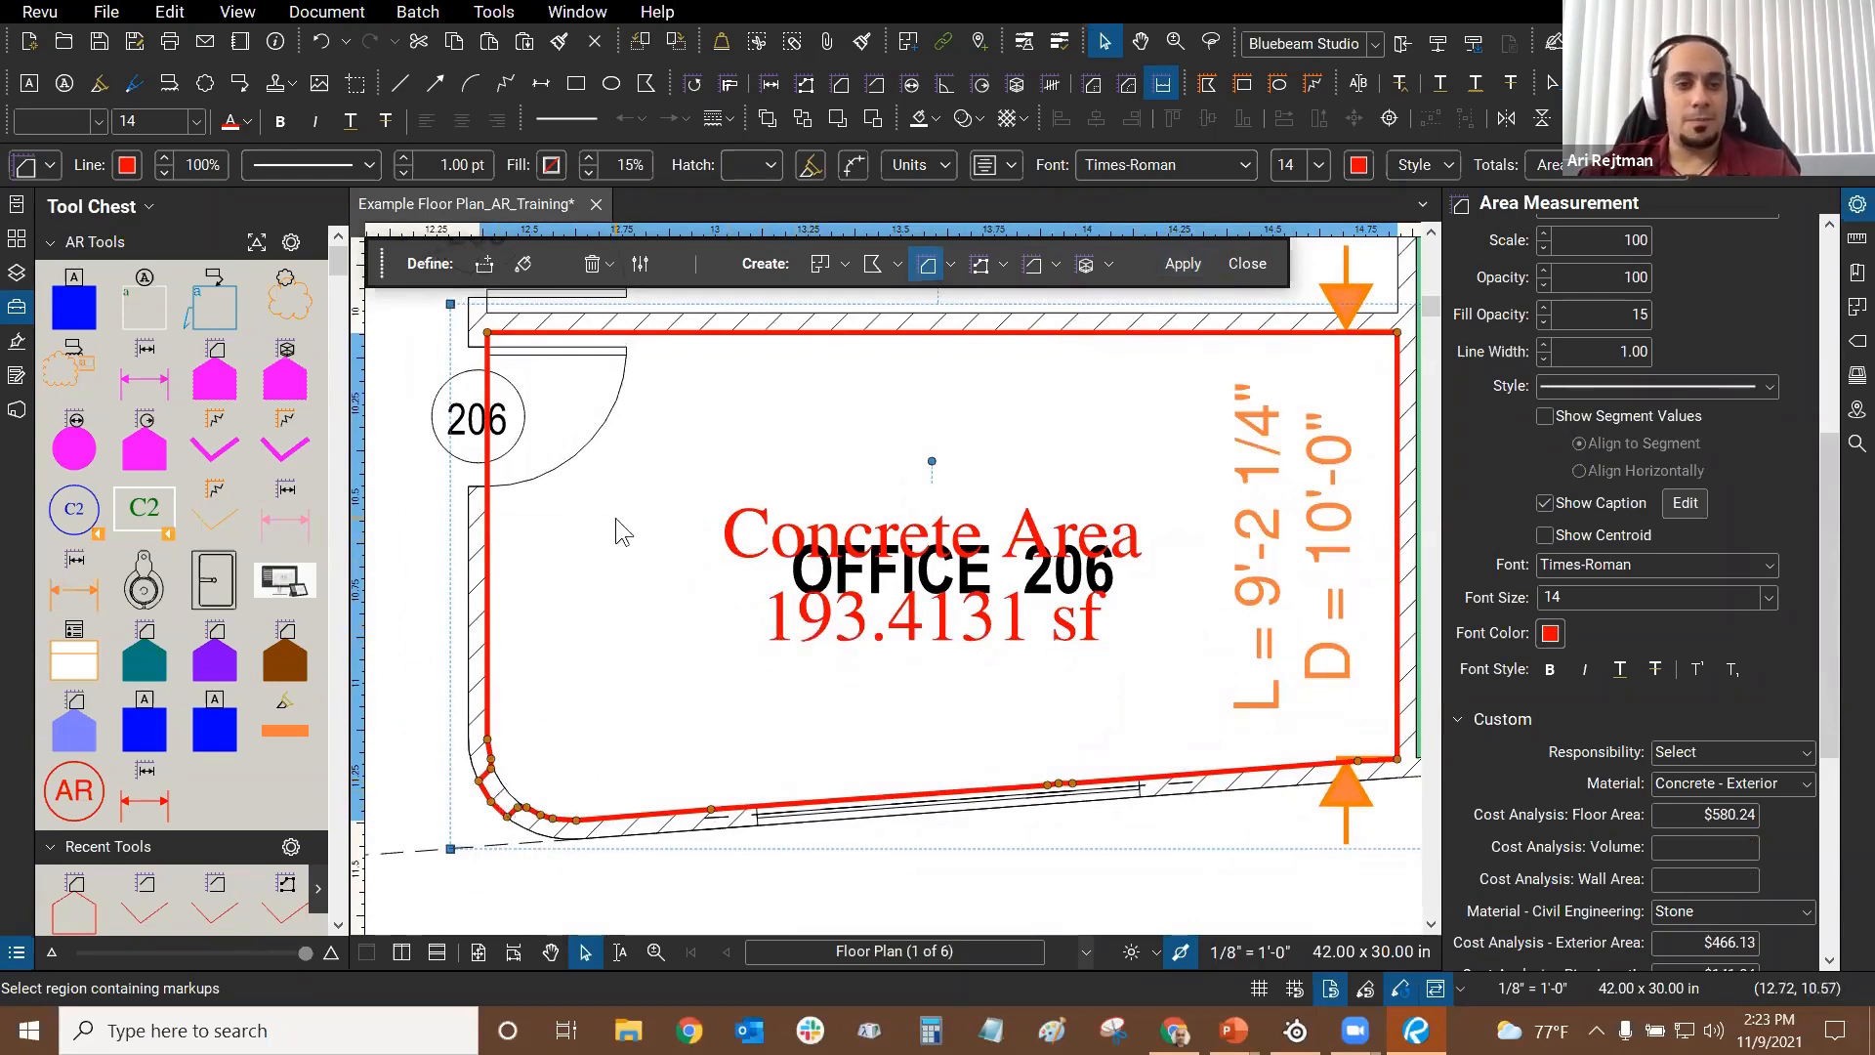
Step: Delete two control points protruding into the wall at the Office 206 area's rounded corner and move the next one onto the inner wall curve
scroll(625, 537, up, 4)
scroll(629, 608, up, 2)
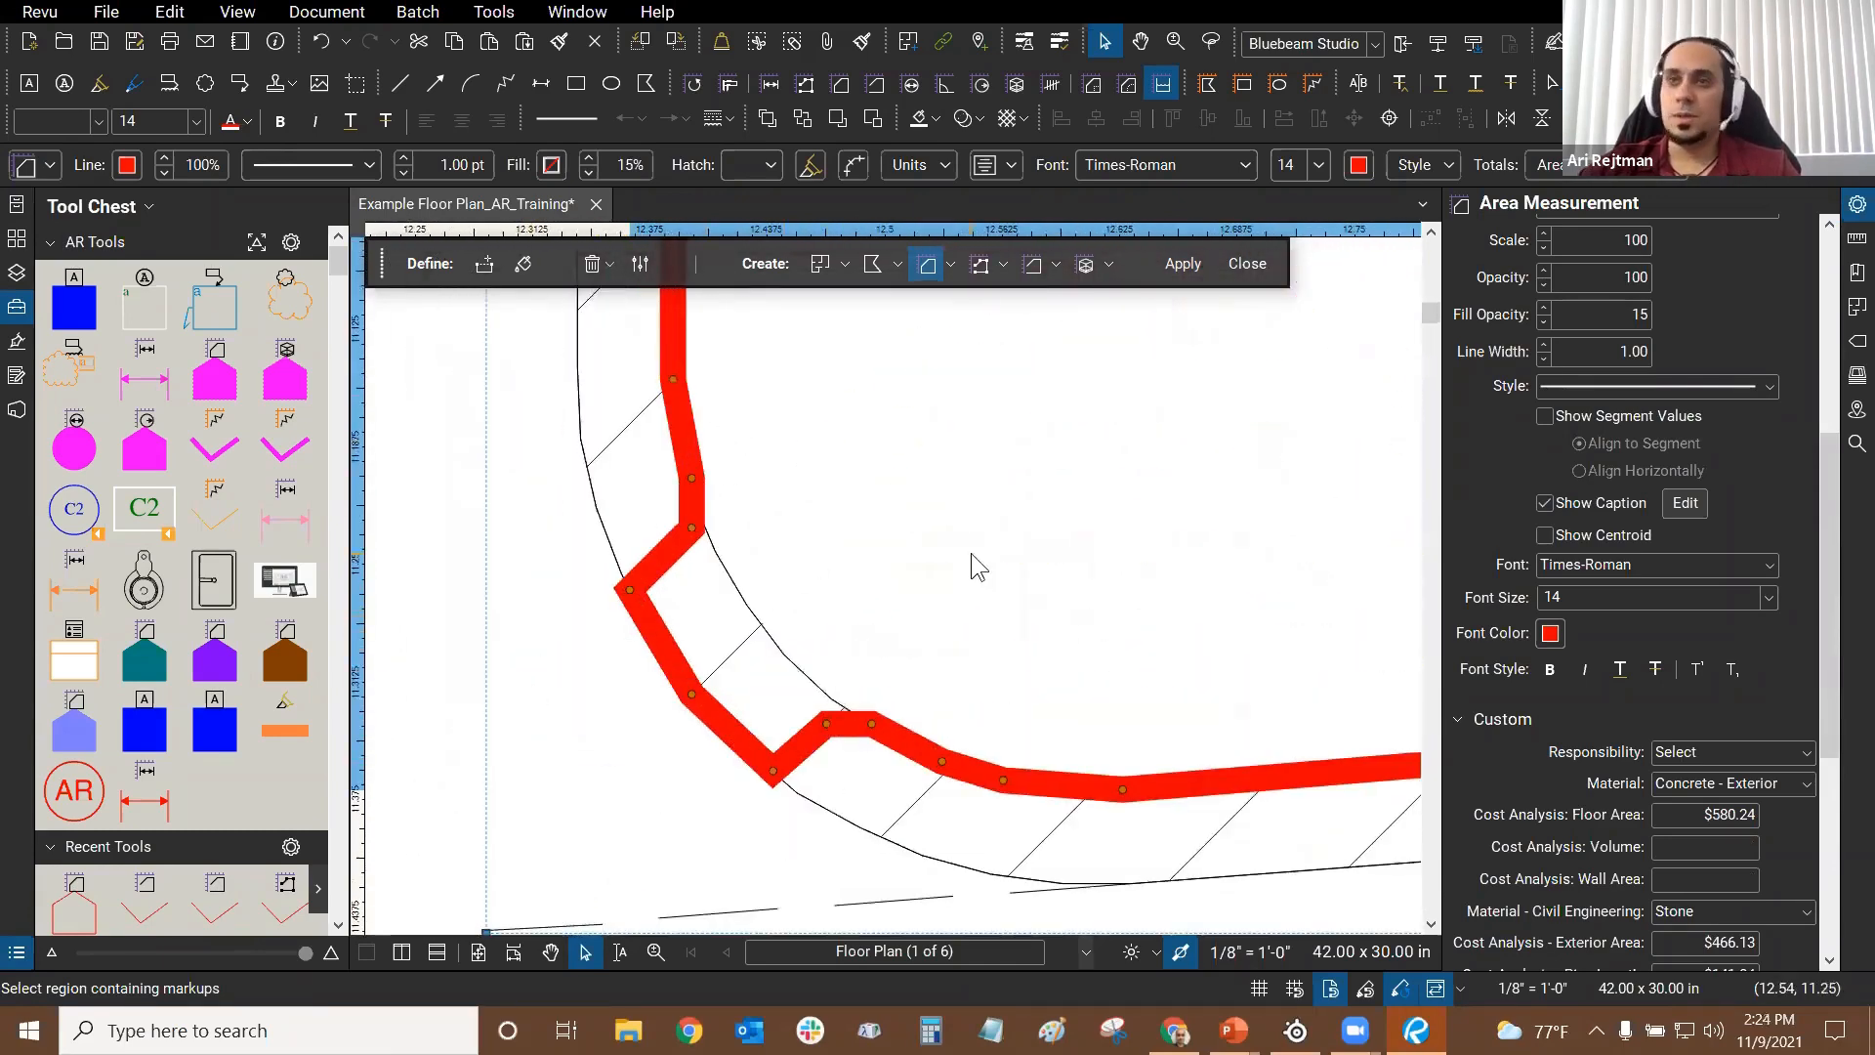
drag(936, 563, 900, 606)
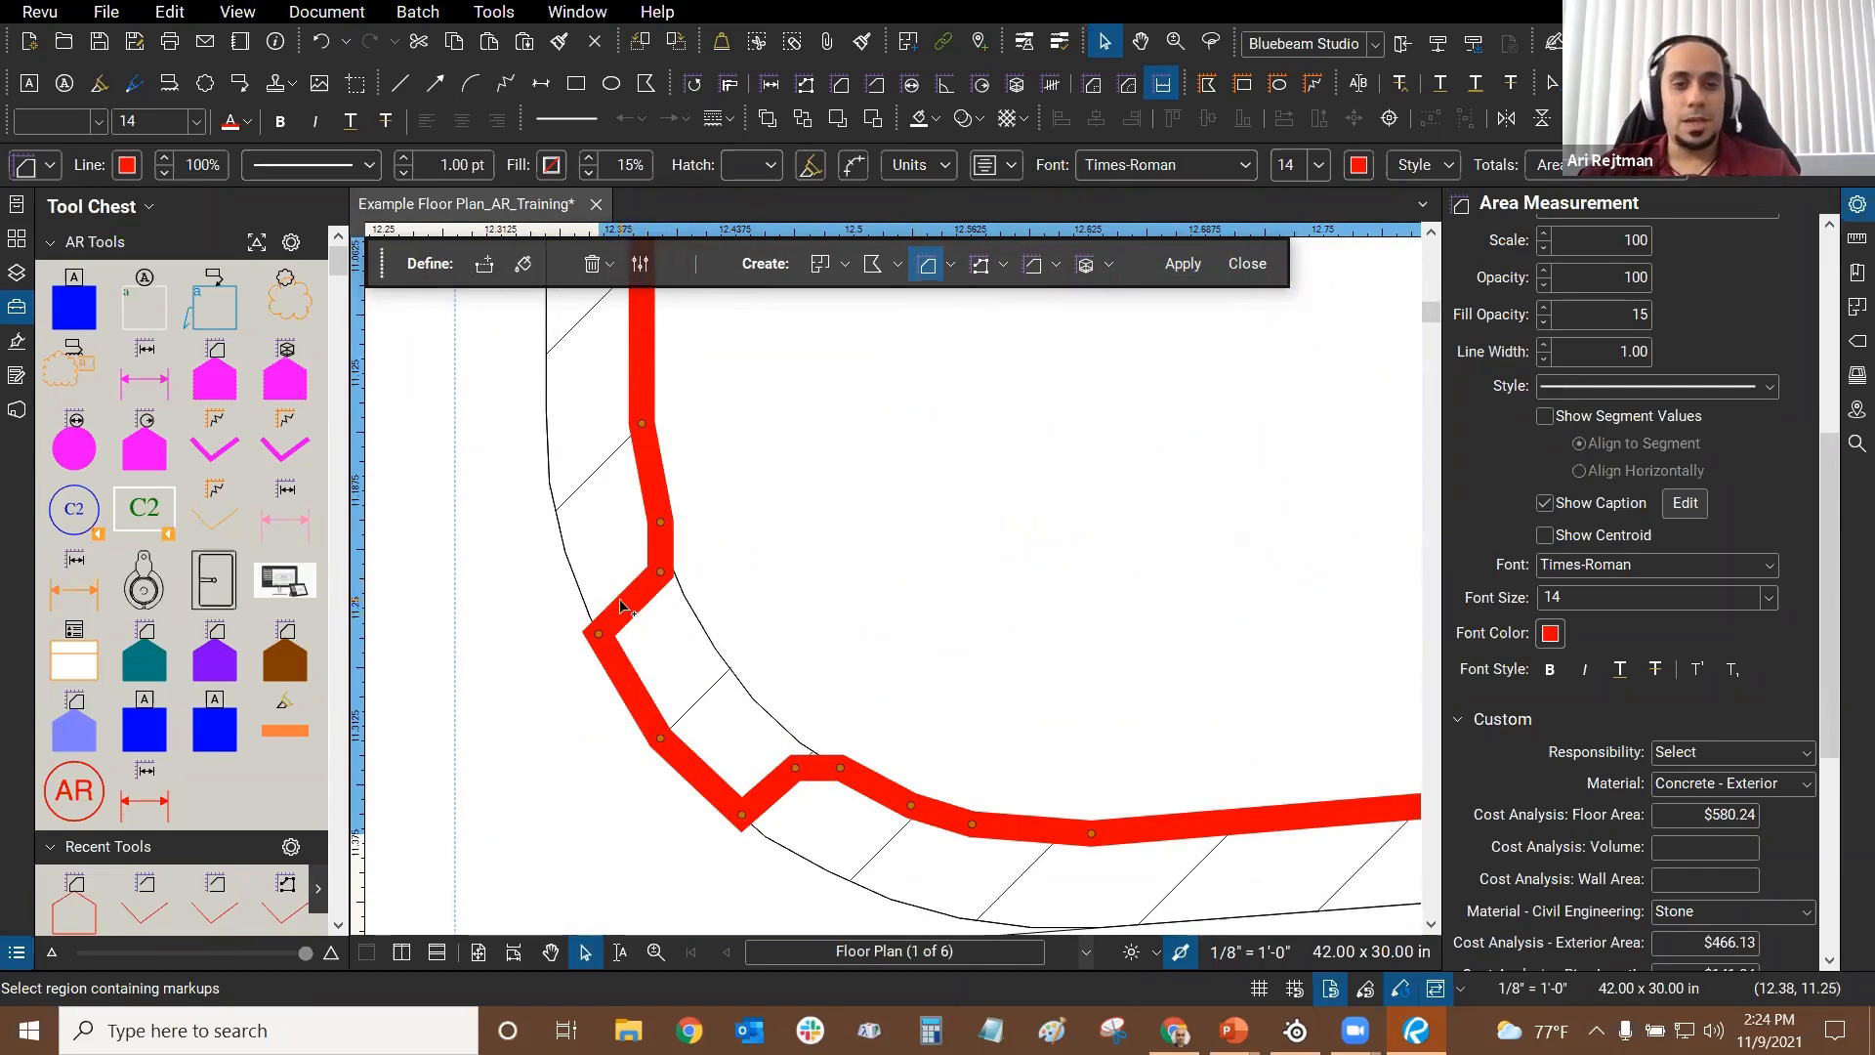
mouse_move(628, 613)
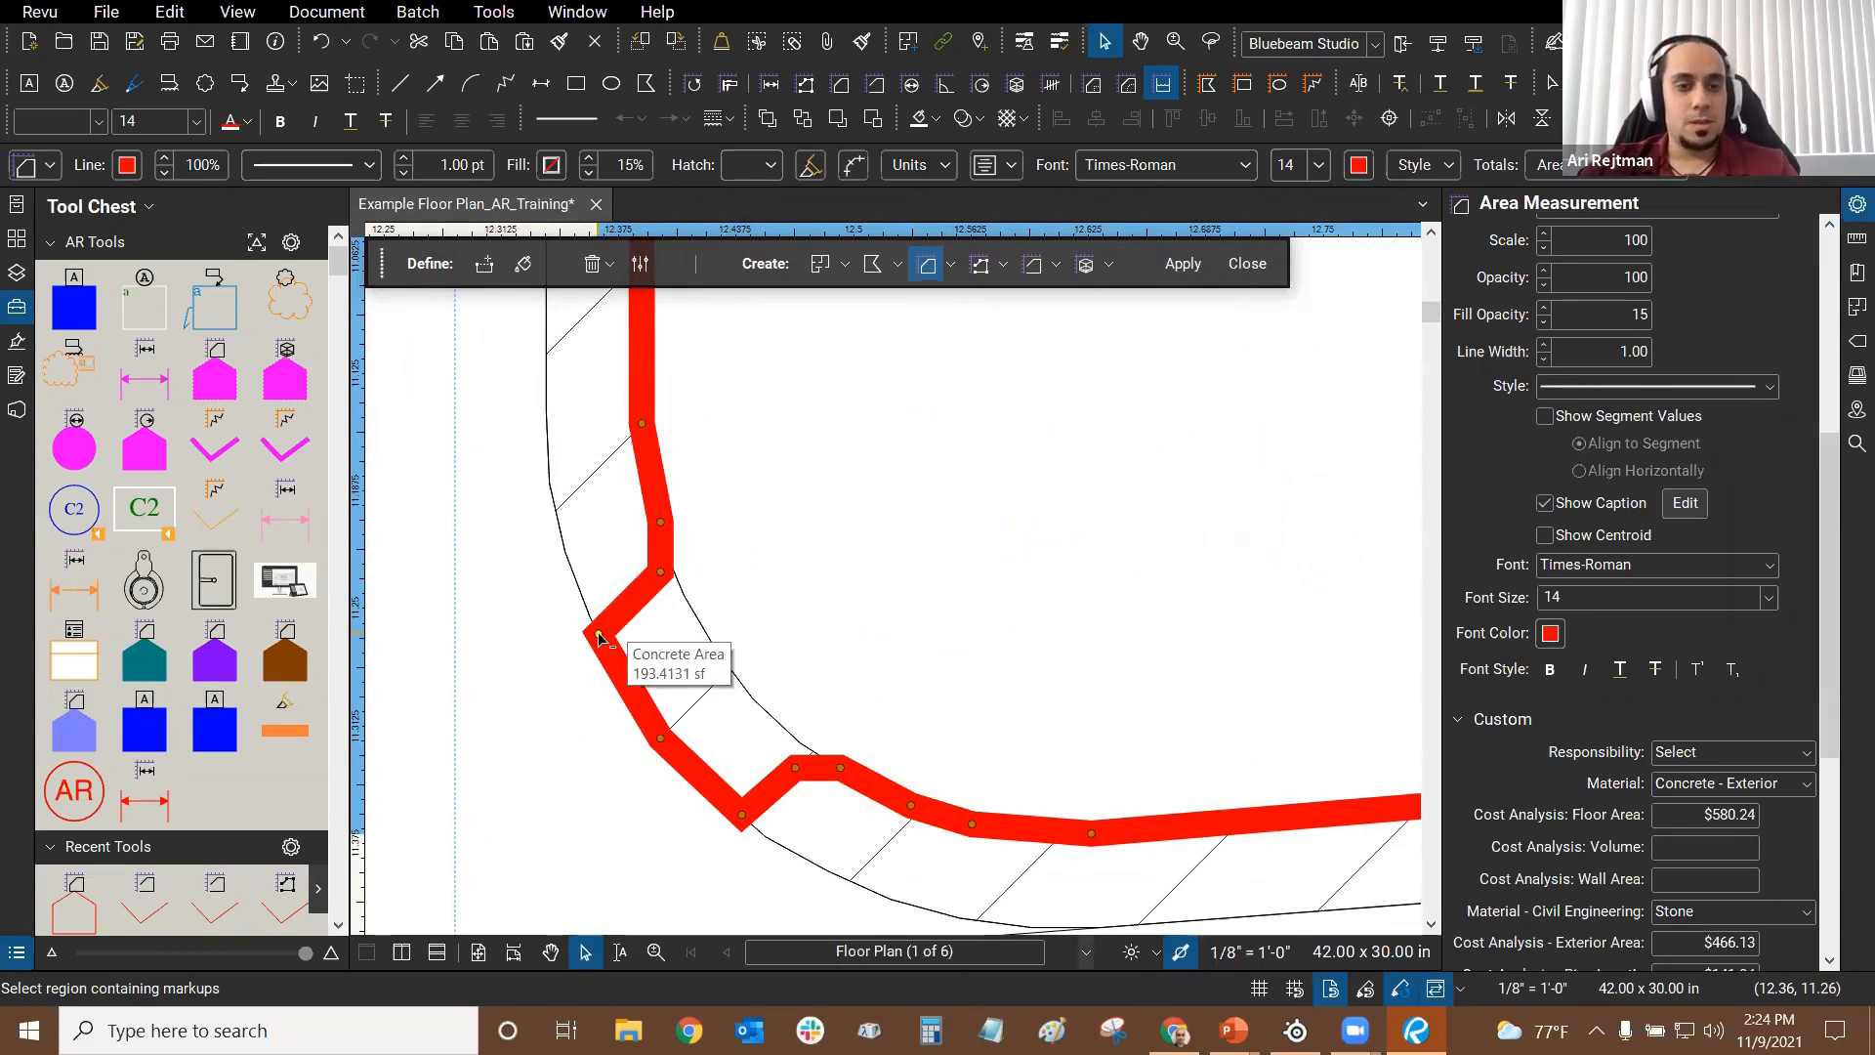
ctrl+click(599, 634)
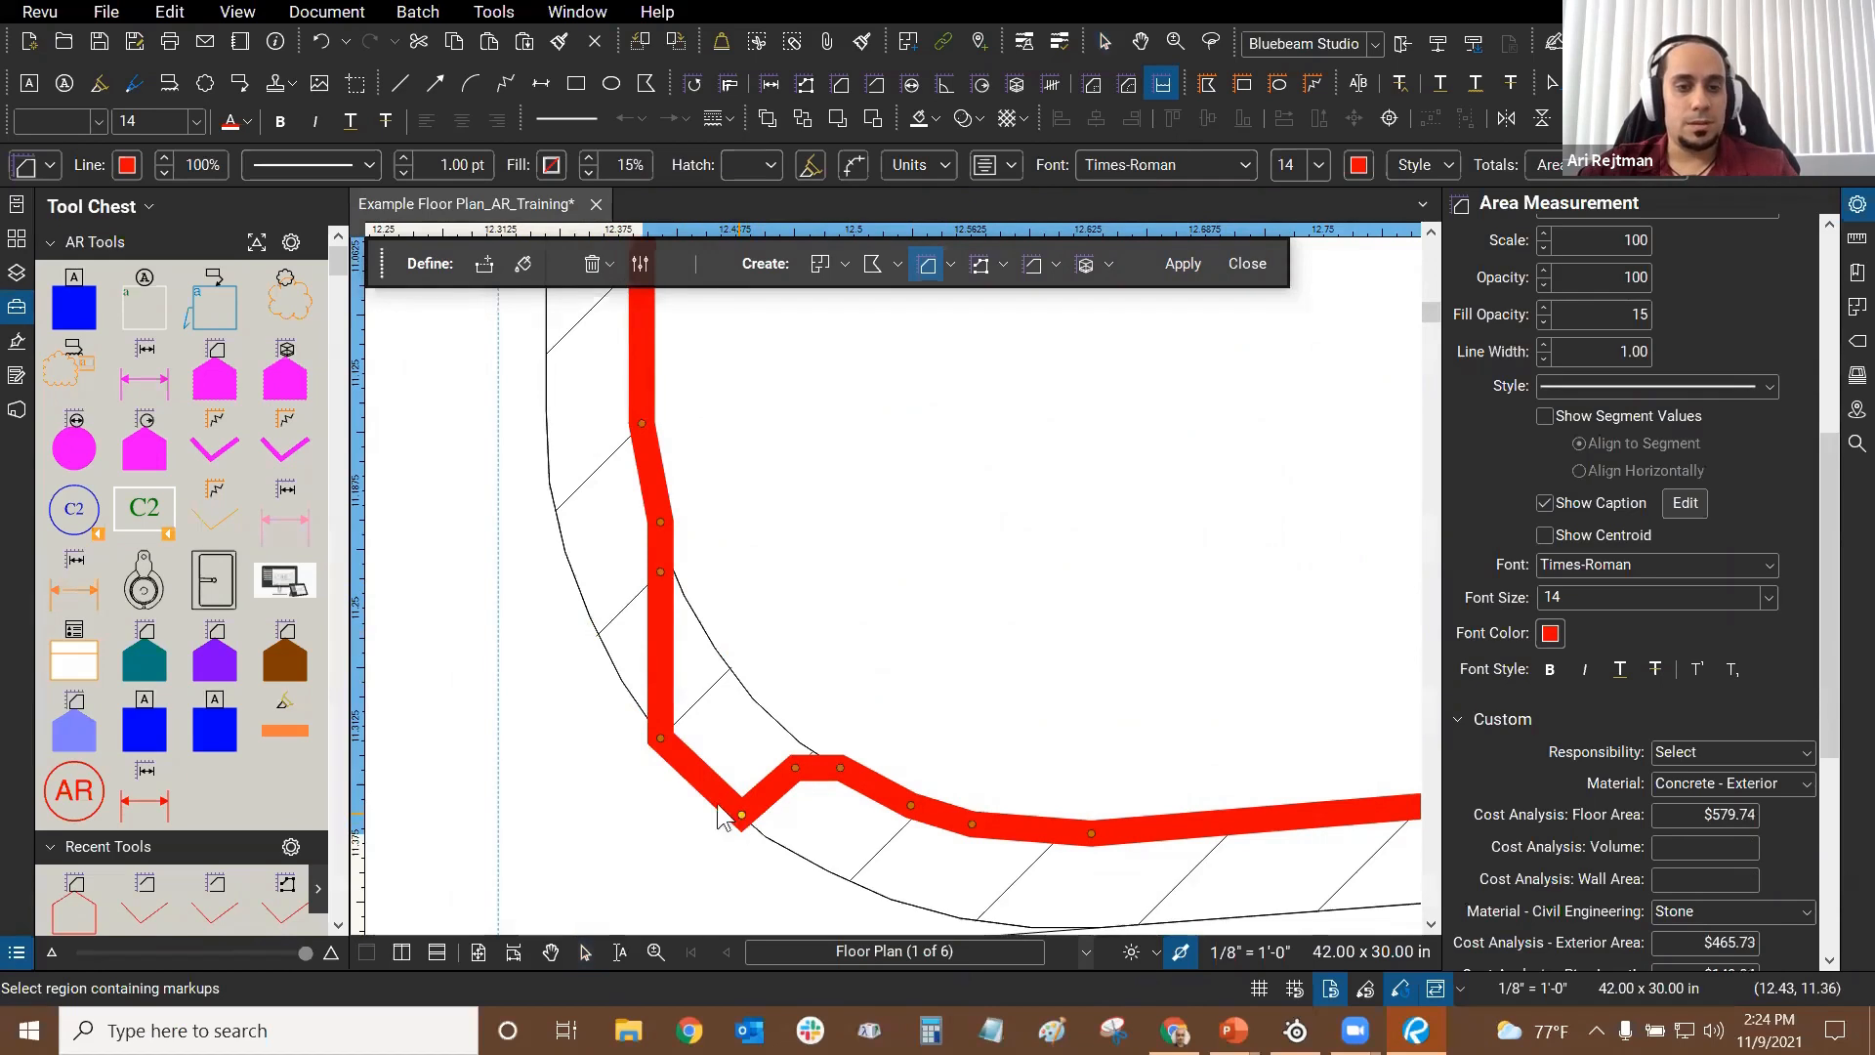
drag(740, 819, 672, 747)
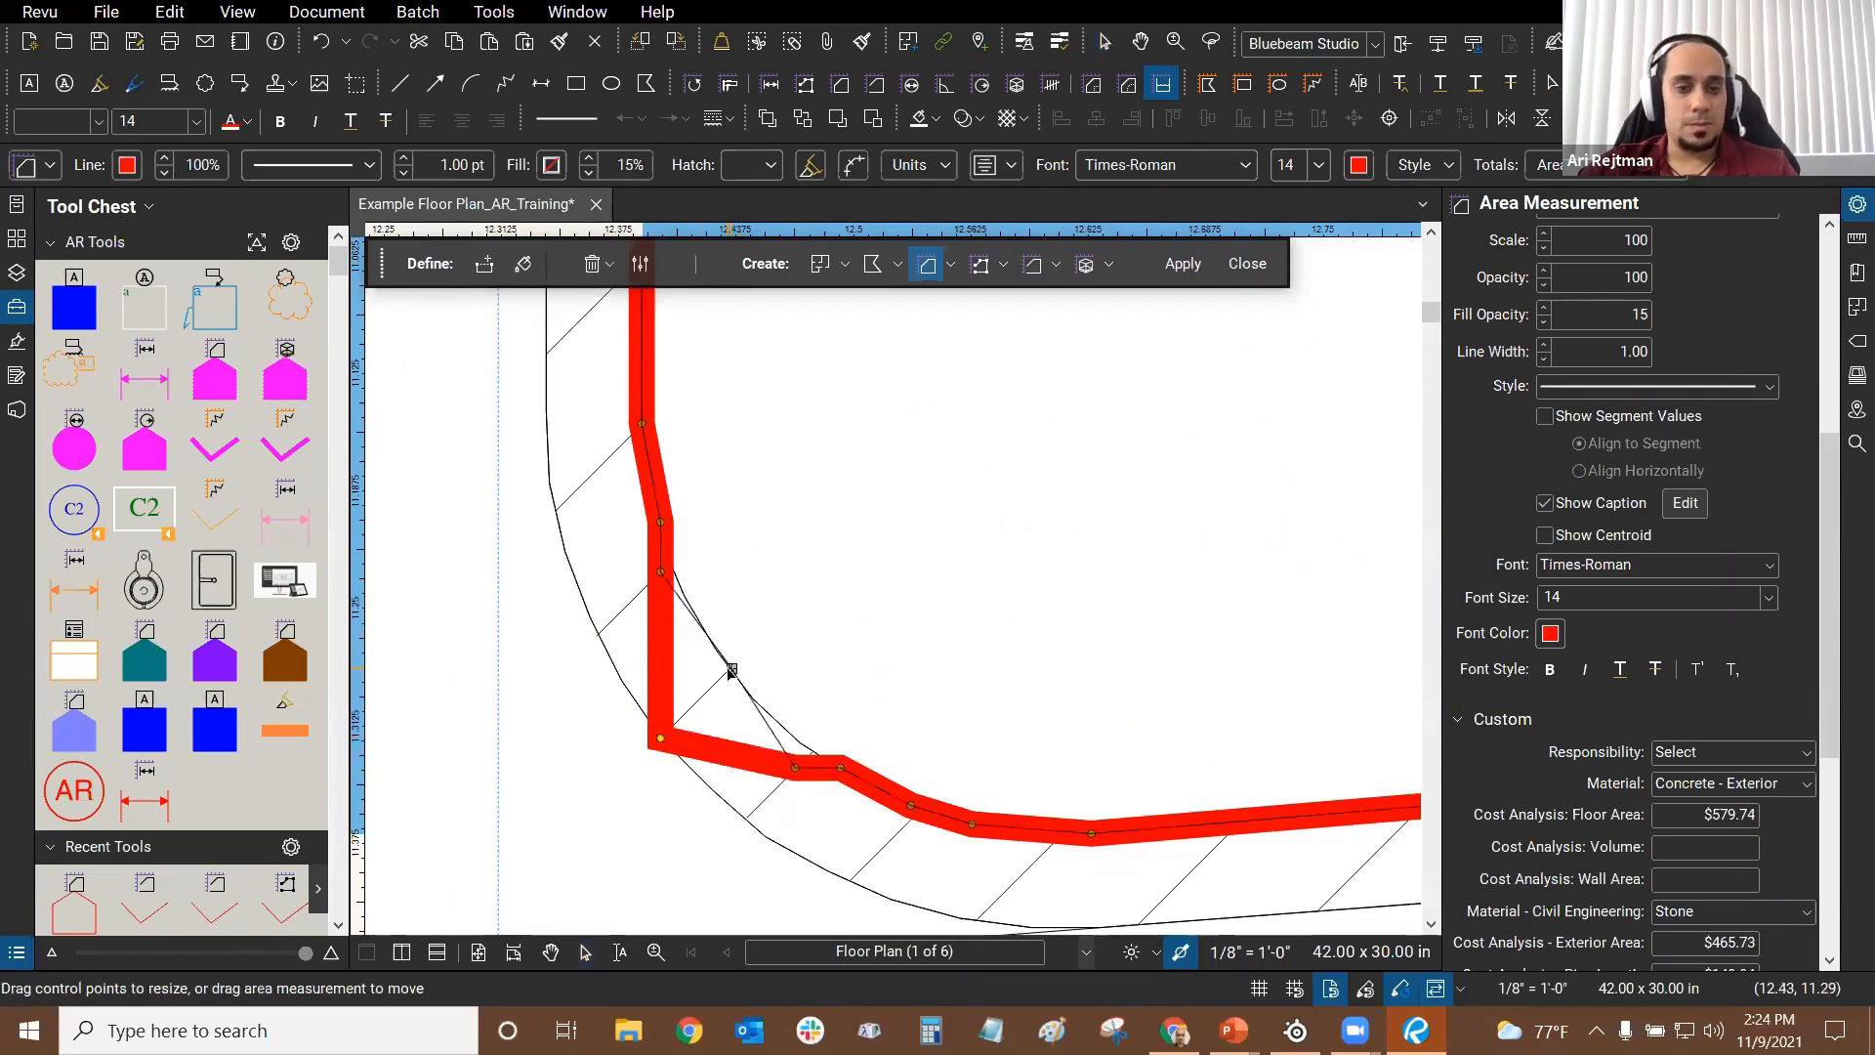
drag(731, 672, 731, 669)
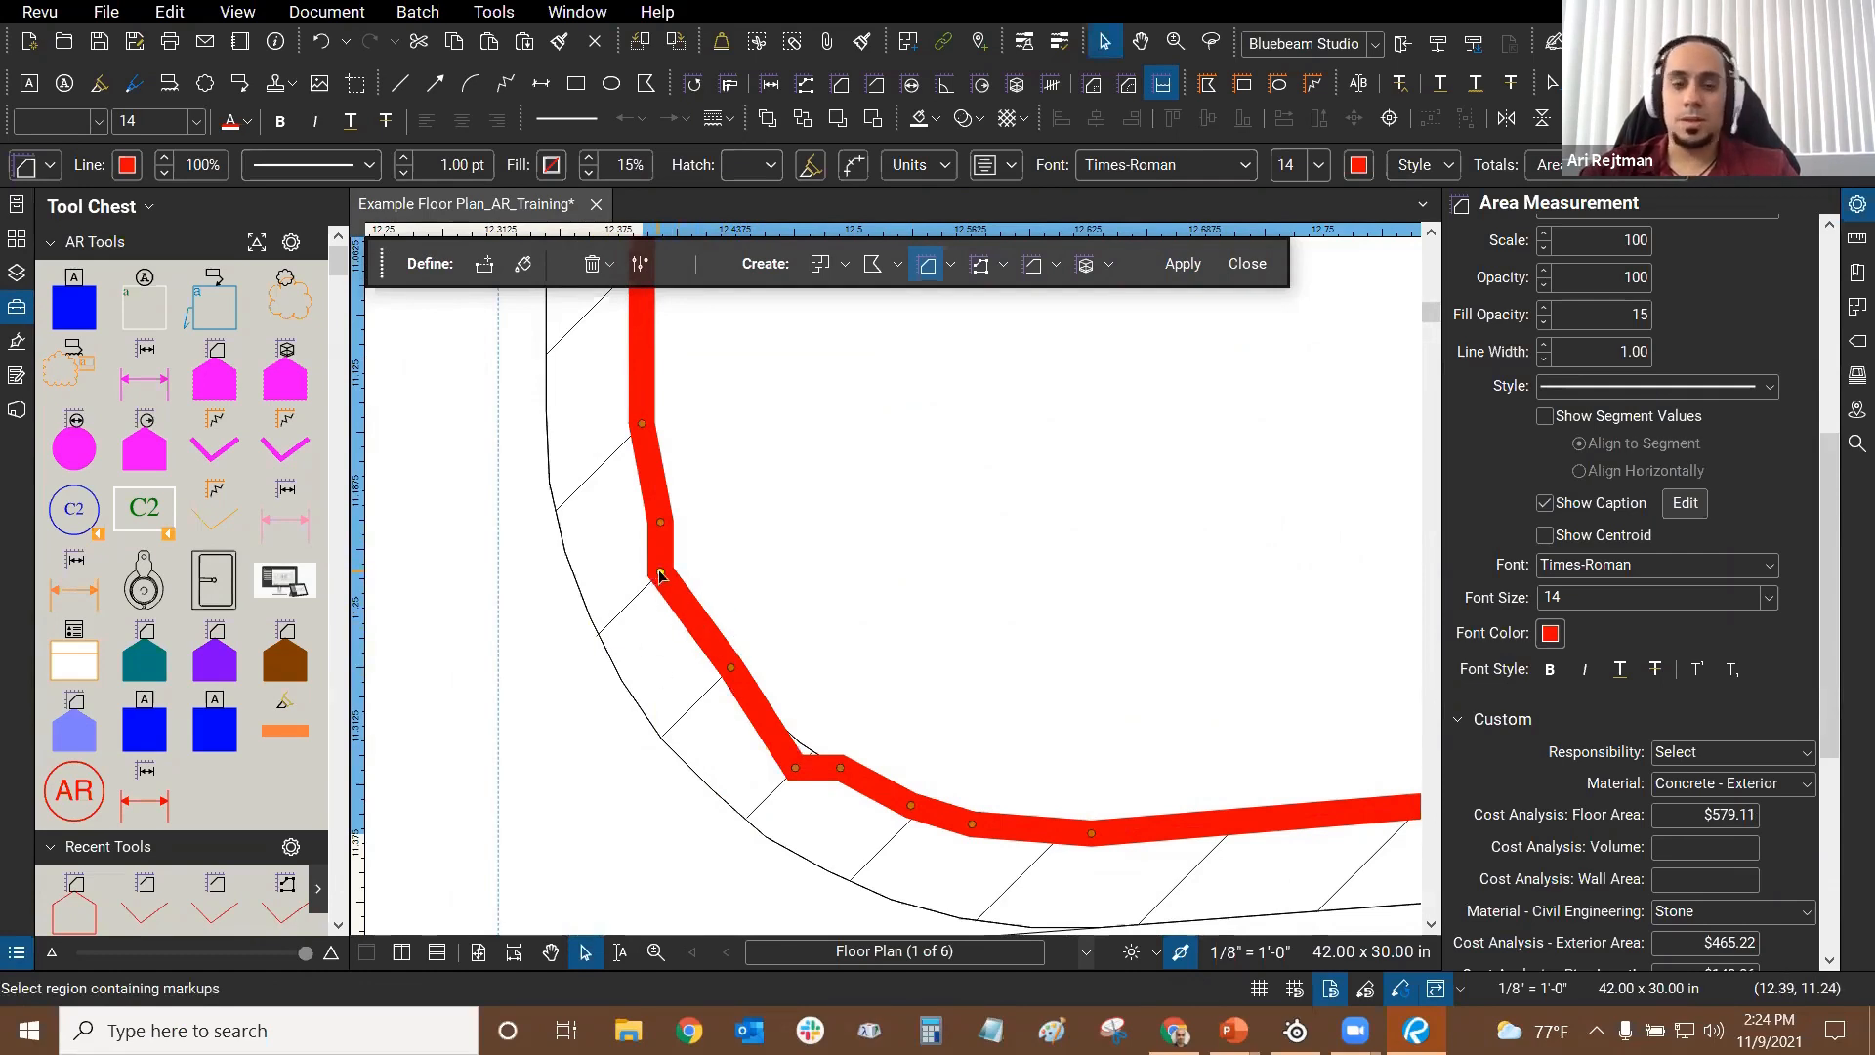
Step: Pull two neighbouring control points at the rounded corner into the room and place them back along the inner wall curve
drag(660, 576, 862, 485)
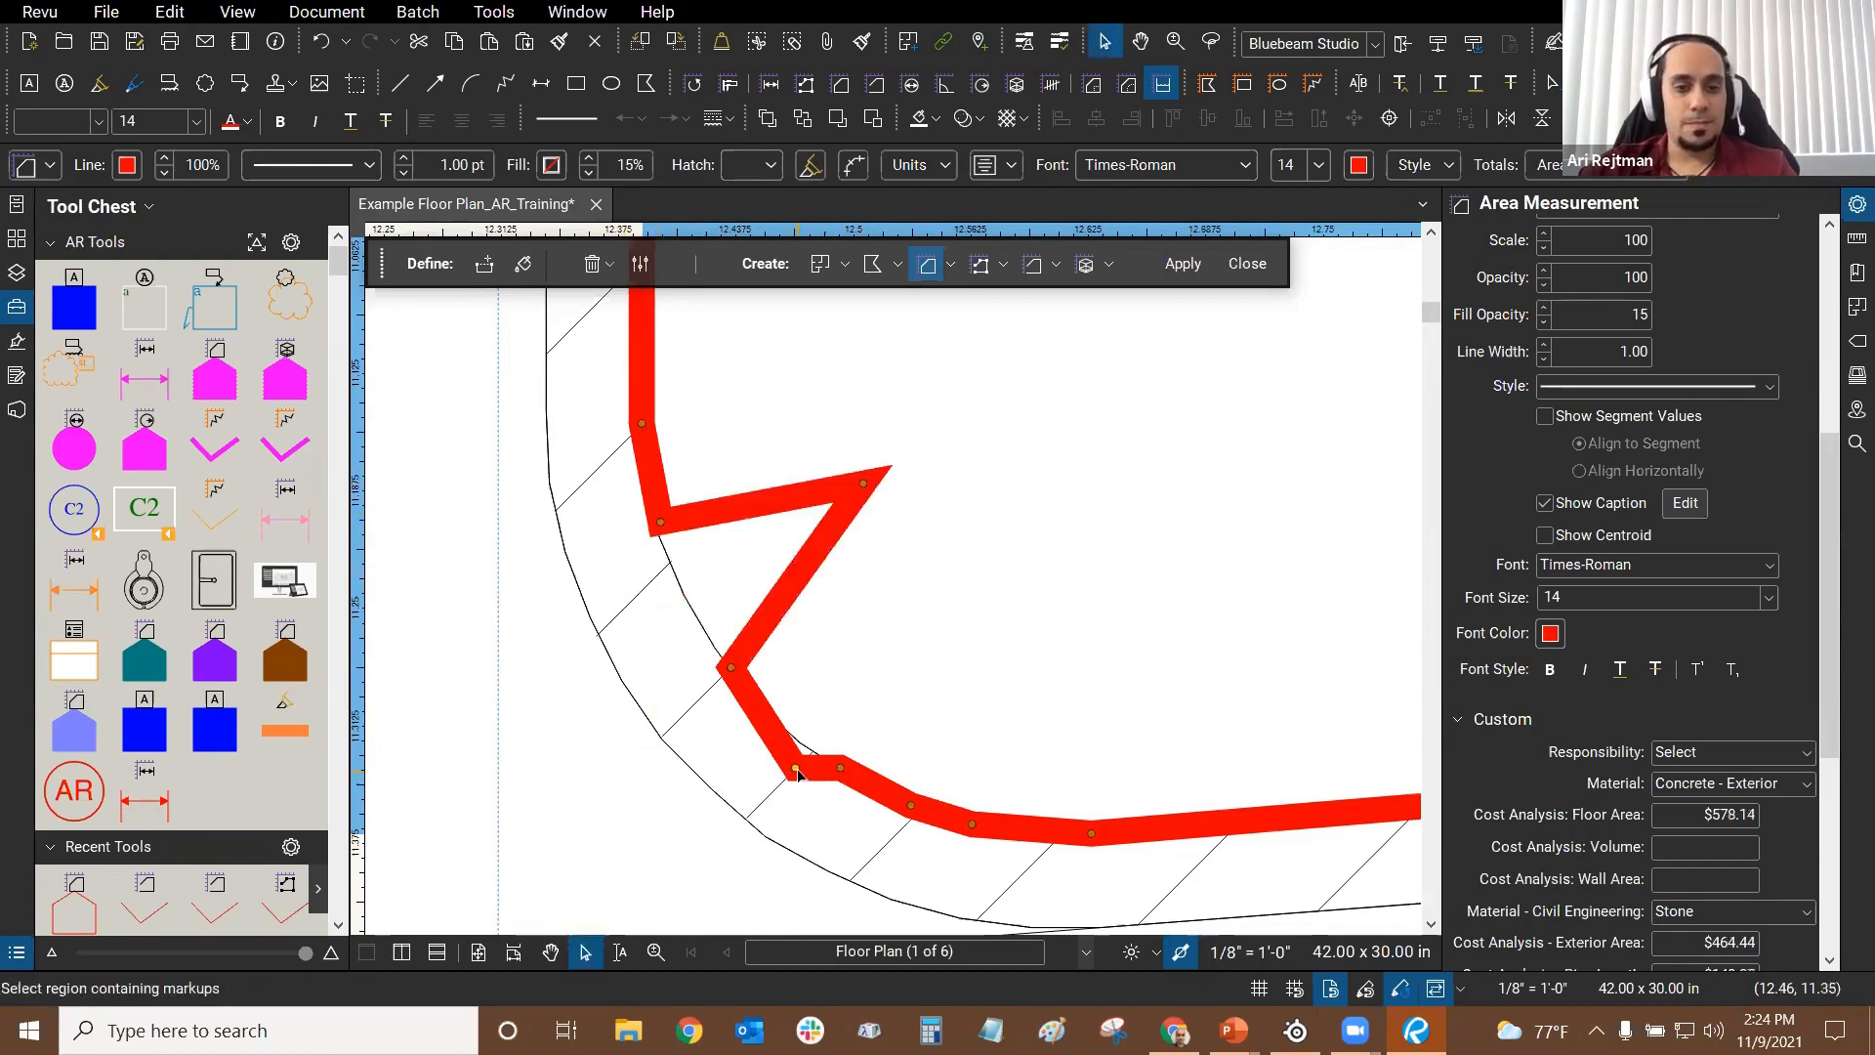
drag(797, 771, 977, 572)
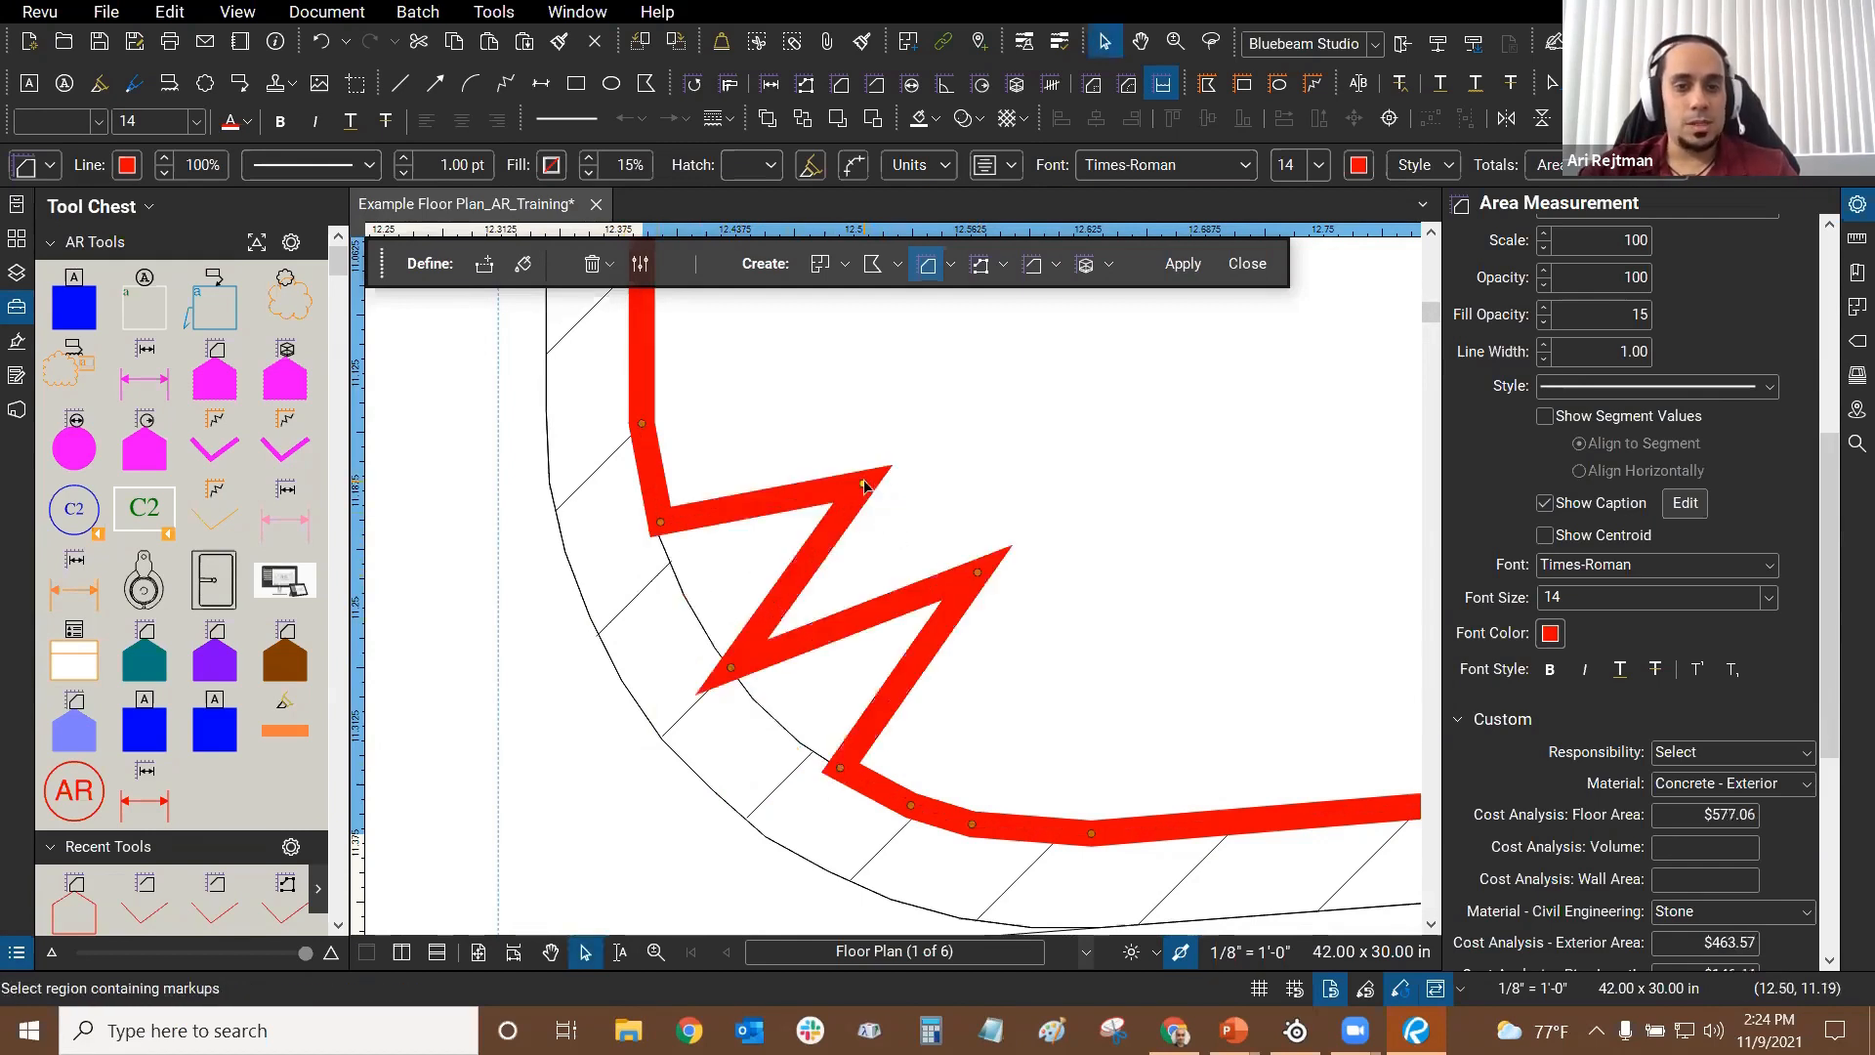
drag(862, 488, 671, 566)
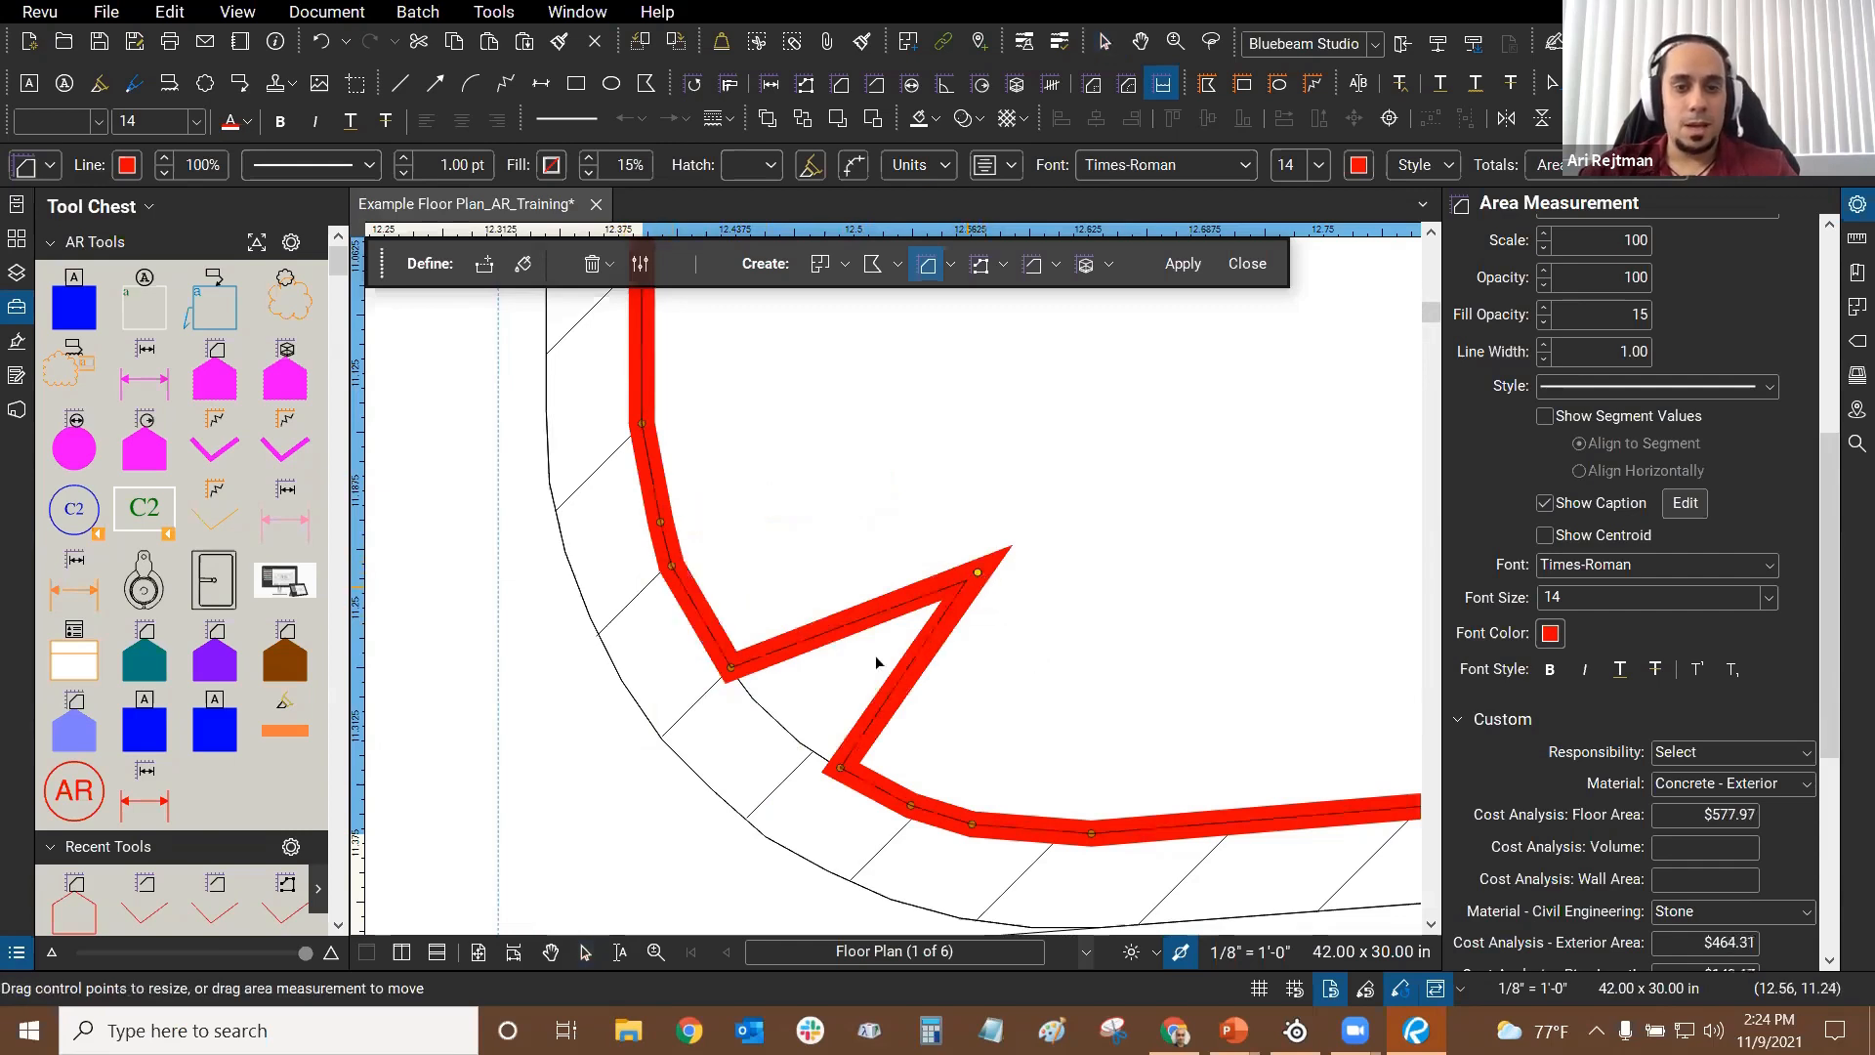
key(ctrl+z)
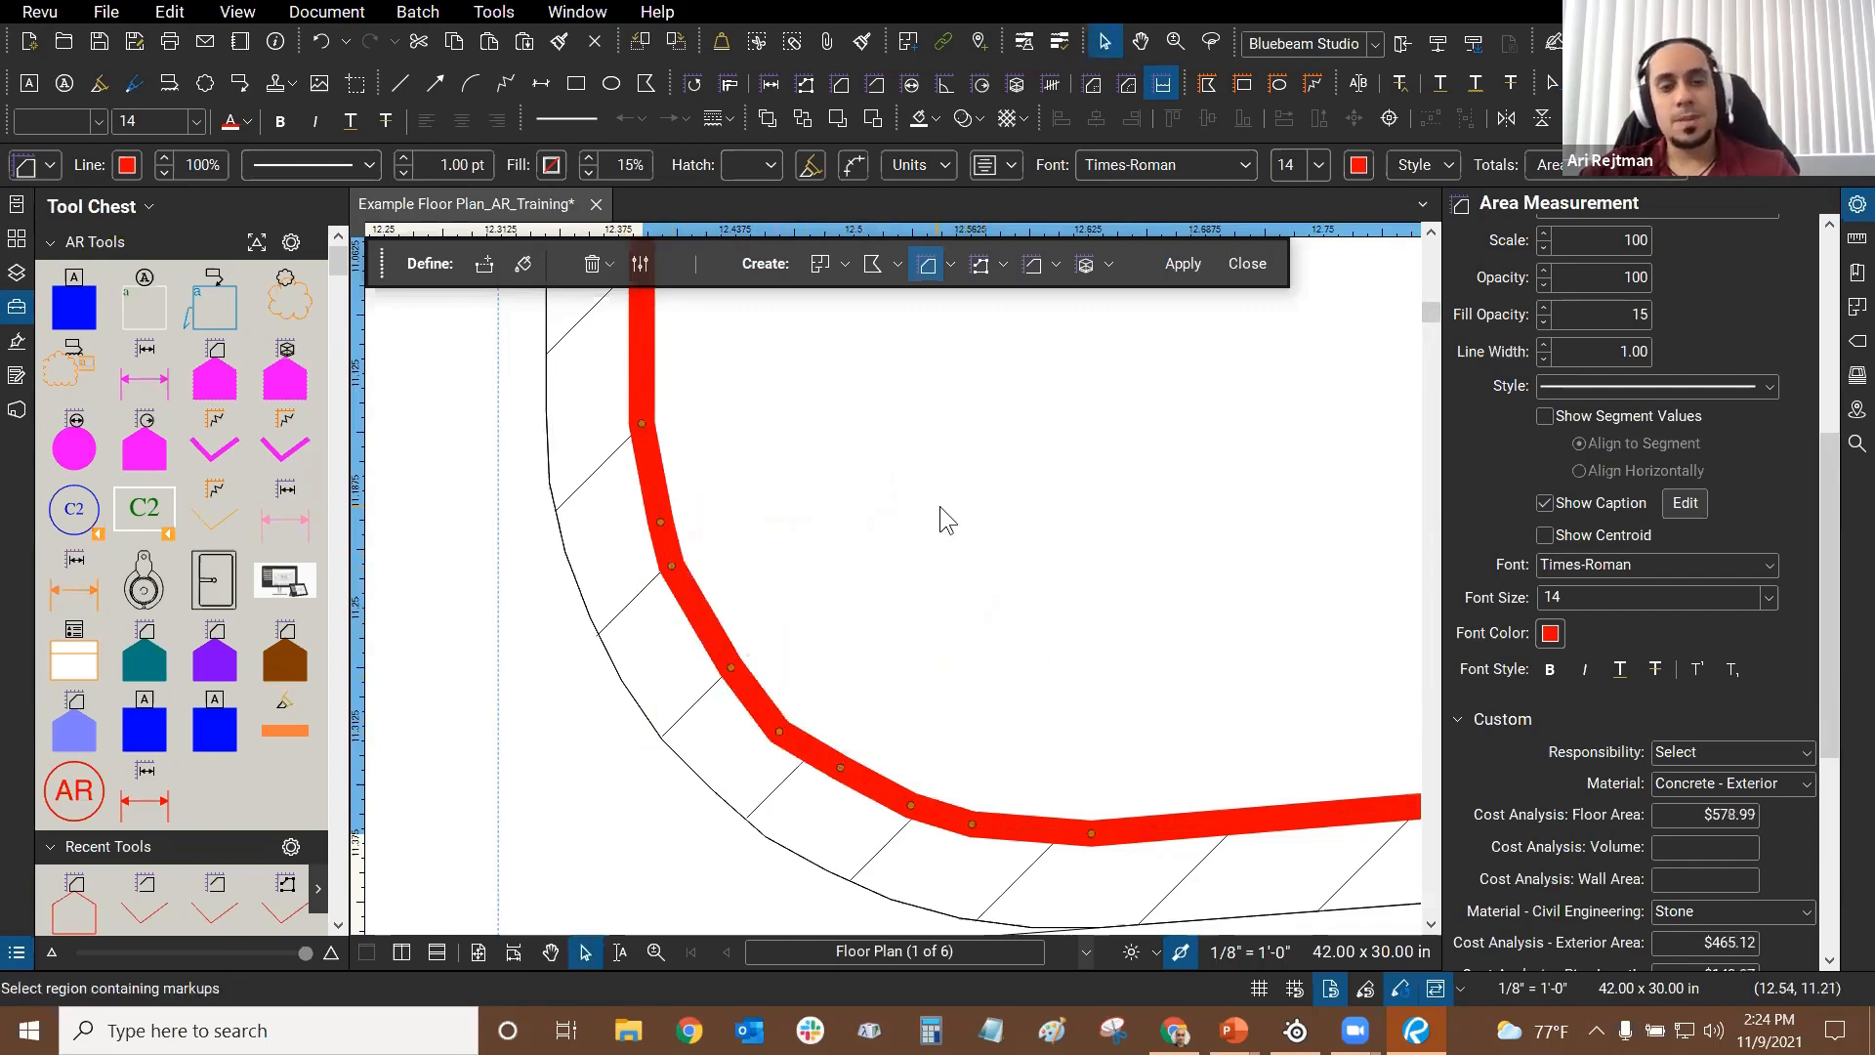
Step: Examine how the Office 206 area outline follows the rounded corner, the doorway 206 opening and the adjoining walls
scroll(977, 498, down, 1)
drag(1006, 488, 840, 620)
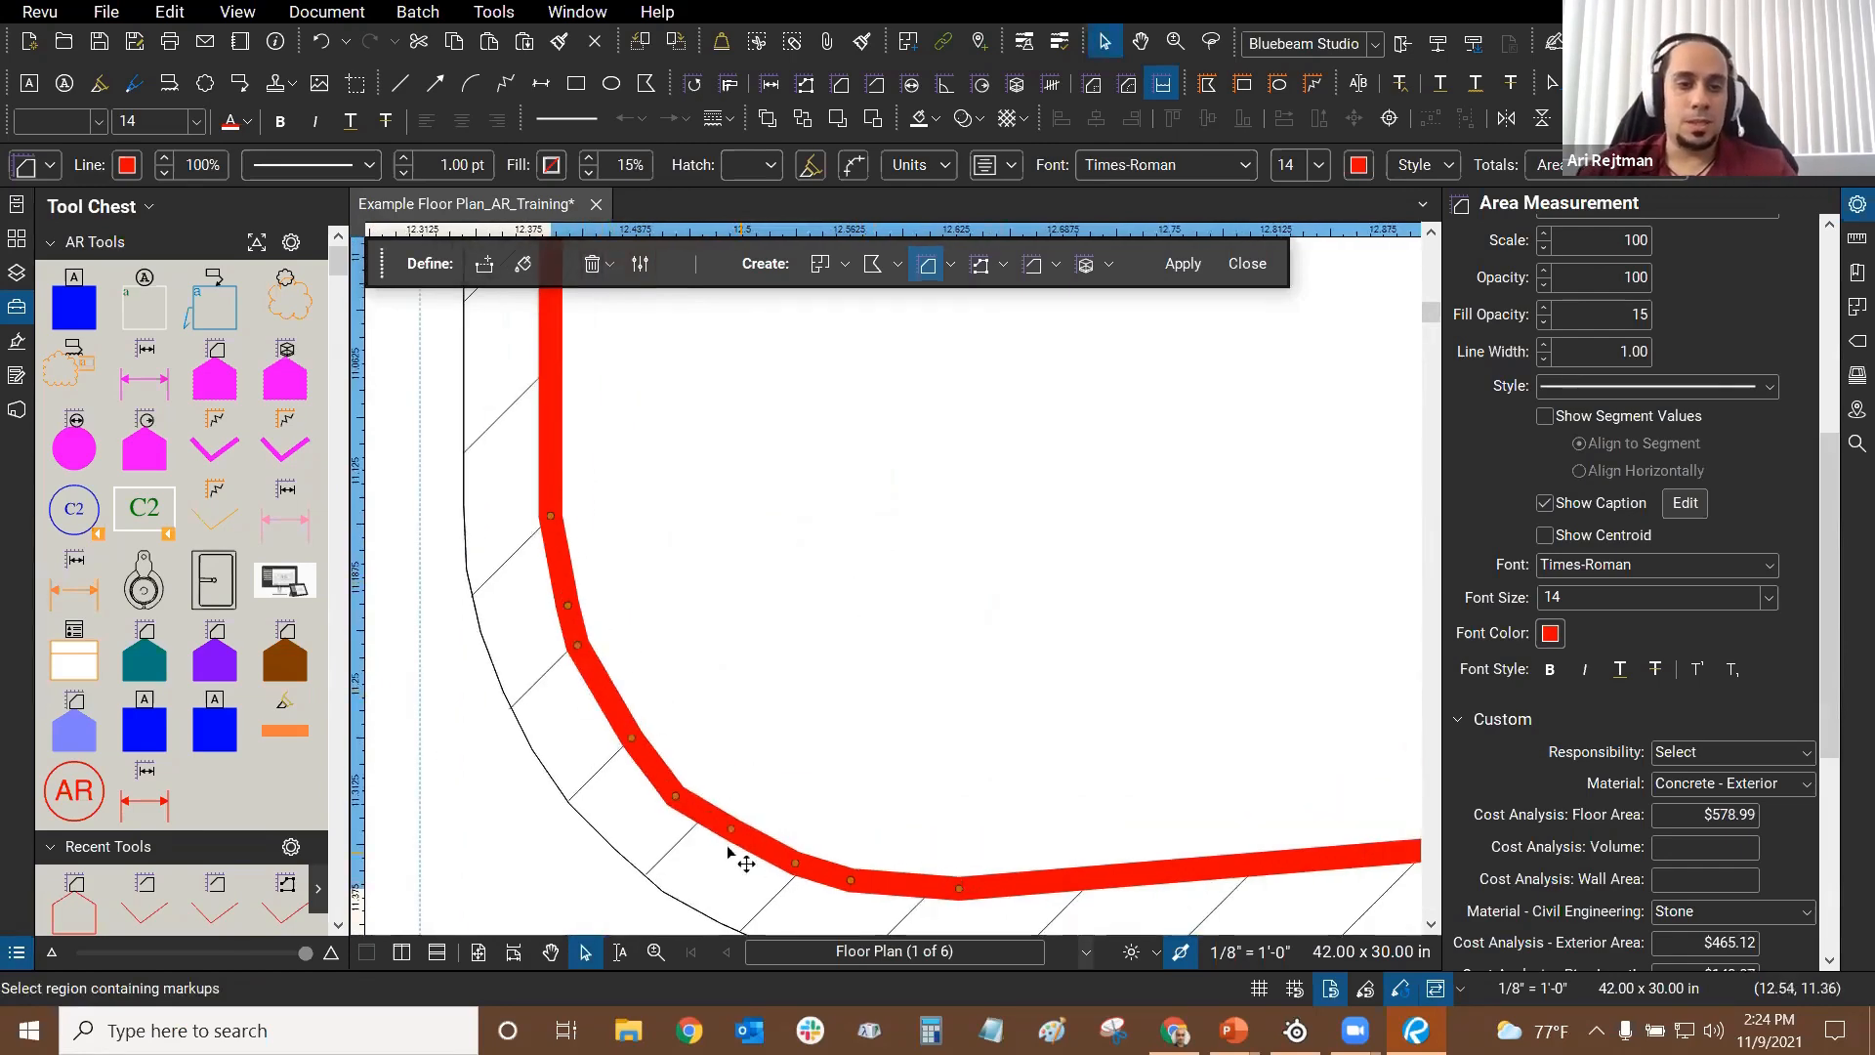
scroll(723, 444, down, 1)
scroll(723, 444, down, 1)
scroll(744, 664, up, 3)
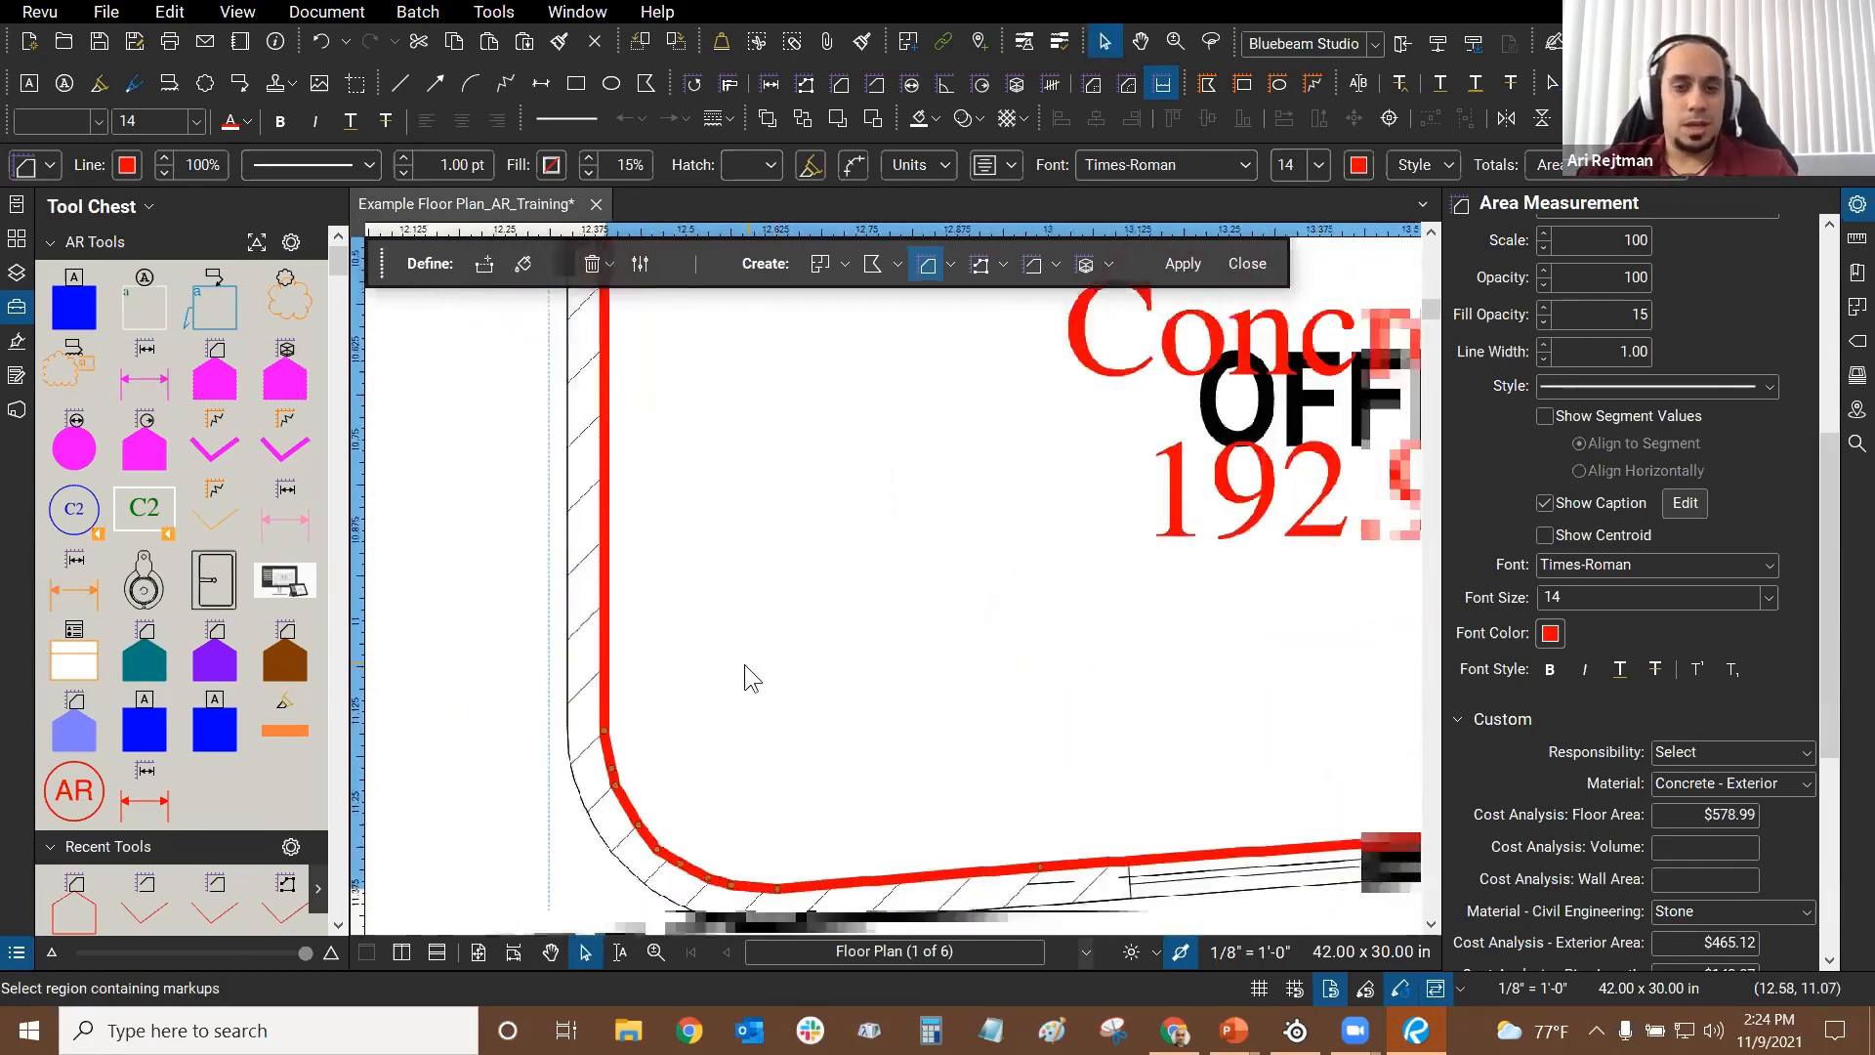
scroll(698, 451, down, 1)
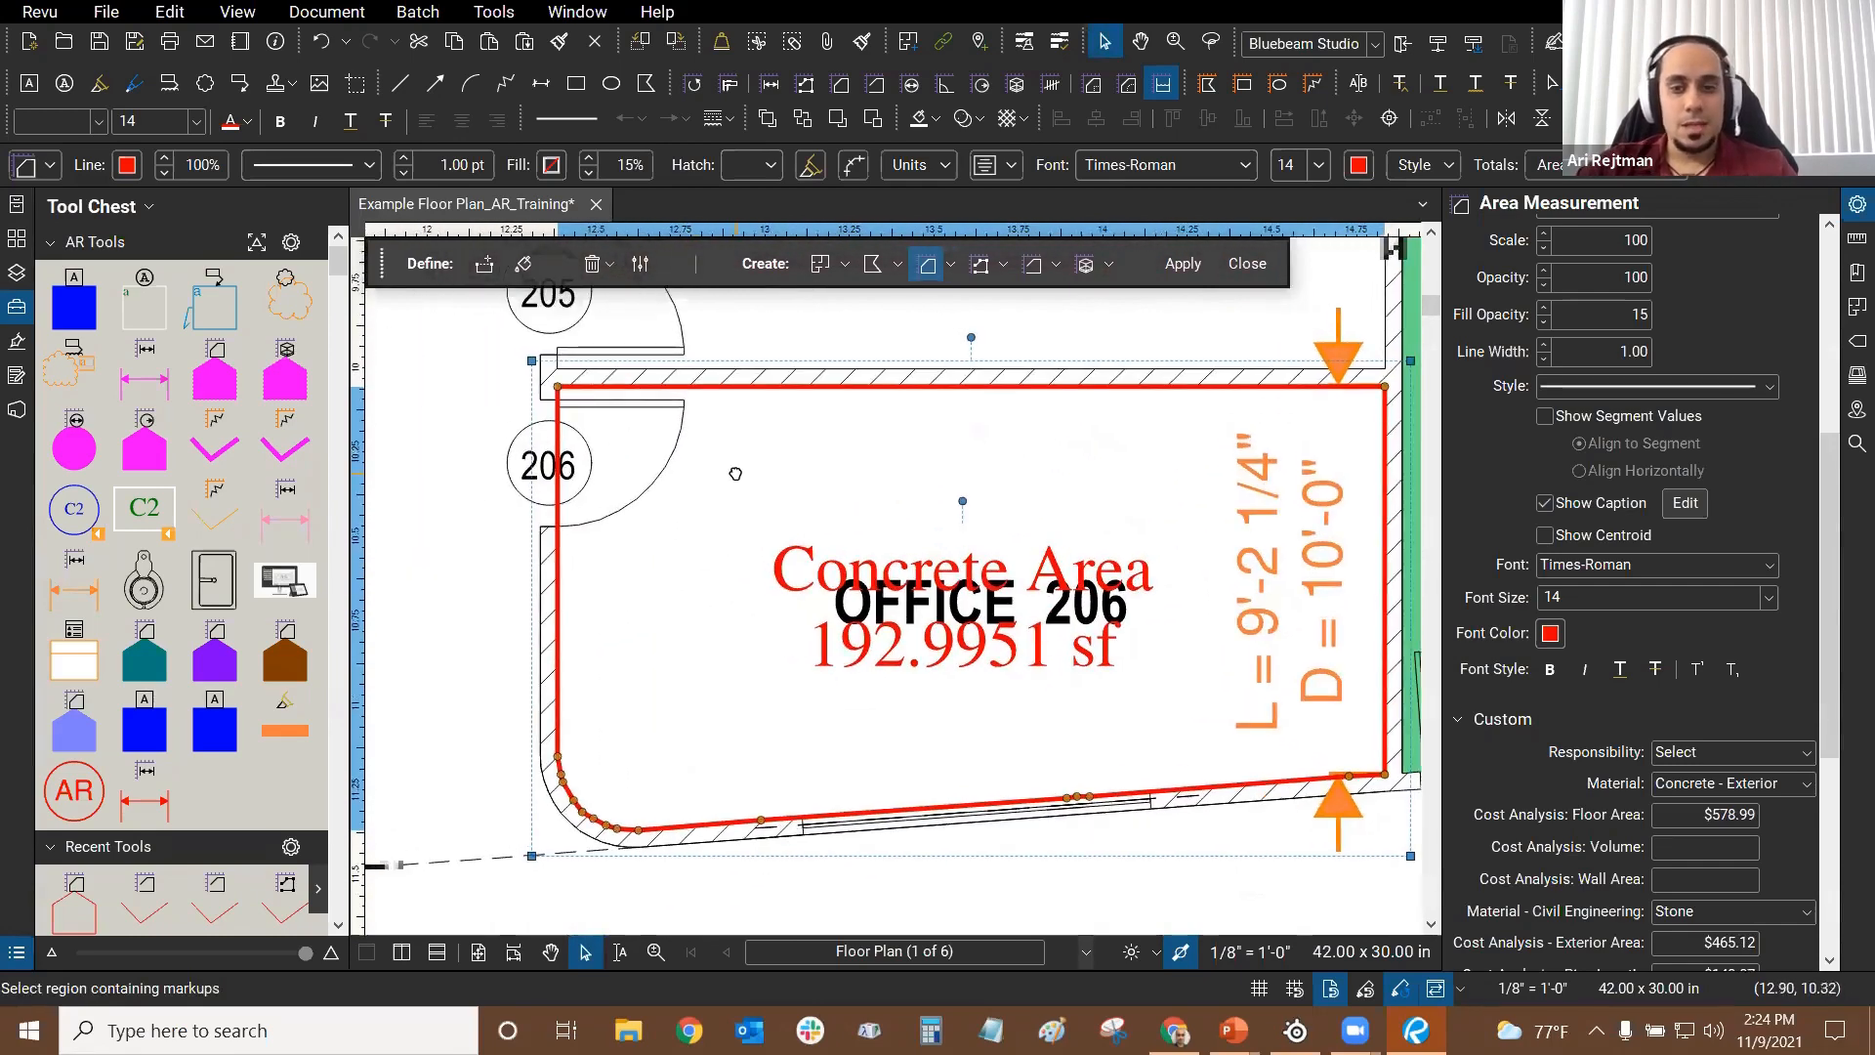
drag(698, 451, 829, 492)
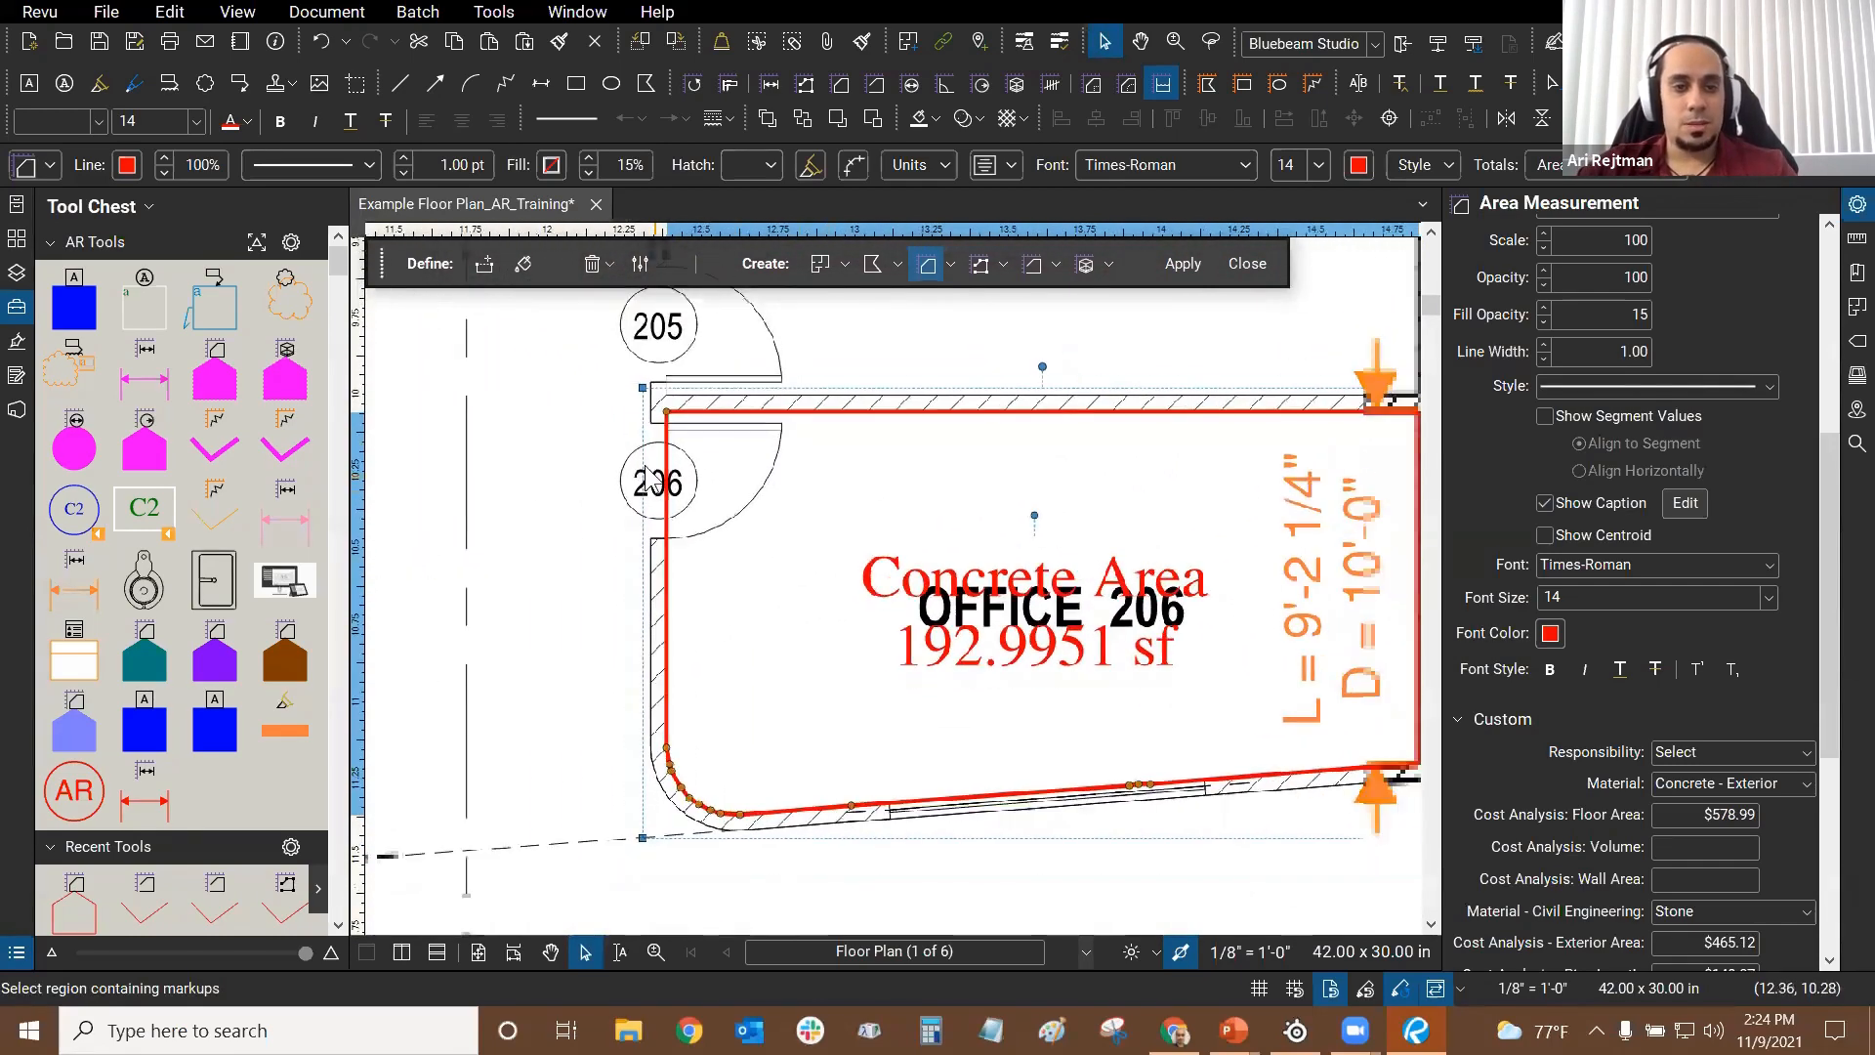
scroll(652, 401, up, 3)
scroll(694, 430, up, 2)
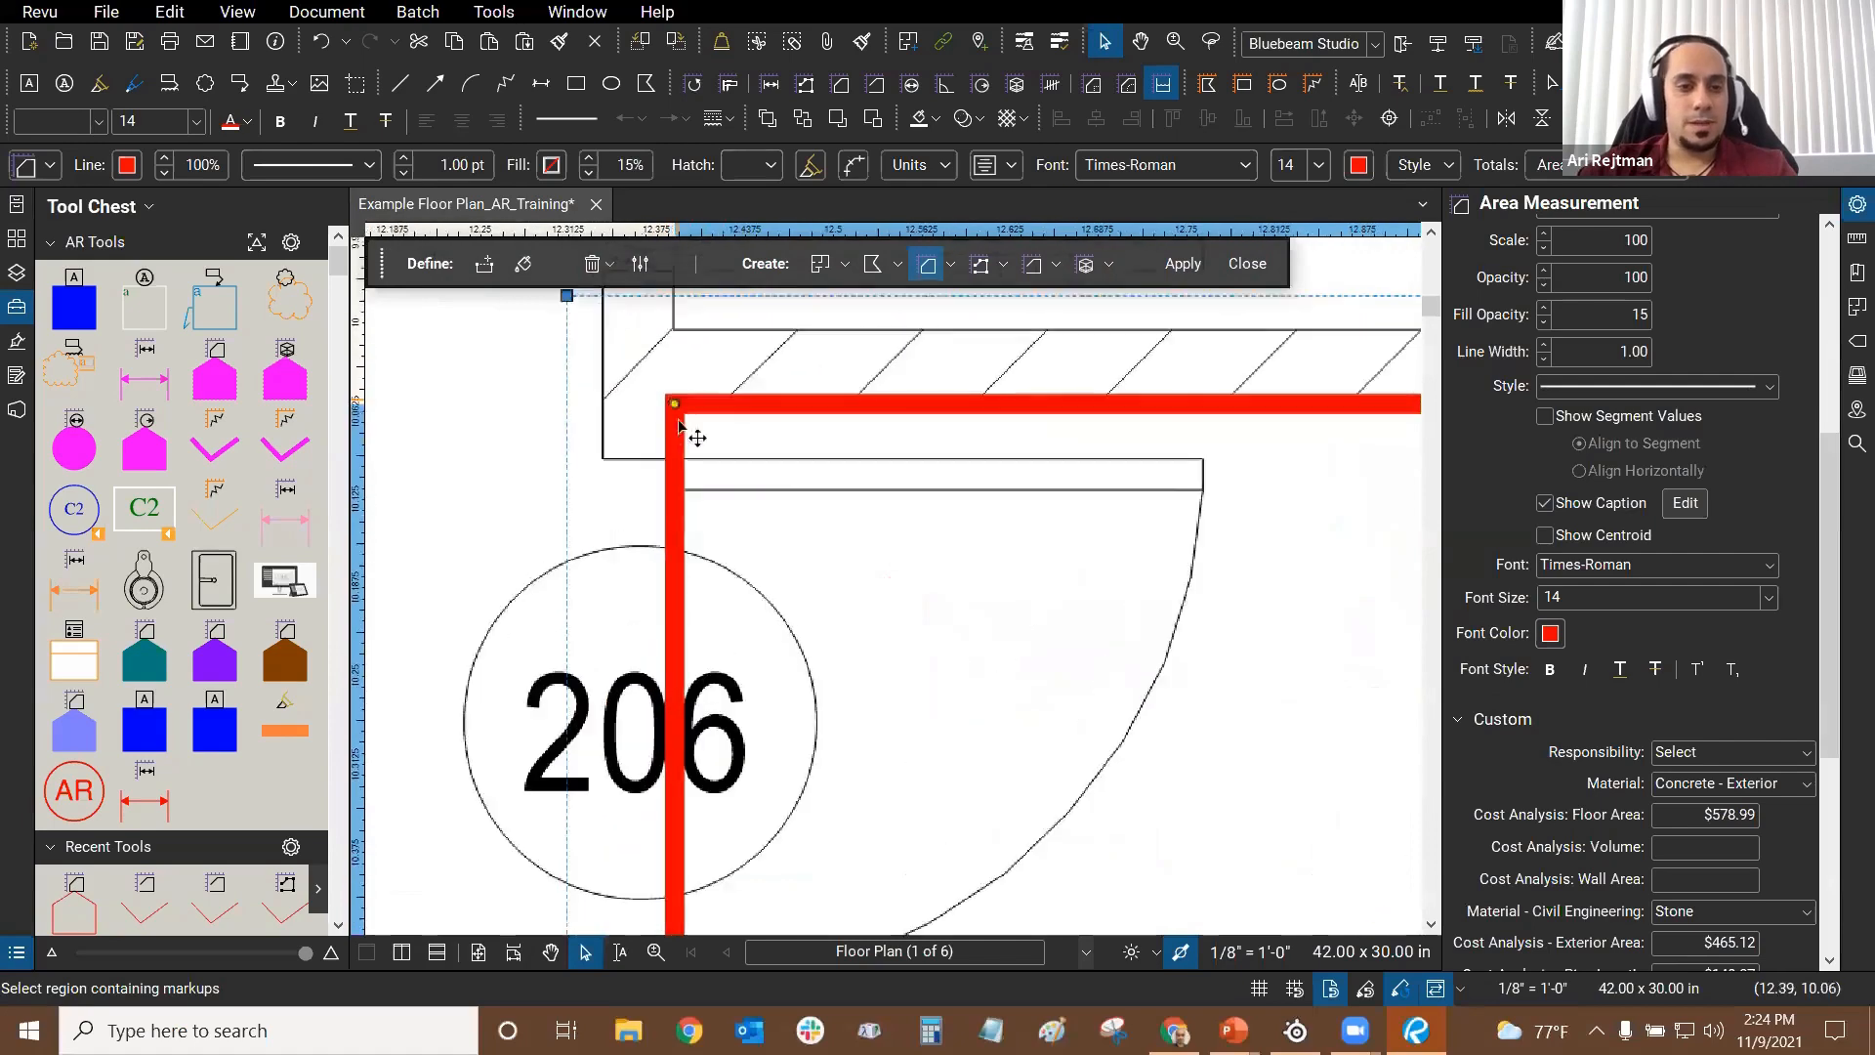
drag(572, 640, 795, 562)
scroll(791, 561, down, 1)
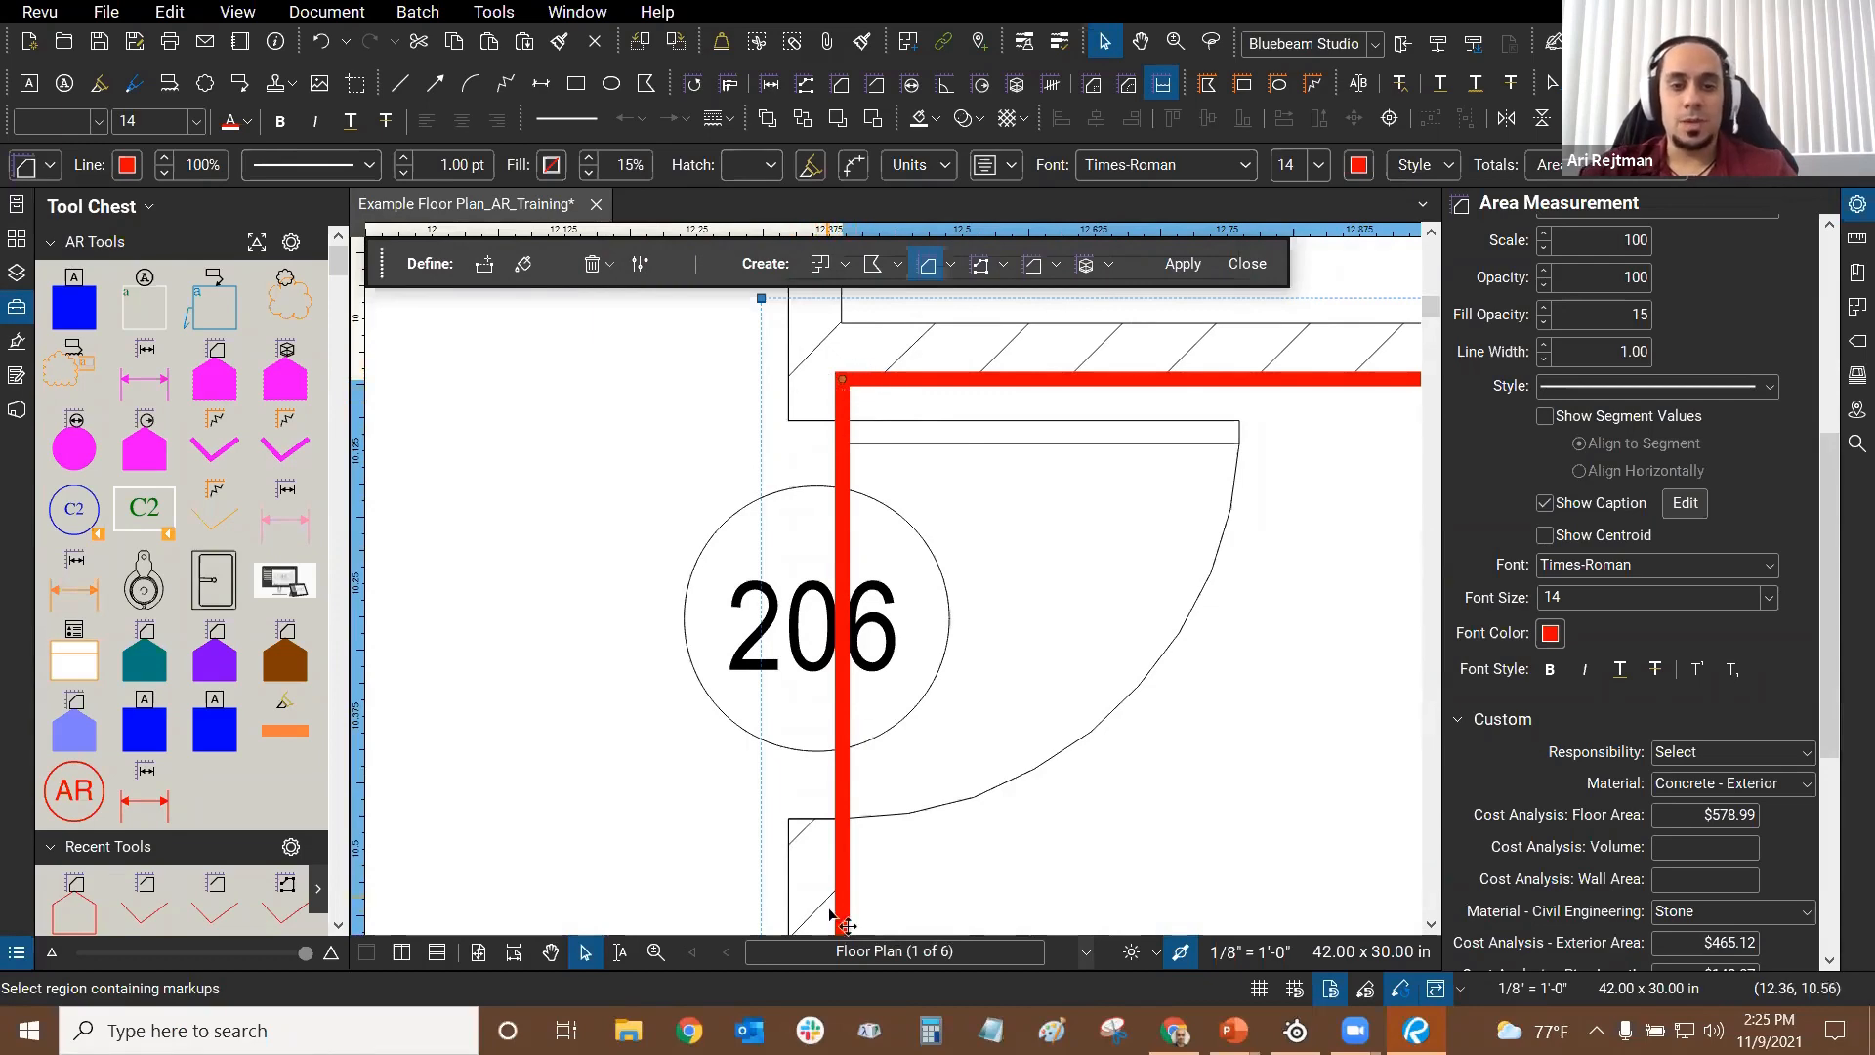
scroll(1253, 642, down, 5)
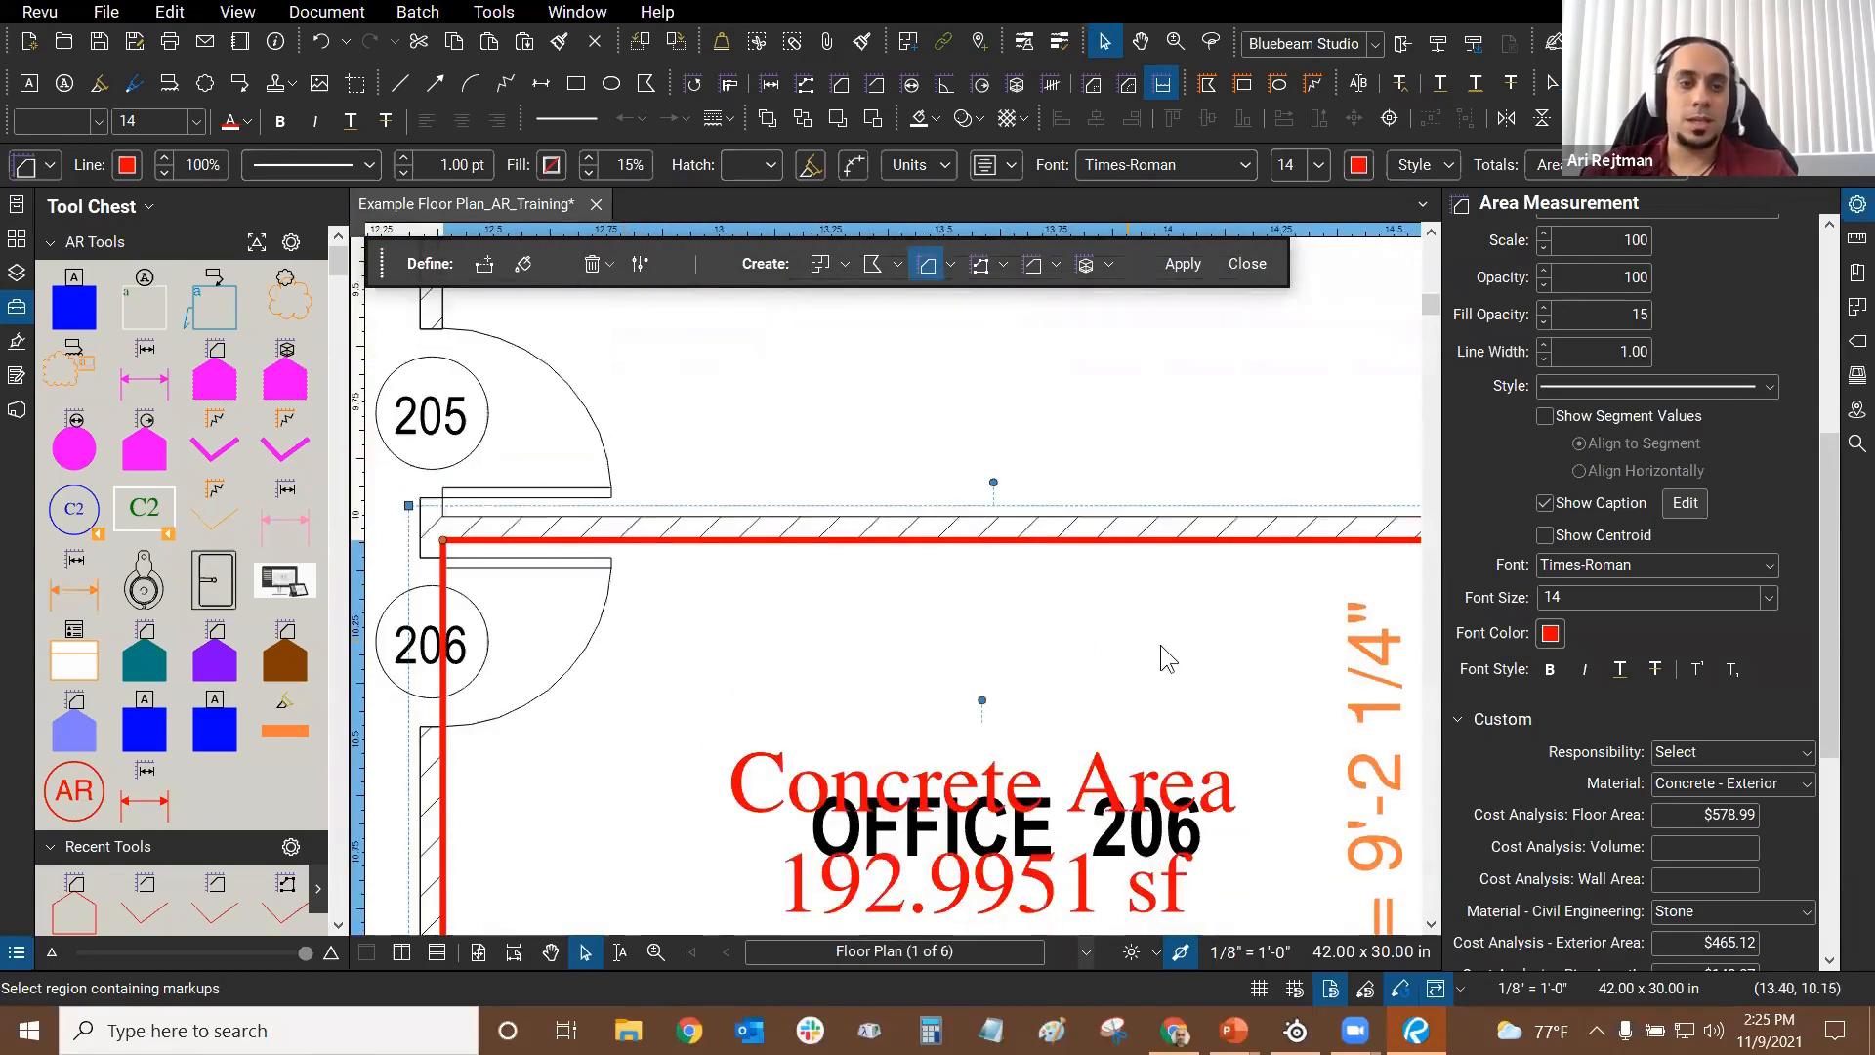
scroll(965, 537, down, 3)
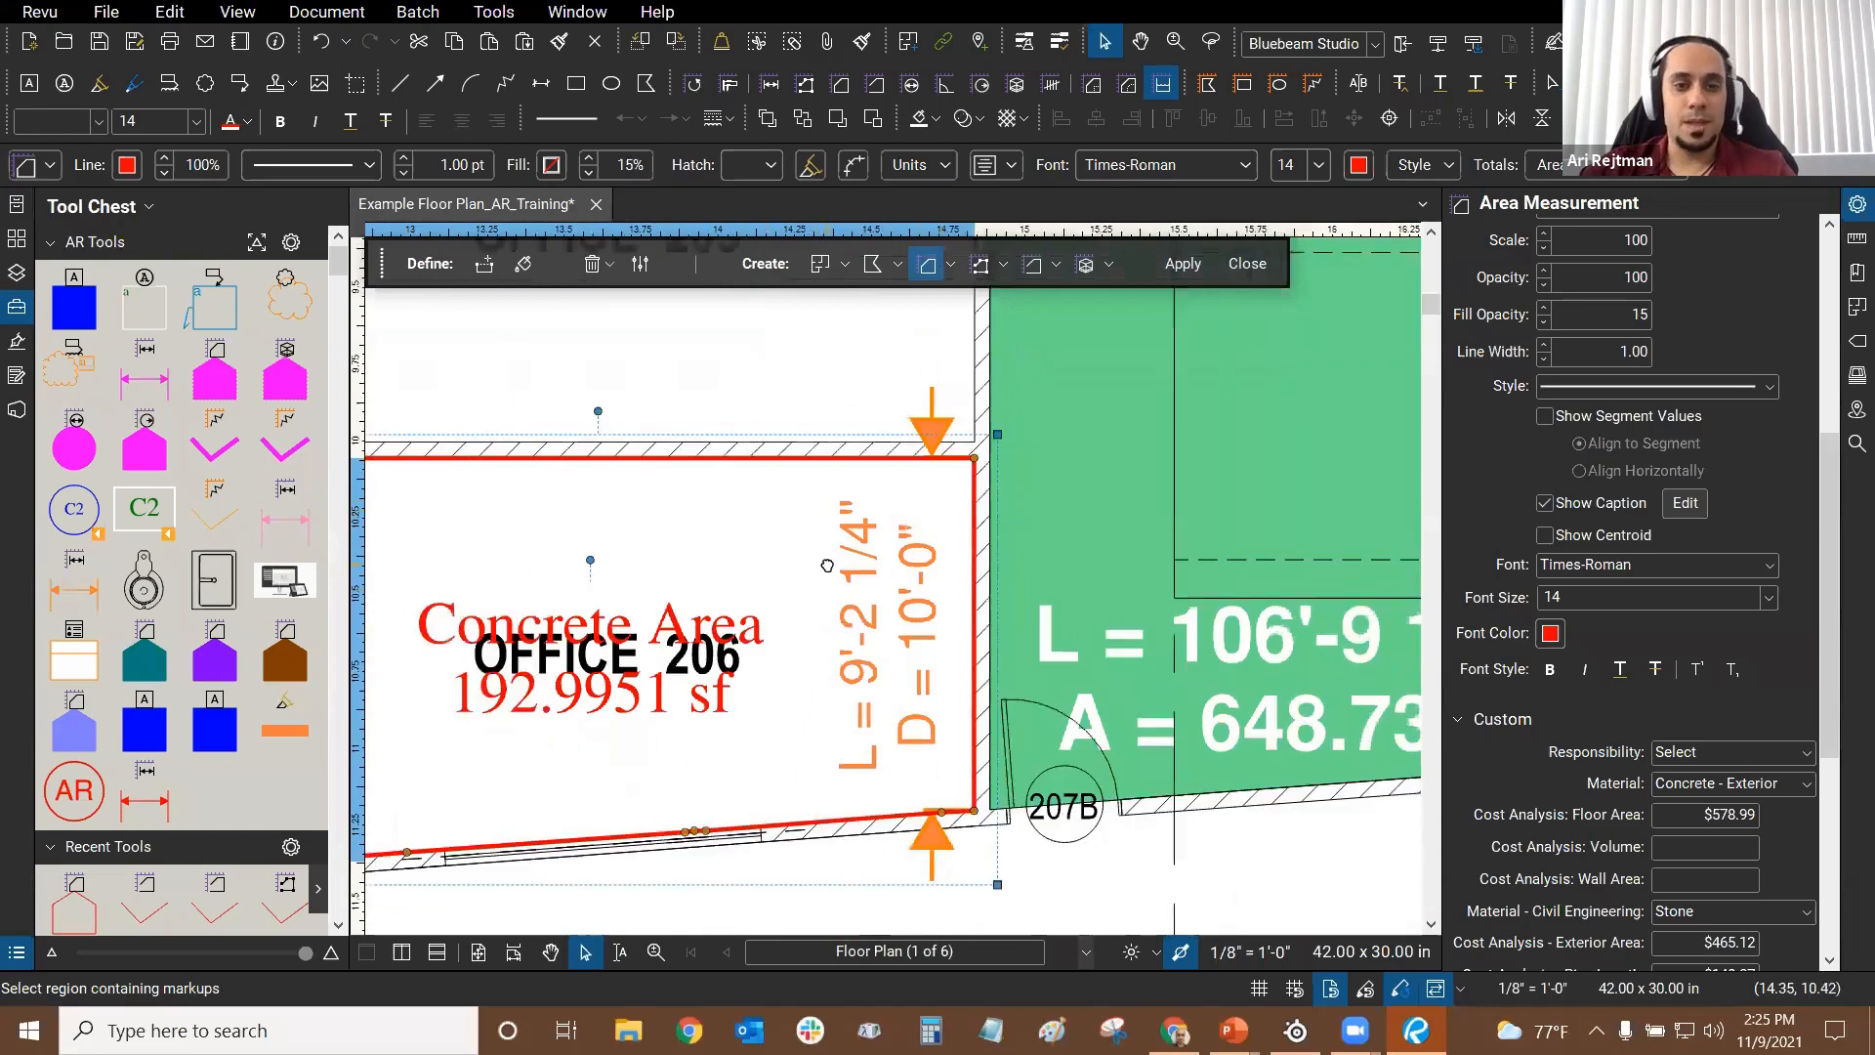
Step: Delete three clustered control points along the Office 206 area's slanted window wall and another between them and the rounded corner
scroll(1005, 782, up, 5)
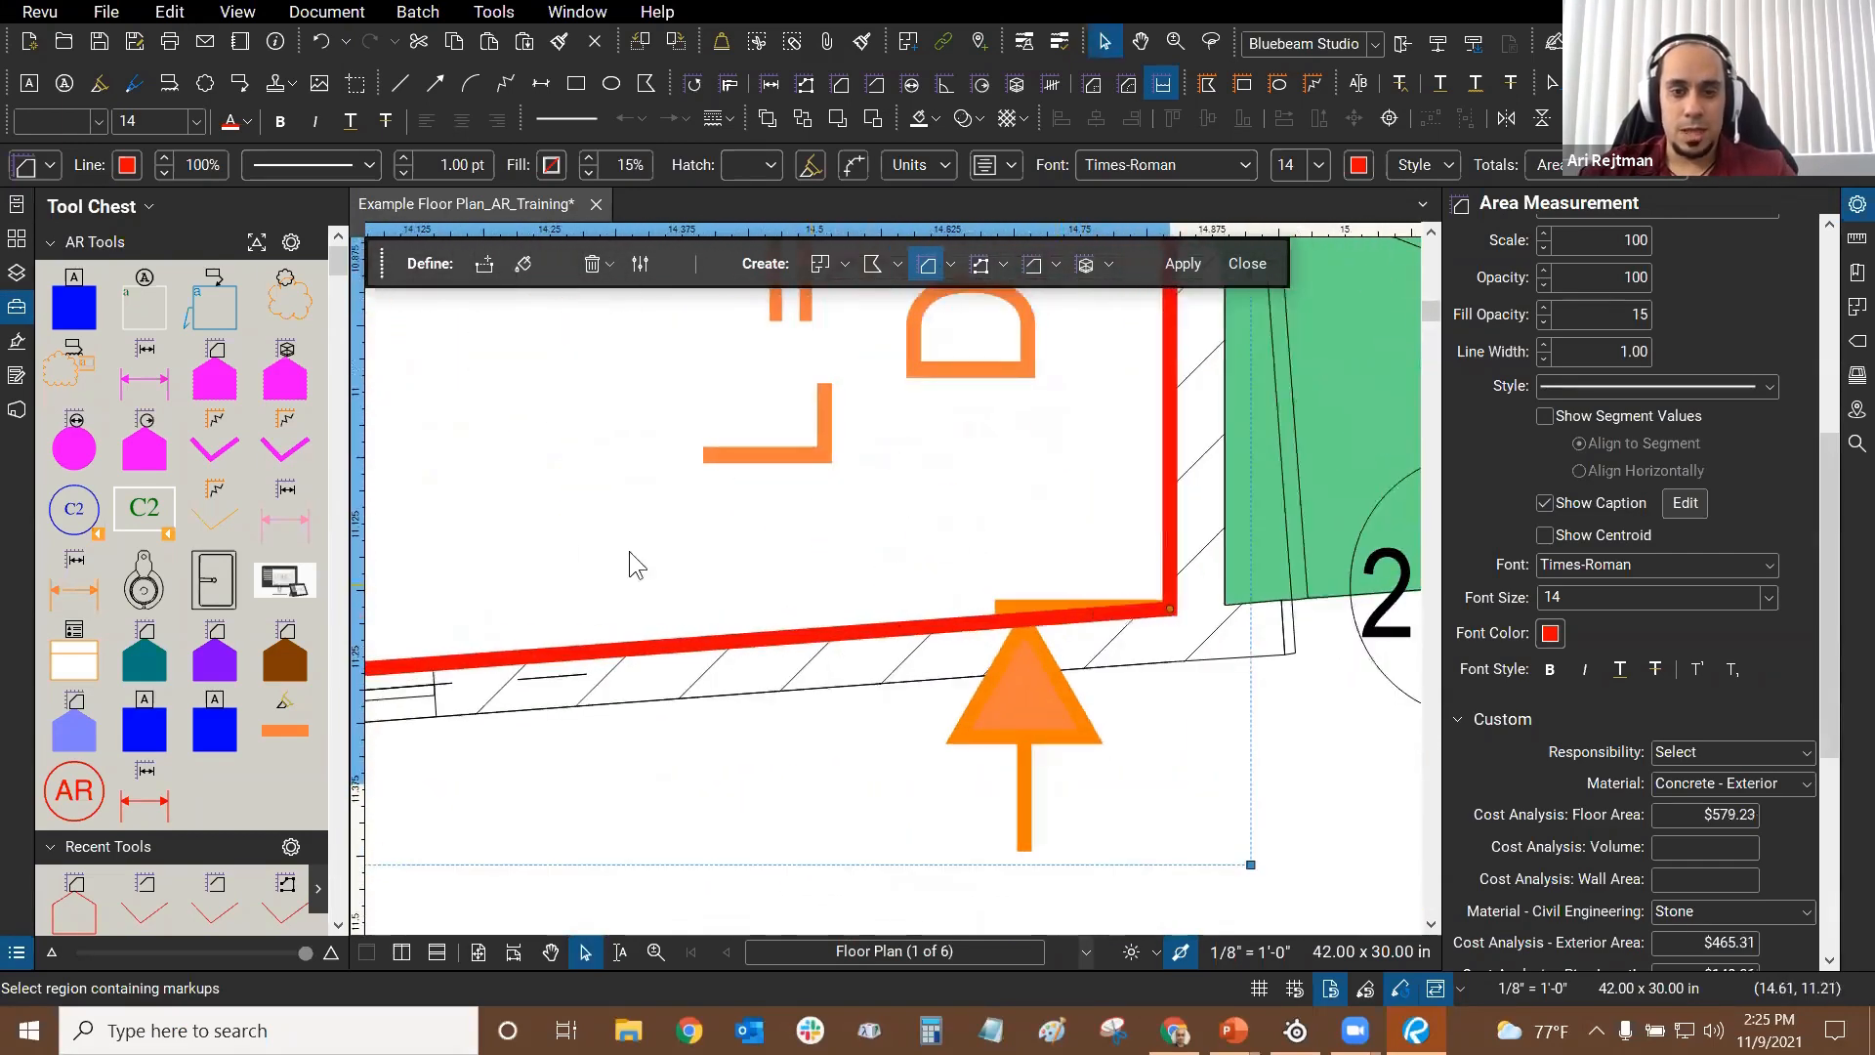
drag(637, 516, 1091, 459)
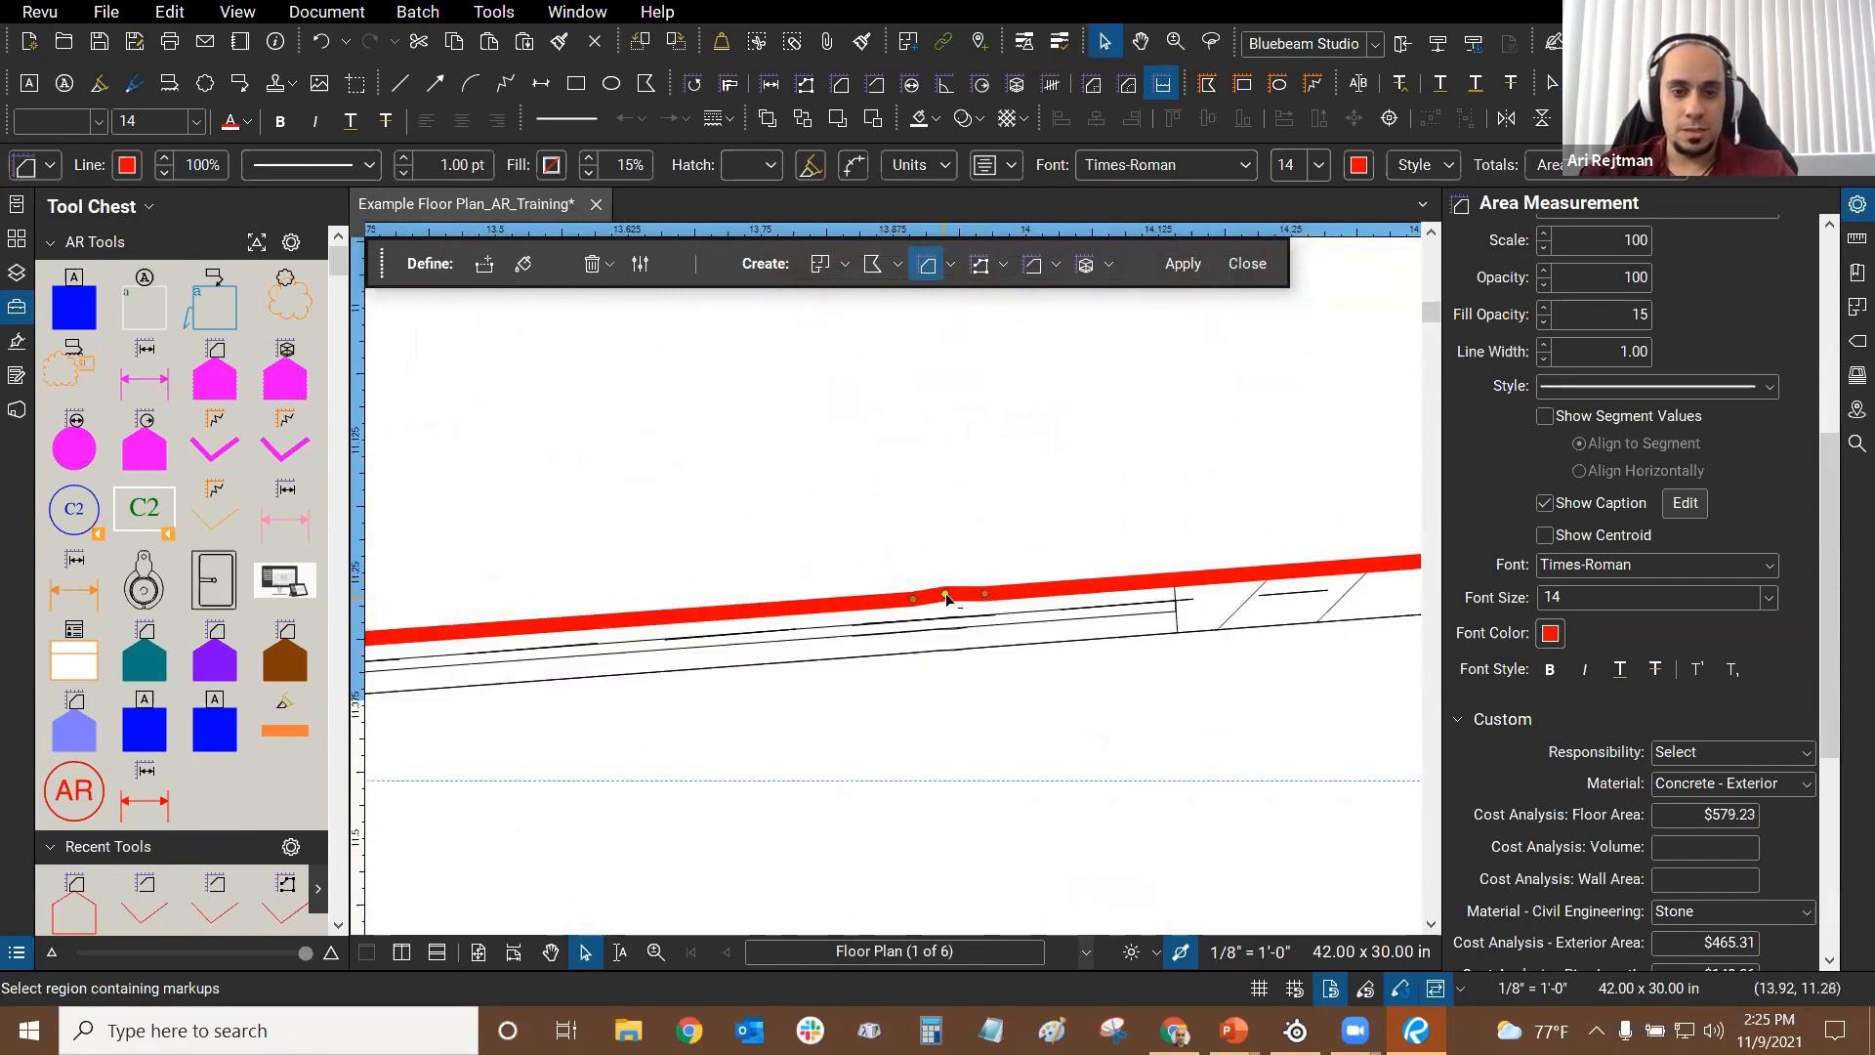
shift+click(945, 593)
shift+click(913, 598)
shift+click(985, 594)
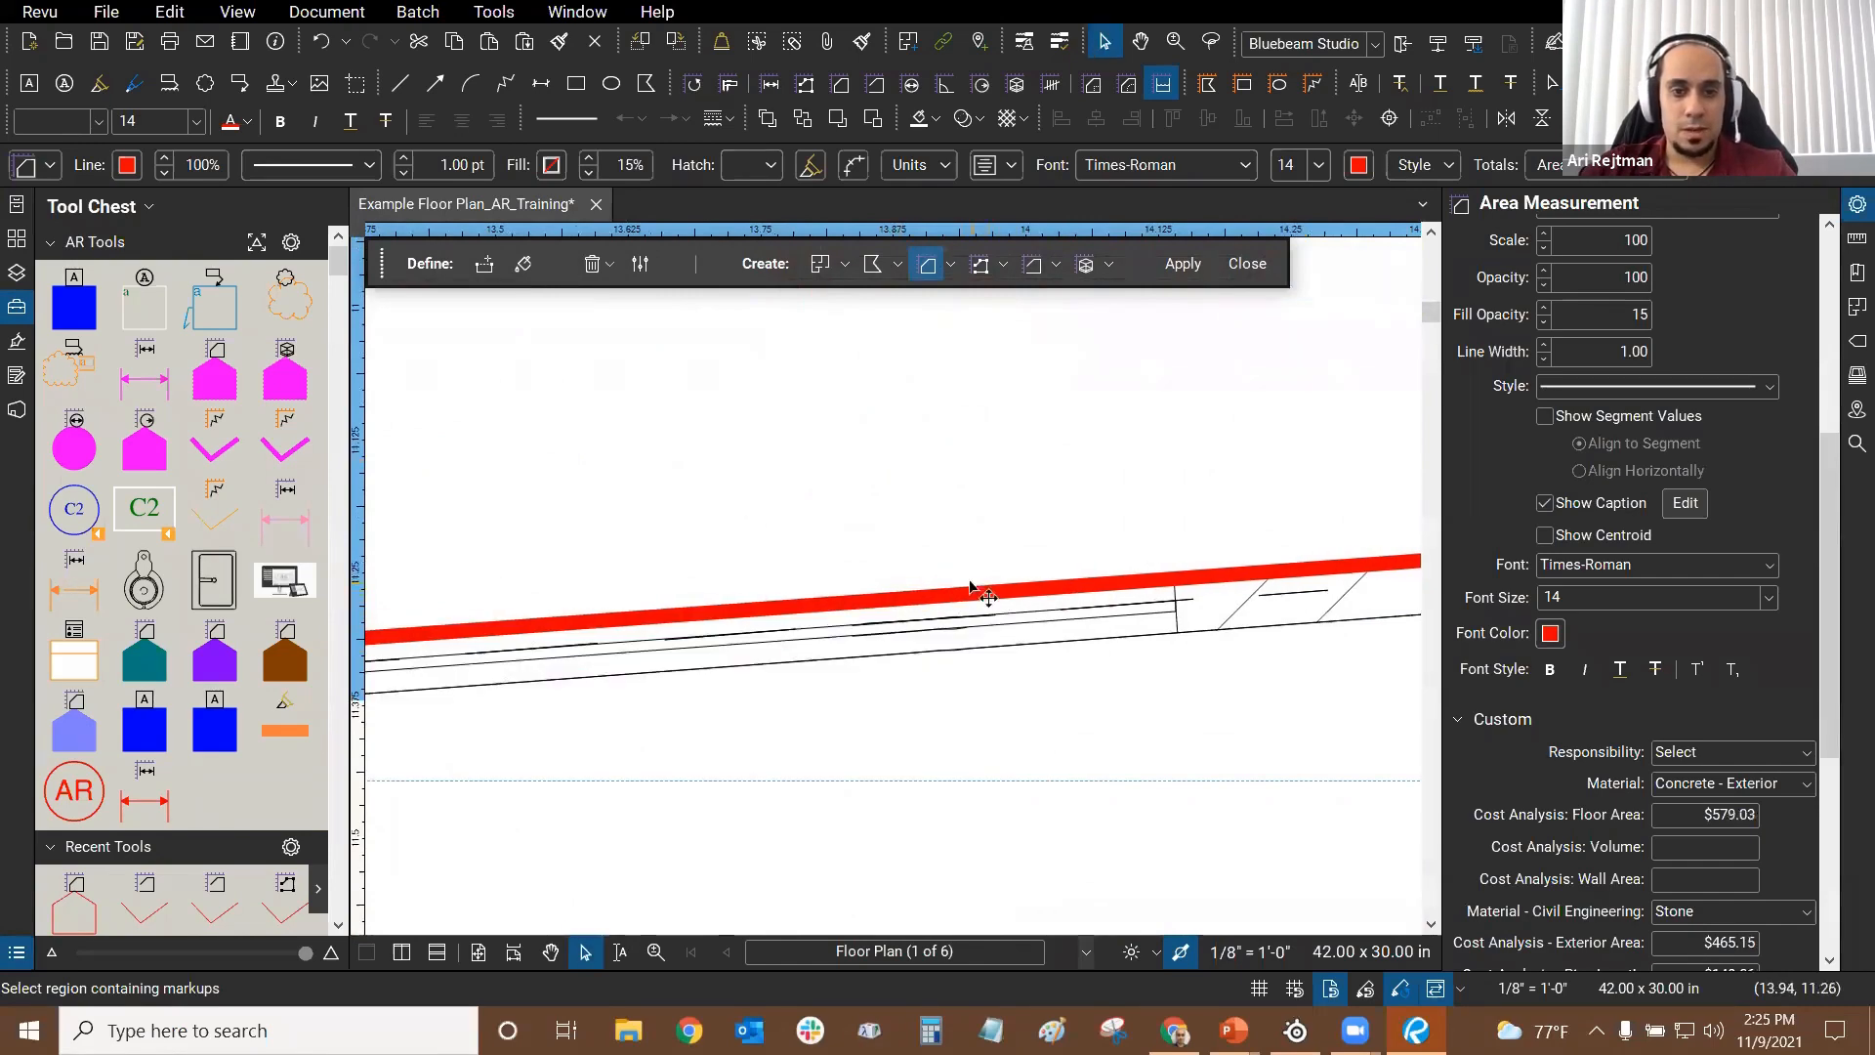
scroll(893, 500, down, 3)
scroll(696, 857, up, 5)
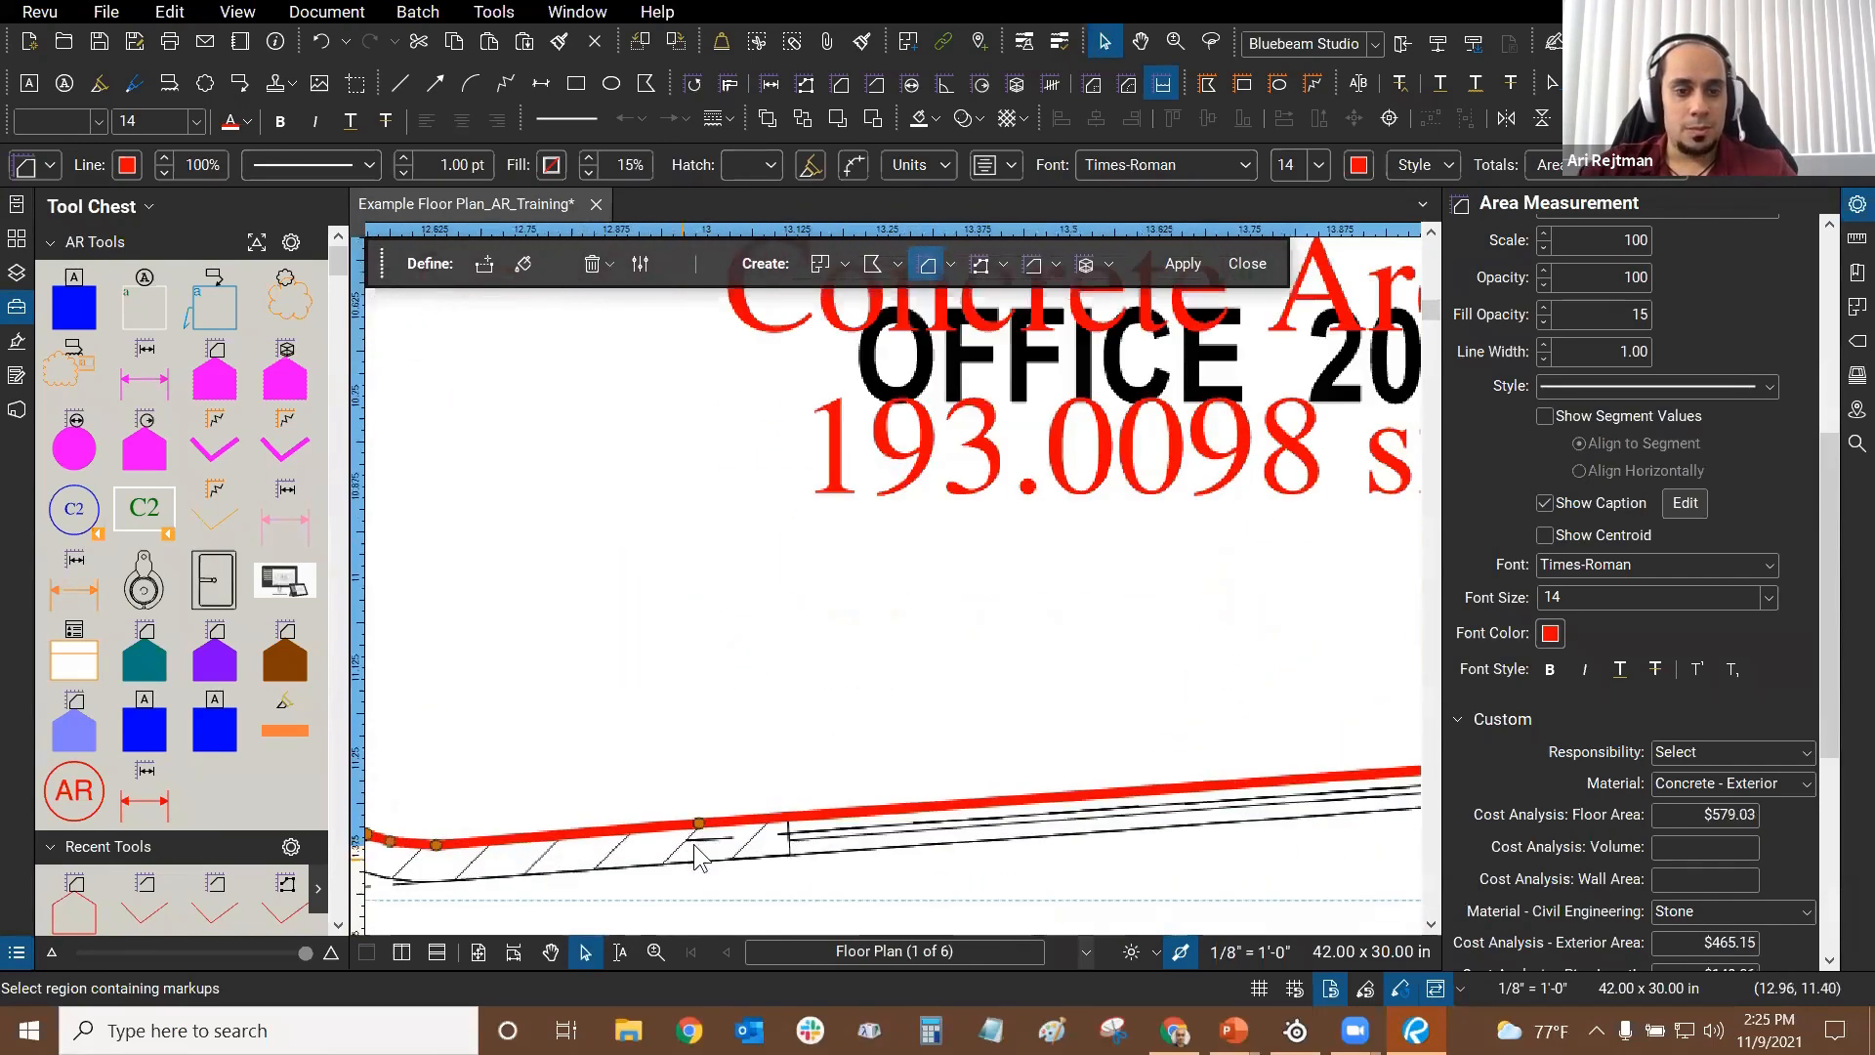
shift+click(698, 823)
scroll(745, 650, down, 3)
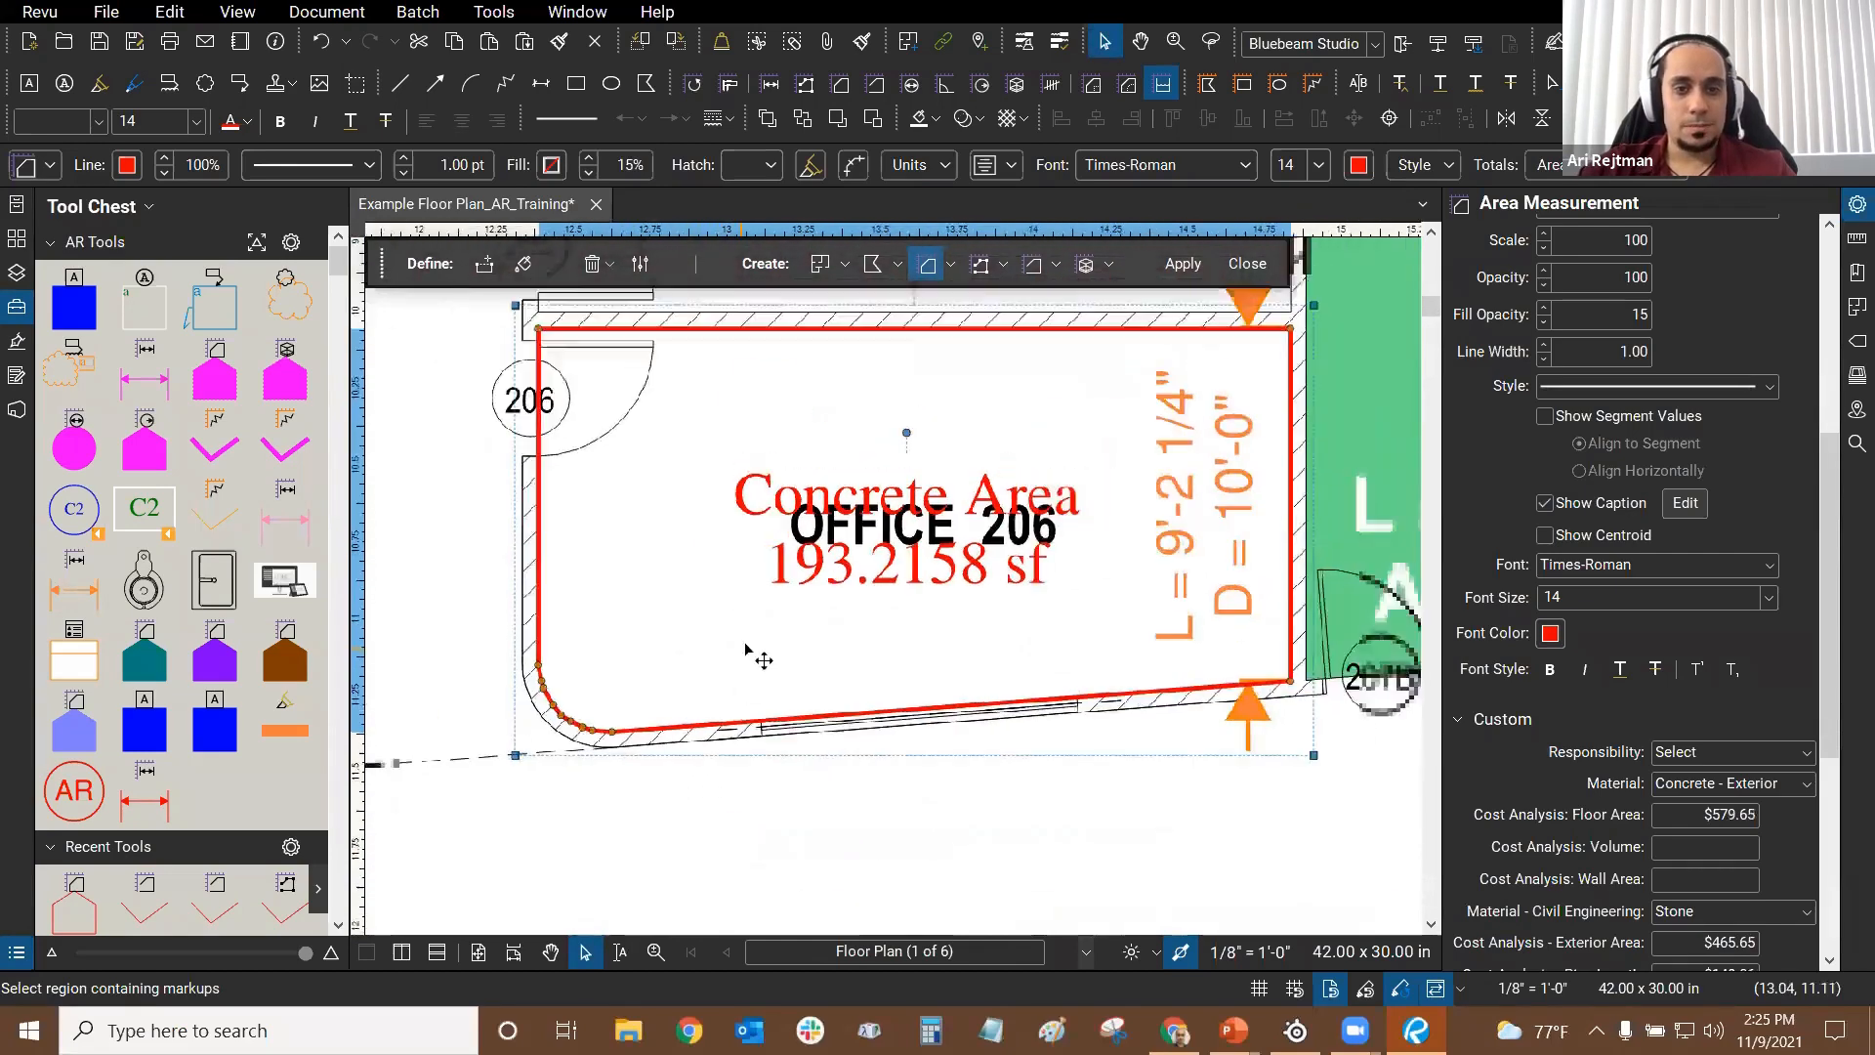
scroll(745, 649, down, 2)
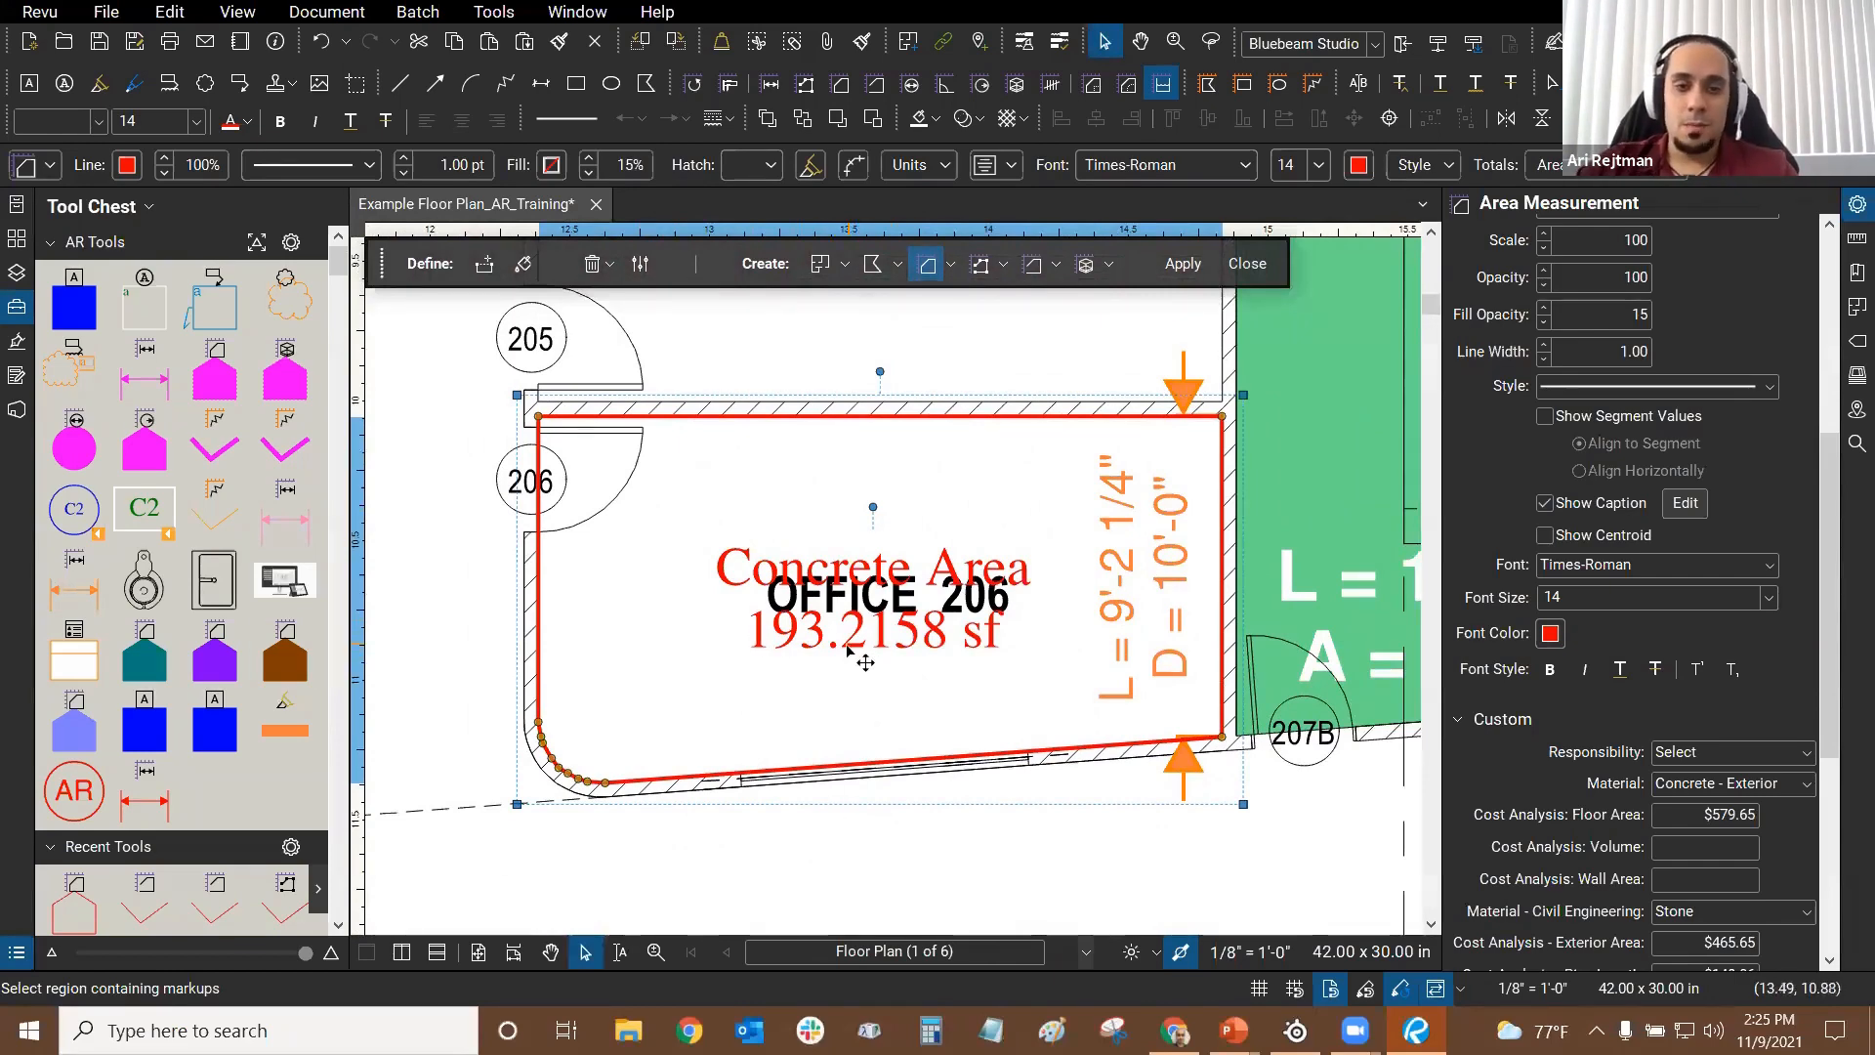
Step: Move the Office 206 area's caption above the room label so the two texts no longer overlap, and deselect the area
scroll(865, 663, up, 3)
scroll(865, 663, down, 2)
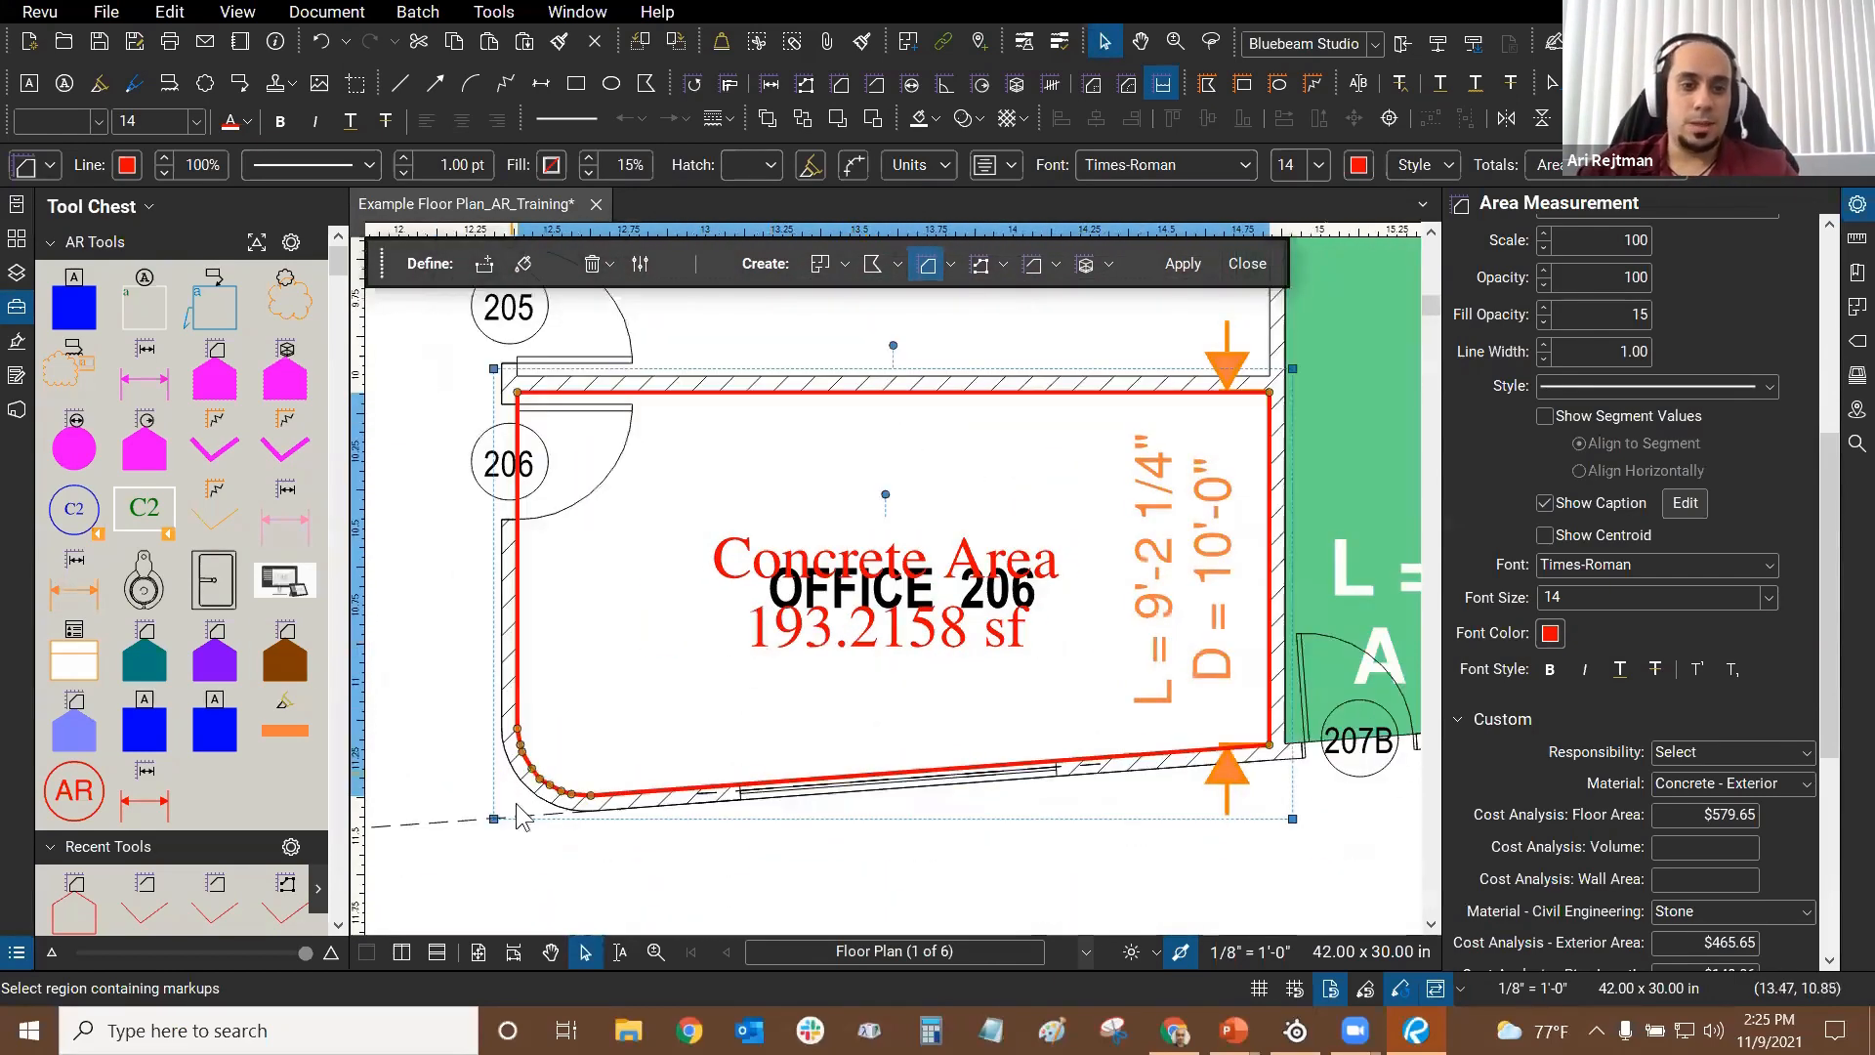
scroll(520, 816, up, 2)
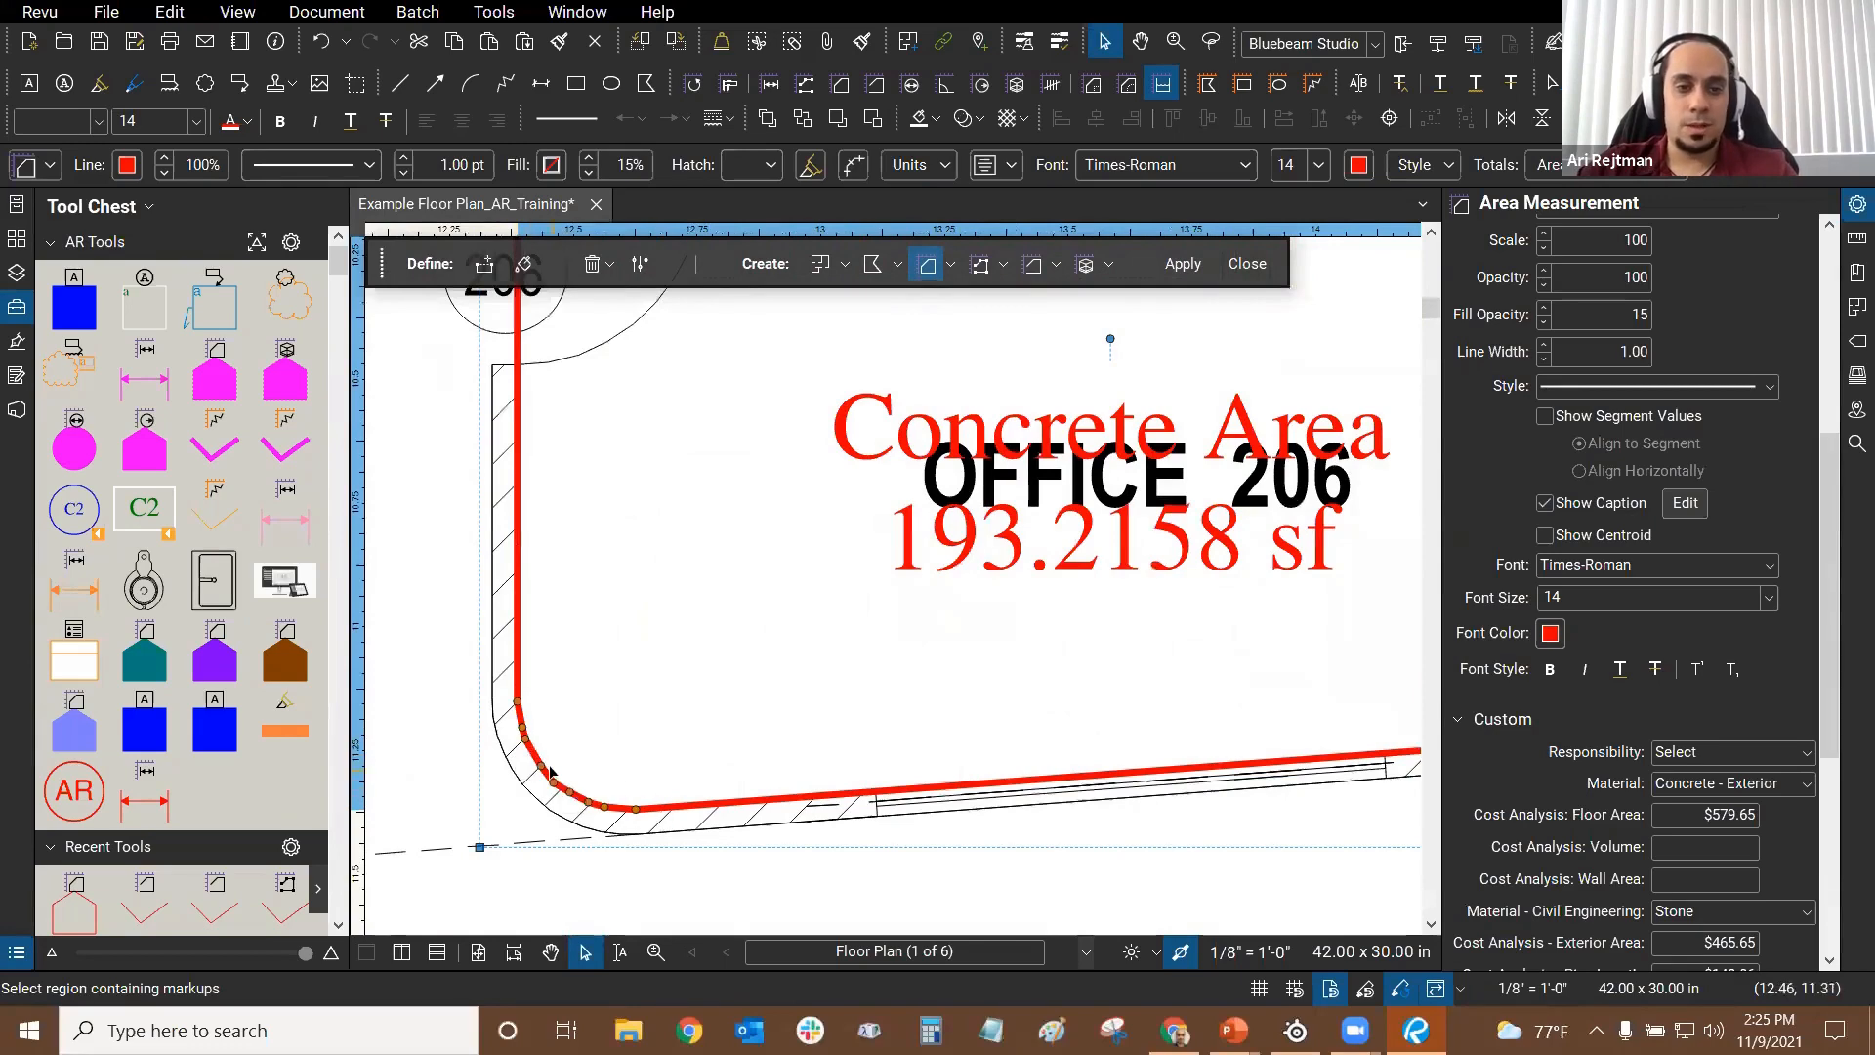
scroll(925, 452, down, 4)
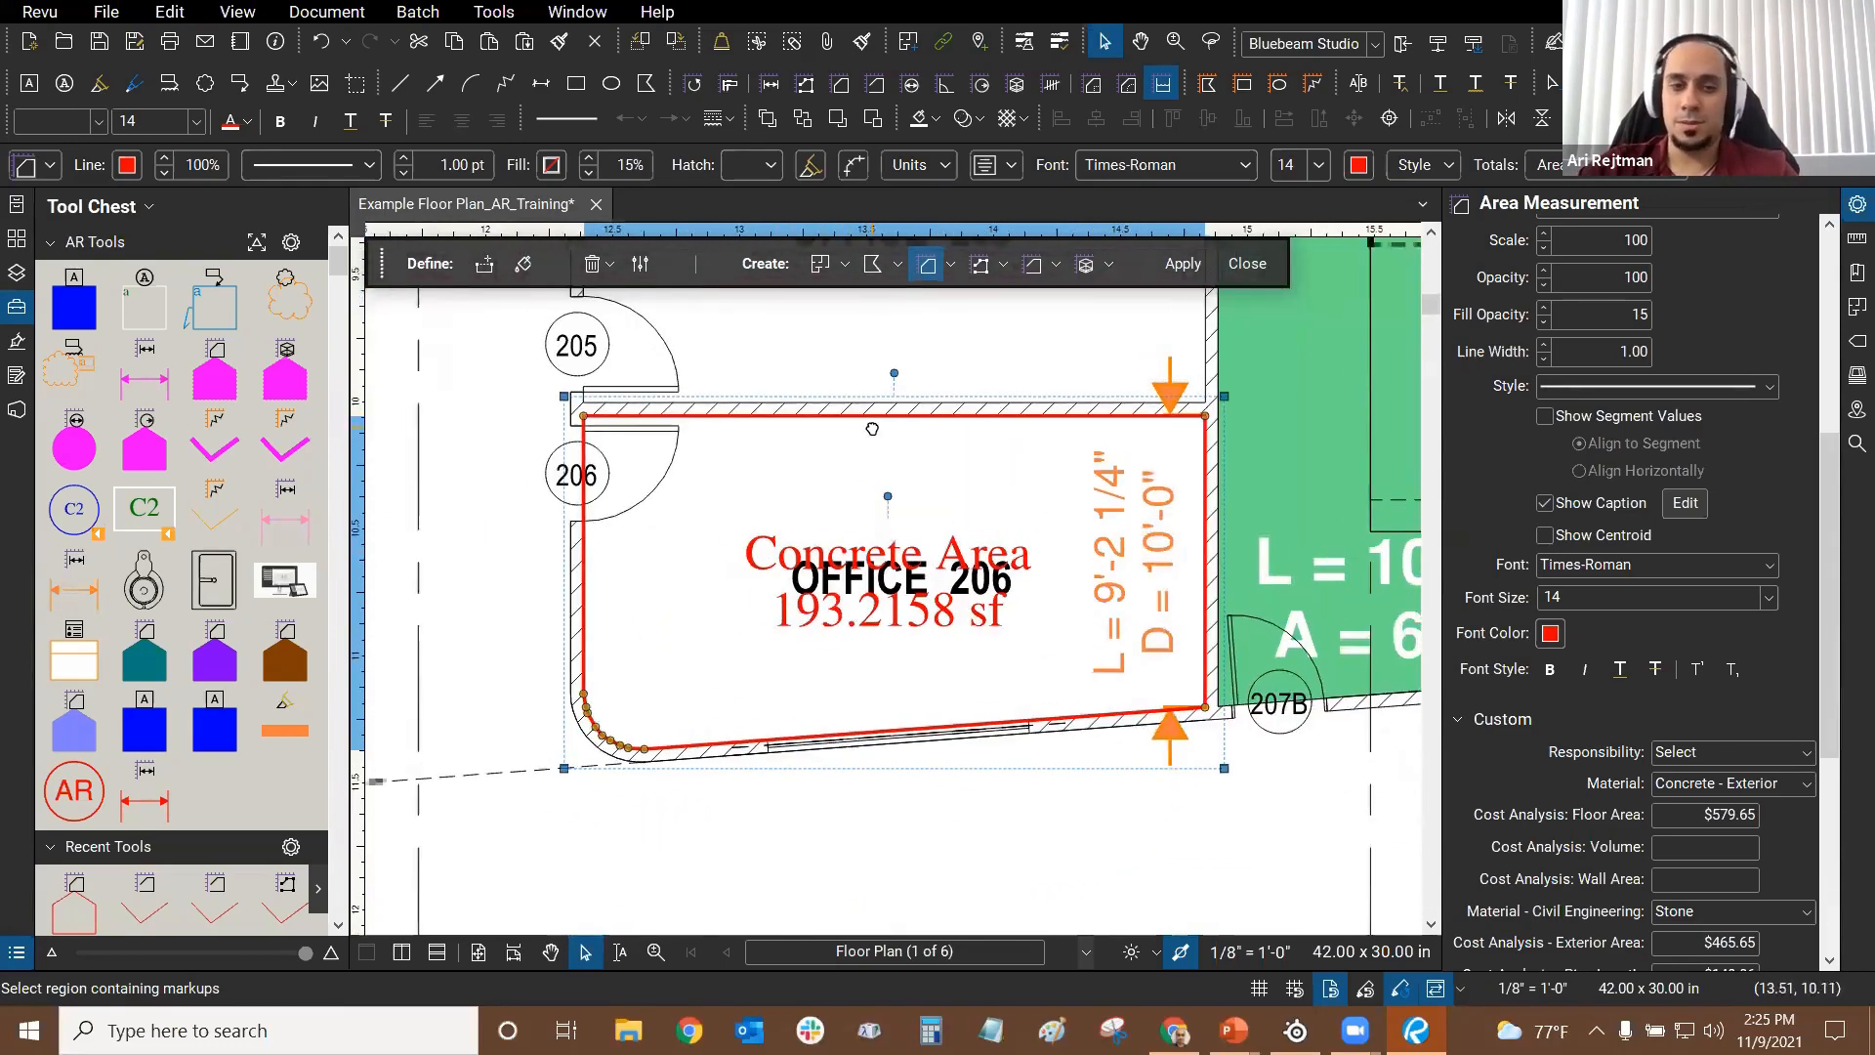
scroll(873, 429, up, 1)
scroll(866, 444, down, 1)
drag(928, 434, 896, 417)
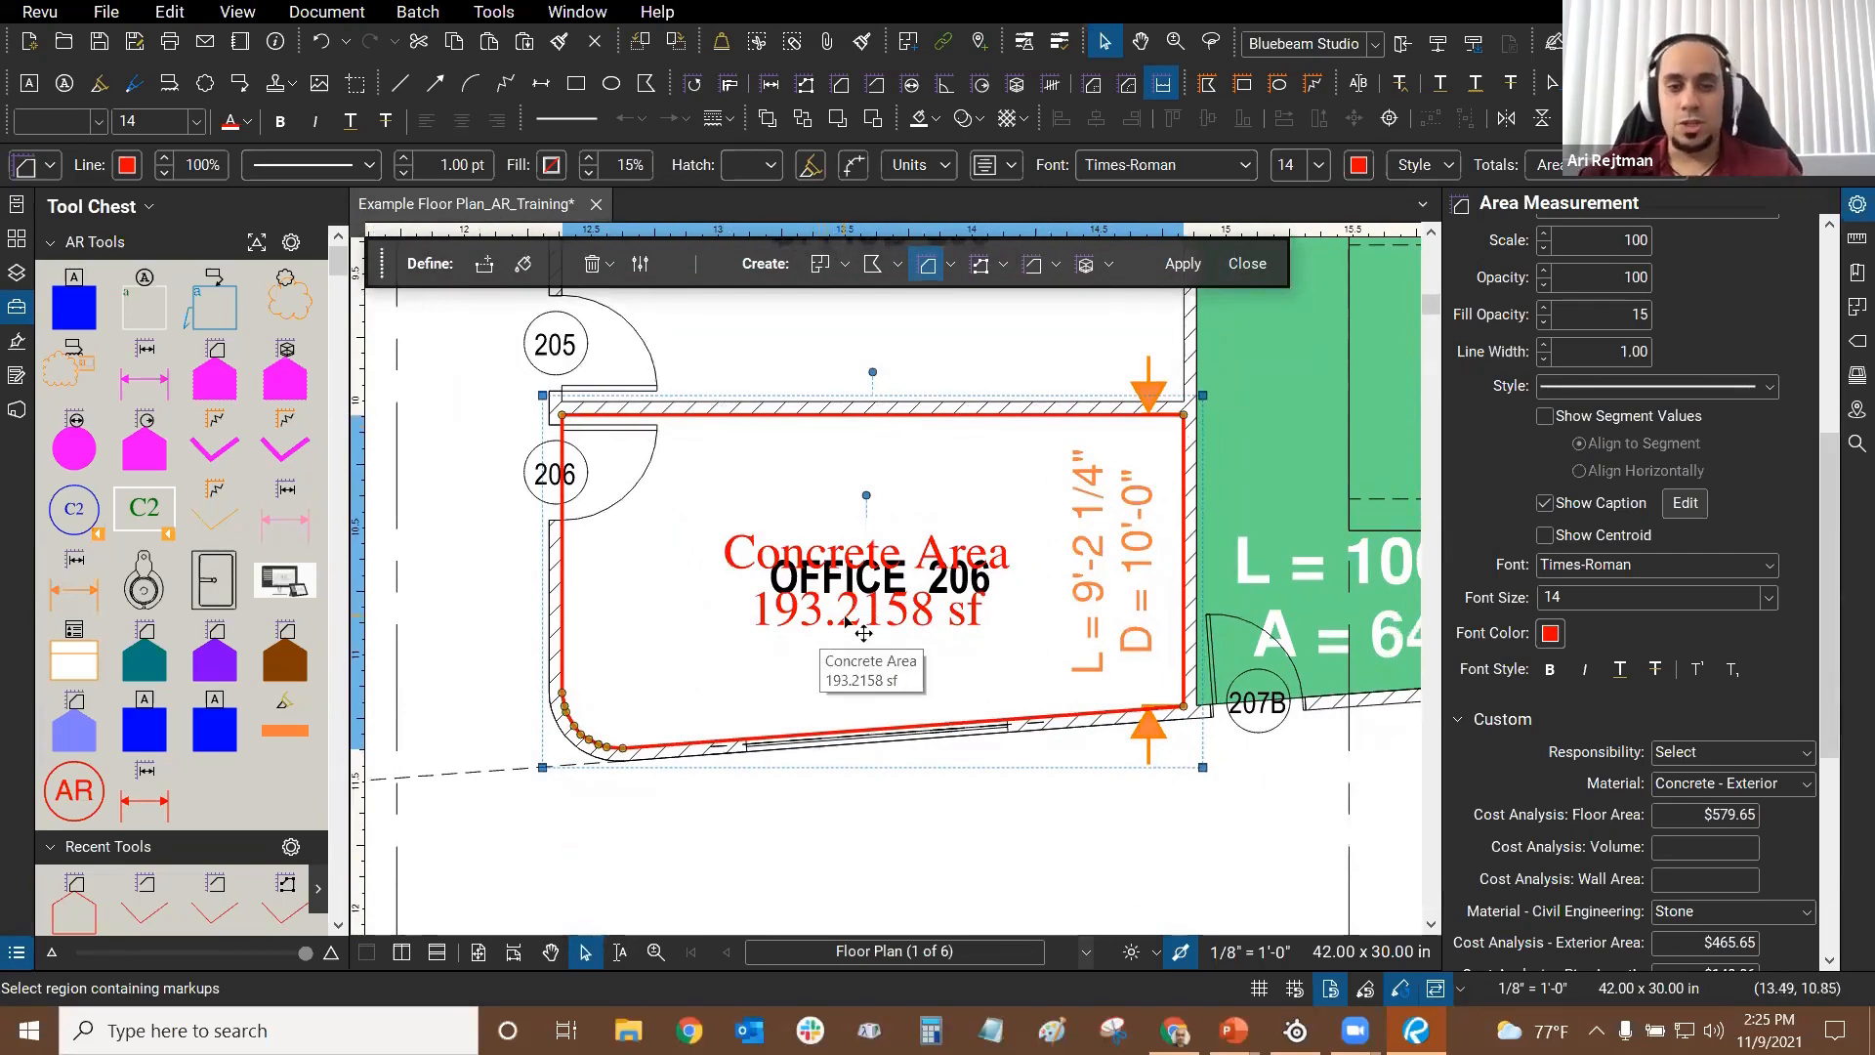
drag(783, 628, 797, 543)
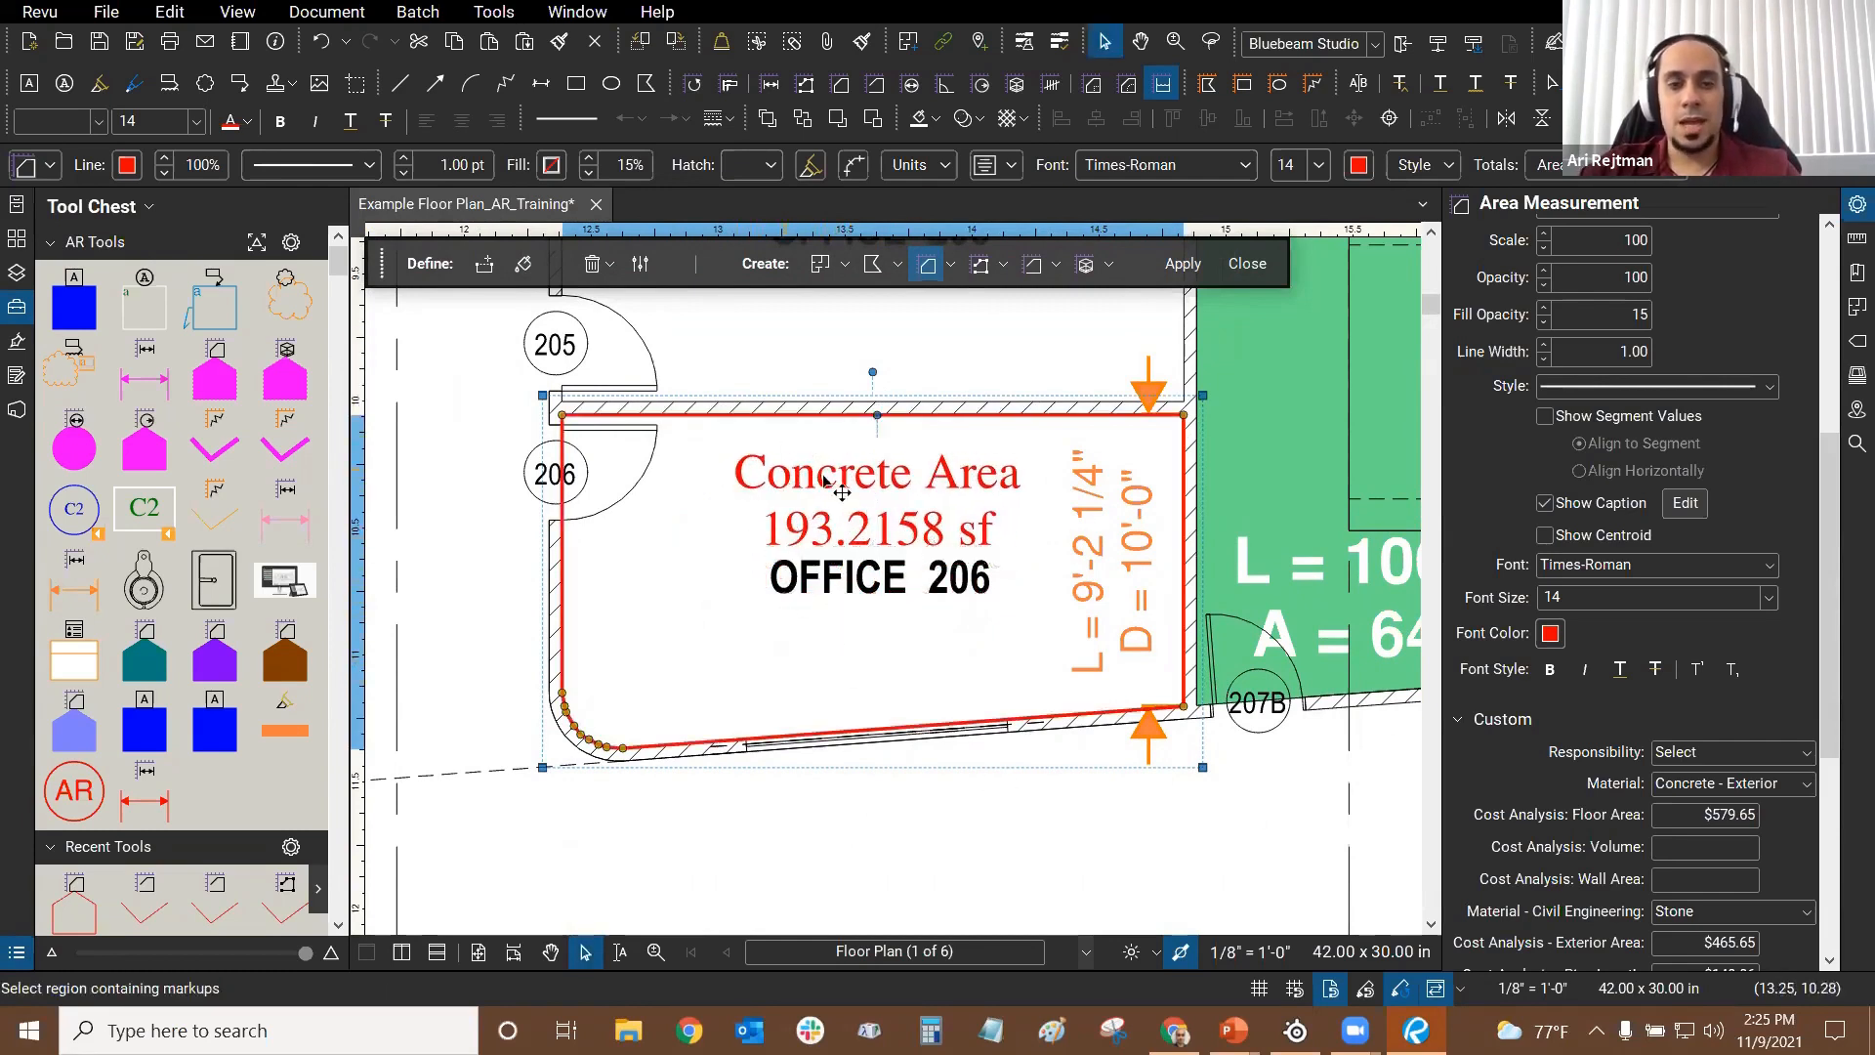
click(1010, 609)
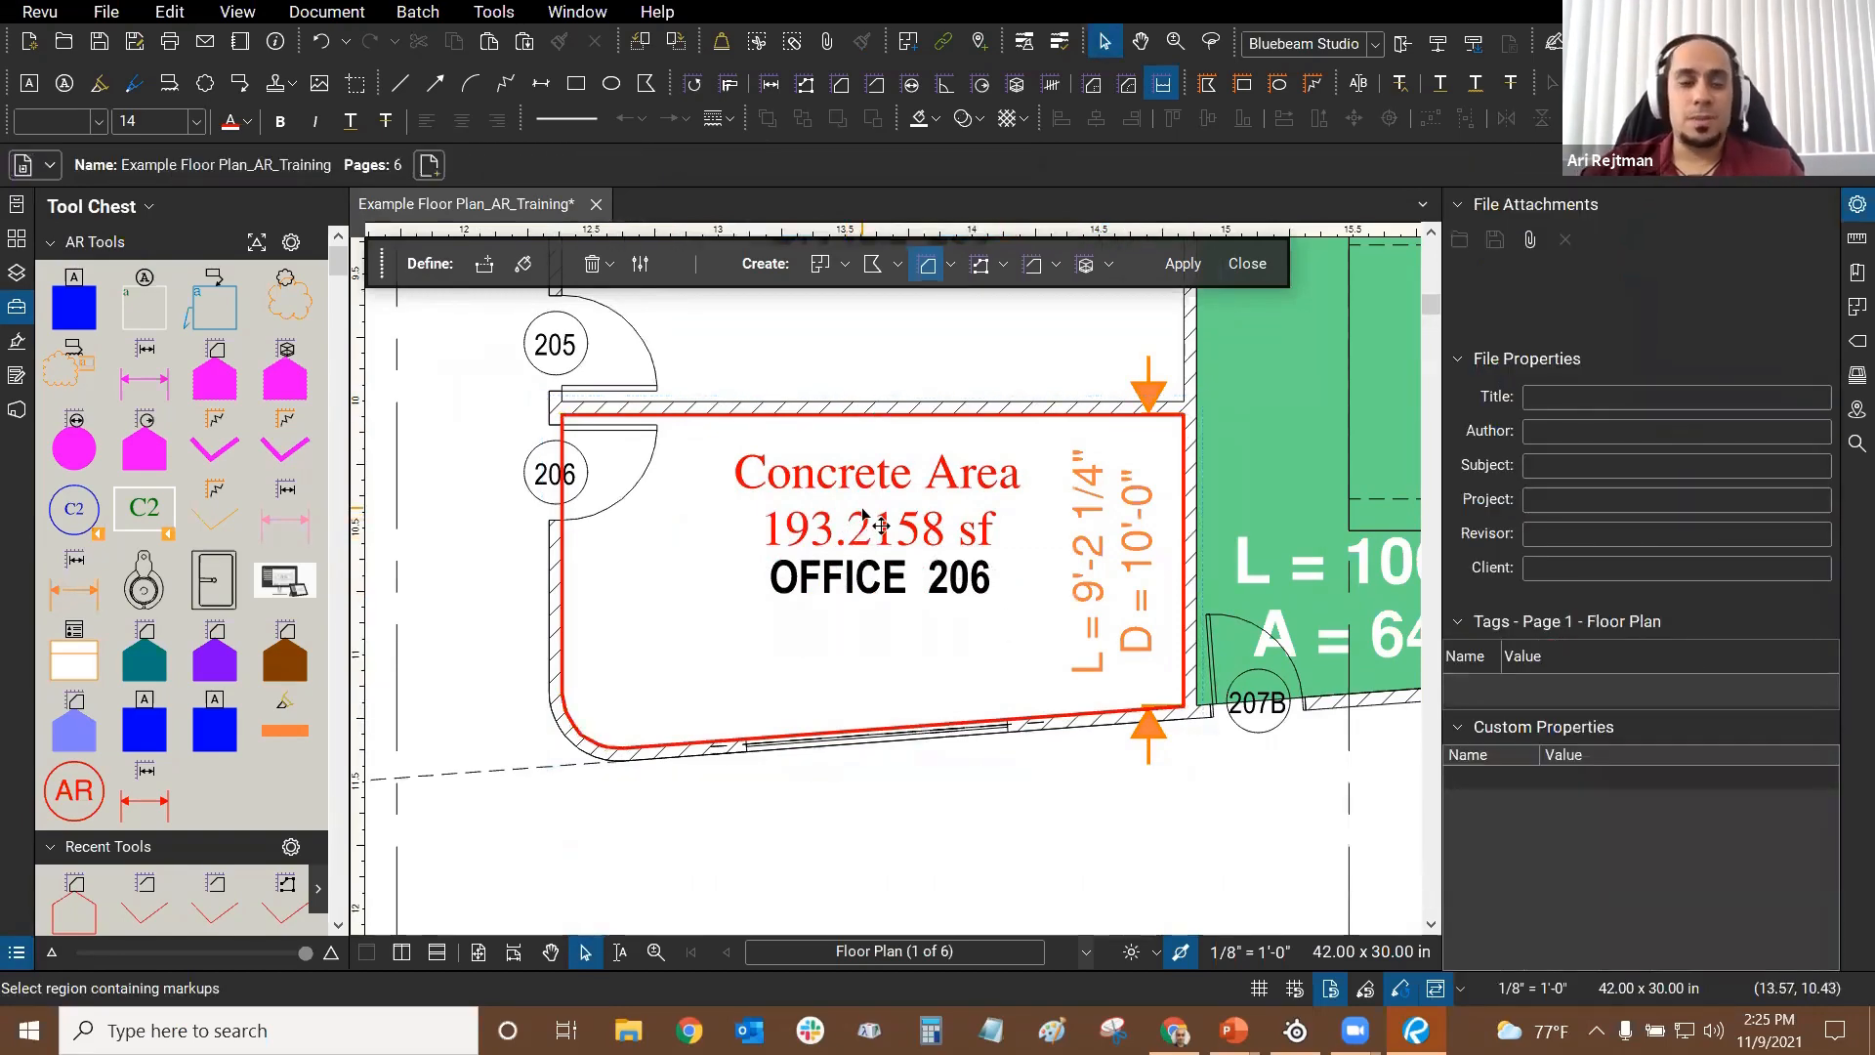
Step: Inspect the Office 206 outline at the rounded corner and along the door-side wall, and check the webinar overview slide
scroll(643, 493, up, 3)
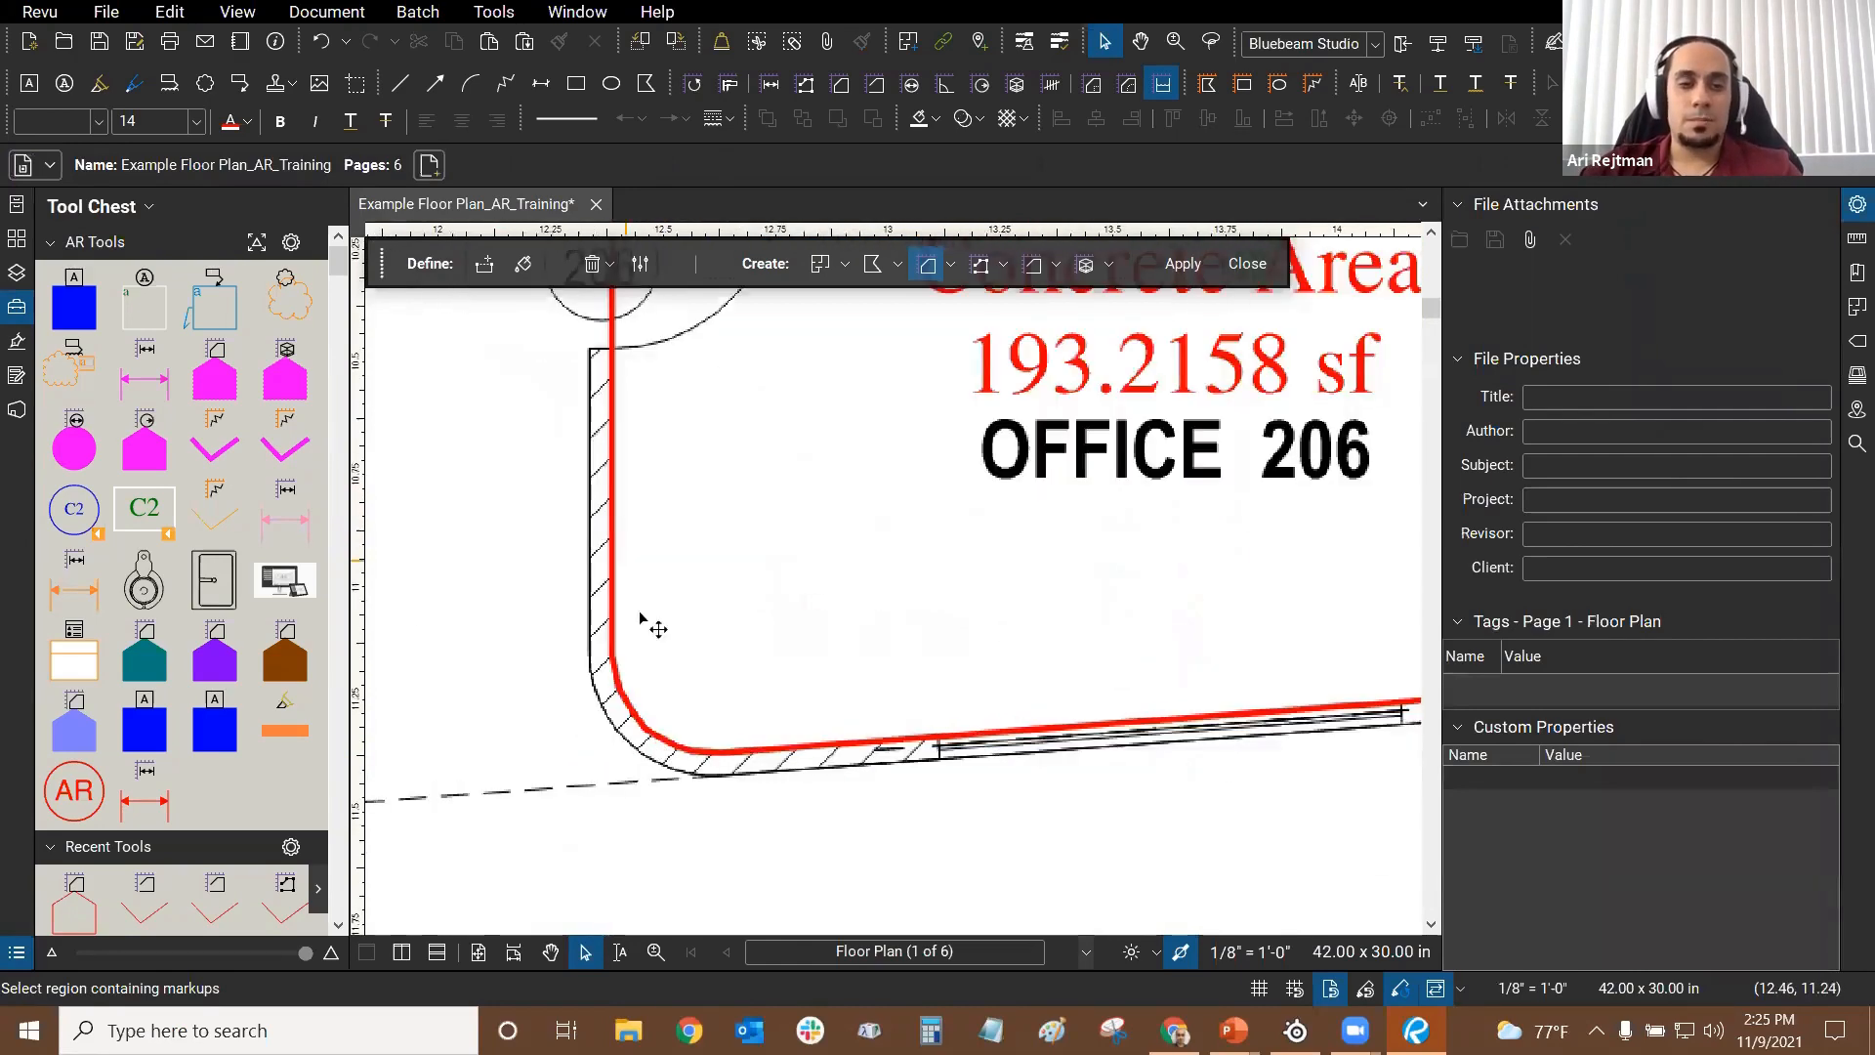
scroll(640, 616, down, 3)
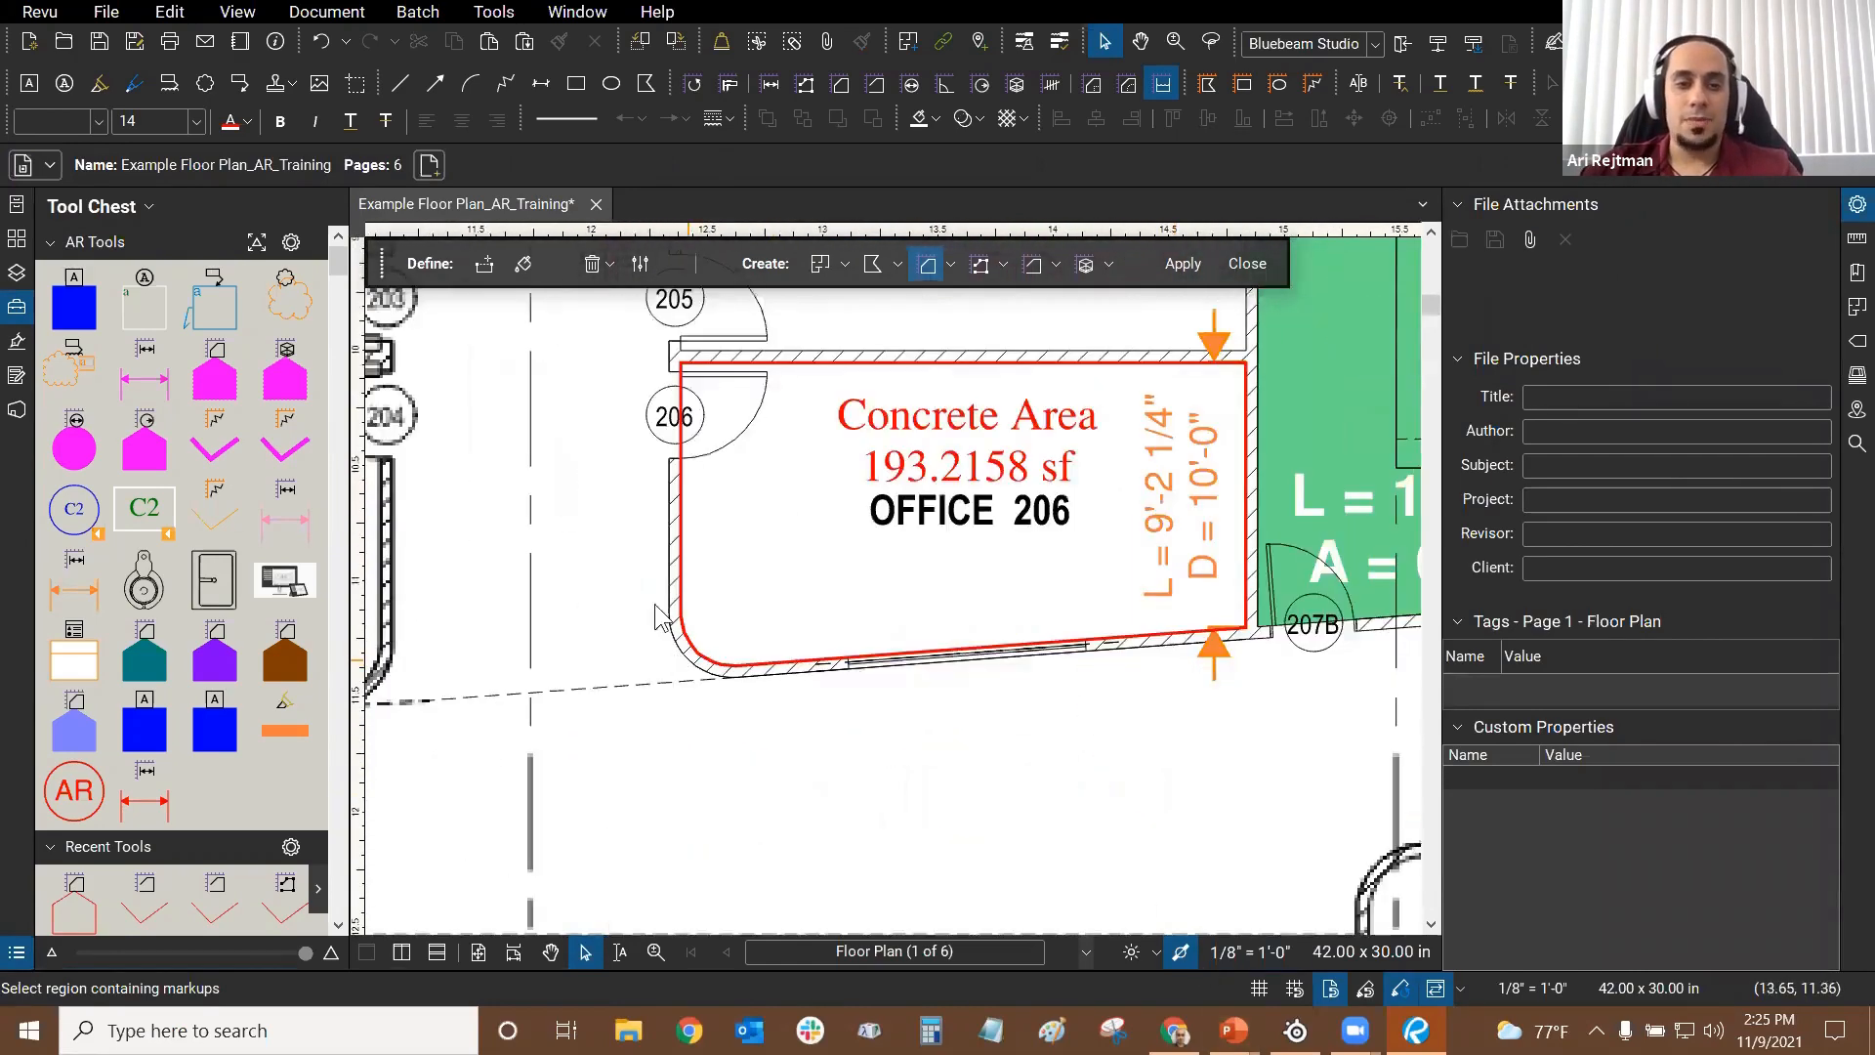
scroll(656, 615, up, 3)
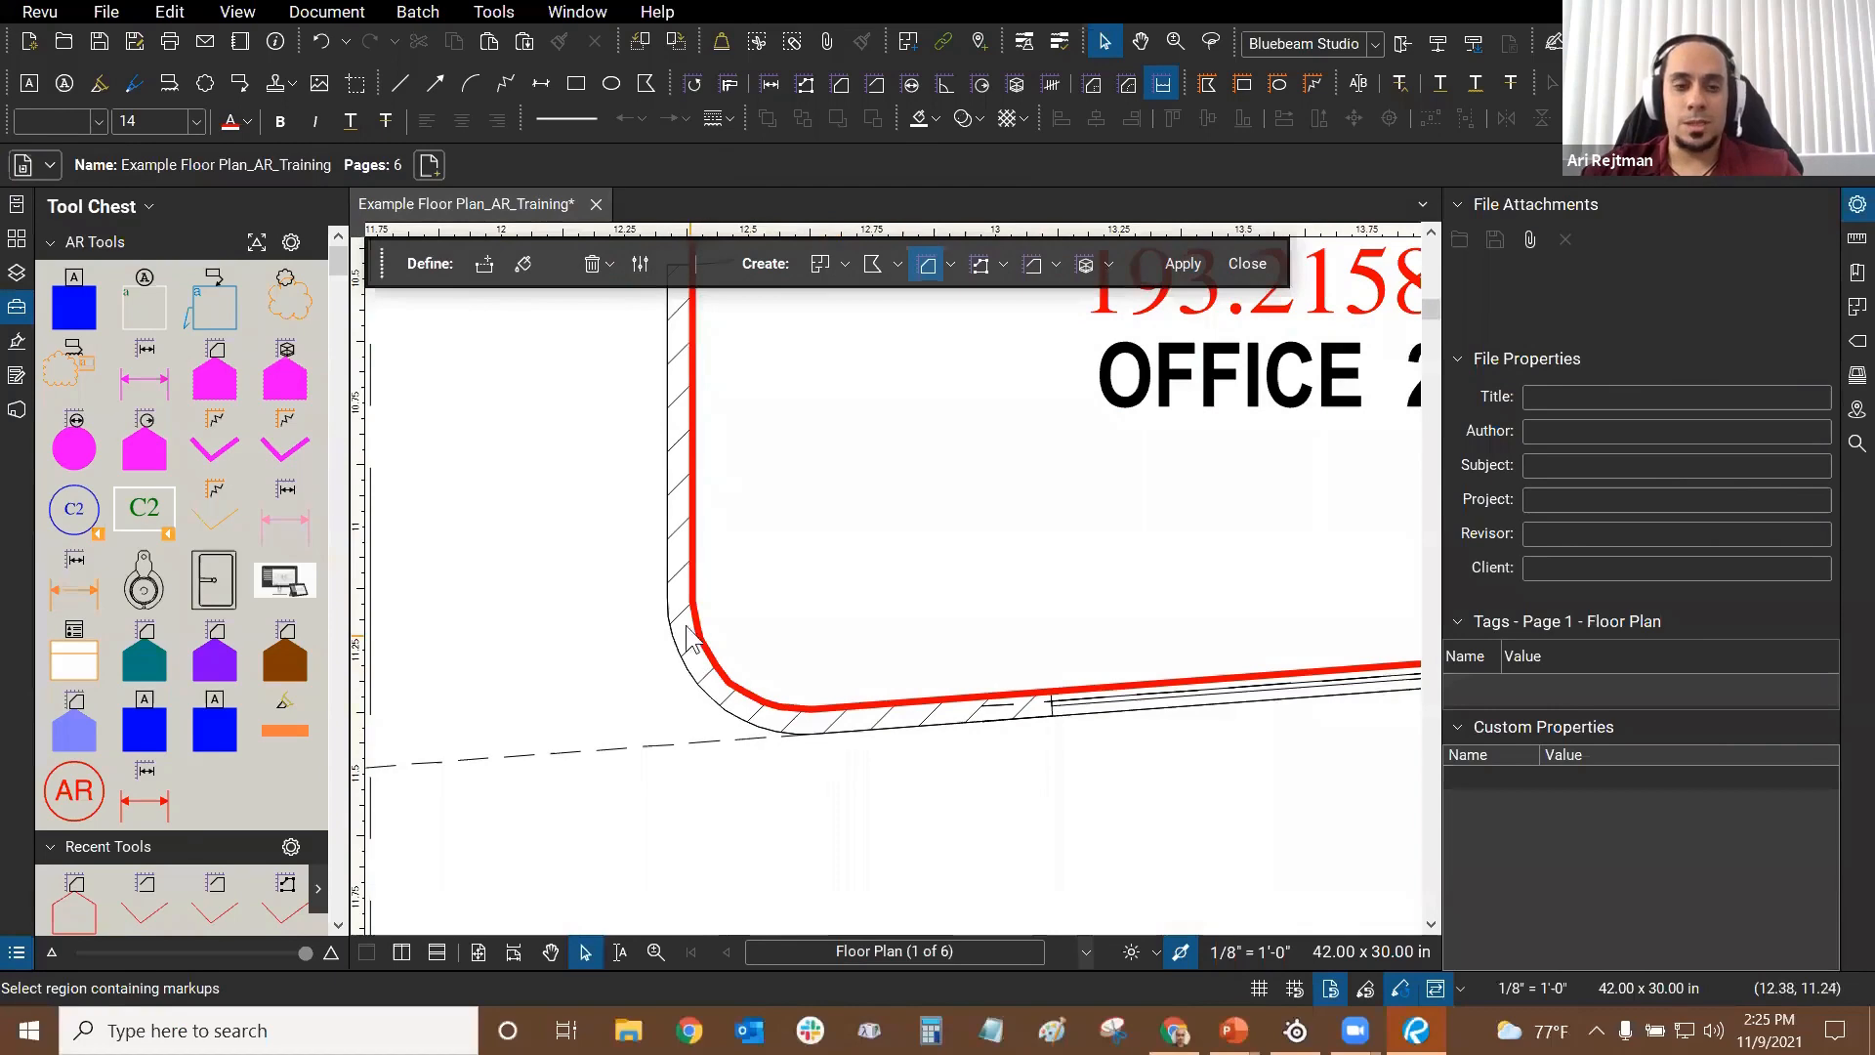
scroll(758, 632, down, 3)
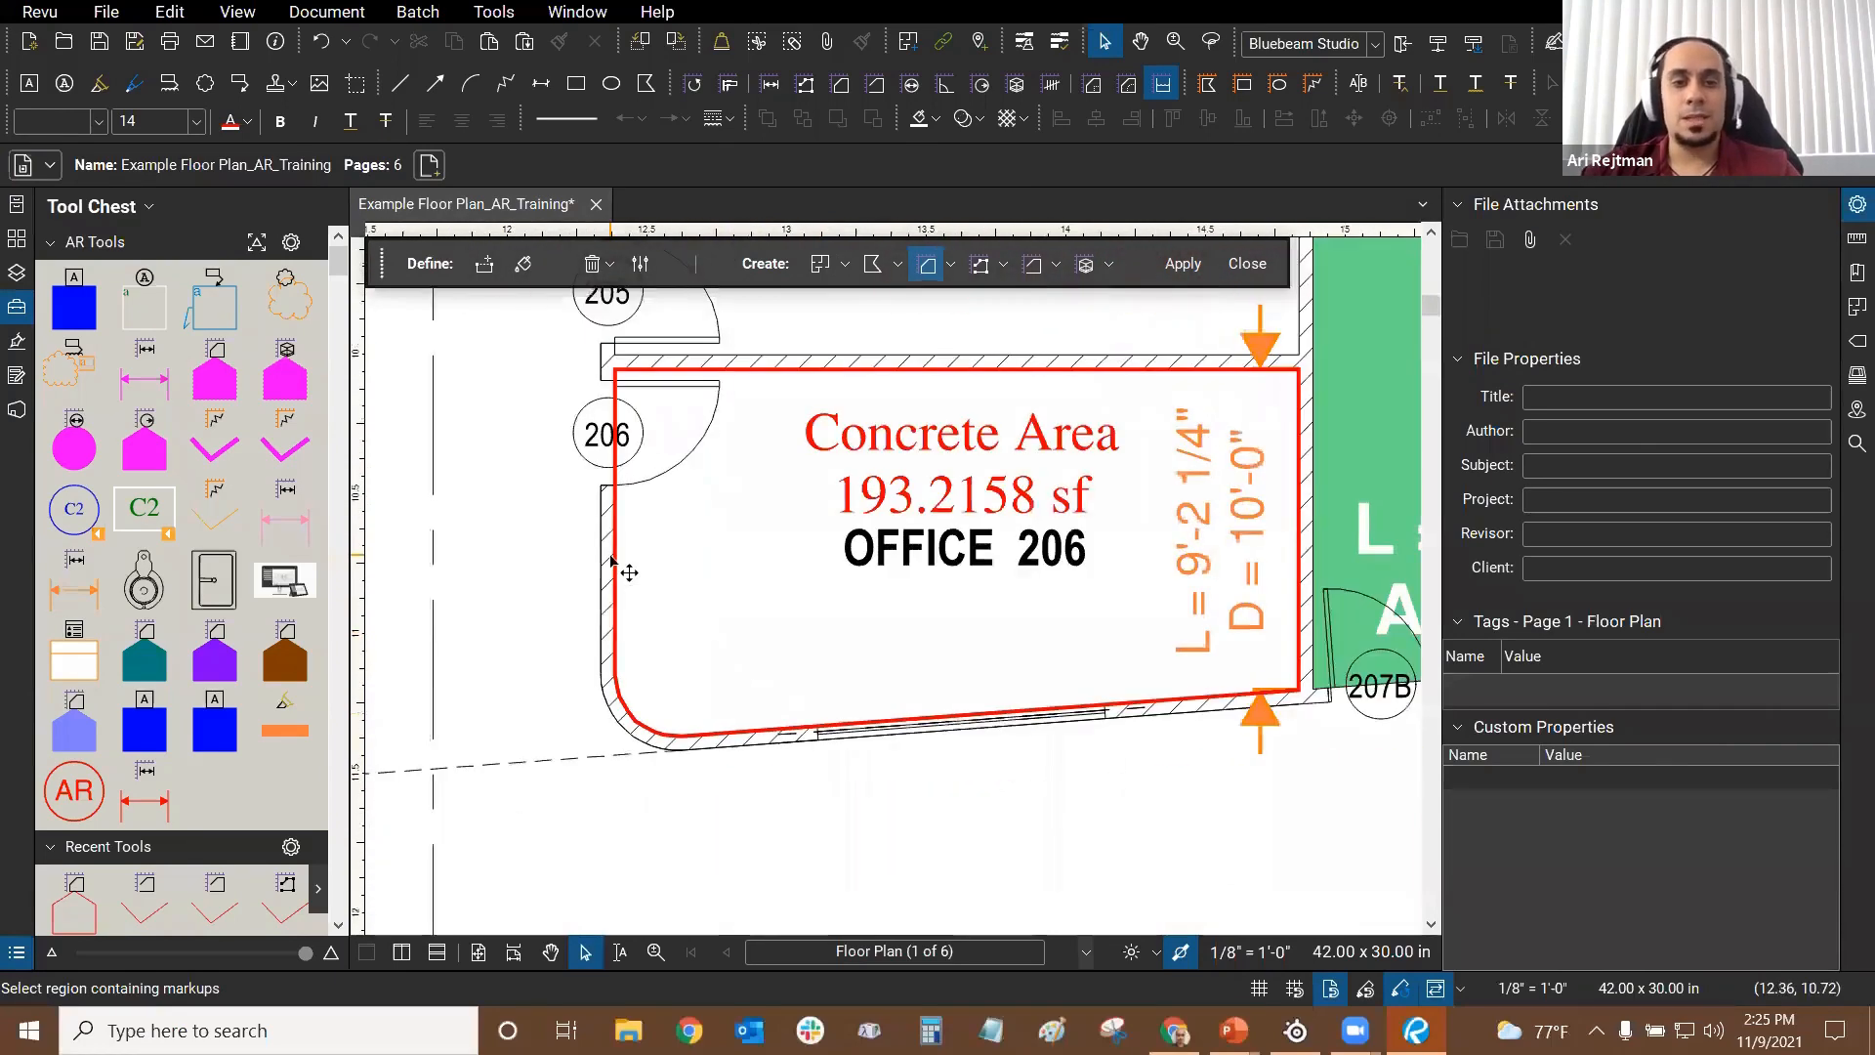
click(611, 561)
key(Escape)
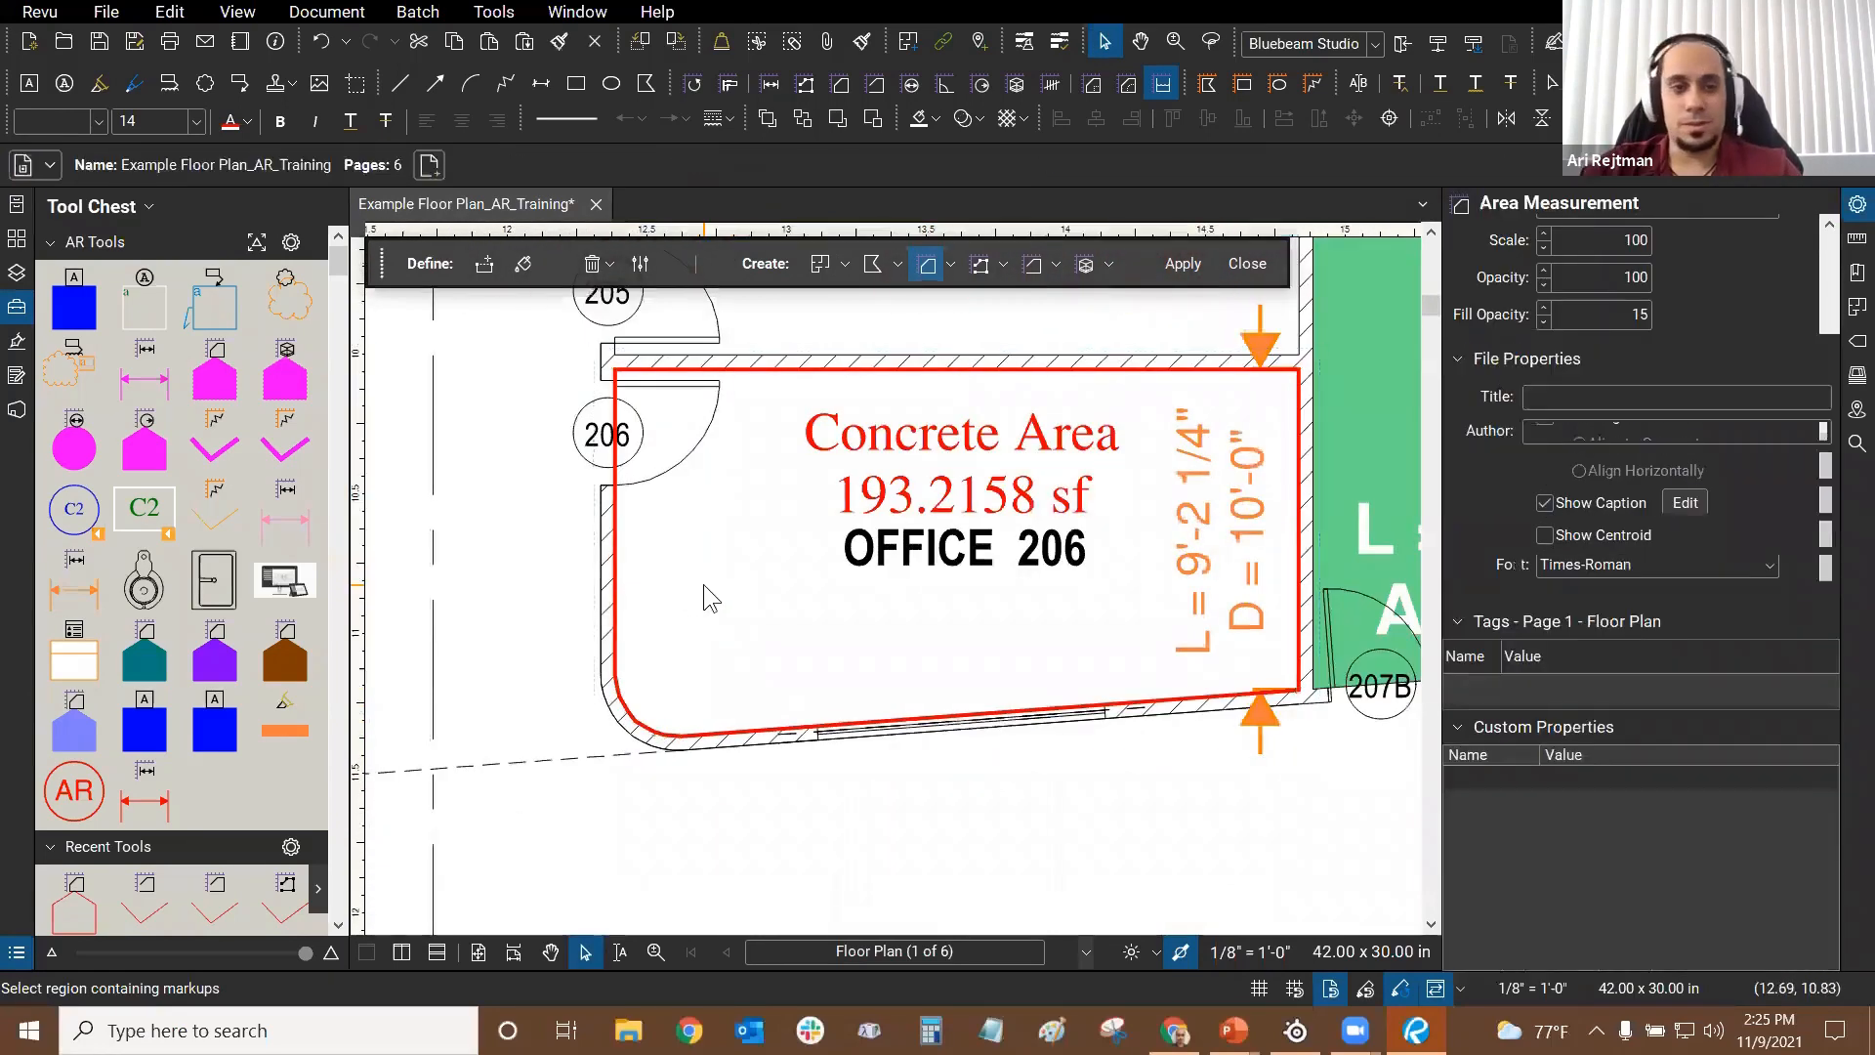
drag(785, 488, 691, 559)
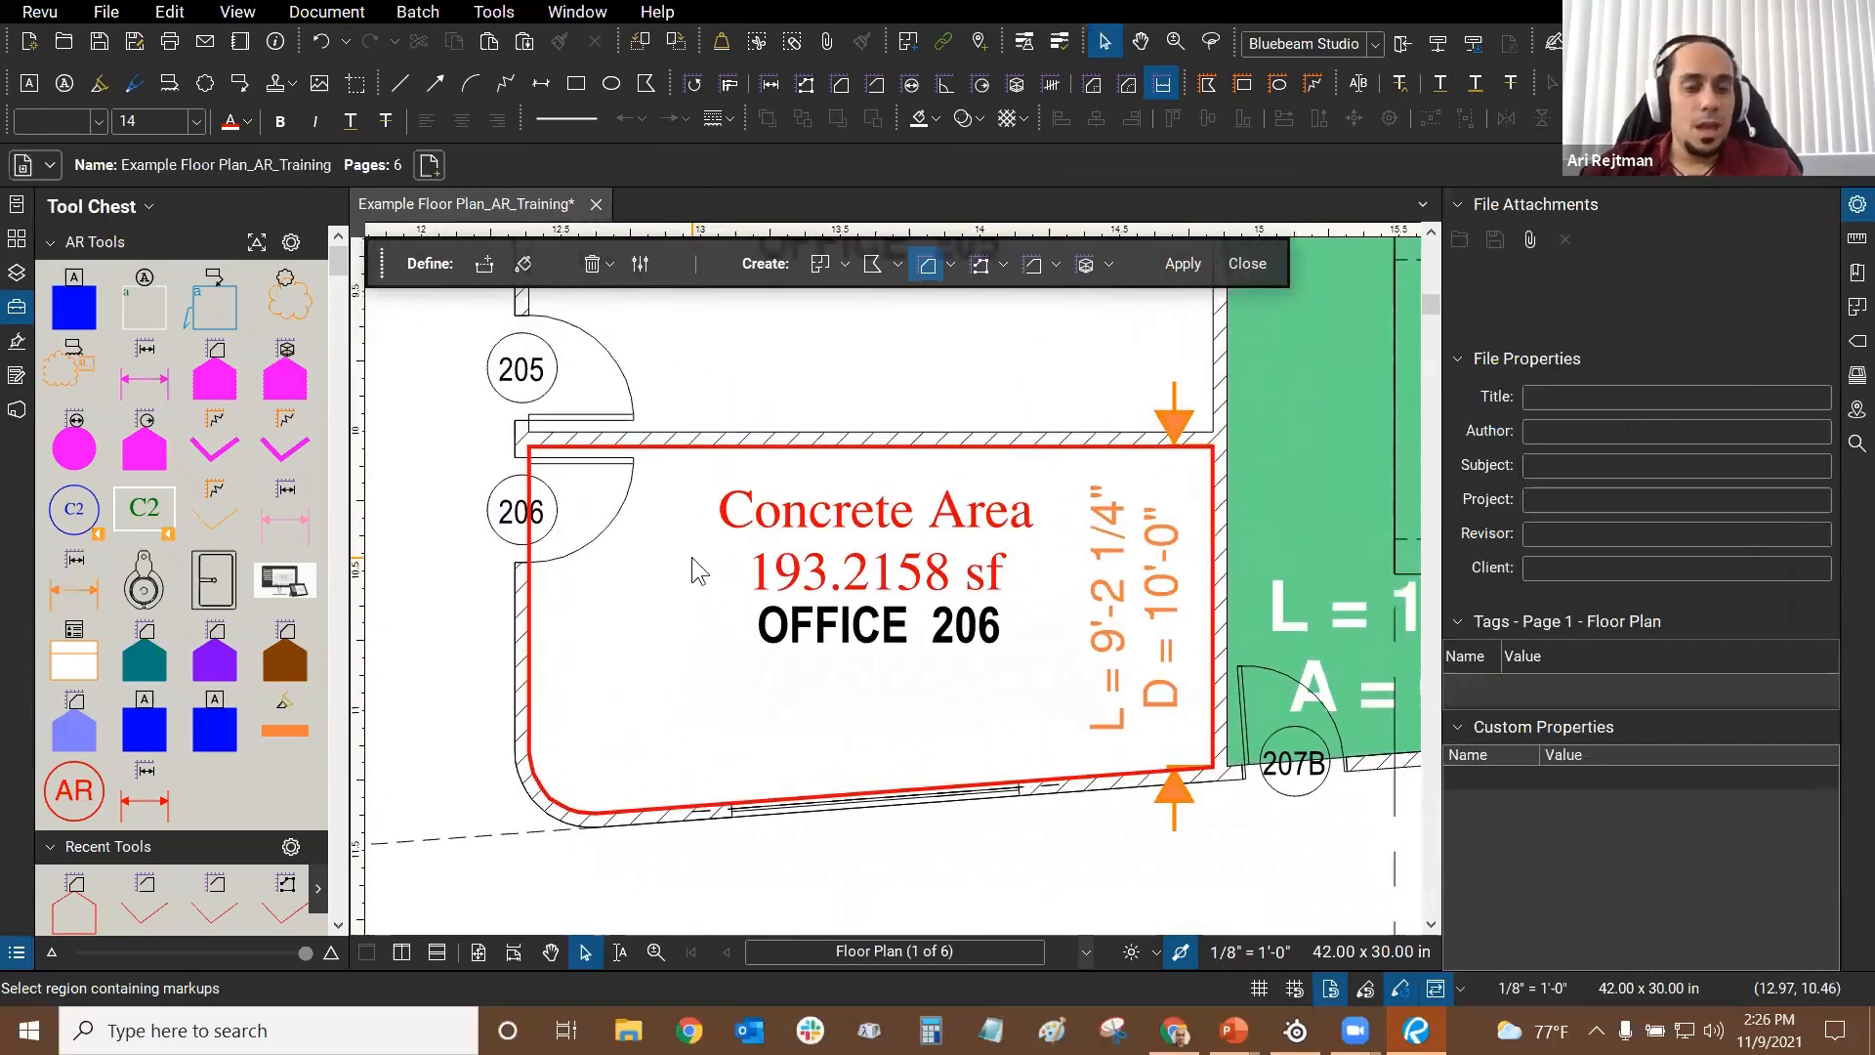
key(alt+Tab)
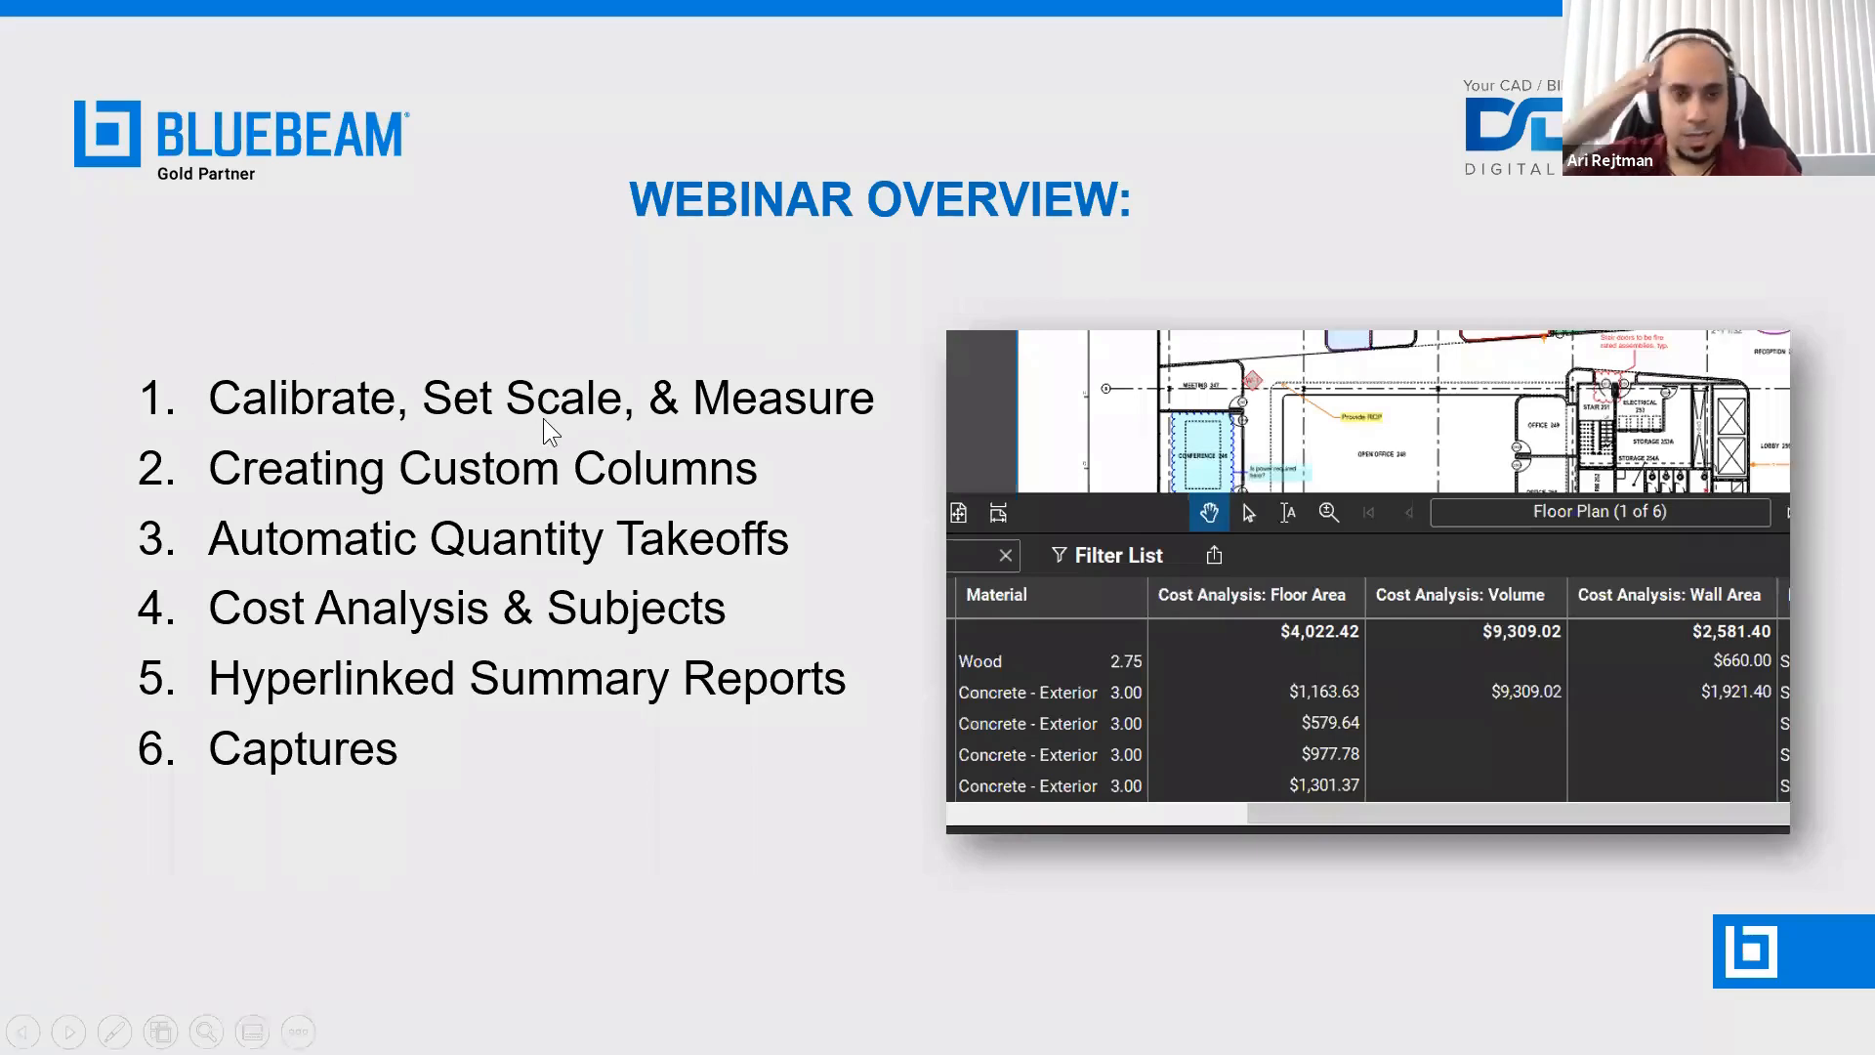
key(alt+Tab)
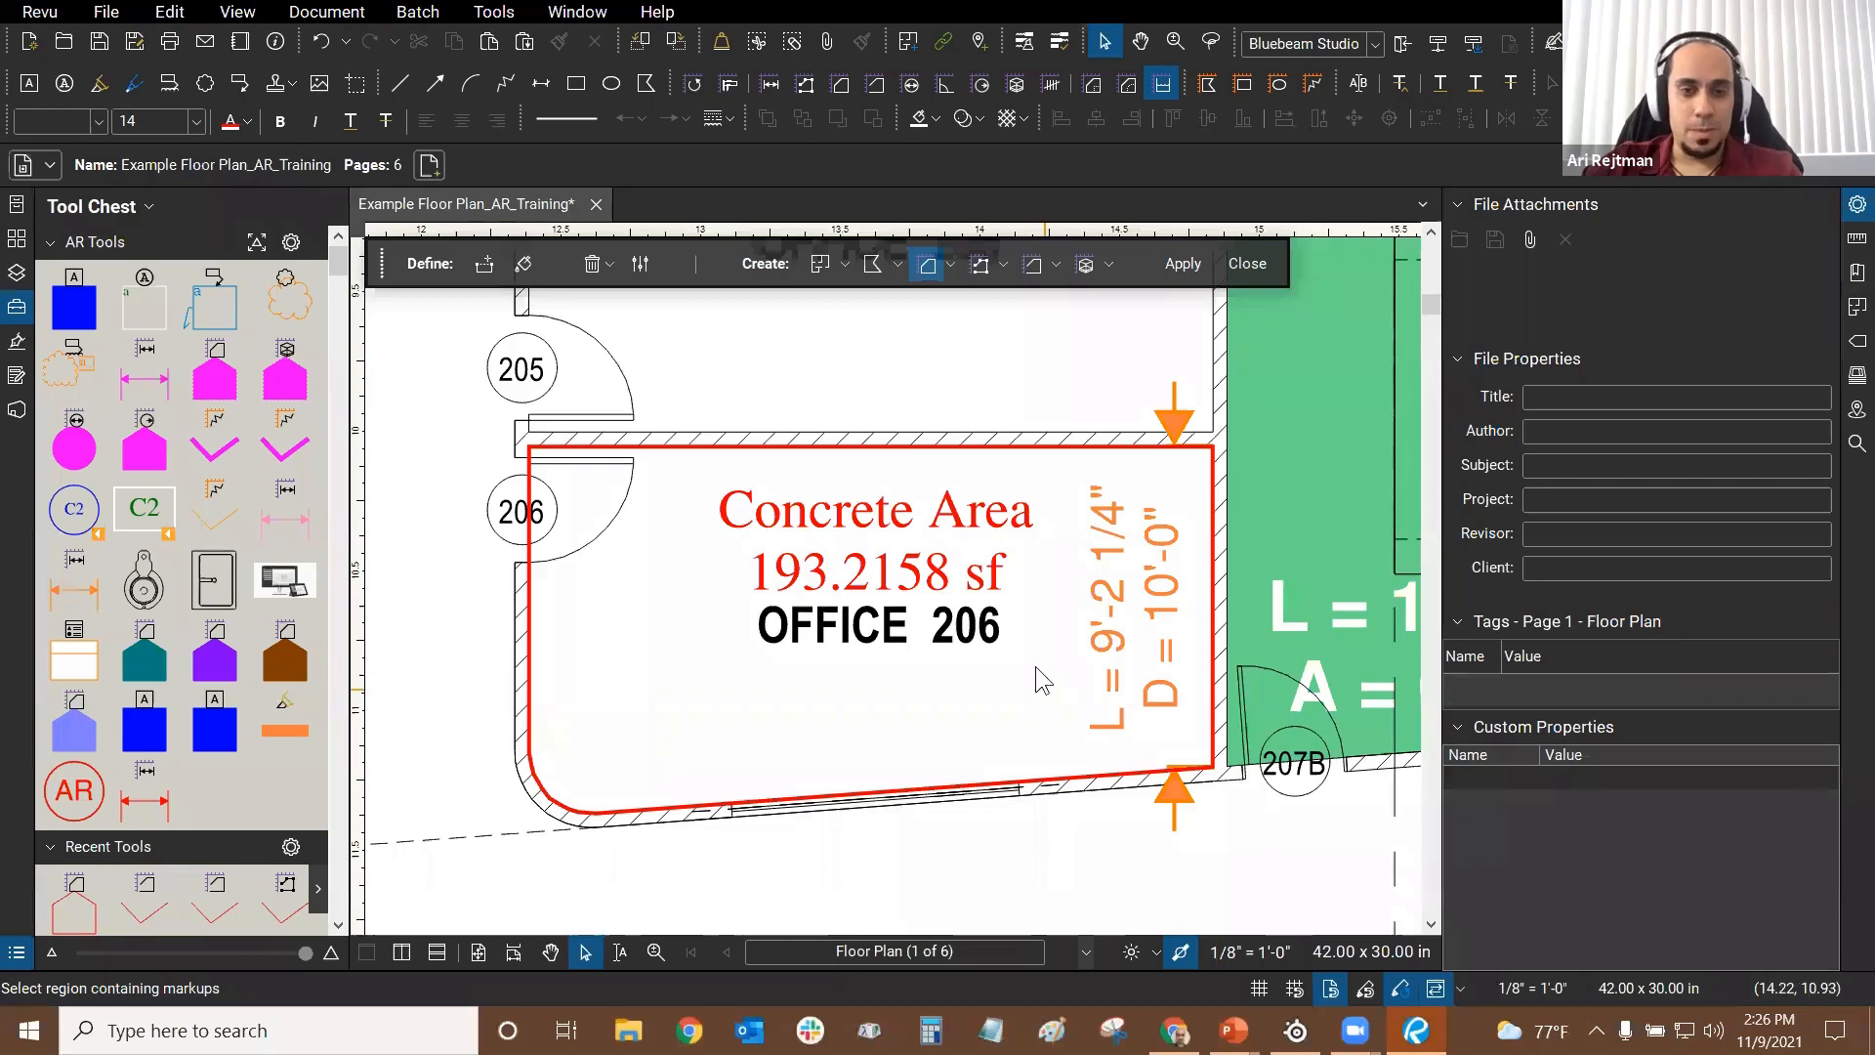
Step: Undo the Office 206 area measurement, redo it and deselect the area
click(992, 583)
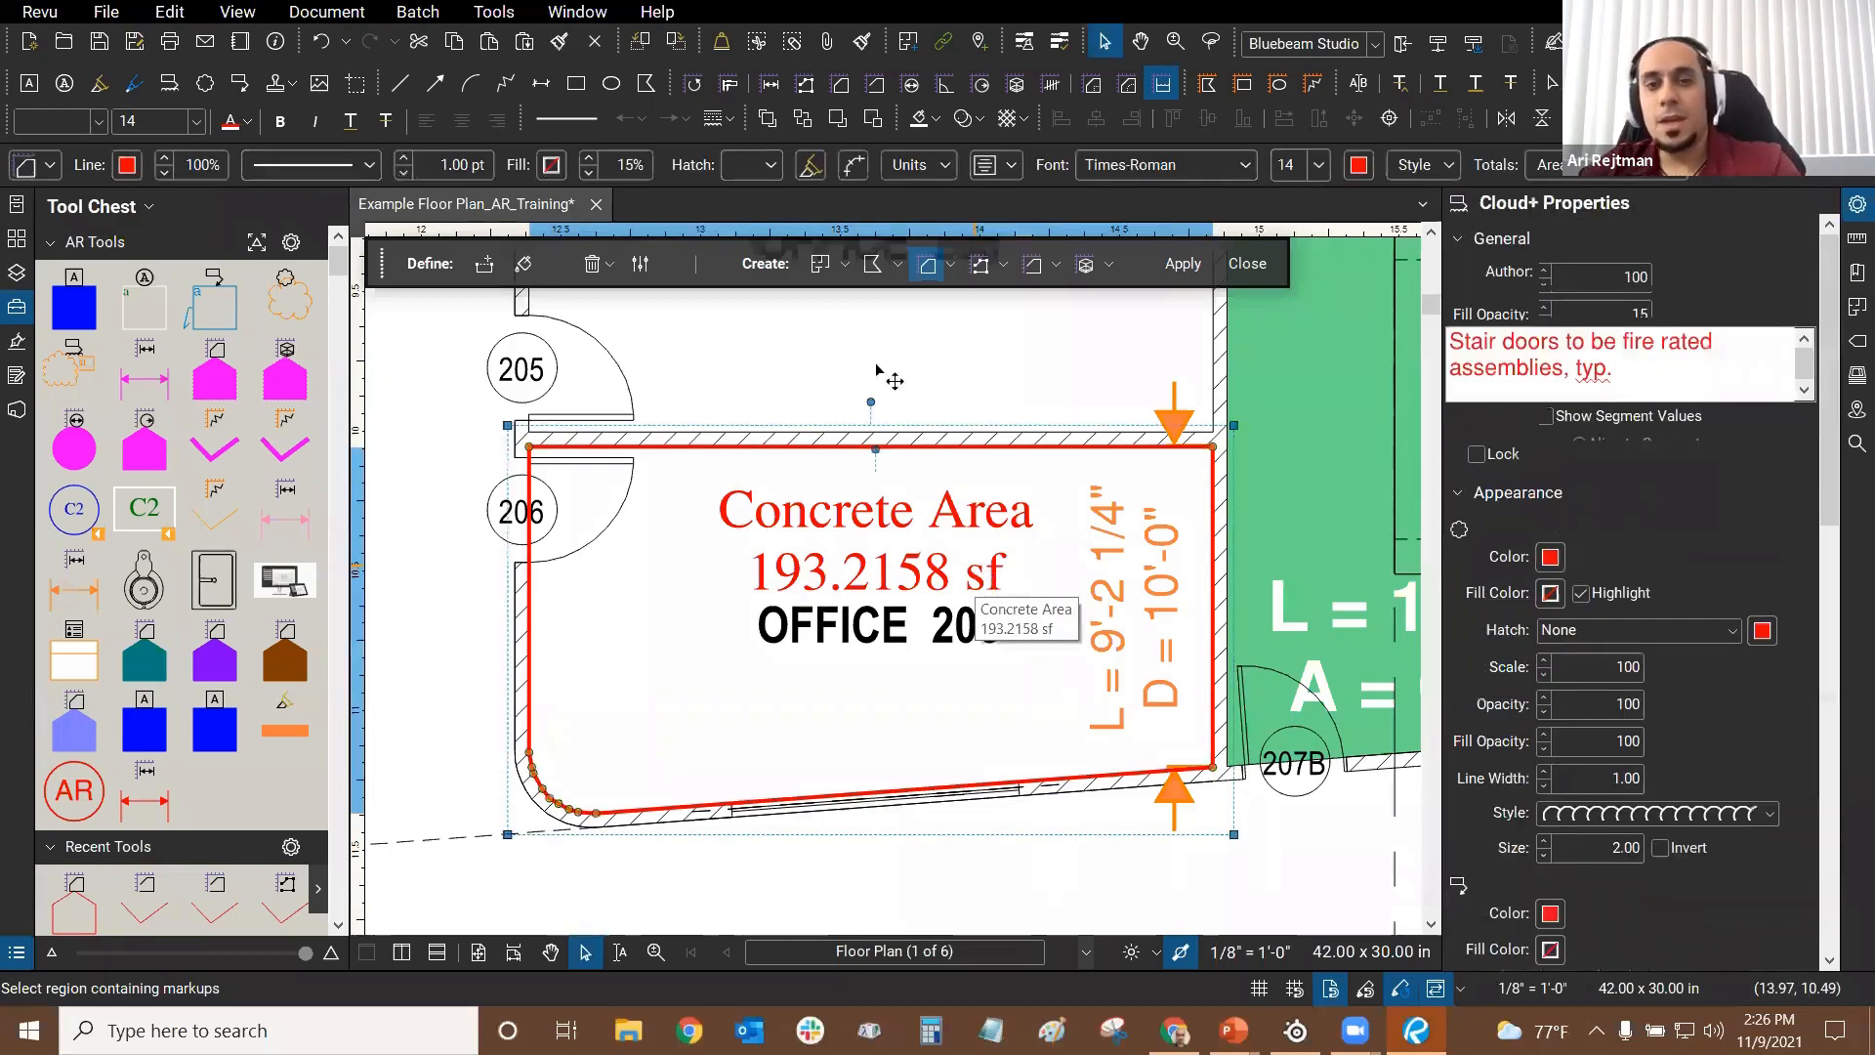
key(ctrl+z)
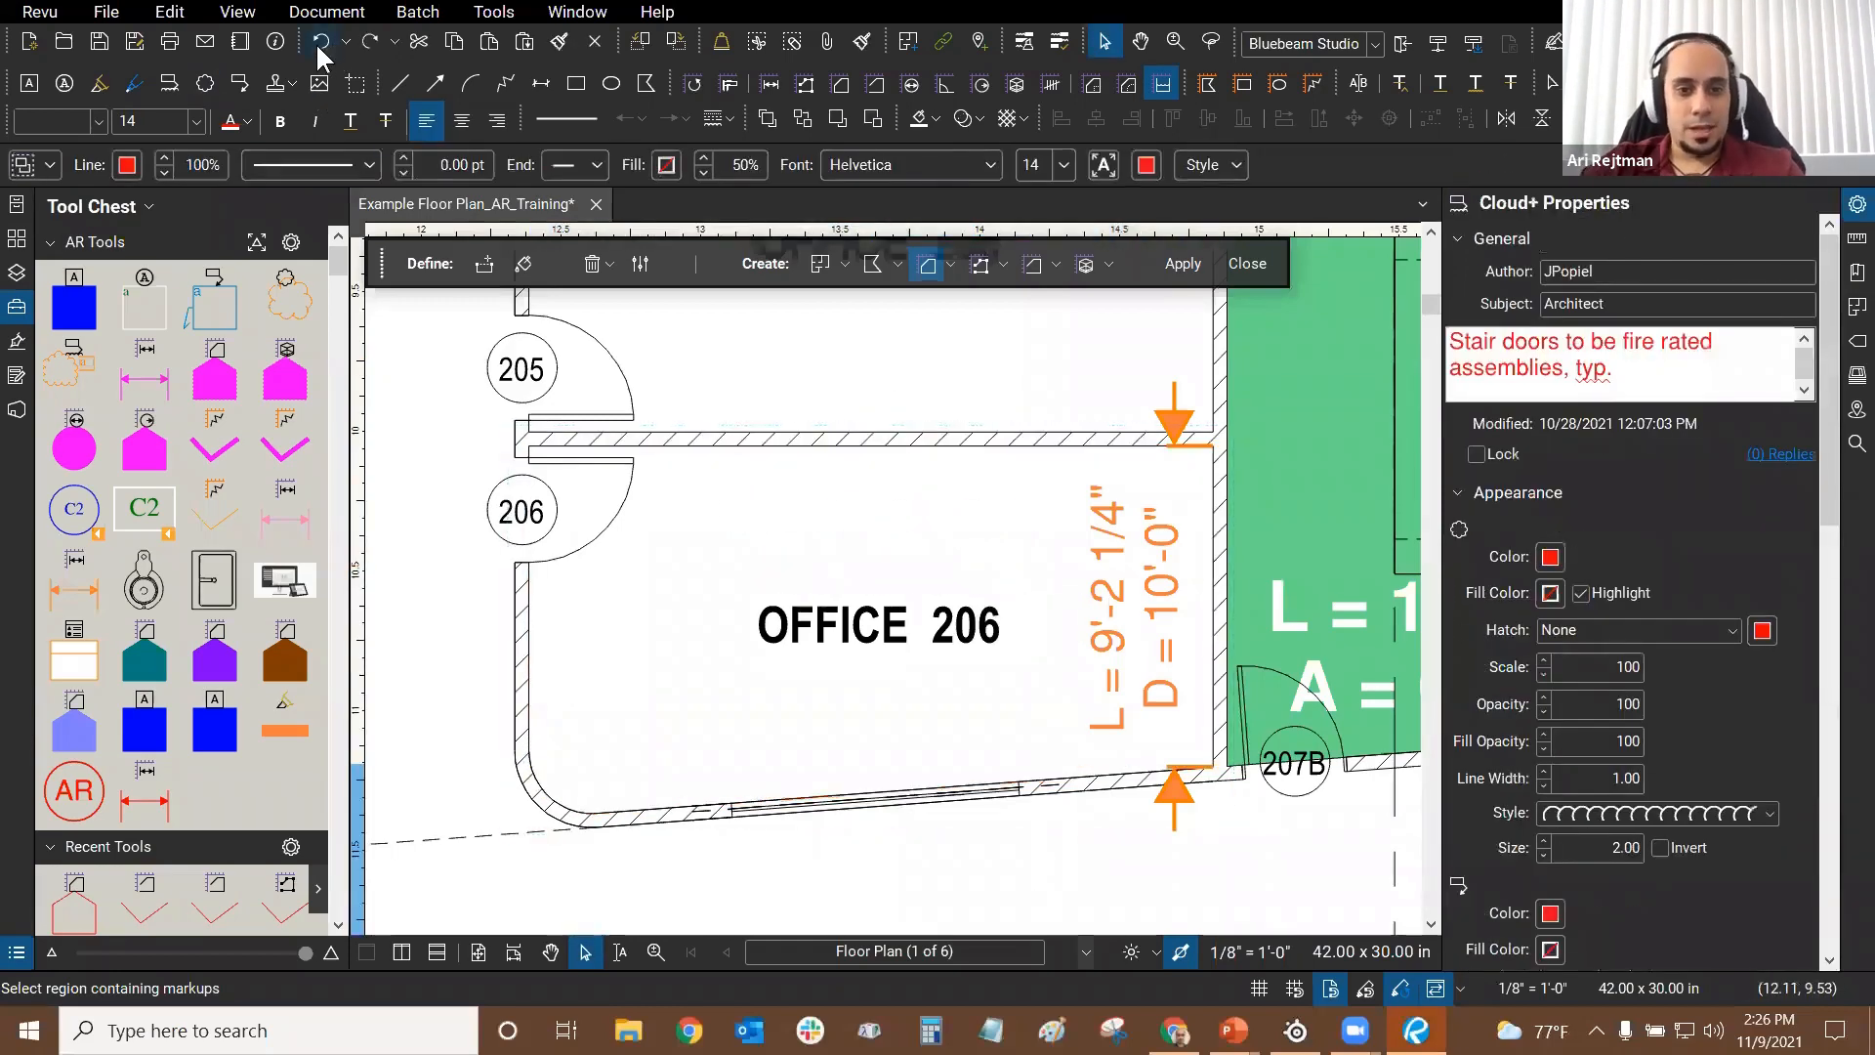
key(ctrl+y)
click(815, 606)
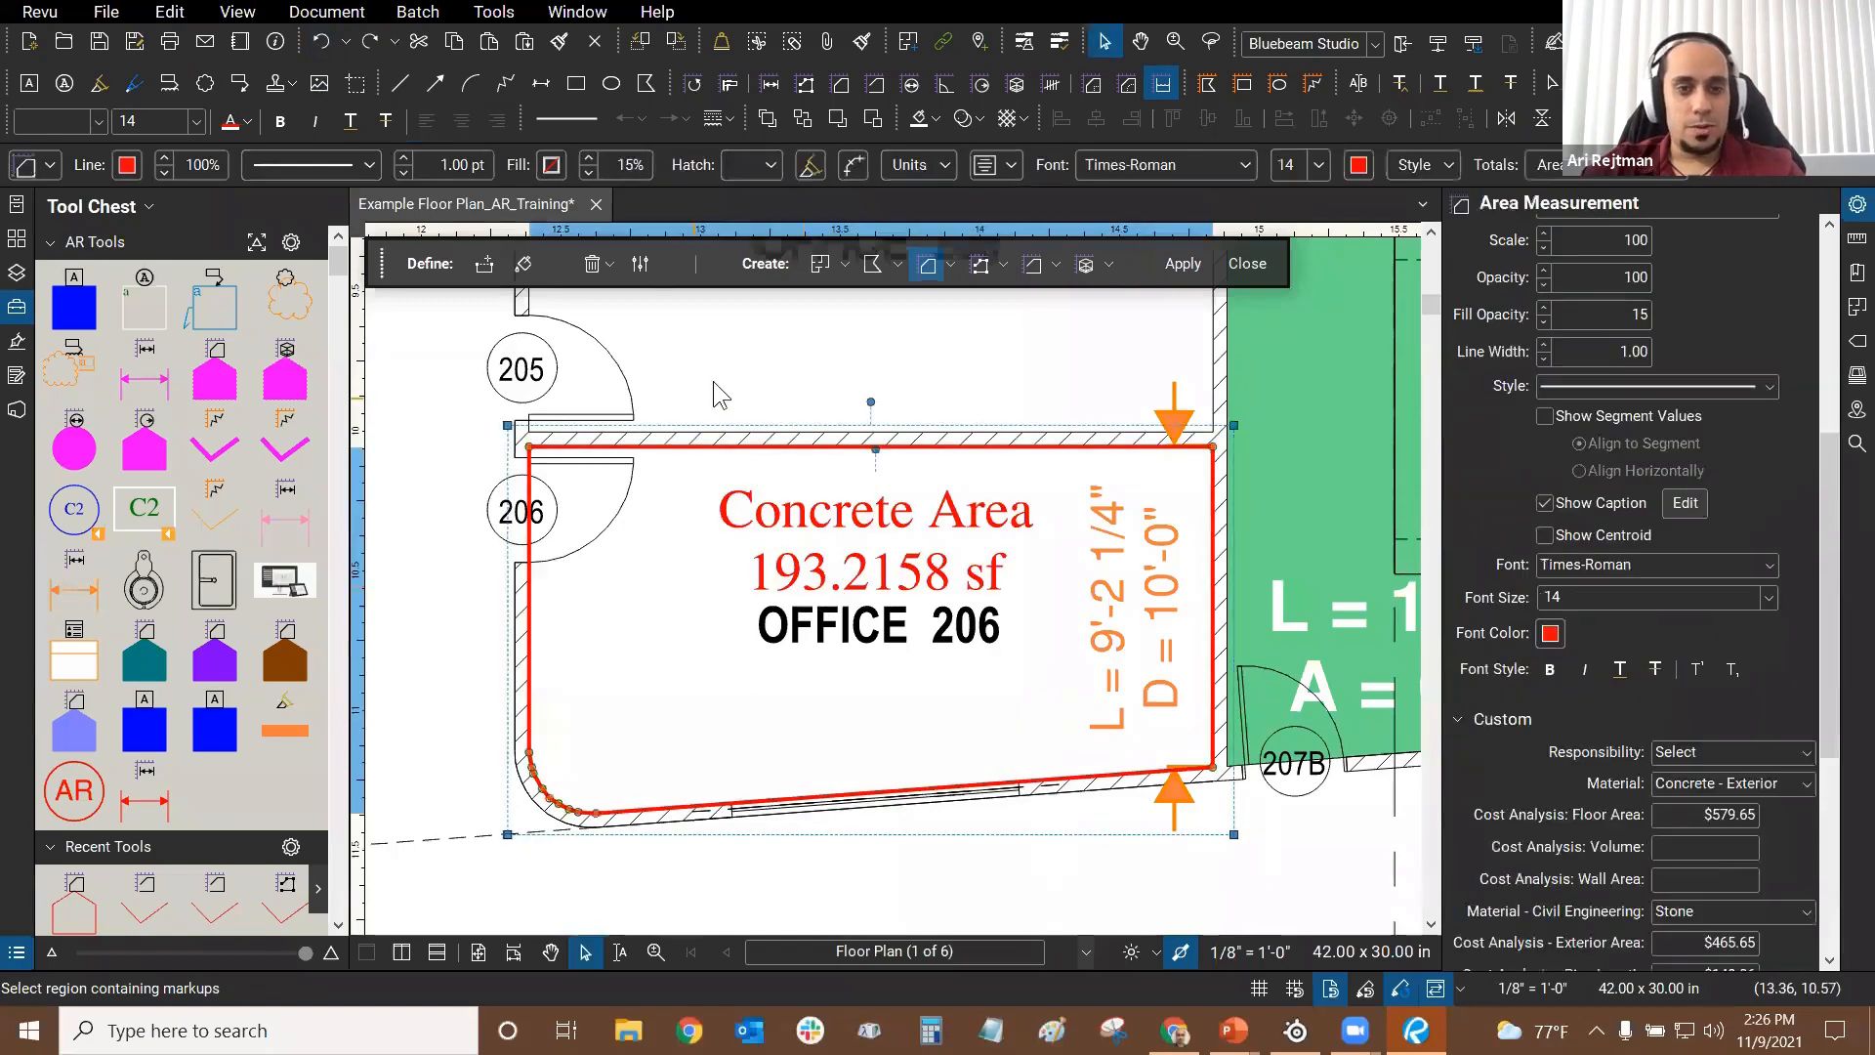
click(715, 383)
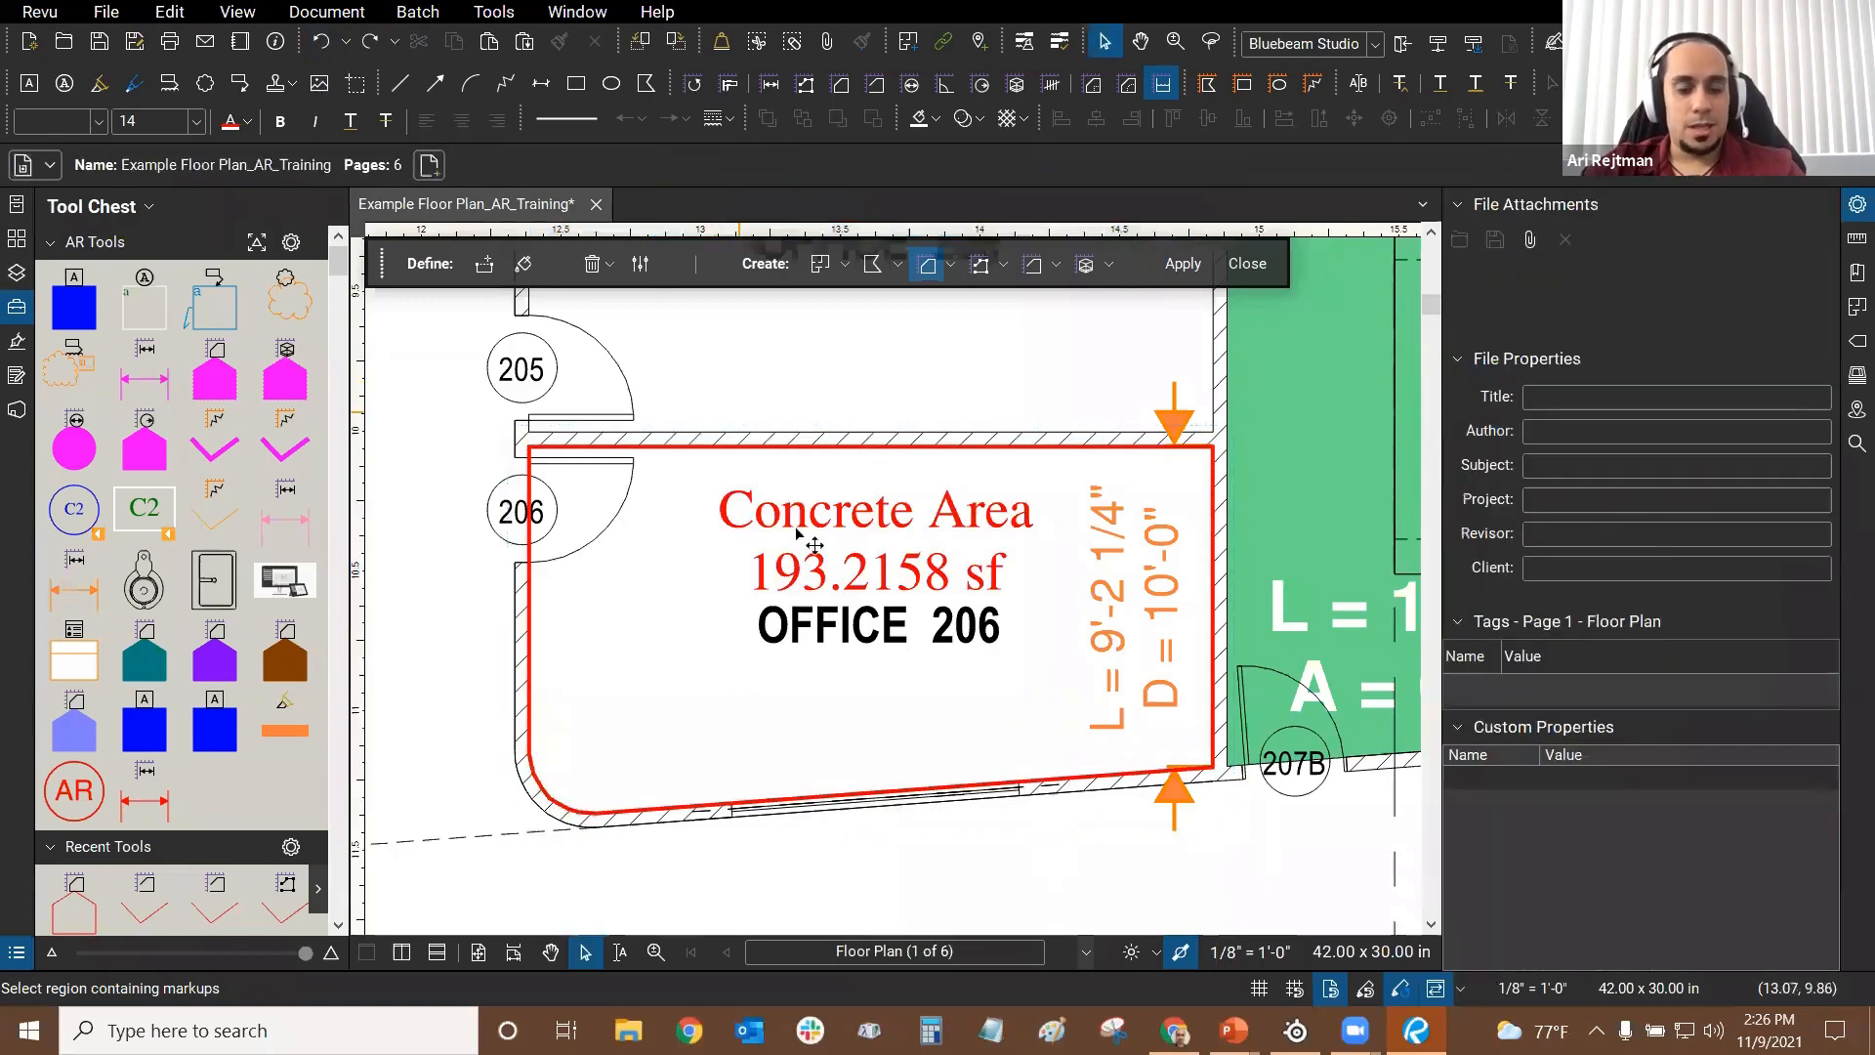
Step: Show the Markups List and locate the Office 206 Concrete Area entry with its material and cost columns
click(19, 965)
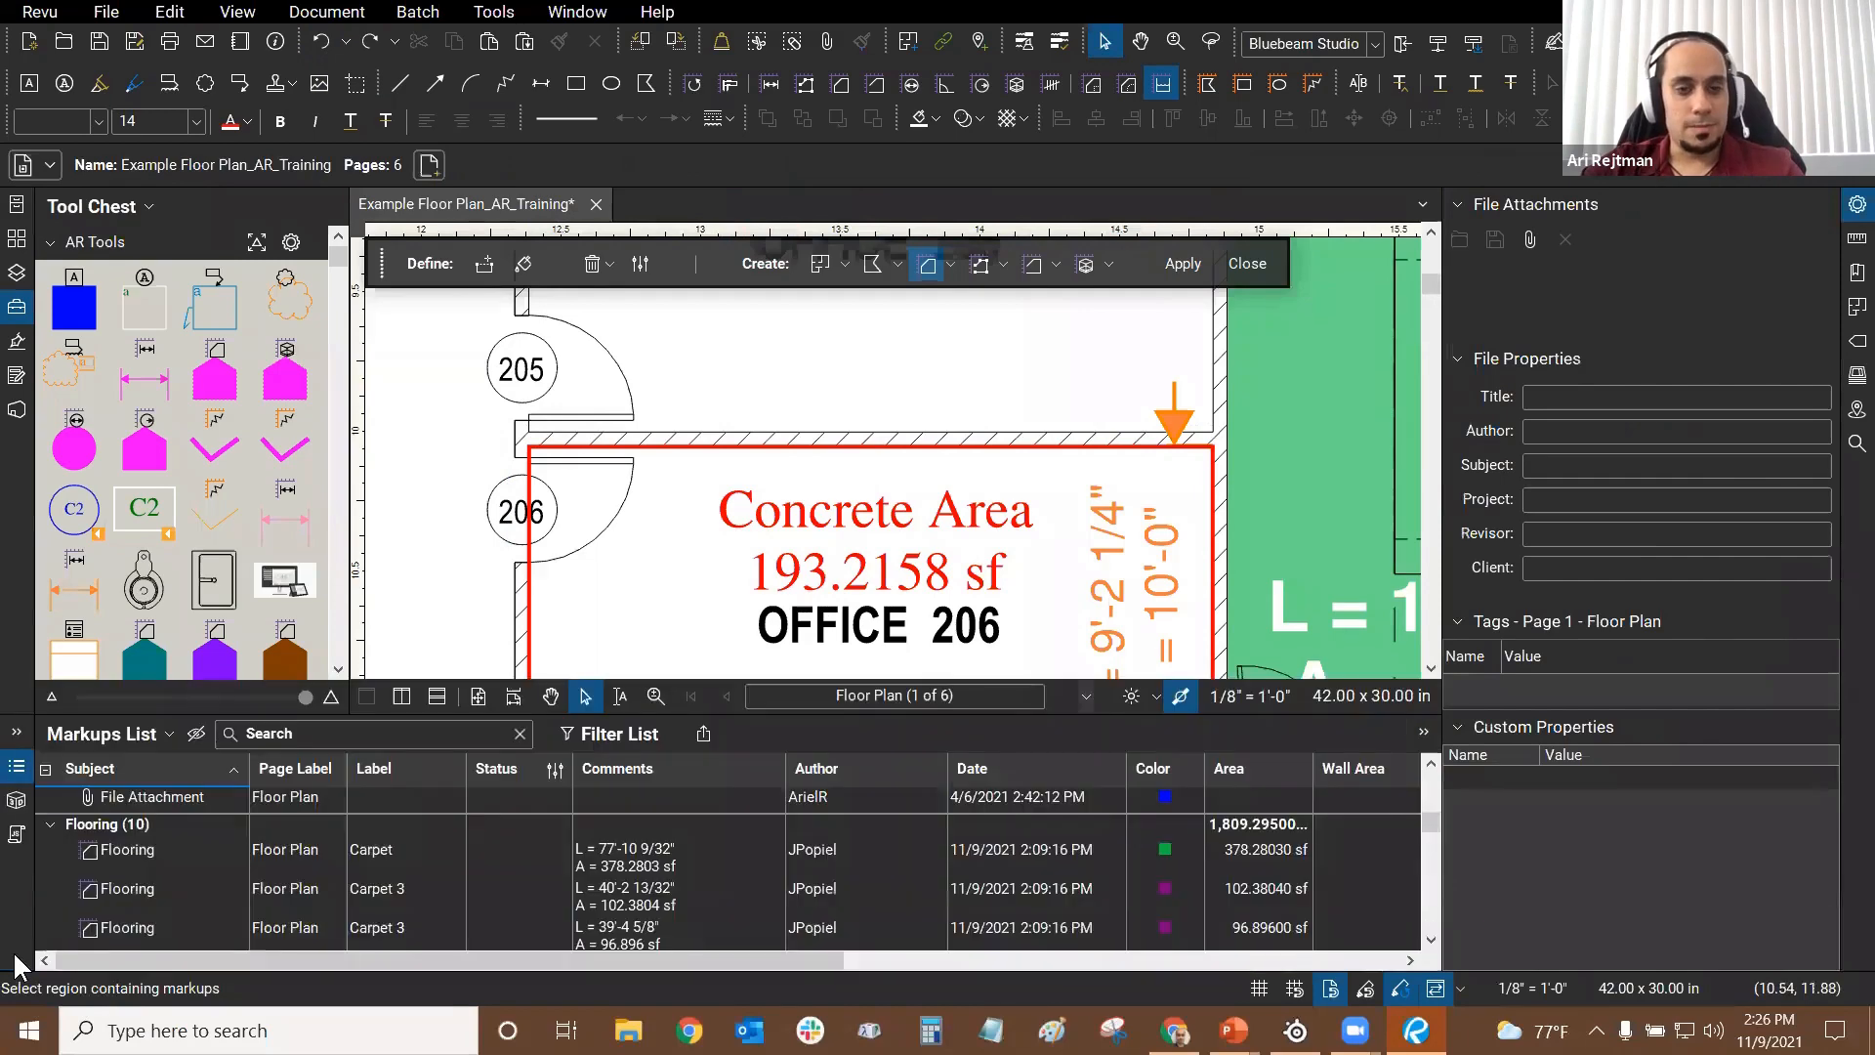
click(876, 540)
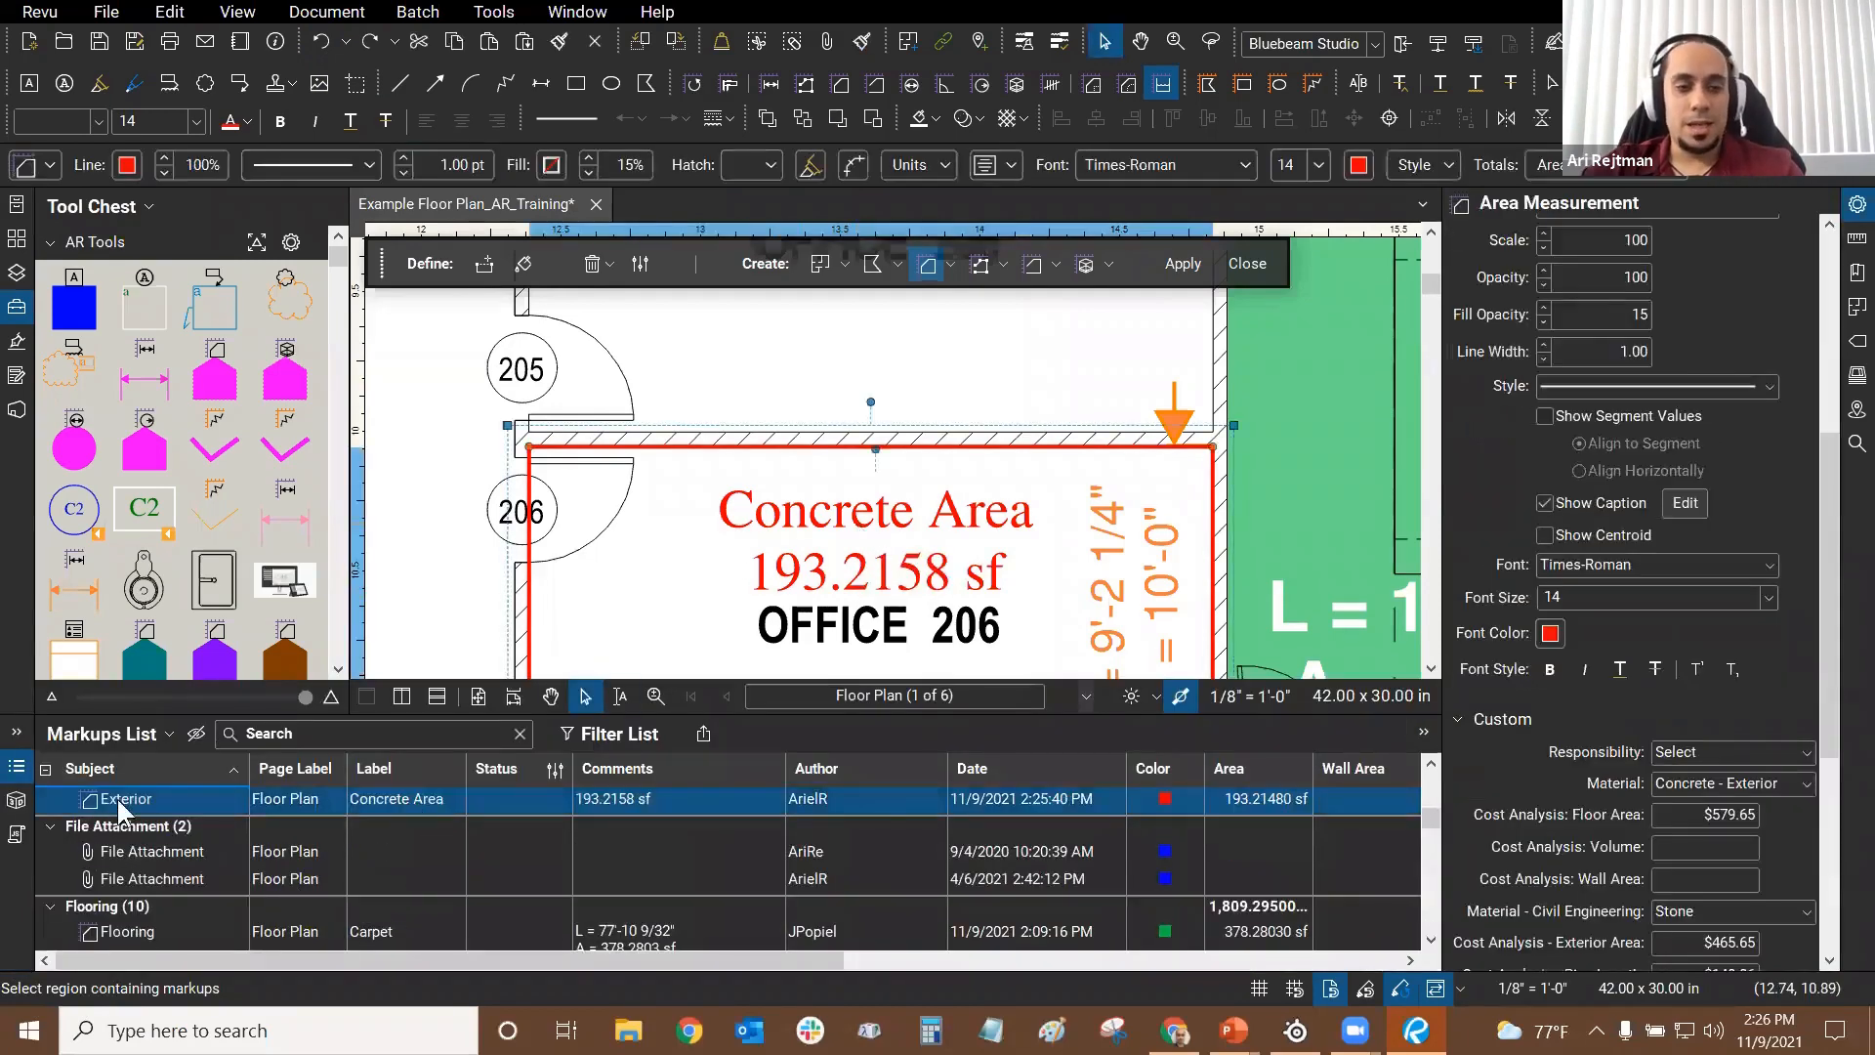
scroll(158, 871, up, 1)
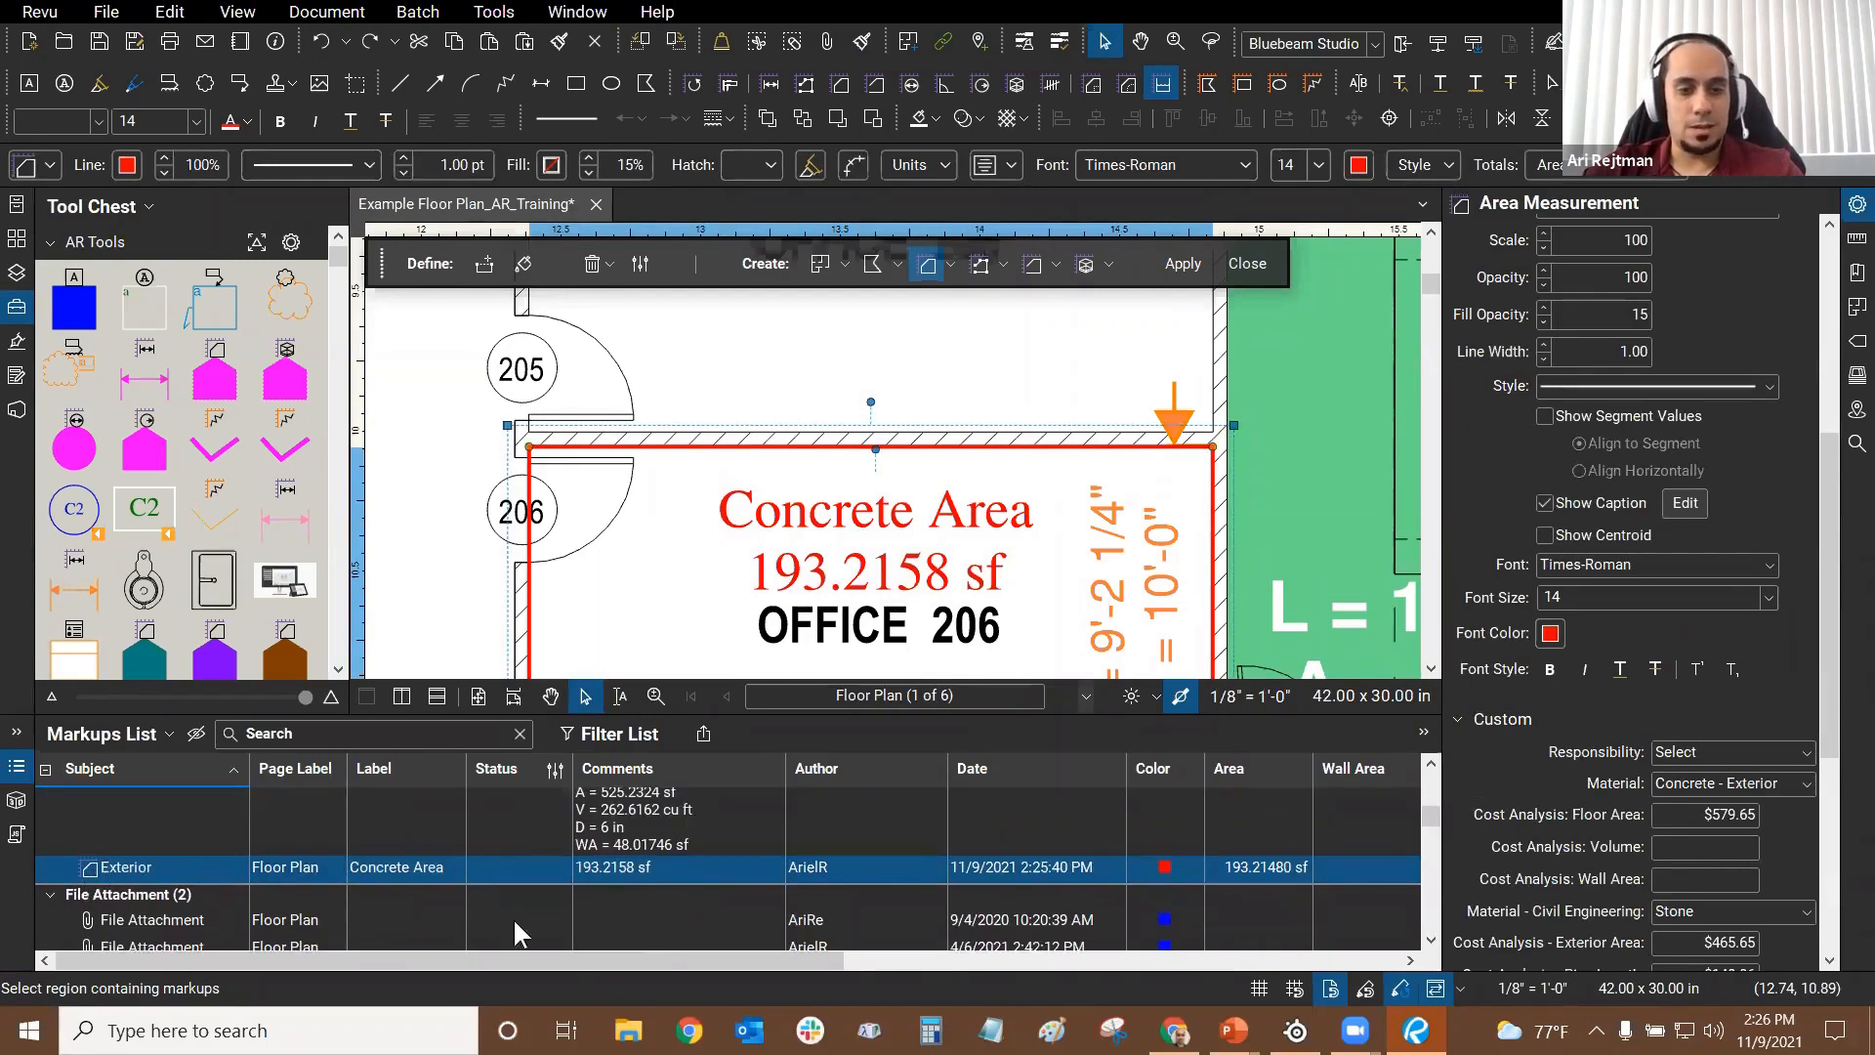
drag(520, 959, 1070, 968)
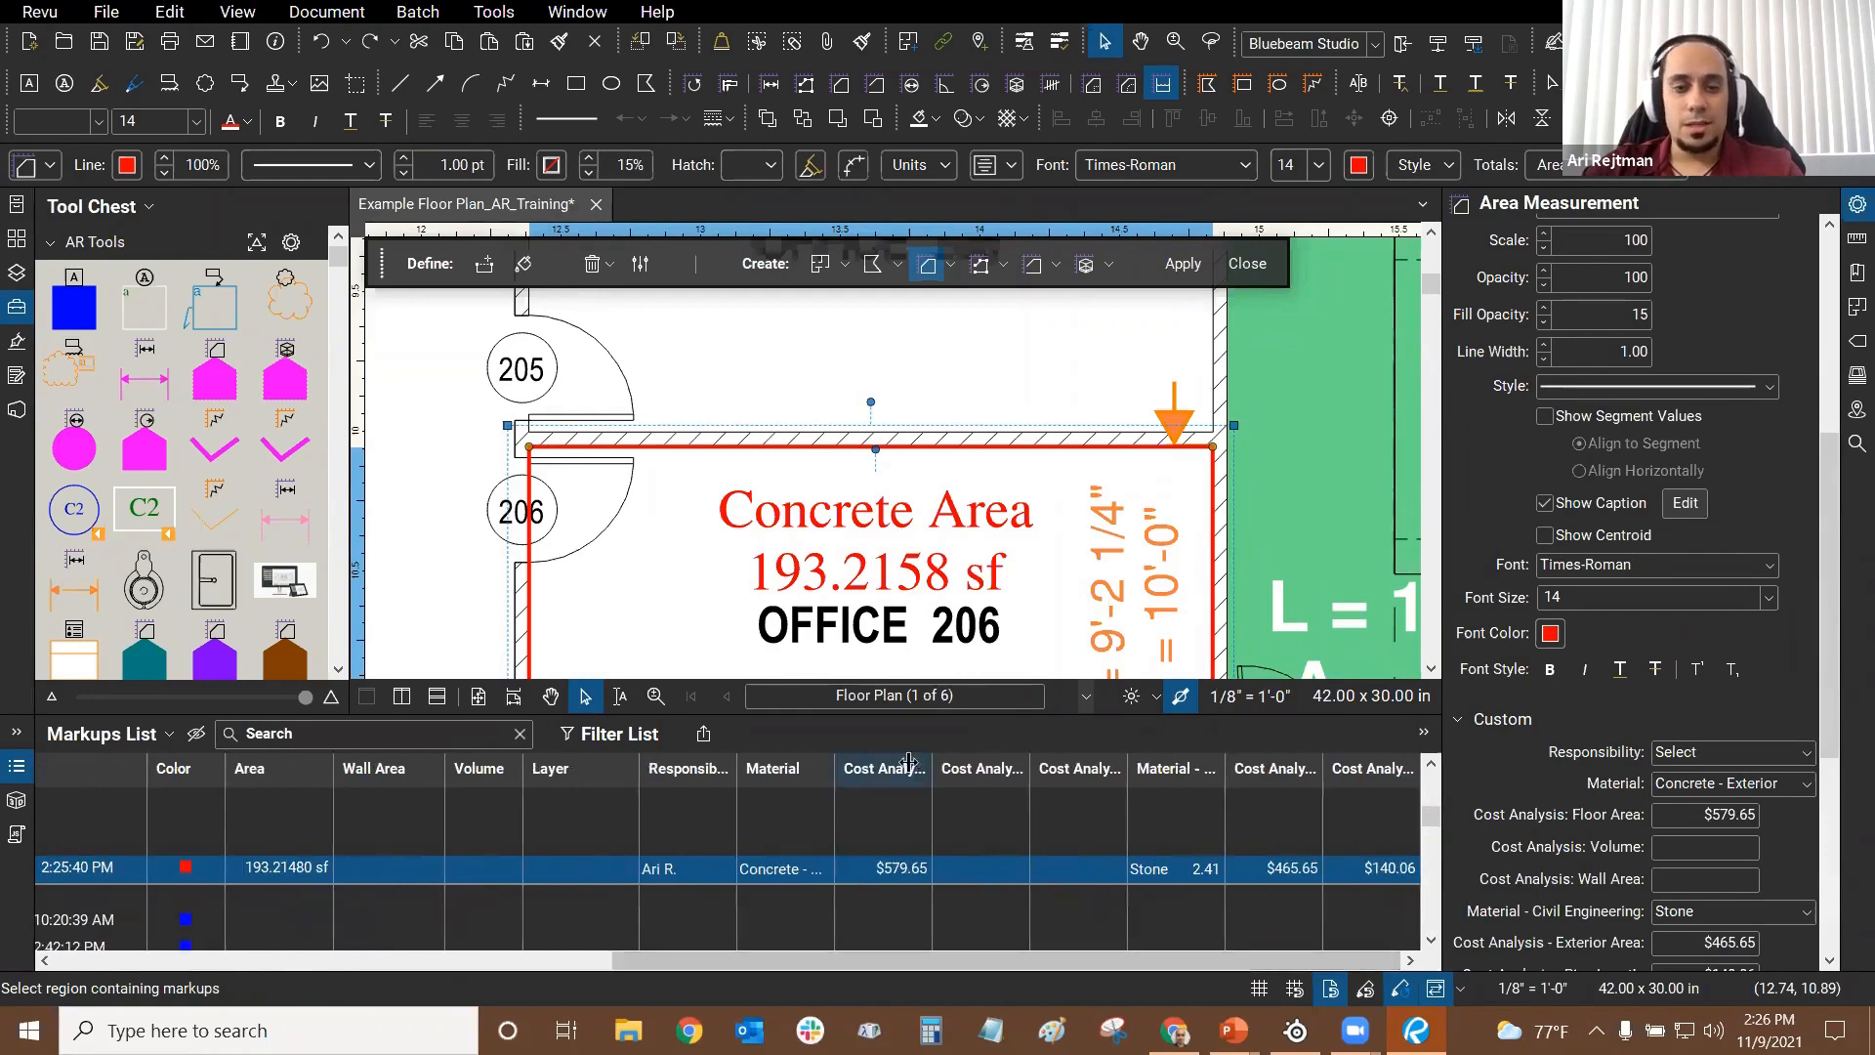
Step: Widen the Material, Cost Analysis: Floor Area and Cost Analysis: Volume columns until their headings and values are fully readable
drag(835, 762, 881, 761)
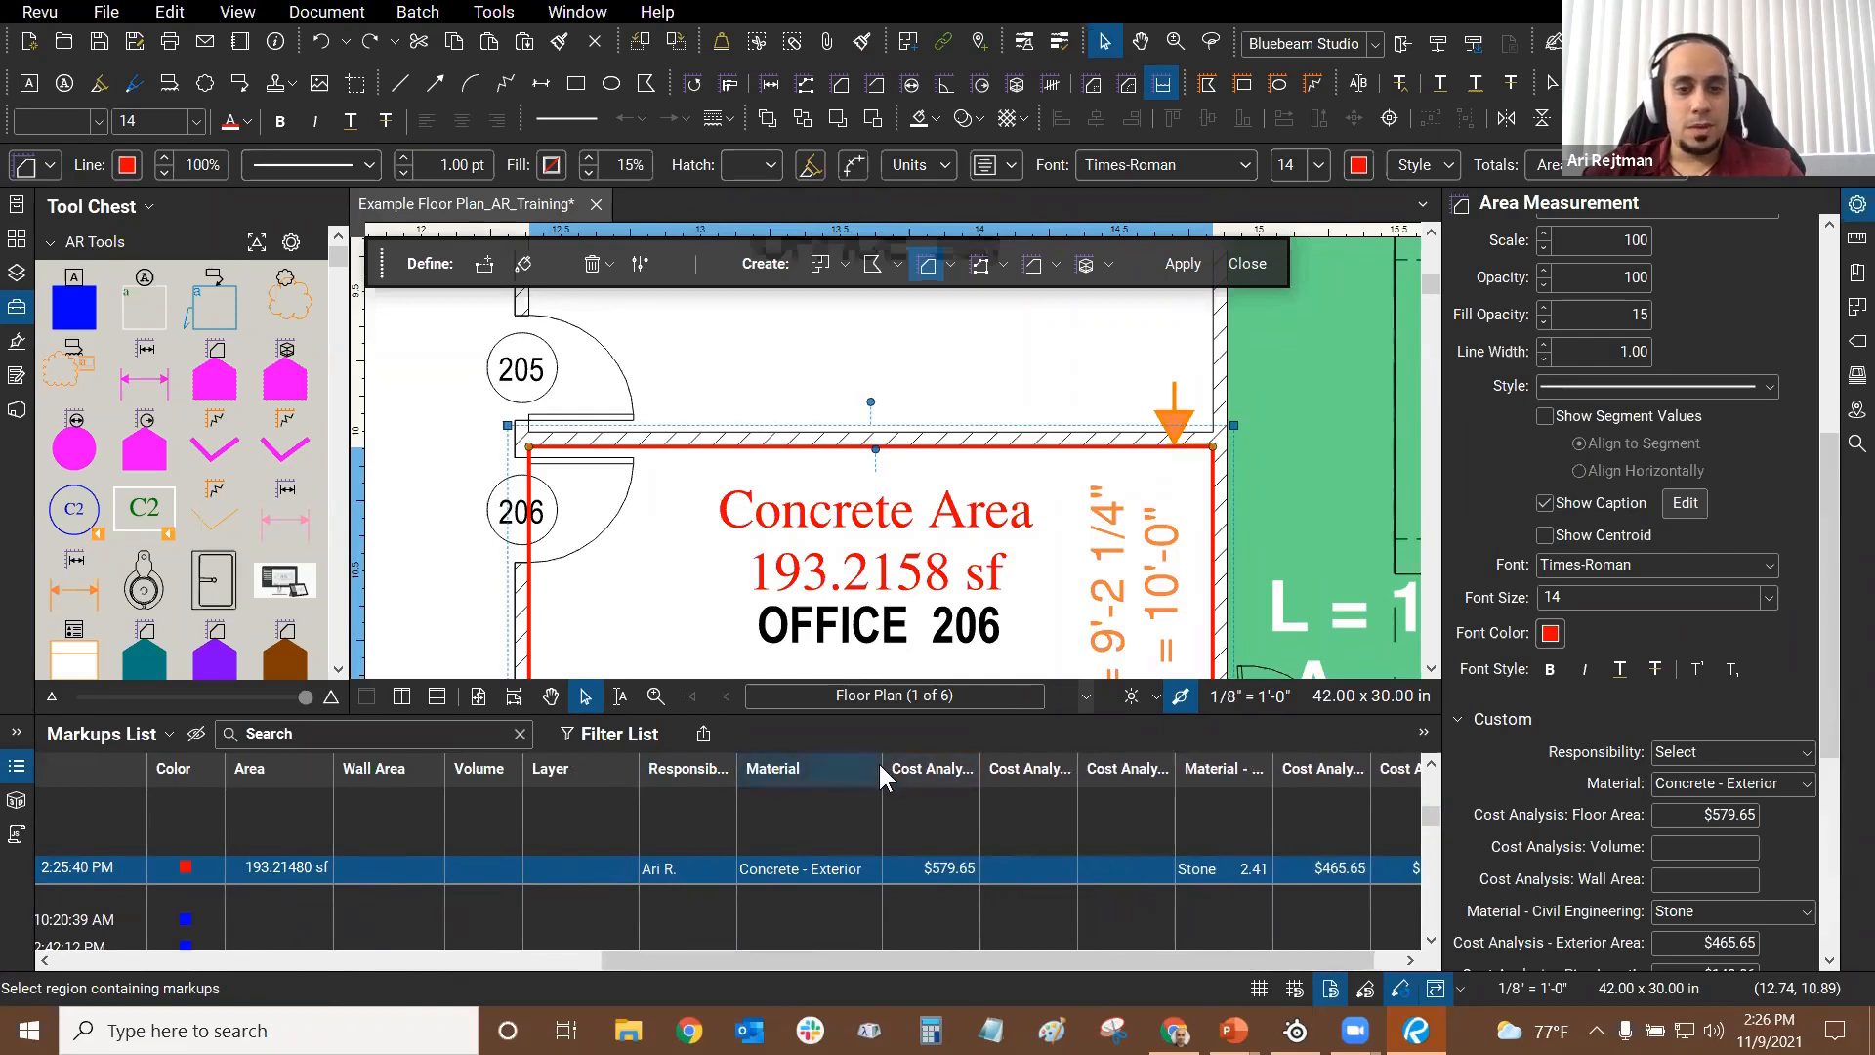
drag(877, 759, 905, 771)
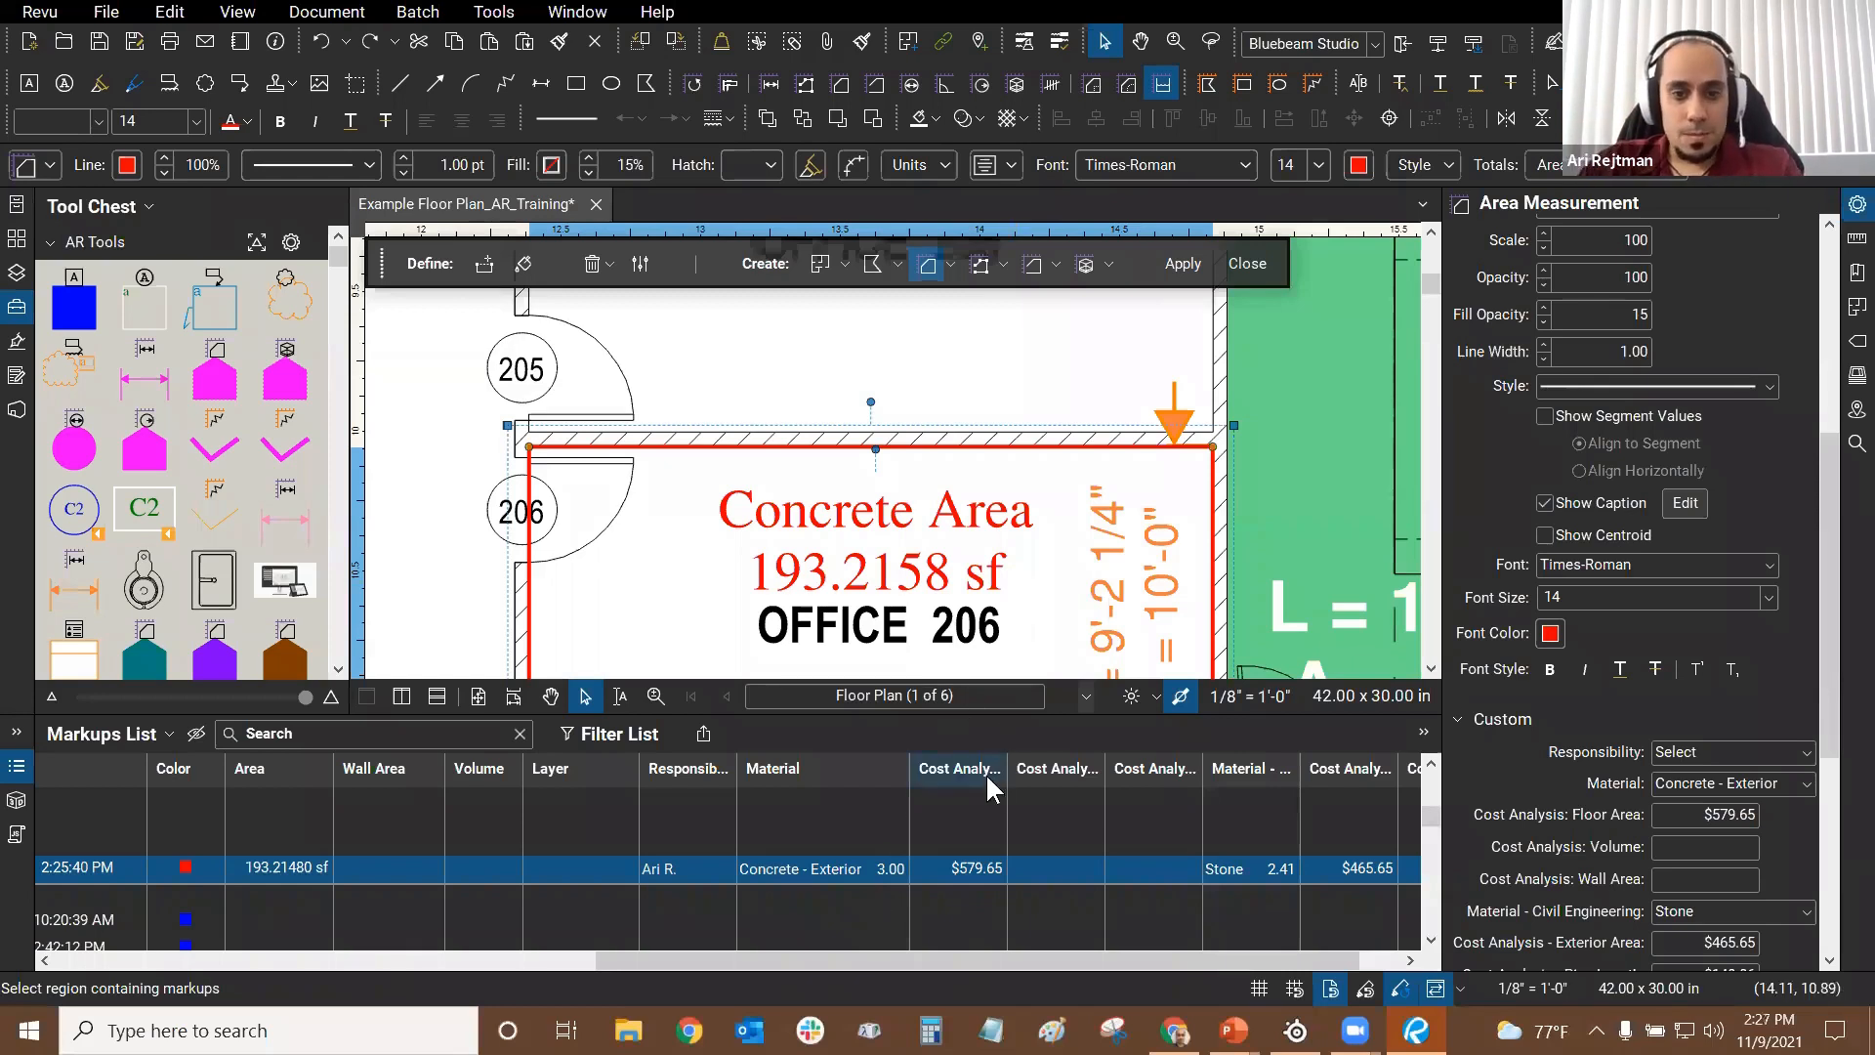
drag(1007, 777, 1098, 793)
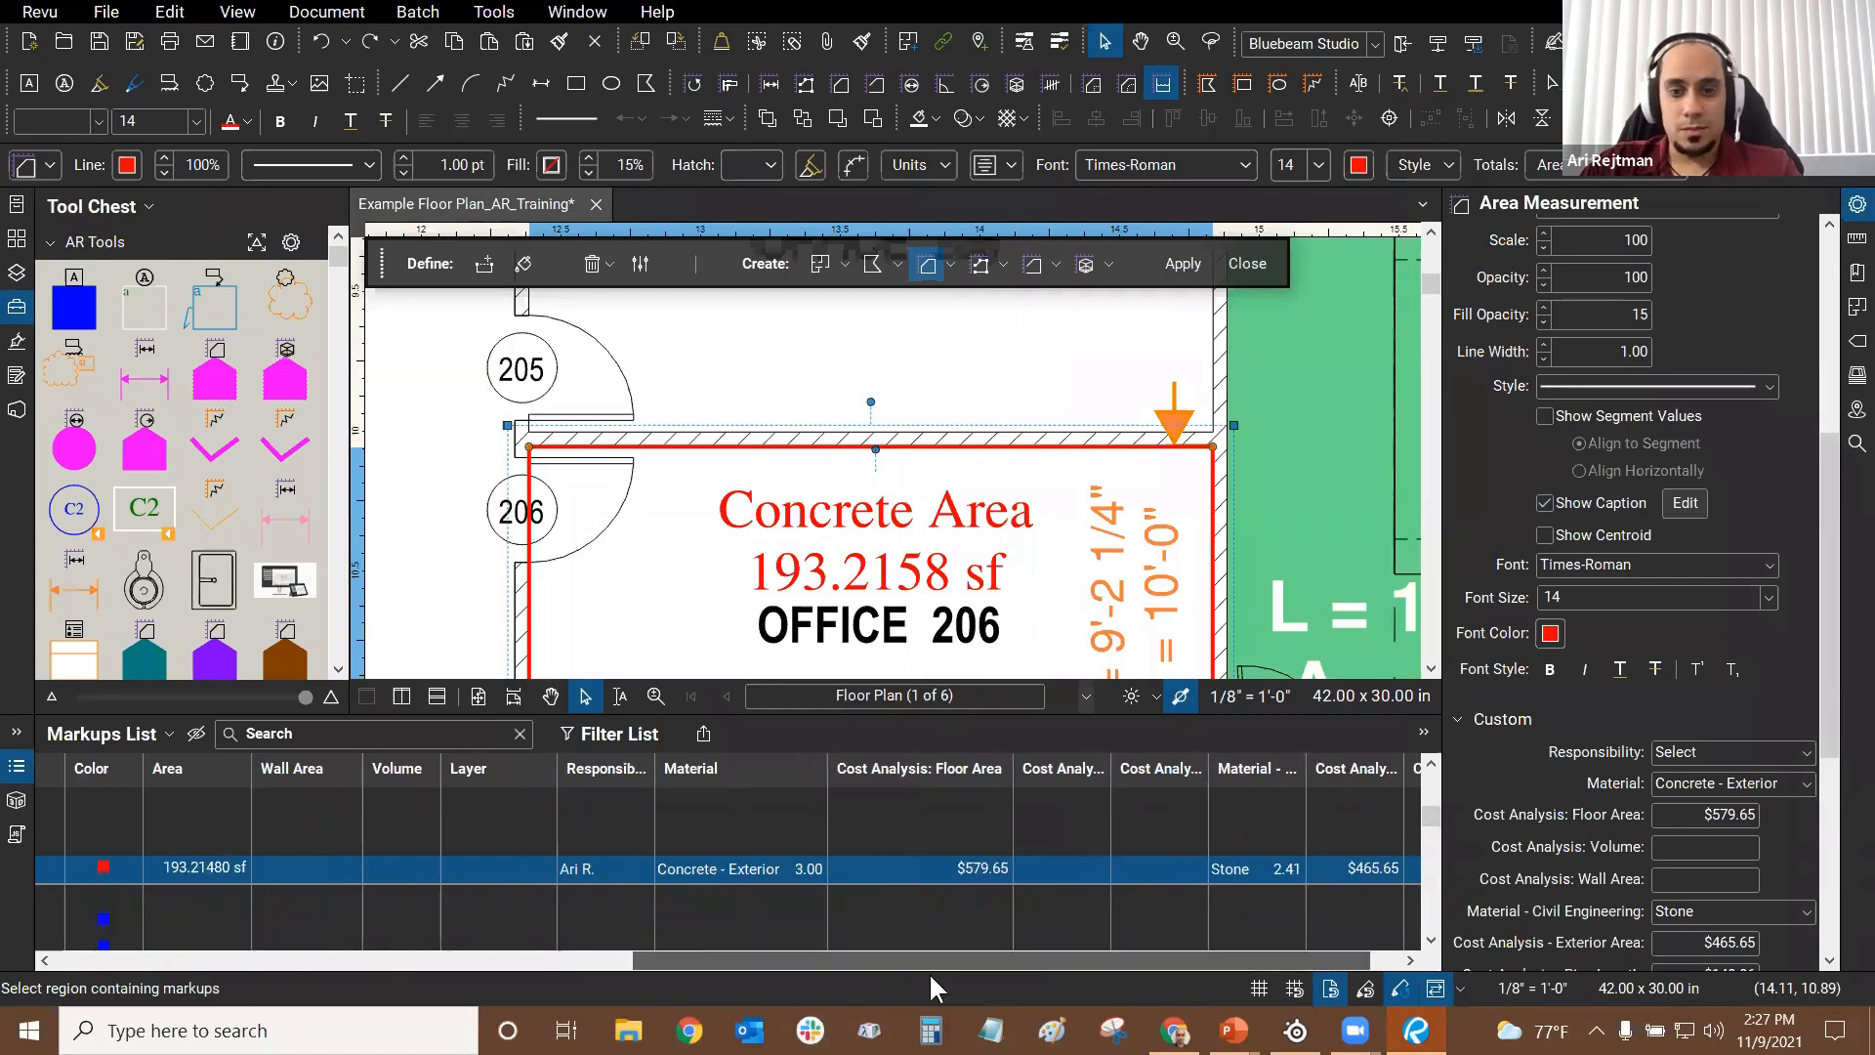
drag(929, 963, 977, 830)
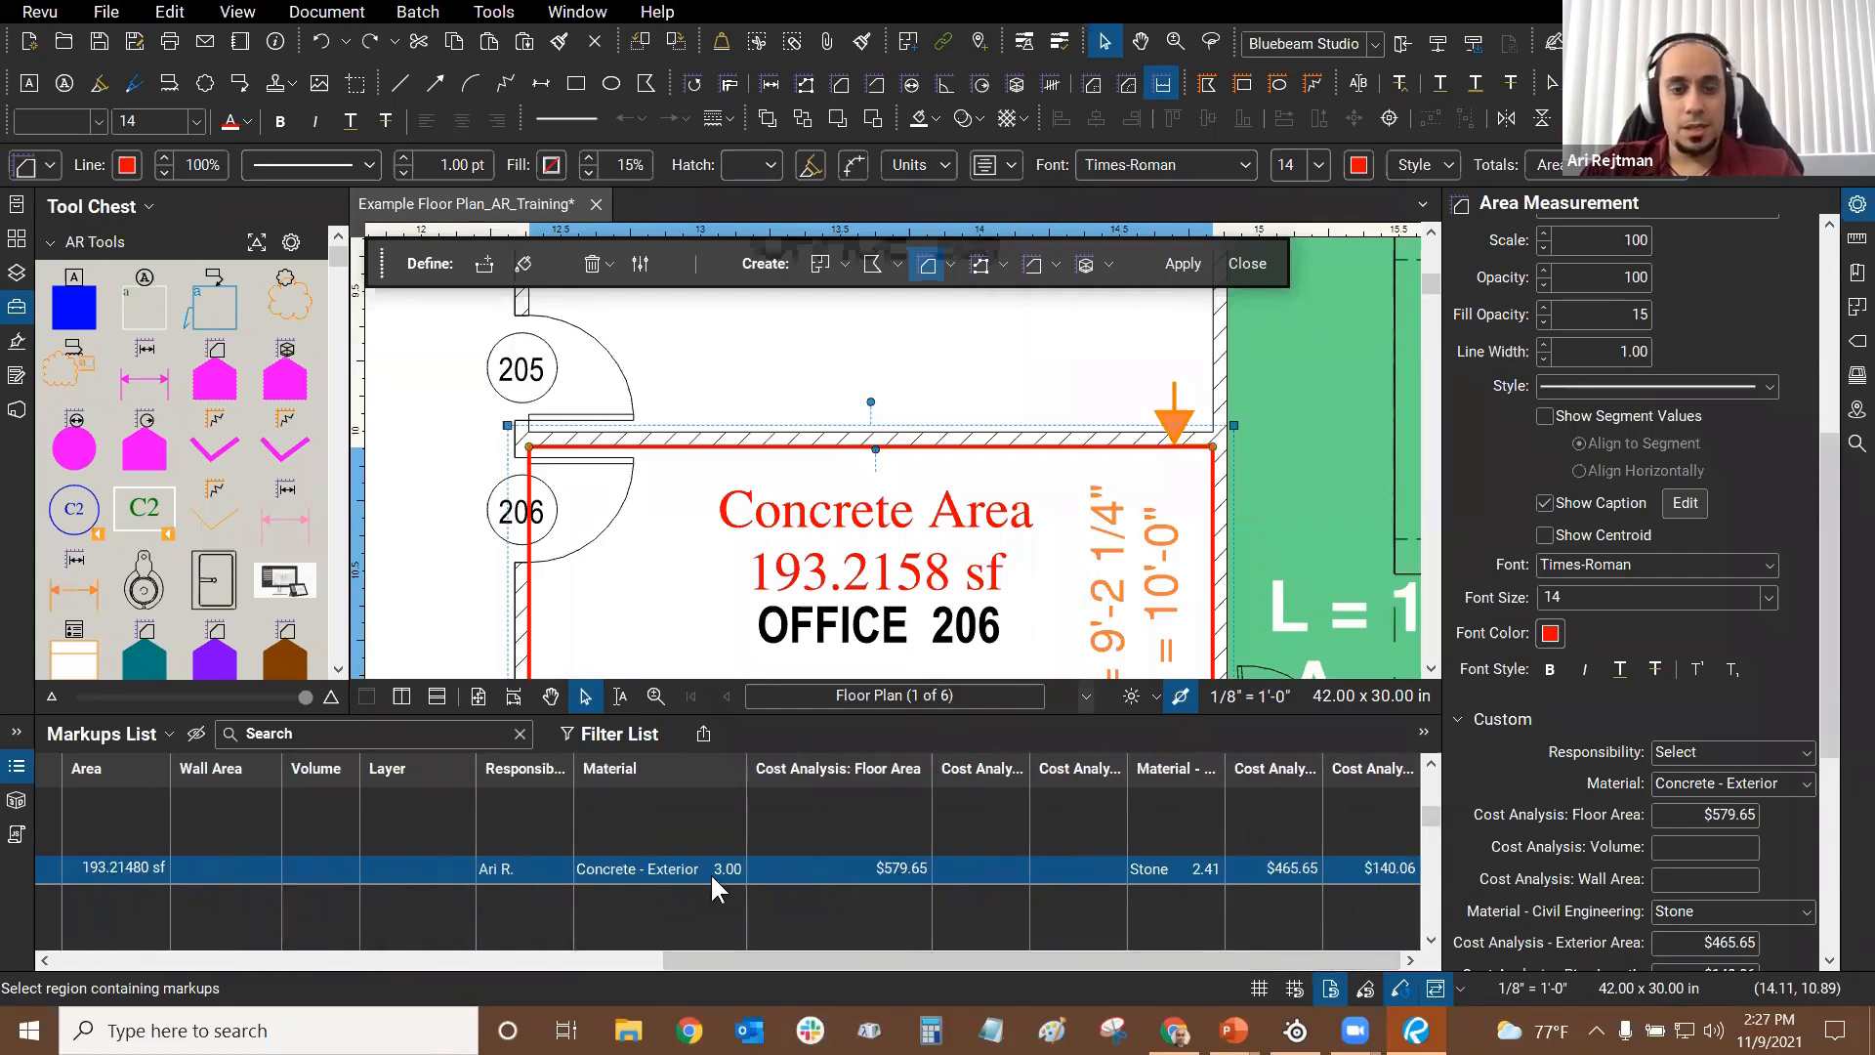
scroll(786, 503, down, 2)
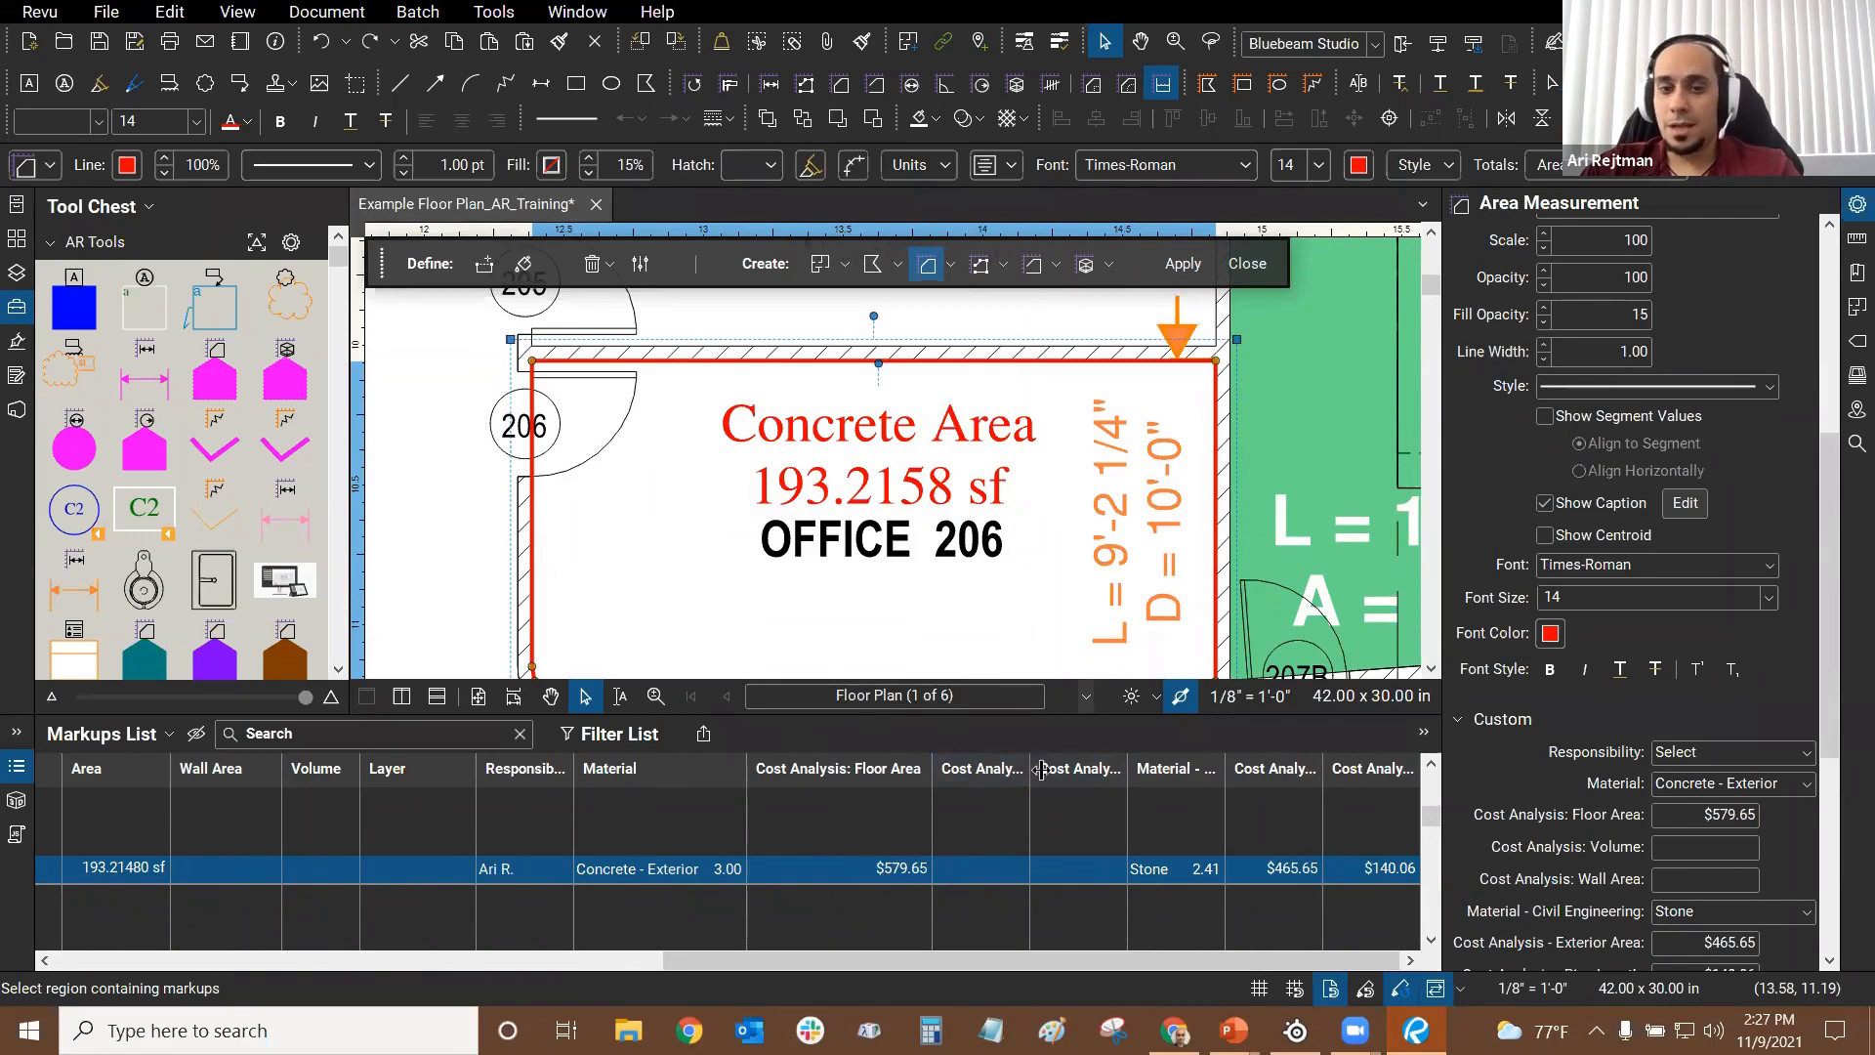
drag(1029, 770, 1097, 767)
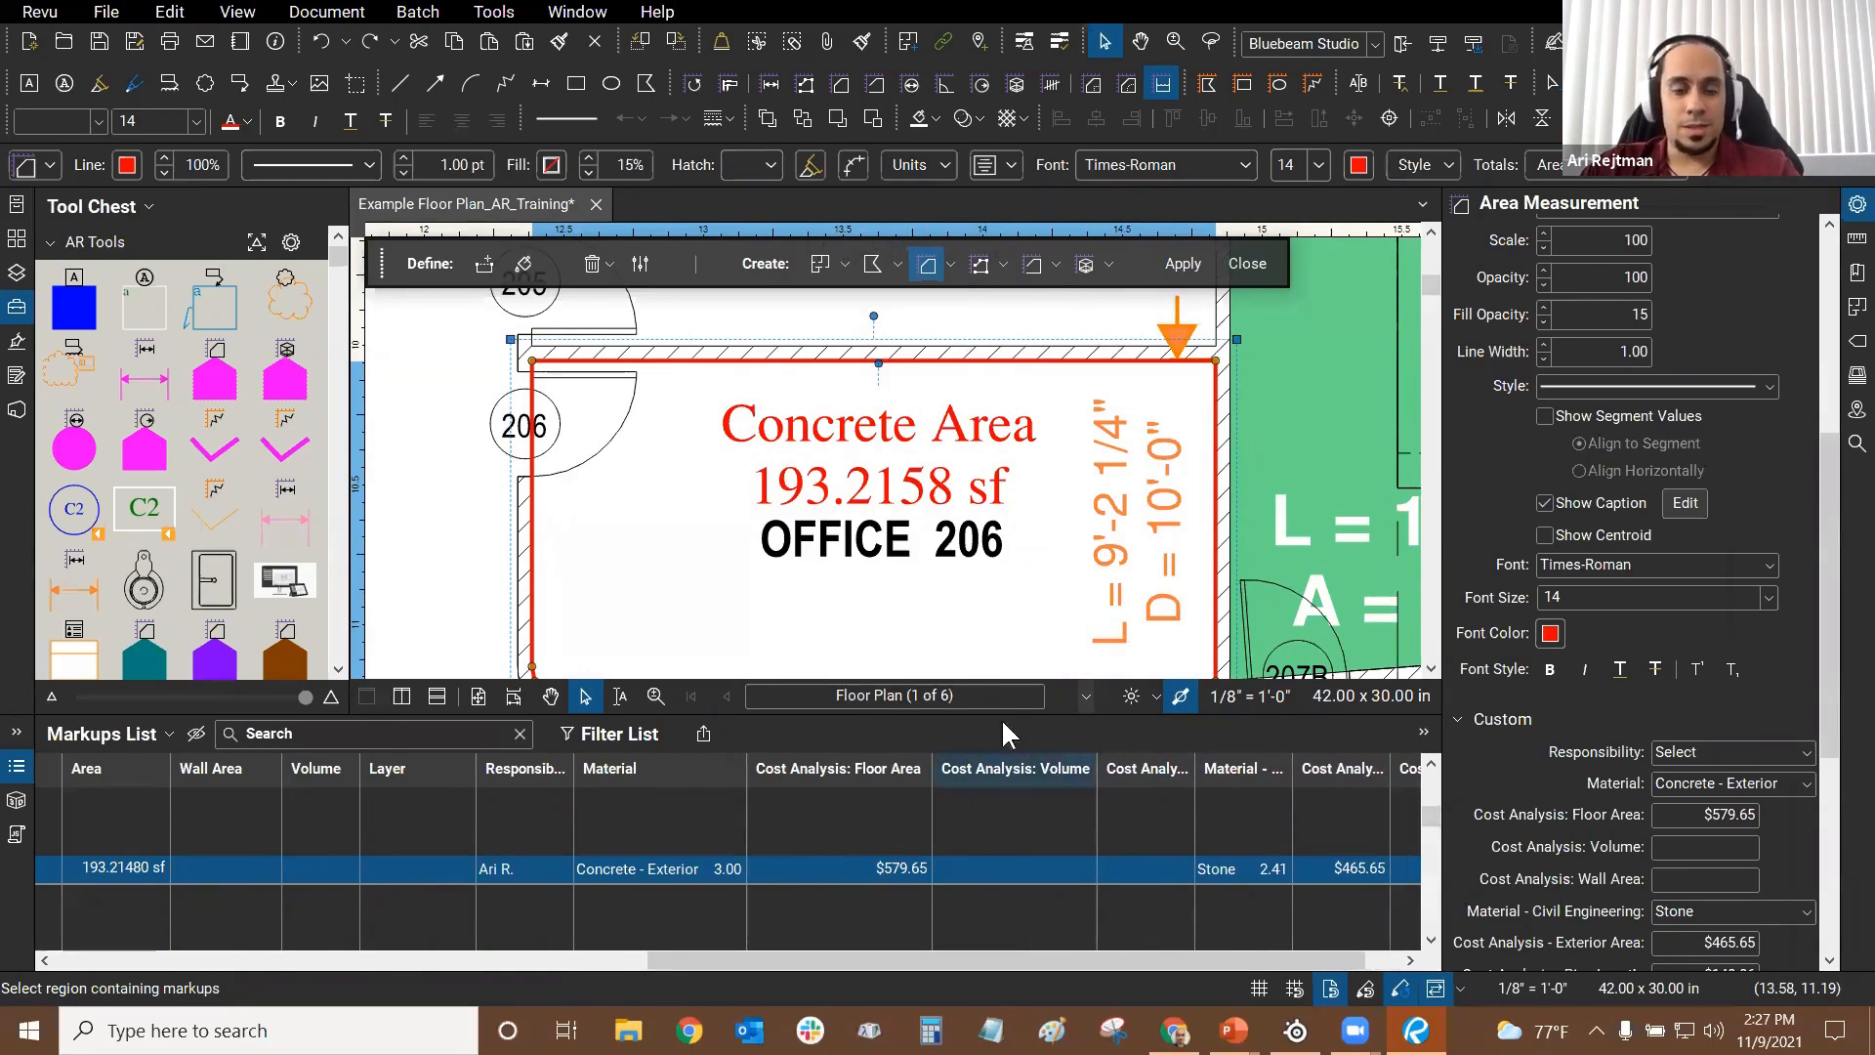
scroll(909, 552, down, 2)
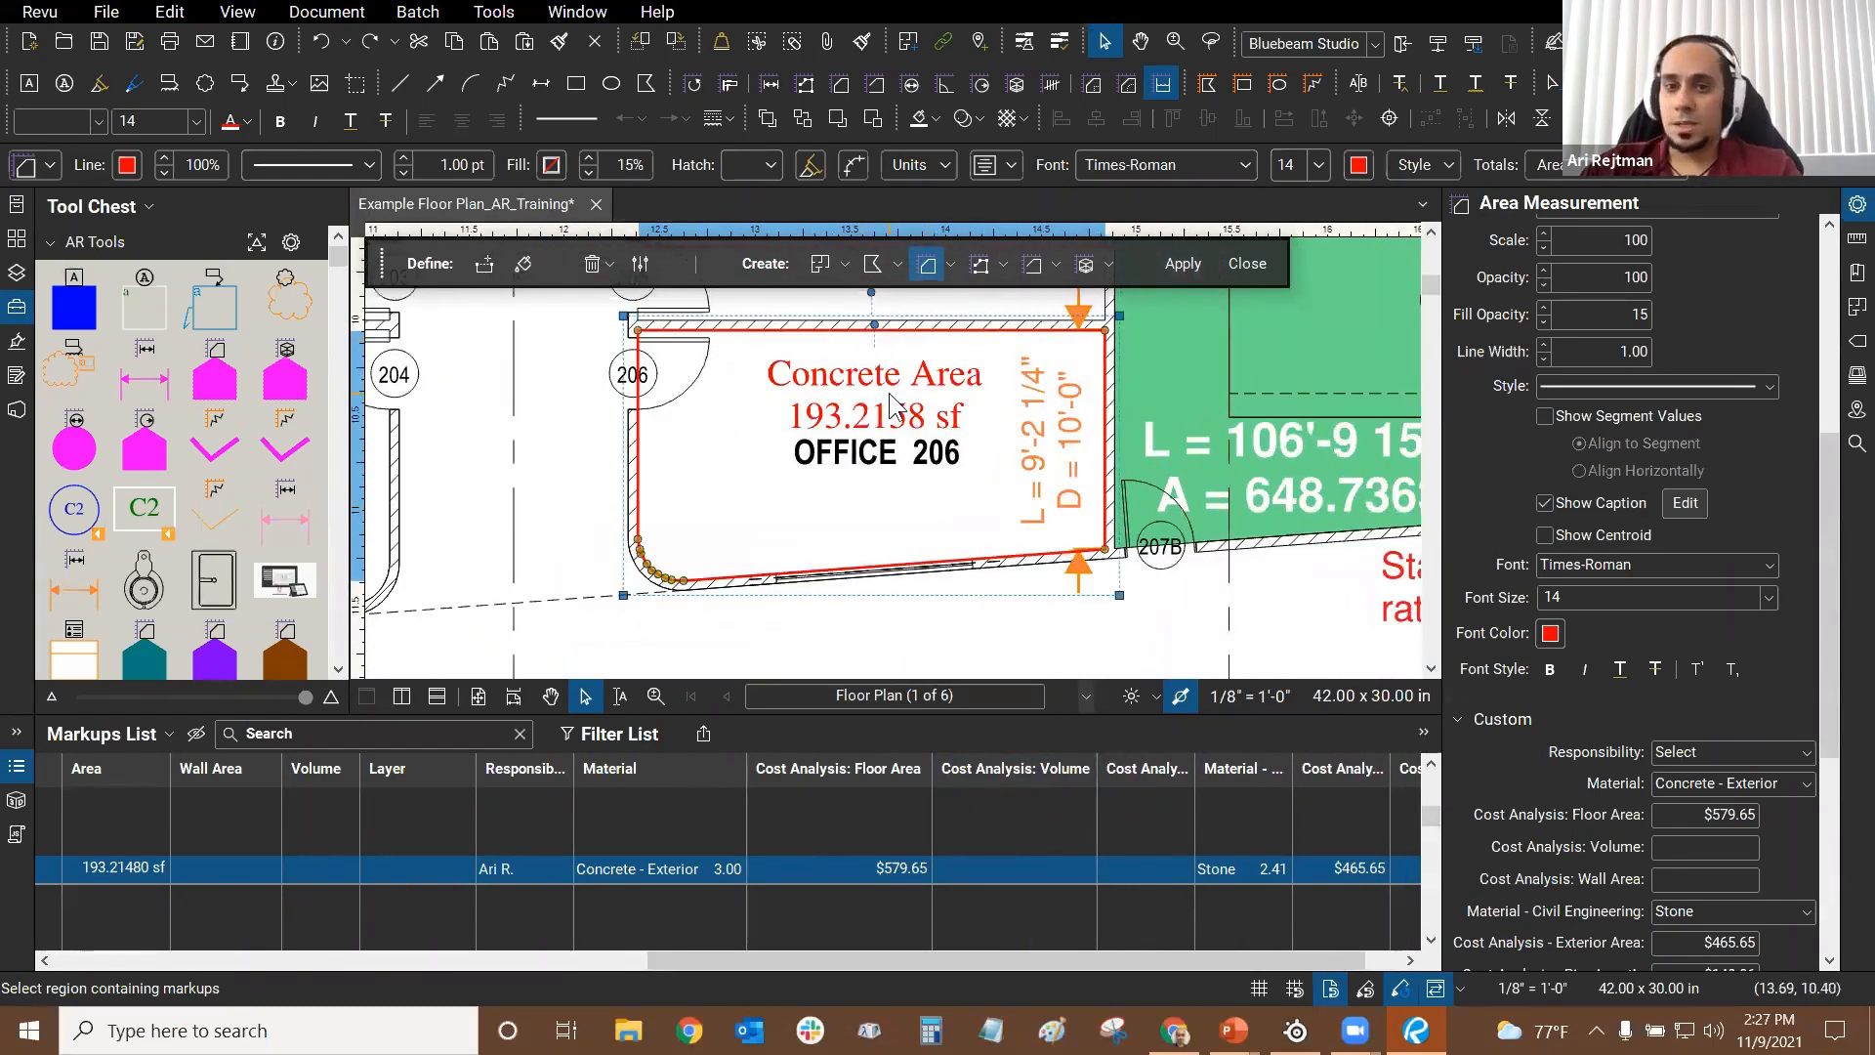
Step: Set the depth of the Office 206 Concrete Area measurement to 6 inches
click(1856, 240)
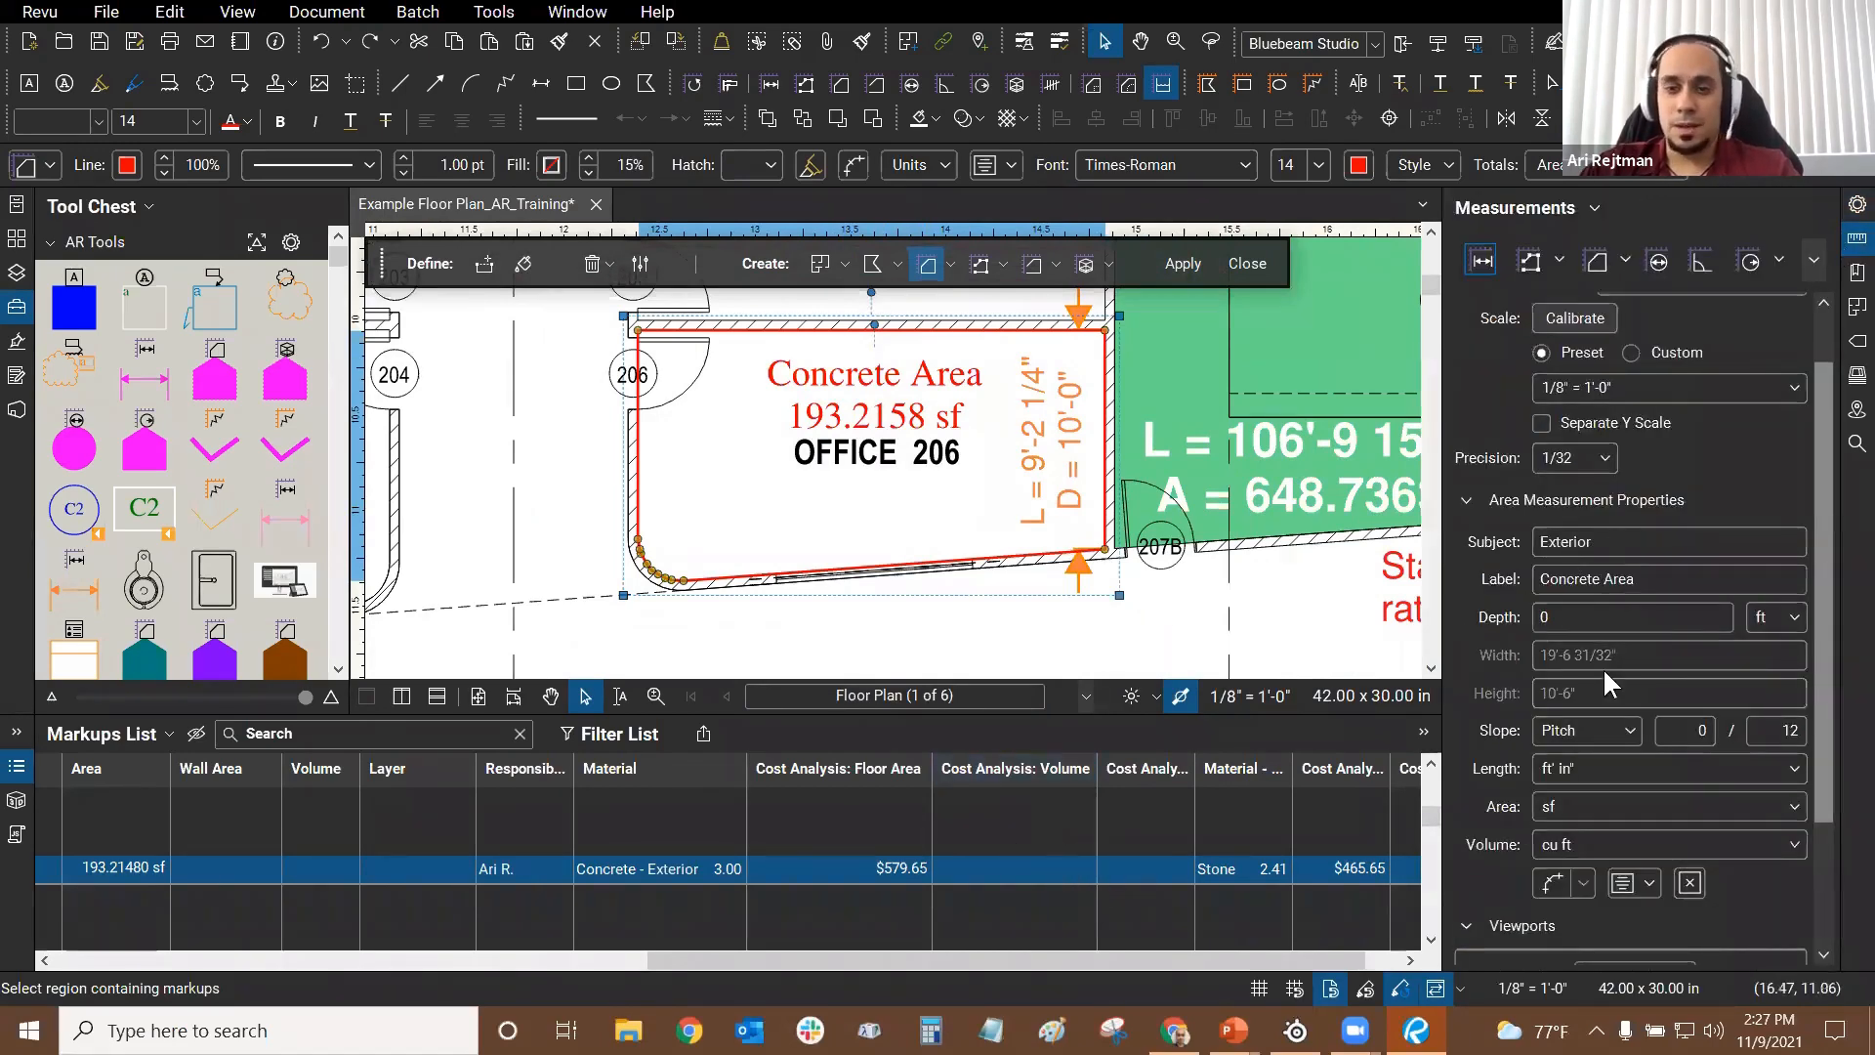
click(1594, 618)
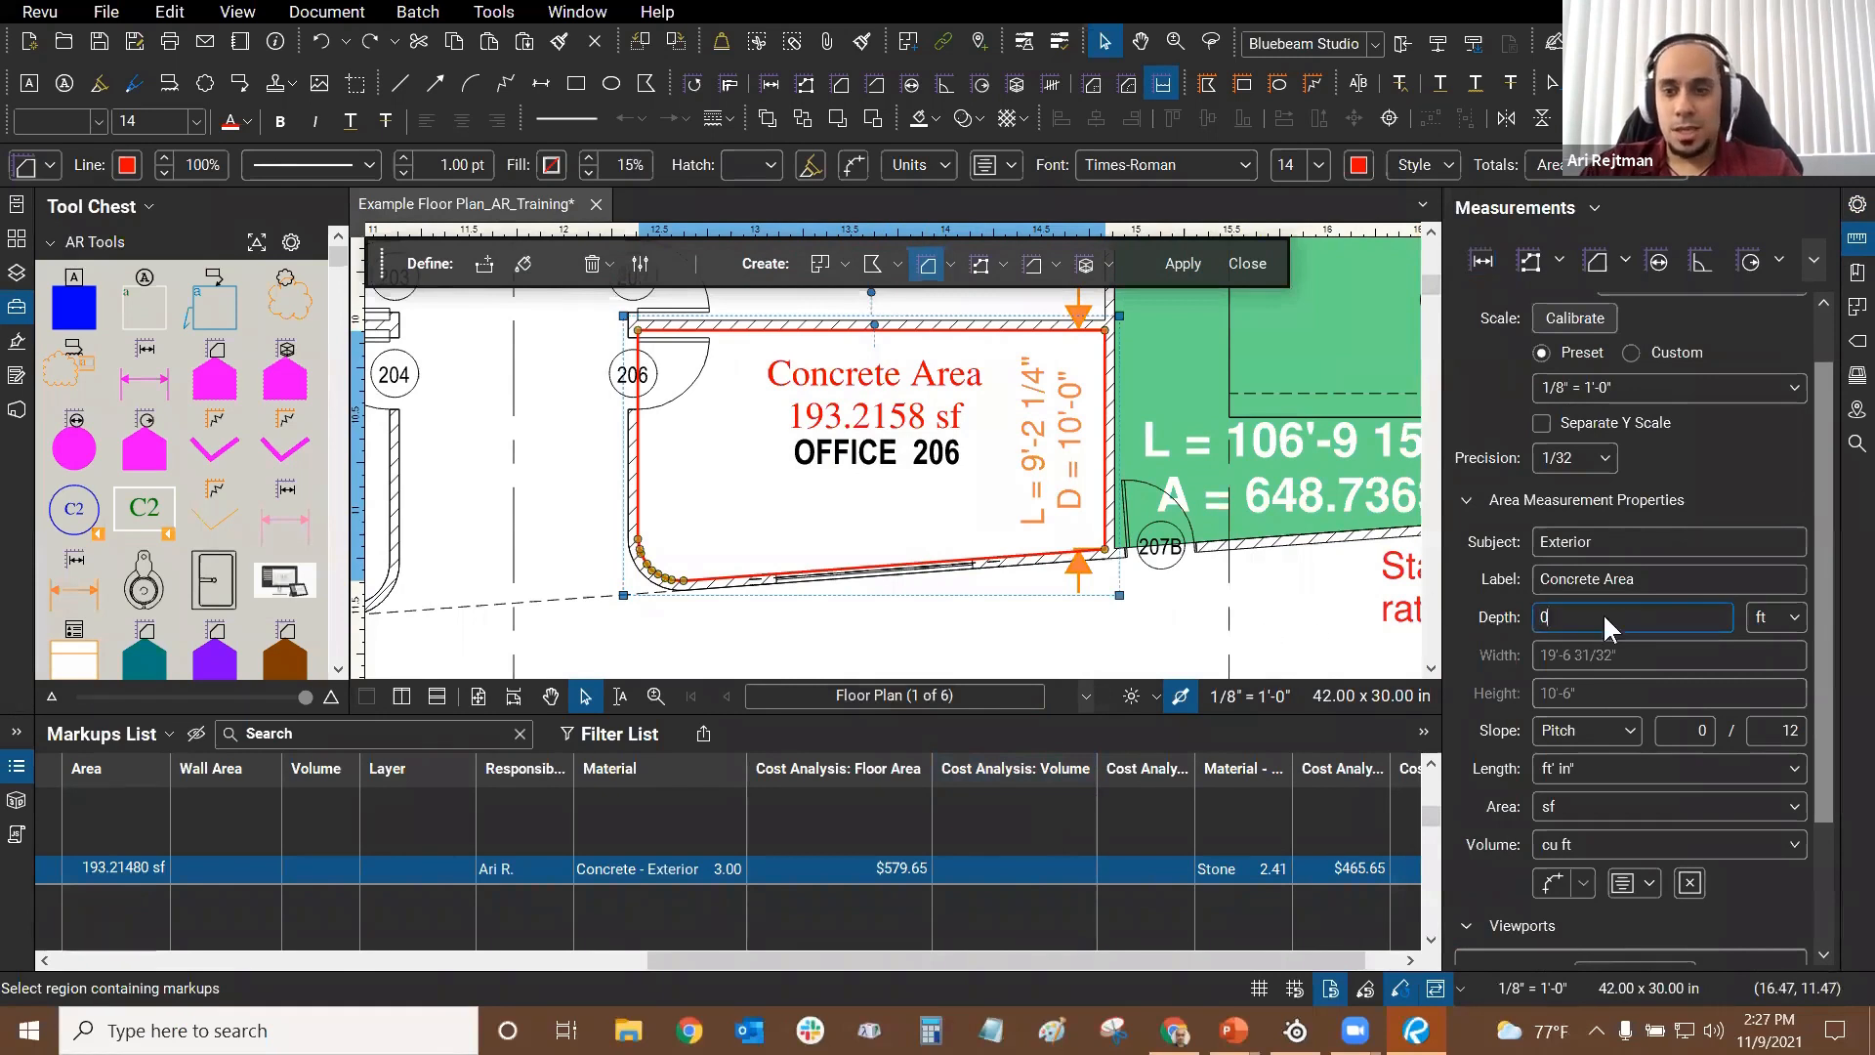
key(BackSpace)
text(6)
click(1790, 613)
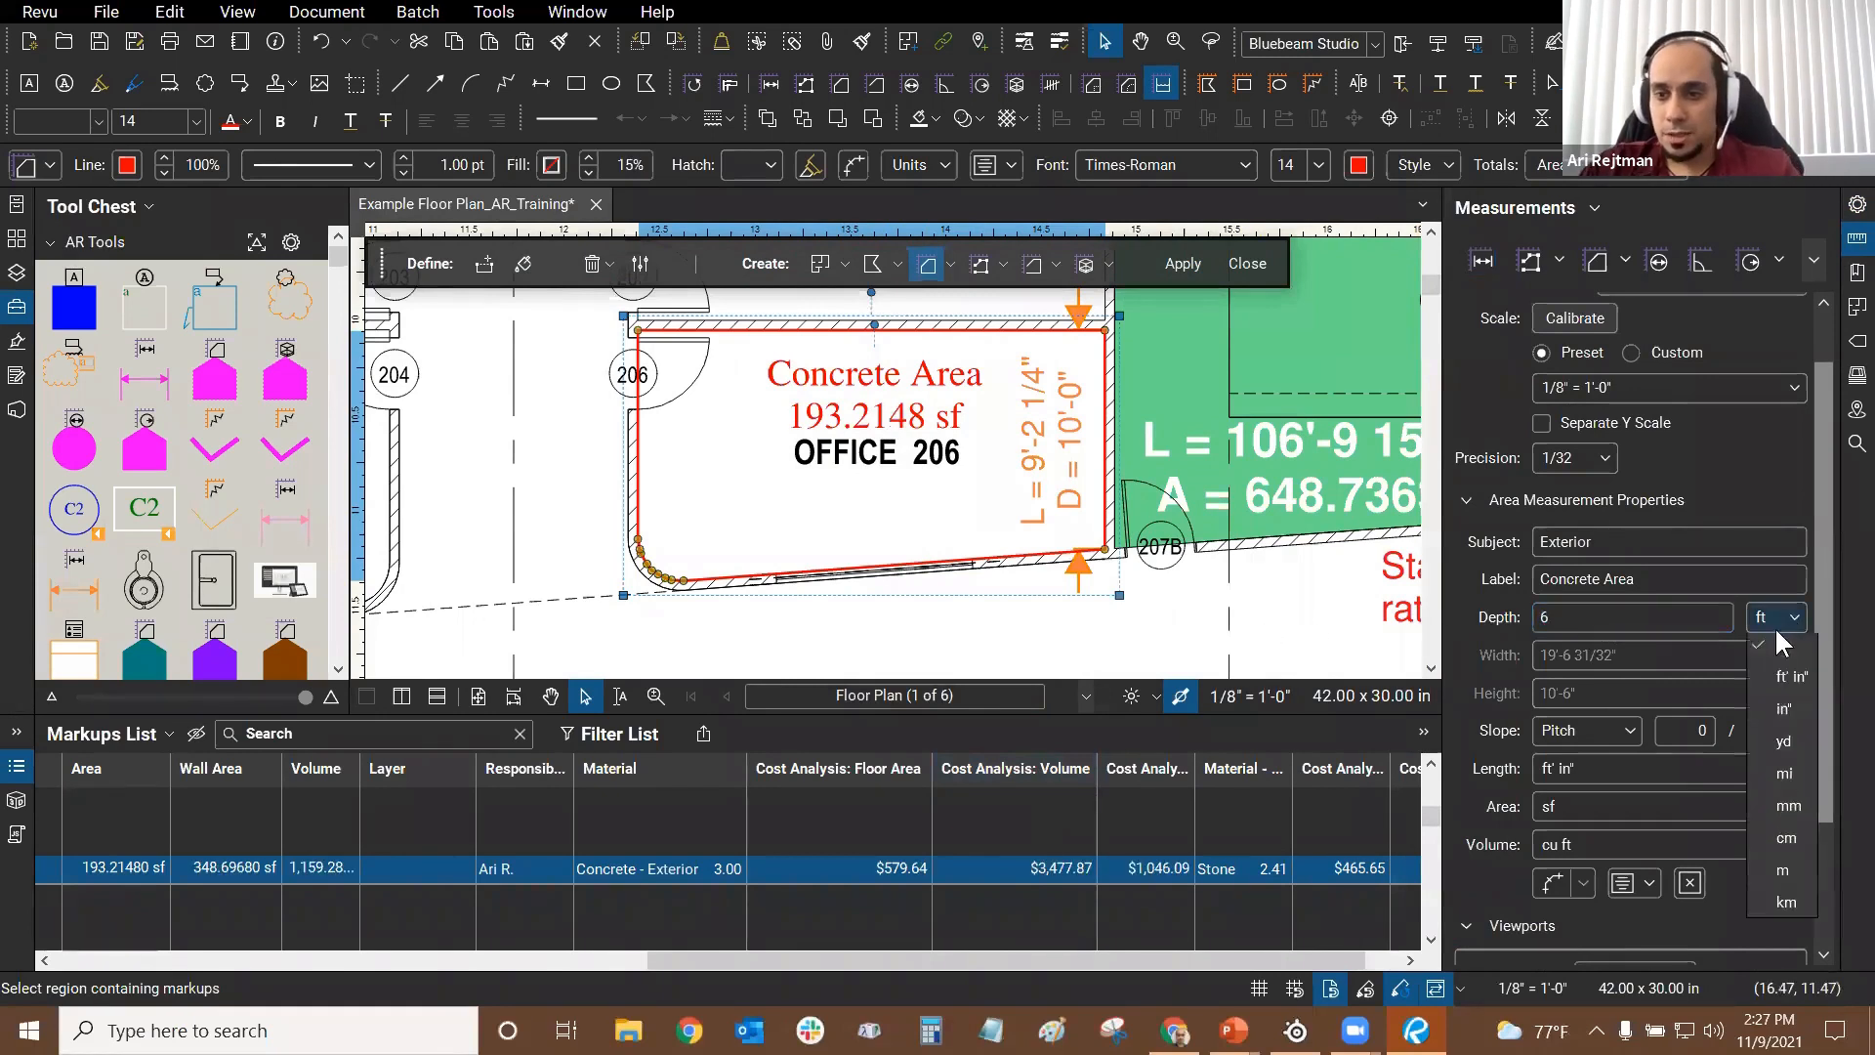
click(1779, 651)
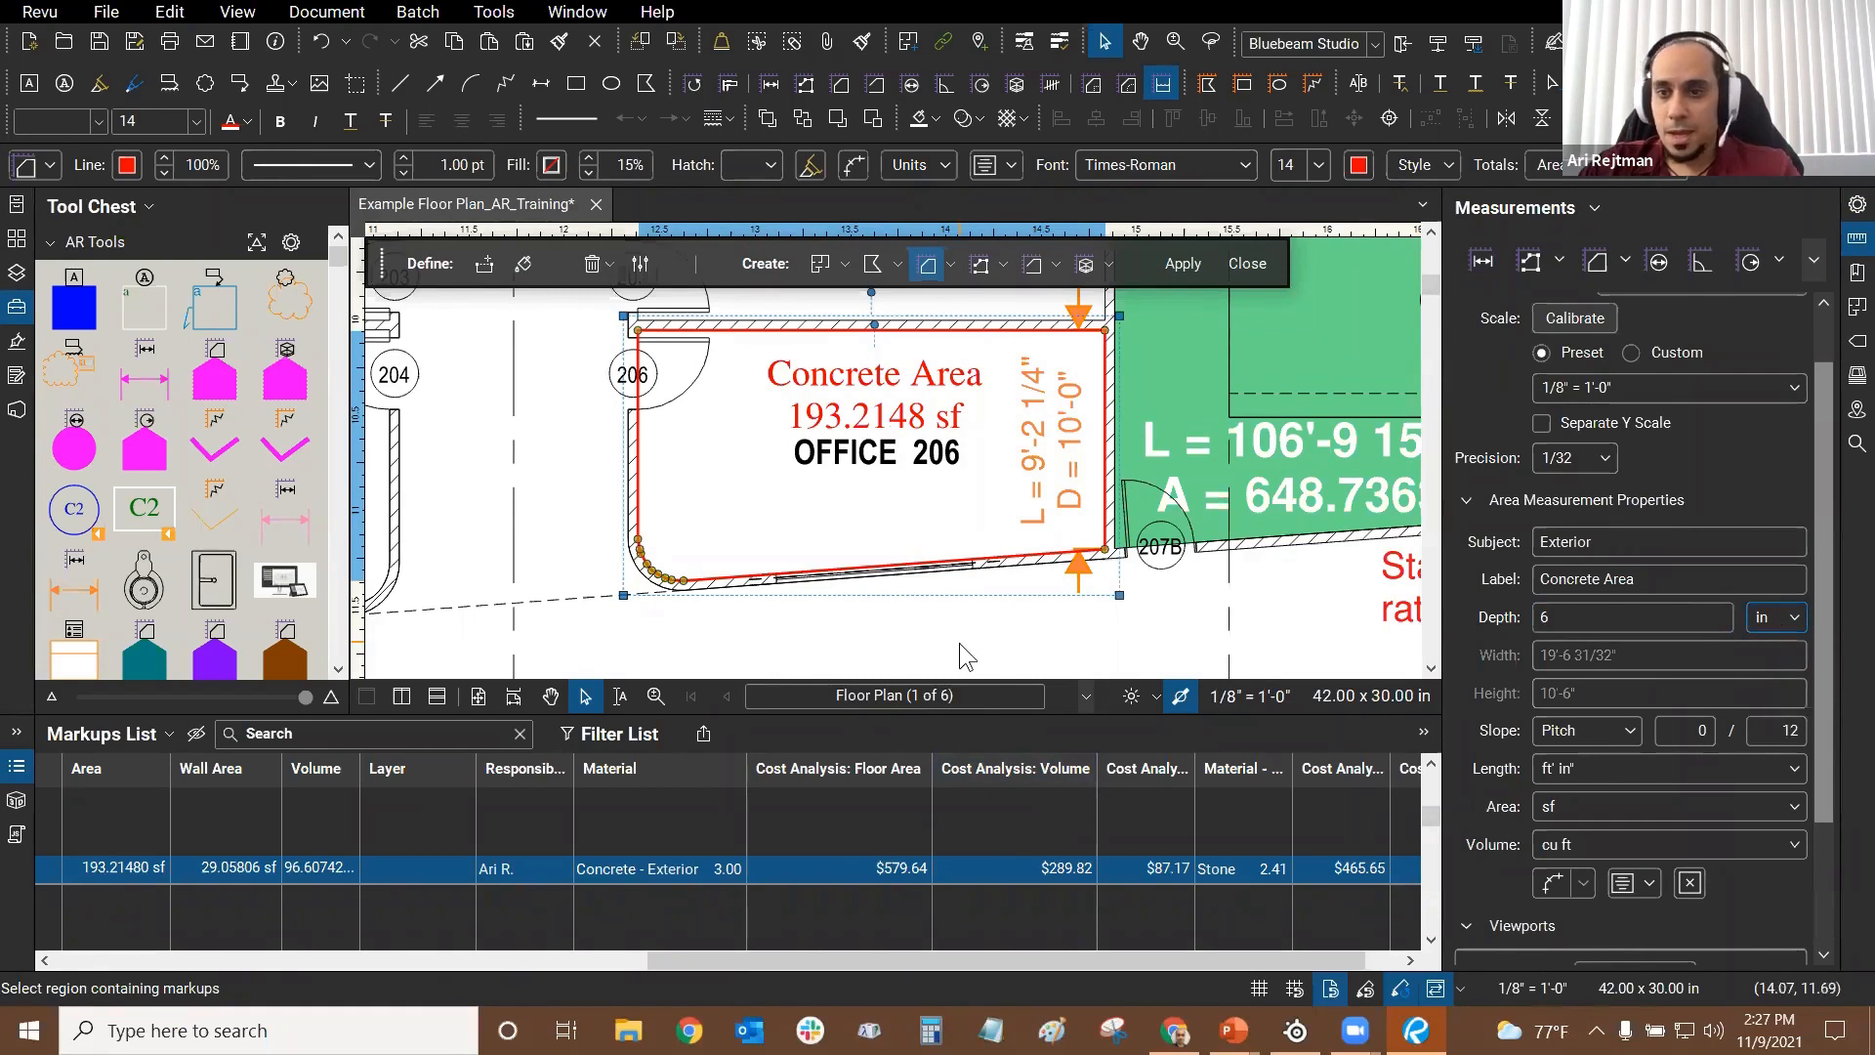
click(1664, 578)
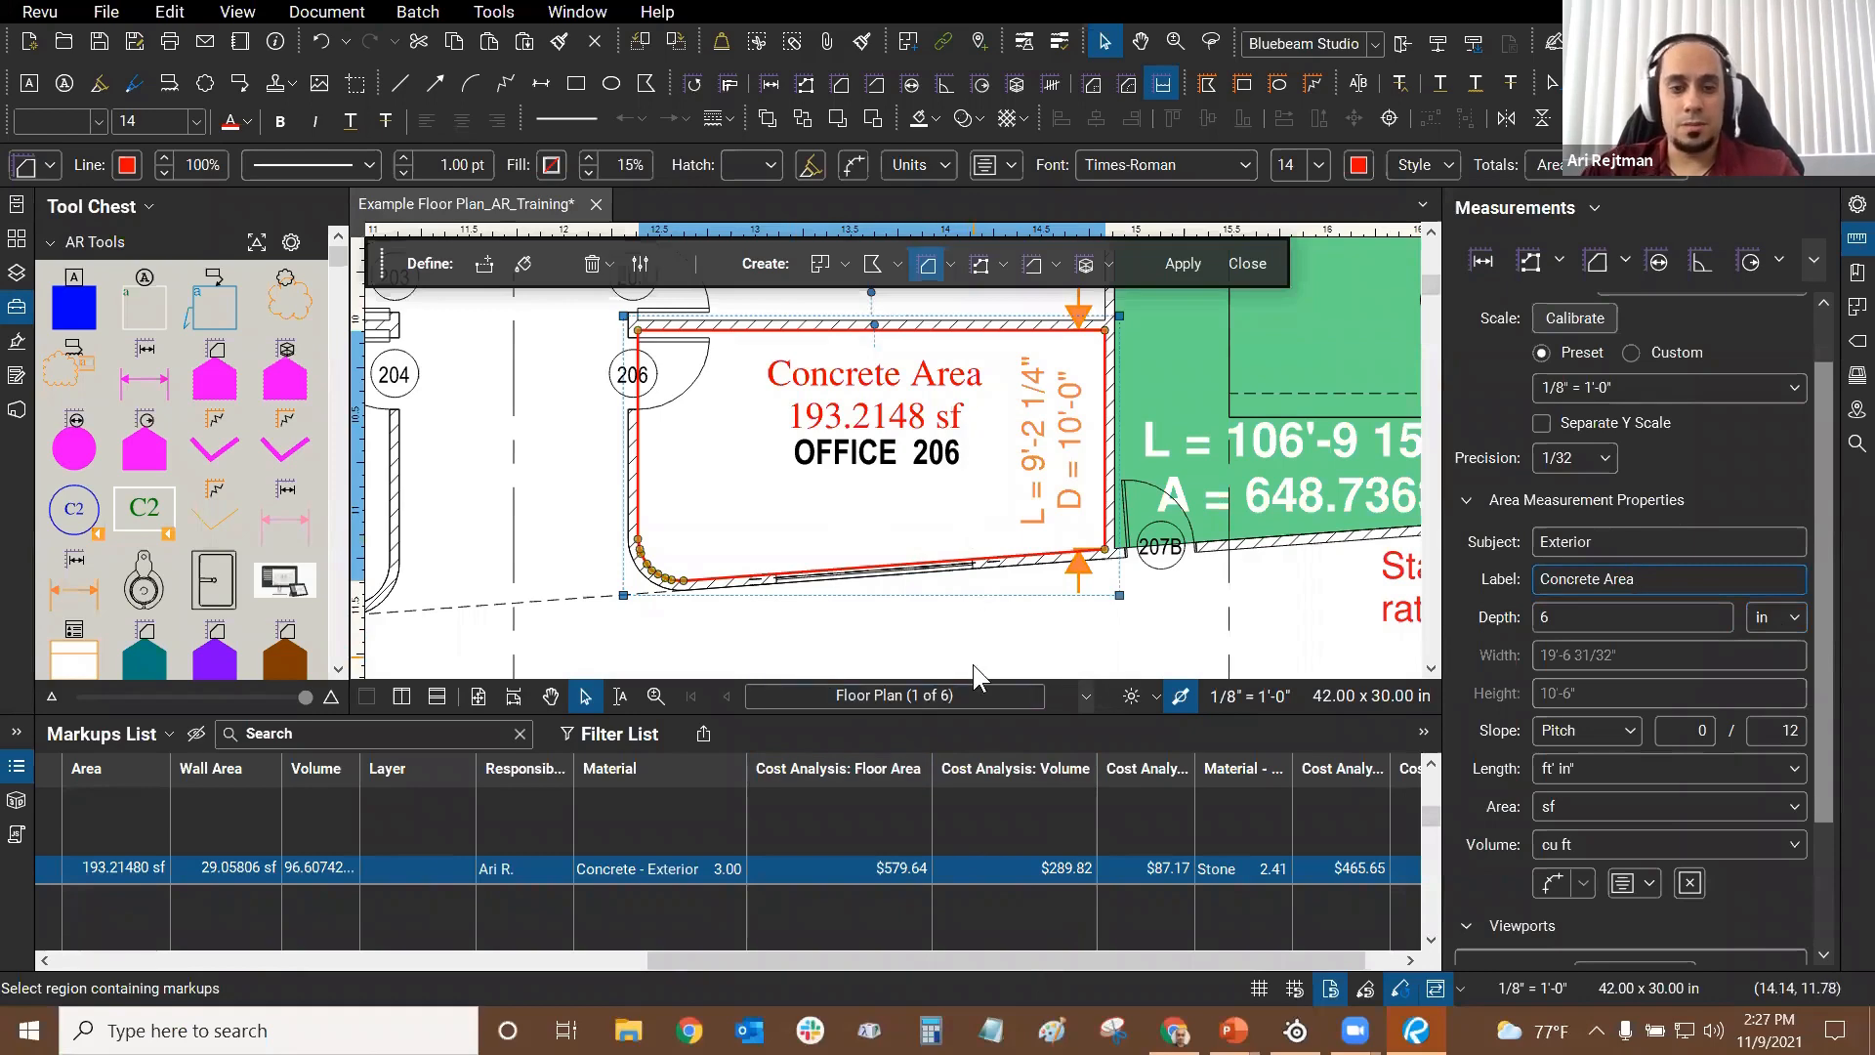
Step: Widen the Cost Analysis: Wall Area, Material - Civil Engineering and Cost Analysis - Exterior Area columns to show their full headings
drag(1053, 659, 1040, 683)
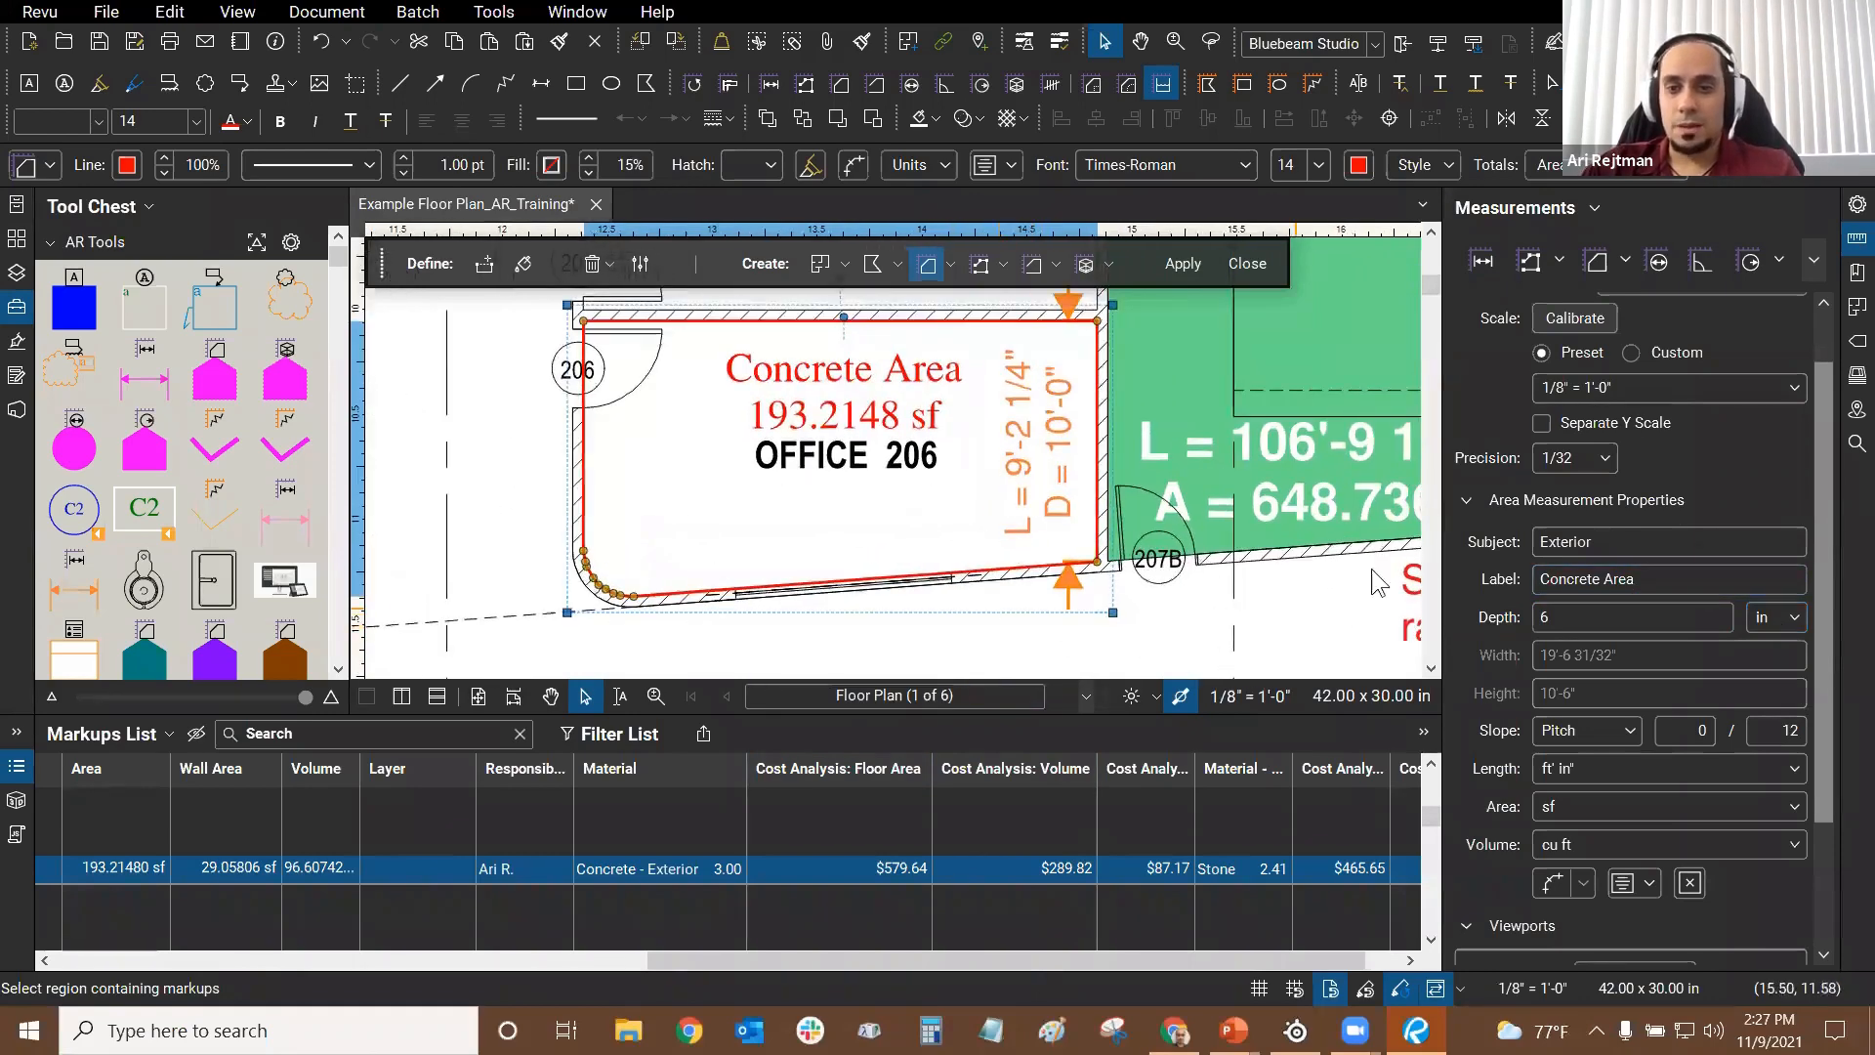
drag(1200, 762, 1285, 754)
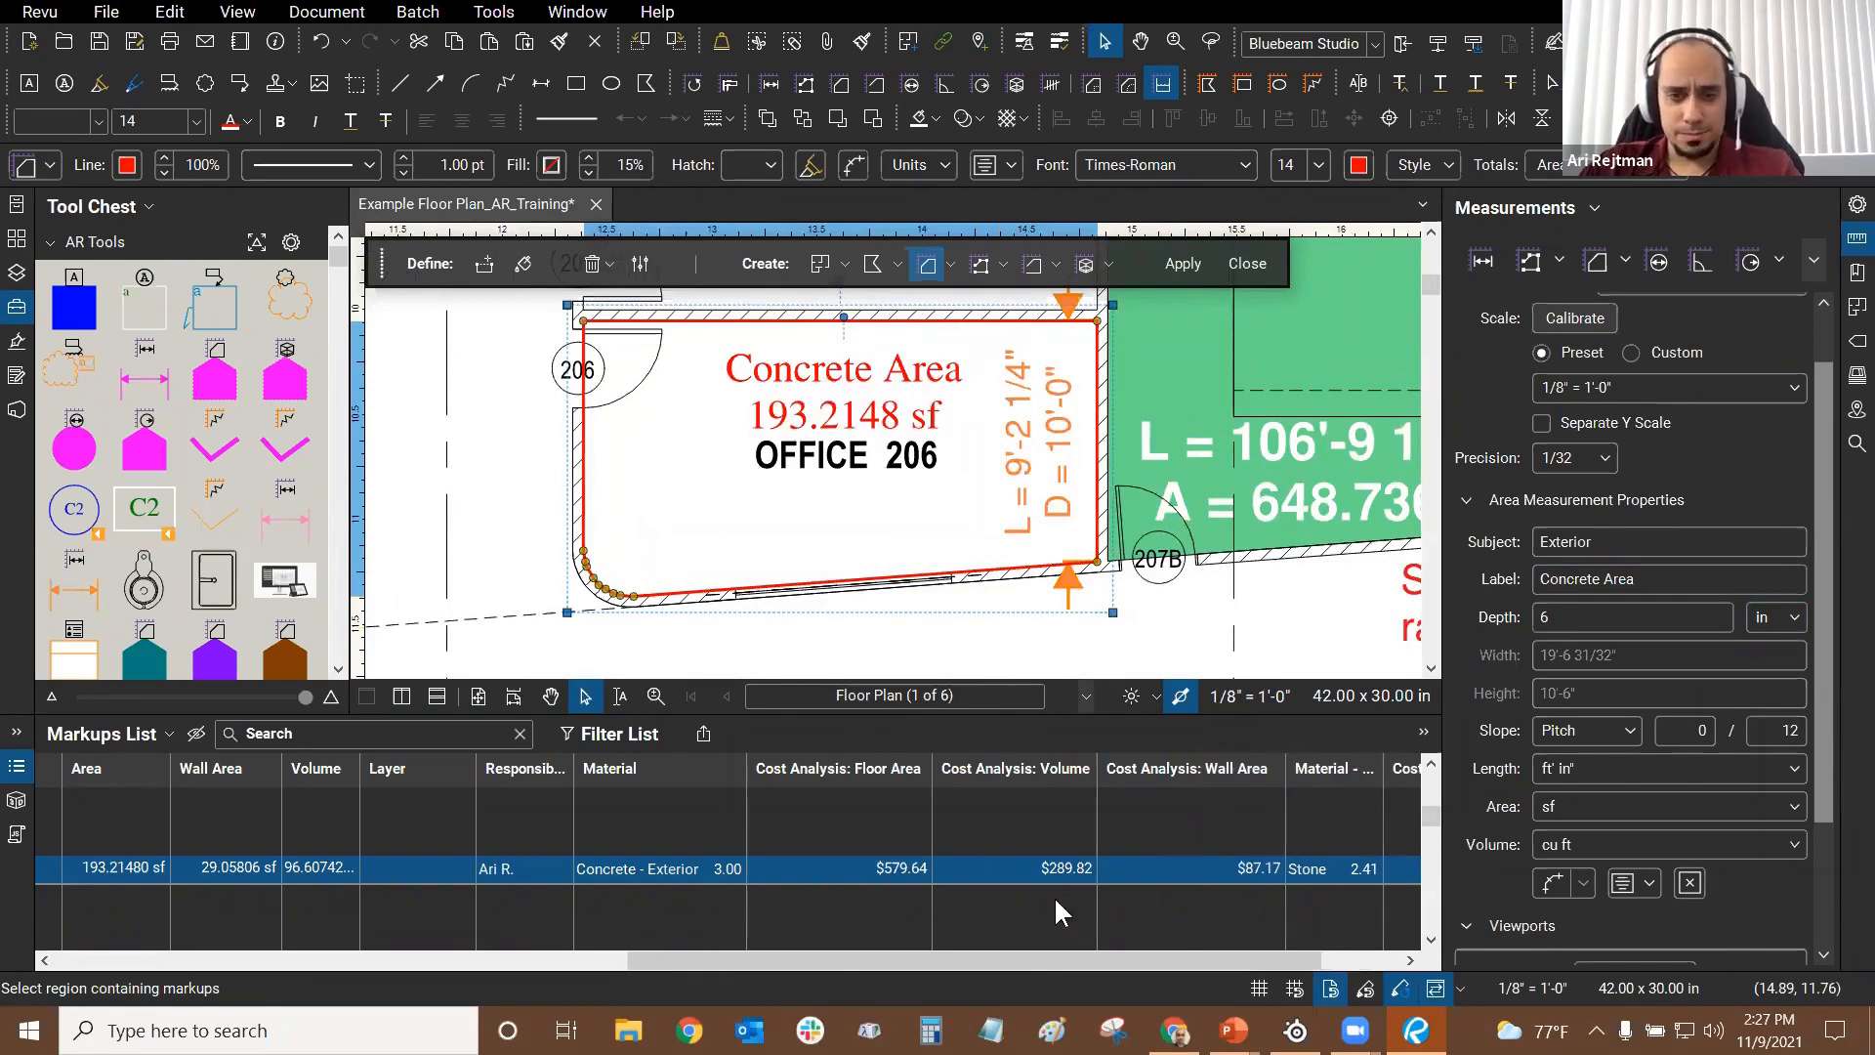
drag(949, 960, 1028, 960)
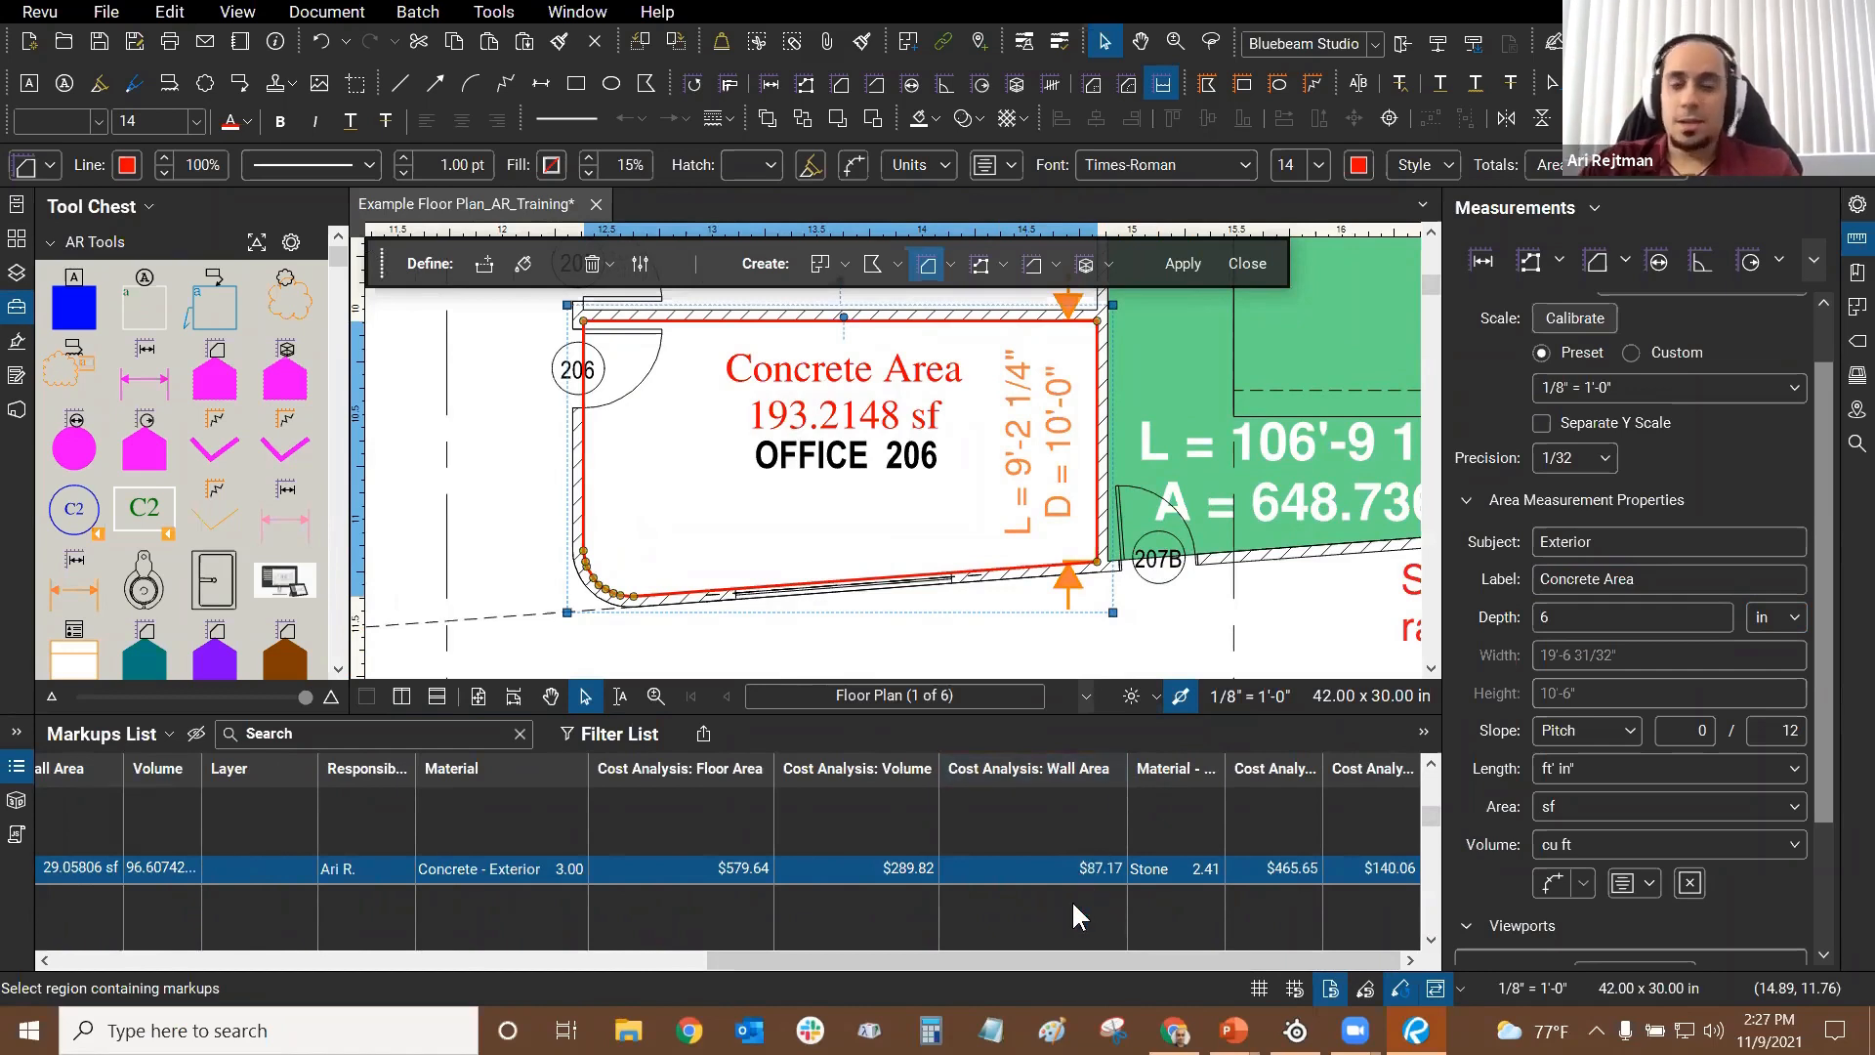
drag(1241, 769, 1352, 760)
drag(988, 967, 1152, 948)
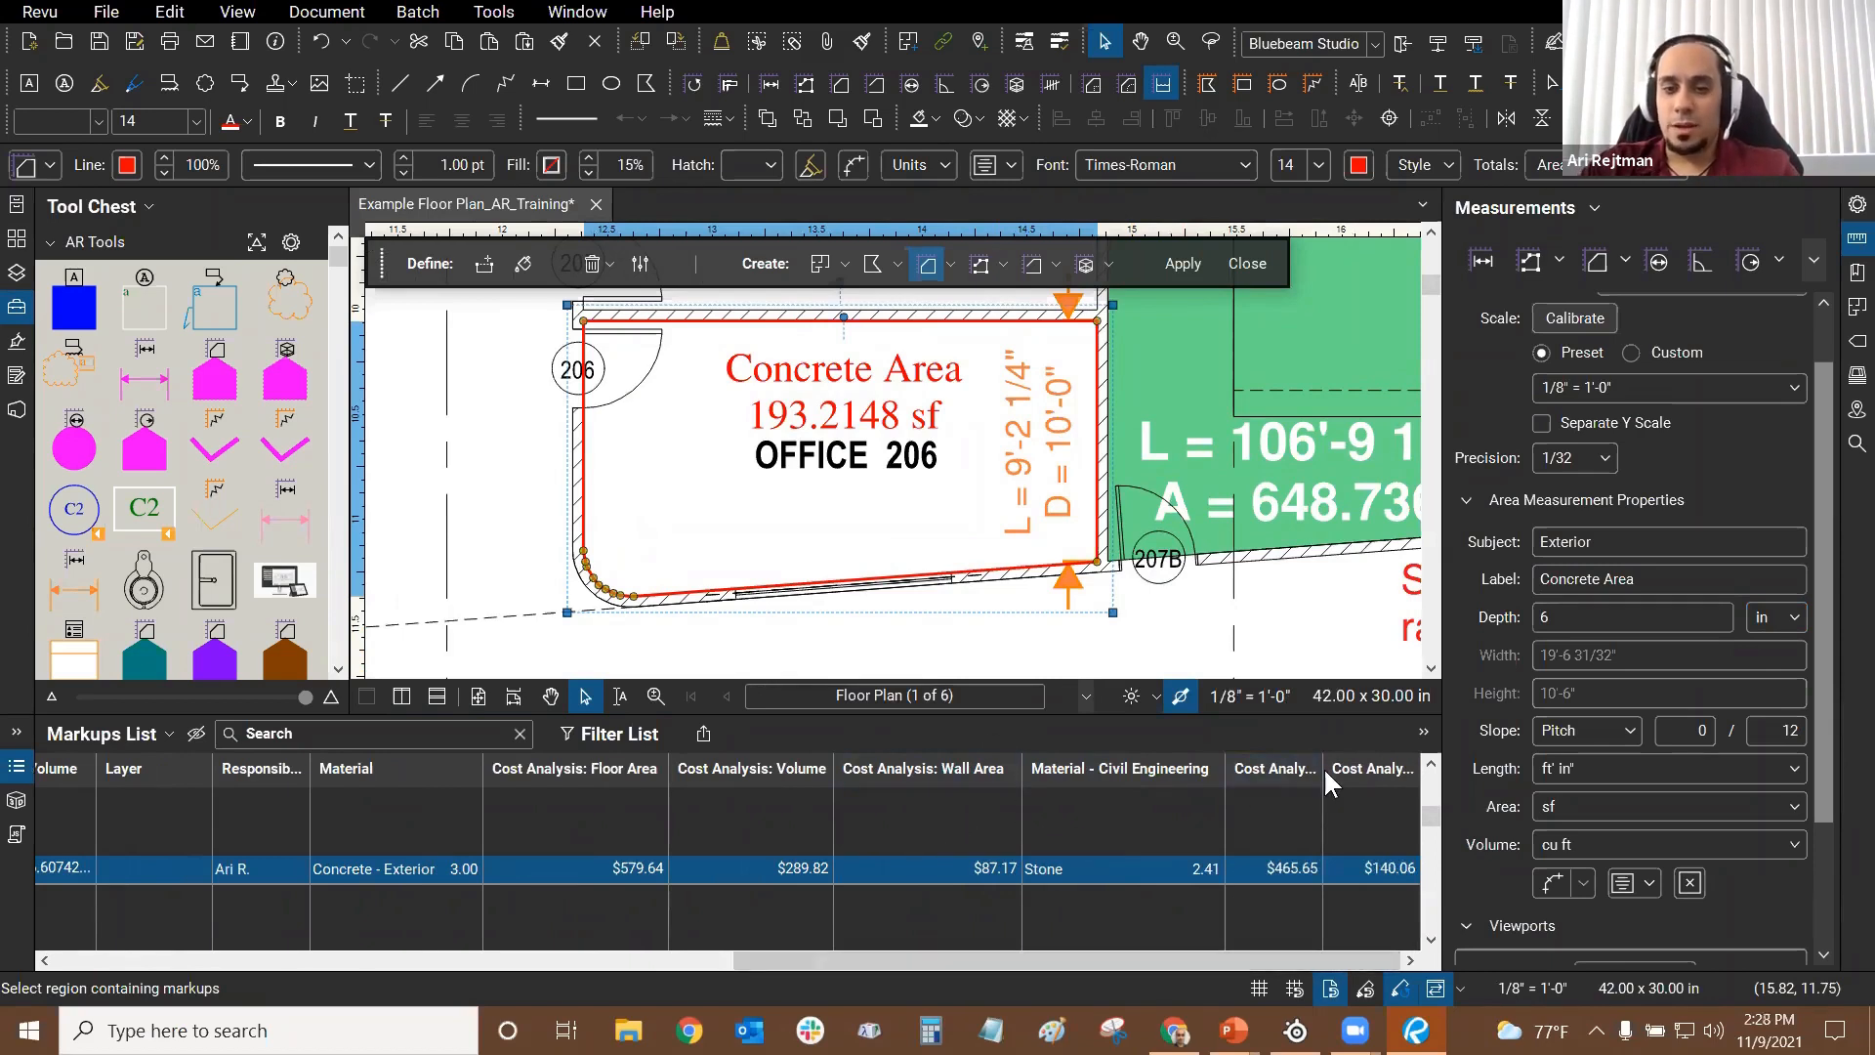
drag(1322, 768, 1445, 840)
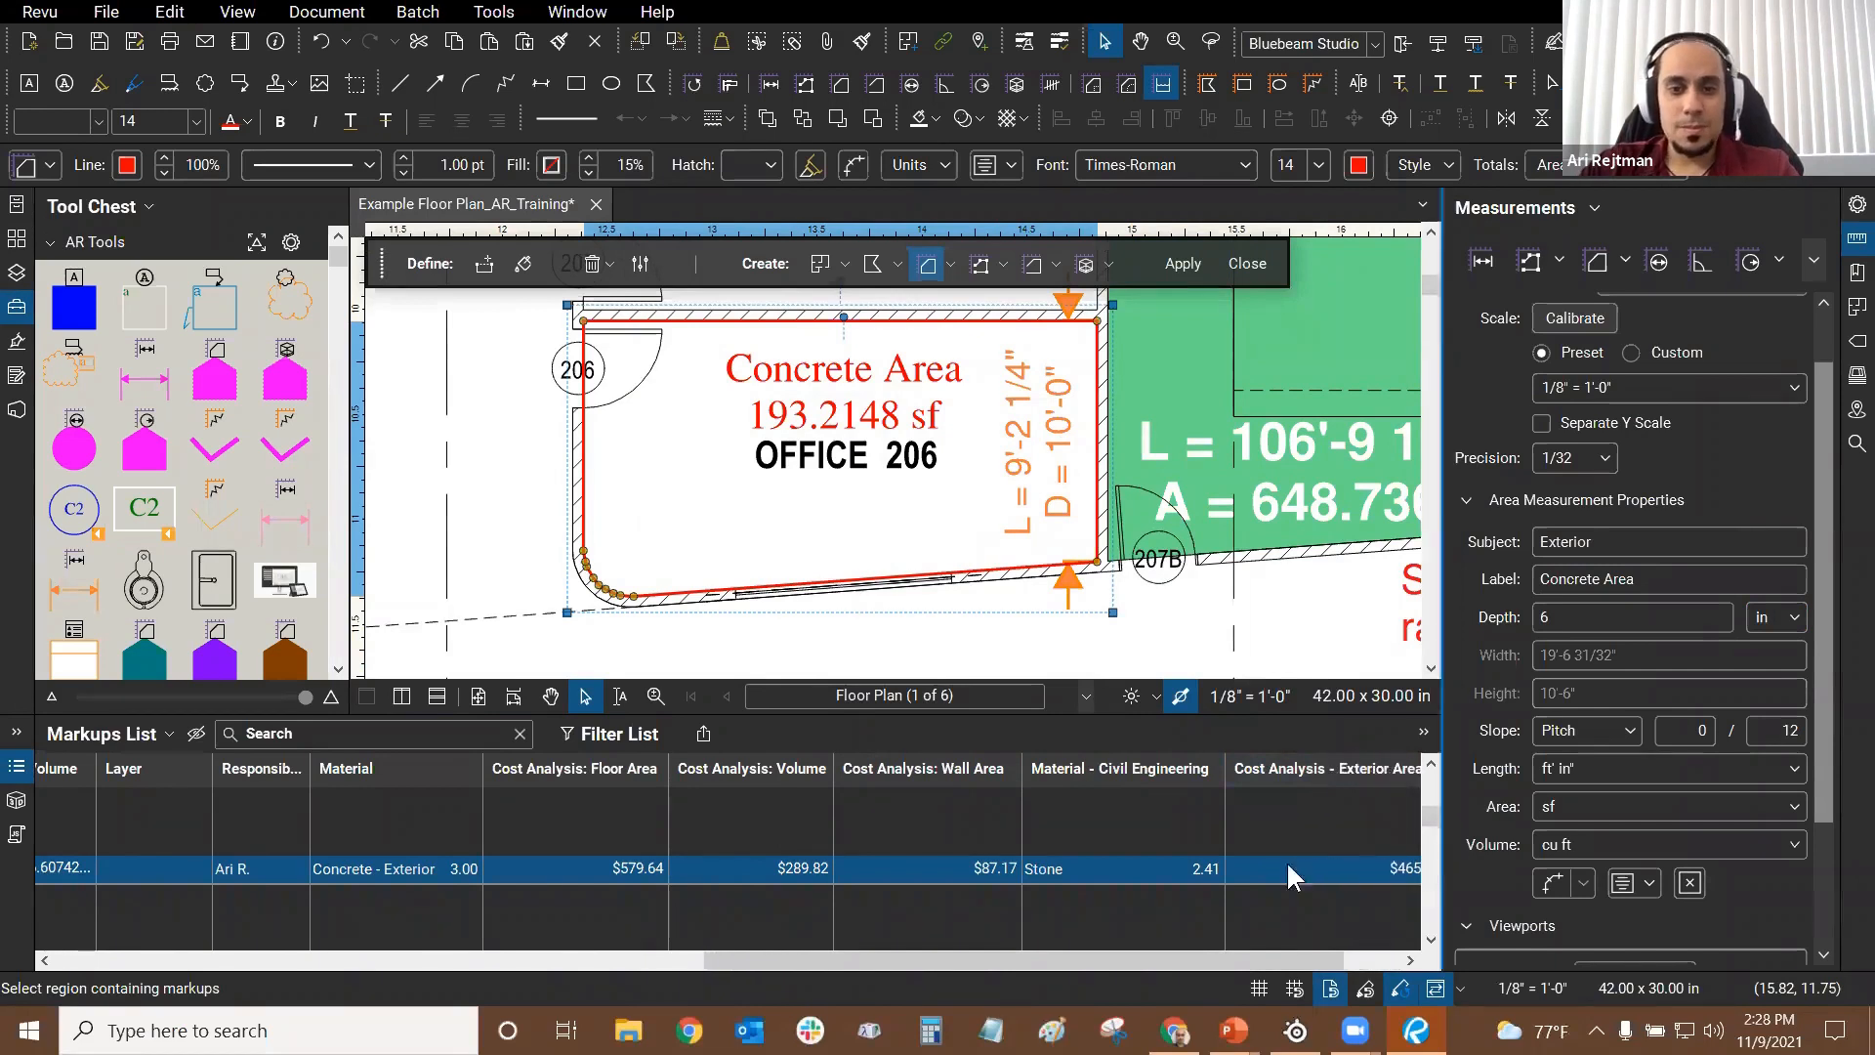
drag(911, 963, 770, 906)
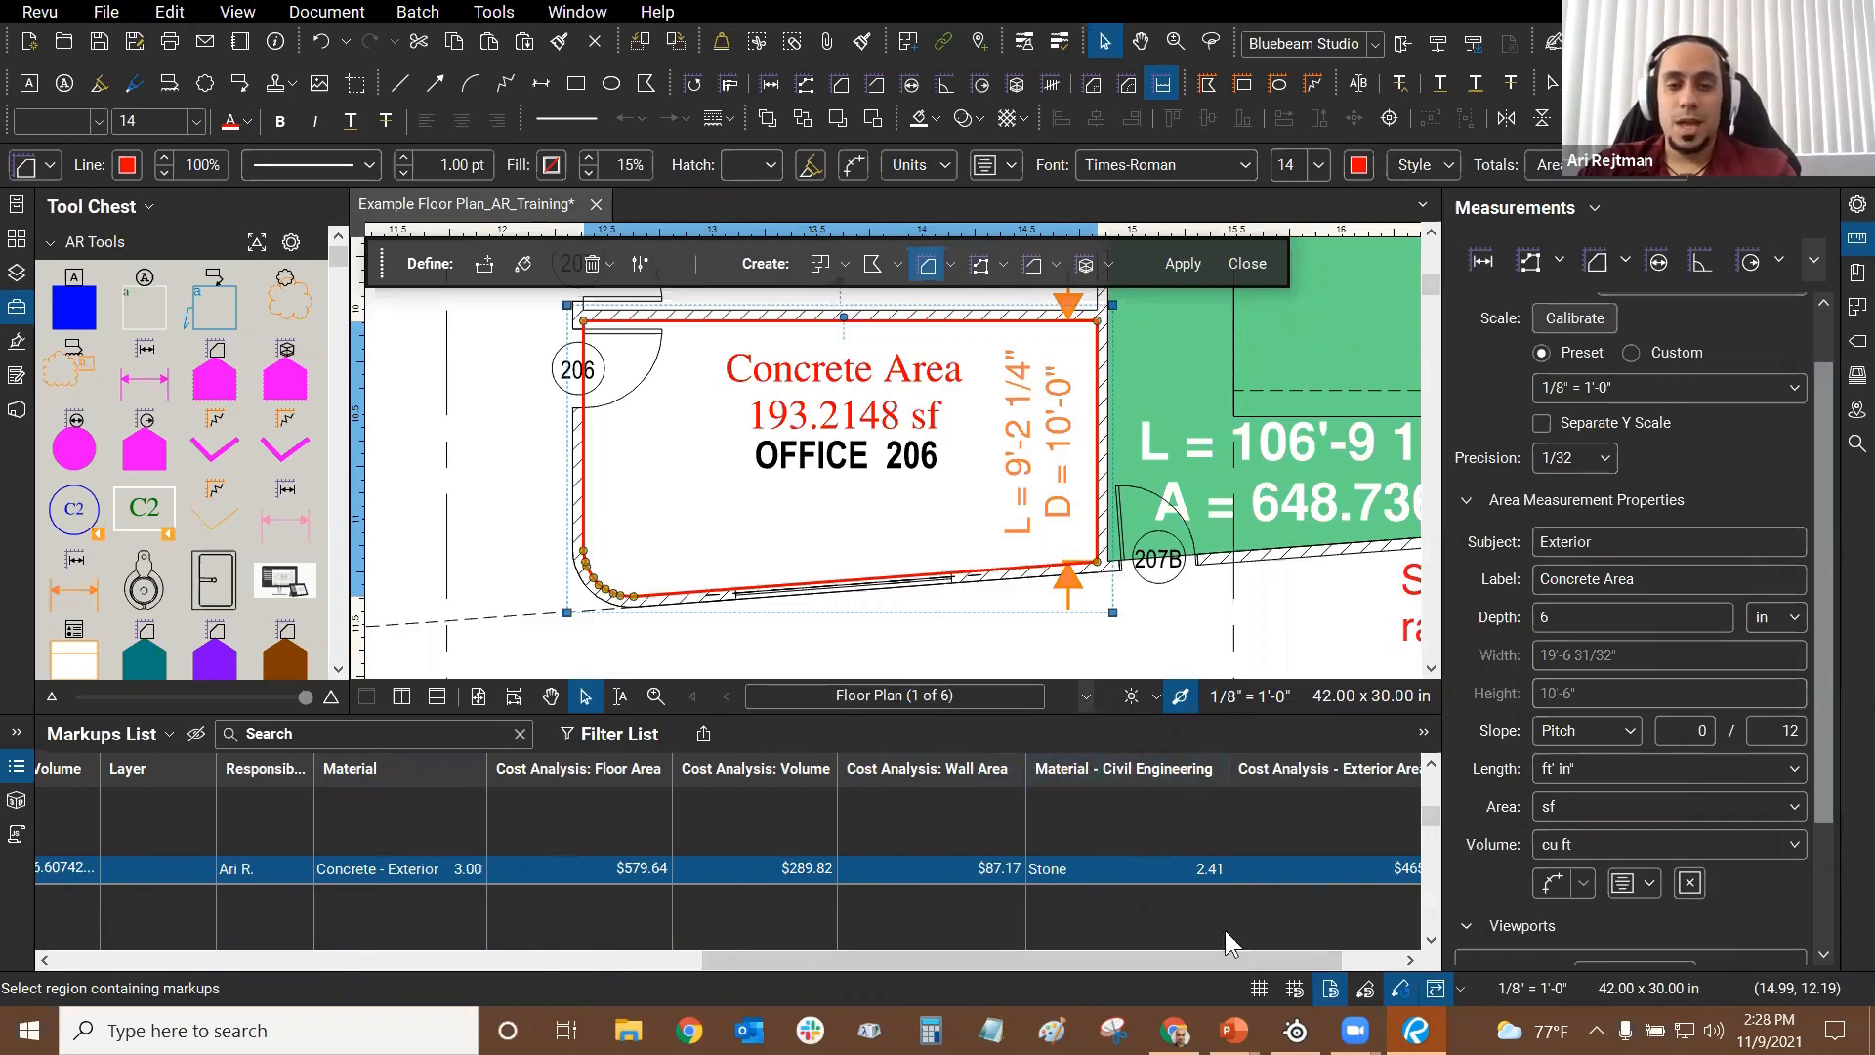
Step: Deselect the Concrete Area measurement in Office 206 on the floor plan
scroll(1820, 589, up, 1)
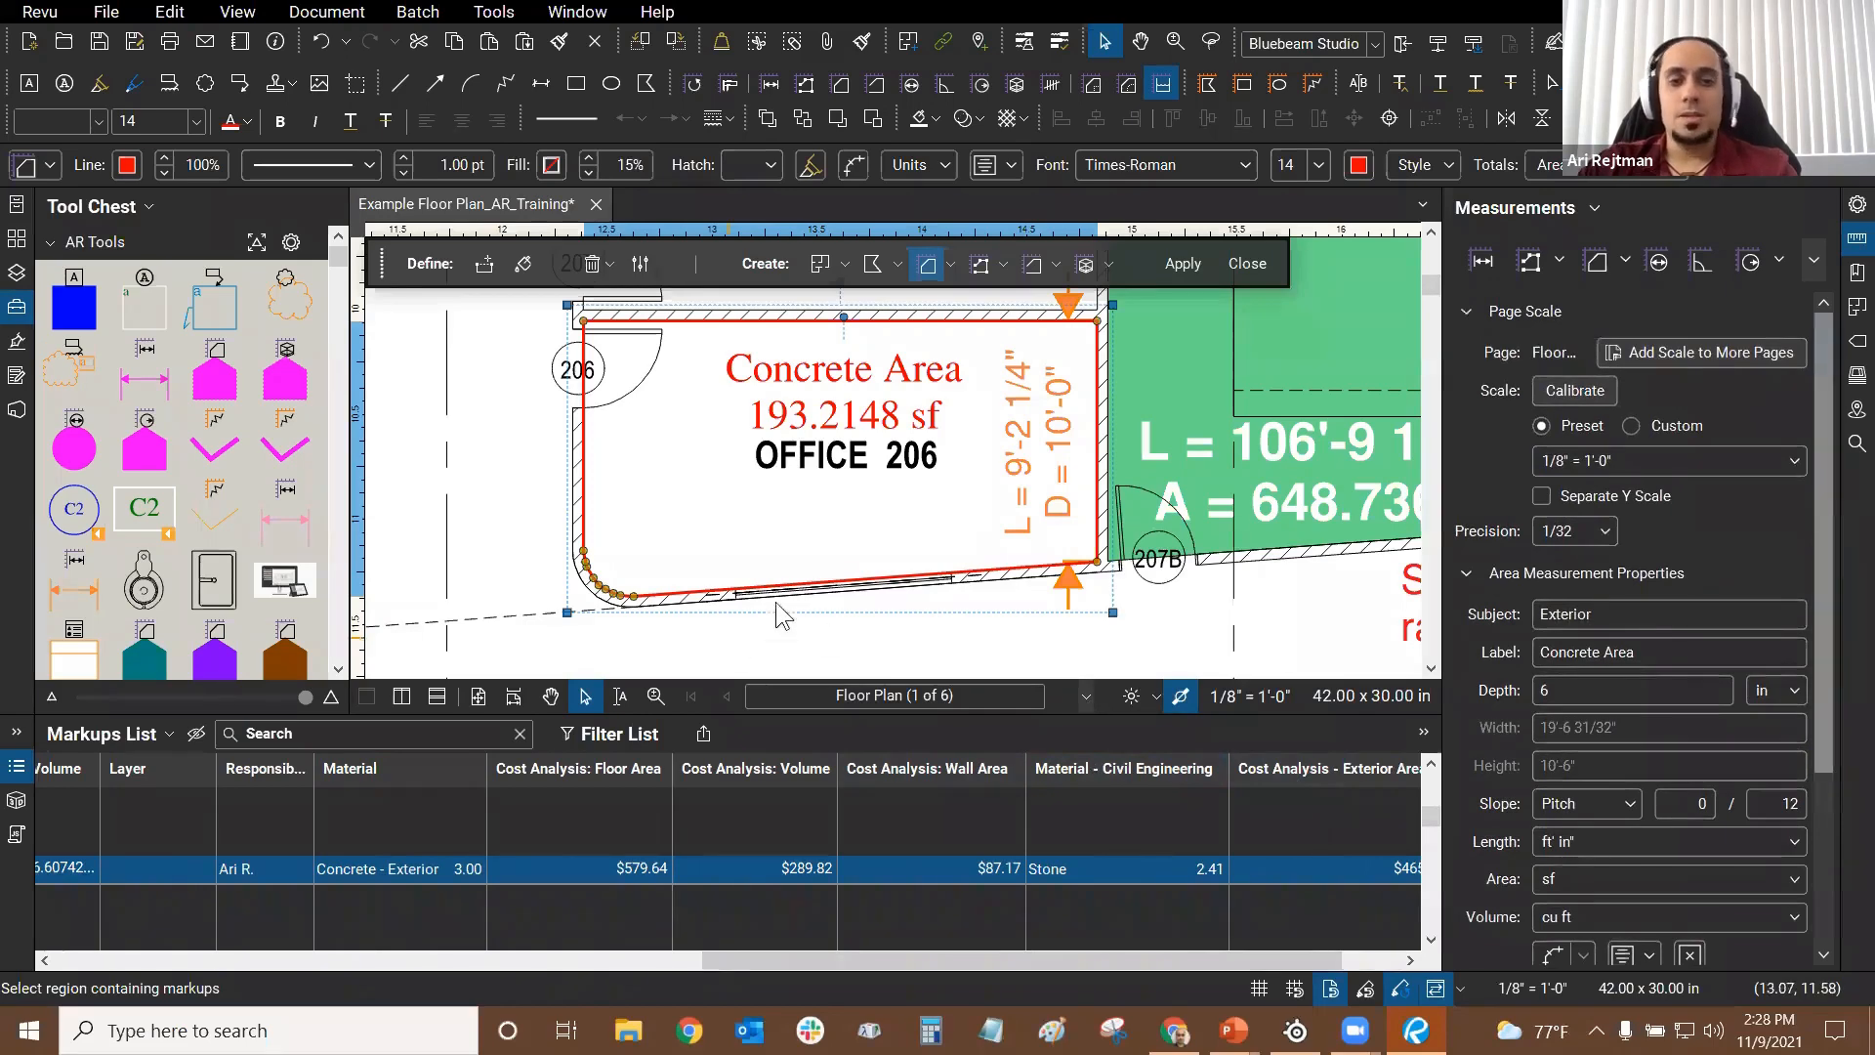
scroll(823, 541, down, 2)
drag(582, 521, 669, 505)
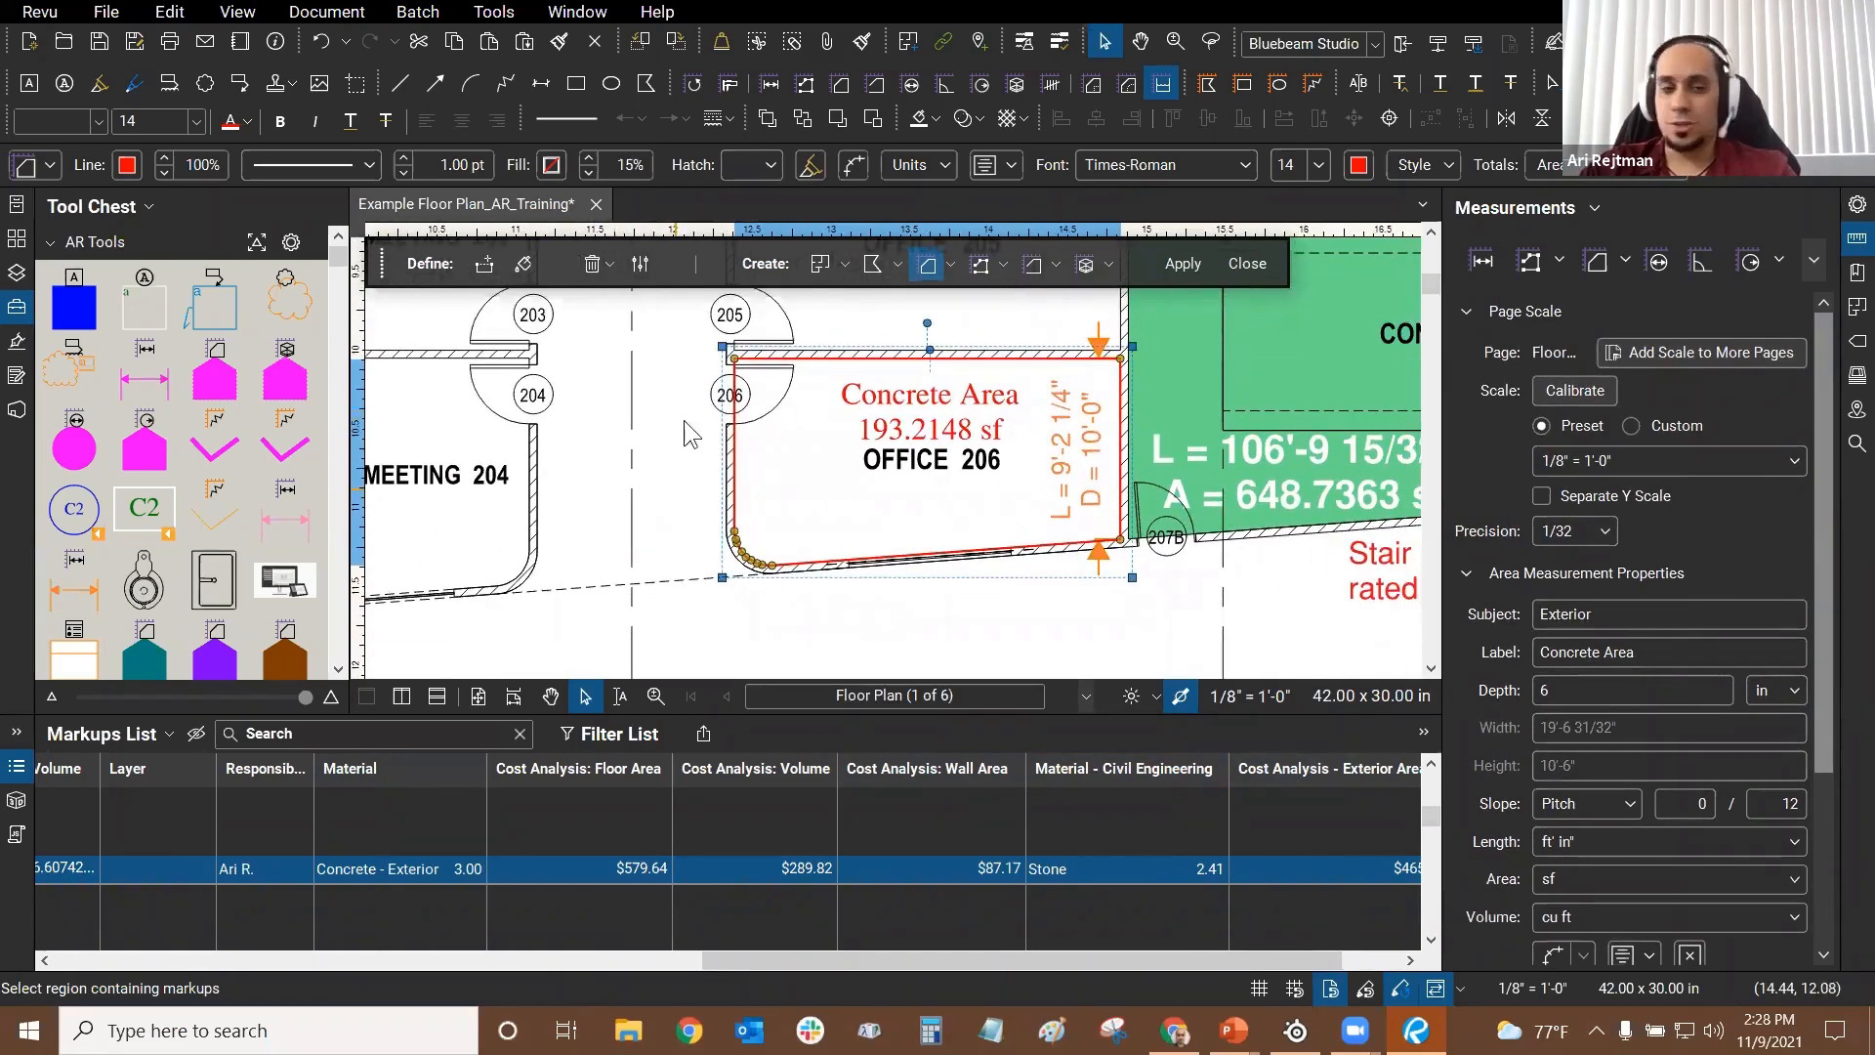
click(689, 434)
Step: Open the Markups List column management and review the names and types in the column display order
click(92, 746)
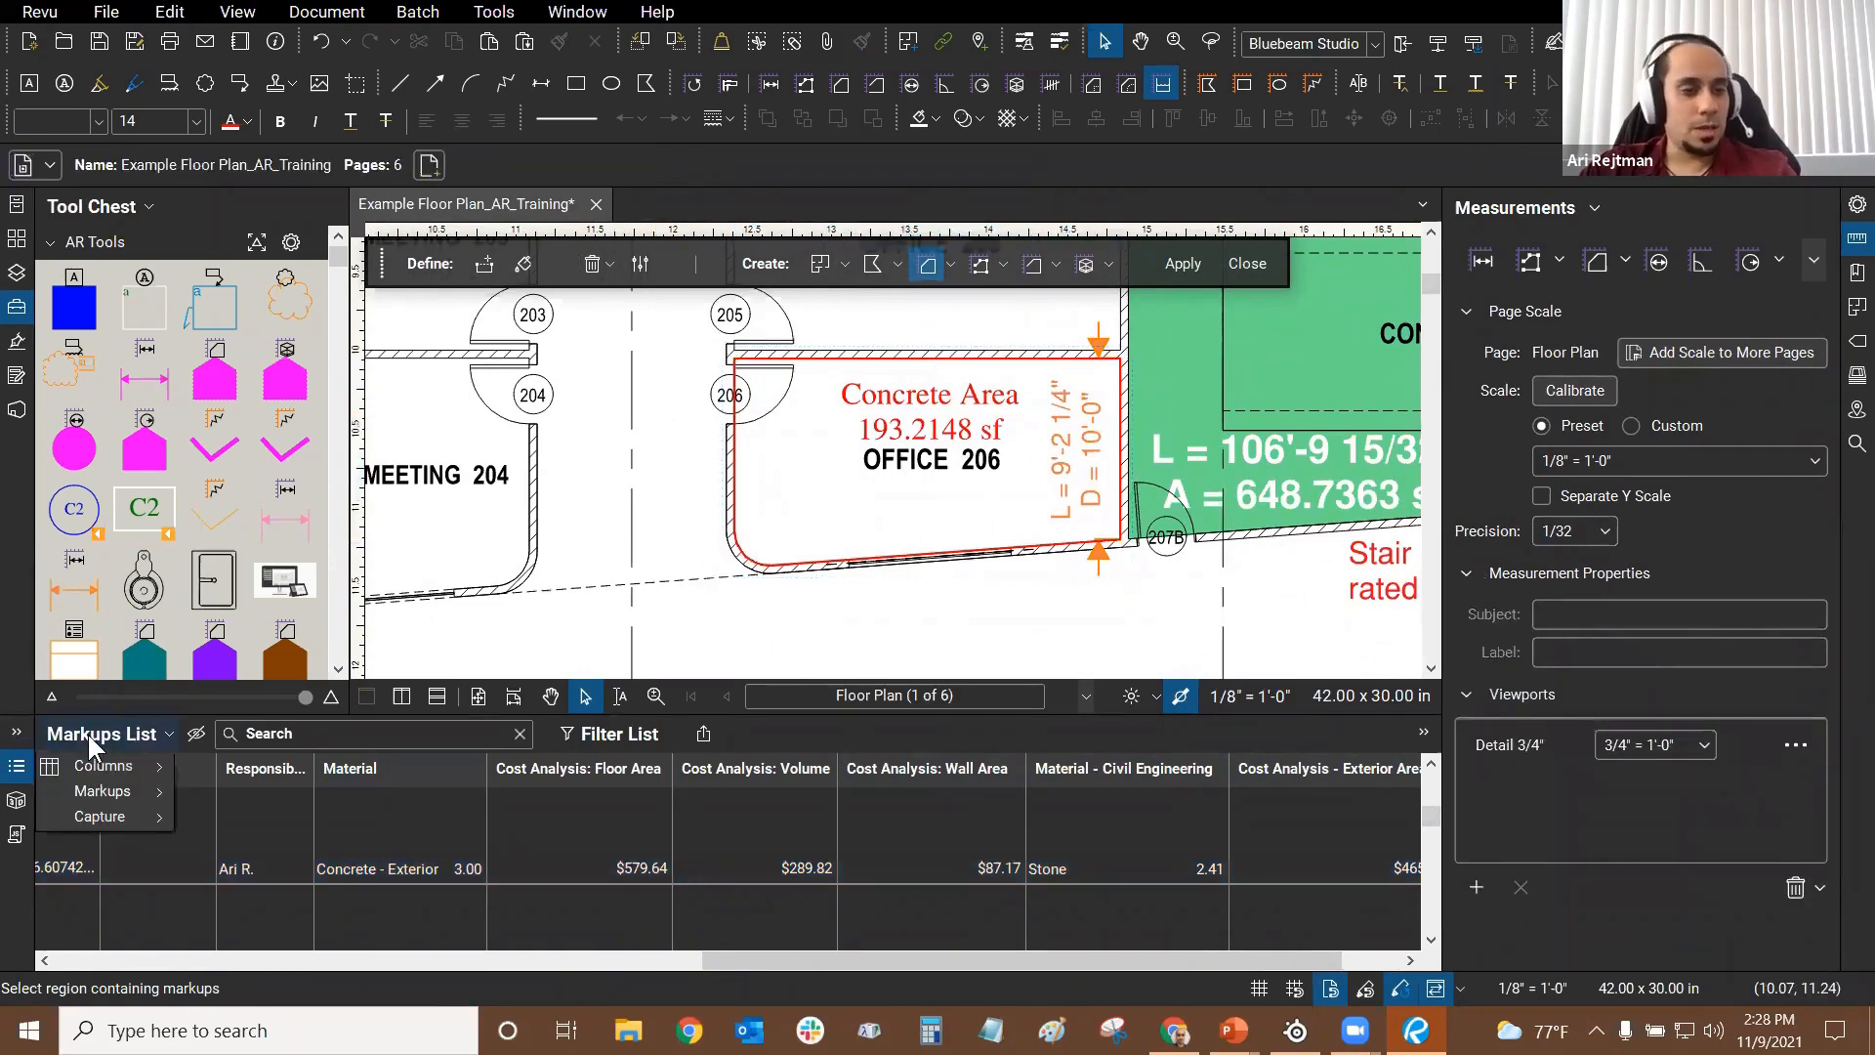
mouse_move(83, 768)
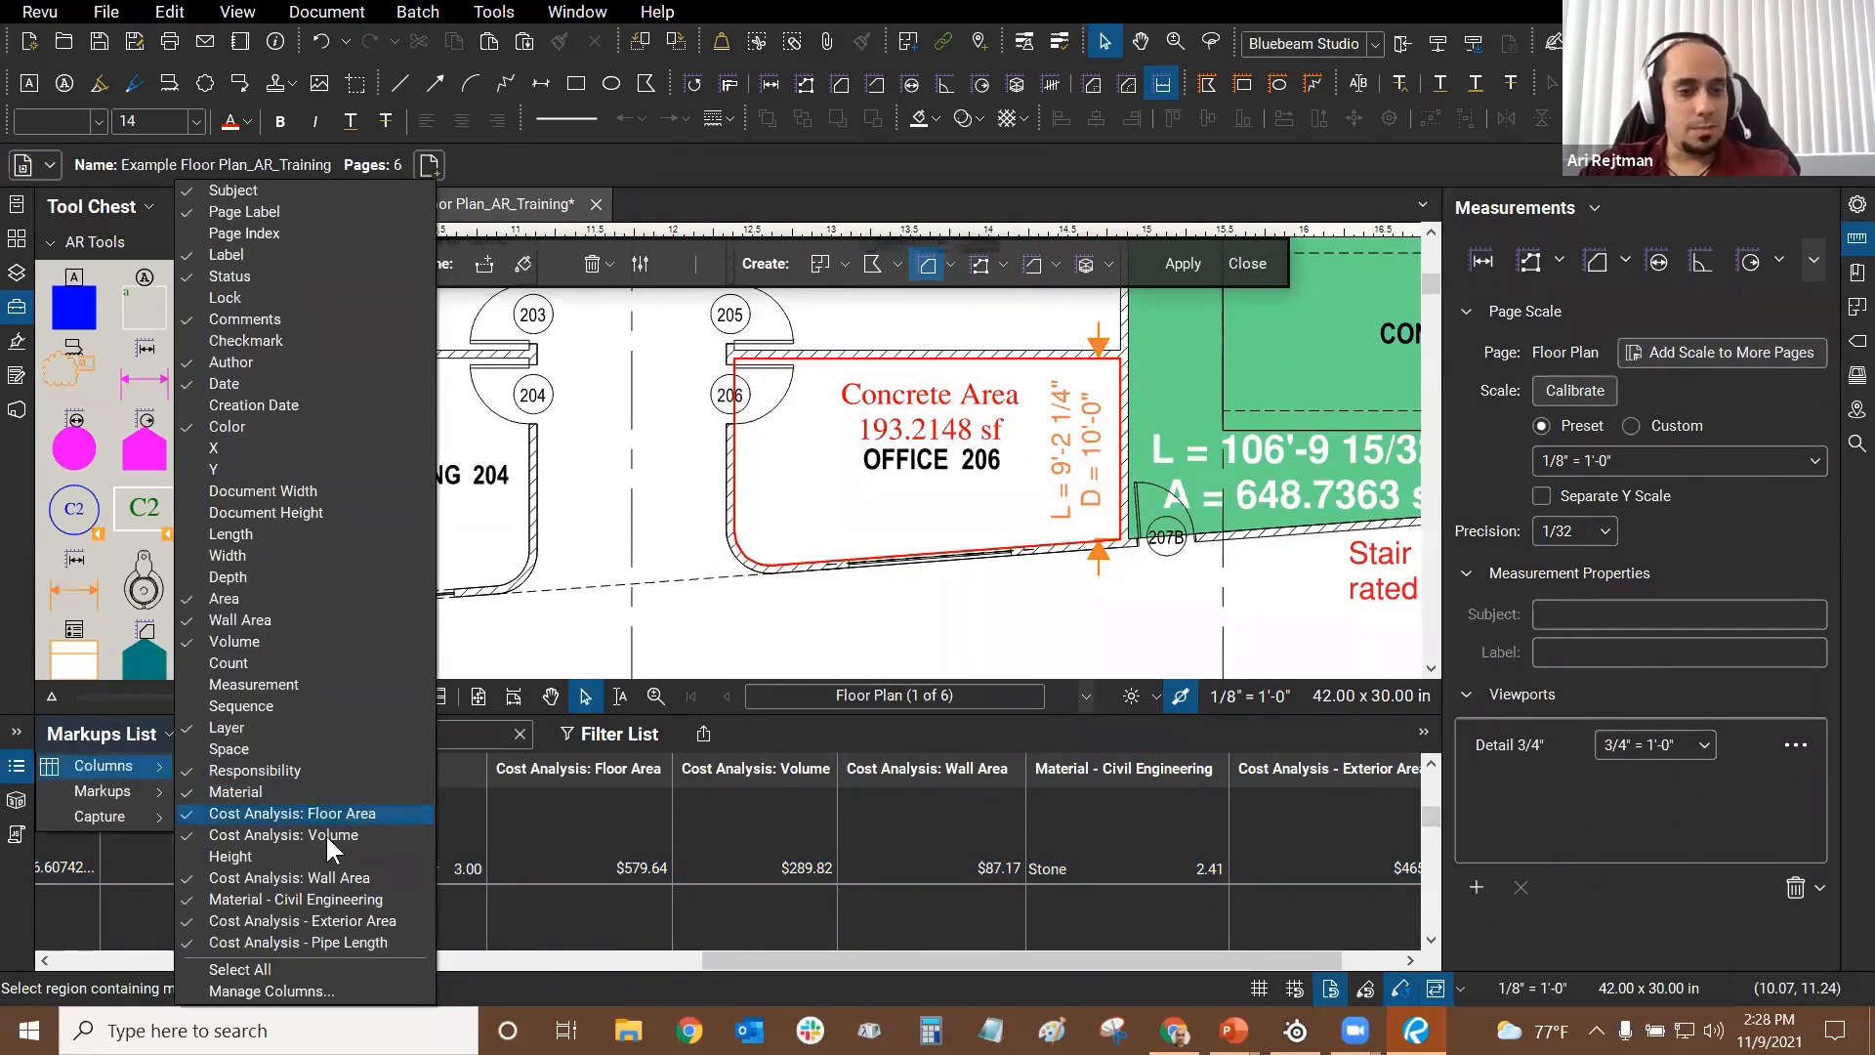
click(292, 992)
scroll(832, 420, down, 10)
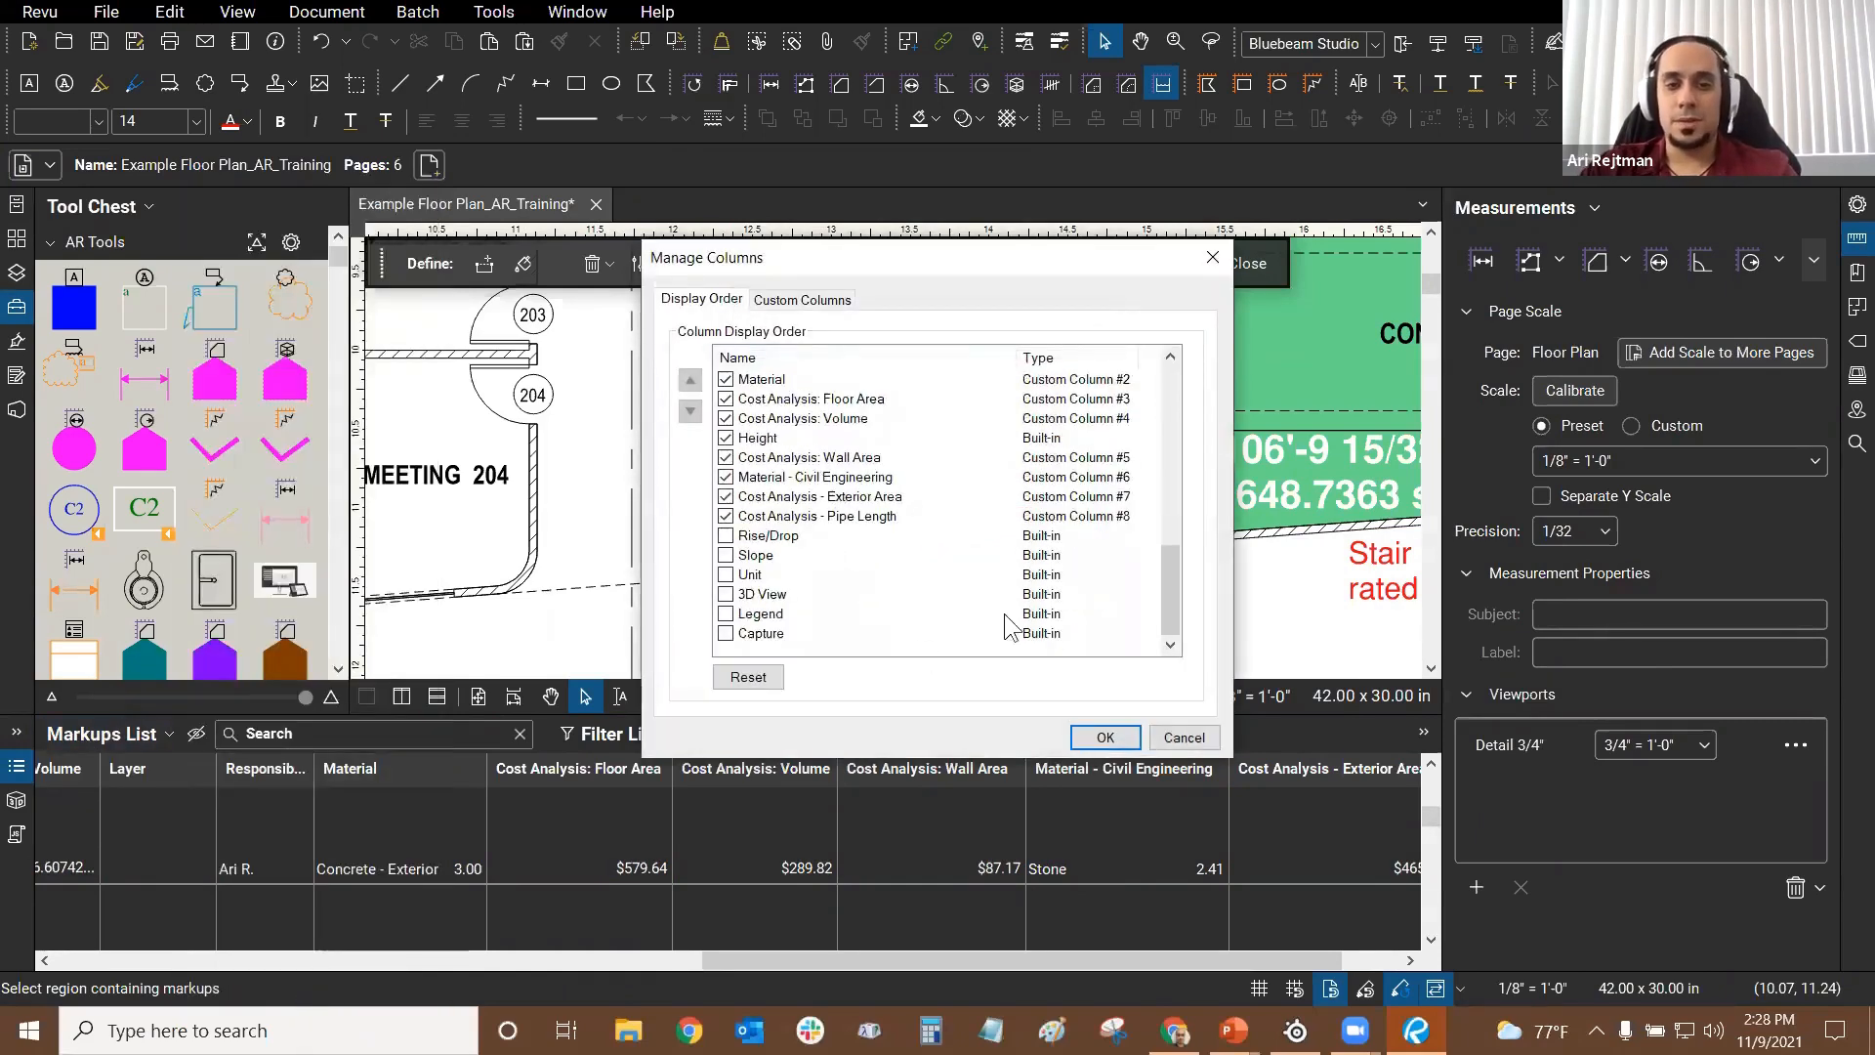
scroll(1004, 614, up, 10)
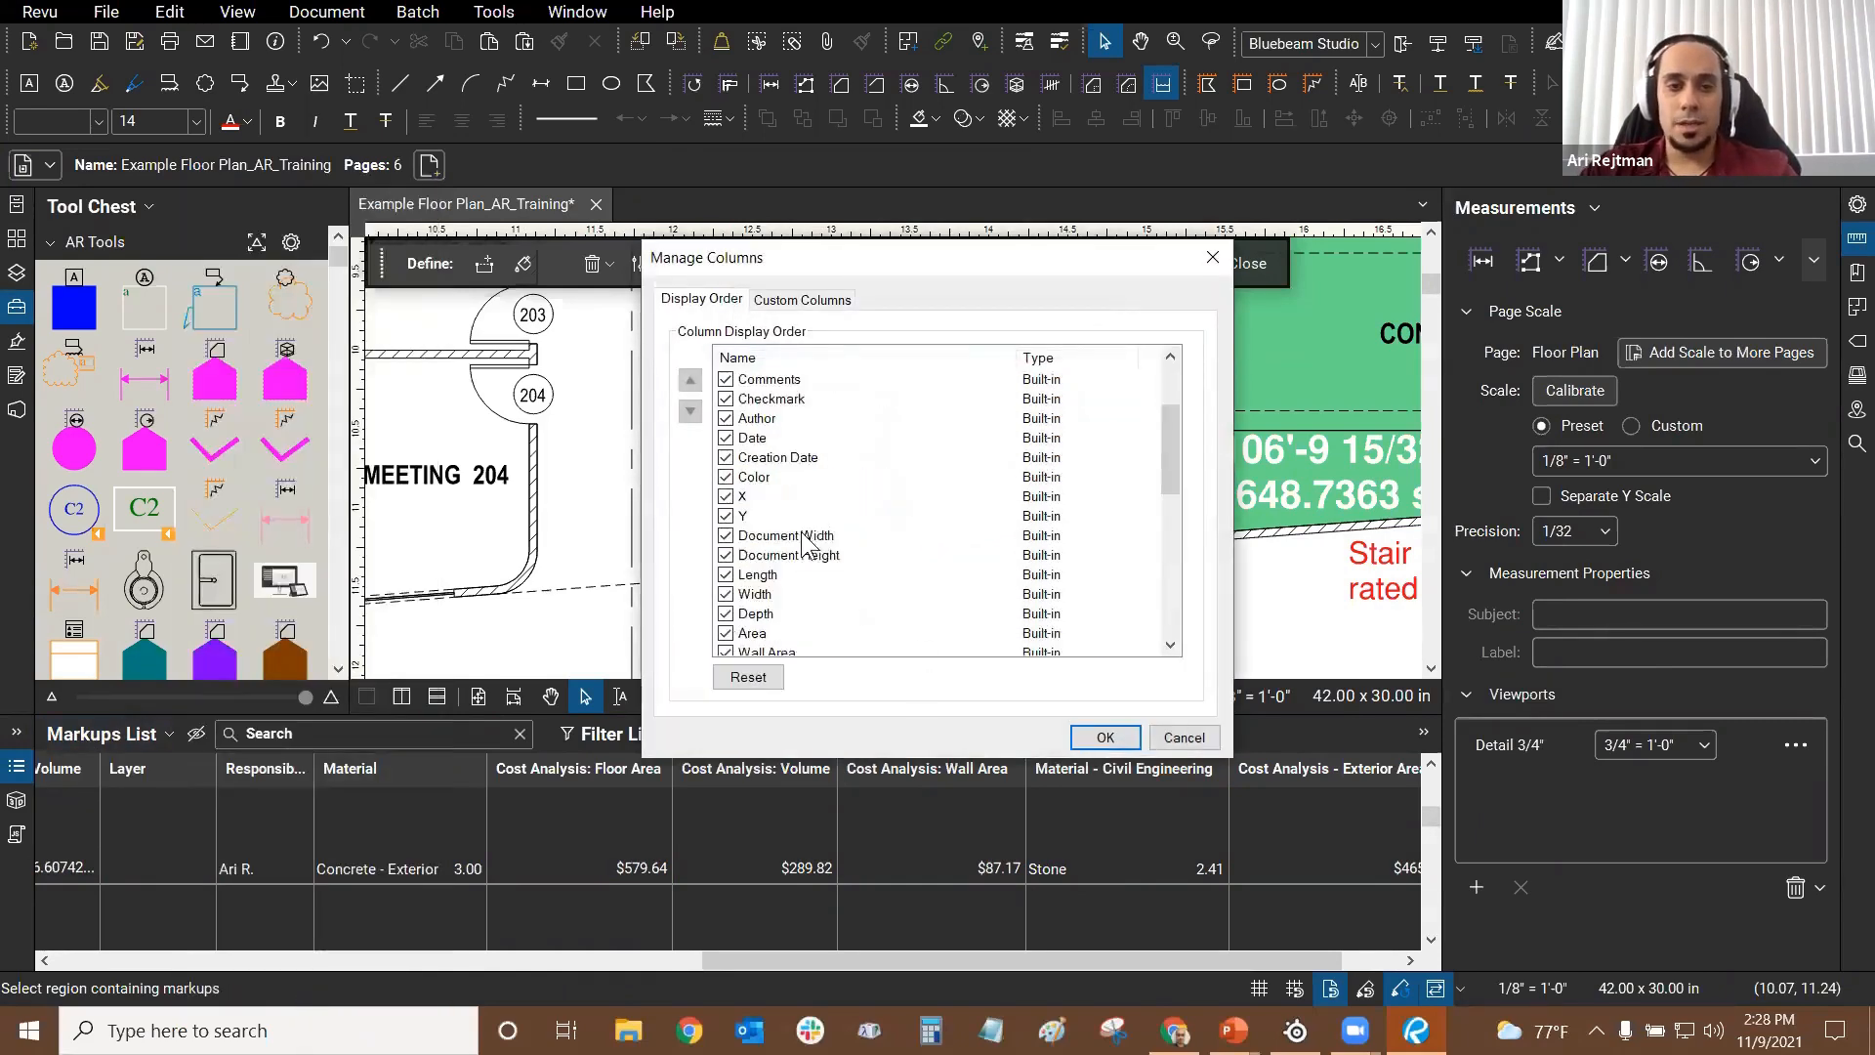
Step: Examine the items, subjects and numbers of the Material custom column, closing column management without changes
click(803, 303)
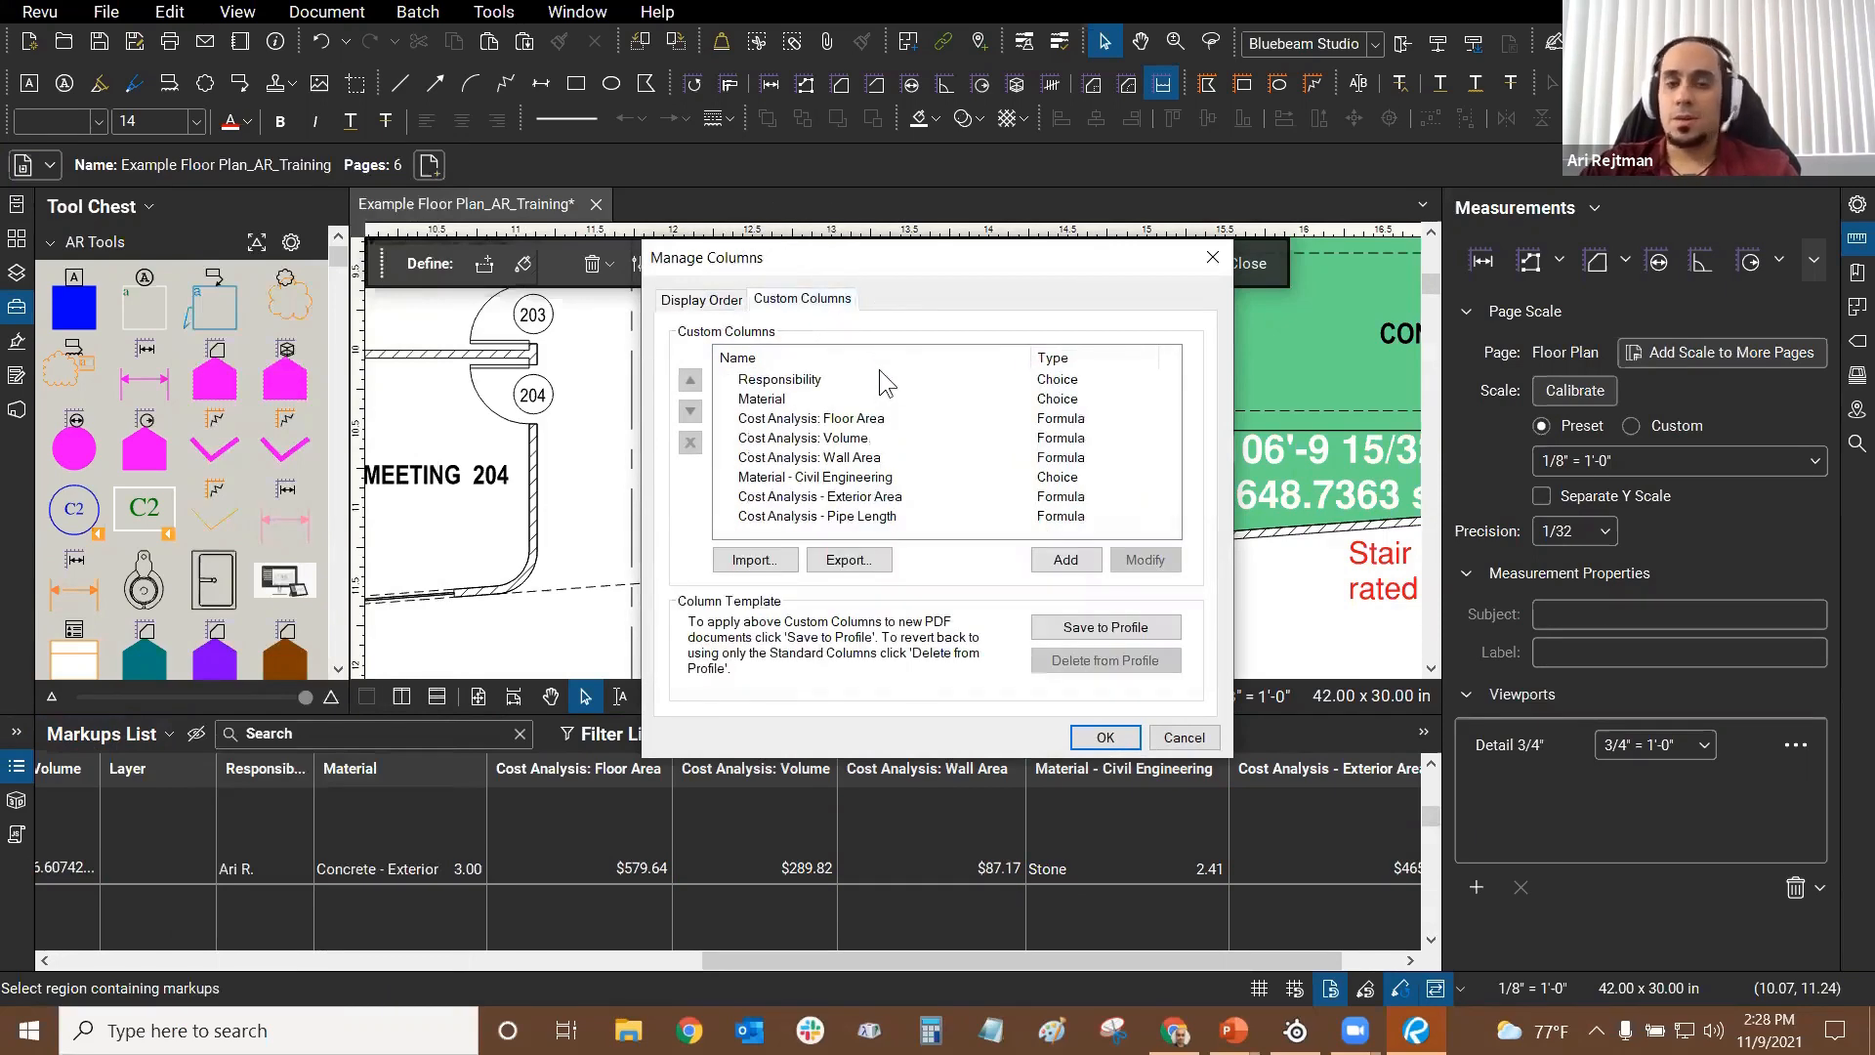
click(802, 399)
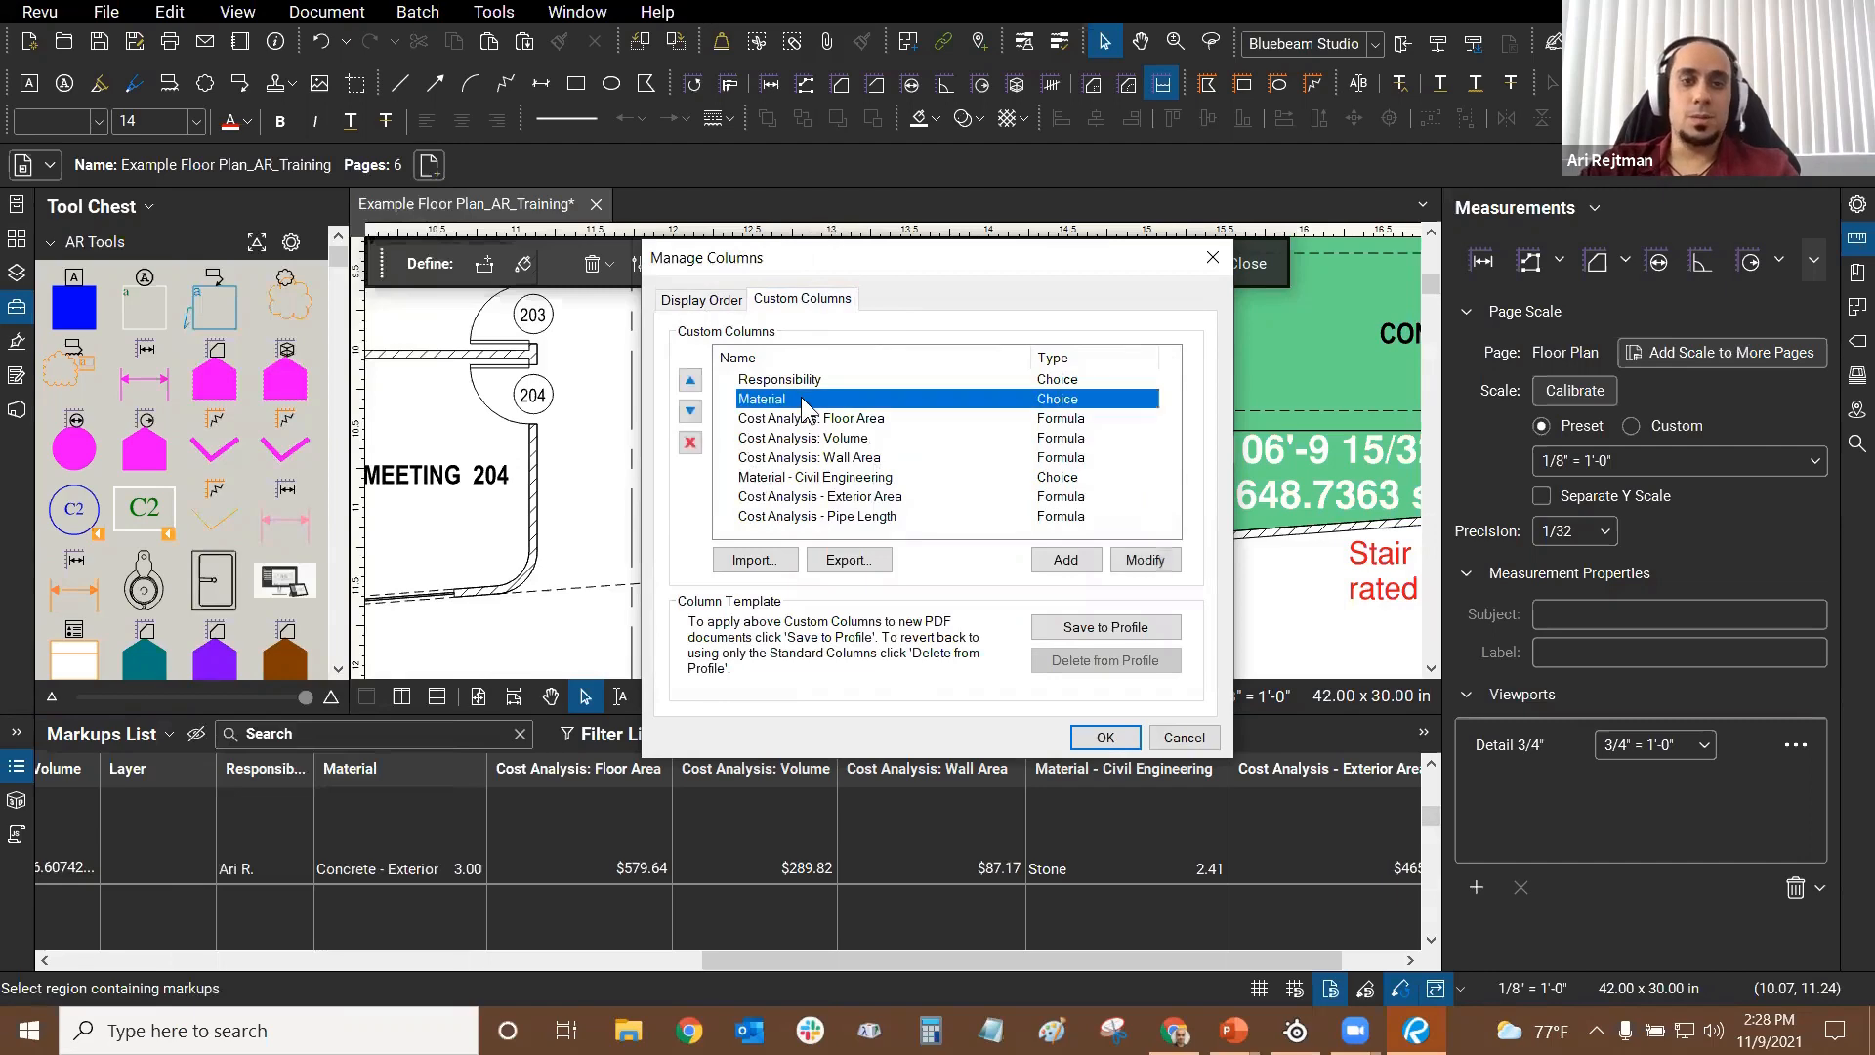
click(1145, 560)
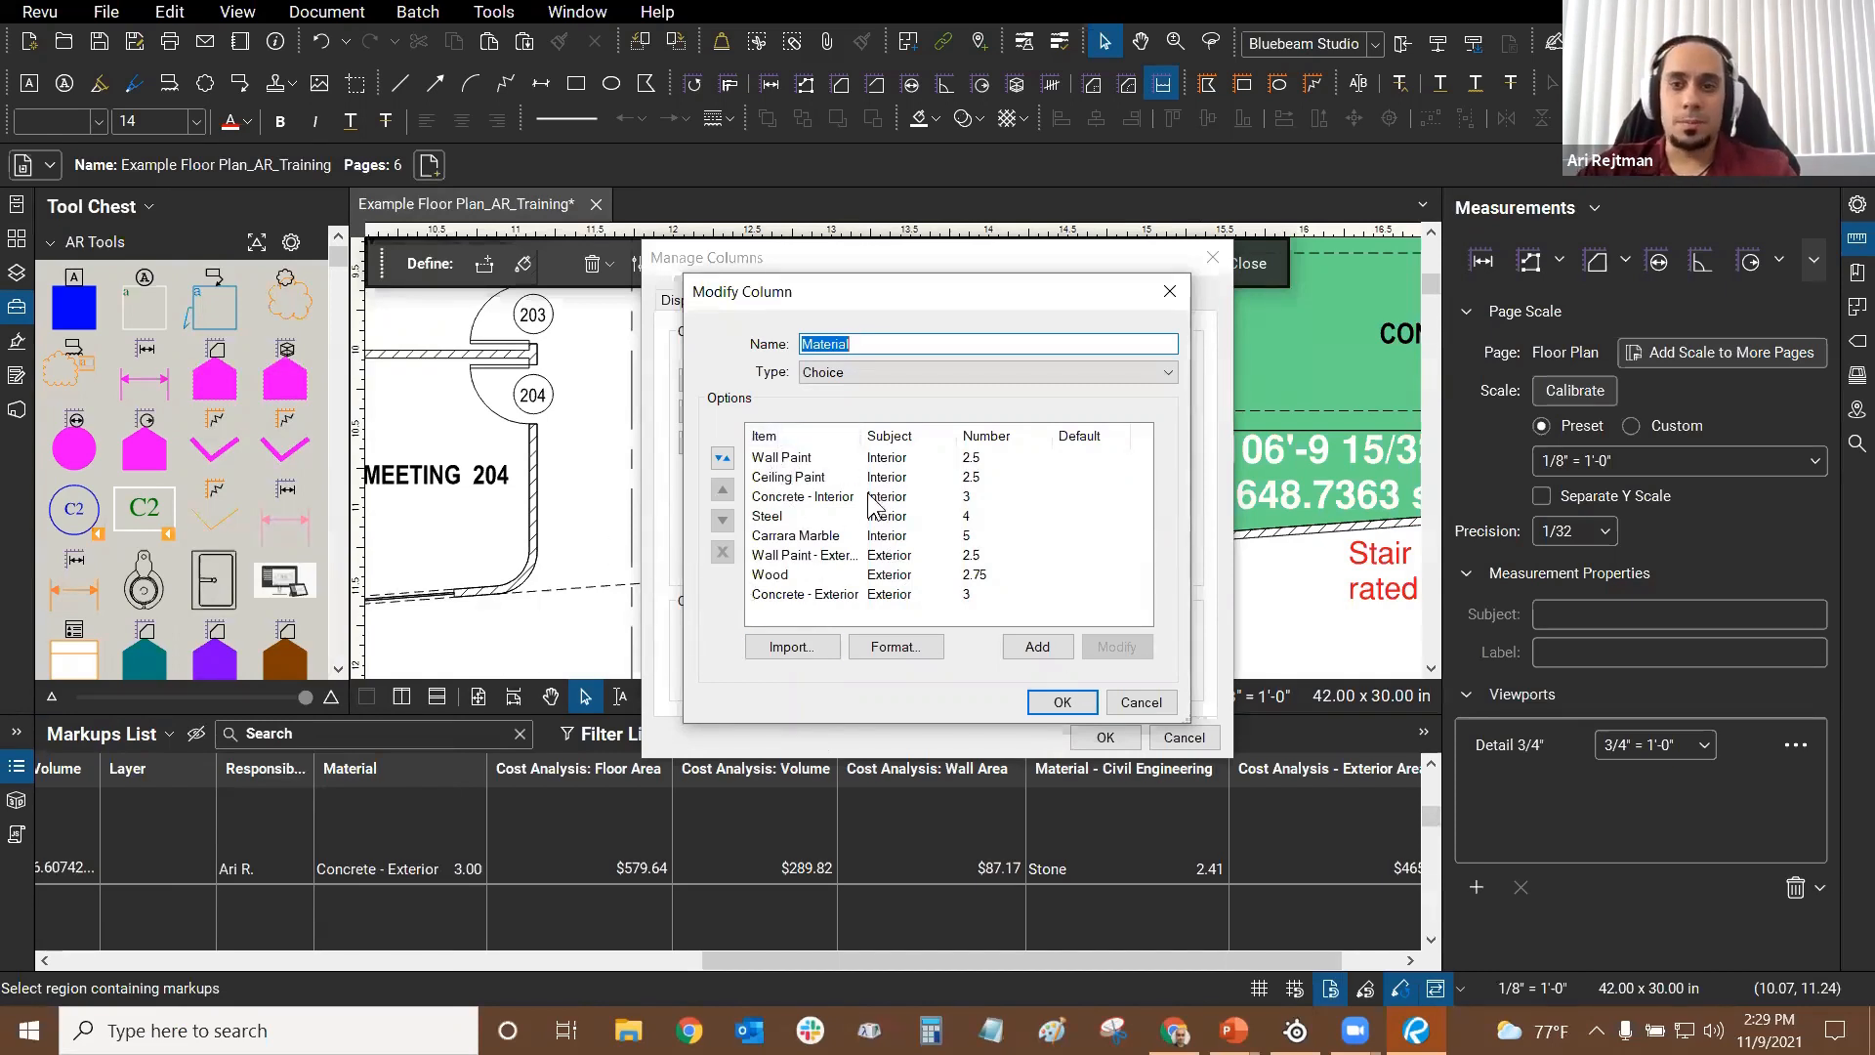
click(1140, 702)
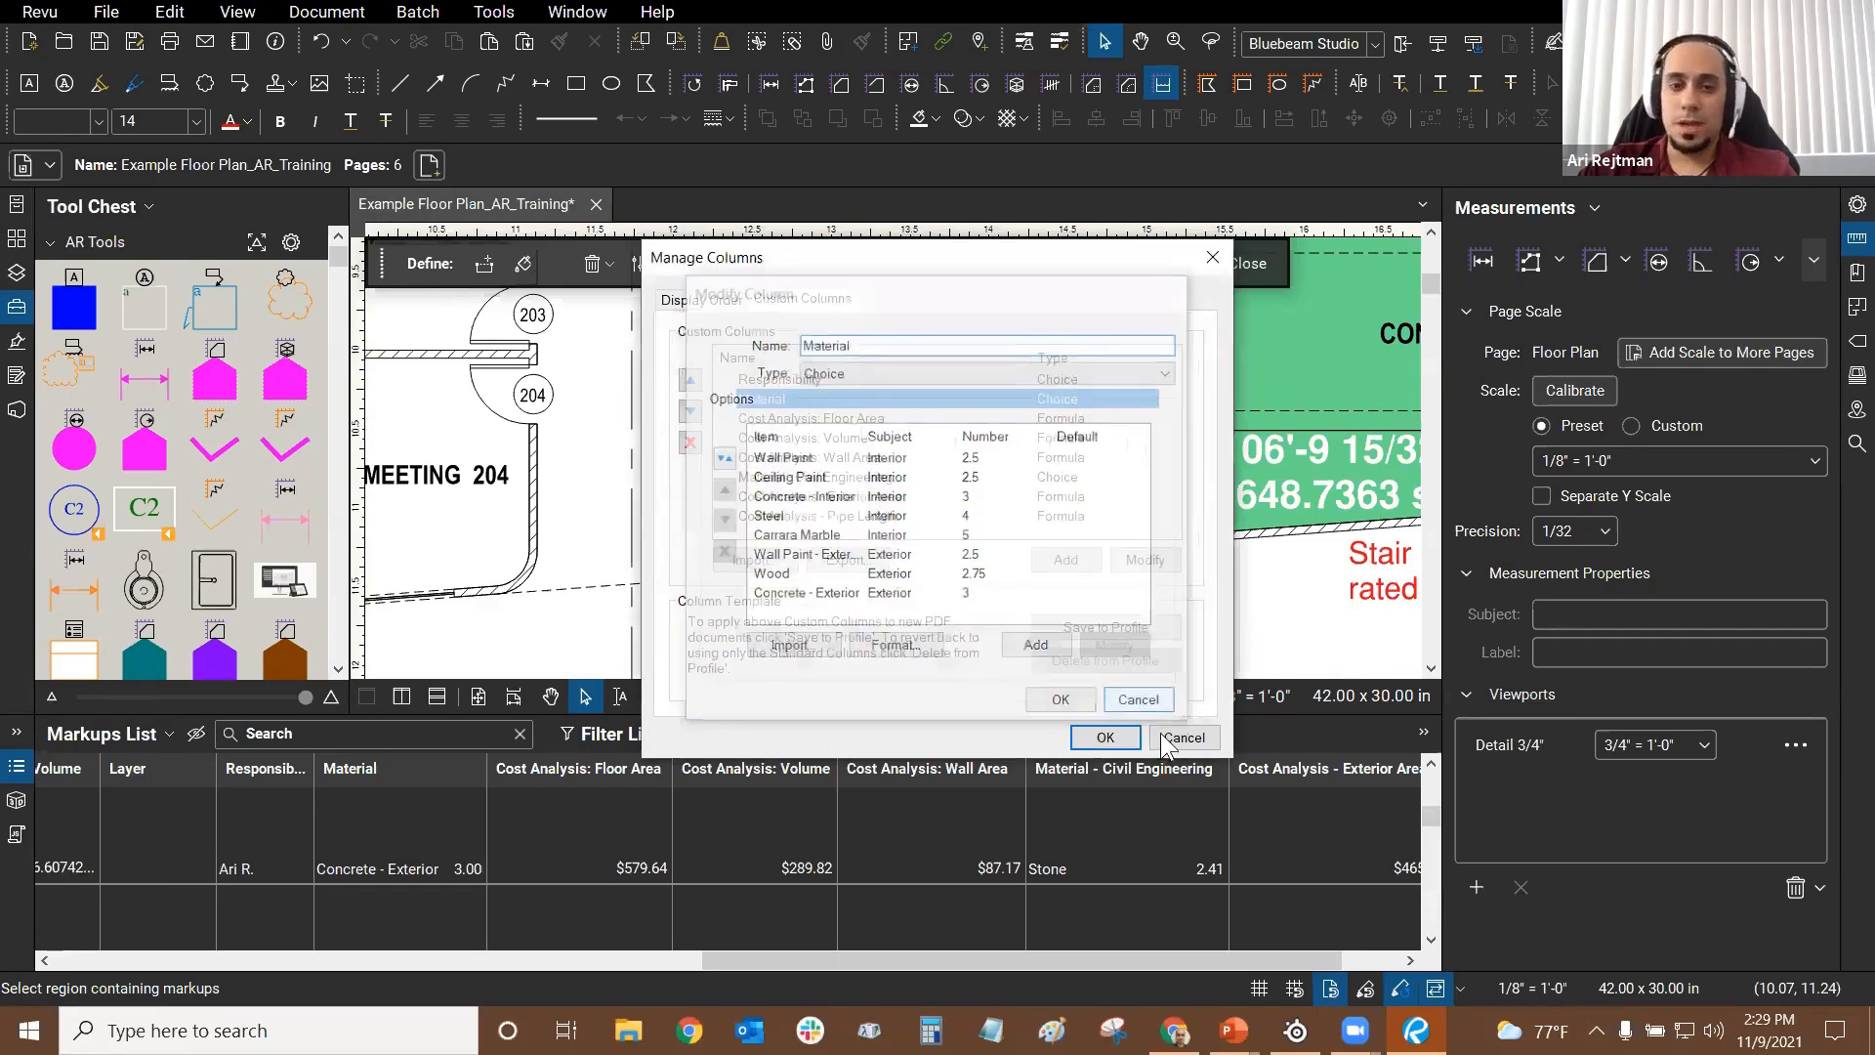
click(1167, 742)
Step: Select the Concrete Area measurement in Office 206 and inspect the Subject and Label fields in its properties
click(898, 440)
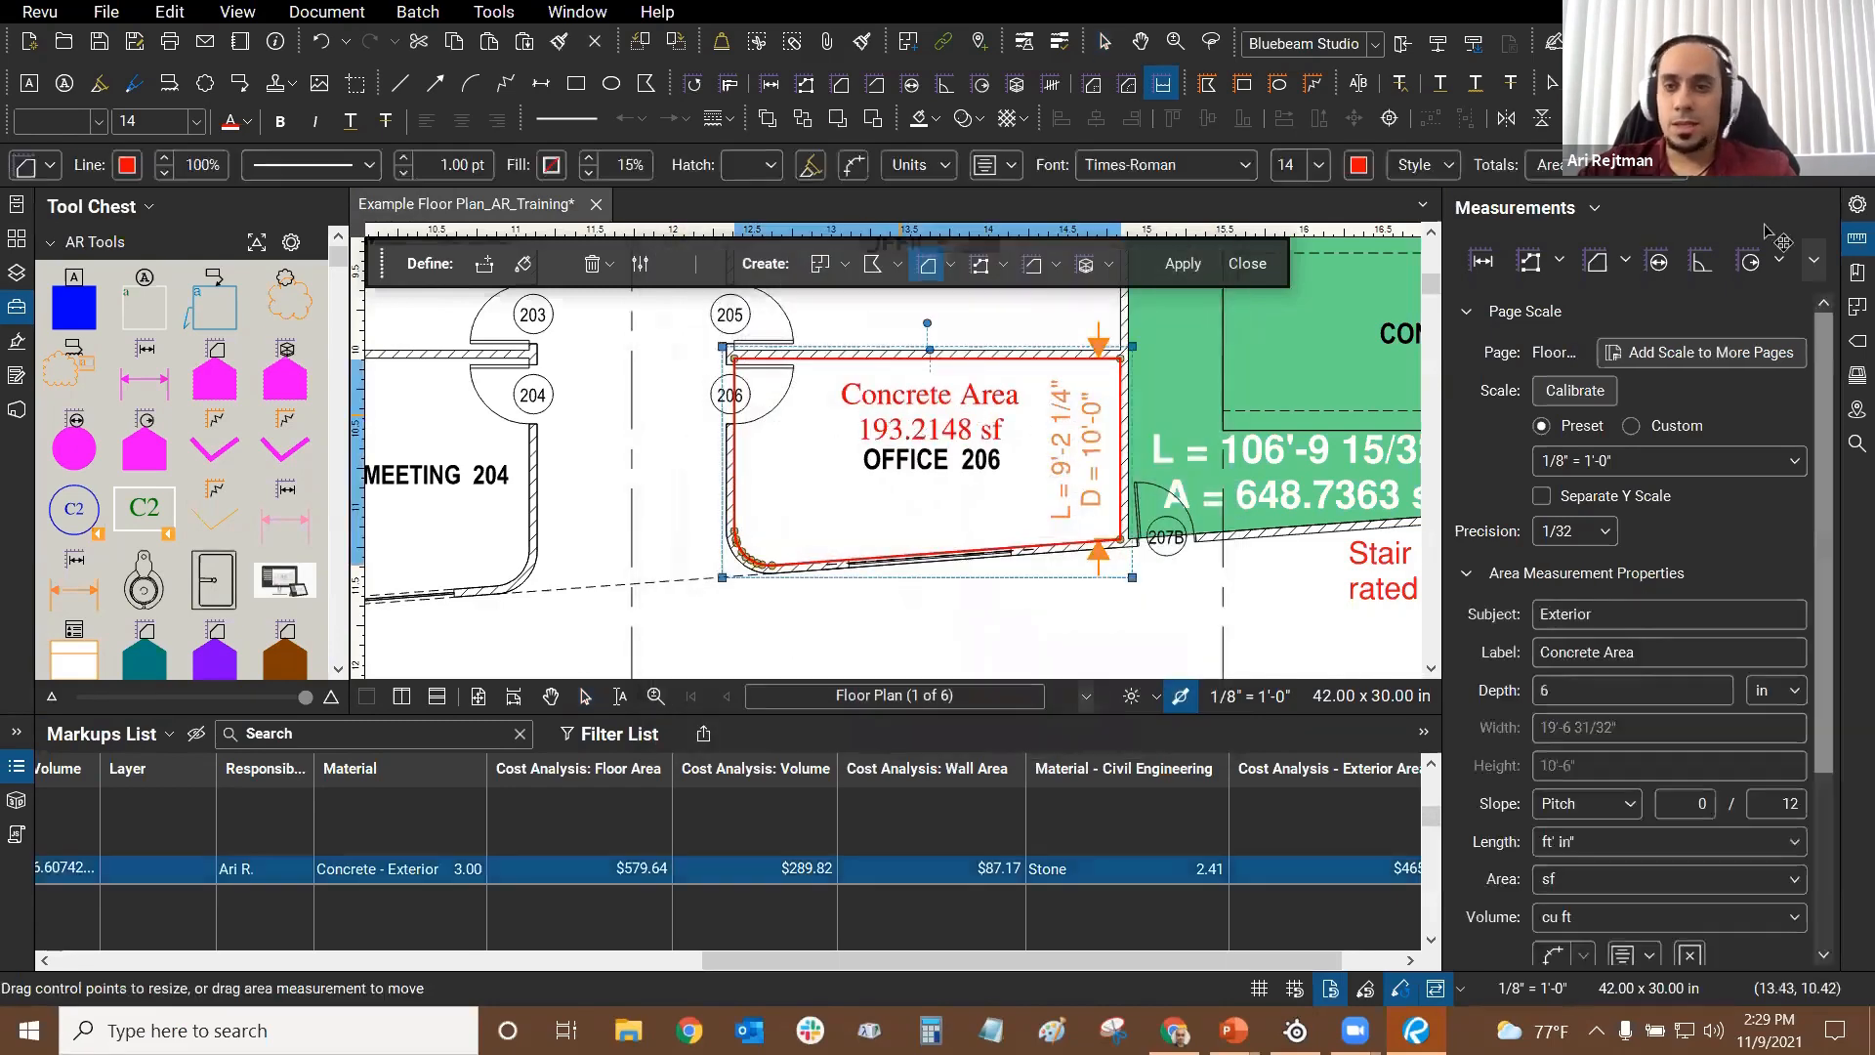
click(1858, 204)
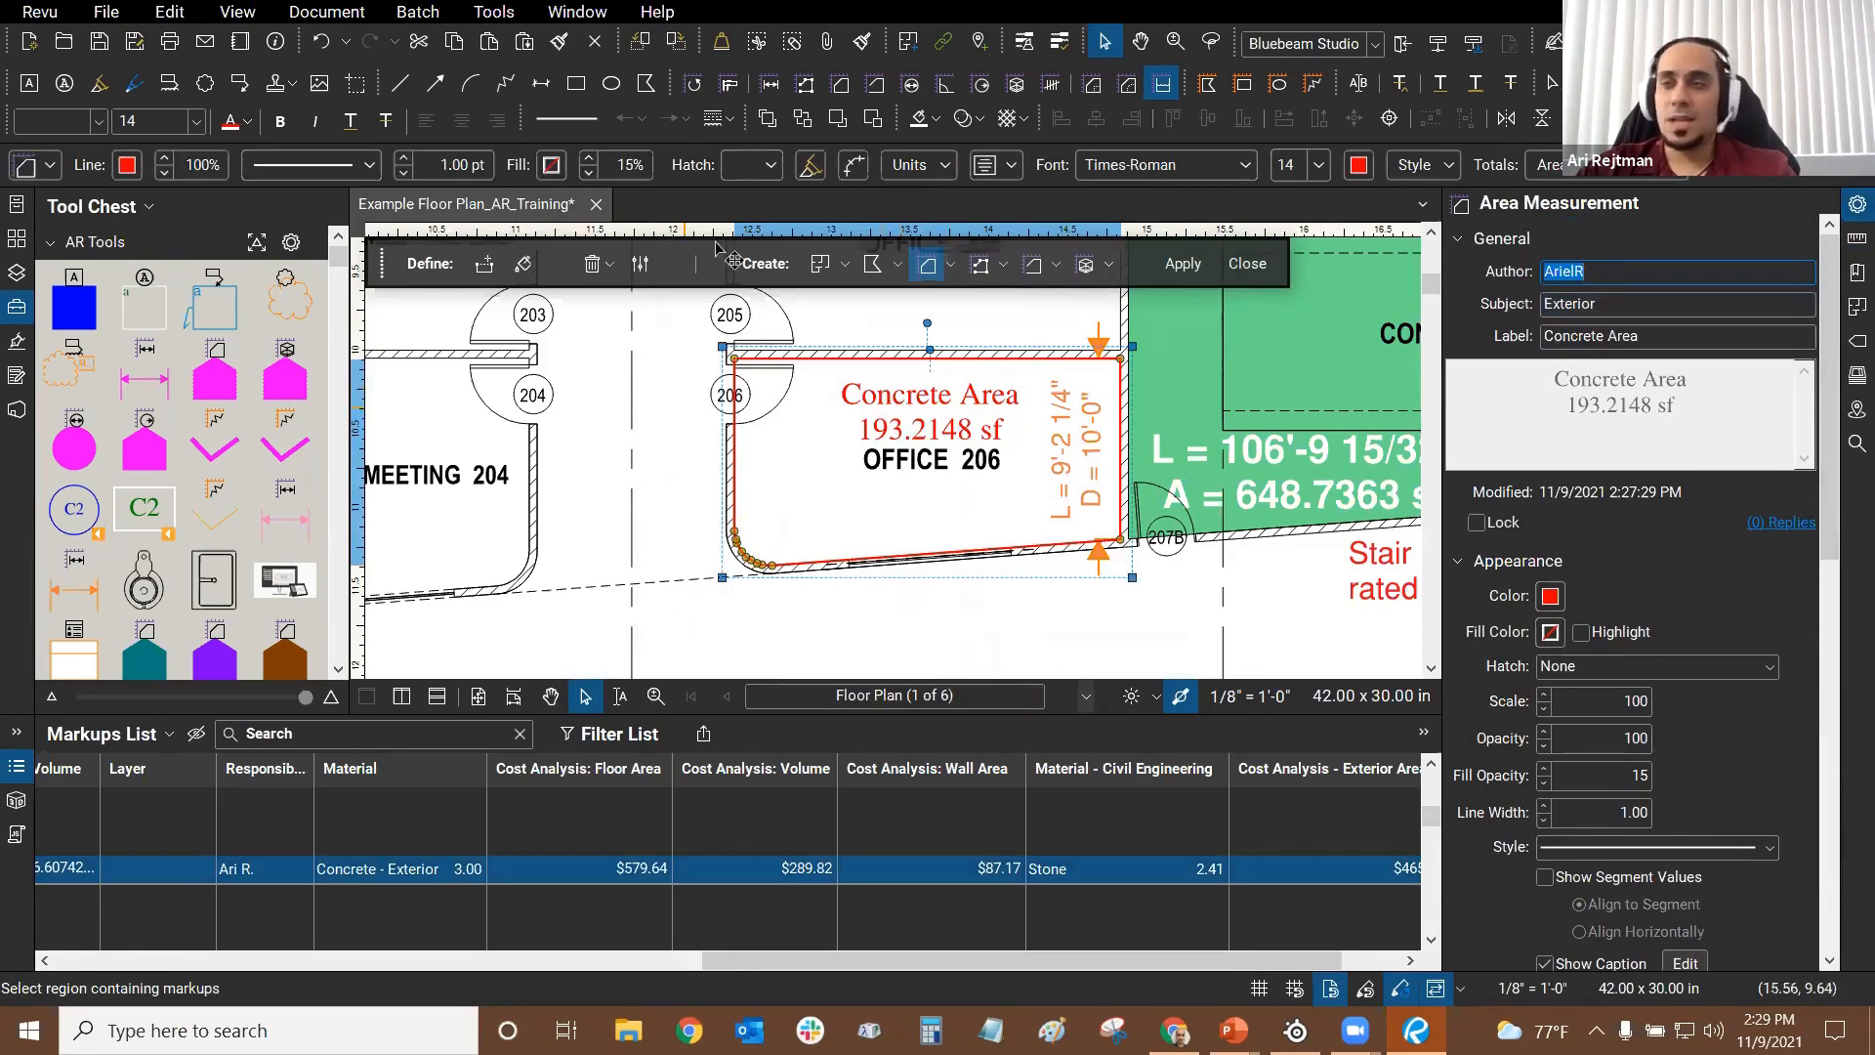
right_click(903, 377)
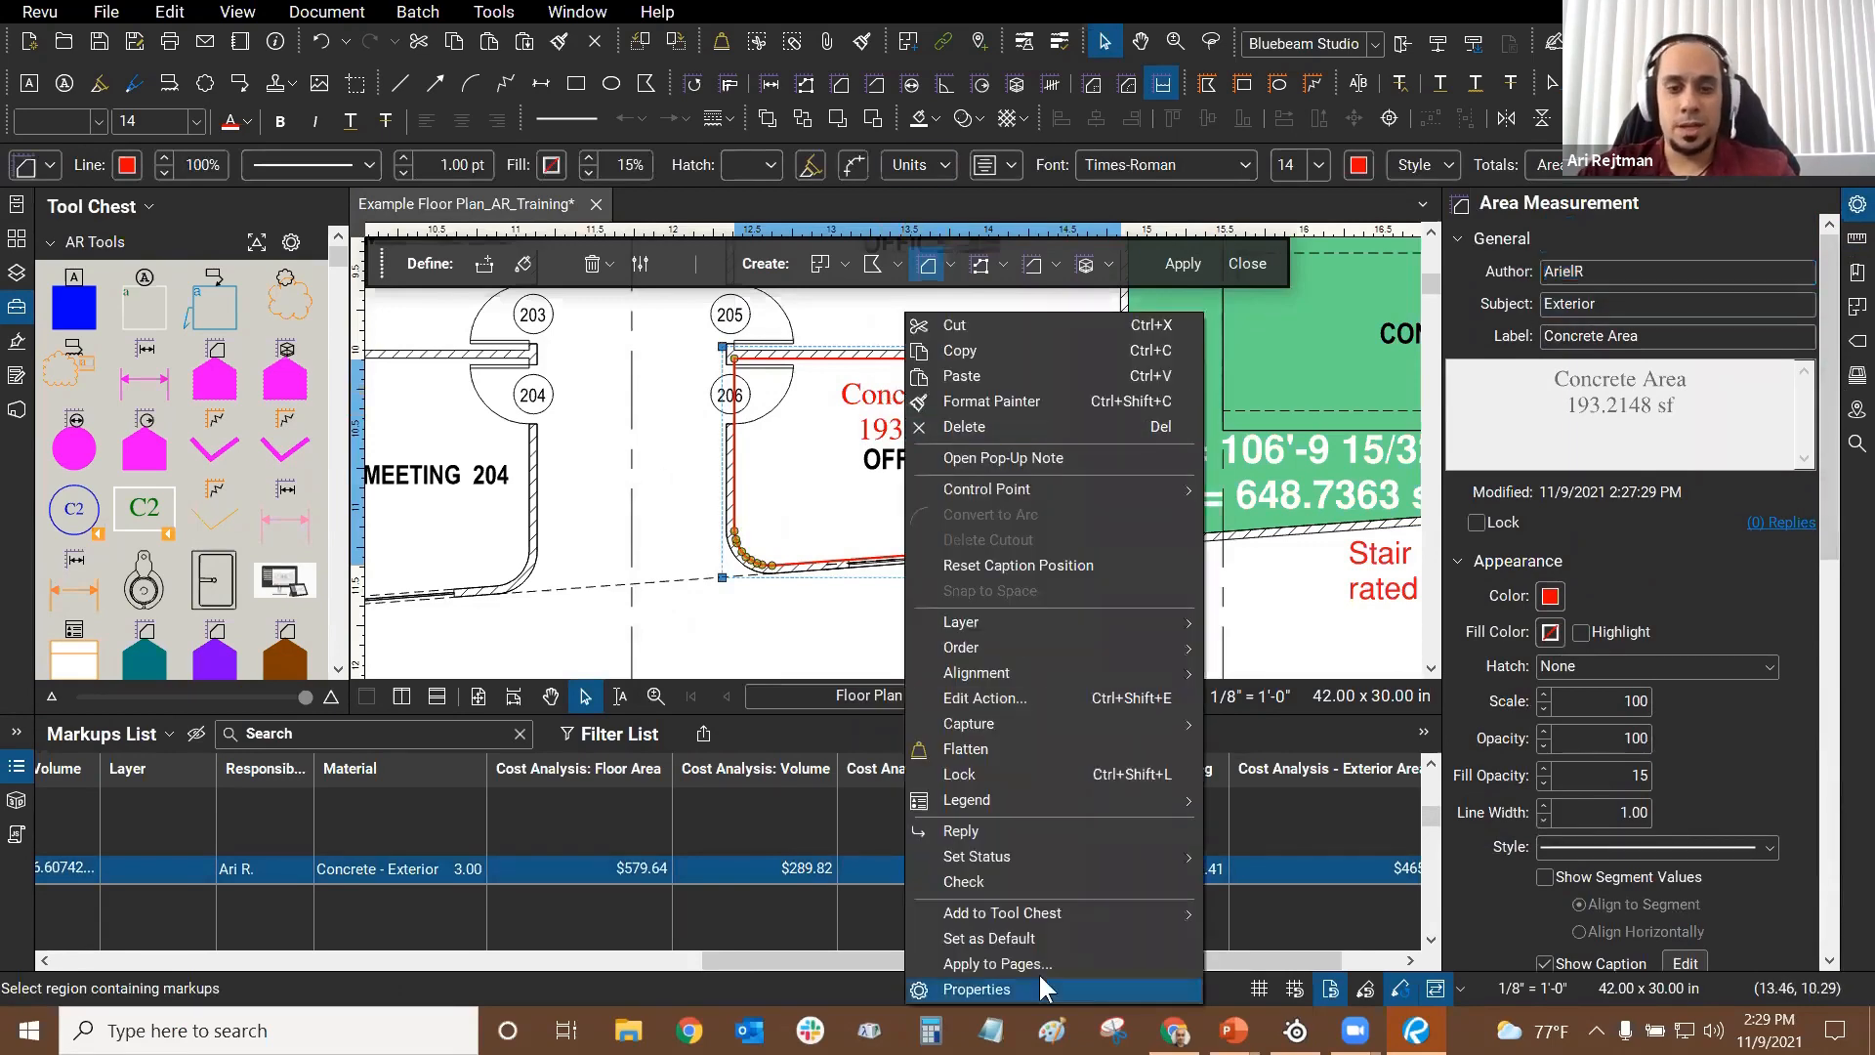
click(1577, 349)
click(1560, 305)
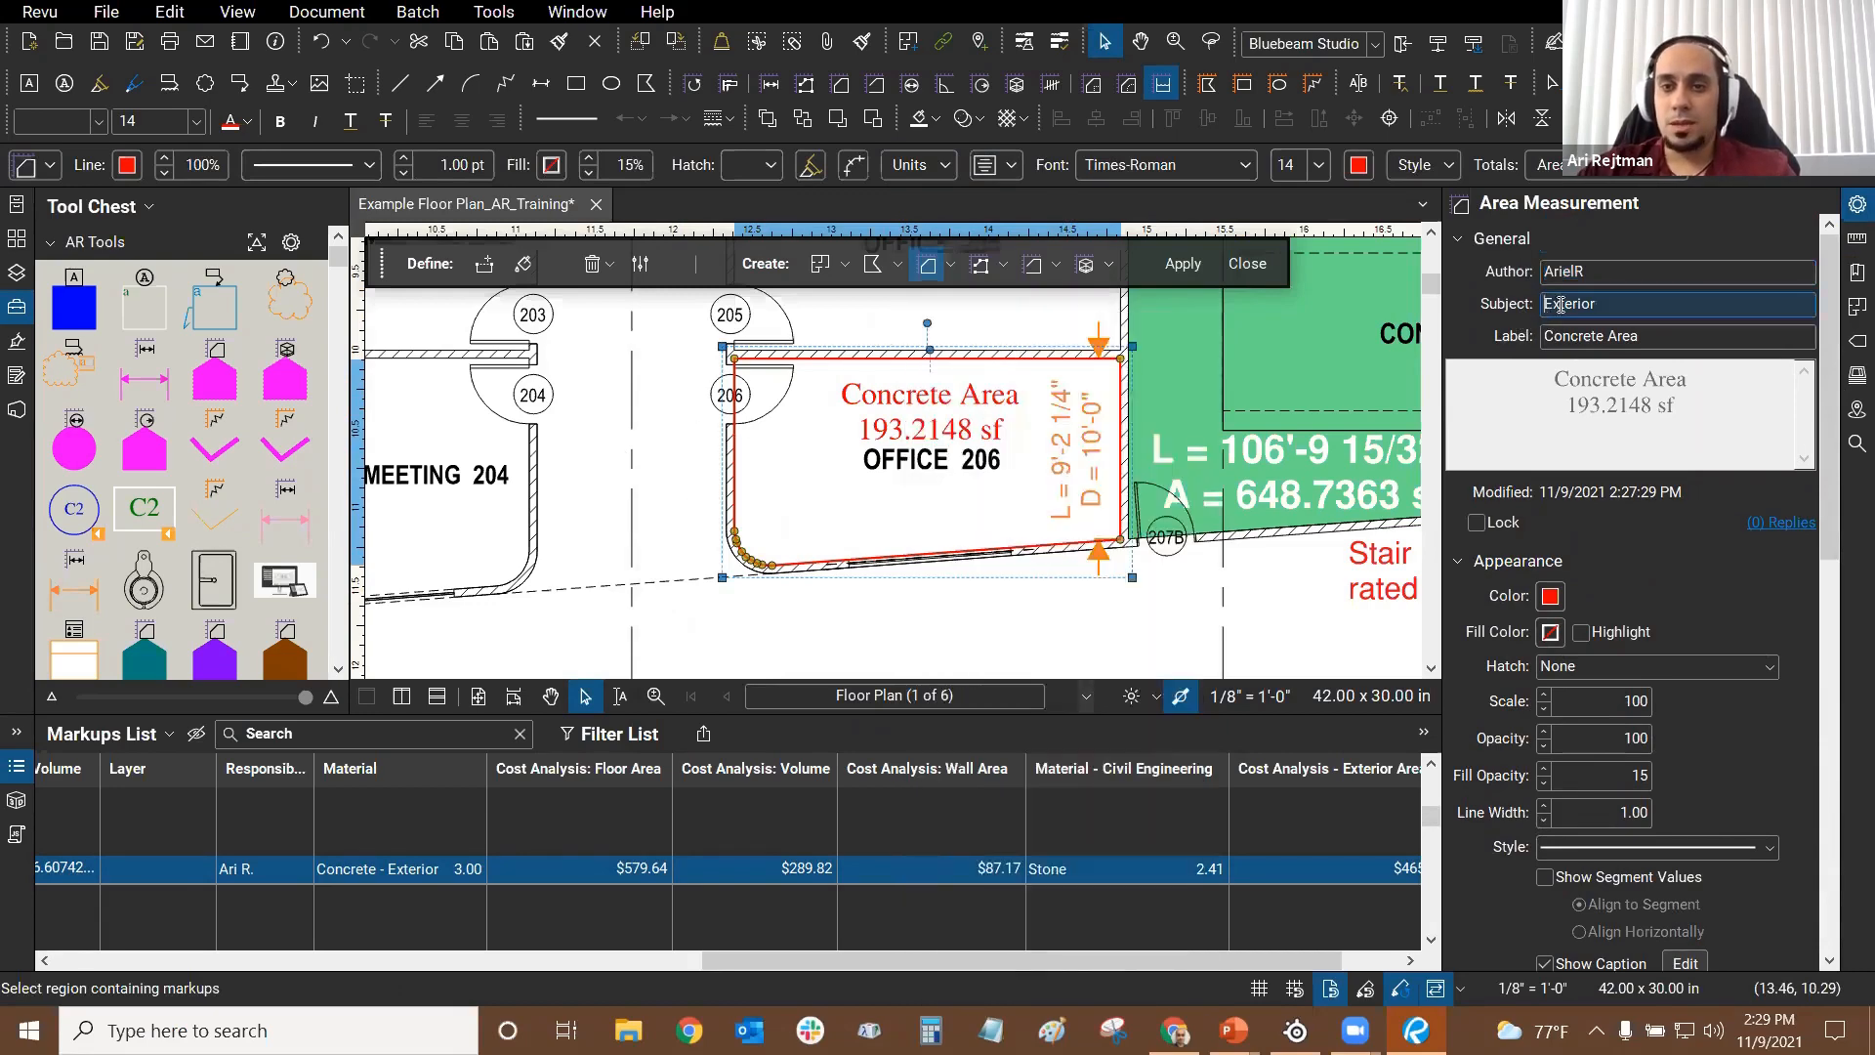
click(1598, 335)
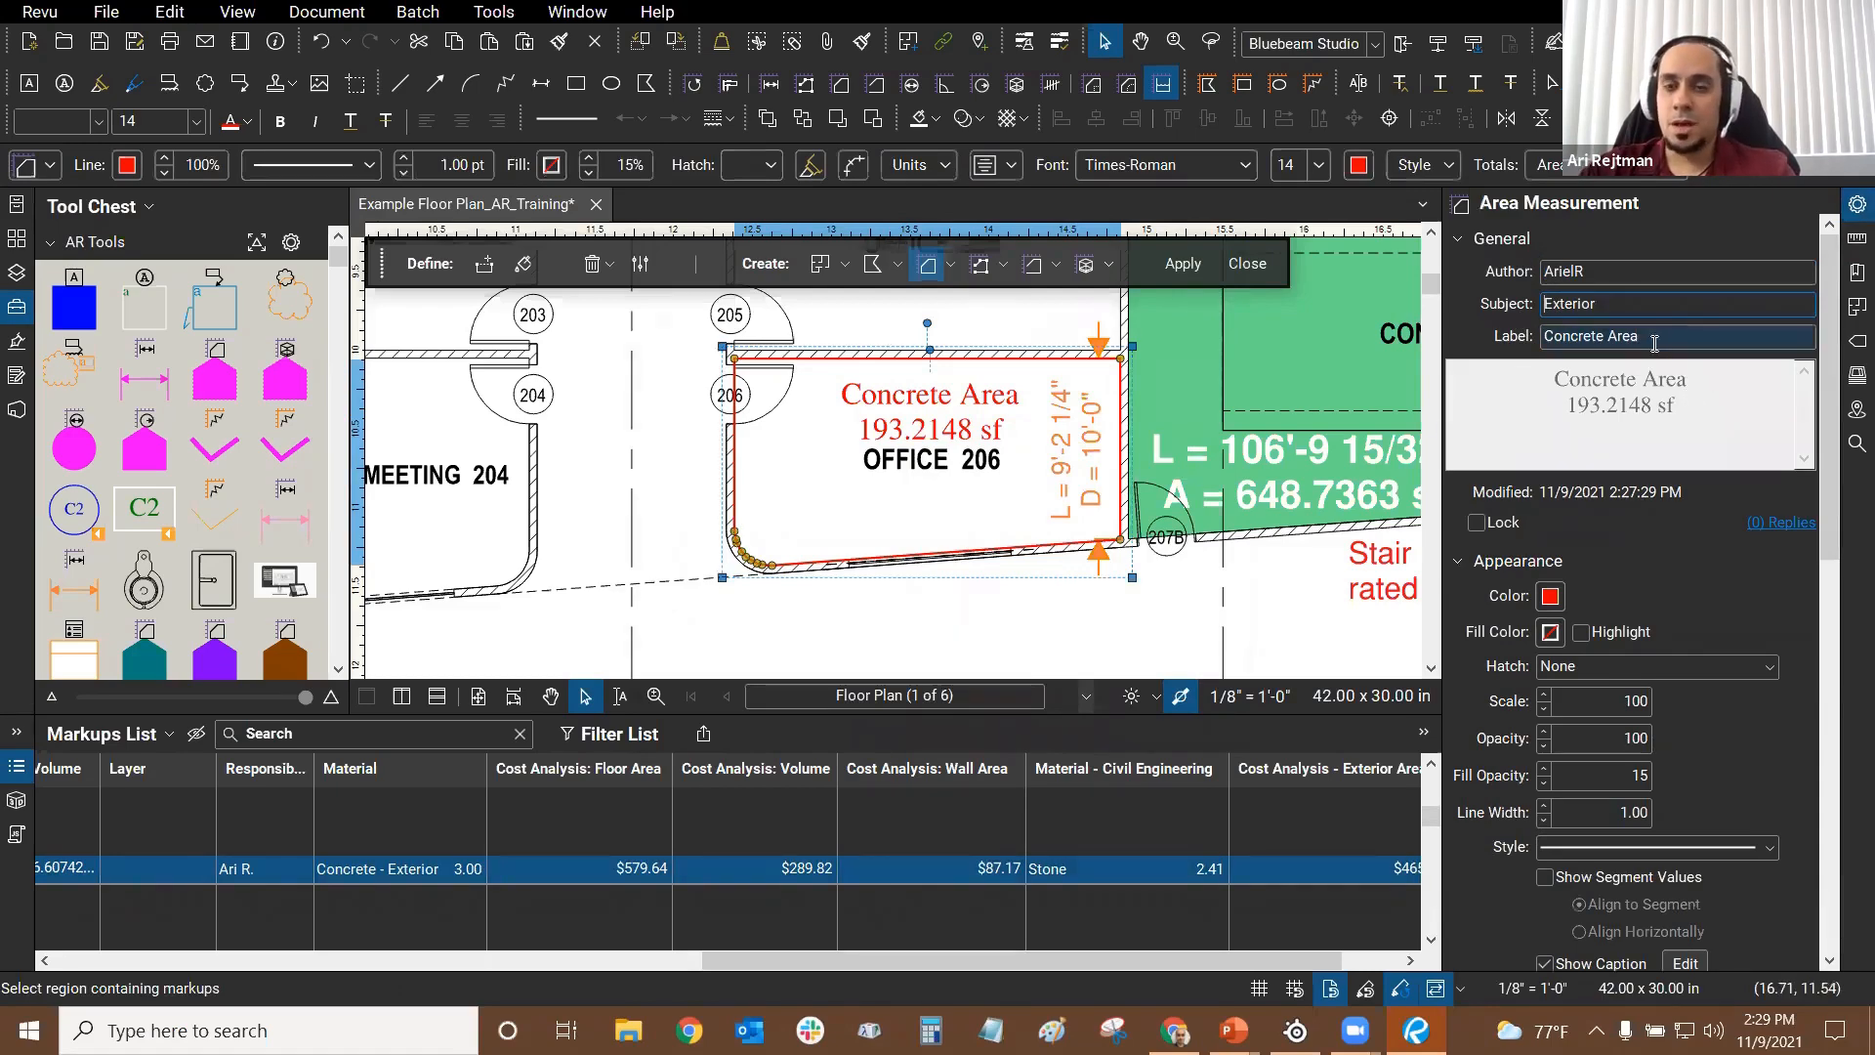
Step: Check which values the Concrete Area measurement's caption can show, leaving the selection as it is
scroll(1748, 518, down, 3)
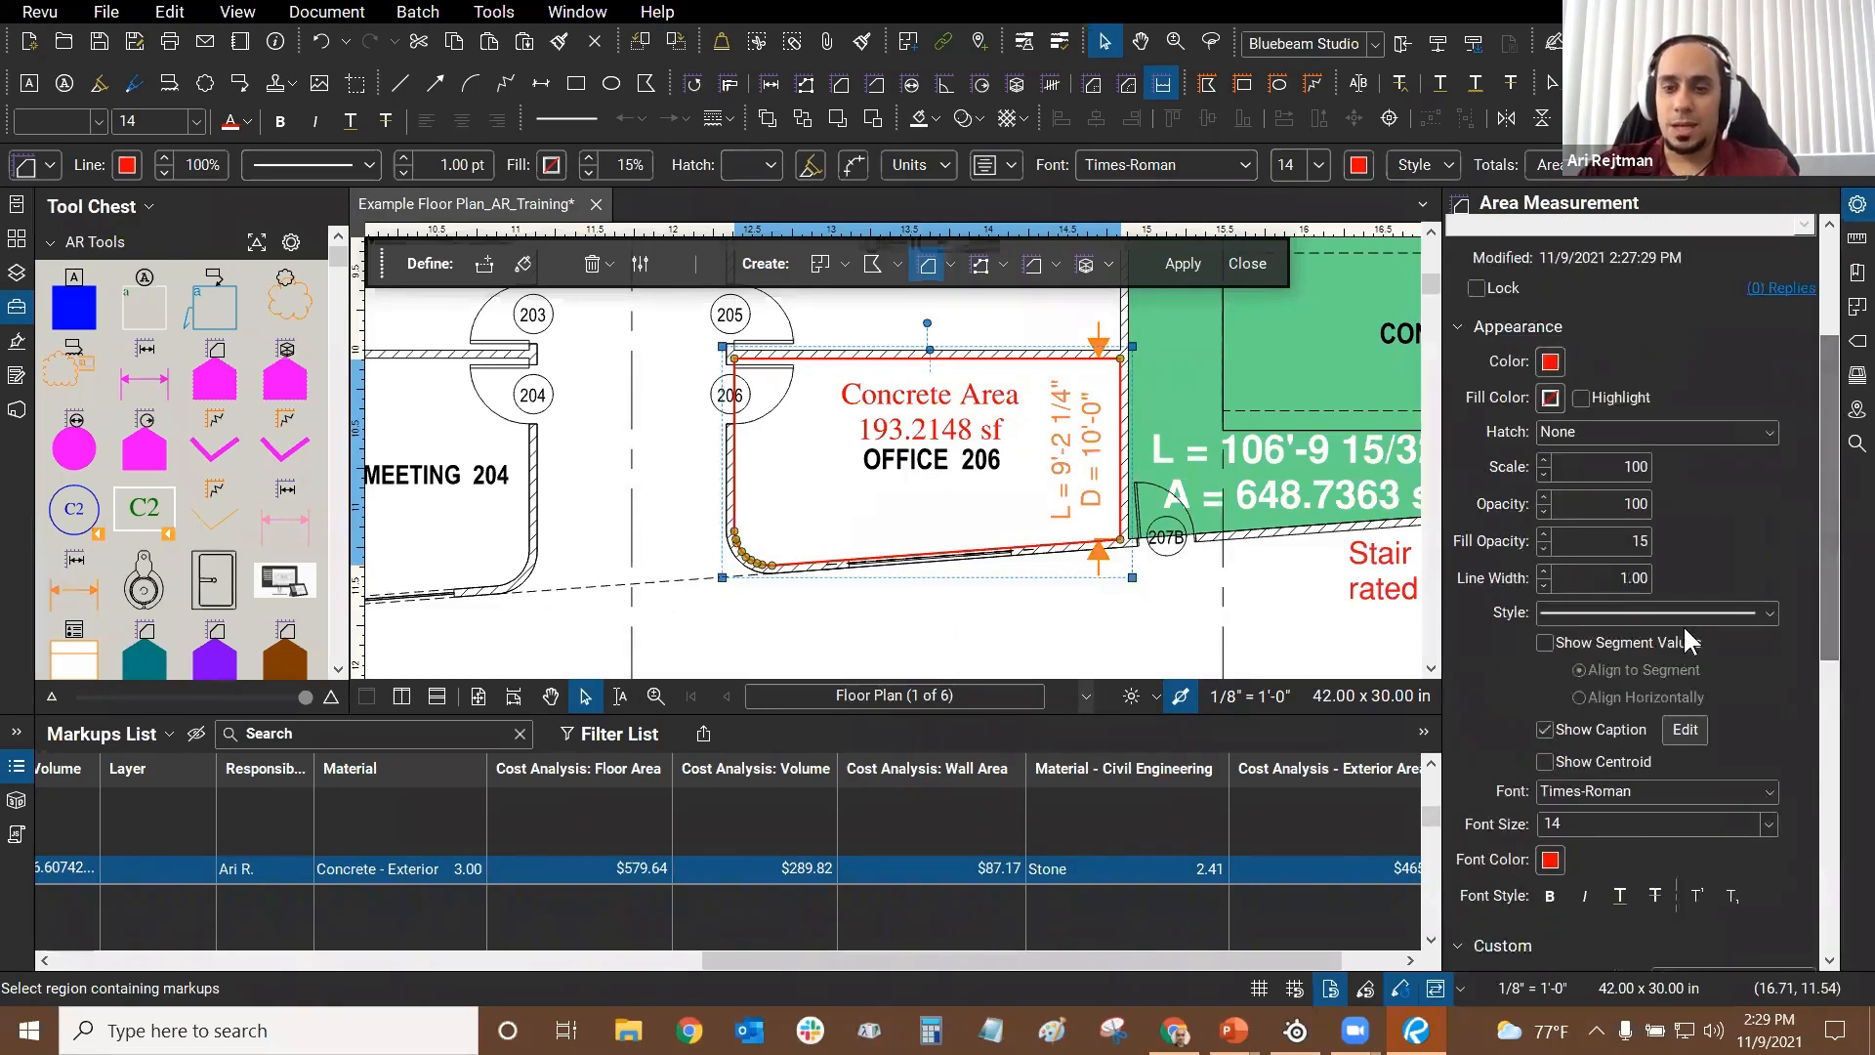
click(1680, 730)
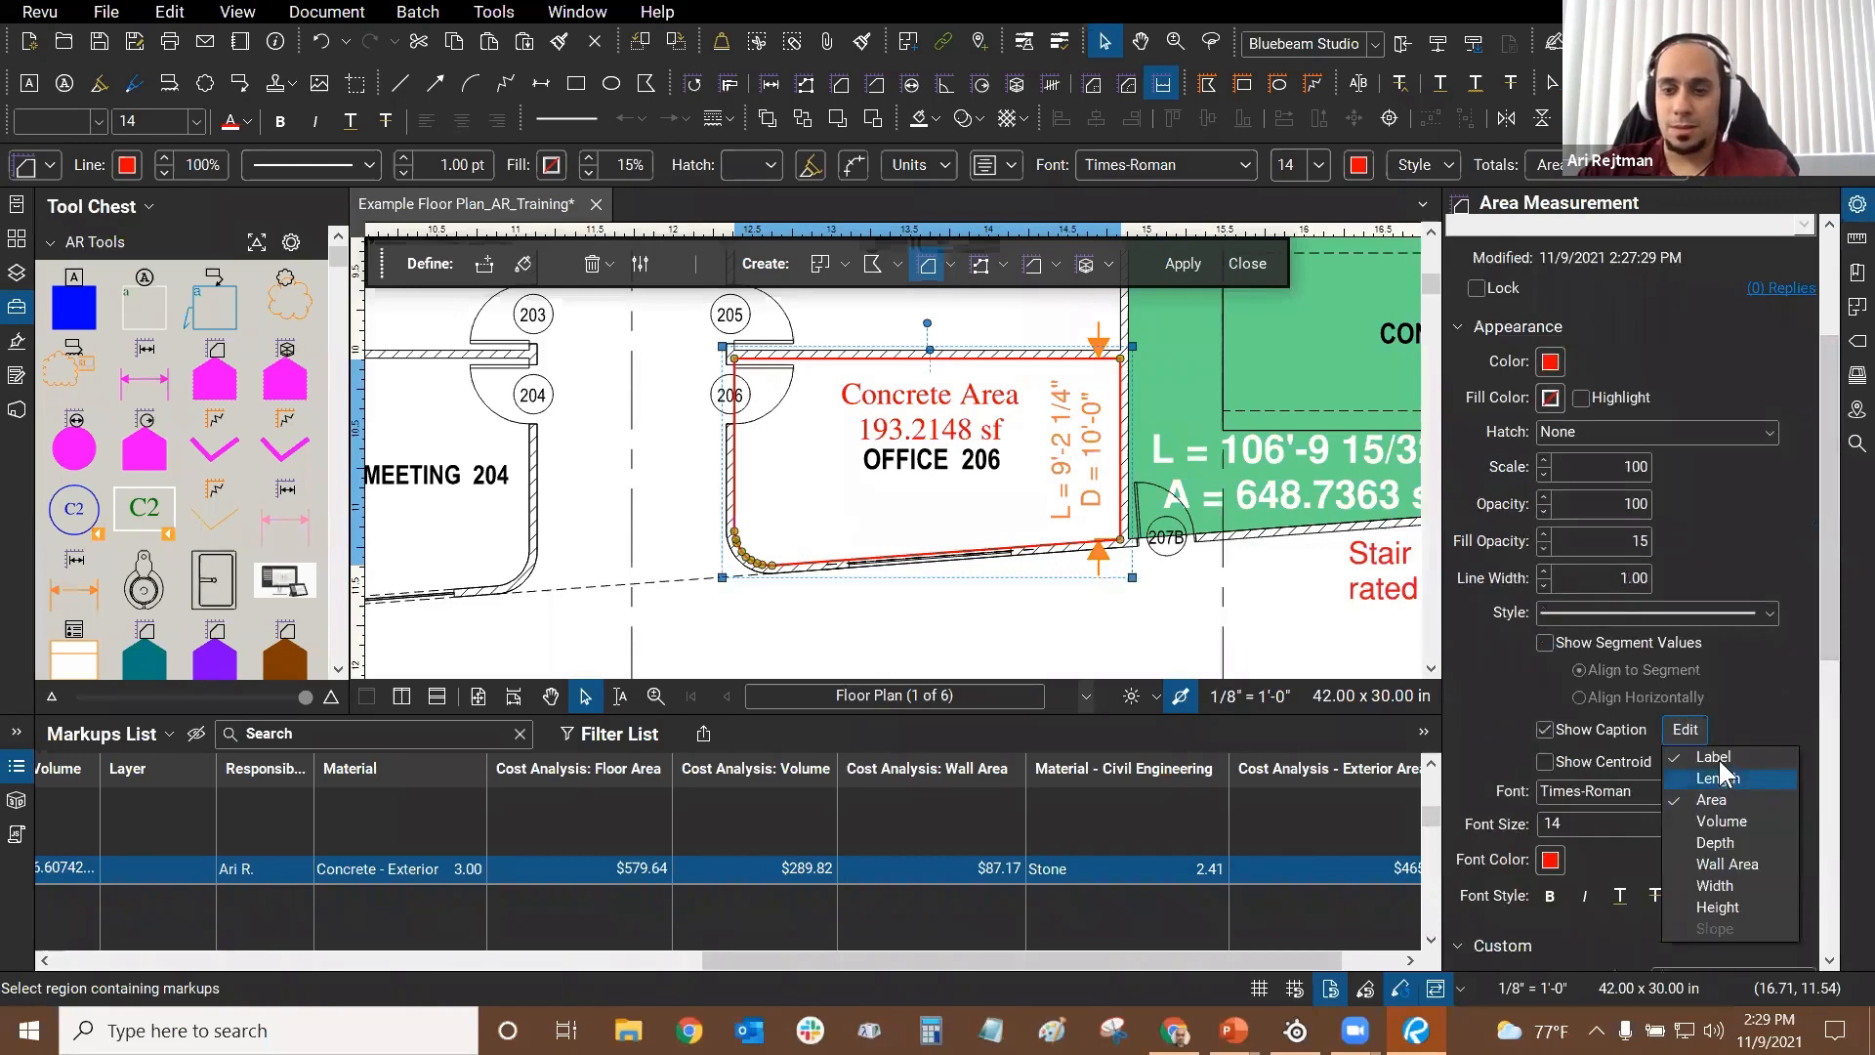
scroll(1831, 439, up, 3)
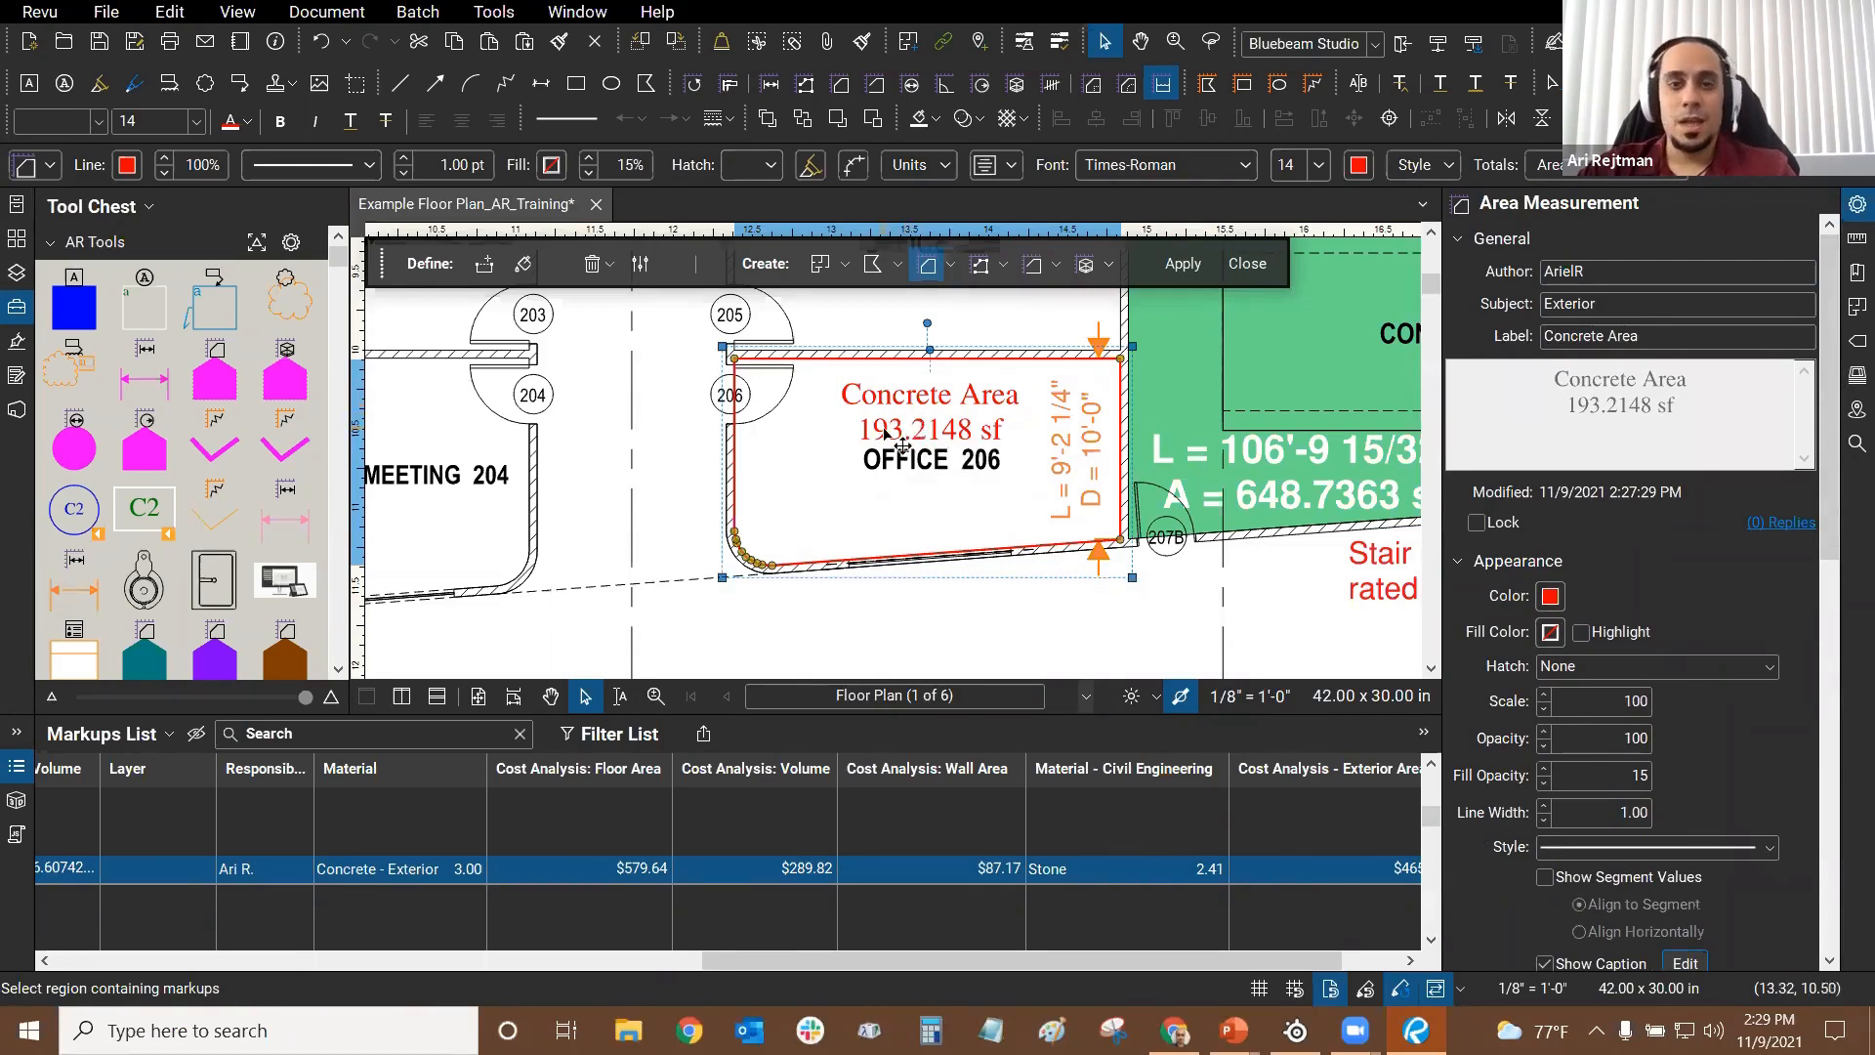
Step: Return to the custom columns and open the Material column's definition to examine its choice options
click(93, 732)
mouse_move(113, 764)
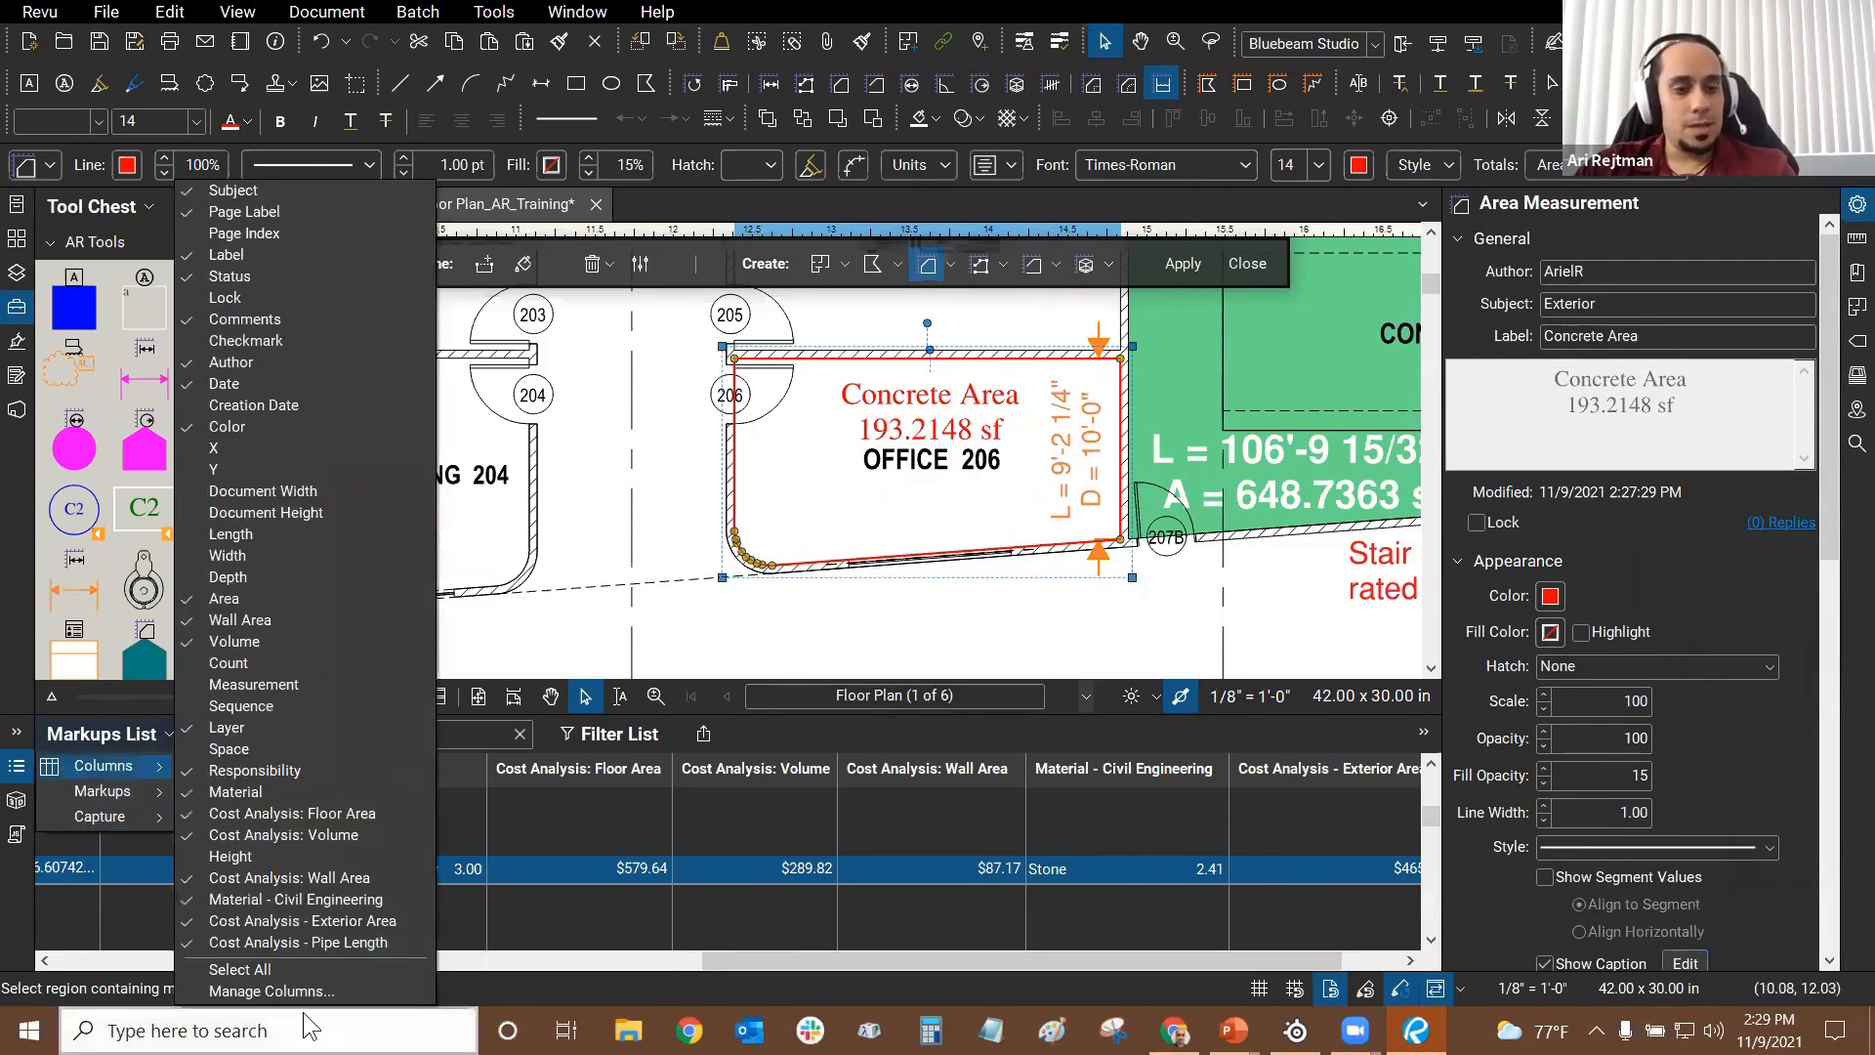
click(293, 990)
click(771, 297)
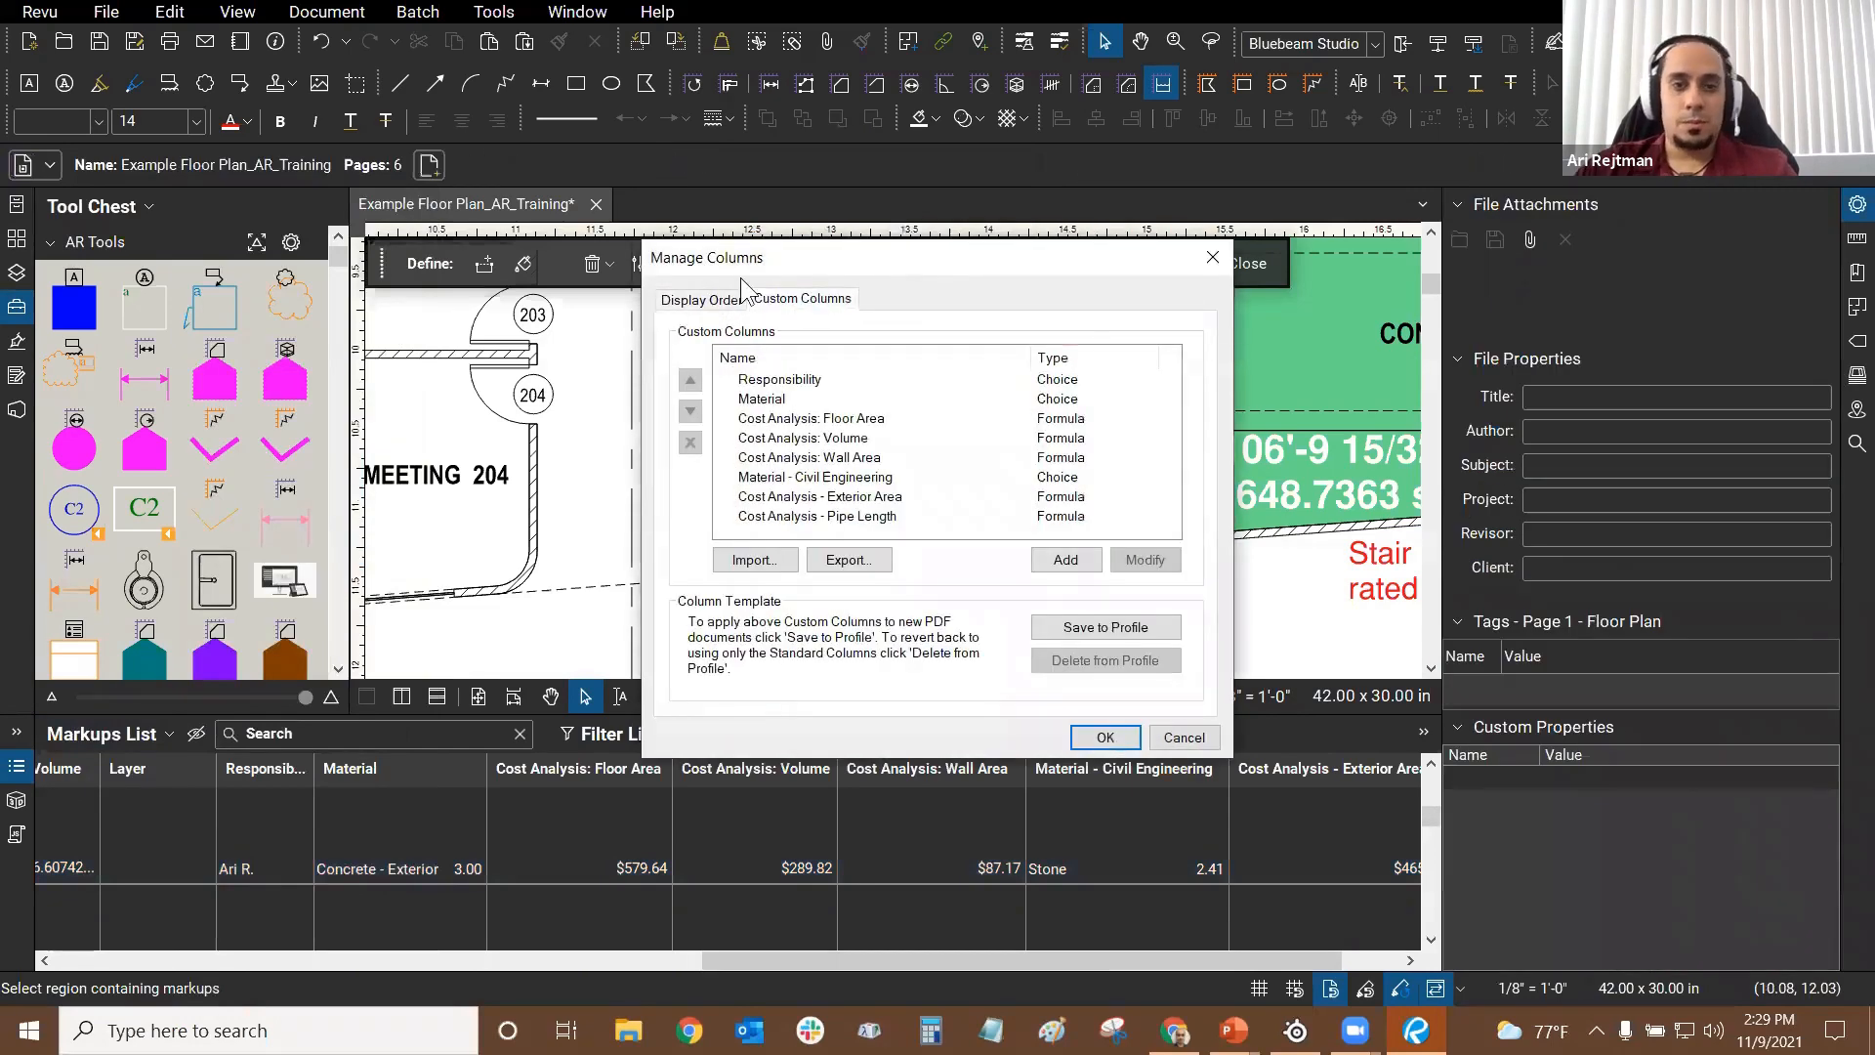
click(829, 400)
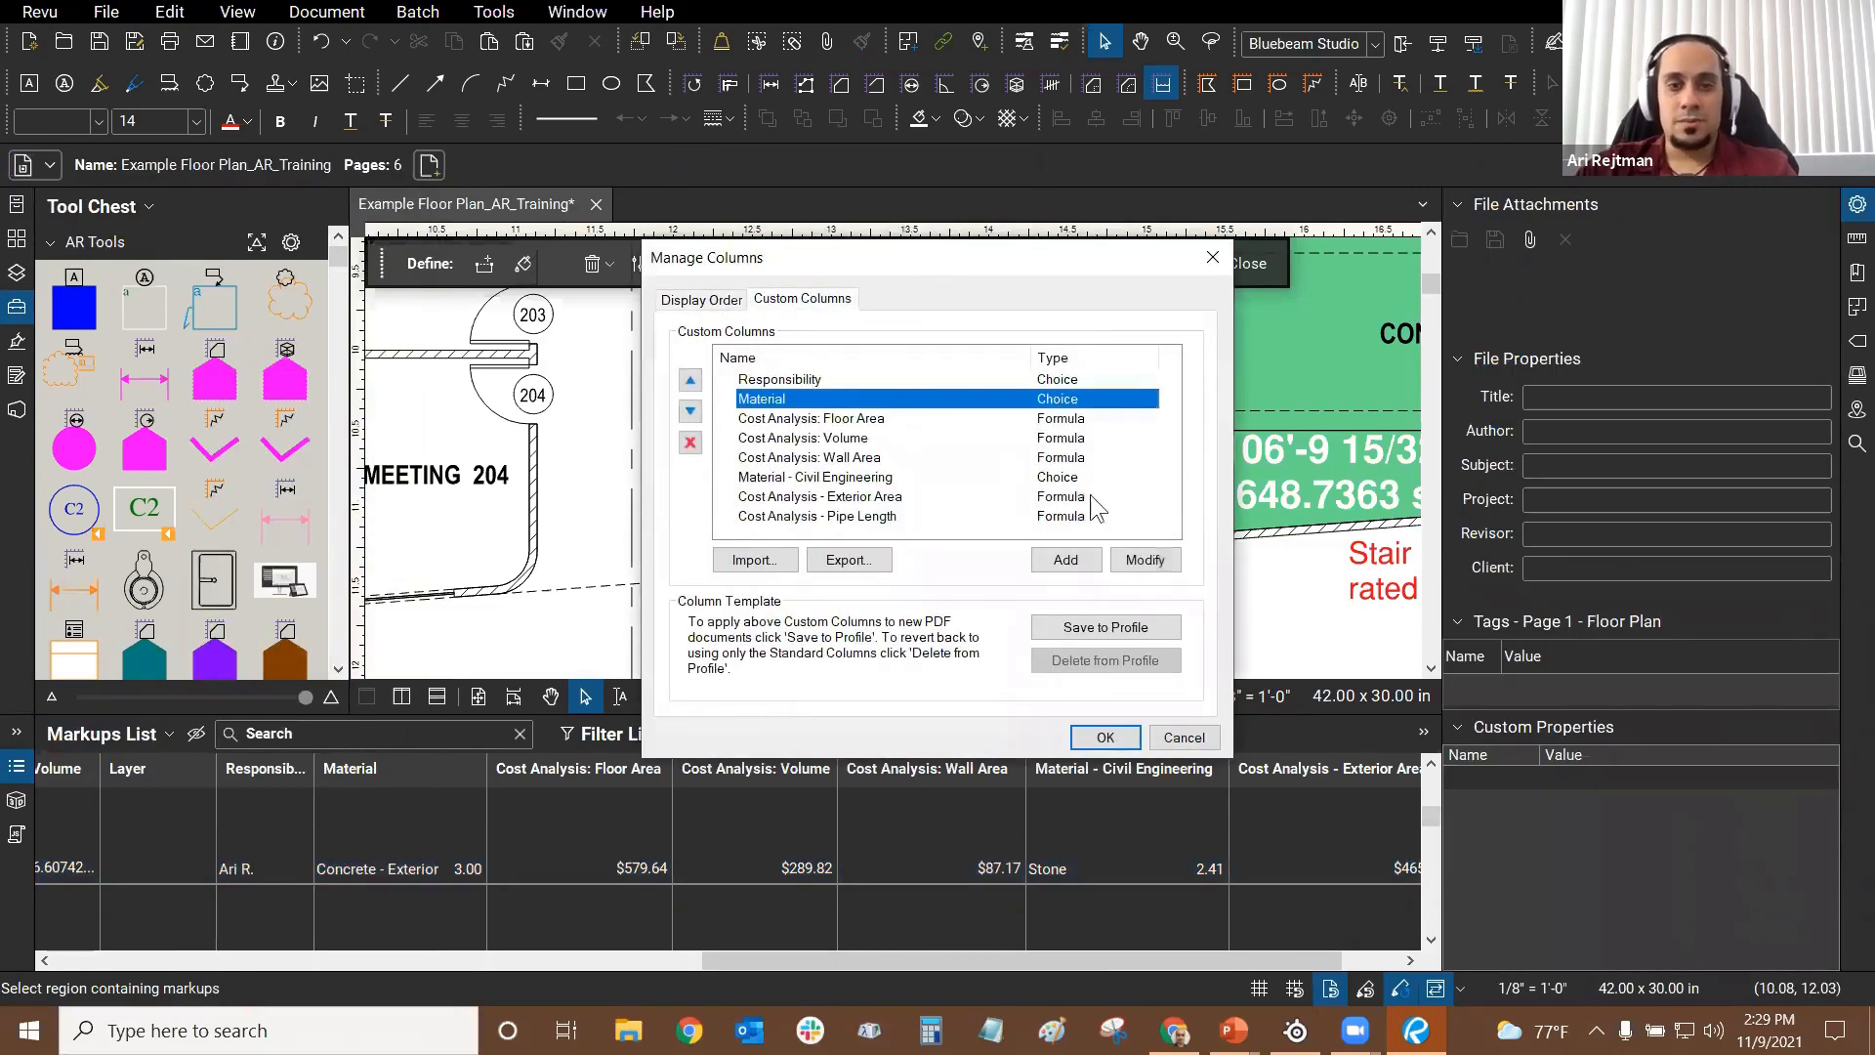
click(1145, 561)
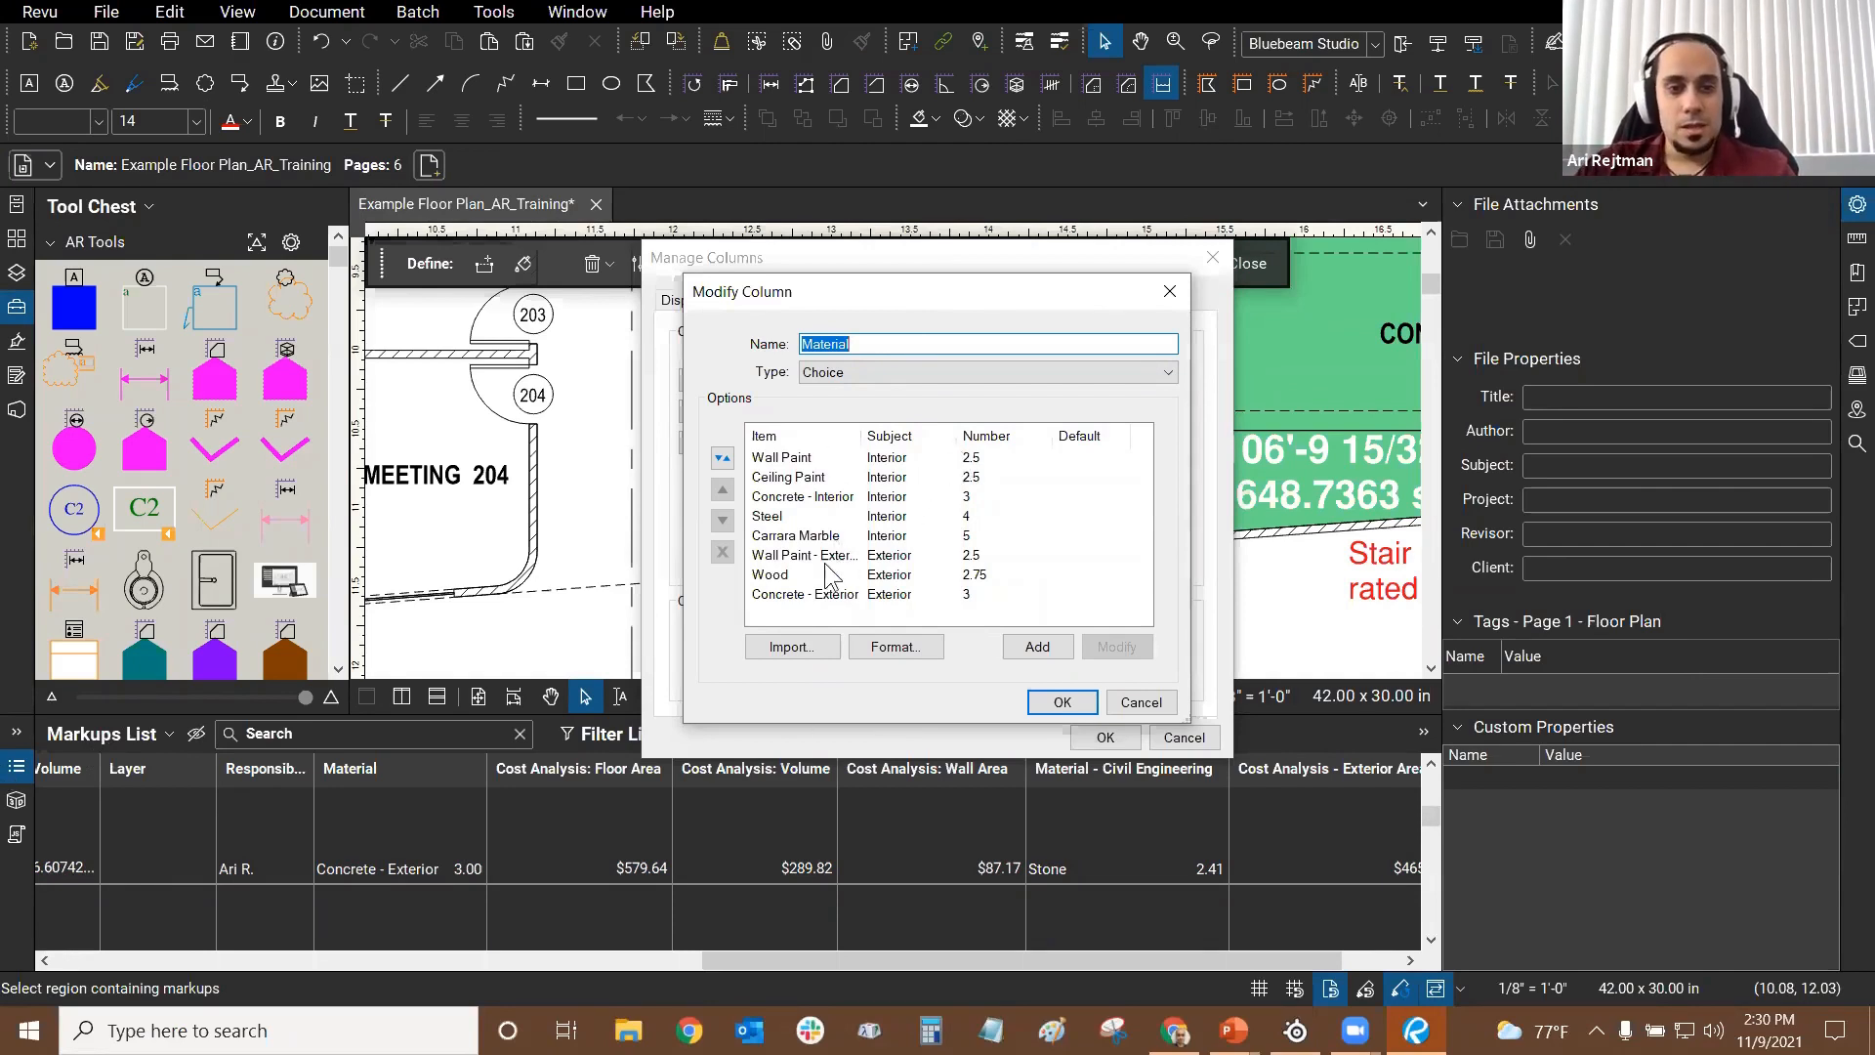
Step: Examine the subject and numeric value assigned to the Concrete - Exterior item, leaving the Material column without changes
click(816, 598)
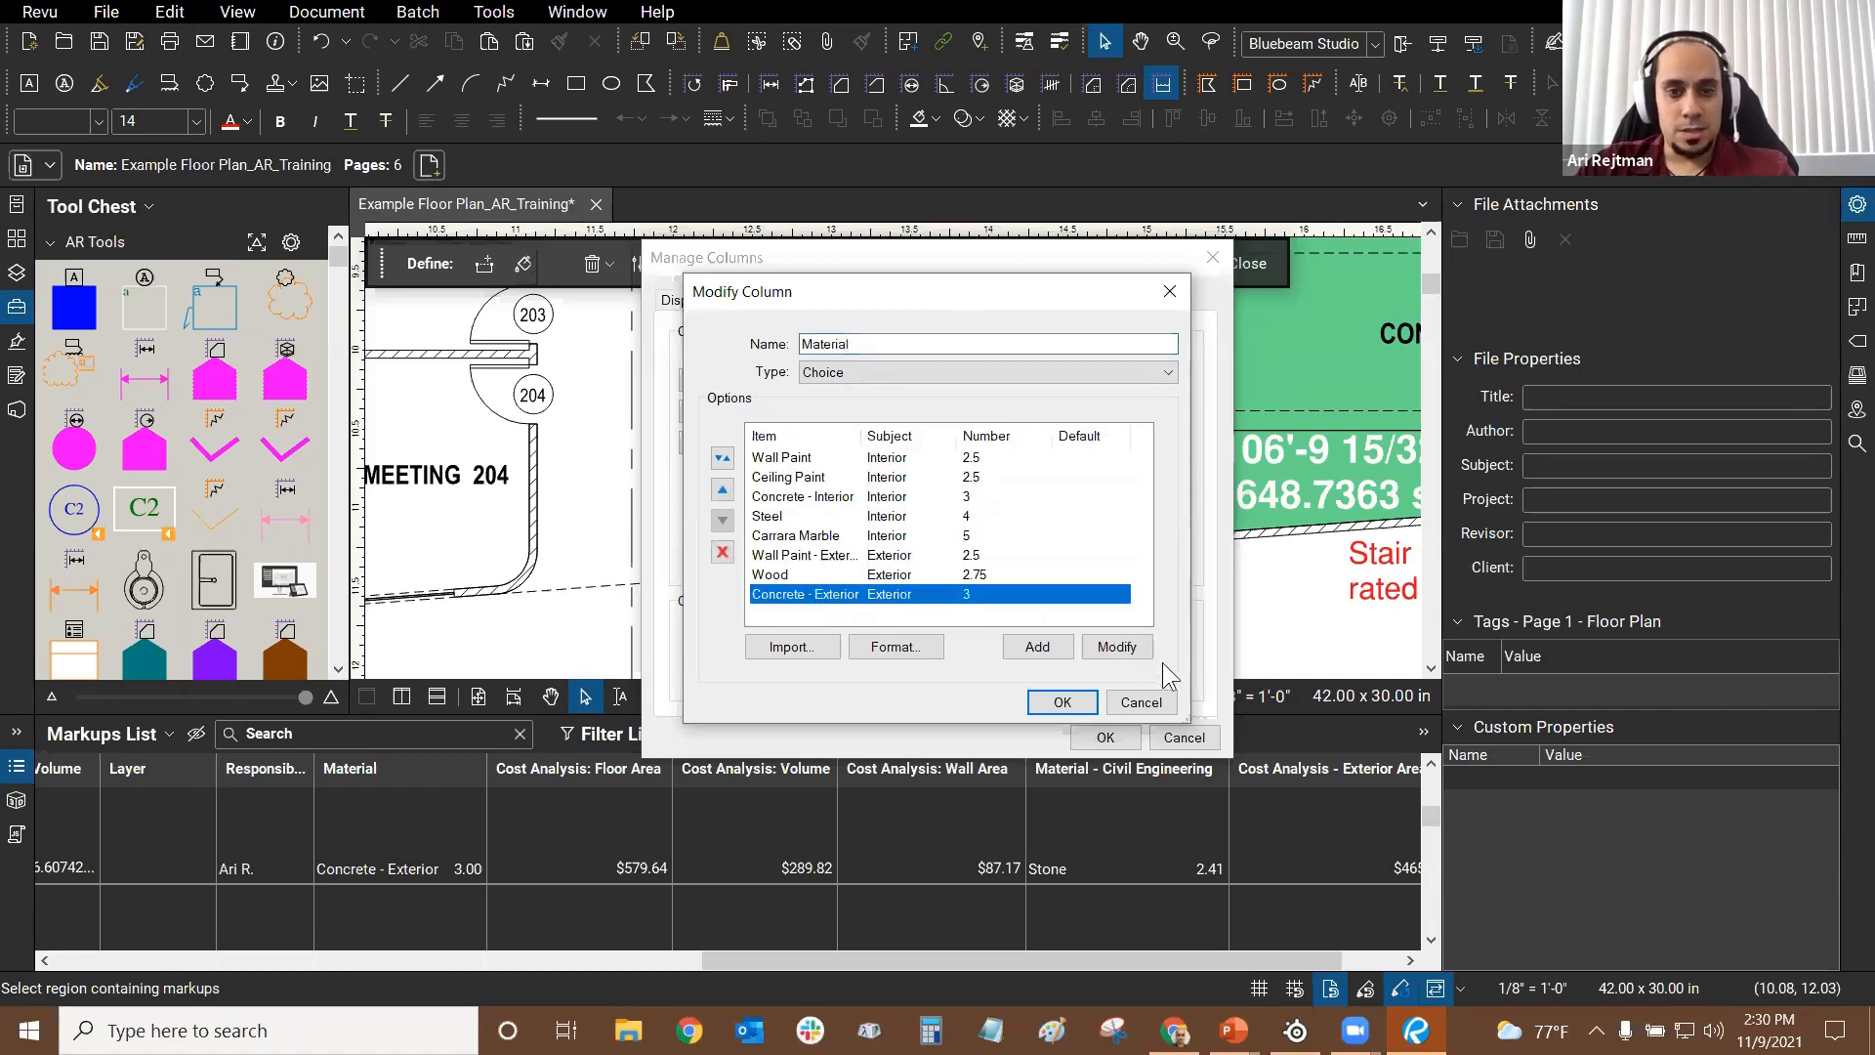
click(1116, 647)
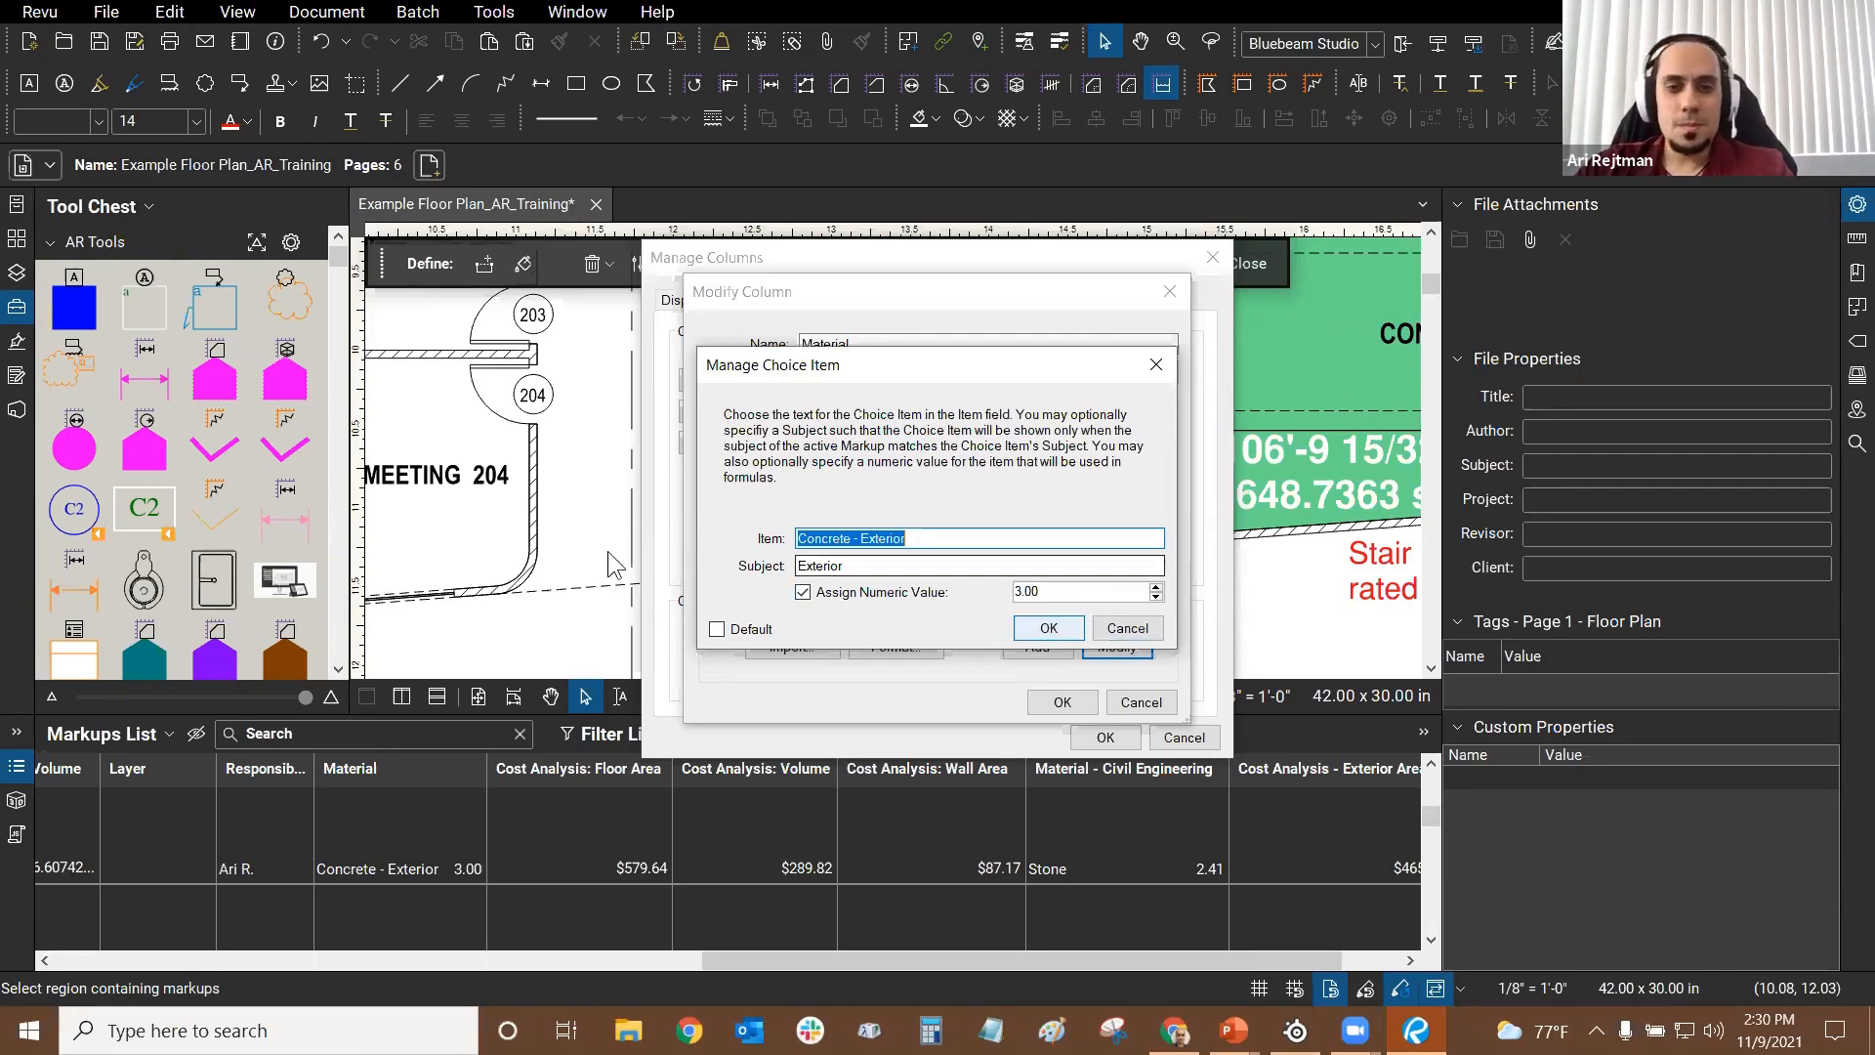
click(1123, 632)
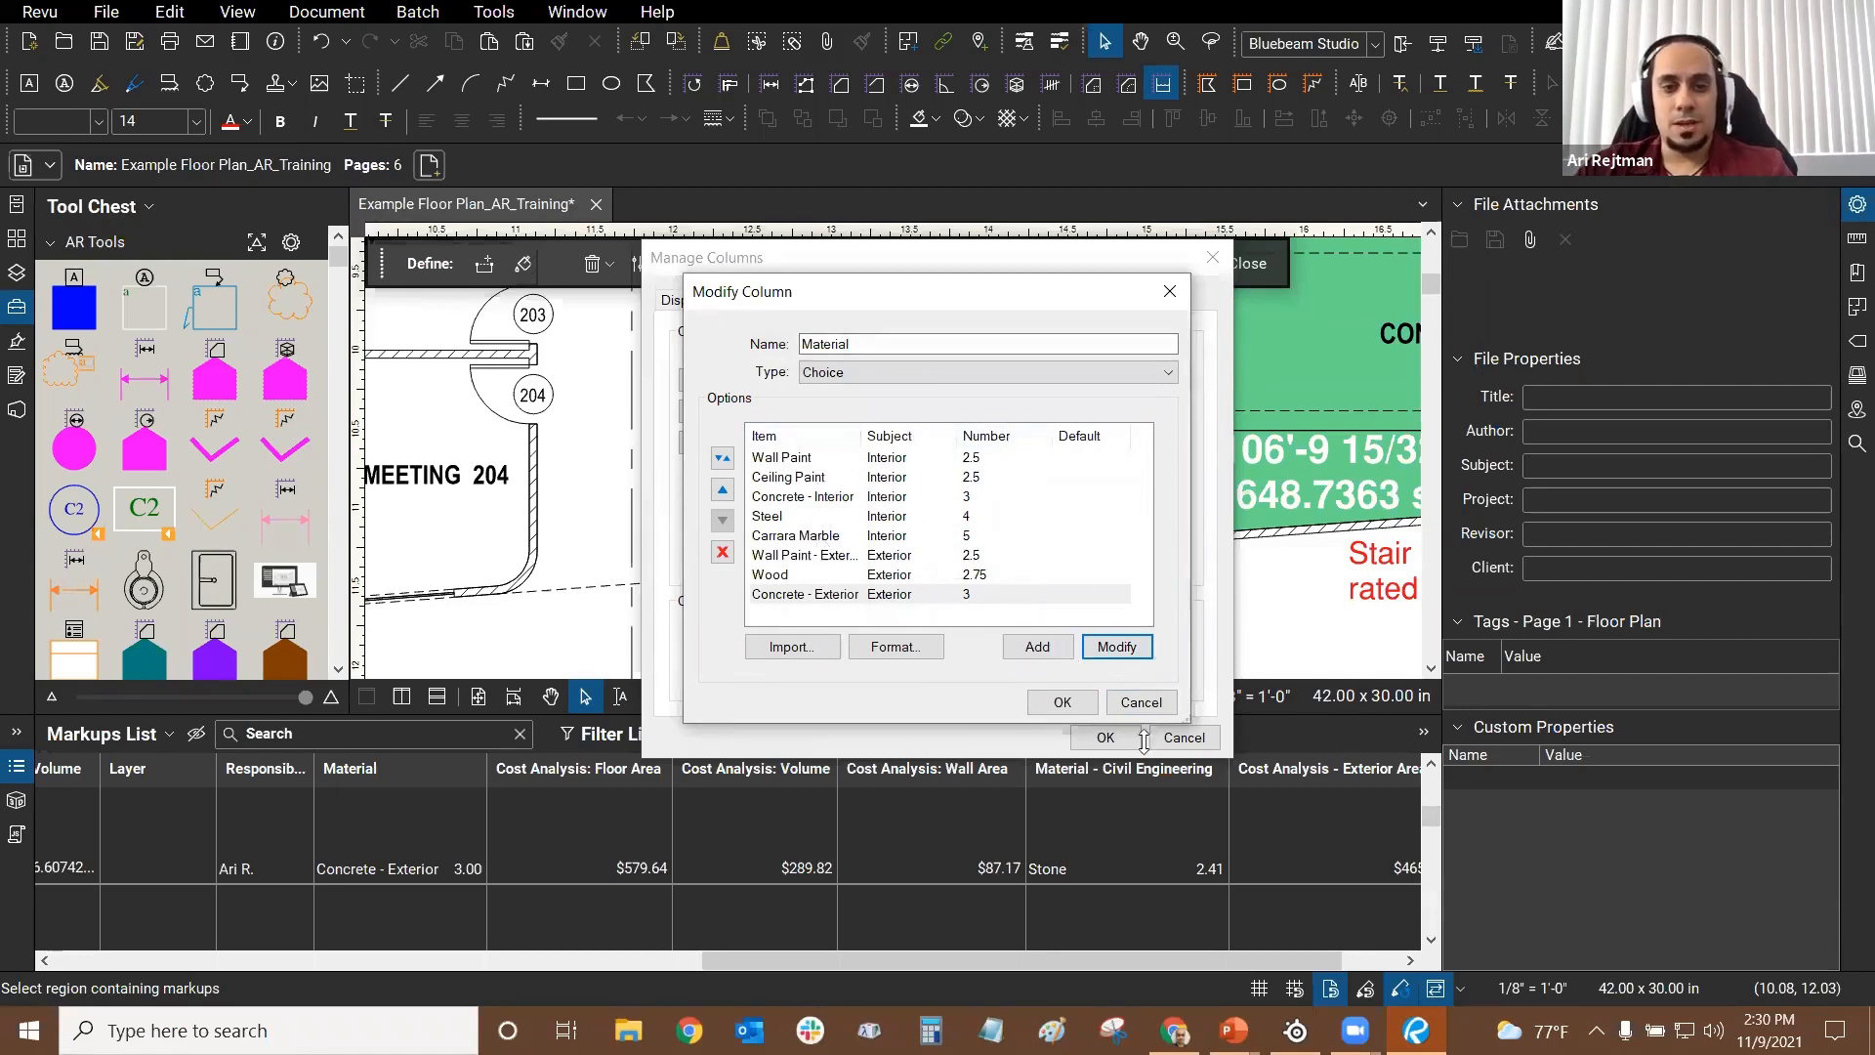
click(1134, 705)
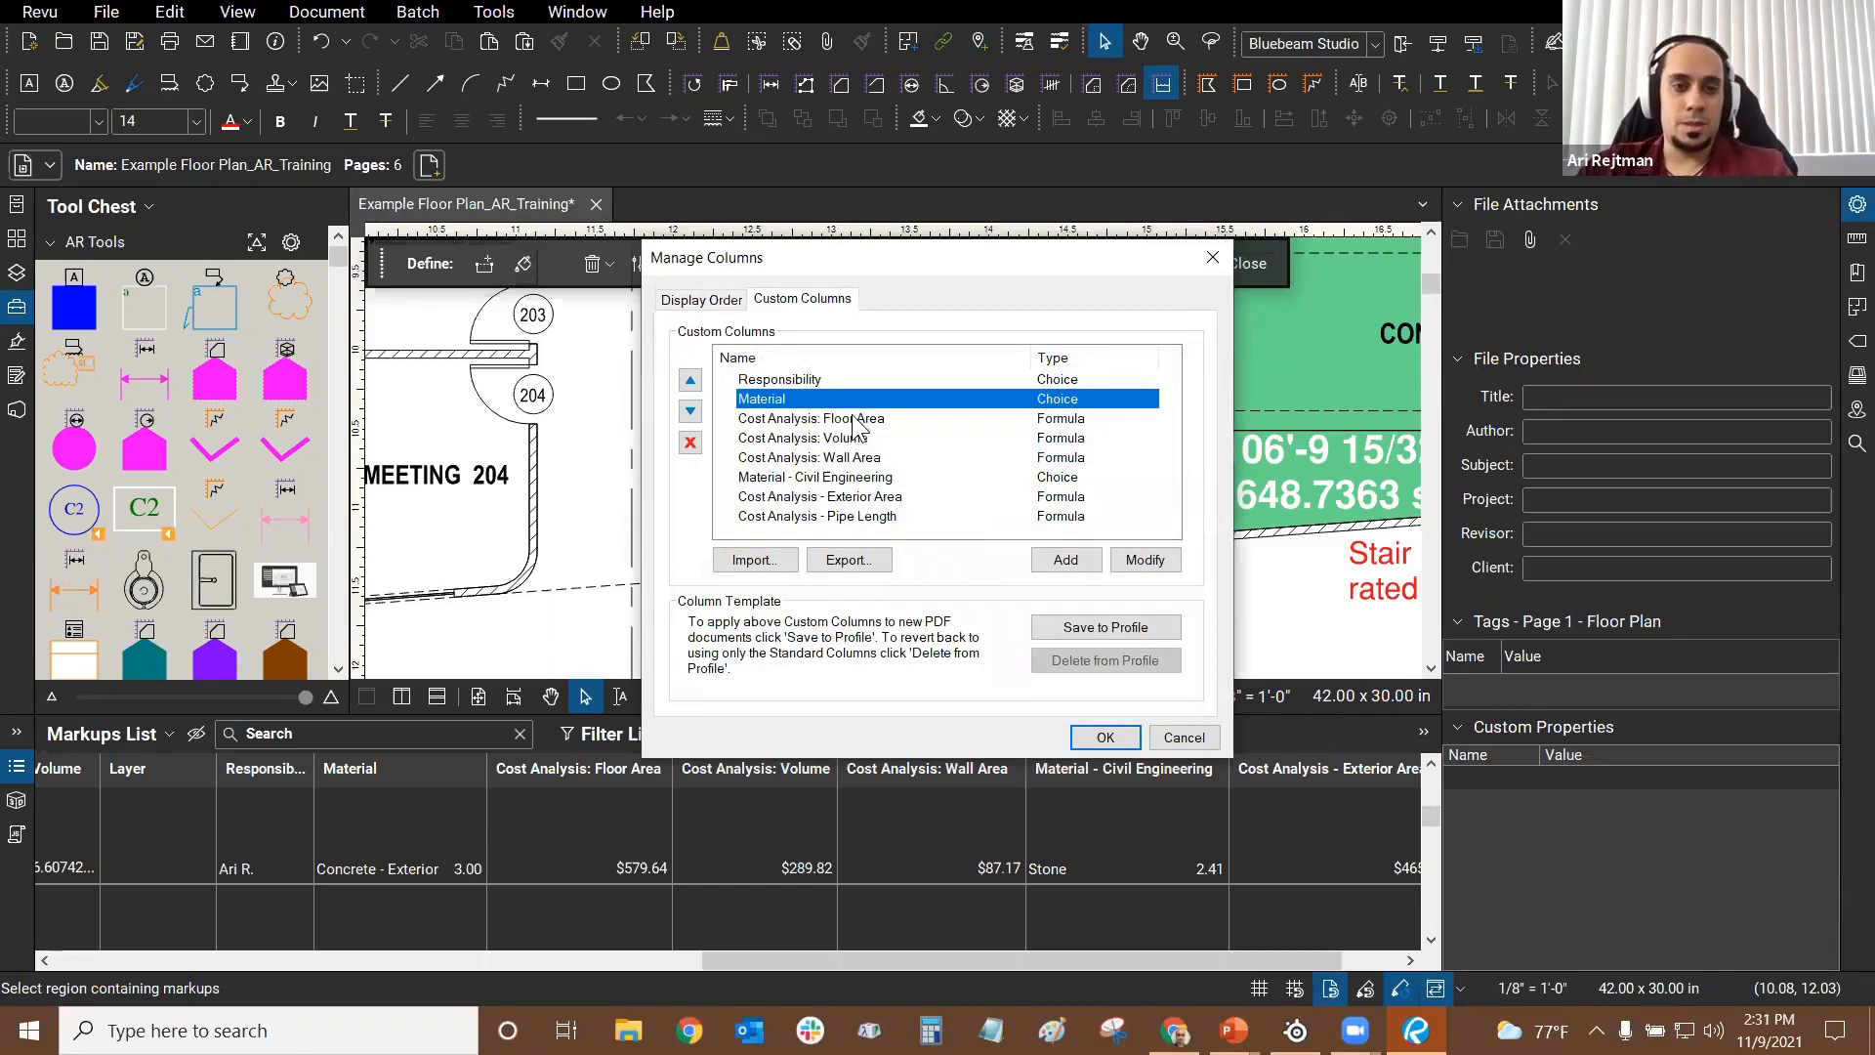
Step: Open the Cost Analysis: Floor Area custom column for modification and clear its formula expression
click(840, 418)
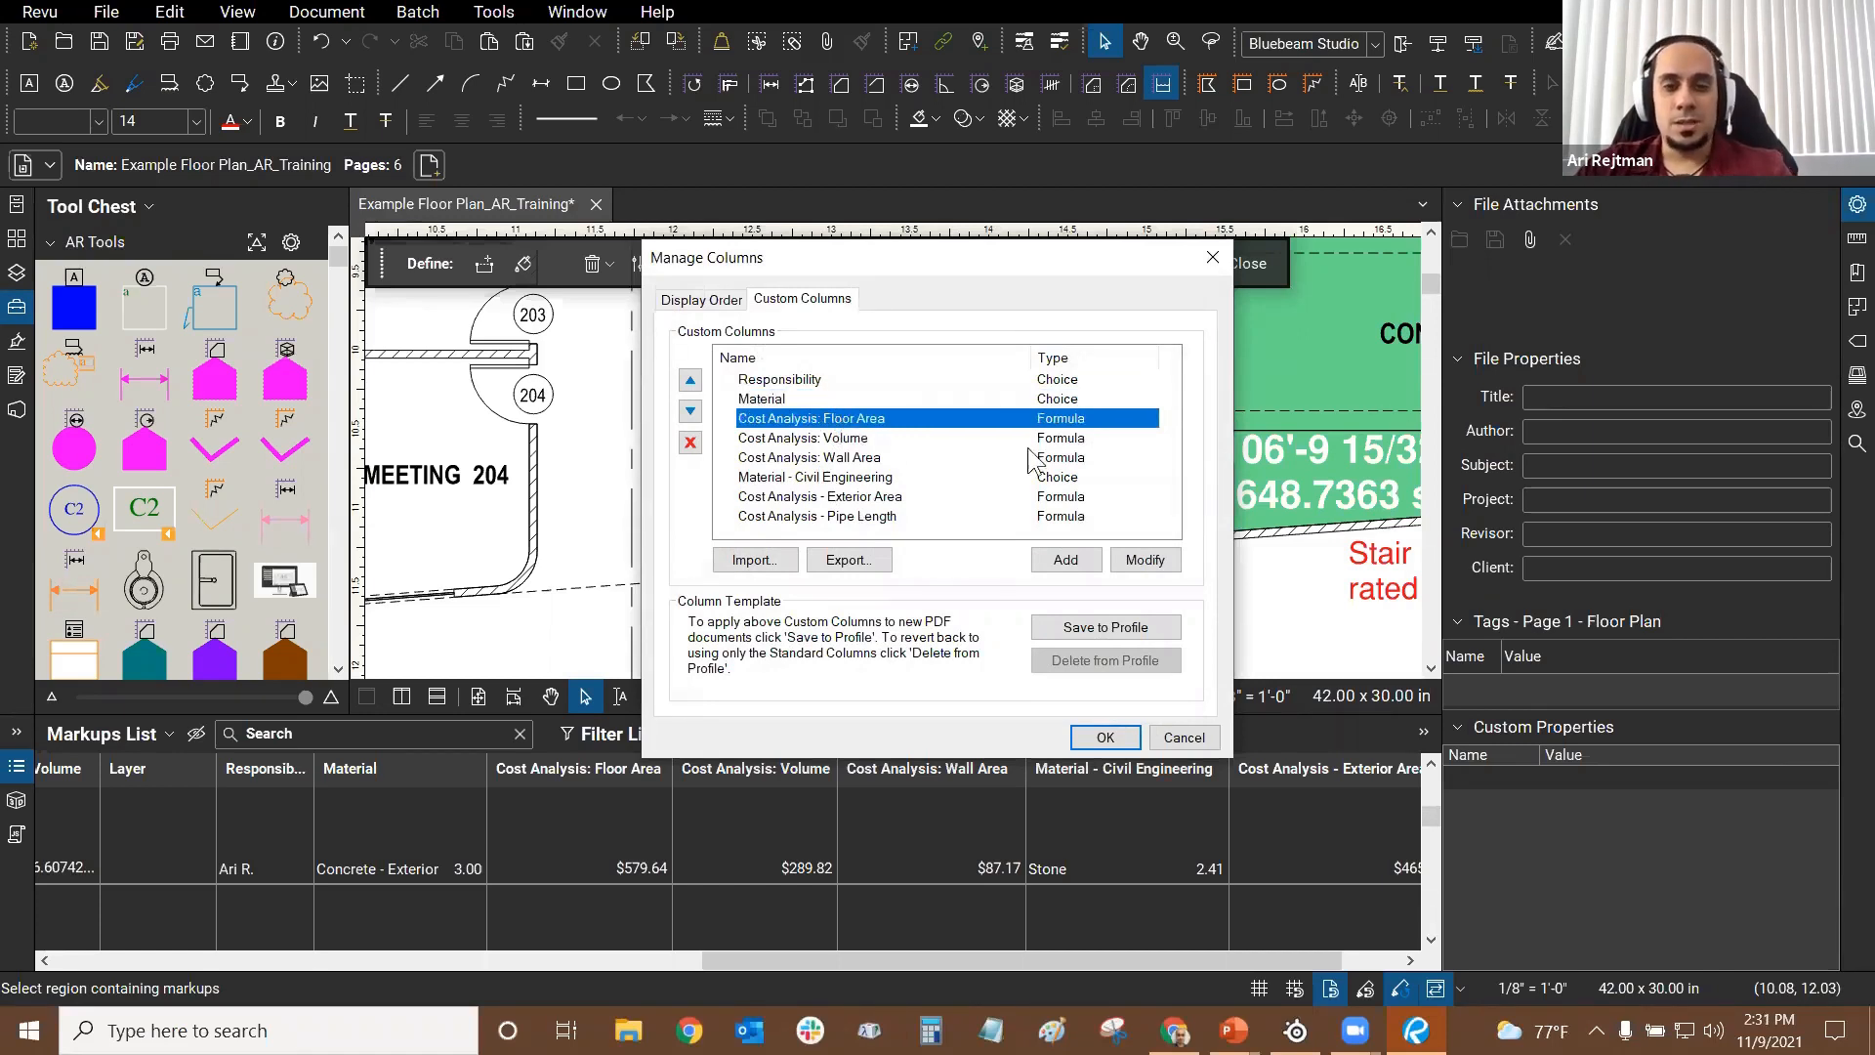
click(1145, 559)
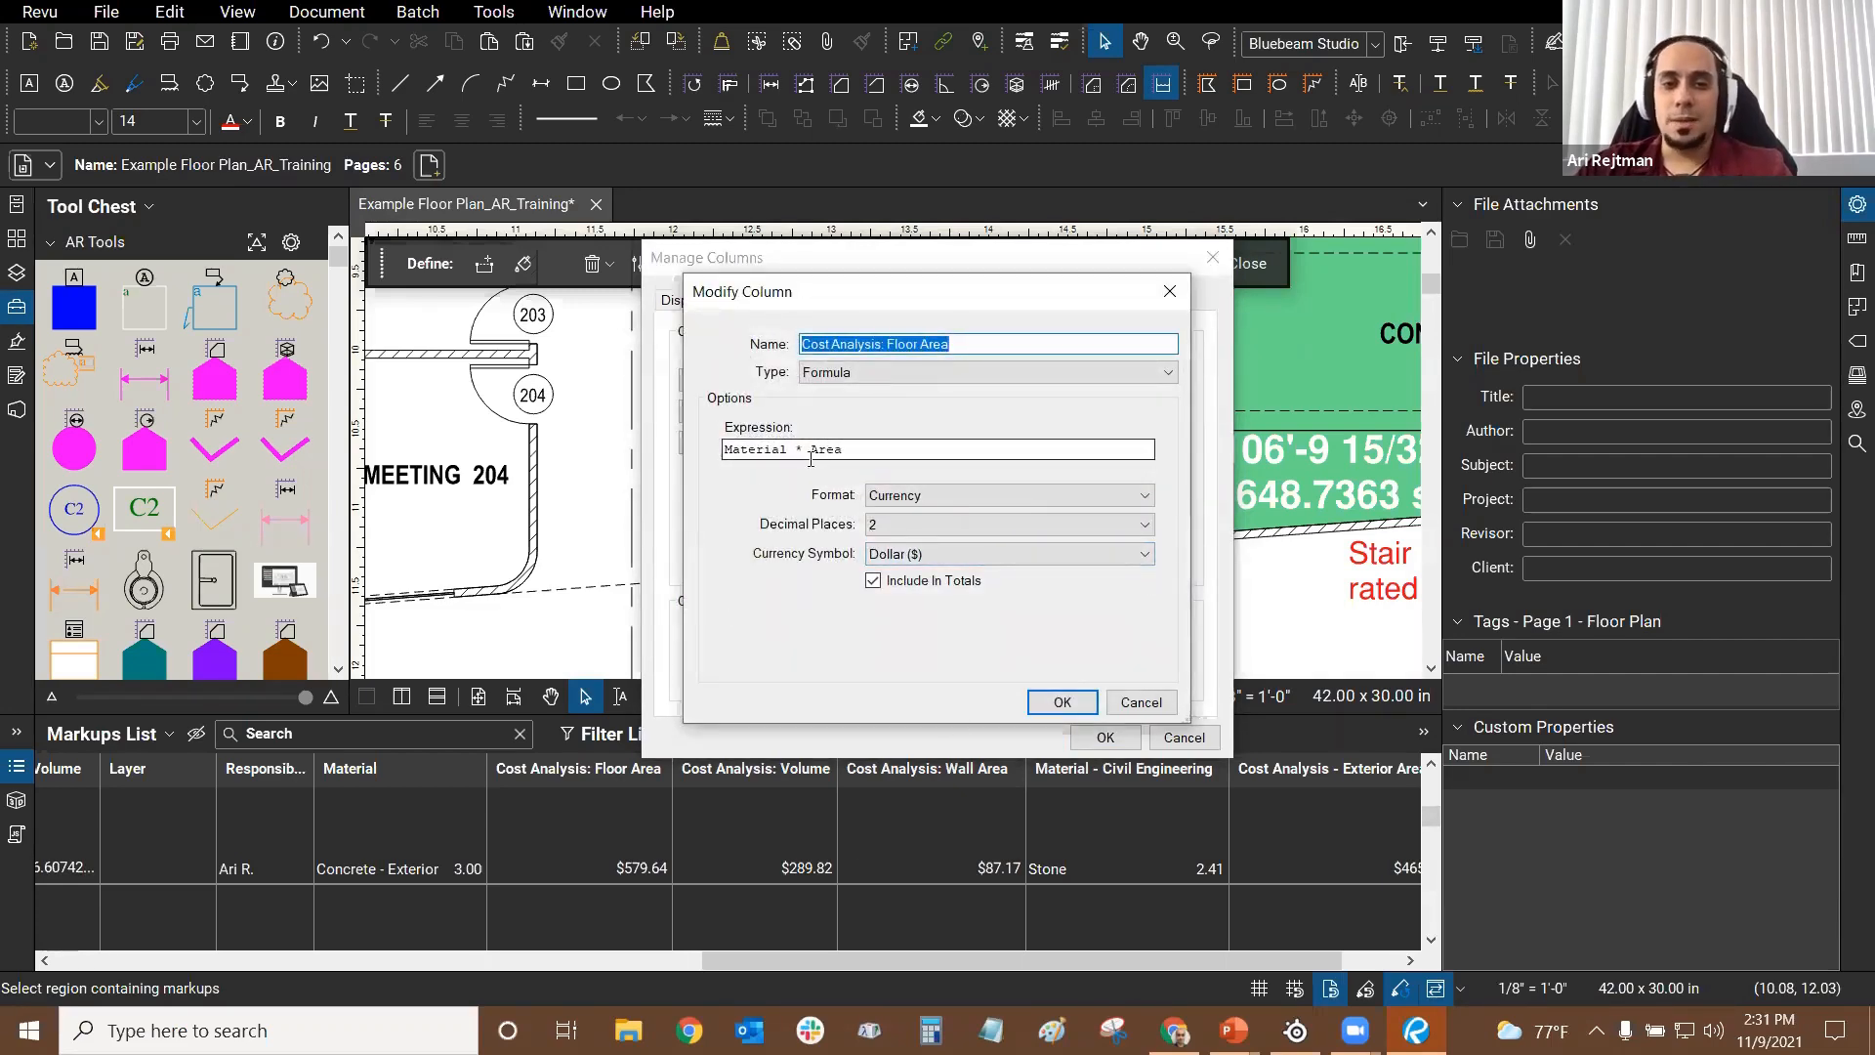
click(933, 442)
key(ctrl+a)
key(Delete)
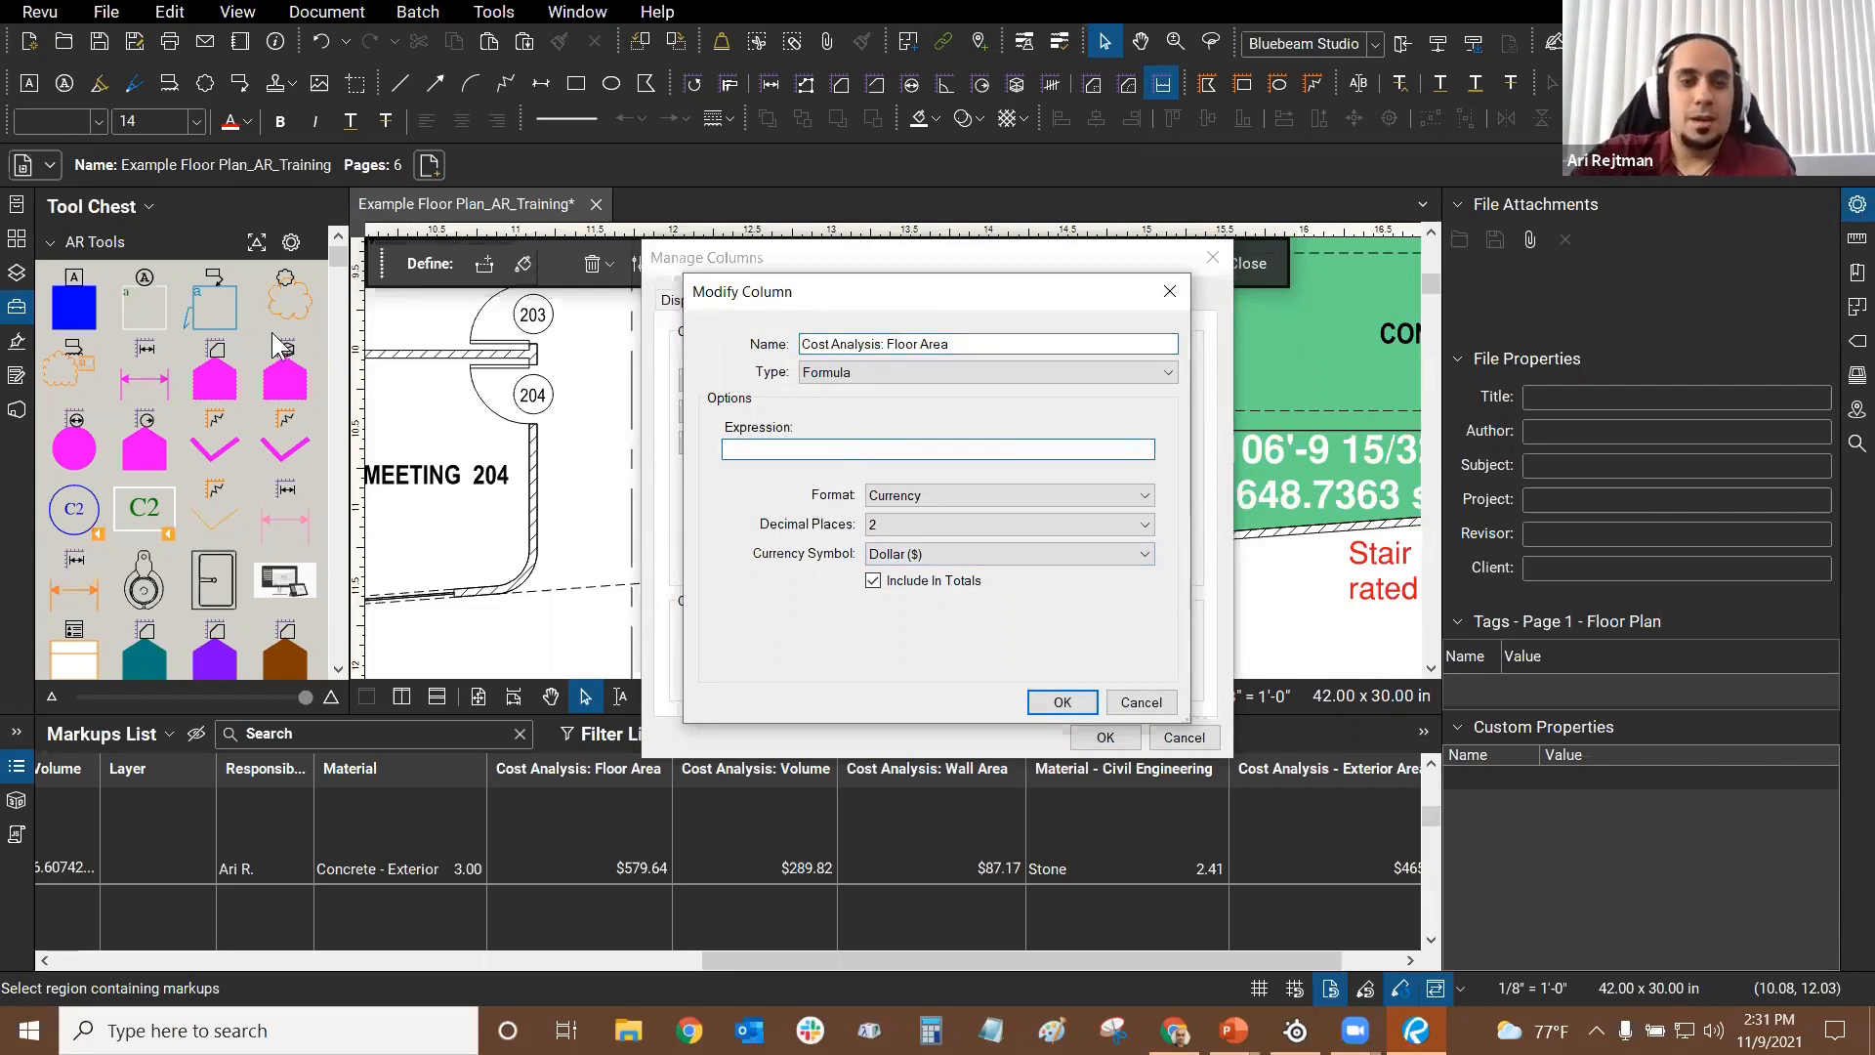
Step: Check the available column types and expression variables, then insert the Material variable into the Floor Area column's formula
click(884, 373)
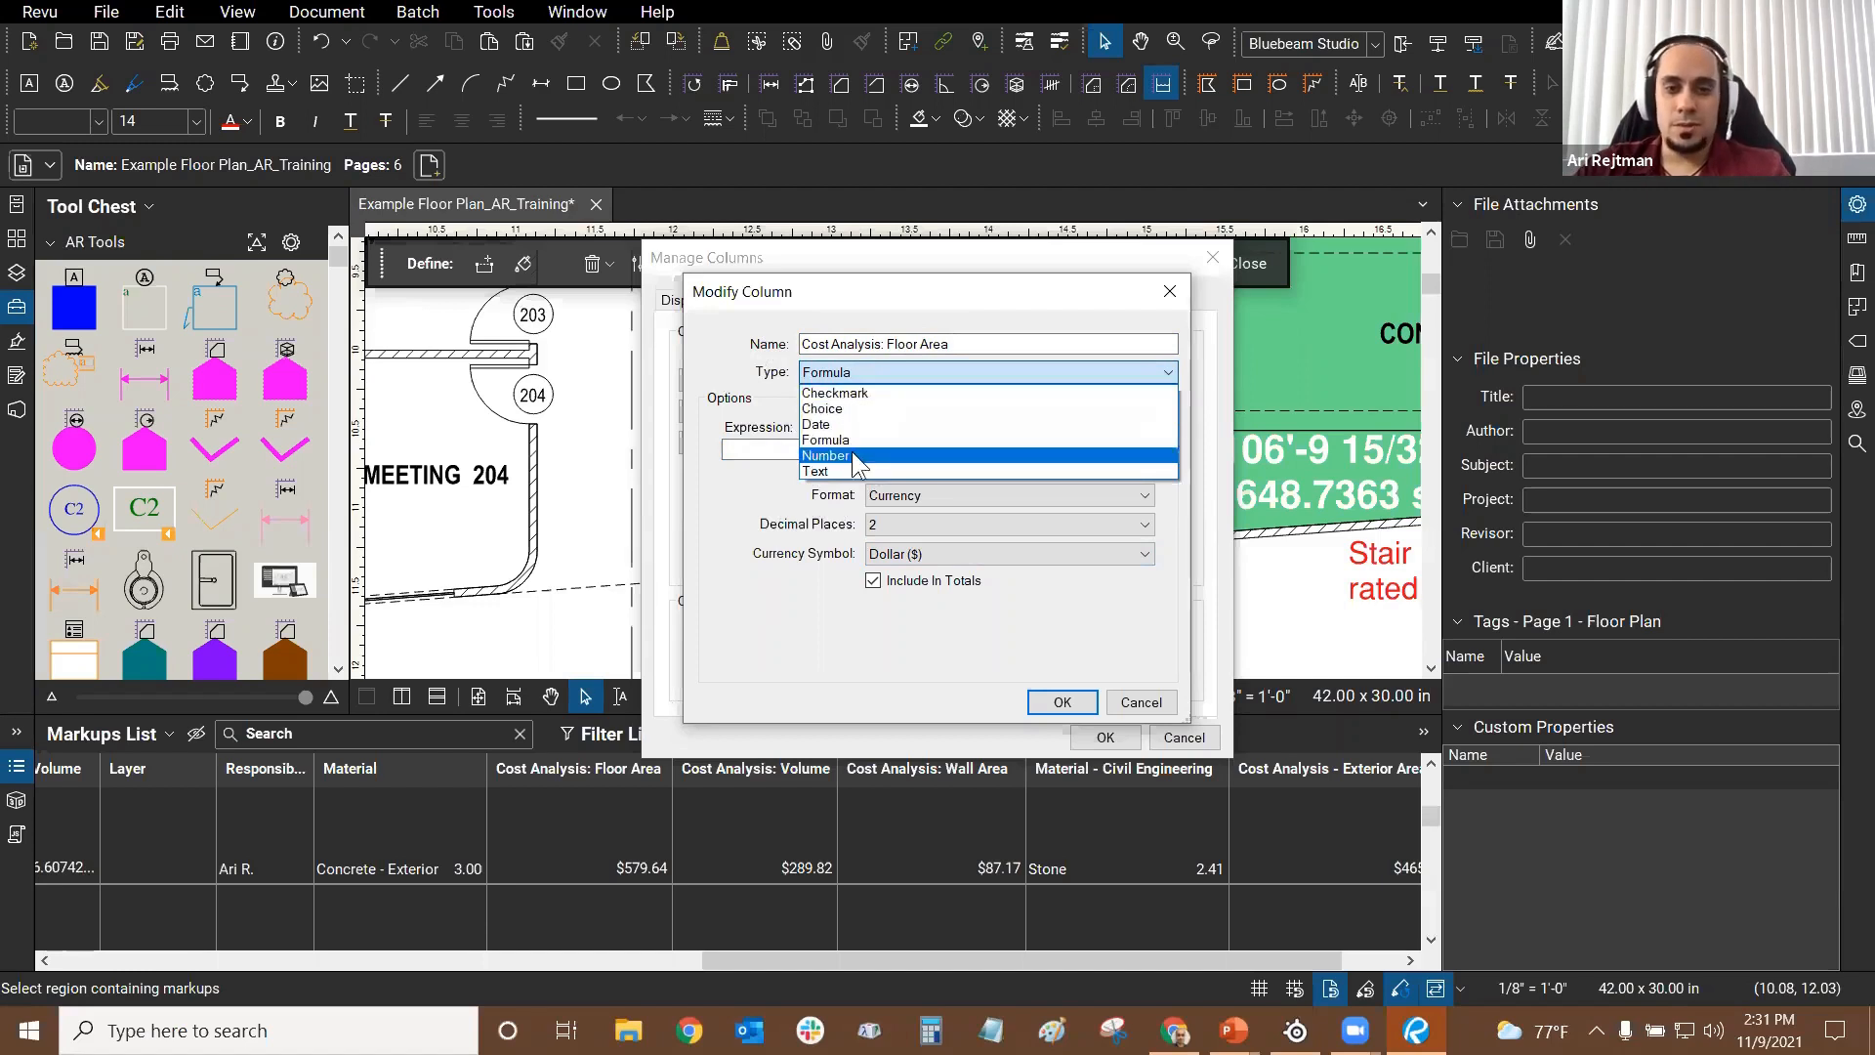
click(707, 355)
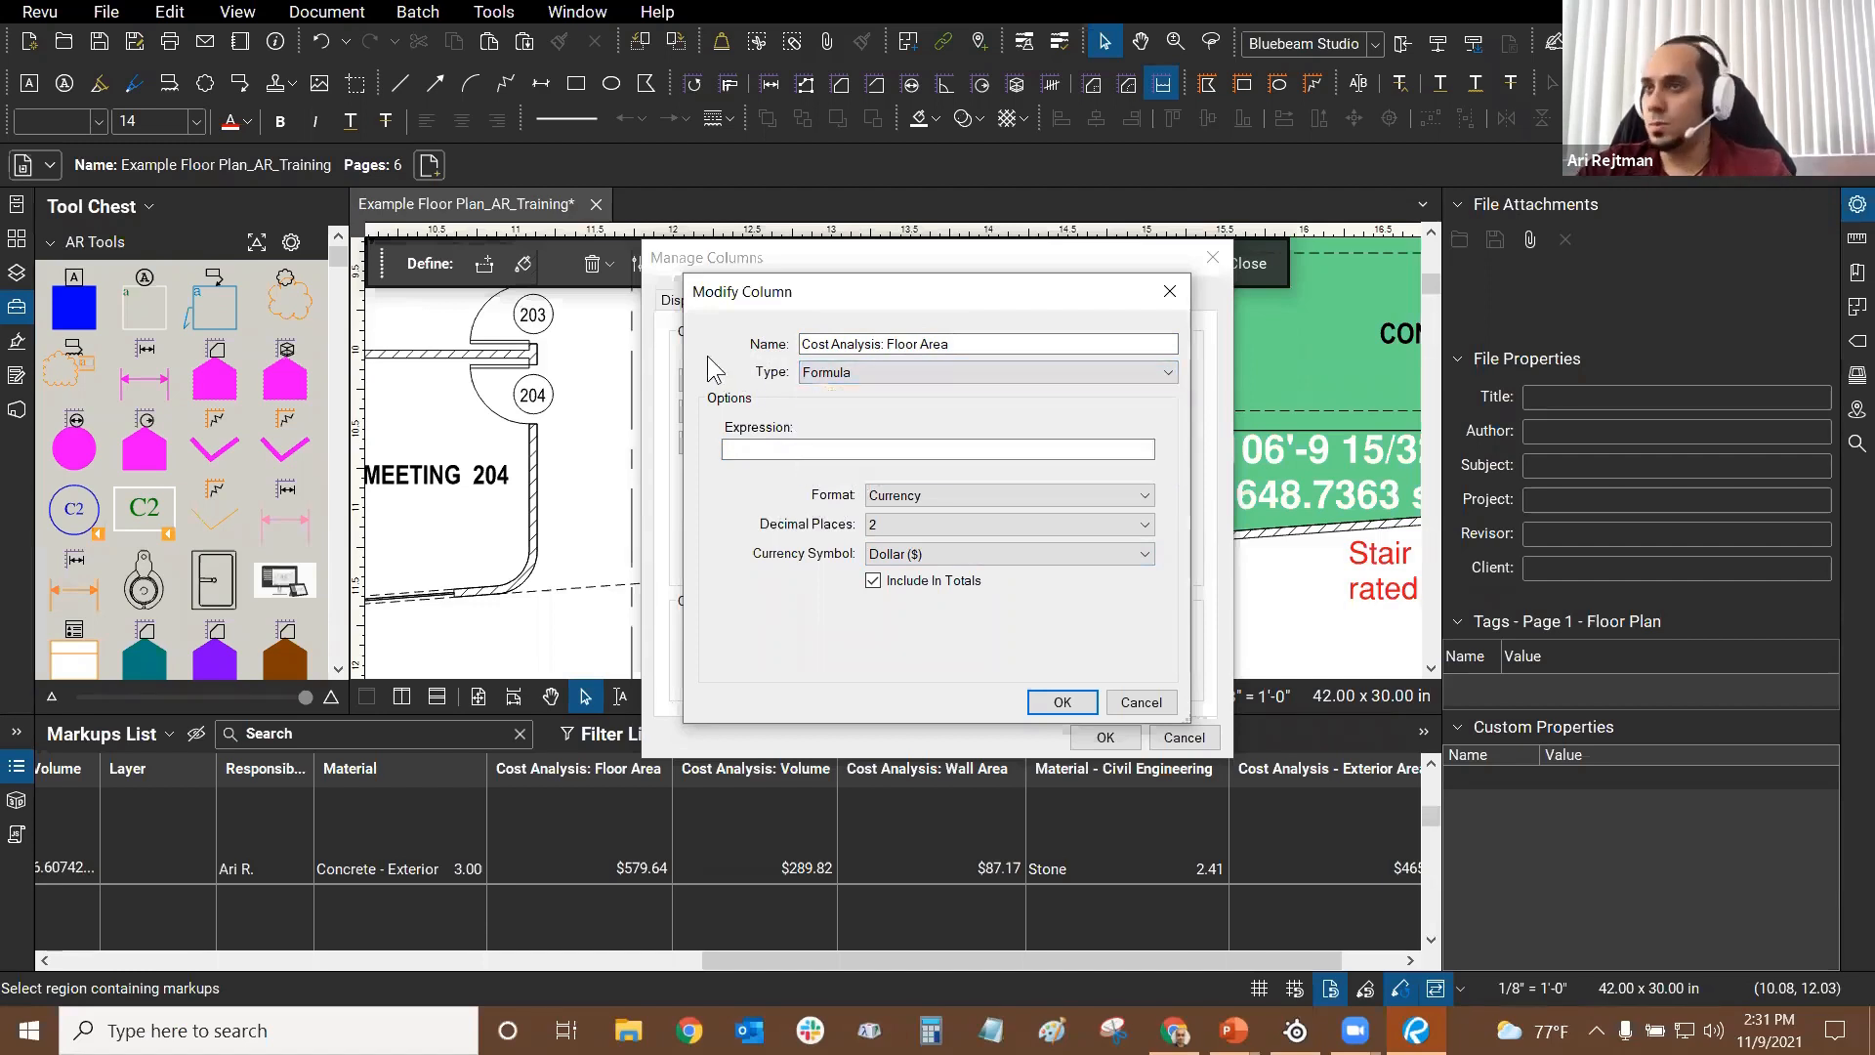
click(777, 445)
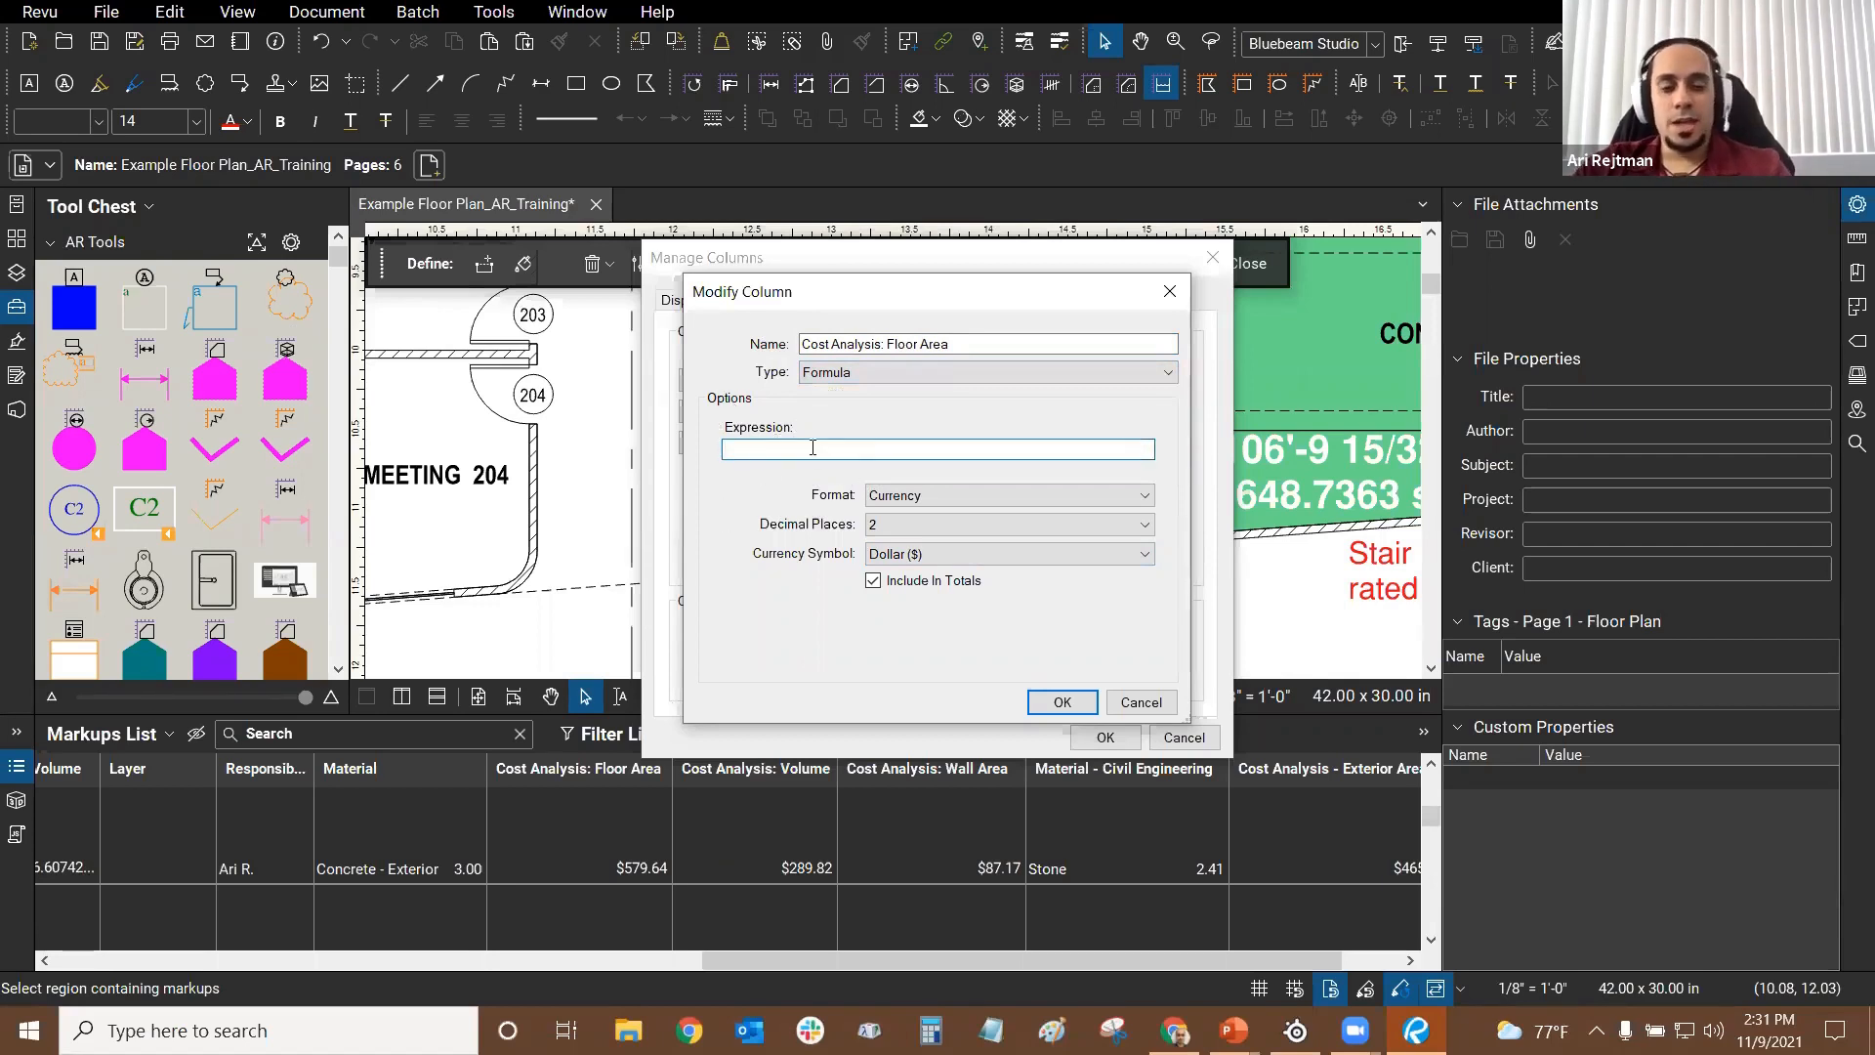
text(a)
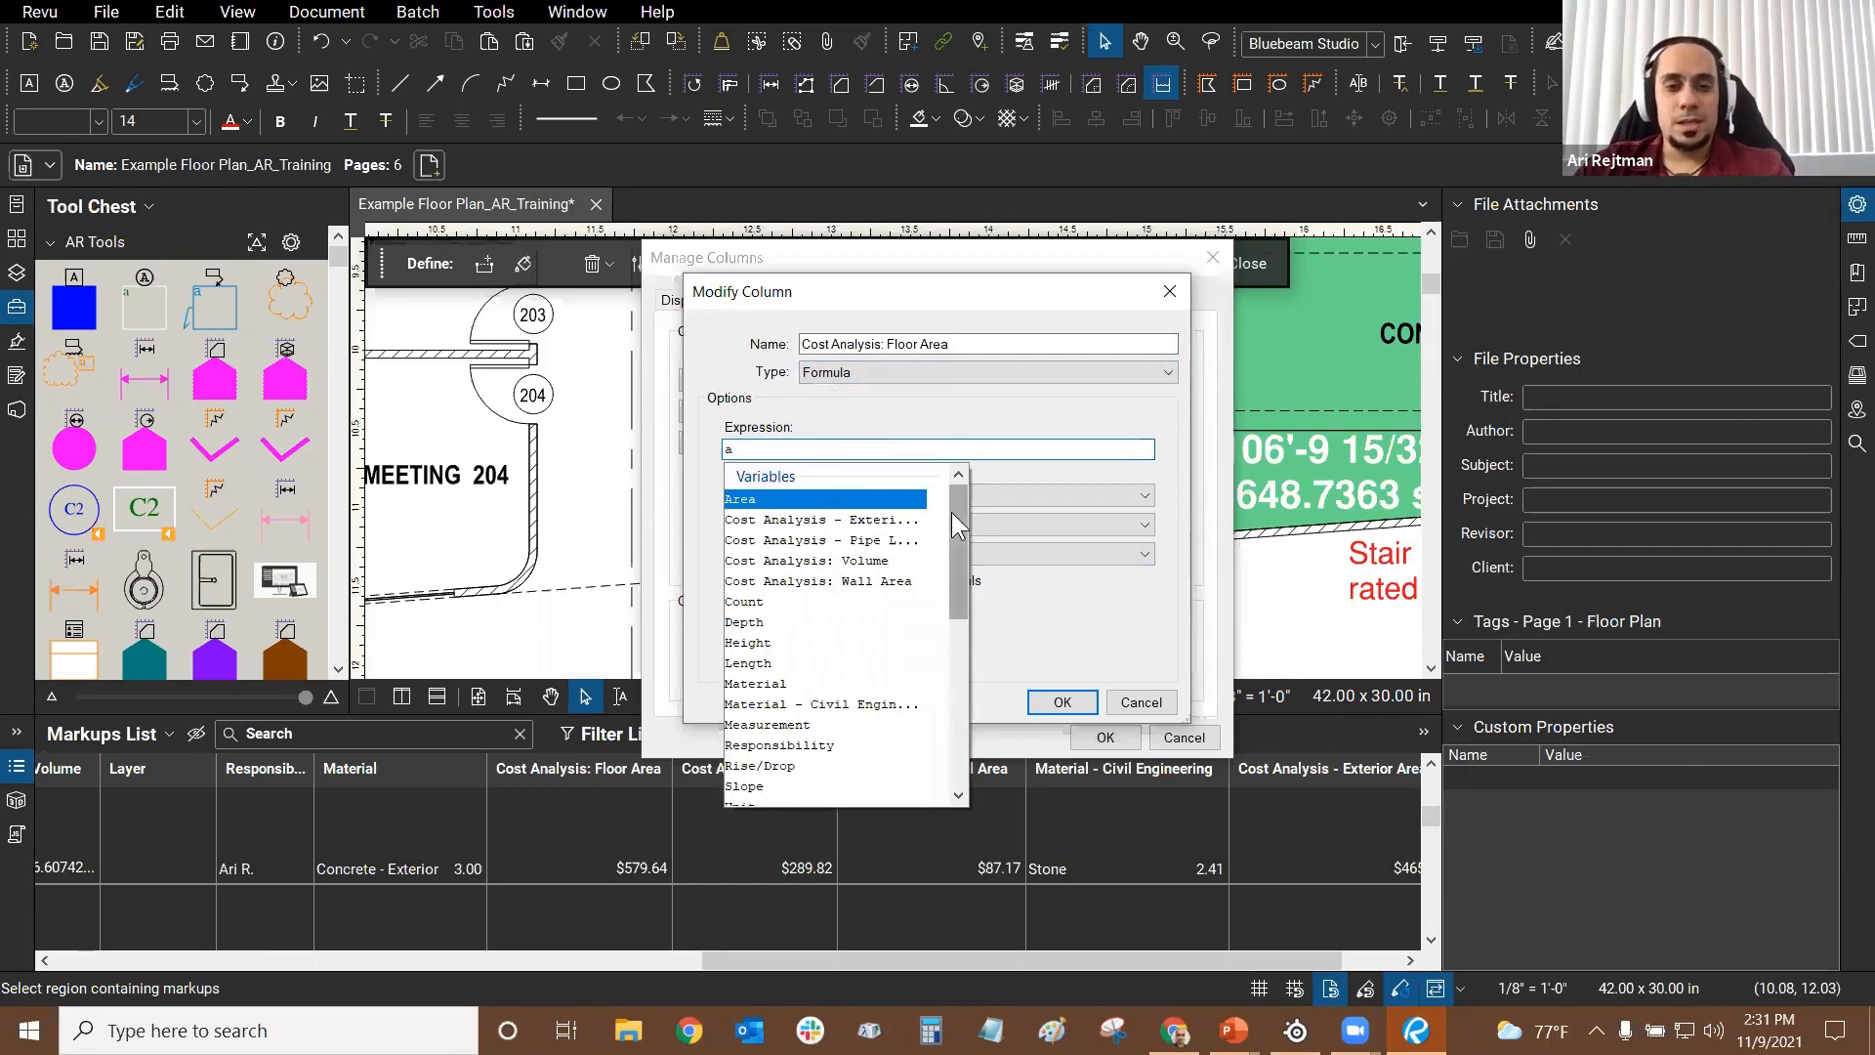
drag(957, 511, 959, 490)
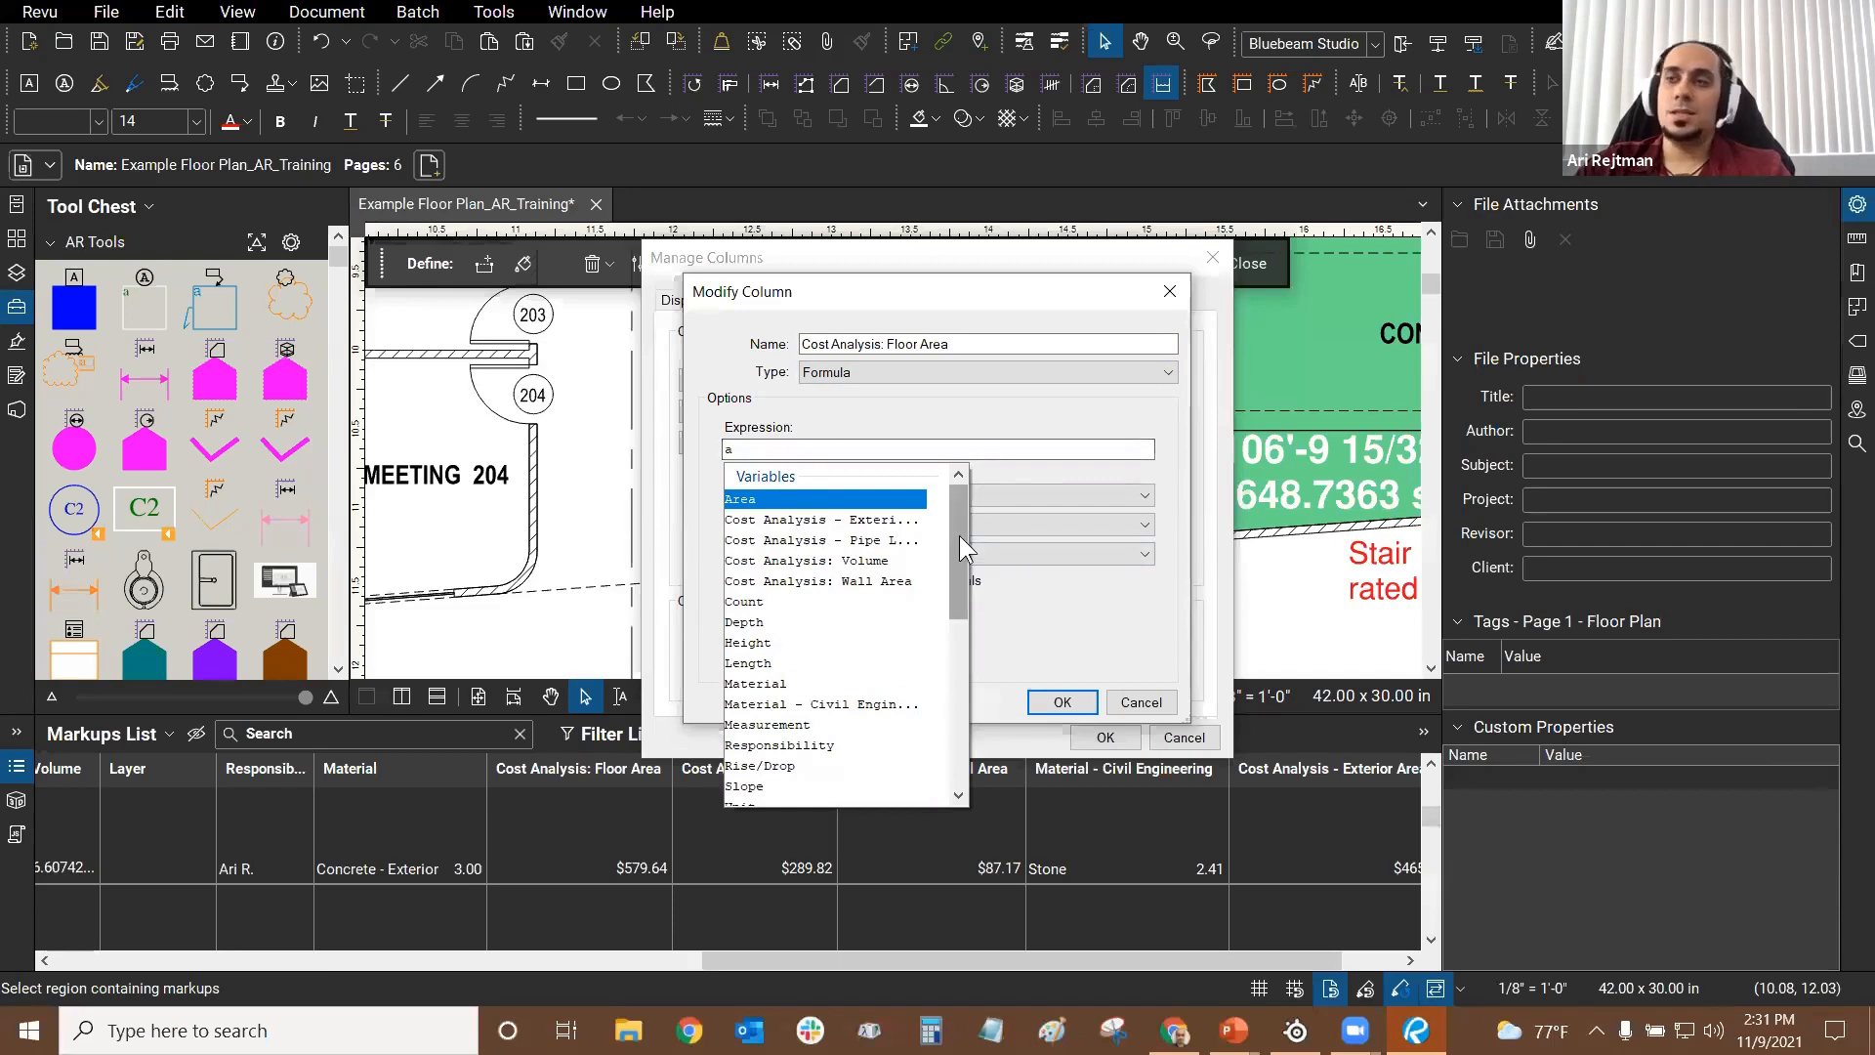
drag(959, 536, 959, 565)
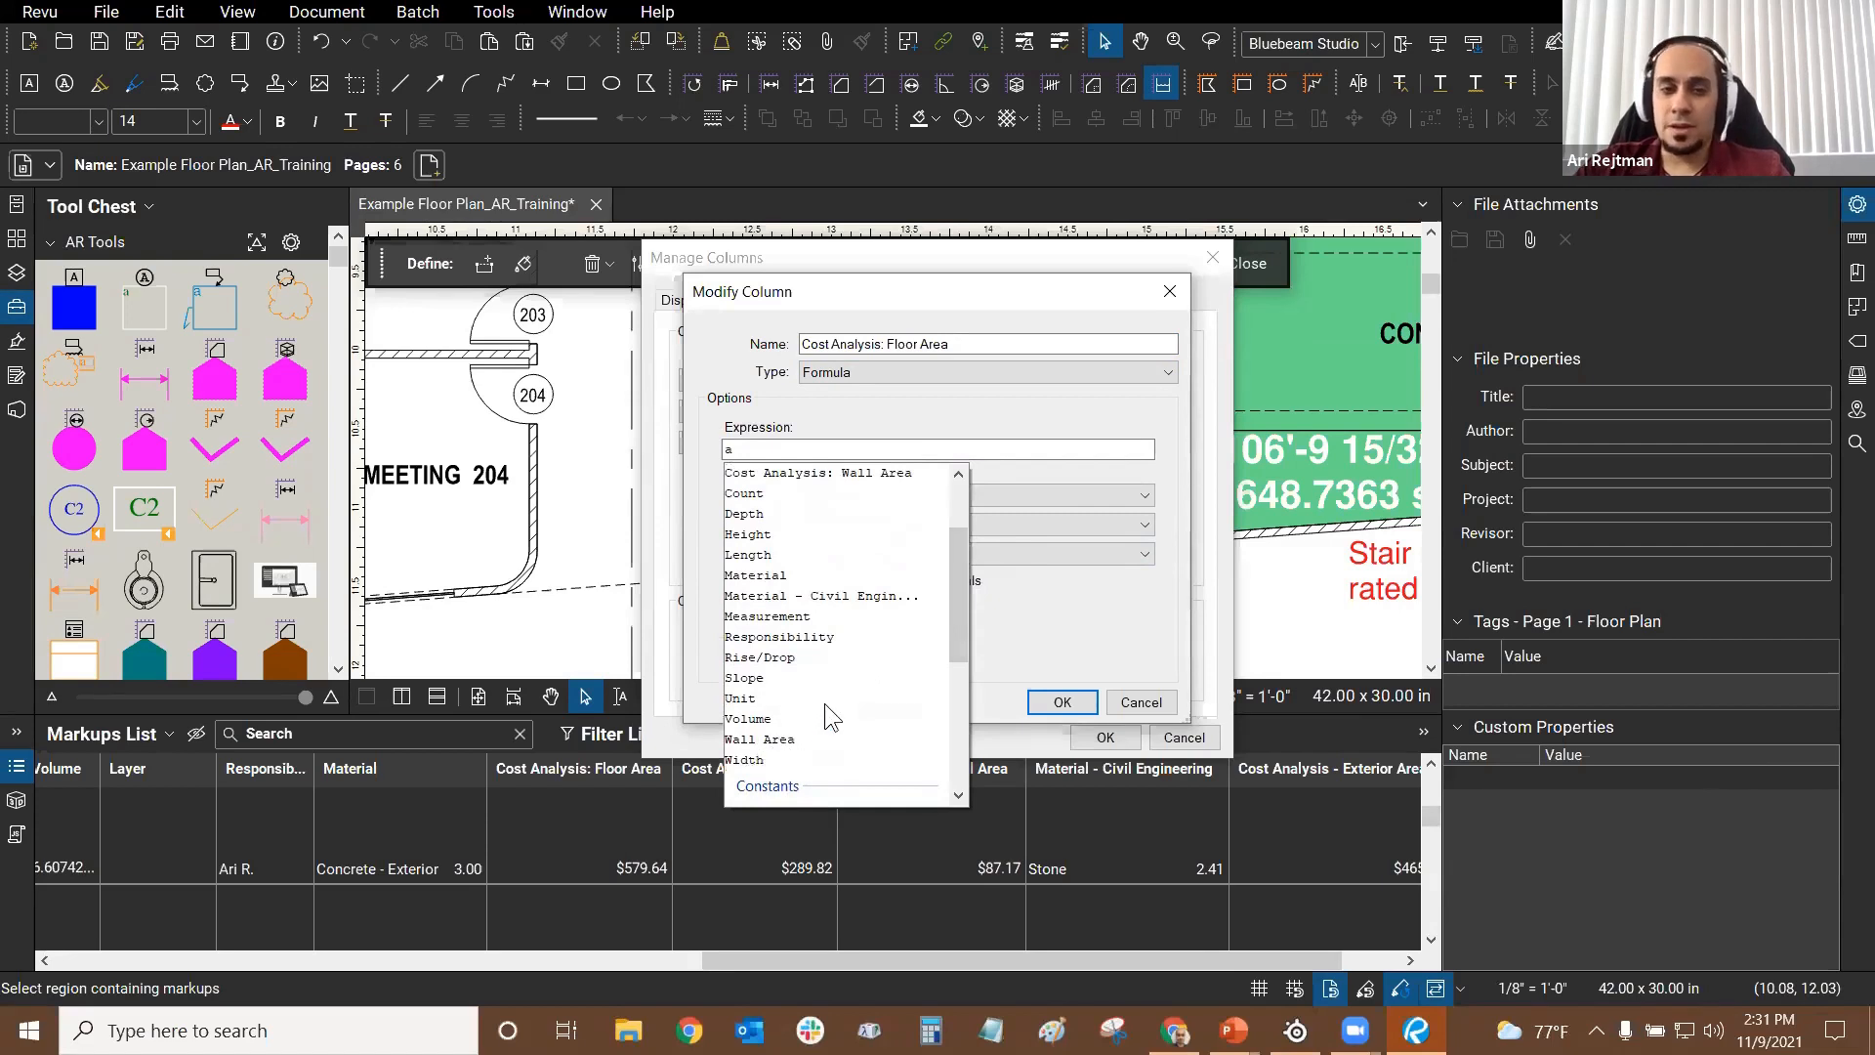
scroll(781, 503, up, 2)
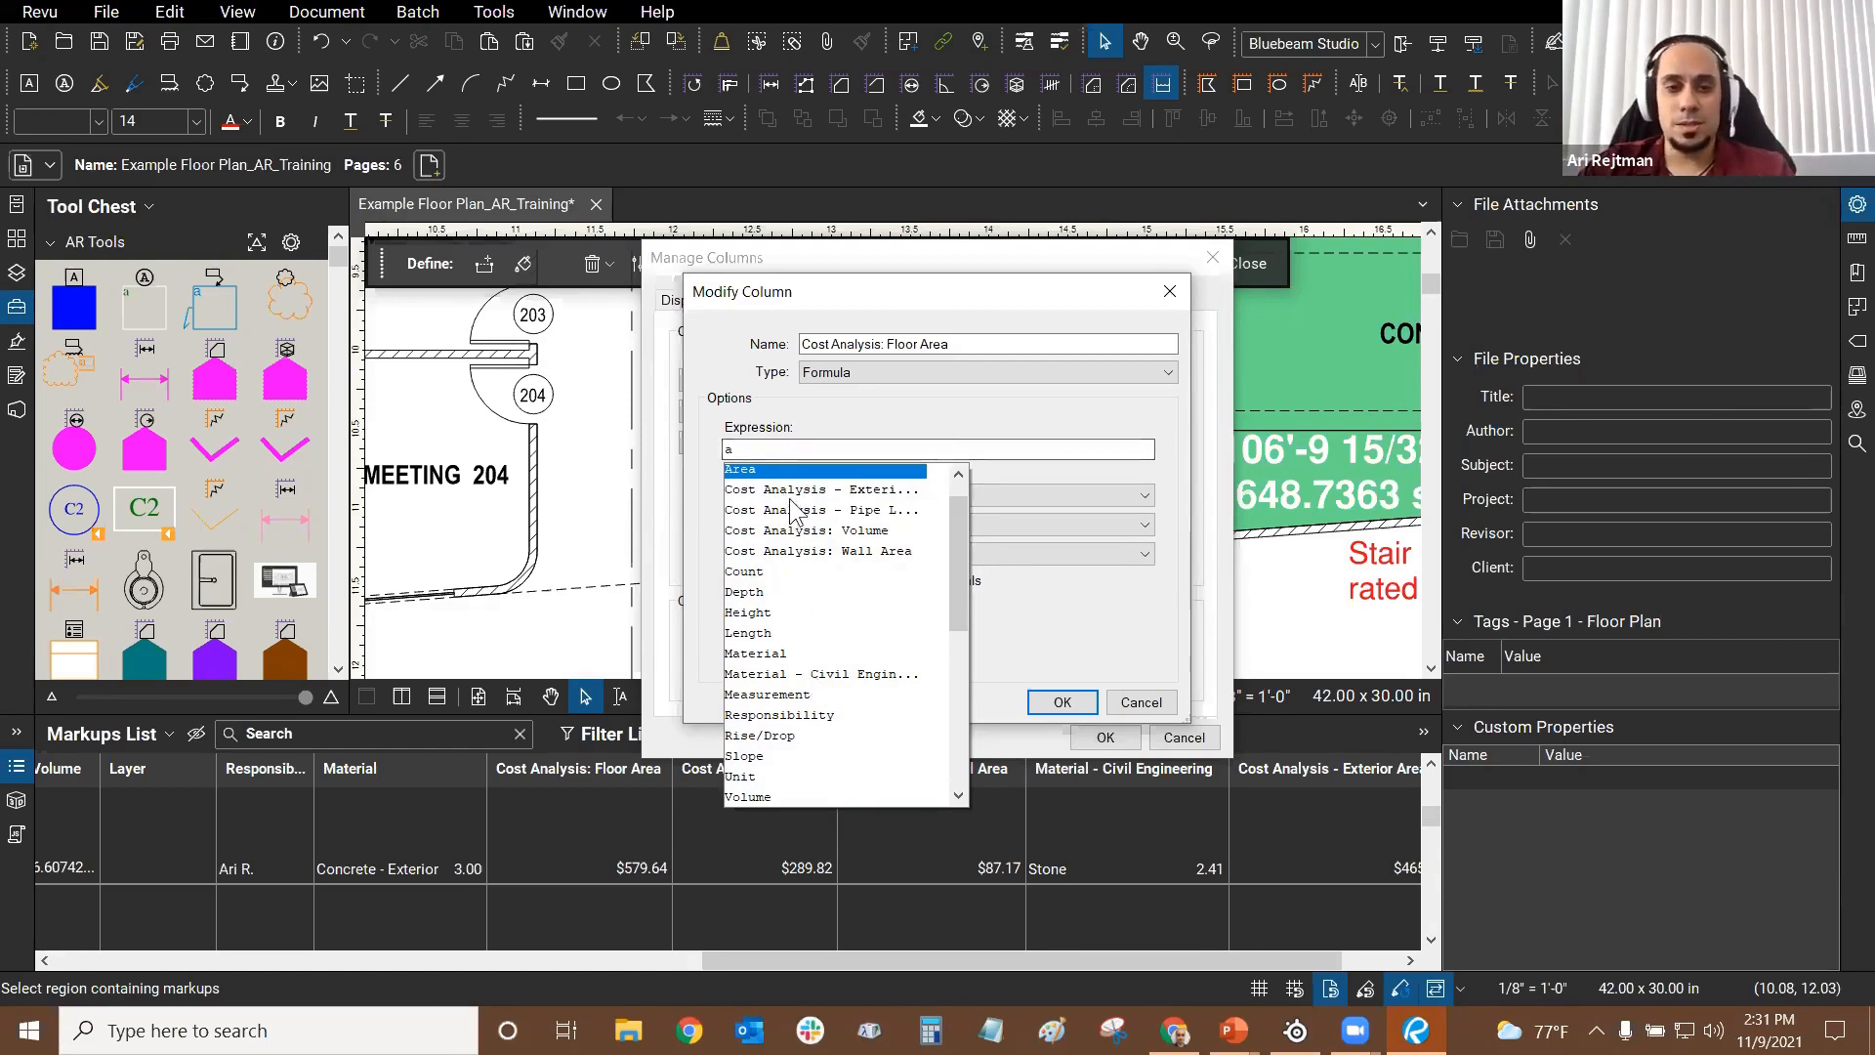
double_click(763, 655)
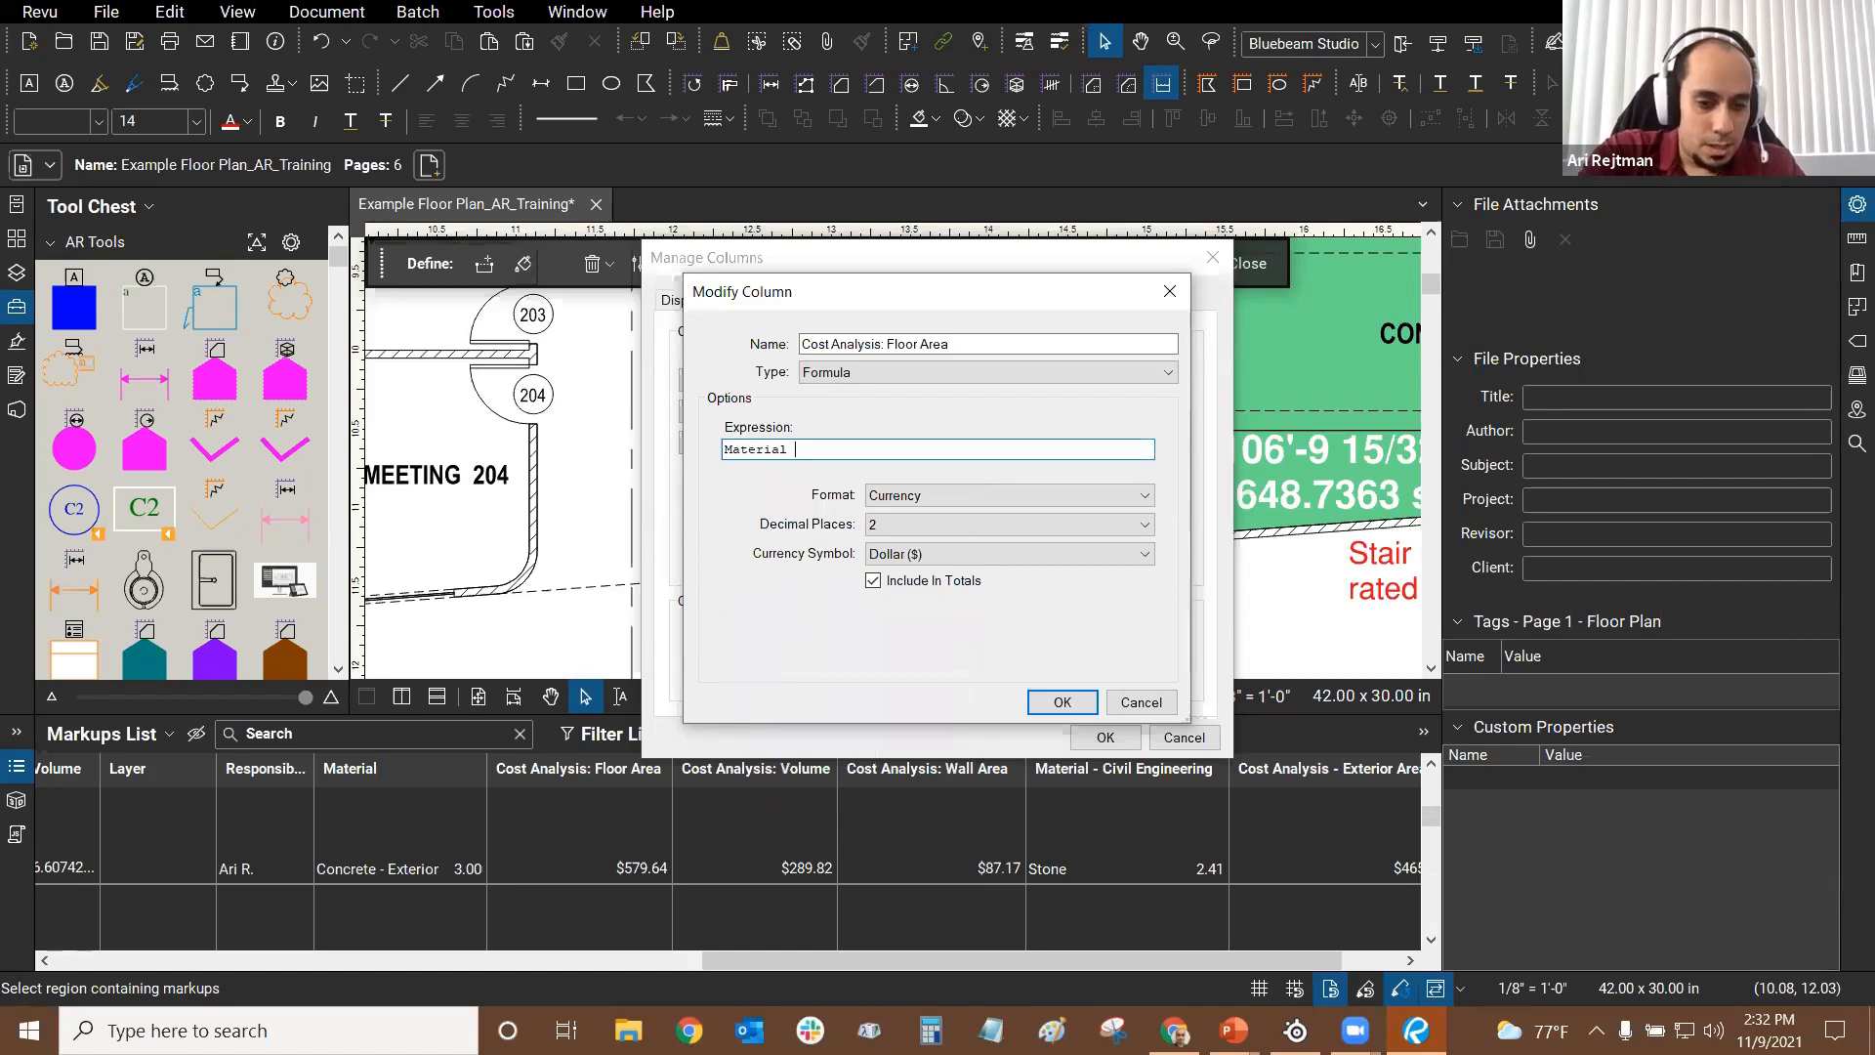
Step: Extend the formula expression with a multiplication by the Area variable, making it Material * Area
text(* )
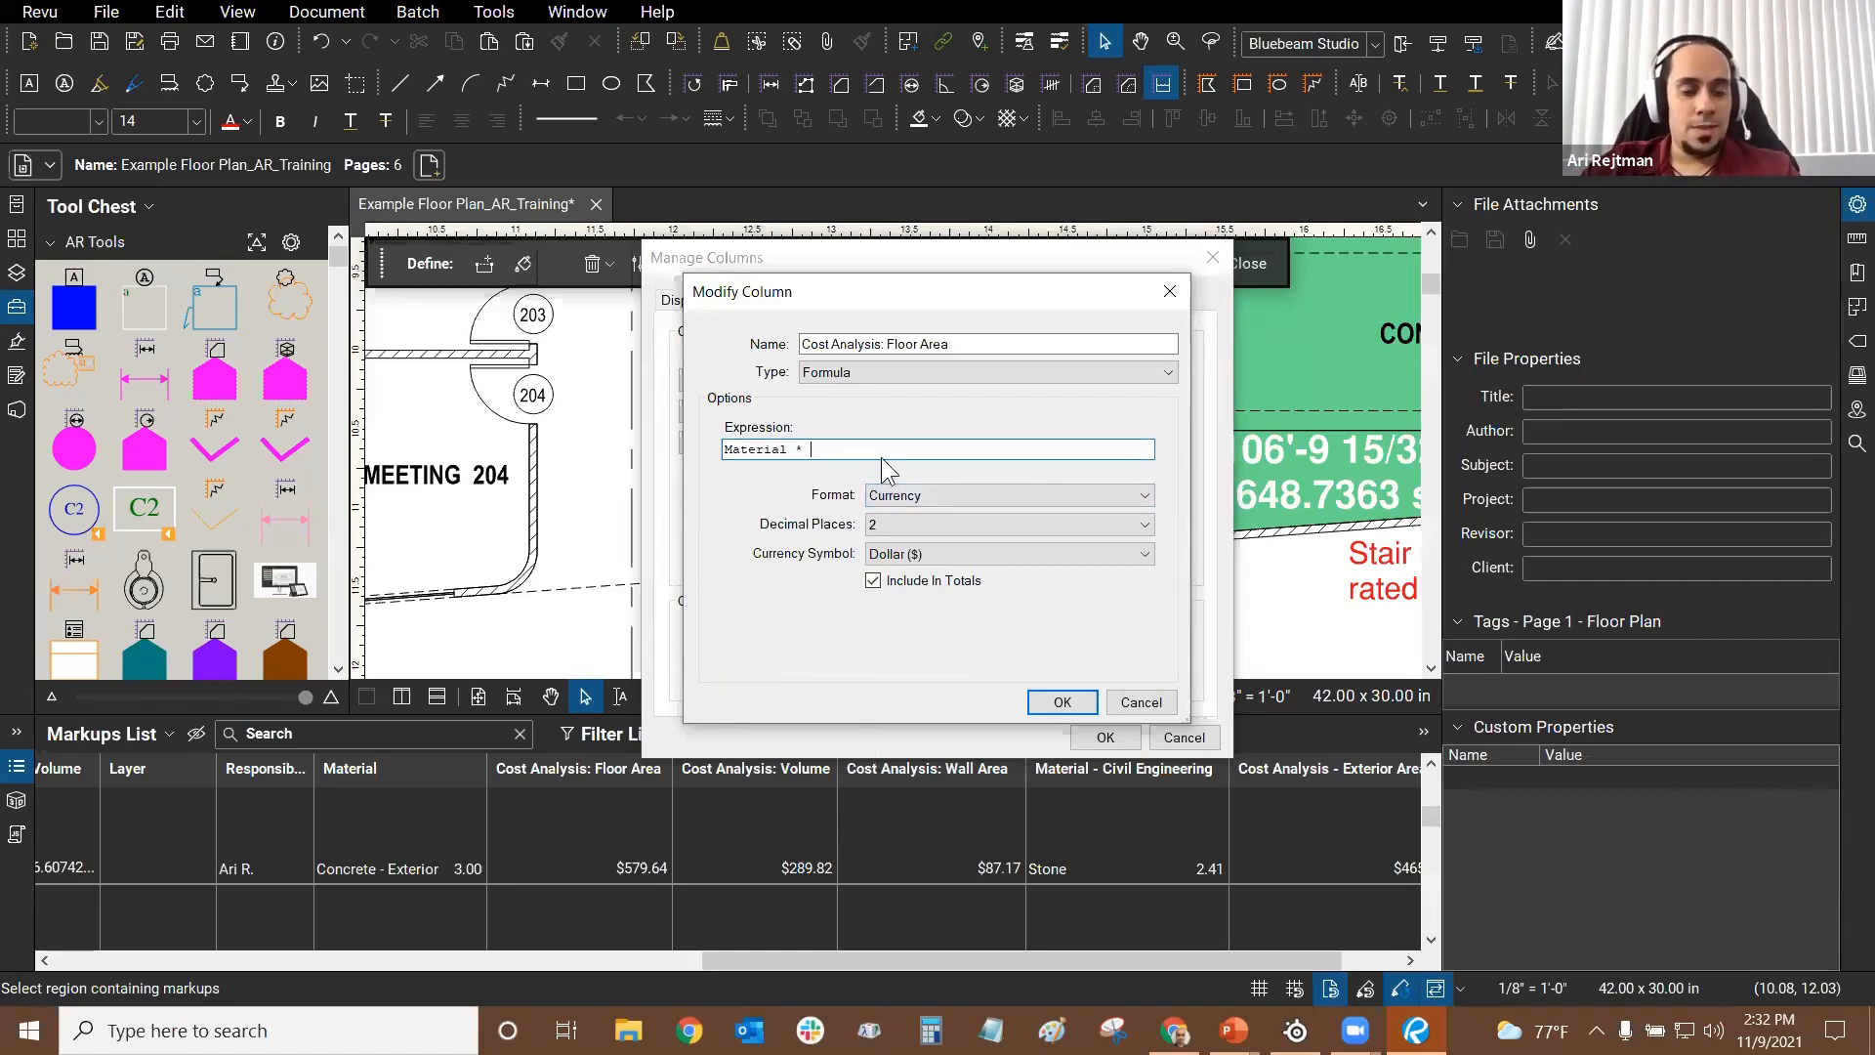
text(a)
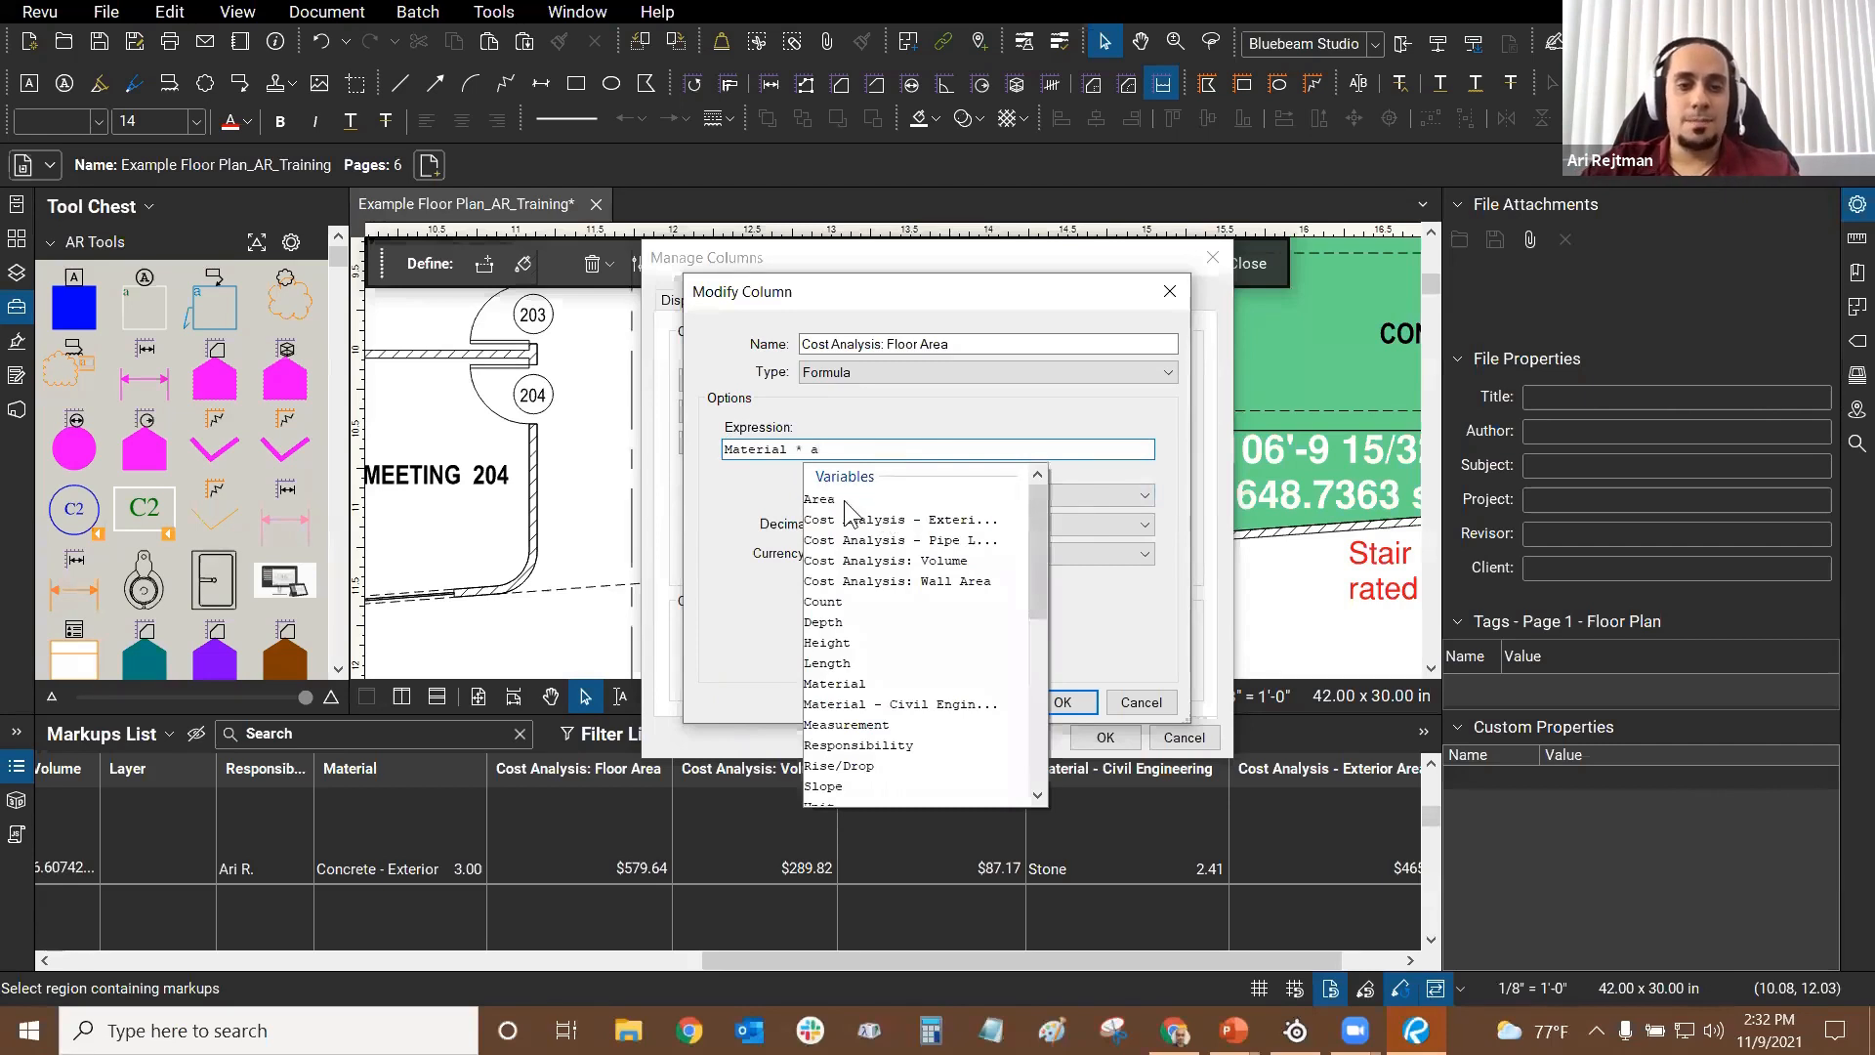
double_click(846, 500)
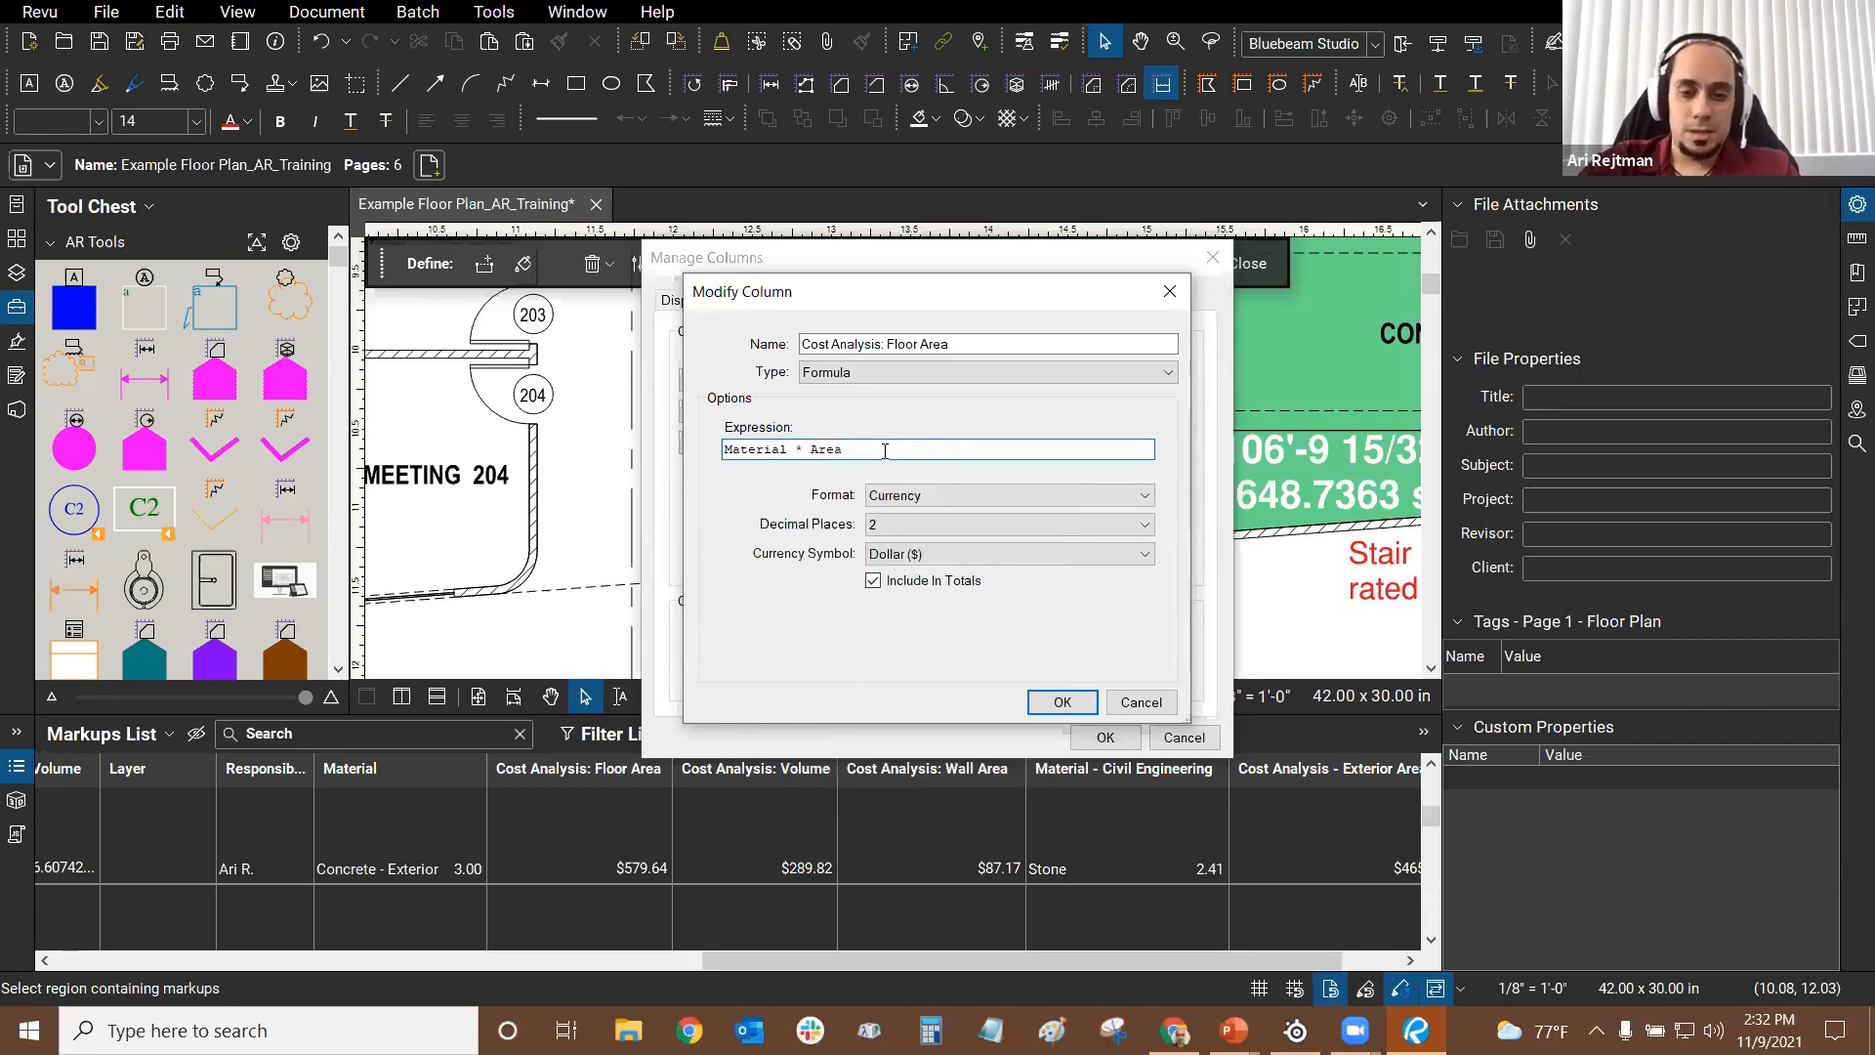
Step: Remove Area from the expression, look through the available constants and functions, and insert the Area variable again
key(BackSpace)
key(BackSpace)
key(BackSpace)
key(BackSpace)
text(a)
scroll(1031, 574, down, 3)
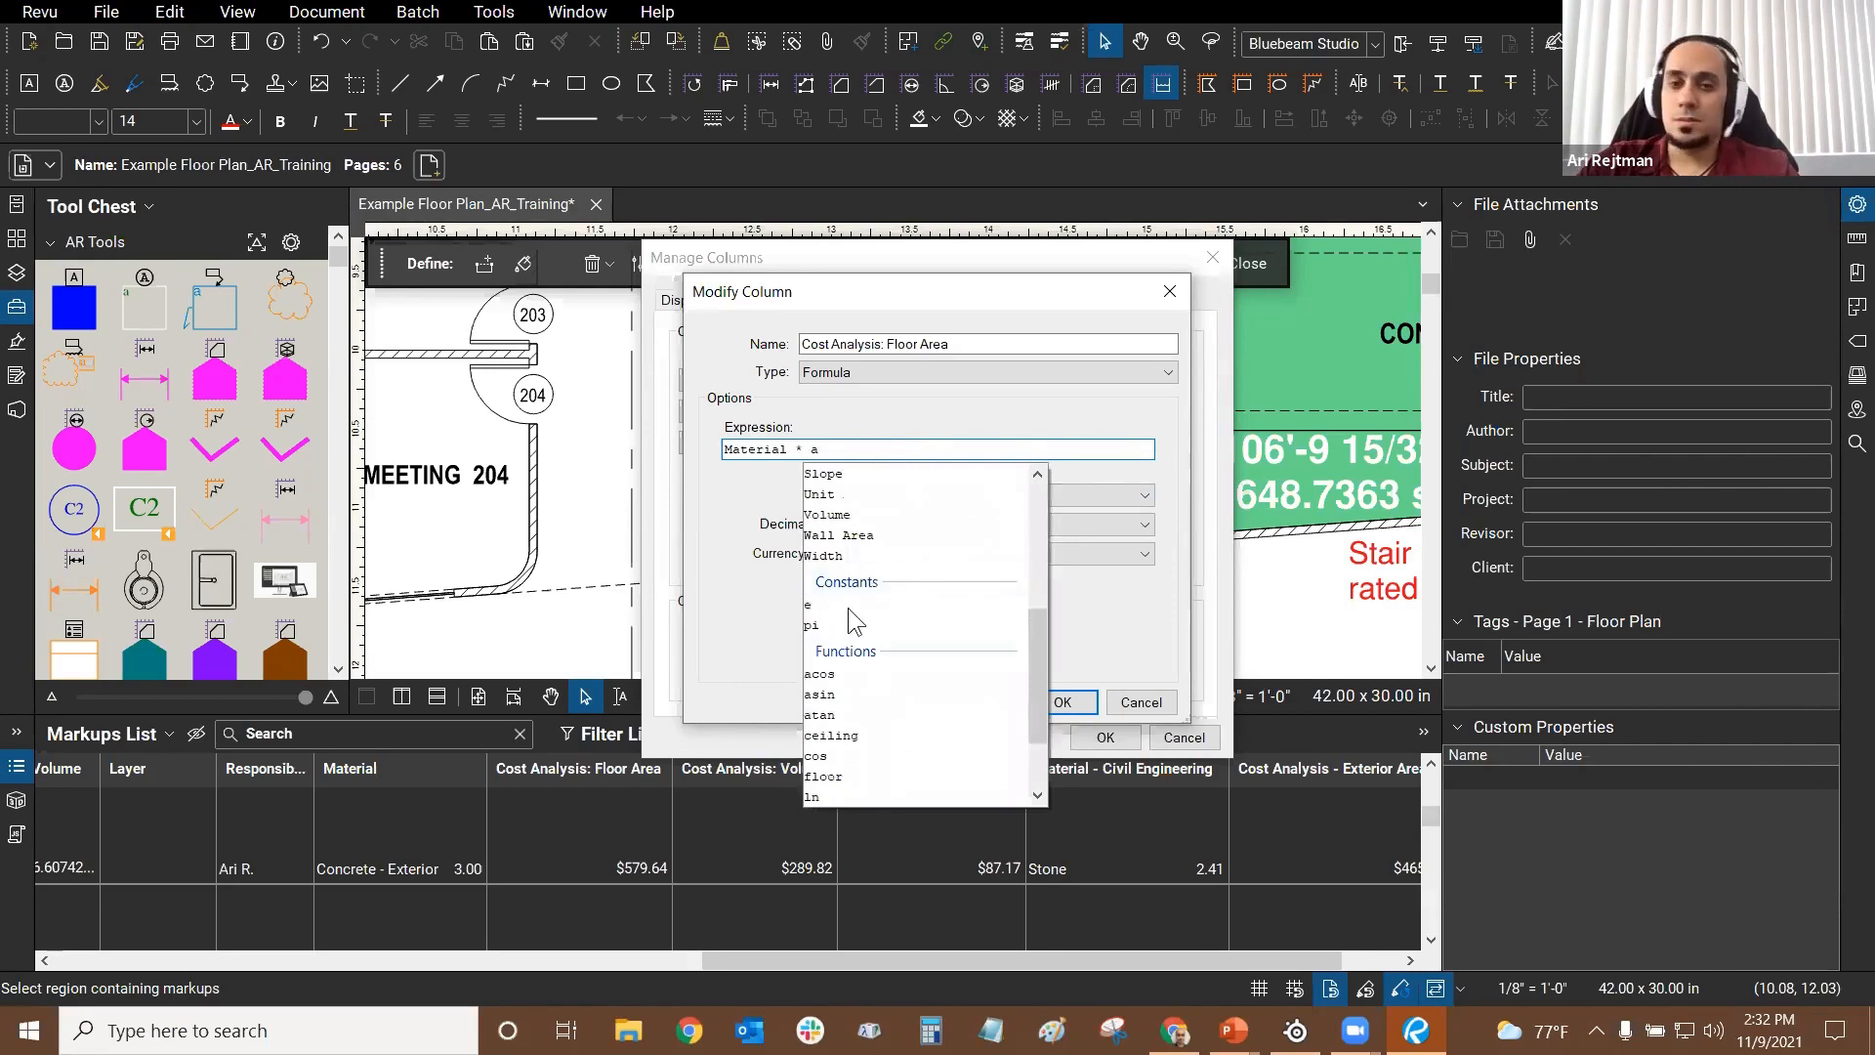
scroll(848, 608, down, 2)
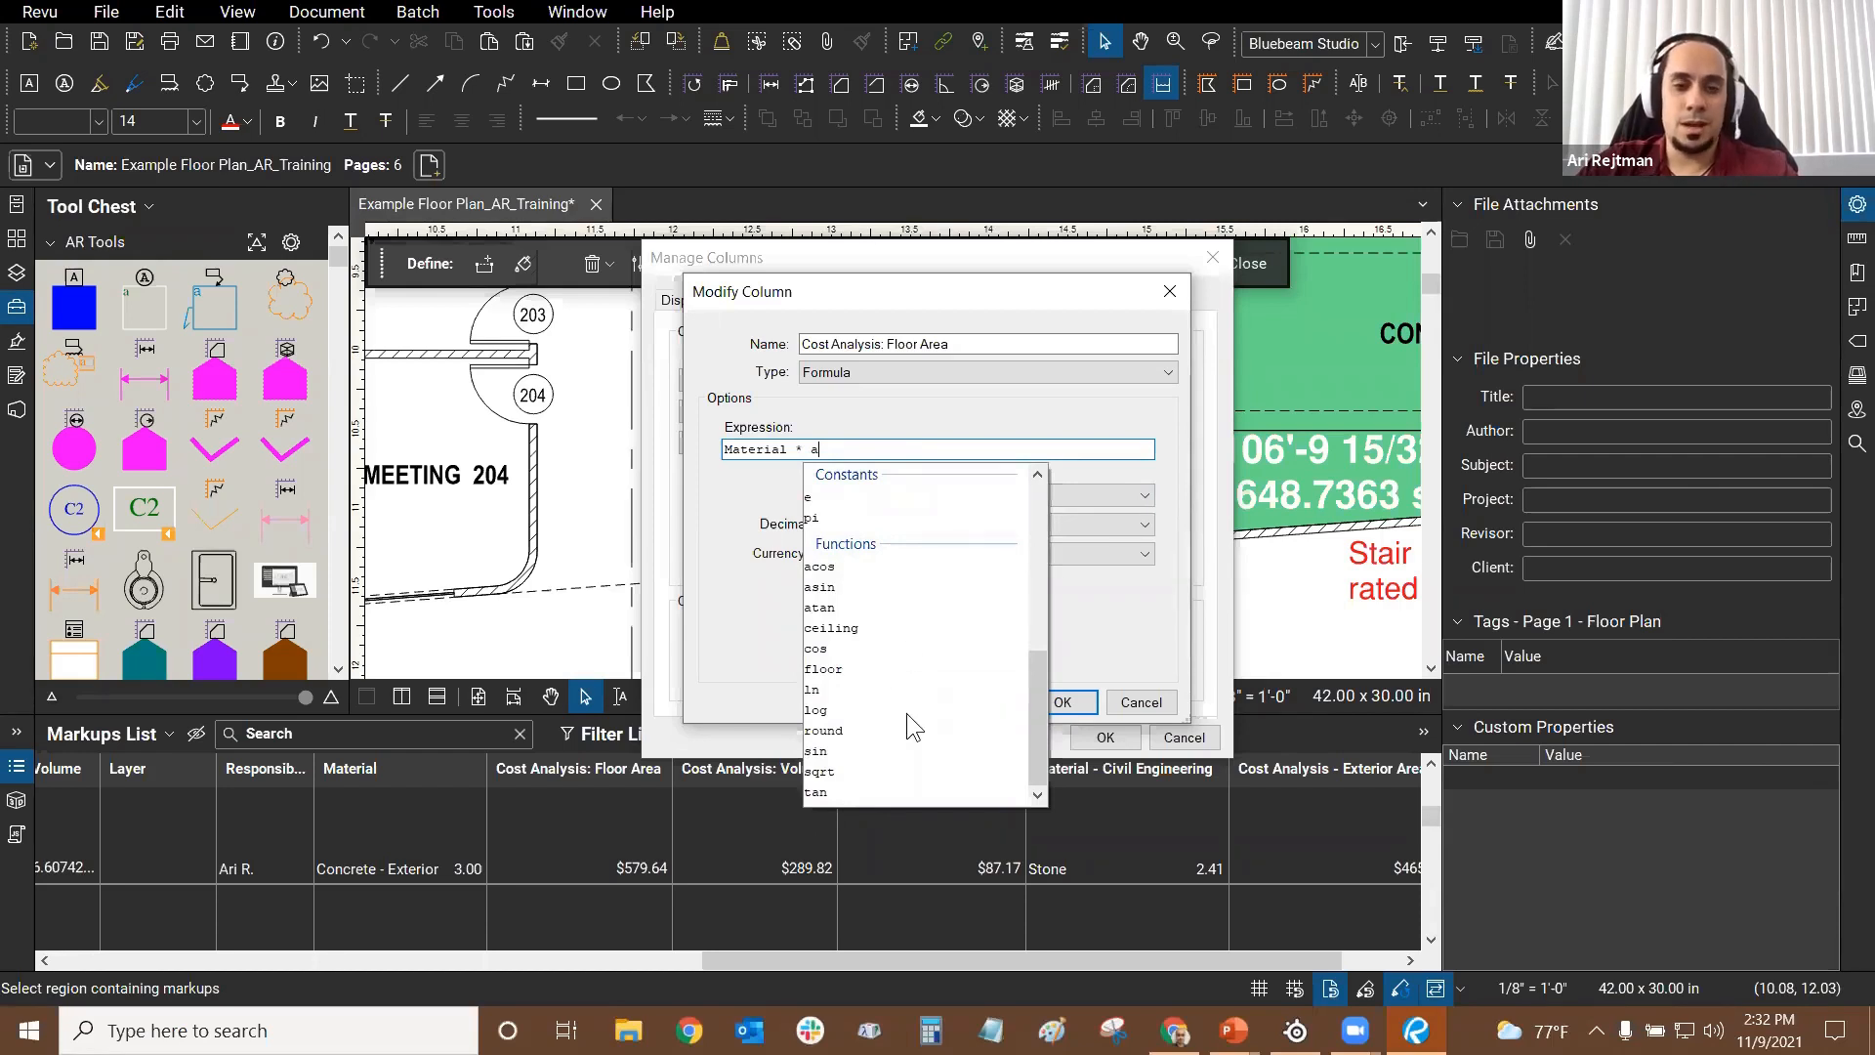
scroll(933, 670, up, 7)
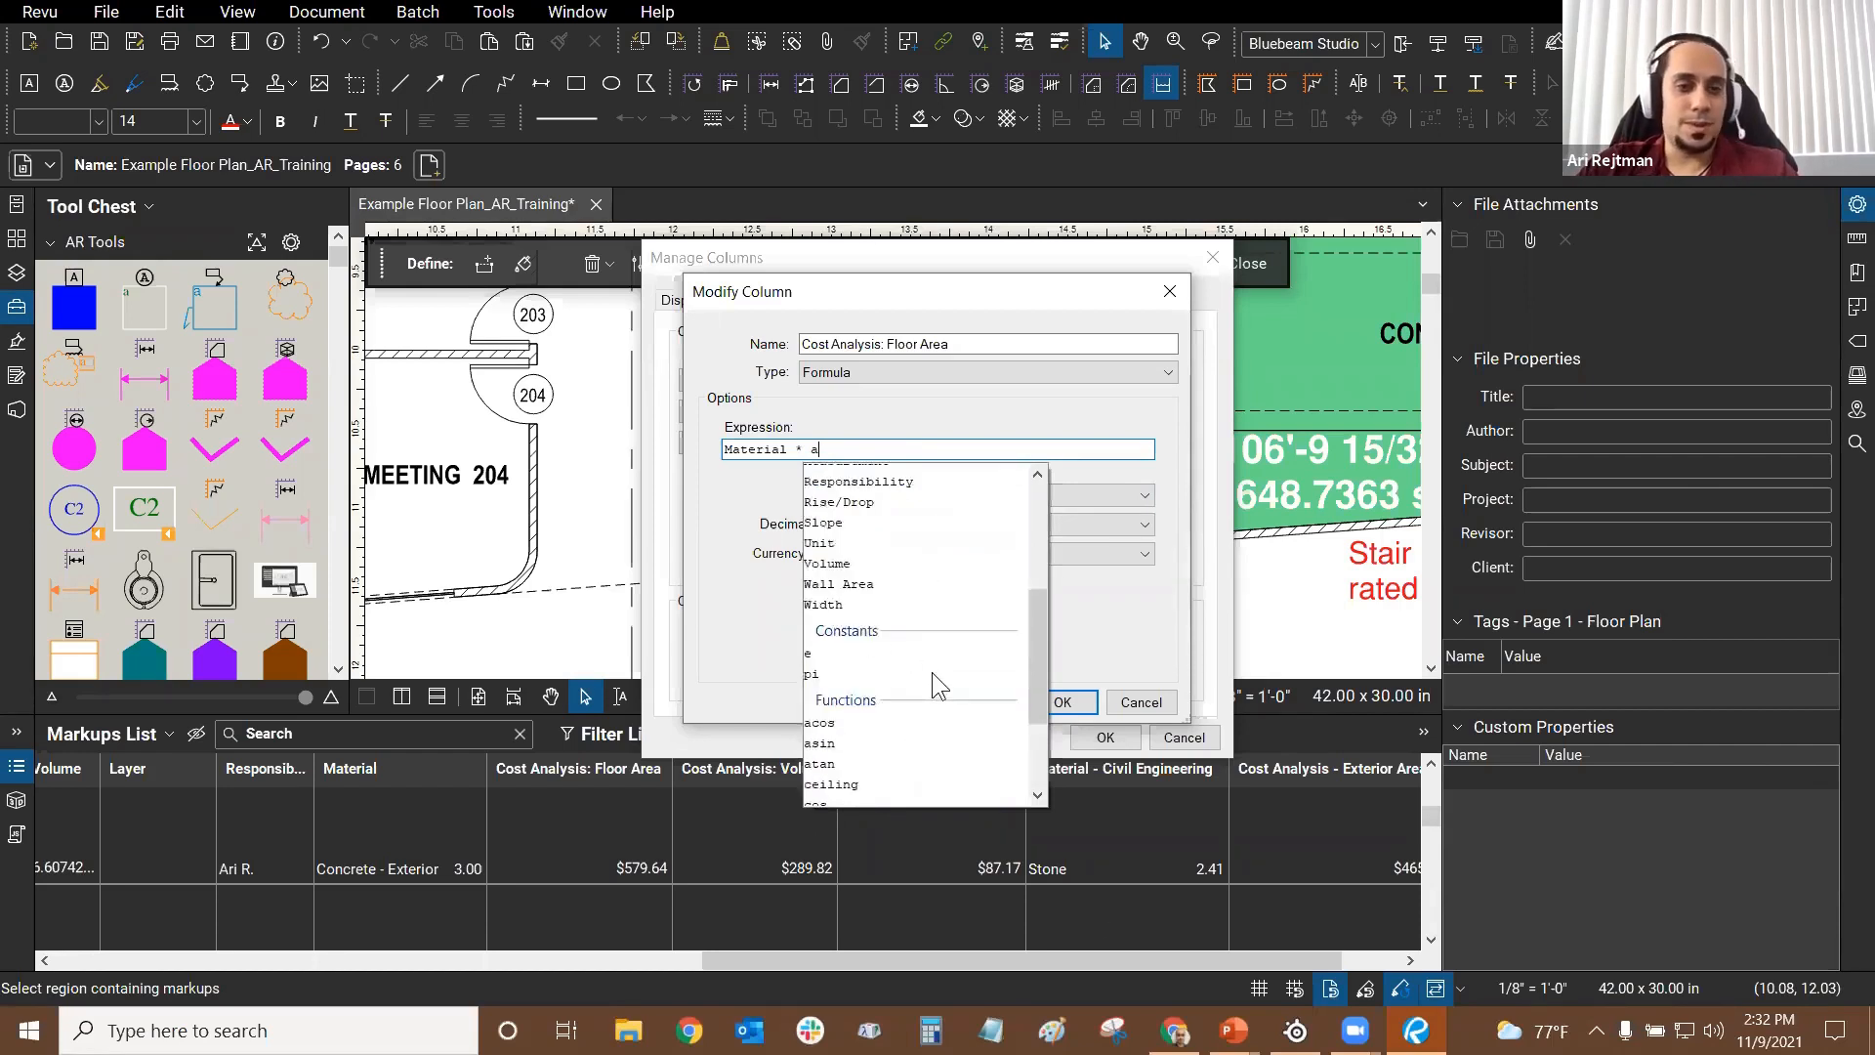
double_click(918, 499)
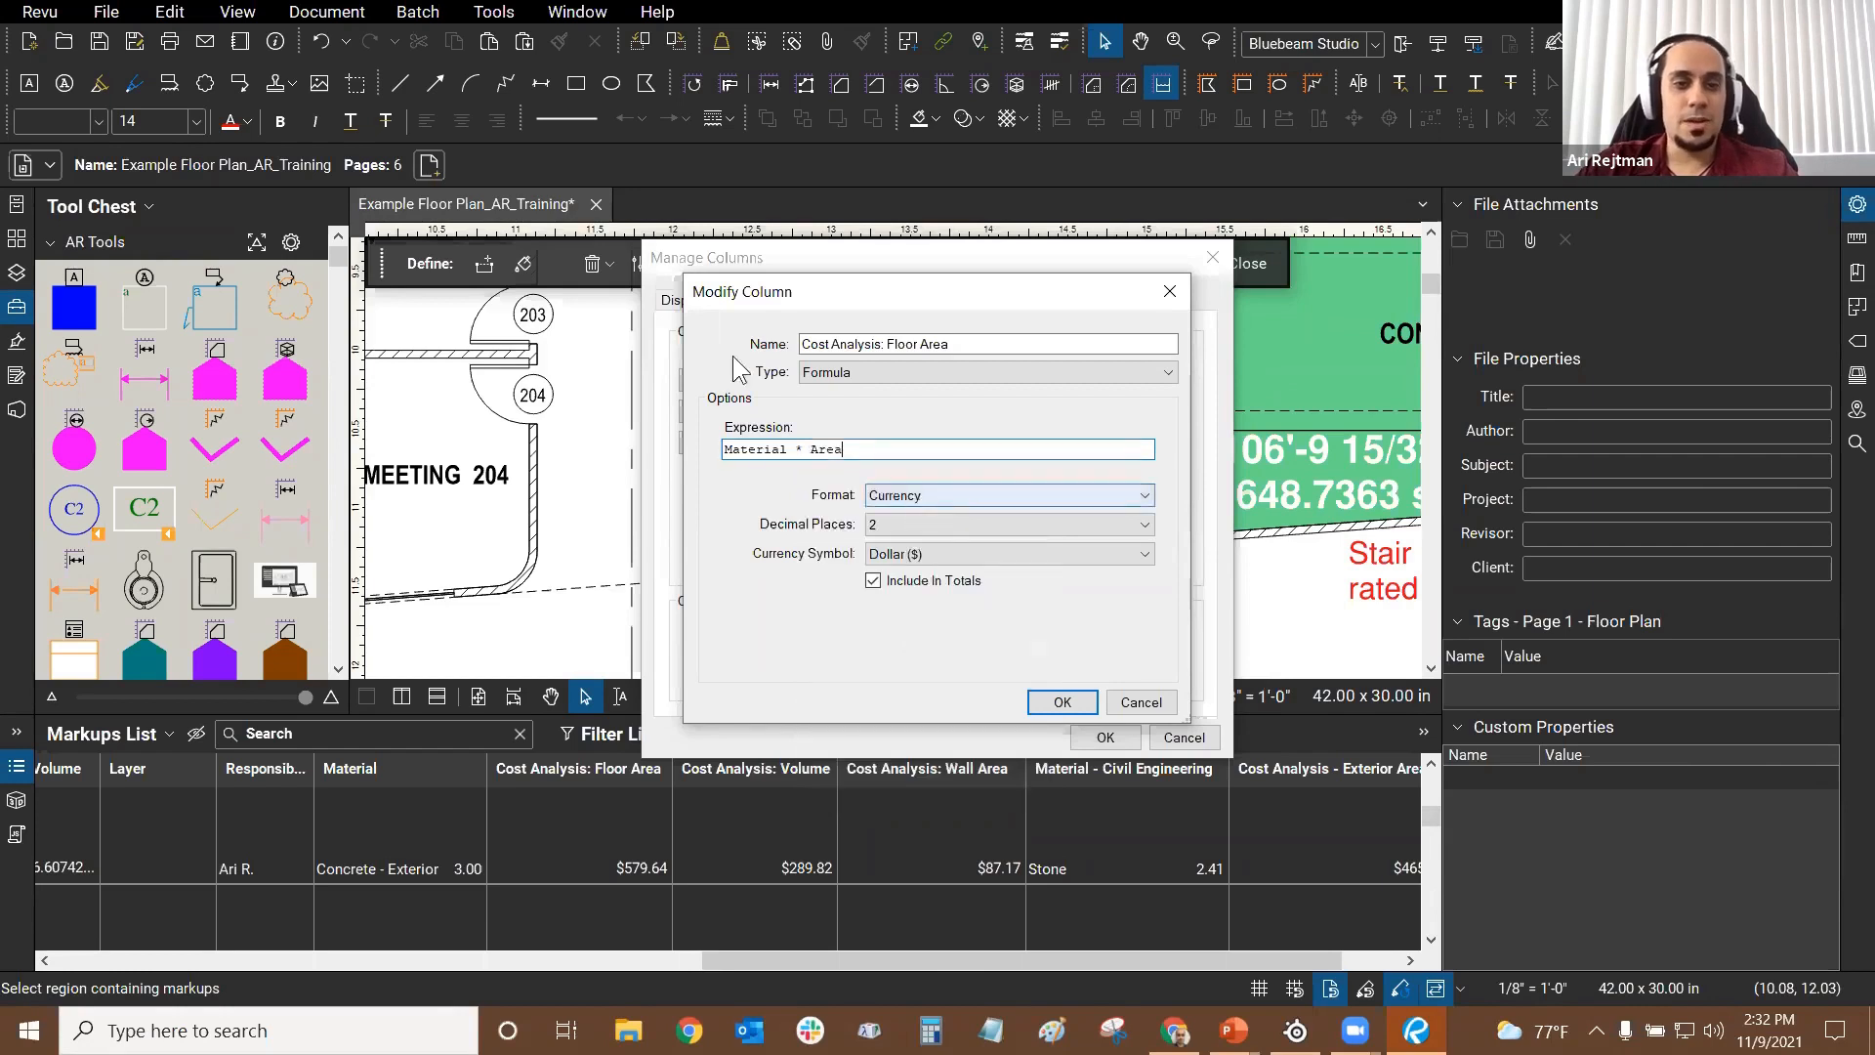
Step: Check the formula's format, currency symbol and decimal places options, then leave the column definition and column management without saving
click(899, 495)
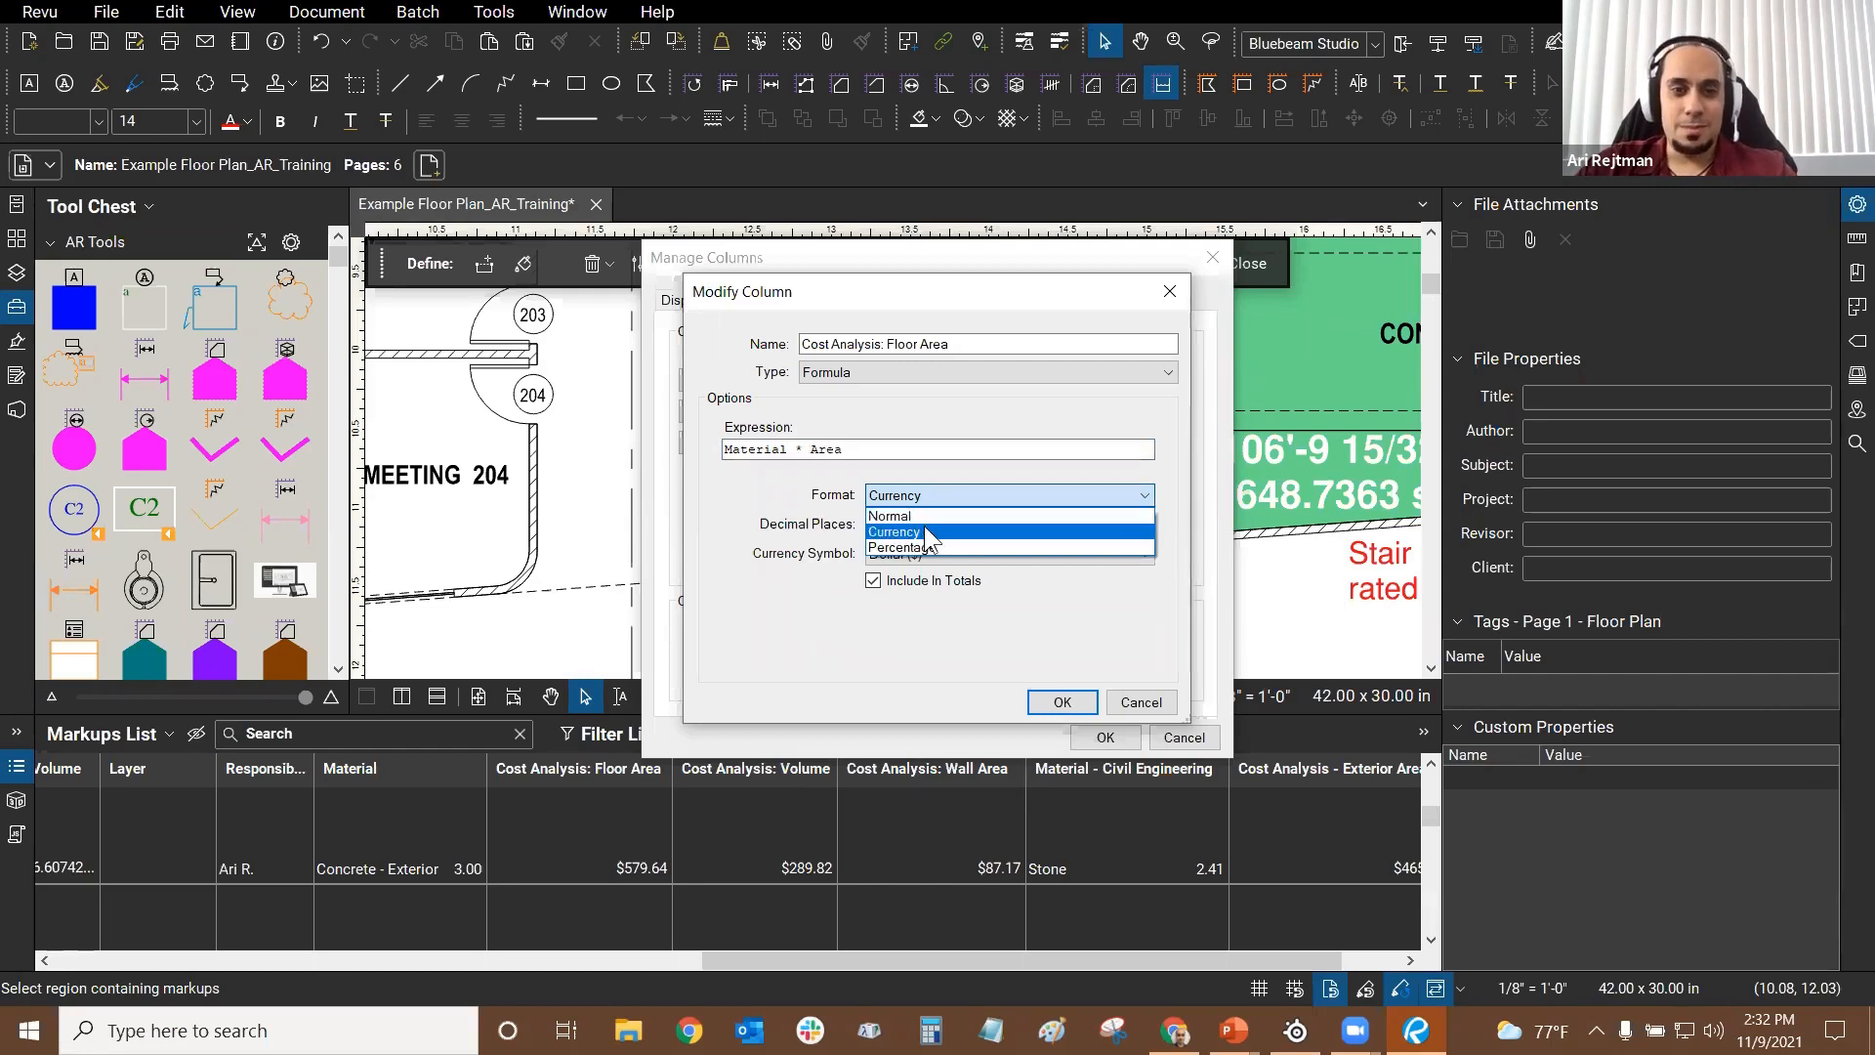
click(912, 532)
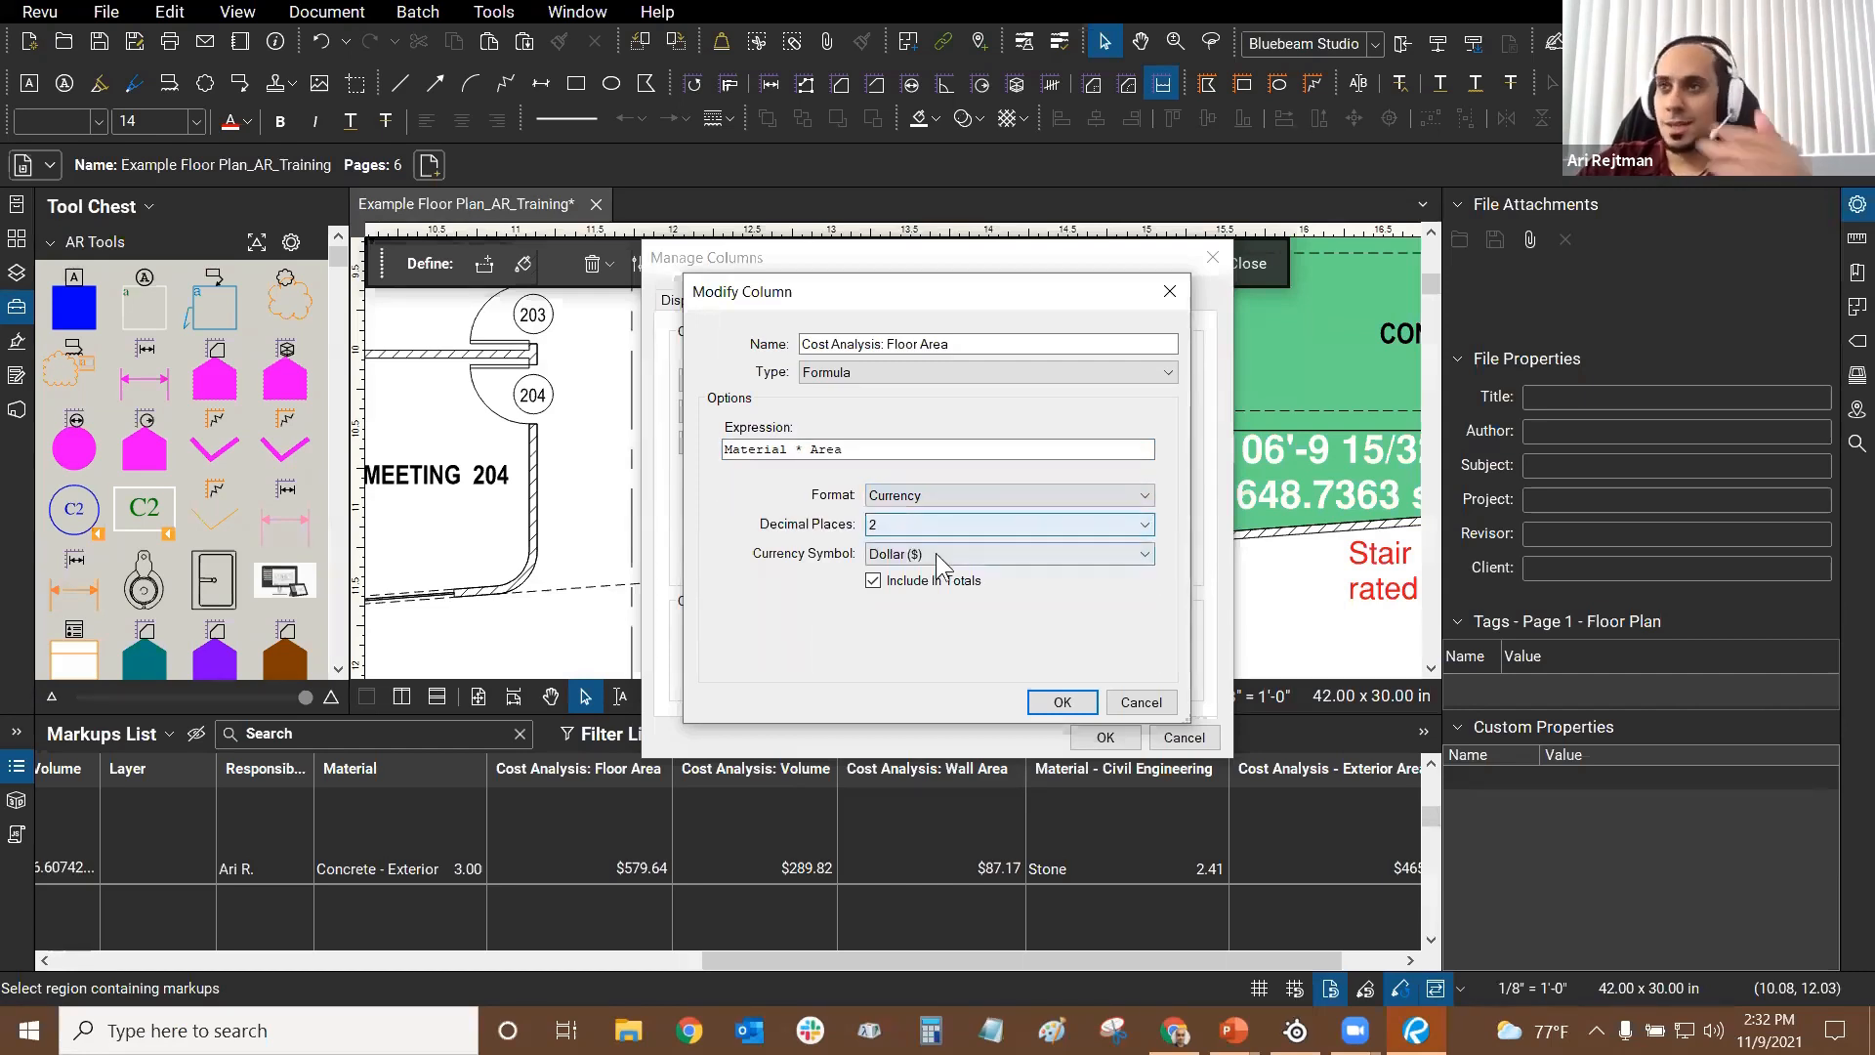
click(1005, 555)
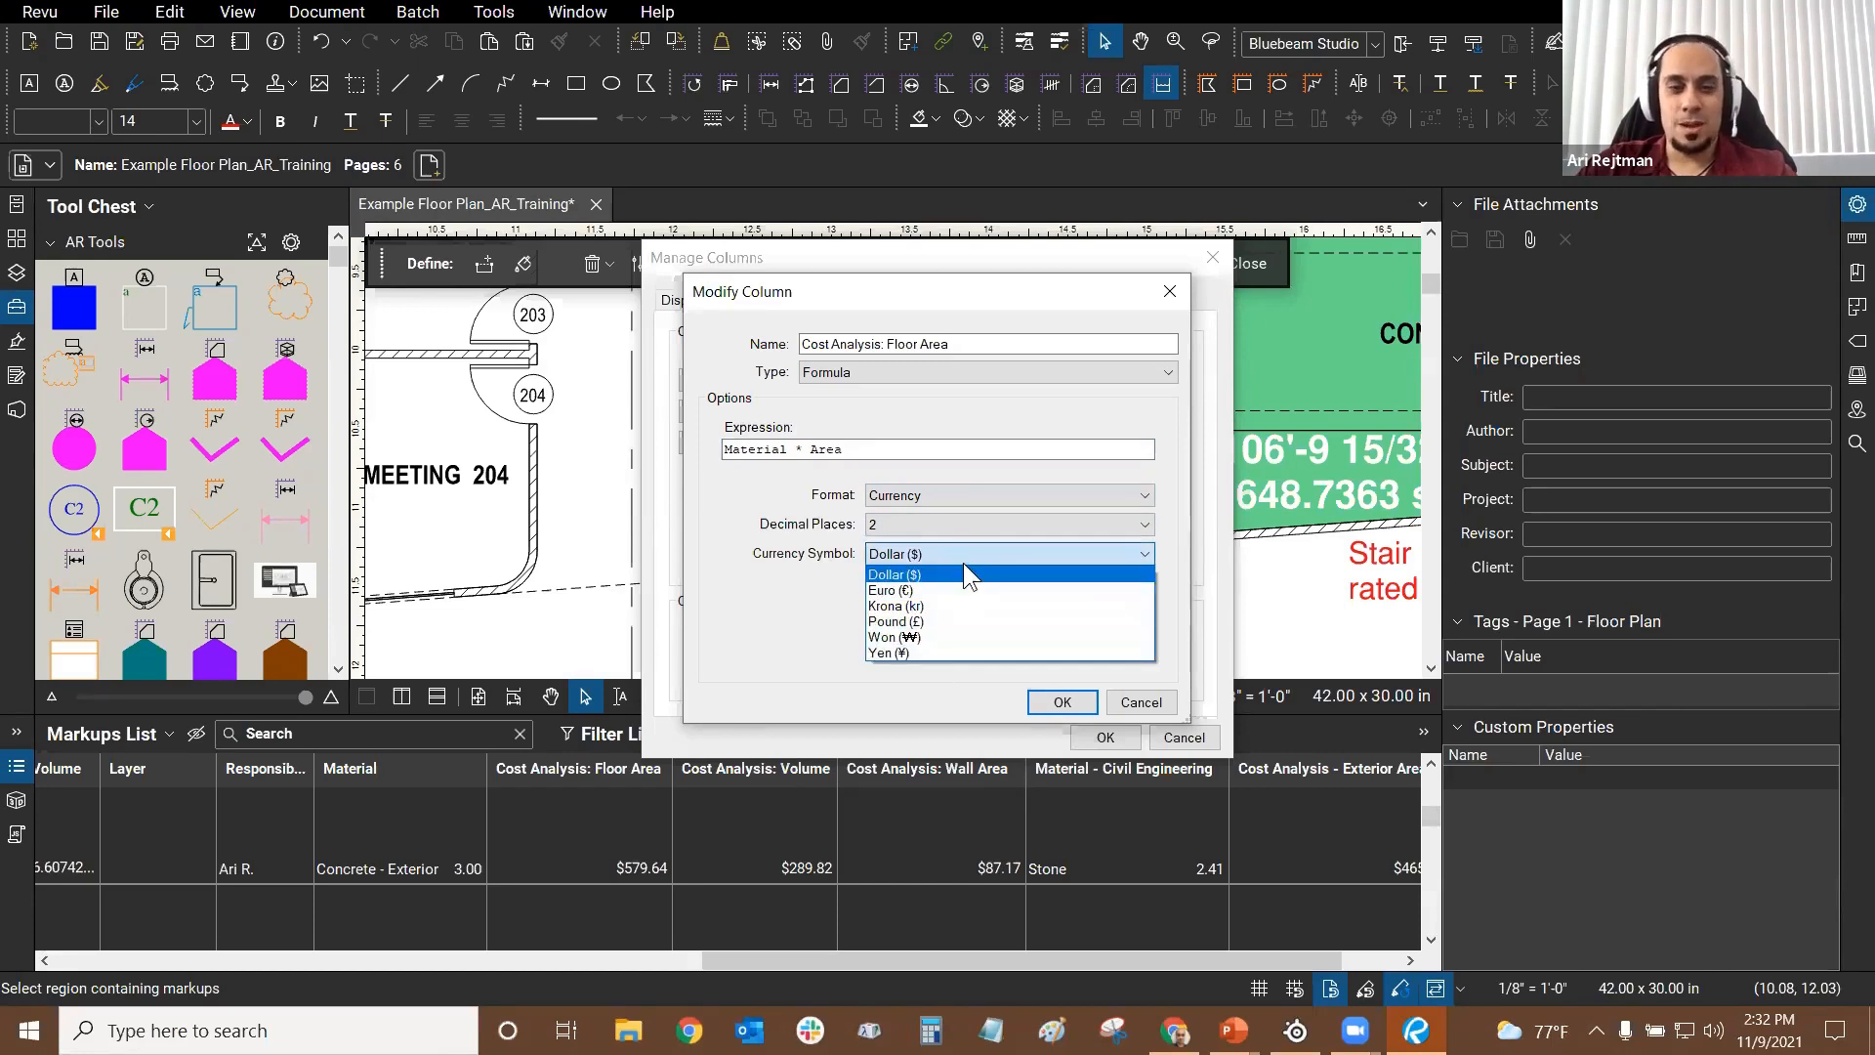
click(836, 570)
click(908, 524)
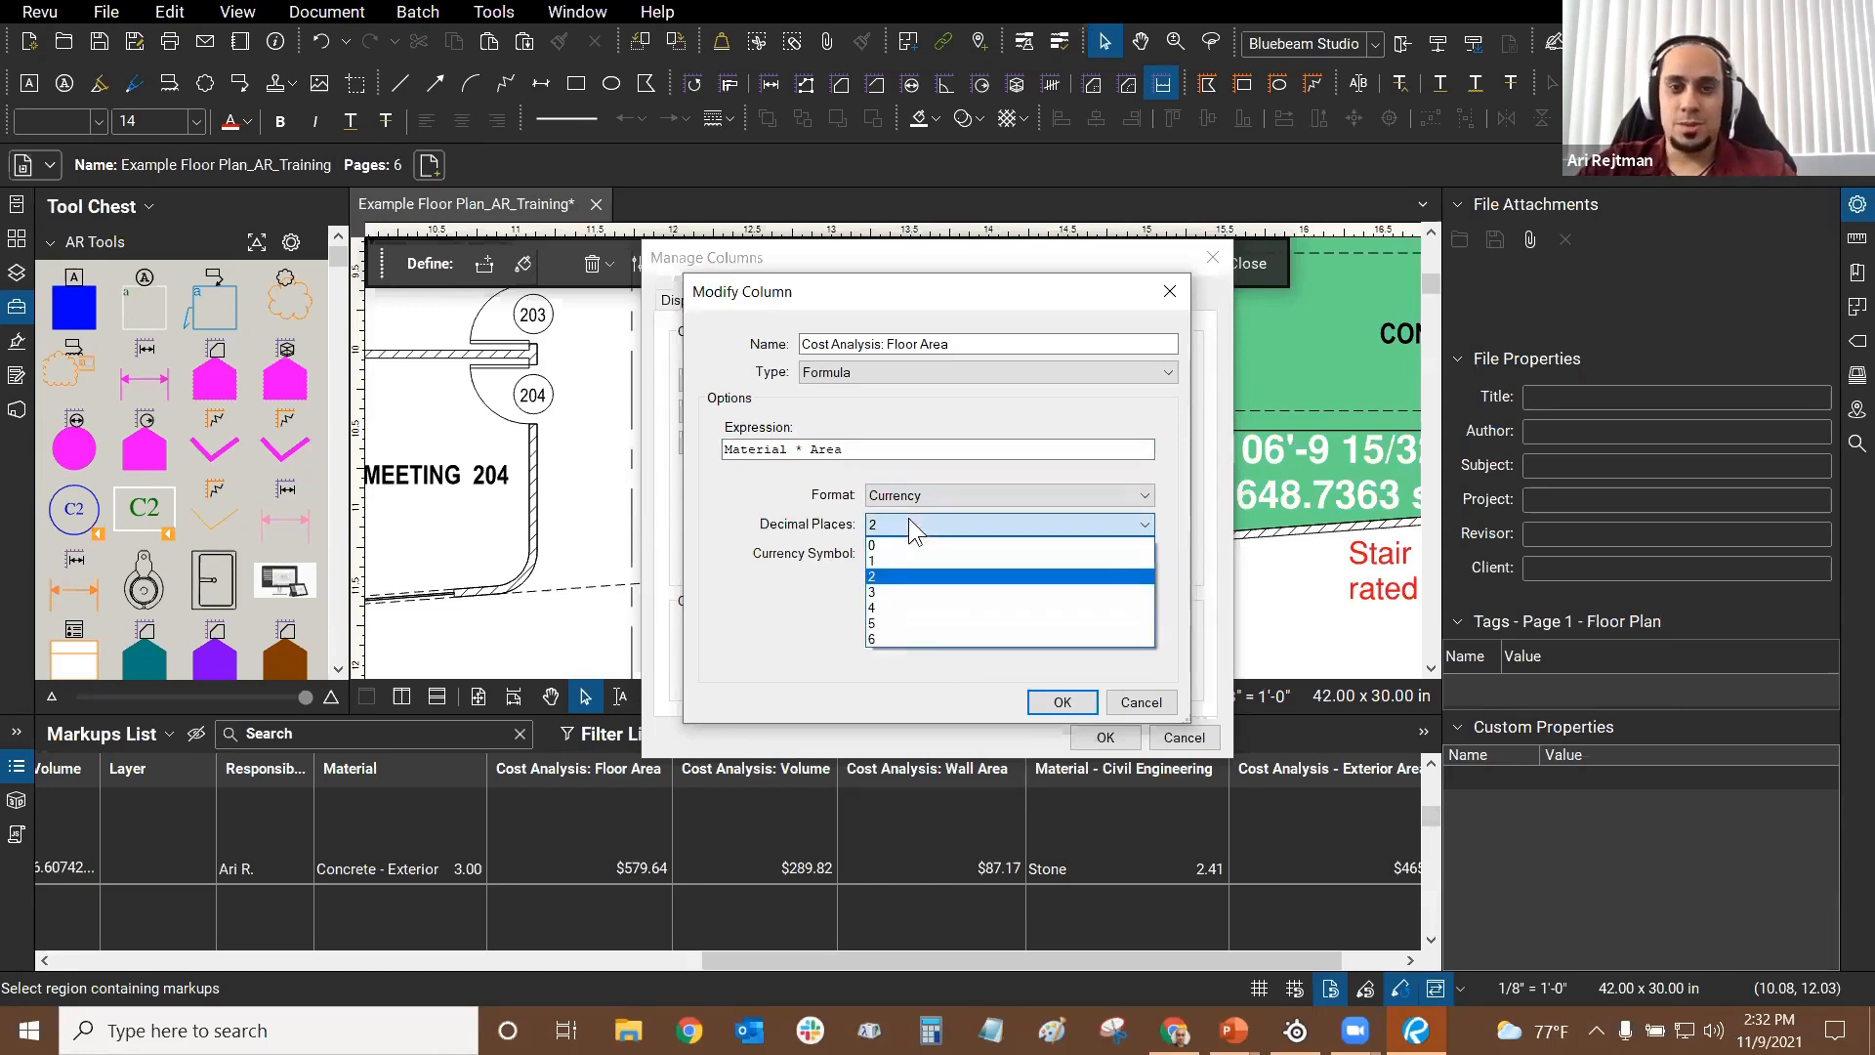
click(909, 519)
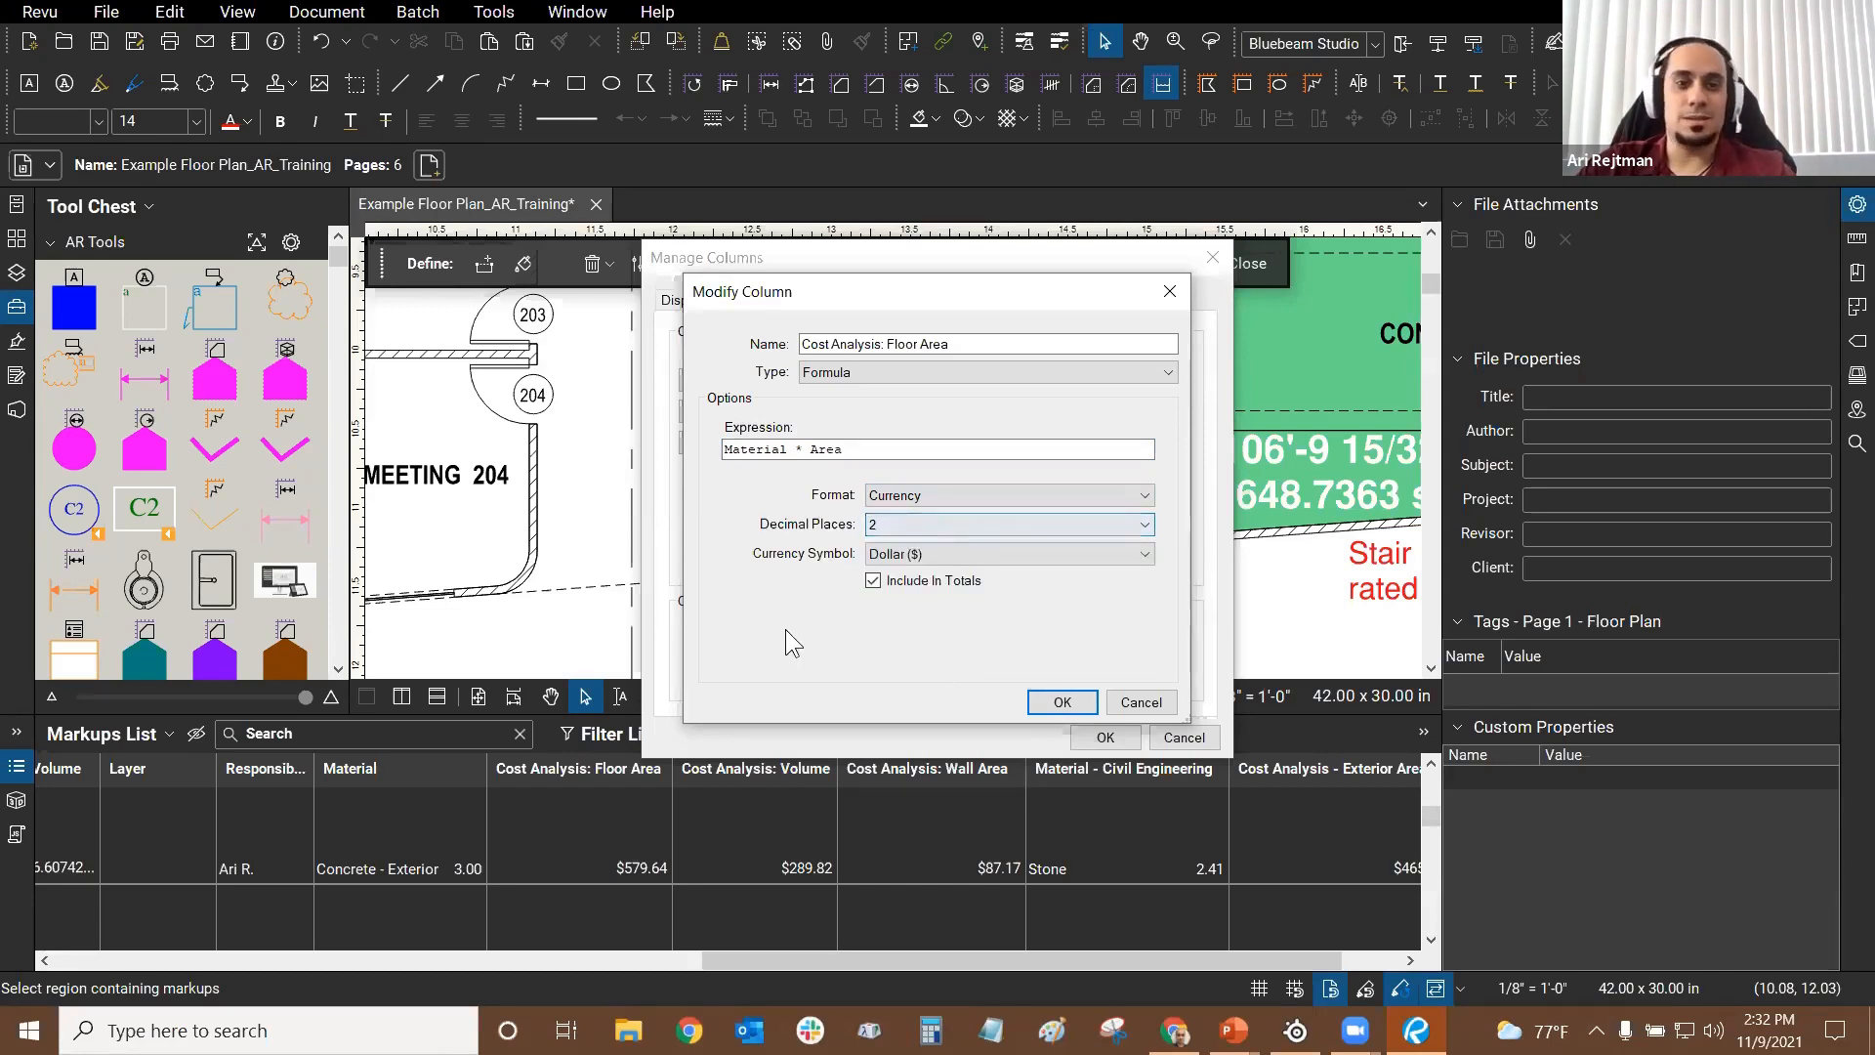
click(876, 584)
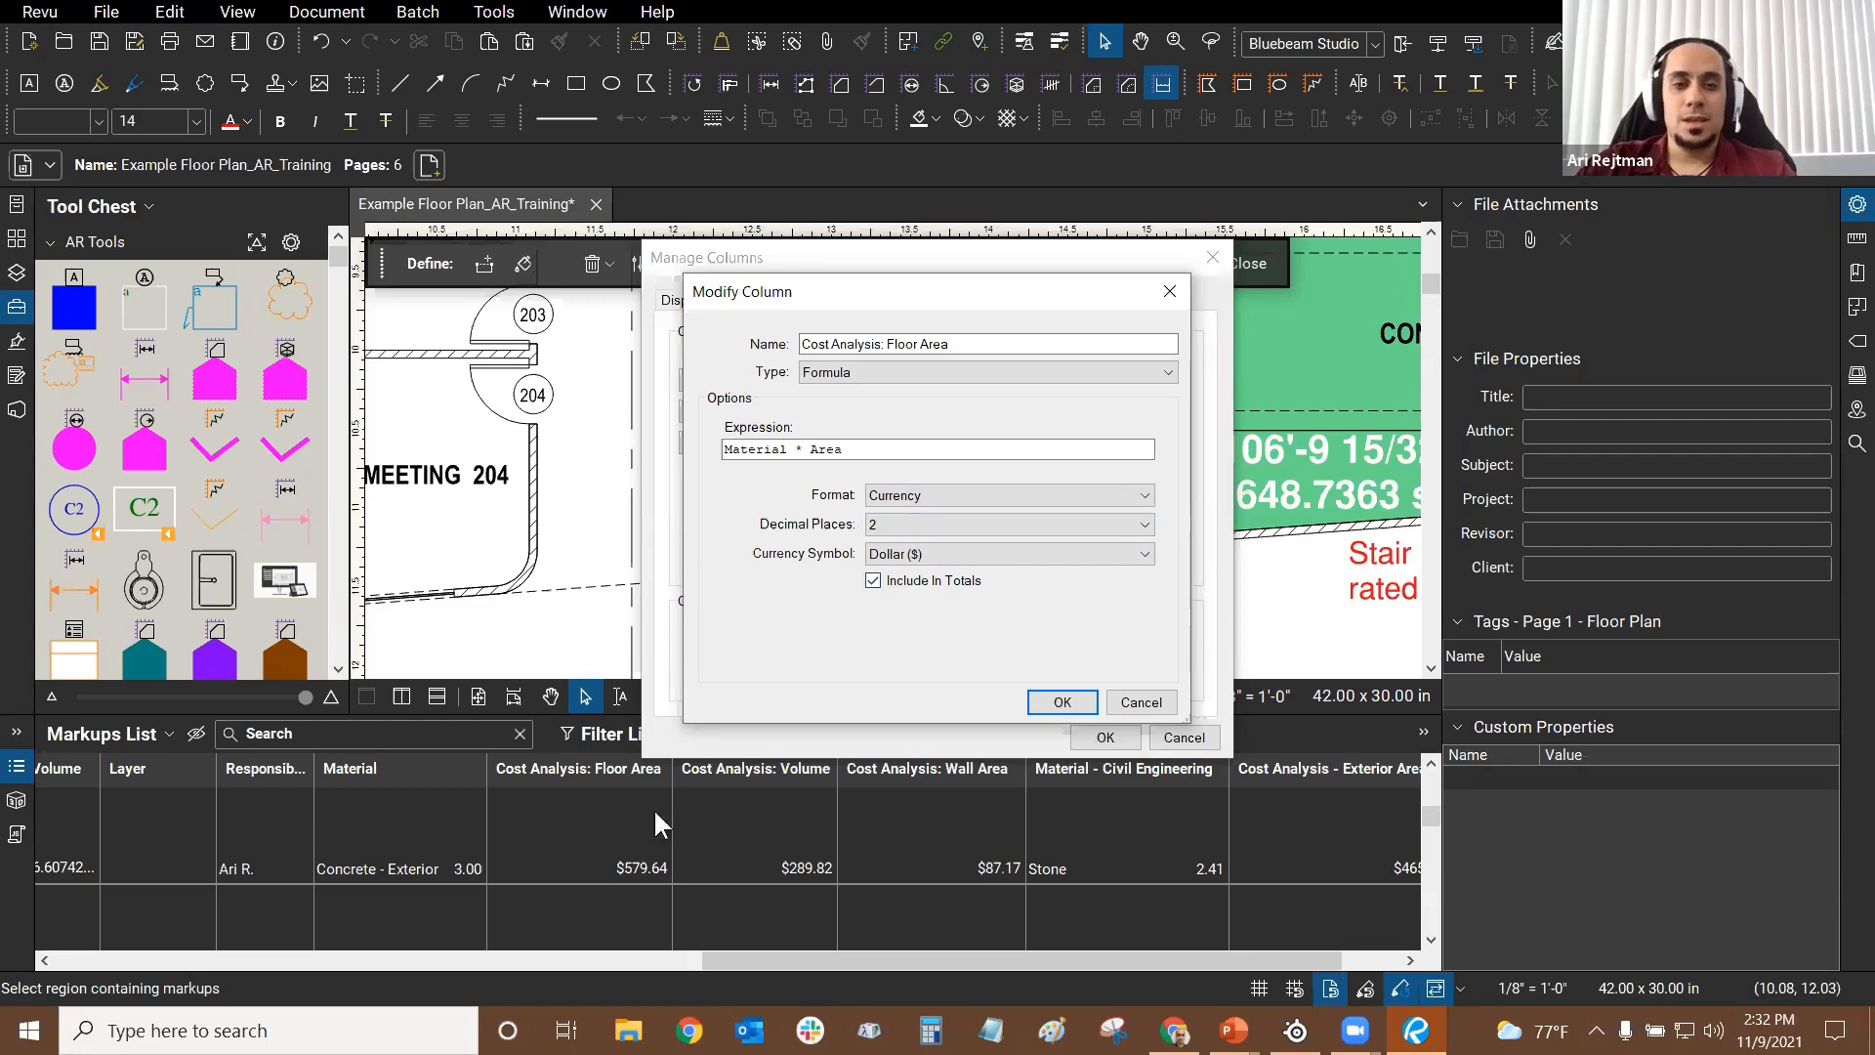
click(1138, 703)
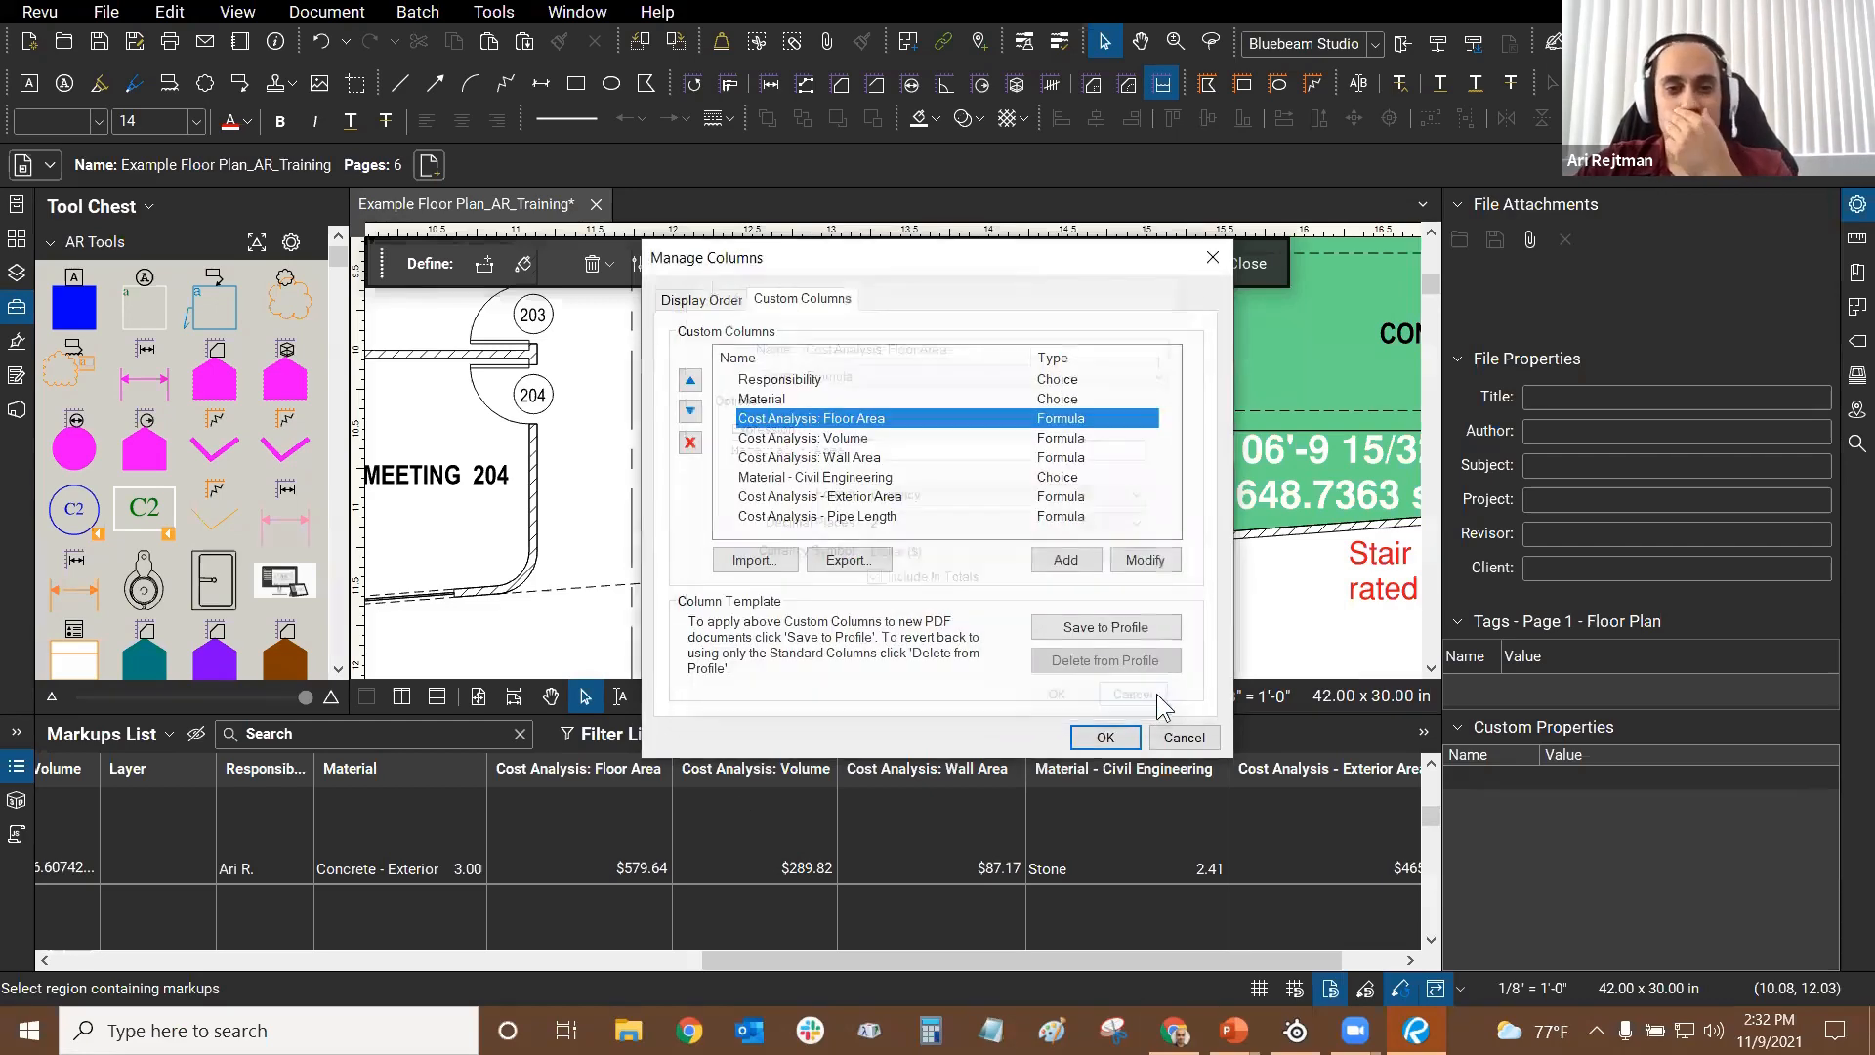
click(1183, 738)
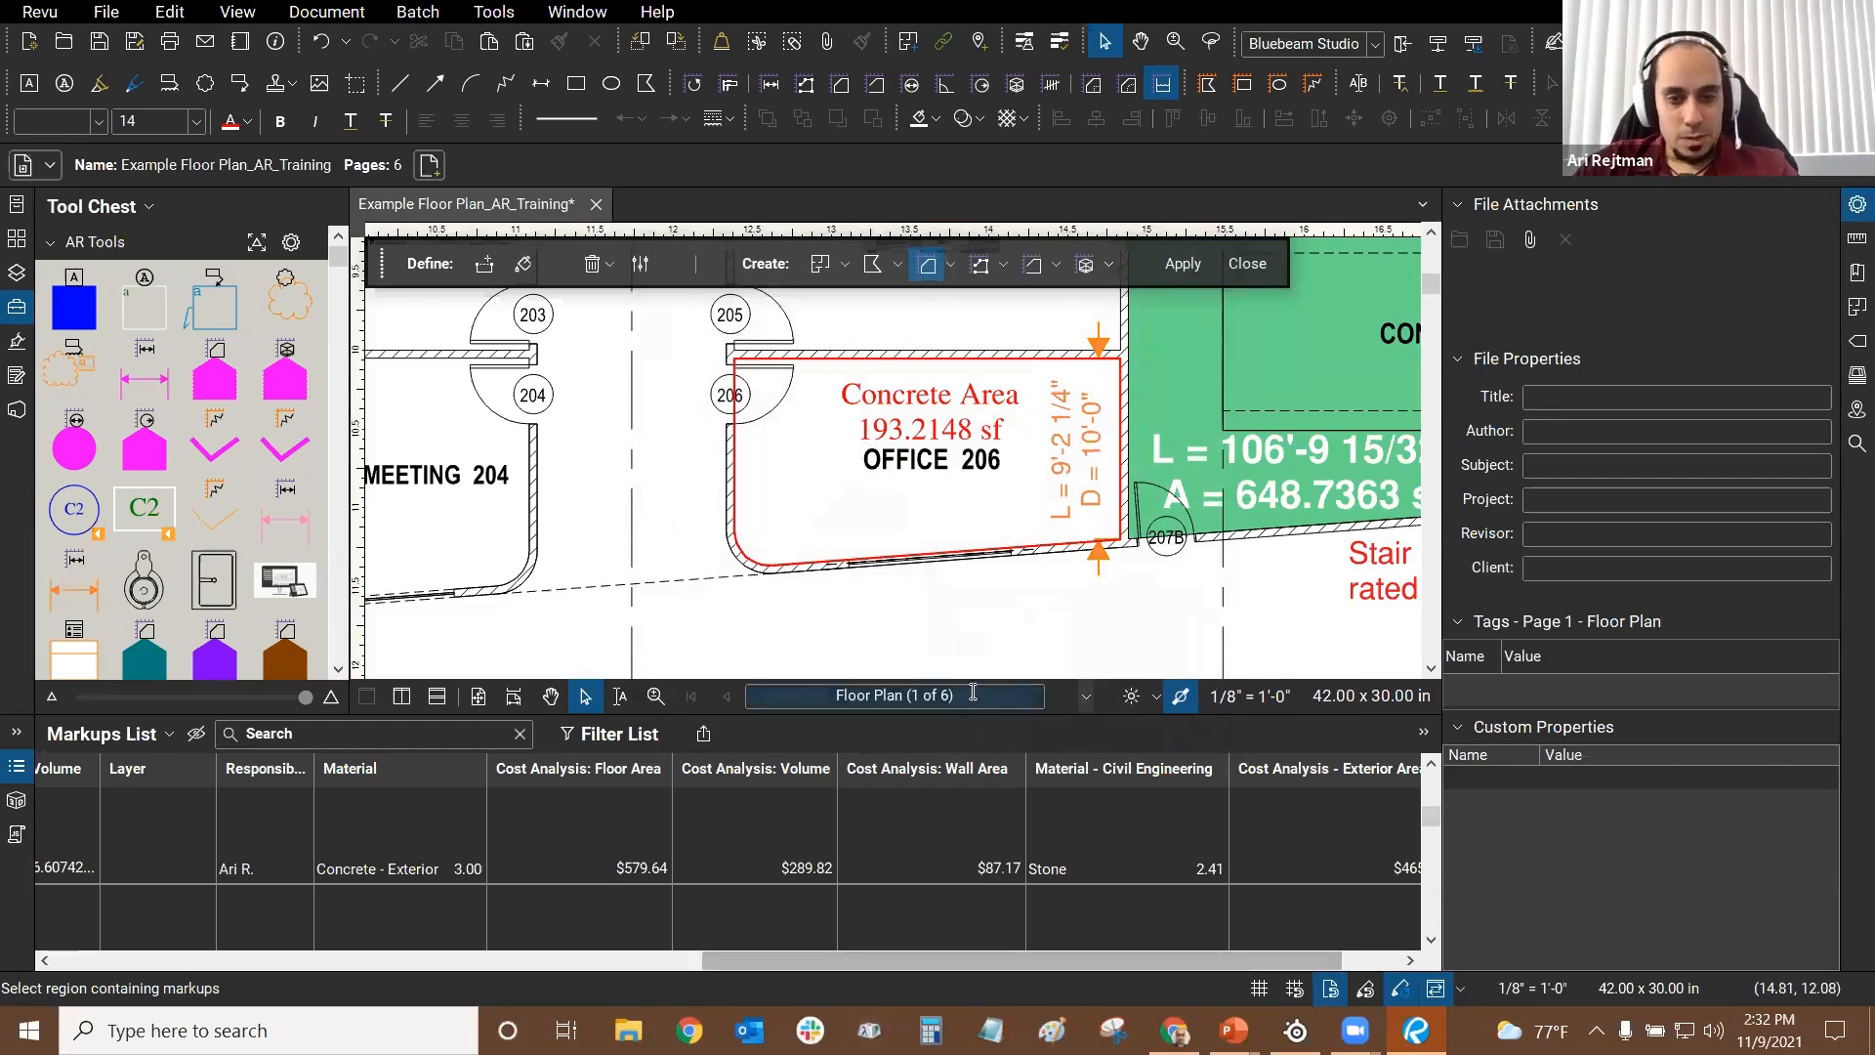
Step: Enlarge the Markups List, return to its first columns, and select the 193.2148 sf Concrete Area markup under Exterior
drag(981, 714, 1022, 562)
drag(1021, 371, 1023, 338)
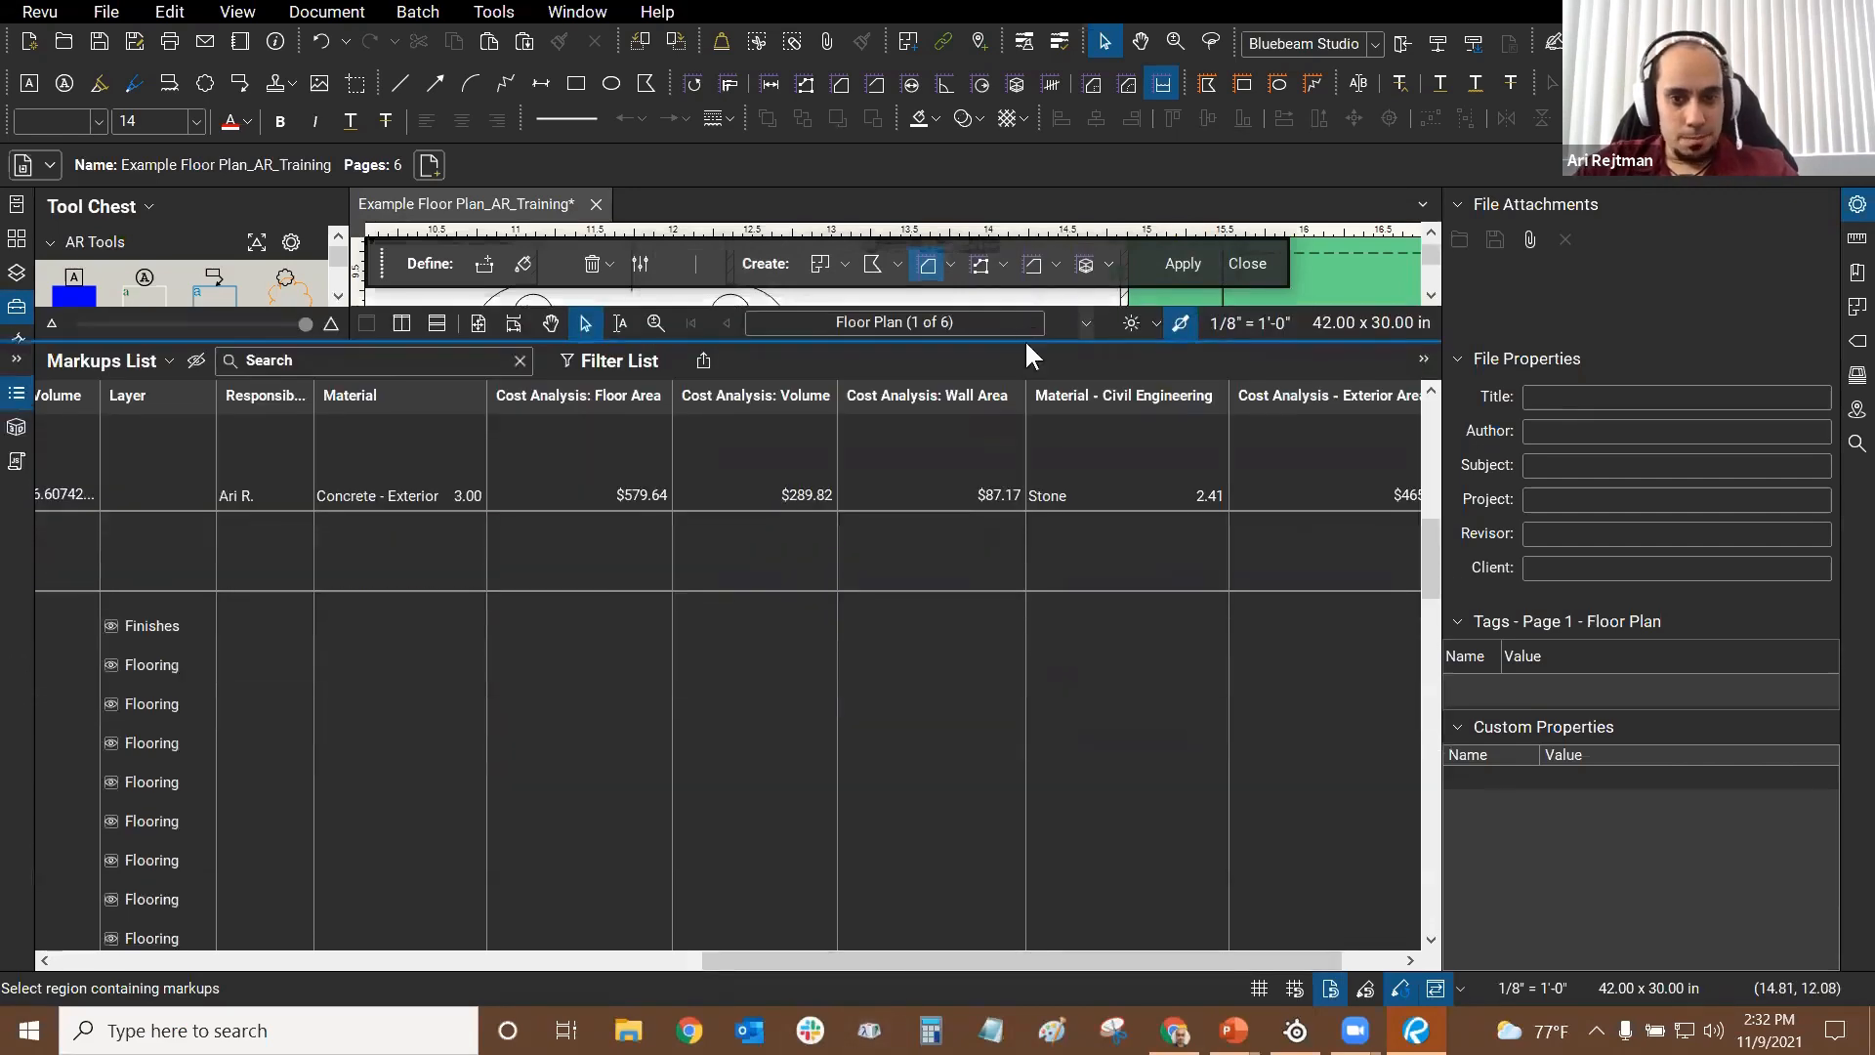
scroll(806, 724, up, 3)
drag(830, 960, 179, 950)
click(140, 764)
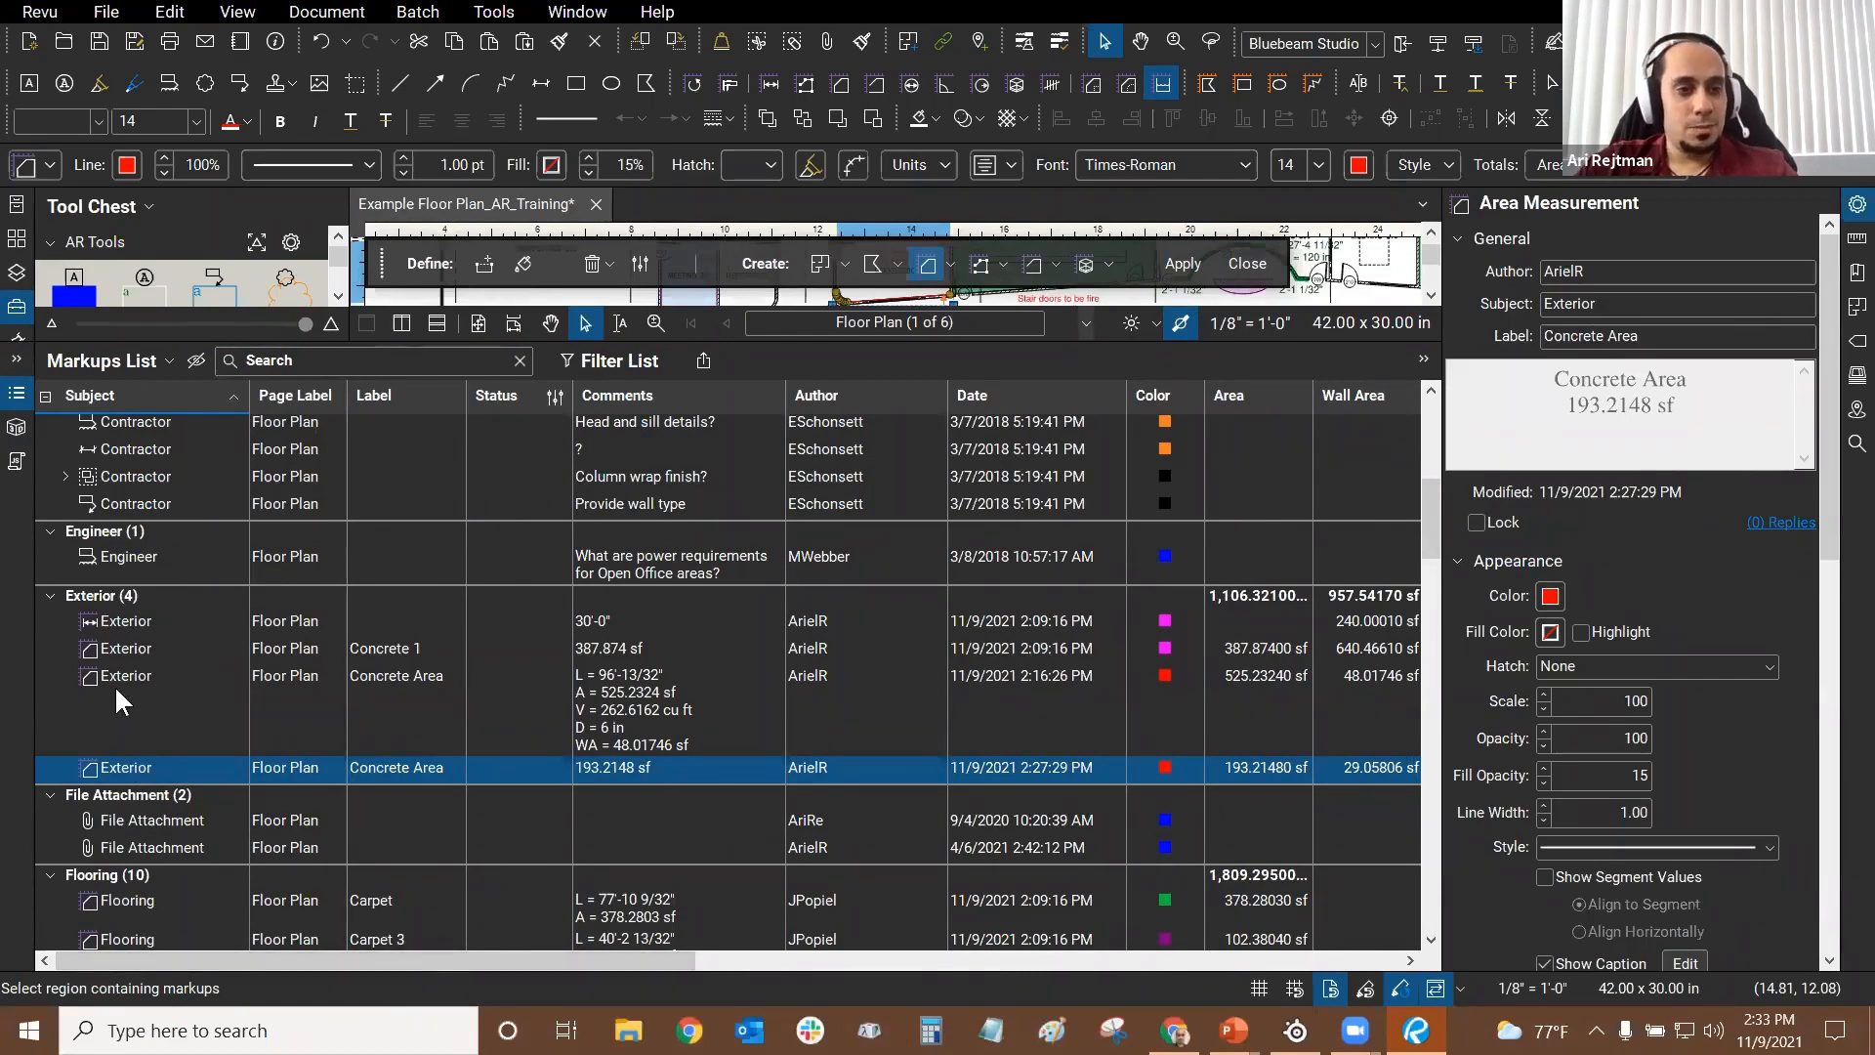
Step: Select the Concrete 1 markup, reverse the list's sorting by Subject, and restore the ascending order
click(127, 641)
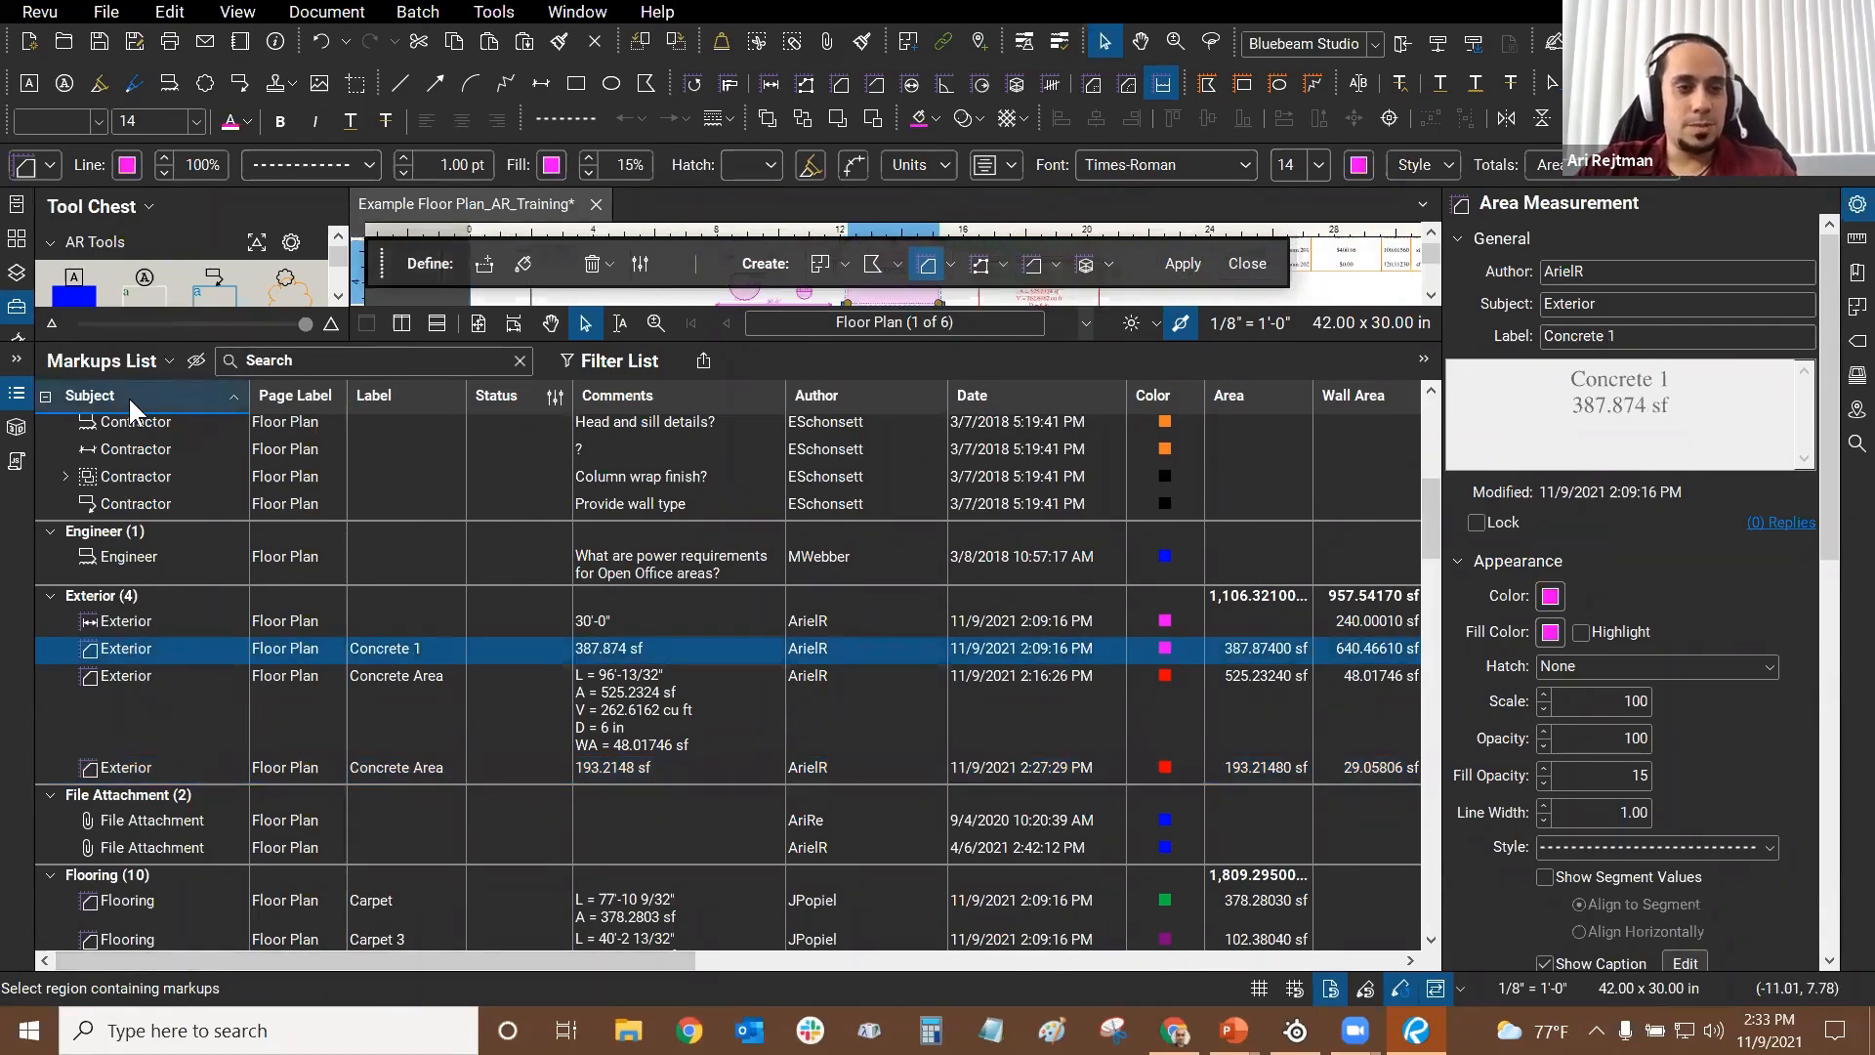
click(192, 396)
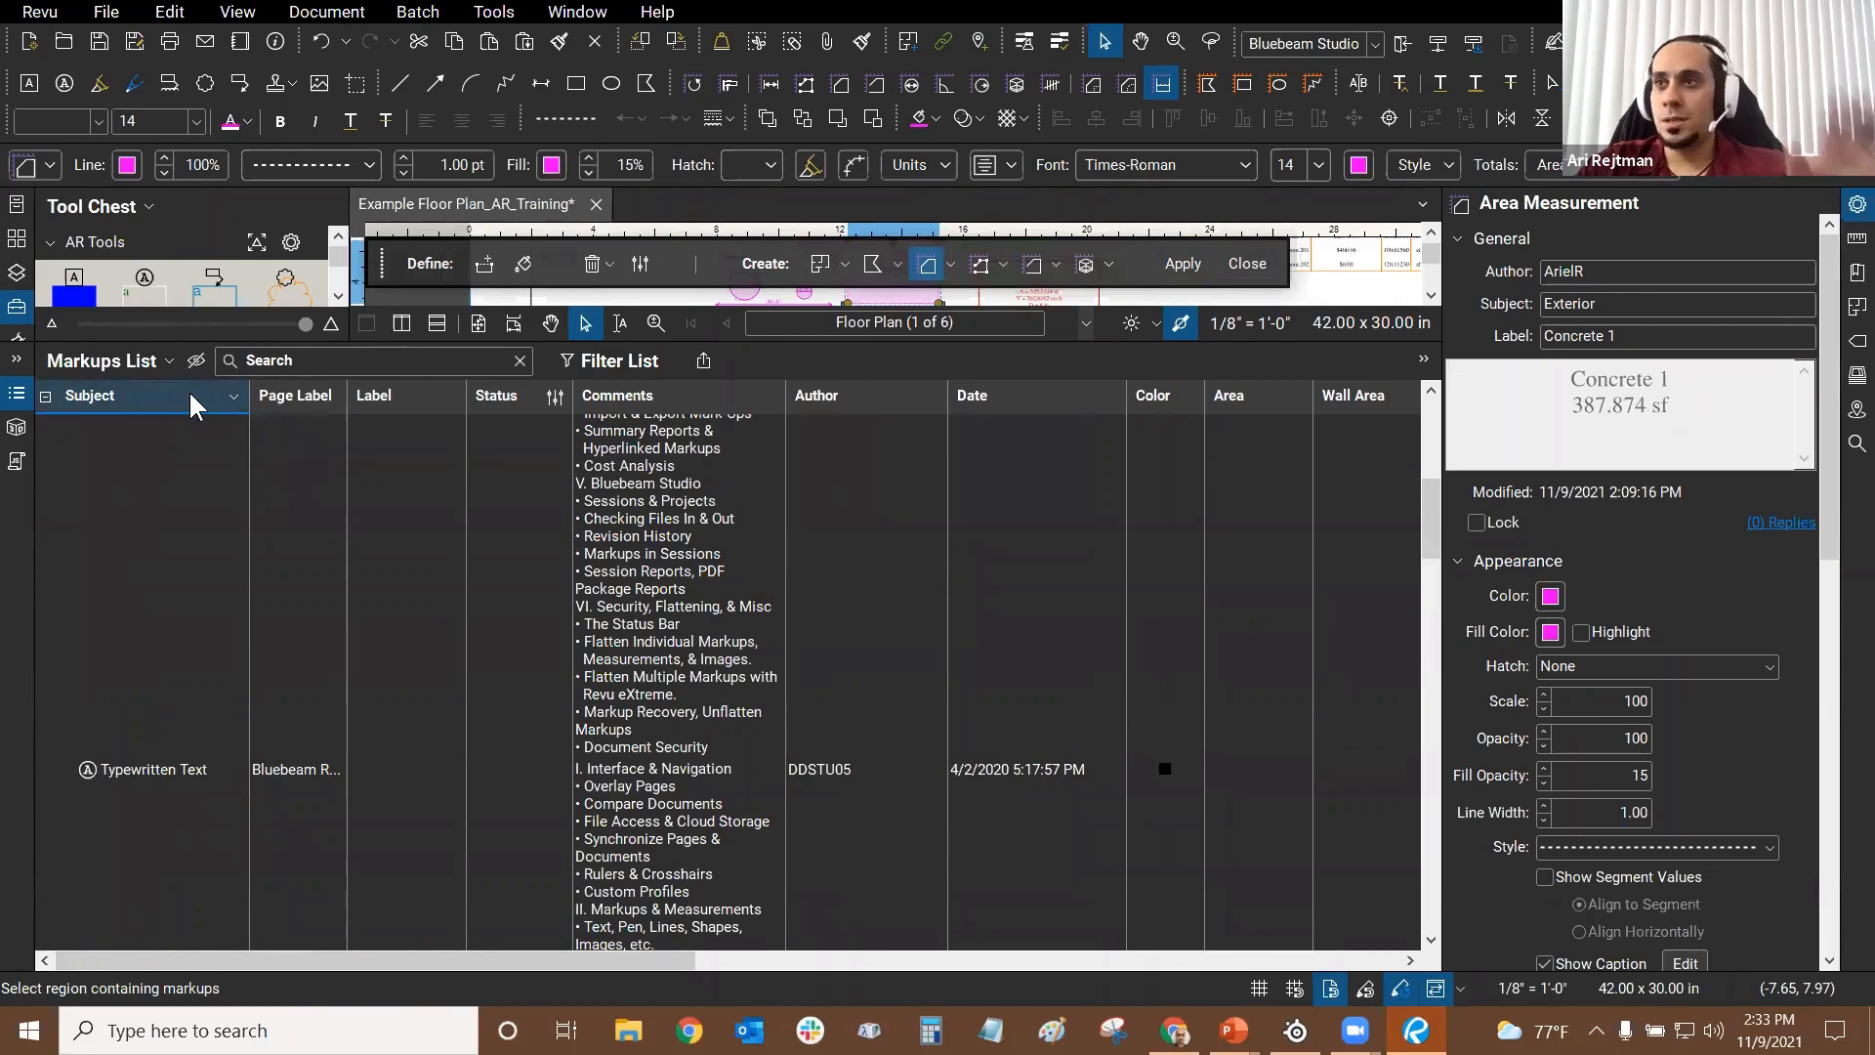
click(192, 396)
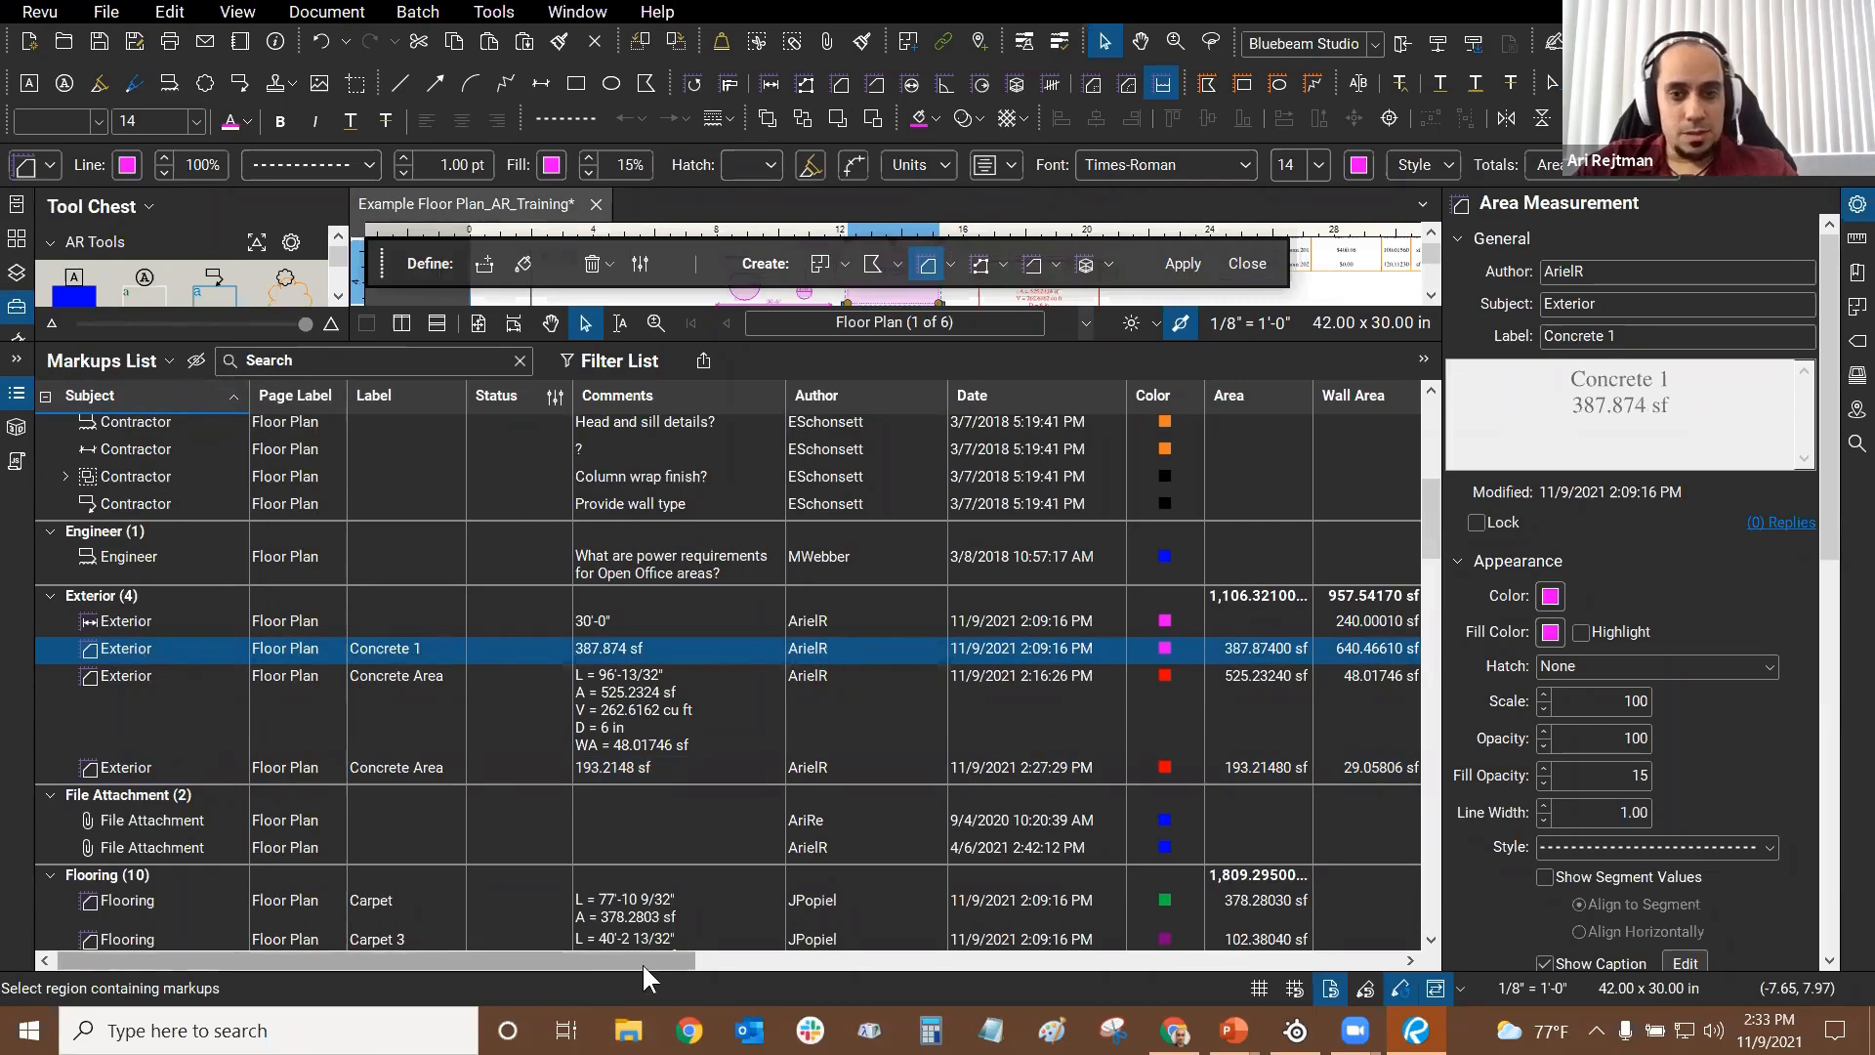
Step: Examine the Exterior group's measurement totals and widen the Area column so its full total fits
drag(642, 961, 862, 950)
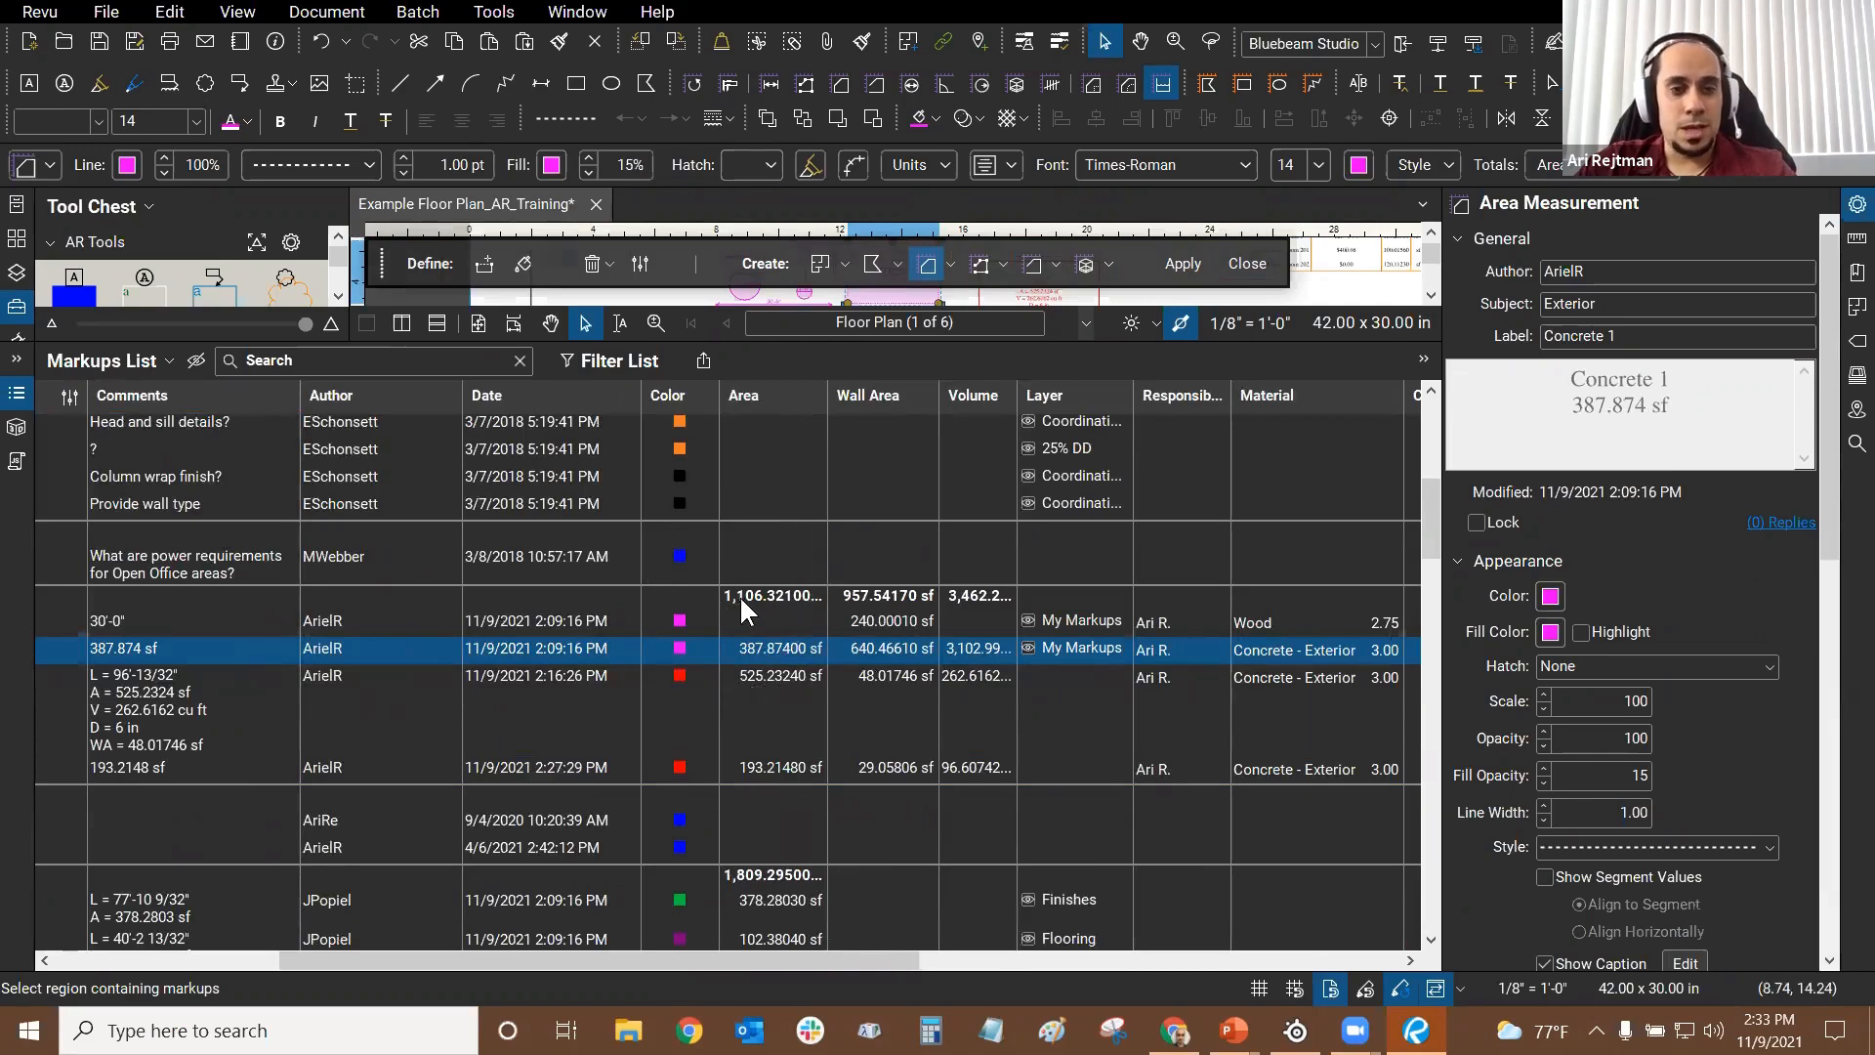
drag(808, 957, 418, 918)
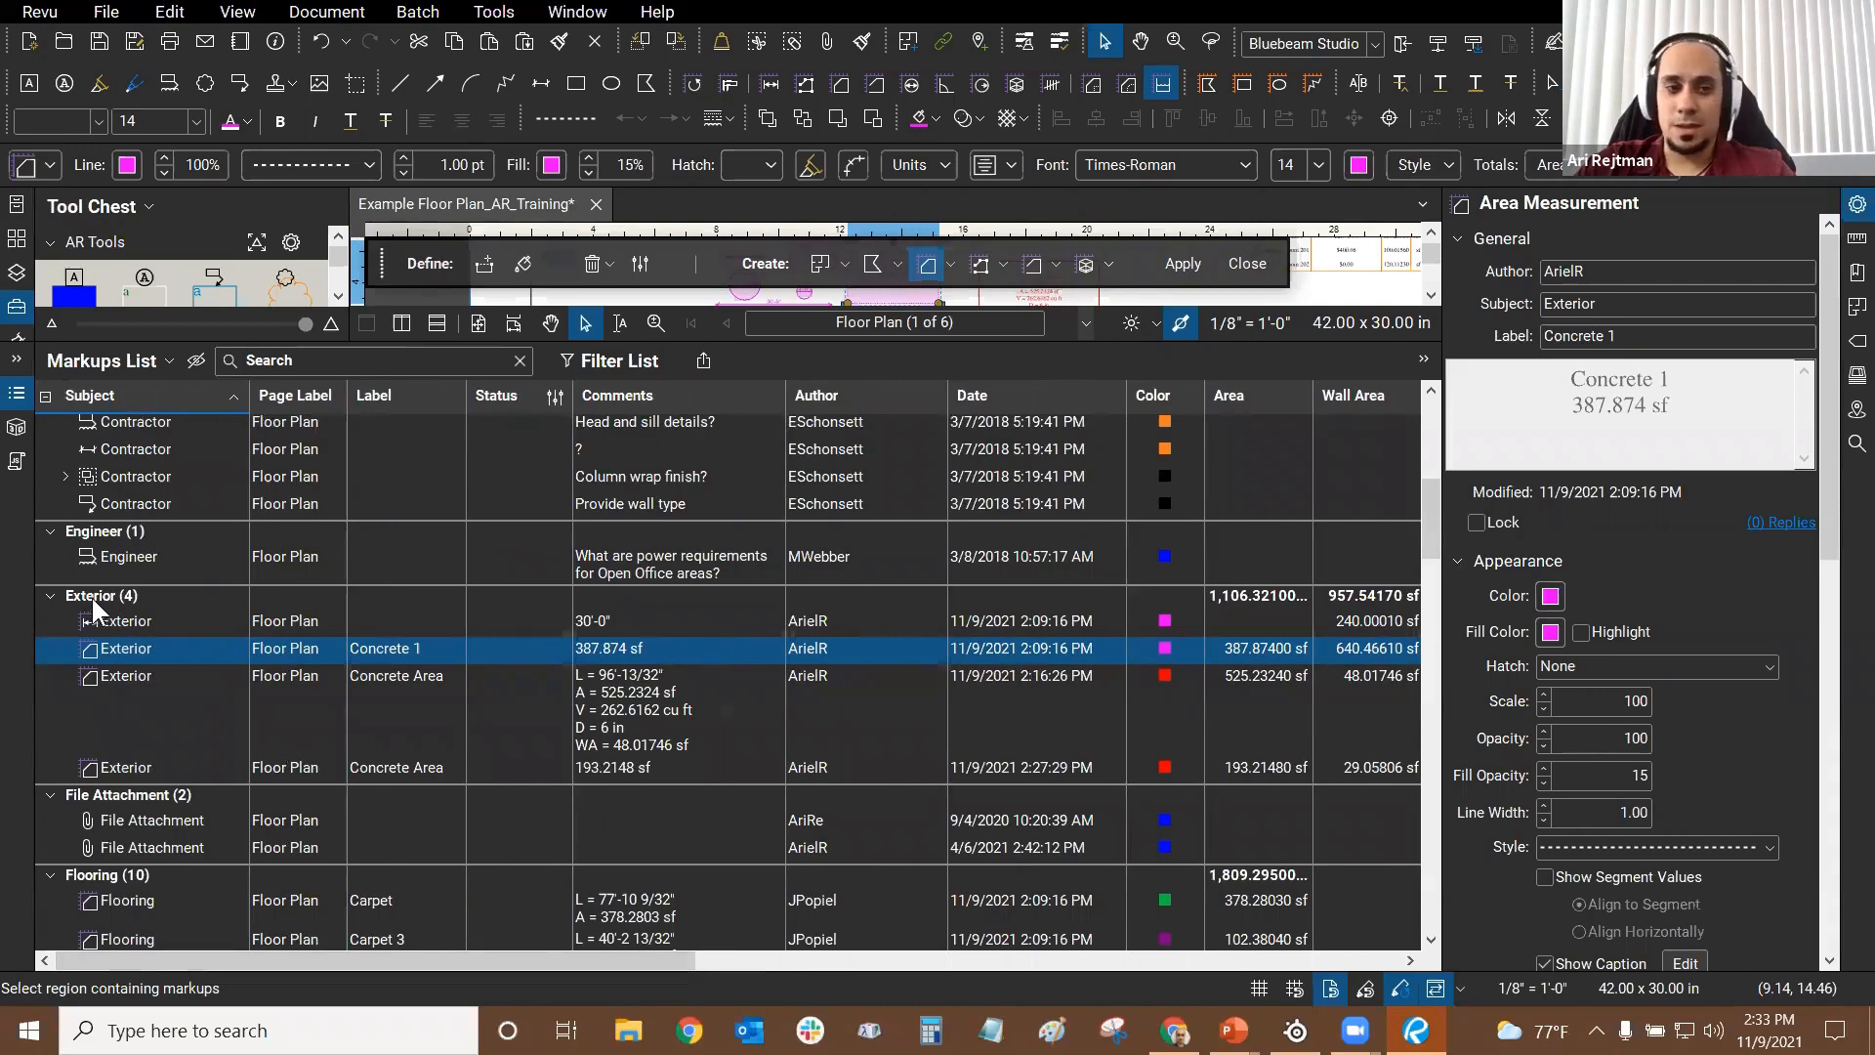
drag(312, 959, 702, 947)
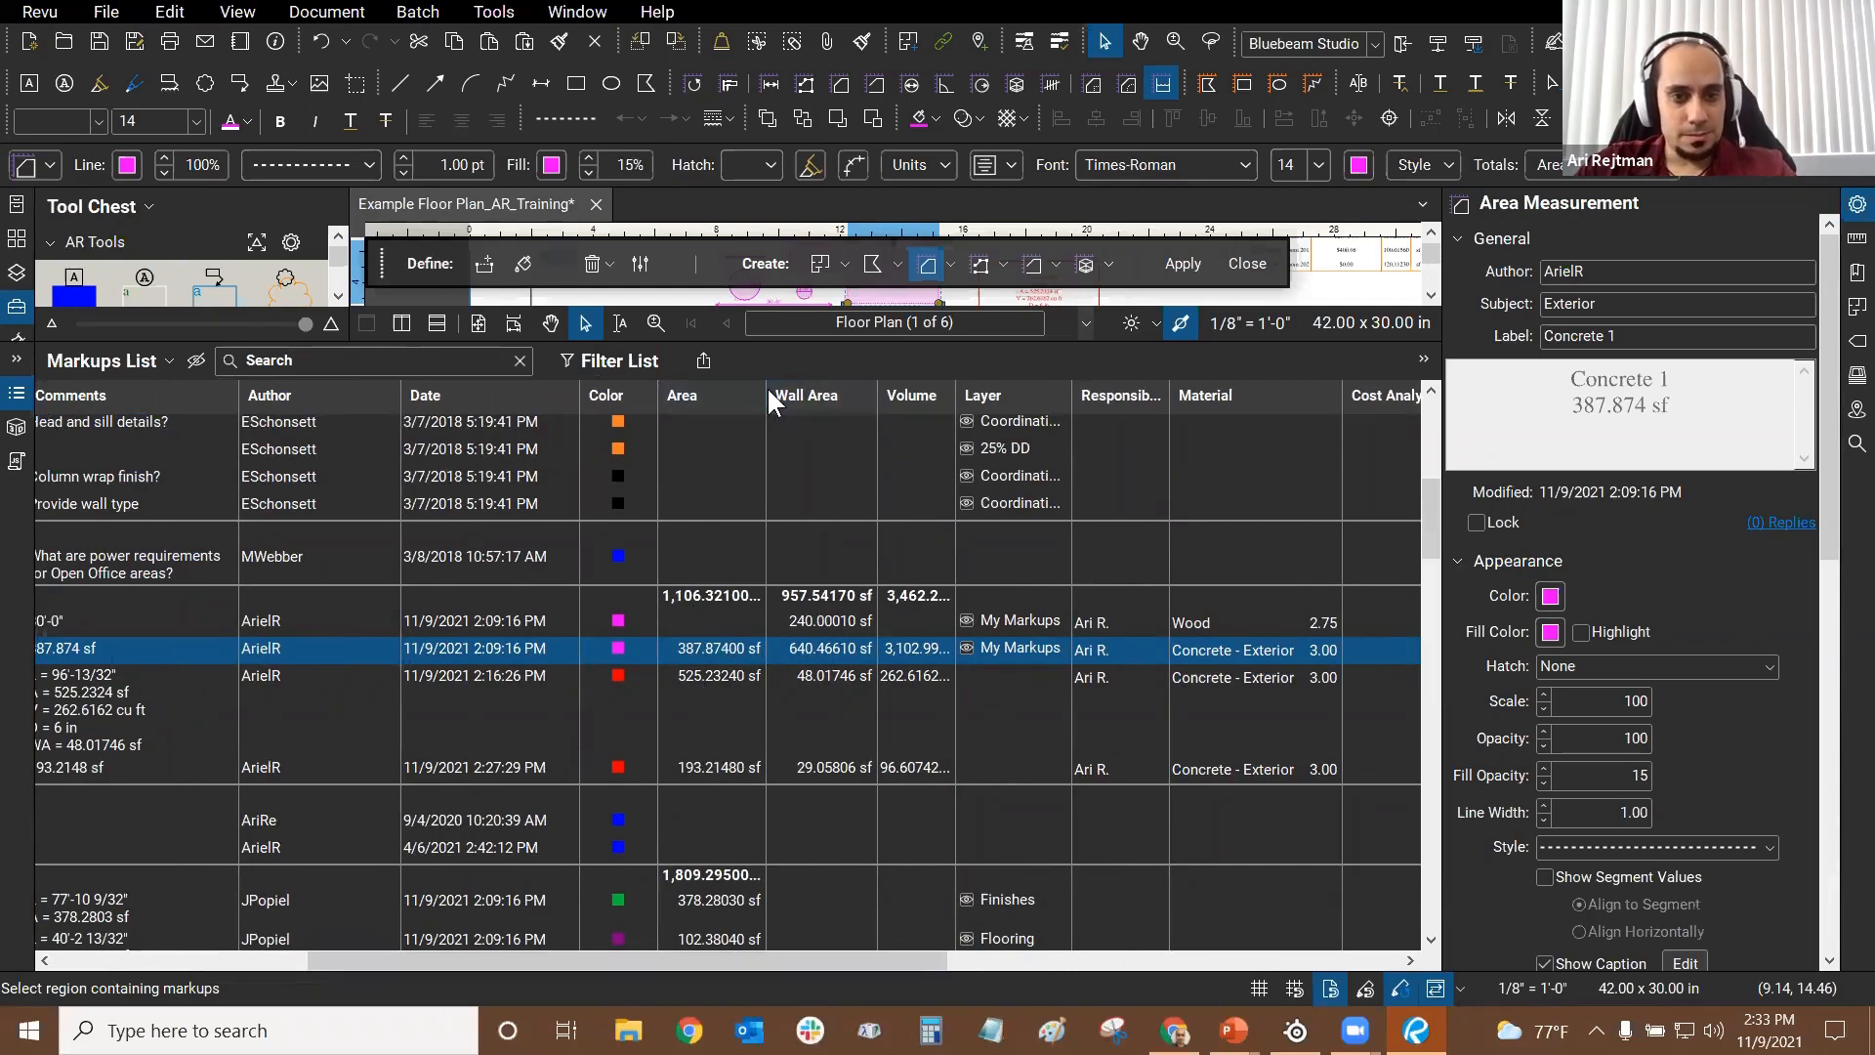
drag(766, 389, 782, 388)
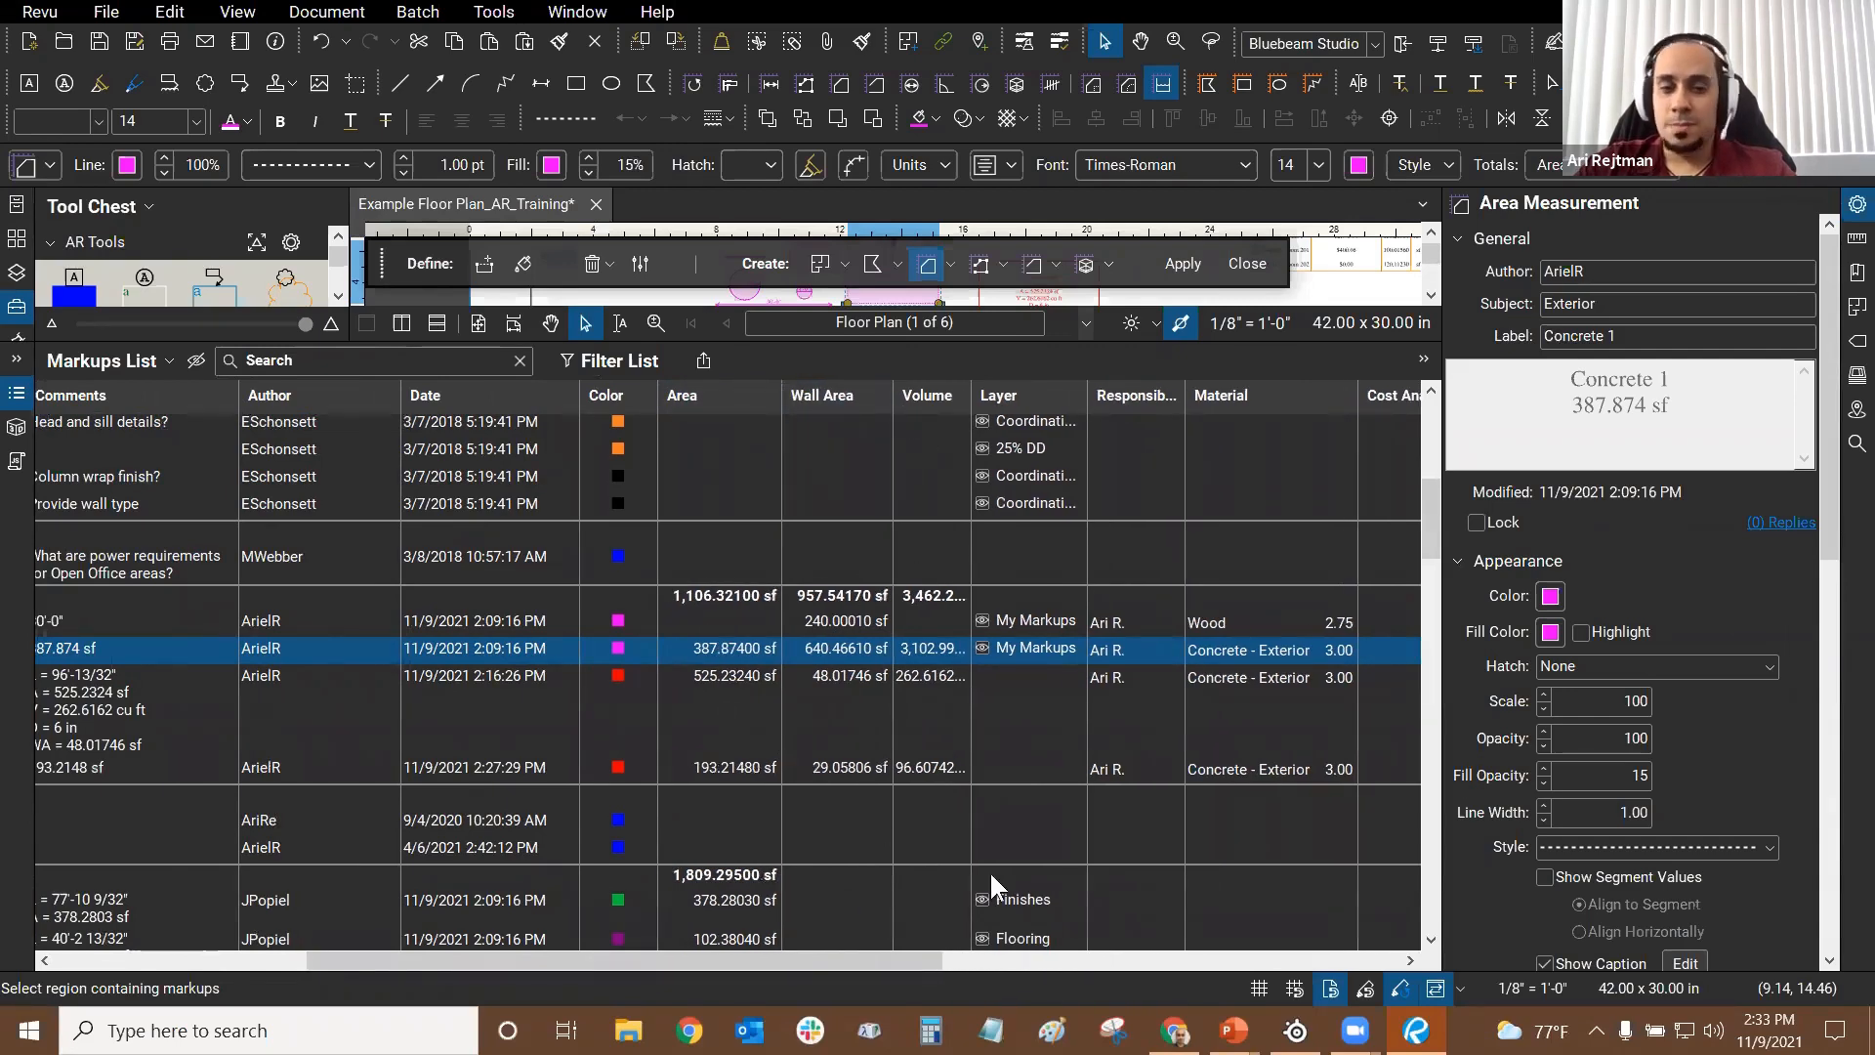
Step: Examine the Exterior group's cost analysis columns, select its Wood markup, and shrink the Markups List to reveal the floor plan
drag(790, 958, 1298, 964)
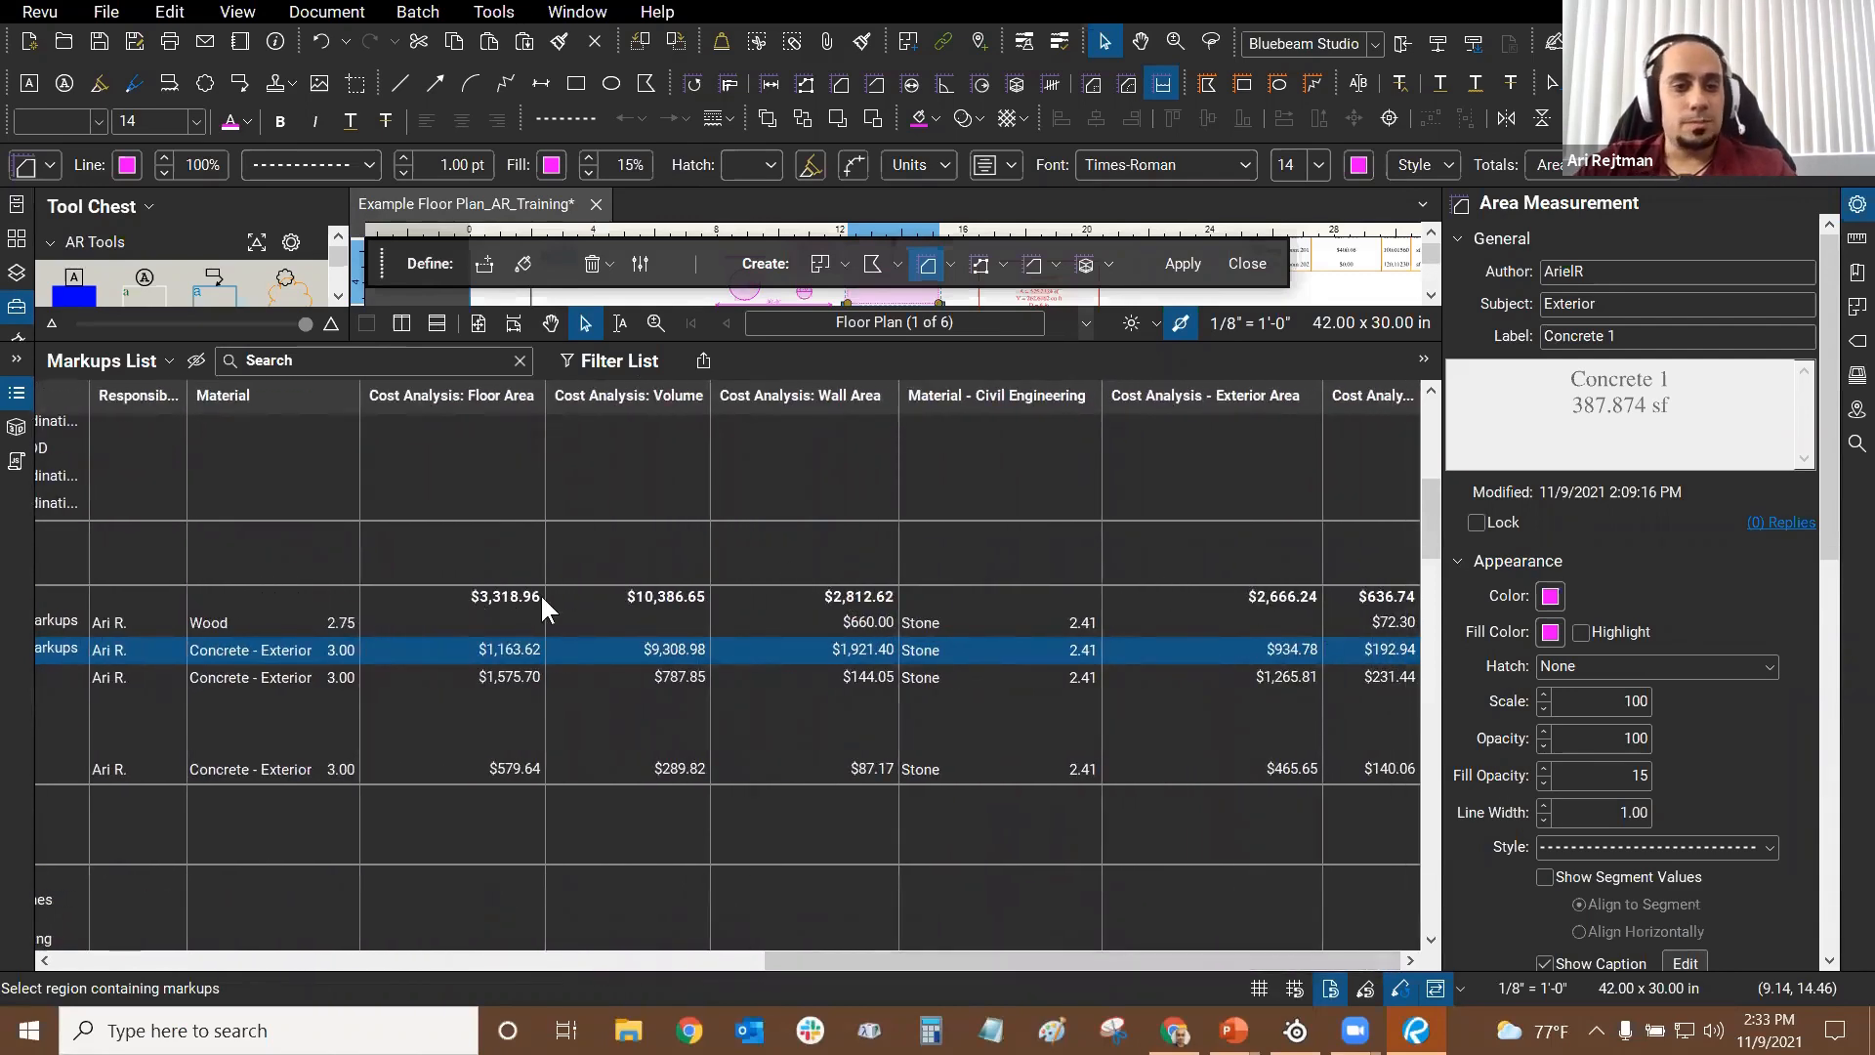
click(248, 623)
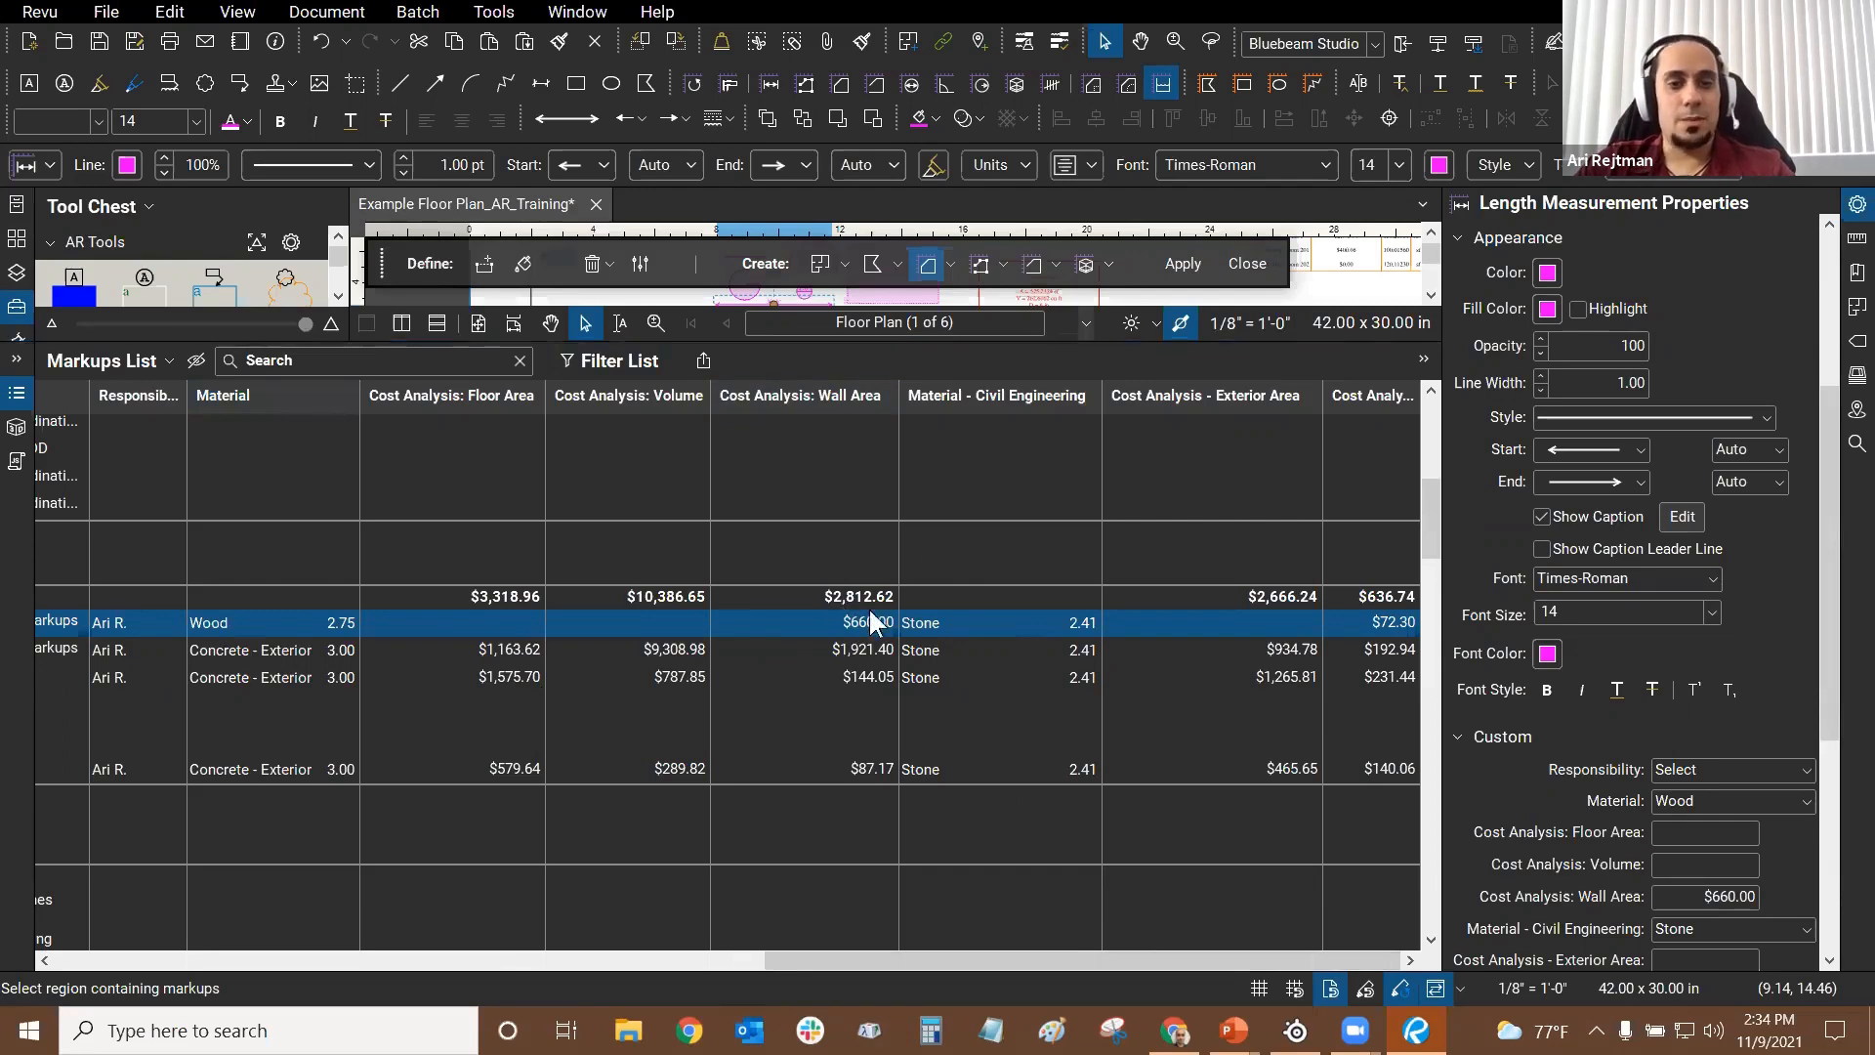
mouse_move(834, 475)
mouse_down()
mouse_move(841, 737)
mouse_move(842, 719)
mouse_up()
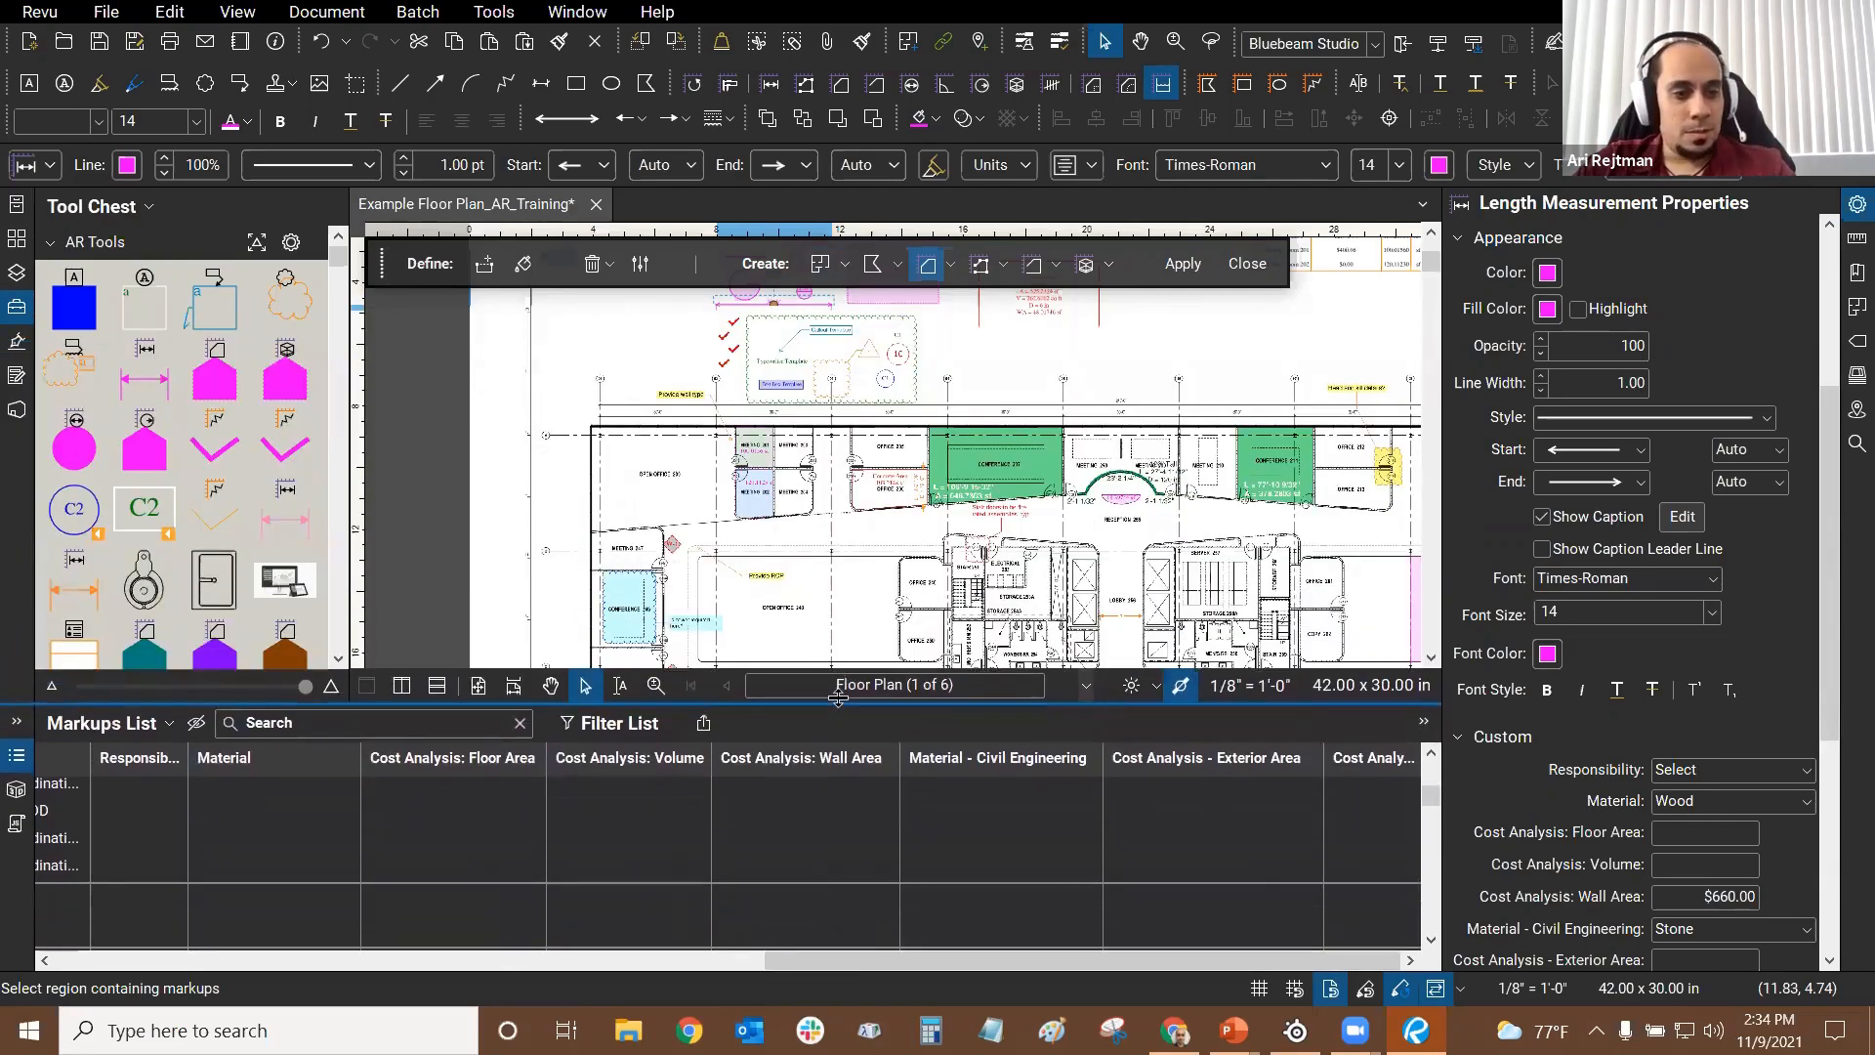
Step: Return the Markups List to its first columns, shrink it slightly, and open the custom Cost Analysis: Wall Area column's definition
drag(942, 954, 168, 917)
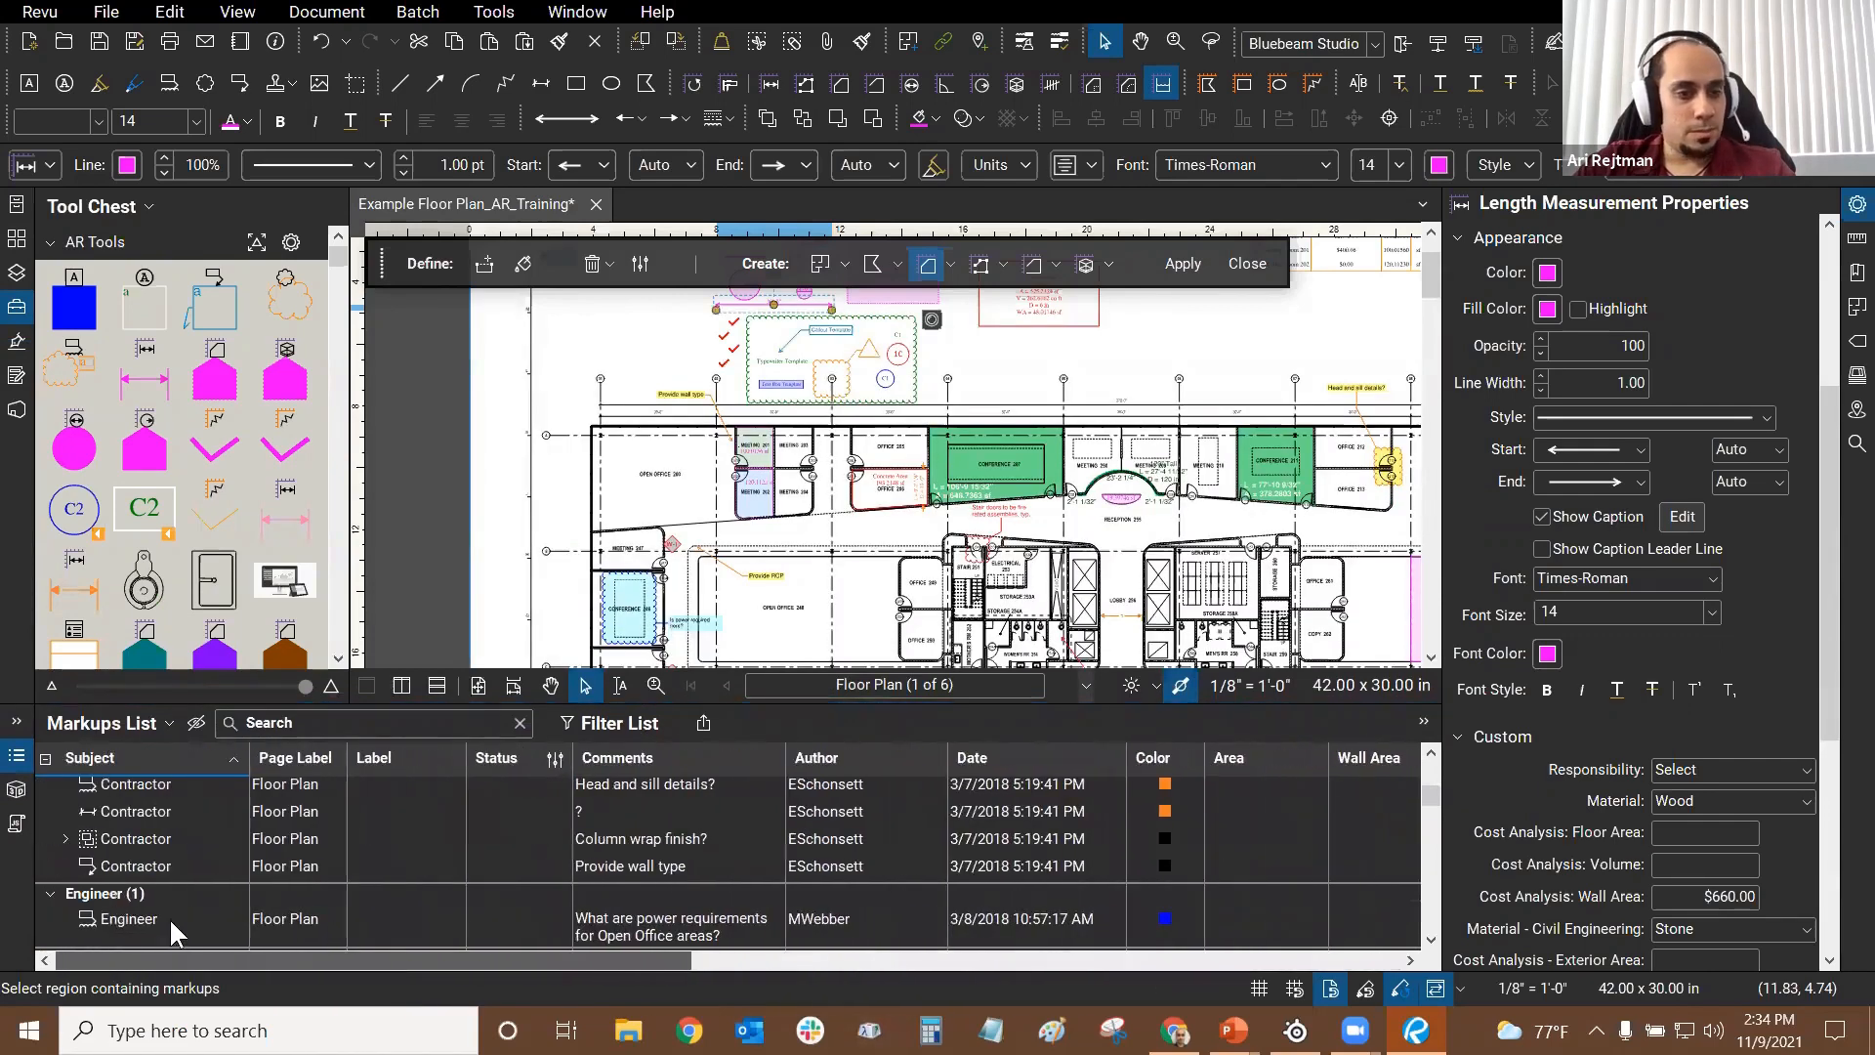
drag(721, 706, 721, 724)
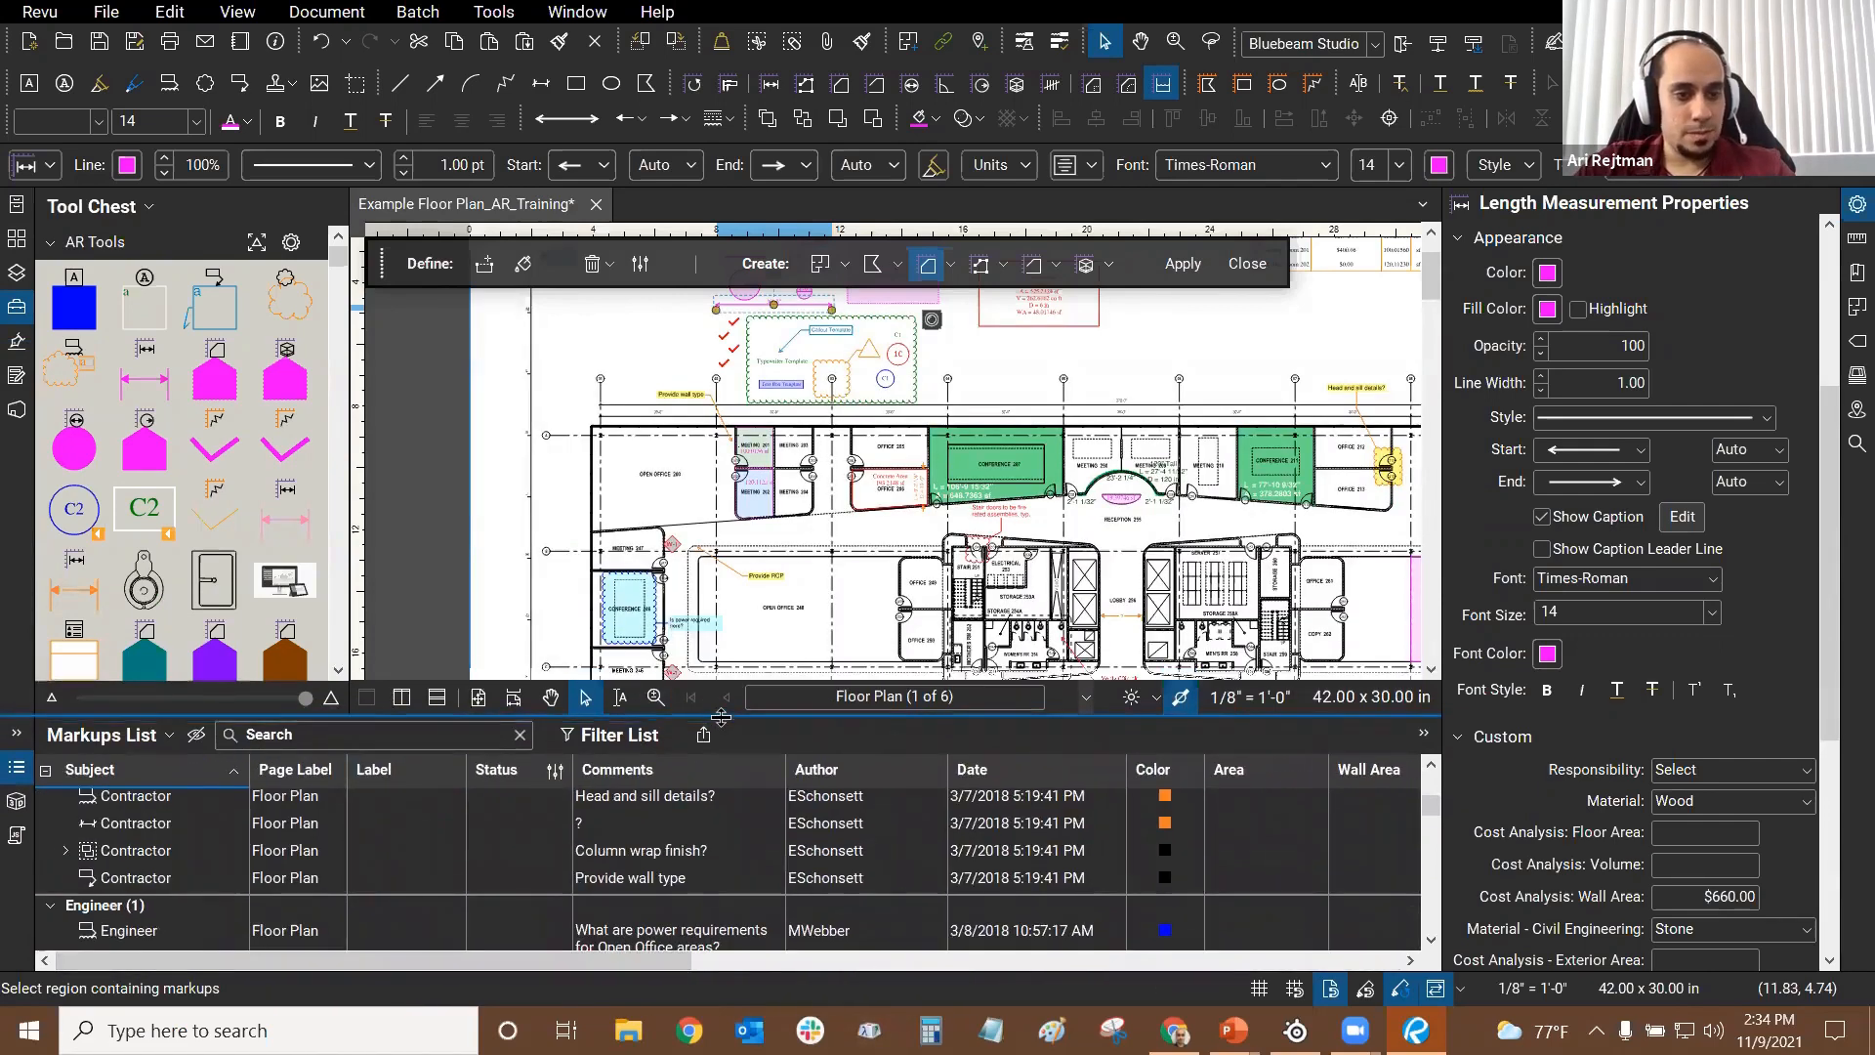
click(16, 767)
mouse_move(132, 768)
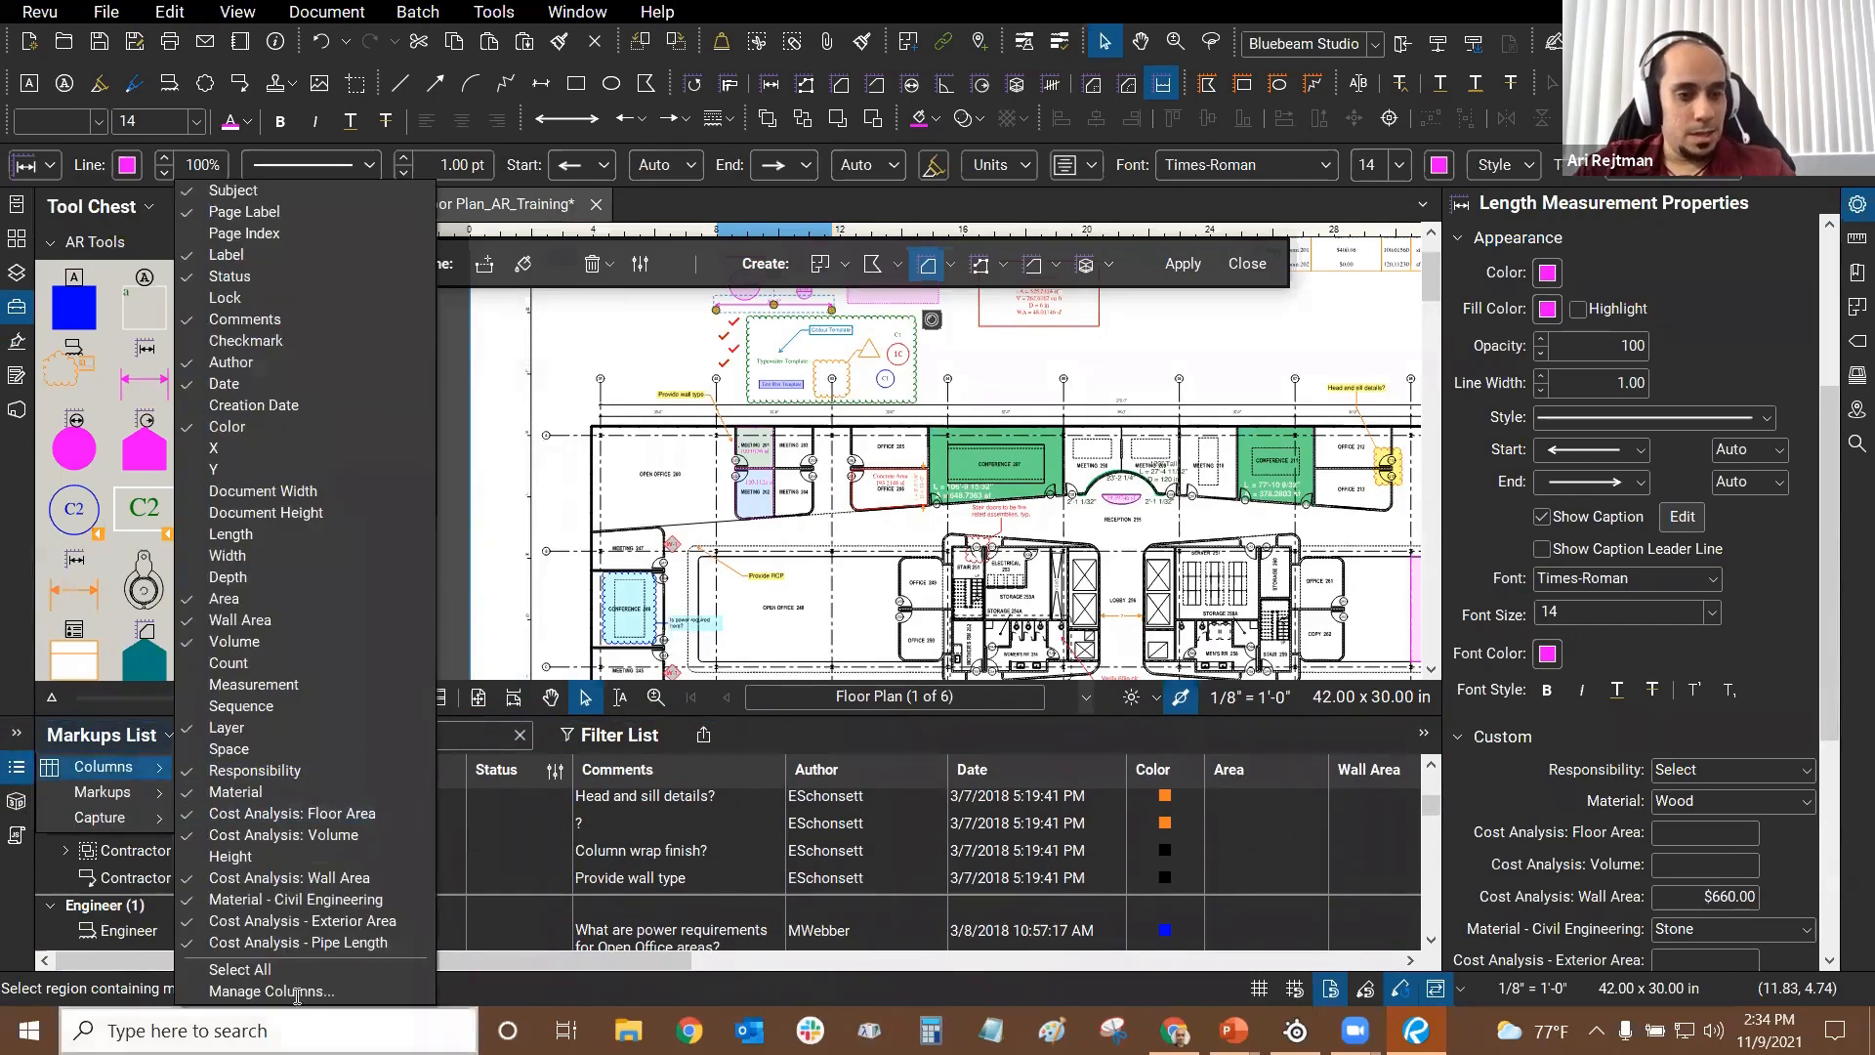
click(332, 988)
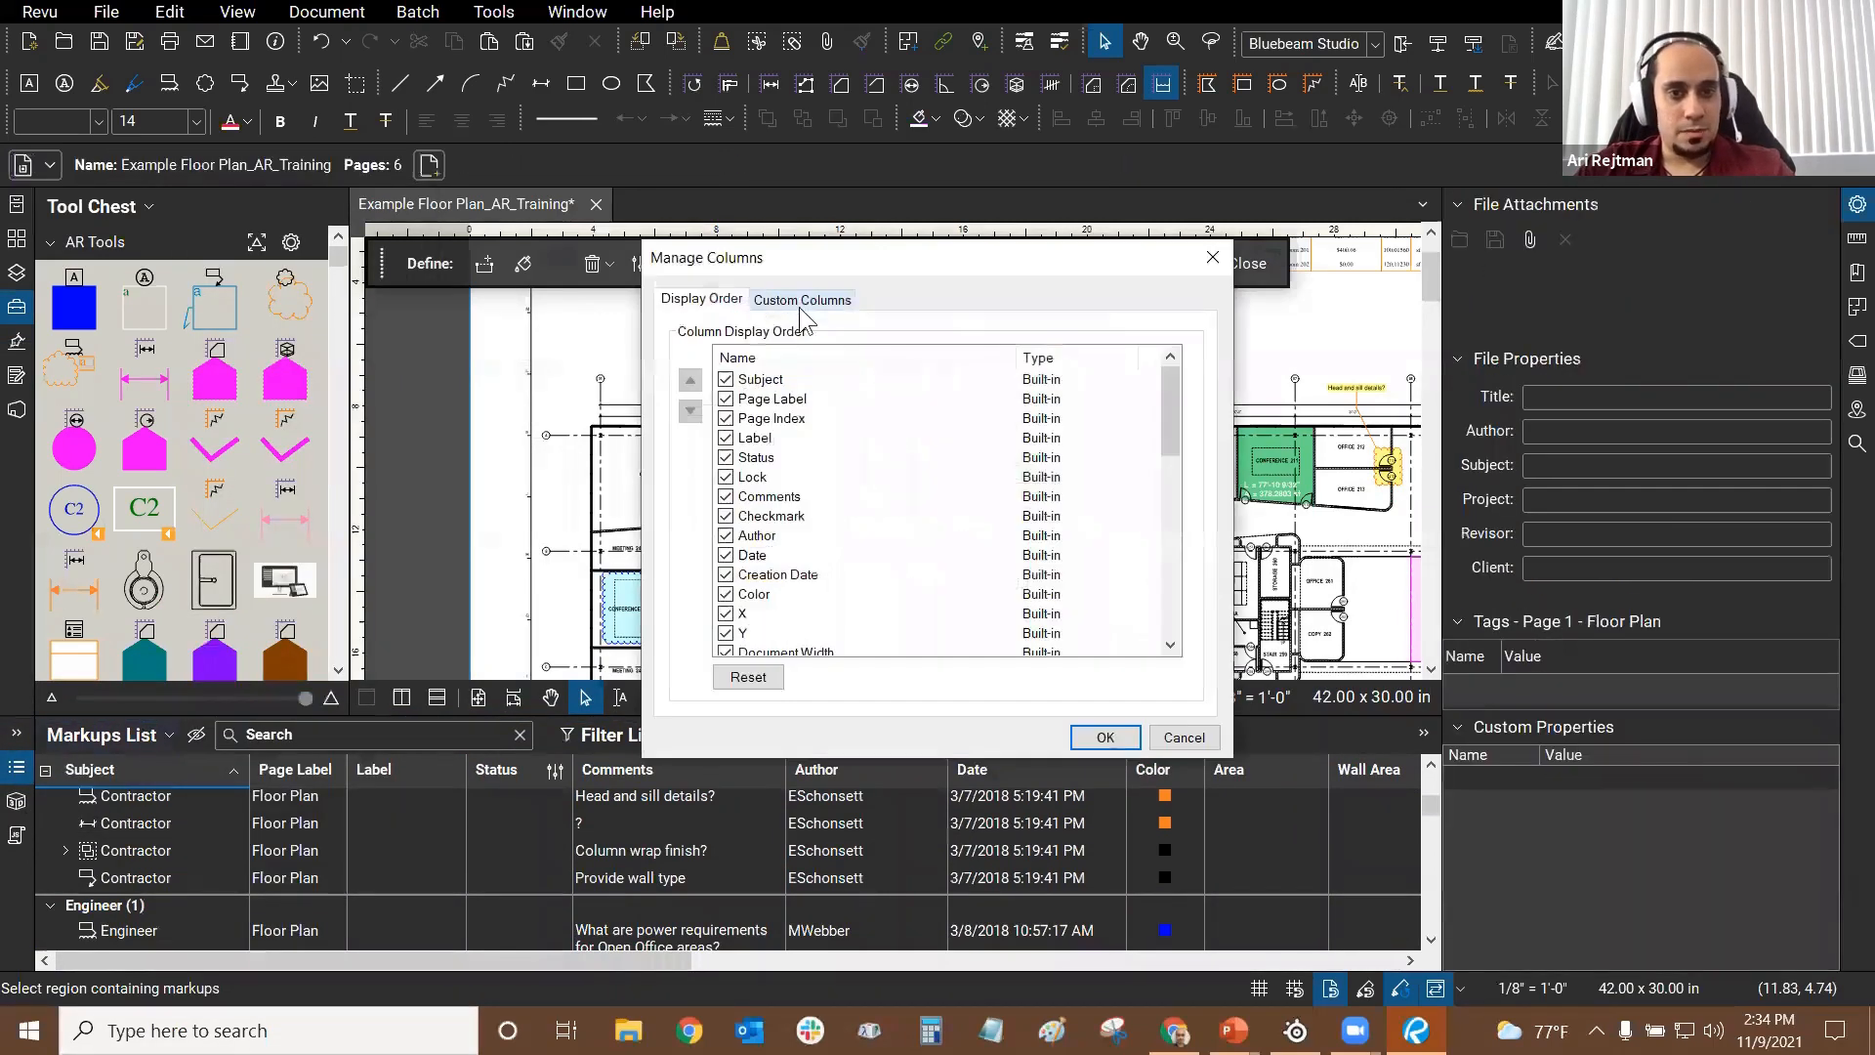
click(791, 296)
click(870, 459)
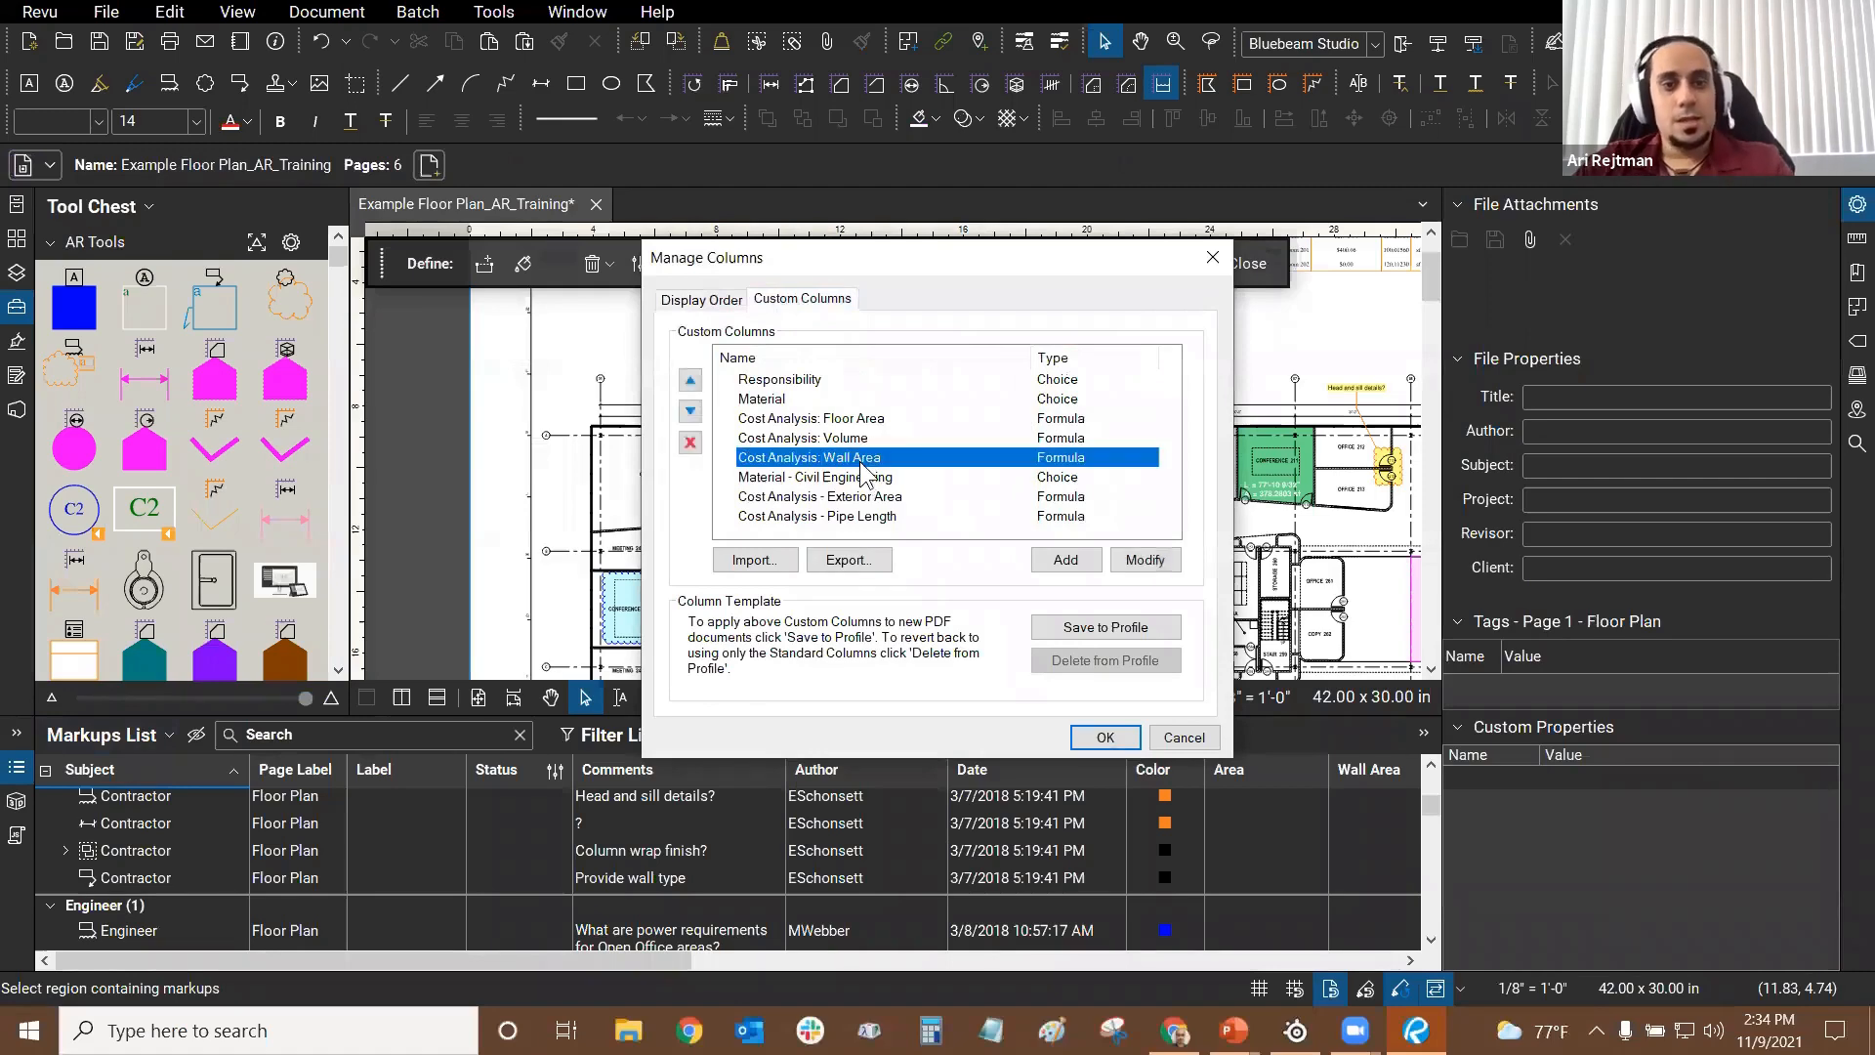
click(1139, 557)
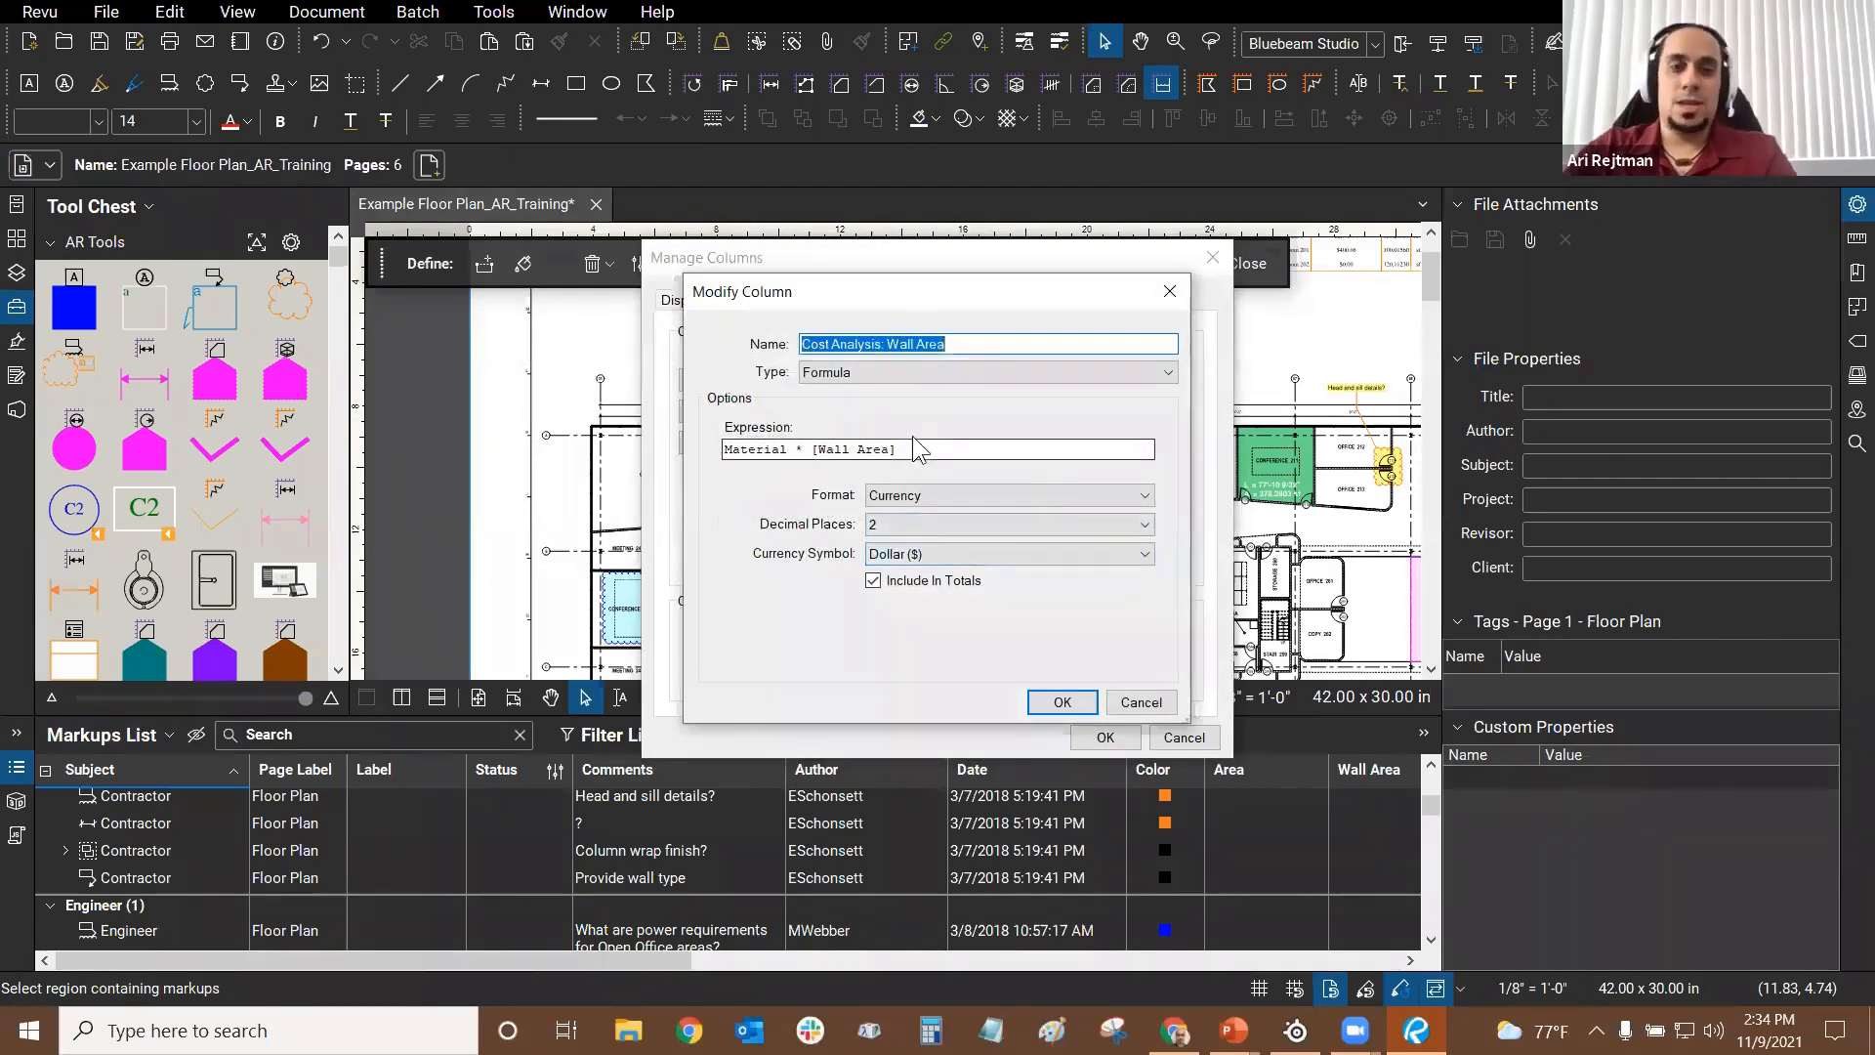
Step: Try rebuilding the wall area cost expression as Material * [Wall Area] from the suggested variables, and discard the edit
drag(903, 448, 811, 448)
text(a)
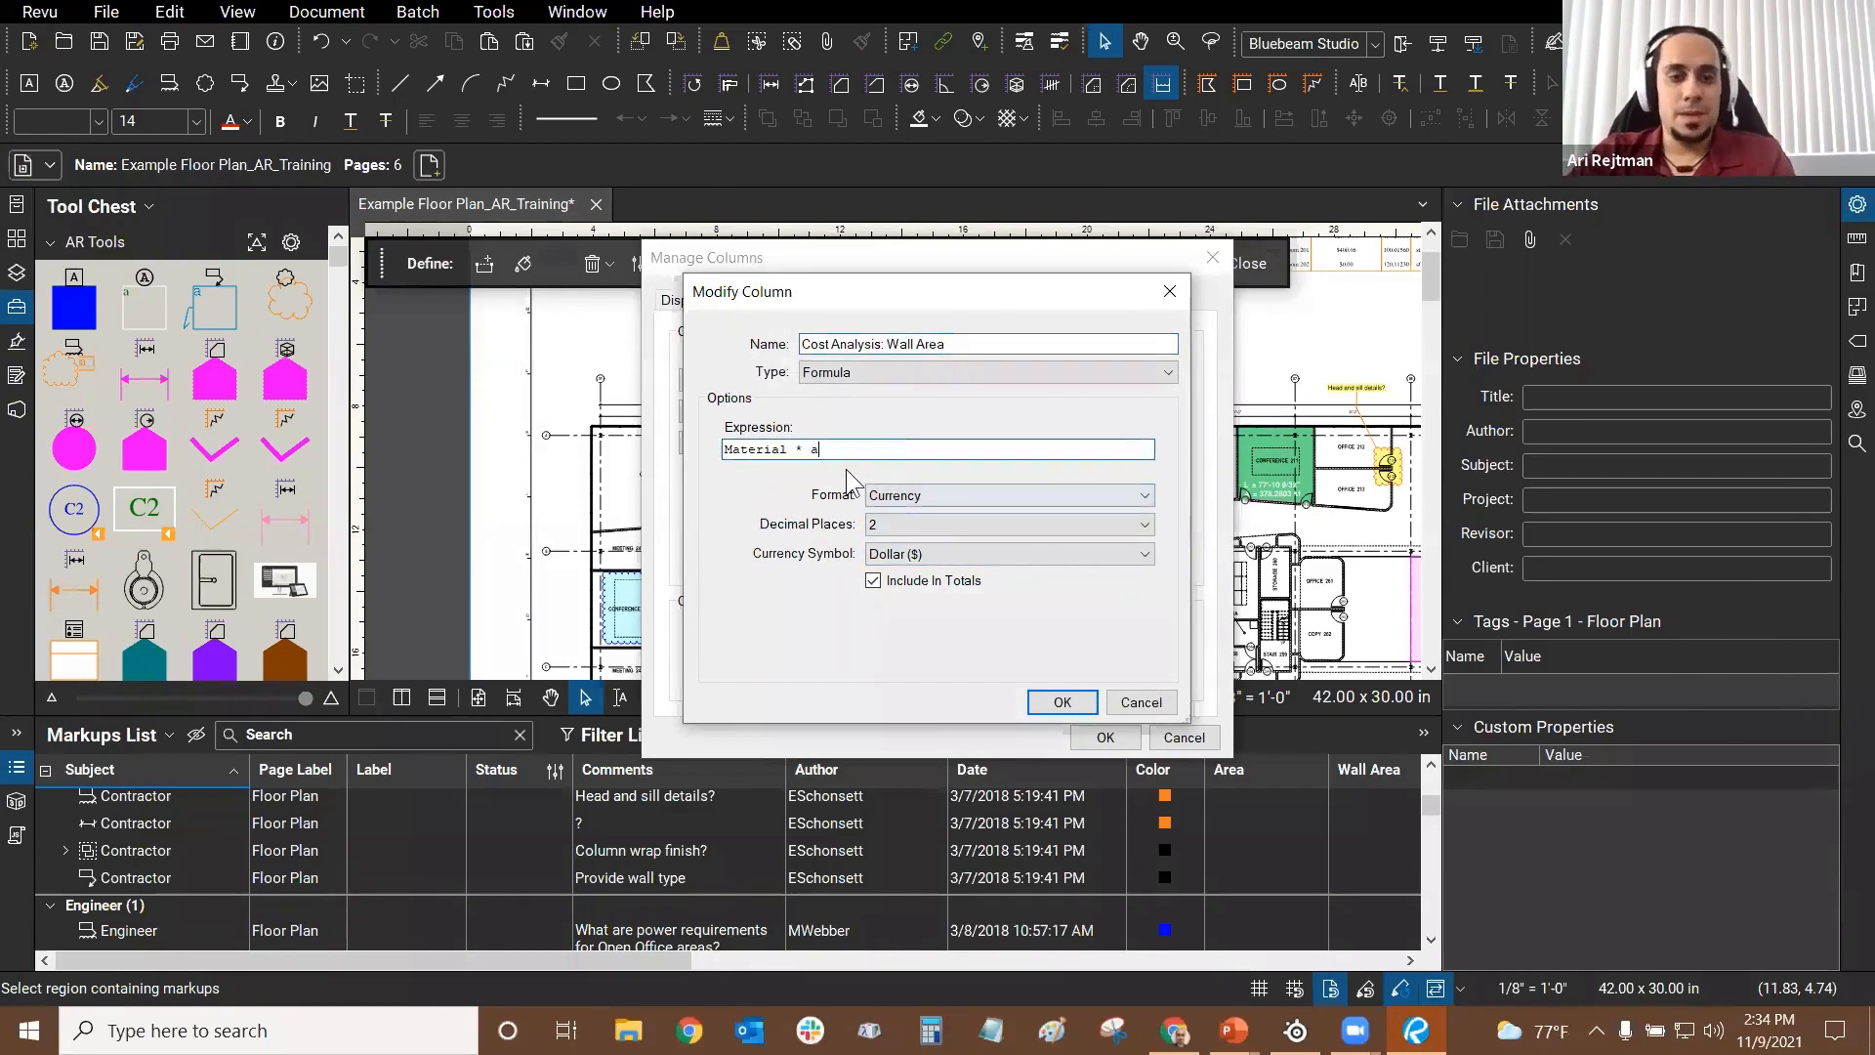
key(BackSpace)
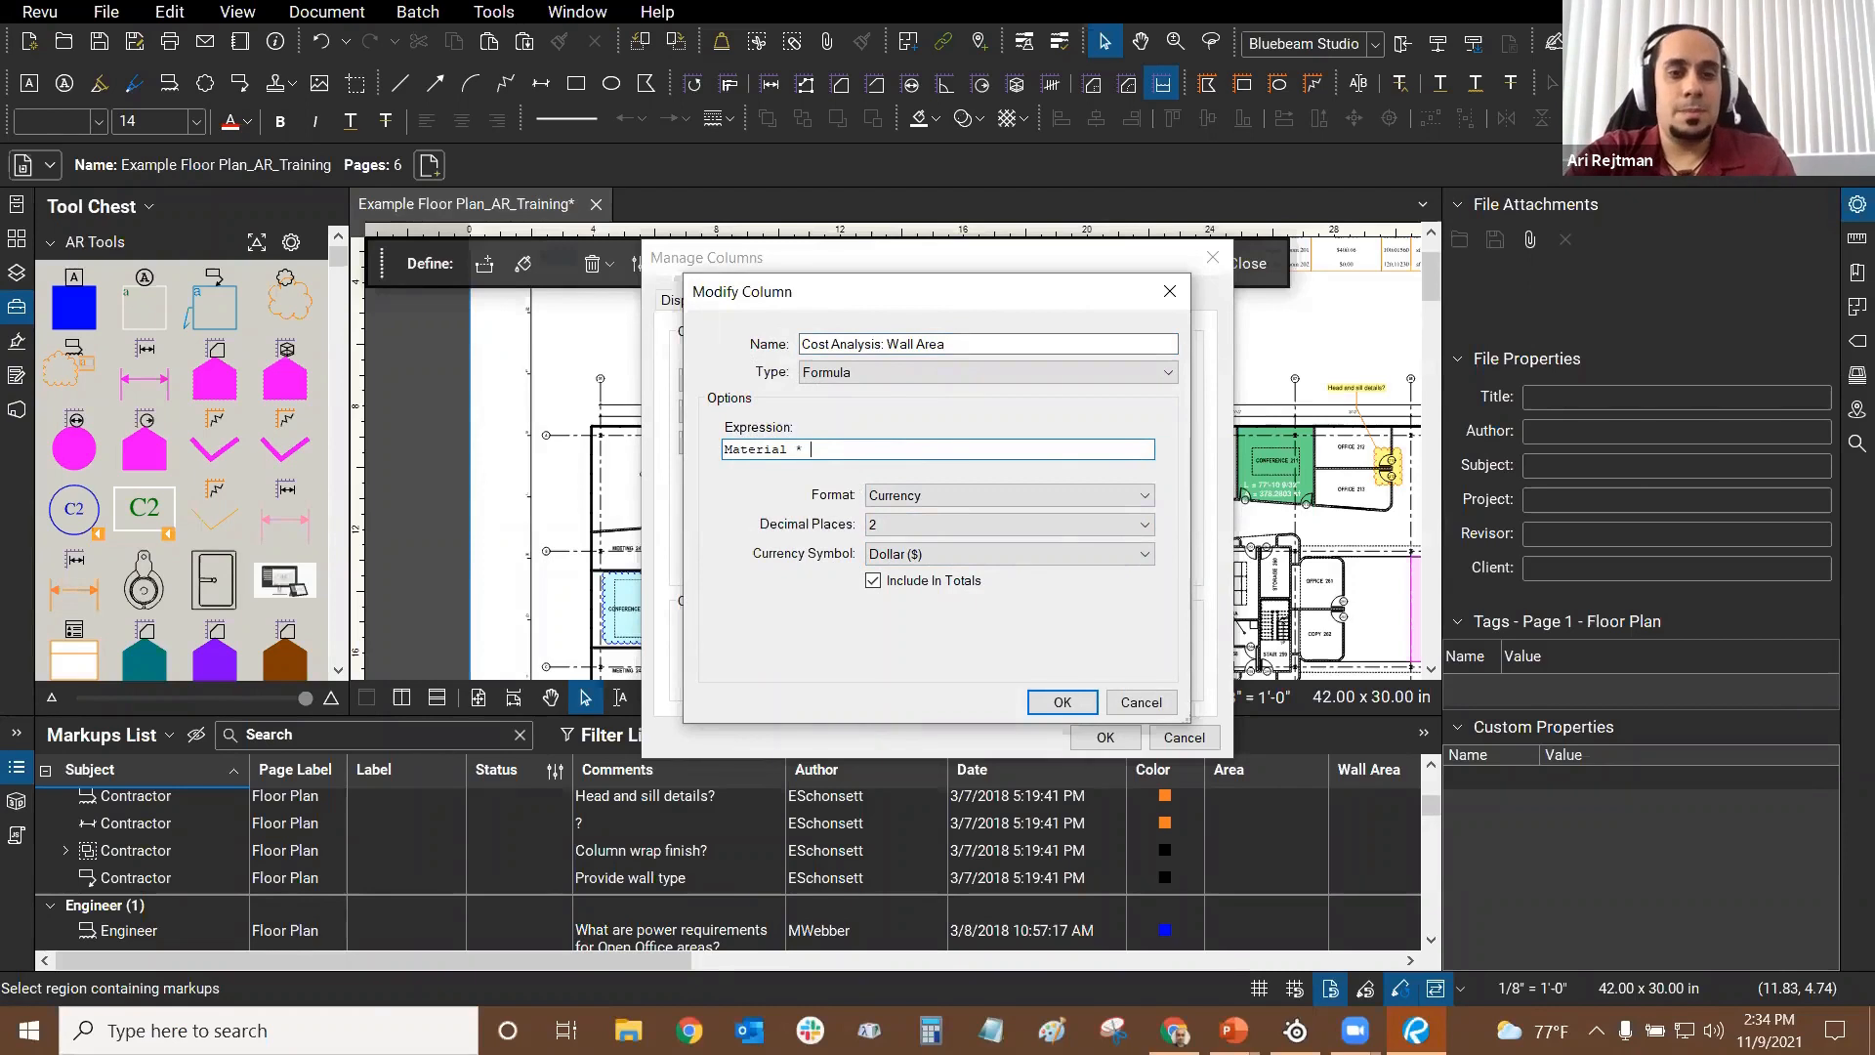
text(a)
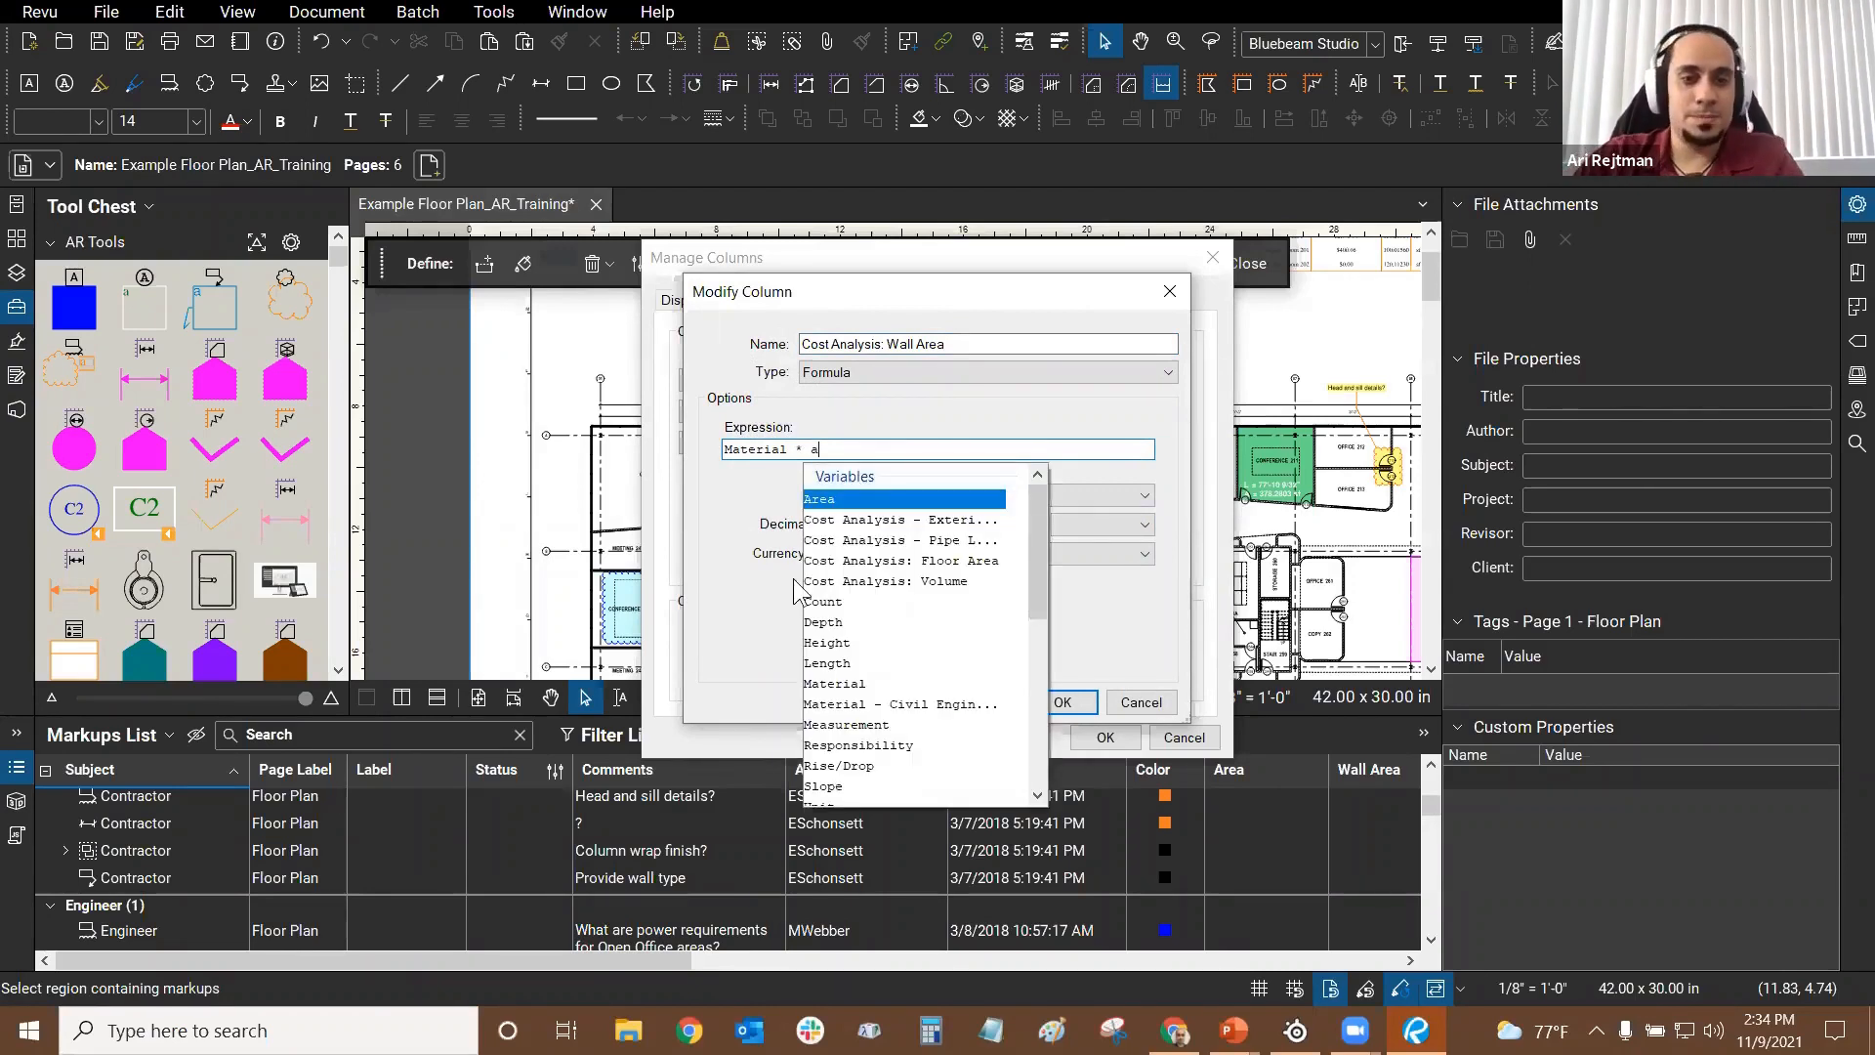
scroll(934, 588, down, 3)
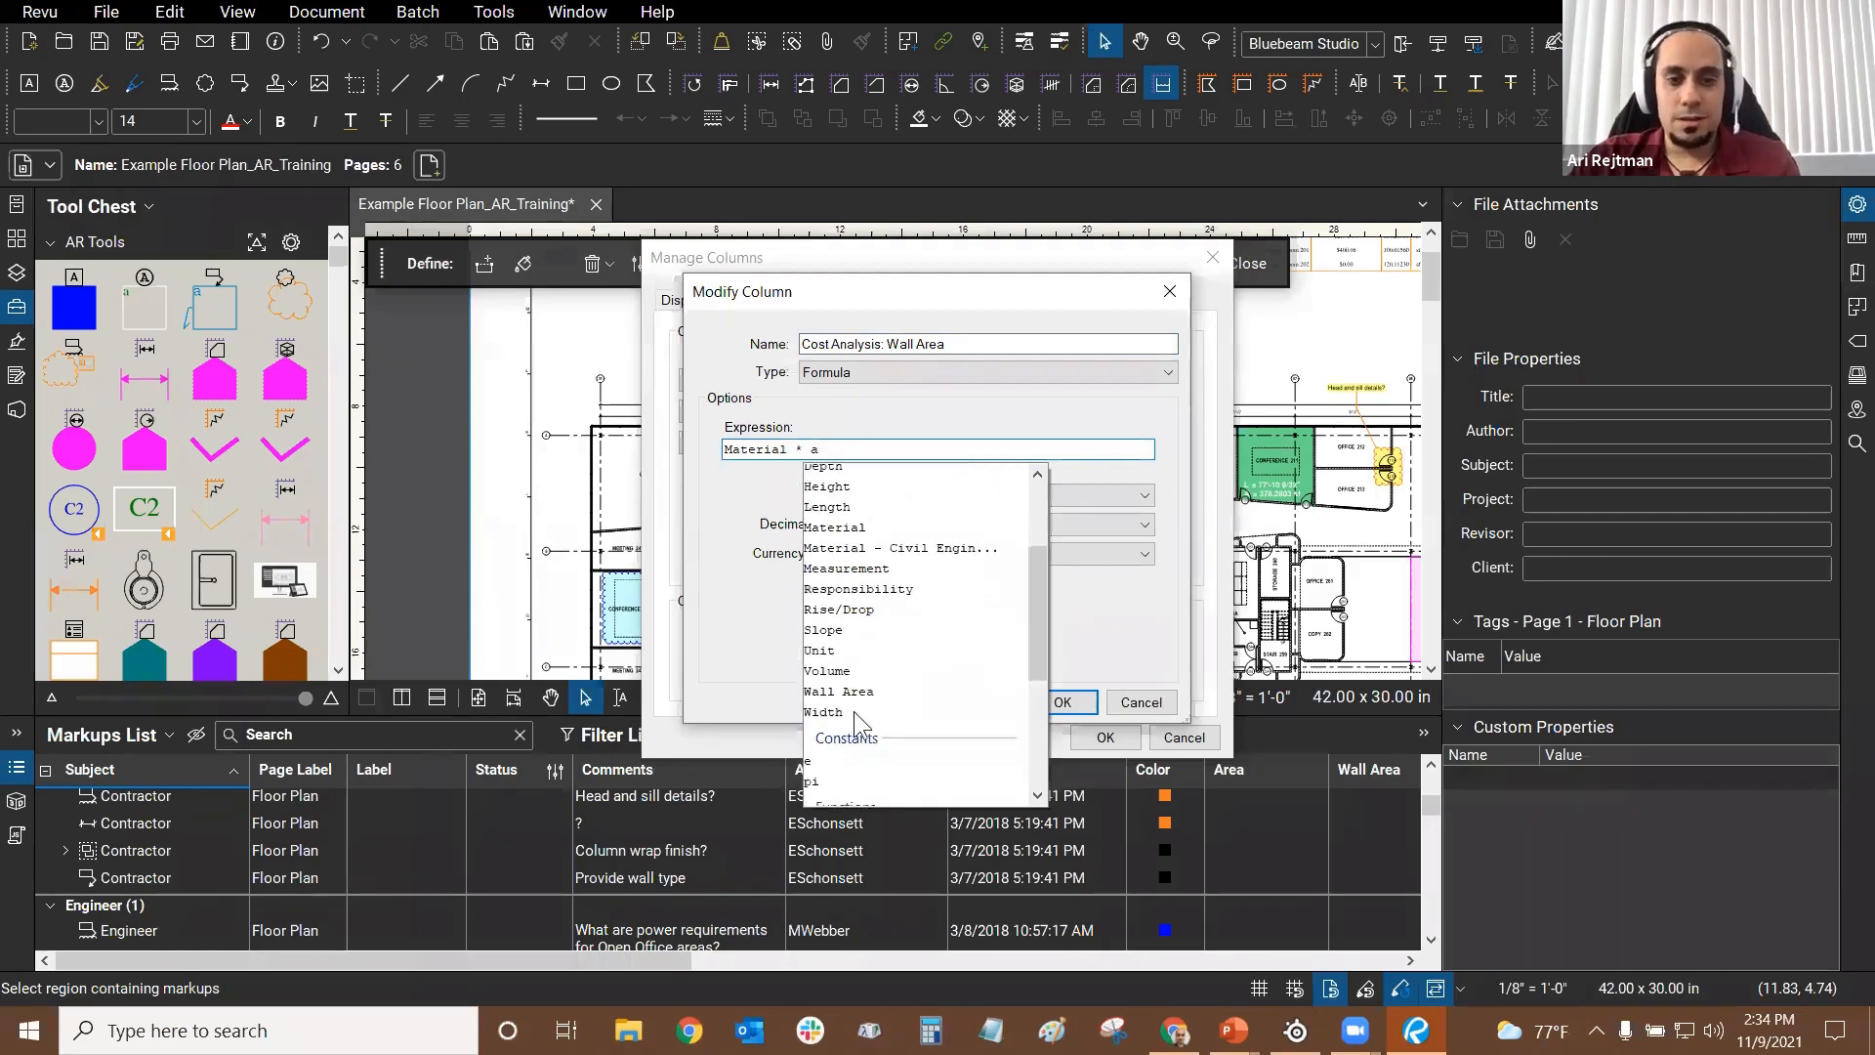
scroll(860, 705, up, 1)
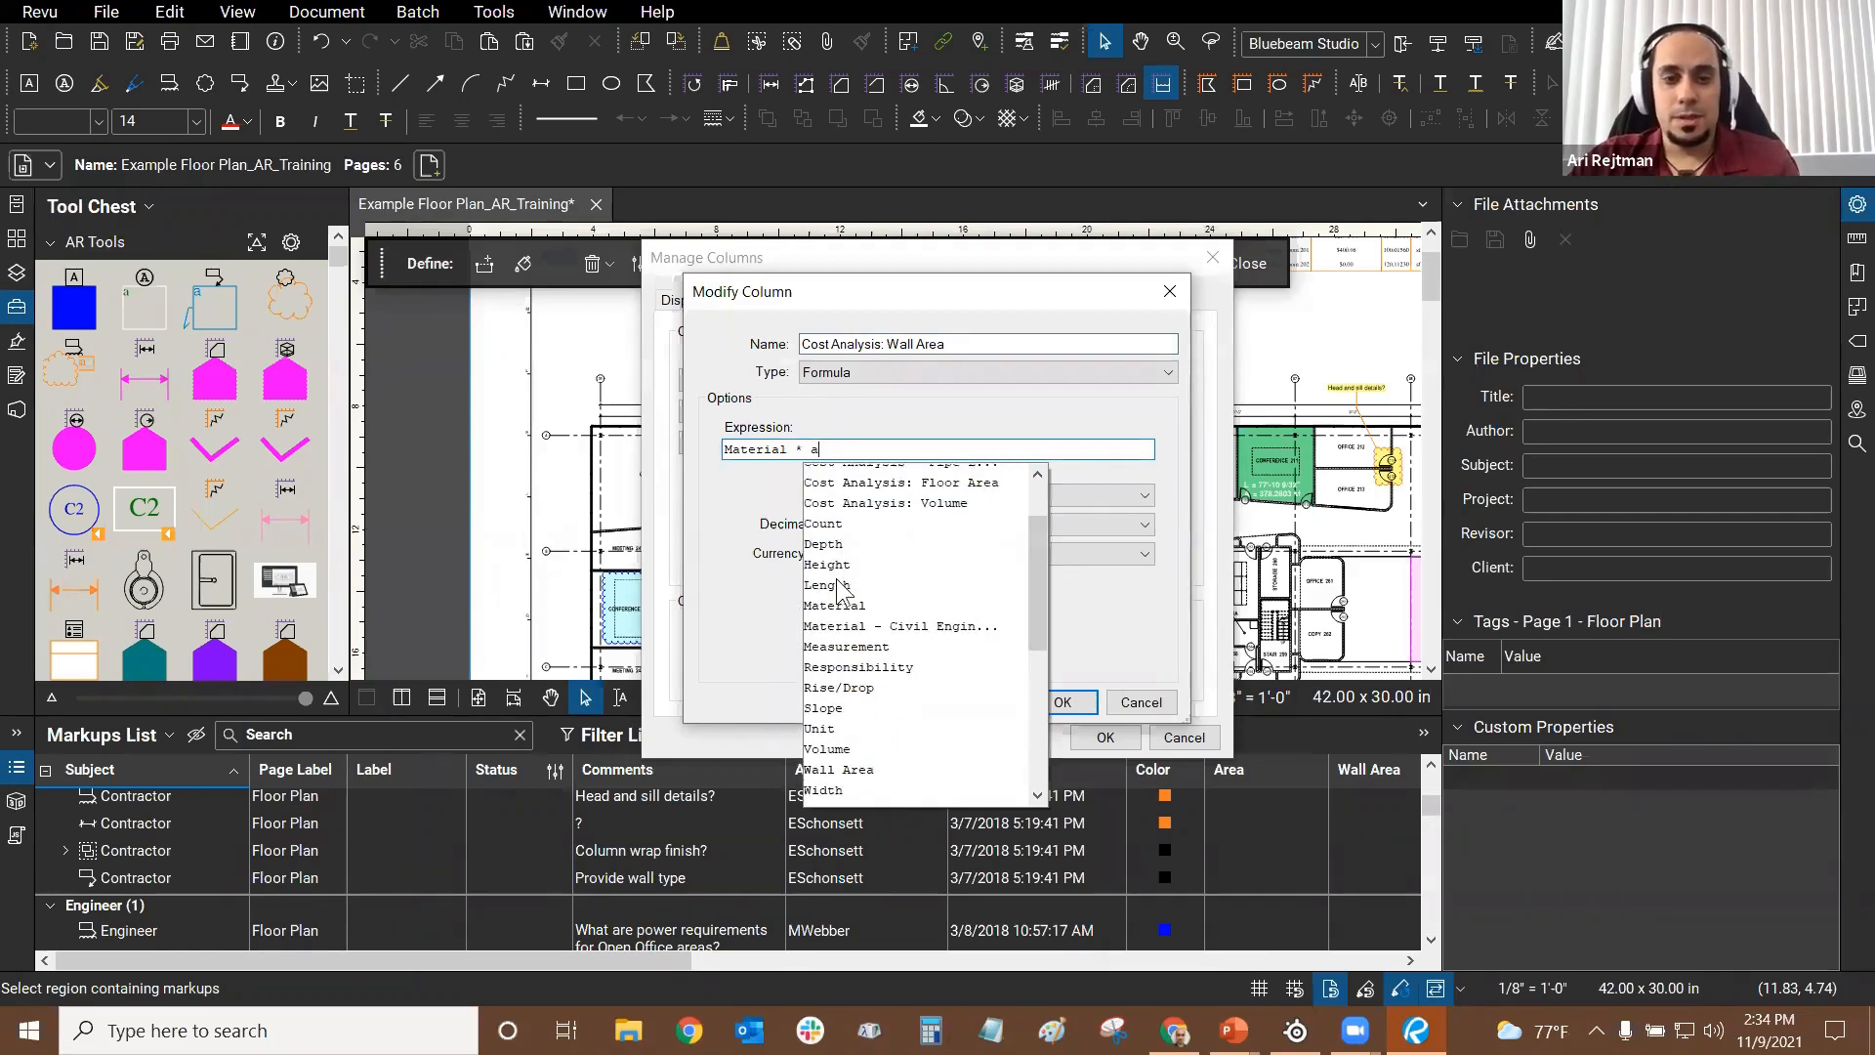
scroll(842, 605, down, 2)
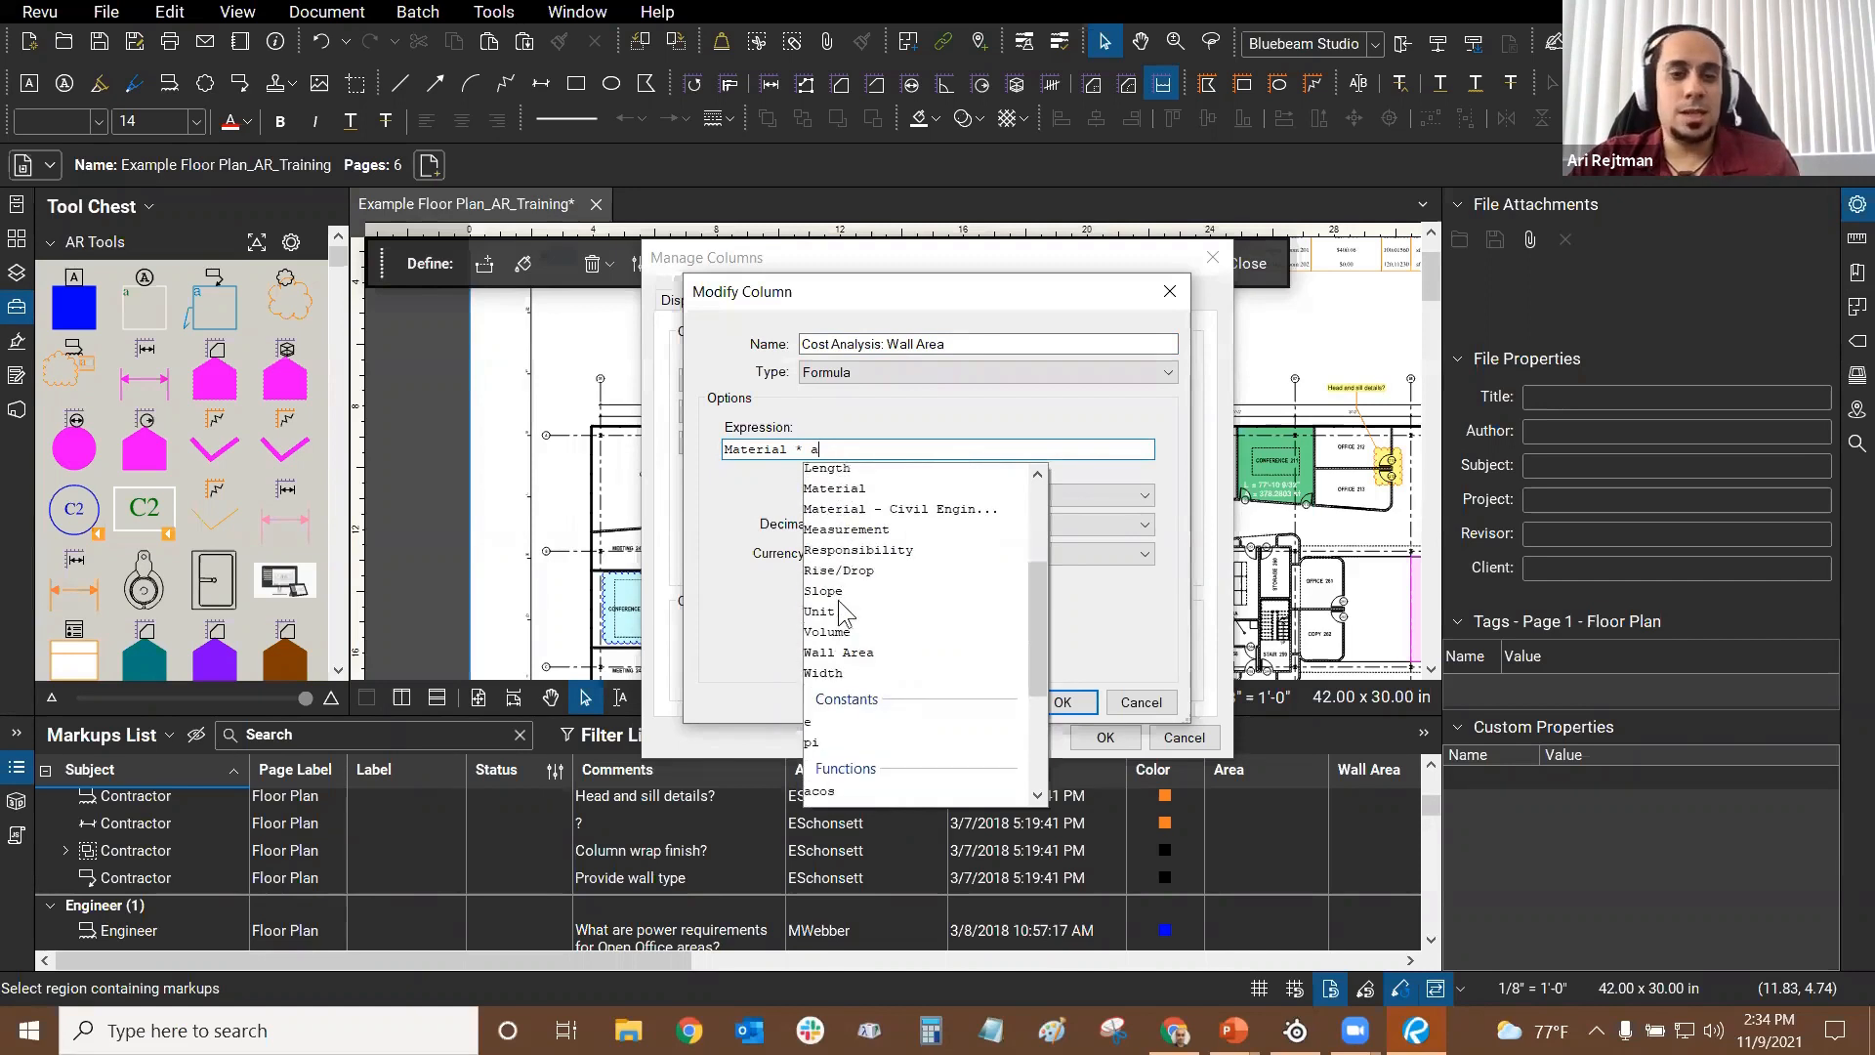
click(844, 651)
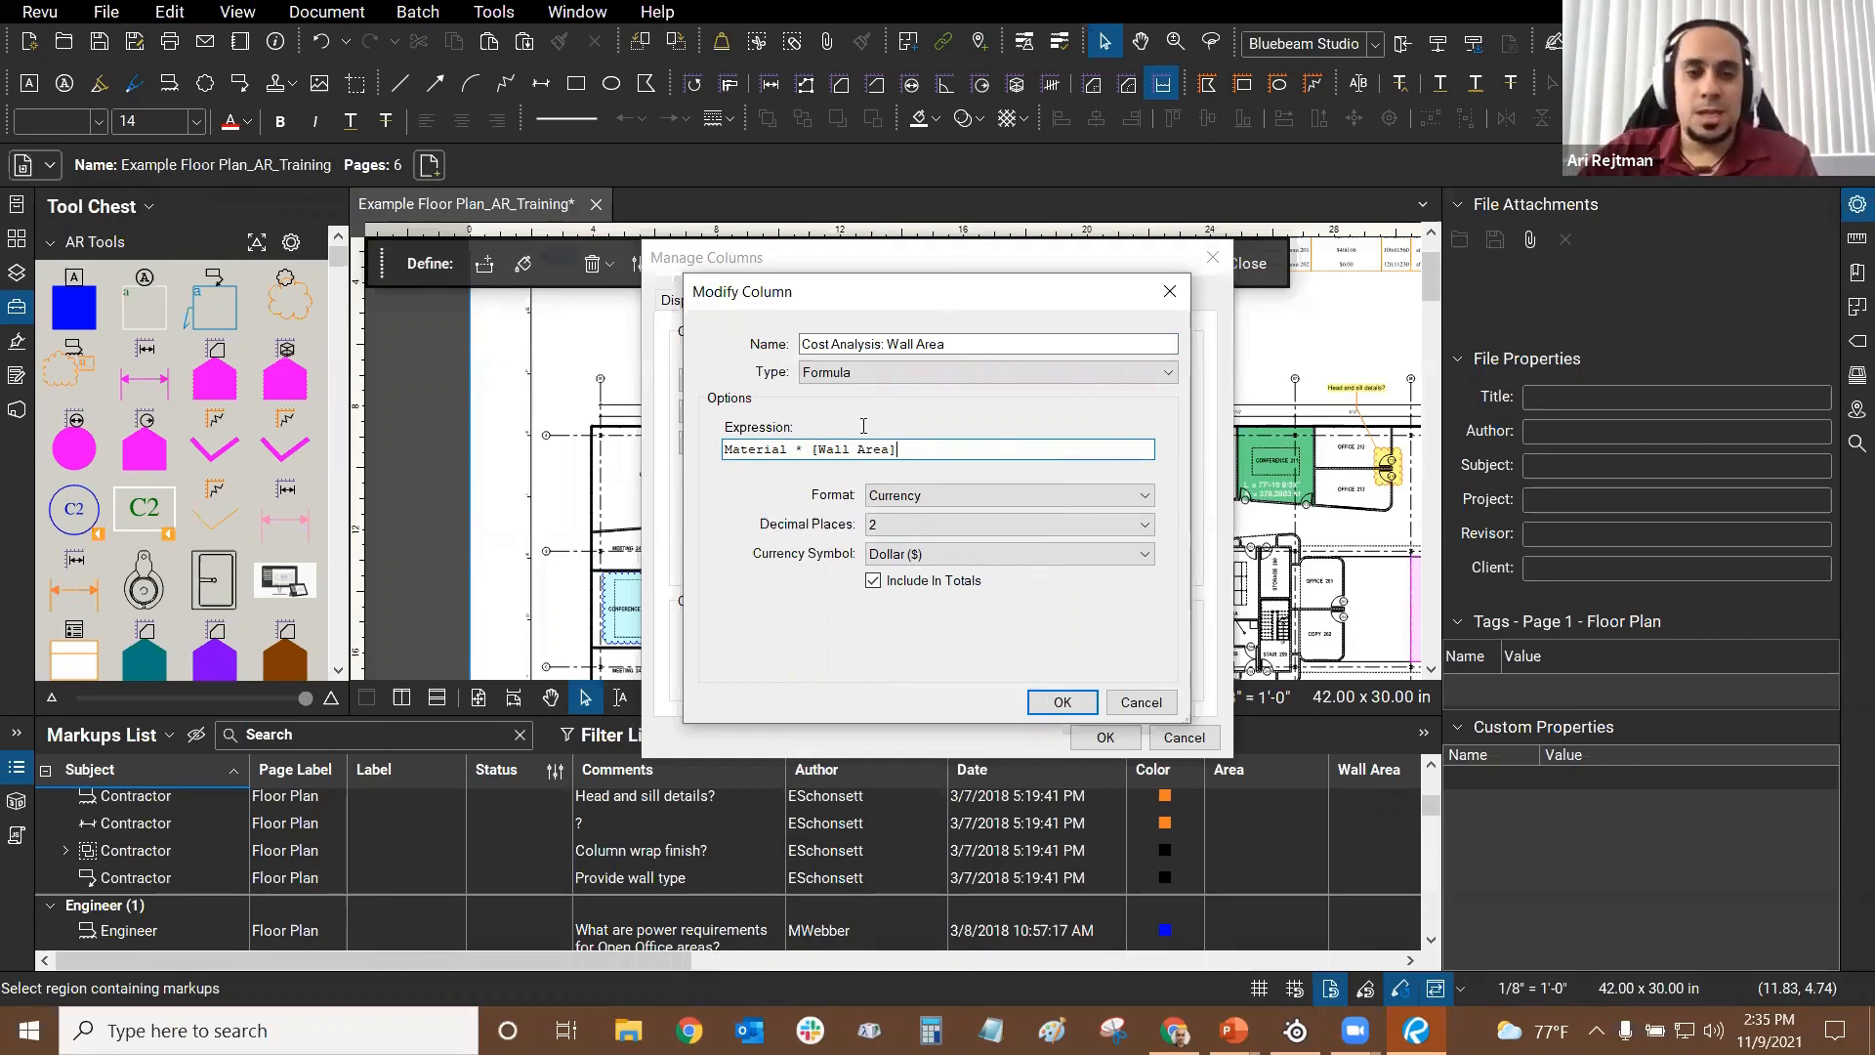
click(1141, 702)
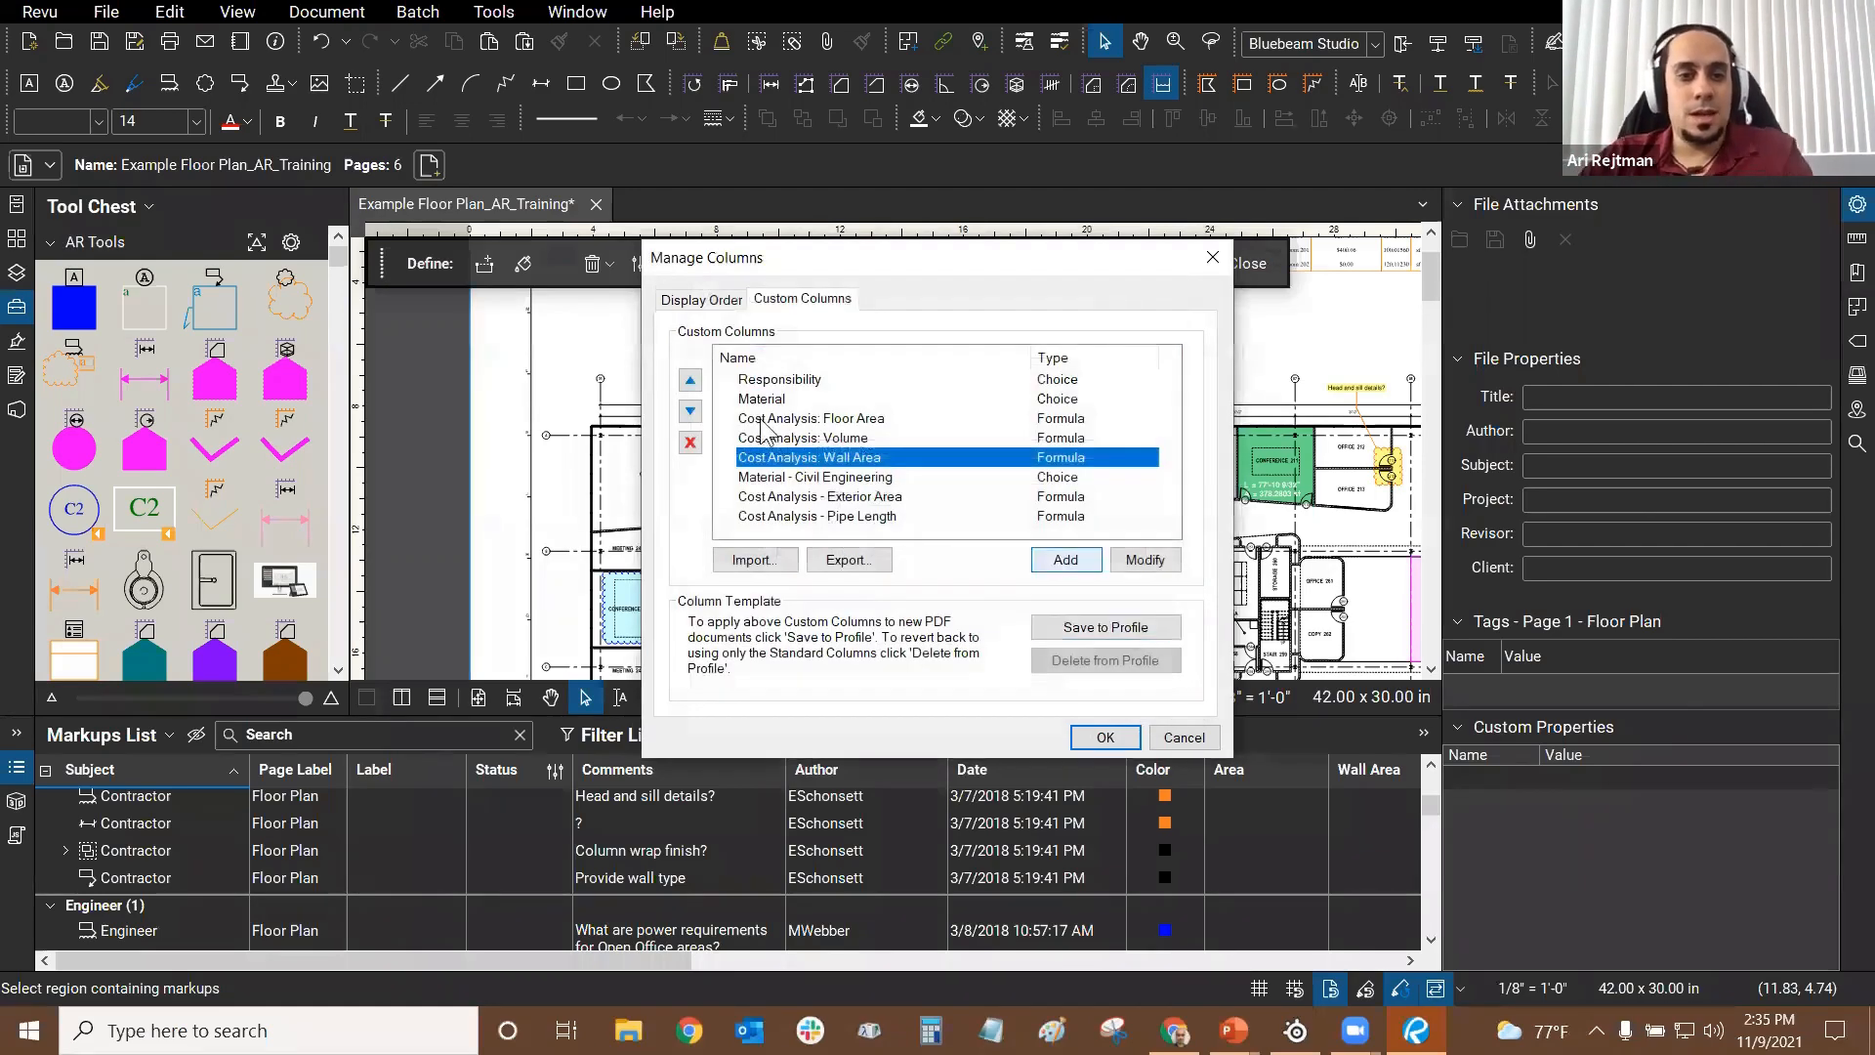
Step: Examine the 12" Ductile Iron and 16" Steel items of the Material - Civil Engineering column, and close it without changes
click(861, 478)
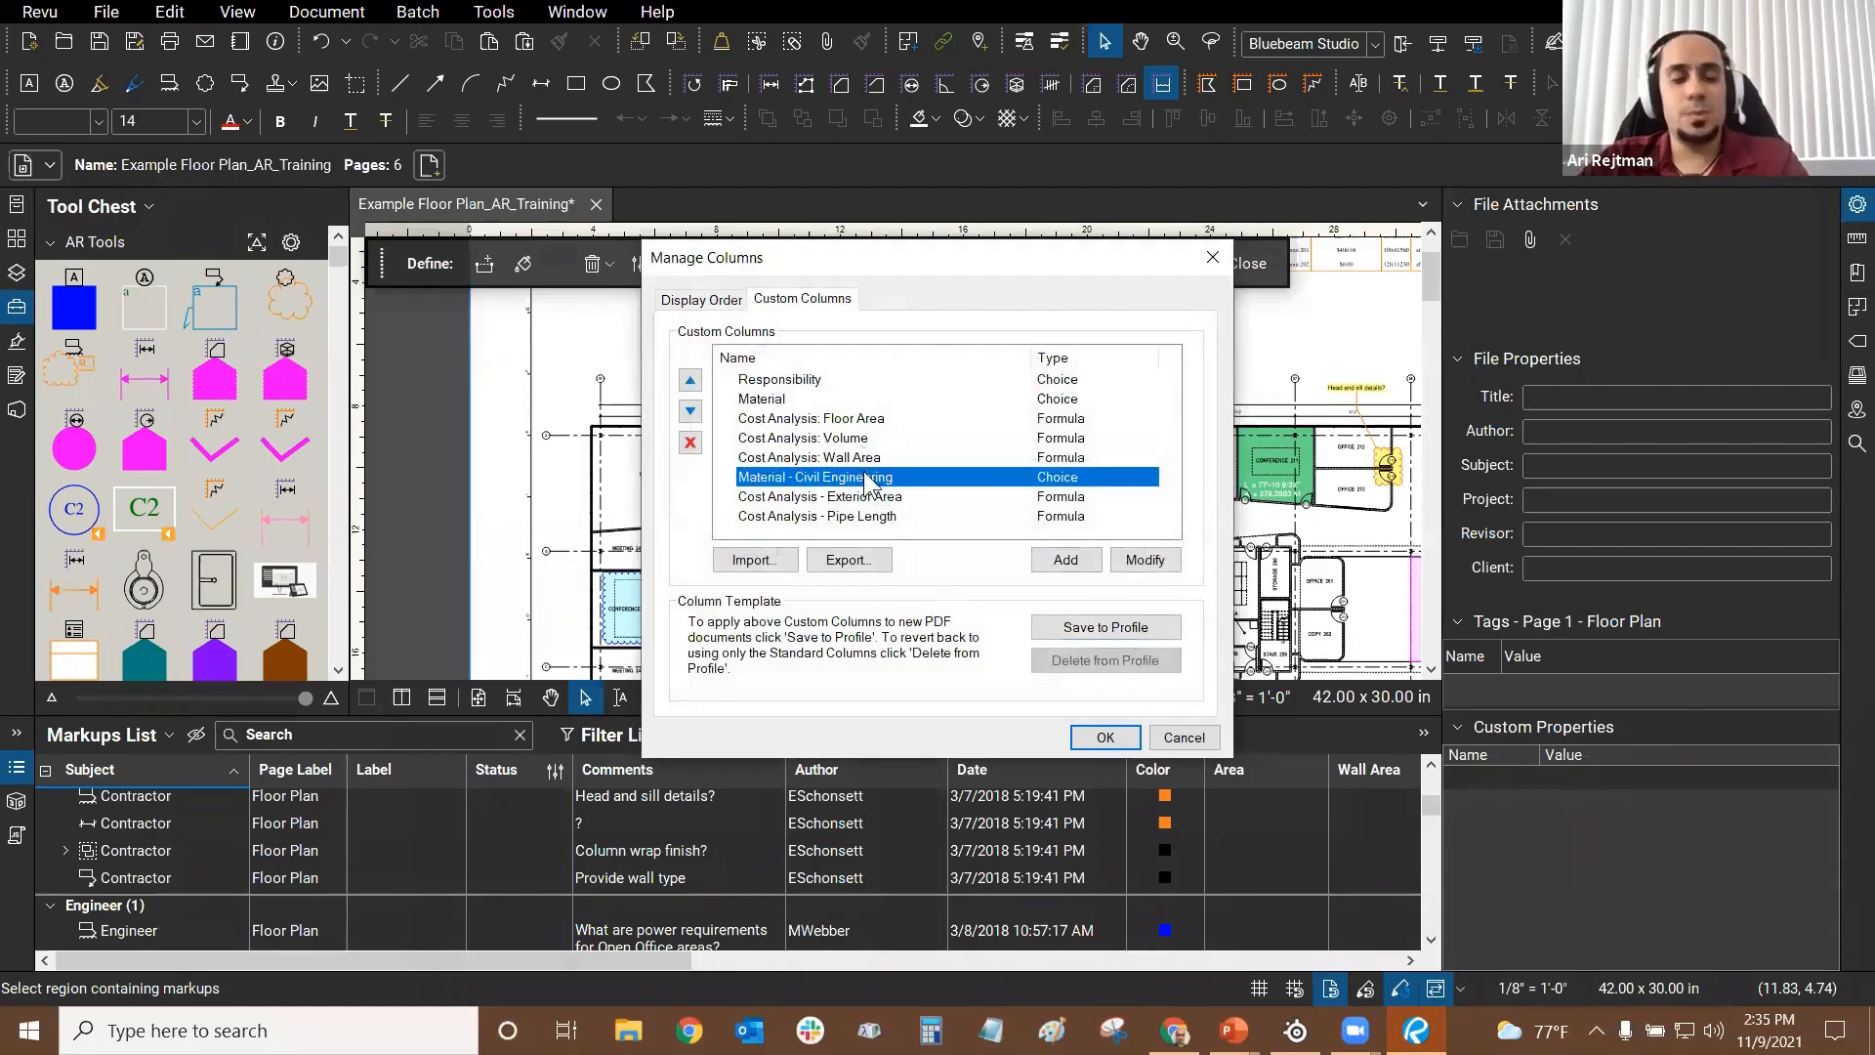
click(1145, 564)
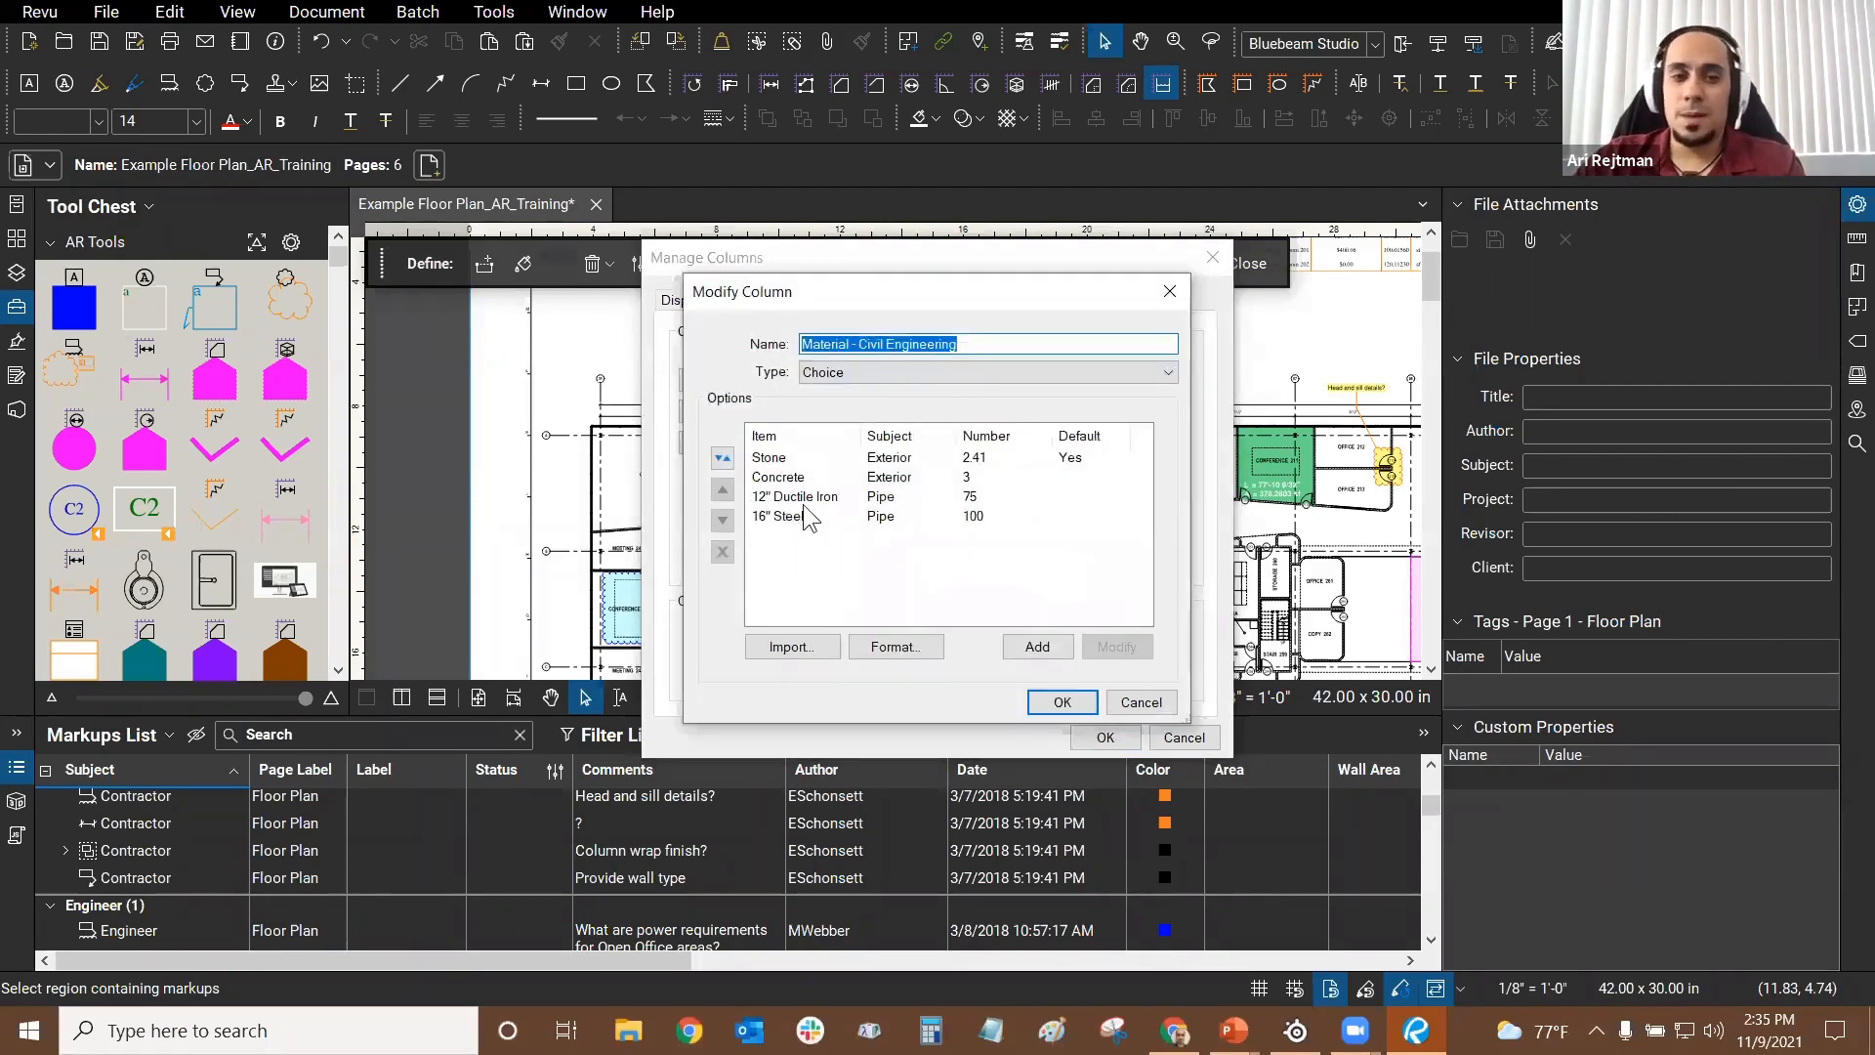
click(799, 505)
click(797, 526)
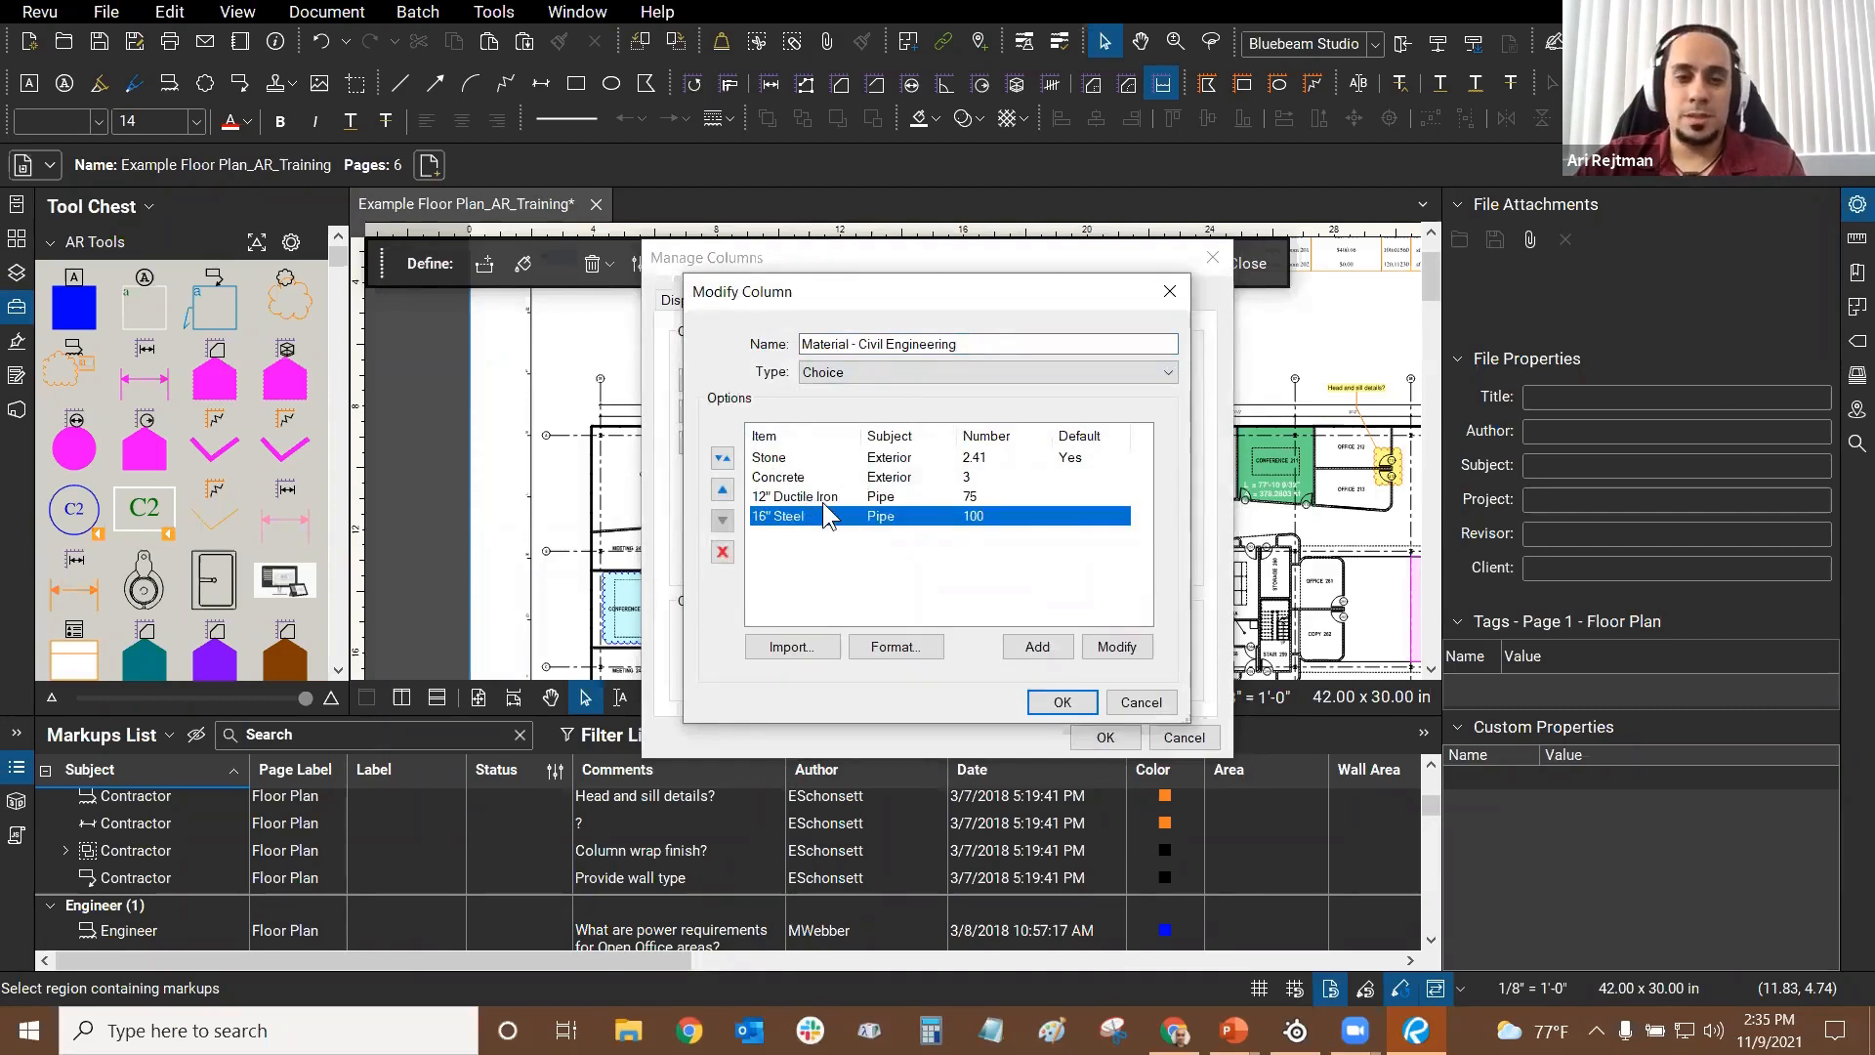
click(813, 499)
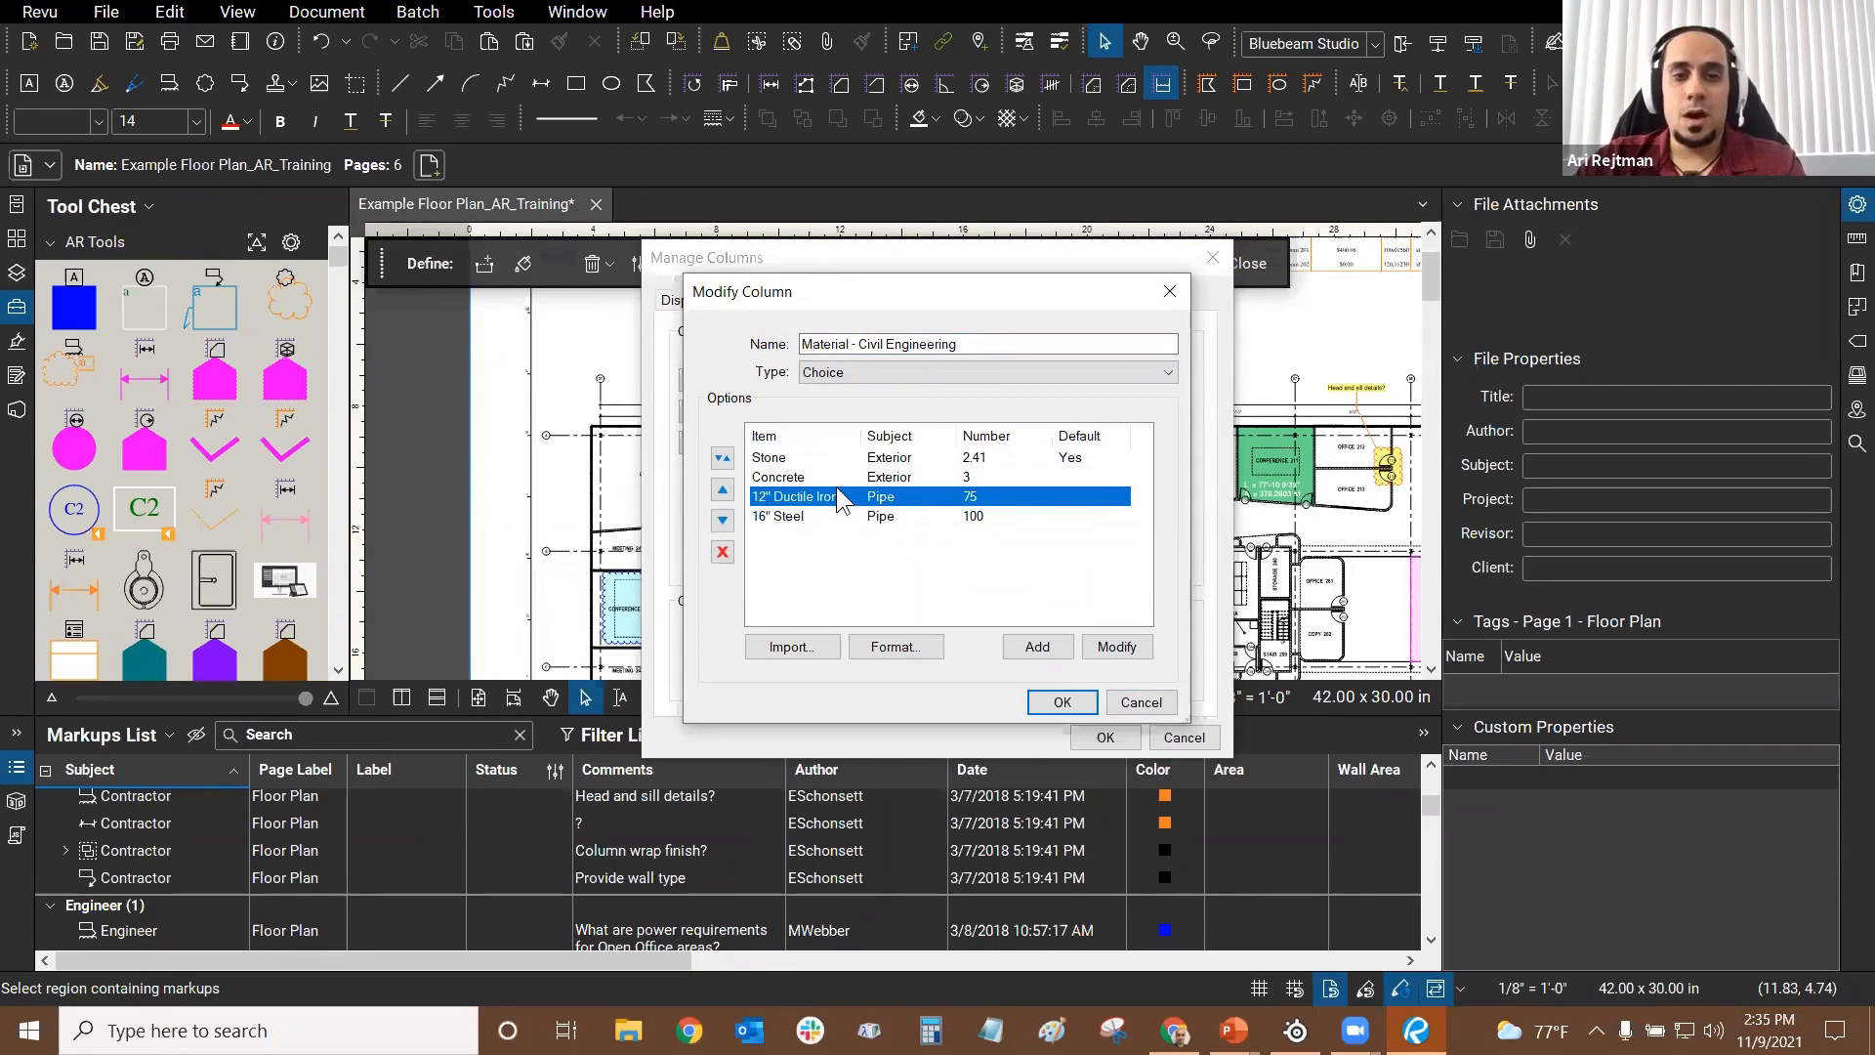
click(1133, 702)
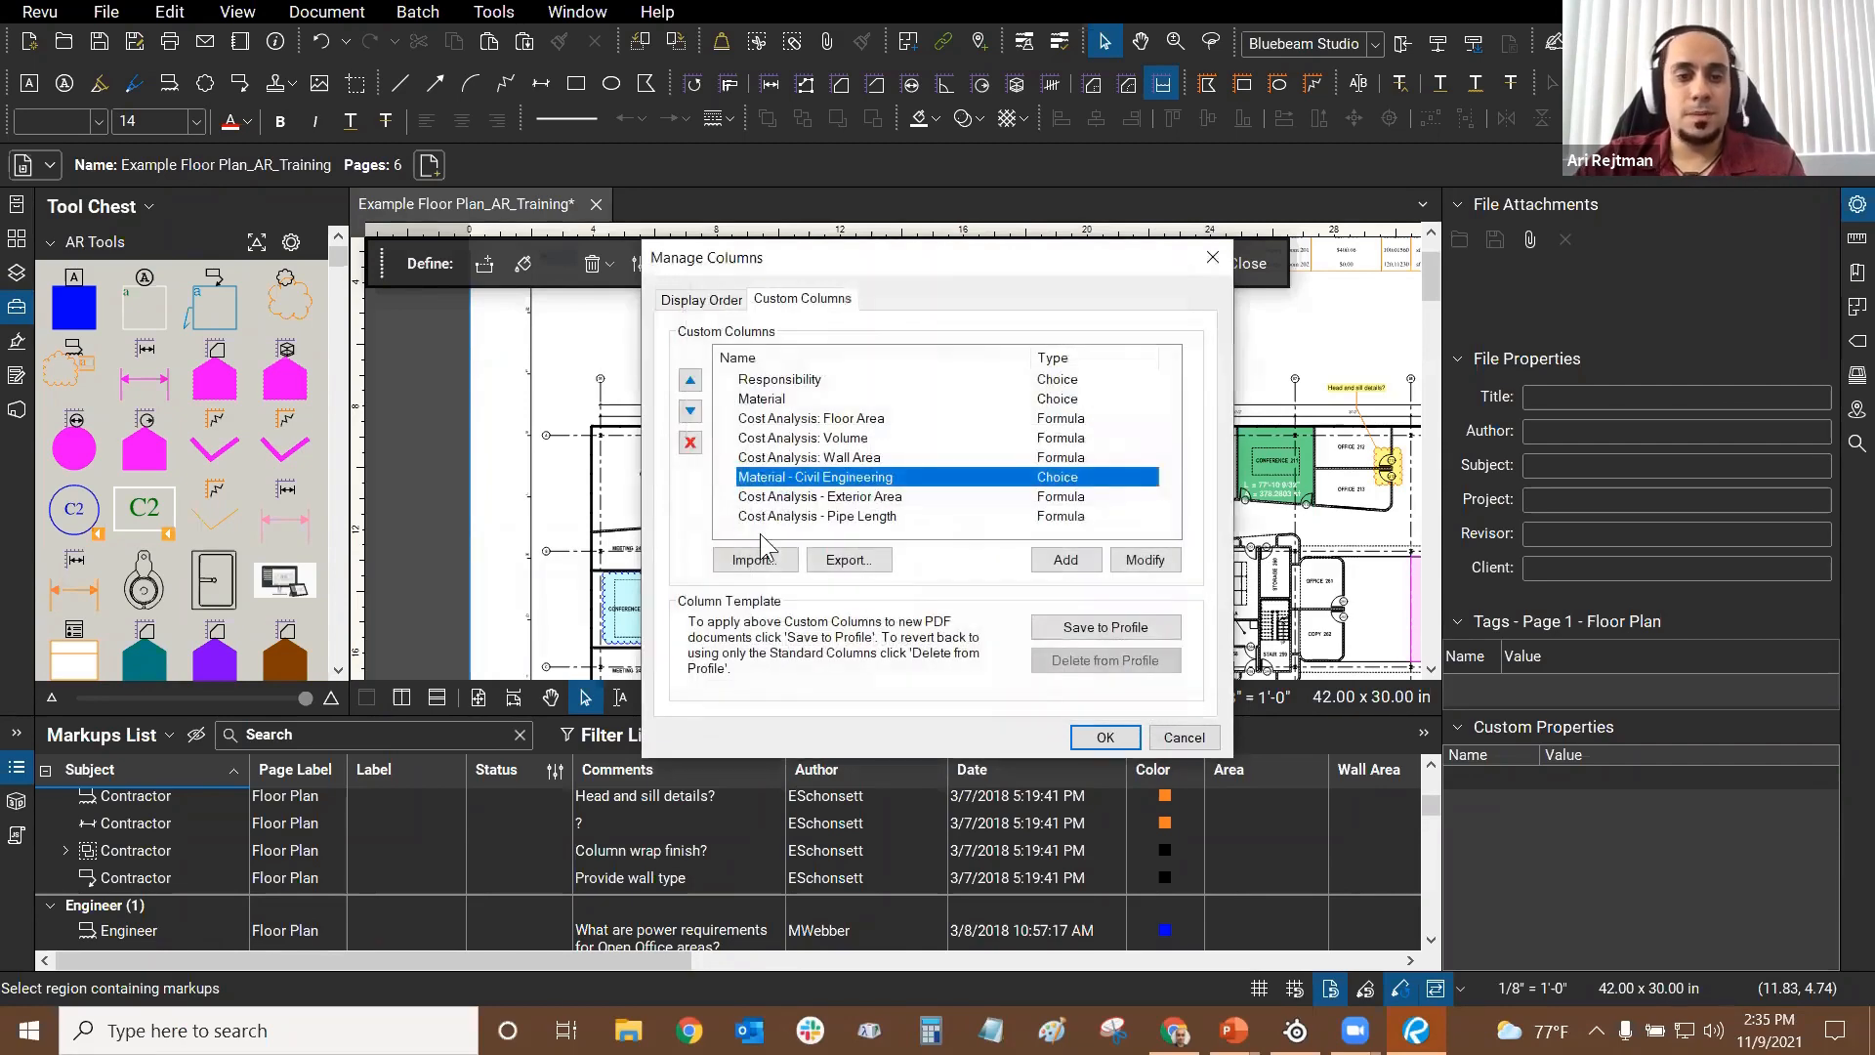
Step: Examine the formula of the Cost Analysis - Pipe Length column and close it without changes
click(869, 515)
click(1143, 560)
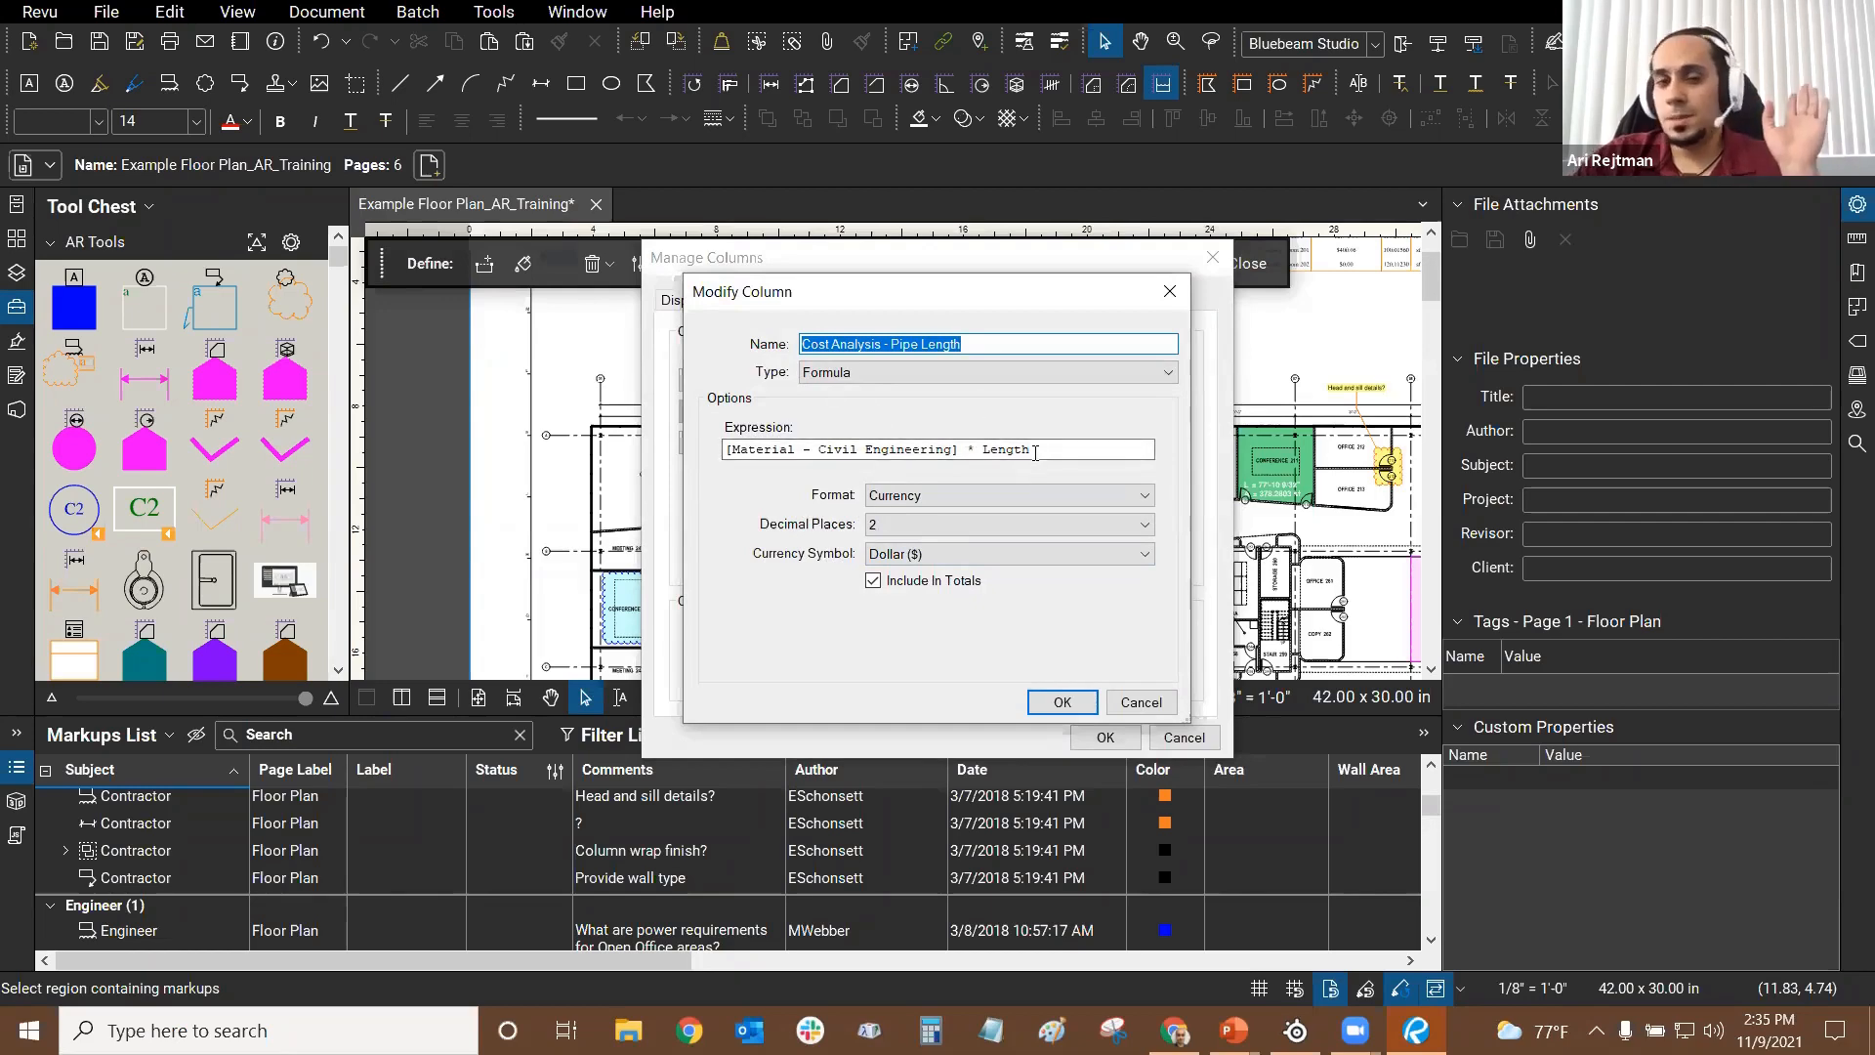
click(1153, 710)
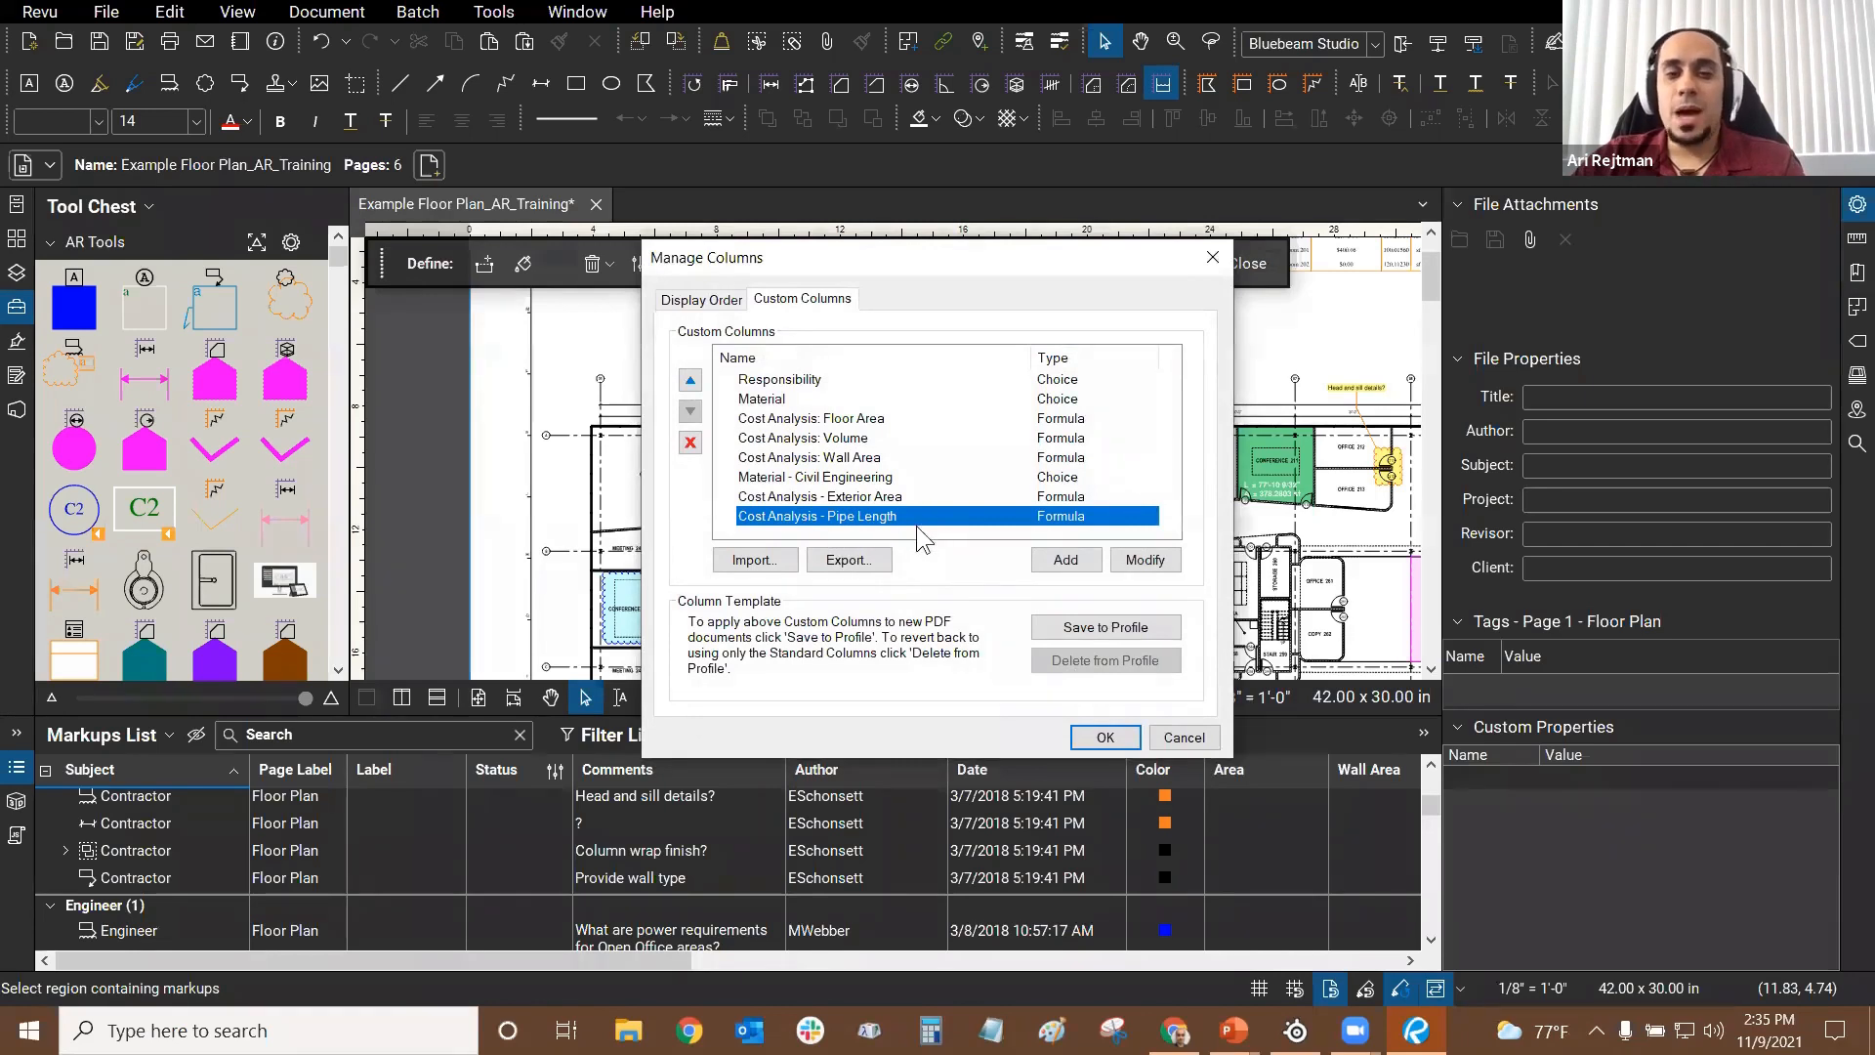
Step: Try replacing the Cost Analysis - Pipe Length expression with one that divides Length, and discard the edit
click(1150, 567)
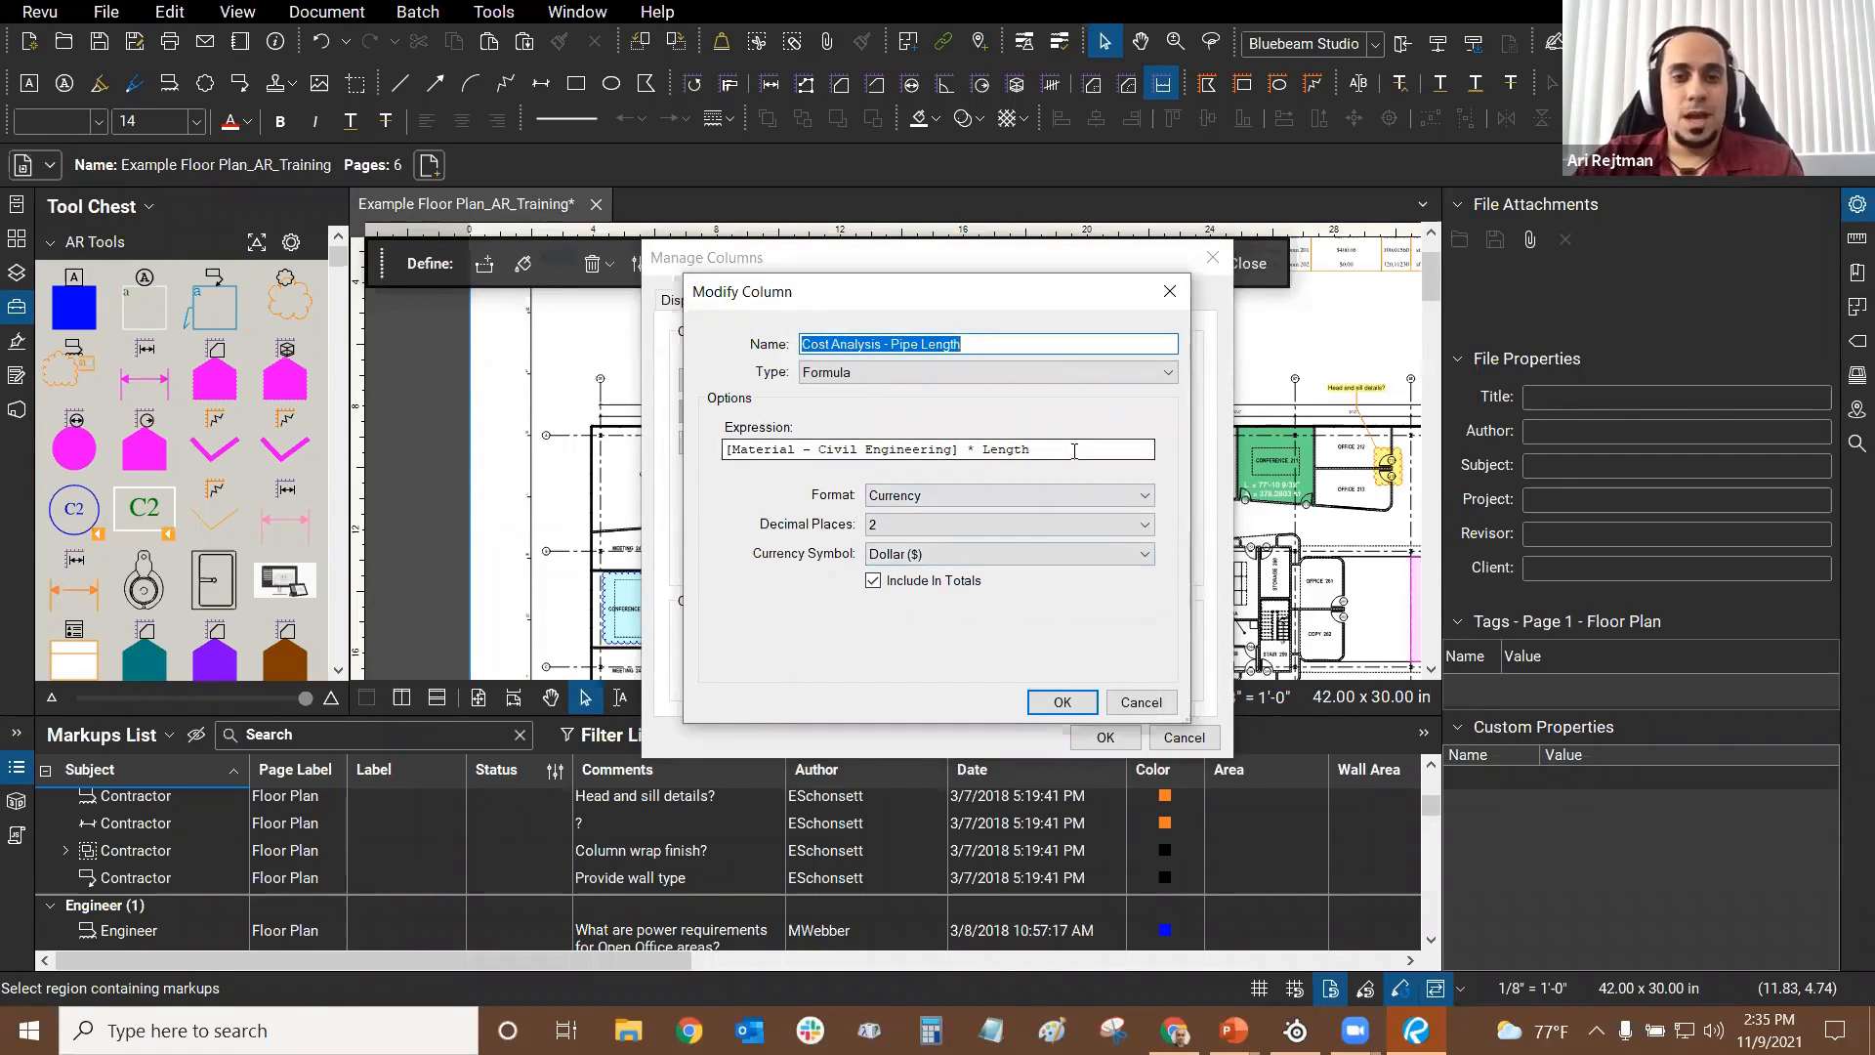
drag(1074, 451, 723, 452)
key(Delete)
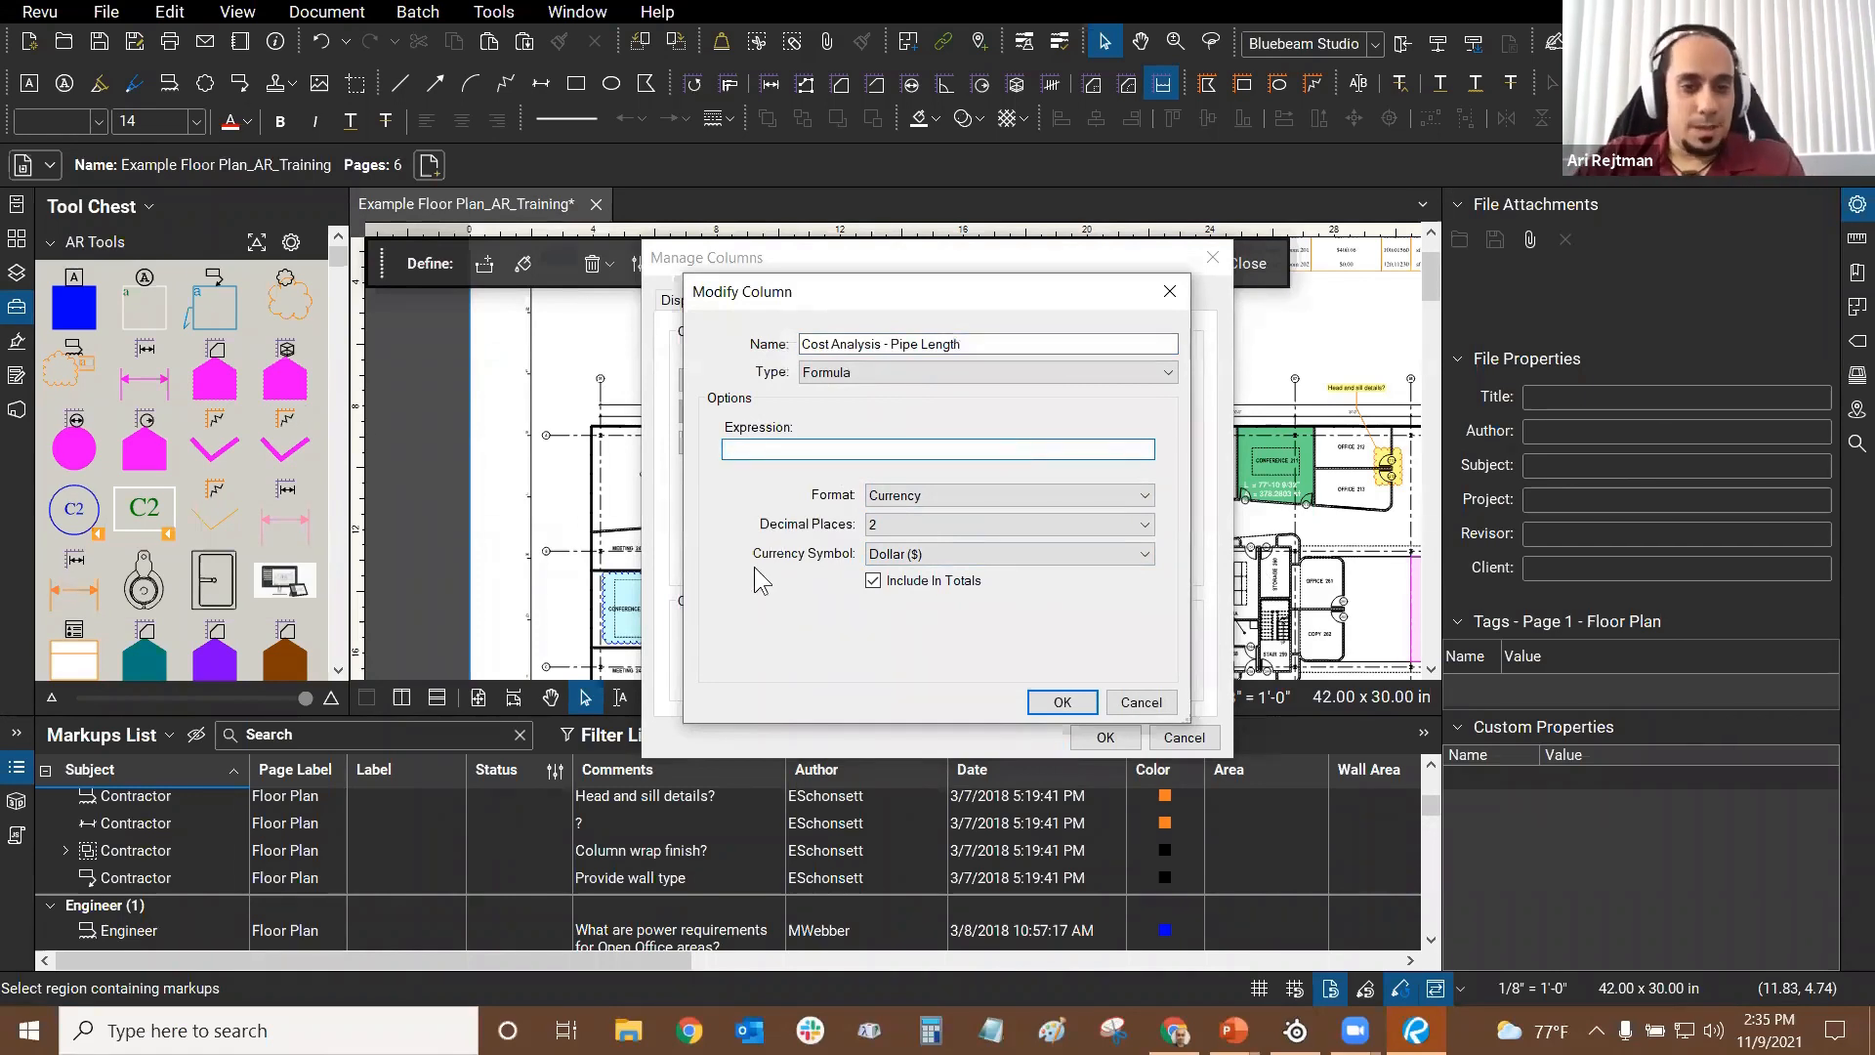
text(length)
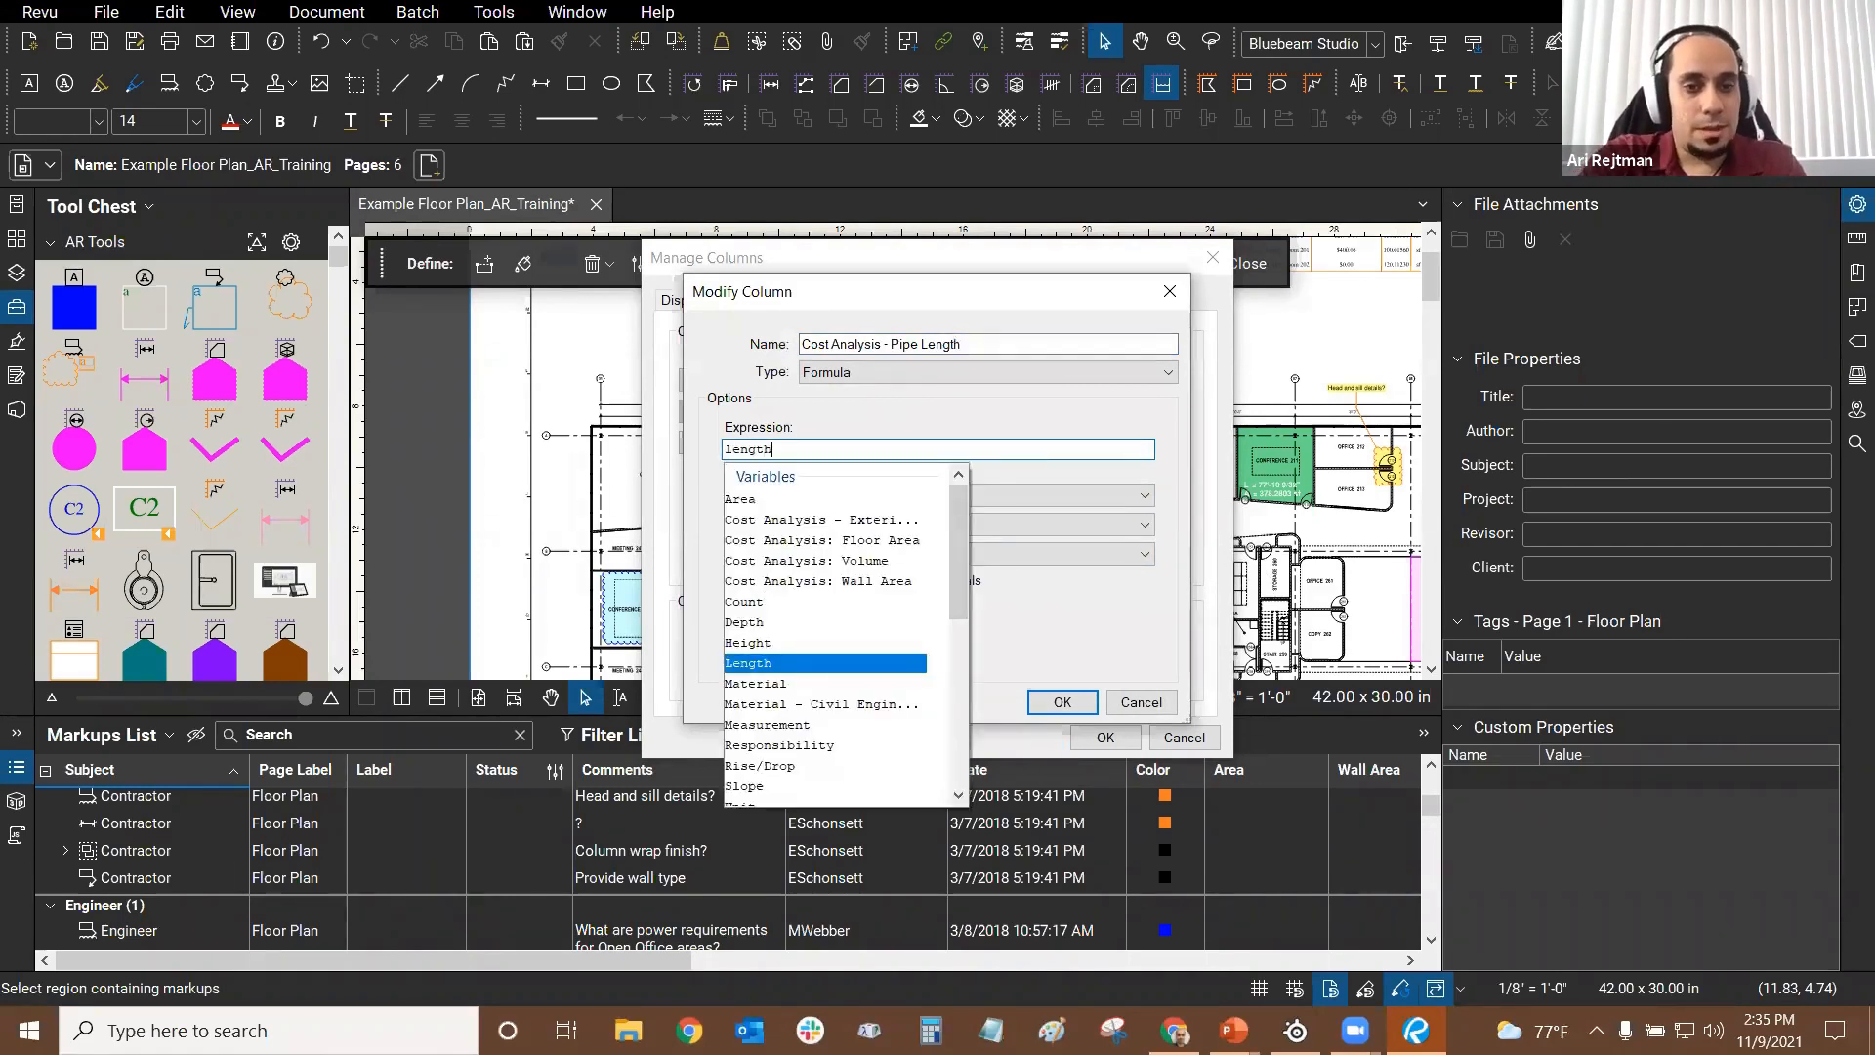
key(Return)
text(/)
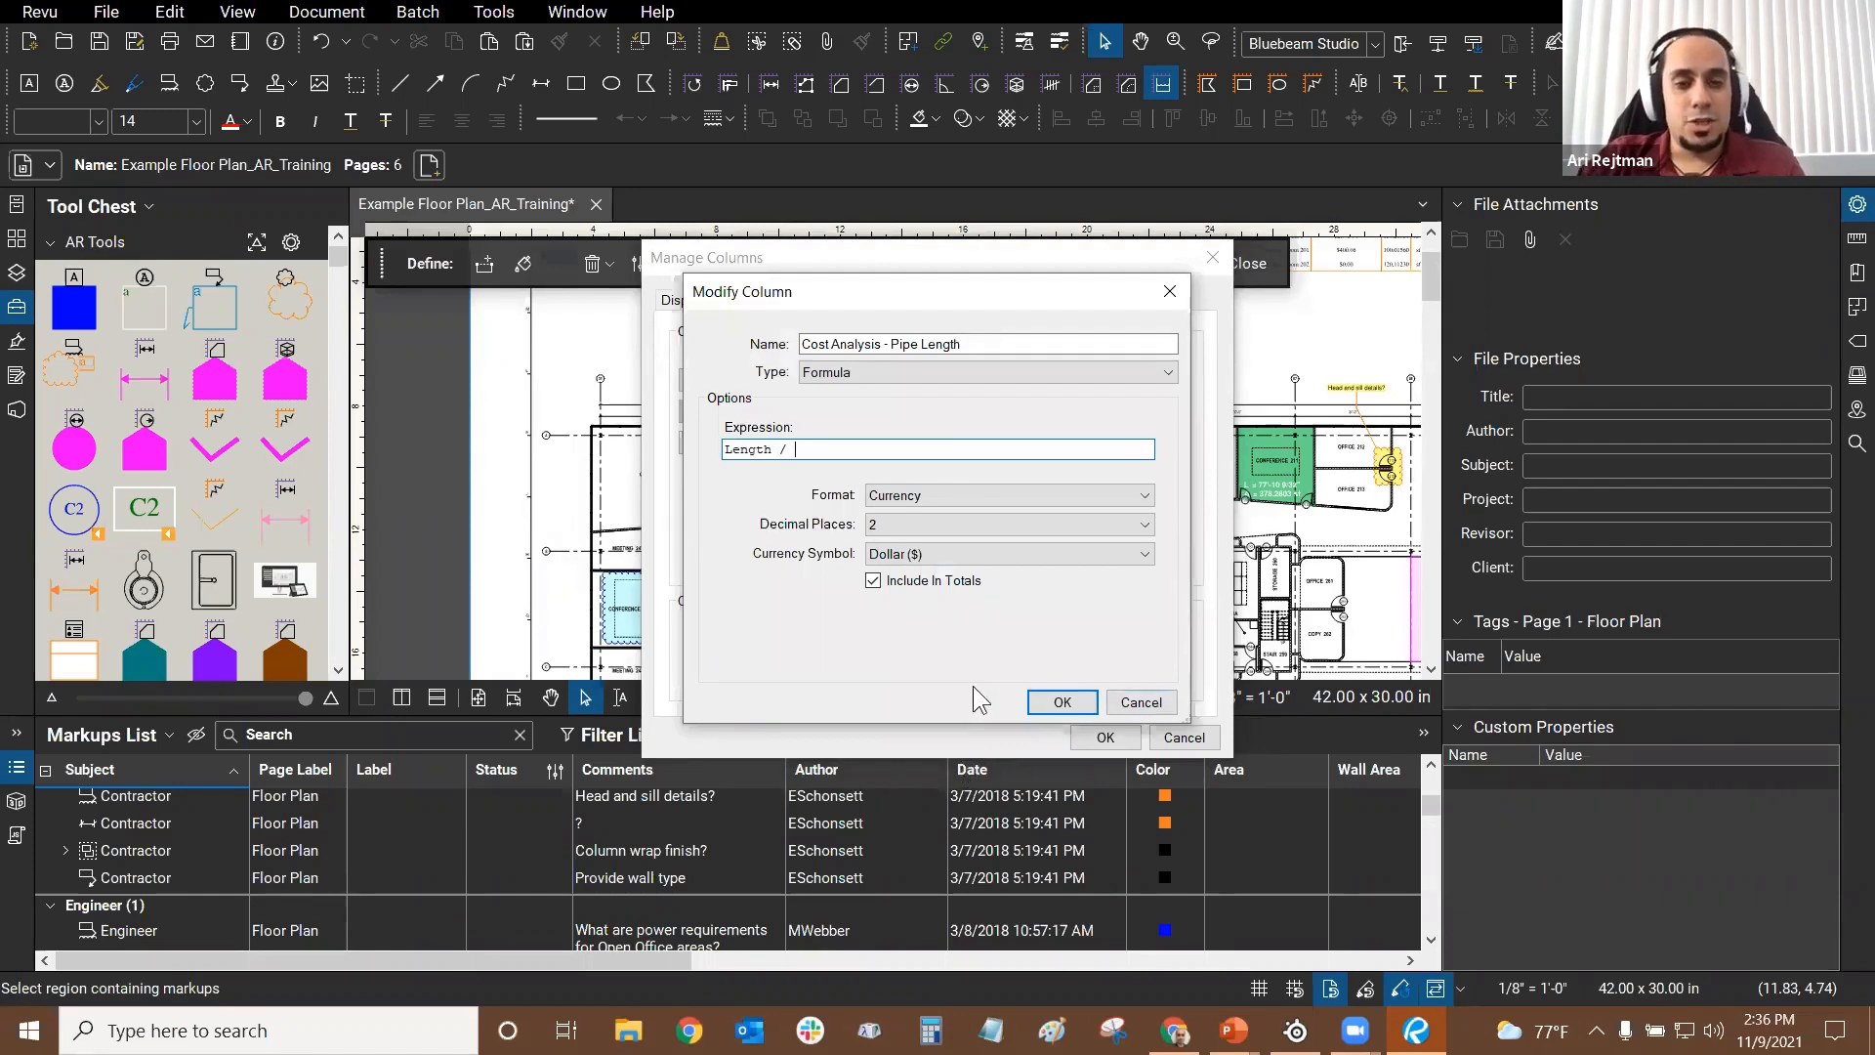
click(1130, 705)
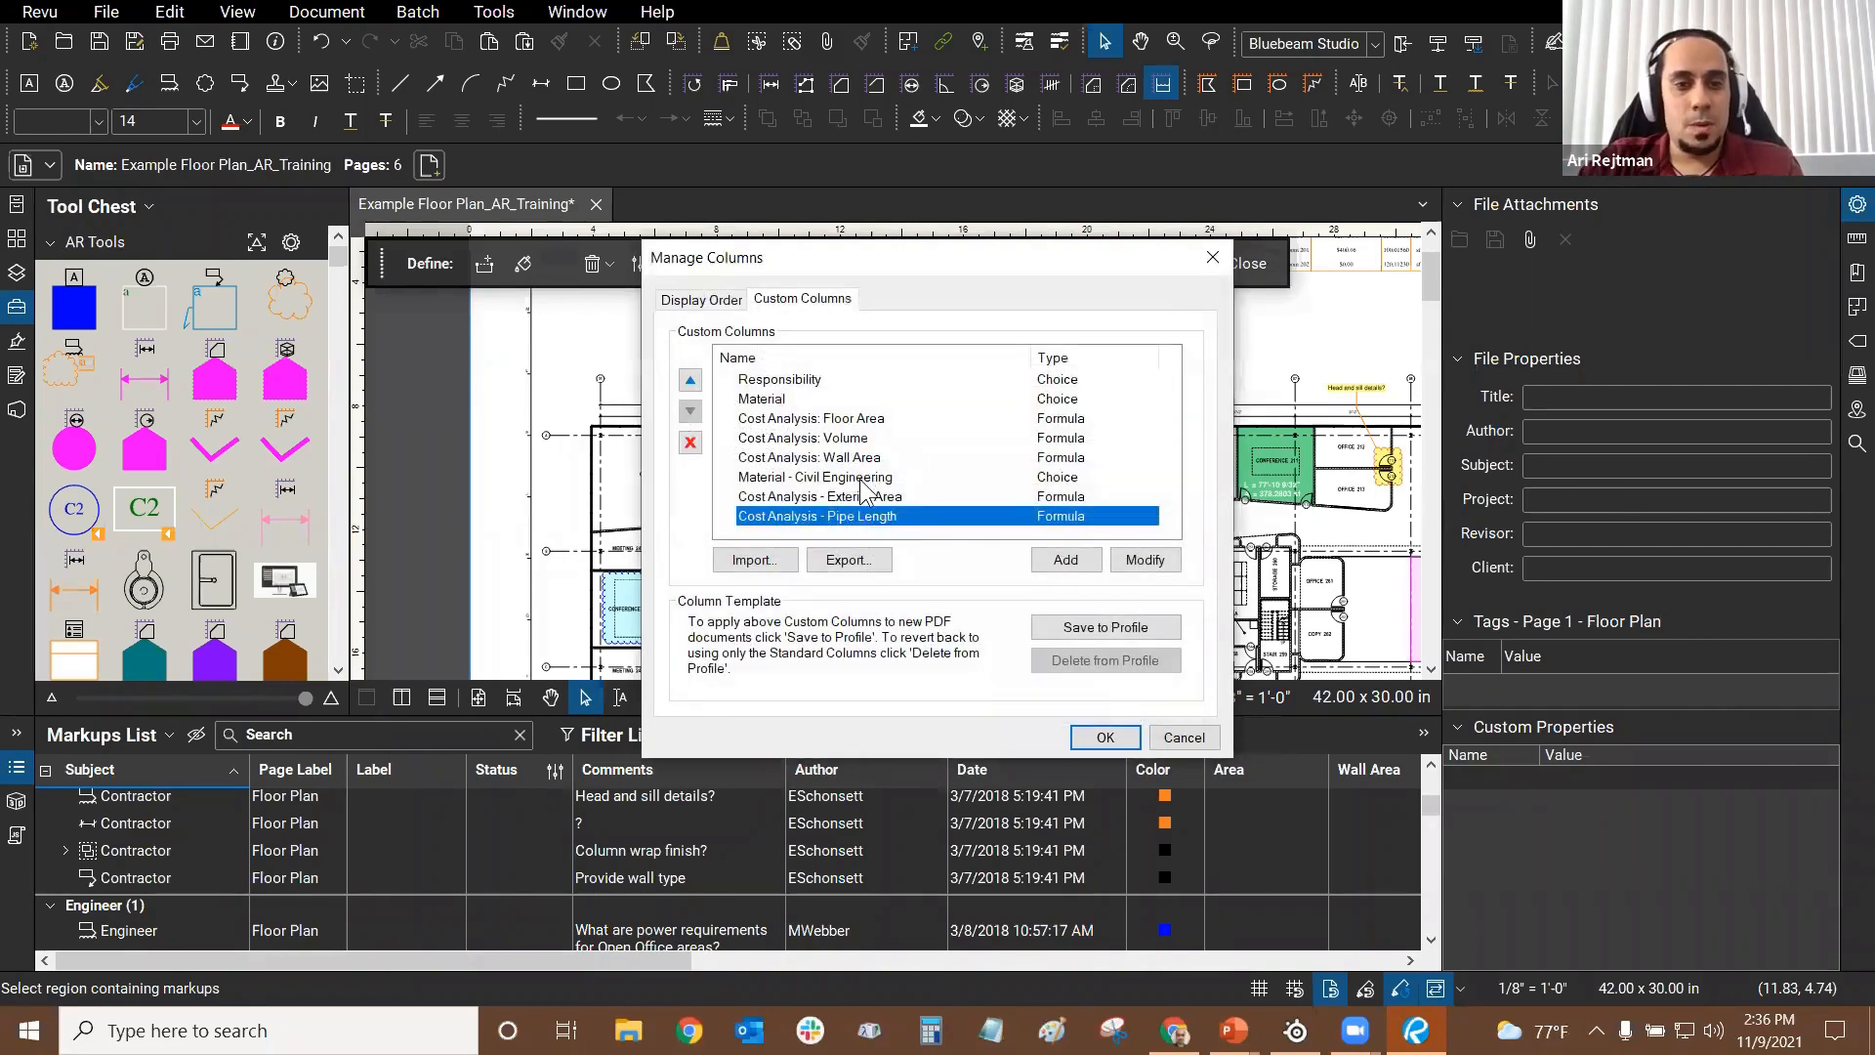
Step: Review the 12" Ductile Iron item's subject and unit number in the Material - Civil Engineering column, and close it without changes
click(830, 477)
click(1145, 560)
click(779, 500)
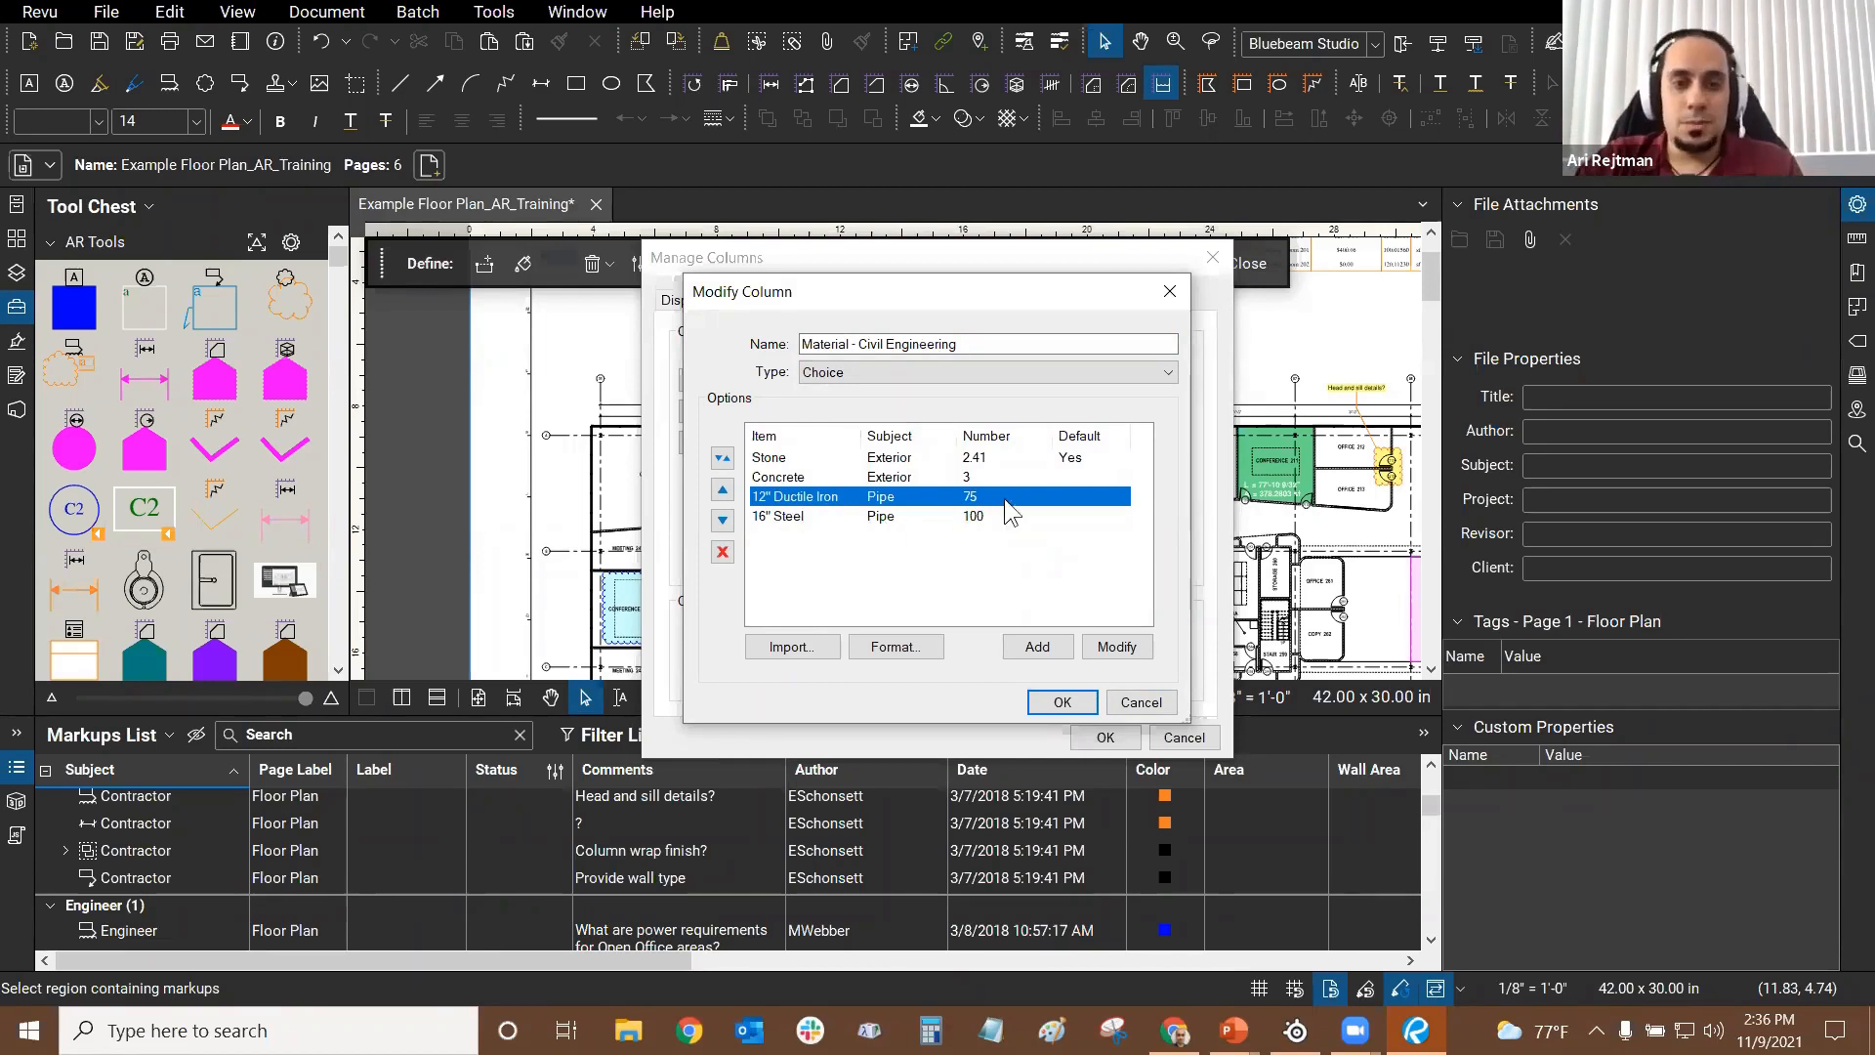
click(1141, 704)
Step: Recheck the Cost Analysis - Pipe Length formula and leave the column management without changes
click(816, 516)
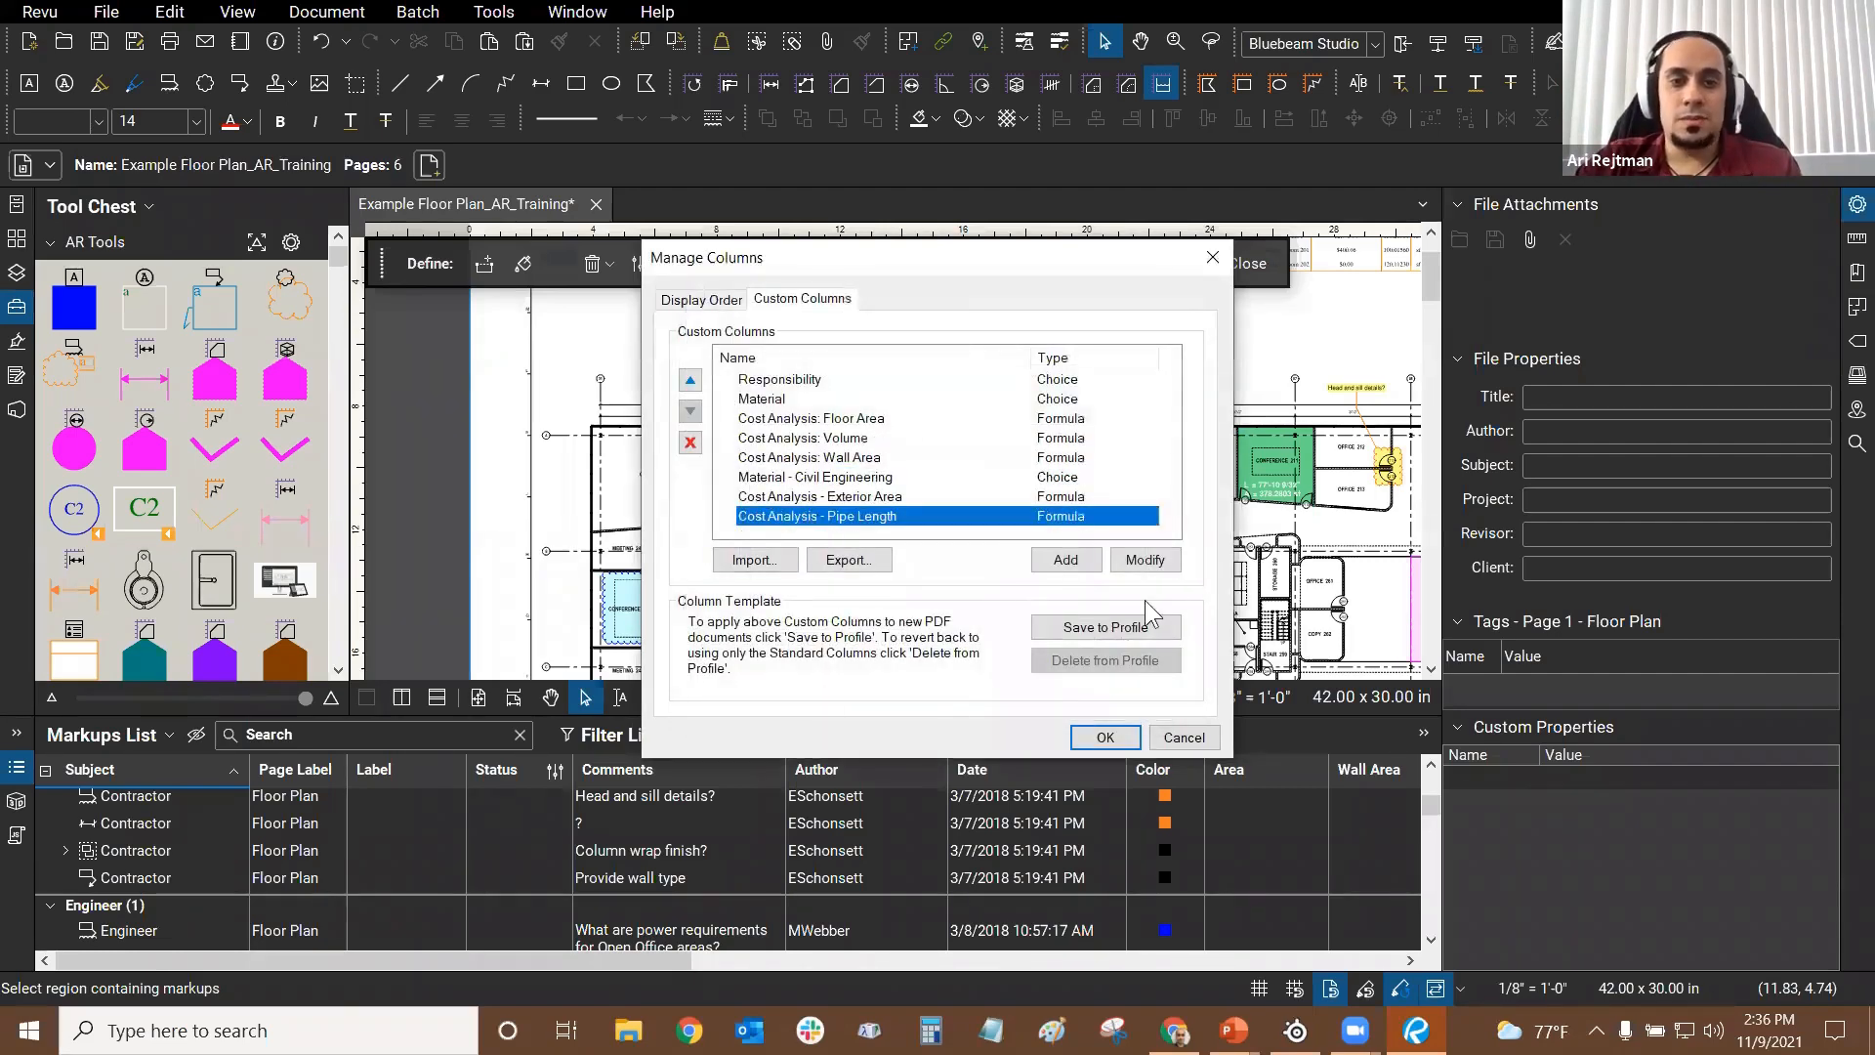
click(1145, 560)
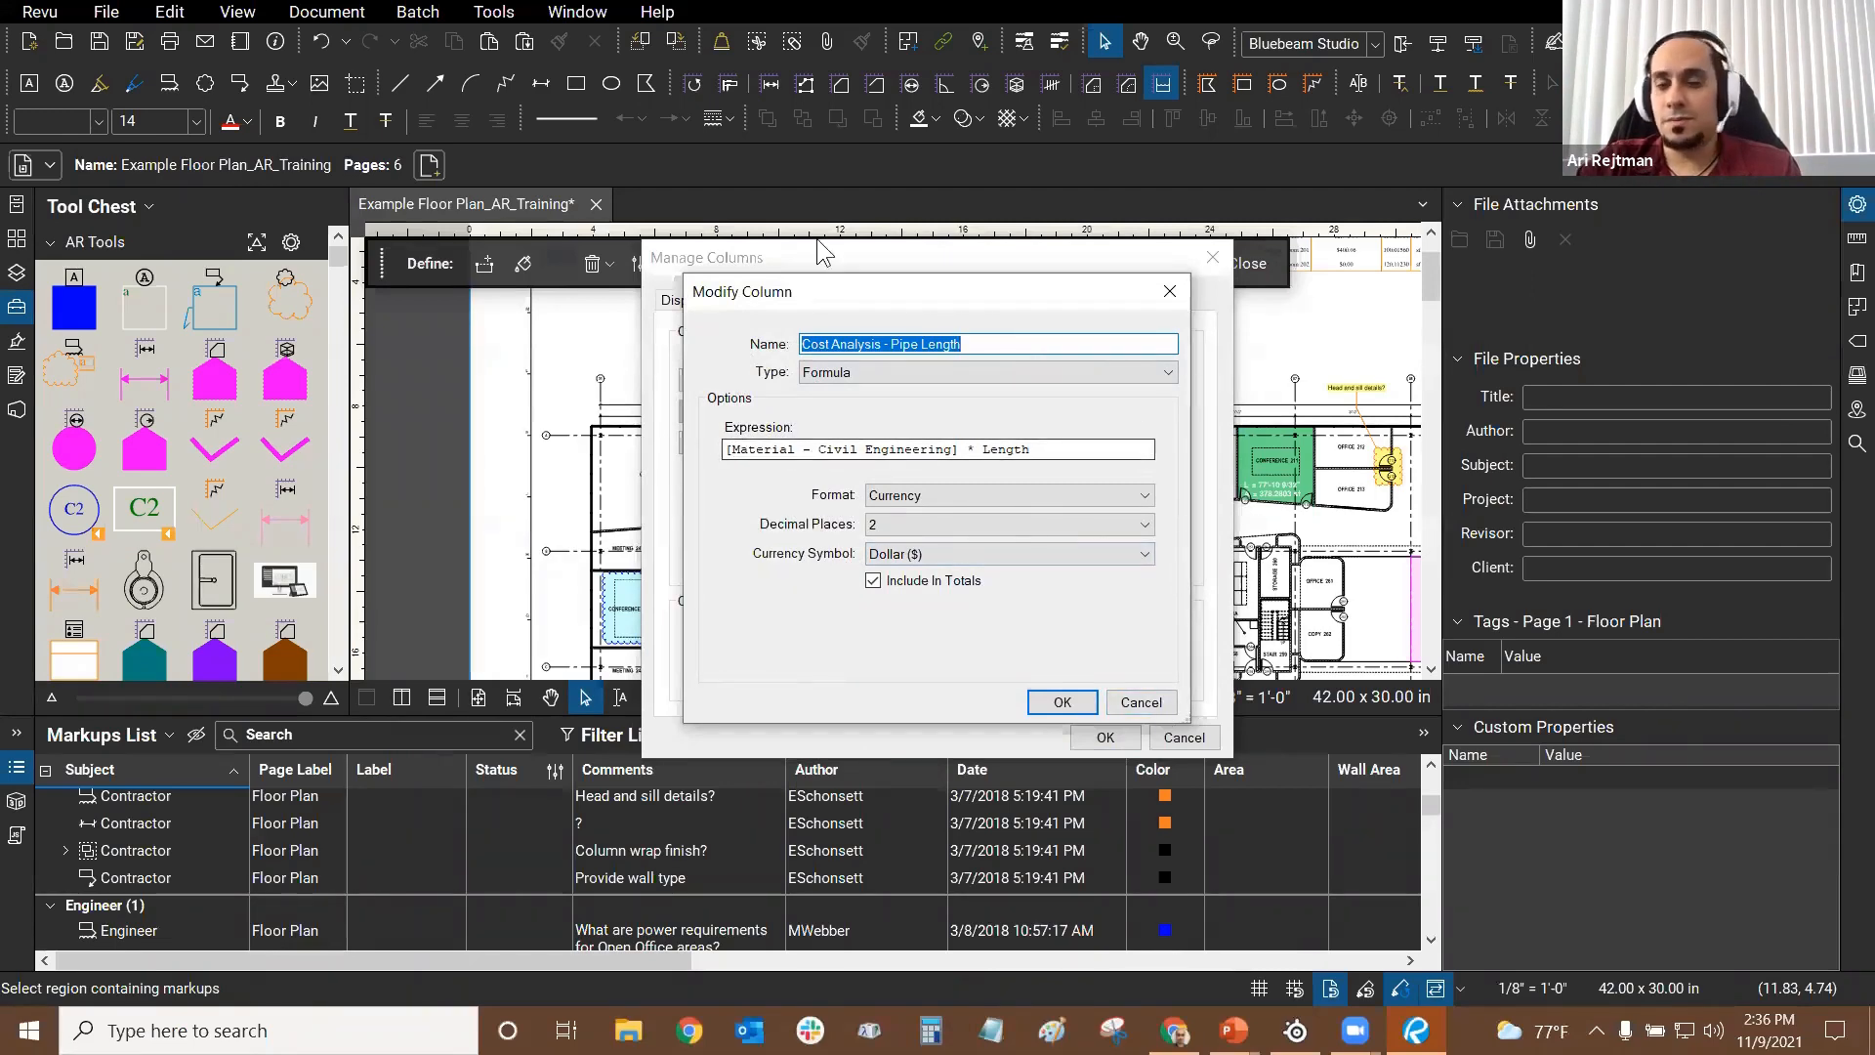
click(1140, 702)
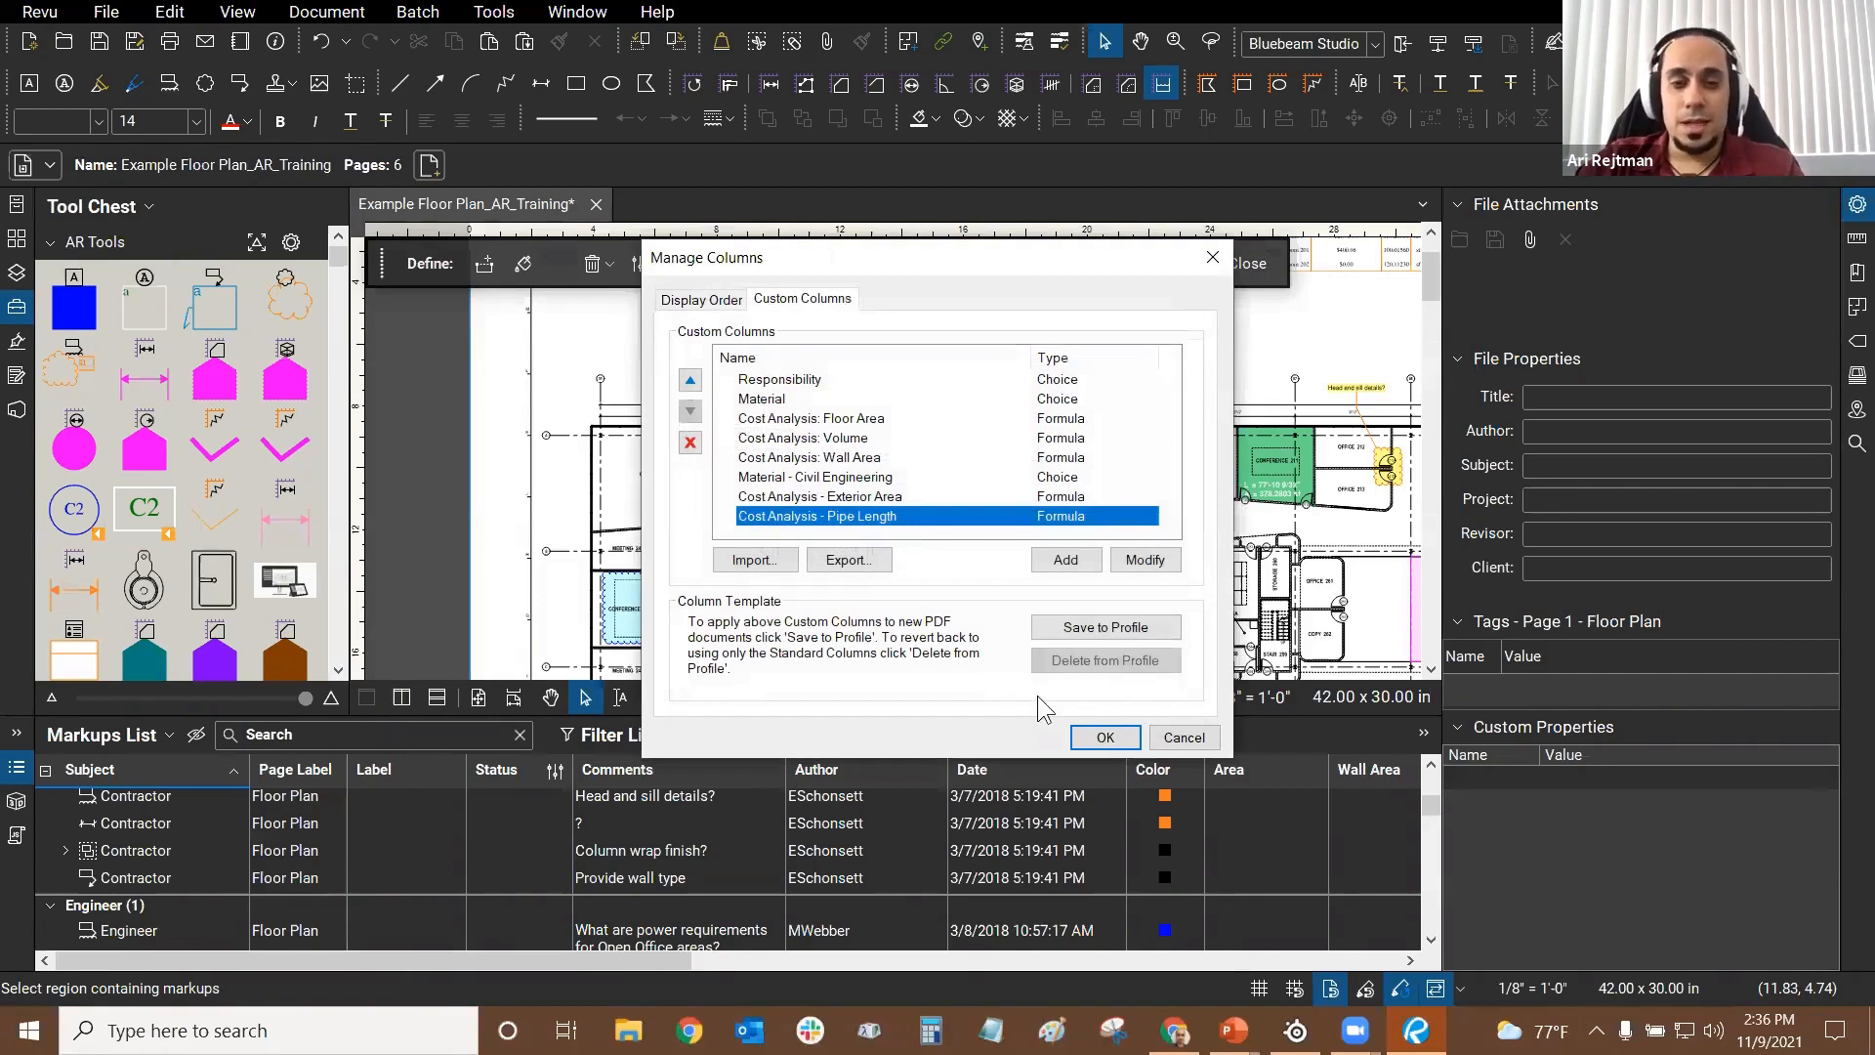
click(1184, 739)
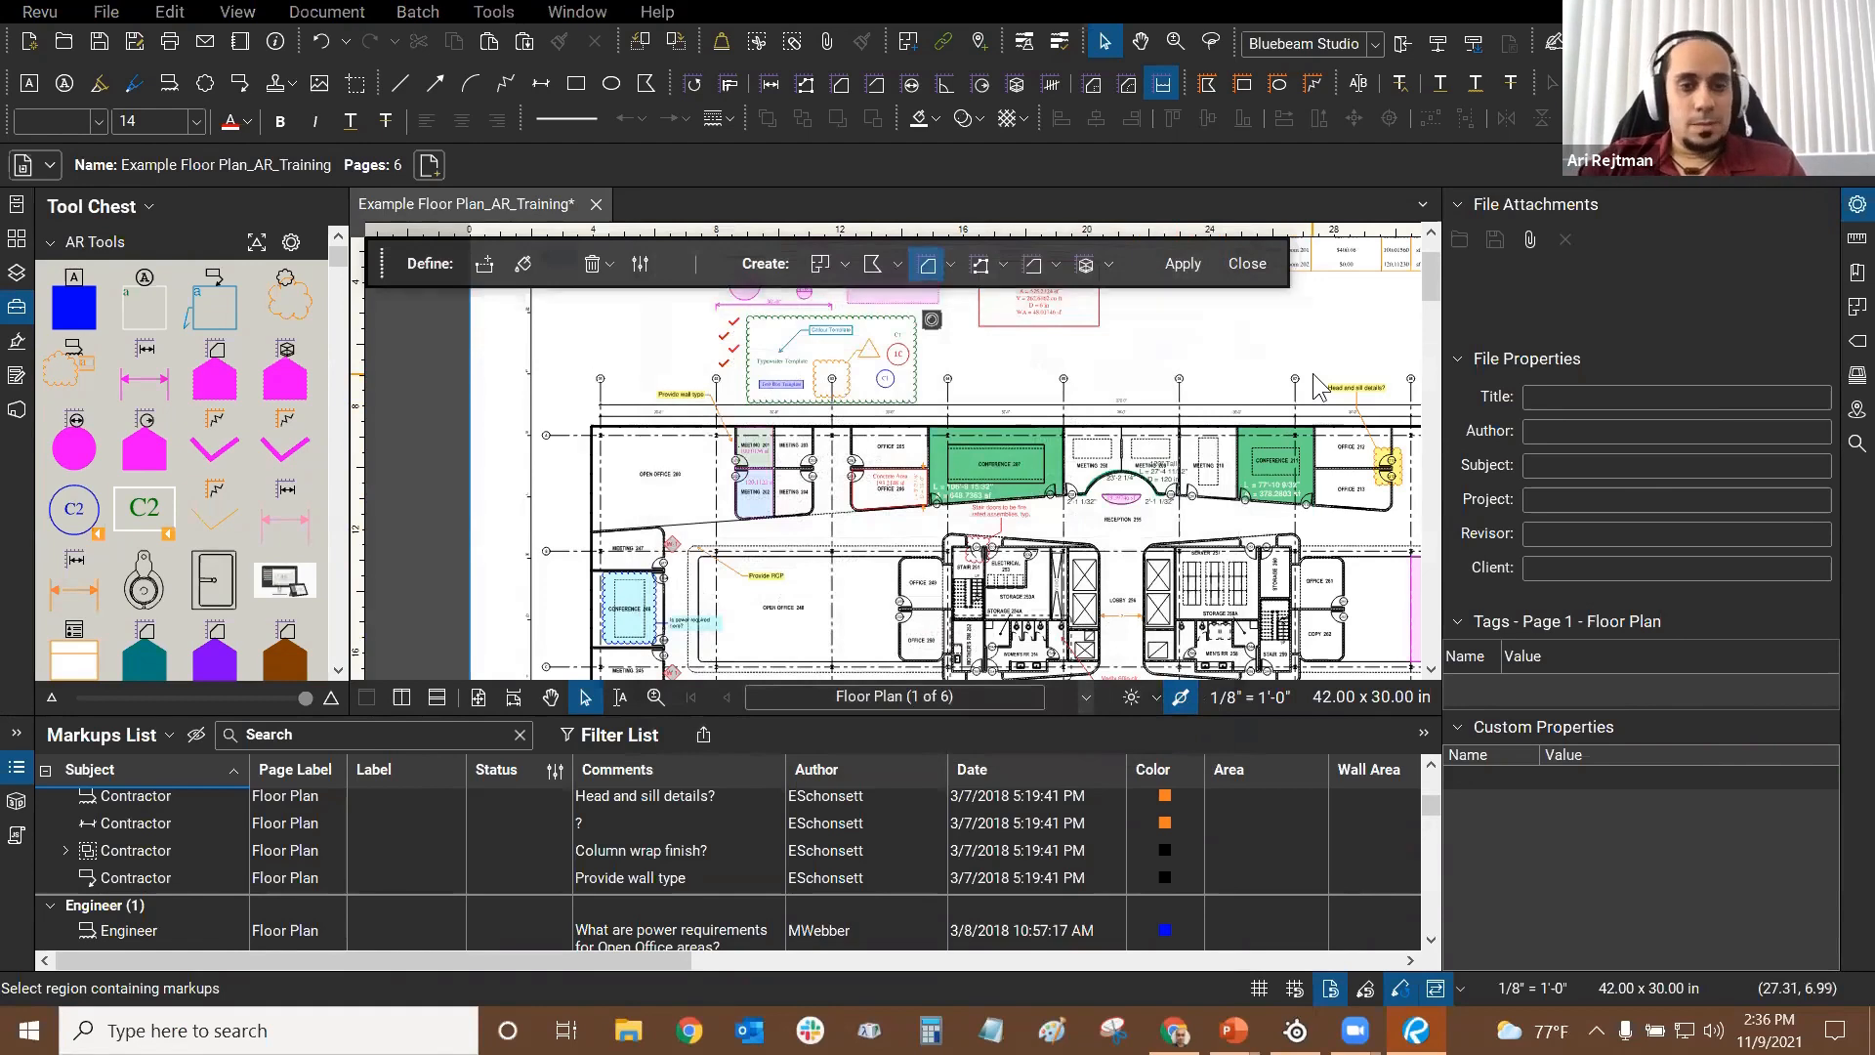
Step: Switch to the presentation to check the webinar overview slide, and return to Bluebeam Revu
key(alt+Tab)
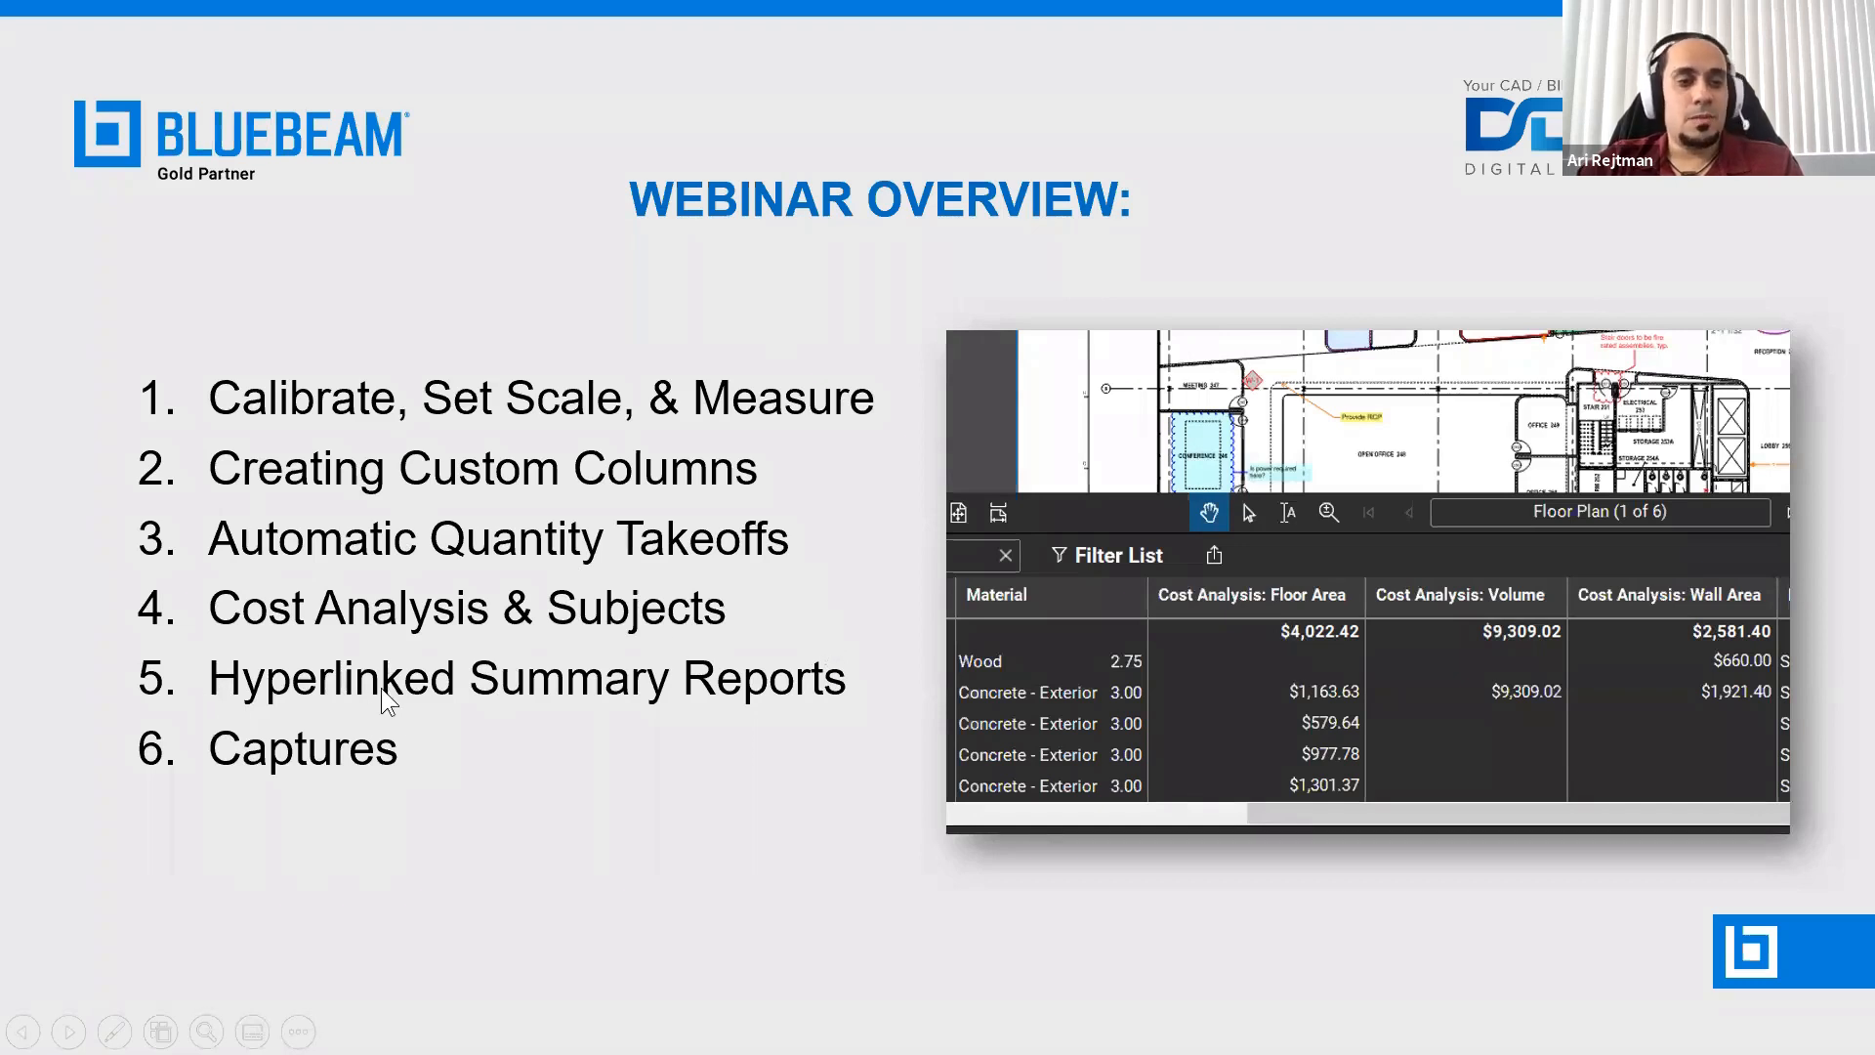
key(alt+Tab)
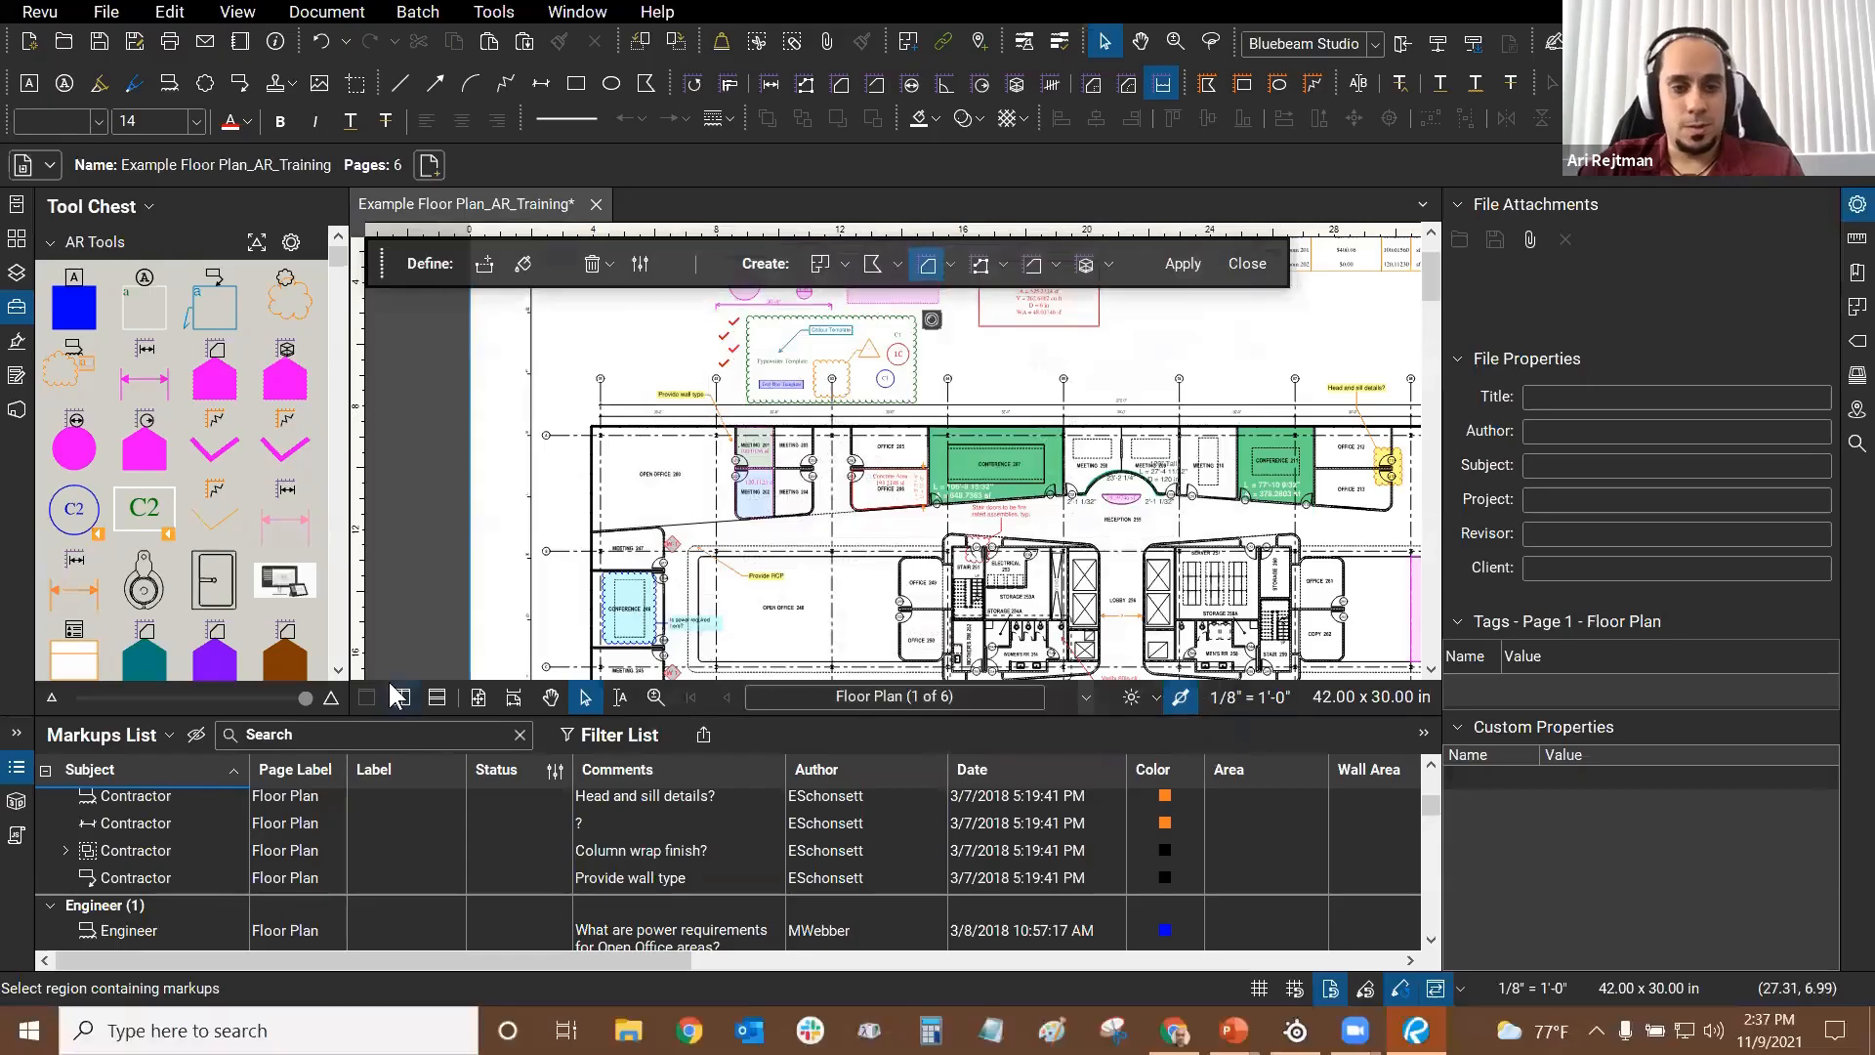
Step: Start a PDF summary of the markups and check the export location, keeping Append and Hyperlink to Current PDF enabled
click(704, 740)
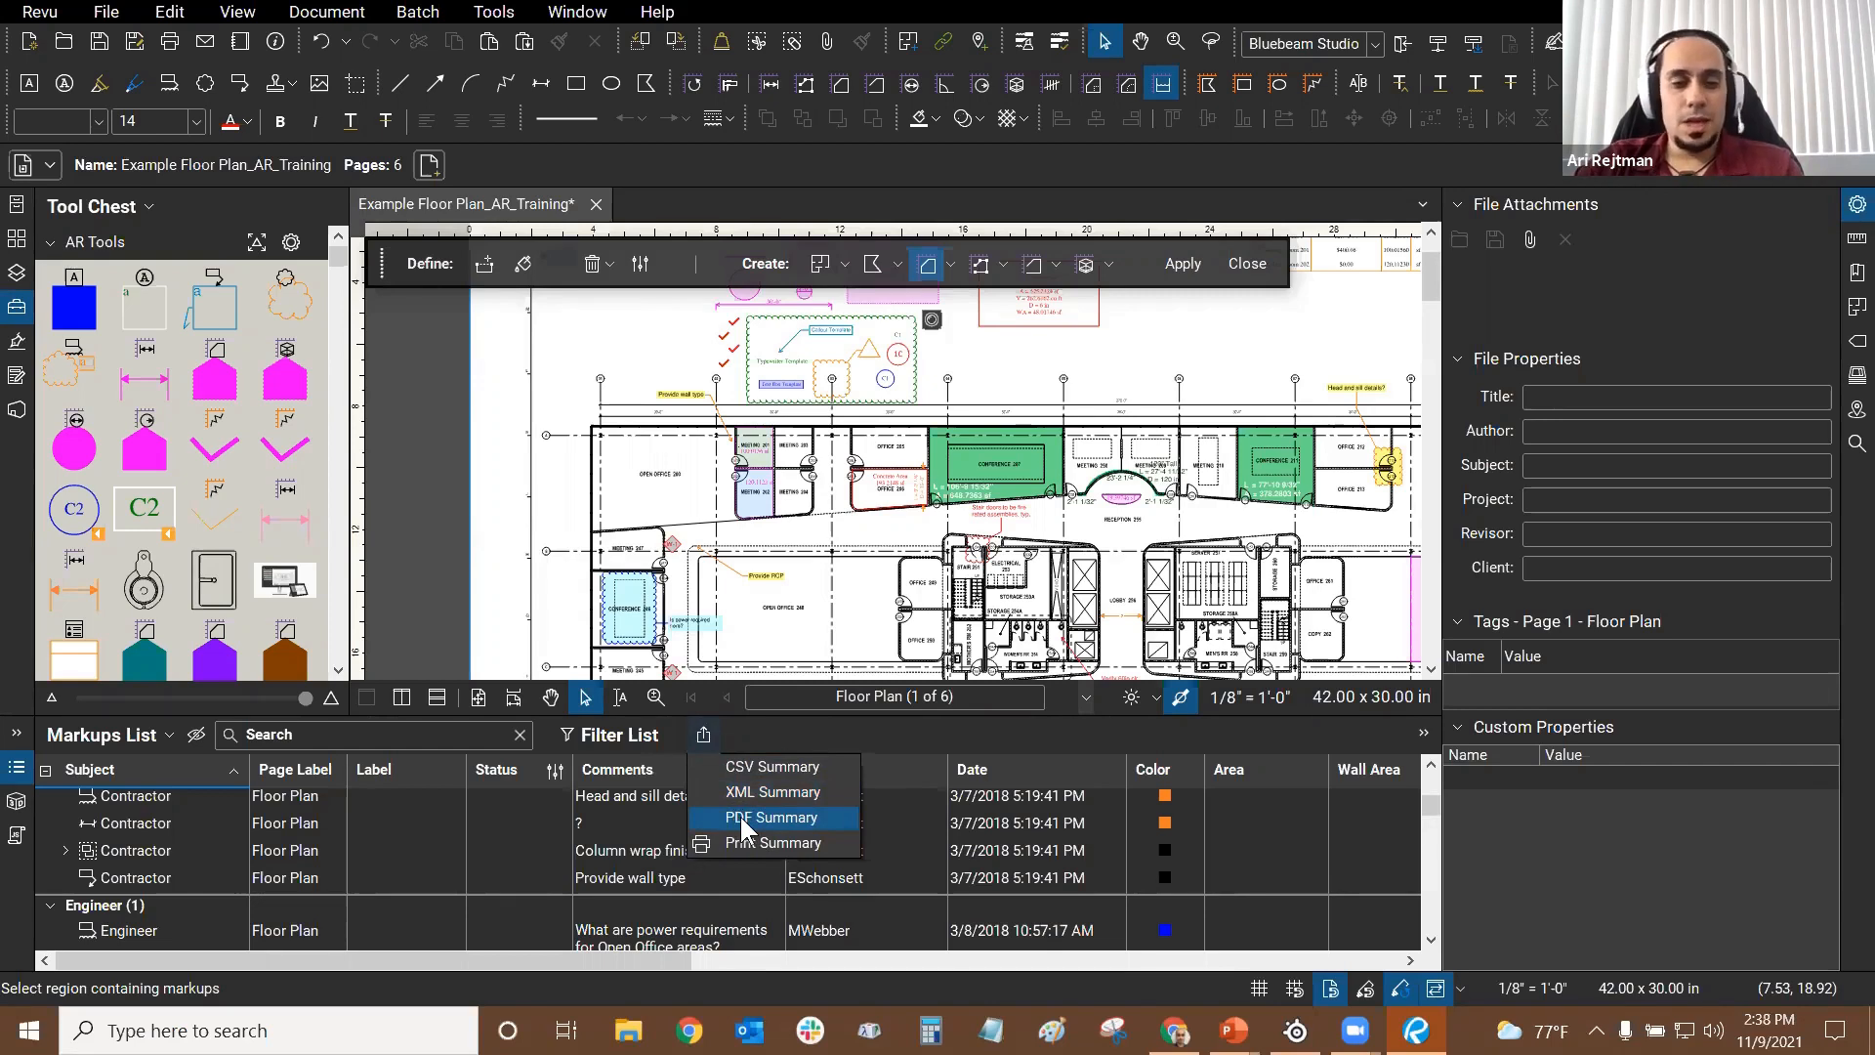
click(740, 813)
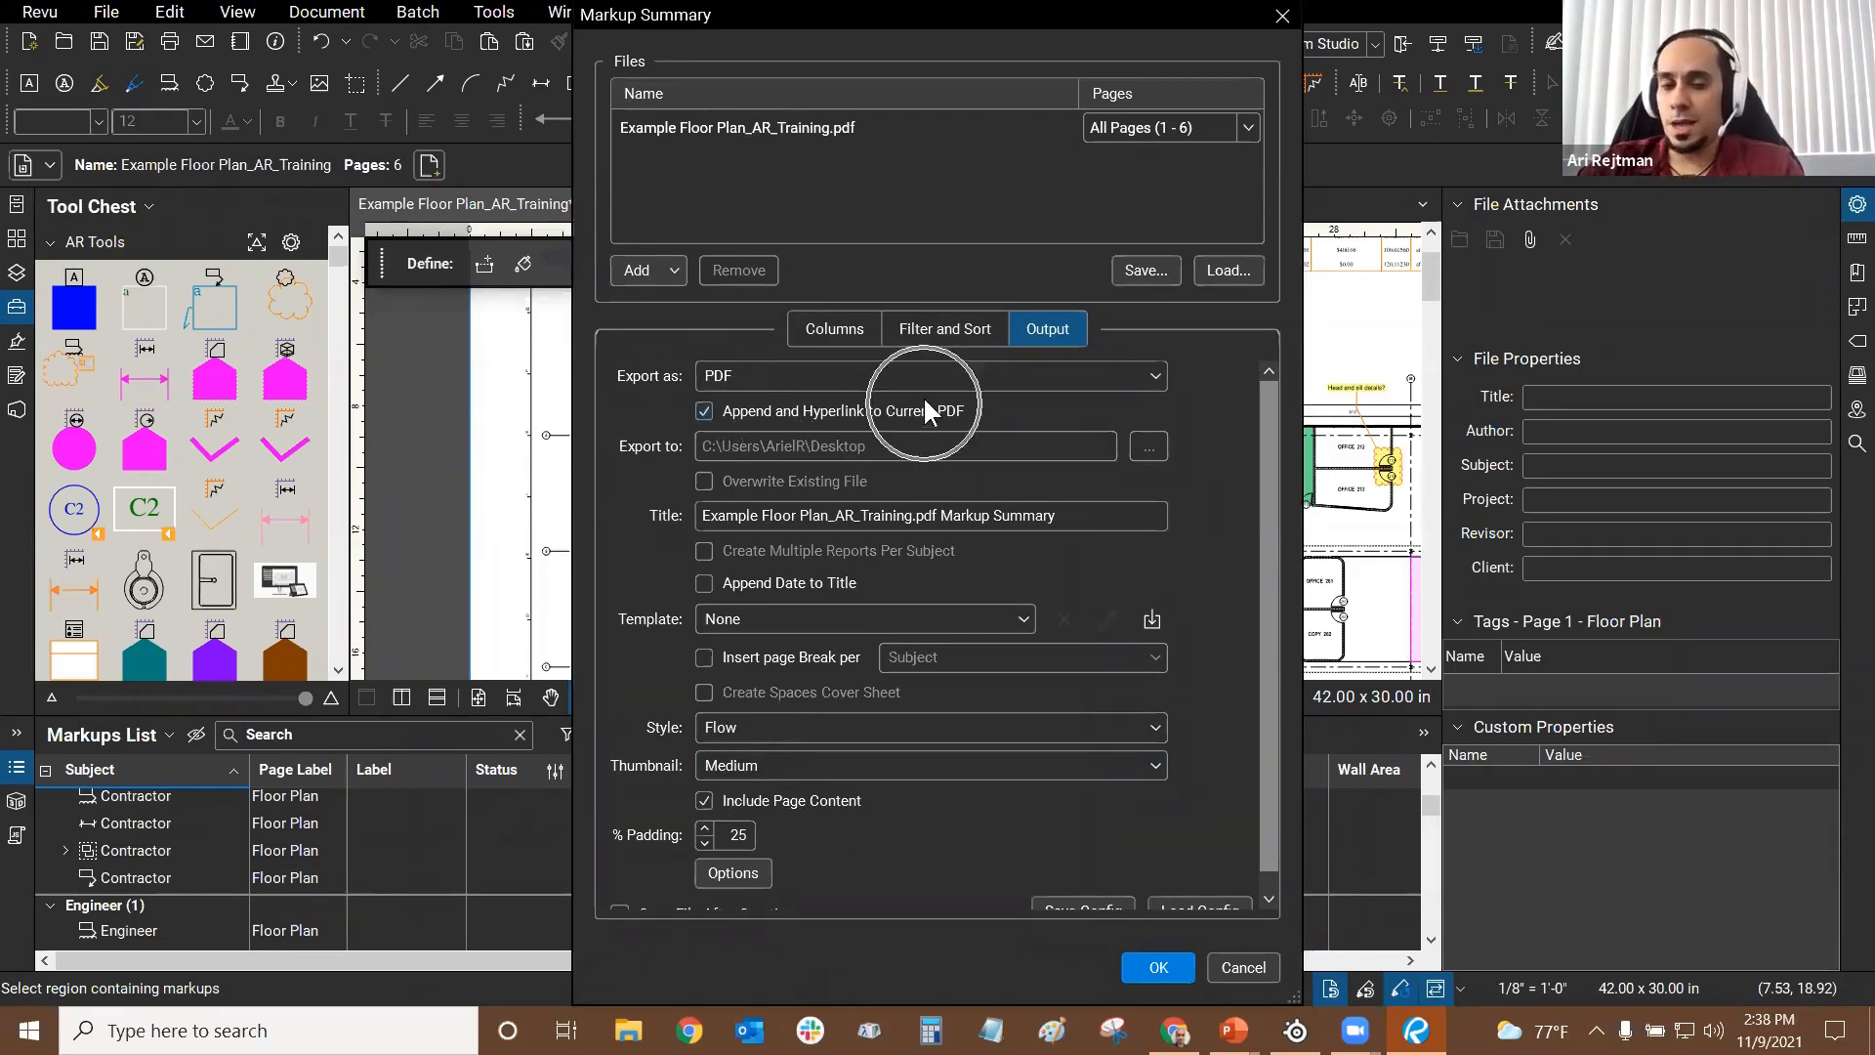
click(703, 412)
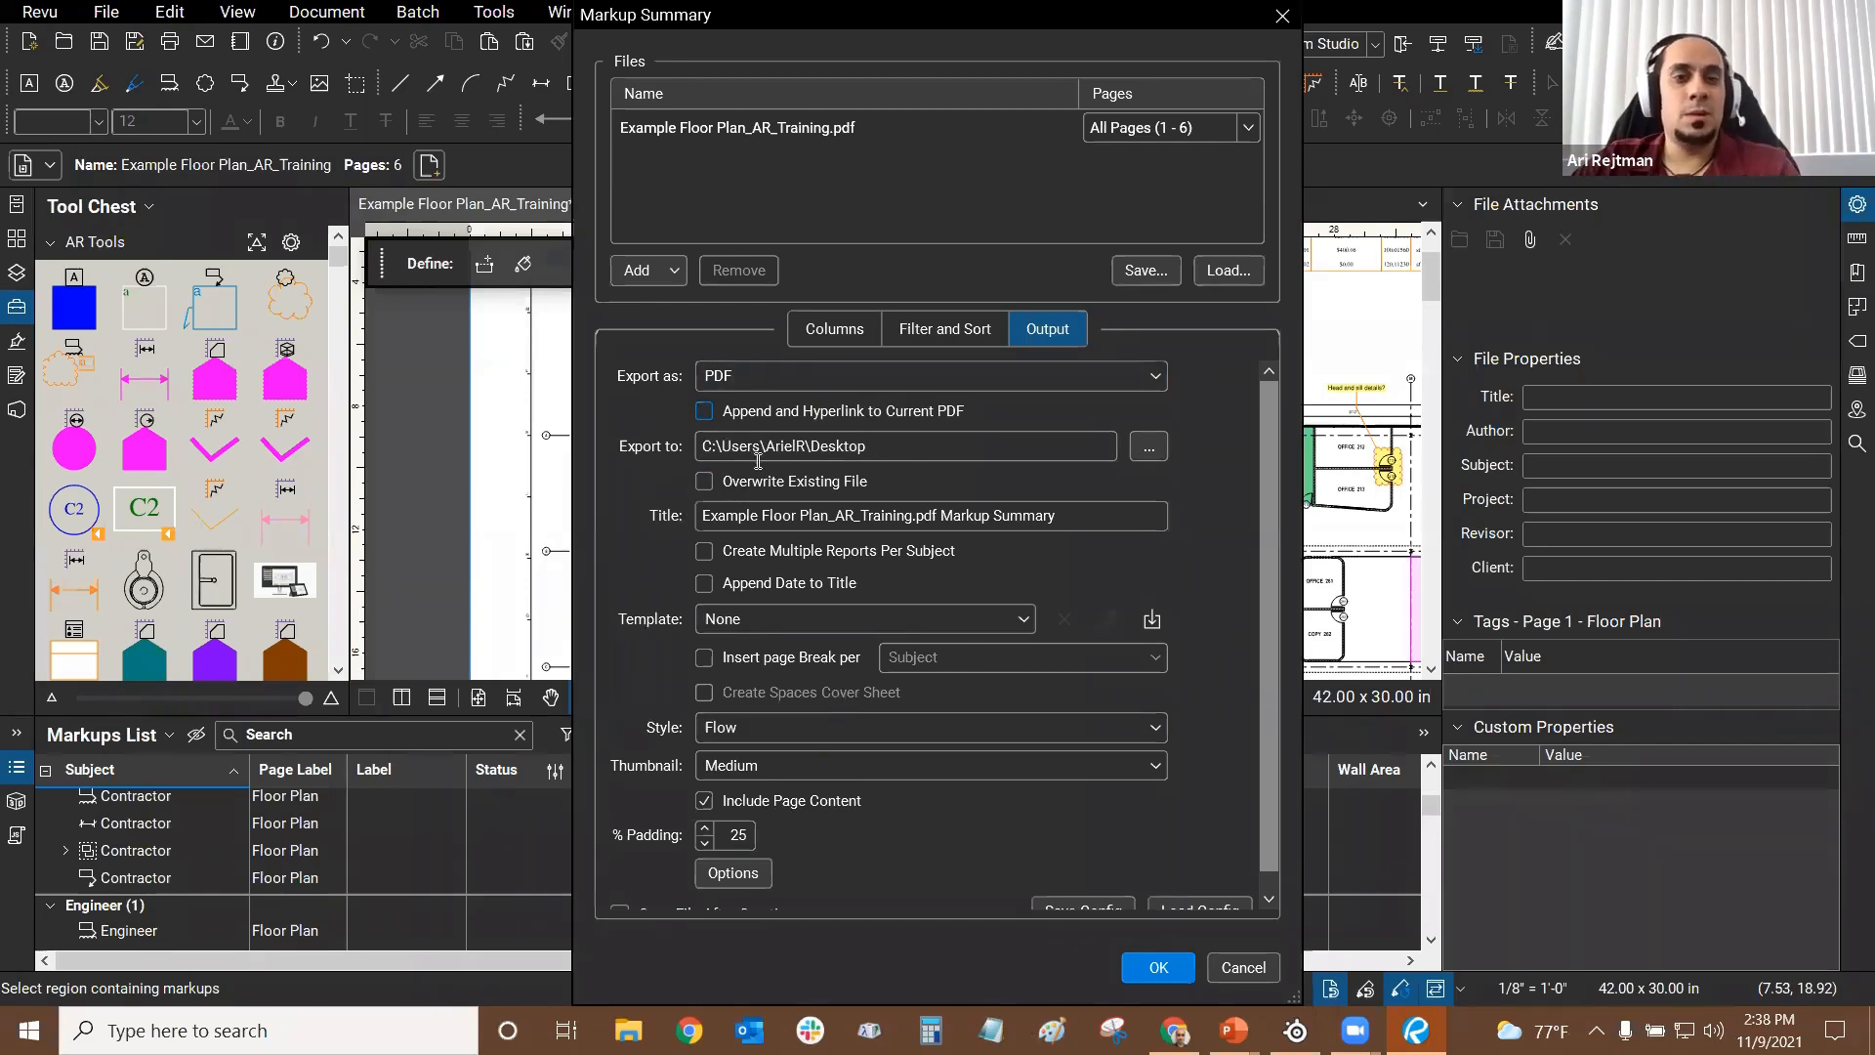
click(789, 451)
click(841, 453)
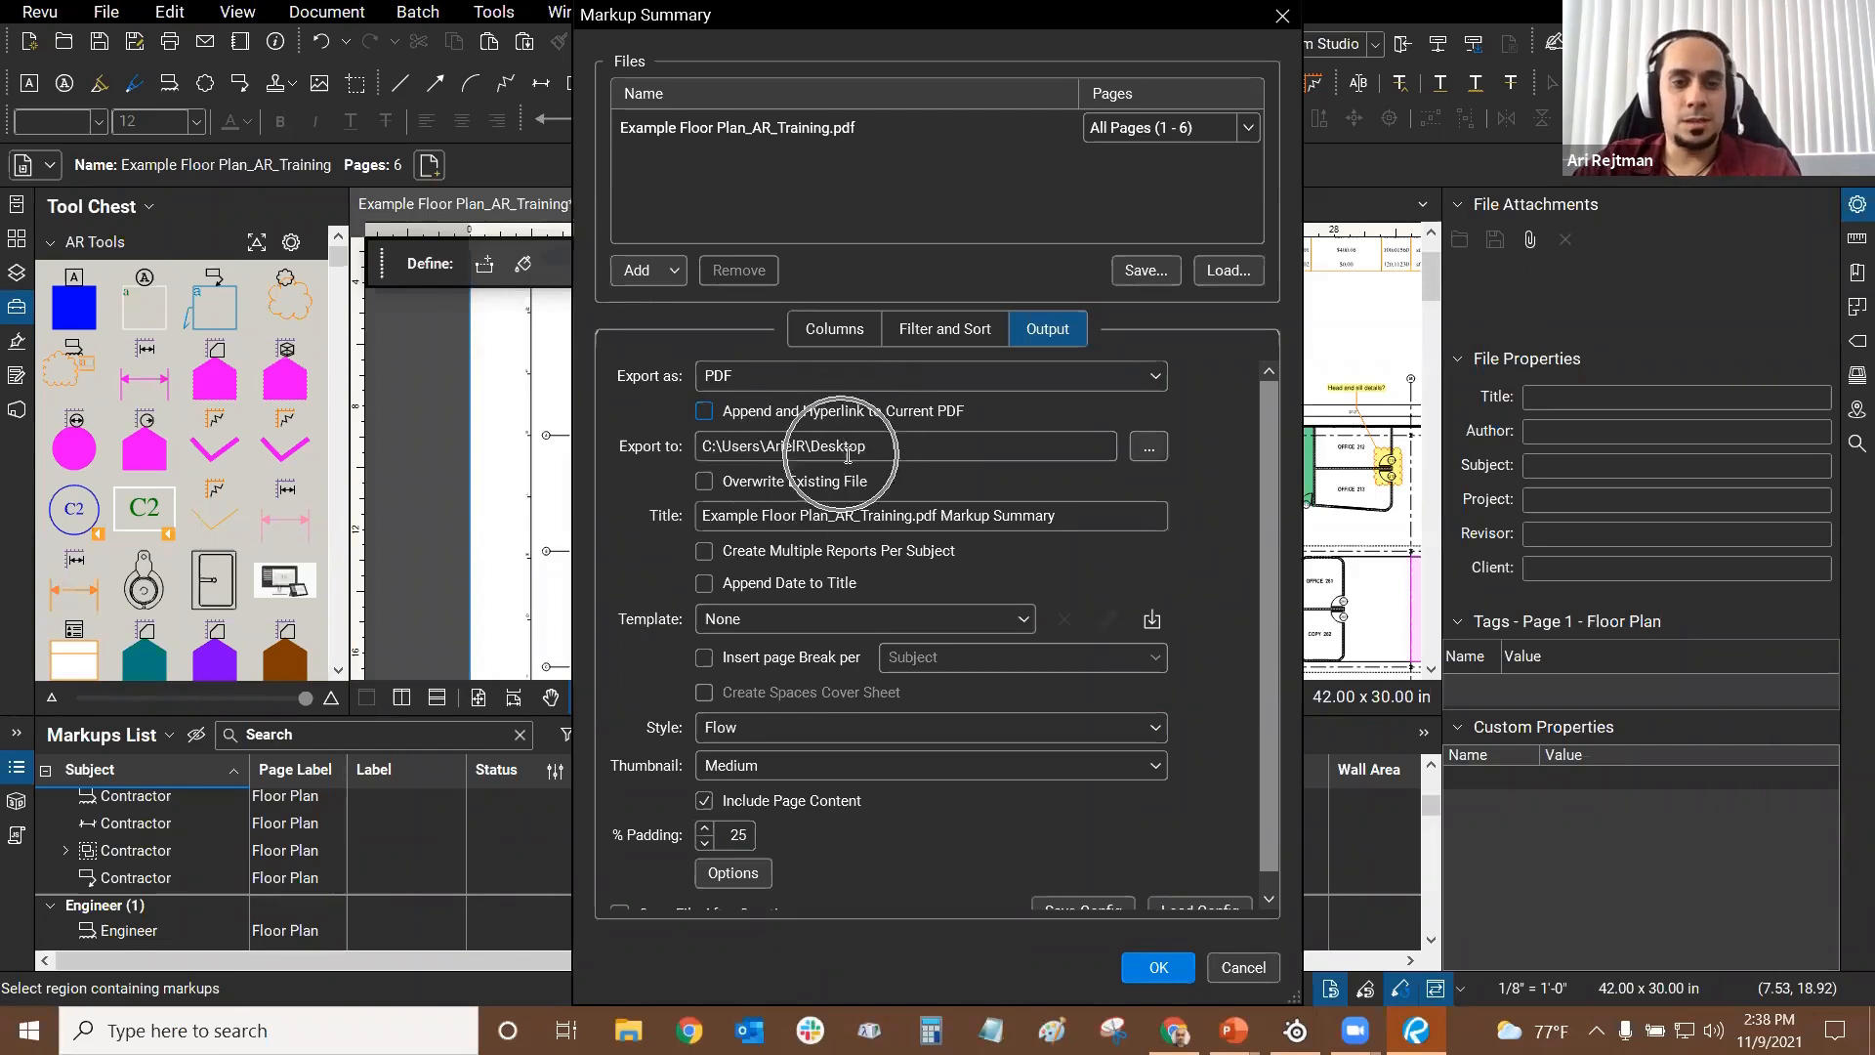
click(1158, 444)
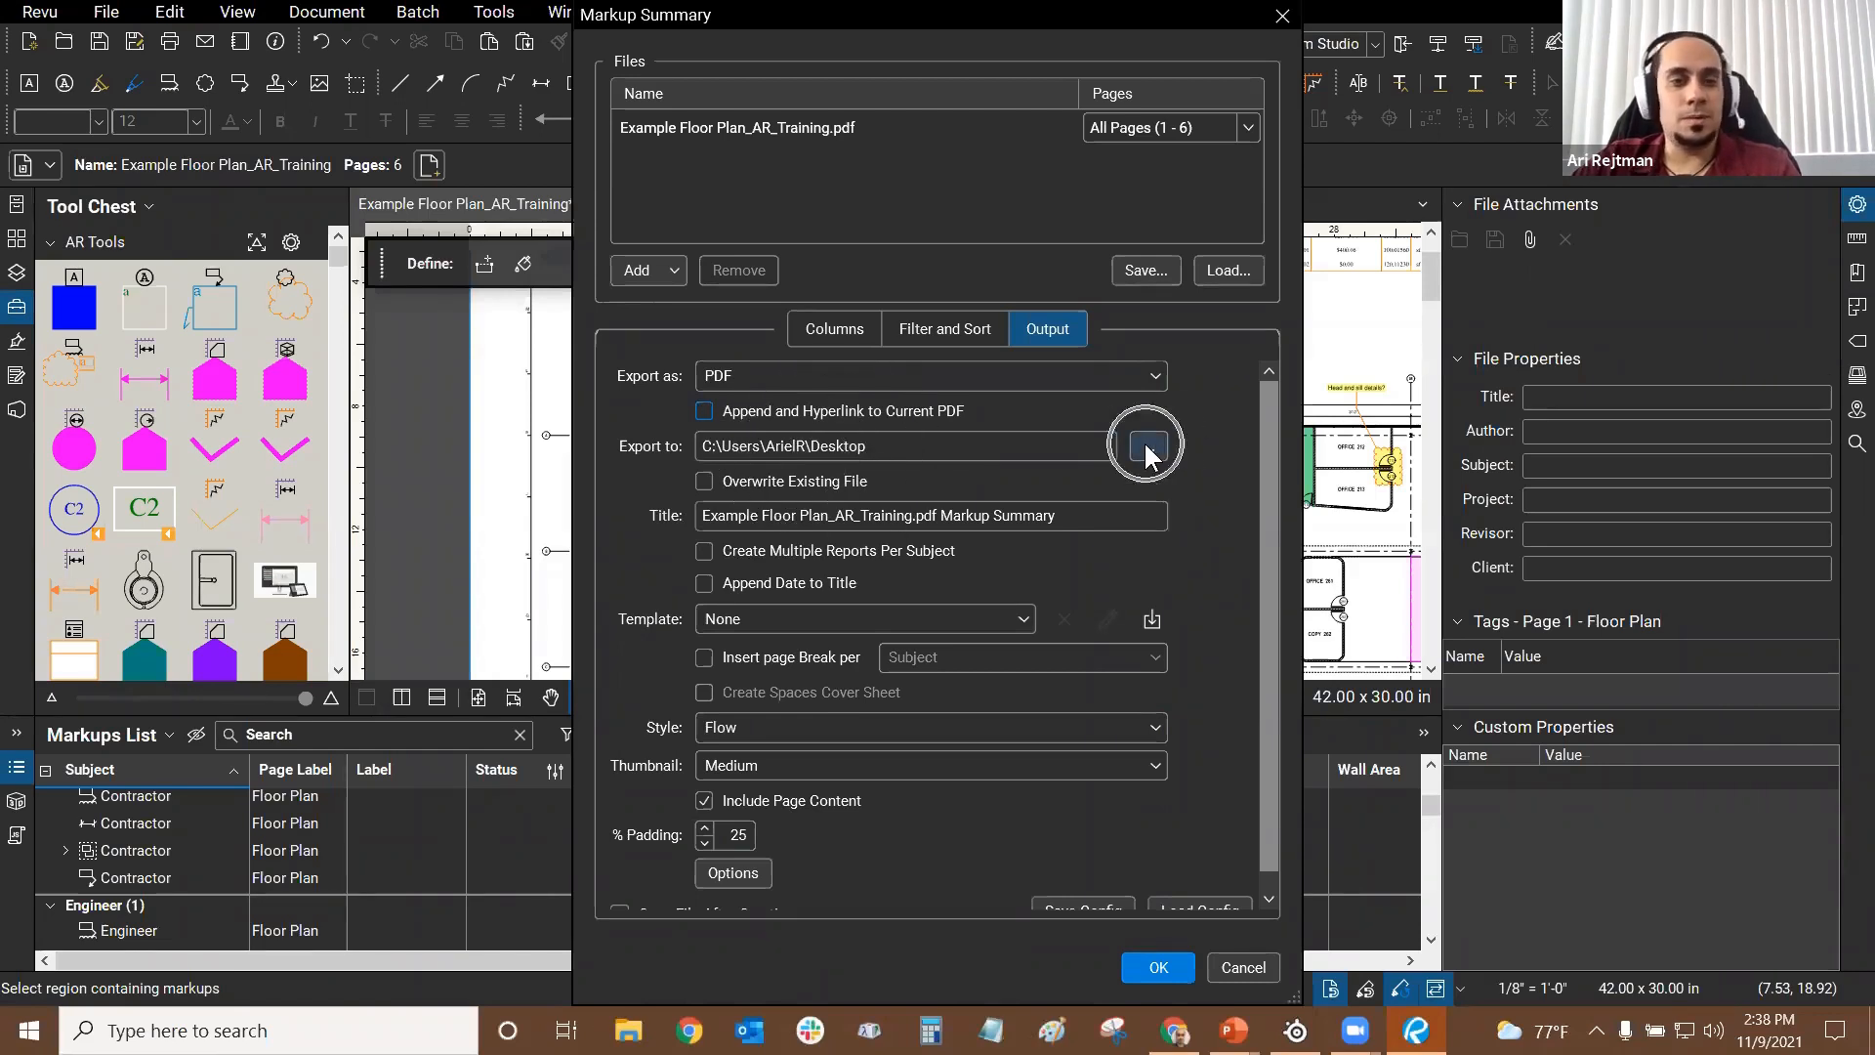
click(712, 410)
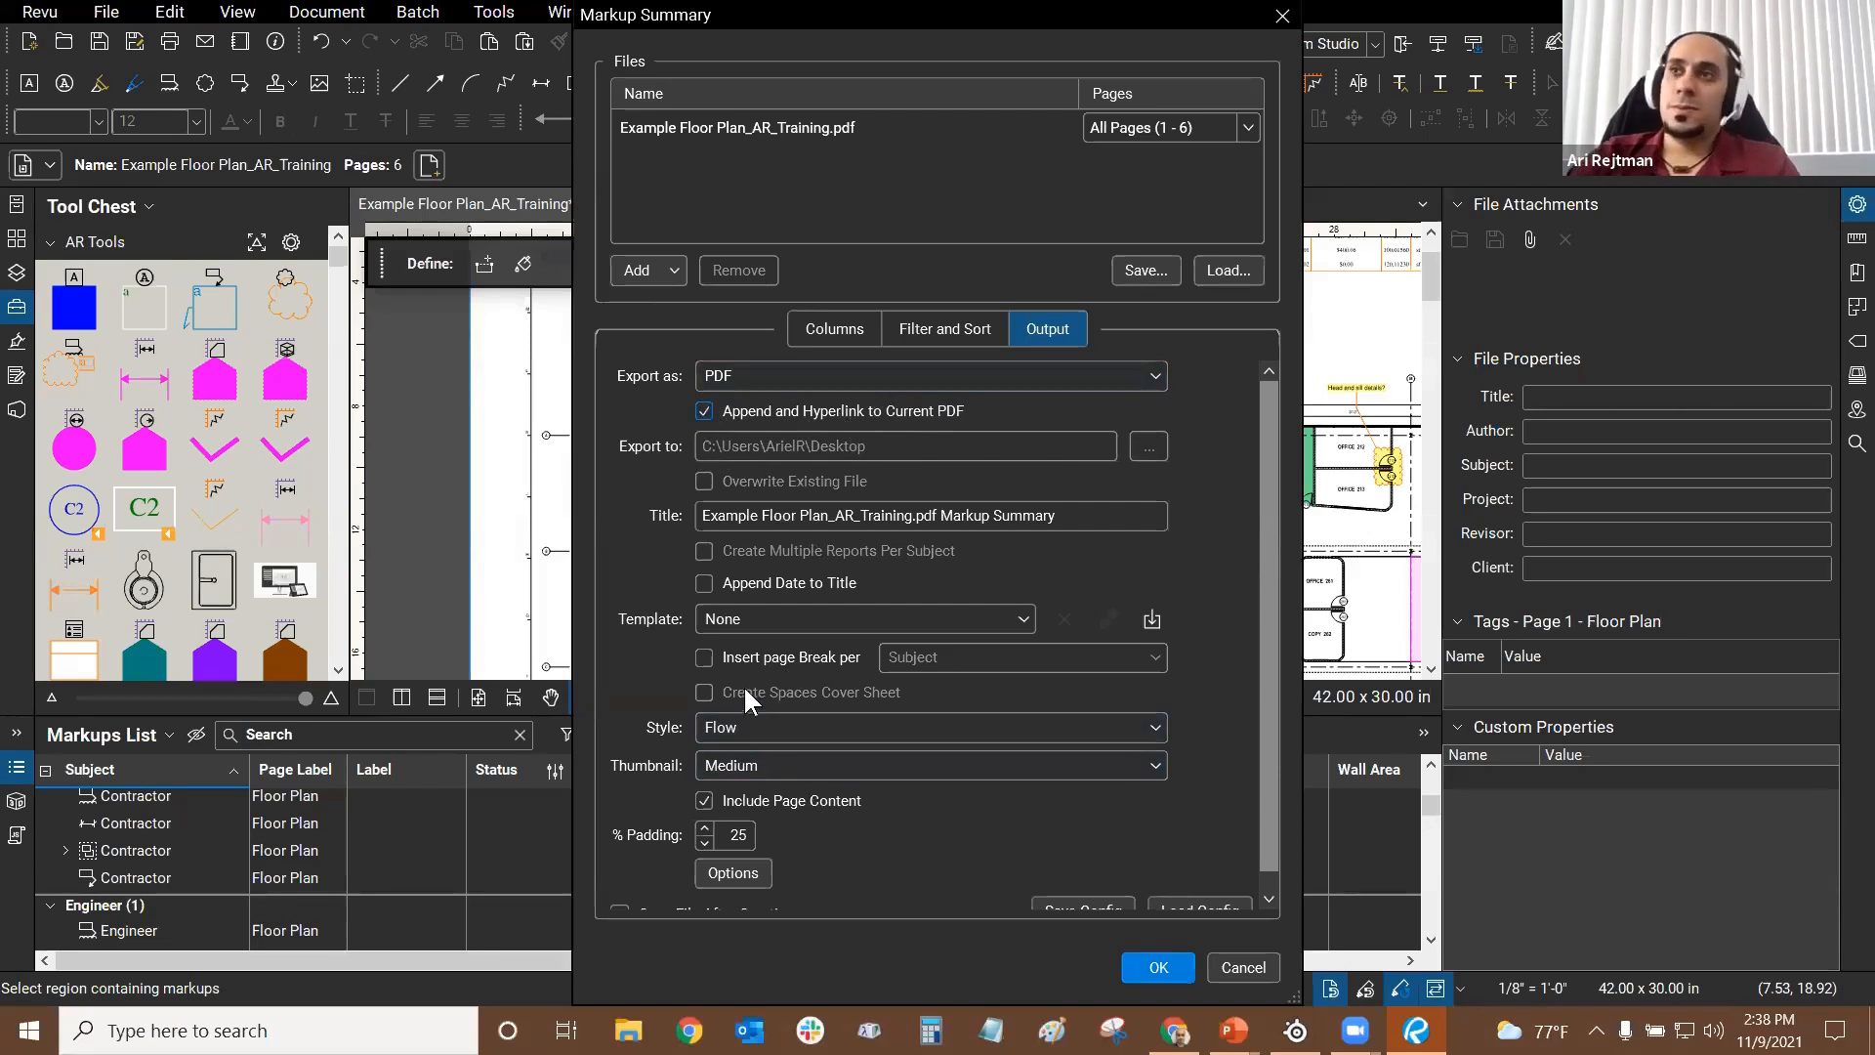
Step: Review the thumbnail and style choices for the summary output, keeping the Medium thumbnail and Flow style
scroll(730, 728, down, 1)
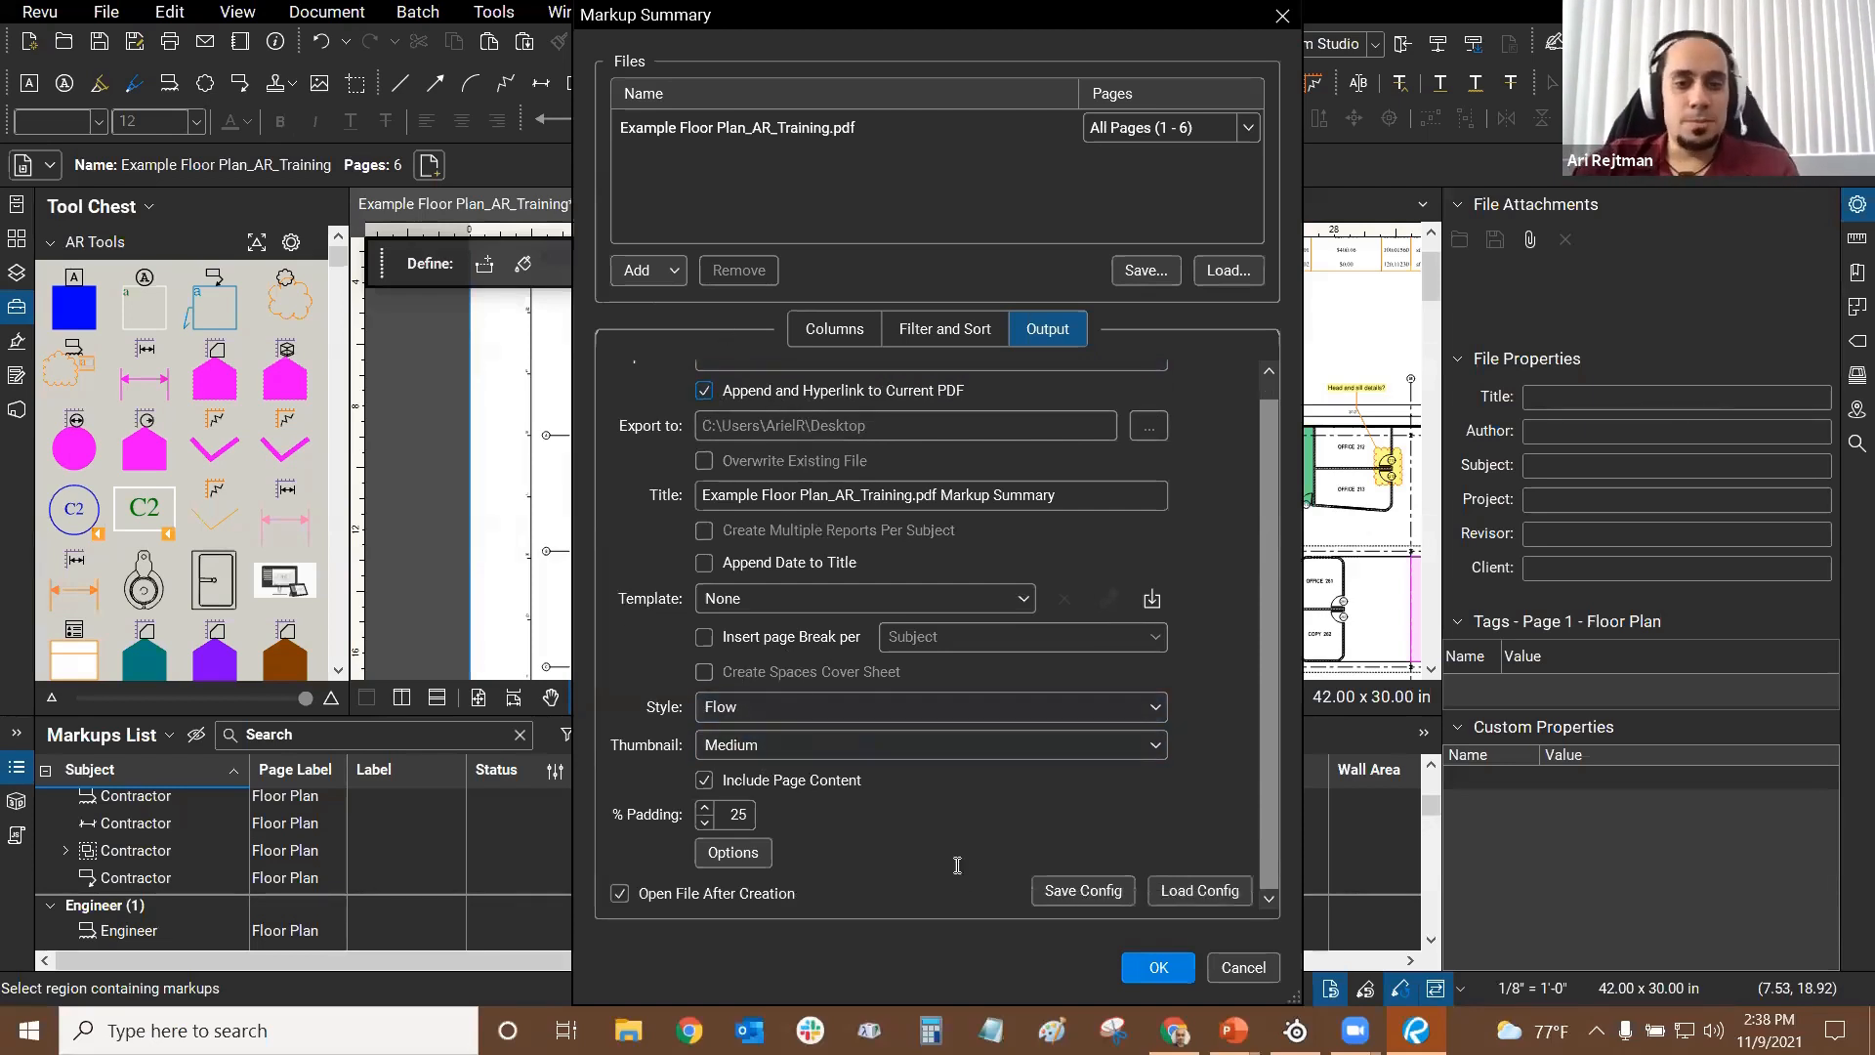
click(758, 744)
click(758, 744)
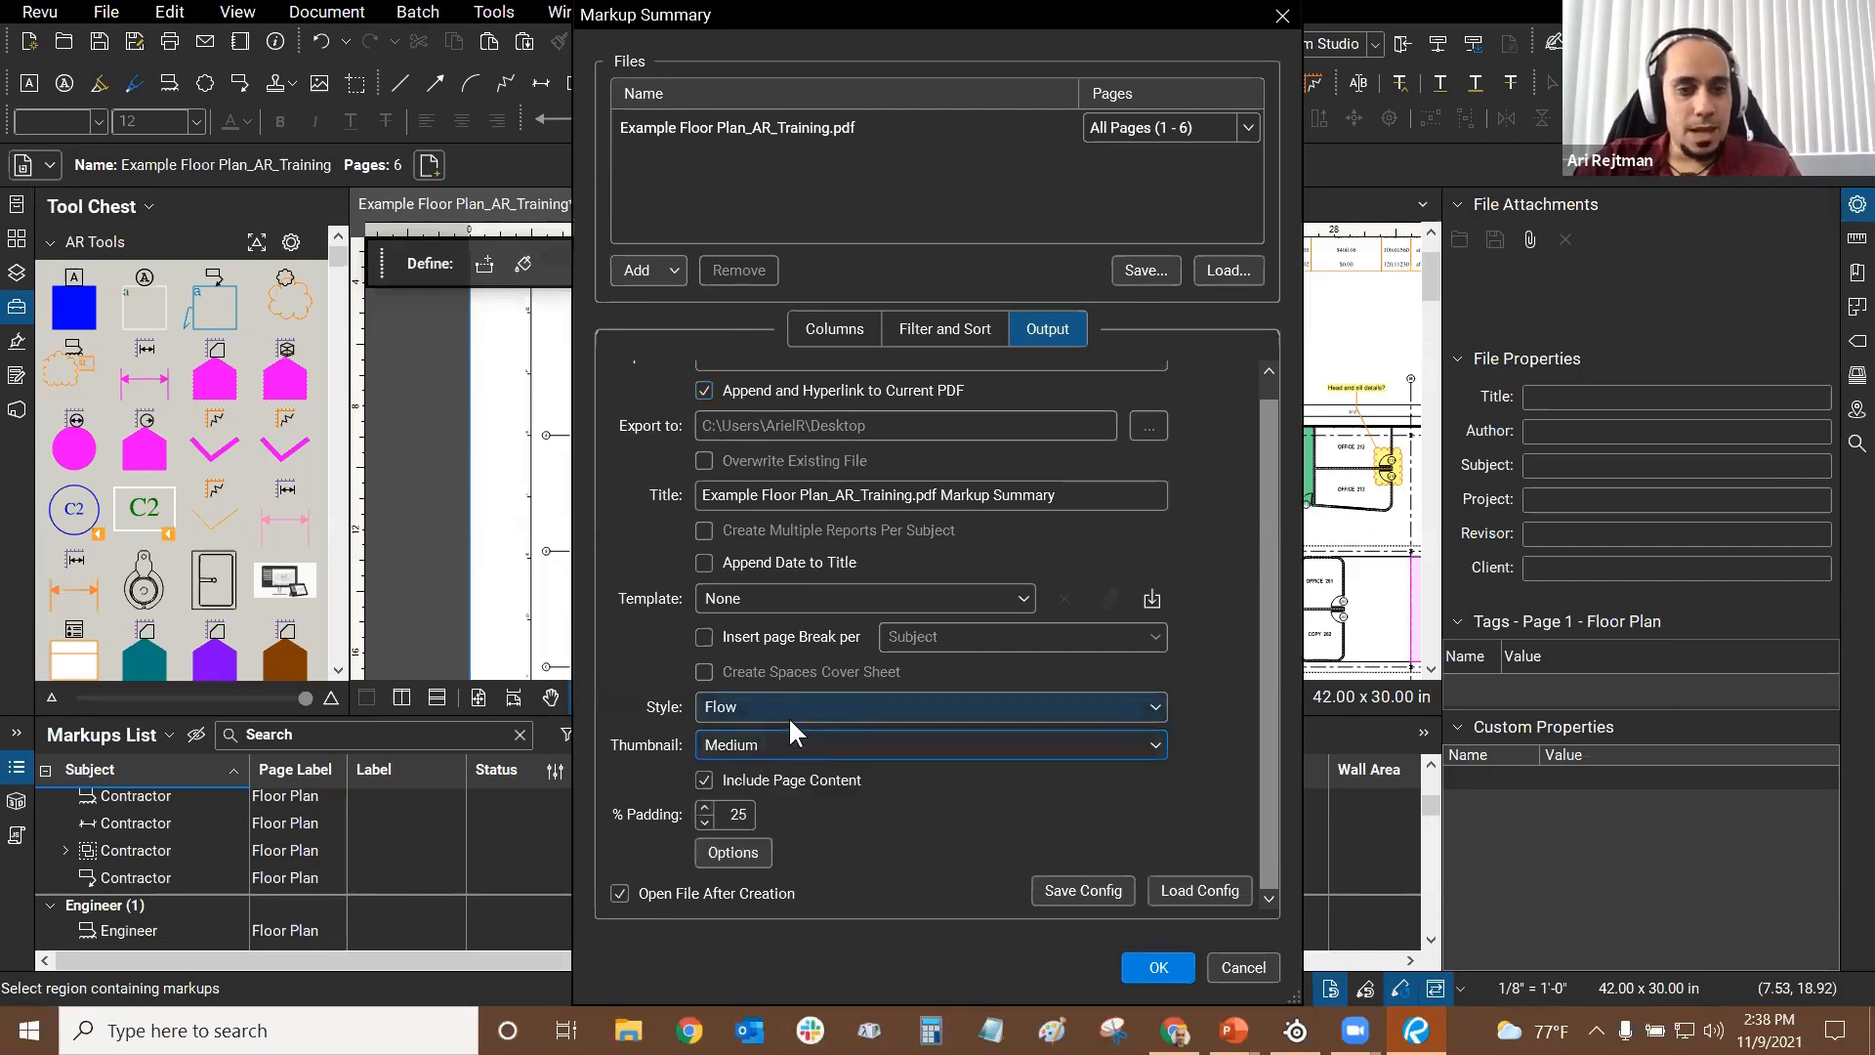
click(788, 713)
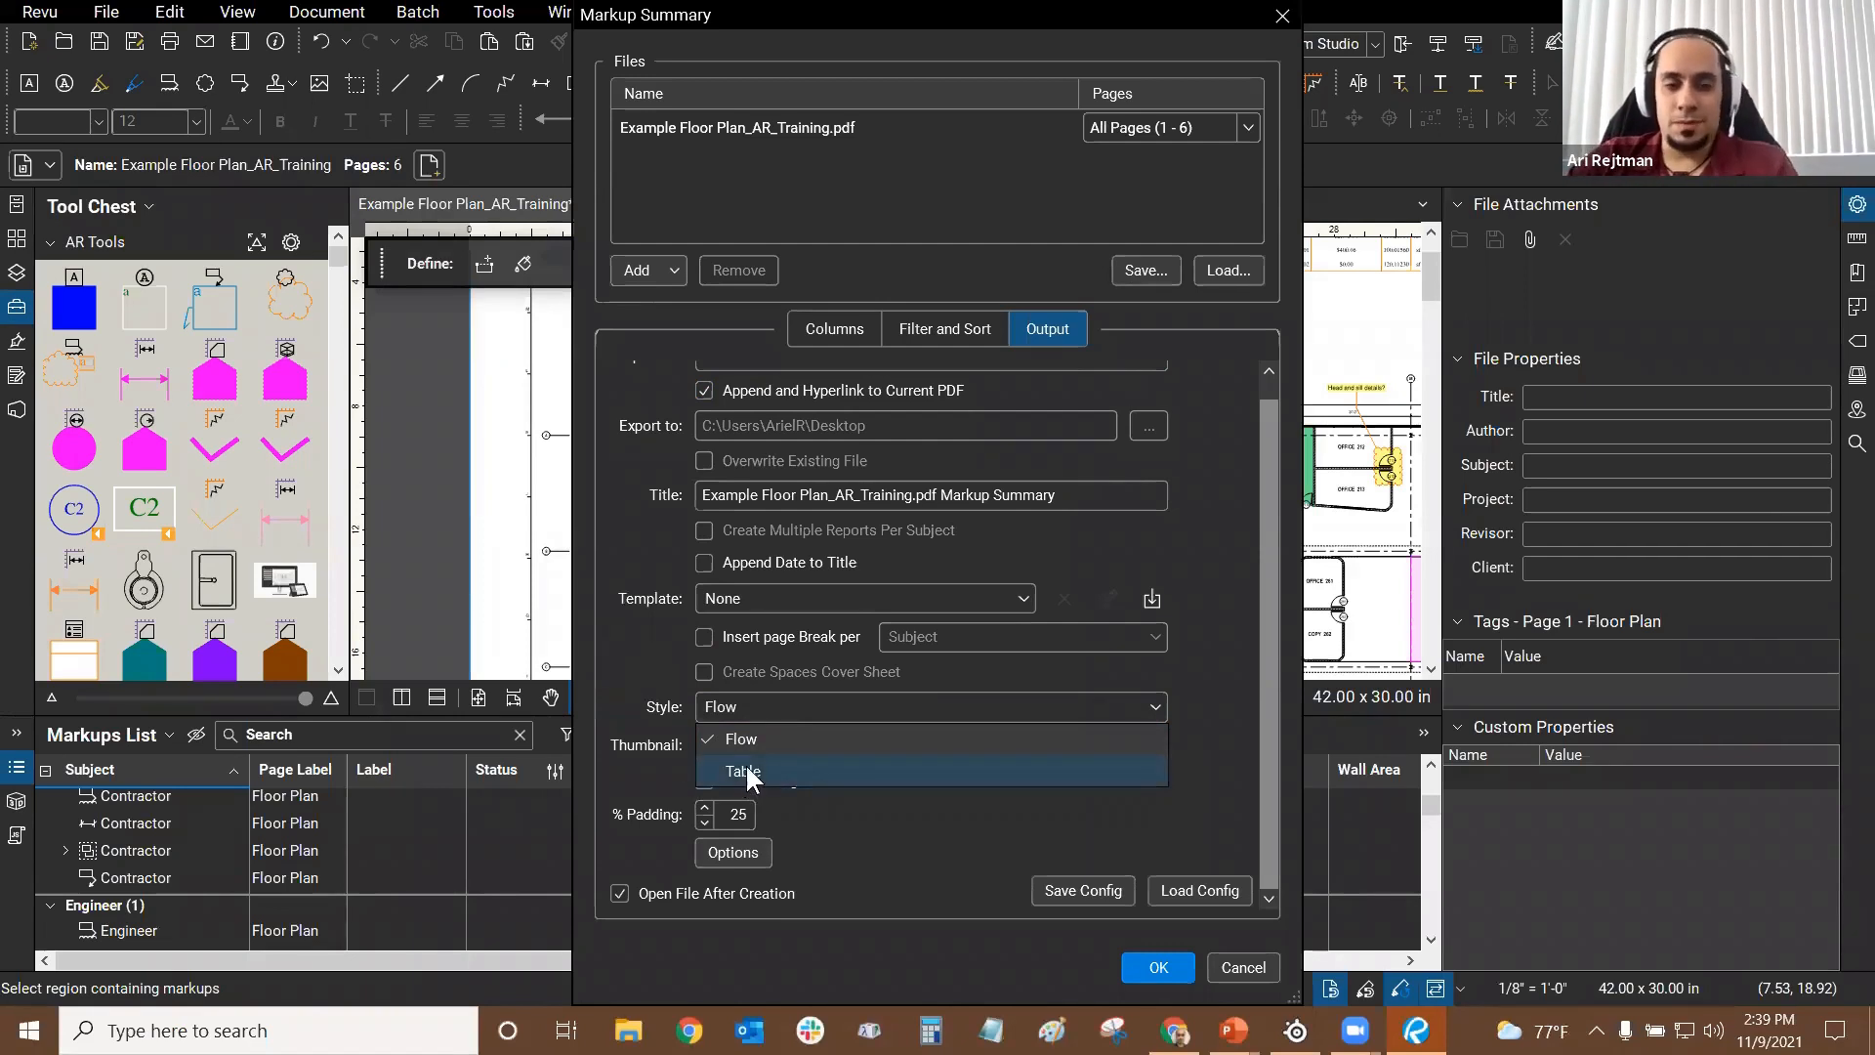
click(625, 646)
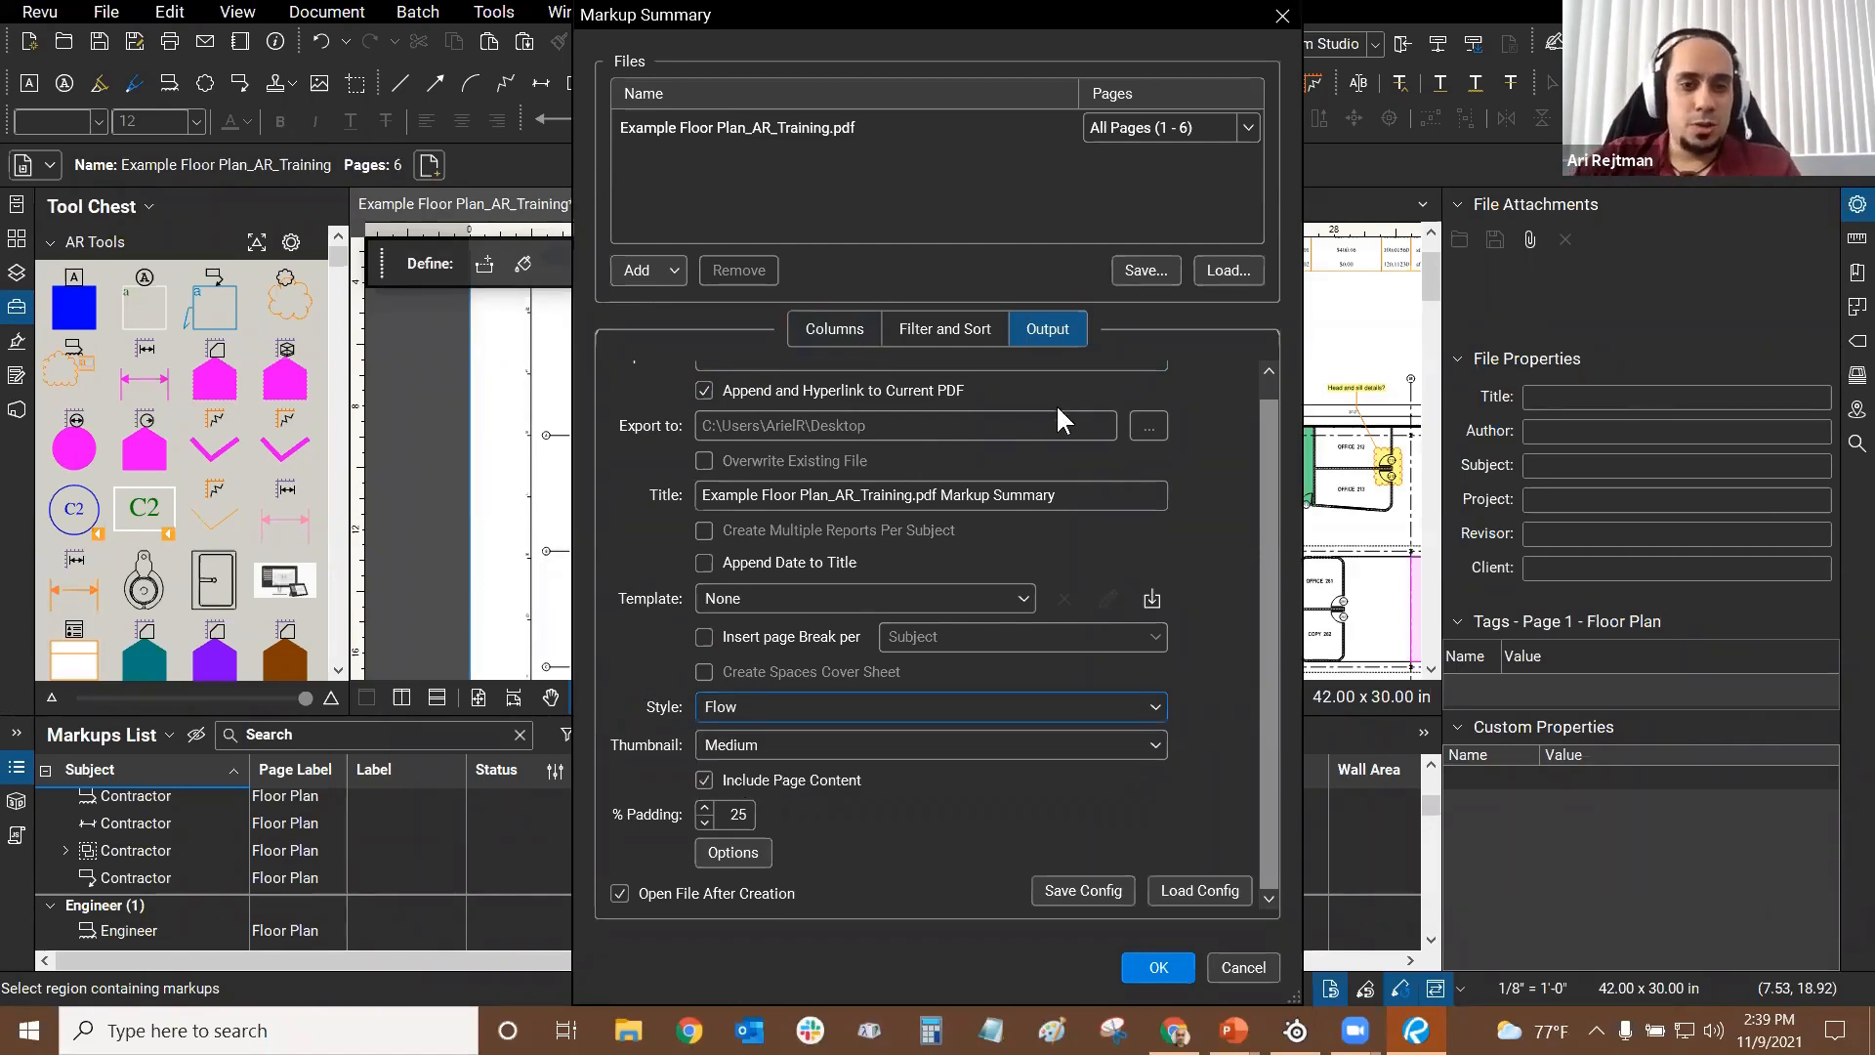
Step: Review the summary's filter and sort settings, including the subjects available for filtering, without changing them
scroll(1040, 381, up, 1)
click(942, 325)
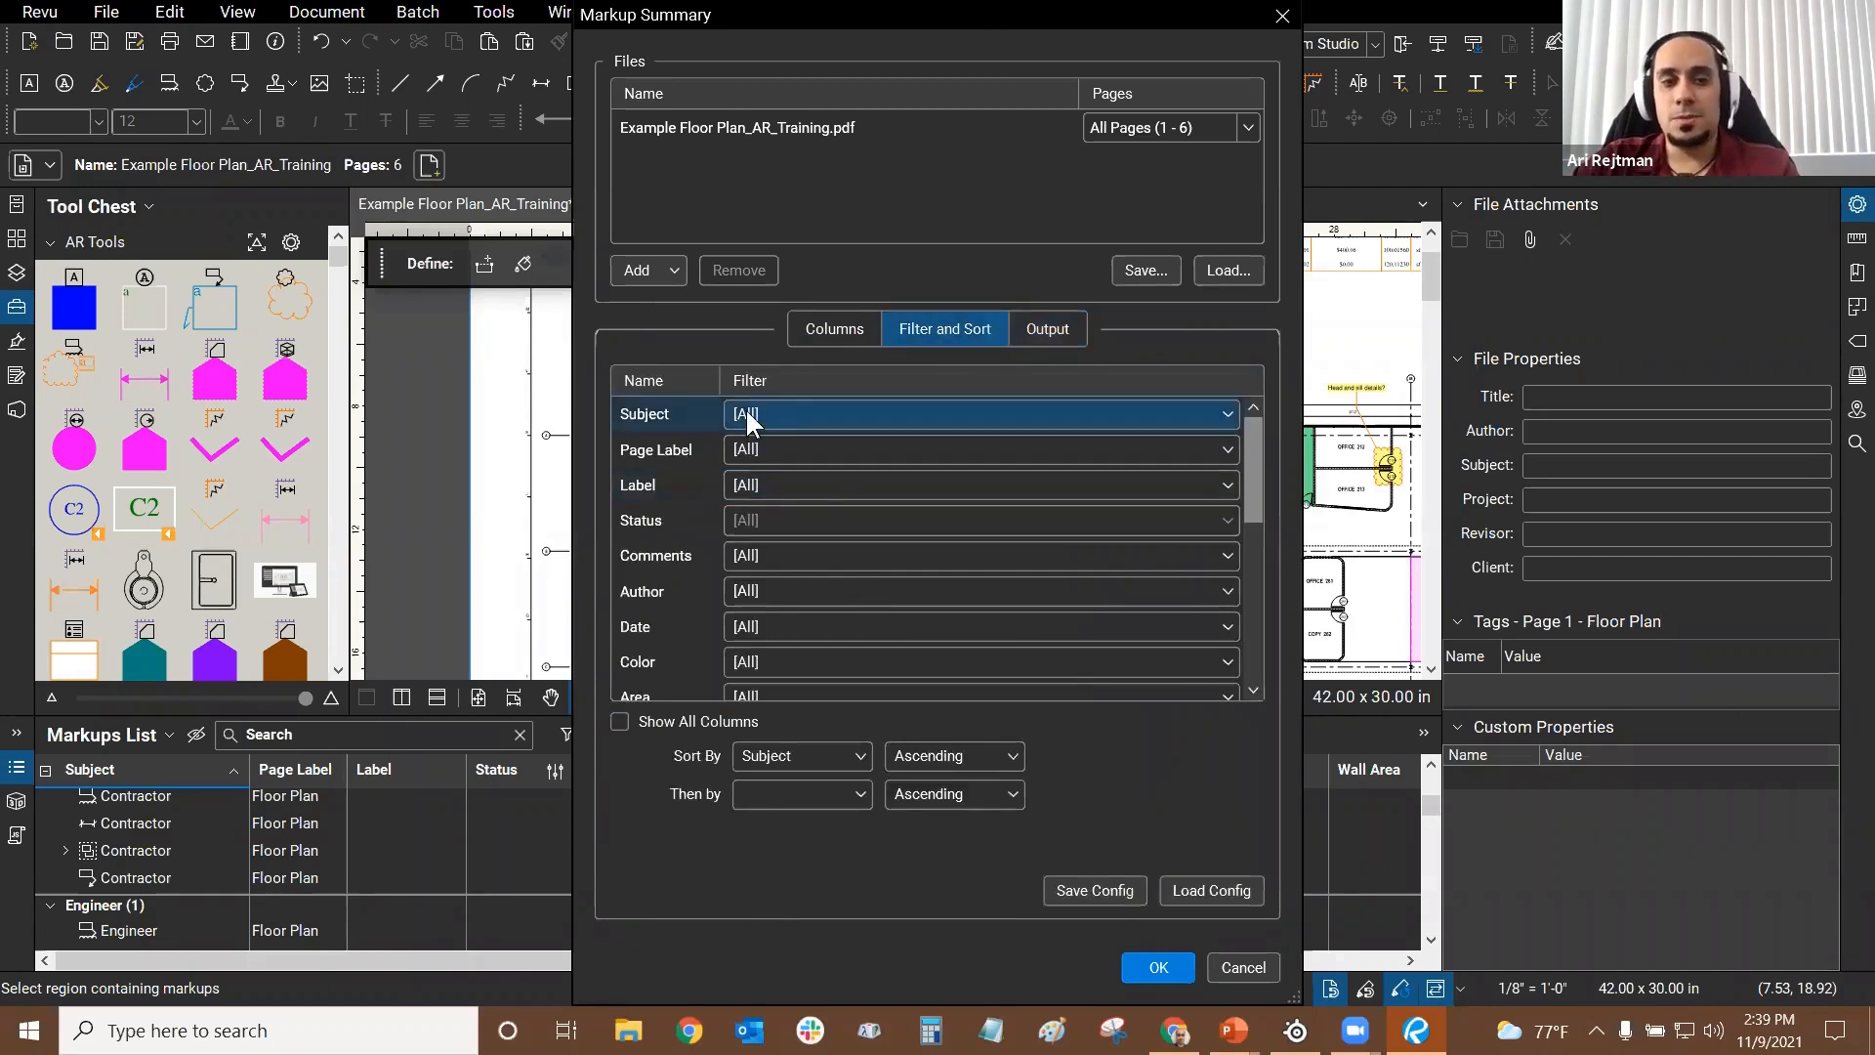
scroll(746, 407, down, 5)
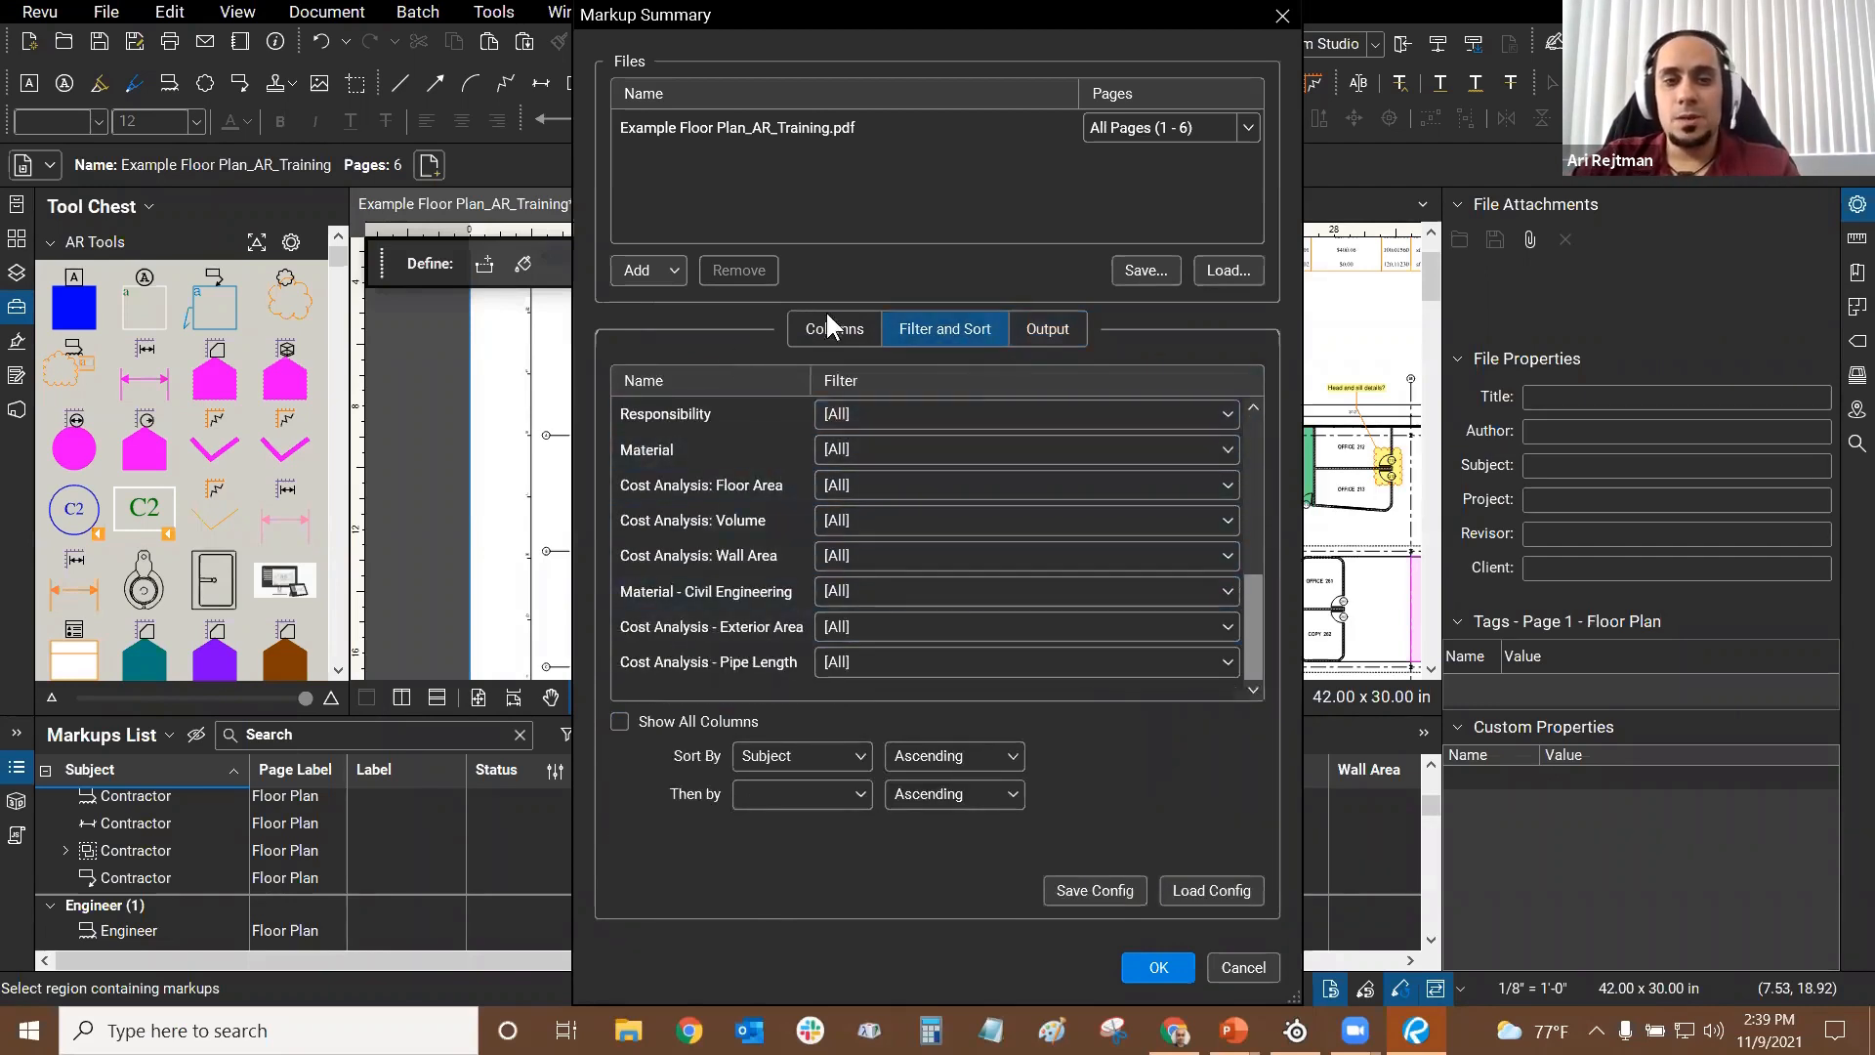
scroll(877, 396, up, 5)
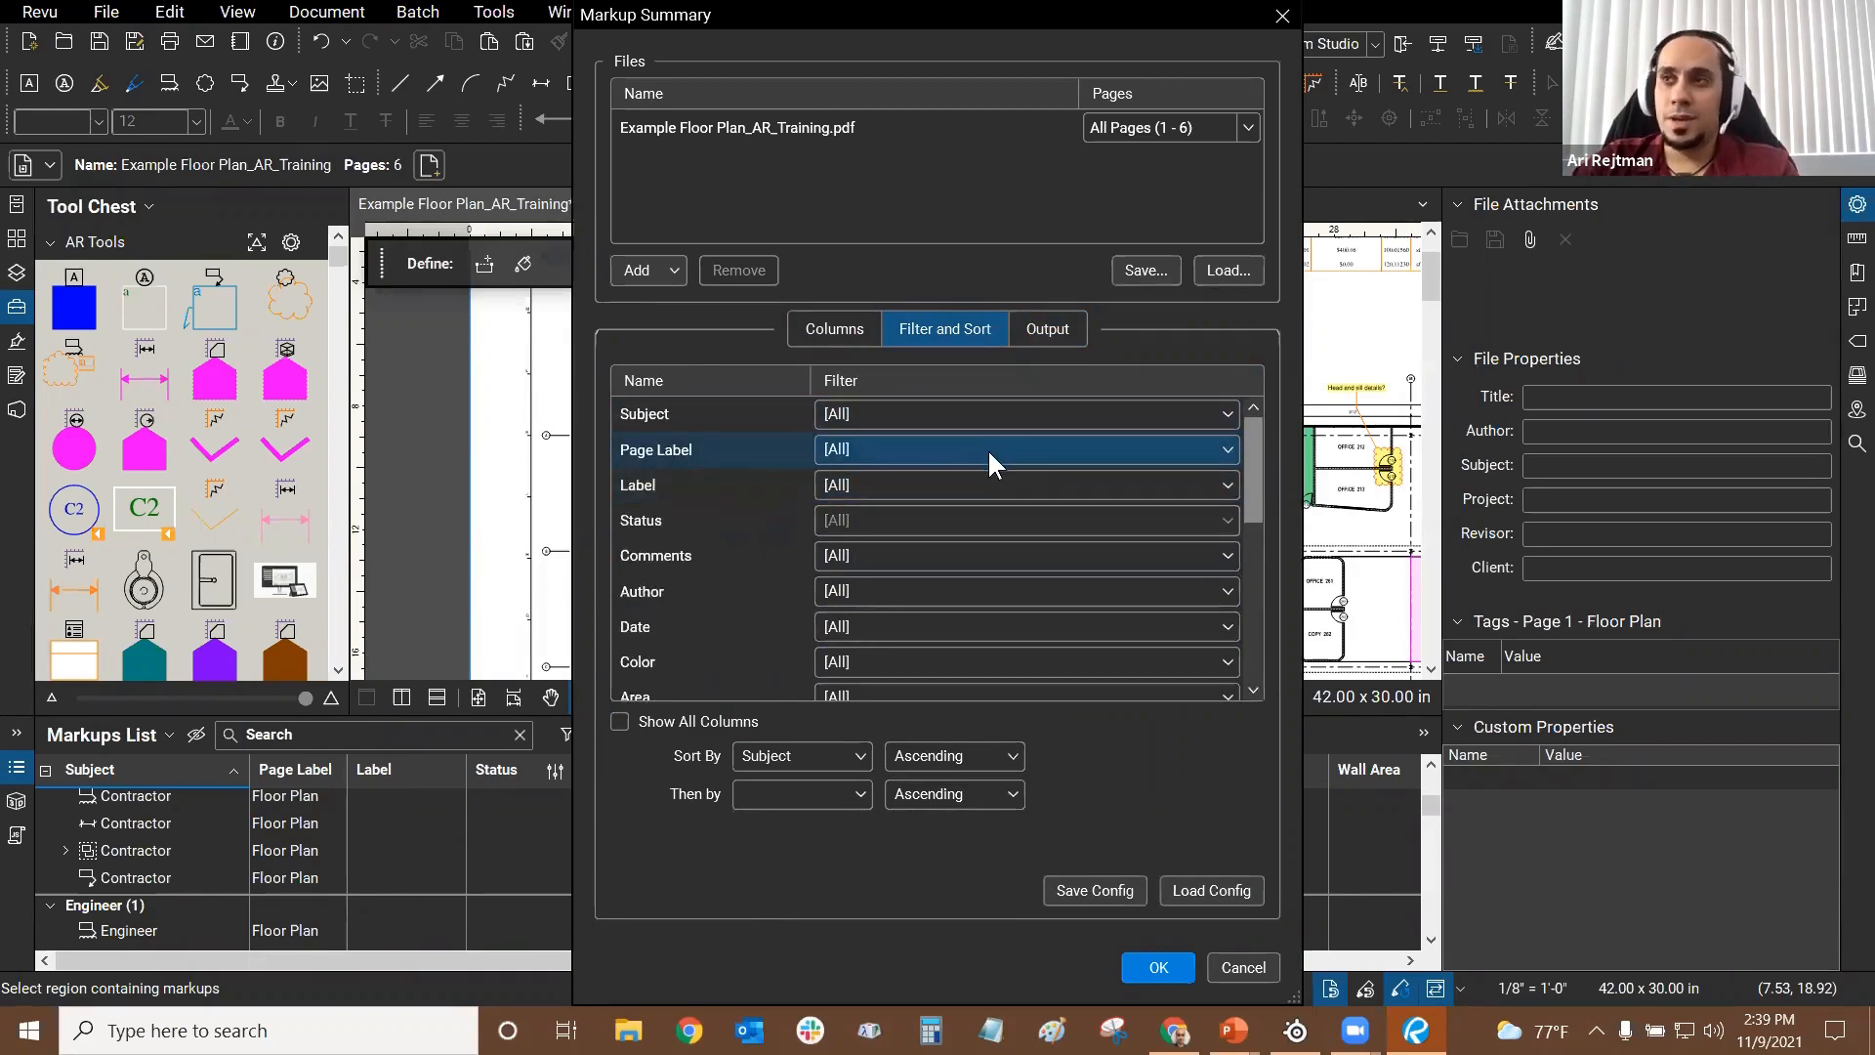
click(861, 422)
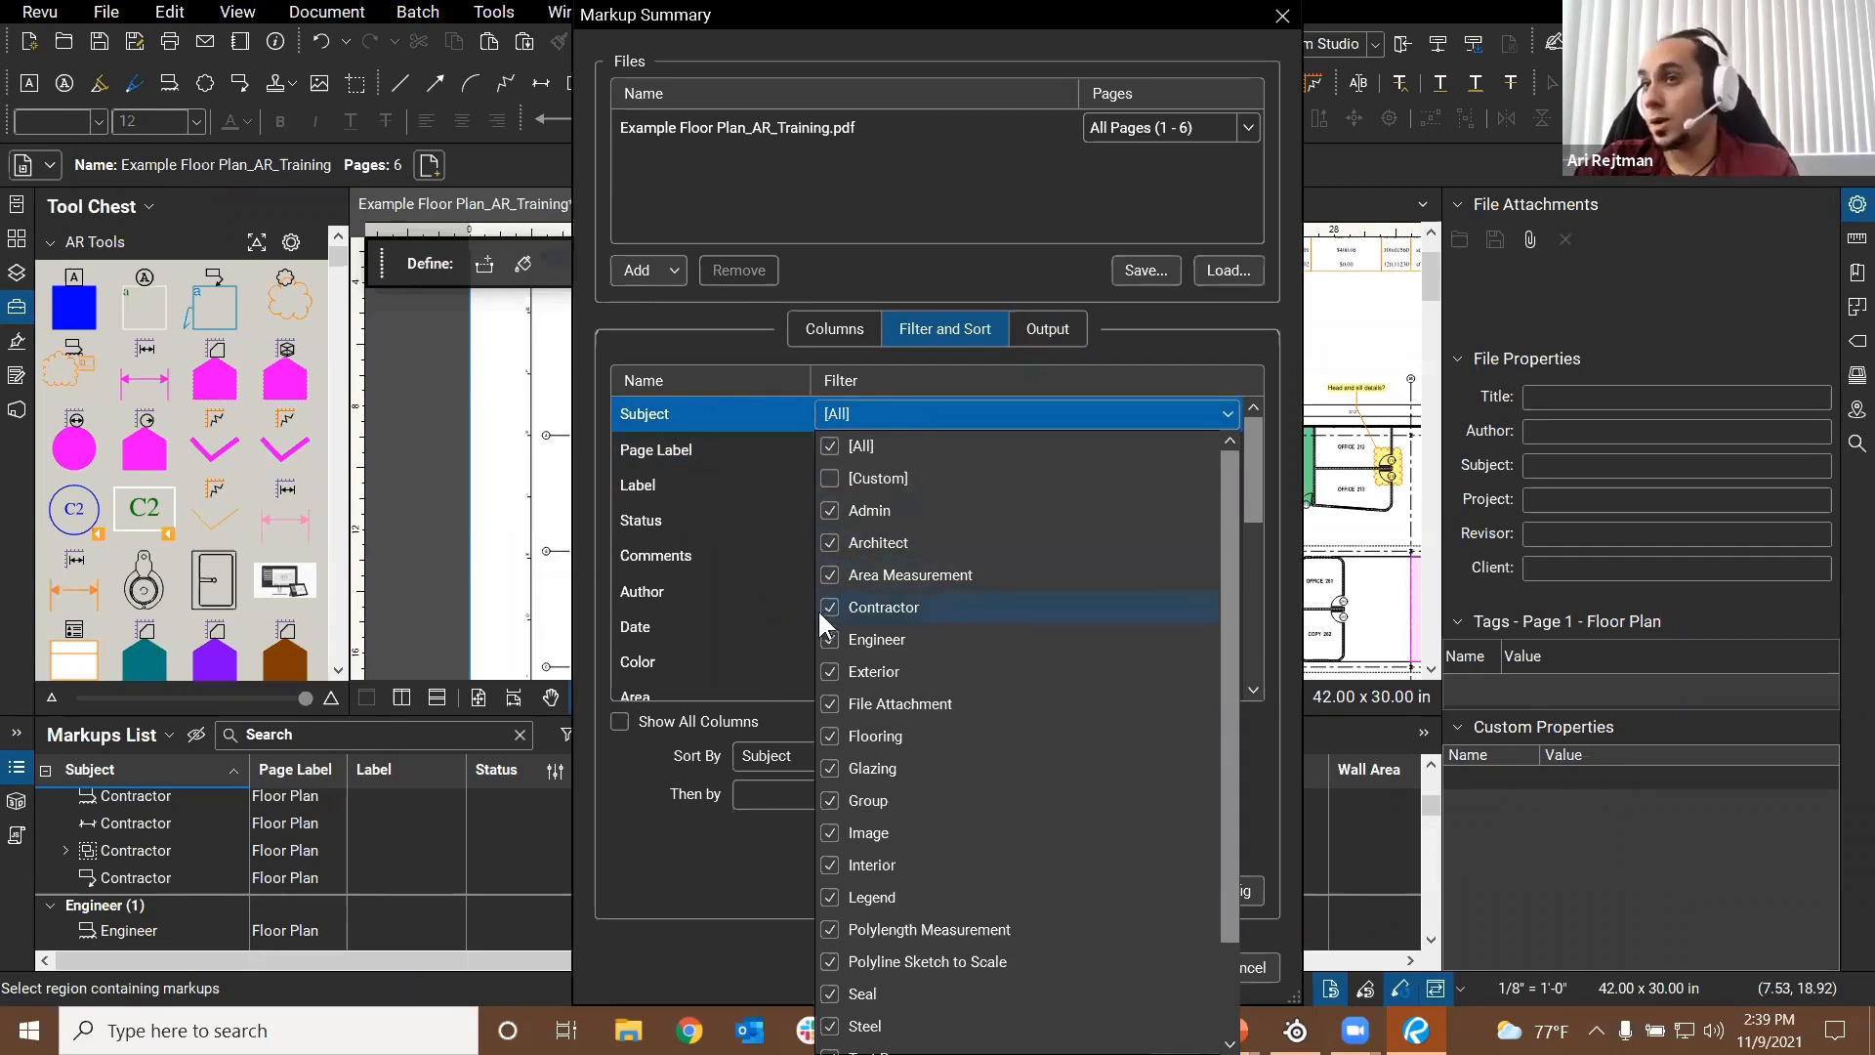
click(752, 337)
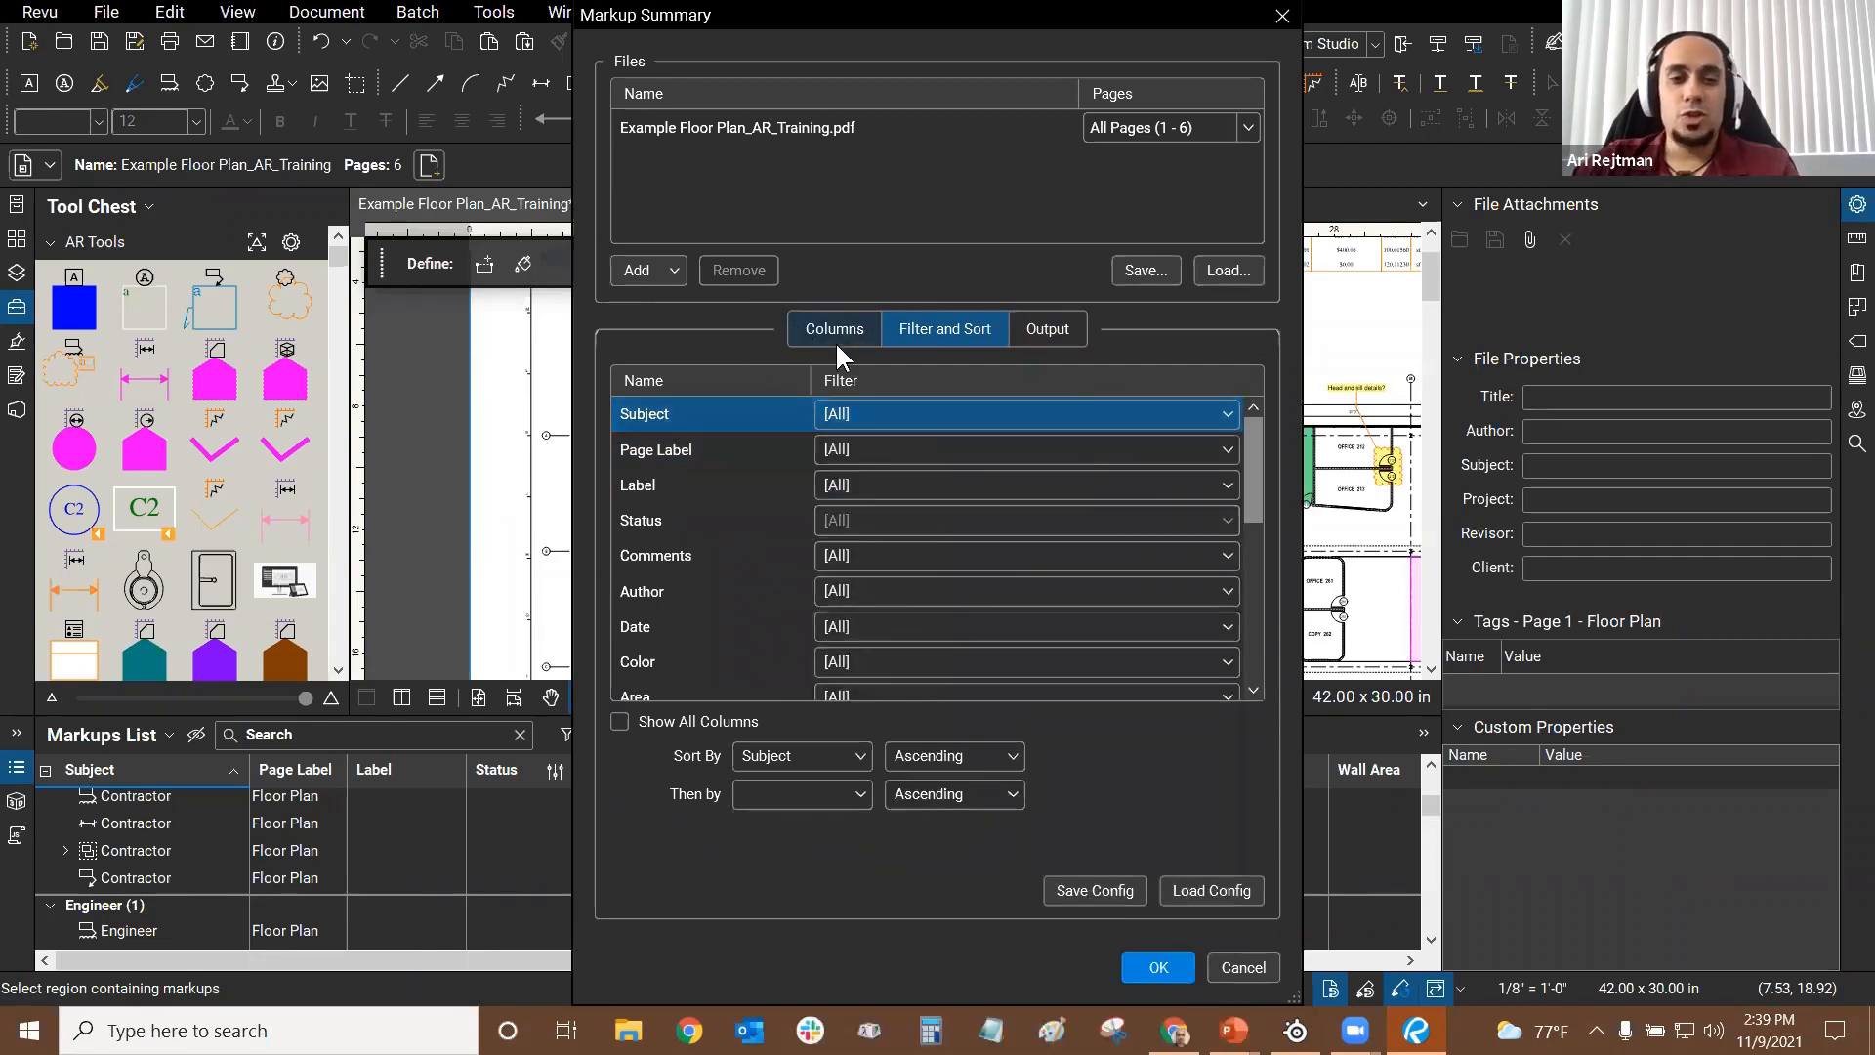
Step: Exclude the Color column from the summary and include it again
click(825, 326)
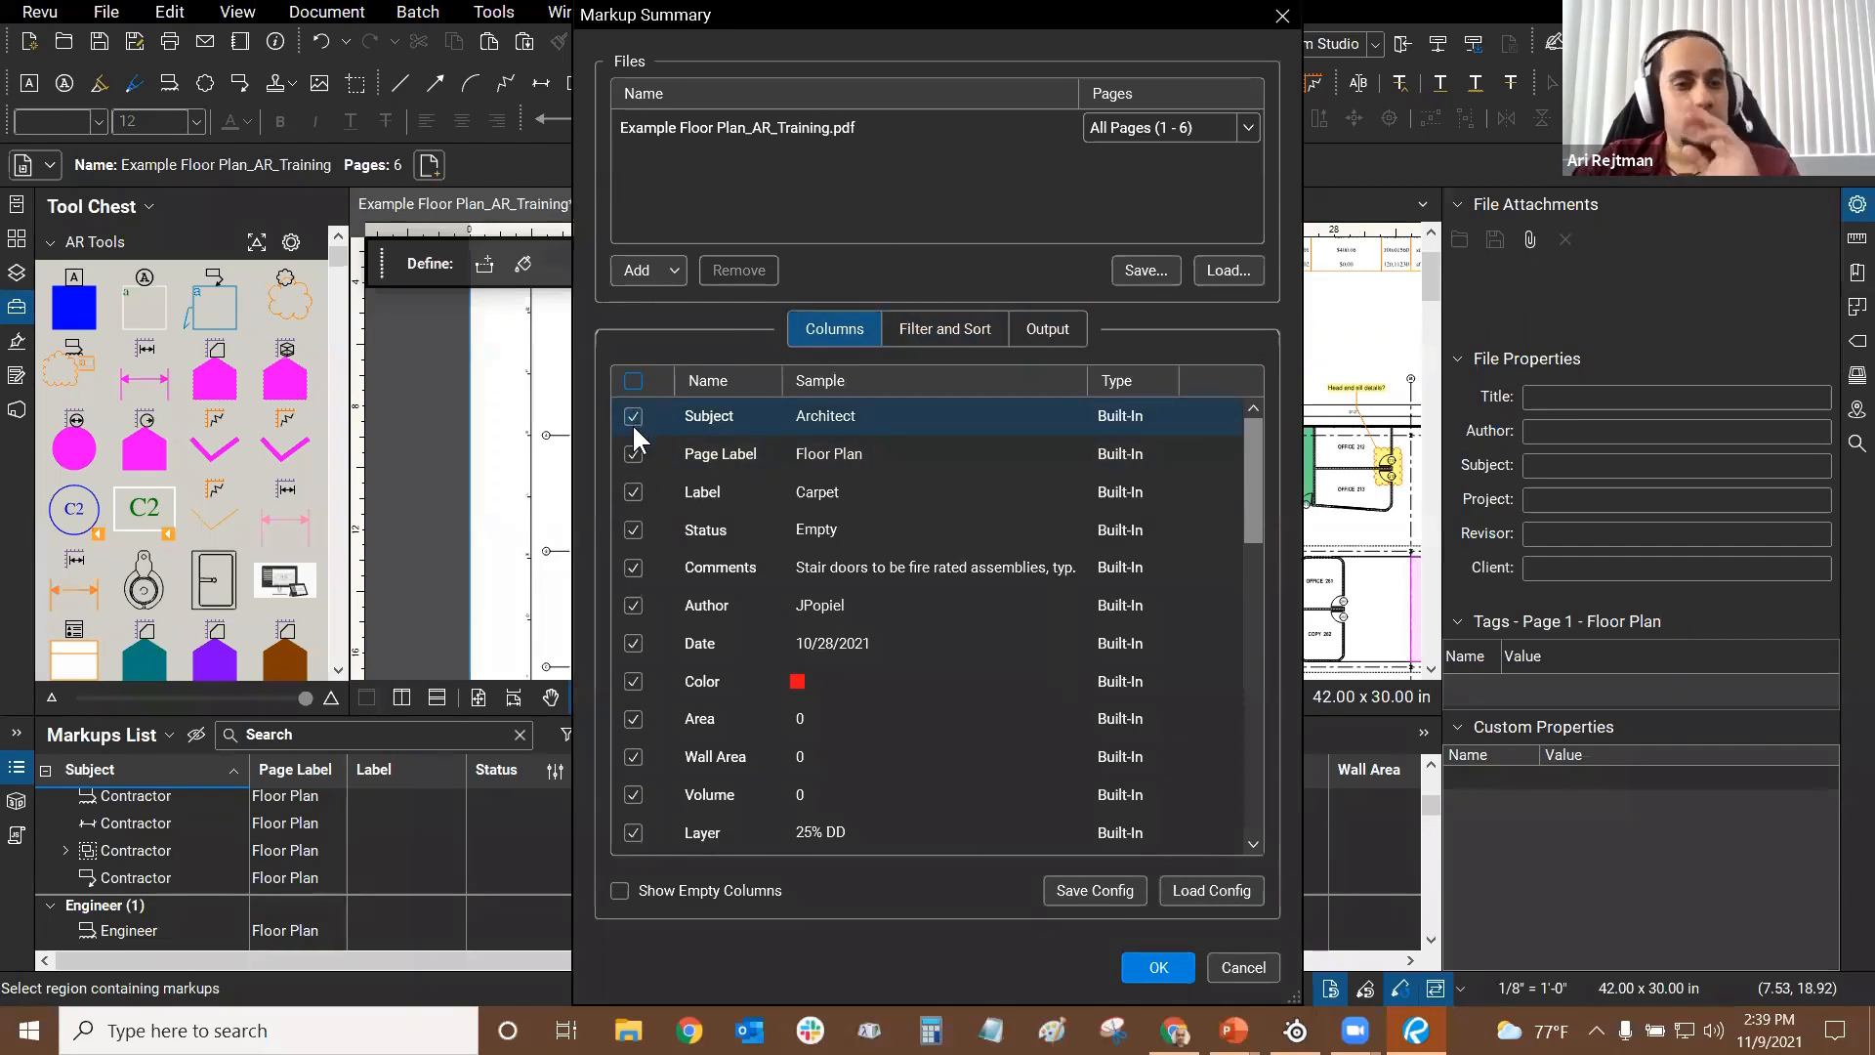
click(632, 680)
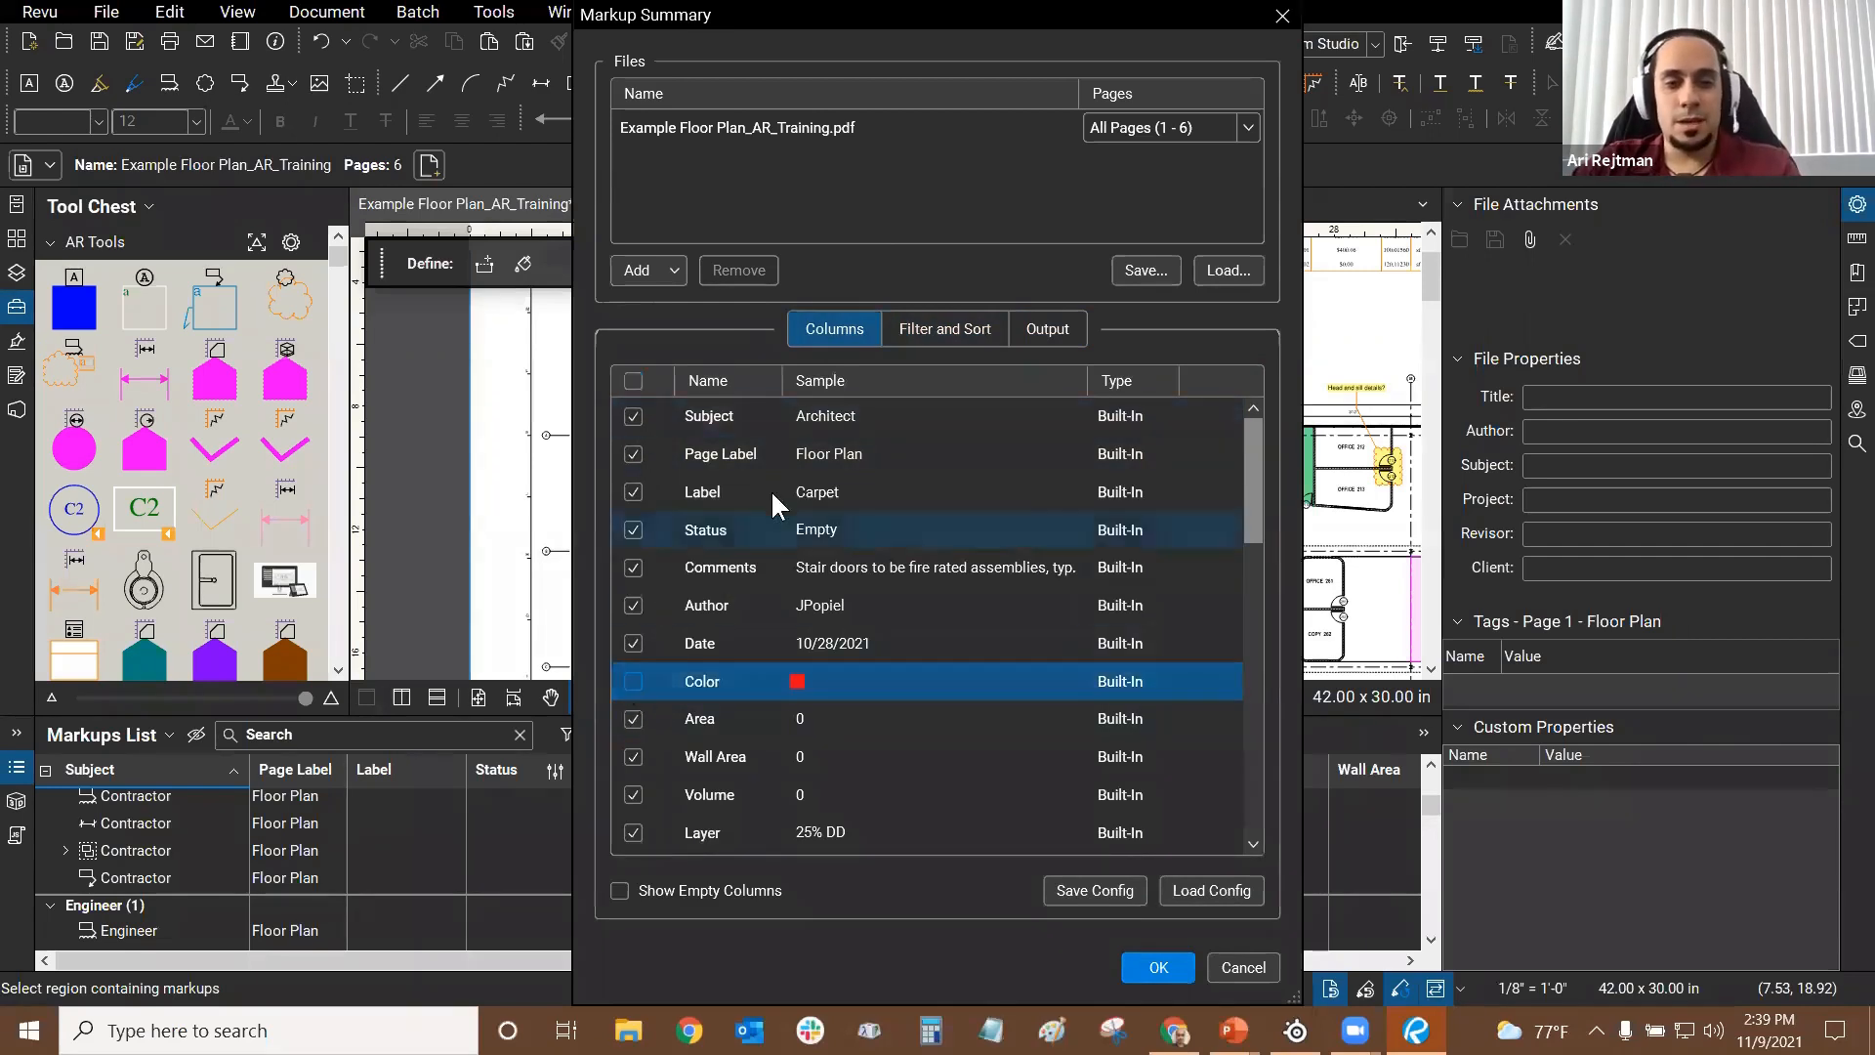
scroll(636, 600, down, 2)
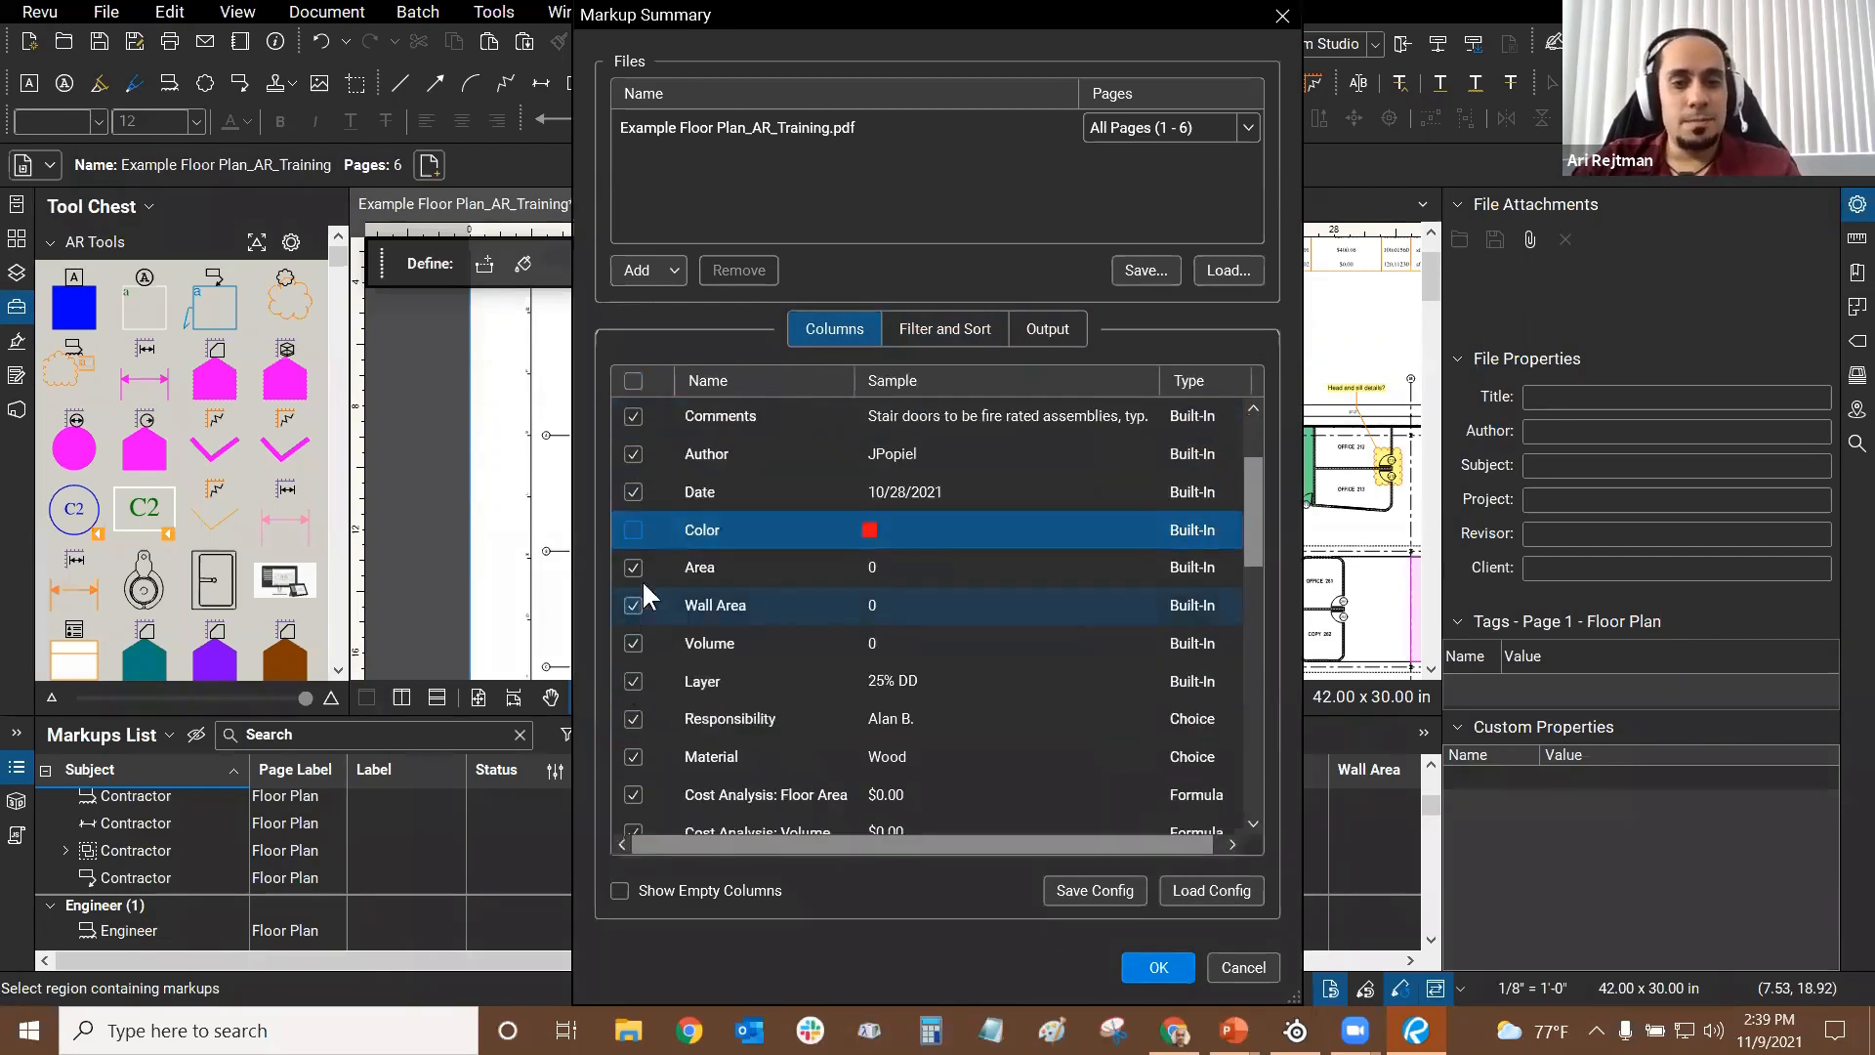
click(635, 530)
Step: Check the built-in and custom columns included in the report and generate the PDF markup summary
scroll(787, 589, down, 1)
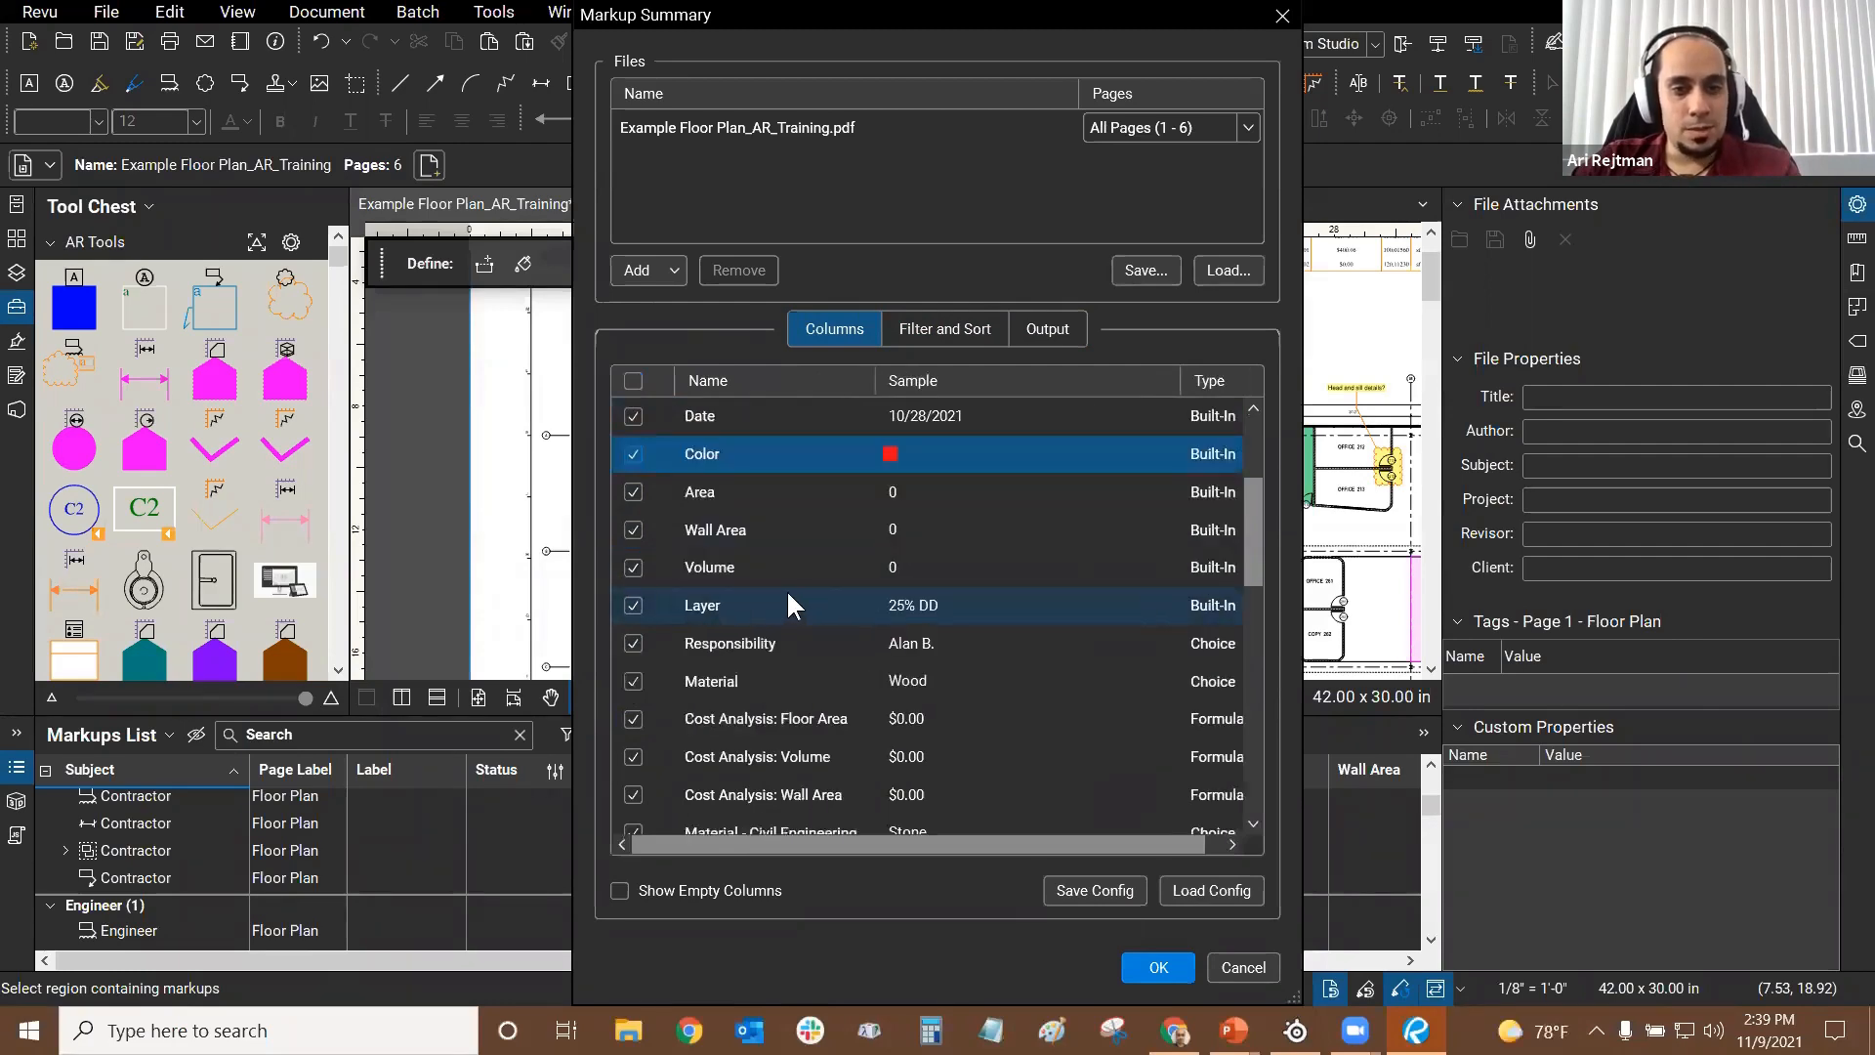
scroll(788, 593, down, 2)
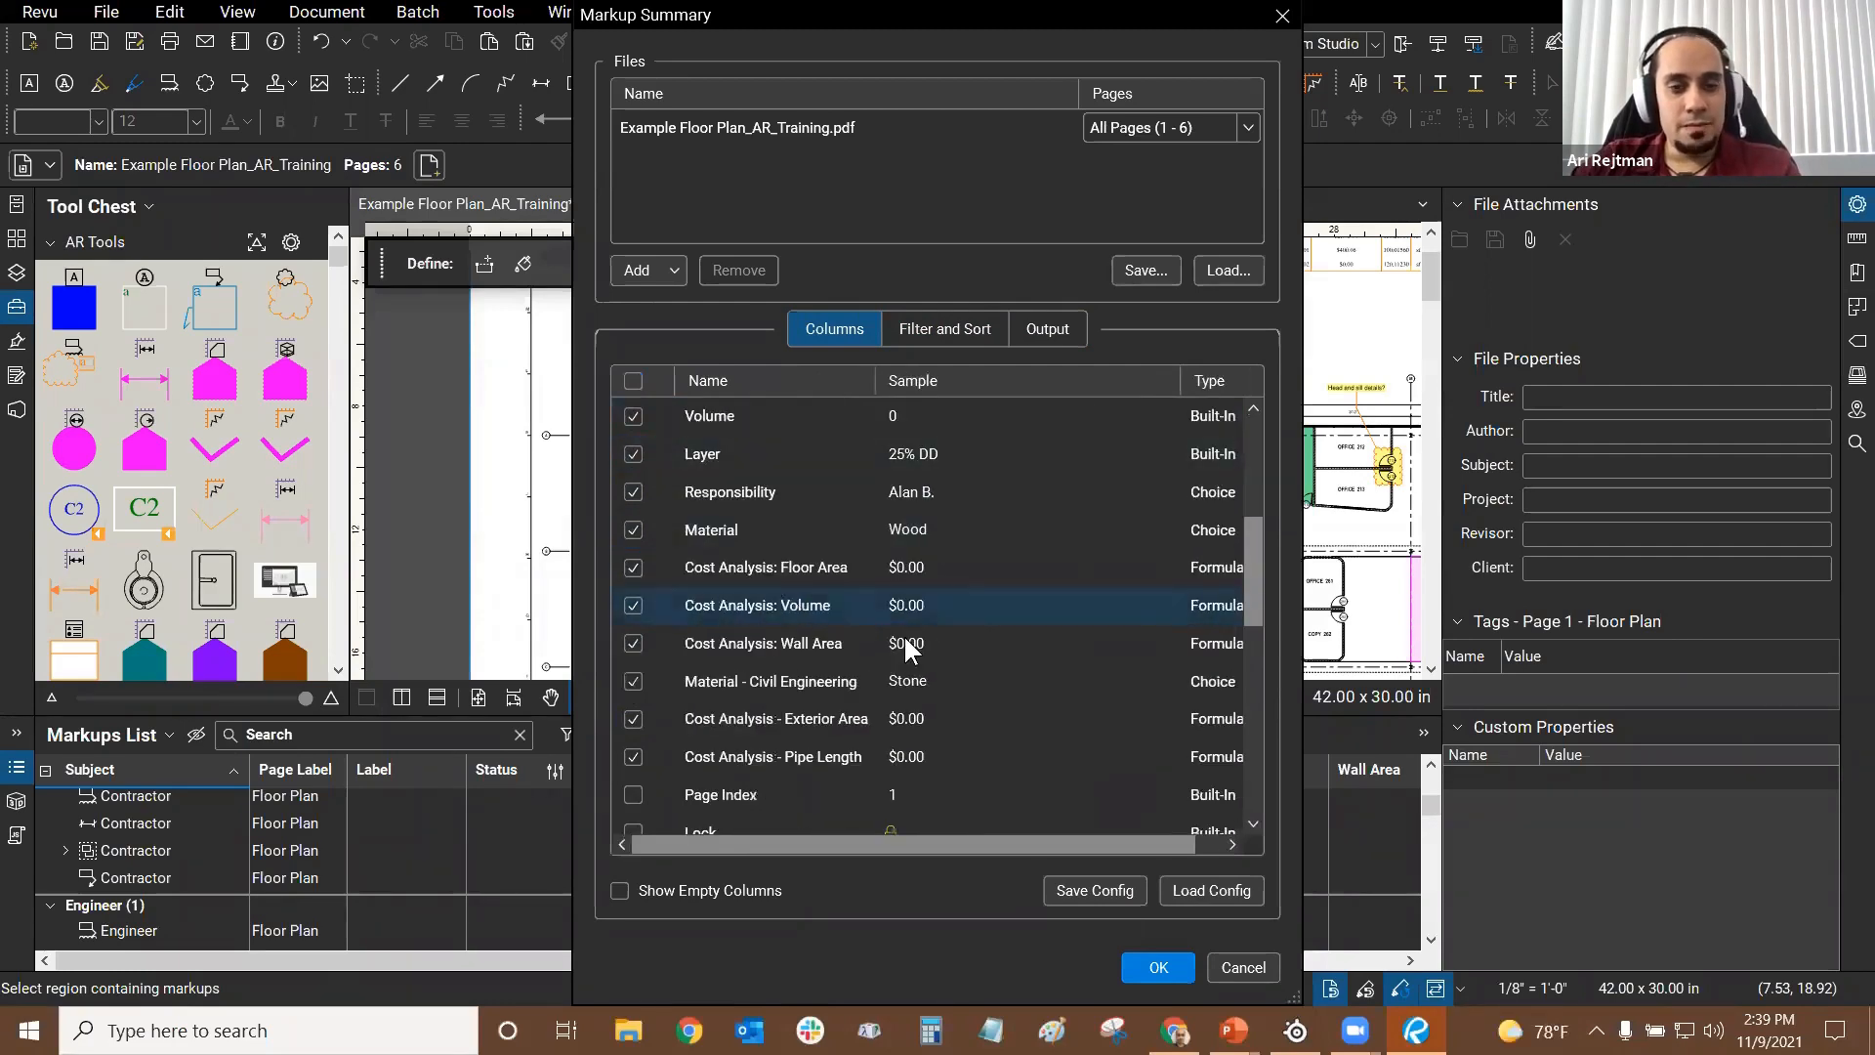
scroll(810, 607, down, 2)
scroll(858, 620, up, 5)
scroll(858, 613, up, 2)
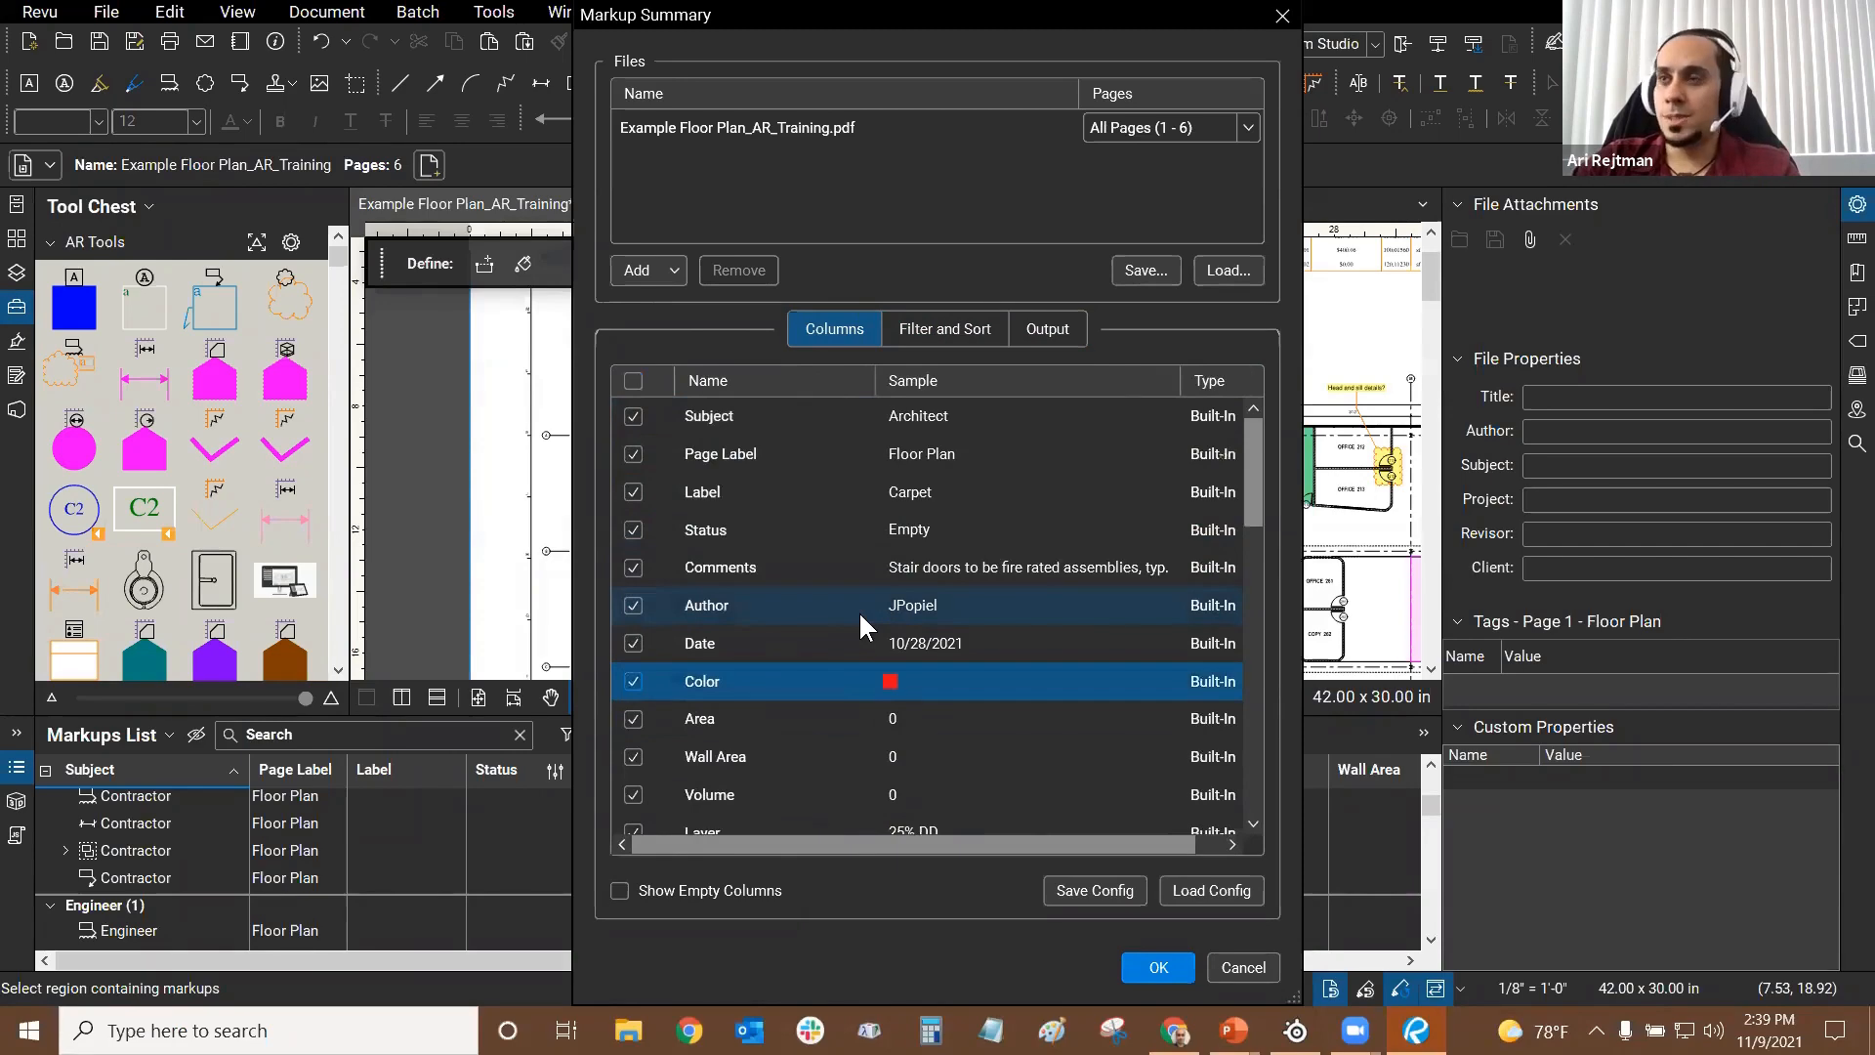
scroll(858, 612, down, 7)
scroll(863, 588, up, 5)
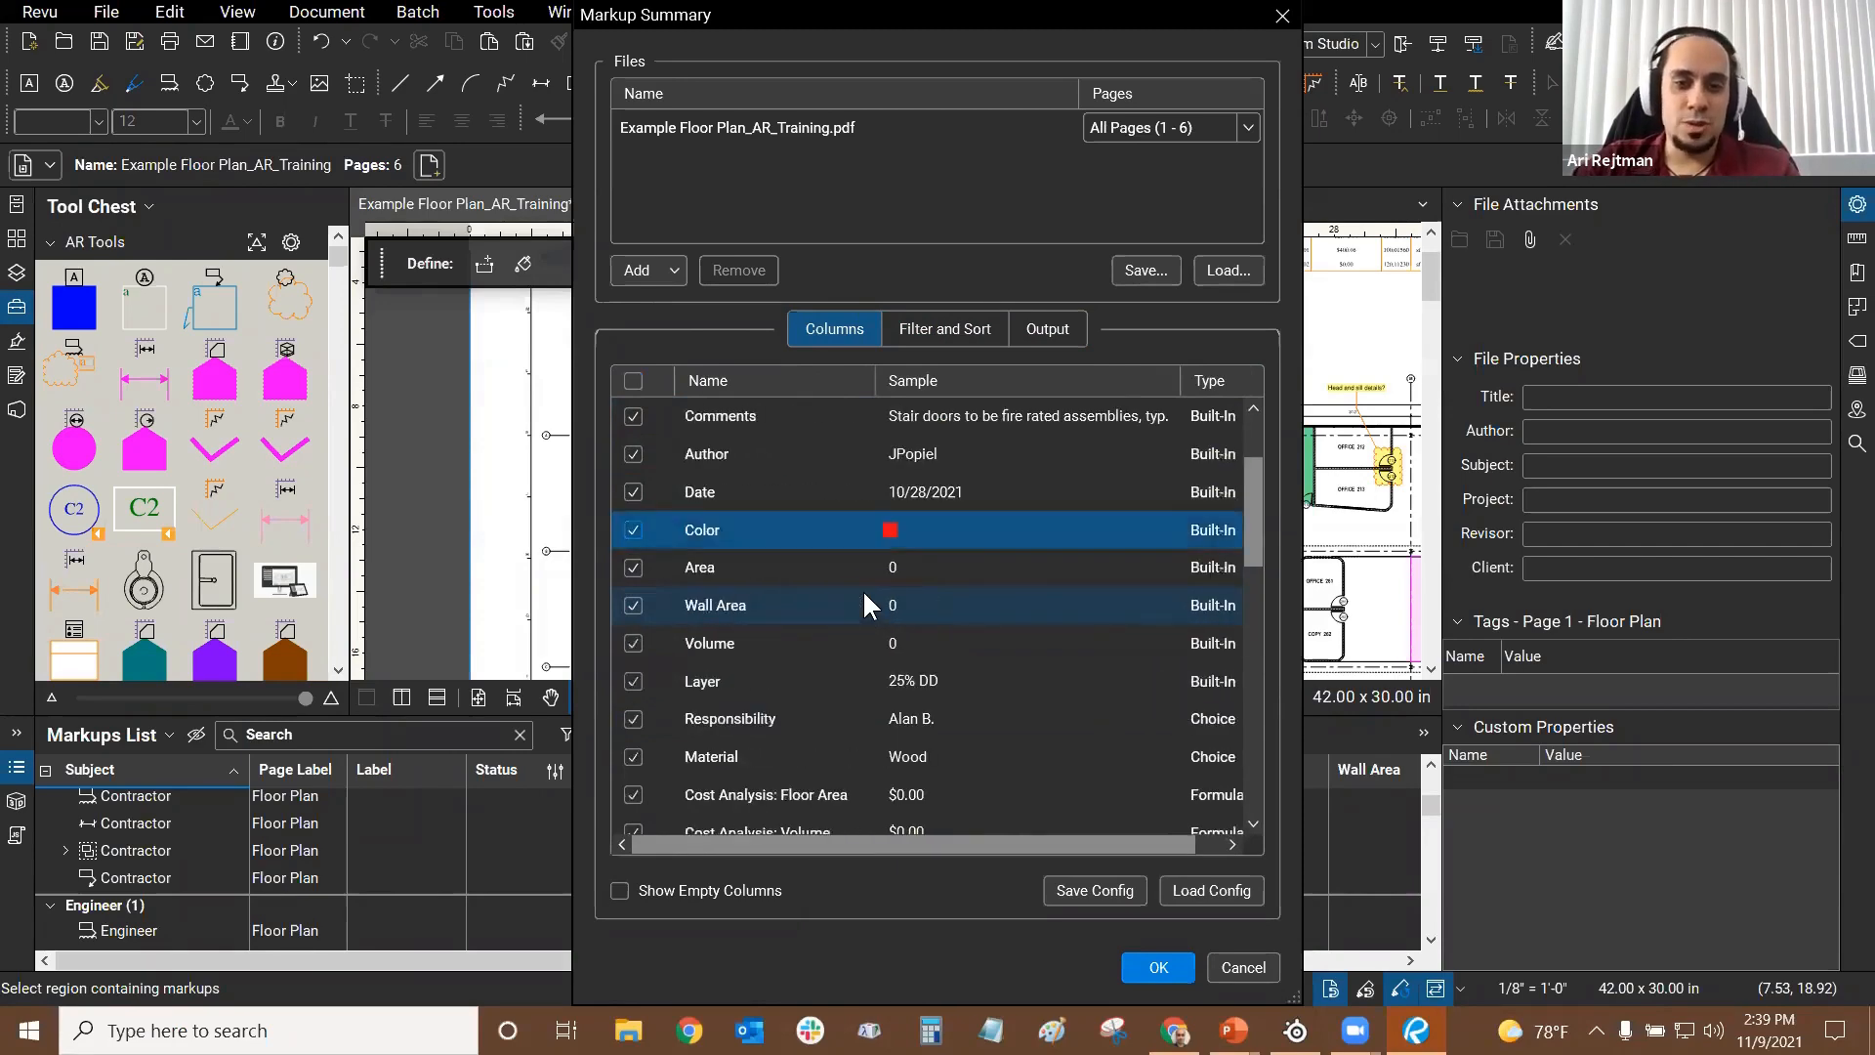
scroll(863, 605, up, 2)
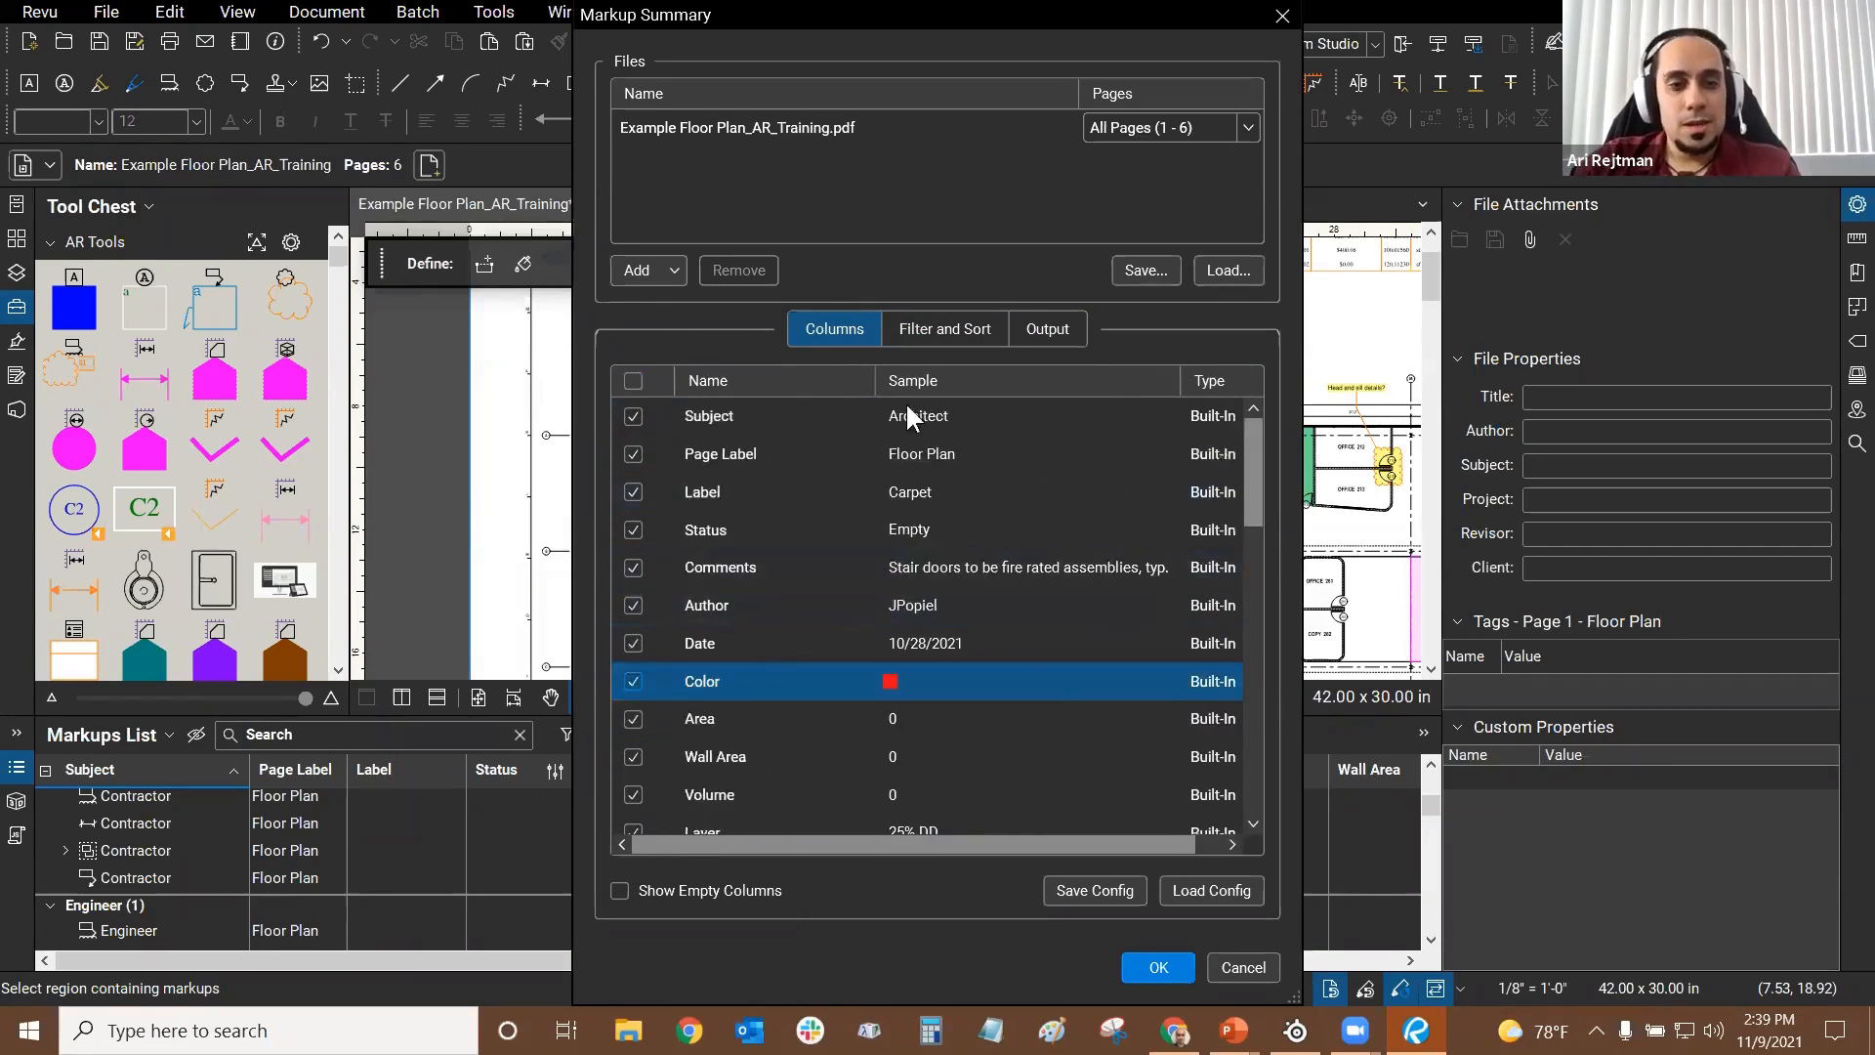
click(1160, 968)
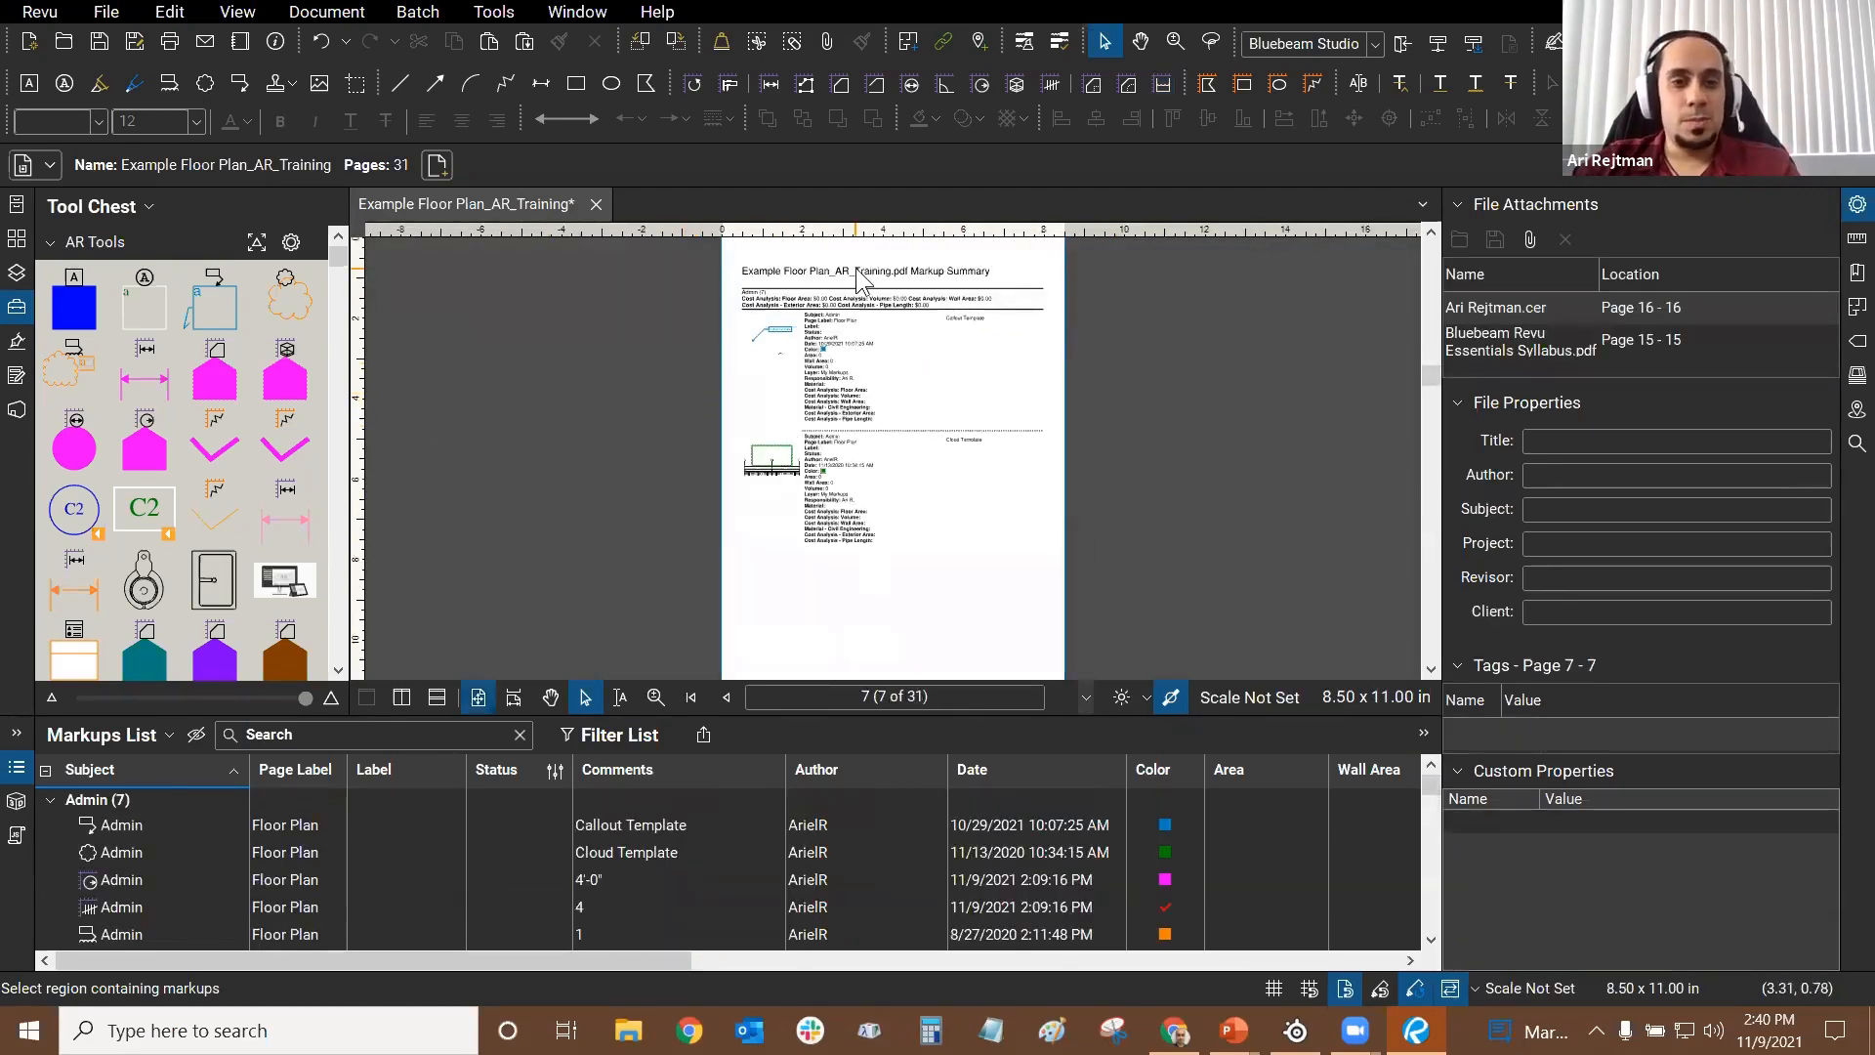
Step: Browse the page thumbnails to examine the summary pages appended after the original floor plan pages
click(18, 246)
drag(334, 443, 367, 314)
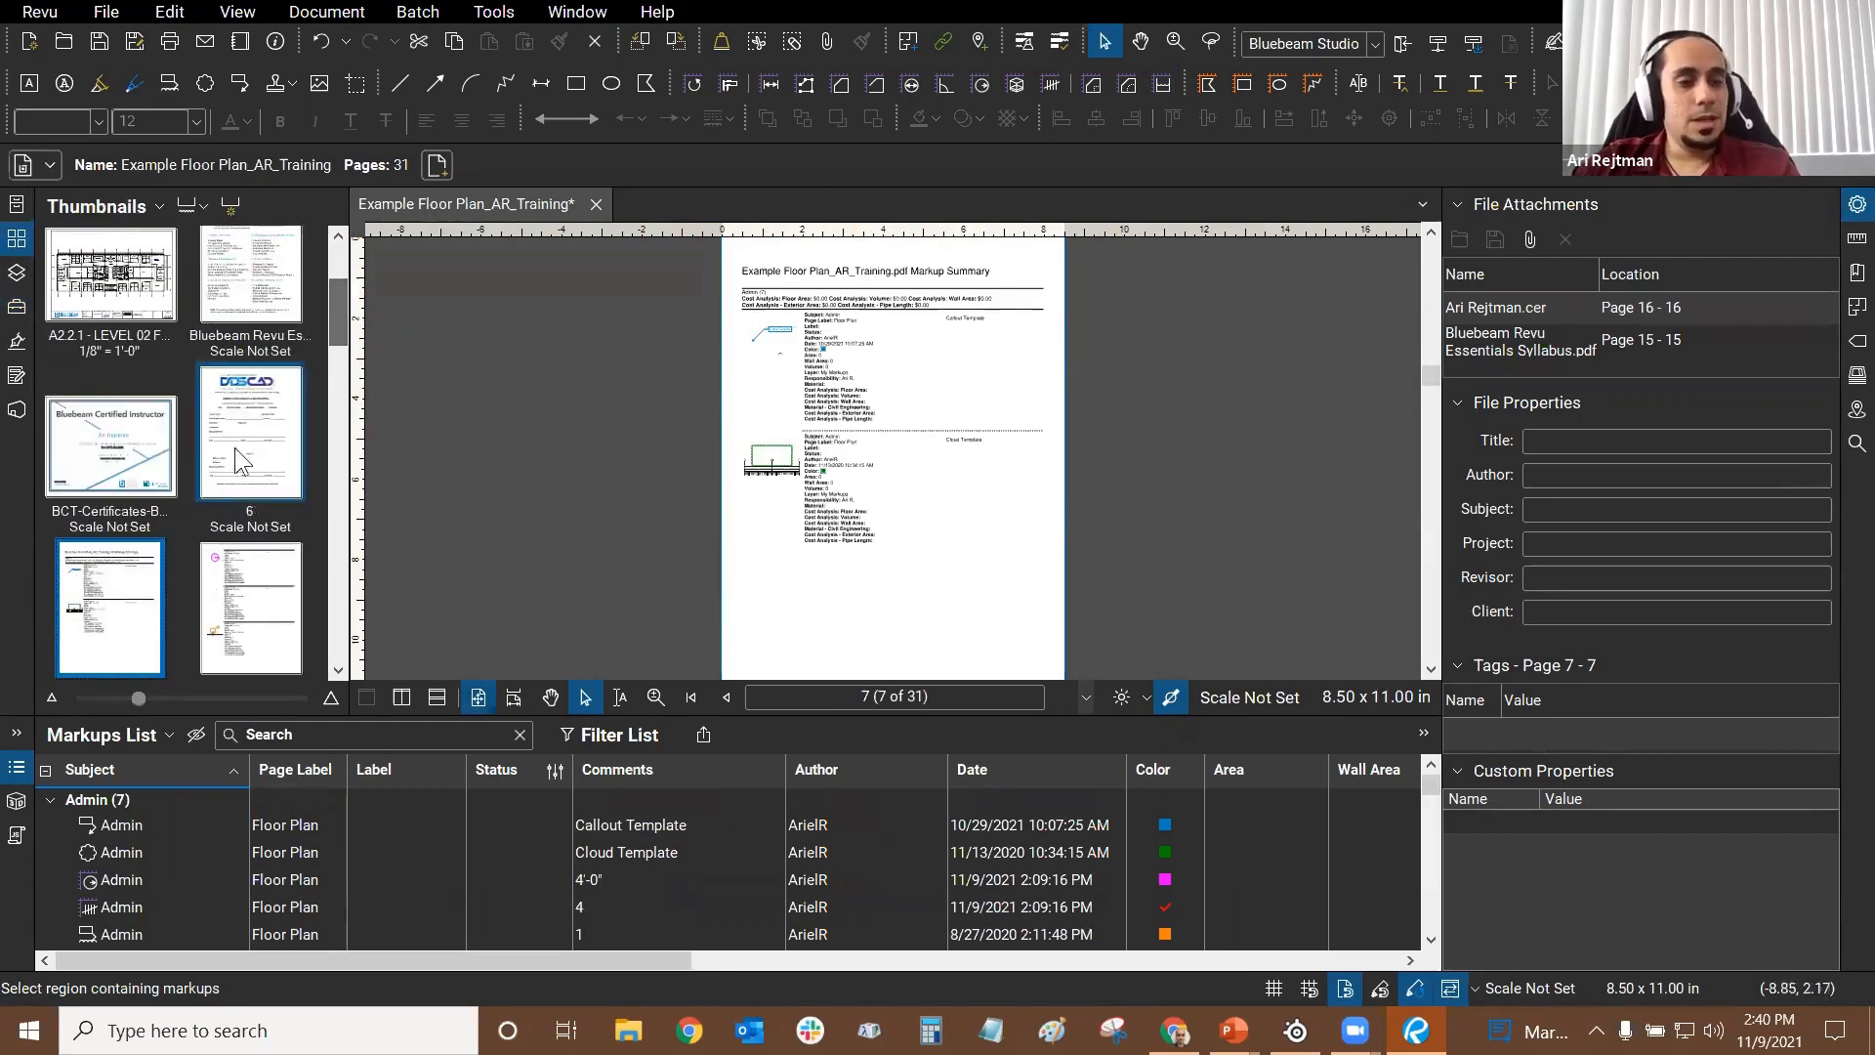
scroll(279, 426, down, 3)
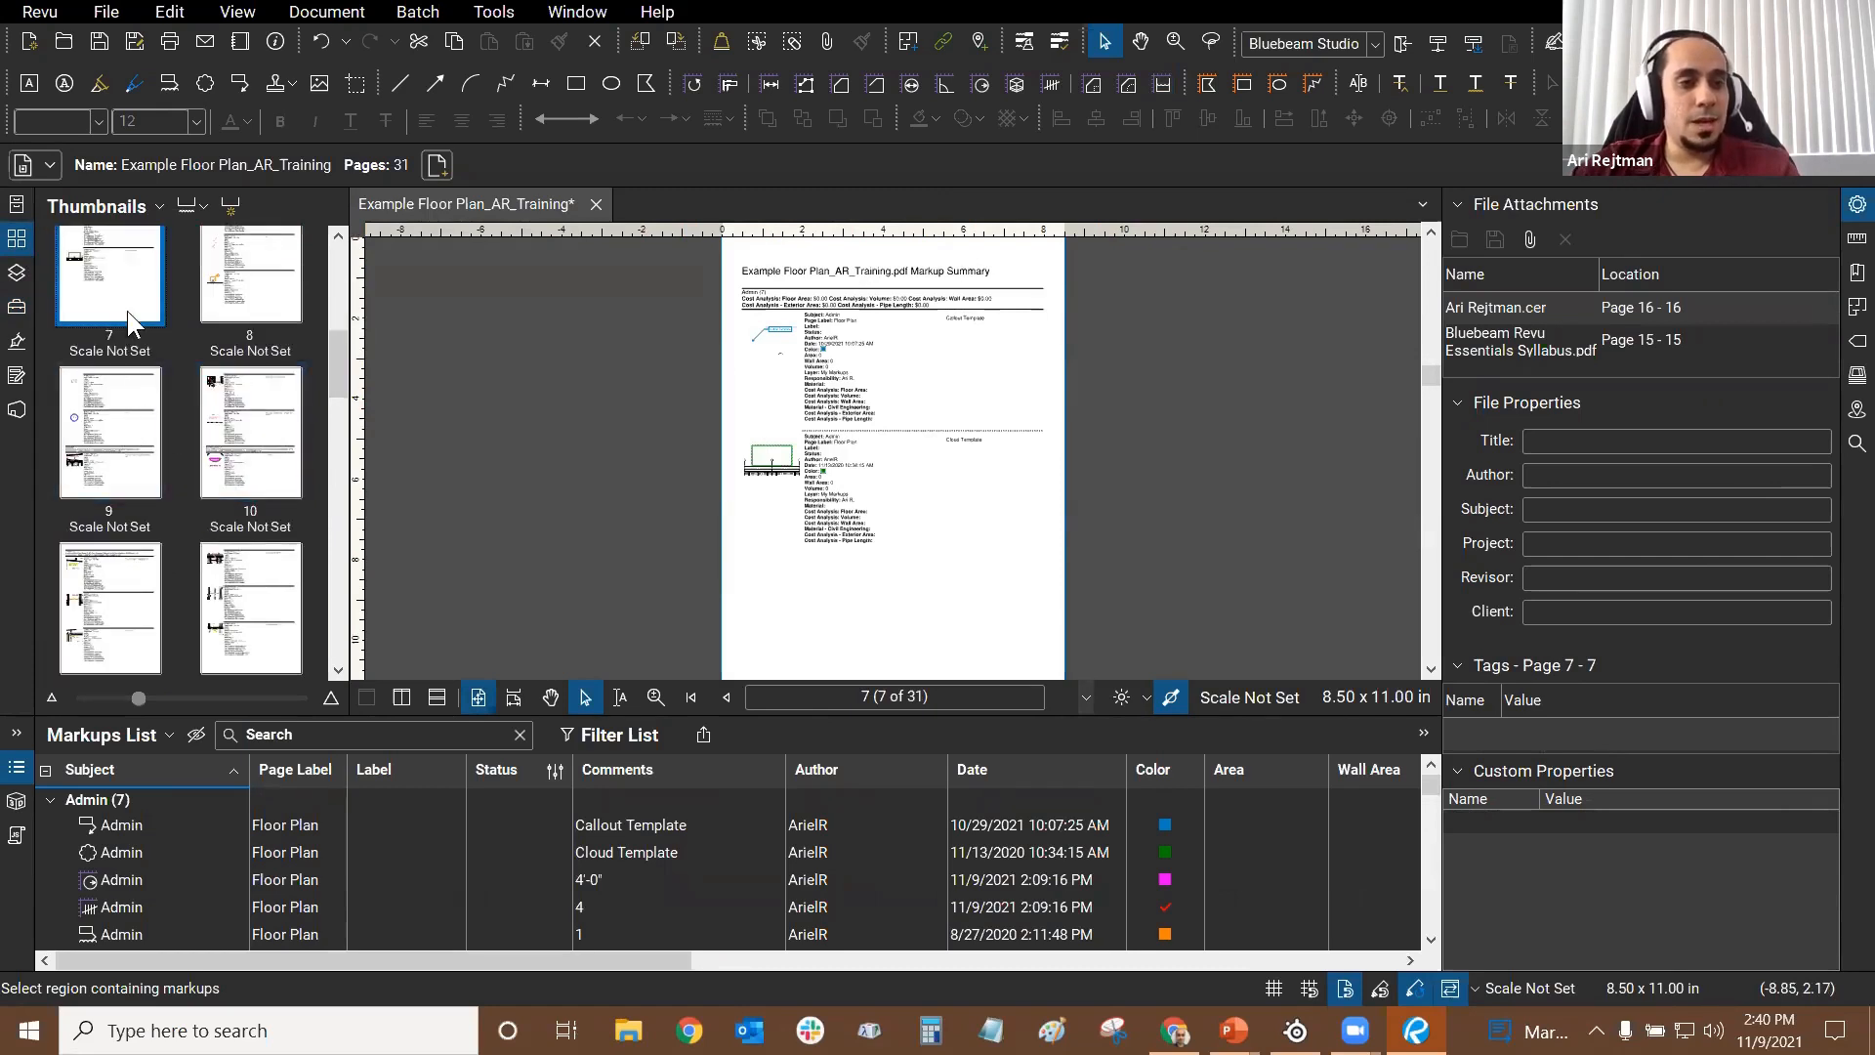
scroll(125, 420, up, 5)
scroll(127, 490, down, 3)
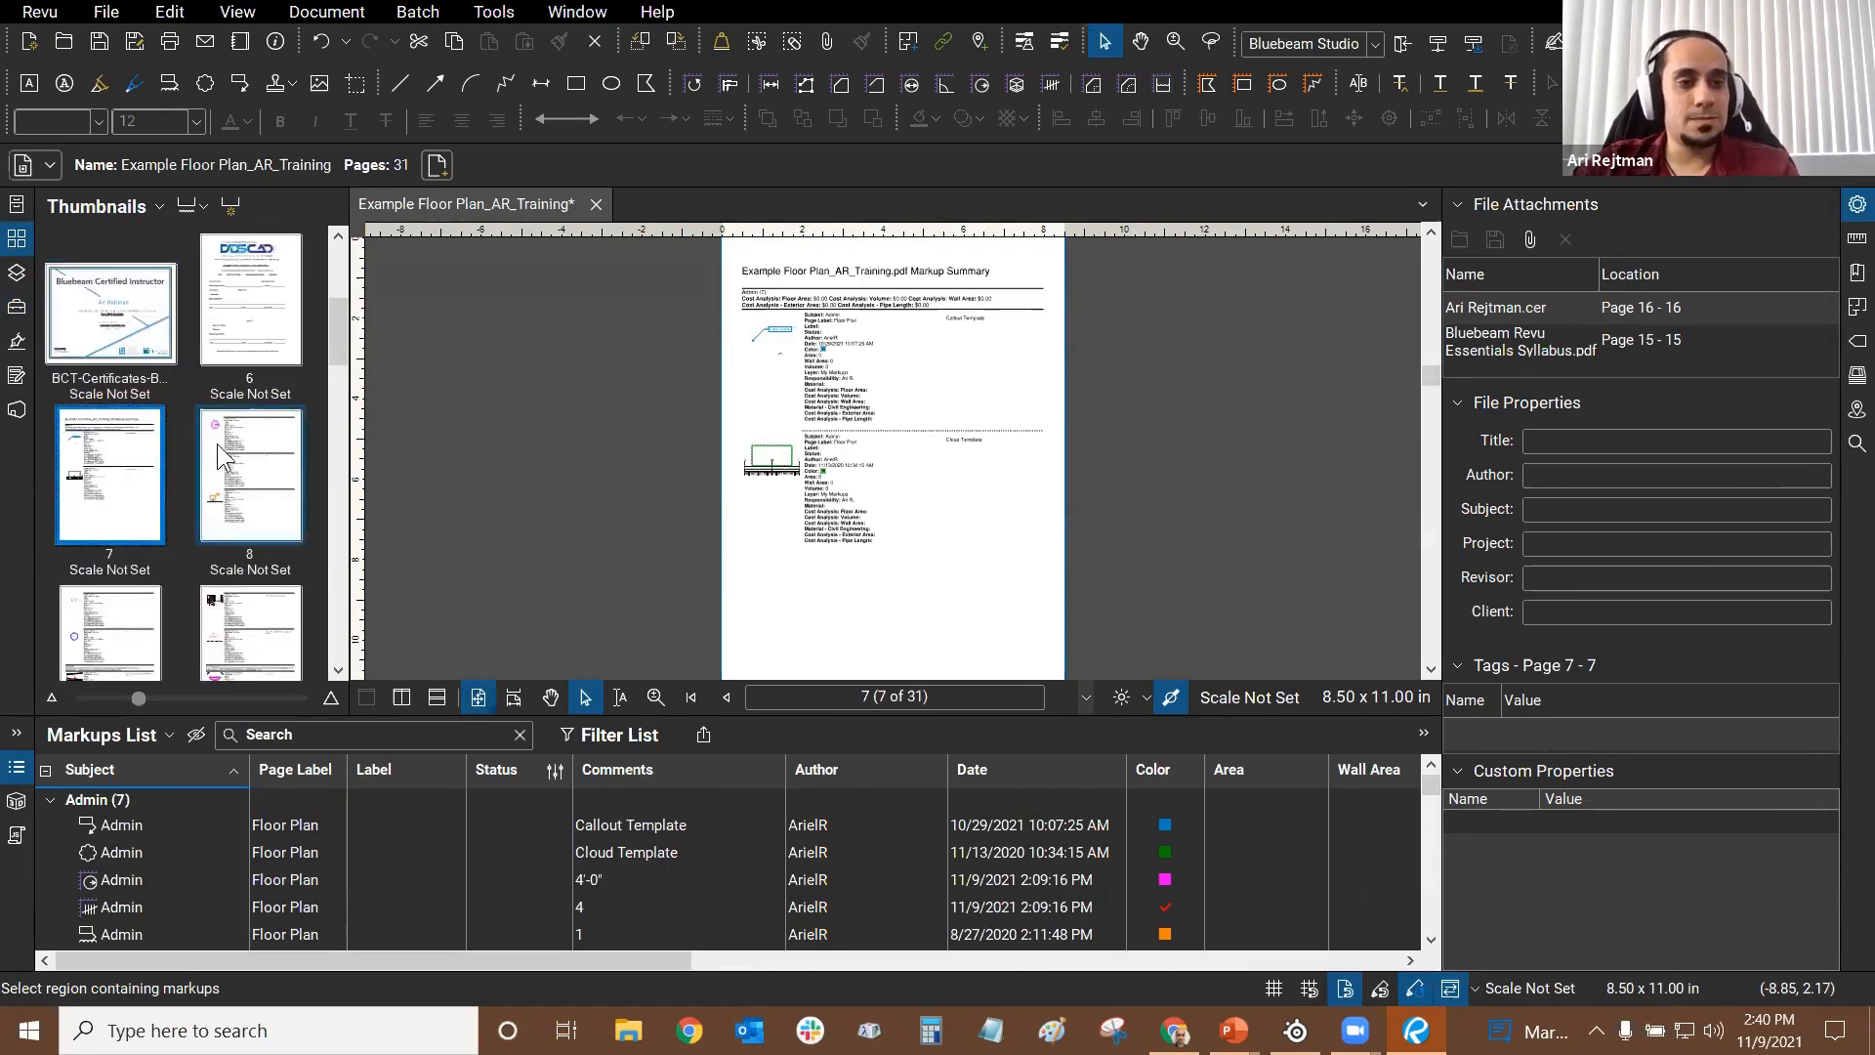
scroll(146, 400, down, 6)
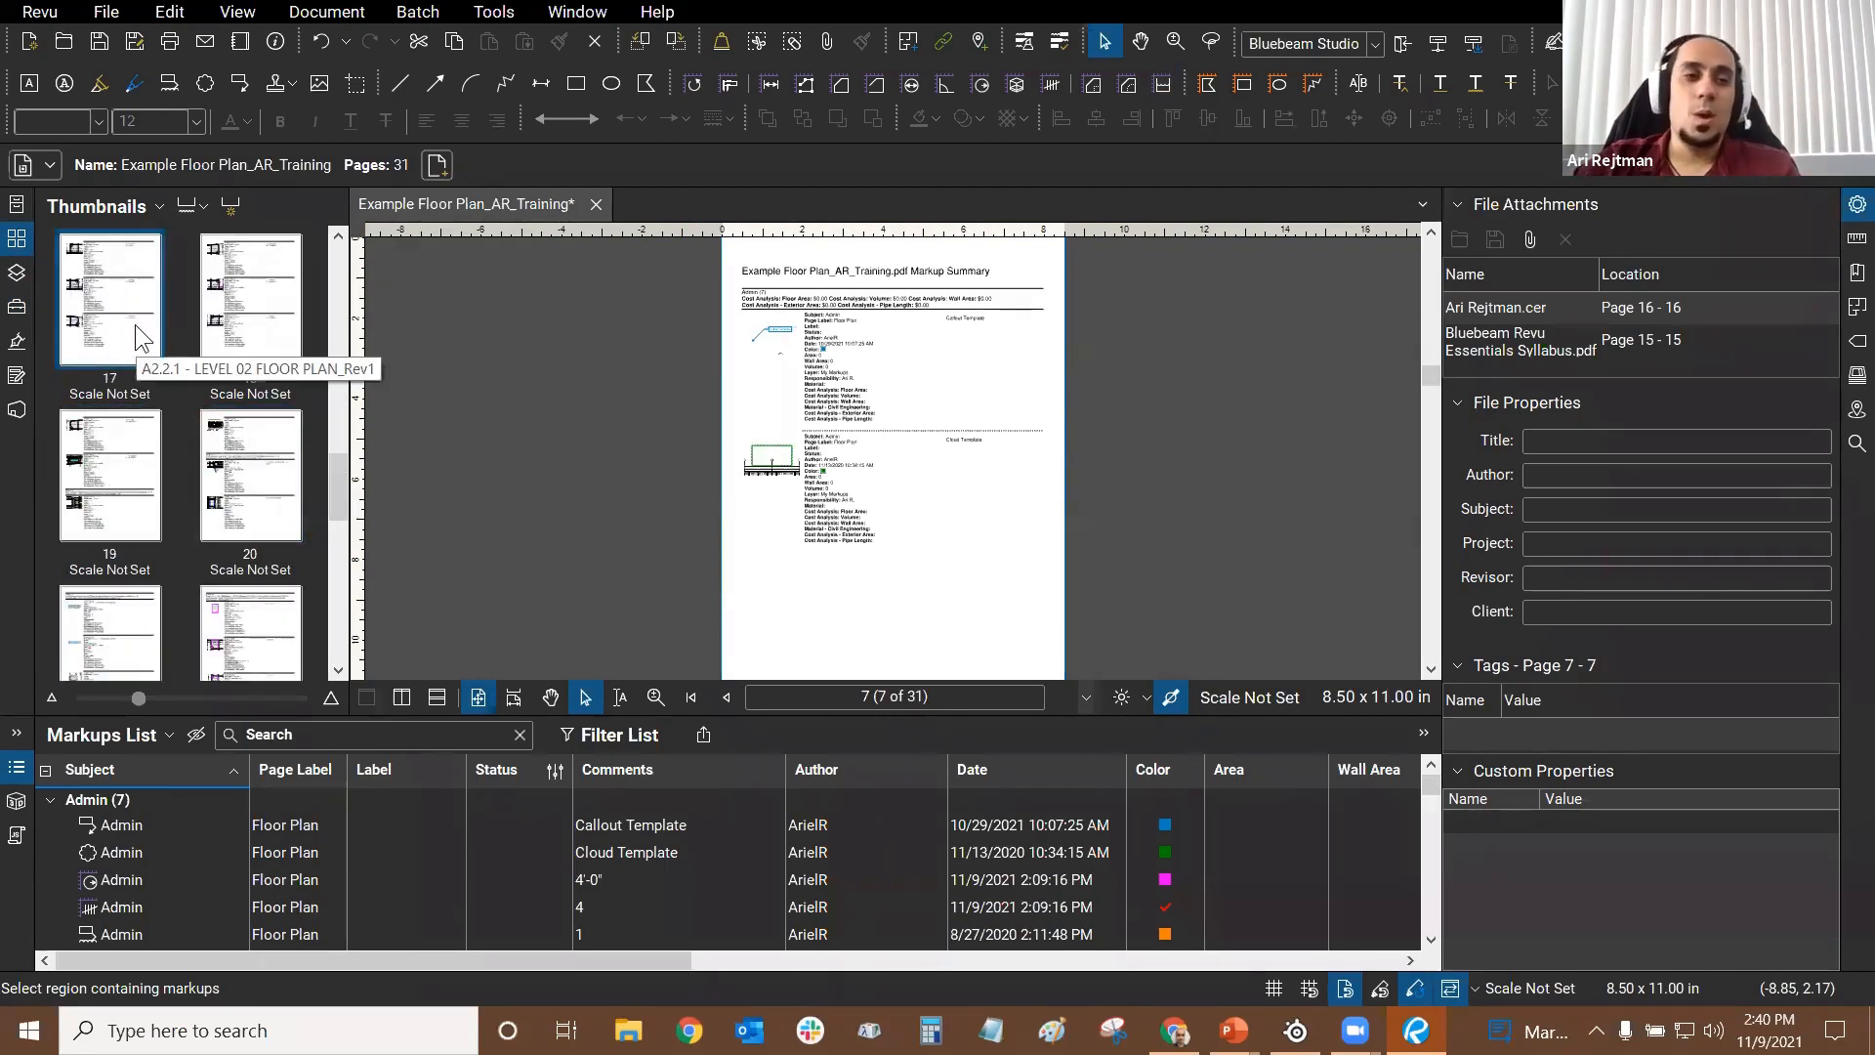
Step: Open page 17 of the summary and examine the details listed for the Flooring markups in the office rooms
click(137, 337)
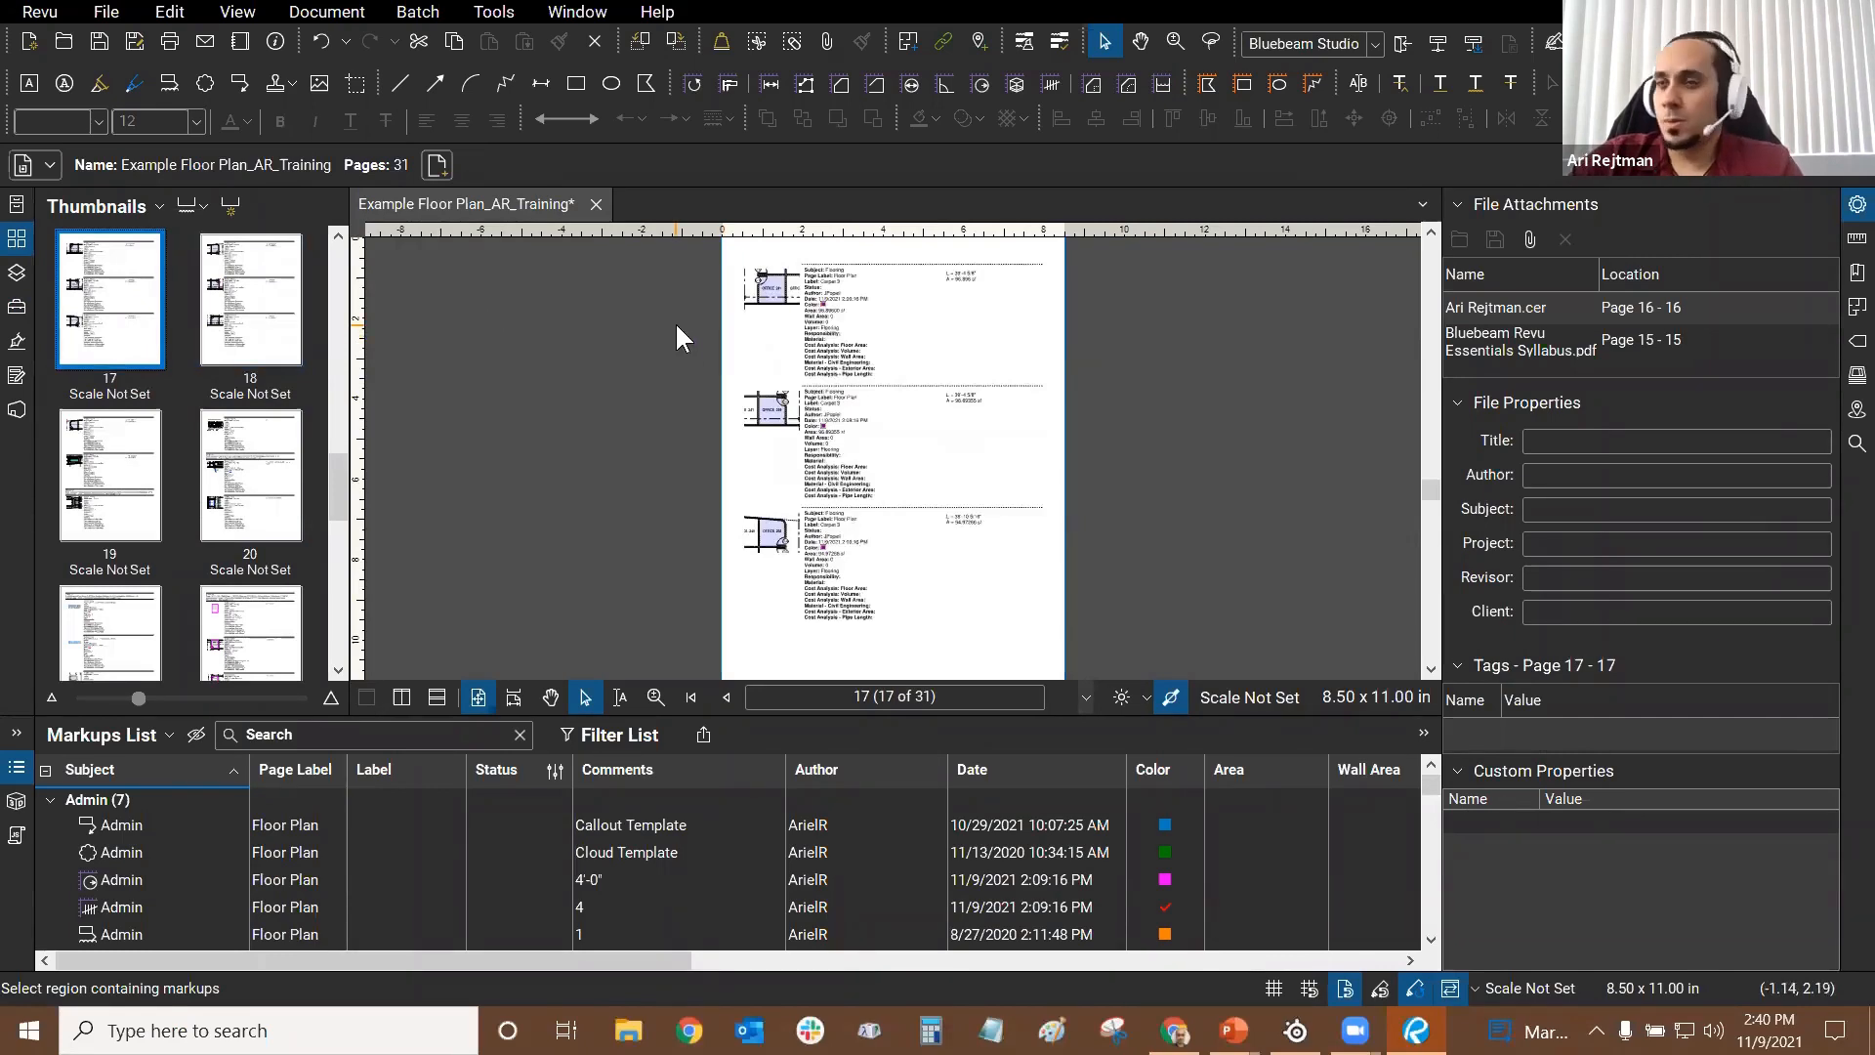
scroll(756, 293, up, 2)
scroll(756, 293, up, 2)
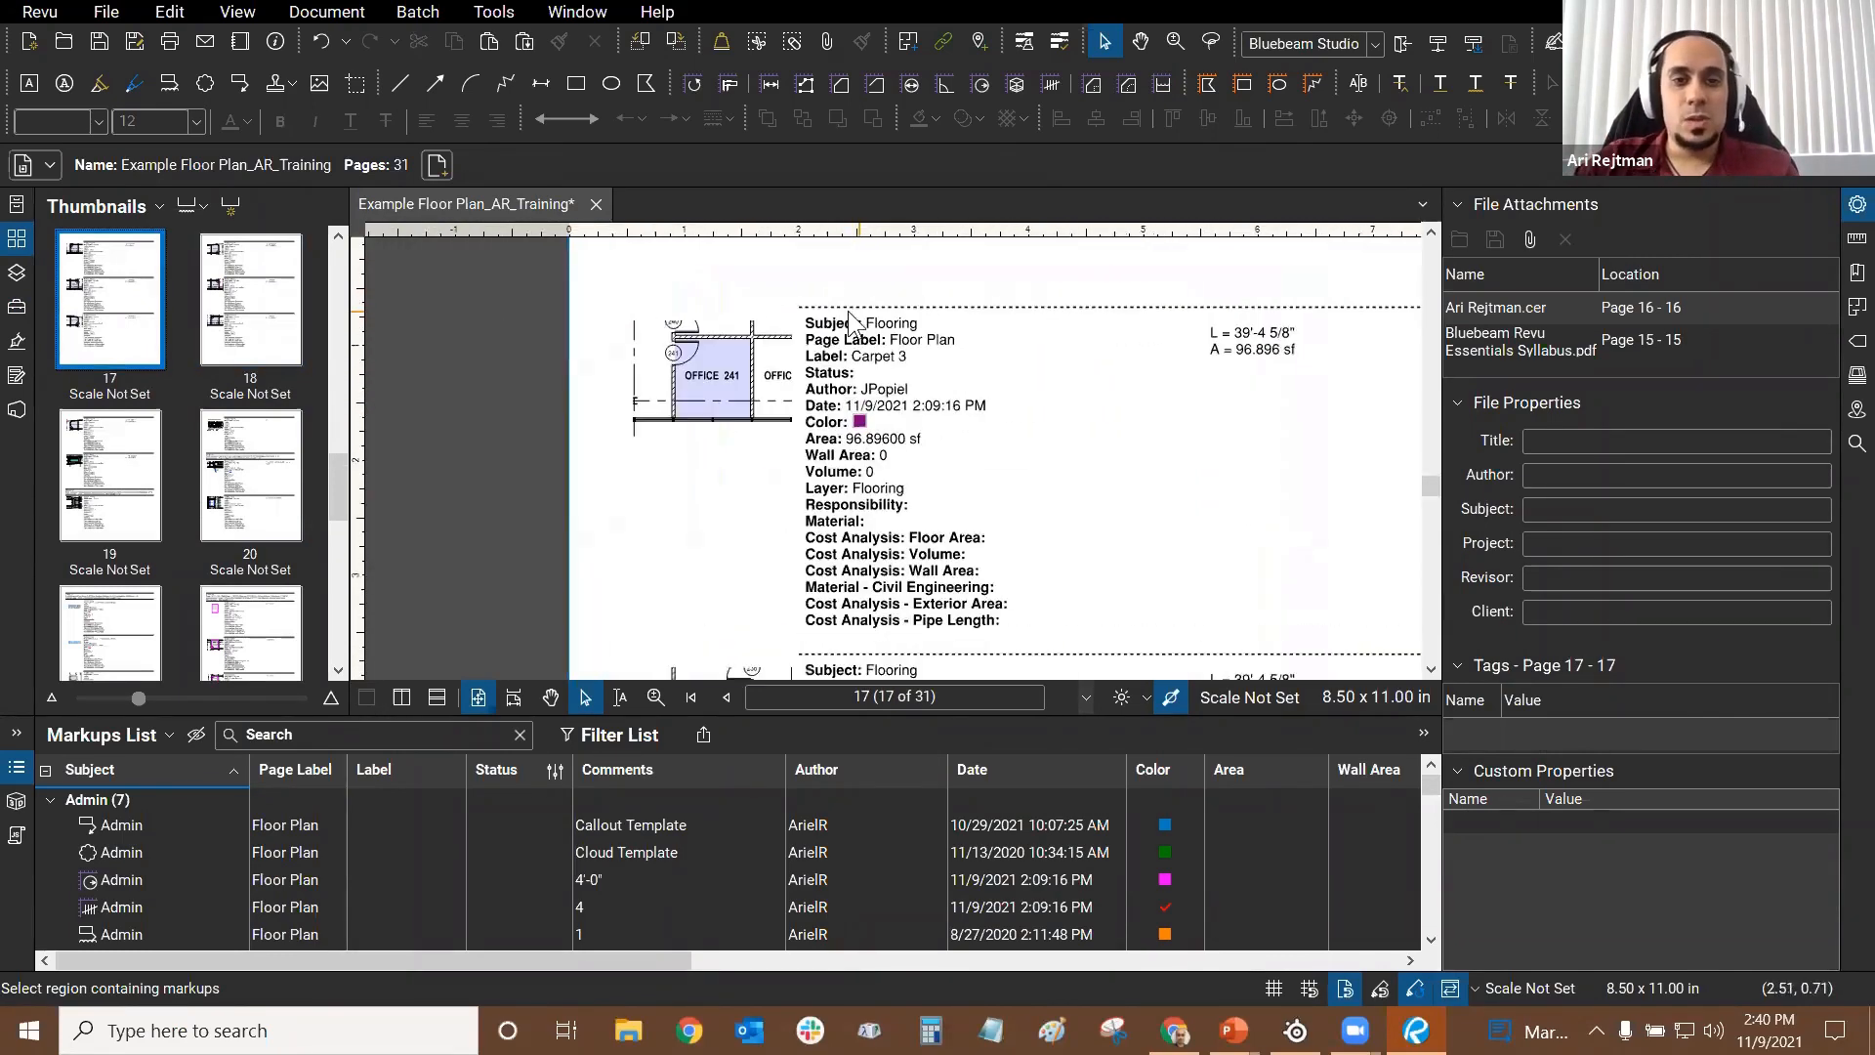
scroll(848, 311, up, 1)
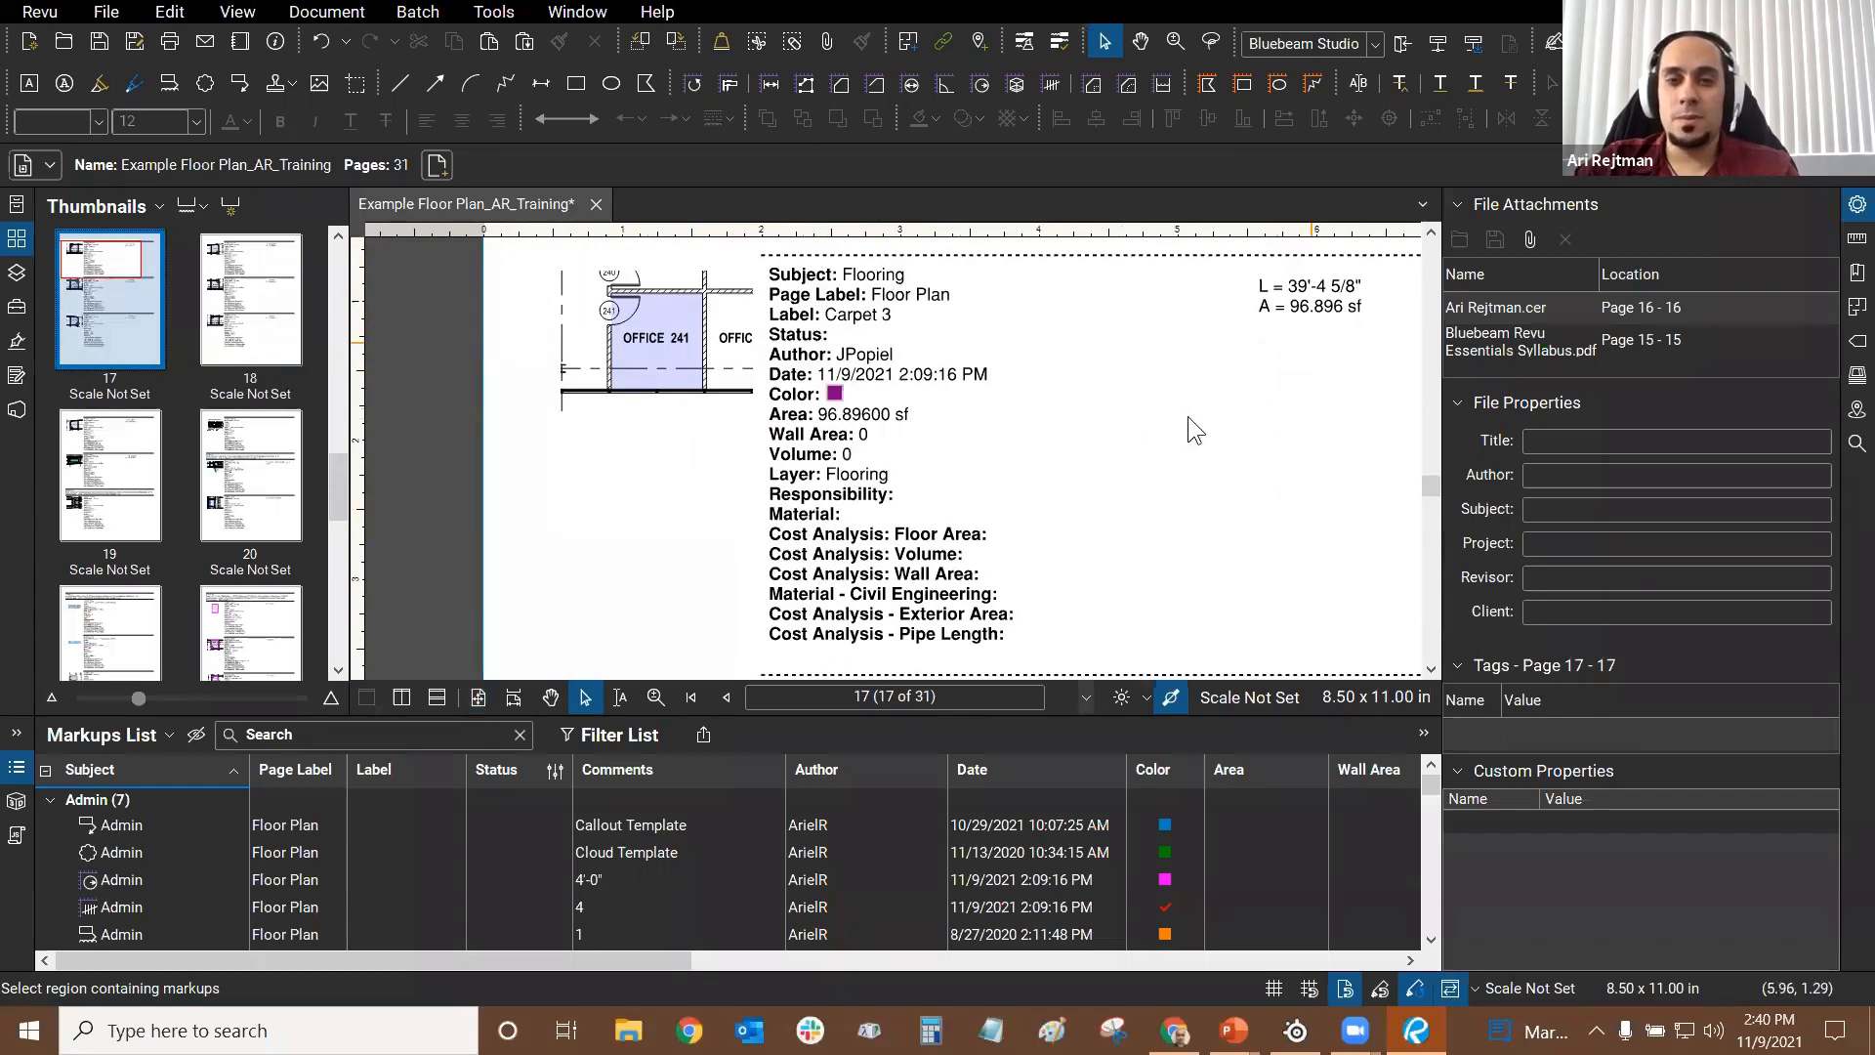
drag(806, 385, 618, 378)
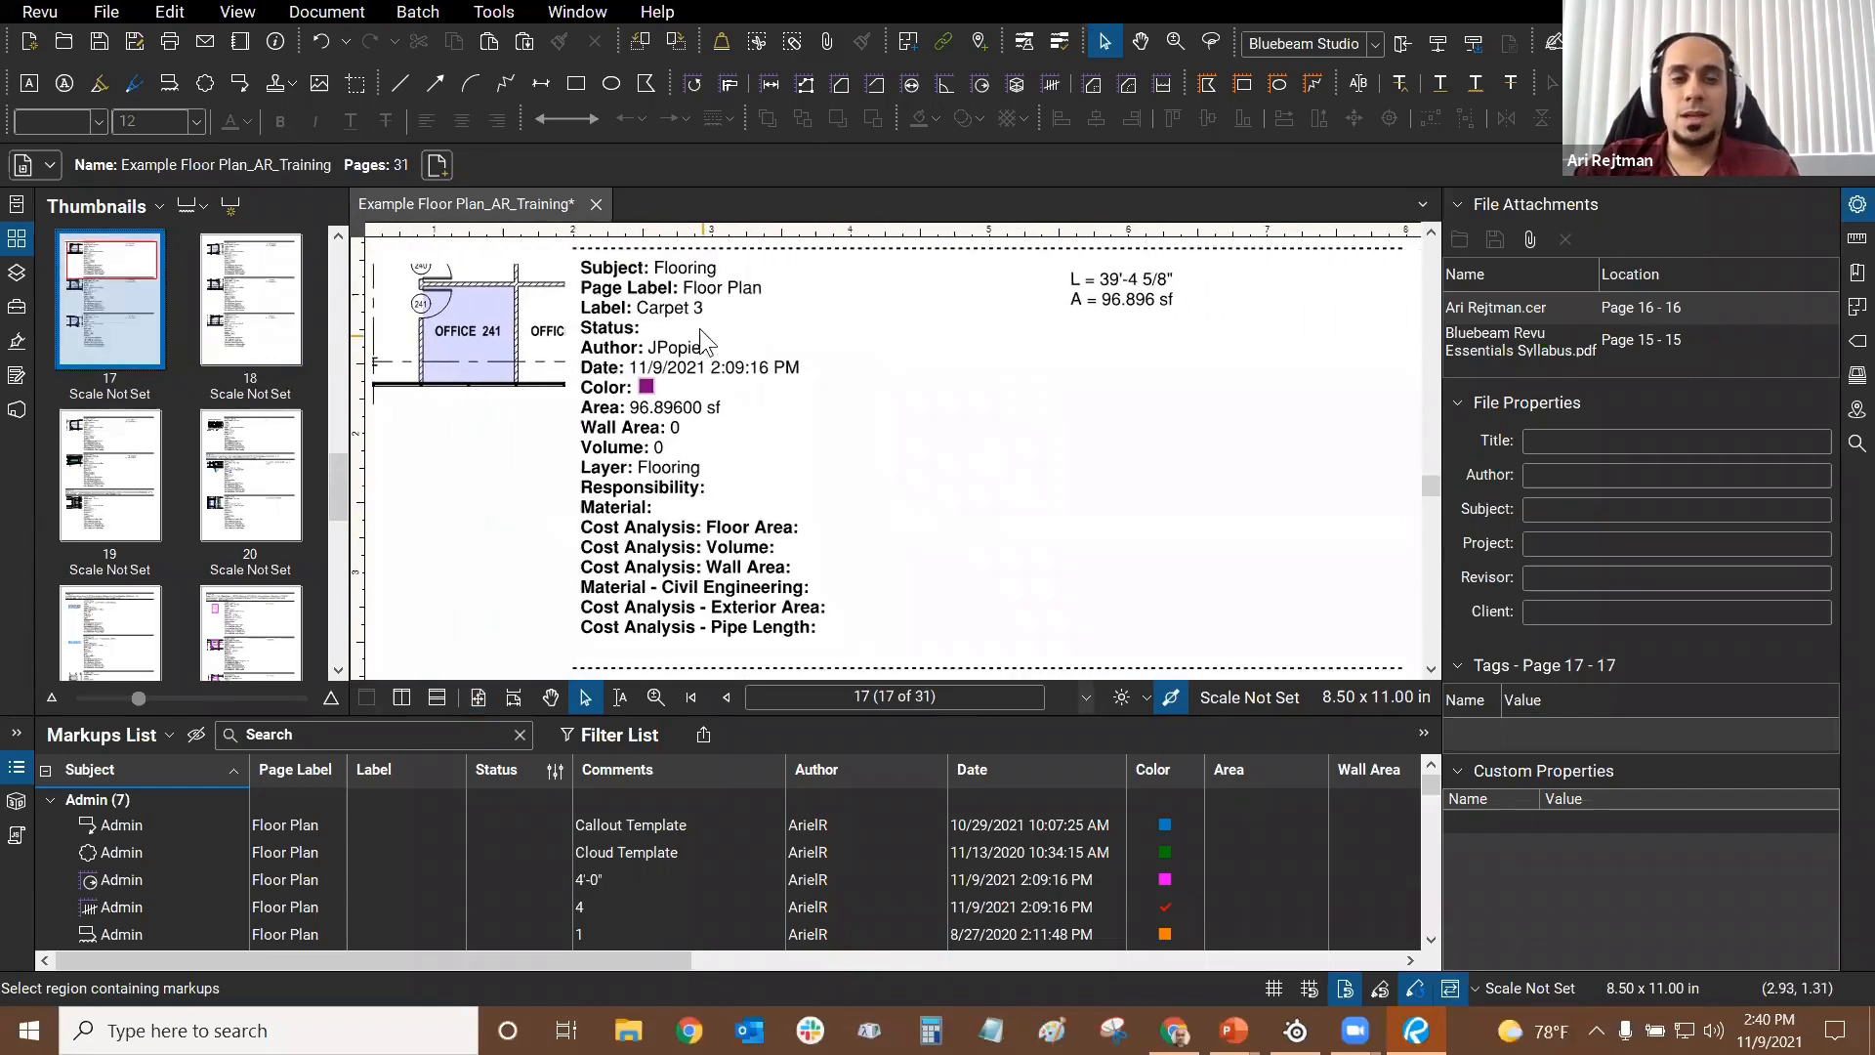
scroll(699, 328, down, 2)
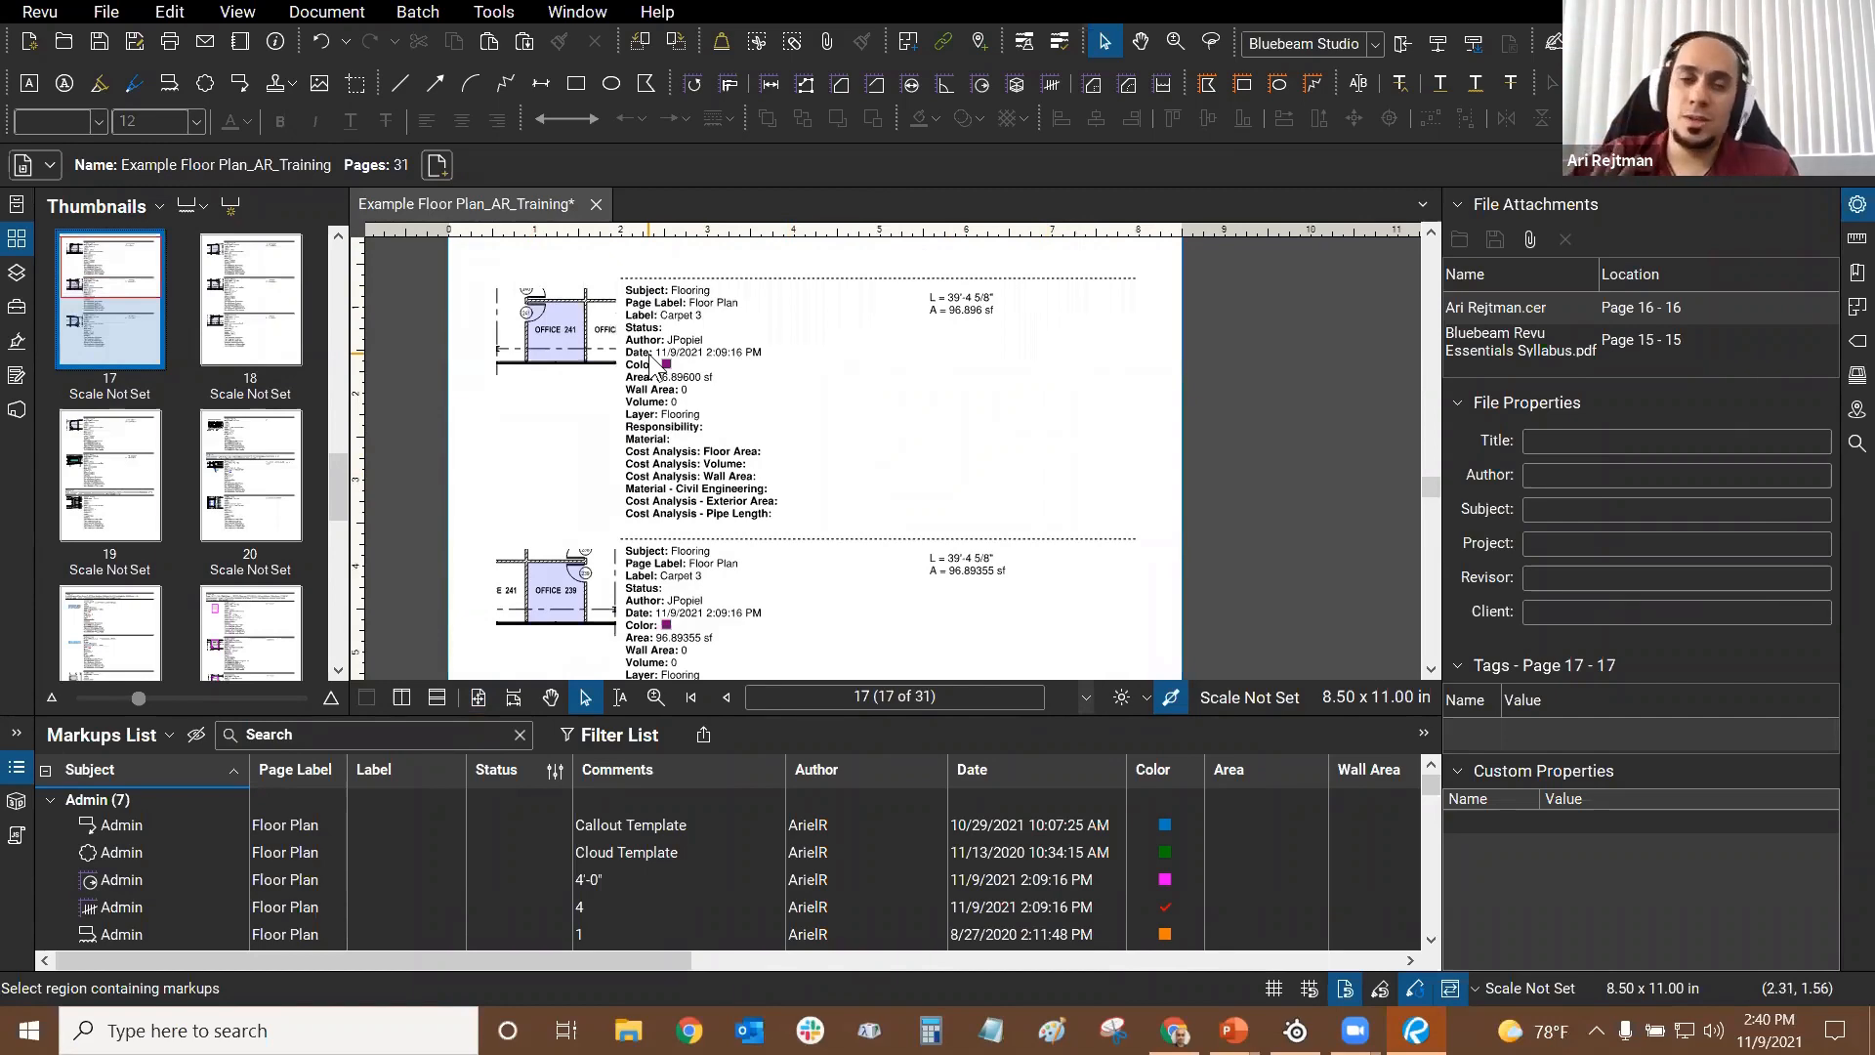
scroll(785, 430, up, 2)
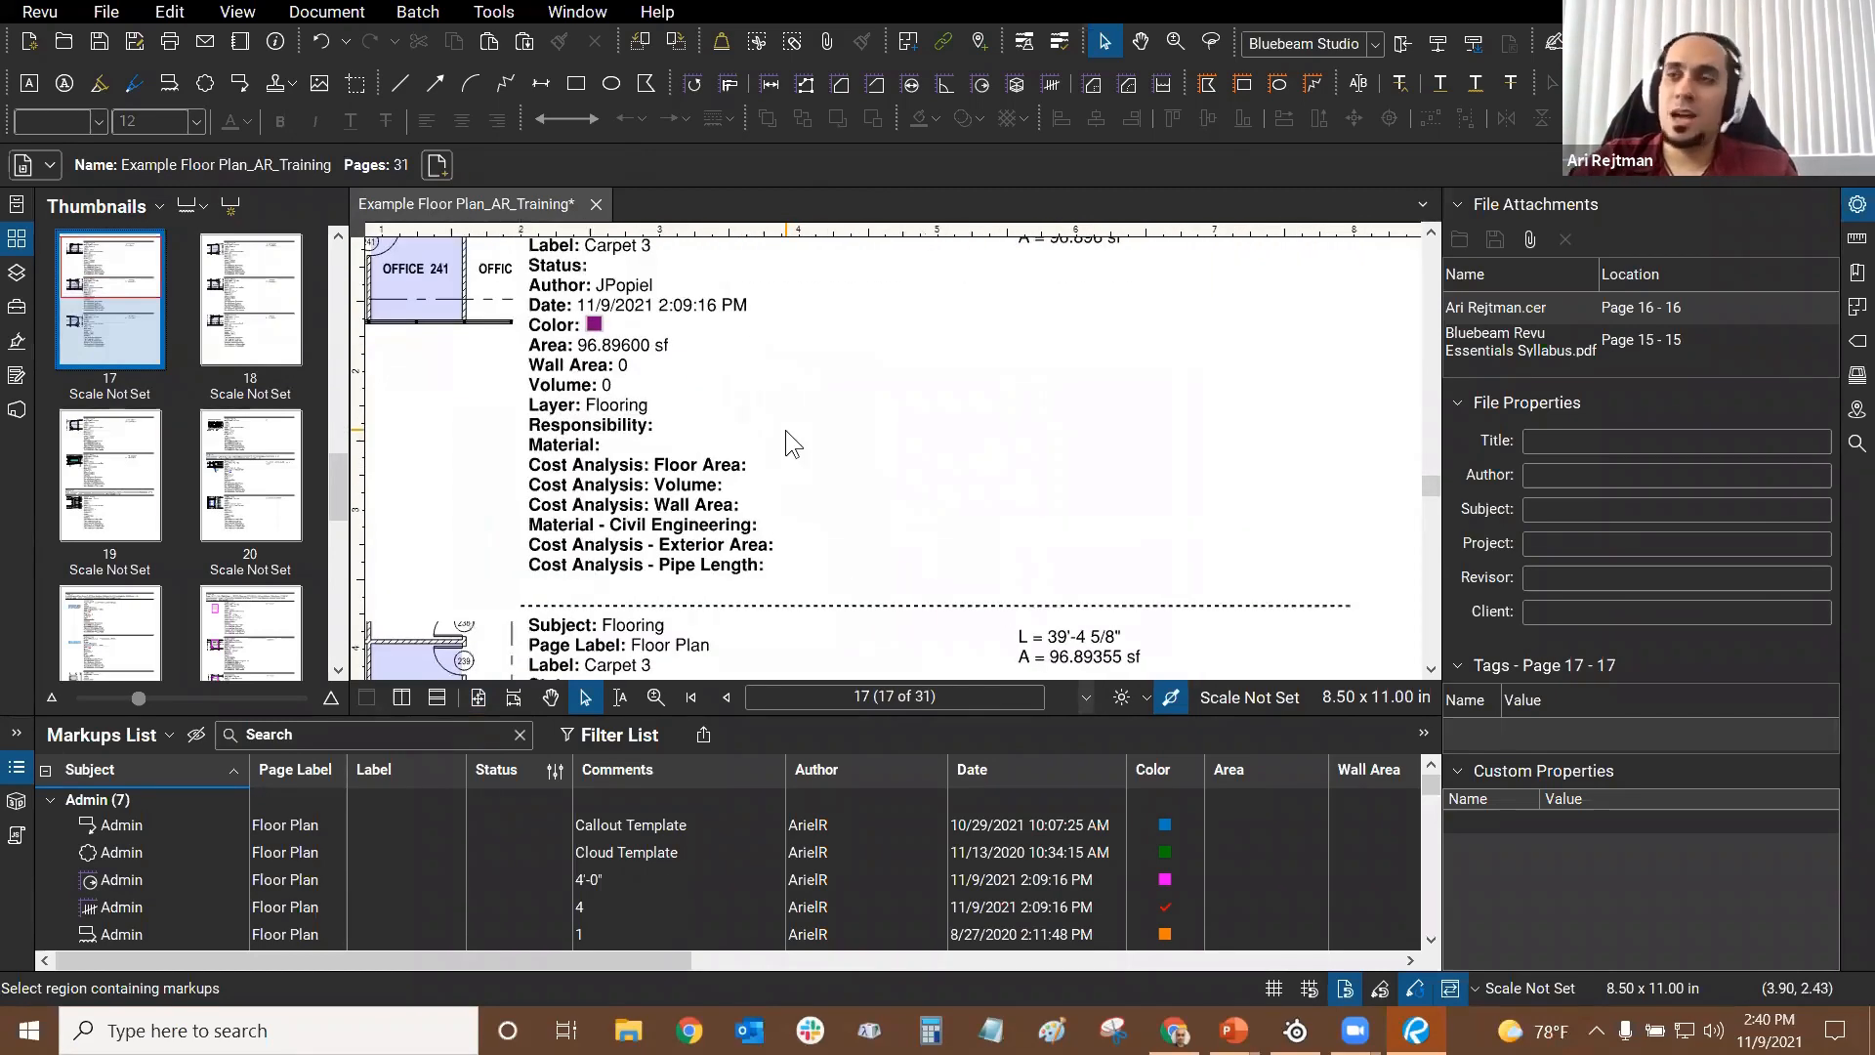
scroll(791, 440, down, 4)
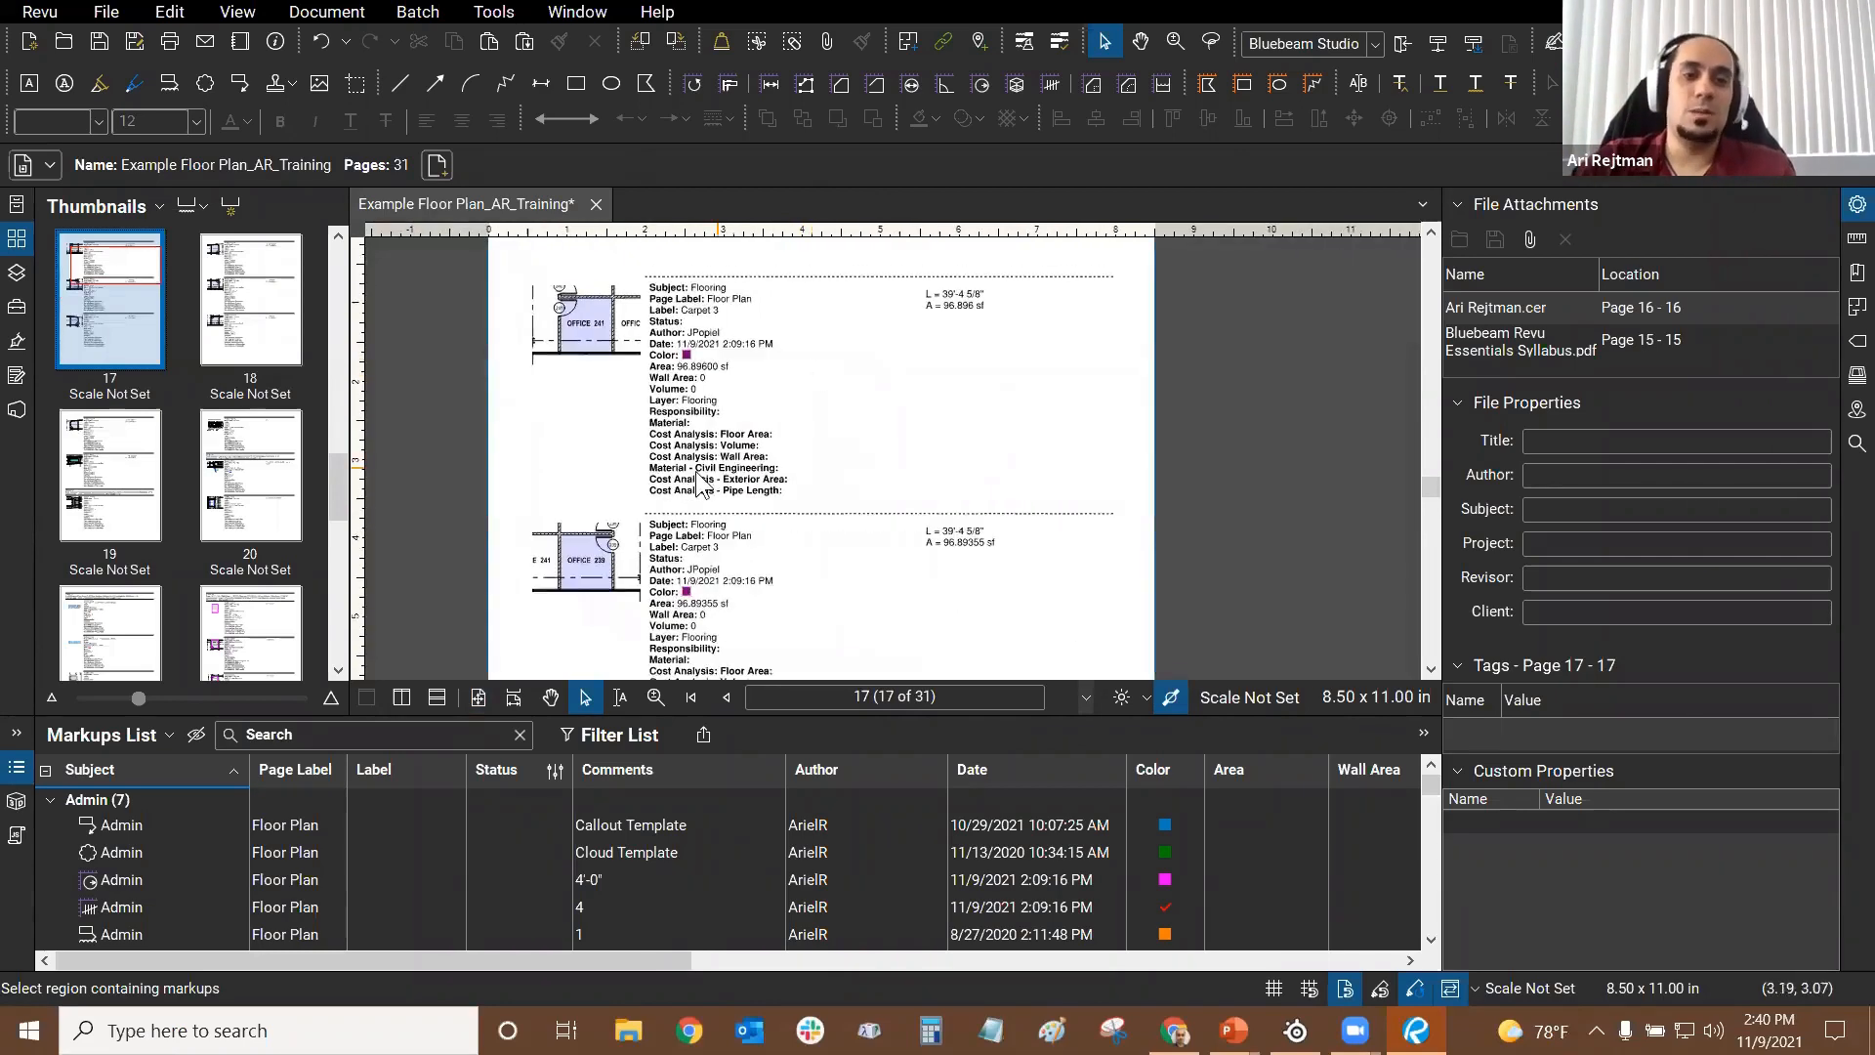
Step: Examine the Flooring entry for Office 241 on page 17 and follow its snapshot link back to the markup on the floor plan
drag(911, 666, 881, 393)
scroll(881, 393, up, 5)
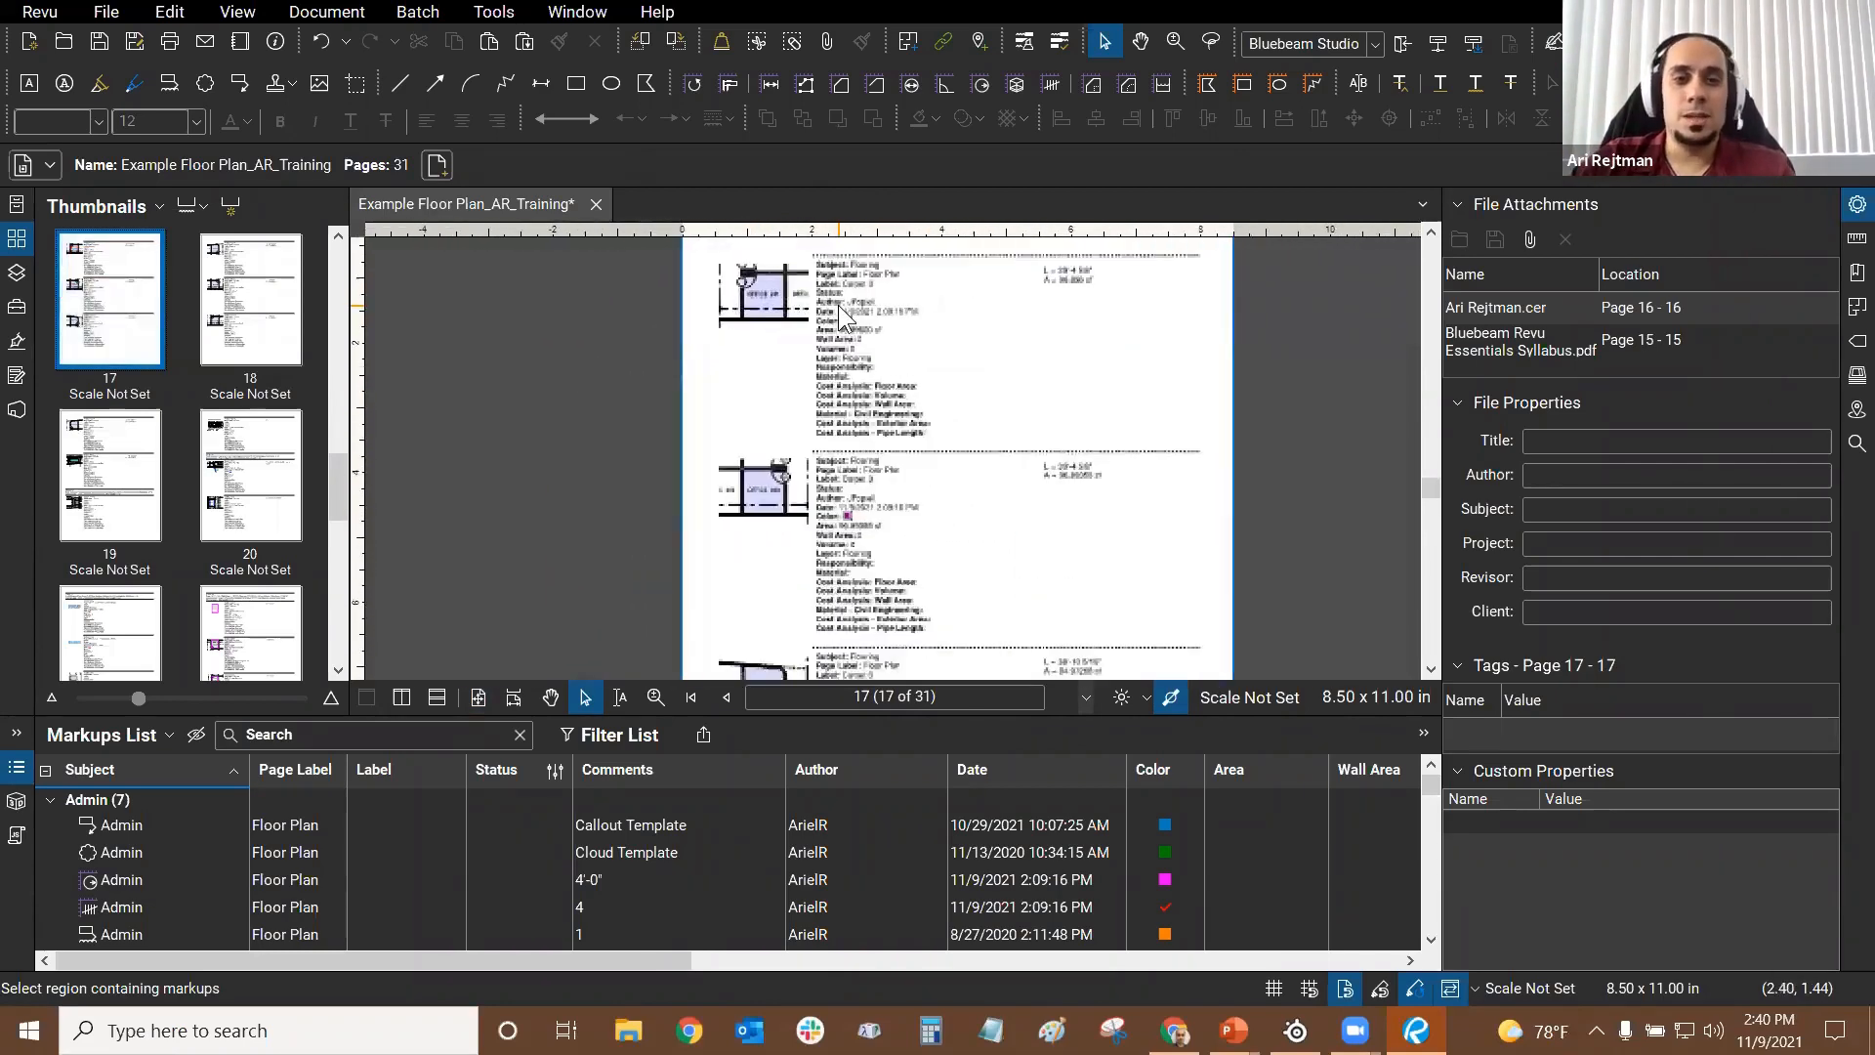
scroll(828, 366, down, 1)
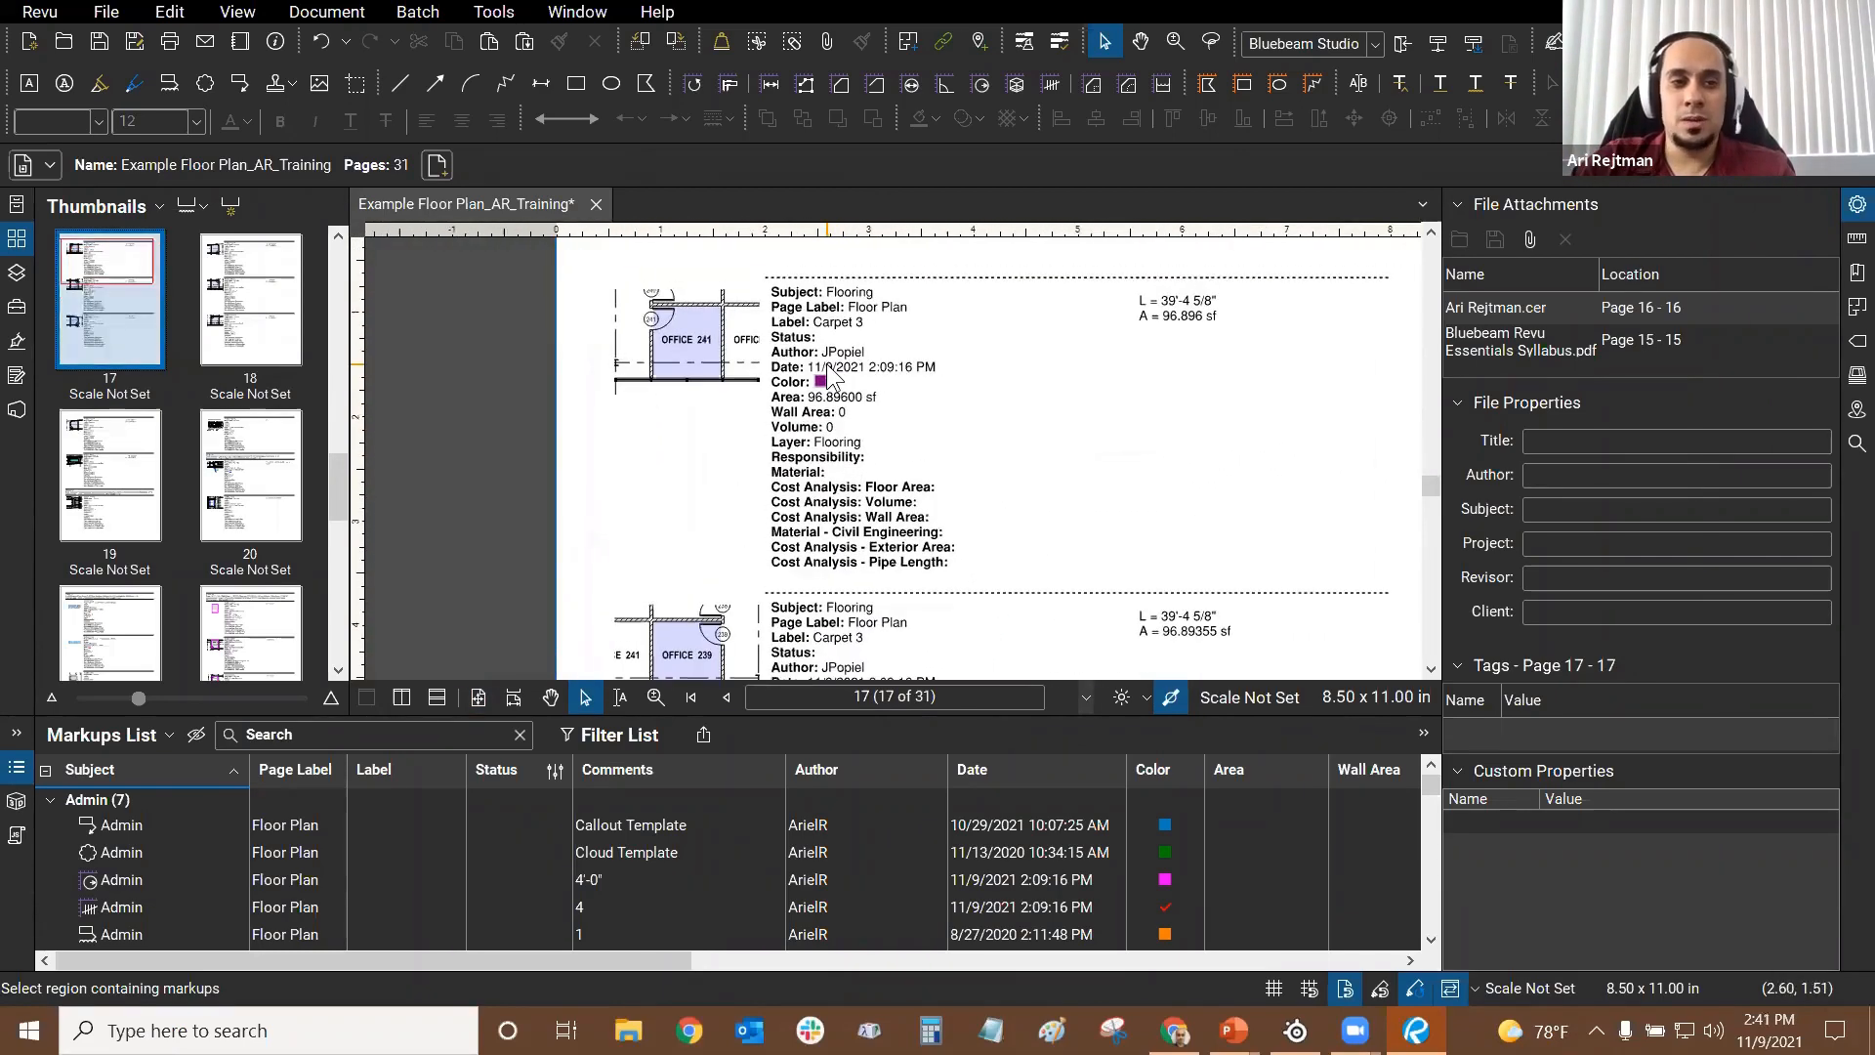
scroll(718, 321, up, 2)
scroll(720, 329, up, 1)
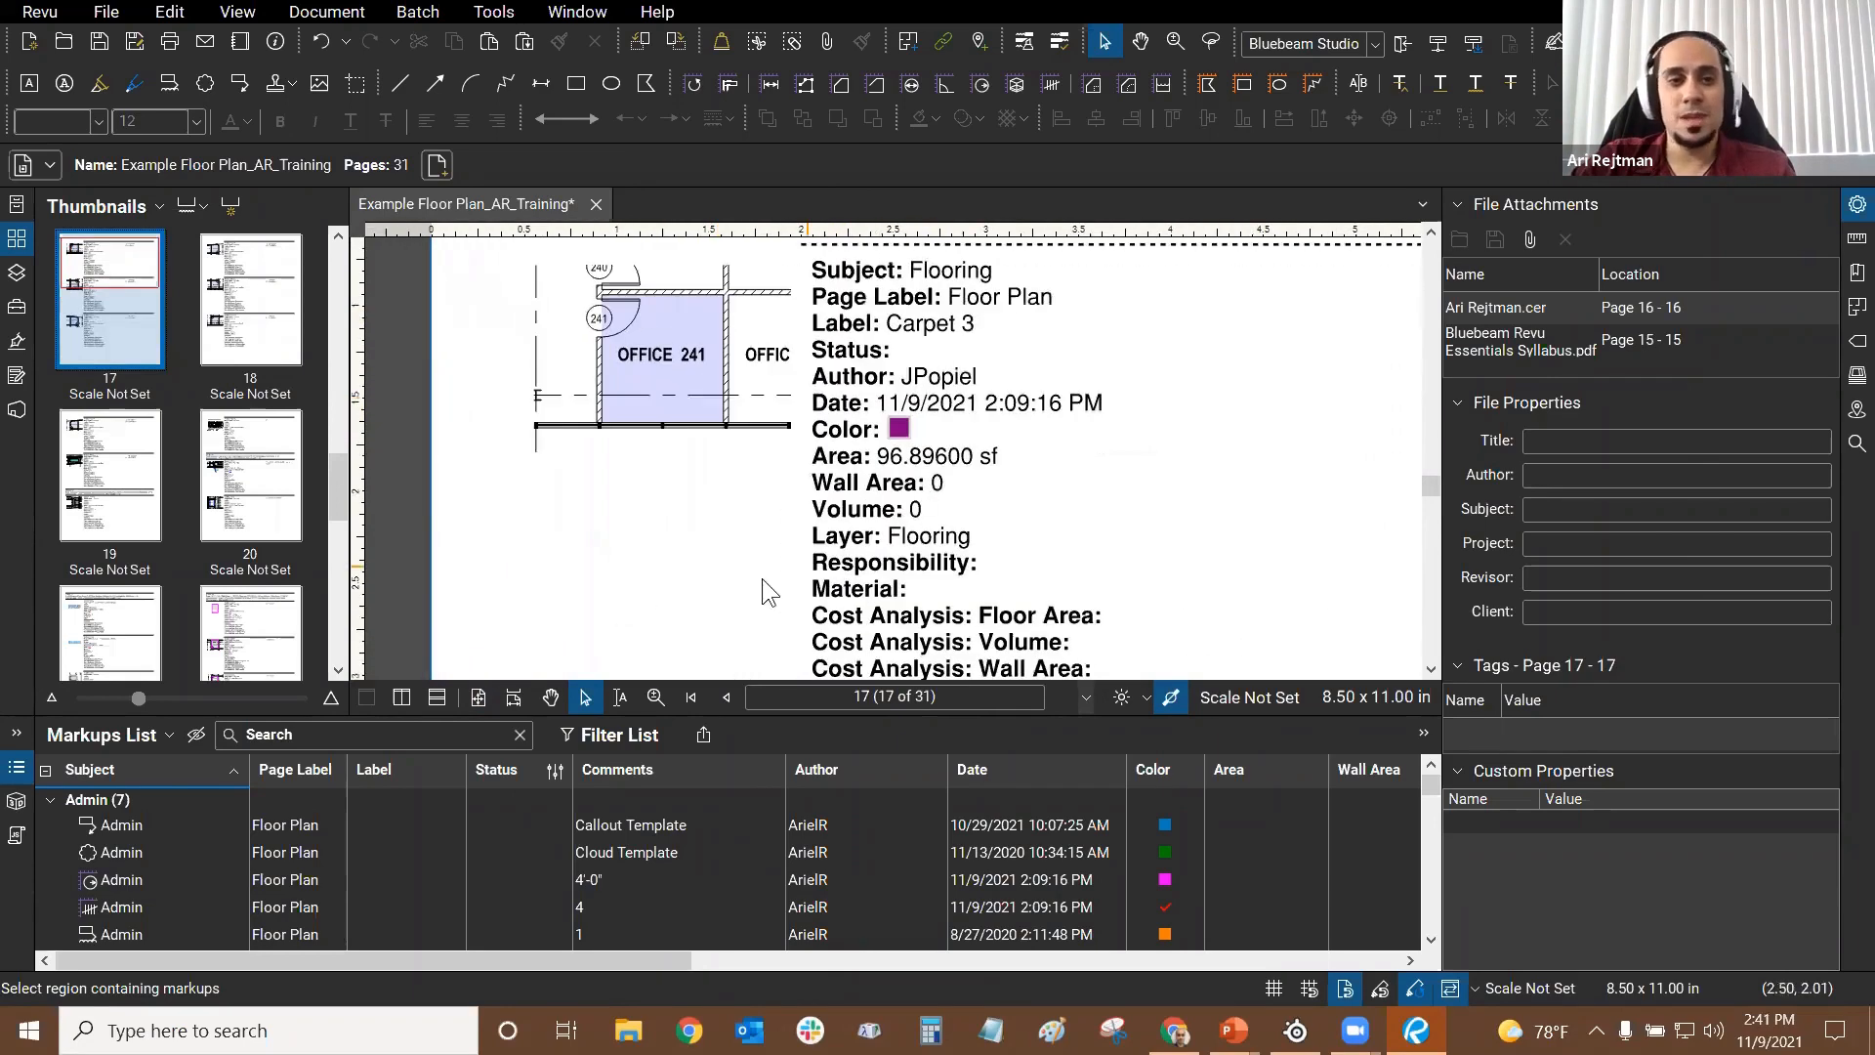
scroll(572, 536, up, 2)
scroll(683, 596, down, 1)
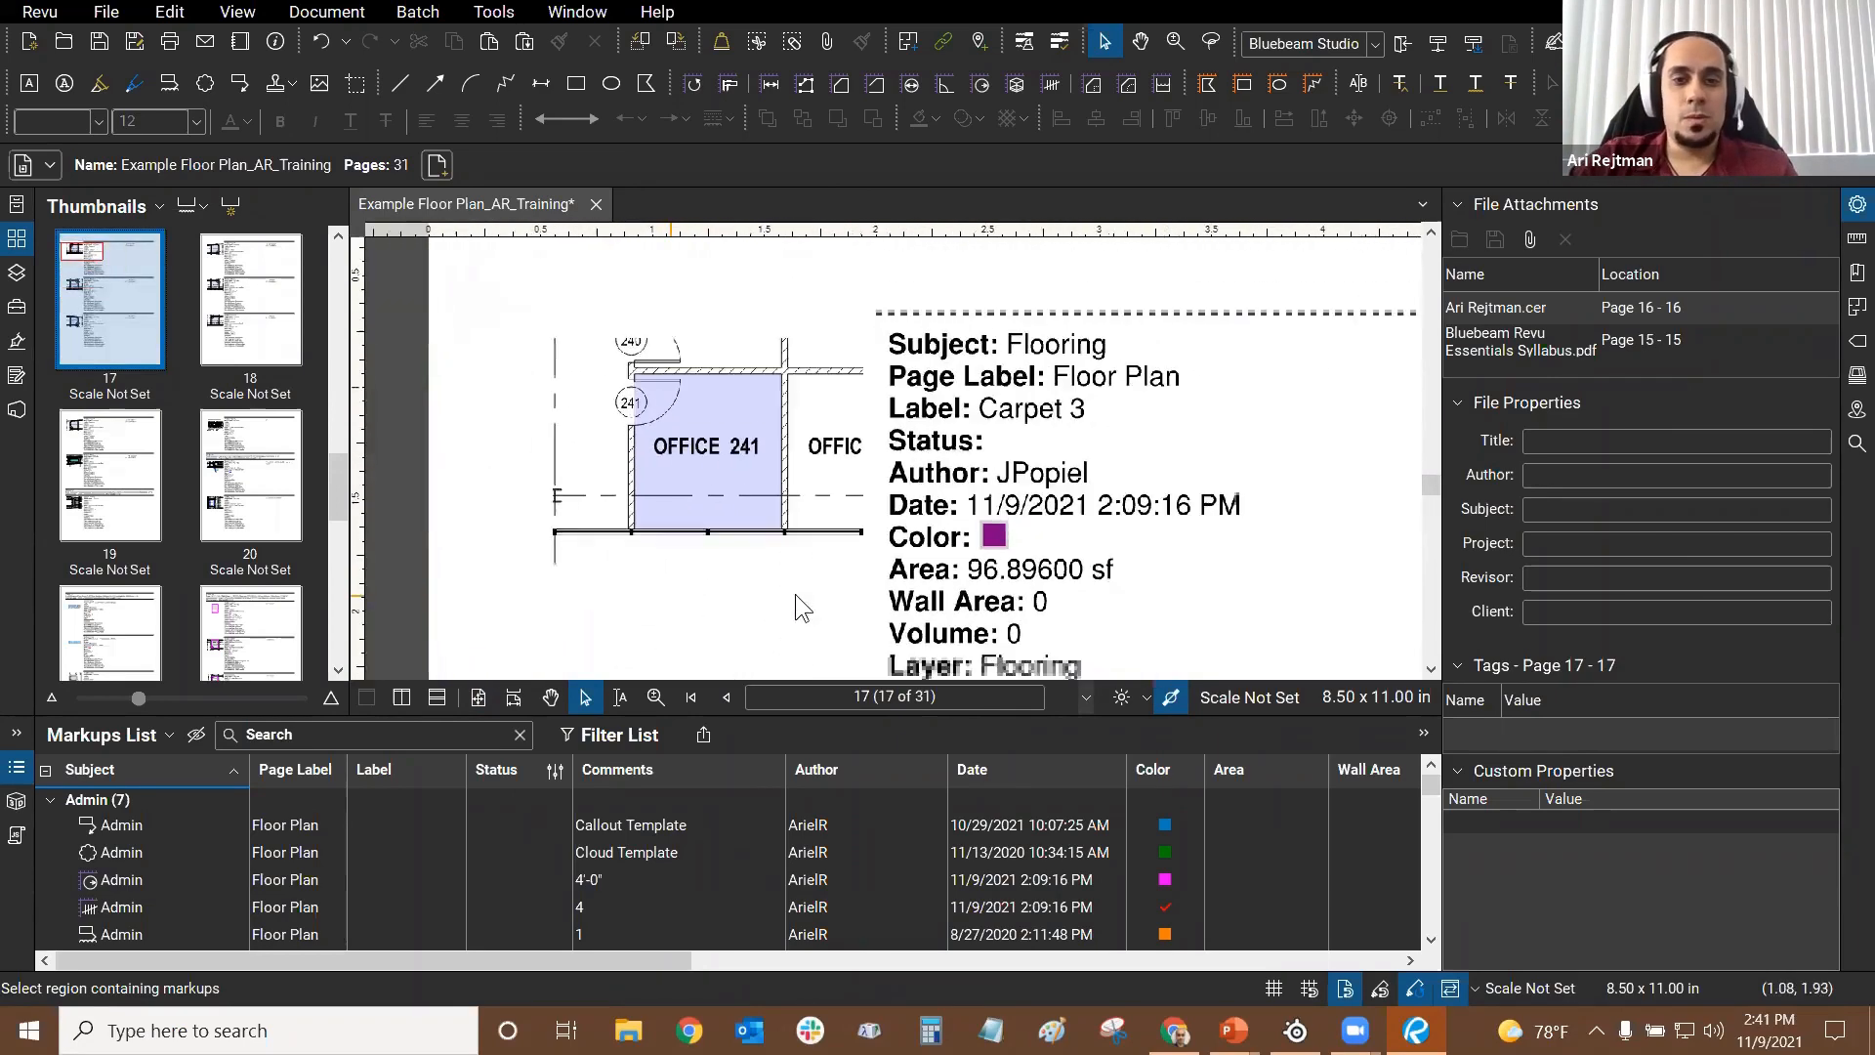
scroll(928, 508, down, 1)
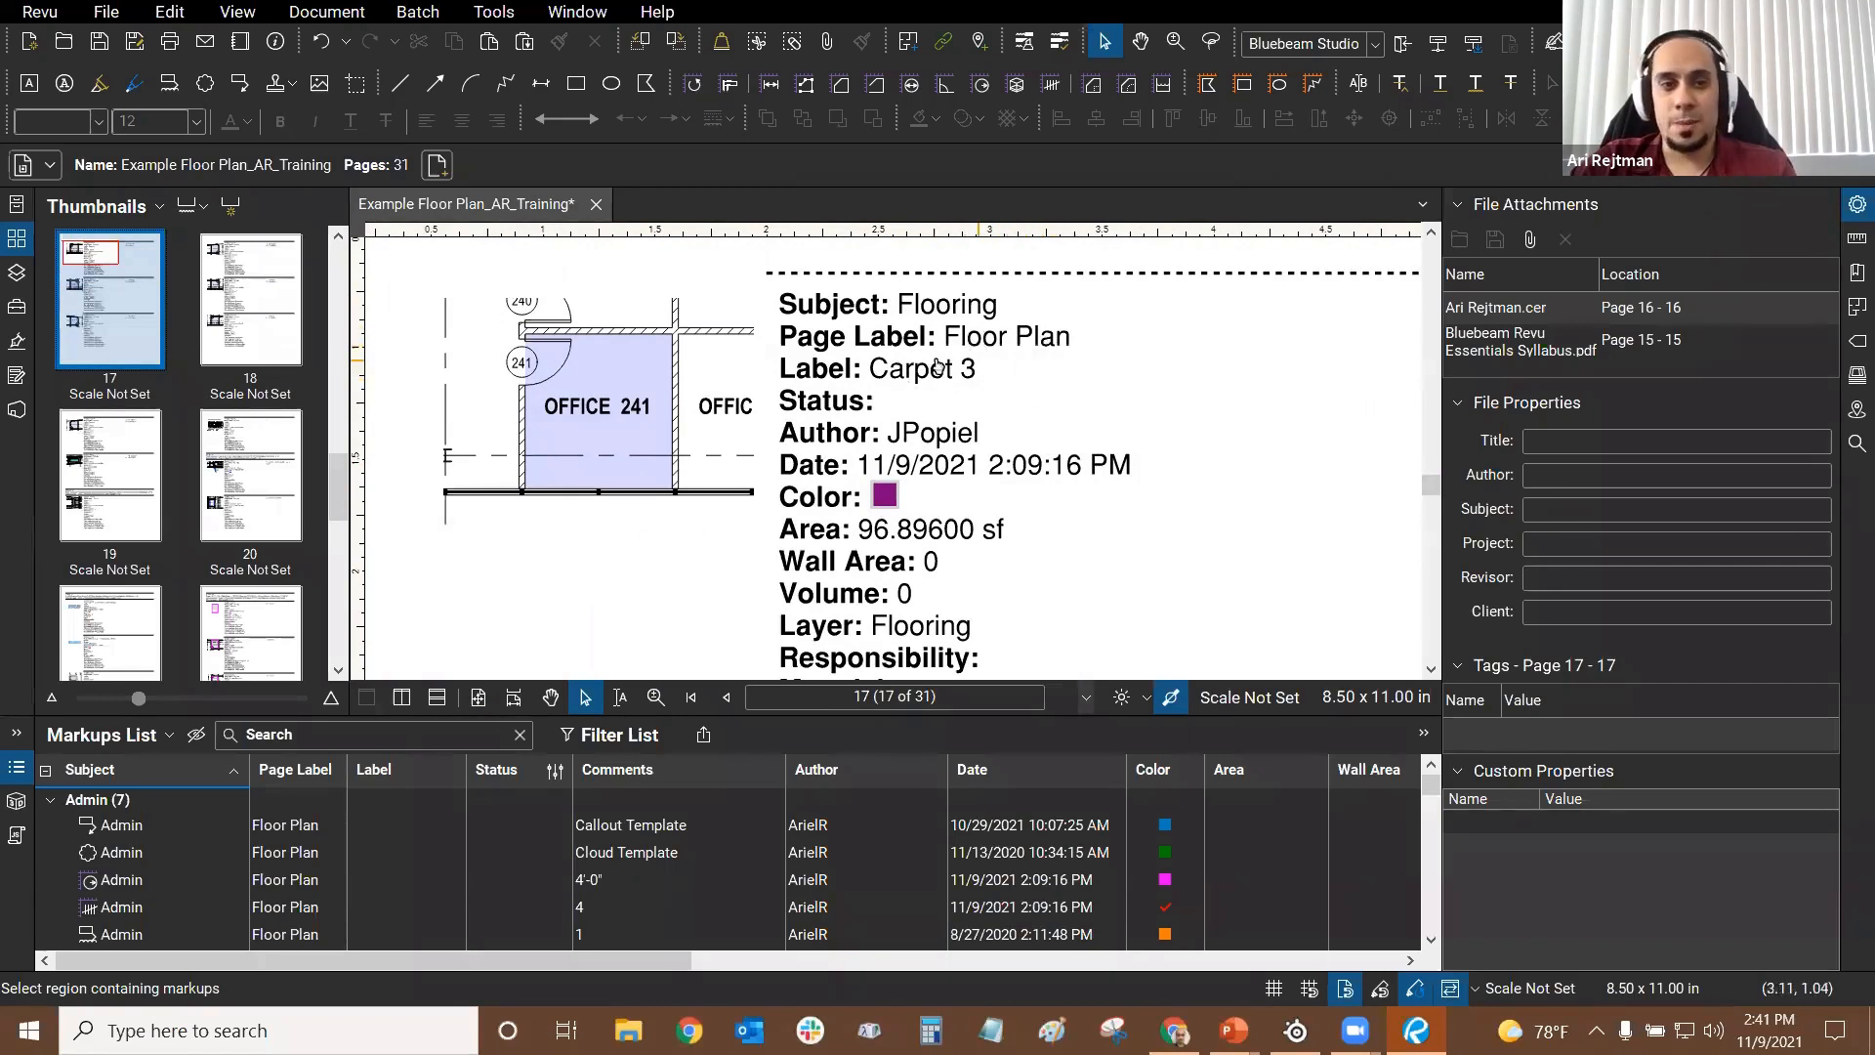
drag(976, 362, 1027, 360)
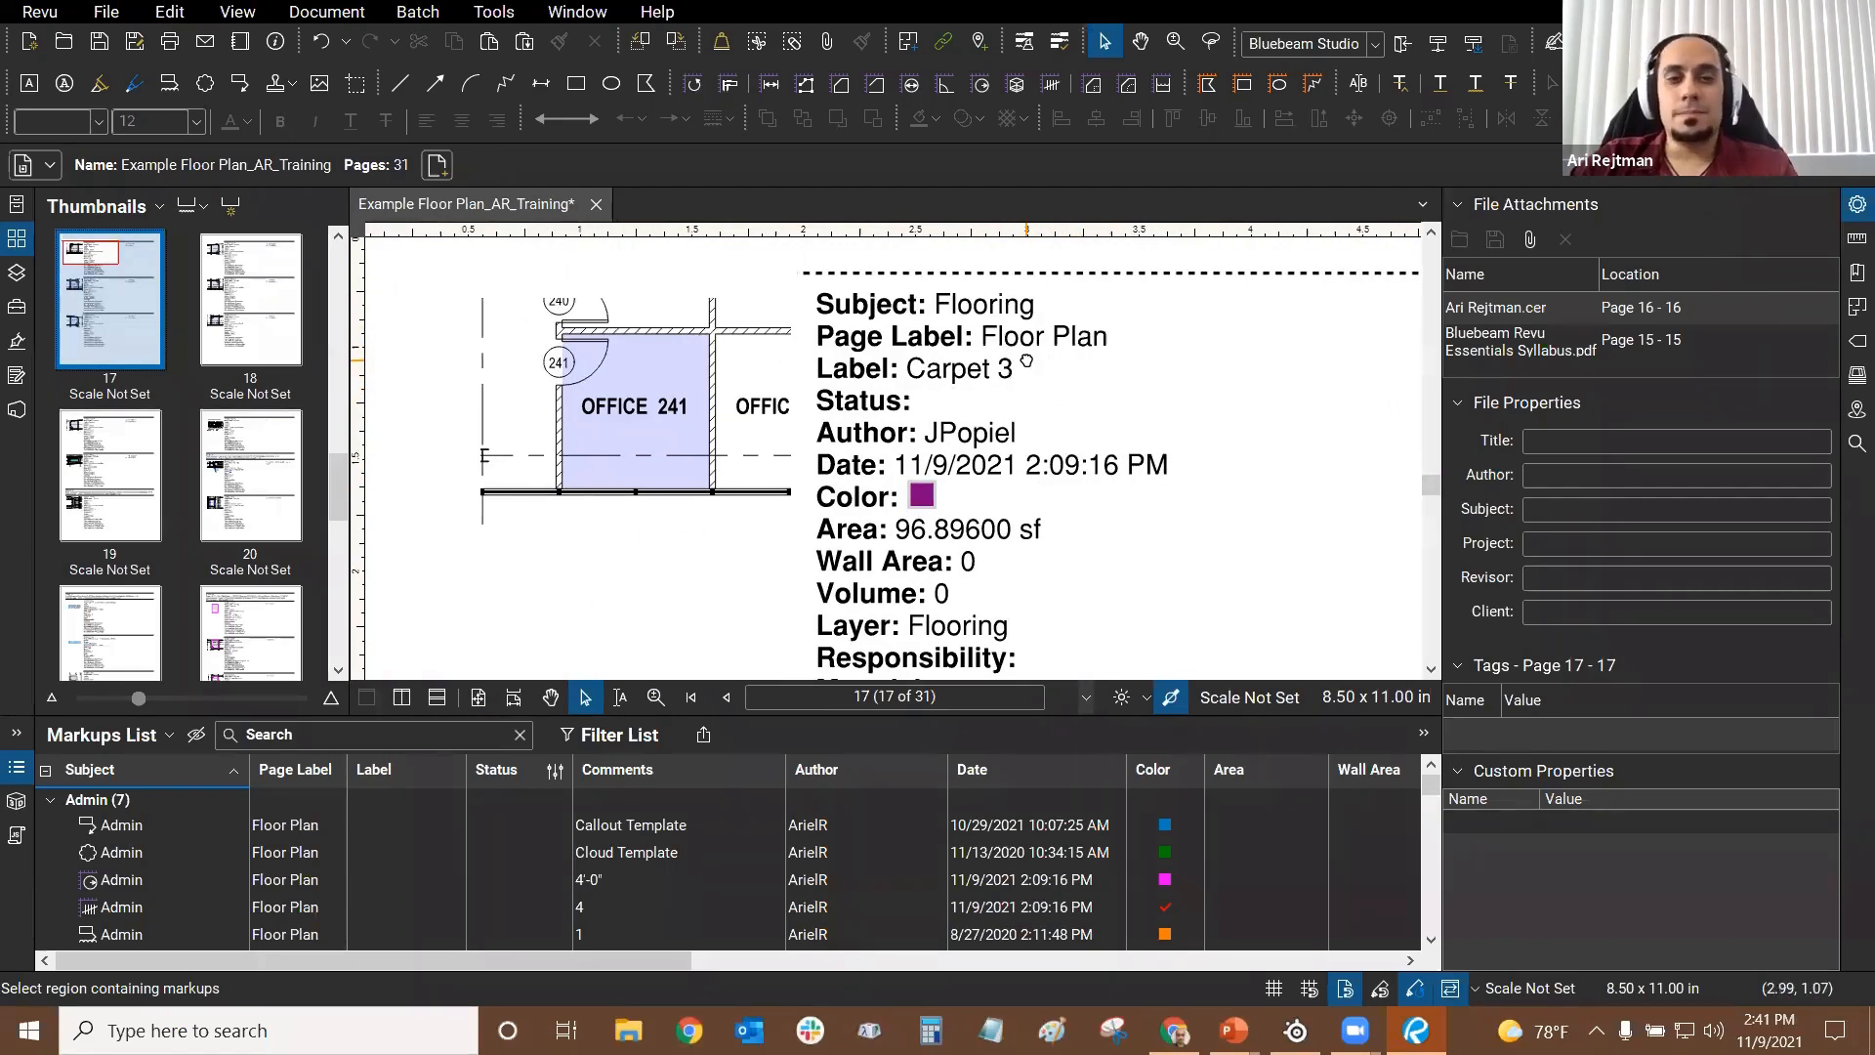
click(617, 377)
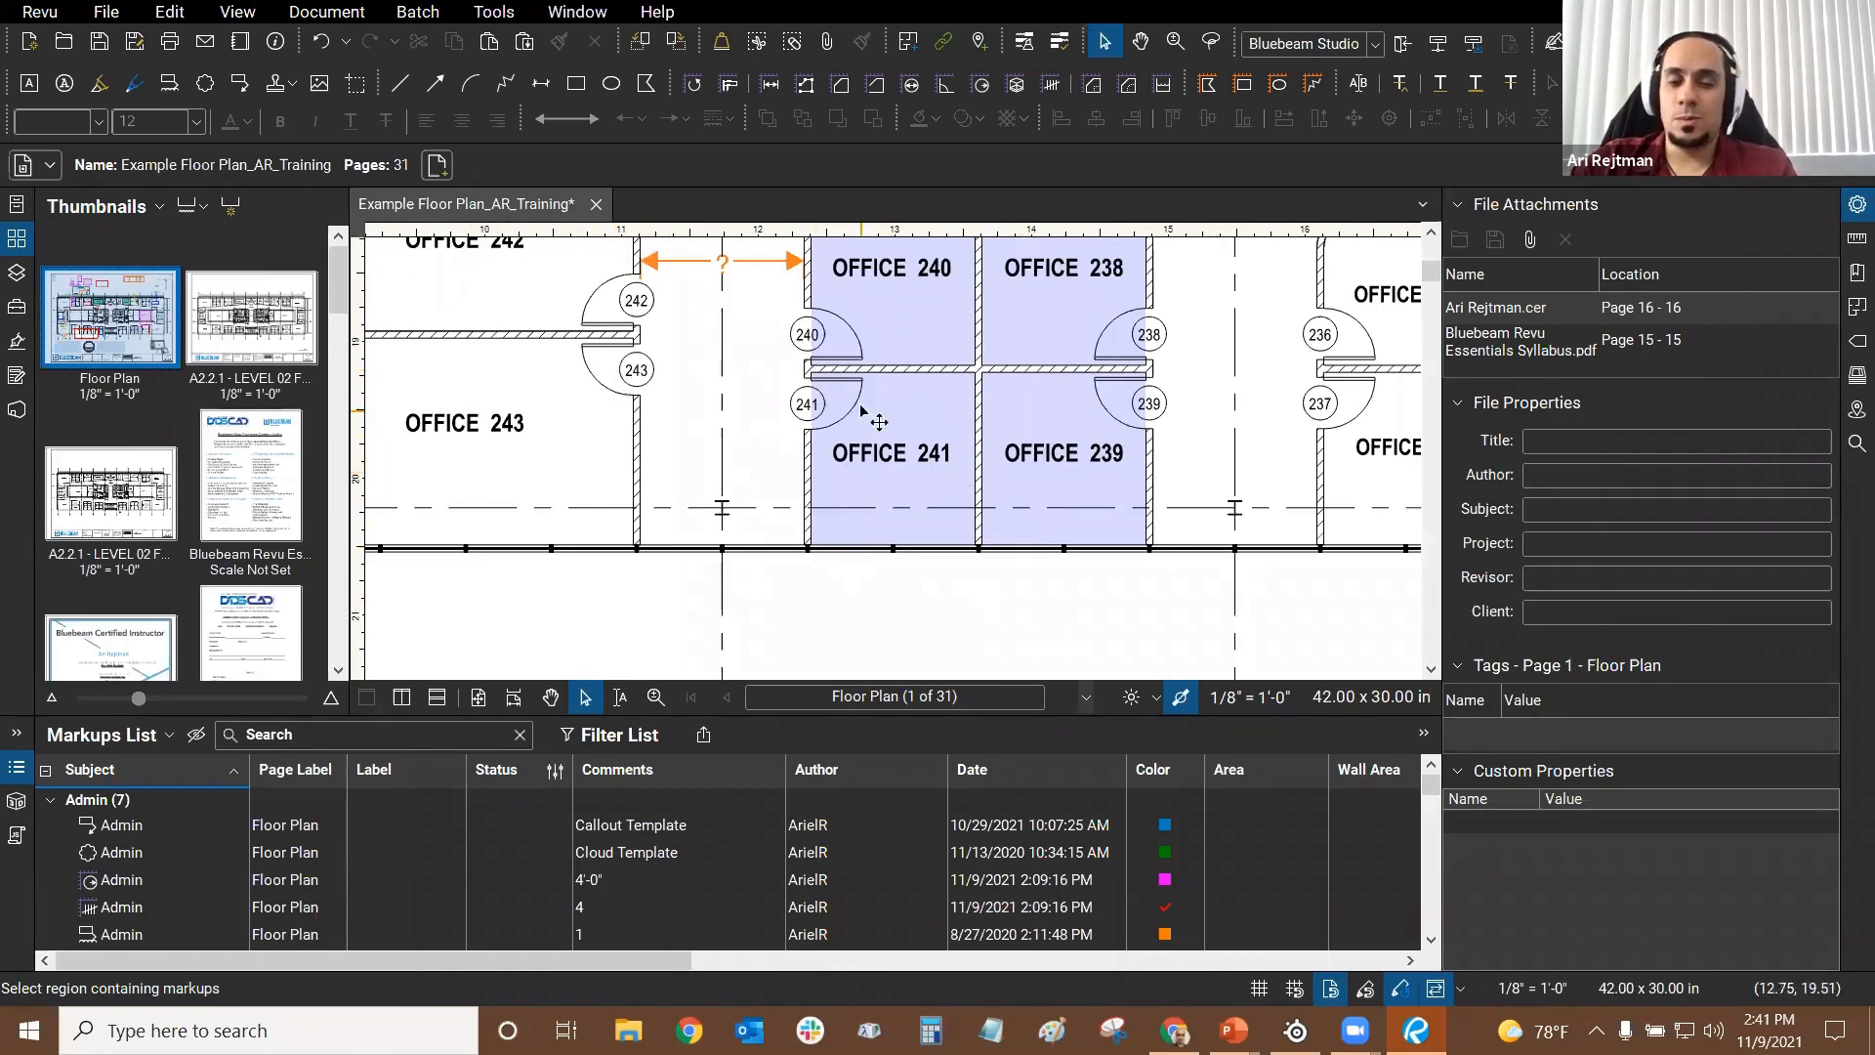
mouse_move(894, 501)
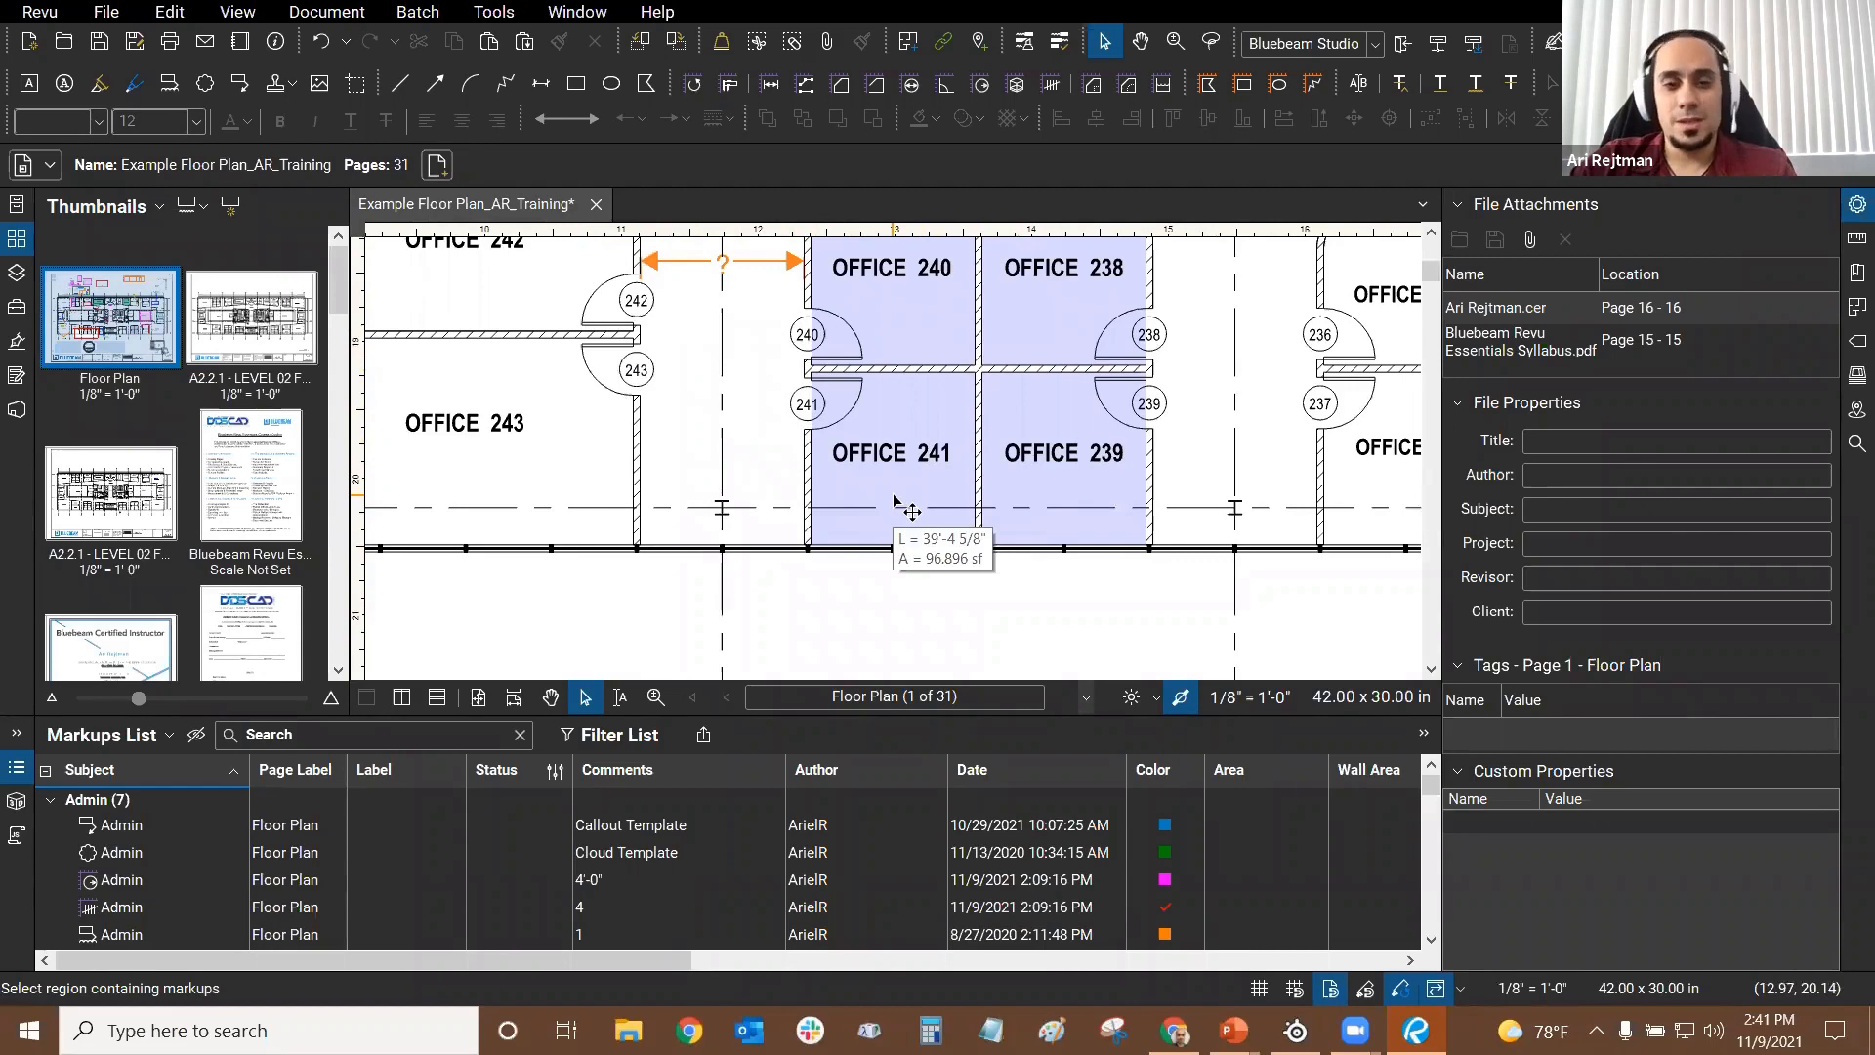
Step: Open summary page 23 and follow the Ceiling Paint snapshot link to the Conference 265 markup on the floor plan
scroll(894, 501, down, 6)
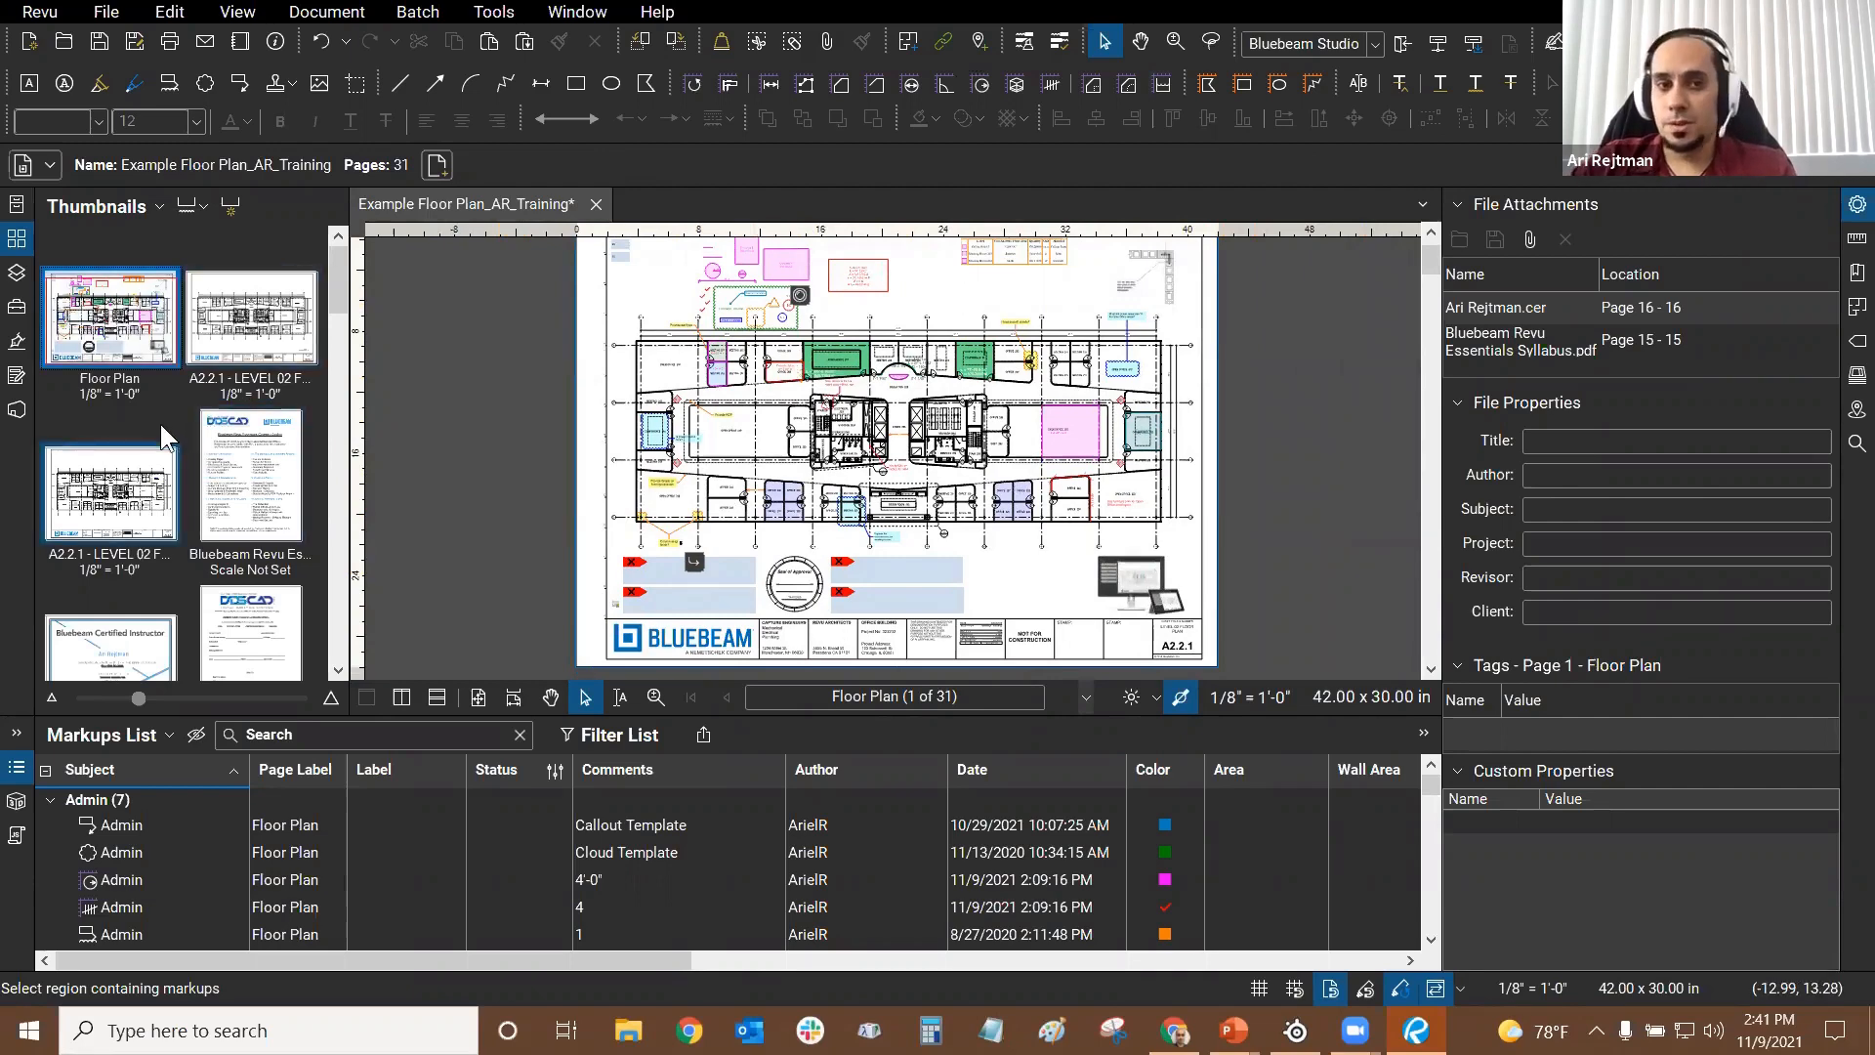
scroll(160, 424, down, 5)
scroll(176, 507, down, 1)
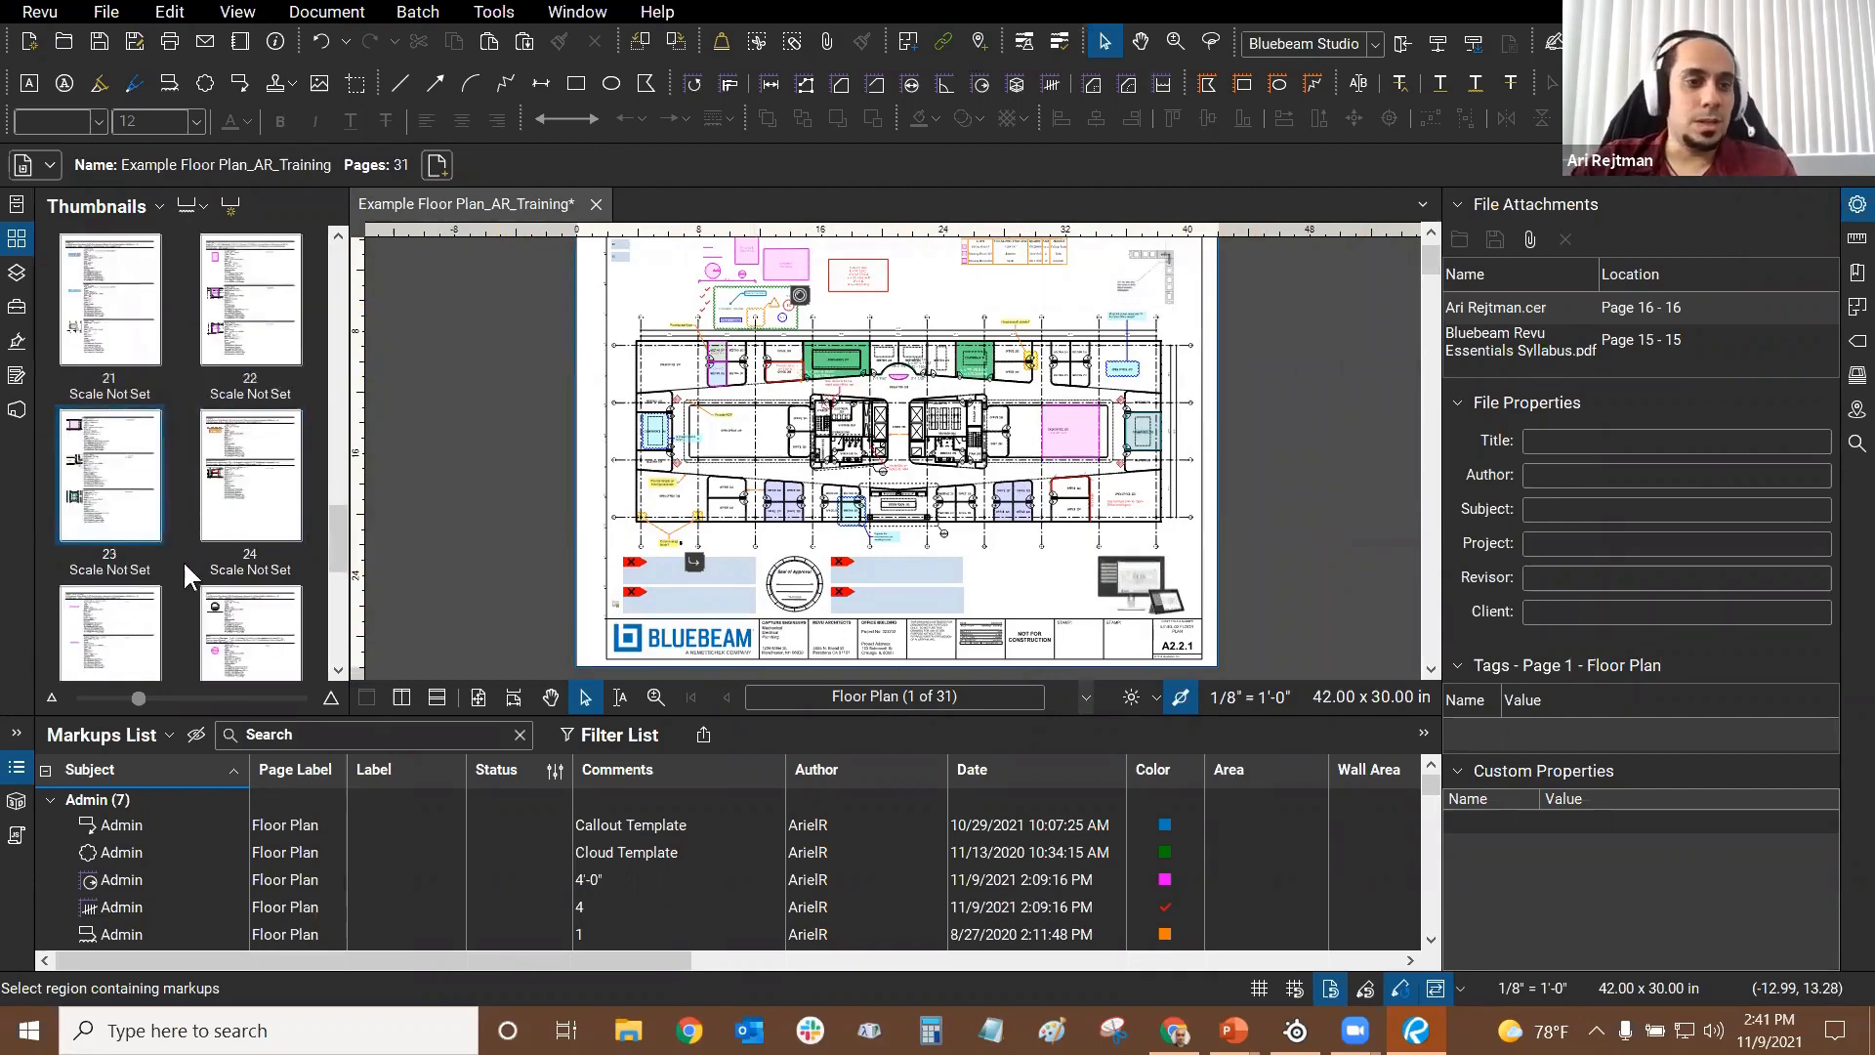
click(113, 445)
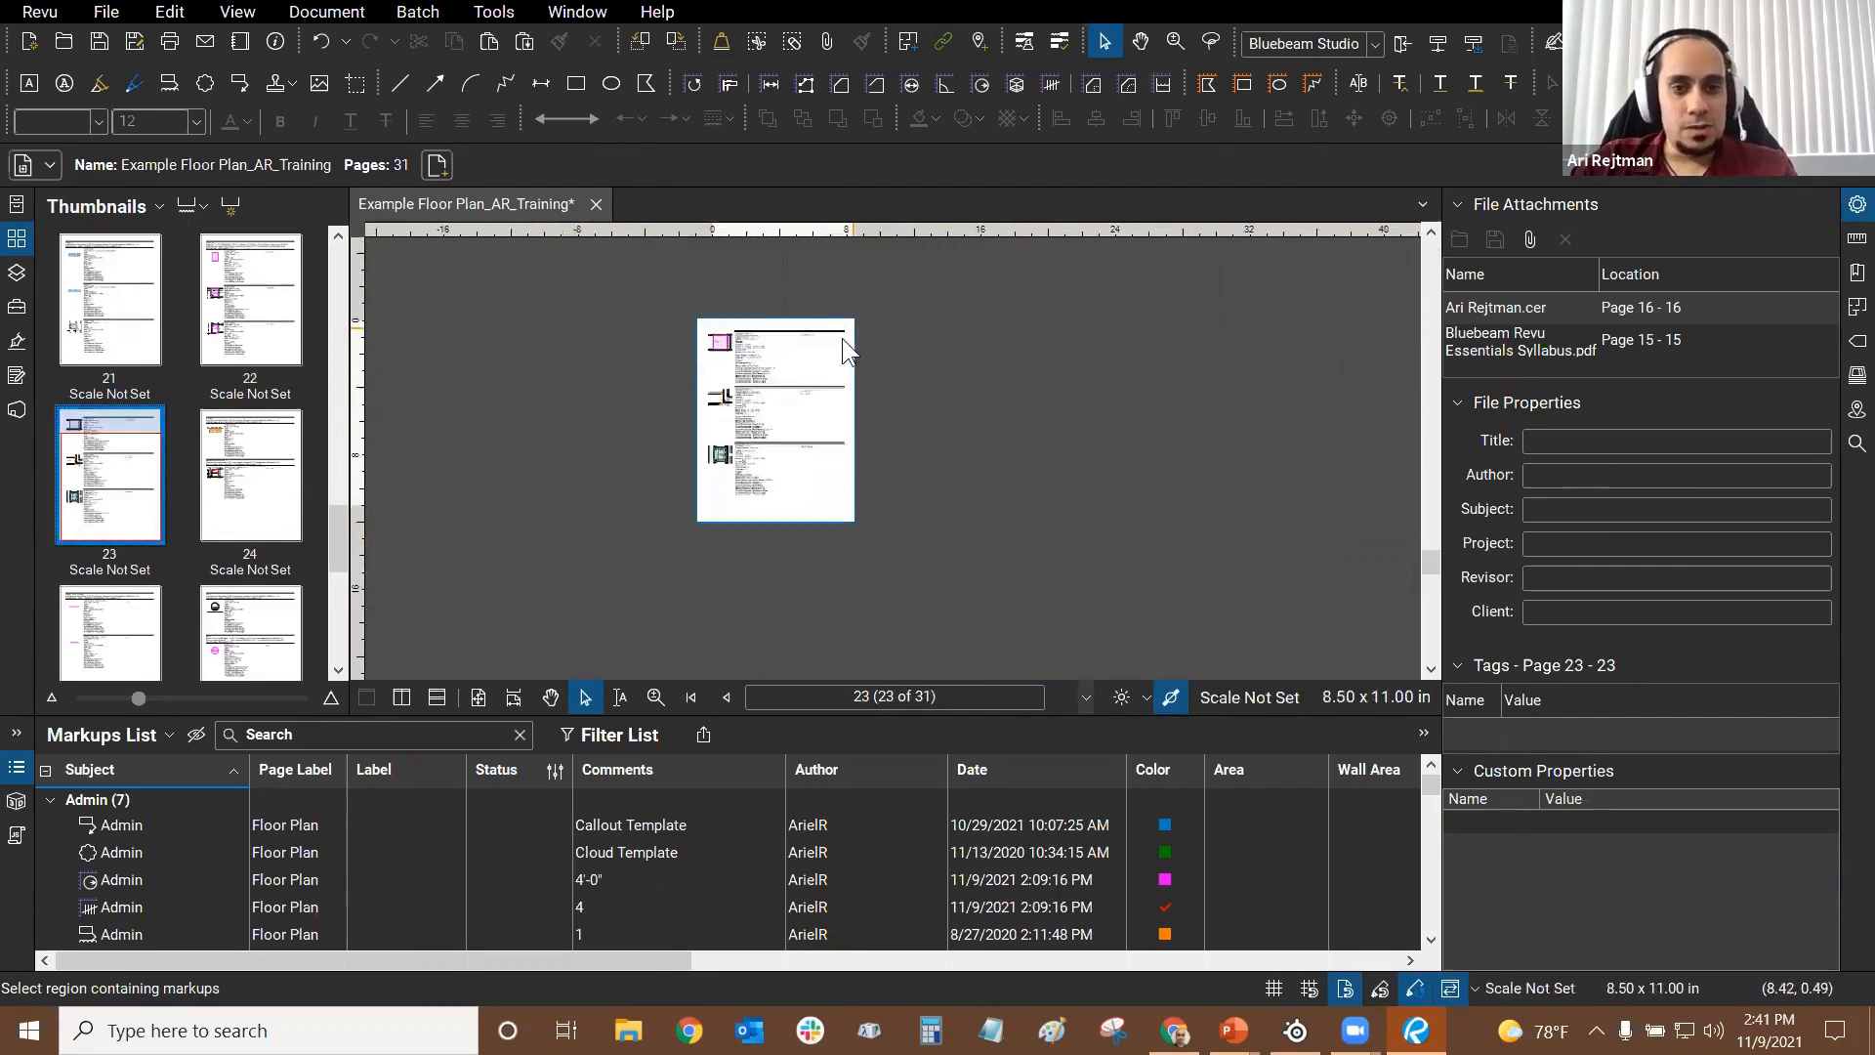
scroll(589, 403, up, 5)
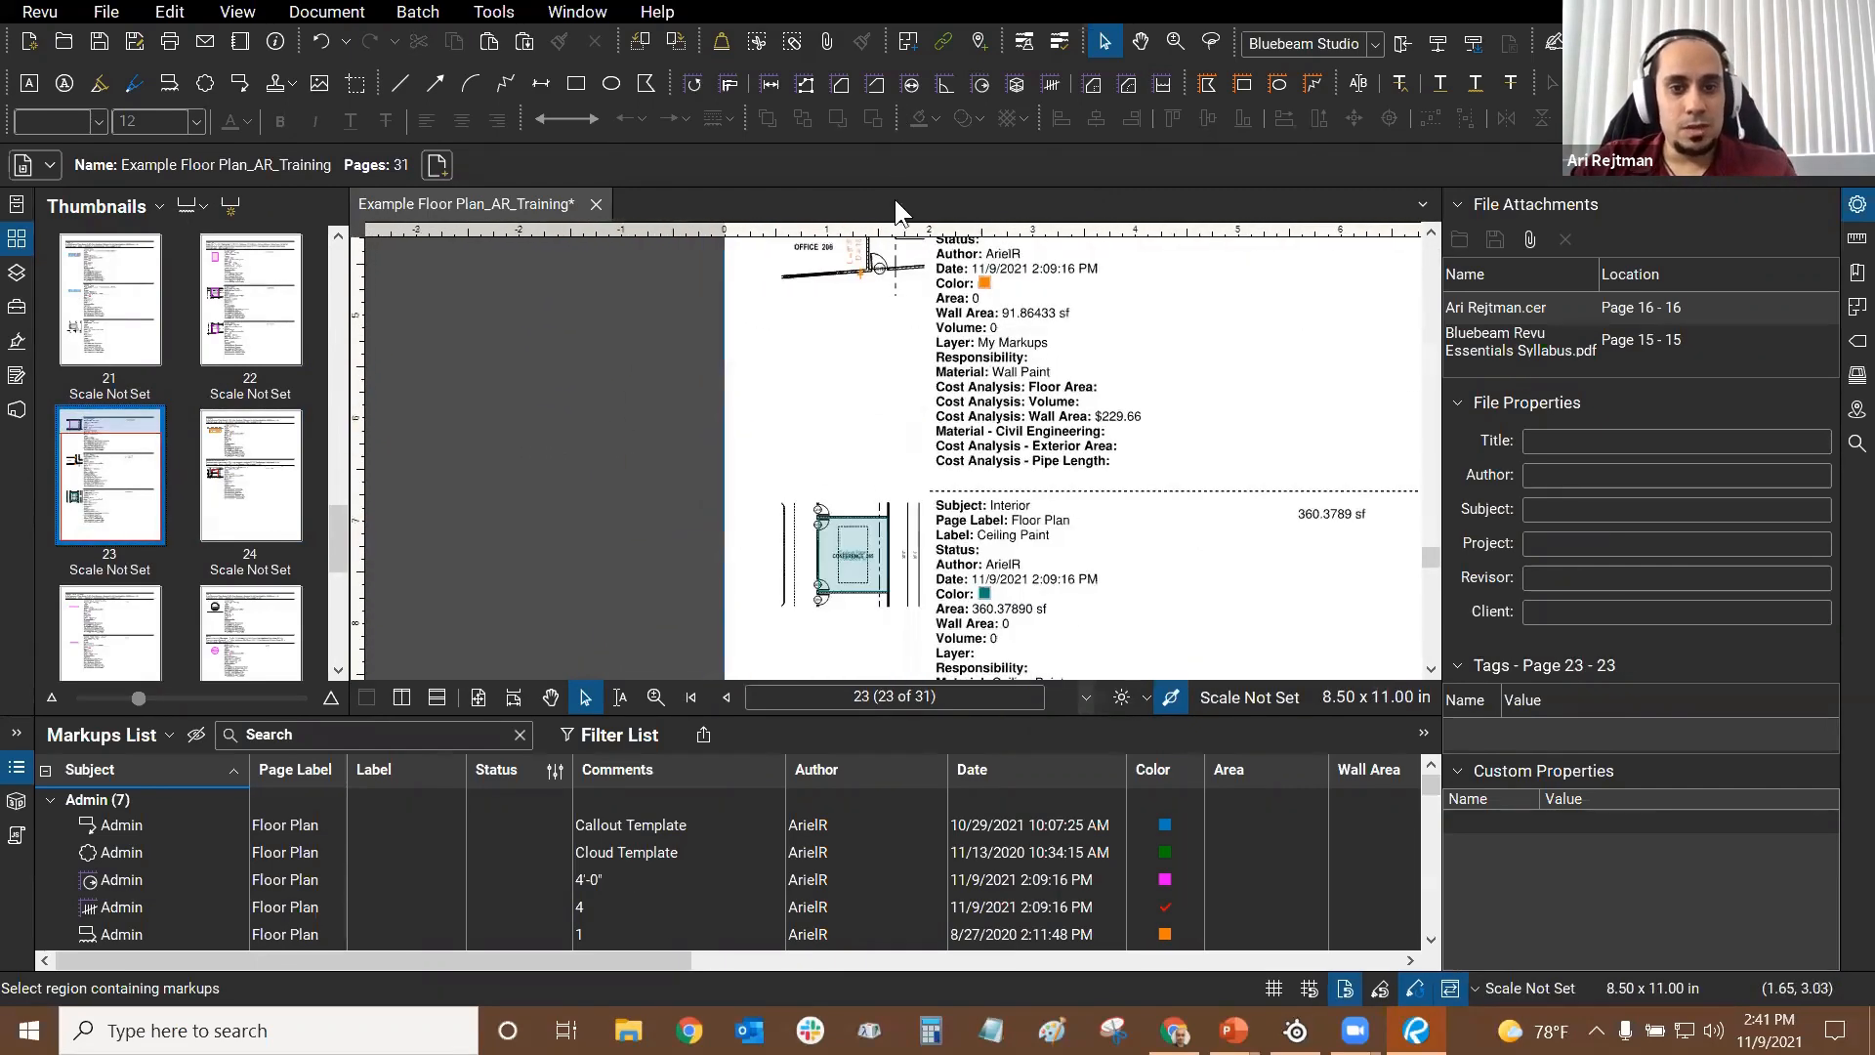
scroll(805, 556, up, 4)
scroll(789, 351, down, 2)
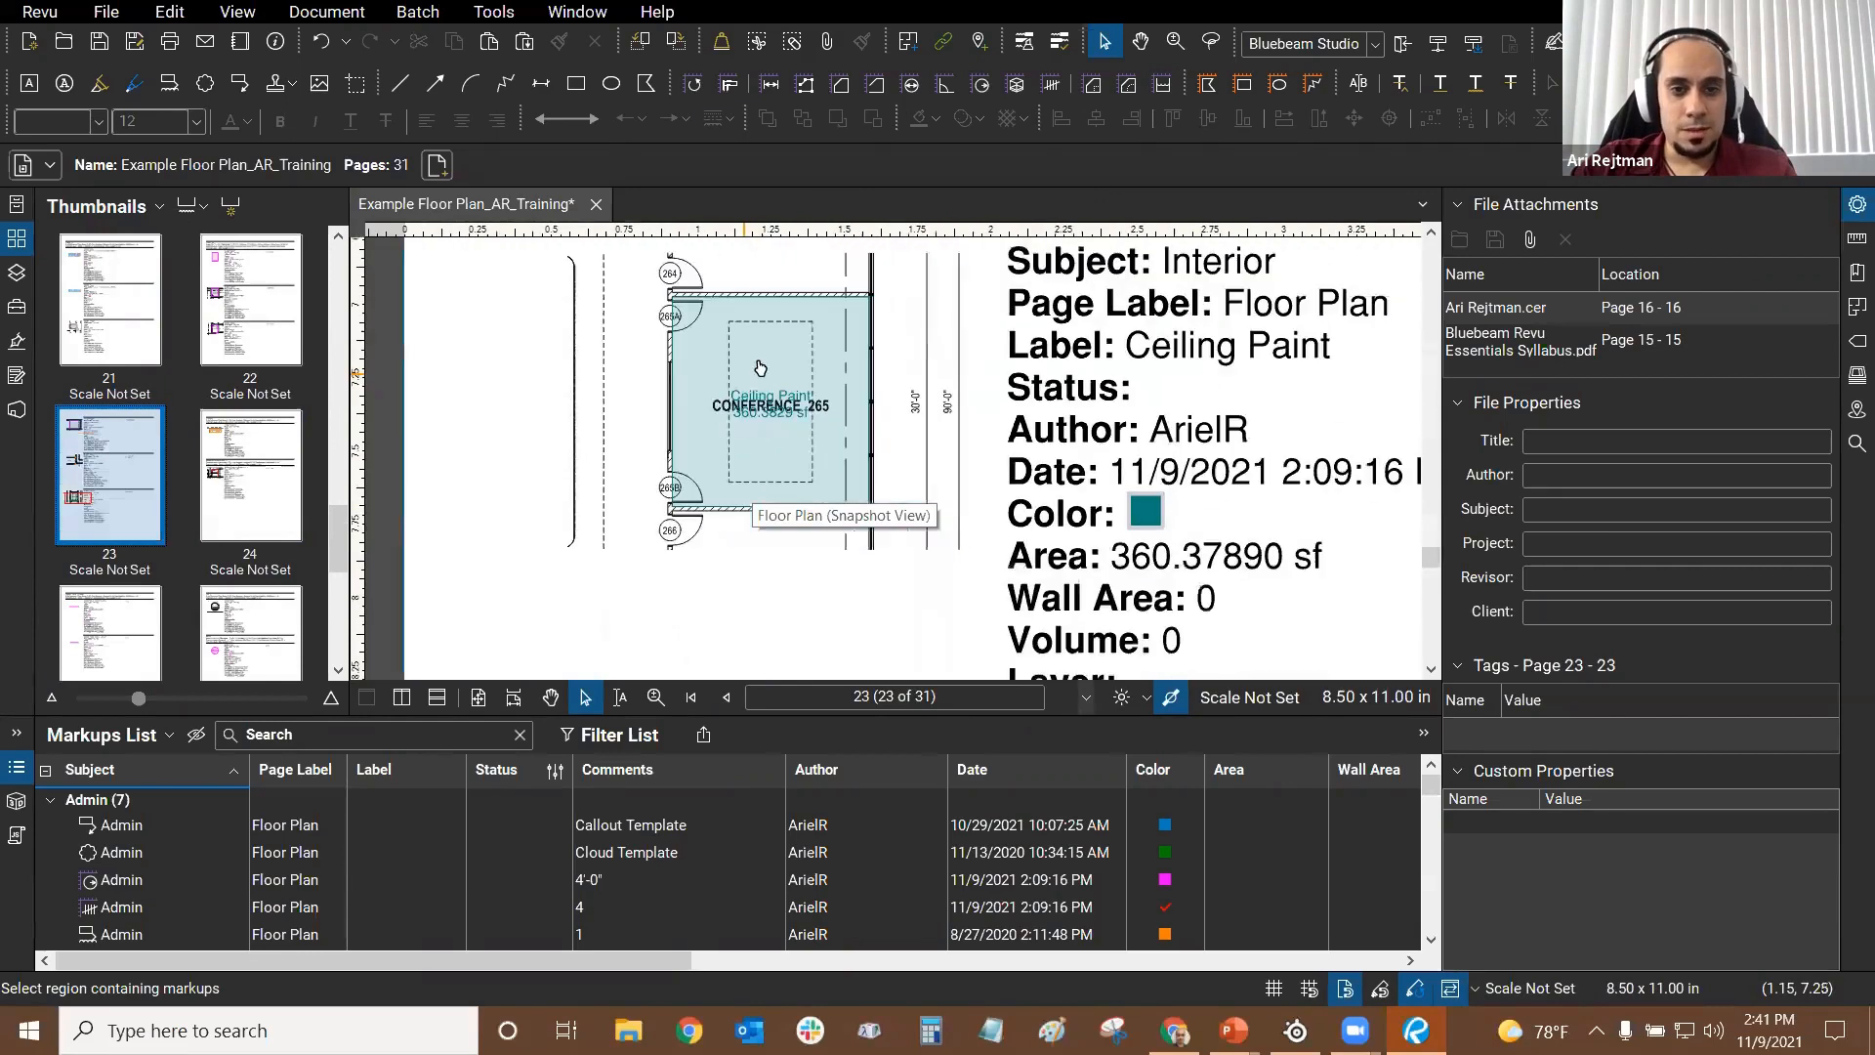
click(789, 351)
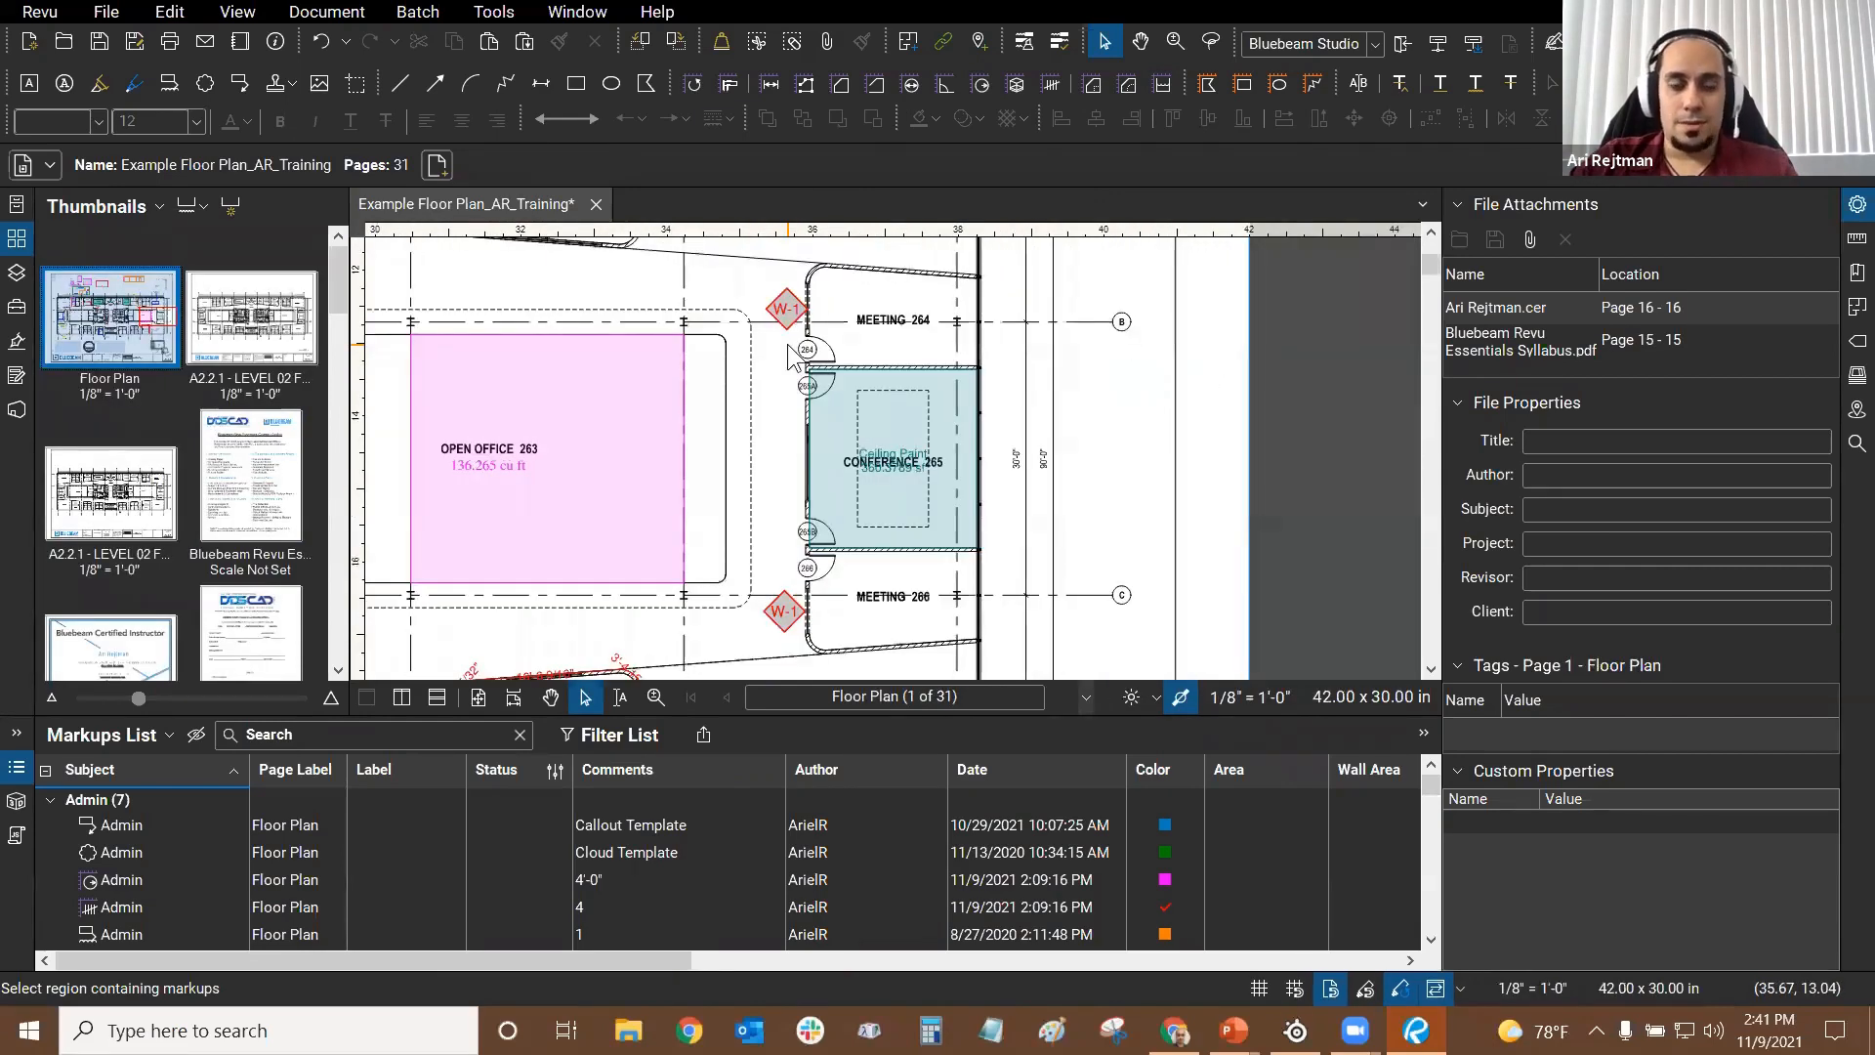
scroll(908, 478, up, 4)
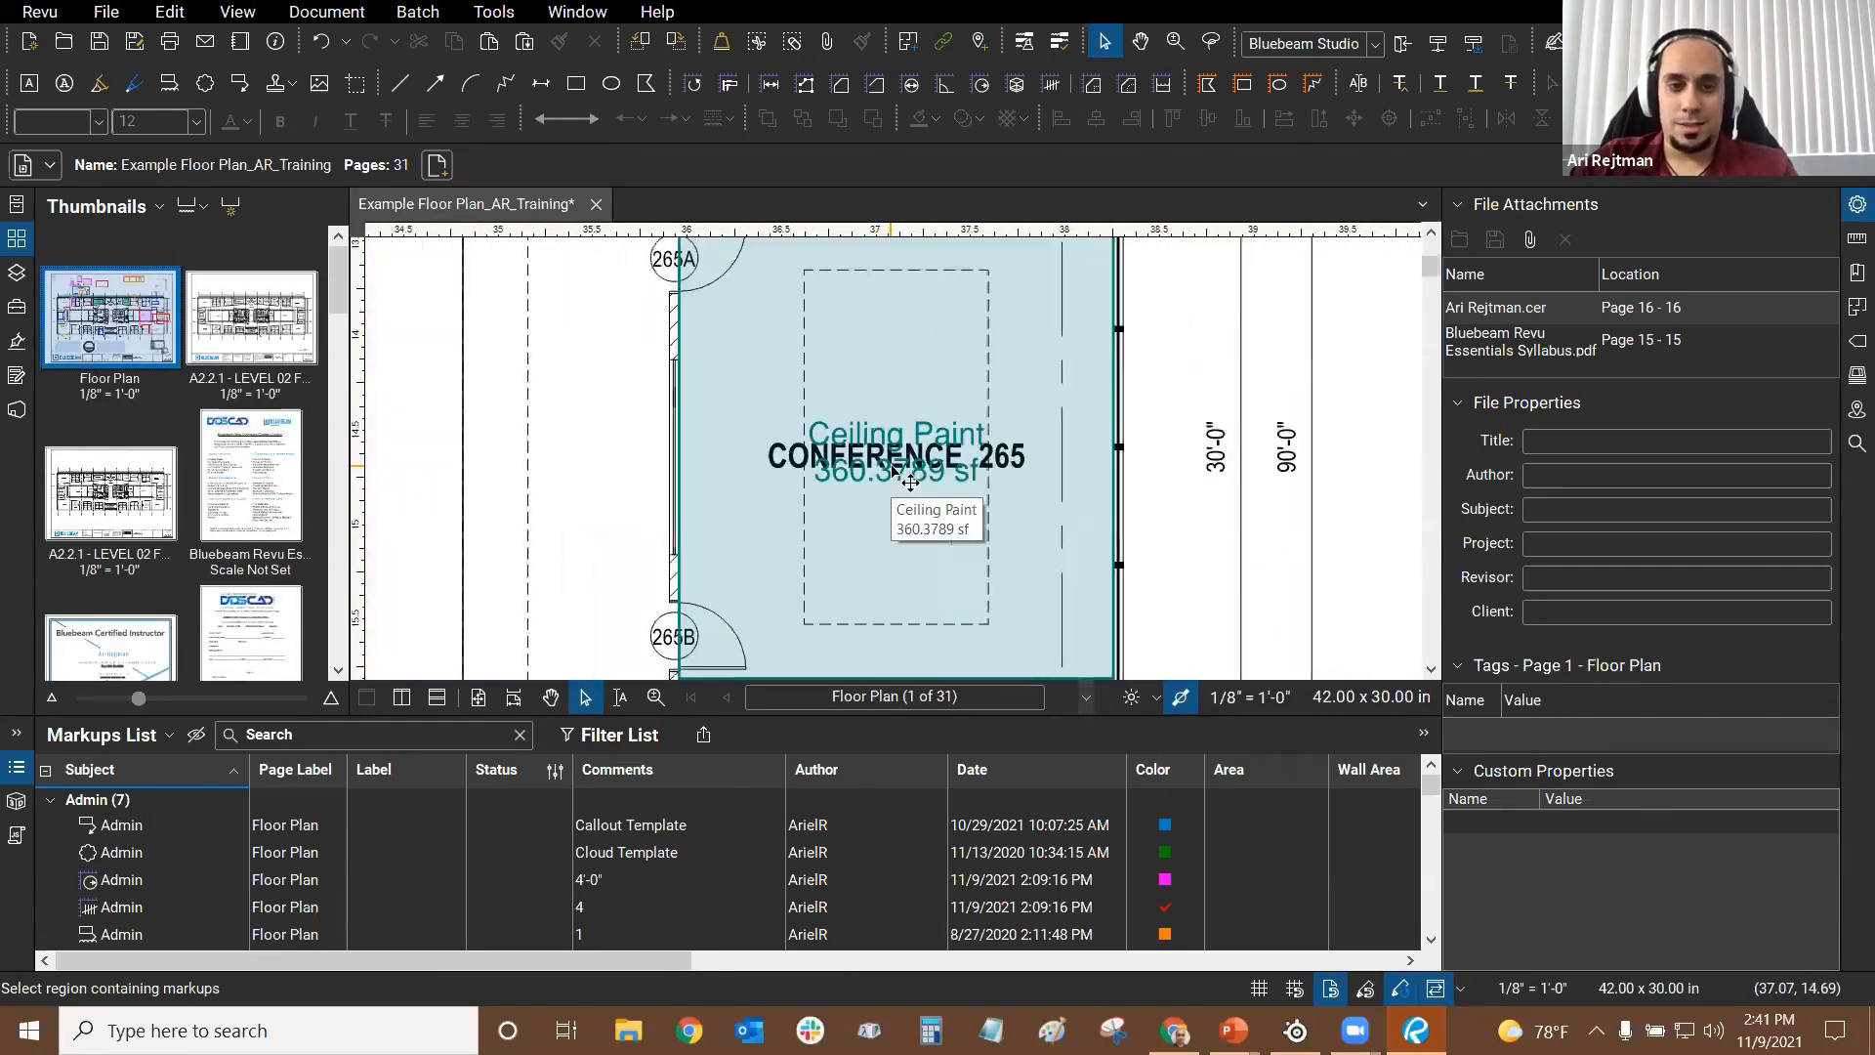
scroll(894, 469, down, 5)
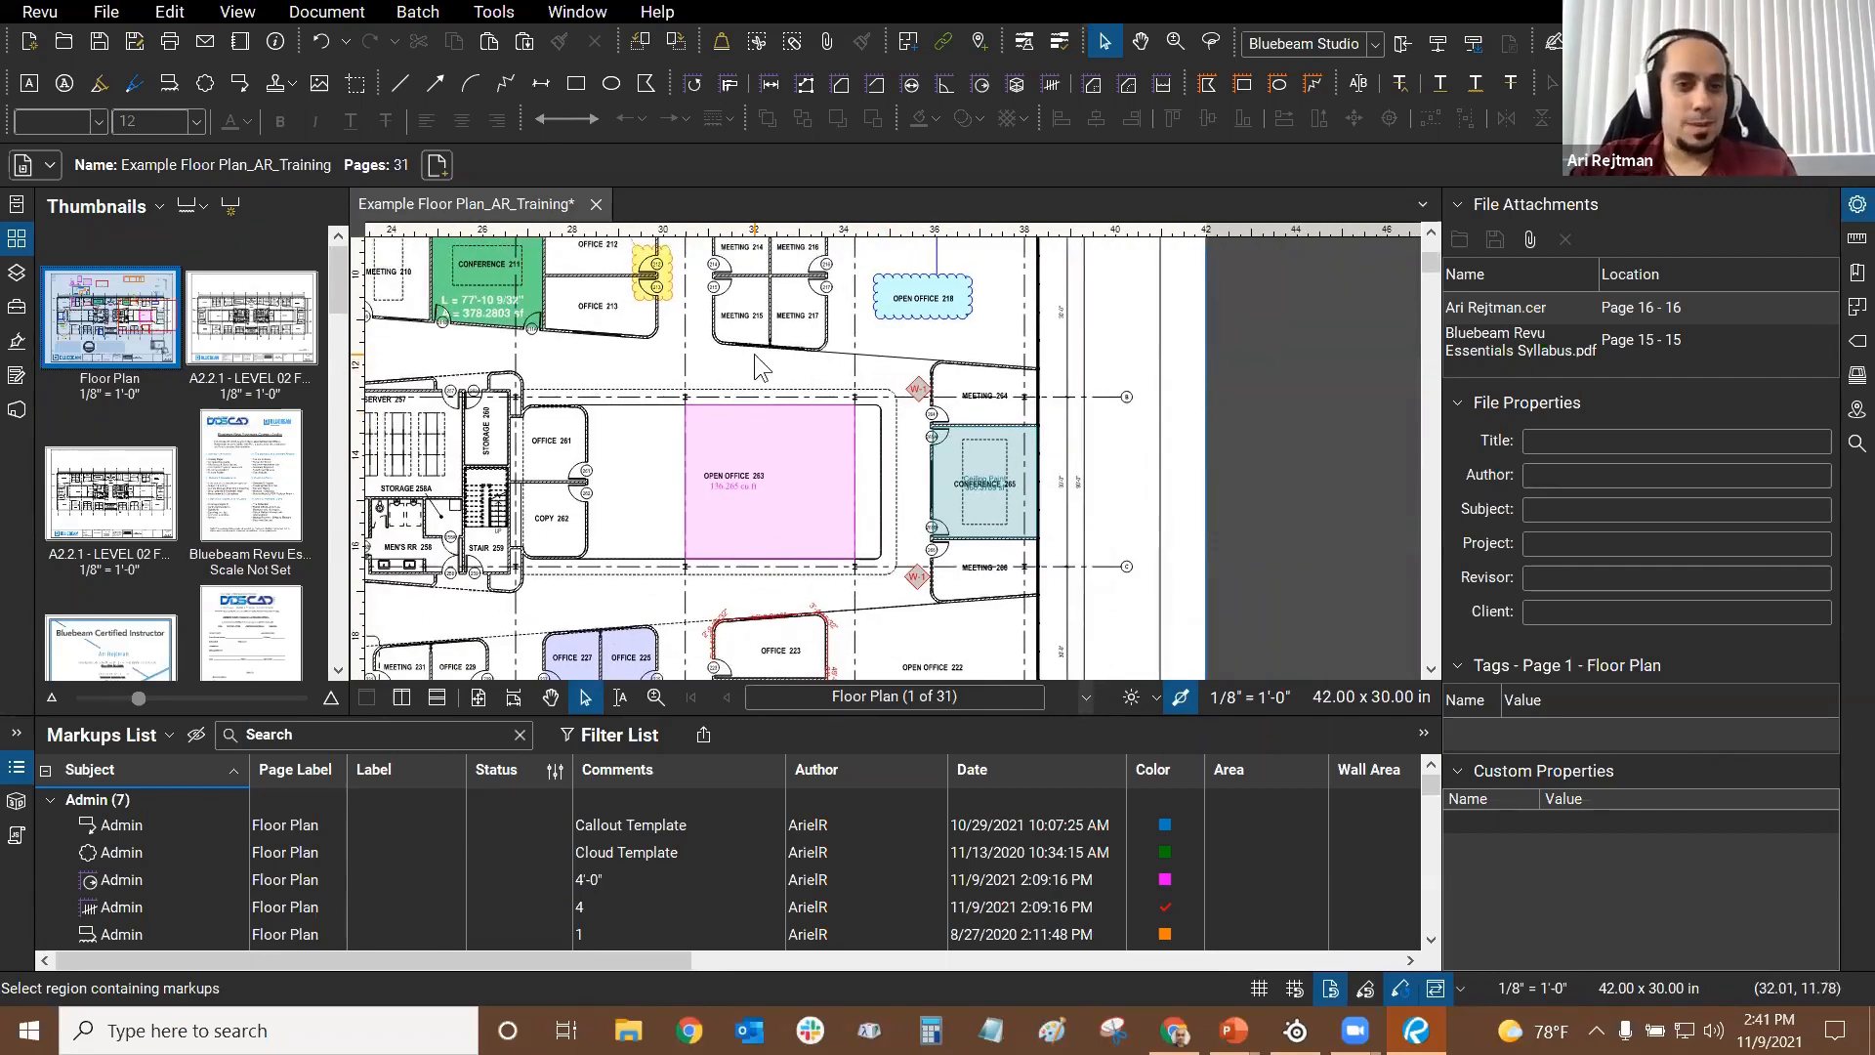
key(ctrl+0)
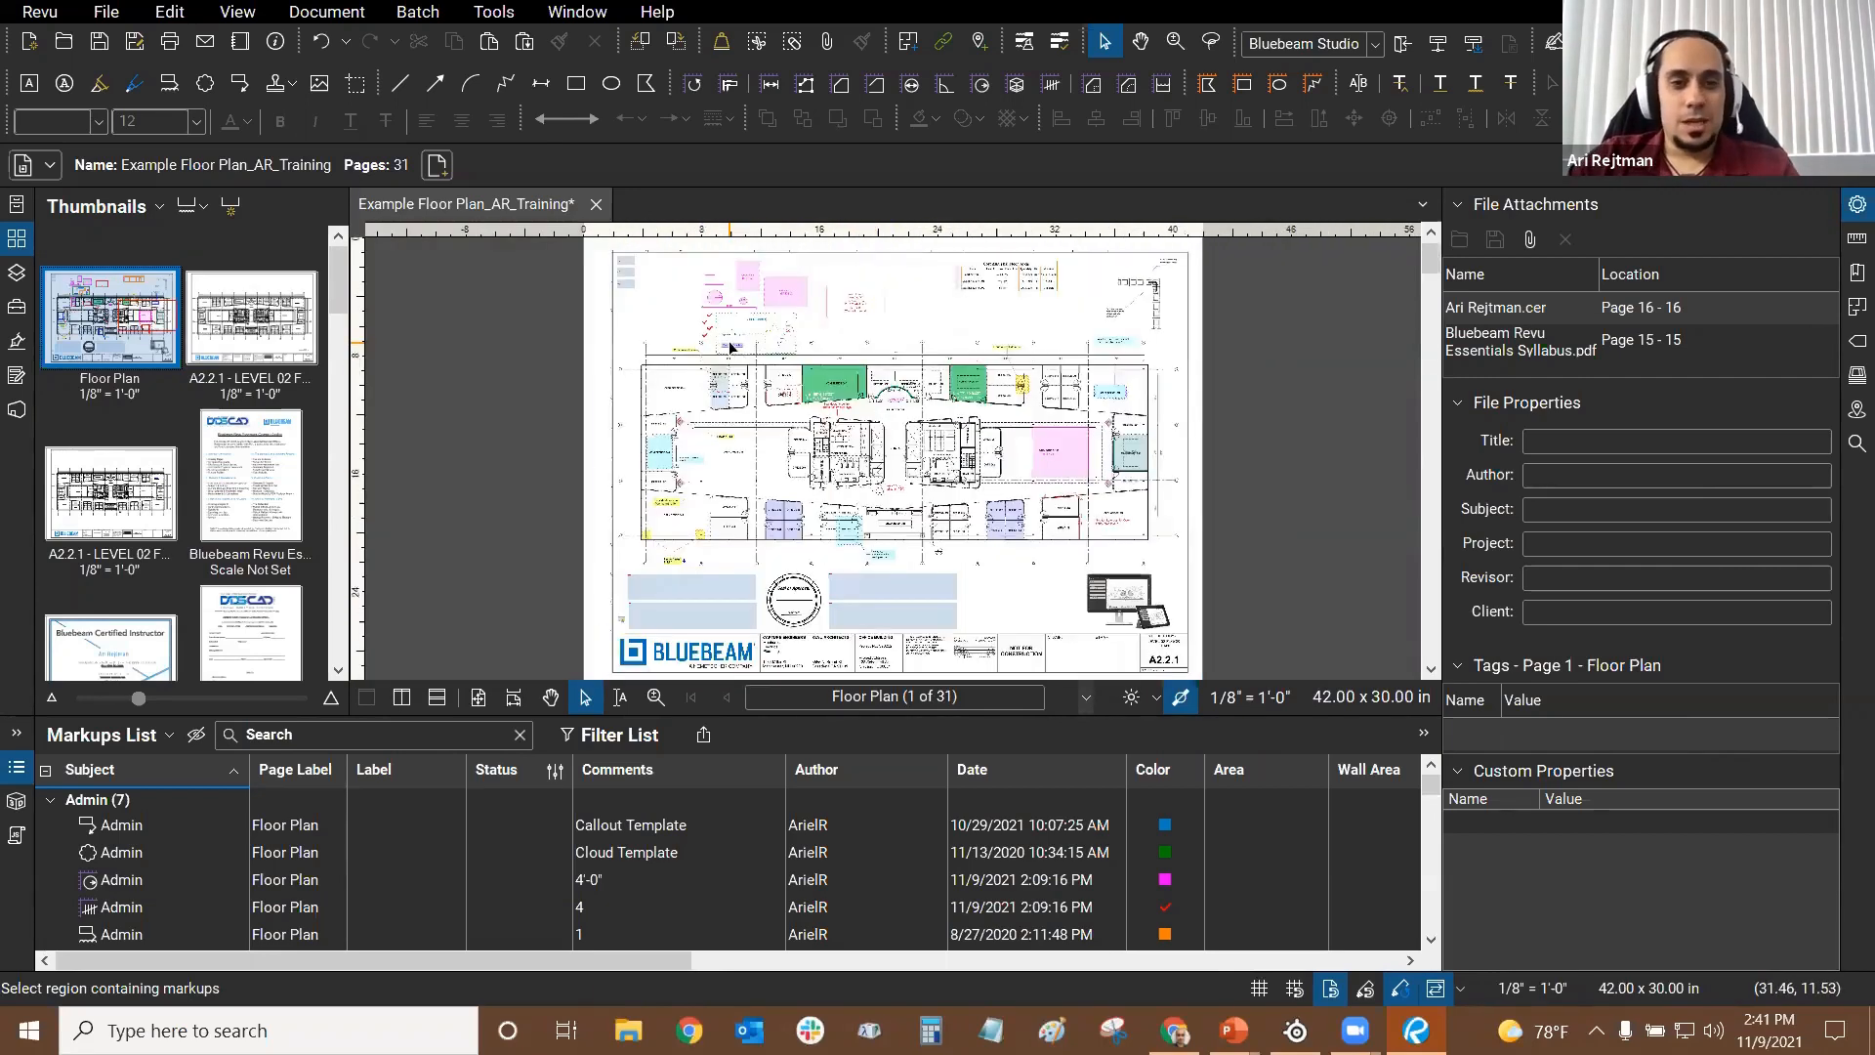
Step: Delete the appended markup summary pages 7 through 31 and return to the Floor Plan page
scroll(146, 433, down, 3)
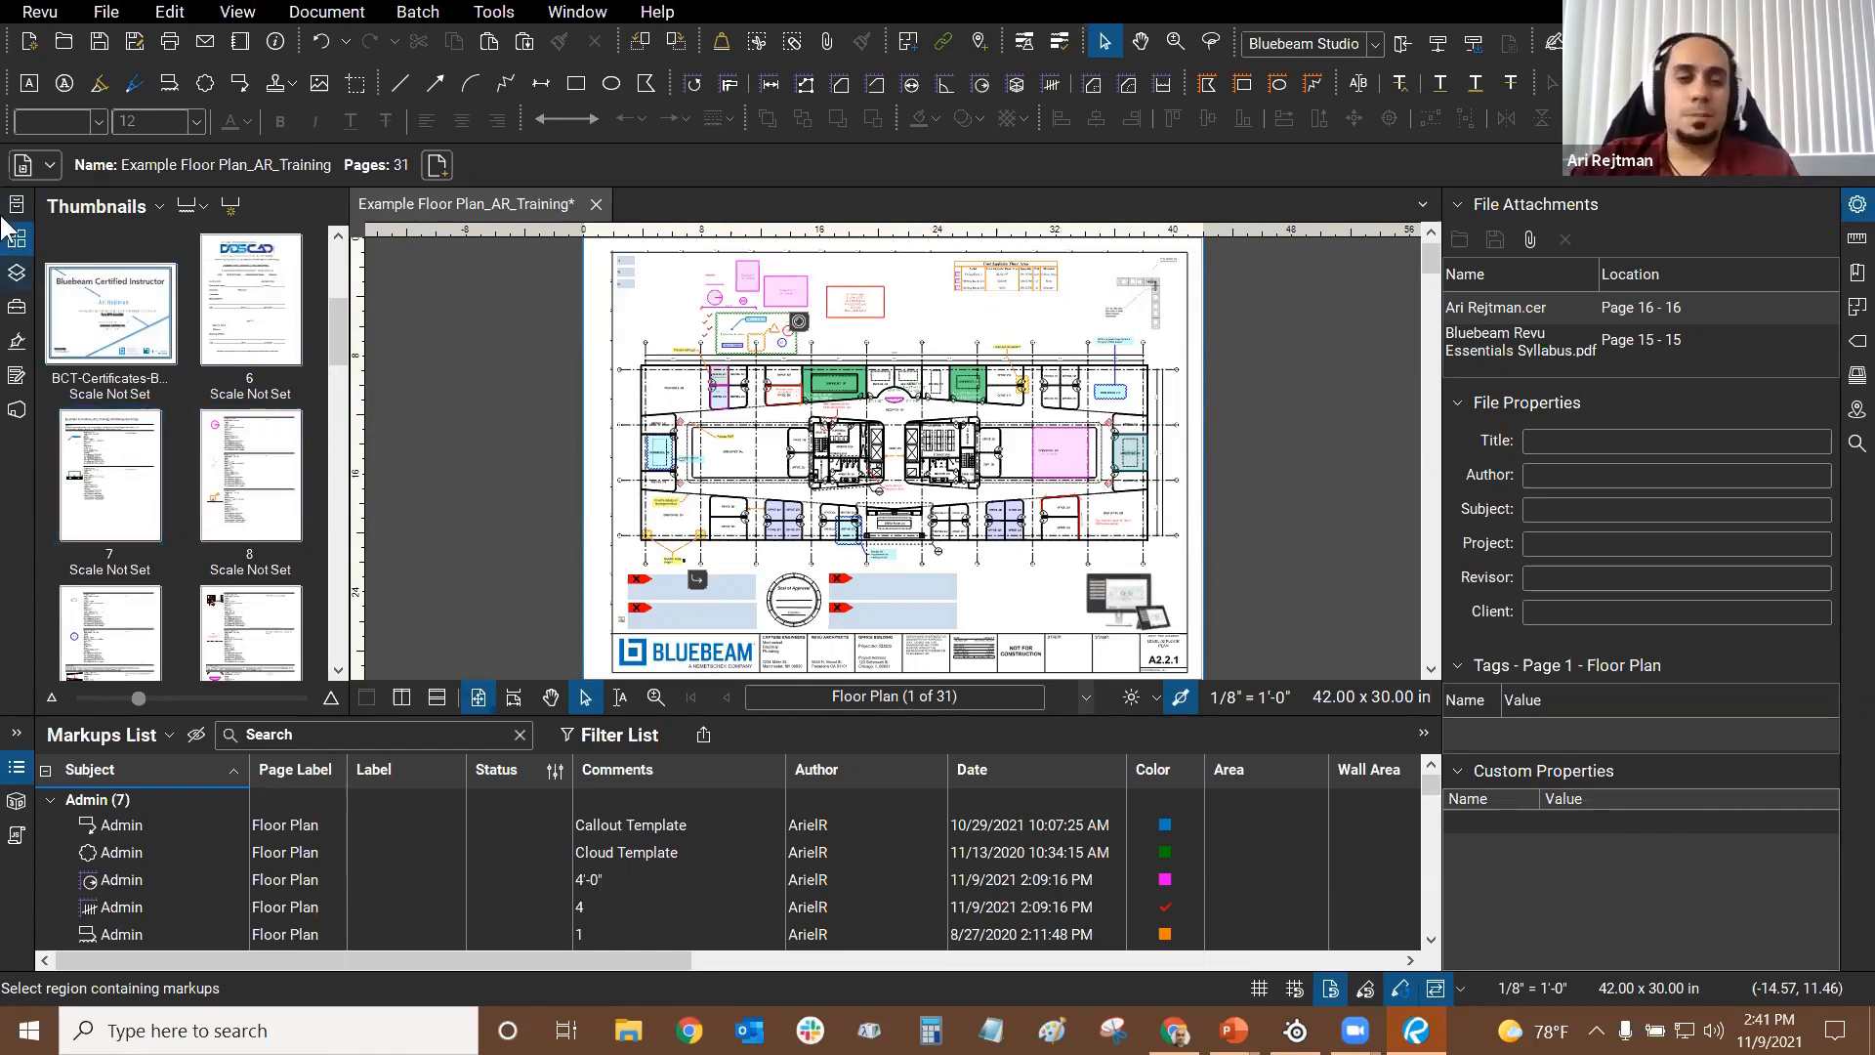
click(110, 469)
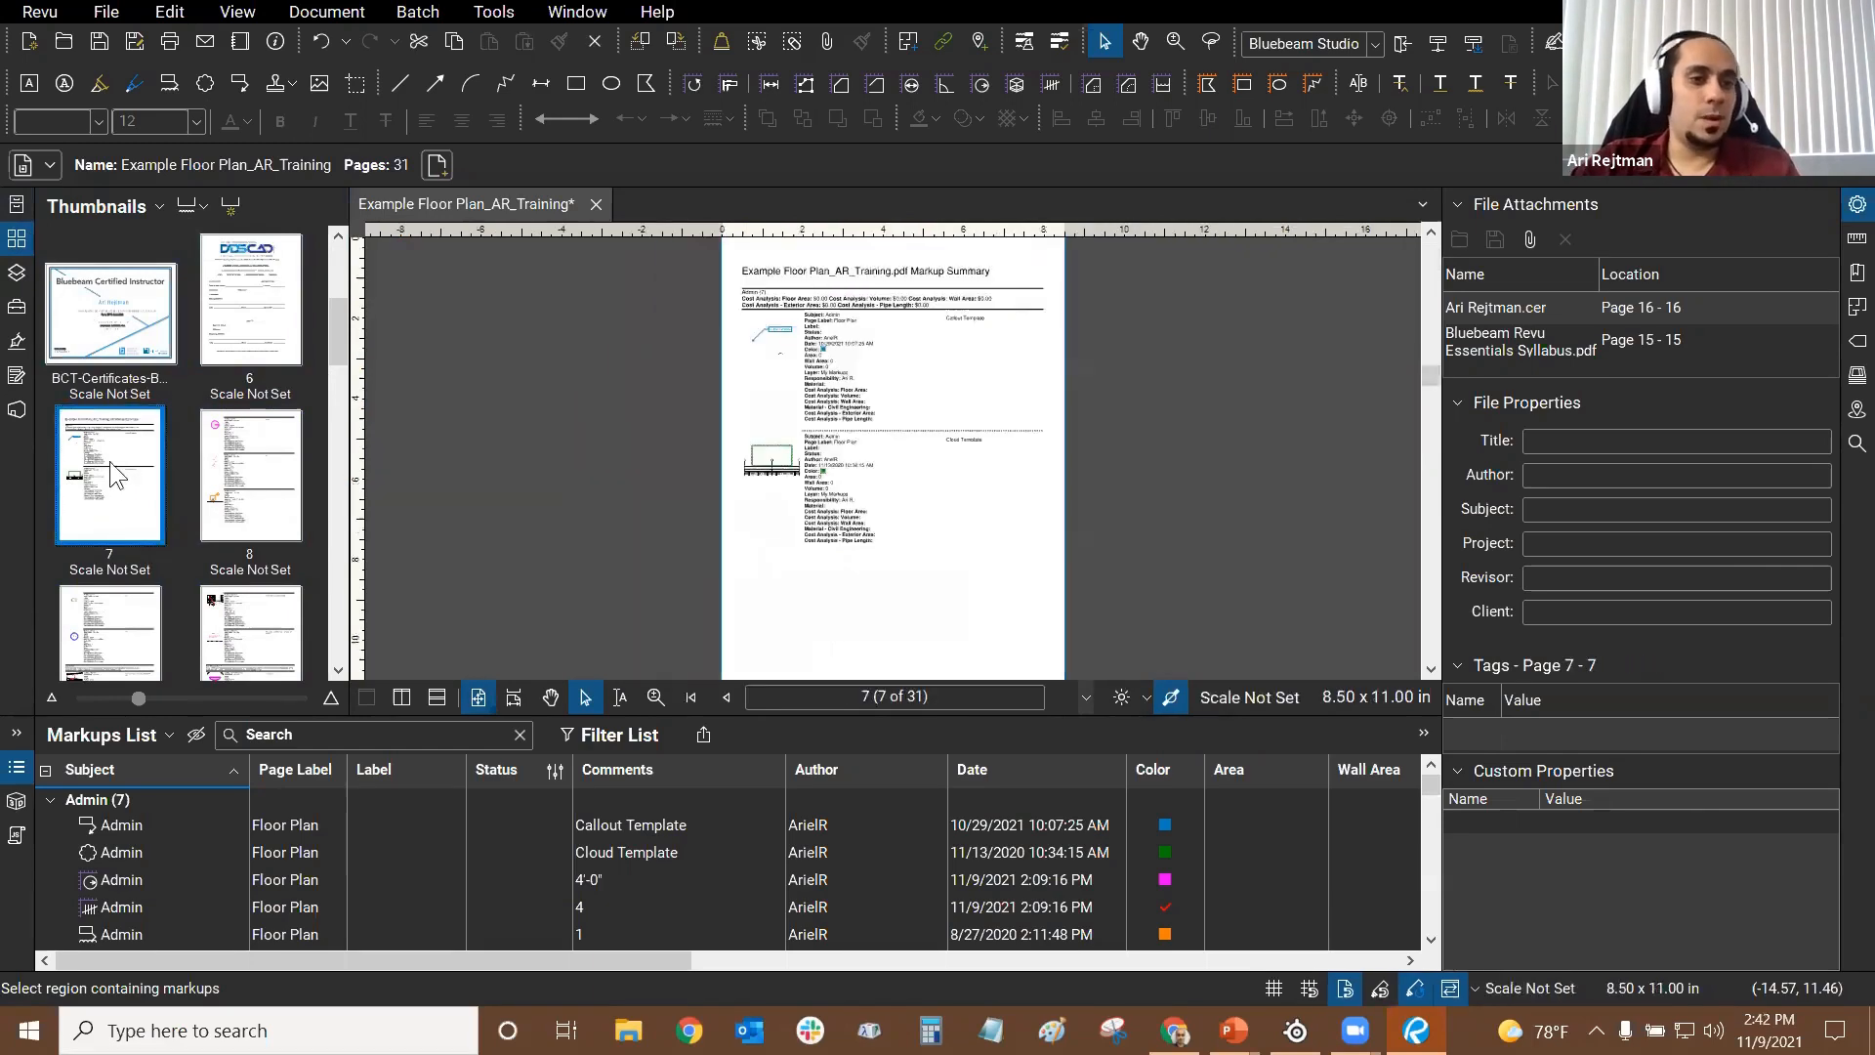
scroll(177, 381, down, 10)
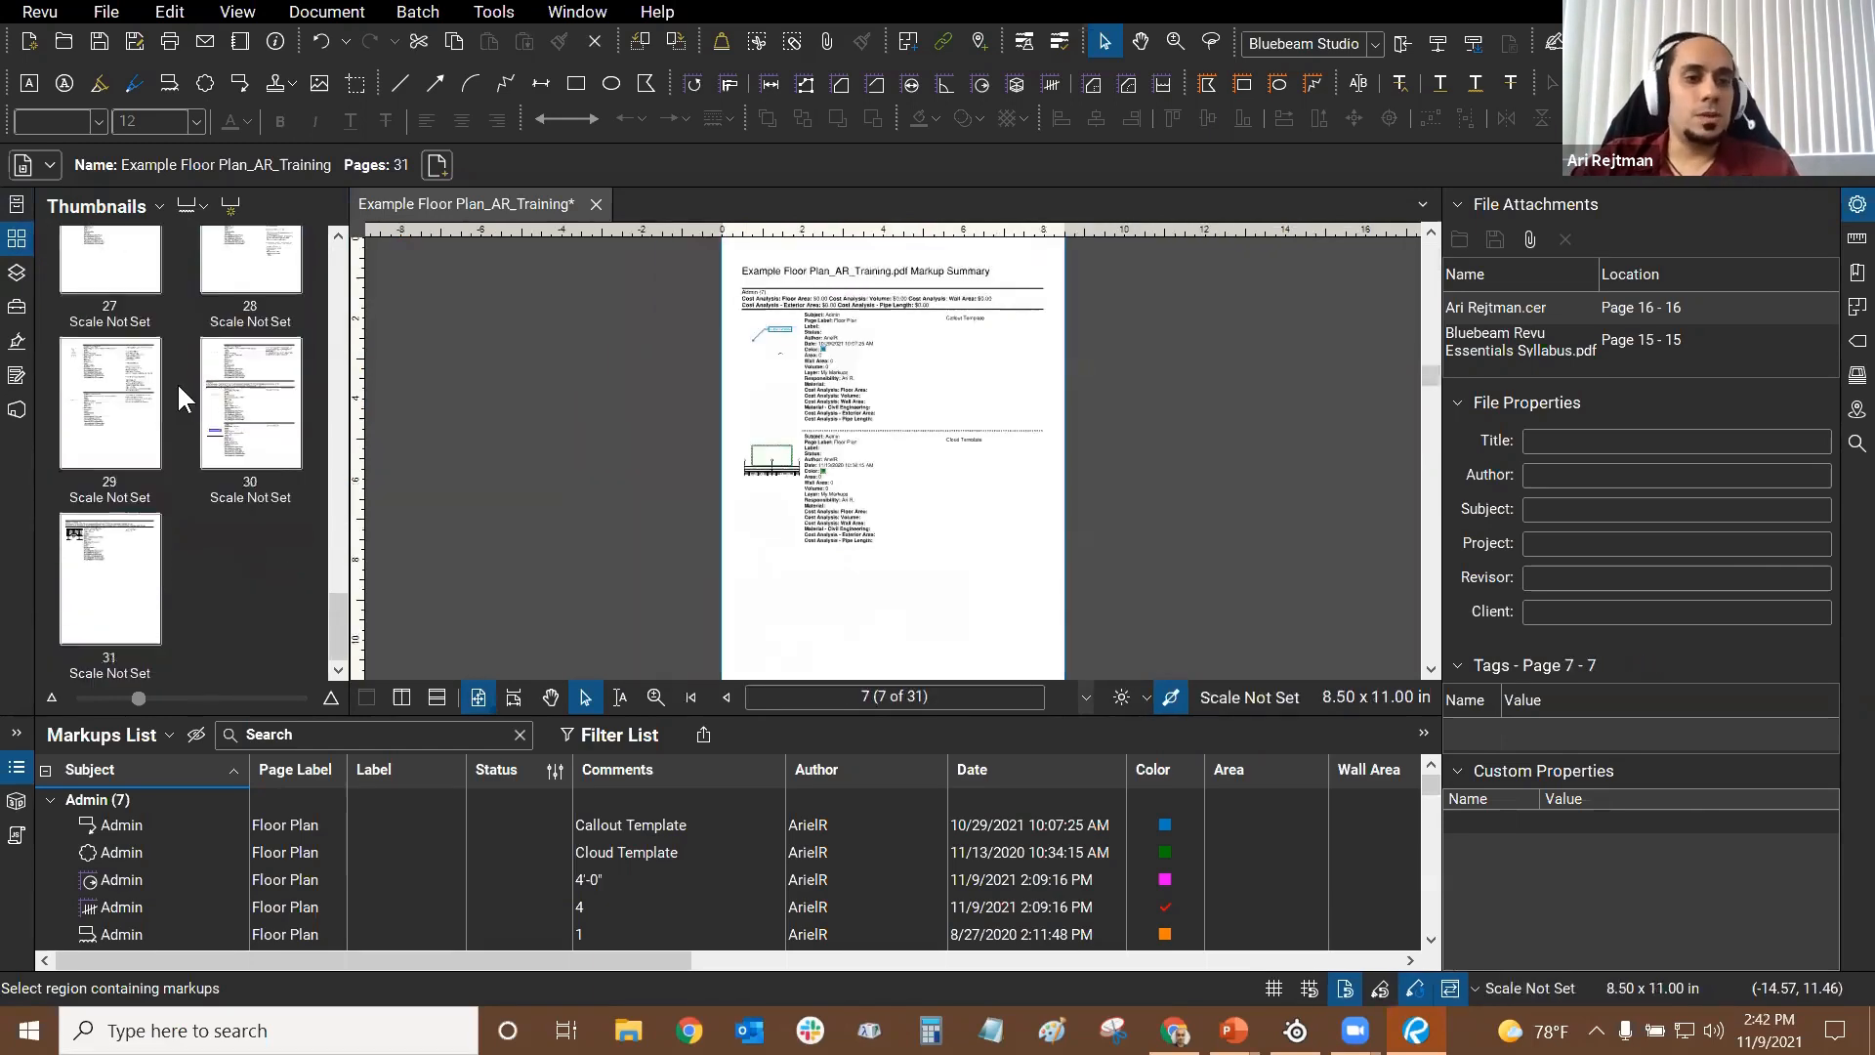
shift+click(137, 620)
right_click(108, 554)
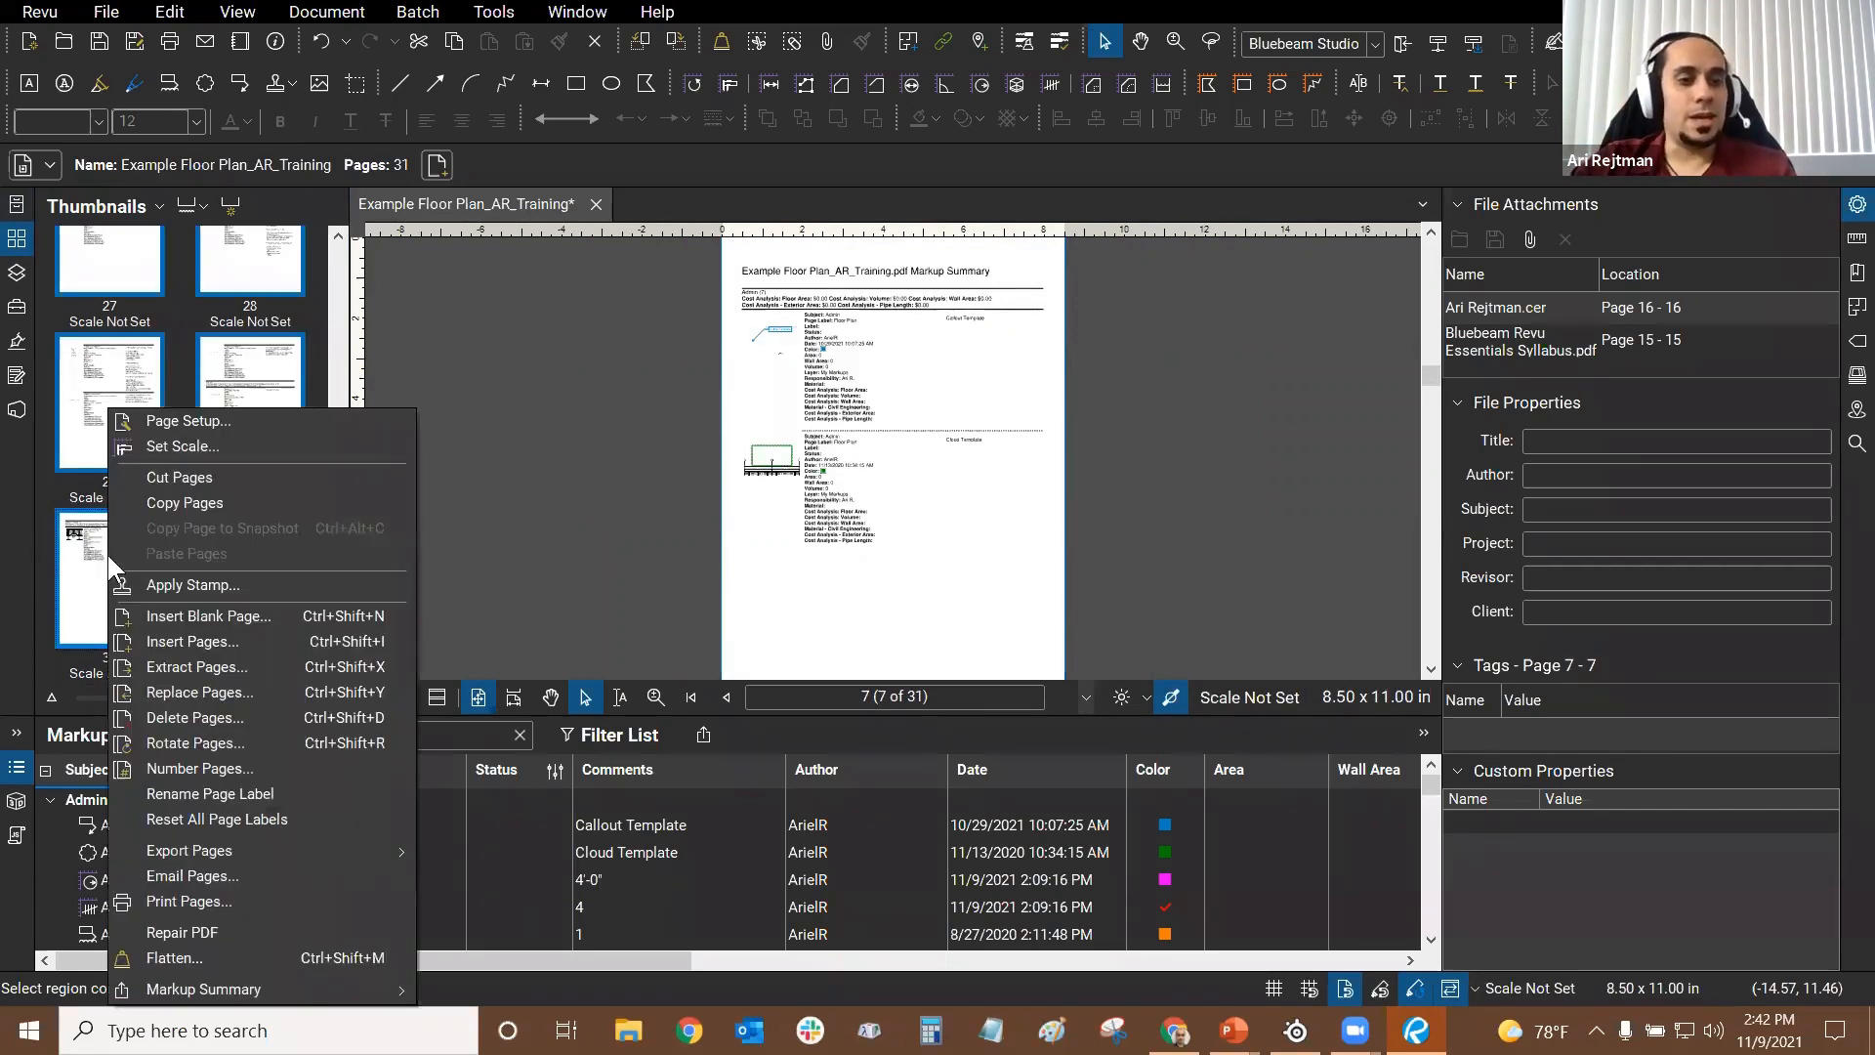
click(196, 718)
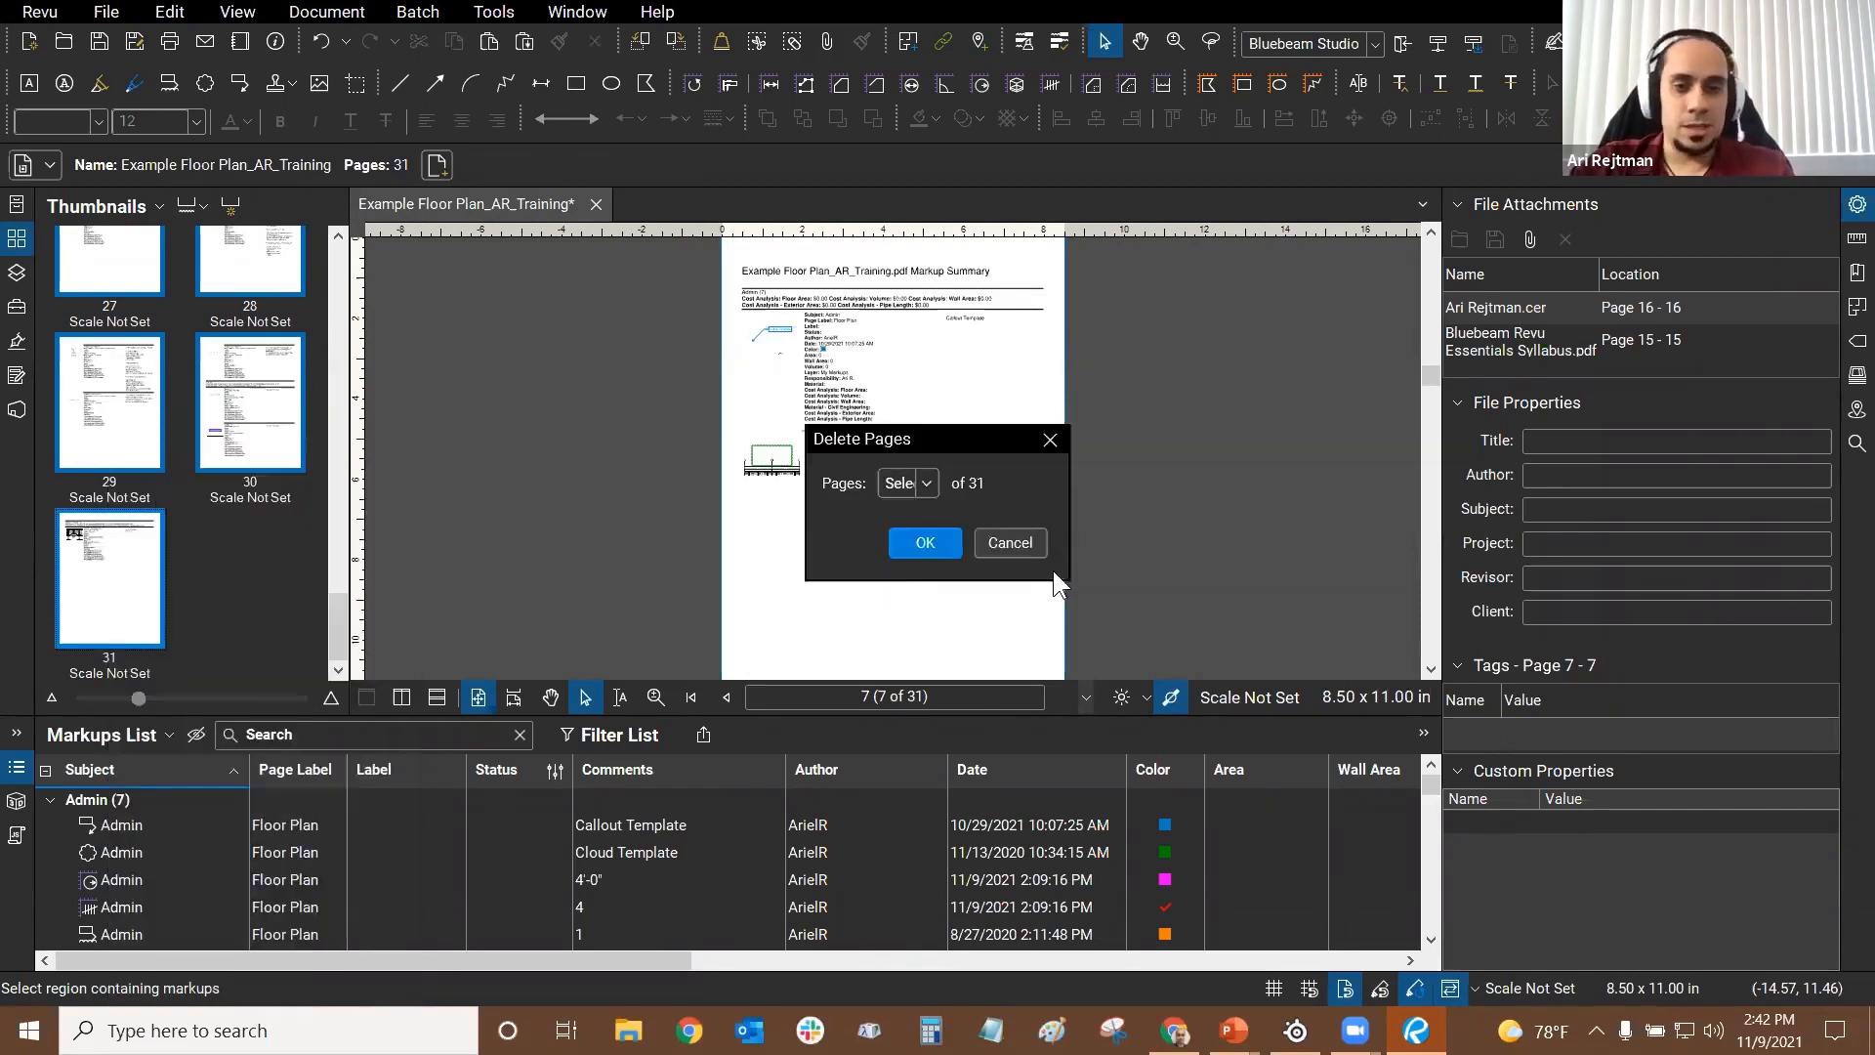
click(928, 540)
scroll(202, 440, up, 1)
click(125, 356)
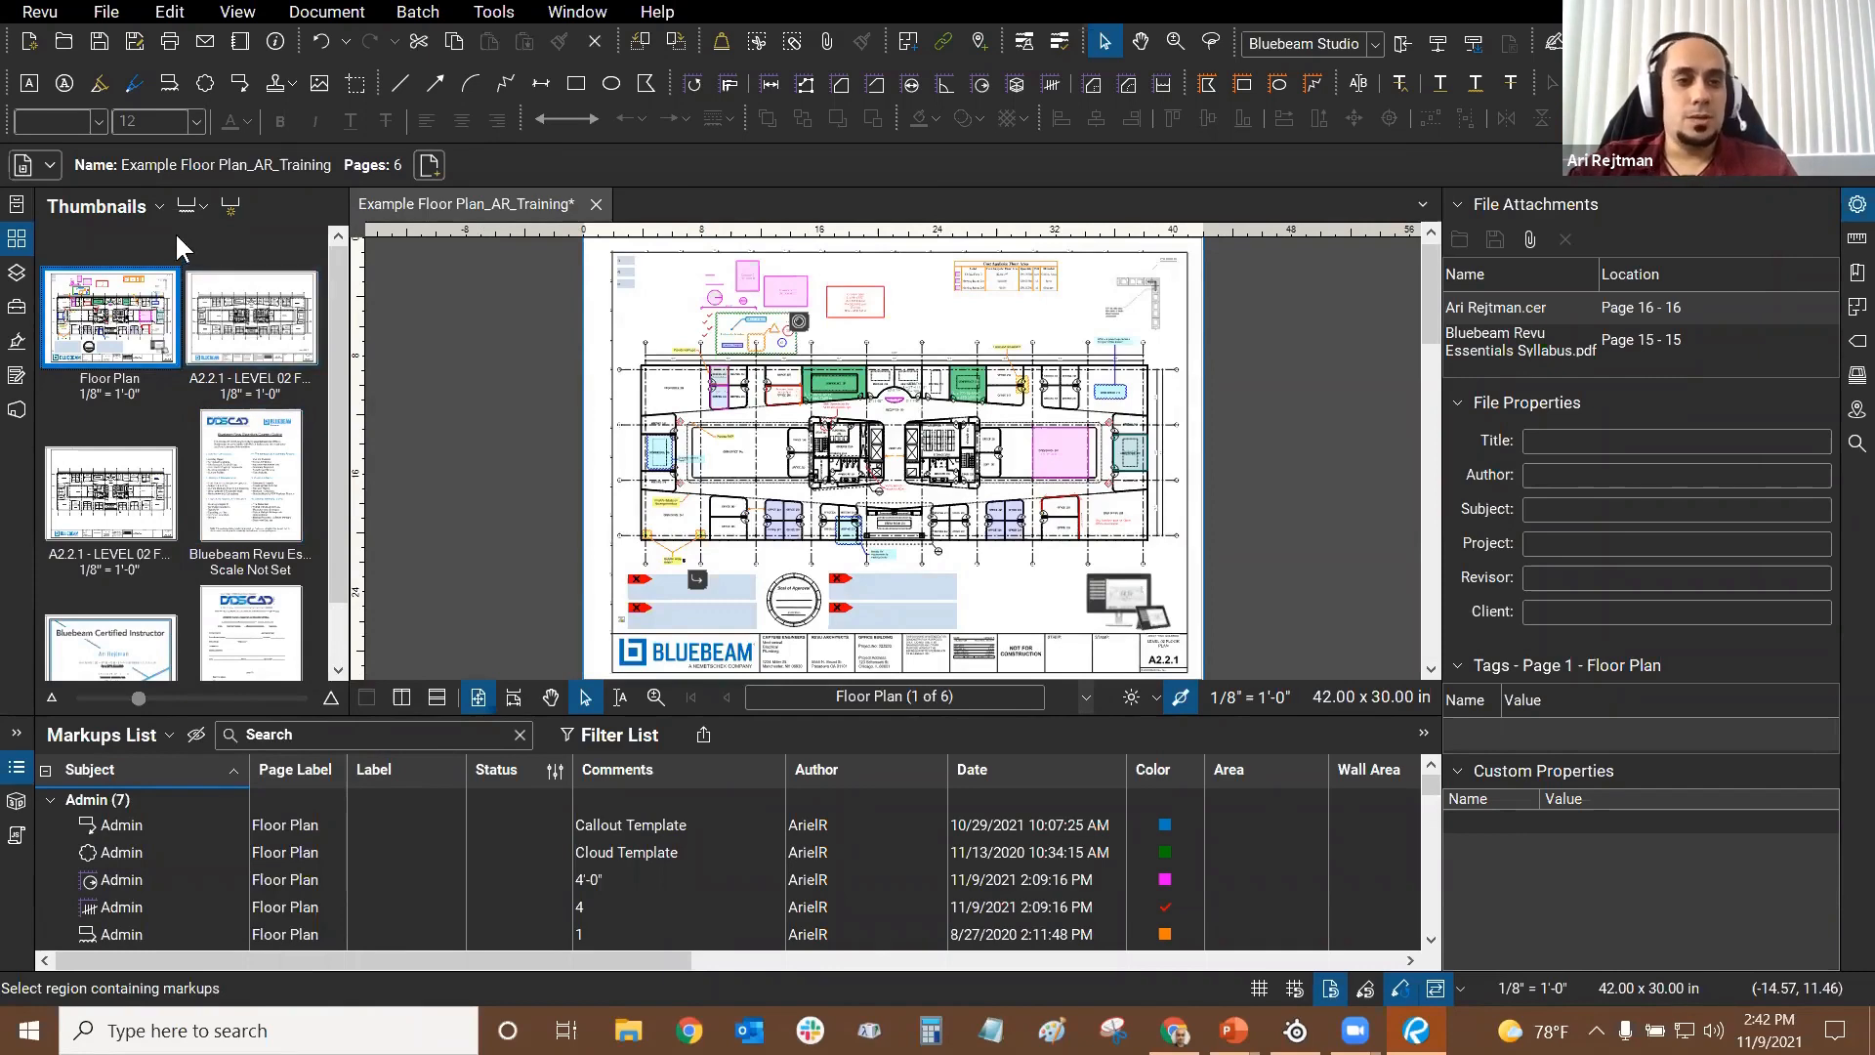
Step: Hide the page scale beneath the page thumbnails, keeping only the page labels displayed
click(189, 209)
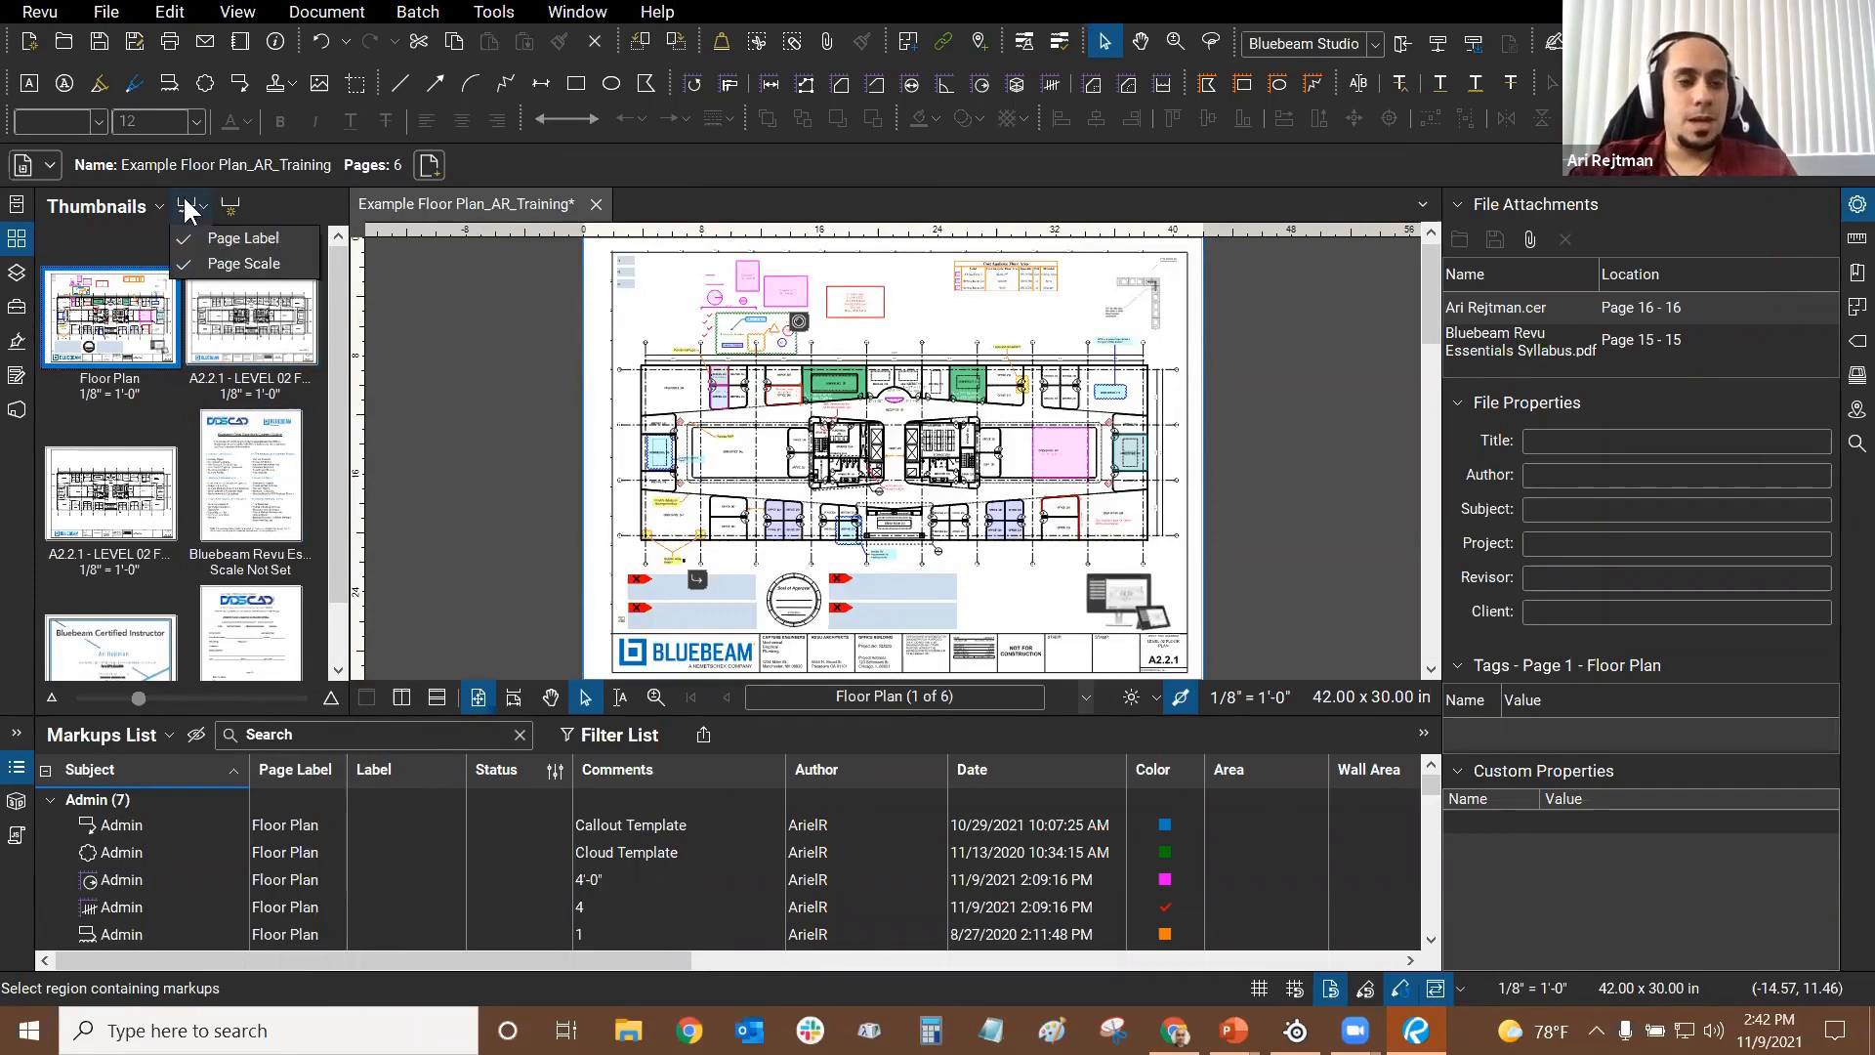
click(194, 205)
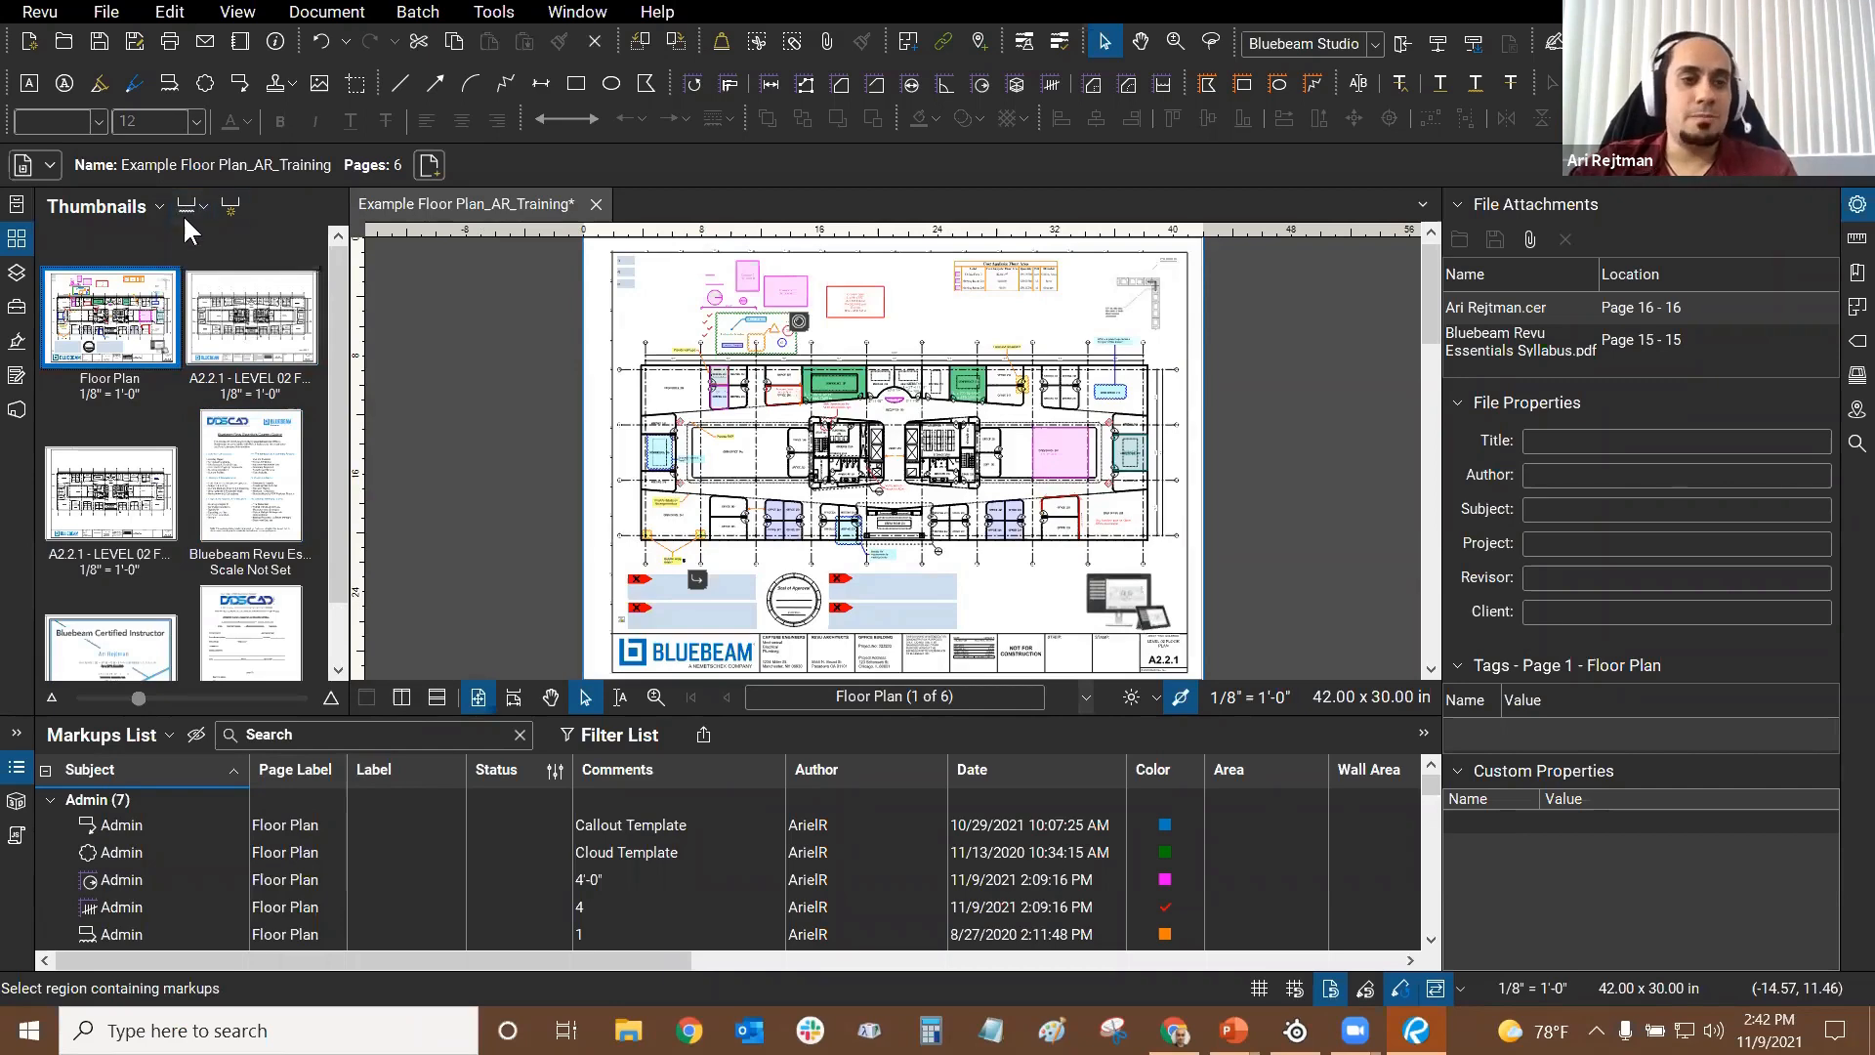
click(197, 205)
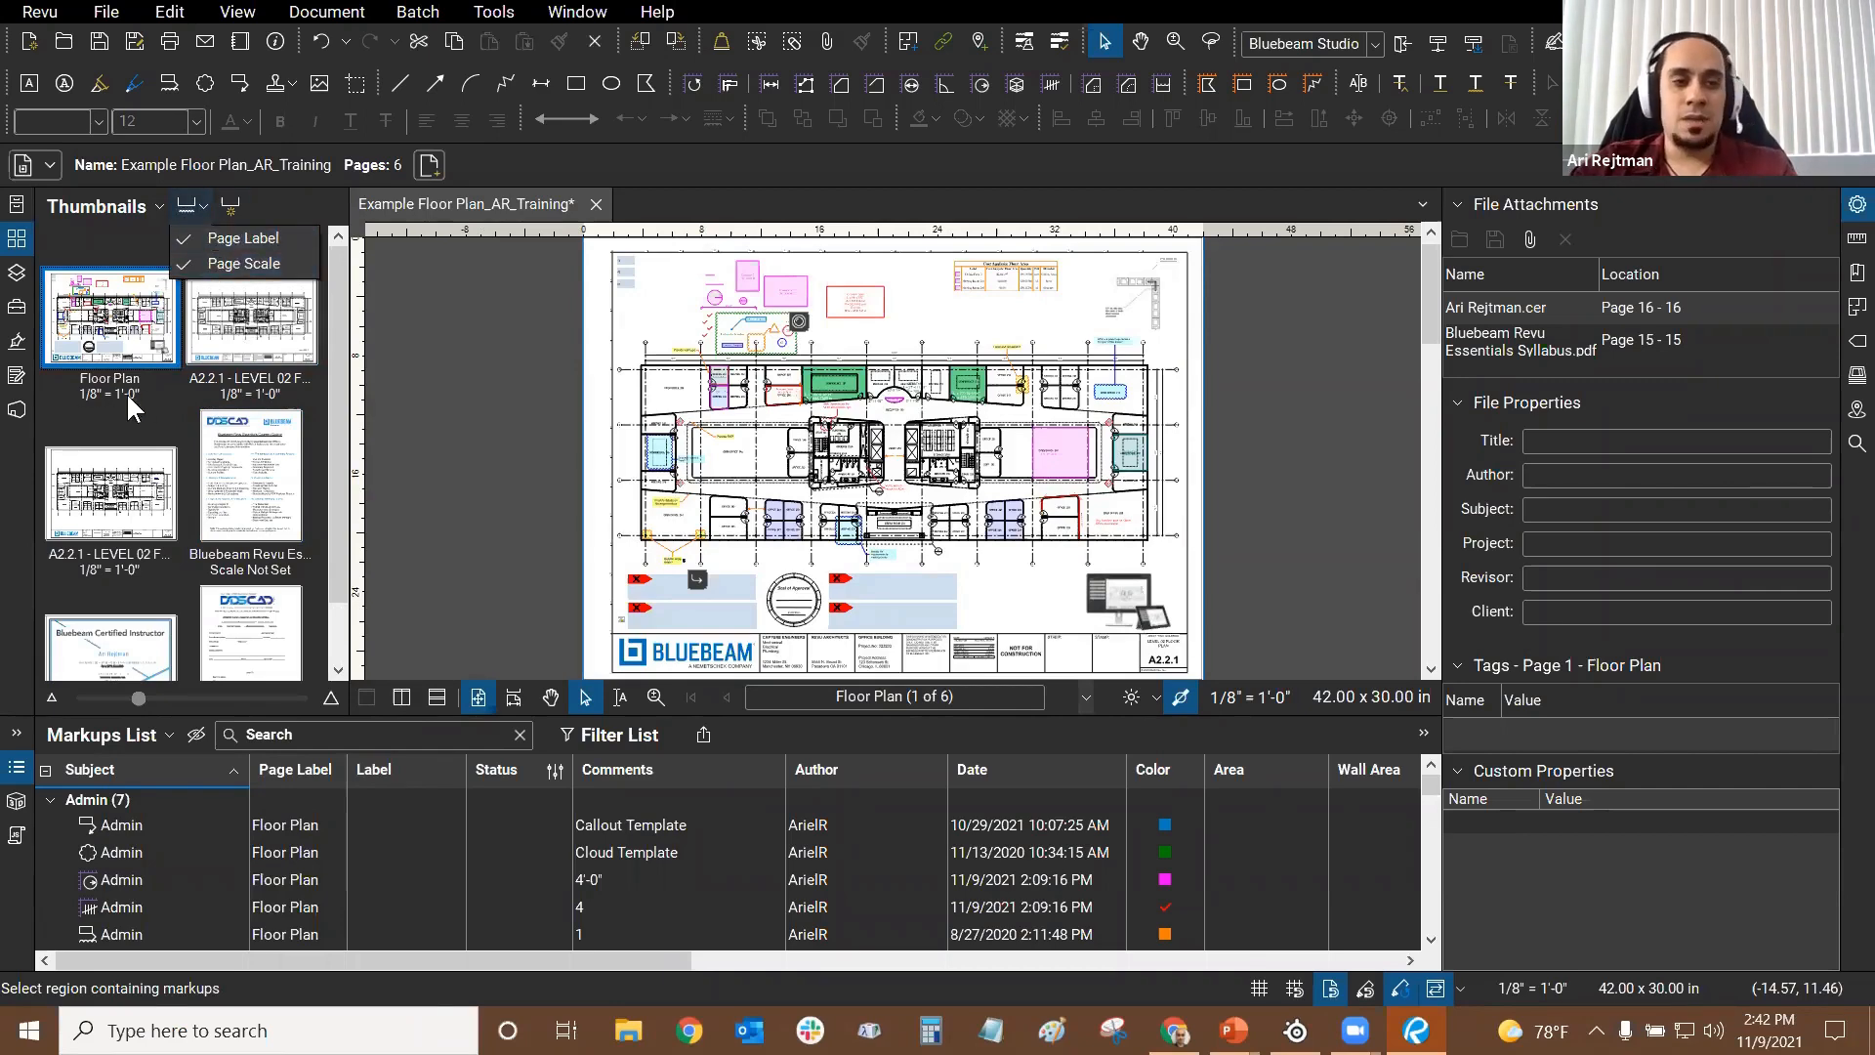
click(211, 274)
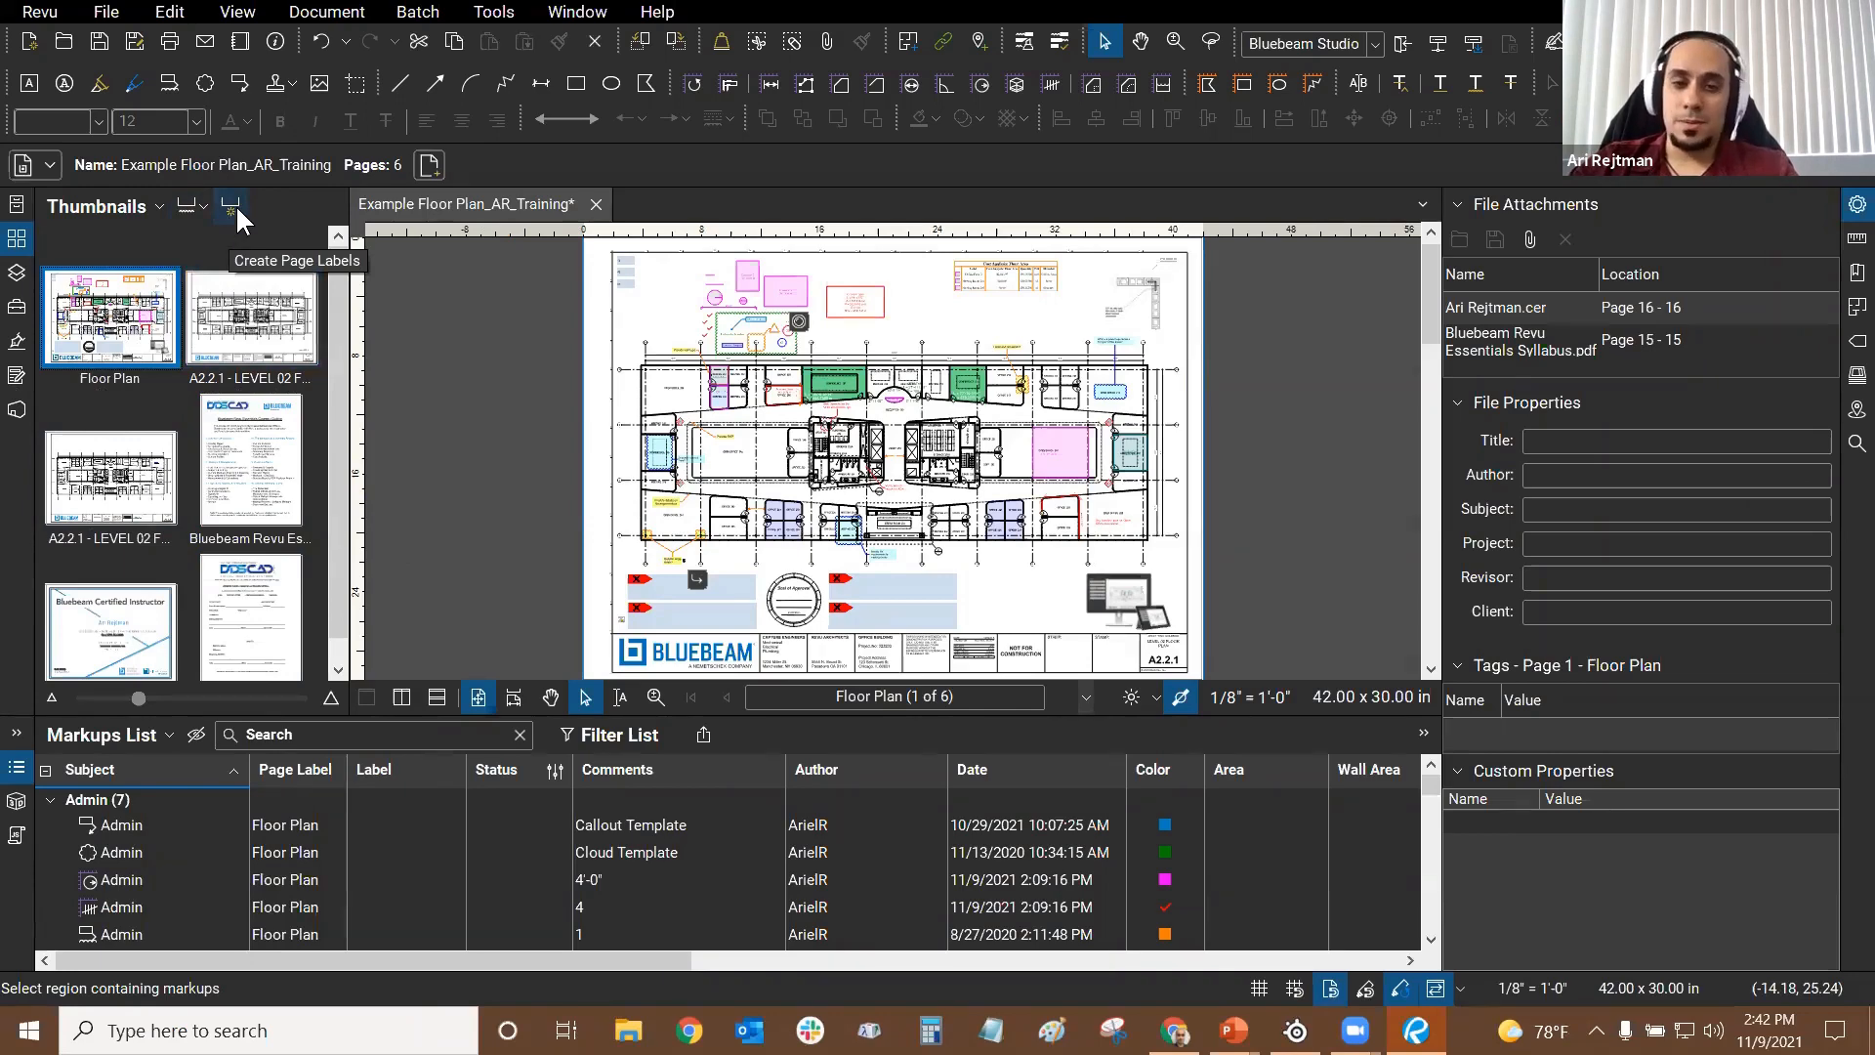
Step: Examine the sheet title and number in the floor plan's title block as a source for page labels
scroll(1176, 576, up, 5)
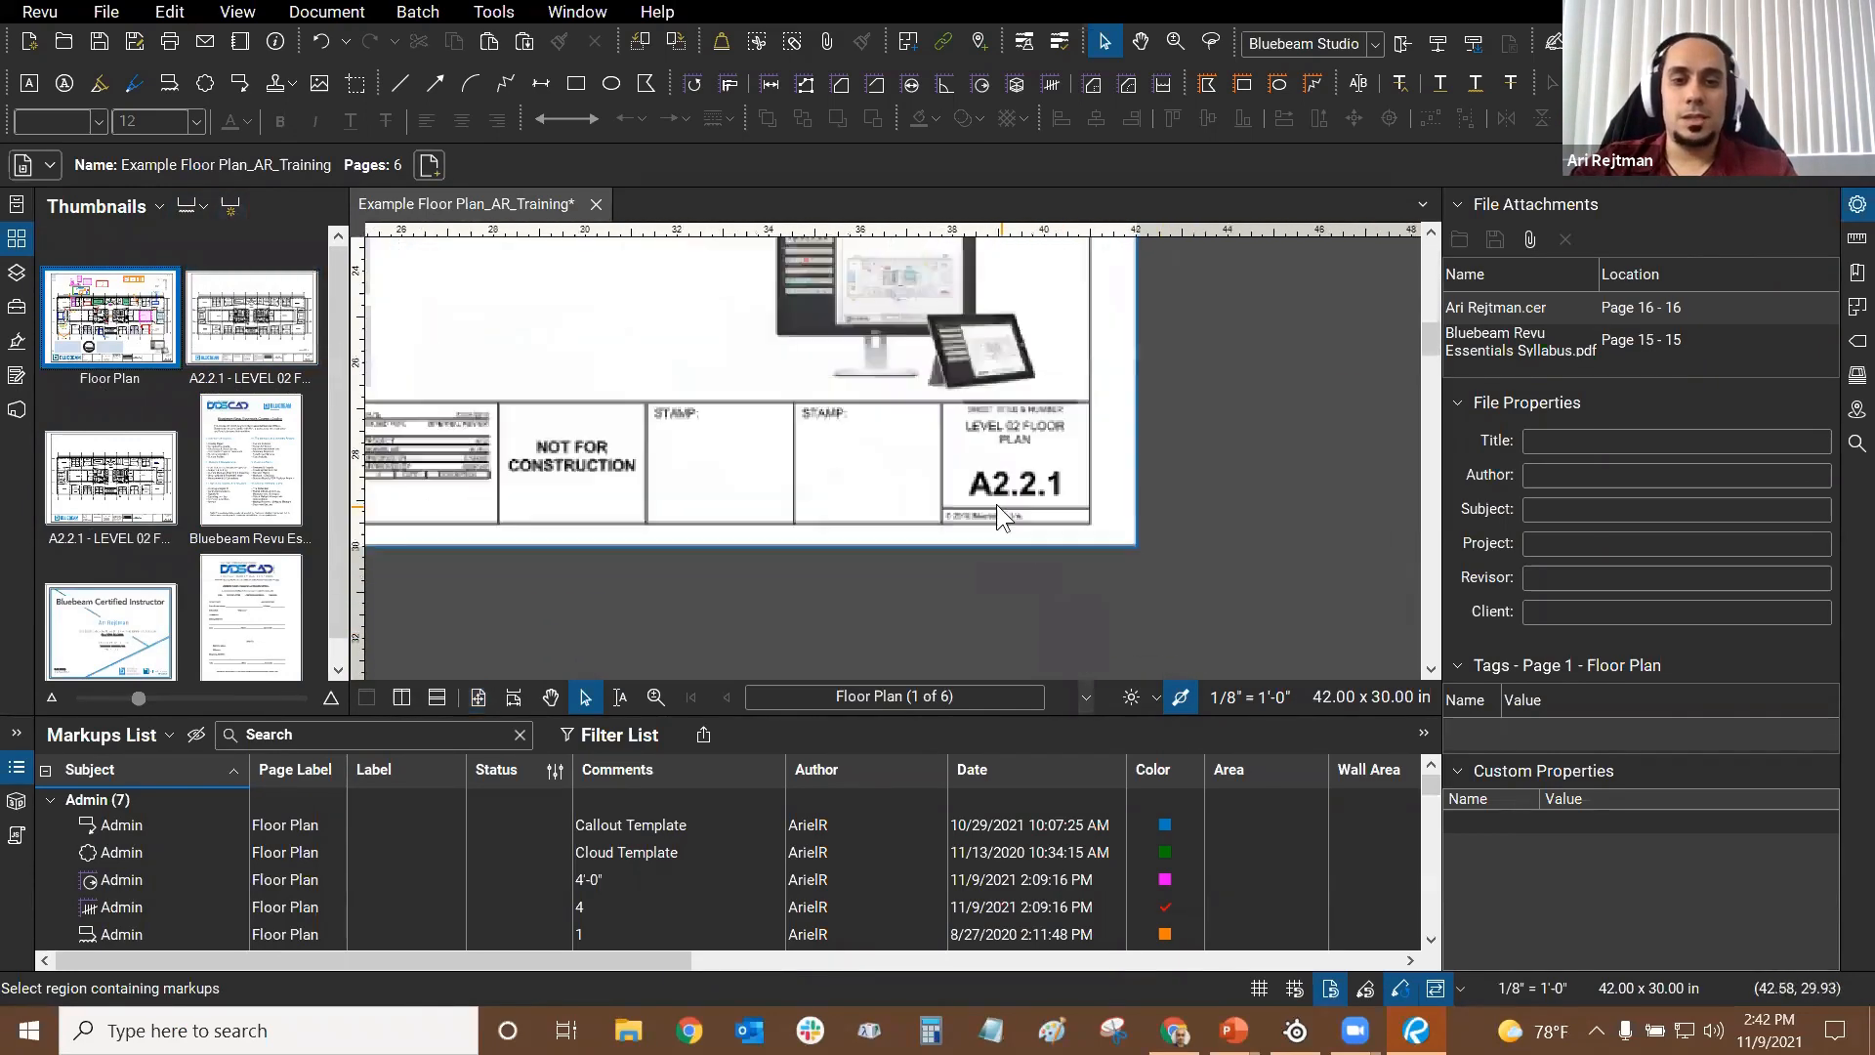
scroll(996, 504, up, 2)
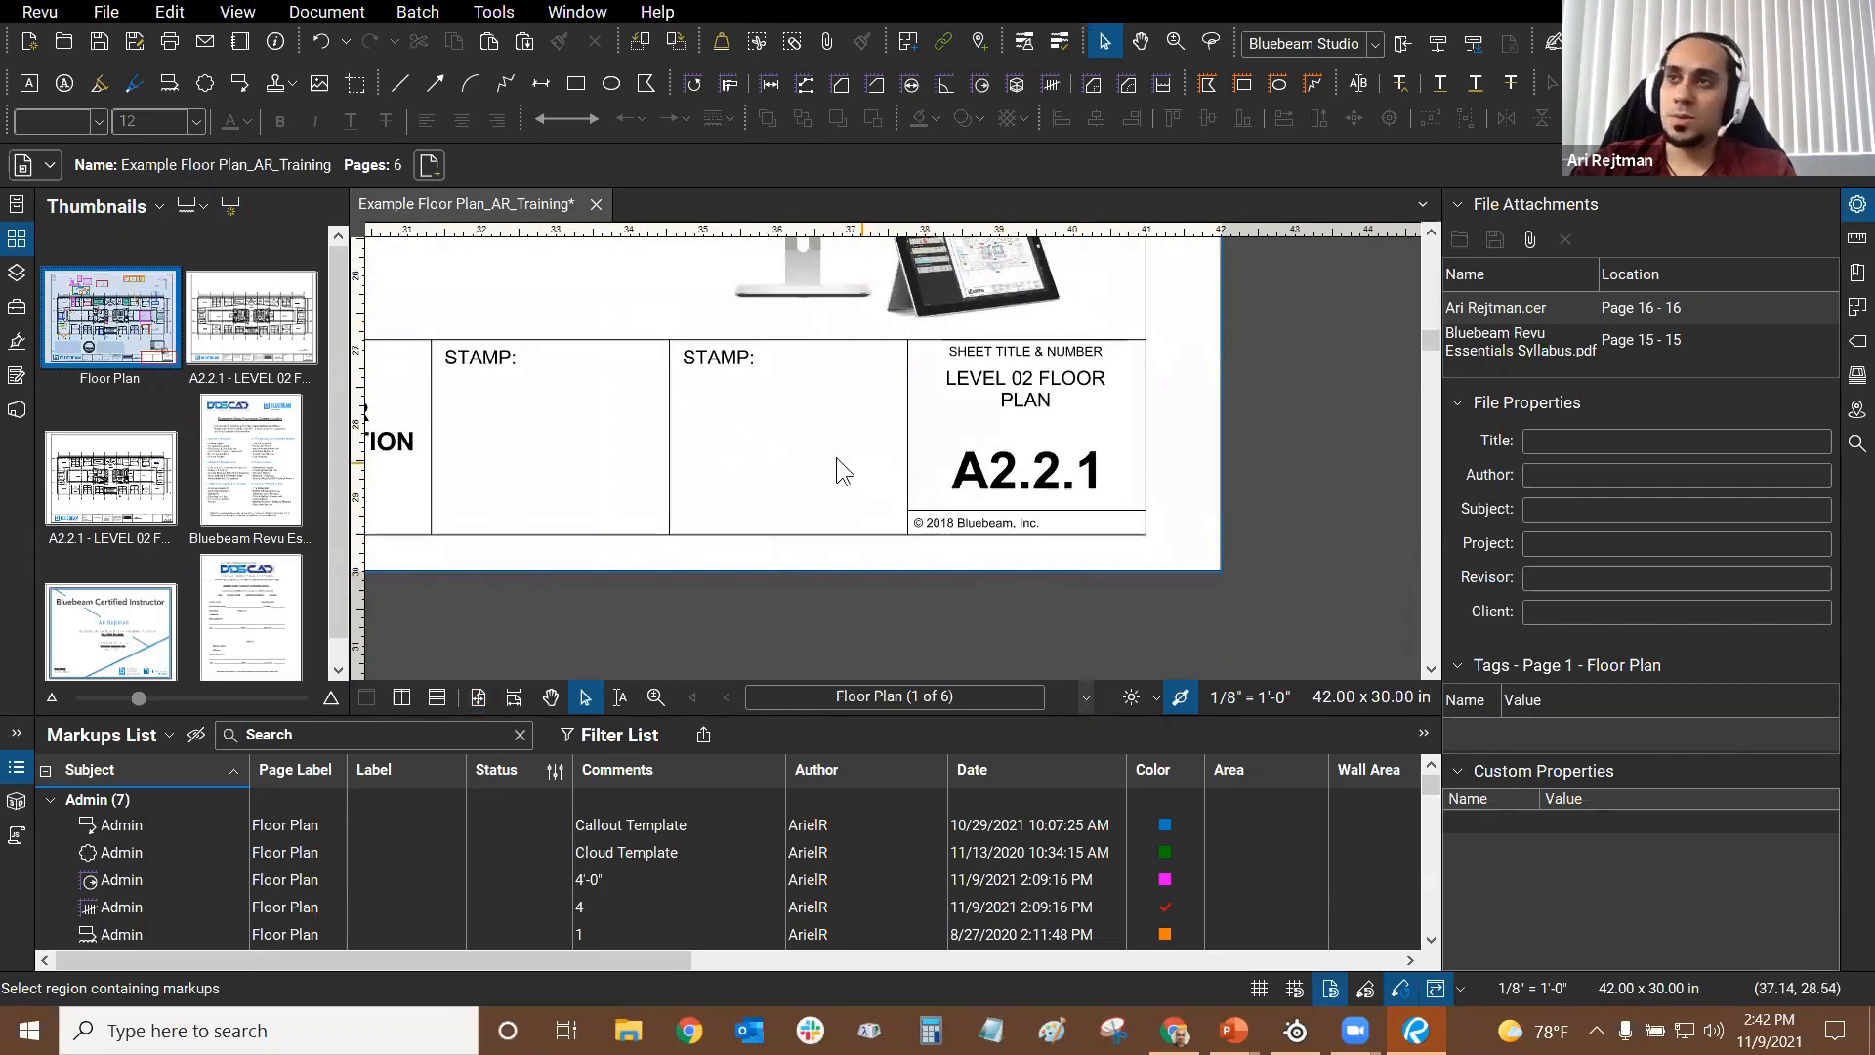
key(ctrl+0)
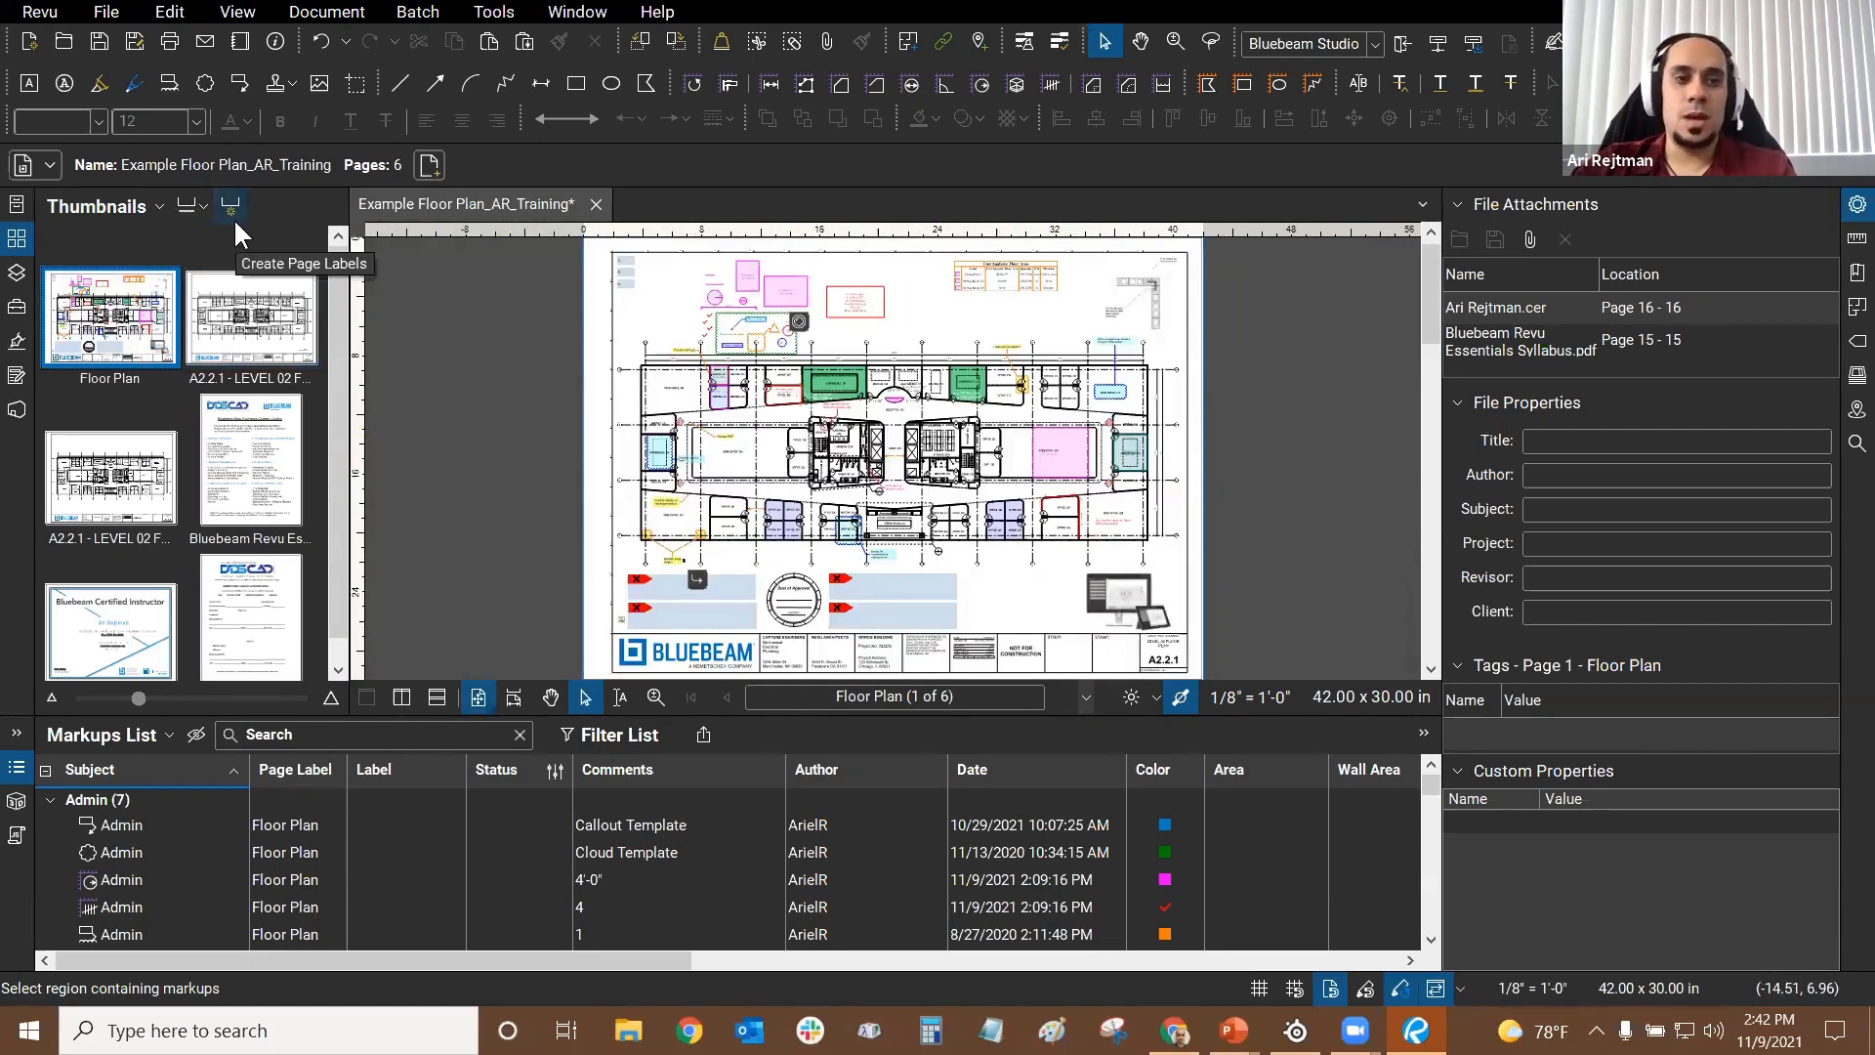
Step: Reset all page labels to match their page numbers and save the document
click(156, 207)
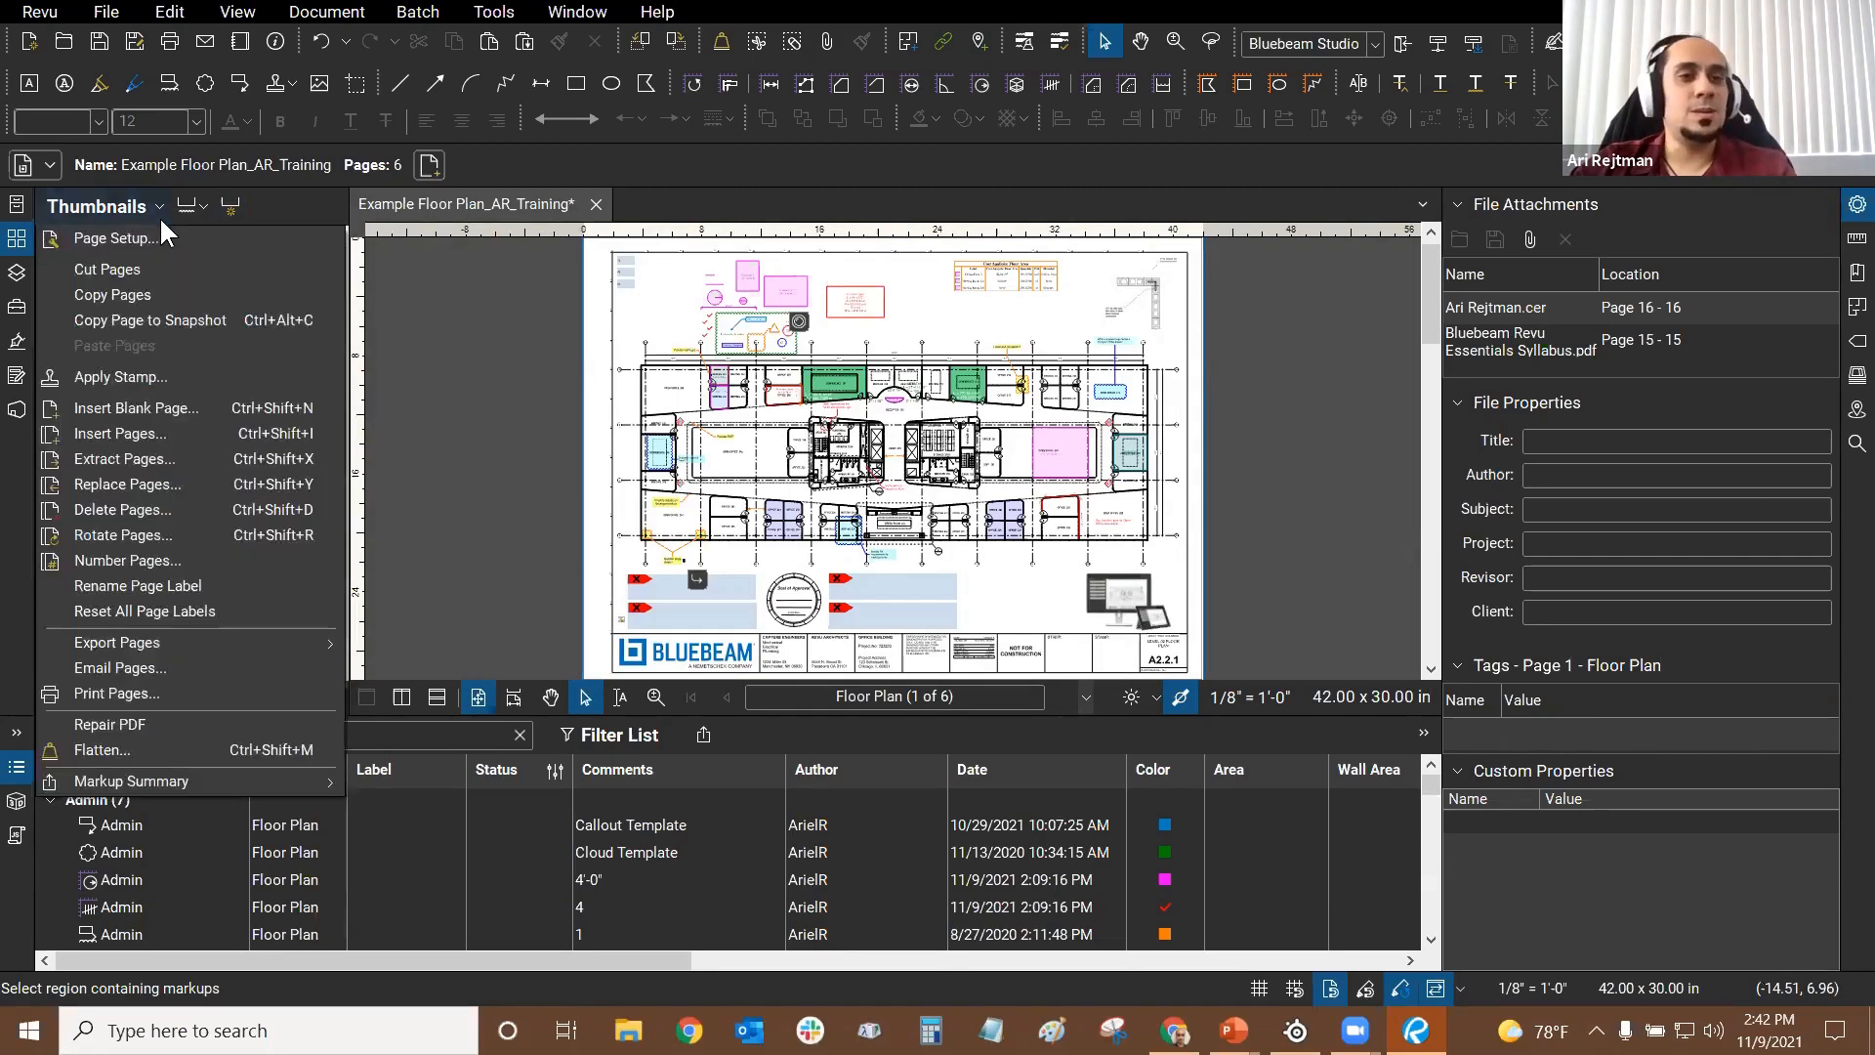
click(127, 609)
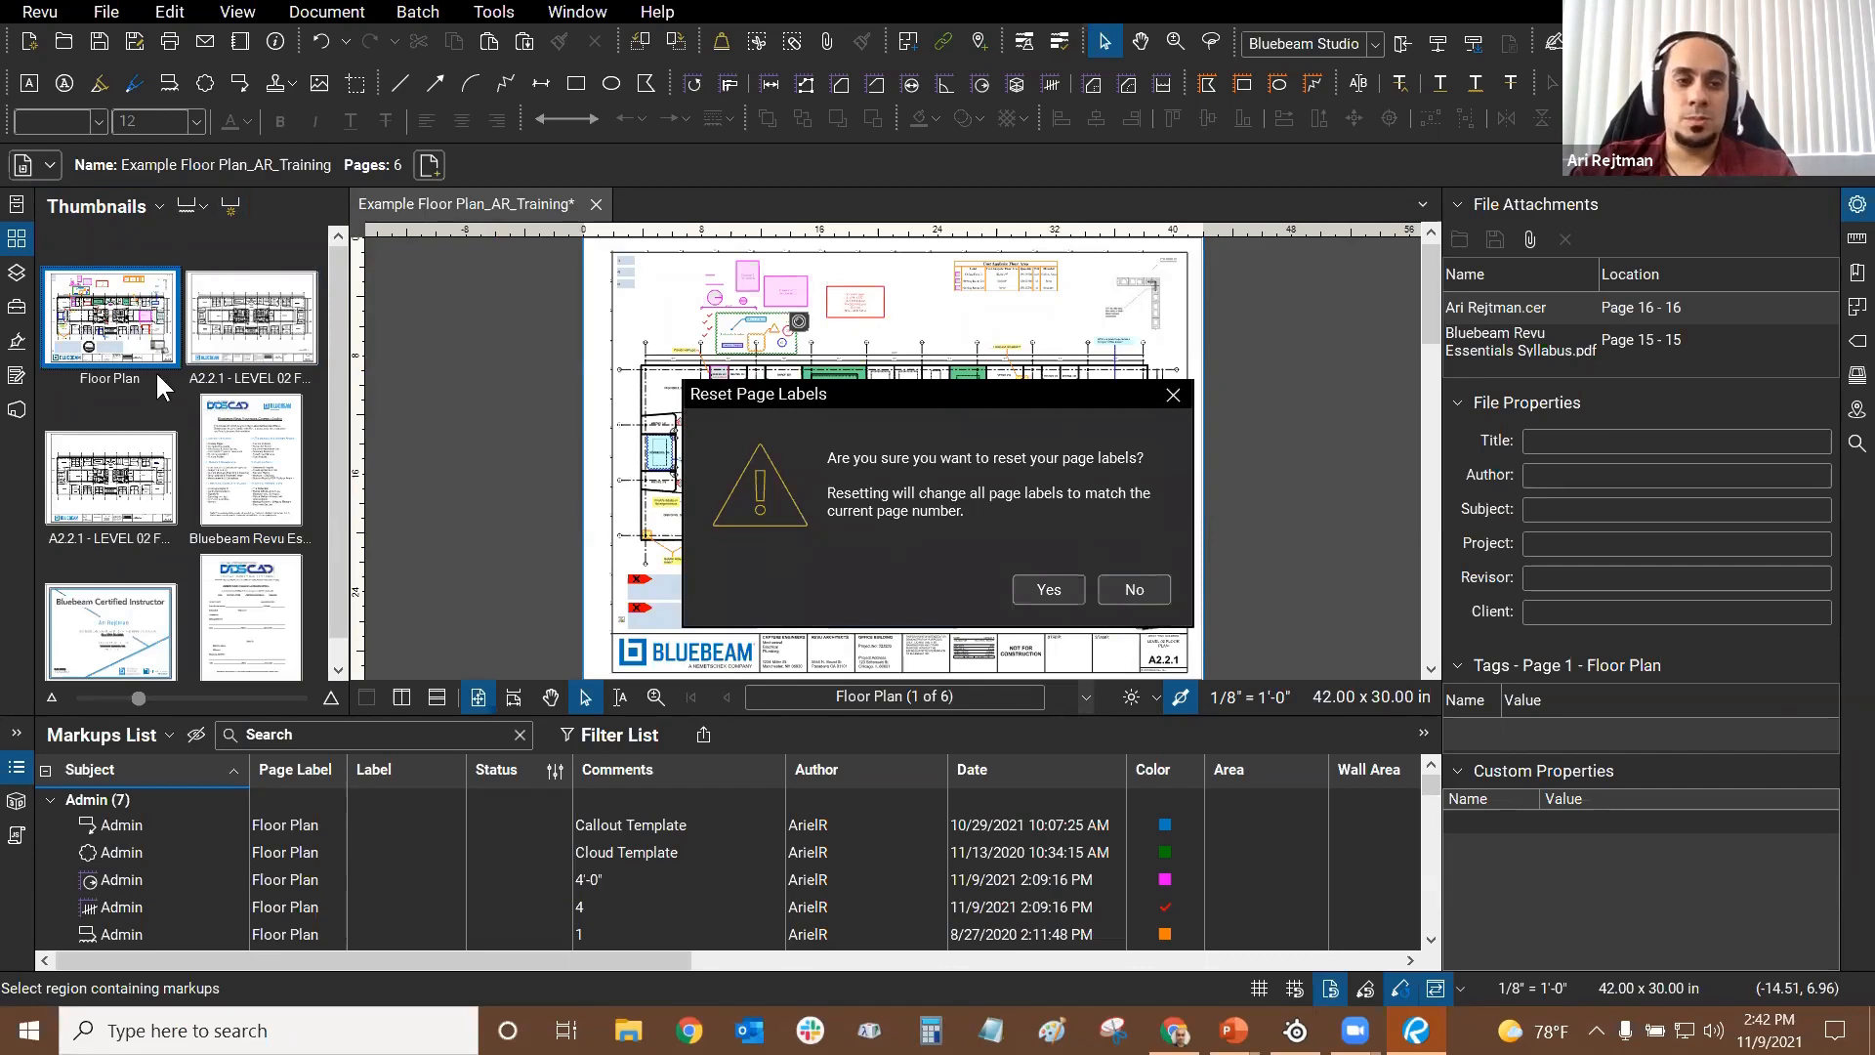
click(1047, 590)
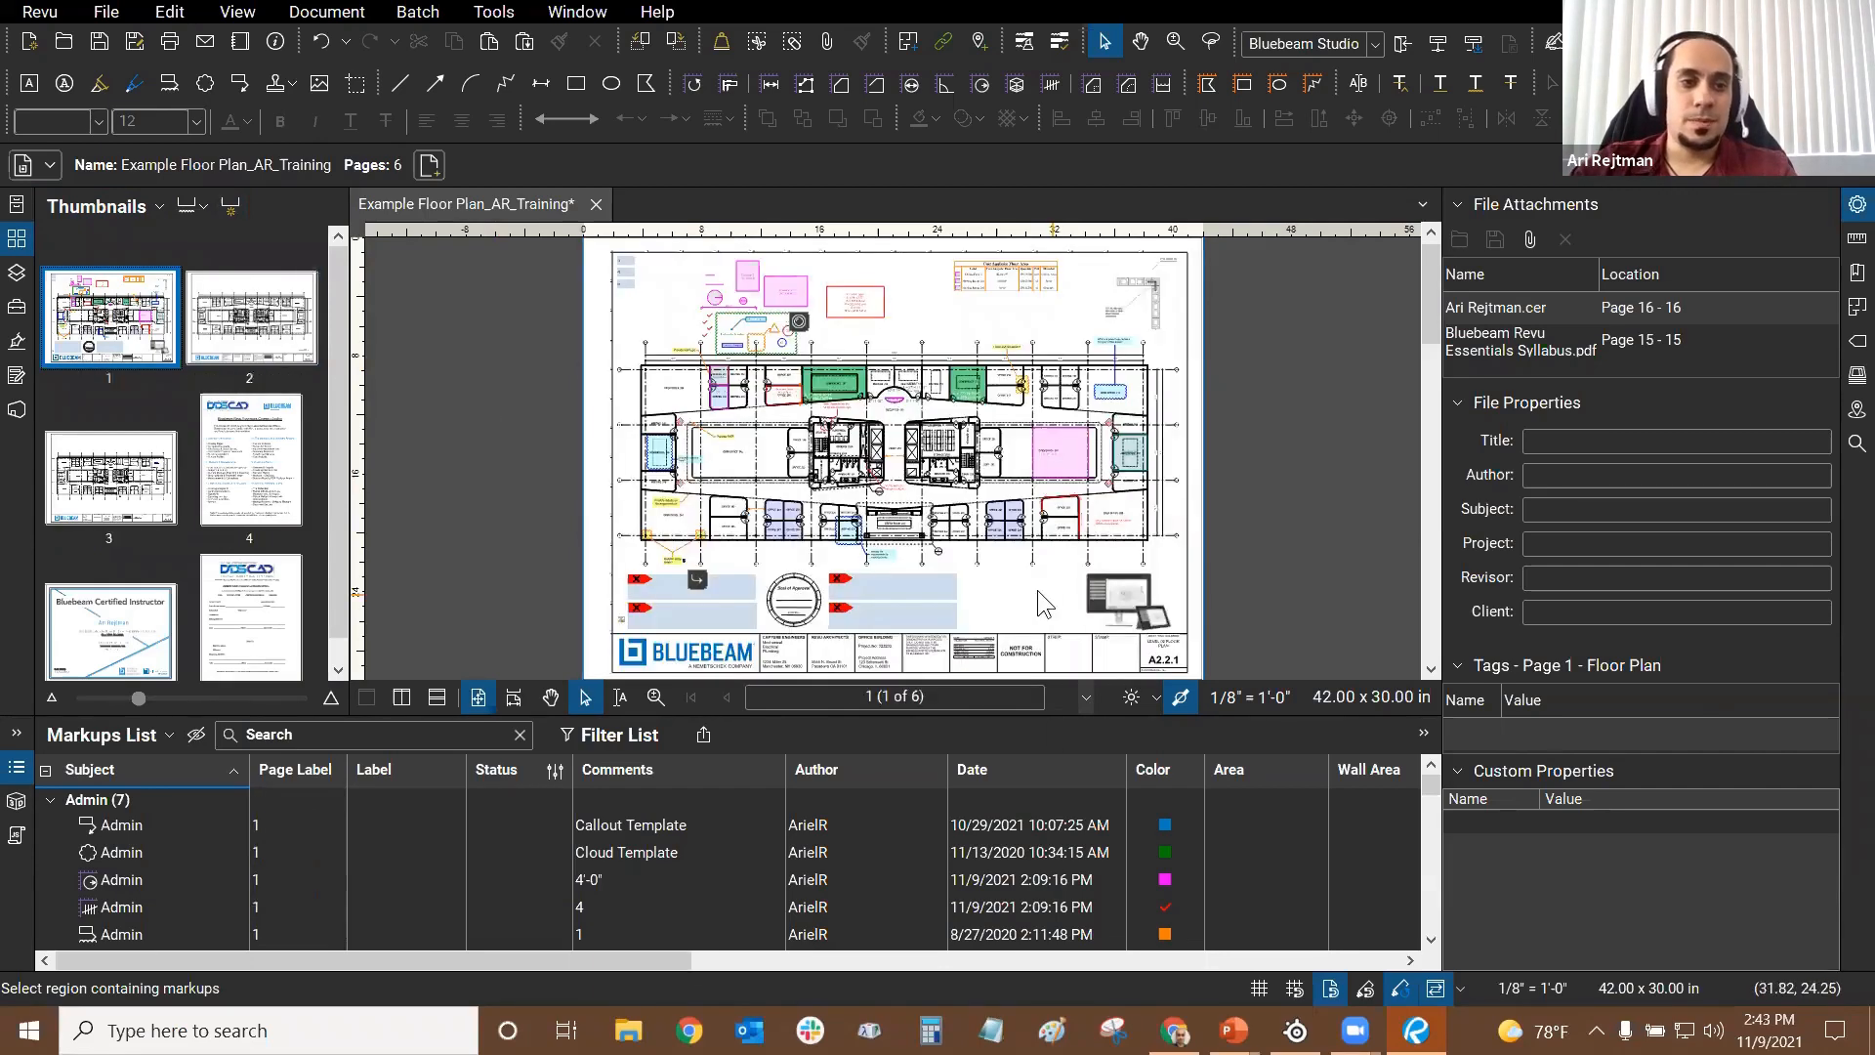
scroll(124, 324, down, 1)
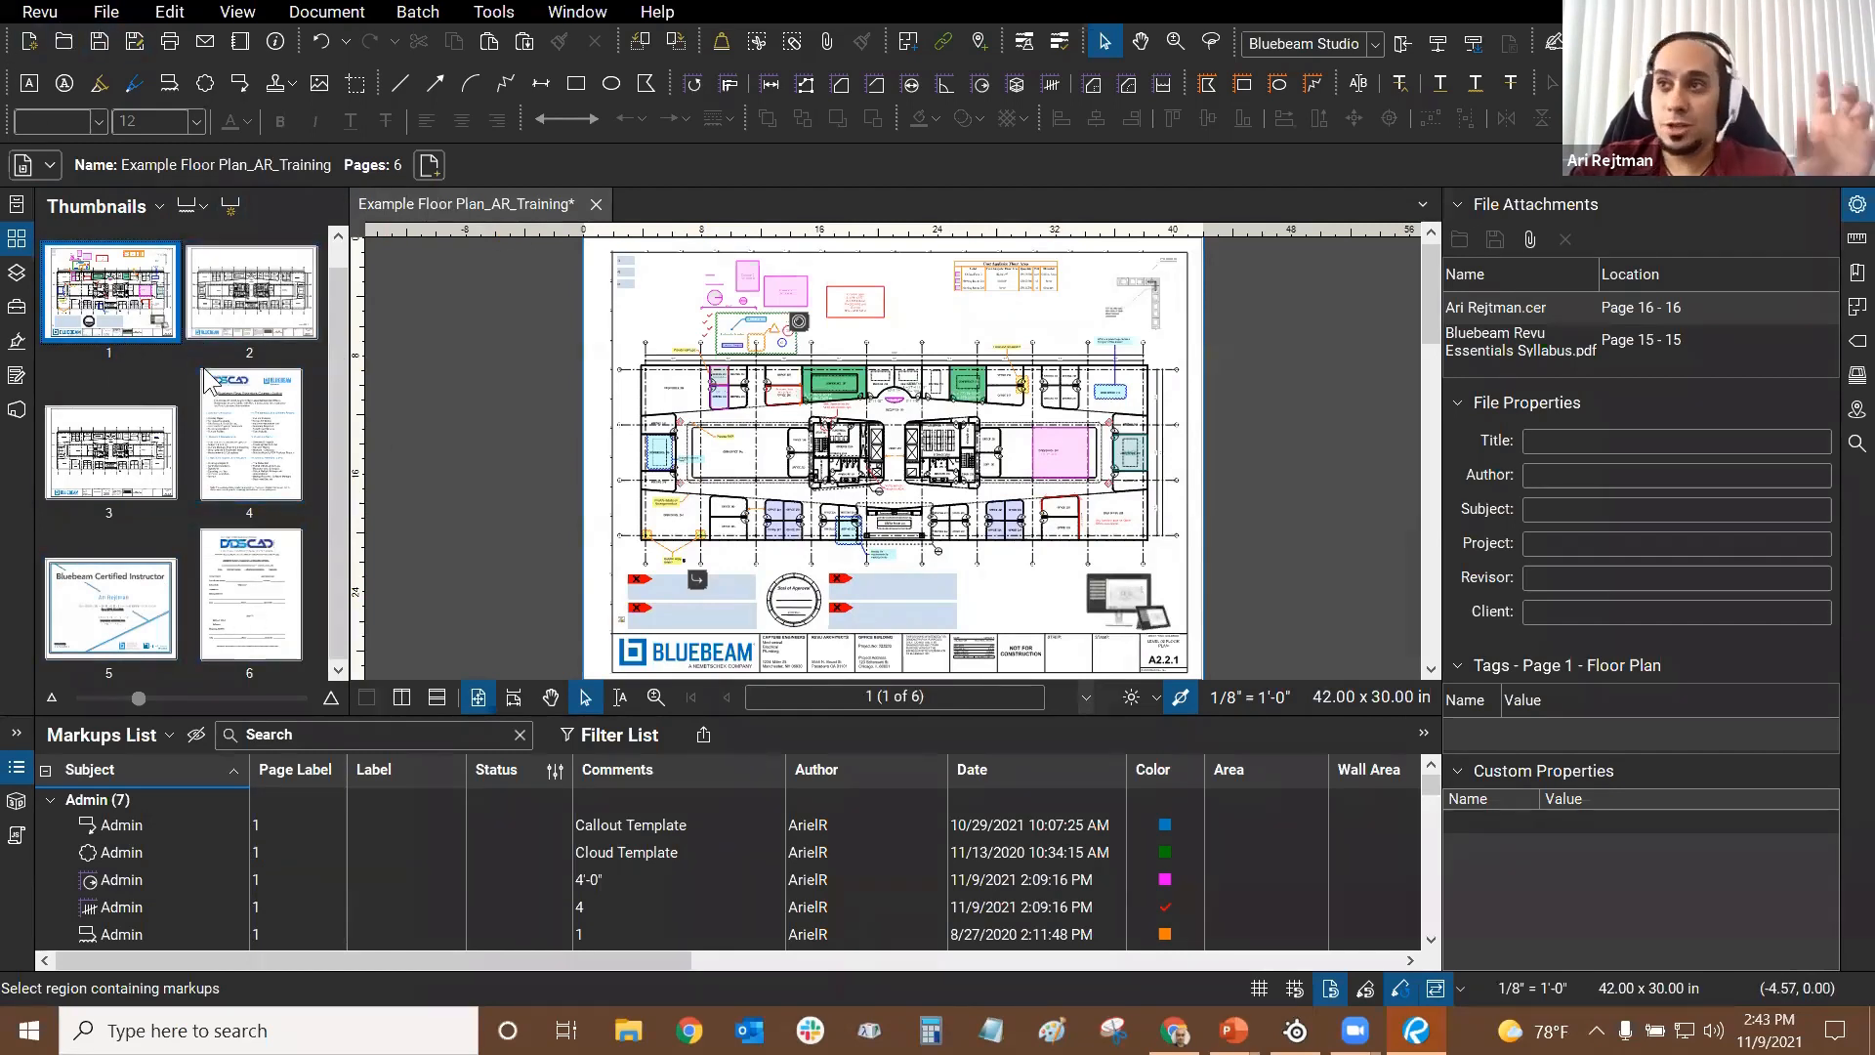
click(96, 32)
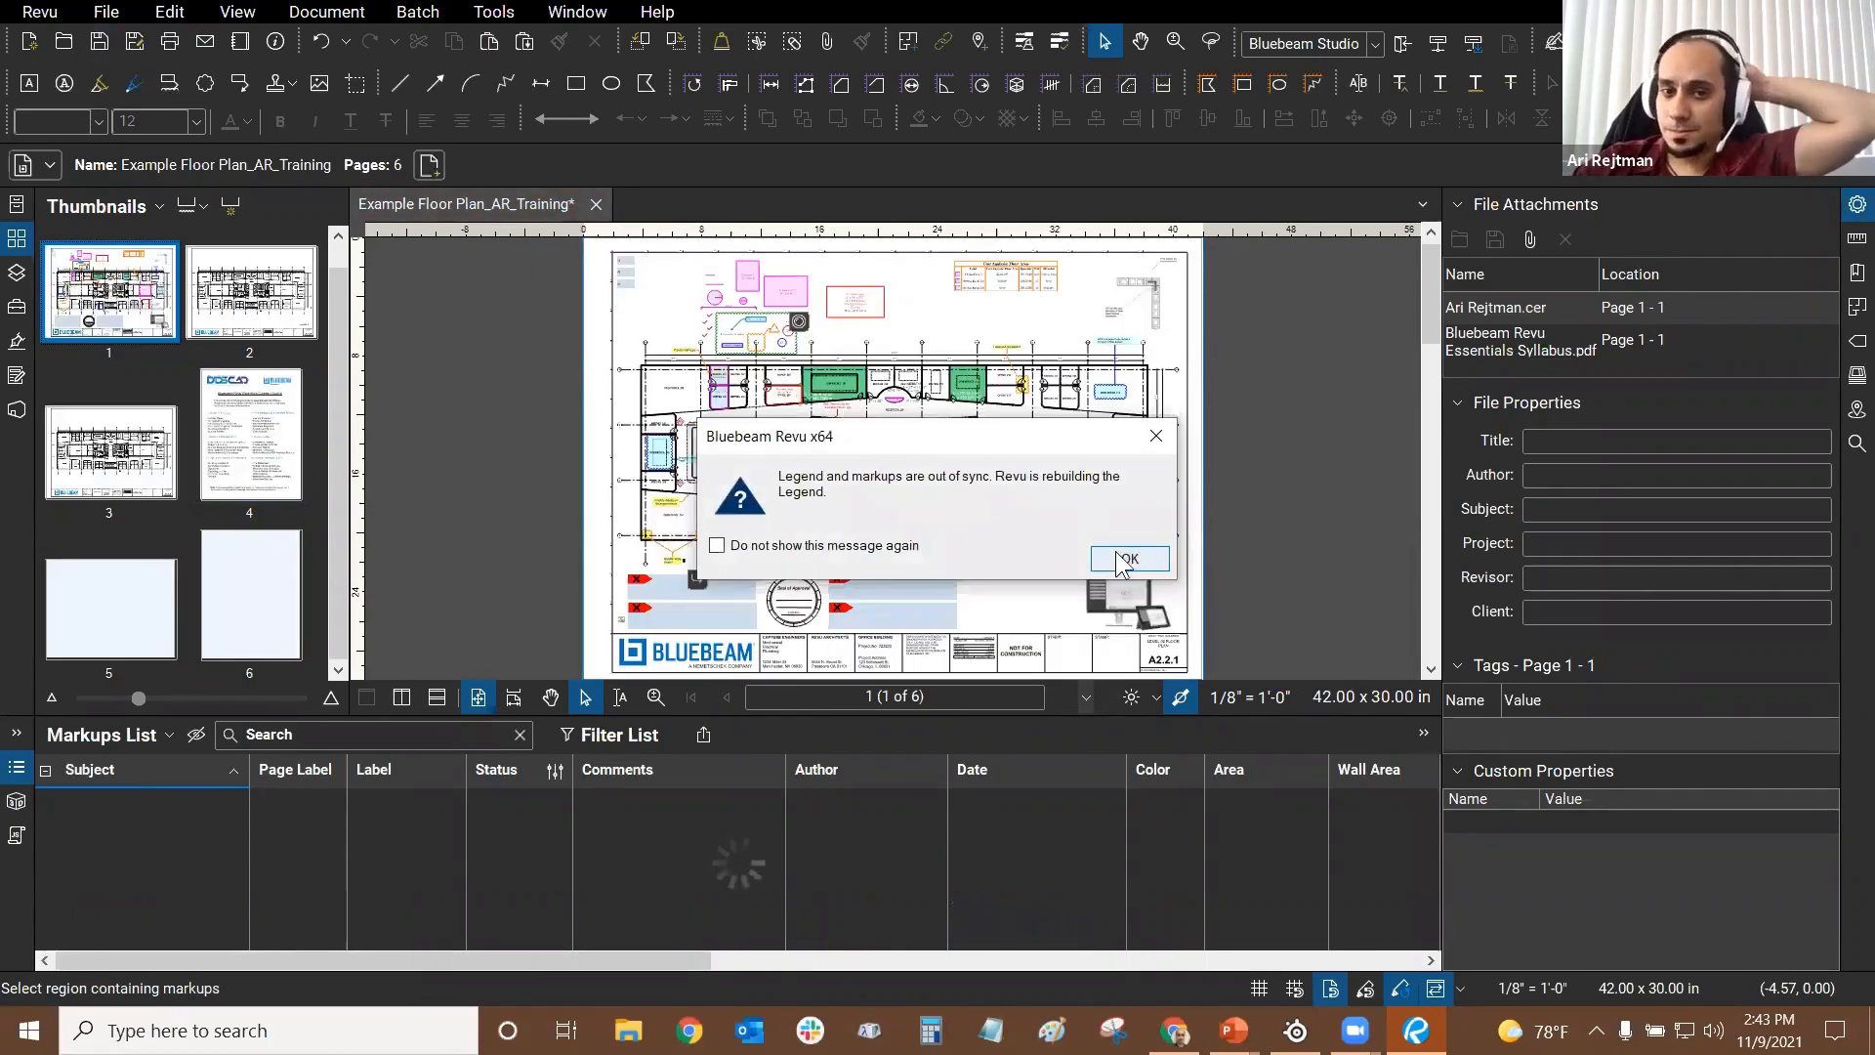
Step: Accept the legend rebuild and view the course outline on page 4, returning to the page 1 floor plan
click(1128, 558)
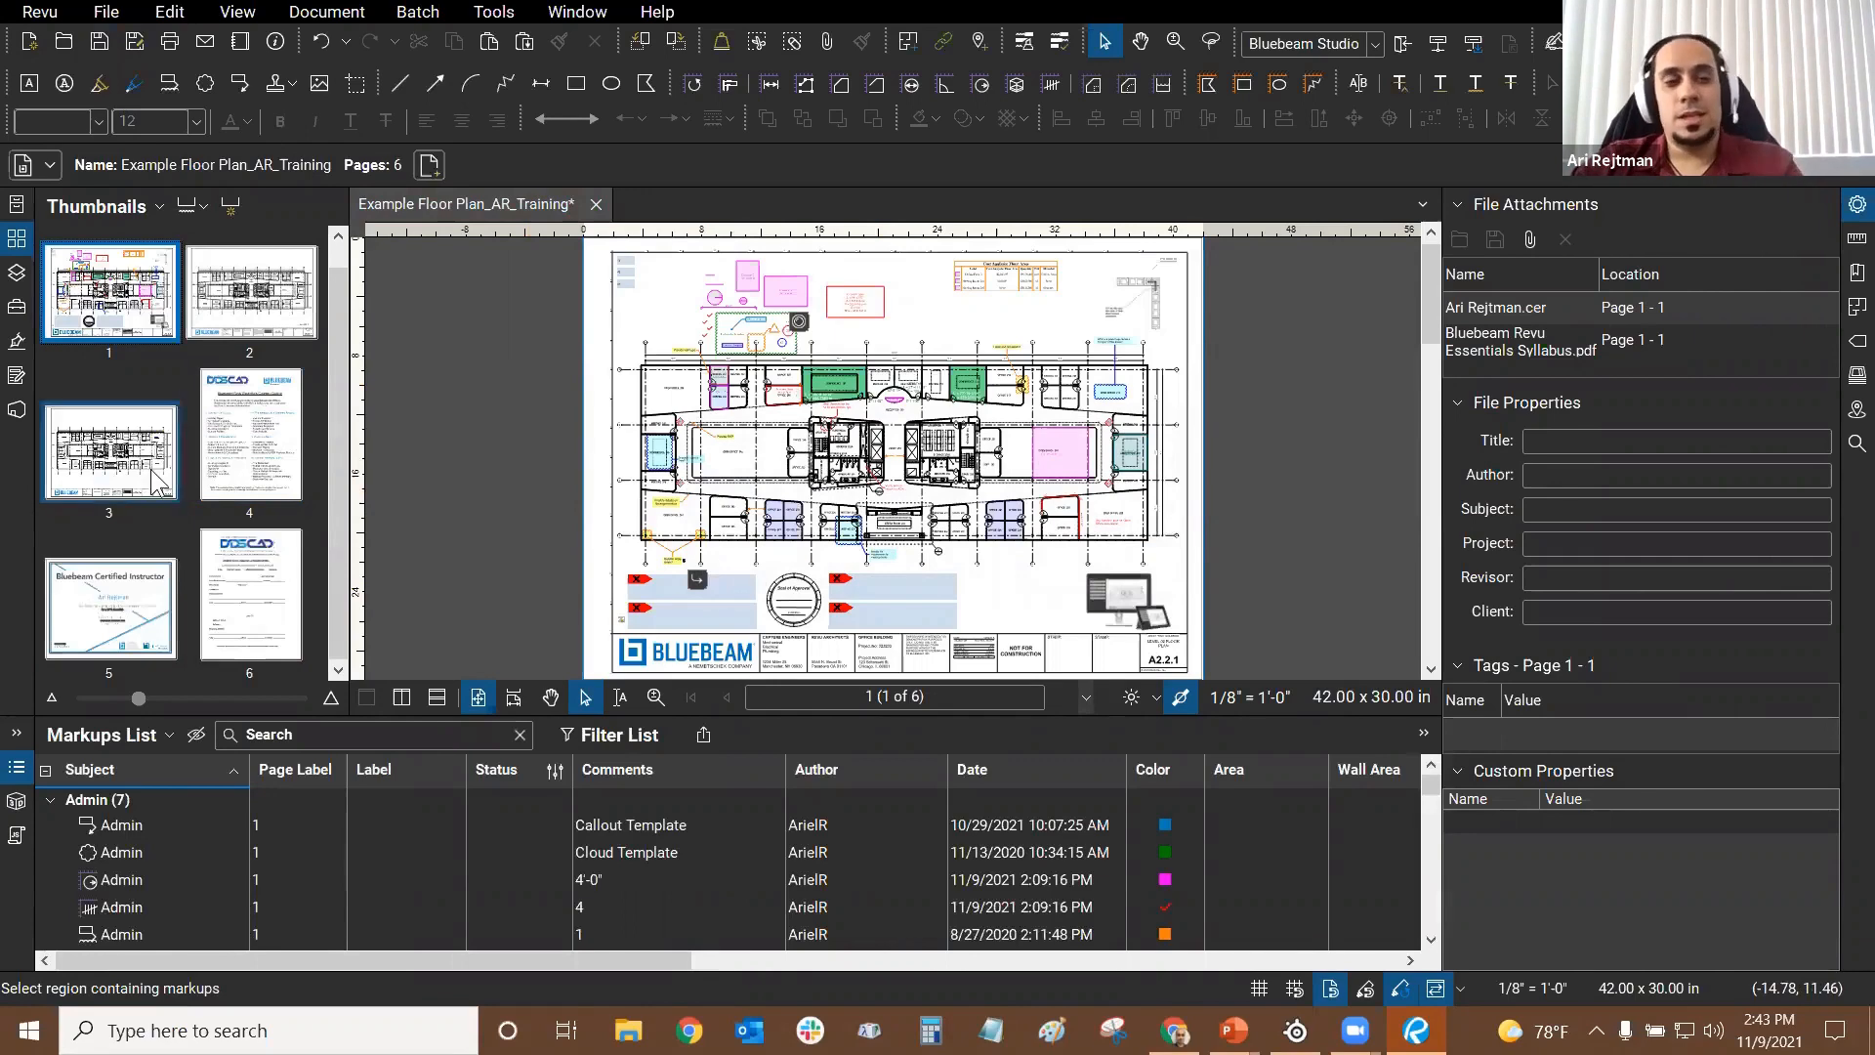
click(244, 426)
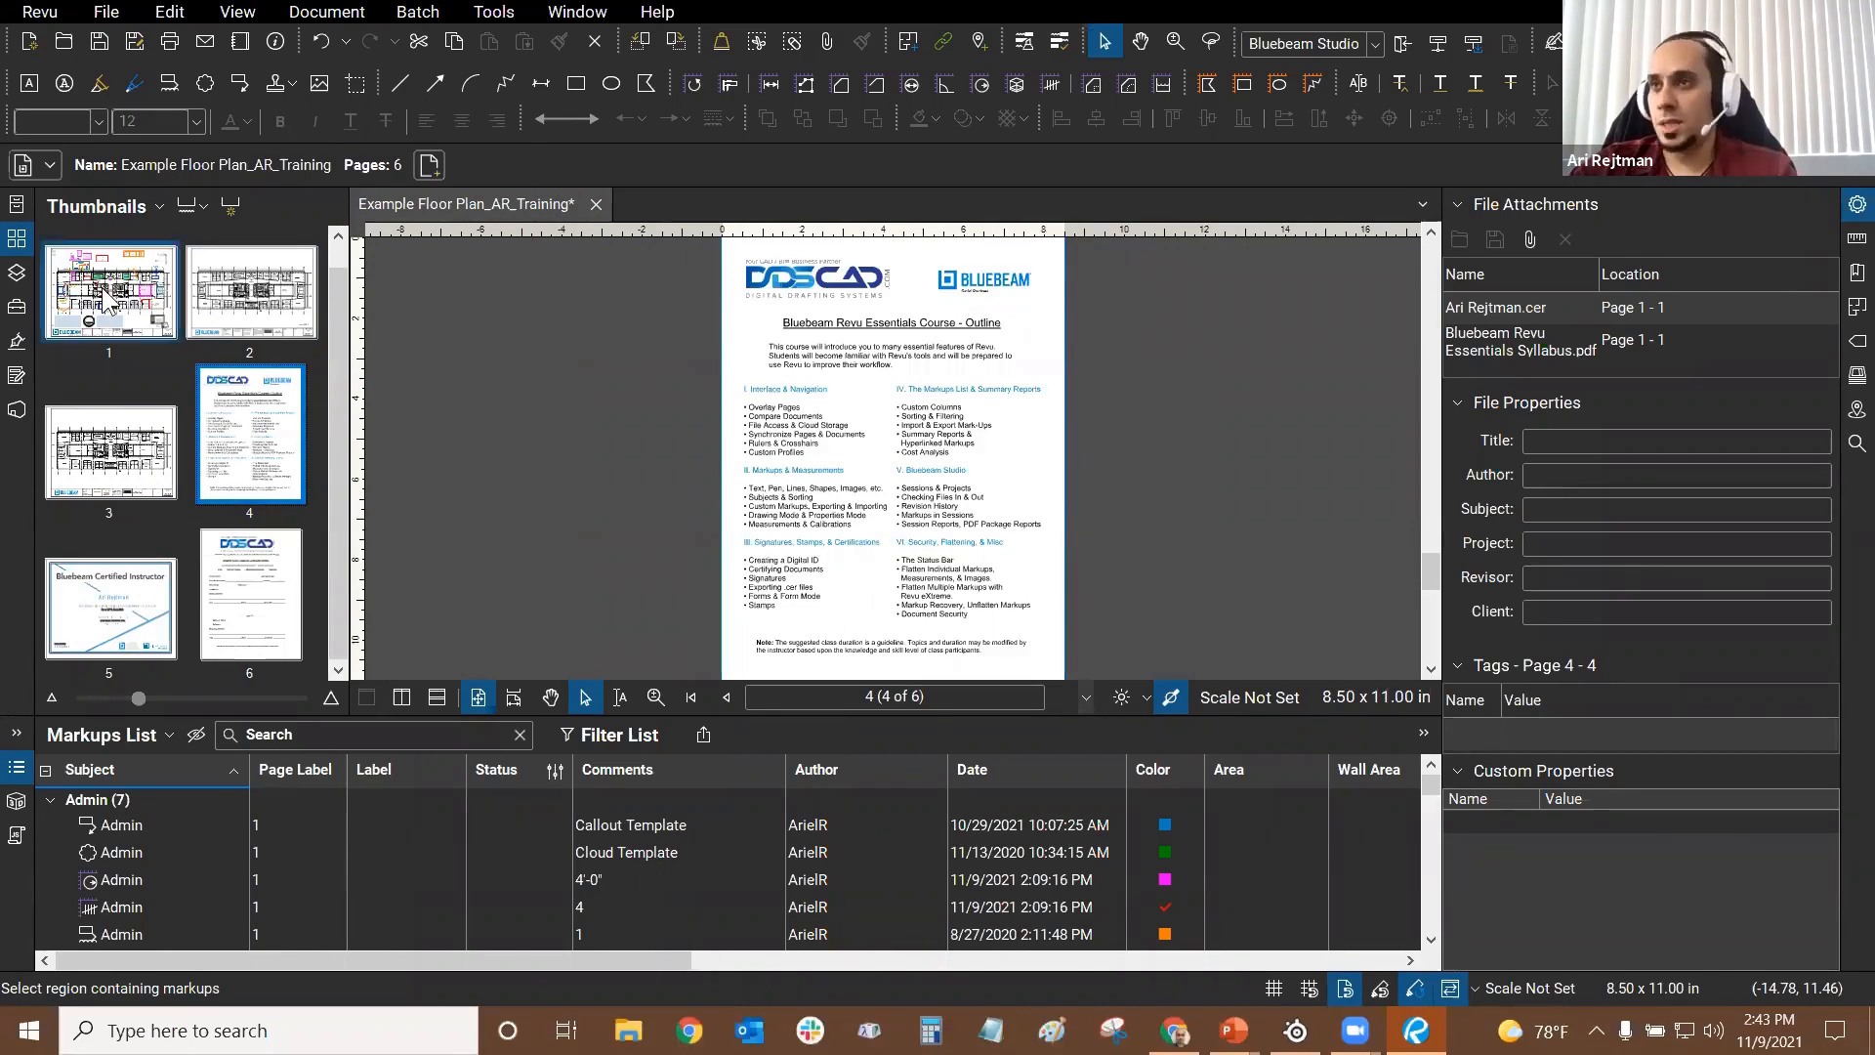
click(142, 311)
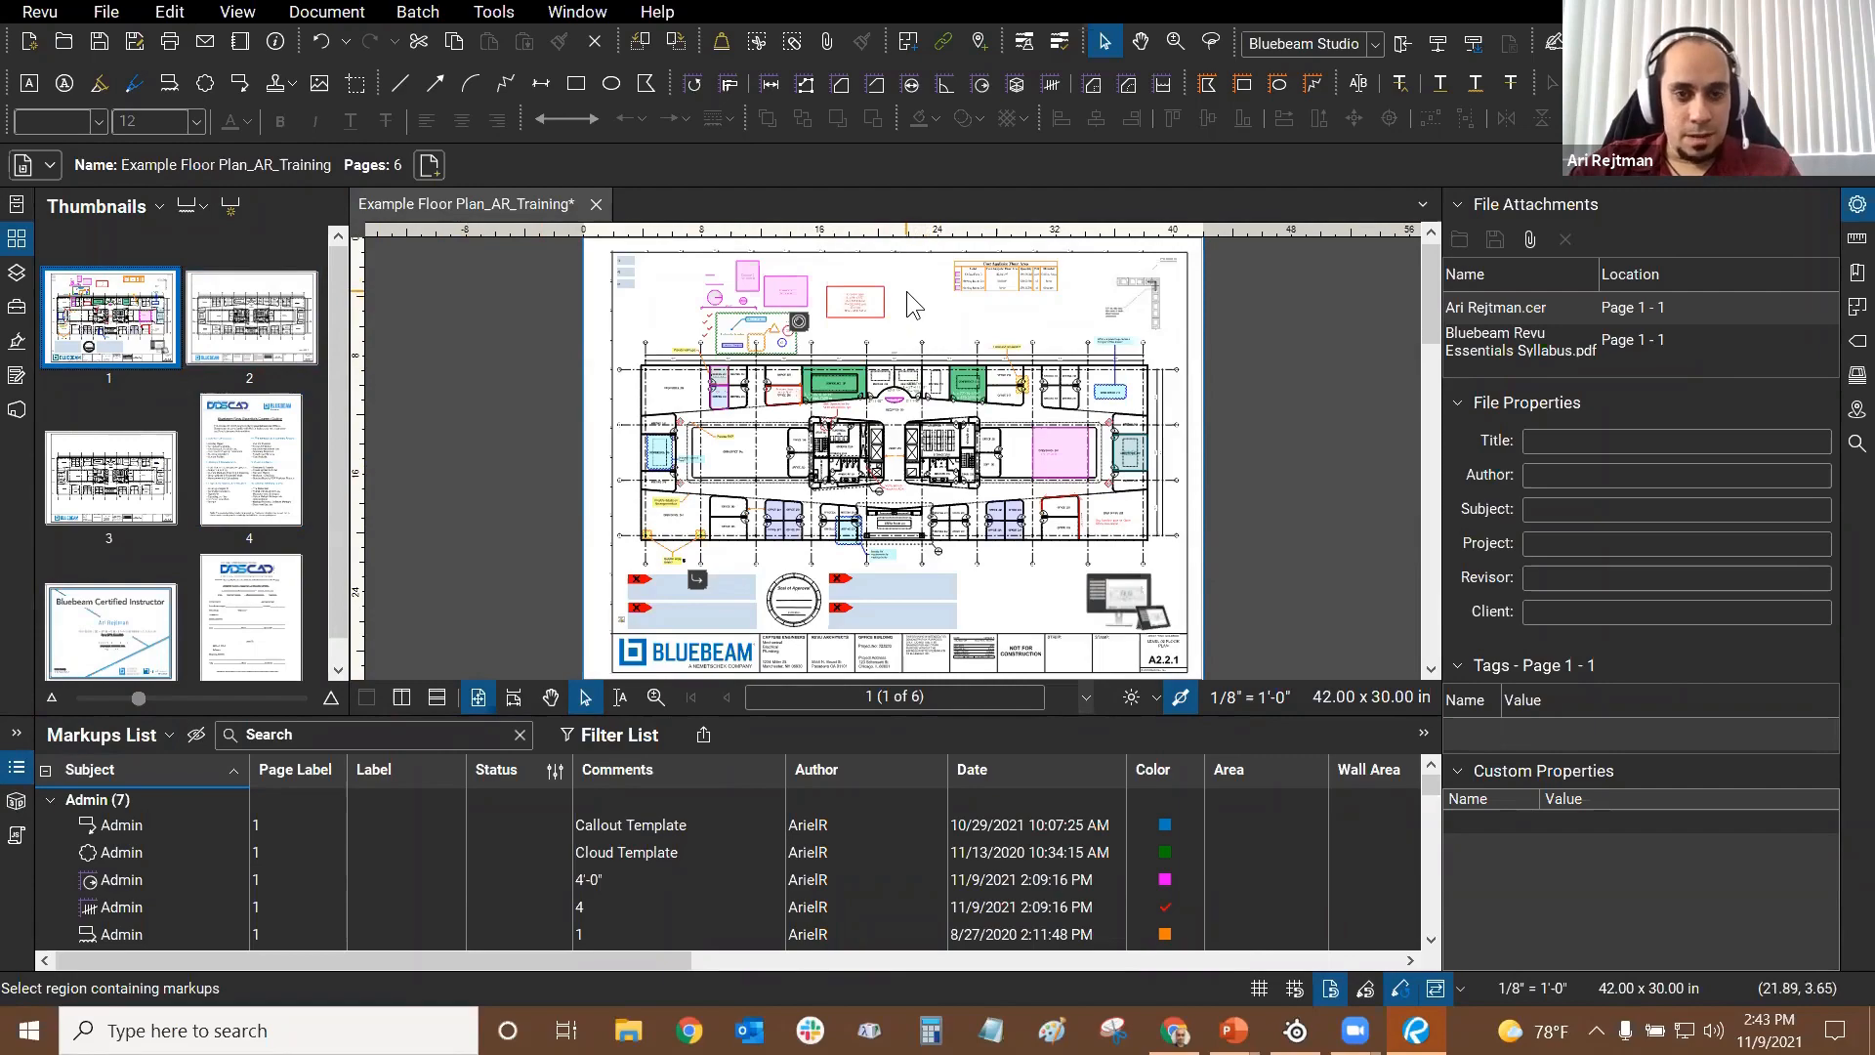
Step: Switch to the PowerPoint slide show to check the webinar overview, and return to the floor plan in Bluebeam Revu
key(alt+Tab)
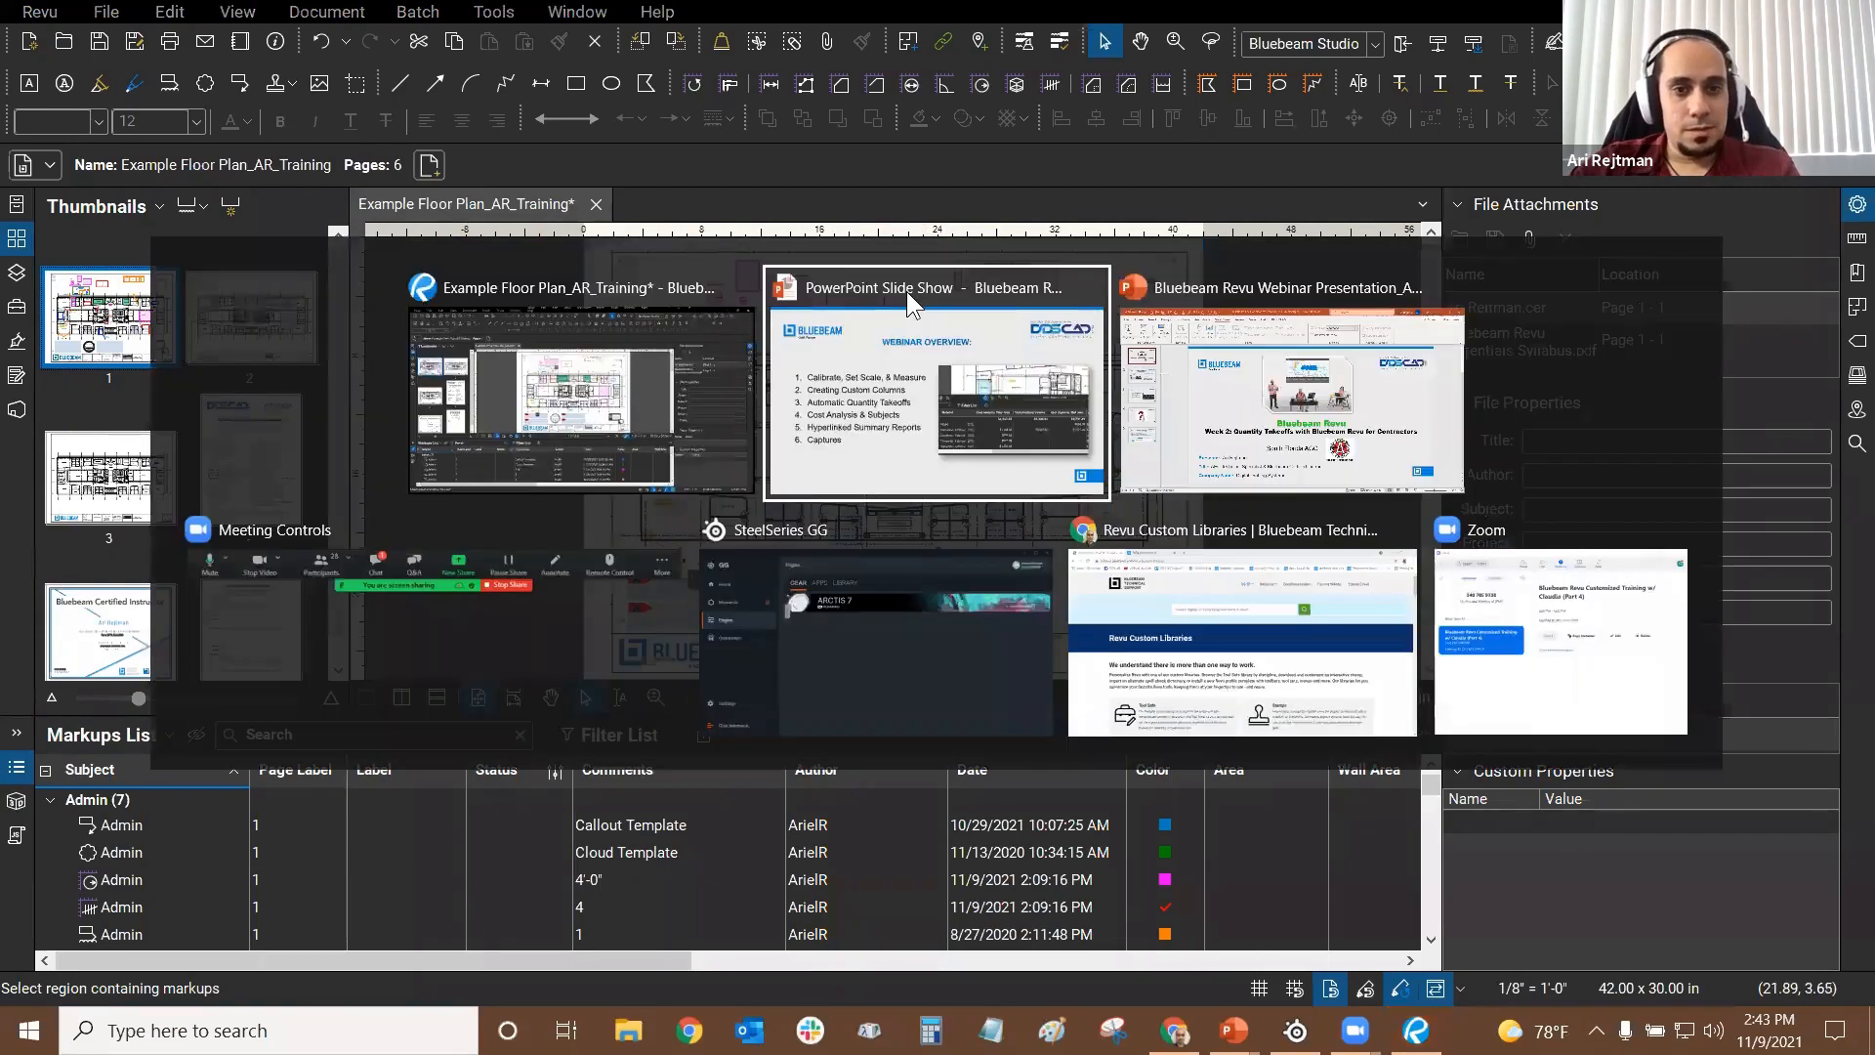
key(alt+Tab)
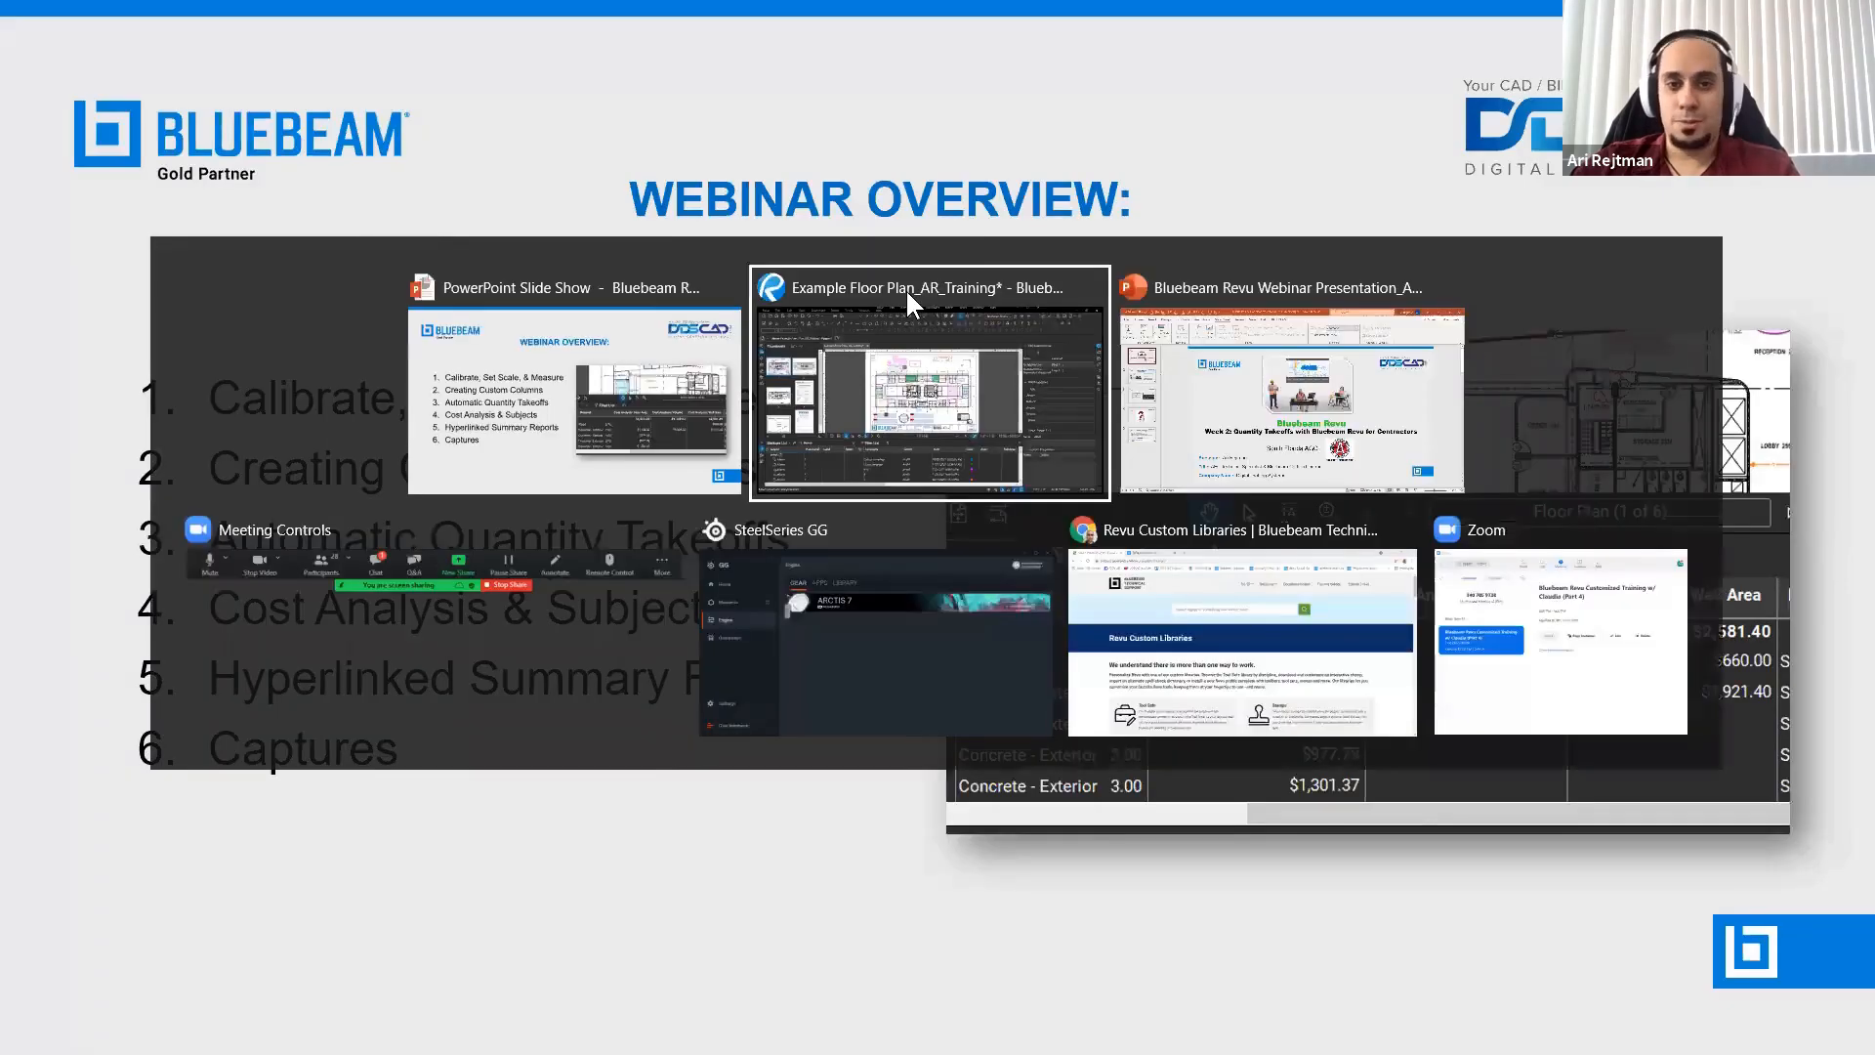
click(905, 289)
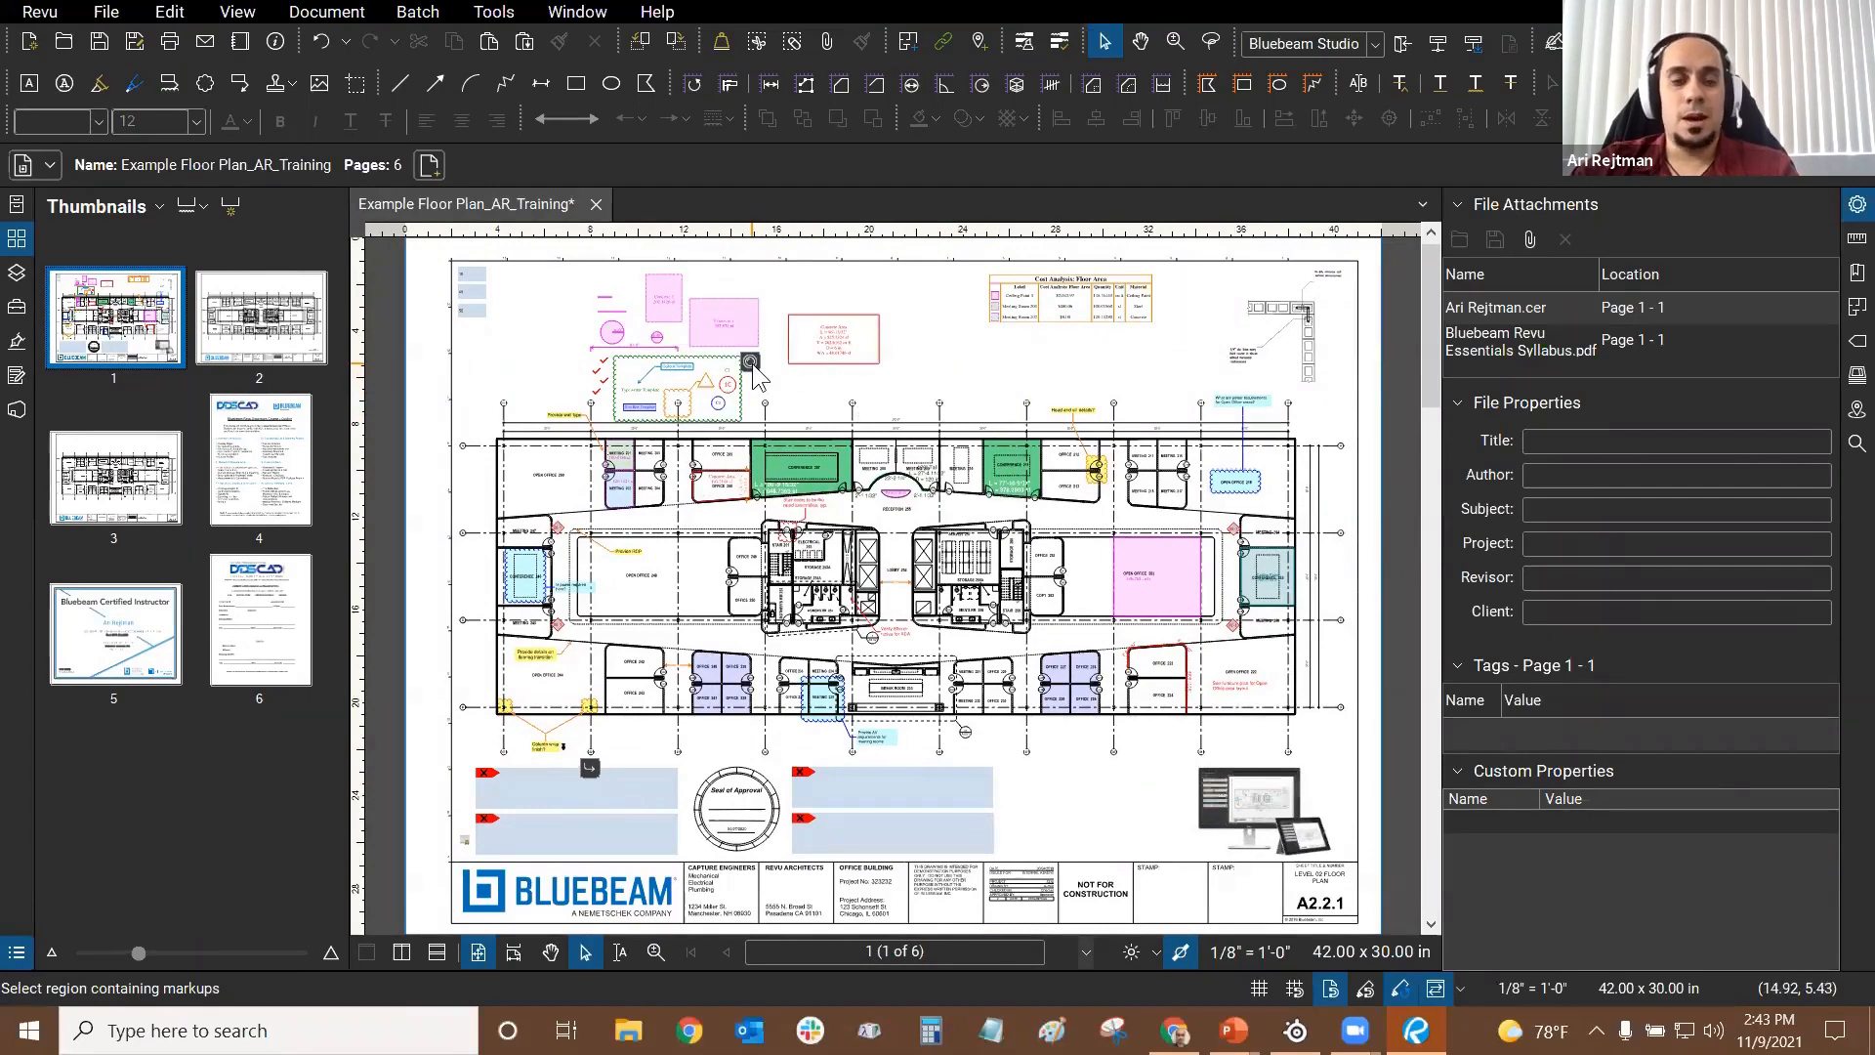
Step: Examine the capture icon just below the Concrete 1 area and the properties of the nearby green cloud markup
scroll(753, 373, up, 5)
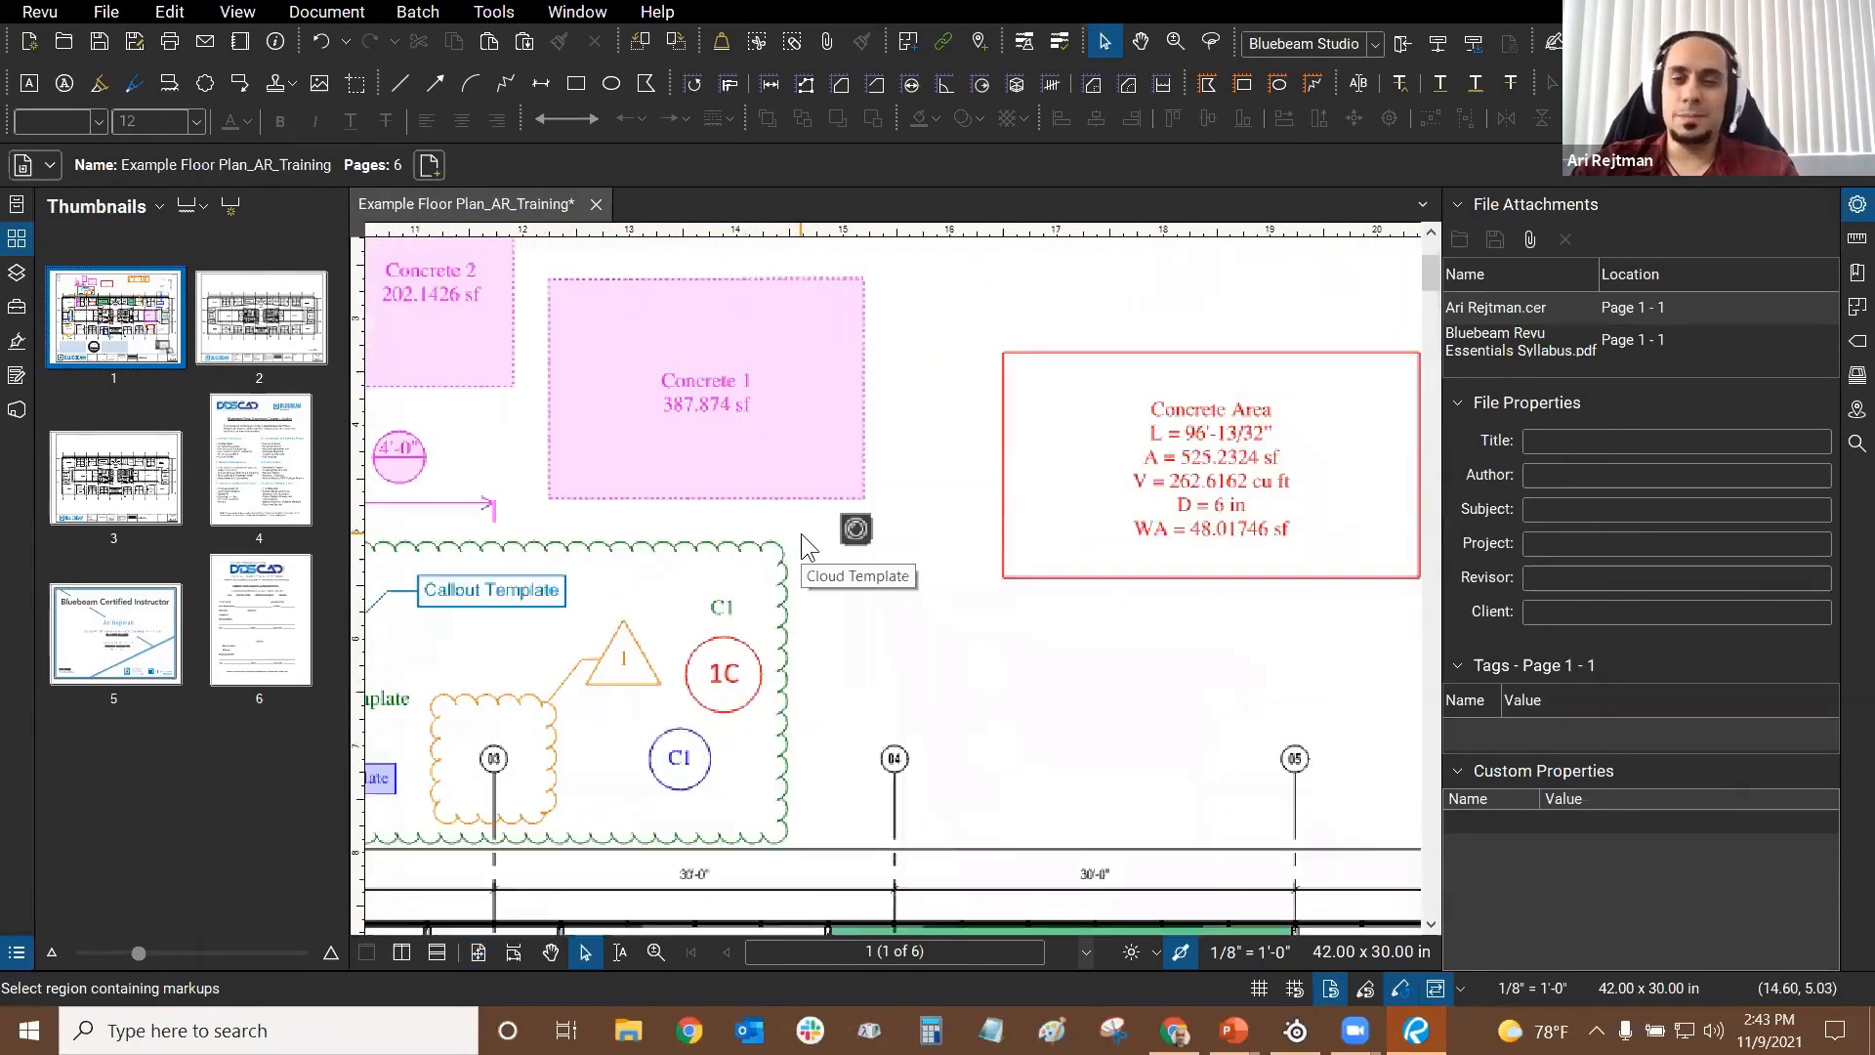
scroll(859, 523, up, 3)
scroll(877, 555, down, 2)
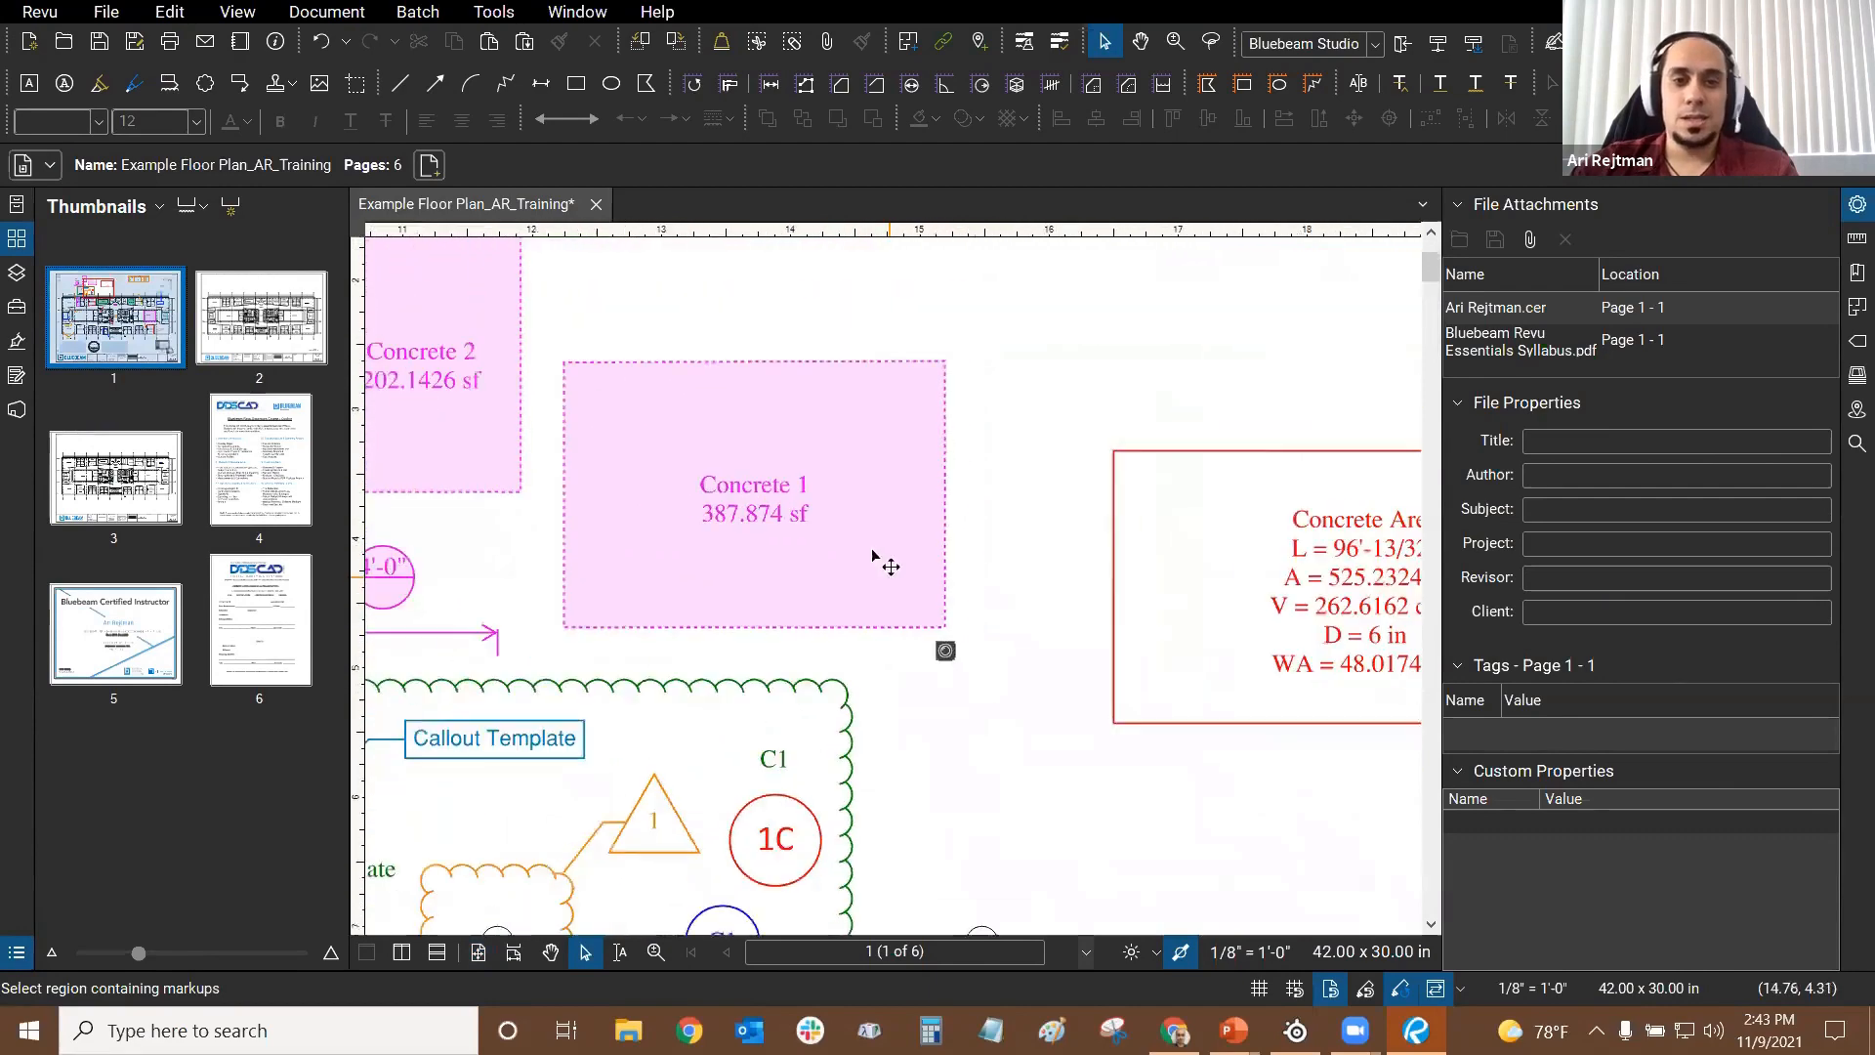
scroll(875, 555, down, 2)
scroll(1003, 612, up, 3)
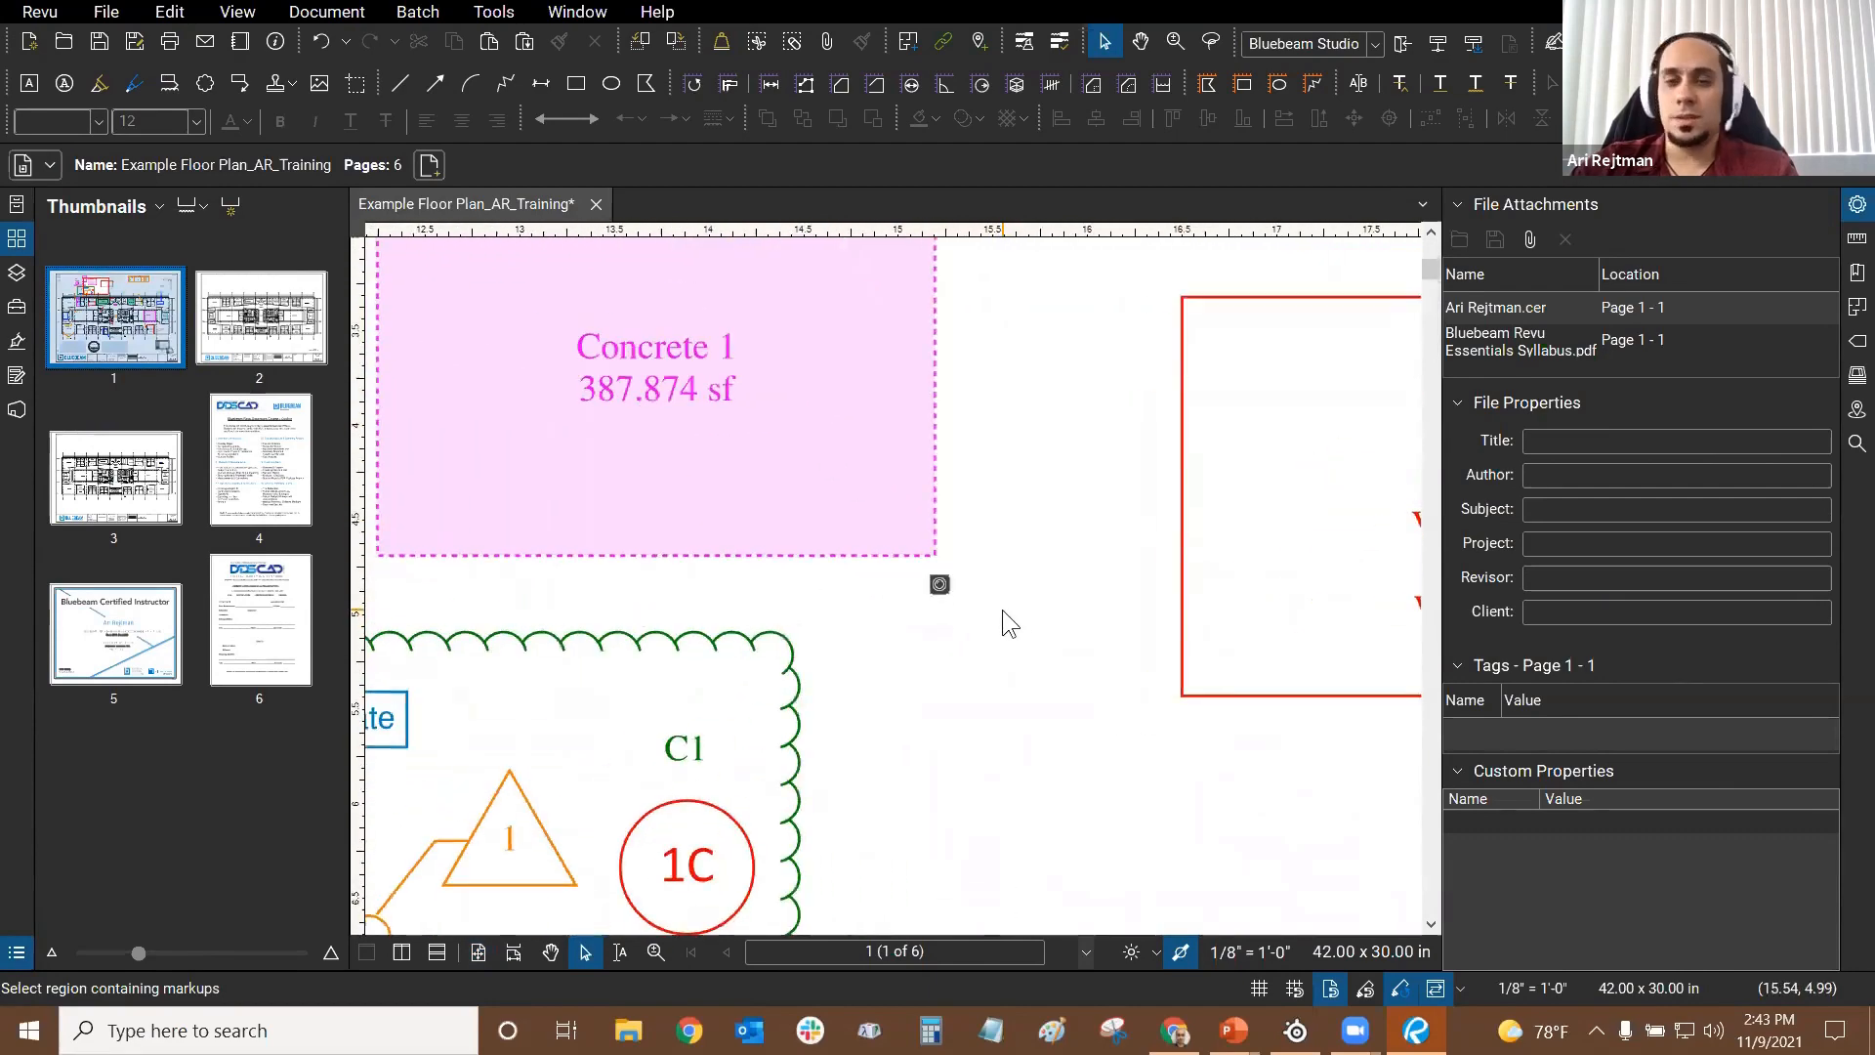
drag(807, 600, 853, 631)
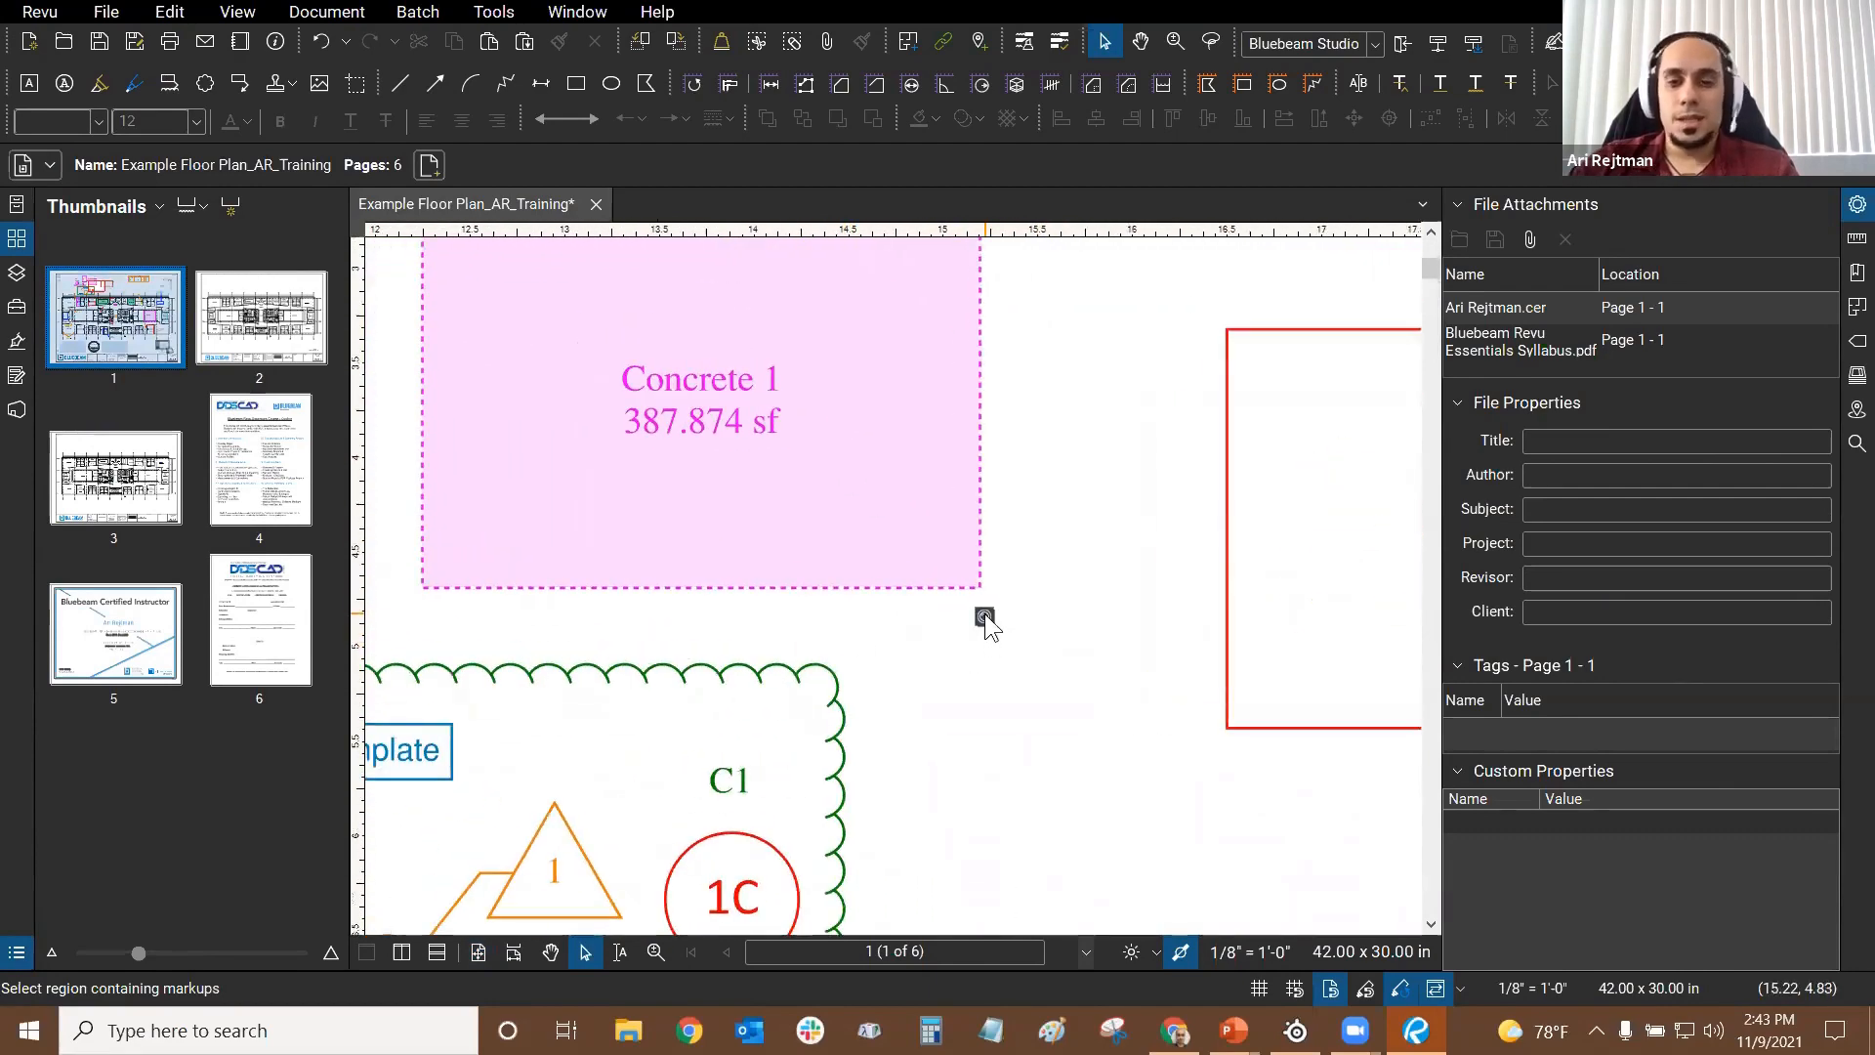
scroll(977, 625, down, 2)
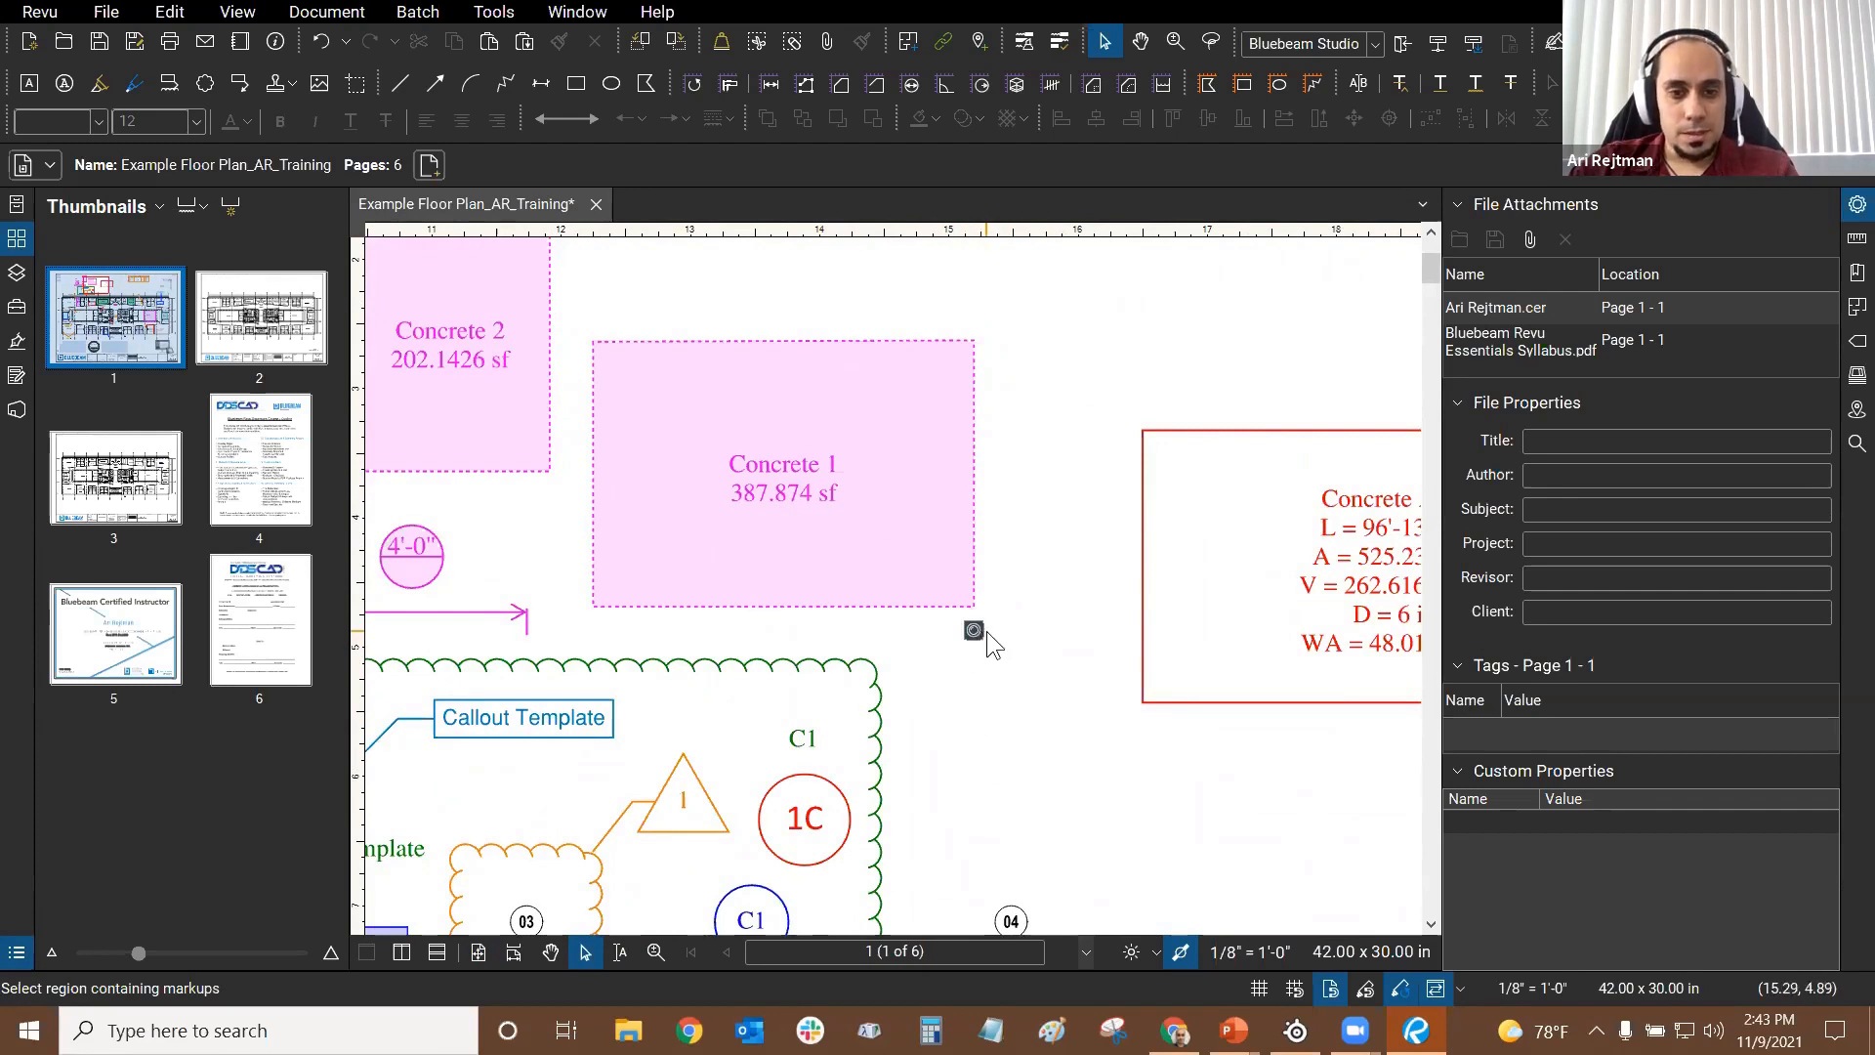
click(879, 707)
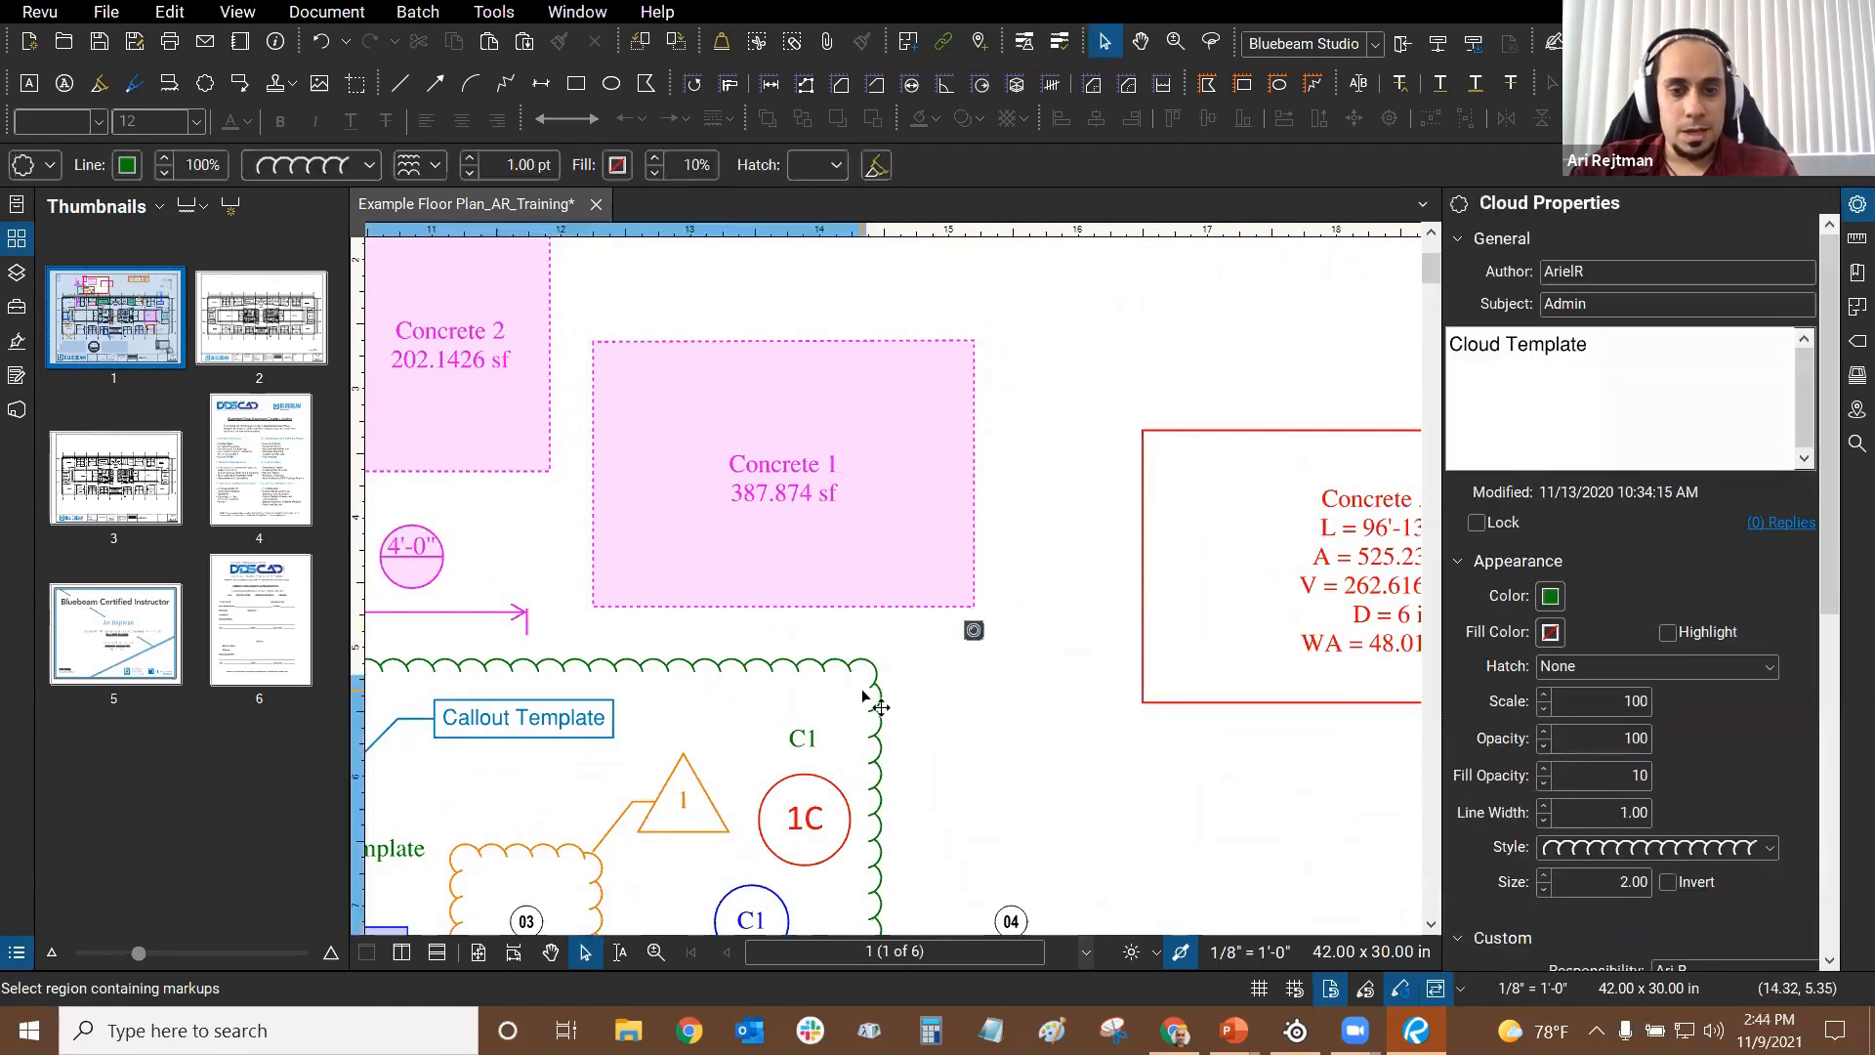
click(964, 727)
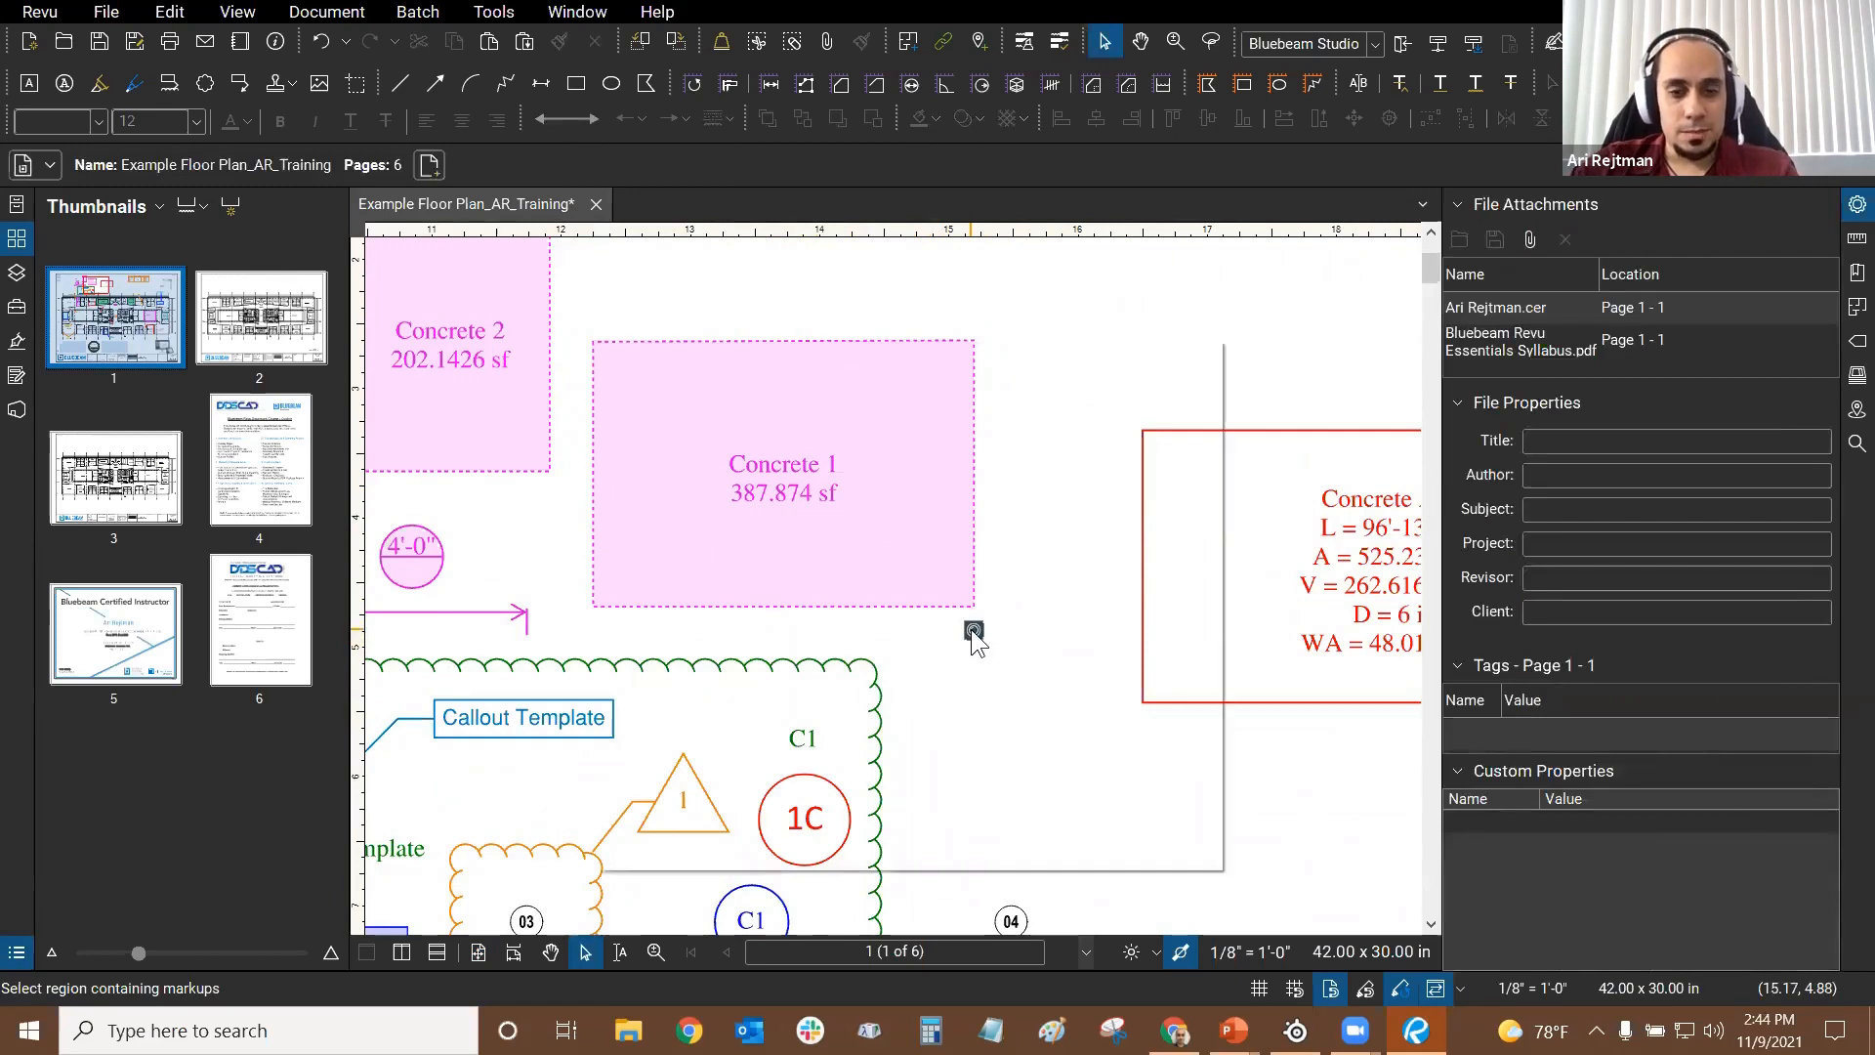
mouse_move(974, 633)
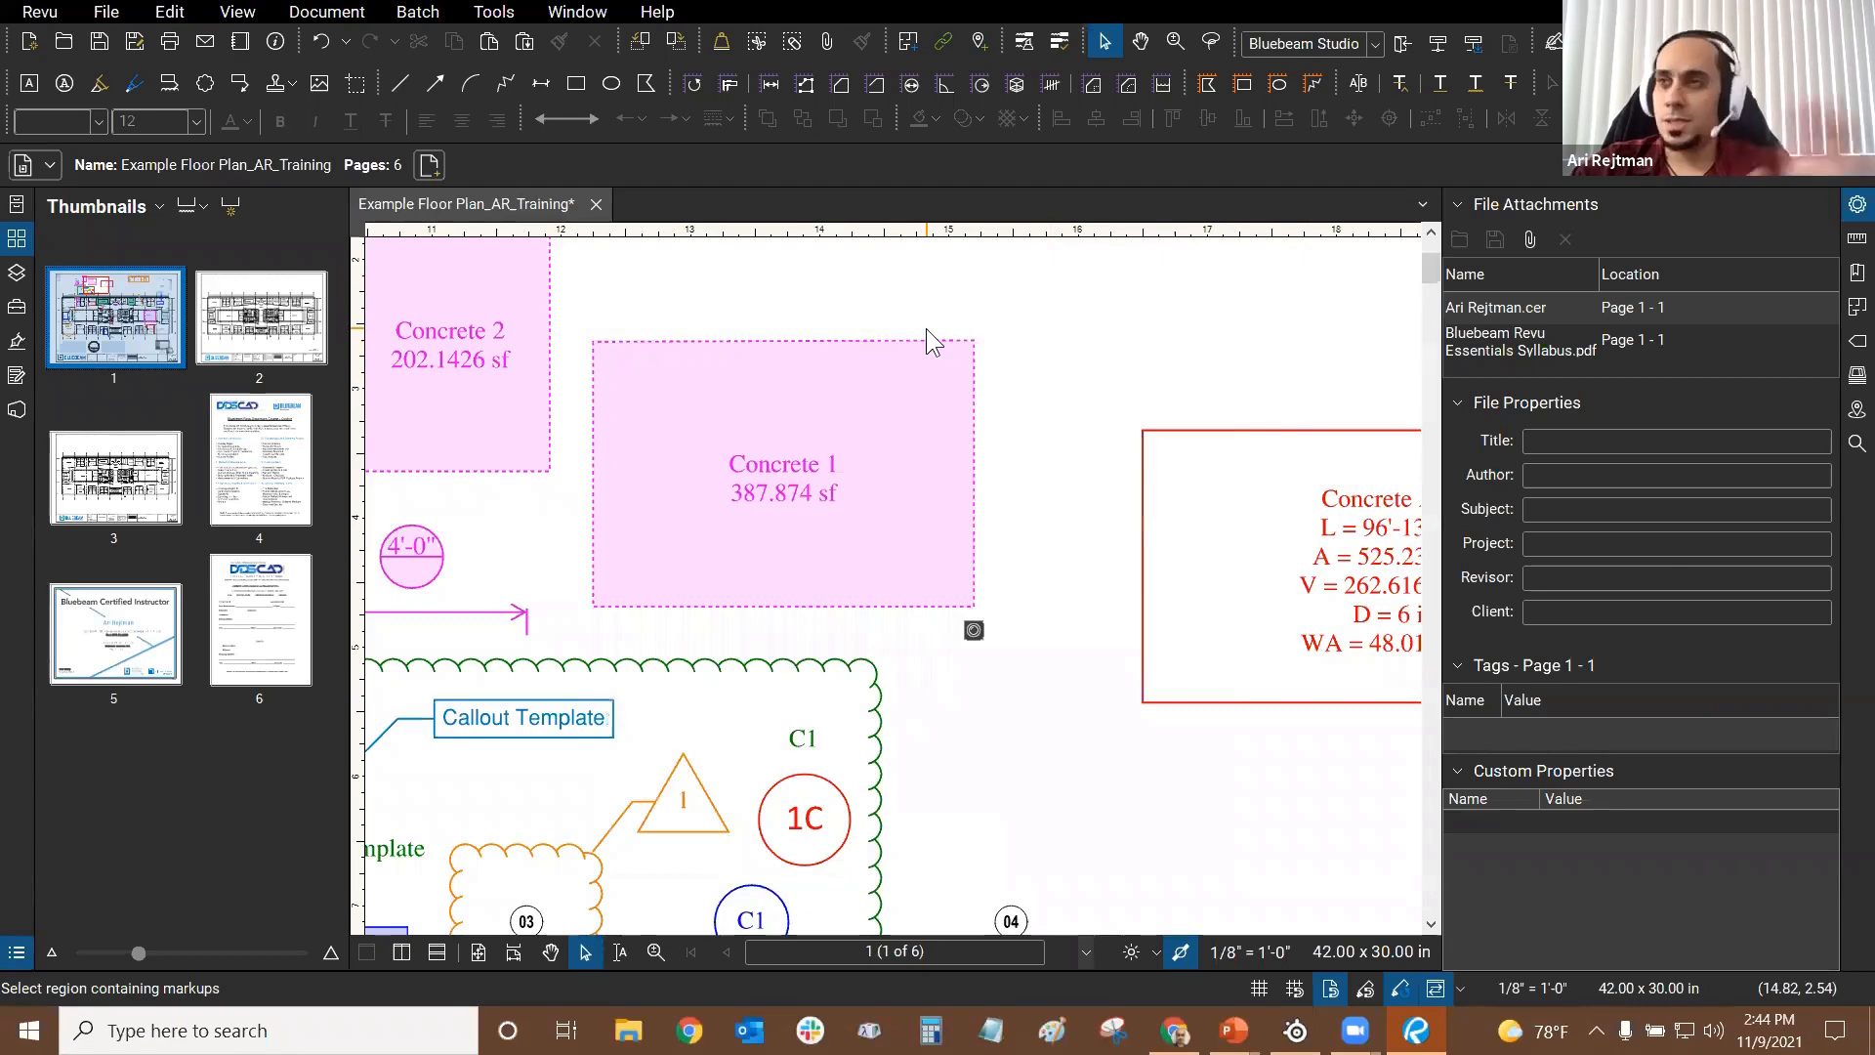
Step: Attach DDS Logo.png from the Flyer Assets folder as a capture on the Concrete 2 area measurement
scroll(879, 410, left, 5)
scroll(850, 449, up, 2)
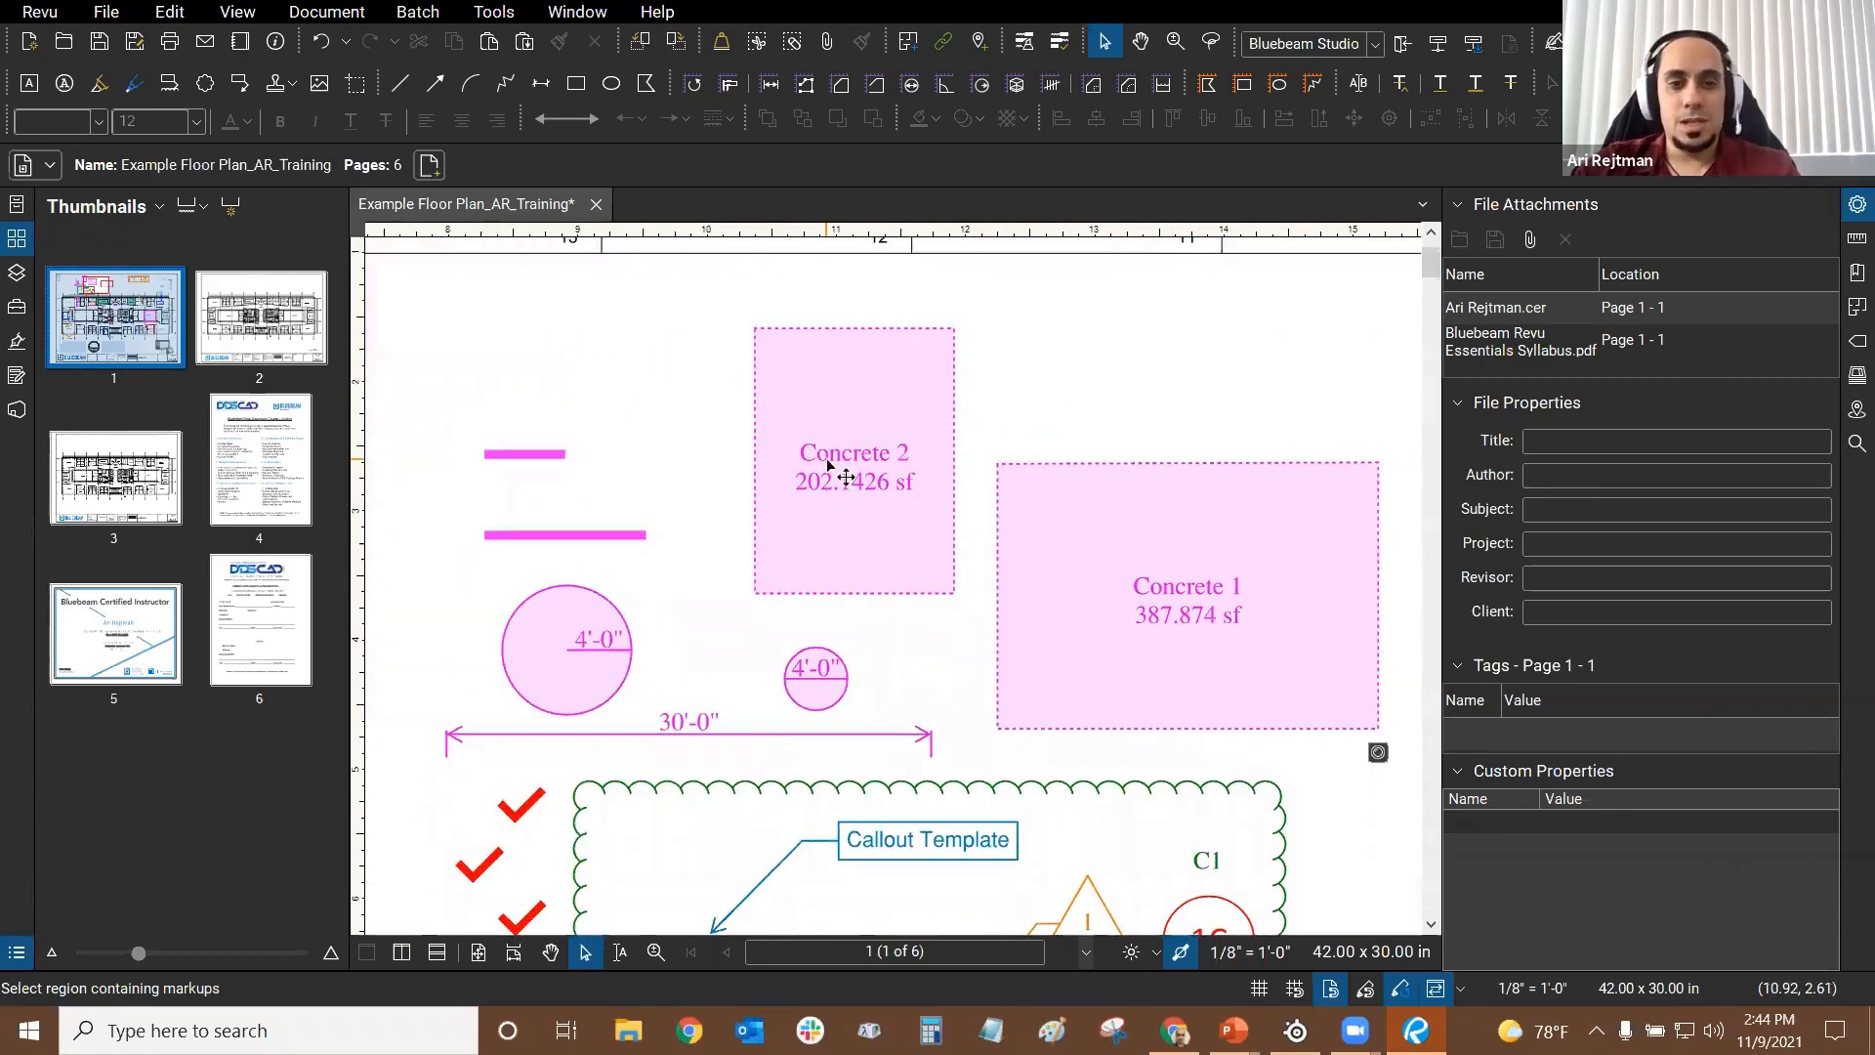
click(837, 461)
scroll(858, 437, left, 1)
right_click(856, 429)
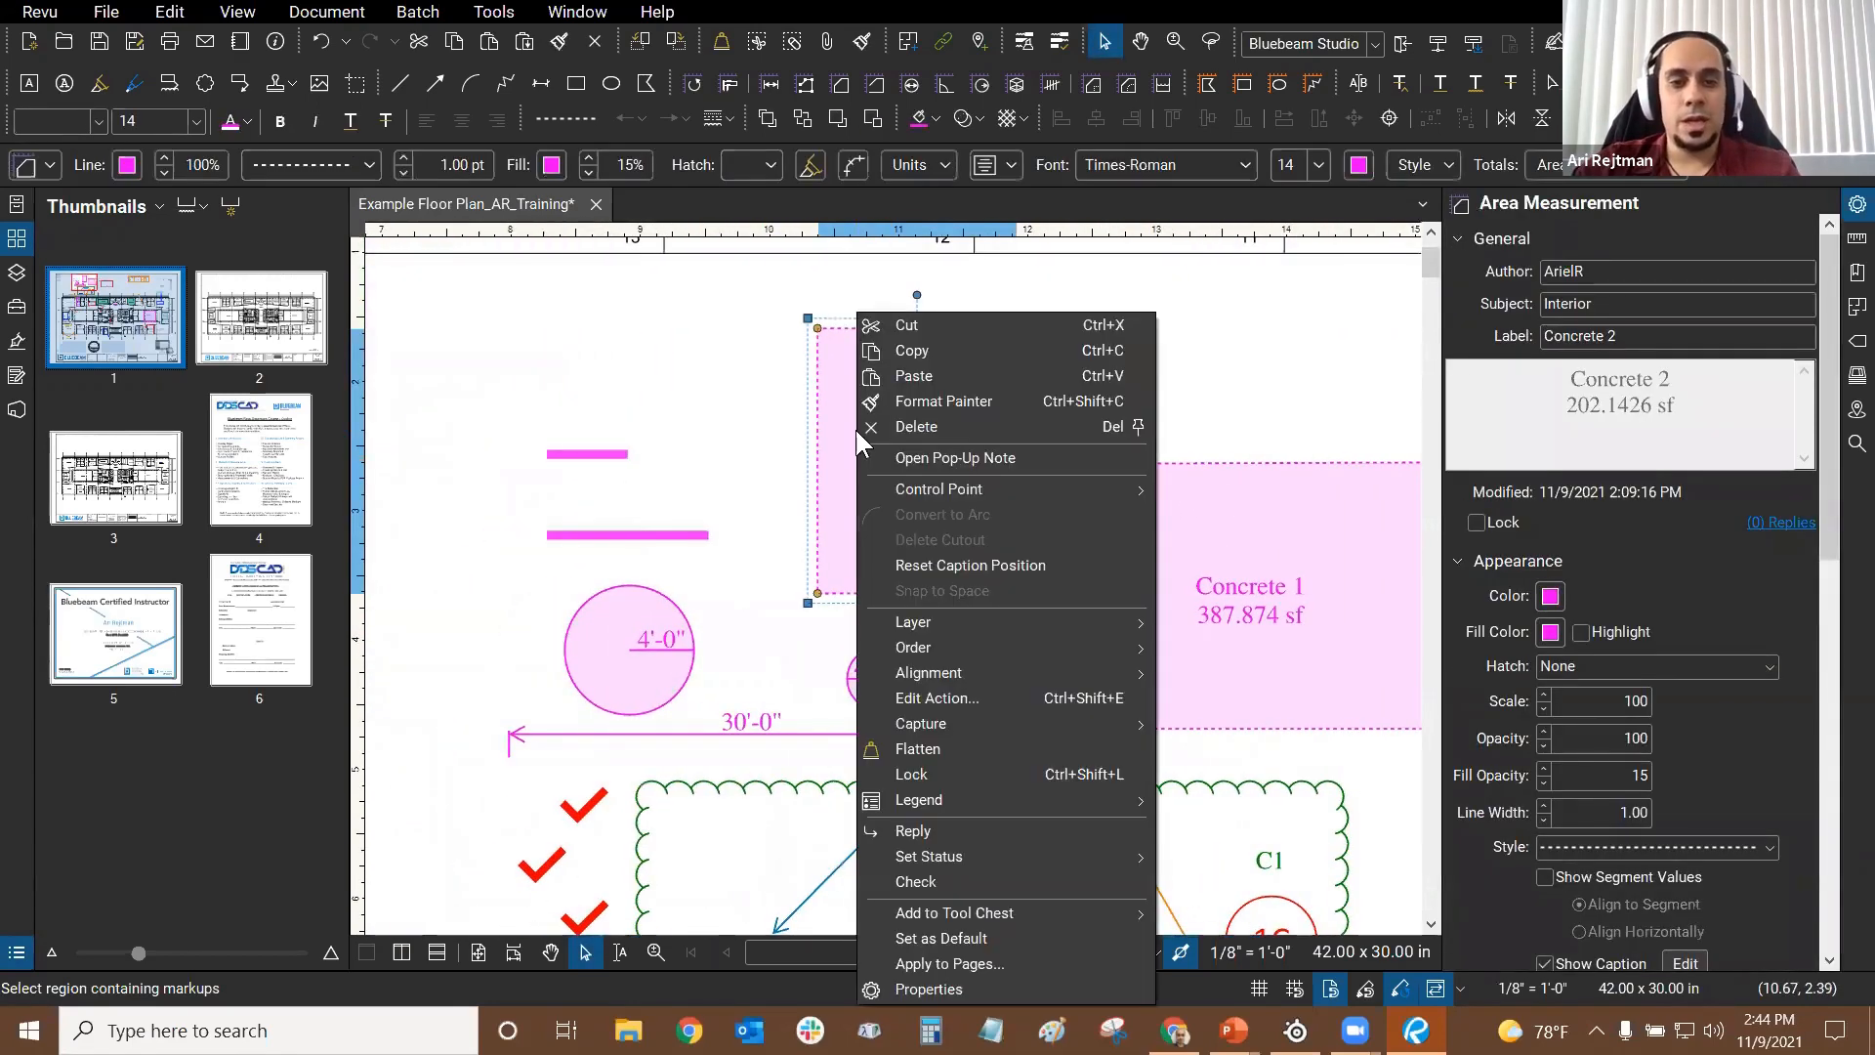
mouse_move(1014, 723)
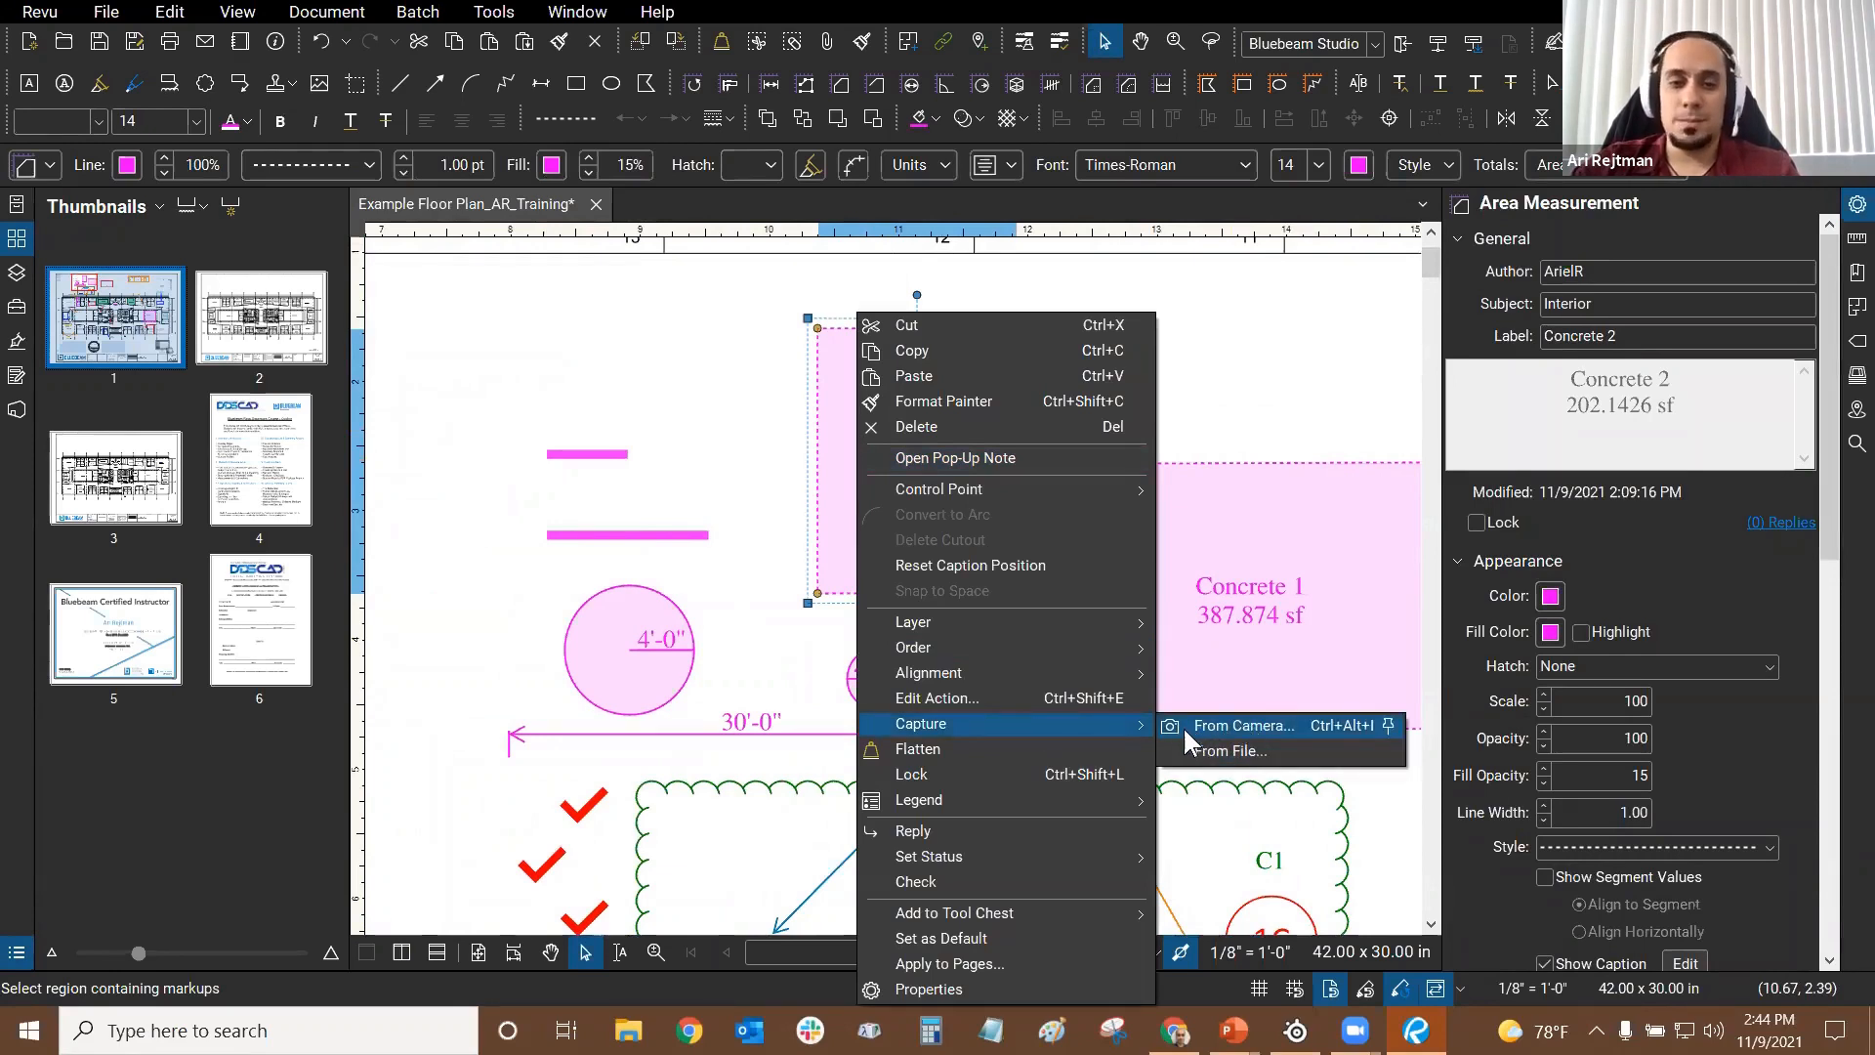
click(1221, 754)
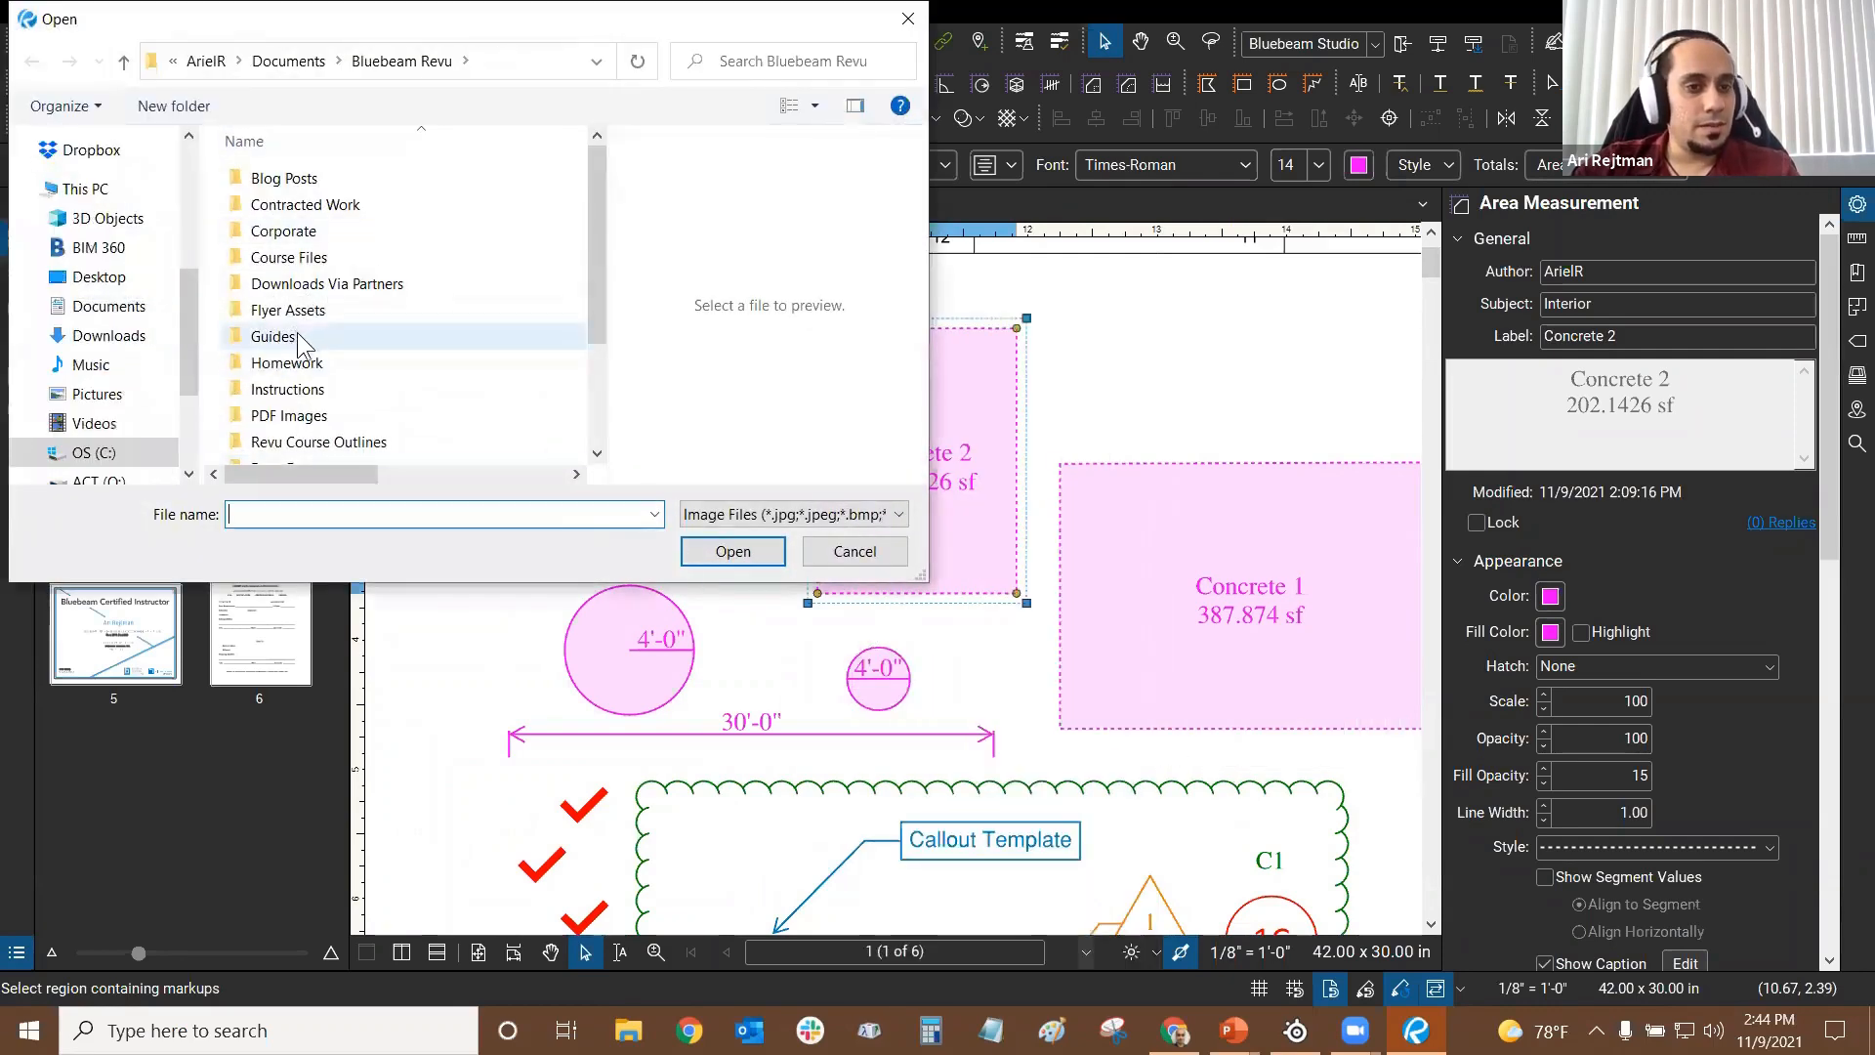
double_click(288, 309)
scroll(459, 293, down, 1)
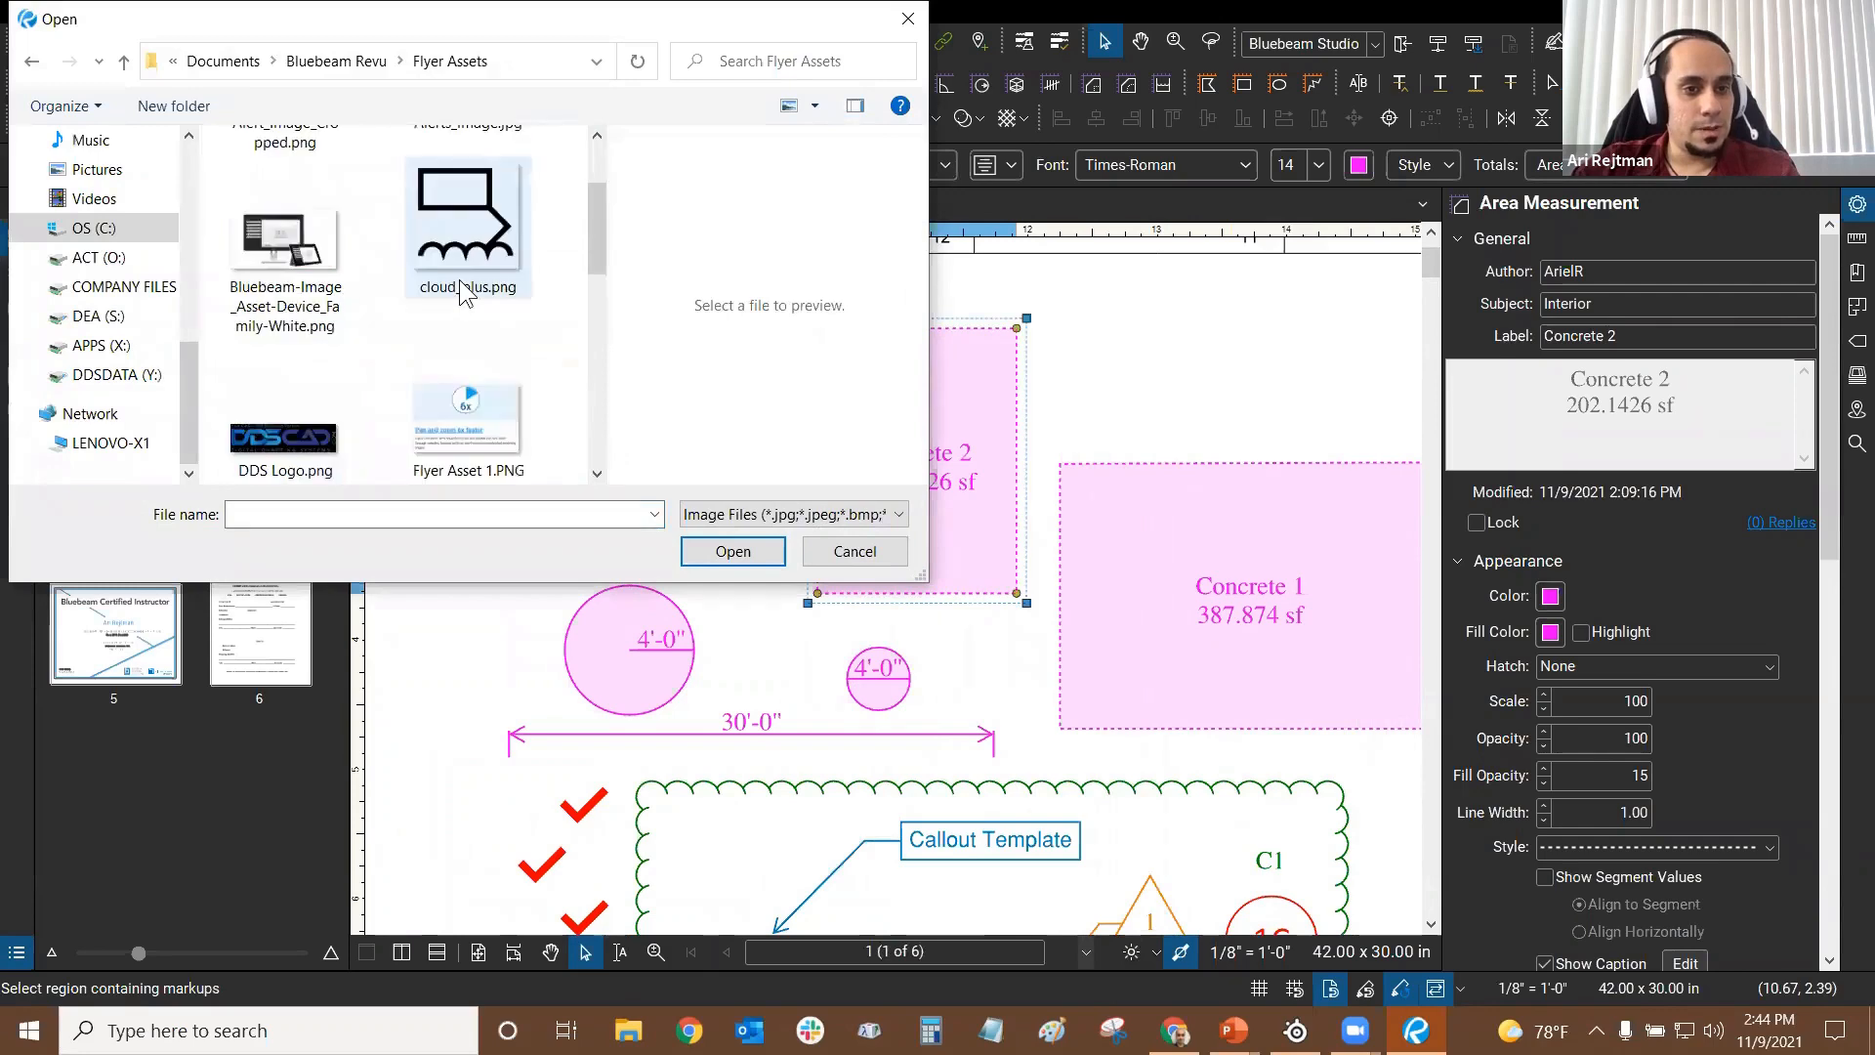
scroll(459, 293, down, 1)
scroll(451, 274, up, 1)
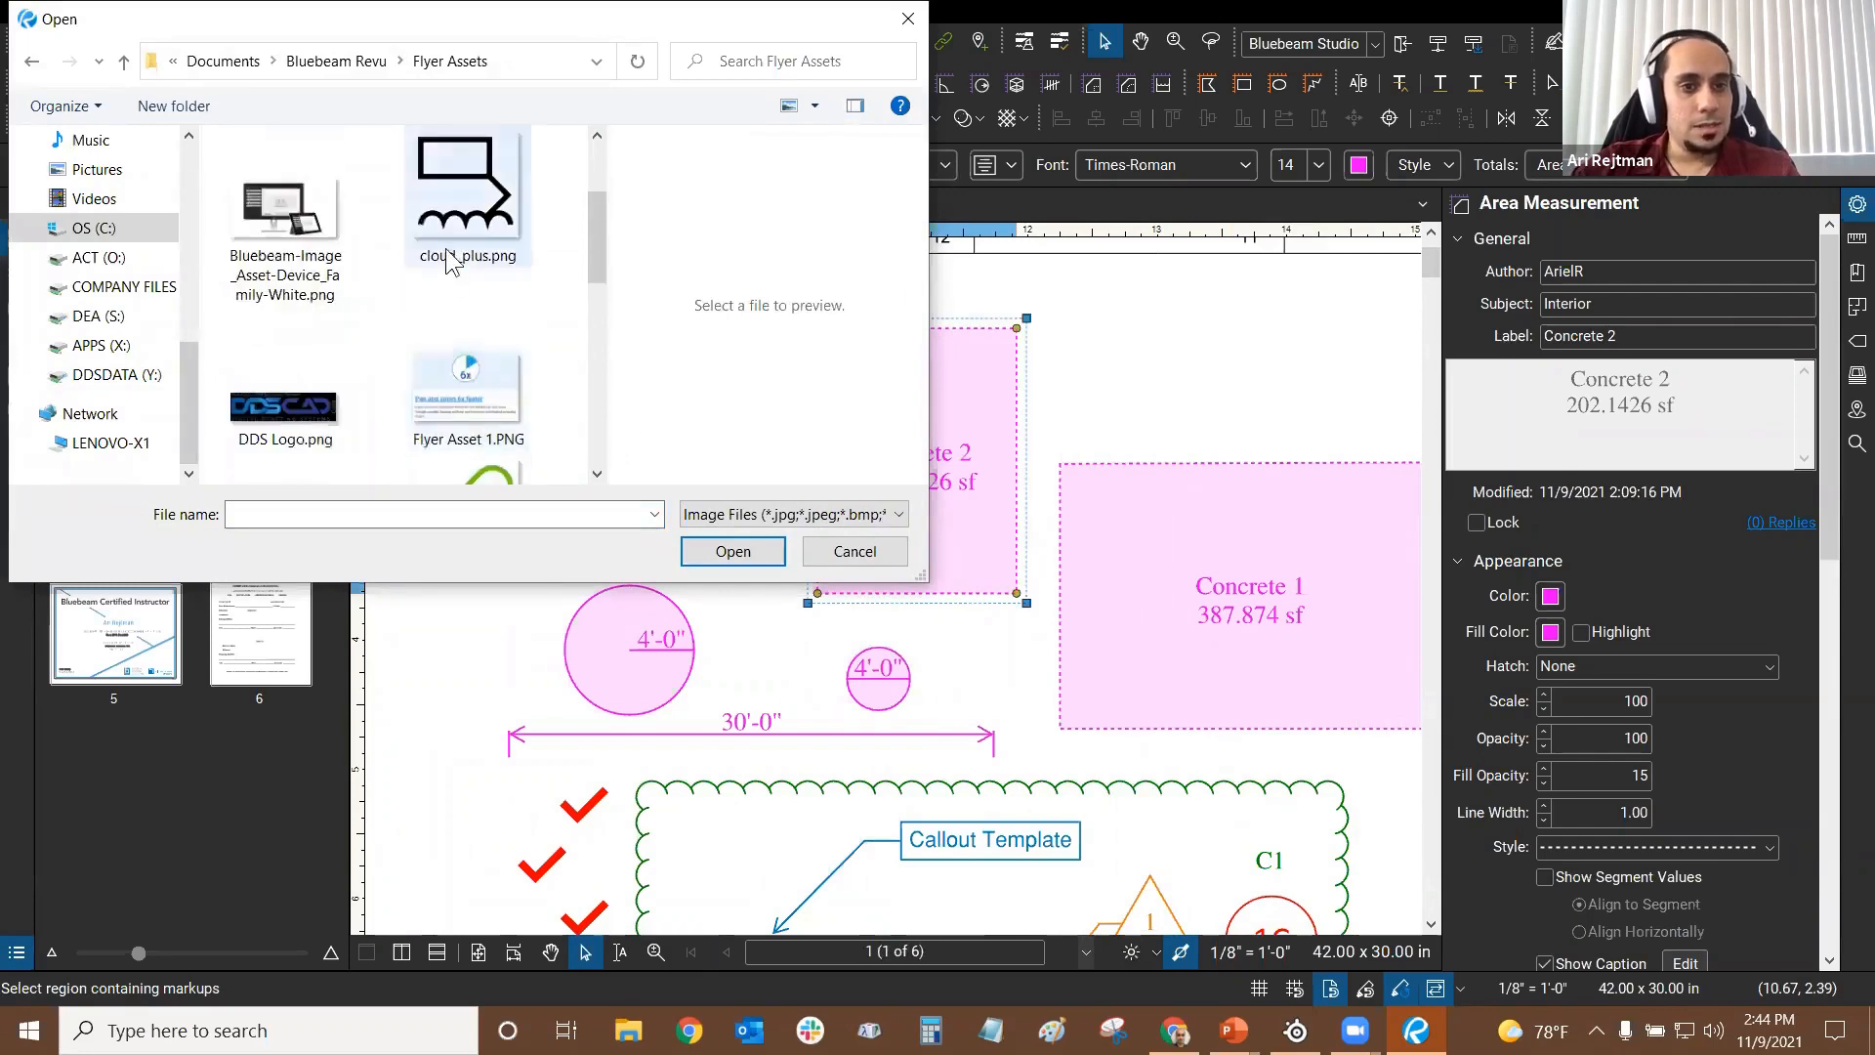
click(283, 400)
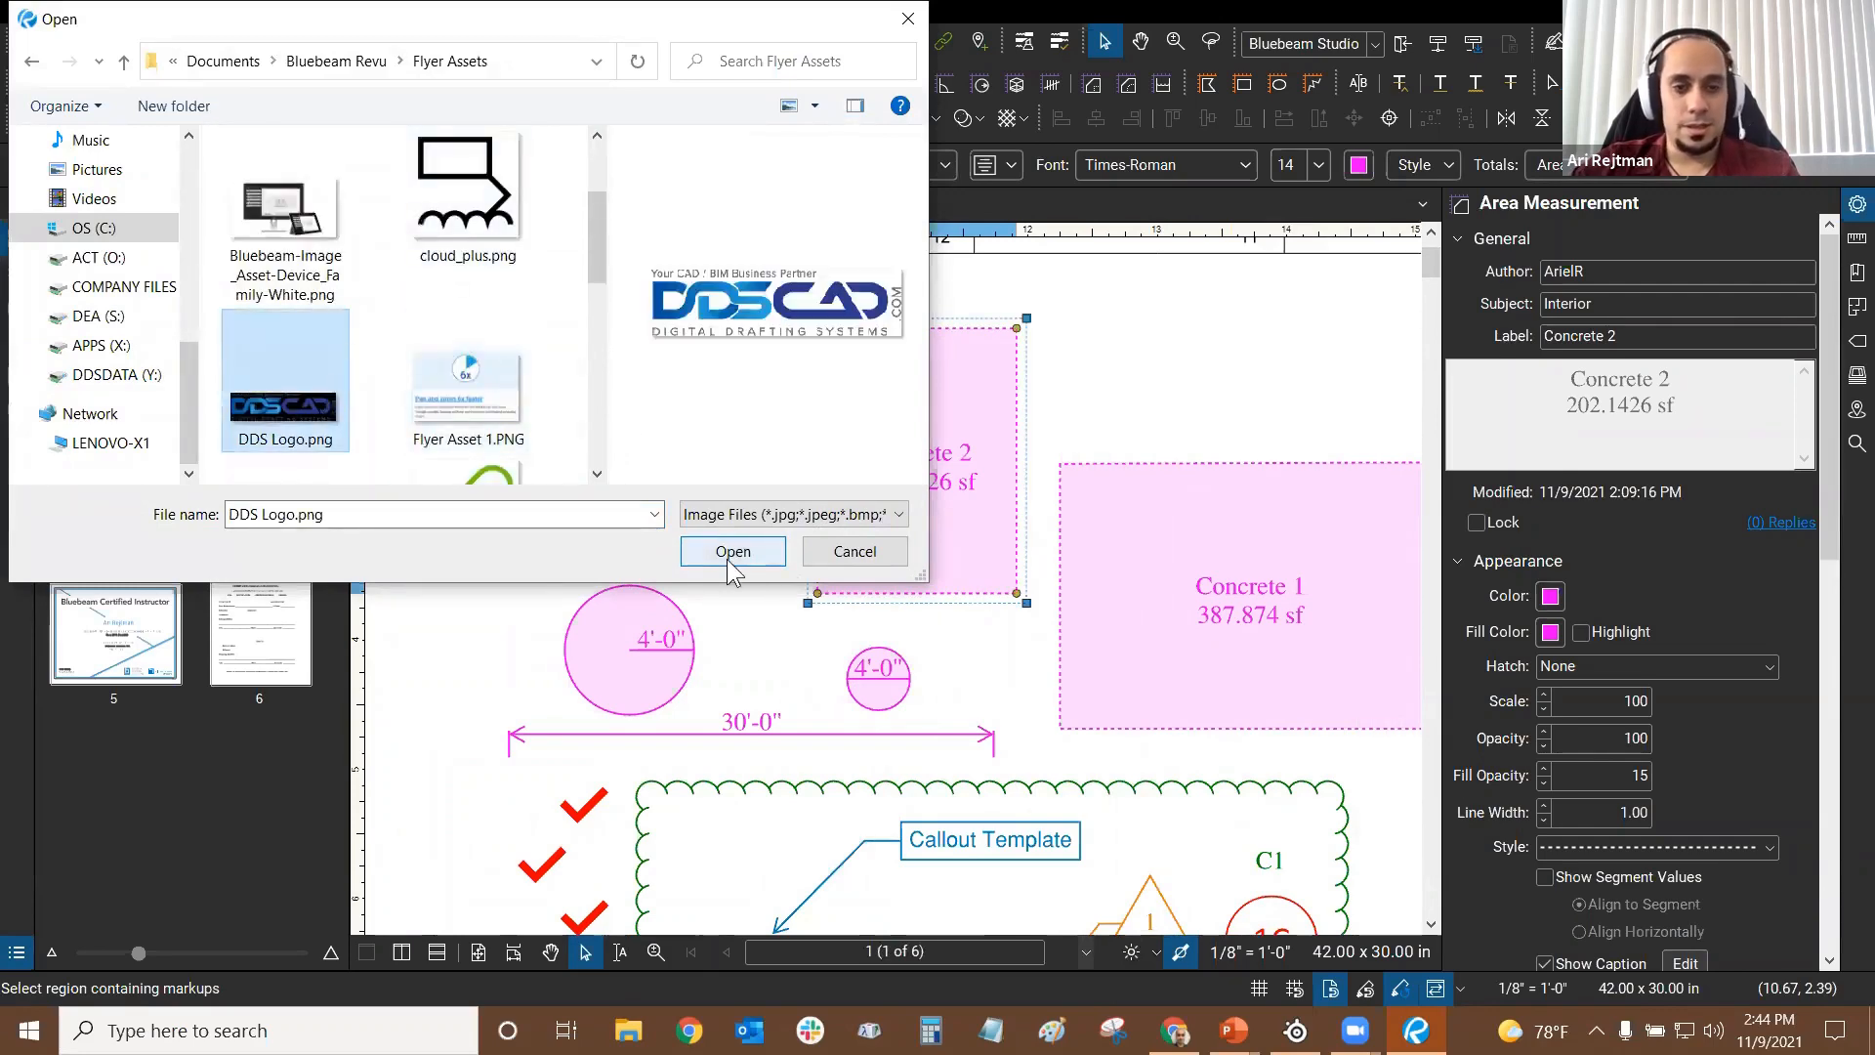
click(732, 551)
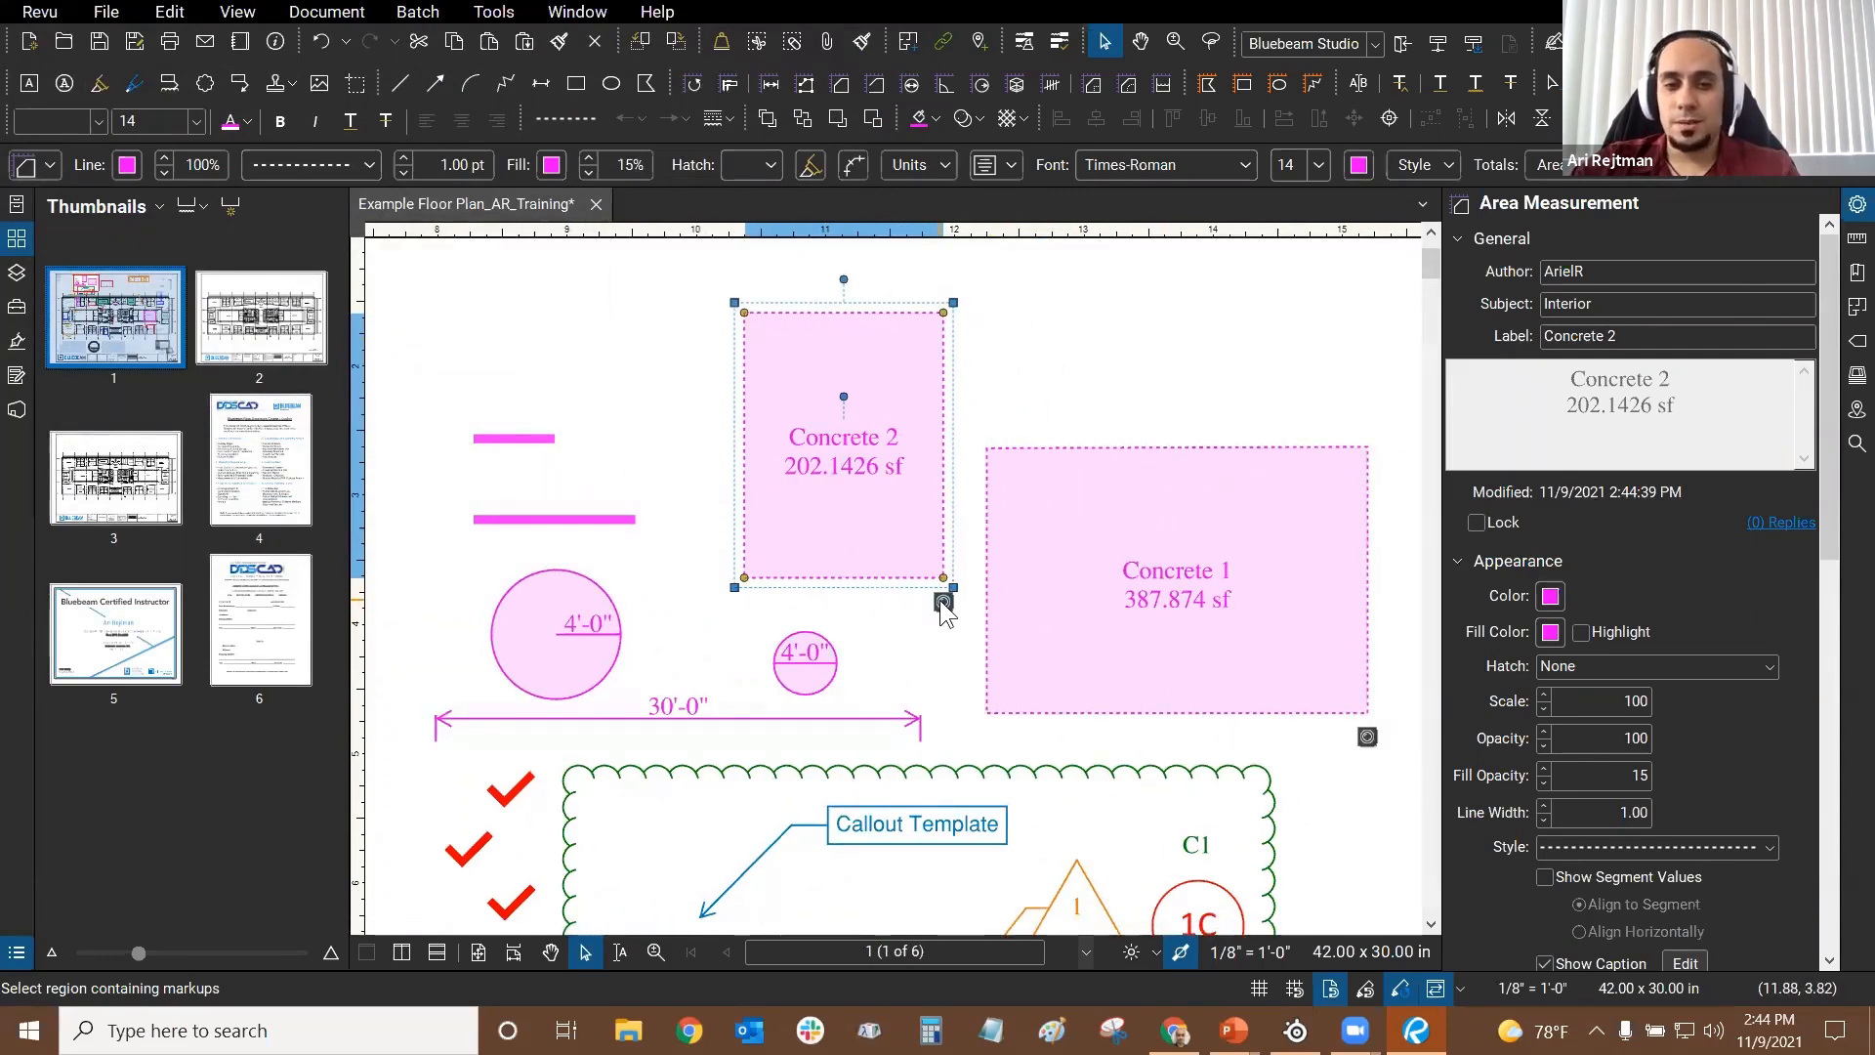
Step: View the logo capture on the Concrete 2 area and check its export and image navigation options
mouse_move(941, 601)
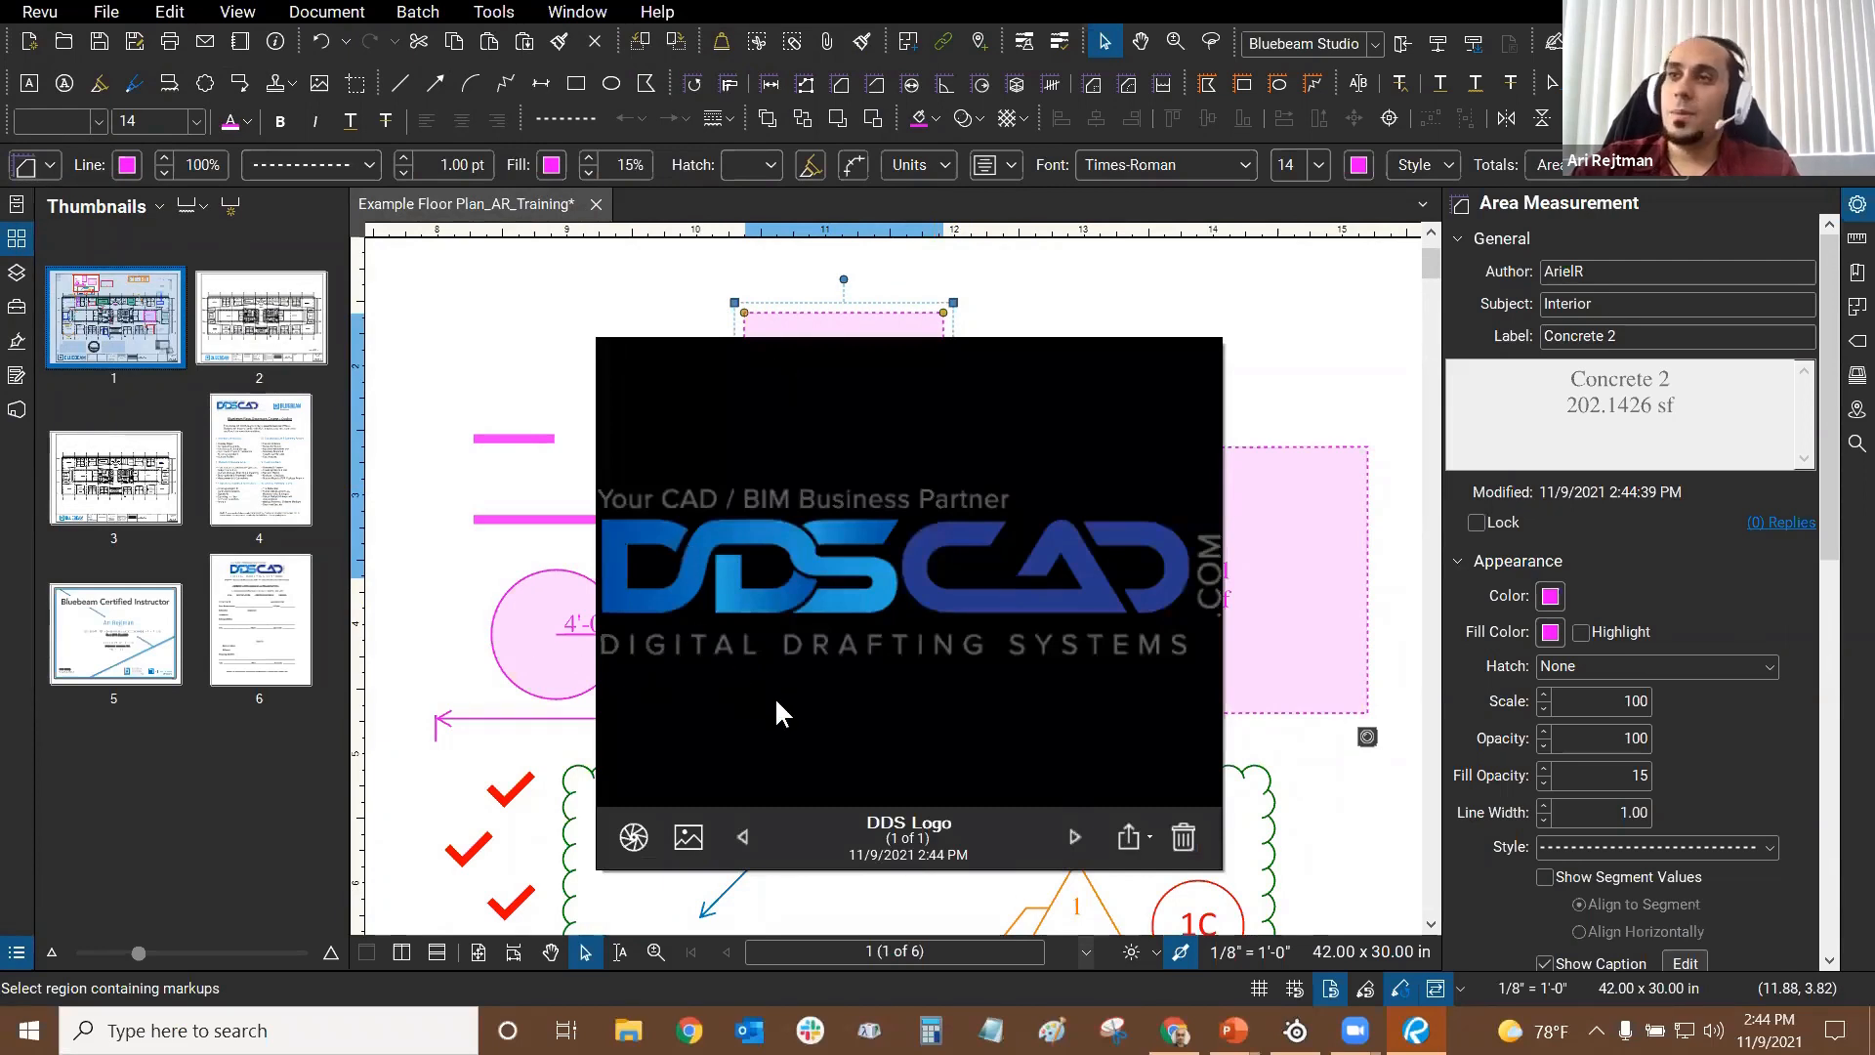
click(1141, 838)
click(1139, 835)
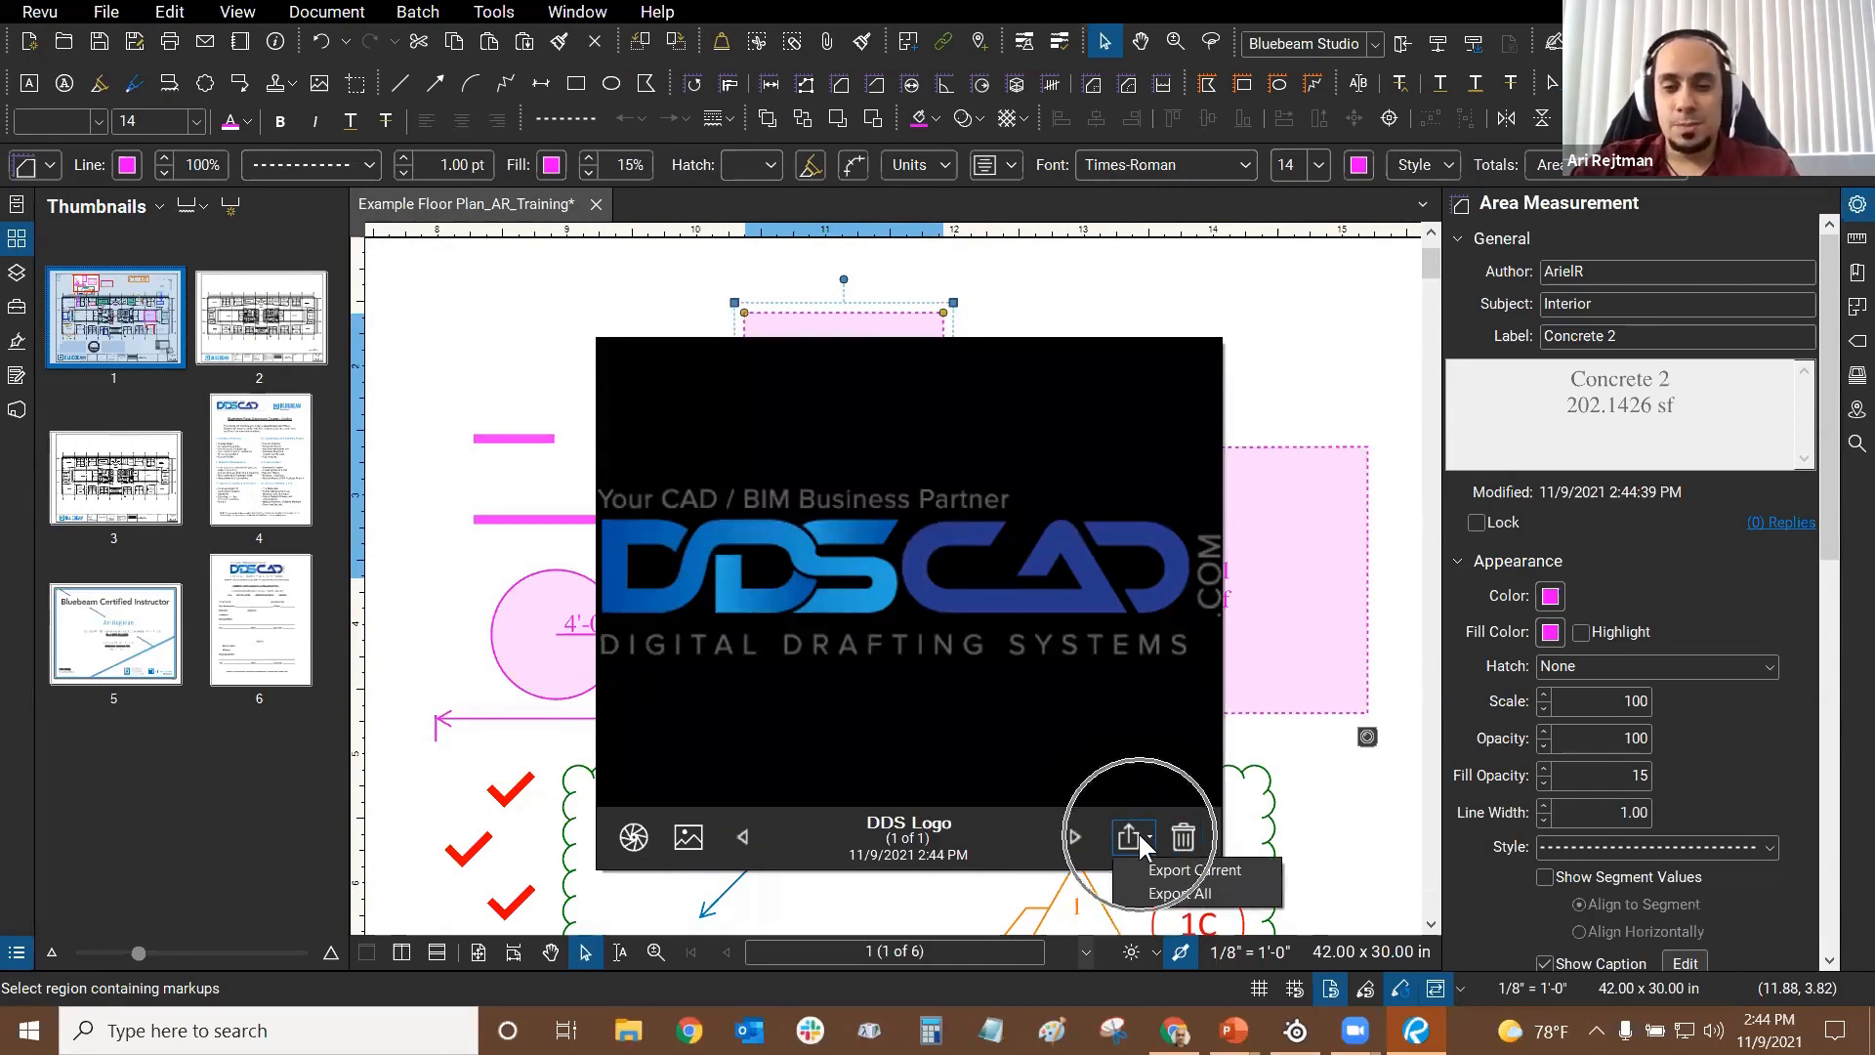
click(1139, 835)
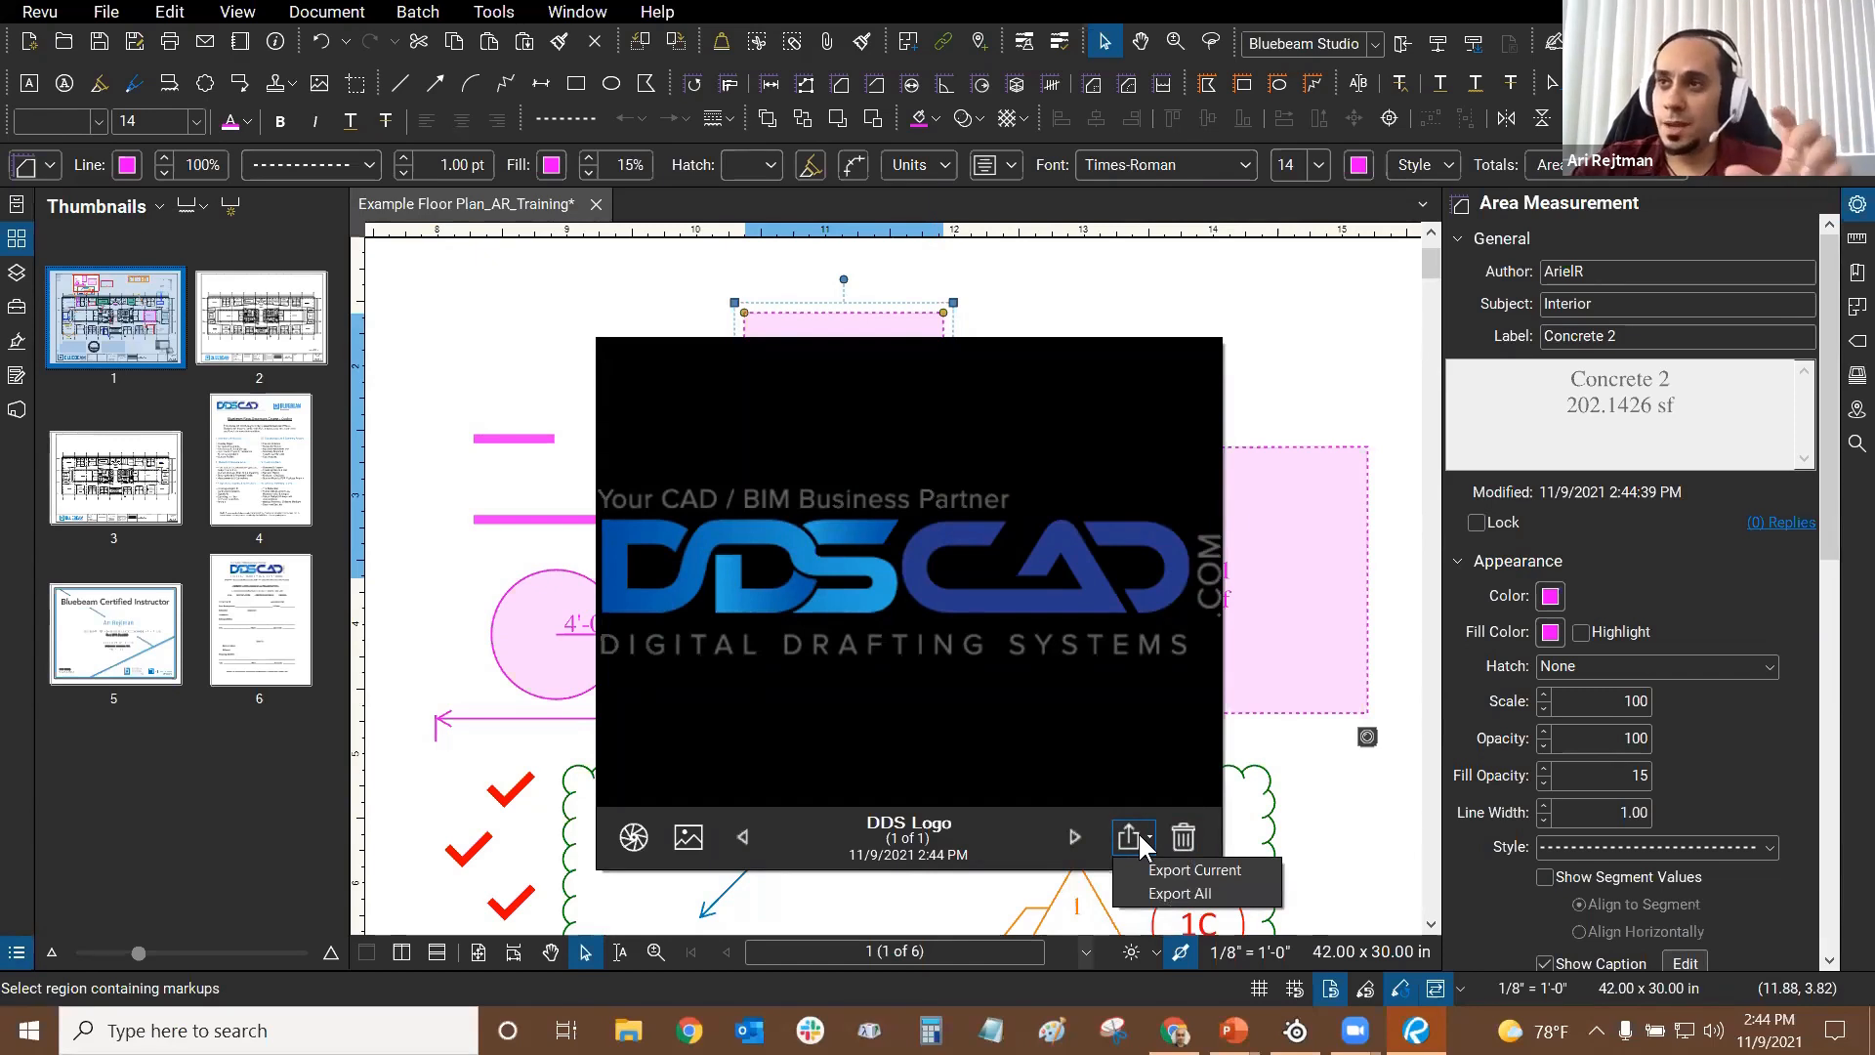
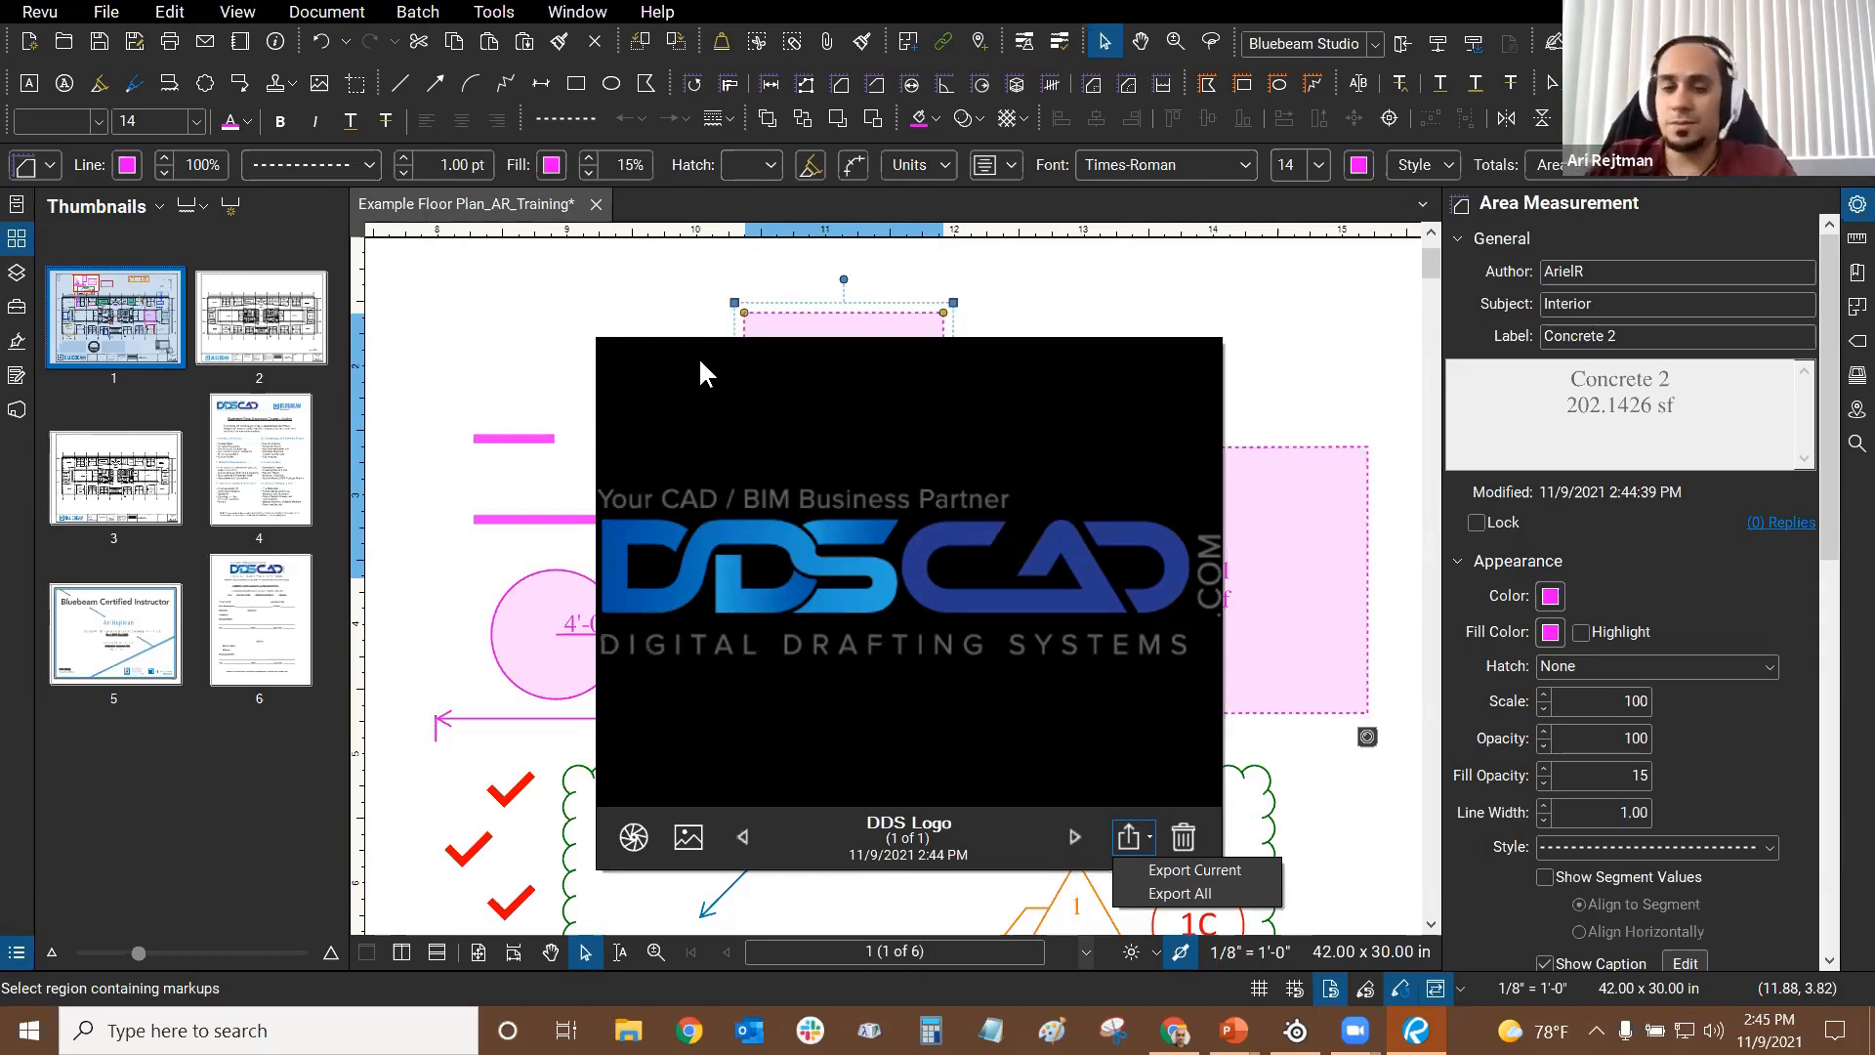
click(996, 756)
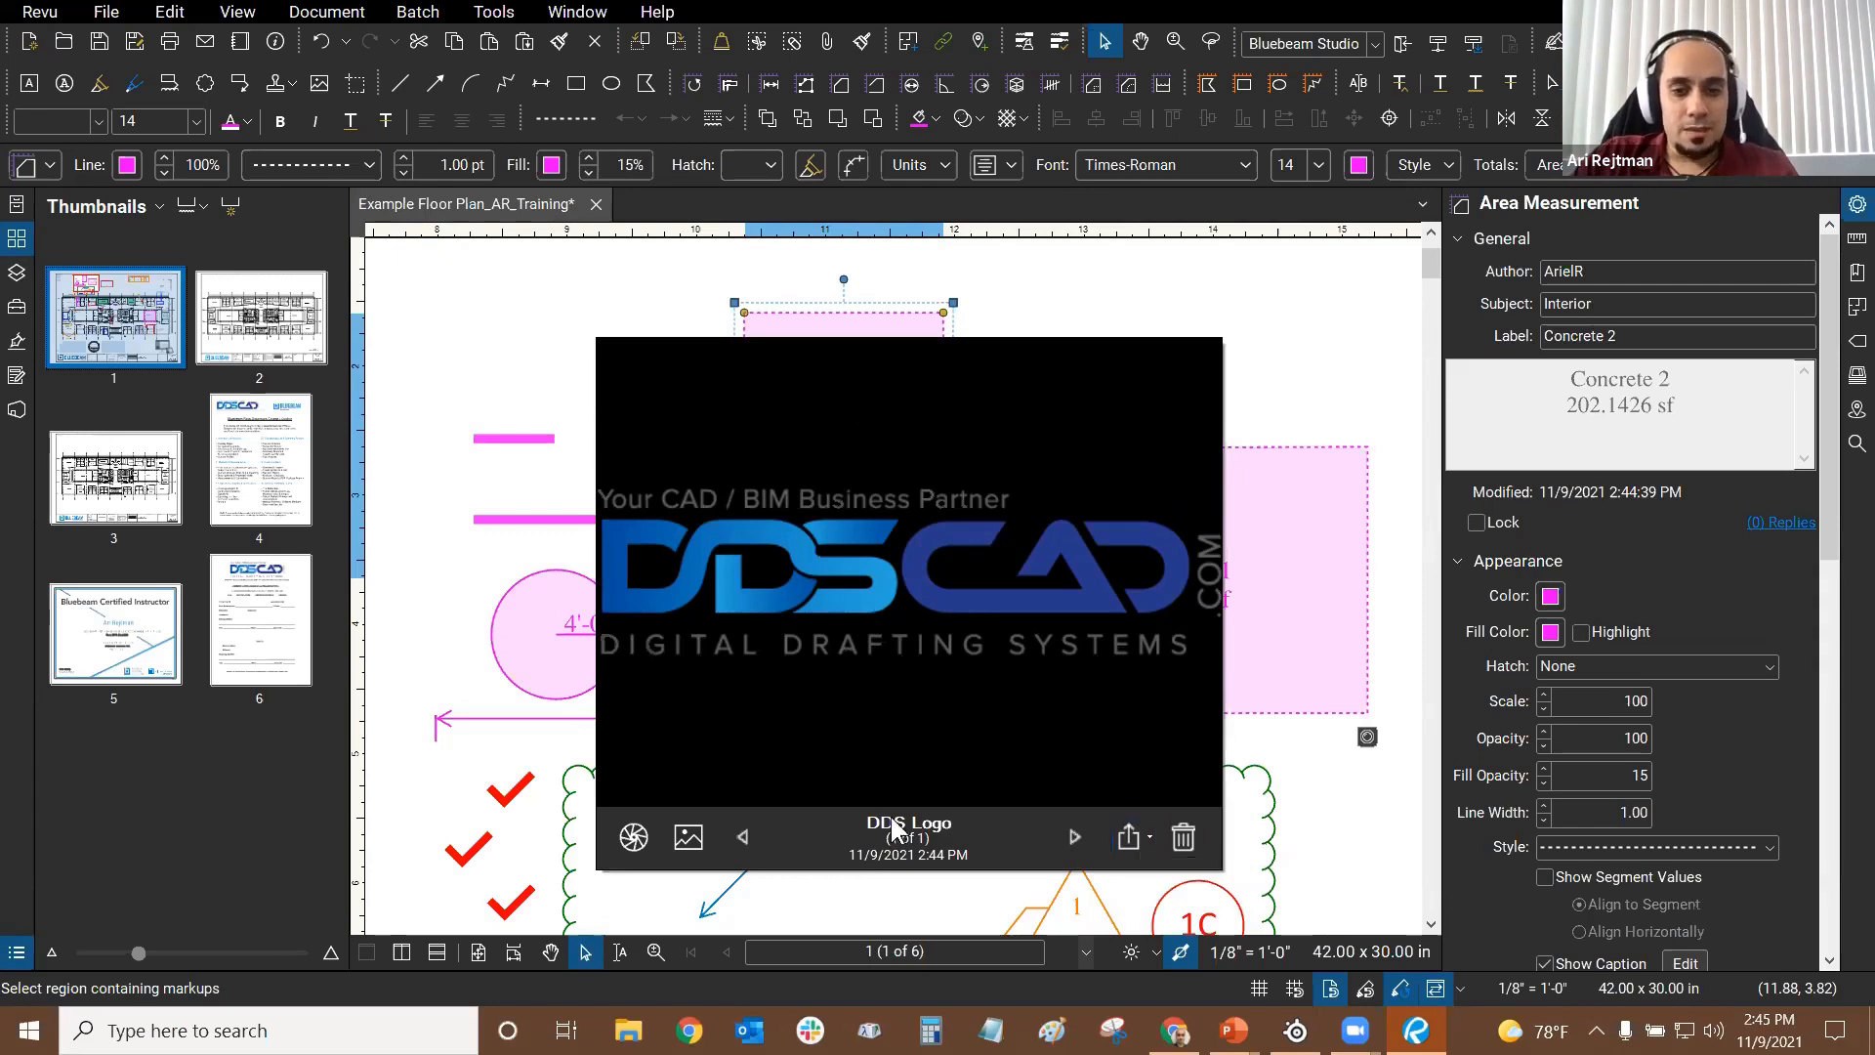
click(1075, 833)
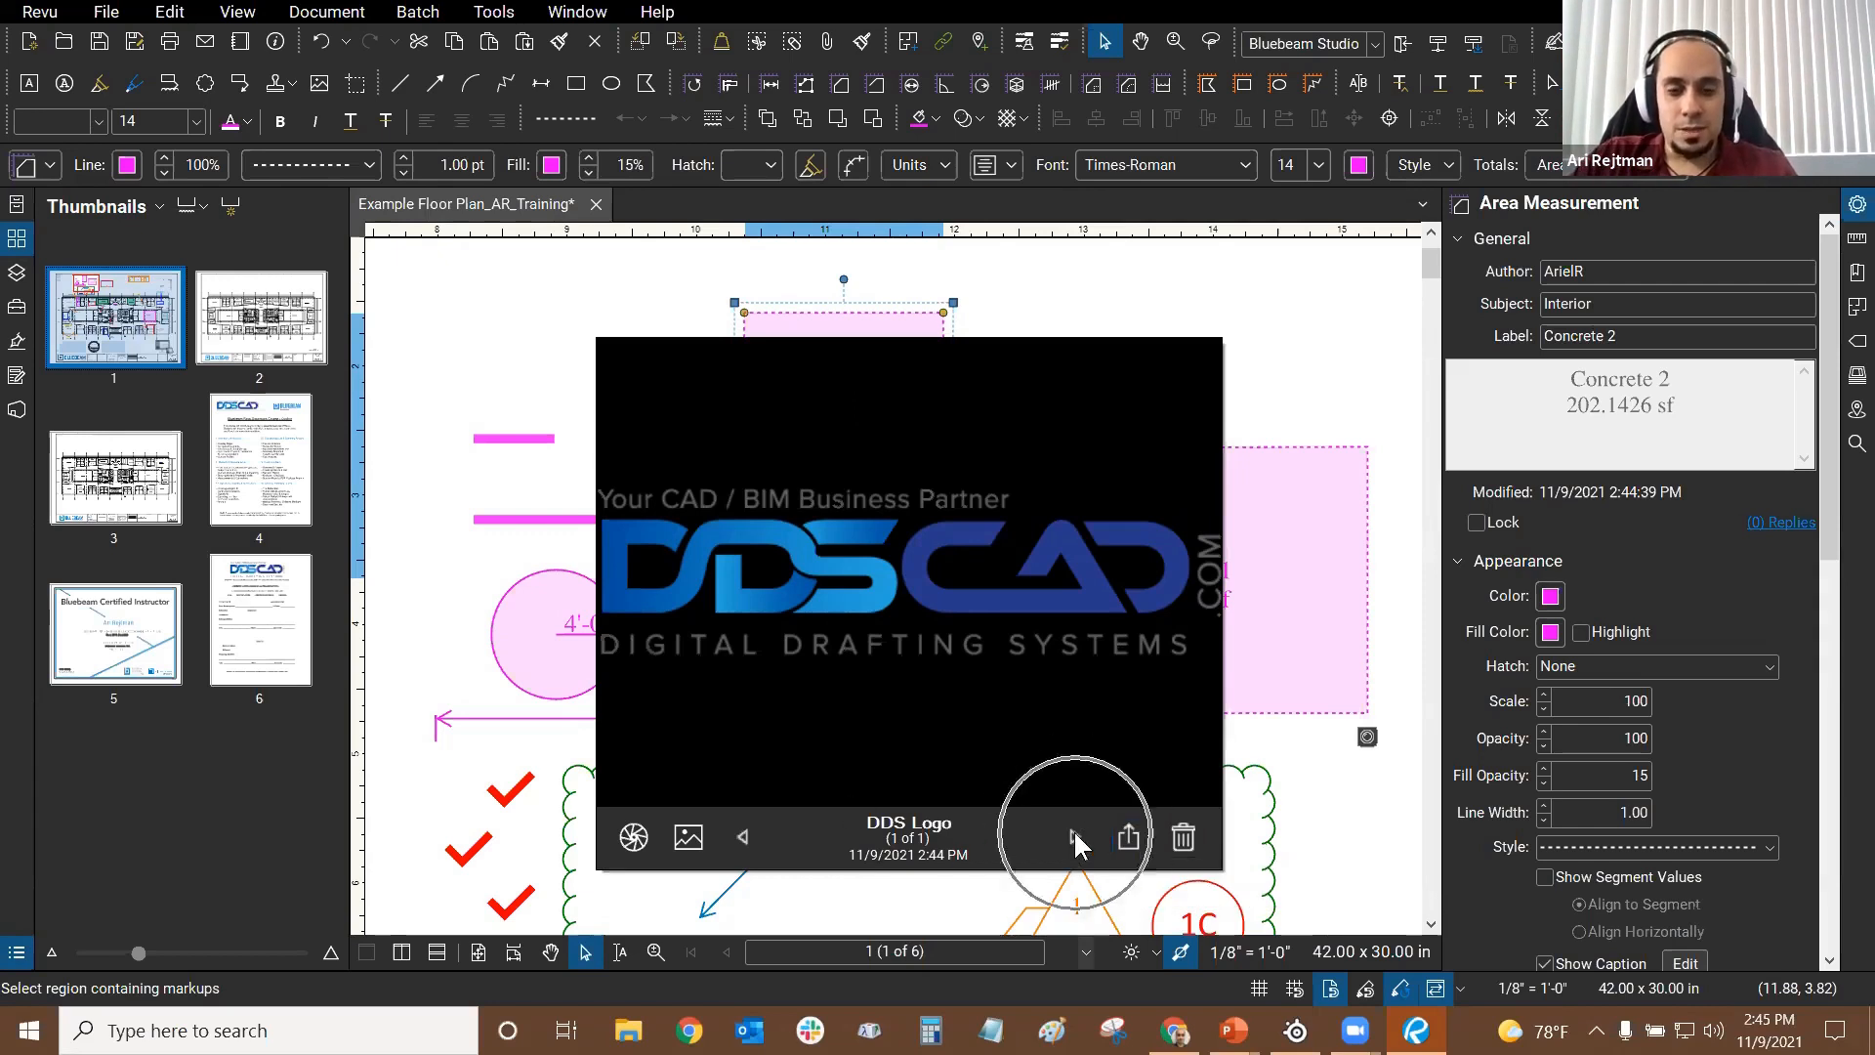
click(913, 849)
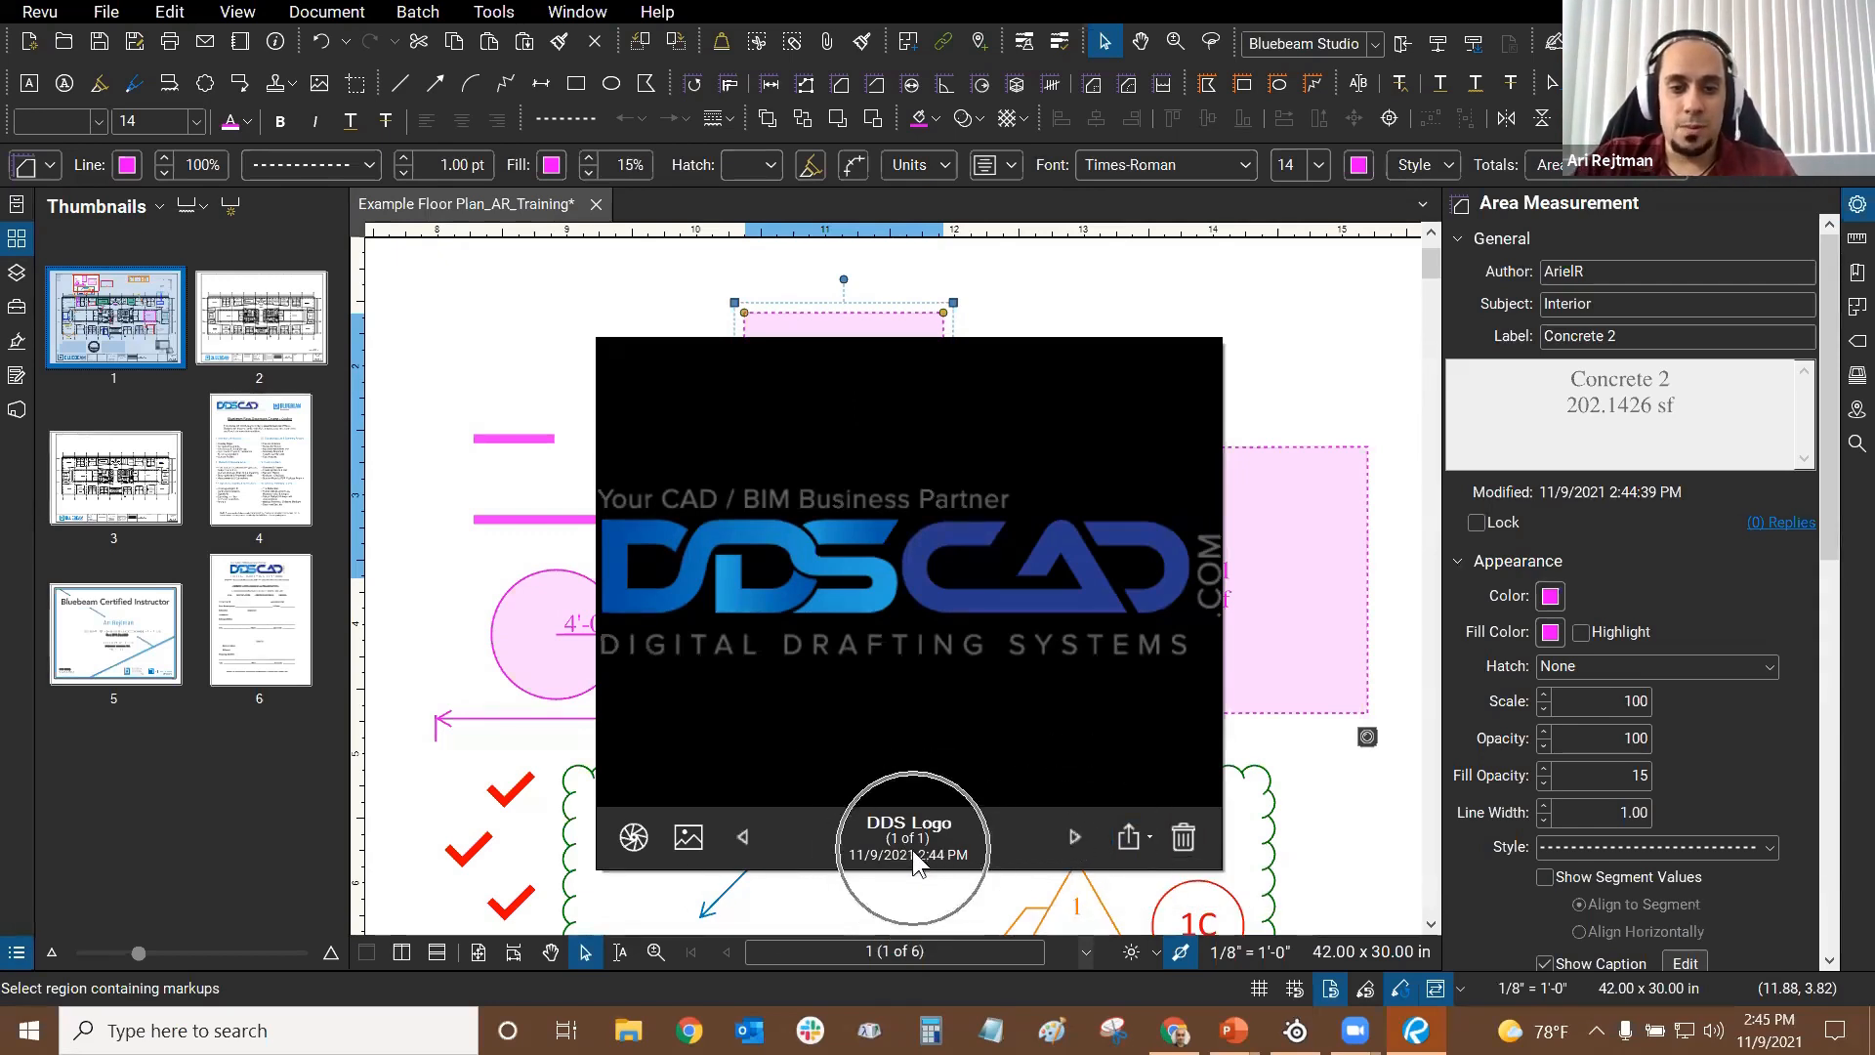
Step: Add cloud_plus.png as another capture on the Concrete 2 area and browse between its captured images
click(688, 838)
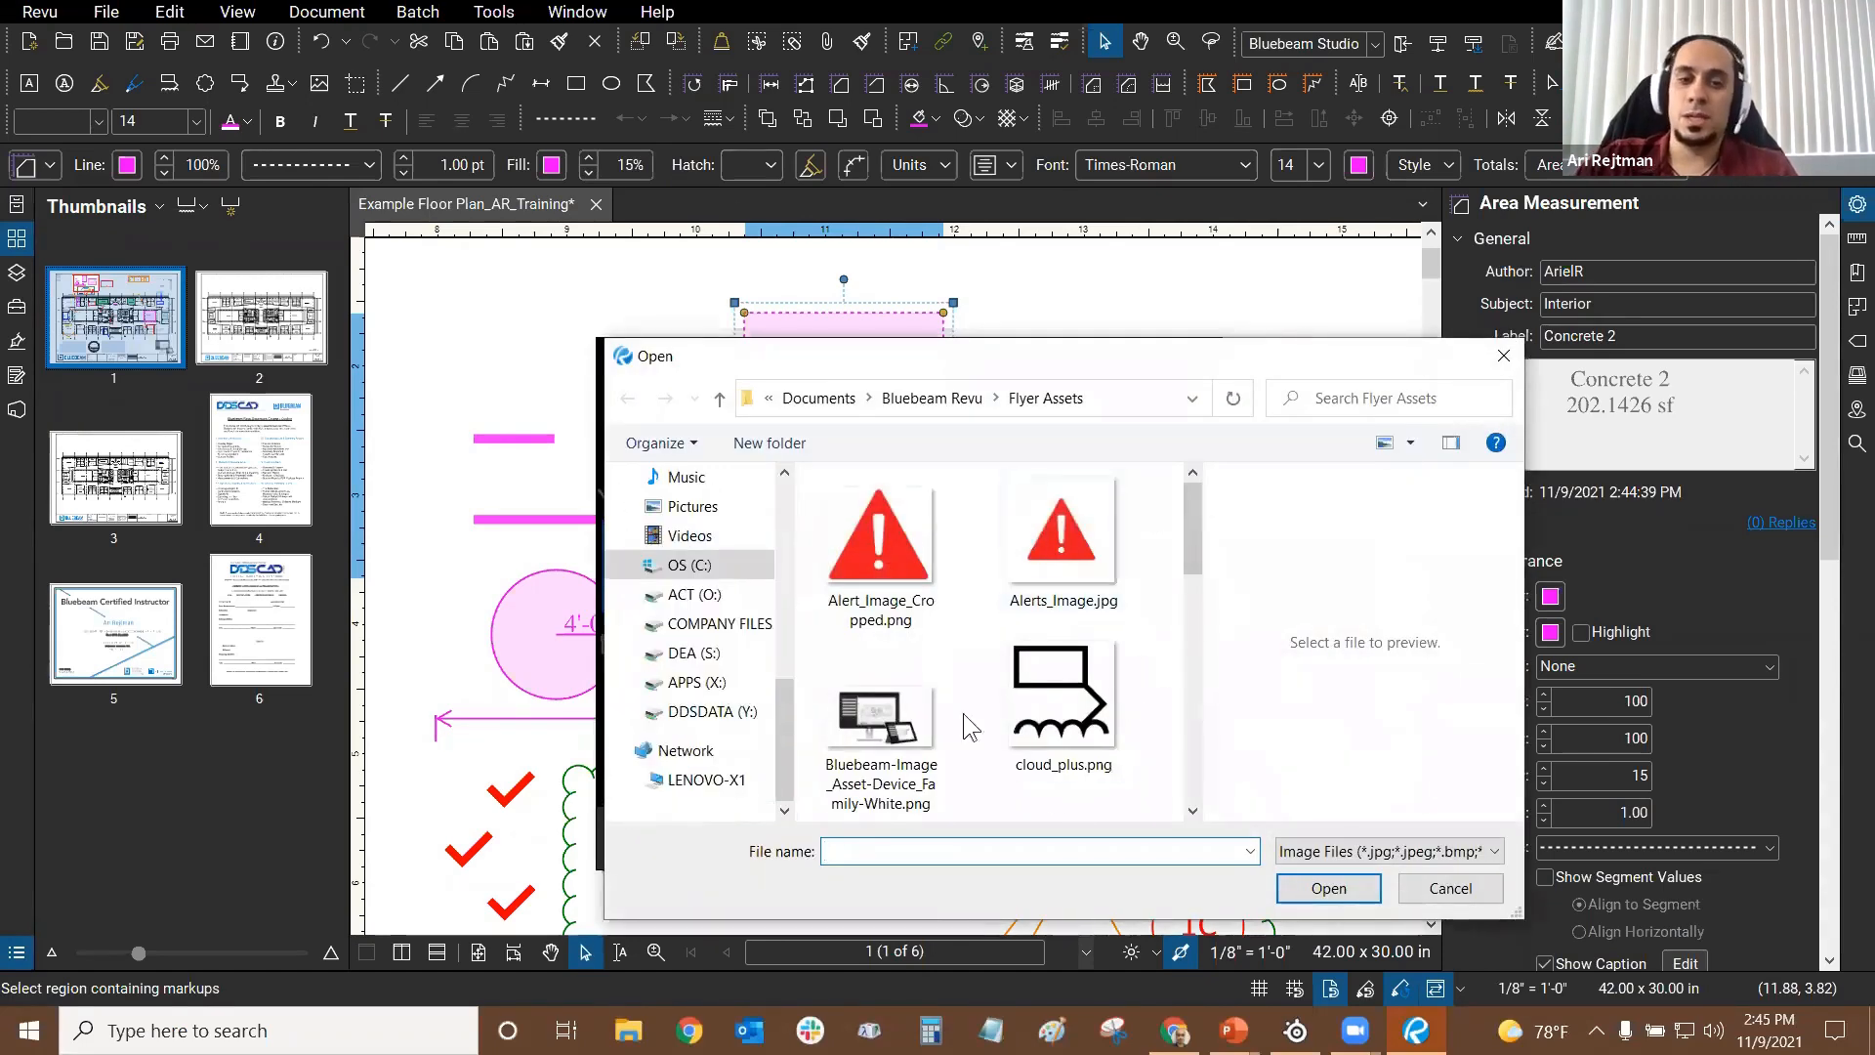
click(1057, 702)
click(1351, 891)
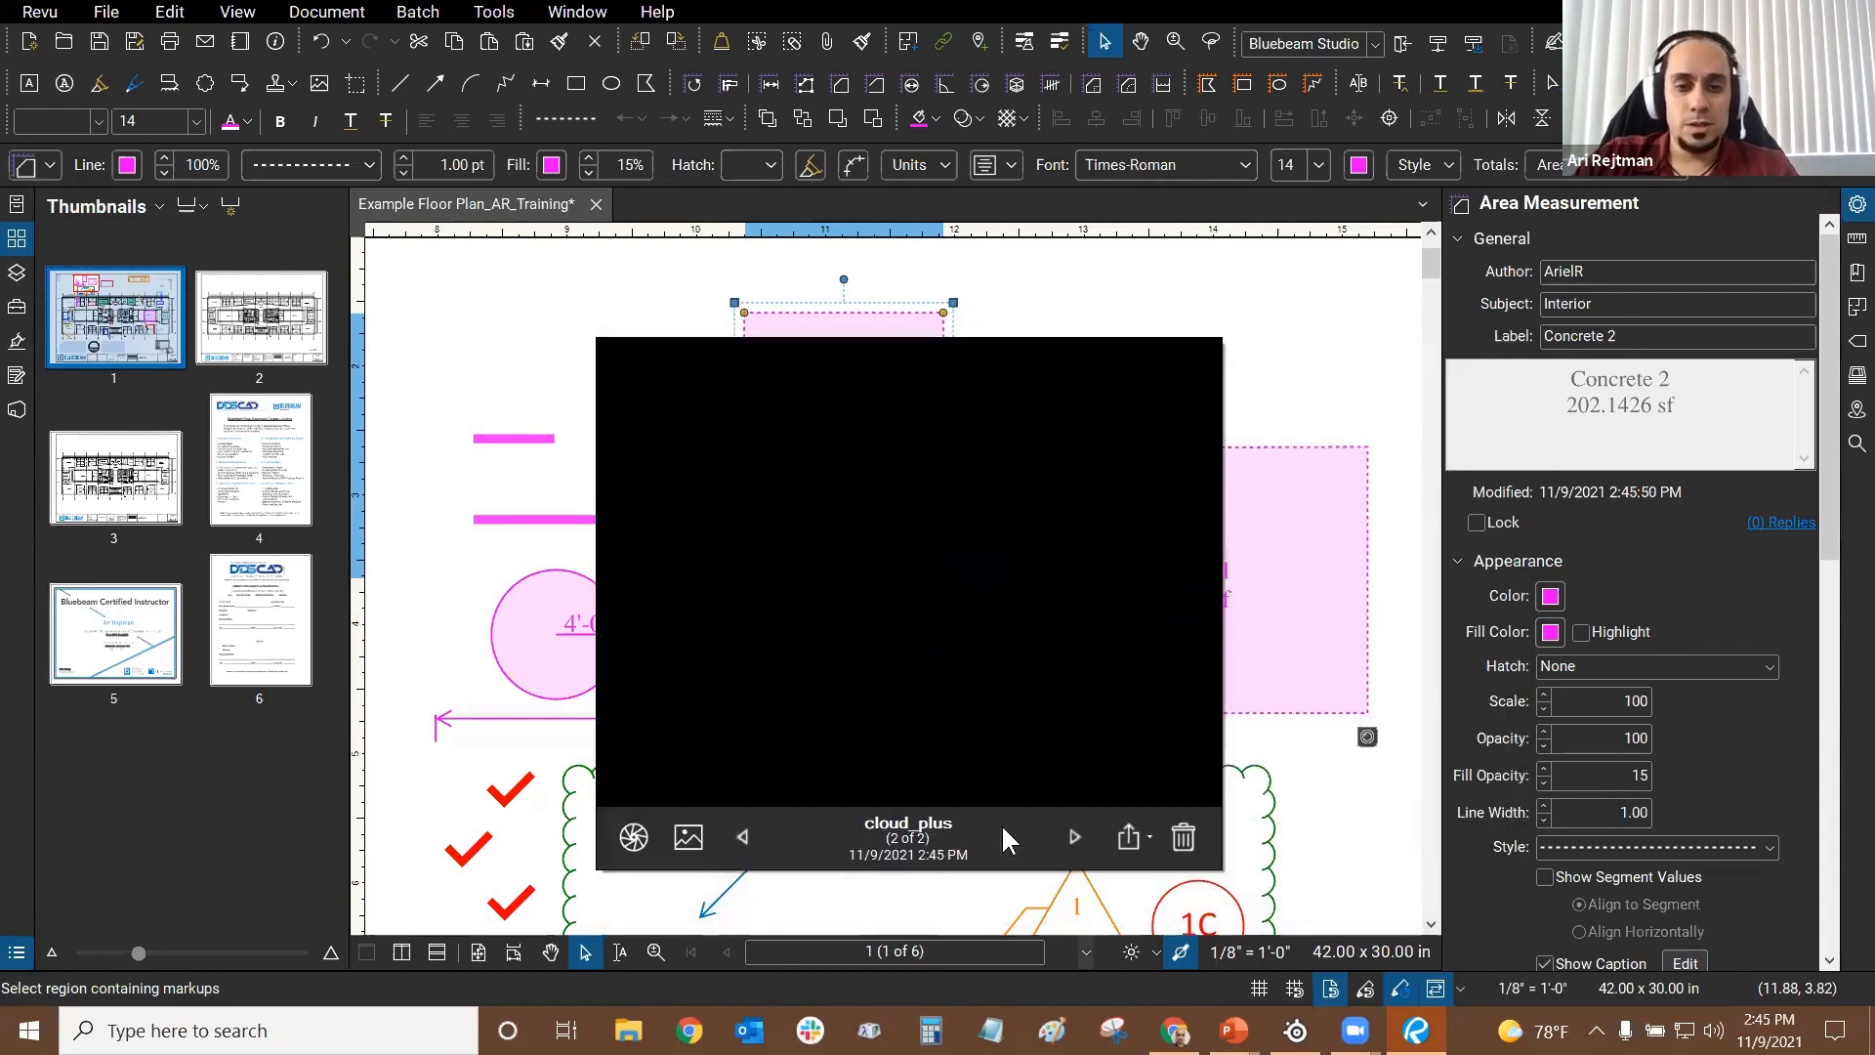
click(743, 836)
click(1075, 835)
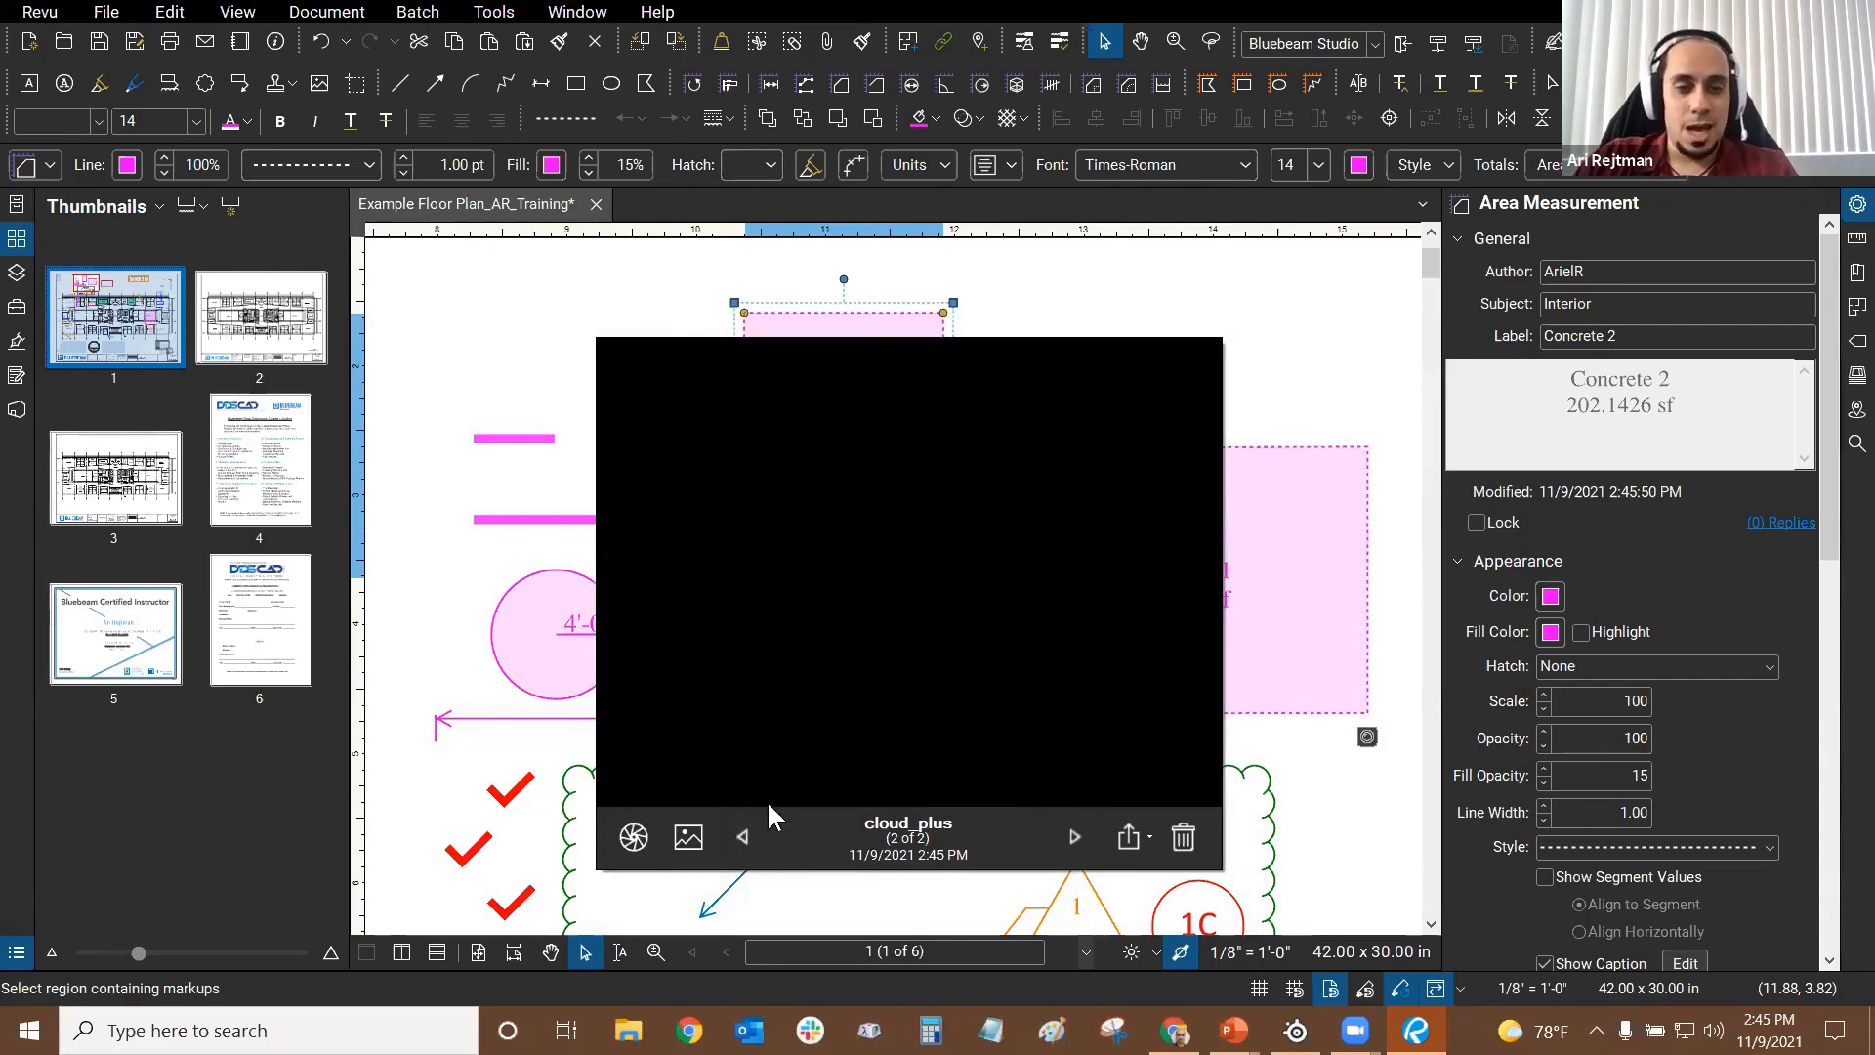
click(734, 837)
Step: Attach Introducing Revu Title.PNG from the Flyer Assets folder as another capture on the Concrete 2 area measurement
click(688, 837)
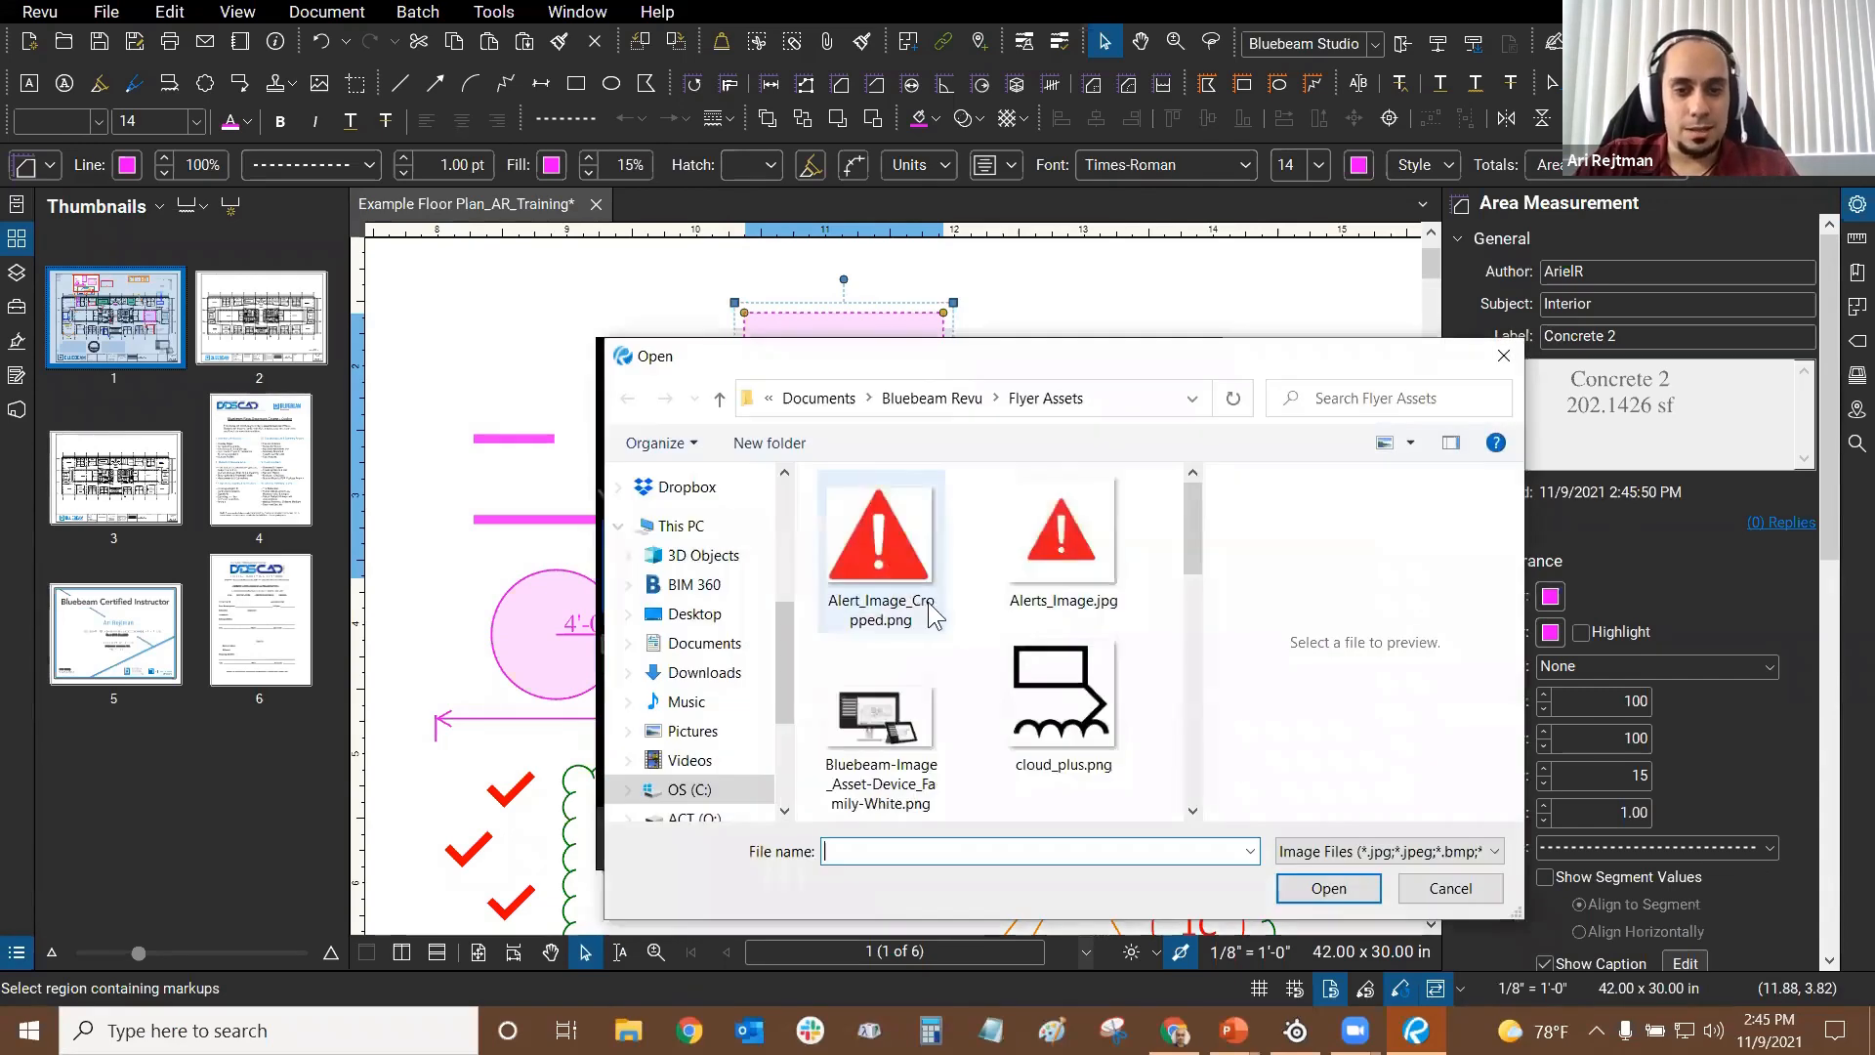
scroll(977, 625, down, 2)
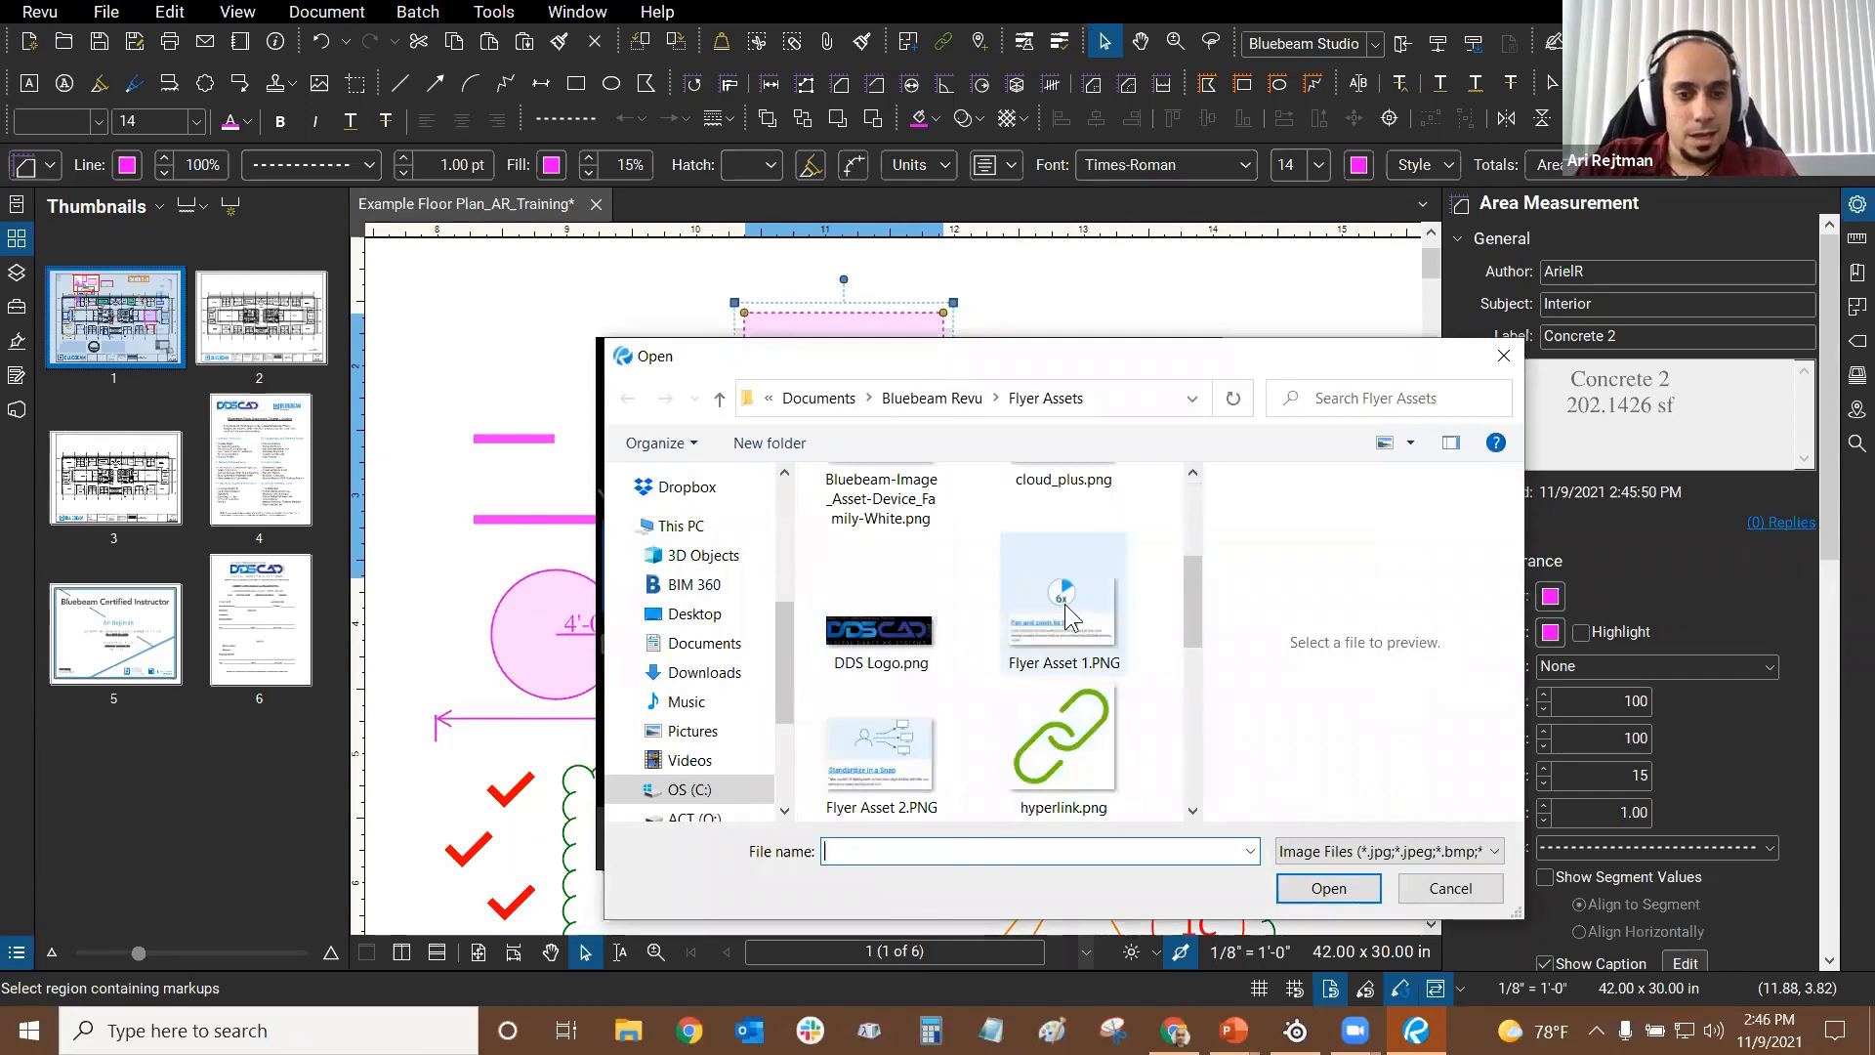
scroll(1068, 611, down, 1)
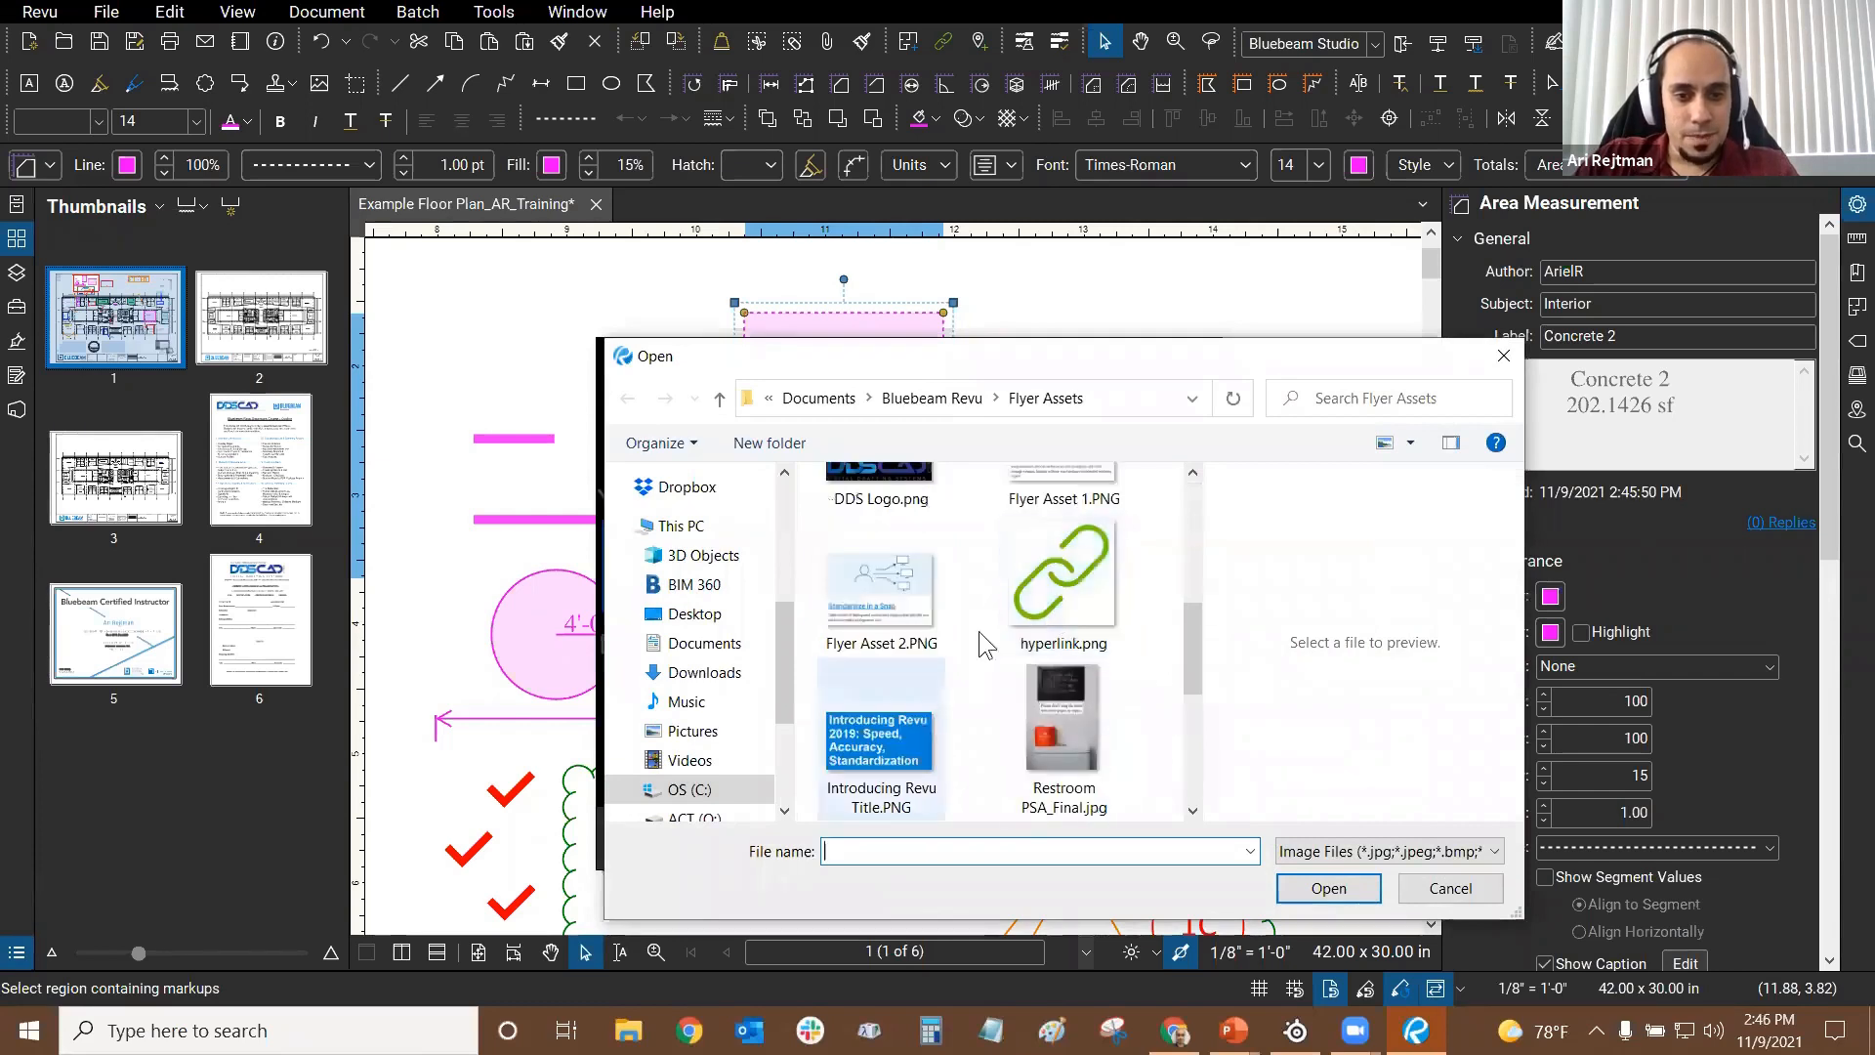
click(881, 739)
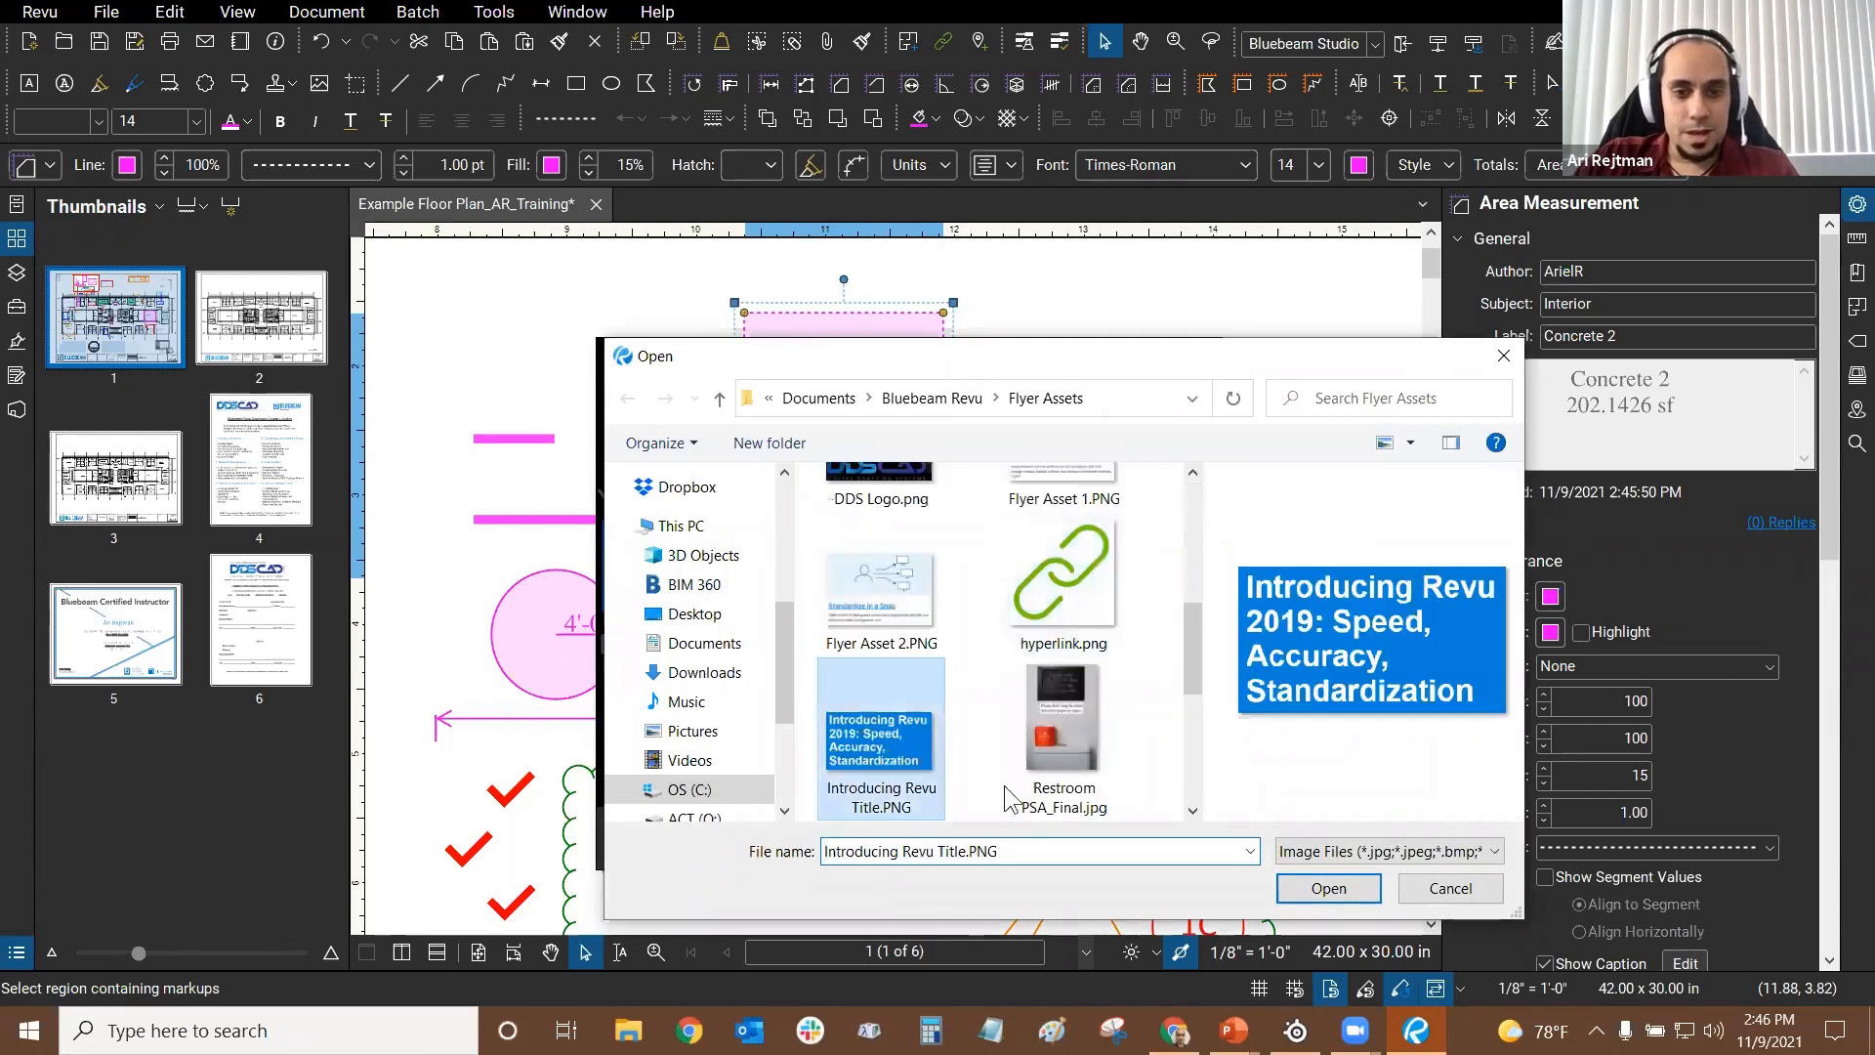
click(1328, 889)
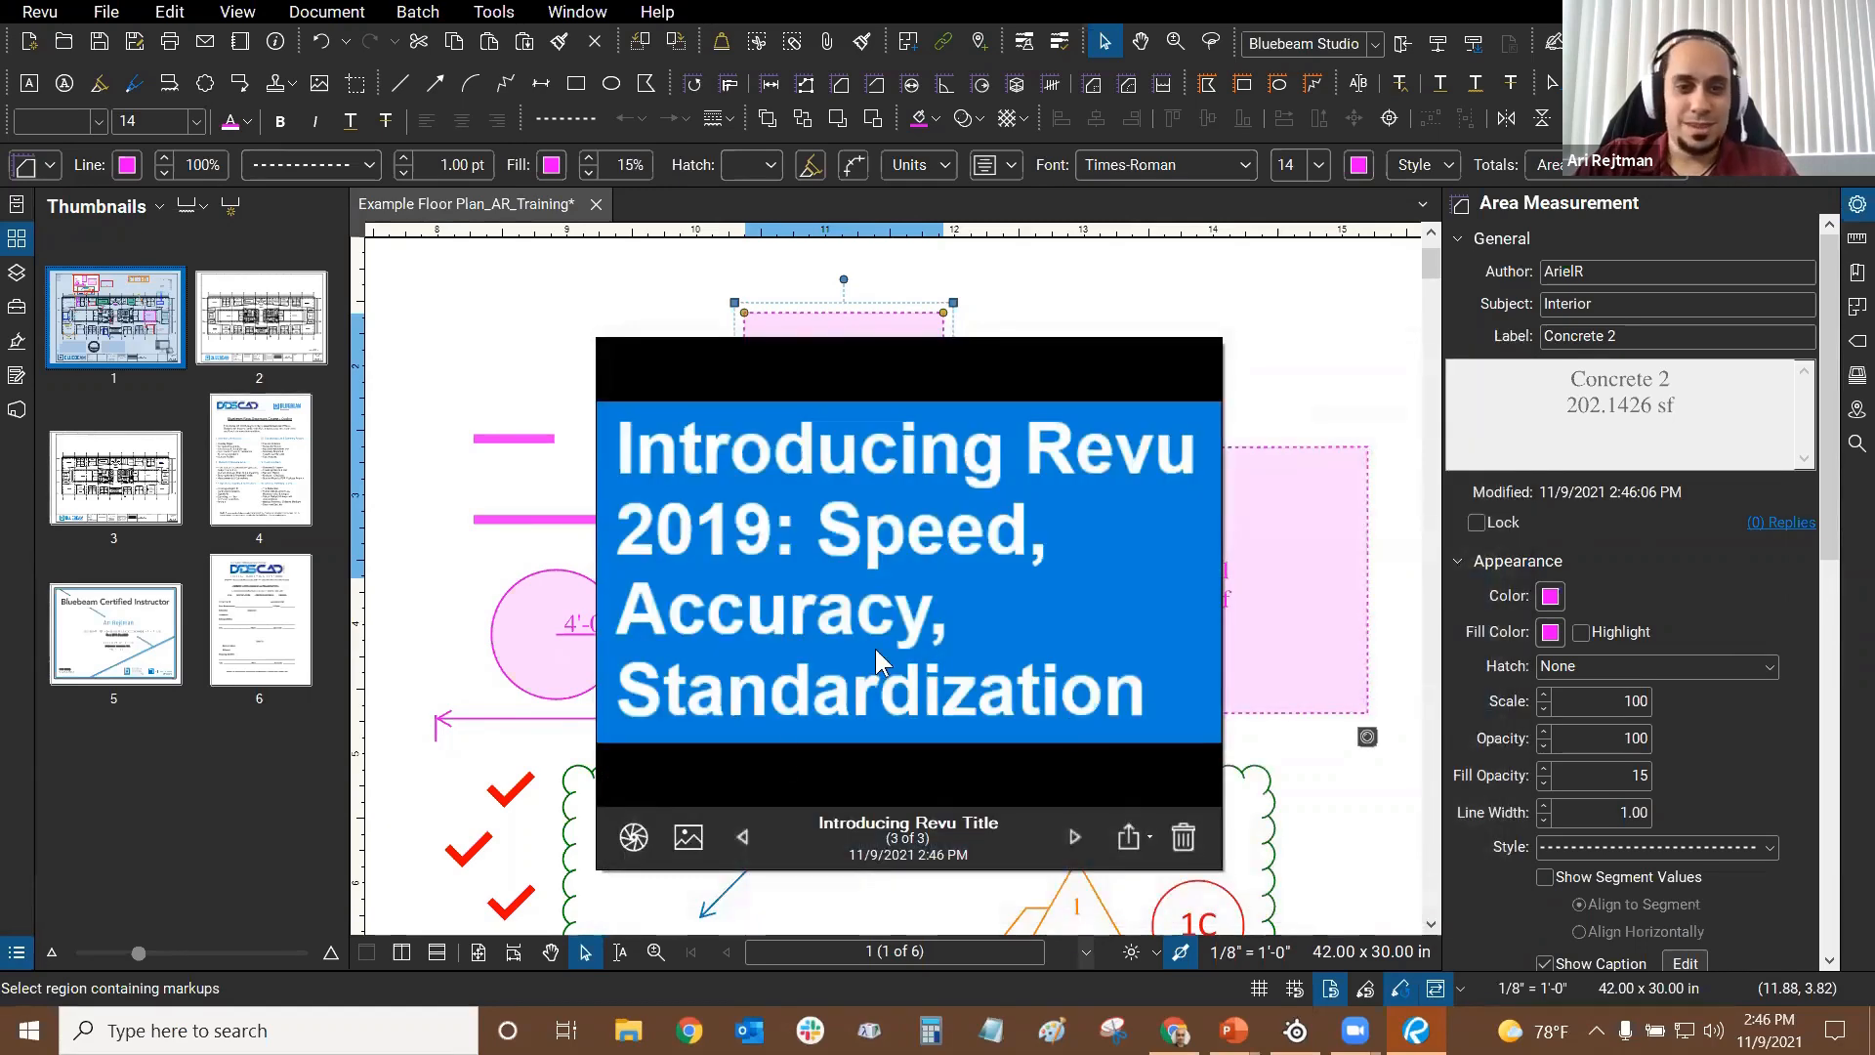
Step: Browse through the captures on the Concrete 2 area and delete the cloud_plus image
click(757, 839)
click(757, 840)
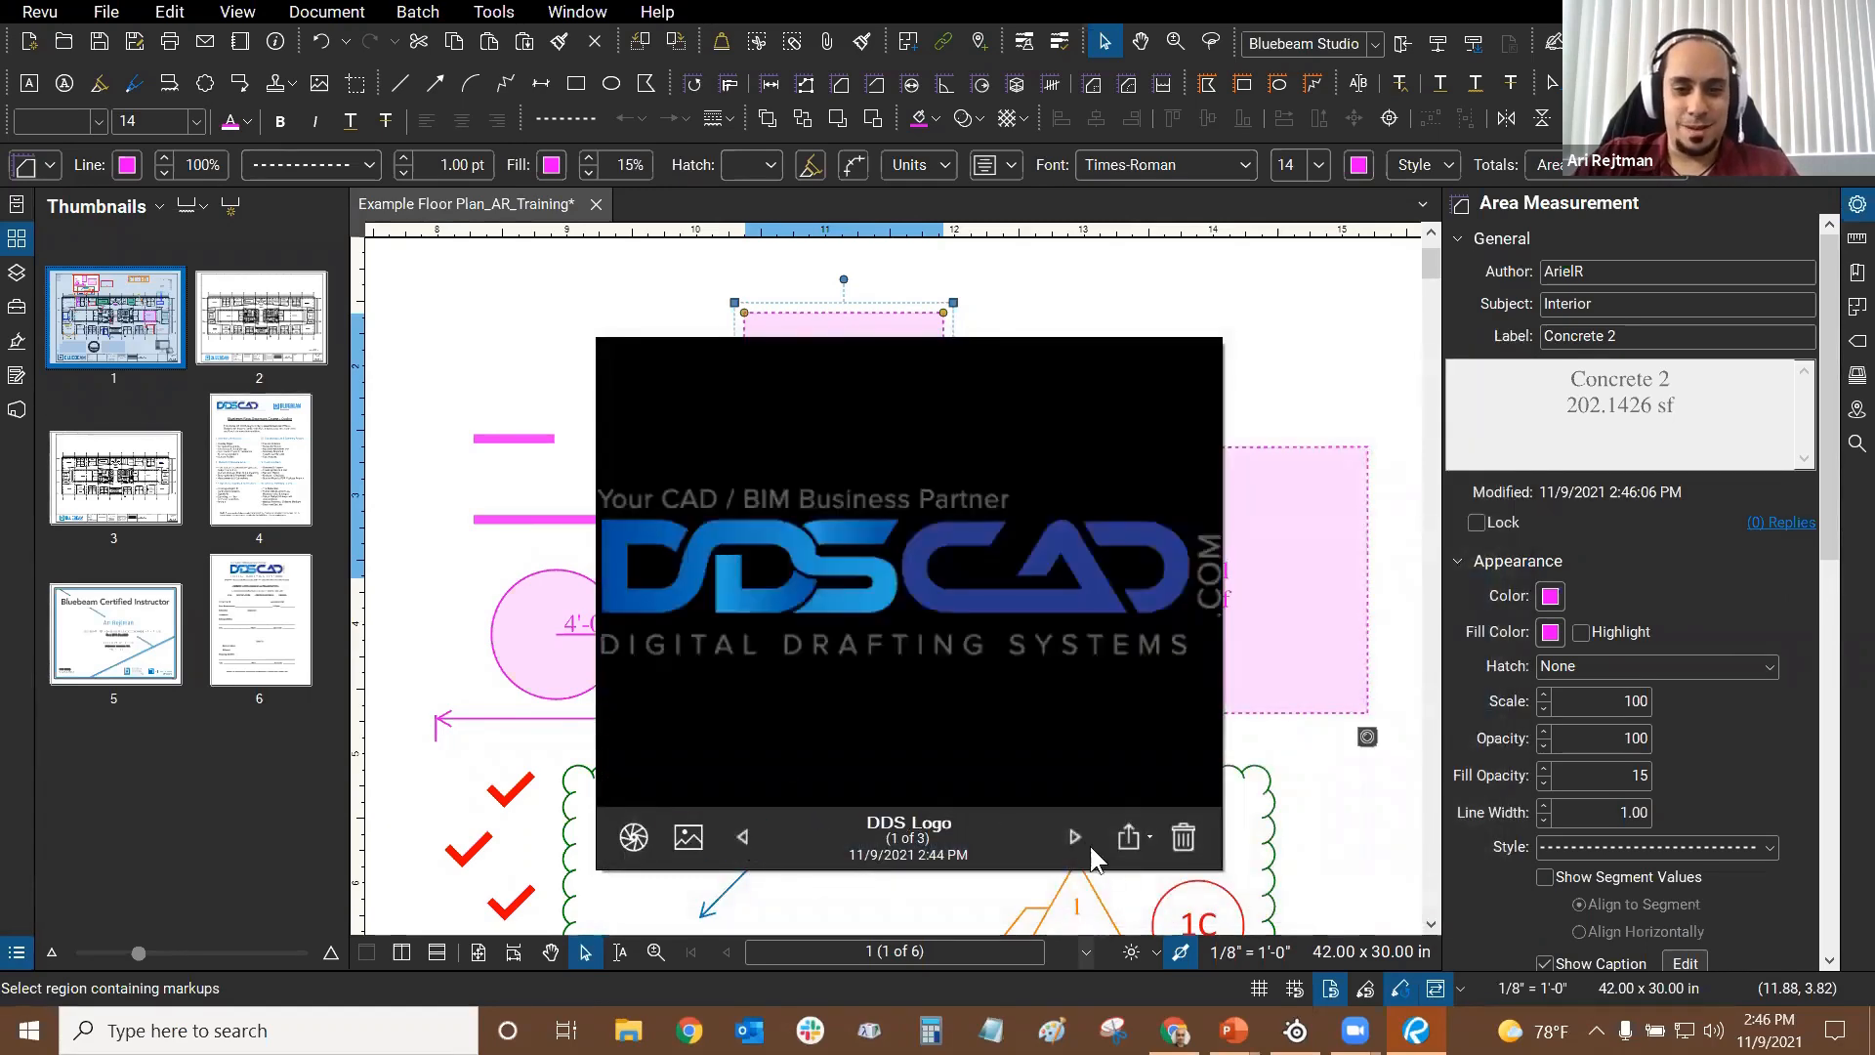
click(1081, 840)
click(1075, 837)
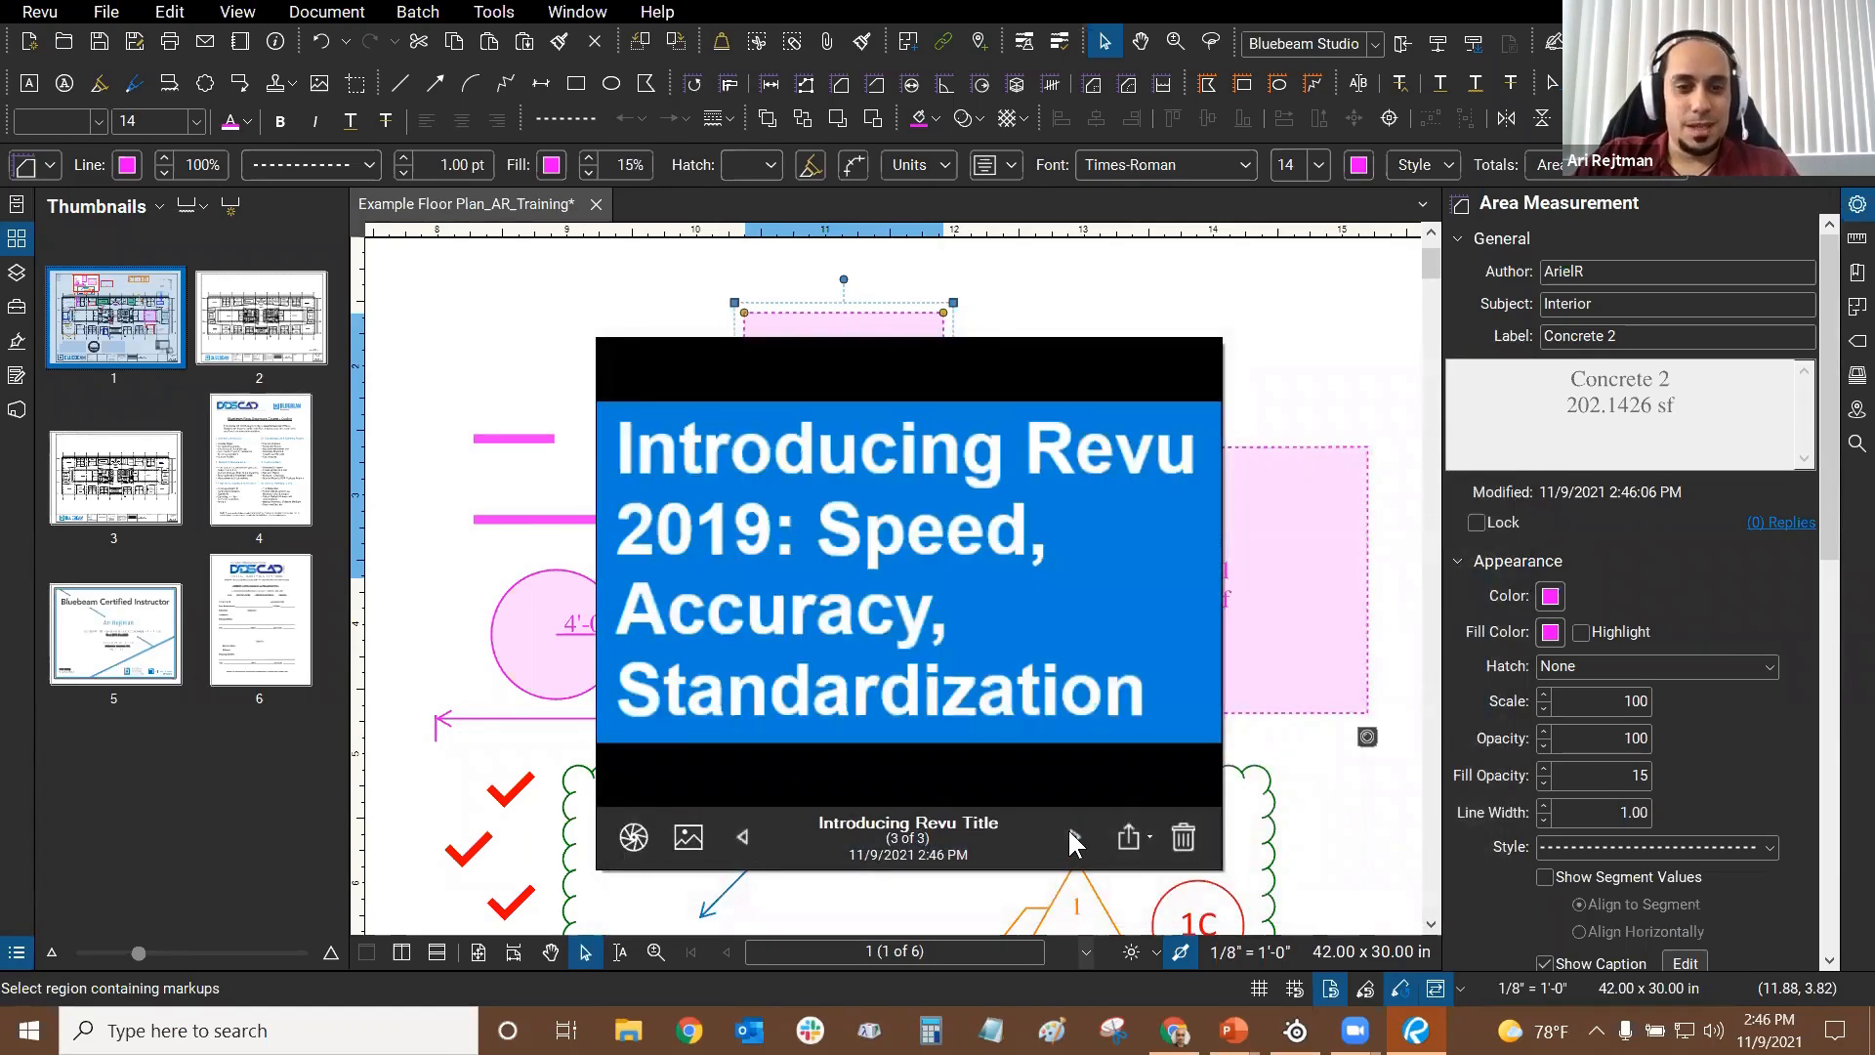
click(745, 837)
click(1184, 837)
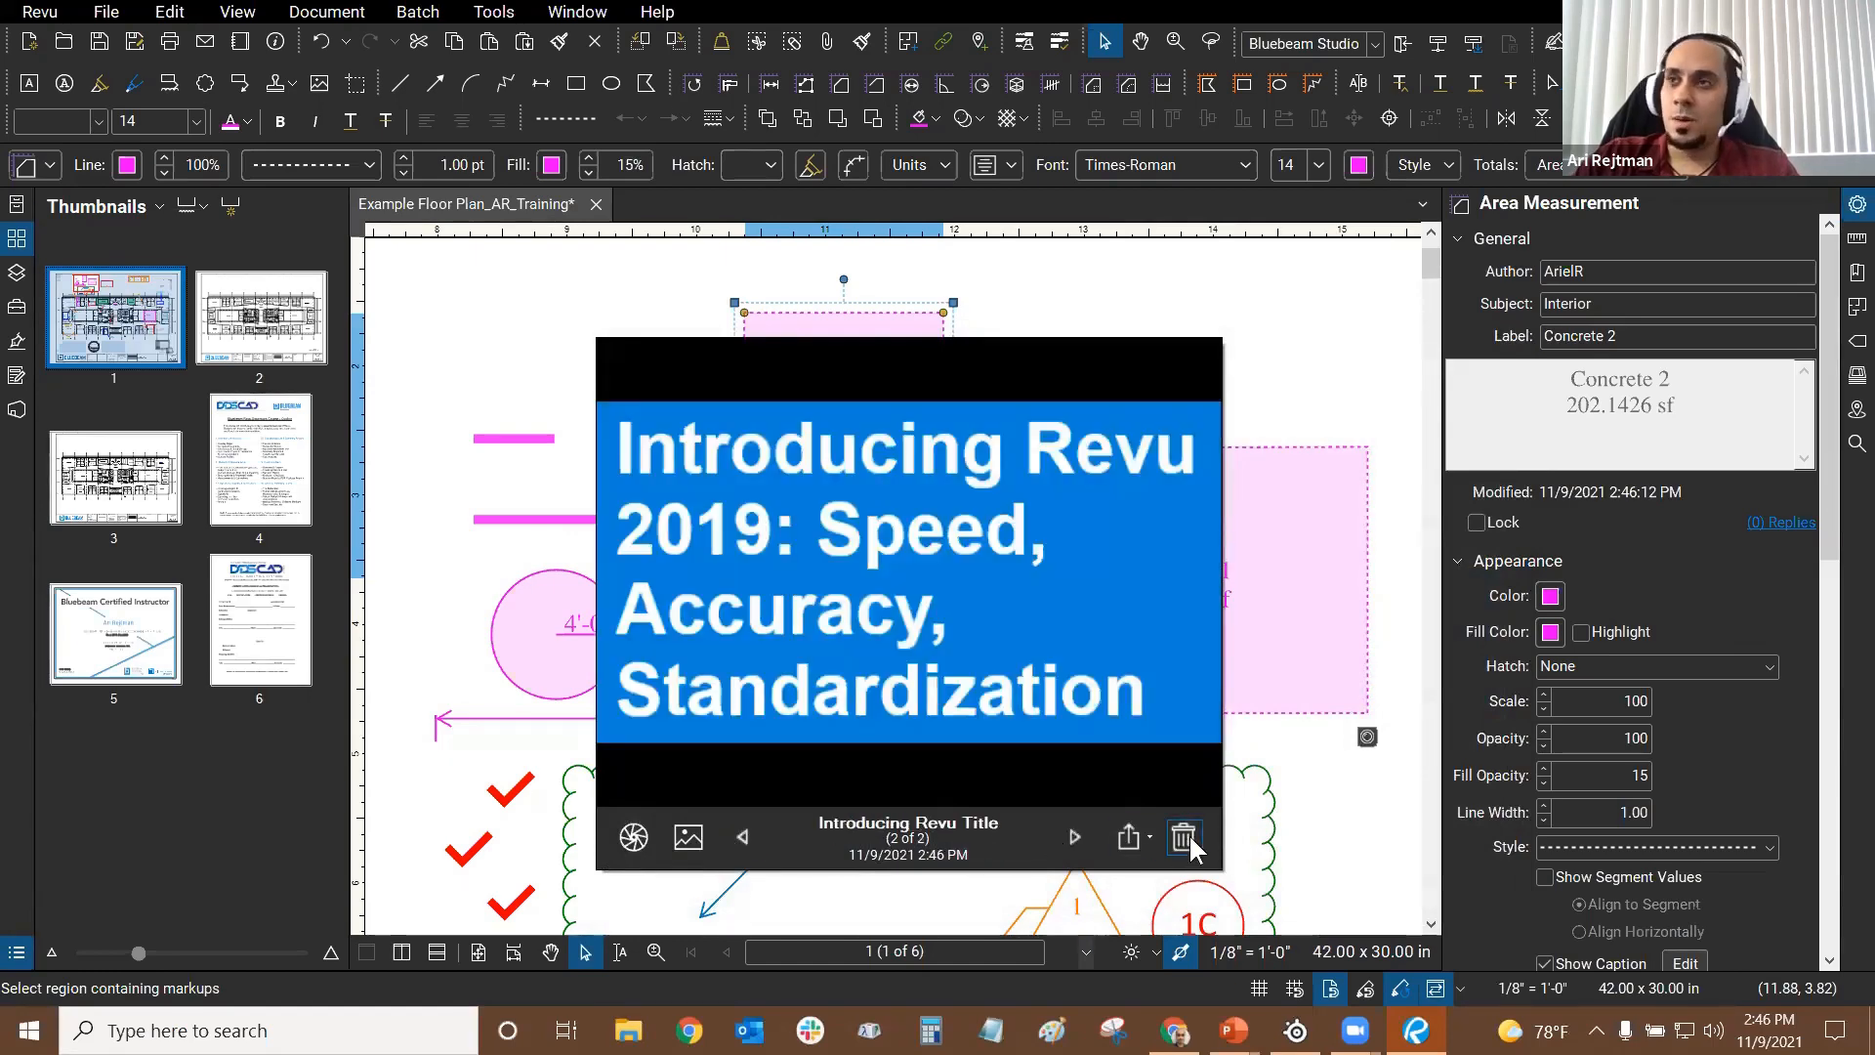
Step: Browse the DDS Logo and Introducing Revu Title captures, and try to add a capture with the device camera
click(745, 837)
click(1075, 837)
click(742, 837)
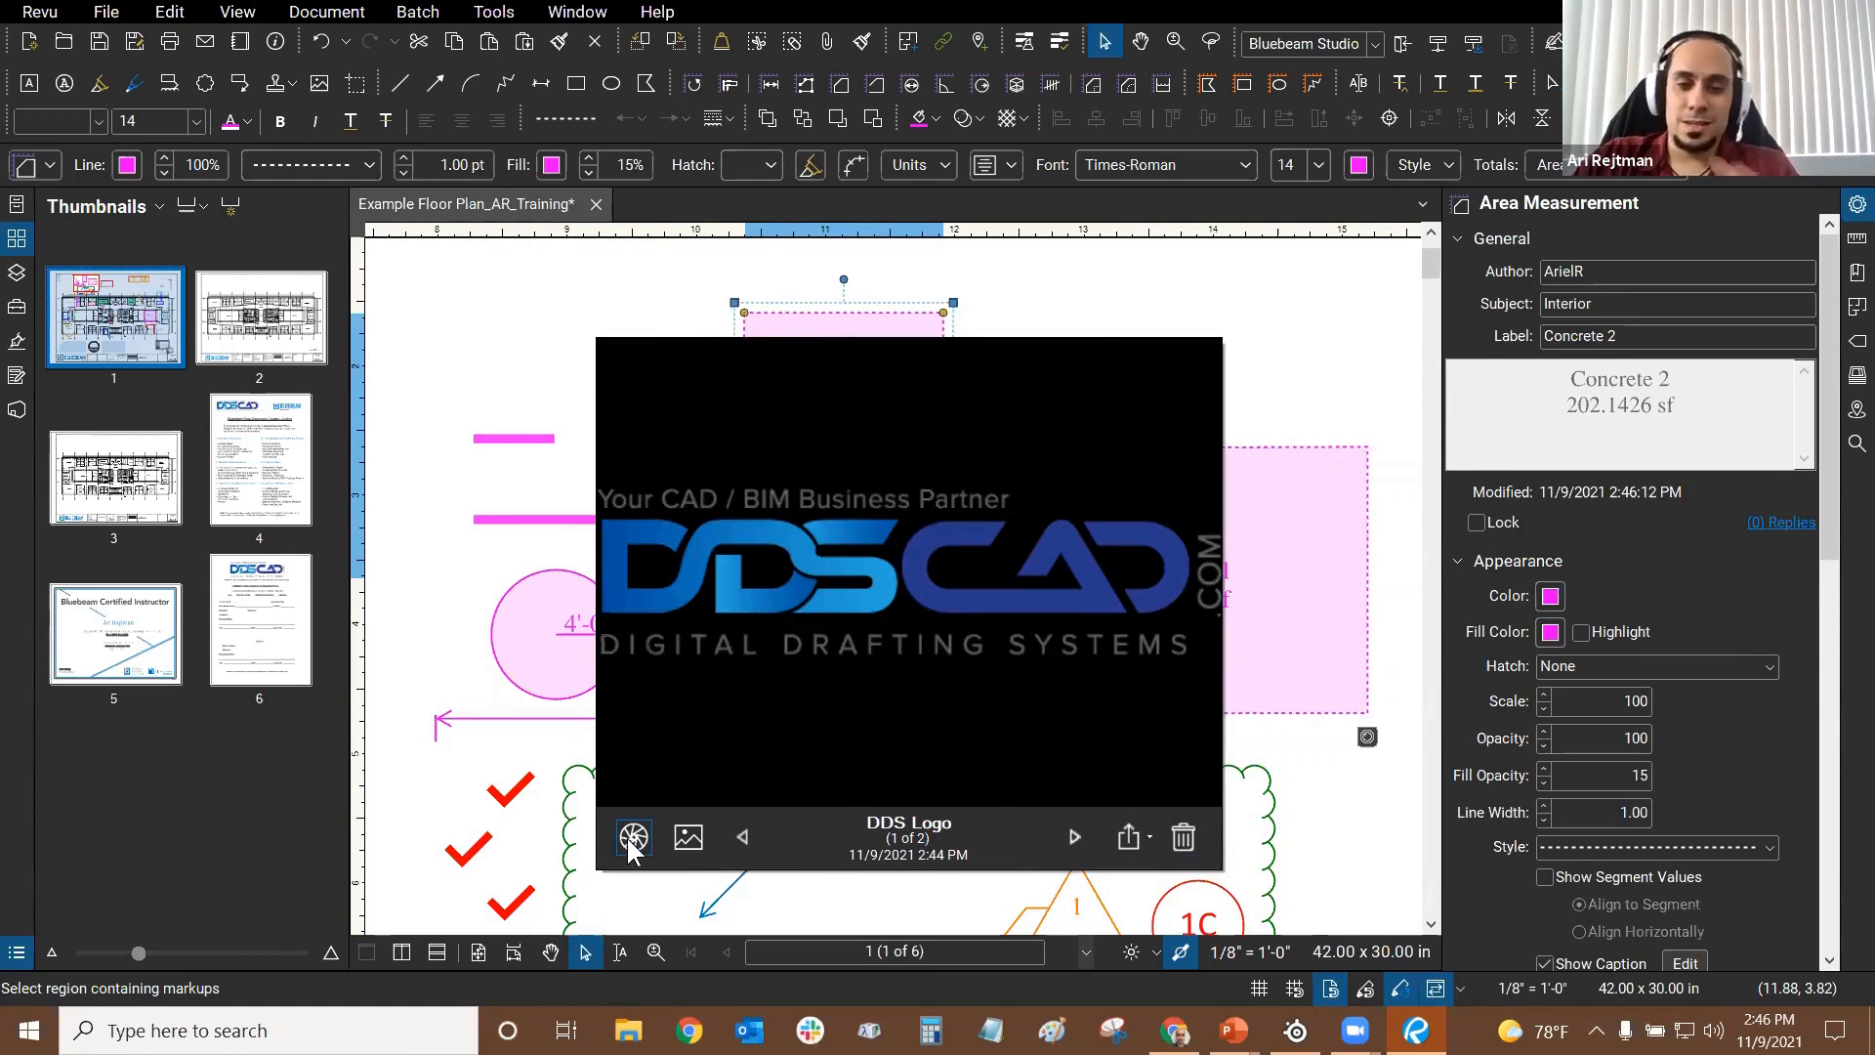
click(633, 838)
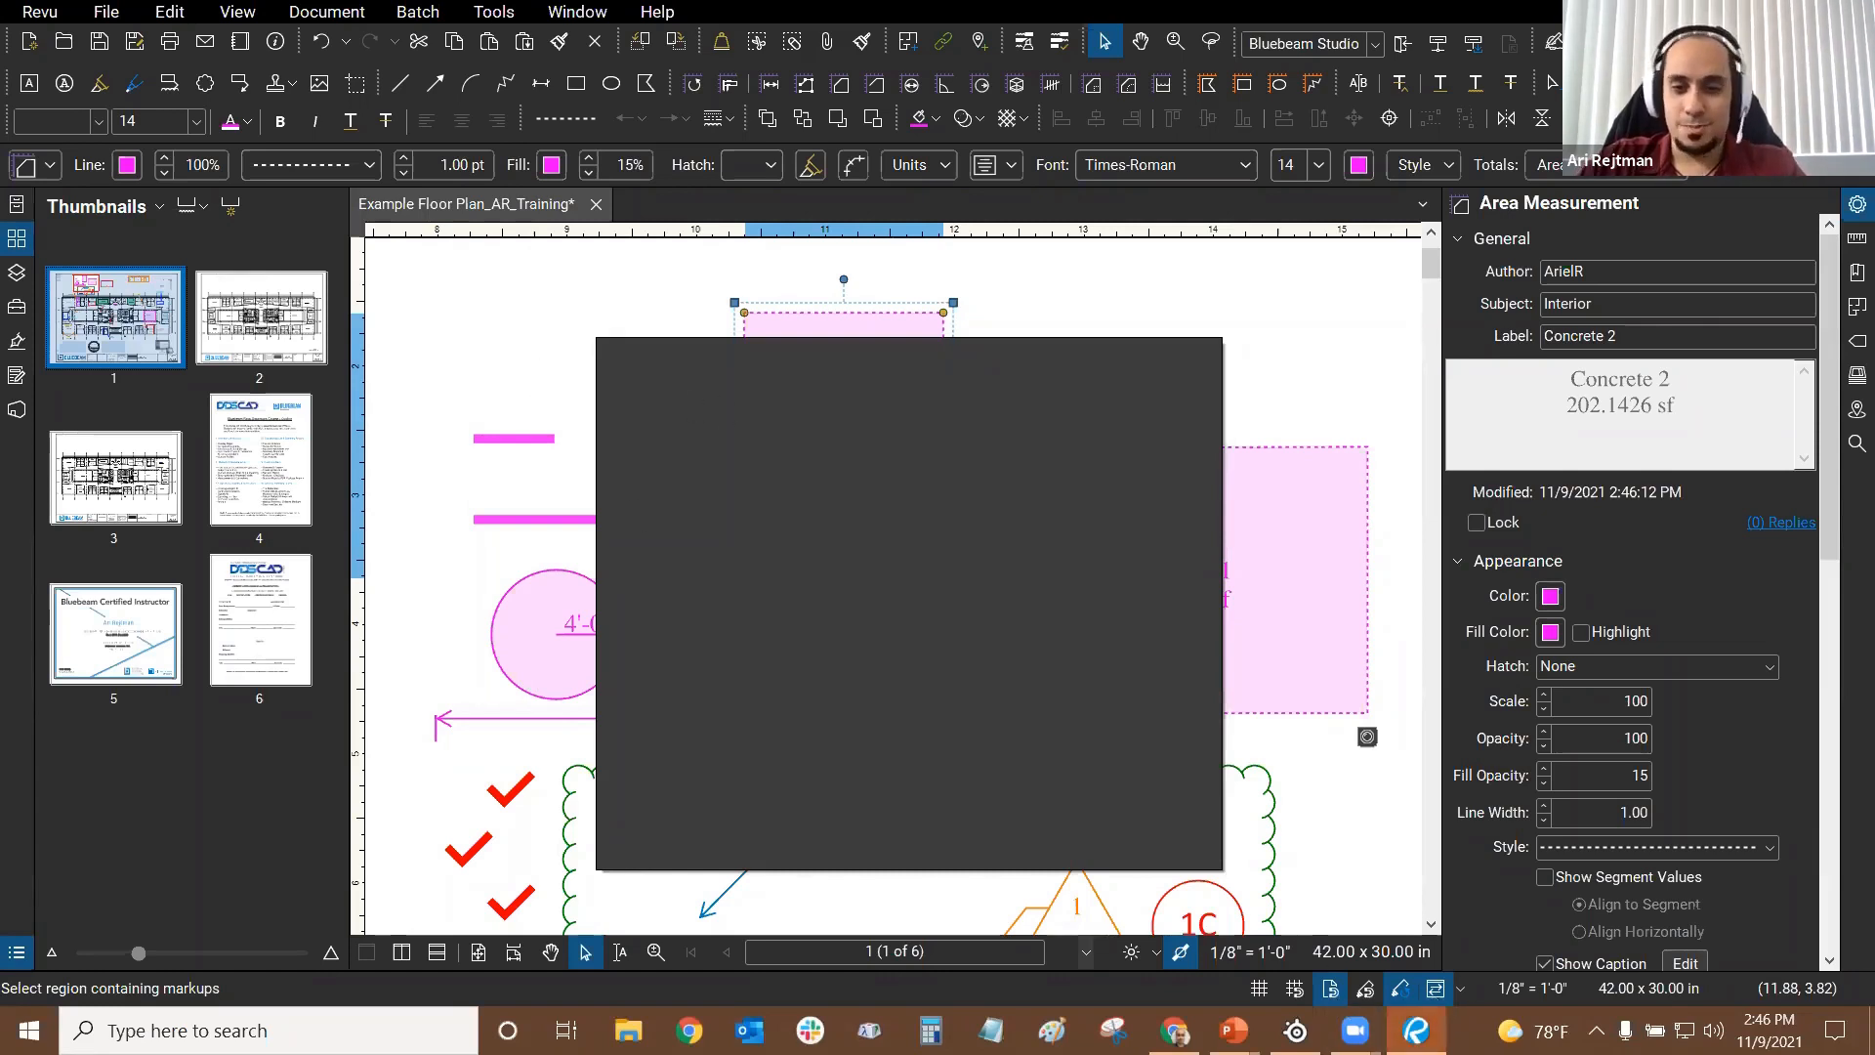
Step: Try to close the frozen Revu window, using Task Manager to check its running process
right_click(1416, 1030)
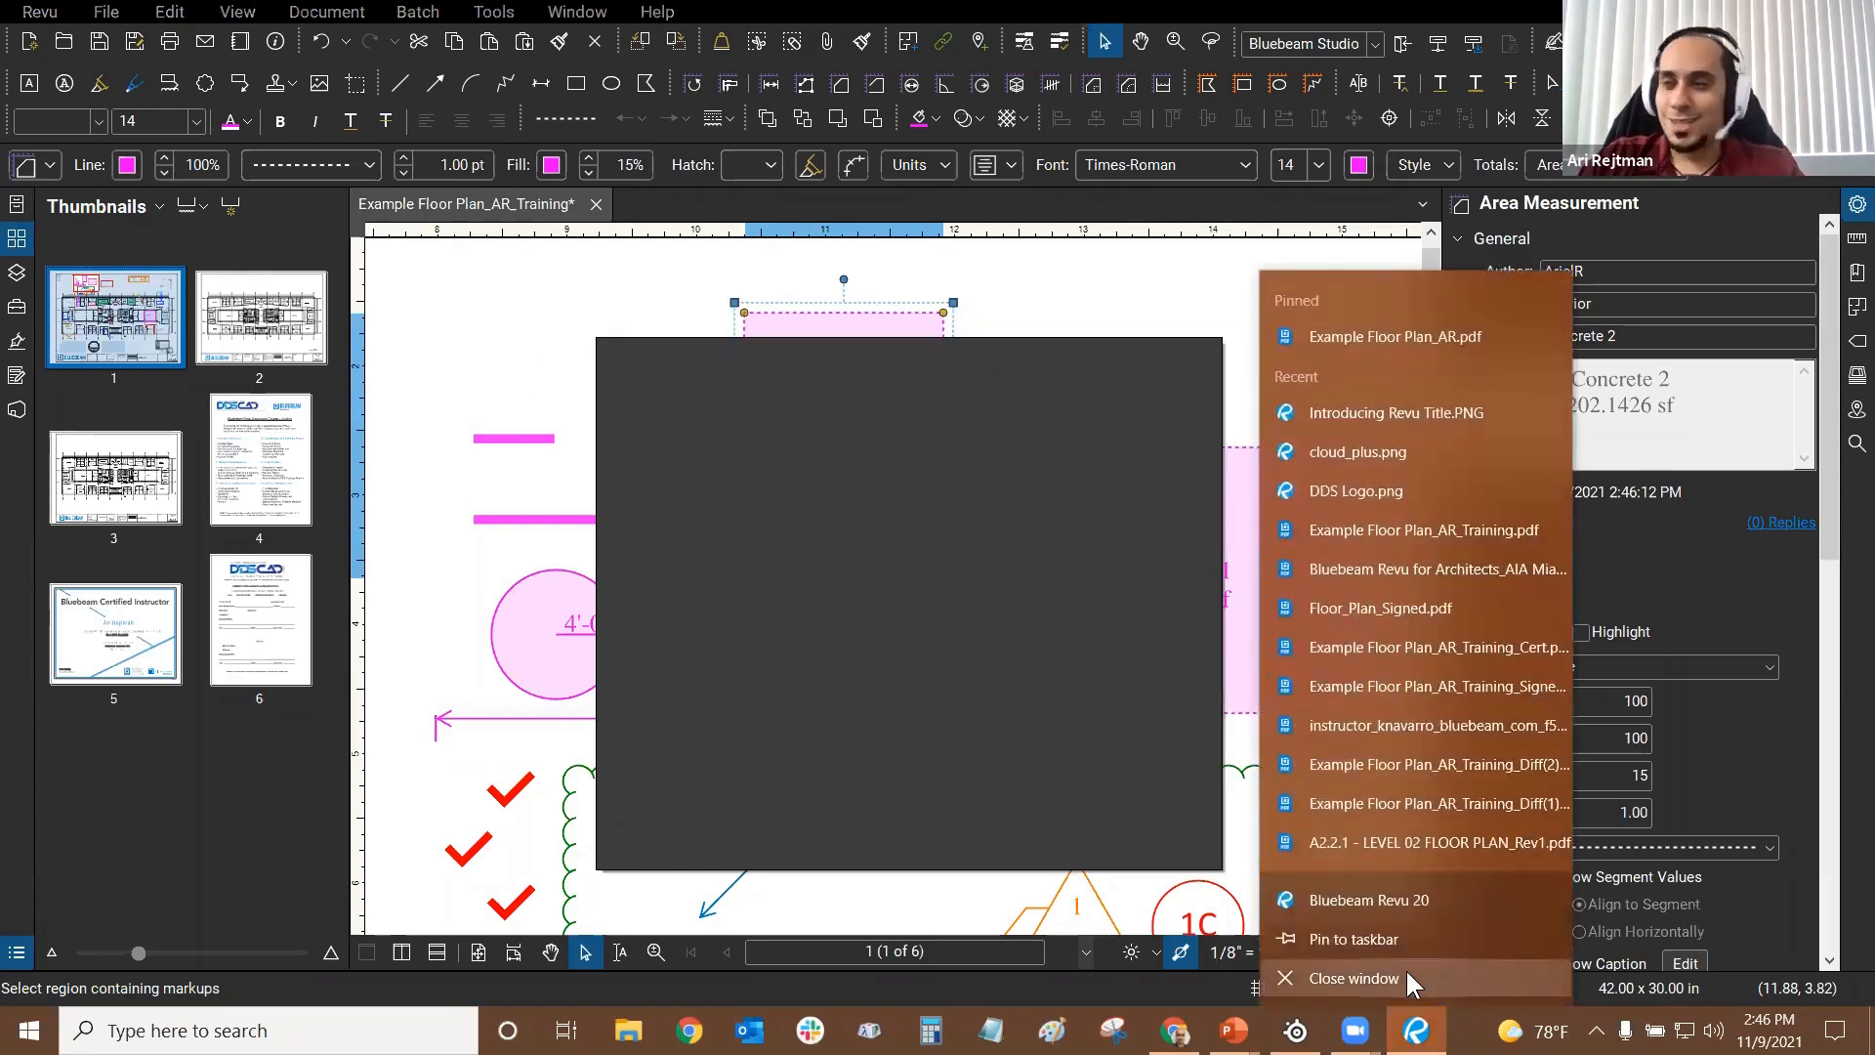
click(1388, 974)
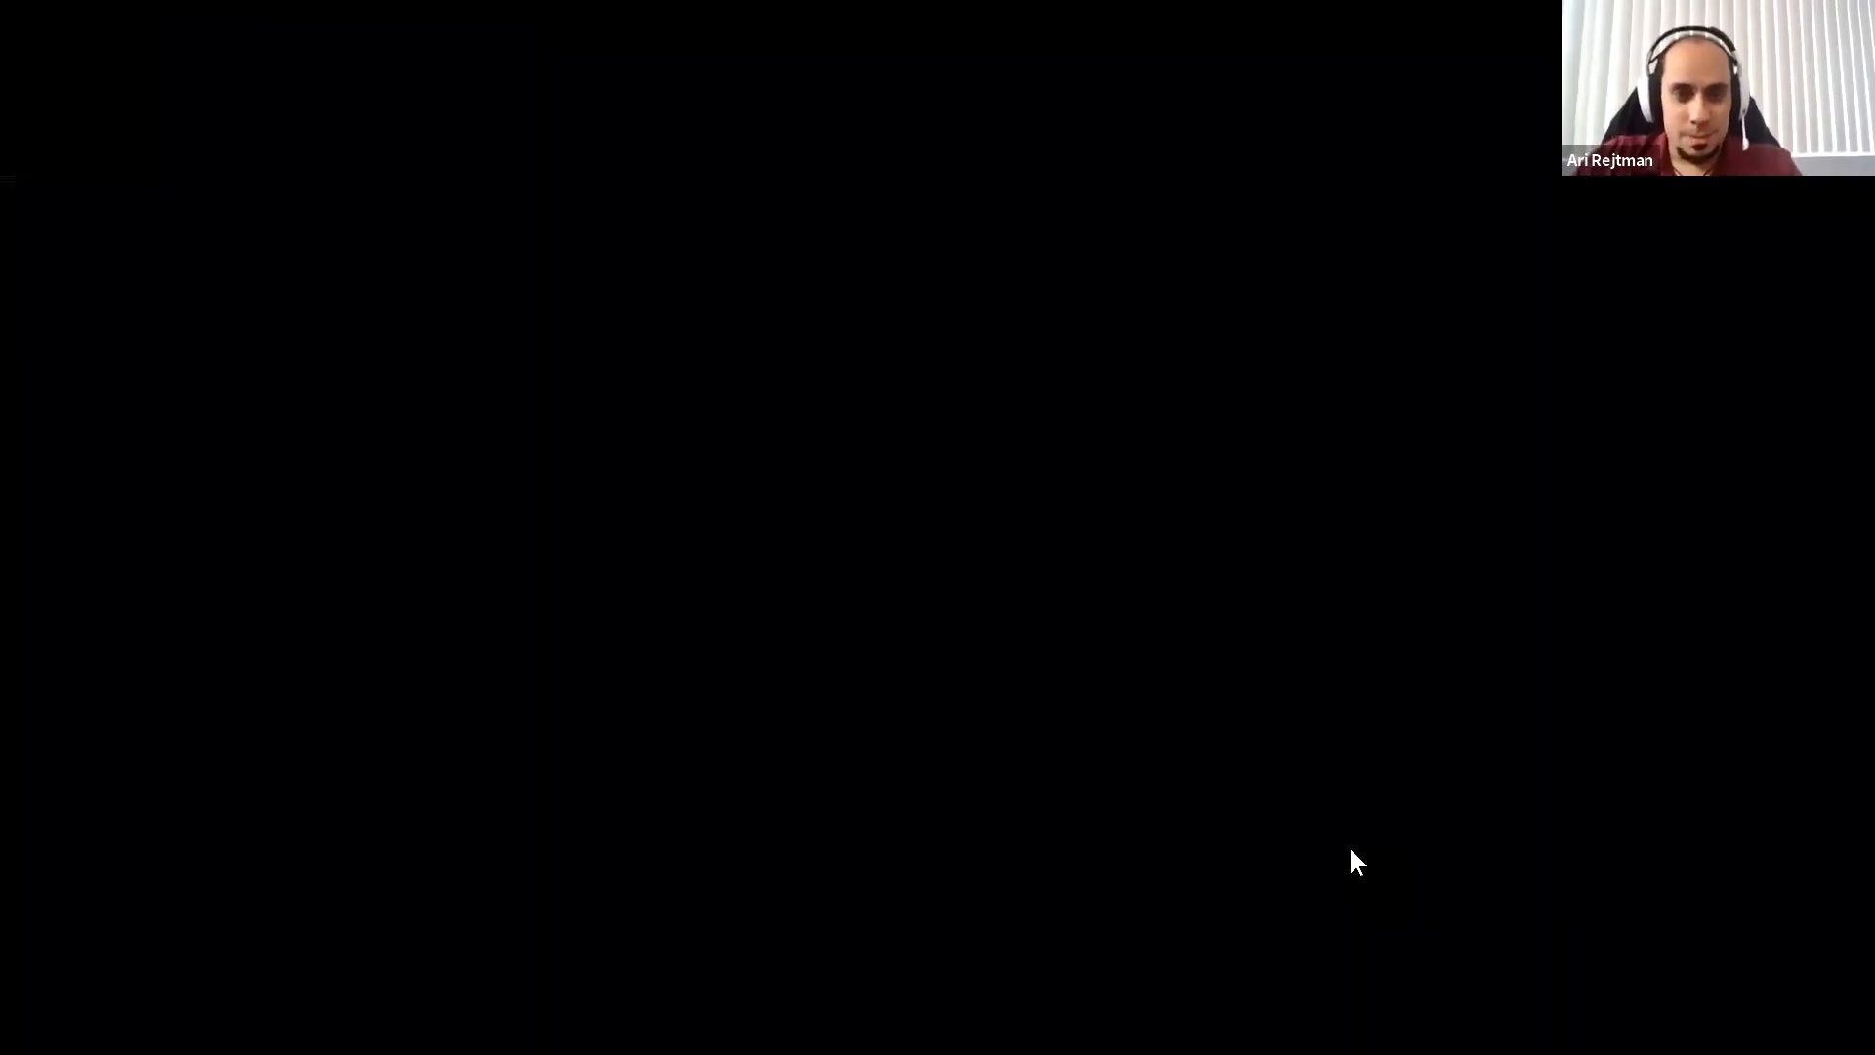
click(1276, 649)
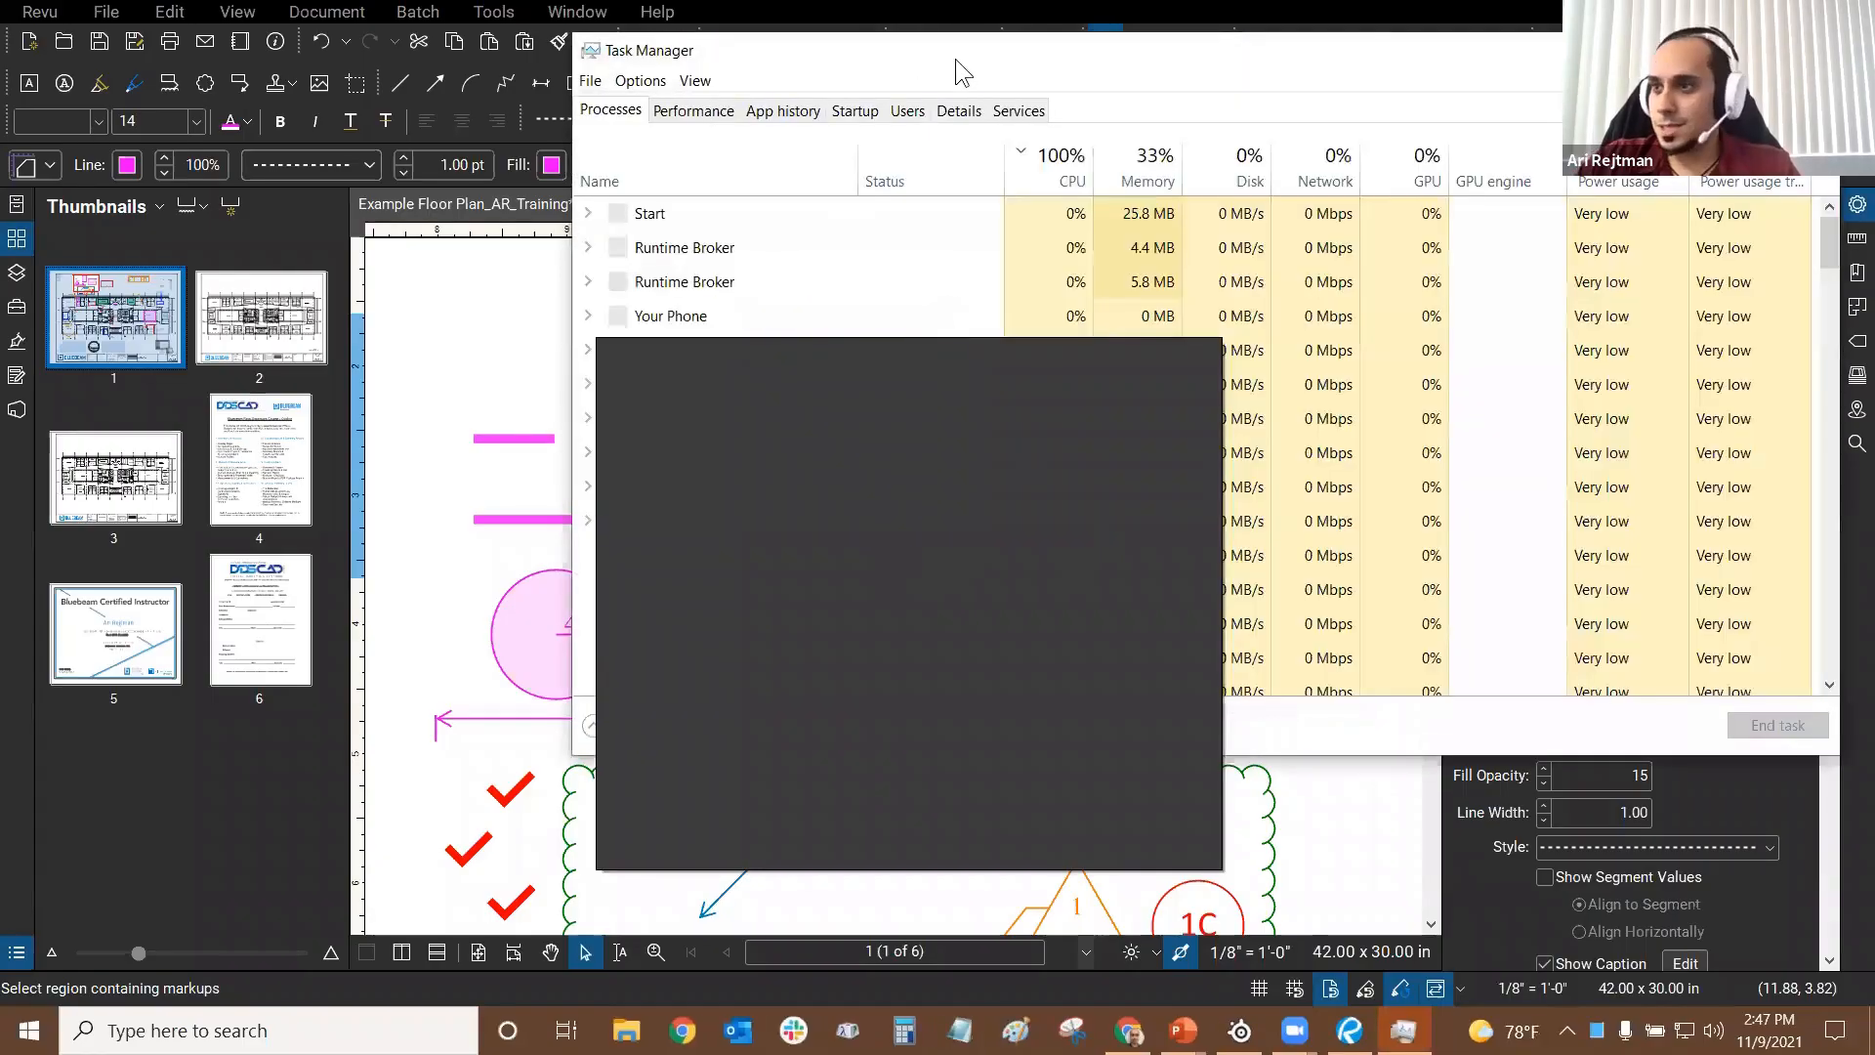
click(1818, 50)
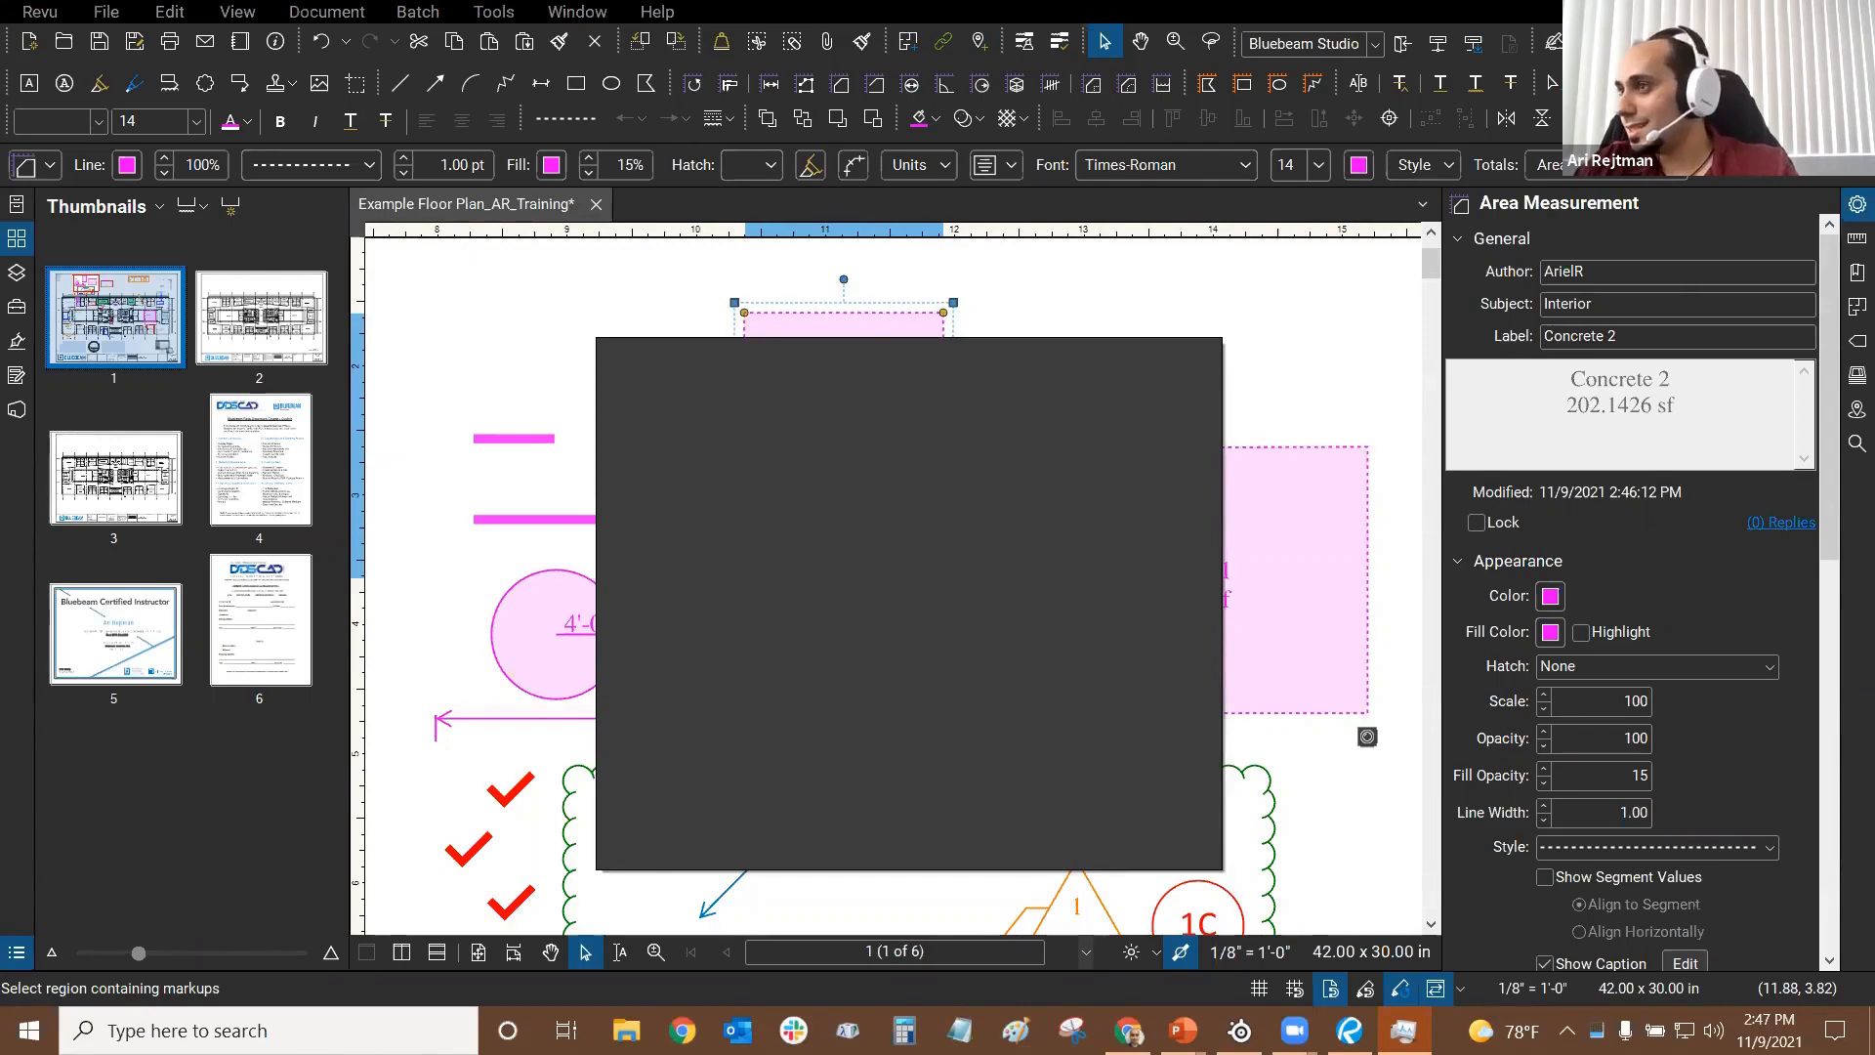
Step: Switch to the PowerPoint slideshow and advance from the webinar overview to the Questions slide
key(alt+Tab)
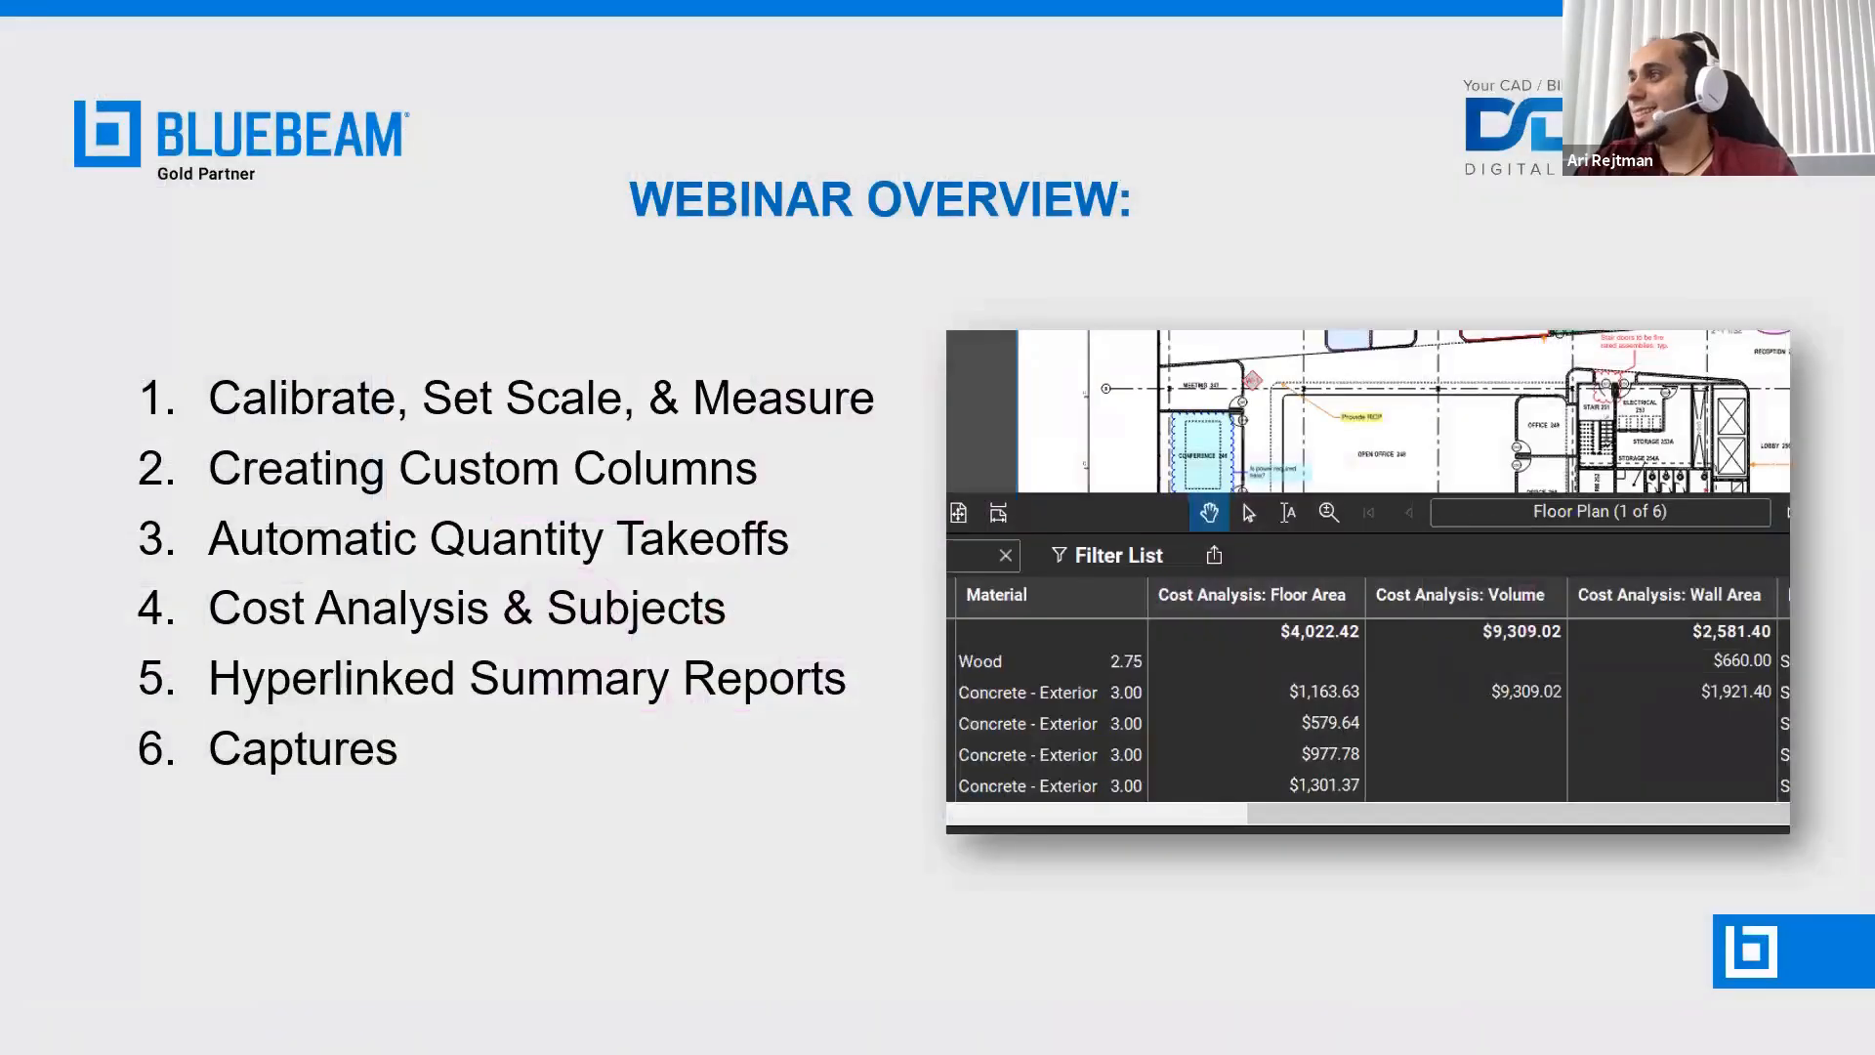
key(Right)
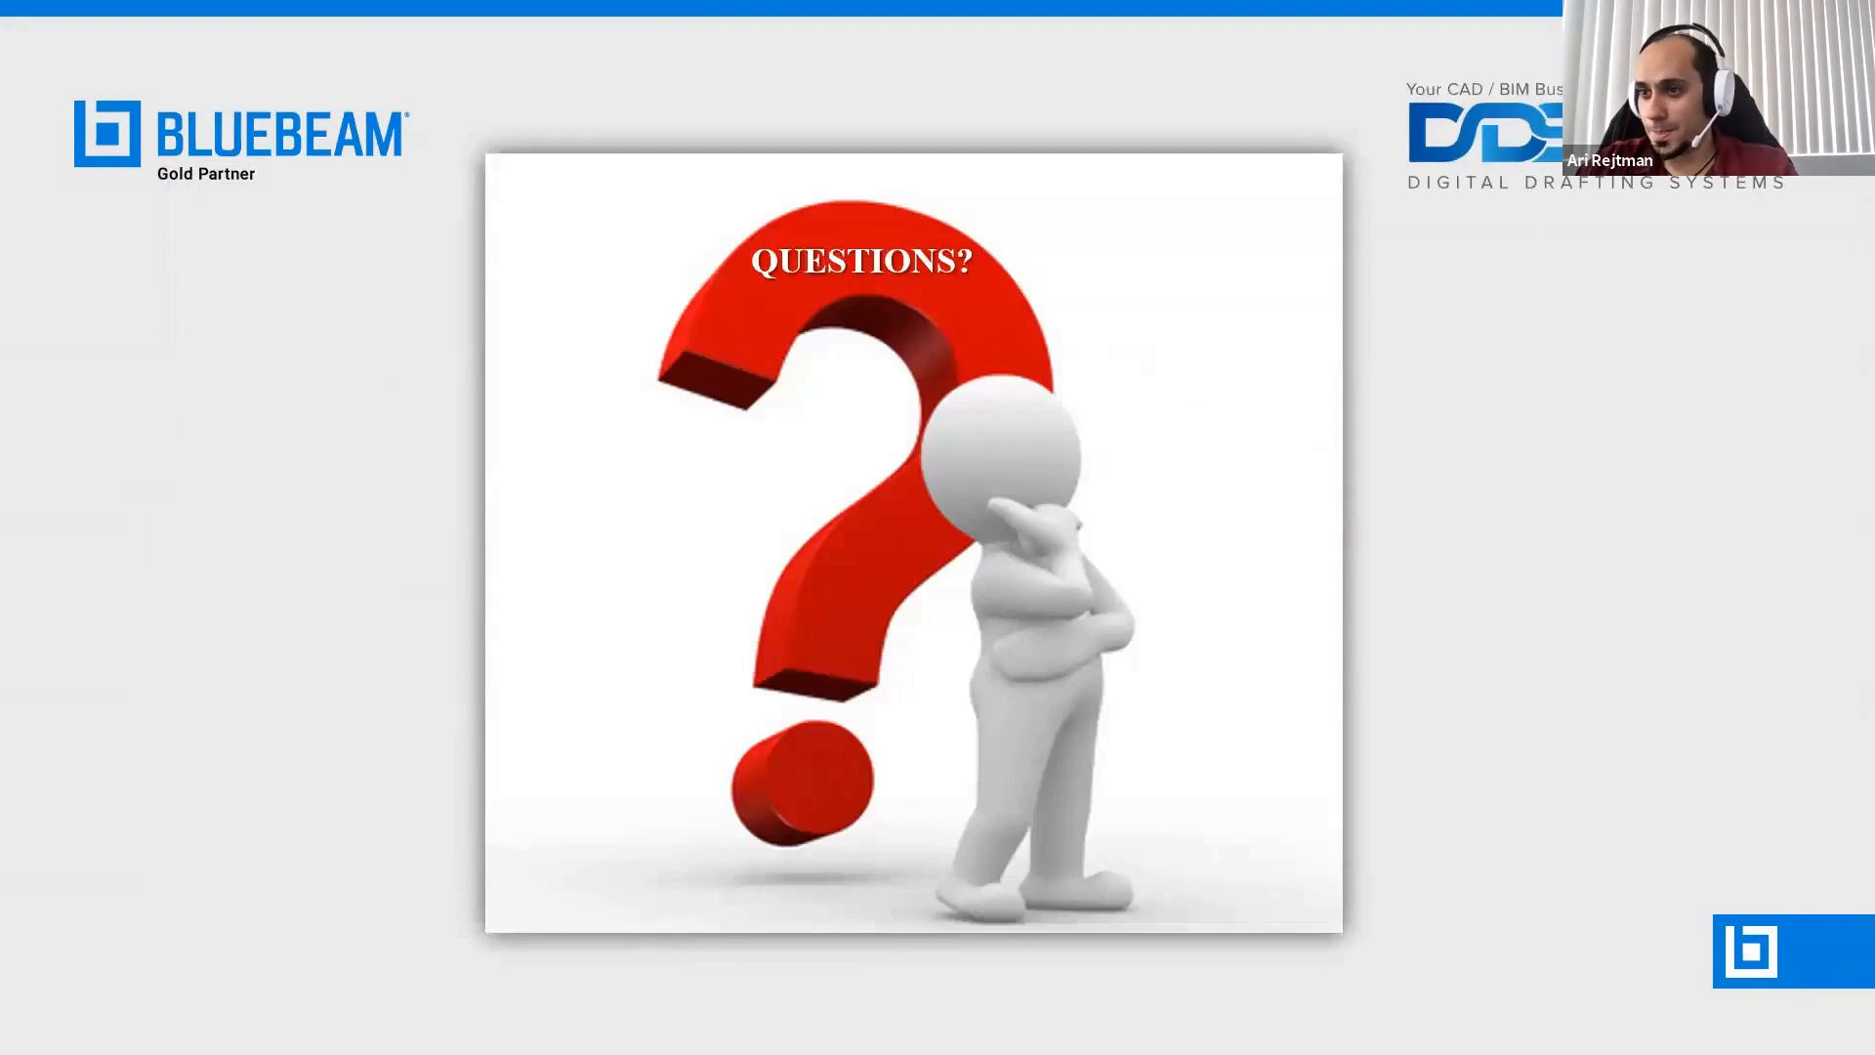
Step: Relaunch Bluebeam Revu and recover the unsaved changes to Example Floor Plan_AR_Training.pdf
key(super)
text(revu)
key(Return)
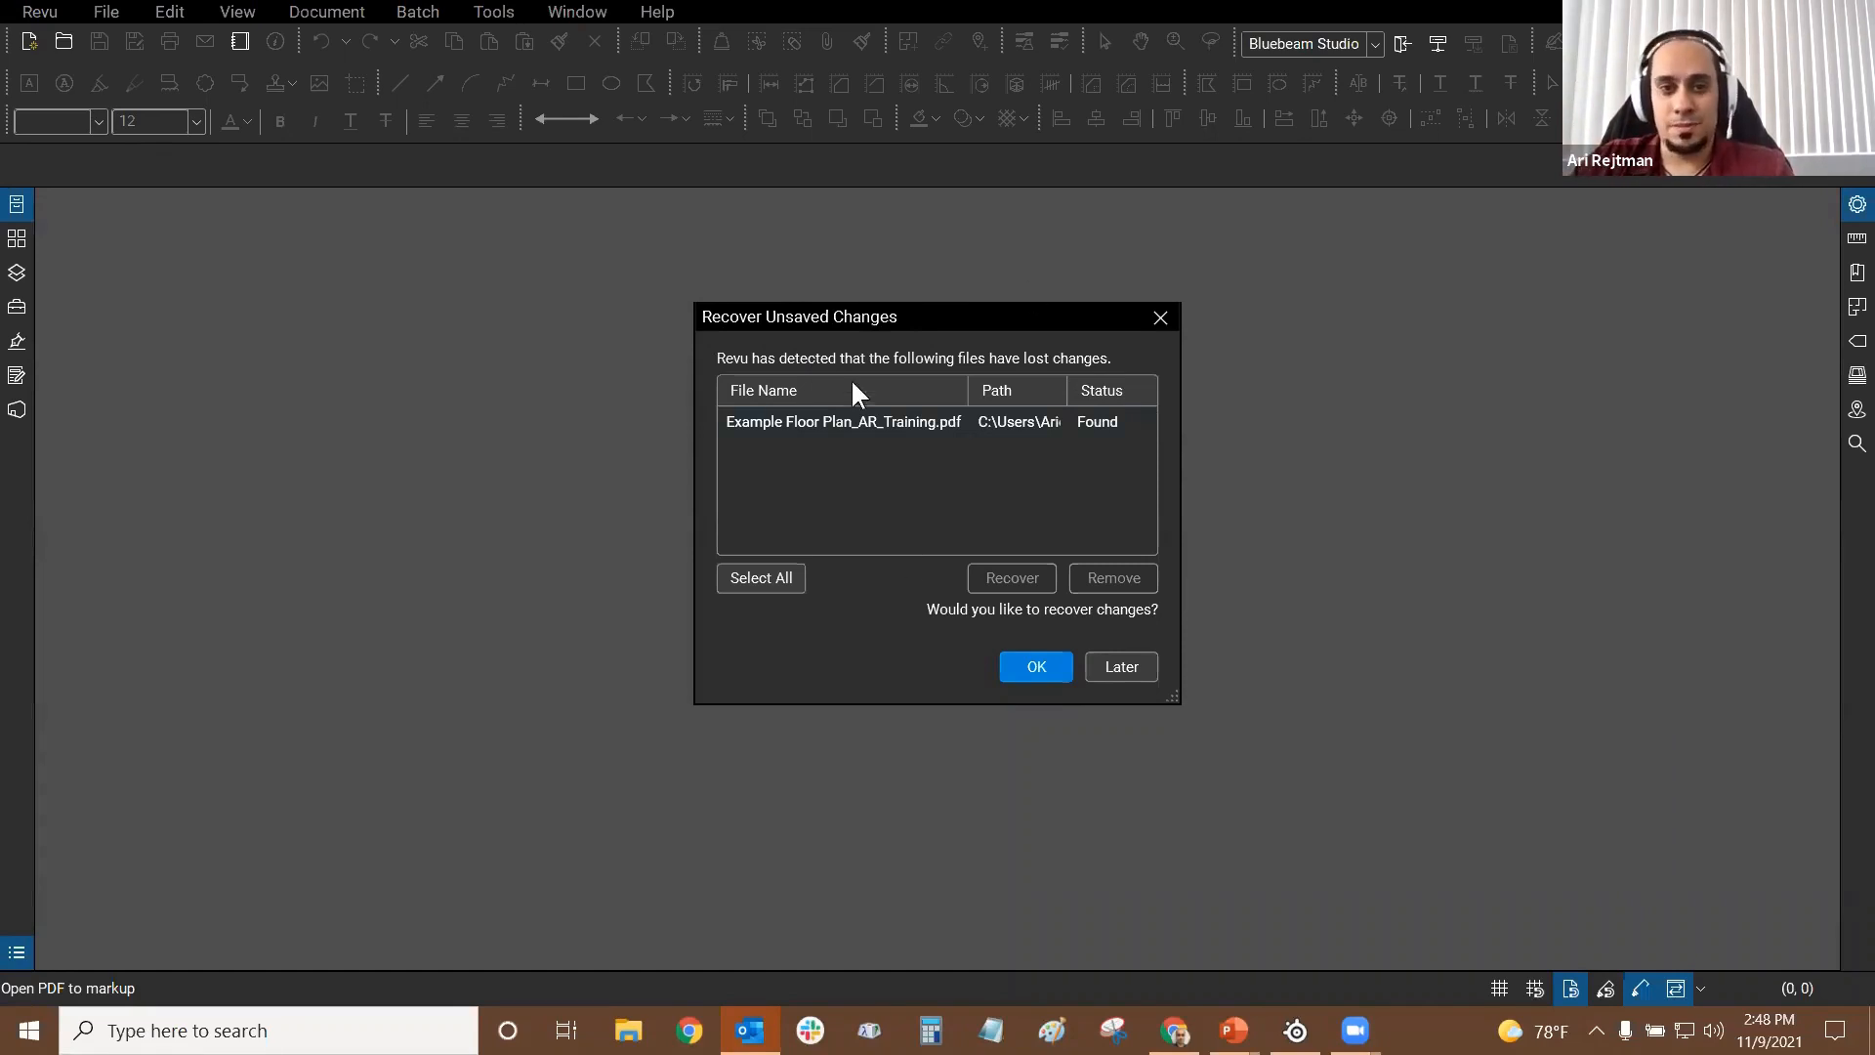
click(830, 426)
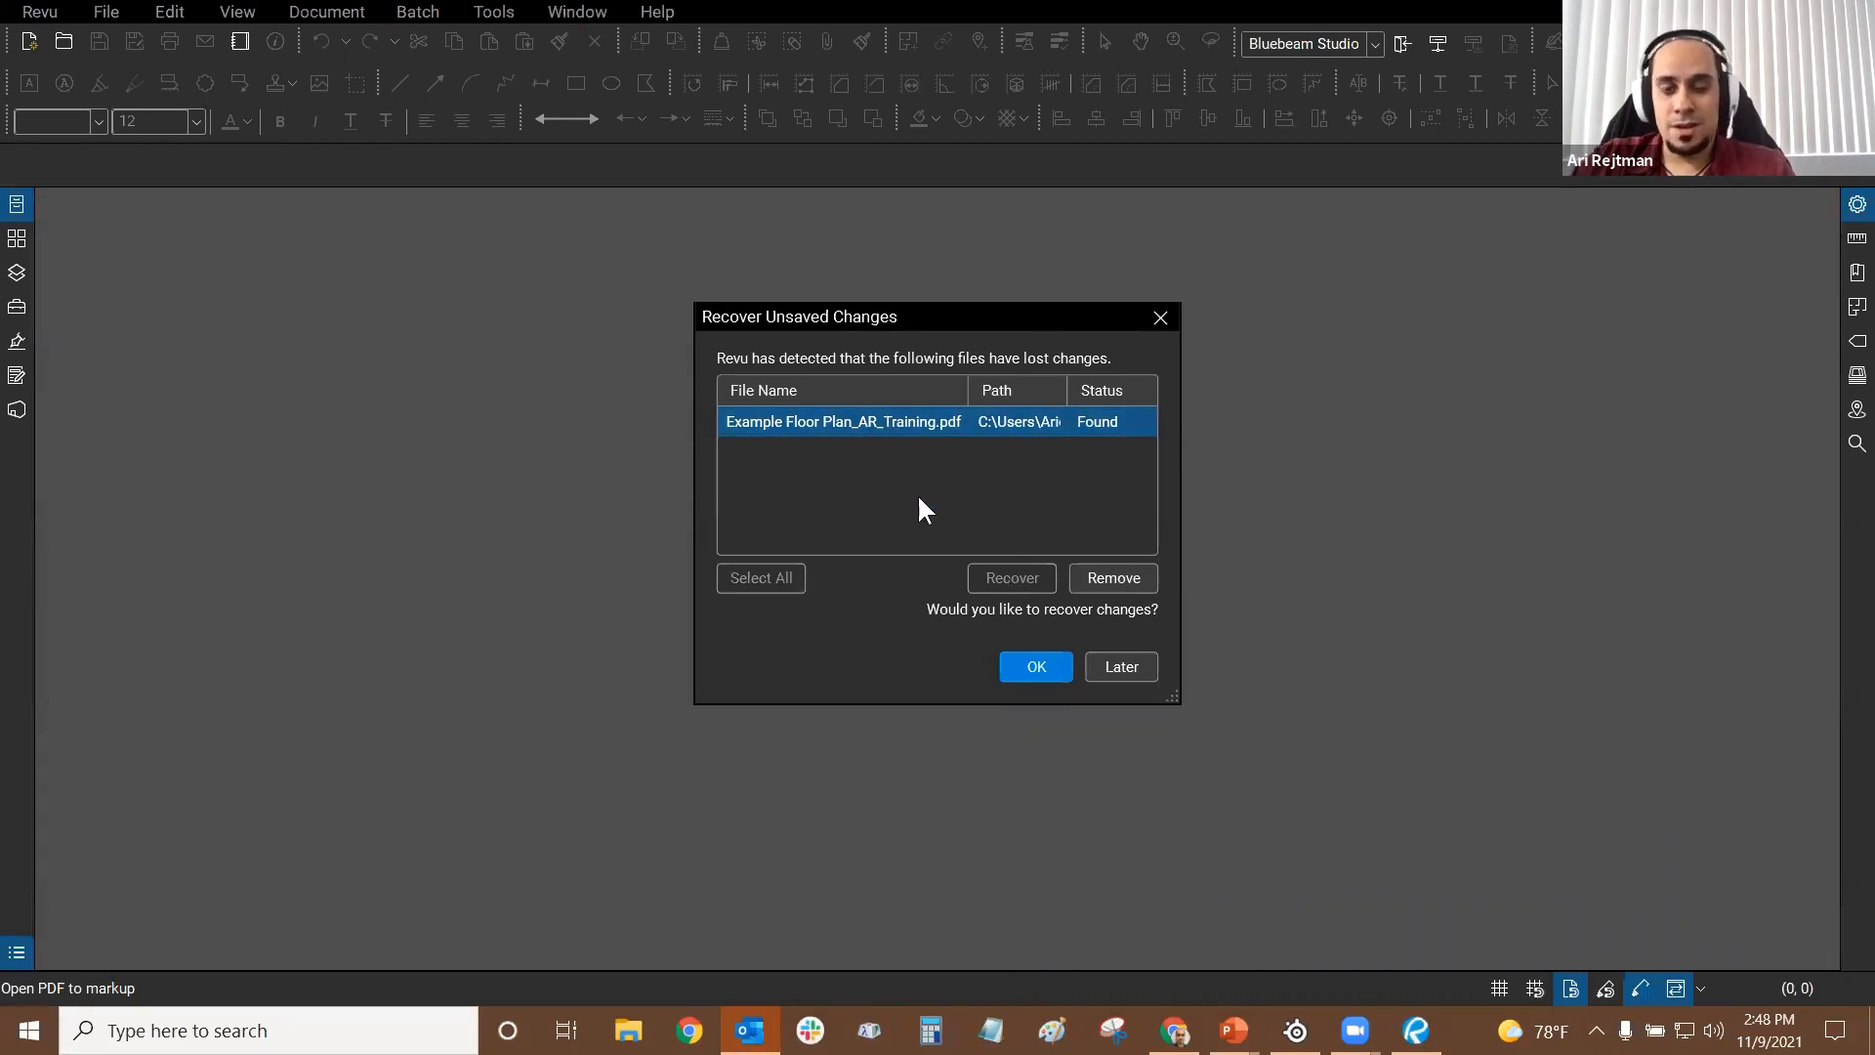
click(1041, 668)
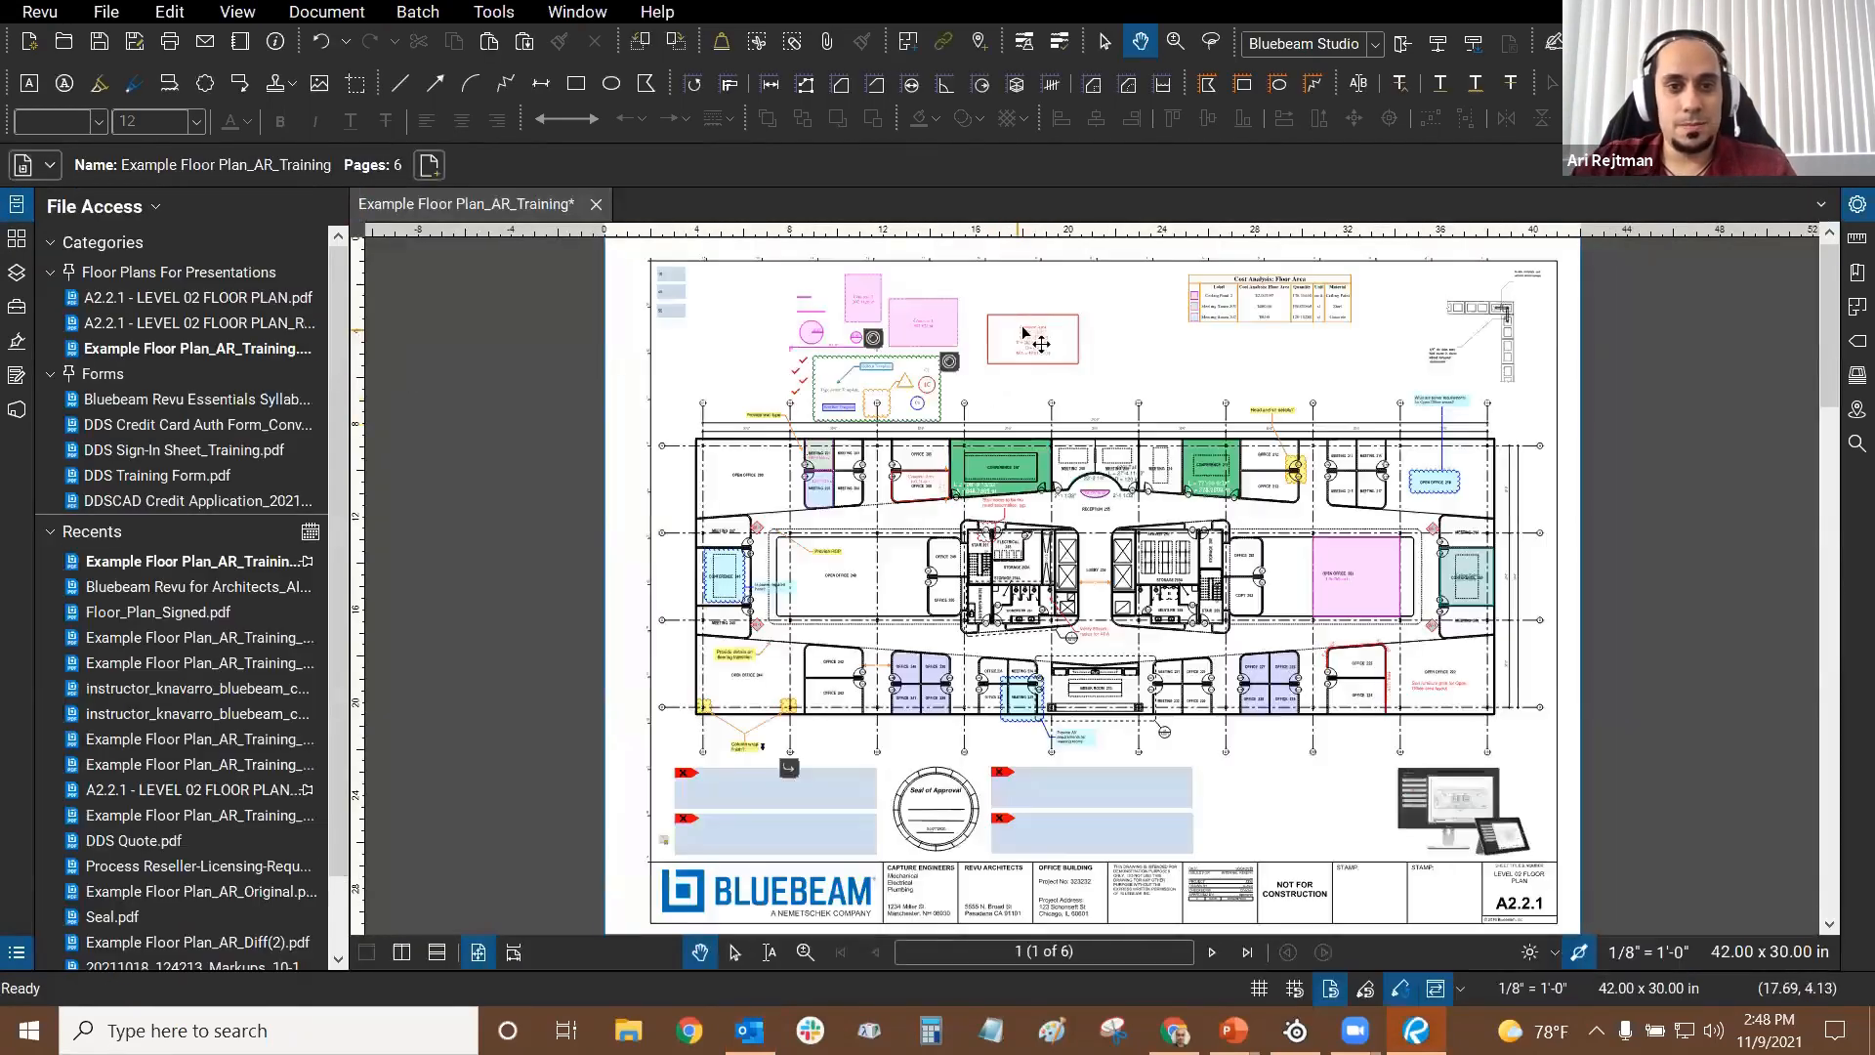
Step: View the recovered captures on the Concrete 2 area, browse between its images, and return to the full page
scroll(879, 325, up, 6)
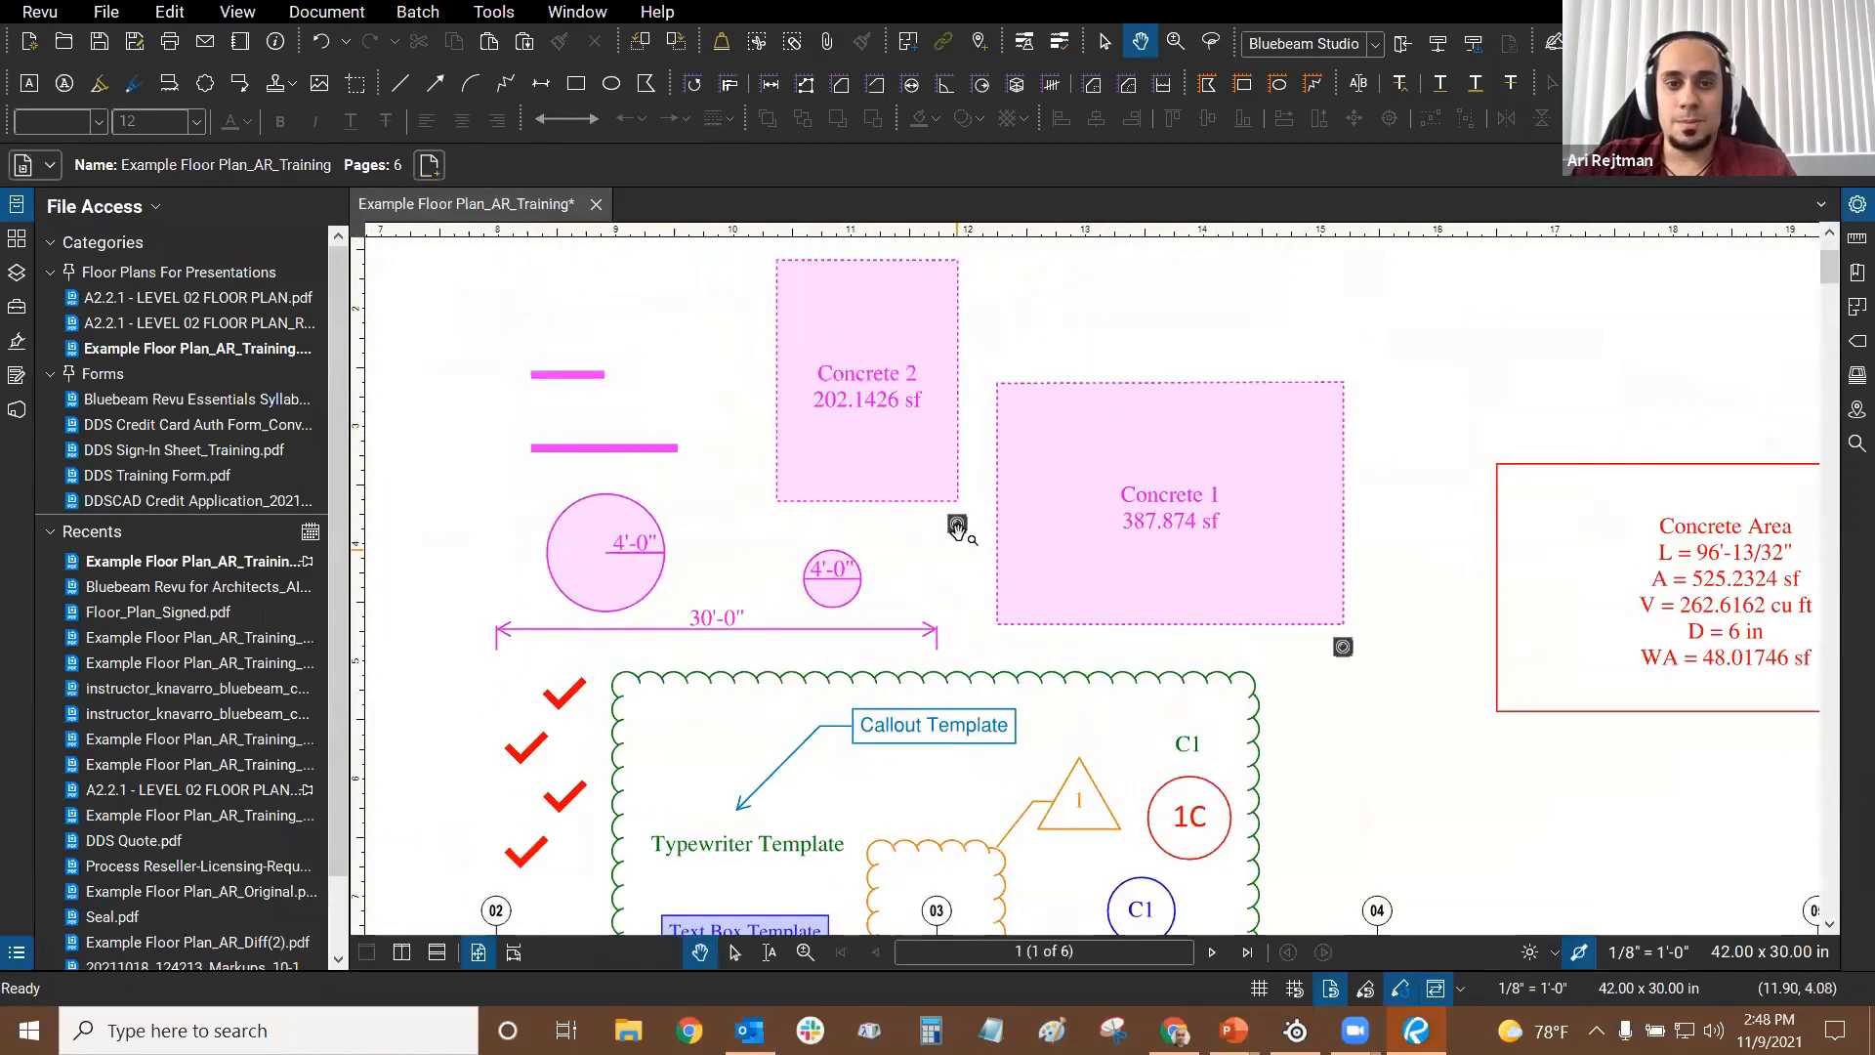
click(959, 523)
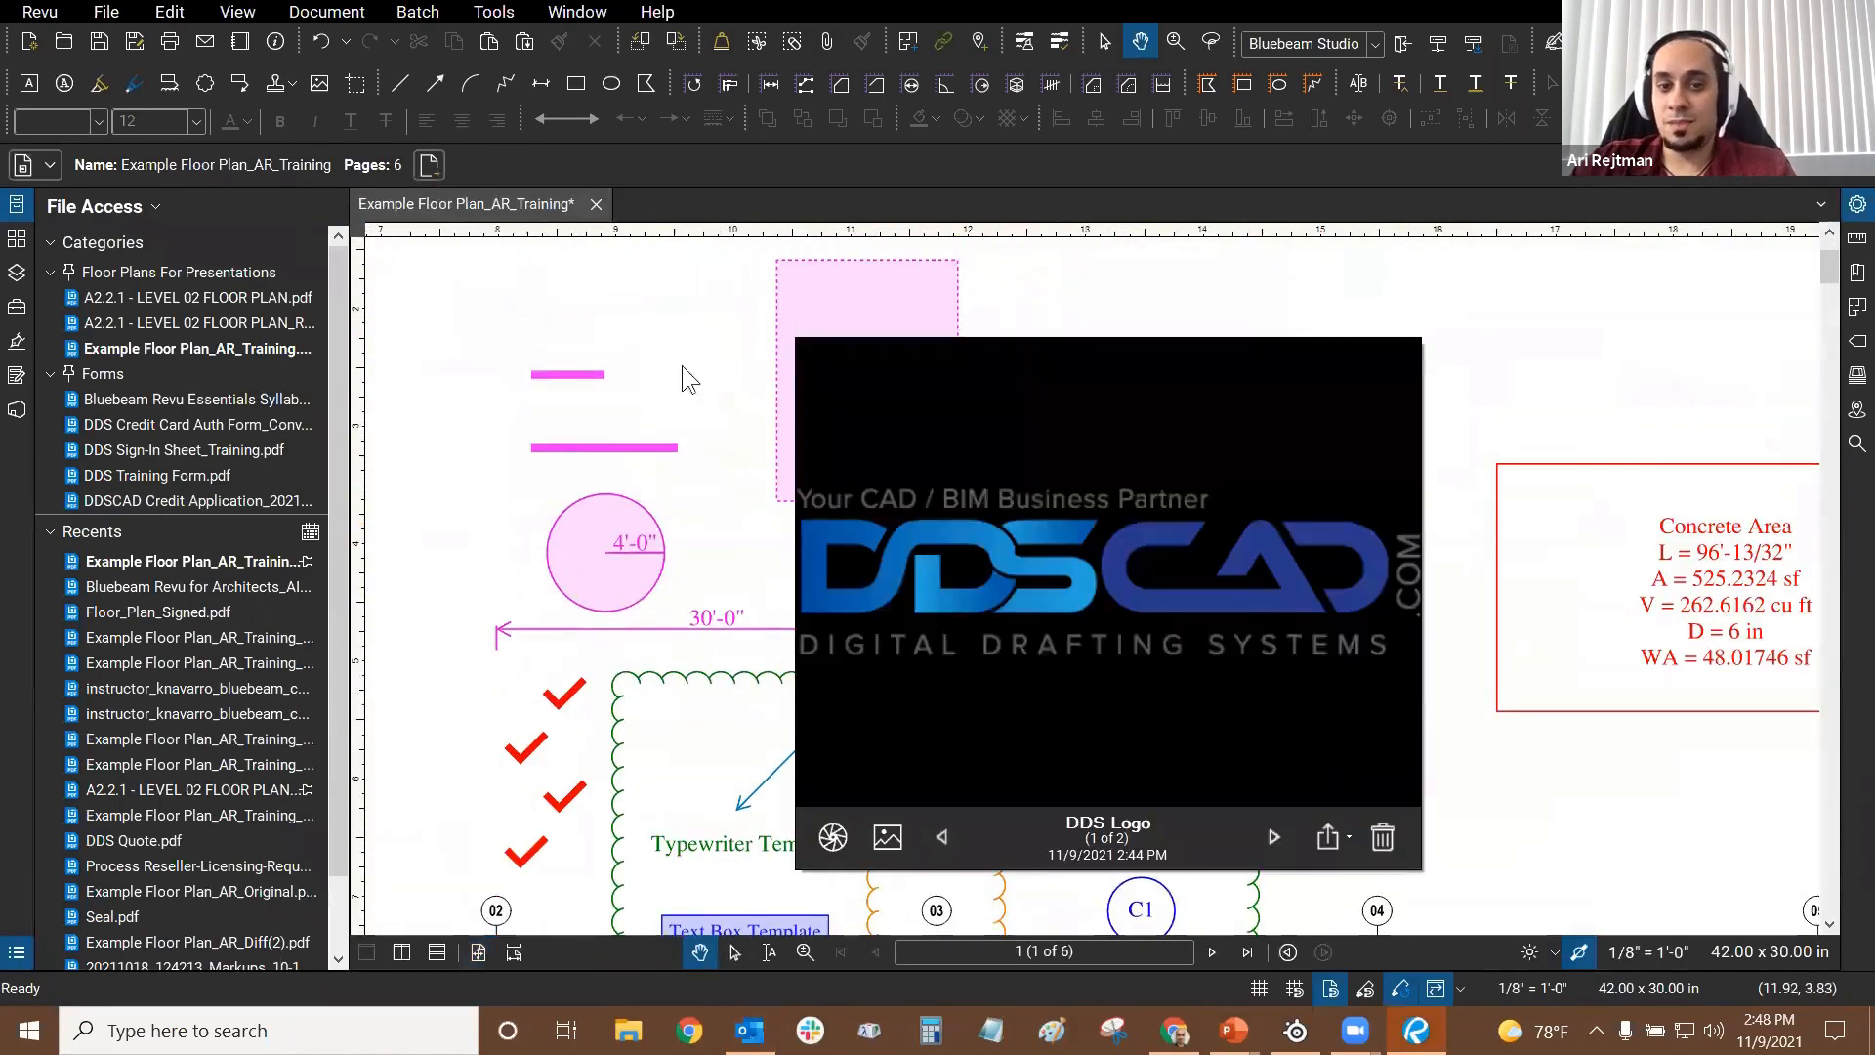
click(1275, 835)
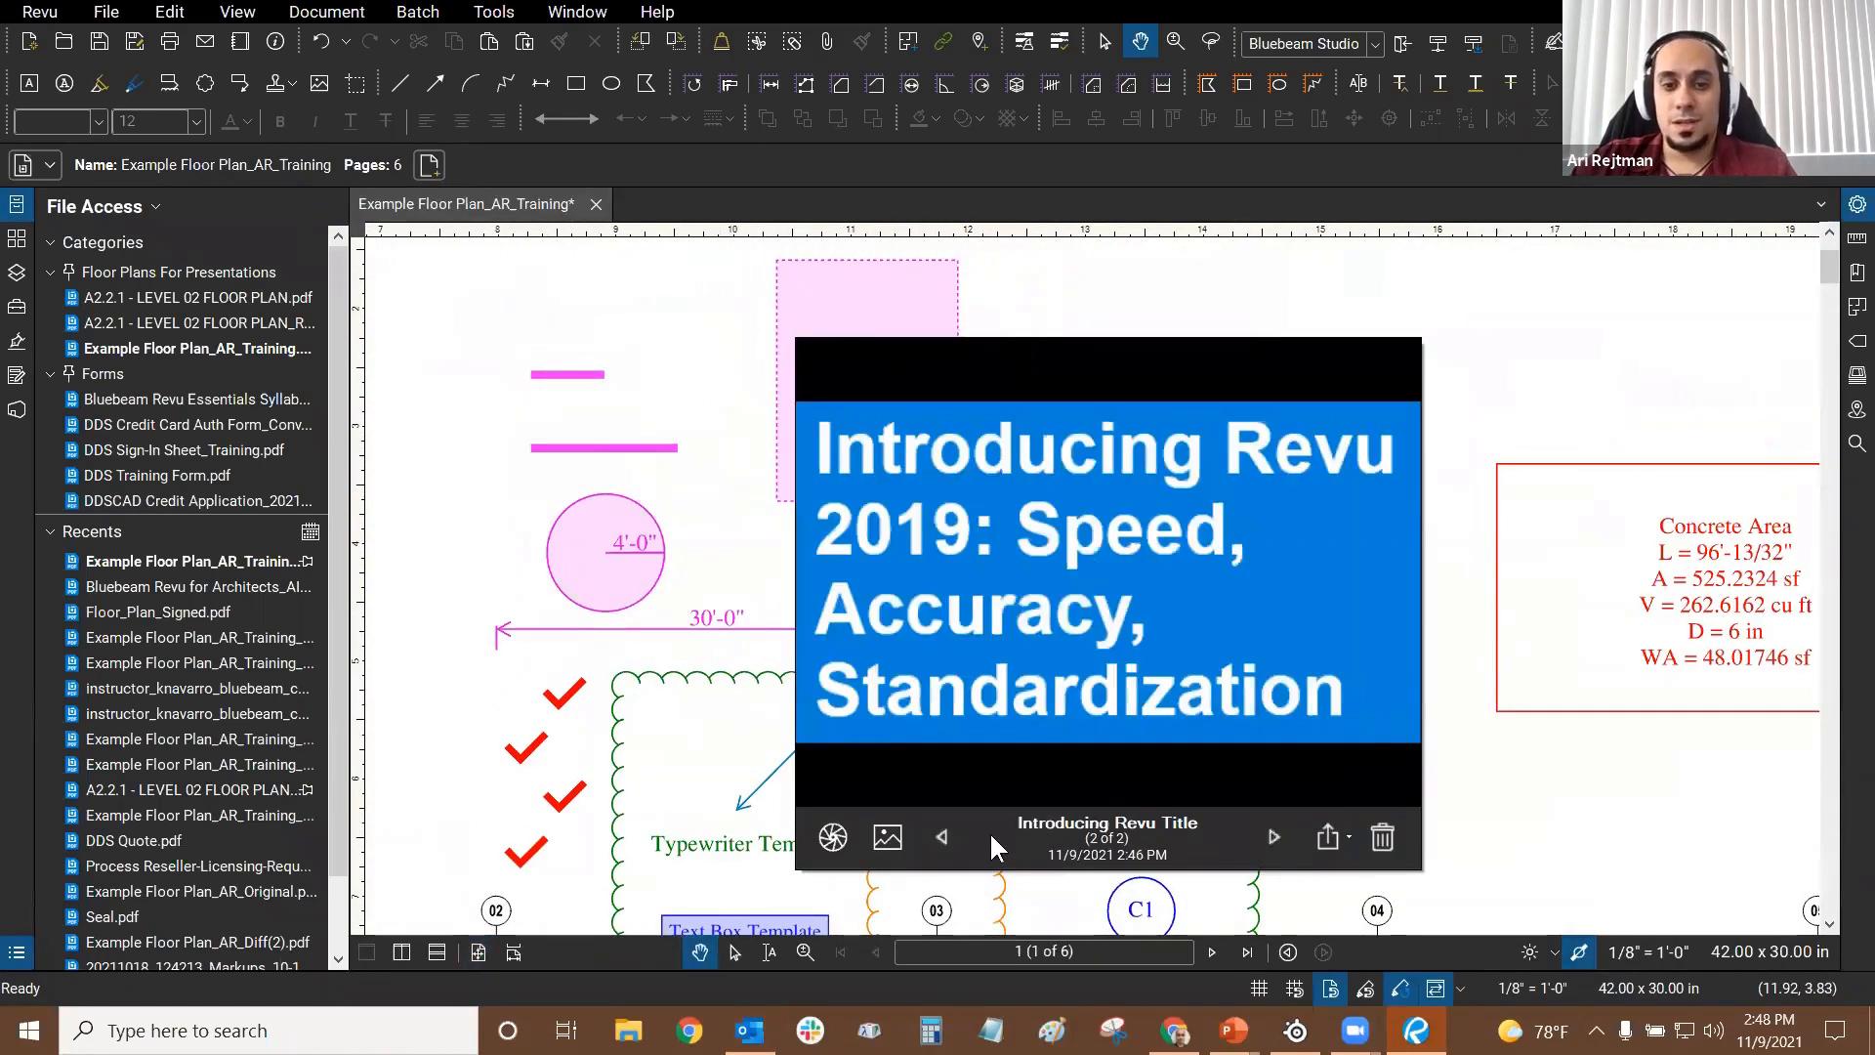
click(943, 837)
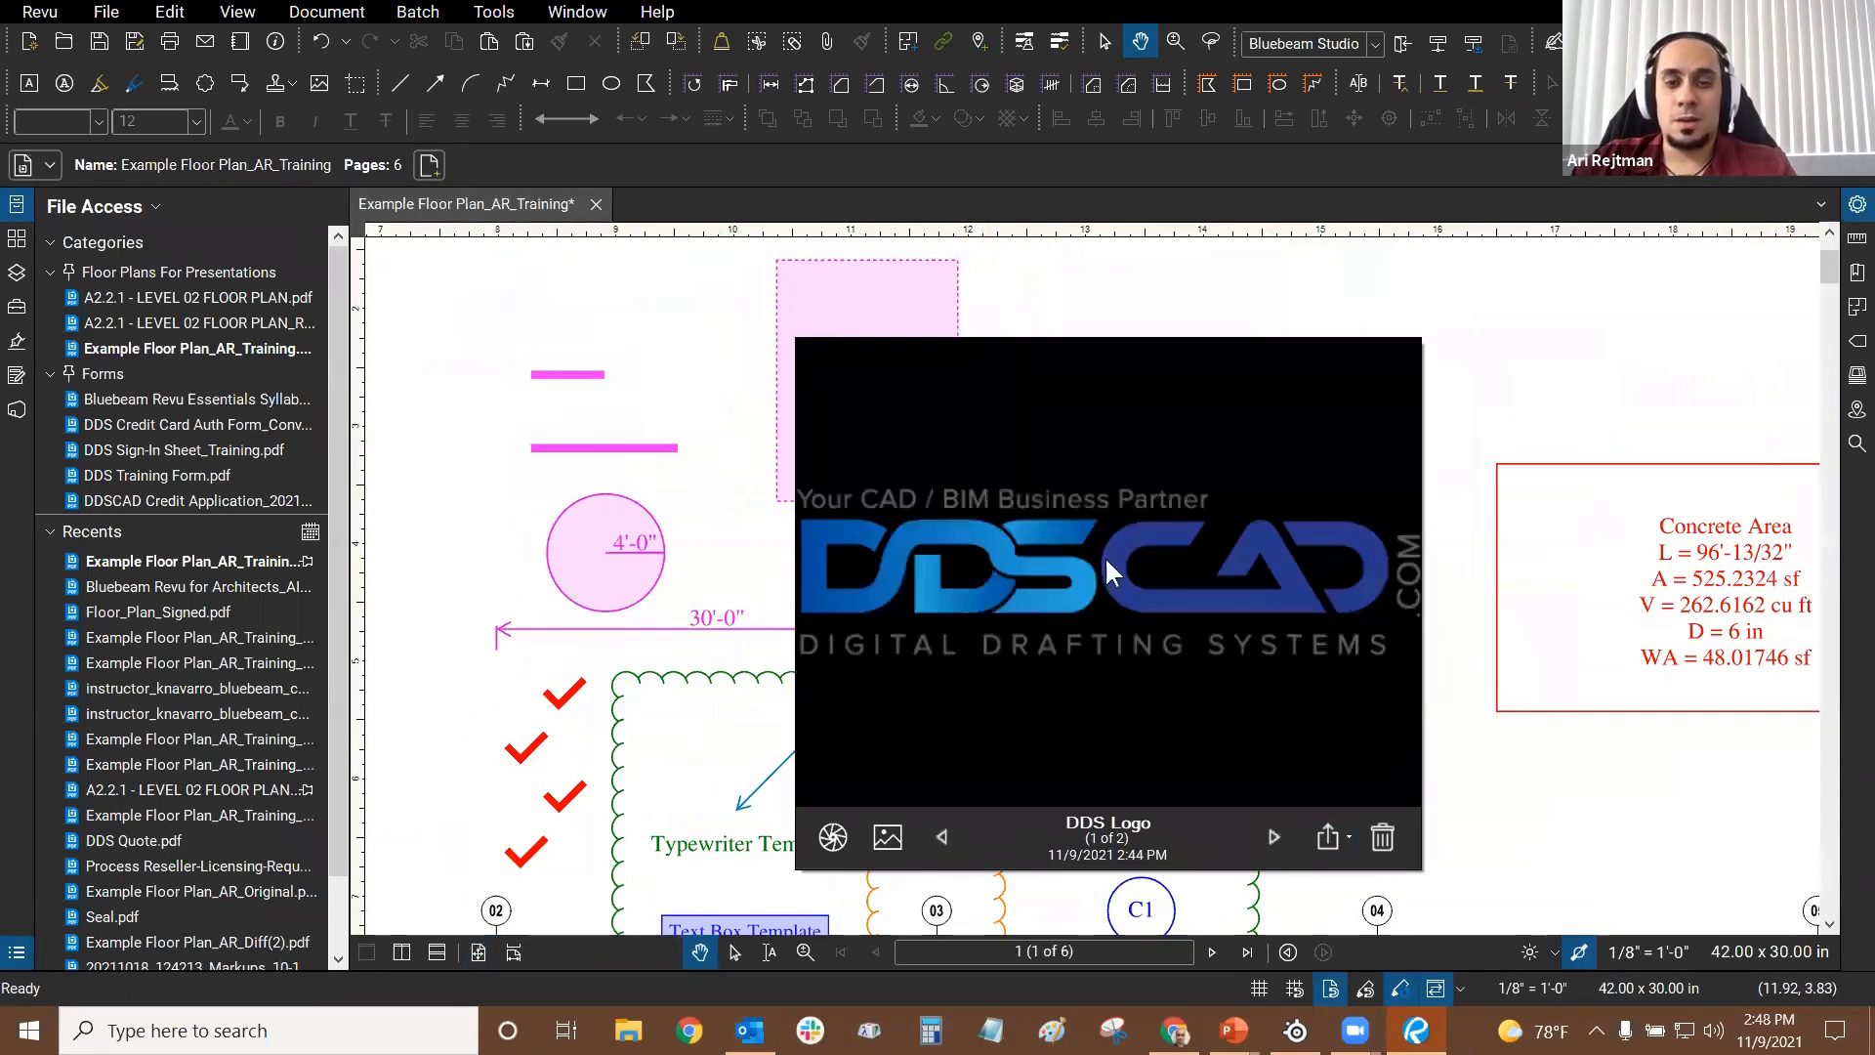
click(1555, 318)
key(ctrl+0)
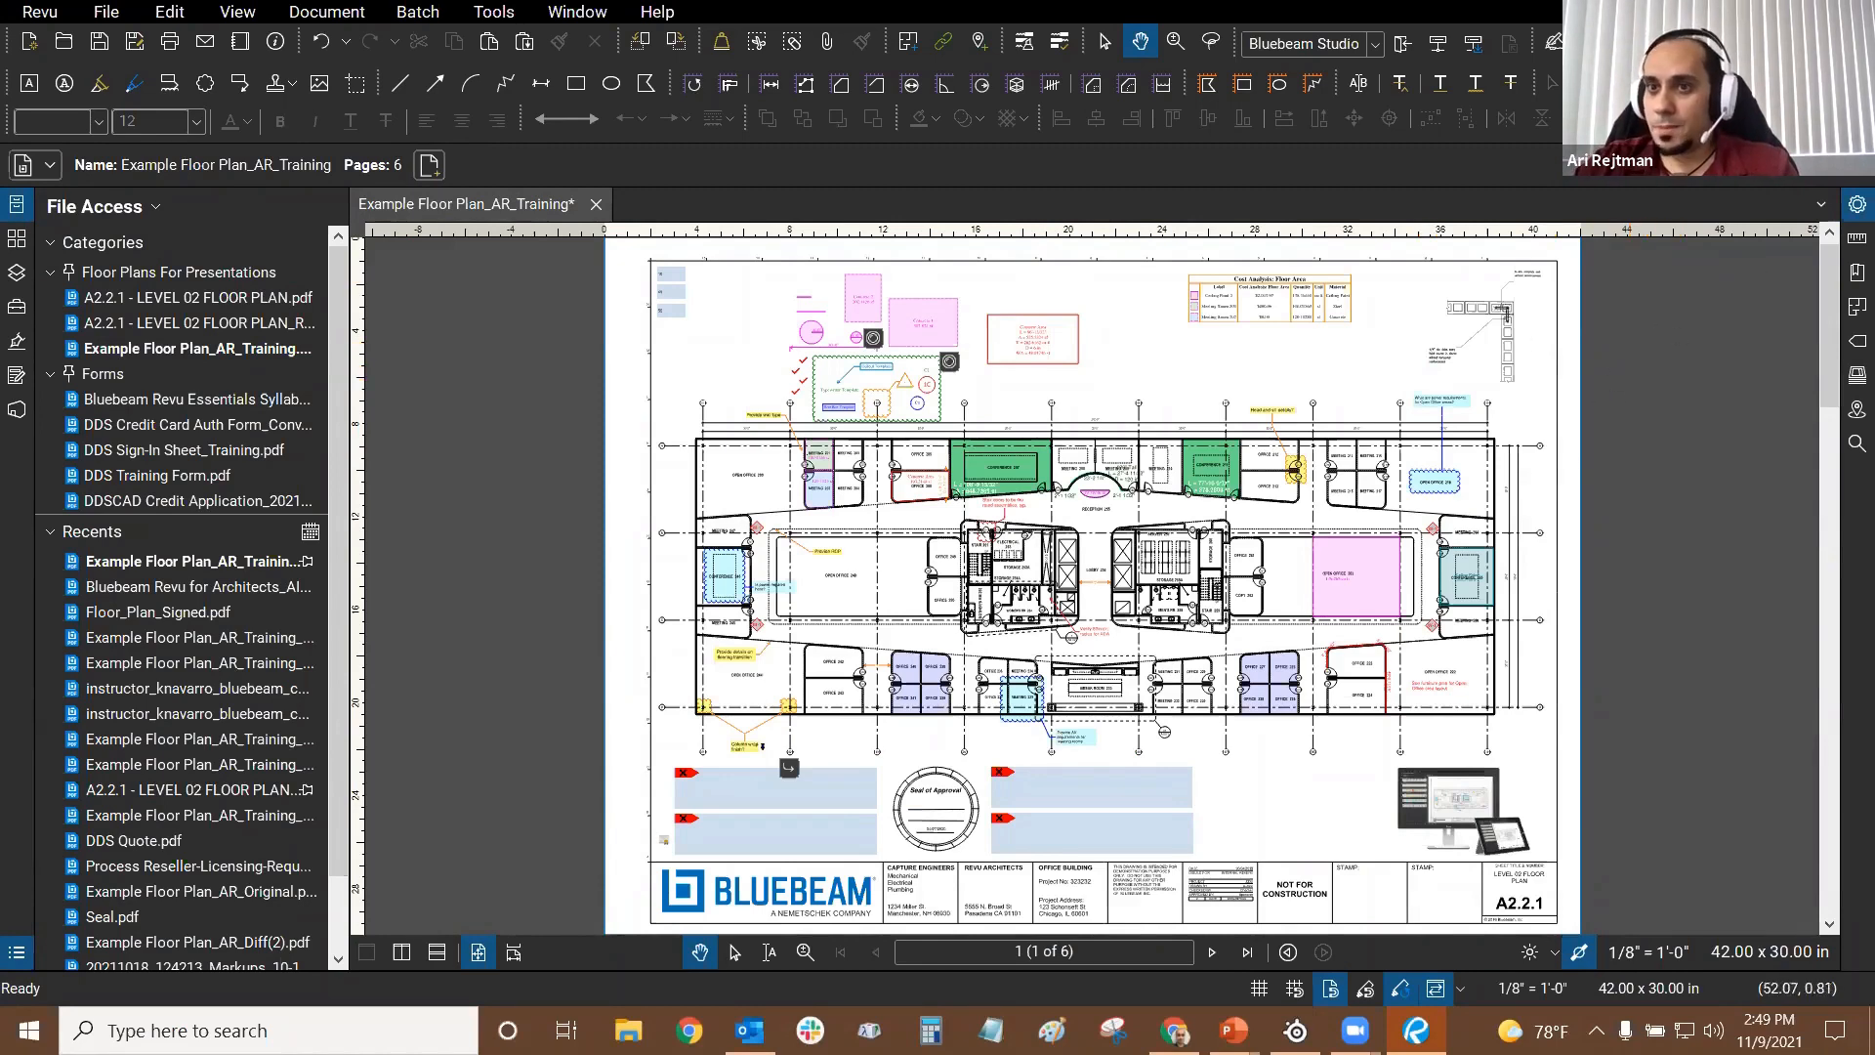
Step: Examine the red Concrete Area markup's caption and its area measurement properties alongside the page scale settings
click(1855, 242)
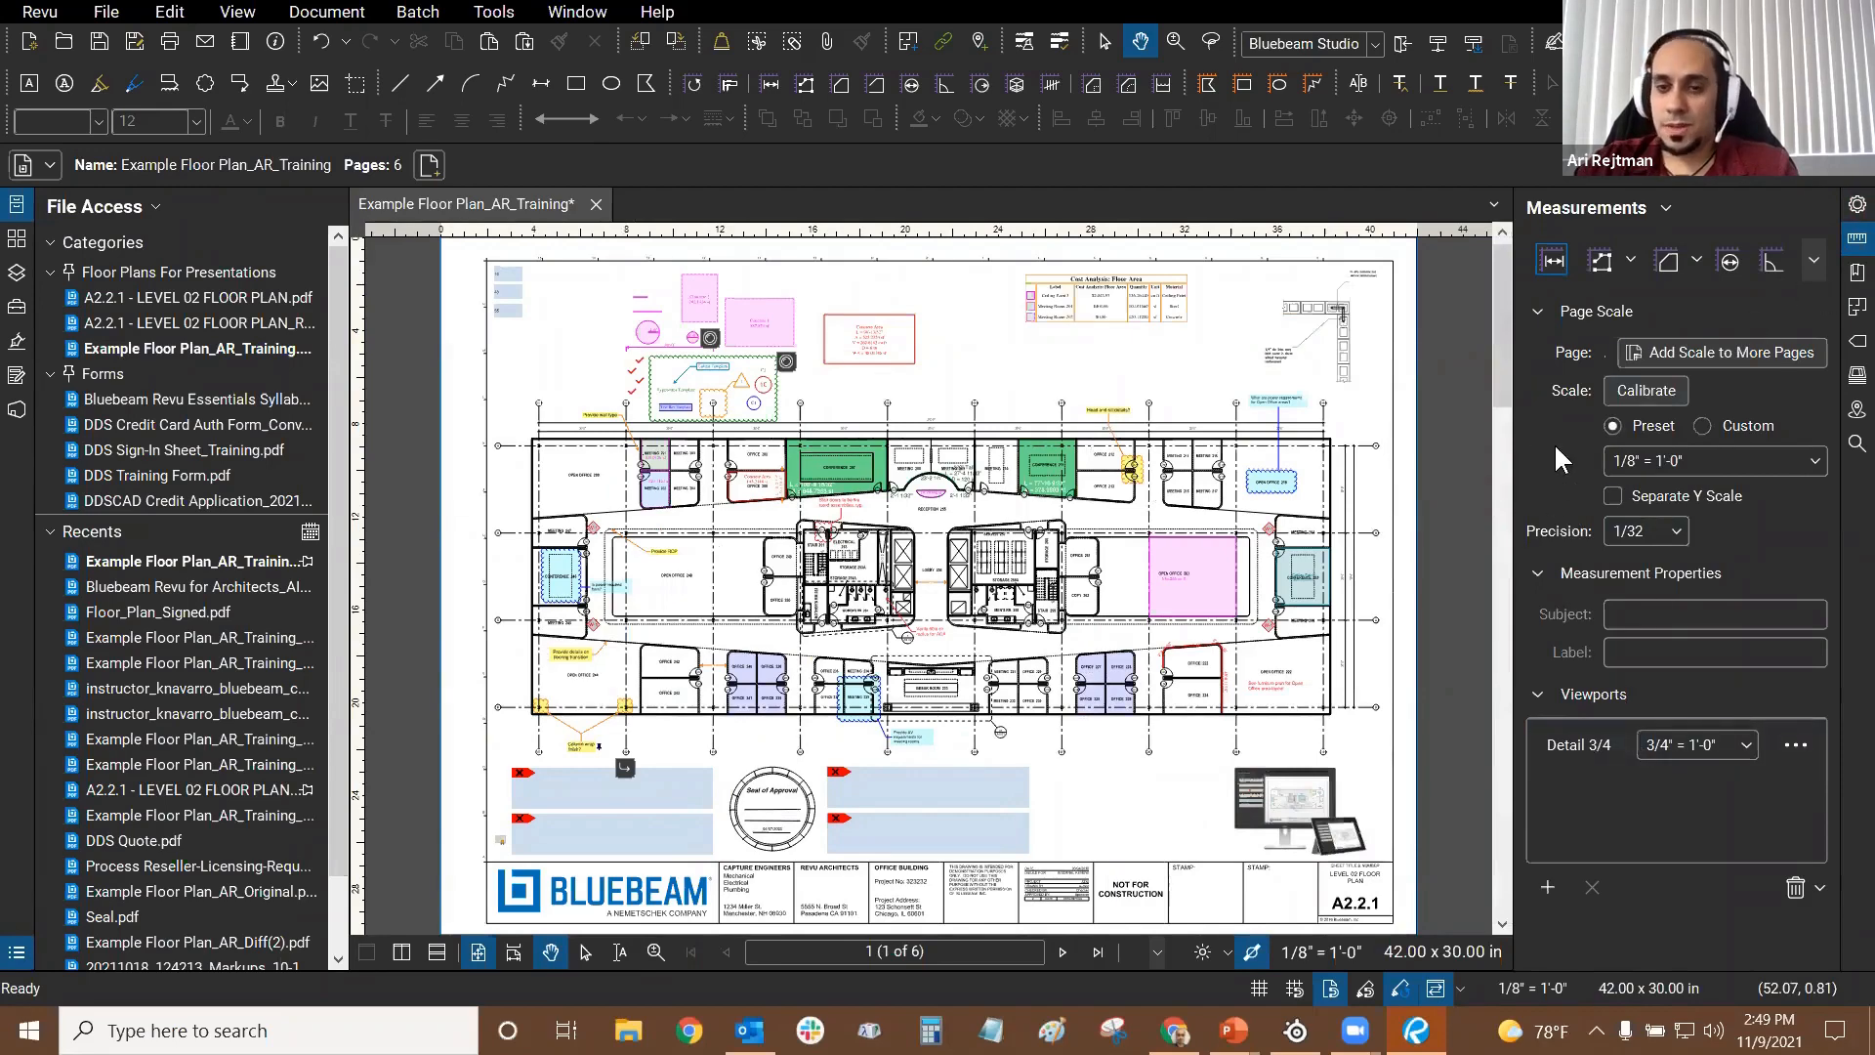
scroll(807, 293, up, 5)
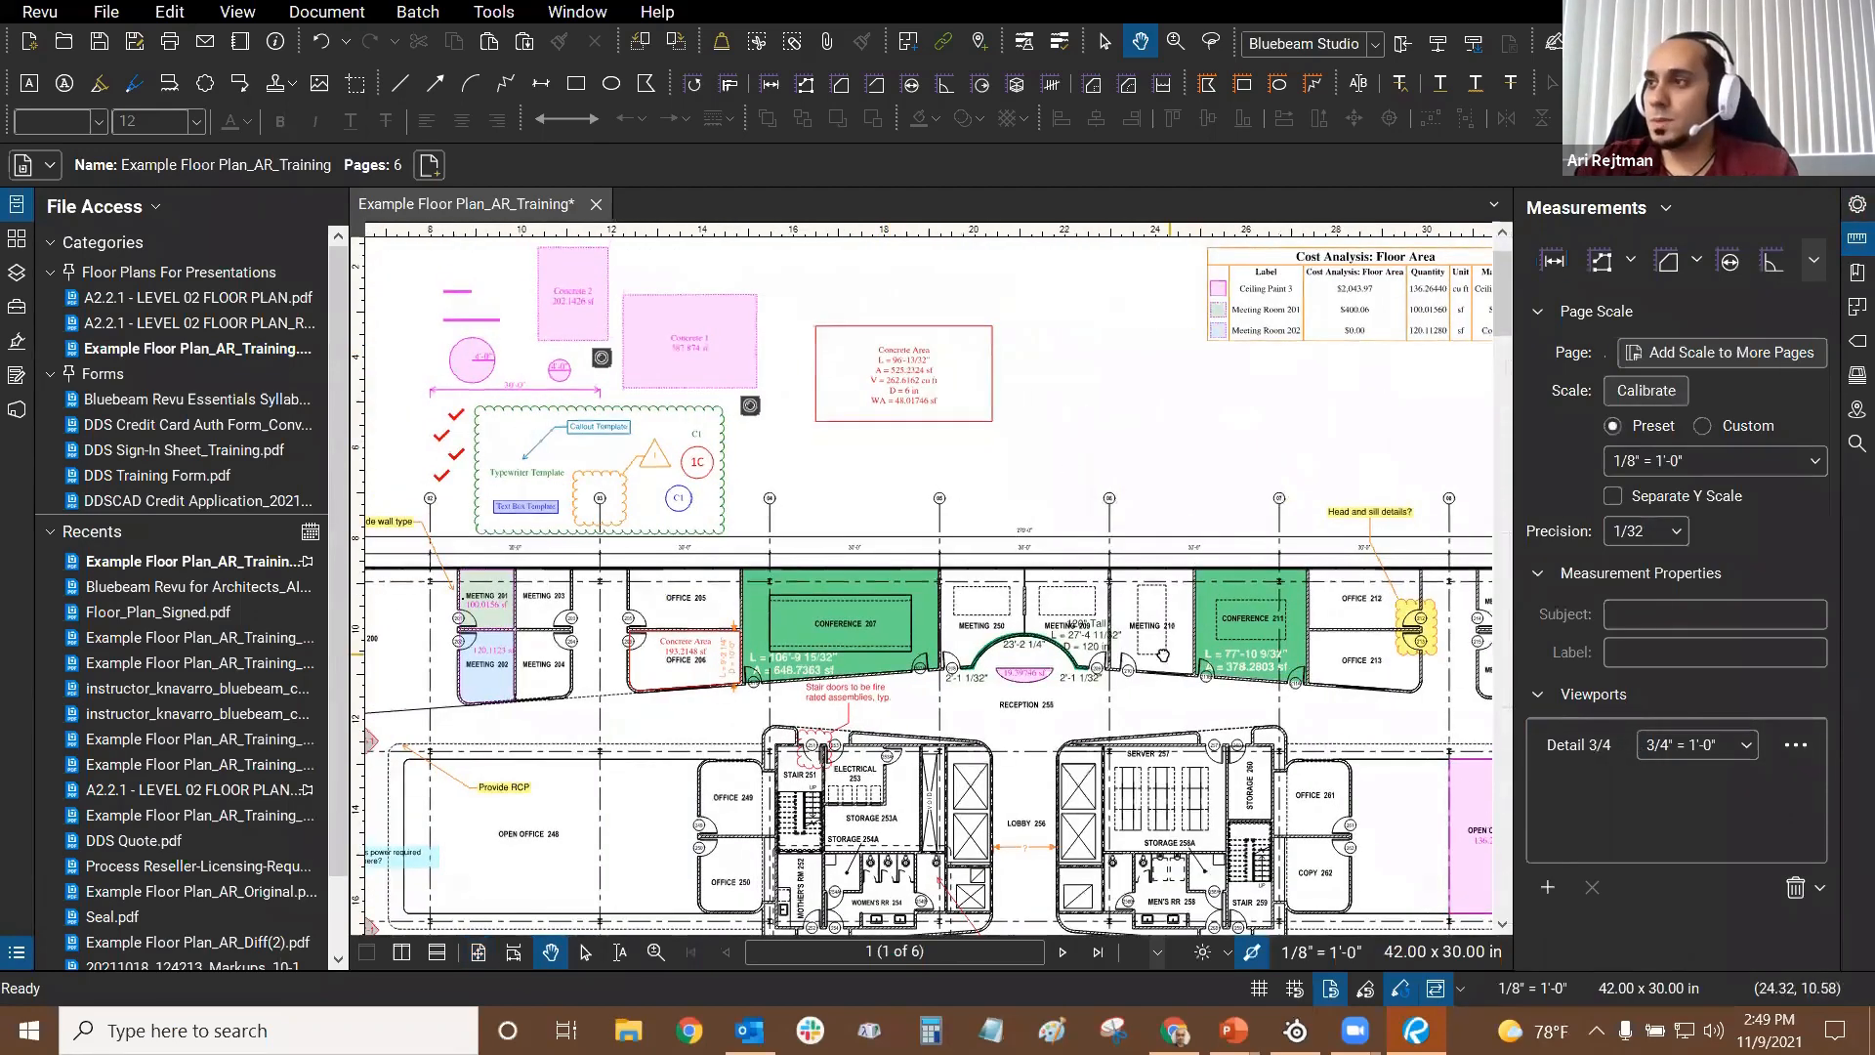
scroll(955, 446, up, 5)
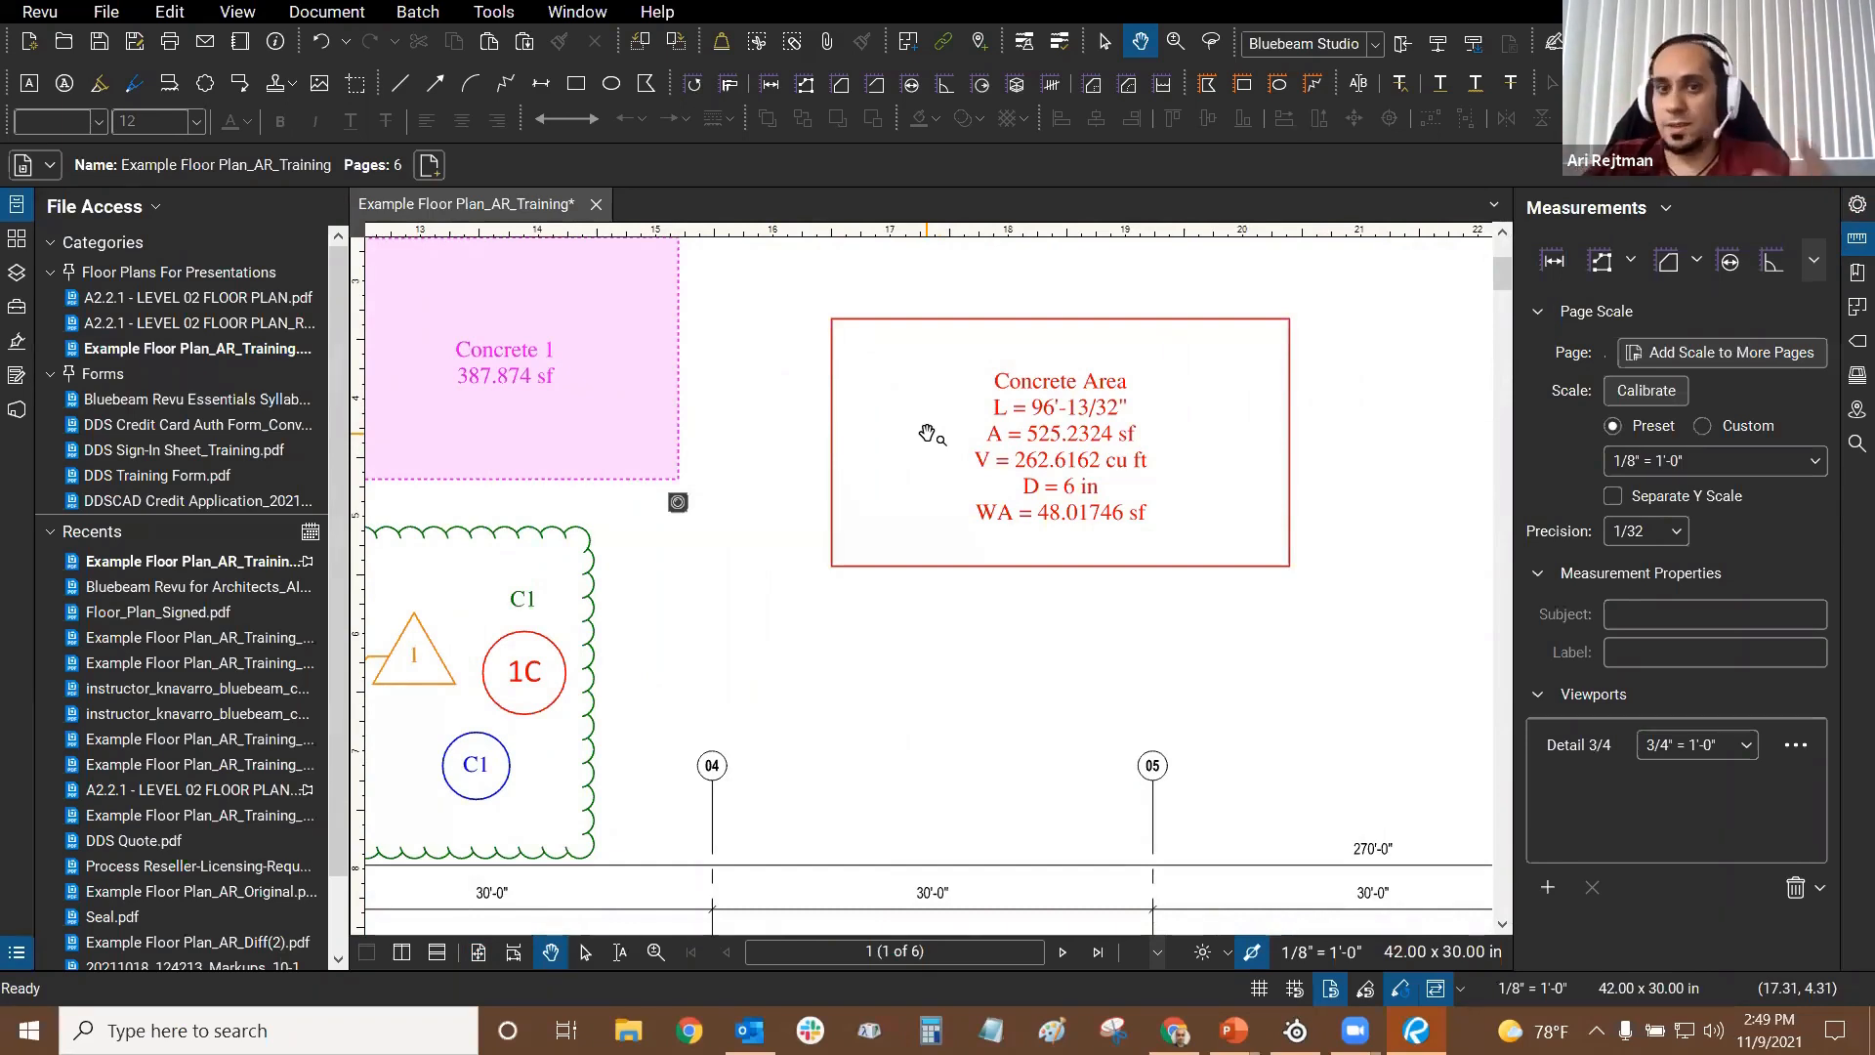
click(1041, 411)
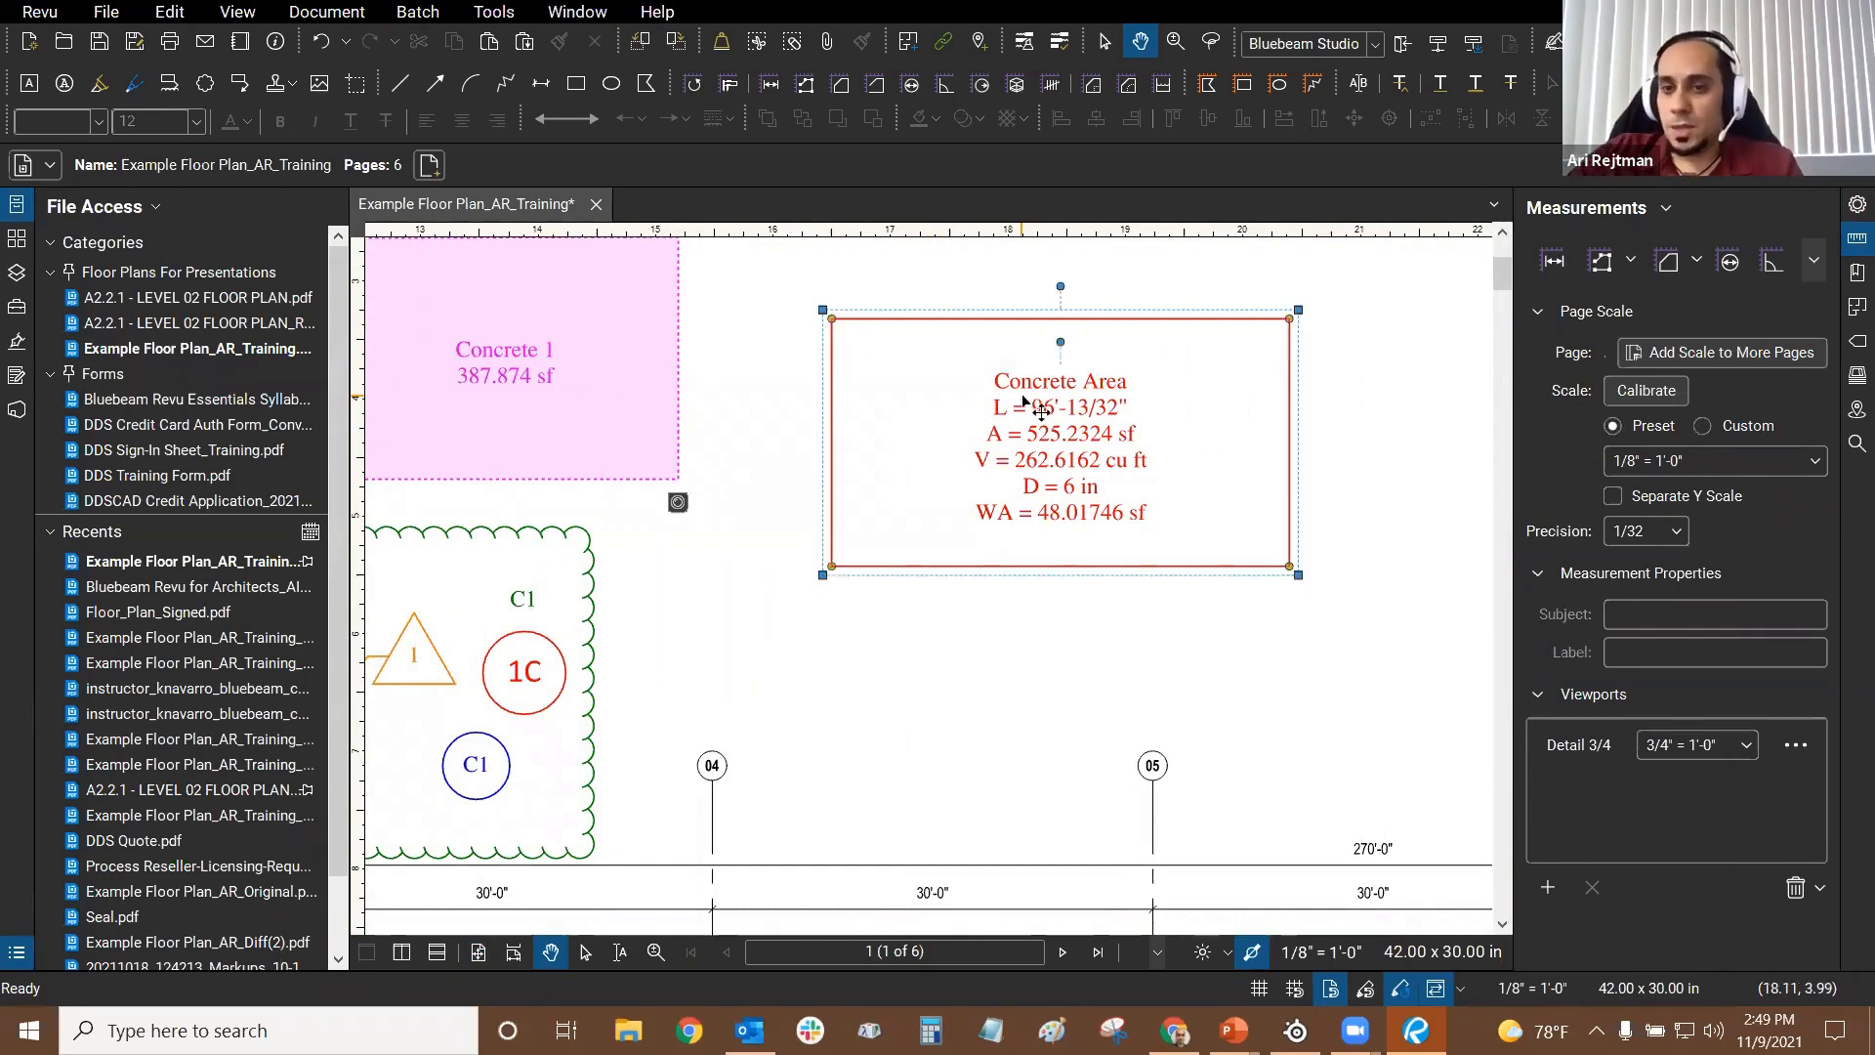
drag(1315, 482, 1193, 479)
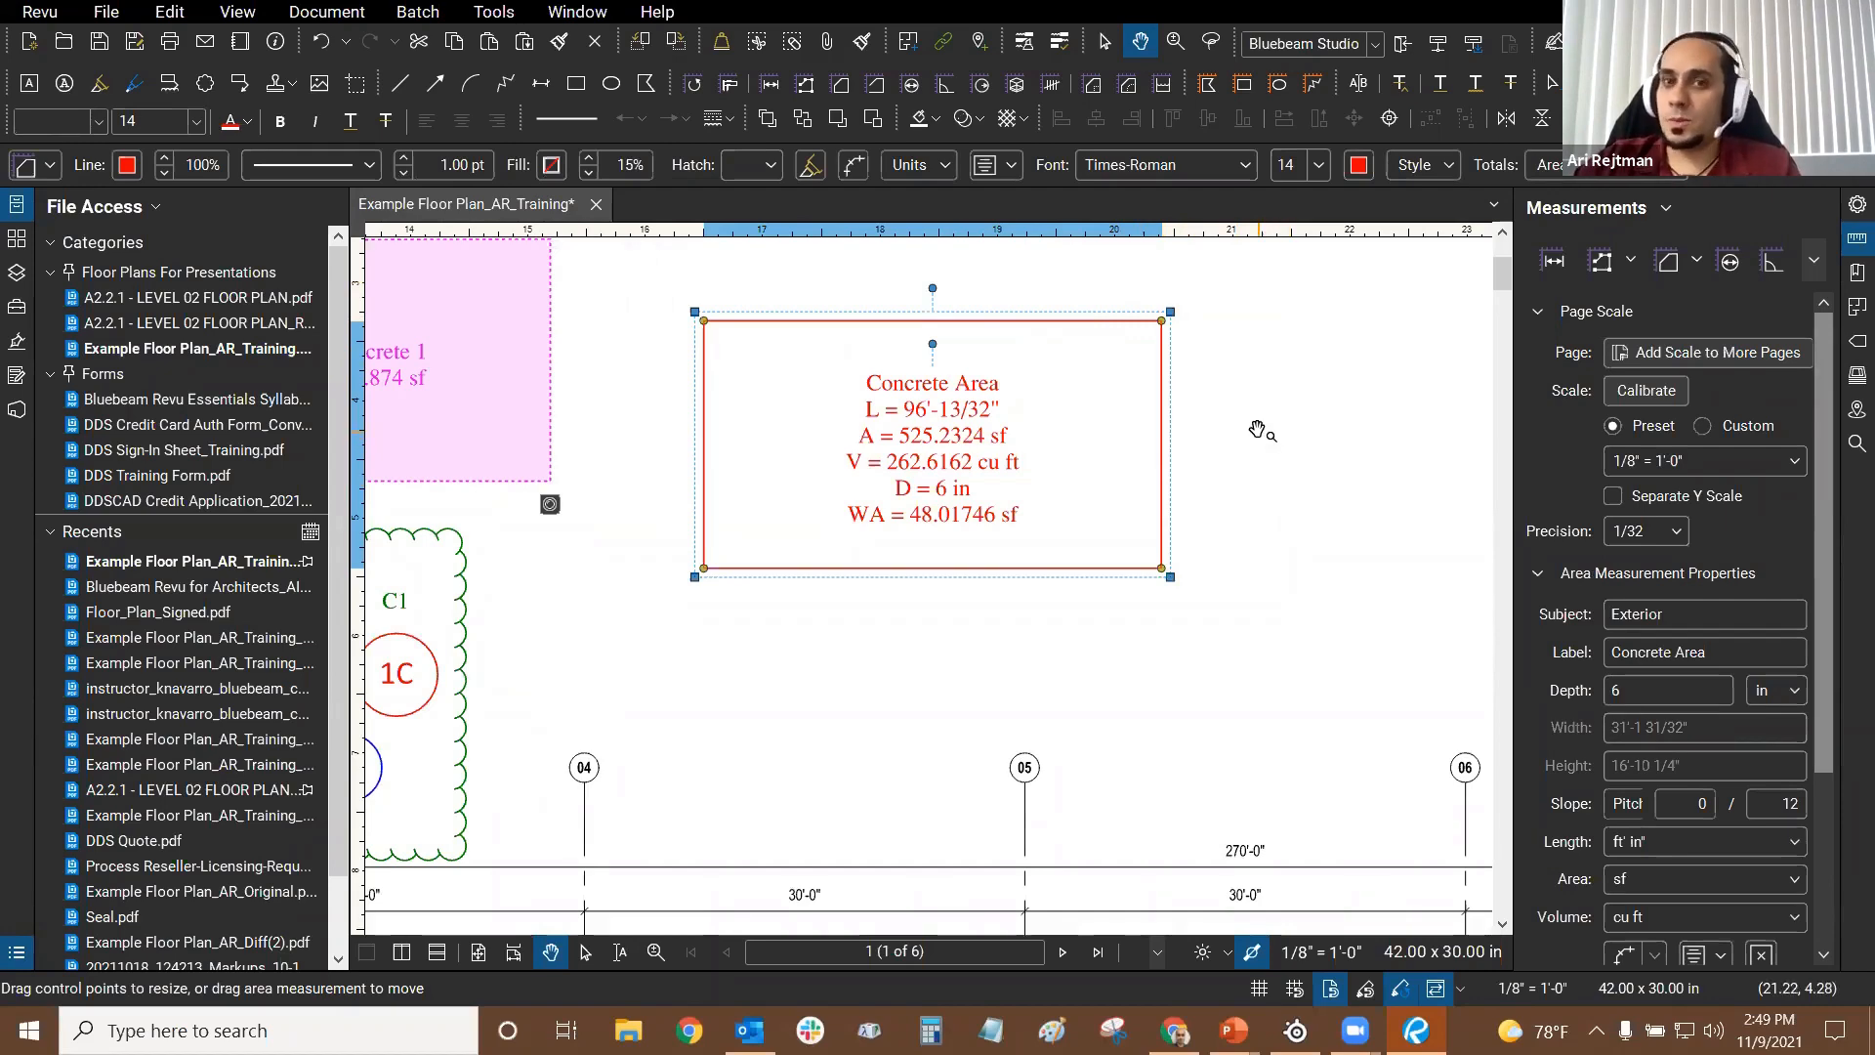
drag(1252, 428, 1232, 447)
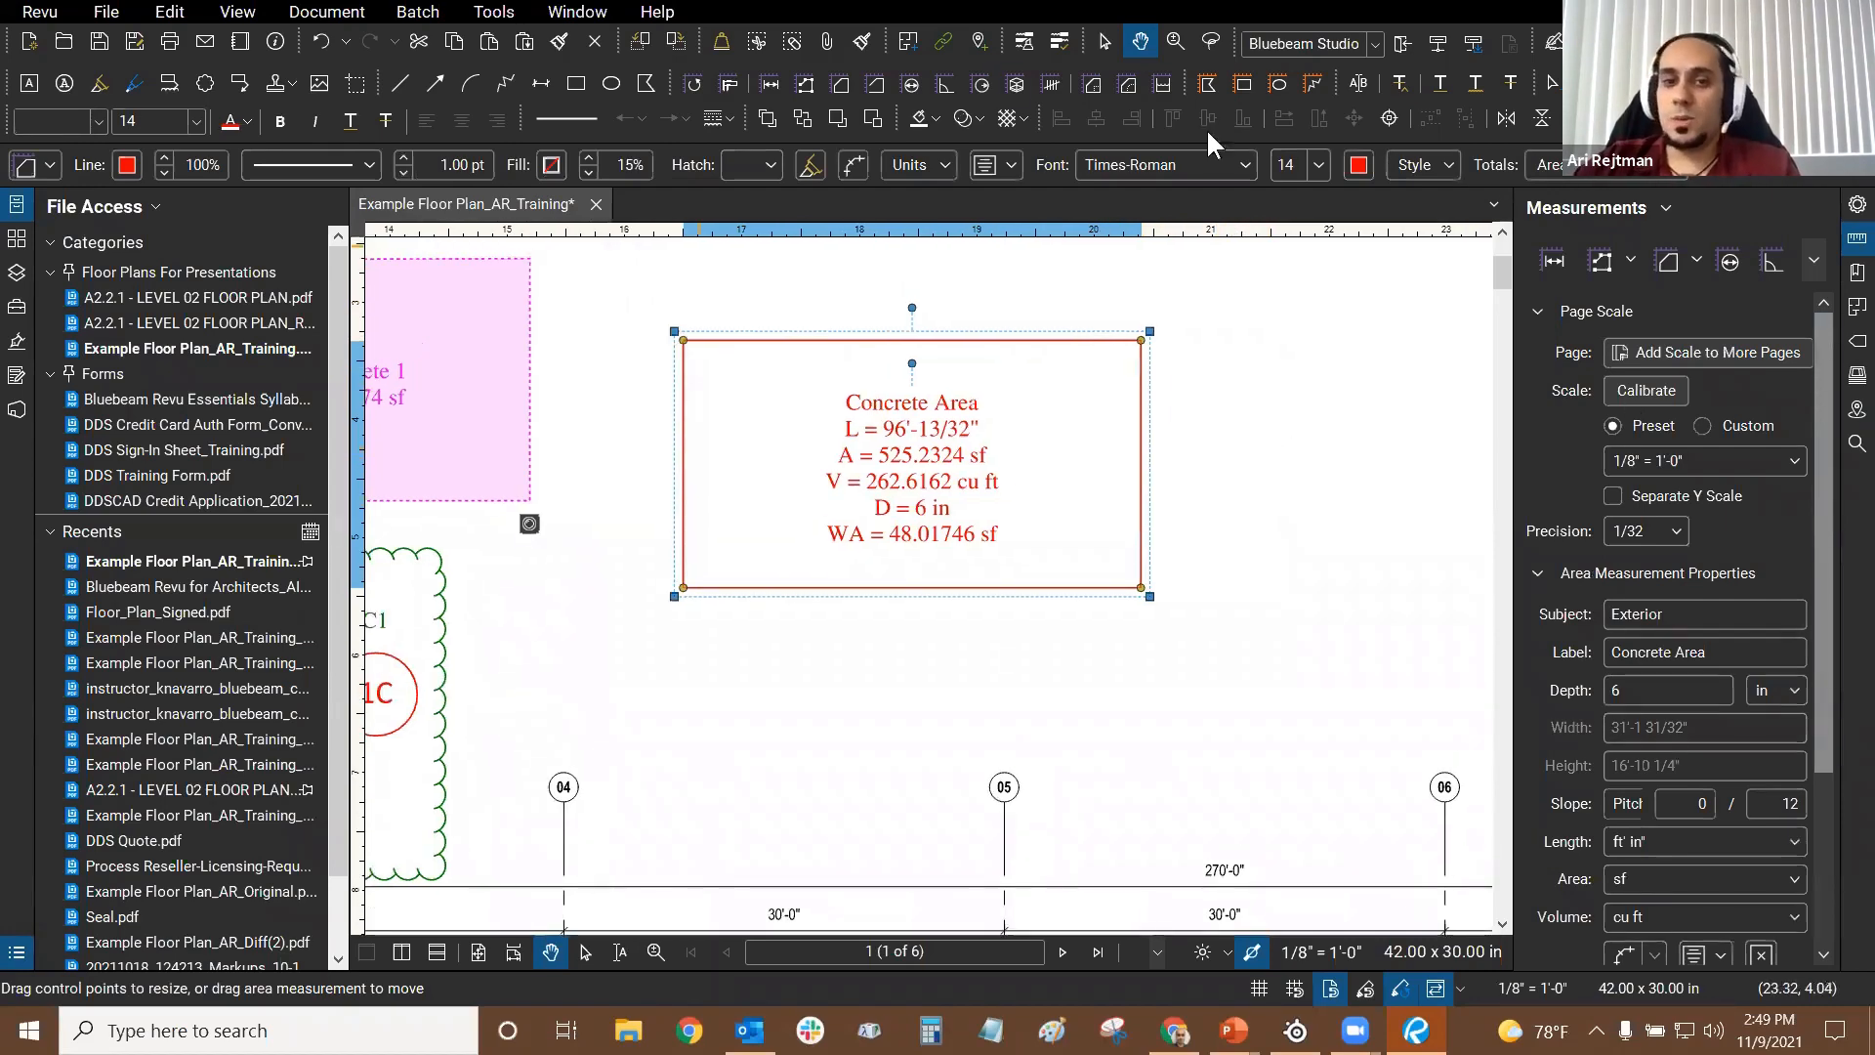
scroll(938, 478, up, 3)
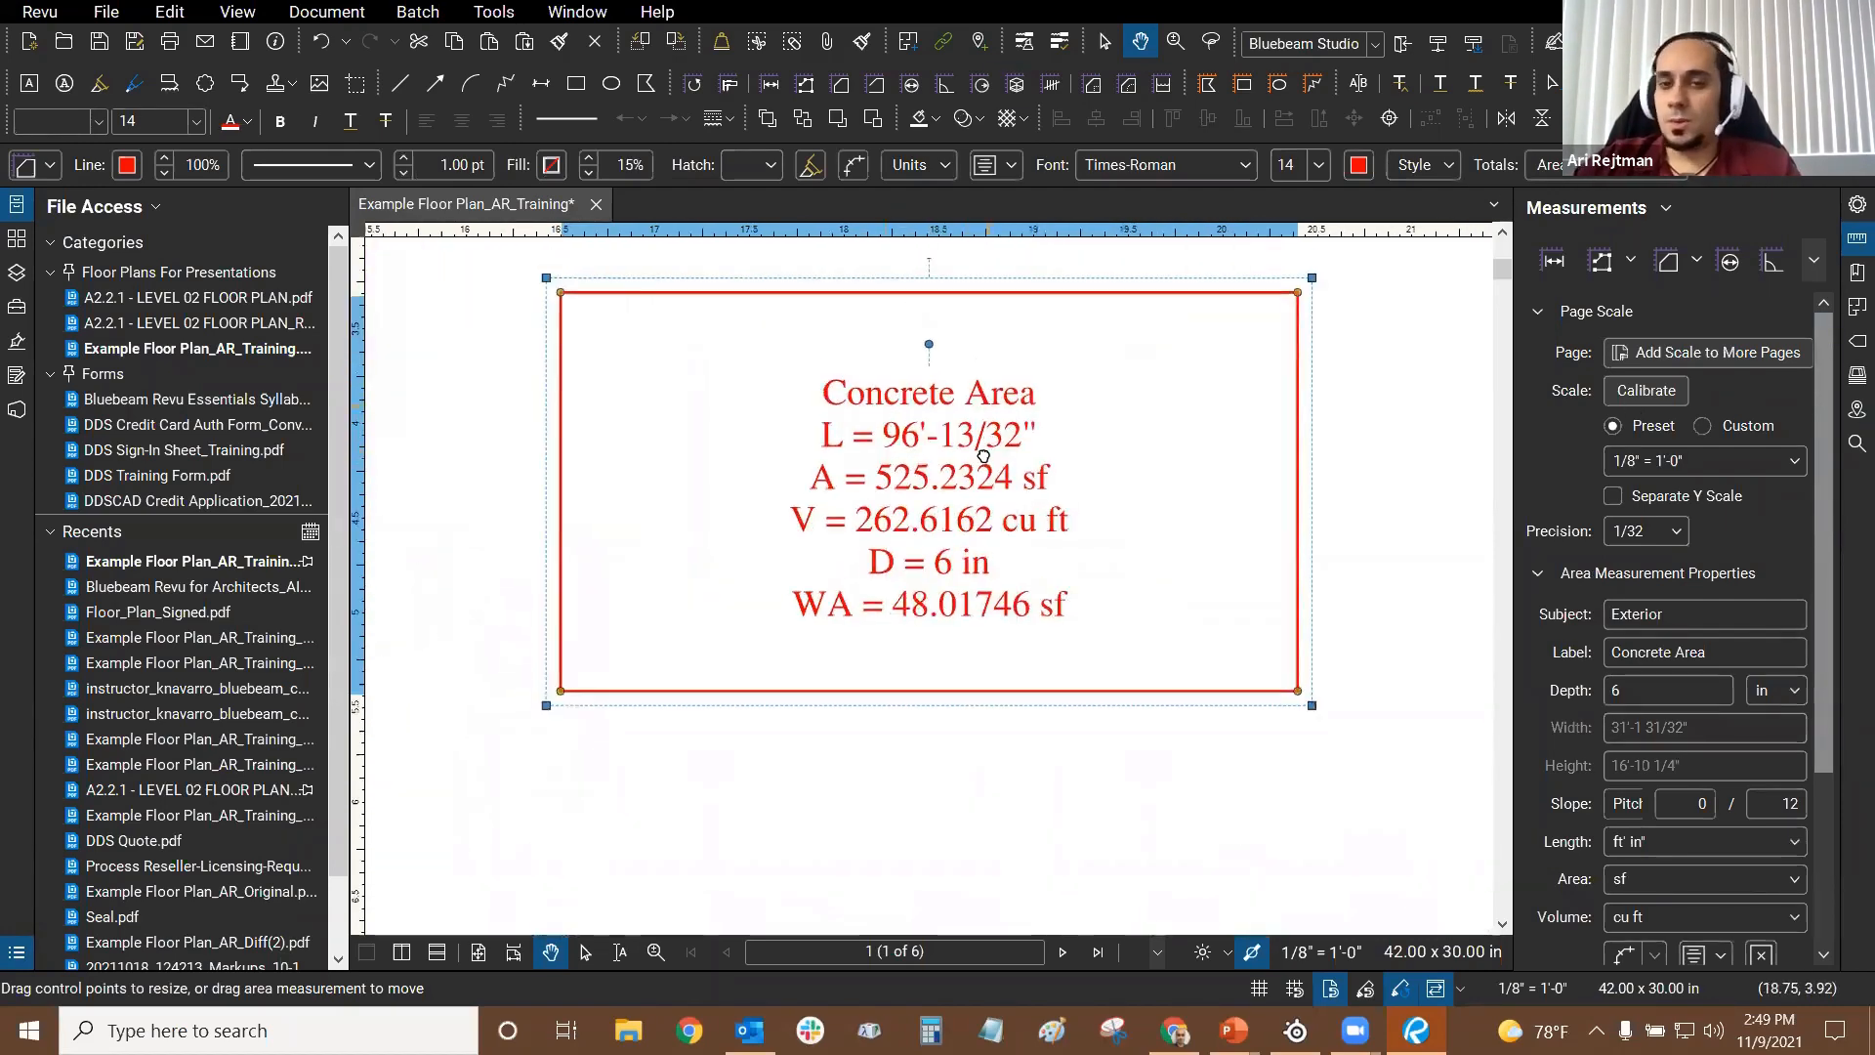
click(626, 779)
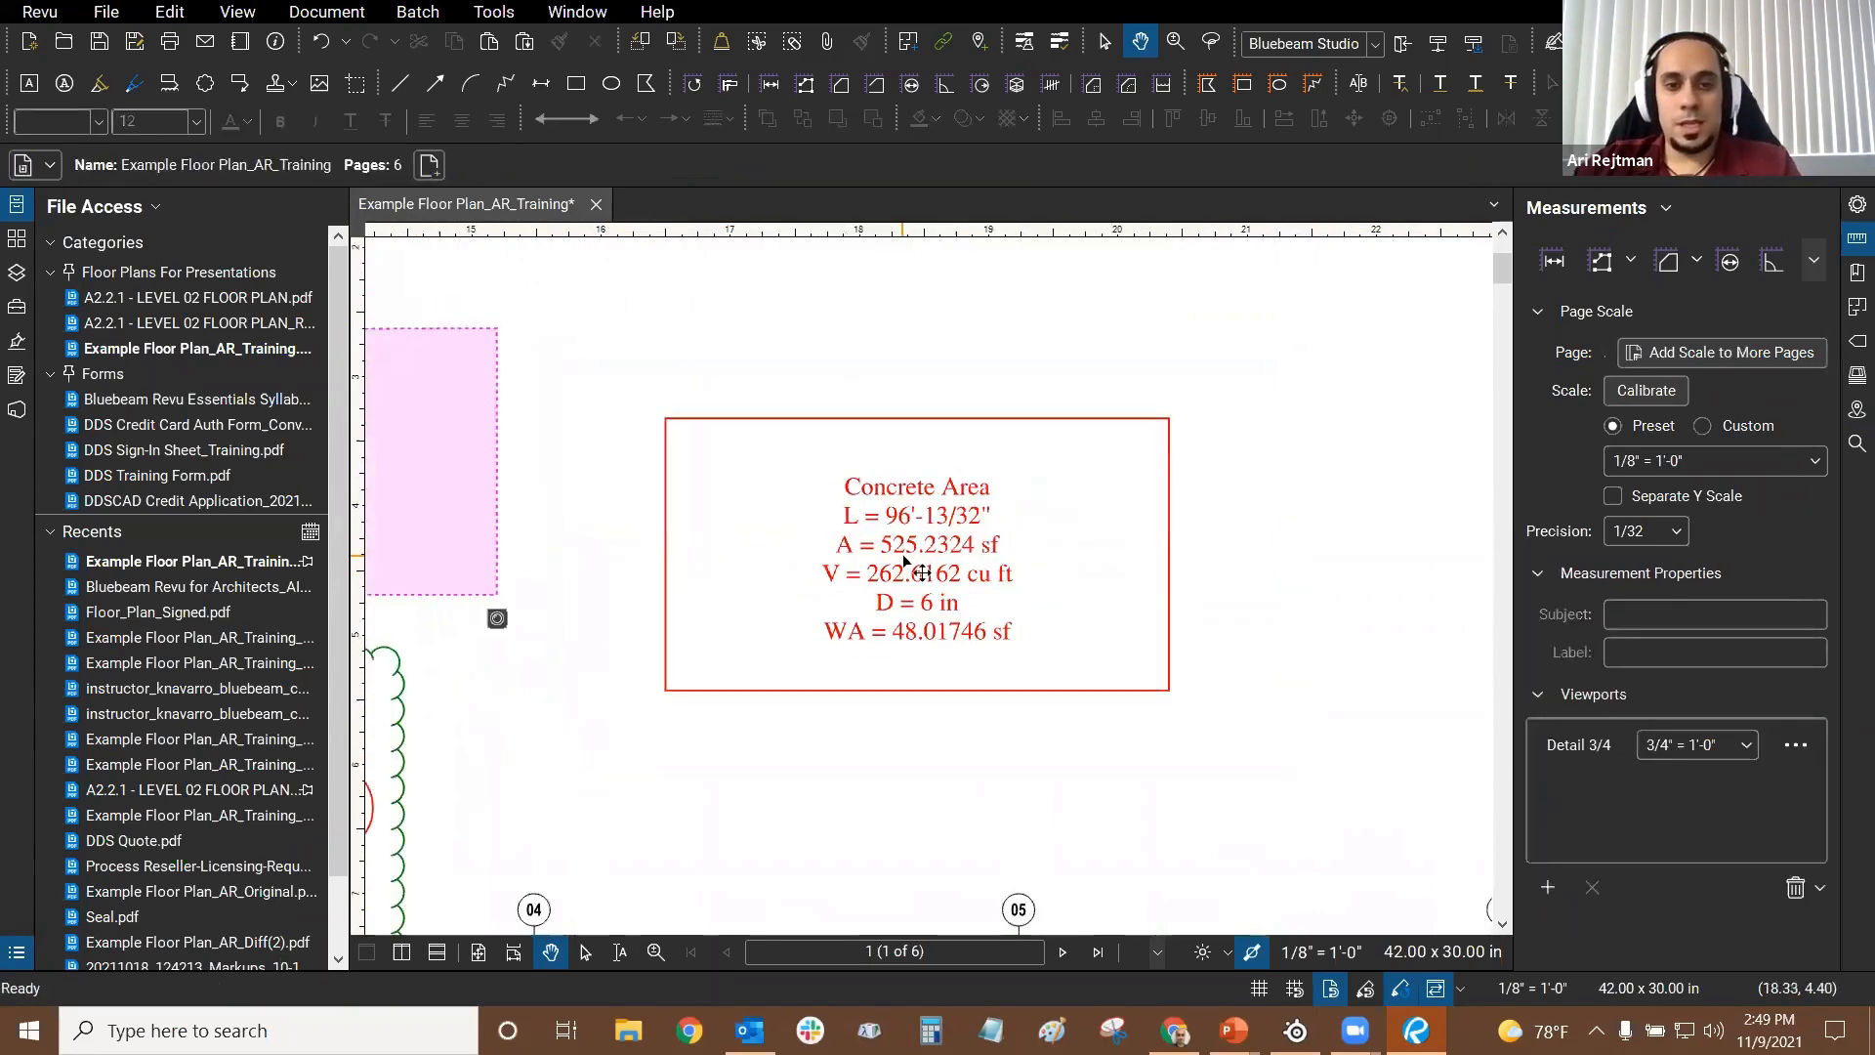
Step: Draw a rectangular area measurement about 7'-10" wide by 24' high across the right edge of the red Concrete Area, and select it
scroll(924, 576, down, 2)
click(891, 503)
click(840, 84)
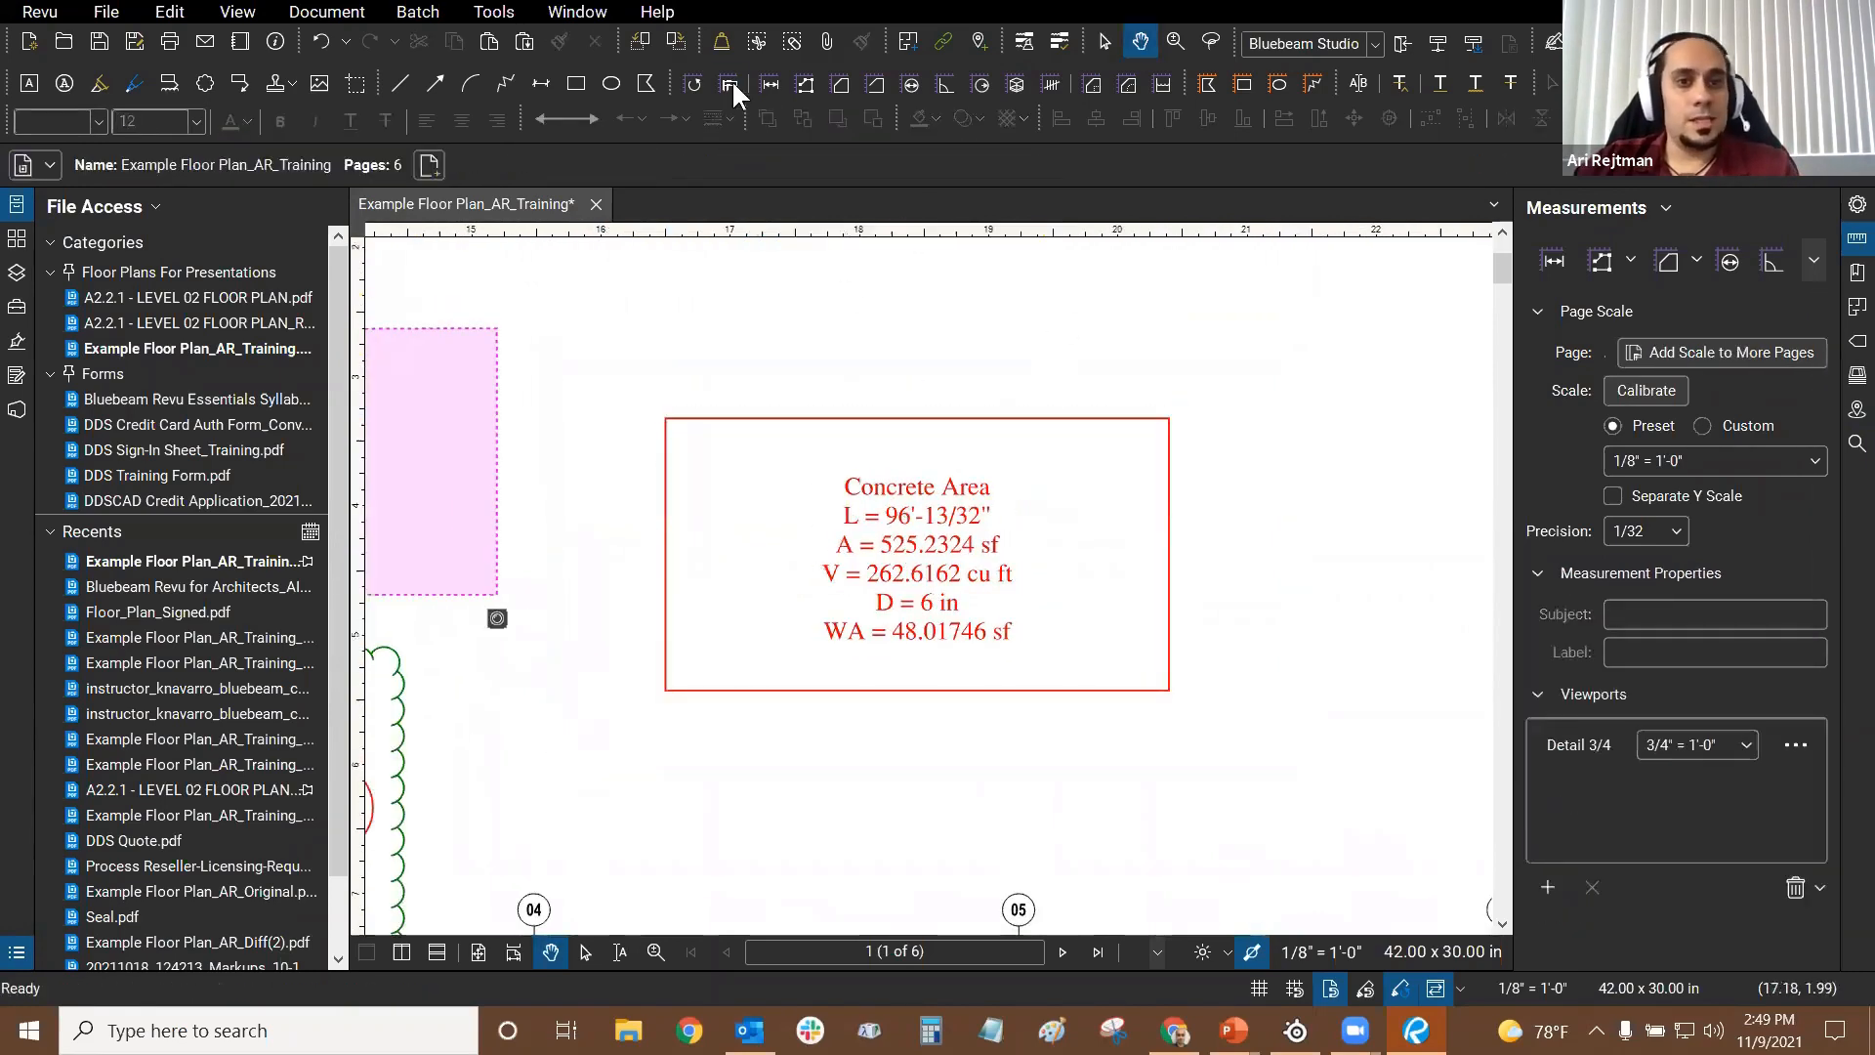
drag(1218, 361, 1090, 748)
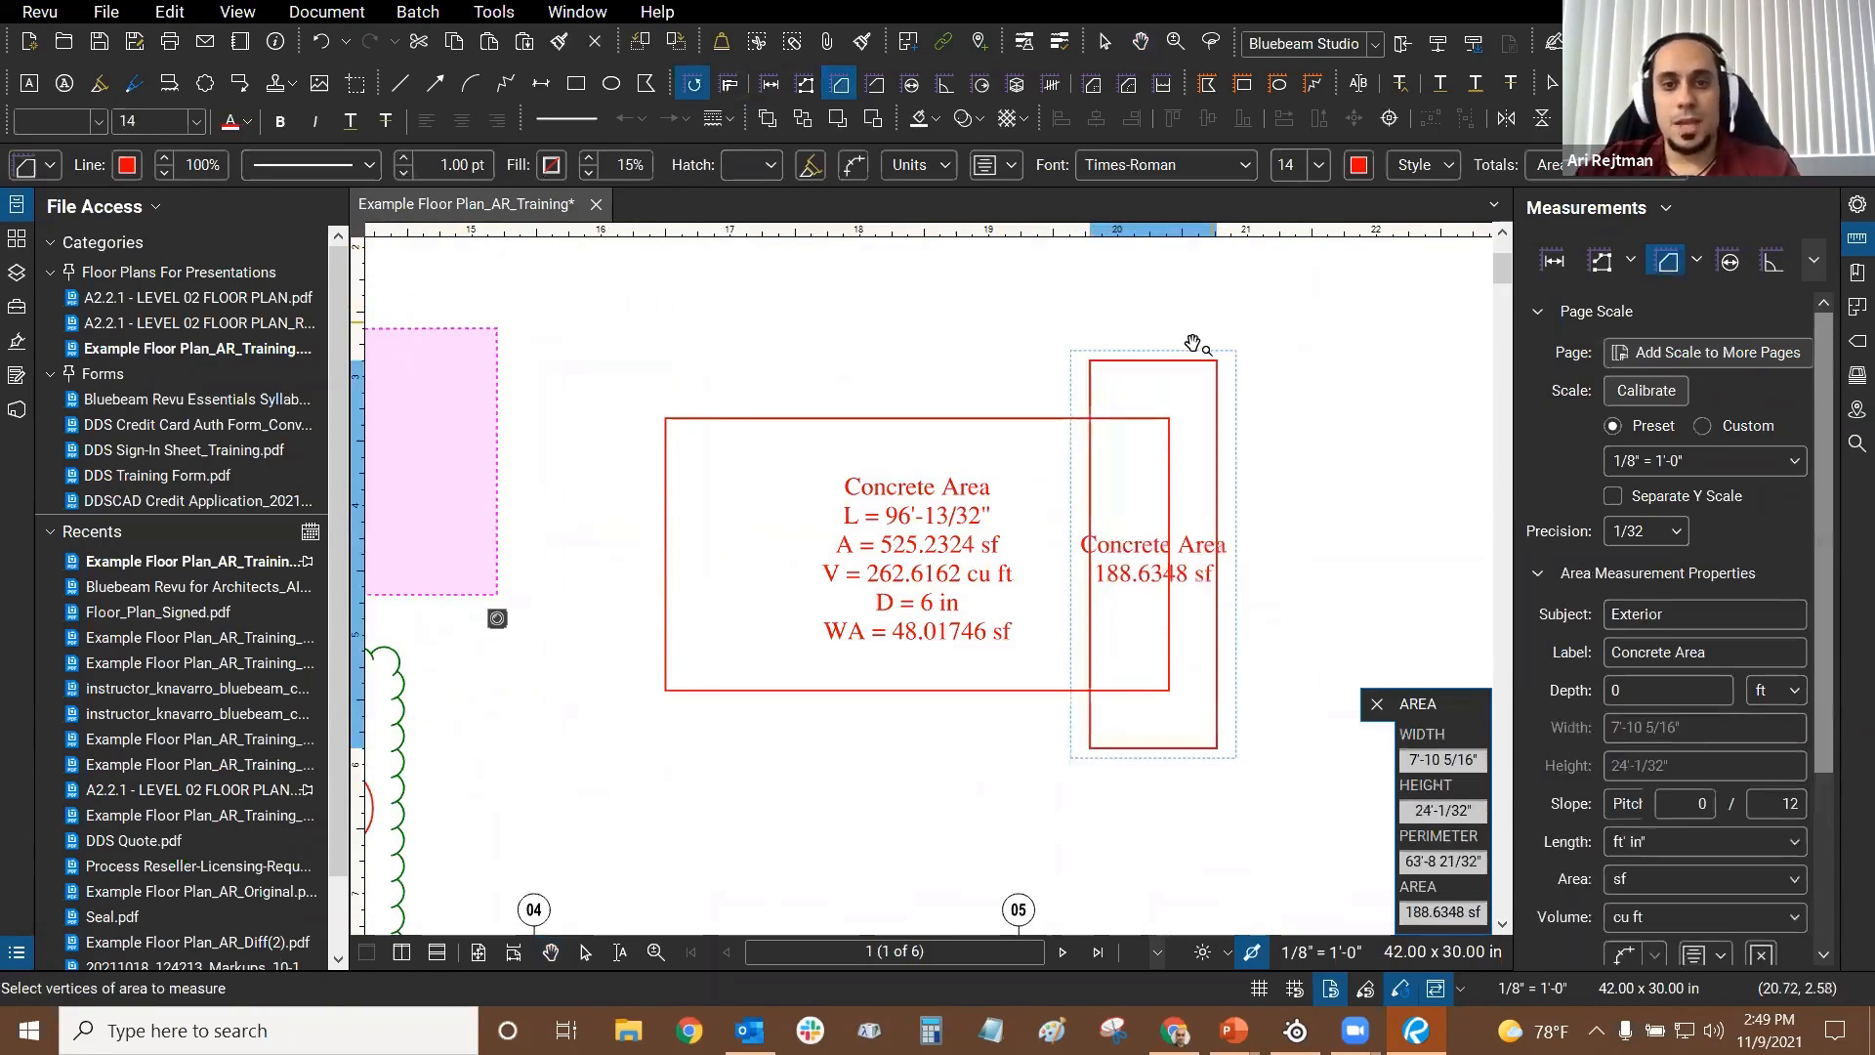
key(Escape)
click(1183, 364)
scroll(1183, 364, up, 2)
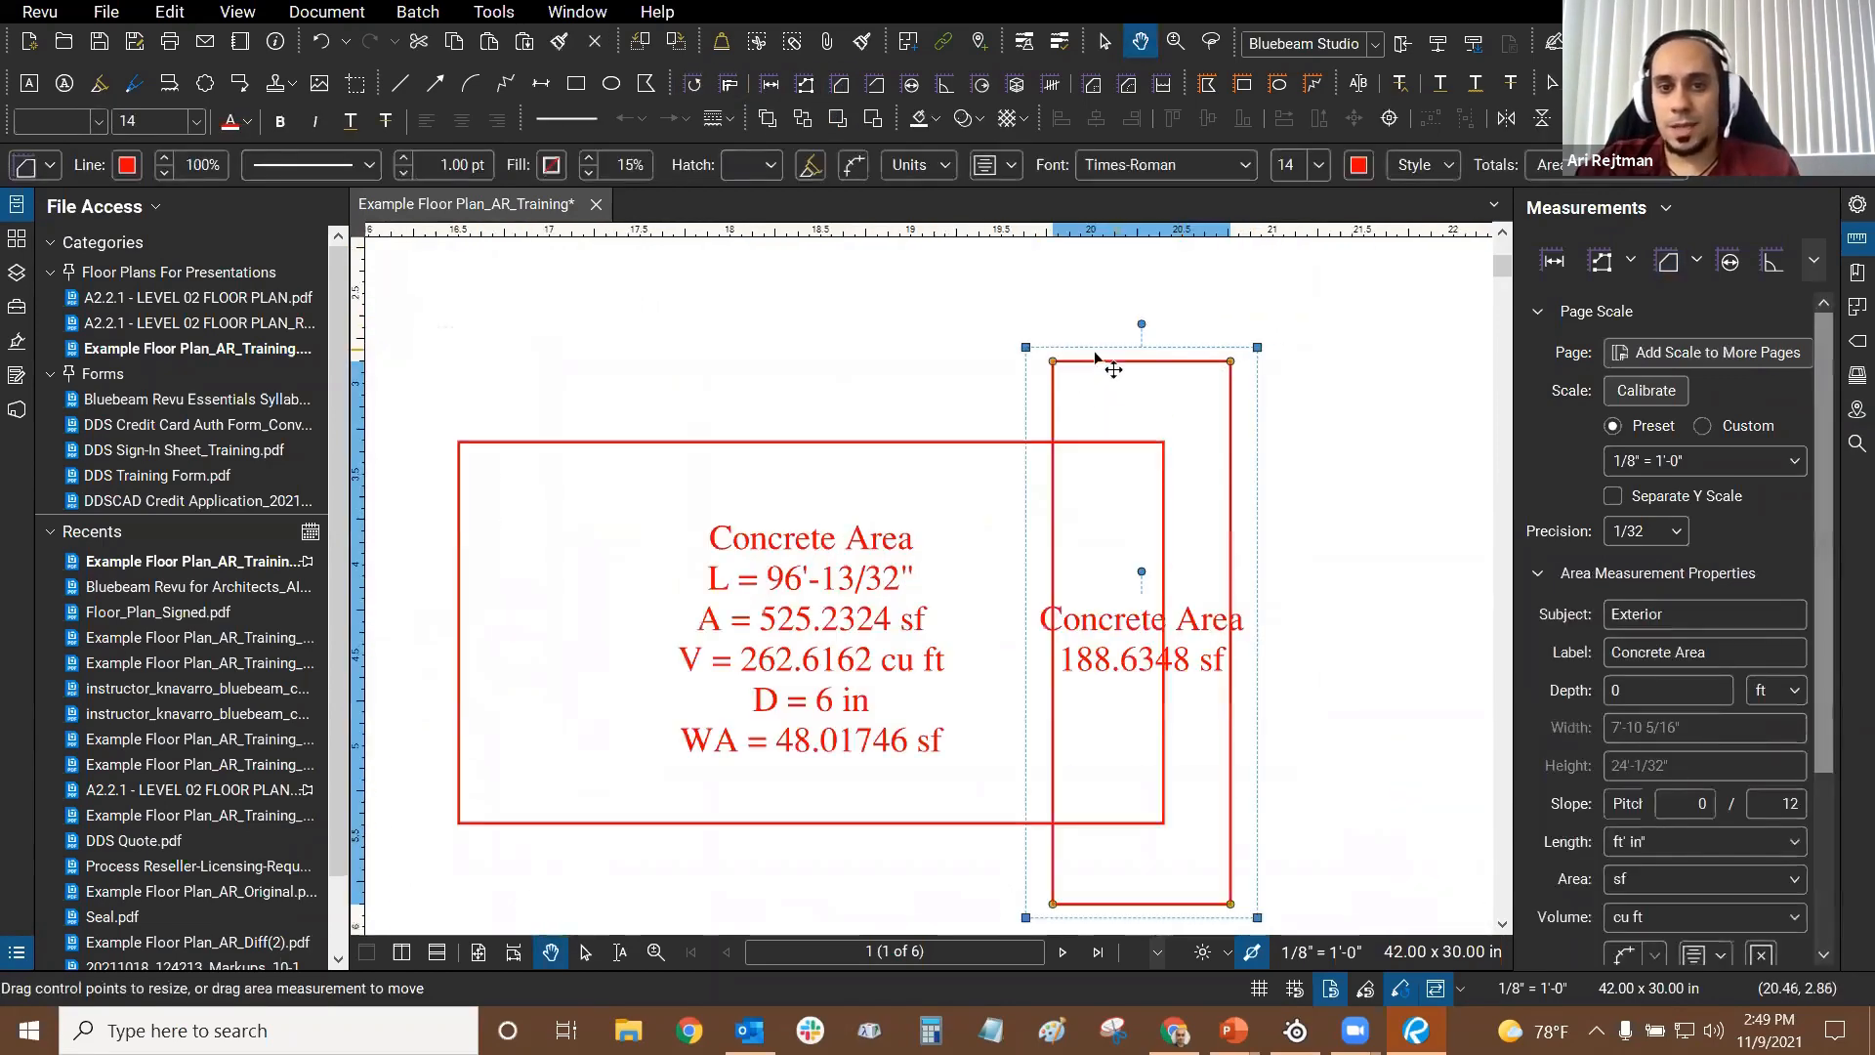
Step: Move the narrow area measurement down until its upper edge lines up with the larger Concrete Area's upper edge
mouse_move(1118, 361)
mouse_down()
mouse_move(1121, 452)
mouse_move(1122, 379)
mouse_up()
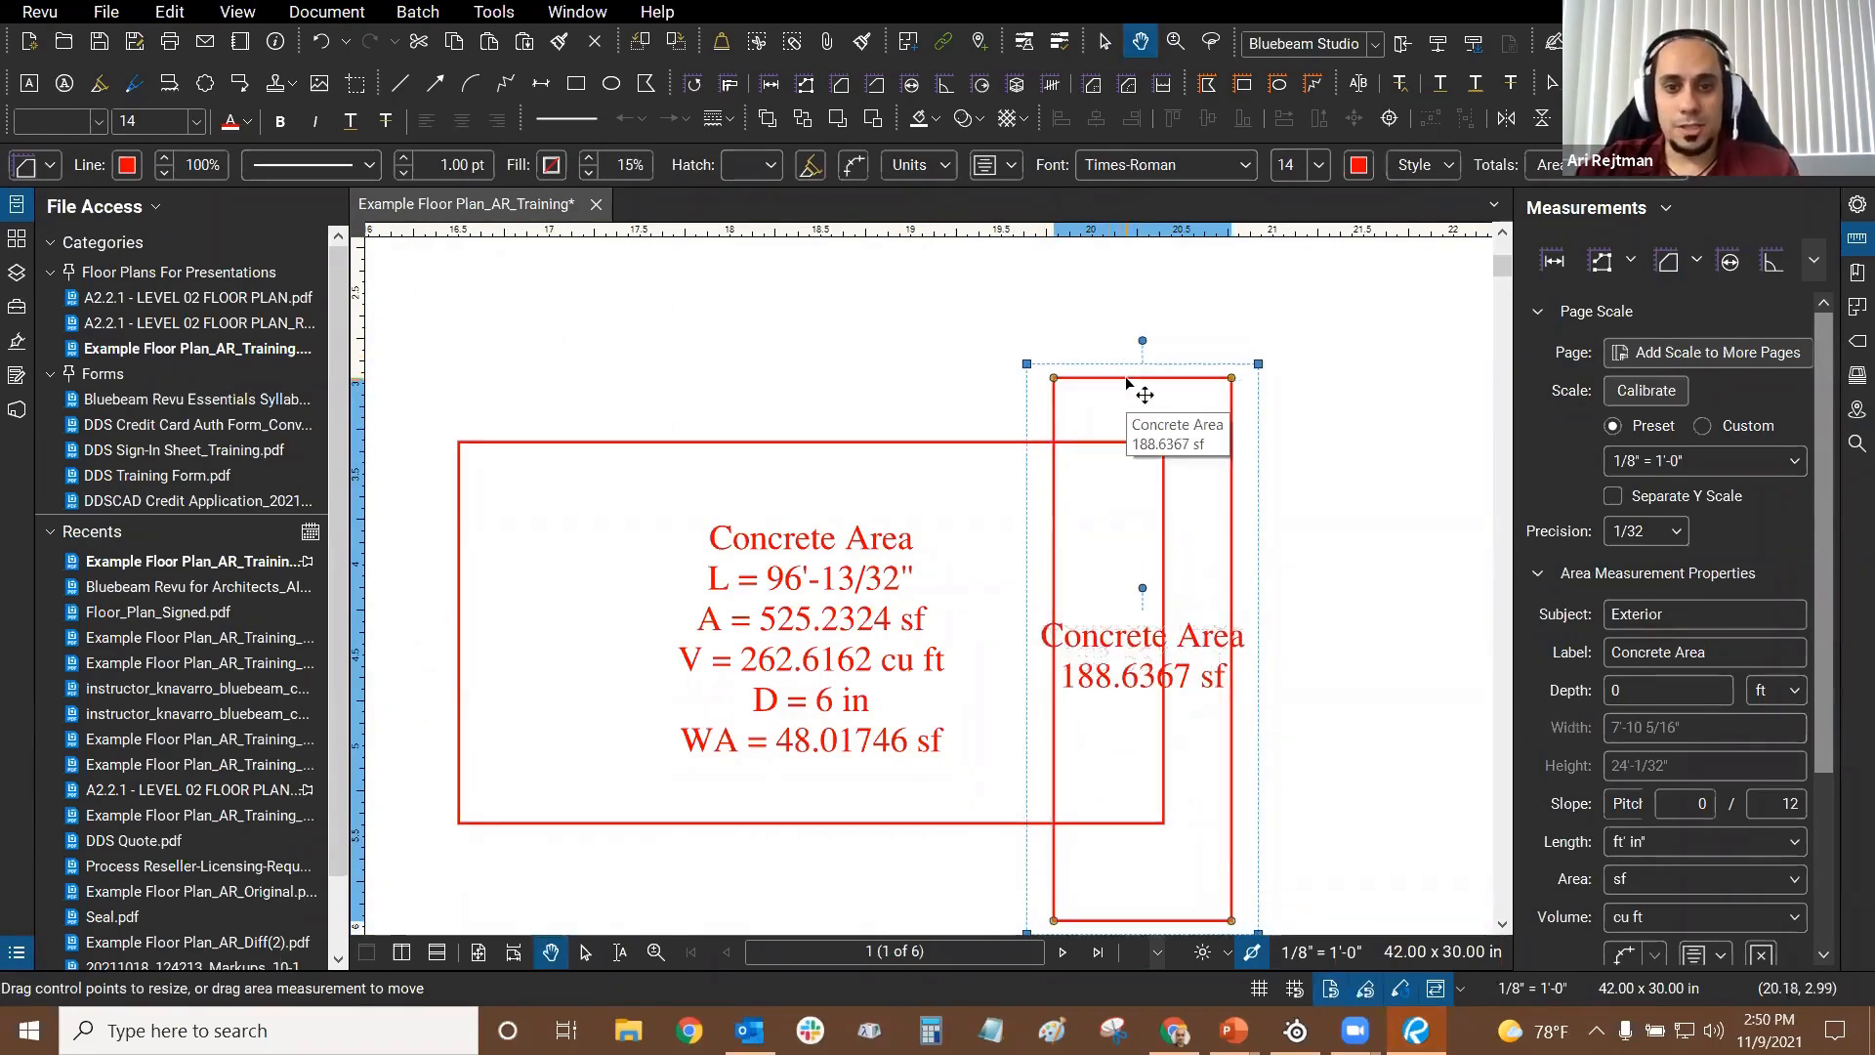
drag(1139, 390, 1145, 445)
scroll(1239, 352, down, 1)
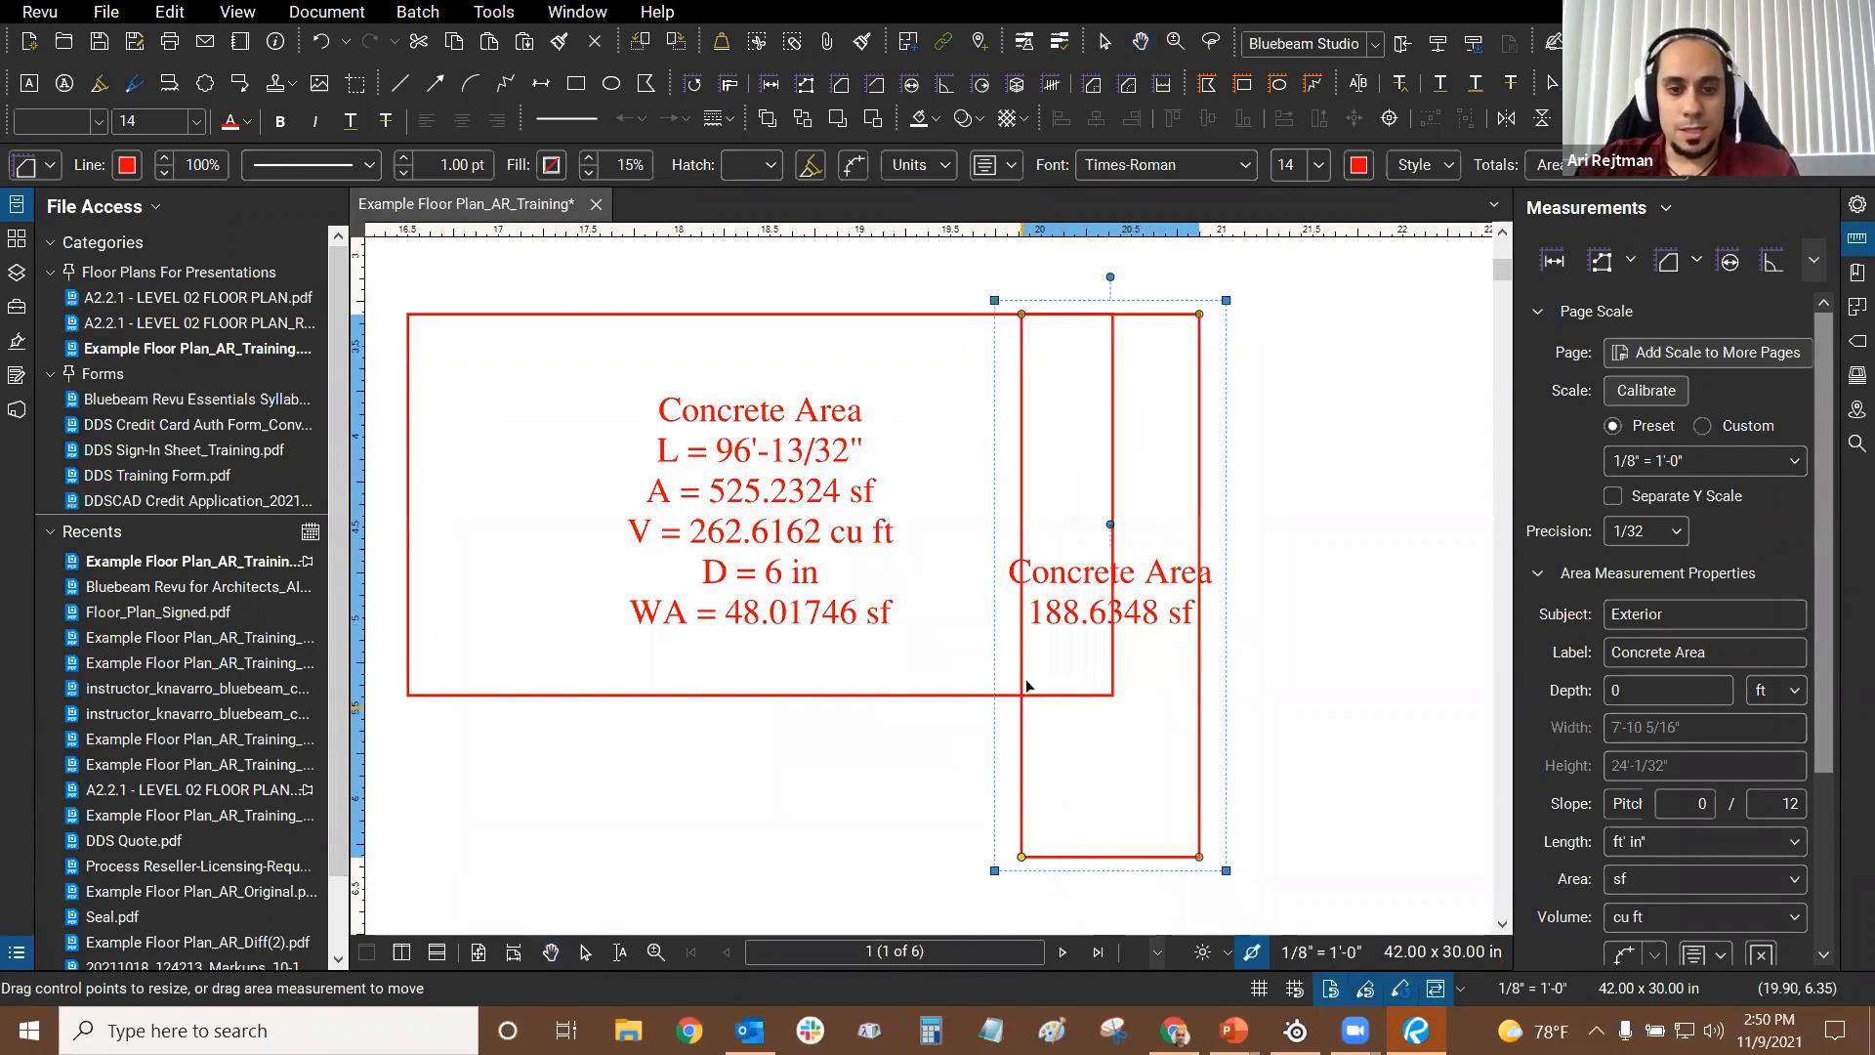
Step: Reshape the narrow area by pulling its lower-left corner onto the larger Concrete Area's lower edge and its lower-right corner up and outward
drag(1022, 856, 1022, 696)
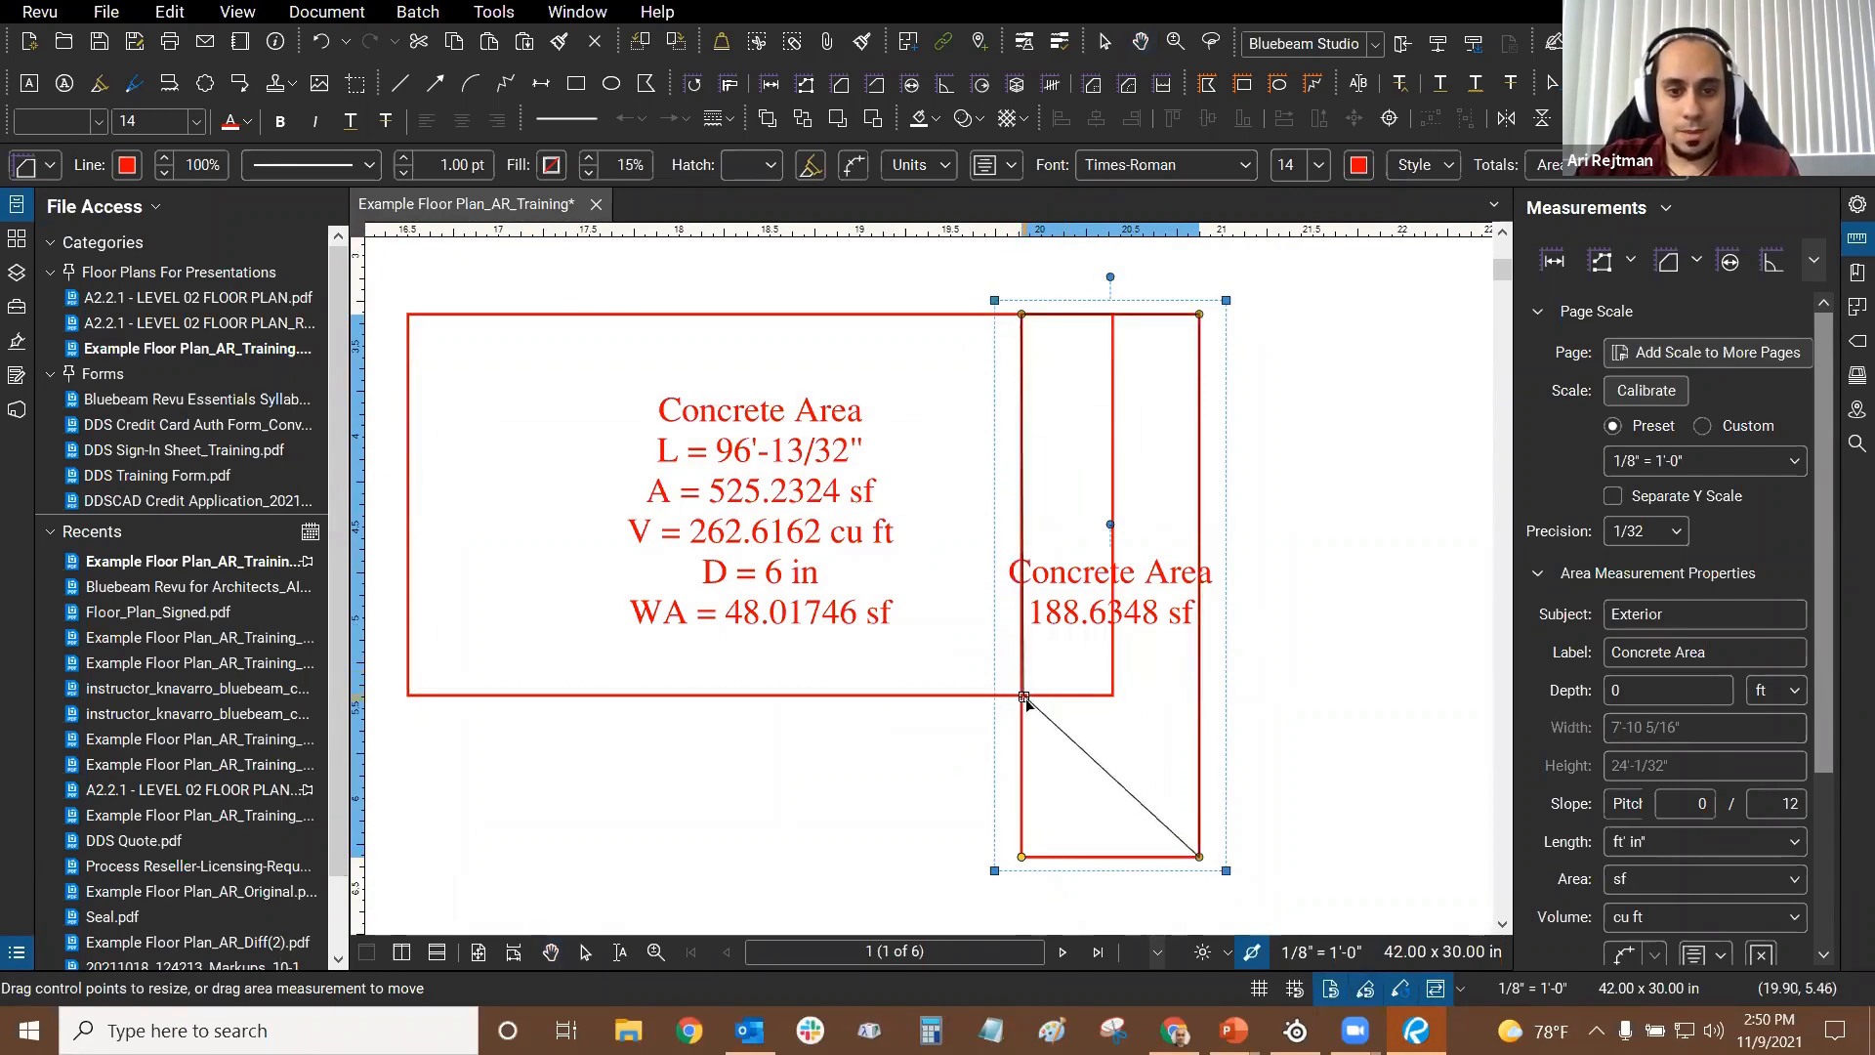
scroll(1023, 697, up, 1)
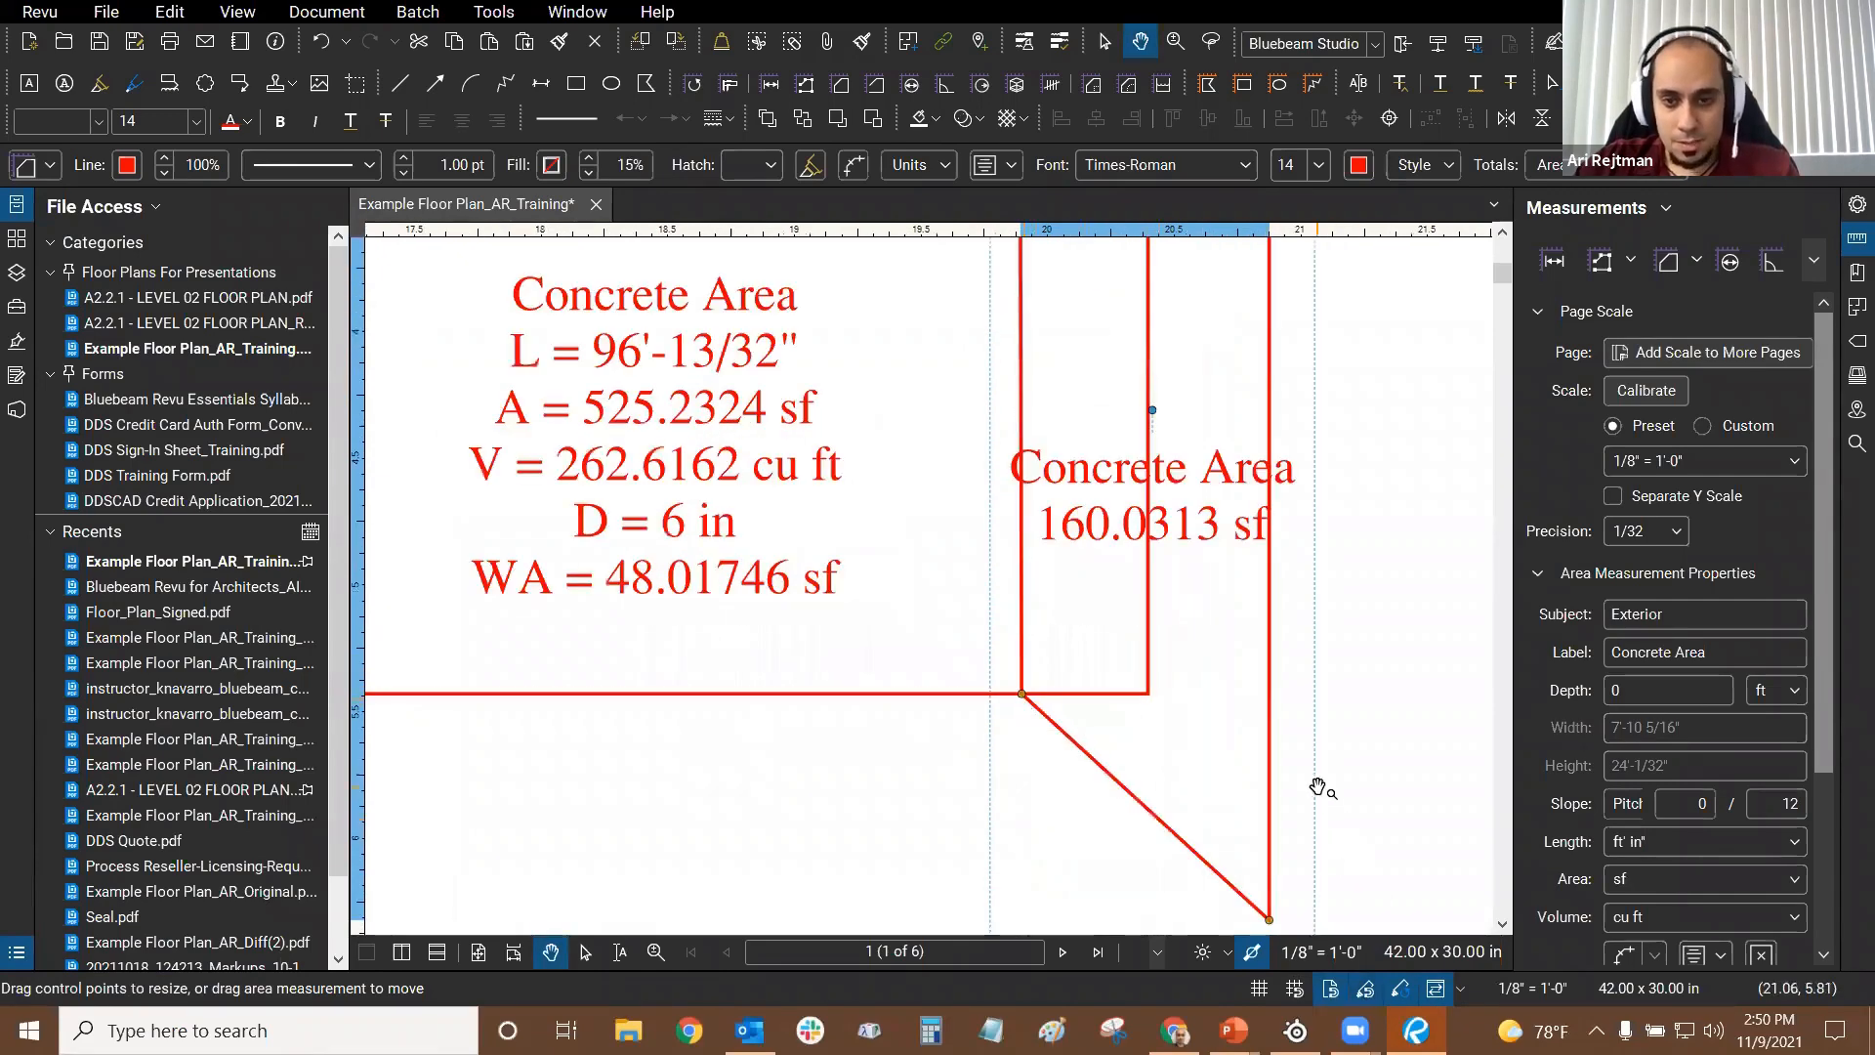
scroll(1318, 783, down, 2)
drag(1287, 868, 1389, 696)
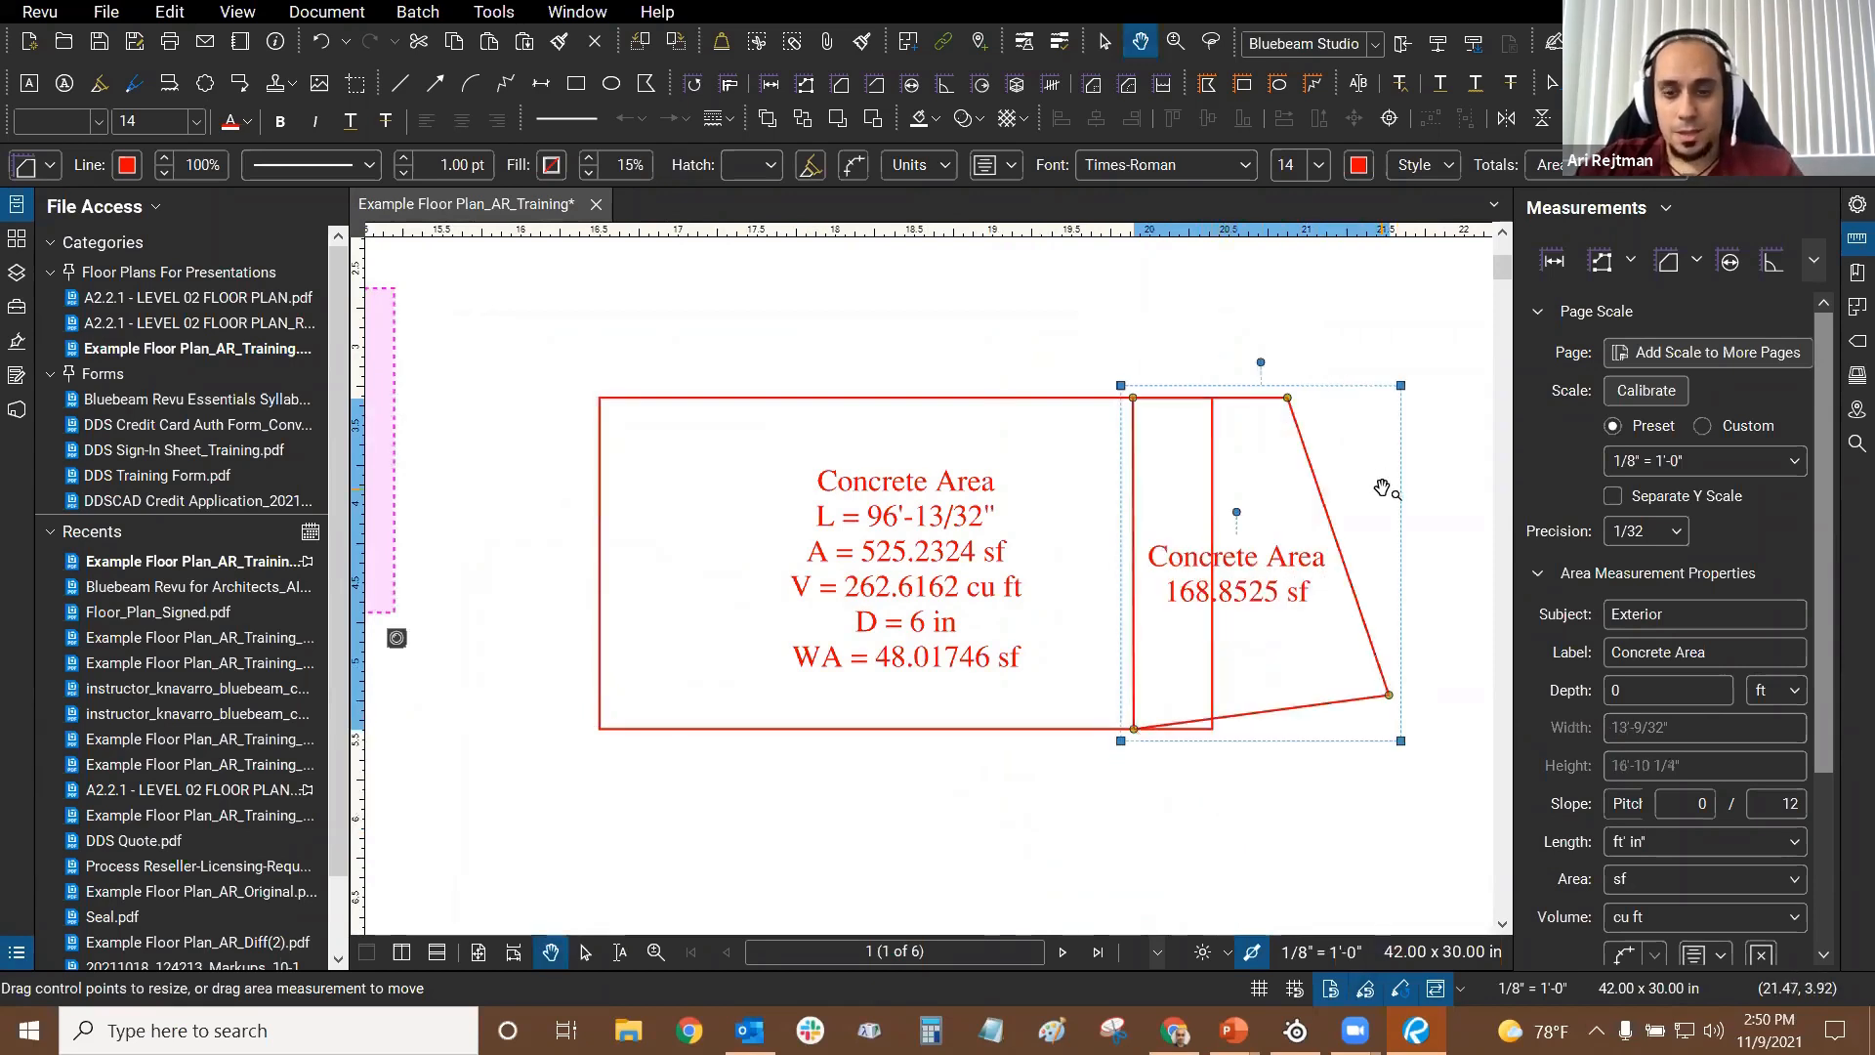
Step: Delete the reshaped area and draw a rectangular area about 8'-5" wide by 16'-10" high against the Concrete Area's right edge
key(Delete)
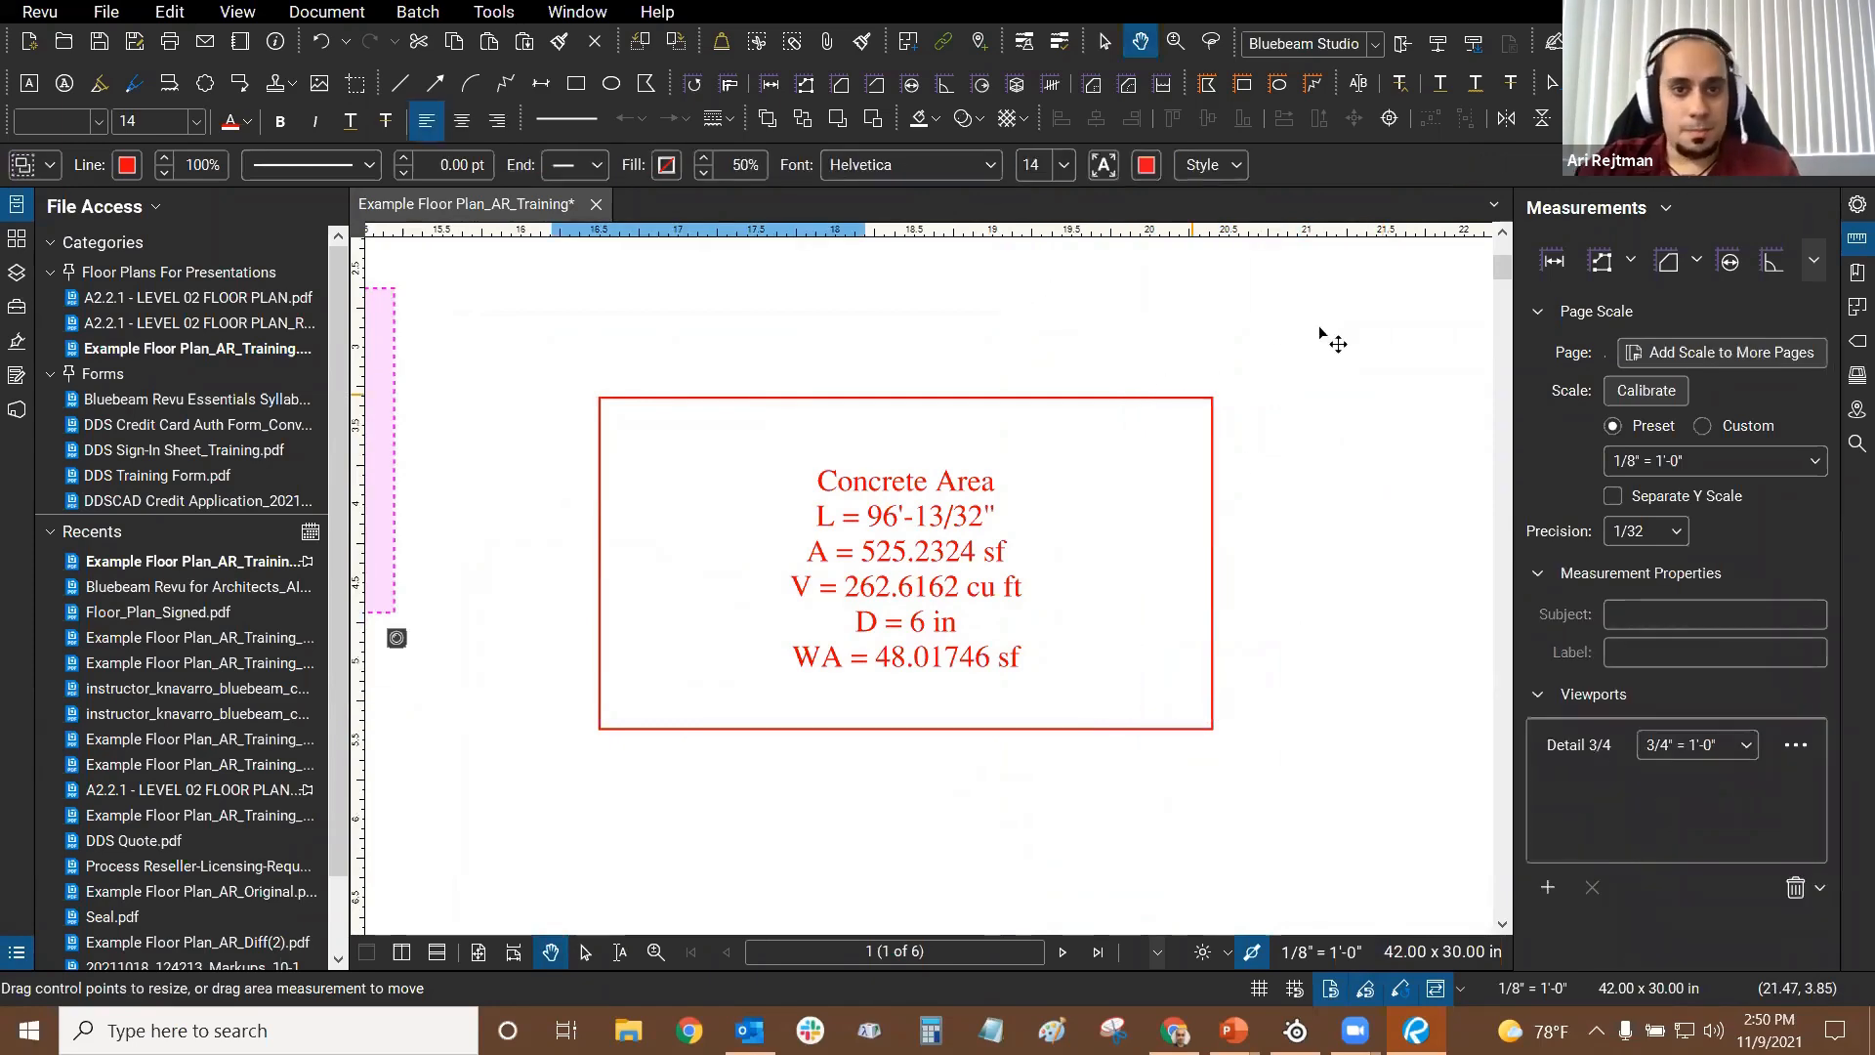
drag(1212, 403, 1135, 419)
click(839, 85)
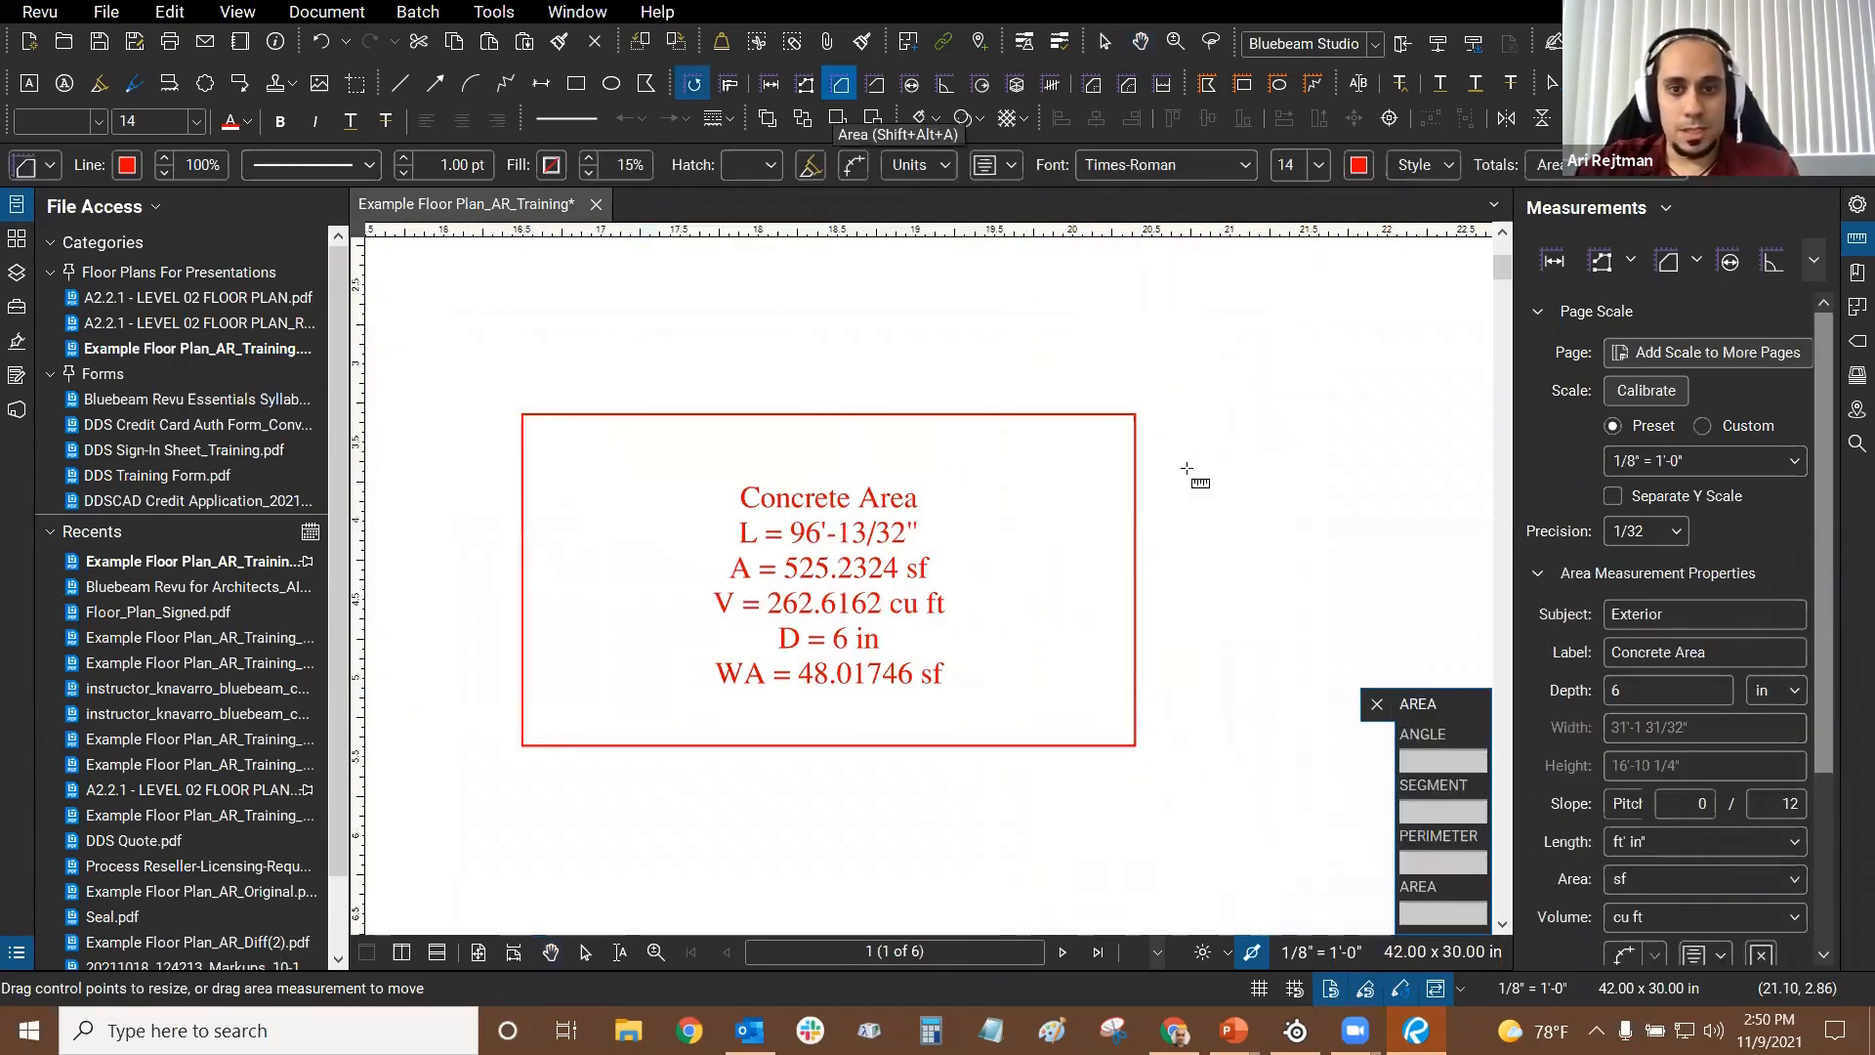
click(1133, 414)
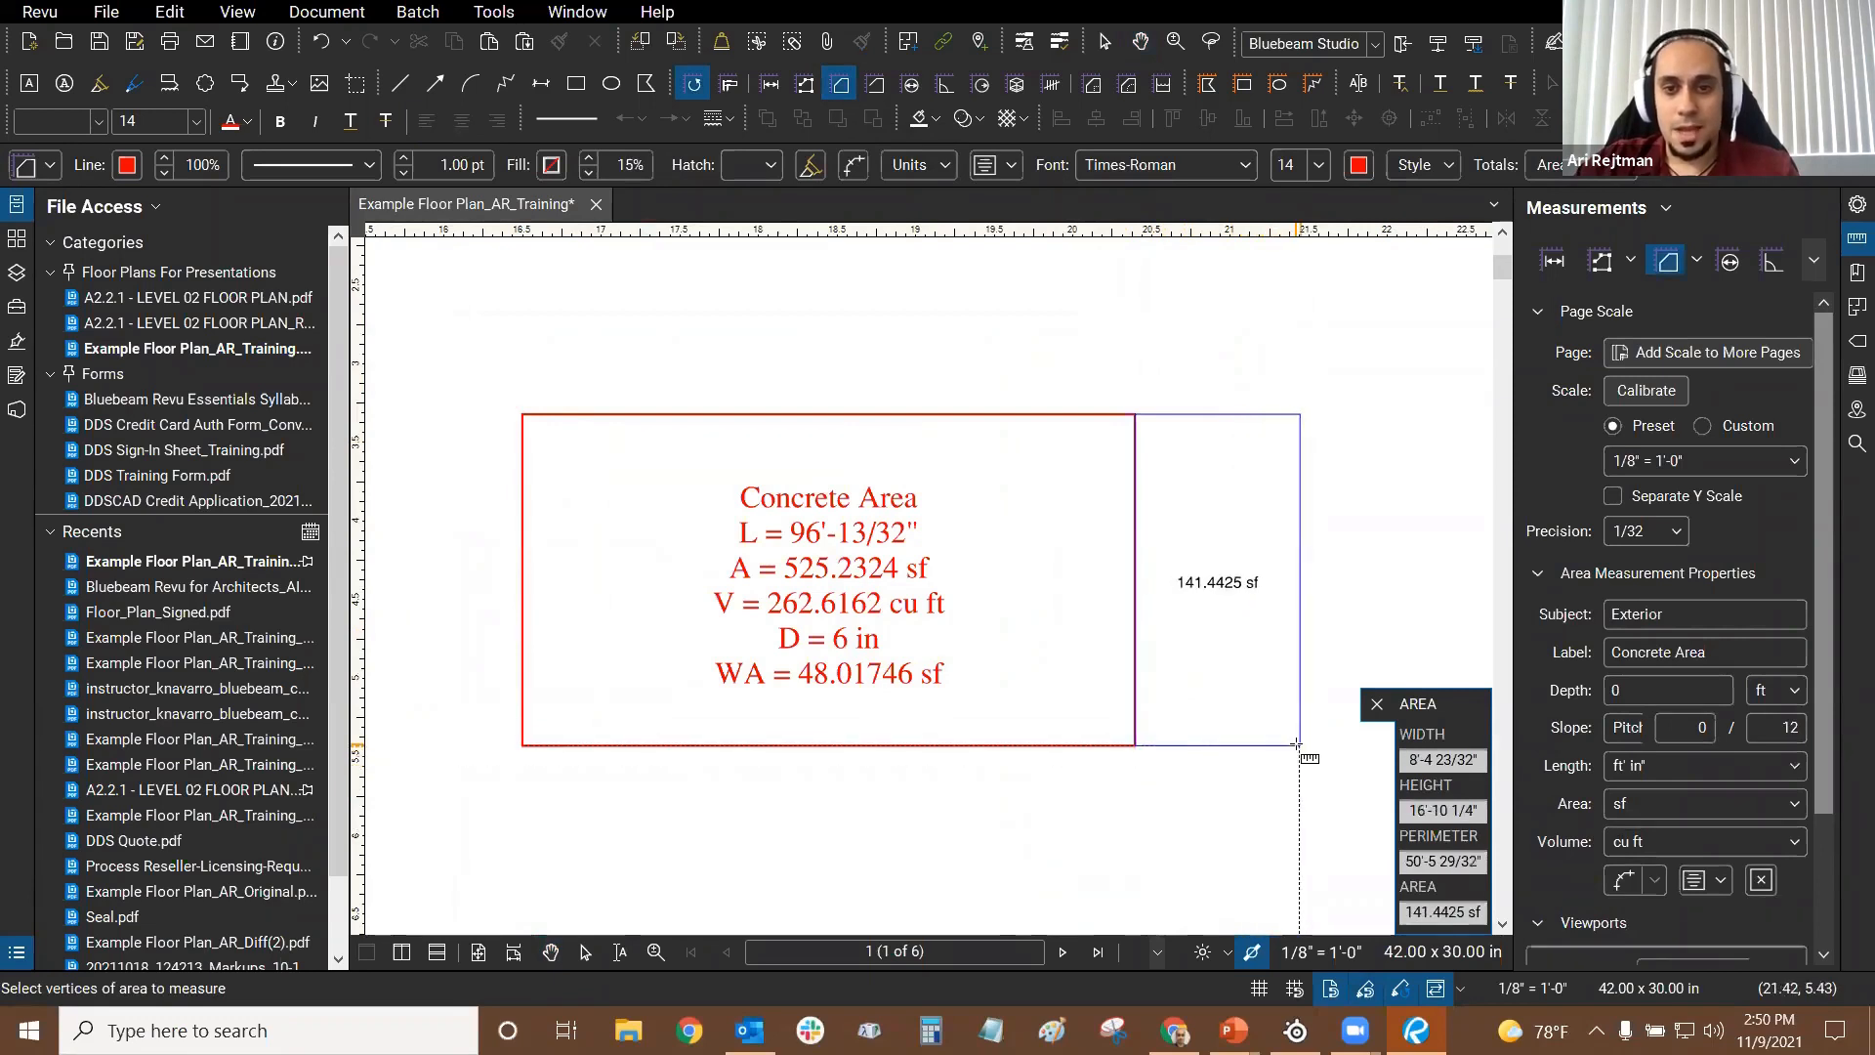
click(1300, 745)
key(Escape)
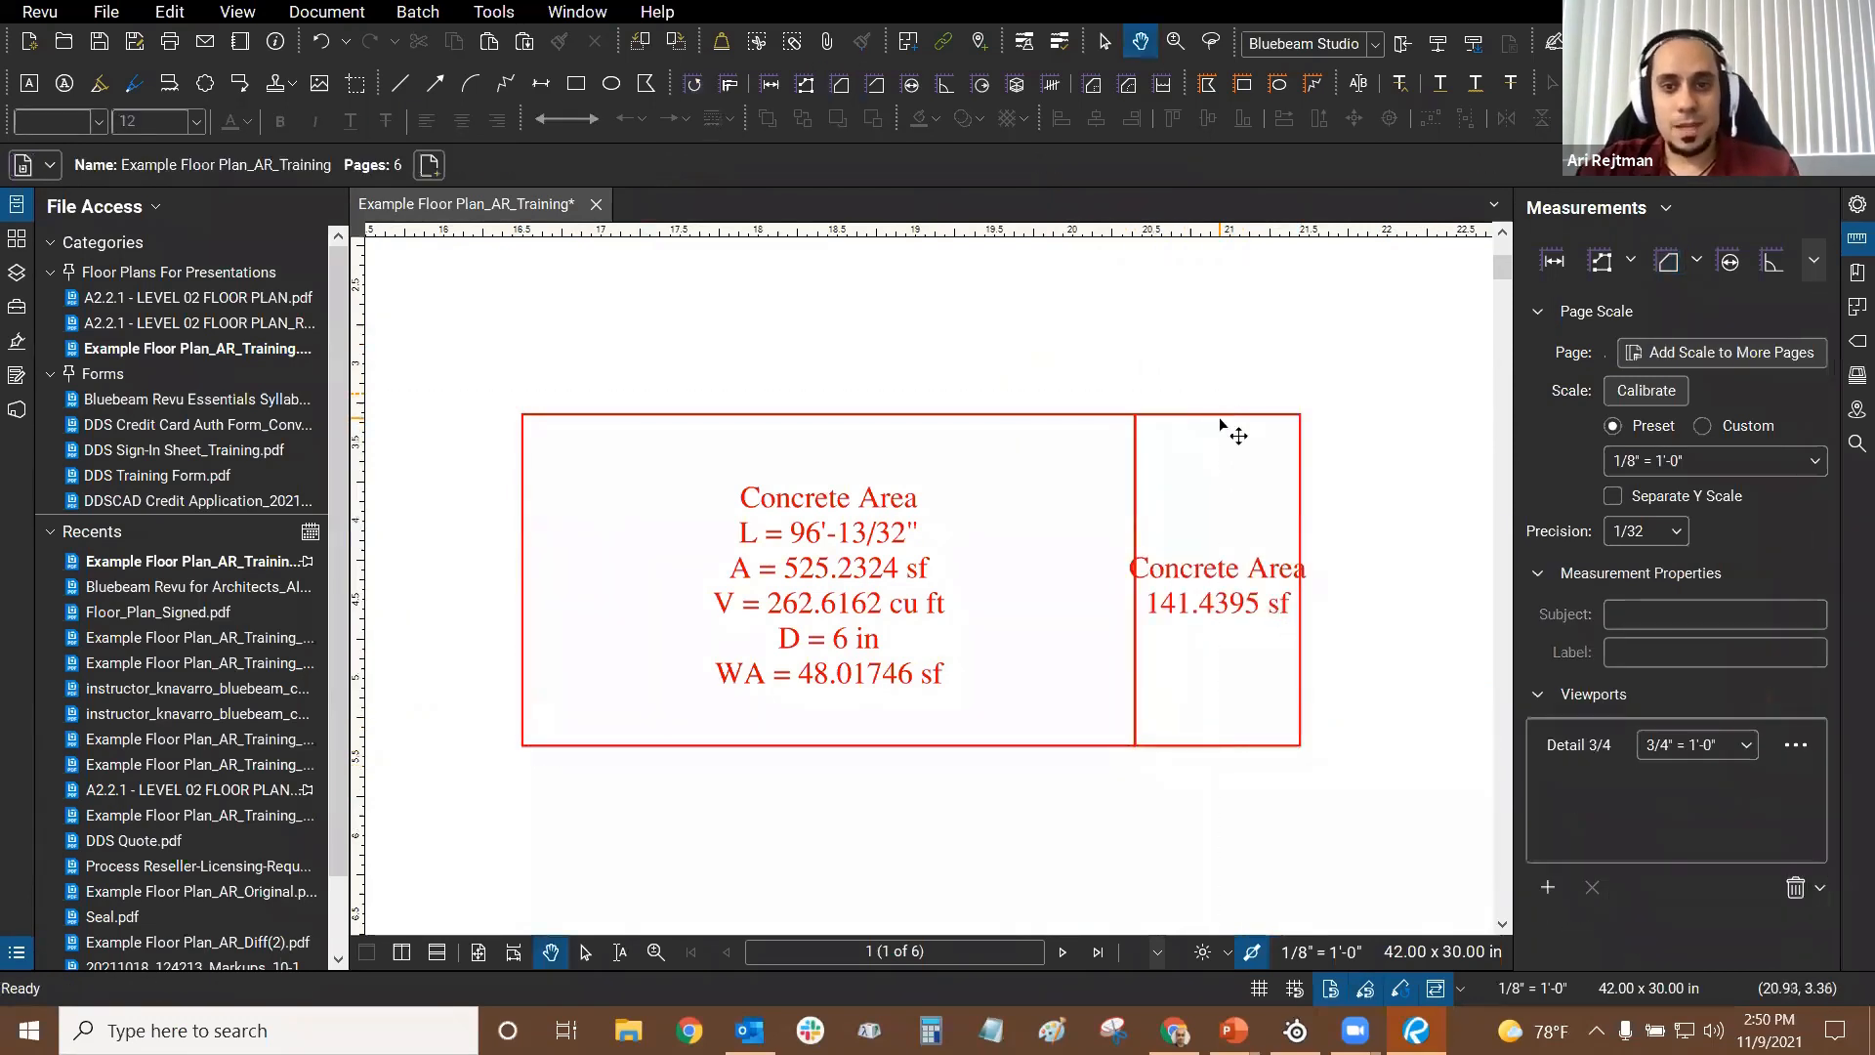
Step: Shift the new narrow area horizontally so it overlaps the right end of the larger Concrete Area, and deselect it
click(1229, 415)
drag(1229, 414, 1176, 423)
key(Escape)
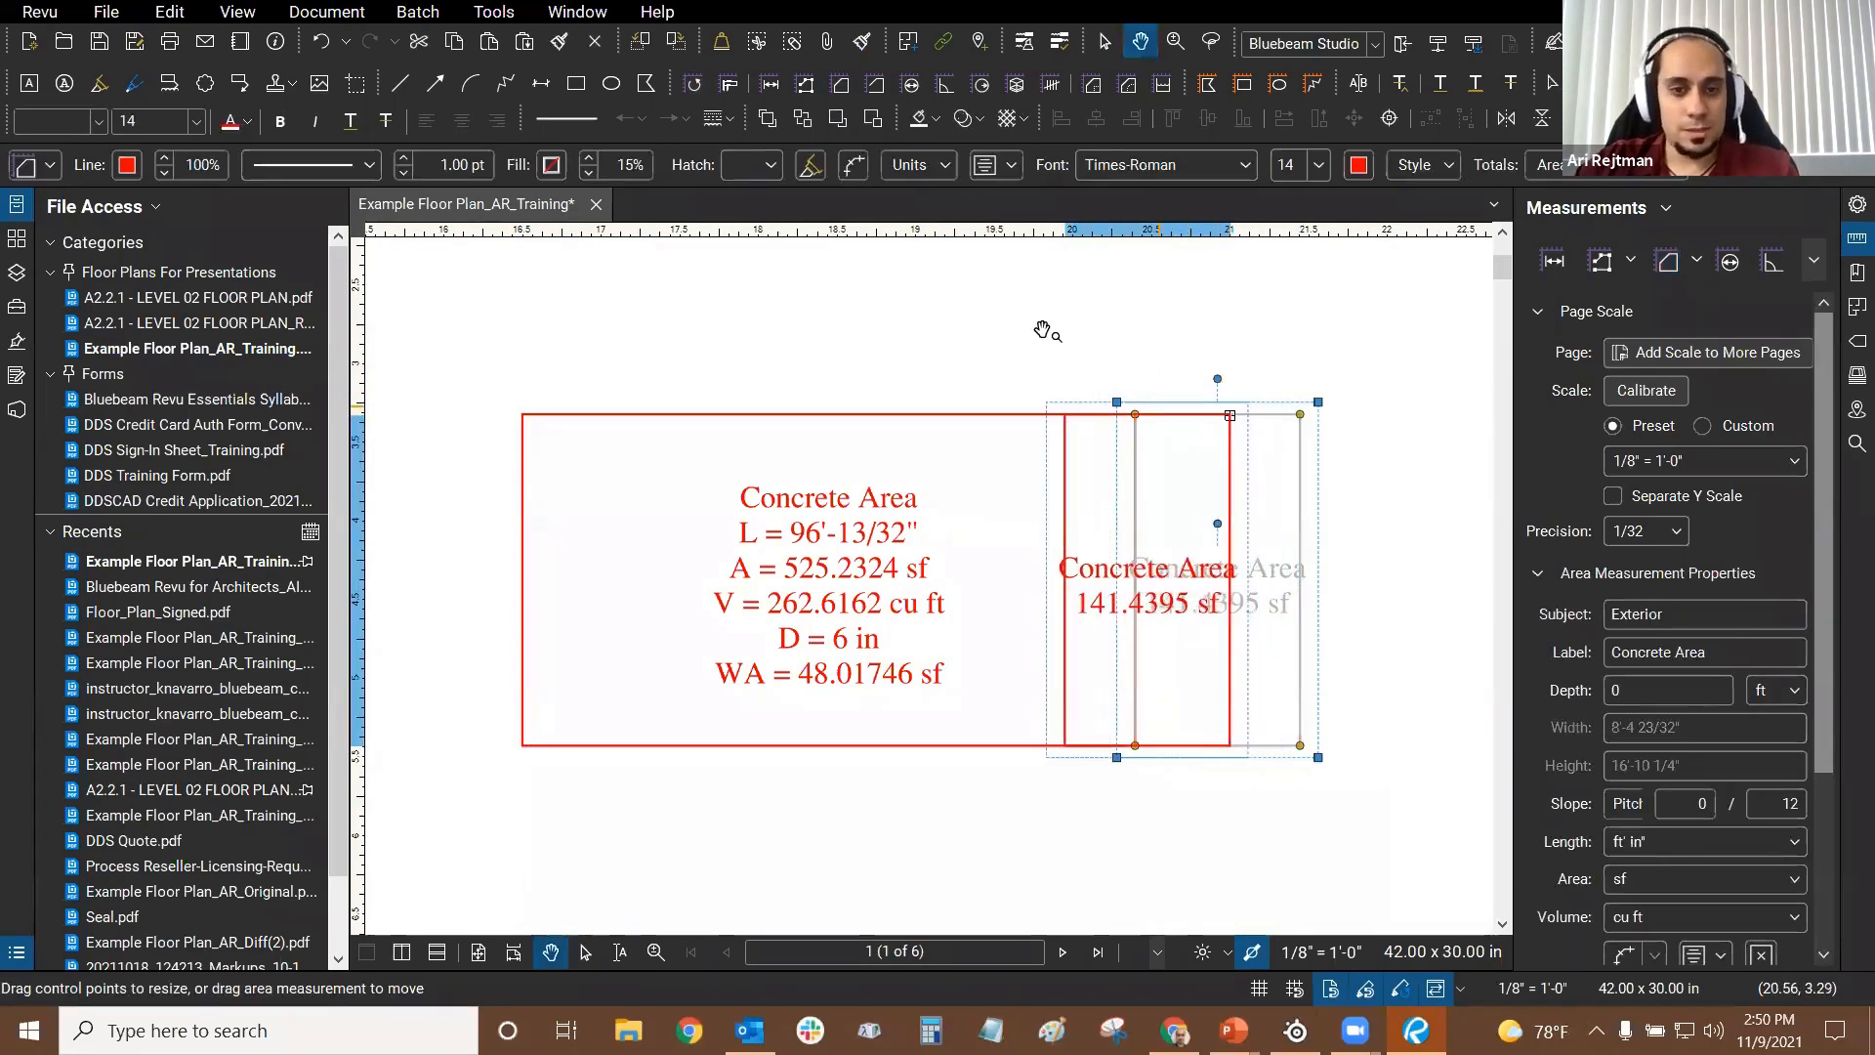
Step: Show the Markups List and review the choice options of the custom Material column, leaving them unchanged
click(16, 953)
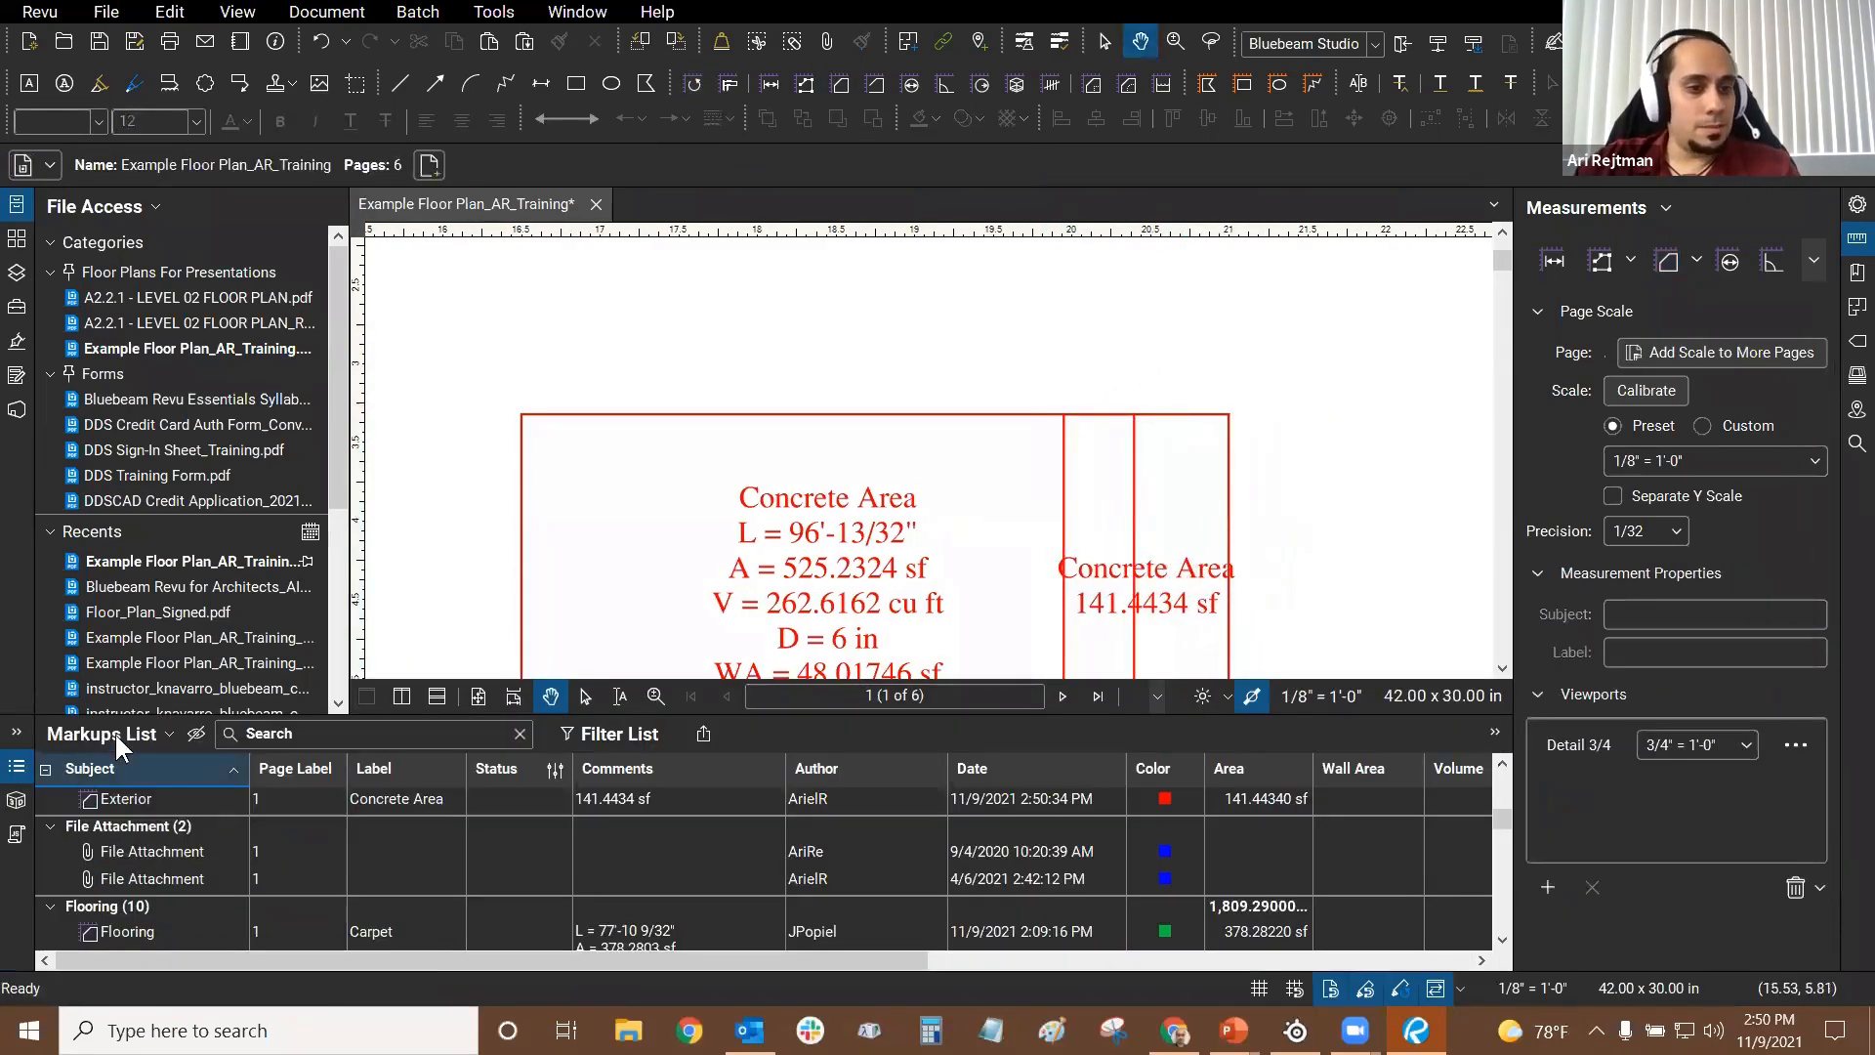
click(115, 733)
mouse_move(152, 756)
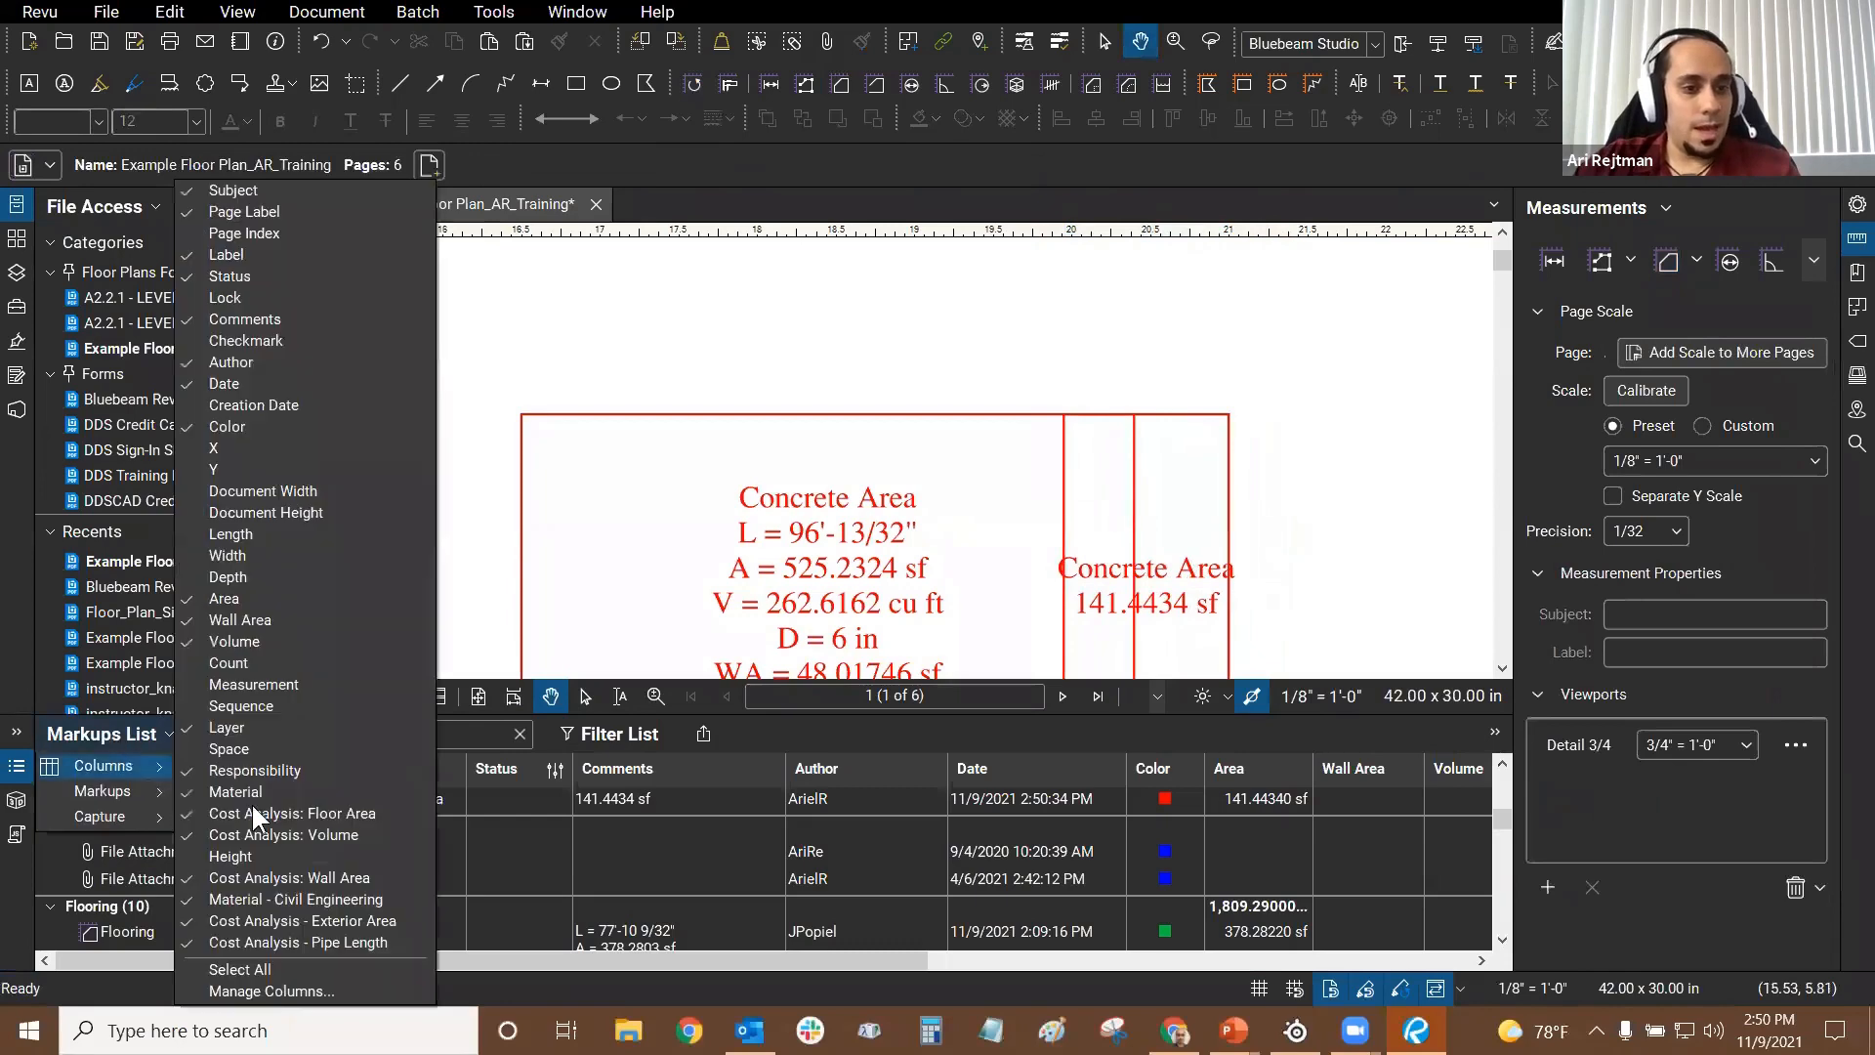
click(283, 990)
click(811, 301)
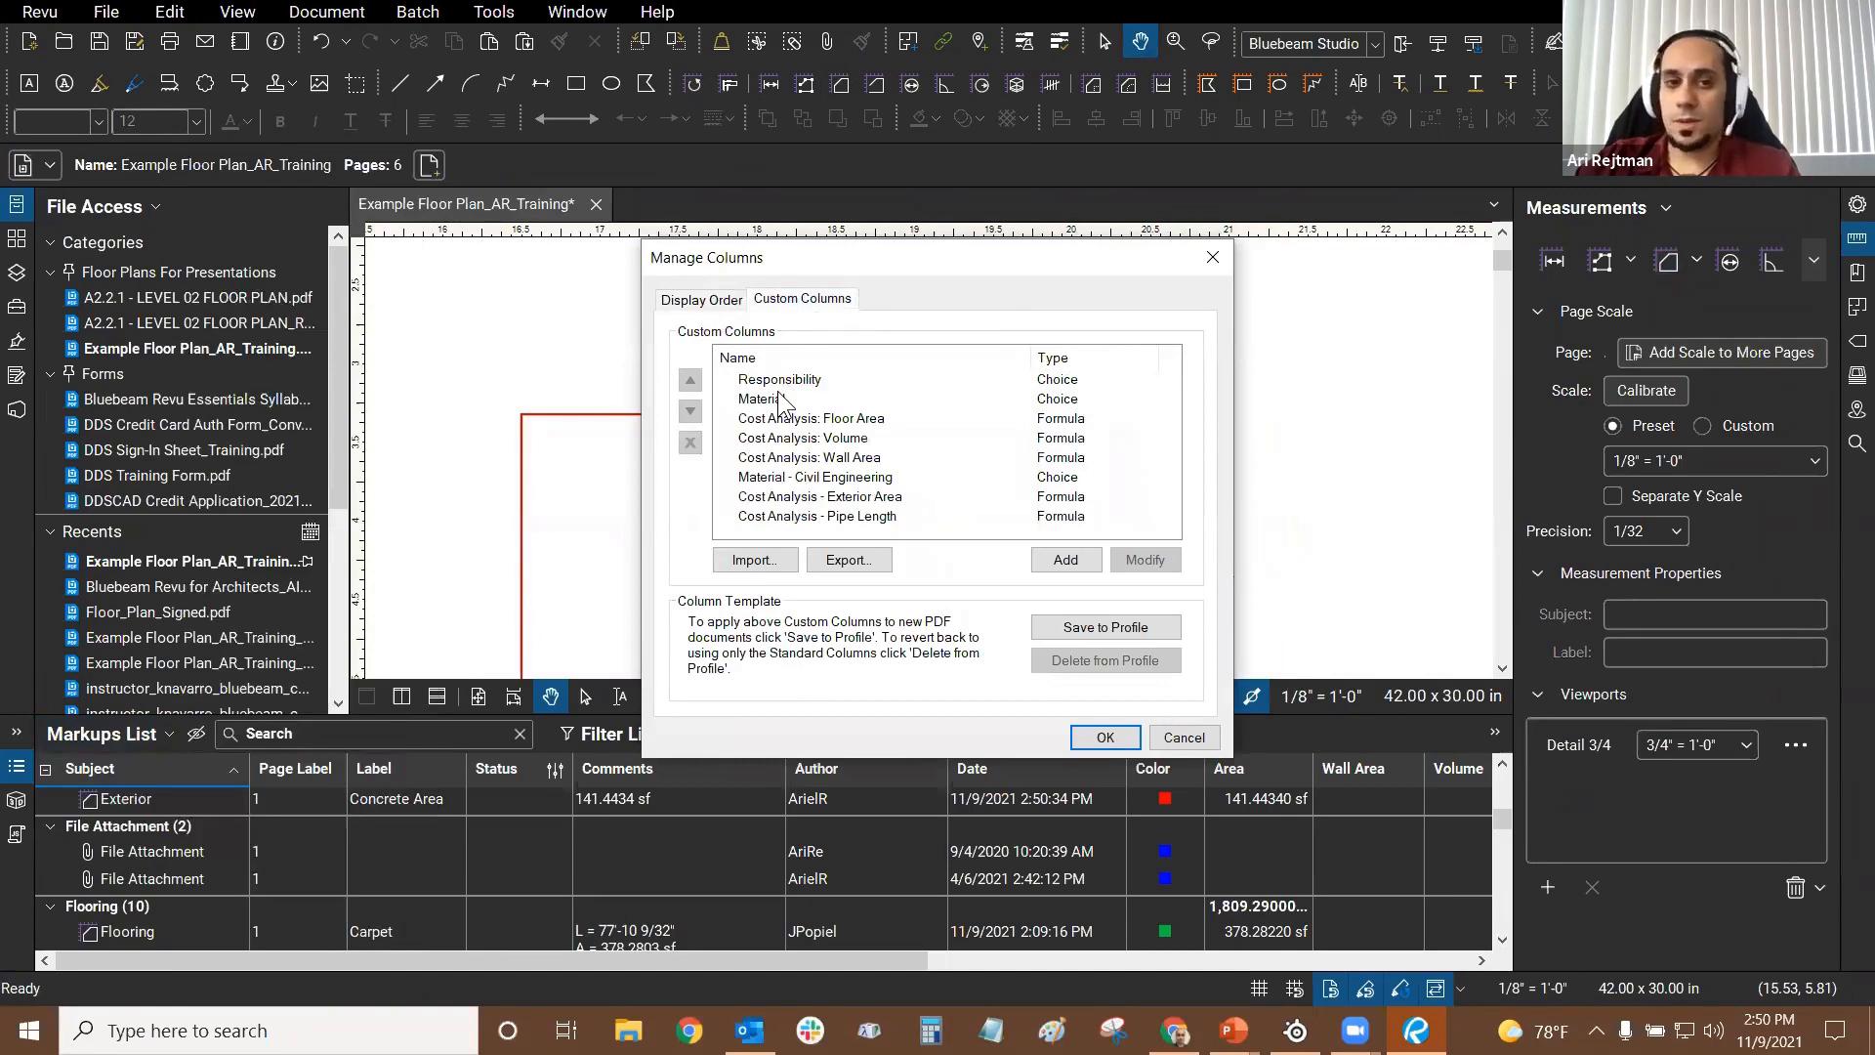
click(797, 401)
click(1168, 561)
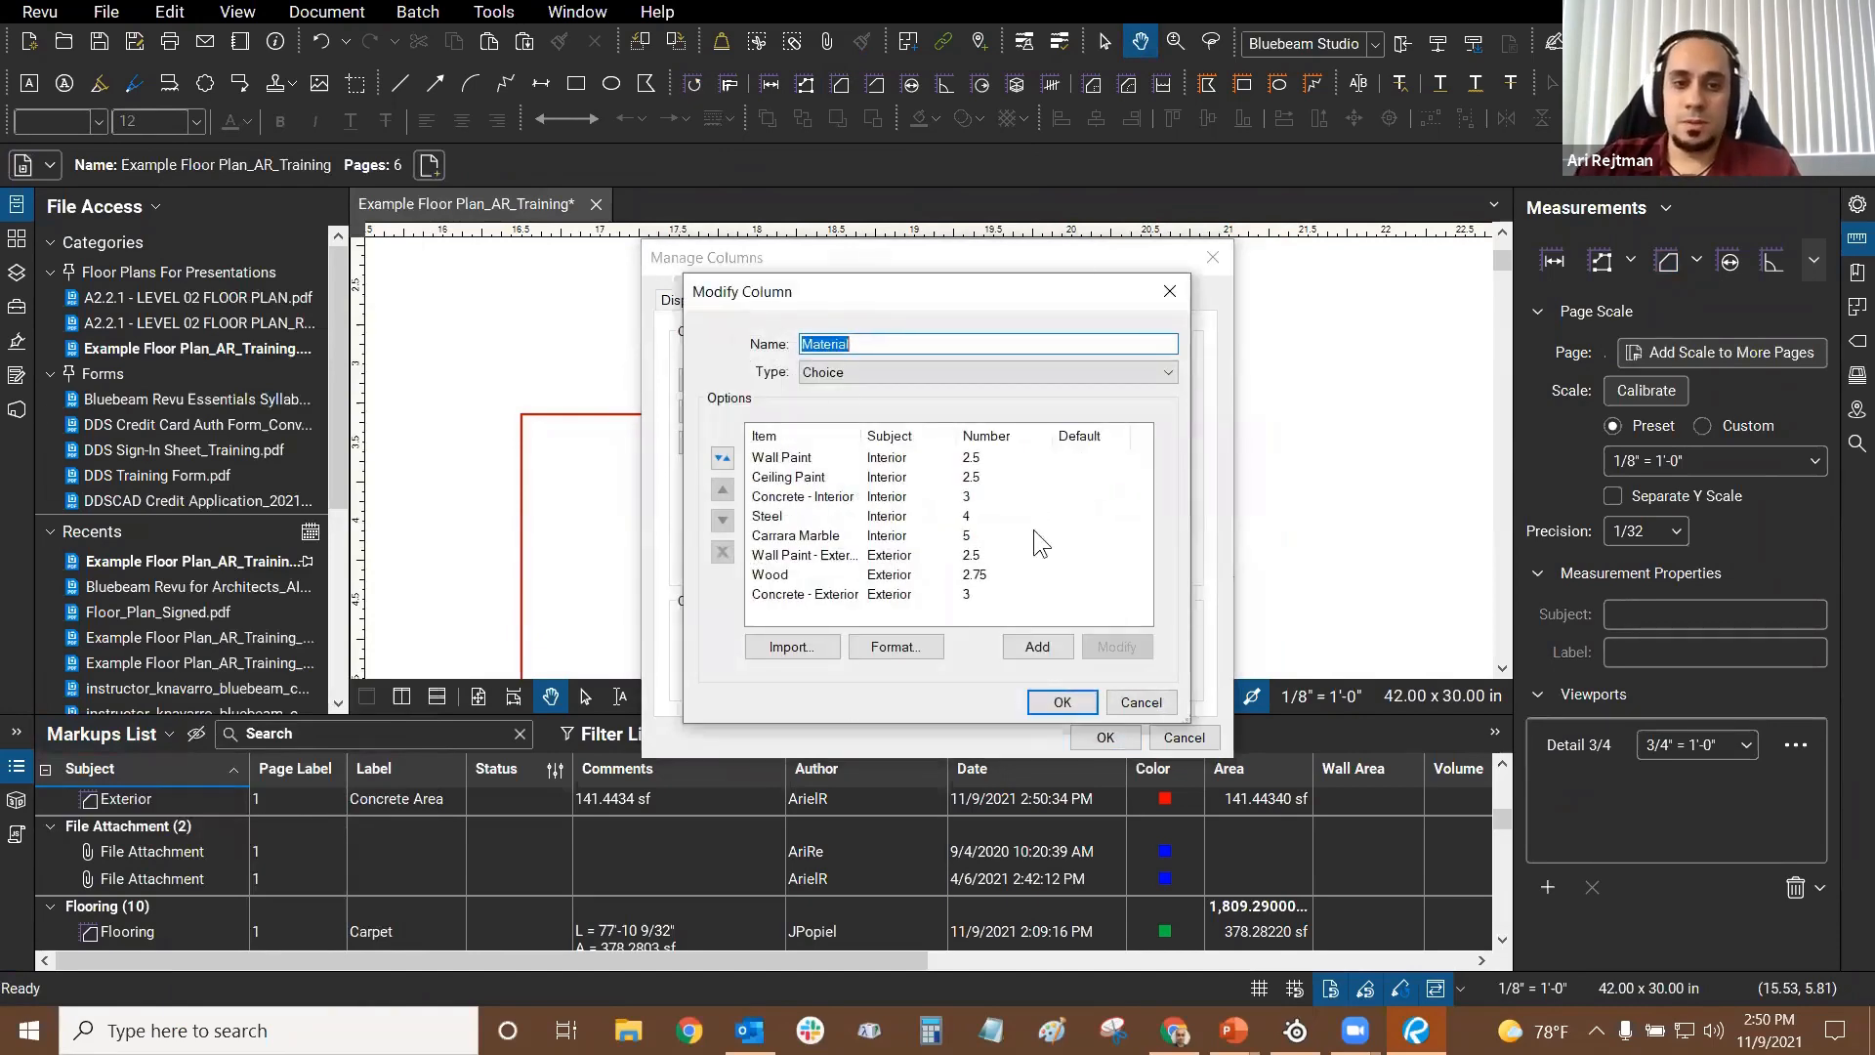
click(1137, 697)
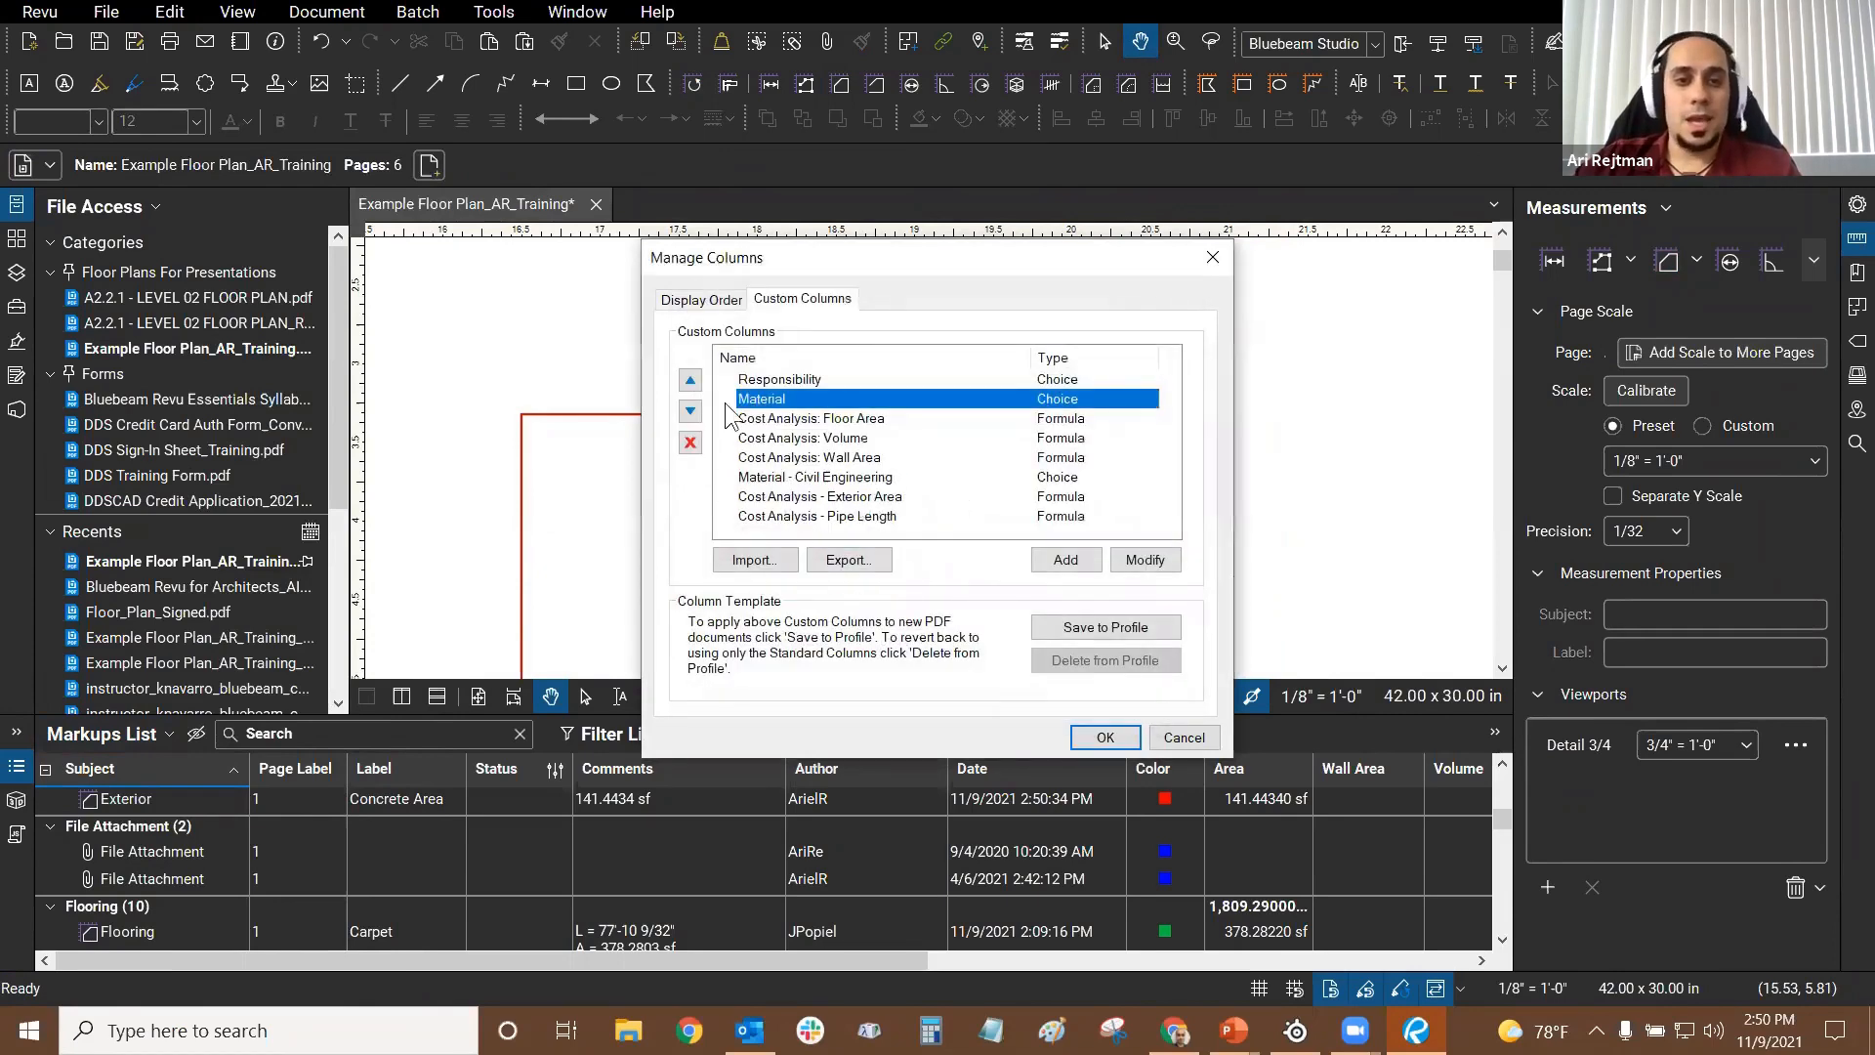
Step: Review the formula expression of the Cost Analysis: Floor Area custom column, and close the column management without saving changes
click(813, 502)
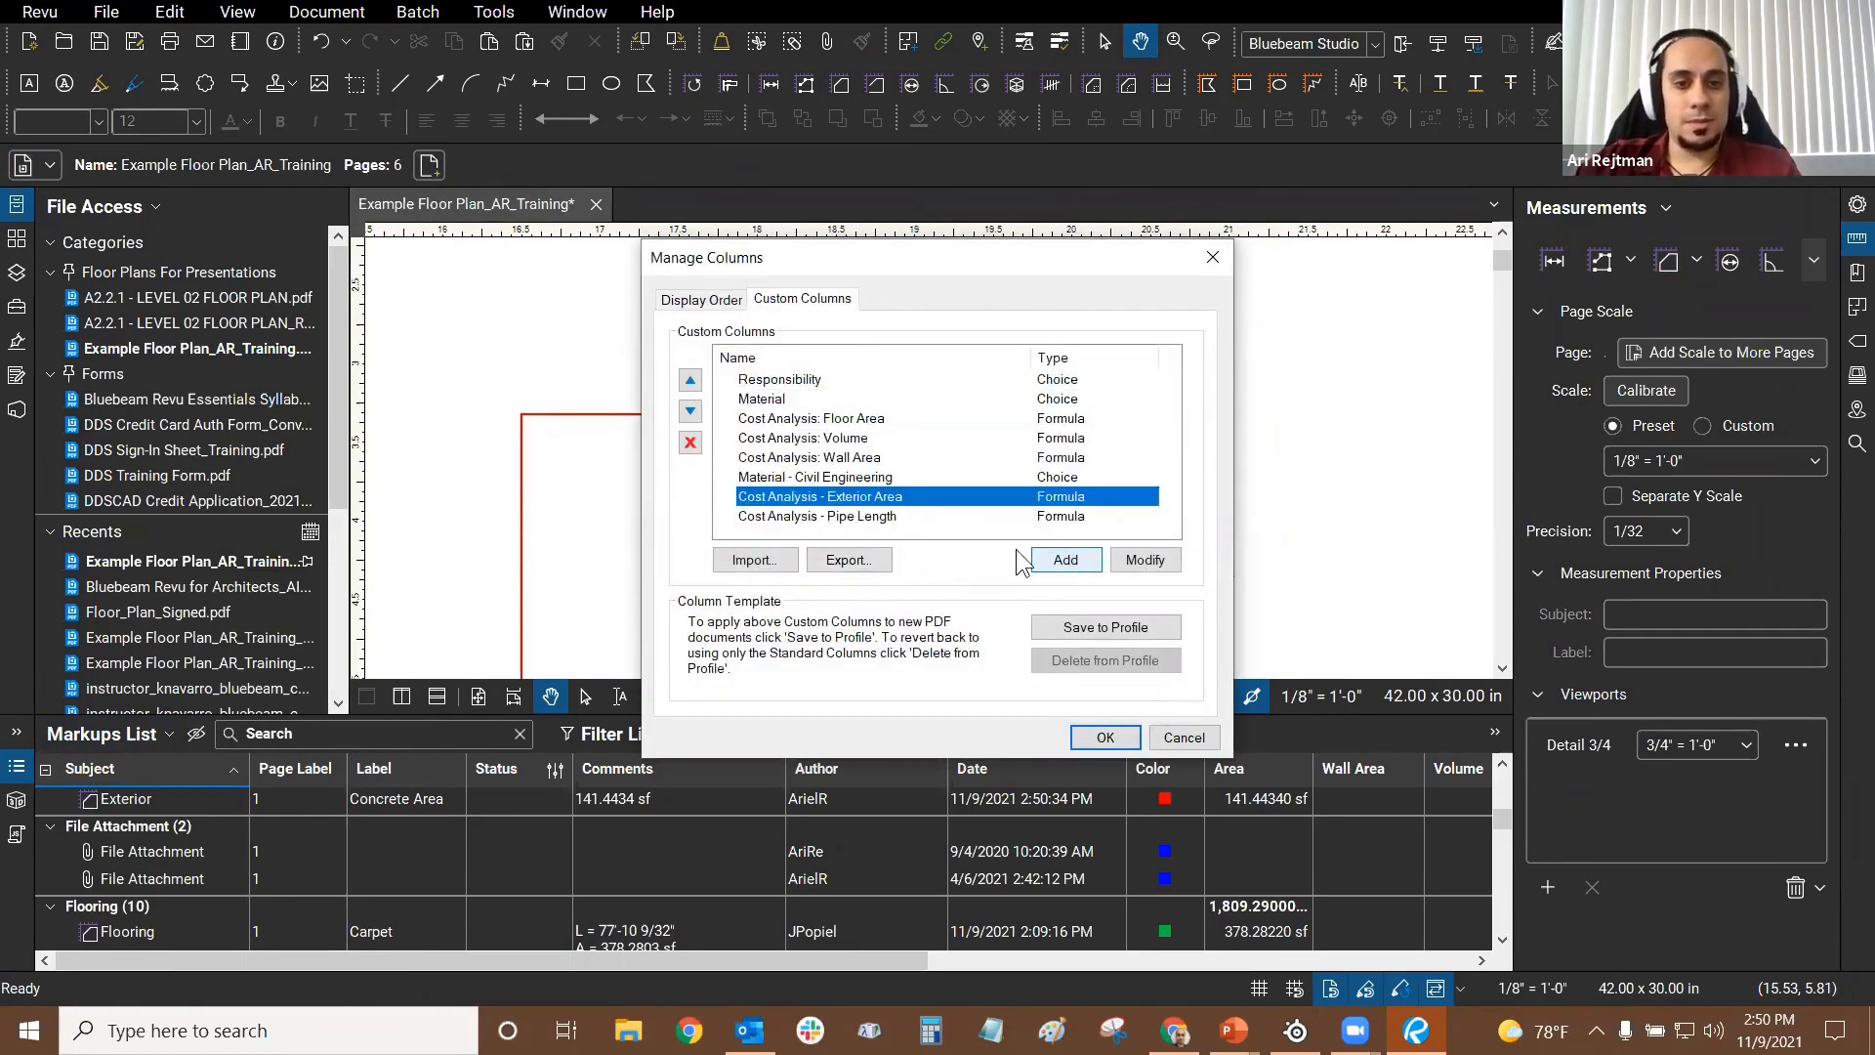
click(796, 420)
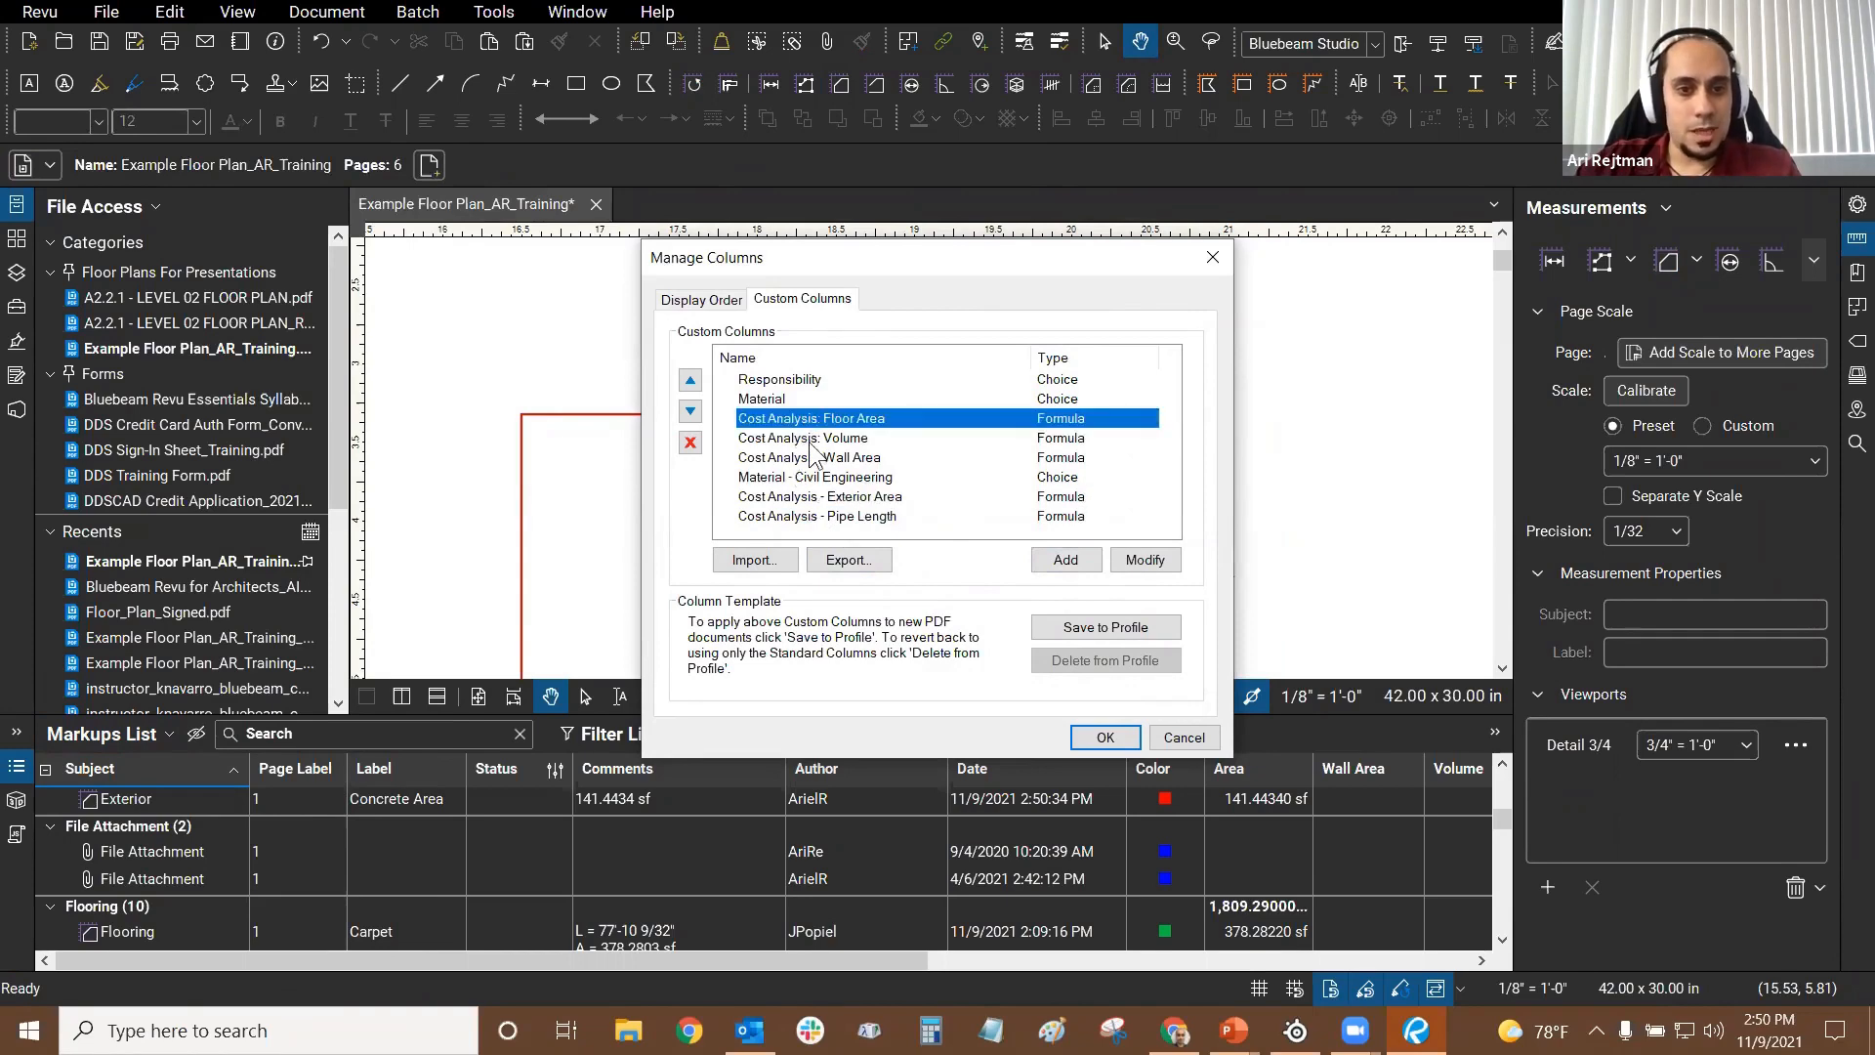
click(1138, 559)
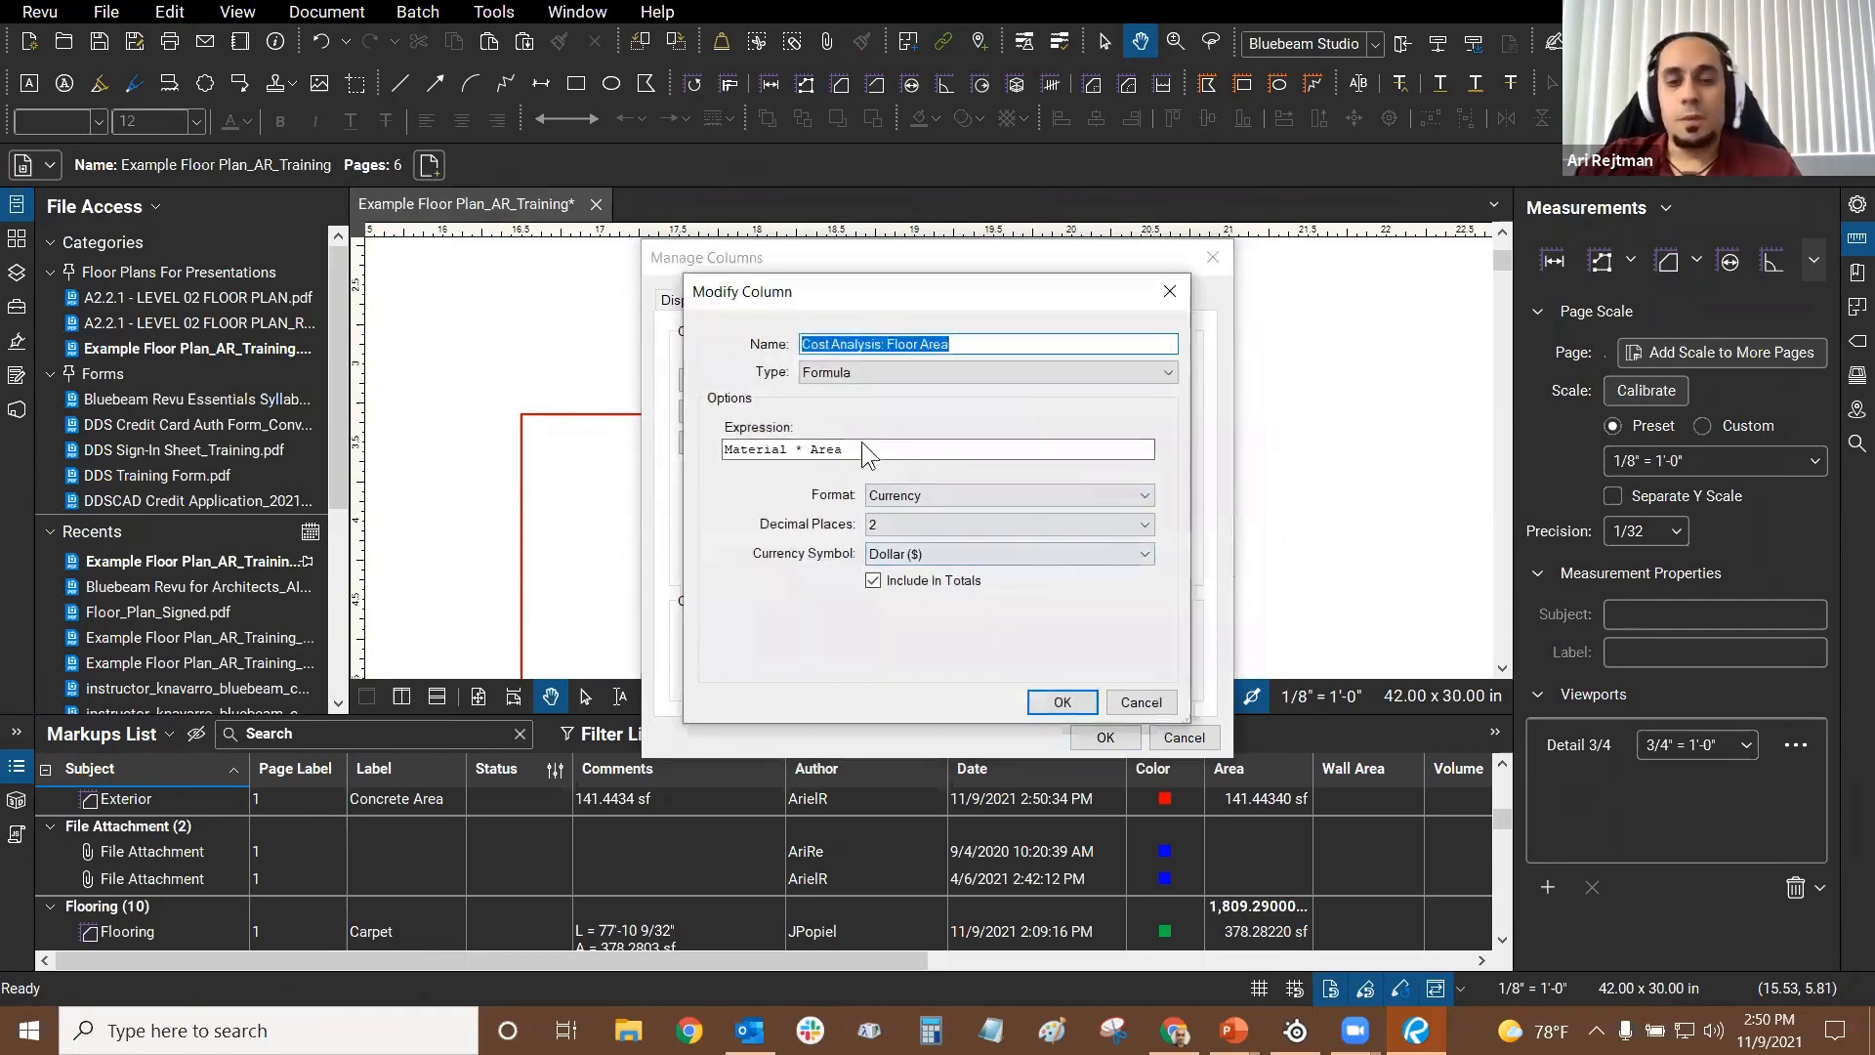
click(725, 450)
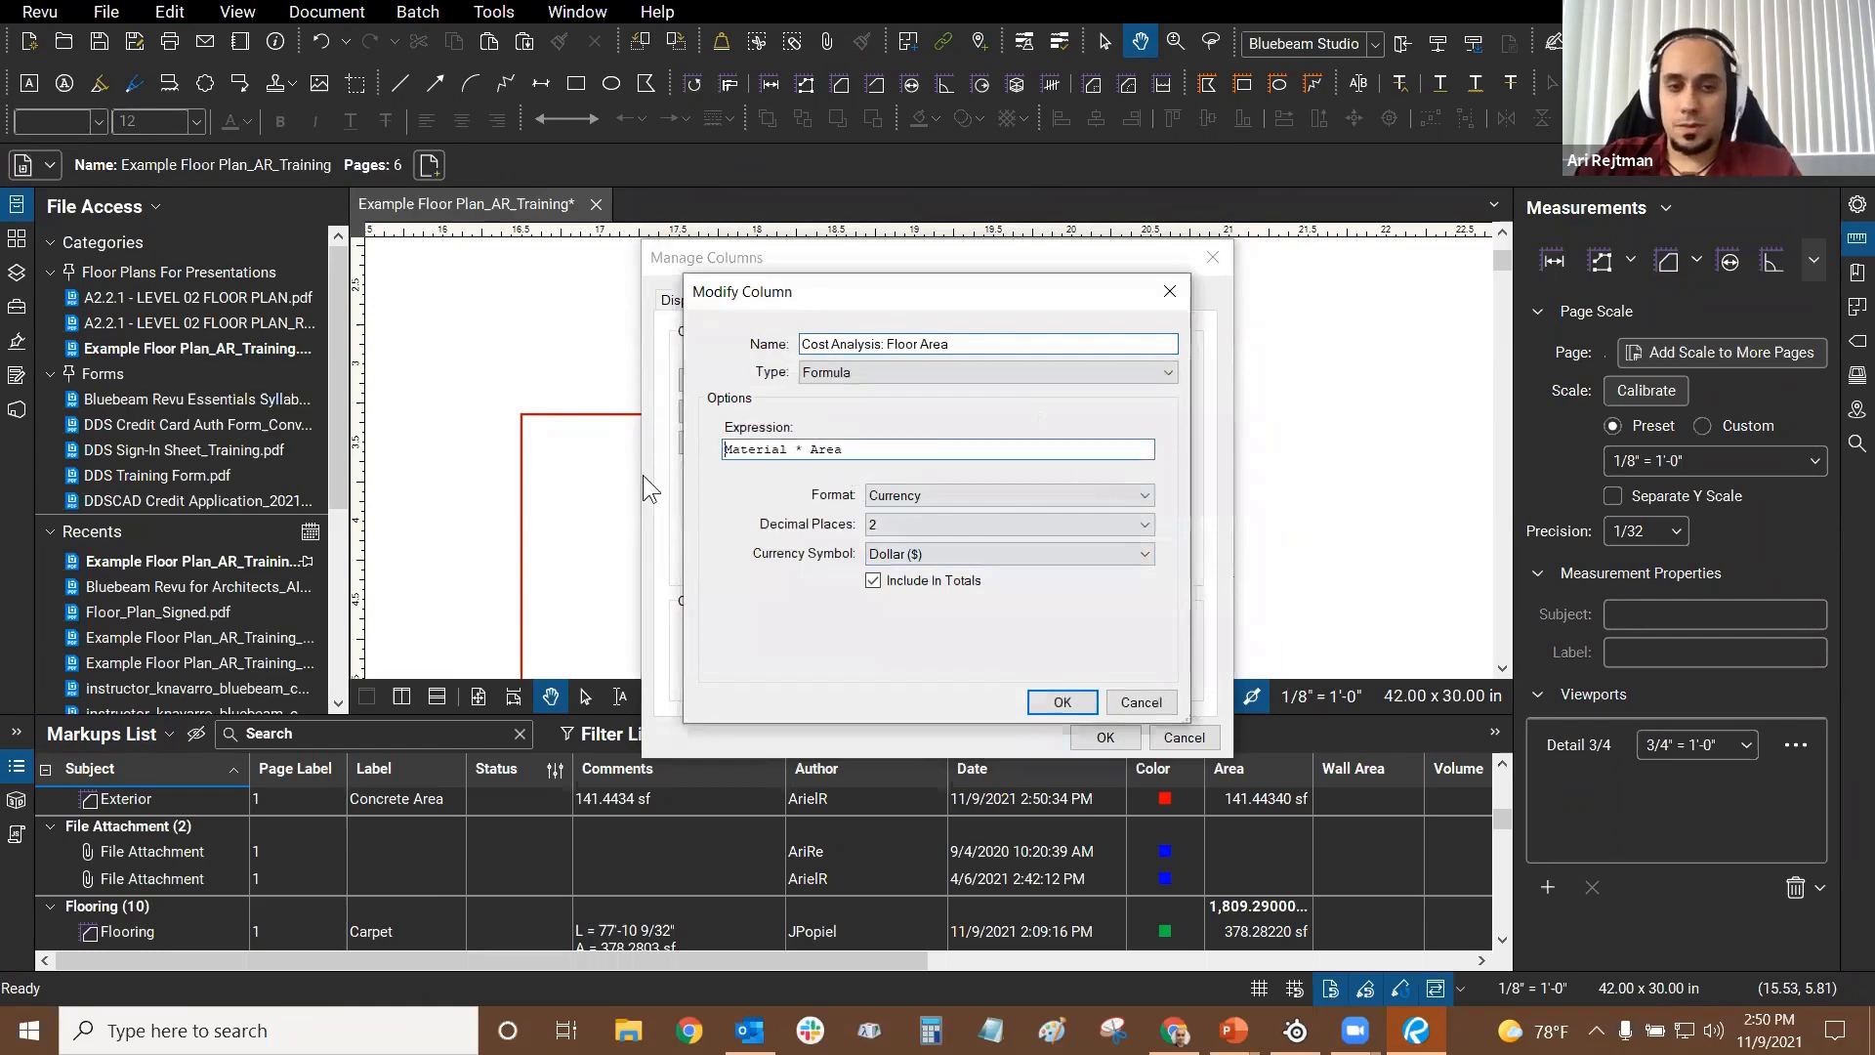
key(End)
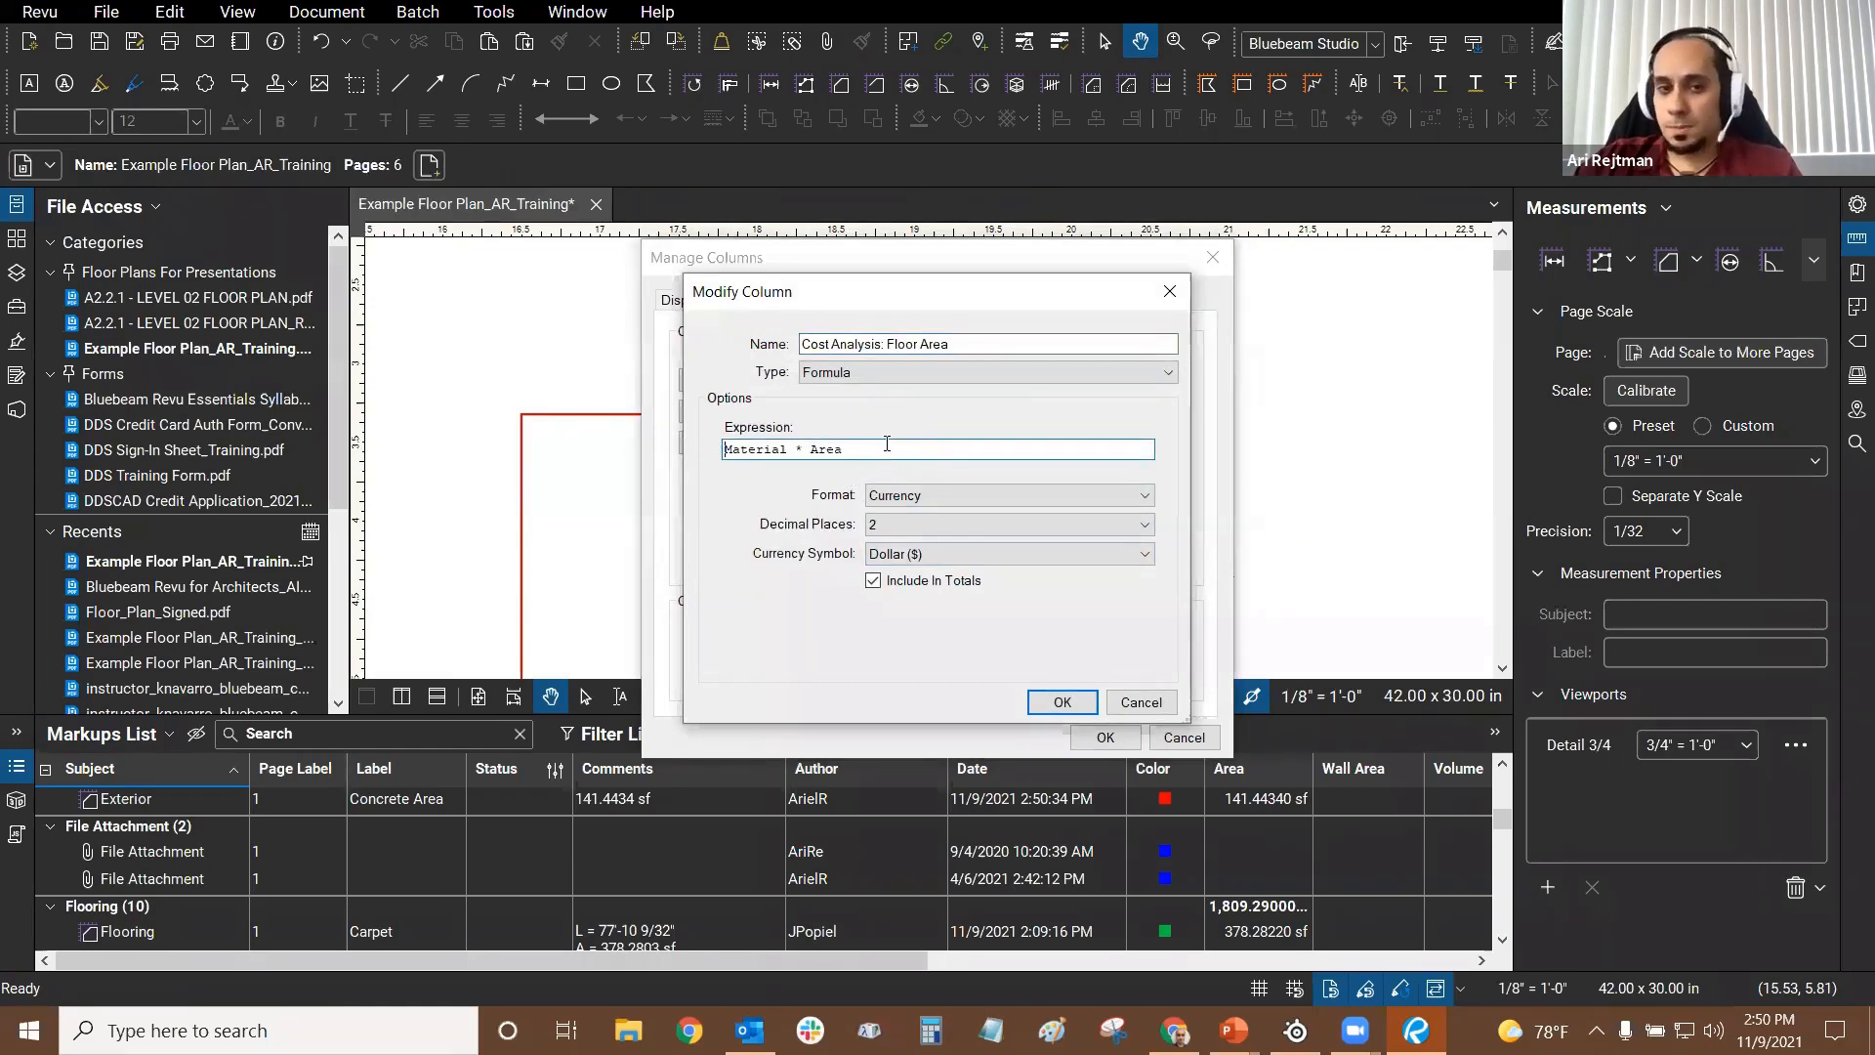
double_click(771, 450)
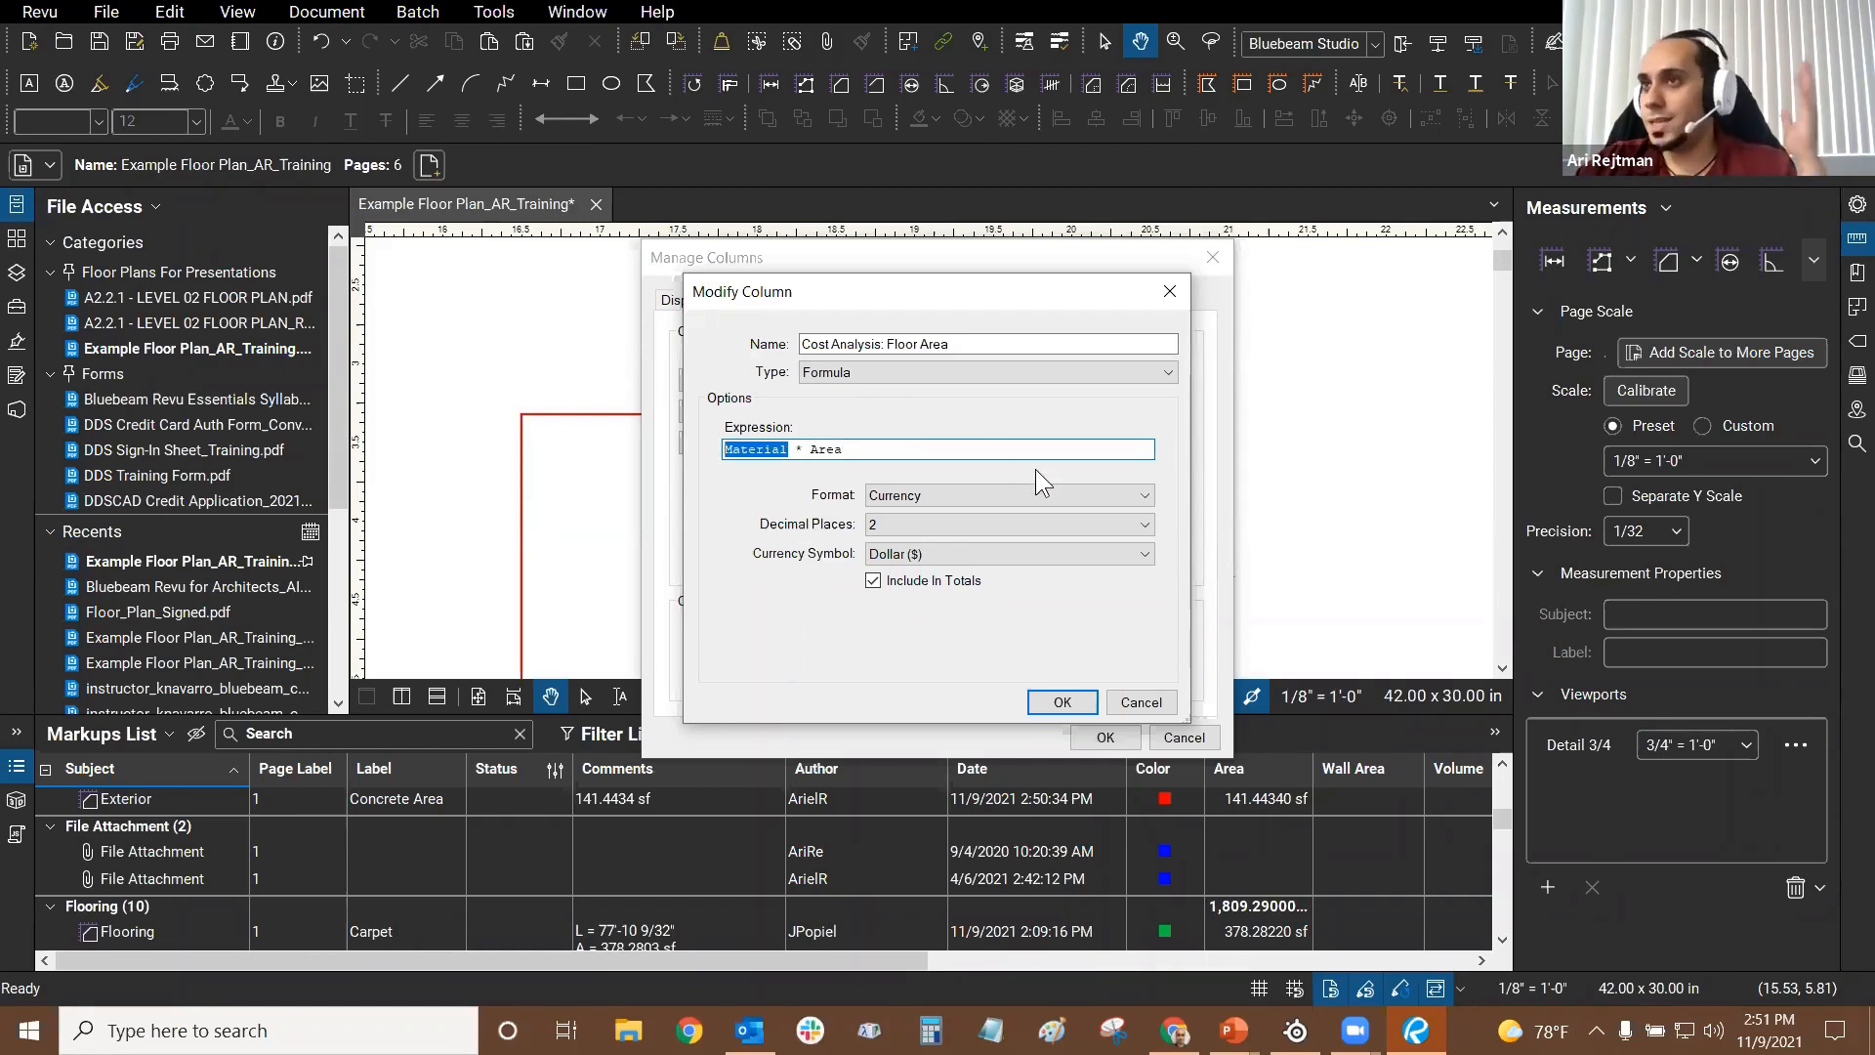
click(1138, 703)
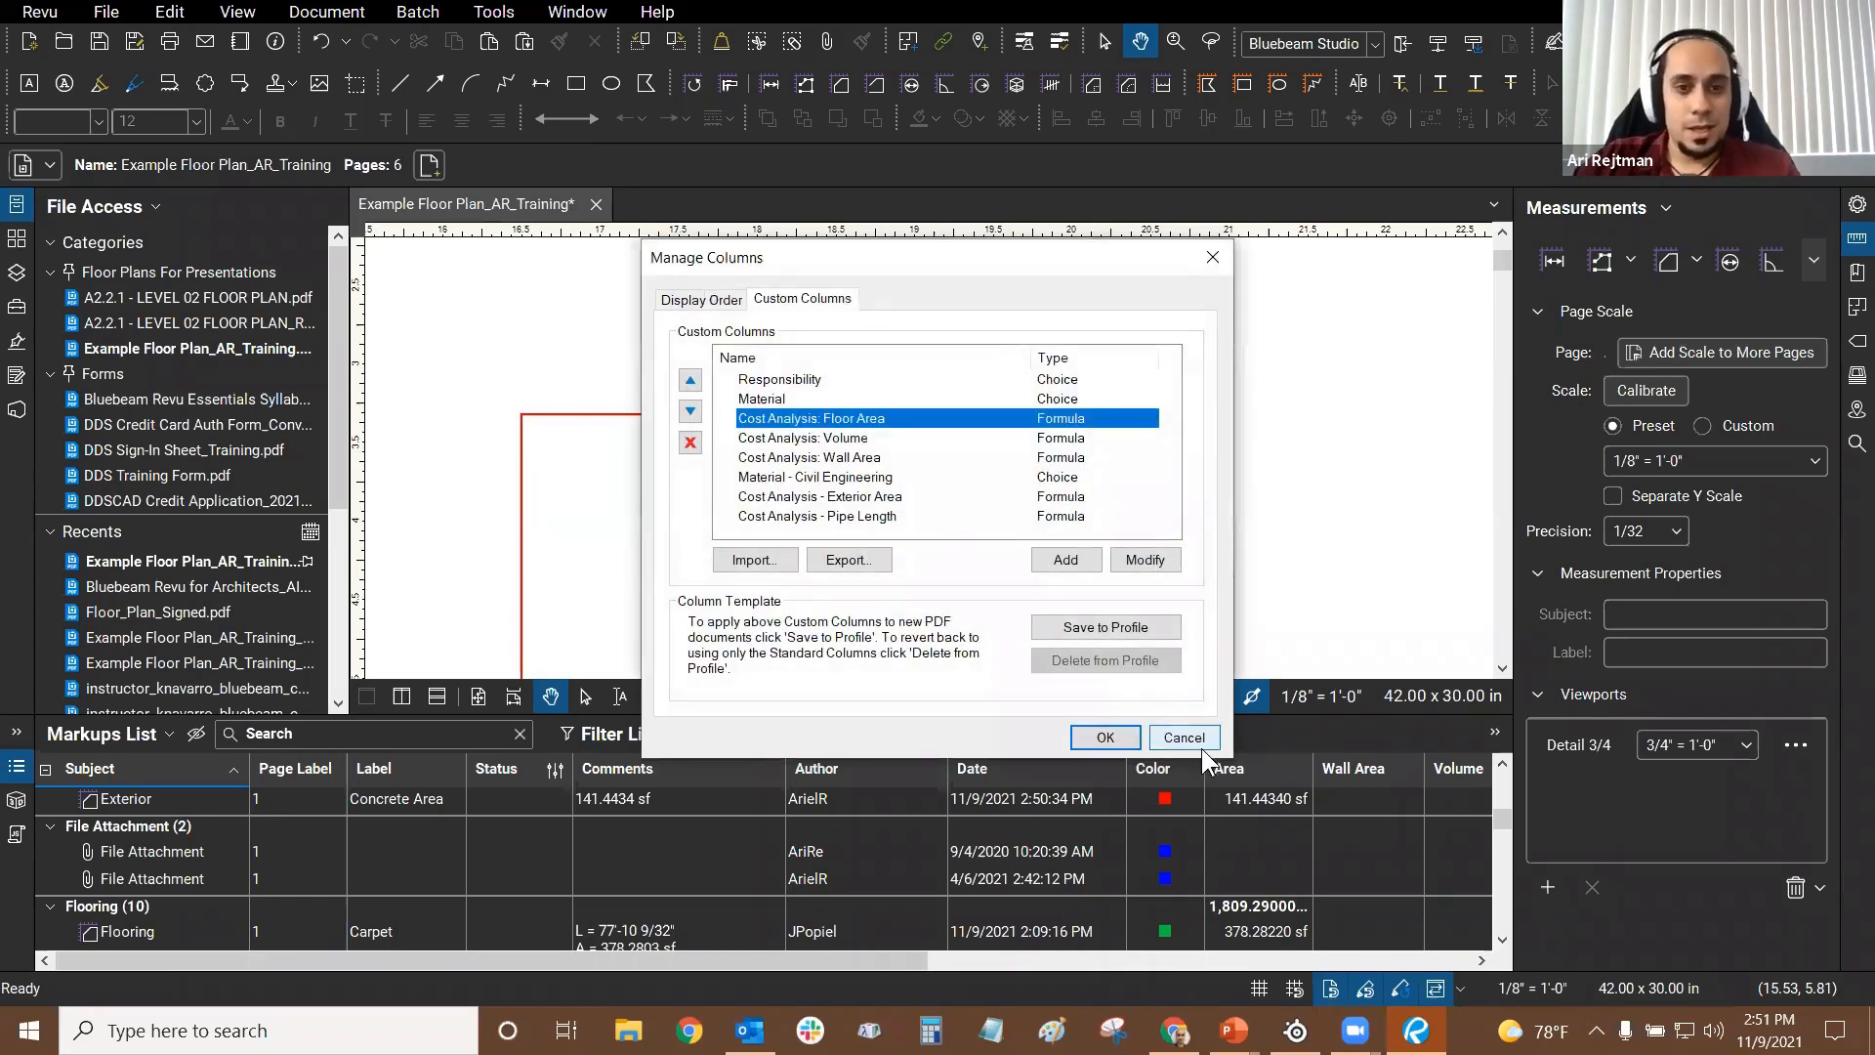
click(1198, 740)
Step: Delete the narrow area measurement overlapping the right end of the larger Concrete Area
scroll(1006, 336, down, 2)
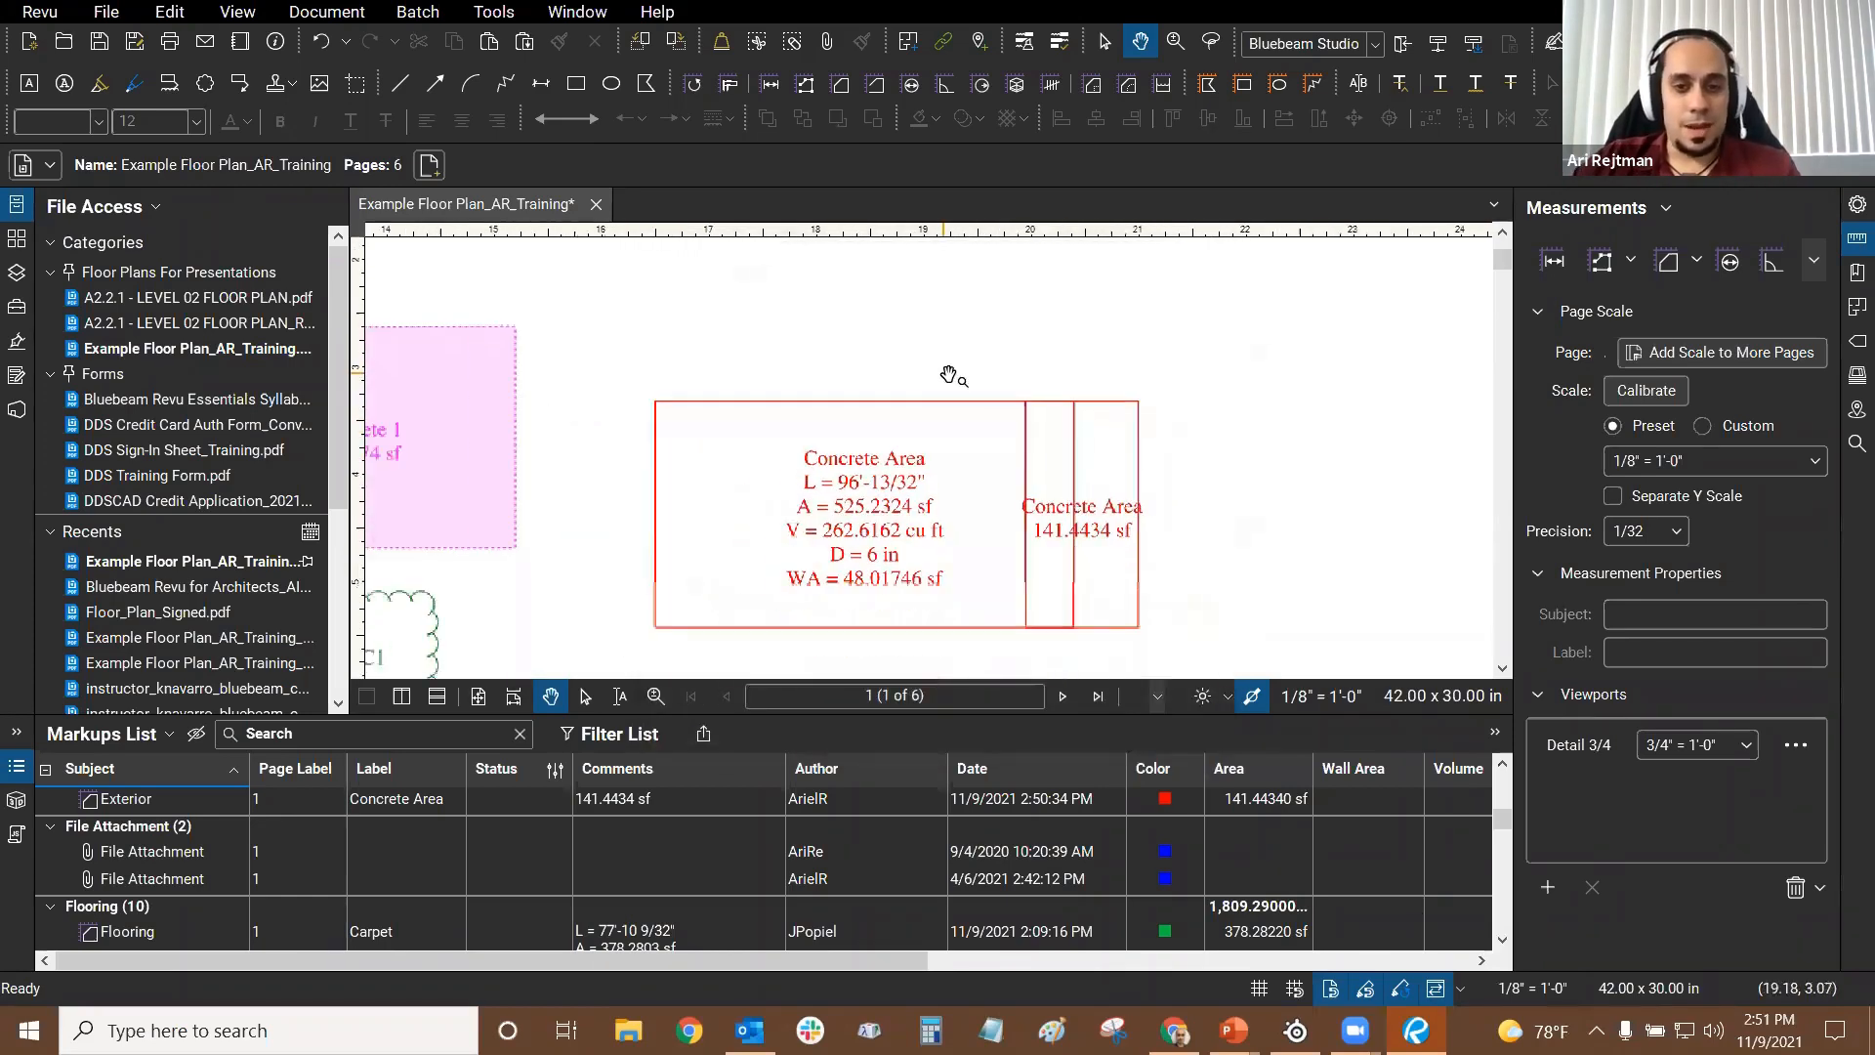
click(1123, 512)
key(Delete)
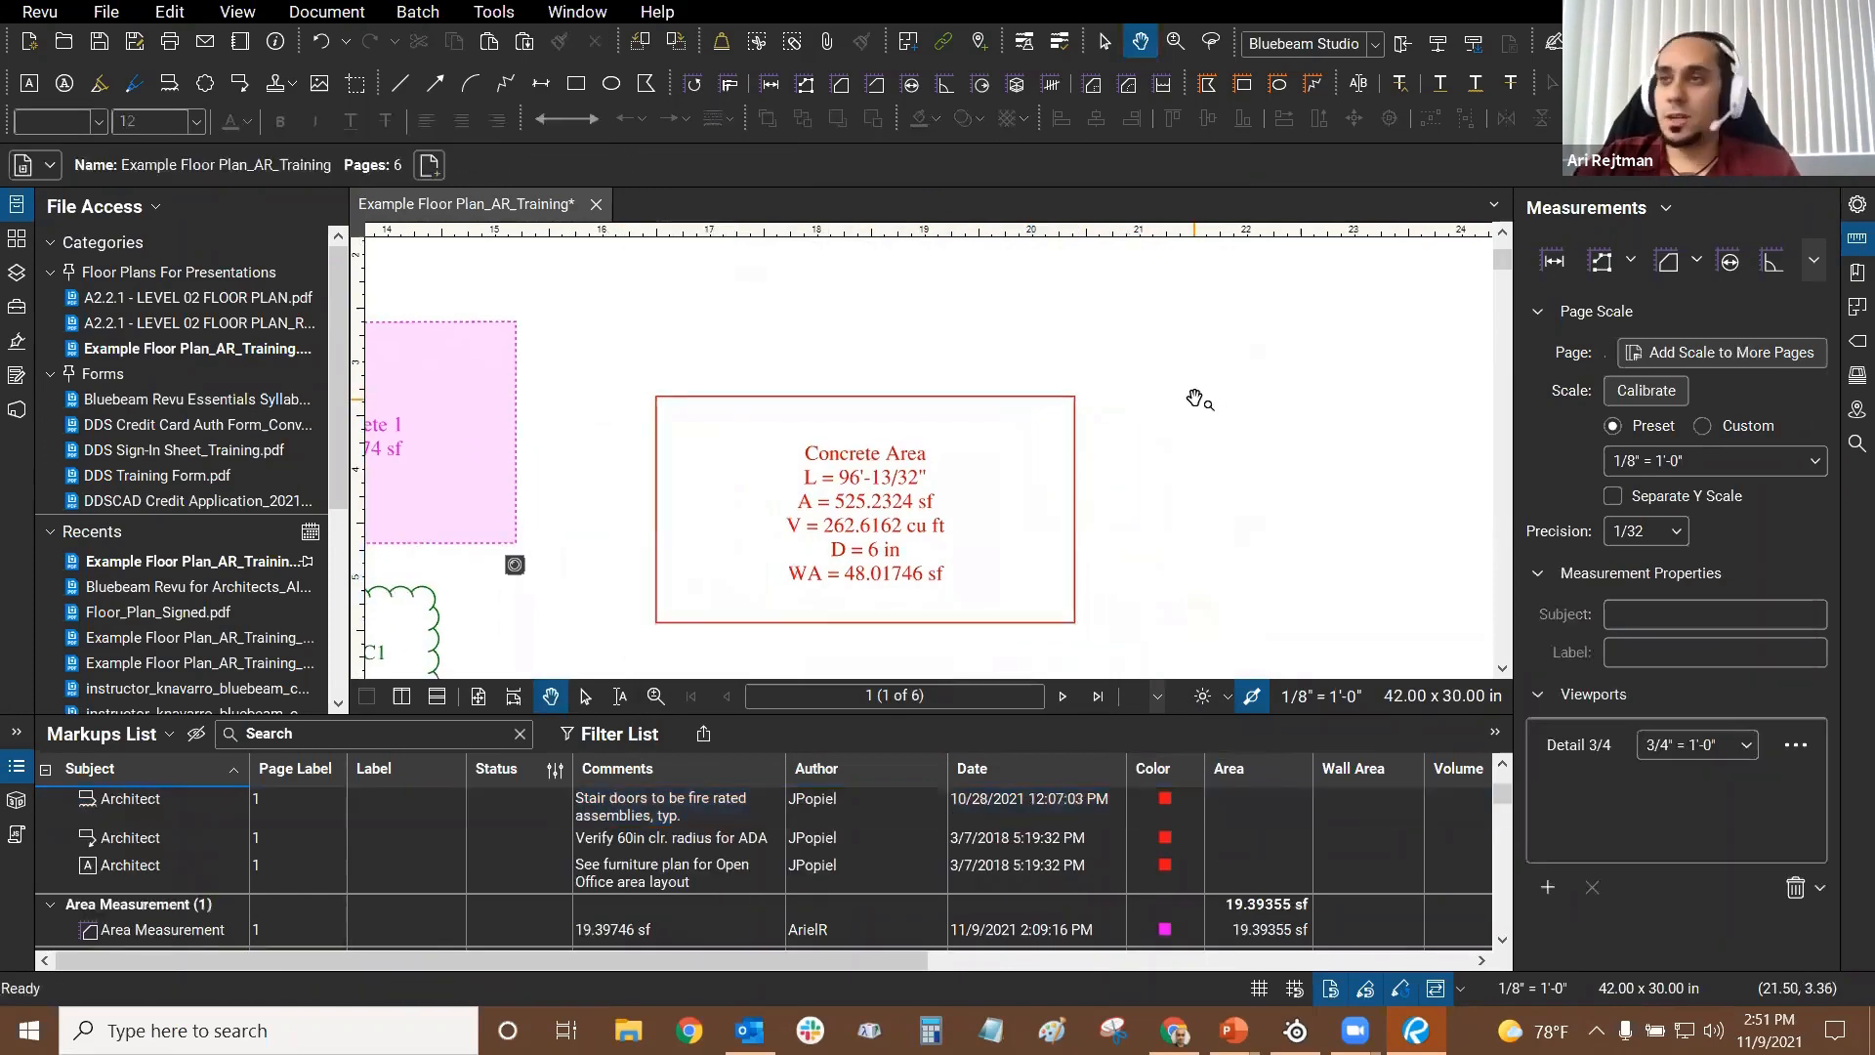
scroll(1008, 328, up, 1)
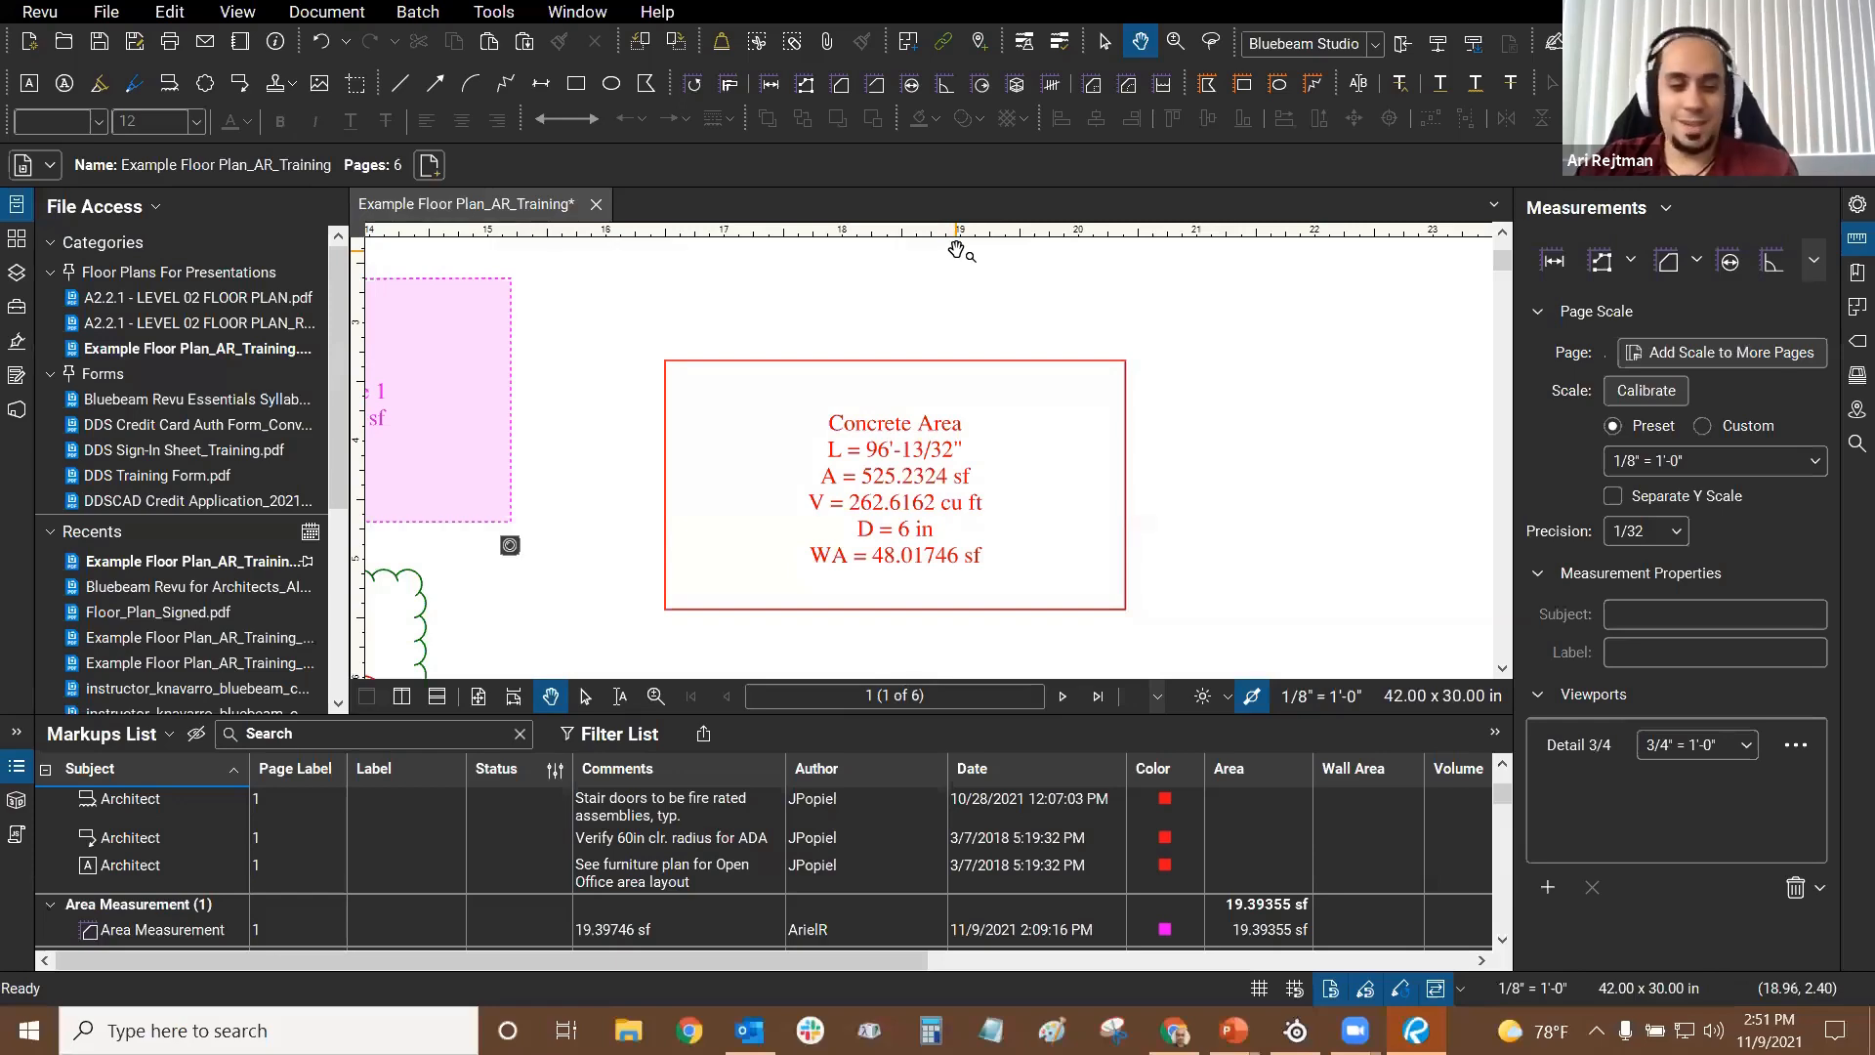
drag(1015, 319, 1018, 280)
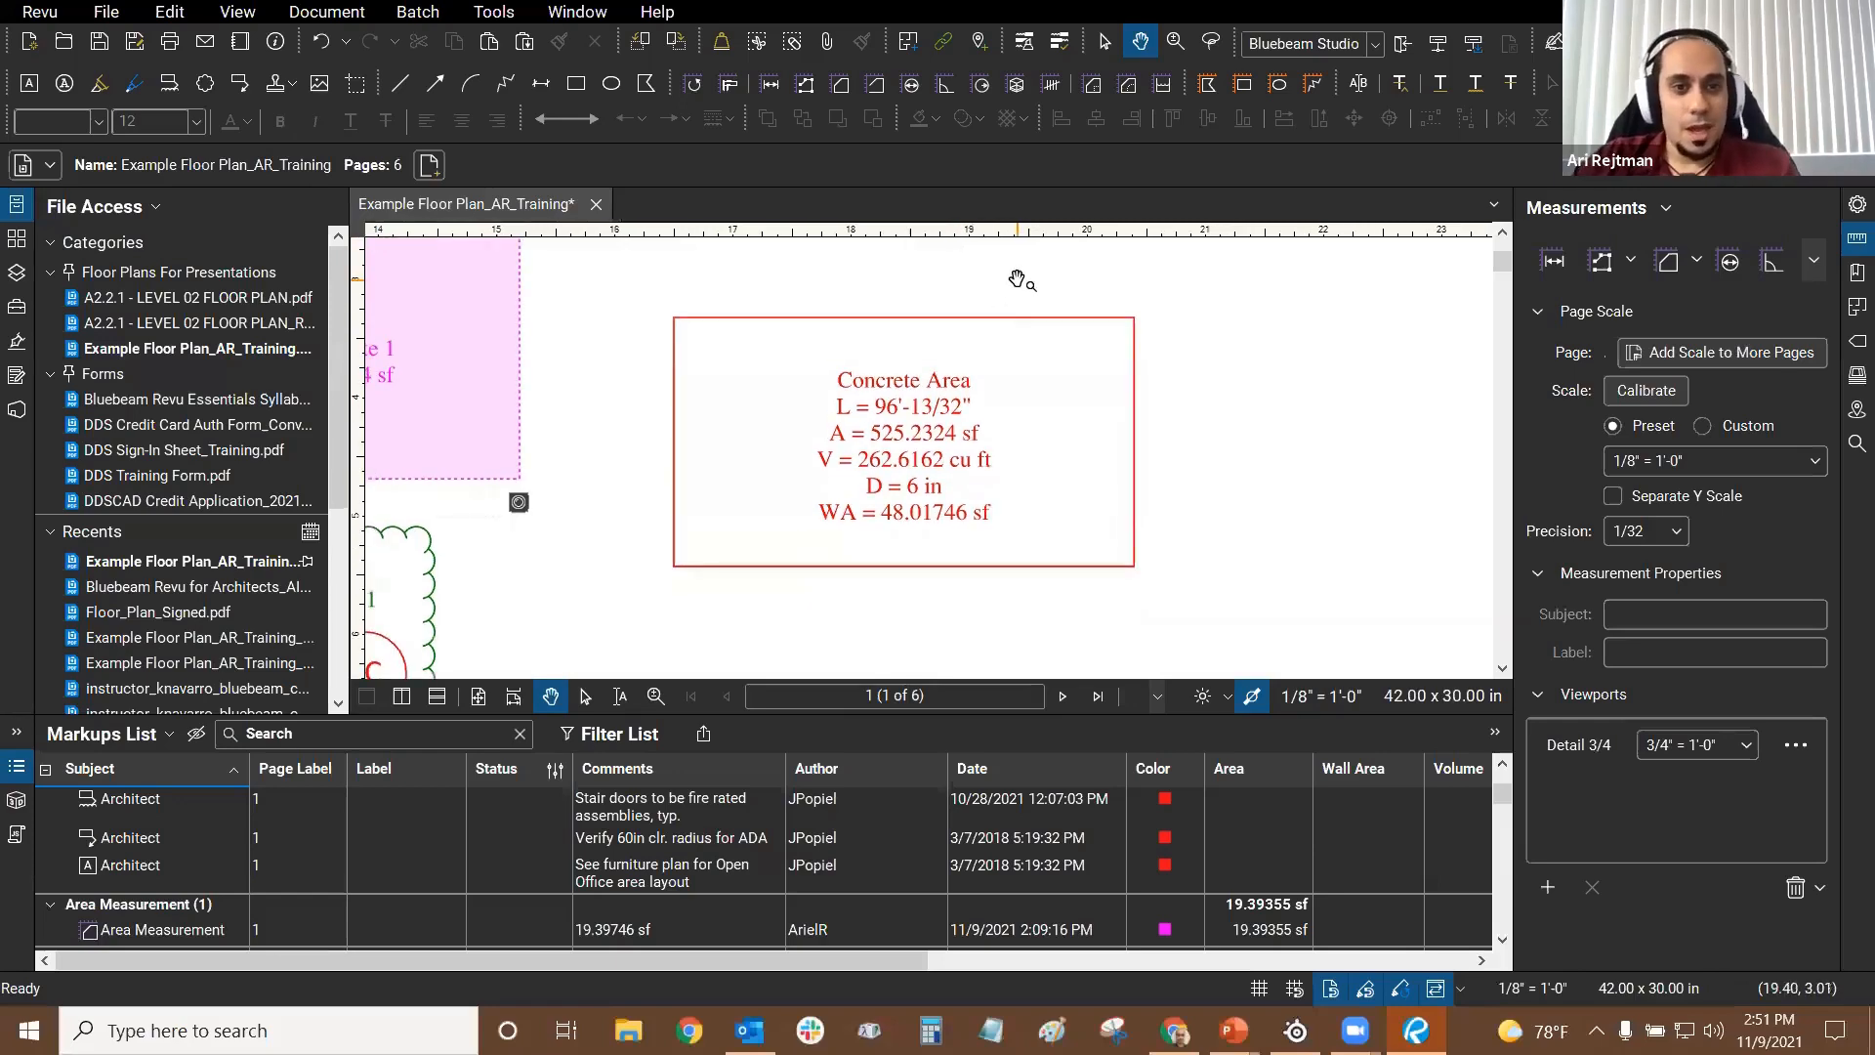
Step: Switch to the presentation slideshow showing the Questions slide
key(alt+Tab)
key(alt+Tab)
key(alt+Tab)
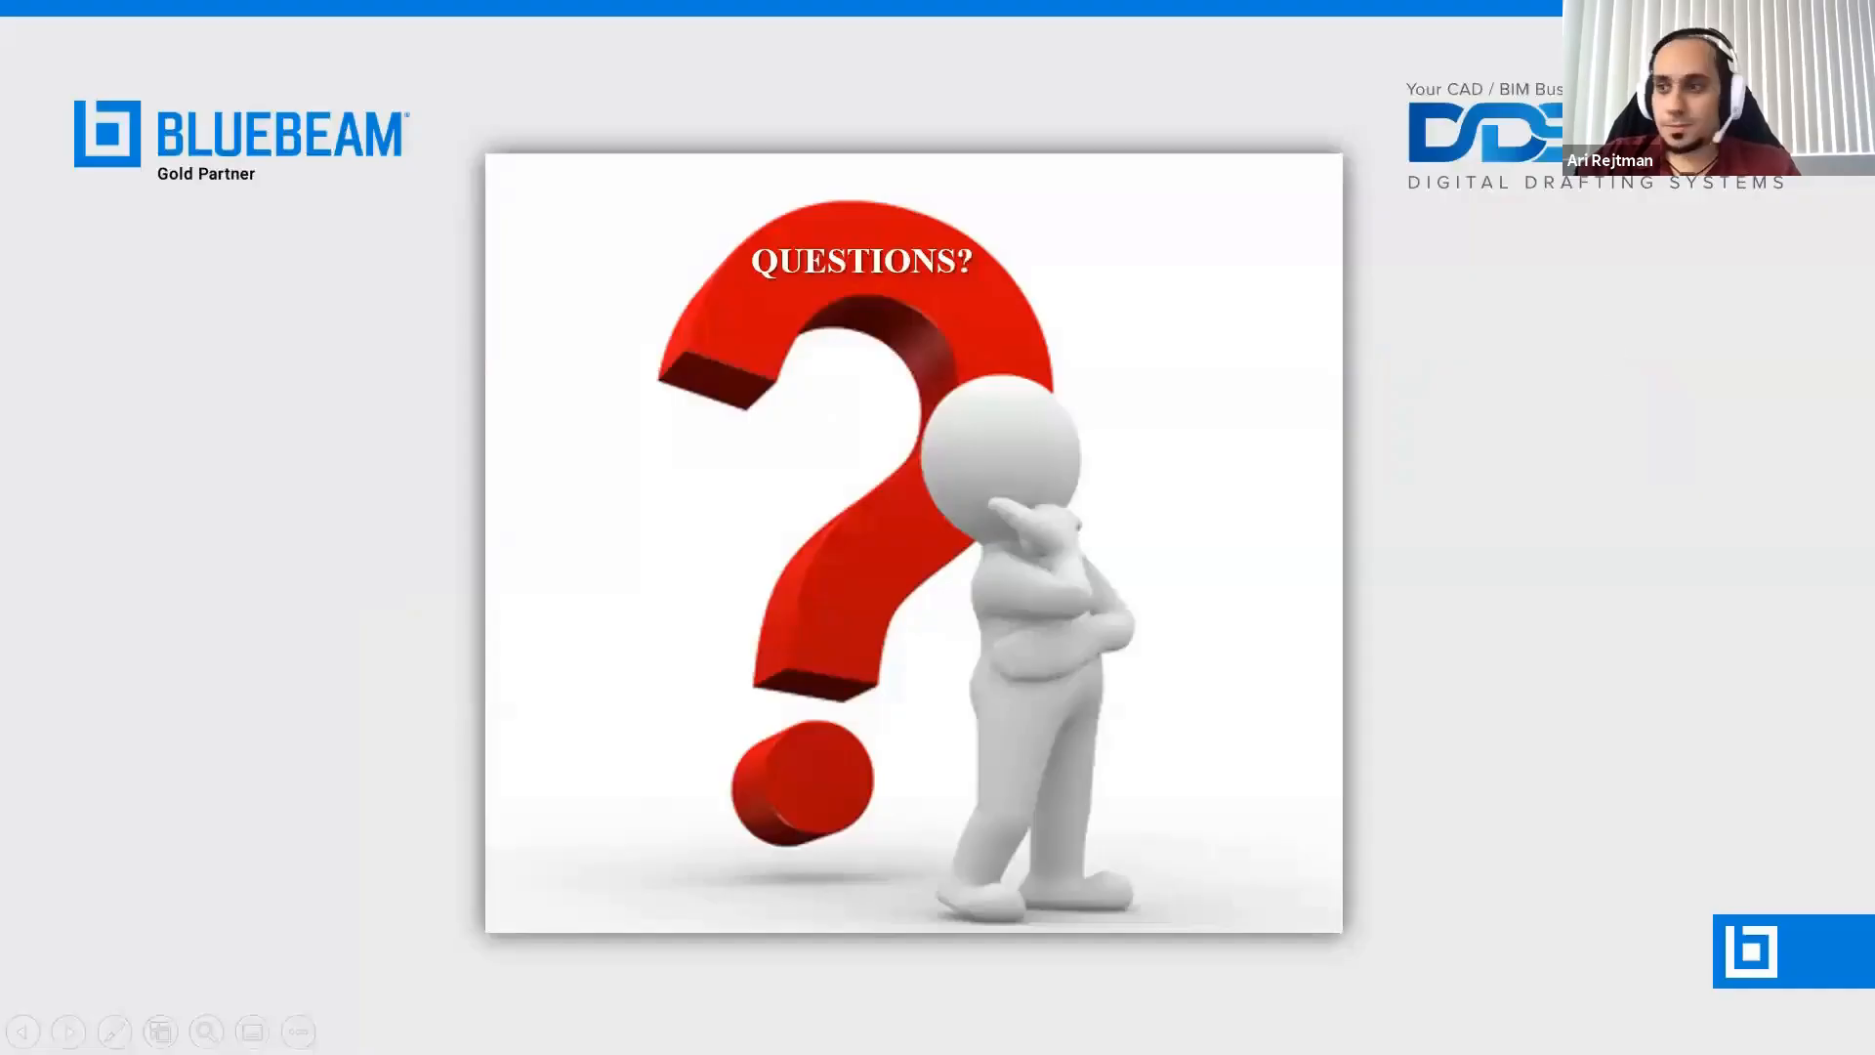
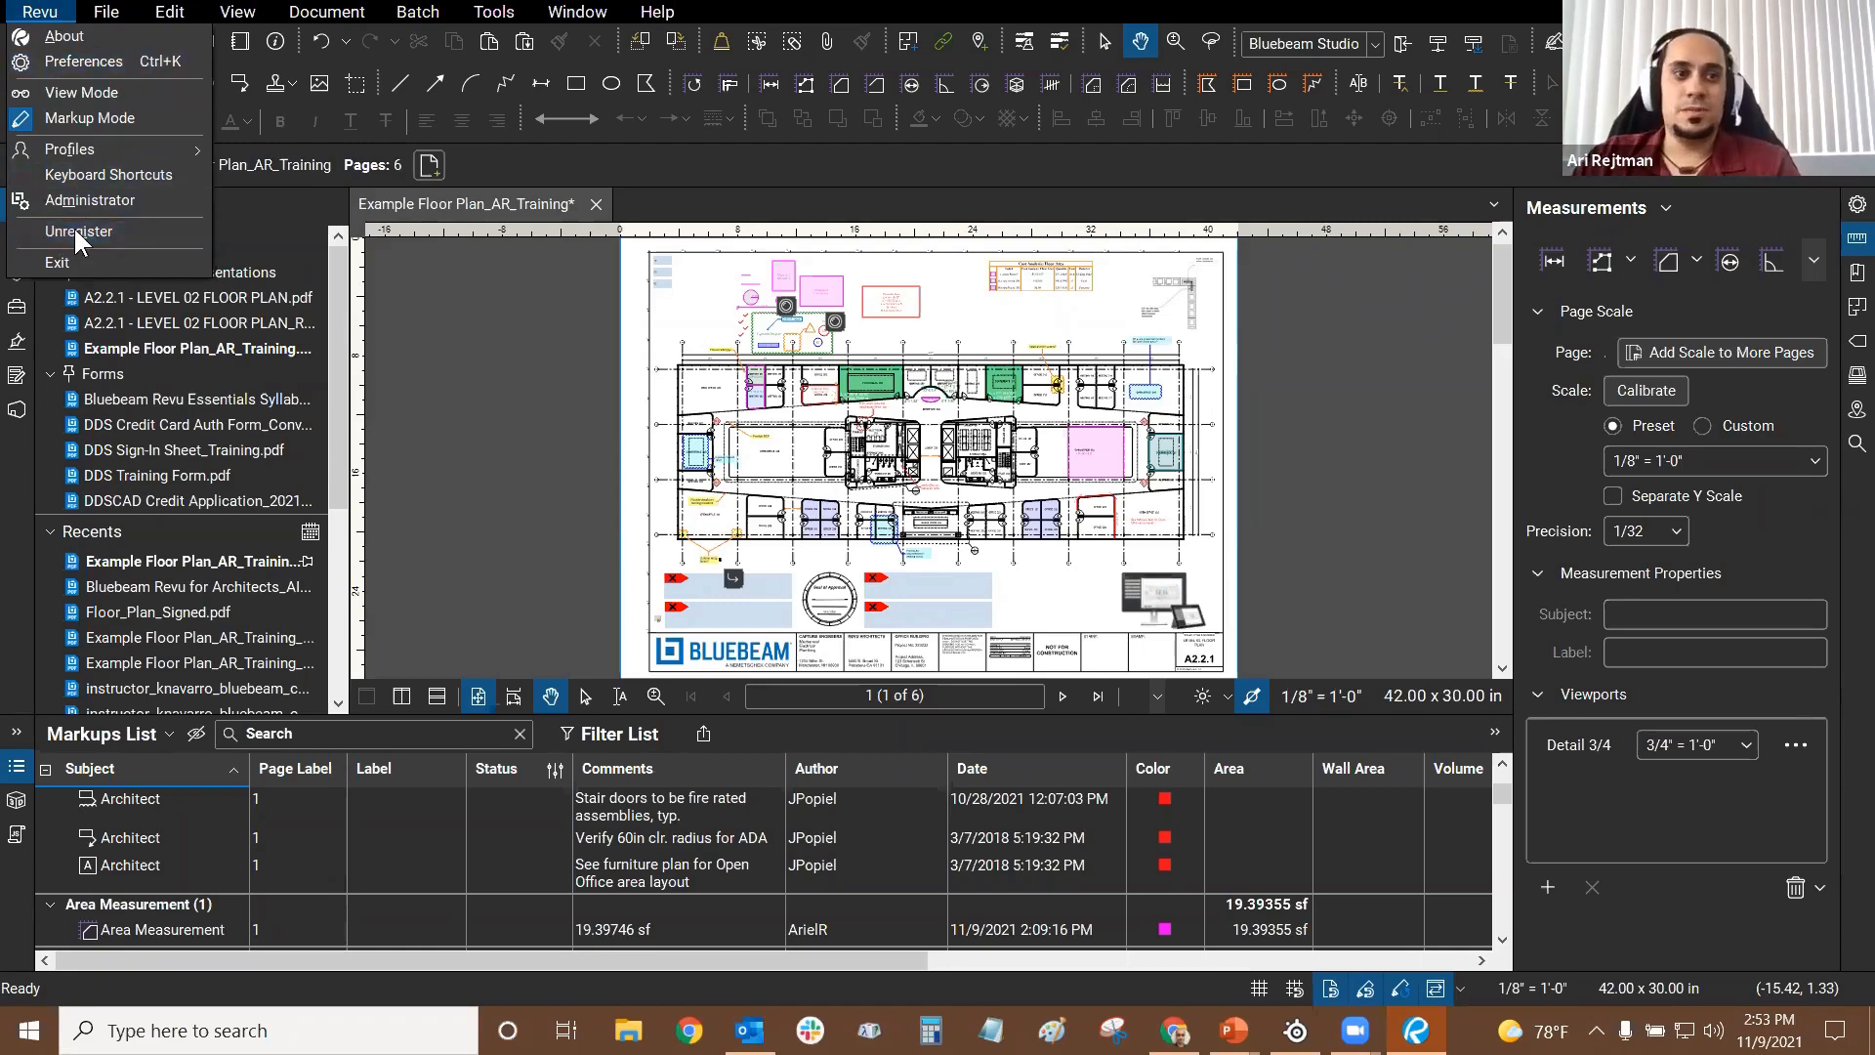
Step: Show the Tool Chest and view the management options of the AR Tools set
click(40, 14)
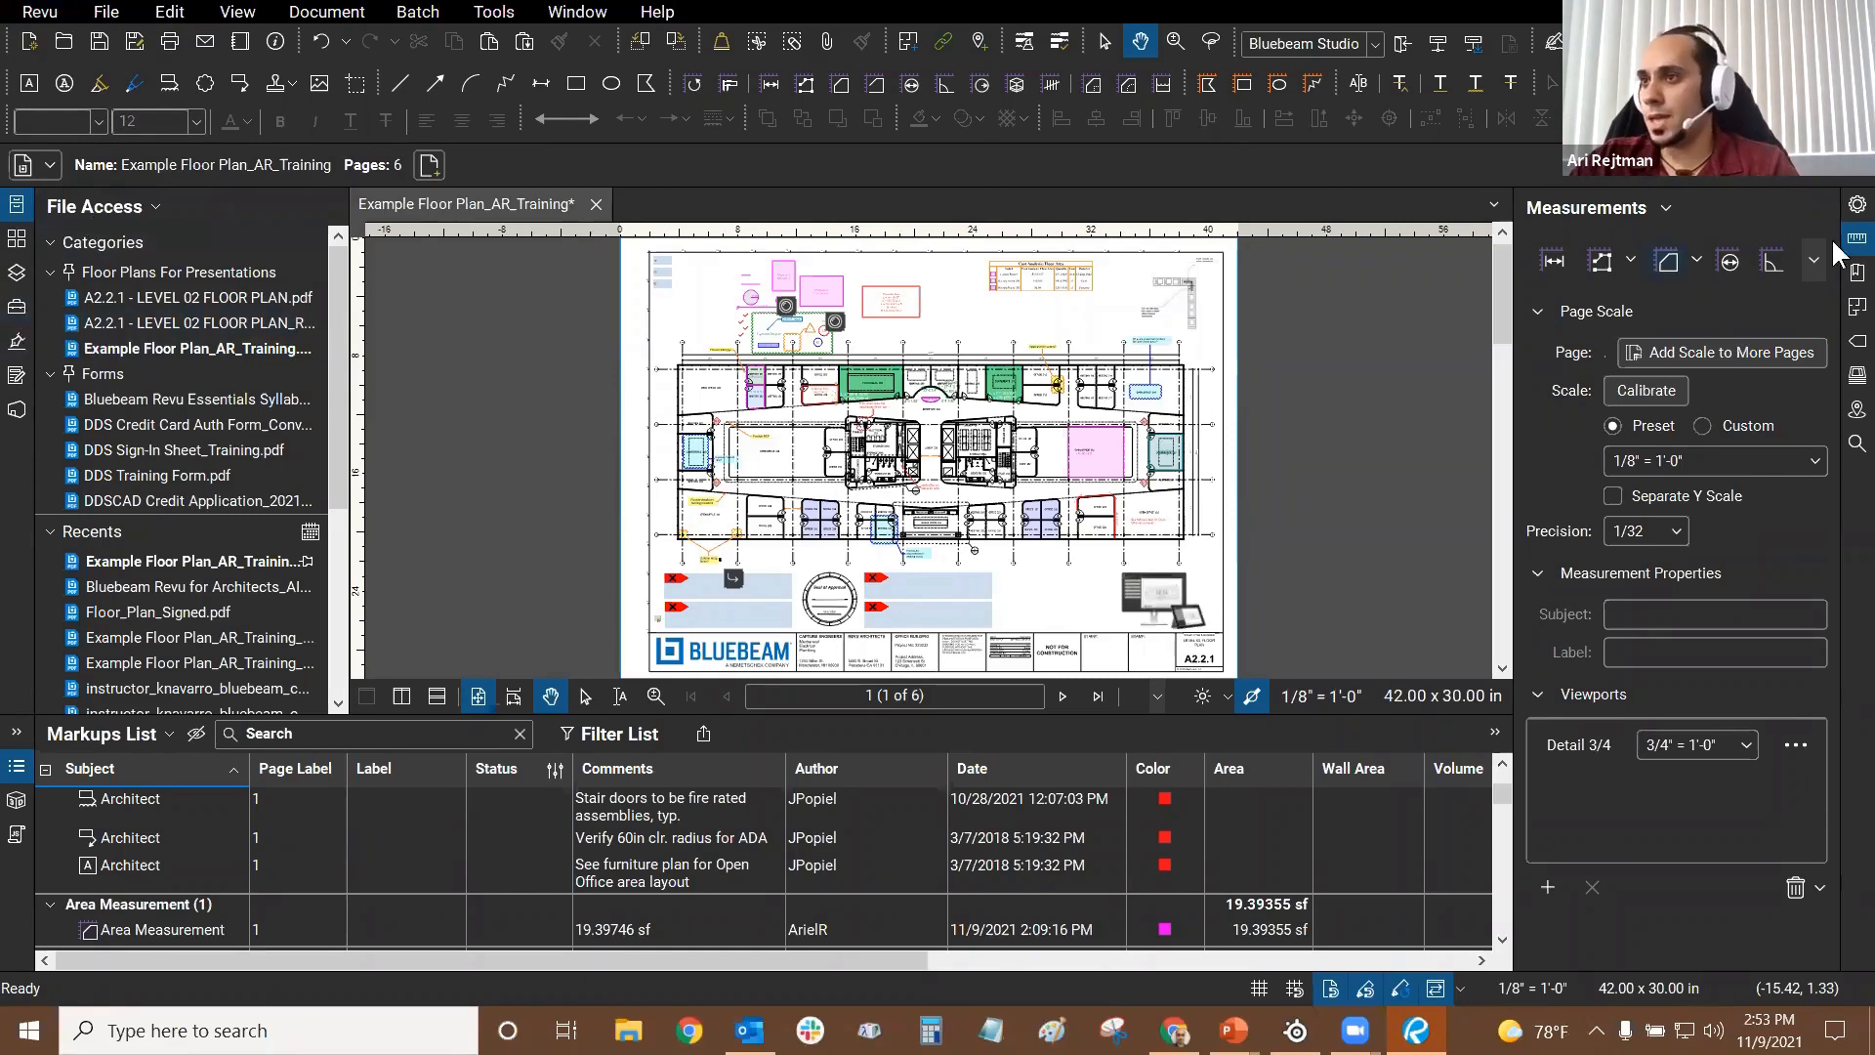
click(16, 310)
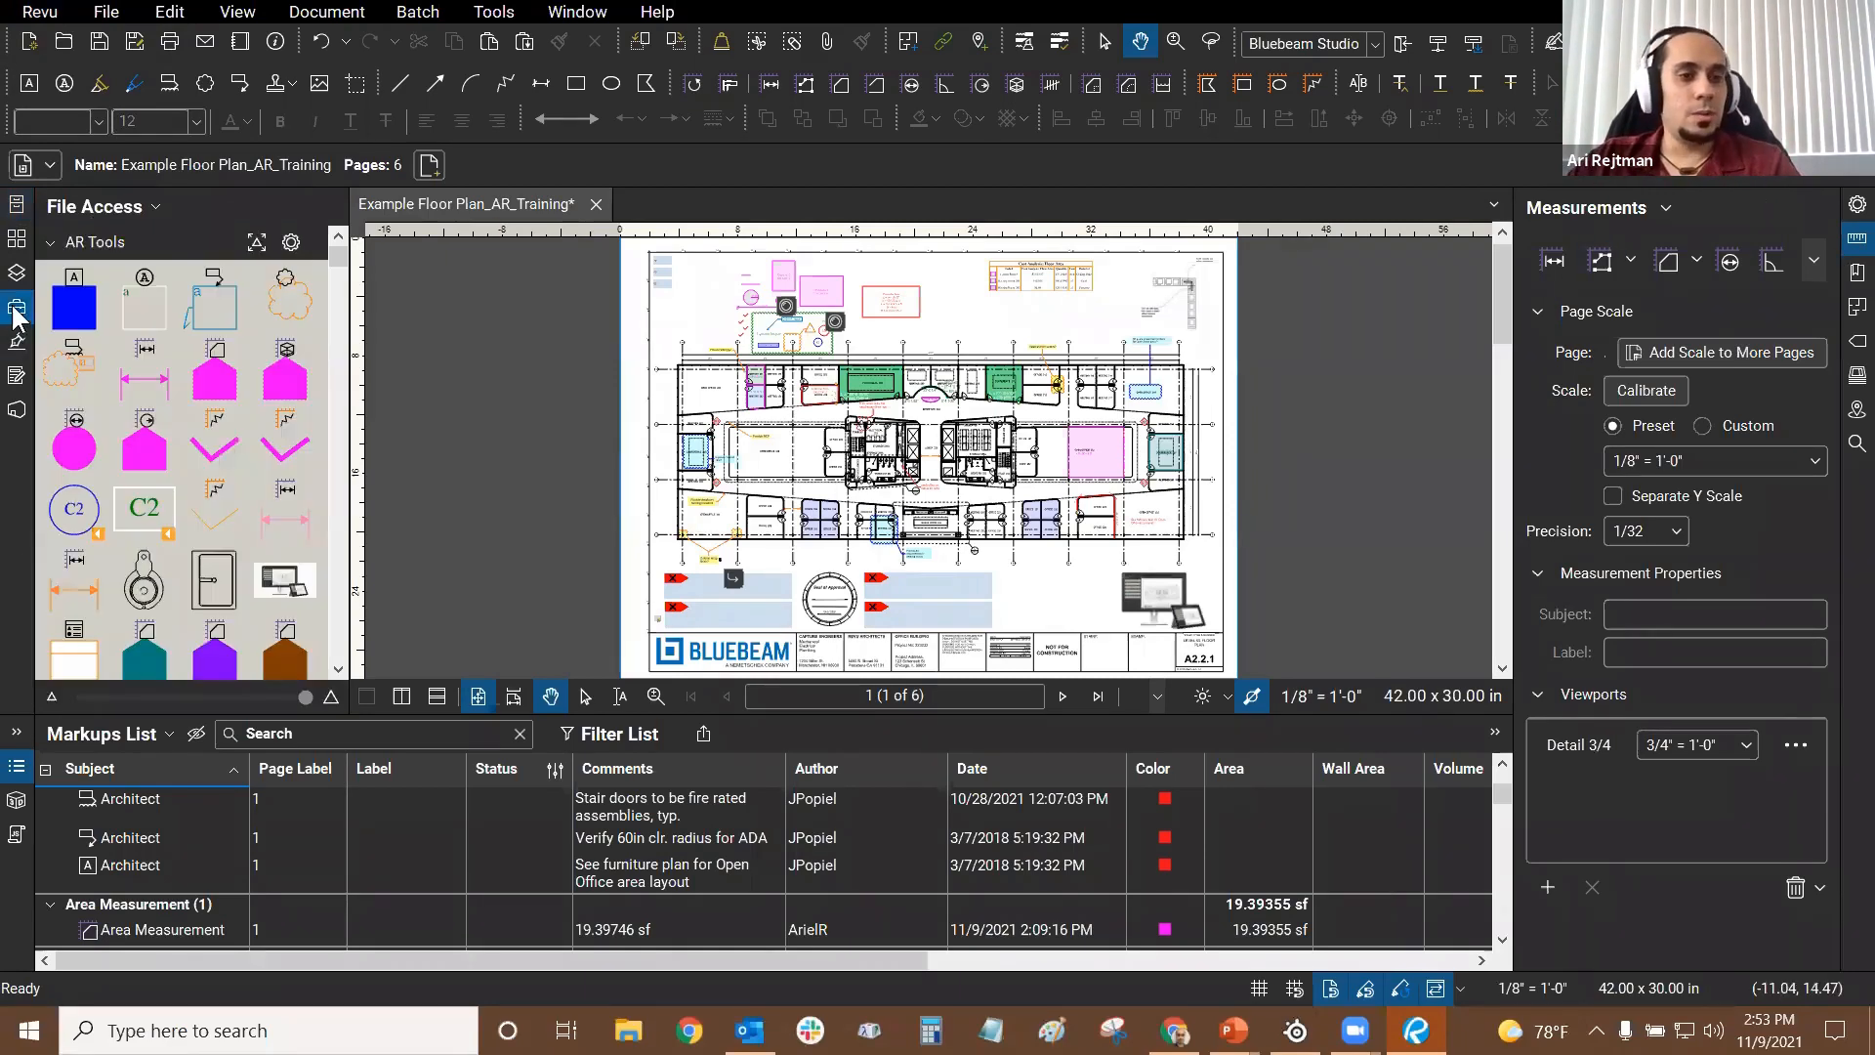
click(291, 244)
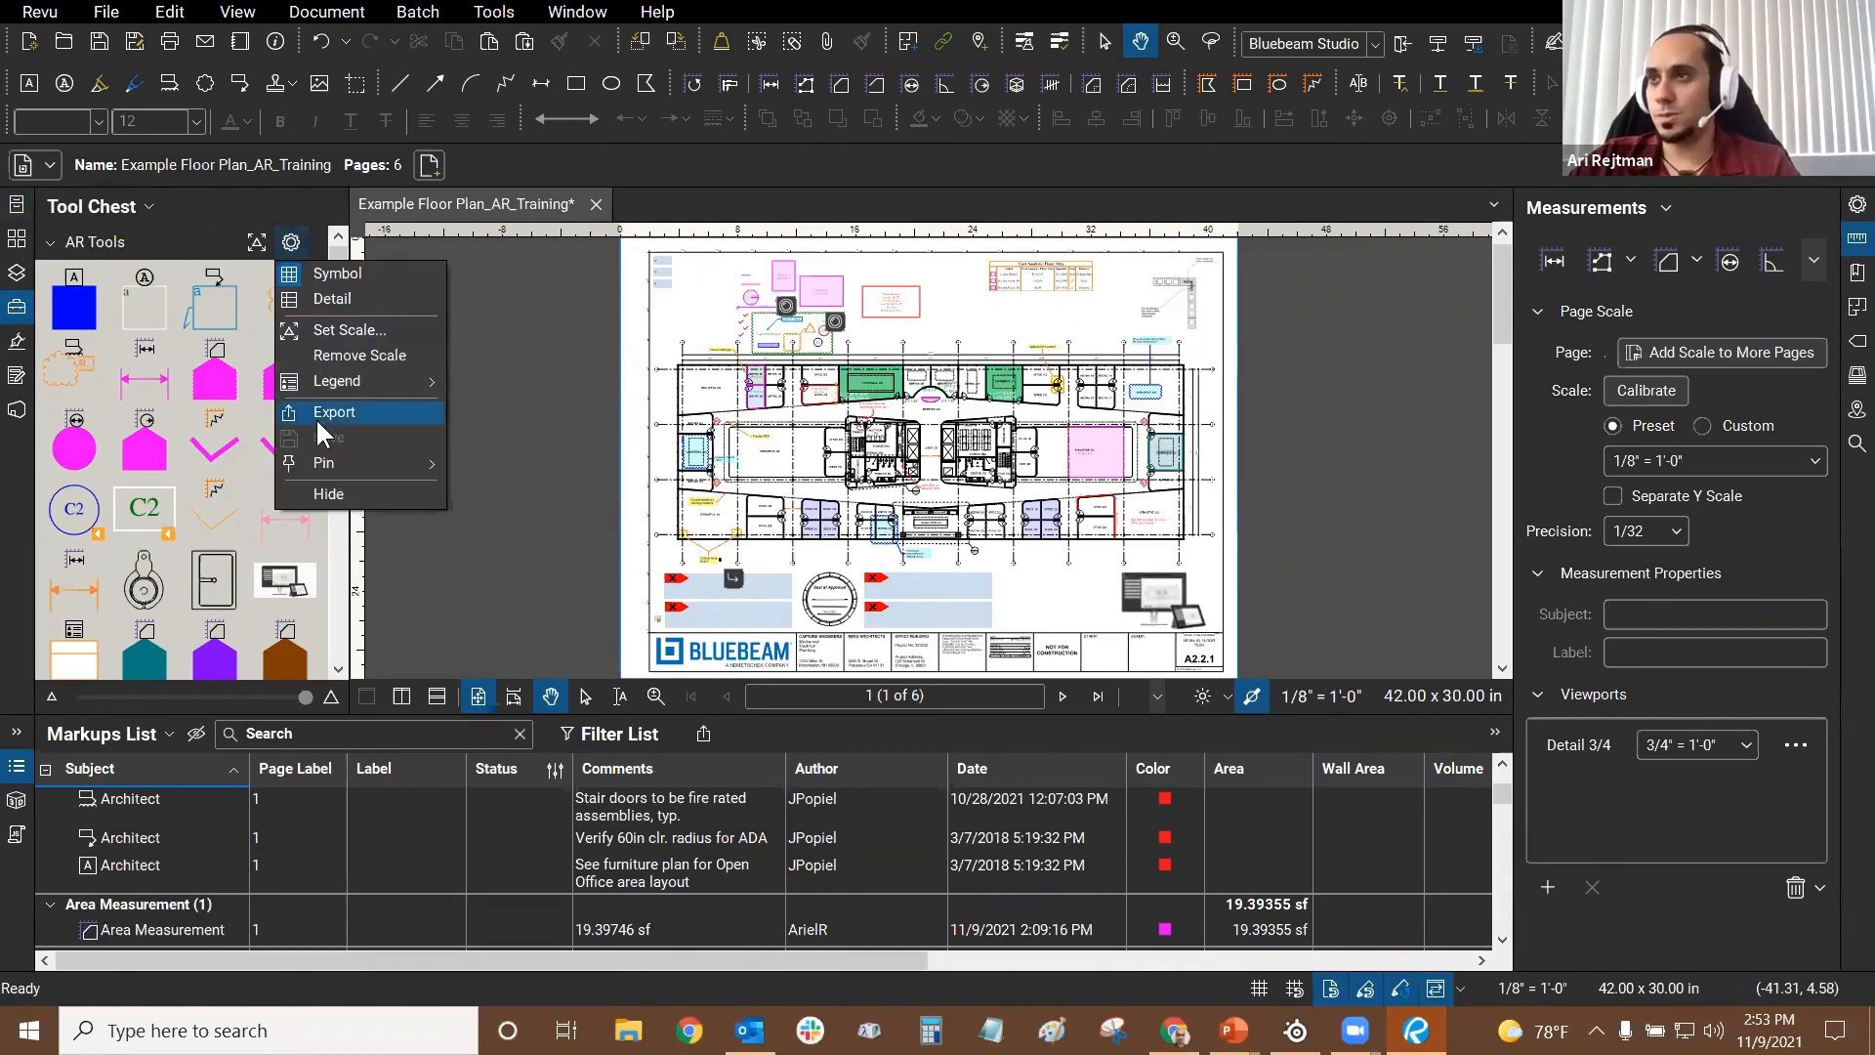
click(695, 325)
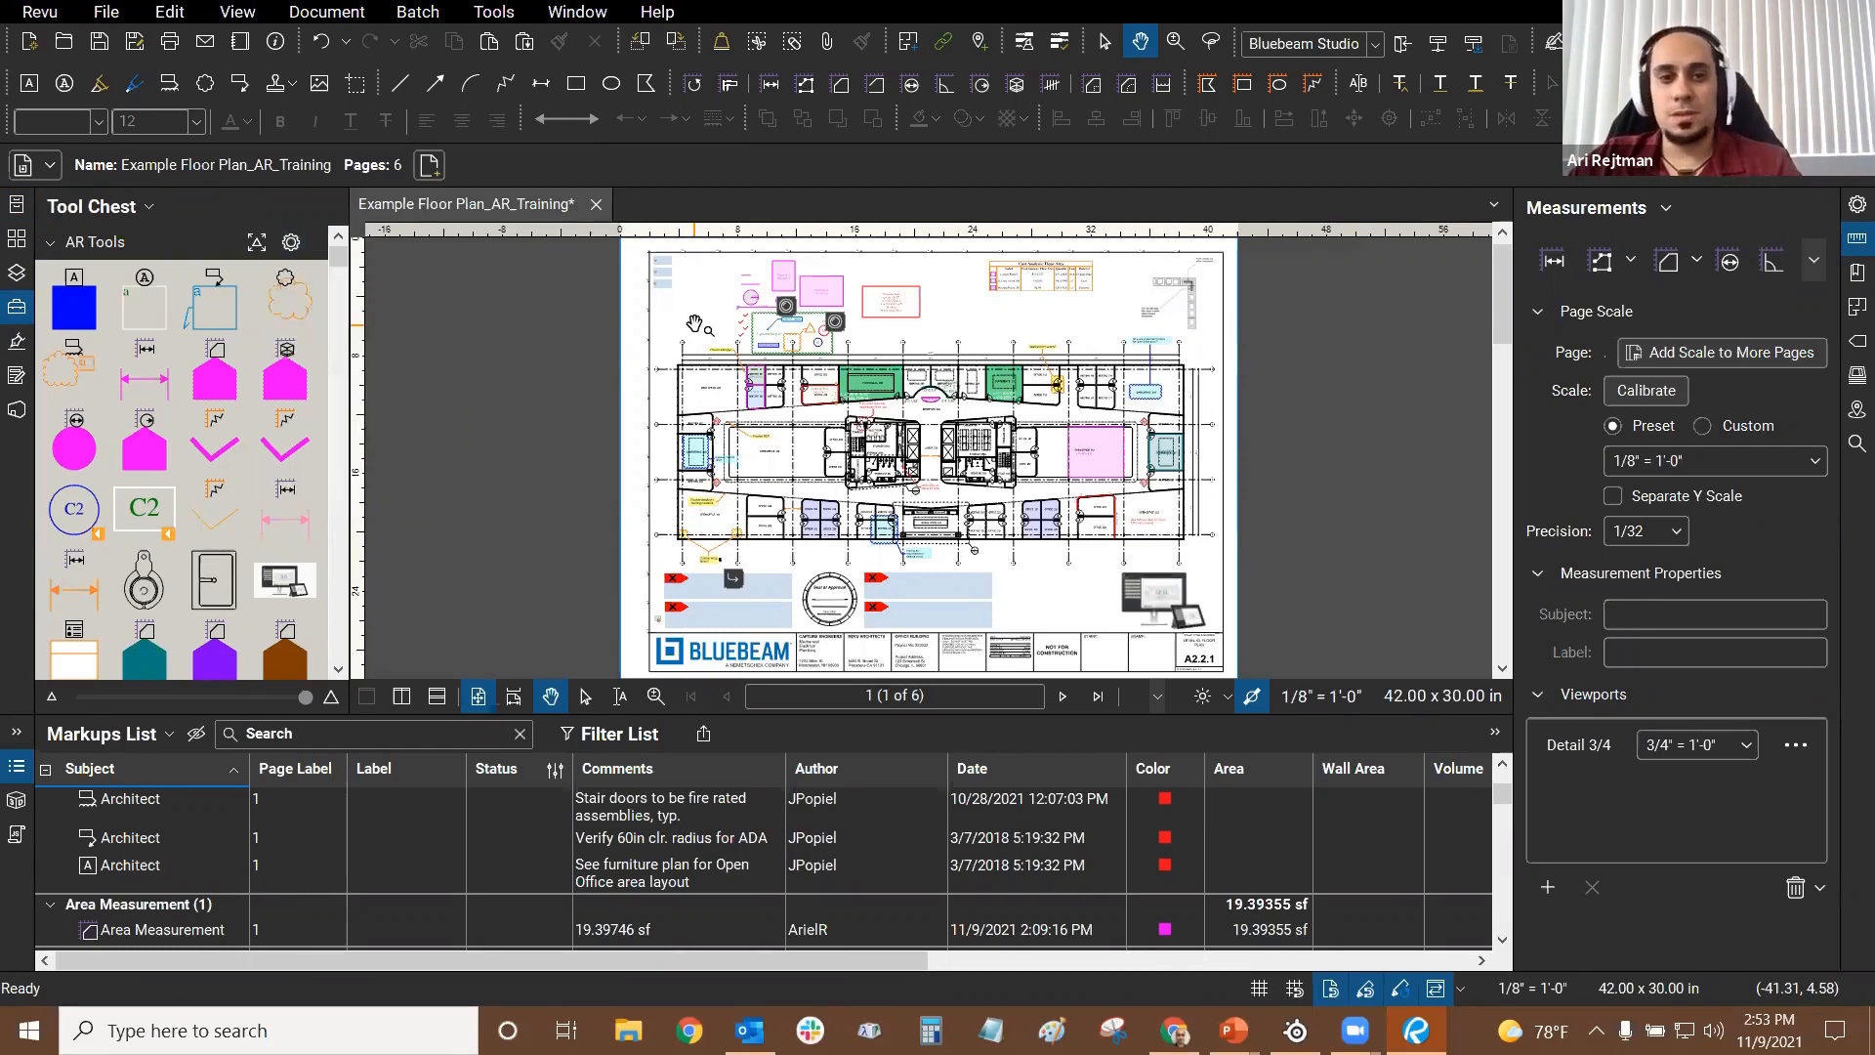
Step: Hide the Tool Chest and the Markups List, and open the visual Search
click(16, 306)
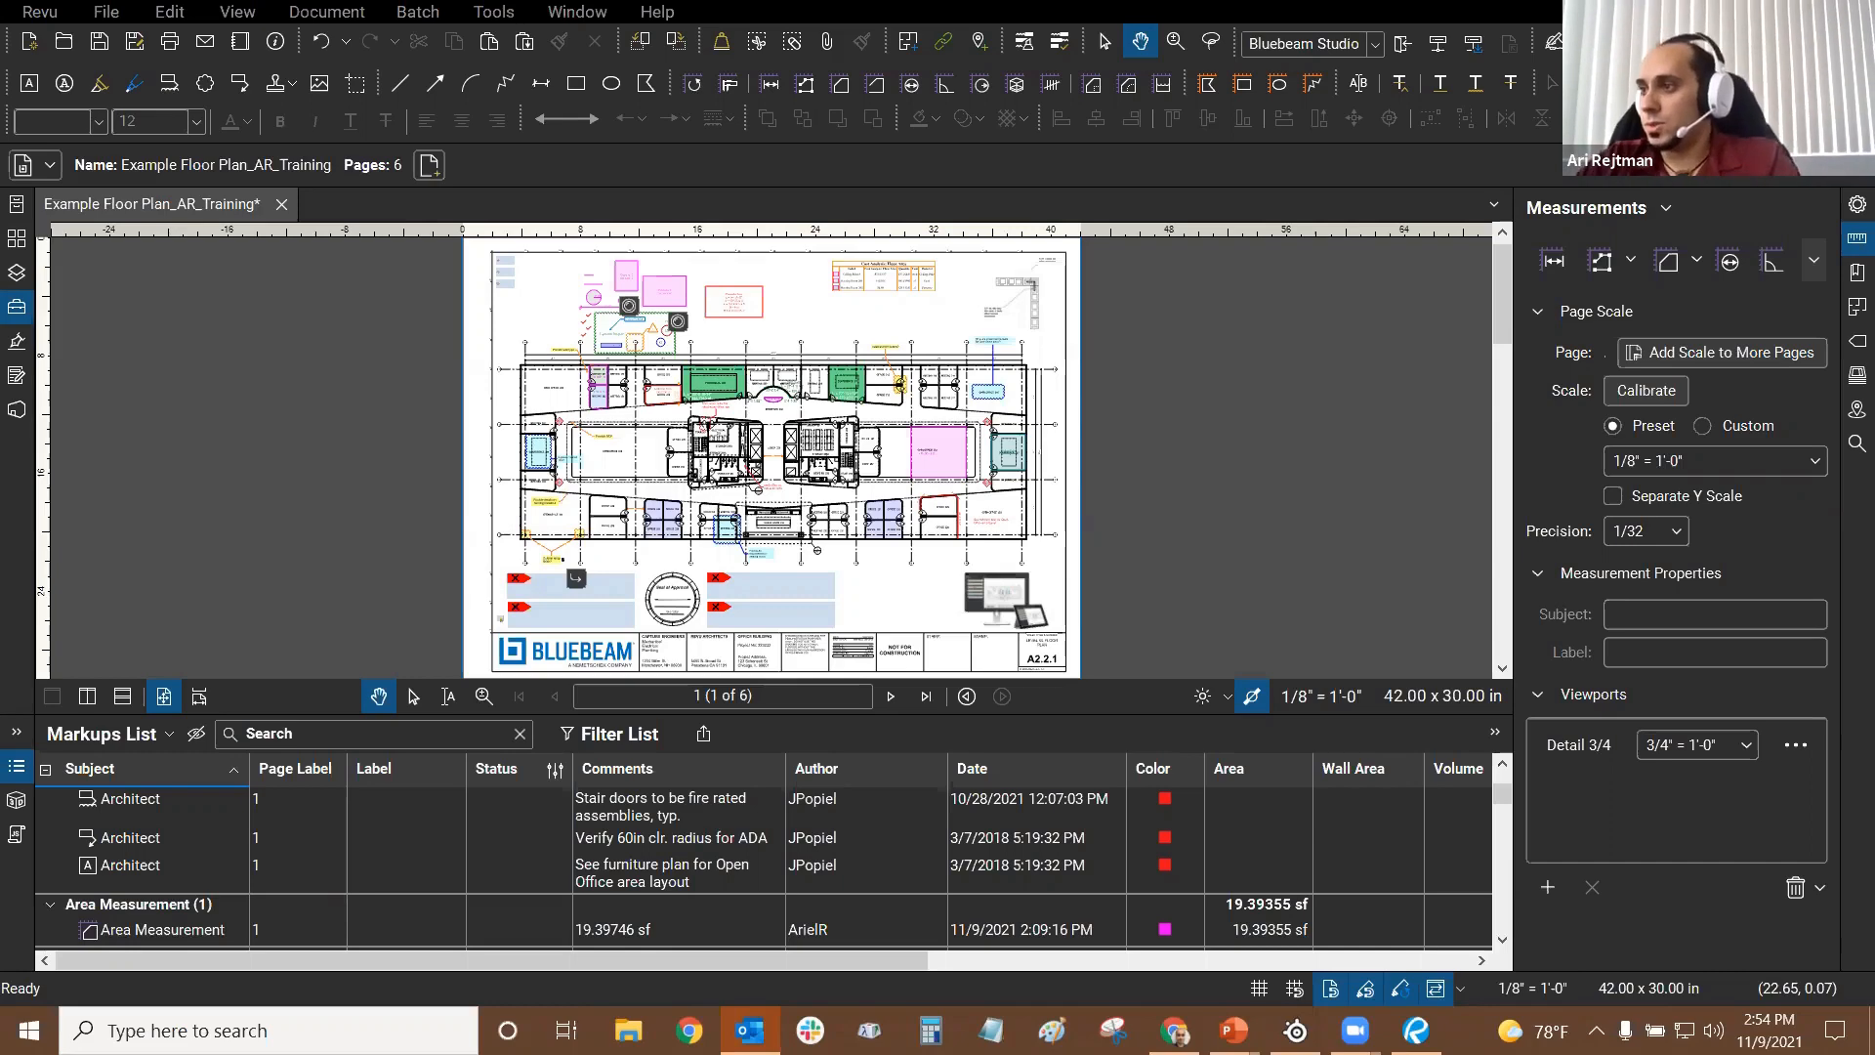
click(17, 772)
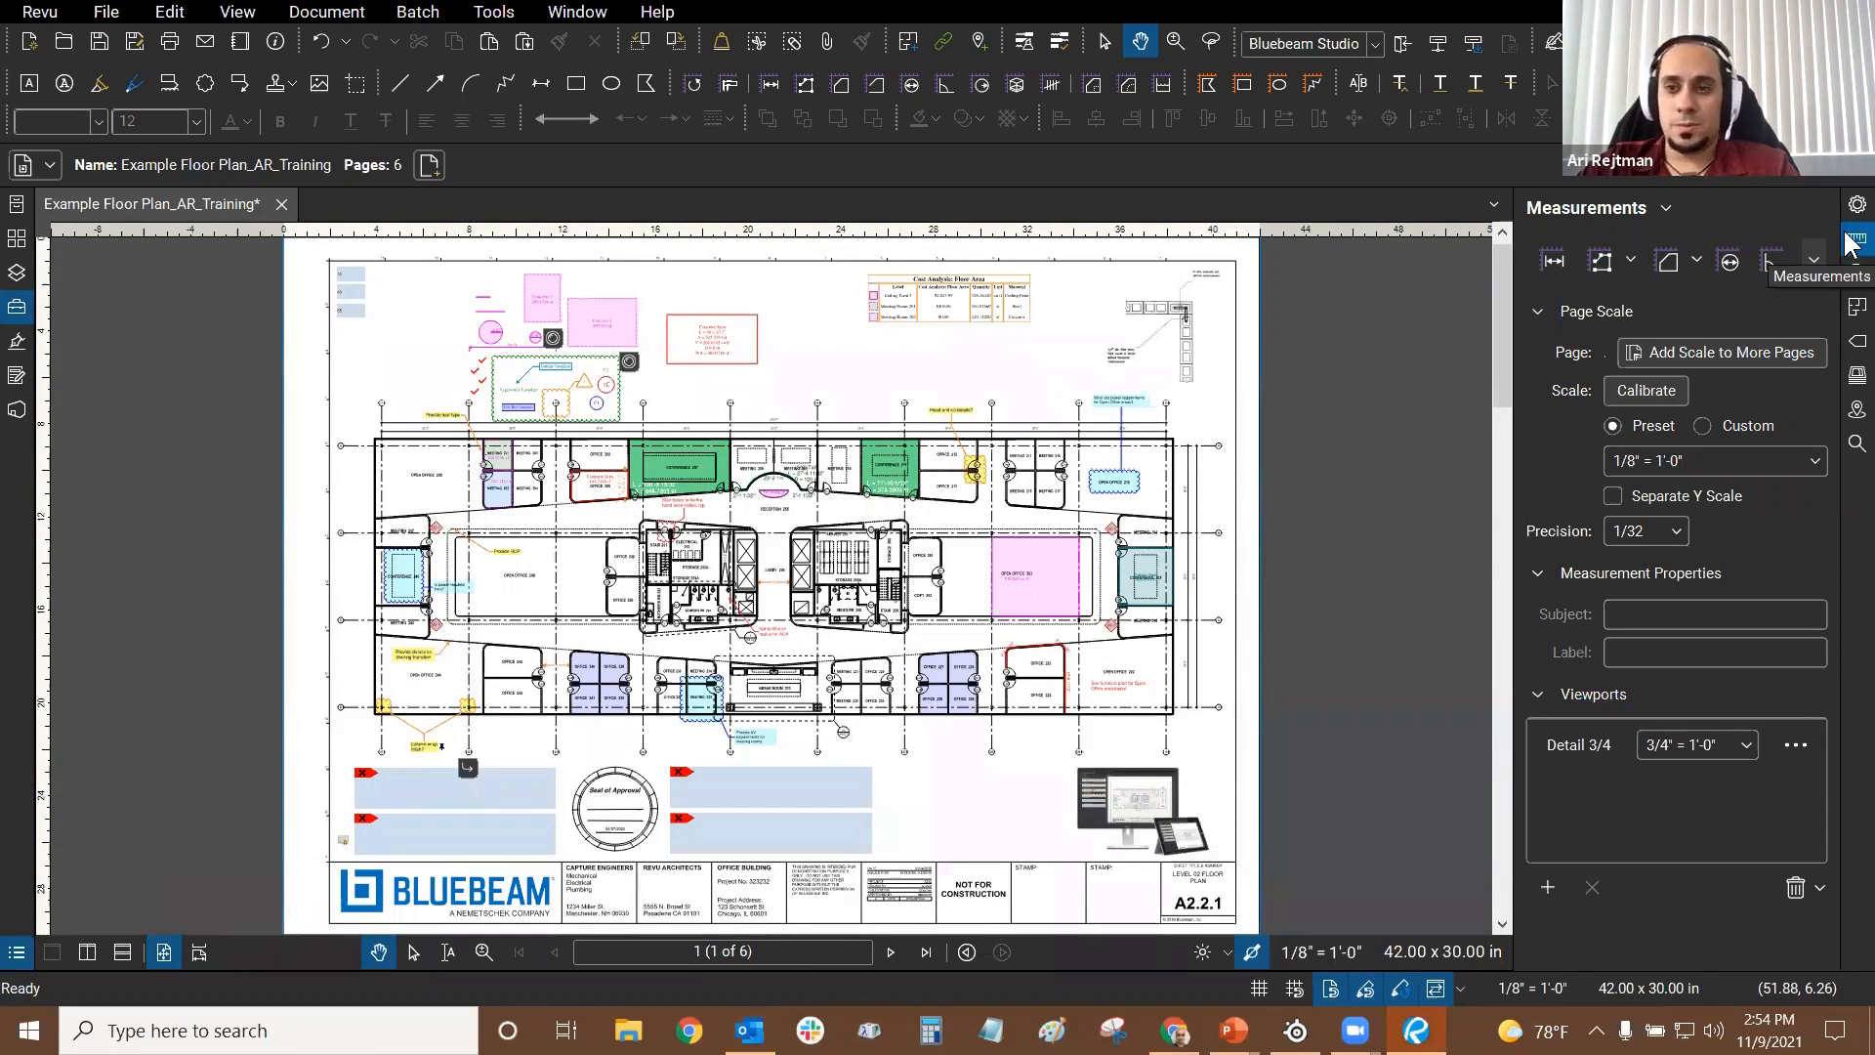
click(1855, 444)
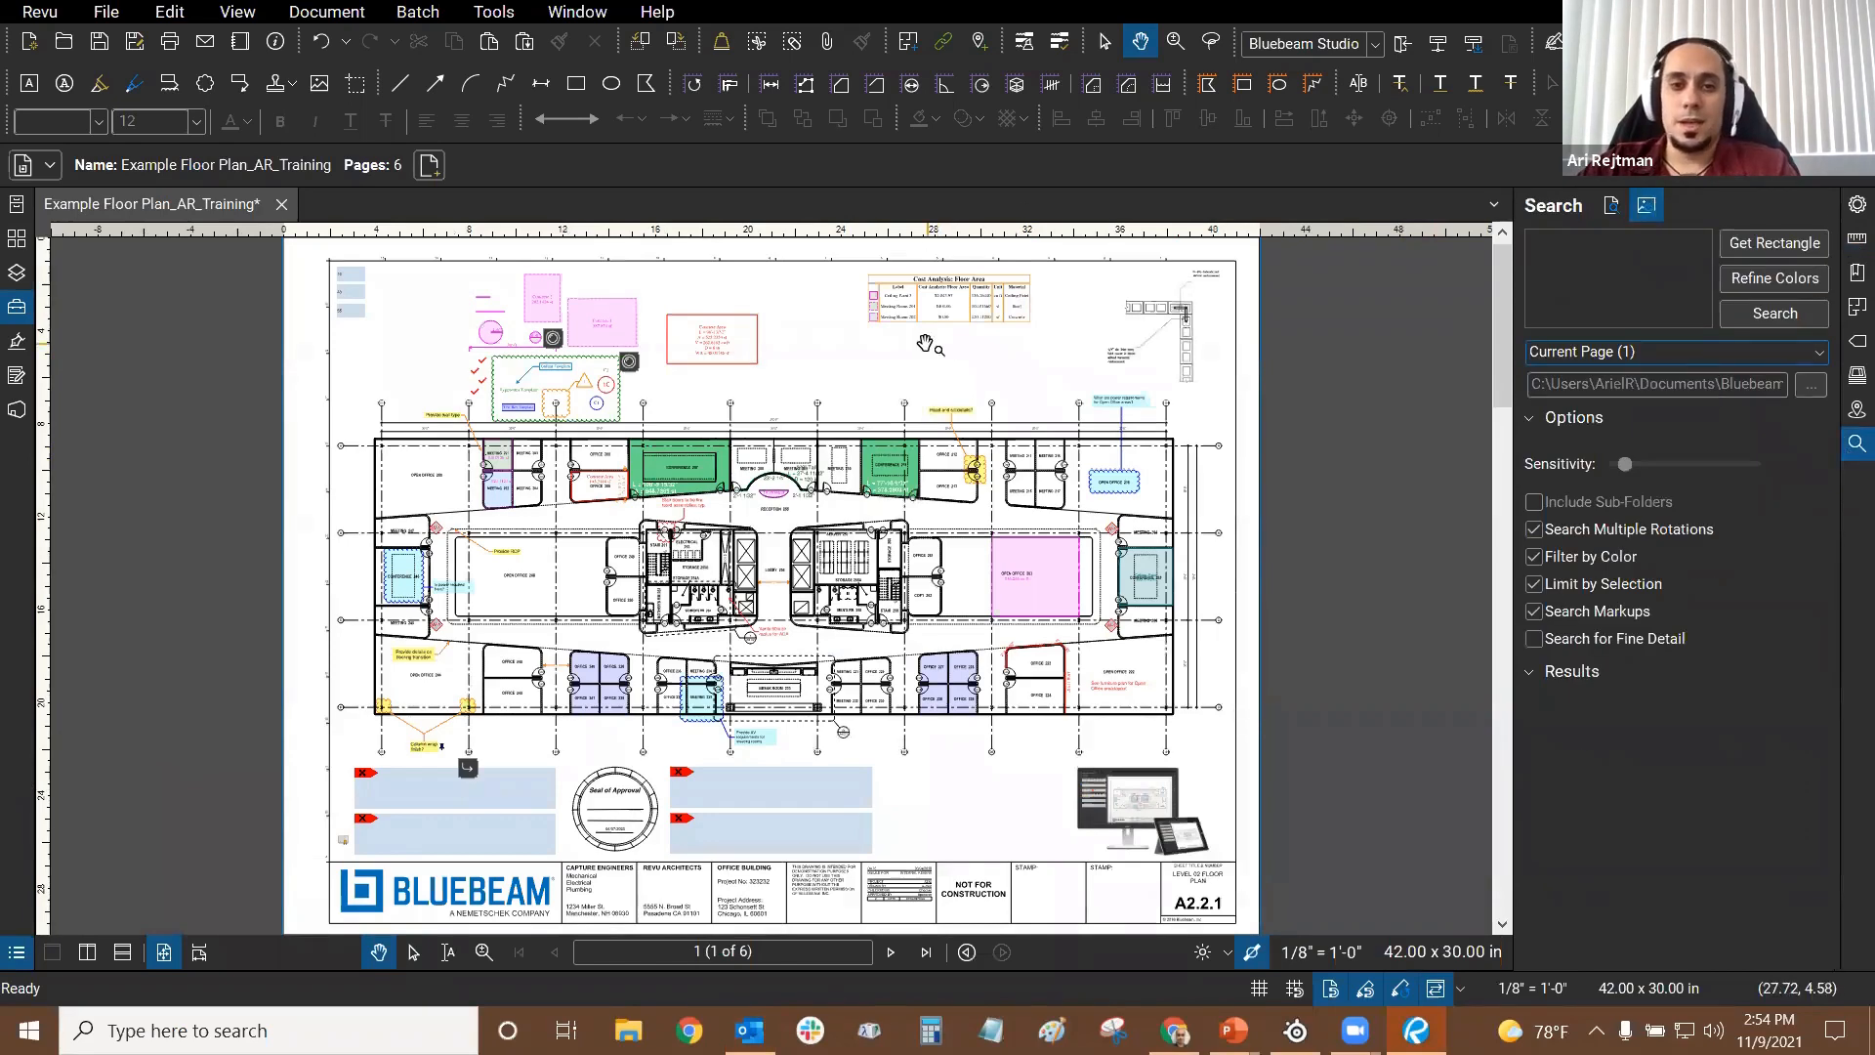
Step: Capture the sink in Mother's Room 252 as the search symbol and run the visual search on the current page
scroll(922, 344, up, 2)
drag(1189, 372, 1460, 151)
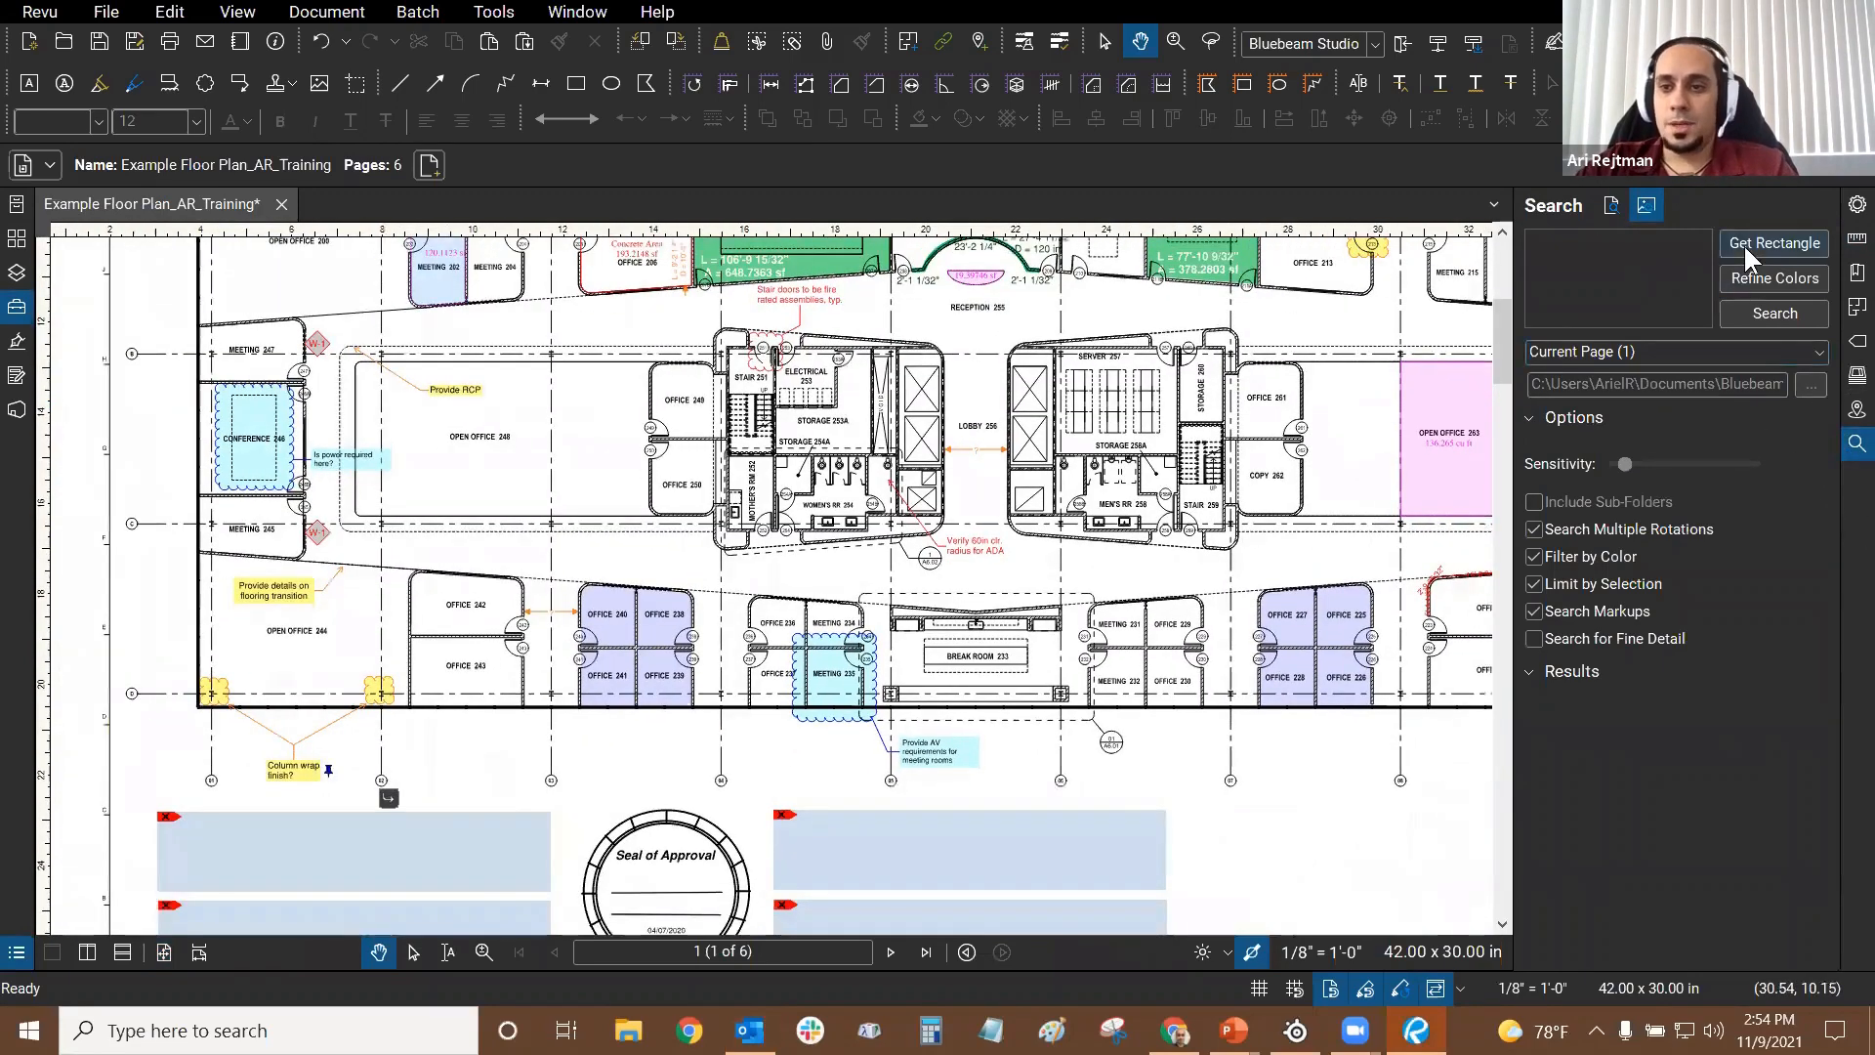
click(1744, 243)
scroll(700, 533, up, 10)
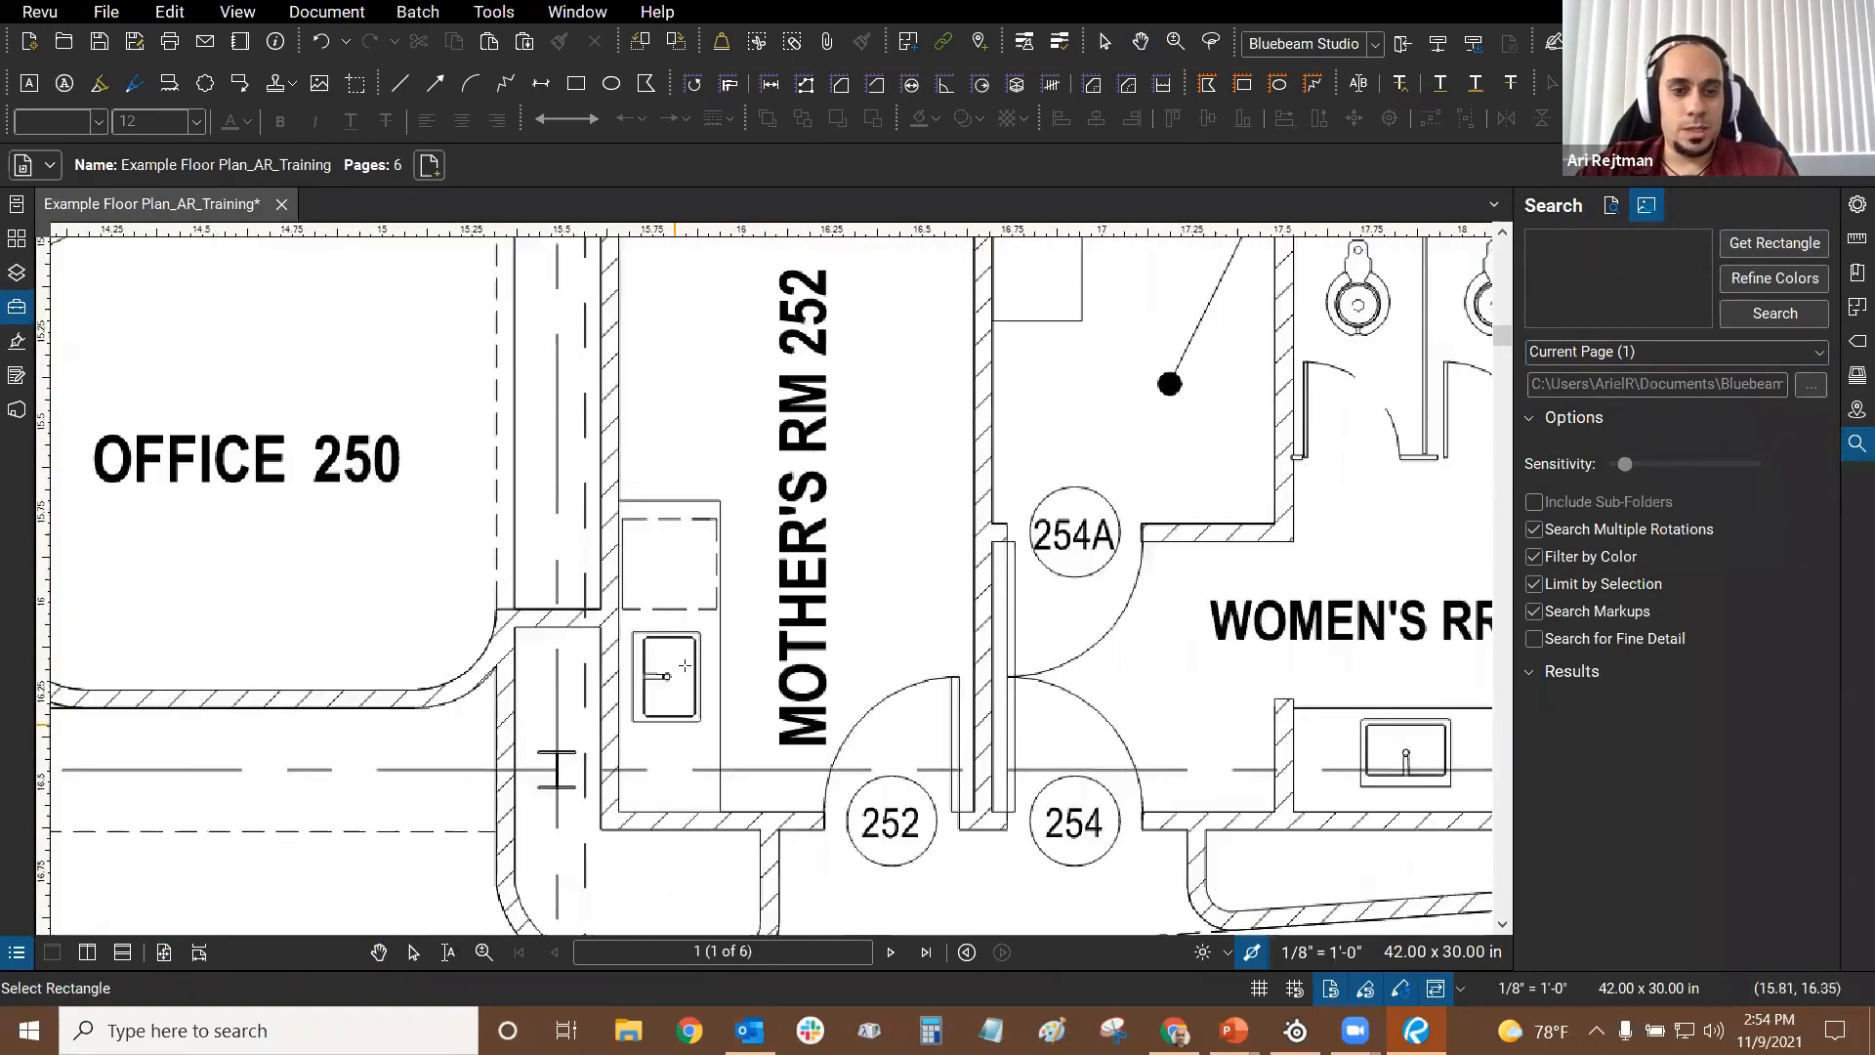
scroll(677, 519, up, 4)
drag(682, 414, 866, 687)
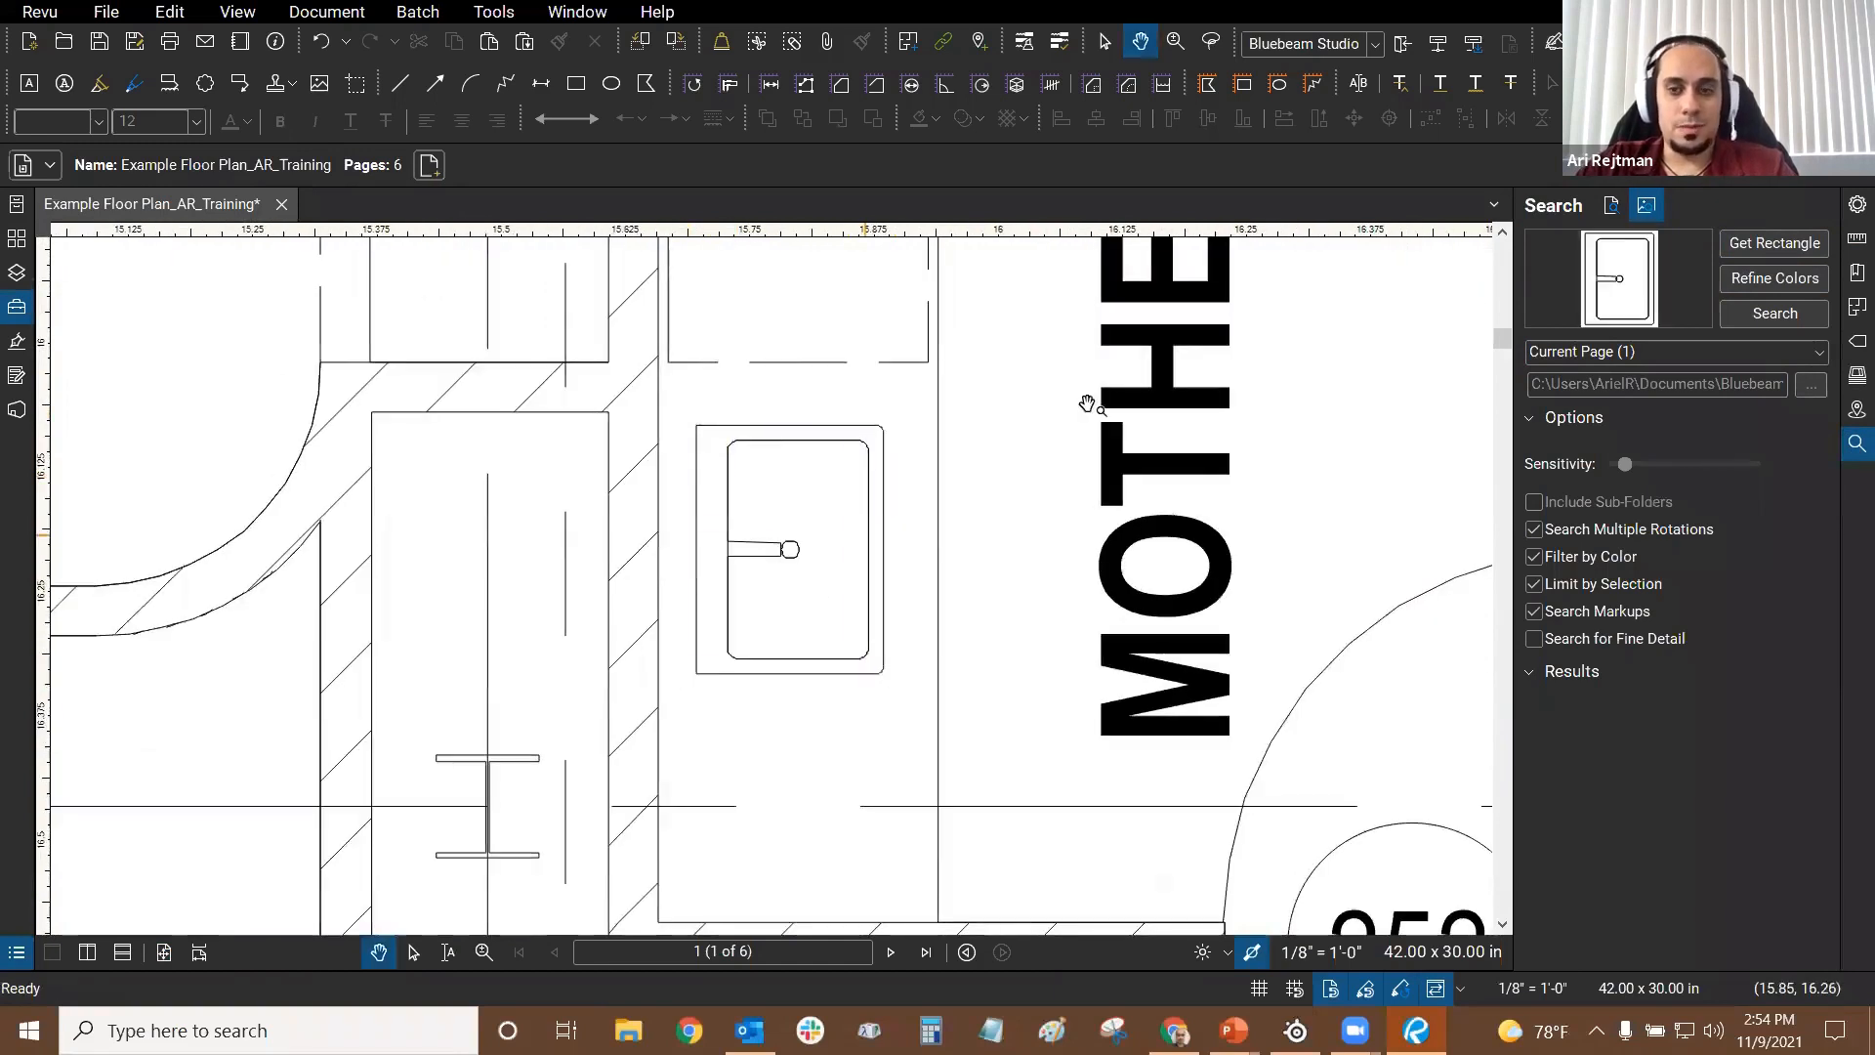
click(1777, 314)
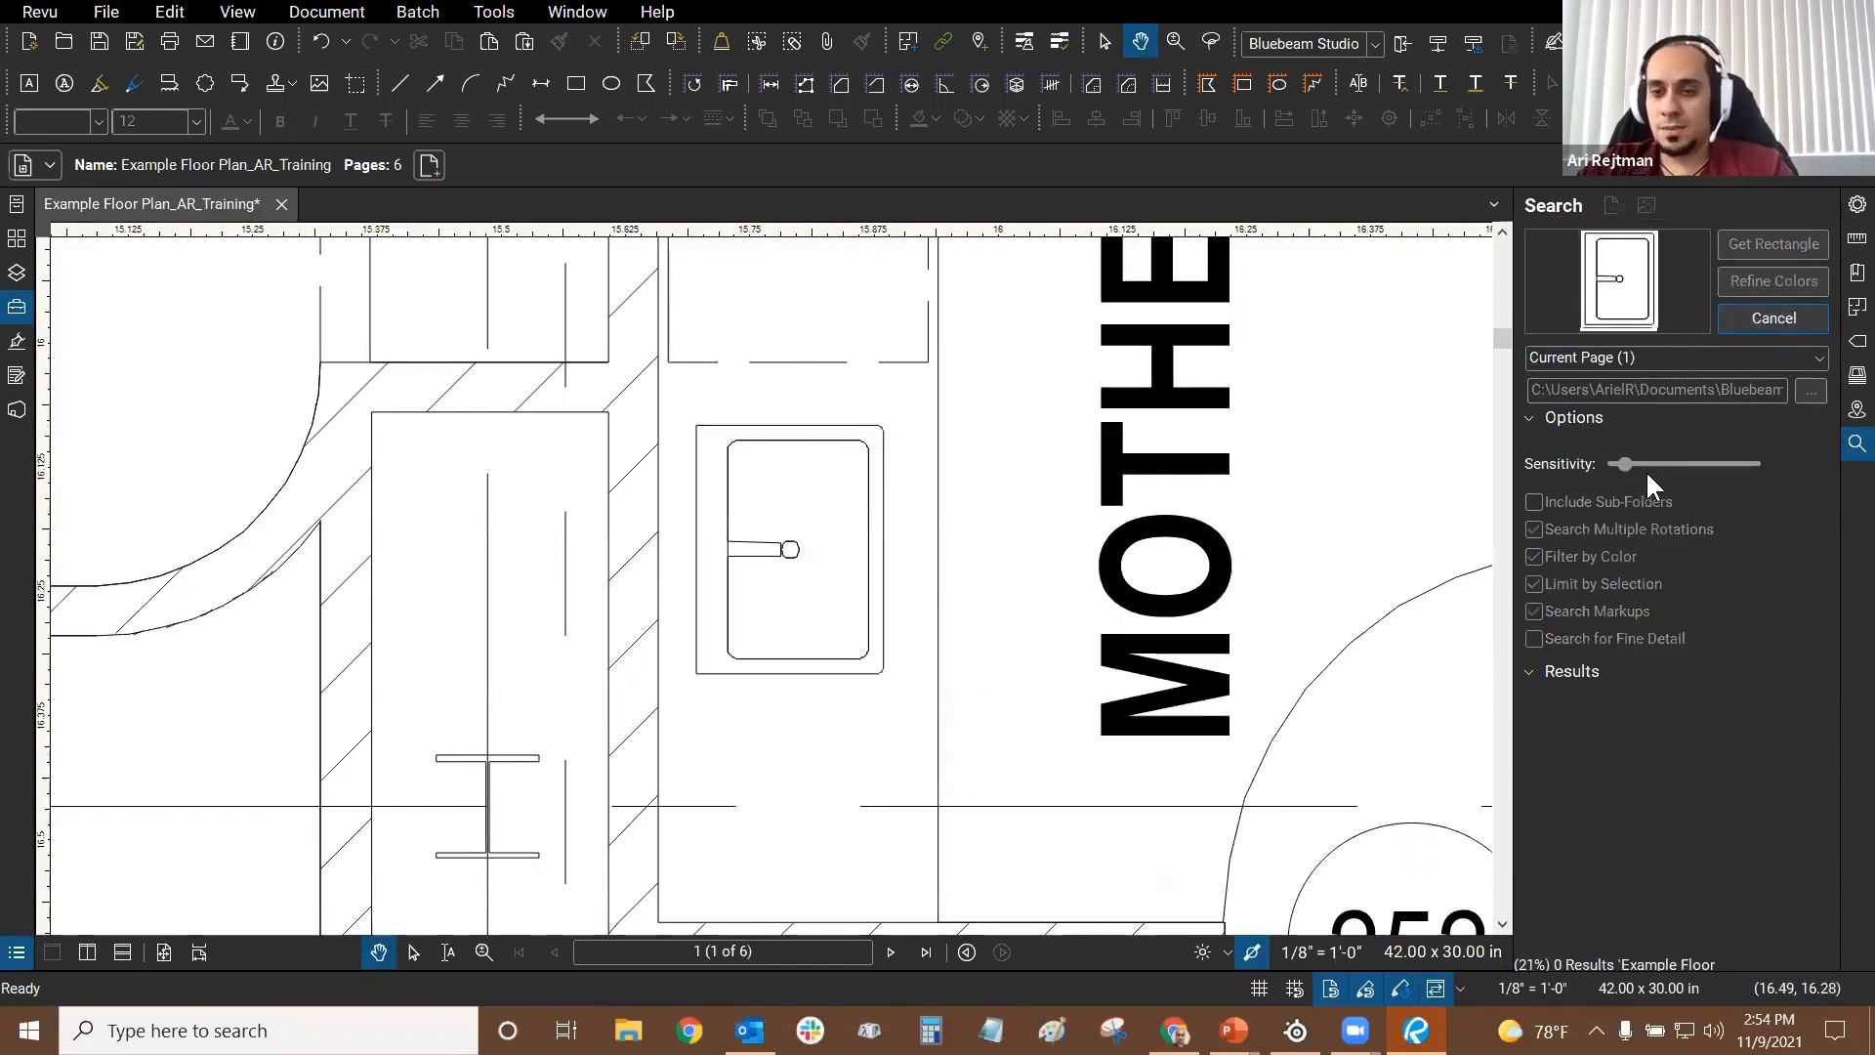
Step: Check all the sink search results and highlight every checked one on the plan
drag(1033, 537, 449, 455)
scroll(1005, 485, down, 2)
drag(1049, 481, 477, 436)
scroll(1123, 576, down, 2)
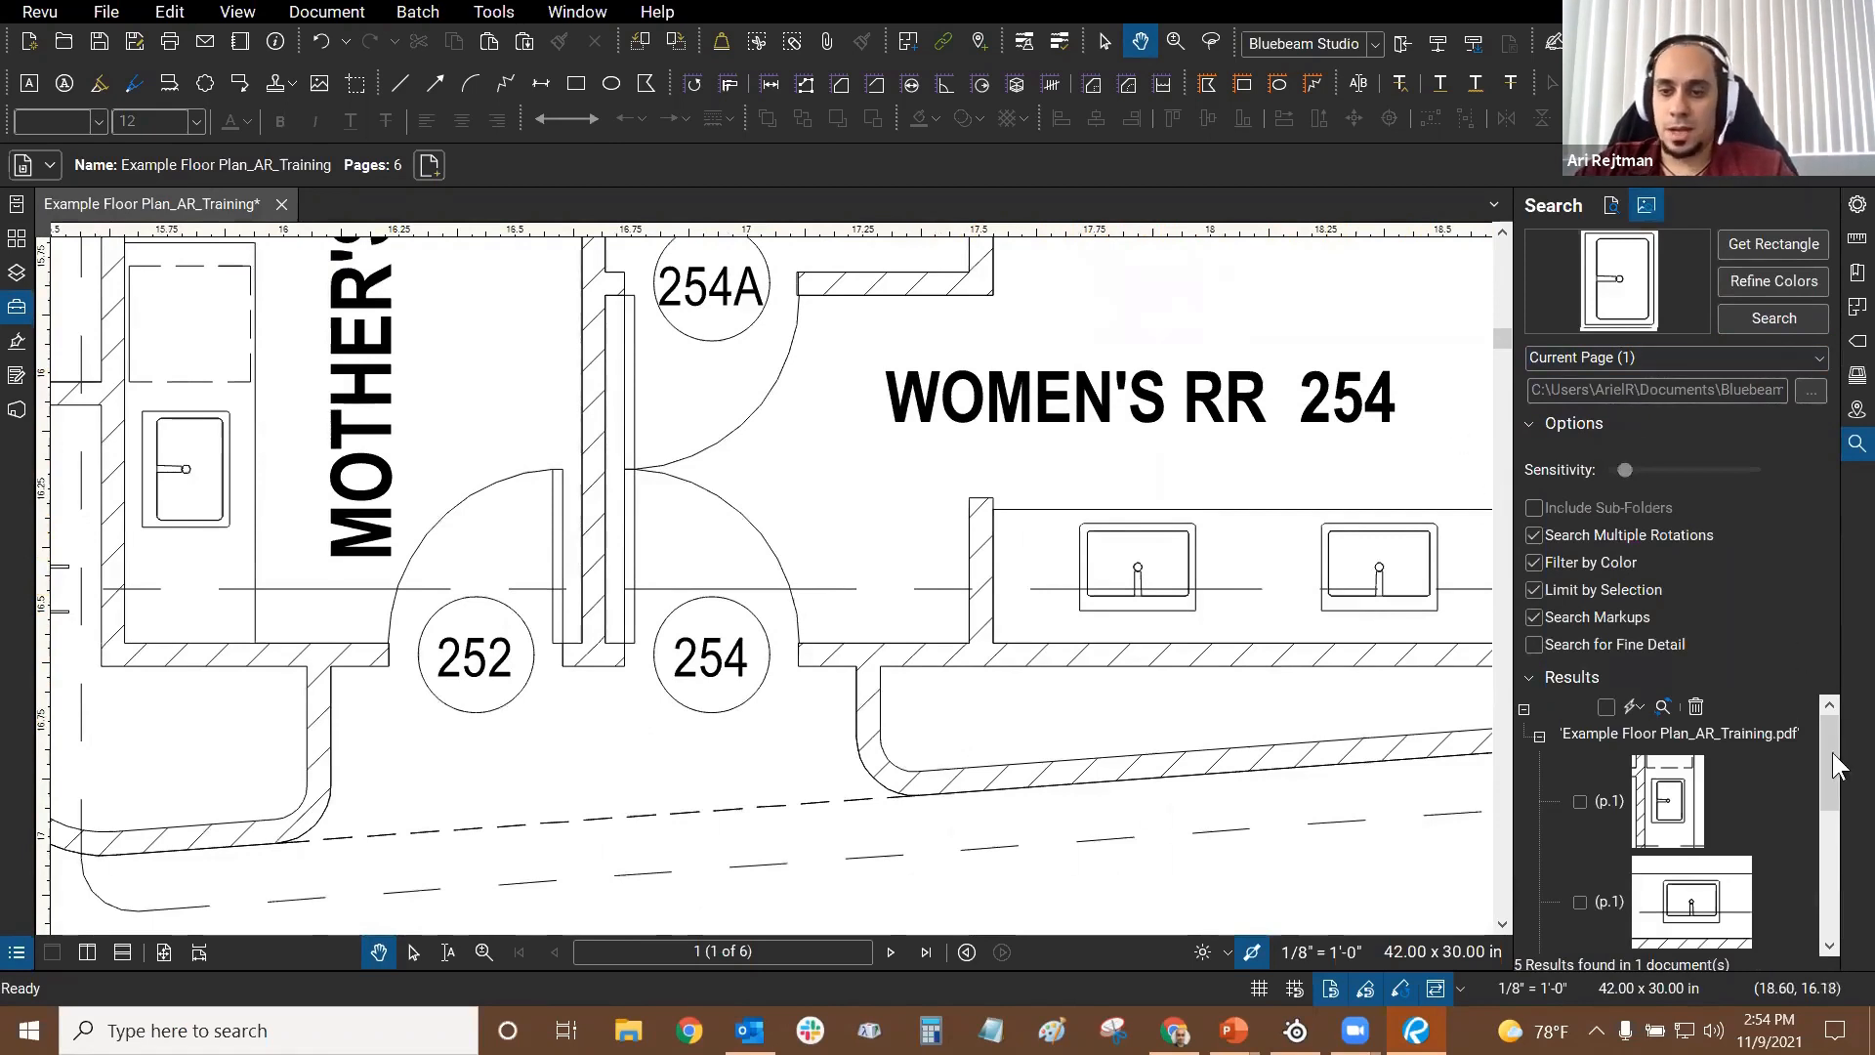
click(1604, 706)
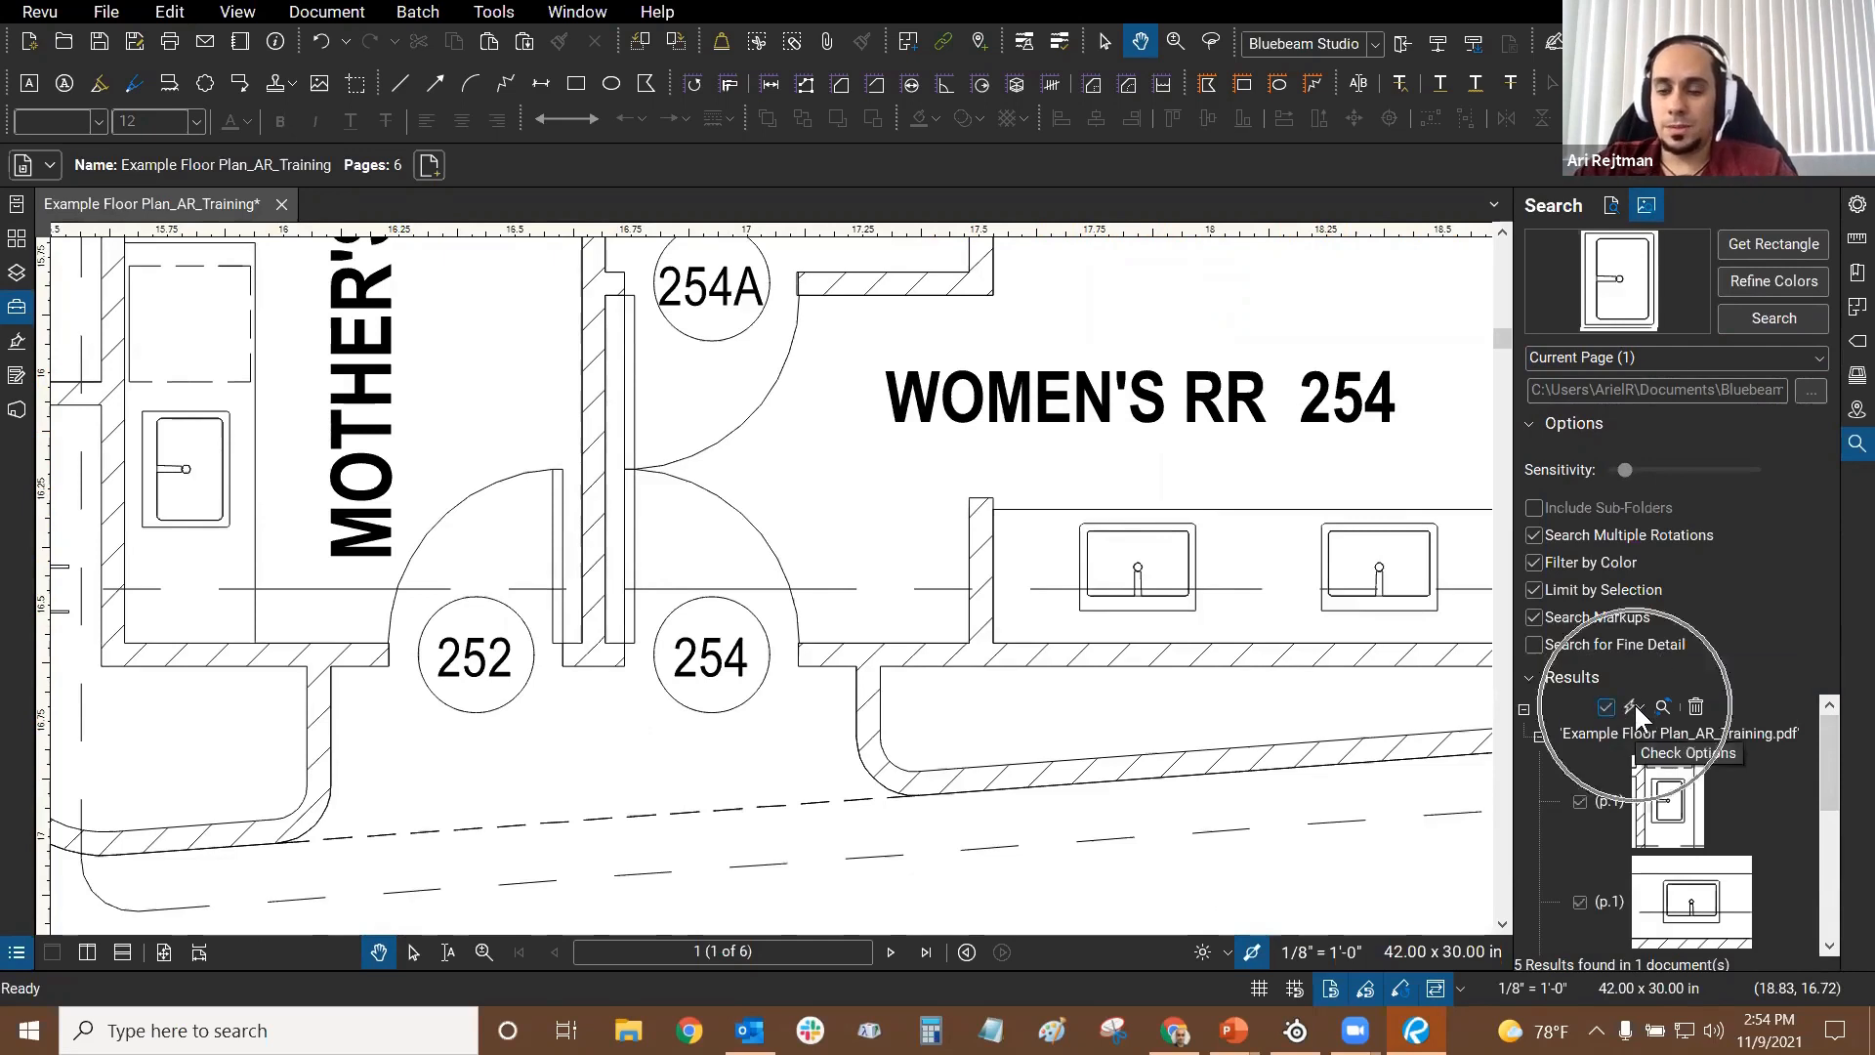
click(1637, 709)
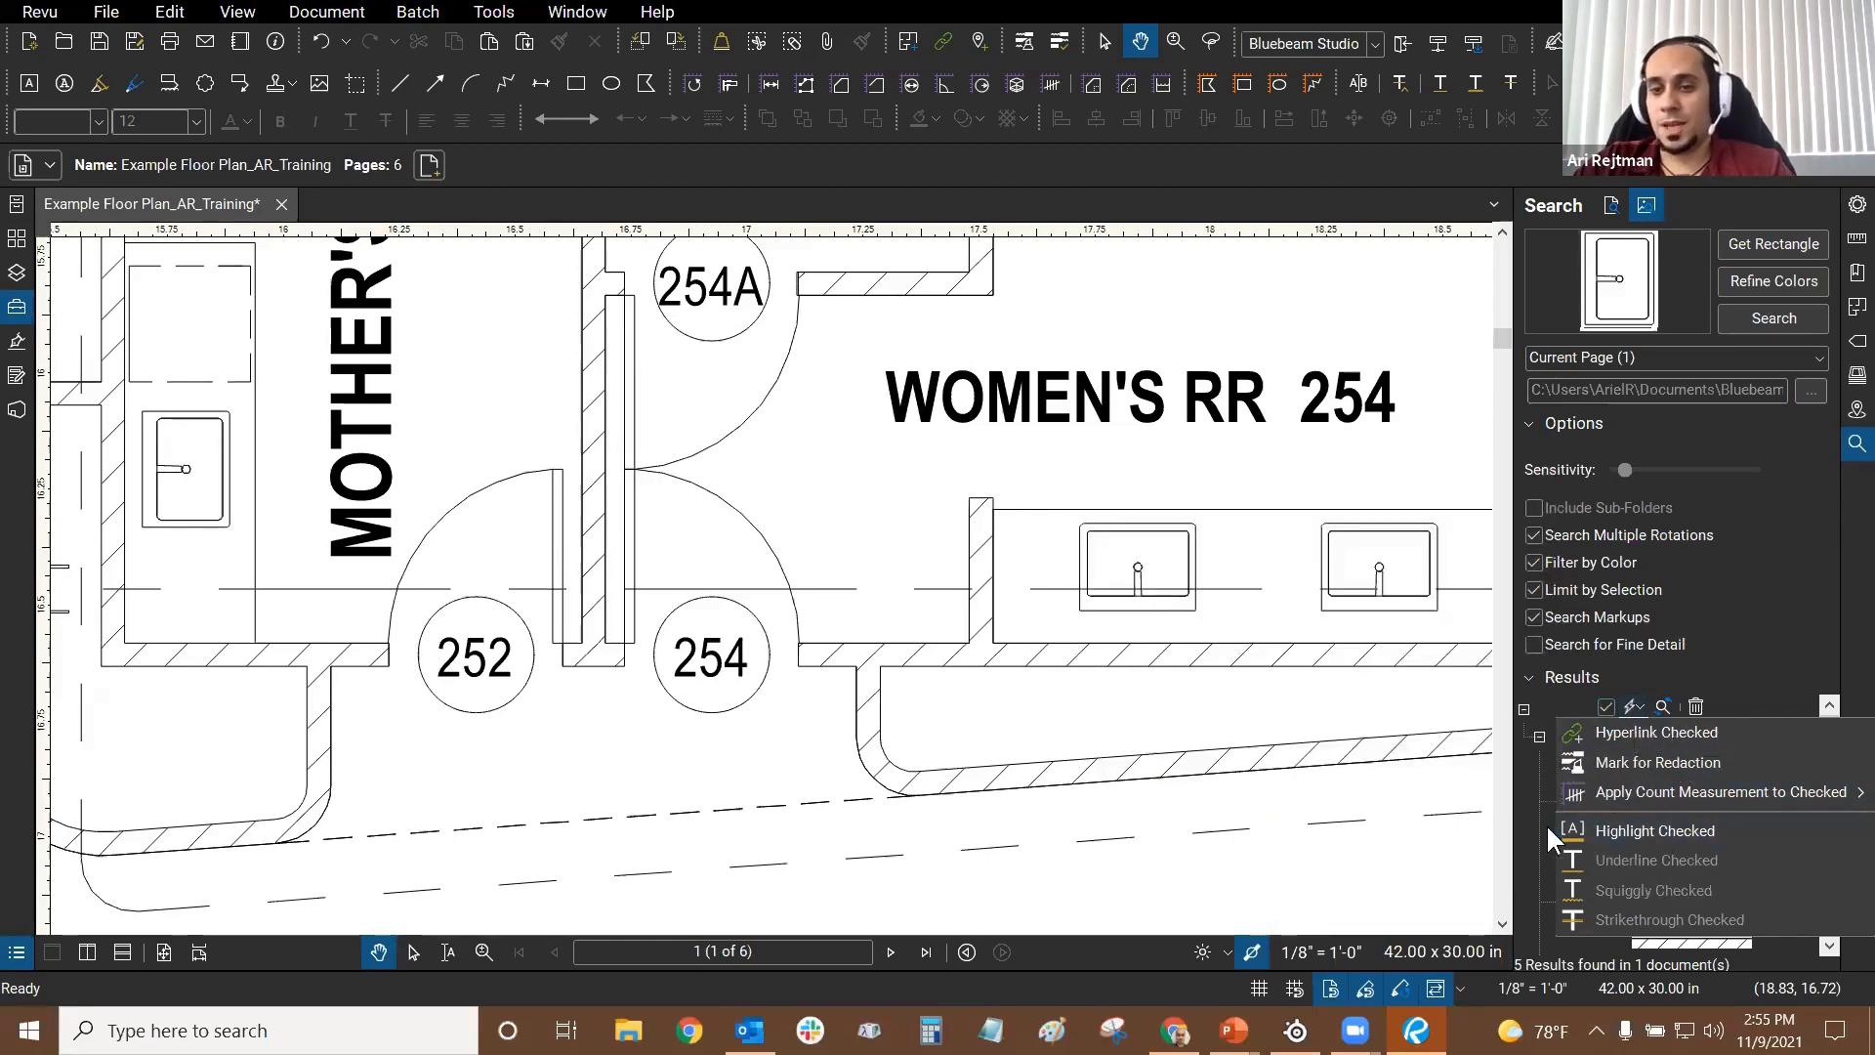
click(1656, 828)
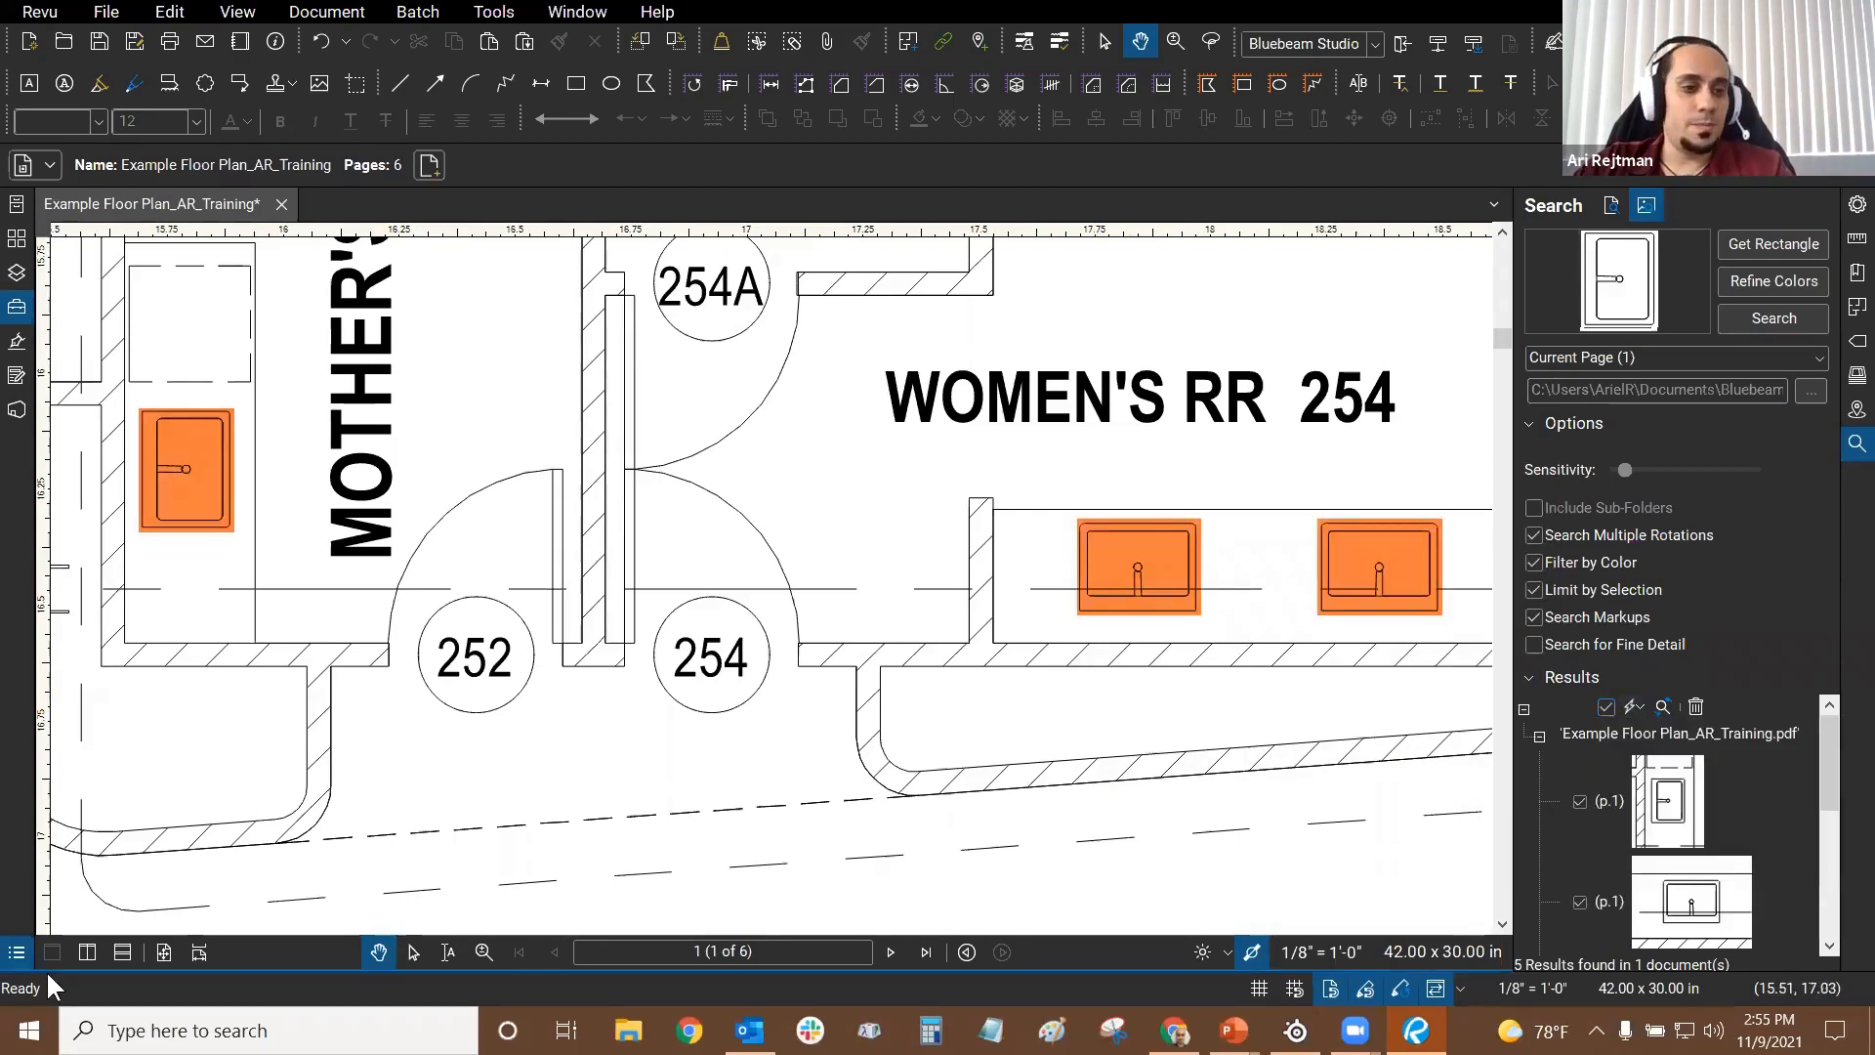
Step: Show the Markups List and give the sink highlight in Mother's Room 252 the comment "Sink 1"
click(17, 953)
click(207, 467)
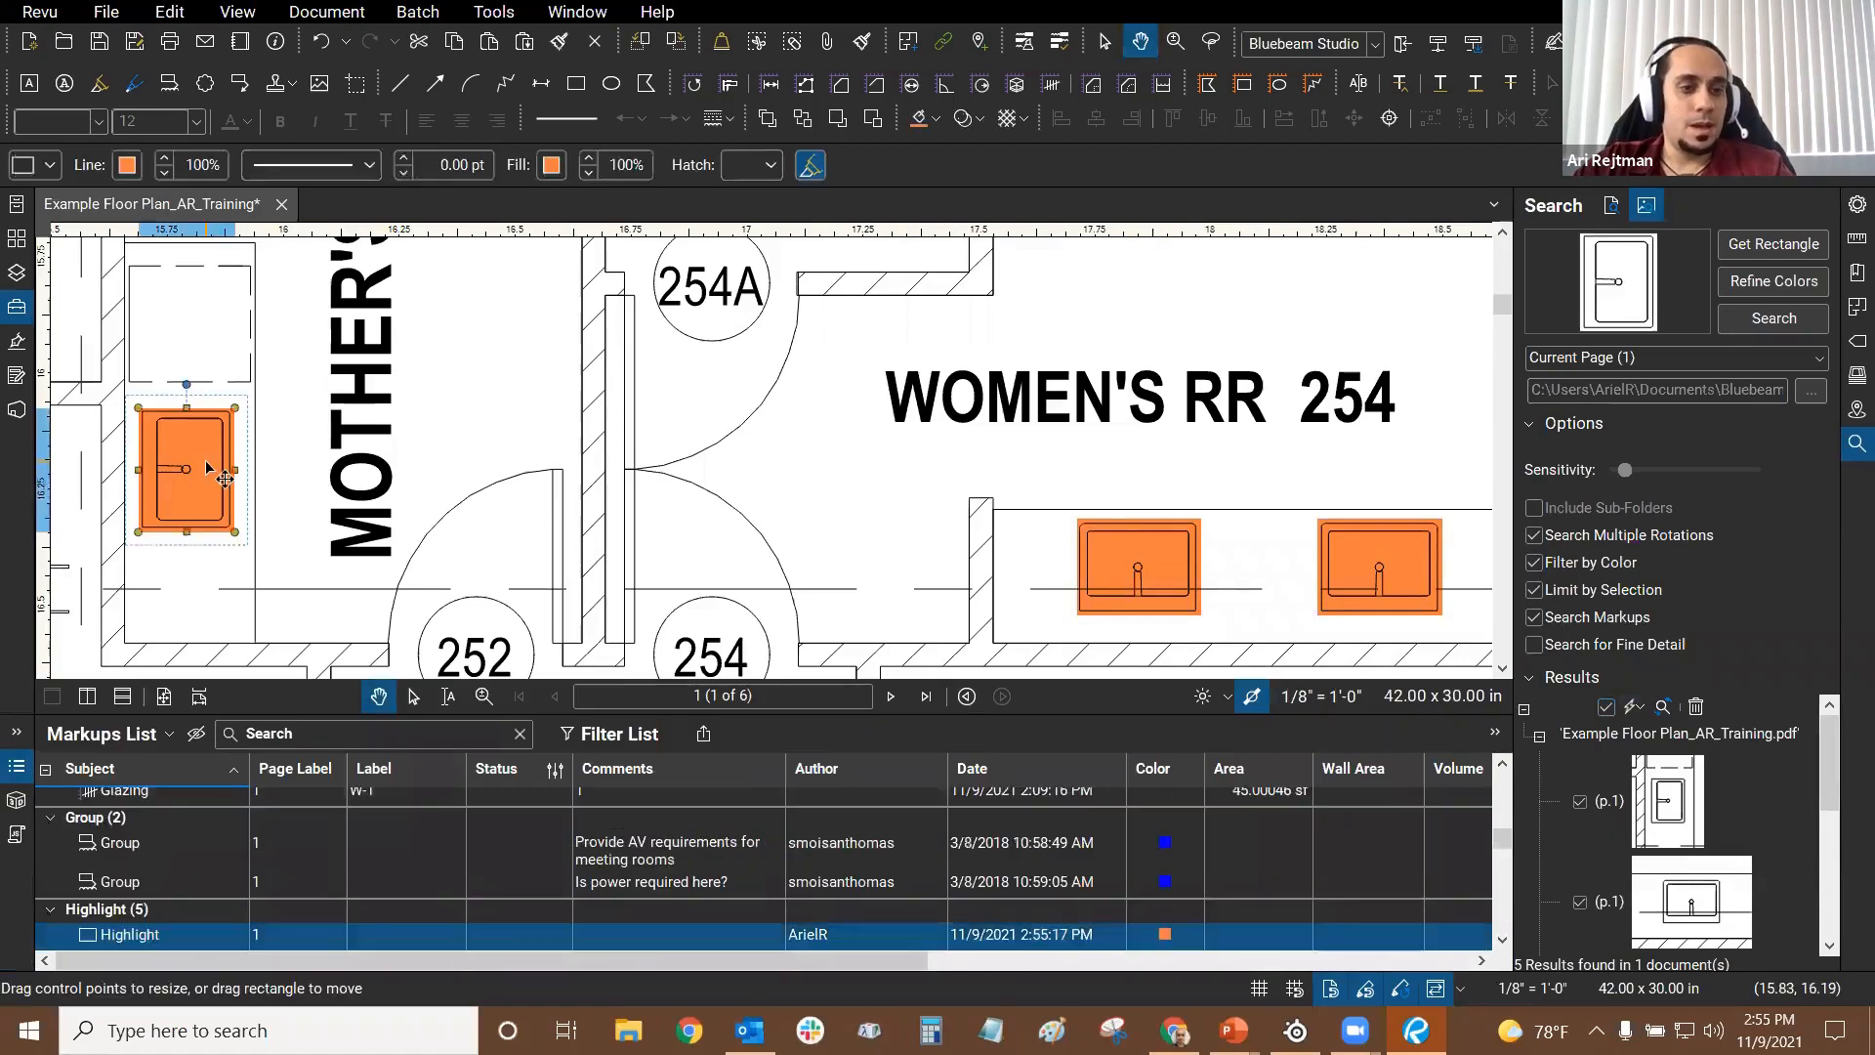
scroll(289, 793, down, 1)
scroll(125, 846, down, 1)
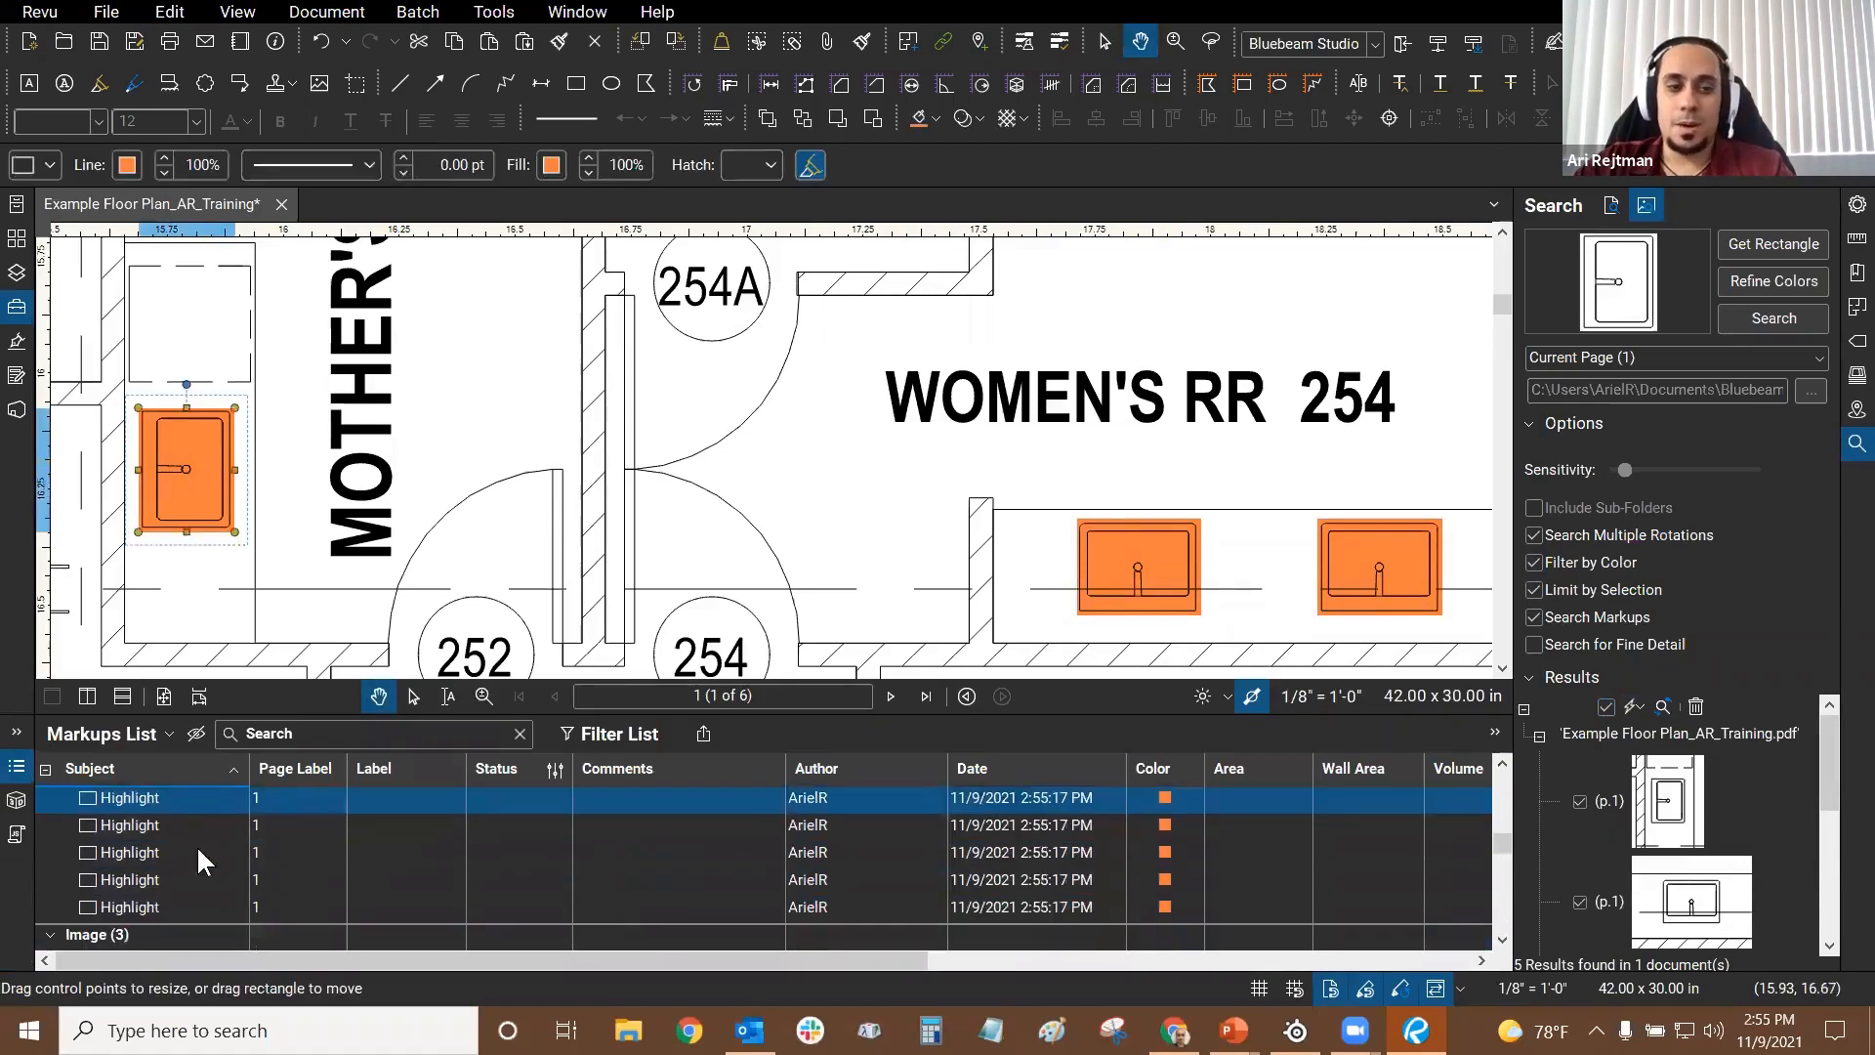
click(1502, 765)
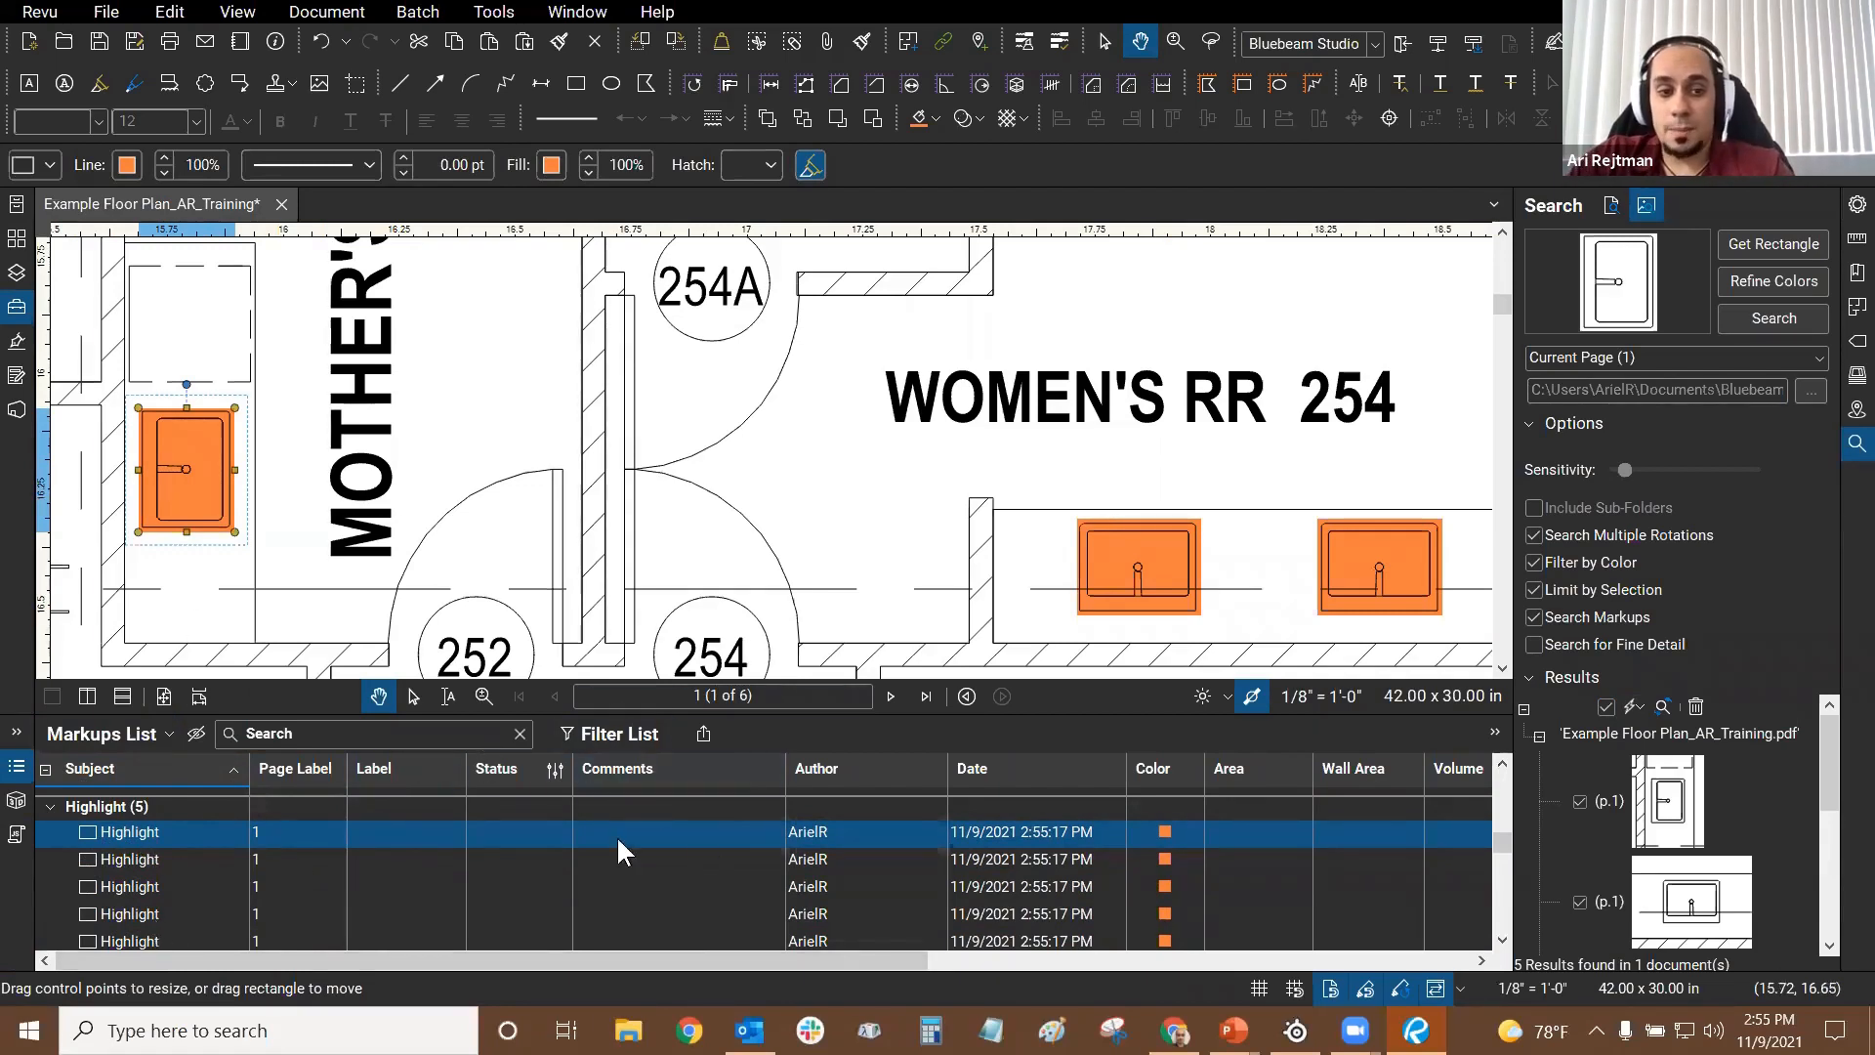
double_click(667, 834)
text(S)
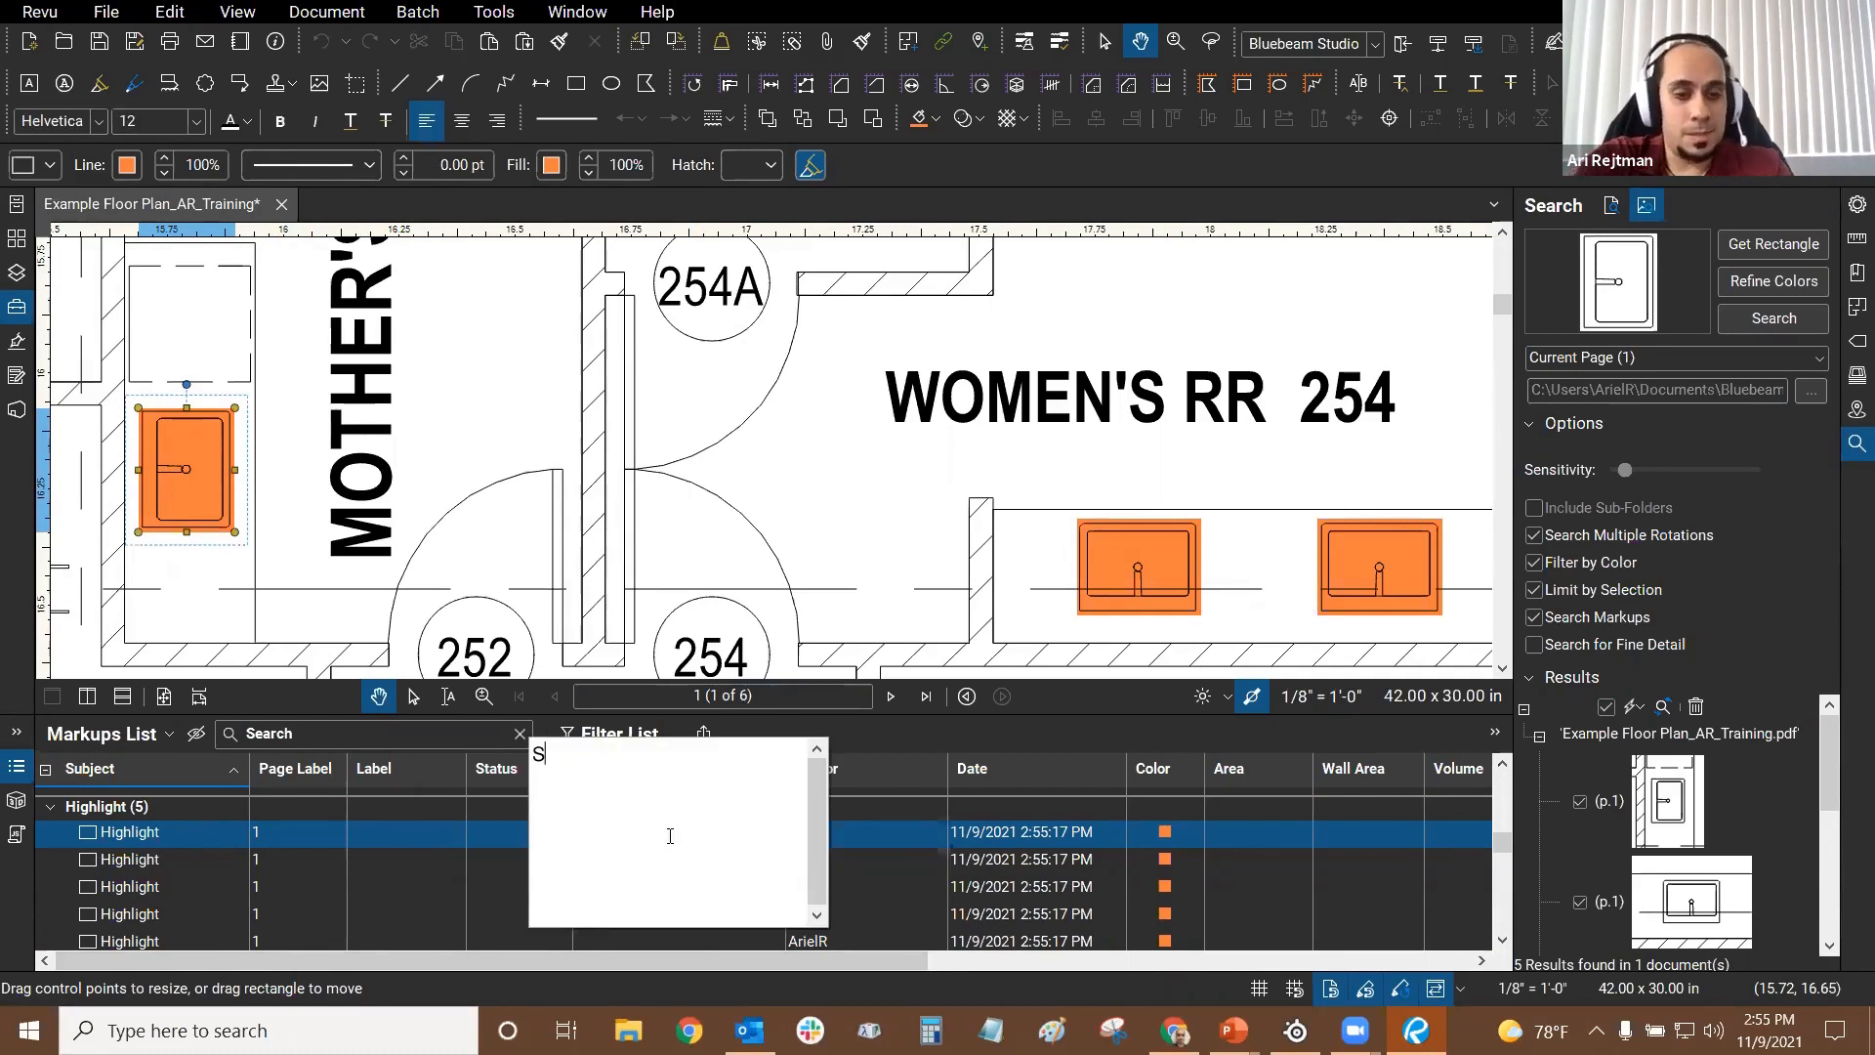
text(ink 1)
click(760, 436)
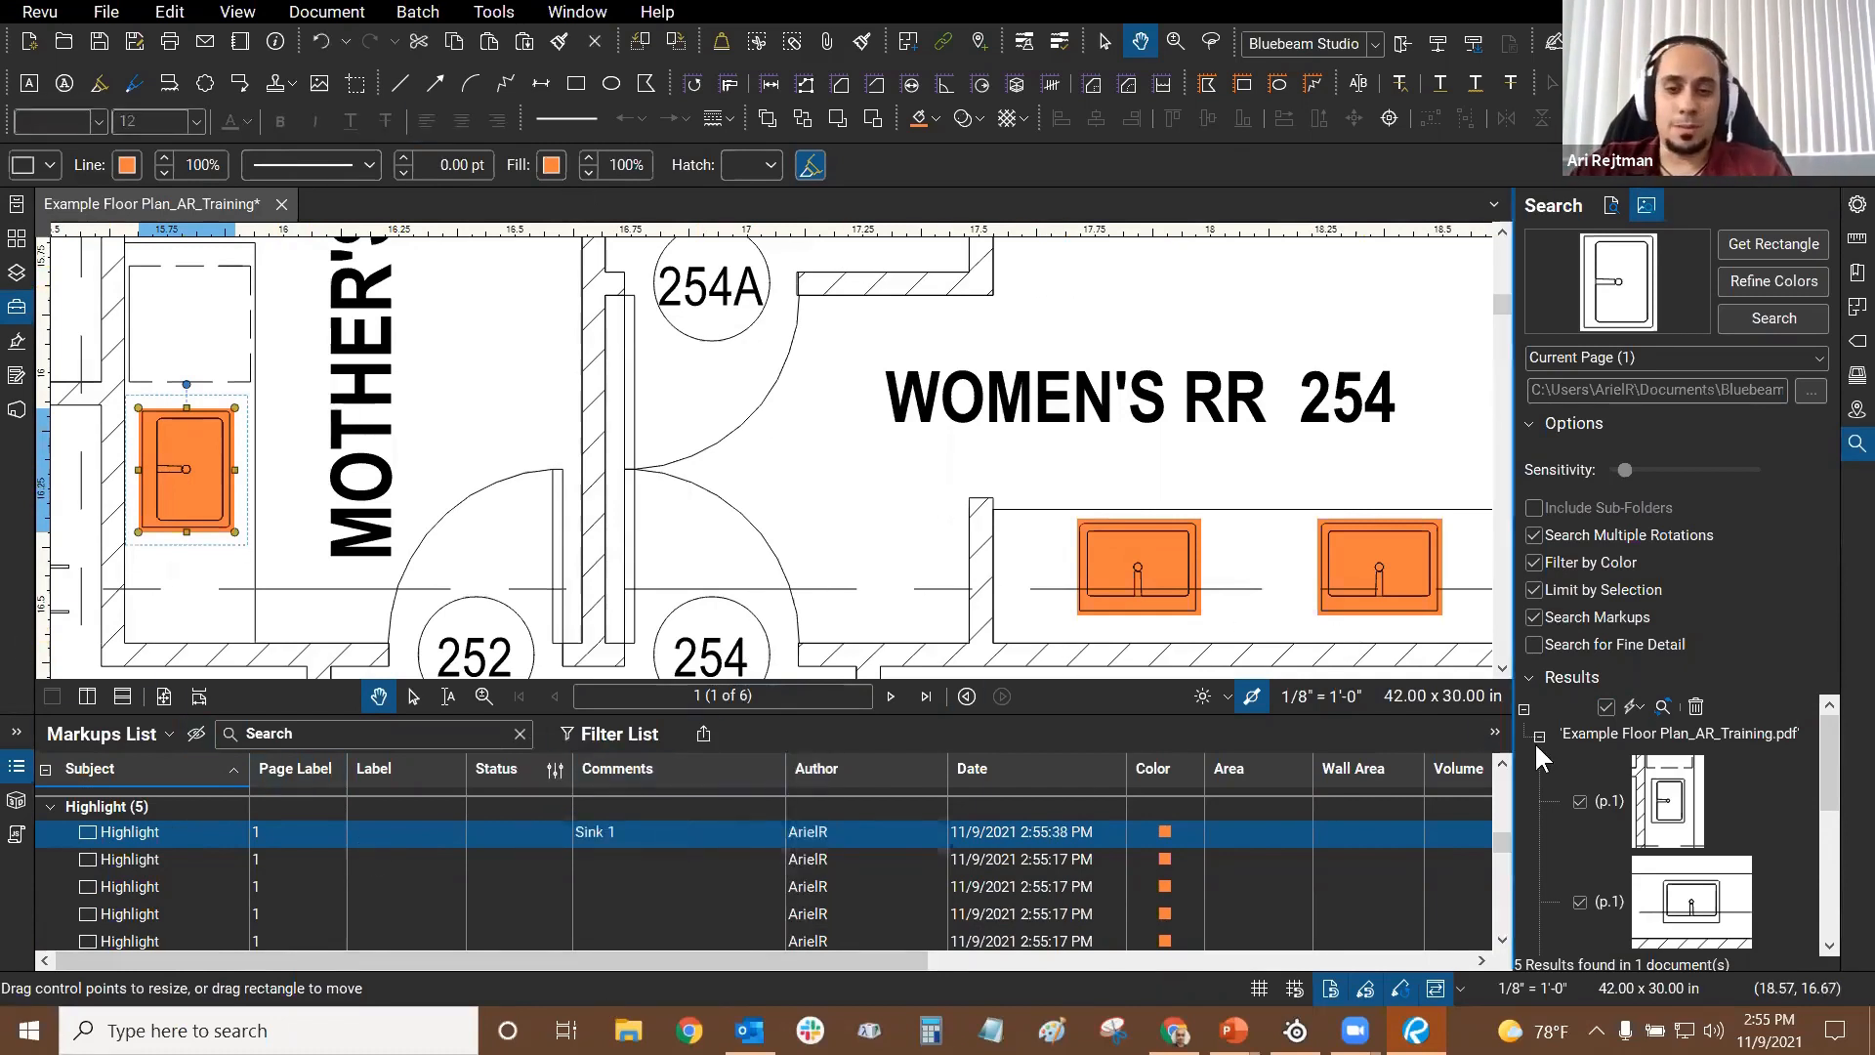
Step: Hide Search and the Markups List, and delete the sink highlights in Mother's Room 252, Women's RR 254 and Men's RR 258
click(1855, 443)
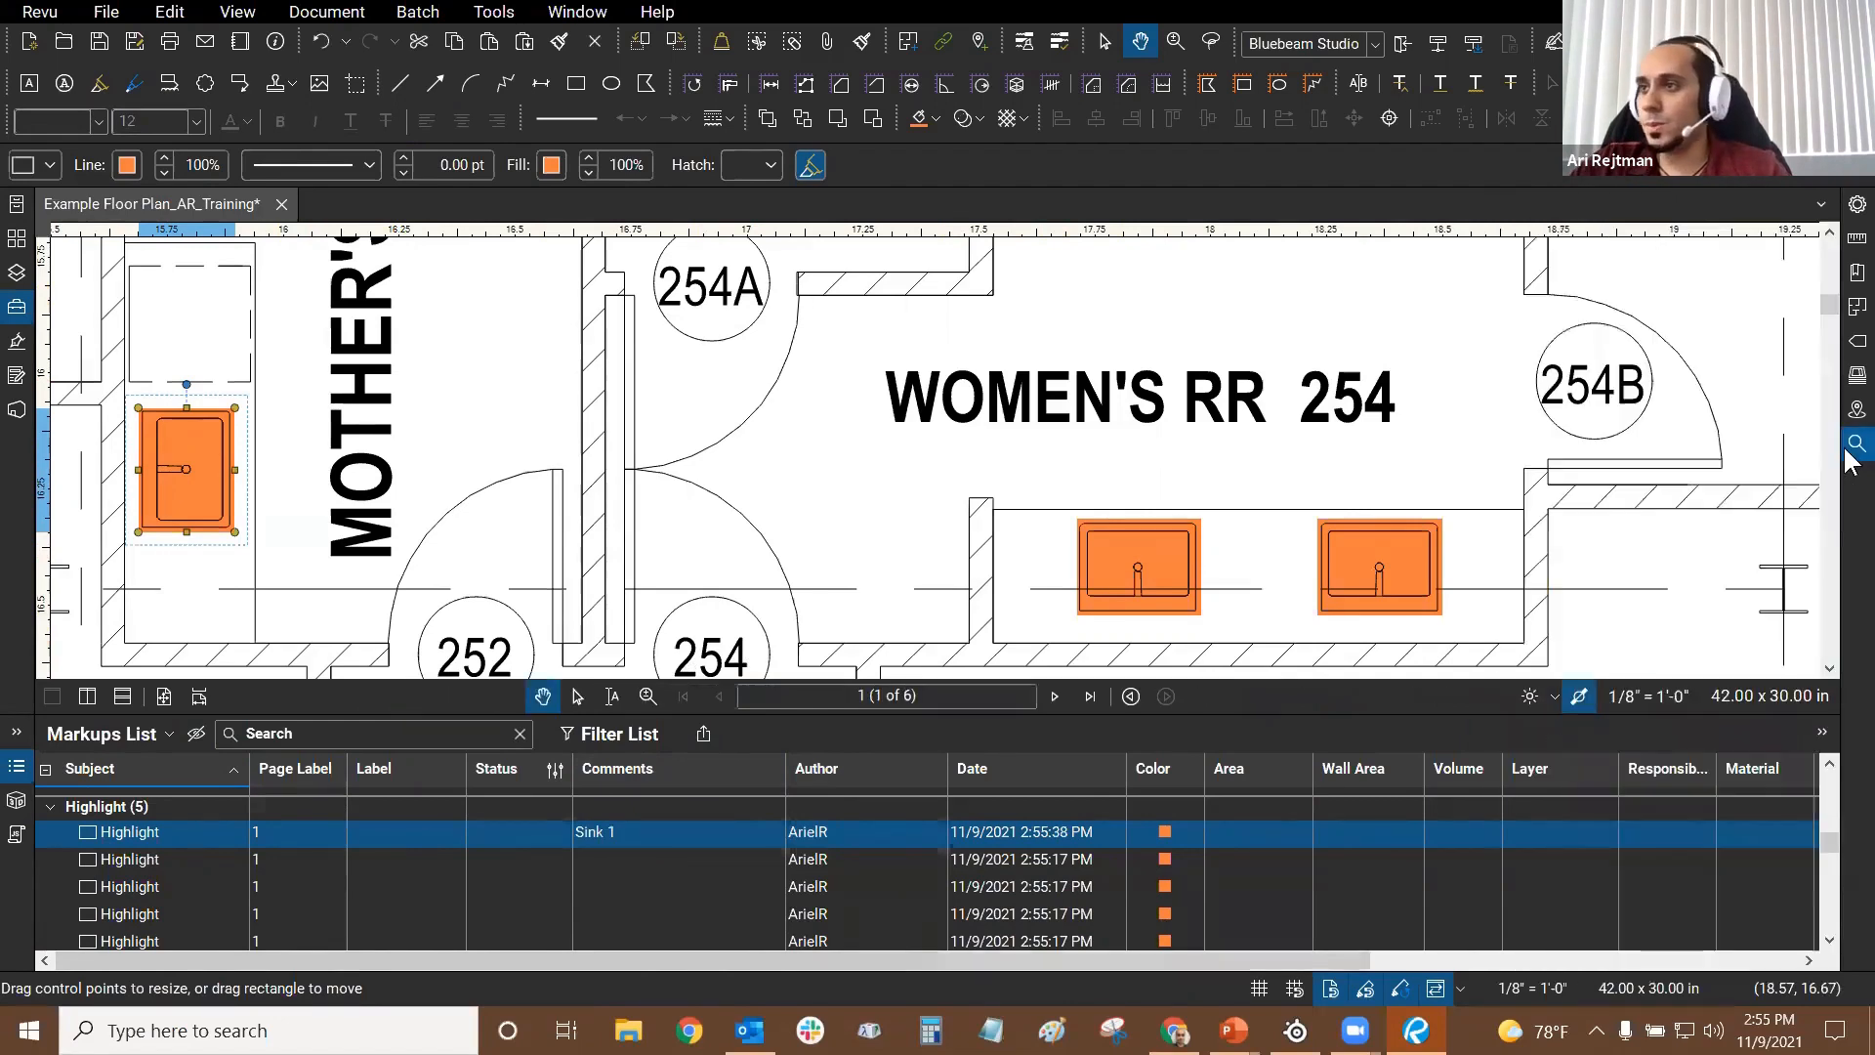
click(16, 769)
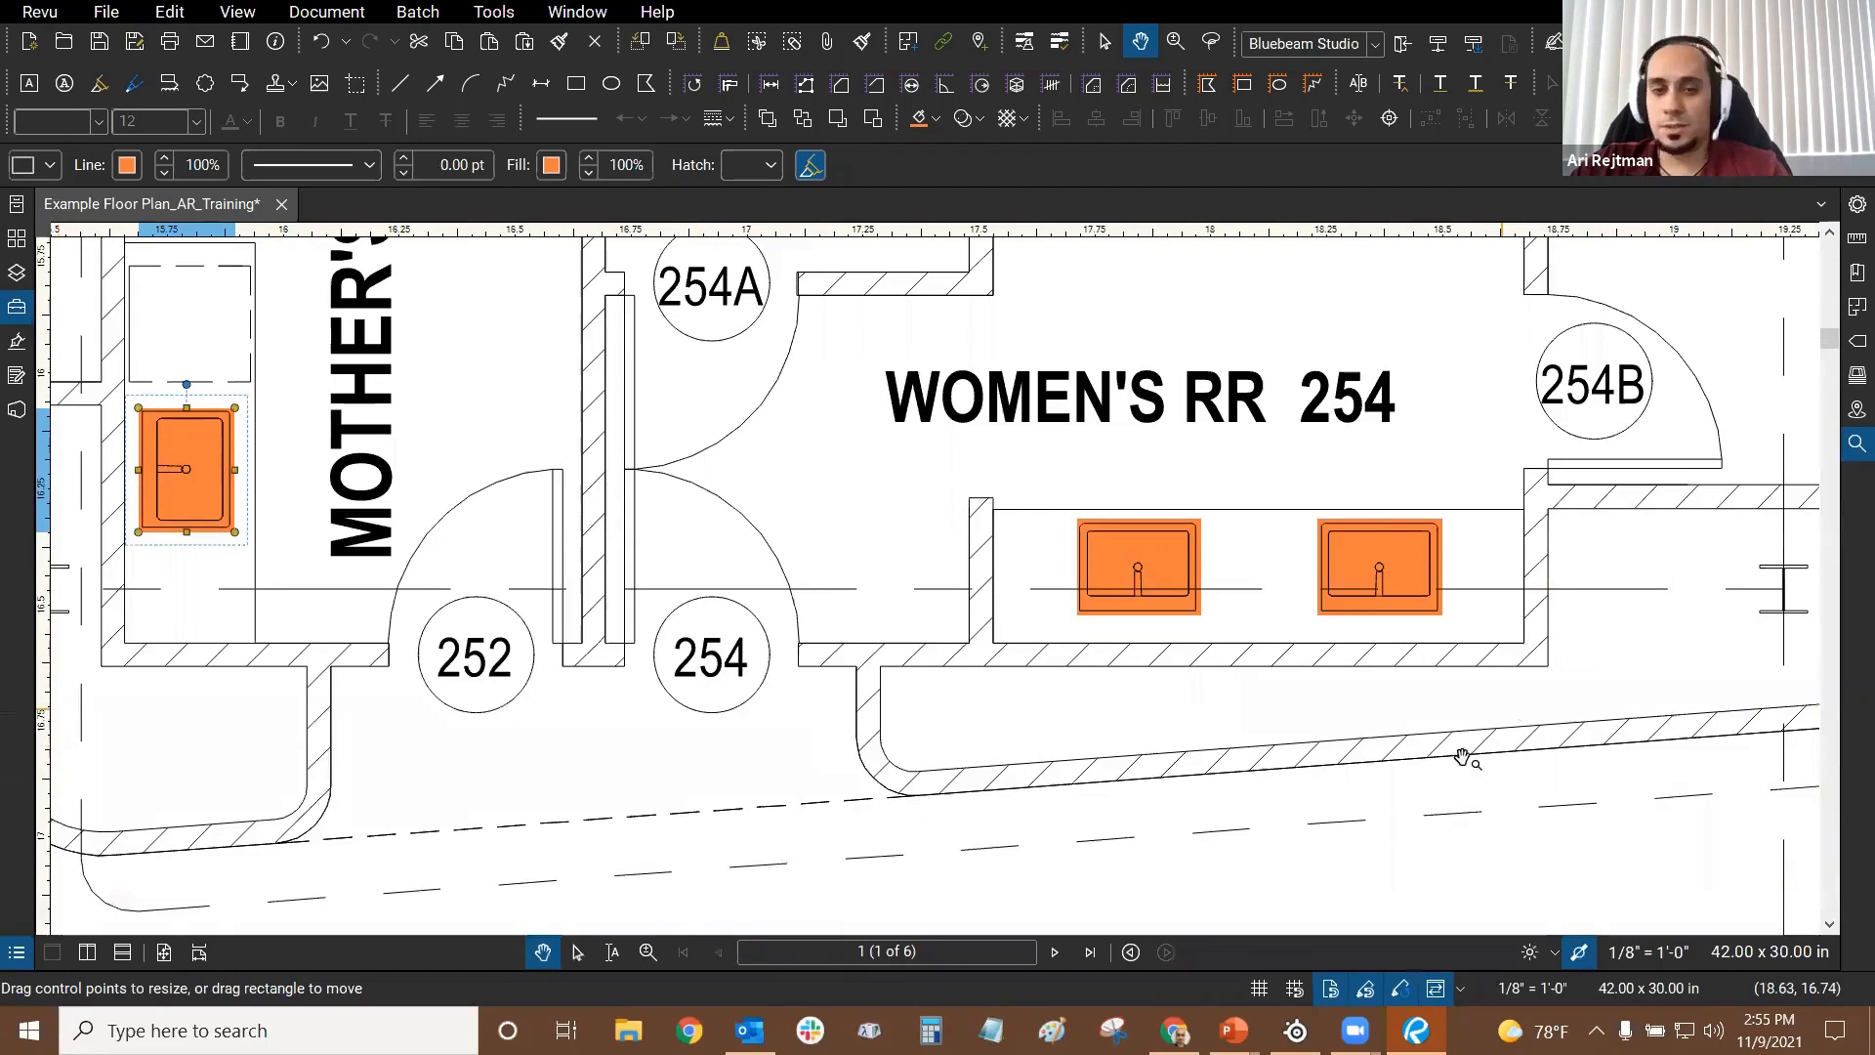
click(933, 657)
scroll(933, 656, down, 3)
click(578, 952)
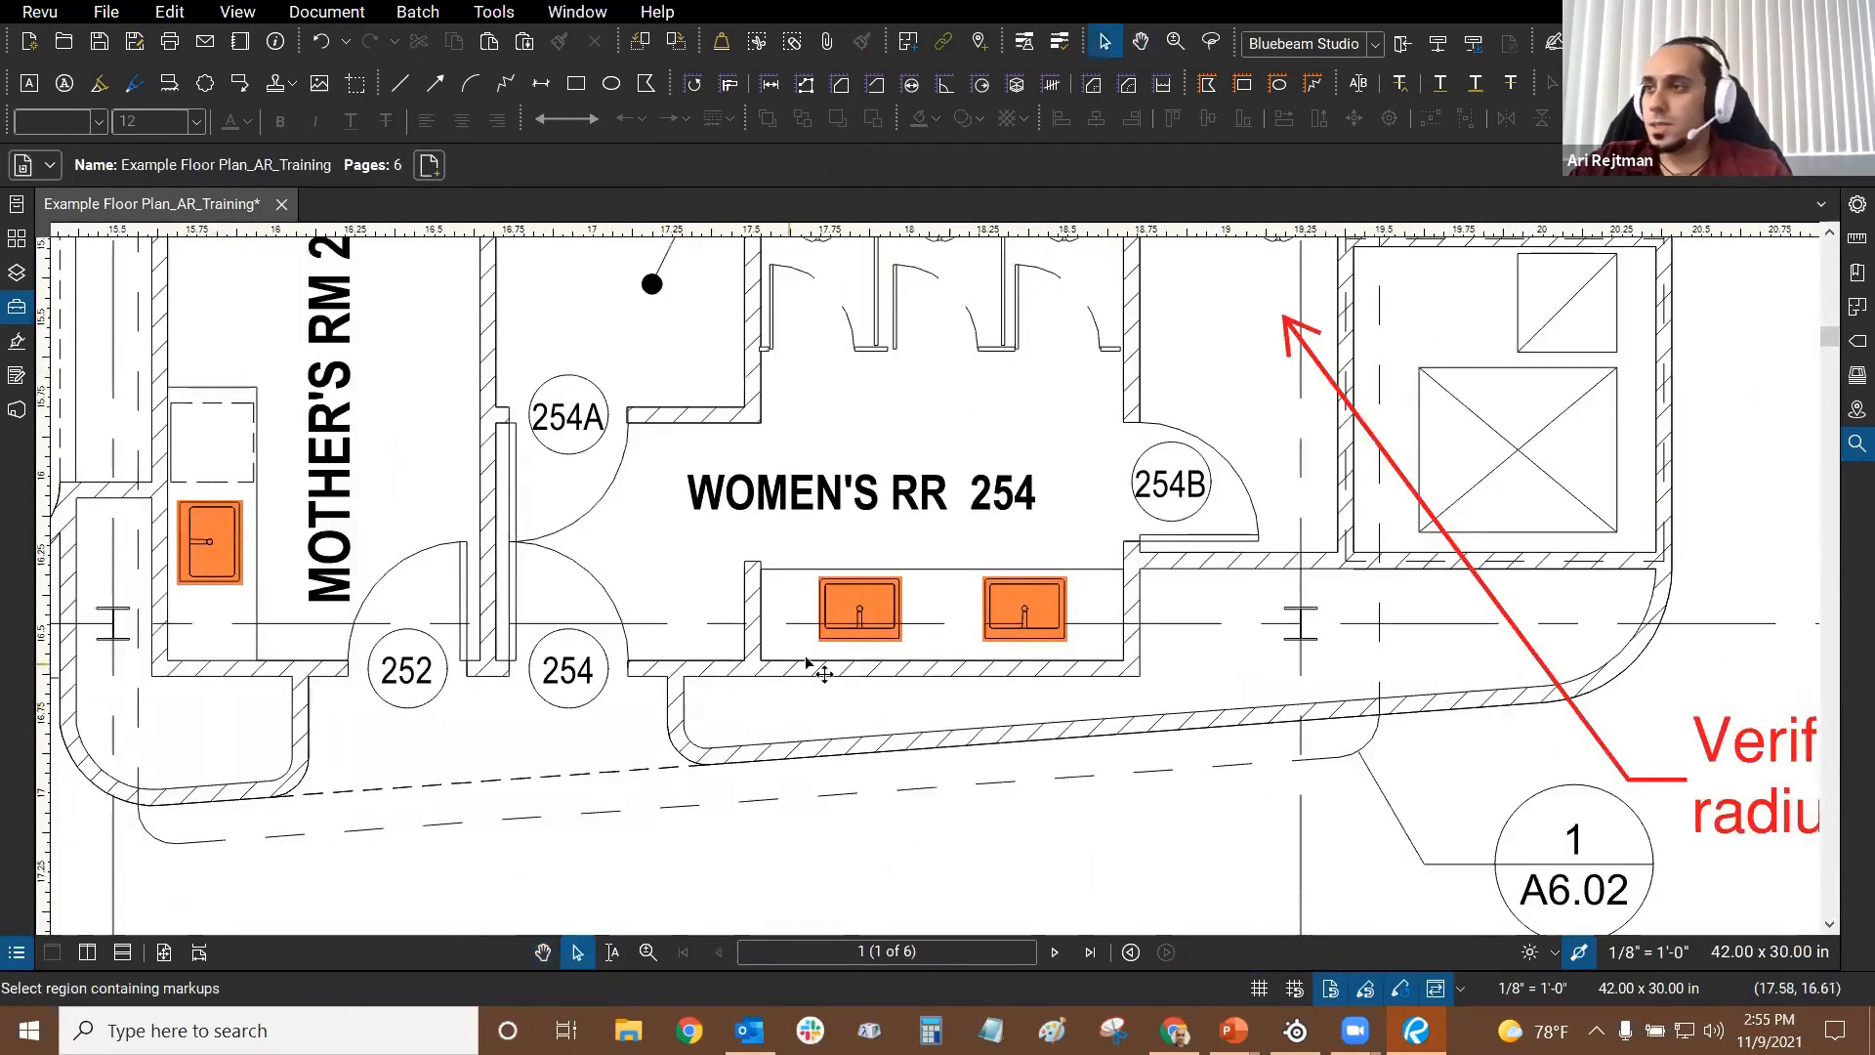
scroll(944, 523, down, 1)
mouse_move(233, 480)
mouse_down()
mouse_move(252, 508)
mouse_move(1103, 725)
mouse_up()
scroll(1045, 500, right, 10)
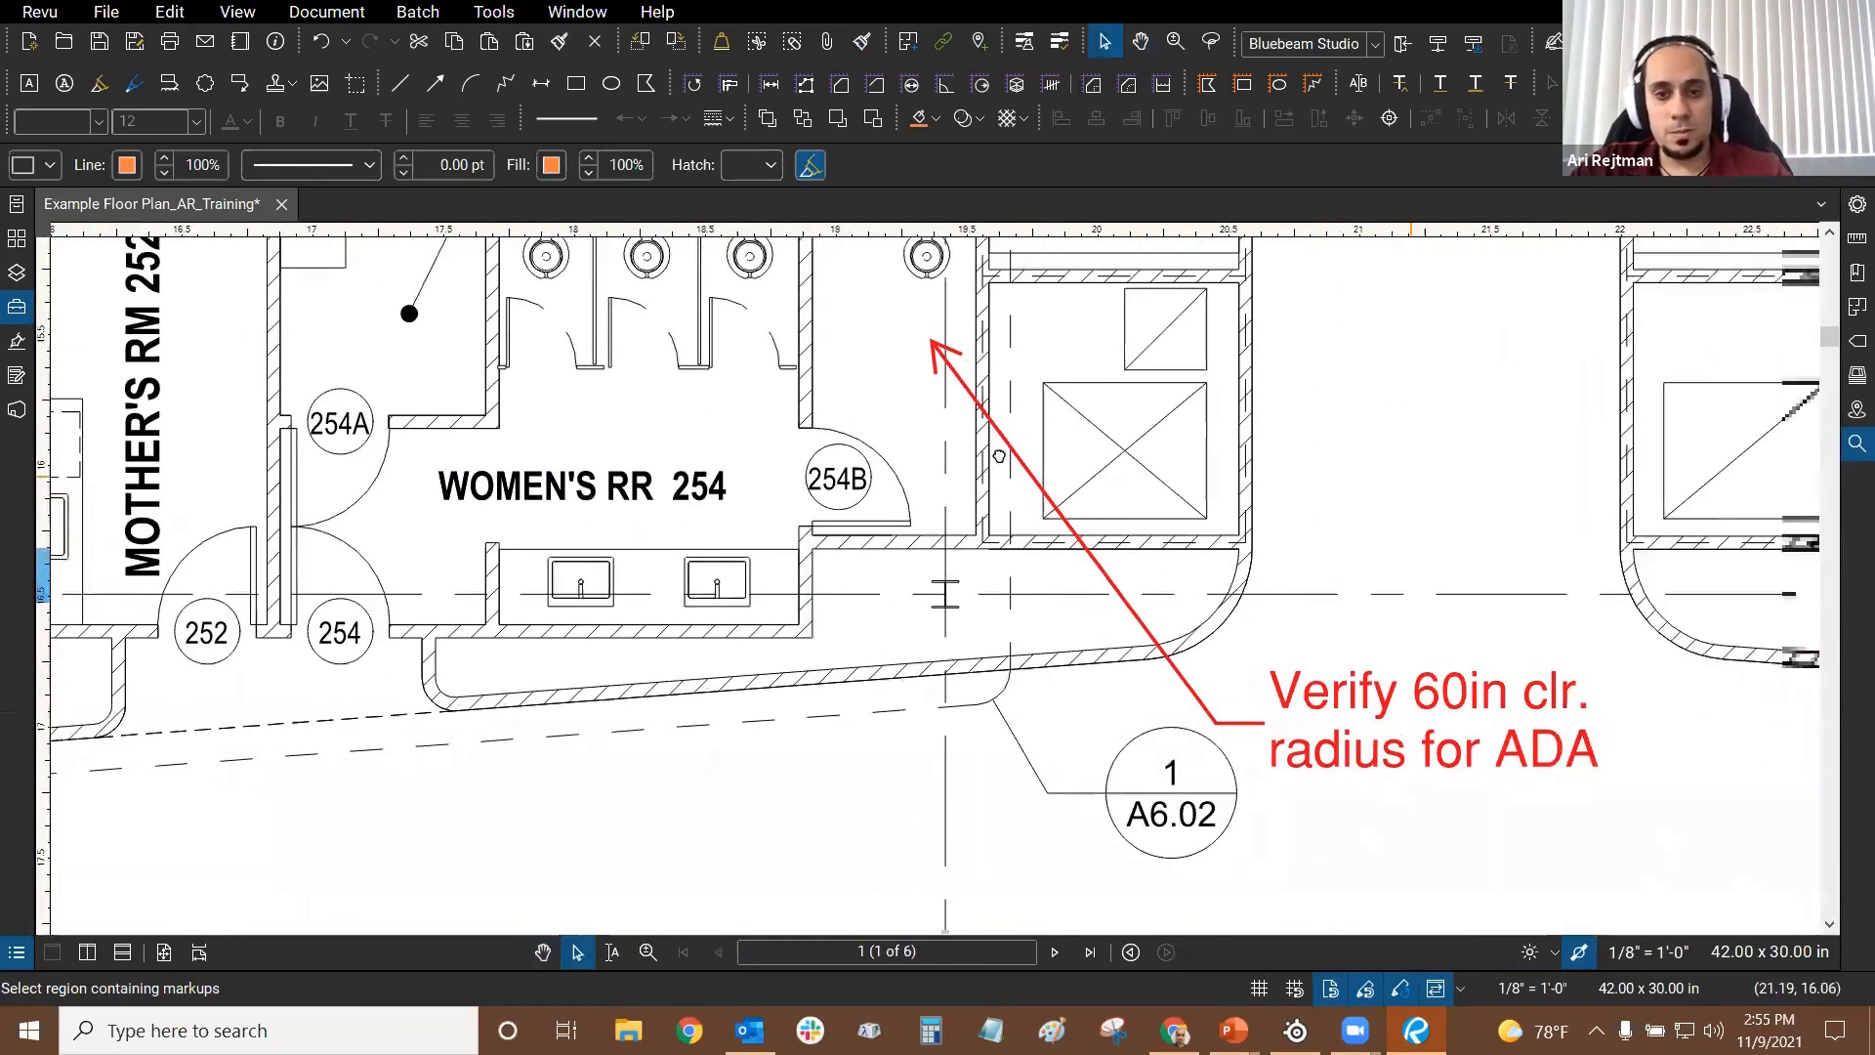
scroll(1047, 500, down, 1)
drag(1043, 486, 1443, 639)
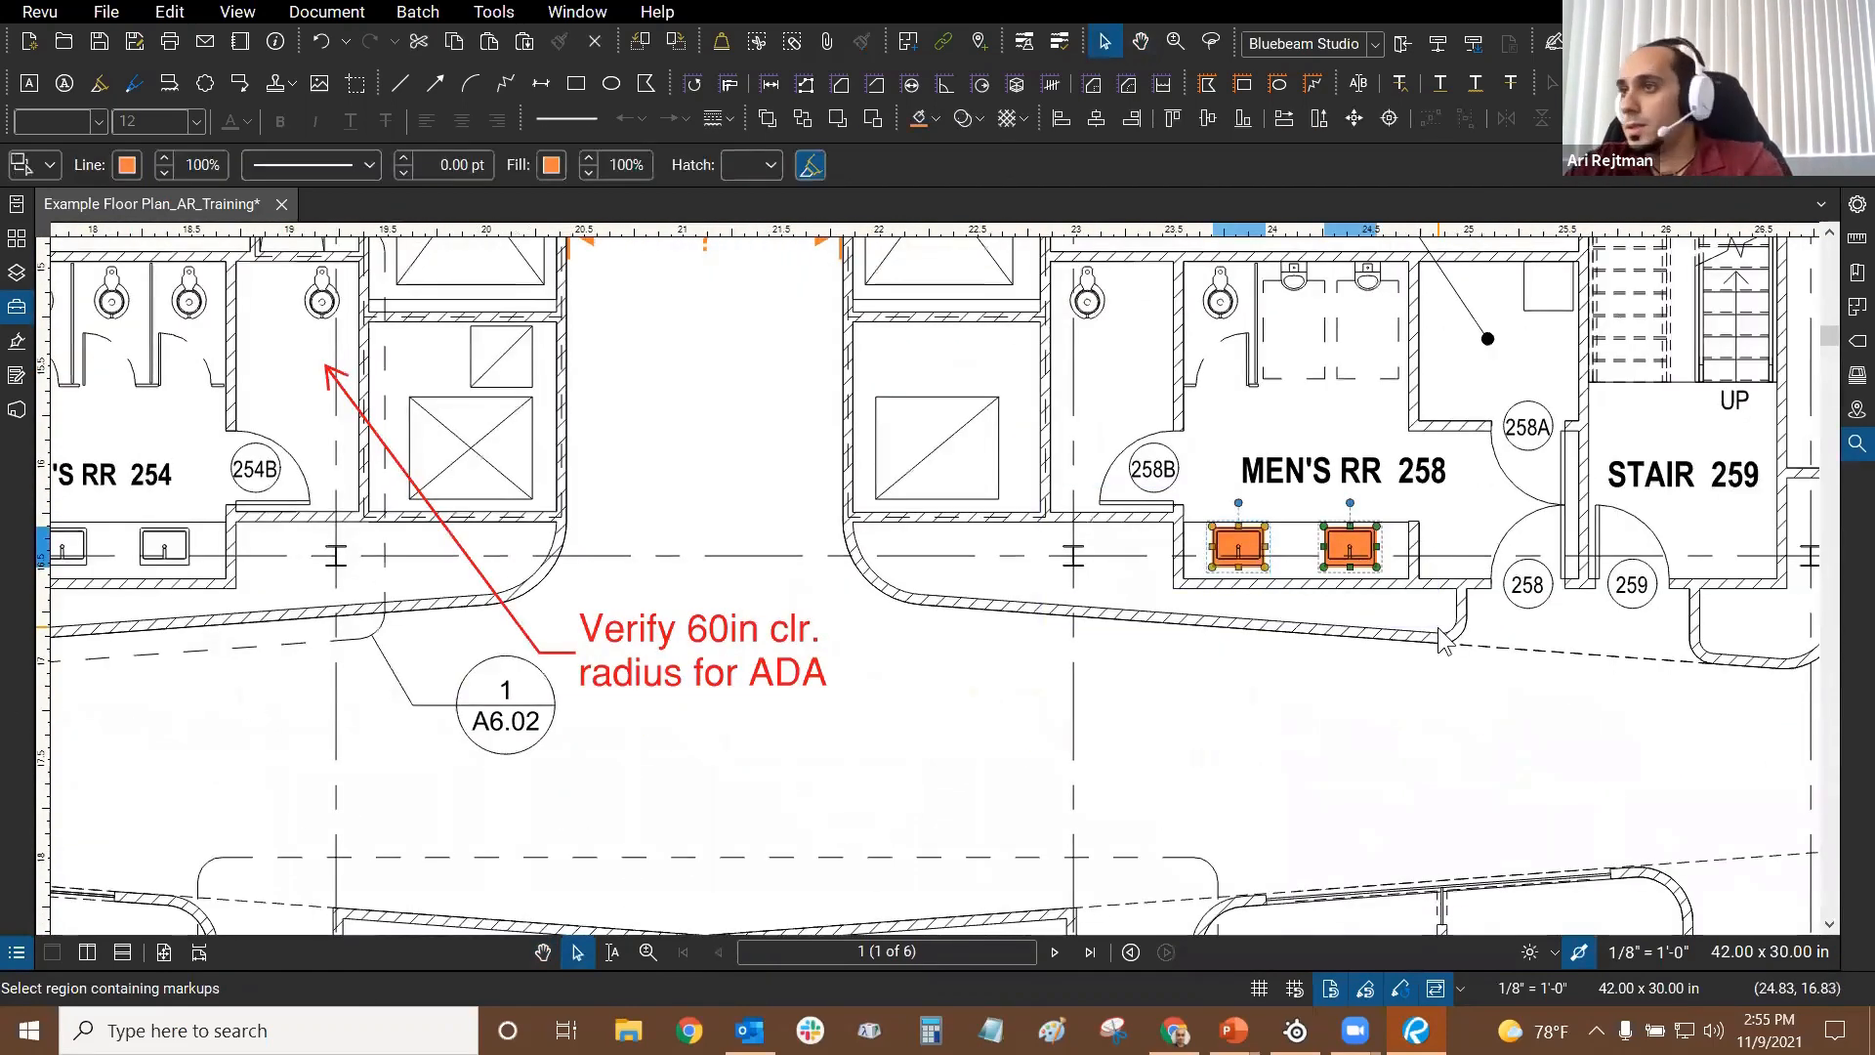
key(Delete)
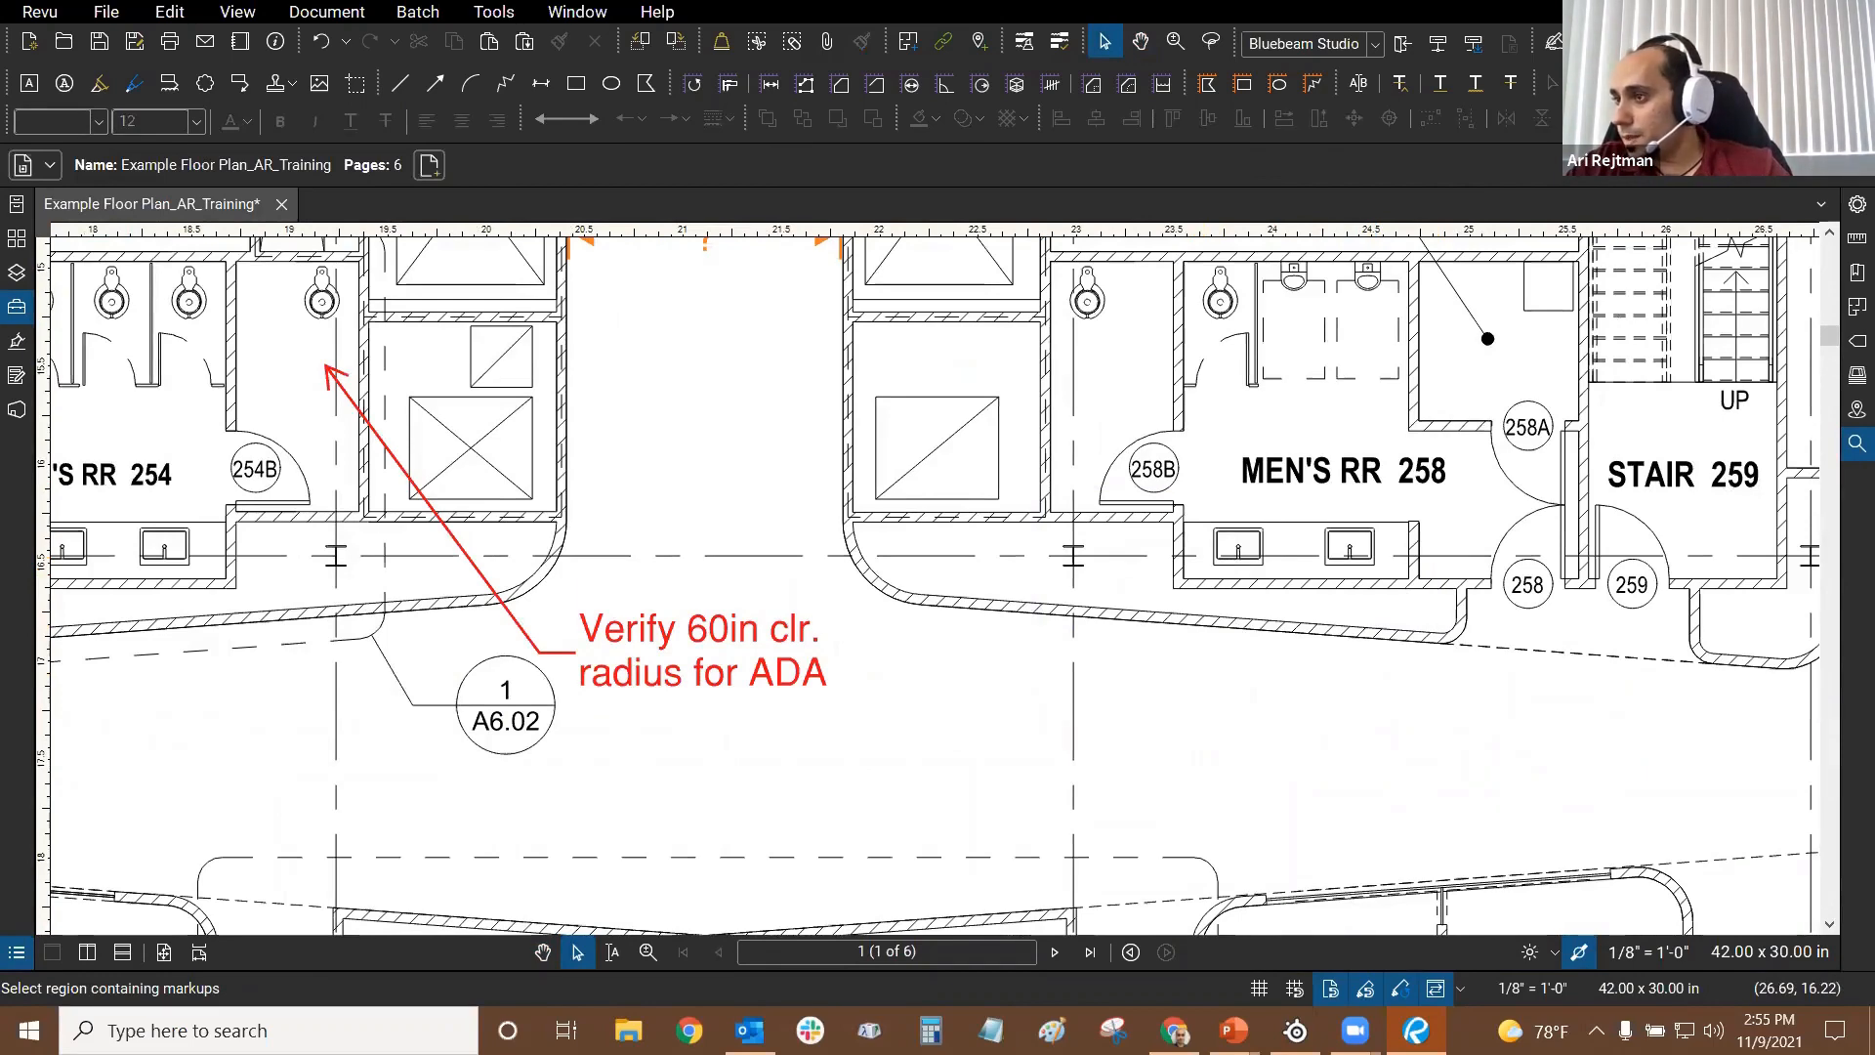
Step: Fit the whole page in view, show the measurement settings and select the Detail 3/4 viewport
key(ctrl+0)
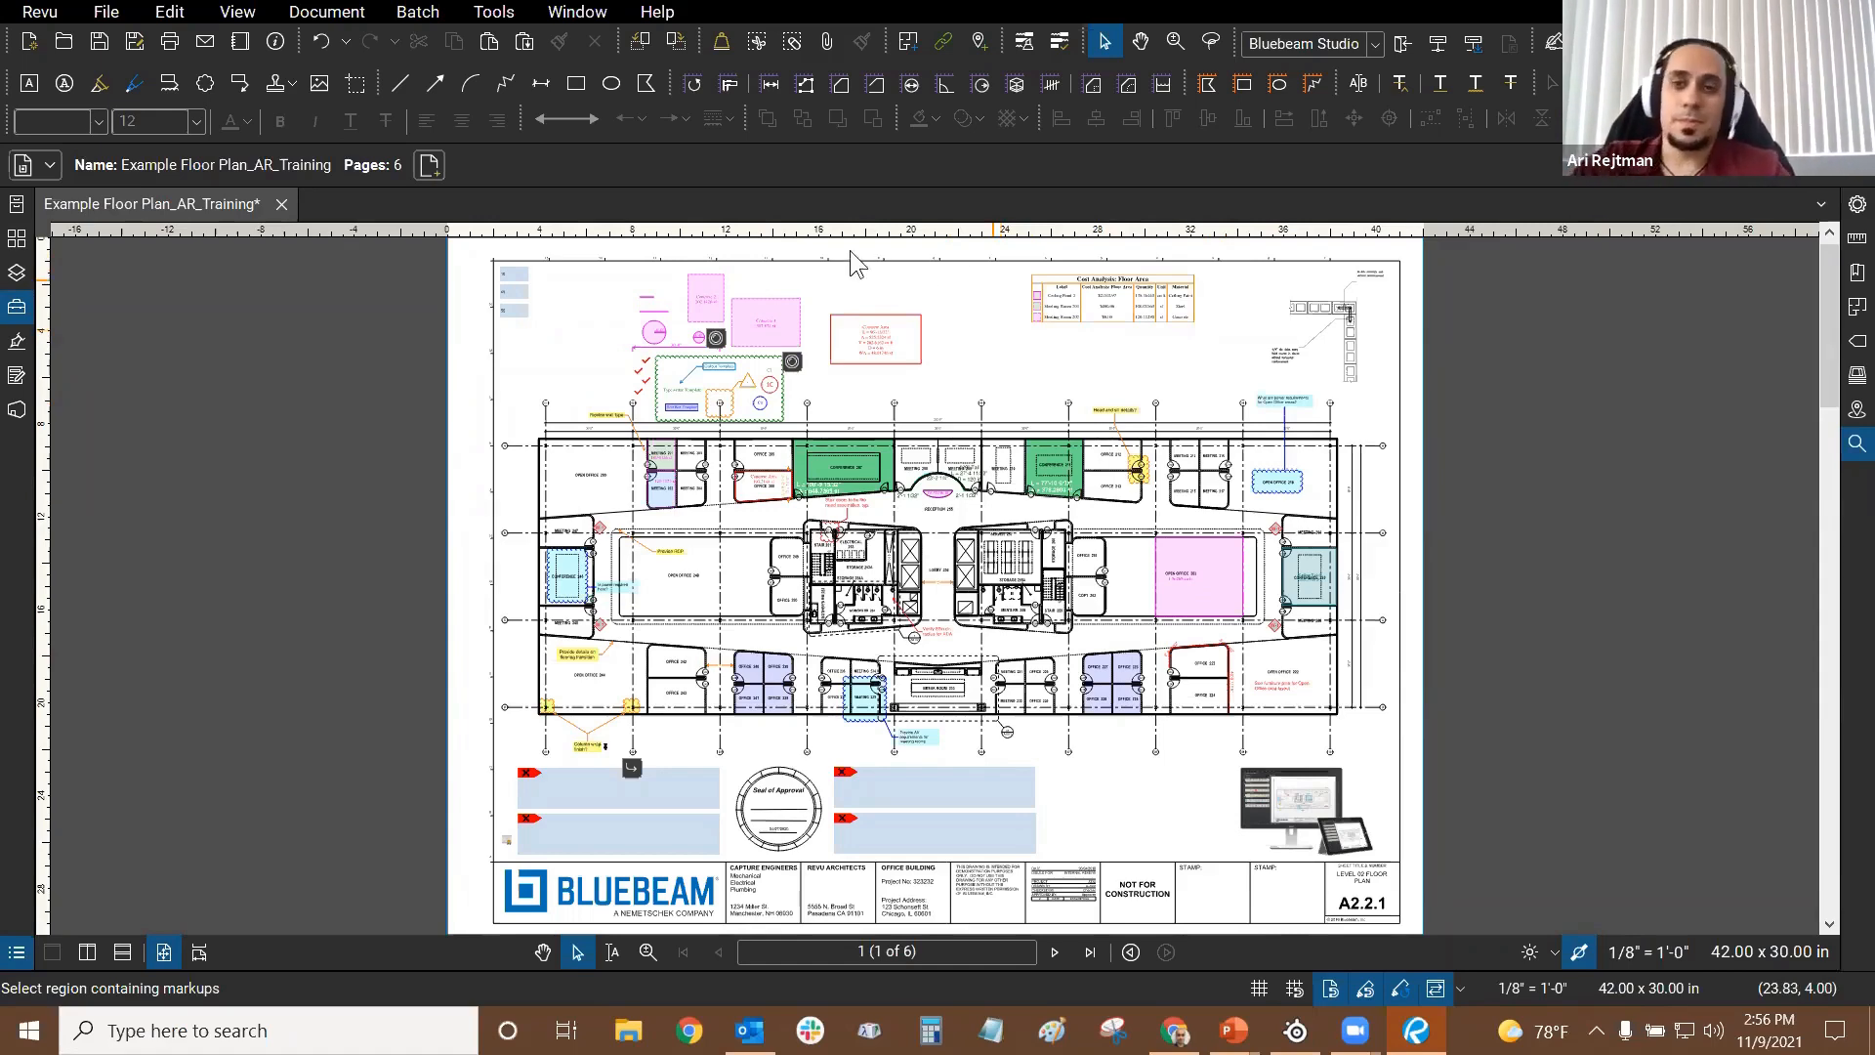
click(1855, 240)
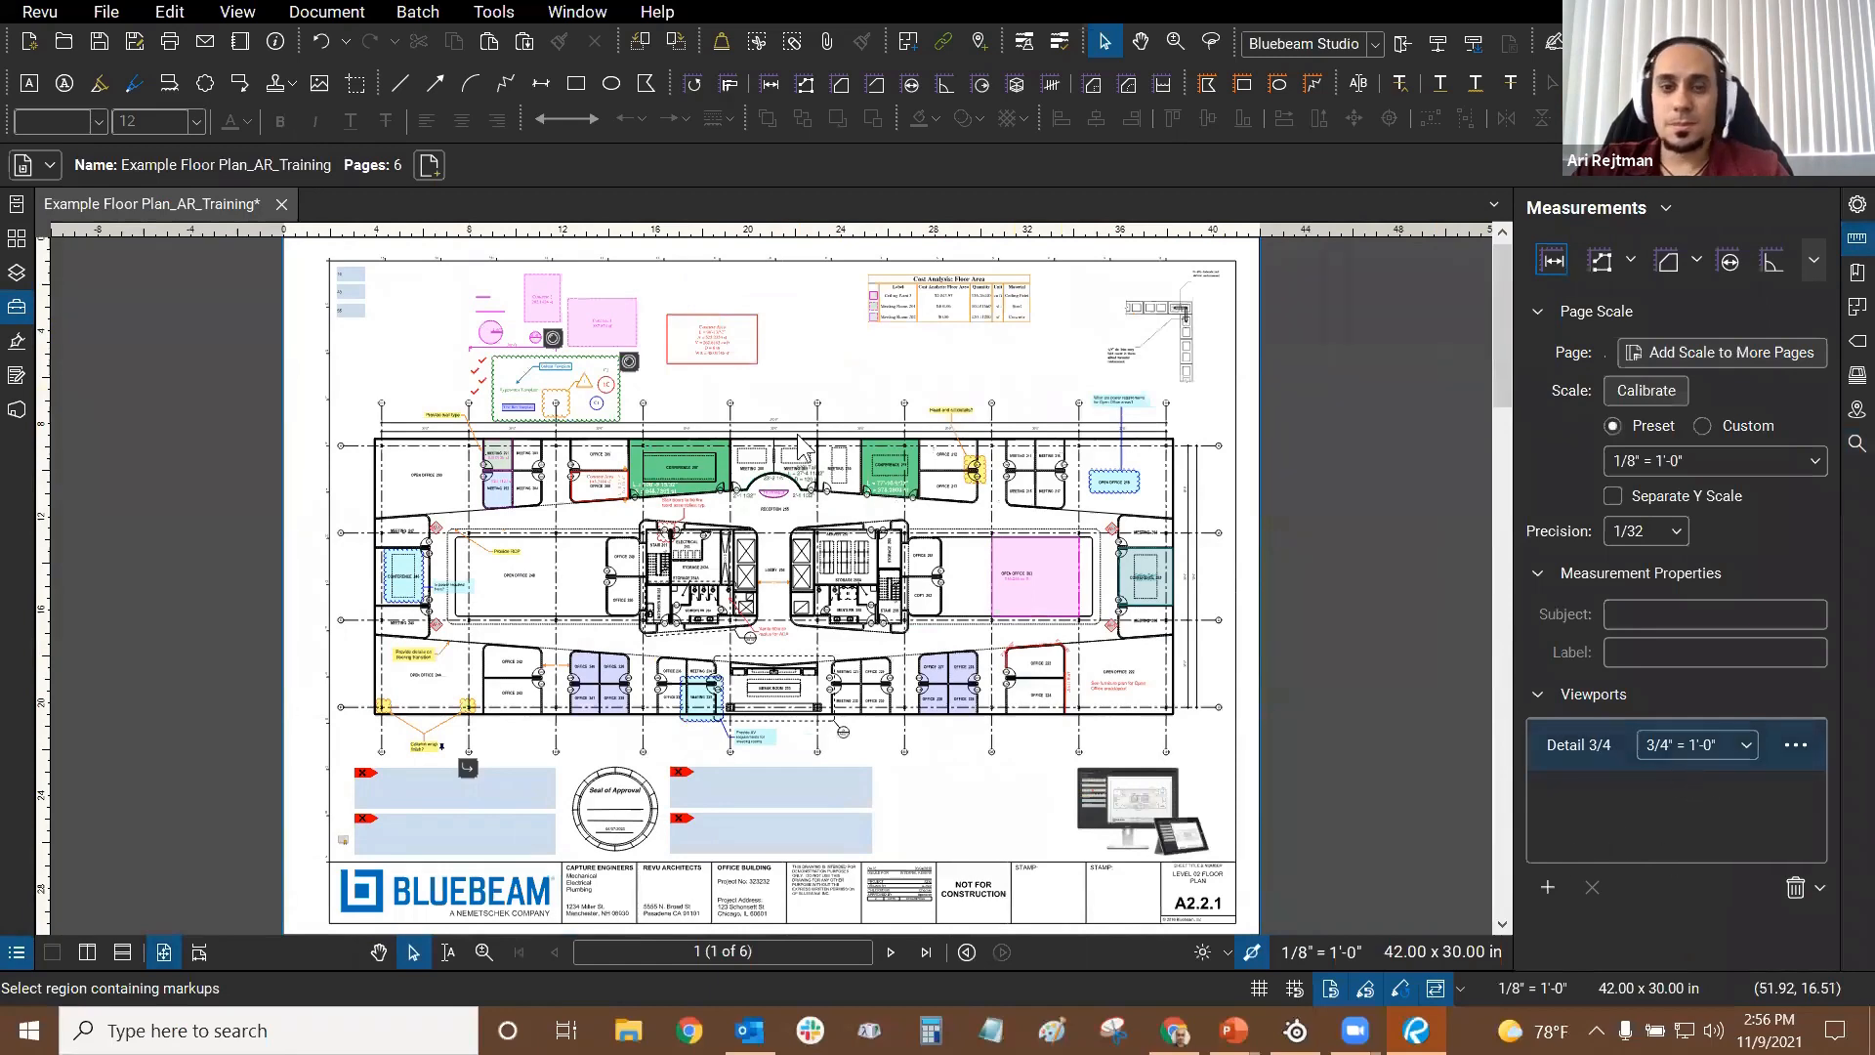
scroll(1043, 403, up, 1)
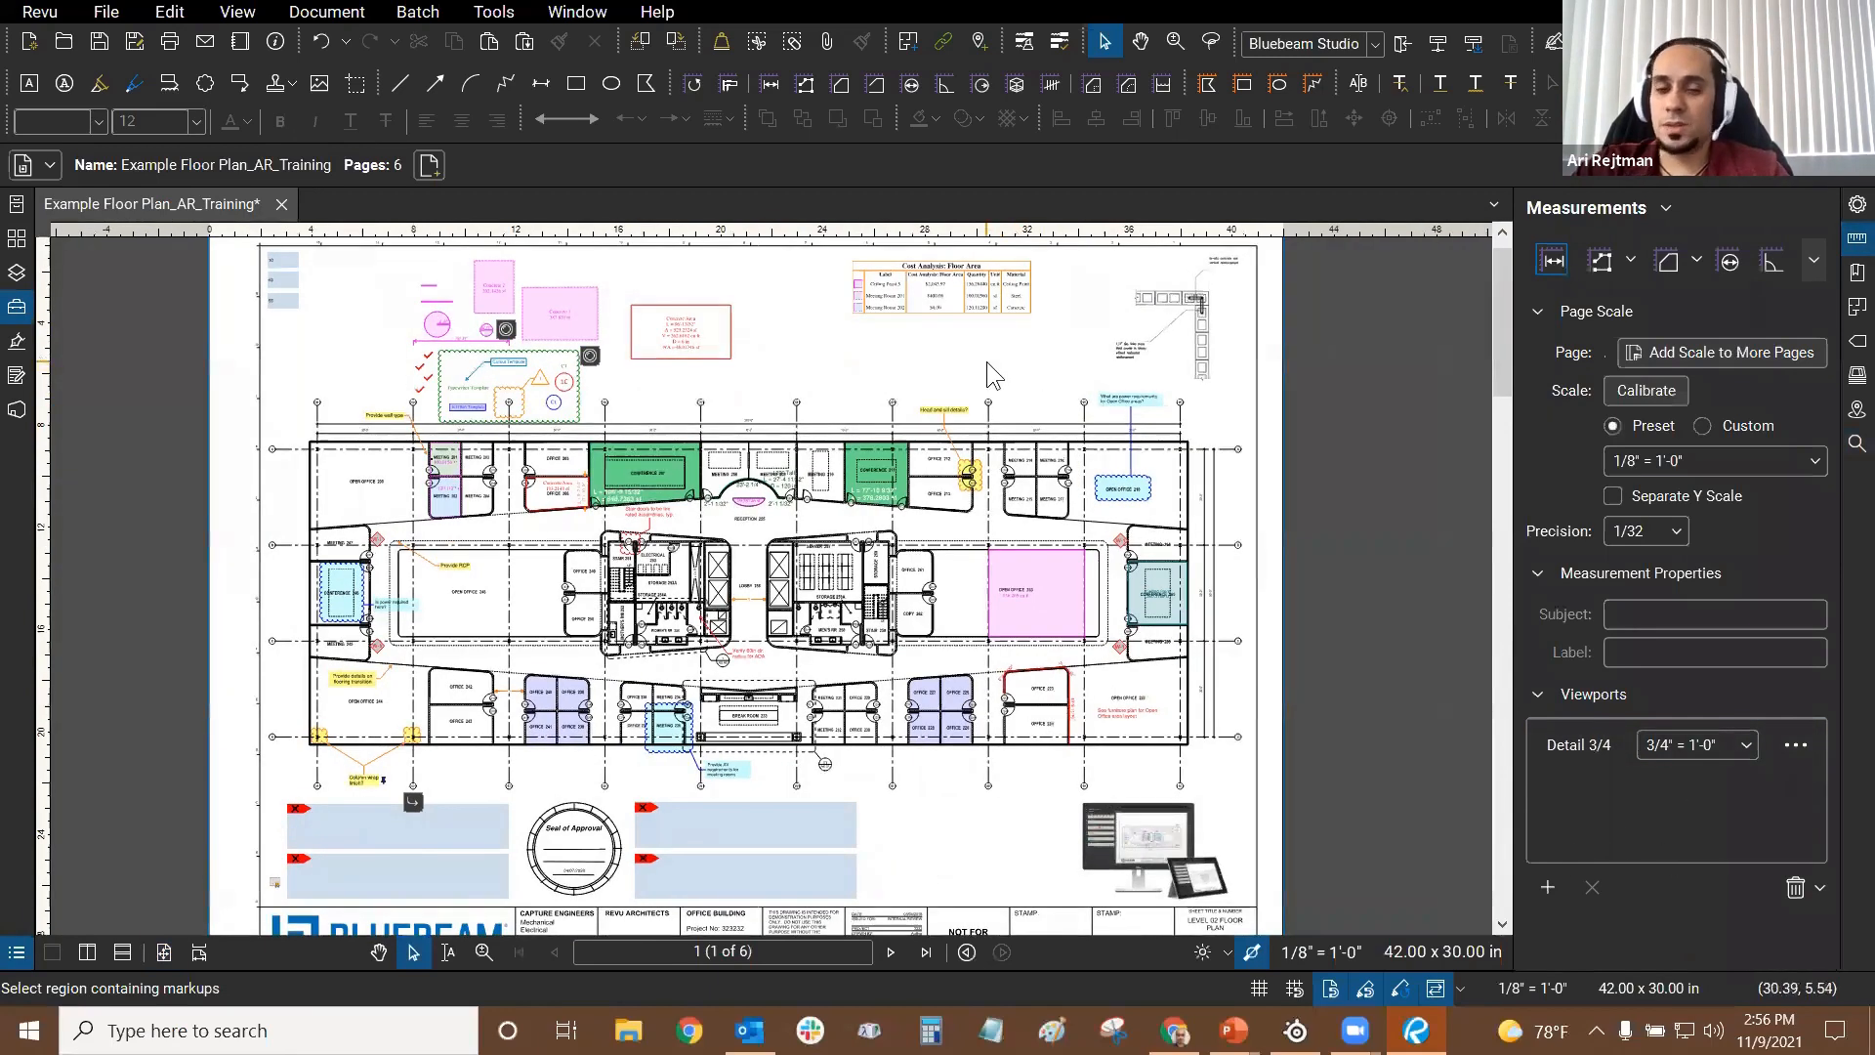
scroll(896, 350, down, 1)
scroll(904, 382, up, 1)
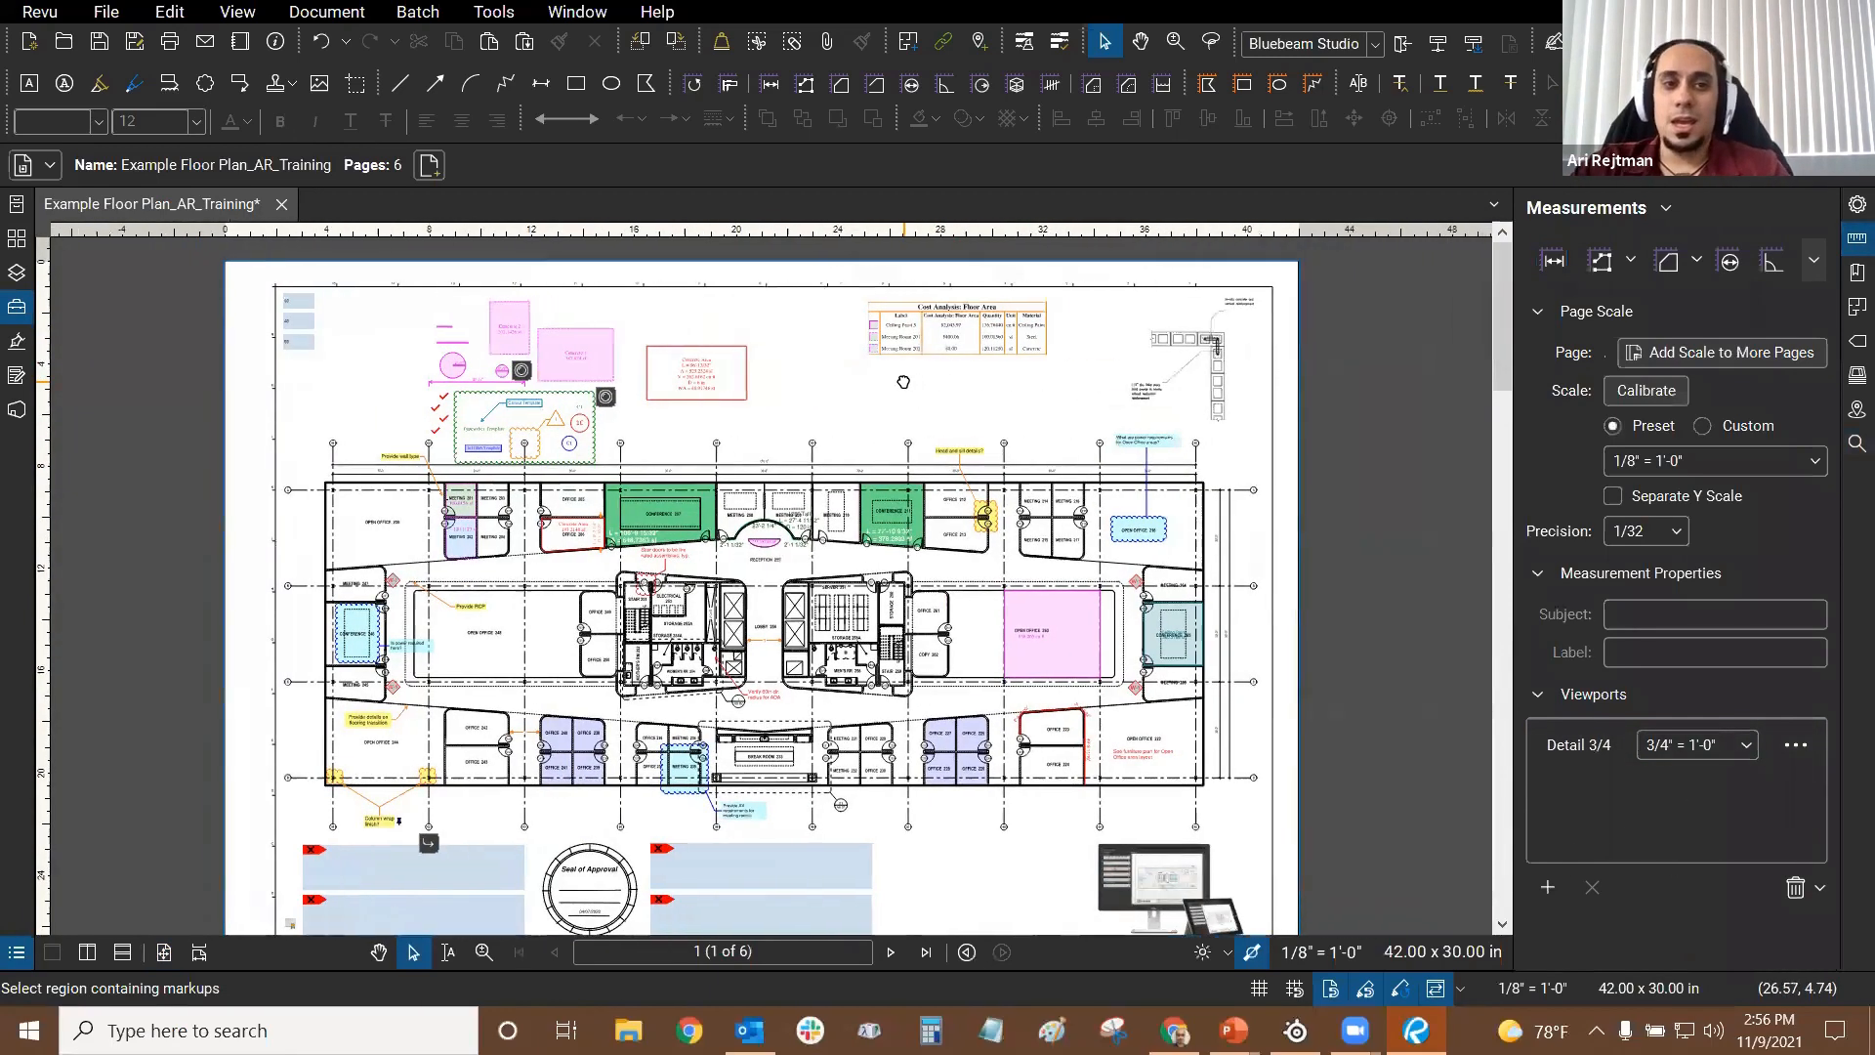
drag(667, 433, 887, 360)
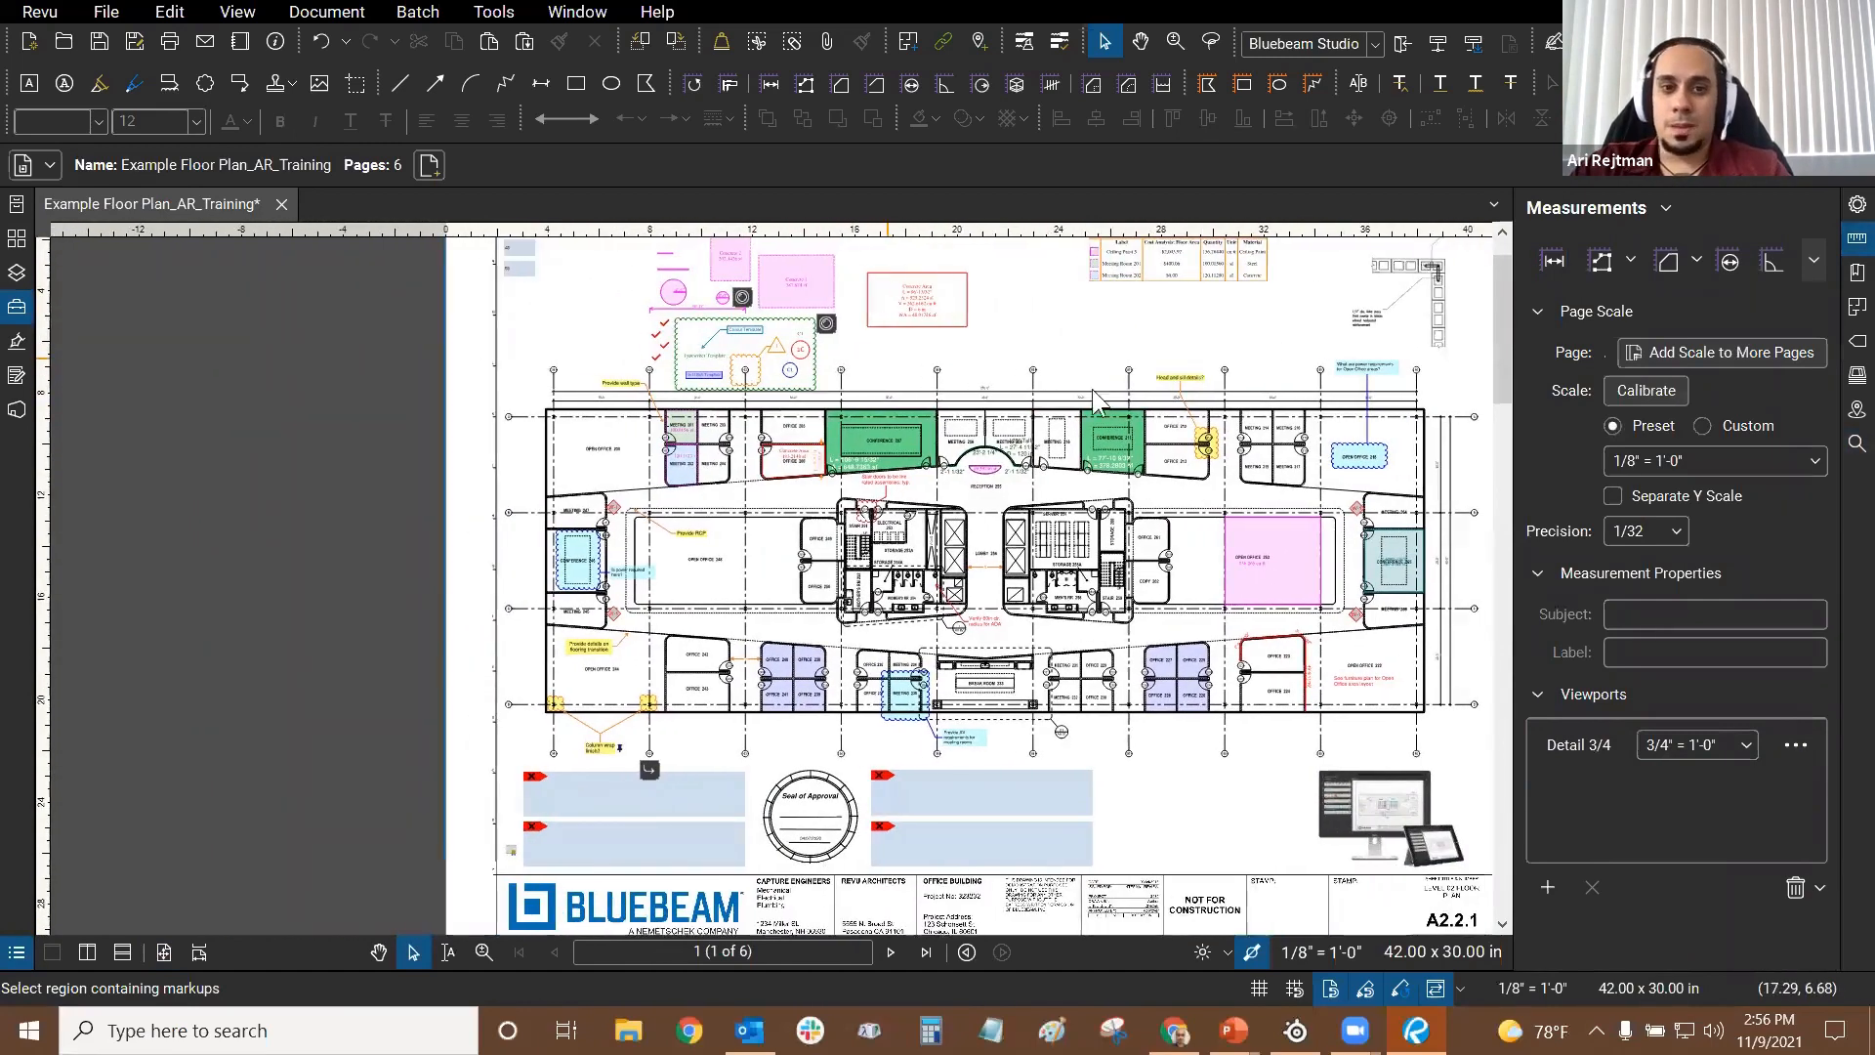
scroll(881, 646, down, 1)
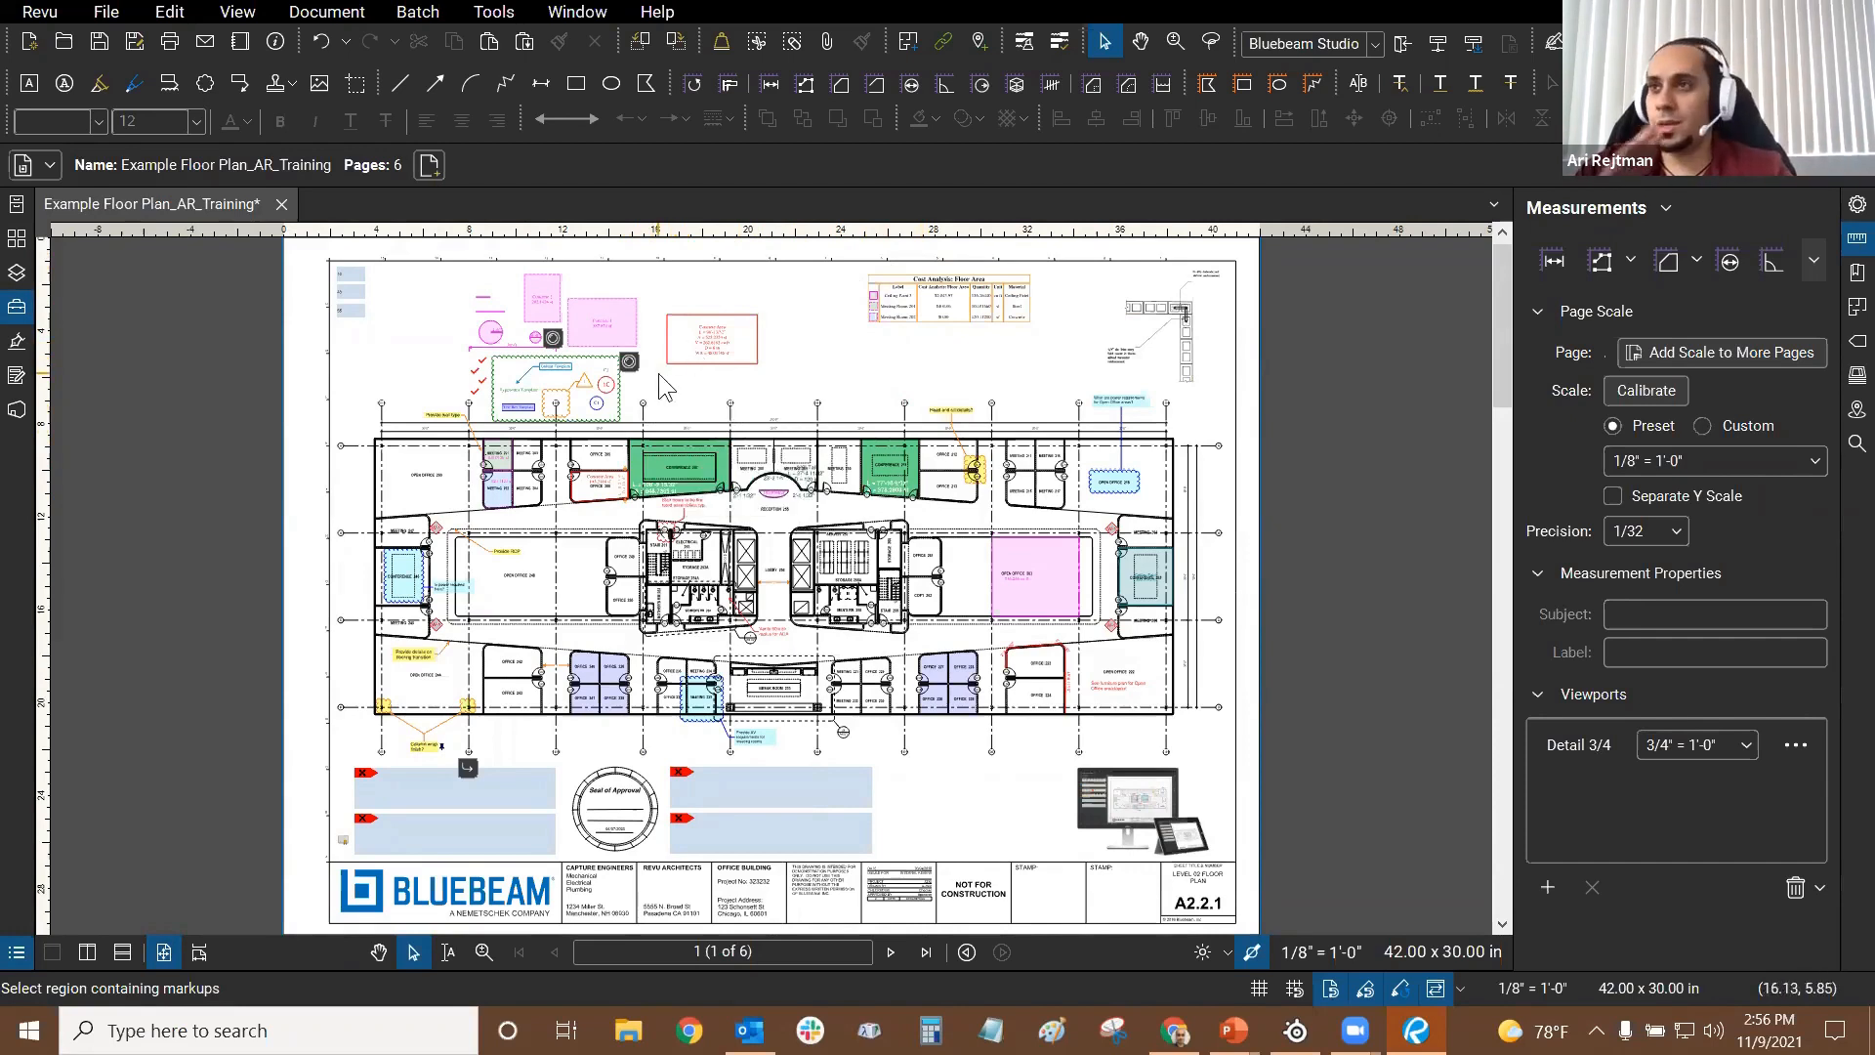
click(1606, 744)
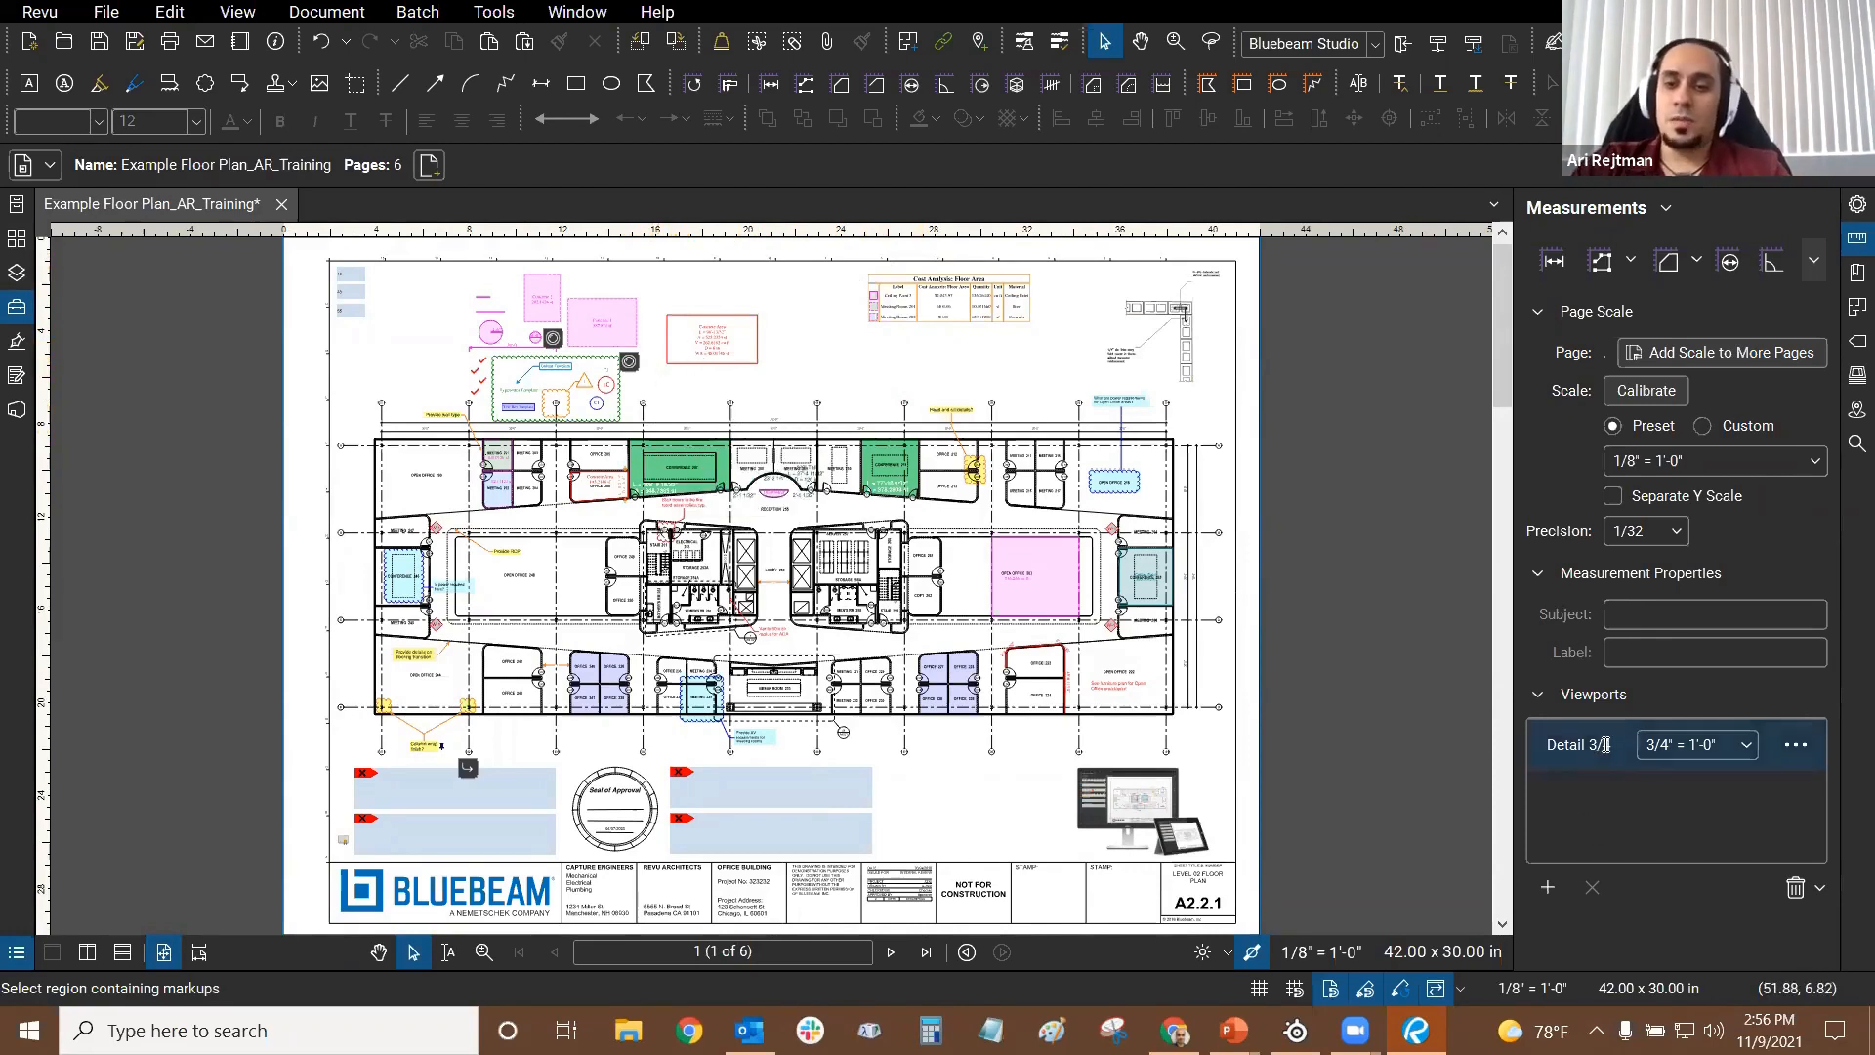
Step: Draw a diagonal length measurement of about 23'-4" in the blank area between the cost table and the Detail 3/4" viewport
click(1551, 262)
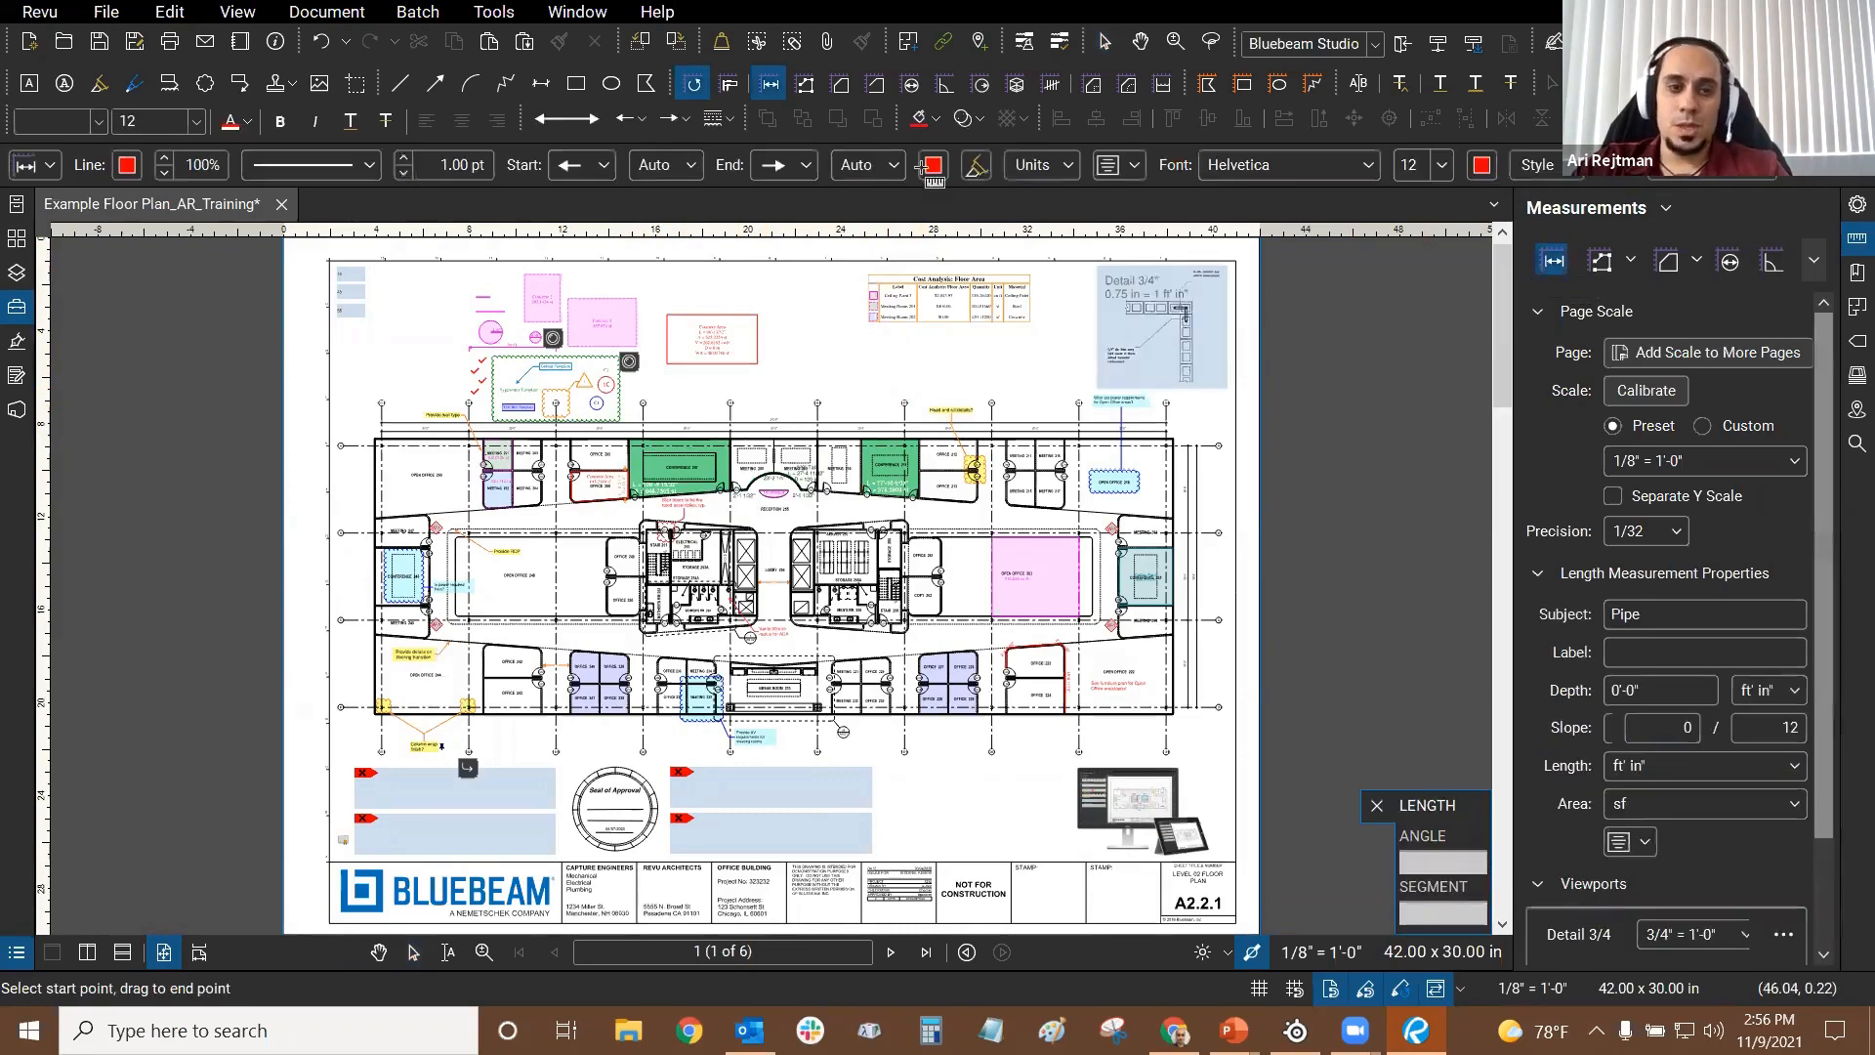
scroll(1113, 352, up, 2)
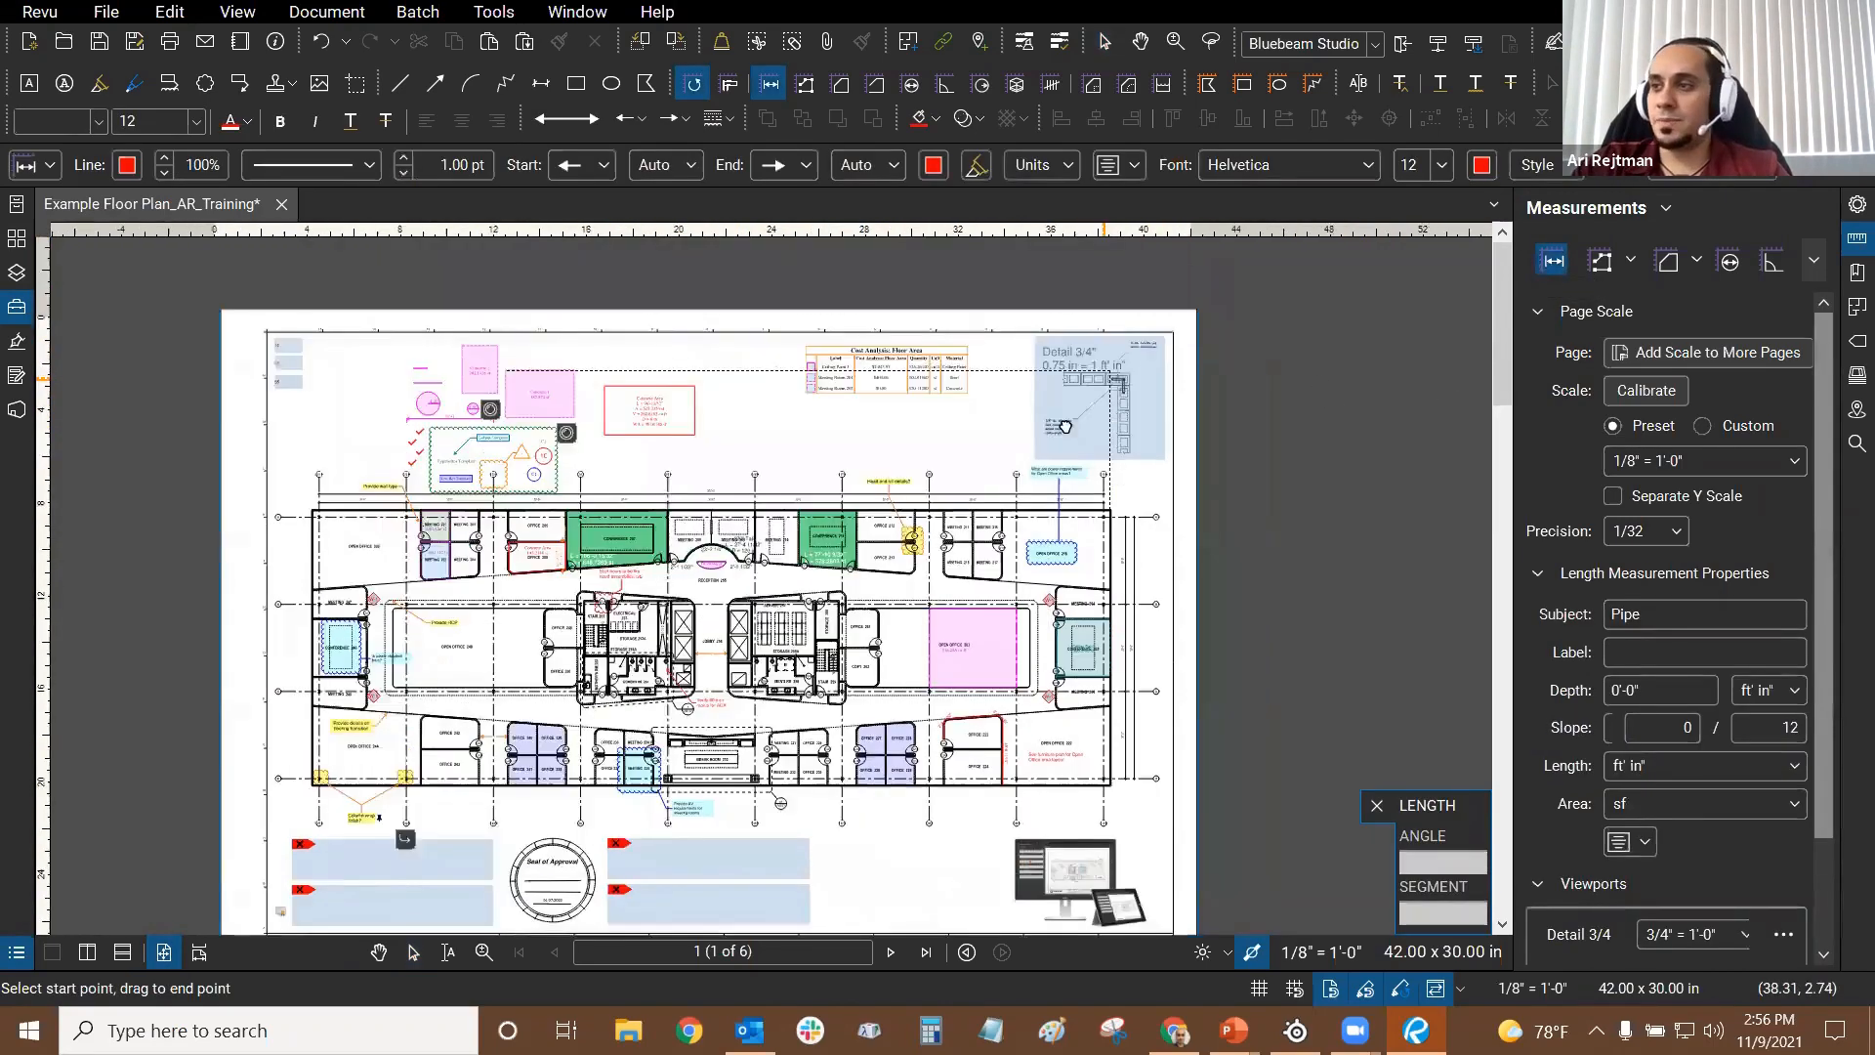
scroll(1066, 426, up, 5)
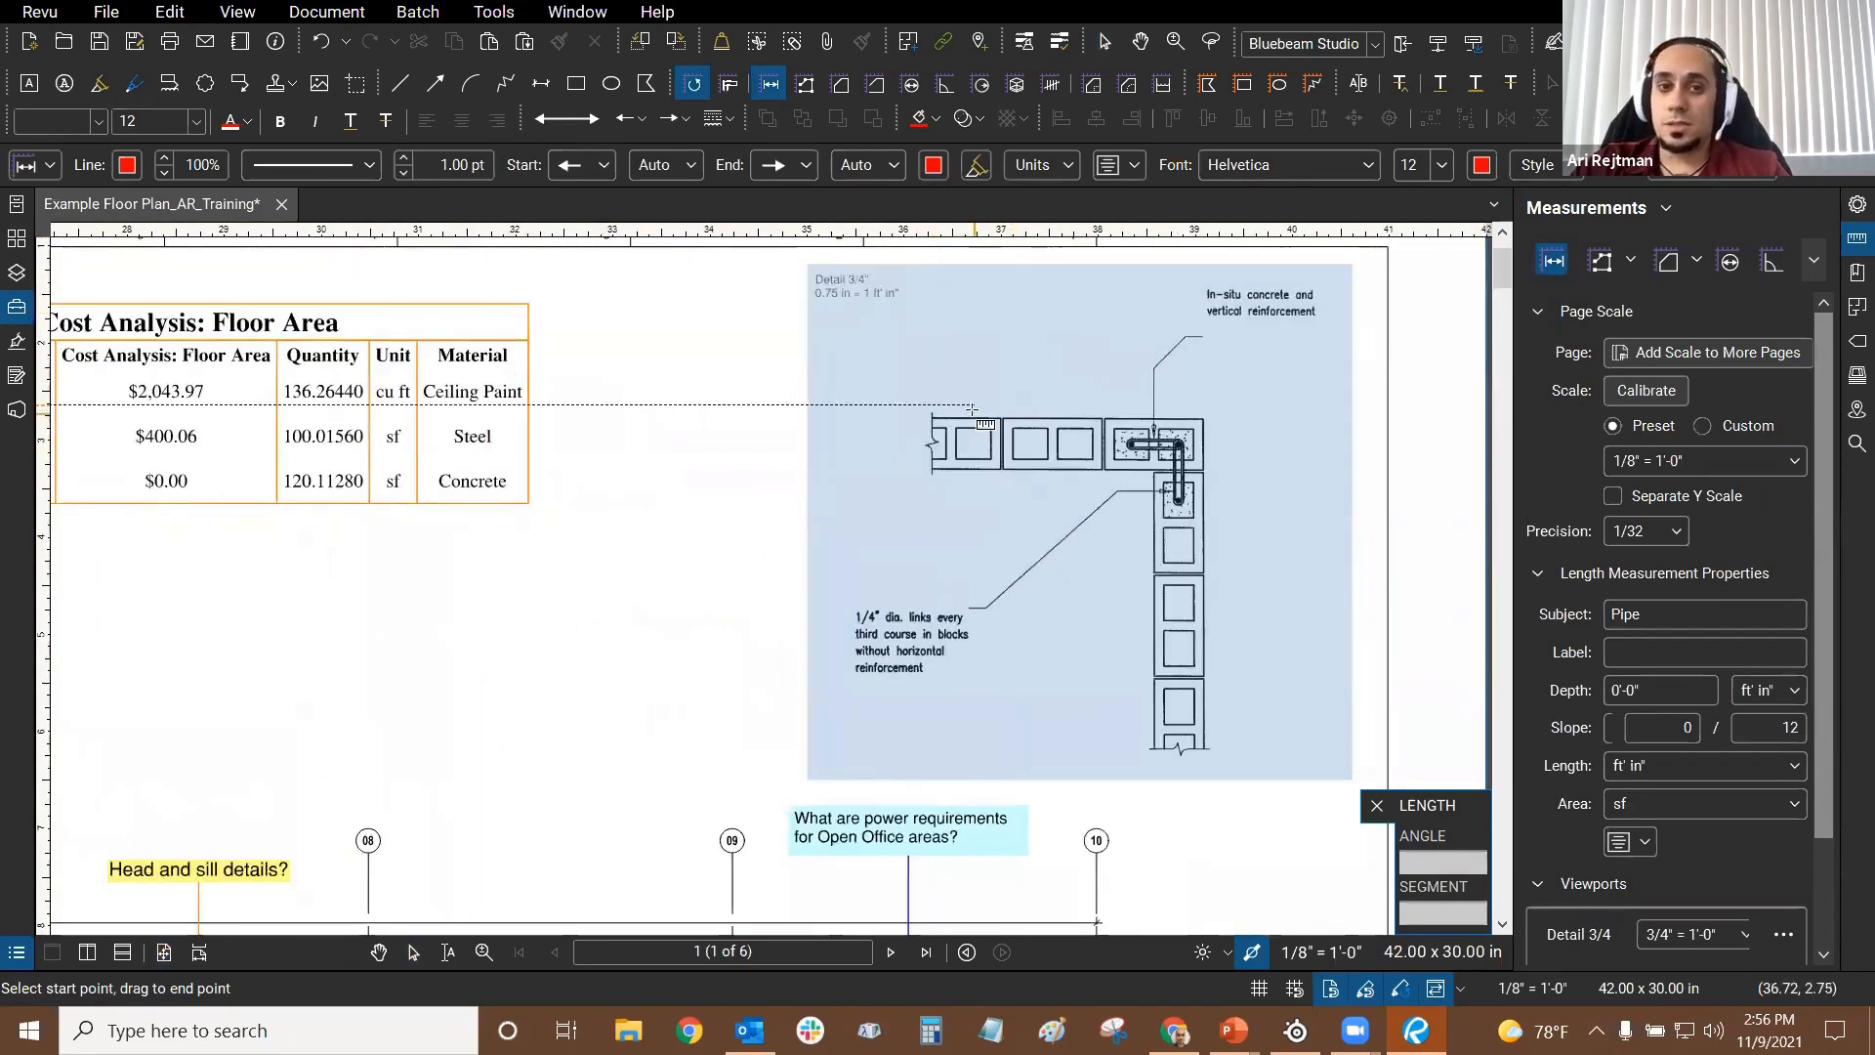
scroll(742, 488, down, 4)
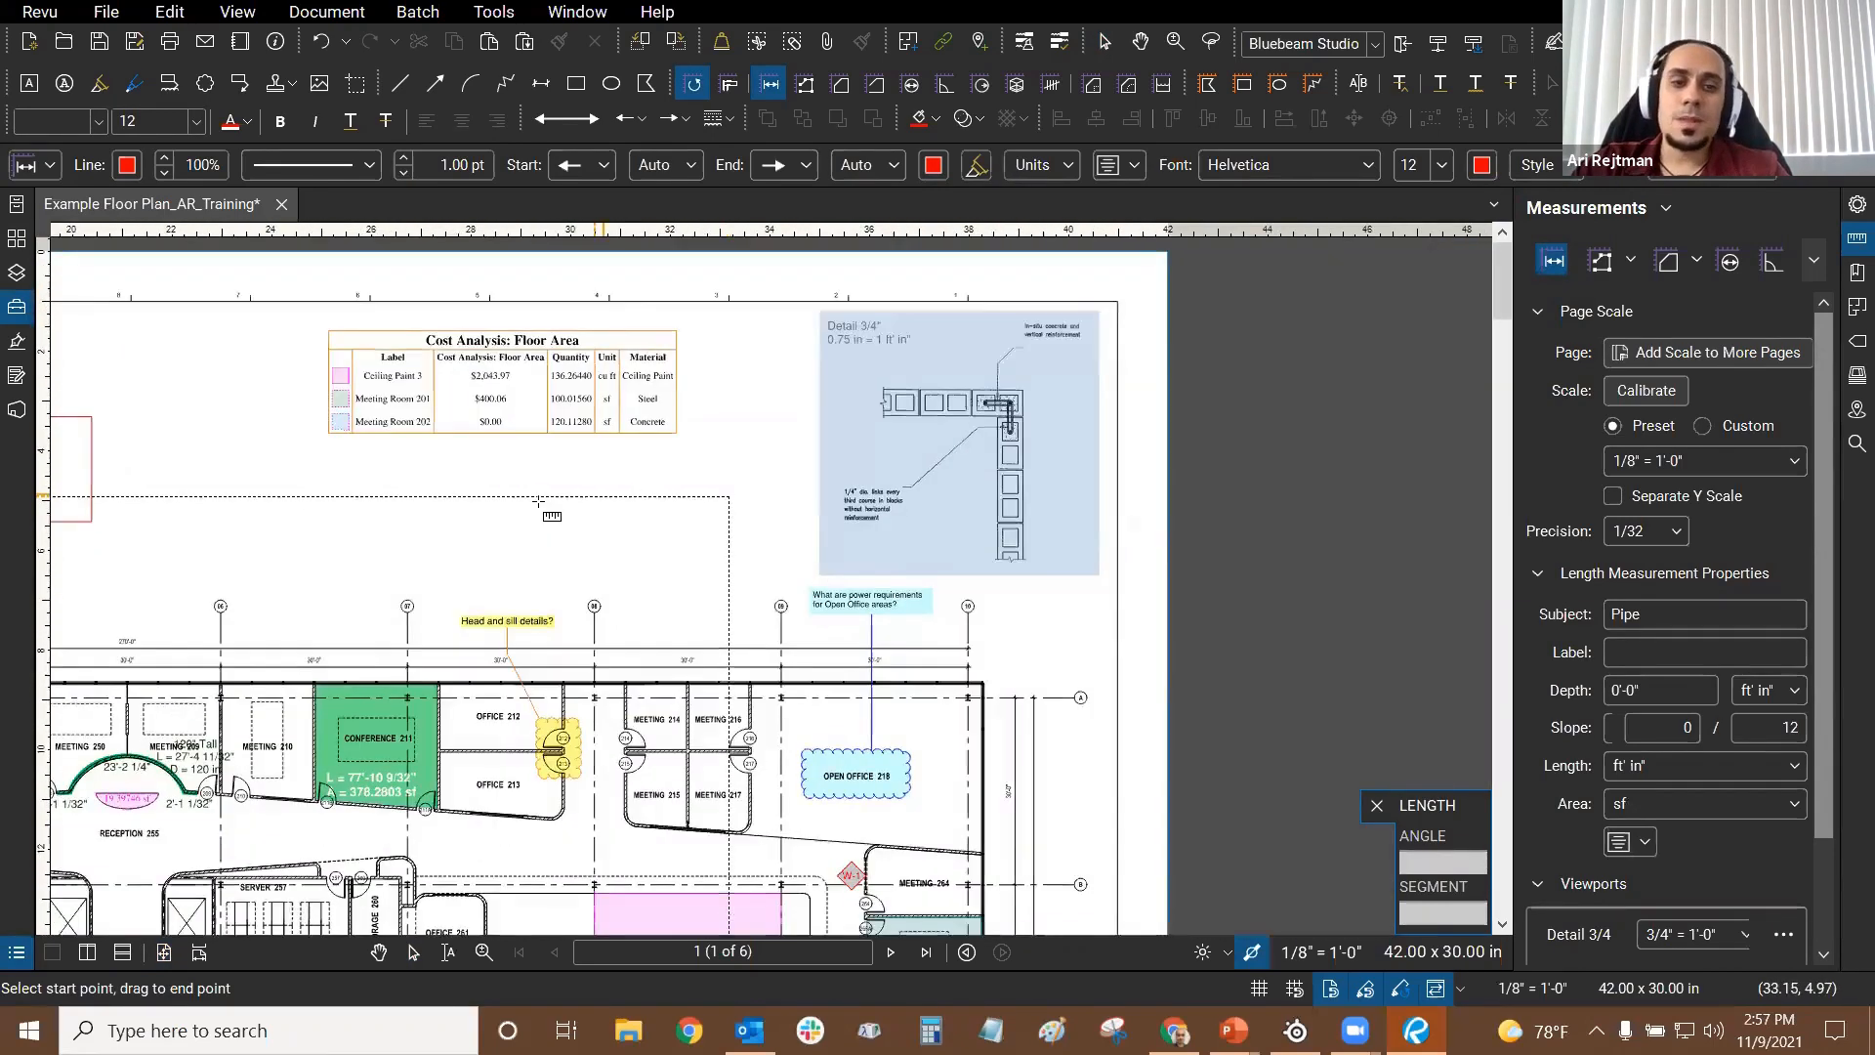
drag(751, 464, 717, 513)
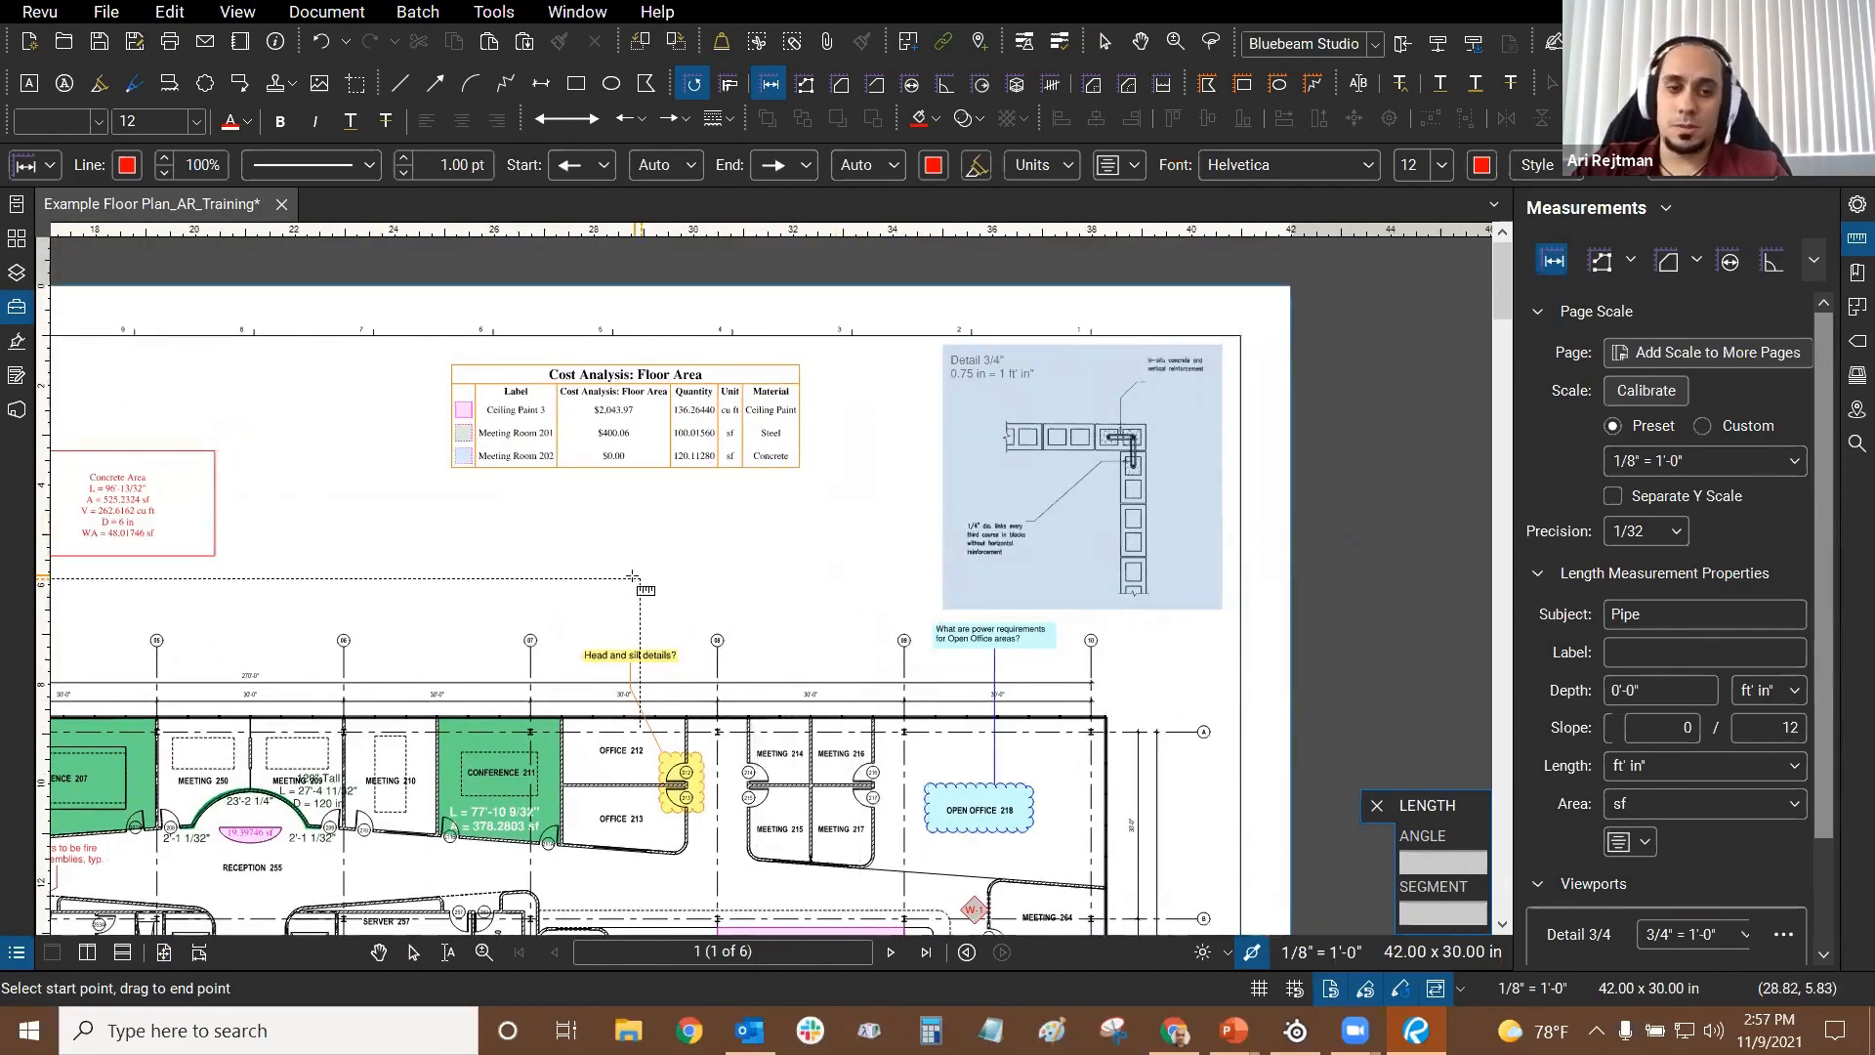
scroll(570, 575, up, 3)
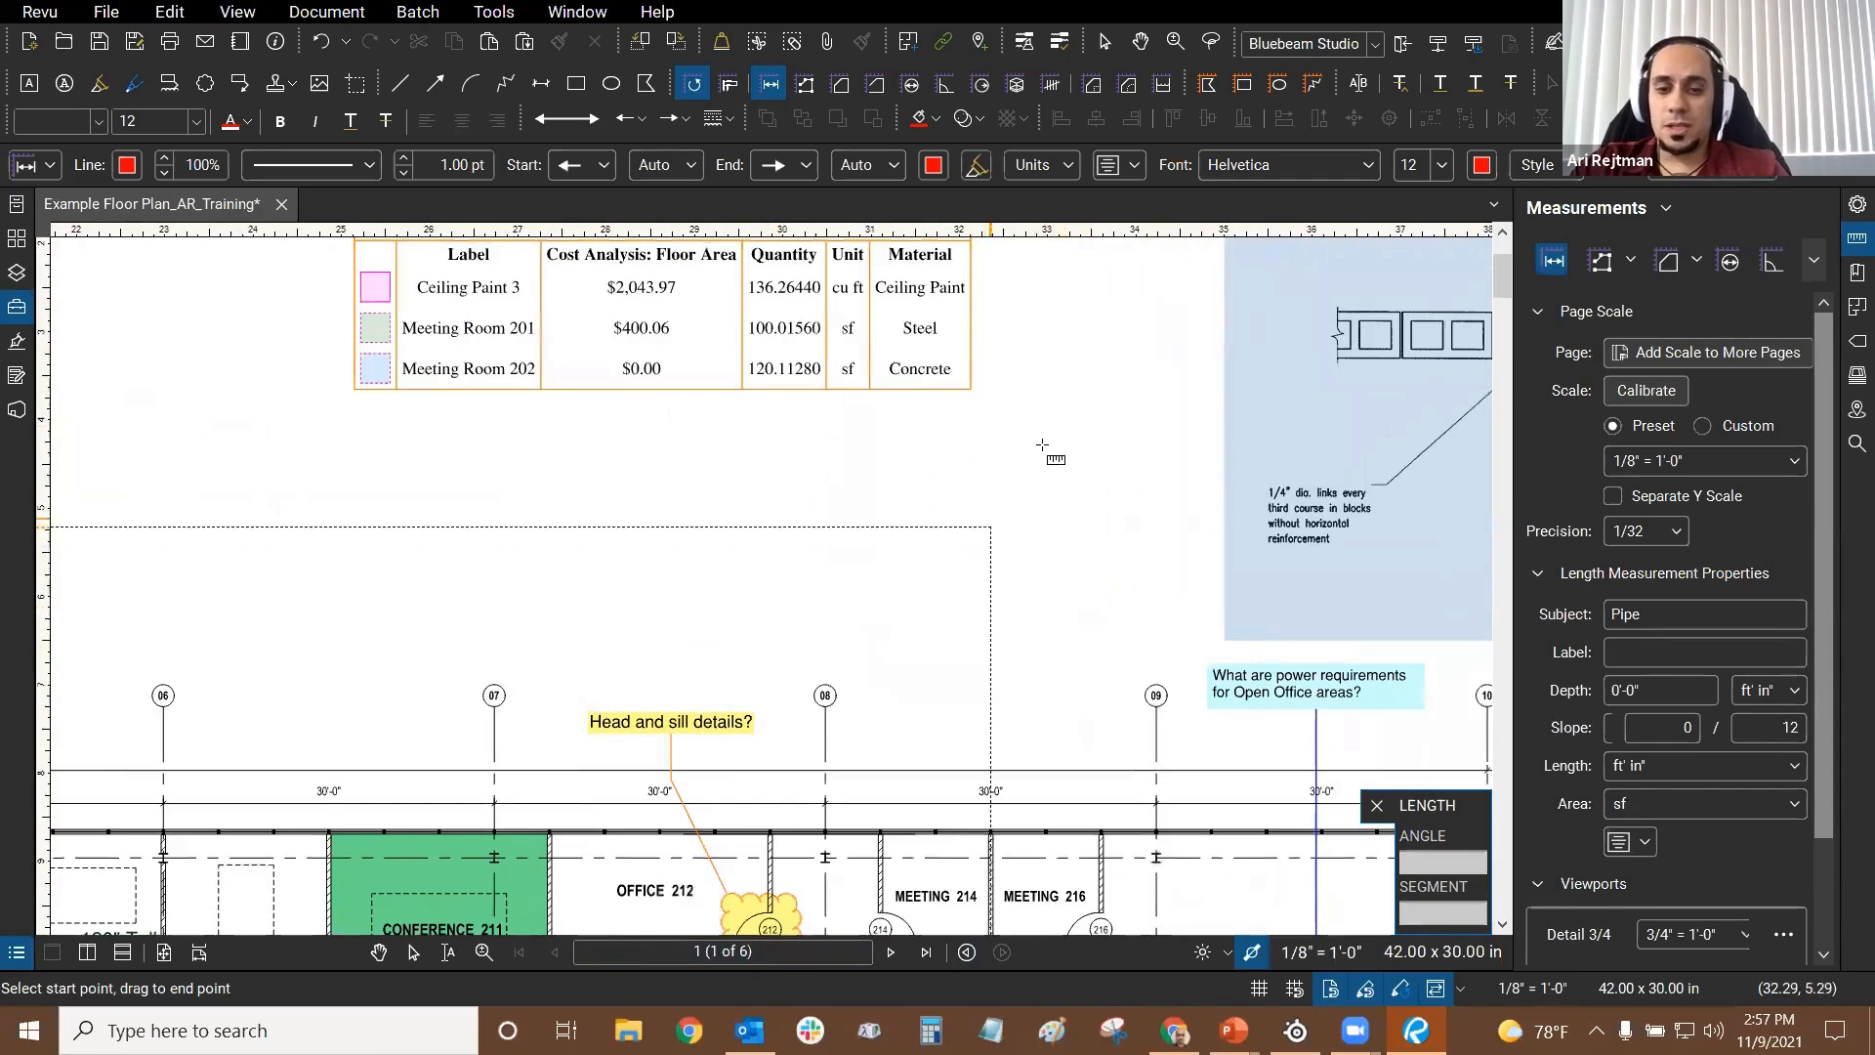
scroll(1299, 440, up, 4)
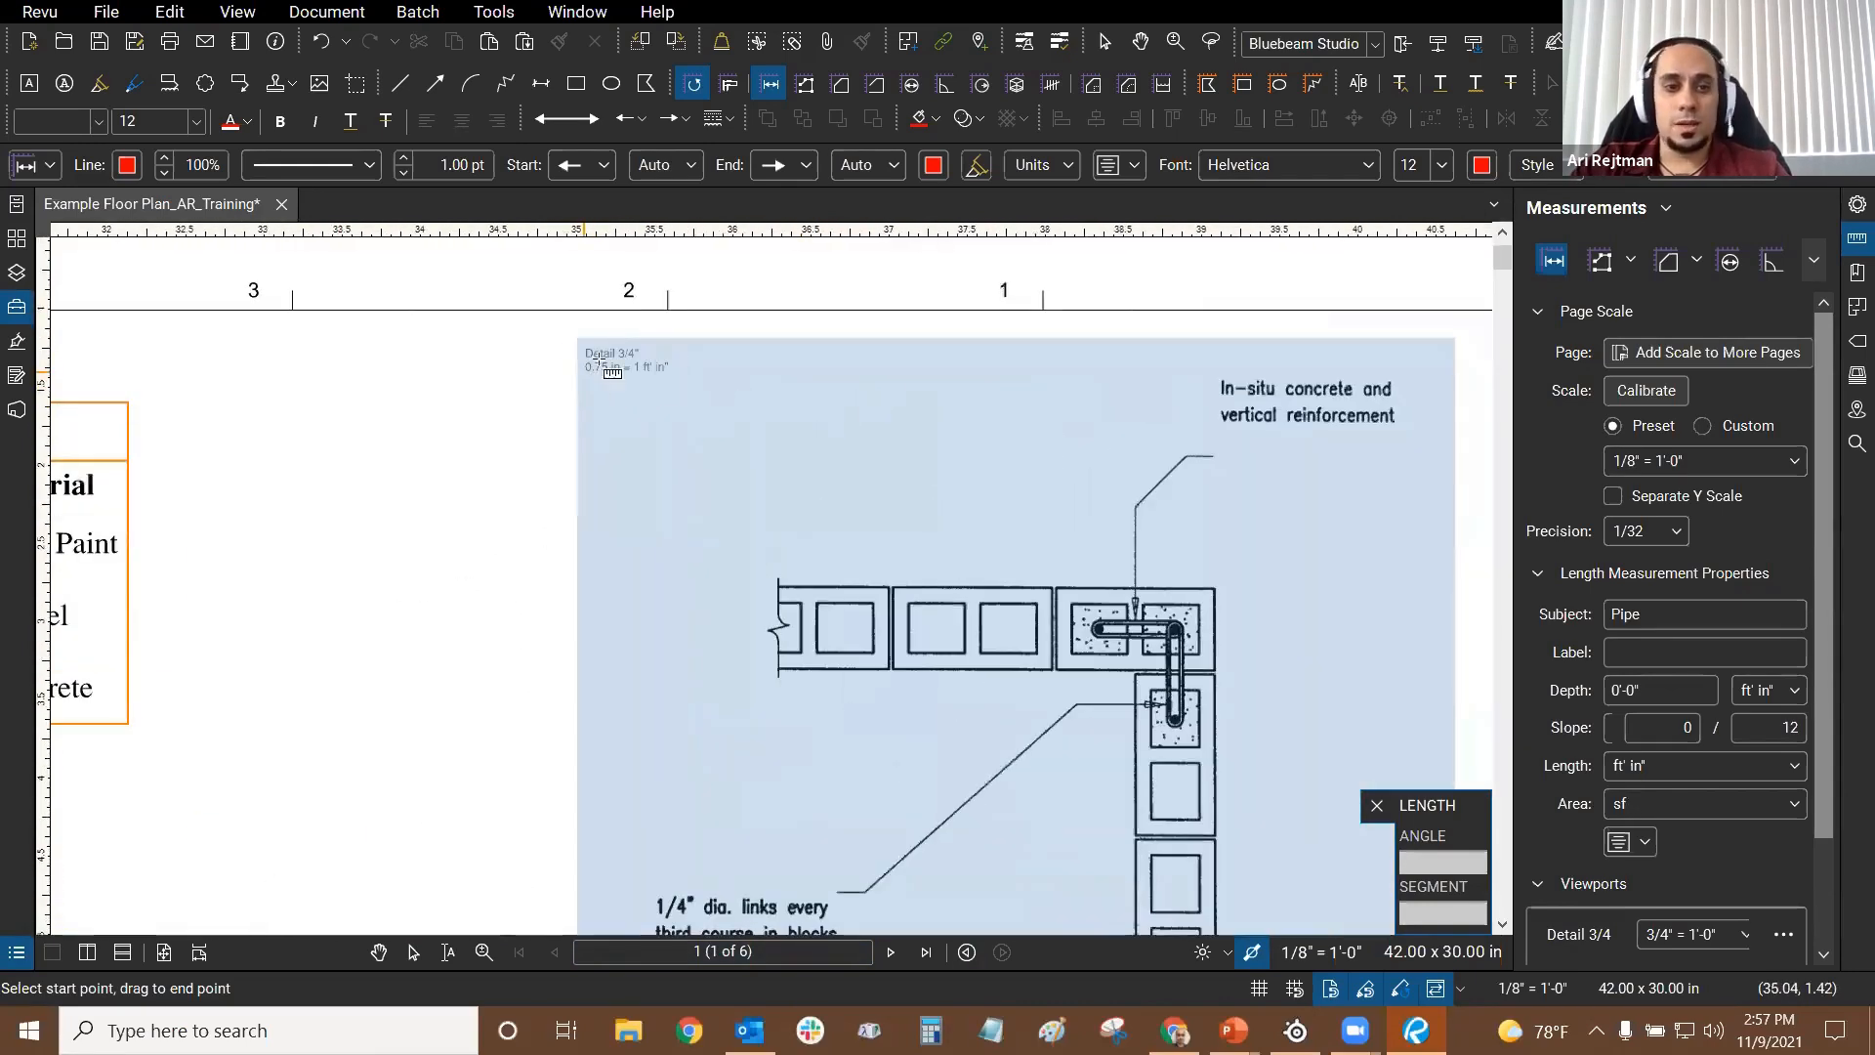
scroll(754, 407, down, 4)
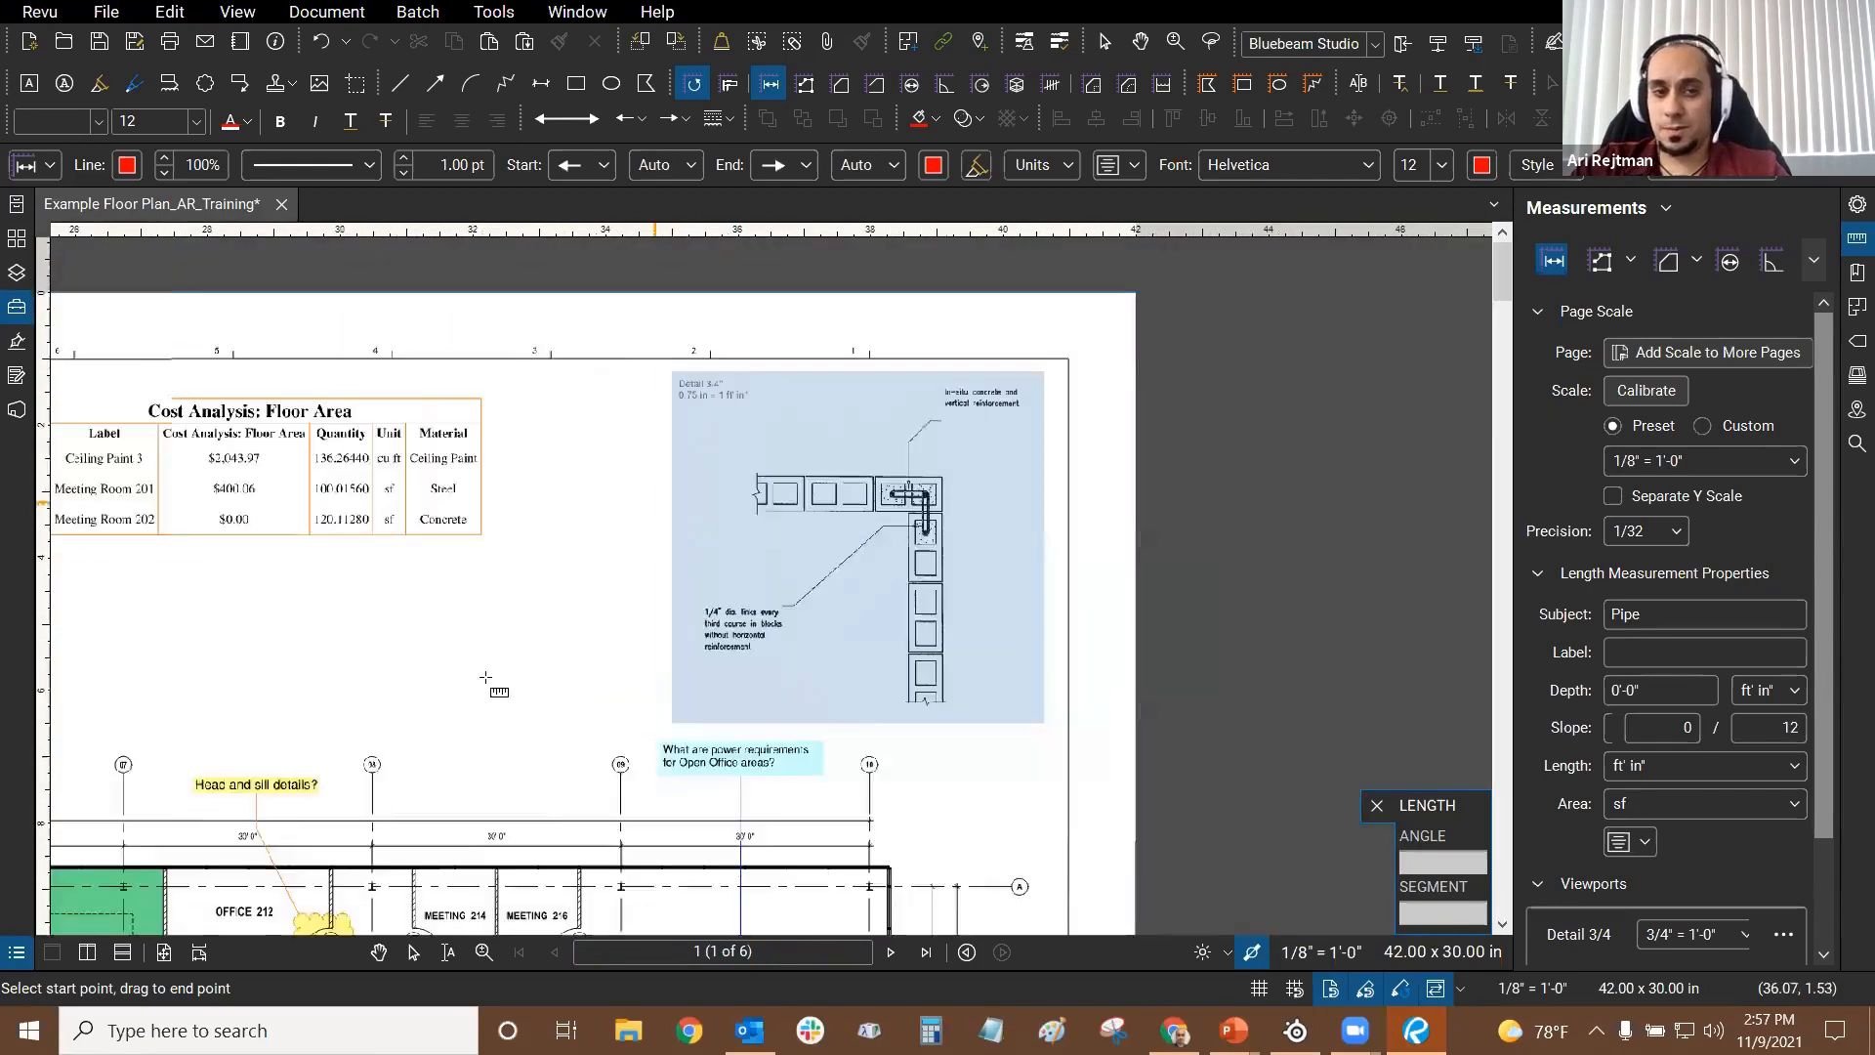
scroll(632, 612, up, 1)
drag(652, 584, 888, 486)
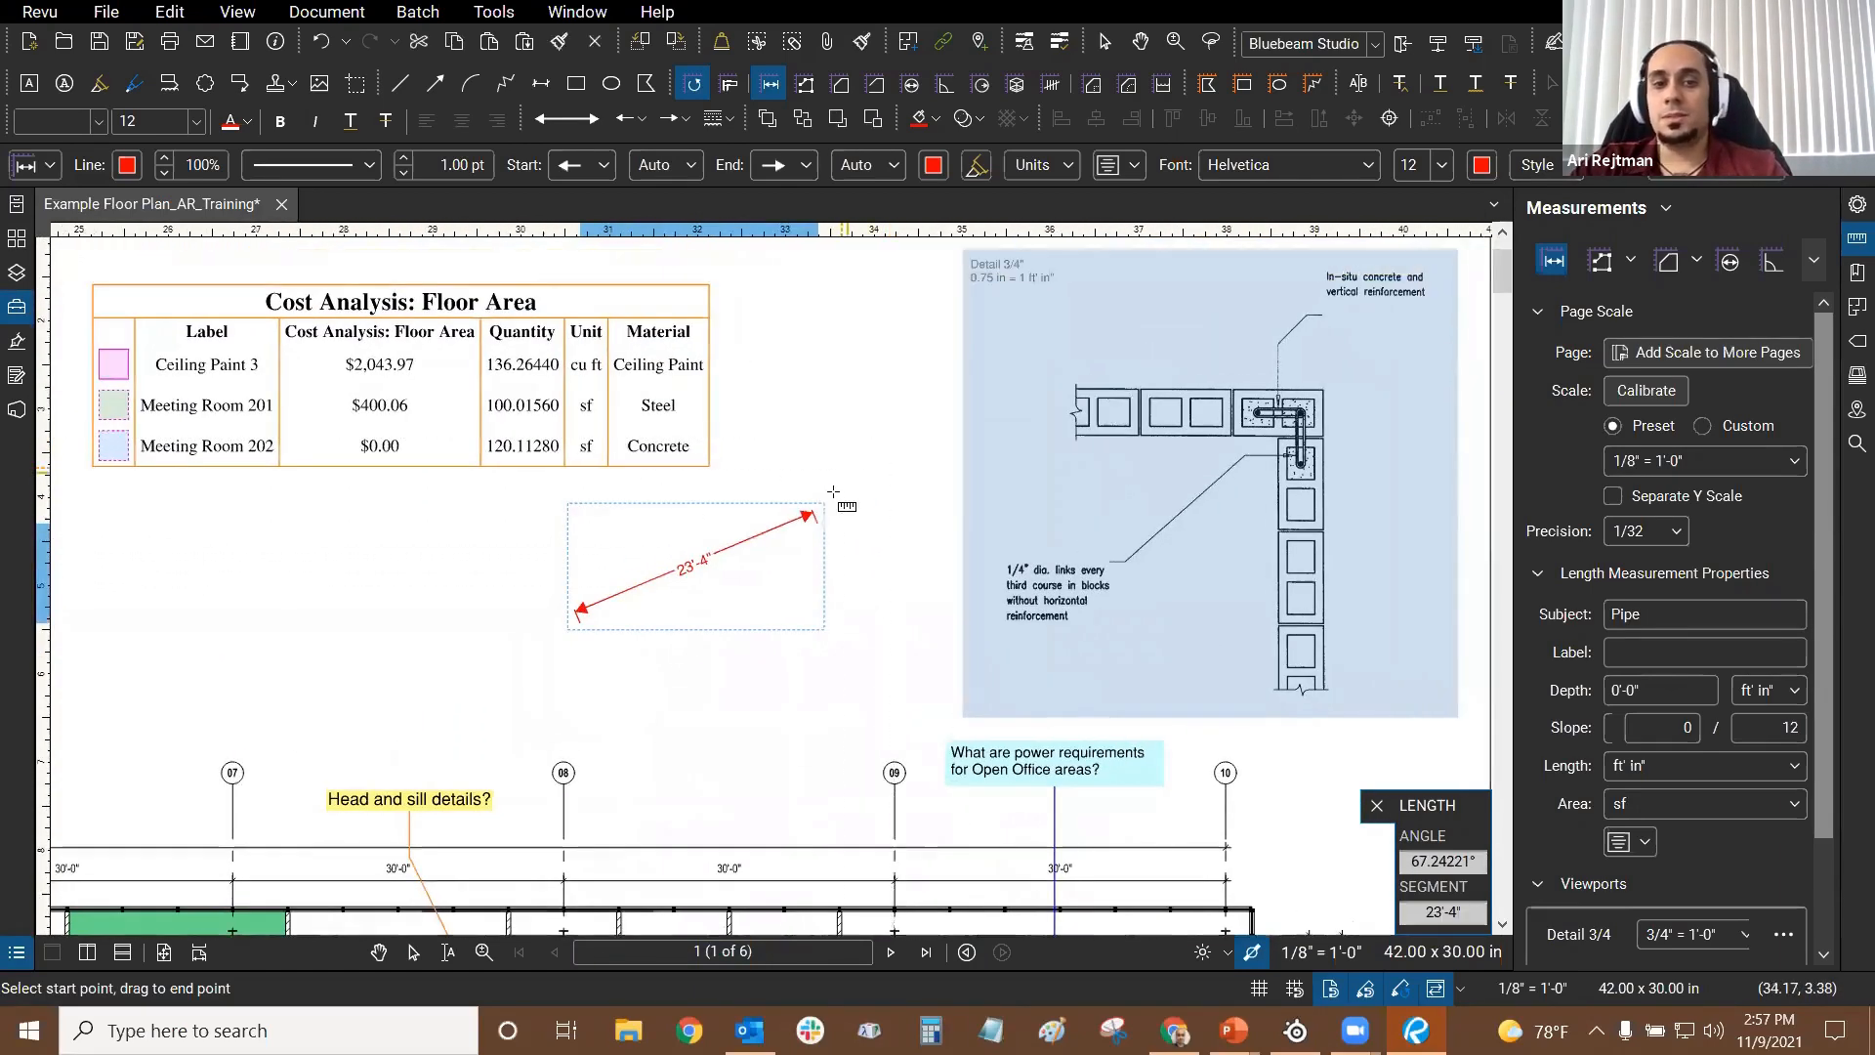
Step: Move the diagonal length measurement into the Detail 3/4" viewport, onto the block wall detail, and check its rescaled value
key(Escape)
click(753, 538)
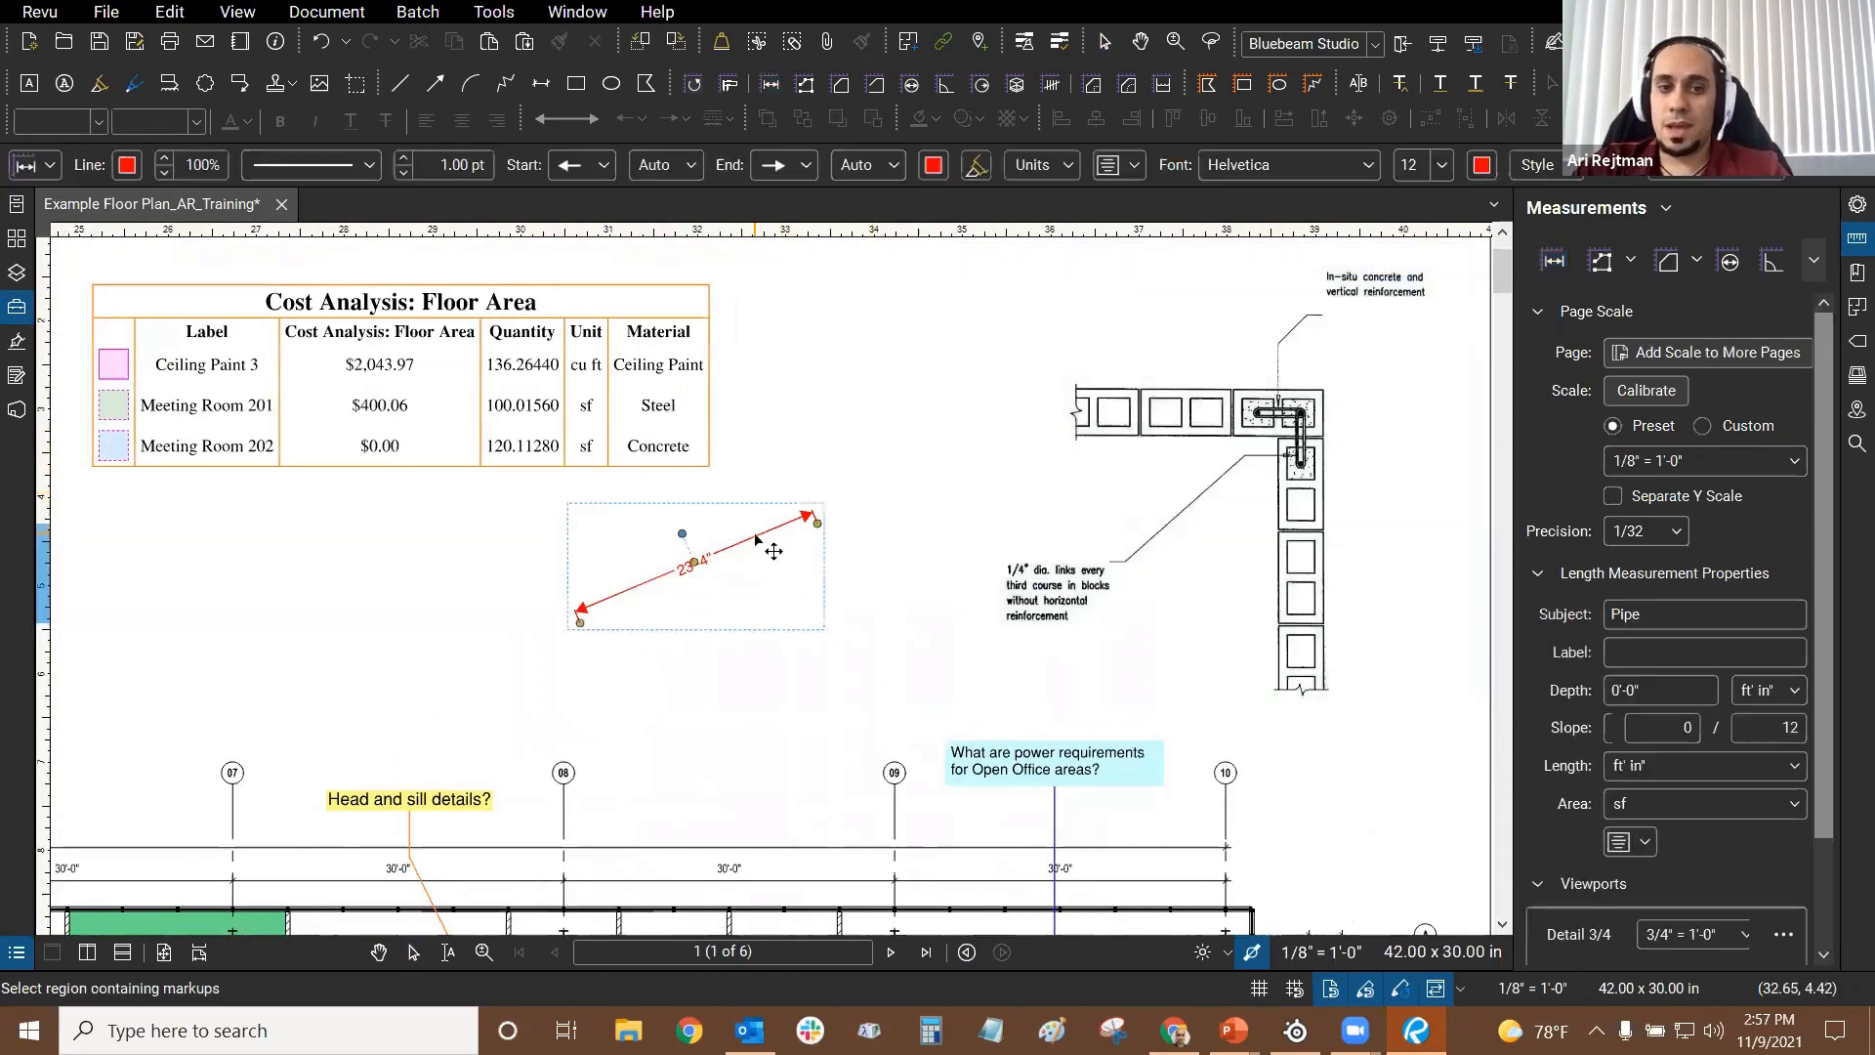
drag(753, 538, 1224, 459)
scroll(1186, 483, up, 6)
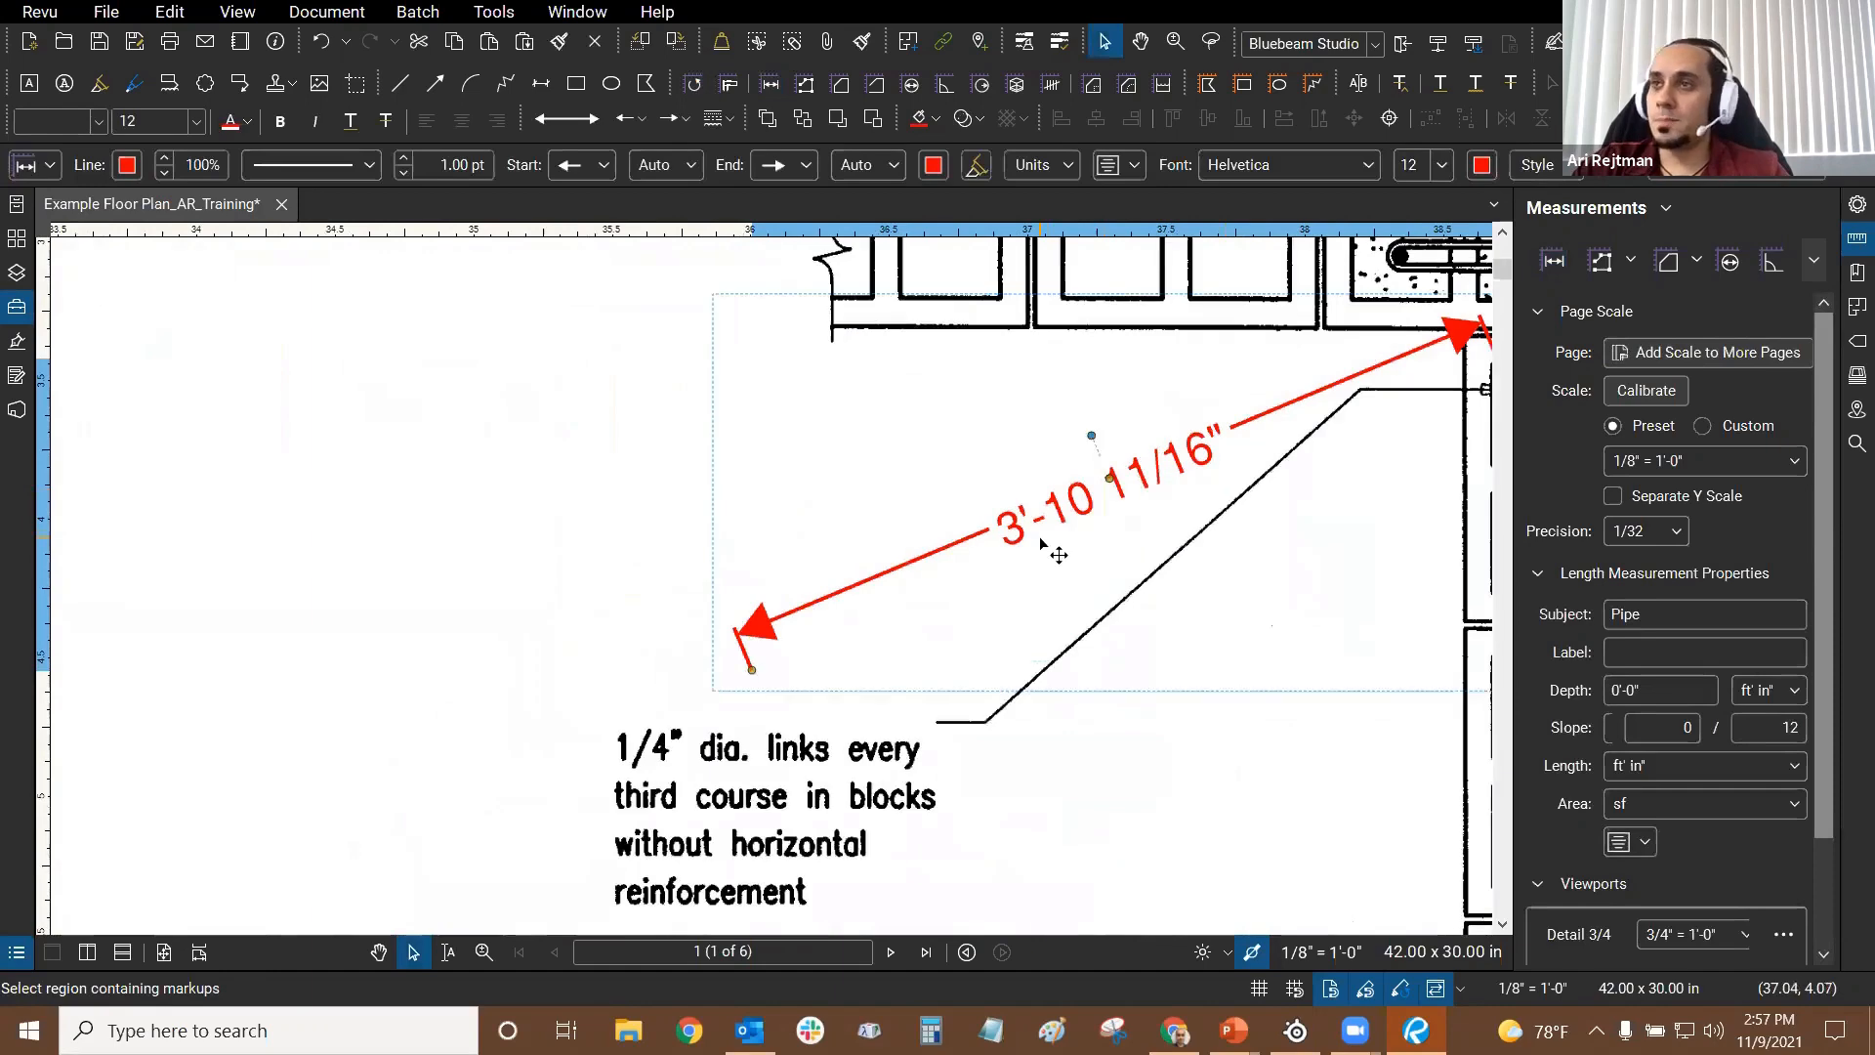
scroll(1058, 555, down, 5)
click(608, 491)
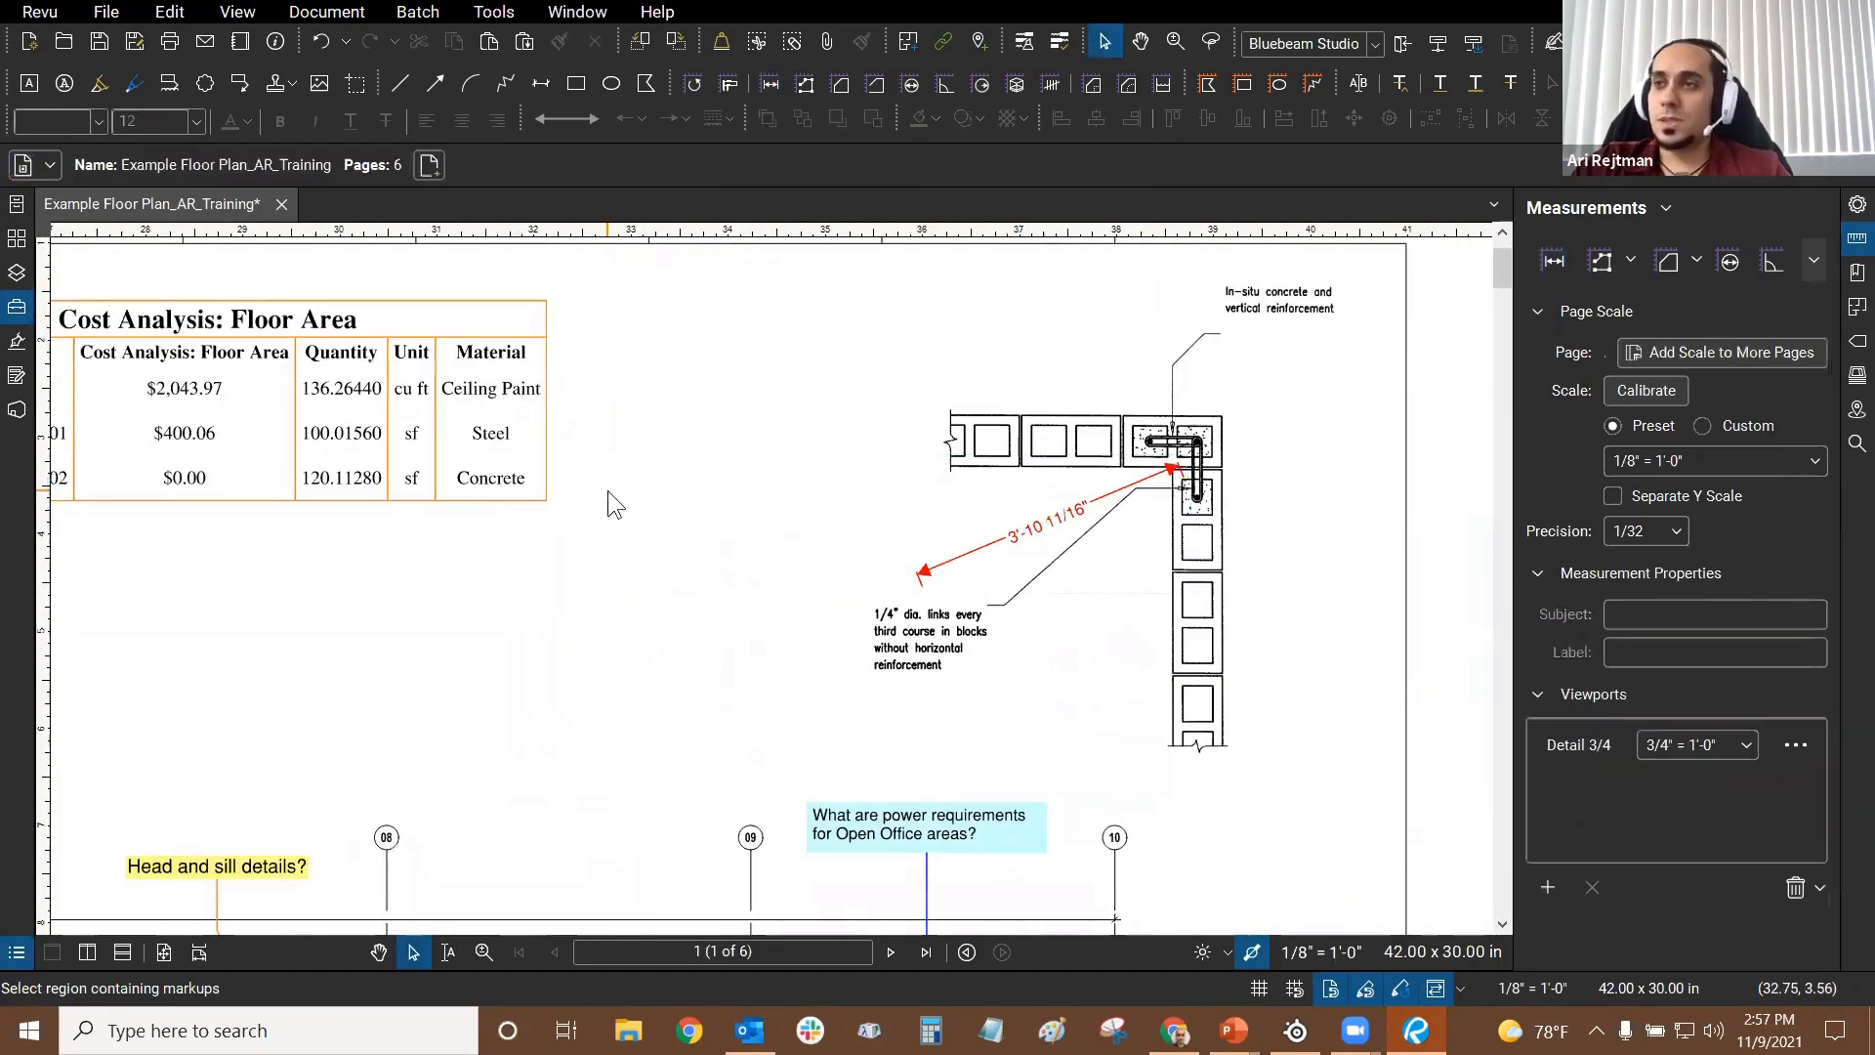
scroll(732, 488, down, 2)
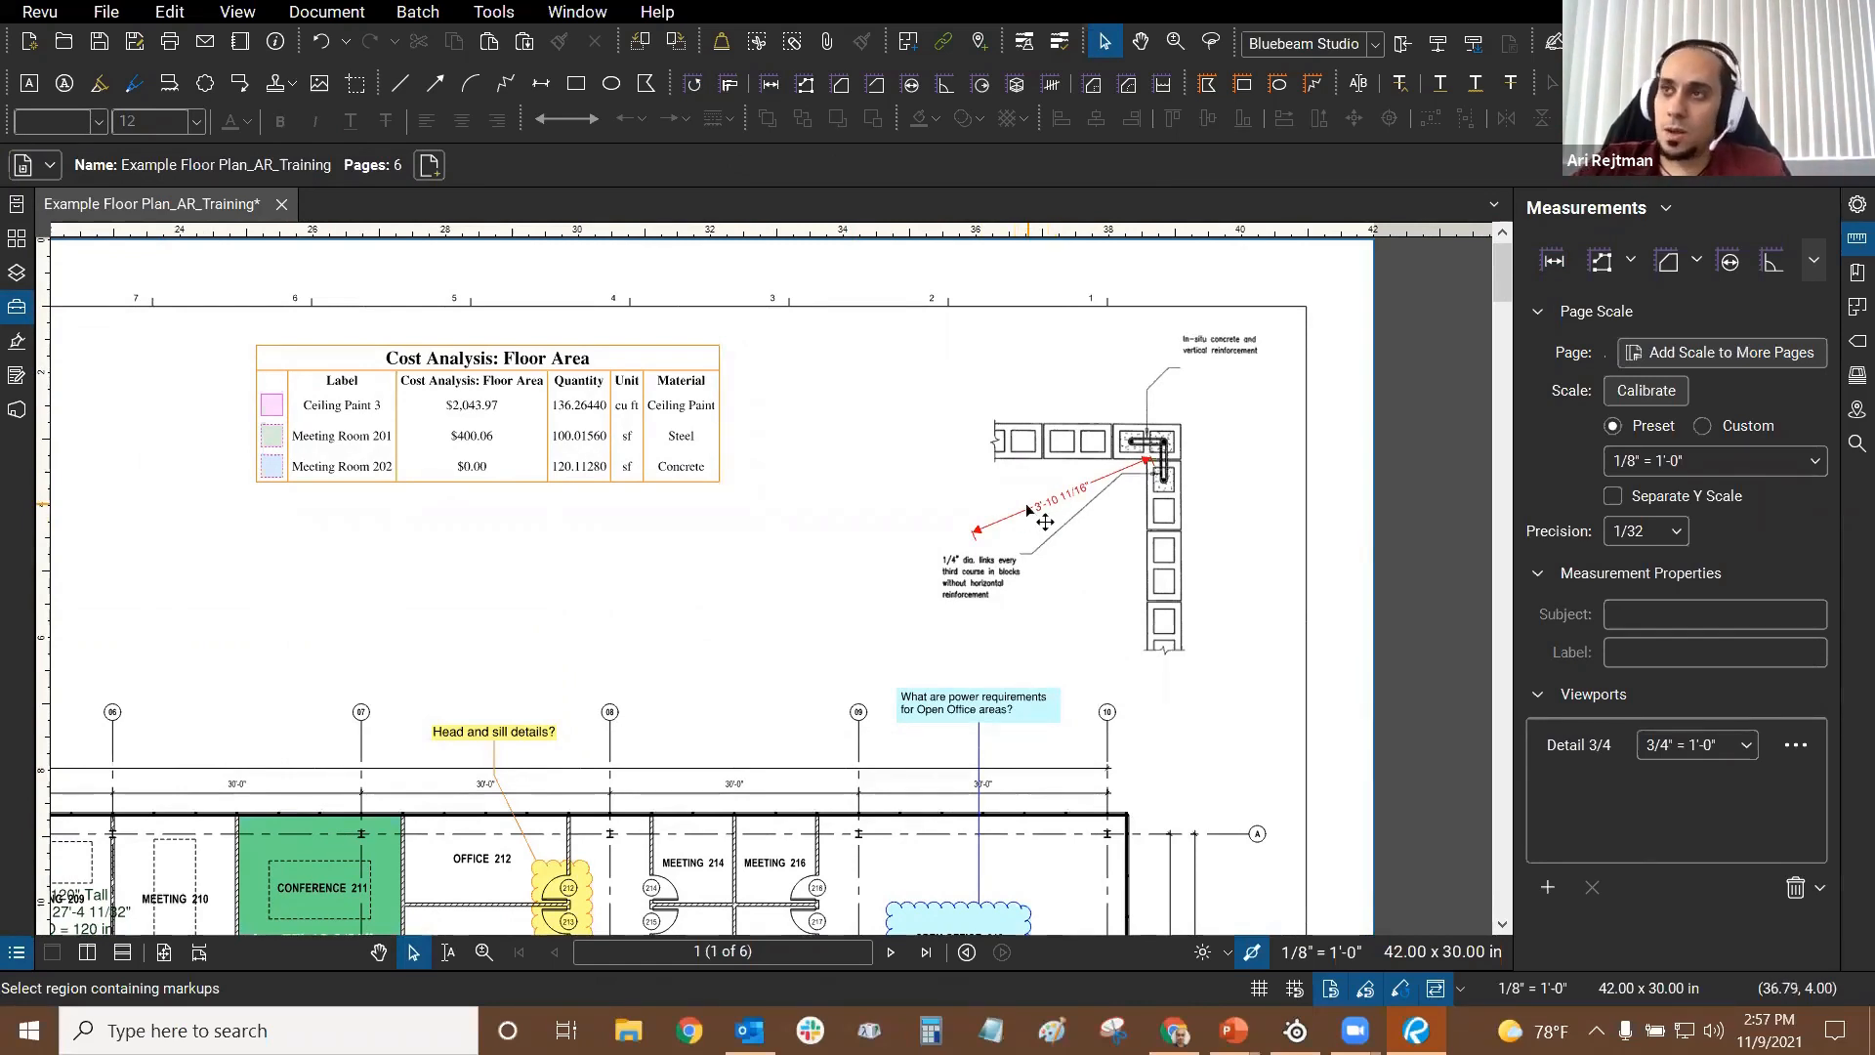
Step: Delete the diagonal length measurement from the block wall detail and fit the whole page in view
click(1044, 521)
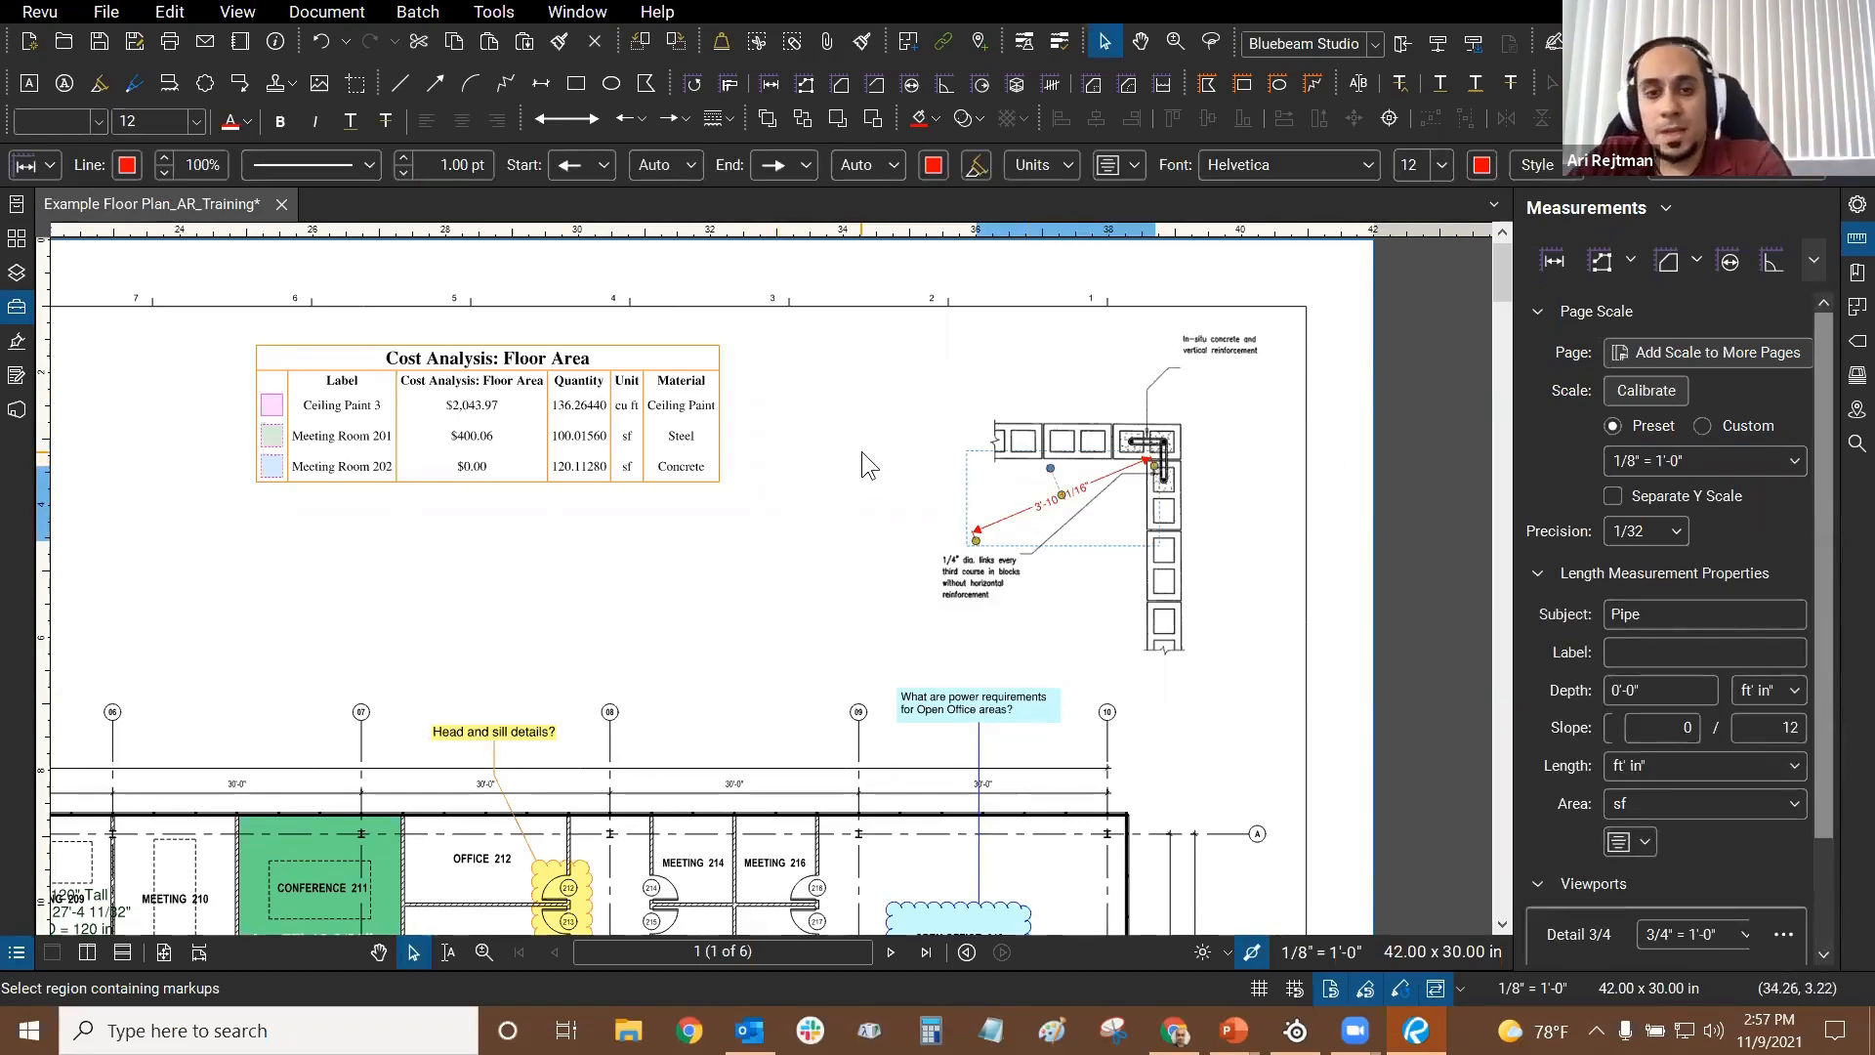
key(Delete)
middle_click(894, 411)
middle_click(893, 411)
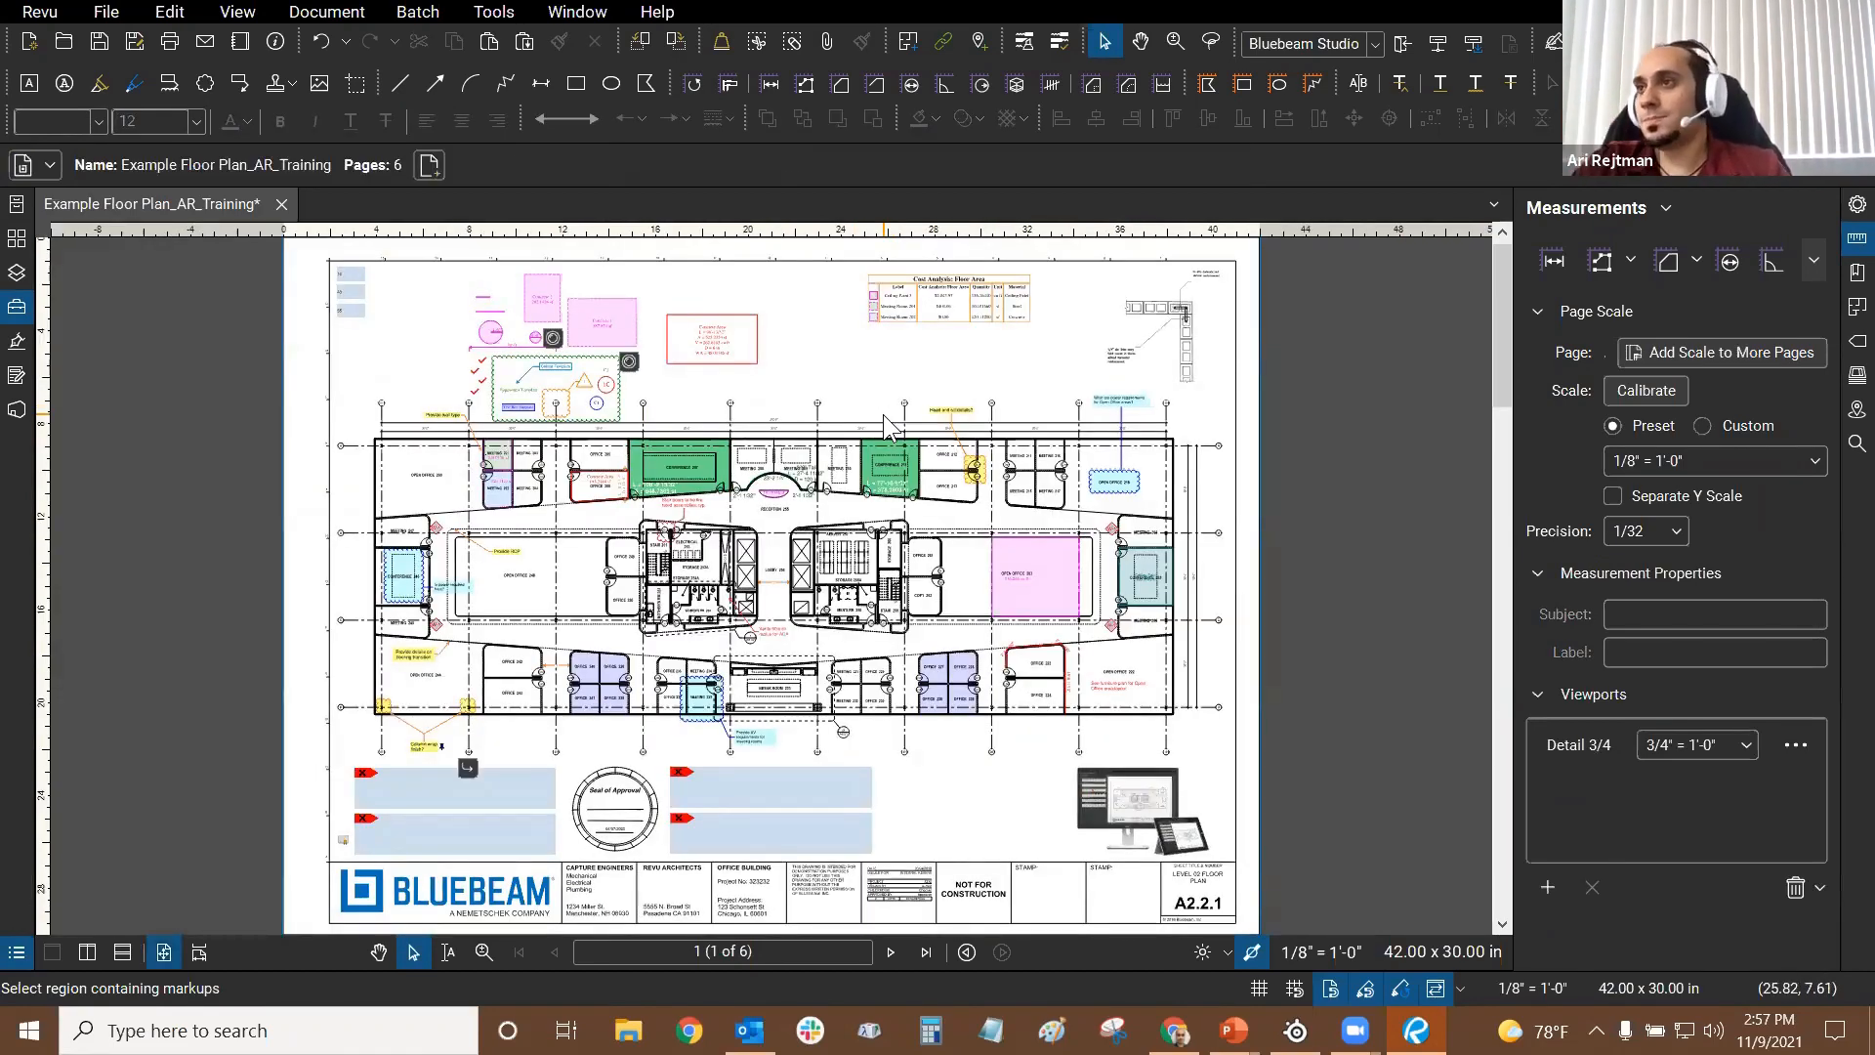
Step: Hide the measurement settings and switch to the PowerPoint closing slide of the Bluebeam Revu for Contractors Webinar – Week 2
click(1855, 207)
click(1854, 207)
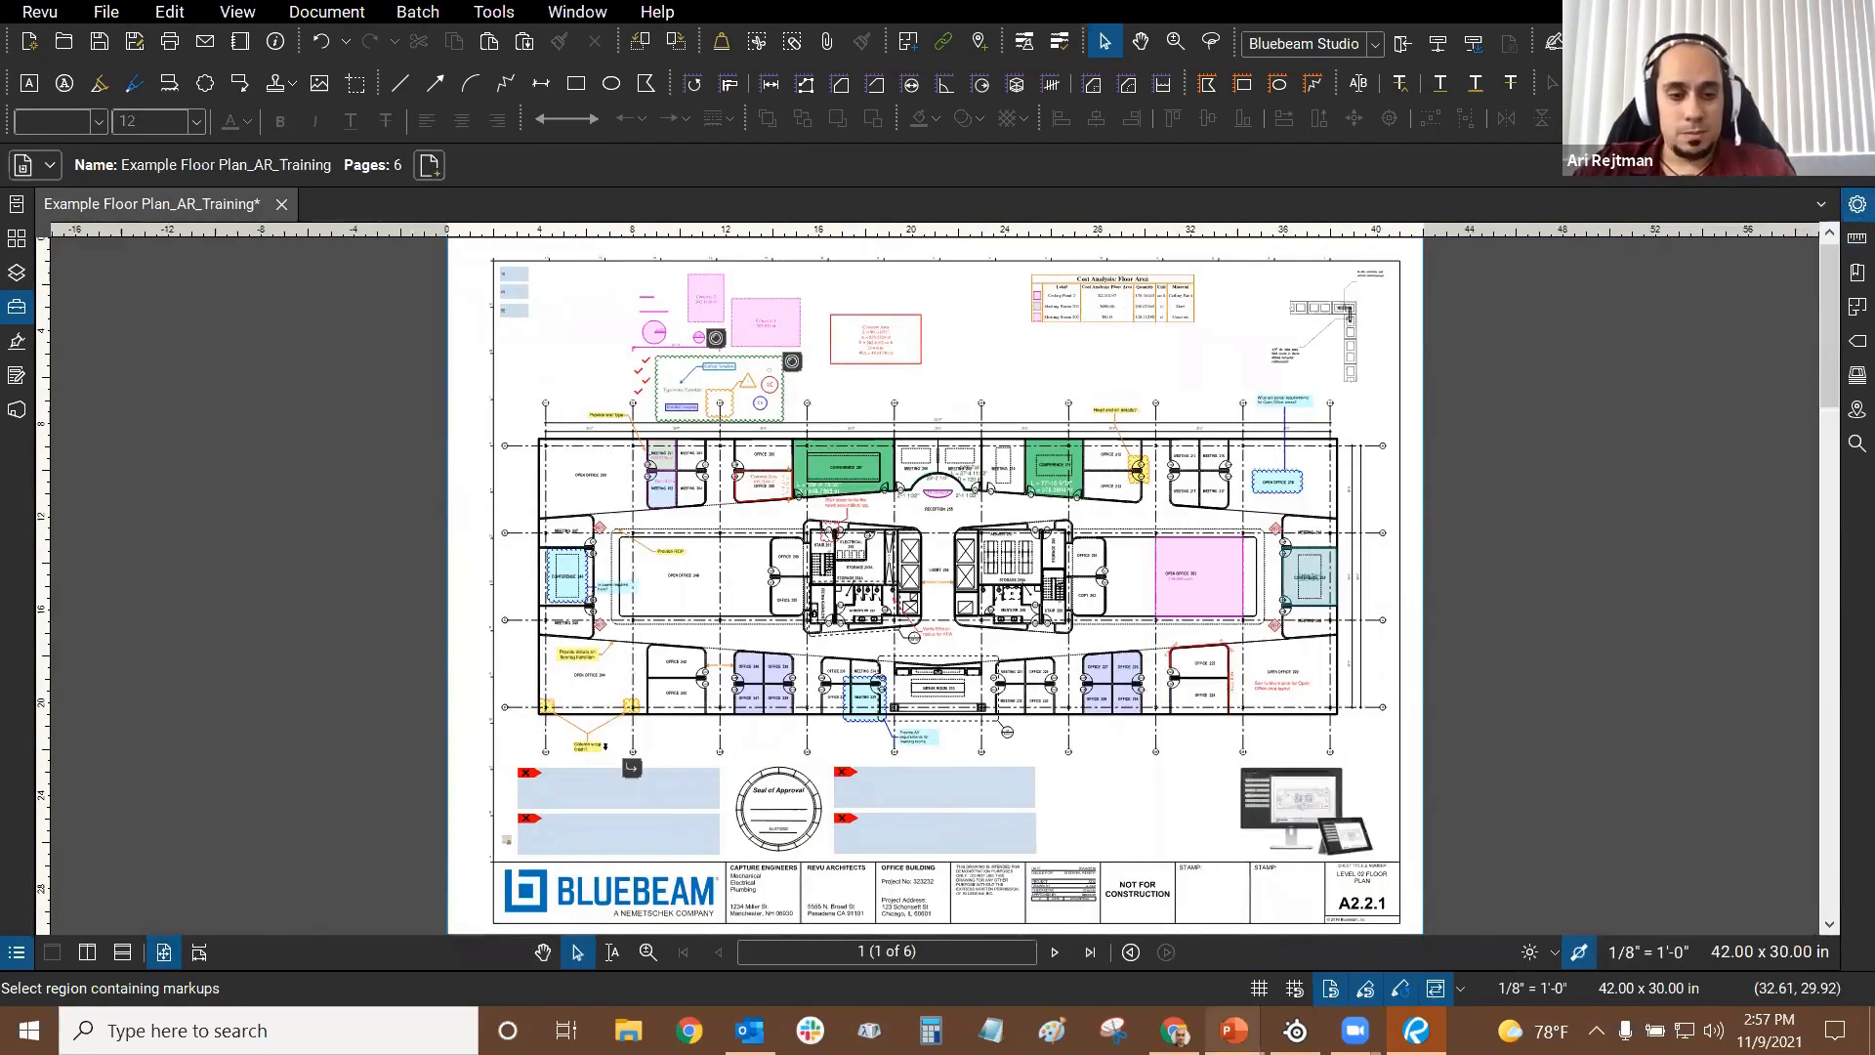
key(alt+Tab)
key(alt+Tab)
click(1310, 457)
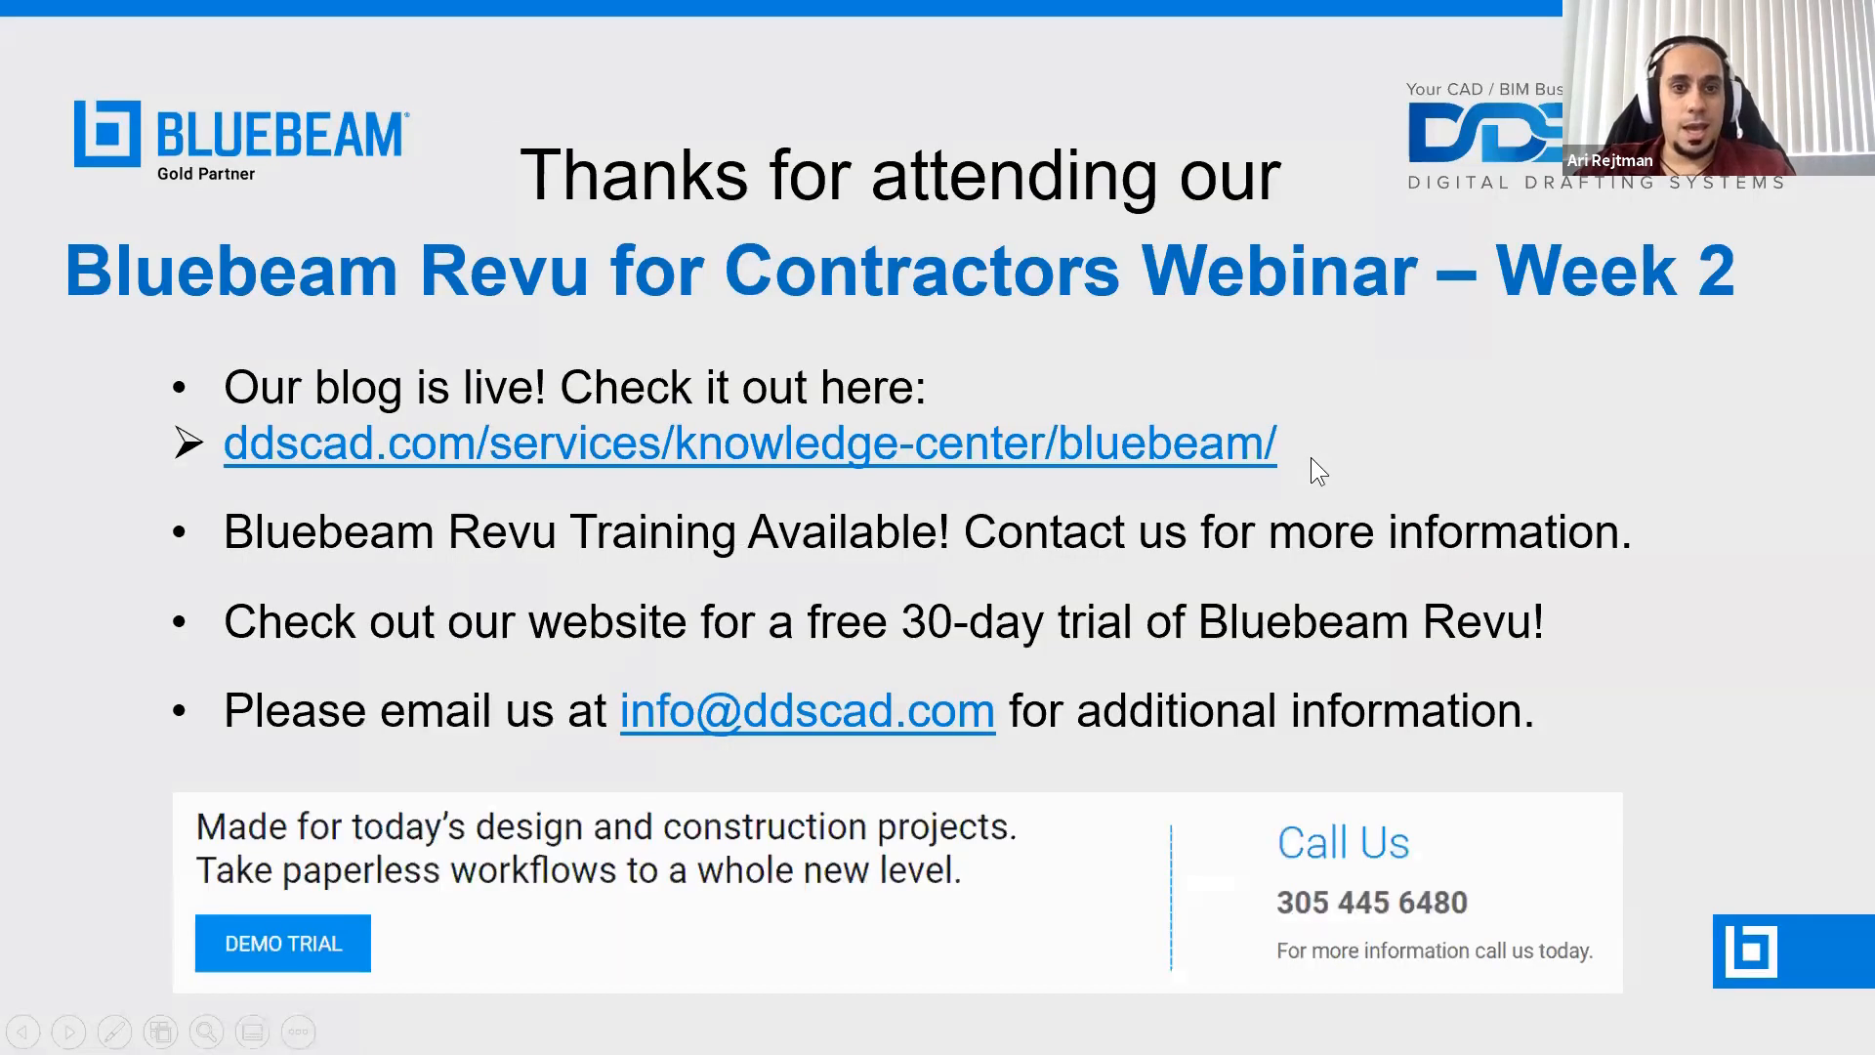